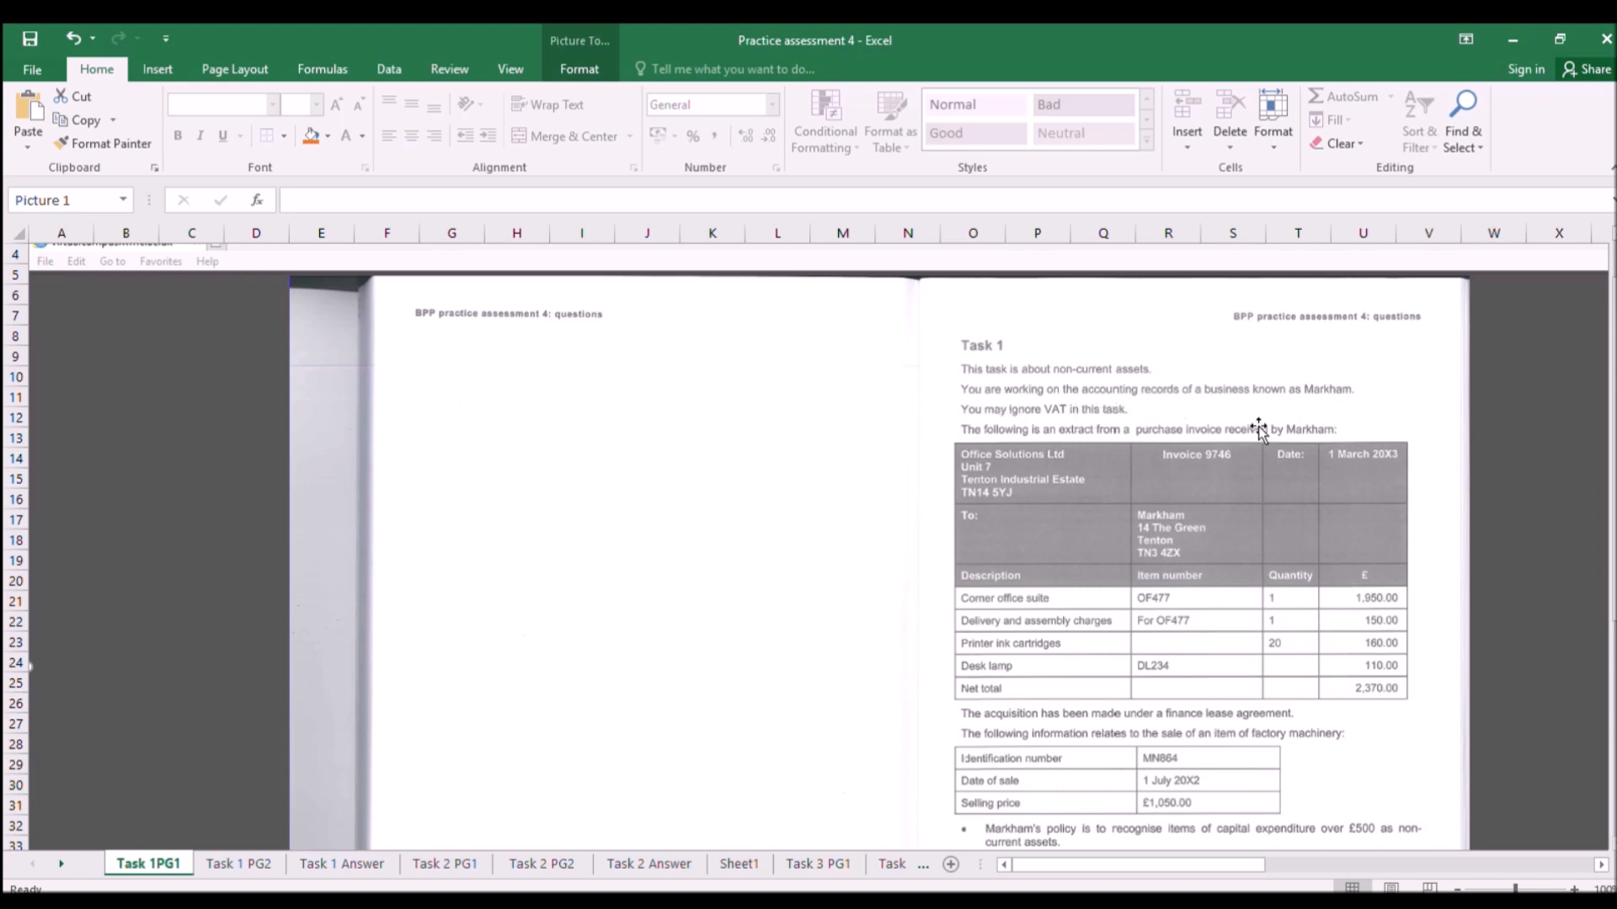
Enter No Vat in cell A1 of the Task 1 Answer sheet.
click(324, 863)
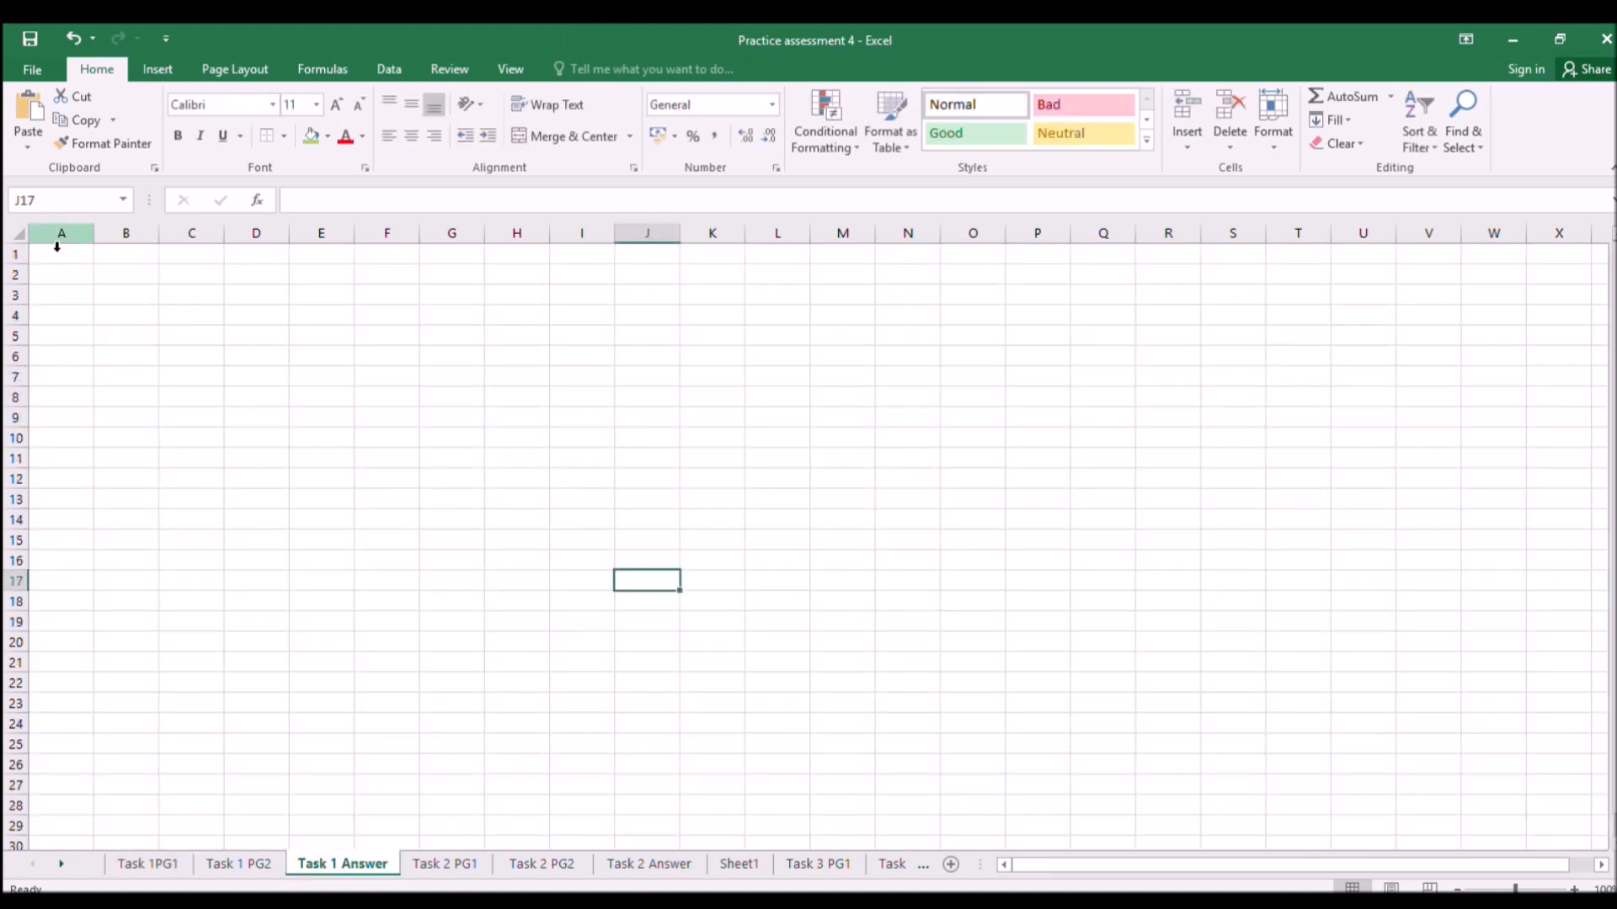
click(58, 254)
text(vA)
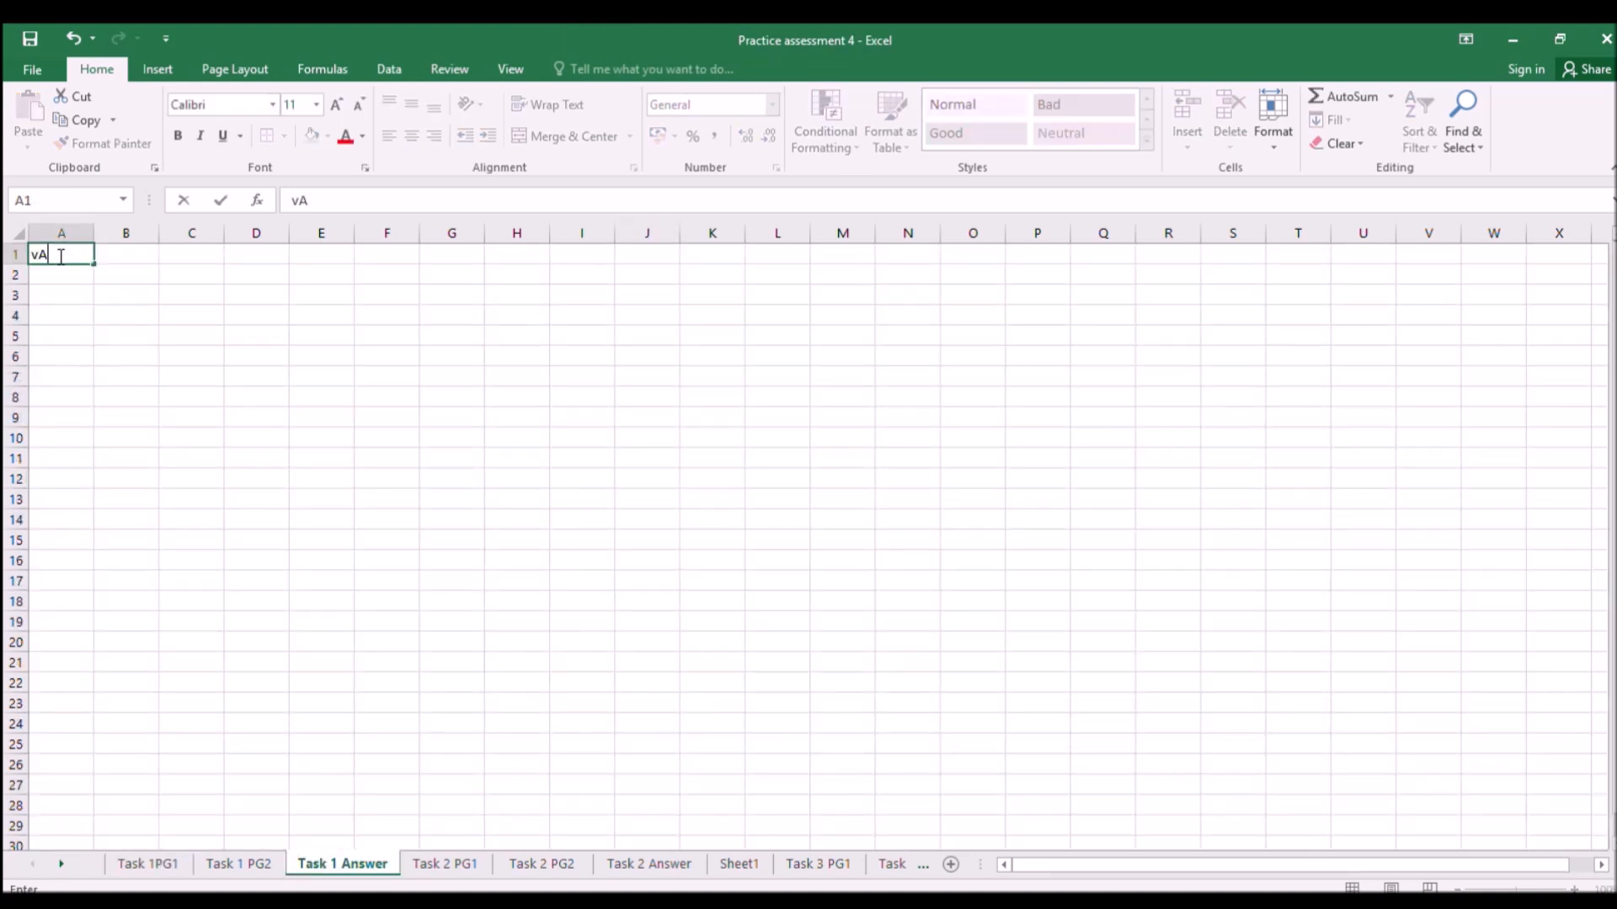
key(BackSpace)
key(BackSpace)
key(BackSpace)
text(N VAT)
key(BackSpace)
key(BackSpace)
key(BackSpace)
text(Vat)
key(Return)
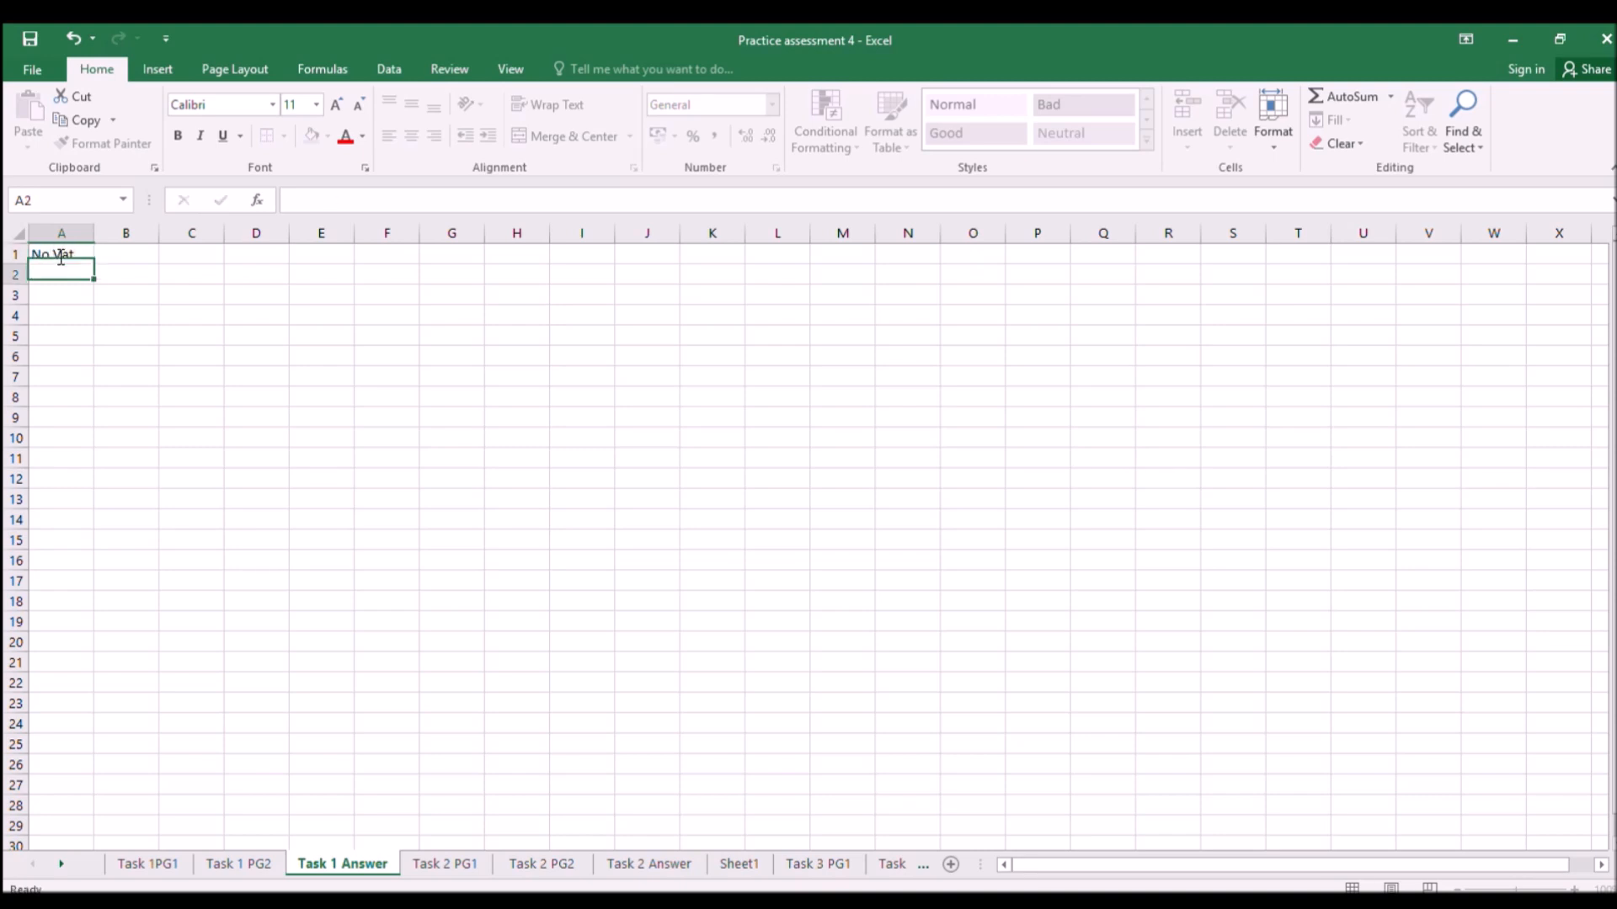
After consulting the Task 1PG1 sheet, enter Finance lease in J1, Operating leases in J2 and Rent in L2 of the Task 1 Answer sheet.
click(168, 864)
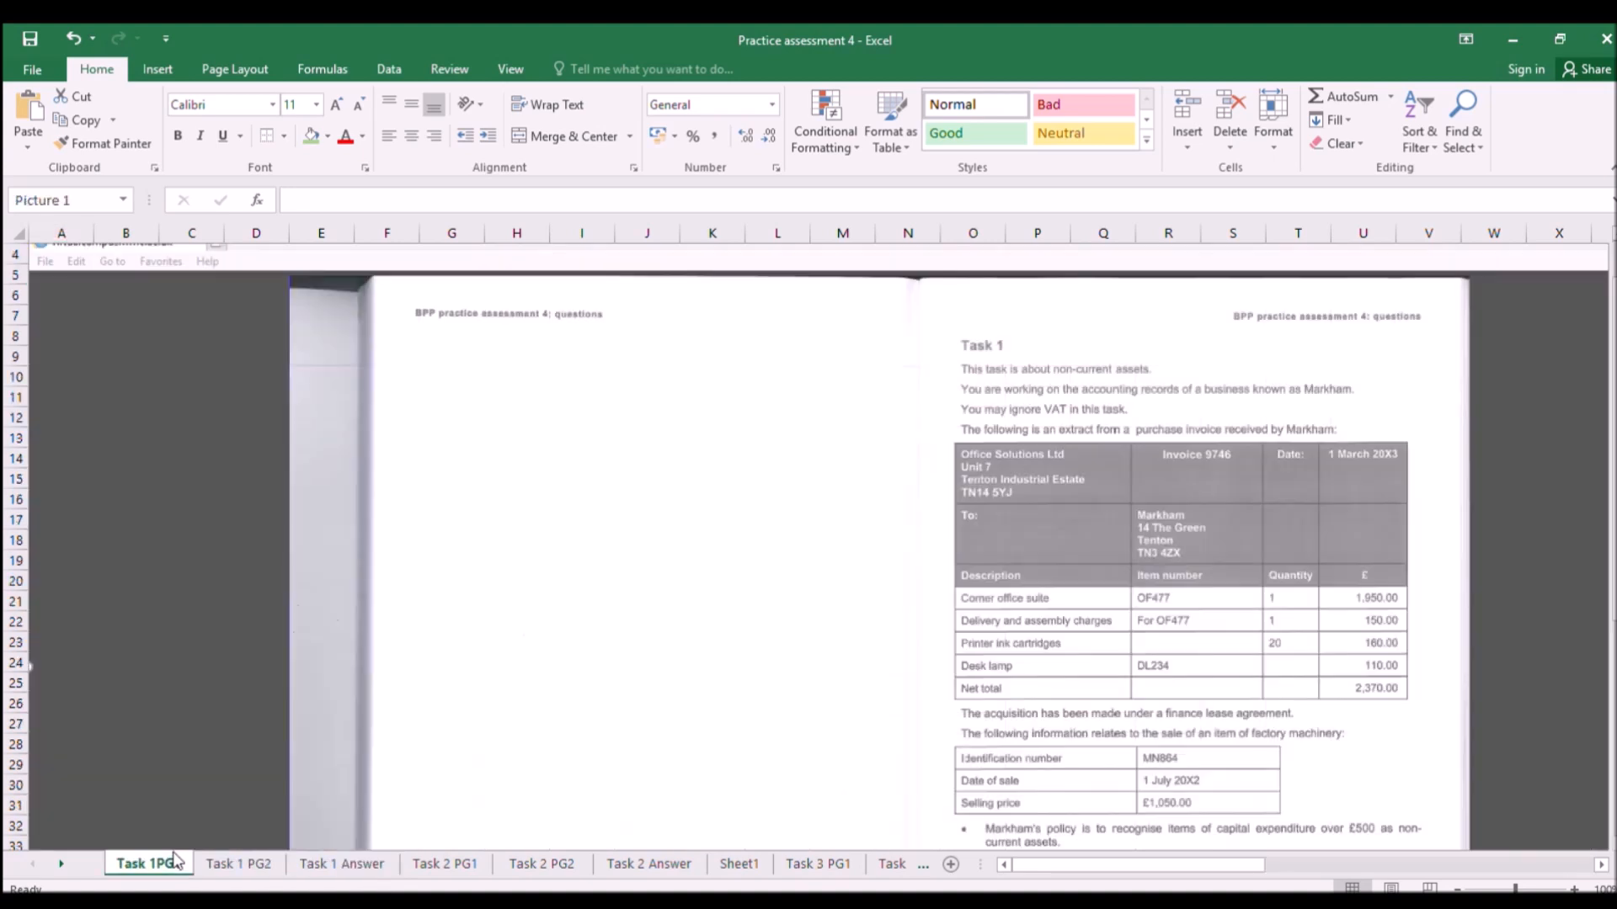
scroll(1123, 408, down, 1)
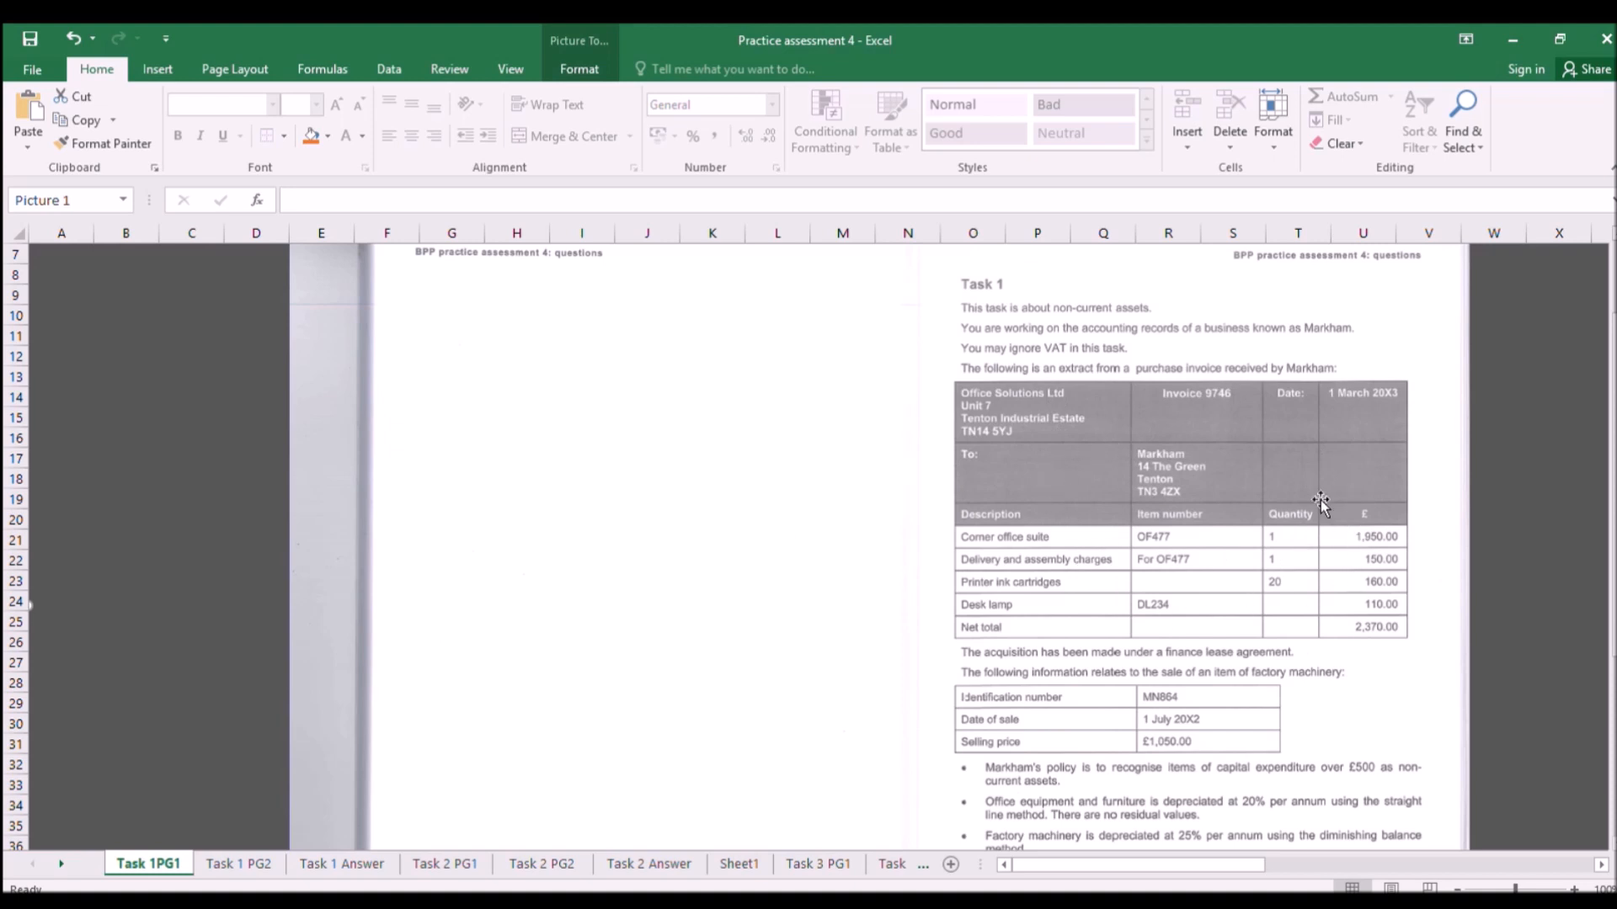
scroll(1274, 472, down, 1)
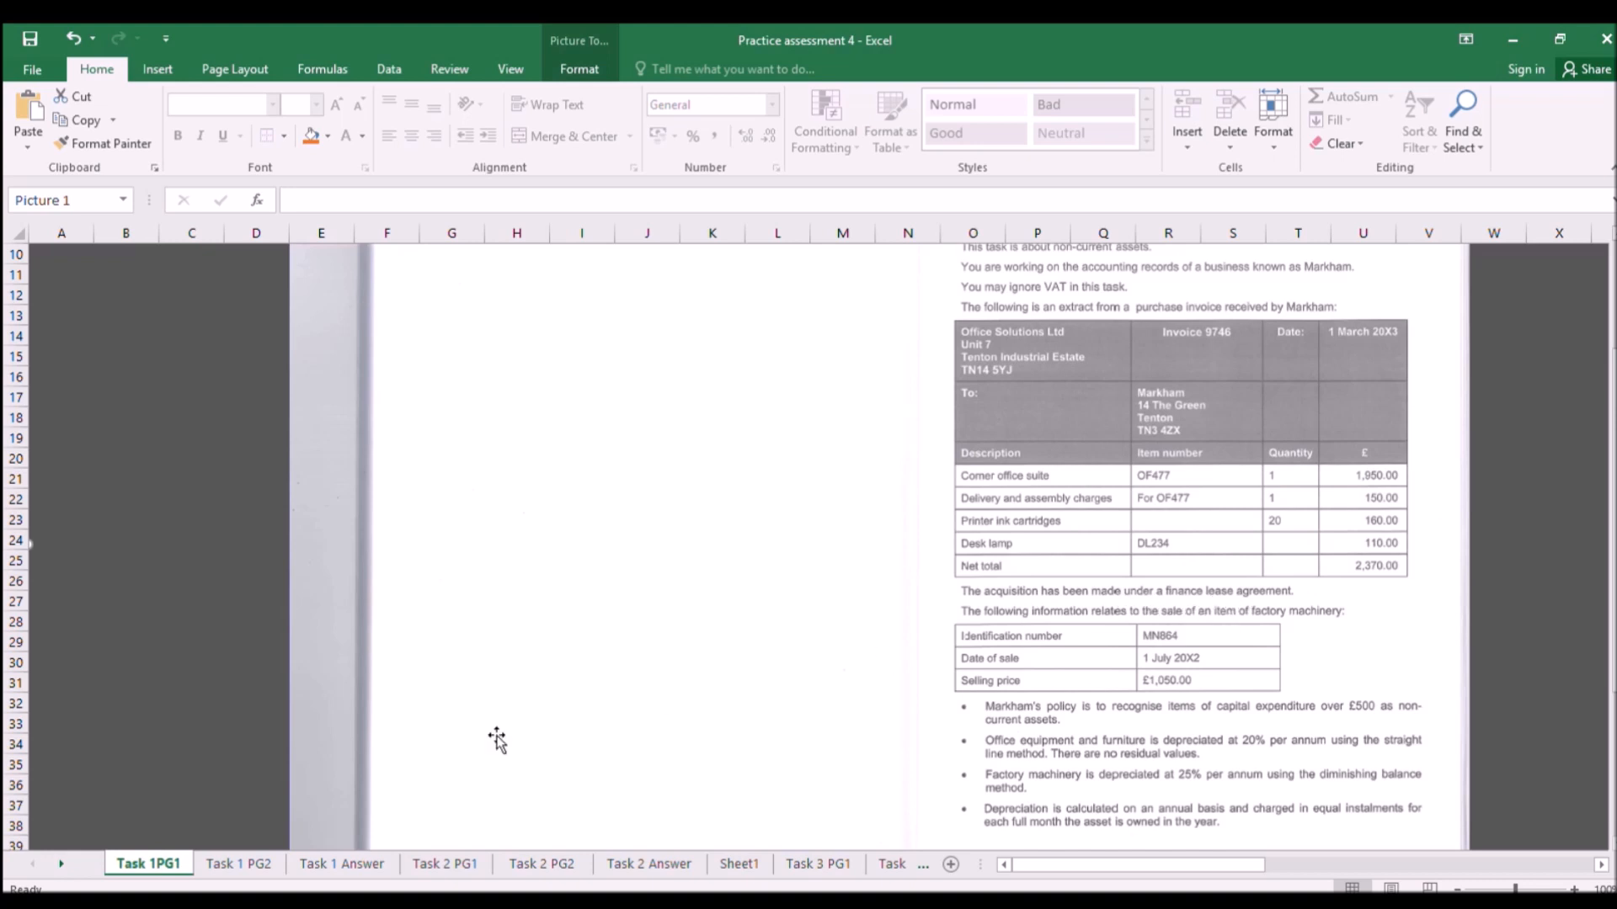
click(337, 863)
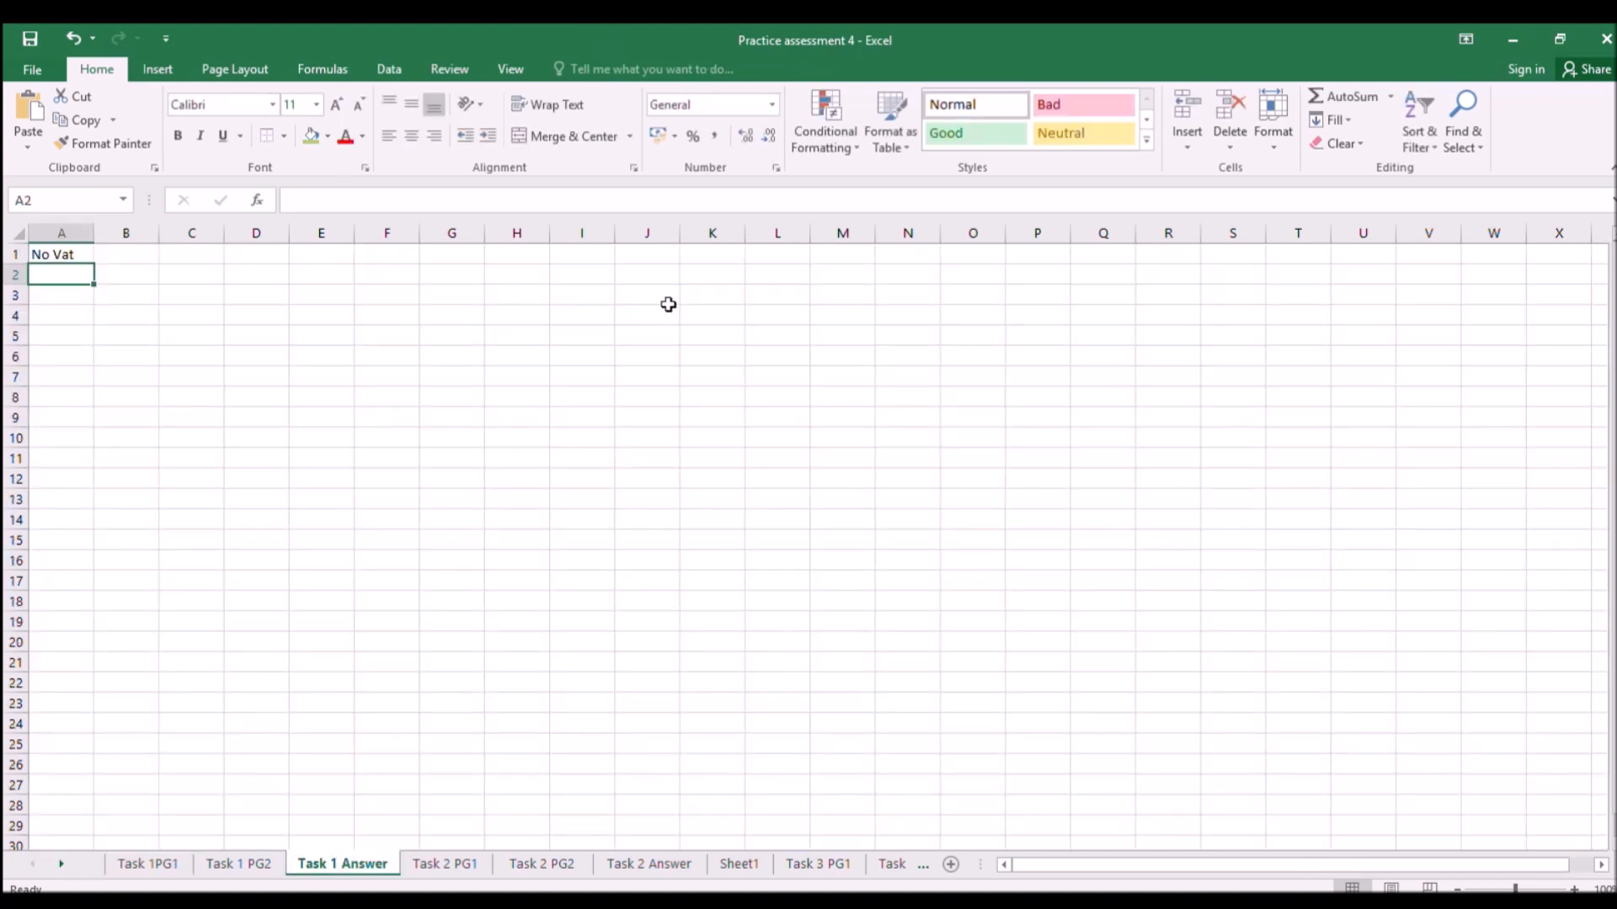
click(644, 255)
text(Finance lease)
key(Return)
text(Operating leases)
key(Right)
key(Right)
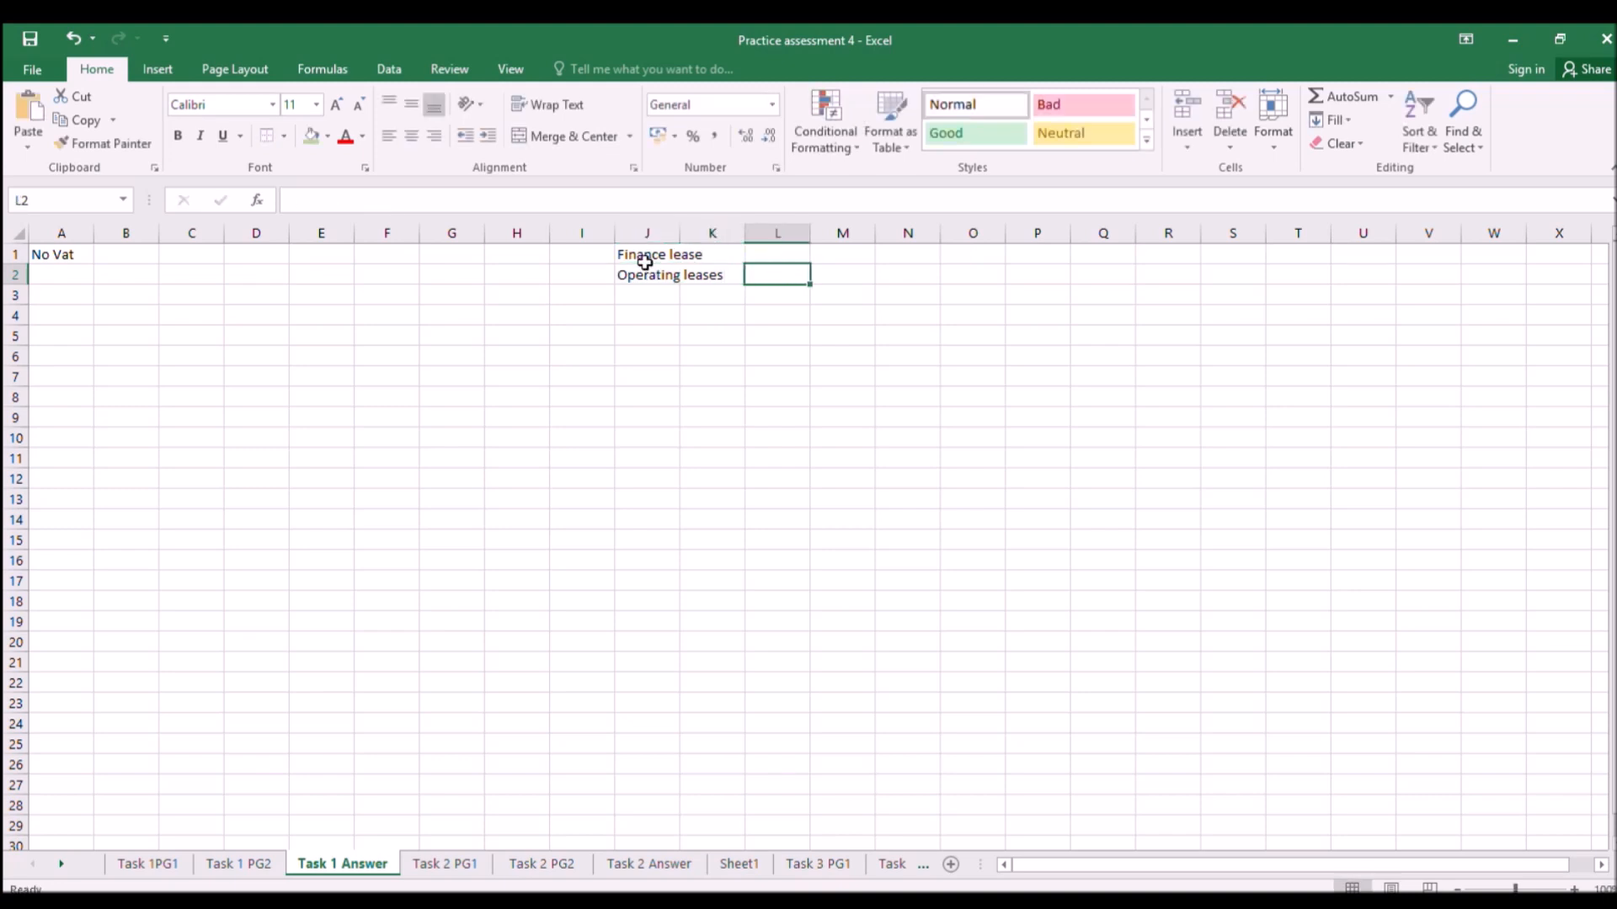
text(REnt)
key(Up)
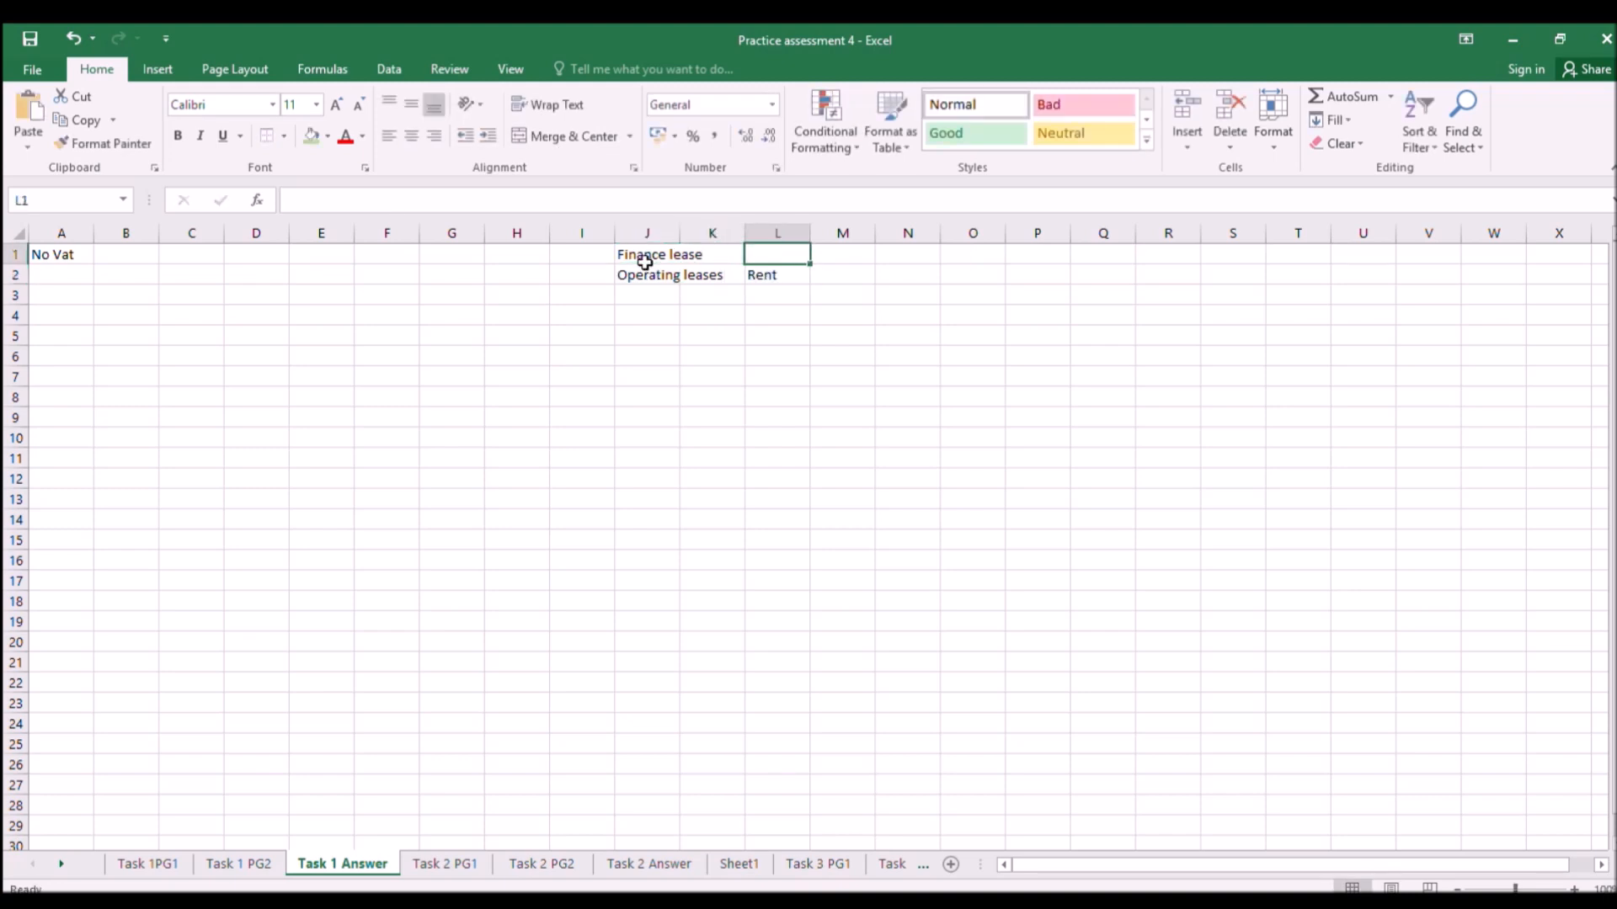
Insert a blank row above row 1 and enter the heading Substance of tranaction in J1.
click(18, 268)
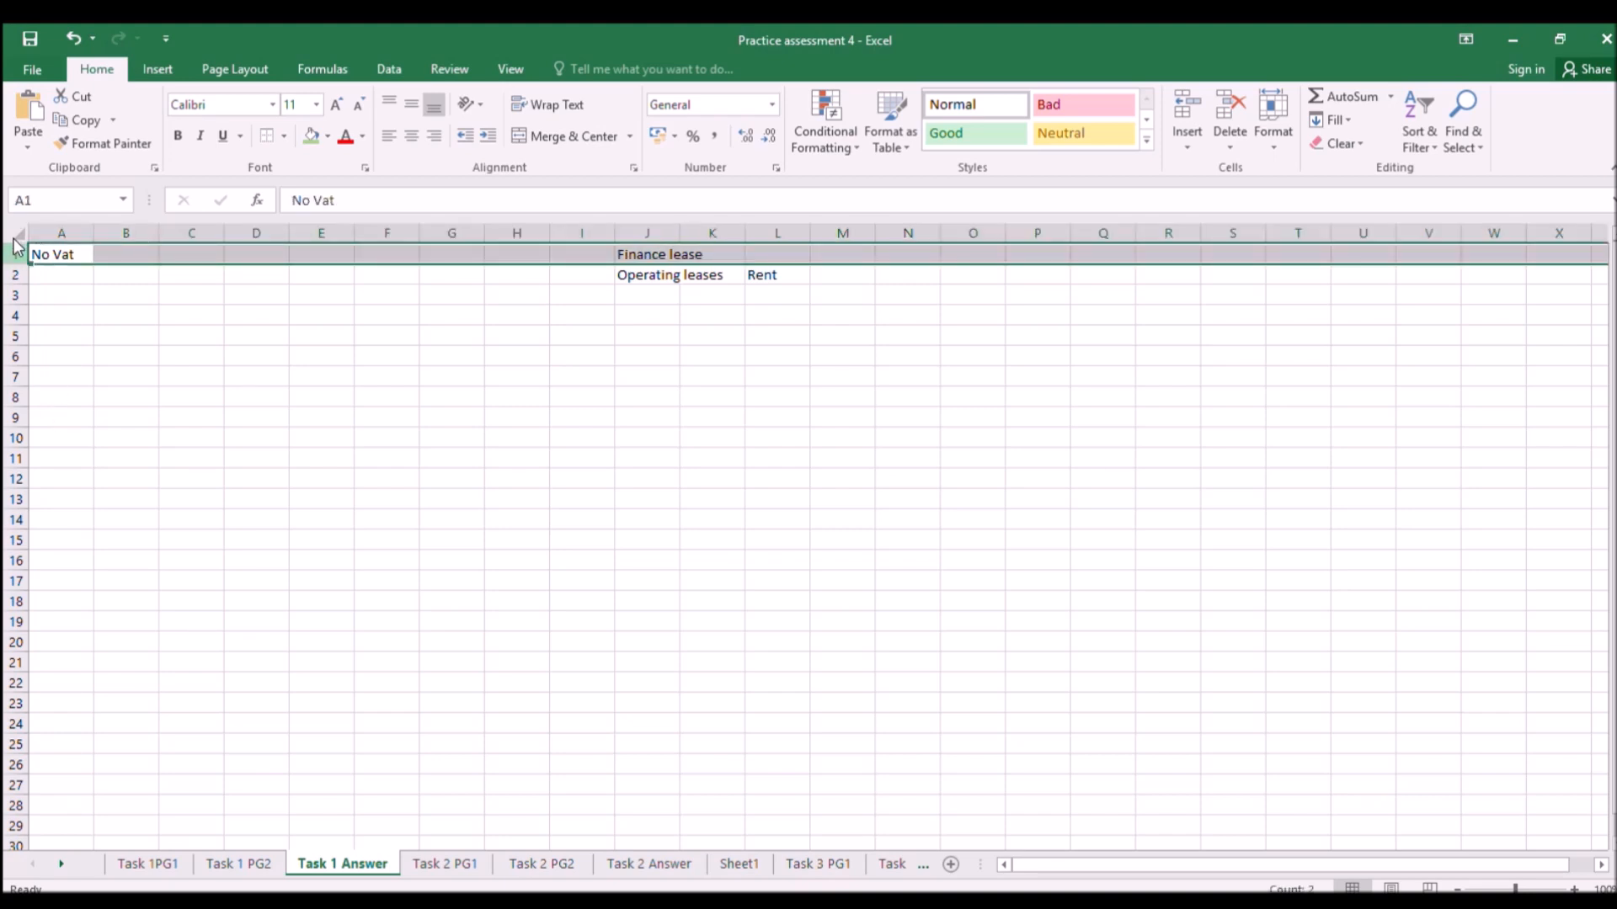
key(ctrl+shift+plus)
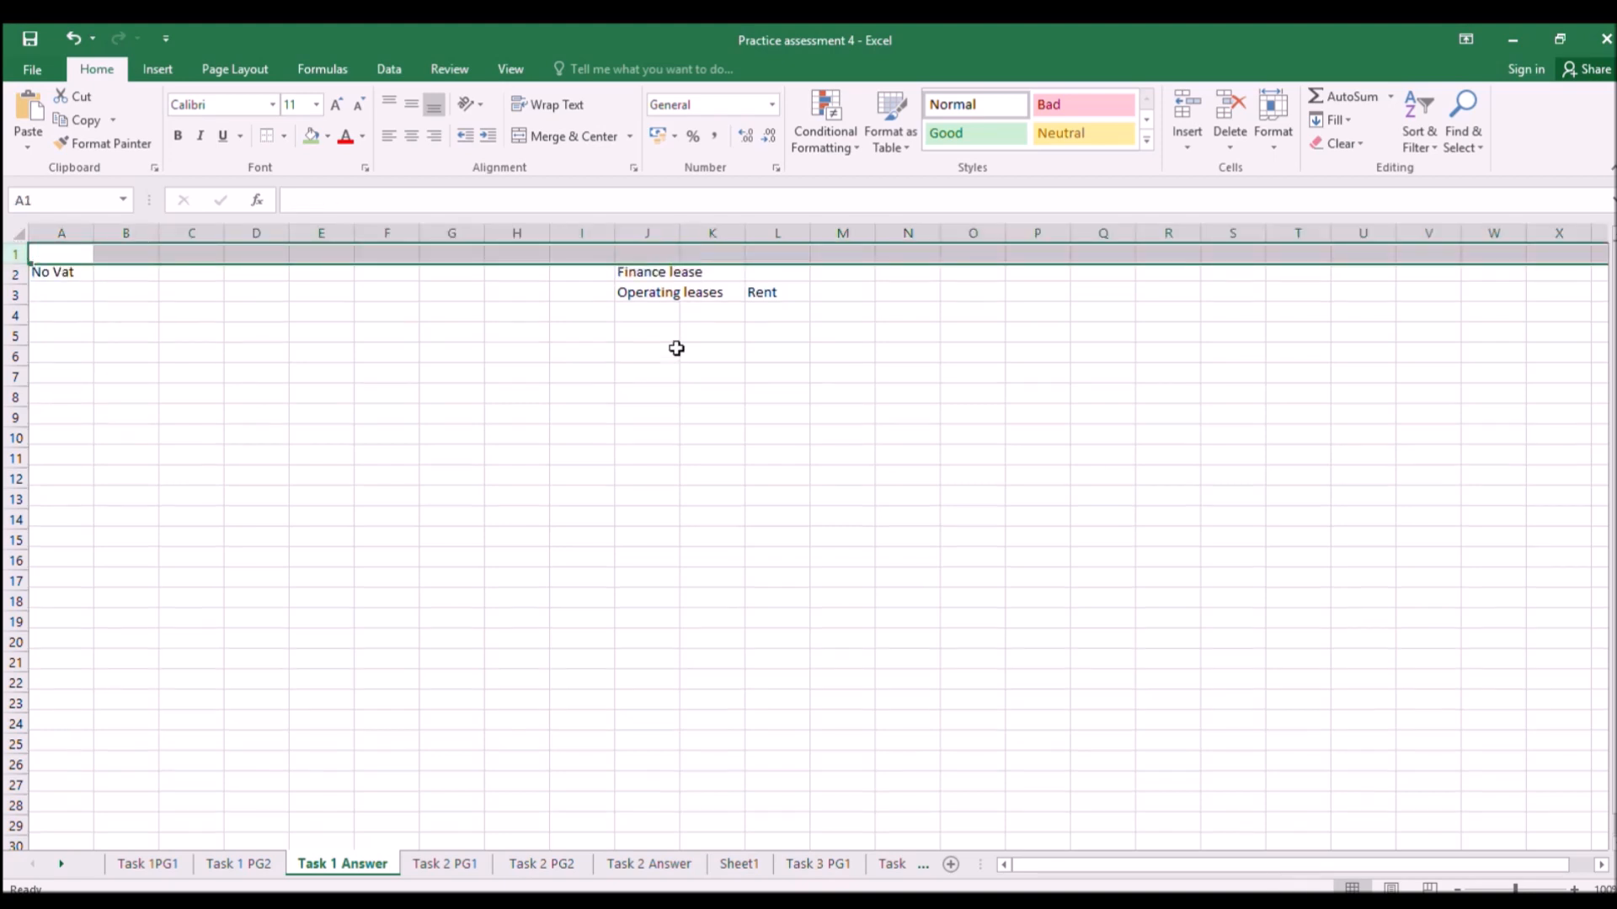
click(674, 254)
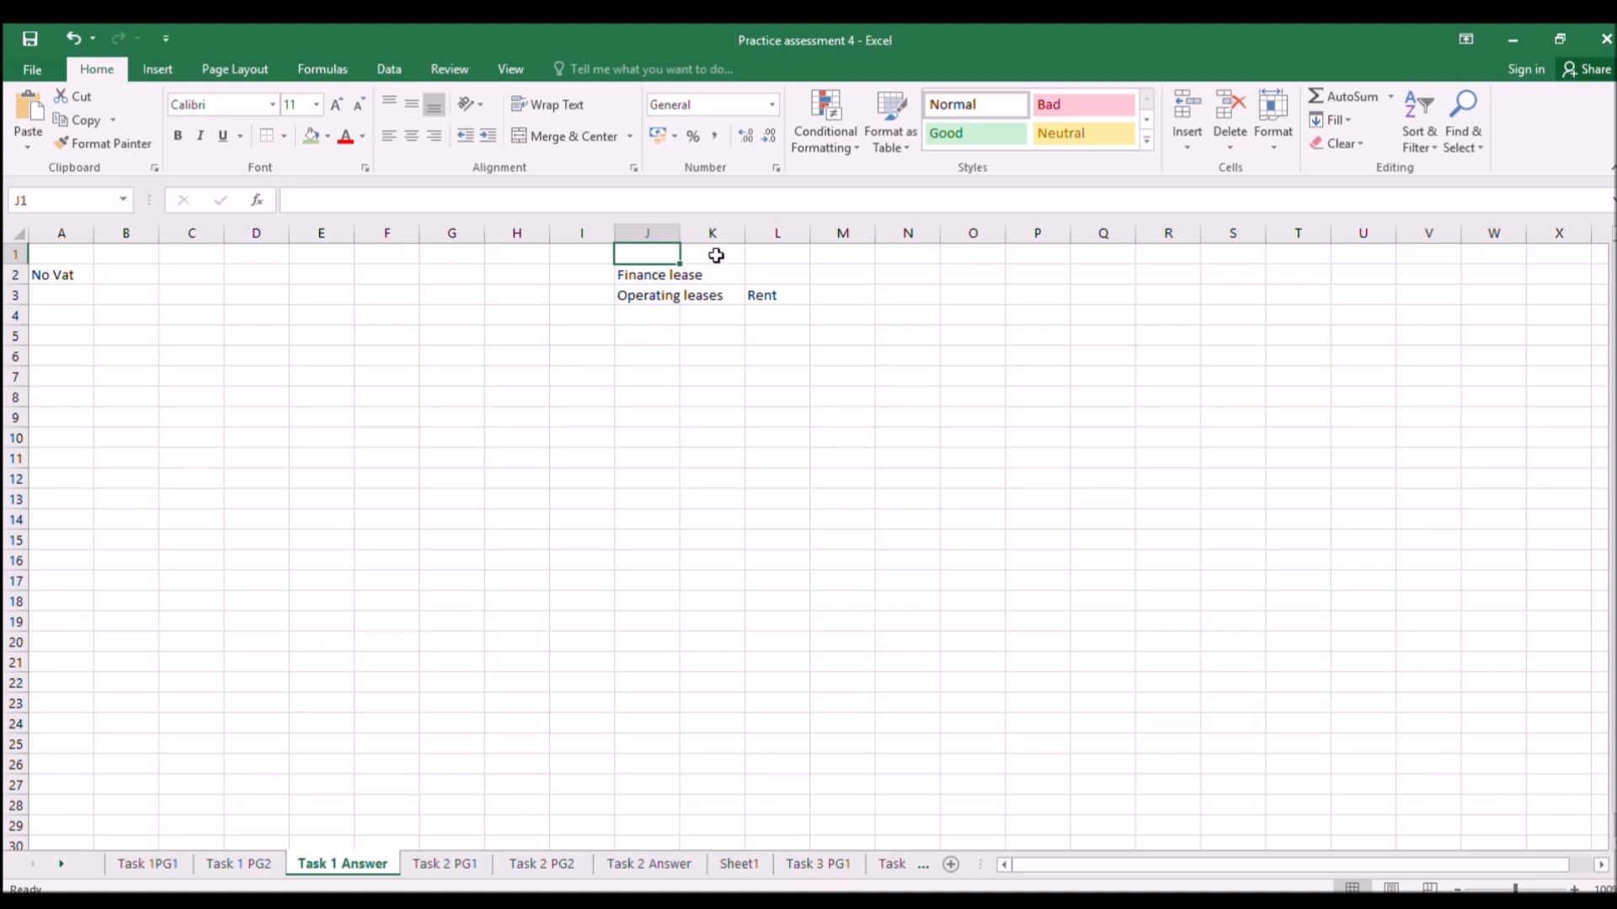
text(Substance of tran)
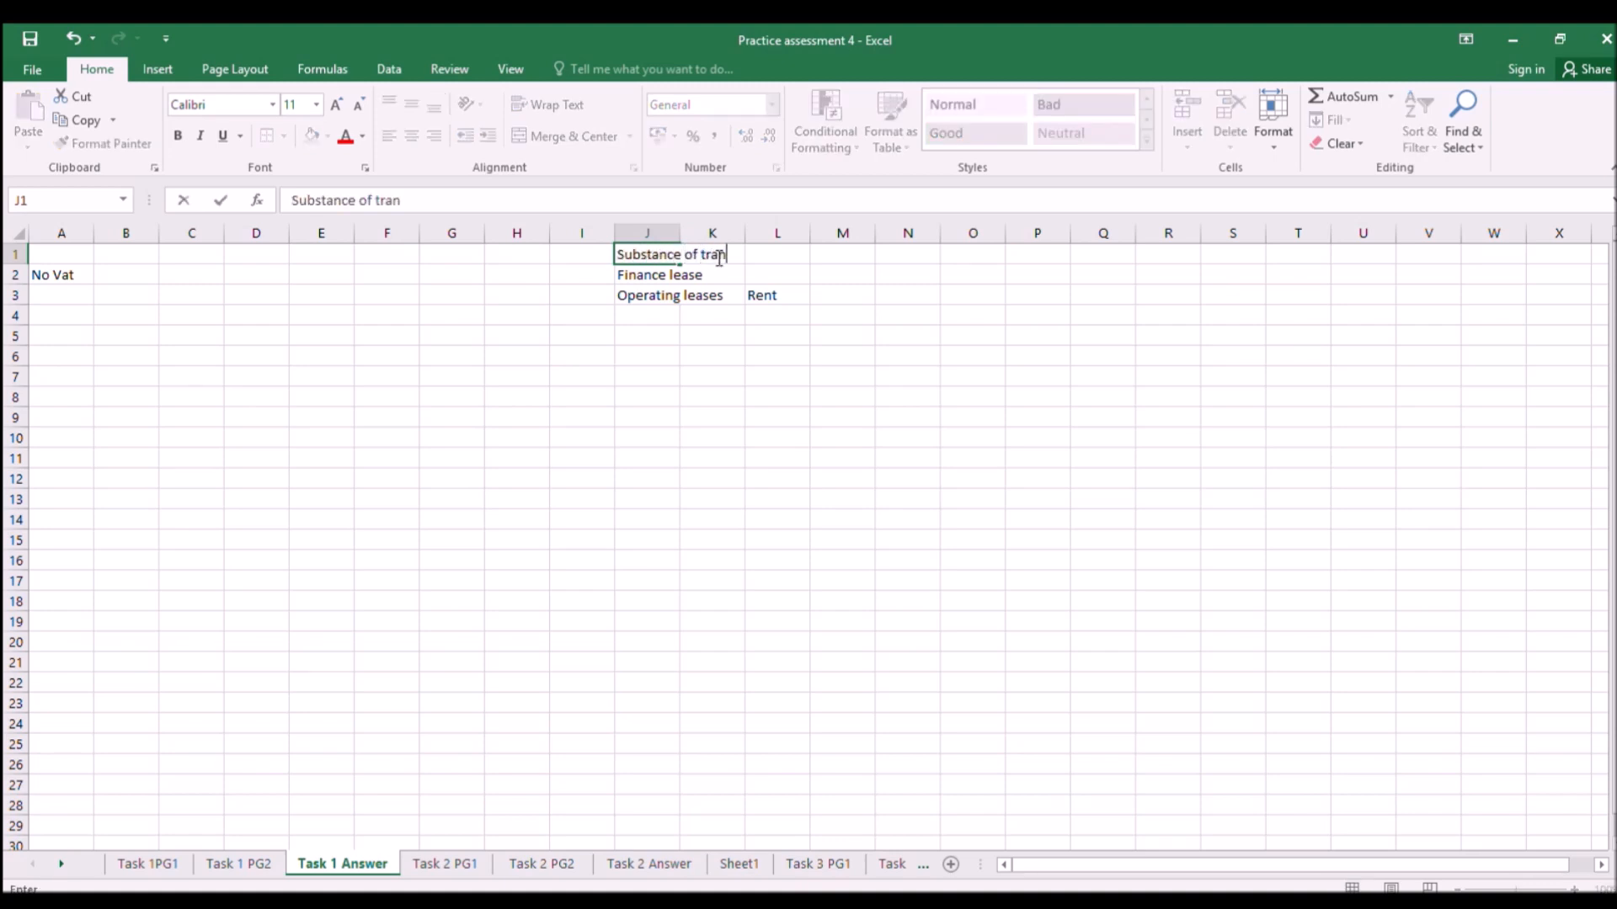
text(action)
key(Return)
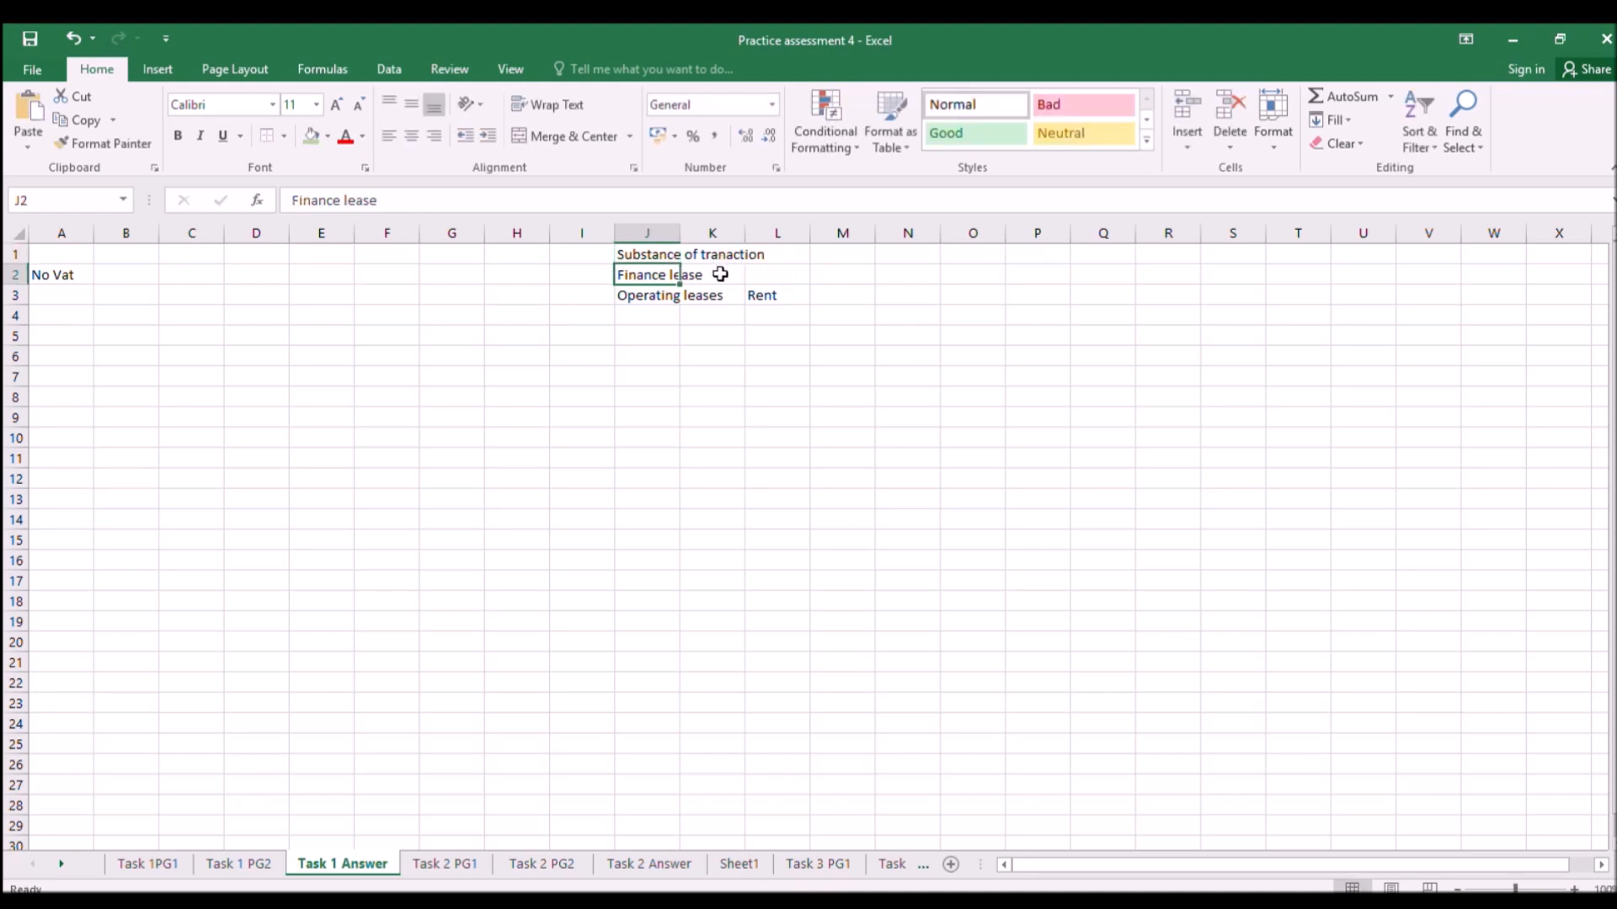
After checking the Task 1PG1 sheet, enter Own beside Finance lease in L2 of the Task 1 Answer sheet.
click(766, 279)
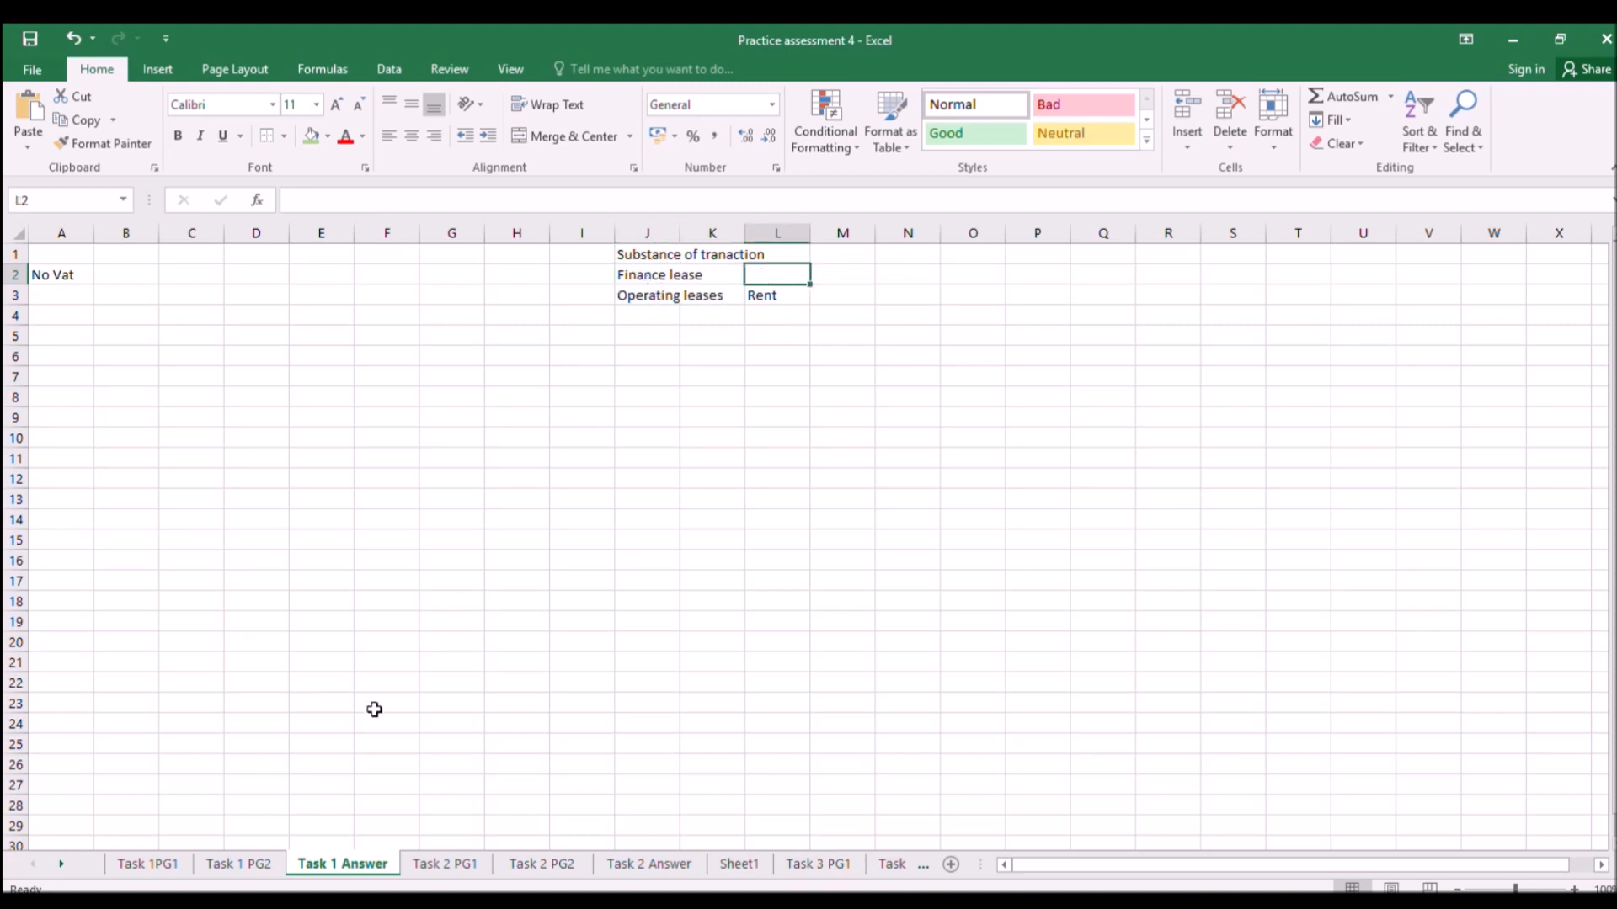
click(151, 864)
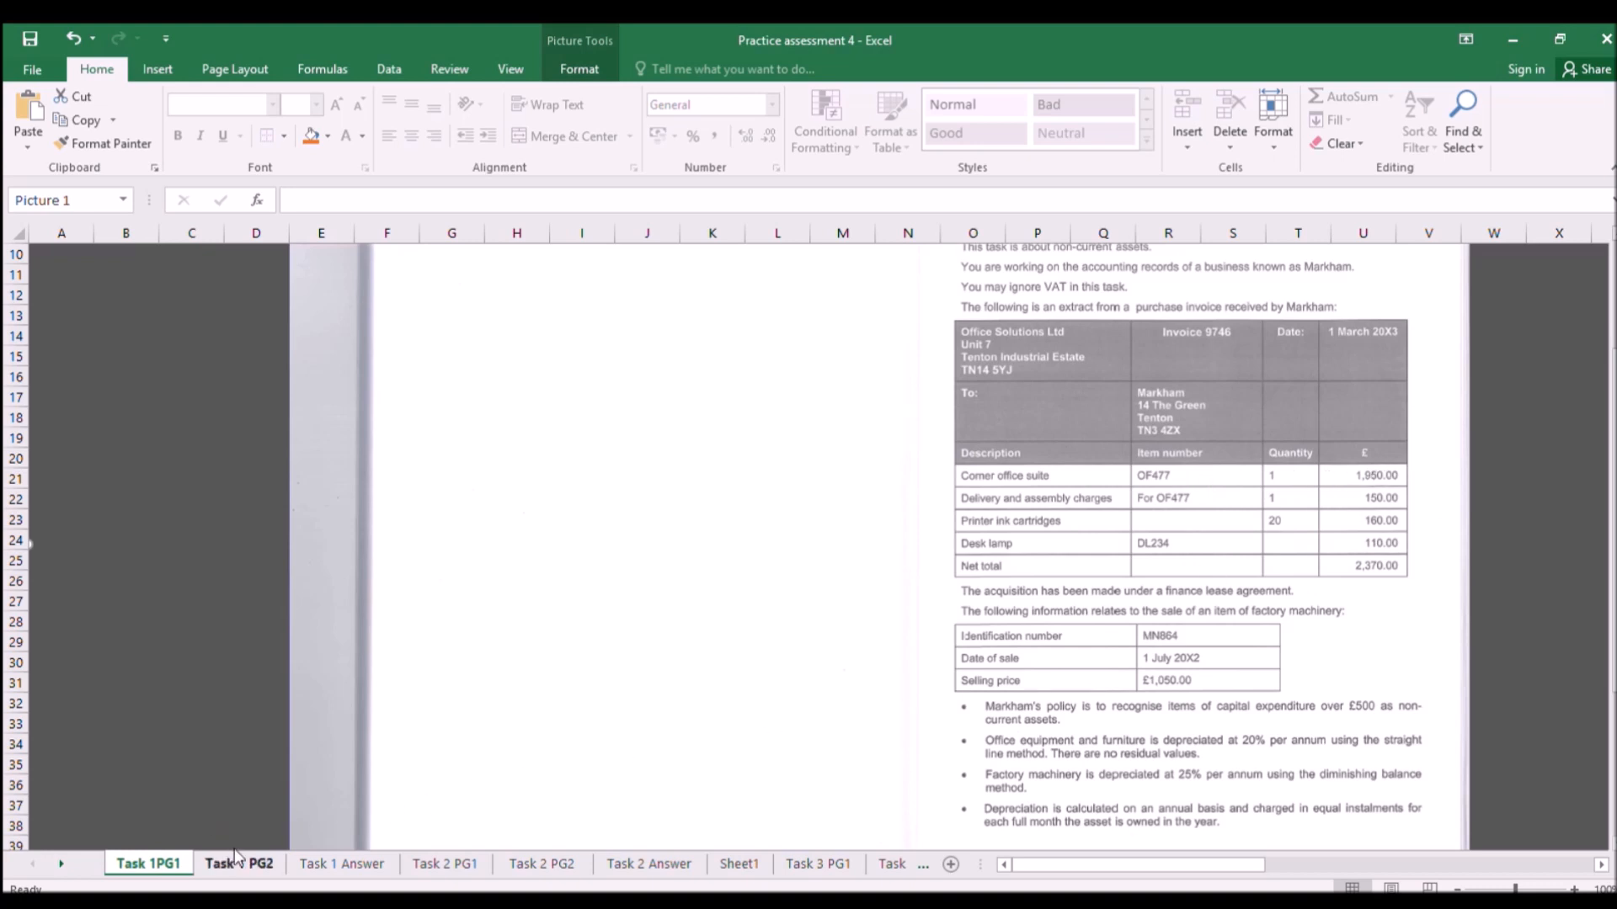
click(310, 867)
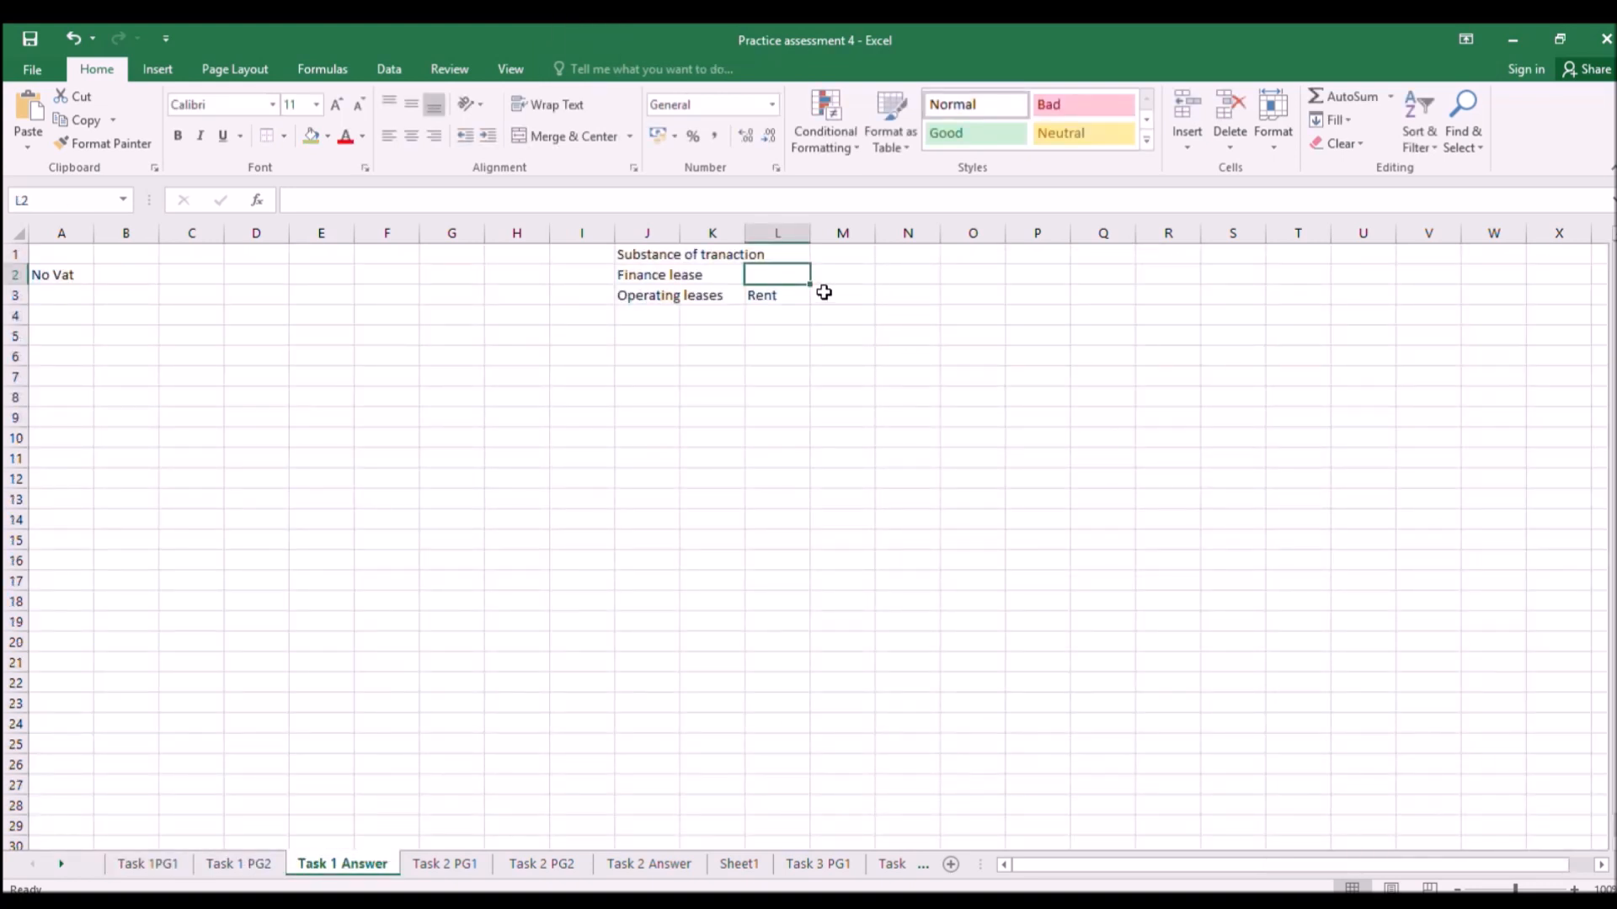
text(Own)
key(Return)
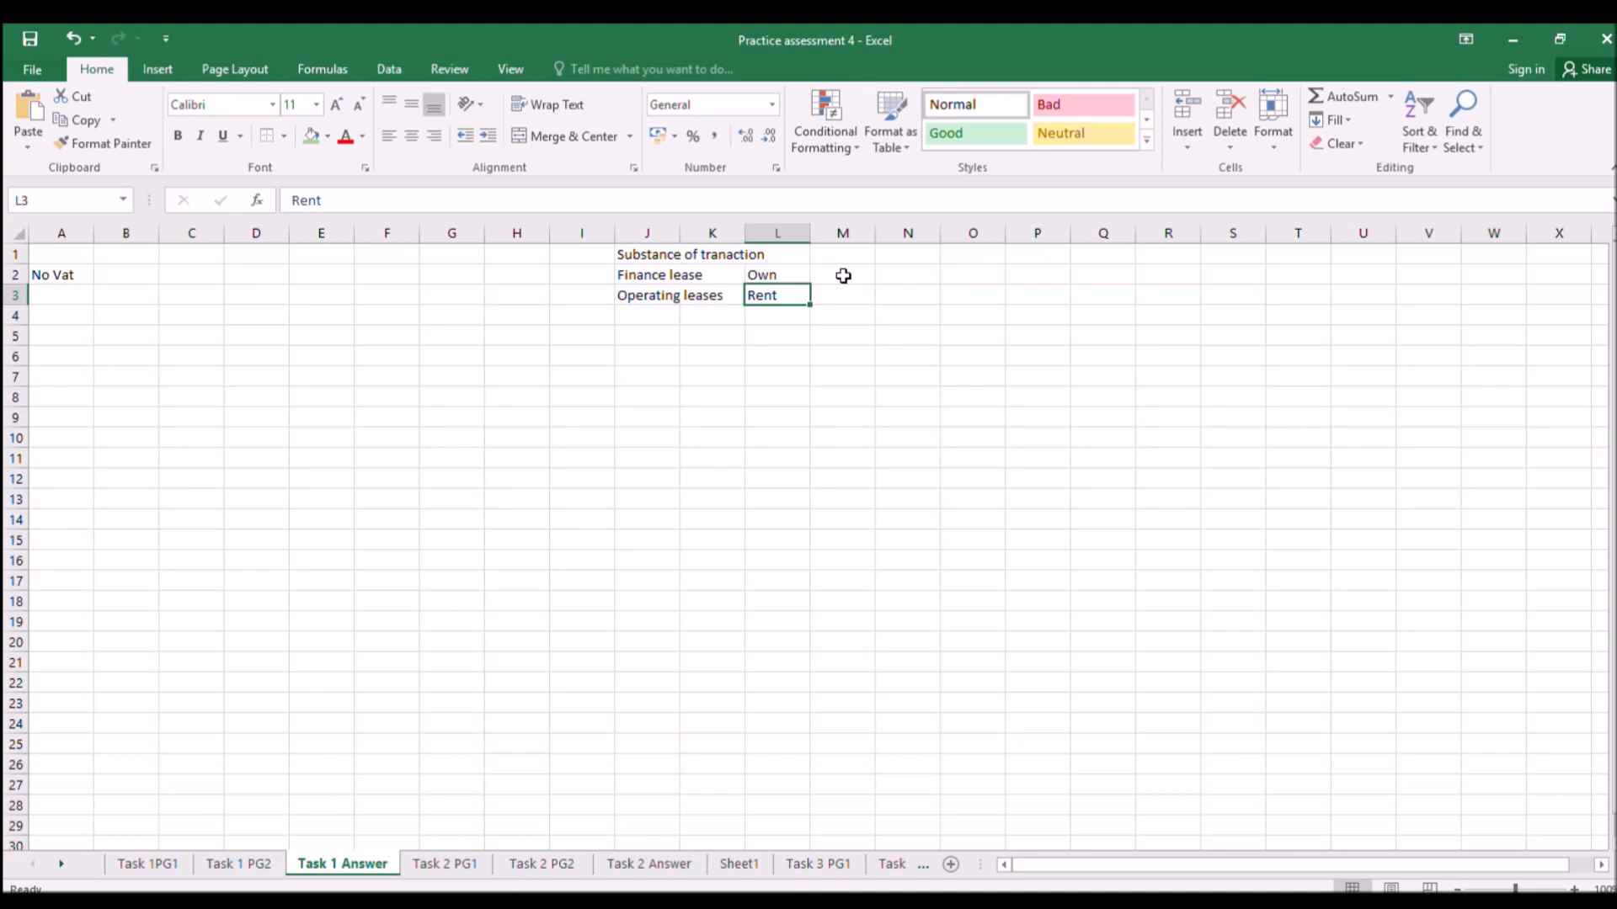
Enter loan in M2 for the finance lease and no loan in M3 for the operating leases, and highlight each row's entries.
click(843, 275)
text(loan)
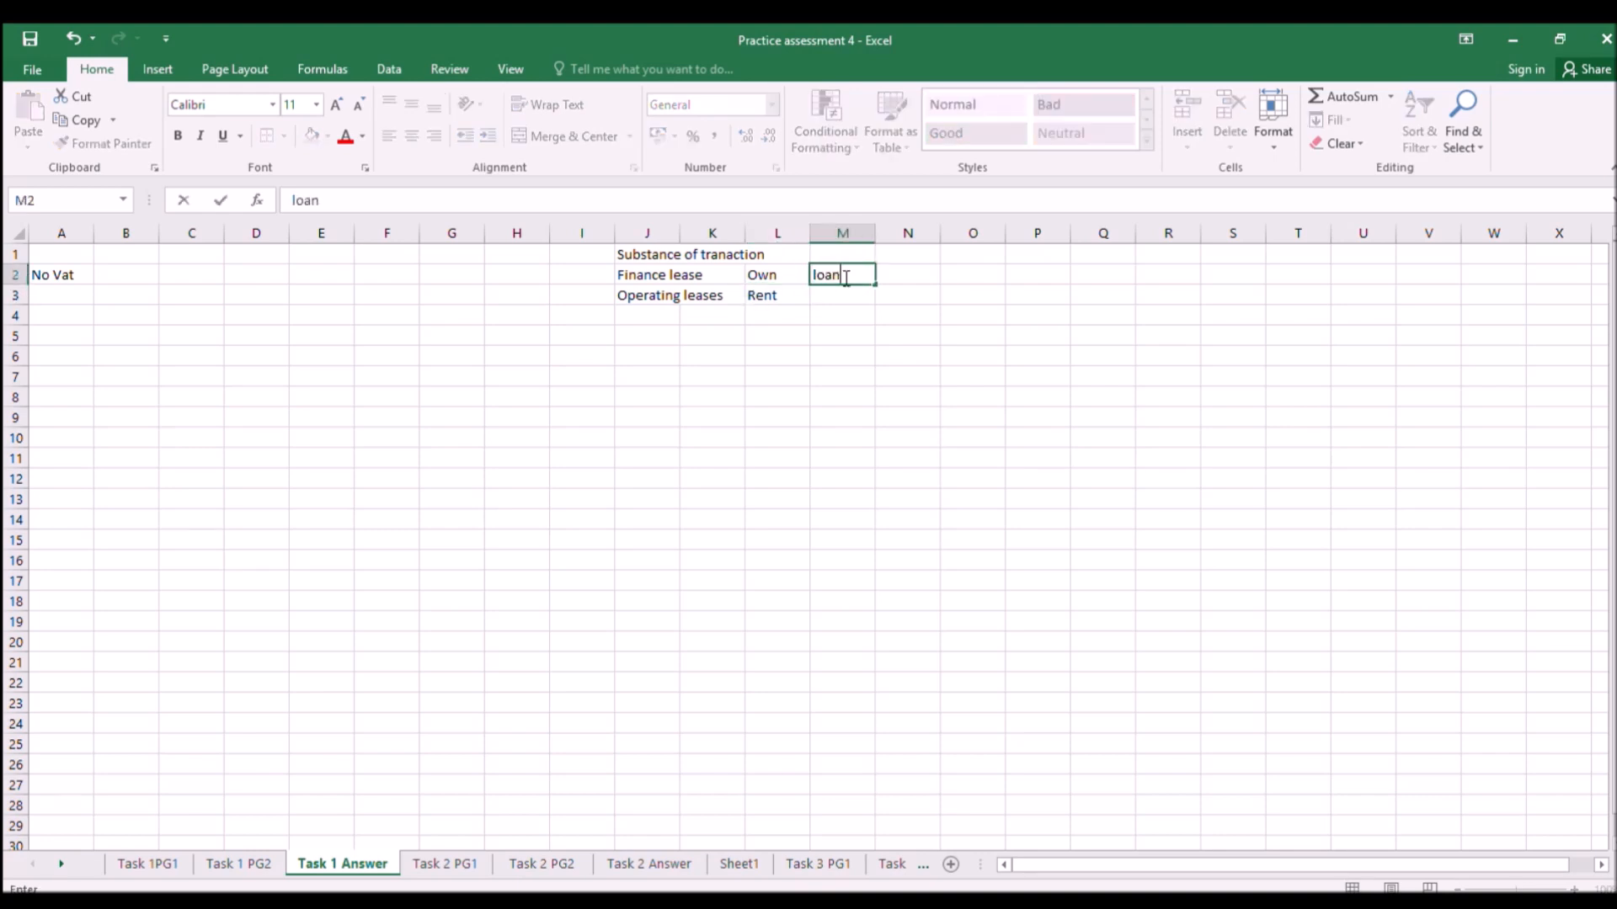
key(Return)
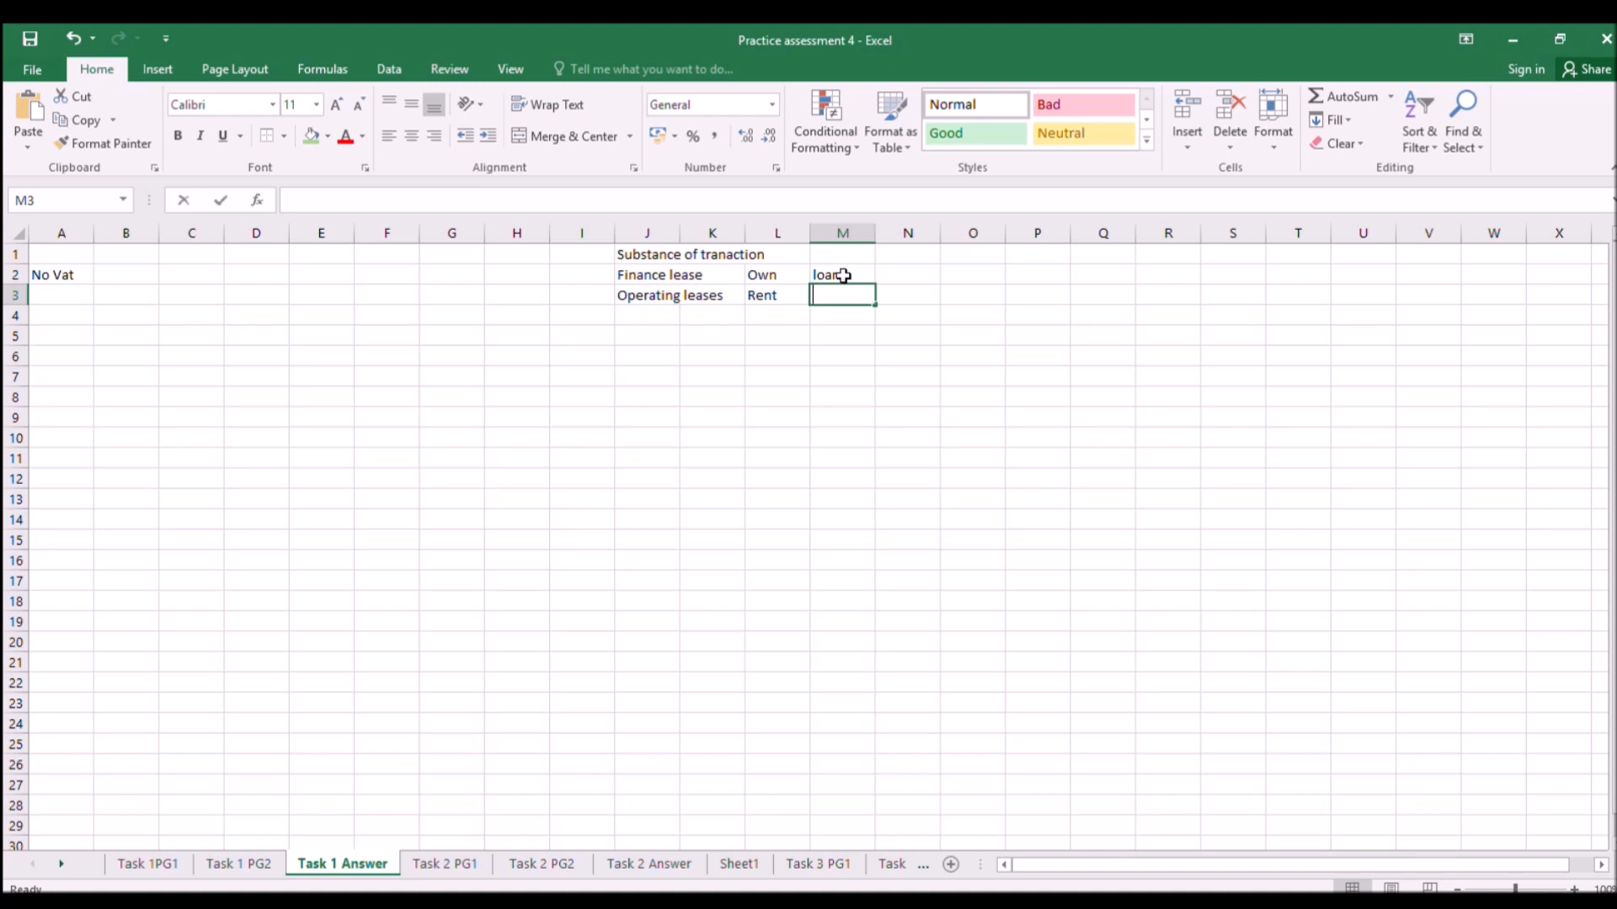
text(no loan)
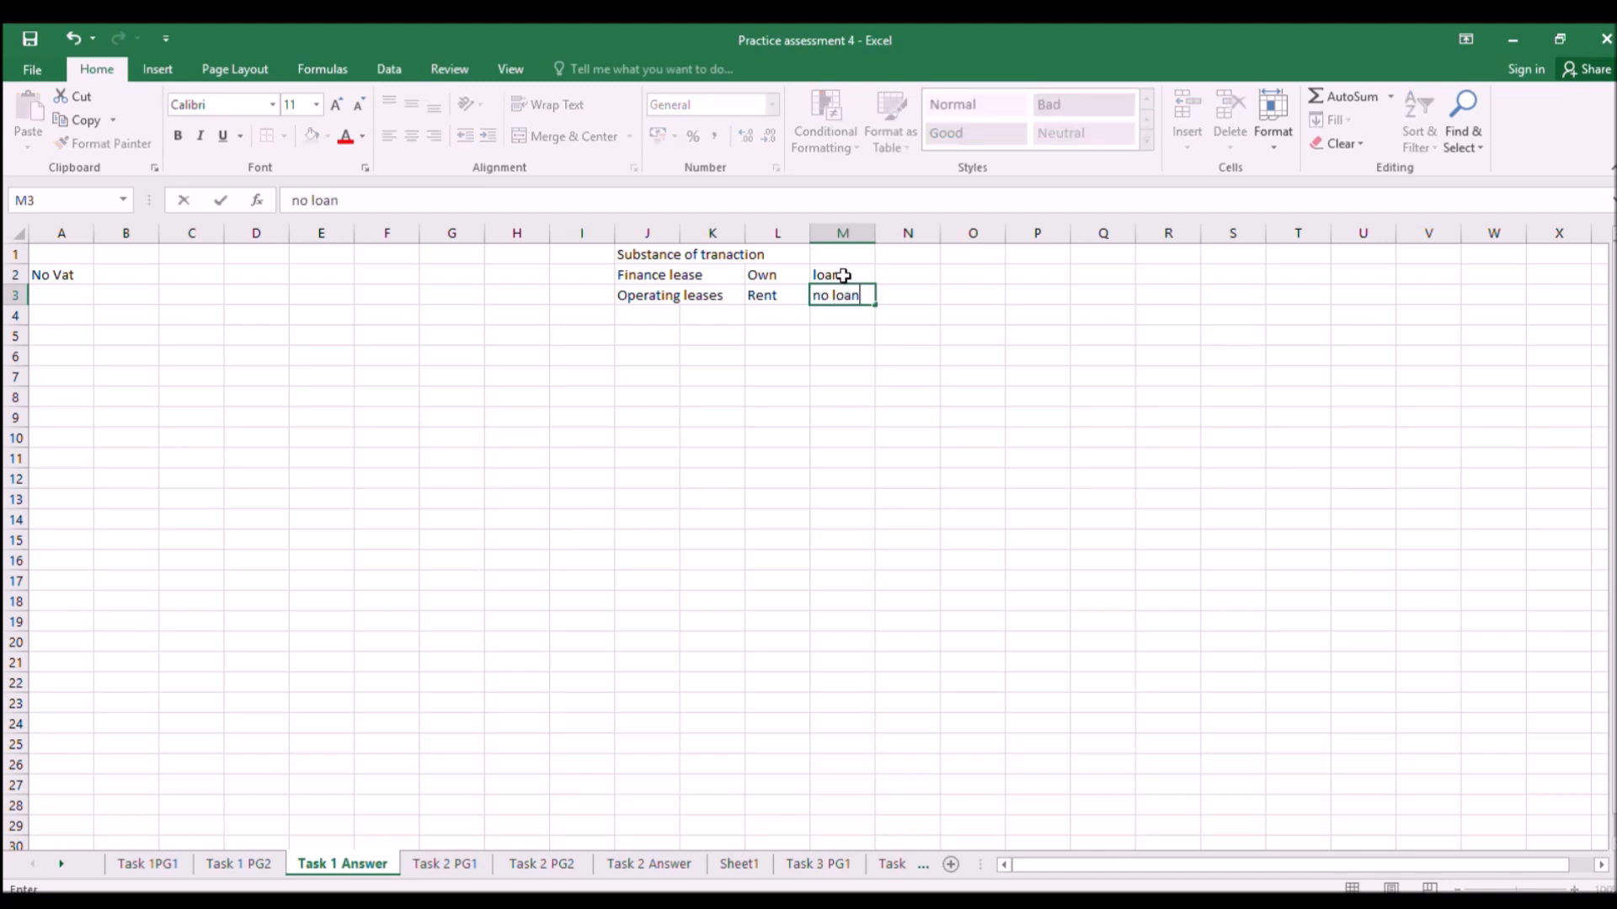
key(Return)
drag(647, 272, 847, 273)
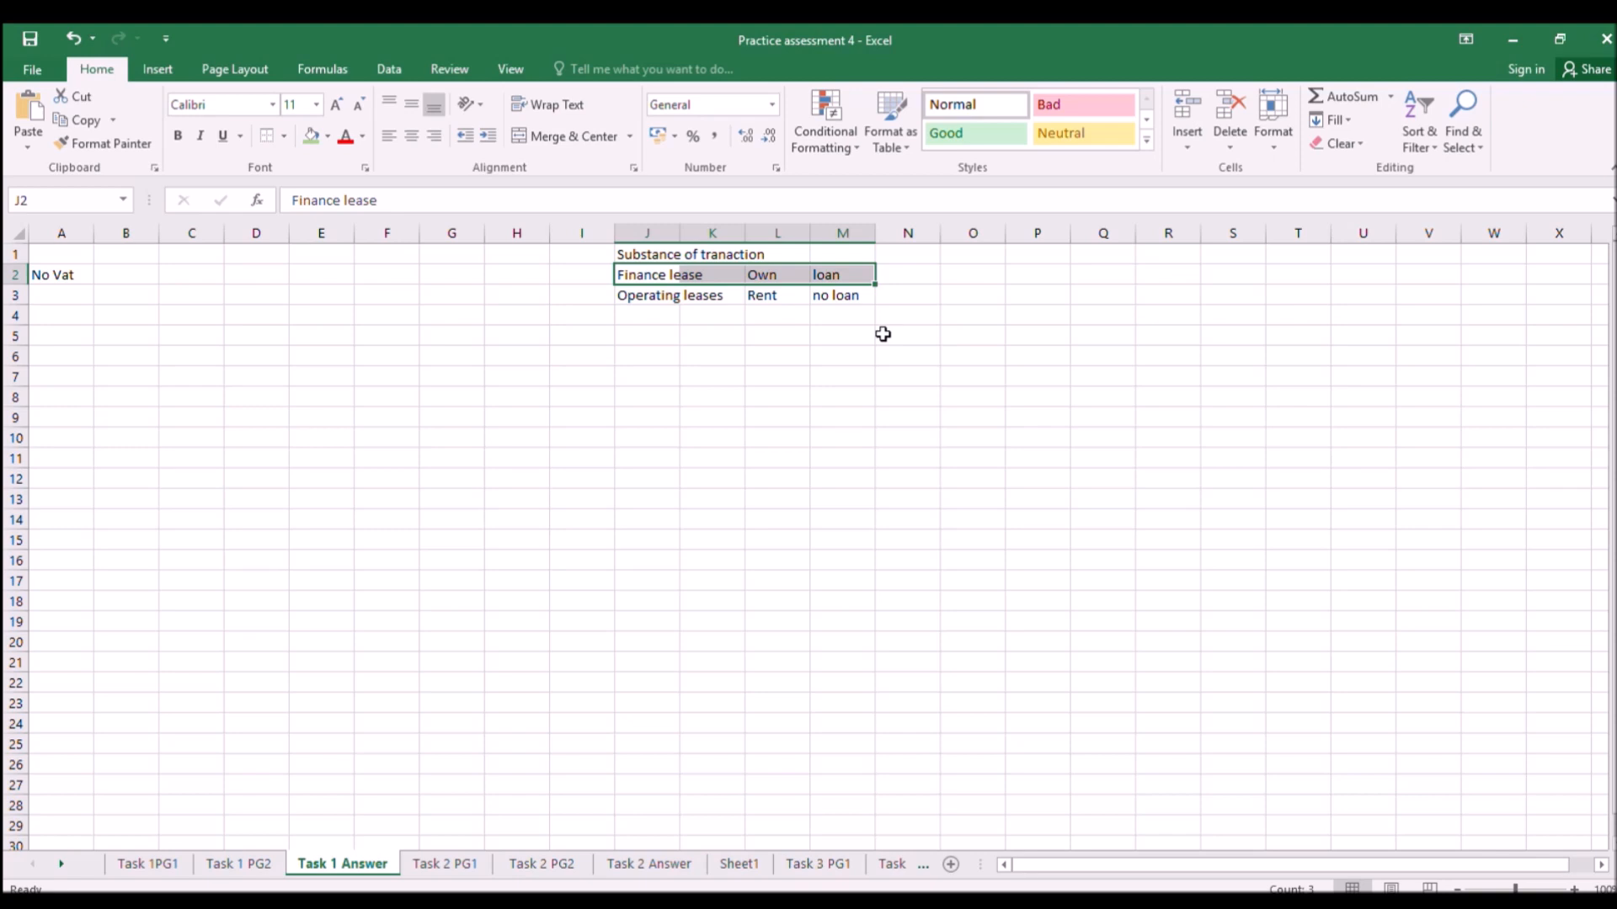
drag(650, 295, 854, 297)
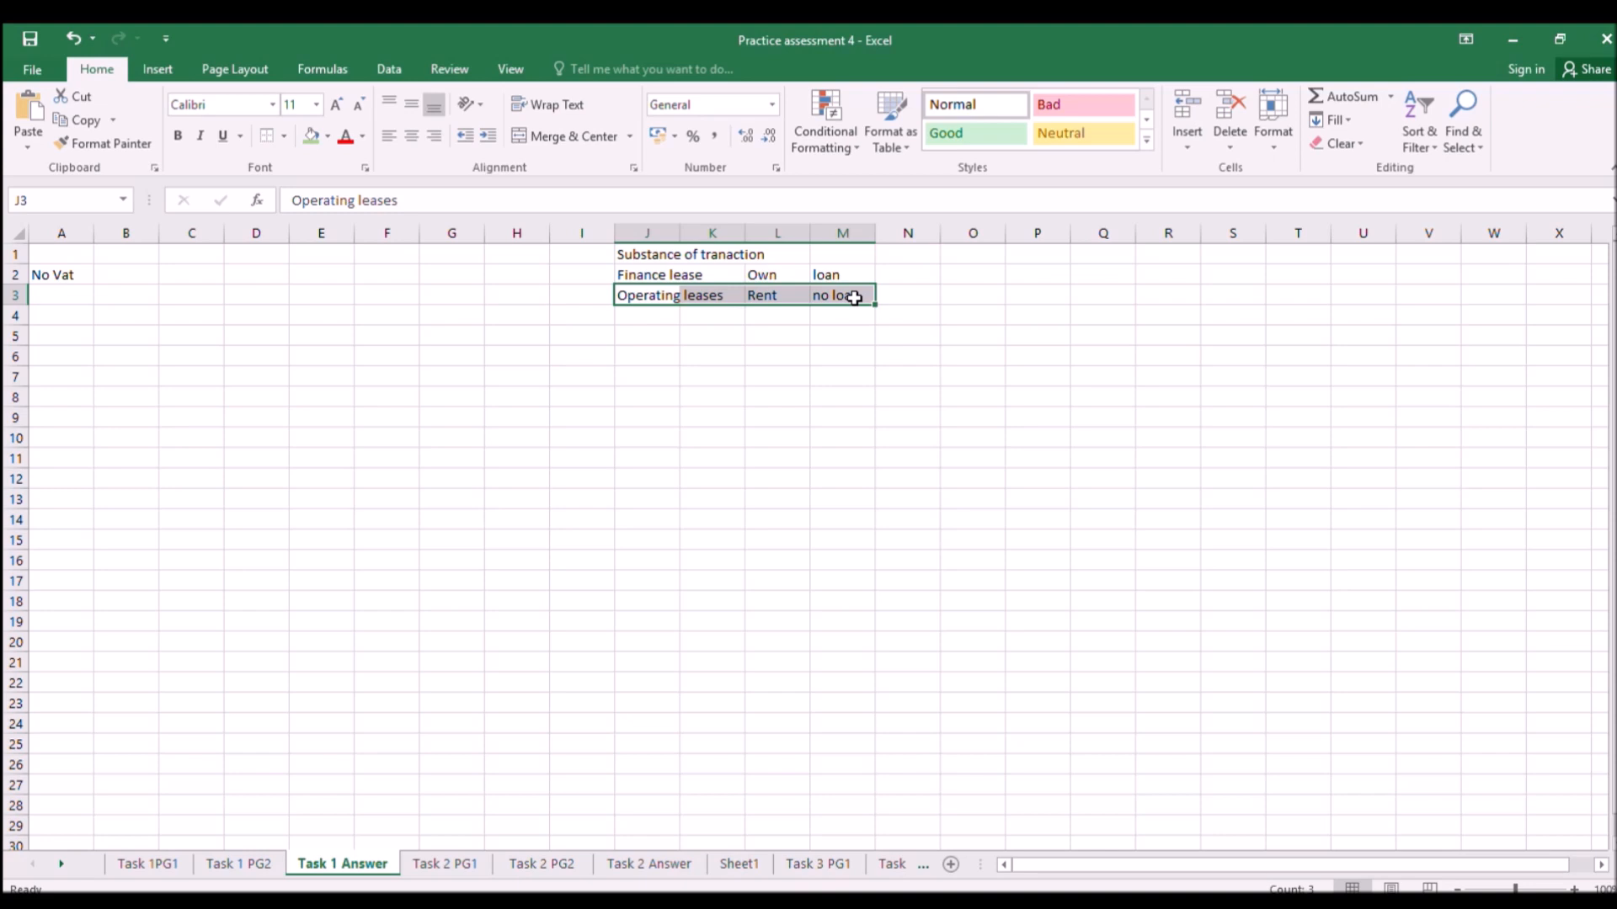
After checking the Task 1PG1 sheet, fill row 4 of the Task 1 Answer sheet from column A with furniture, cost, 2100 and 20% st line.
click(148, 863)
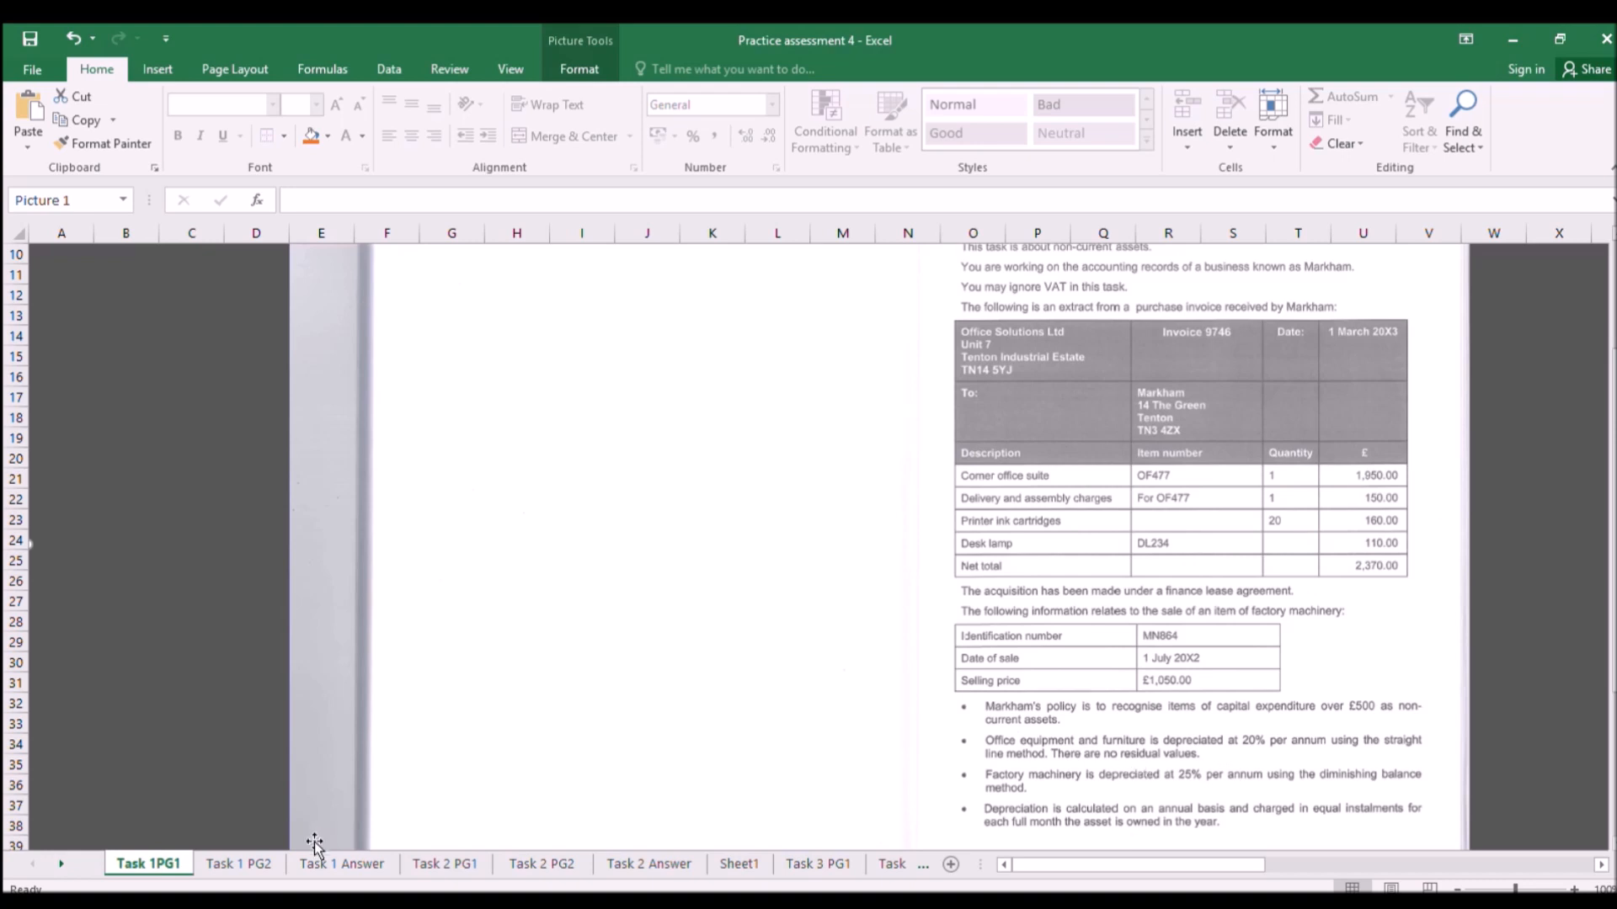
click(323, 864)
click(89, 315)
text(furniture)
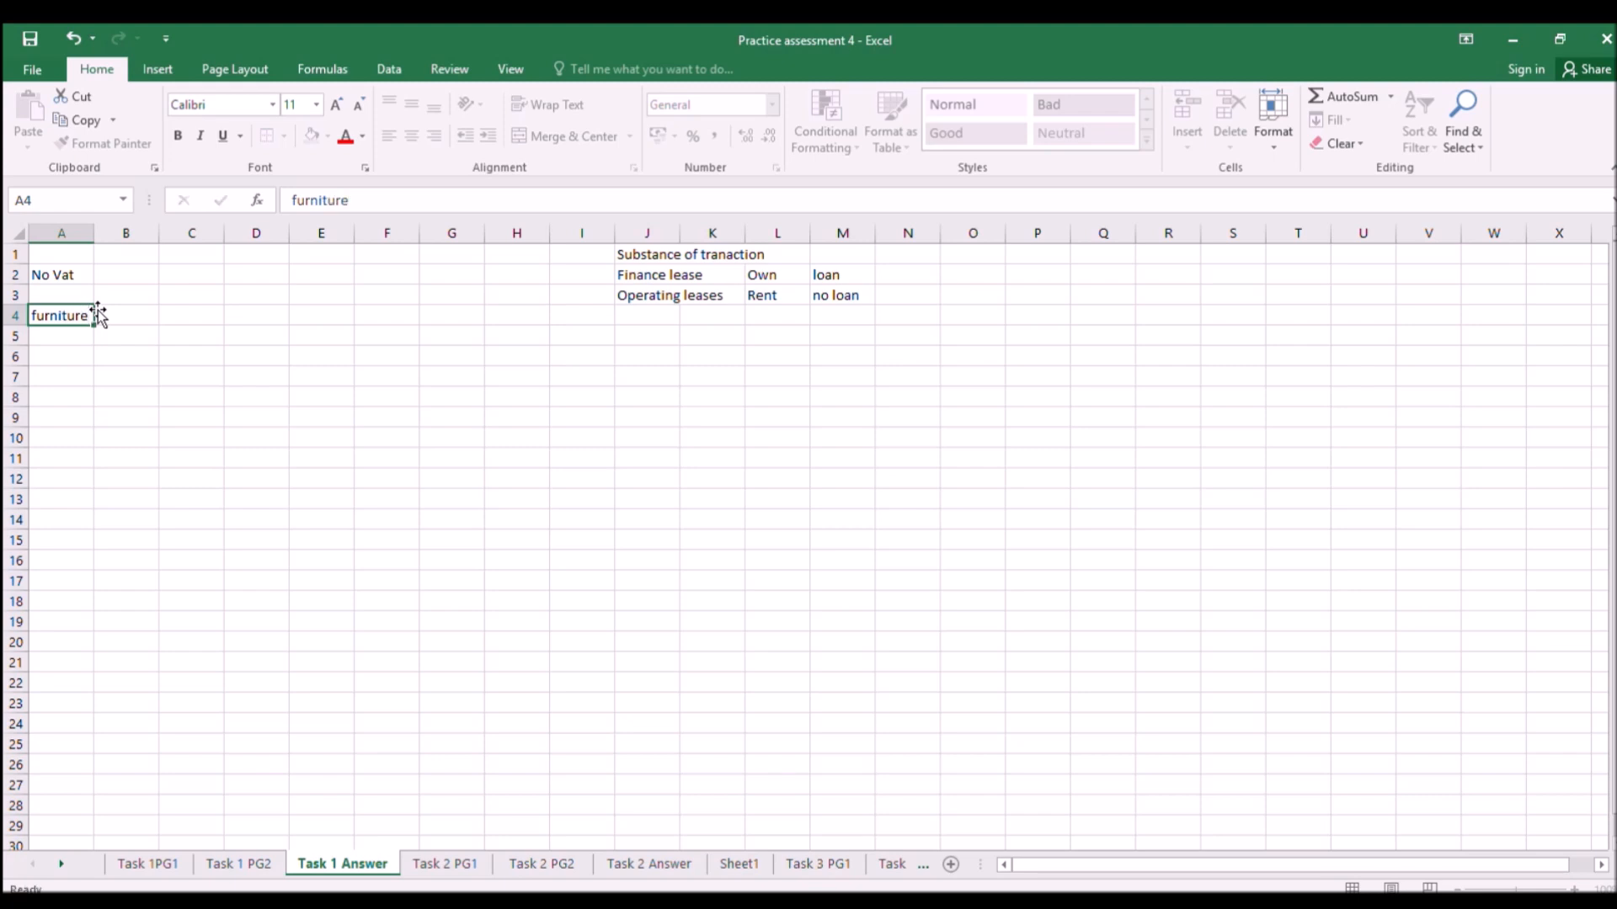
click(98, 315)
text(cost)
key(Tab)
text(210)
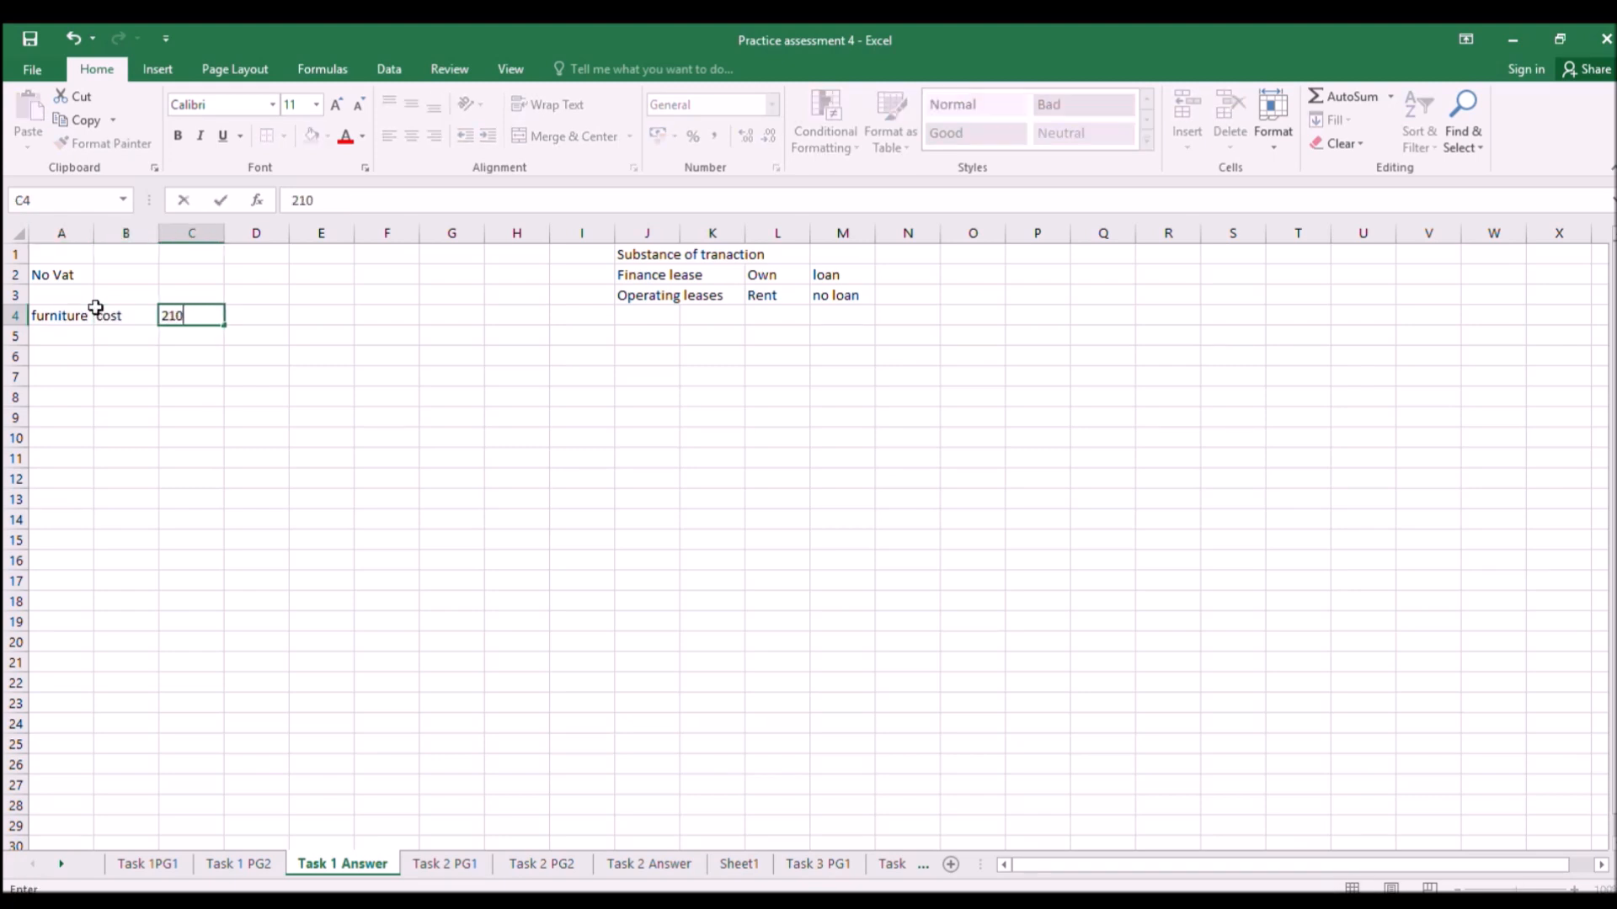
key(Tab)
text(2)
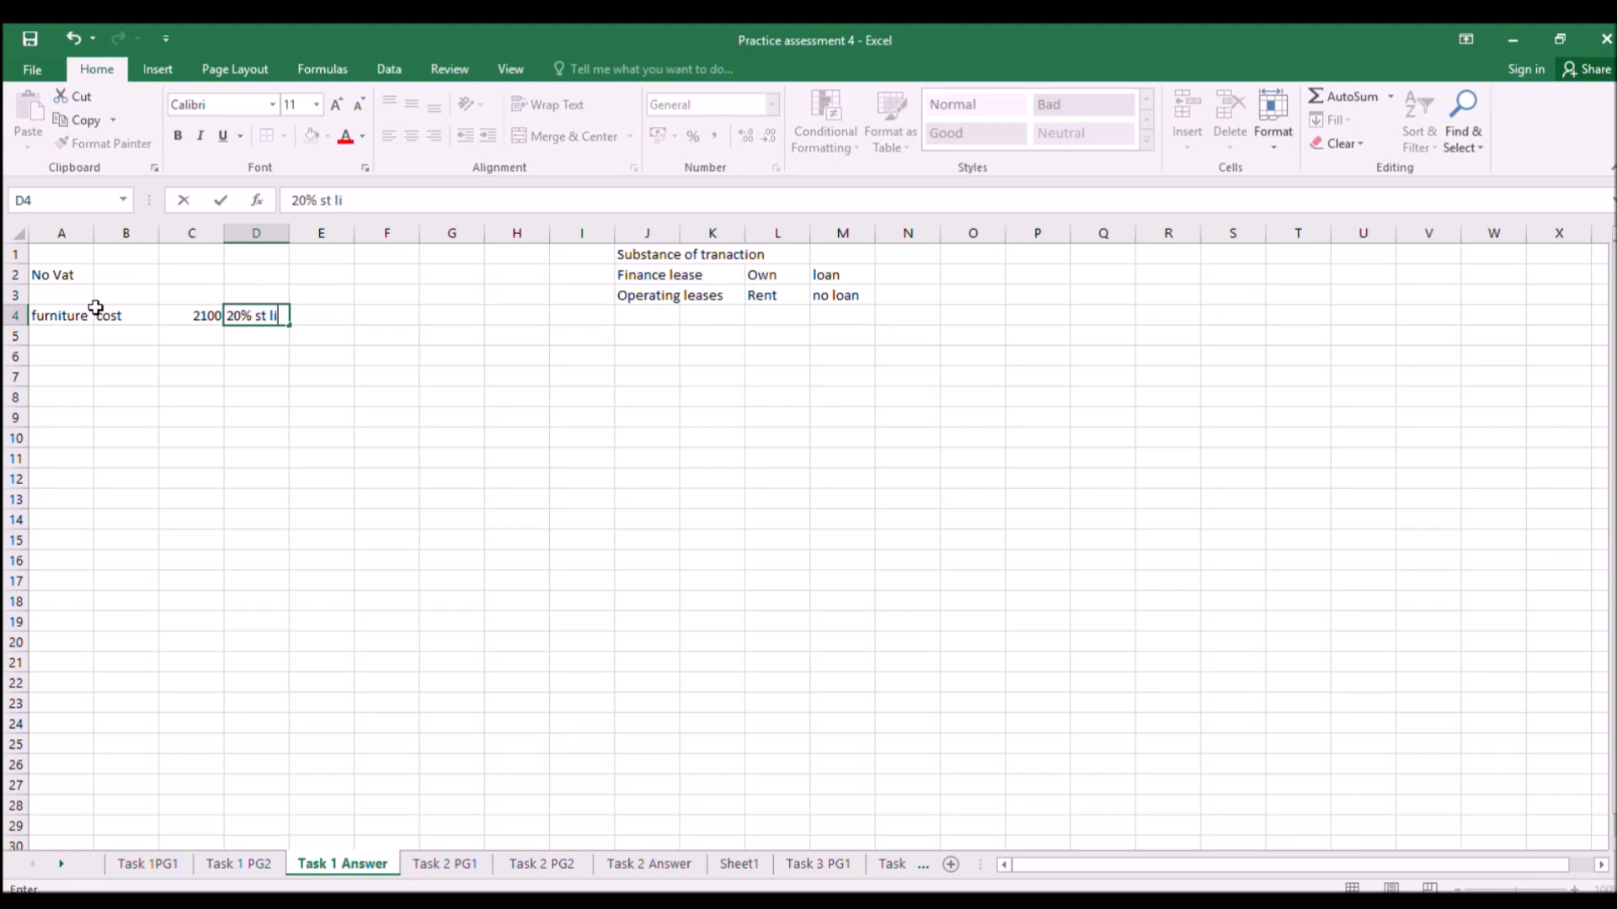
key(Return)
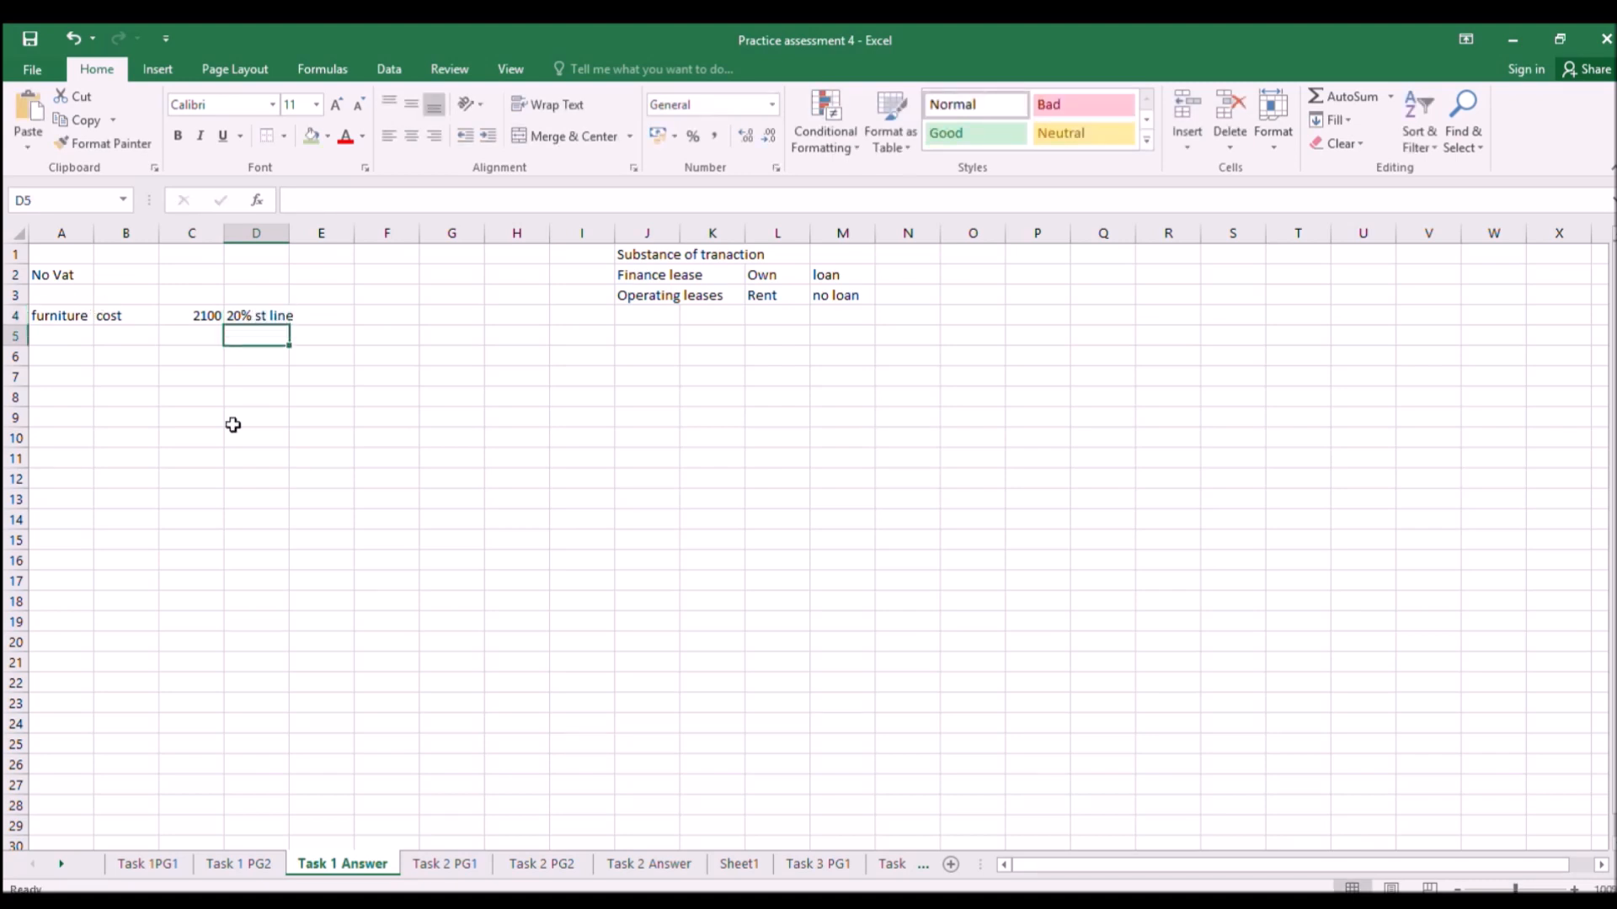
Check the machinery depreciation policy on the Task 1PG1 sheet and enter machine in A5 and 25% rb in D5 of the Task 1 Answer sheet.
click(156, 864)
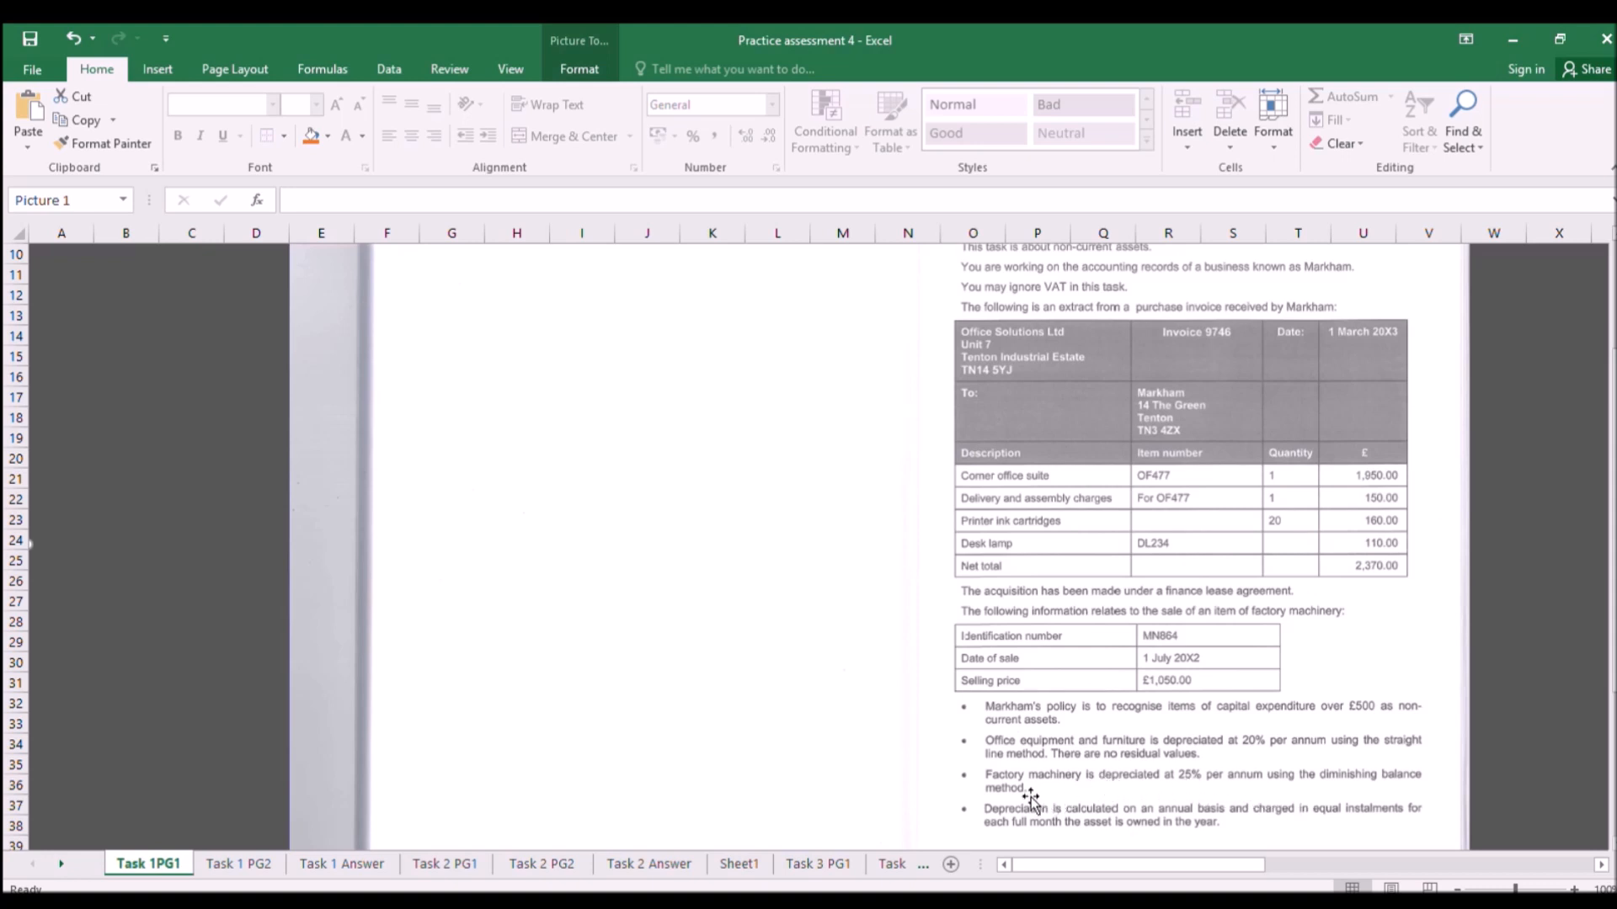
click(341, 864)
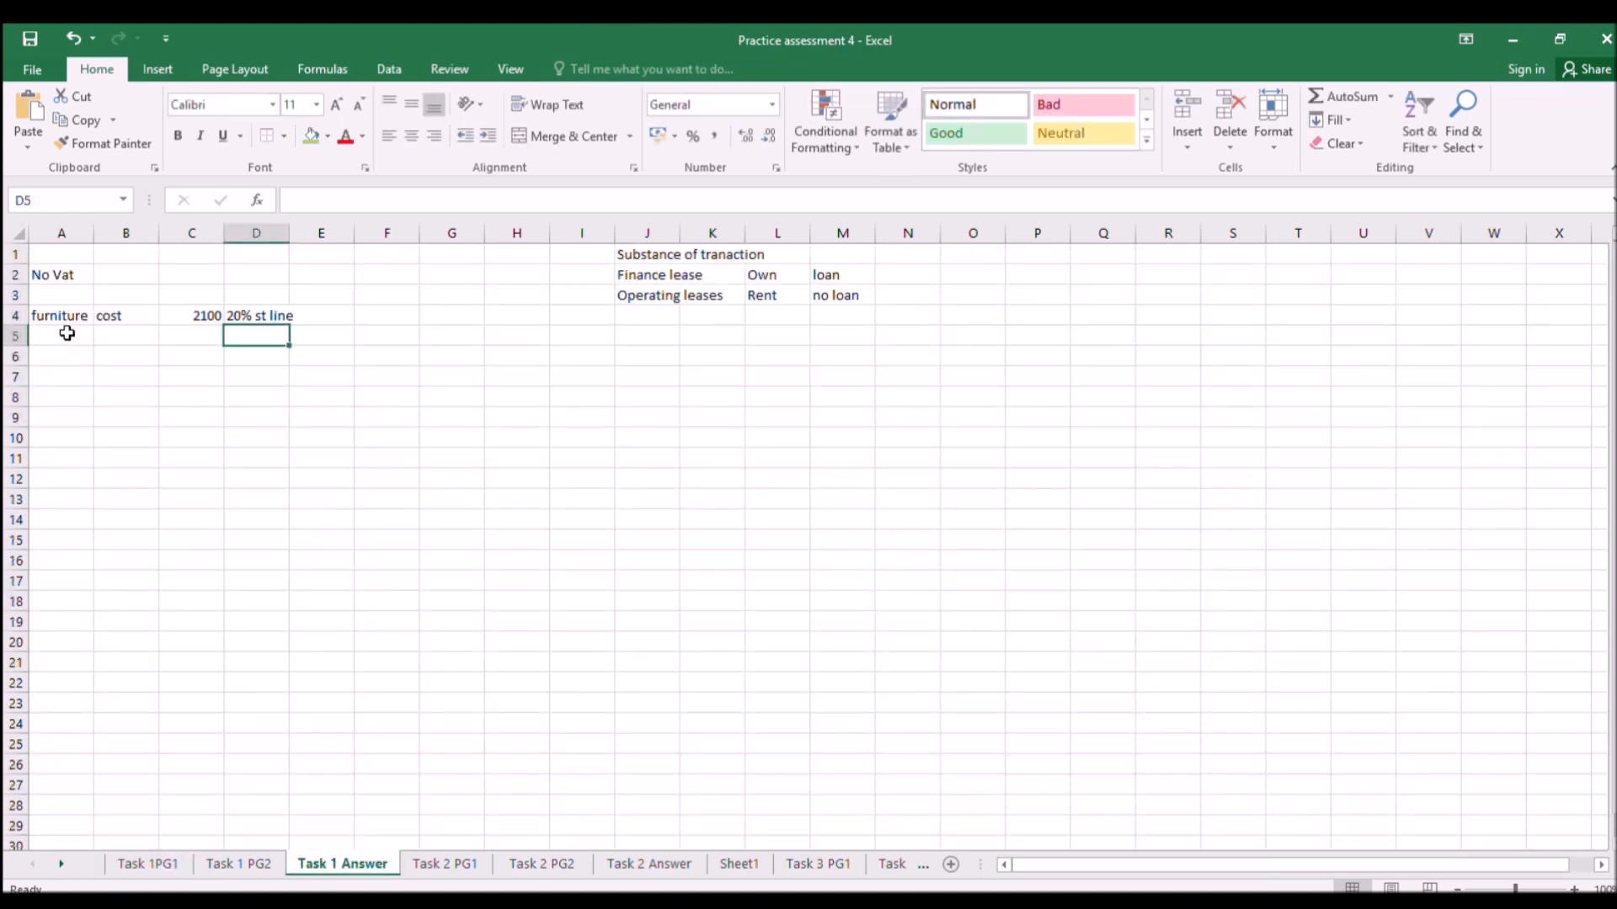
click(67, 333)
text(mac)
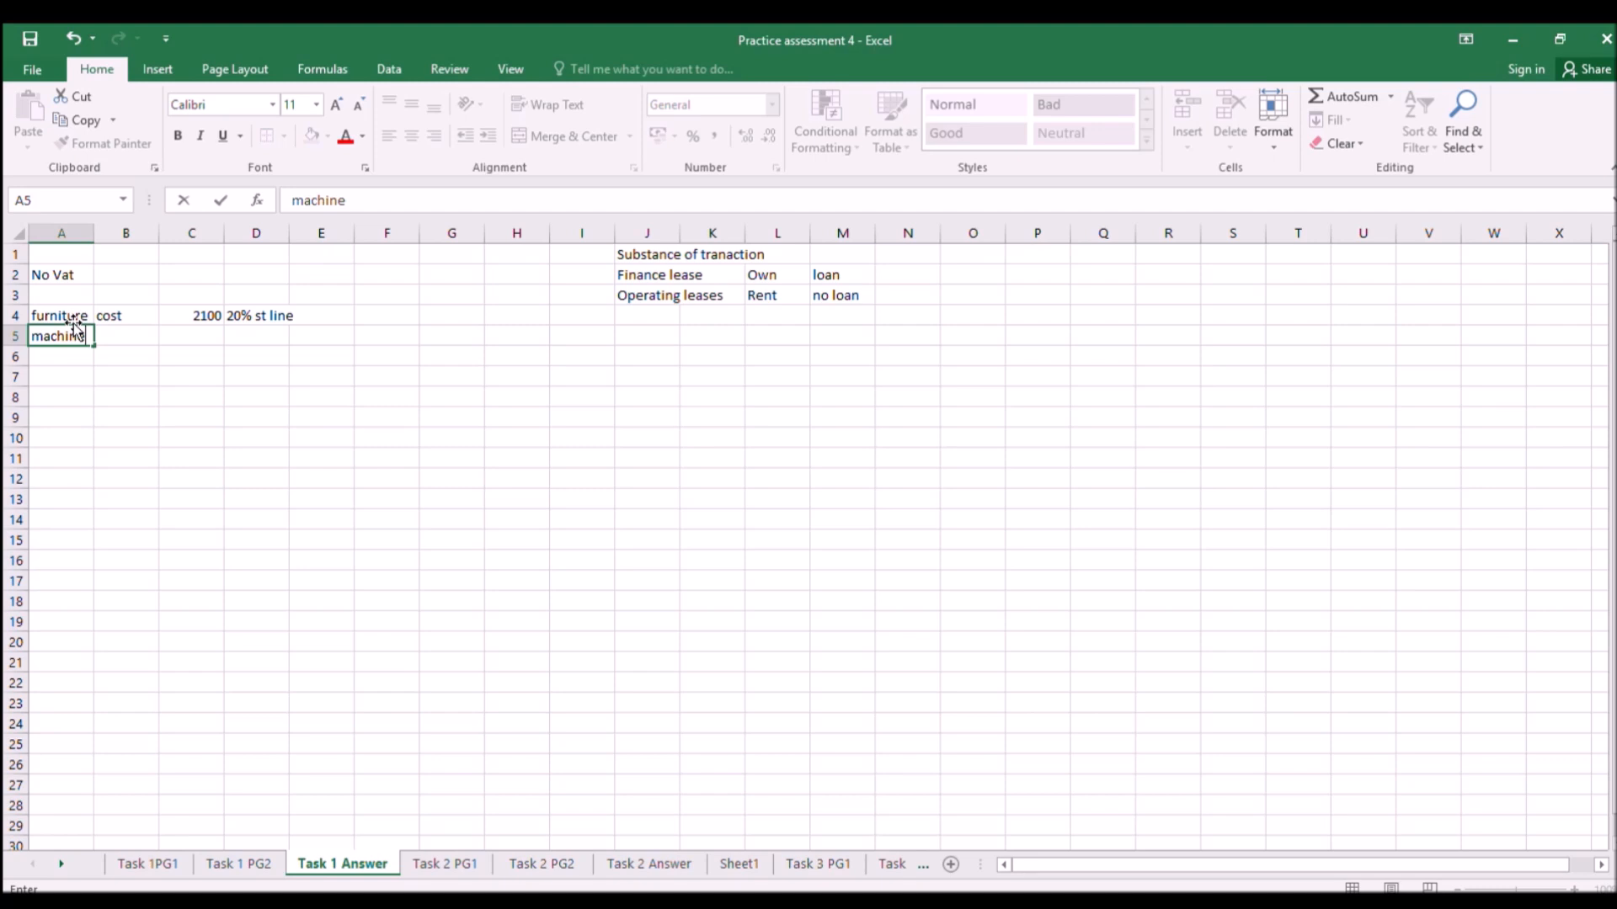
text(hine)
key(Tab)
key(Tab)
key(Tab)
text(3)
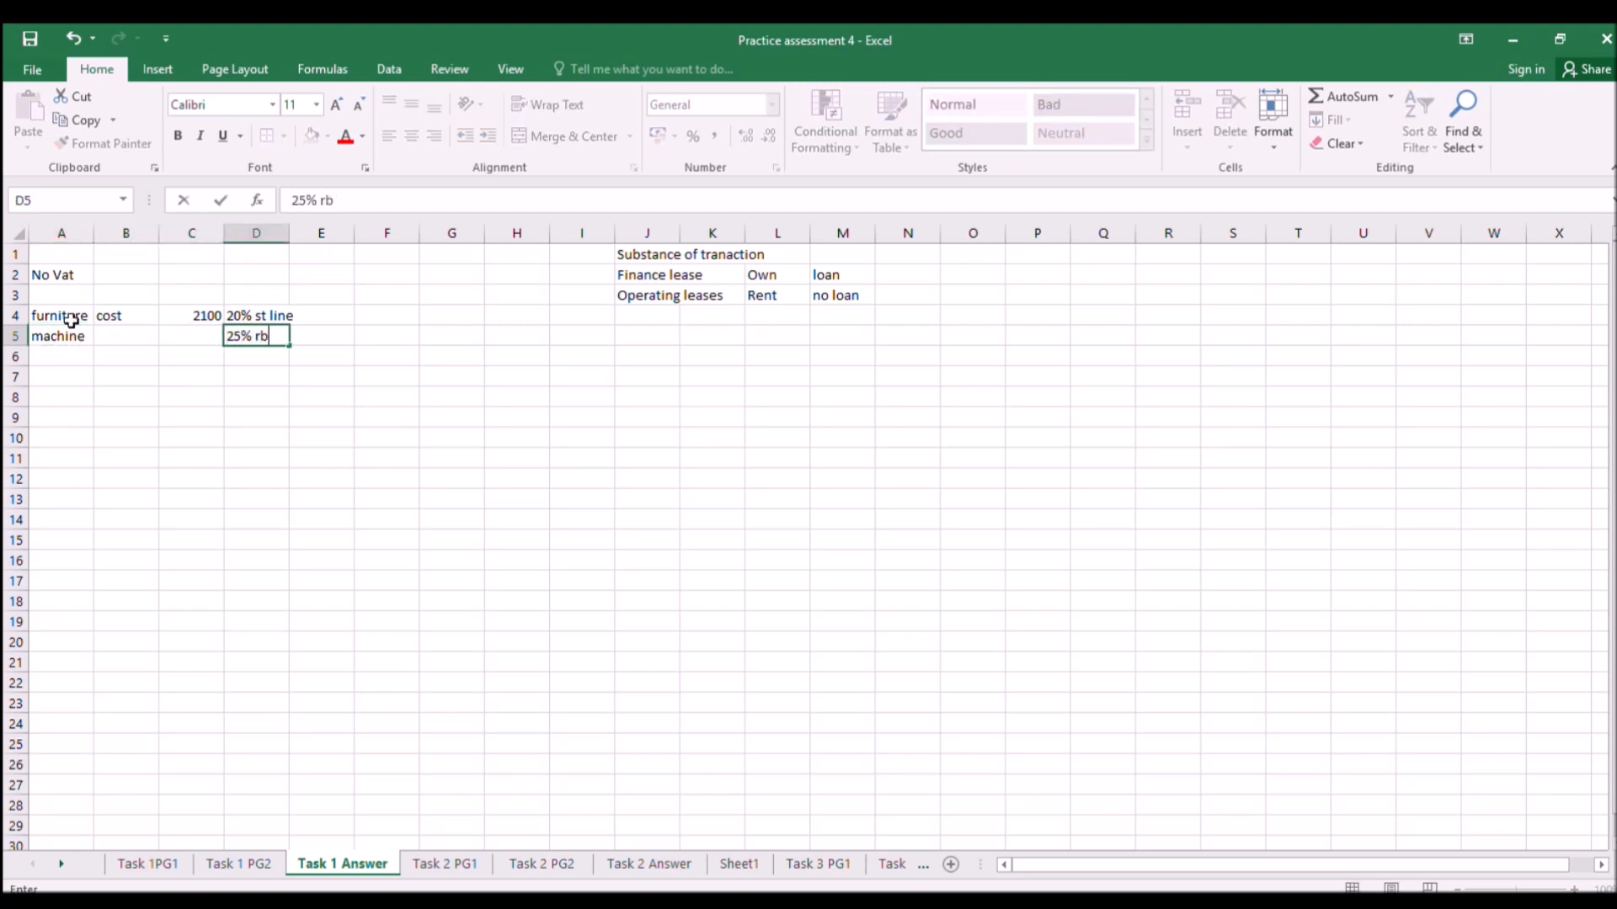
key(Return)
Review the depreciation timing policy on the Task 1PG1 sheet and return to the Task 1 Answer sheet.
click(178, 863)
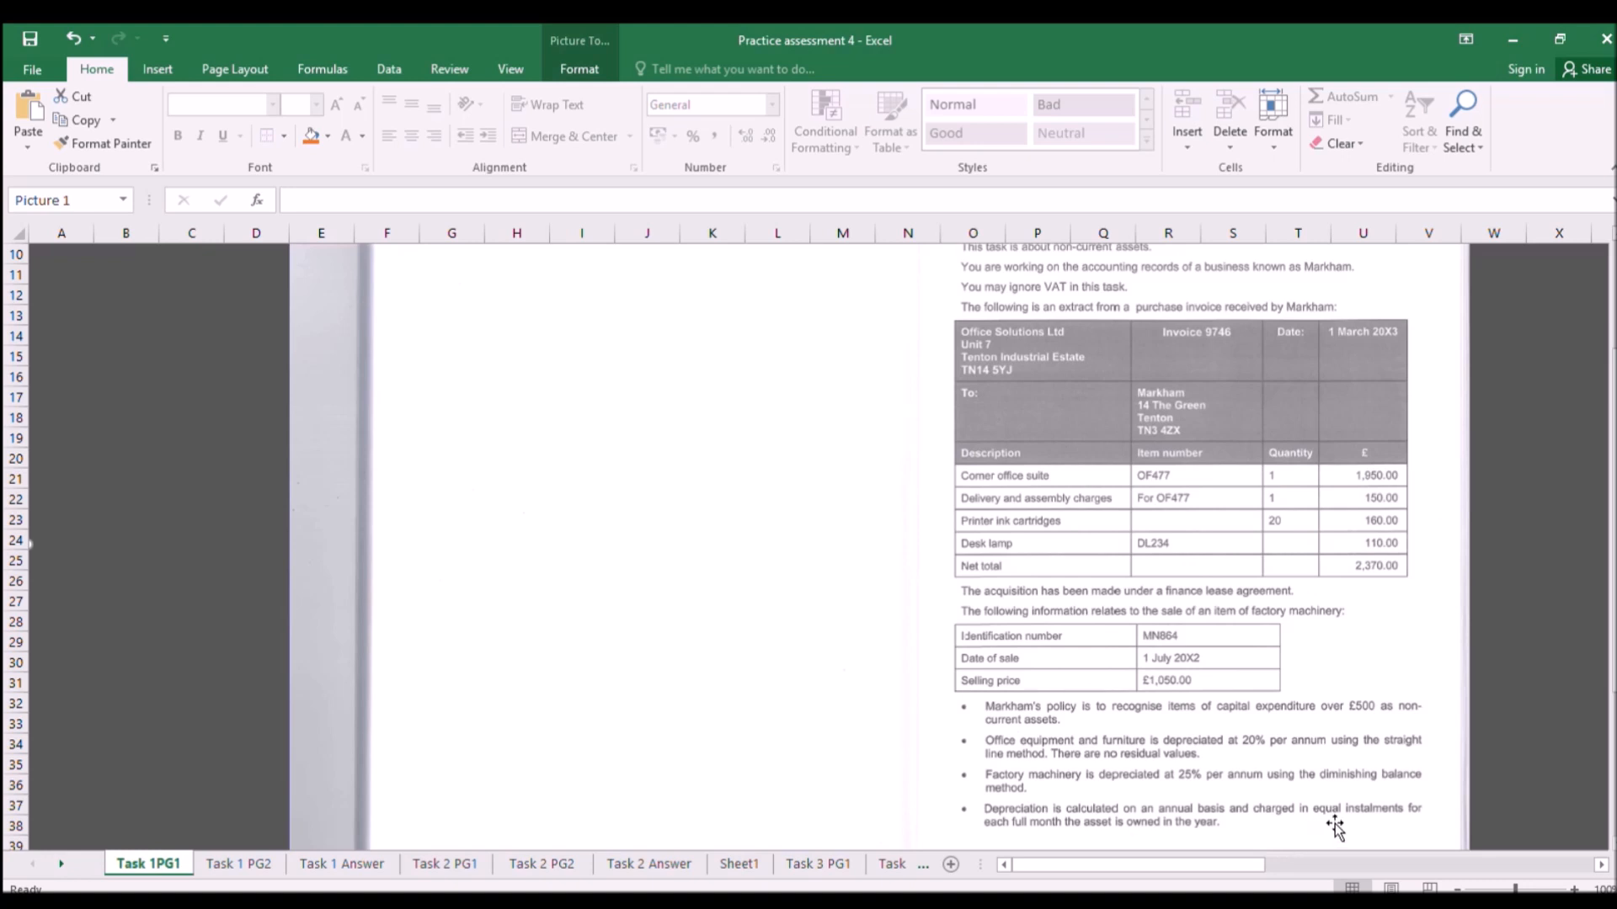
scroll(1252, 807, down, 1)
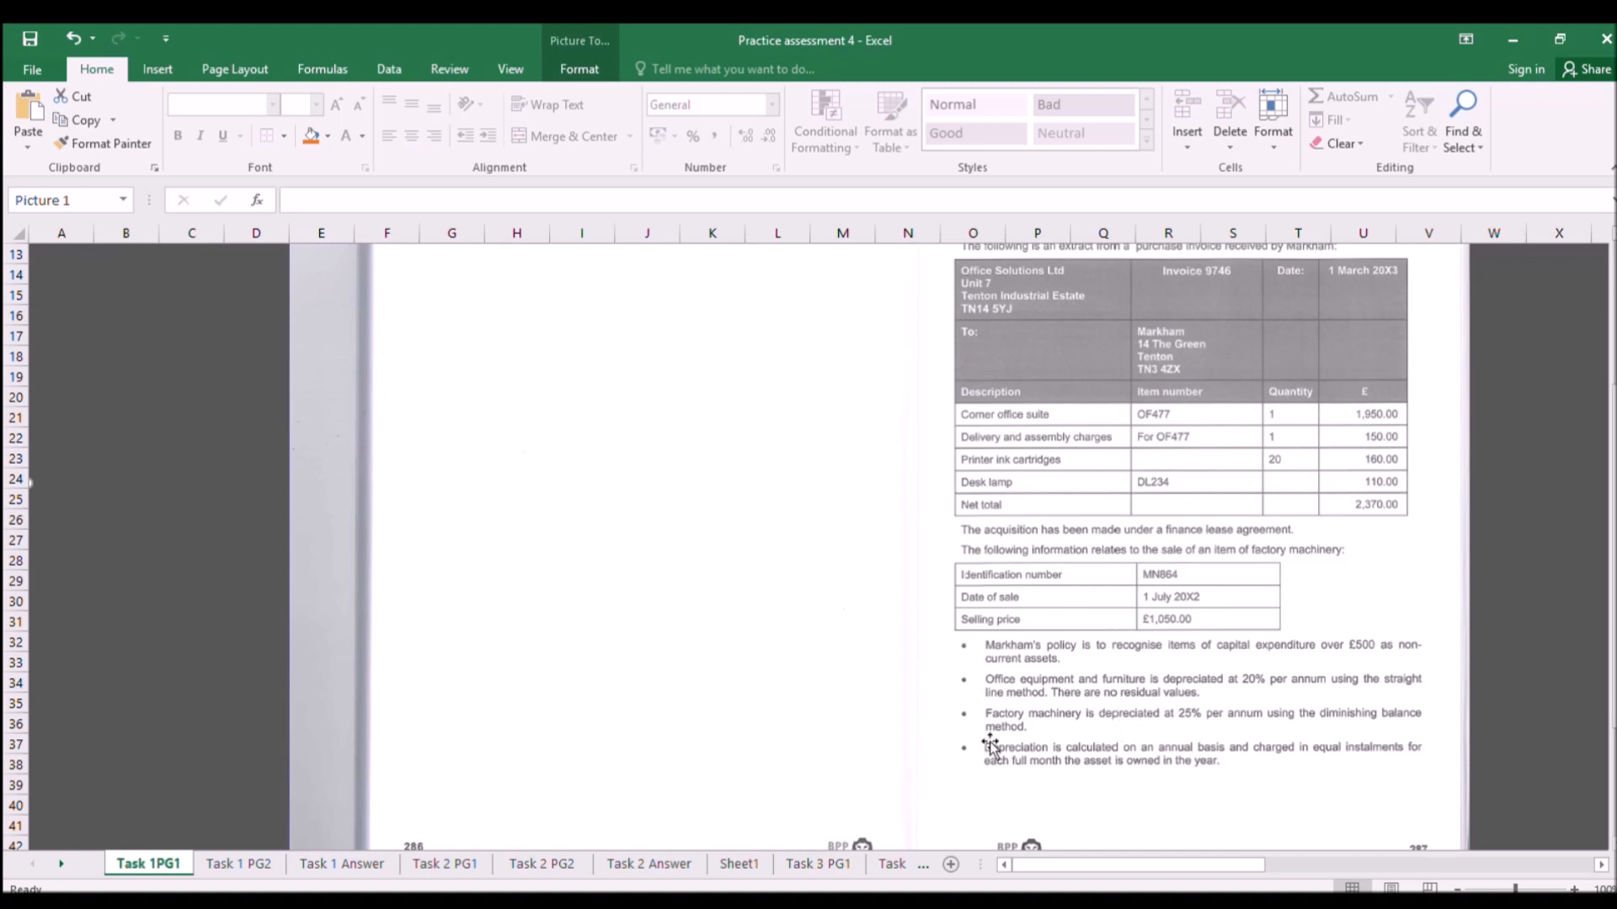
click(327, 864)
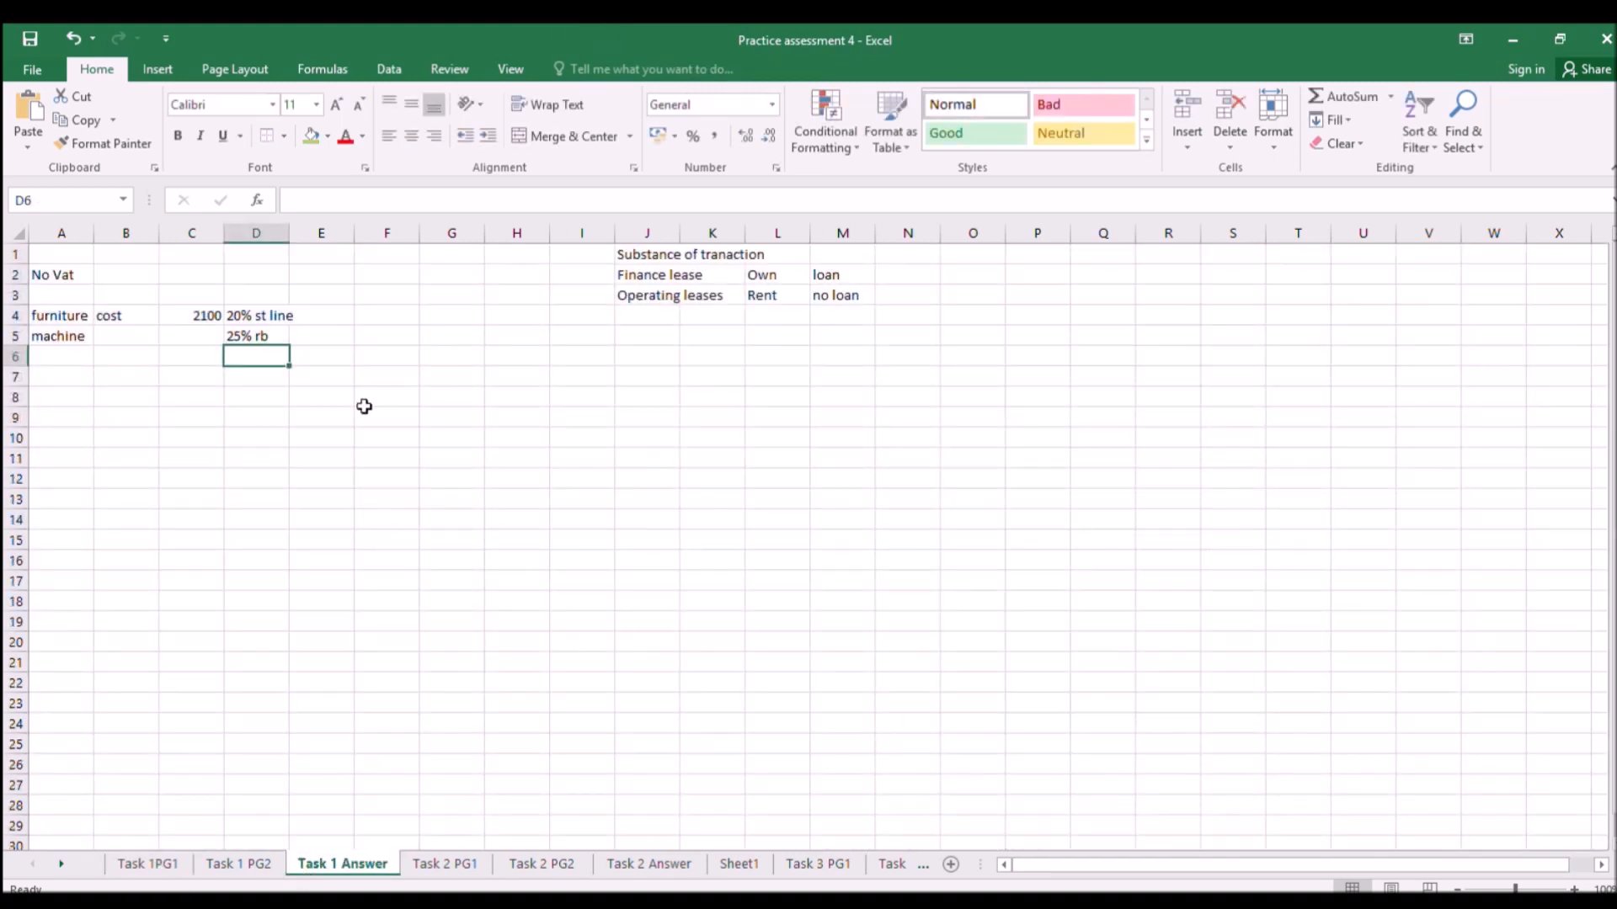
Review the invoice, machinery sale and depreciation policies on Task 1PG1, and the year-end requirement on the Task 1 PG2 sheet.
click(148, 863)
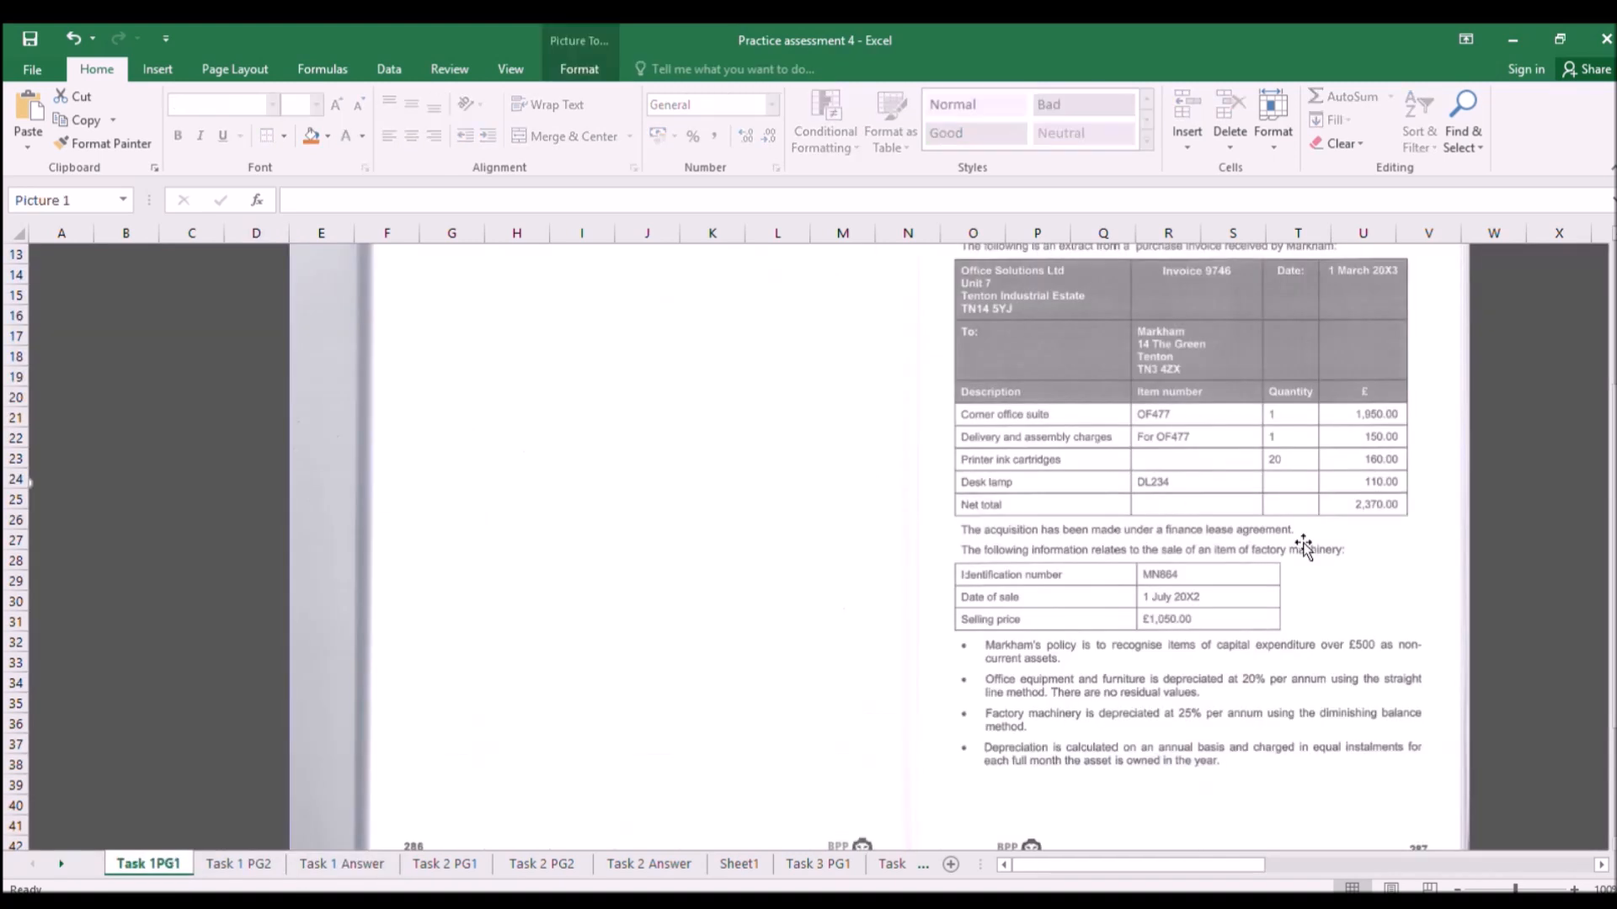
scroll(1498, 437, up, 2)
scroll(1431, 408, up, 1)
scroll(1428, 407, down, 3)
scroll(1166, 731, down, 1)
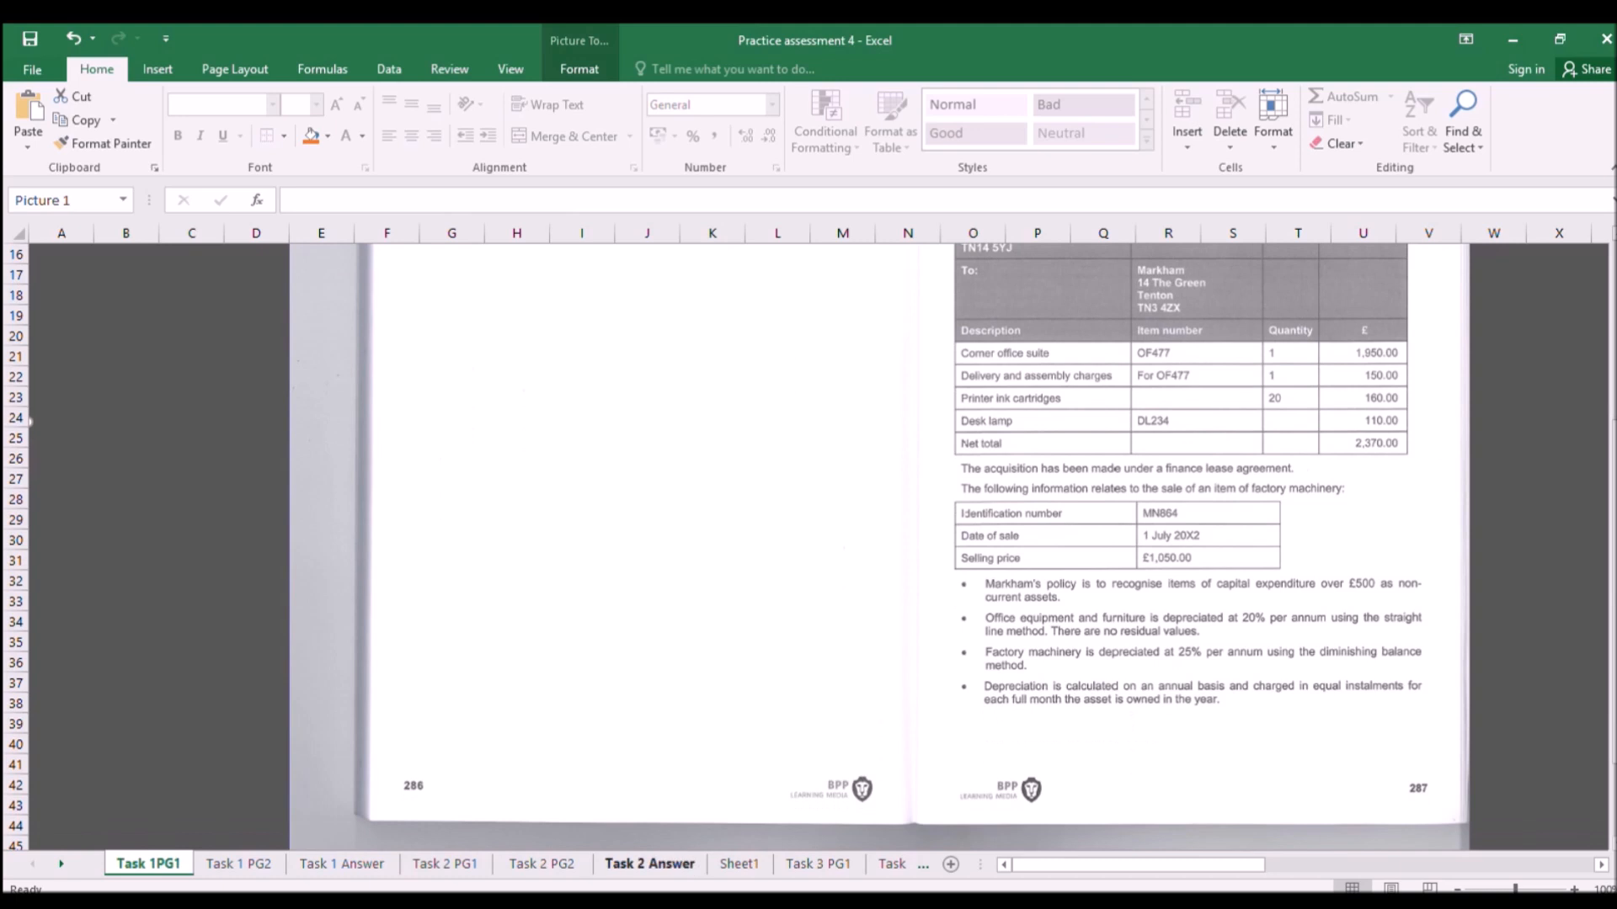
click(265, 864)
scroll(606, 412, up, 3)
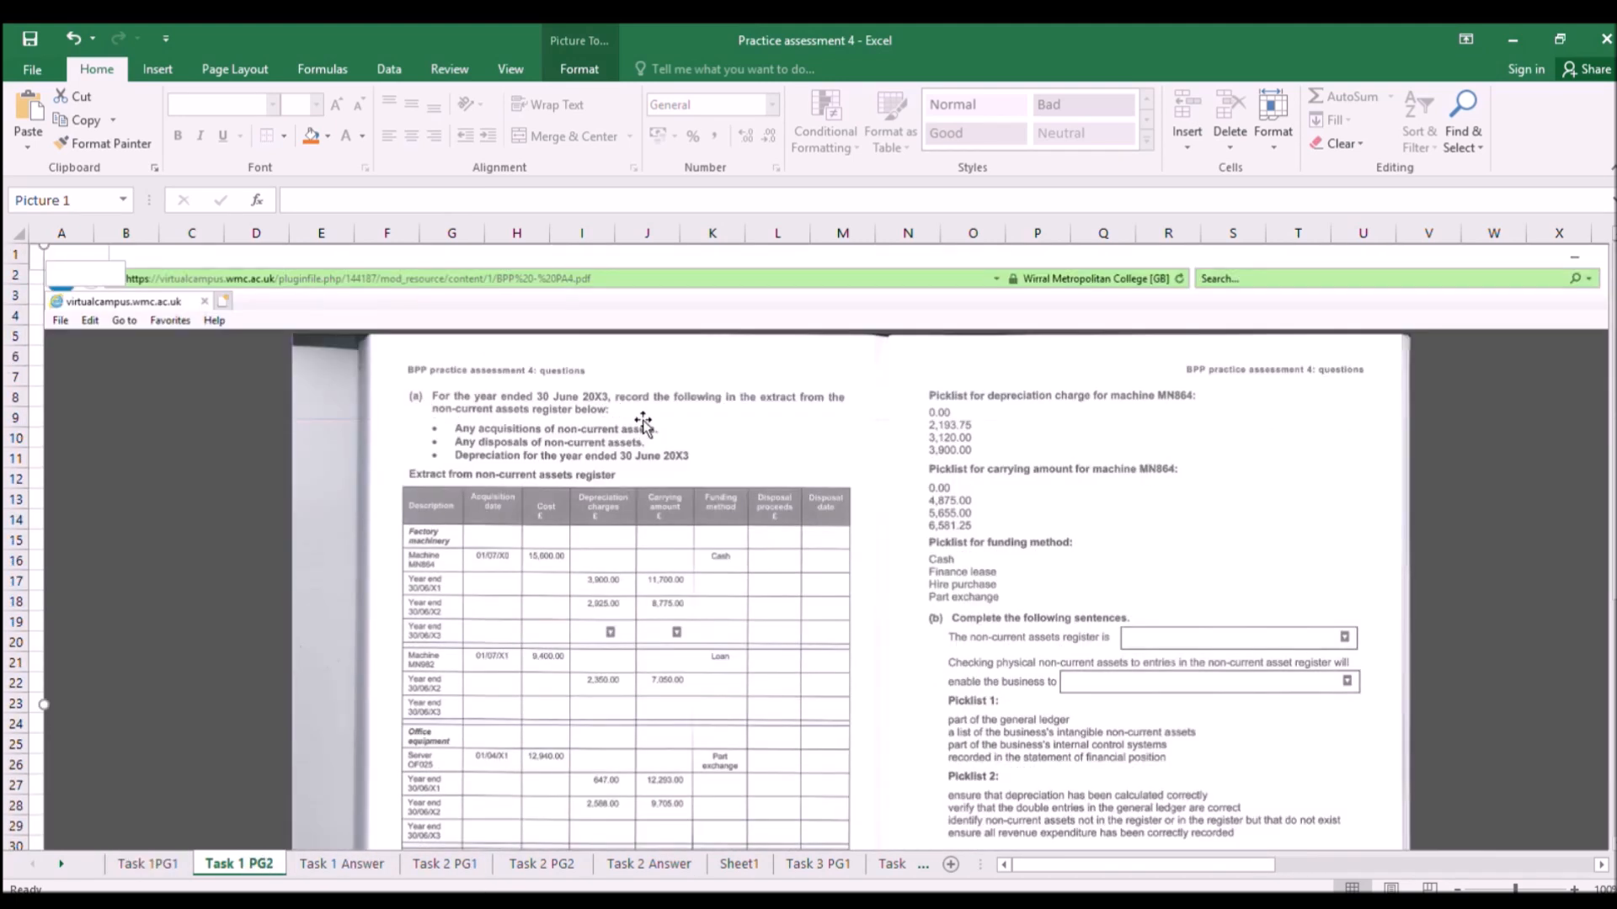
On the Task 1 Answer sheet, enter Jun in C8, fill the months across to O8, and clear C8 so the row starts at Jul.
click(341, 863)
click(181, 395)
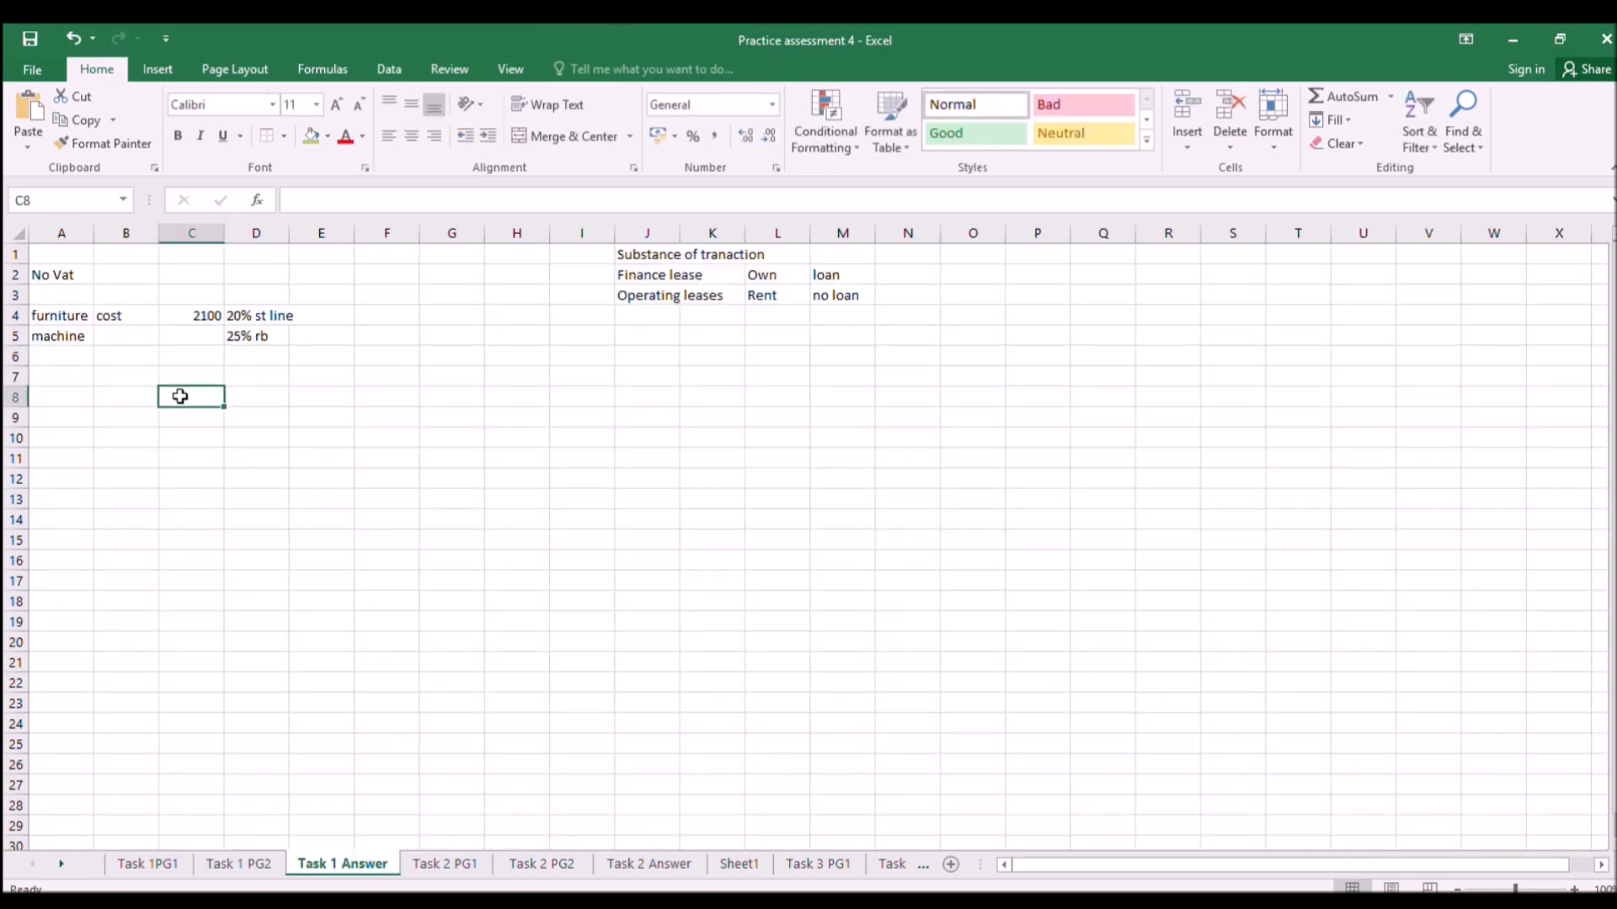
text(Jun)
key(Return)
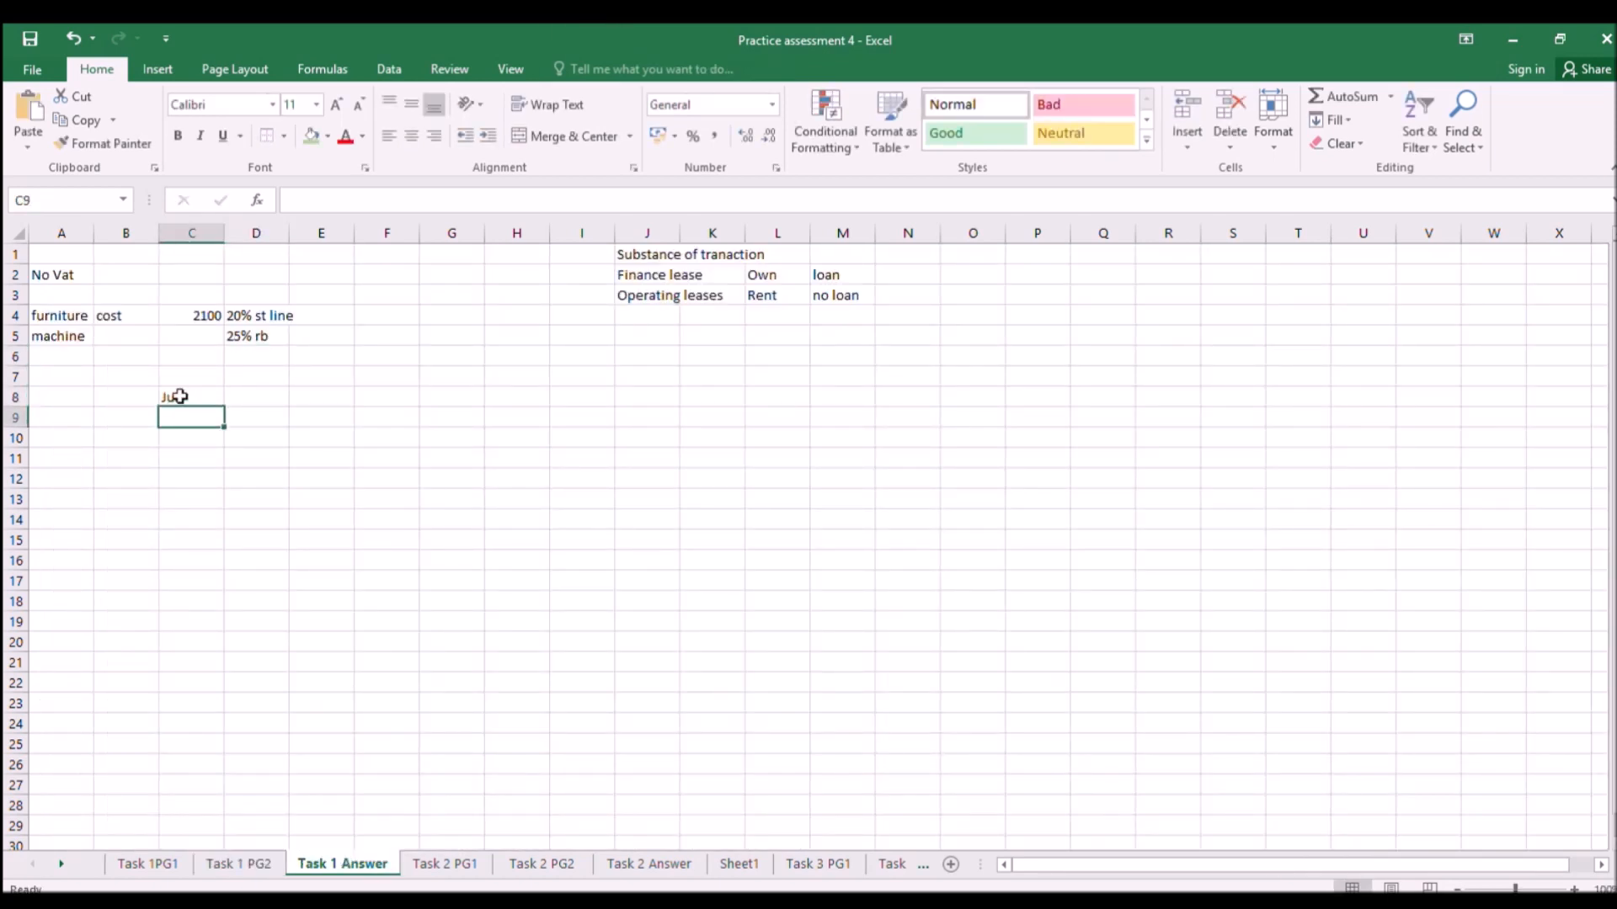
click(181, 396)
drag(220, 403, 1030, 399)
click(195, 392)
key(Delete)
Label the final June column by entering X3 in O7 above it.
key(Right)
key(Right)
key(Right)
key(Right)
key(Right)
key(Right)
key(Right)
key(Right)
key(Right)
key(Right)
key(Right)
key(Right)
key(Up)
text(X)
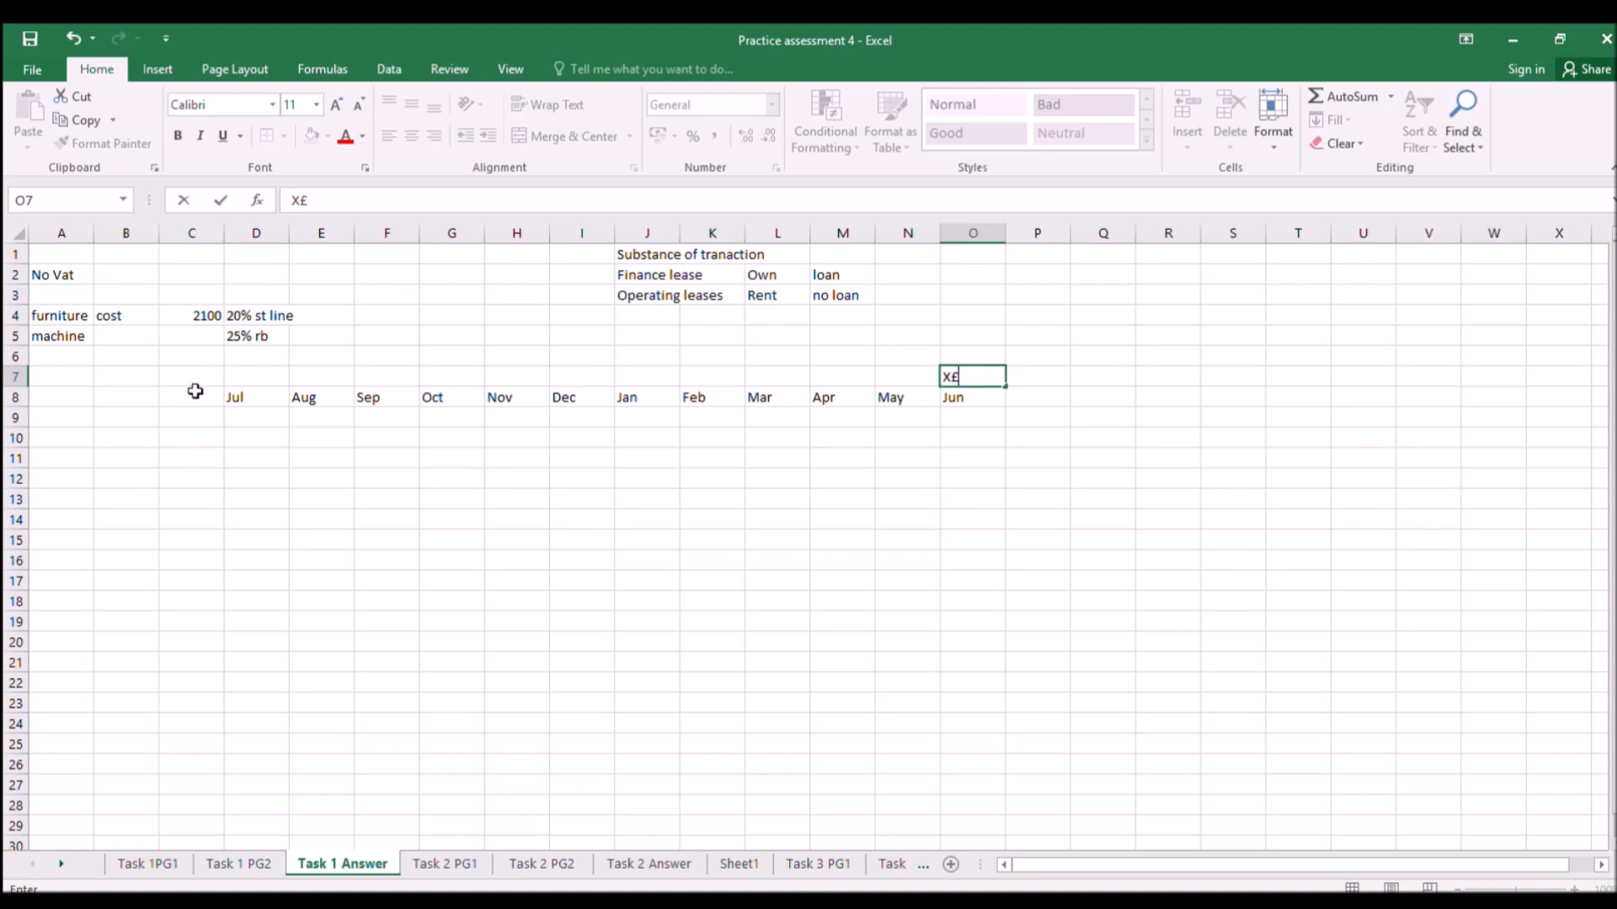
key(Return)
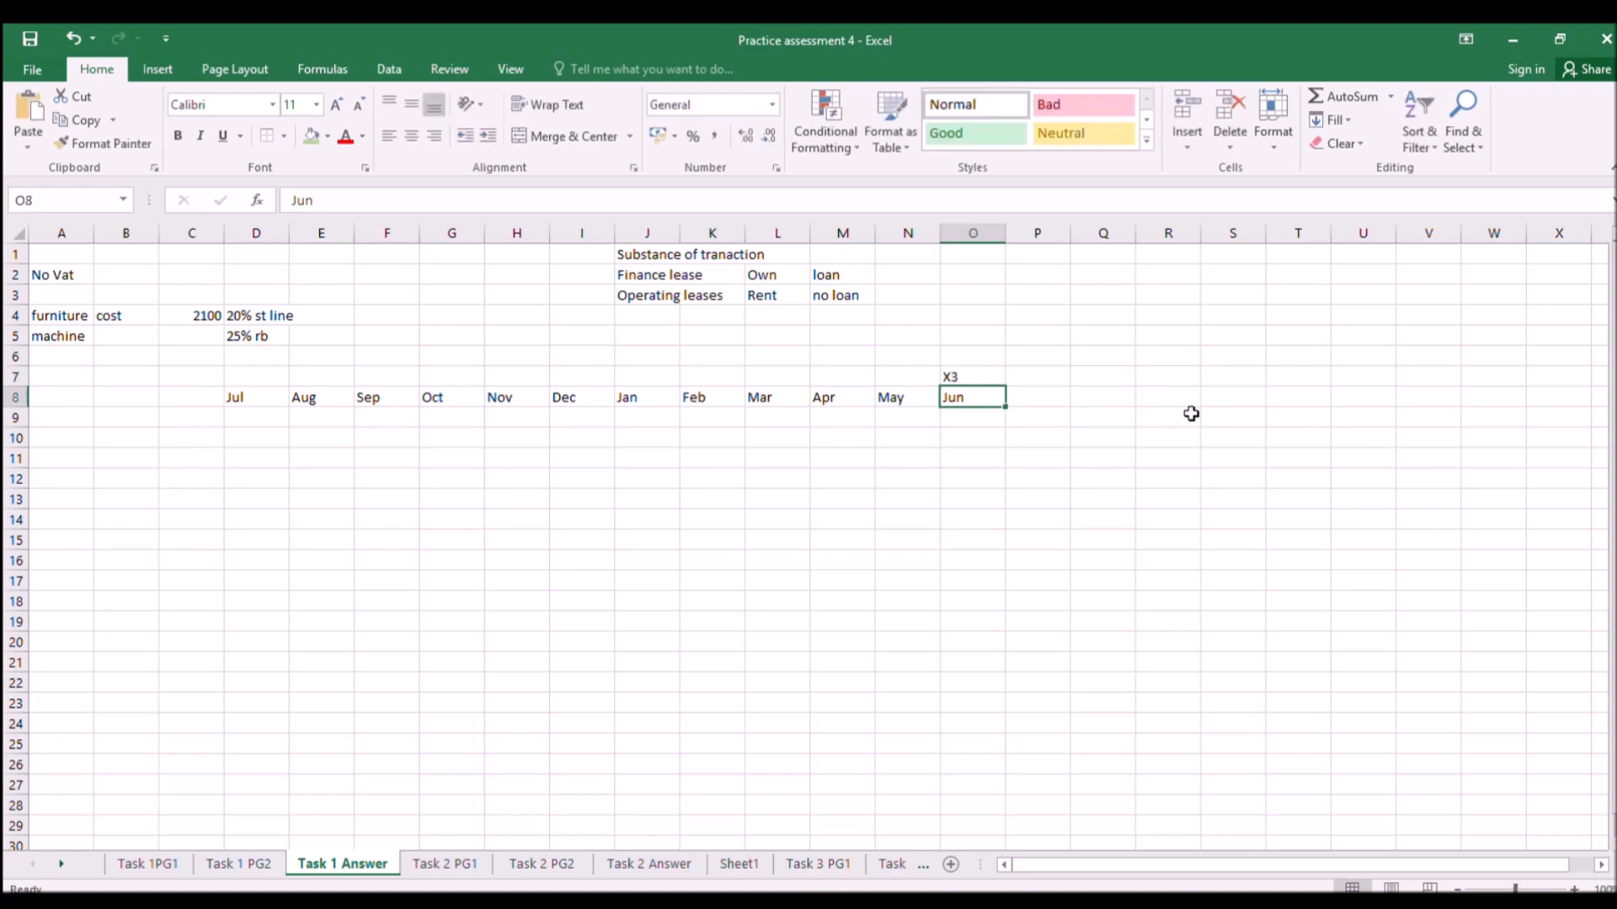
click(965, 421)
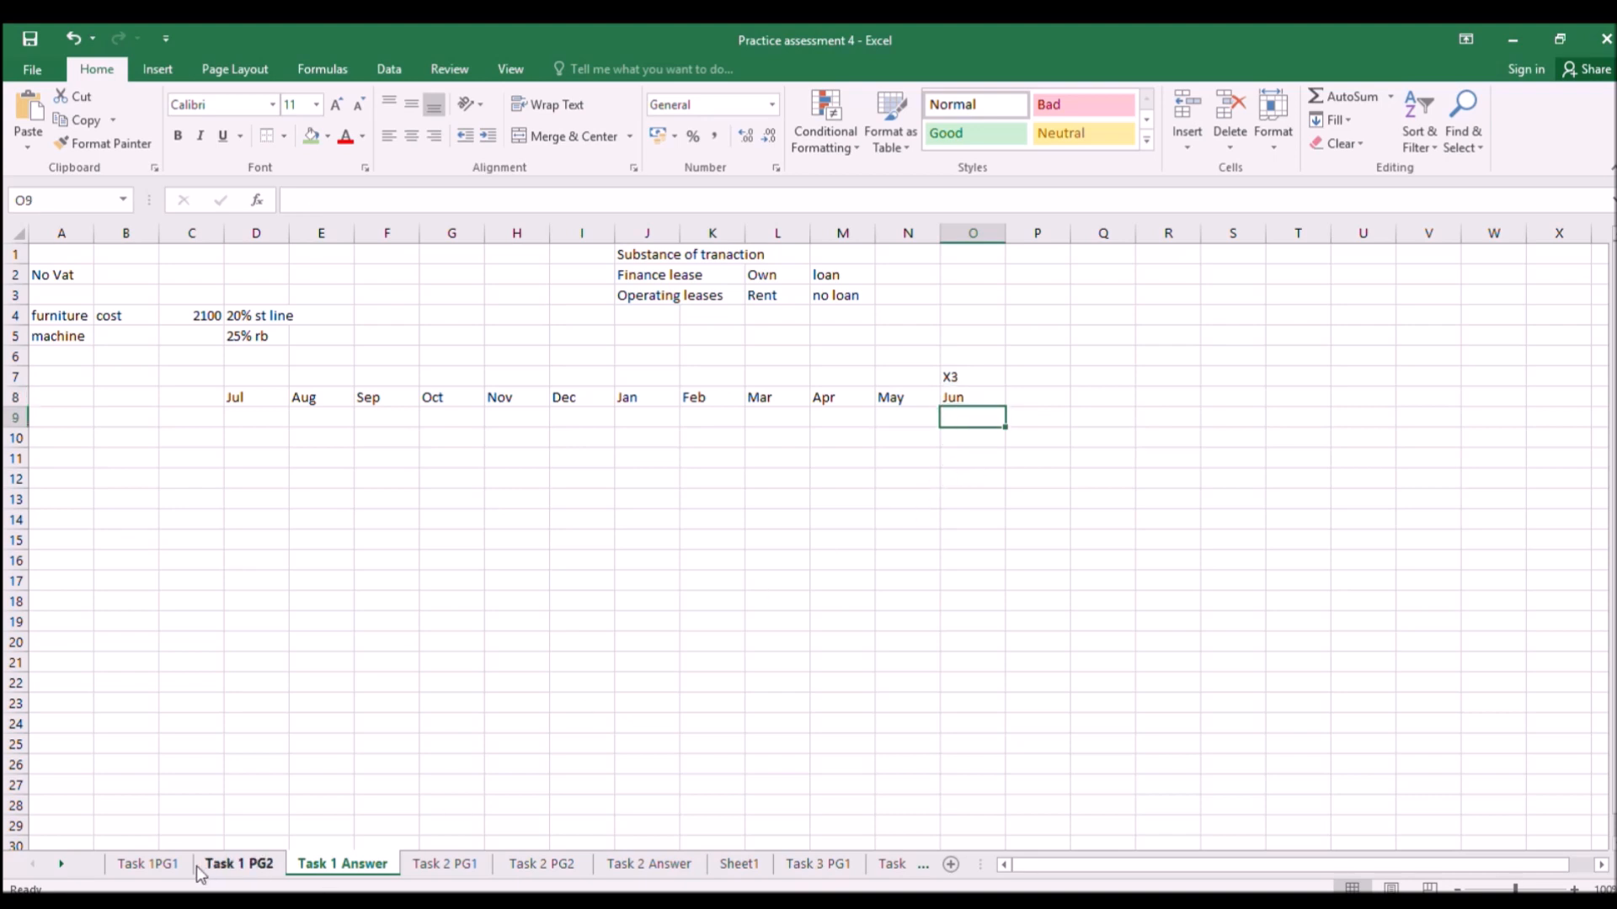
Check the purchase invoice date on Task 1PG1 and read the non-current assets register extract on Task 1 PG2.
click(142, 868)
scroll(944, 562, up, 1)
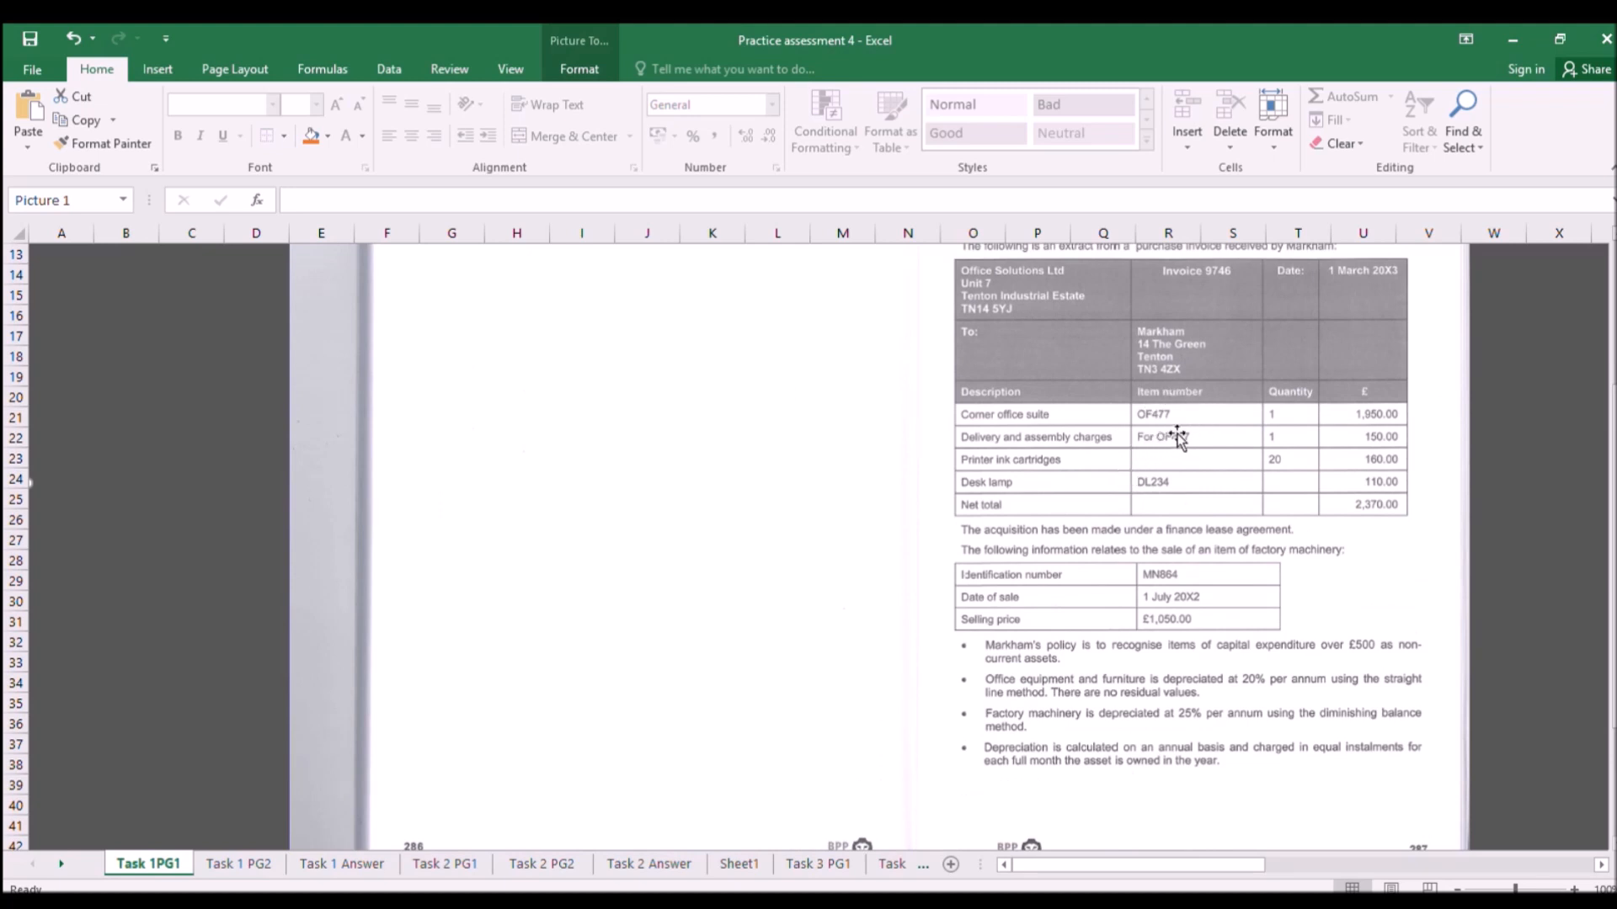
scroll(1180, 433, up, 1)
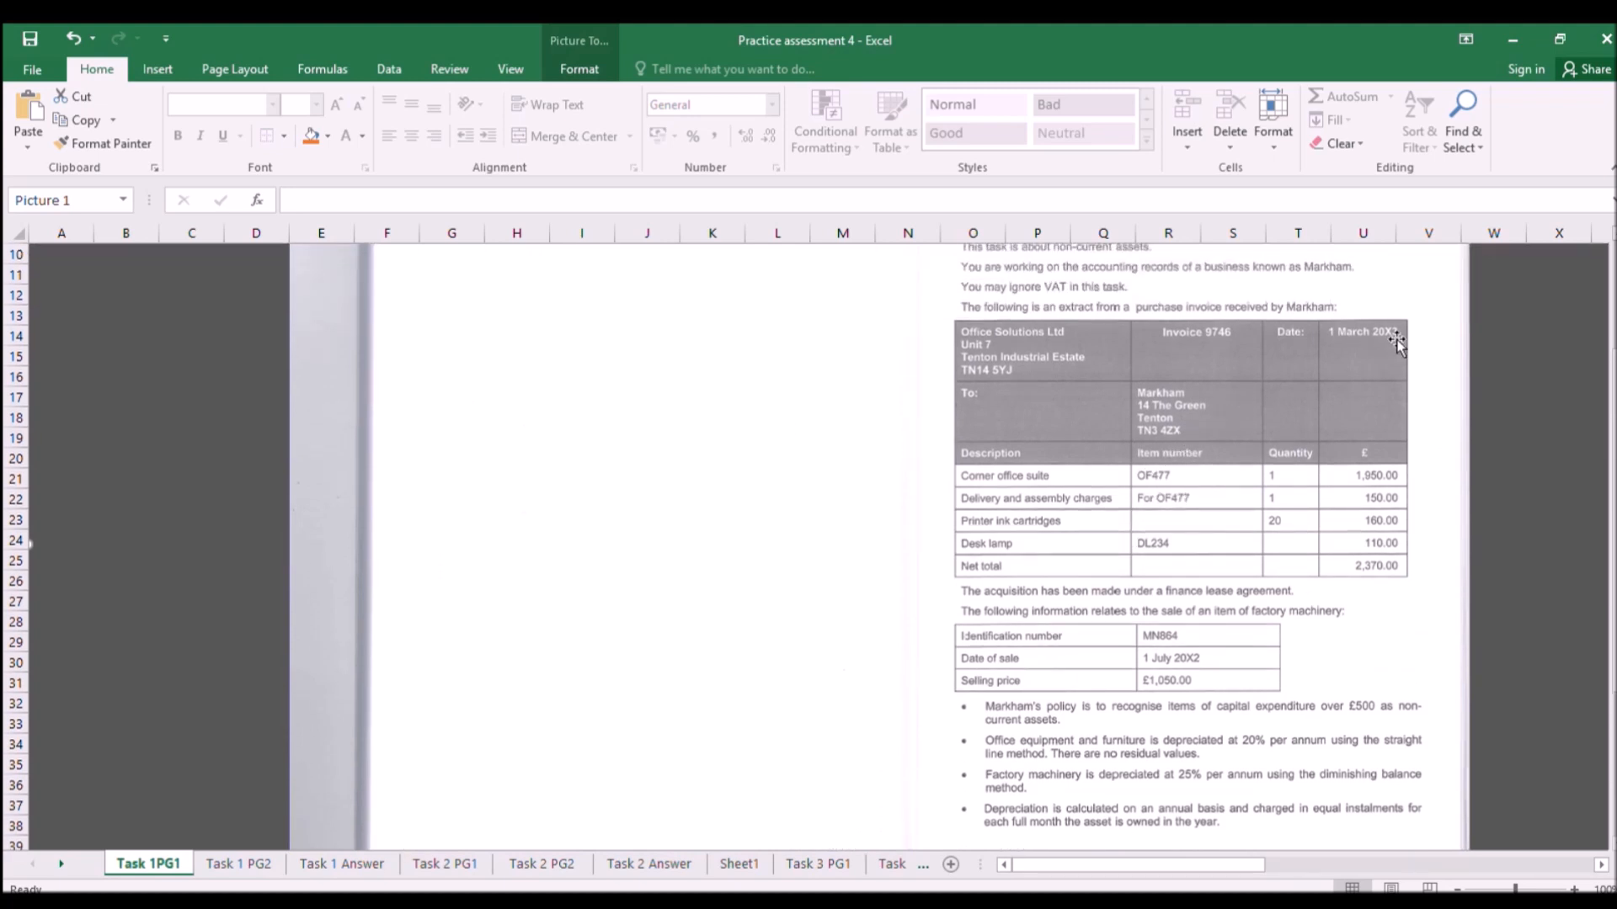
click(255, 866)
scroll(495, 543, down, 1)
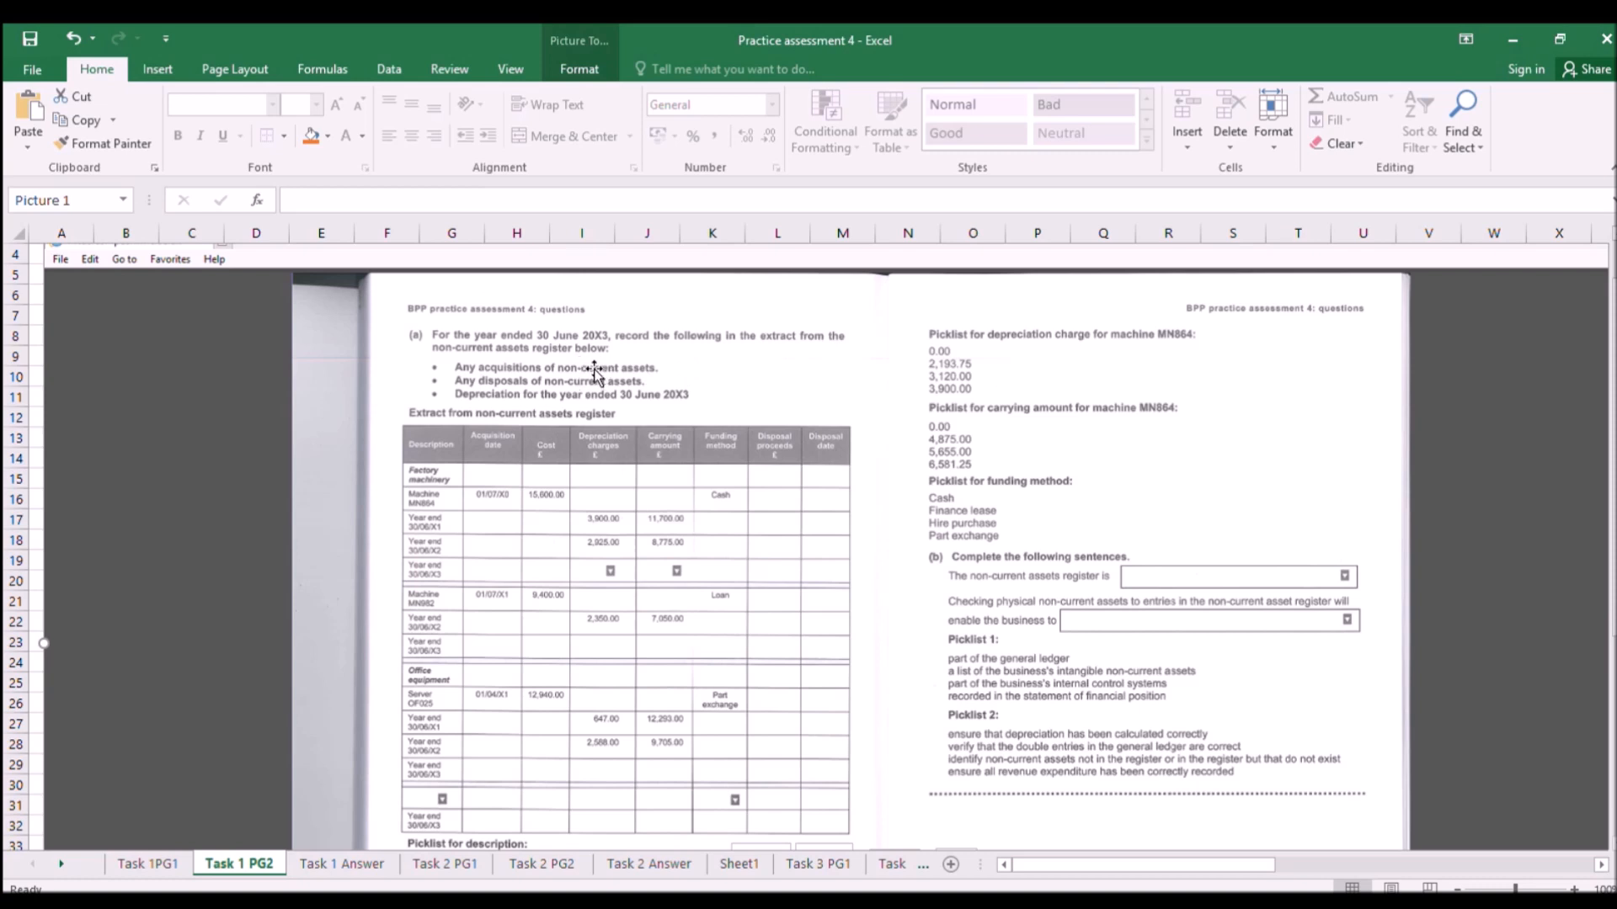
scroll(596, 414, down, 1)
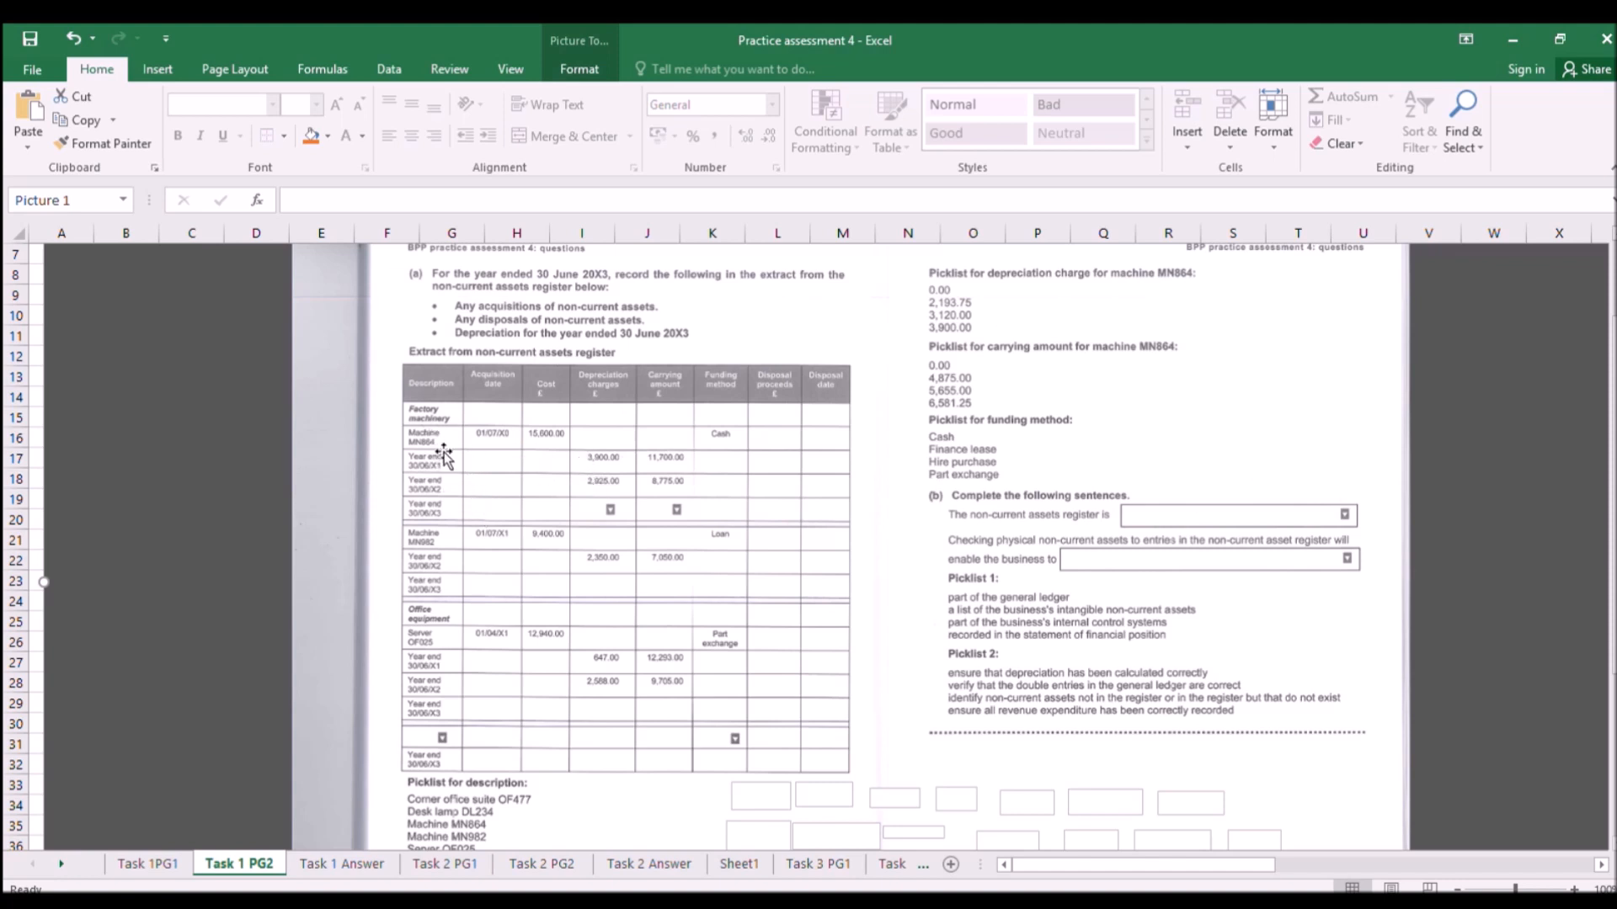
Compare machine MN864's sale details and the depreciation timing policy on Task 1PG1 with its register entries on Task 1 PG2.
click(160, 864)
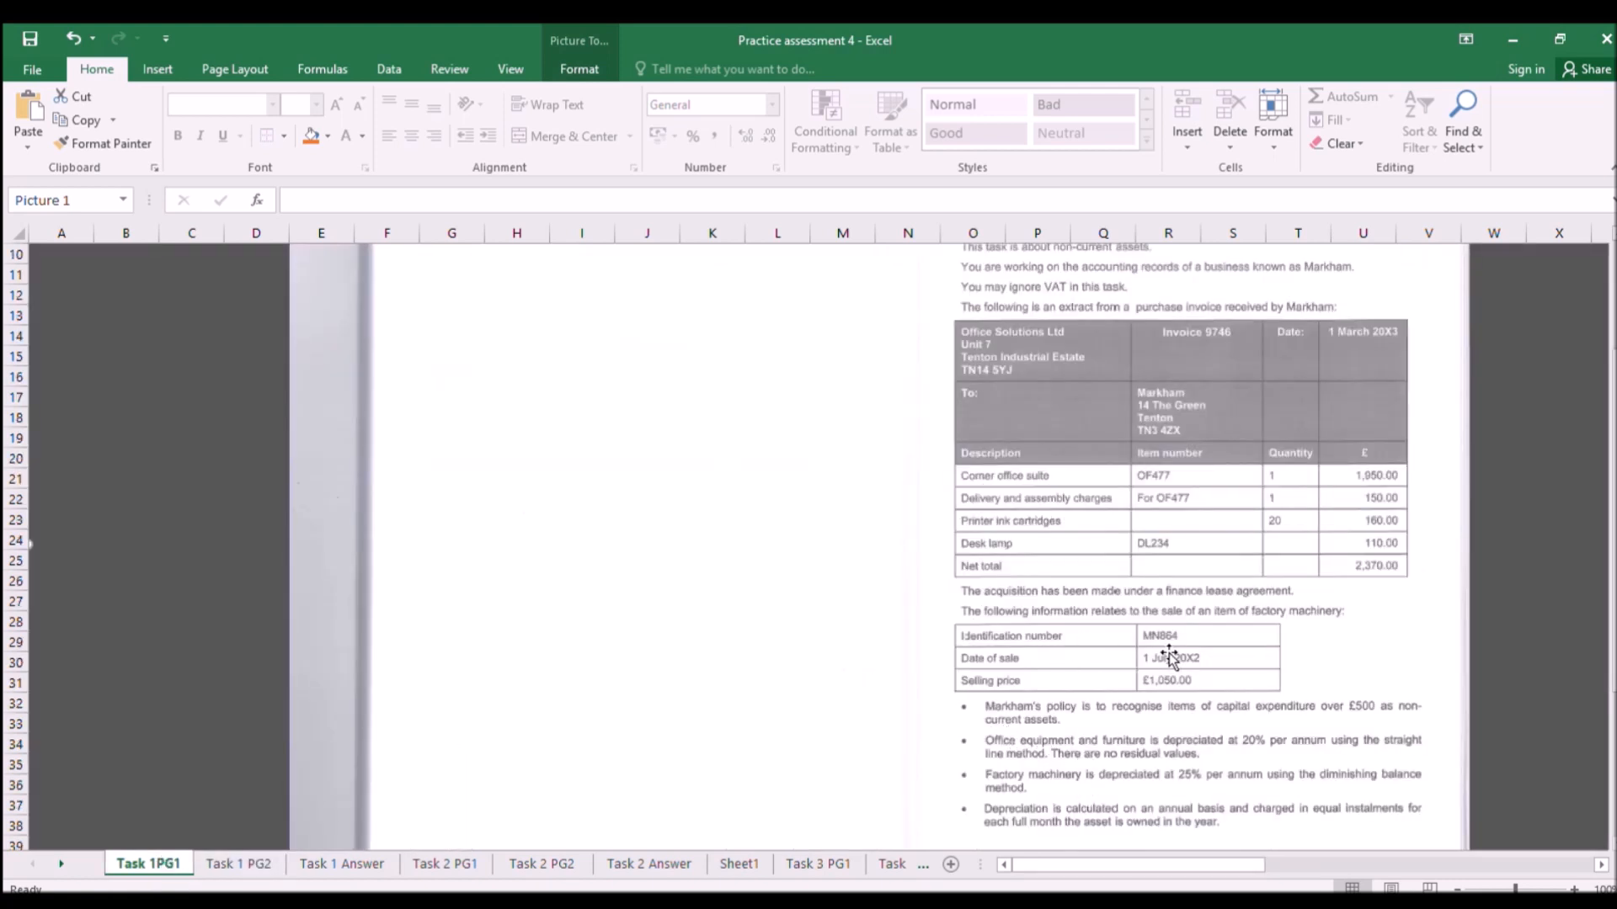
click(239, 864)
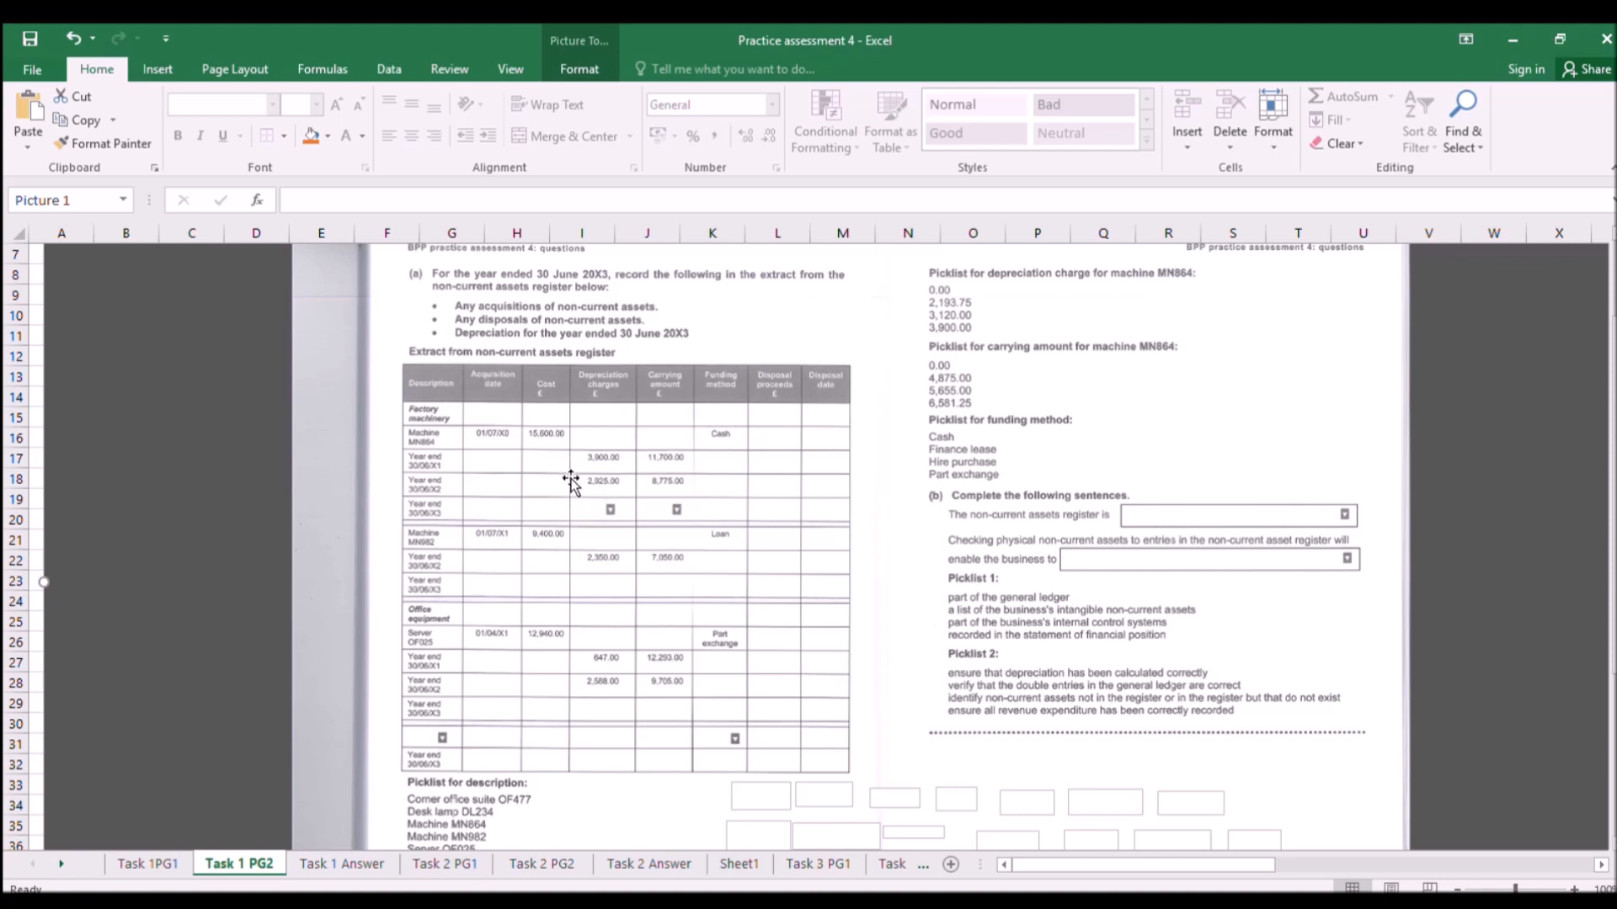
click(146, 868)
scroll(996, 713, down, 1)
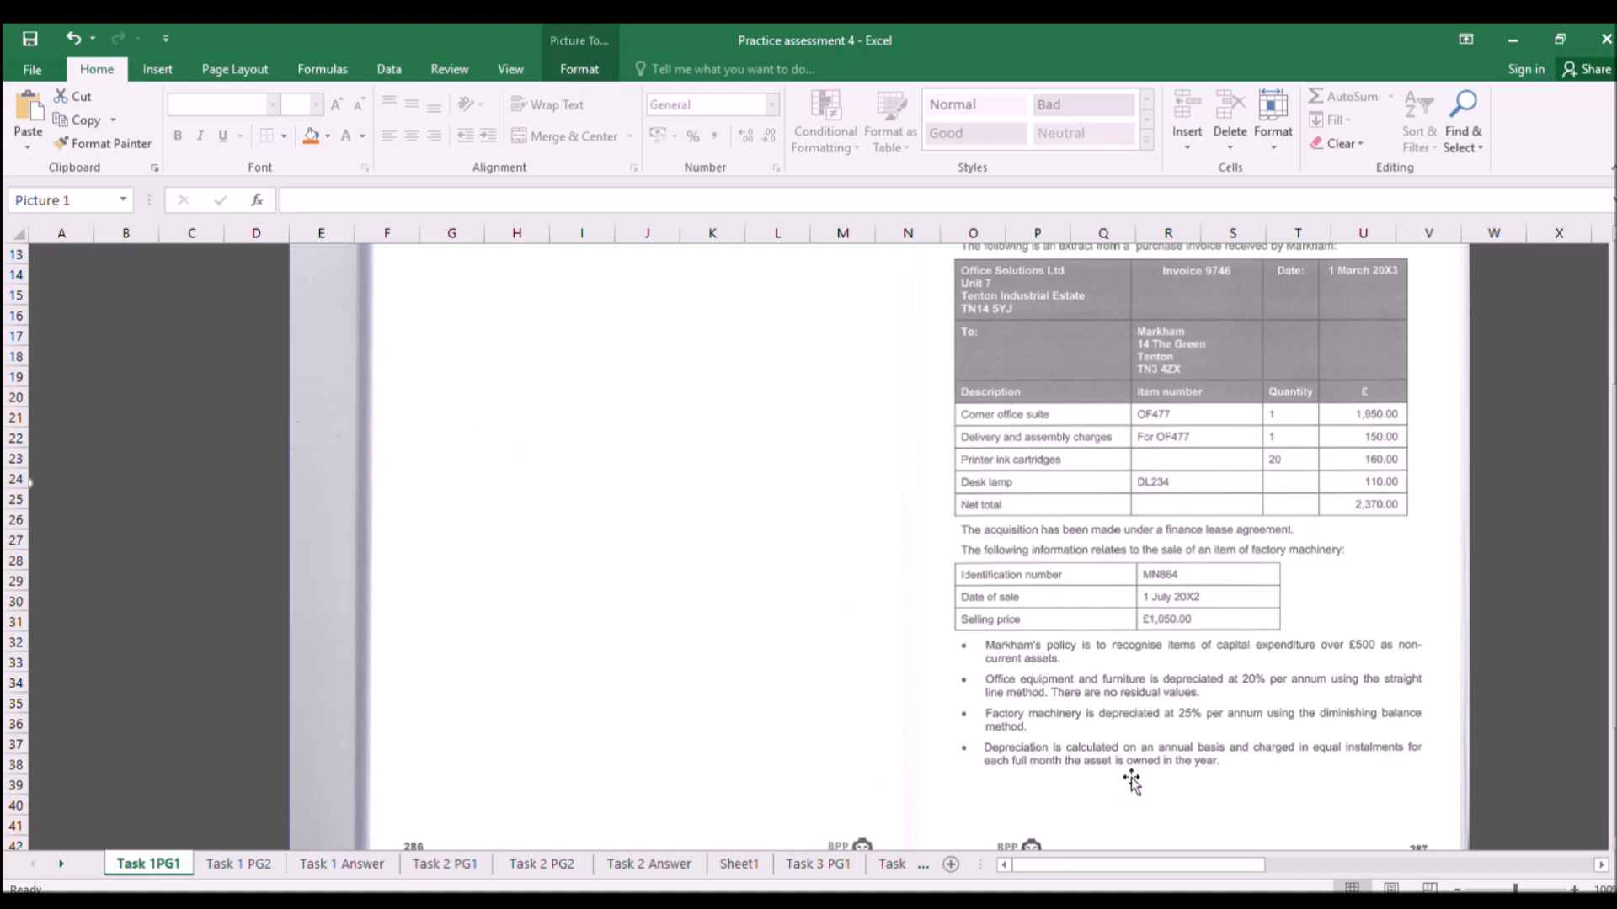
click(242, 865)
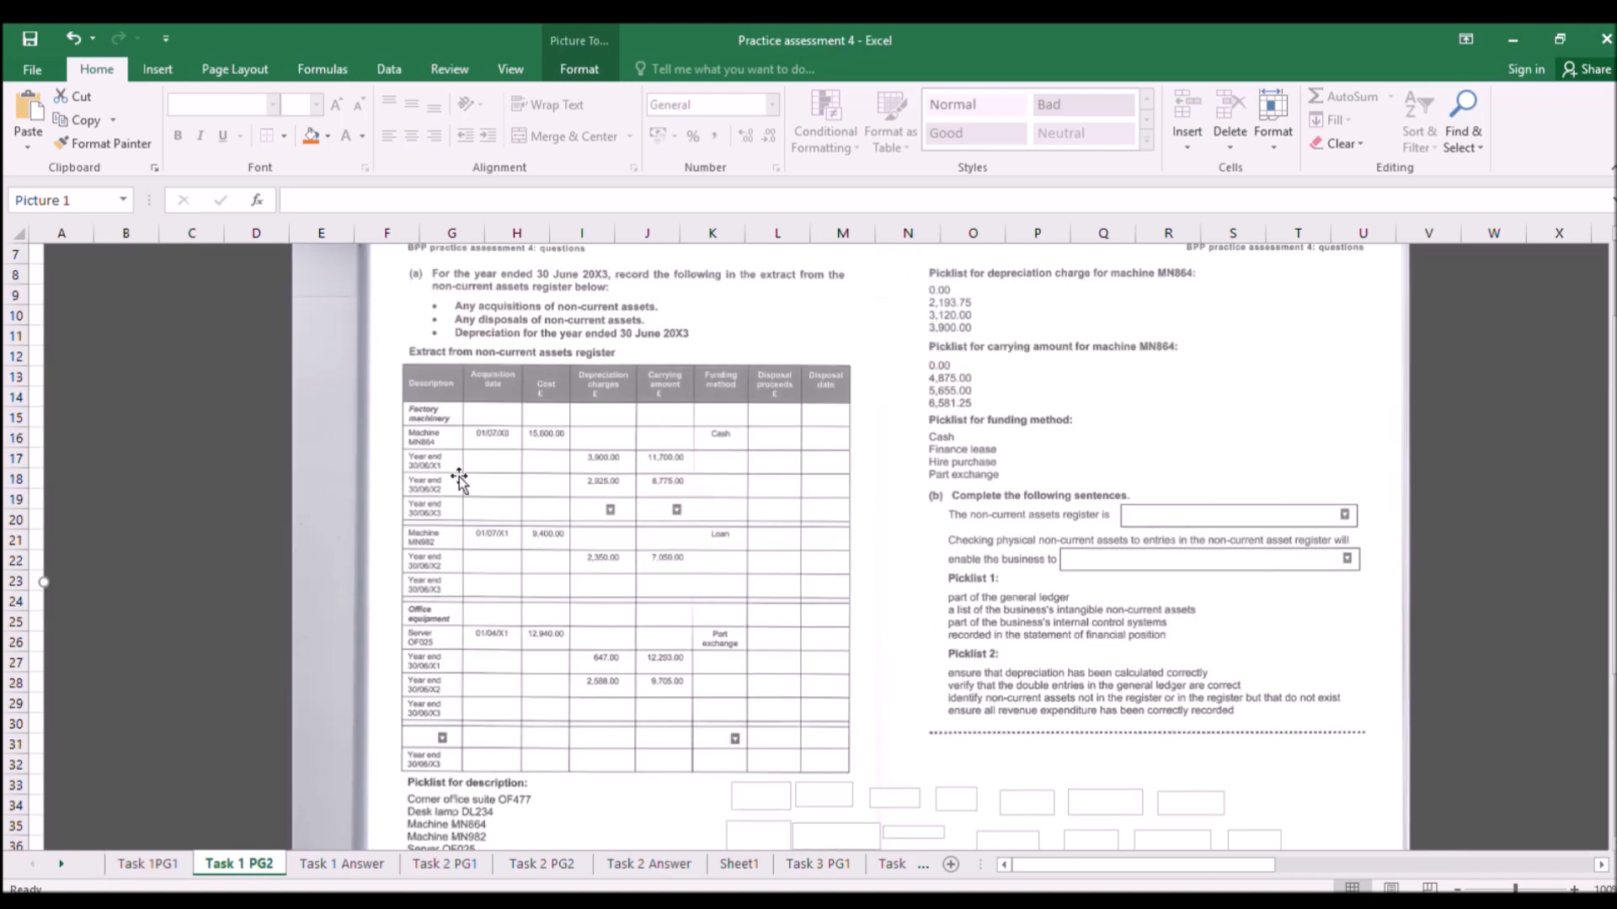
scroll(574, 589, up, 1)
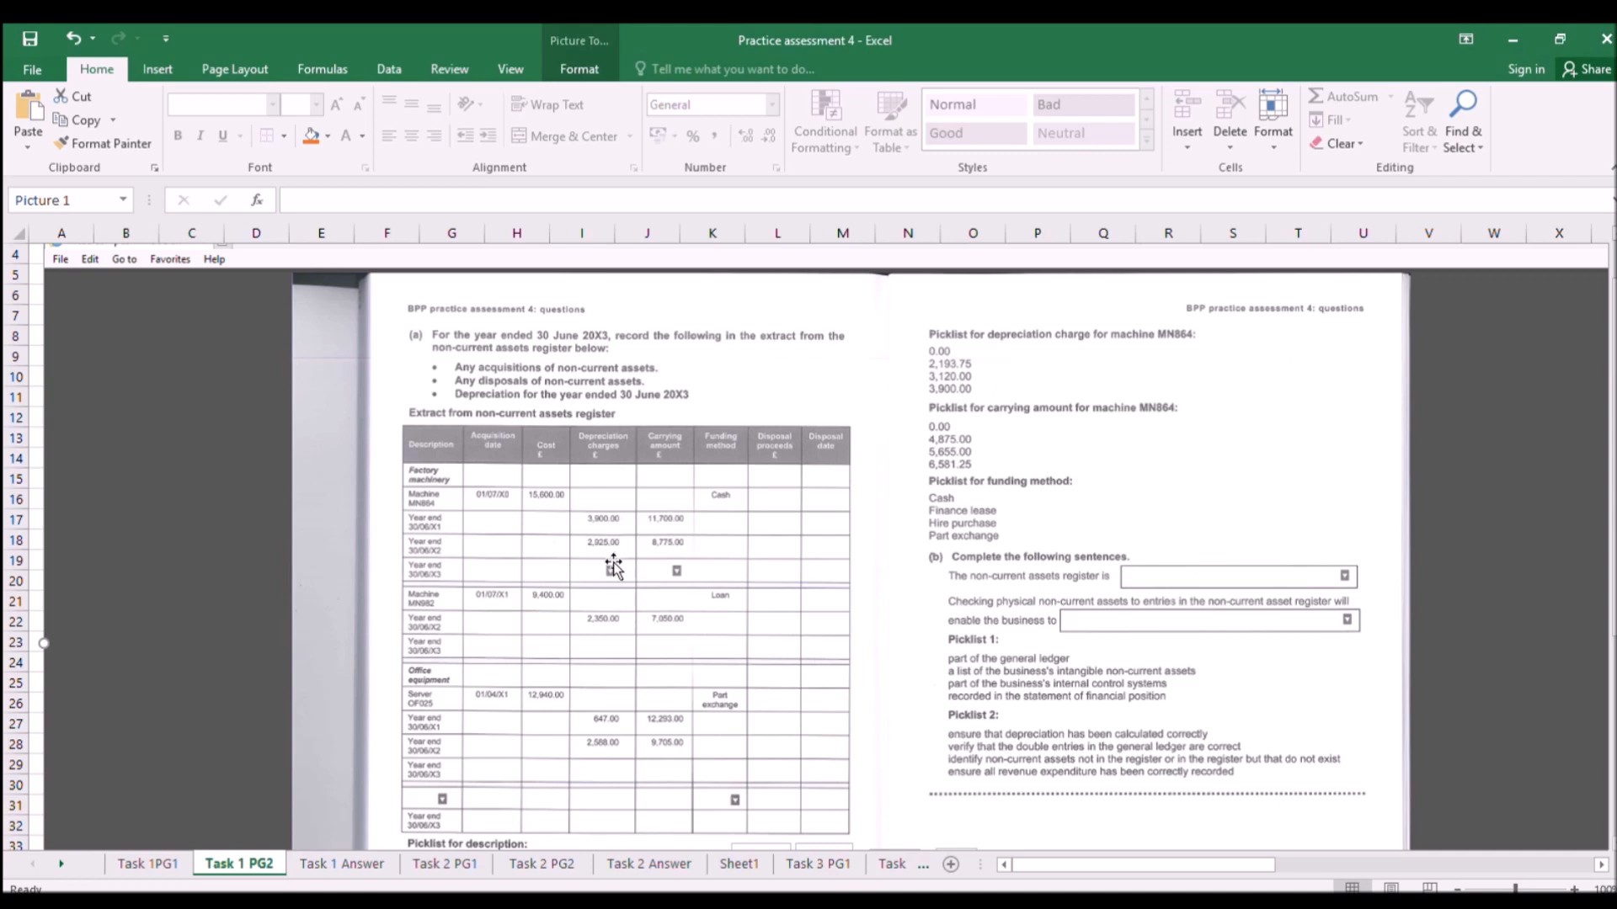
Insert a text box containing 0 over machine MN864's depreciation charge cell for year end 30/06/X3.
click(159, 67)
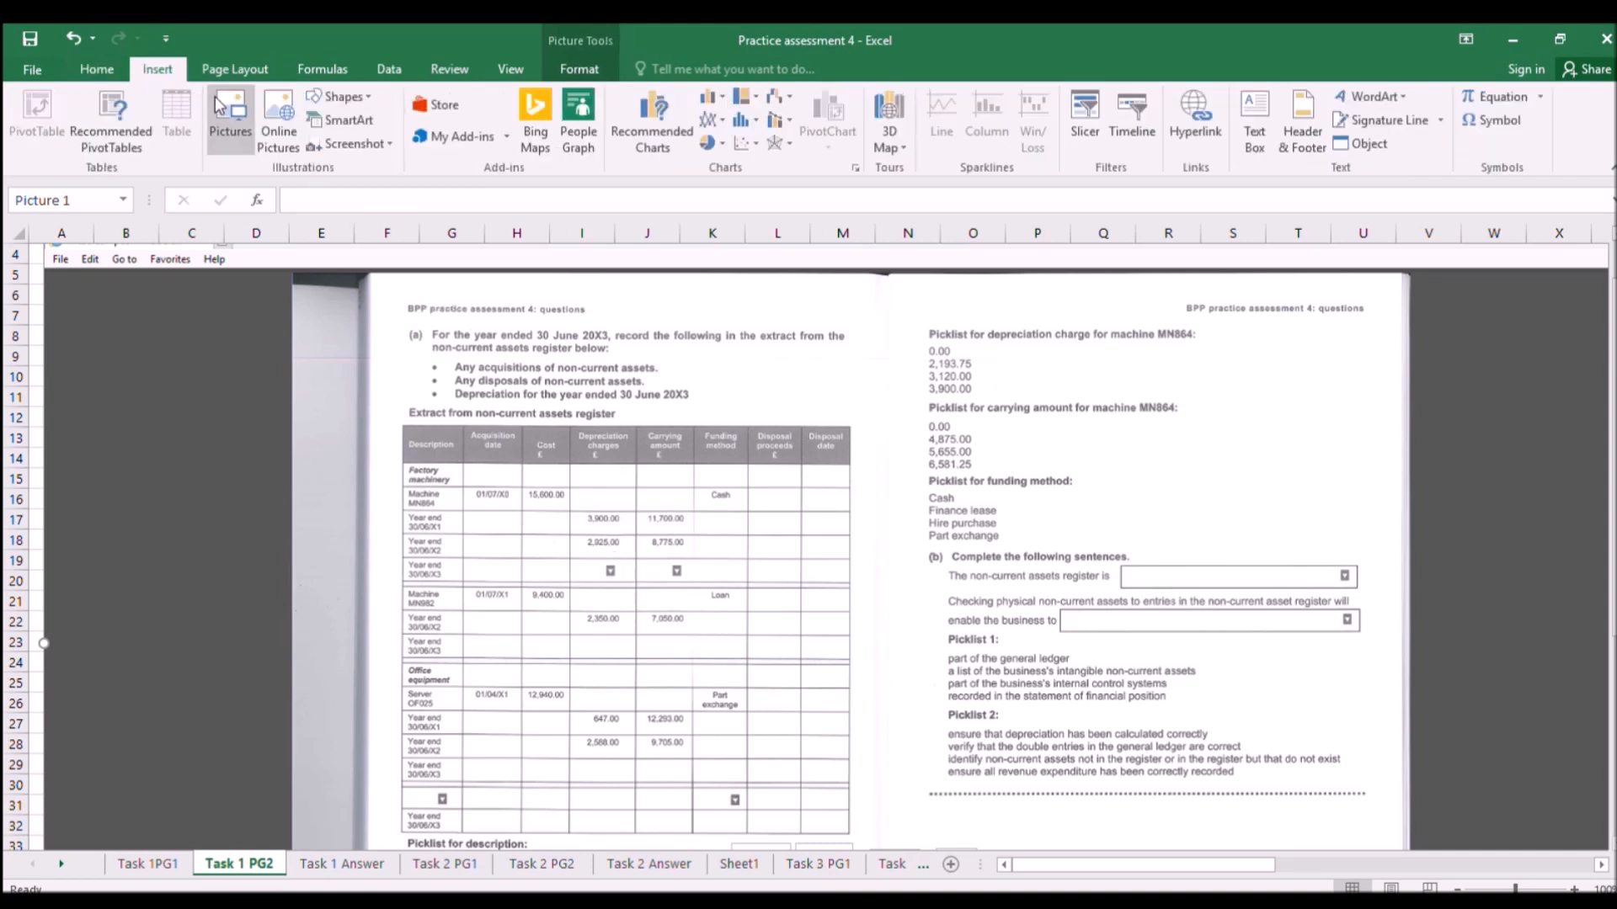
click(324, 142)
drag(571, 559, 637, 585)
text(p)
click(628, 547)
click(616, 572)
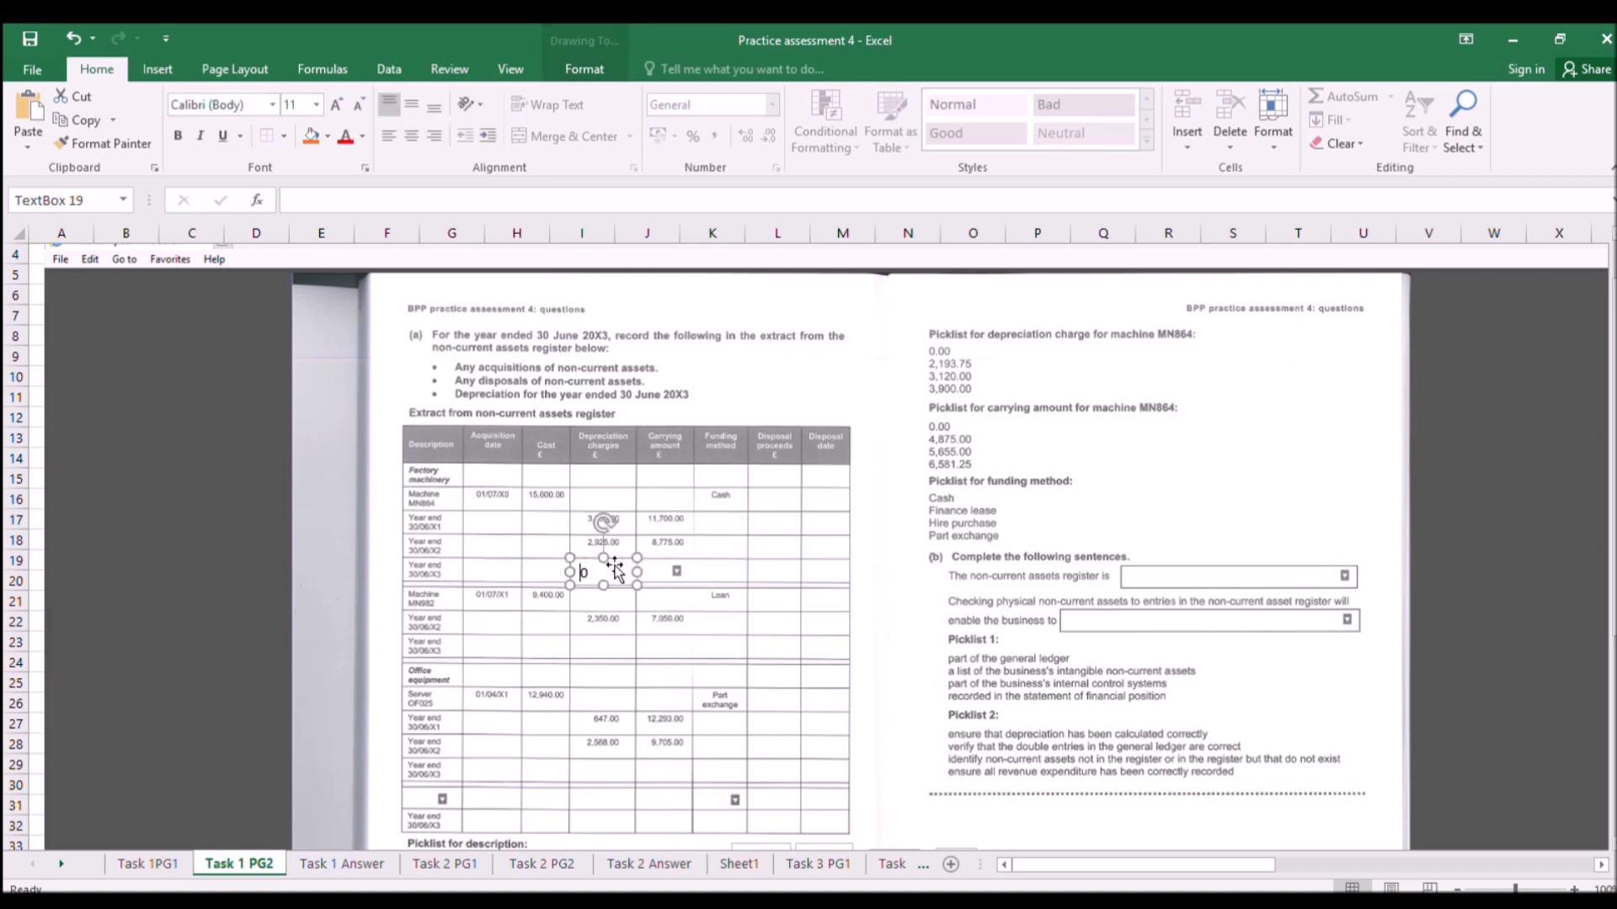
Try to duplicate the depreciation charge text box by copying and pasting it on the register.
key(ctrl+c)
click(647, 532)
key(ctrl+v)
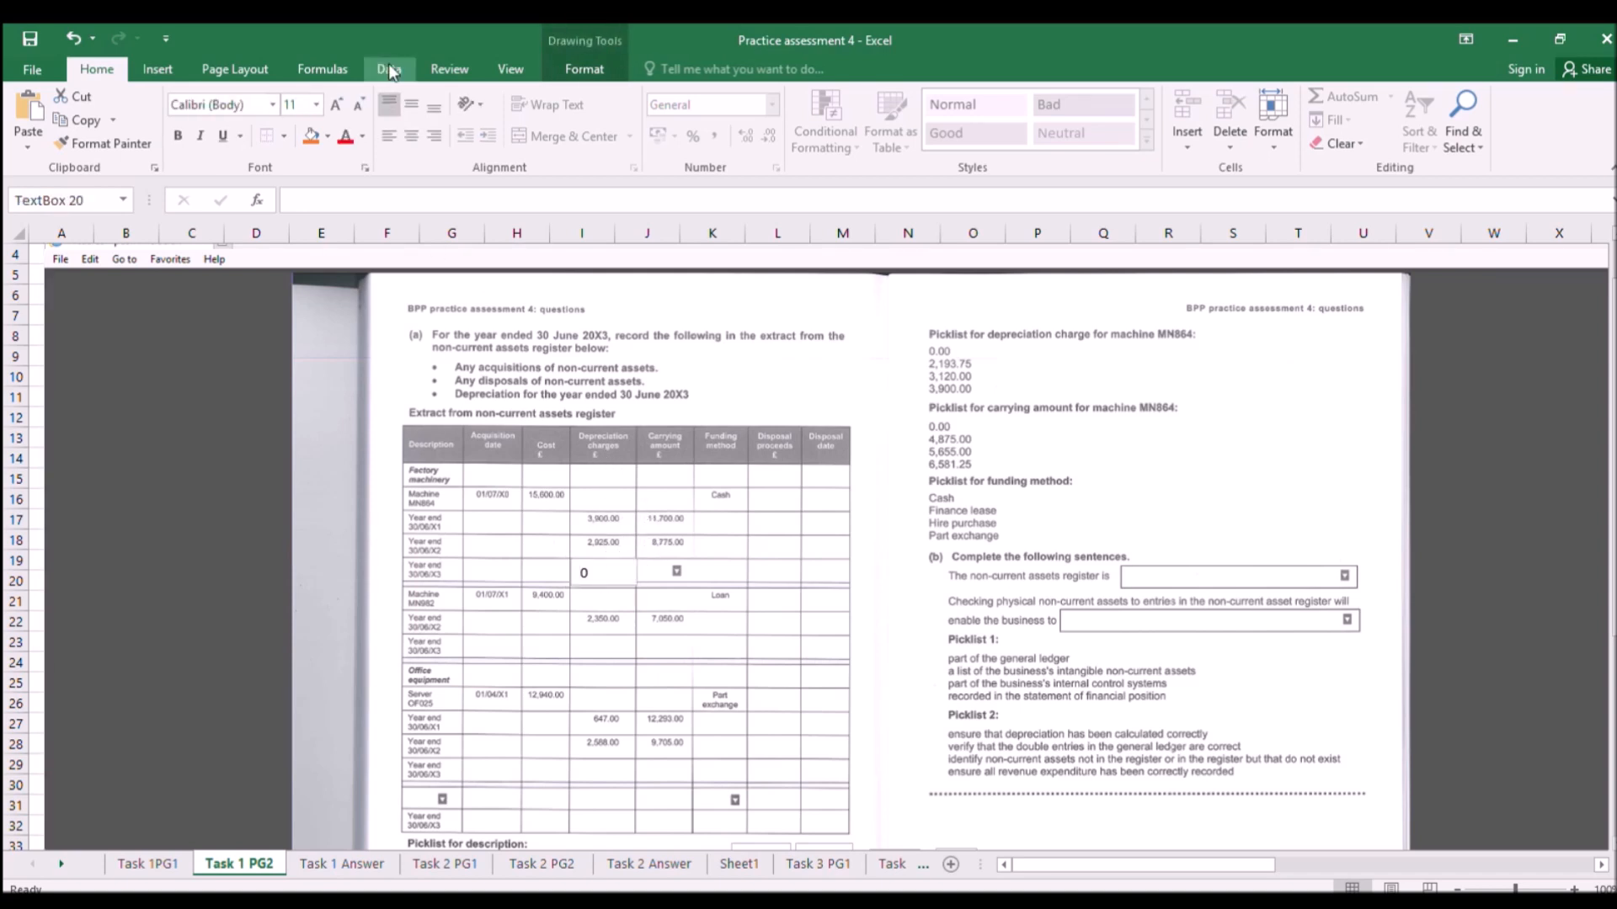
Insert a text box containing 0 over machine MN864's carrying amount cell for year end 30/06/X3.
click(157, 69)
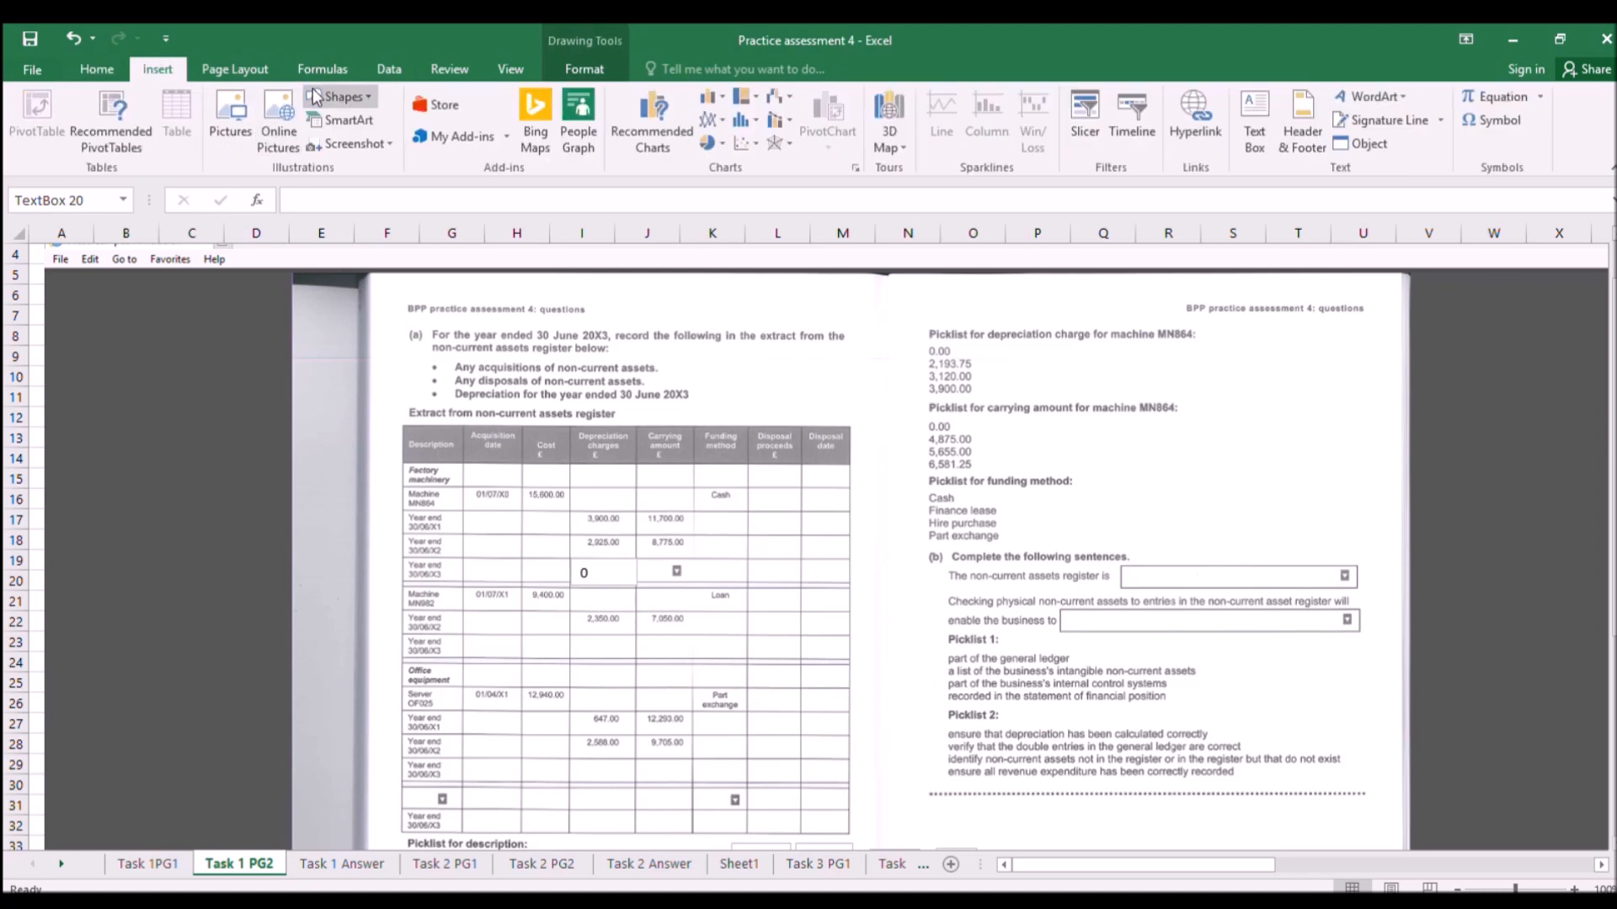
click(1253, 122)
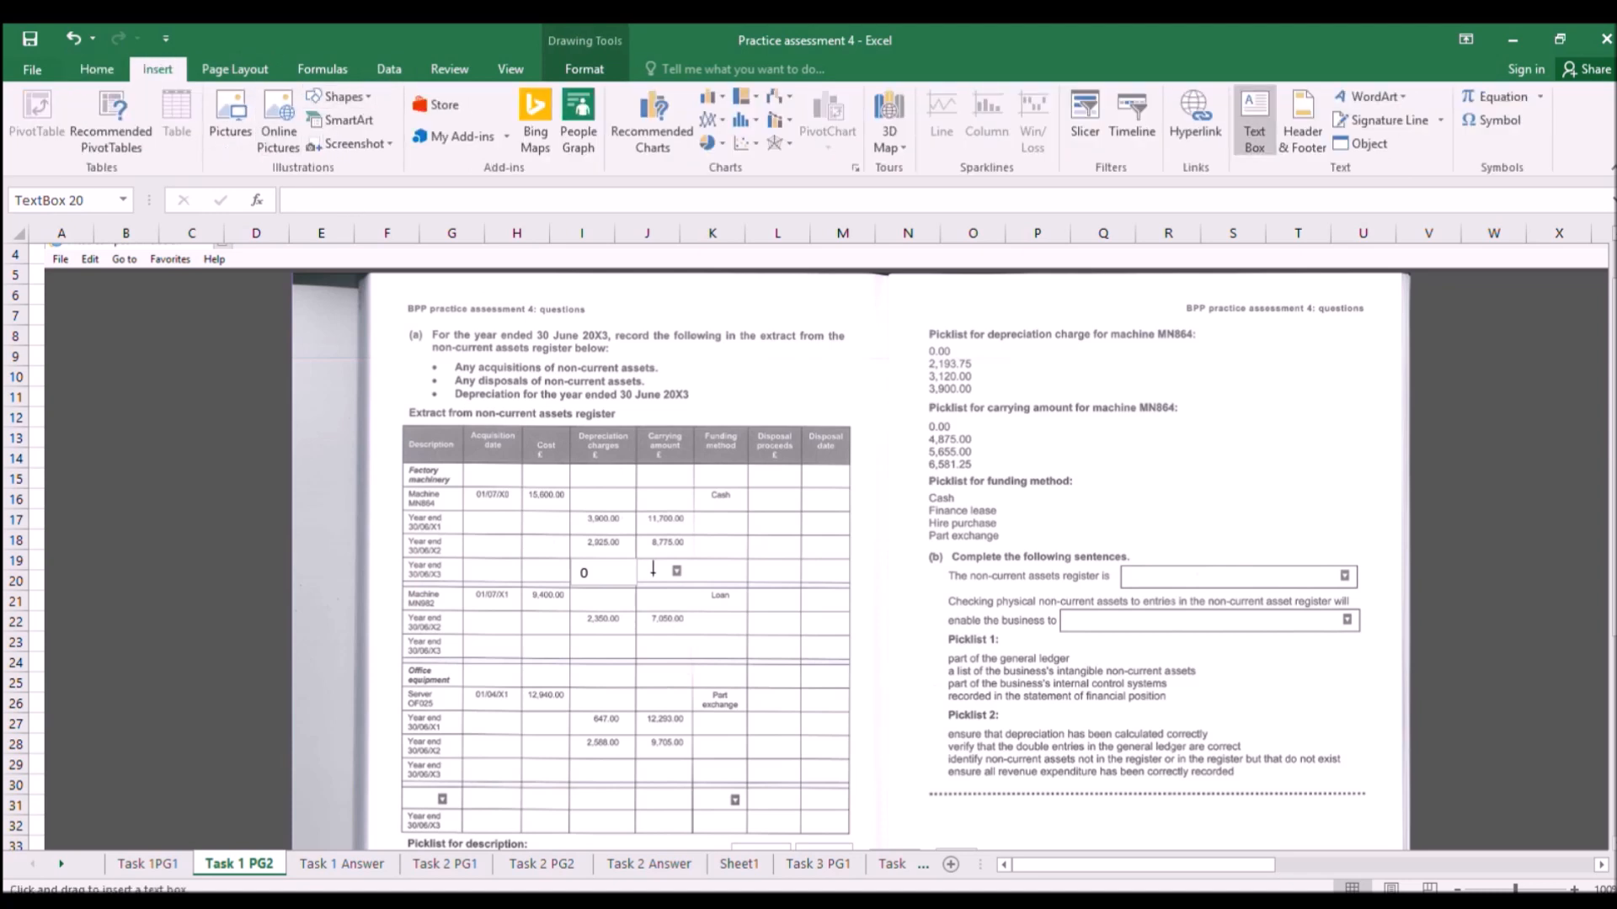
drag(696, 587, 639, 559)
text(0)
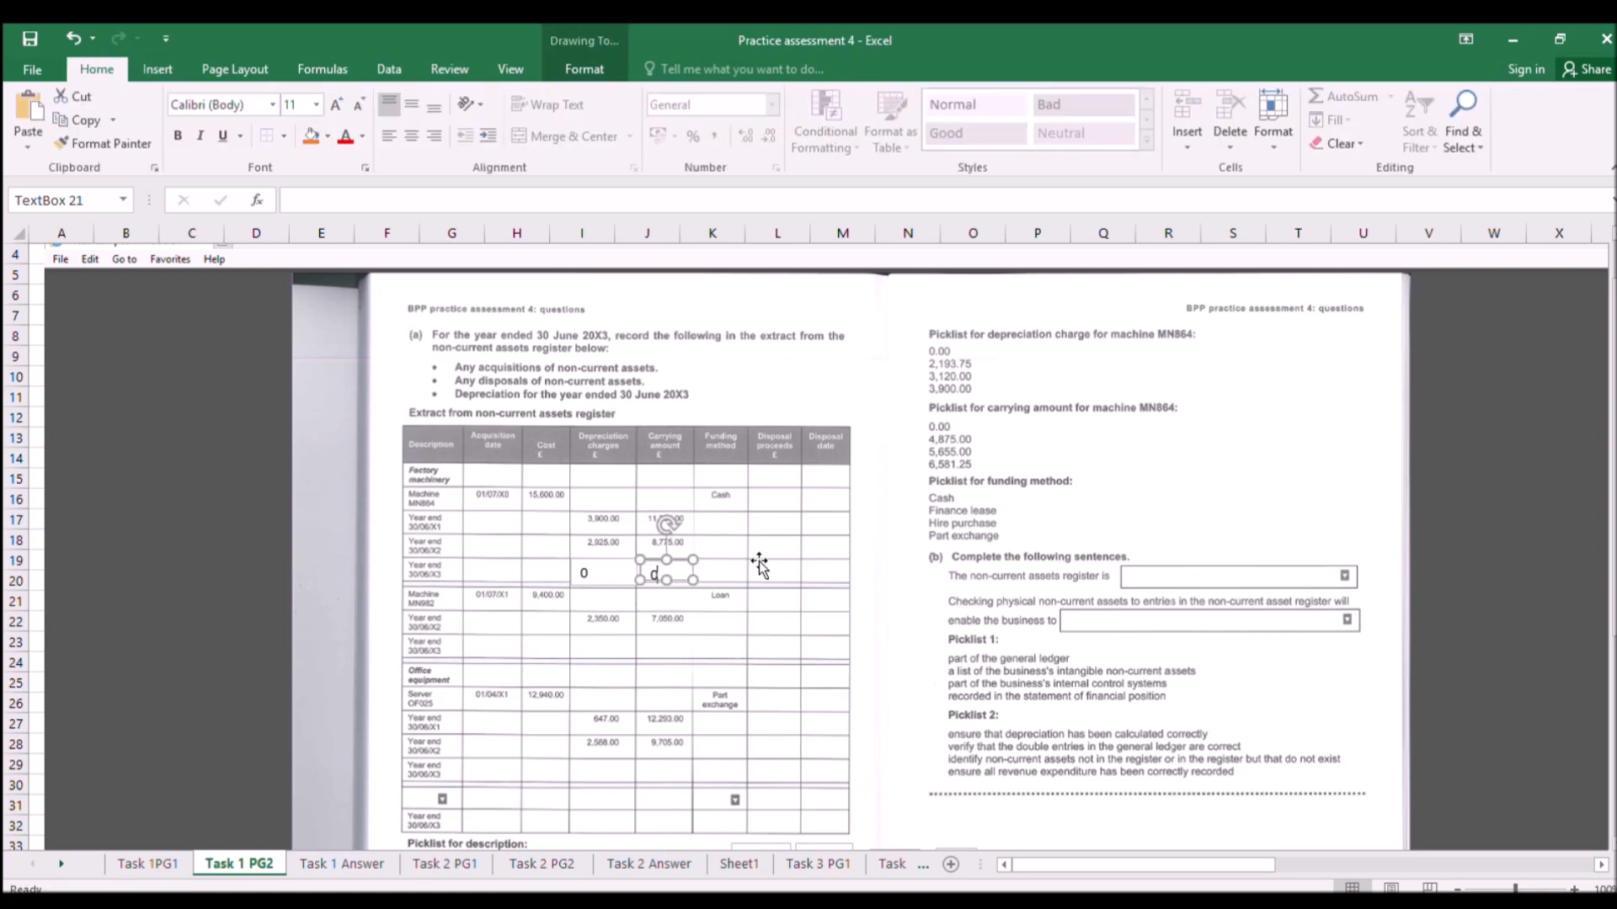
click(1162, 396)
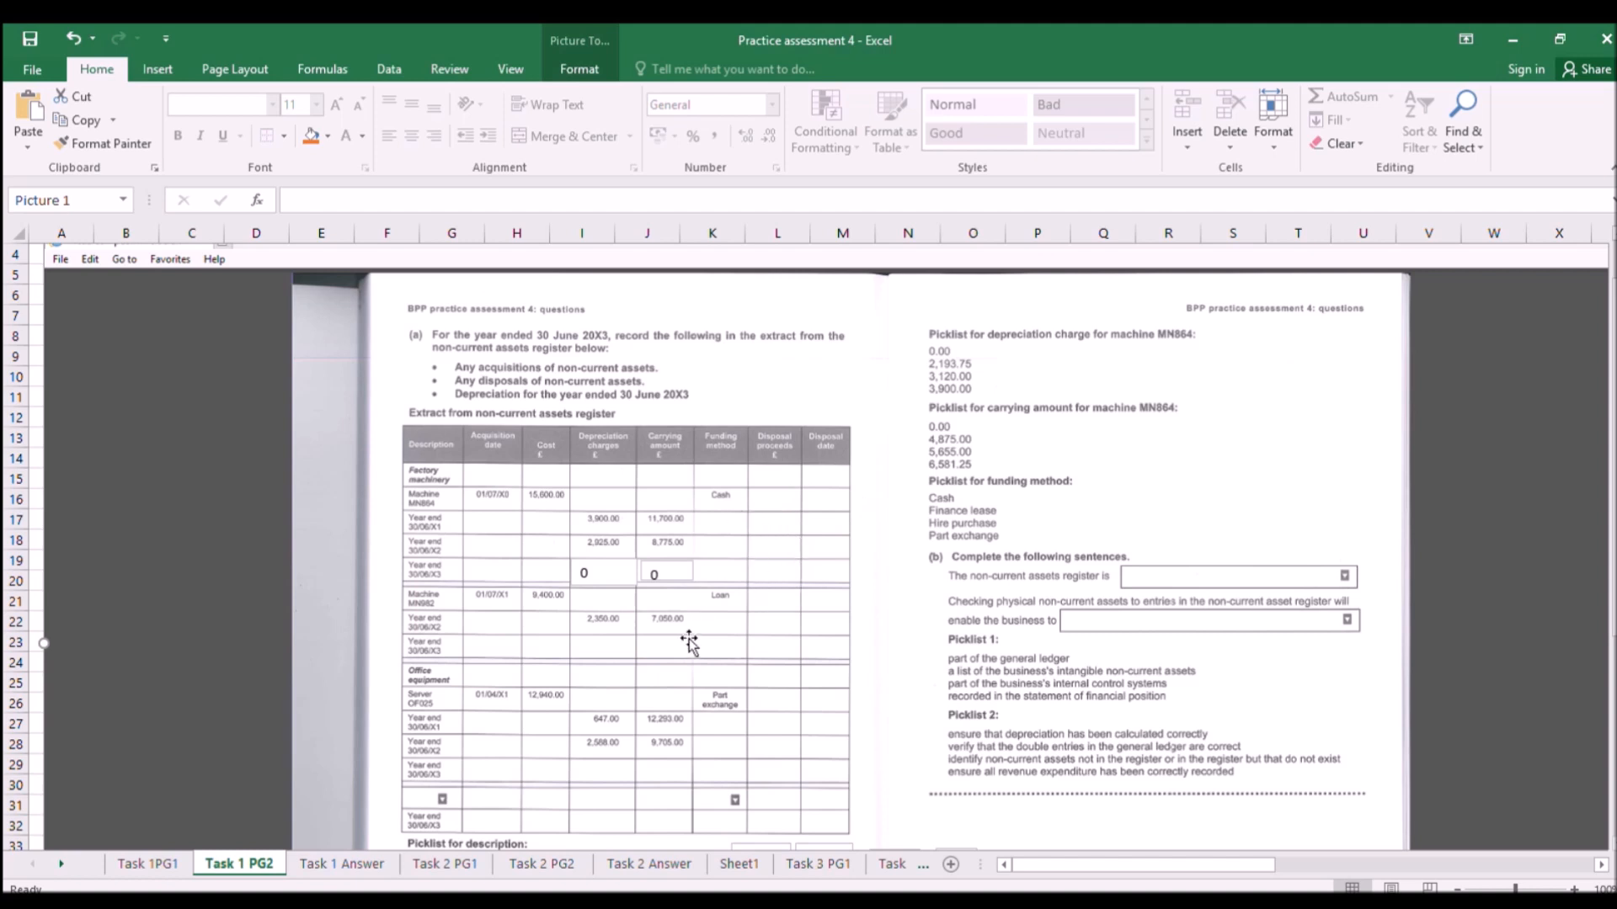
Check the machine's selling price on Task 1PG1 and insert a text box with 1050 under MN864's disposal proceeds on Task 1 PG2.
click(139, 864)
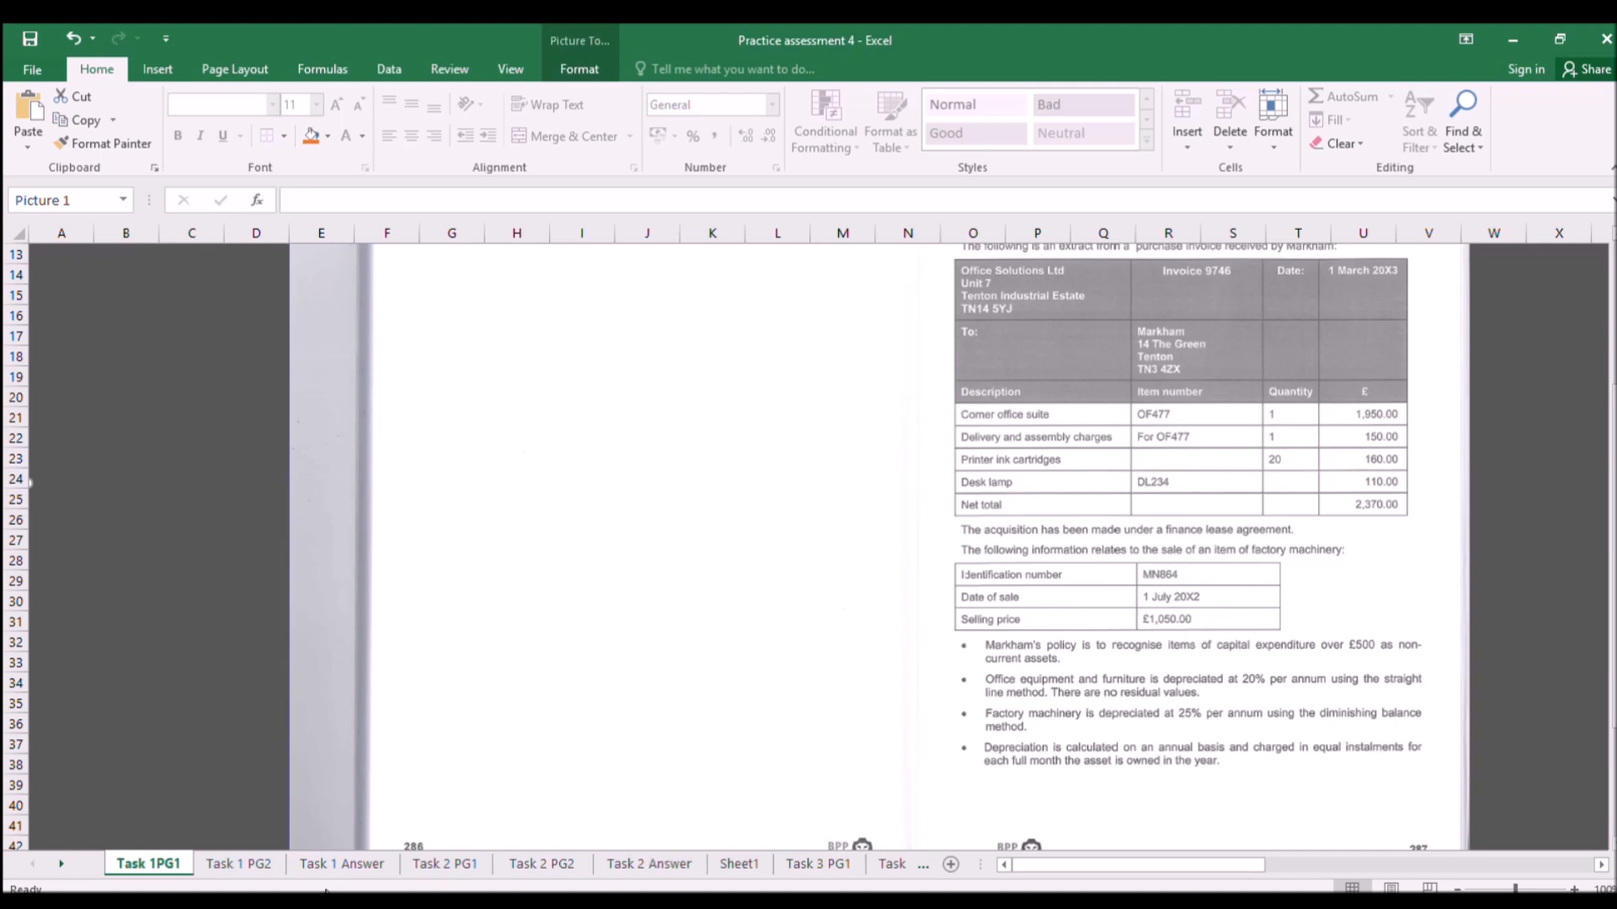
click(258, 867)
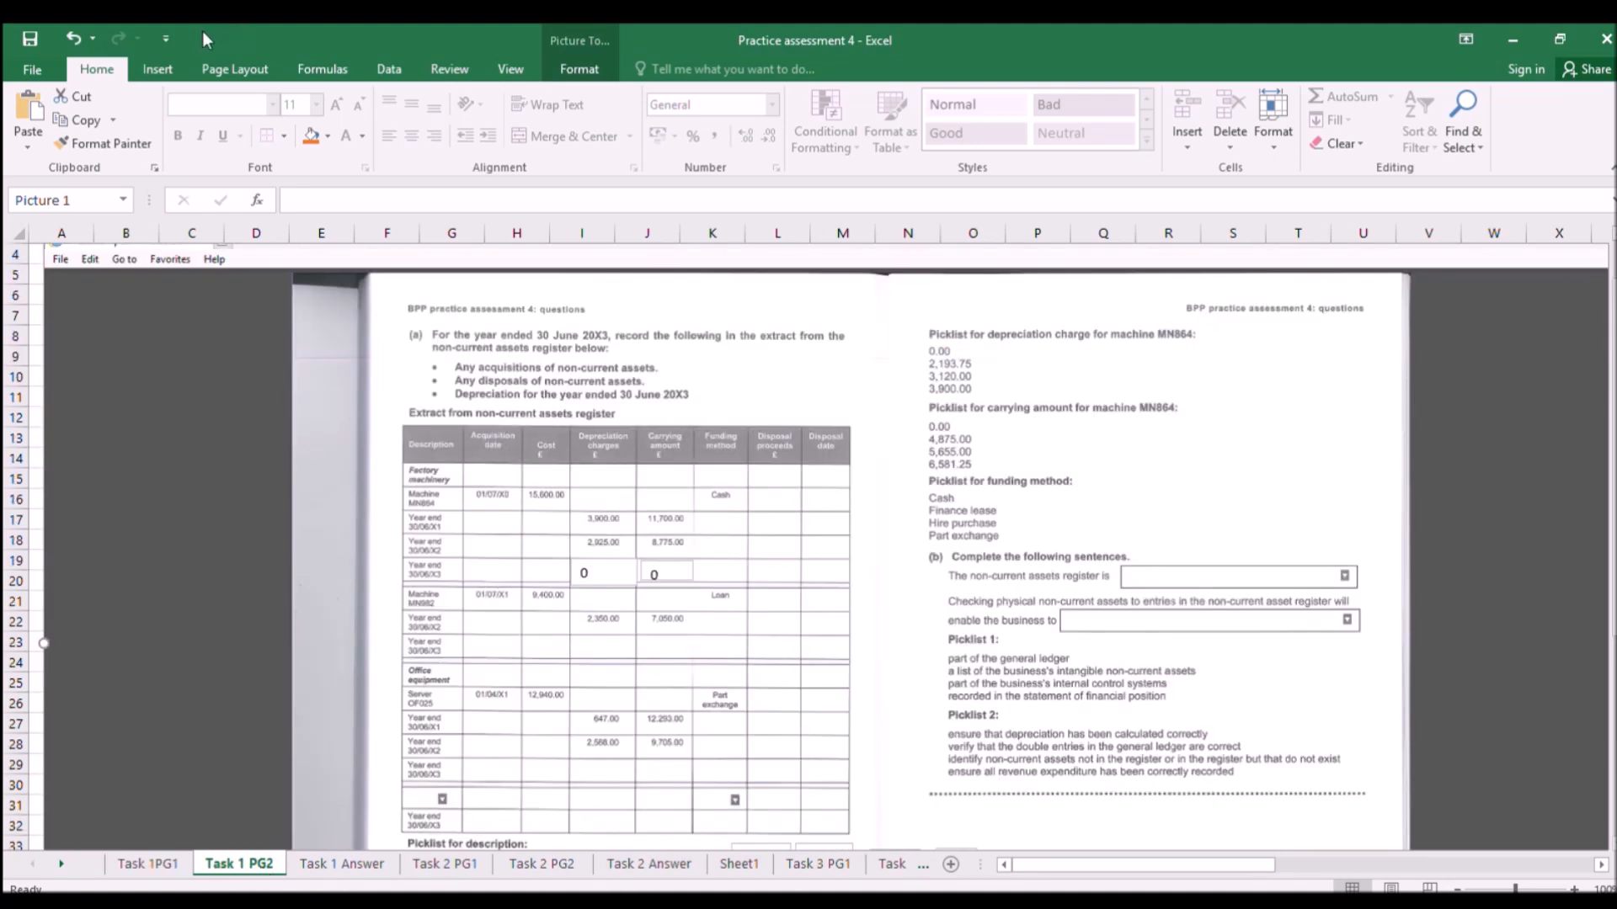
click(165, 70)
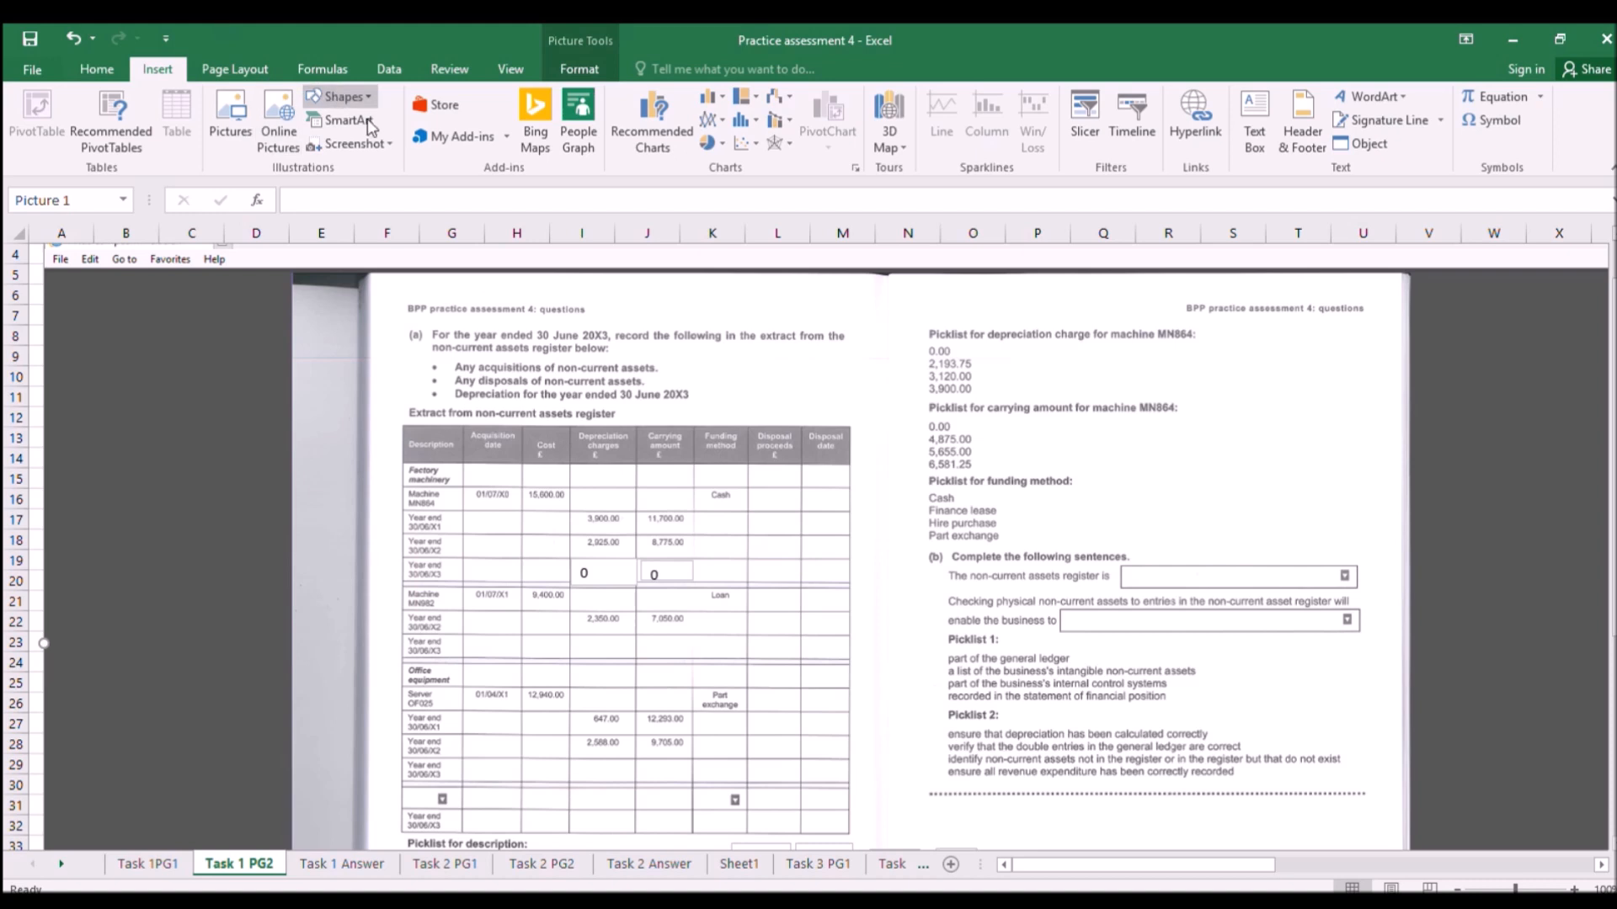
click(332, 139)
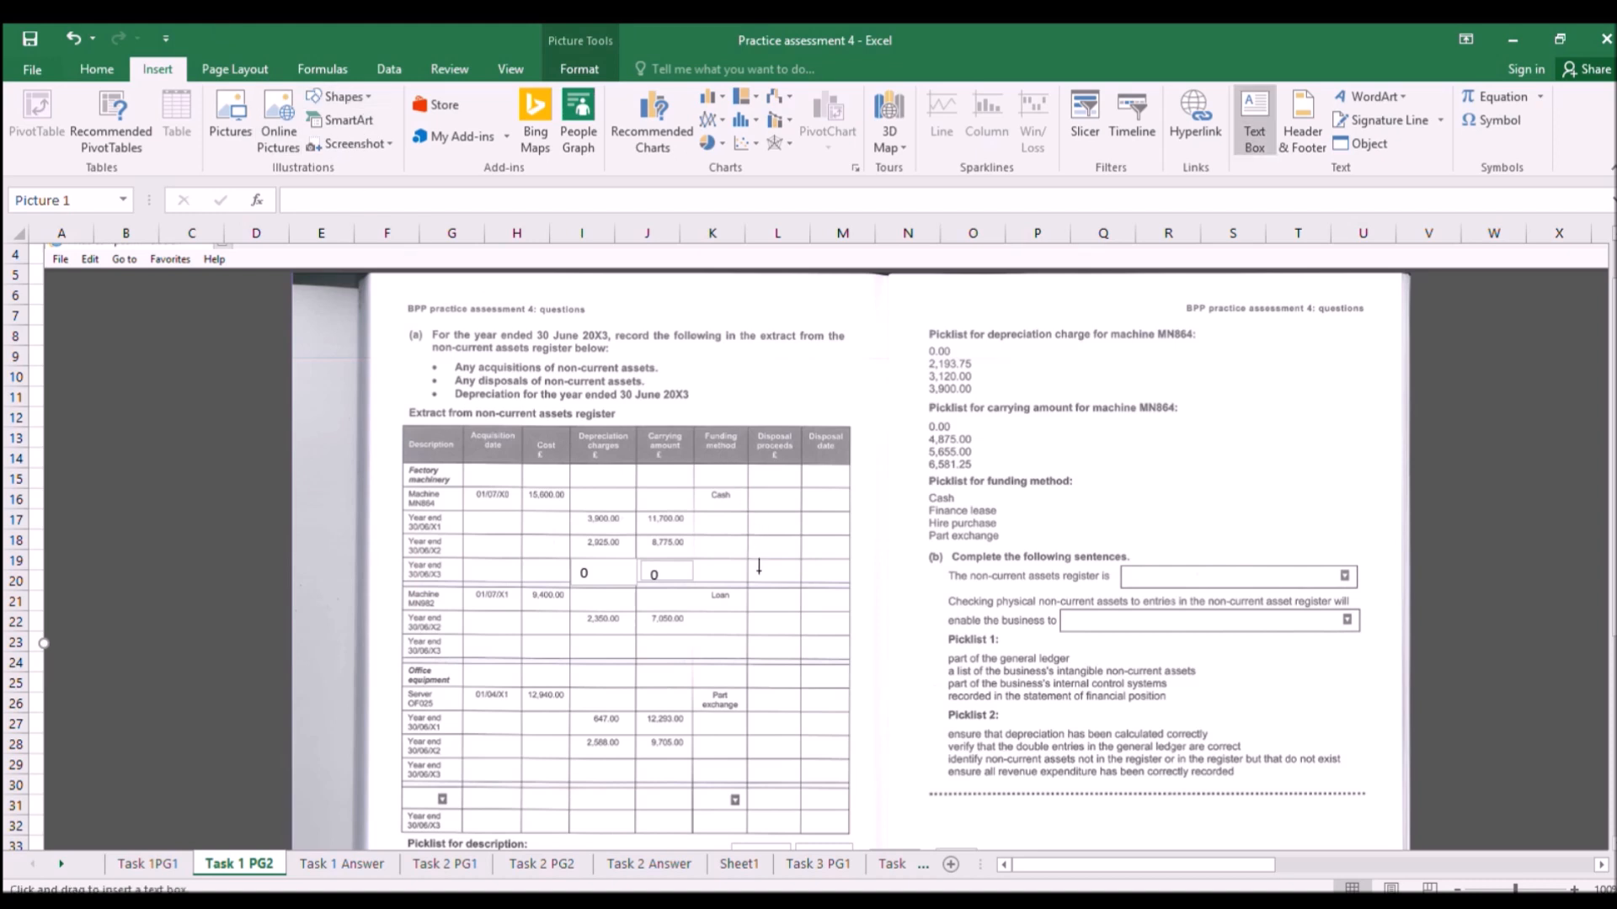
drag(748, 556, 808, 586)
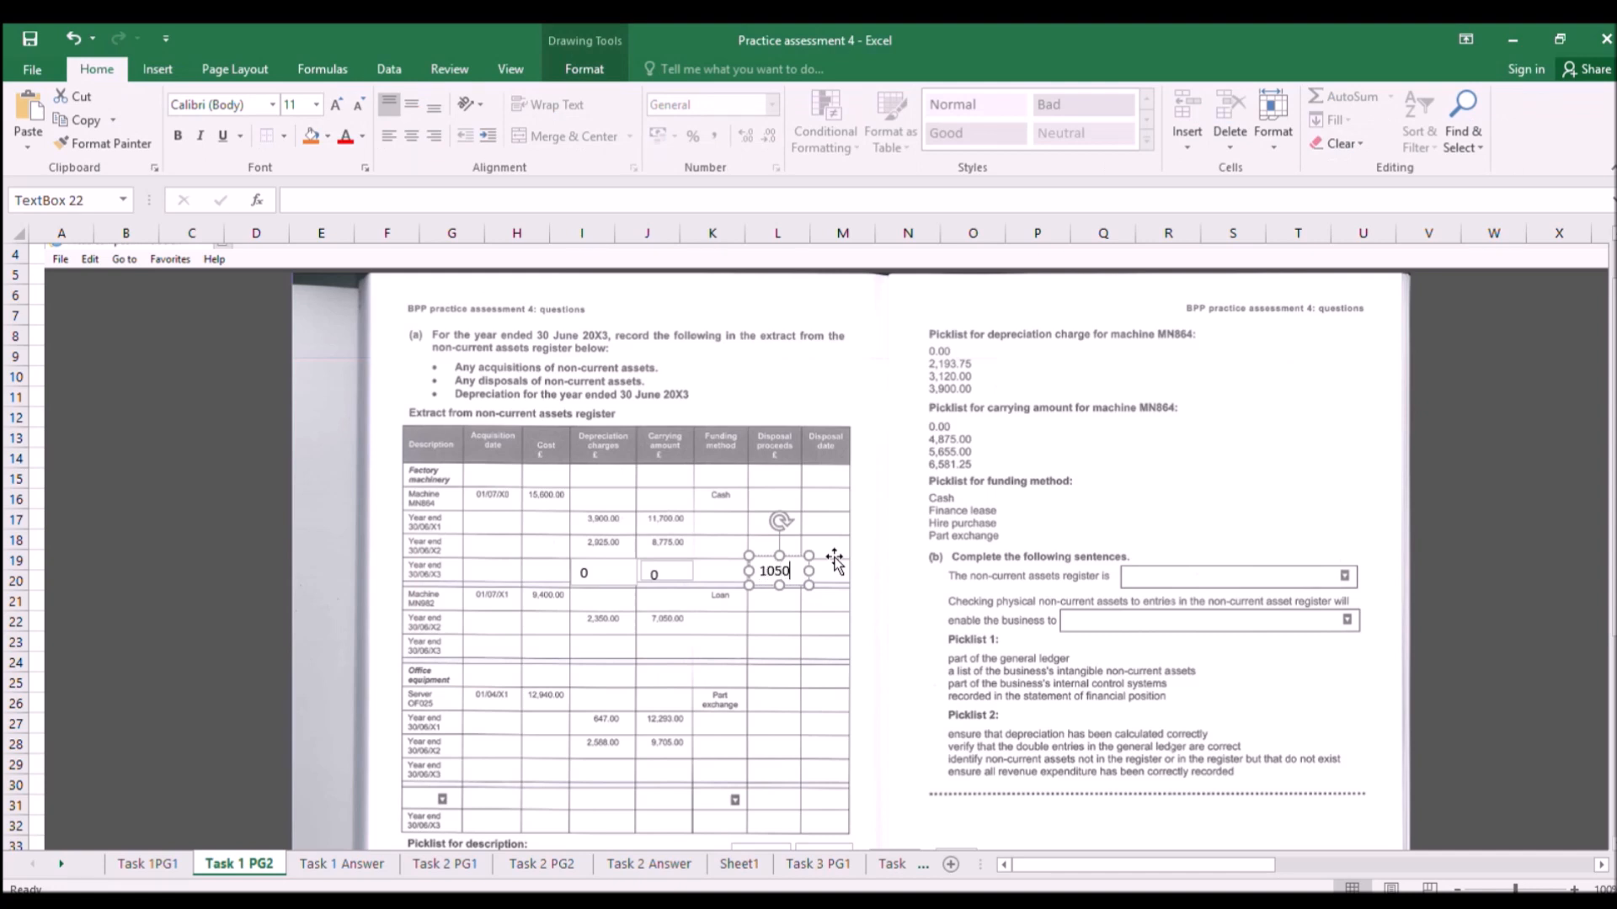
Insert a text box with 1 July X2 under MN864's disposal date, checking Task 1PG1 for the date, and widen it to fit one line.
click(146, 61)
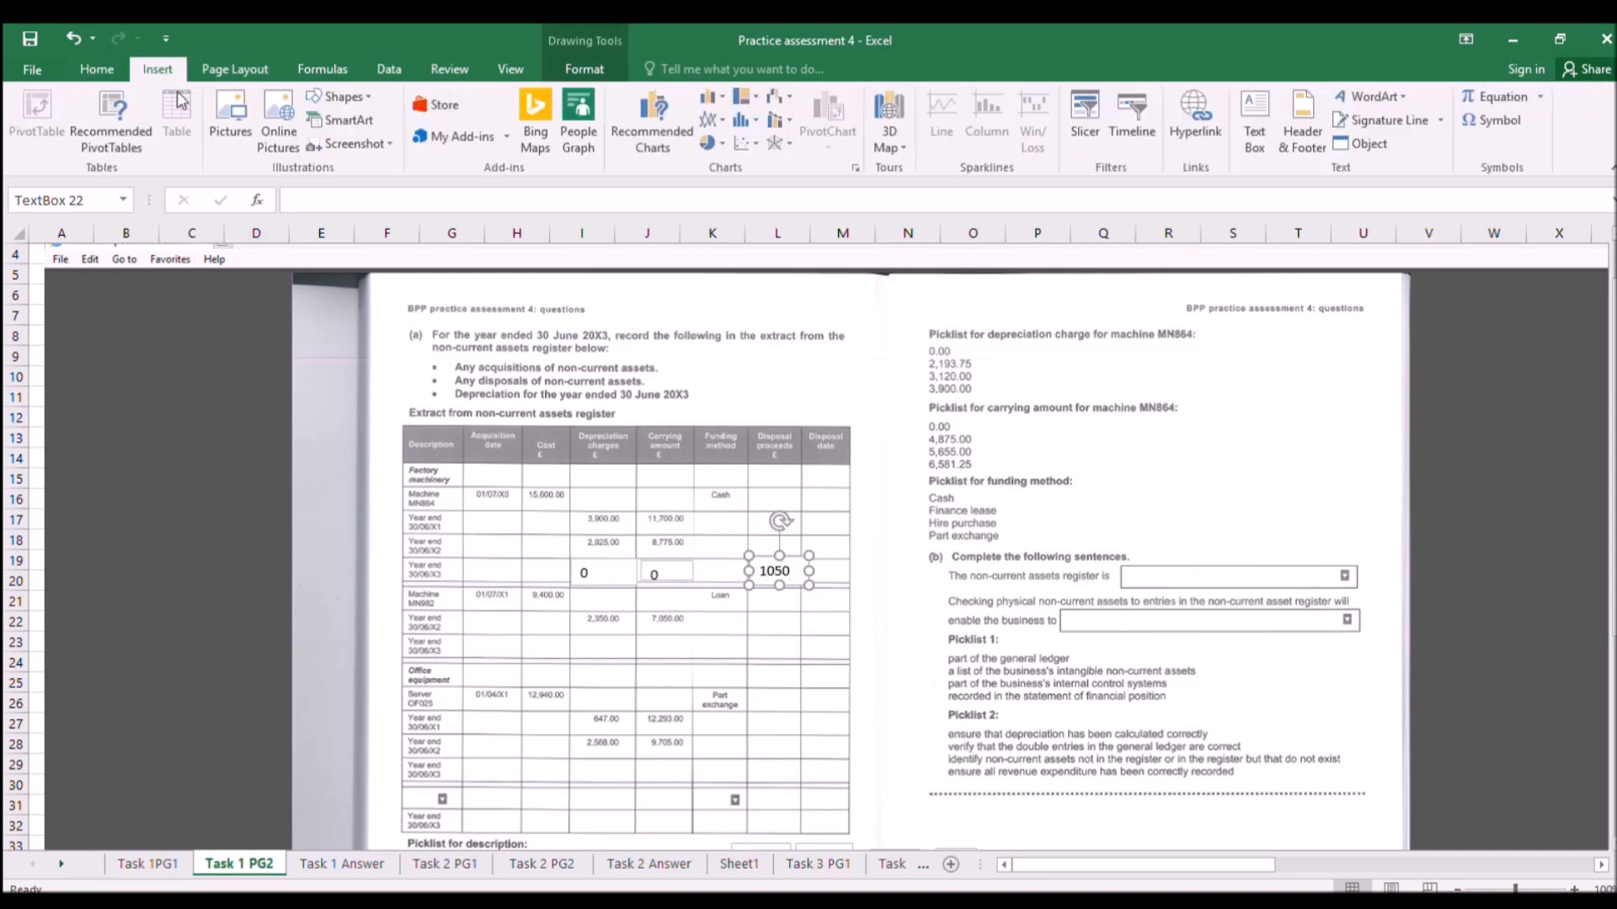
click(325, 139)
drag(816, 558, 881, 587)
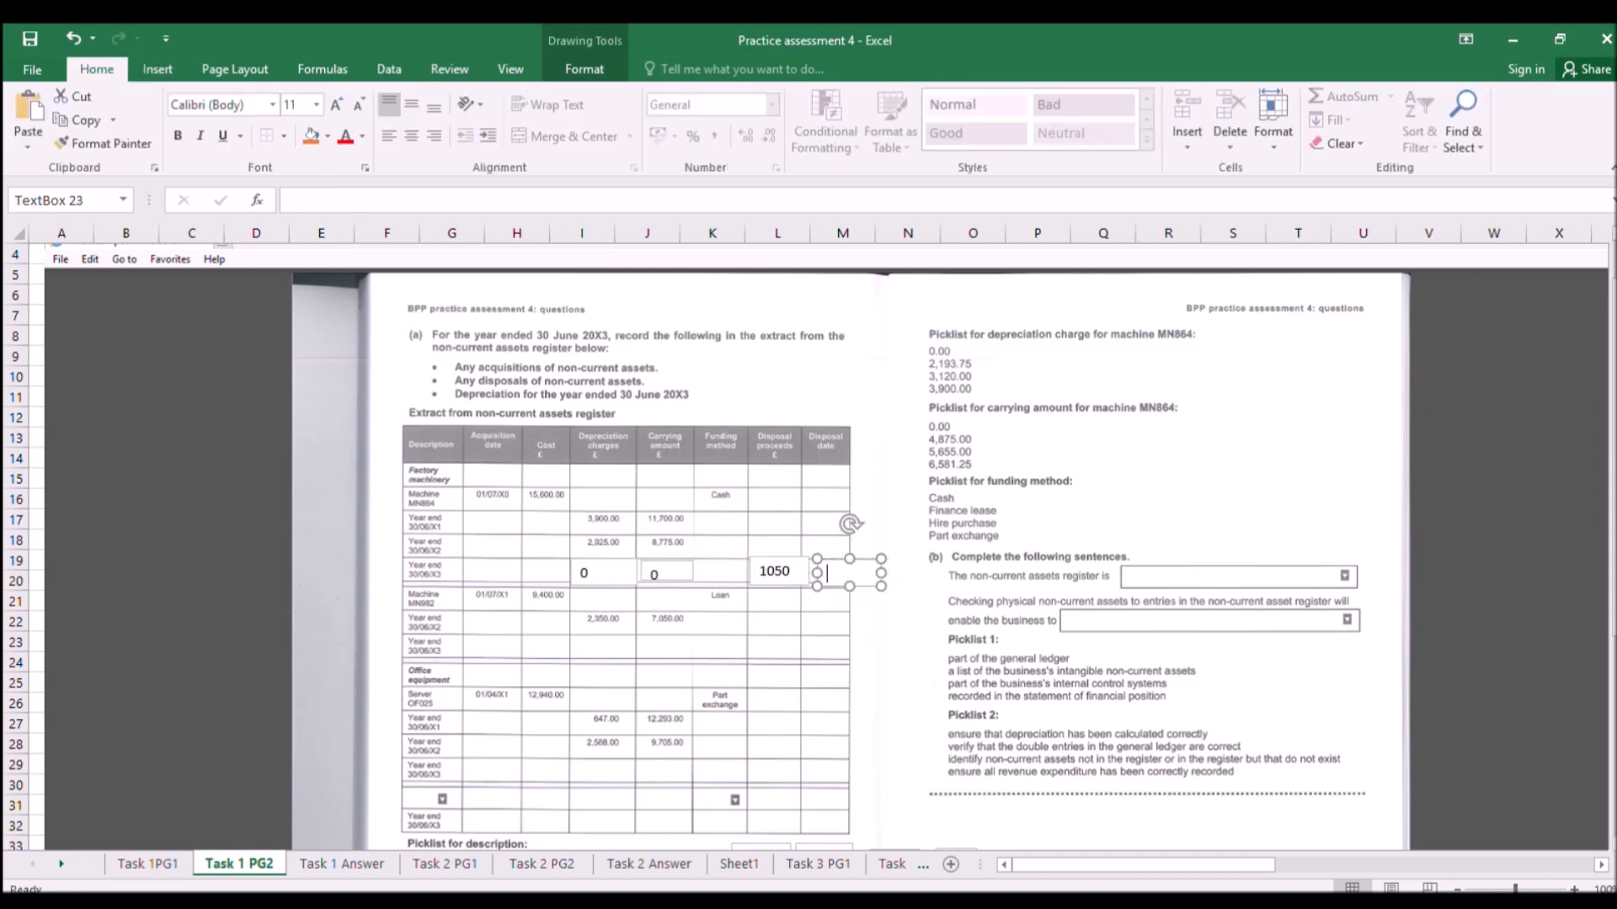
click(145, 864)
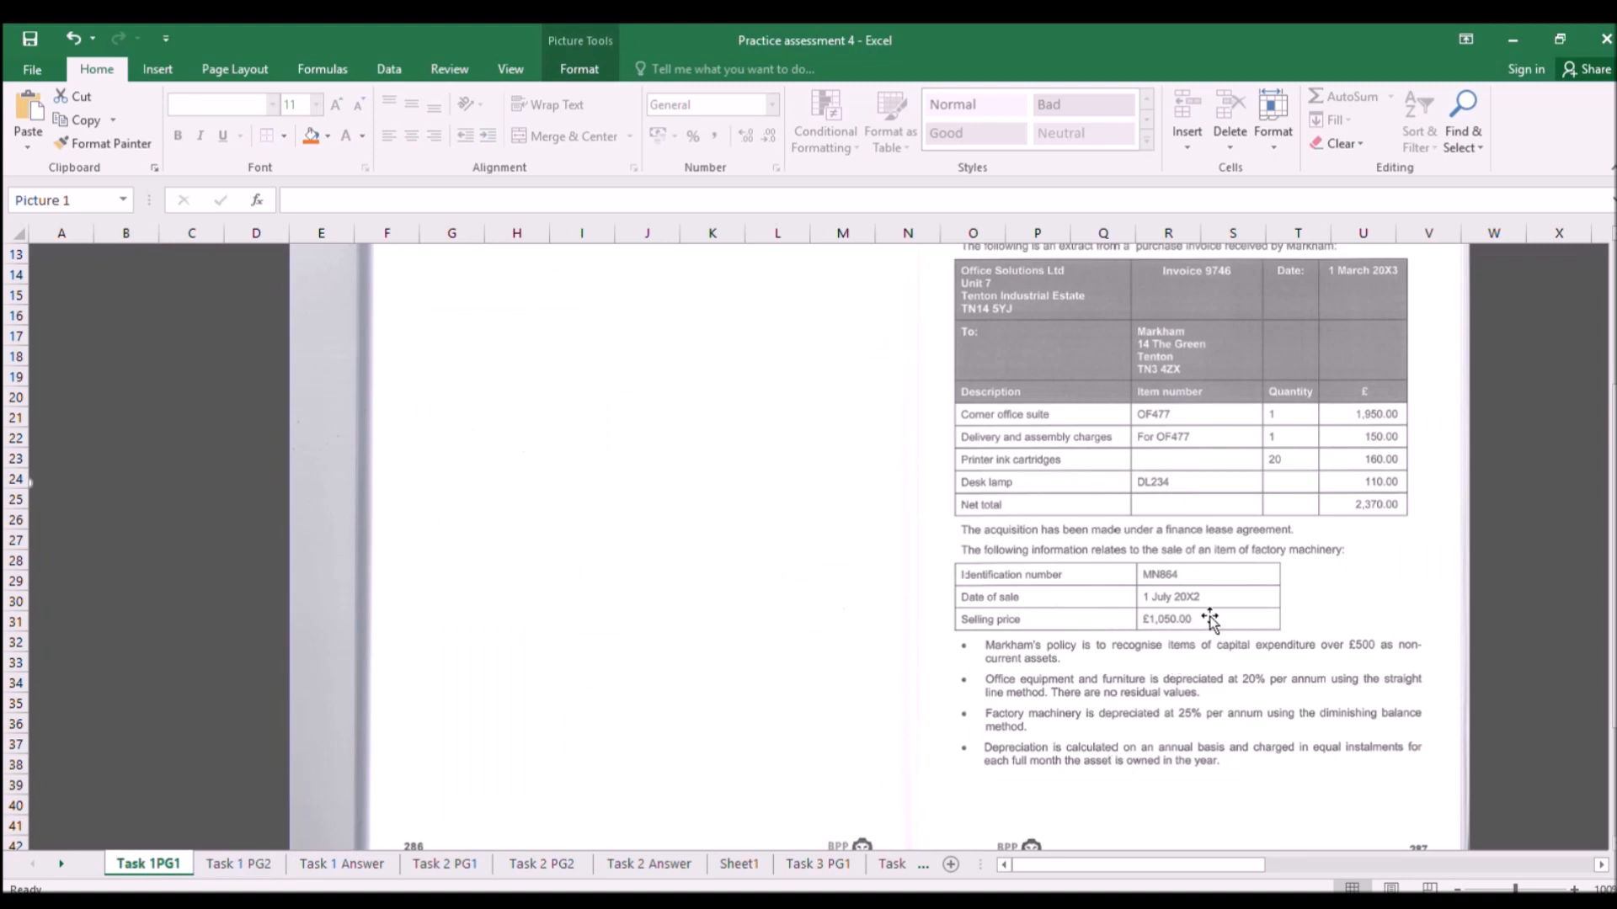
click(327, 864)
click(251, 865)
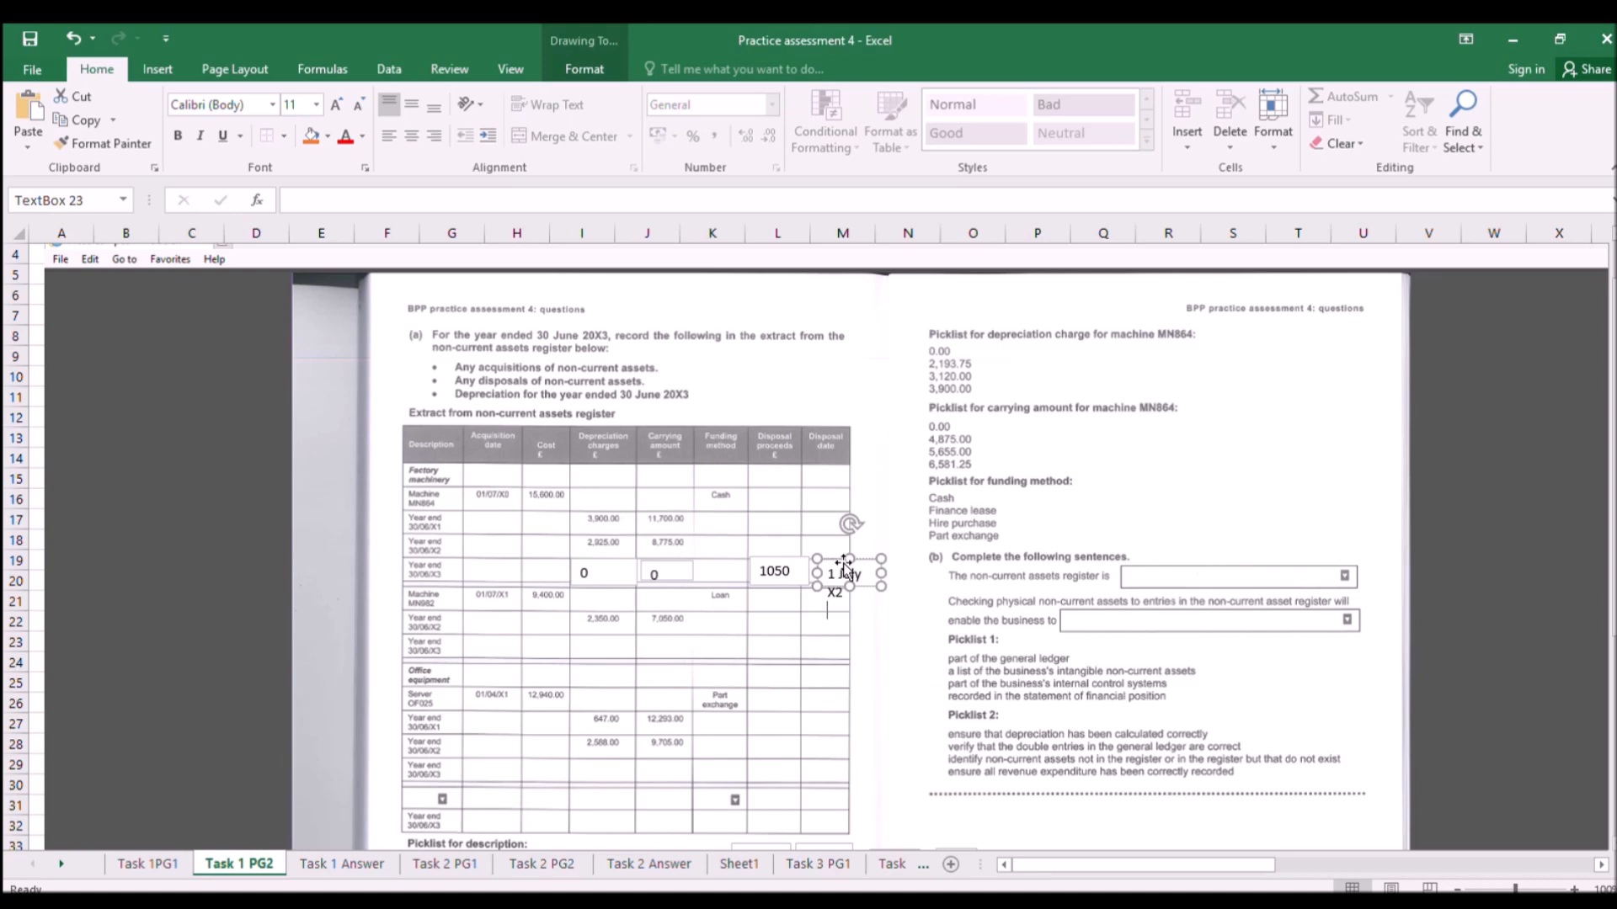
drag(881, 572, 901, 572)
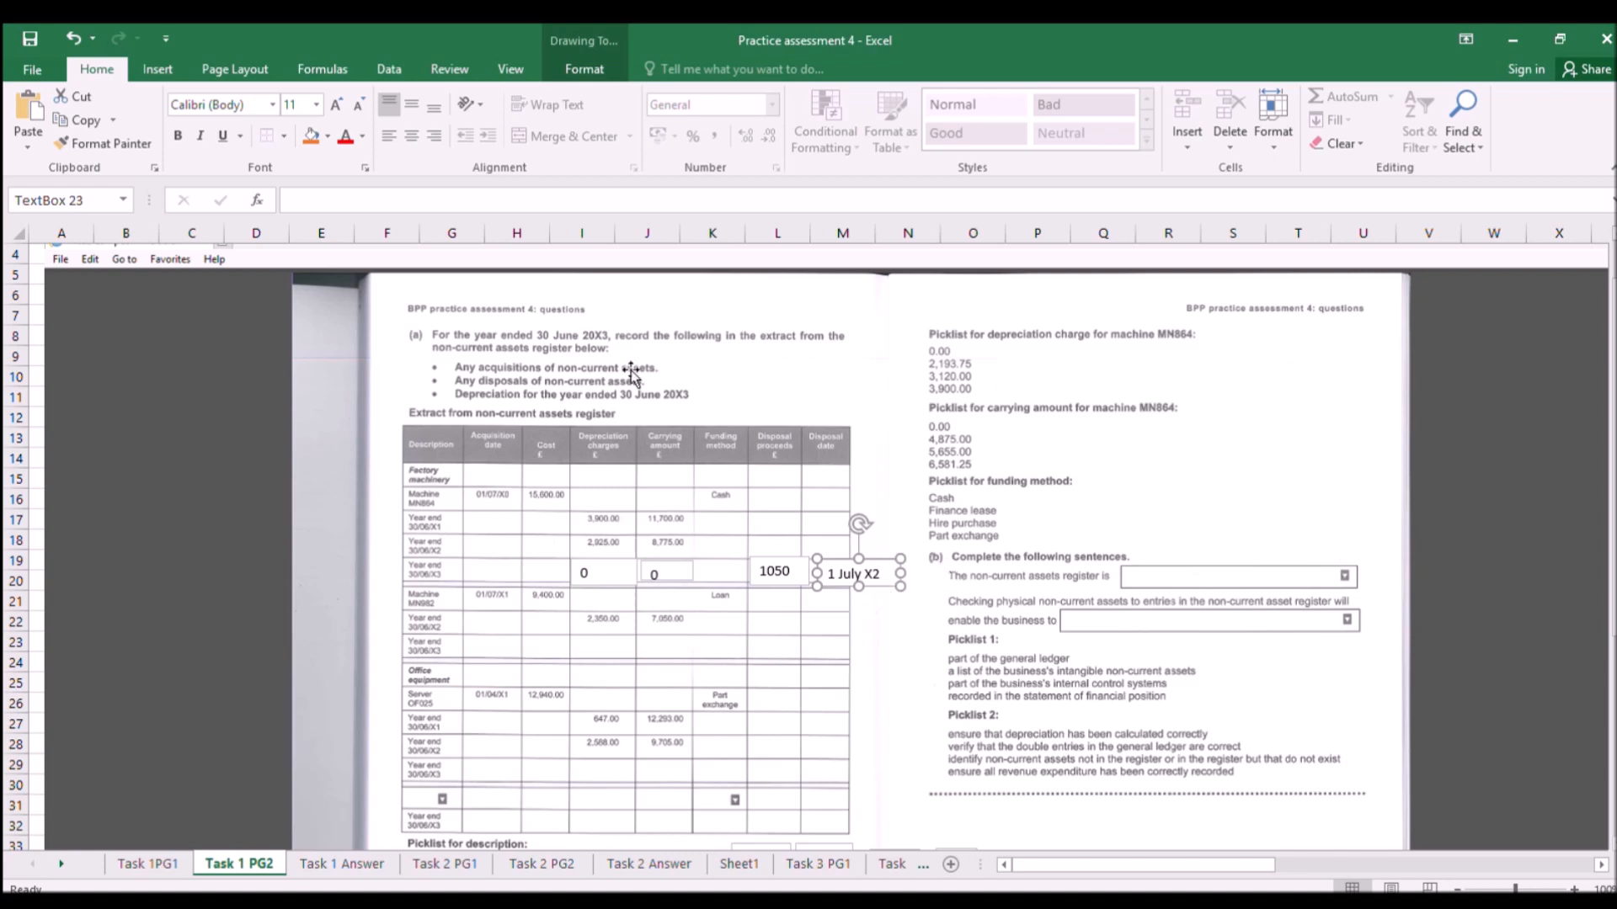
click(656, 383)
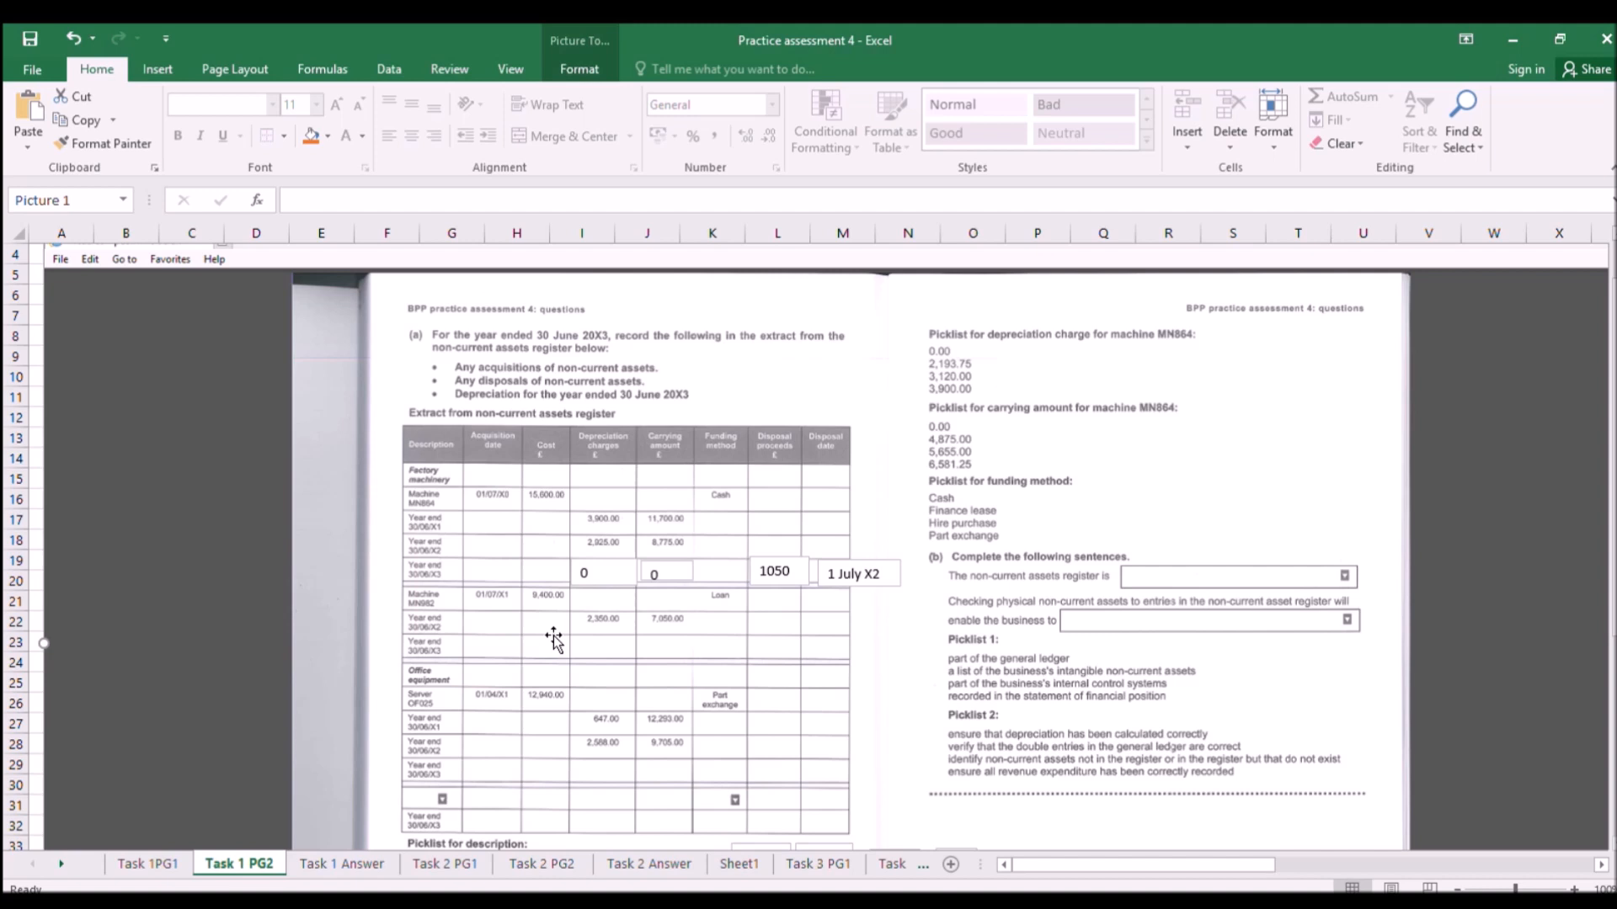
Check the machinery depreciation policy on Task 1PG1, and enter 982 as a row label in B9 of Task 1 Answer.
click(168, 862)
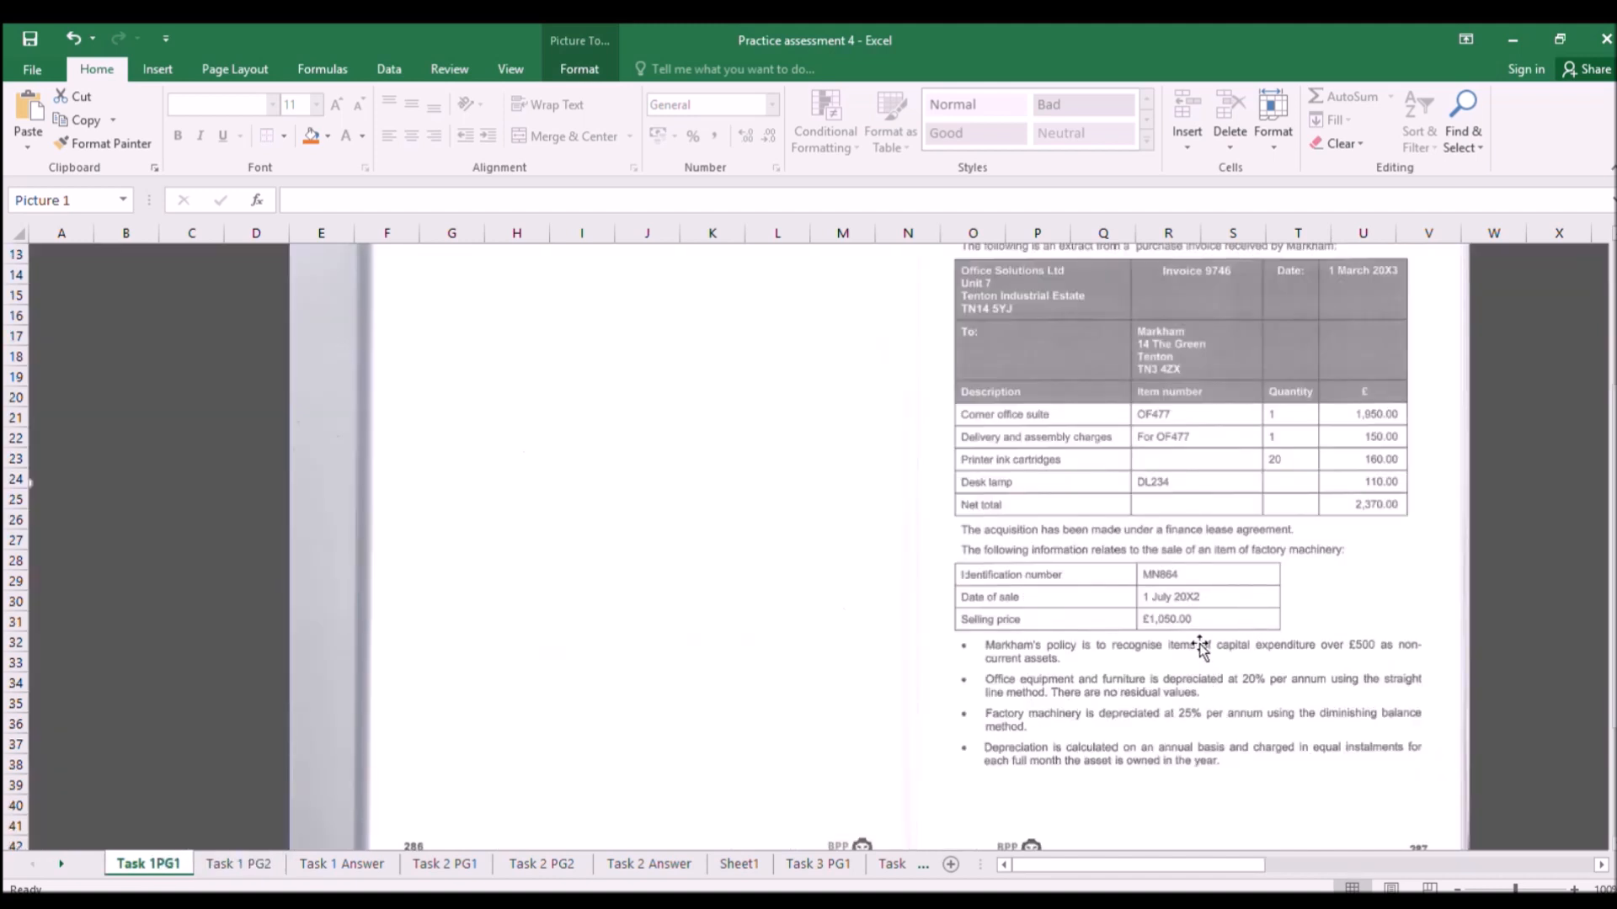
click(262, 864)
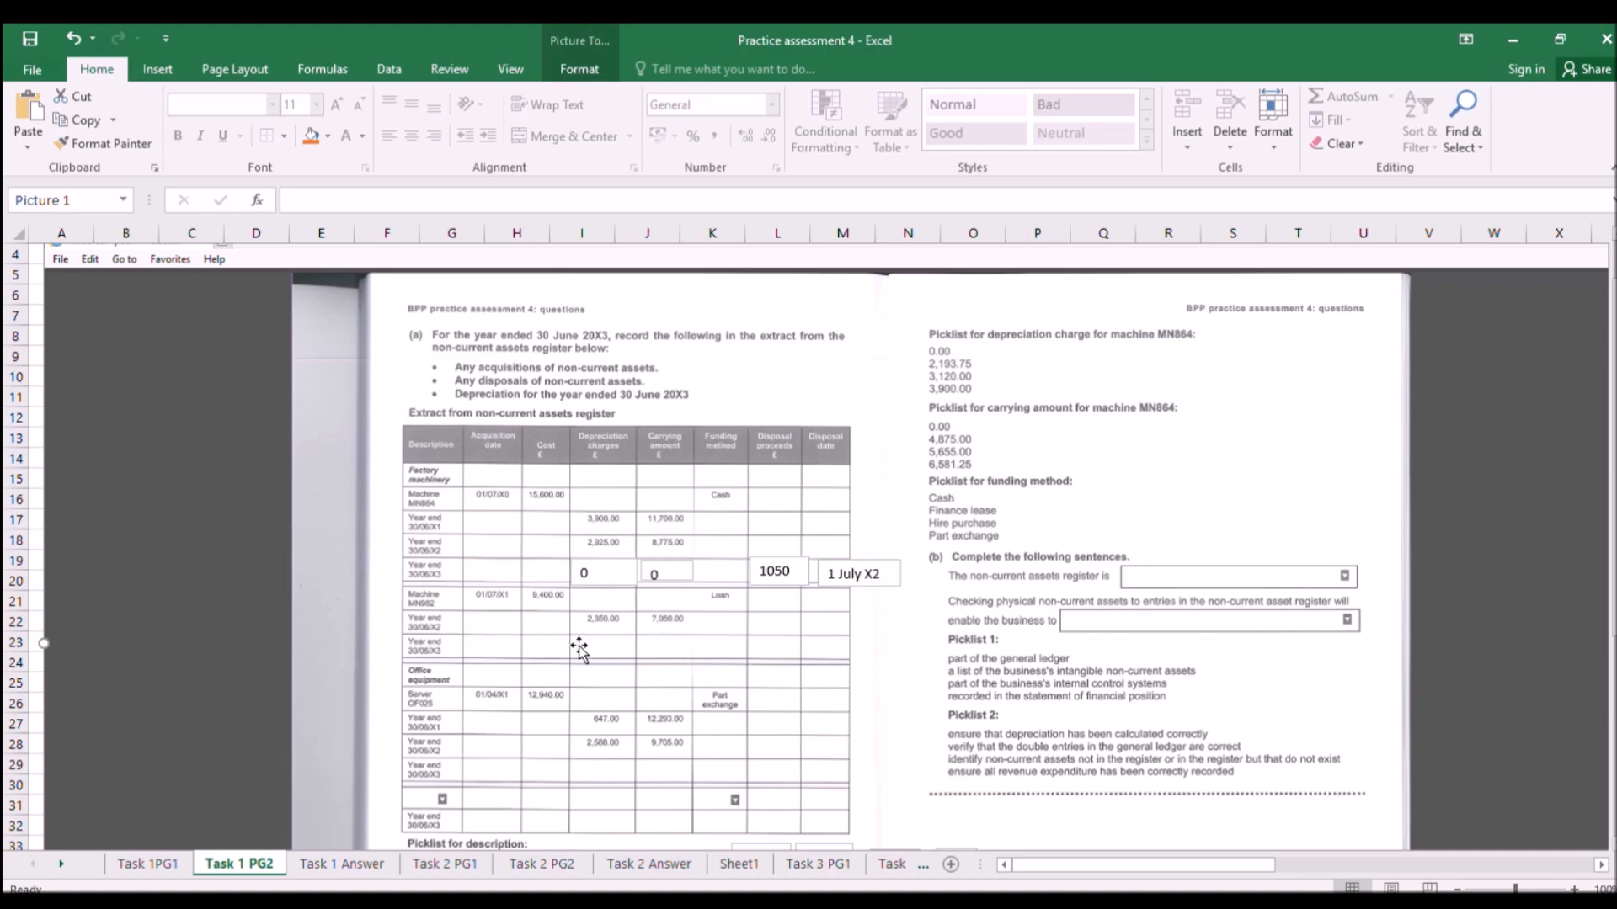
click(342, 864)
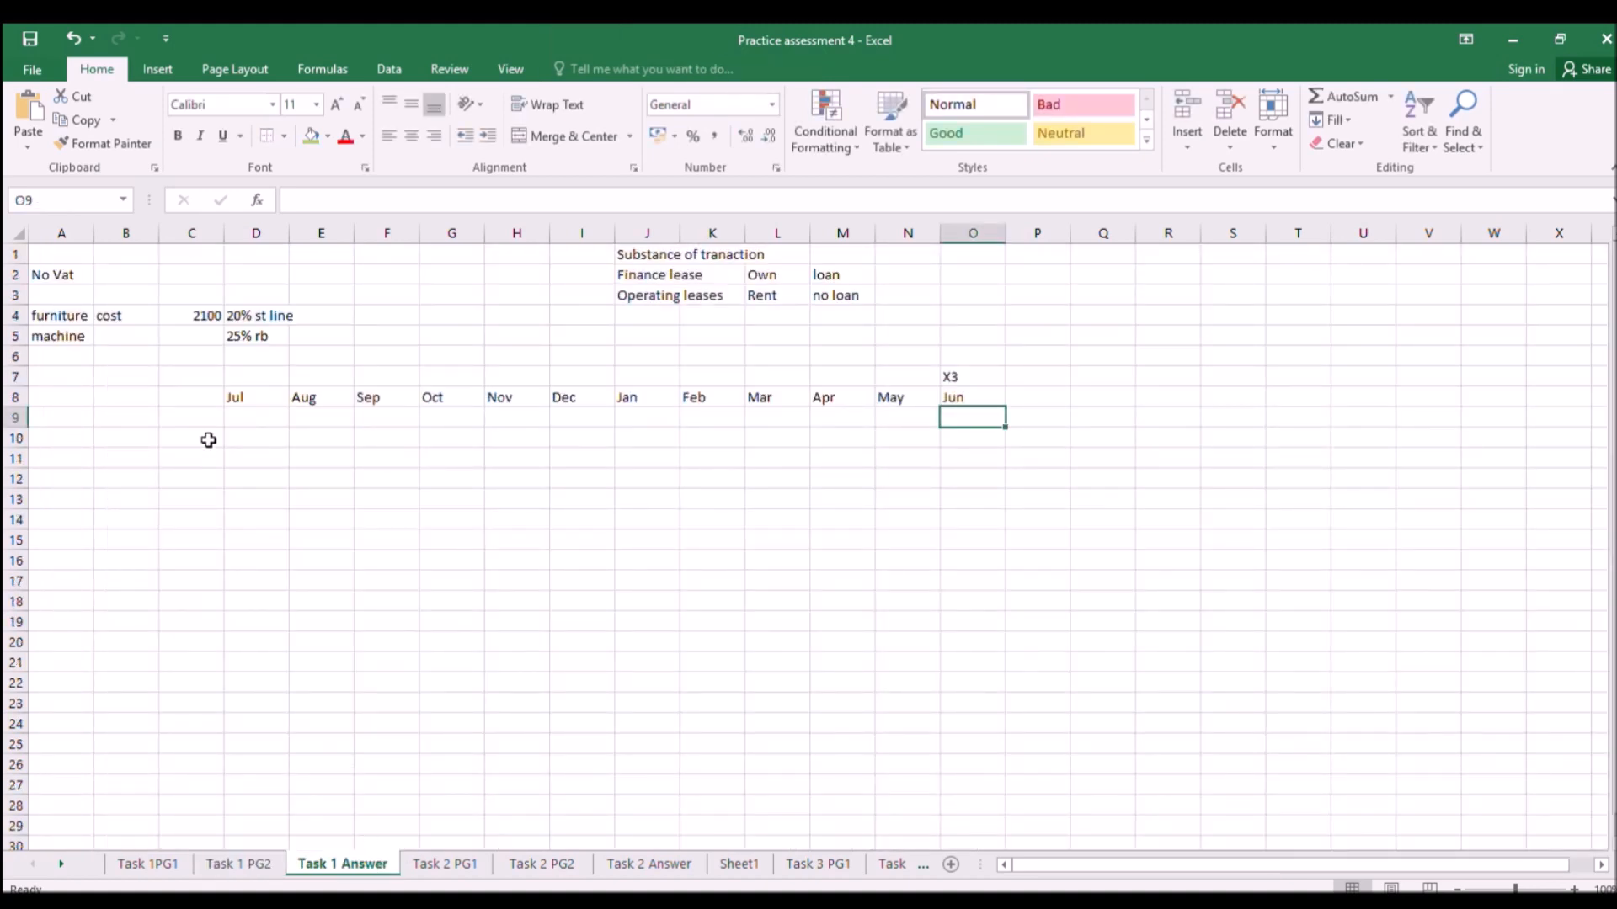
click(164, 418)
text(982)
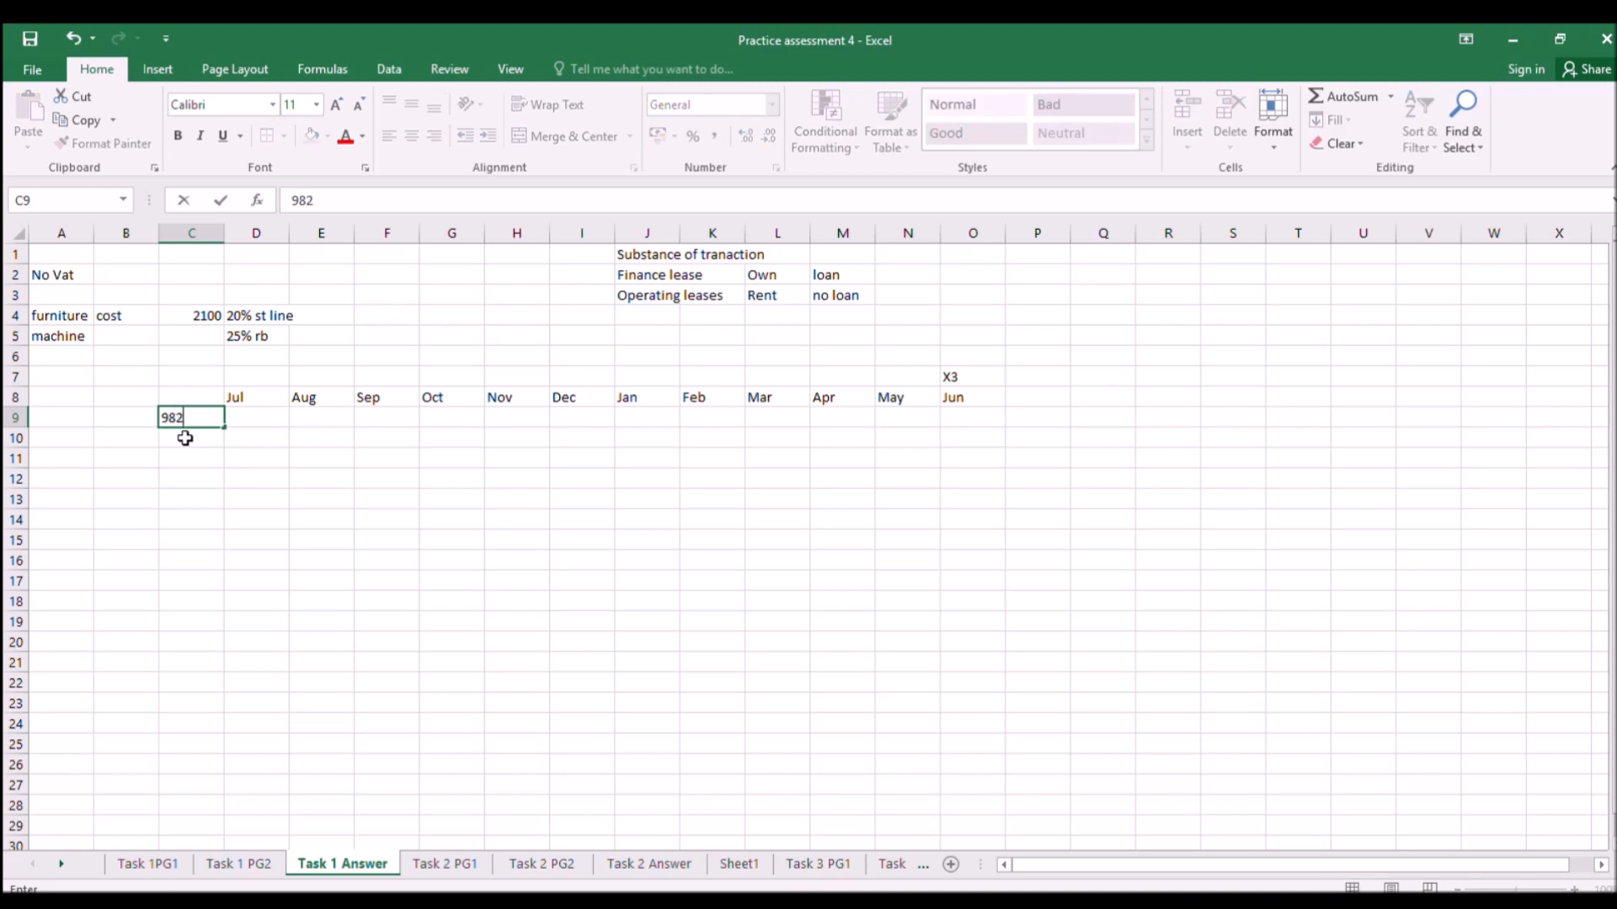
key(Return)
key(Up)
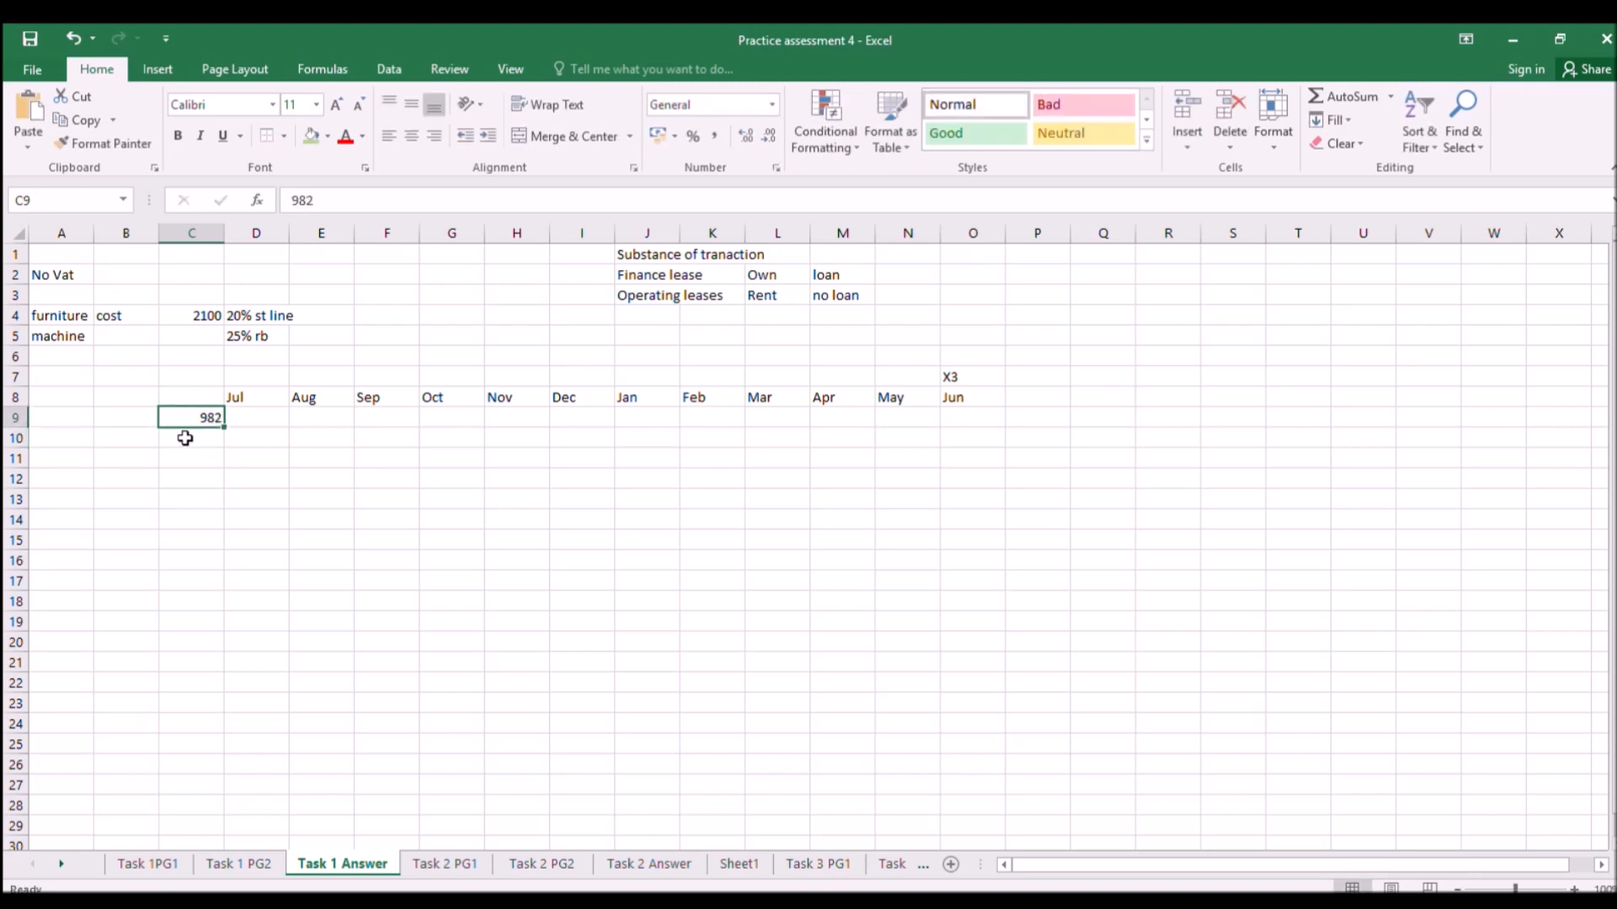
drag(182, 411, 144, 415)
click(180, 423)
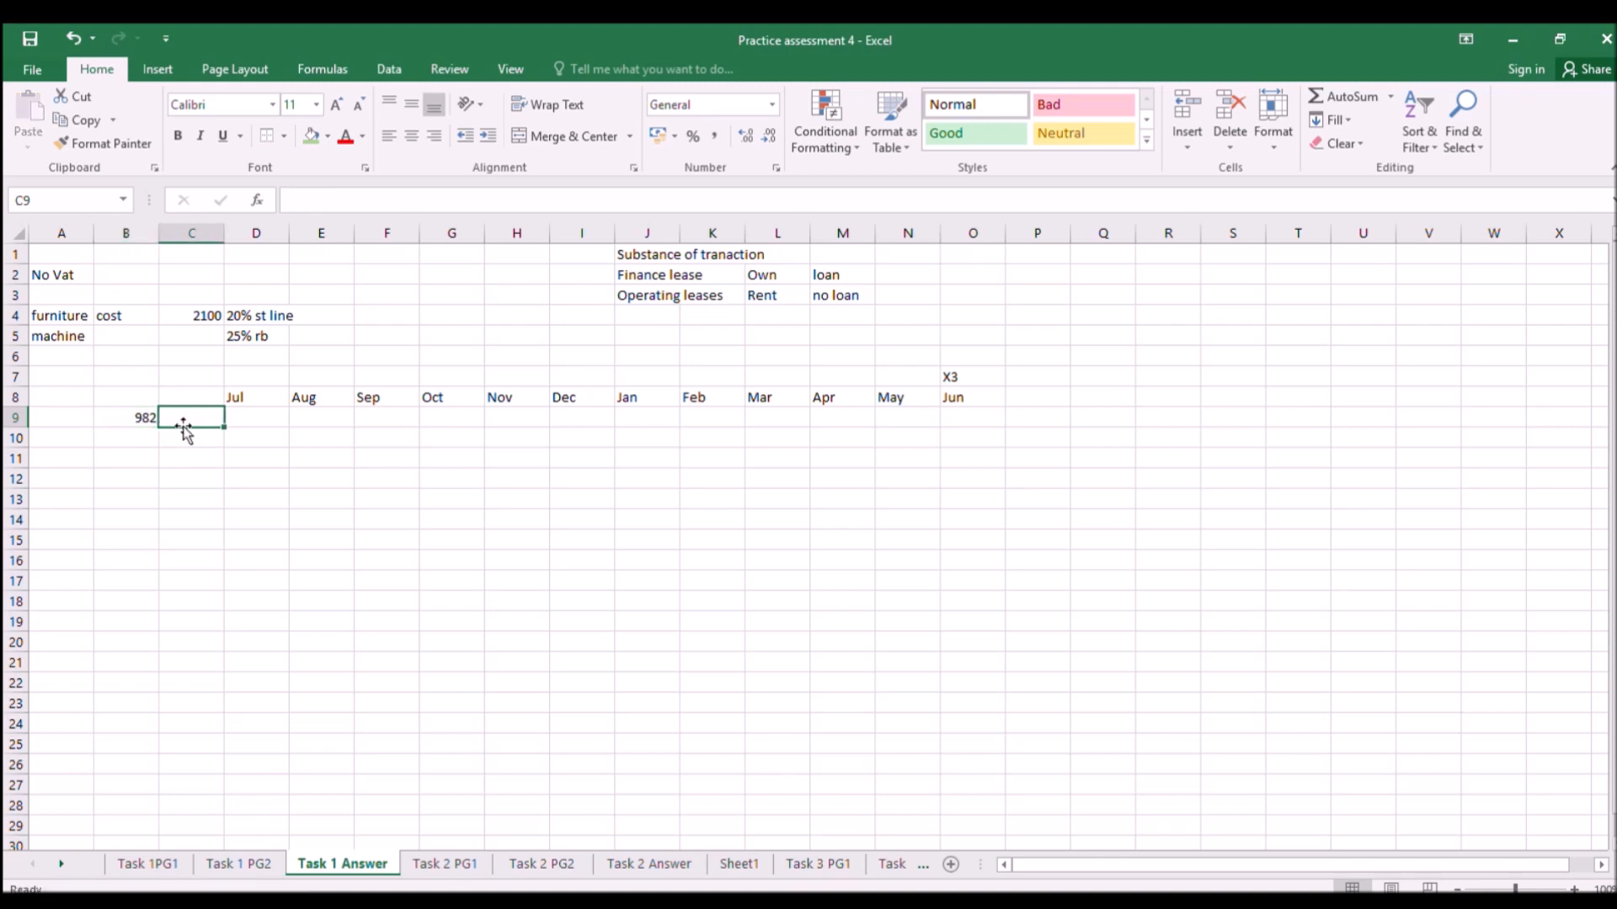
Look up machine MN982's carrying amount at 30/06/X2 on Task 1 PG2 and enter 7050 in C9 of Task 1 Answer.
click(217, 852)
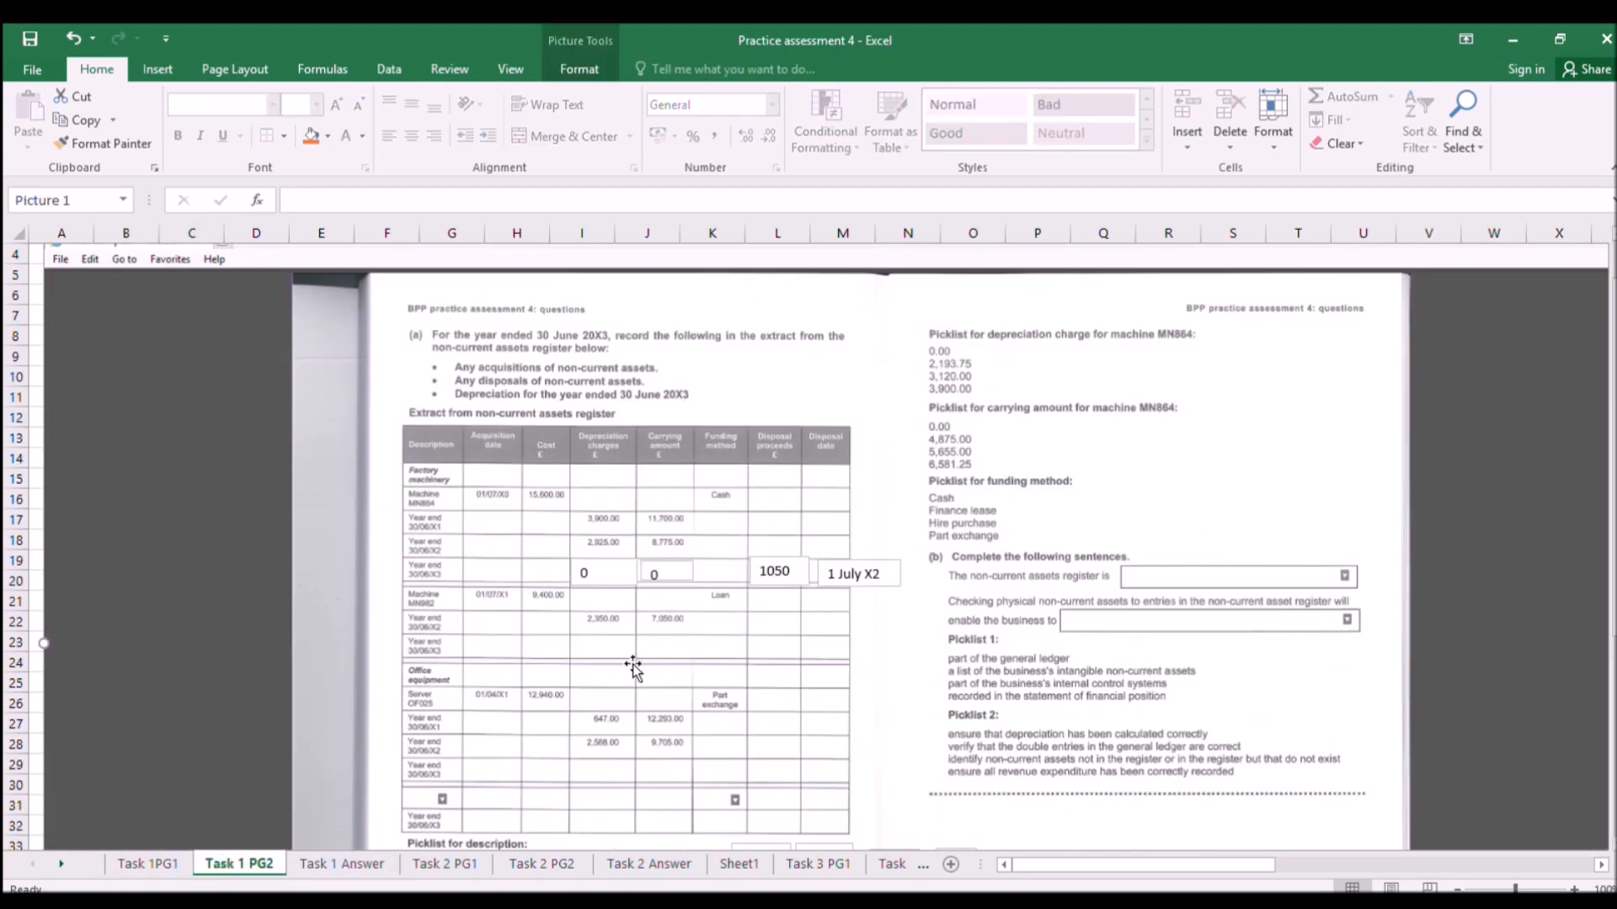
click(345, 864)
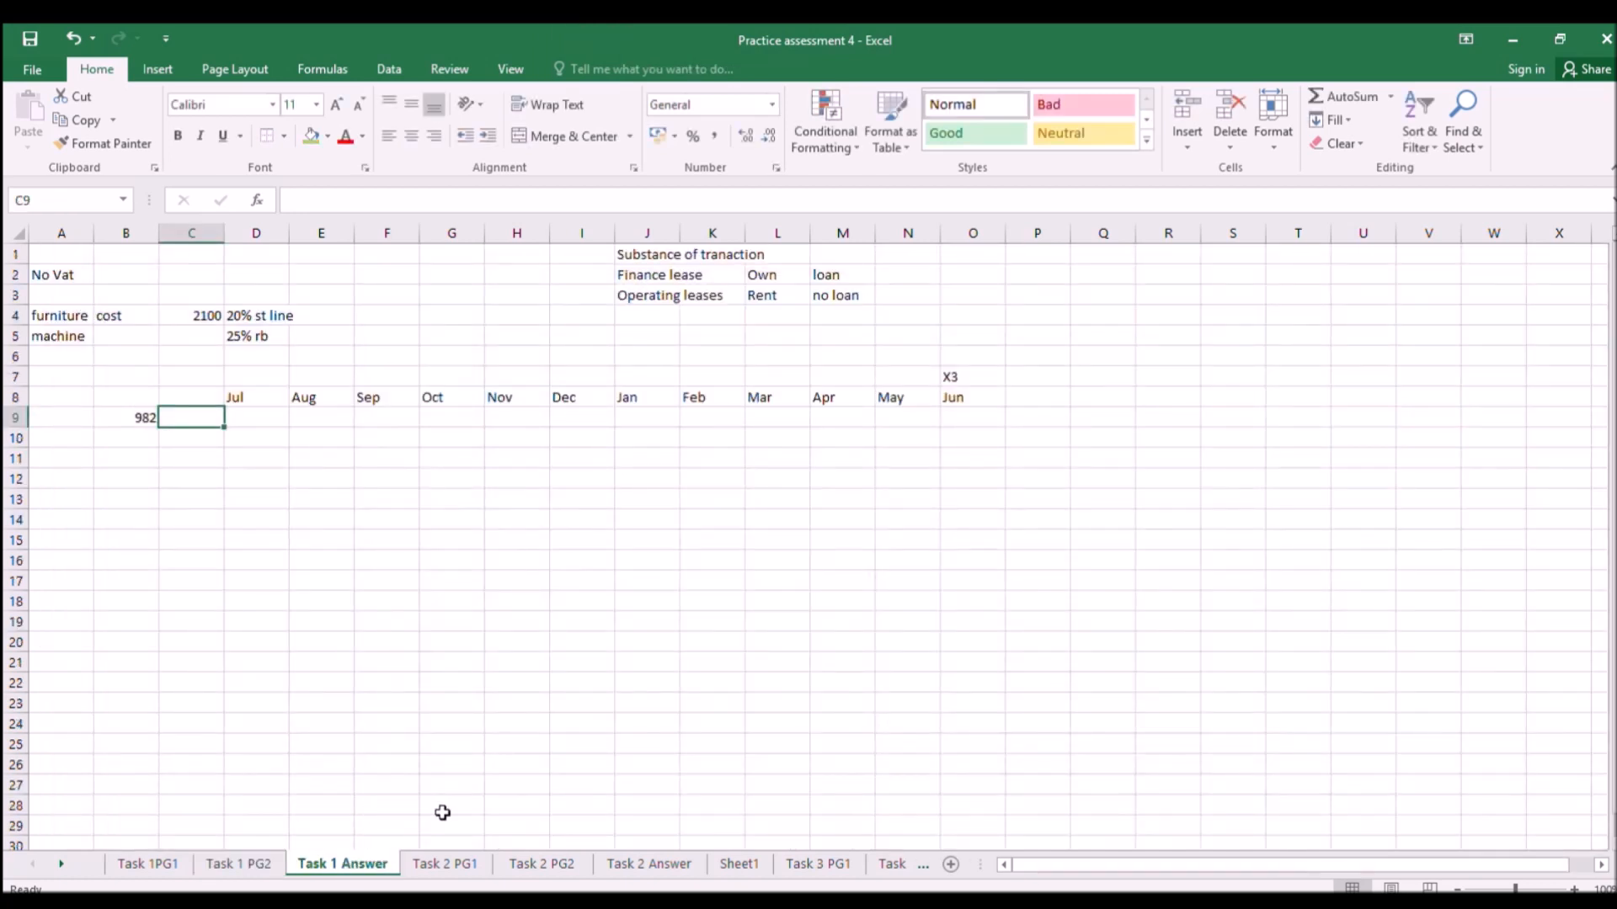
text(7050)
key(Tab)
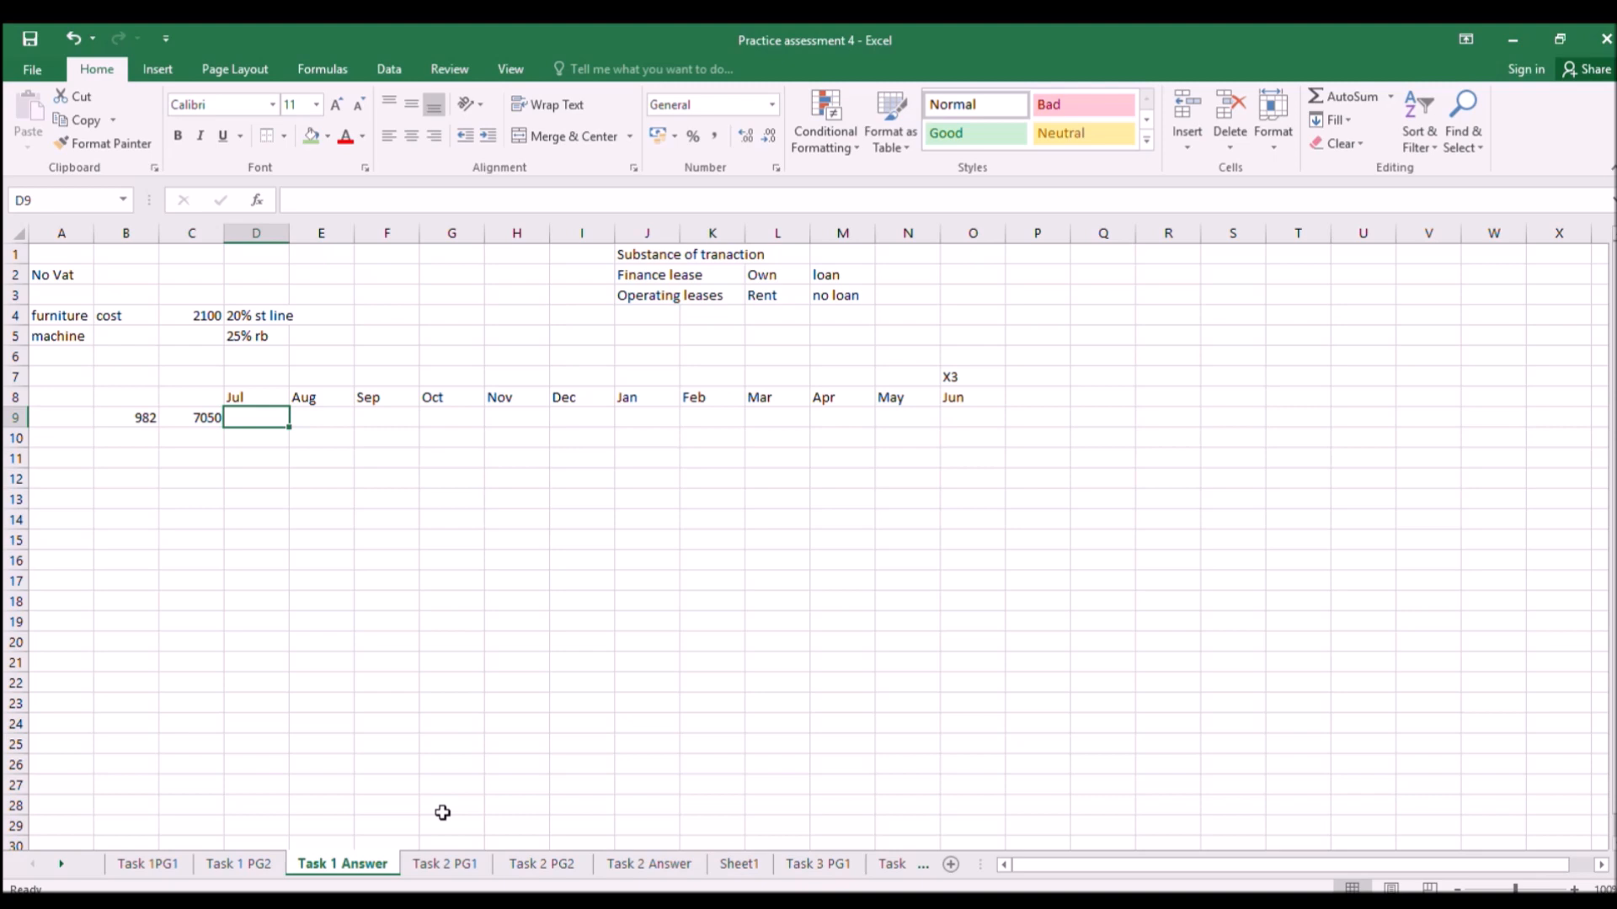
Calculate machine MN982's depreciation in O9 under Jun X3 as 25% of the carrying amount in C9.
key(Right)
key(Right)
key(Right)
key(Right)
key(Right)
key(Right)
key(Right)
key(Right)
key(Right)
key(Right)
key(Right)
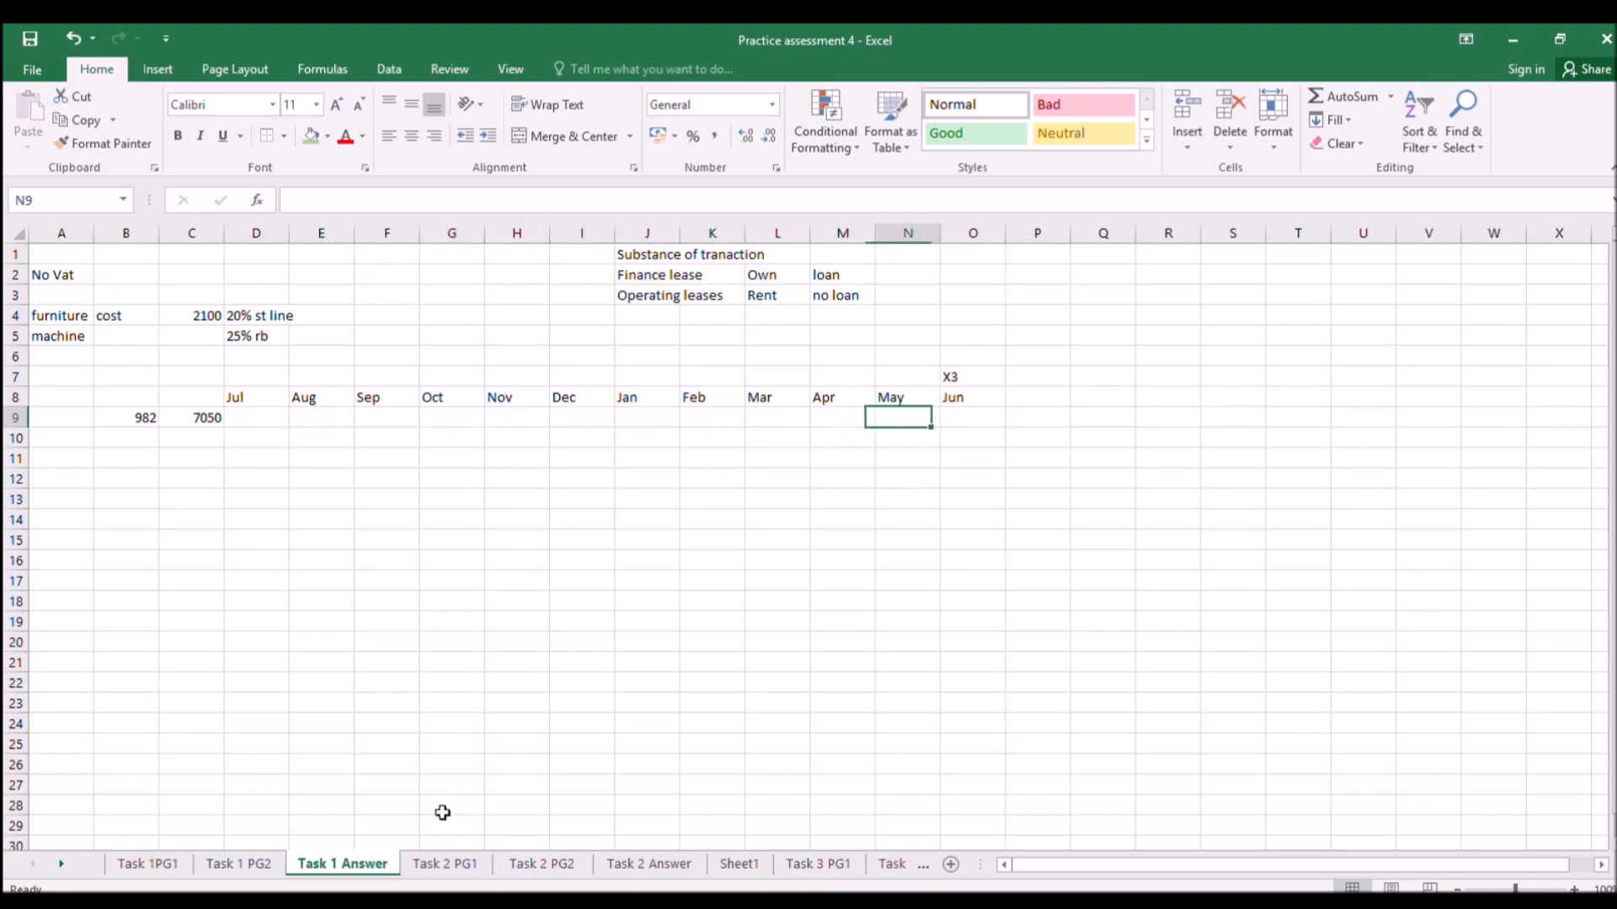
text(=)
key(Left)
key(Left)
key(Left)
key(Left)
key(Left)
key(Left)
key(Left)
key(Left)
key(Left)
key(Left)
key(Left)
key(Left)
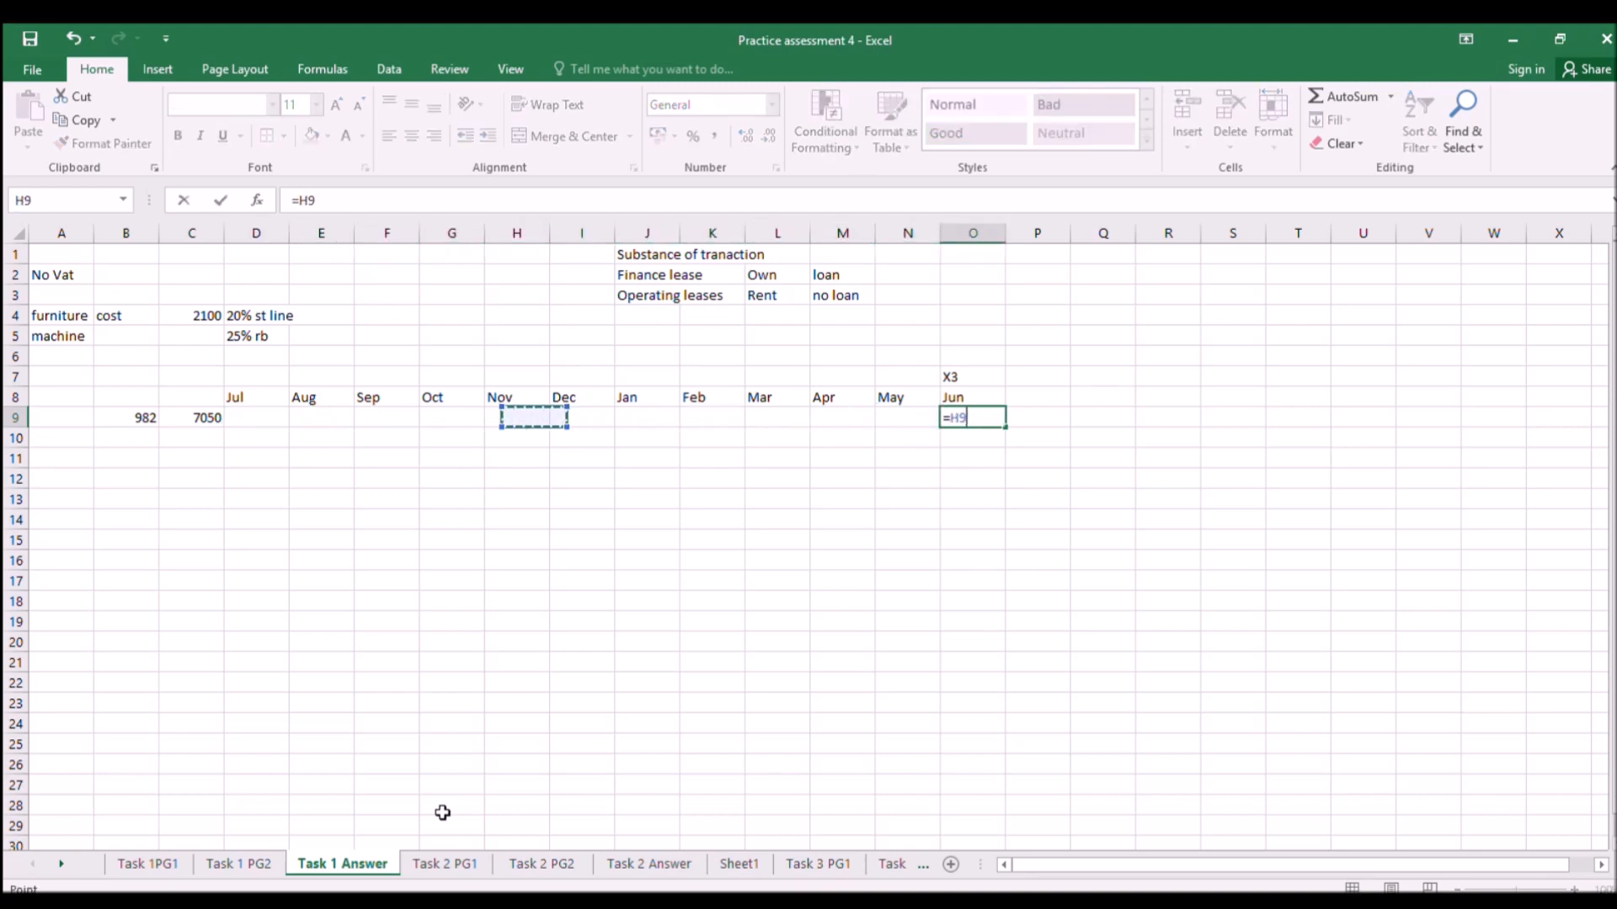
text(*)
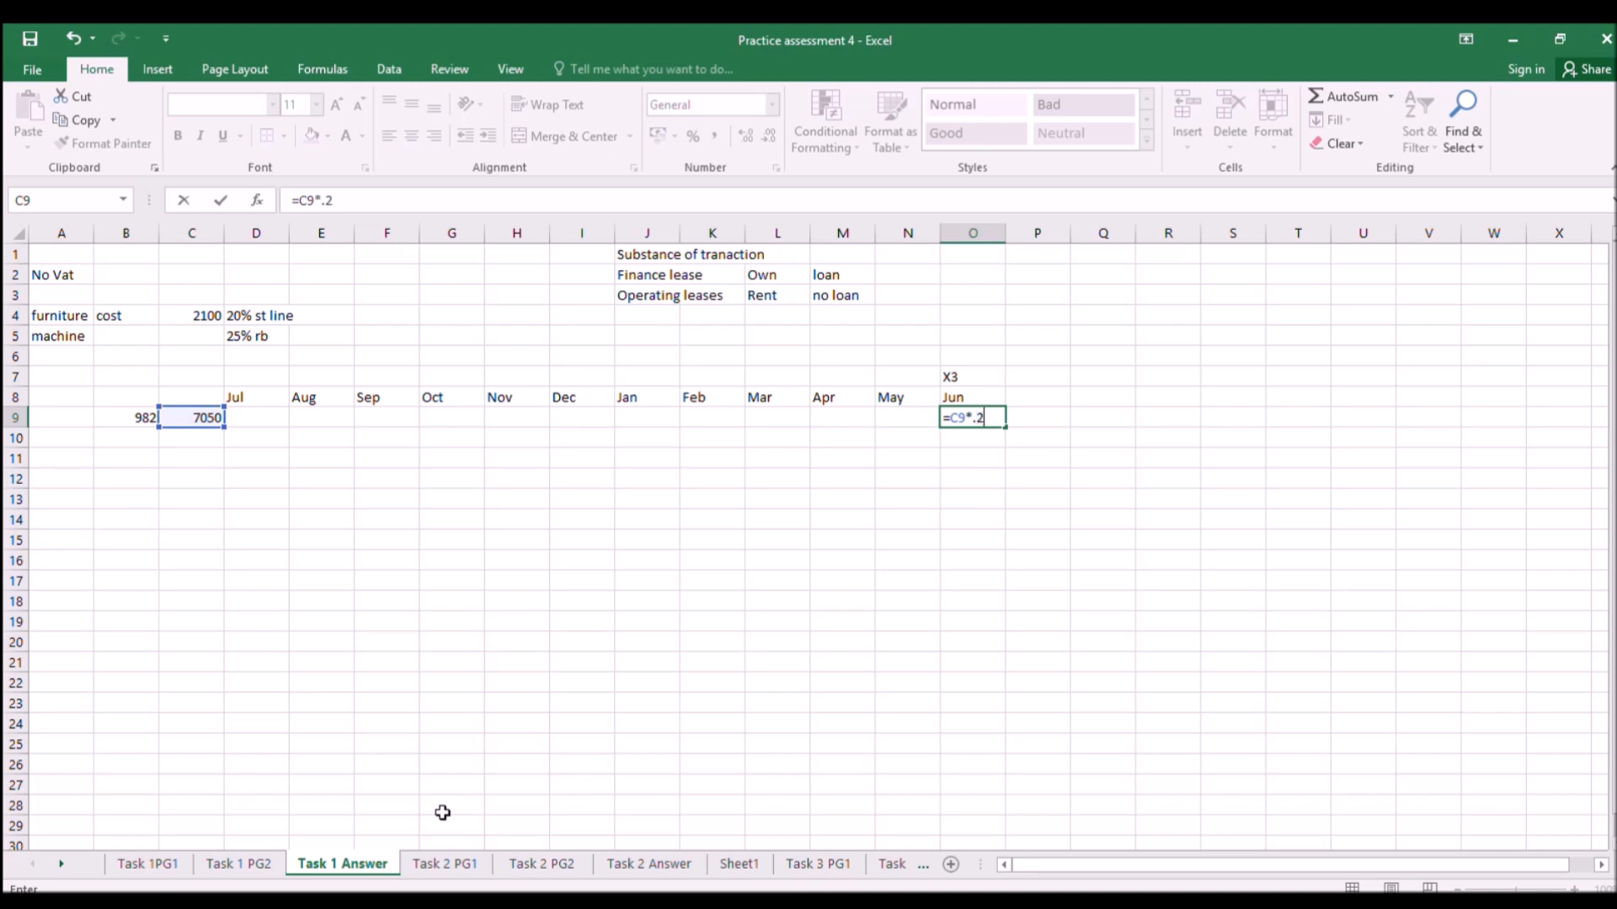
key(Return)
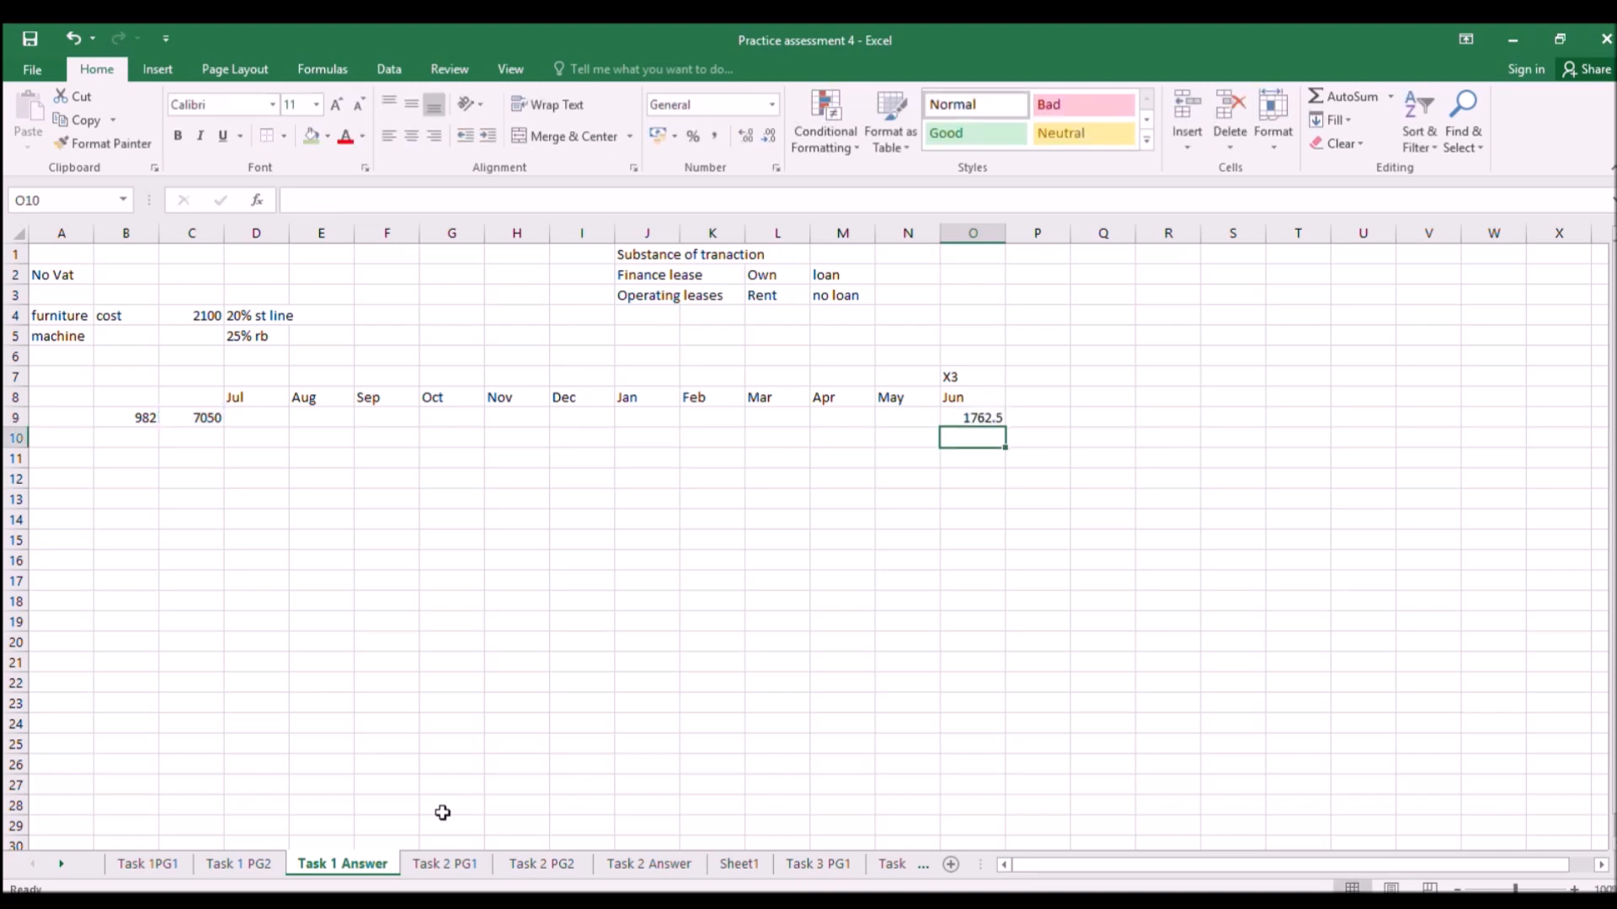
Insert a text box containing 1762.5 over machine MN982's depreciation charge cell for year end 30/06/X3 on Task 1 PG2.
click(222, 863)
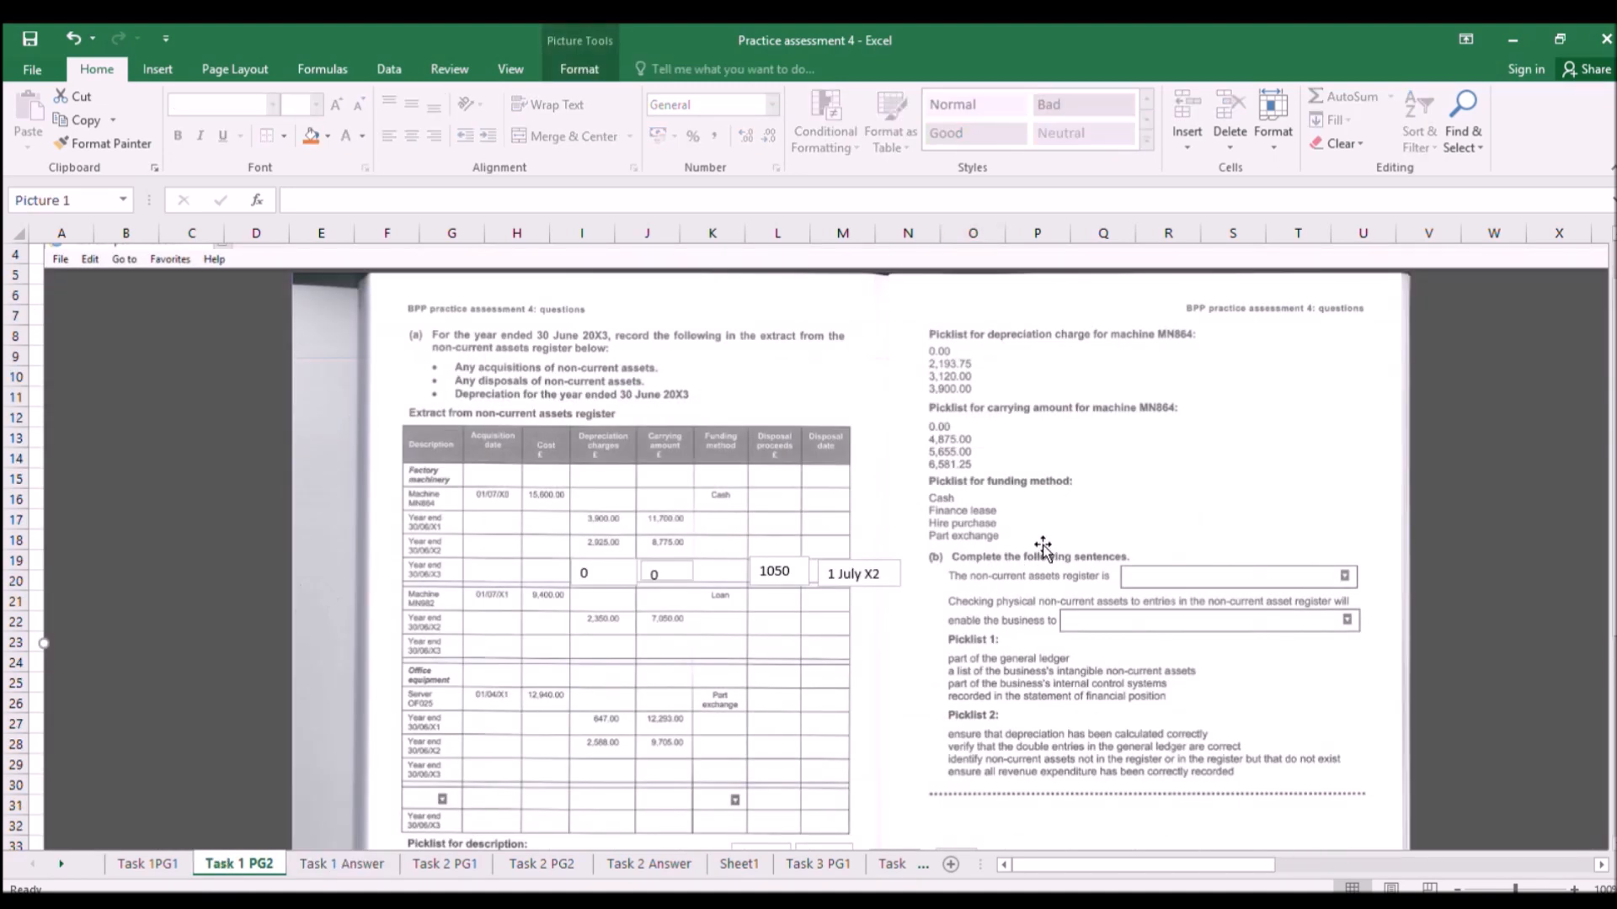
scroll(1042, 546, down, 1)
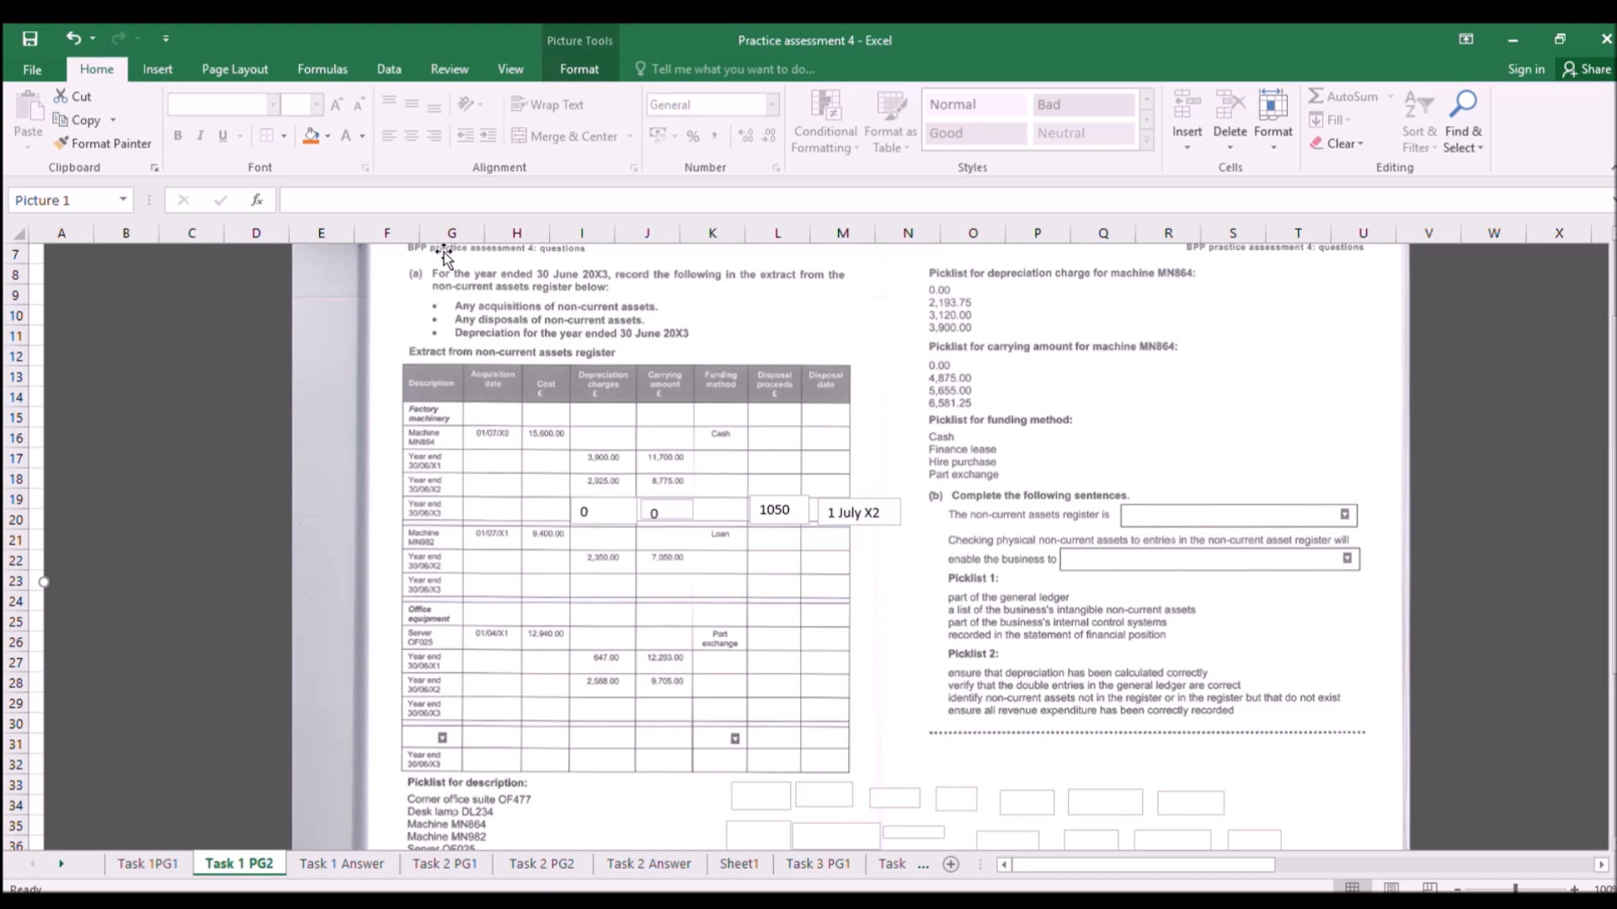
click(156, 69)
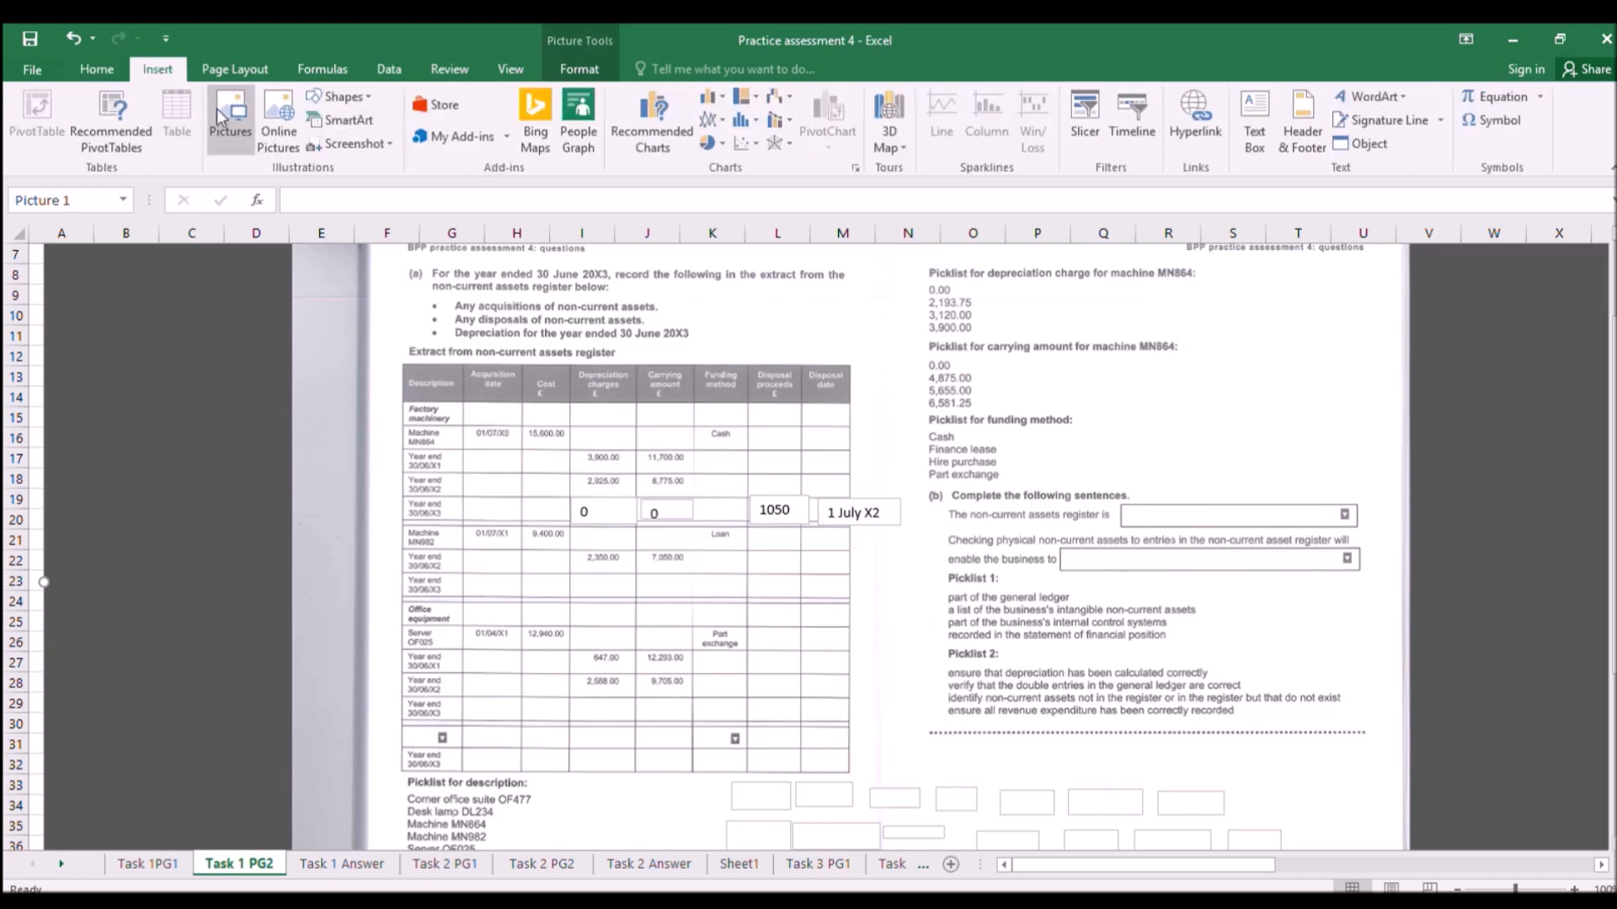
click(328, 144)
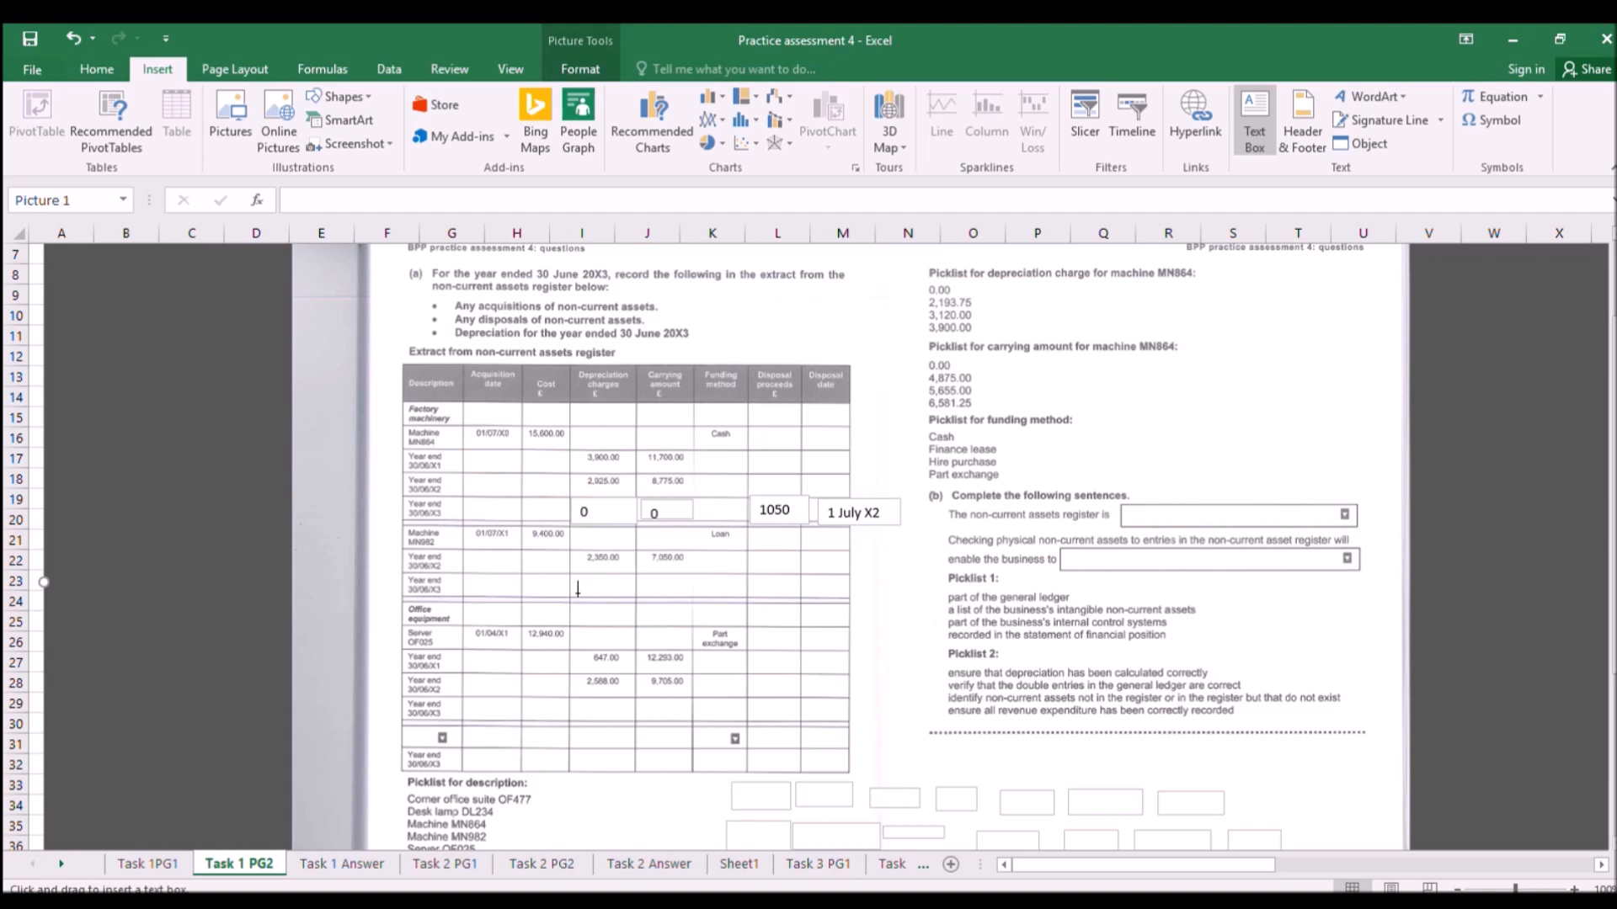
drag(572, 575, 637, 601)
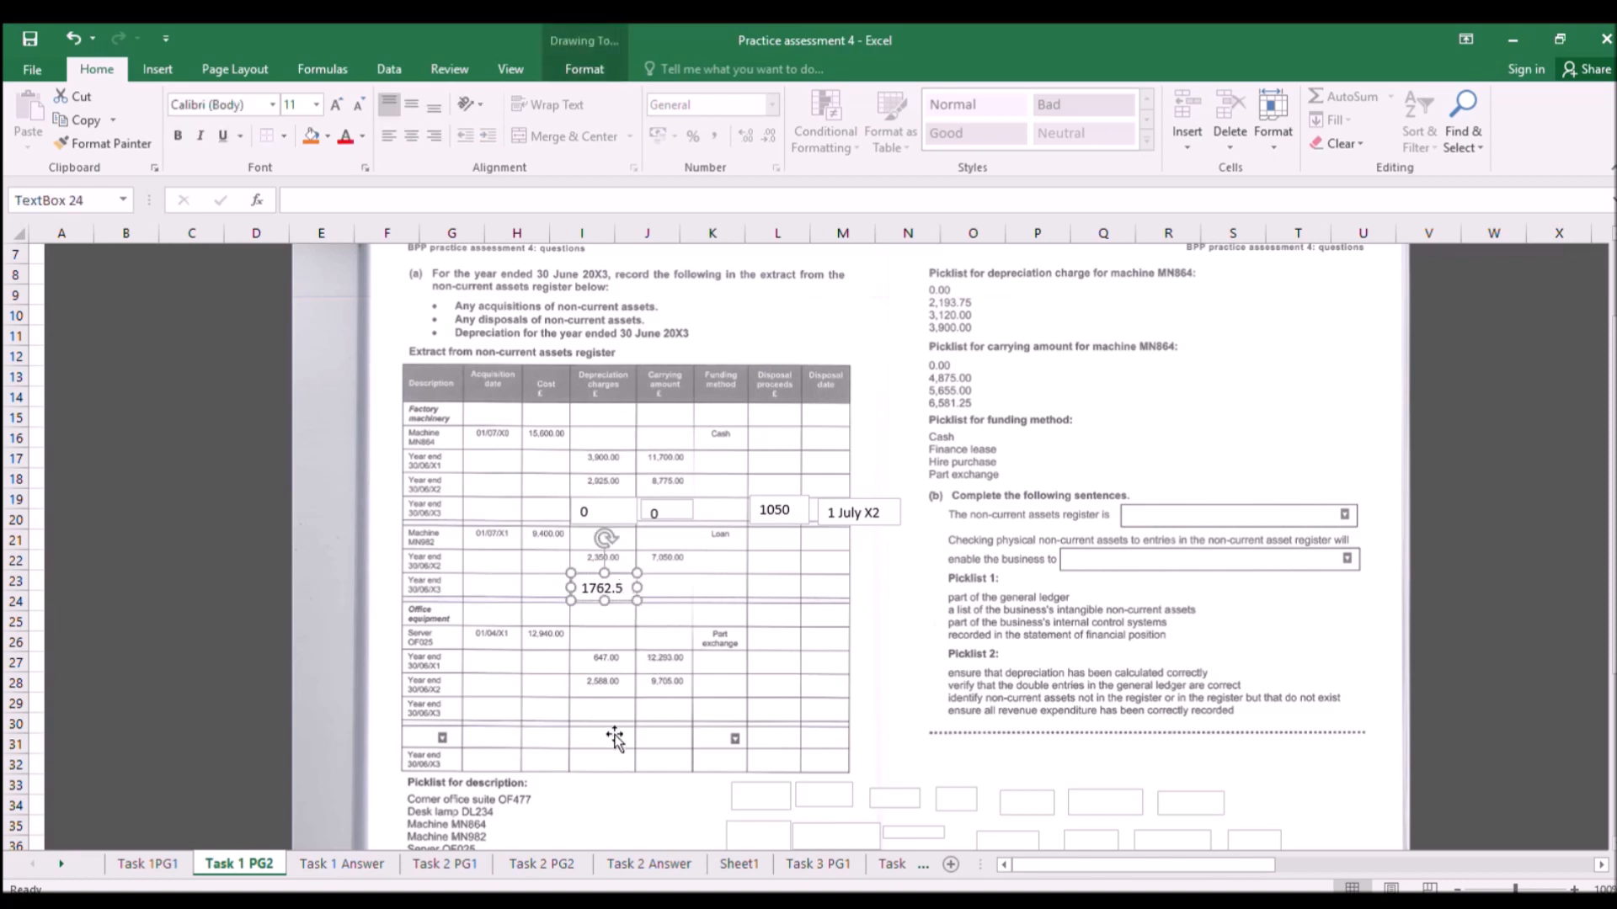
click(593, 678)
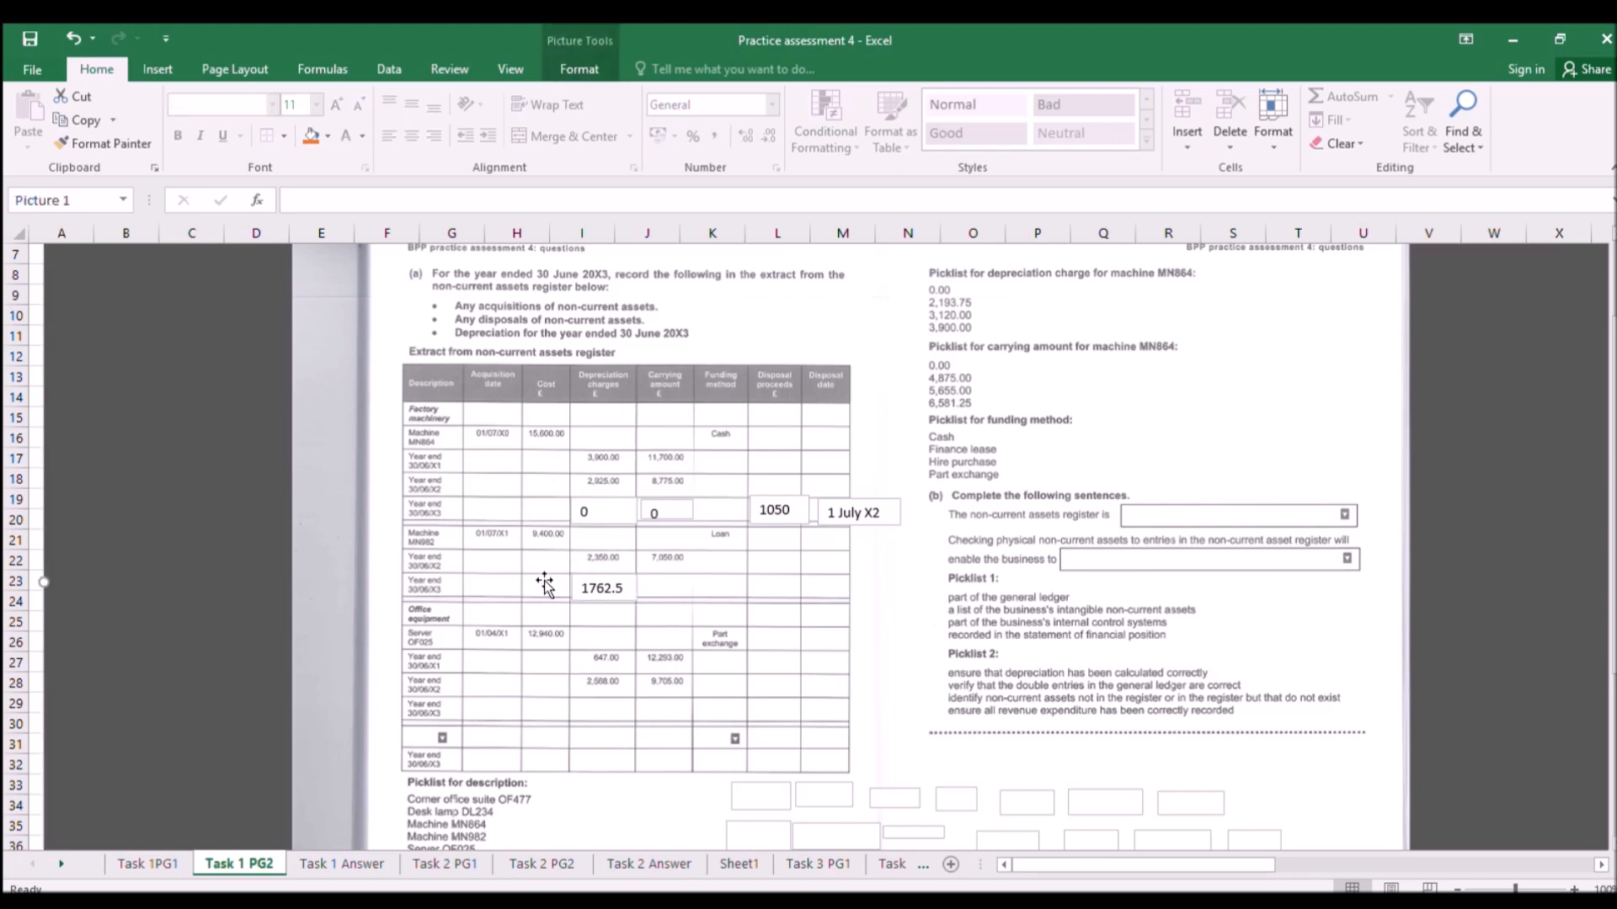
Calculate machine MN982's new carrying amount in P9 of Task 1 Answer with the formula =C9-O9.
click(329, 864)
click(1064, 421)
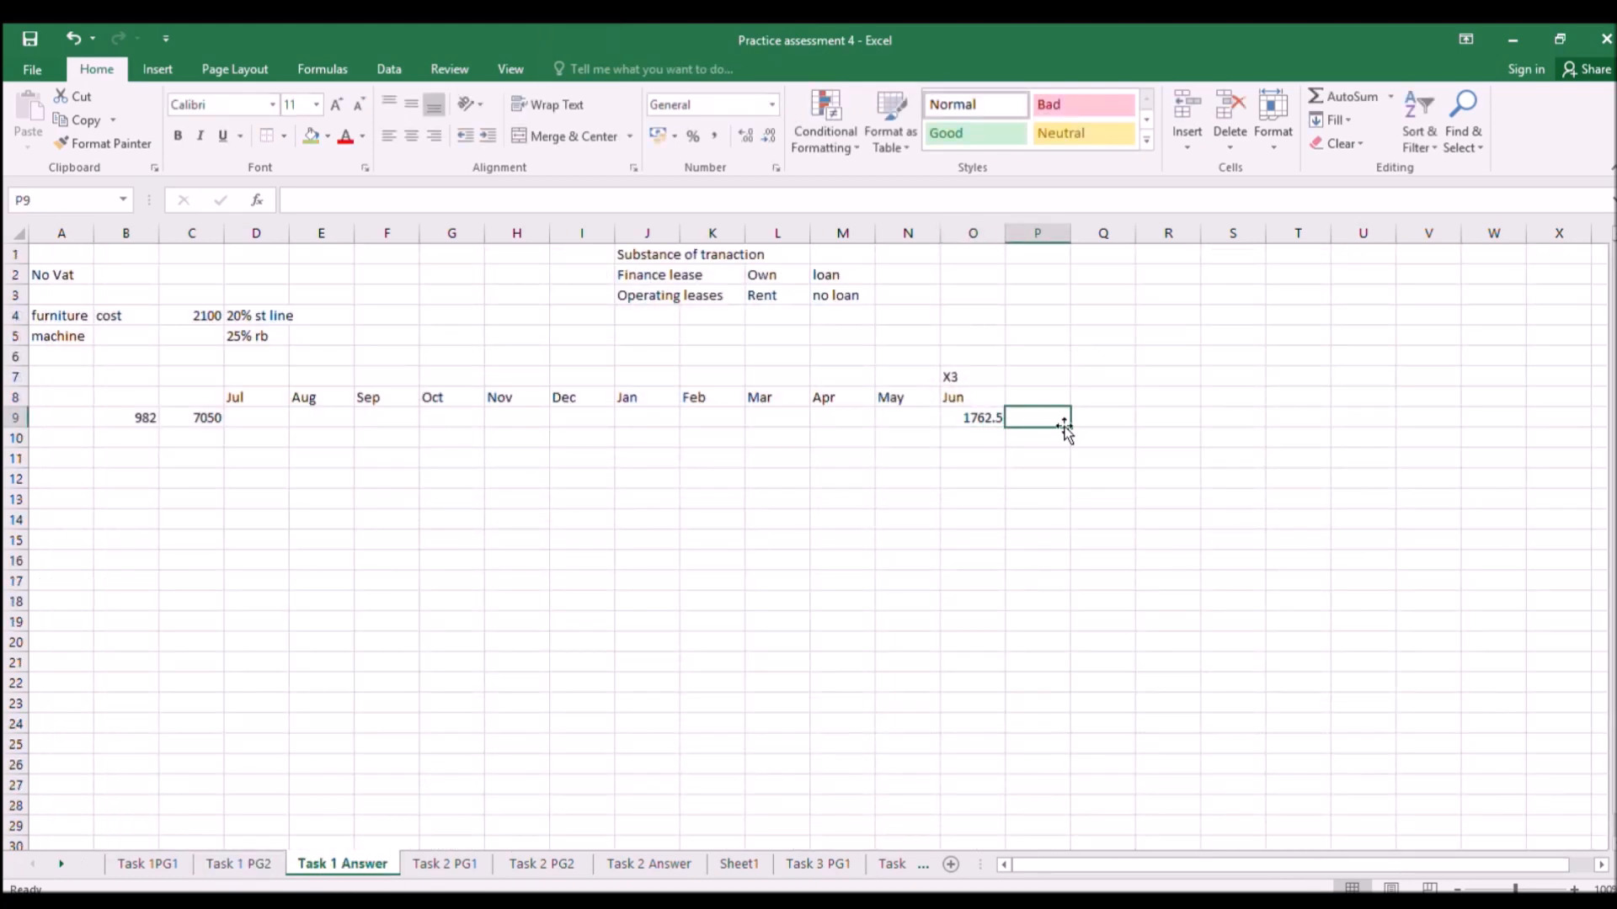
text(=)
key(Left)
key(Left)
key(Left)
key(Left)
key(Left)
key(Left)
key(Left)
key(Left)
key(Left)
key(Left)
key(Left)
key(Left)
key(Left)
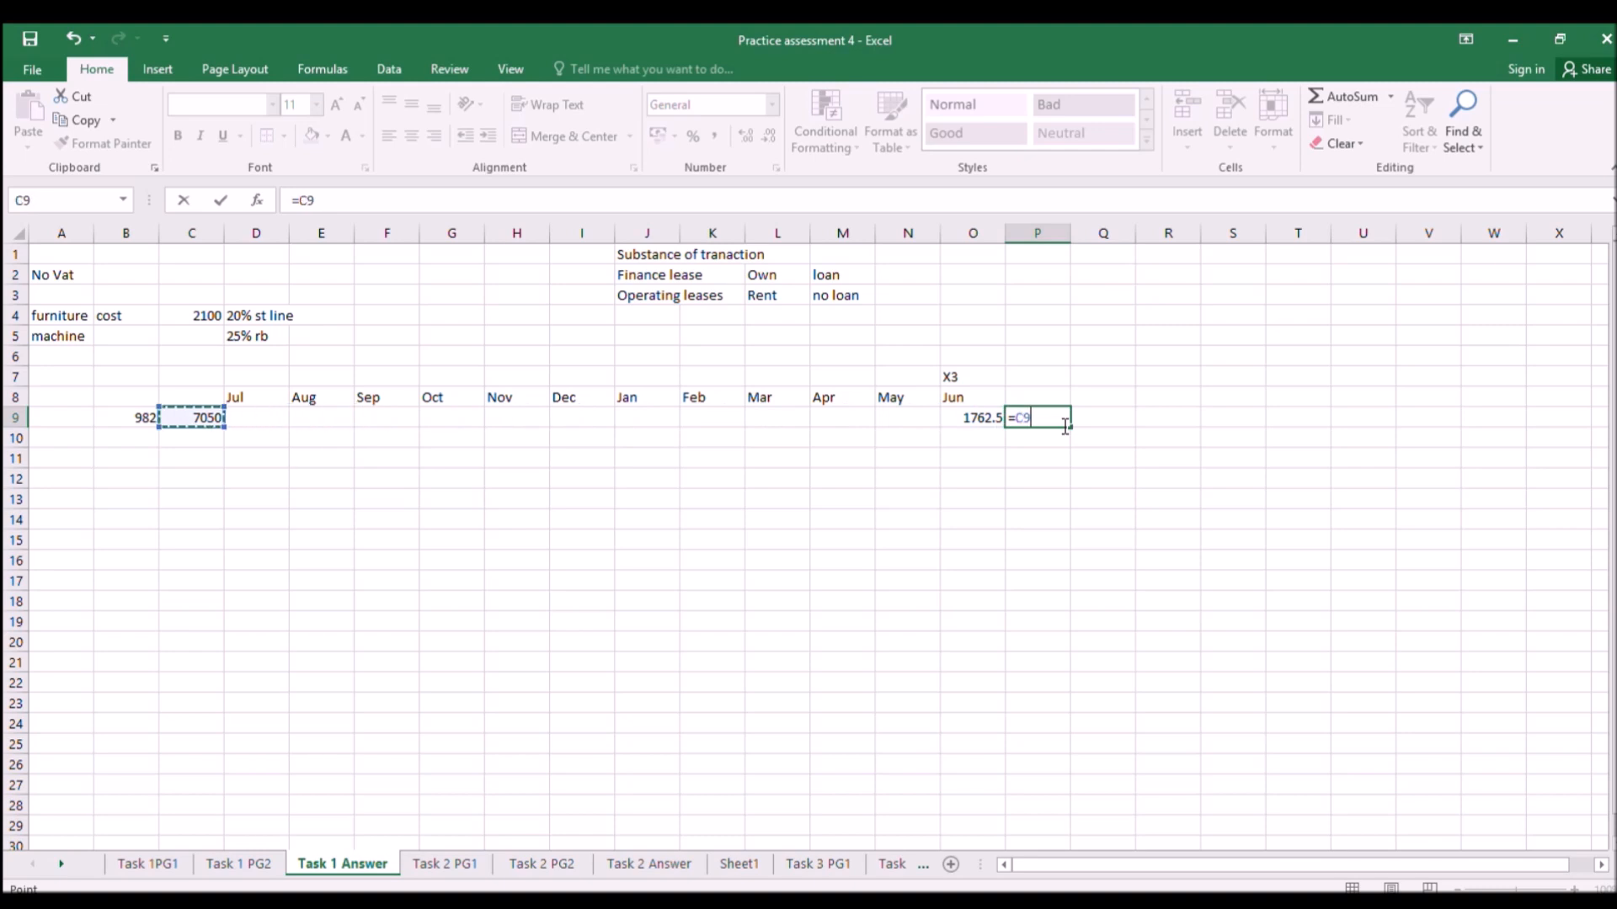
text(-)
key(Left)
key(Return)
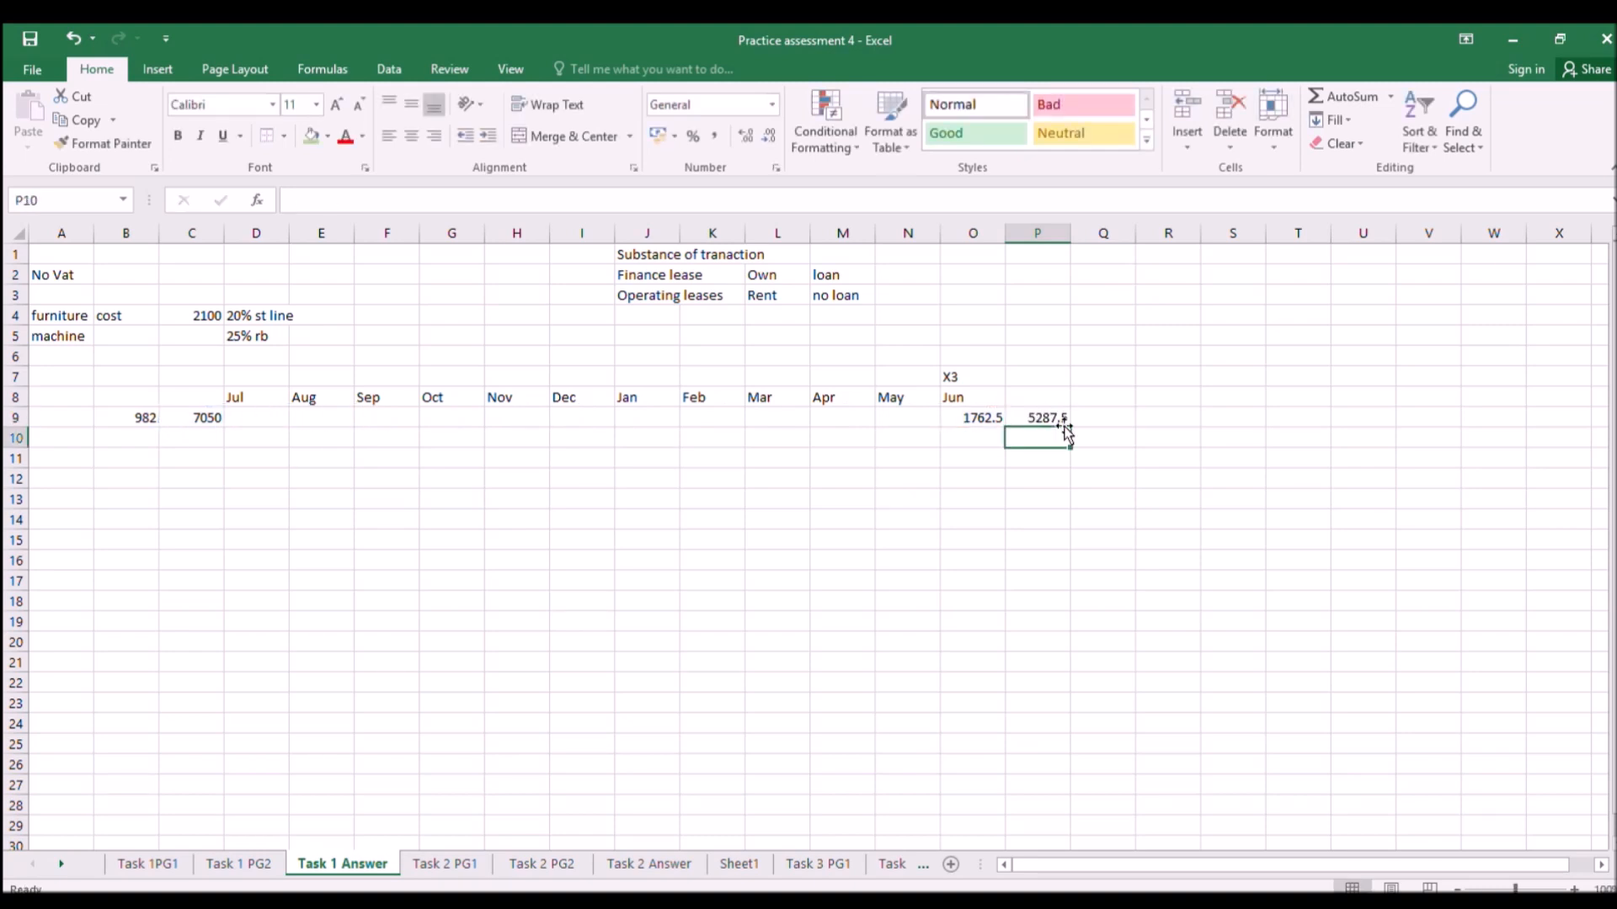
Insert a text box with 5287.5 over MN982's 30/06/X3 carrying amount on Task 1 PG2, widen it to one line, and check it against P9.
click(220, 864)
click(158, 69)
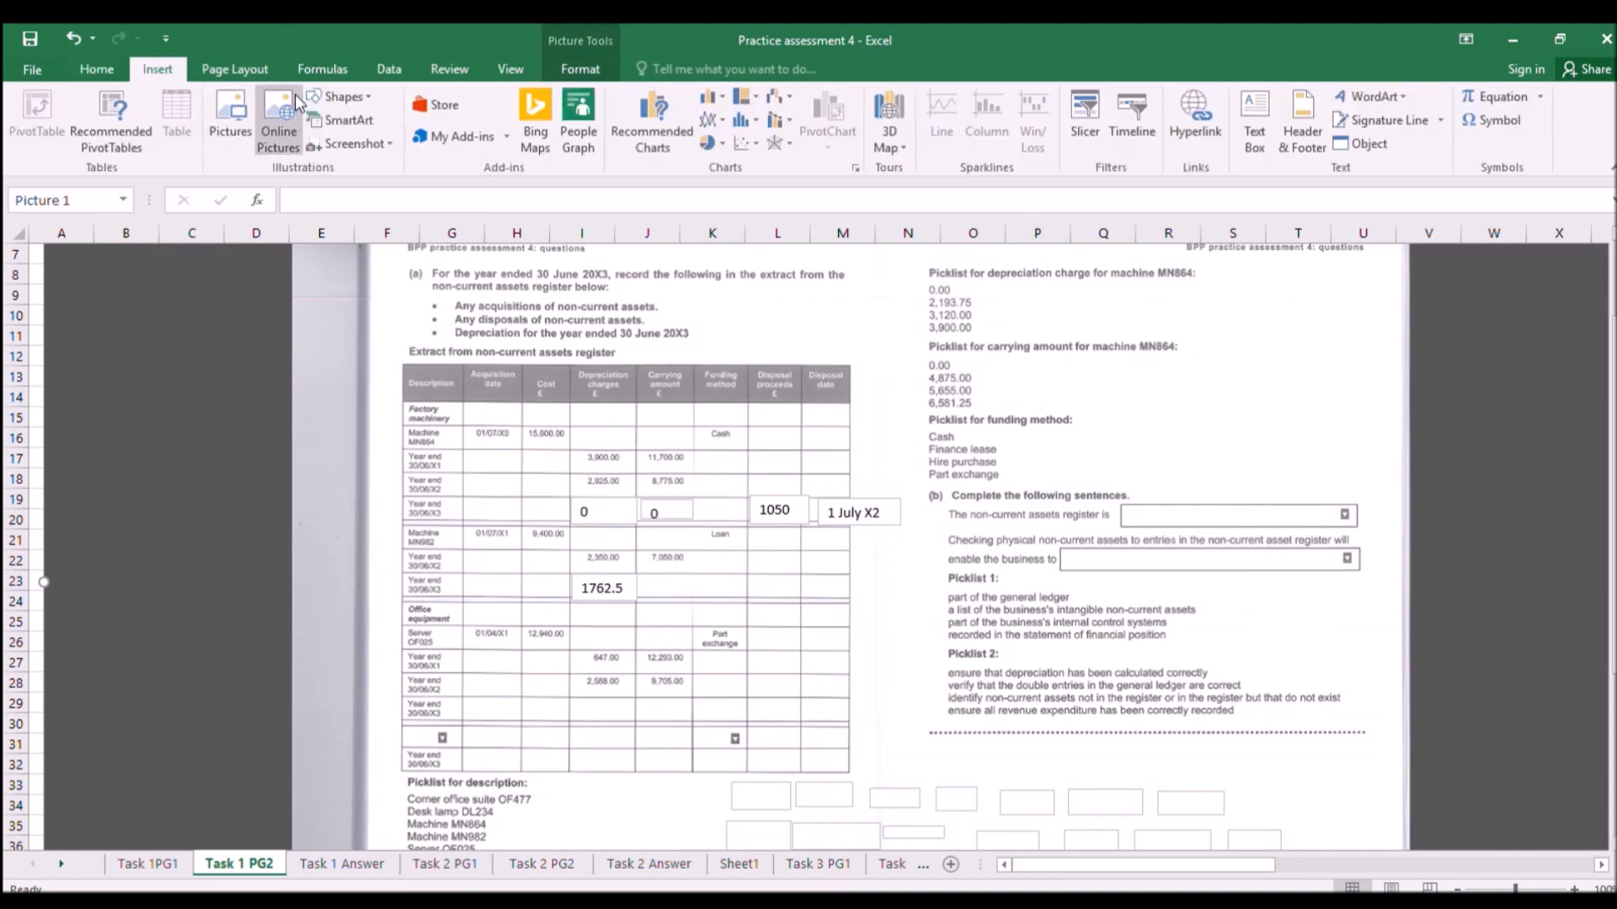
click(323, 138)
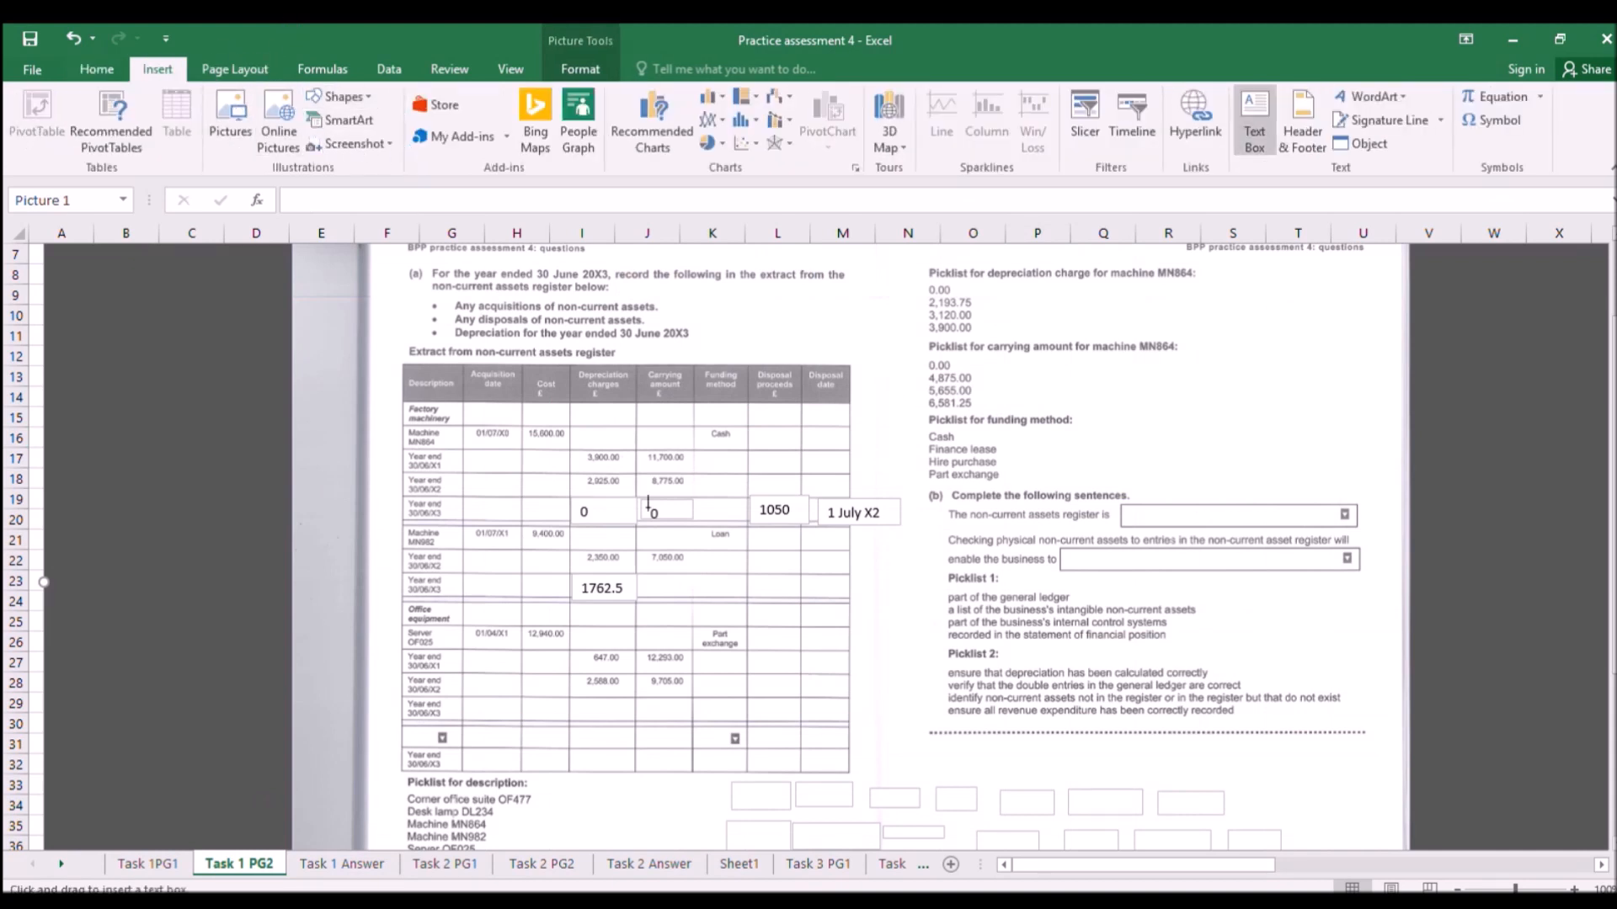
mouse_move(637, 575)
mouse_down()
mouse_move(710, 615)
mouse_move(696, 596)
mouse_up()
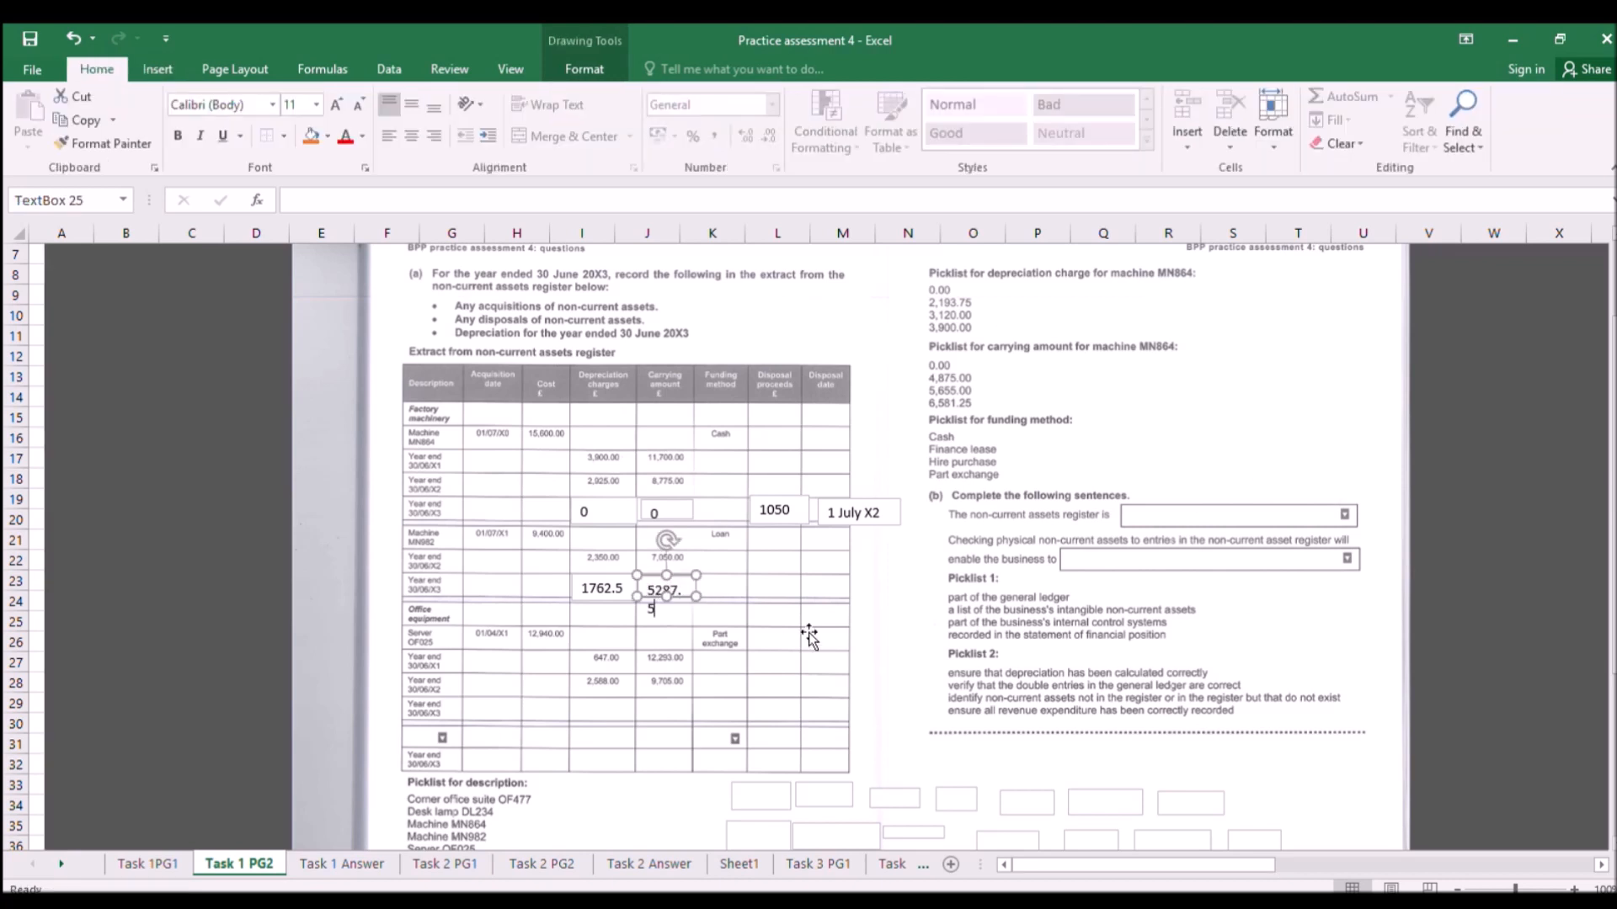
drag(695, 586, 722, 587)
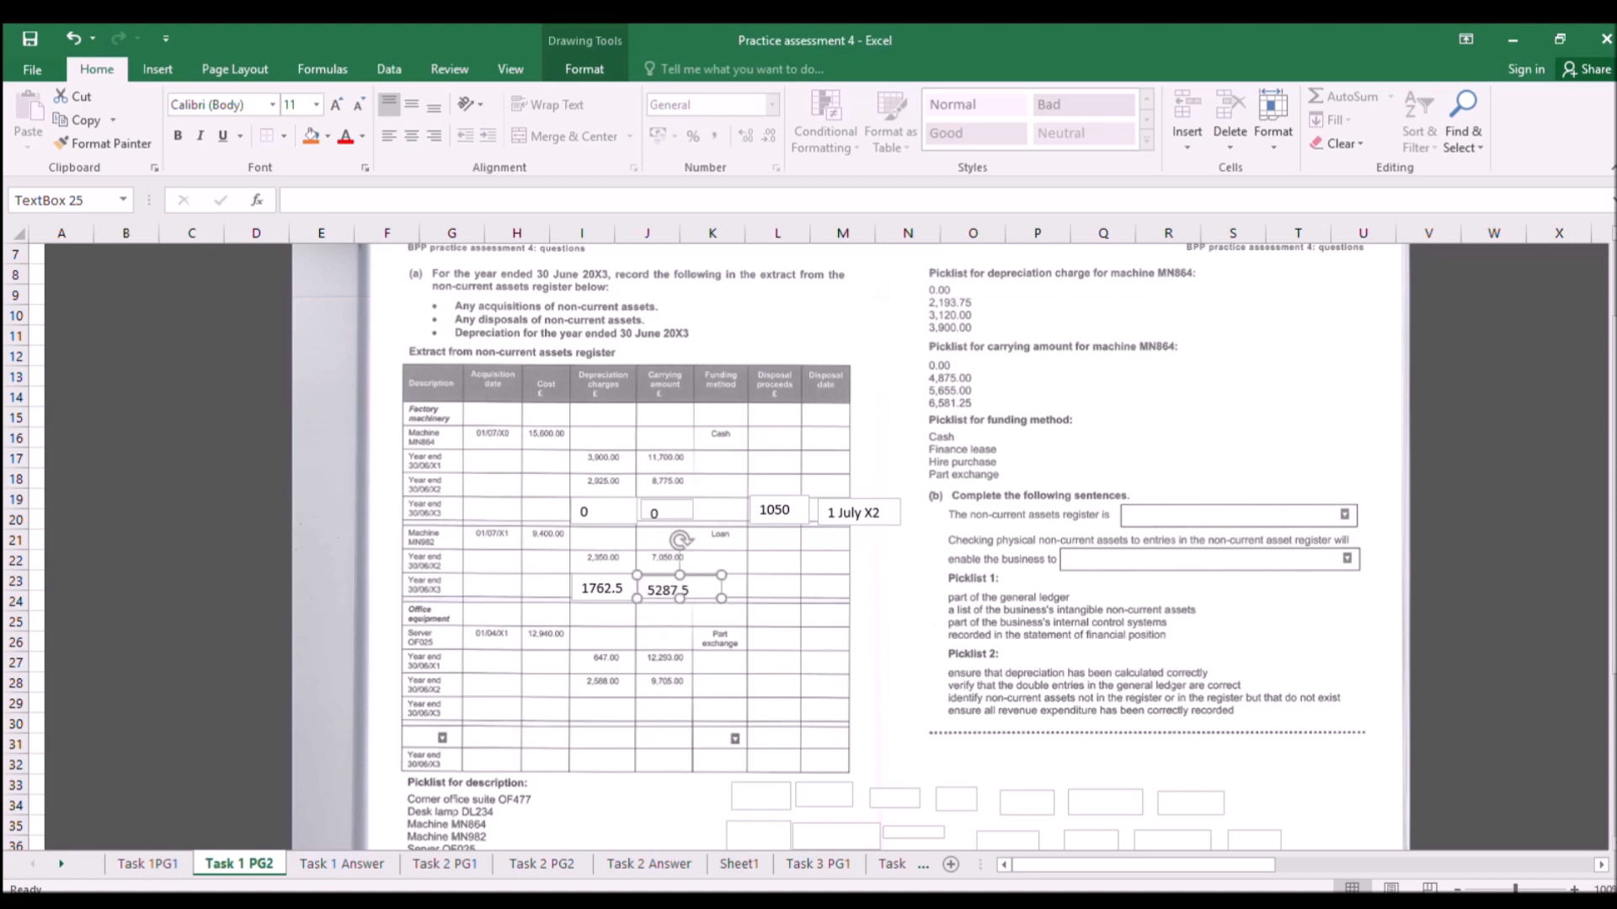
click(352, 867)
click(1045, 417)
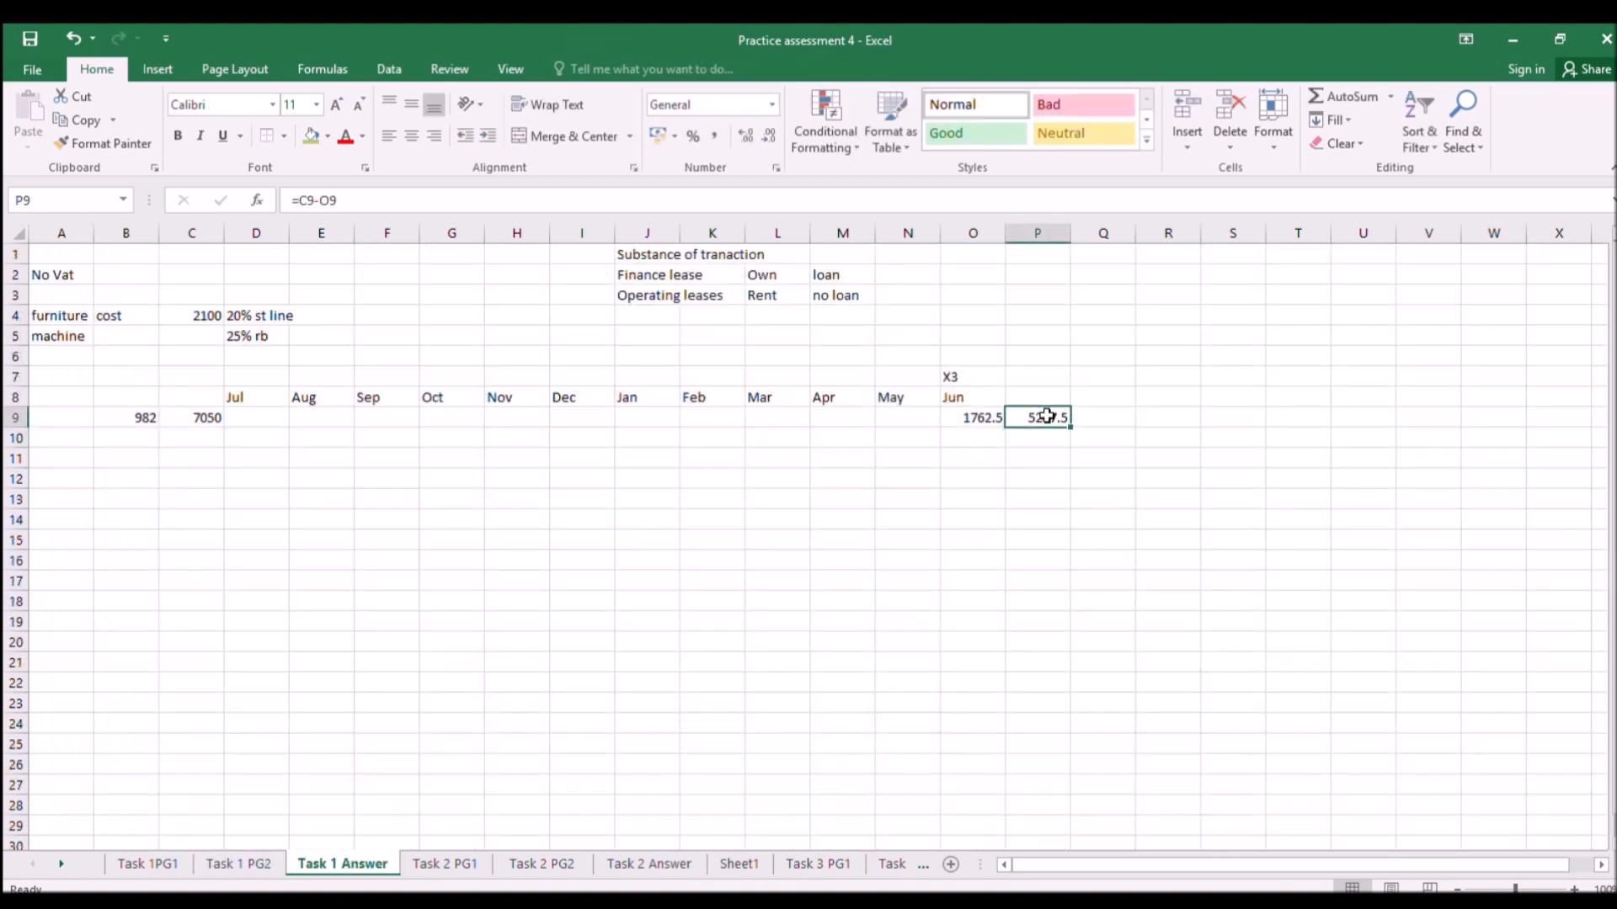
click(244, 861)
click(638, 661)
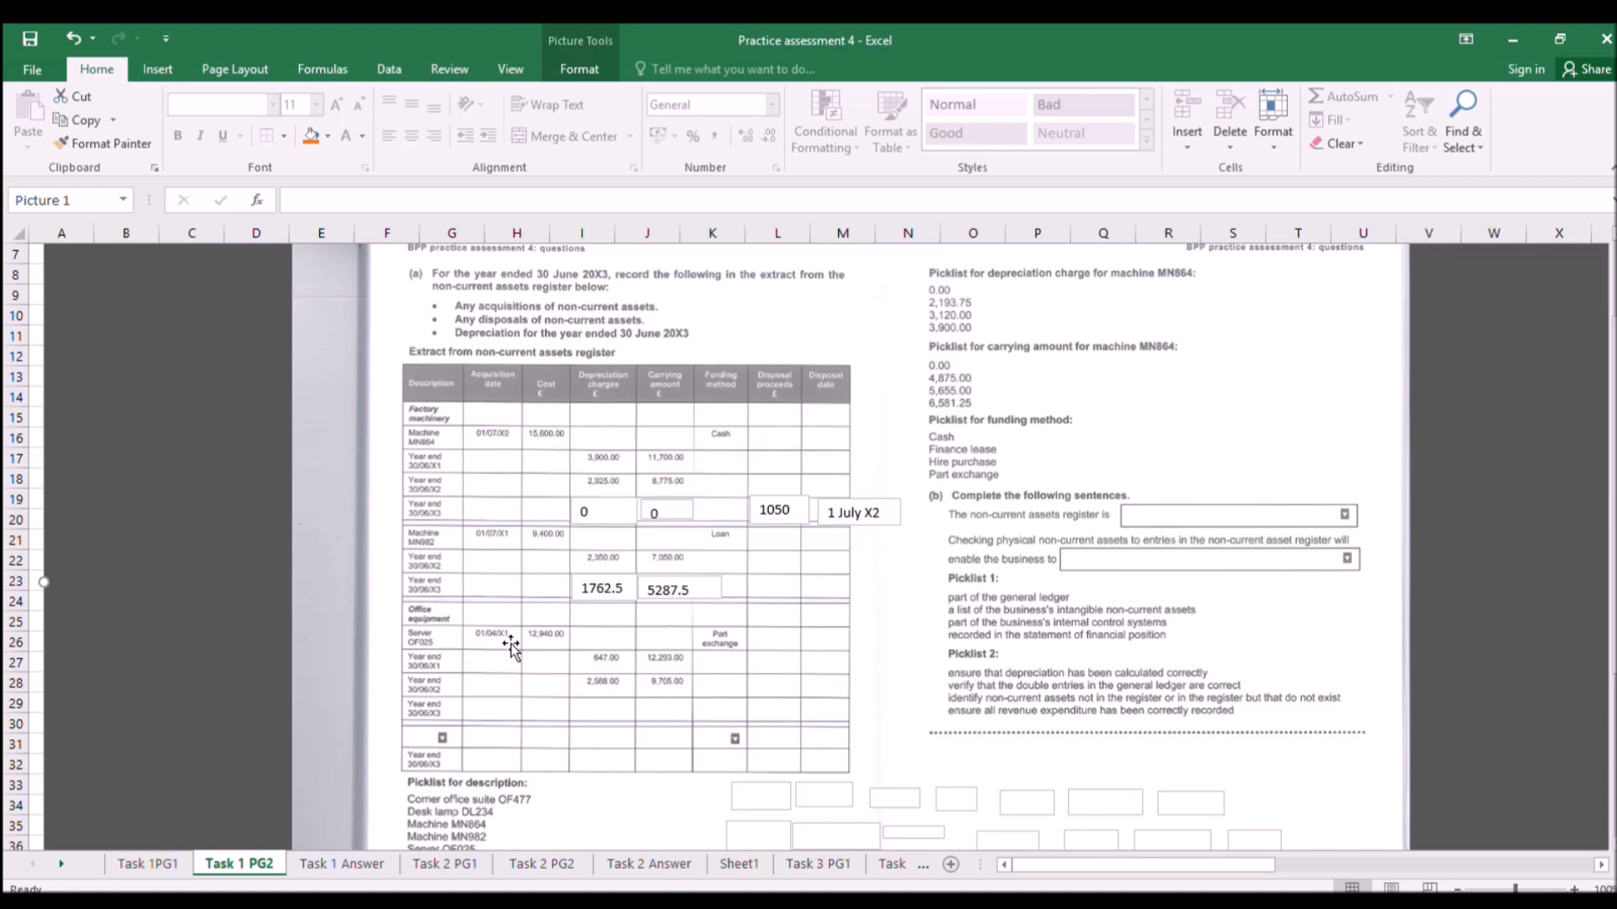
Review the office equipment depreciation policy and the server's register entries, and enter the labels cost in C14 and residual value in D14 of Task 1 Answer.
click(167, 861)
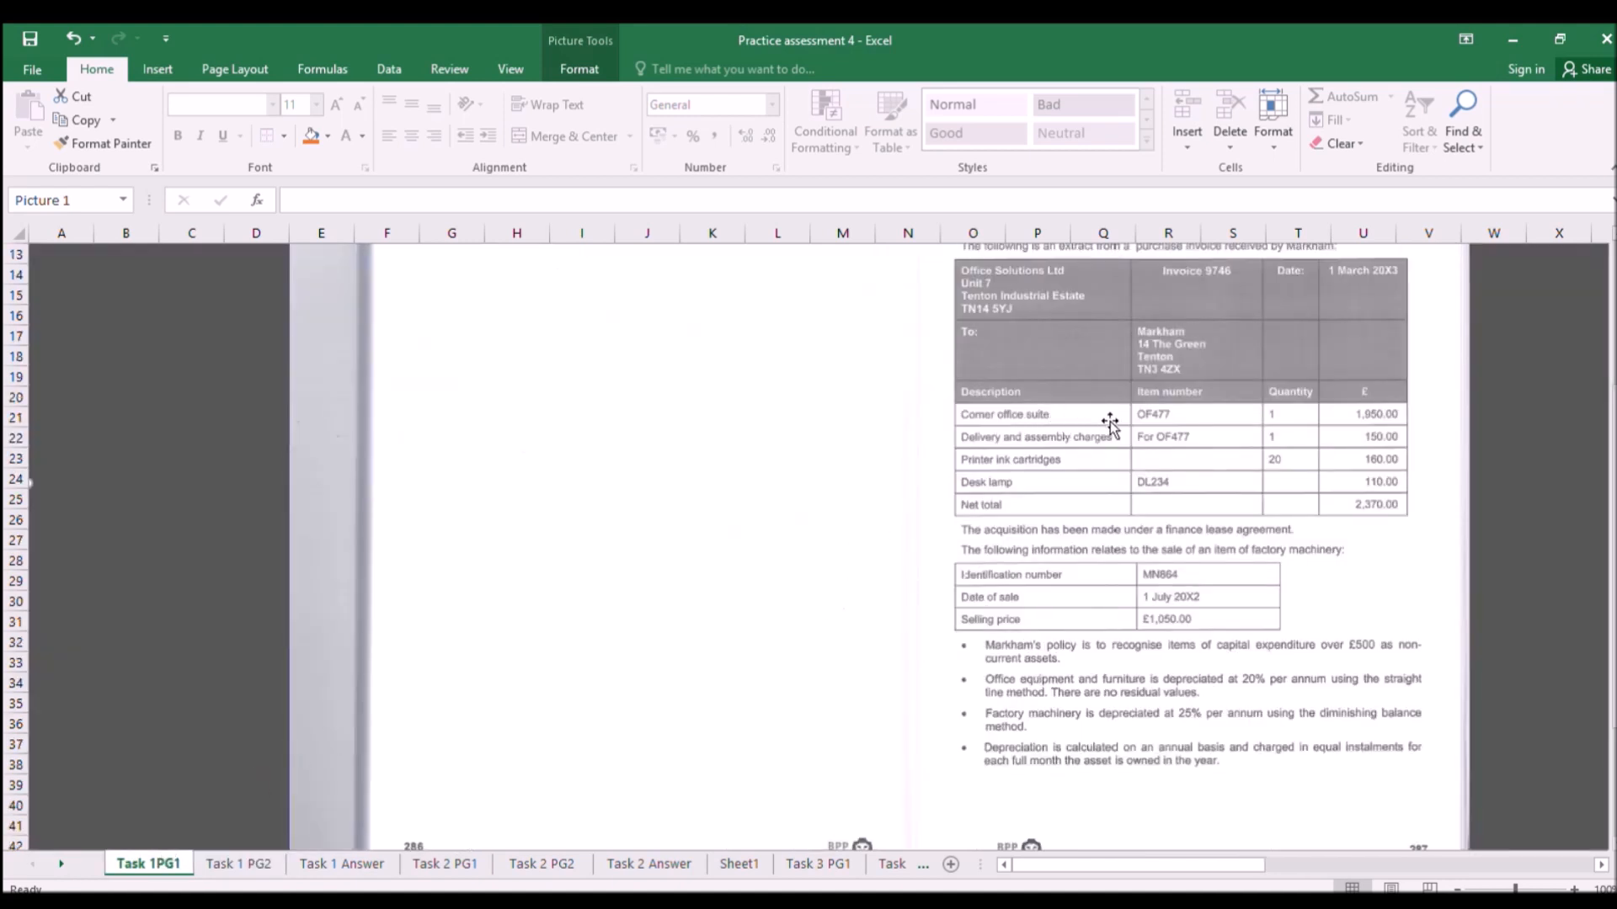
click(316, 863)
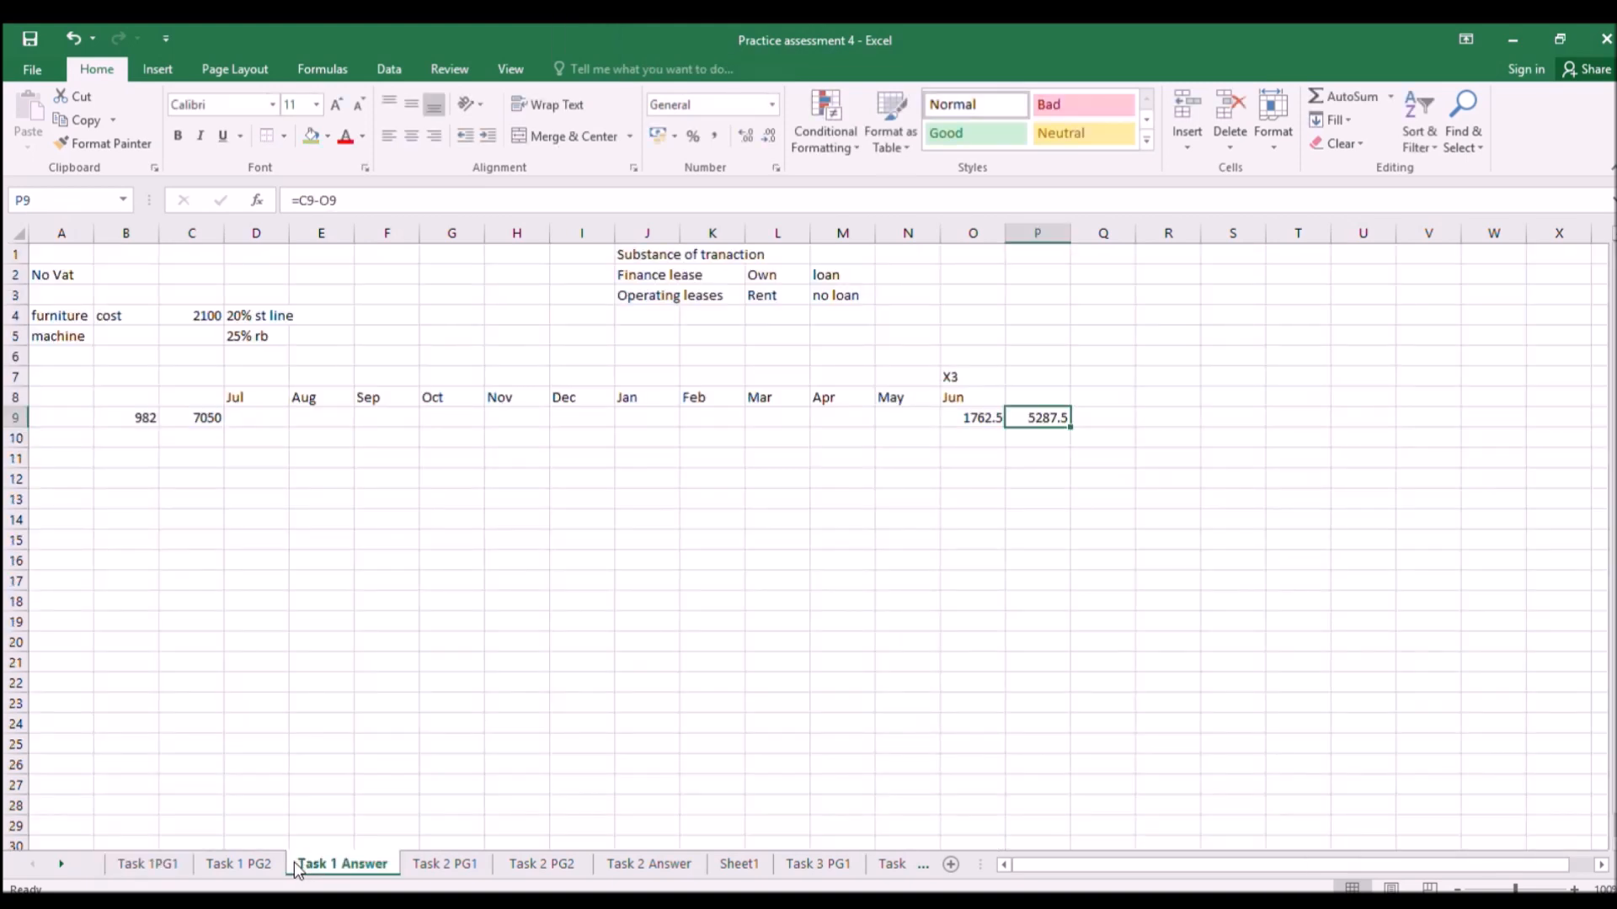
click(268, 865)
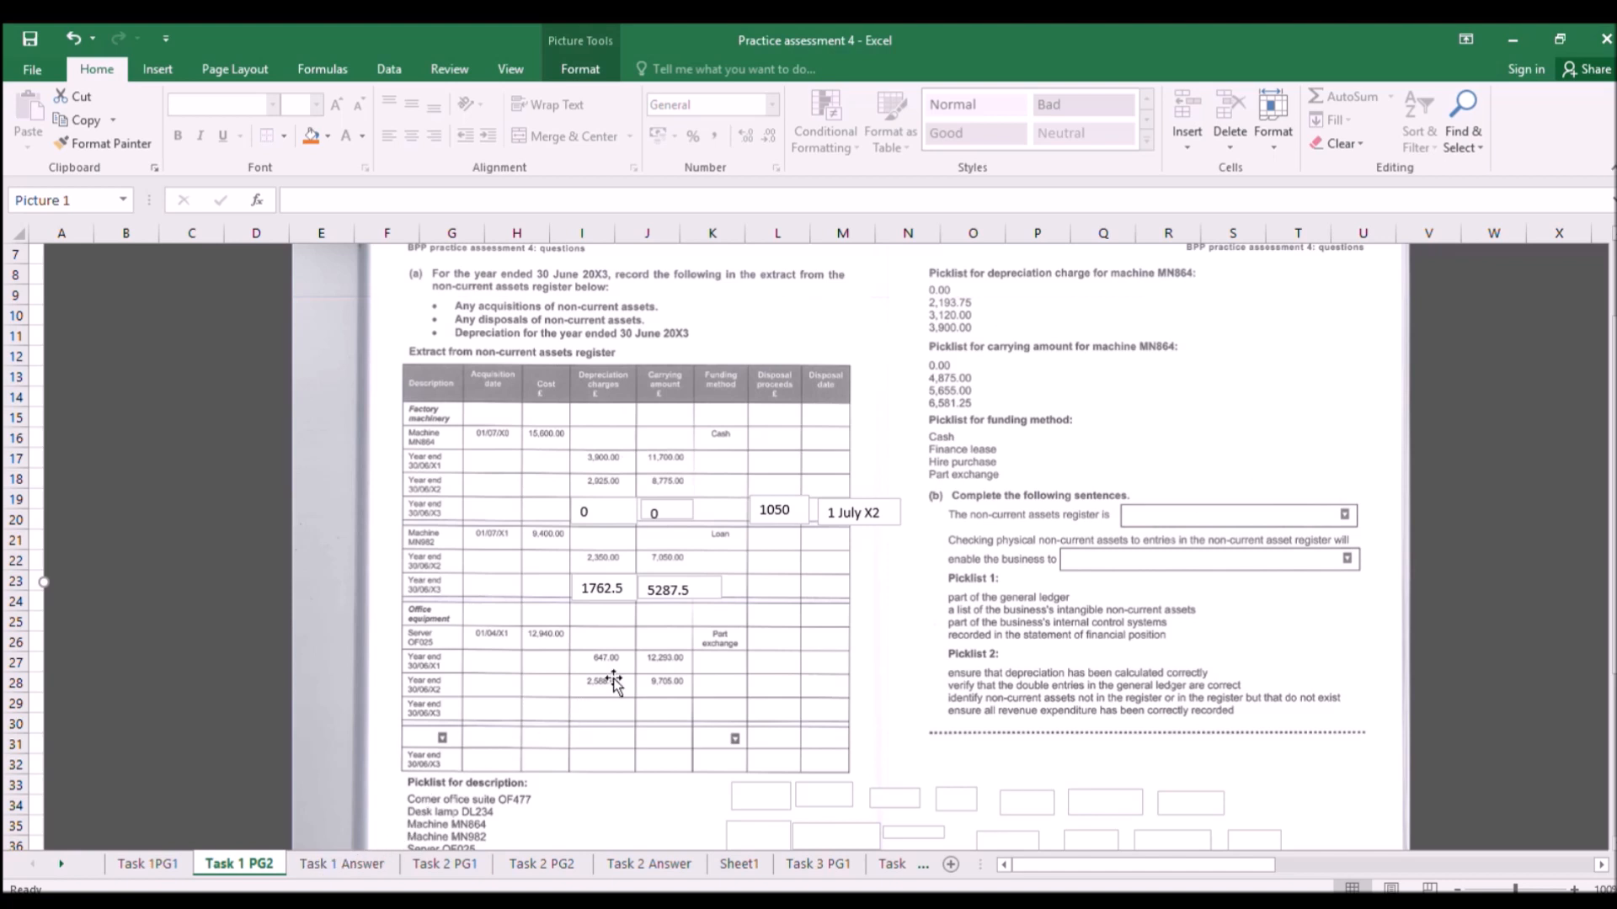
click(339, 864)
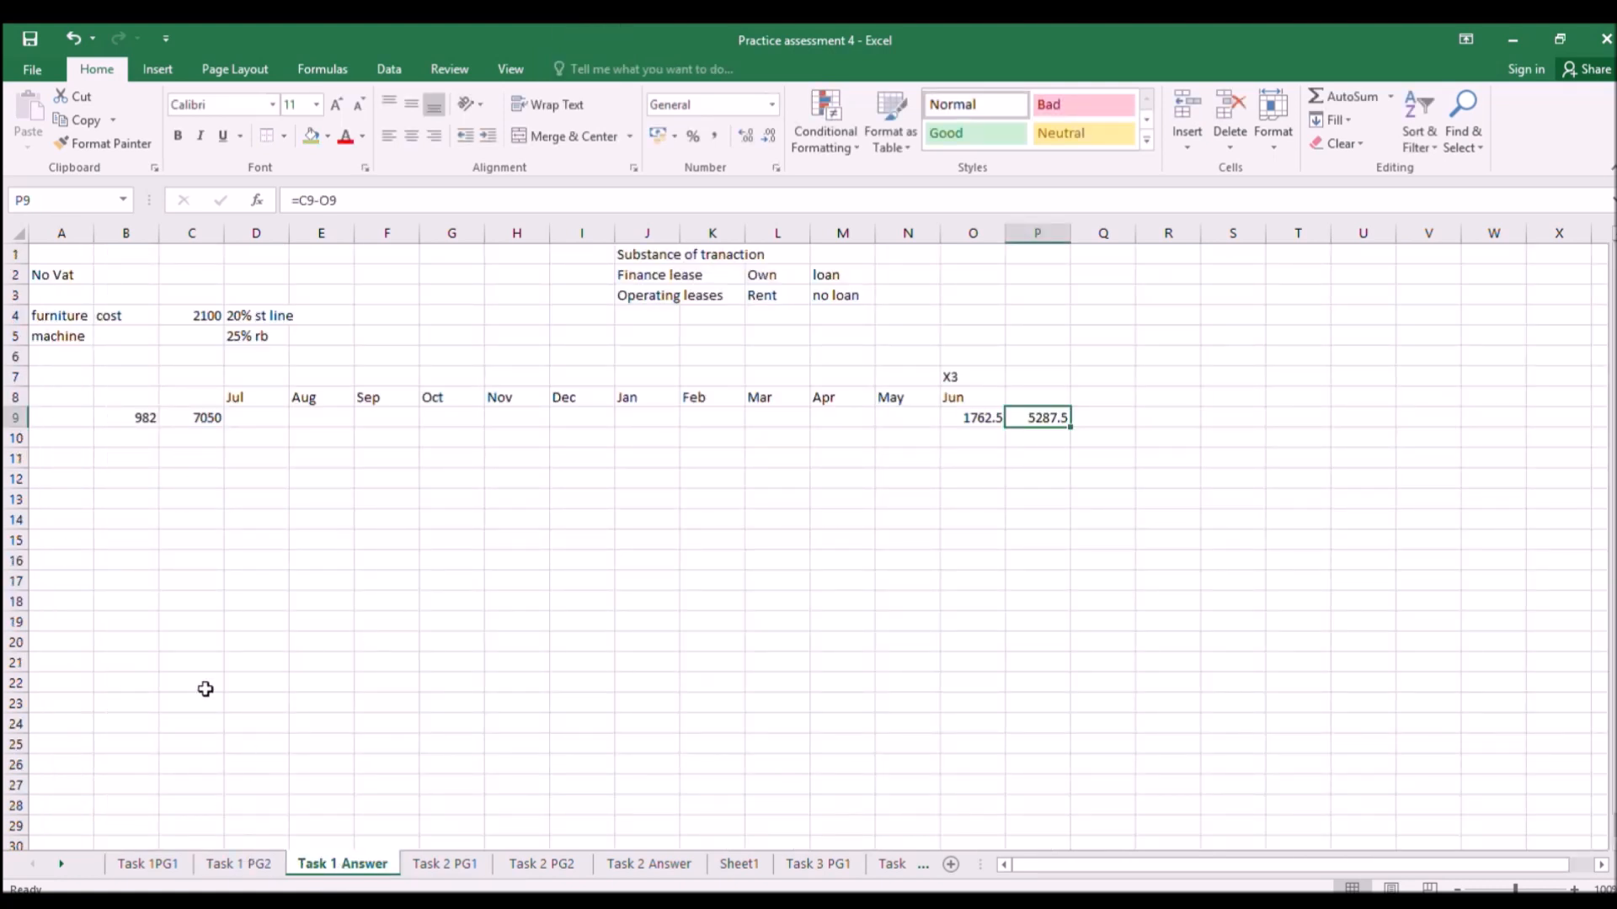
click(178, 518)
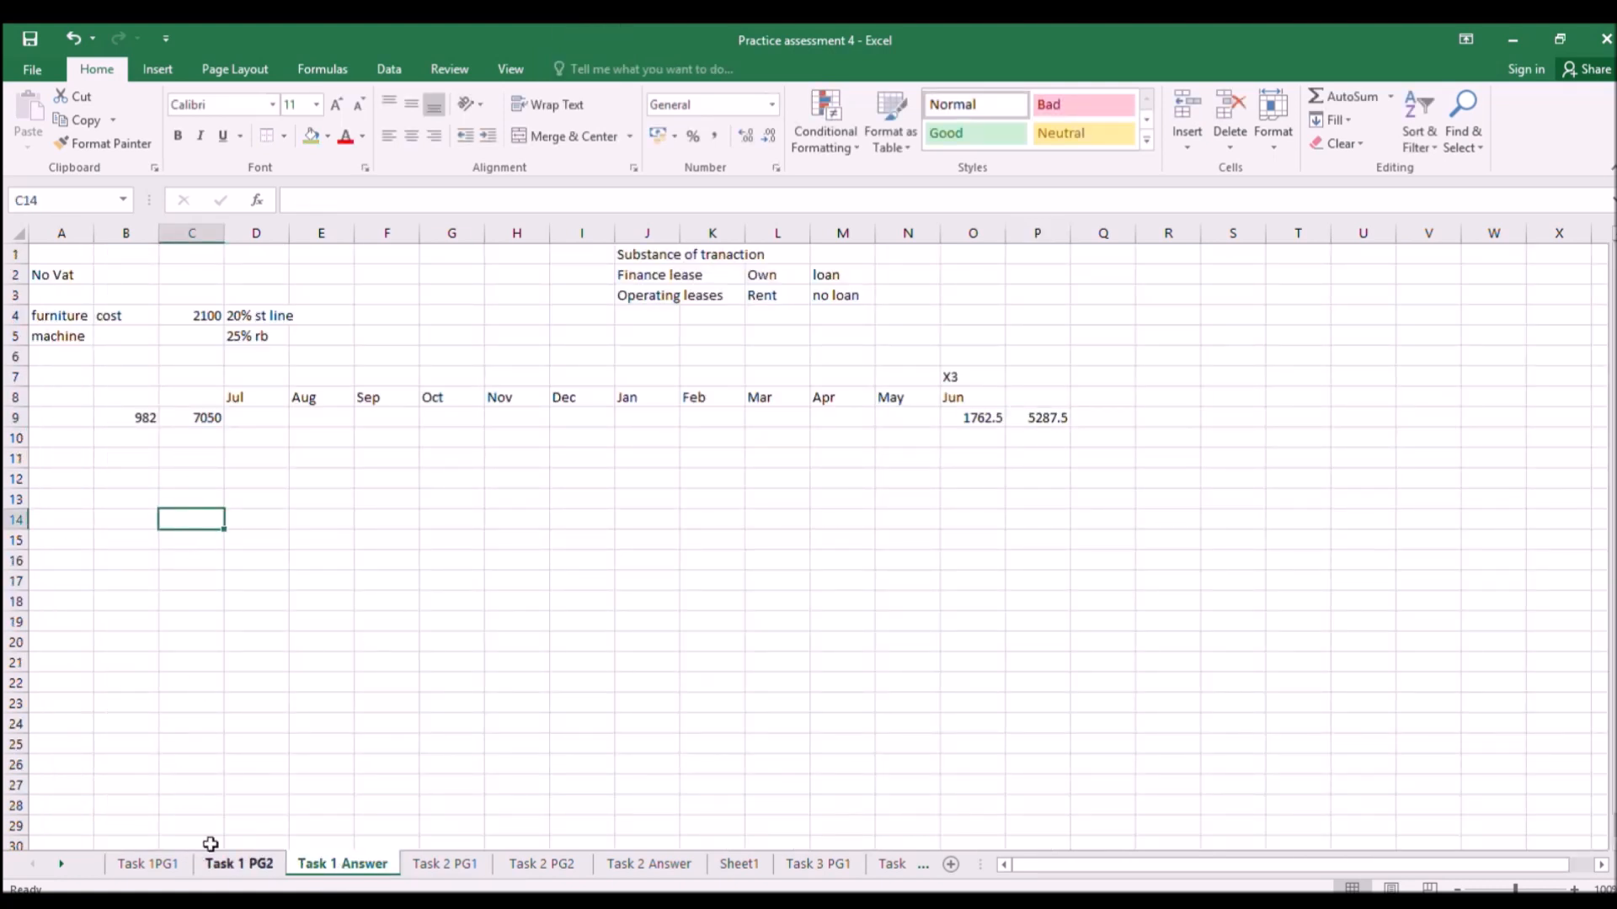
text(cost)
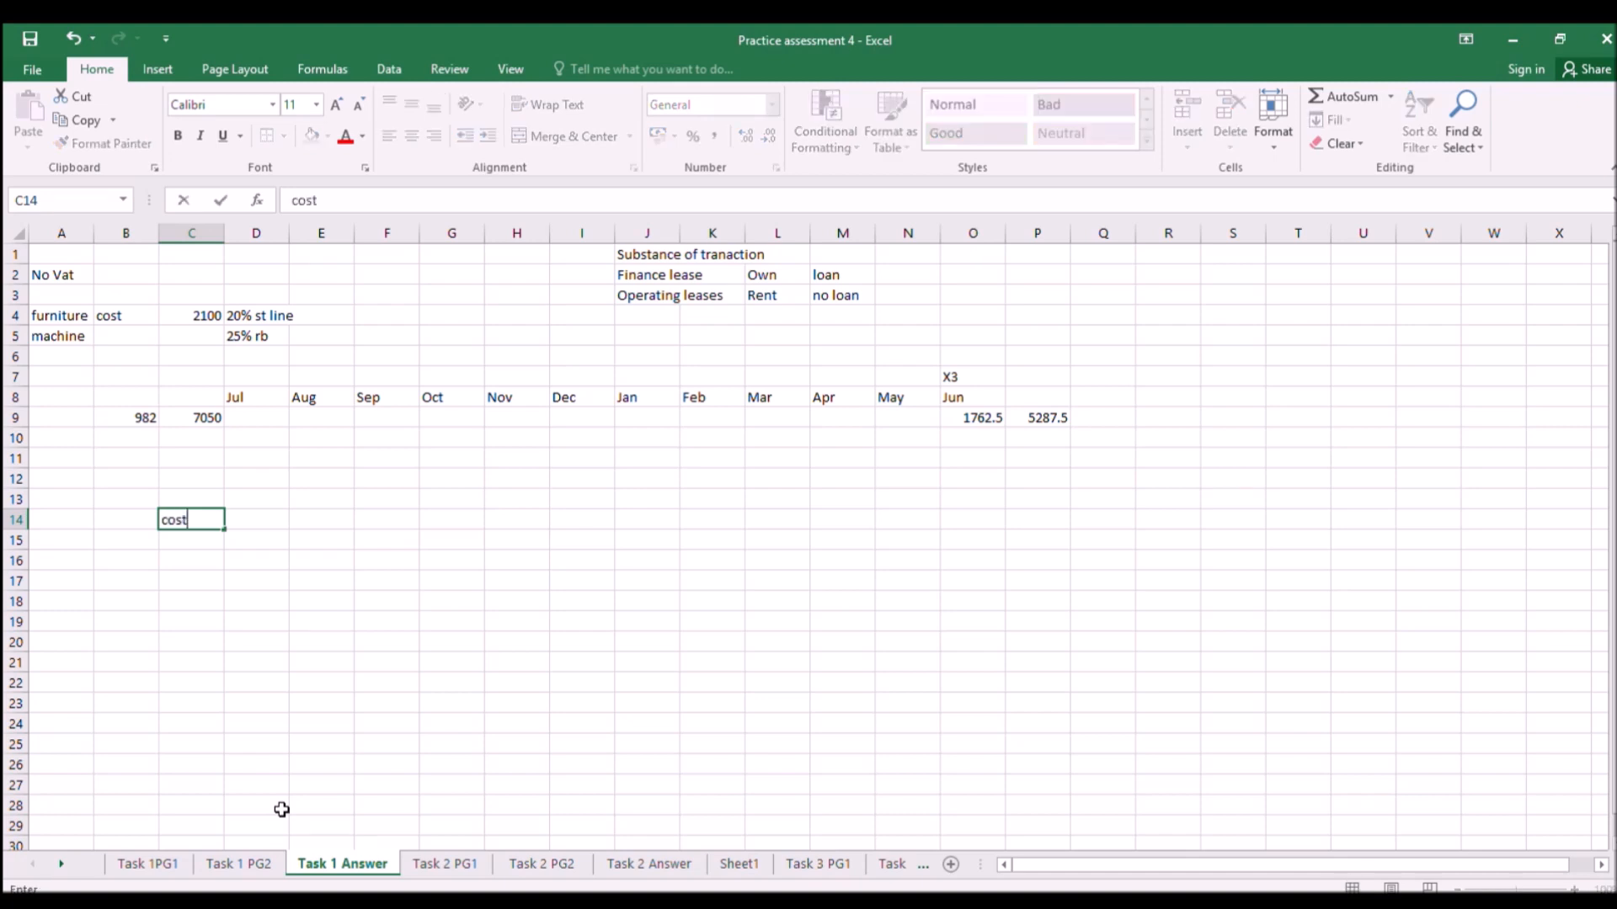
key(Tab)
text(res)
text(igula)
key(BackSpace)
key(BackSpace)
text(dual value)
key(ctrl+Return)
key(Left)
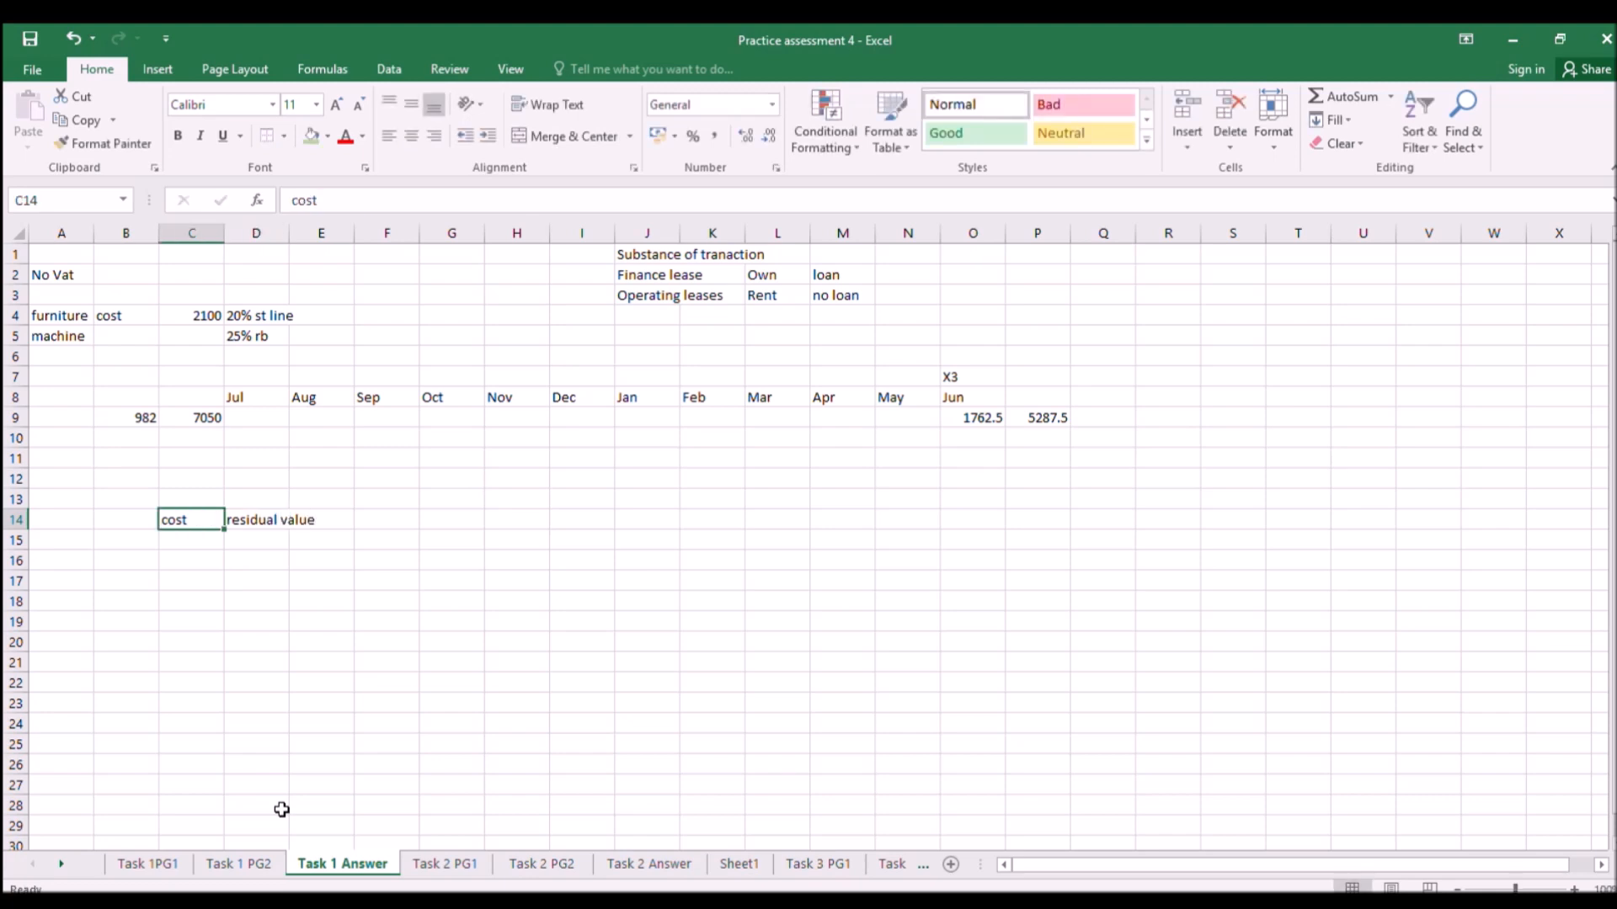
Enter the label *dep rate in F14 of Task 1 Answer, beside the cost and residual value labels.
key(Right)
key(Right)
key(Right)
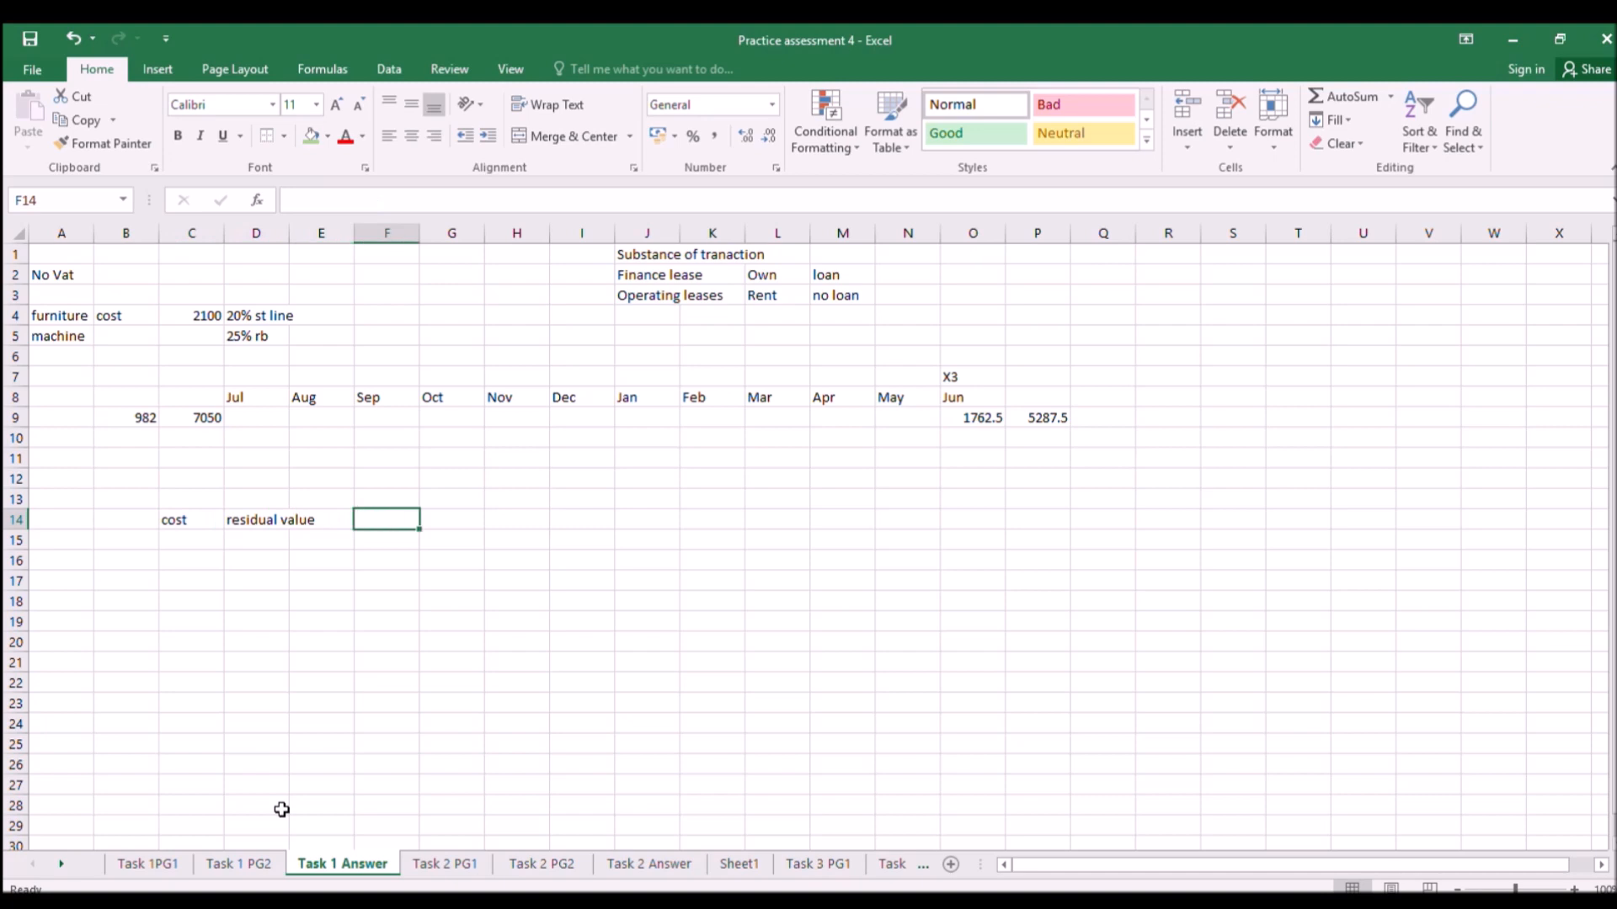
text(=)
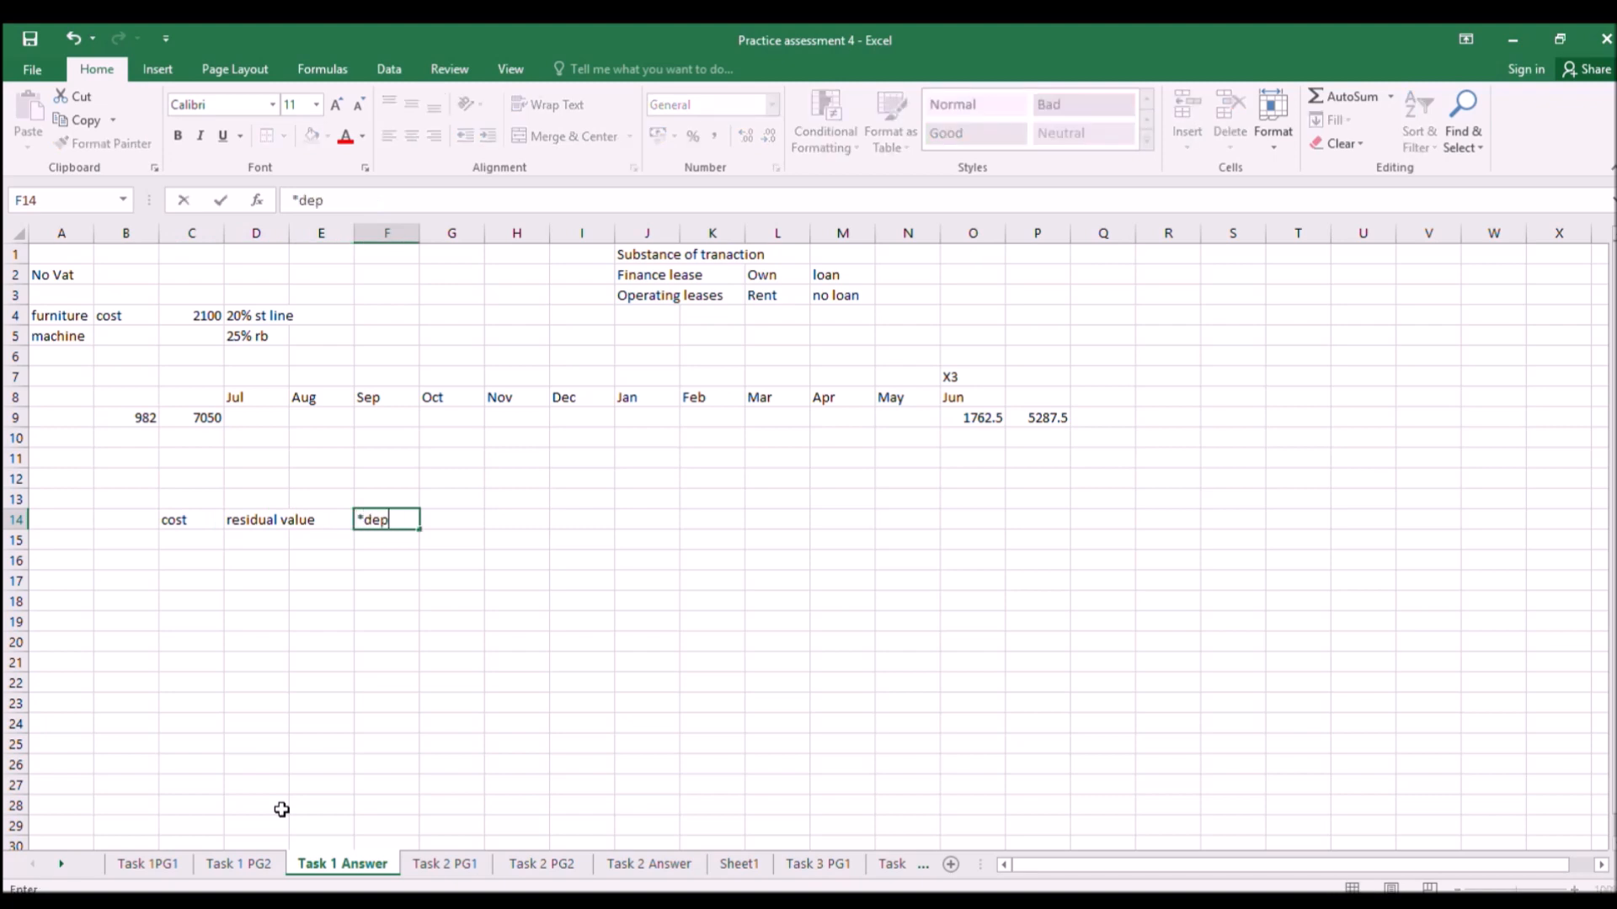
text(dep rate)
key(Return)
Enter the label useful econ life in C15, beneath the cost label.
key(Left)
key(Left)
key(Left)
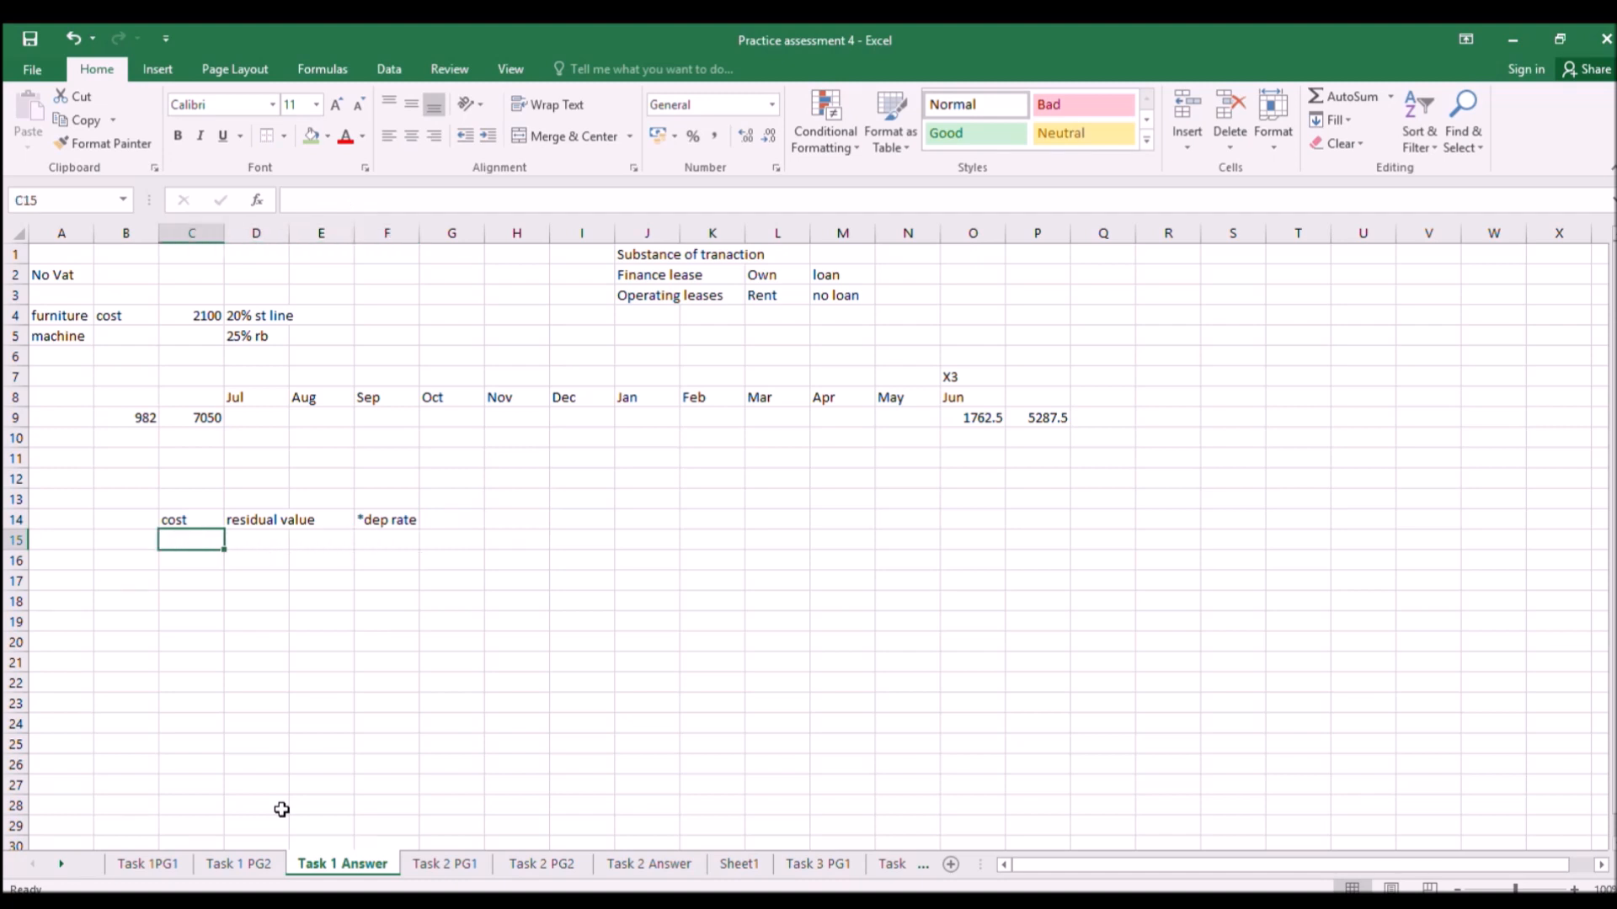
text(use)
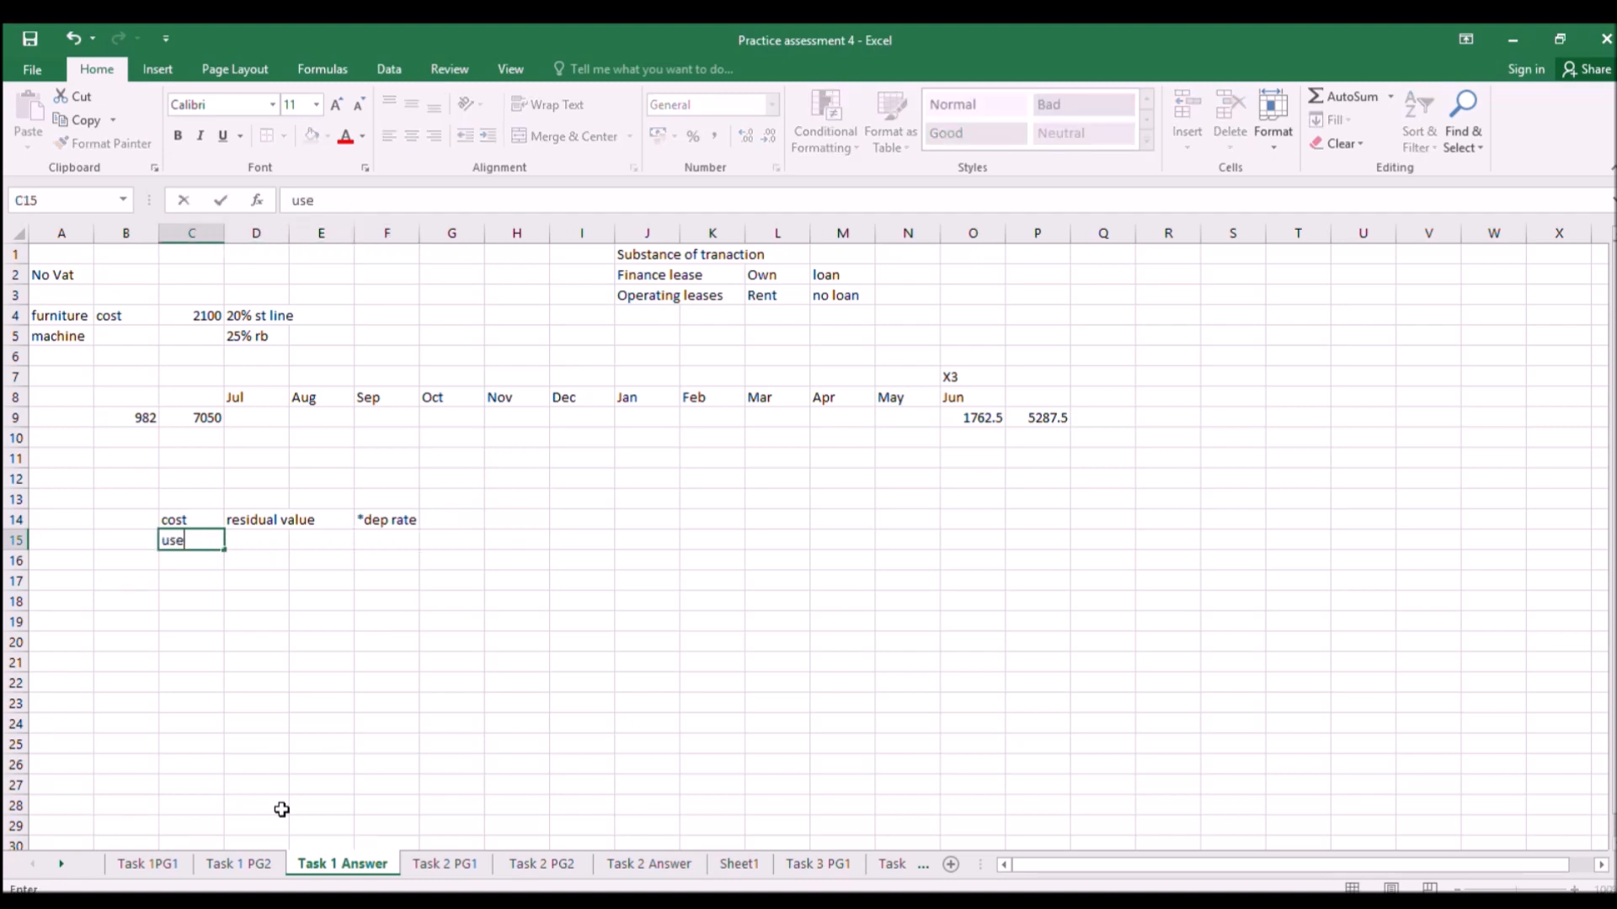
text(ful econ life)
key(Return)
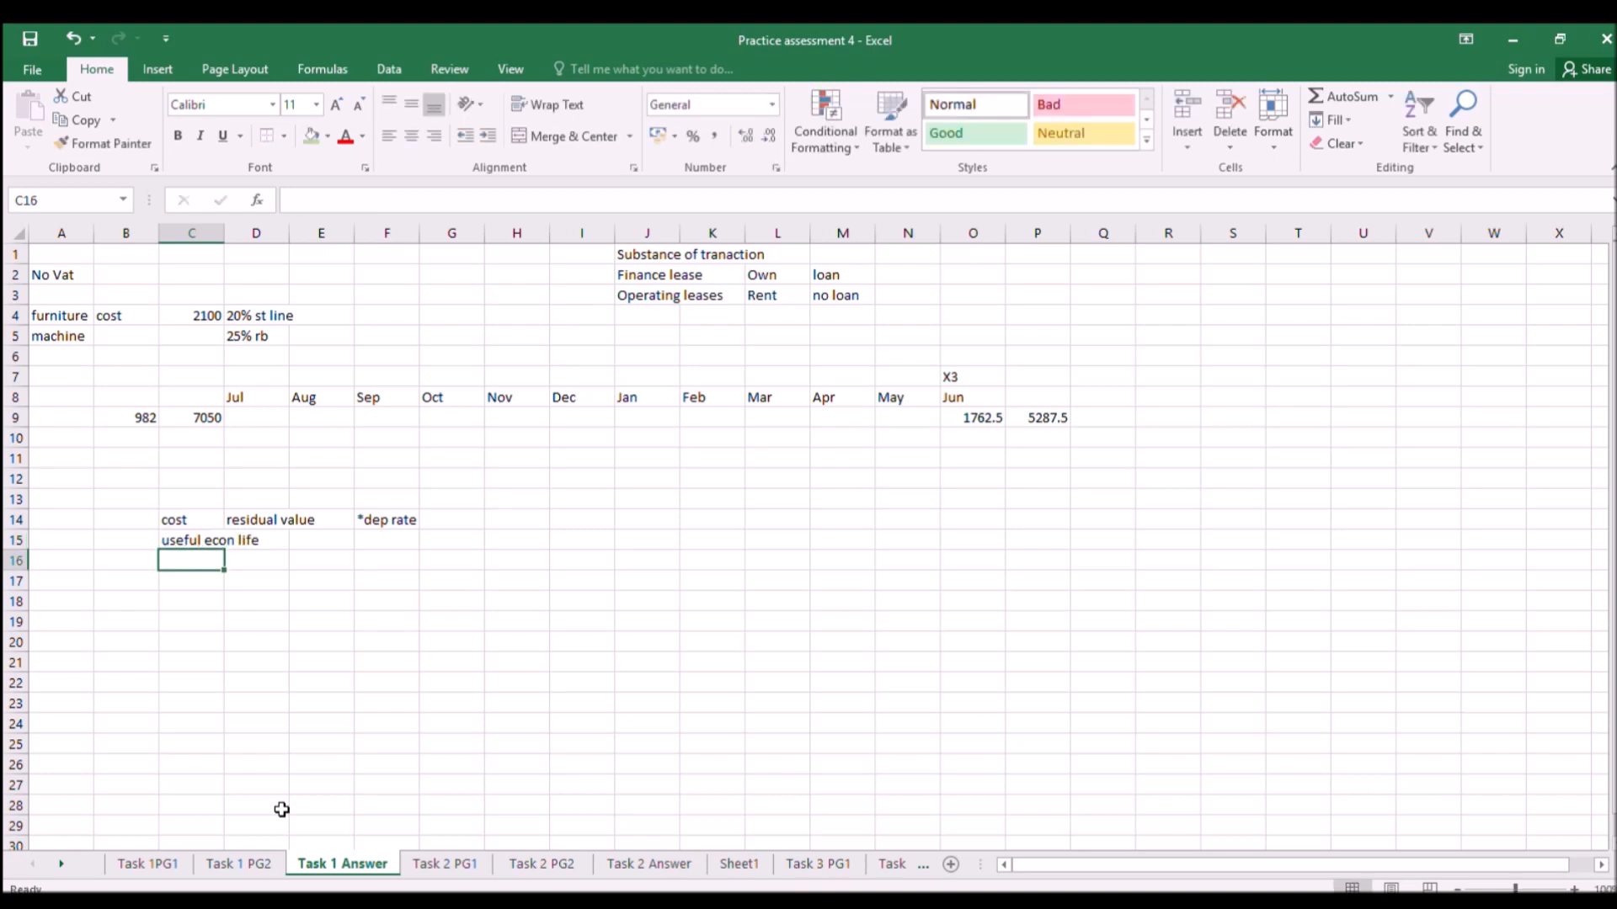
Highlight the useful econ life cells C15:D15 and the *dep rate cell F14 with yellow fill.
drag(193, 520, 263, 518)
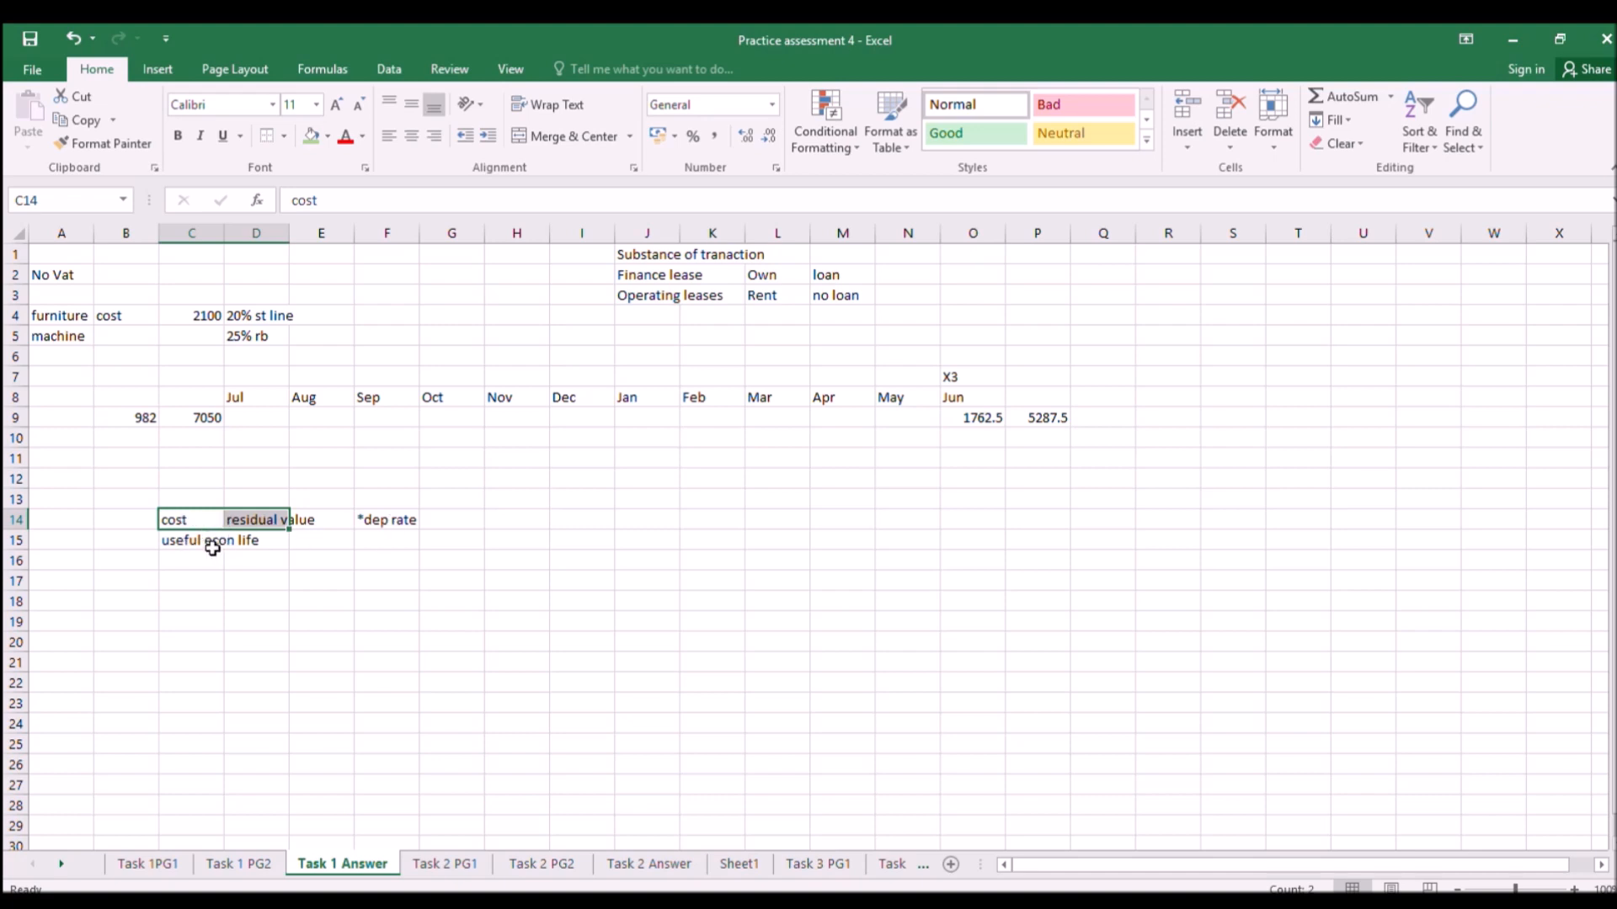
drag(180, 540, 277, 543)
ctrl+click(361, 522)
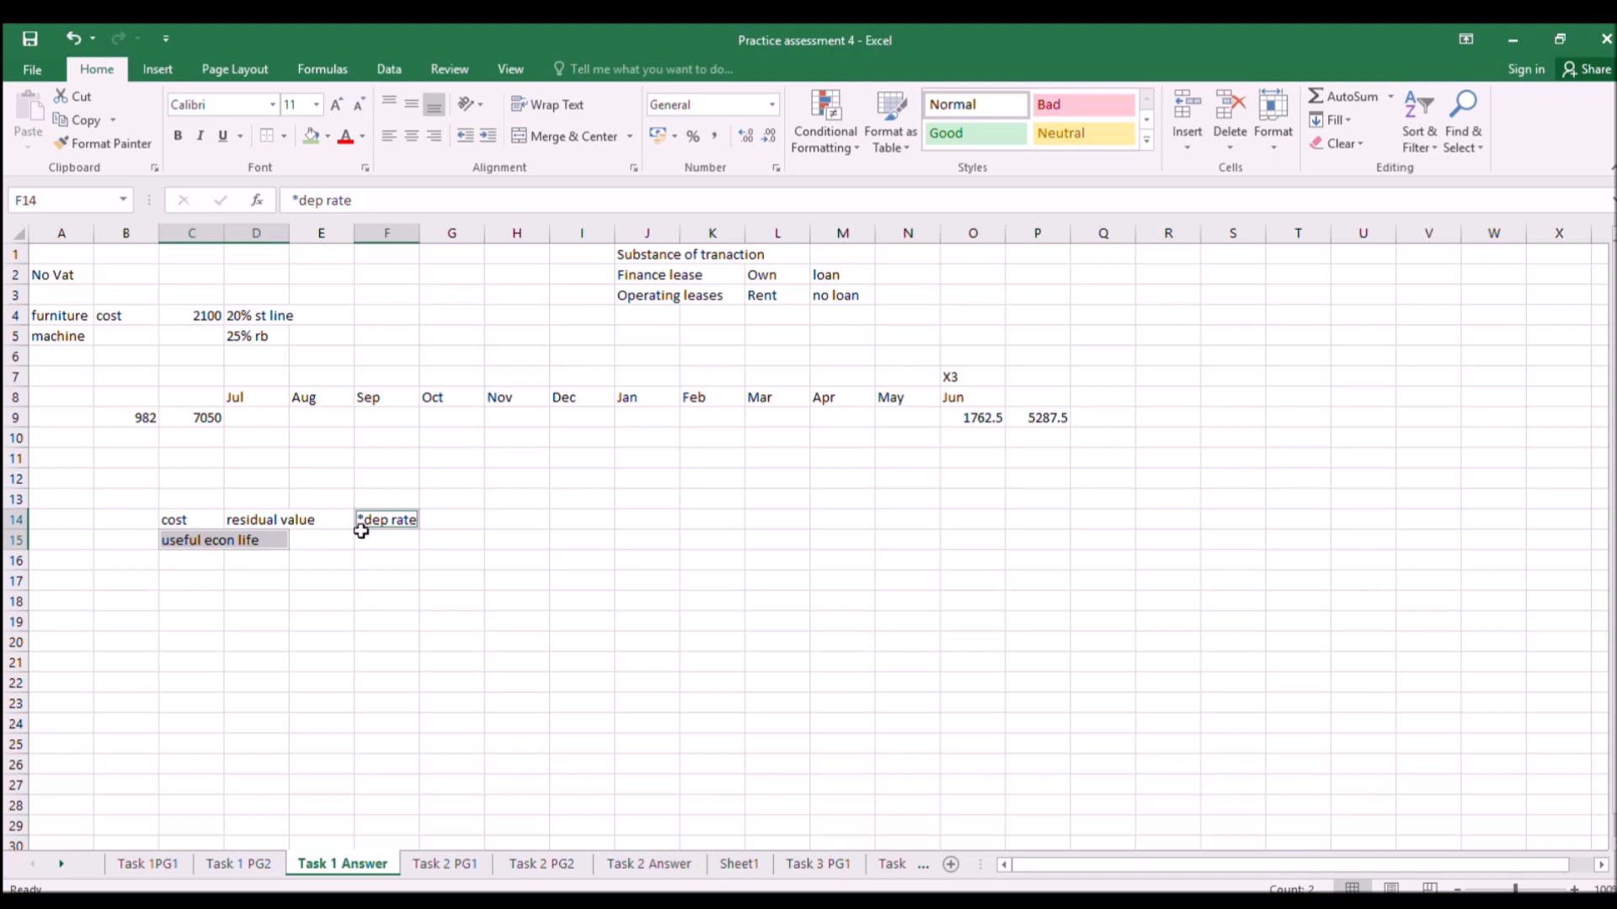
click(312, 135)
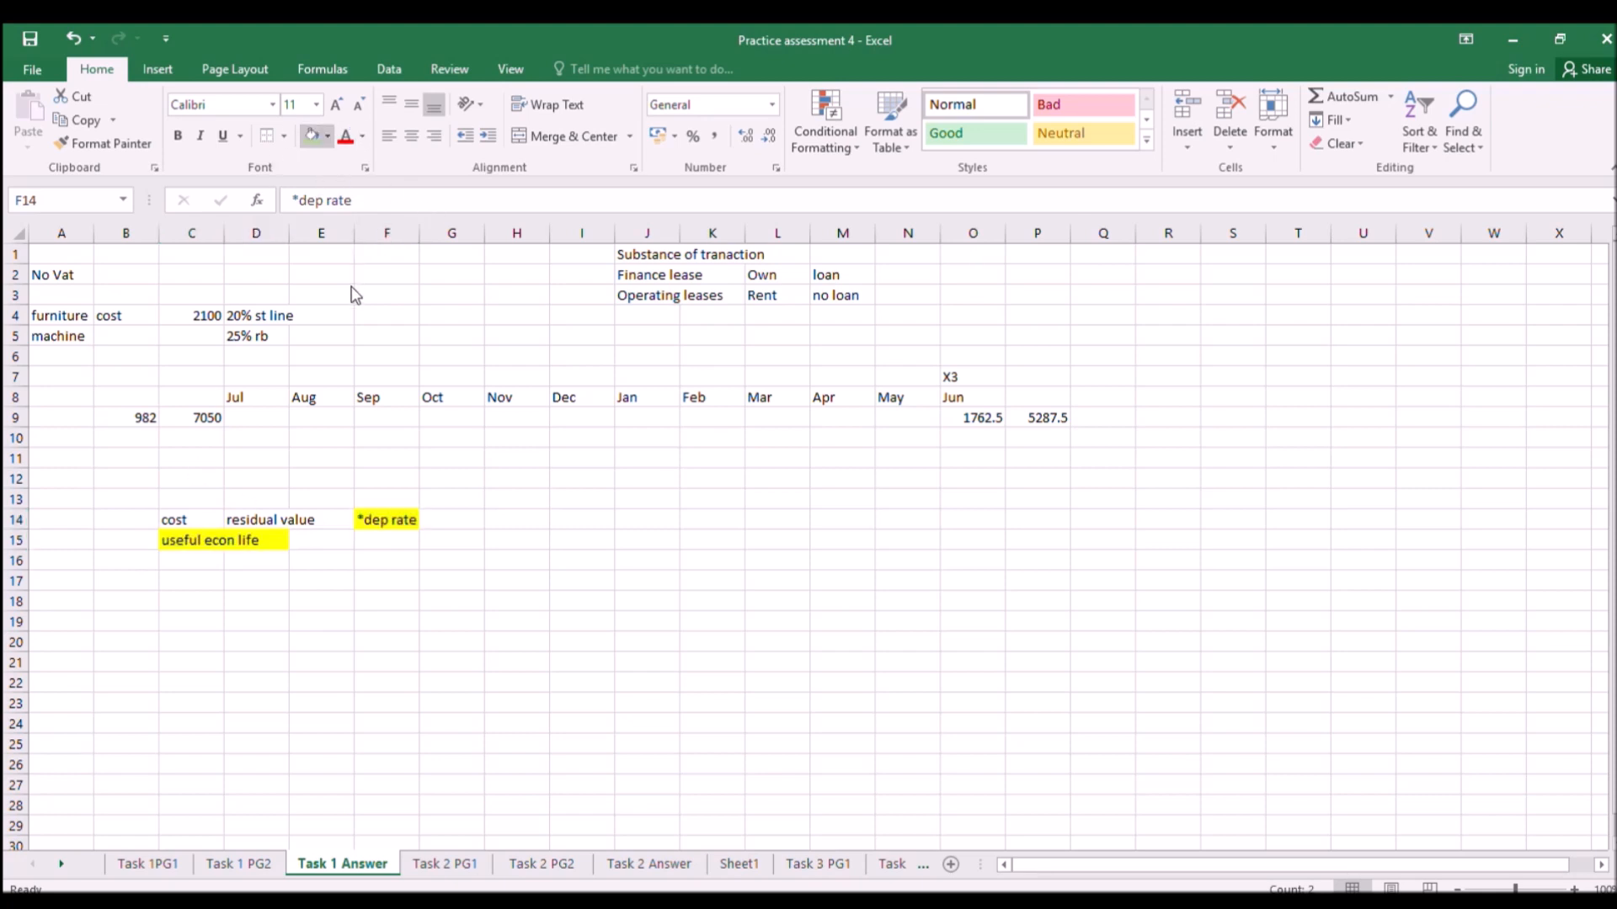
click(471, 637)
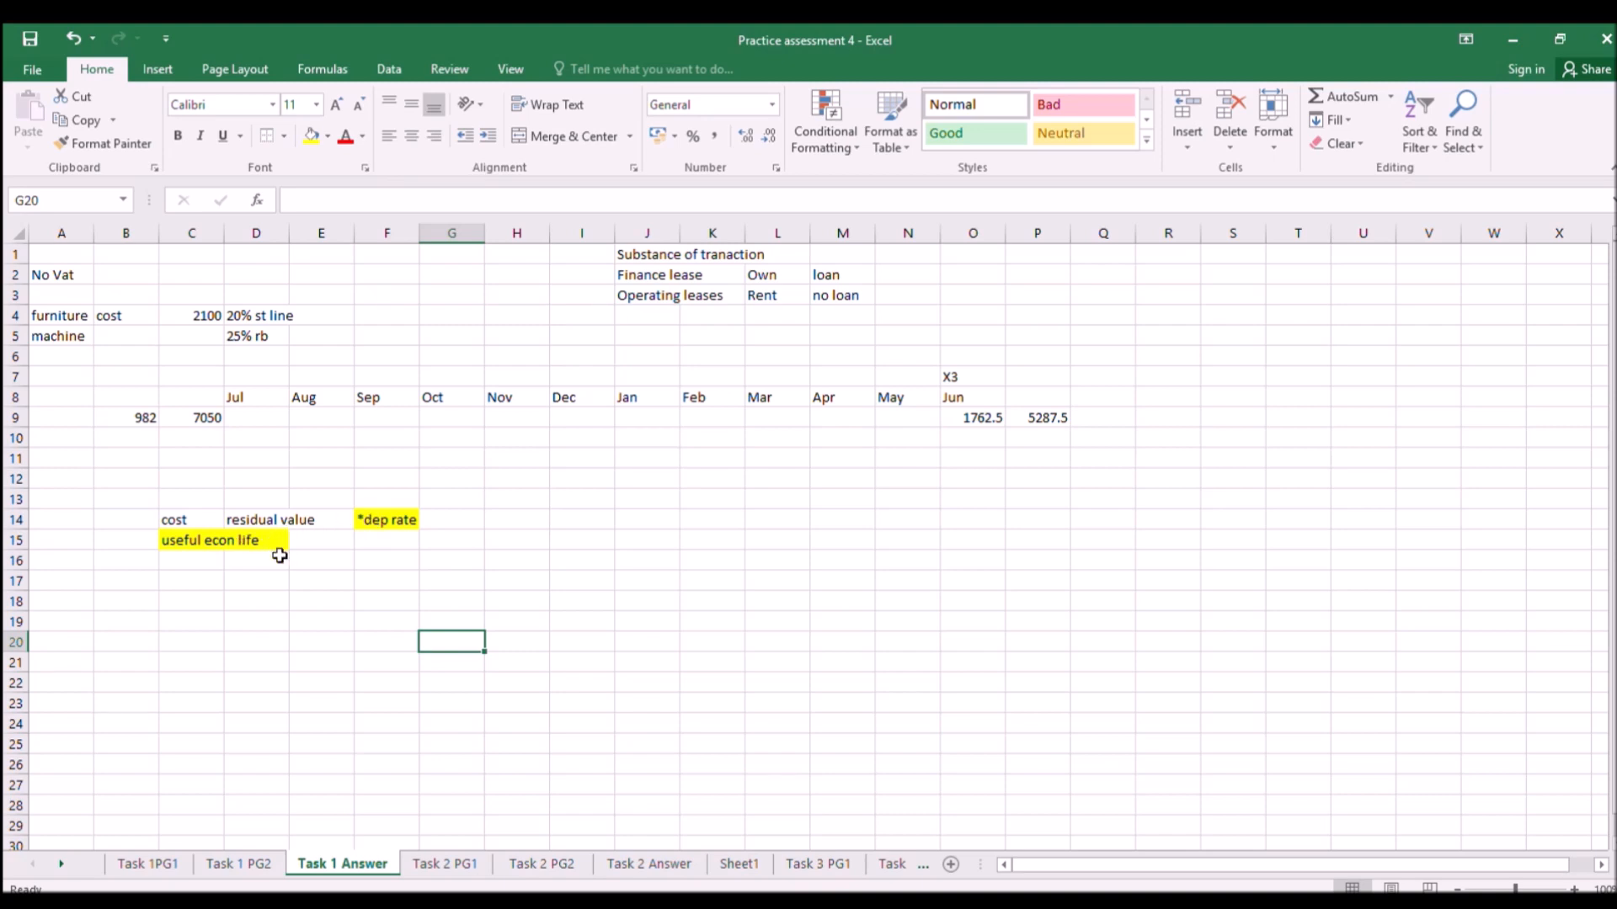
click(367, 560)
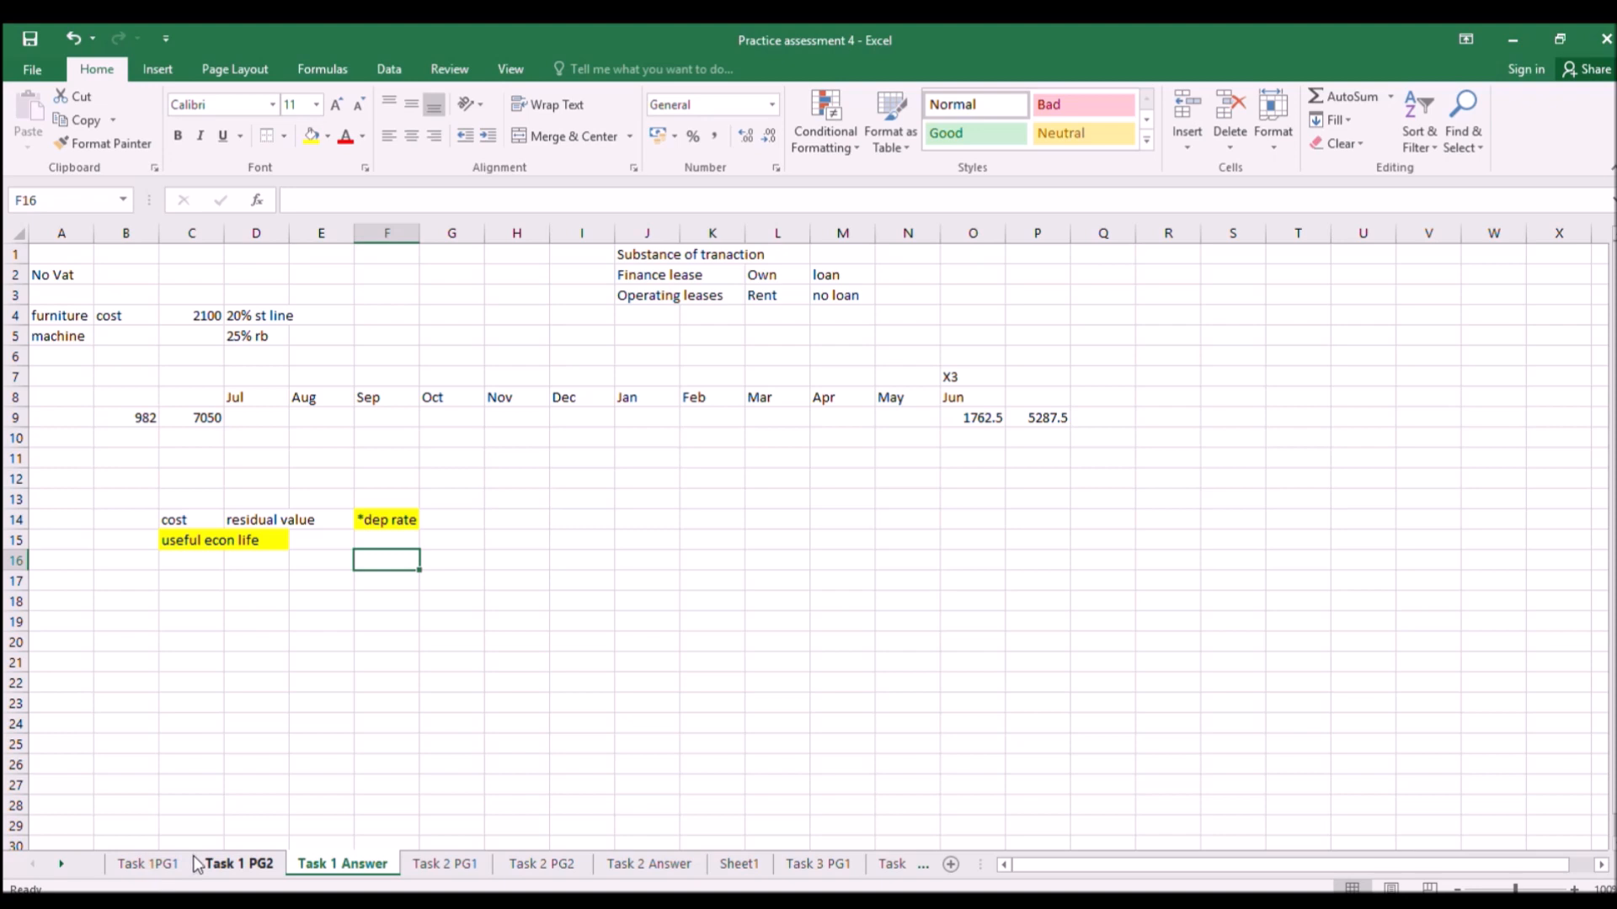
Insert a text box containing 2588 over server OF025's depreciation charge cell for year end 30/06/X3 on Task 1 PG2.
click(238, 864)
scroll(596, 689, up, 1)
scroll(643, 682, down, 1)
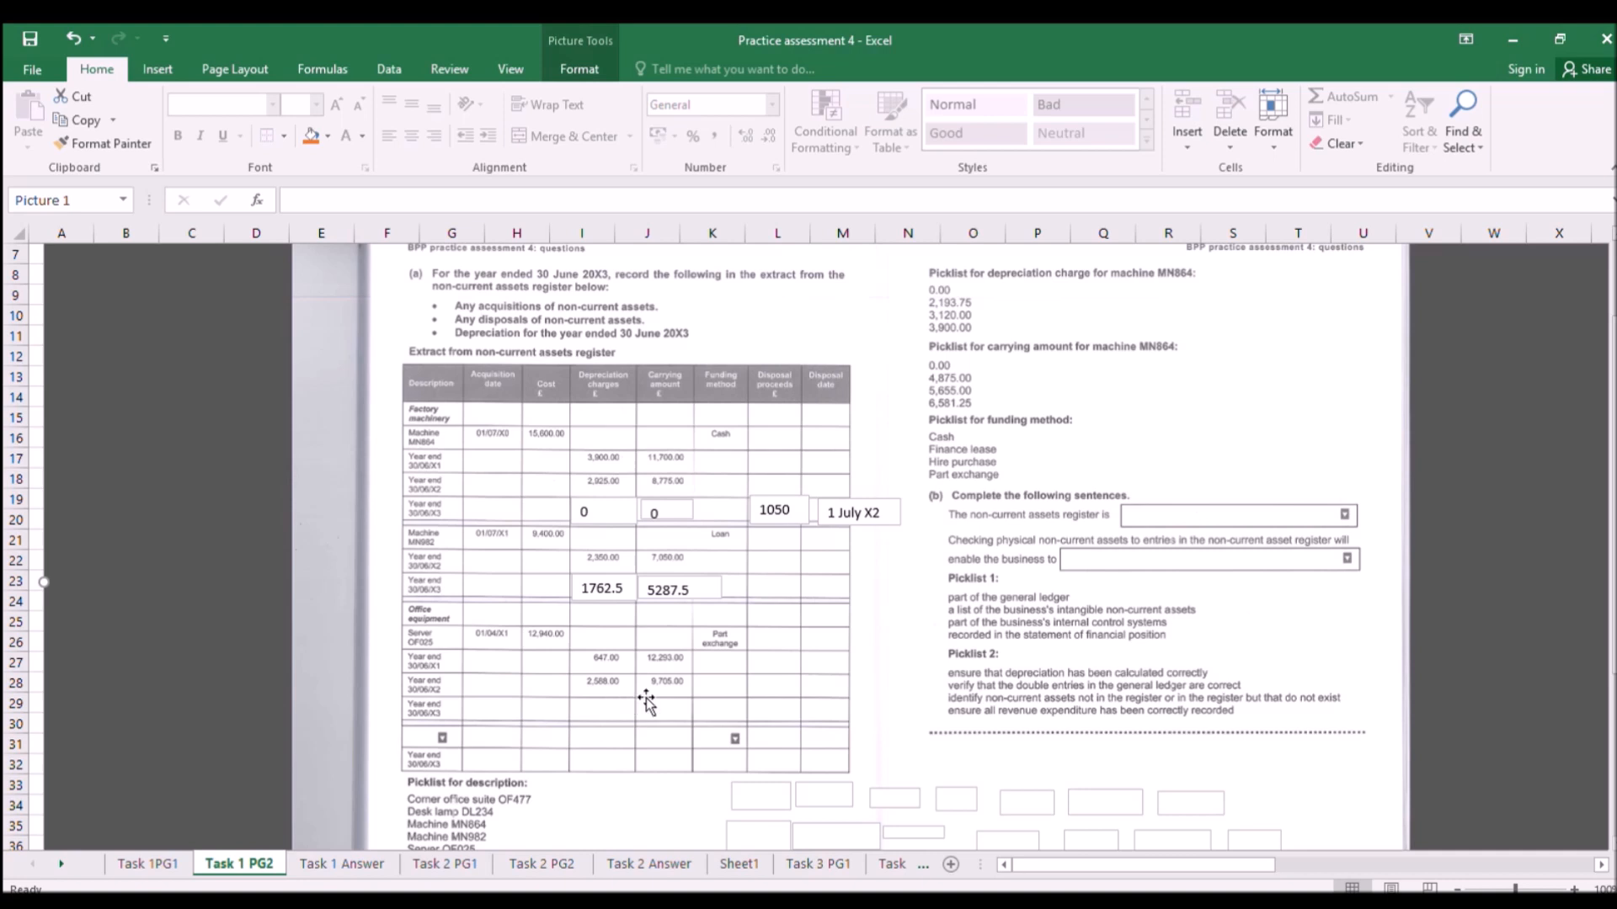
click(158, 69)
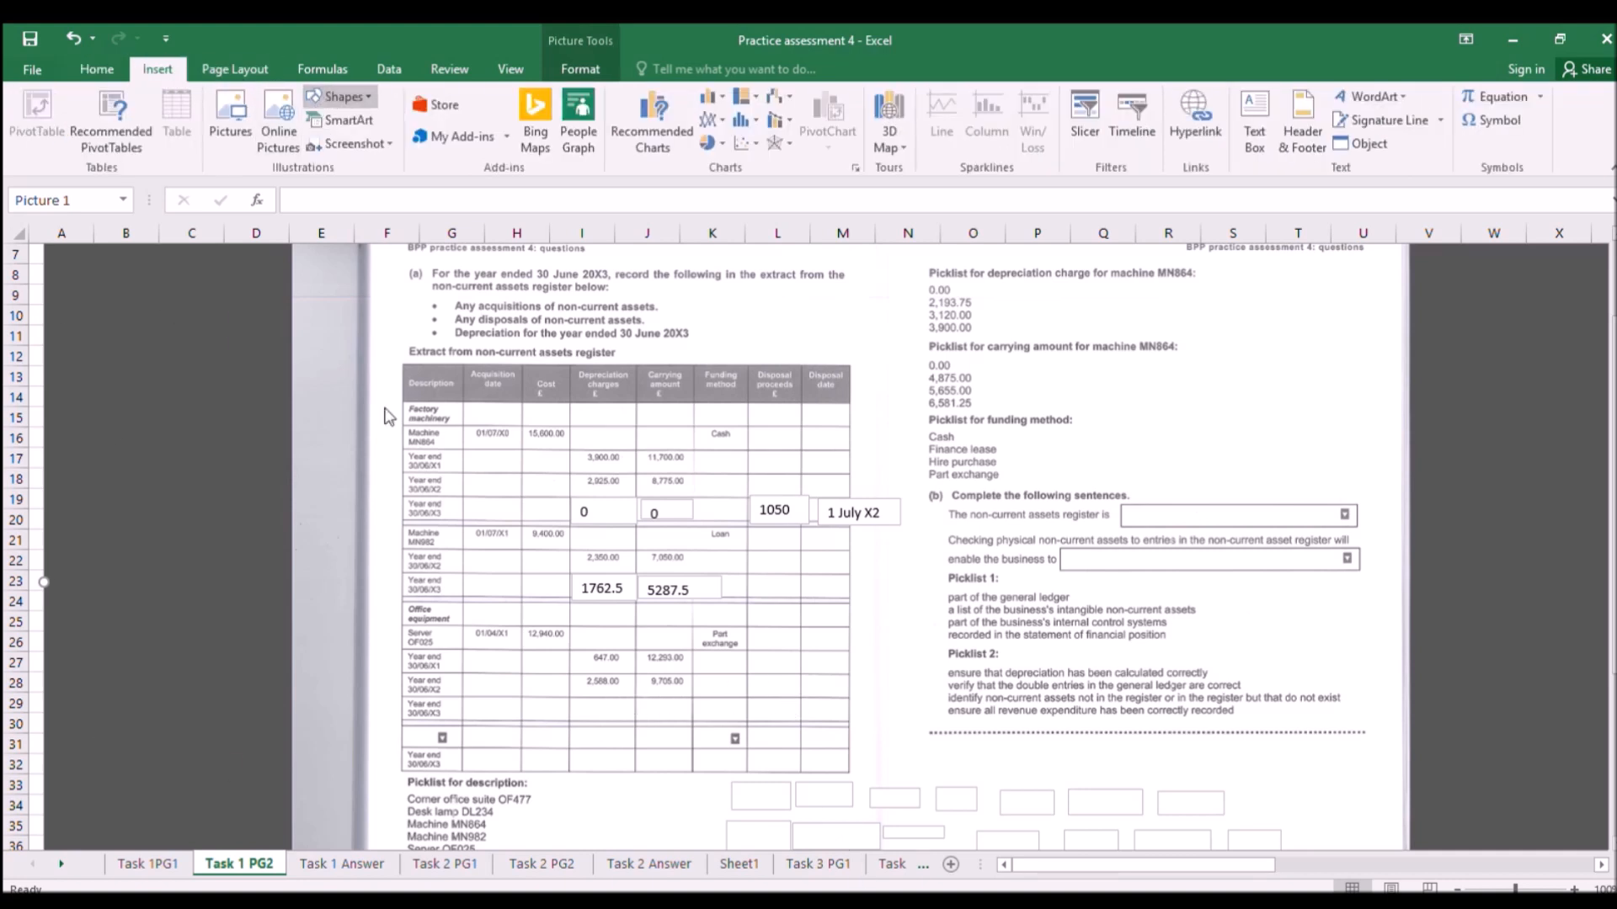
click(325, 134)
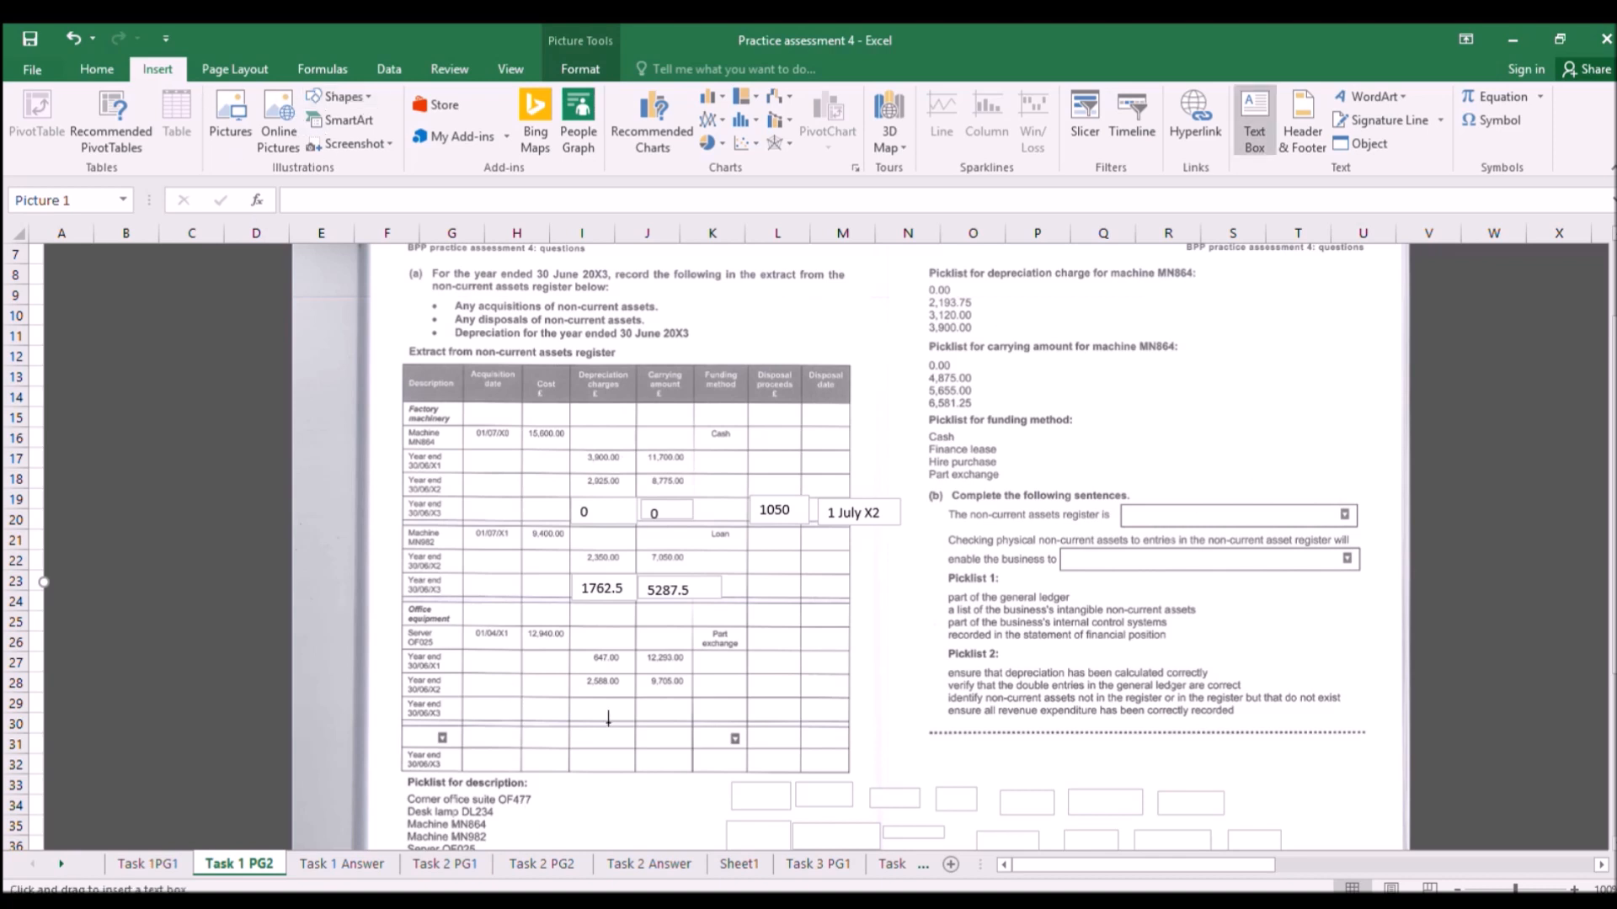
drag(577, 697, 640, 735)
text(2588)
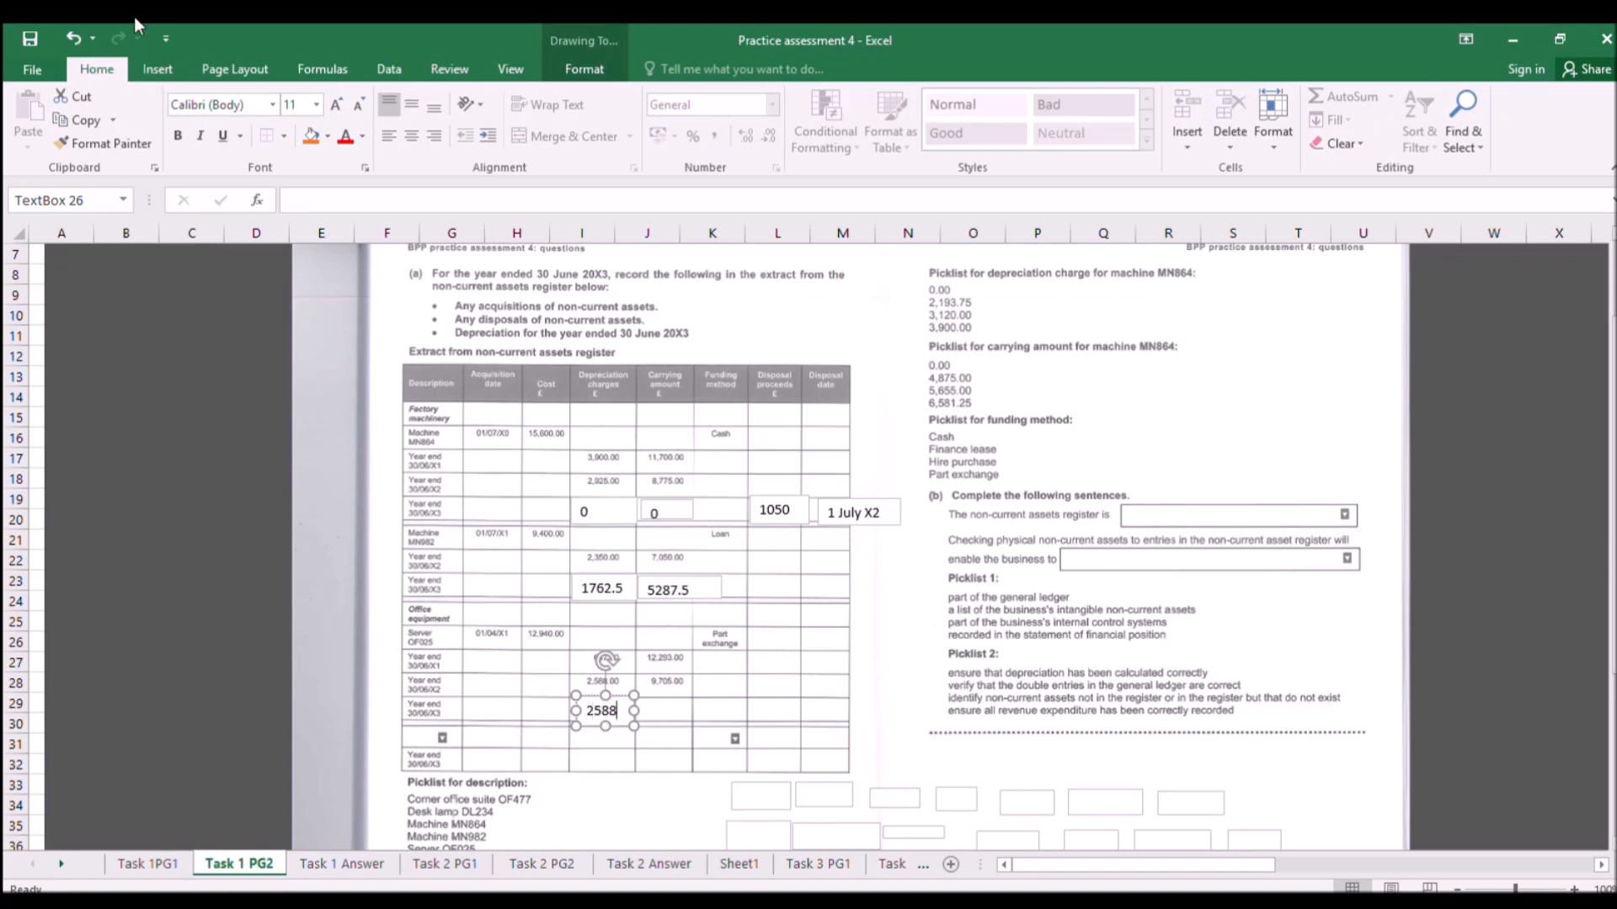
Insert a text box containing 7177 over server OF025's carrying amount cell for year end 30/06/X3.
click(153, 60)
click(309, 95)
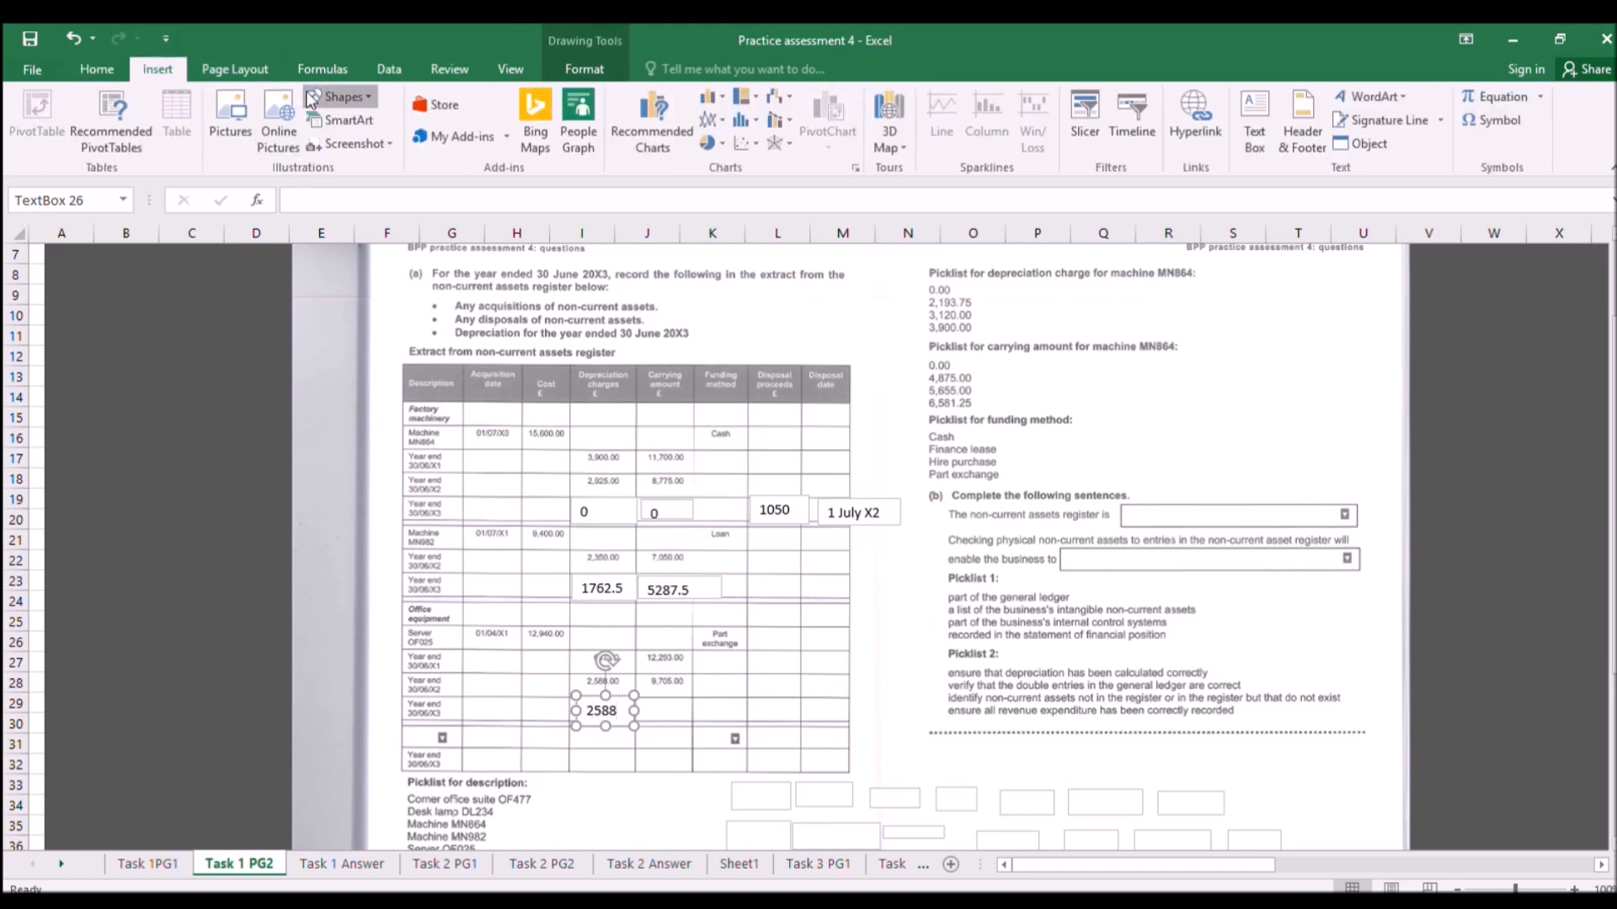
click(326, 139)
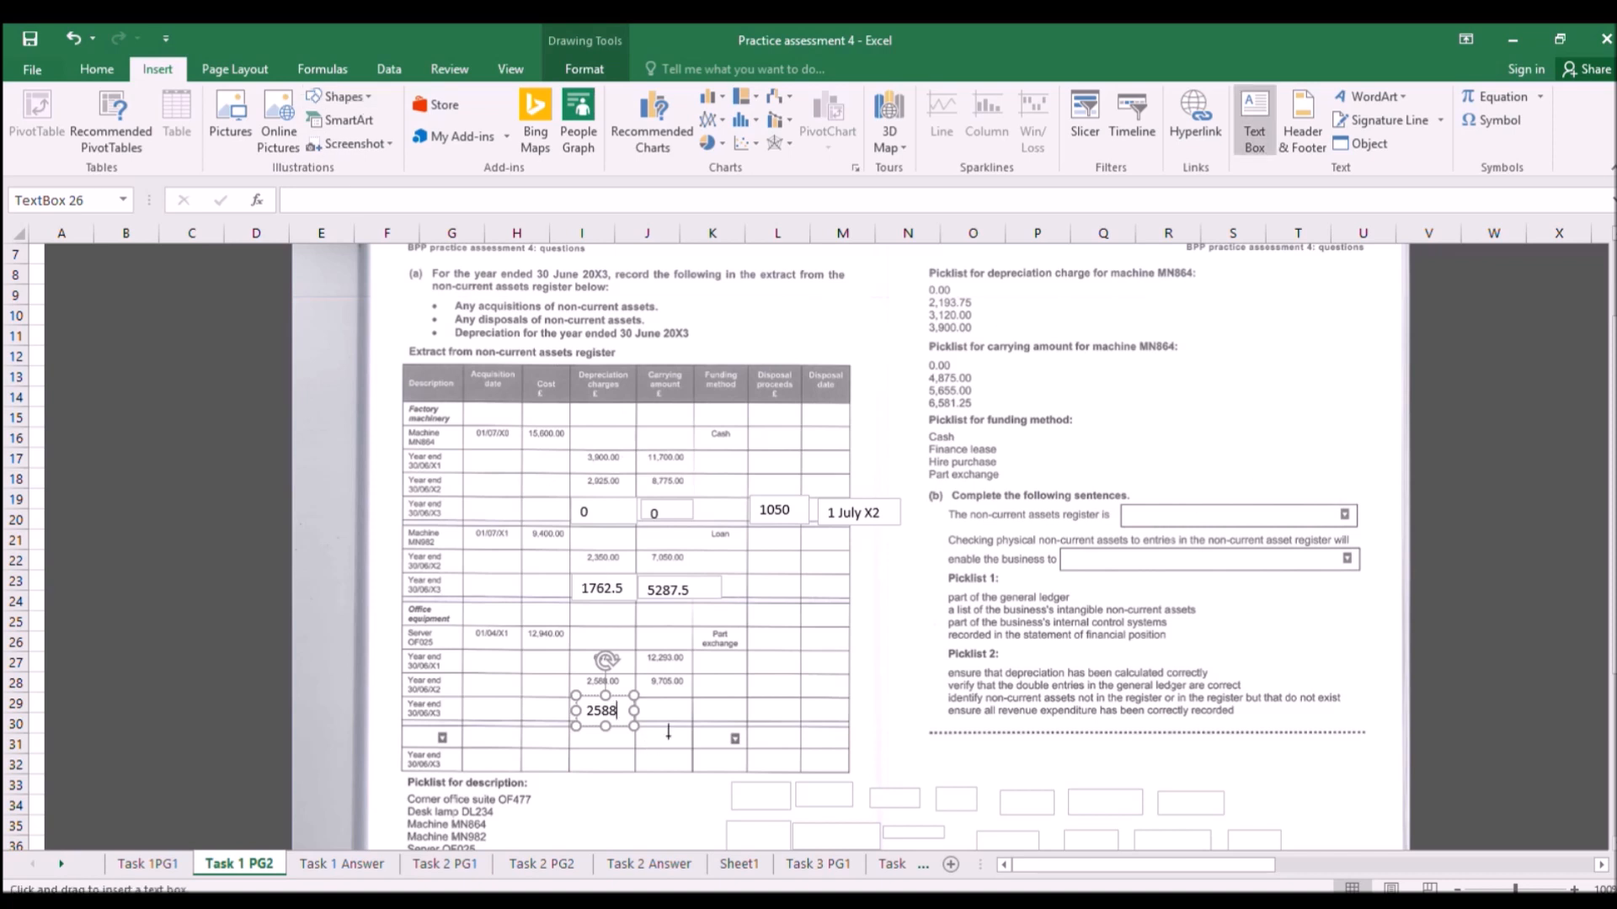
drag(644, 698, 695, 722)
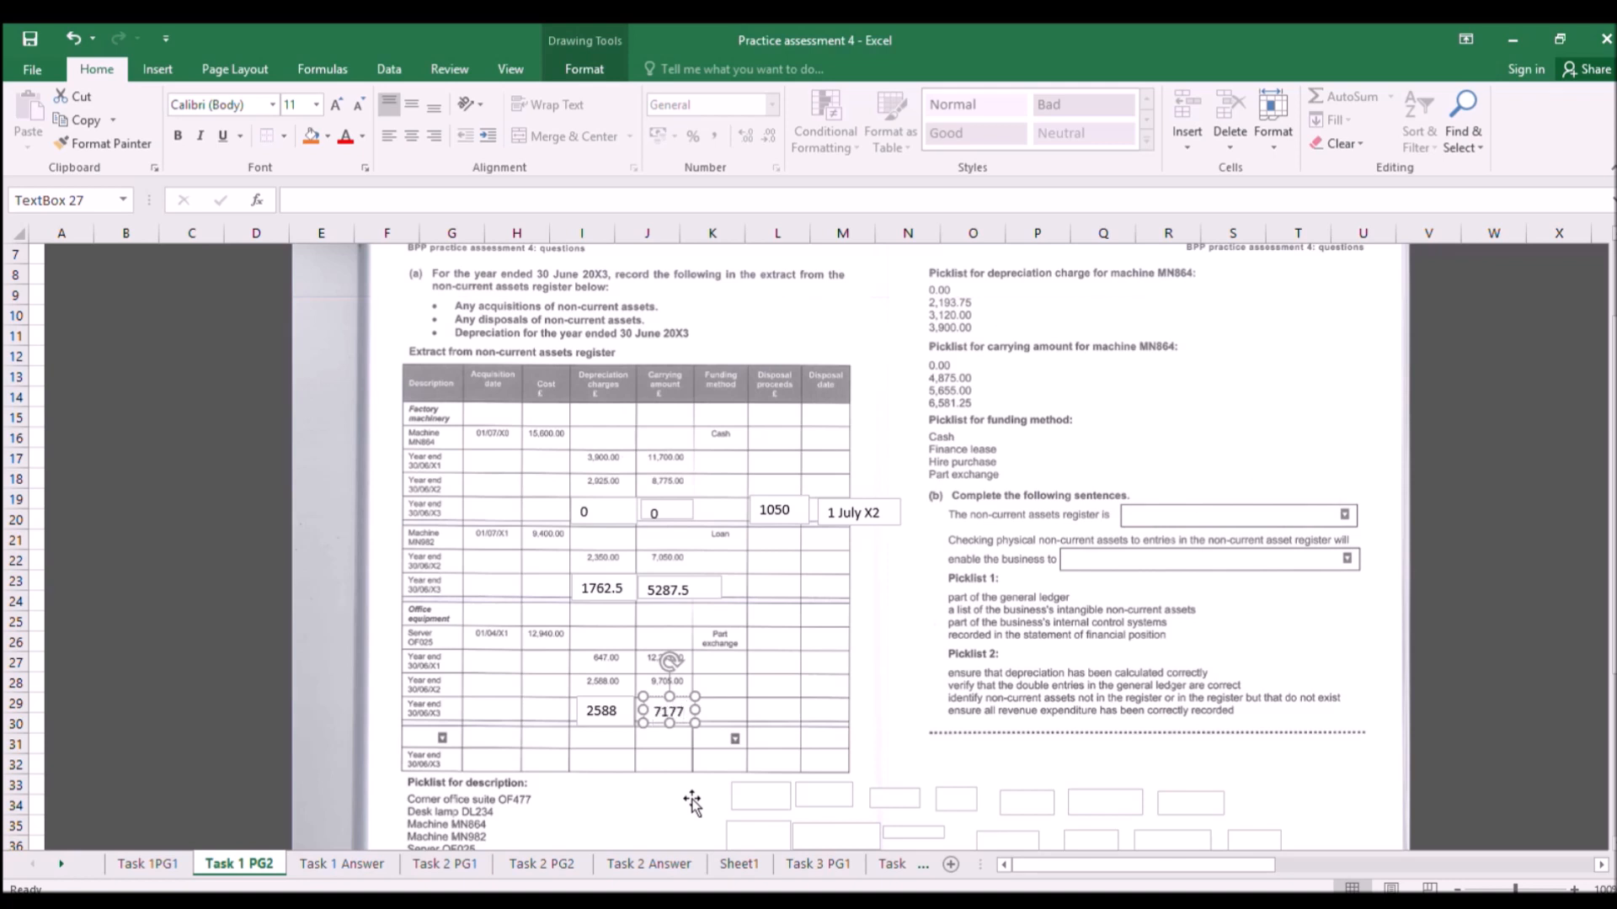
click(732, 795)
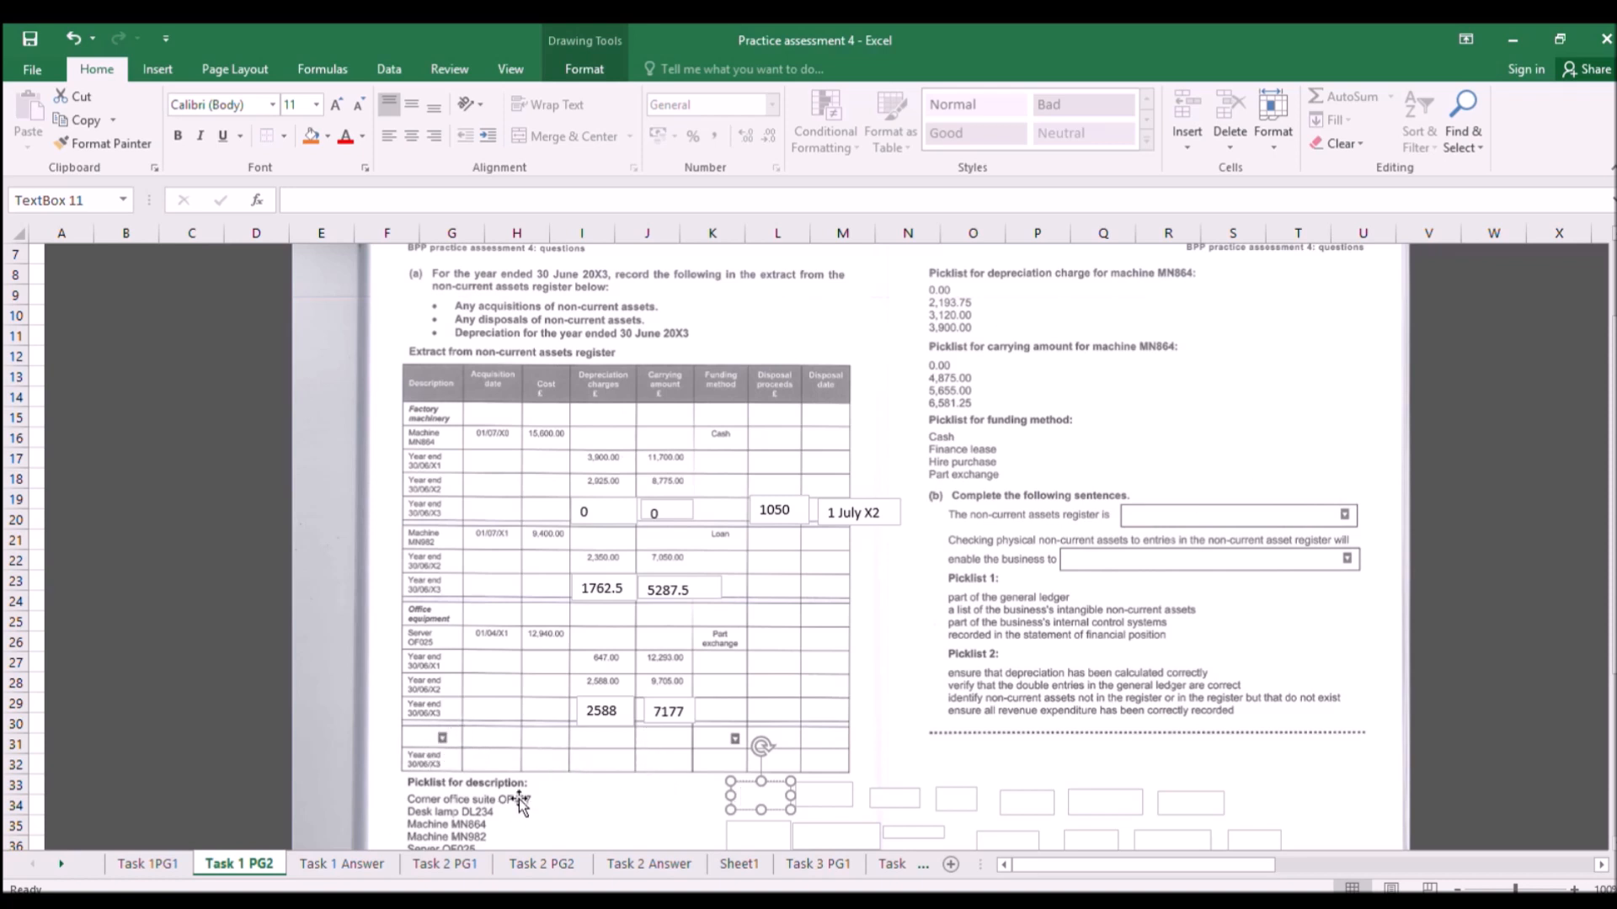
Insert a text box containing OF477 over the blank description picklist cell below the server's register entries.
click(168, 71)
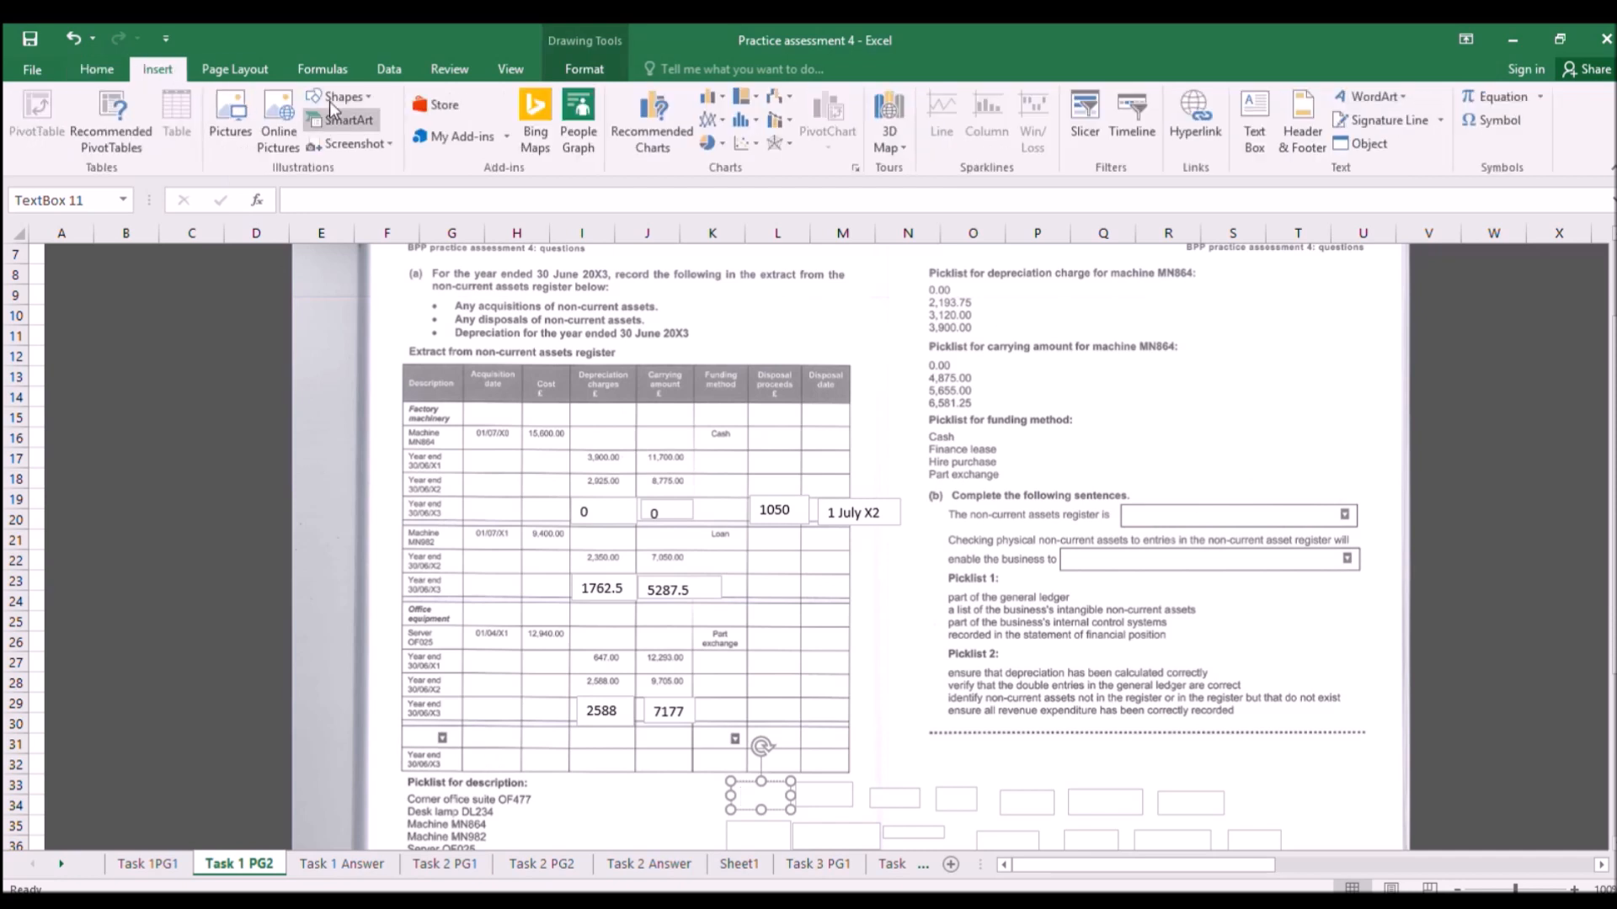
click(329, 145)
drag(402, 726, 462, 746)
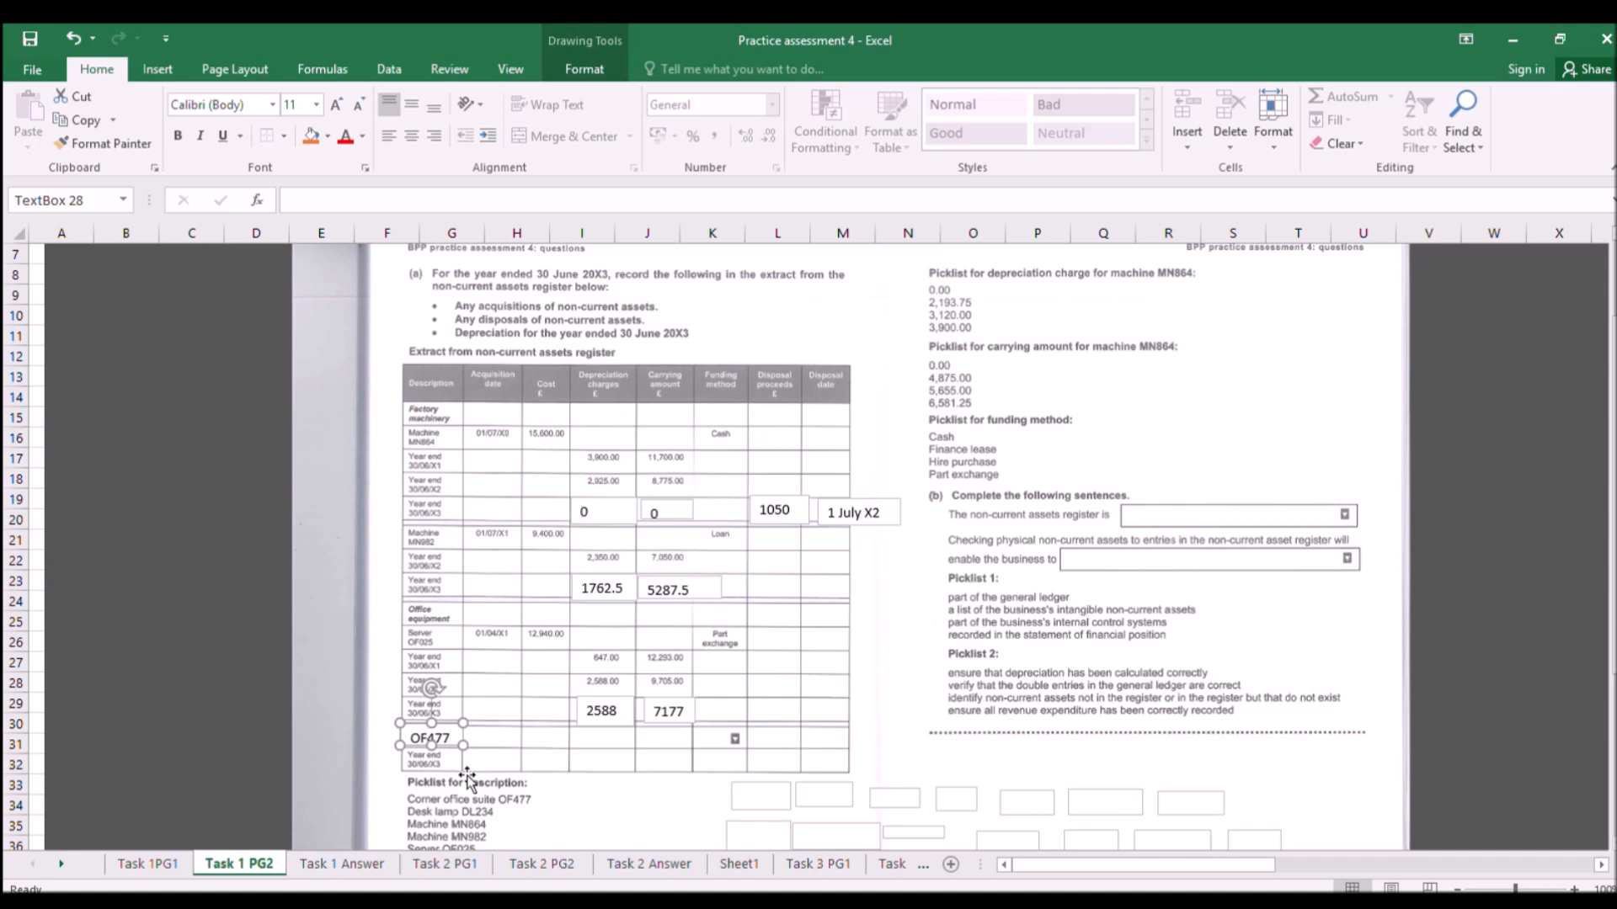
click(462, 810)
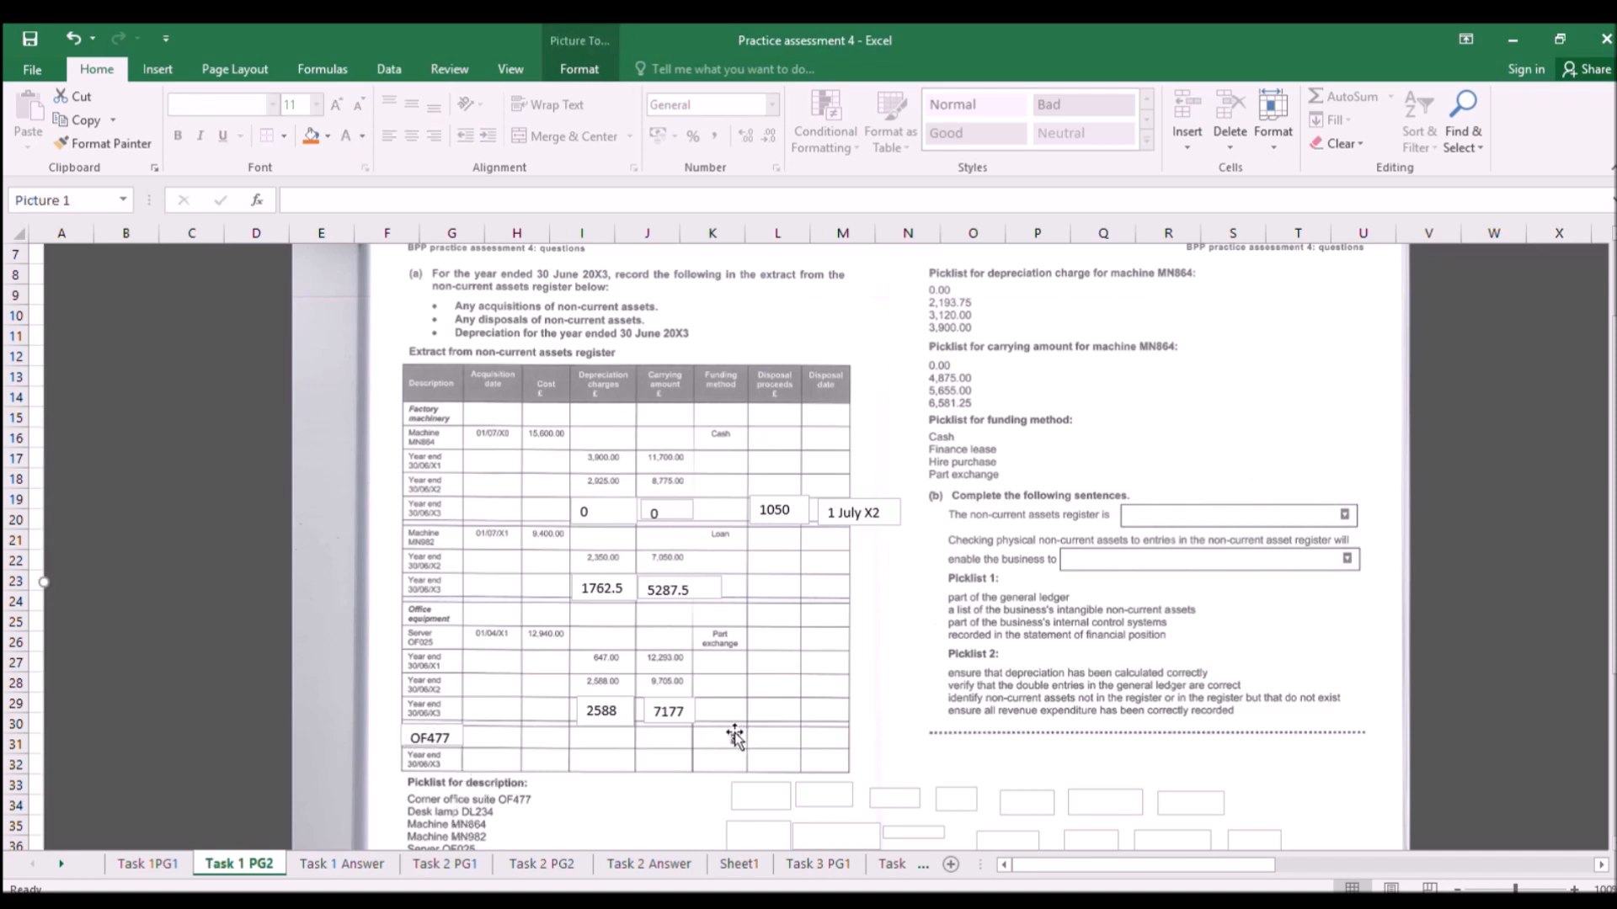
Insert a text box reading Finance lease over OF477's funding method cell and widen it so the text fits on one line.
click(155, 69)
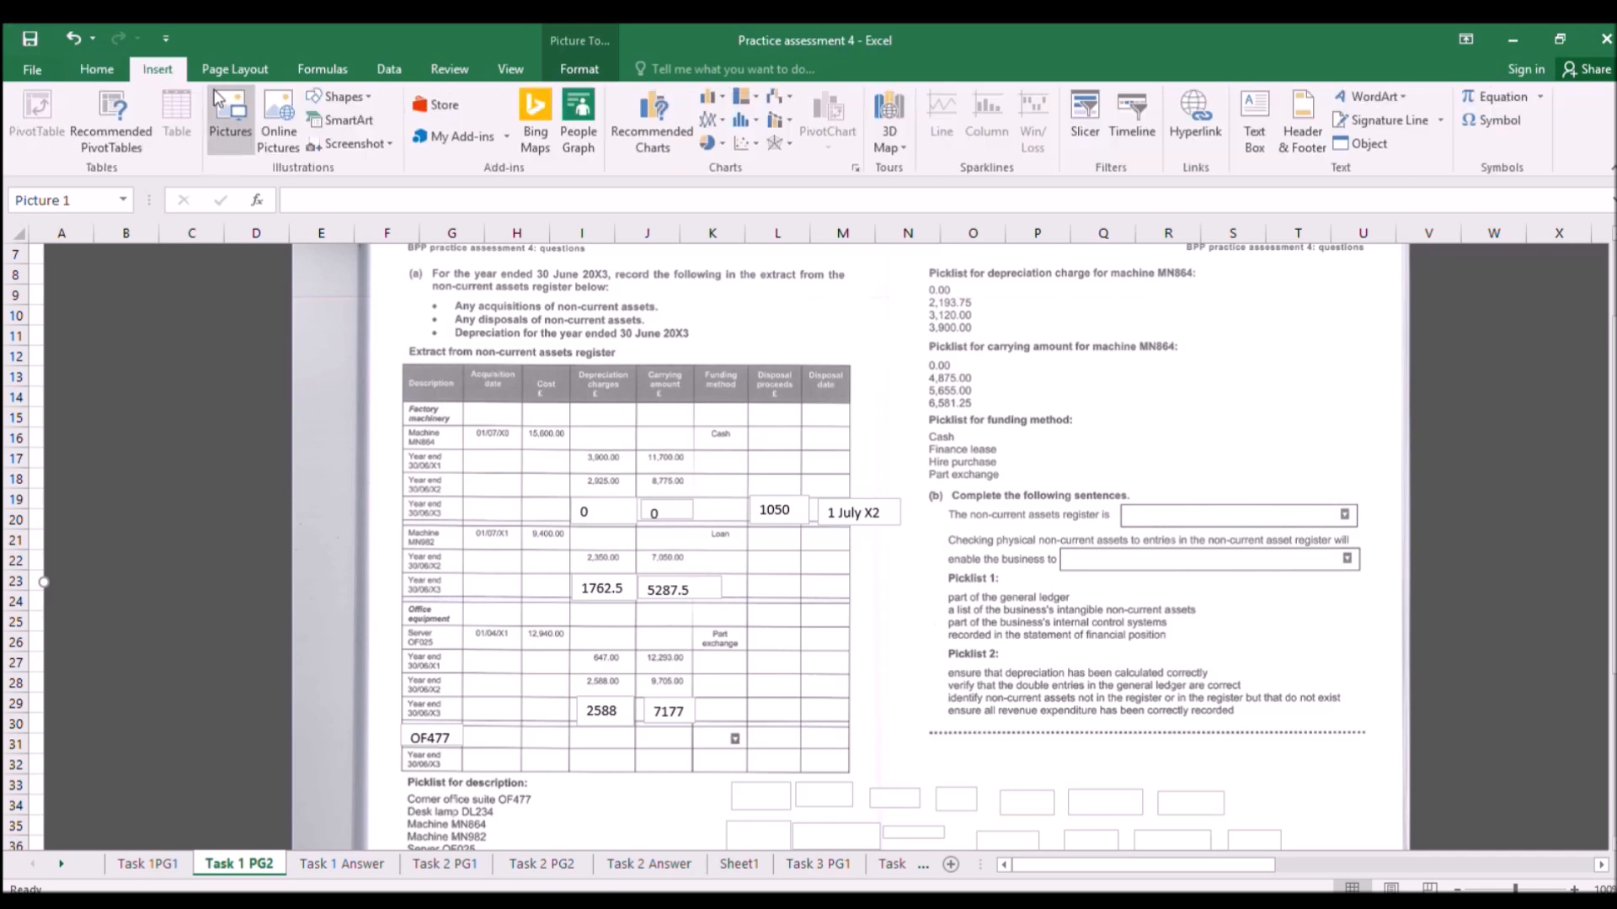
click(323, 138)
drag(697, 725, 778, 751)
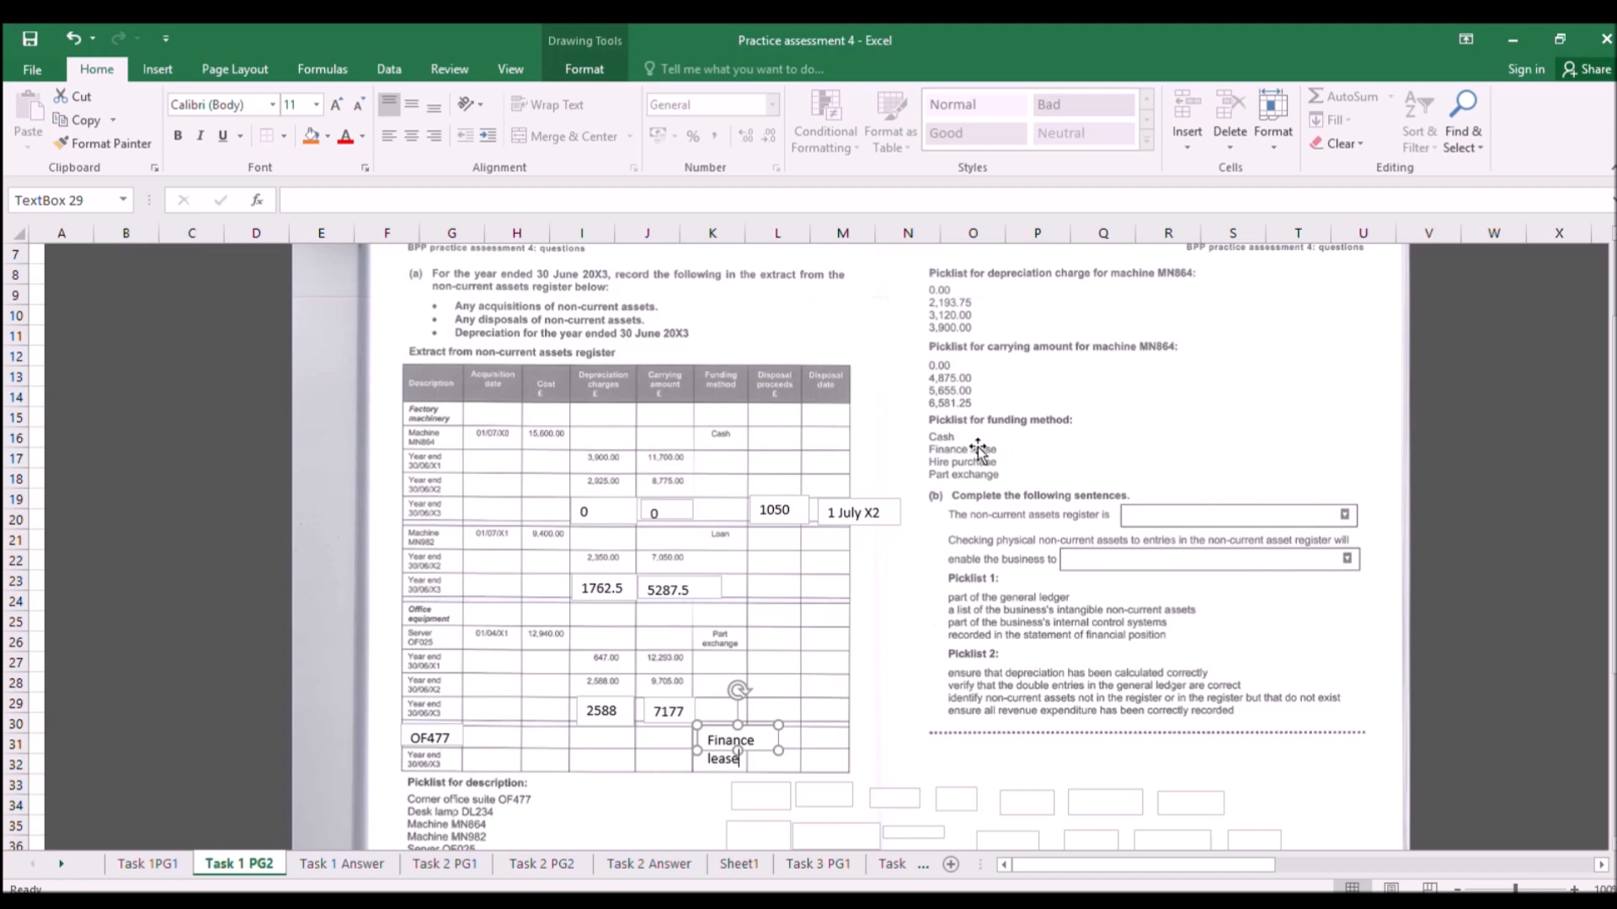
click(910, 701)
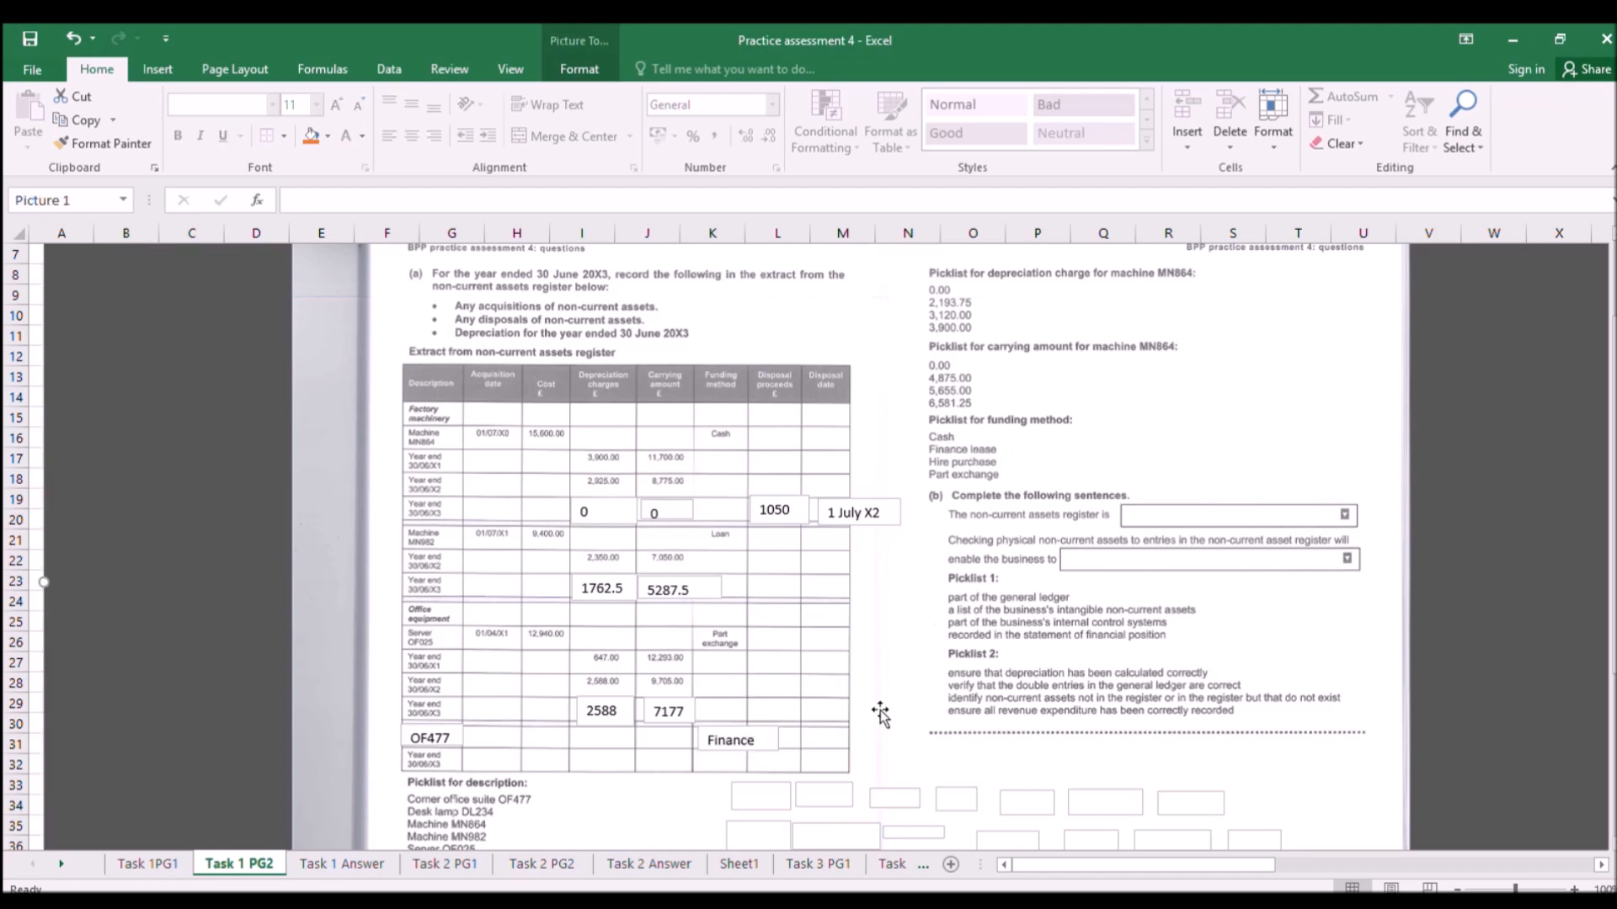
click(764, 741)
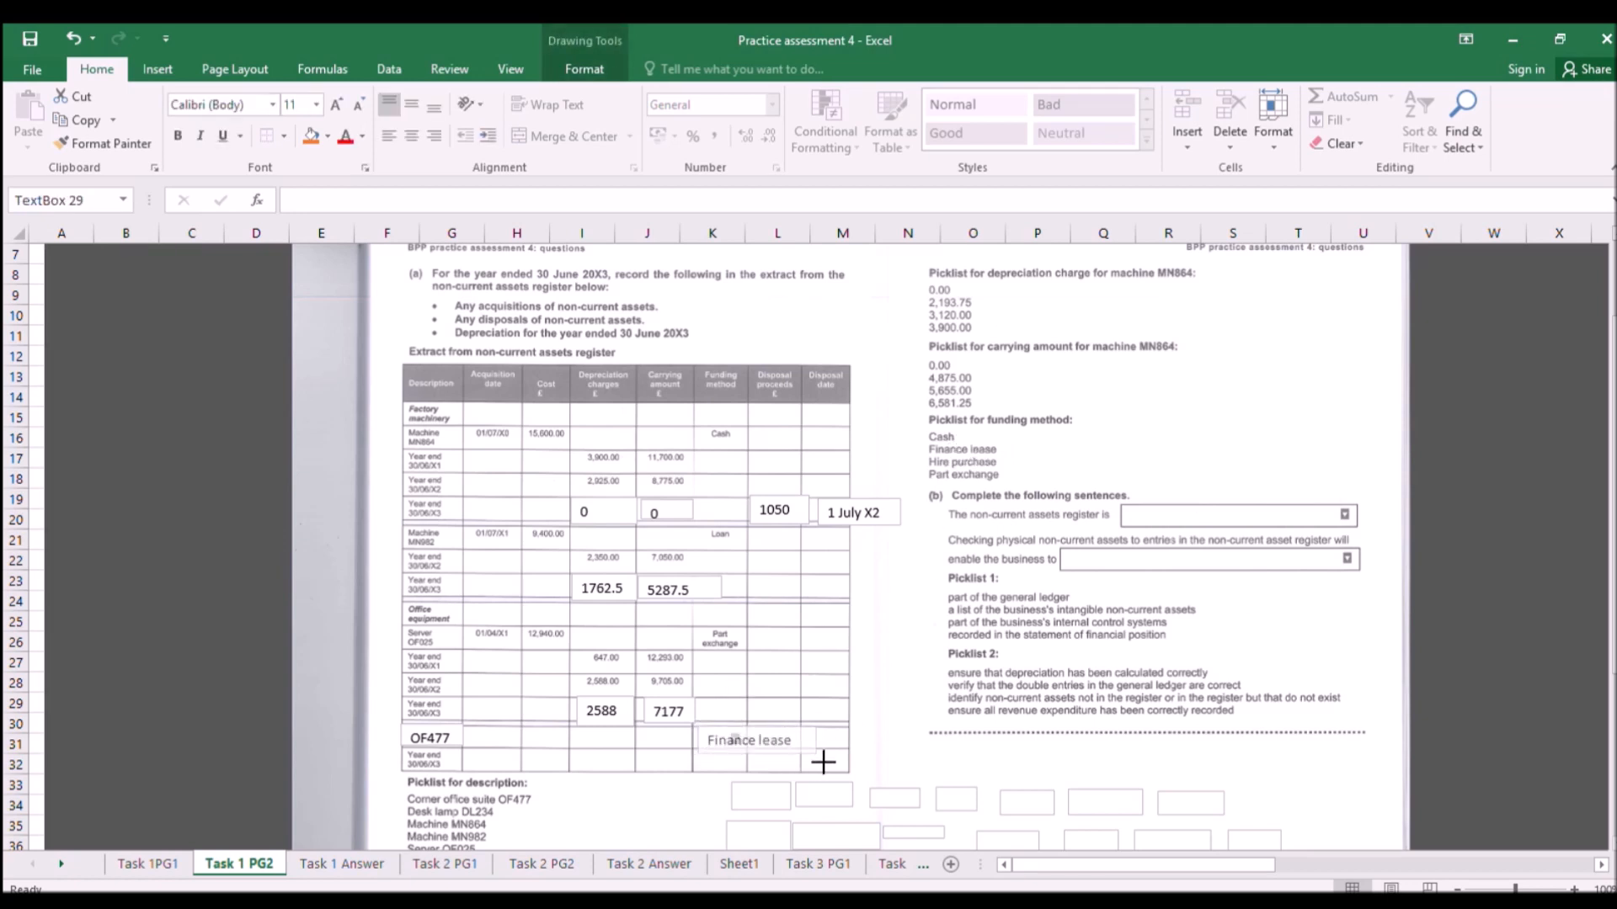
click(897, 680)
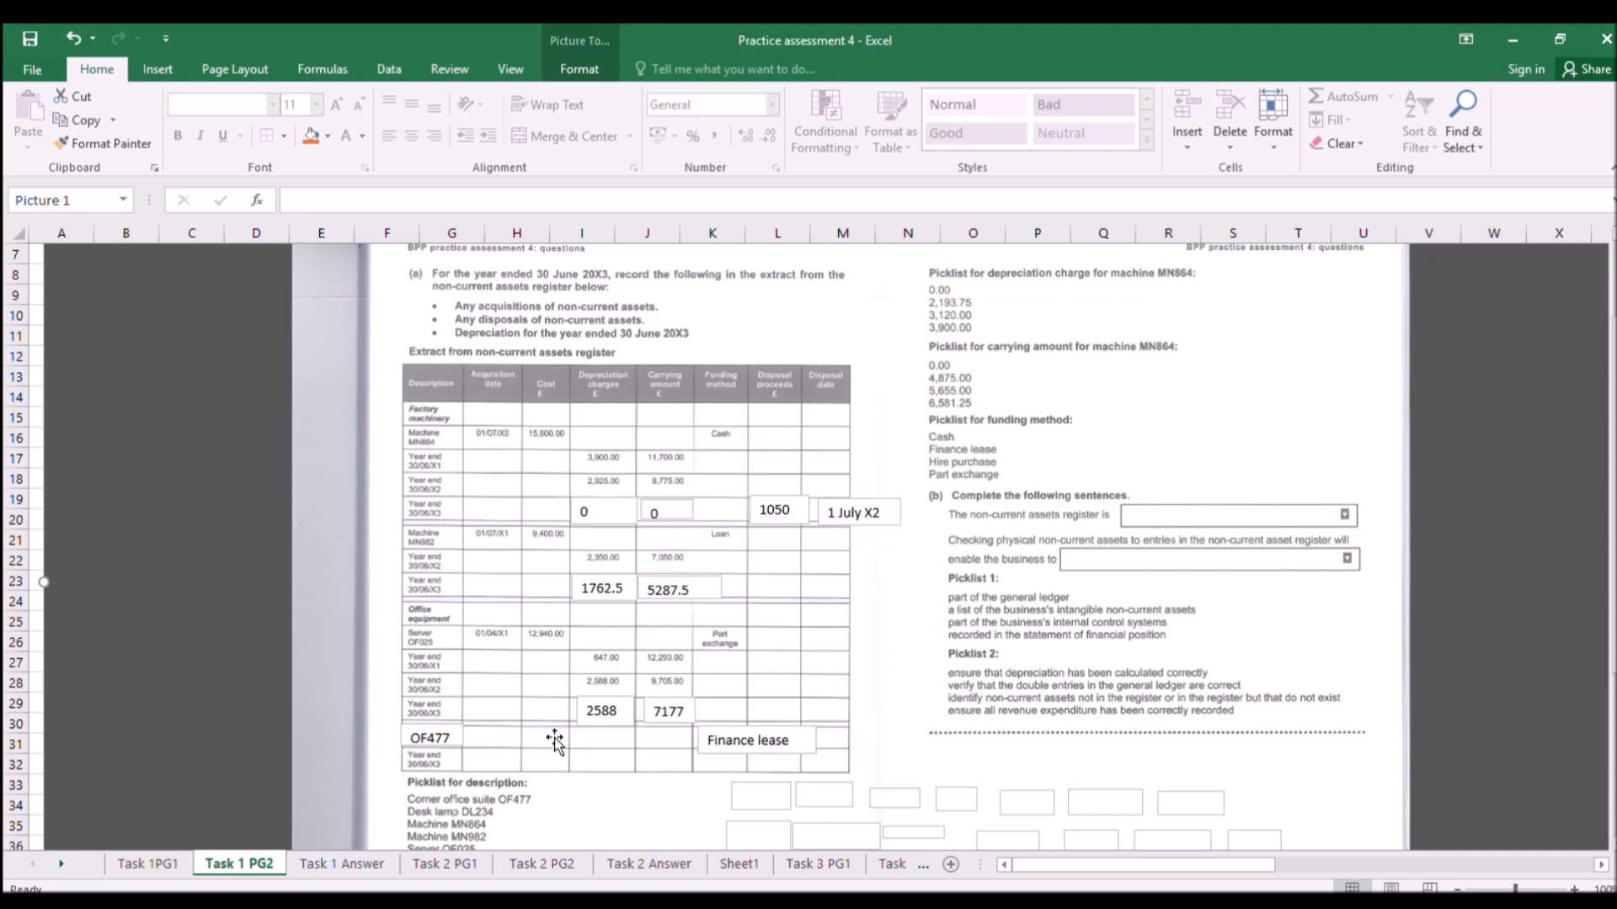
Look up the furniture cost in Task 1 Answer and insert a text box with 2100 in the cost column, in the row beneath OF477.
click(158, 69)
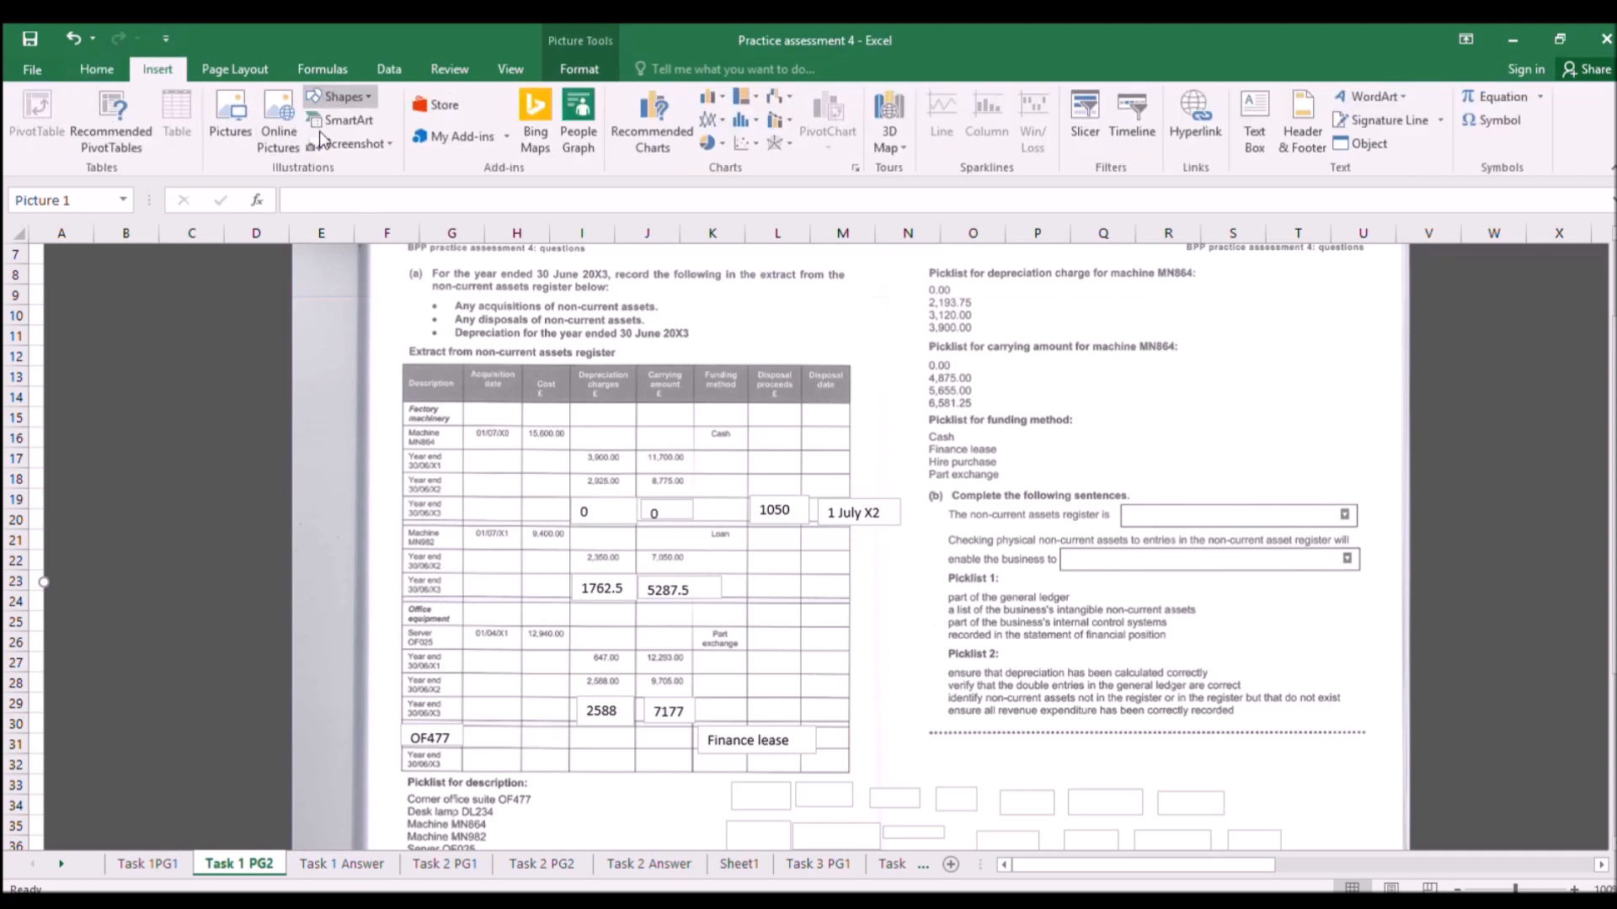
click(1255, 117)
drag(516, 746, 594, 774)
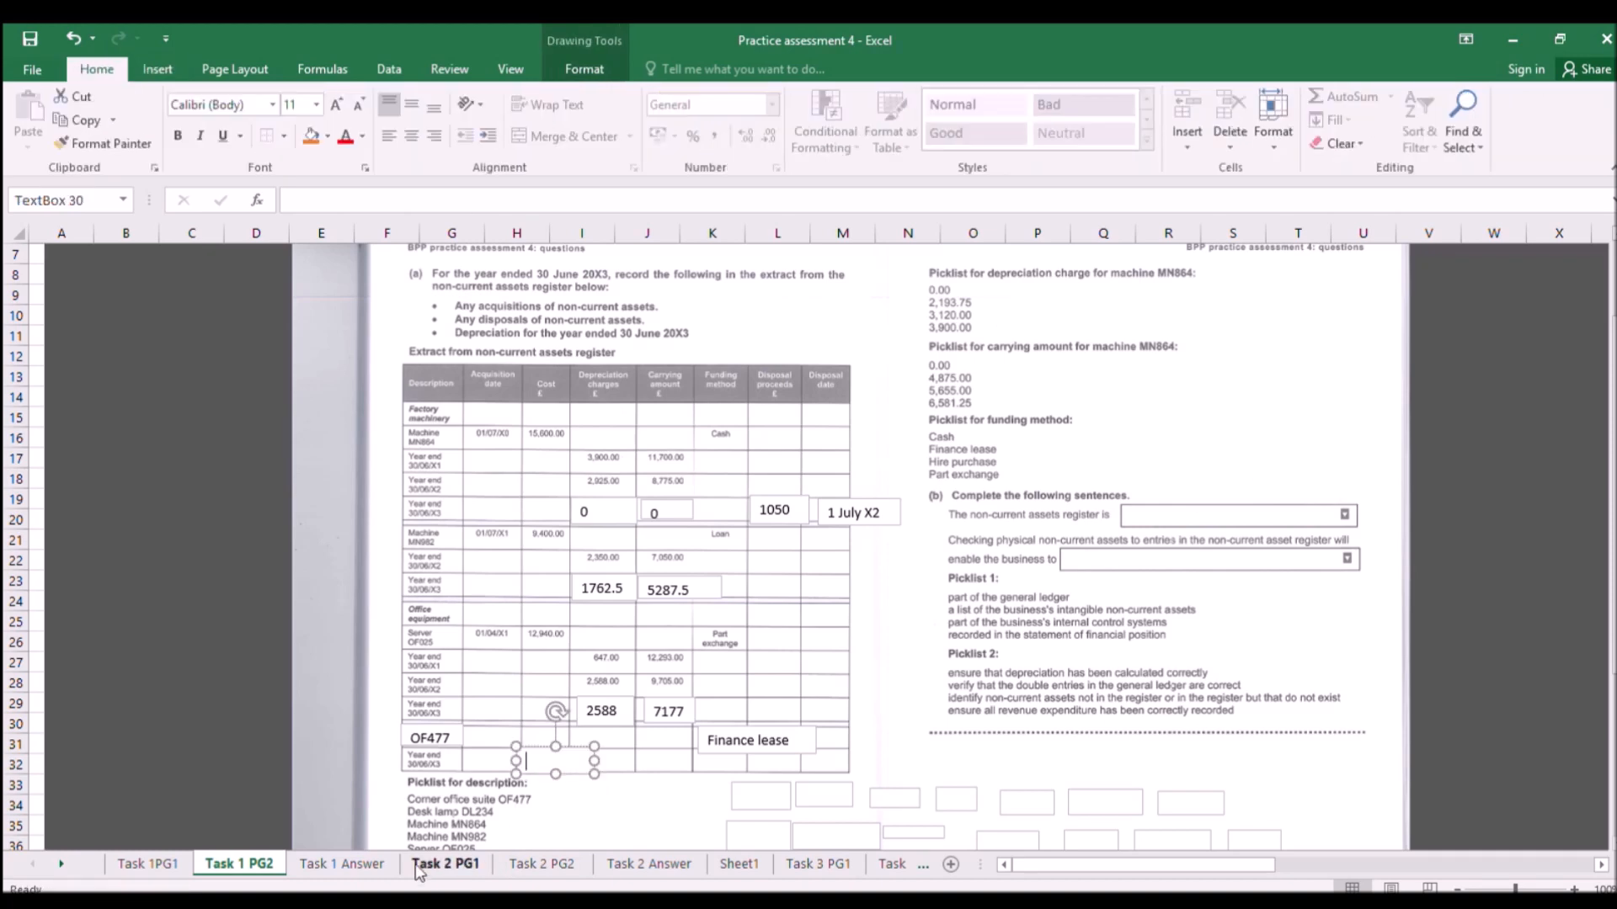
click(364, 864)
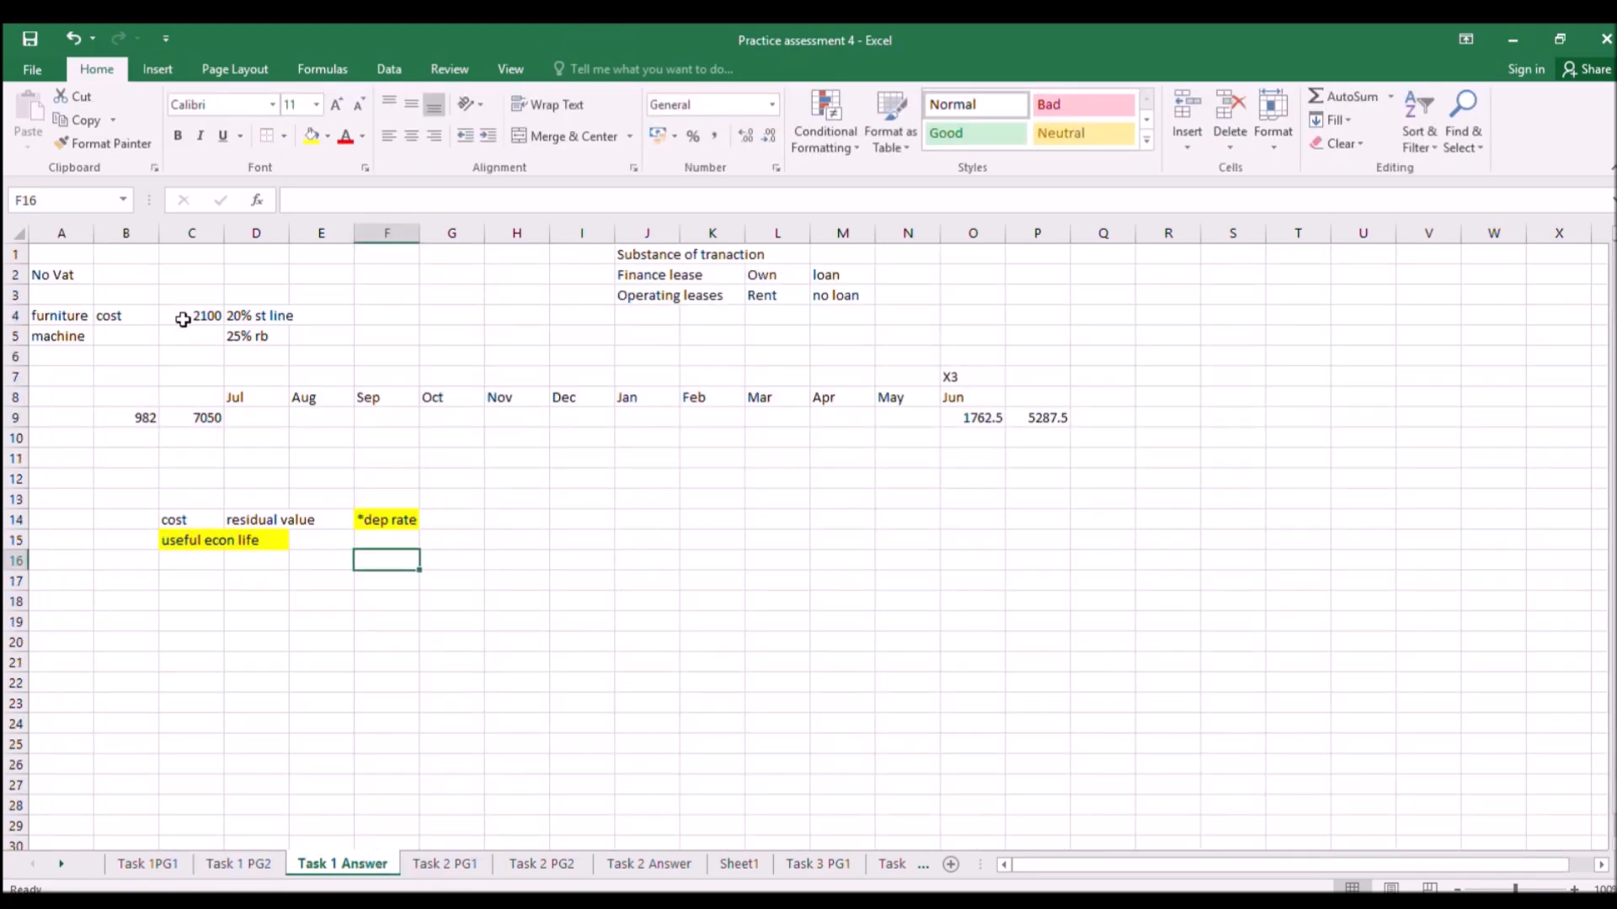
click(215, 863)
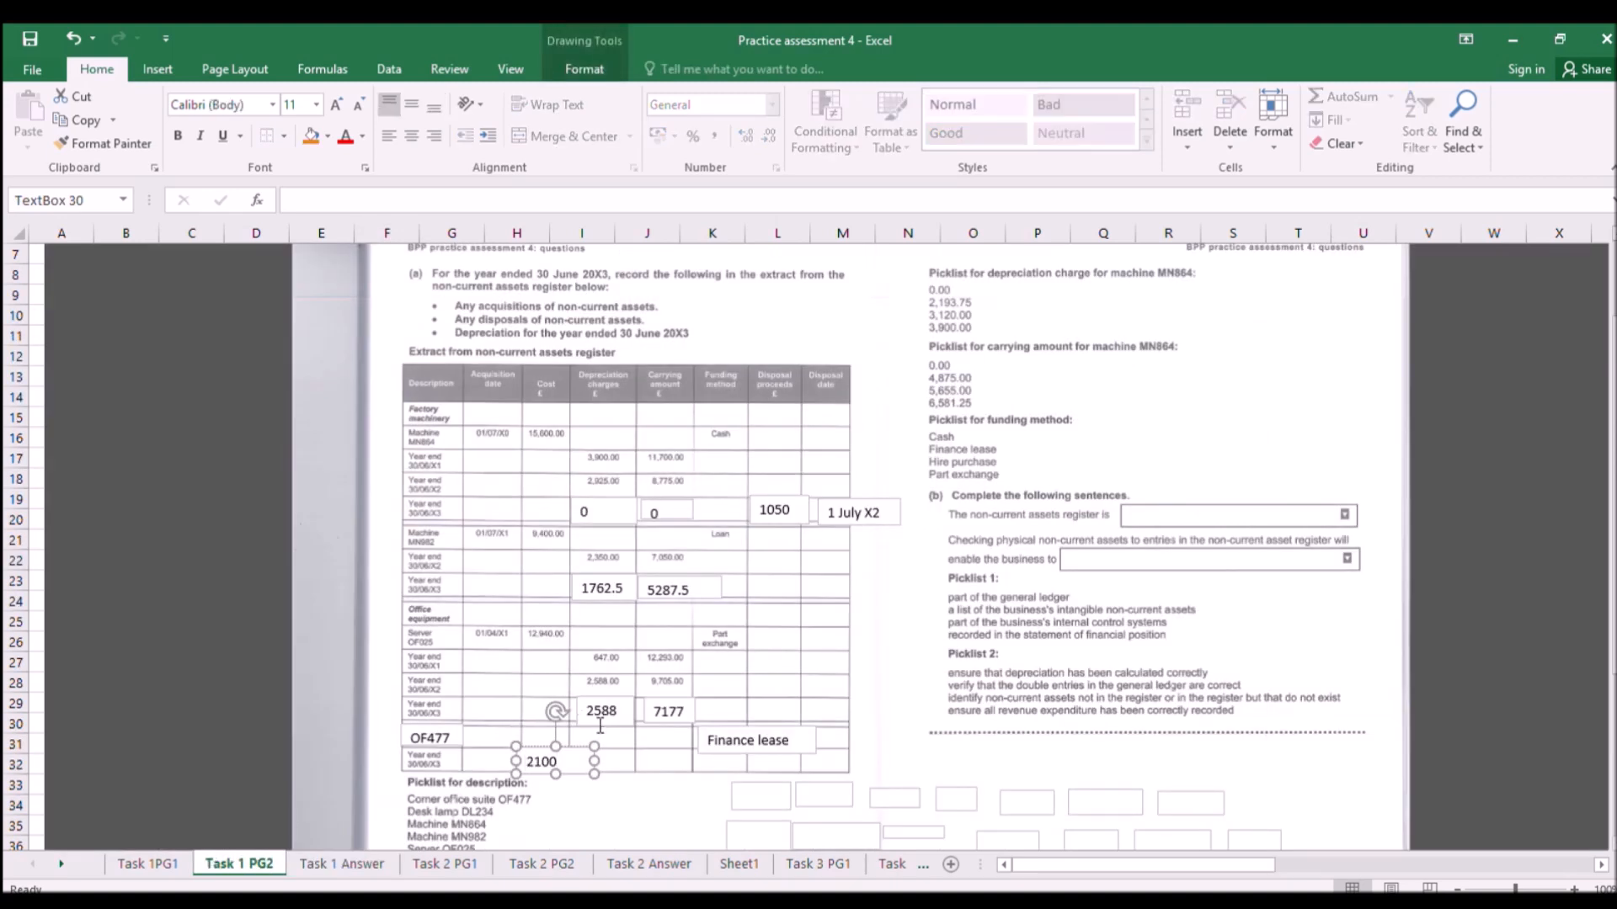
click(518, 796)
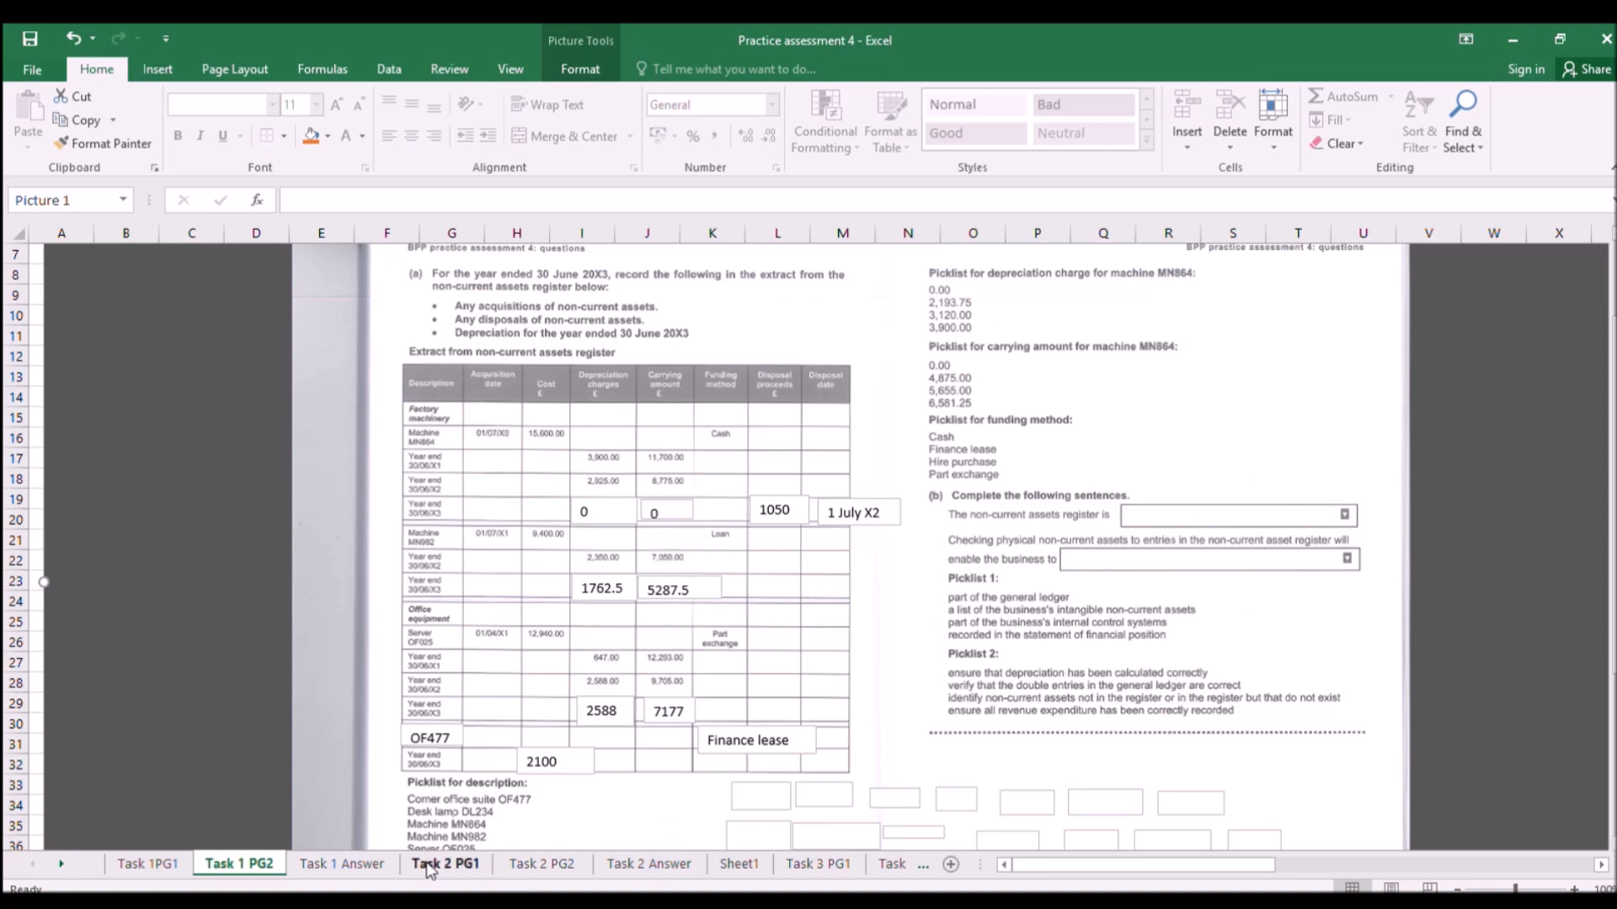
Check the invoice date and depreciation policy on Task 1PG1, and list the ownership months mar to jun in L10:O10 of Task 1 Answer.
click(157, 864)
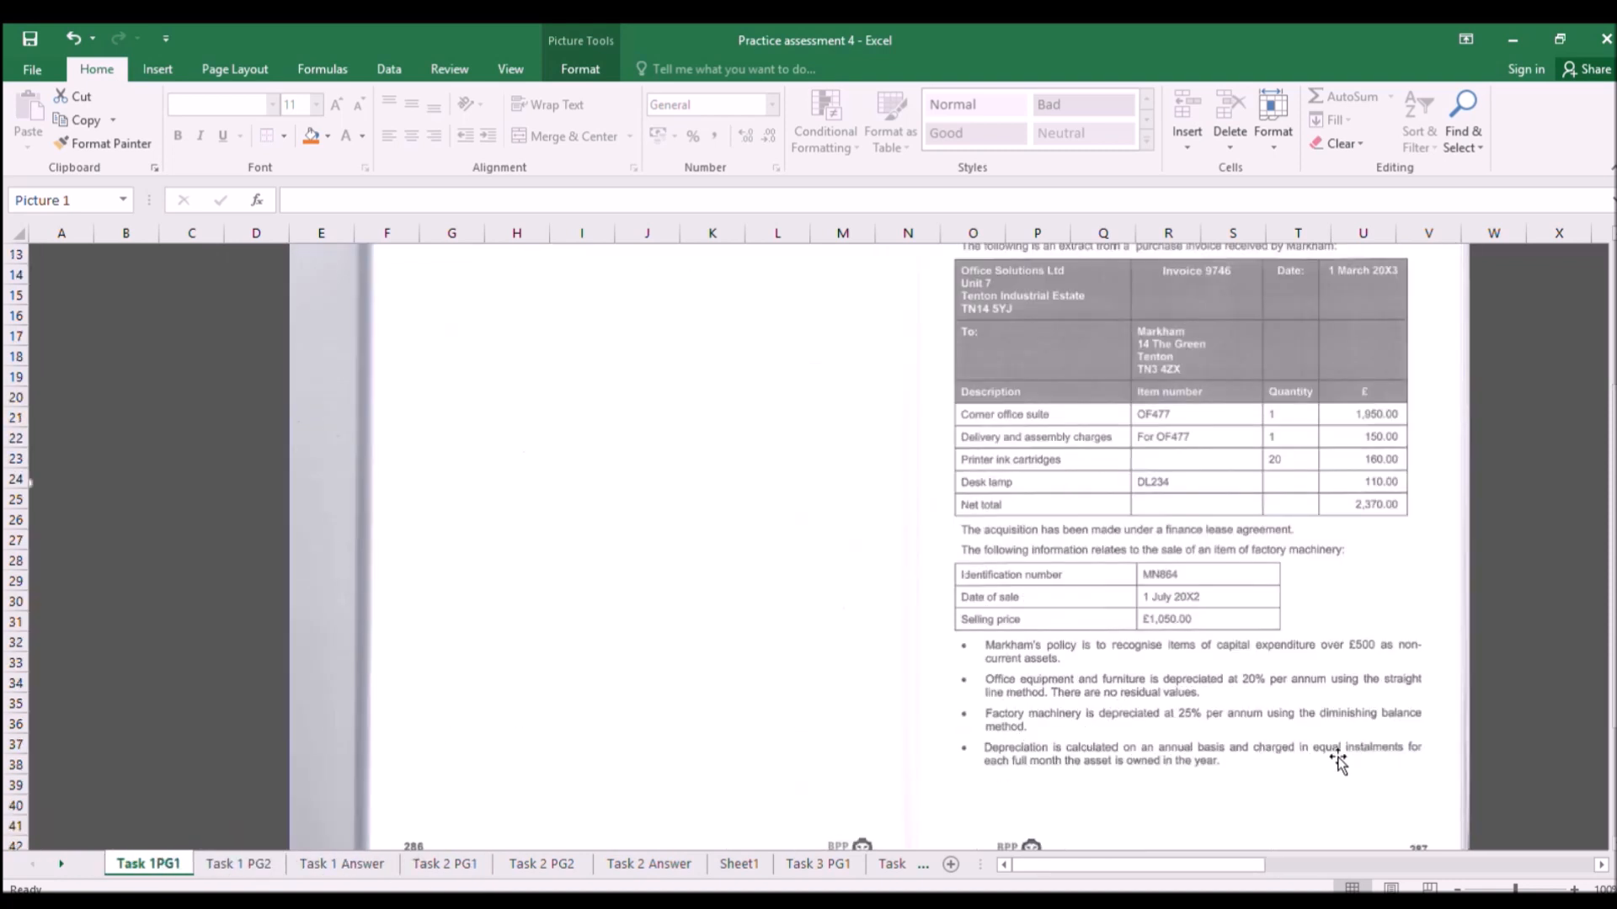
click(337, 865)
click(765, 421)
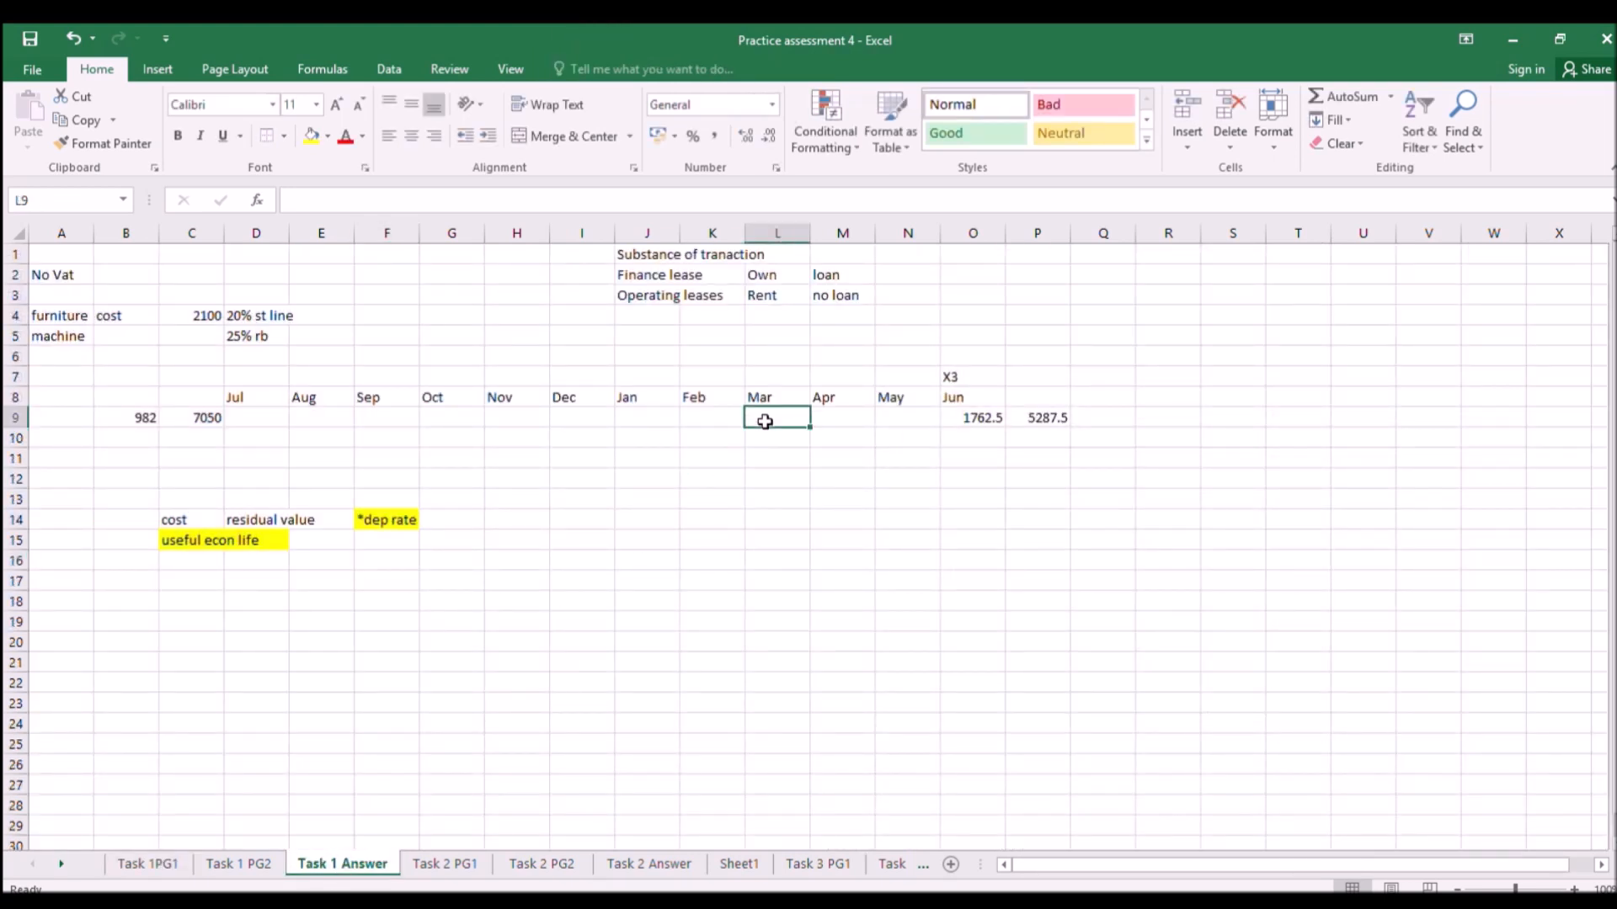
text(mar)
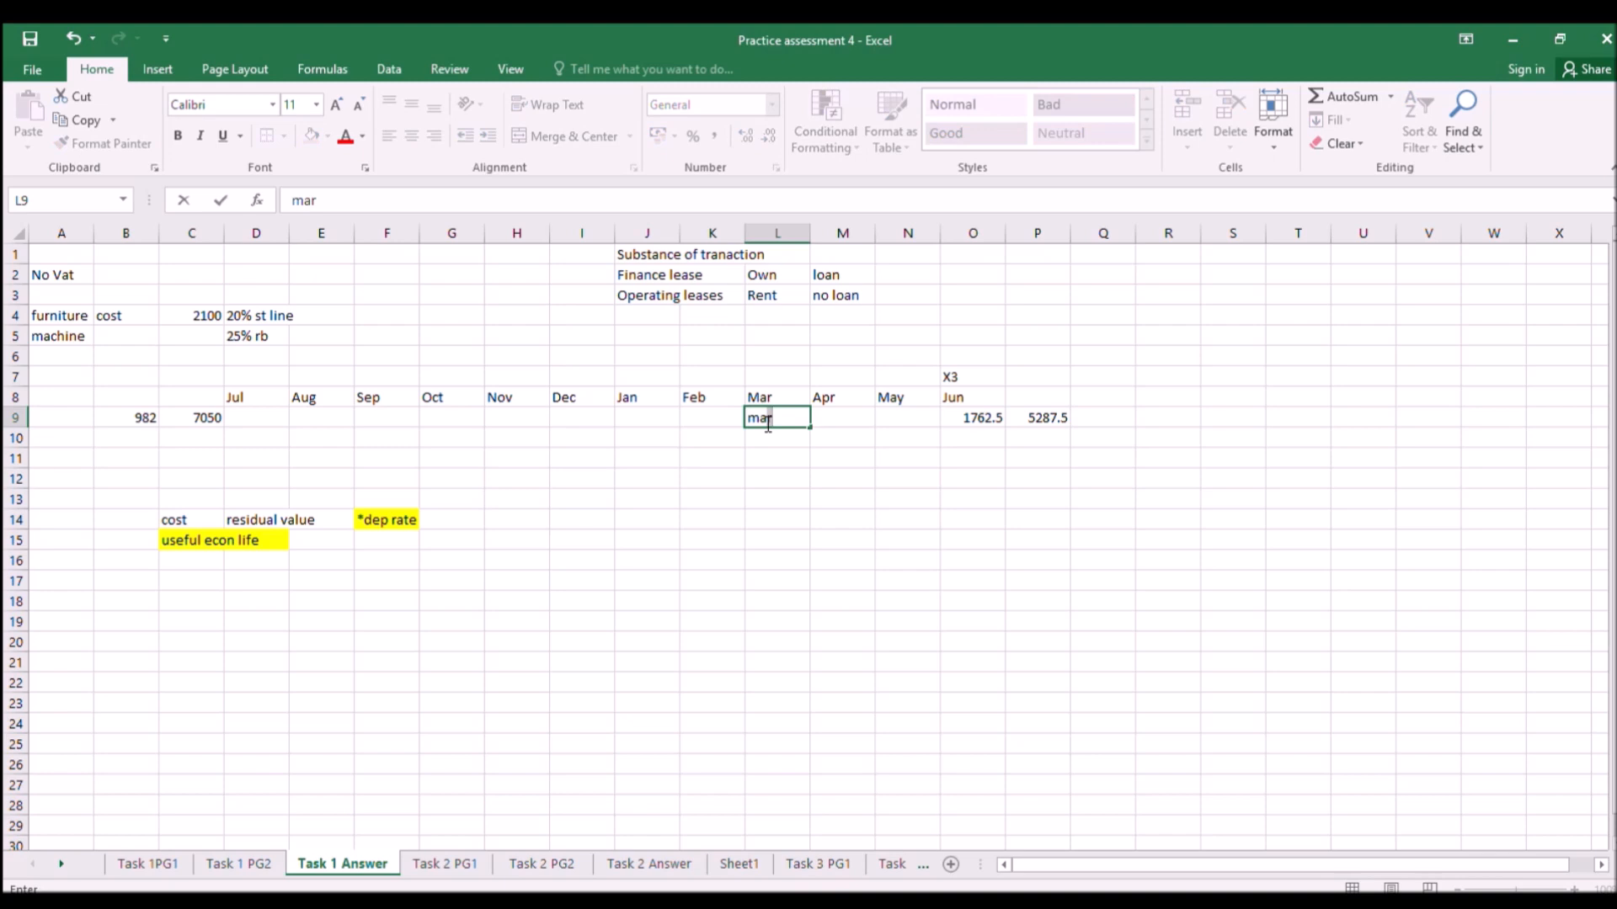
key(Return)
click(764, 421)
drag(791, 439, 1002, 454)
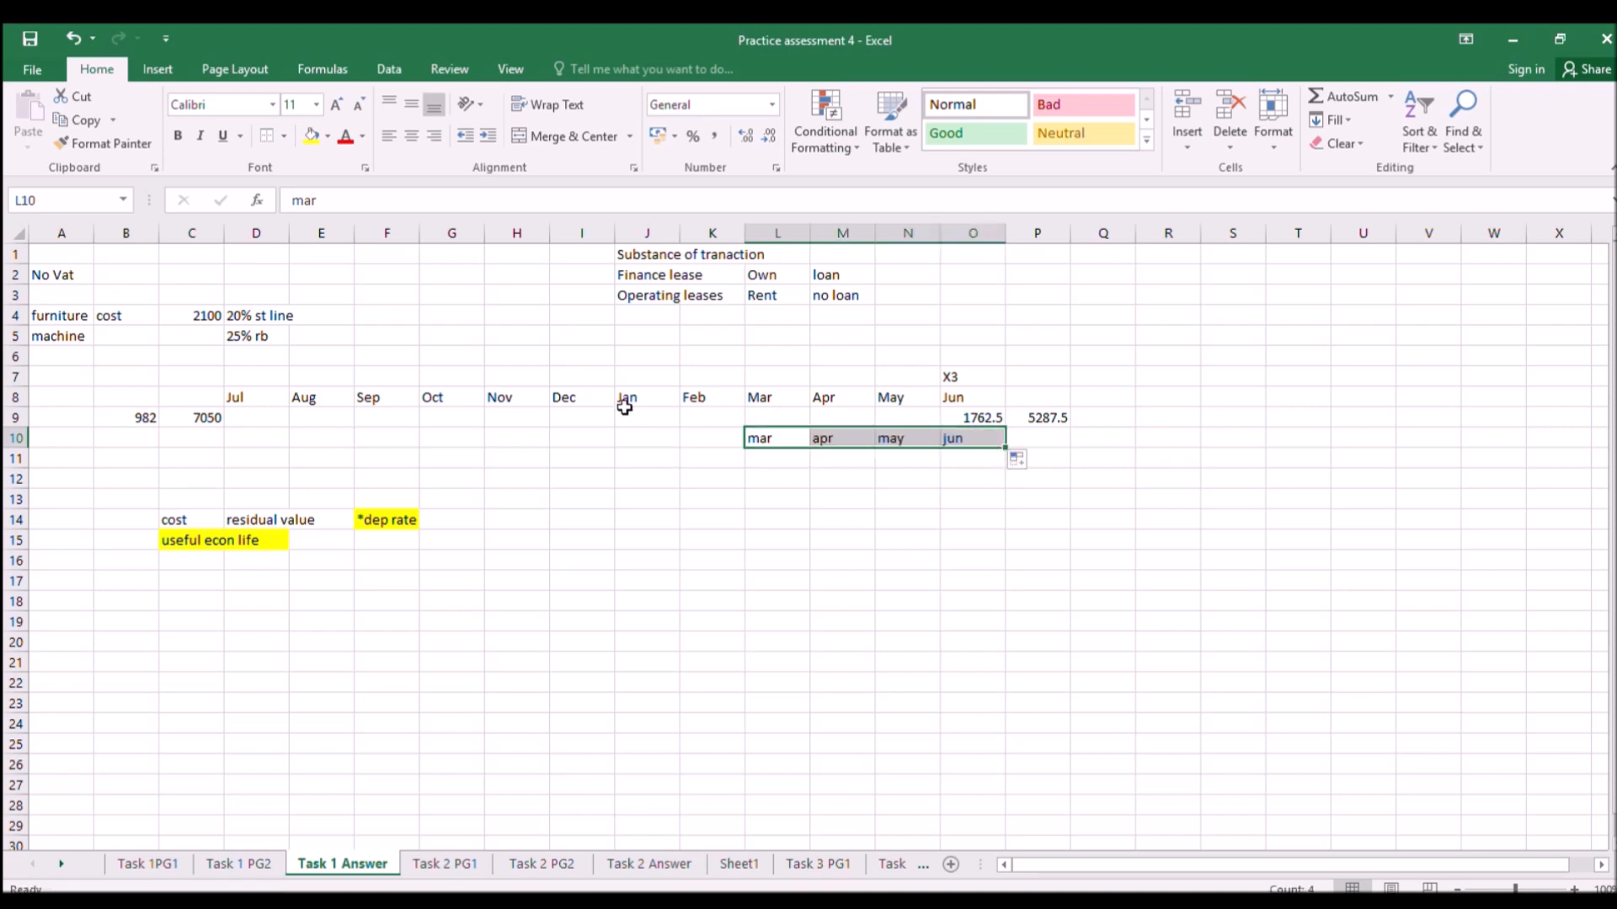
Highlight the ownership months in L10:O10 yellow and calculate the furniture's four-month depreciation in C18 from 2100*4/12 at 20%.
click(311, 136)
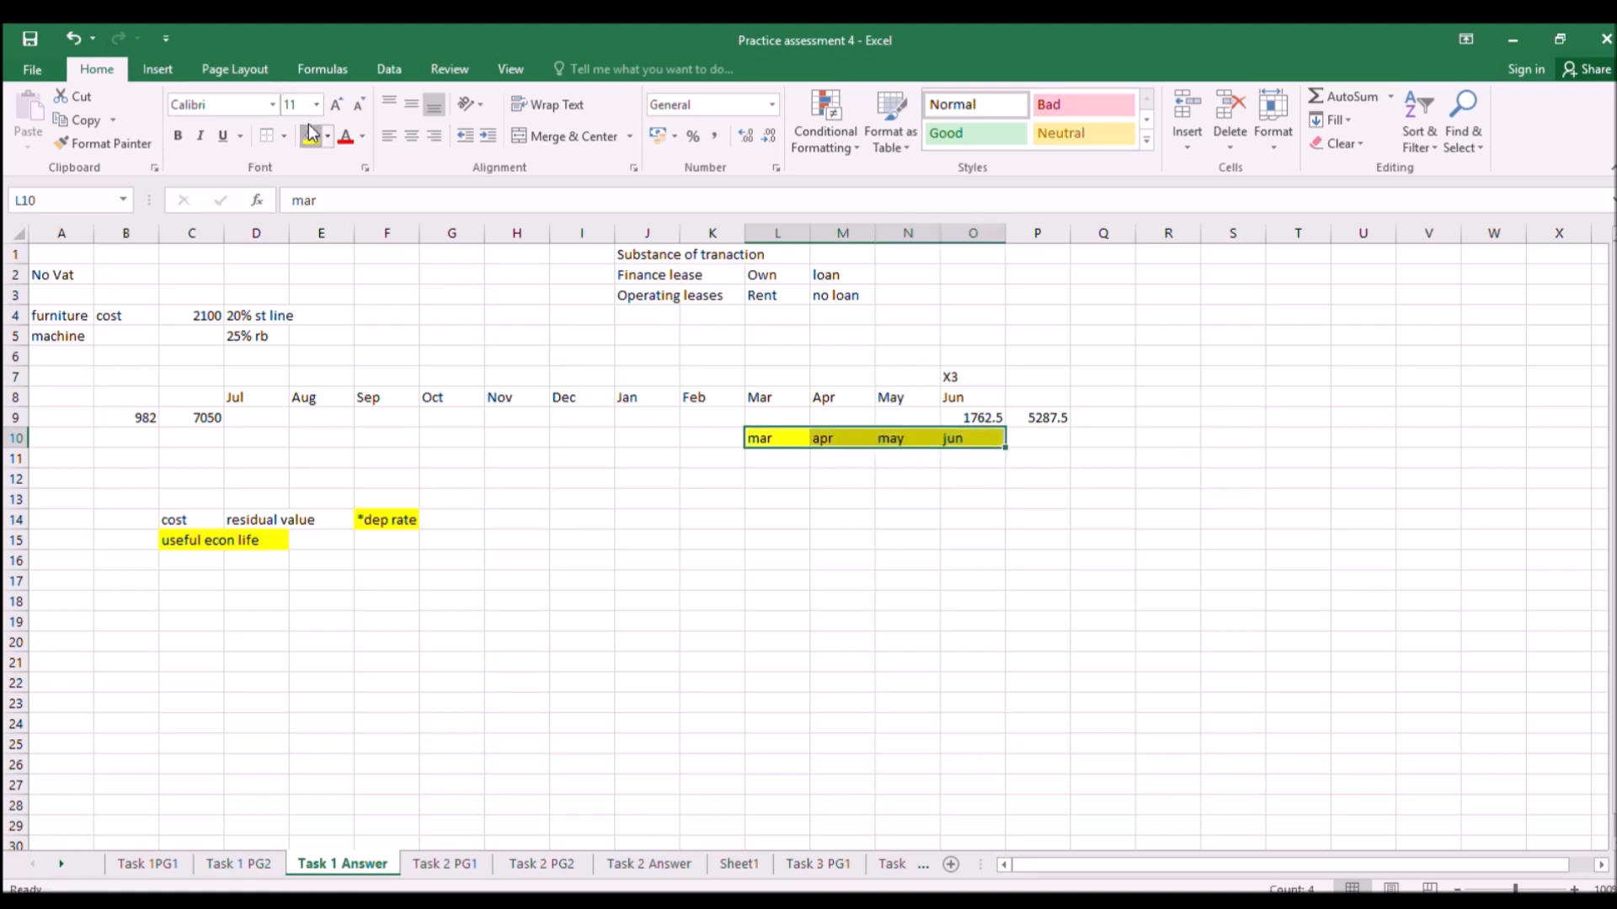
click(754, 477)
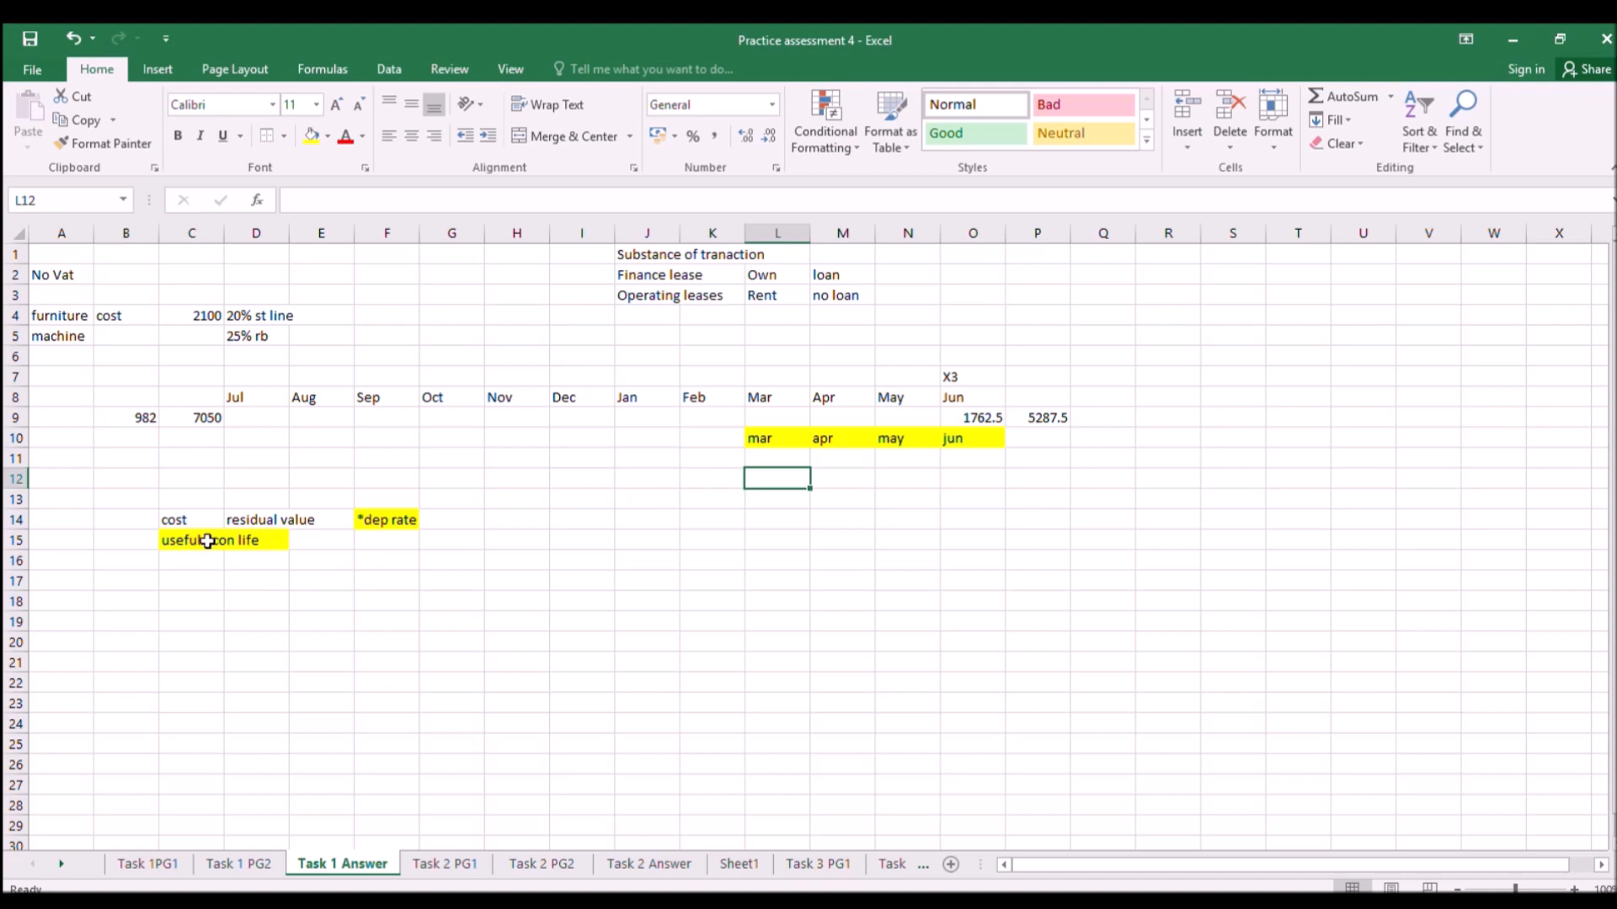
click(194, 604)
text(210)
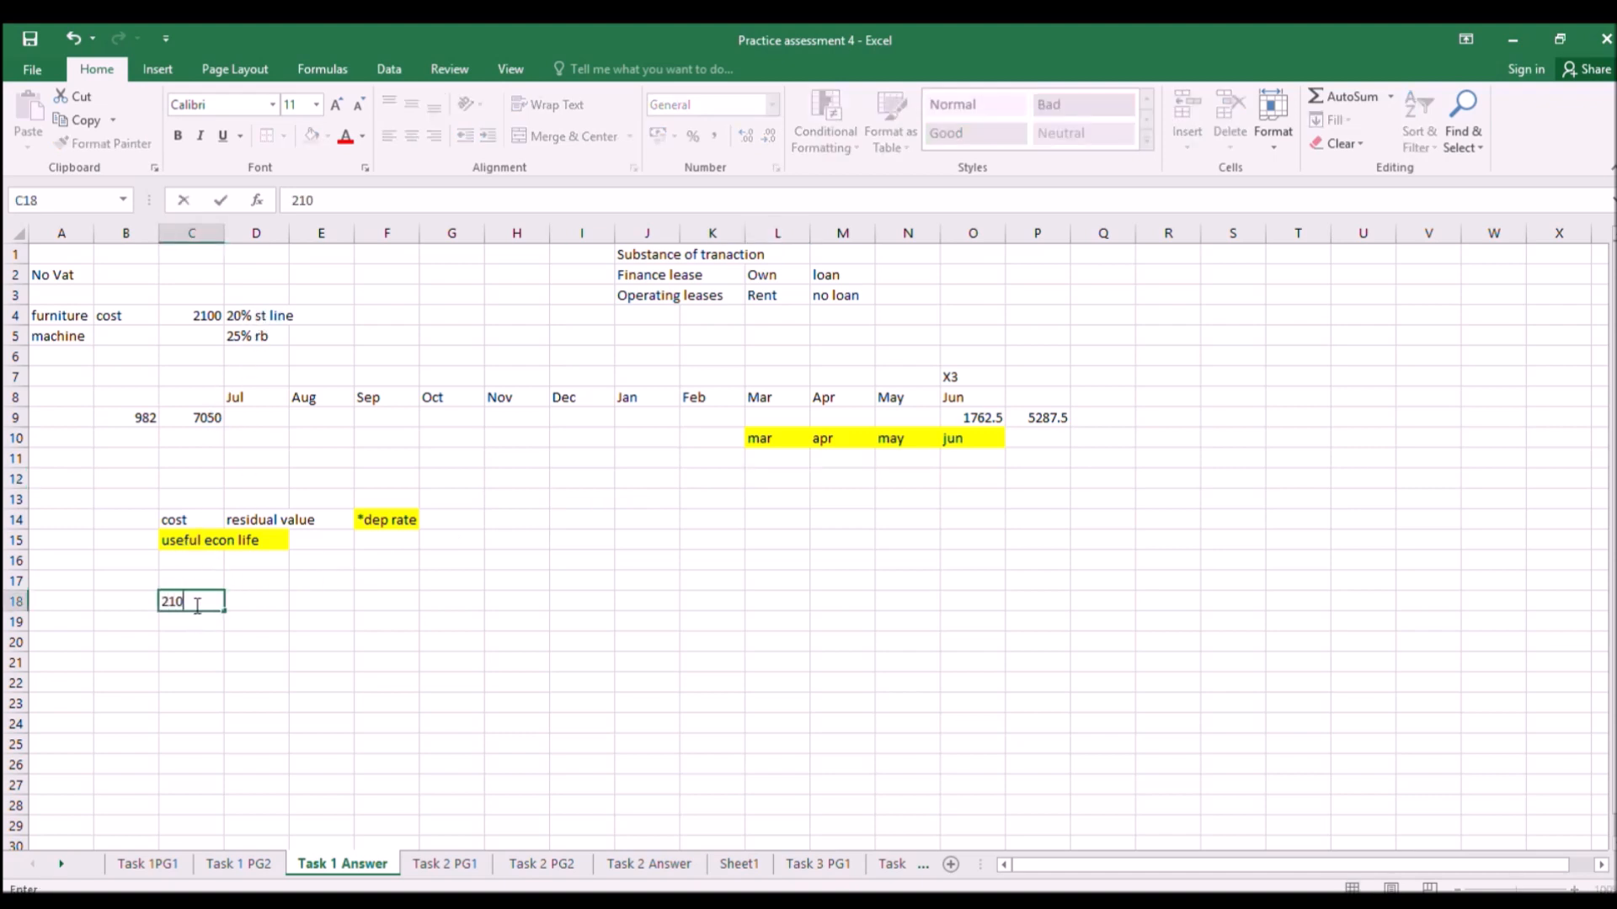
key(Escape)
text(=21)
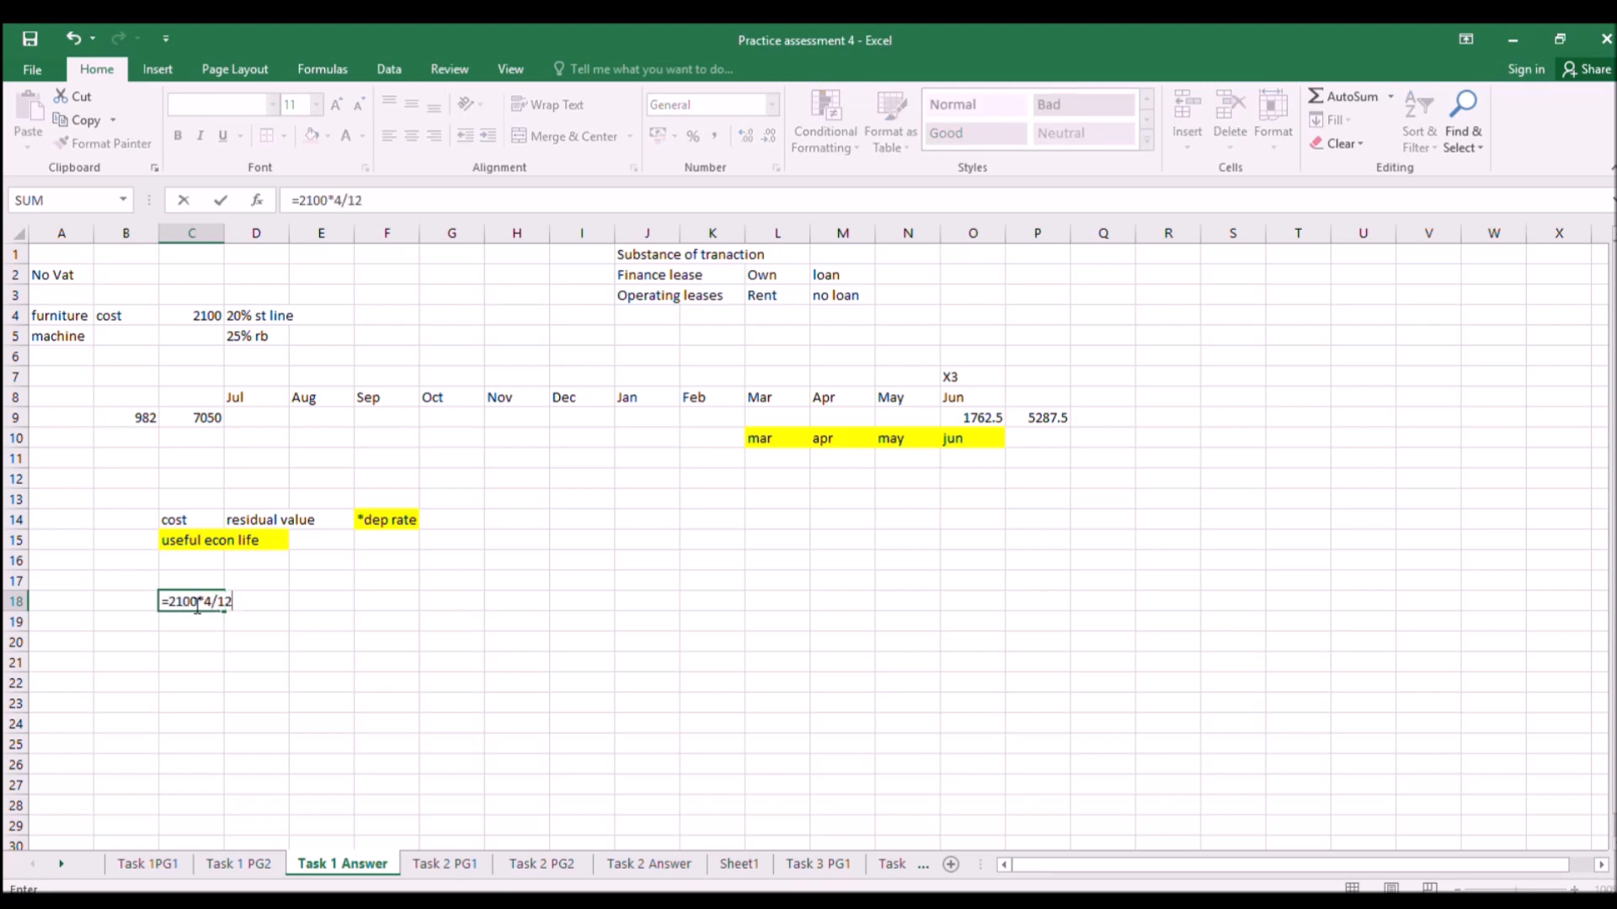
key(Return)
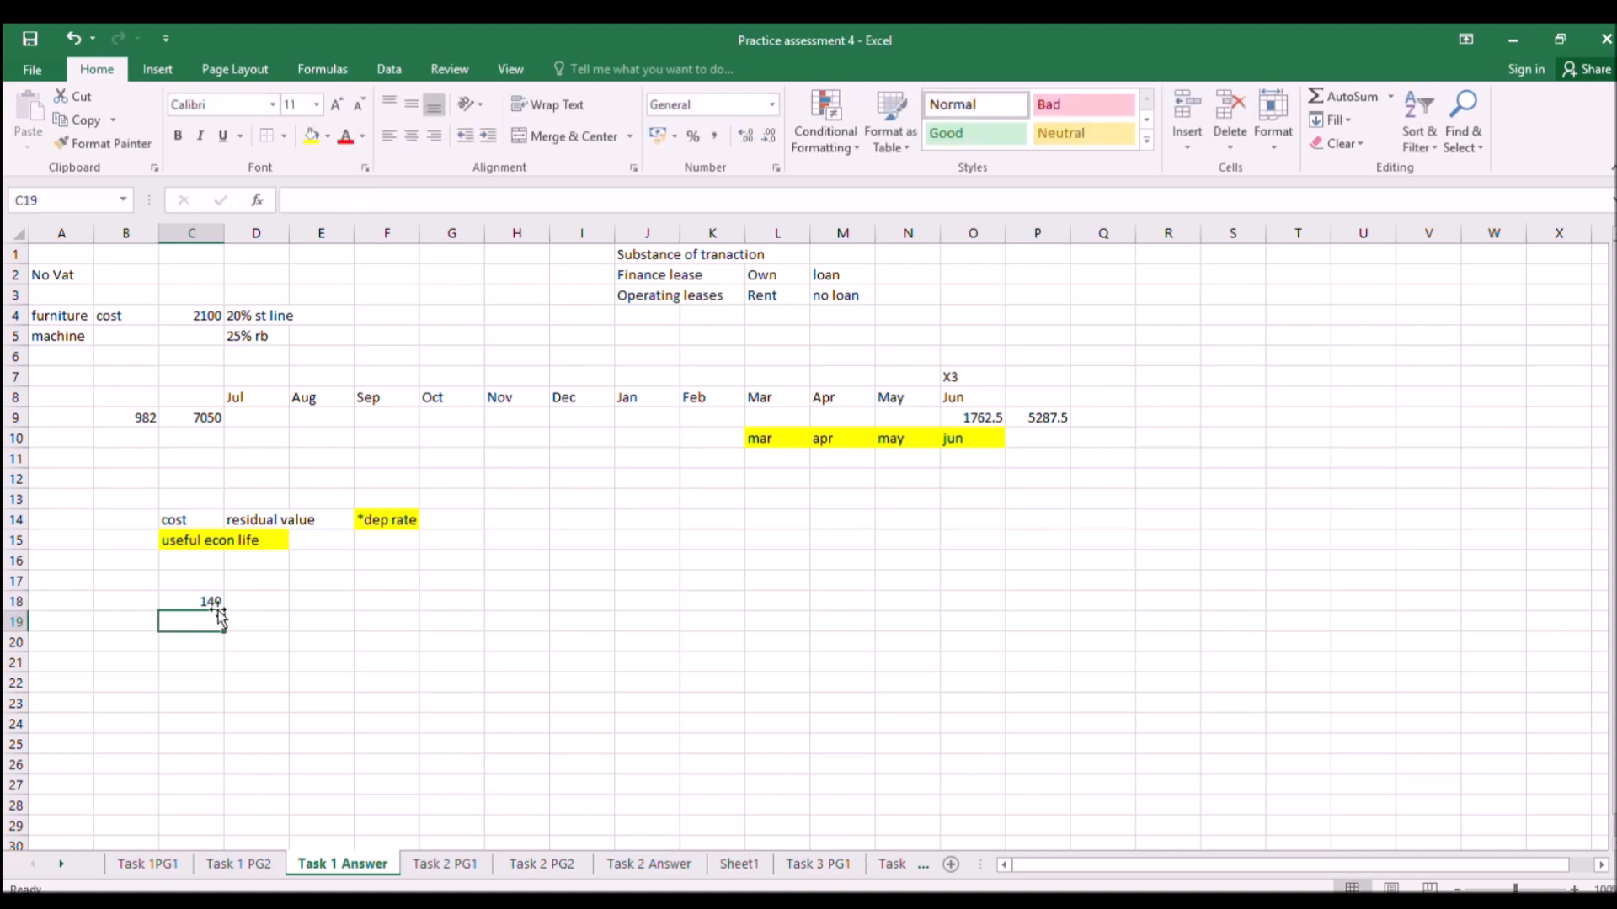
On Task 1 PG2, insert a text box with 140 in the depreciation charges column of the year-end row beneath OF477.
click(211, 865)
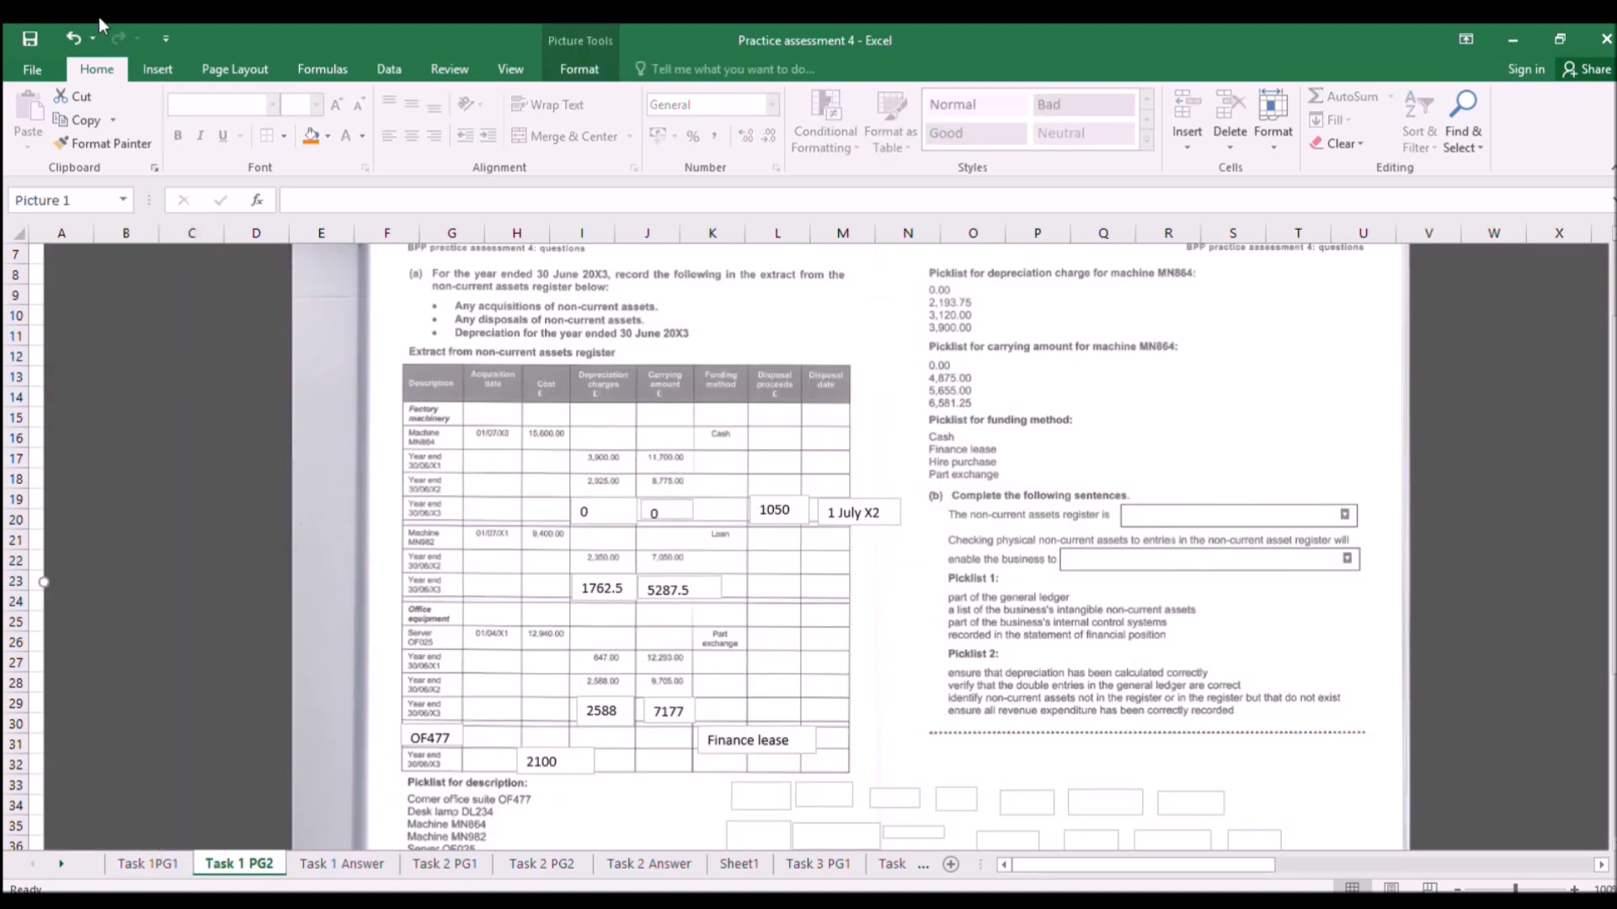
click(150, 67)
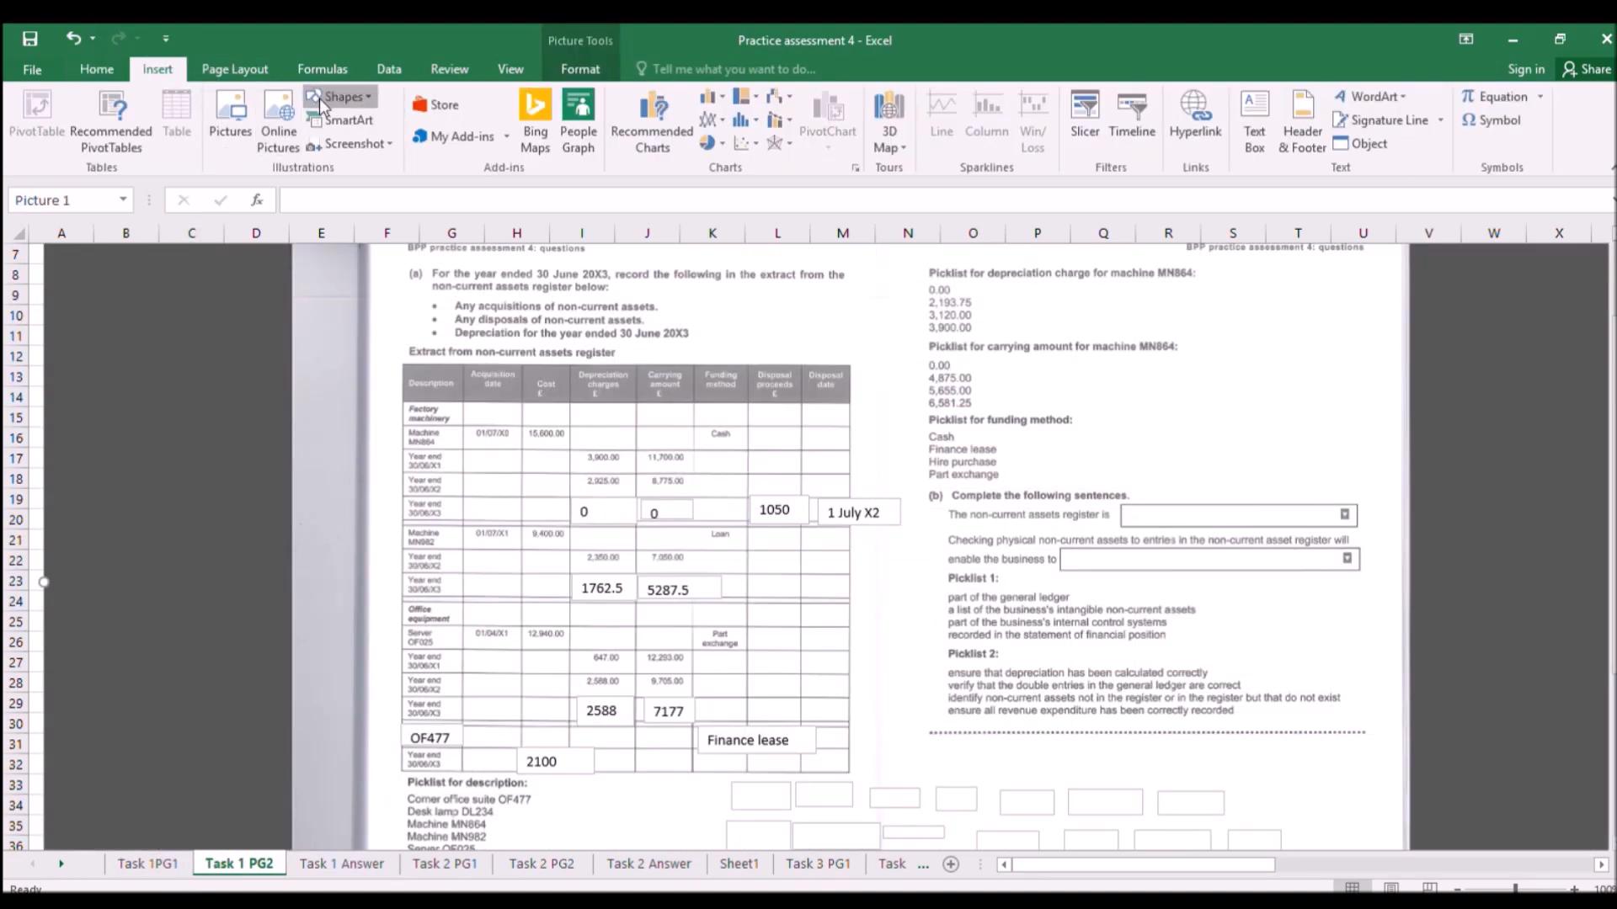
click(1254, 118)
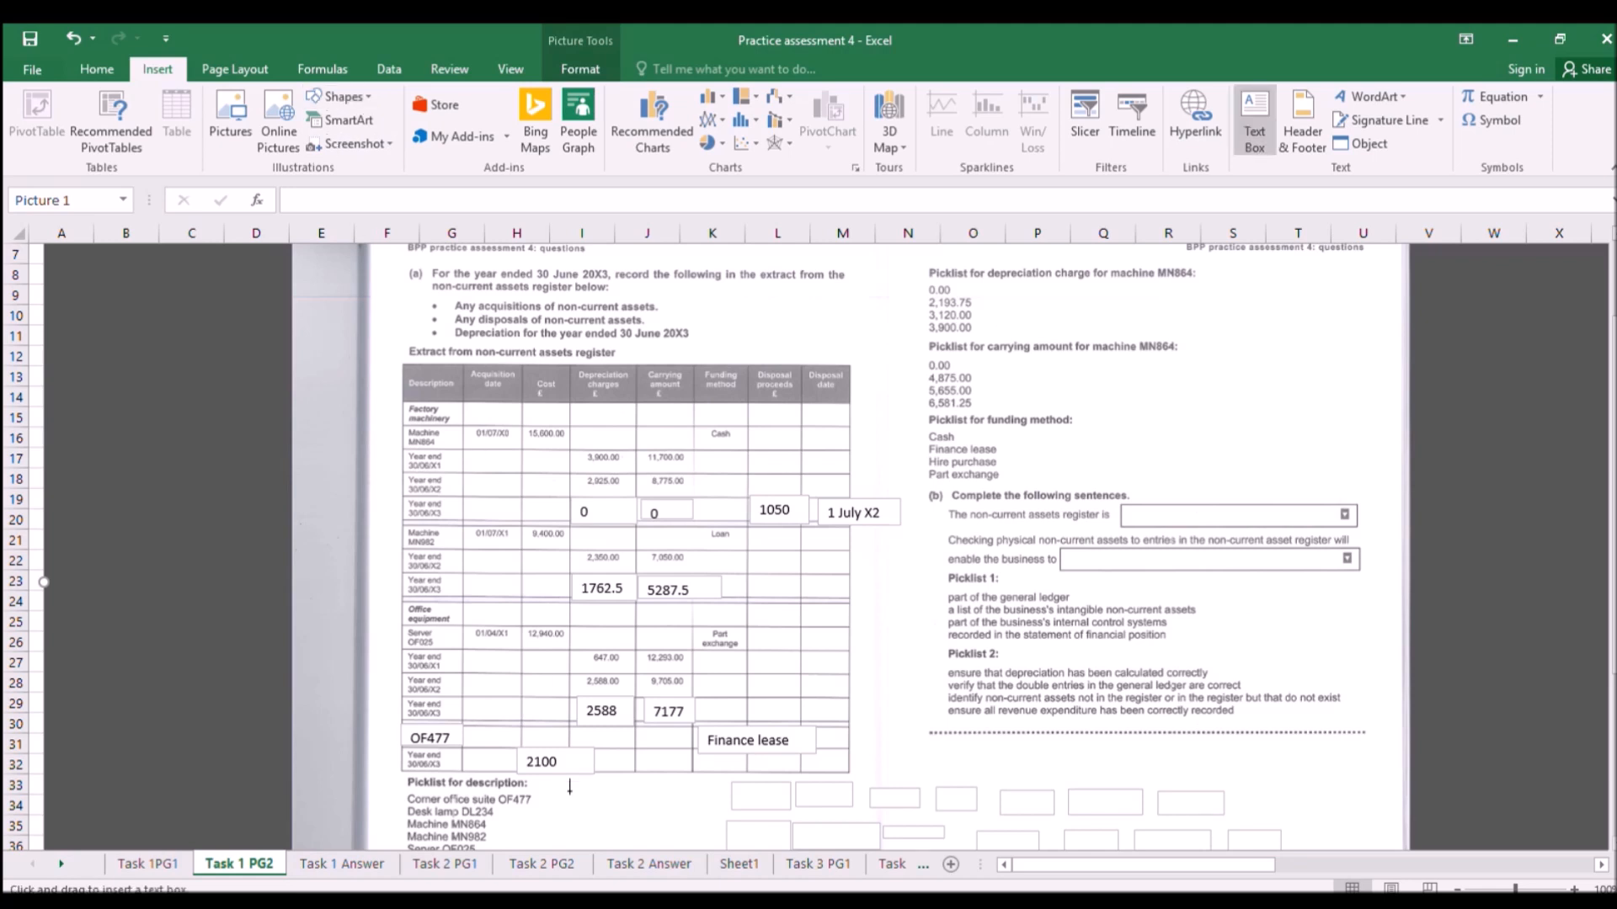
drag(578, 748, 633, 775)
text(140)
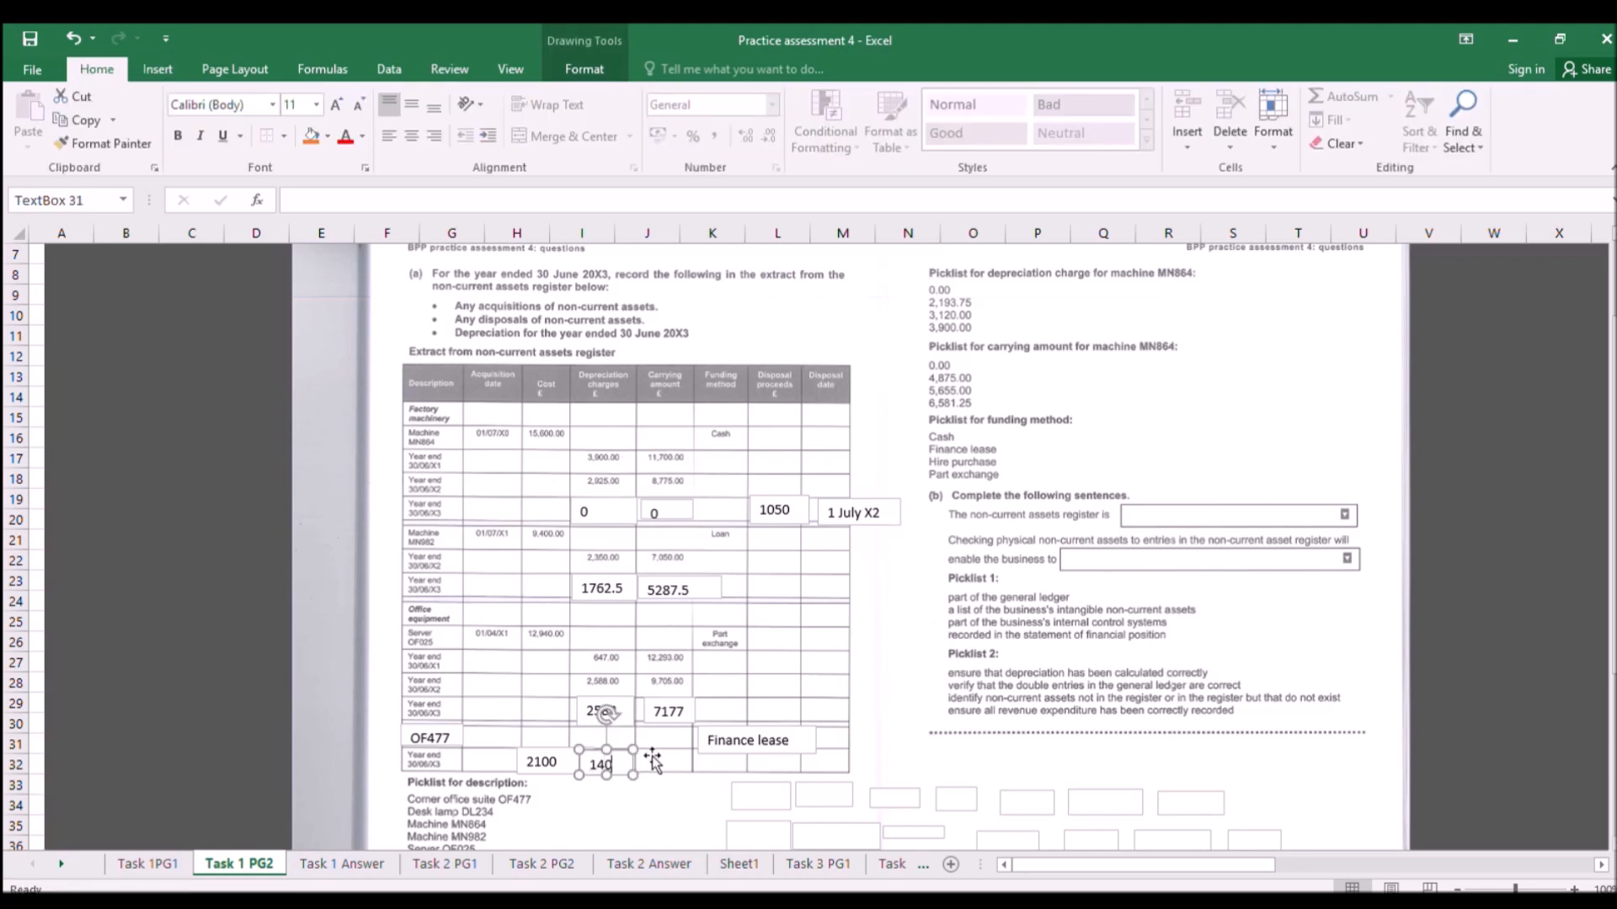
click(667, 804)
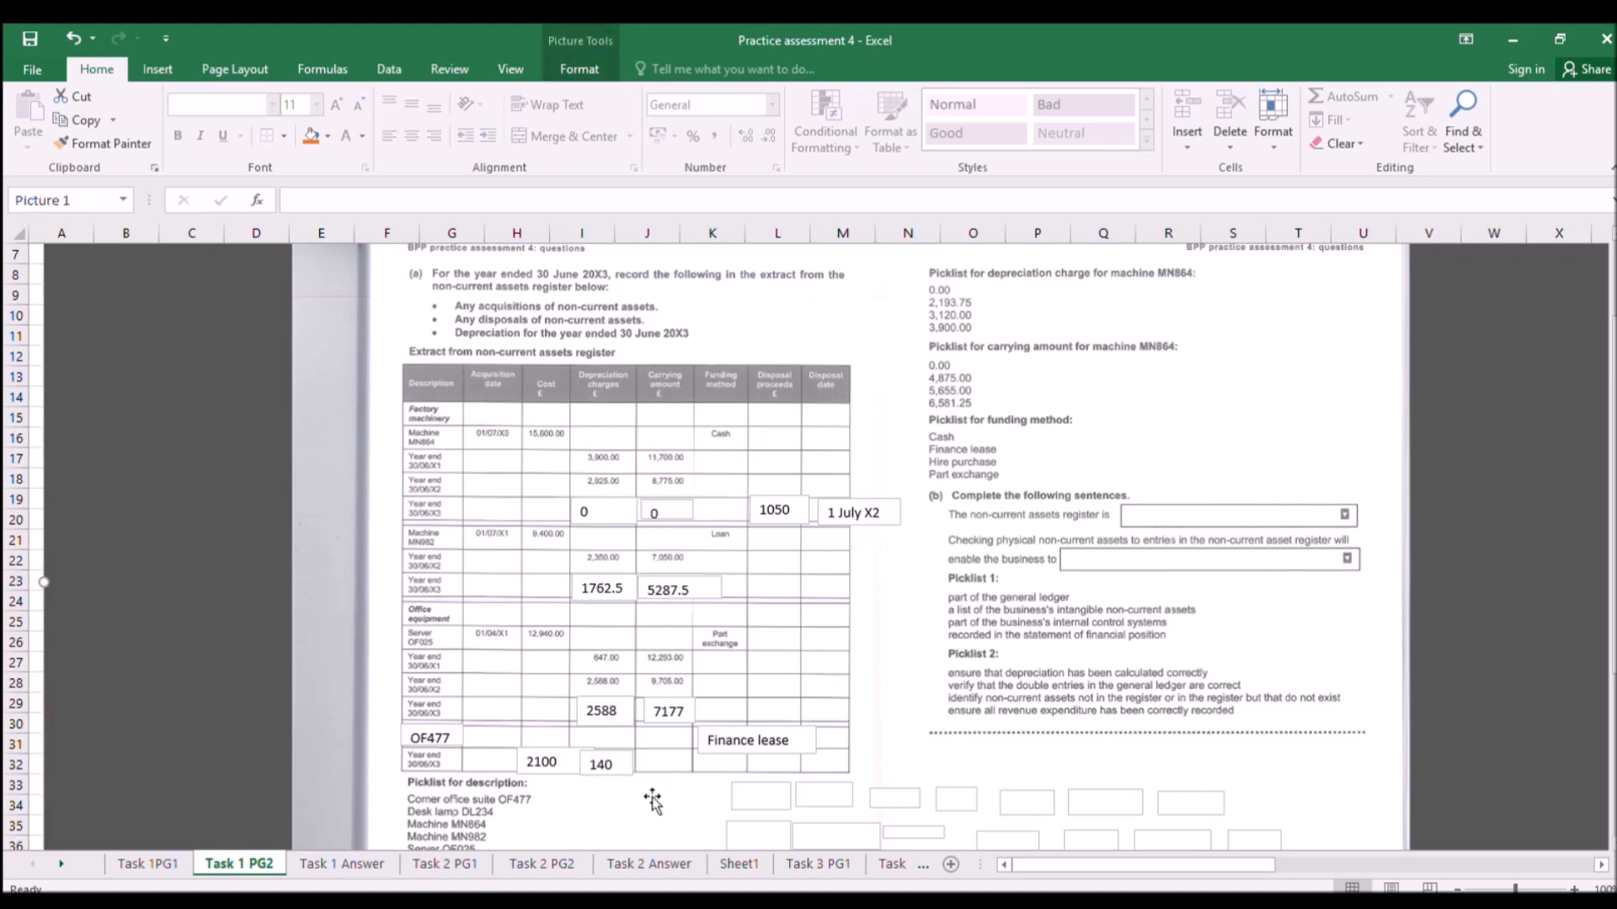
In Task 1 Answer, enter 2100 in C17 and calculate the carrying amount in C19 as C17-C18.
click(327, 867)
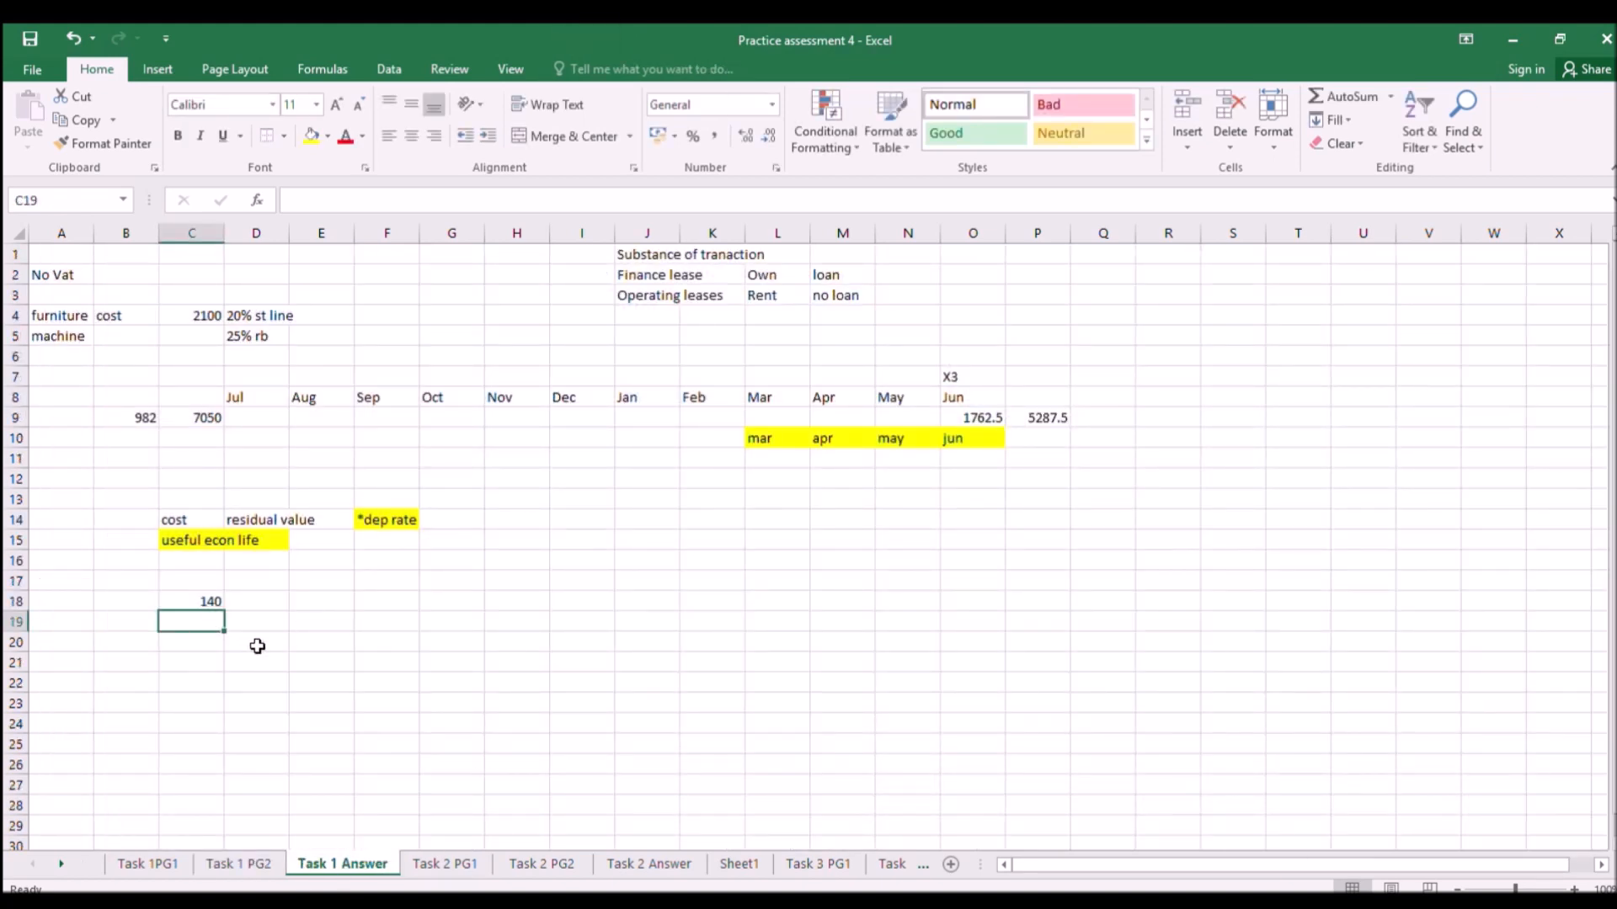
key(Up)
key(Up)
text(2100)
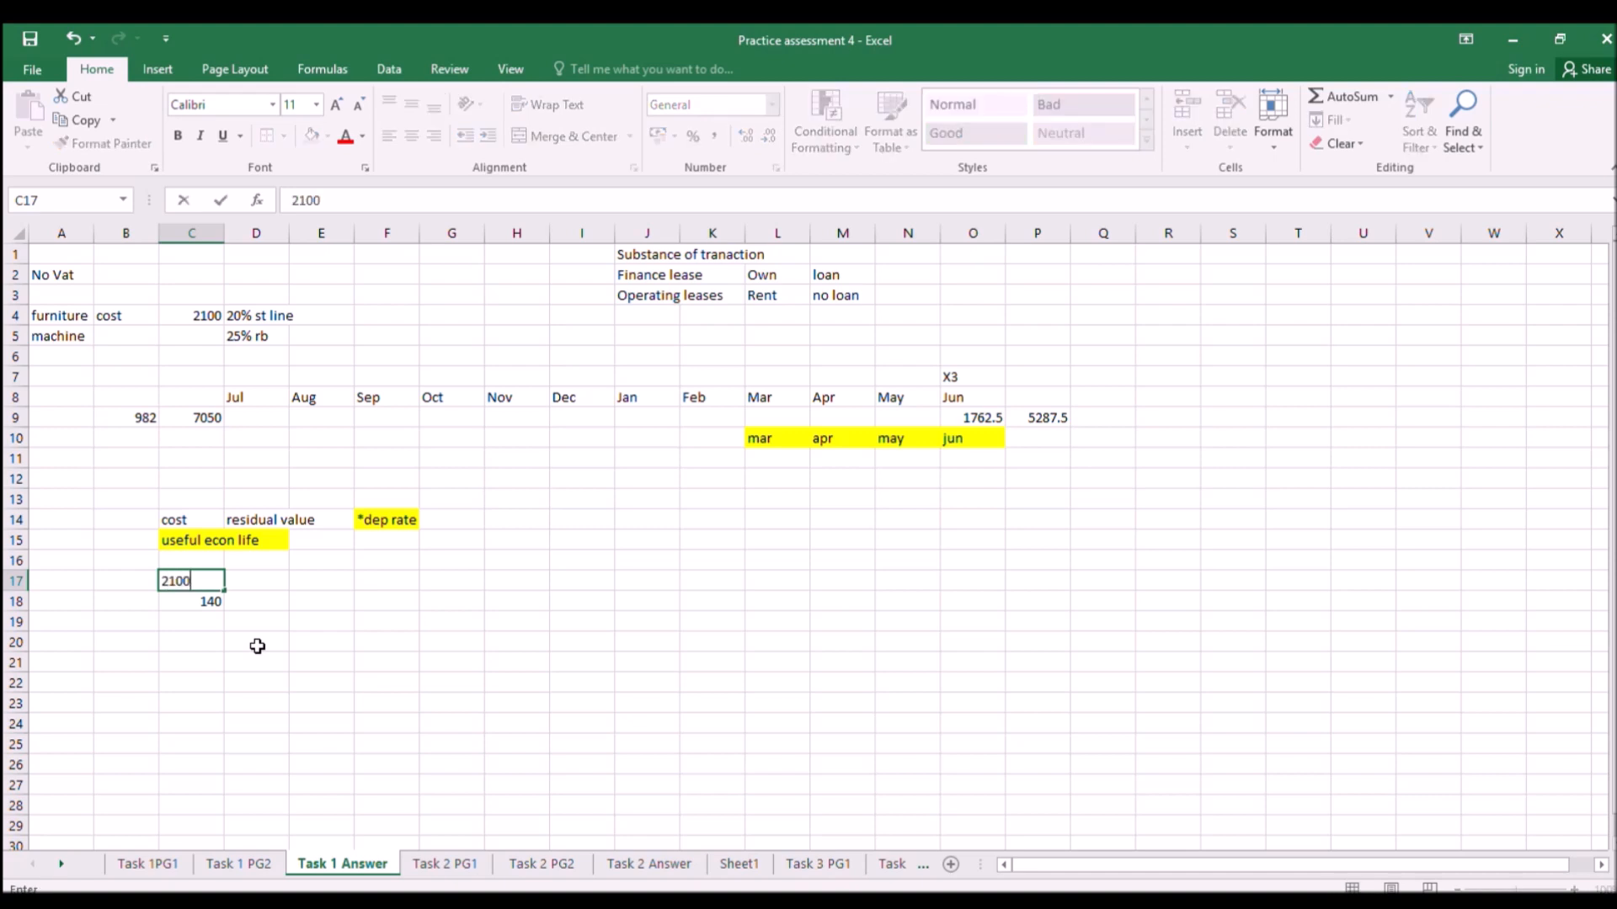
key(Return)
key(Down)
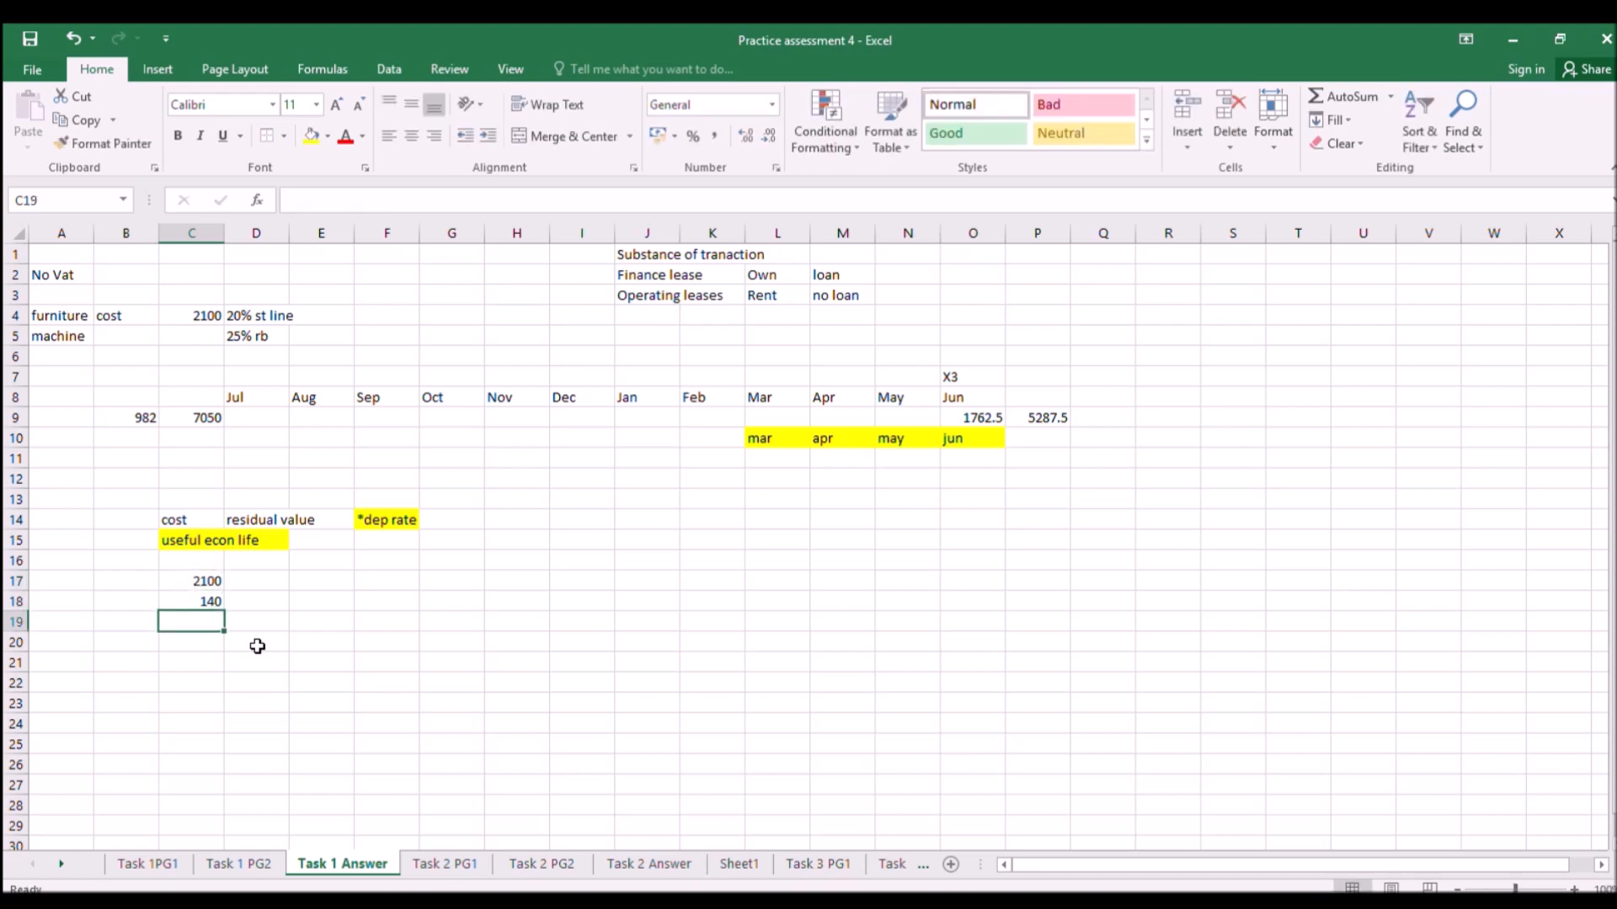
text(=)
key(Up)
key(Up)
text(-)
key(Up)
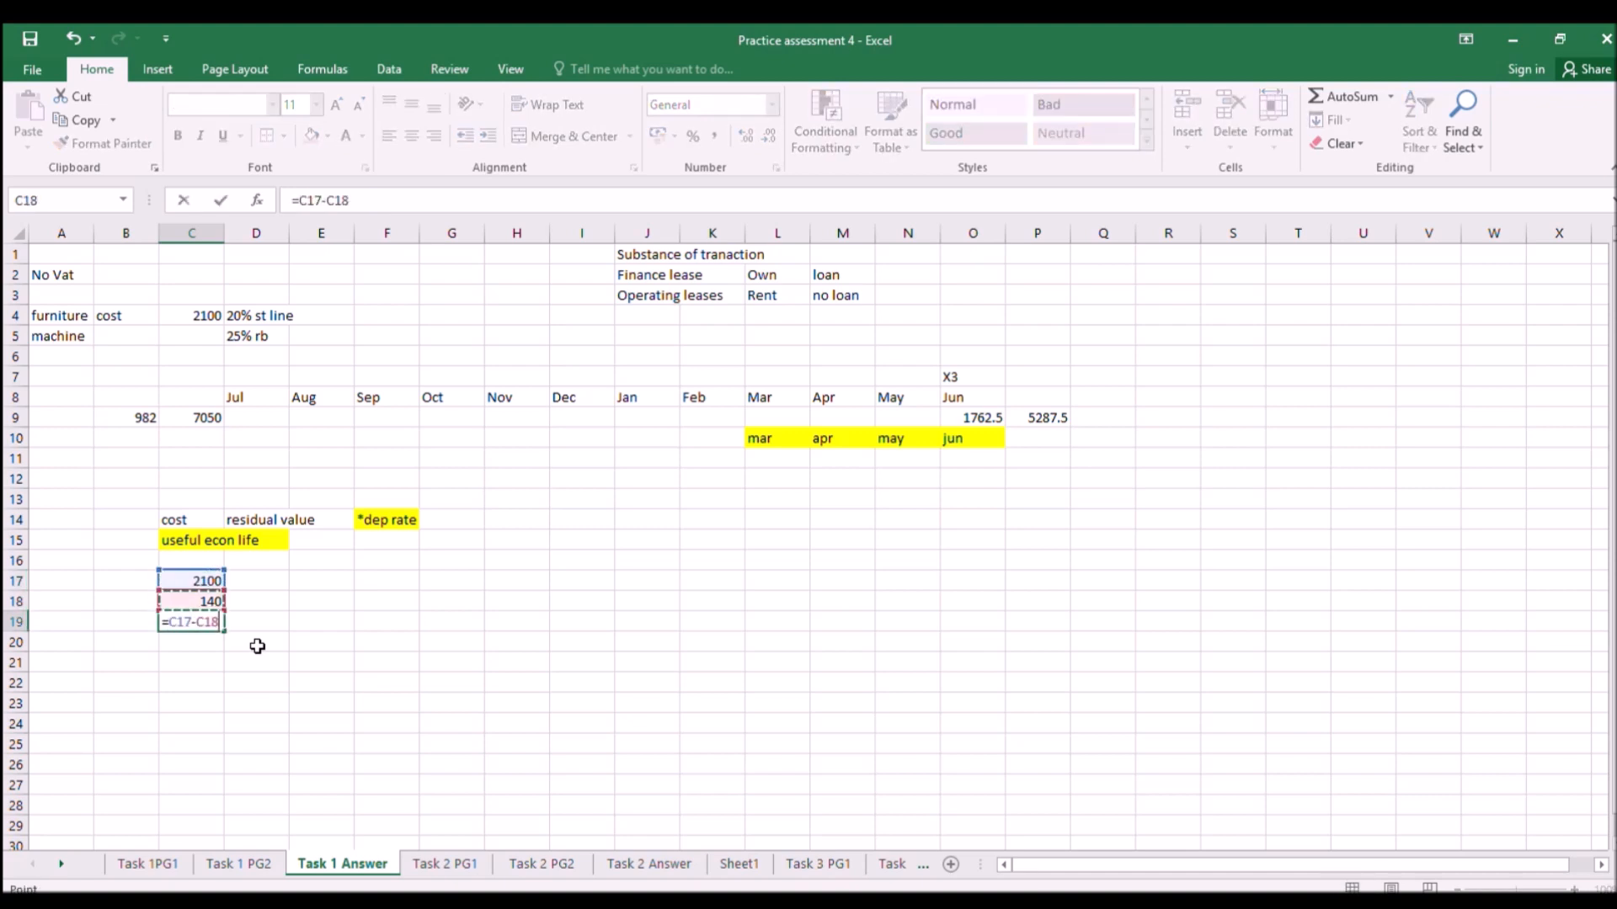
key(Return)
On Task 1 PG2, insert a text box with 1960 in the carrying amount column of the year-end row beneath OF477.
click(231, 861)
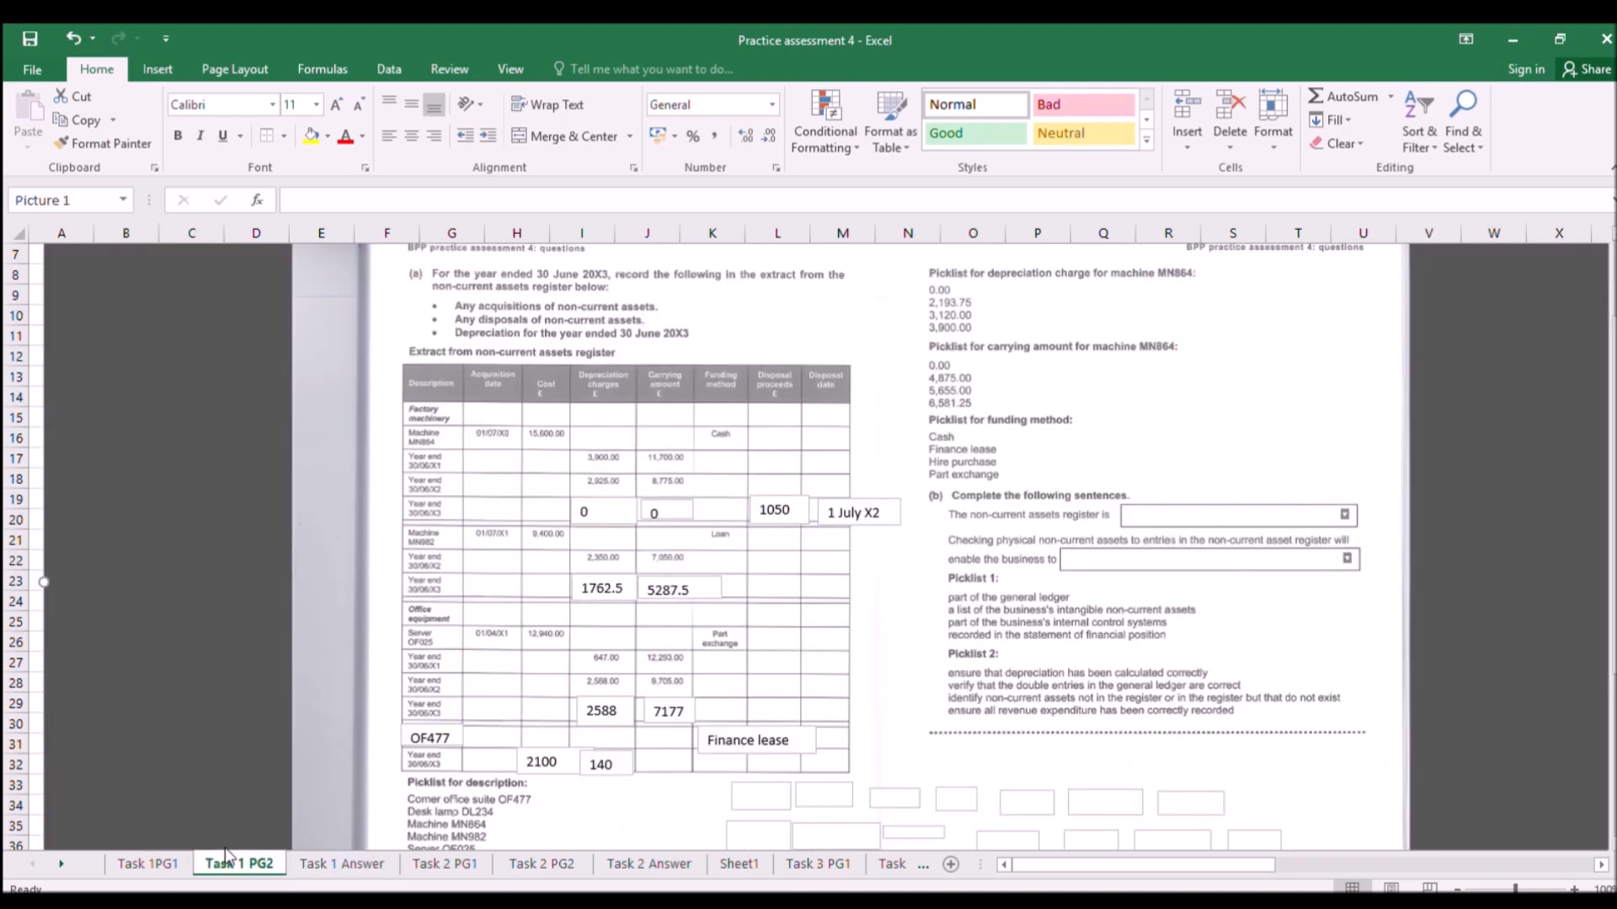
click(162, 69)
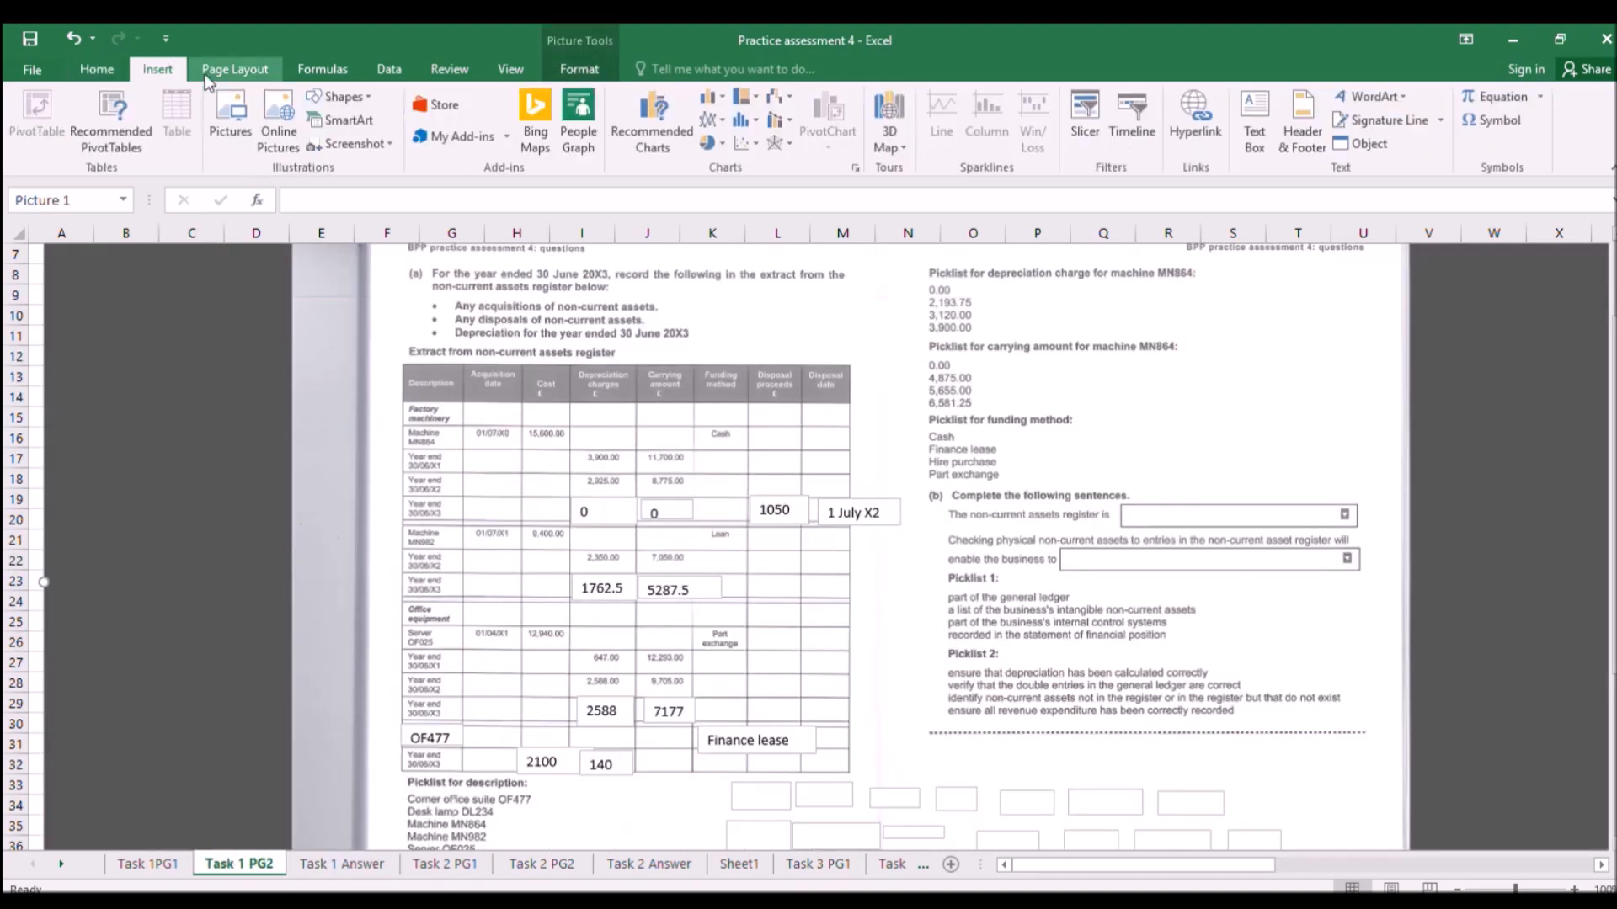
click(329, 141)
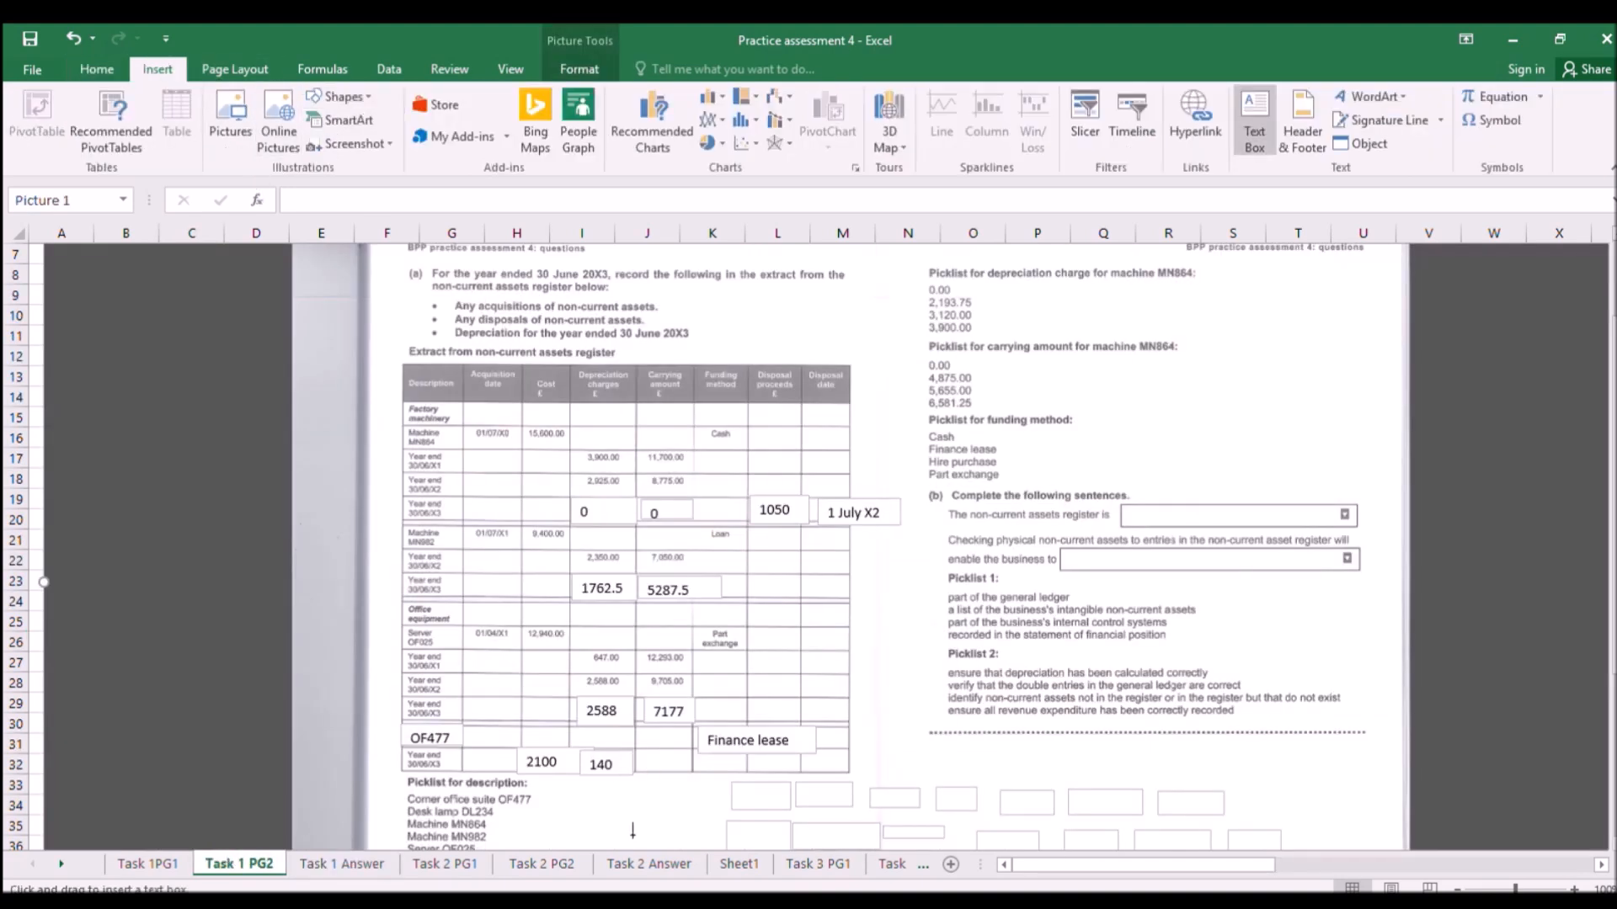
drag(636, 749, 690, 779)
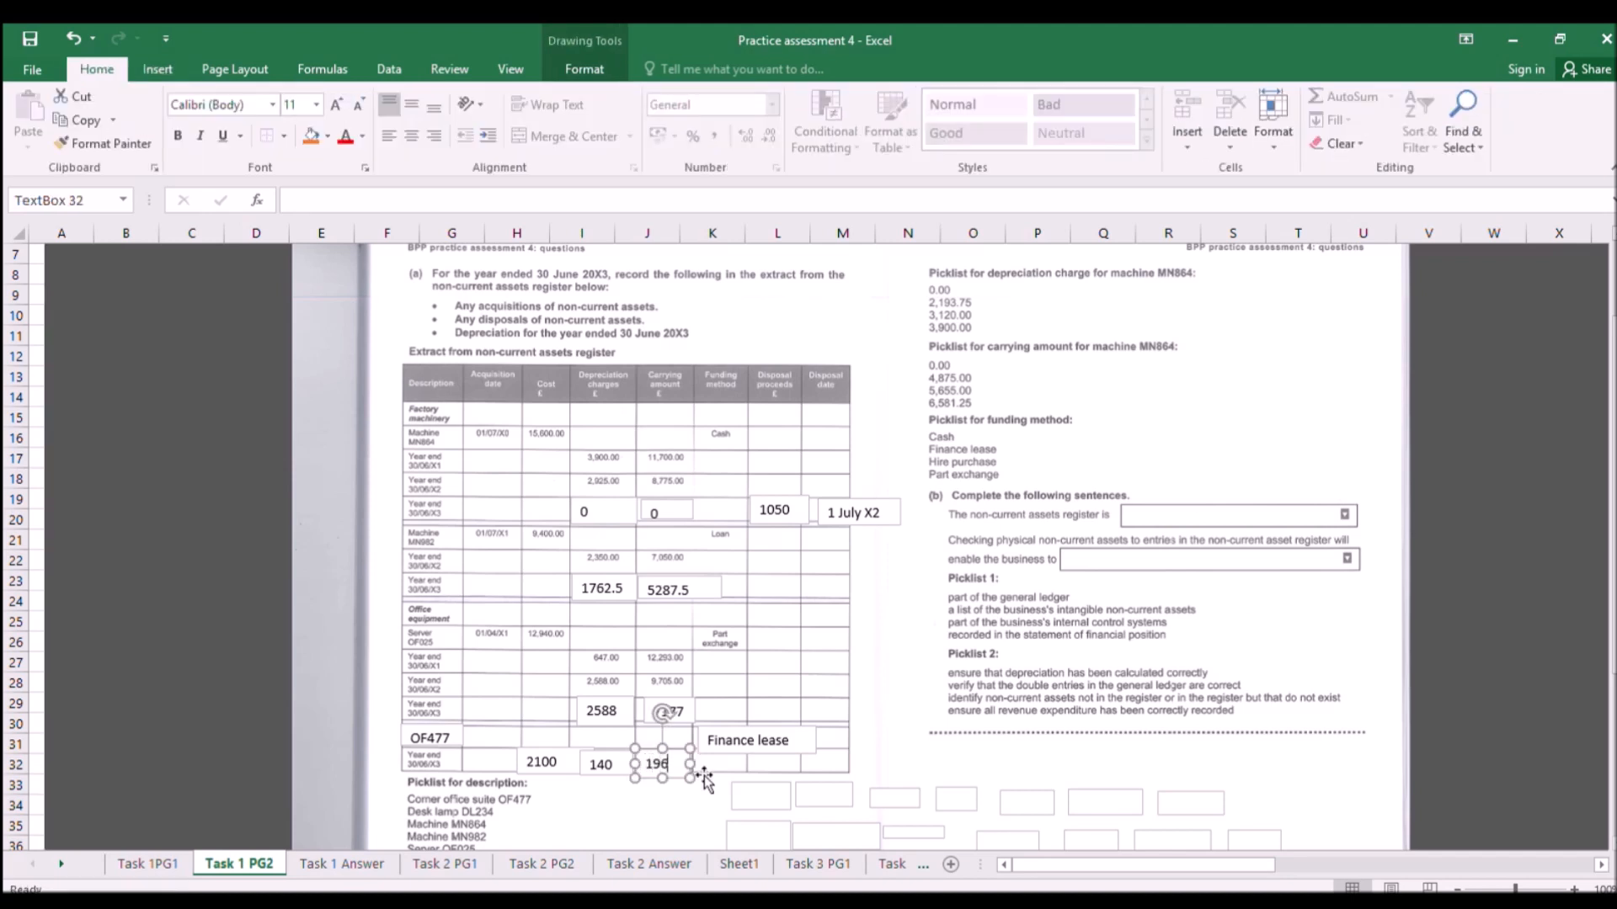
Try the Finance lease text box in the year-end row beneath OF477, and return it to OF477's own row.
click(731, 729)
drag(731, 726, 726, 750)
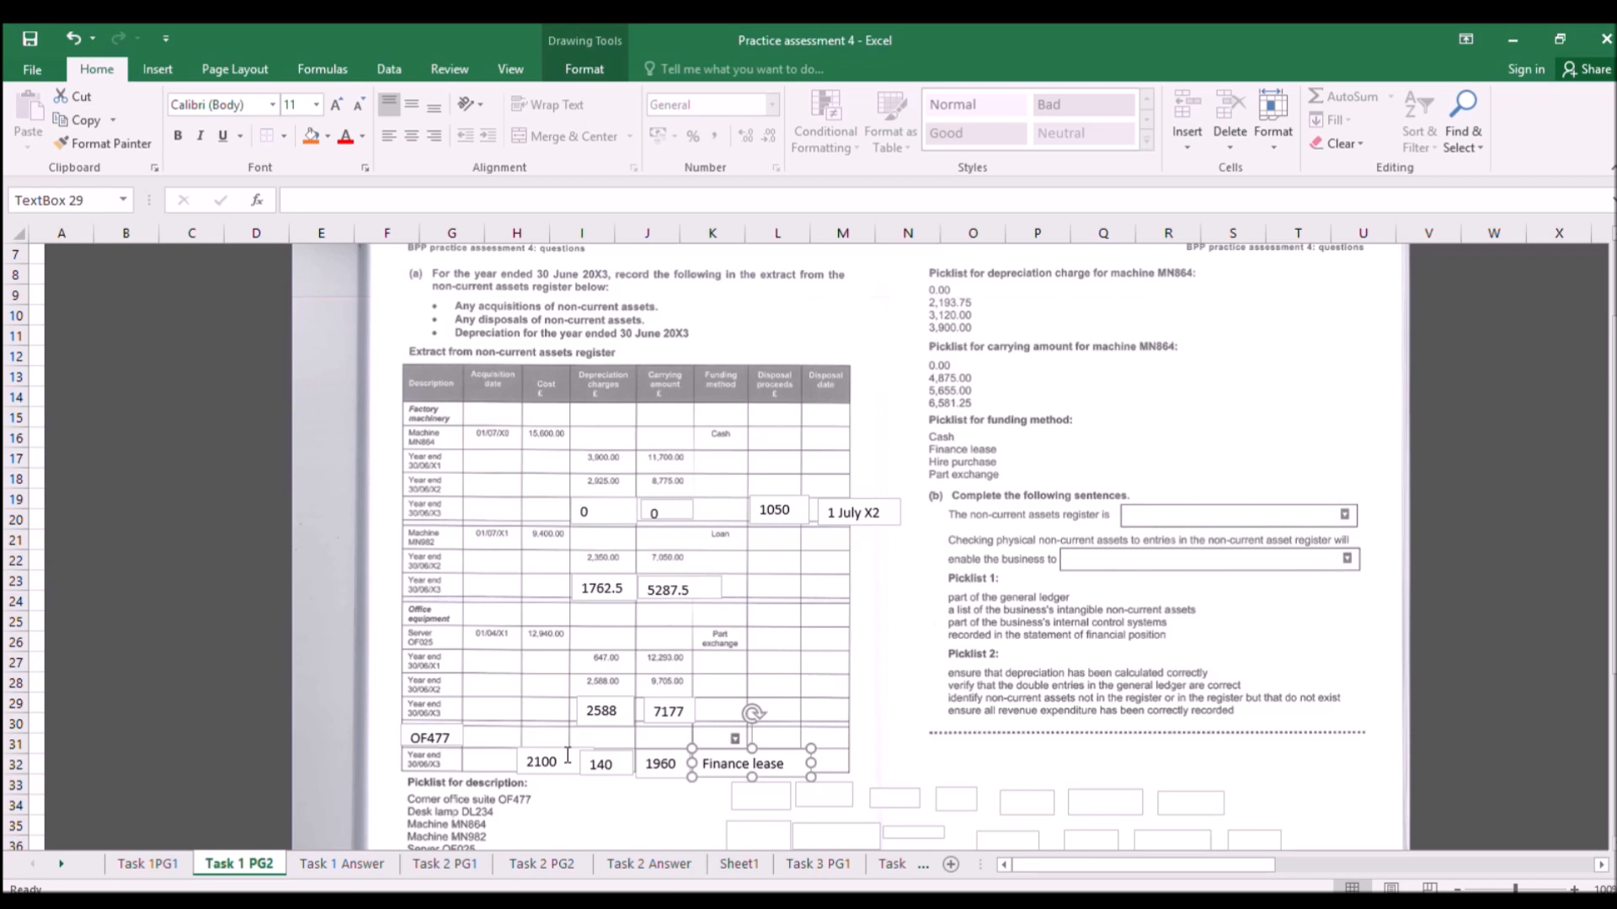
drag(776, 752, 775, 730)
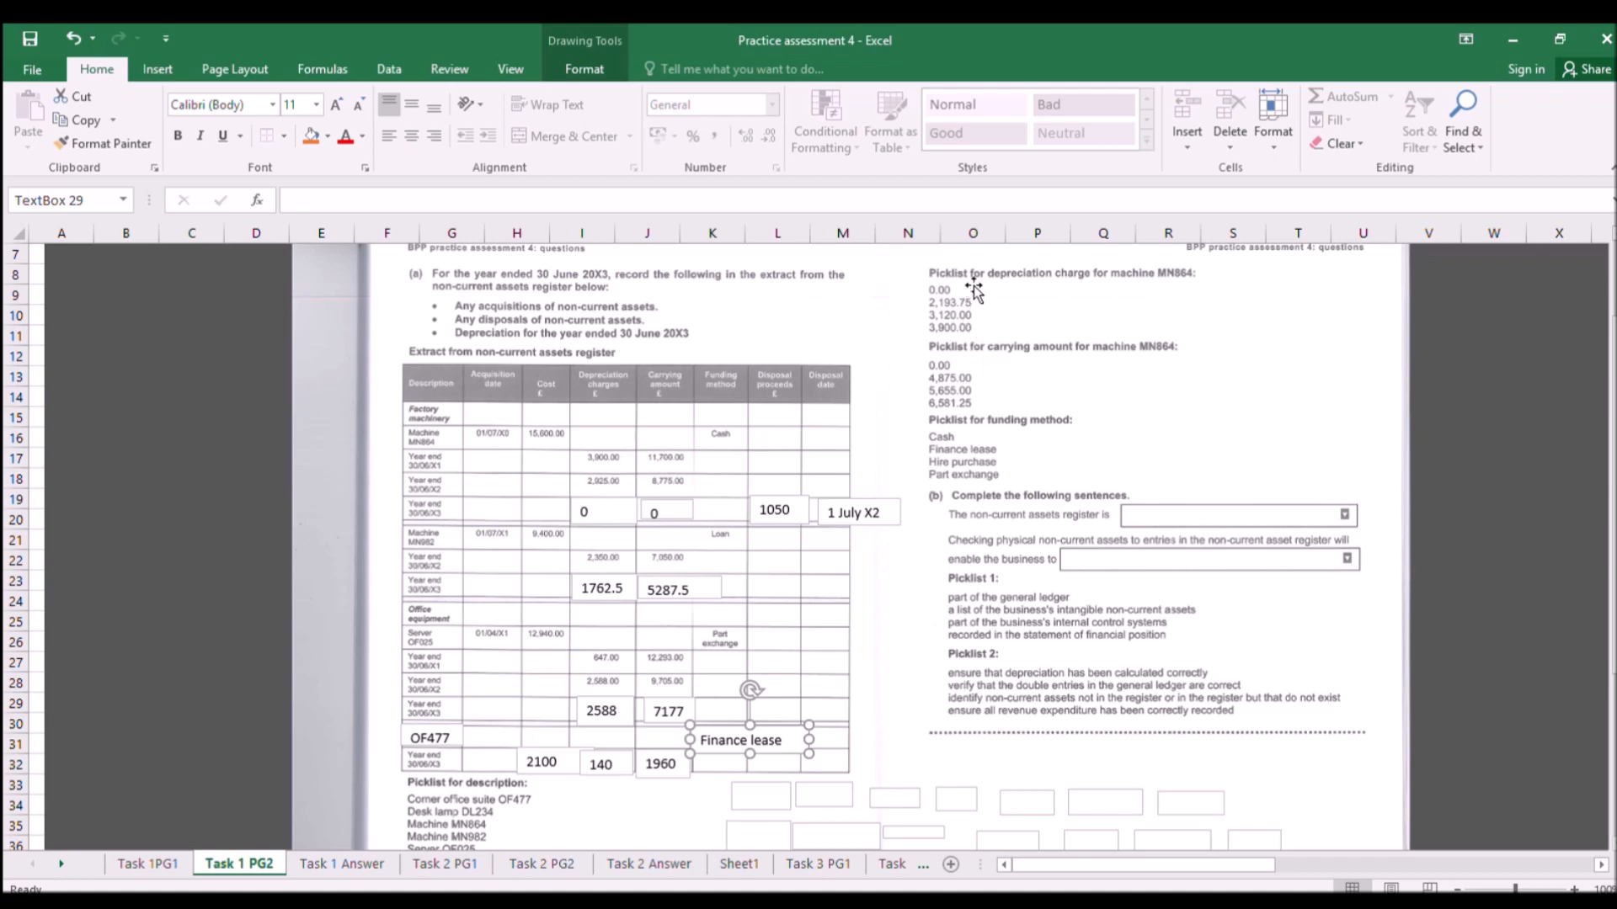
click(1002, 557)
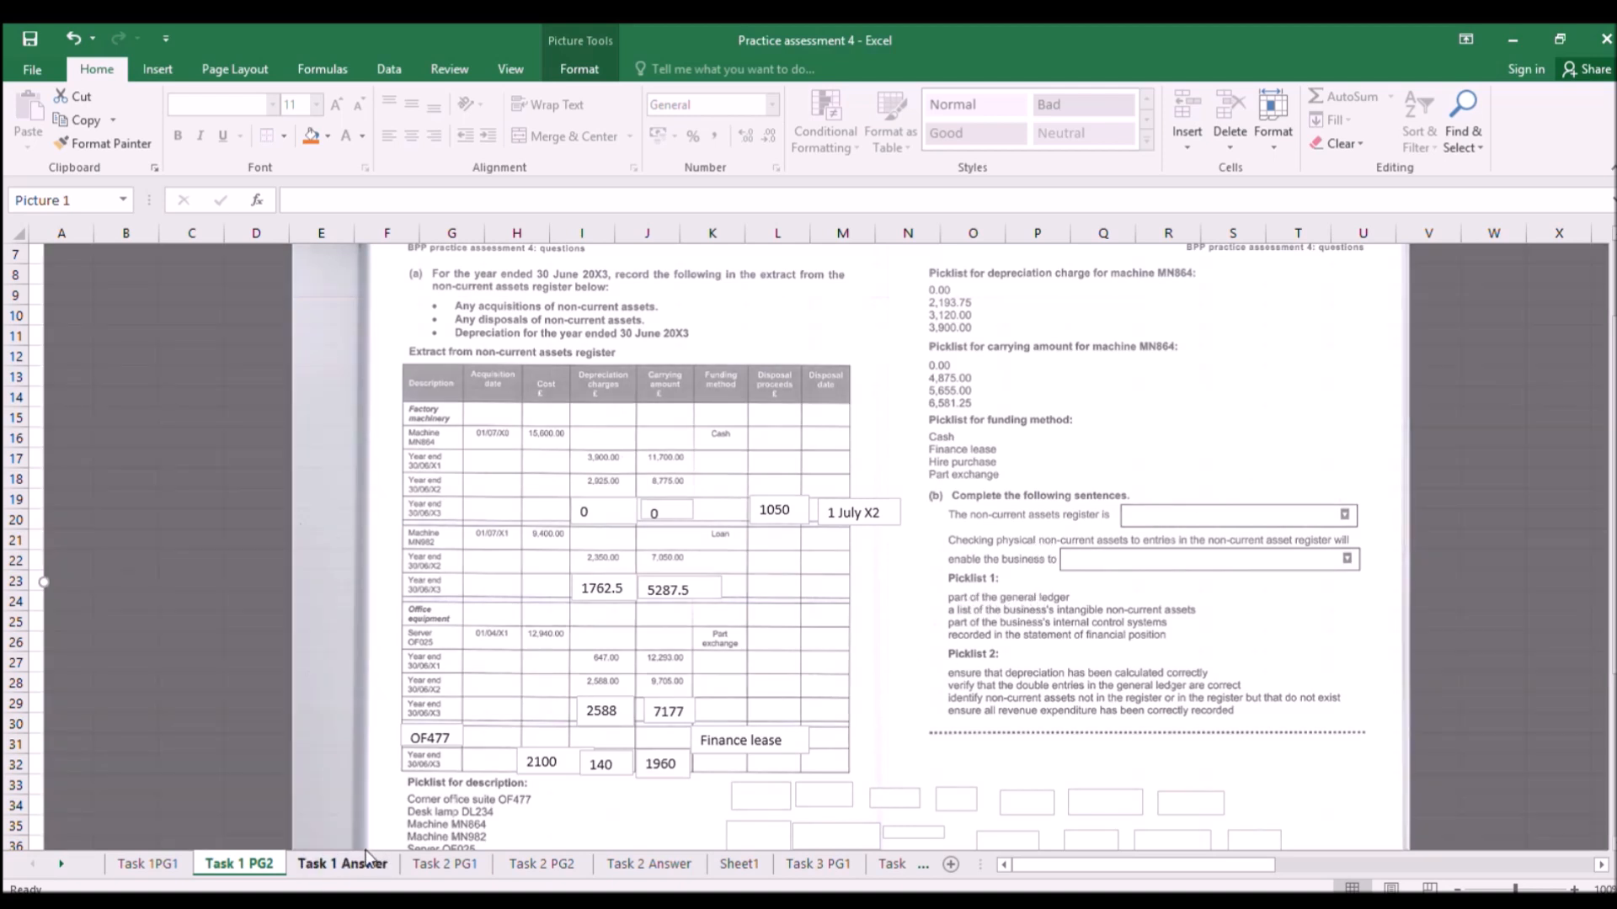
In Task 1 Answer, fill the block M19:O24 with yellow.
click(362, 864)
click(155, 64)
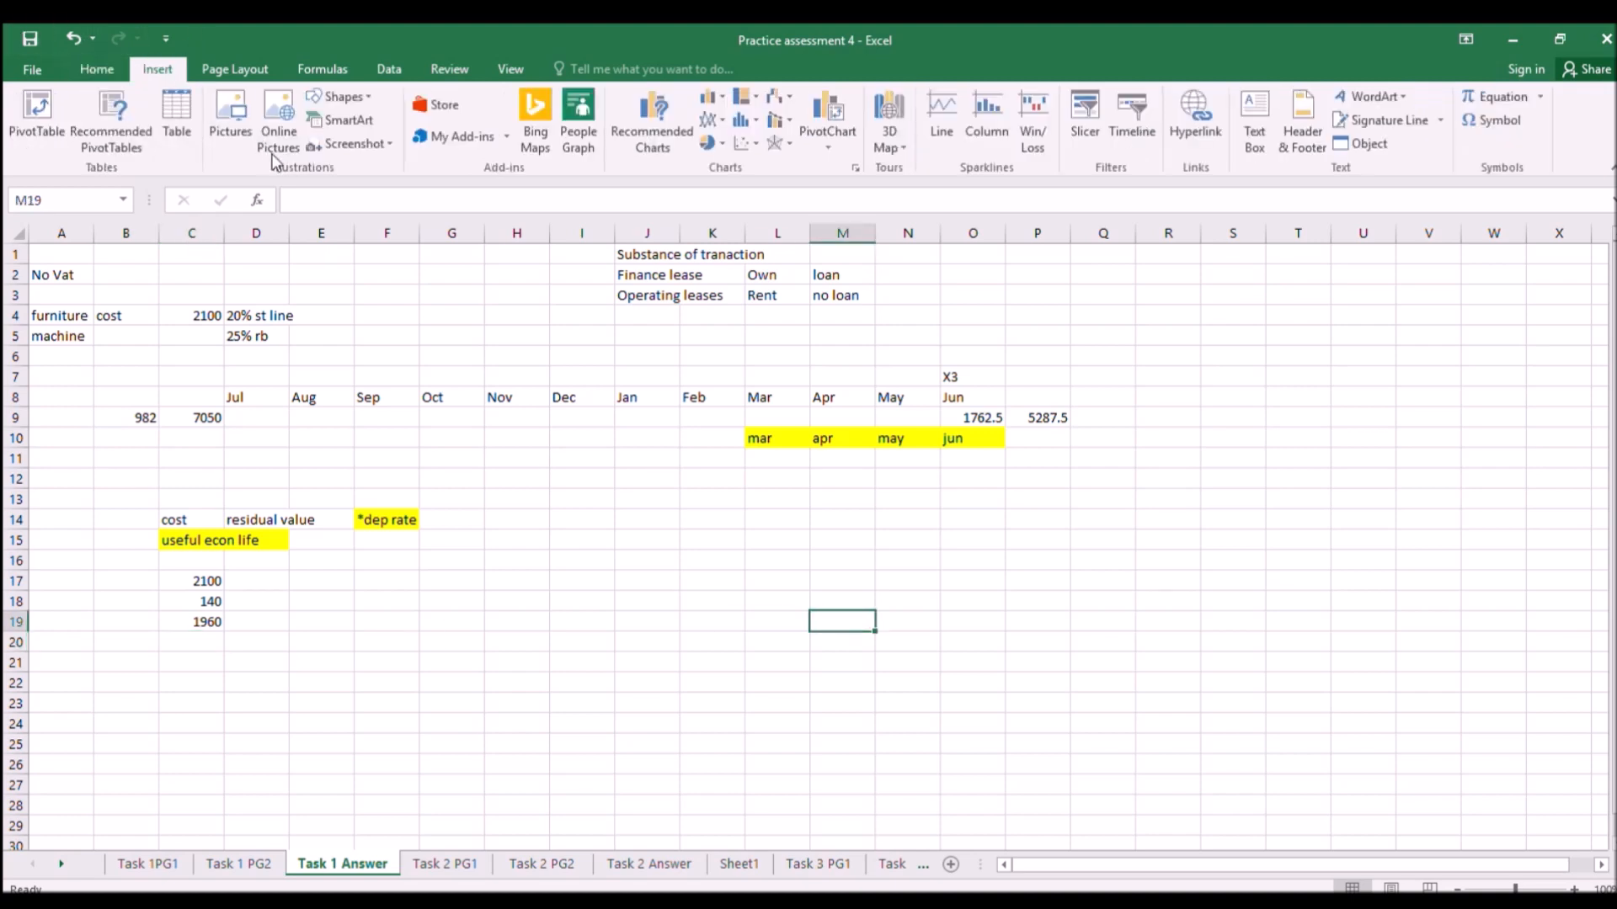
click(96, 61)
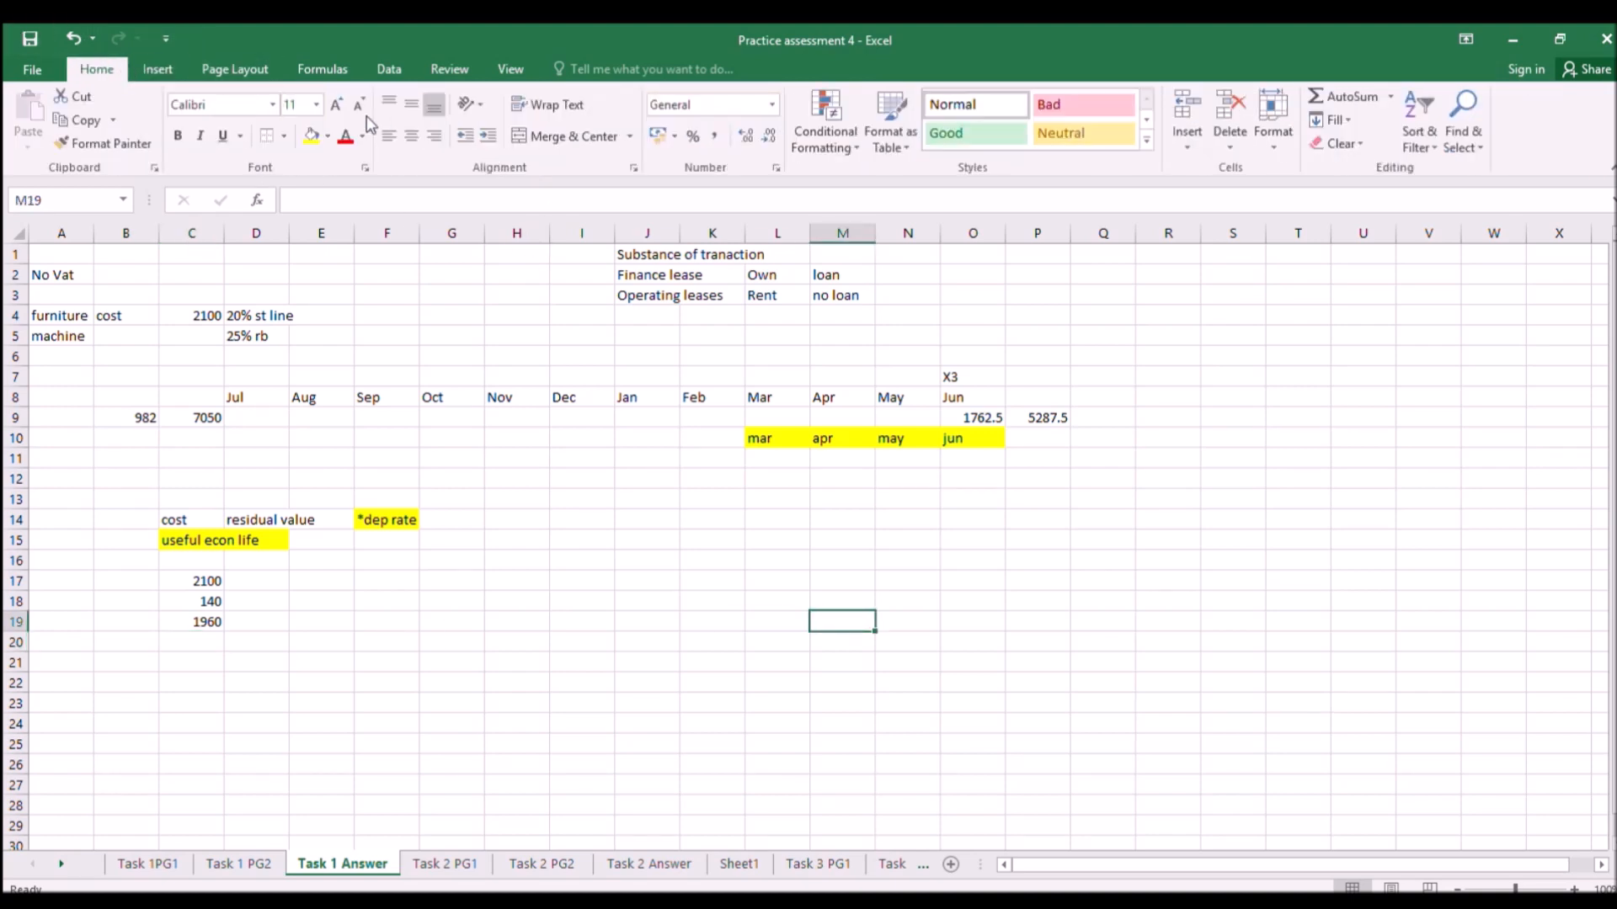
click(312, 136)
drag(837, 620, 1002, 729)
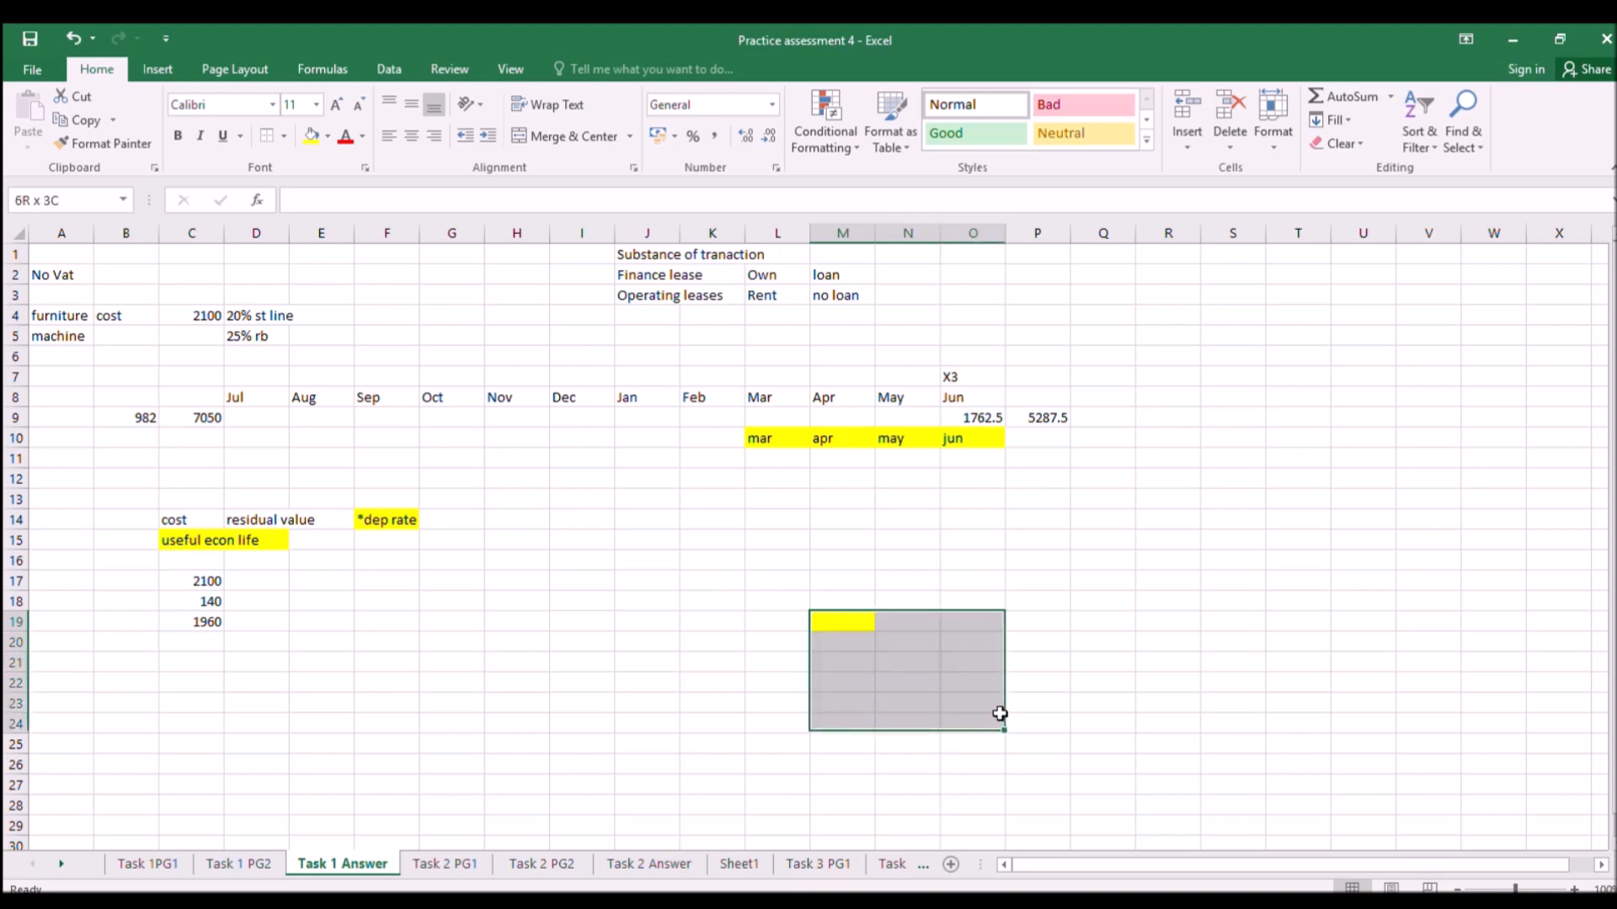
click(311, 136)
Label the yellow block by entering general ledger in M20.
key(Down)
text(general ledge)
key(Return)
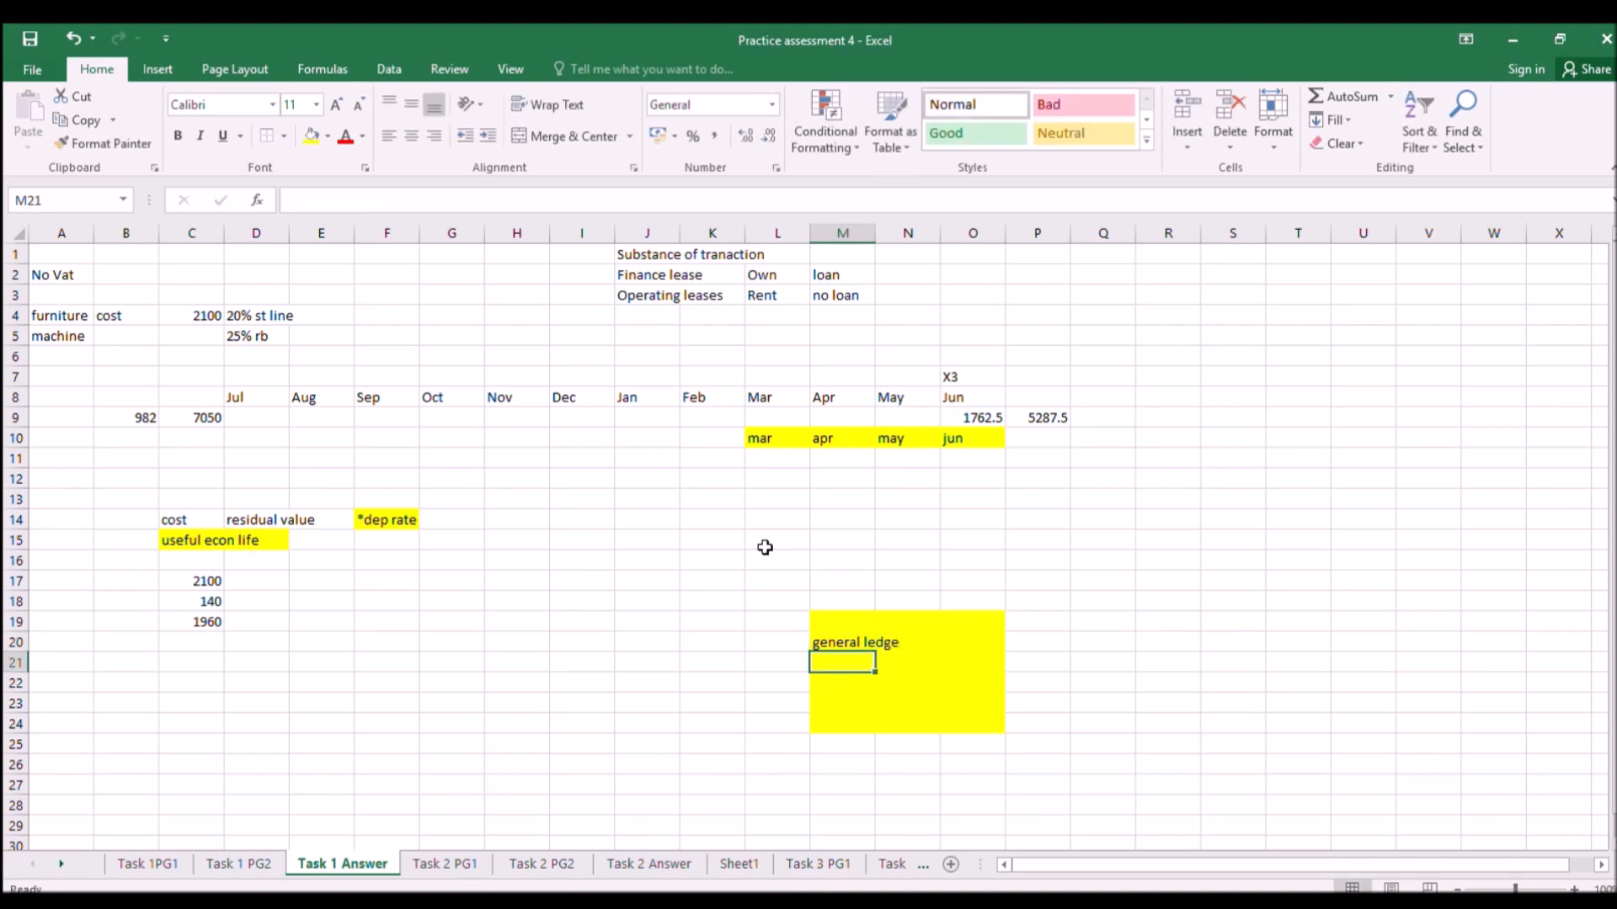
click(855, 640)
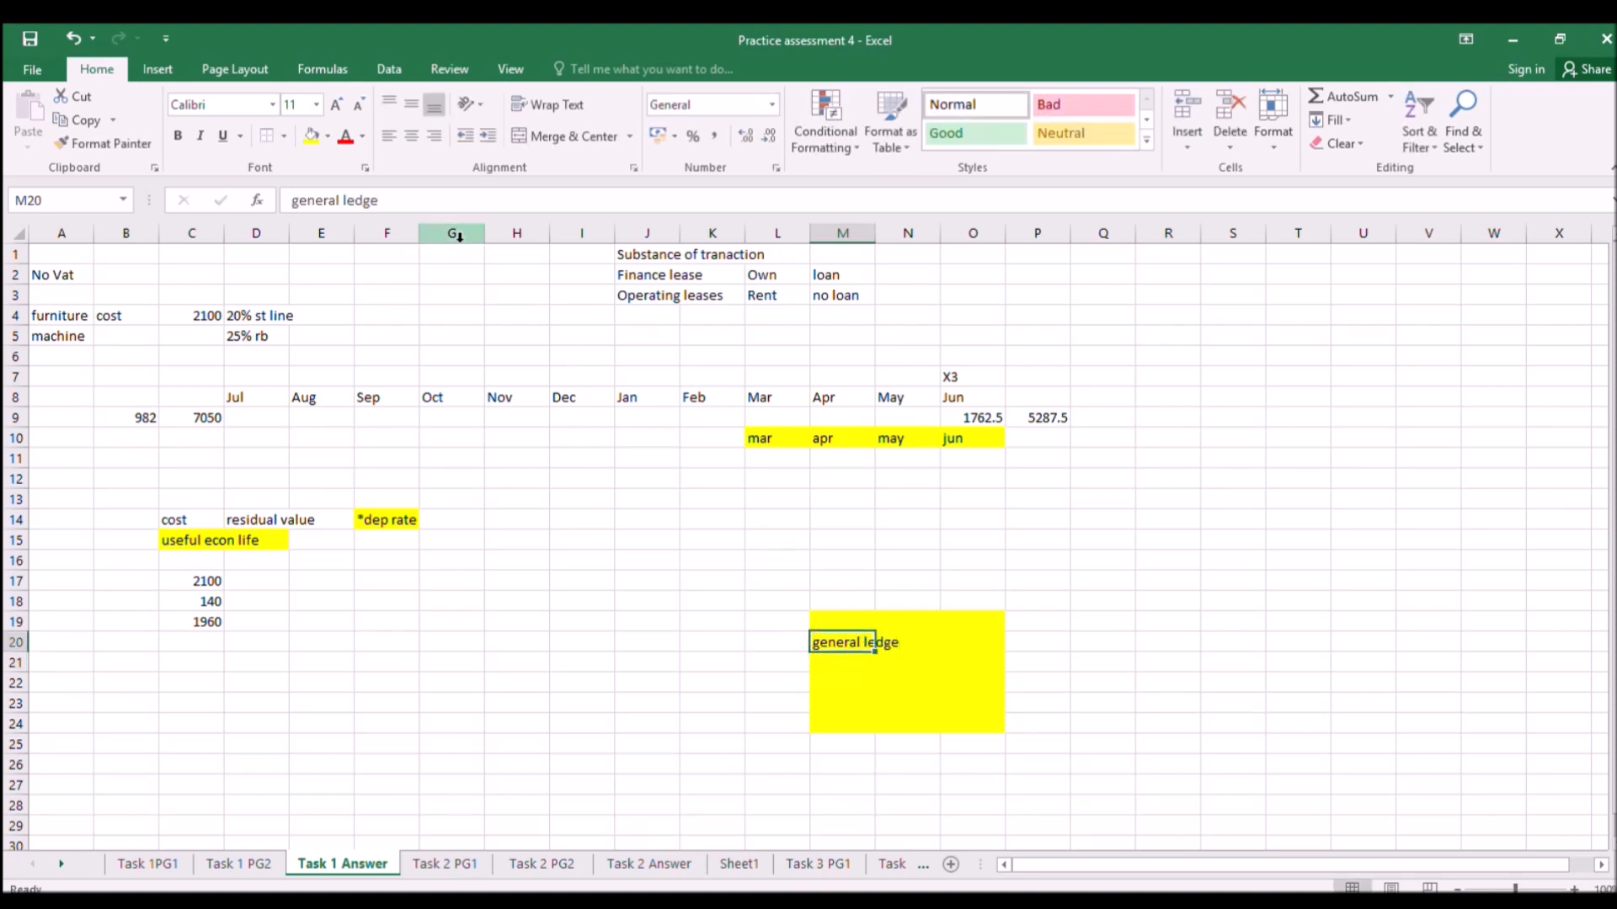
click(422, 209)
text(r)
key(Return)
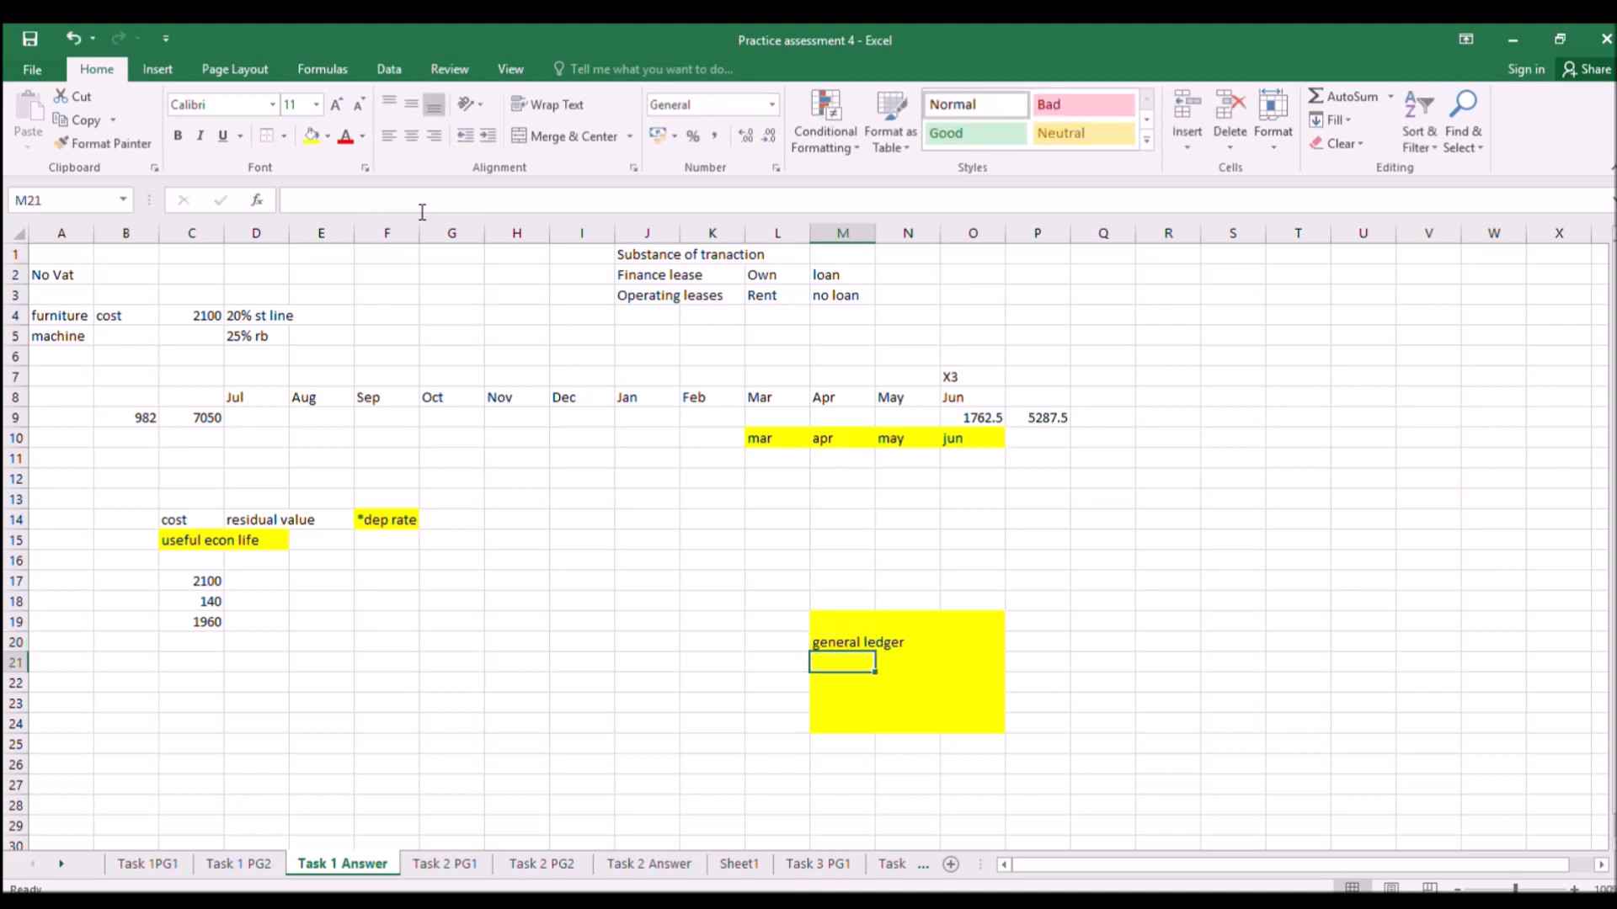
Fill the block Q19:S24 with light blue and enter subisidary ledgers in Q19.
drag(1093, 605, 1238, 718)
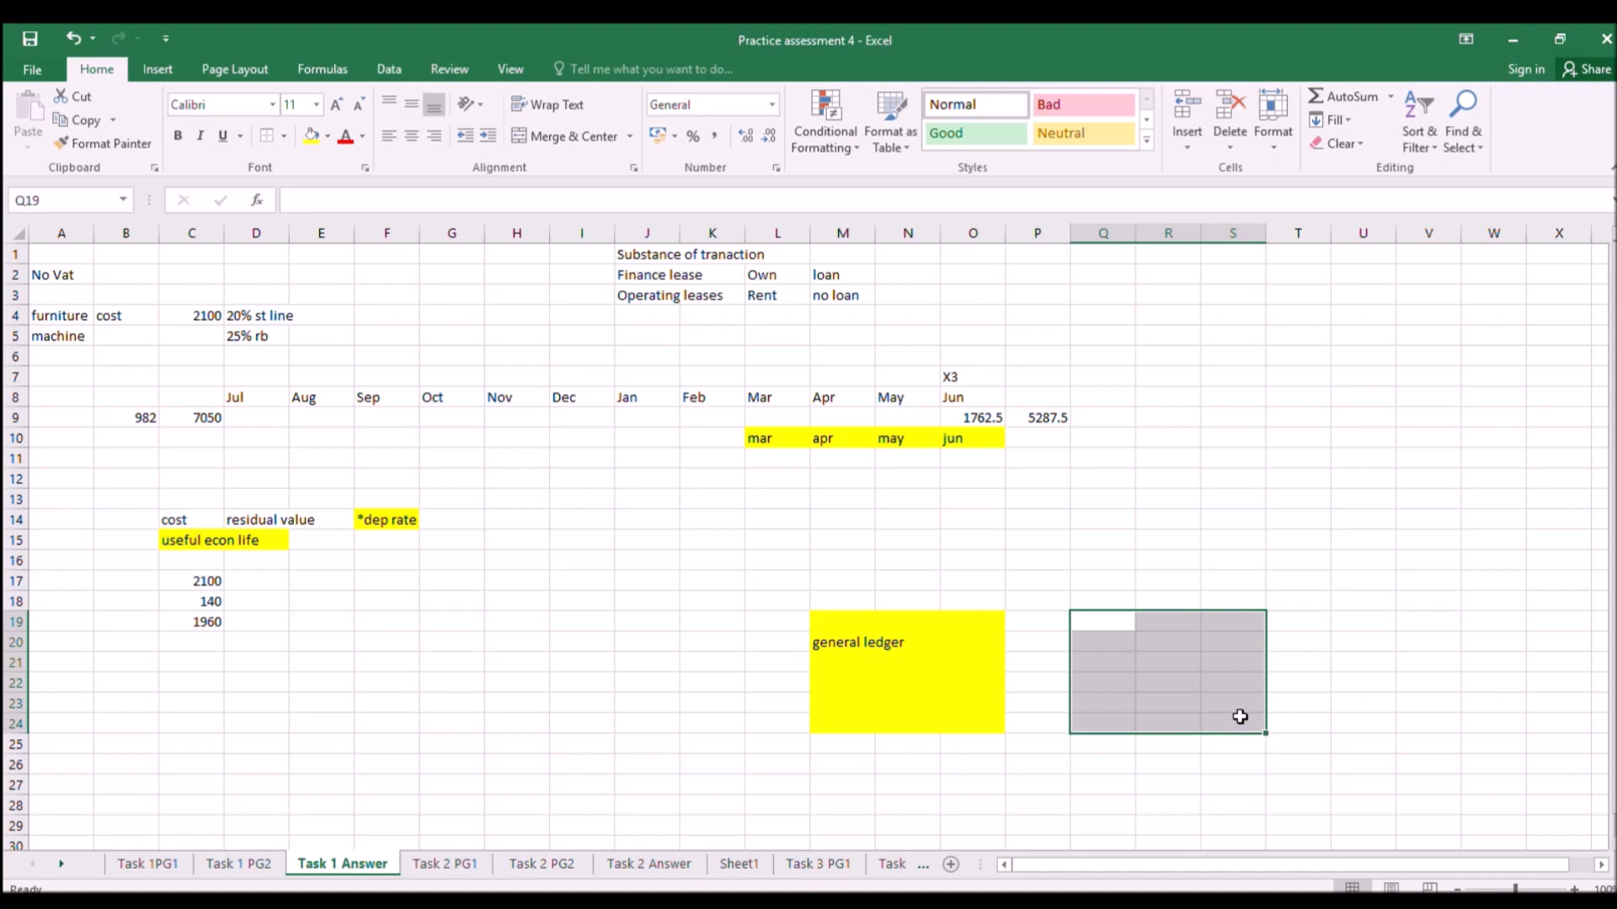
click(311, 136)
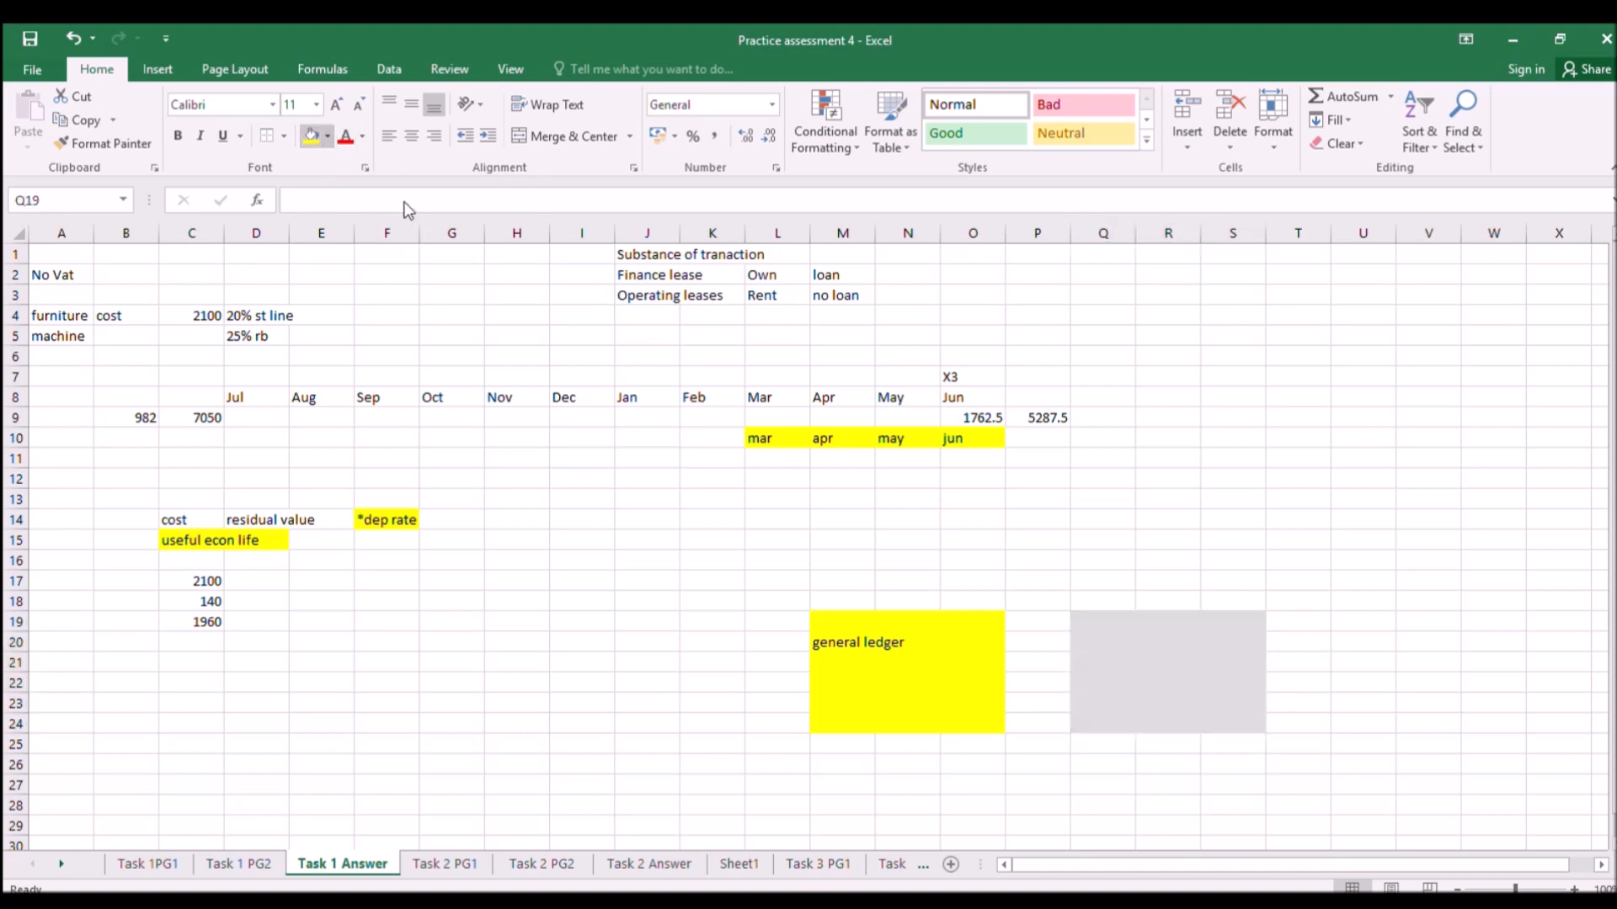
text(subis)
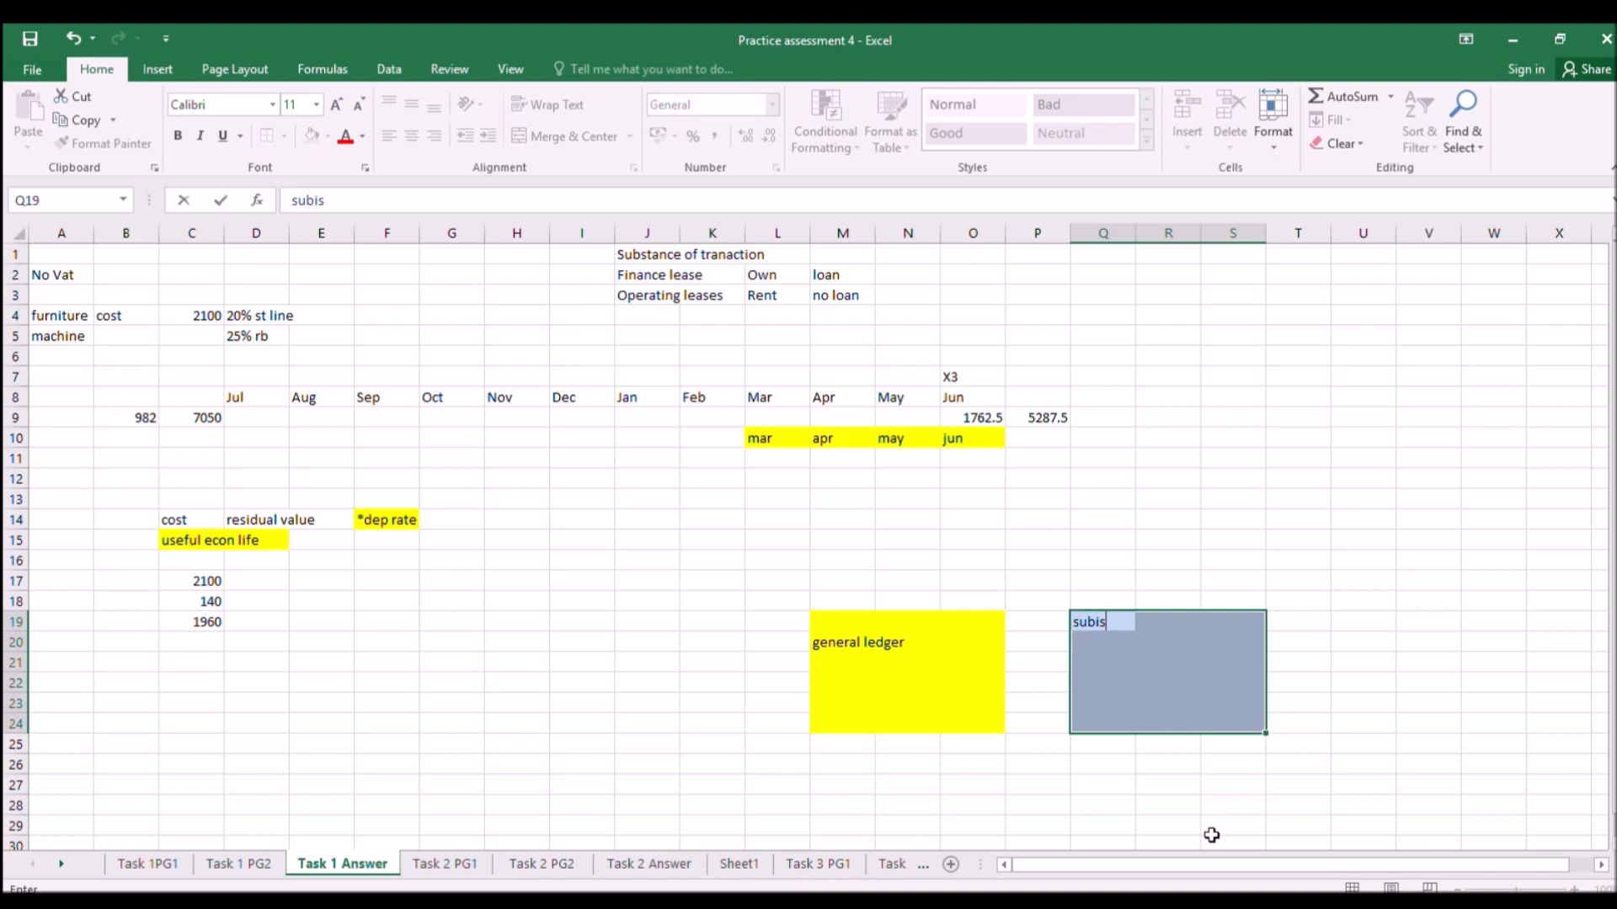
text(ida)
text(ar)
text(ry )
text(ledgers)
key(Return)
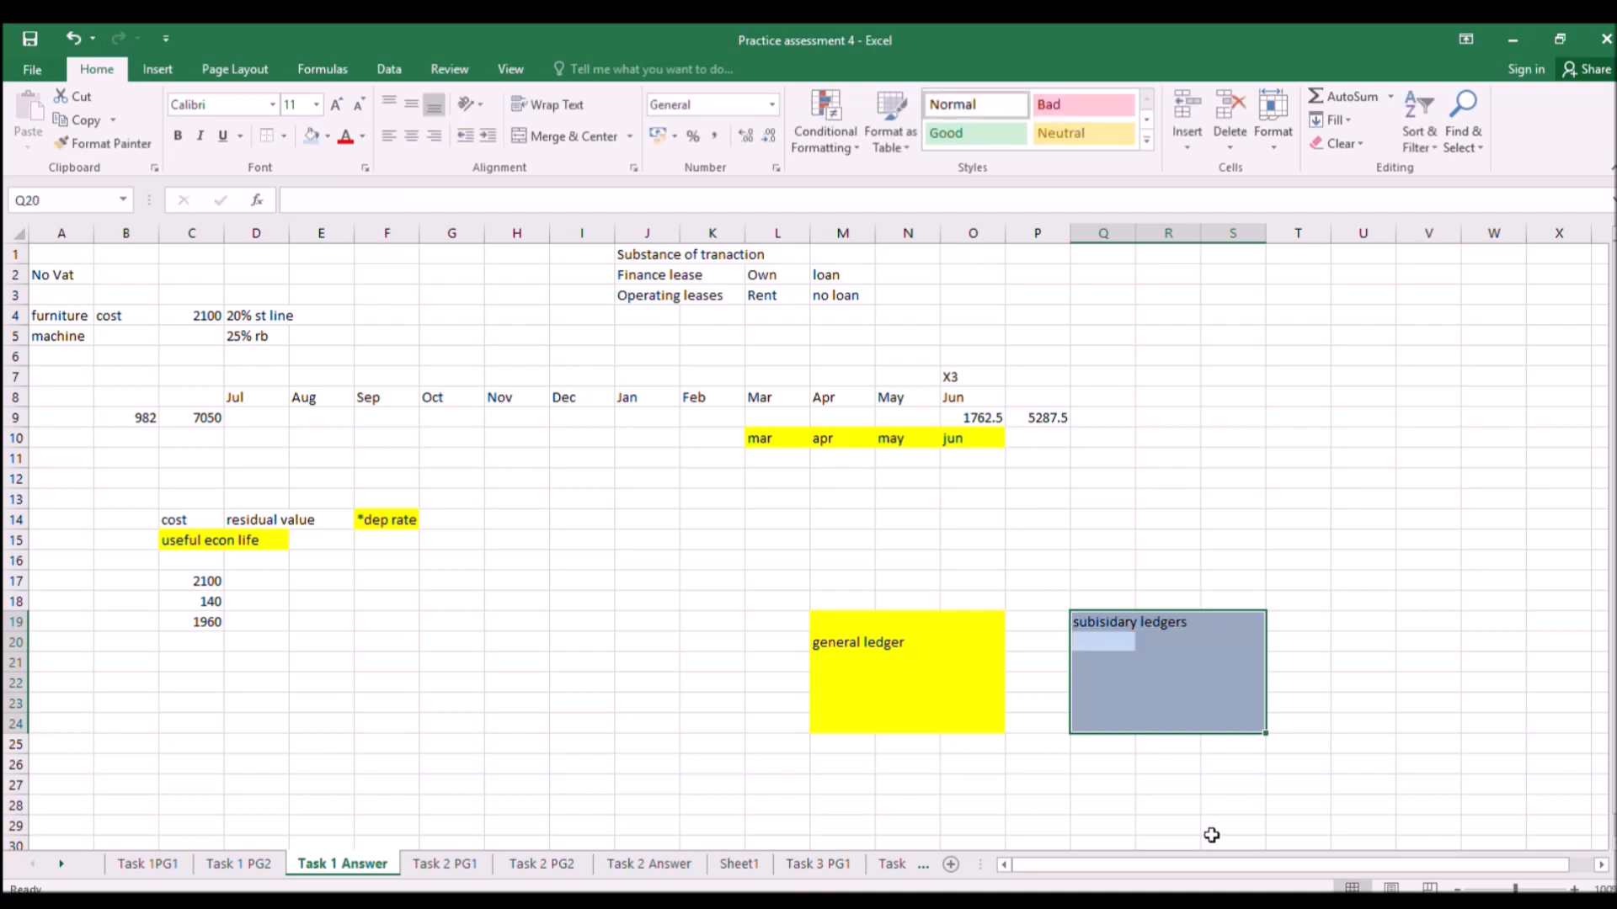
click(1134, 587)
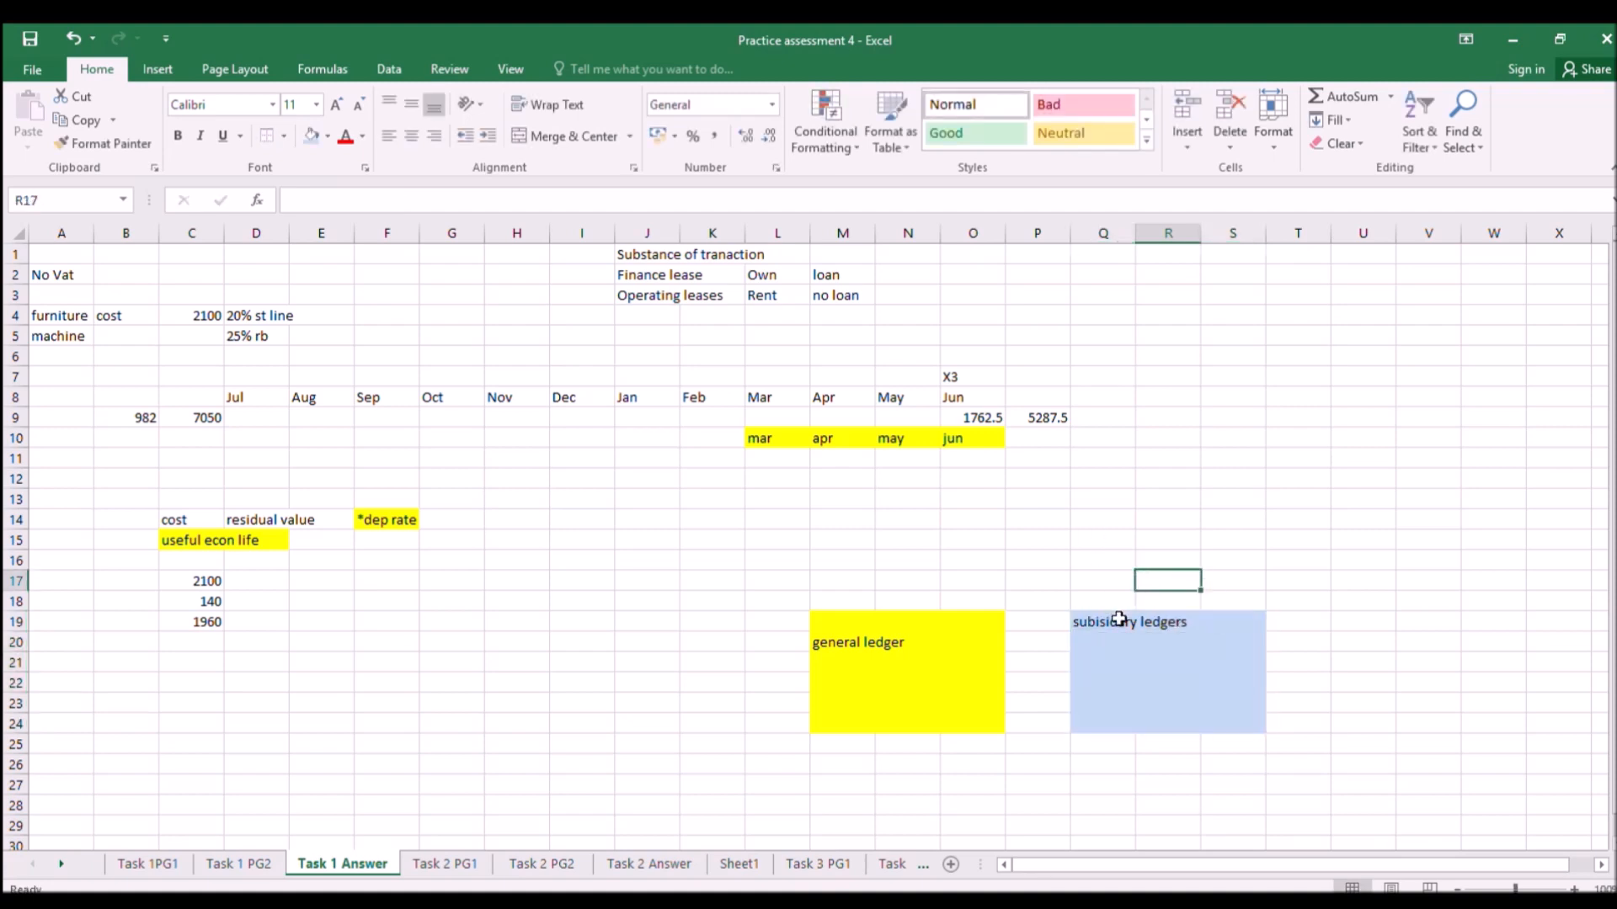
Compare the part (b) sentences and picklists on Task 1 PG2 with the ledger blocks in Task 1 Answer.
click(242, 864)
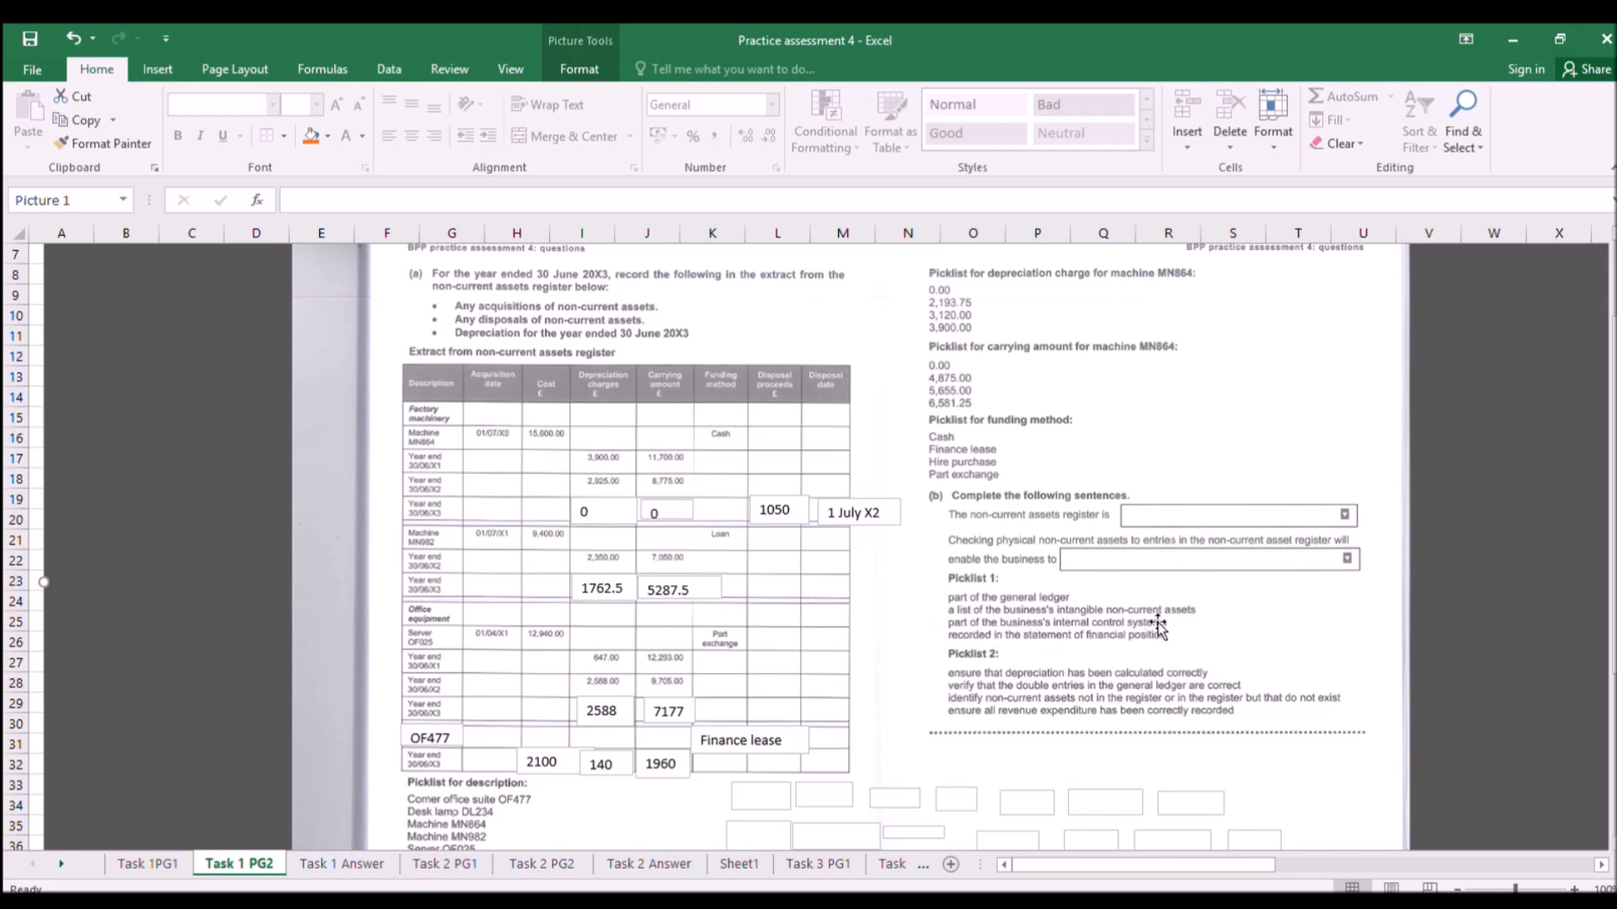
click(353, 852)
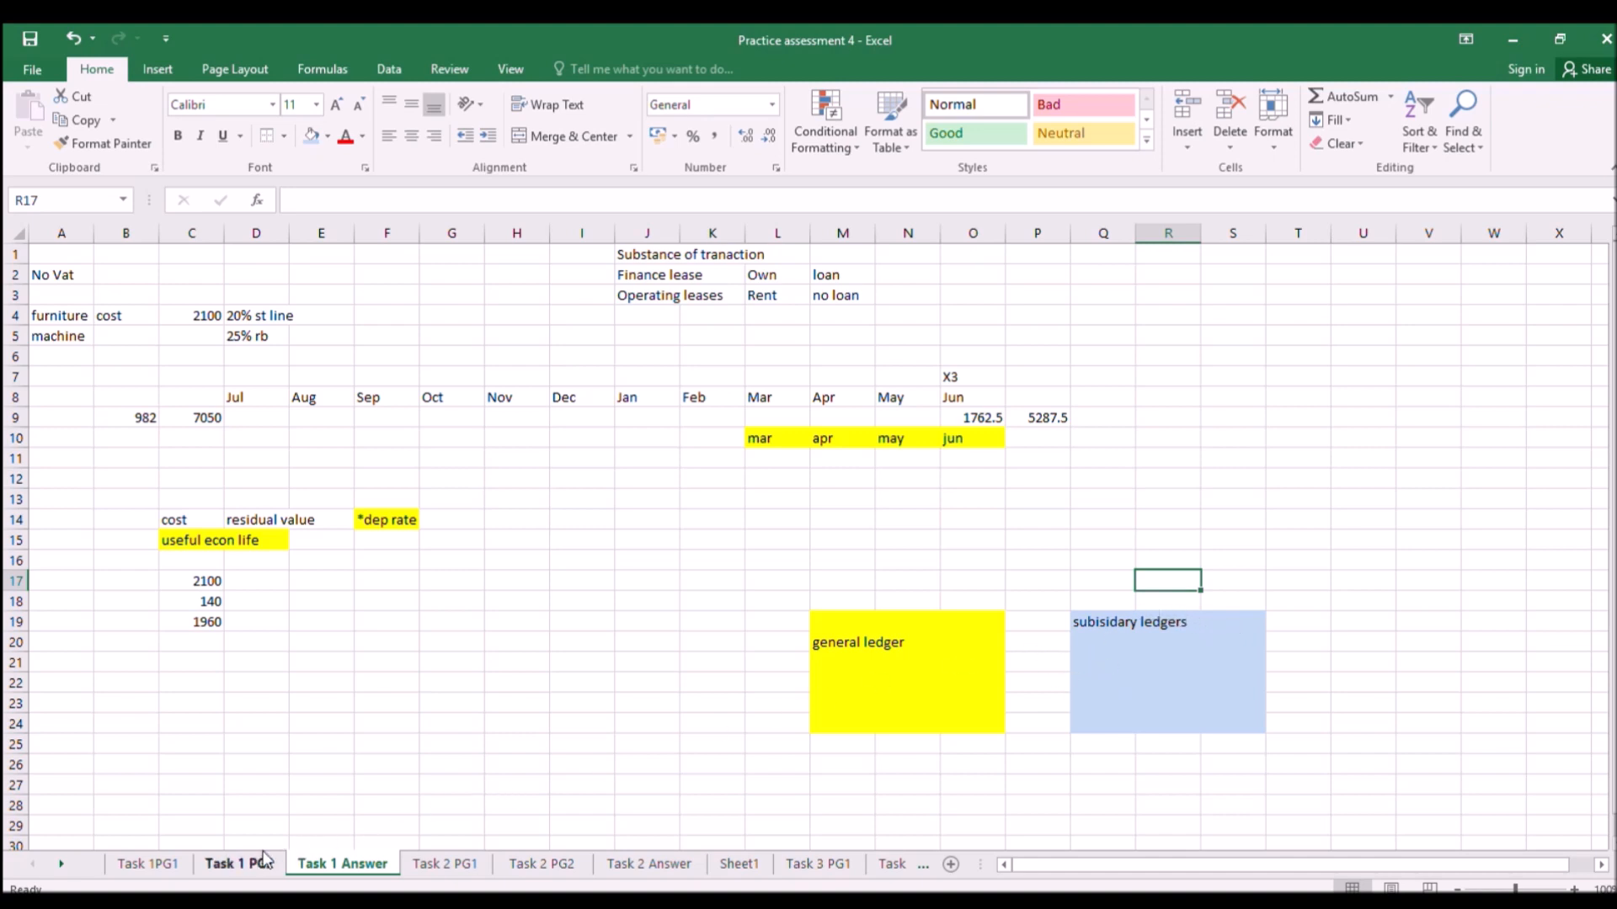
click(238, 864)
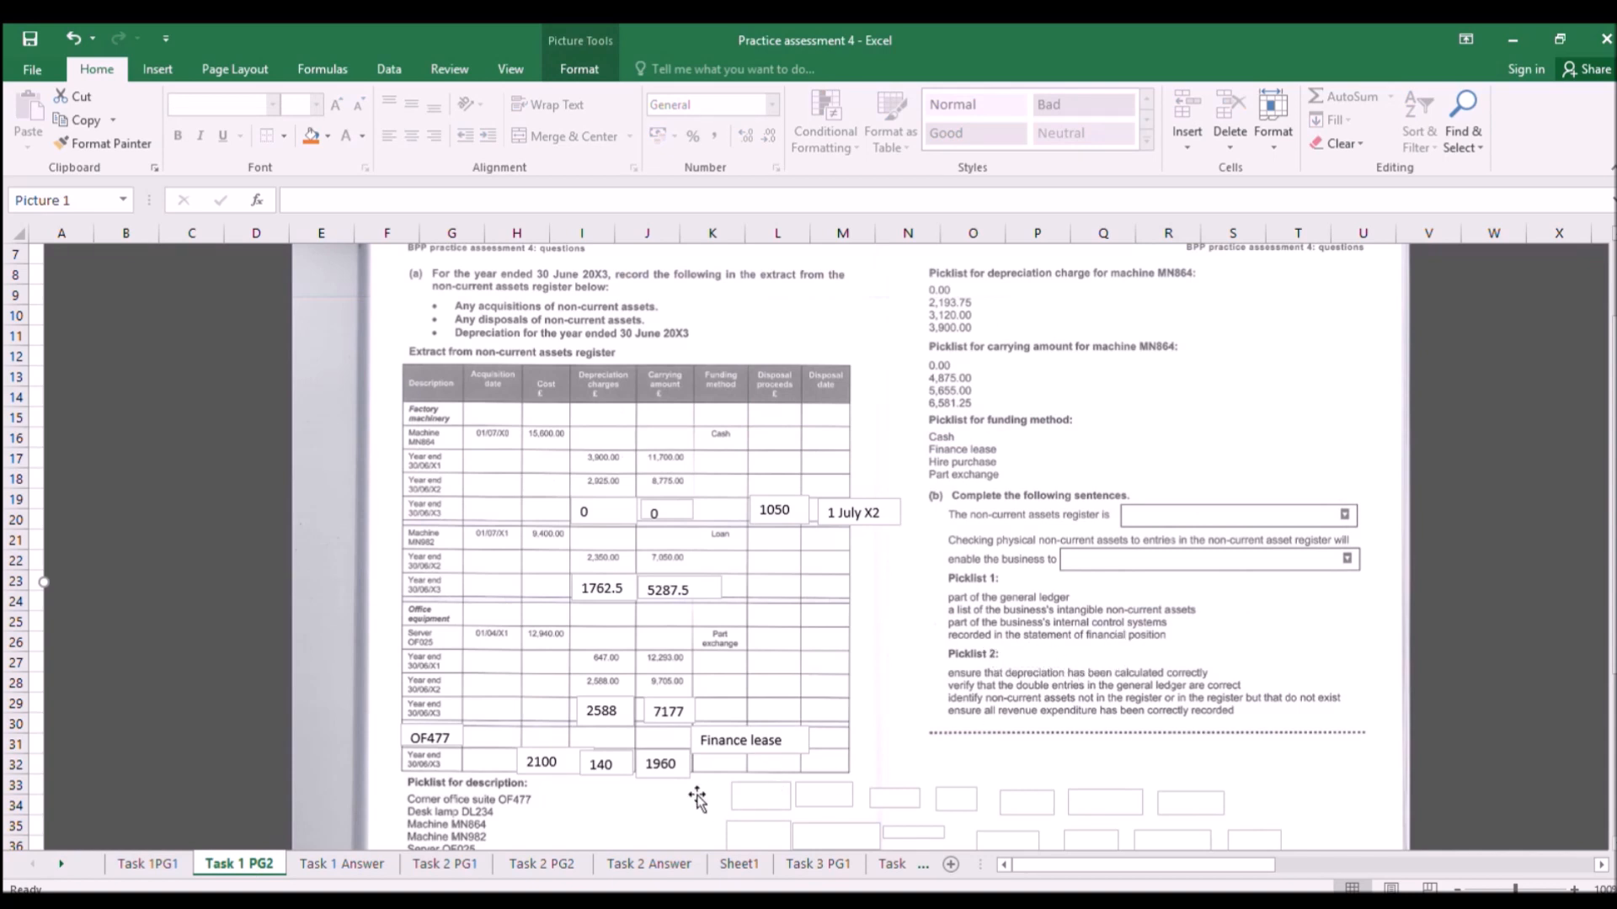
On Task 1 PG2, add a text box reading part of business internal control over the first blank sentence in part (b).
click(381, 864)
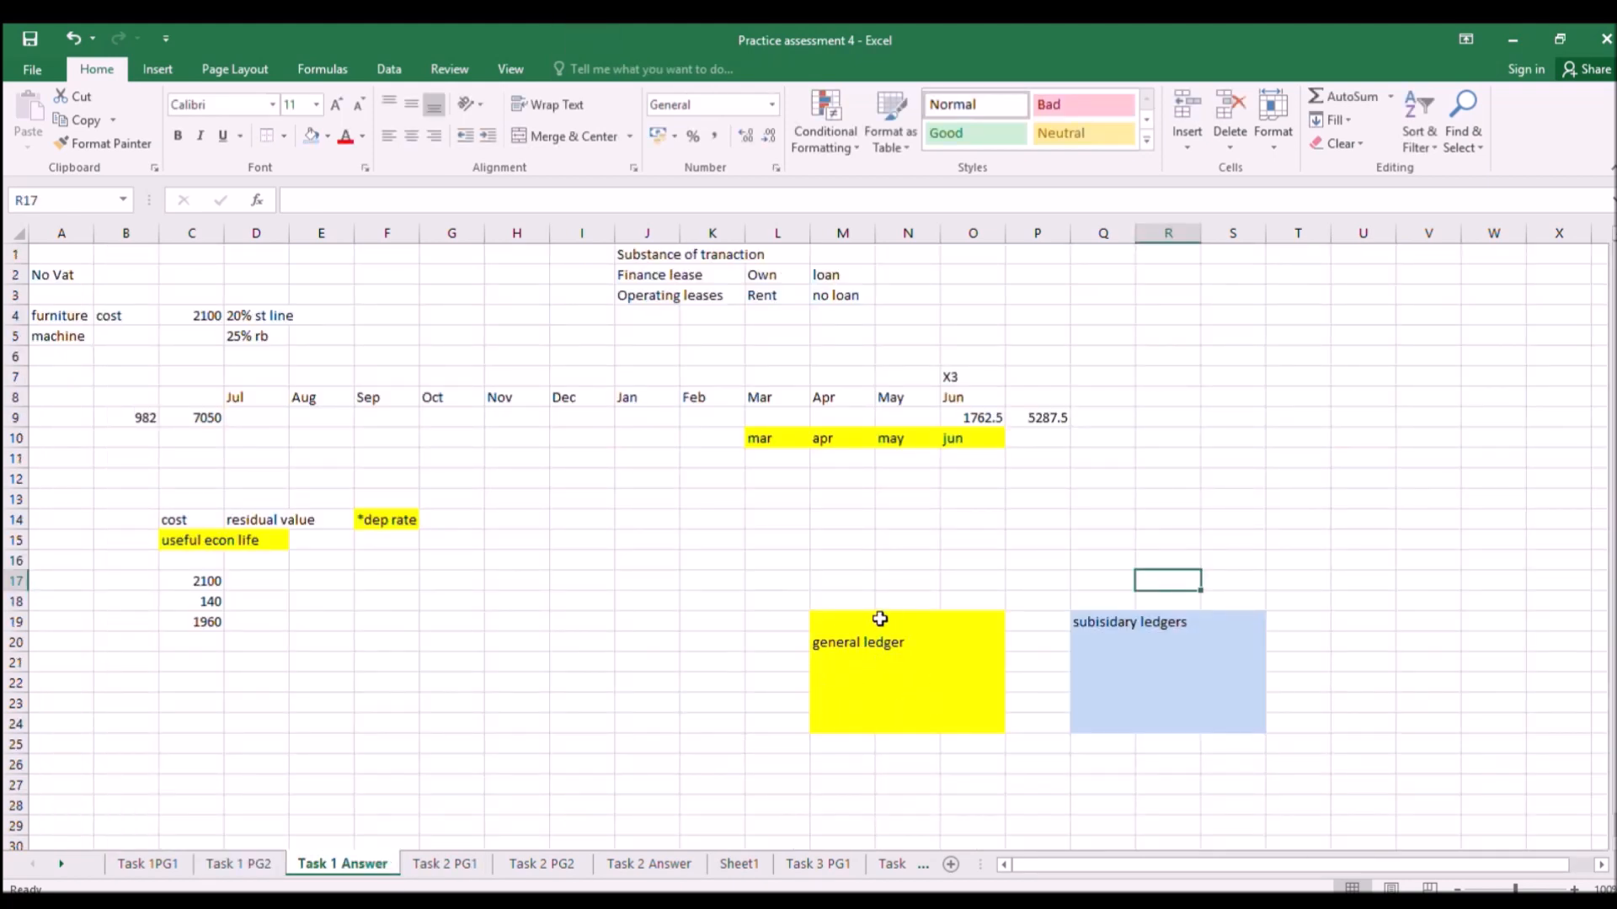
click(253, 863)
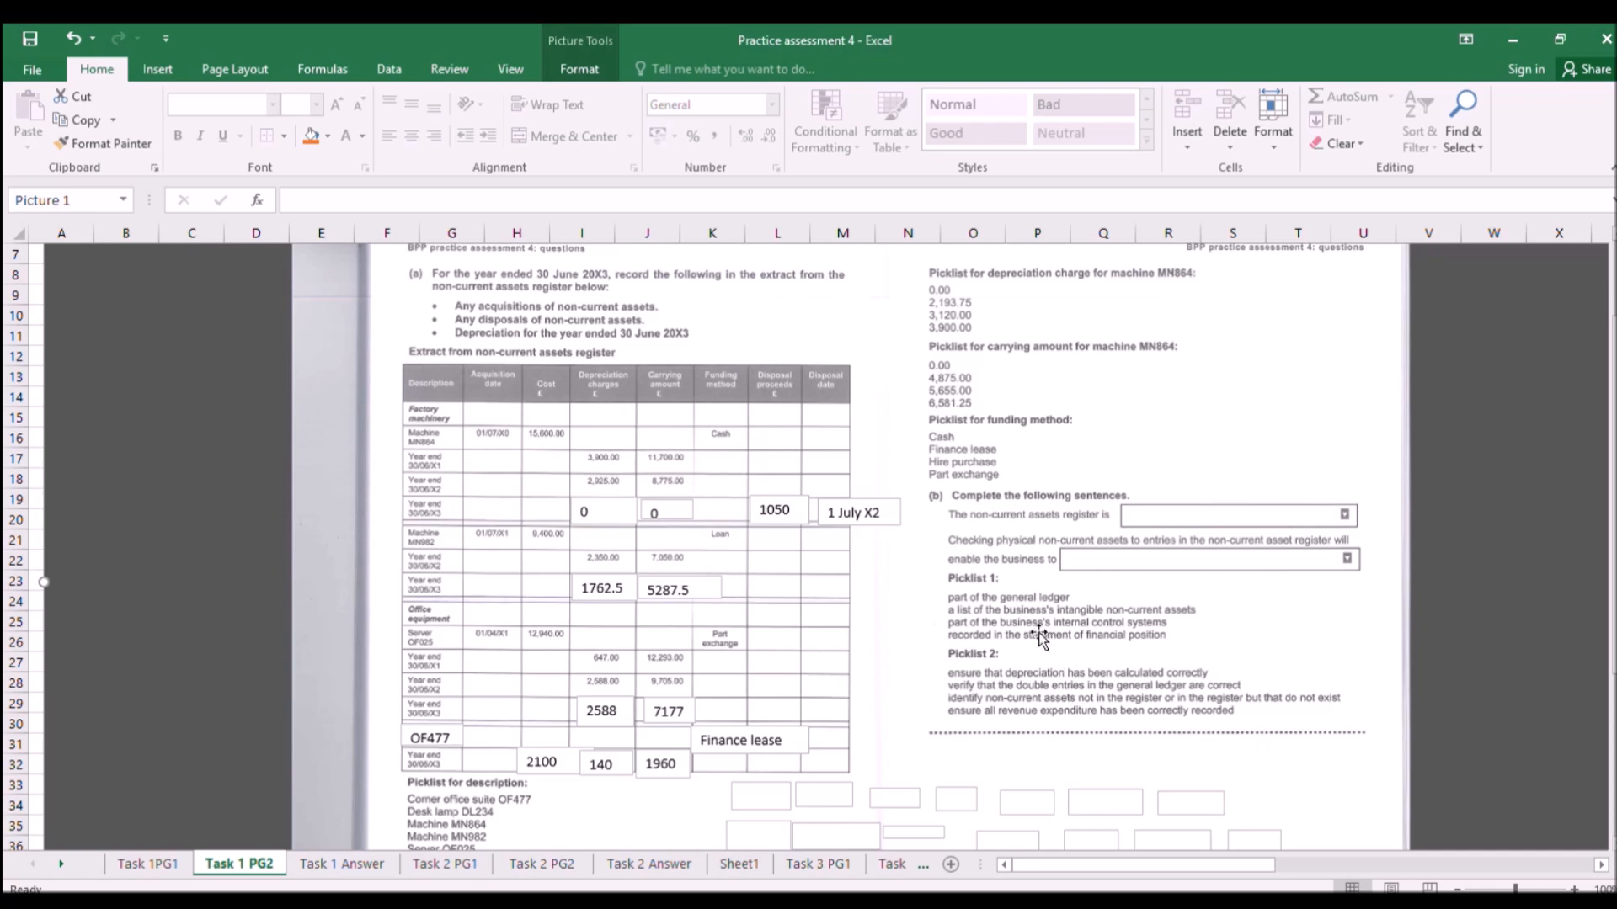
click(154, 68)
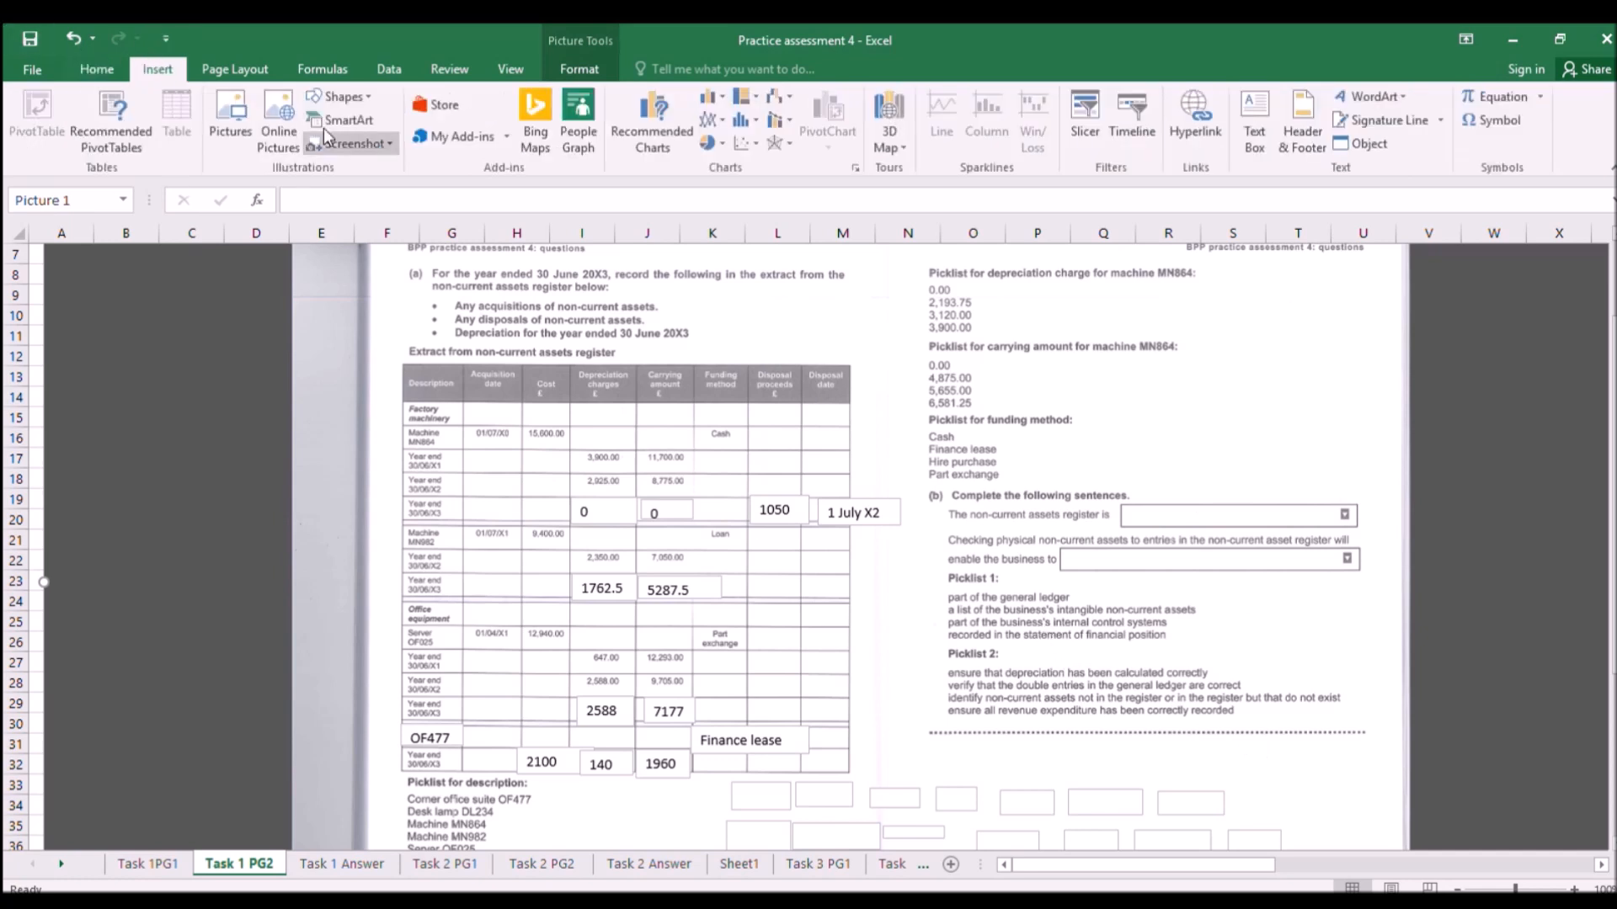
click(1254, 118)
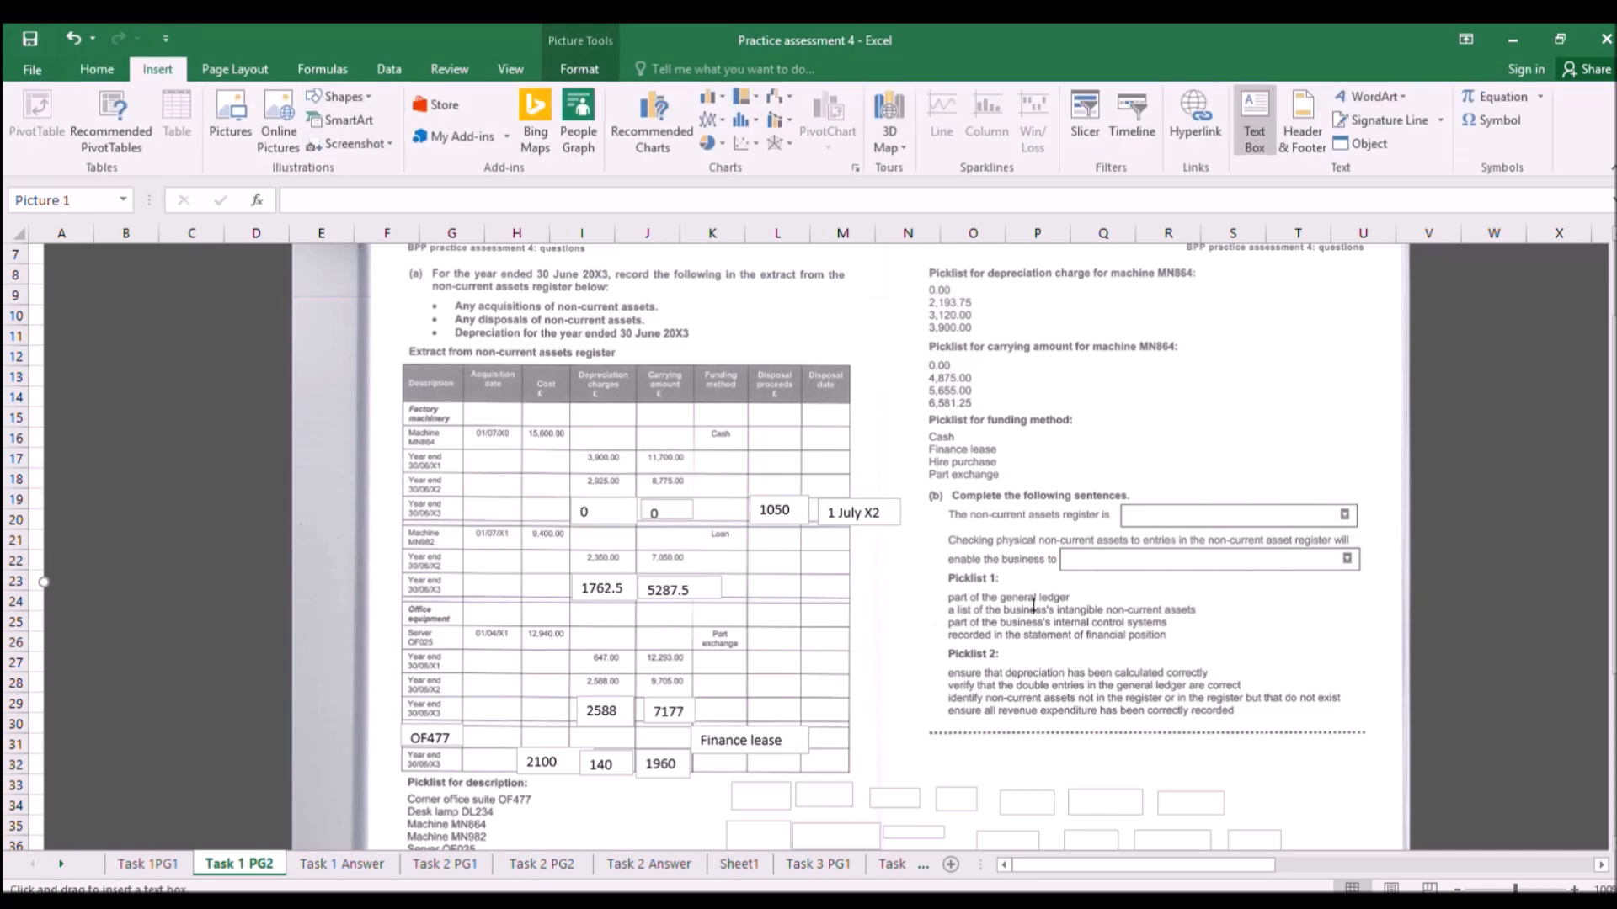
drag(1123, 505, 1347, 527)
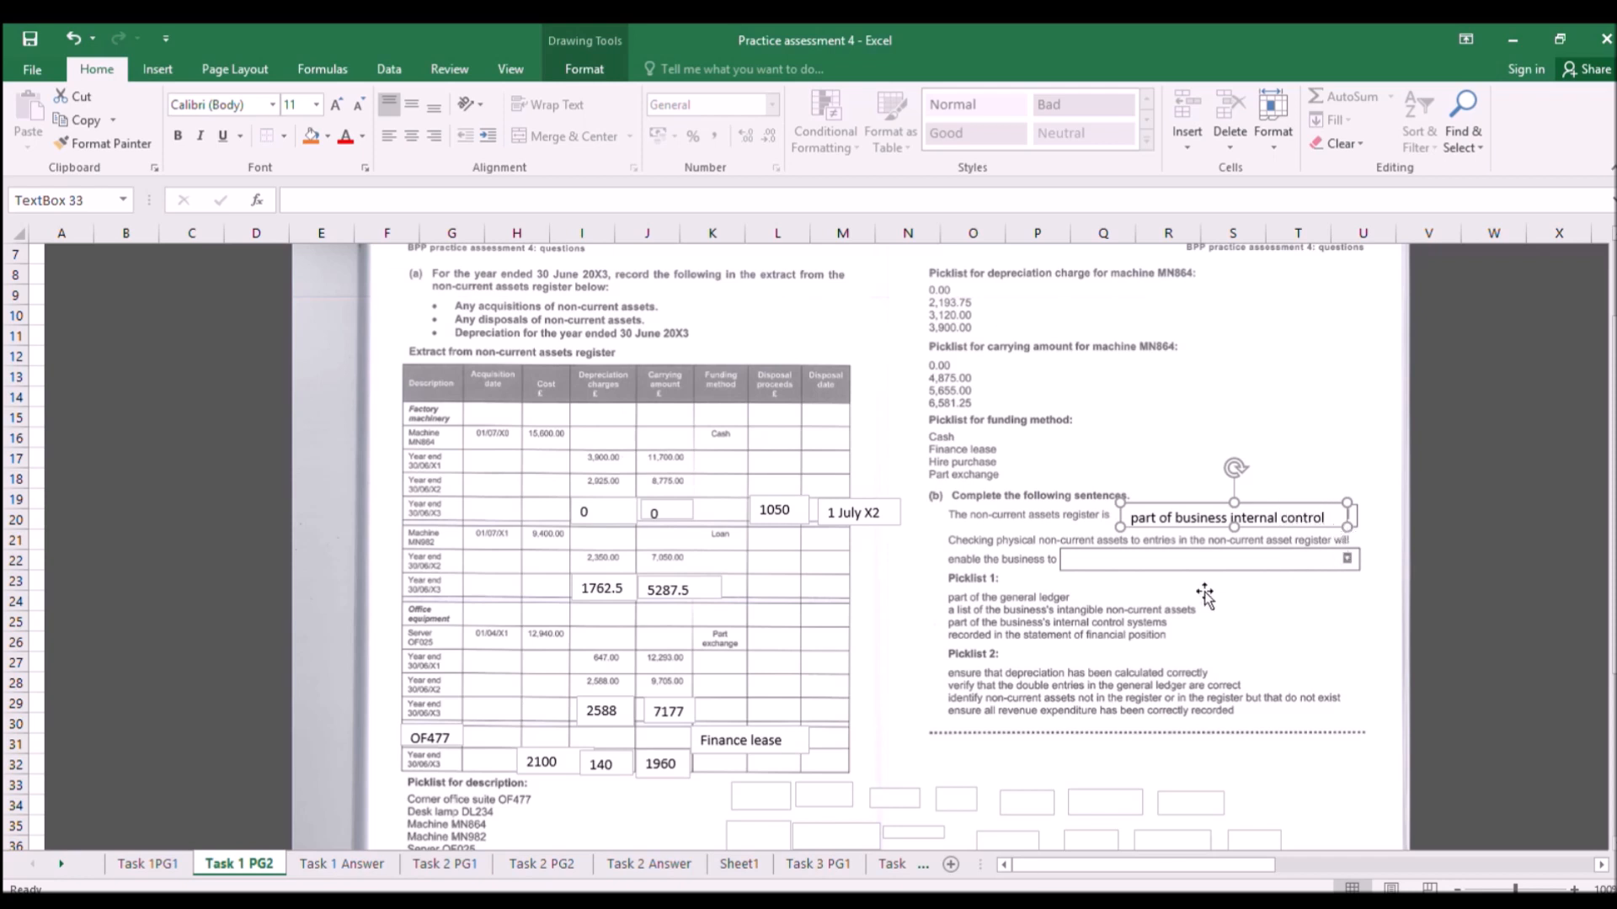
click(1267, 576)
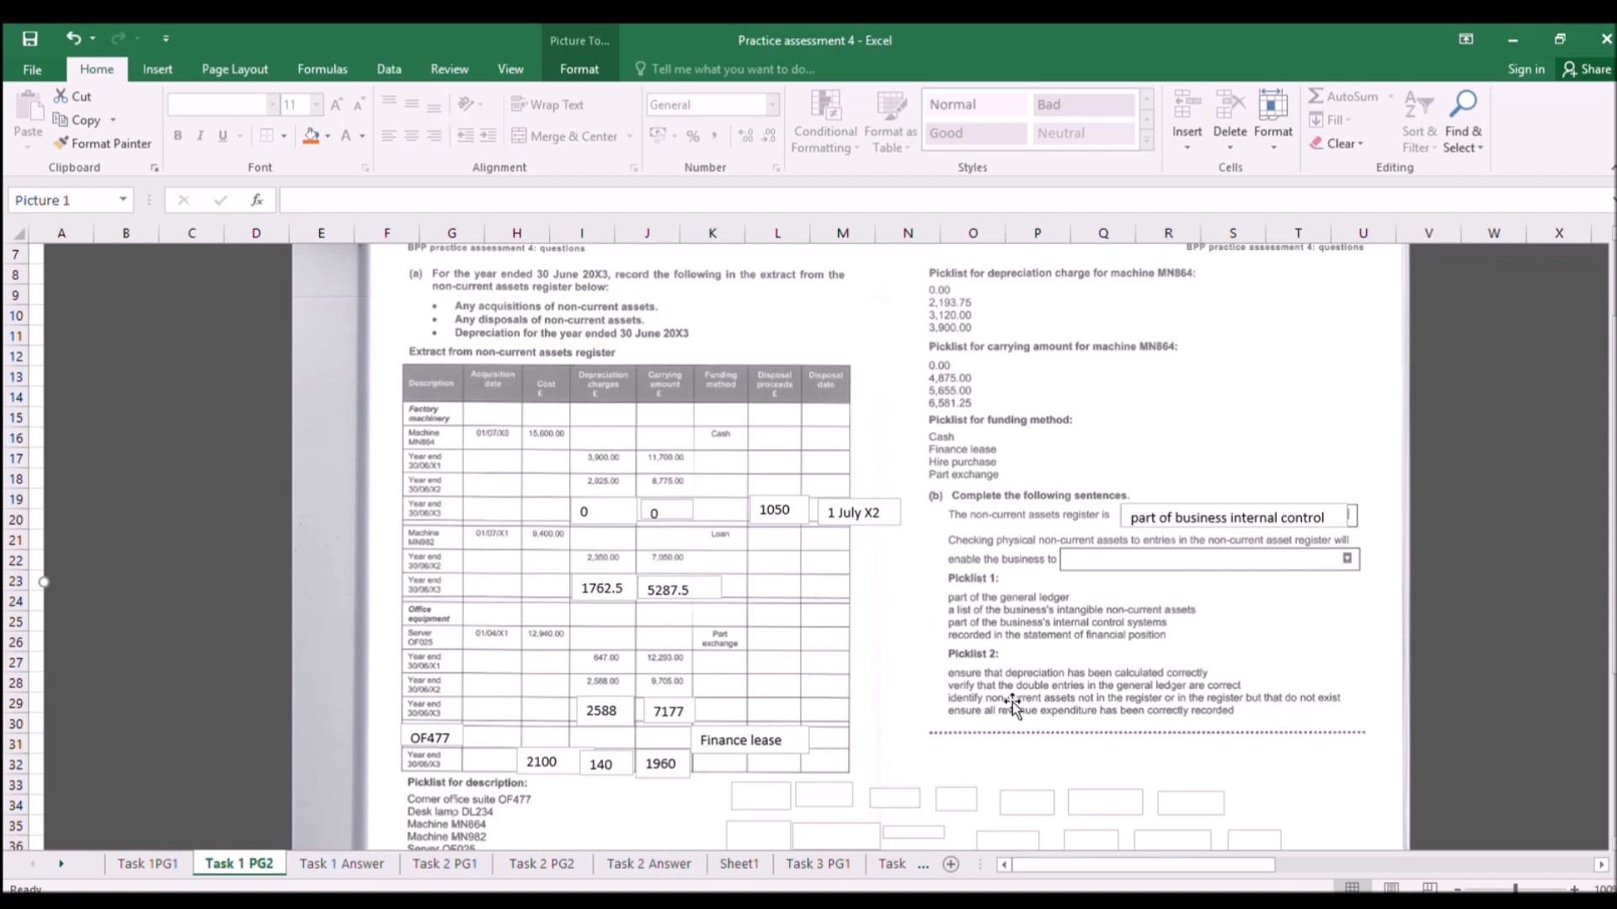
Add a text box reading identify non current assets or not exist over the second blank sentence in part (b).
click(158, 67)
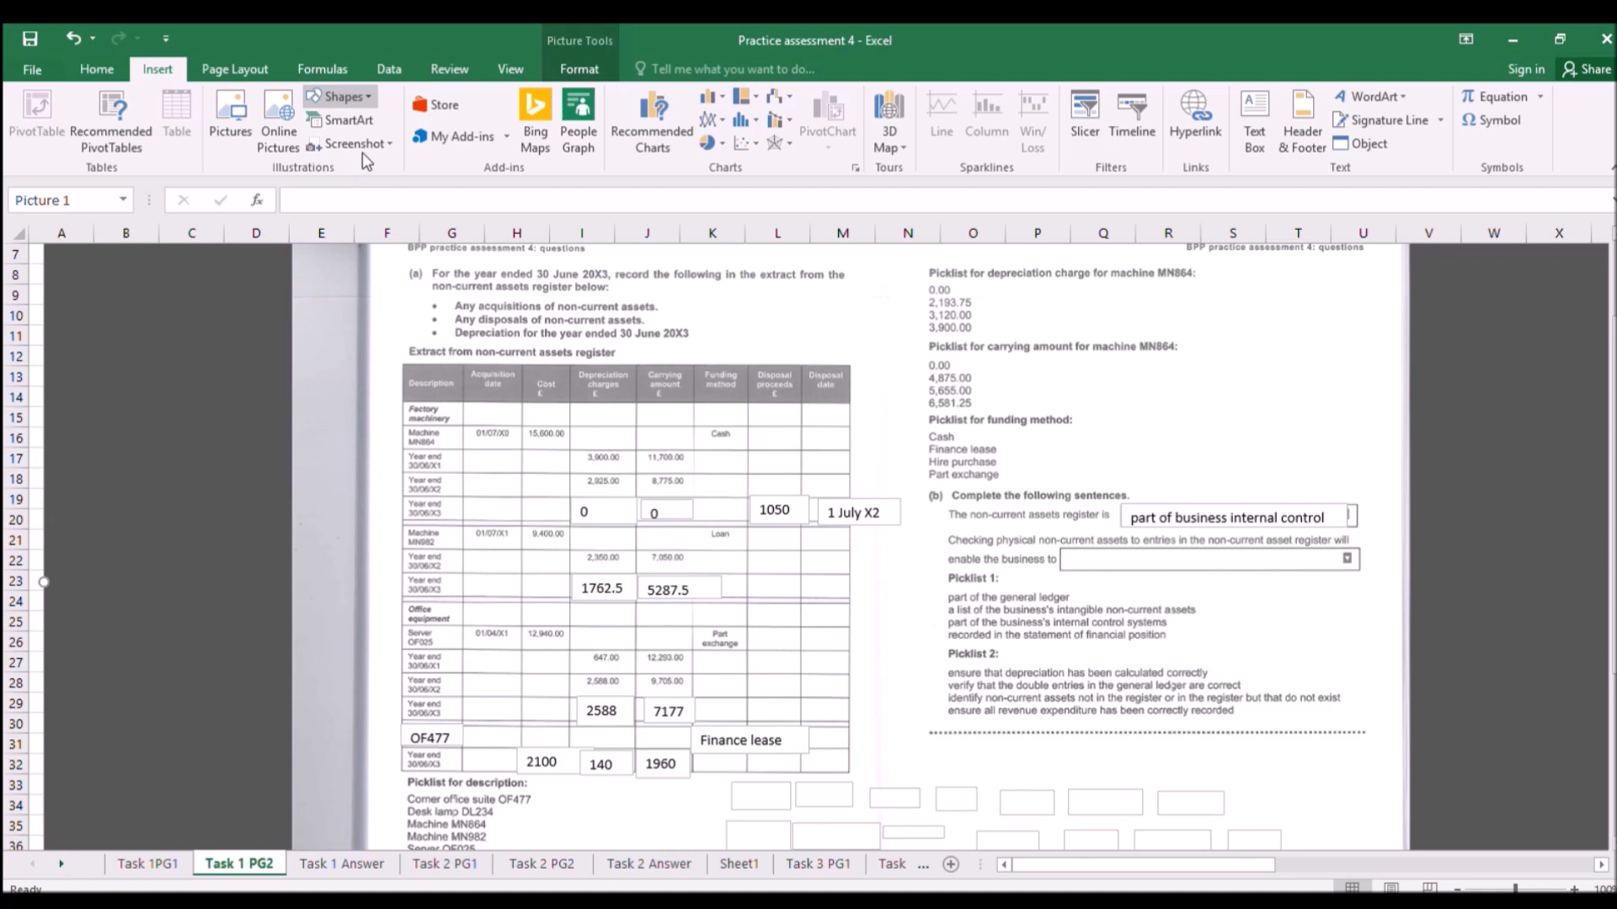
click(1254, 118)
mouse_move(1056, 543)
mouse_down()
mouse_move(1132, 578)
mouse_move(1351, 575)
mouse_up()
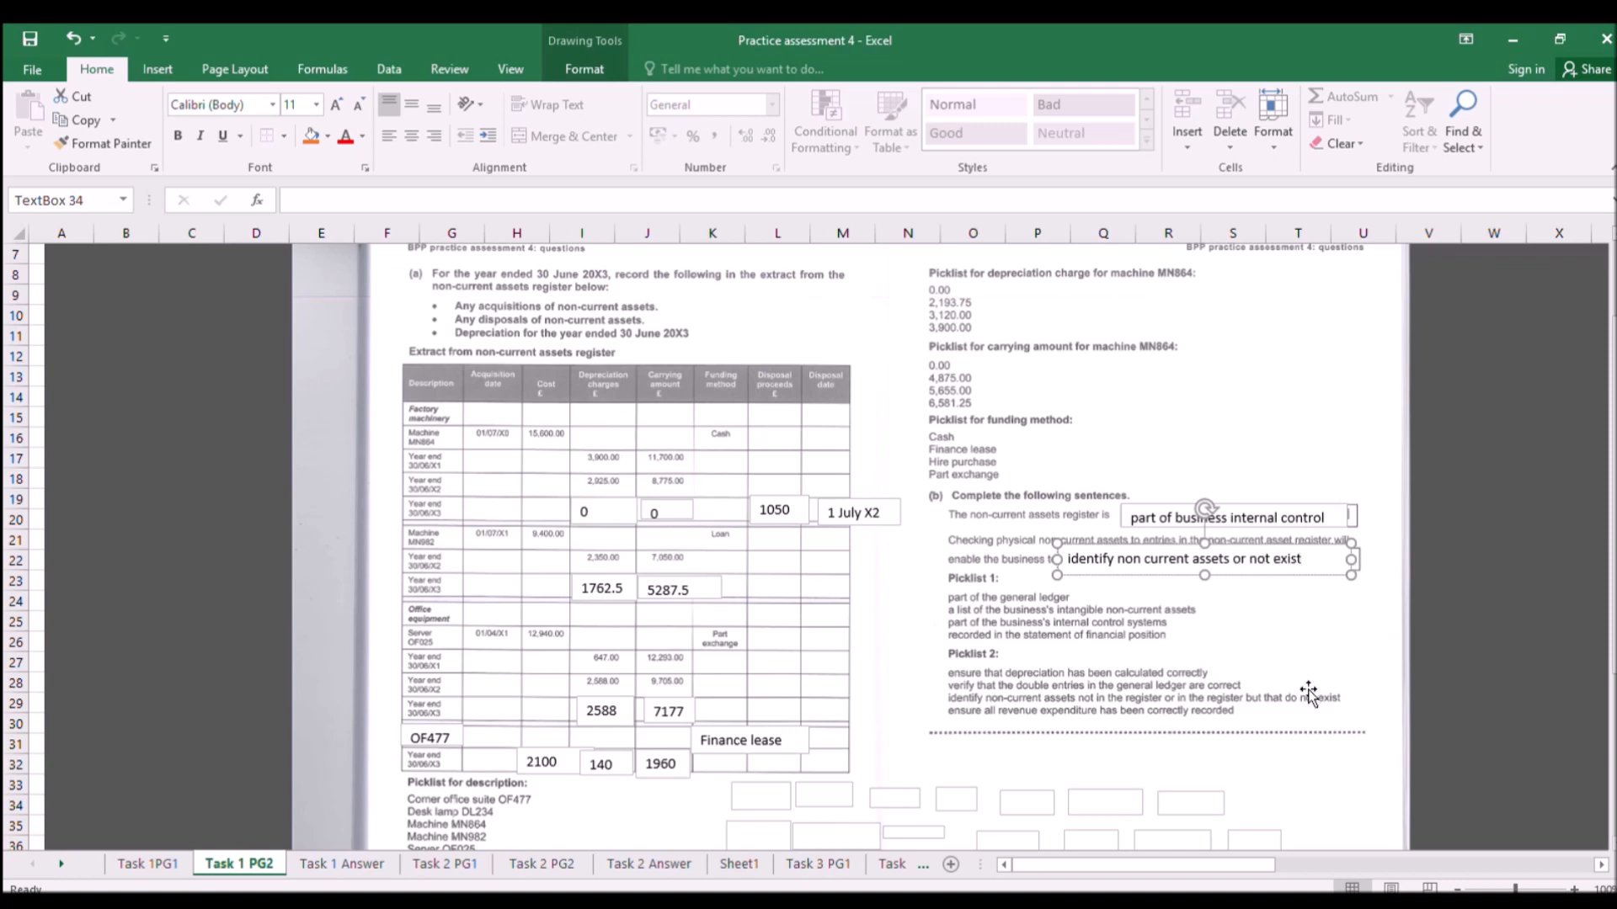
click(1024, 733)
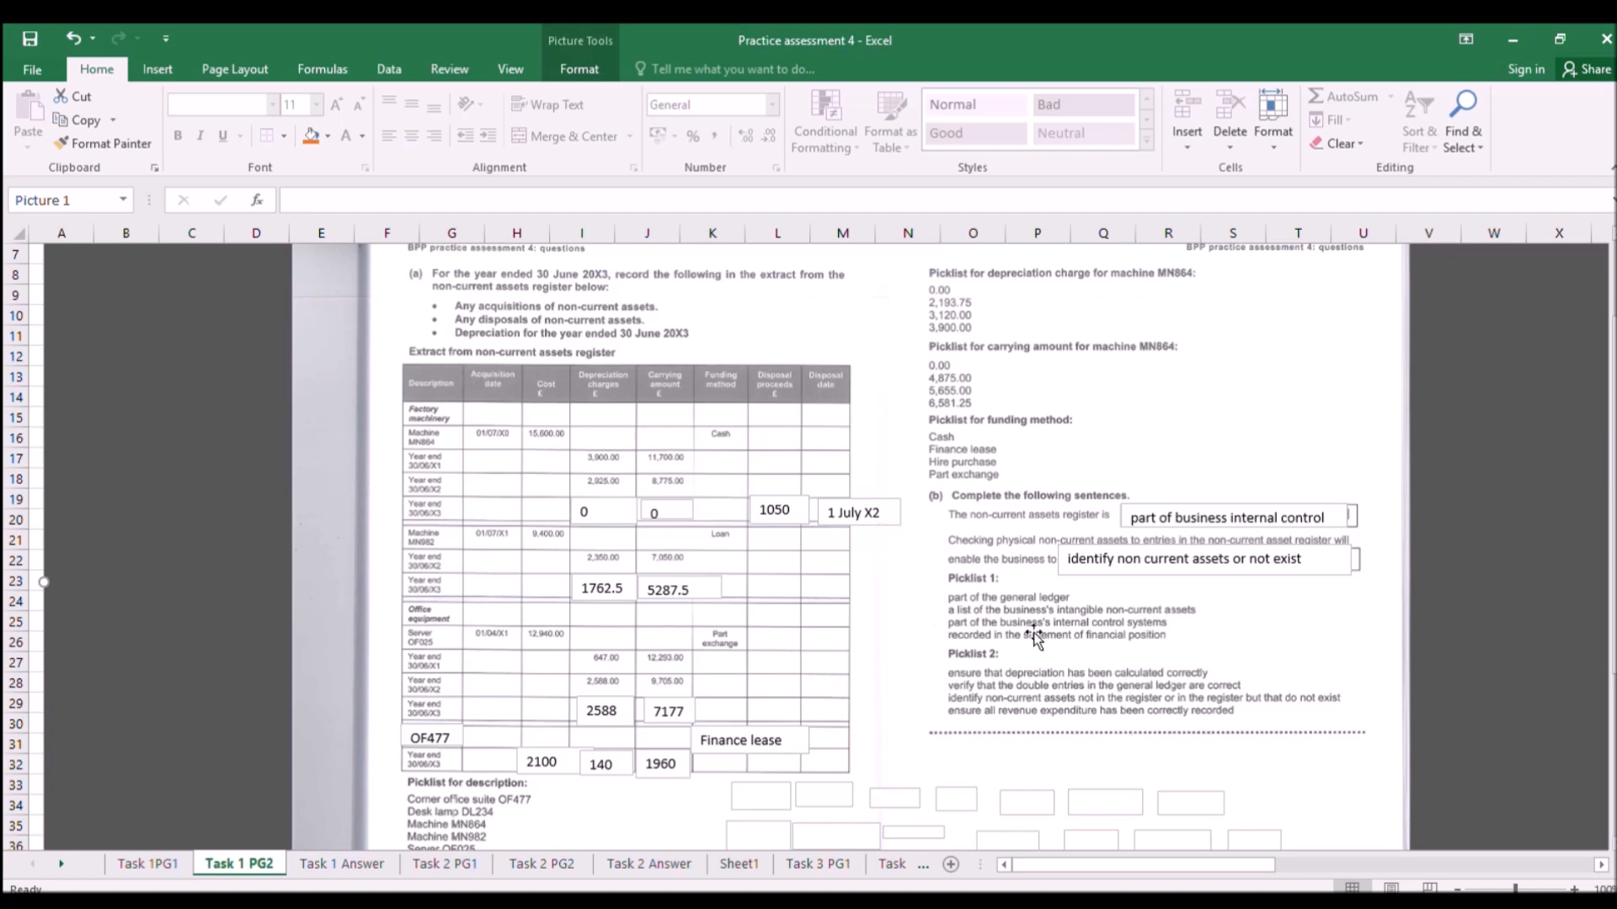
Move on to Task 2 and enter VAT in A1 of the Task 2 Answer sheet.
scroll(1032, 635, down, 3)
scroll(1034, 633, up, 3)
scroll(1033, 633, up, 2)
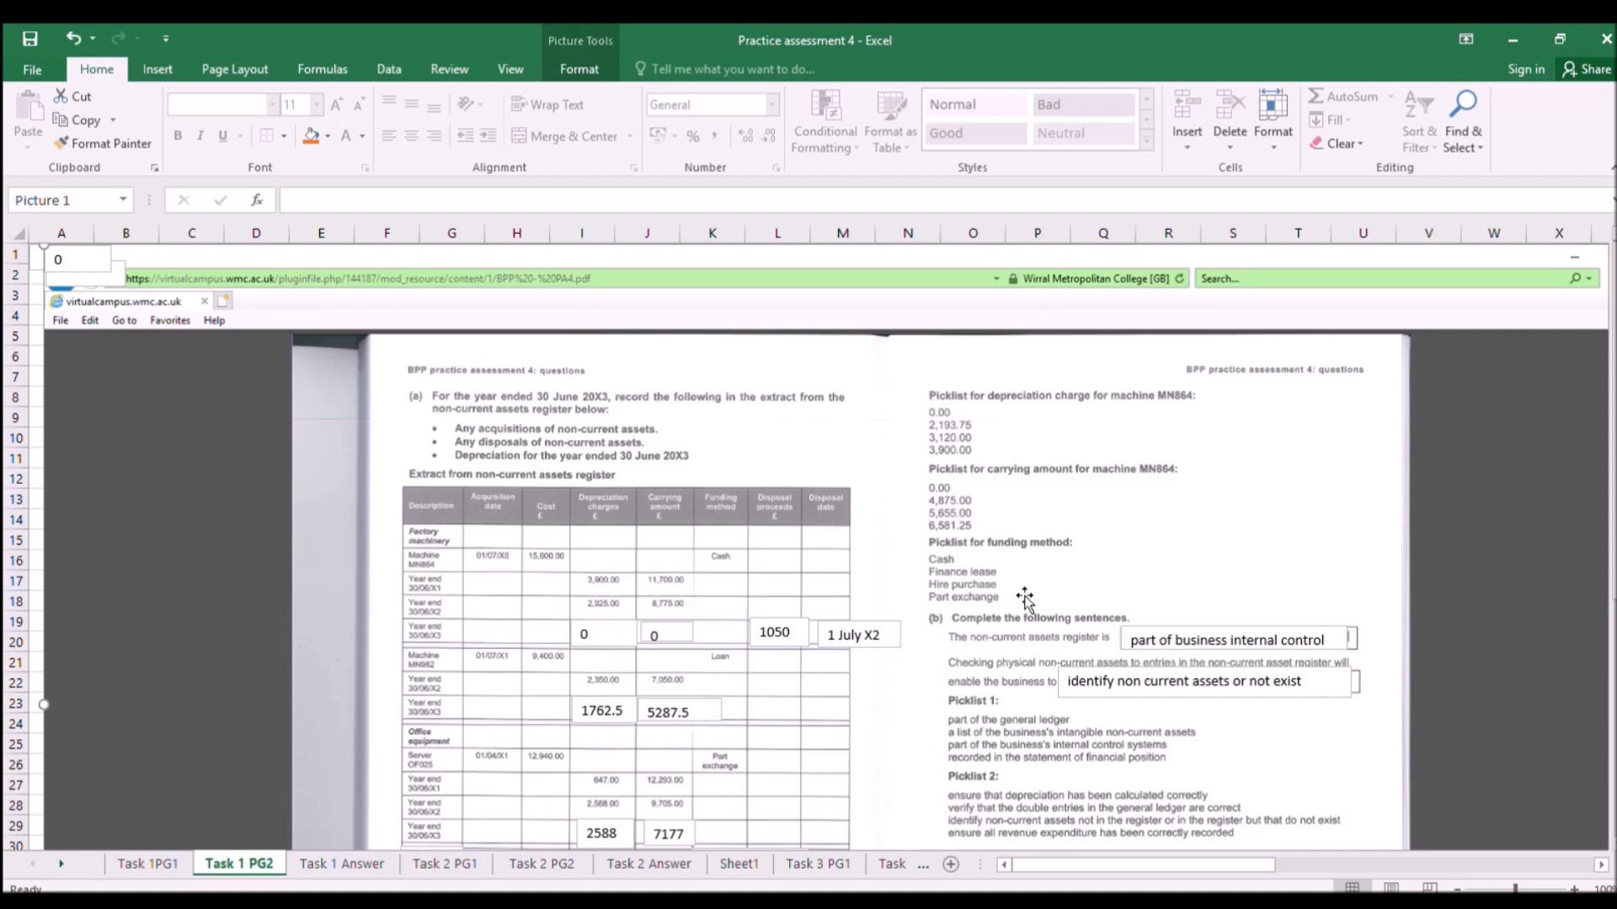
key(ctrl+Page_Down)
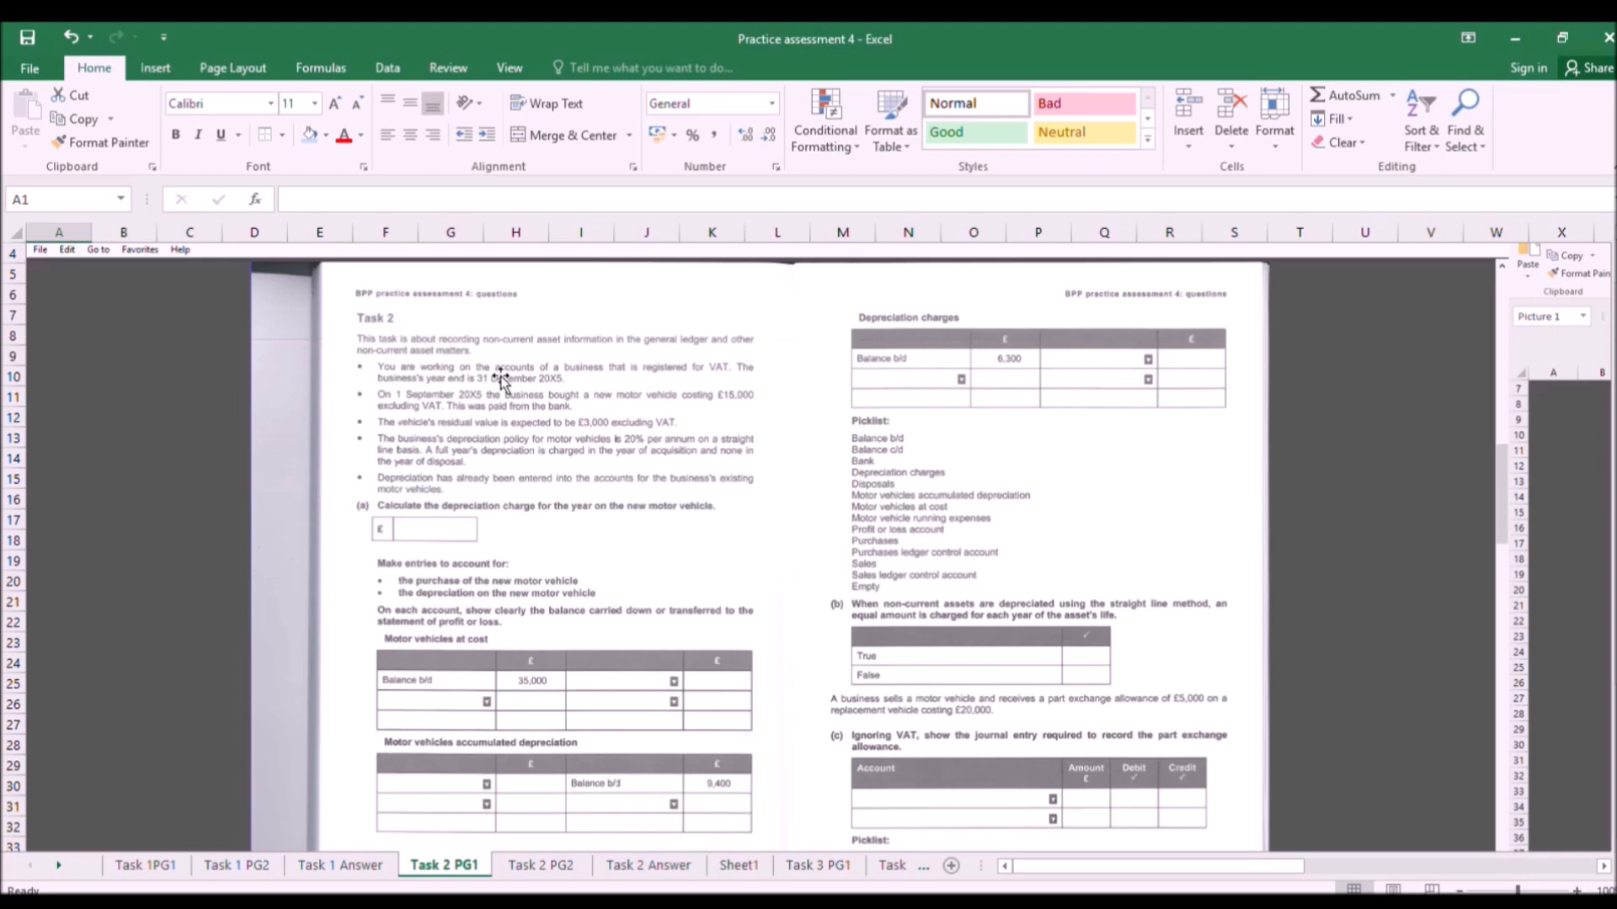
click(613, 867)
click(80, 267)
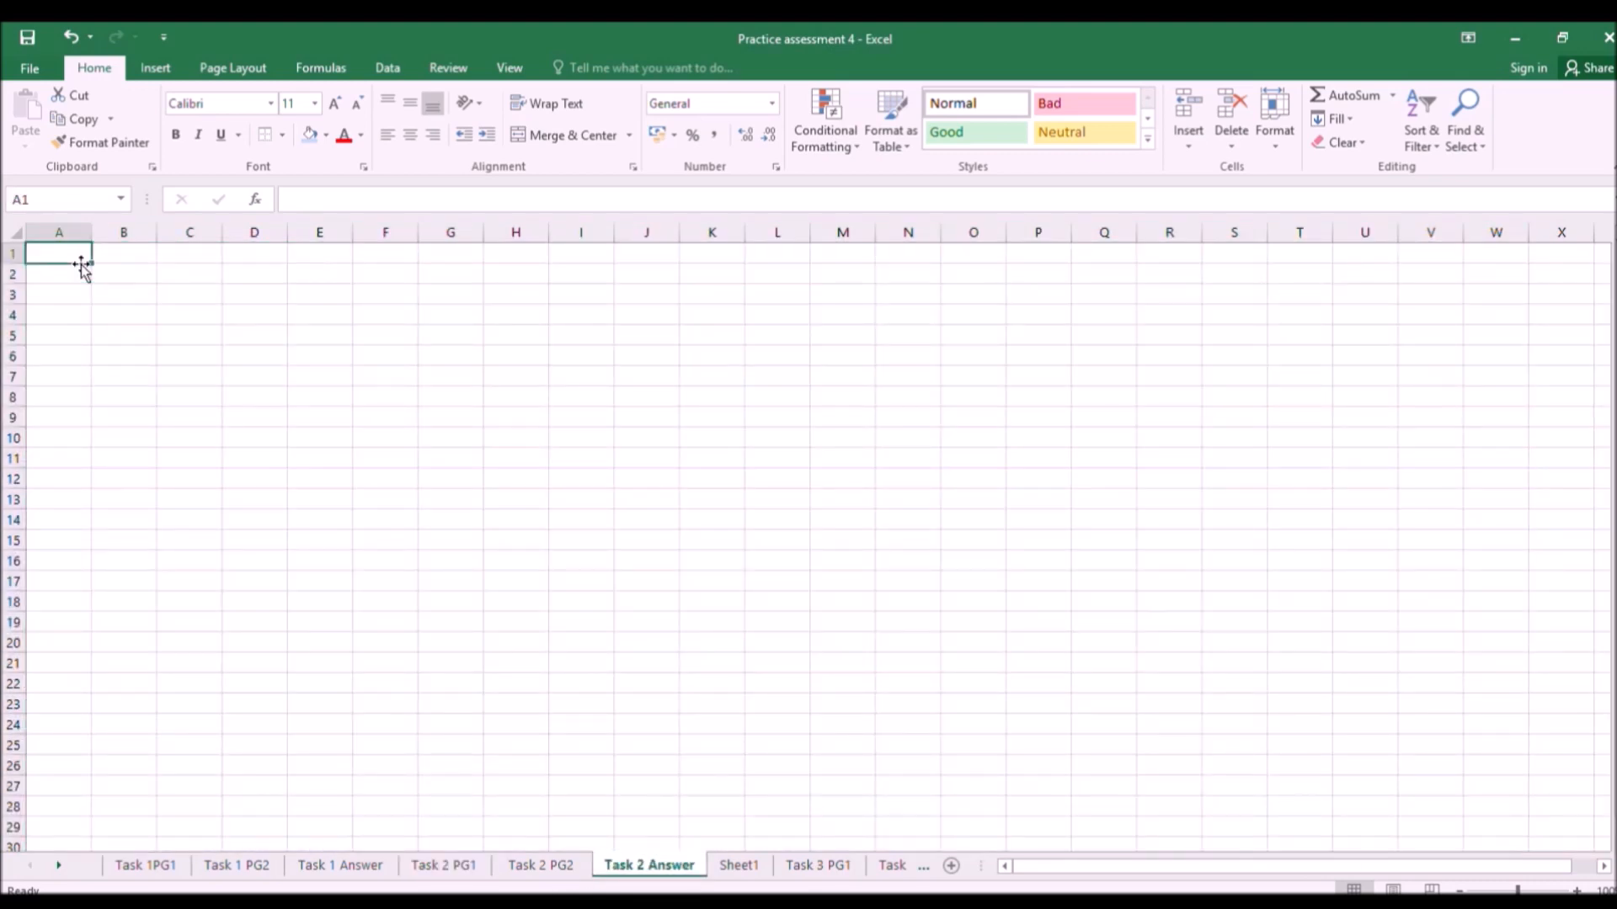
text(VAT)
click(179, 458)
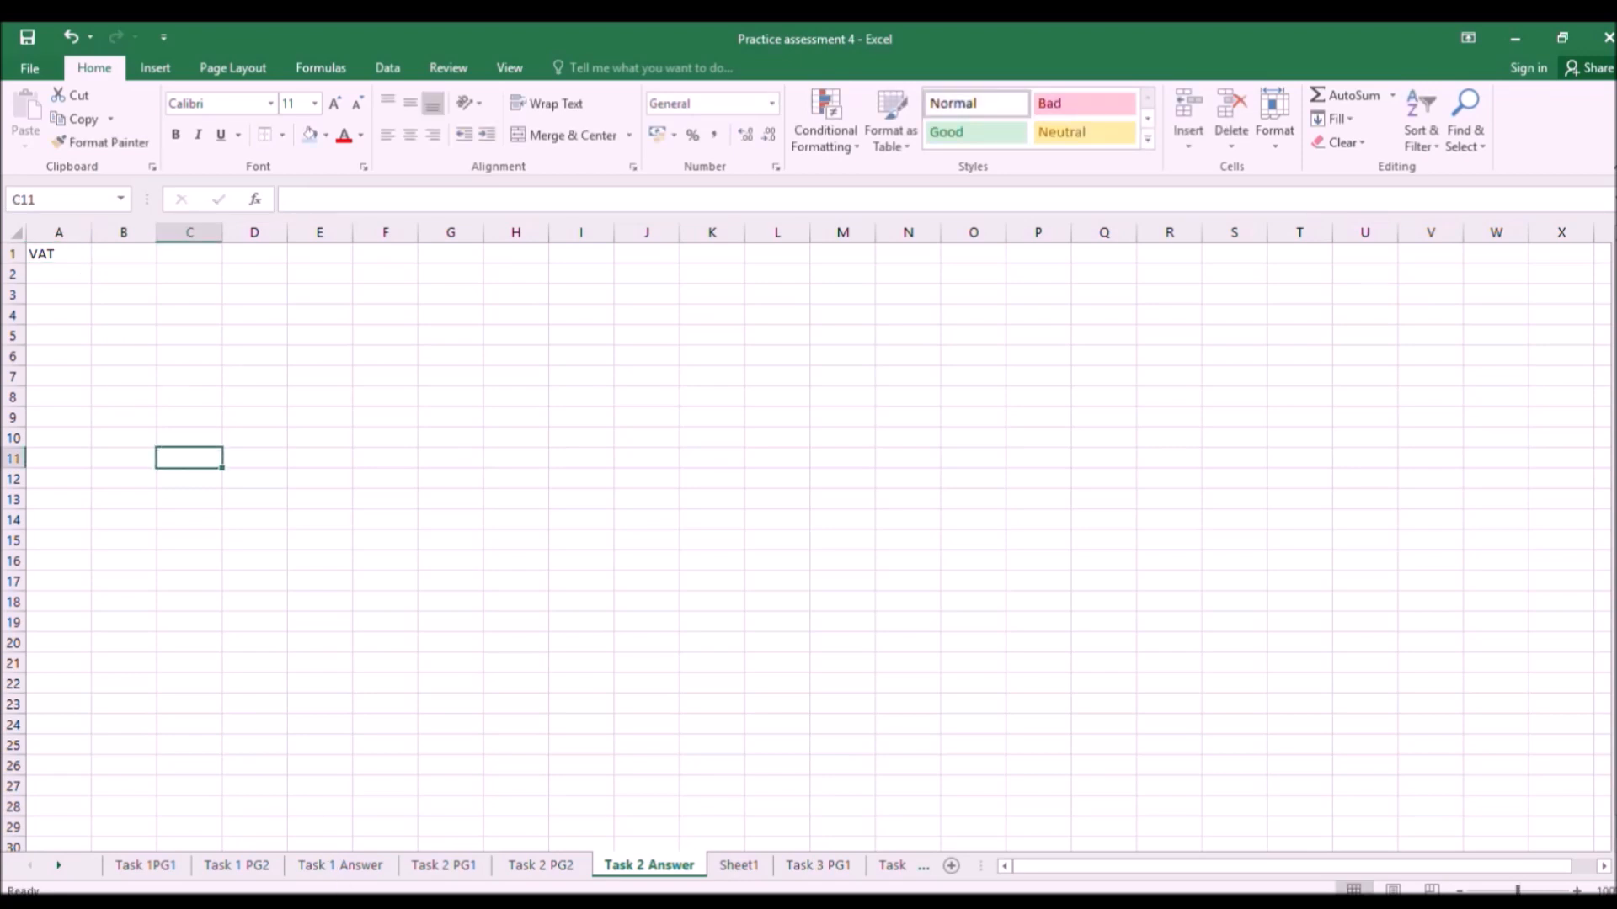
Check the year end on Task 2 PG1 and fill the months jan to dec across C3:N3 in Task 2 Answer.
click(455, 870)
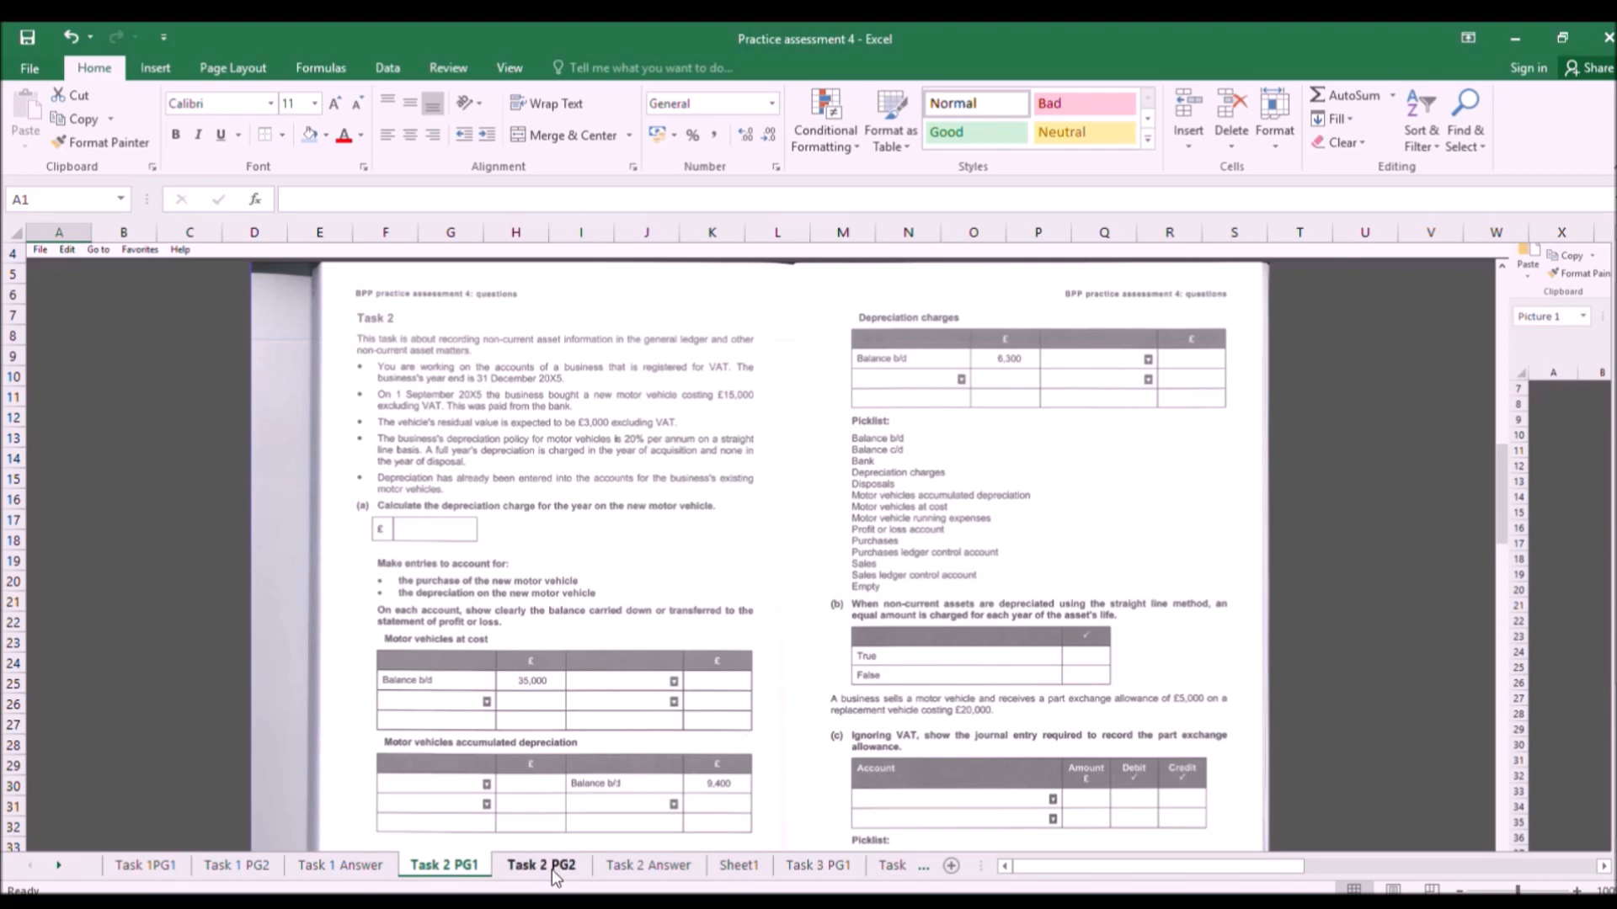
click(615, 868)
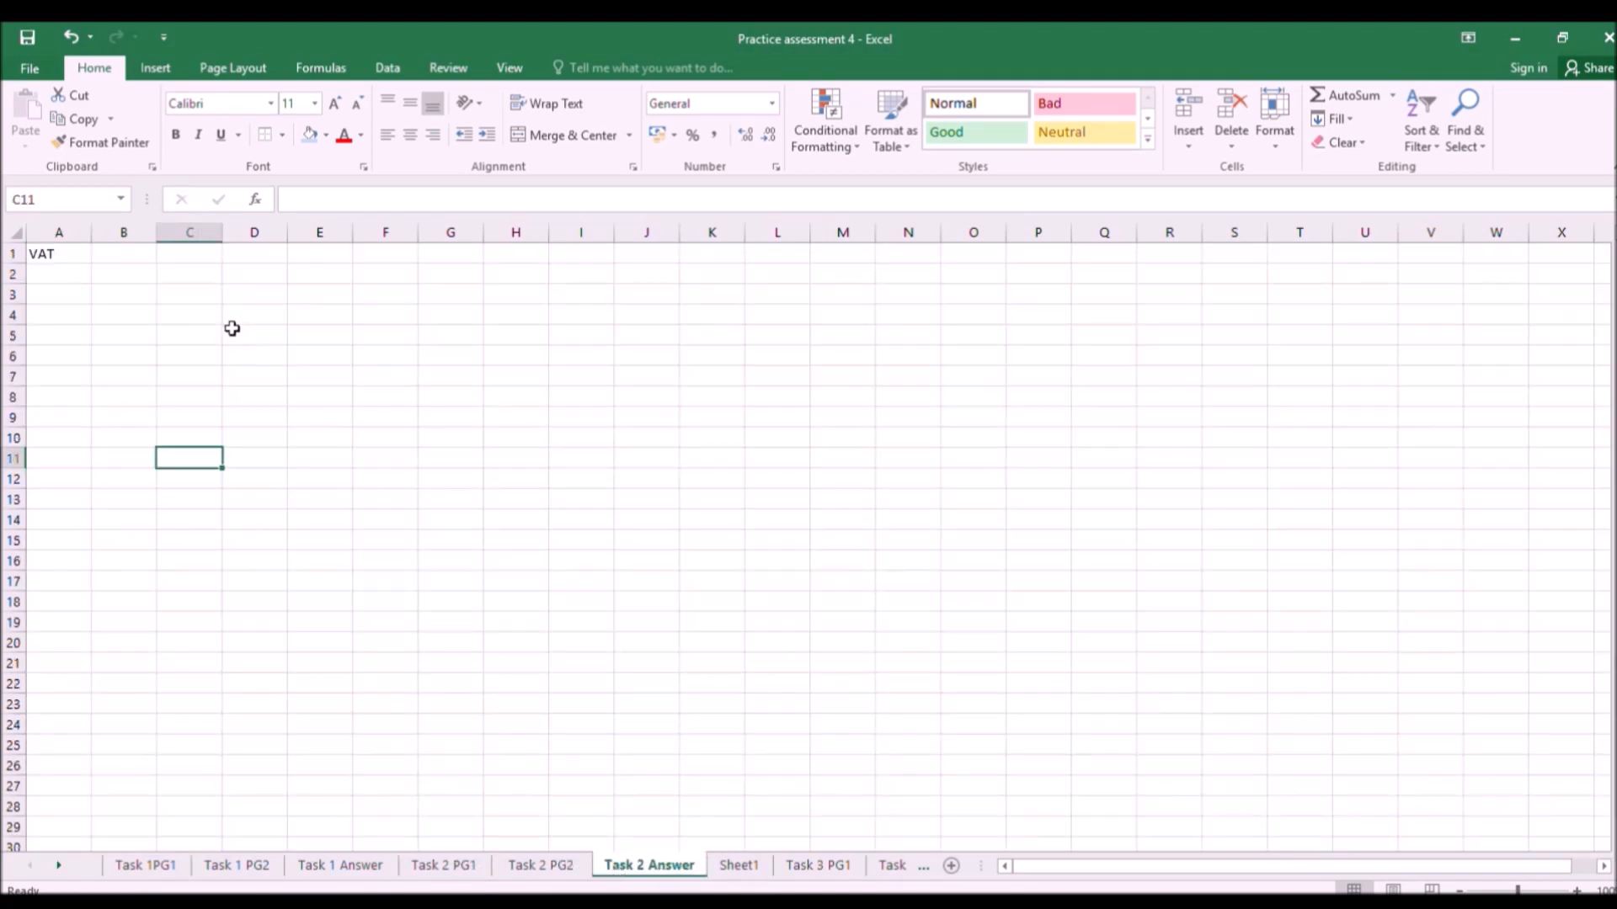
click(221, 295)
text(ja)
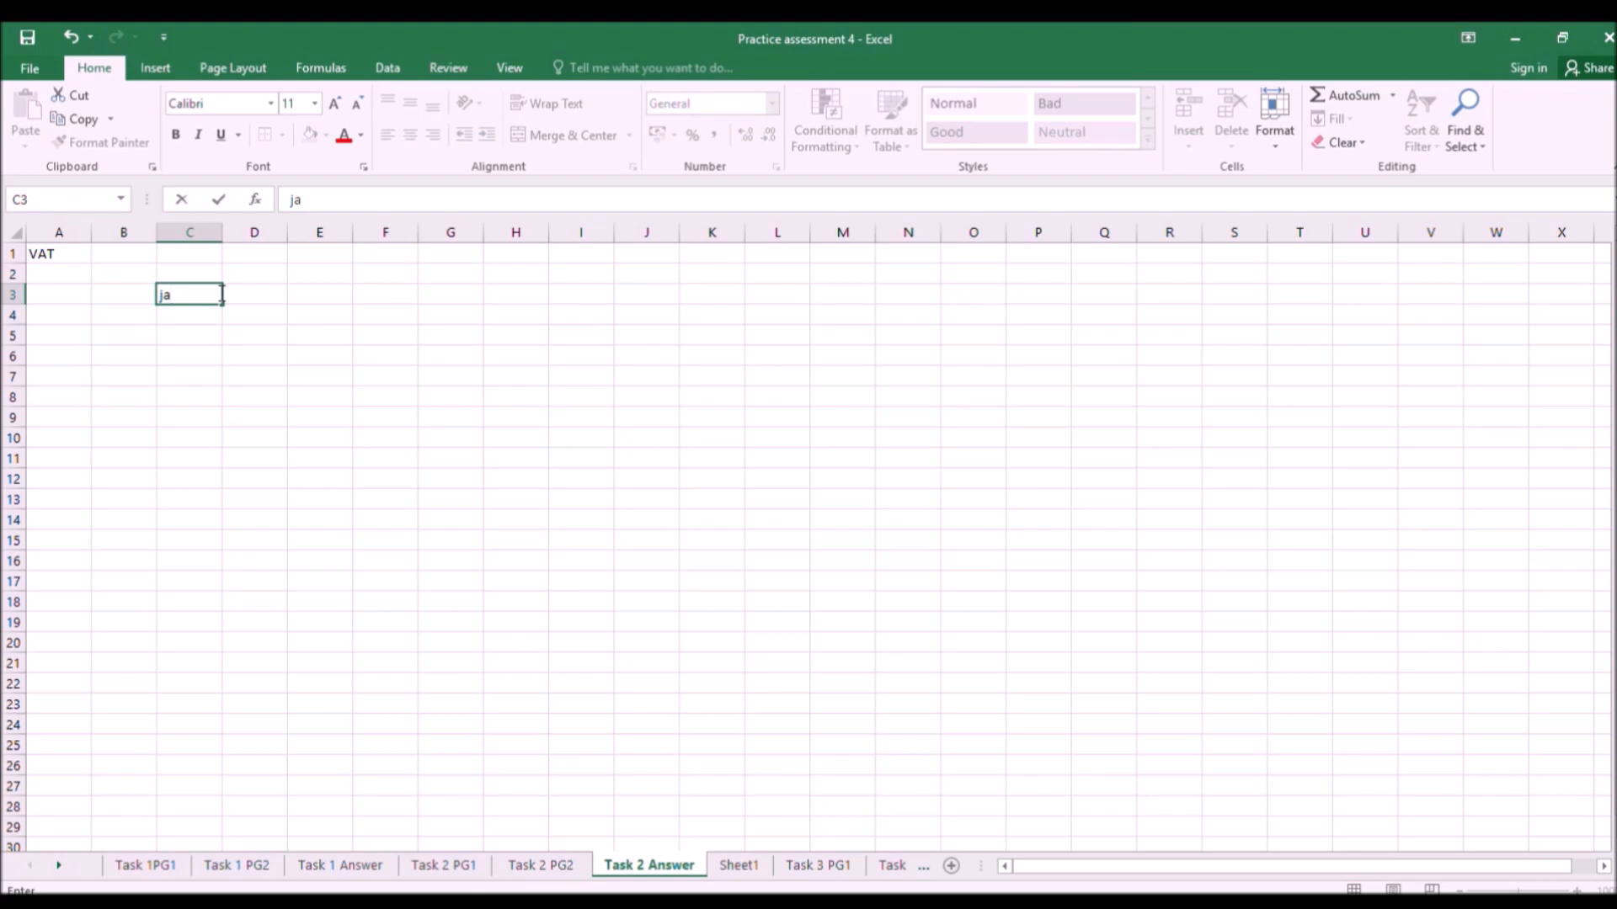
key(Return)
click(213, 294)
drag(220, 301, 967, 295)
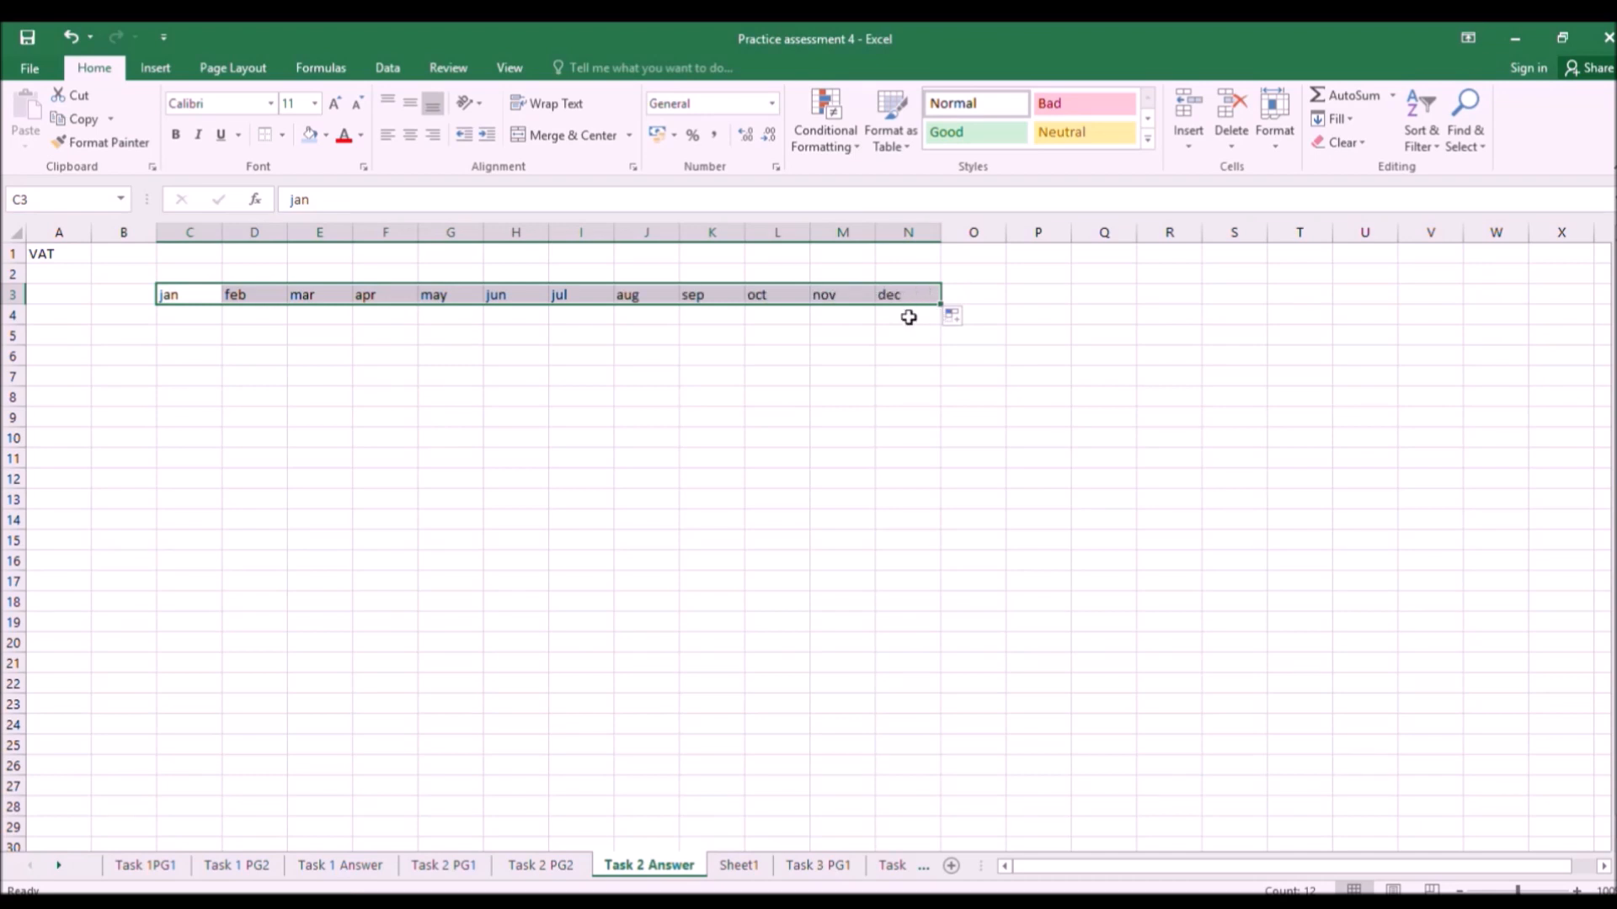
Enter the year X5 in N2 above the dec heading.
click(909, 316)
key(Up)
key(Up)
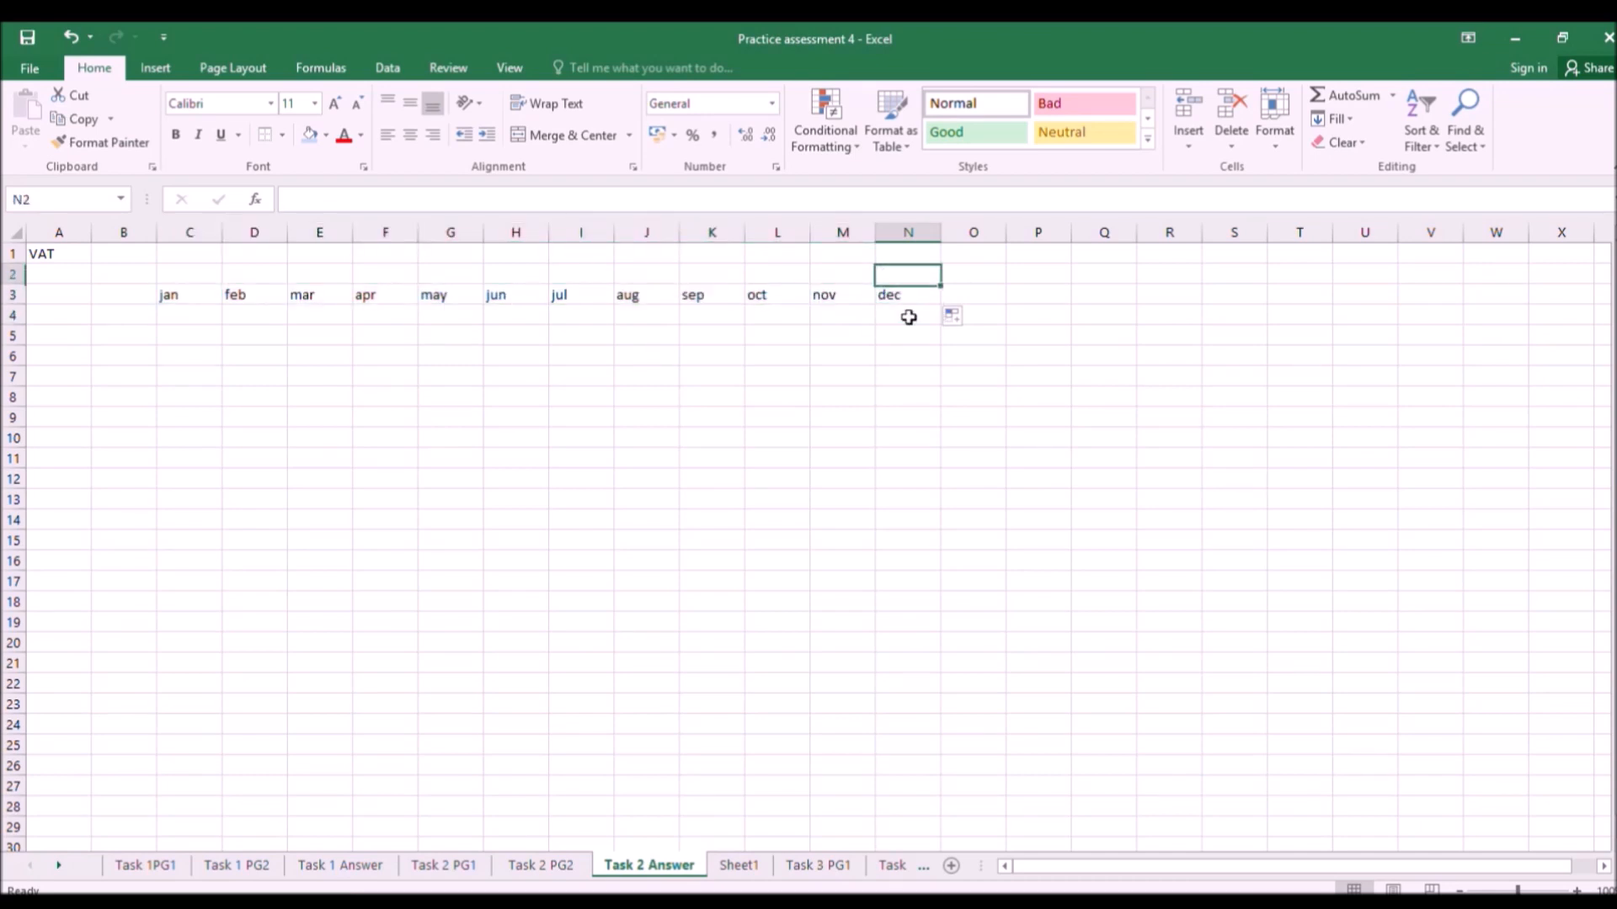
text(X5)
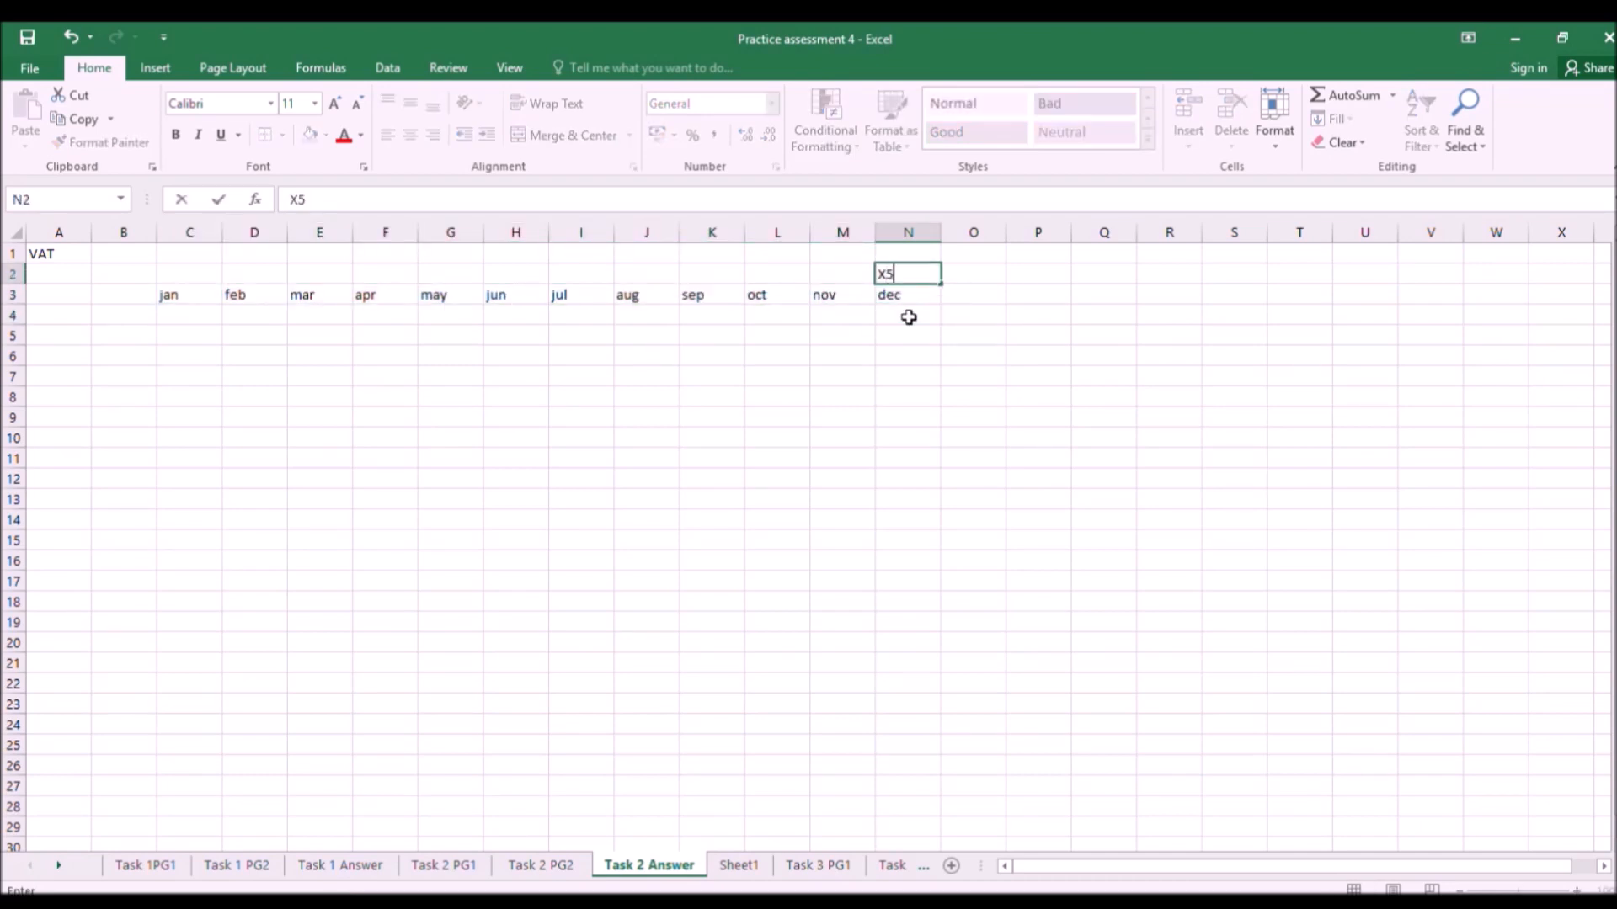
key(Return)
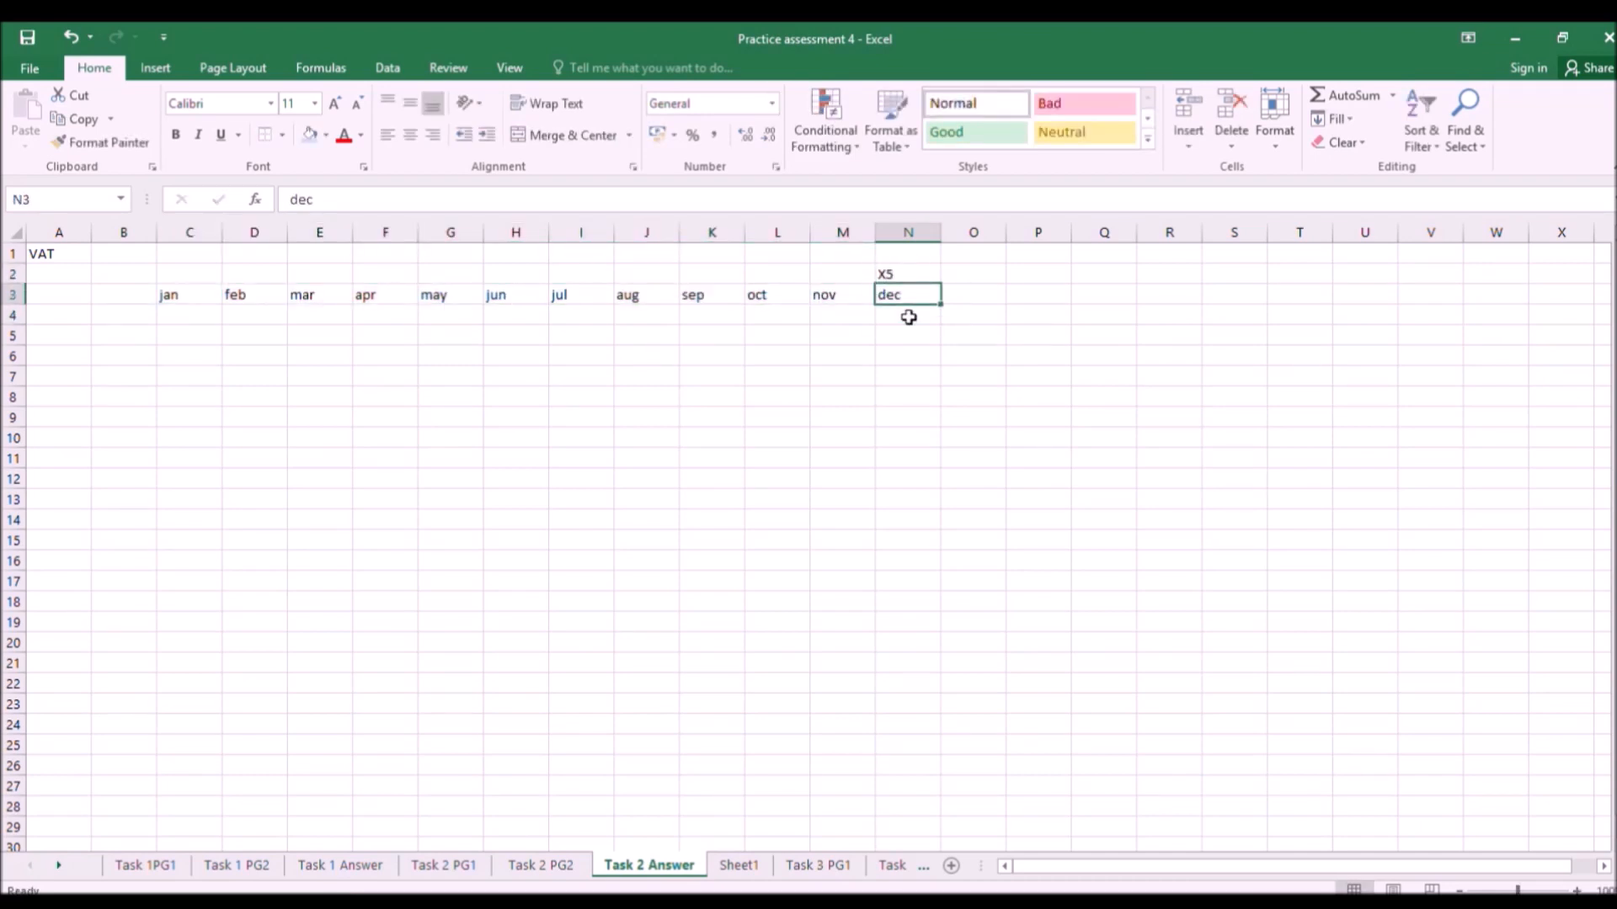
Check the motor vehicle purchase on Task 2 PG1 and enter Car 15000 under sep in K4 of Task 2 Answer.
click(468, 867)
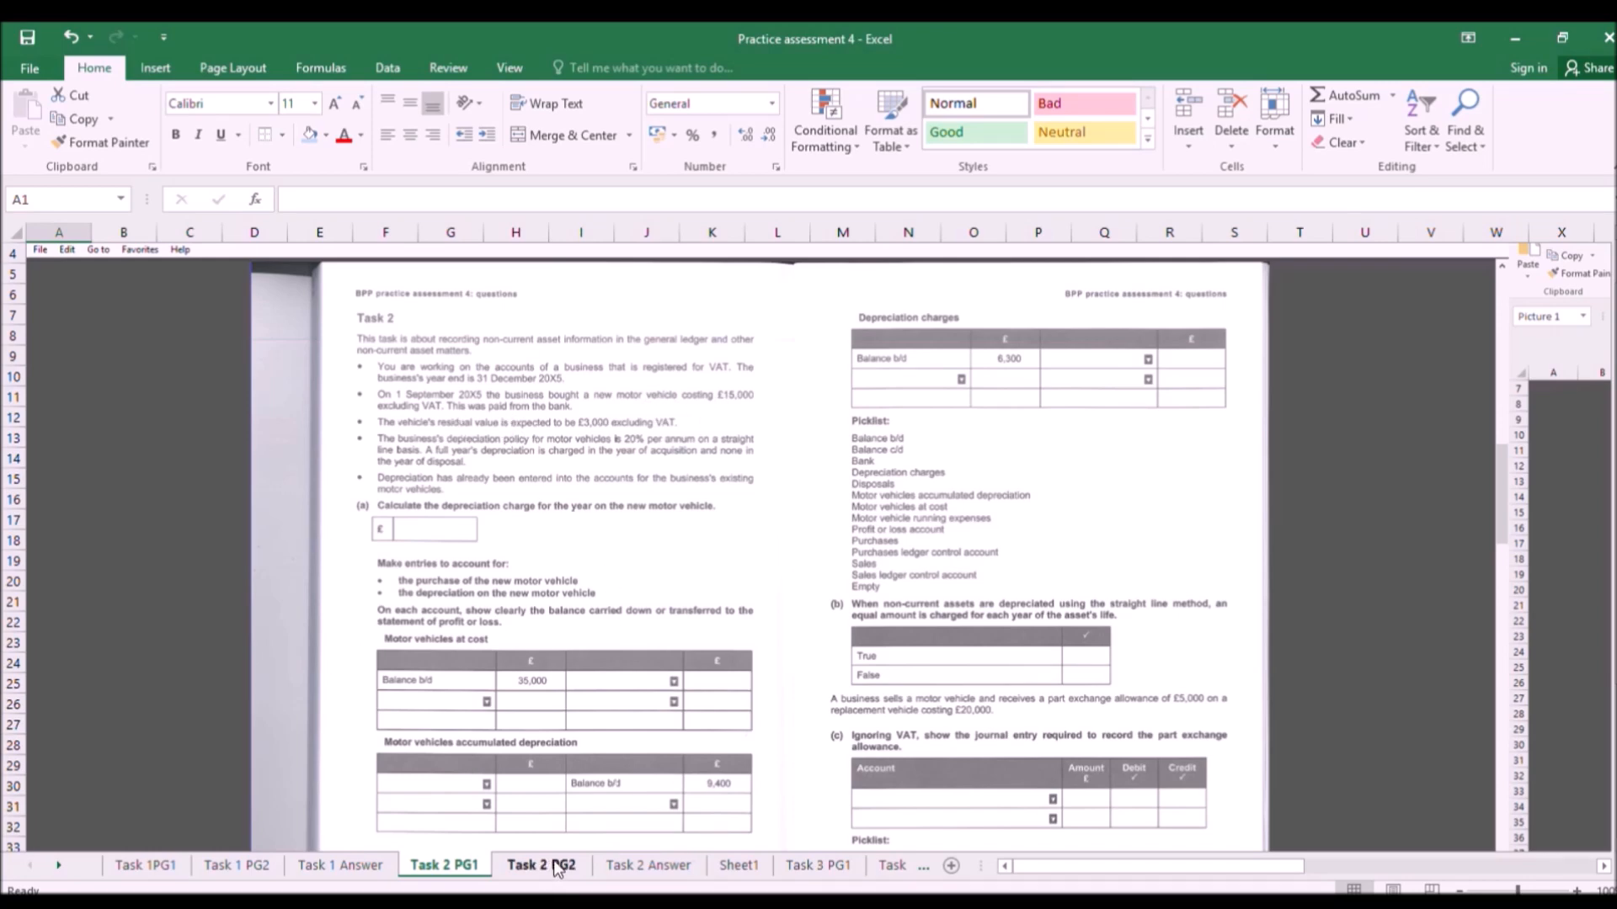
click(611, 867)
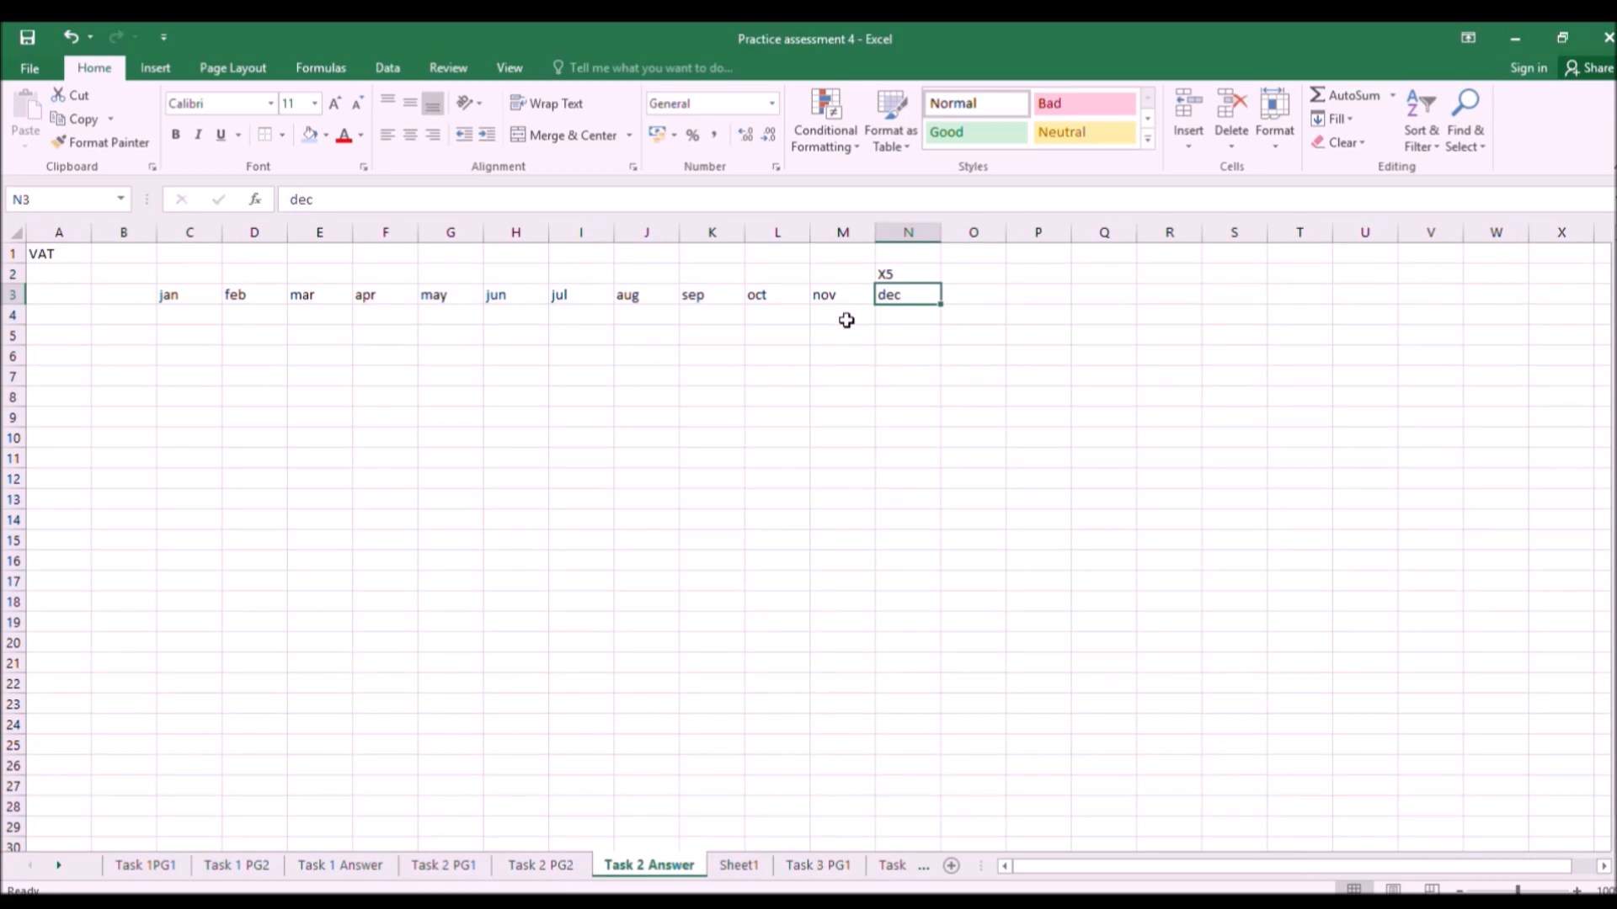
click(696, 318)
click(441, 867)
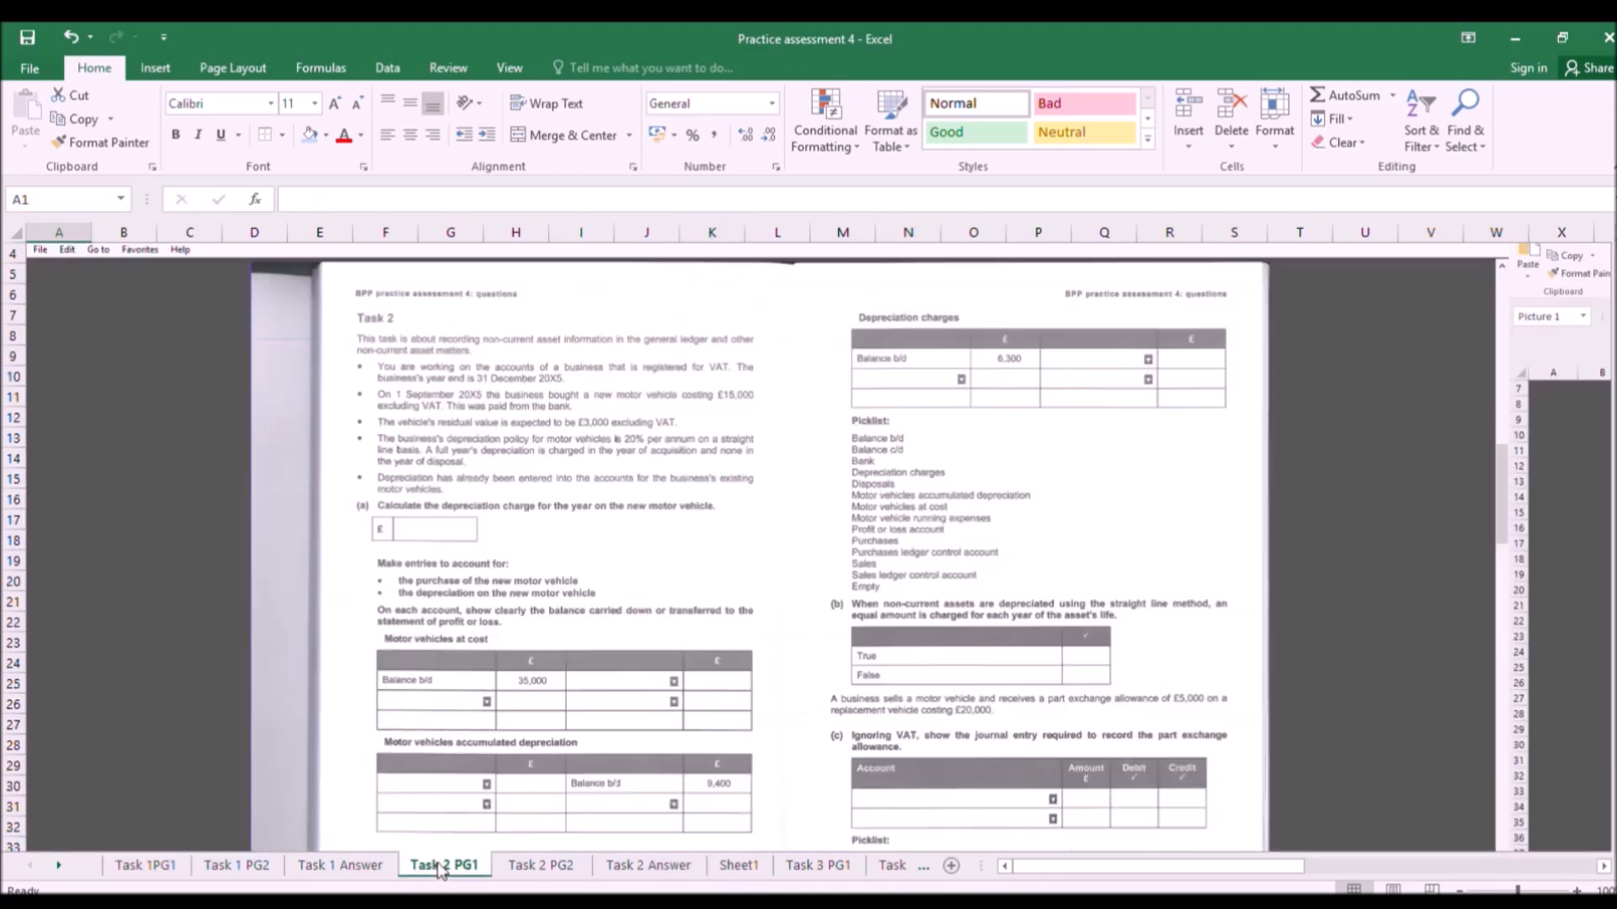
click(623, 867)
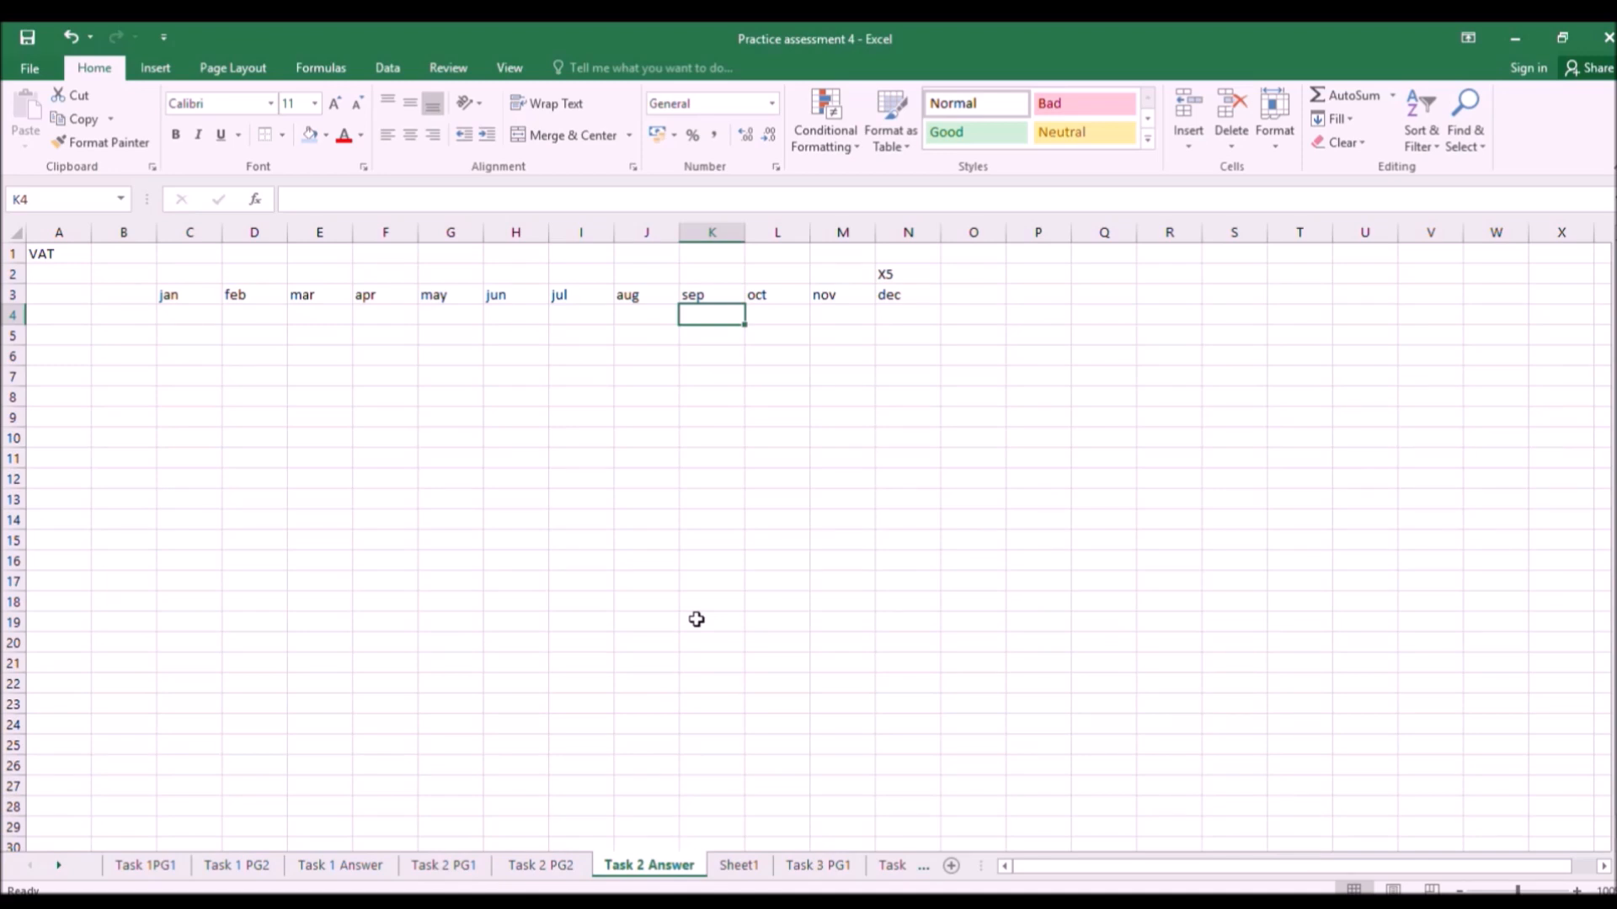
text(Cat)
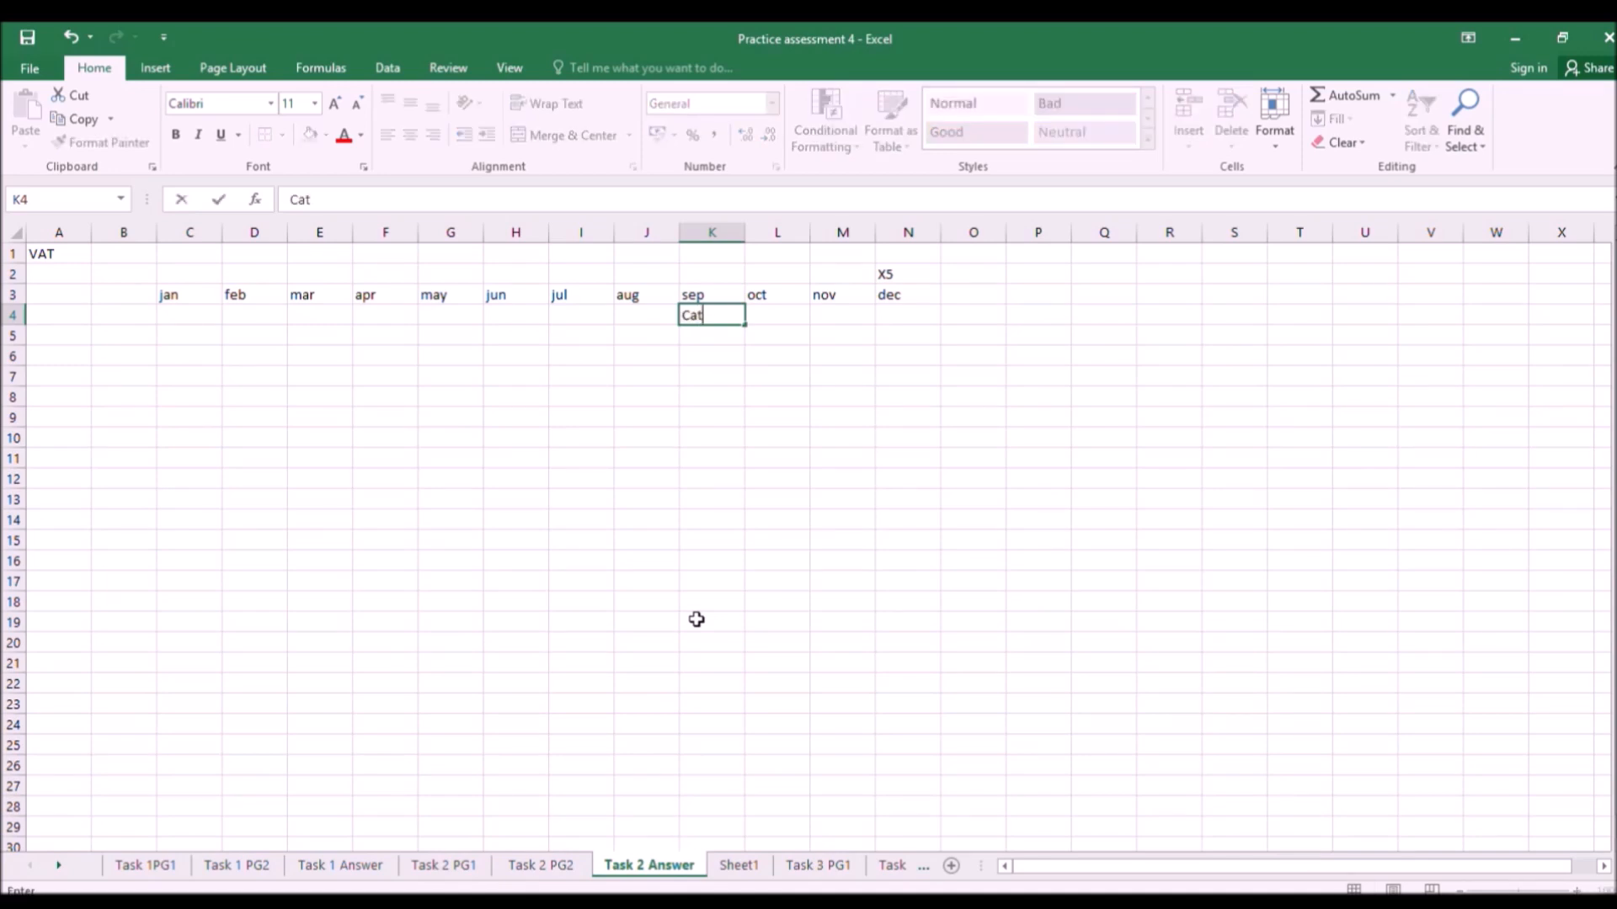
text(r 1000)
key(BackSpace)
key(BackSpace)
key(BackSpace)
key(BackSpace)
key(BackSpace)
text(15000)
key(Return)
Enter VAT 3000 in K5 and Bank 18000 in K6 below the car cost.
text(VAT 3000)
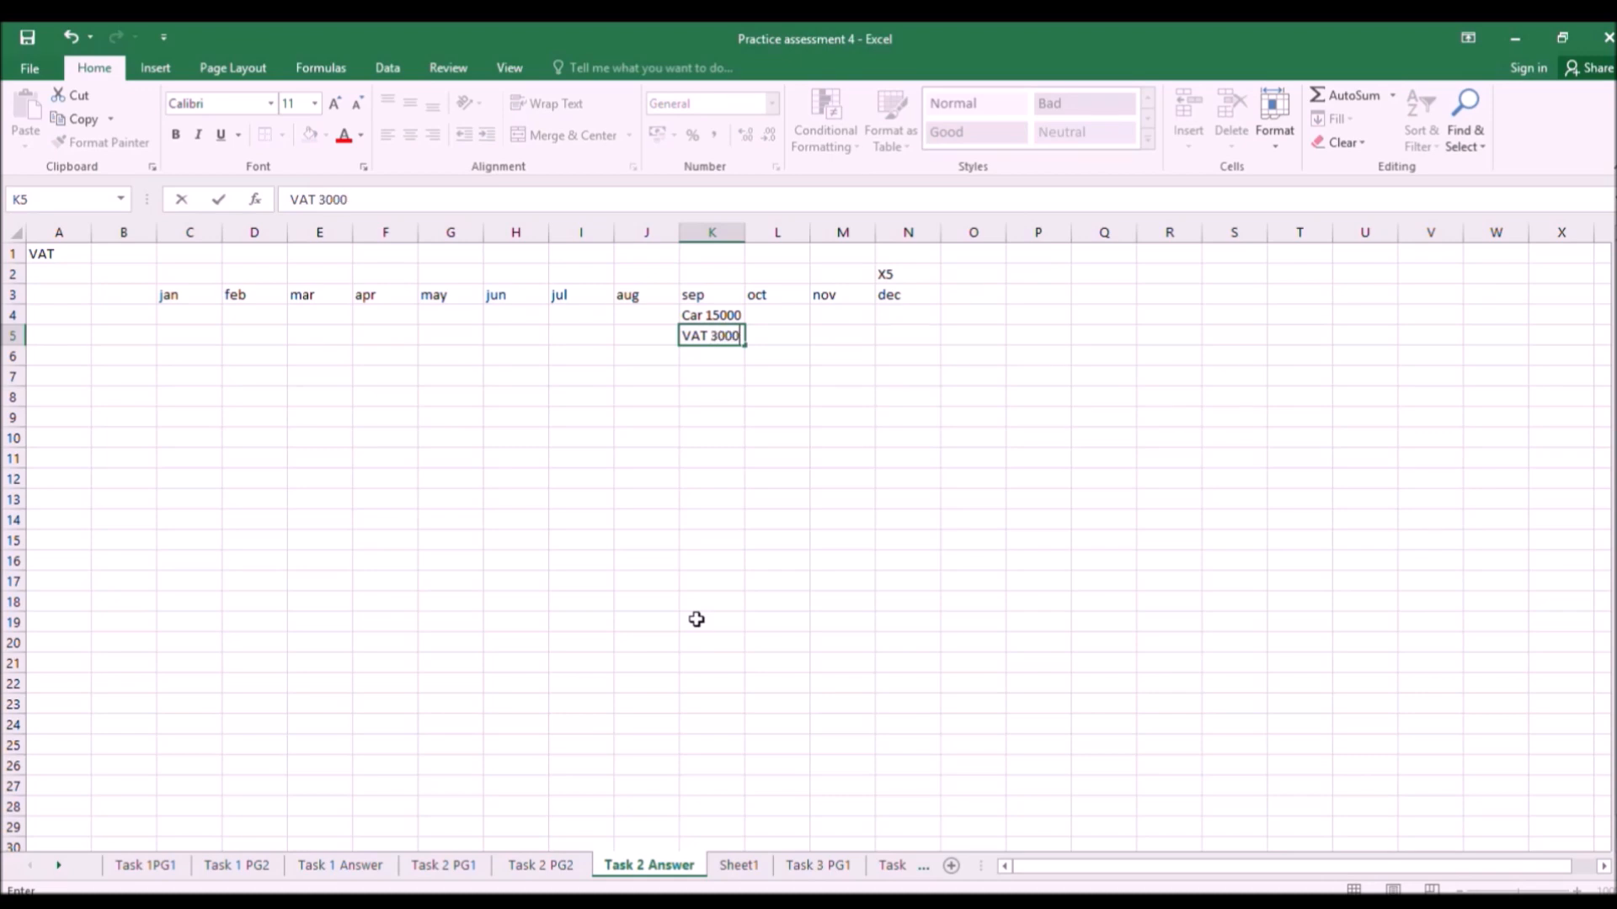
key(Return)
text(Bank)
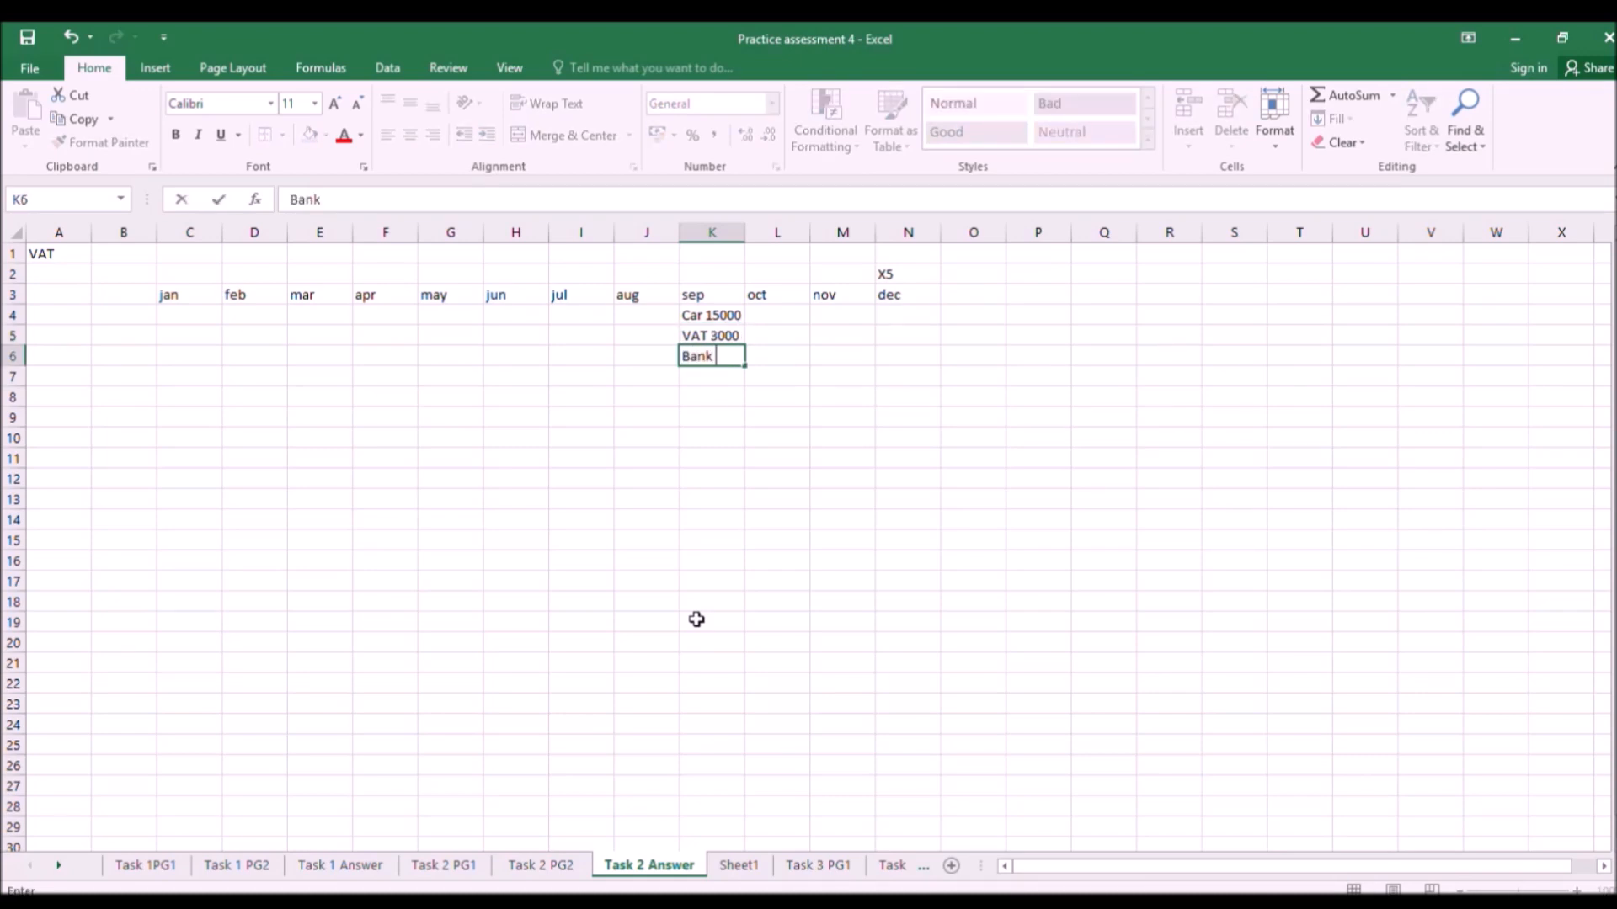
text( 18000)
key(Return)
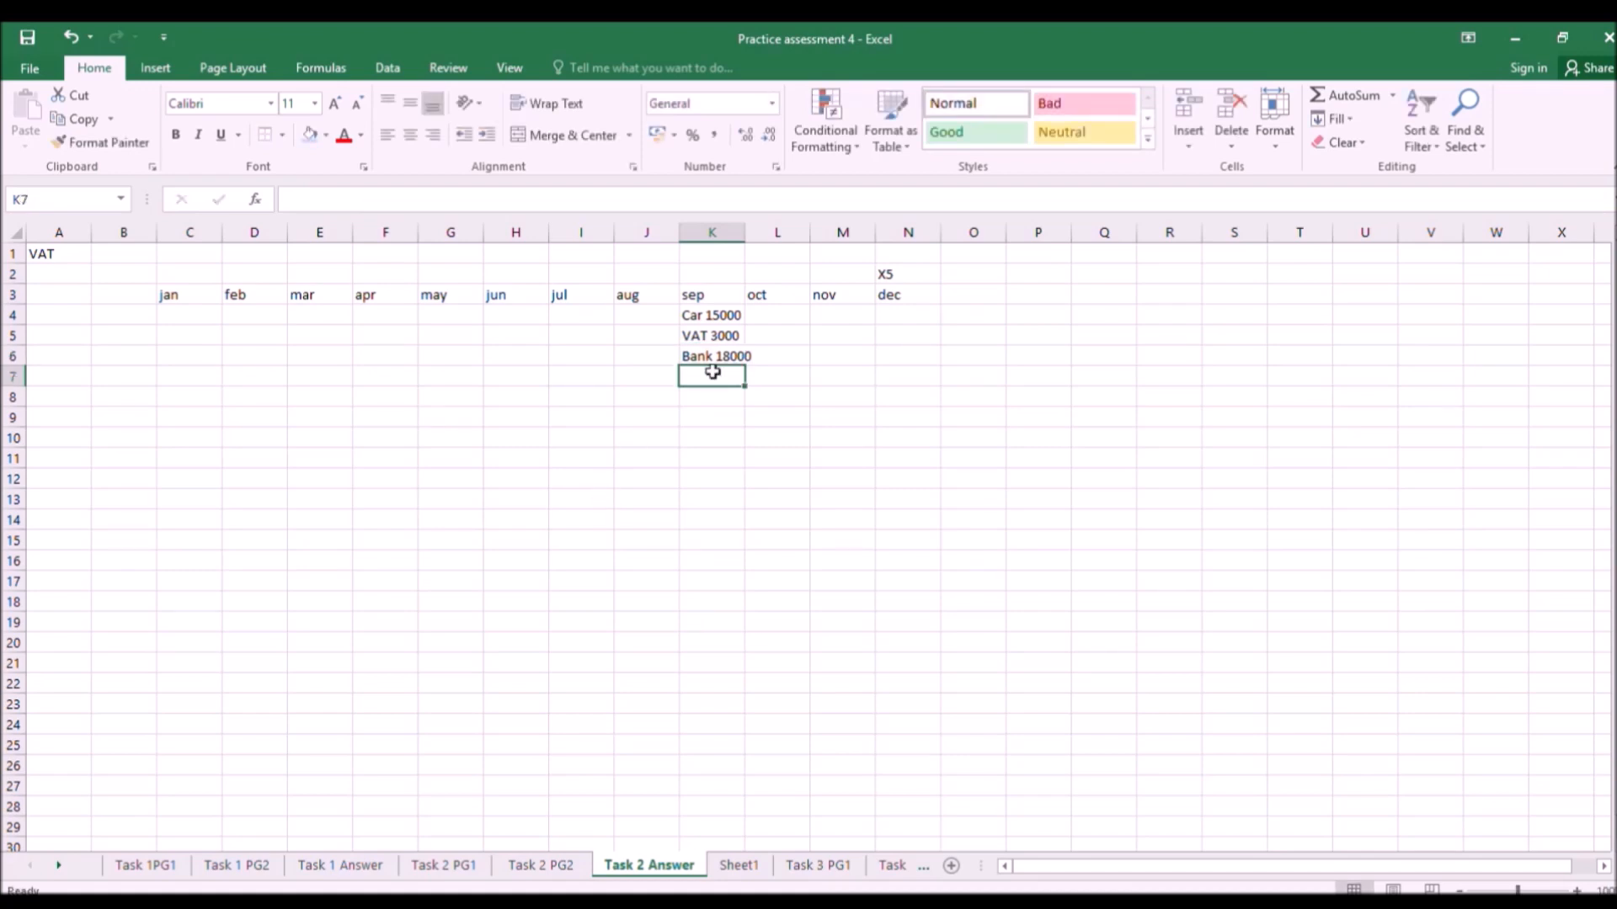
Add the column headings dr in P3 and cr in Q3.
click(1004, 296)
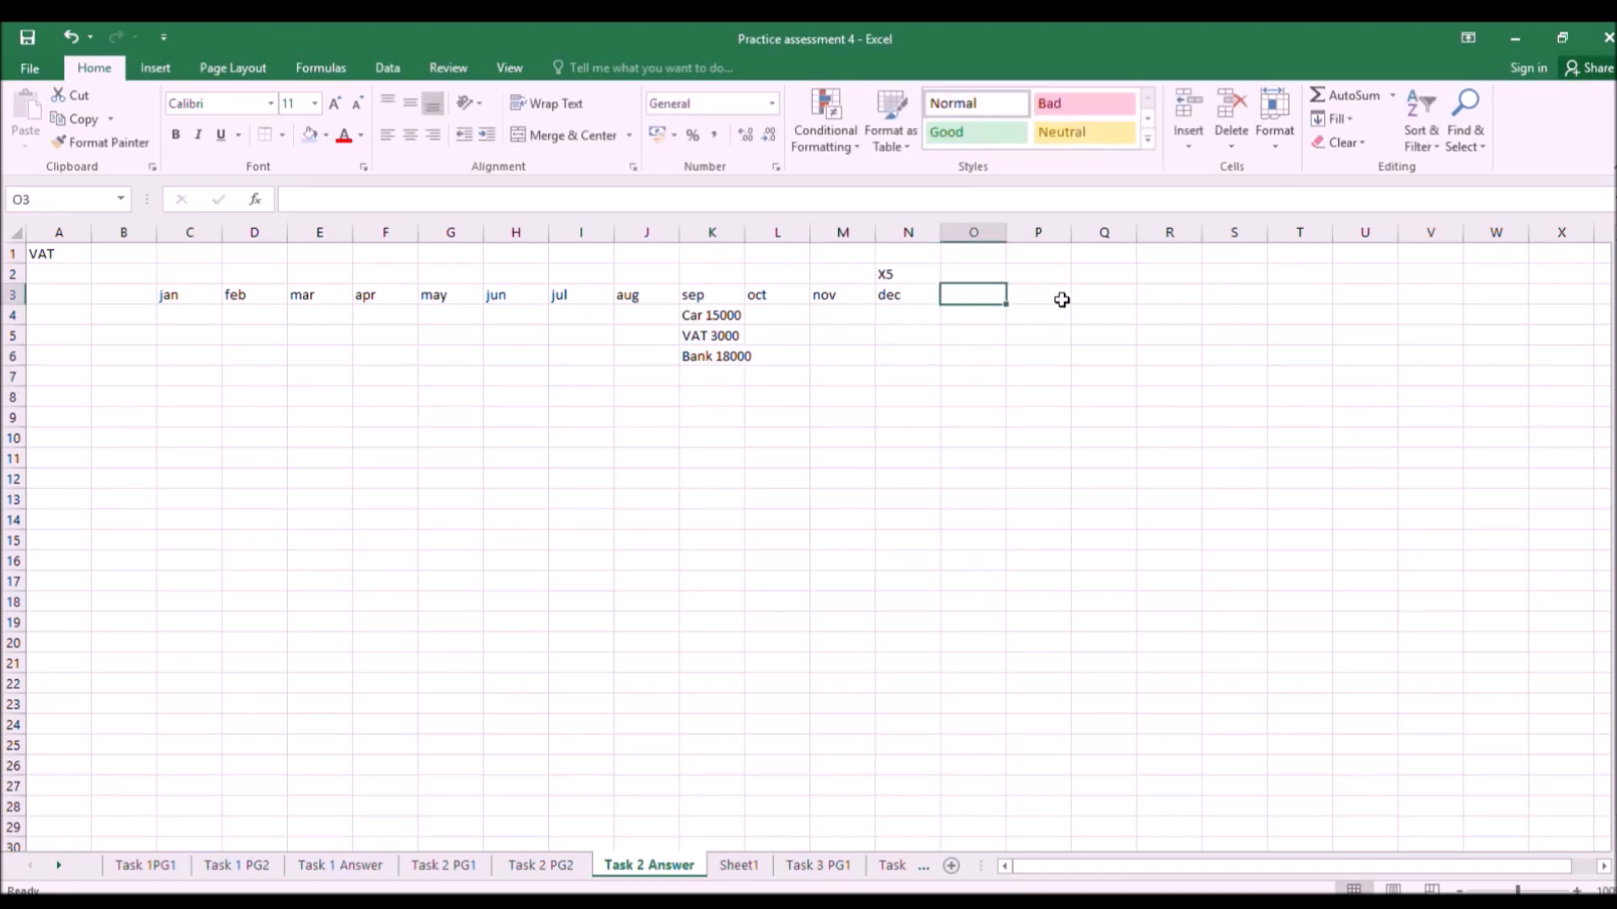
click(1057, 291)
text(dr)
key(Tab)
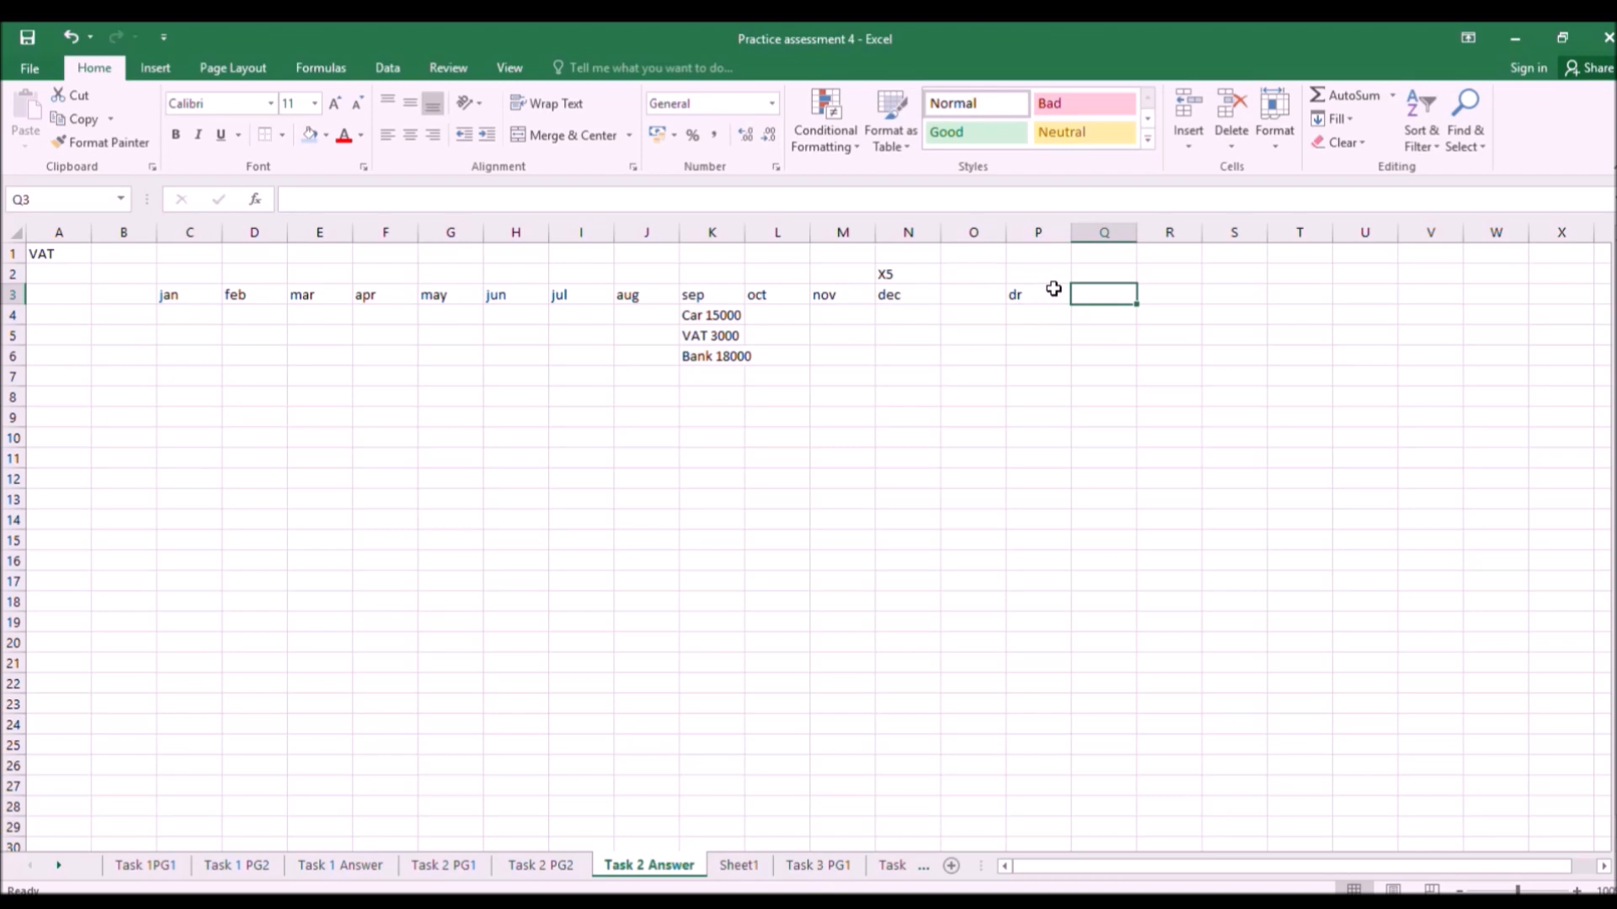
text(cr)
key(Return)
Enter the debits 15000 in P4 and 3000 in P5, and the credit 18000 in Q6.
text(1)
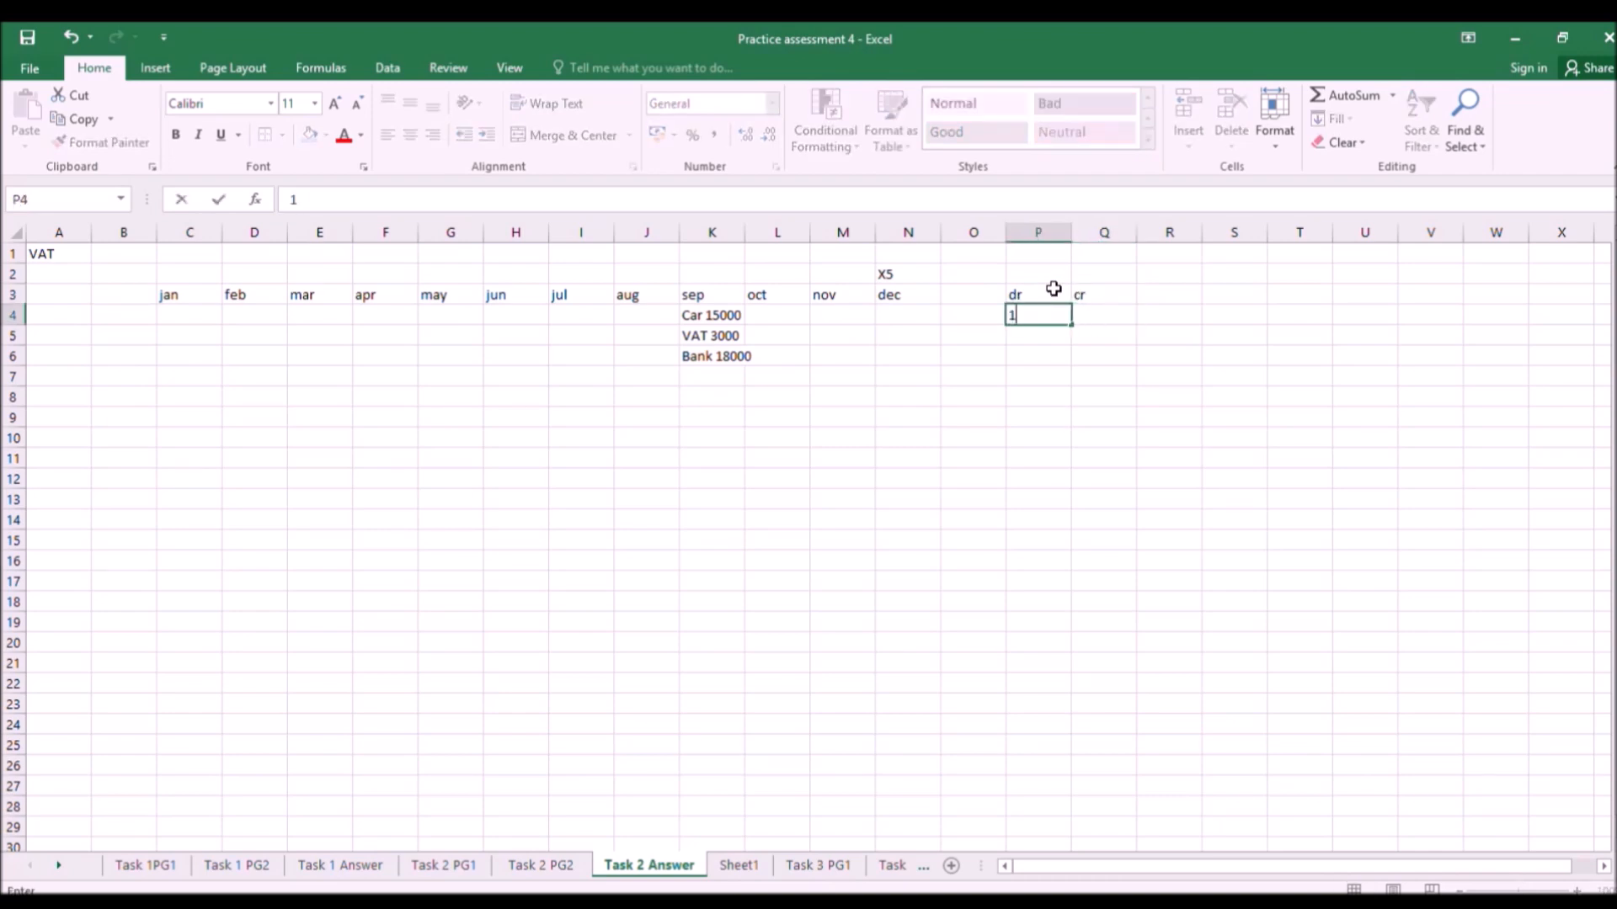
text(5000)
key(Return)
text(300)
key(Return)
key(Right)
text(1800)
key(Return)
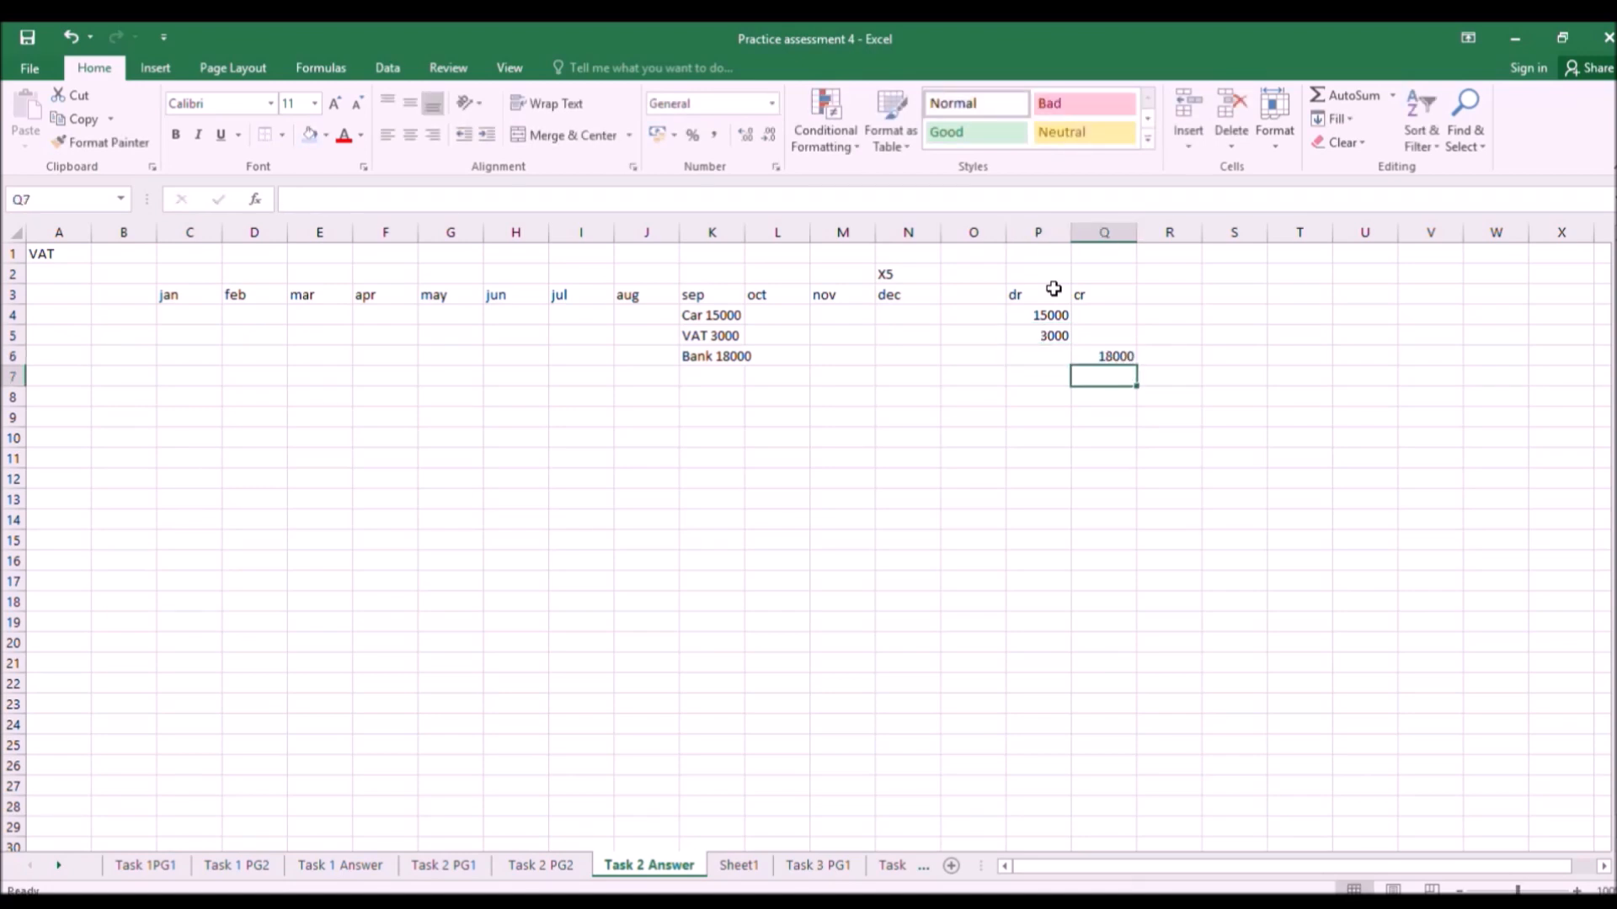
Check the vehicle details on Task 2 PG1 and add the headings cost in C10 and res valu in D10 of Task 2 Answer.
click(451, 864)
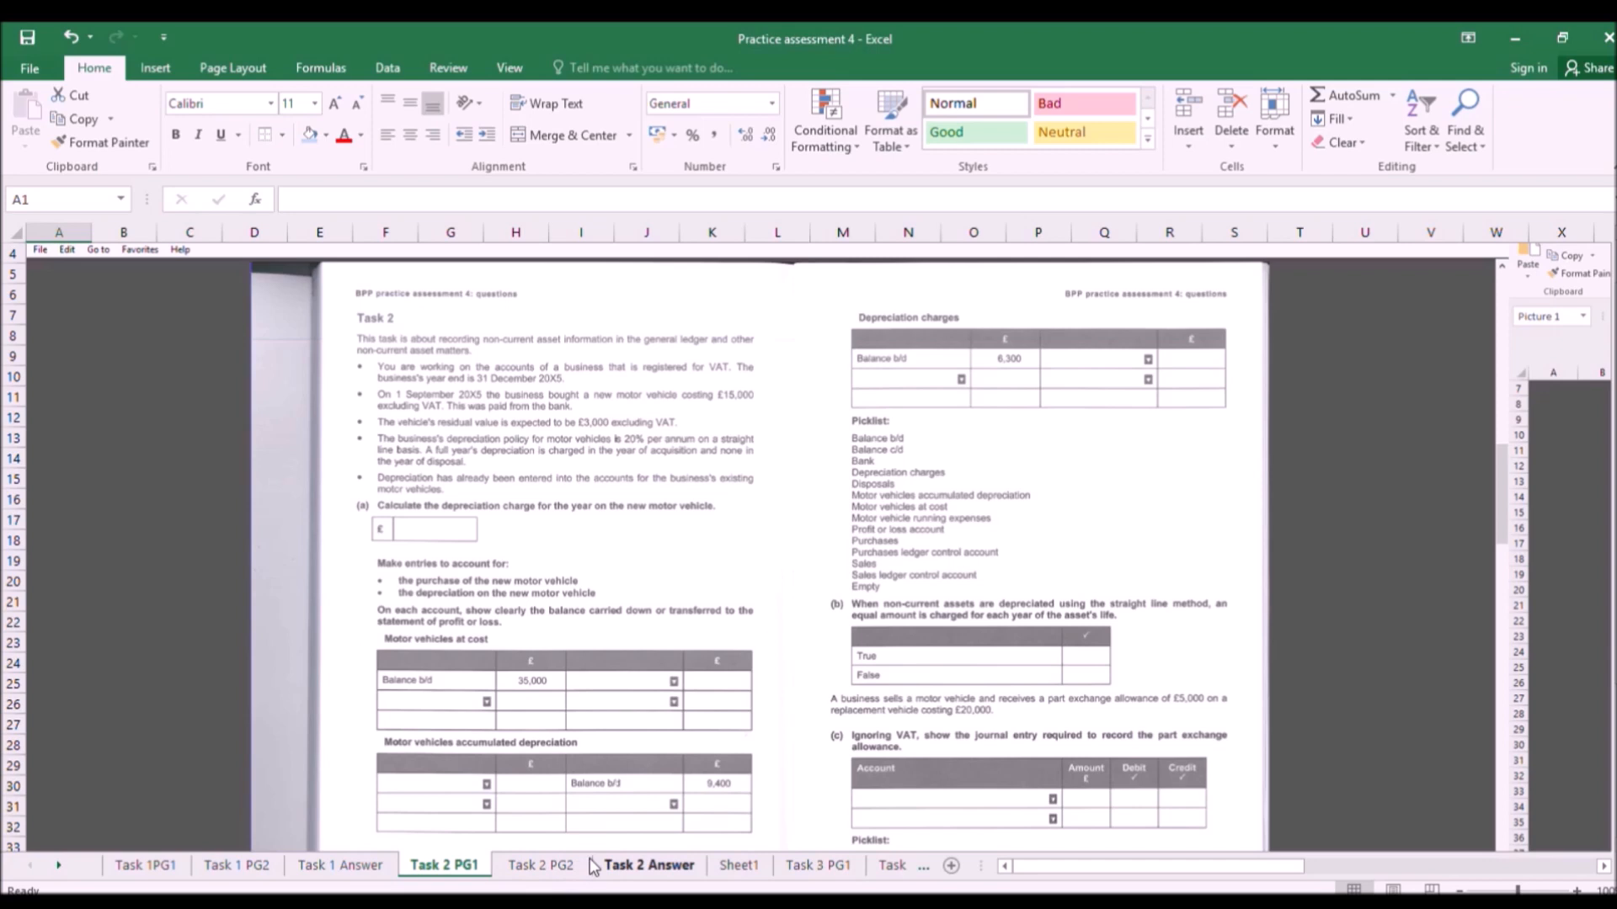
click(649, 865)
click(168, 438)
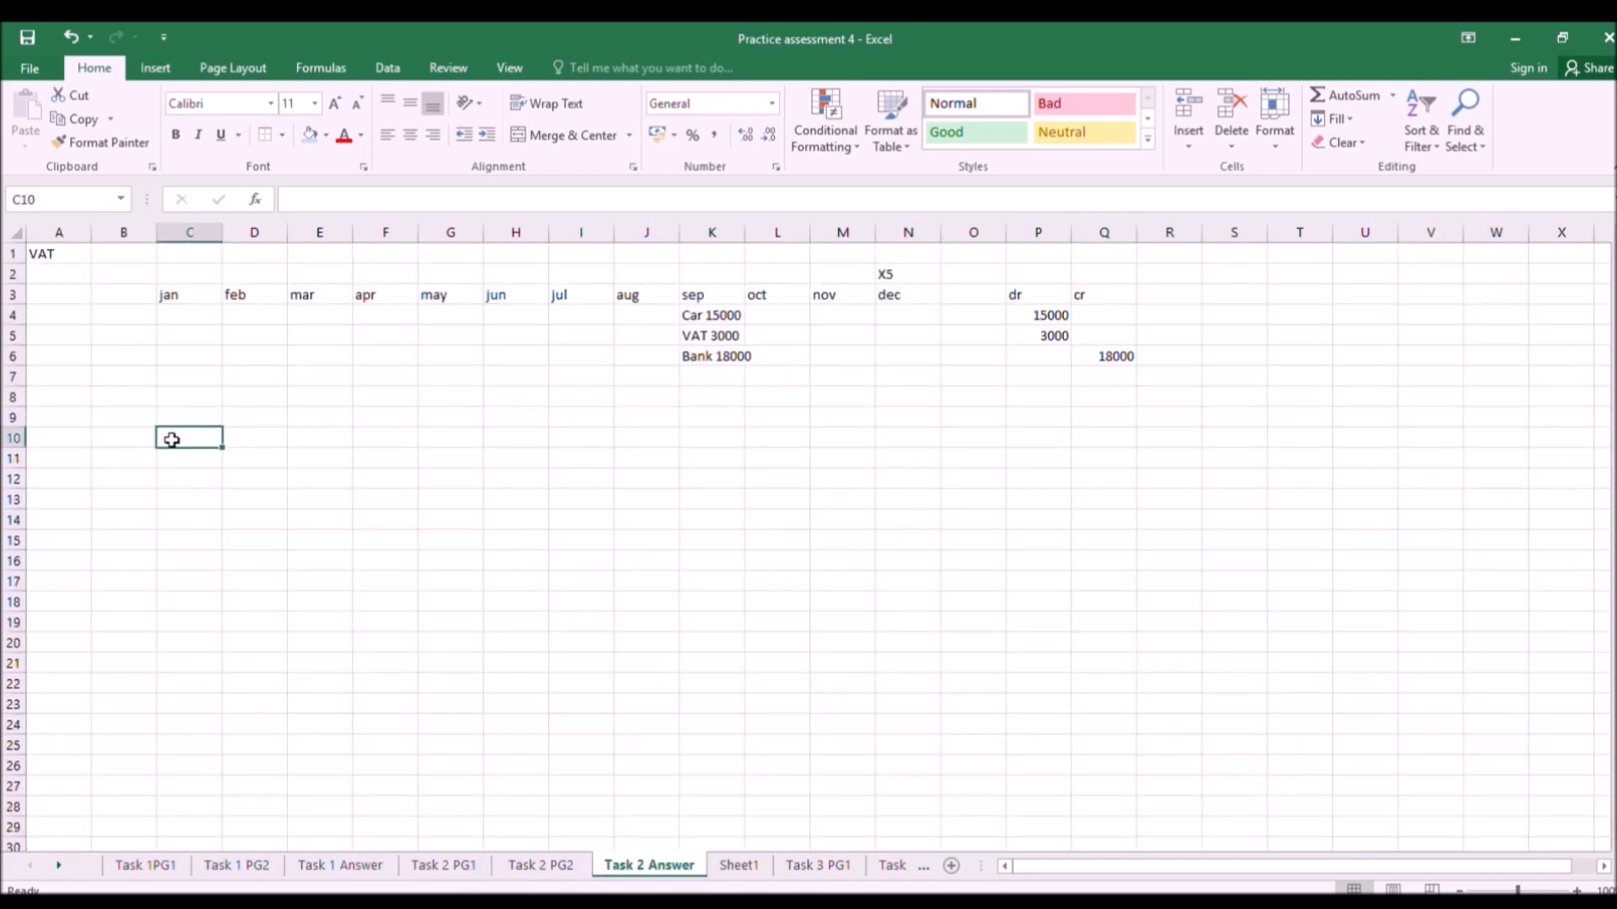
text(cost)
key(Tab)
text(res)
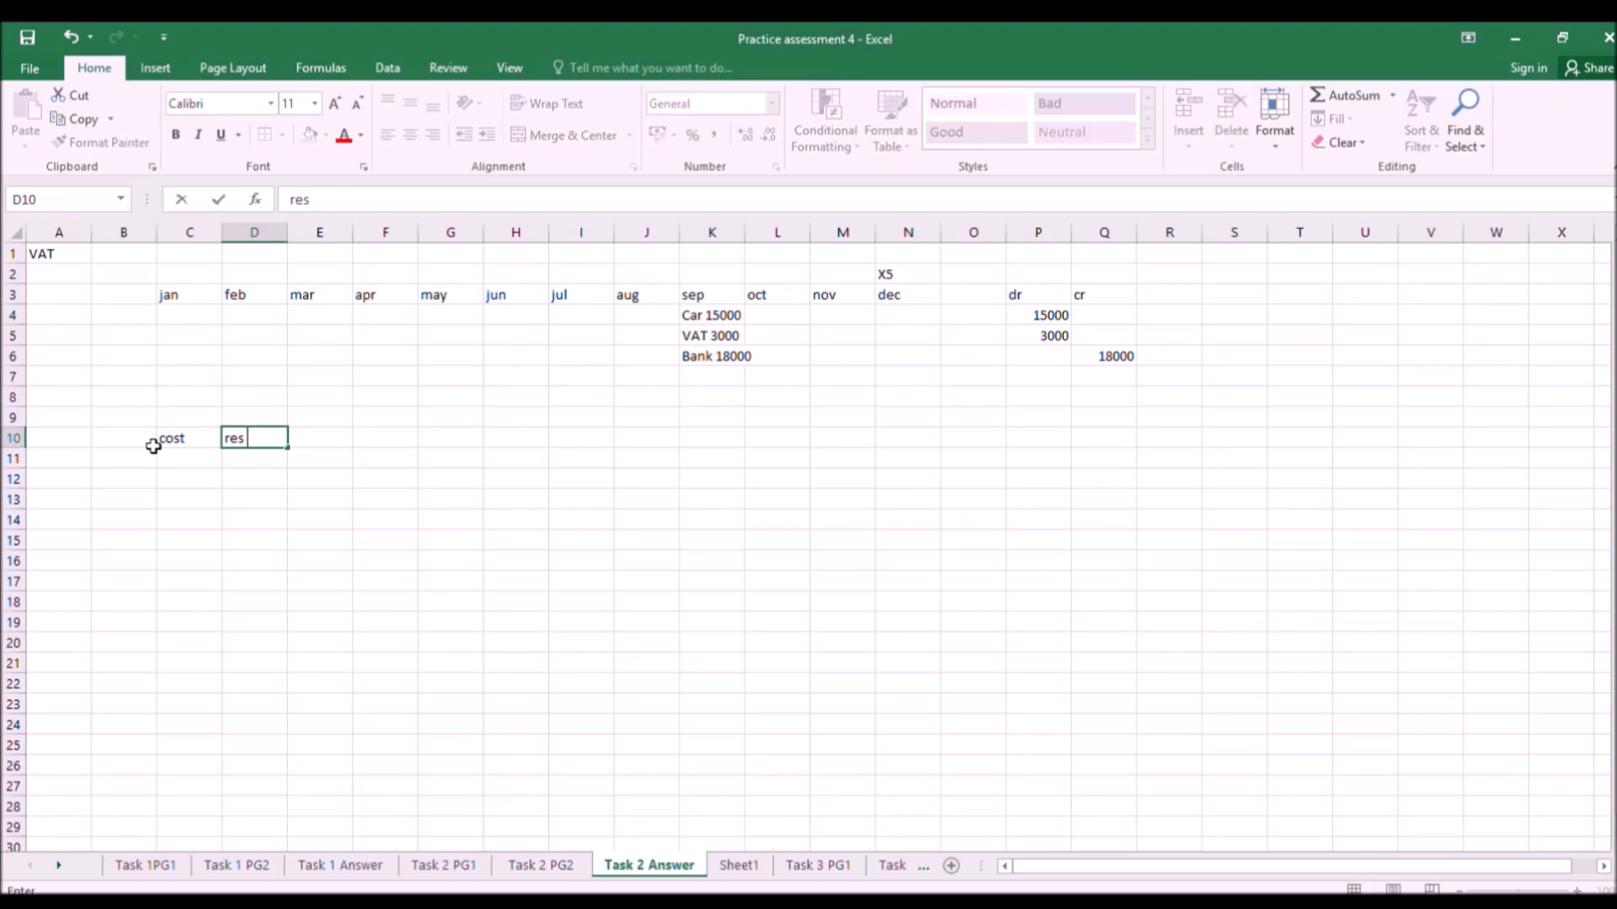
text( valu)
key(Return)
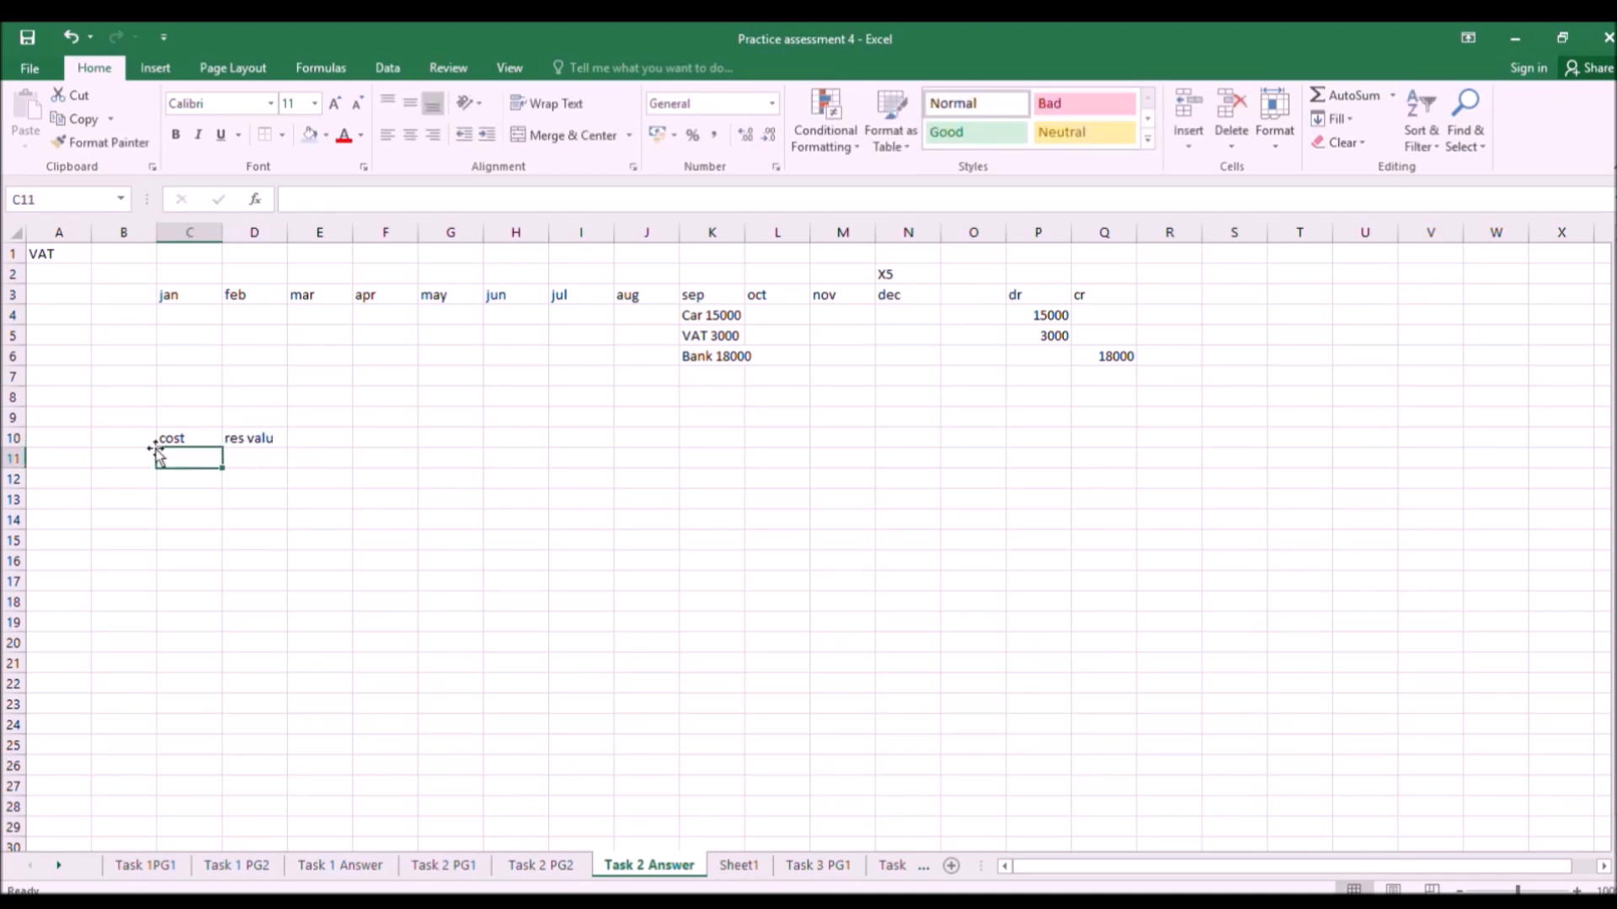
Enter the vehicle's cost 15000 in C11 and its residual value 3000 in D11.
text(15000)
key(Tab)
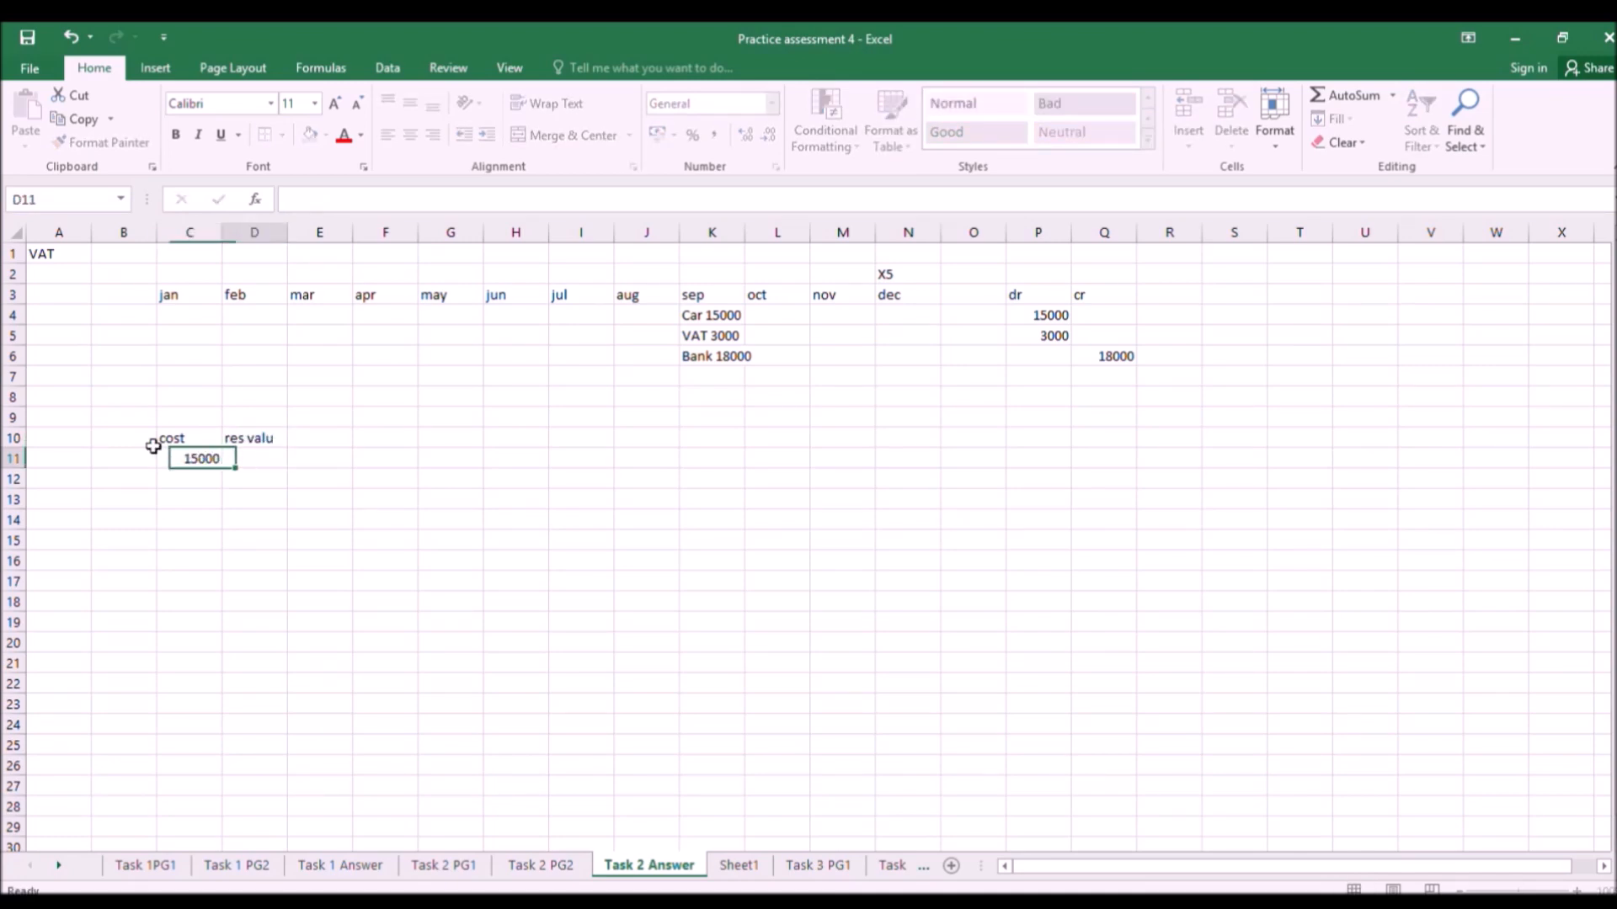
text(3000)
key(Return)
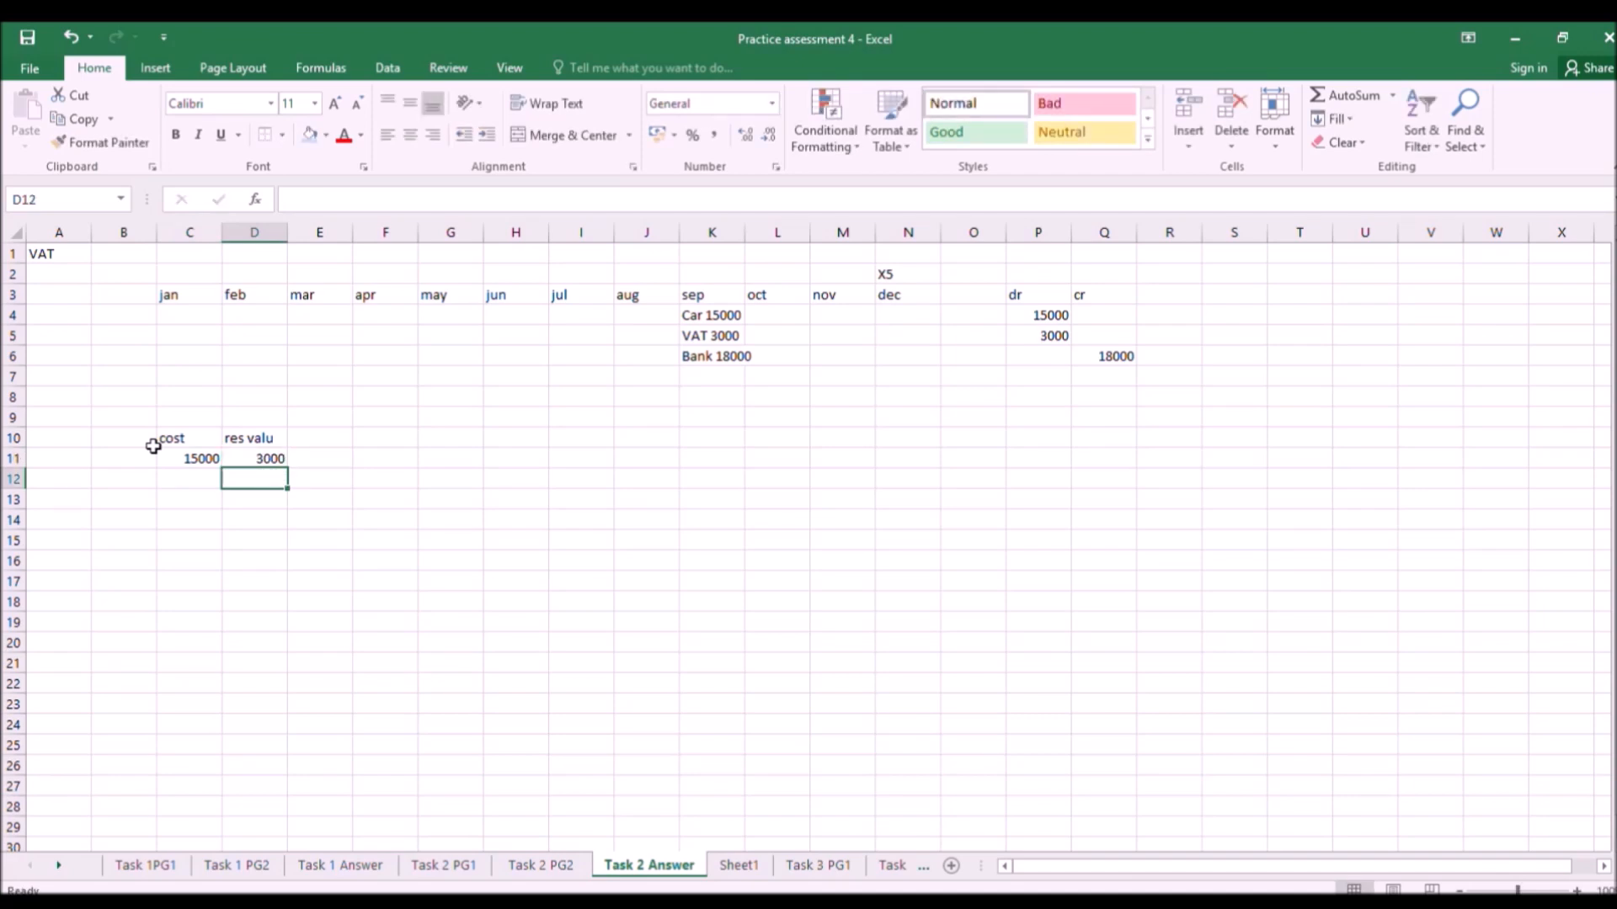
Check the depreciation policy on Task 2 PG1 and calculate the depreciable amount in E11 of Task 2 Answer with =C11-D11.
click(462, 862)
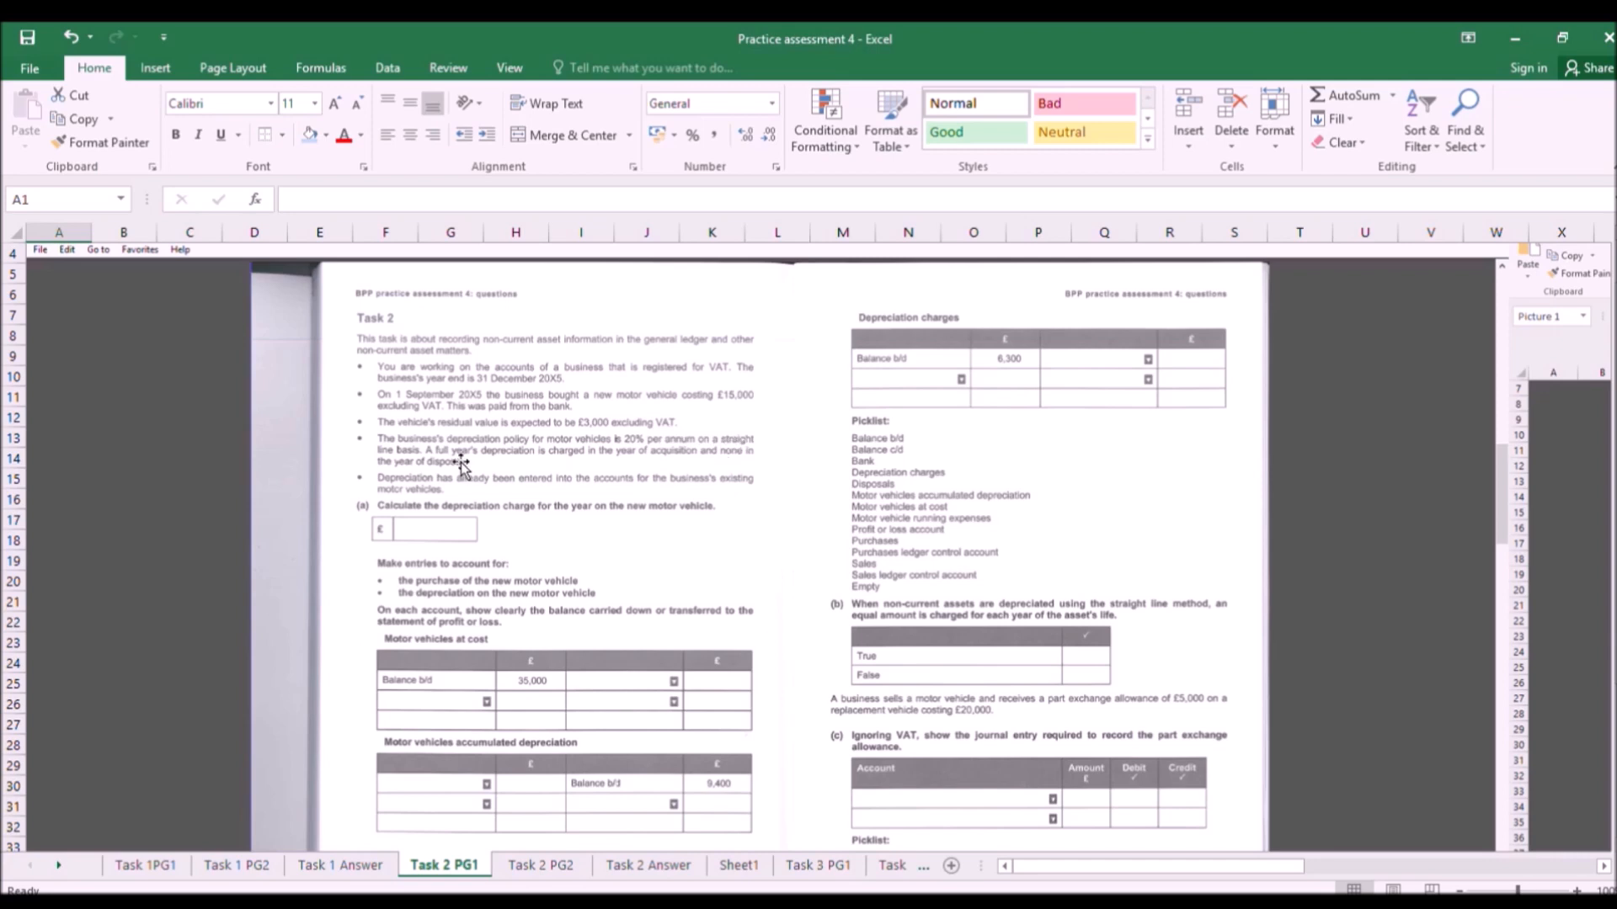
click(648, 865)
click(315, 453)
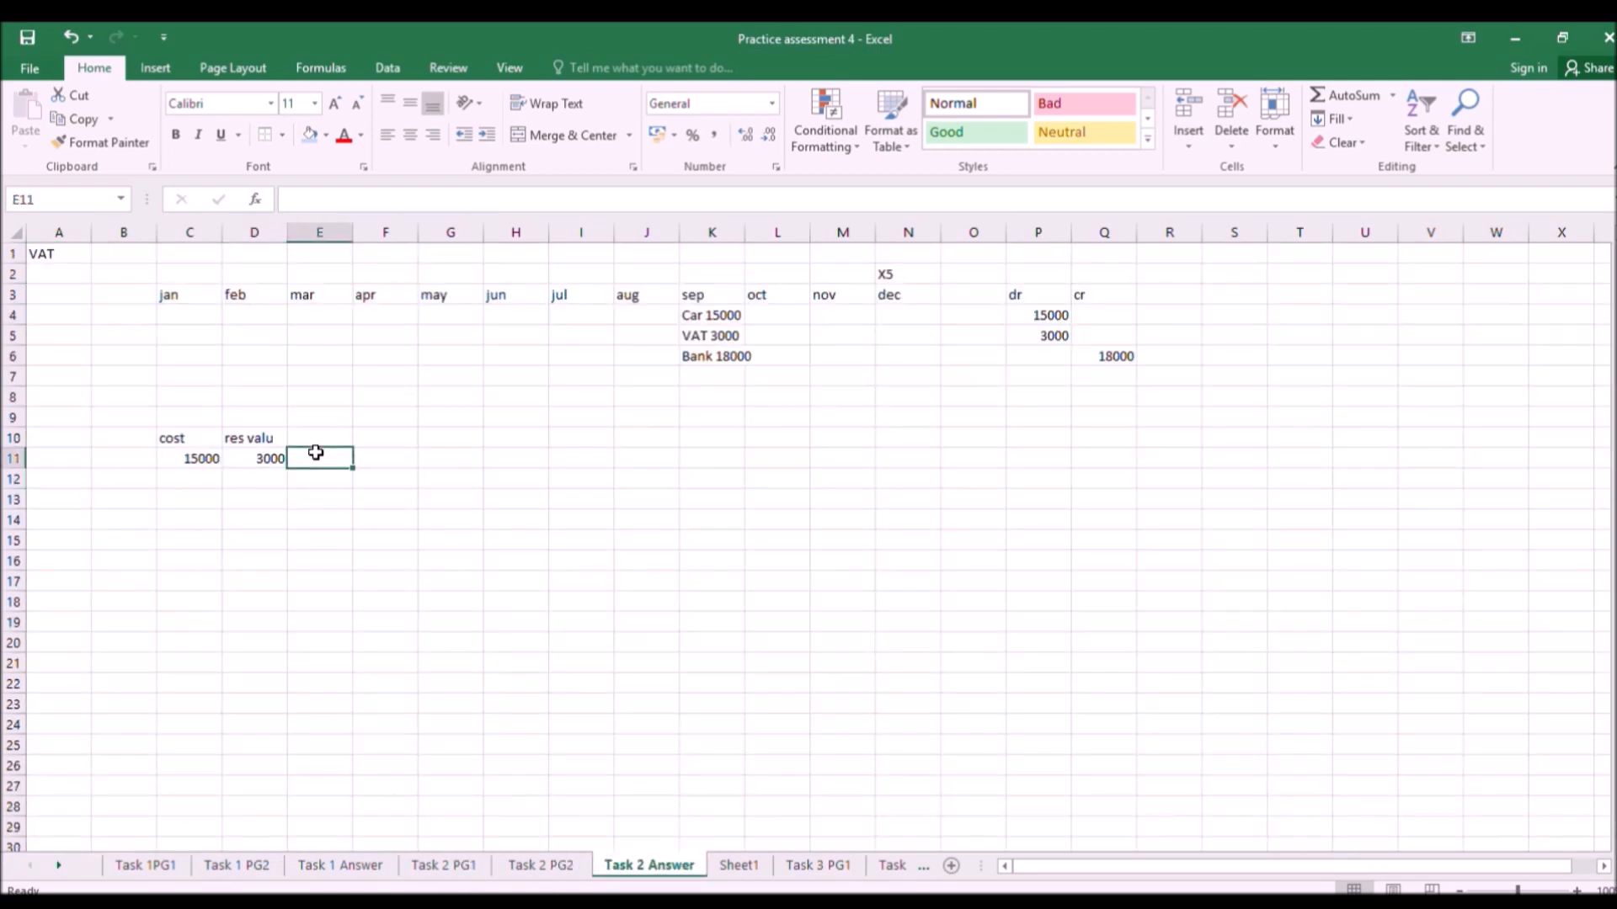
text(=)
key(Left)
key(Left)
text(-)
key(Left)
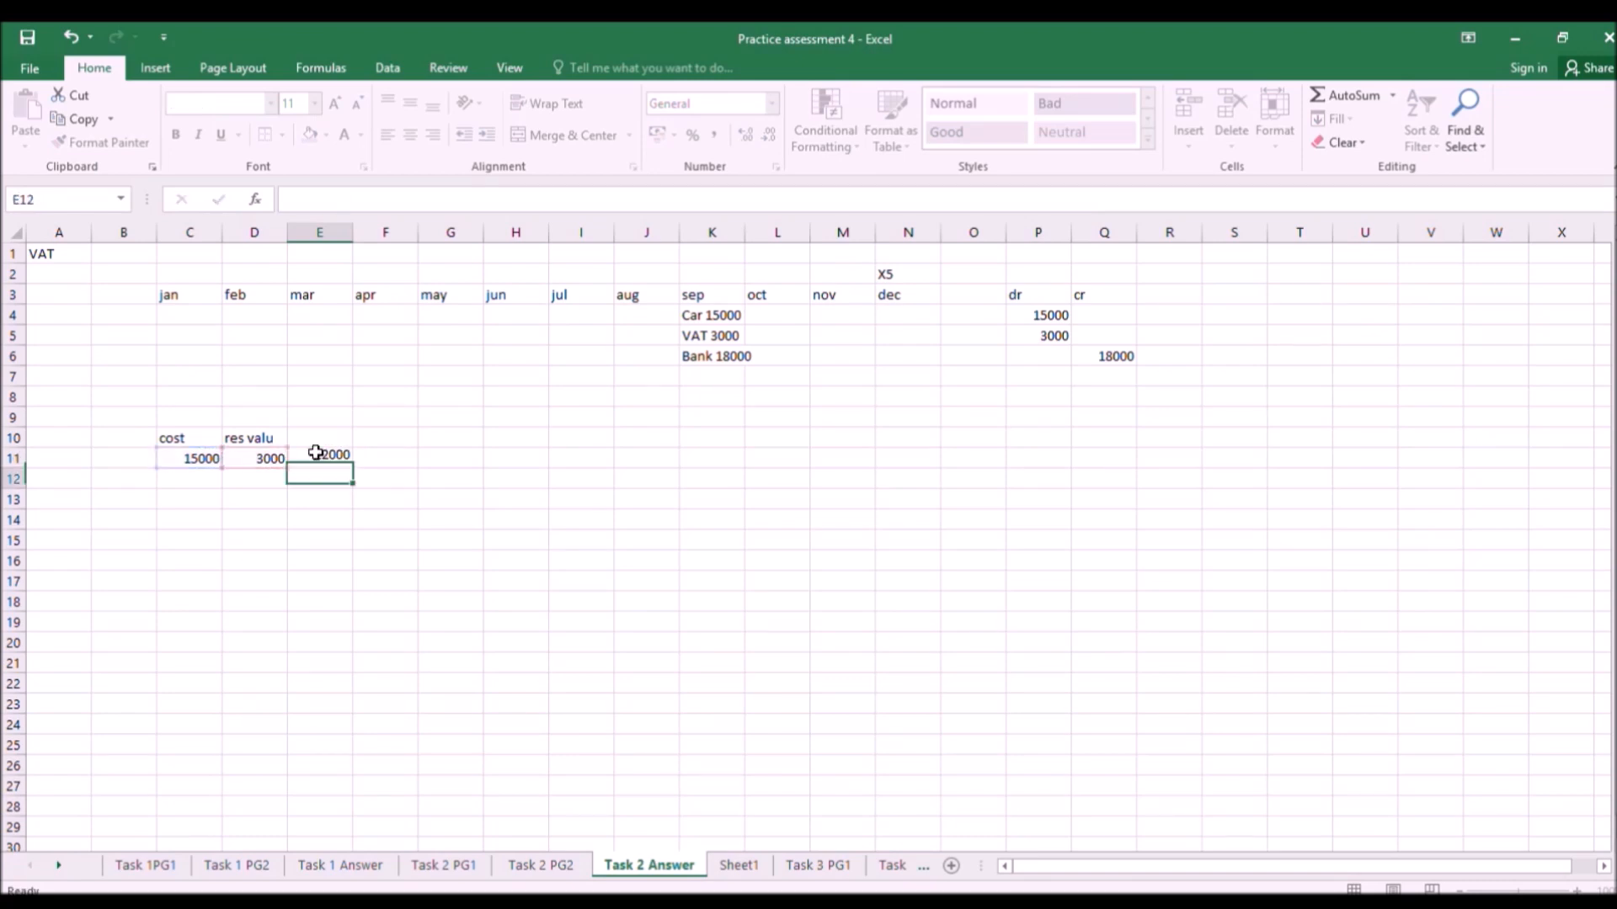
key(Return)
click(316, 455)
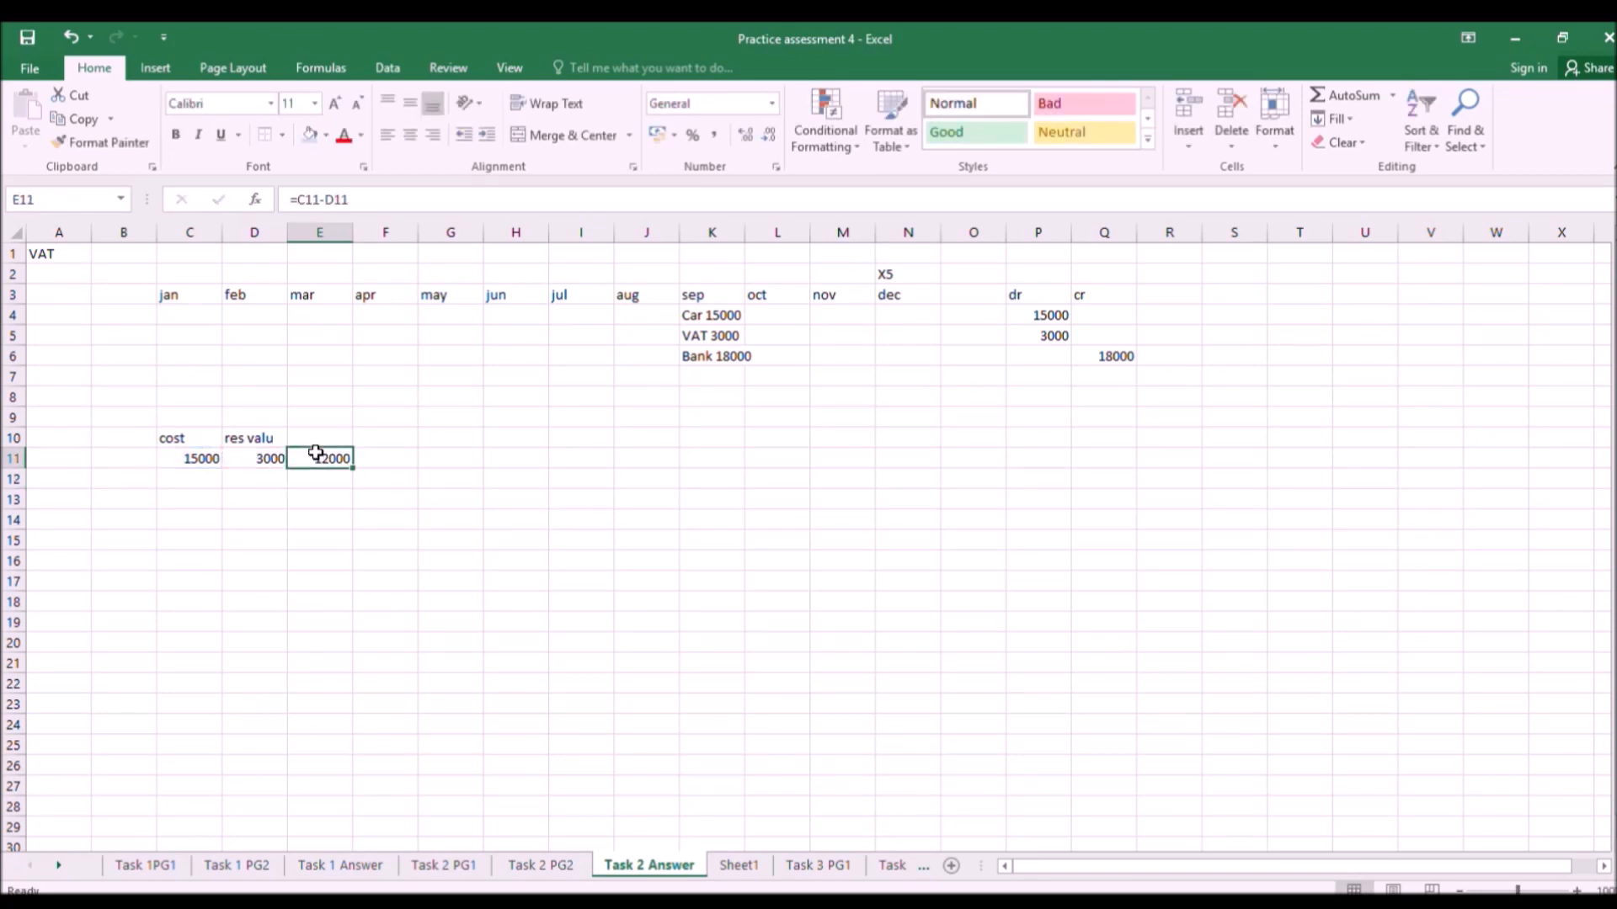
Note the depreciation rate as *20% in F11 beside the depreciable amount.
click(380, 459)
text(*20)
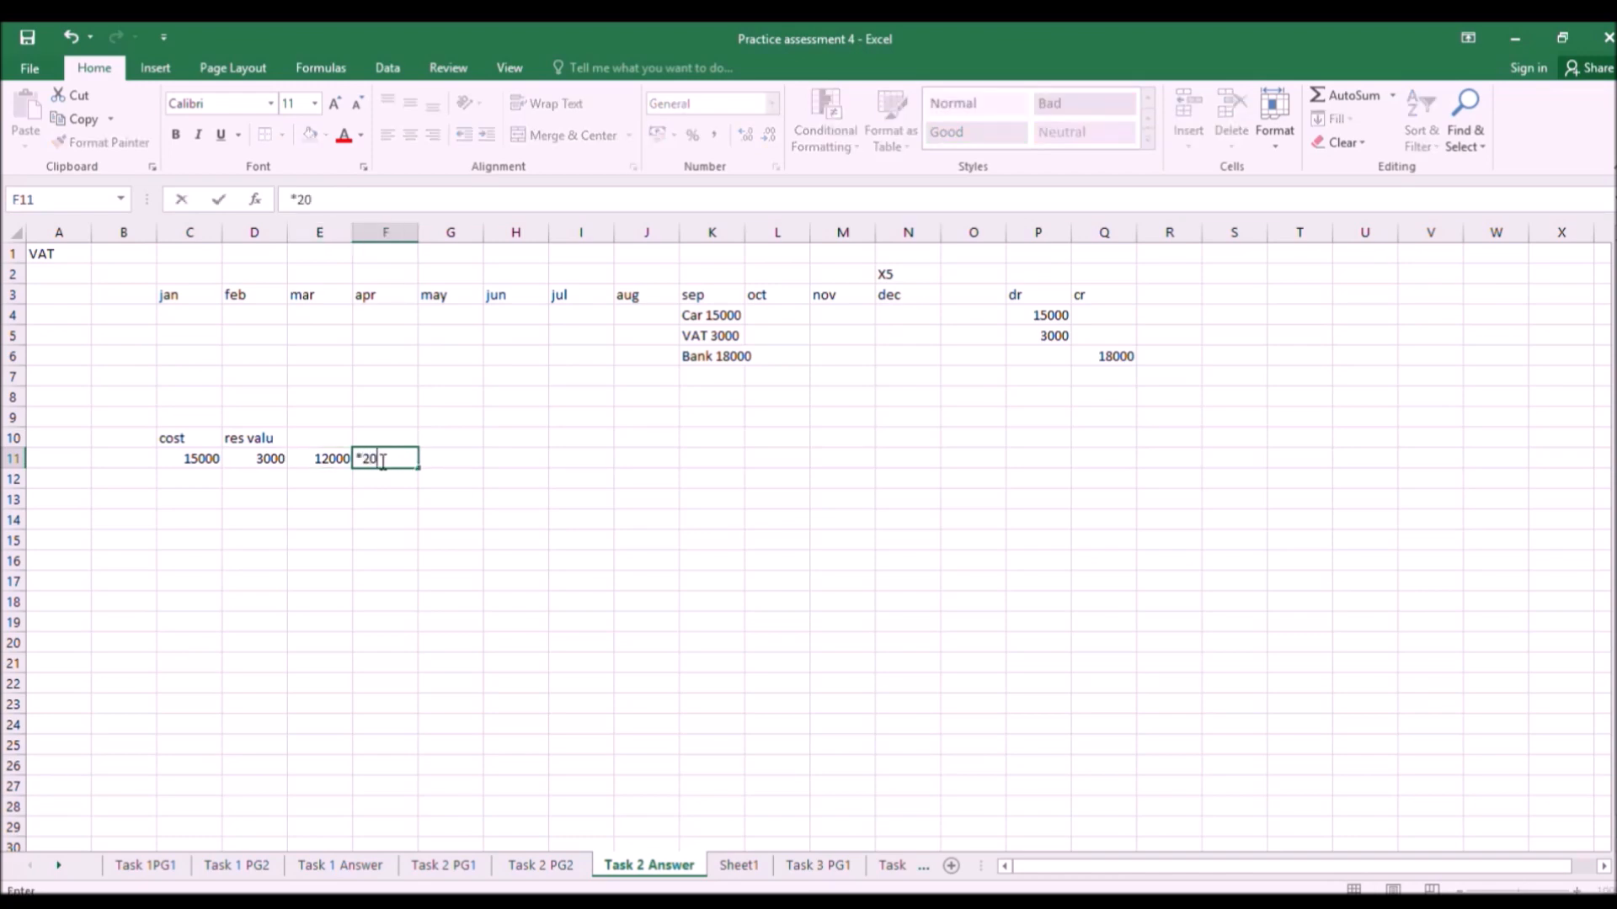
key(Return)
key(Up)
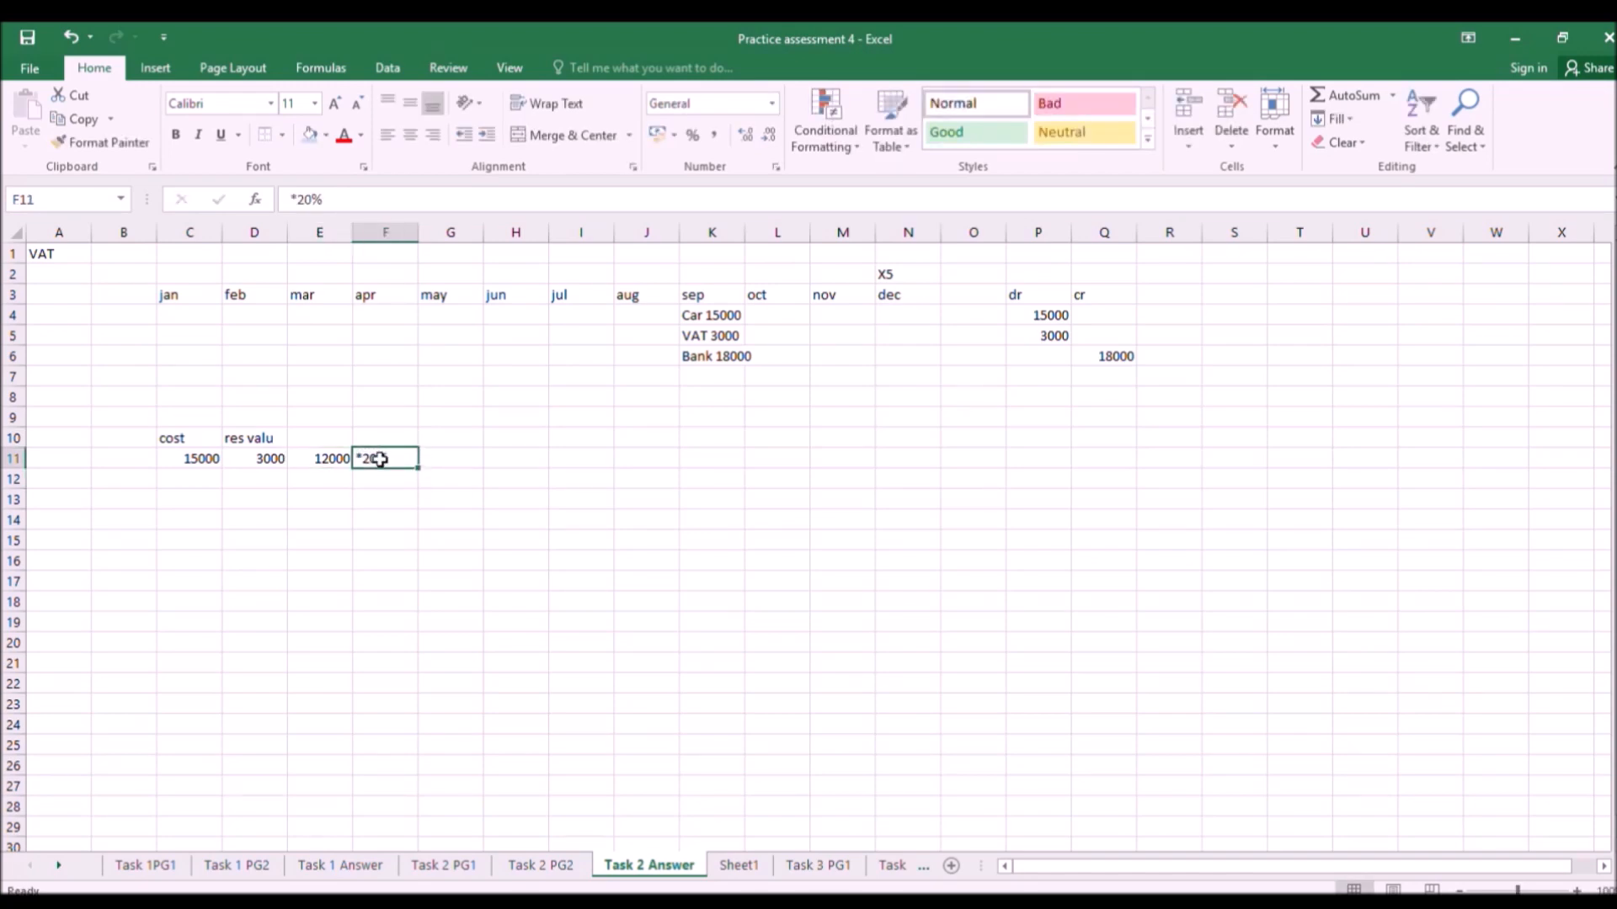
Calculate the depreciation charge in G11 with =E11*0.2 and label it depn in G10.
key(Right)
text(=)
key(Left)
key(Left)
key(Left)
key(Right)
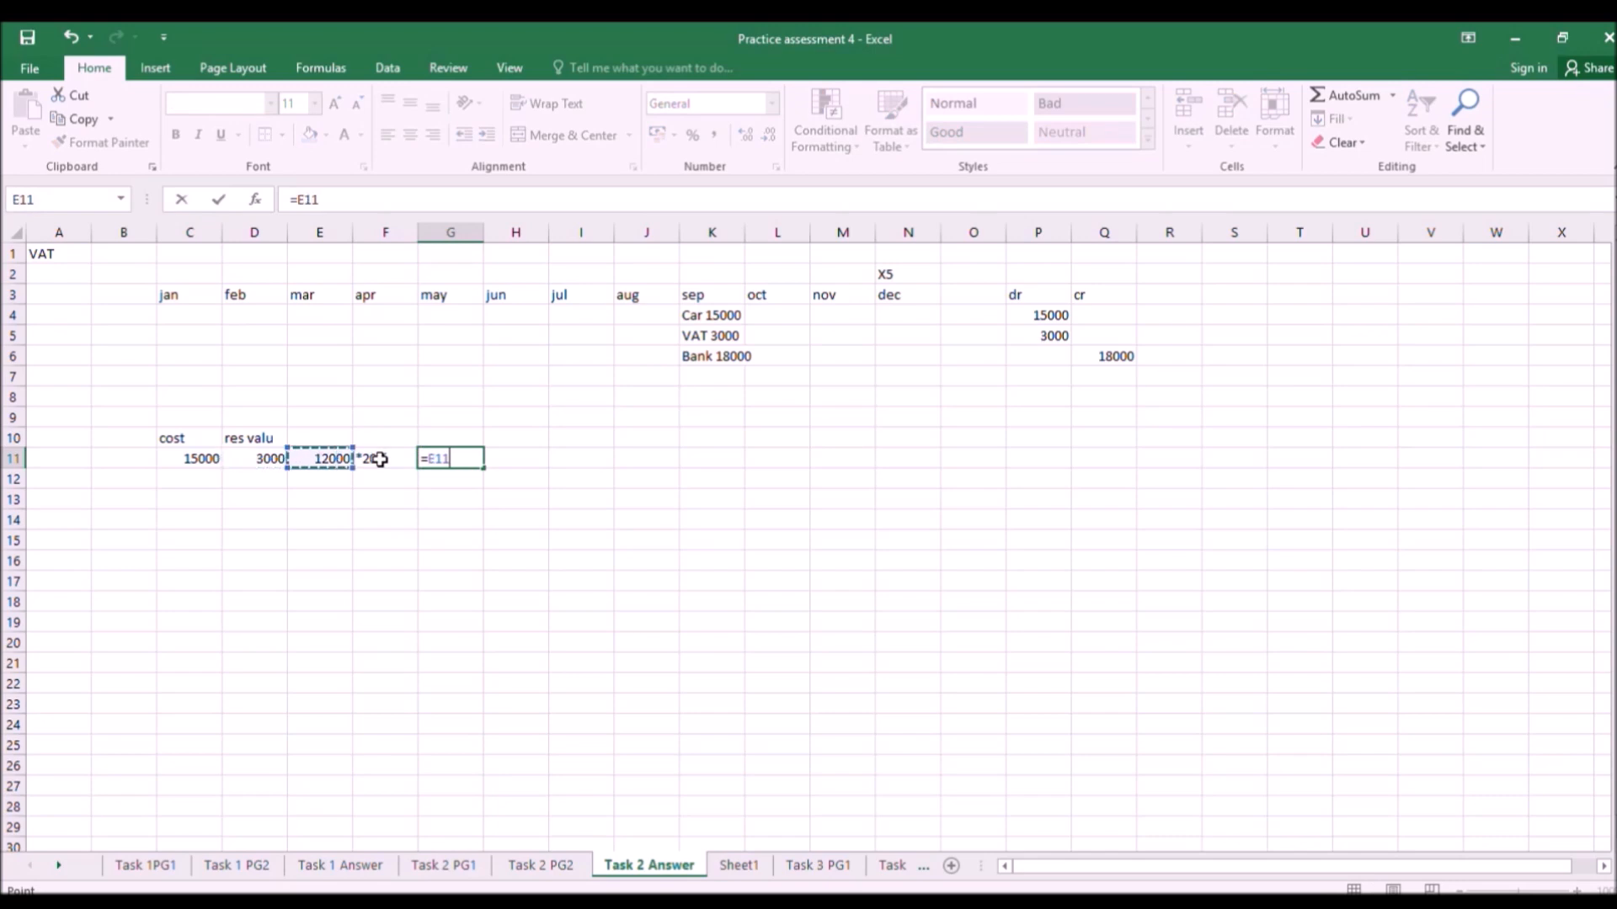
text(*)
key(Return)
click(444, 443)
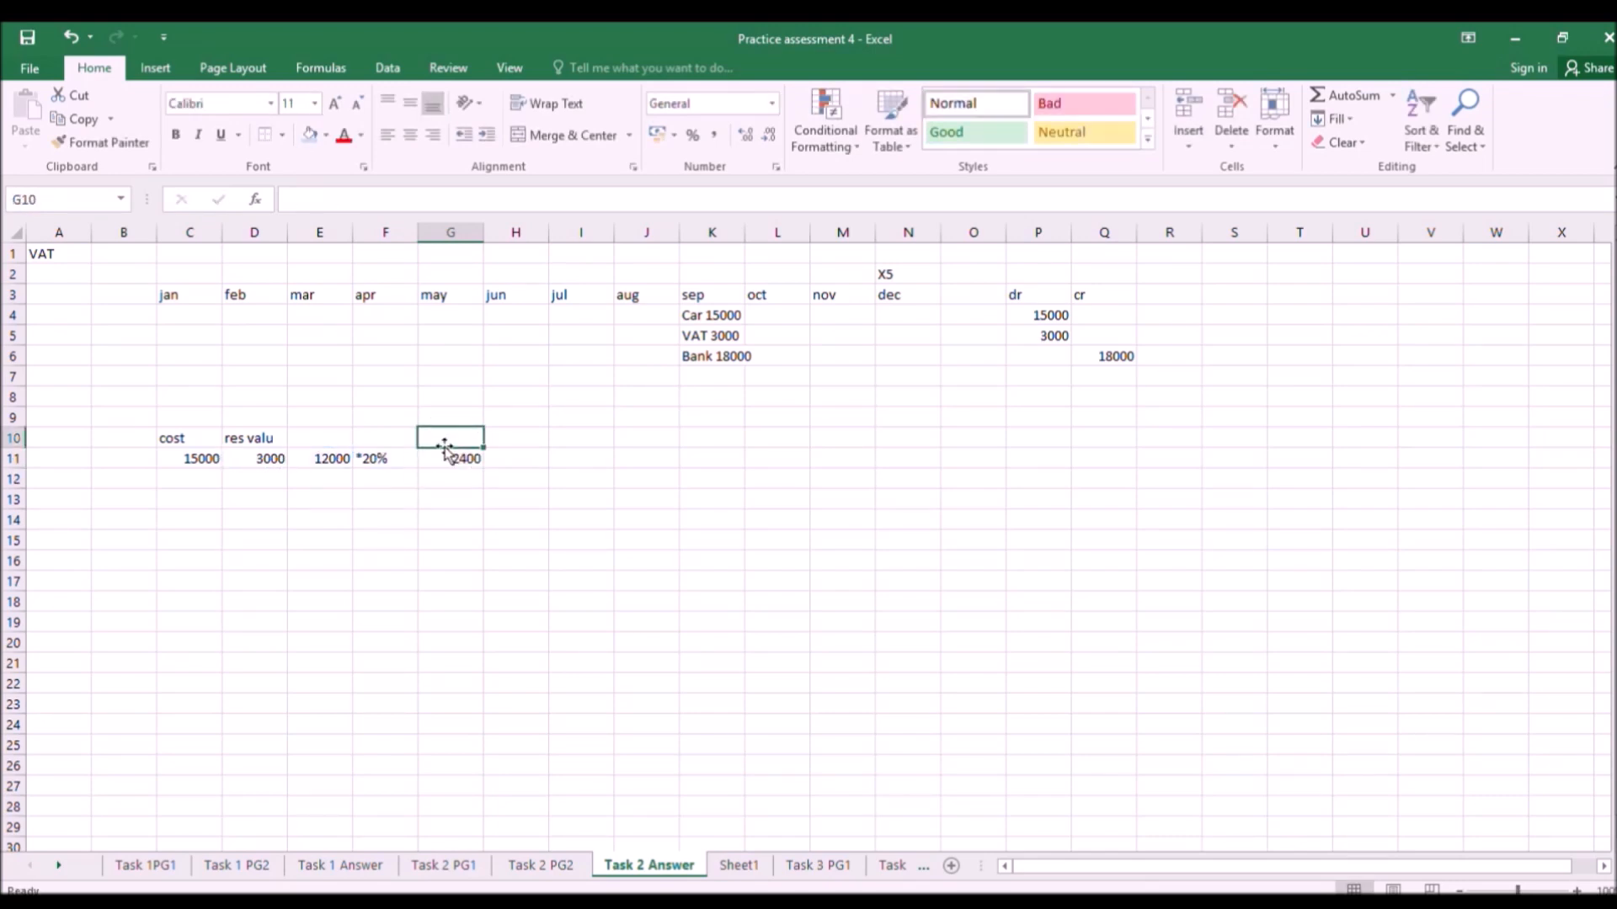
text(depn)
click(447, 453)
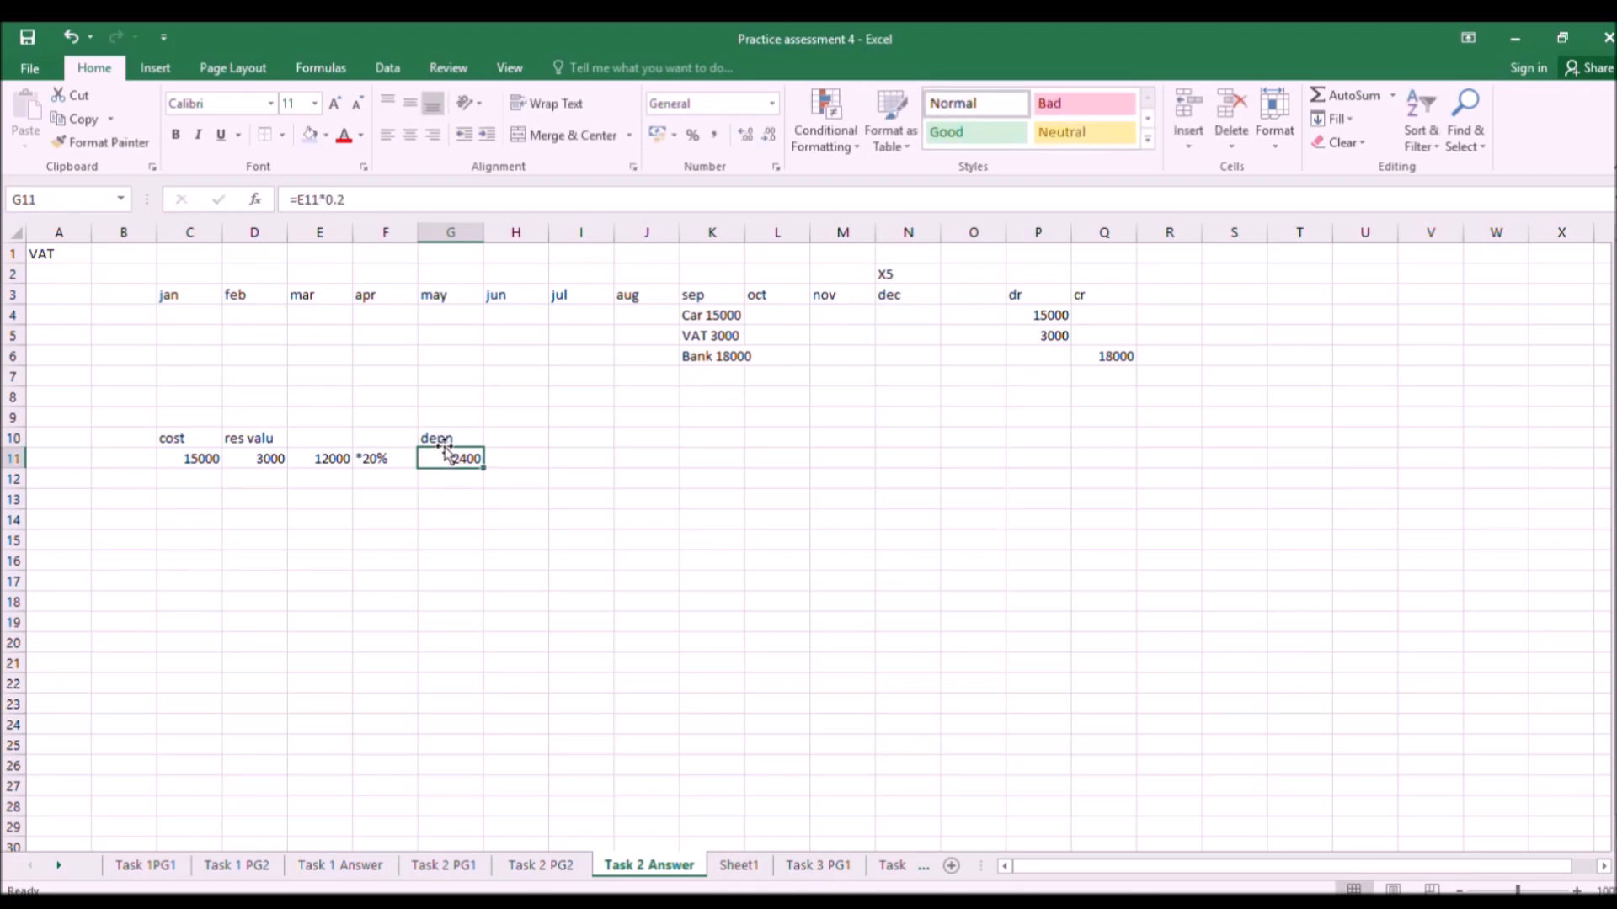
Insert a text box reading 2400 over the part (a) answer box on Task 2 PG1.
click(455, 865)
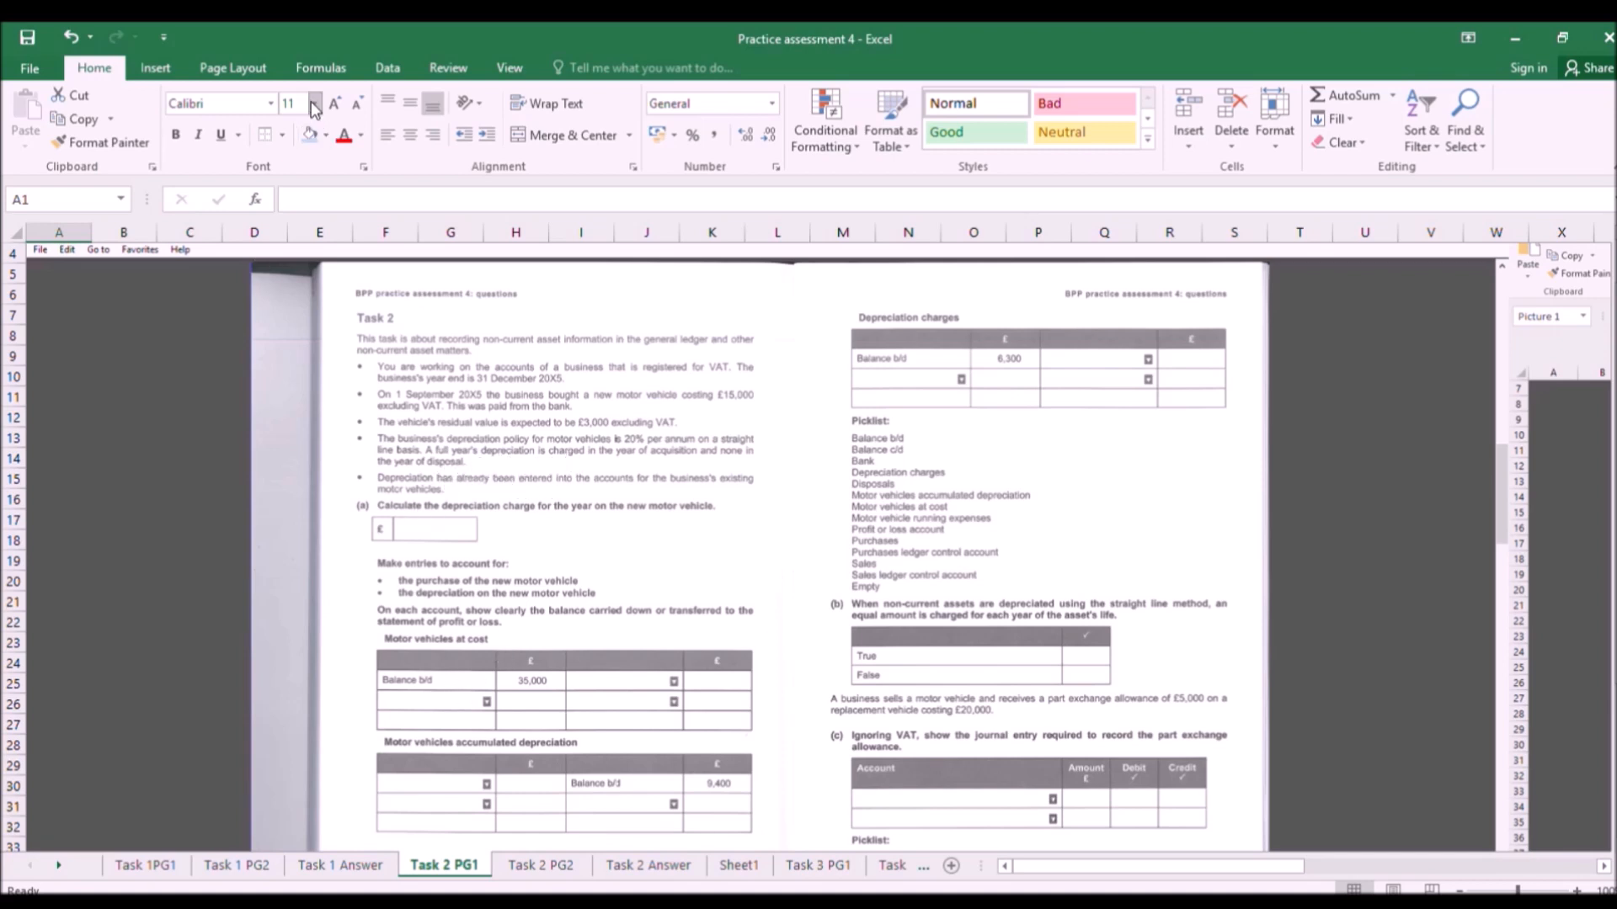
click(152, 69)
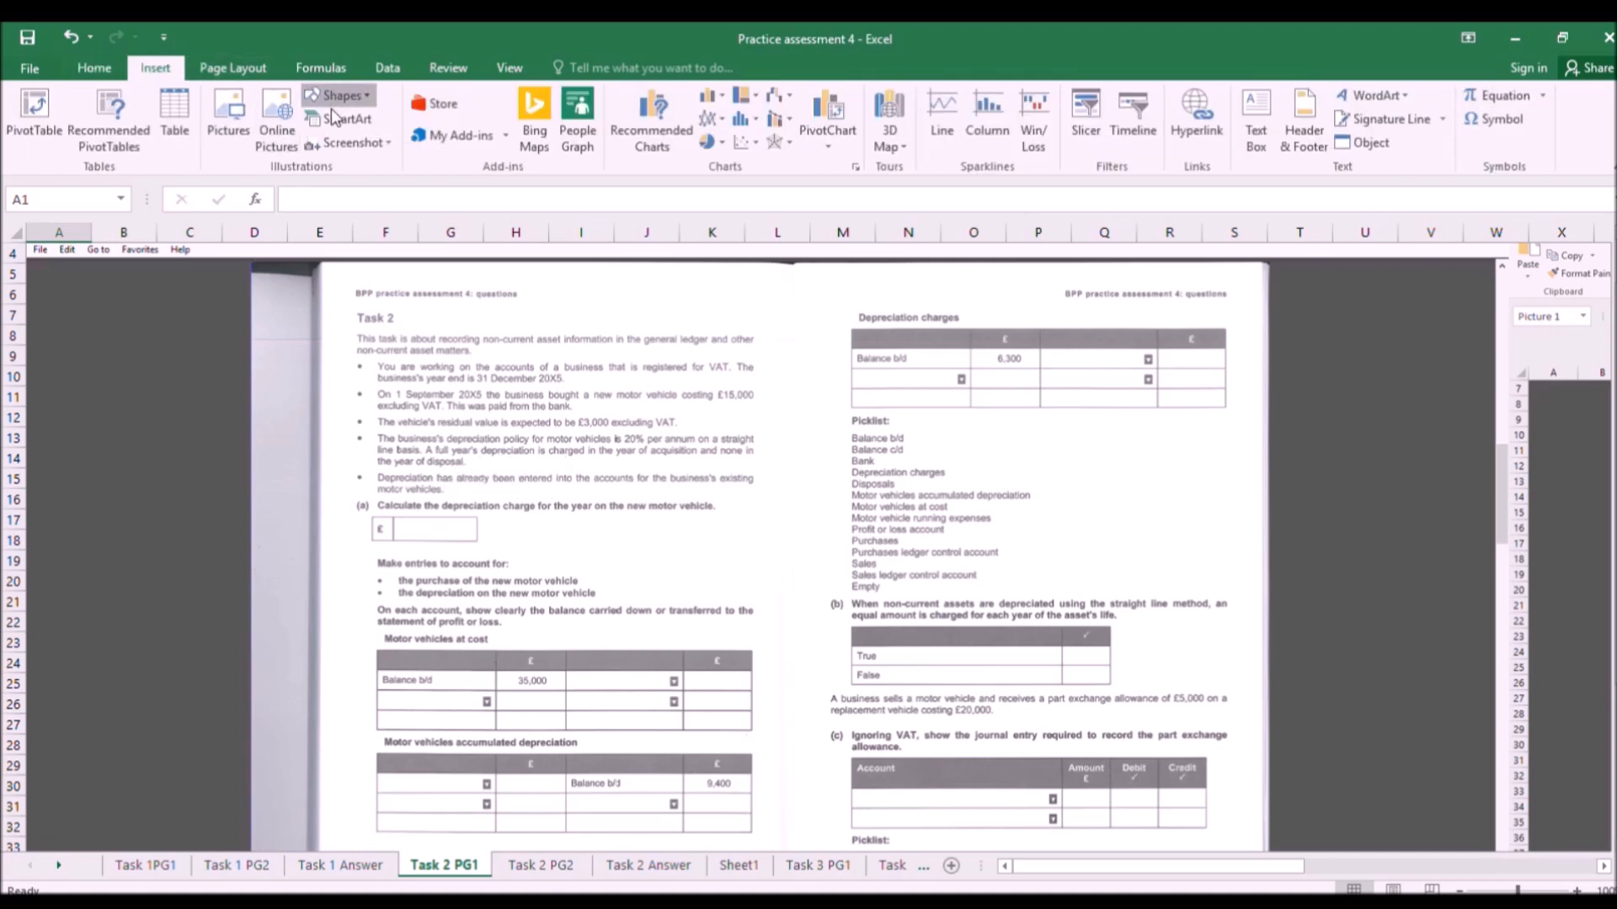
click(331, 137)
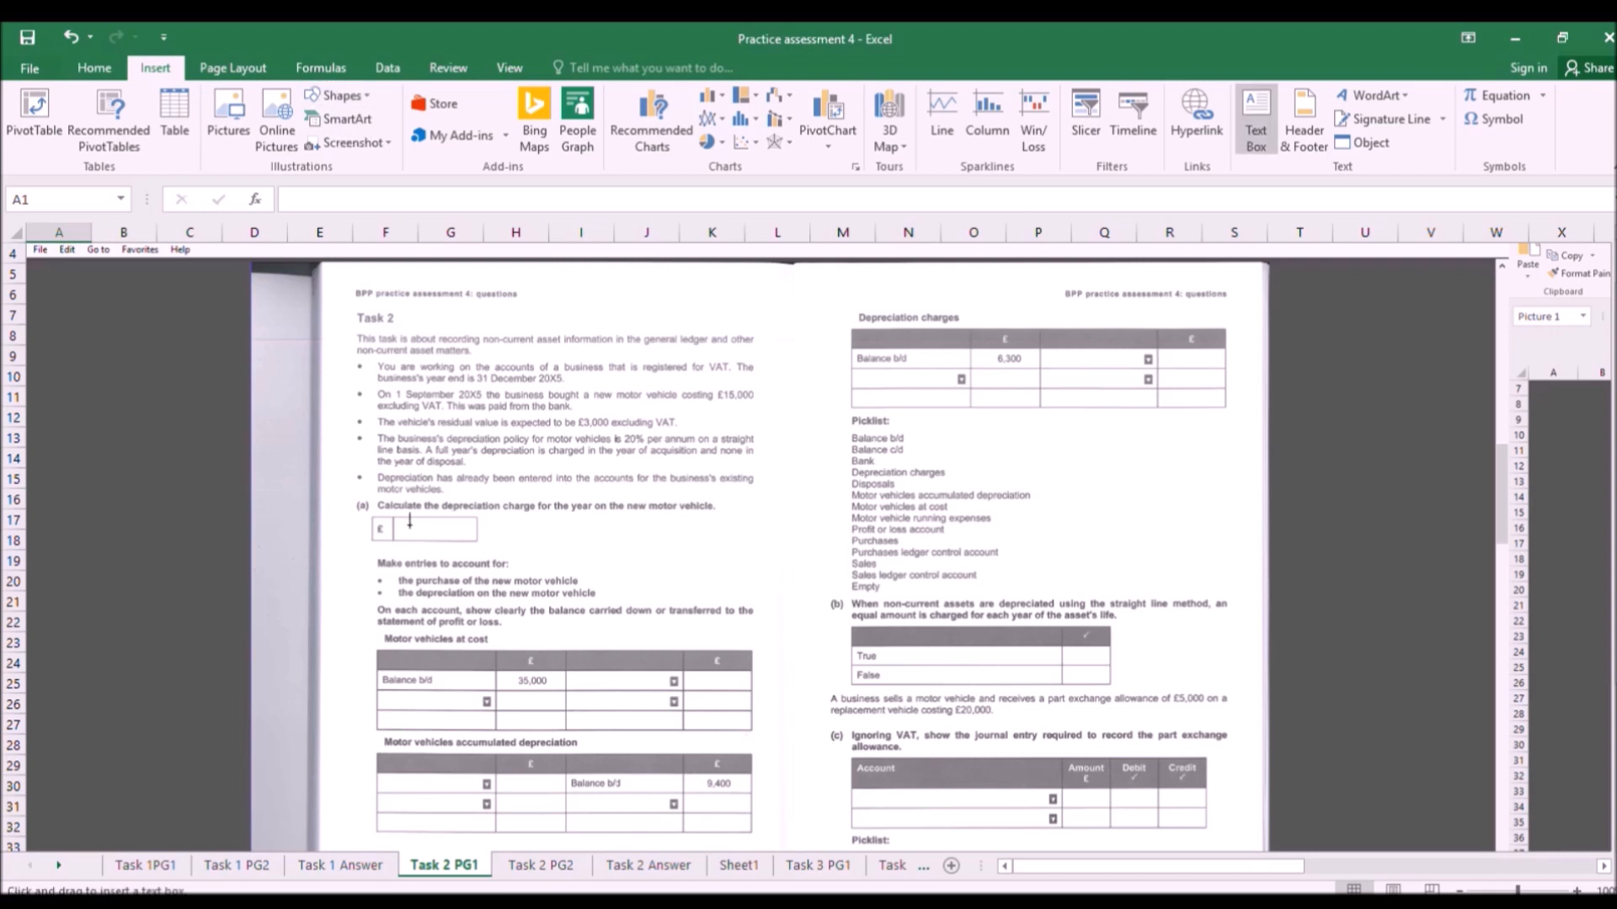
drag(390, 516, 487, 549)
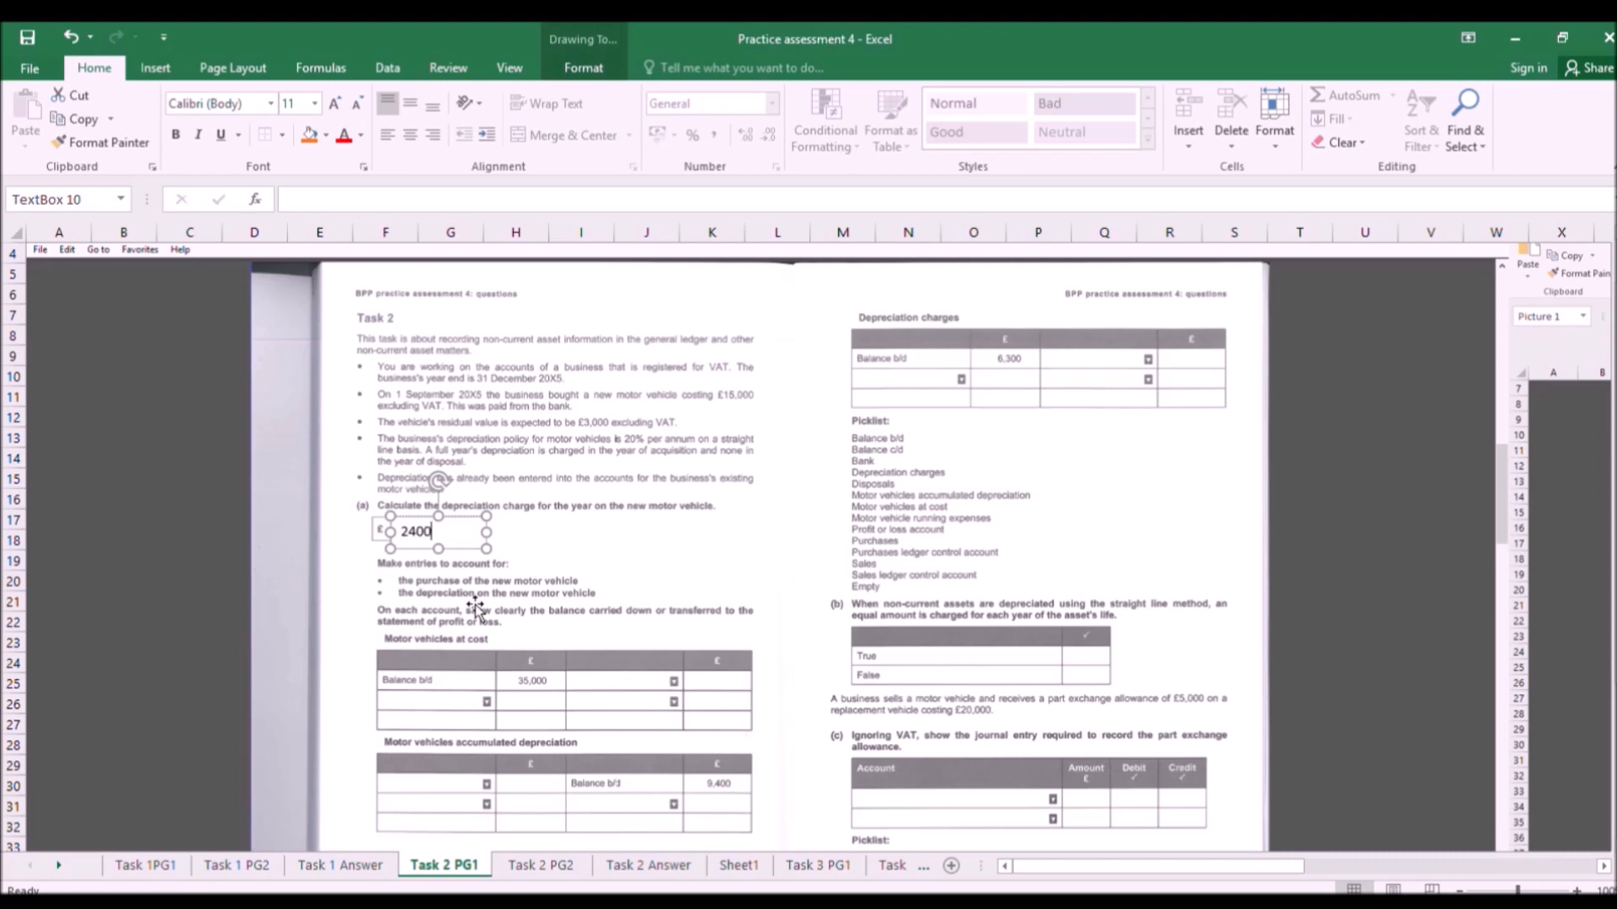
Add the note full year in H11 of Task 2 Answer beside the depreciation charge.
click(529, 867)
click(648, 865)
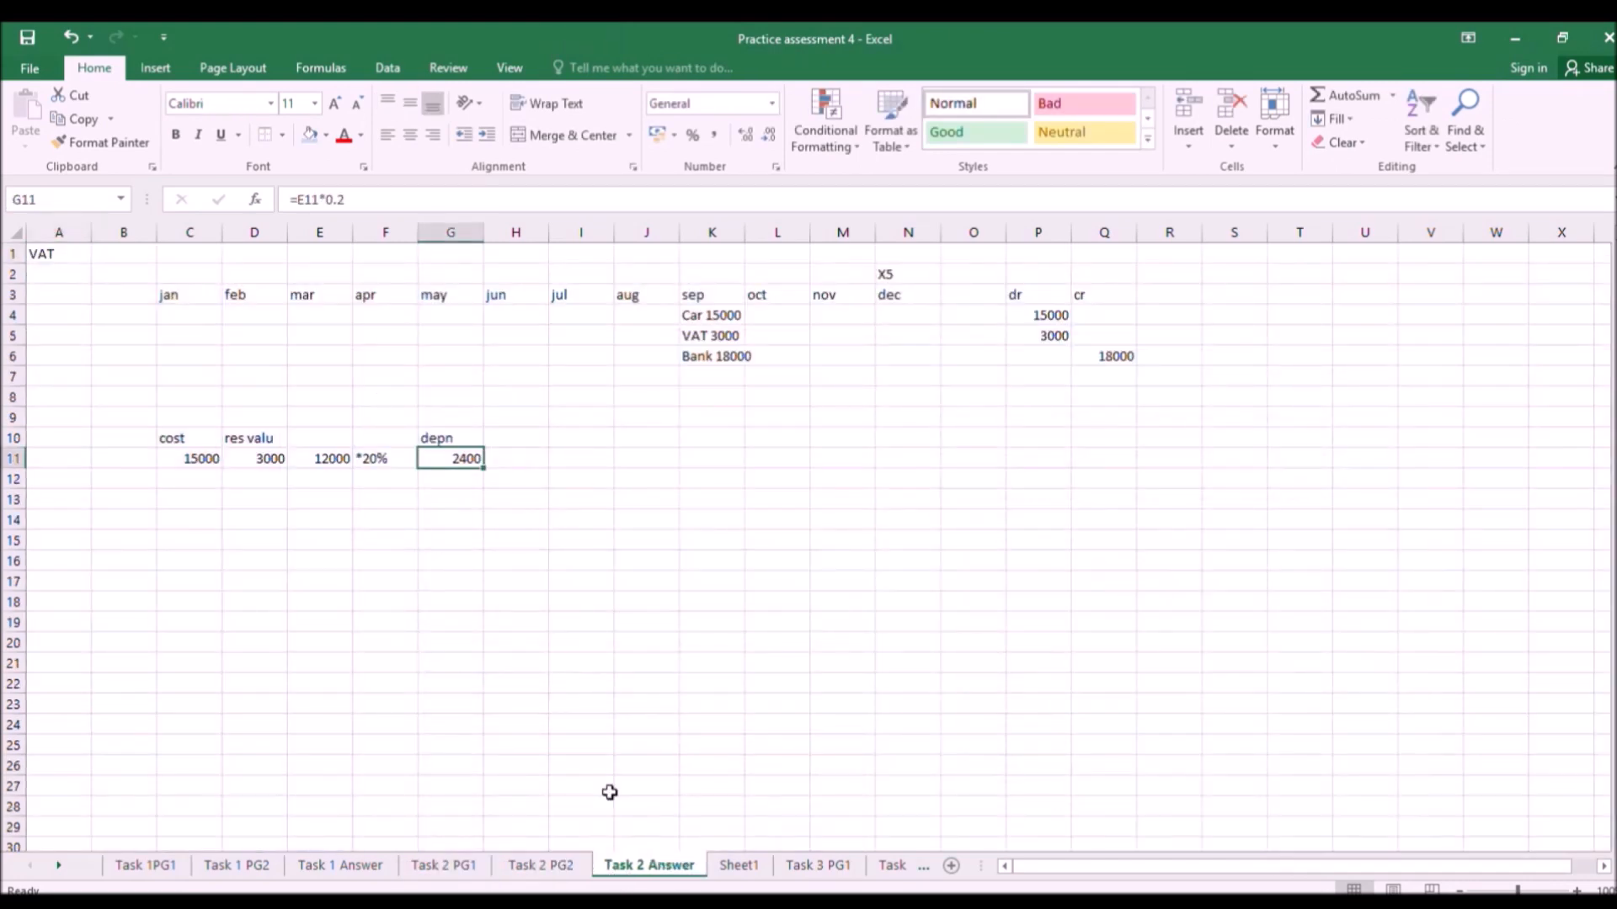
click(514, 459)
text(full year)
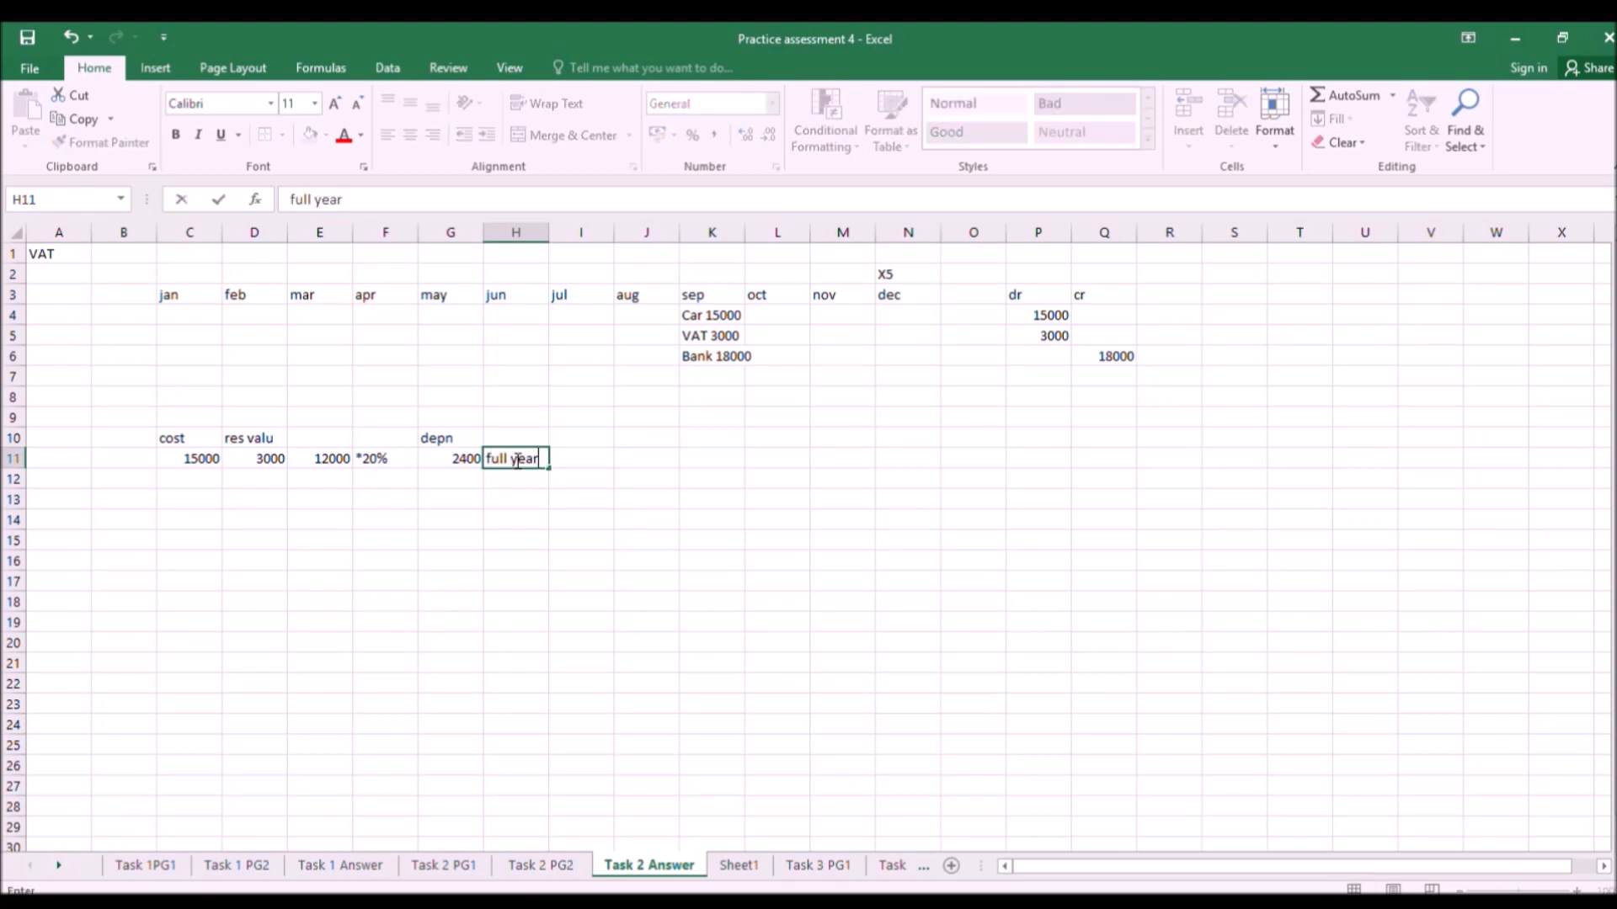
key(Return)
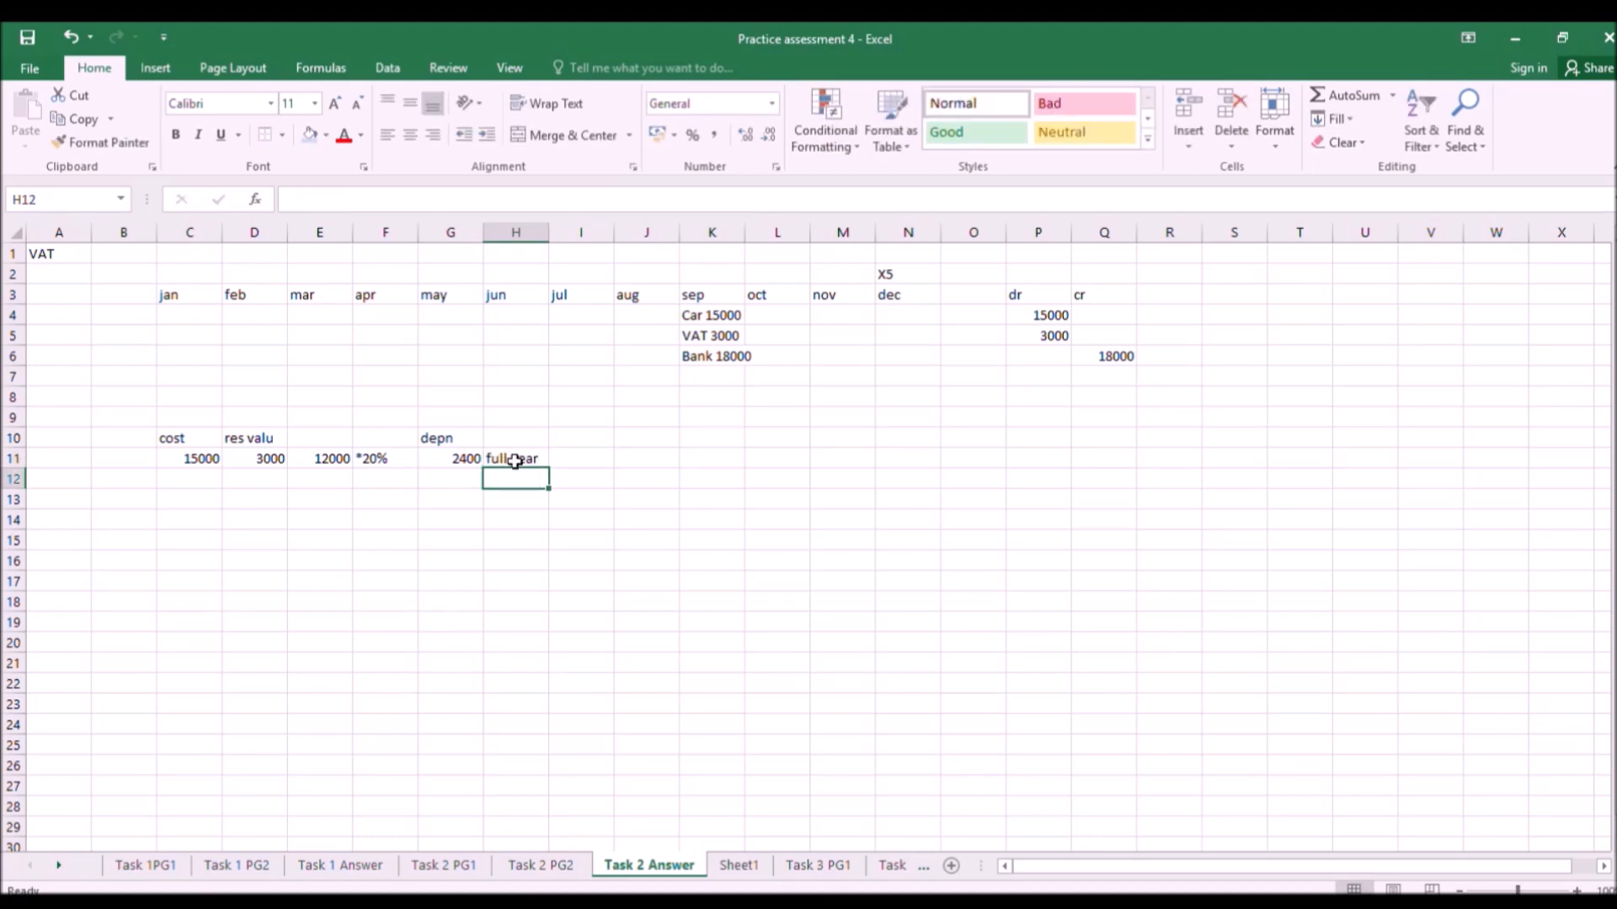
Review the ledger accounts on Task 2 PG1 and draw a T-account on Task 2 Answer with borders below J11:M11 and left of L12:L16.
click(446, 865)
click(543, 589)
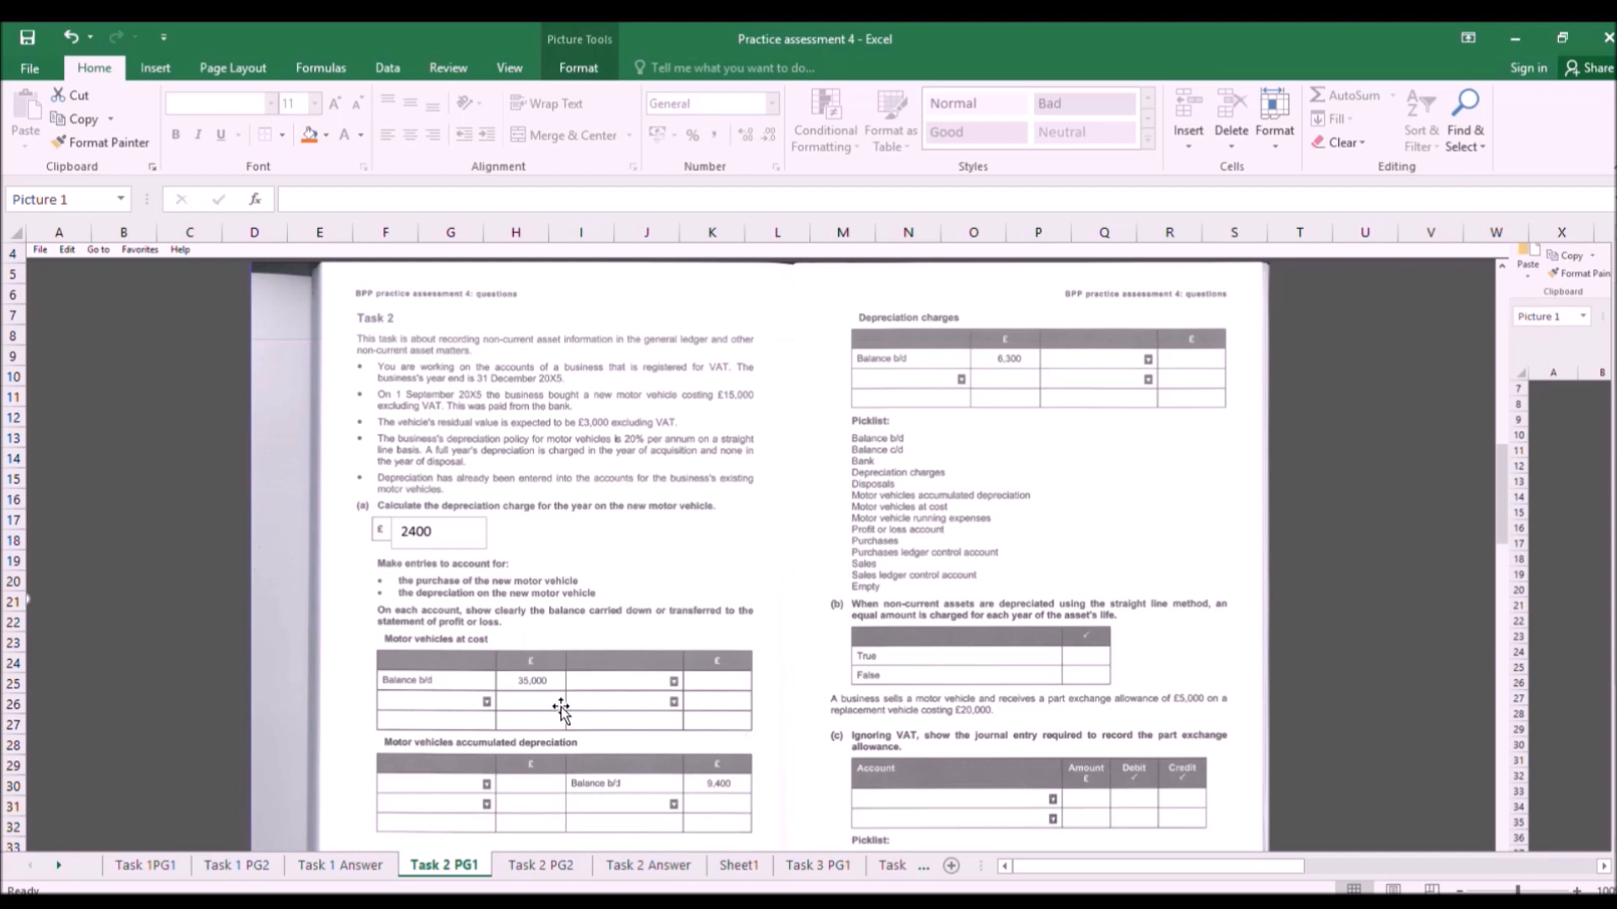
click(621, 868)
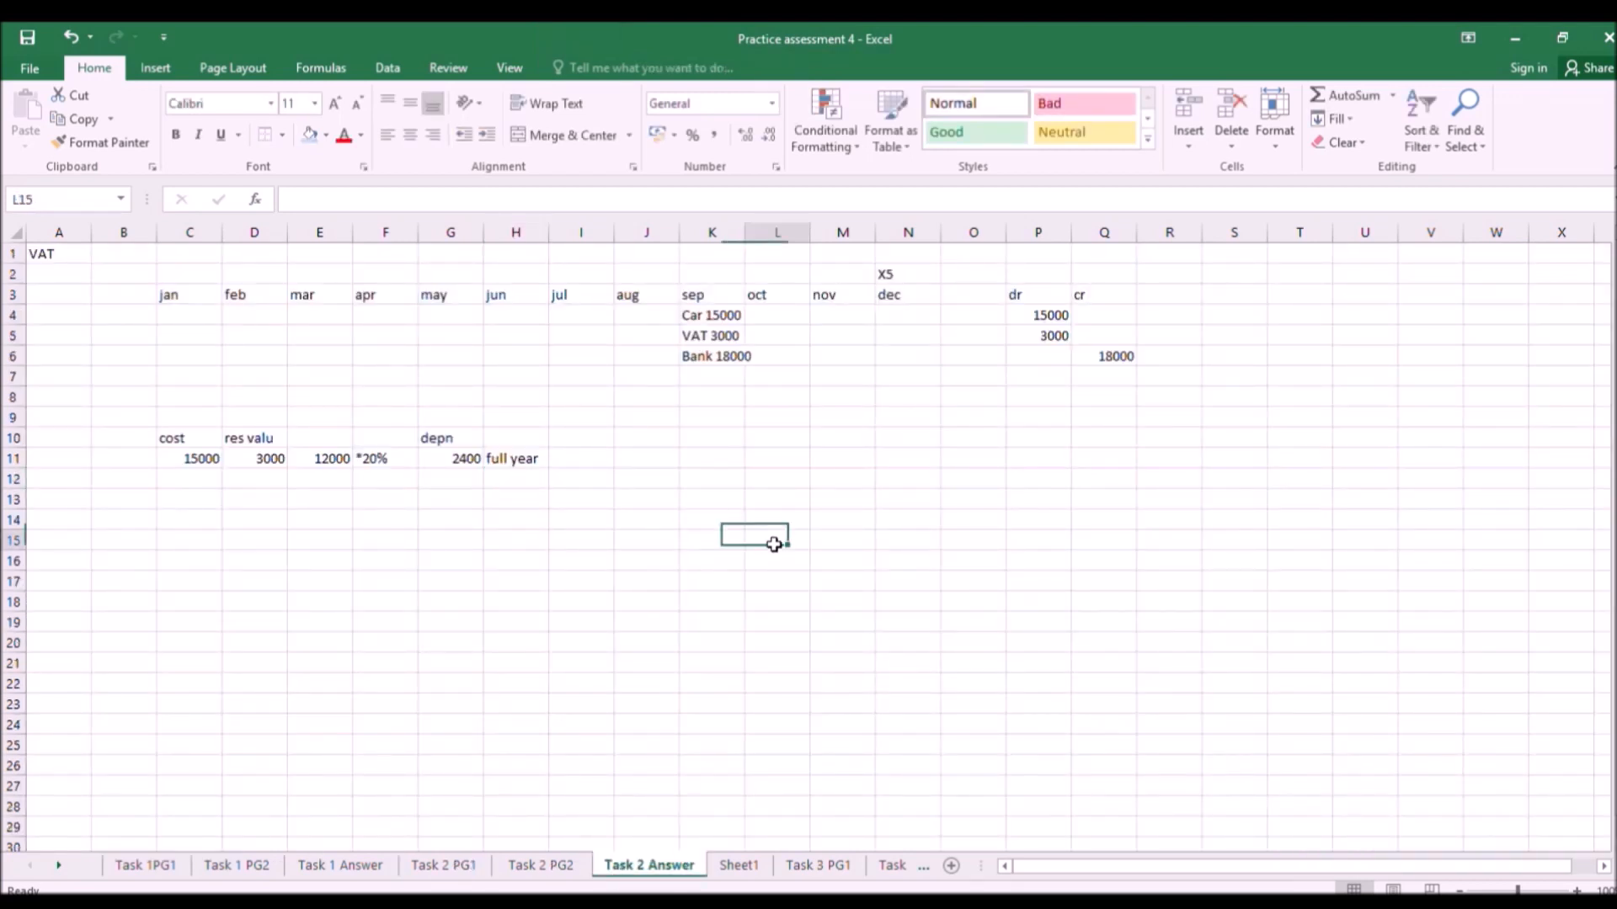
drag(657, 459, 814, 455)
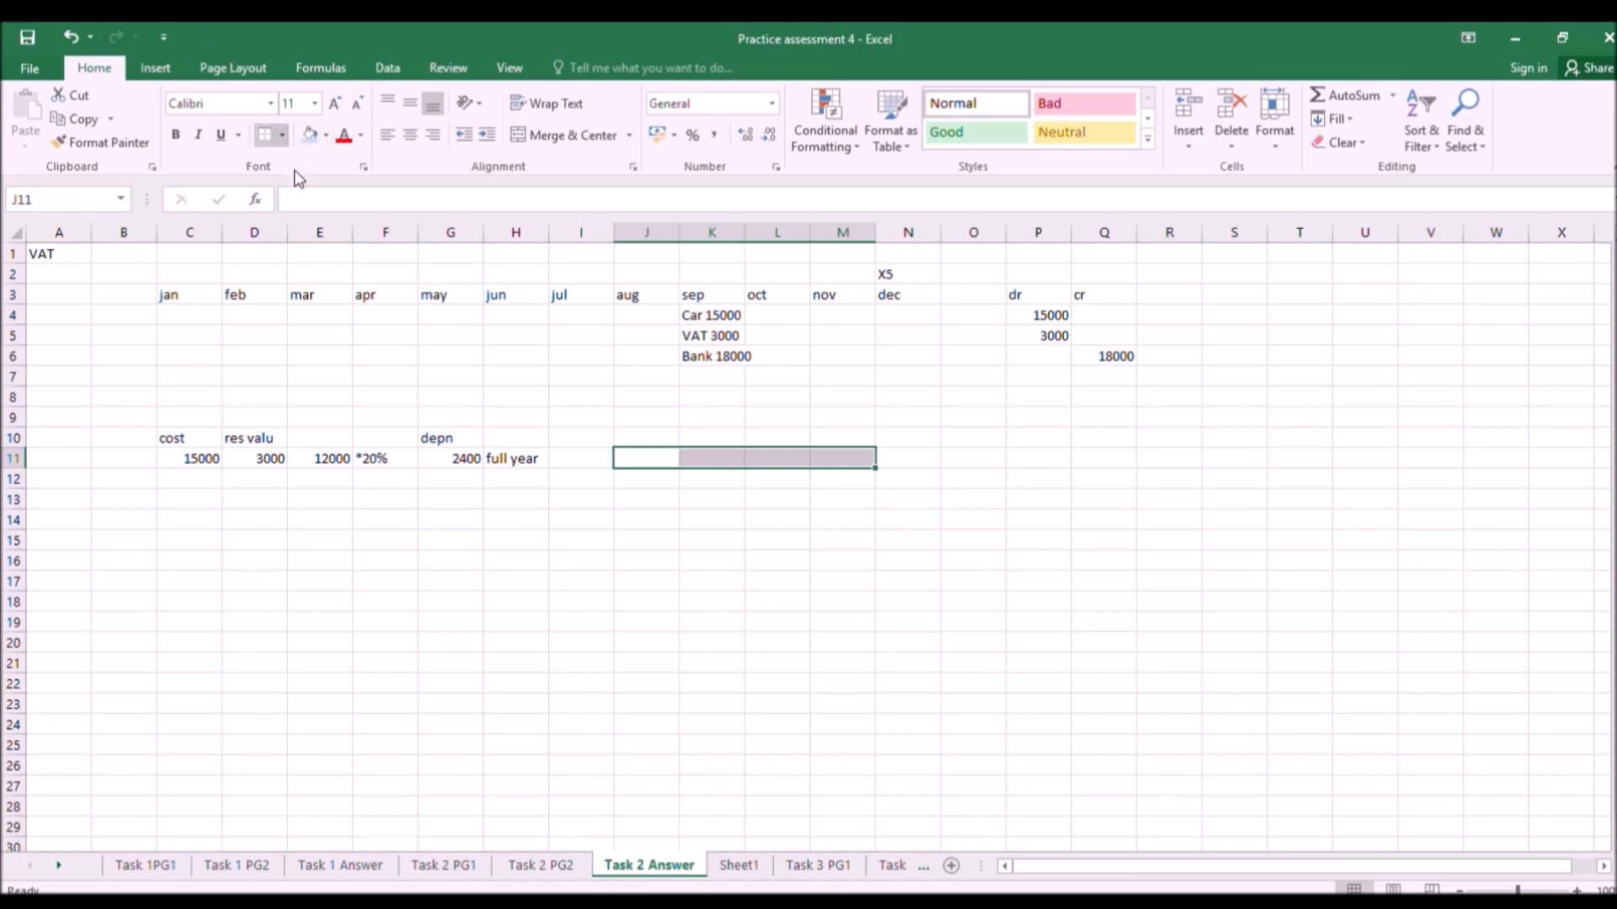
click(724, 481)
drag(762, 478, 762, 561)
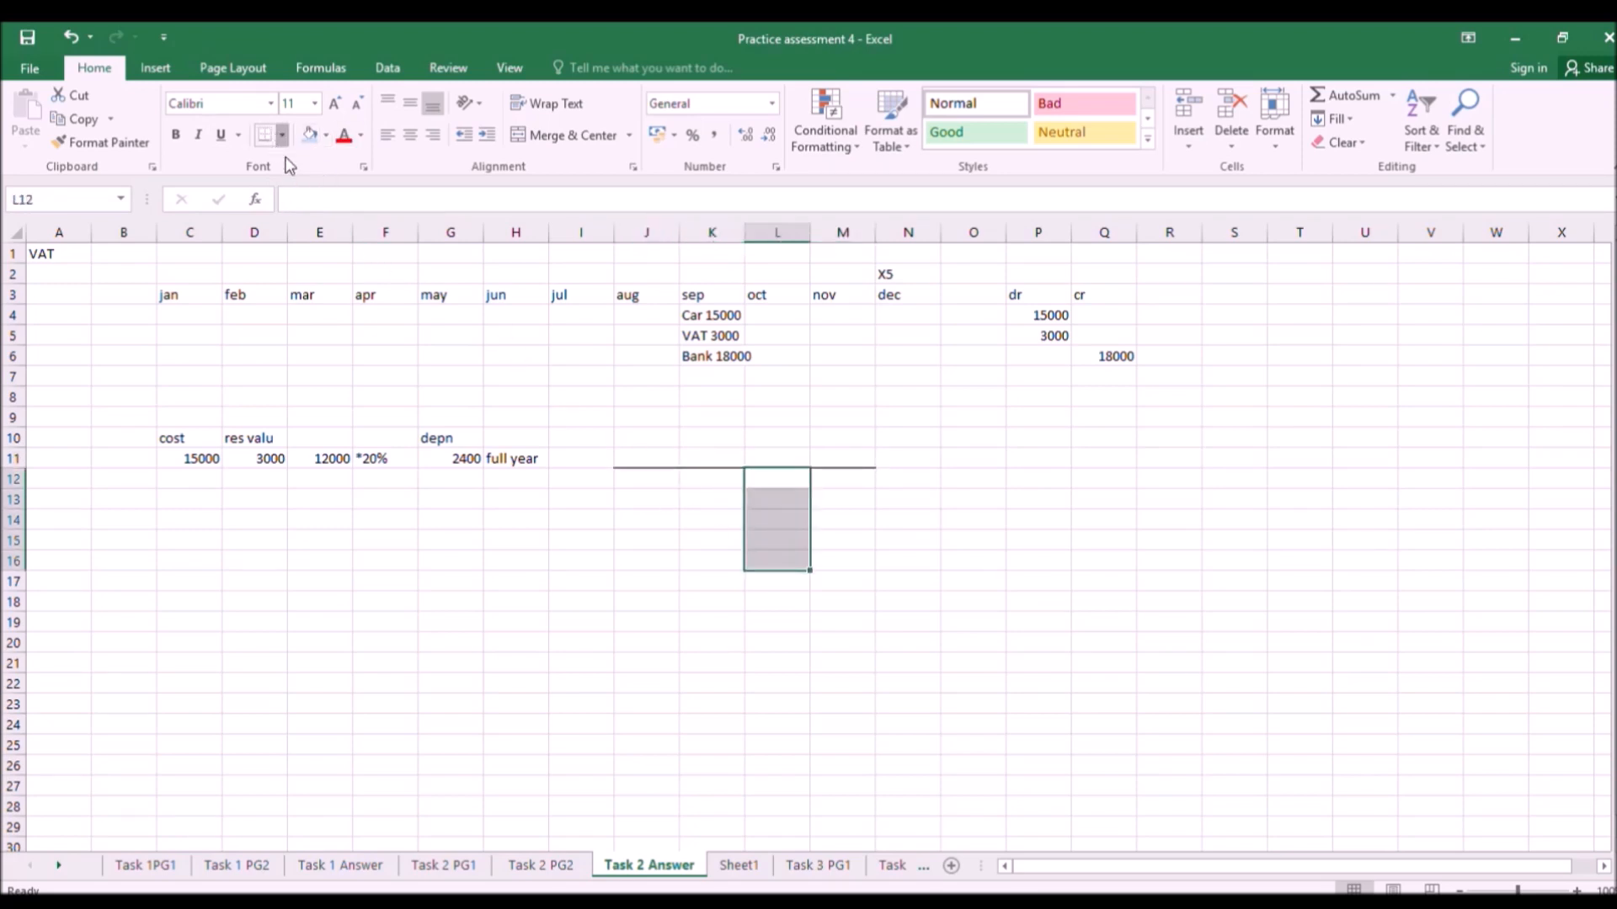
click(842, 520)
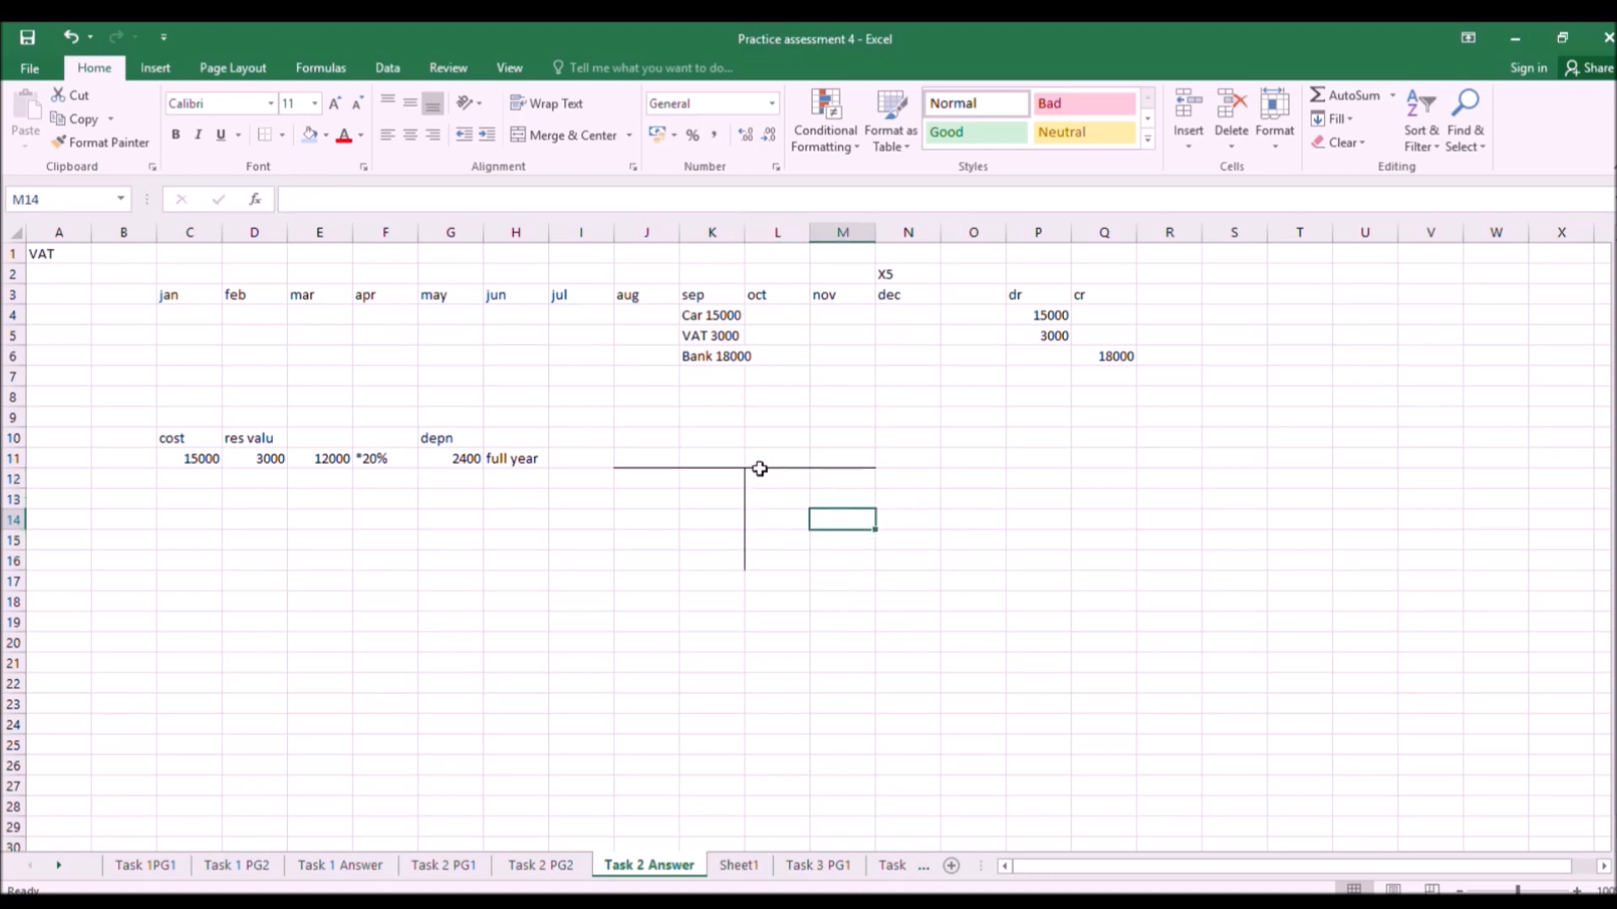
Copy the blank T-account J11:M16 to three more places starting at O11, J19 and O19.
drag(632, 462, 837, 559)
key(ctrl+c)
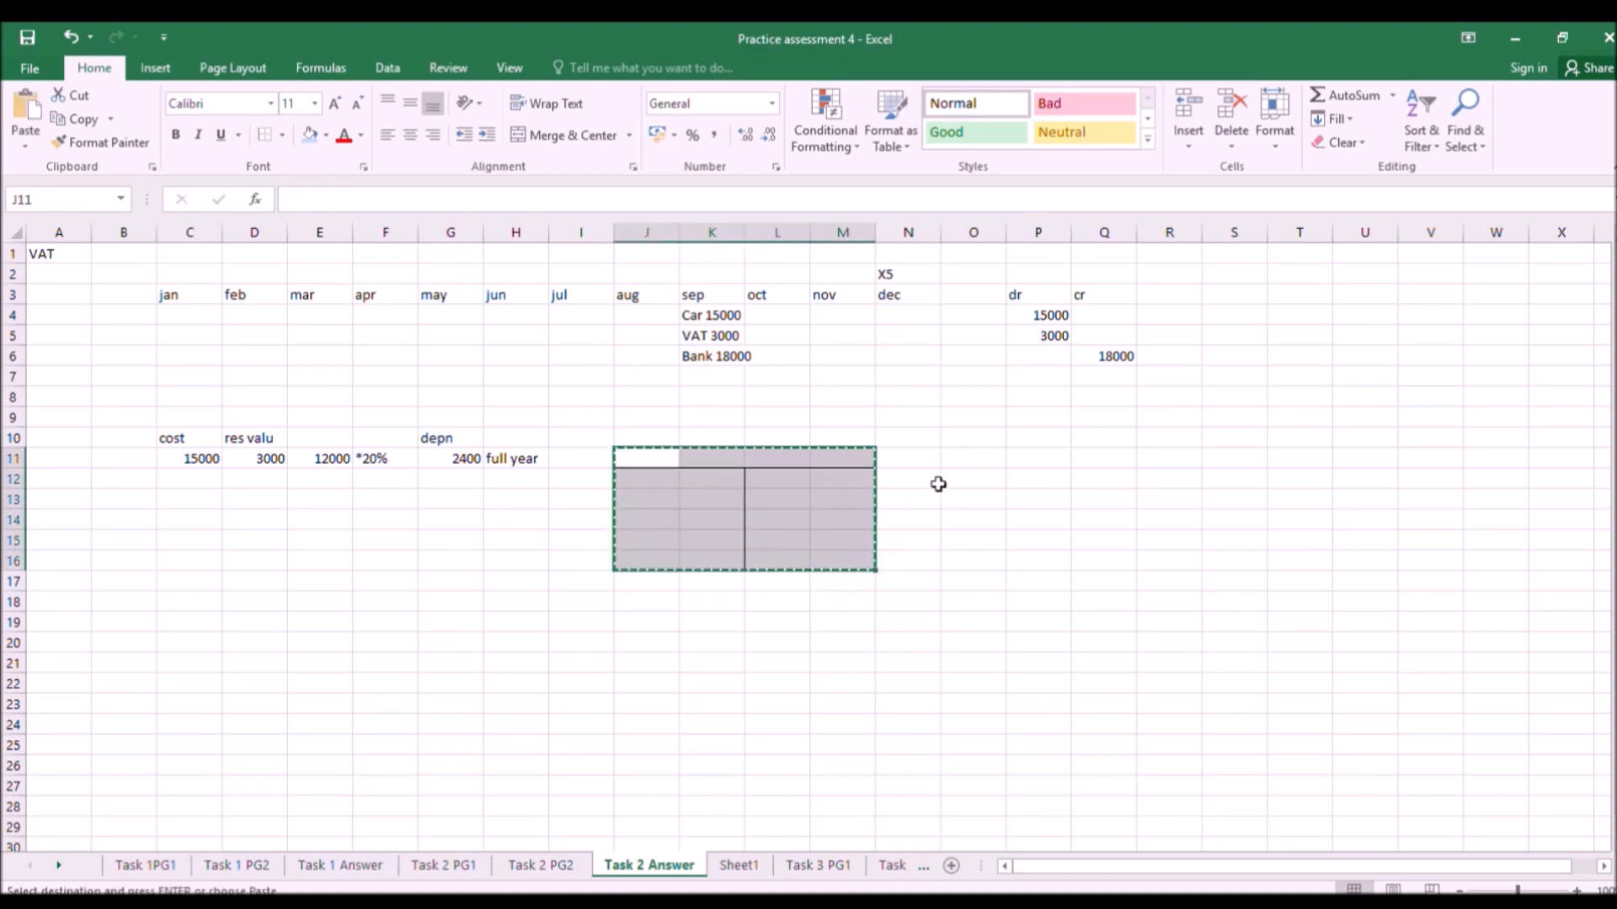
click(979, 457)
key(ctrl+v)
click(646, 623)
key(ctrl+v)
click(951, 622)
key(ctrl+v)
Title the two upper T-accounts Car in K11 and VAT in P11.
click(775, 418)
click(719, 455)
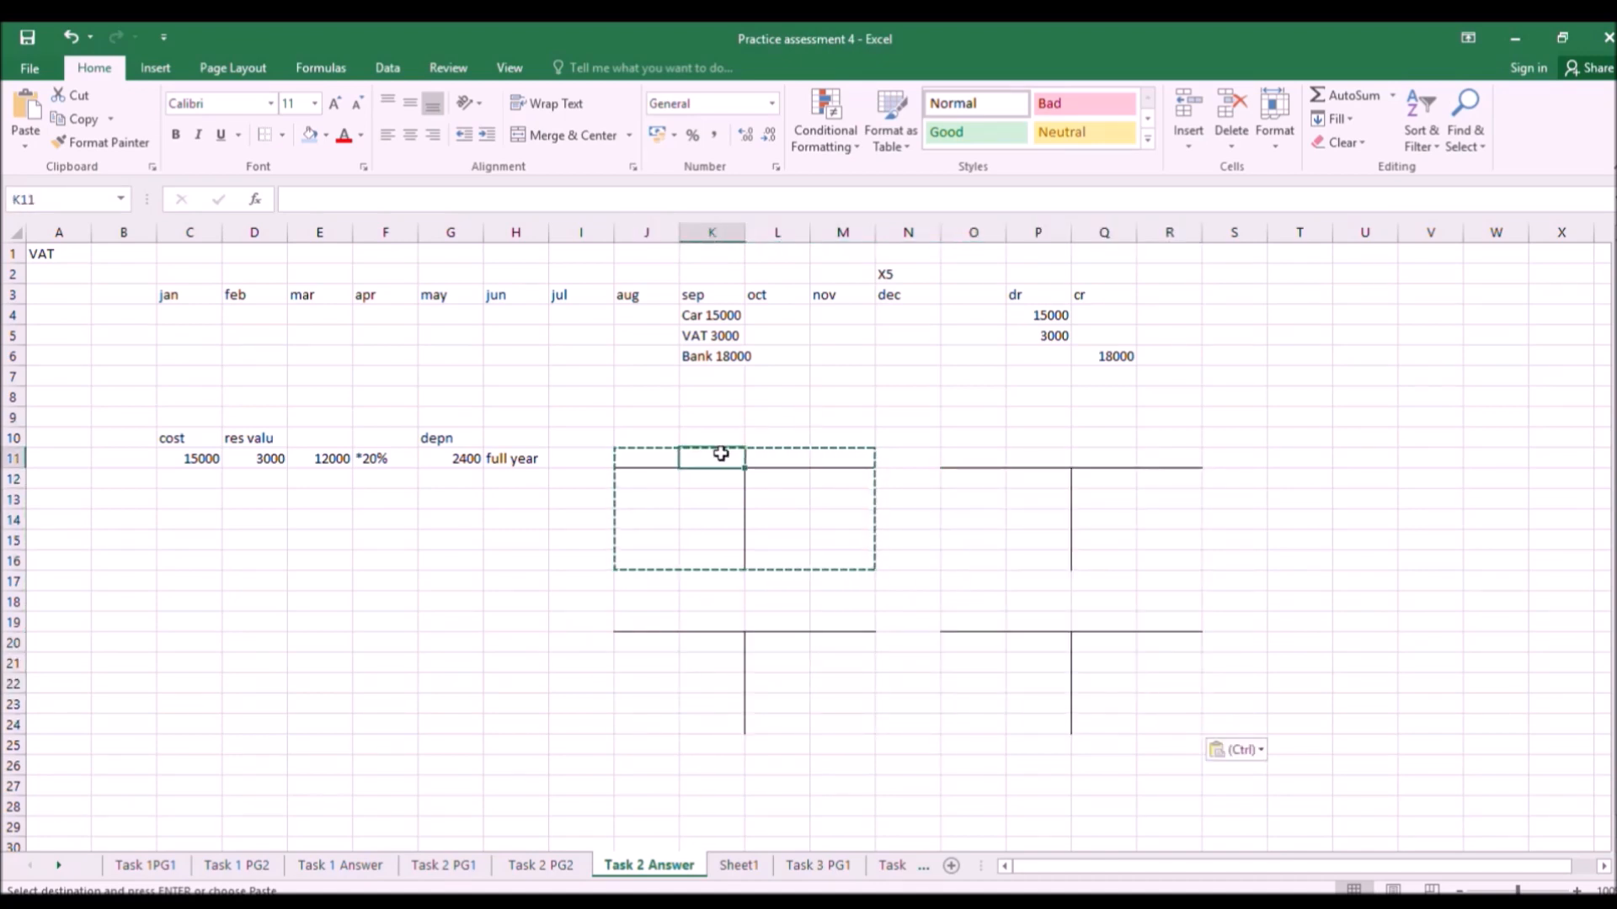
text(Car)
key(Right)
key(Right)
key(Right)
key(Right)
key(Right)
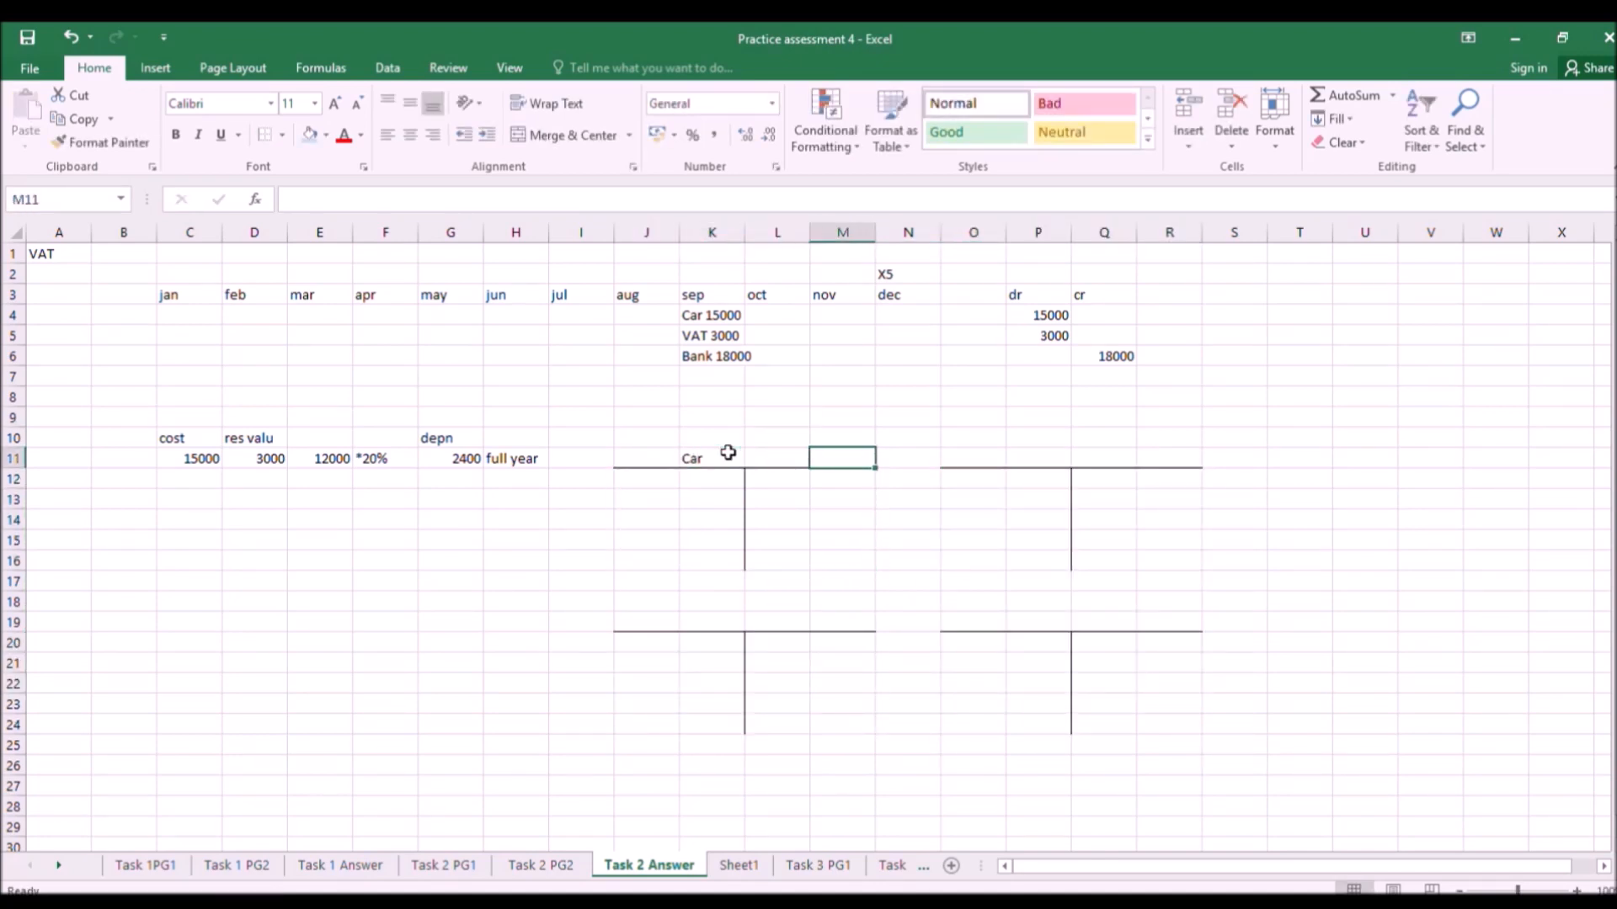
text(VAT)
Title the two lower T-accounts Bank in K19 and Accum depn in P19.
key(Down)
key(Down)
key(Down)
key(Down)
key(Down)
key(Down)
key(Down)
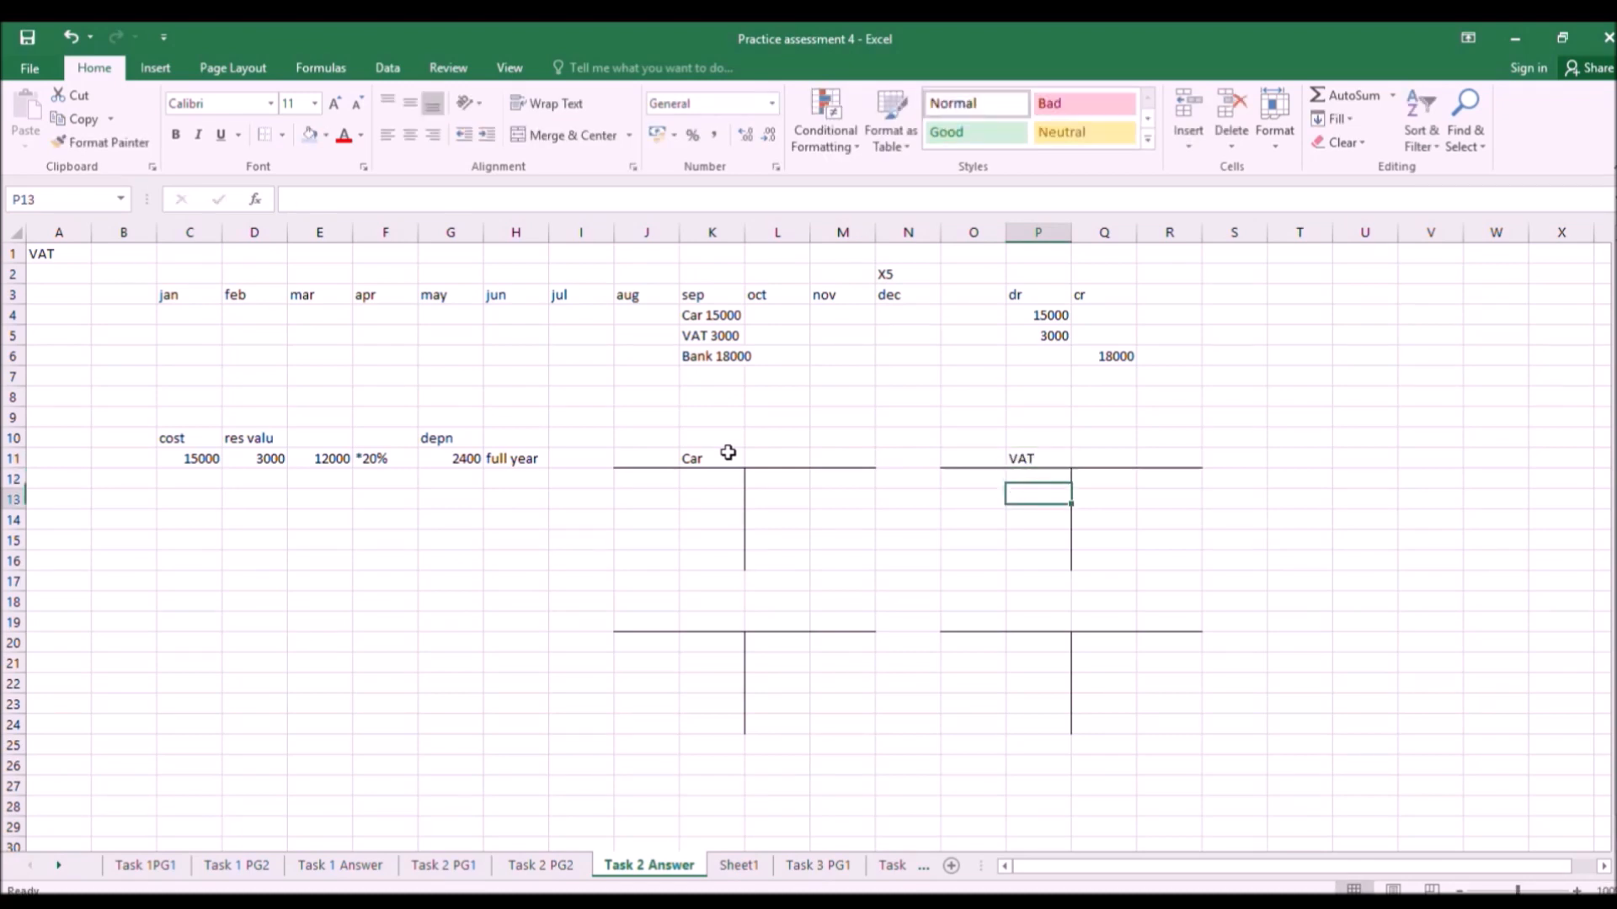
key(Left)
key(Left)
key(Left)
key(Left)
key(Left)
key(Down)
text(BAnk)
key(Right)
key(Right)
key(Right)
key(Right)
key(Right)
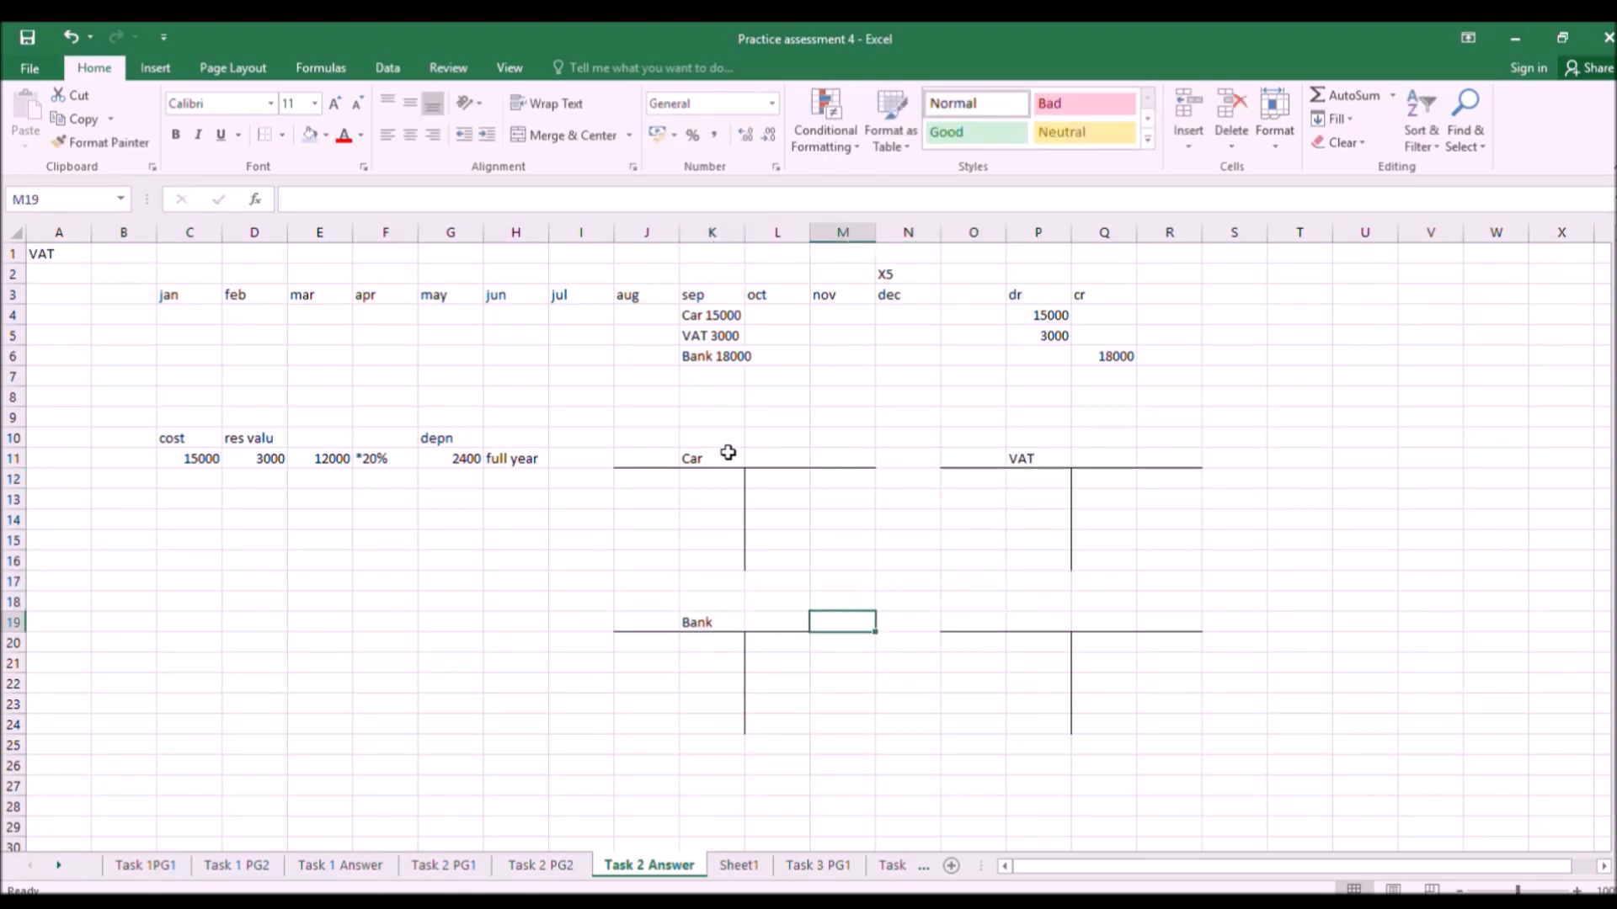
text(depn)
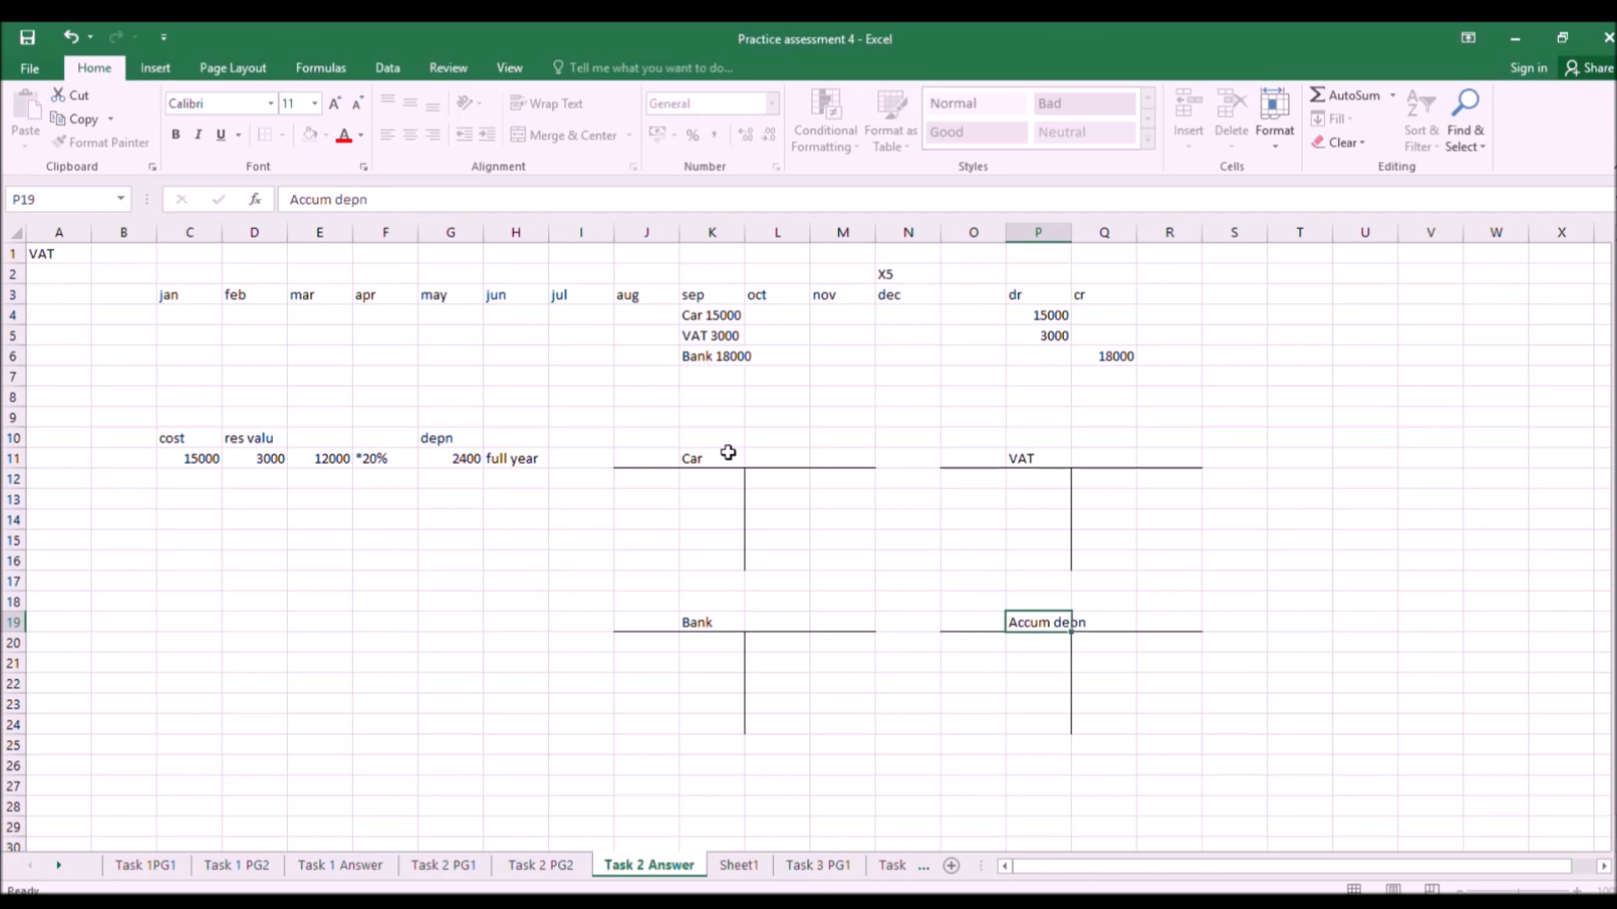
key(Return)
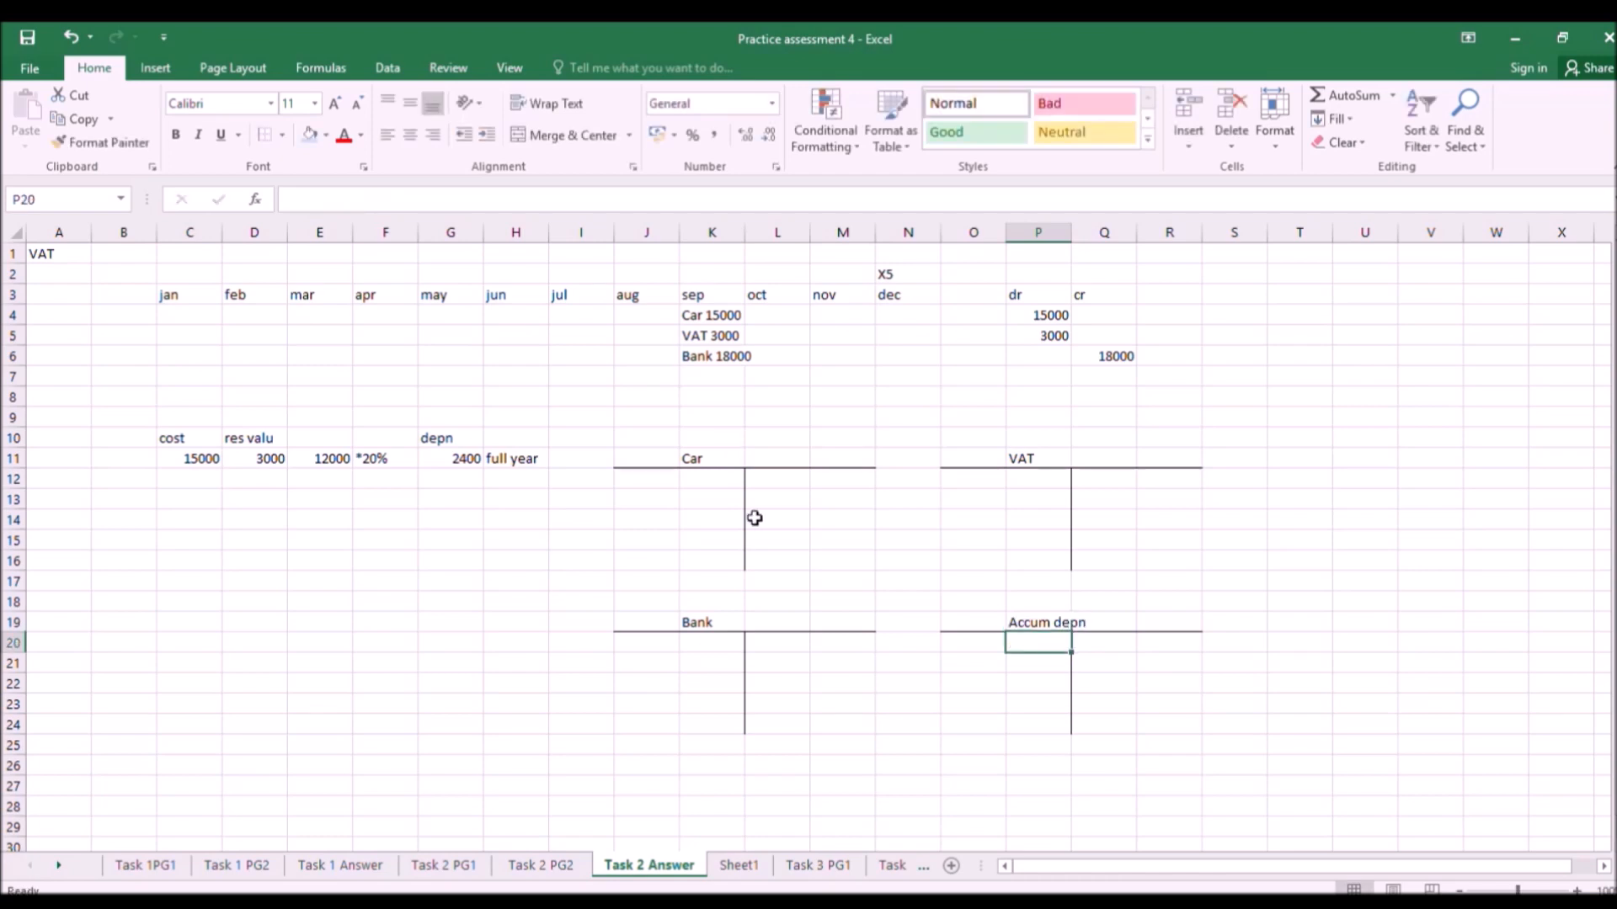
Copy the Accum depn T-account O19:R24 to T19 and retitle the copy Depn charge in U19.
drag(984, 630, 1168, 721)
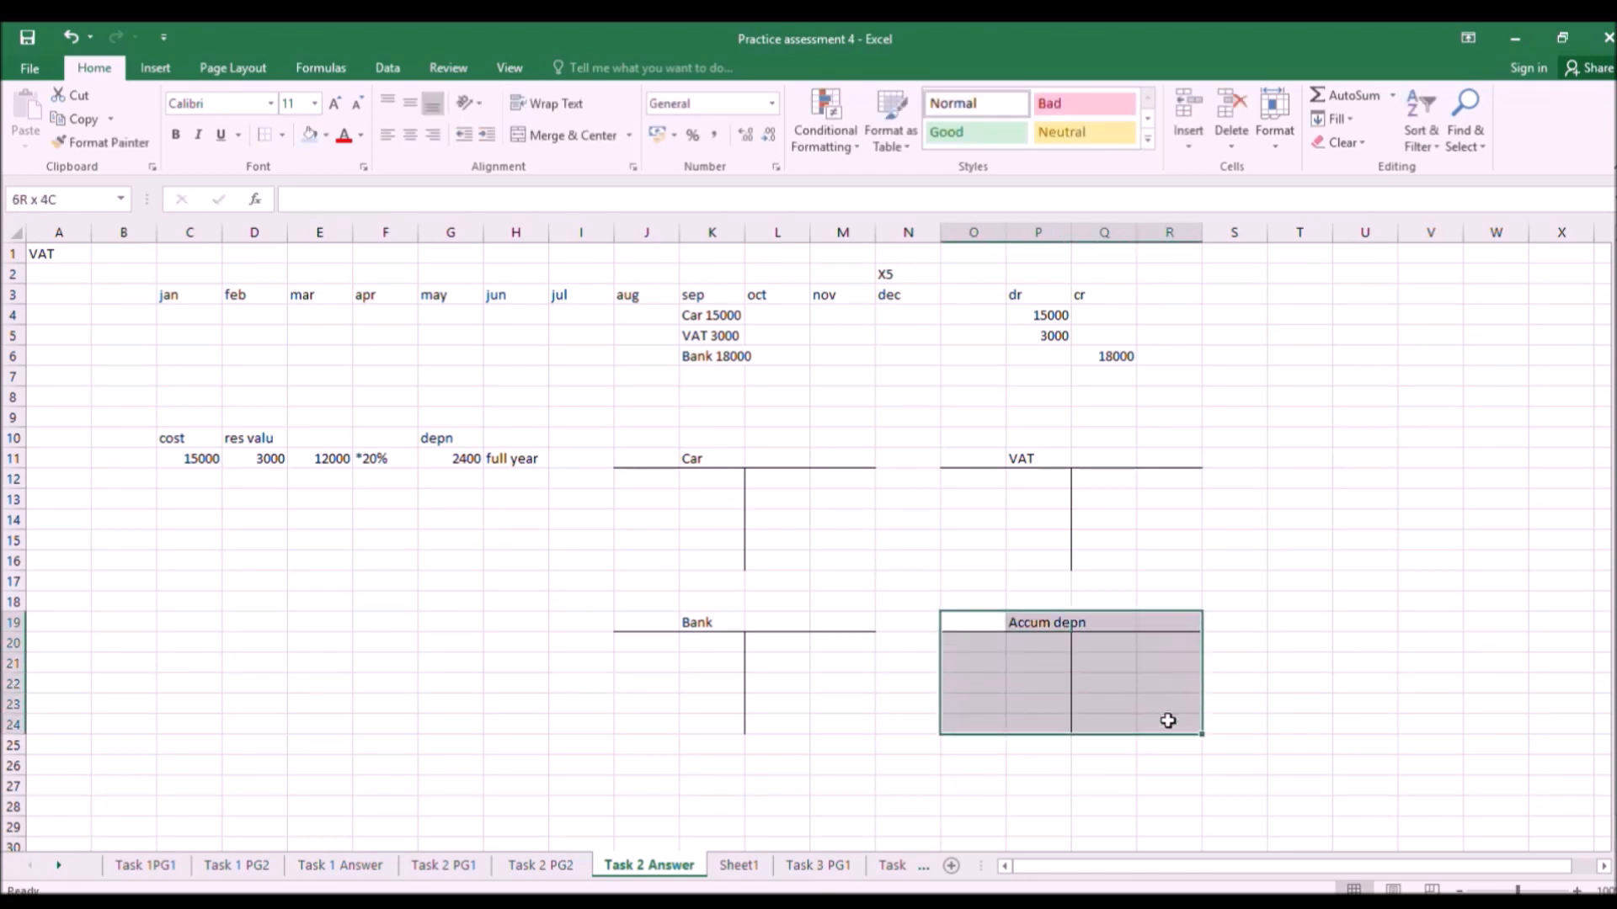
key(ctrl+c)
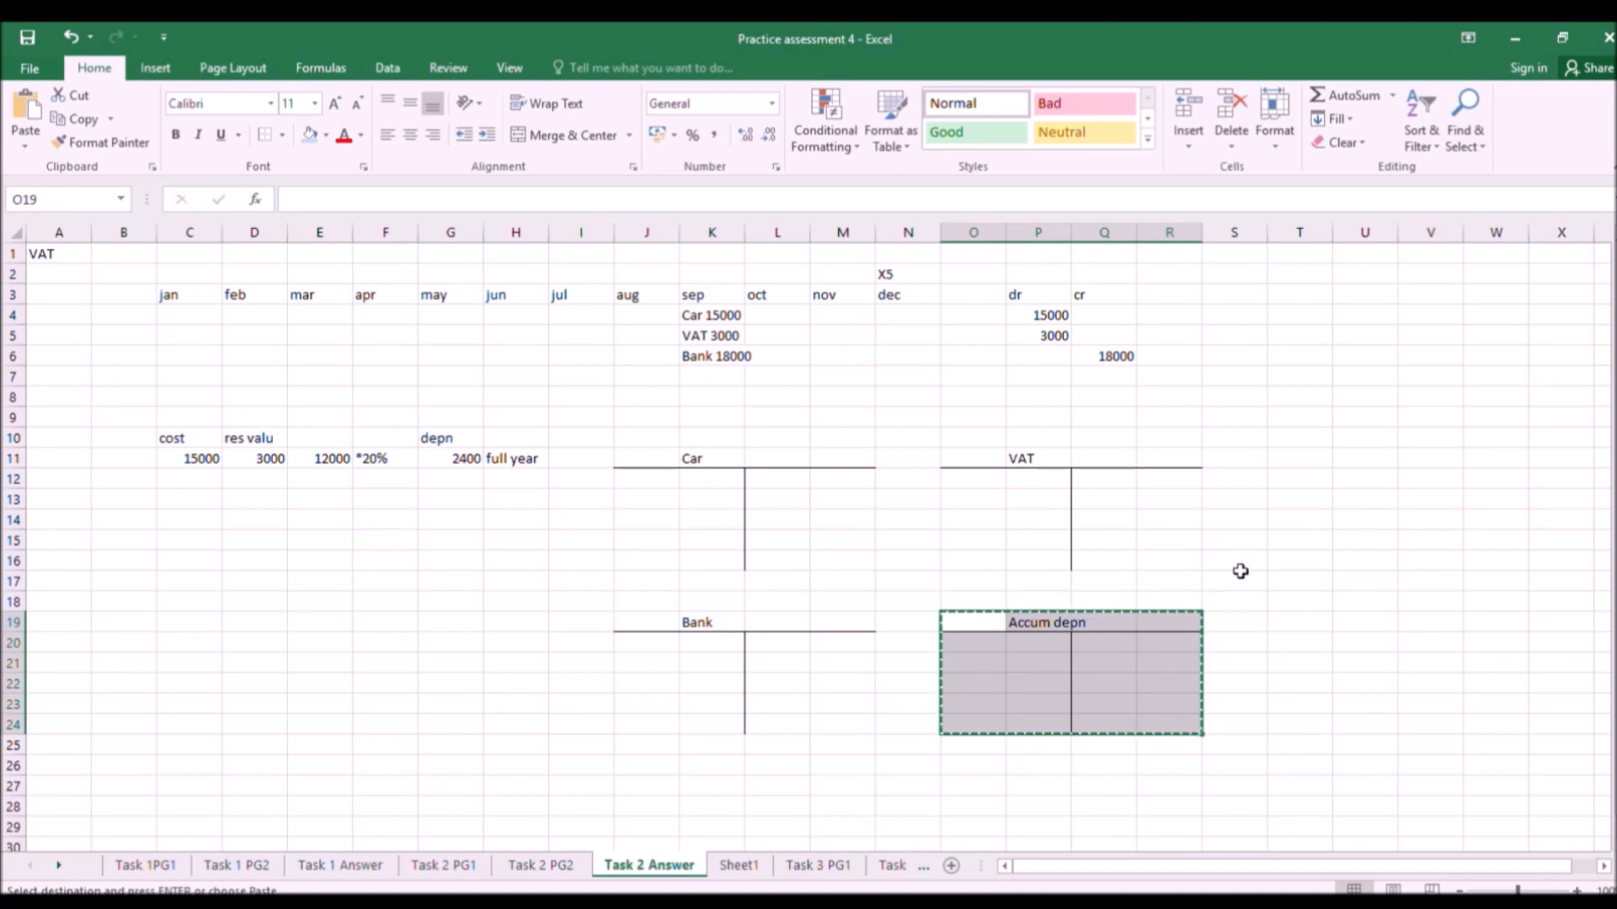
click(1281, 621)
key(ctrl+v)
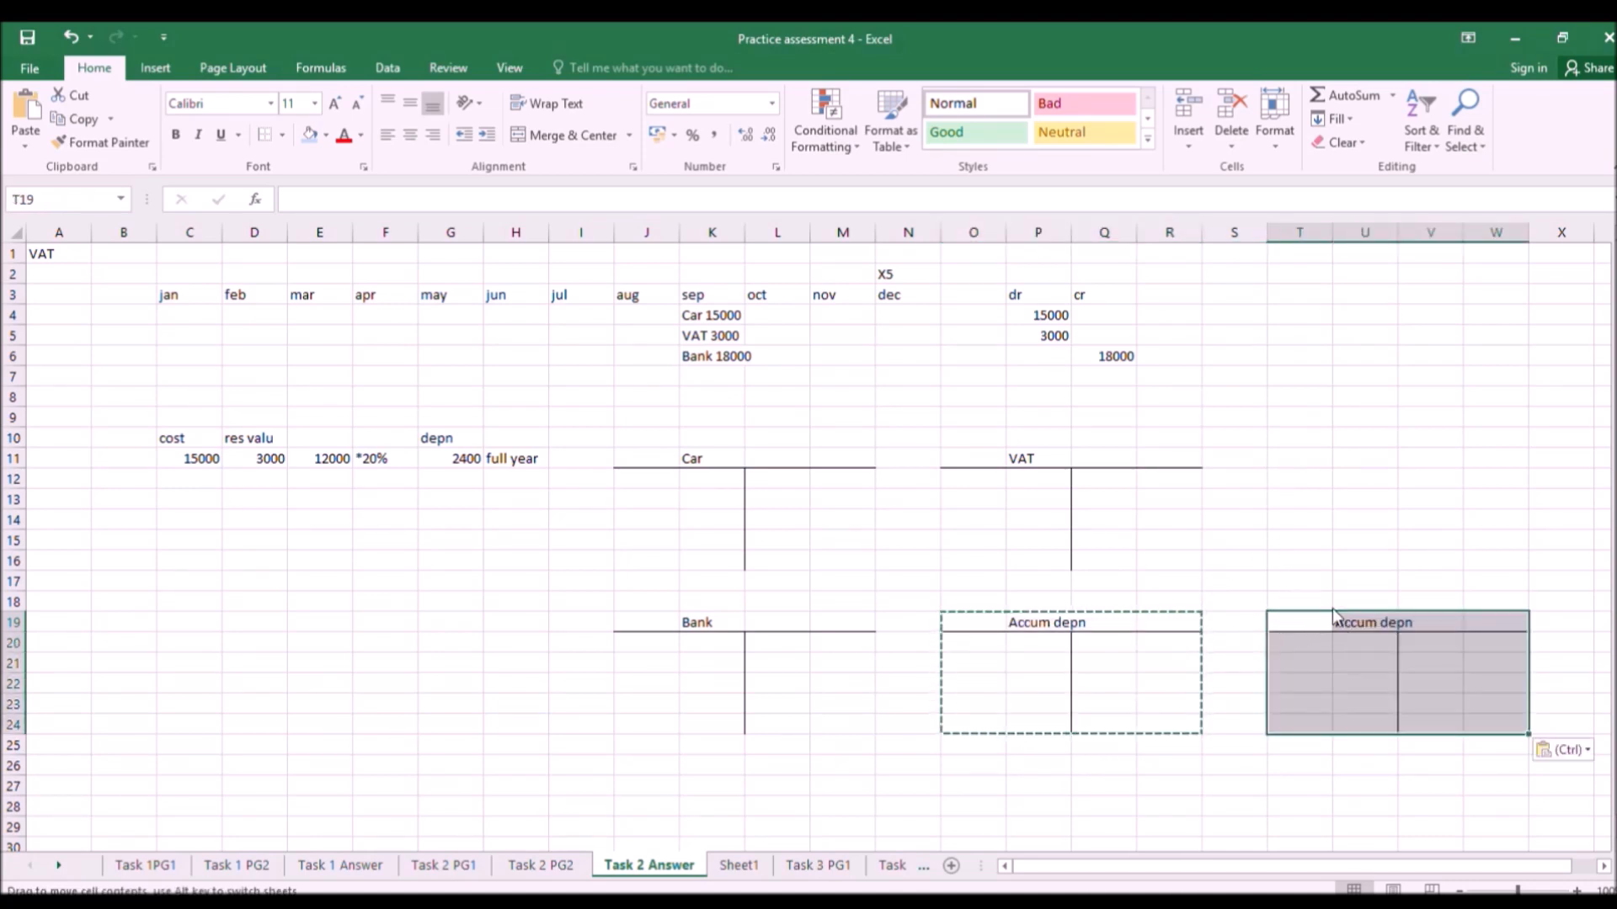
click(1342, 622)
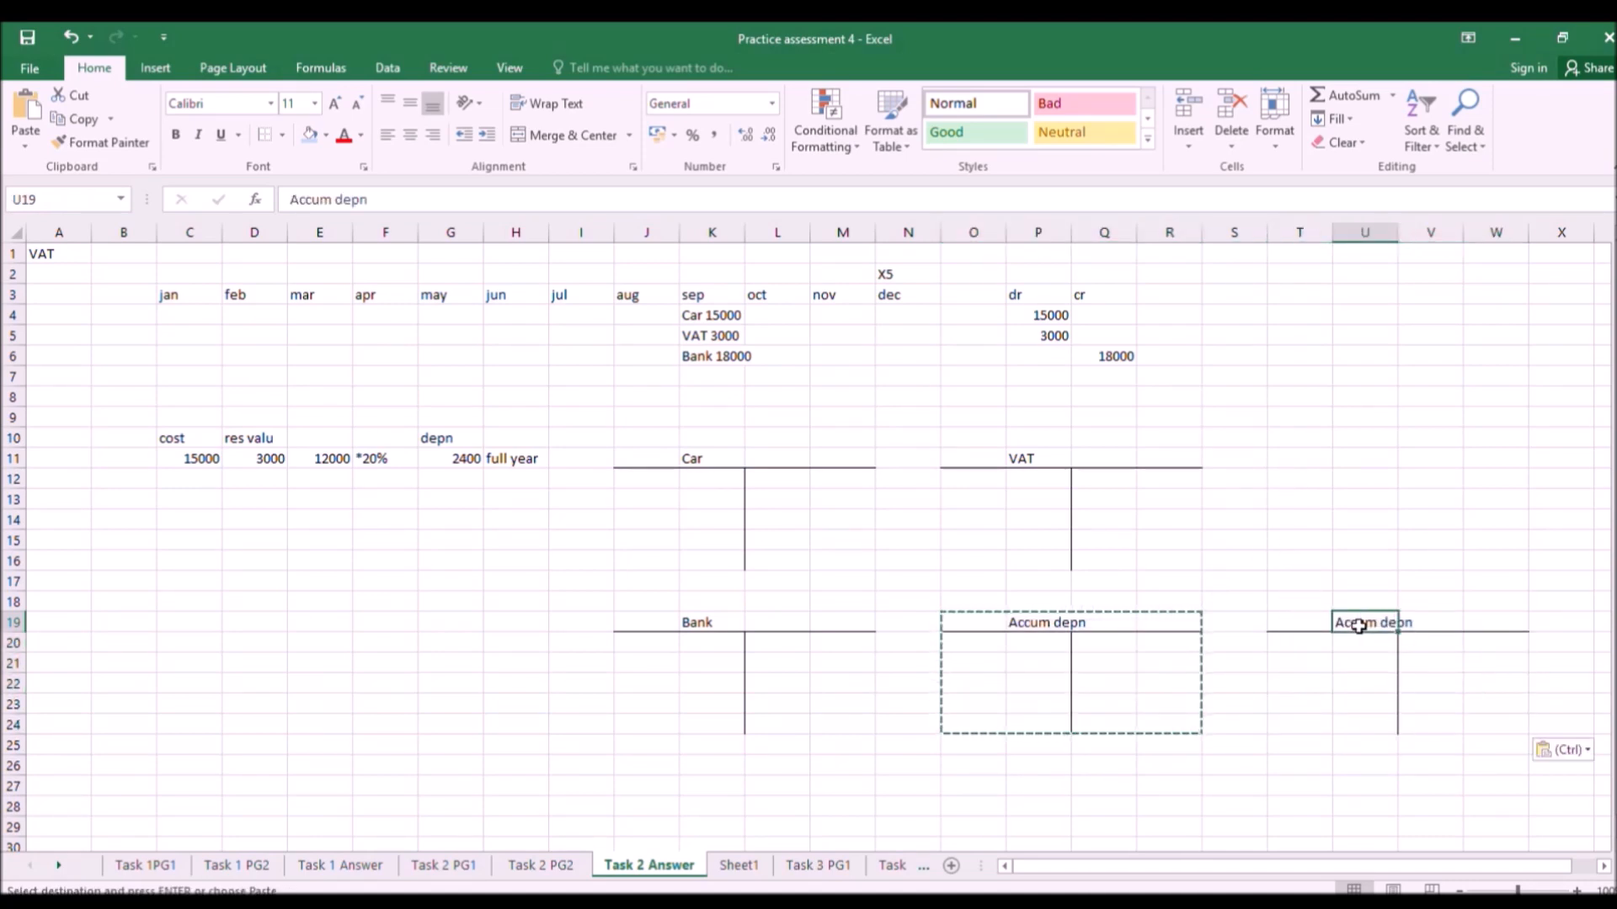
text(Depn charge)
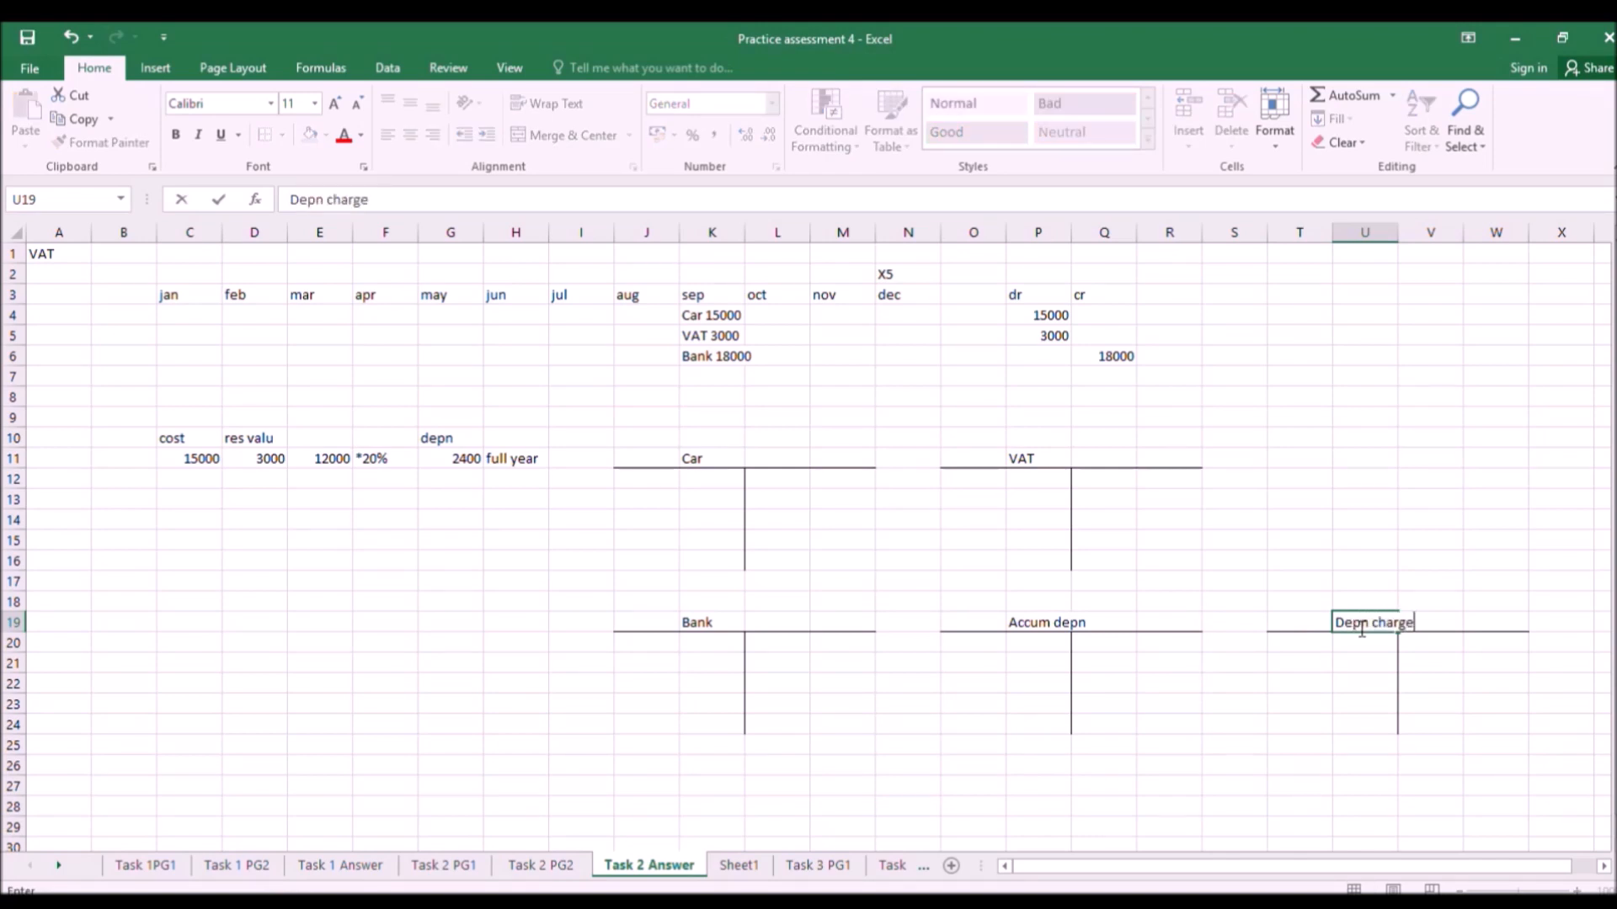
key(Return)
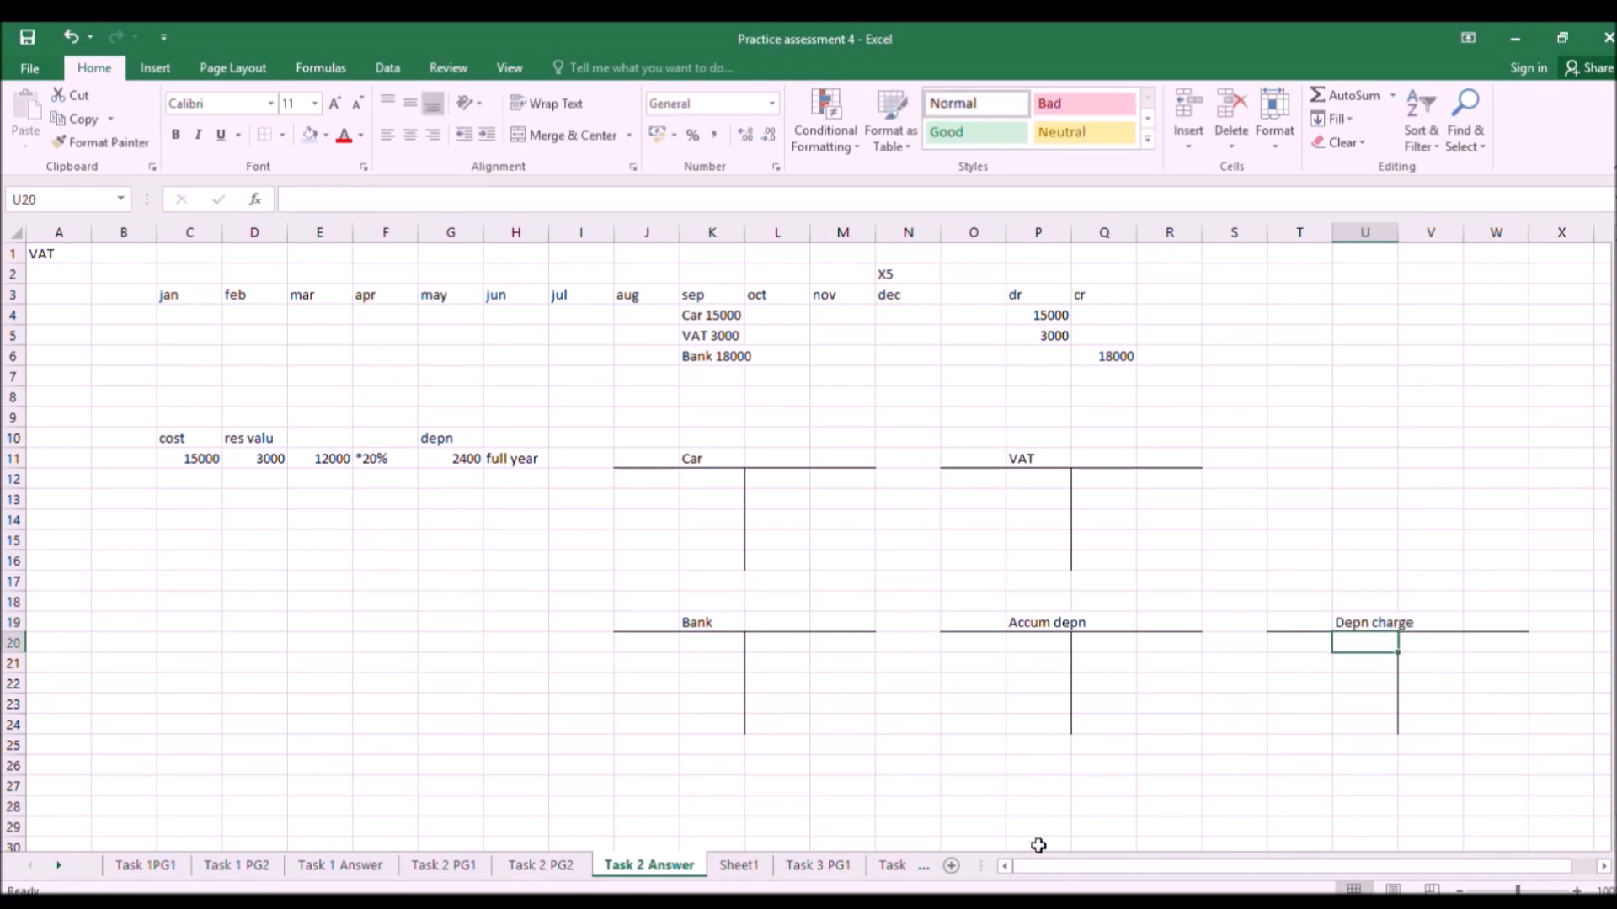
Post the car purchase in the T-accounts: 15000 in K12 under Car, 3000 in P12 under VAT and 18000 in M20 under Bank.
click(717, 485)
text(15000)
key(Return)
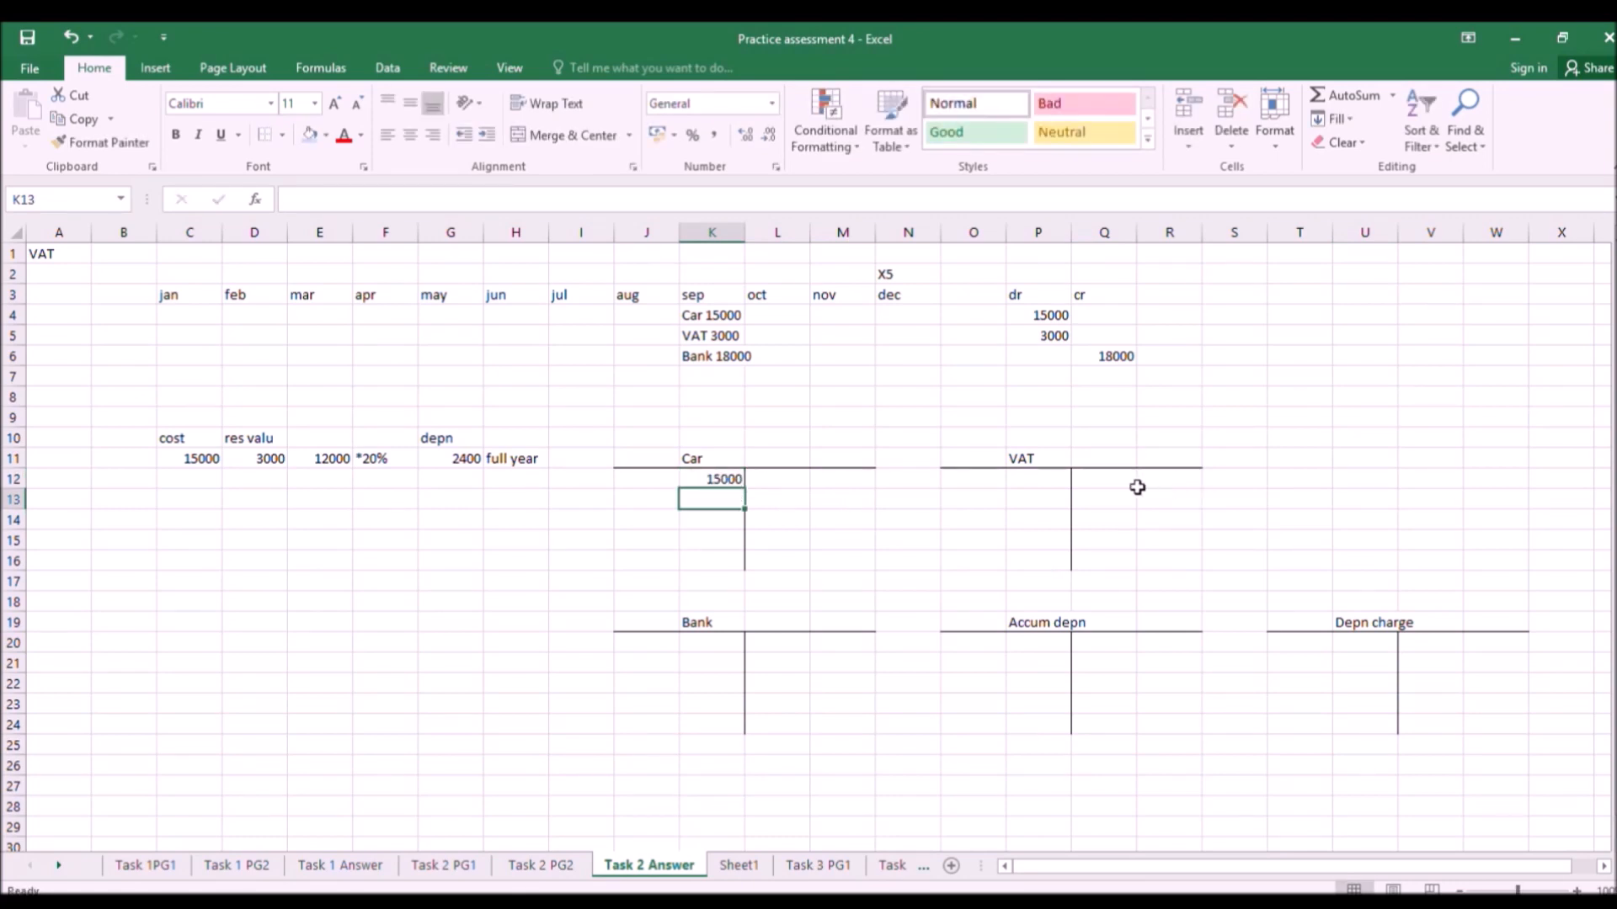
click(1034, 480)
text(3000)
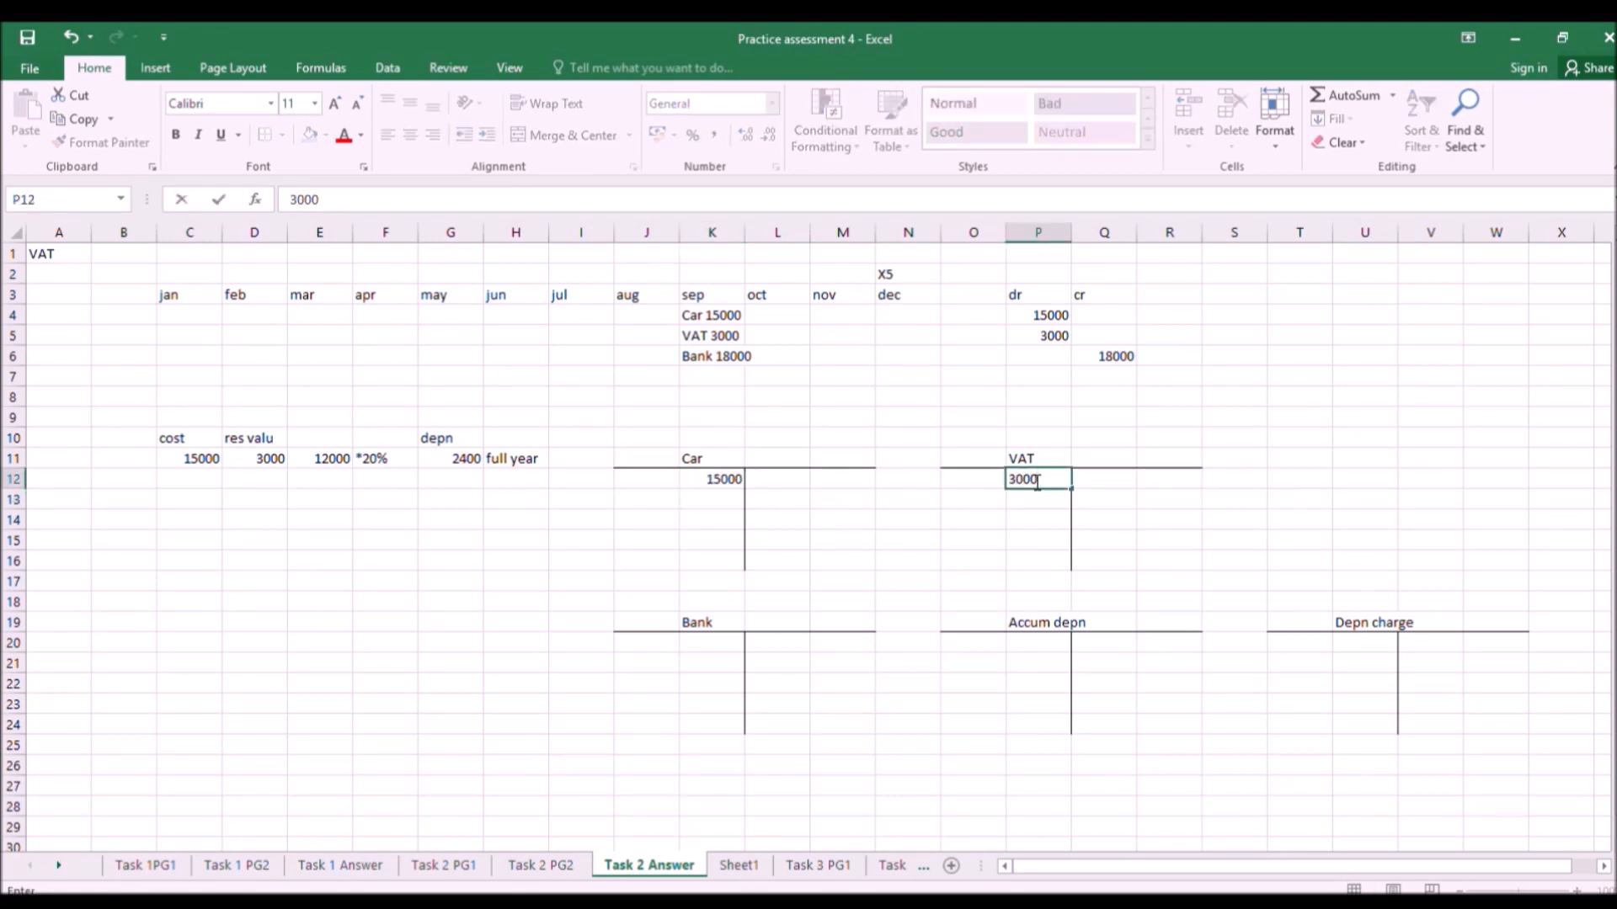
click(819, 645)
text(18)
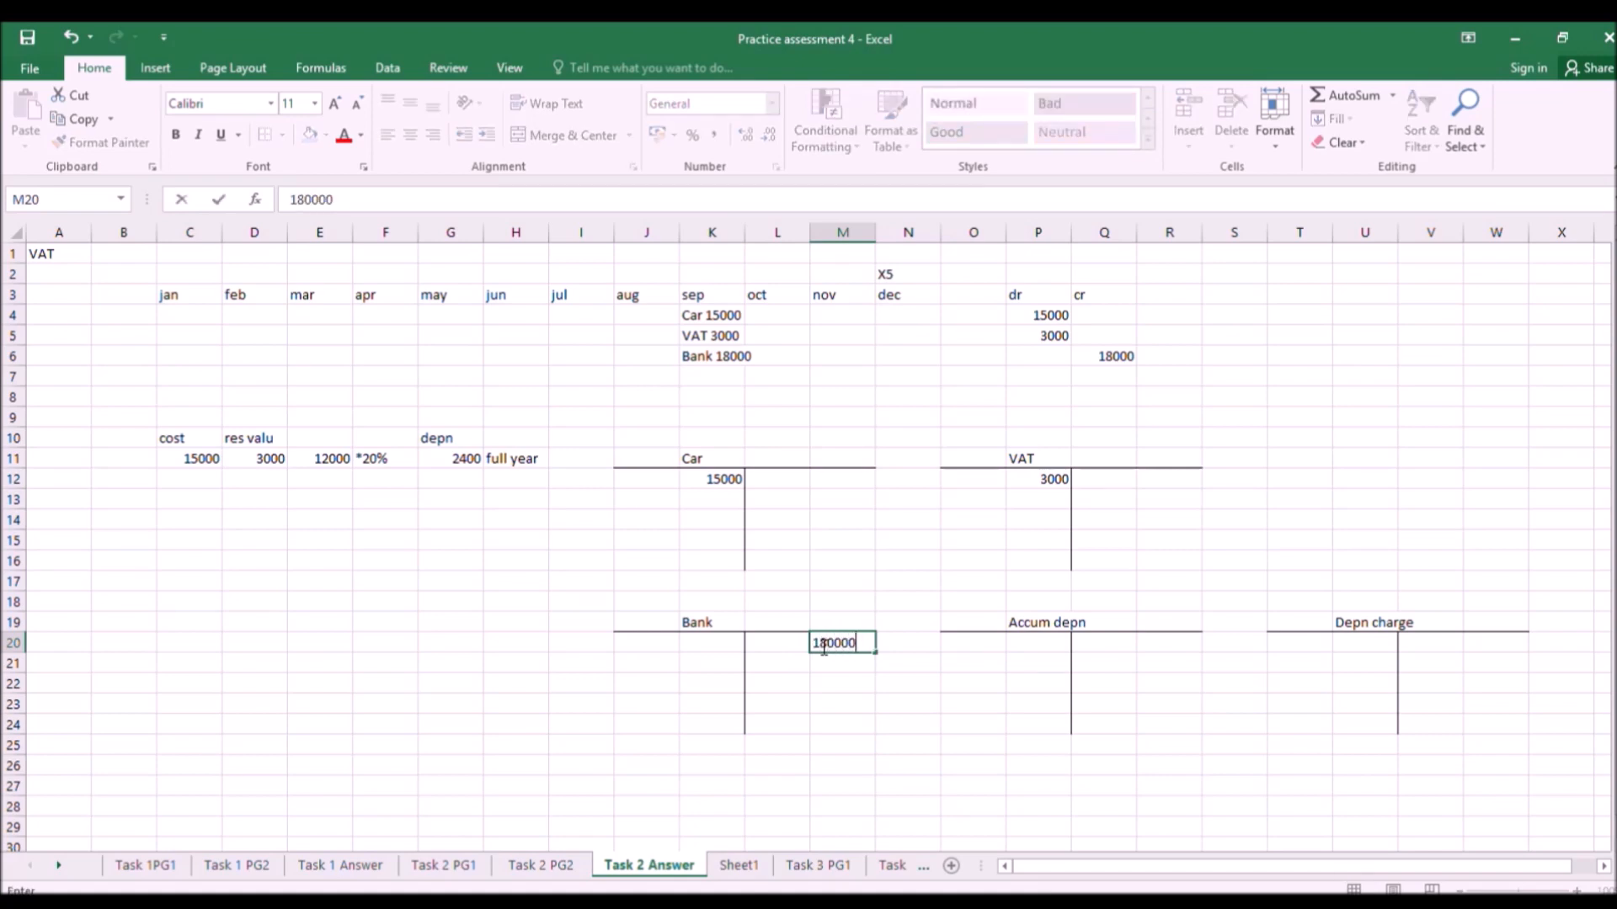
text(0000)
key(BackSpace)
key(Return)
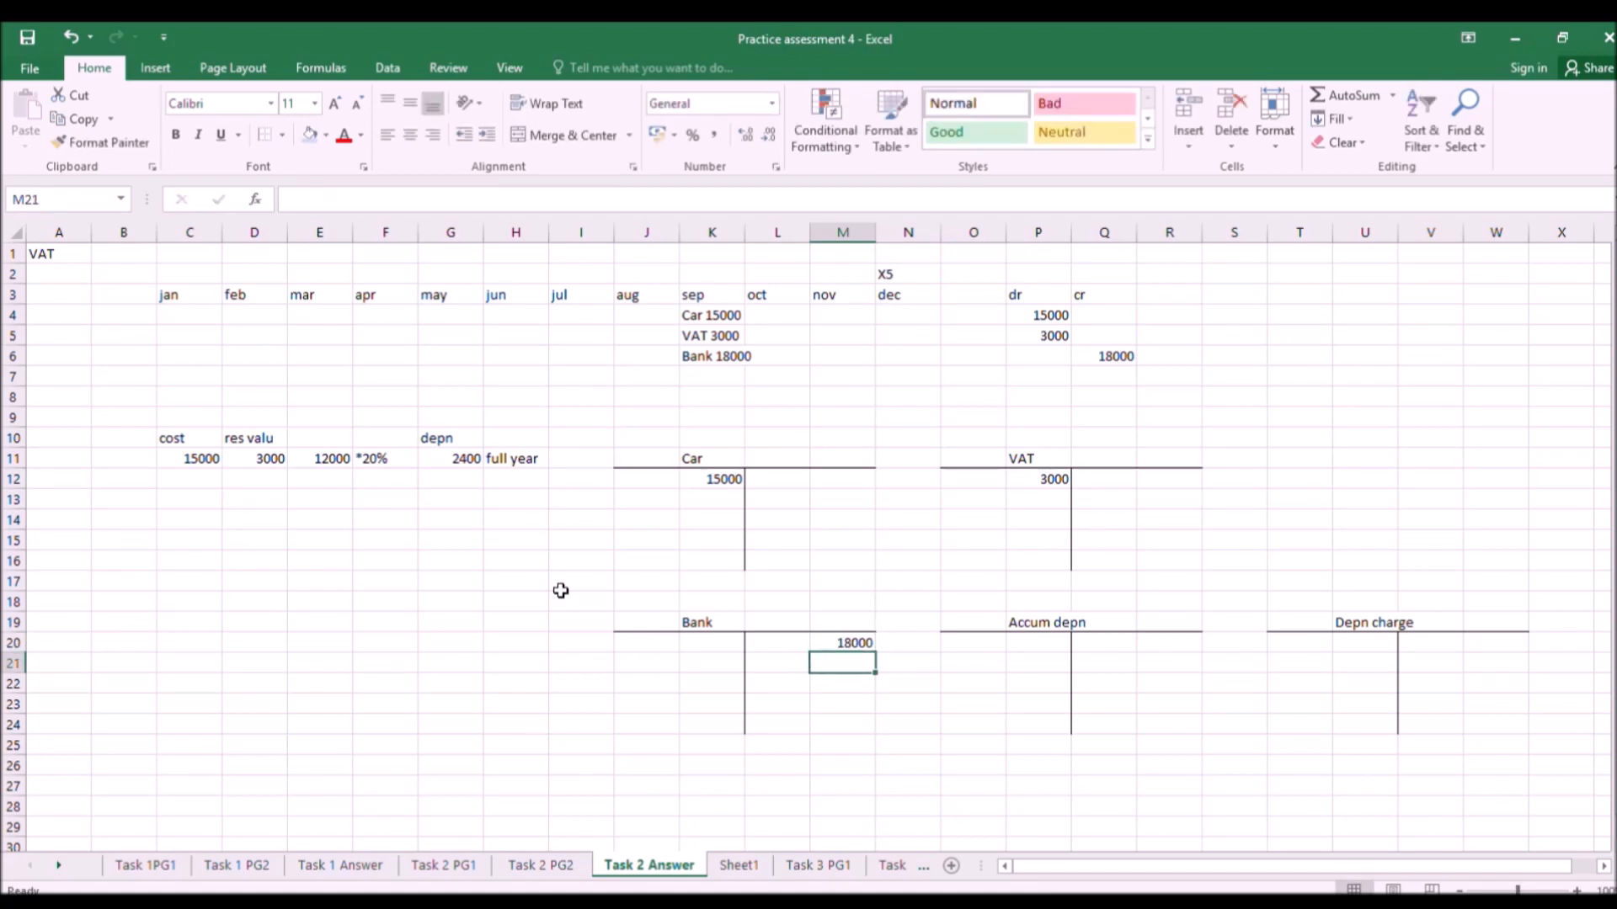
Post the depreciation by entering 2400 in R20 under Accum depn and in U20 under Depn charge.
click(1045, 644)
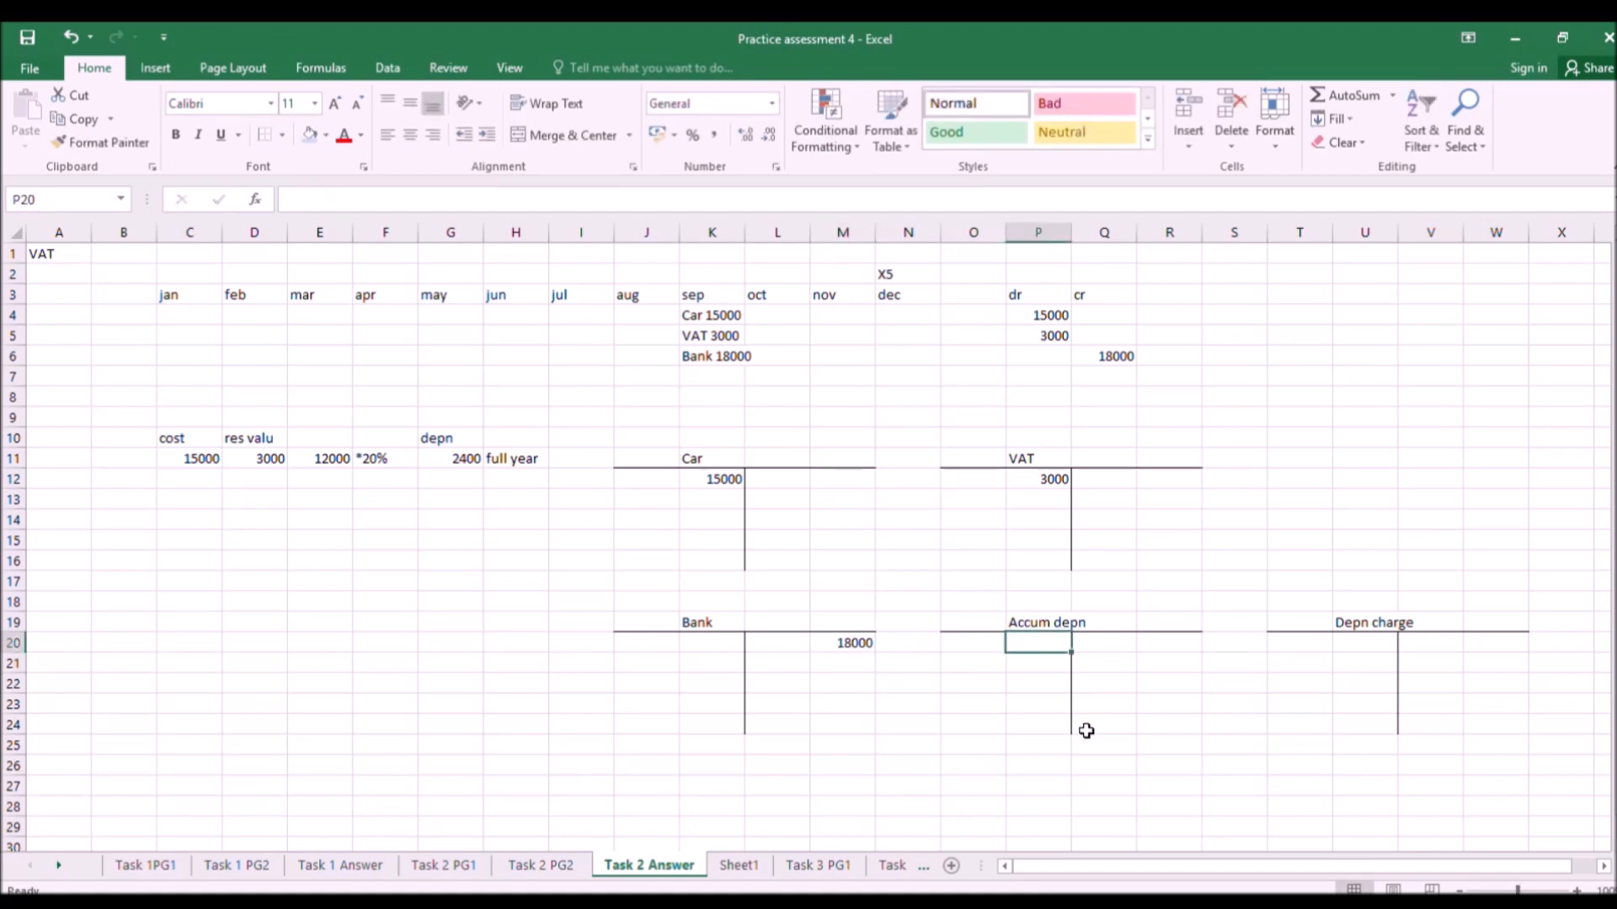
key(Right)
key(Right)
text(24)
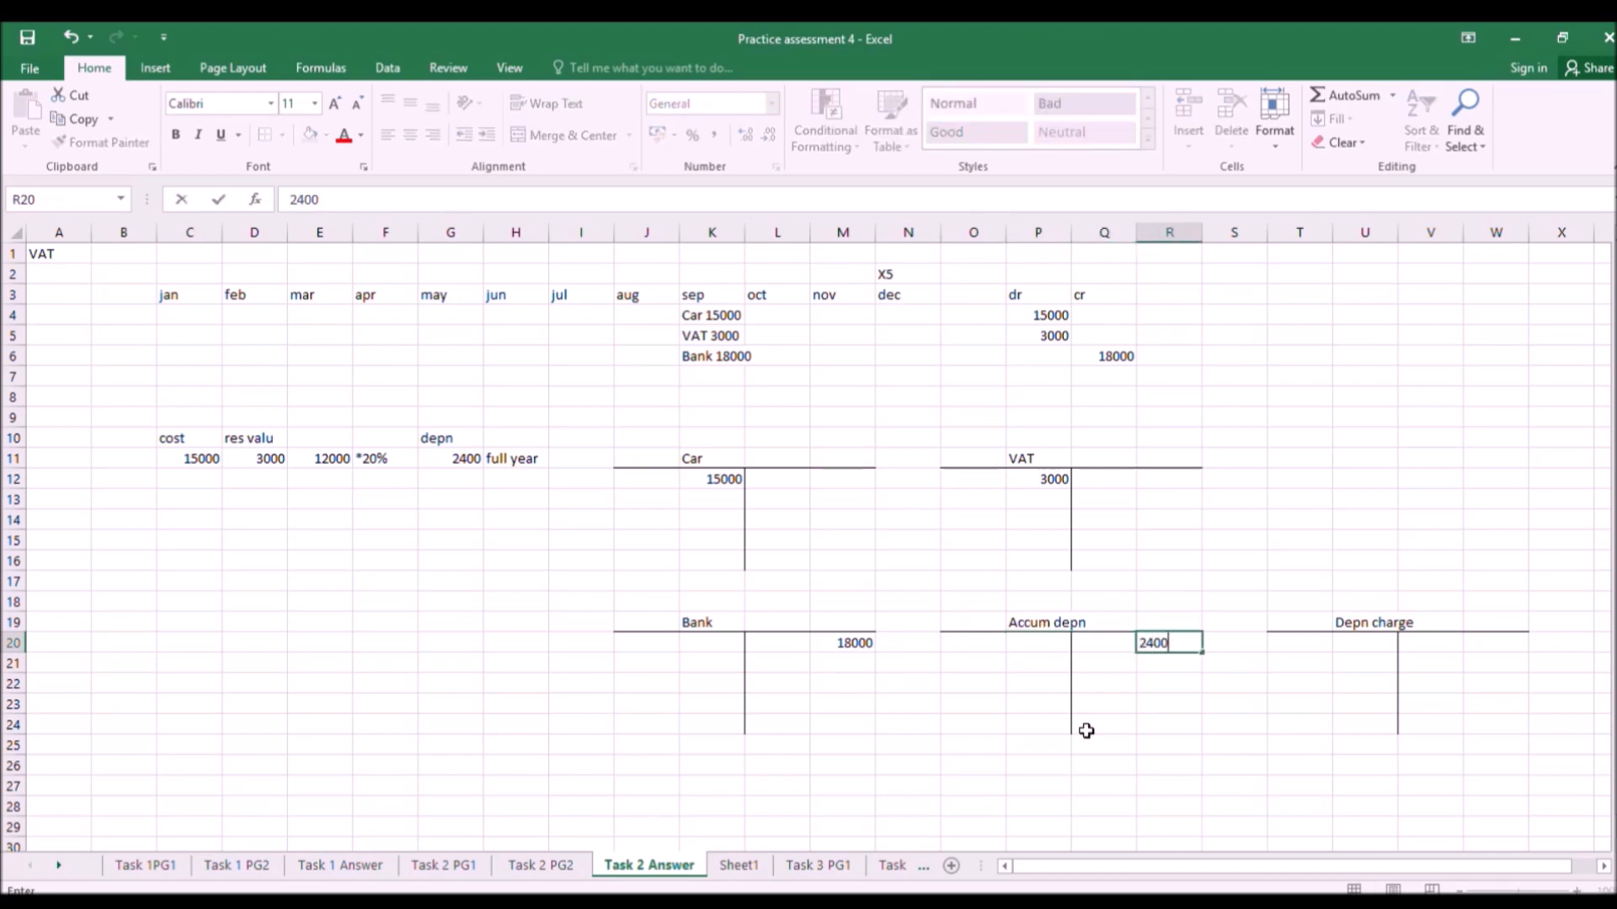
key(Right)
key(Right)
key(Right)
key(Left)
key(Left)
key(Right)
key(Right)
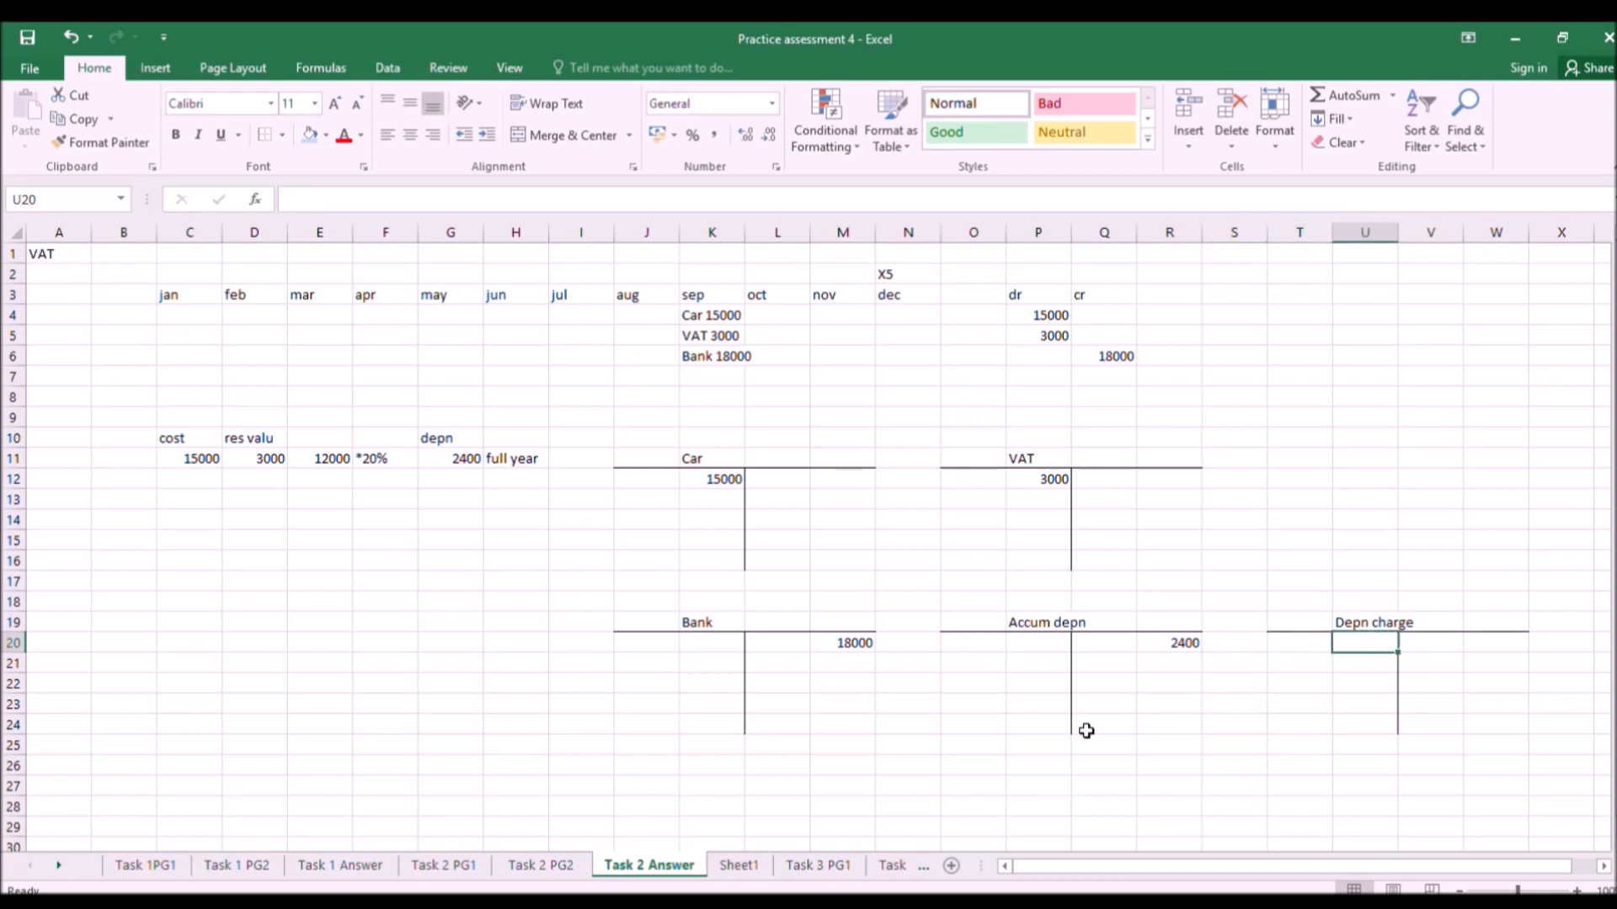
text(2400)
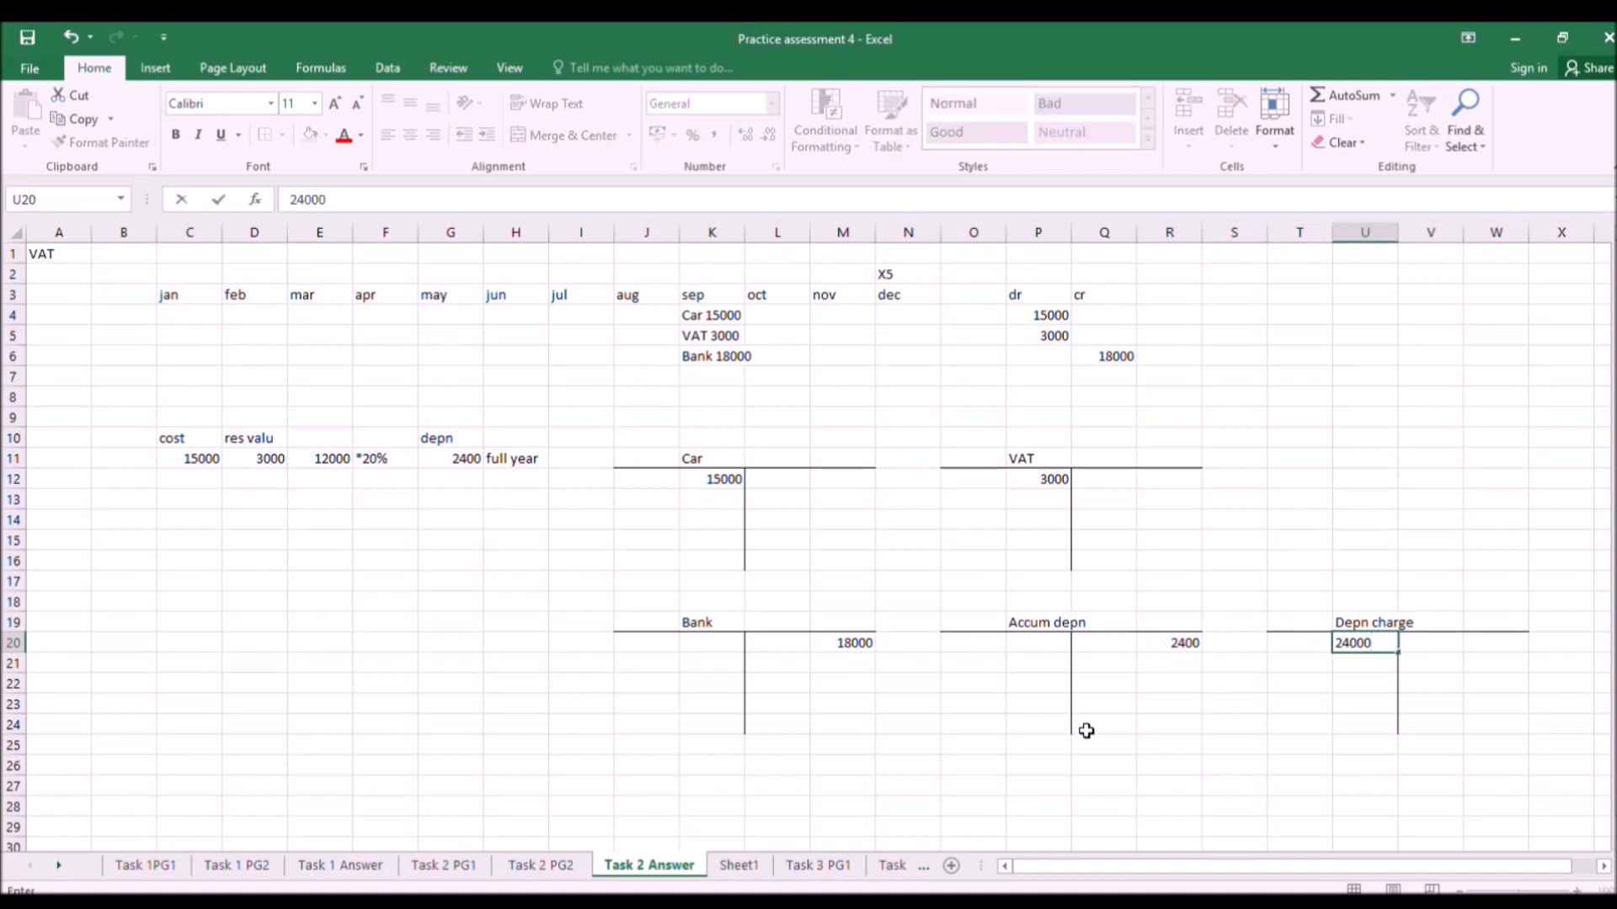
key(Return)
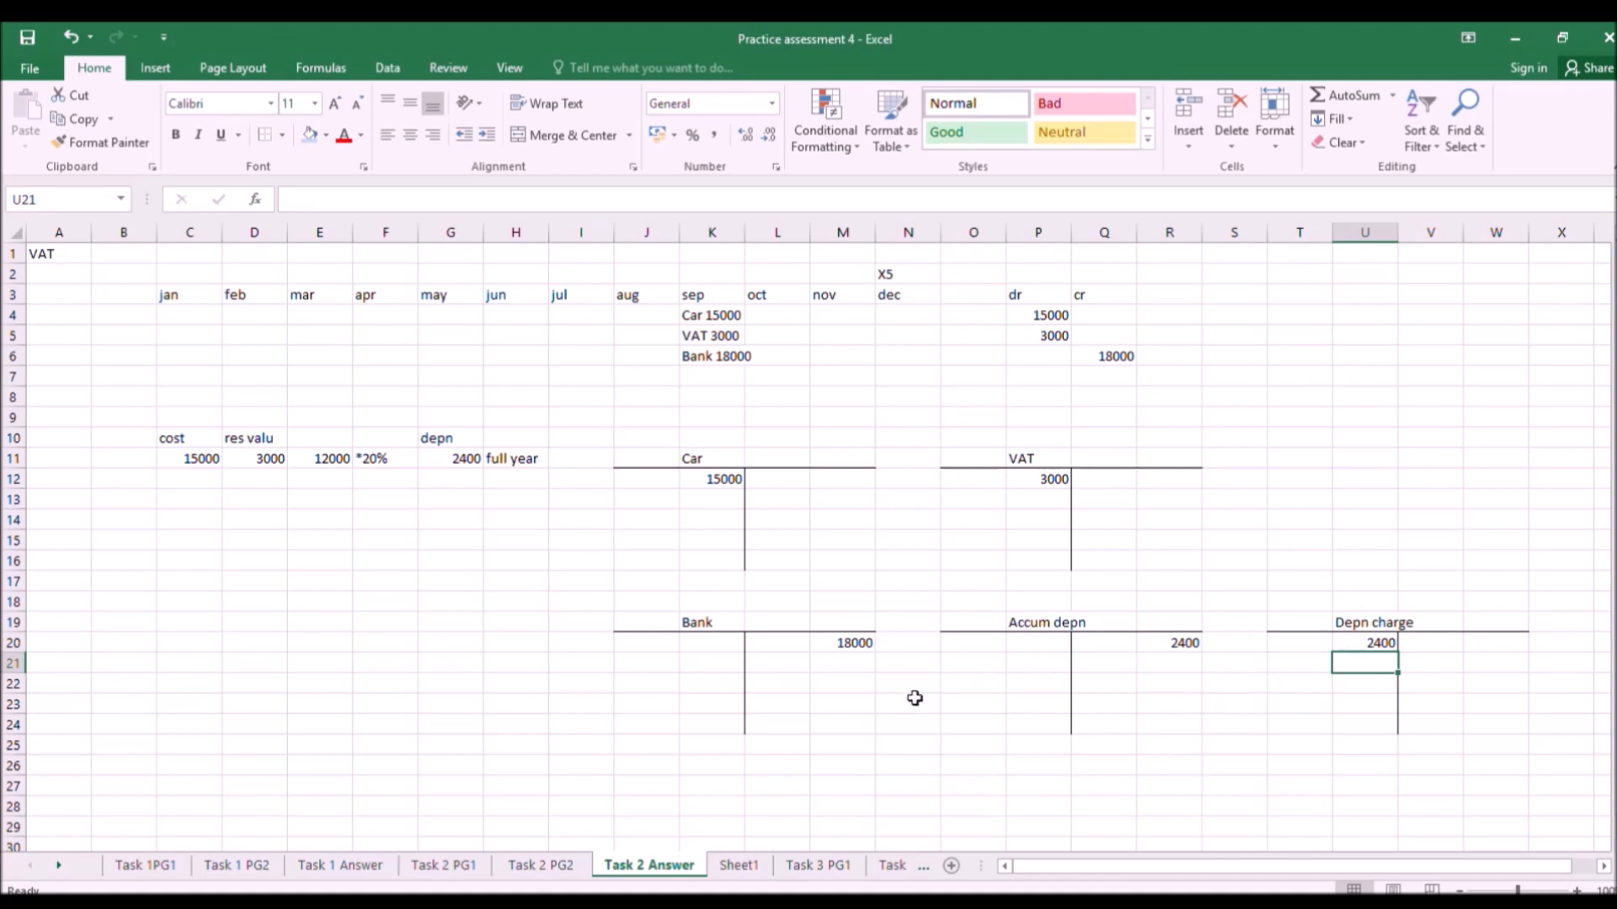
On Task 2 PG1, add a text box reading bAnk in the credit side's first row of Motor vehicles at cost.
click(413, 867)
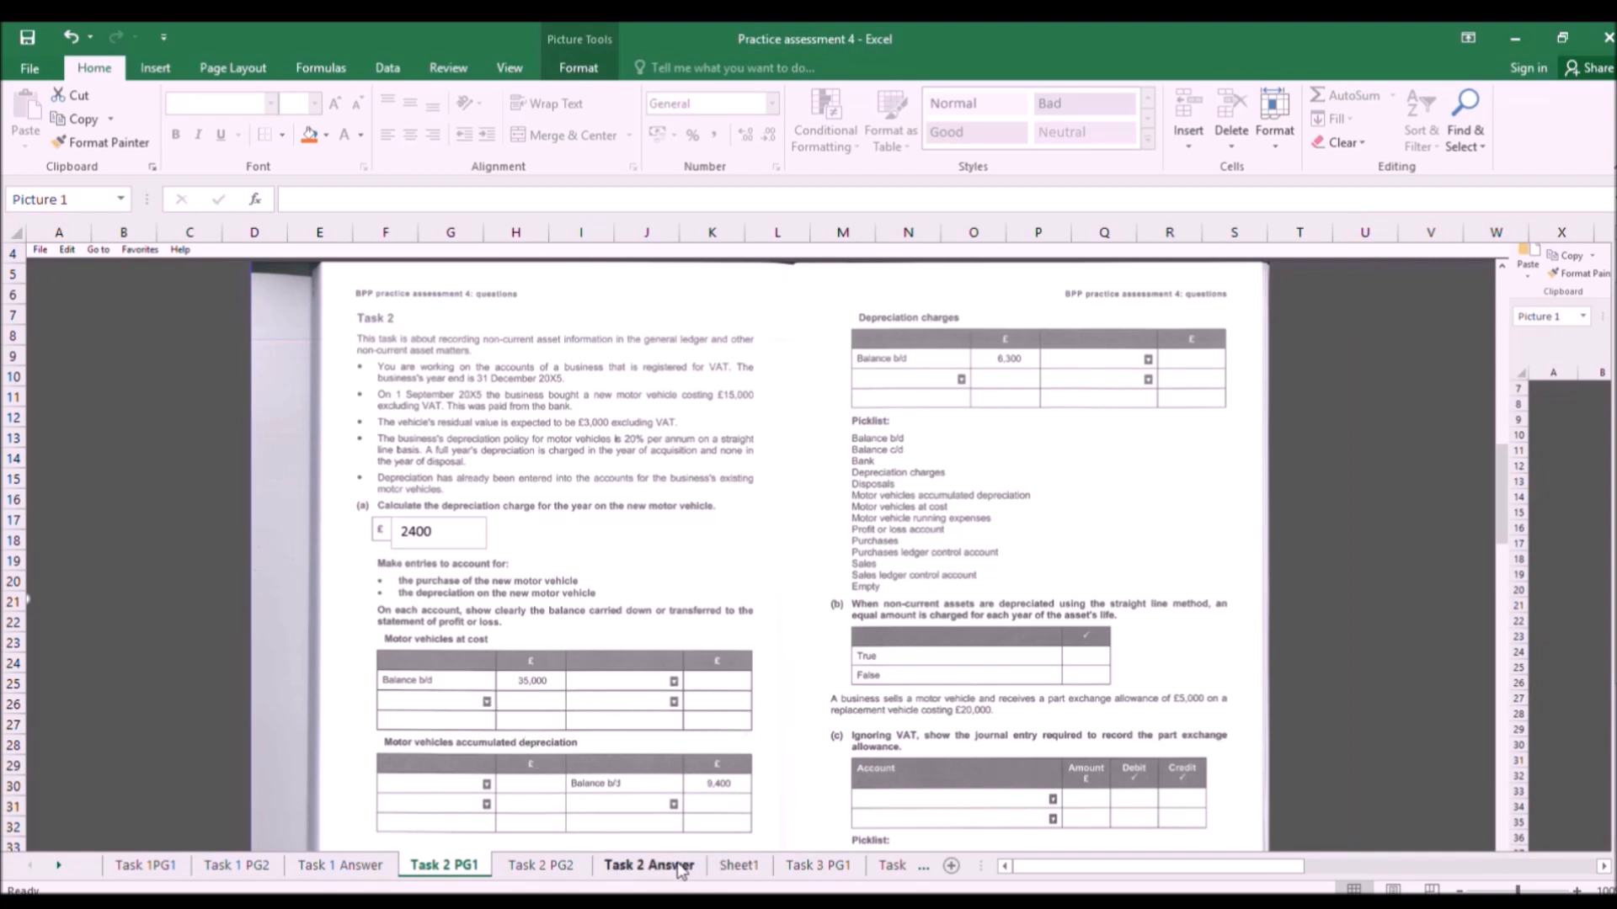
click(155, 68)
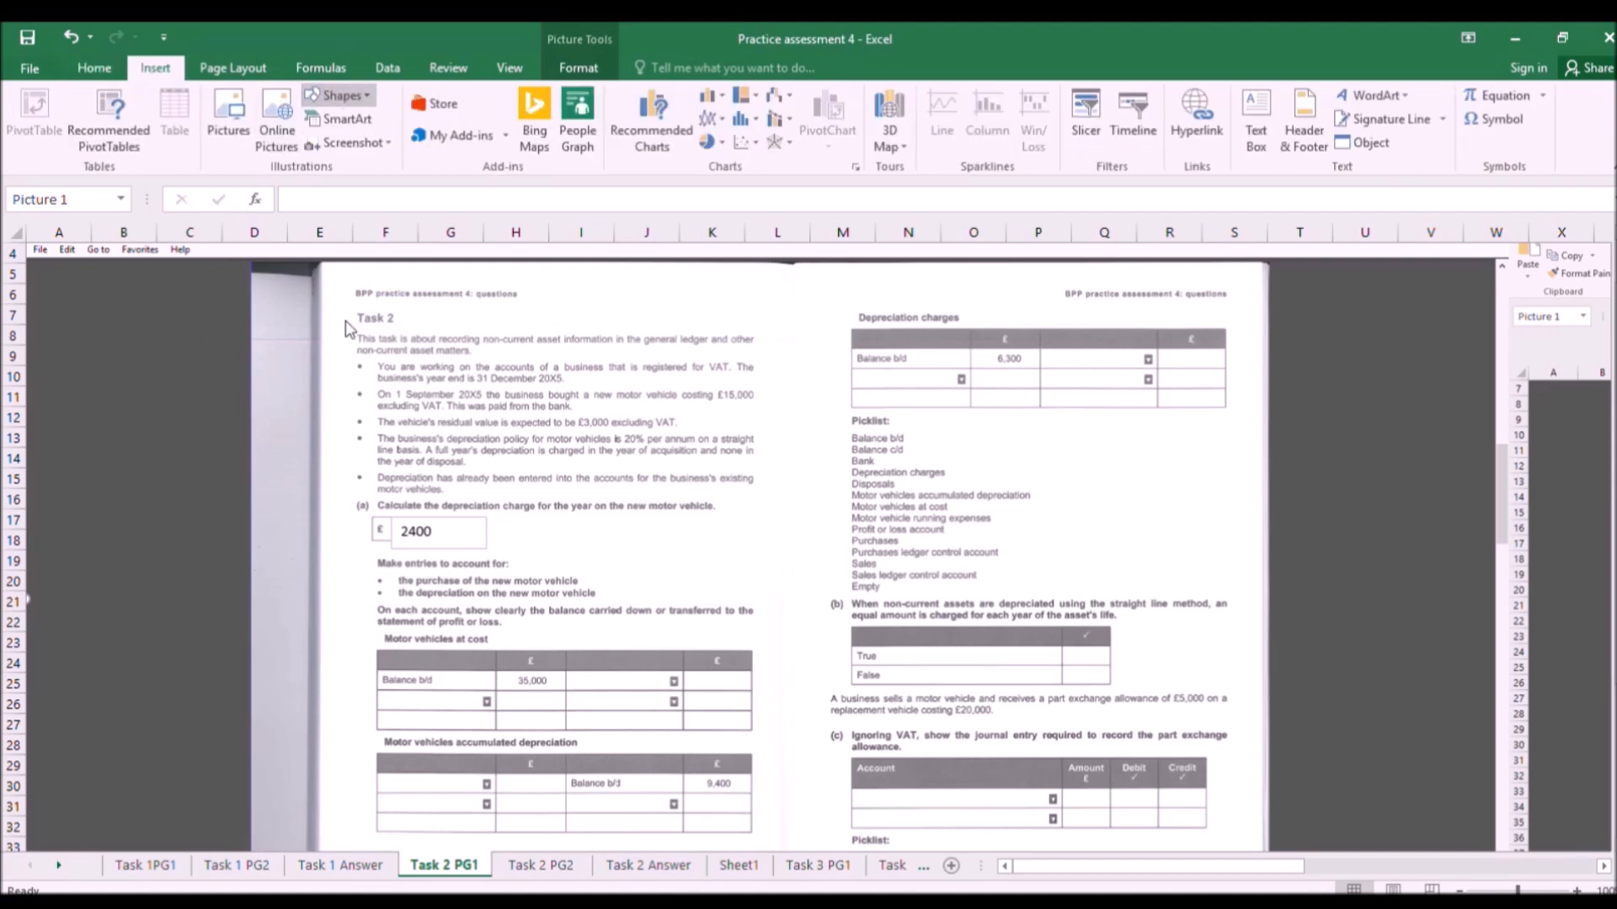
click(1255, 122)
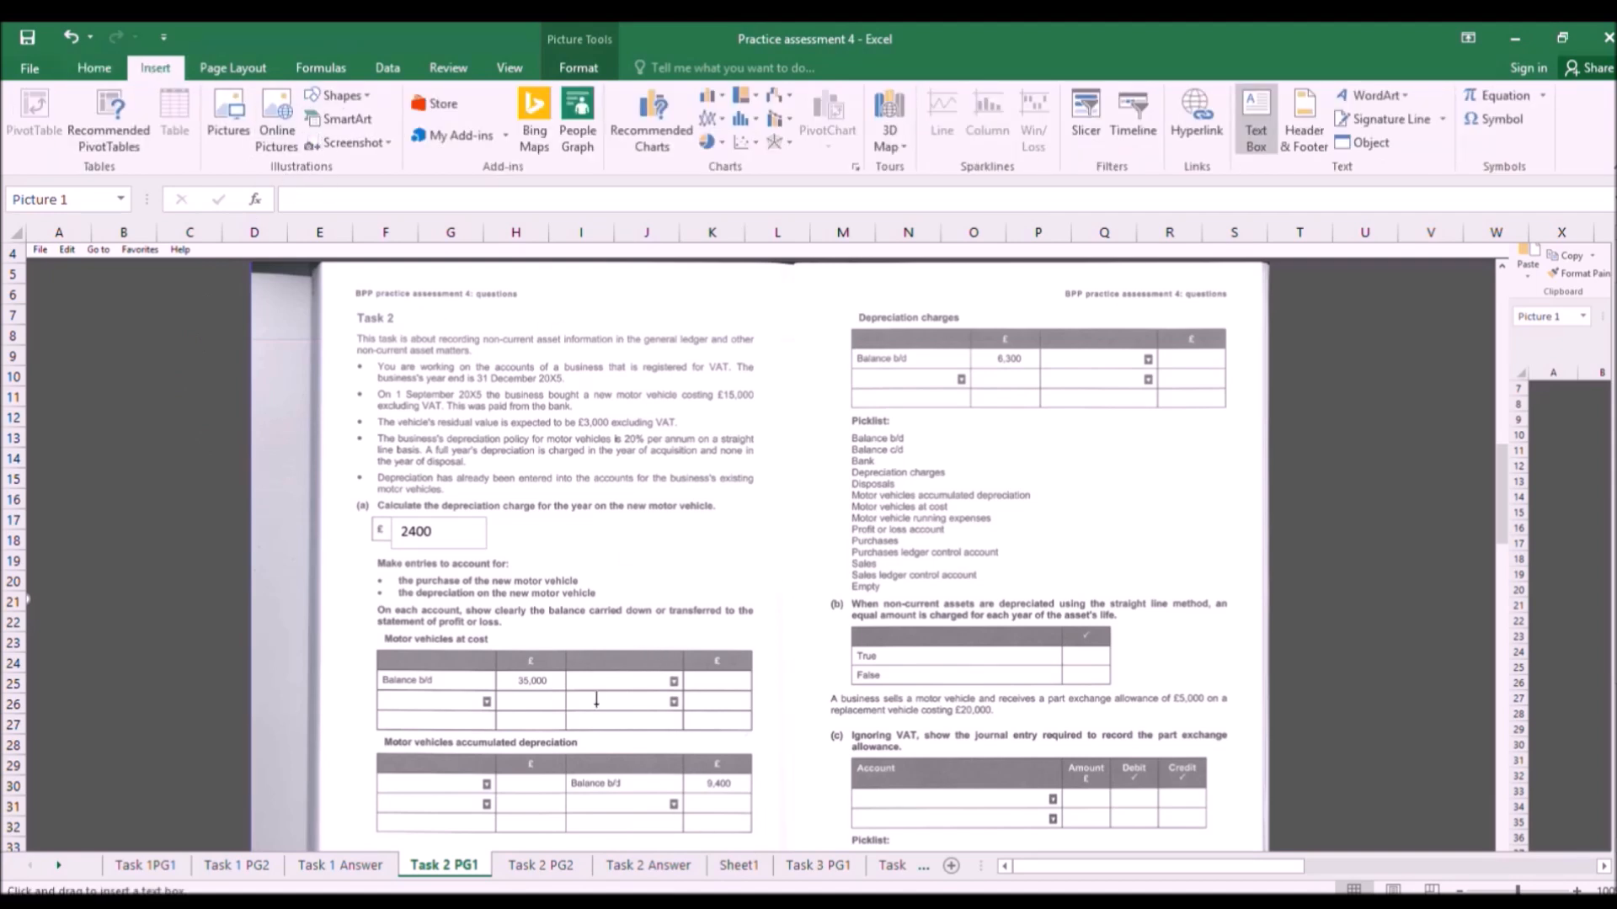
drag(585, 676, 630, 689)
scroll(640, 656, down, 2)
scroll(644, 644, up, 2)
scroll(644, 644, up, 1)
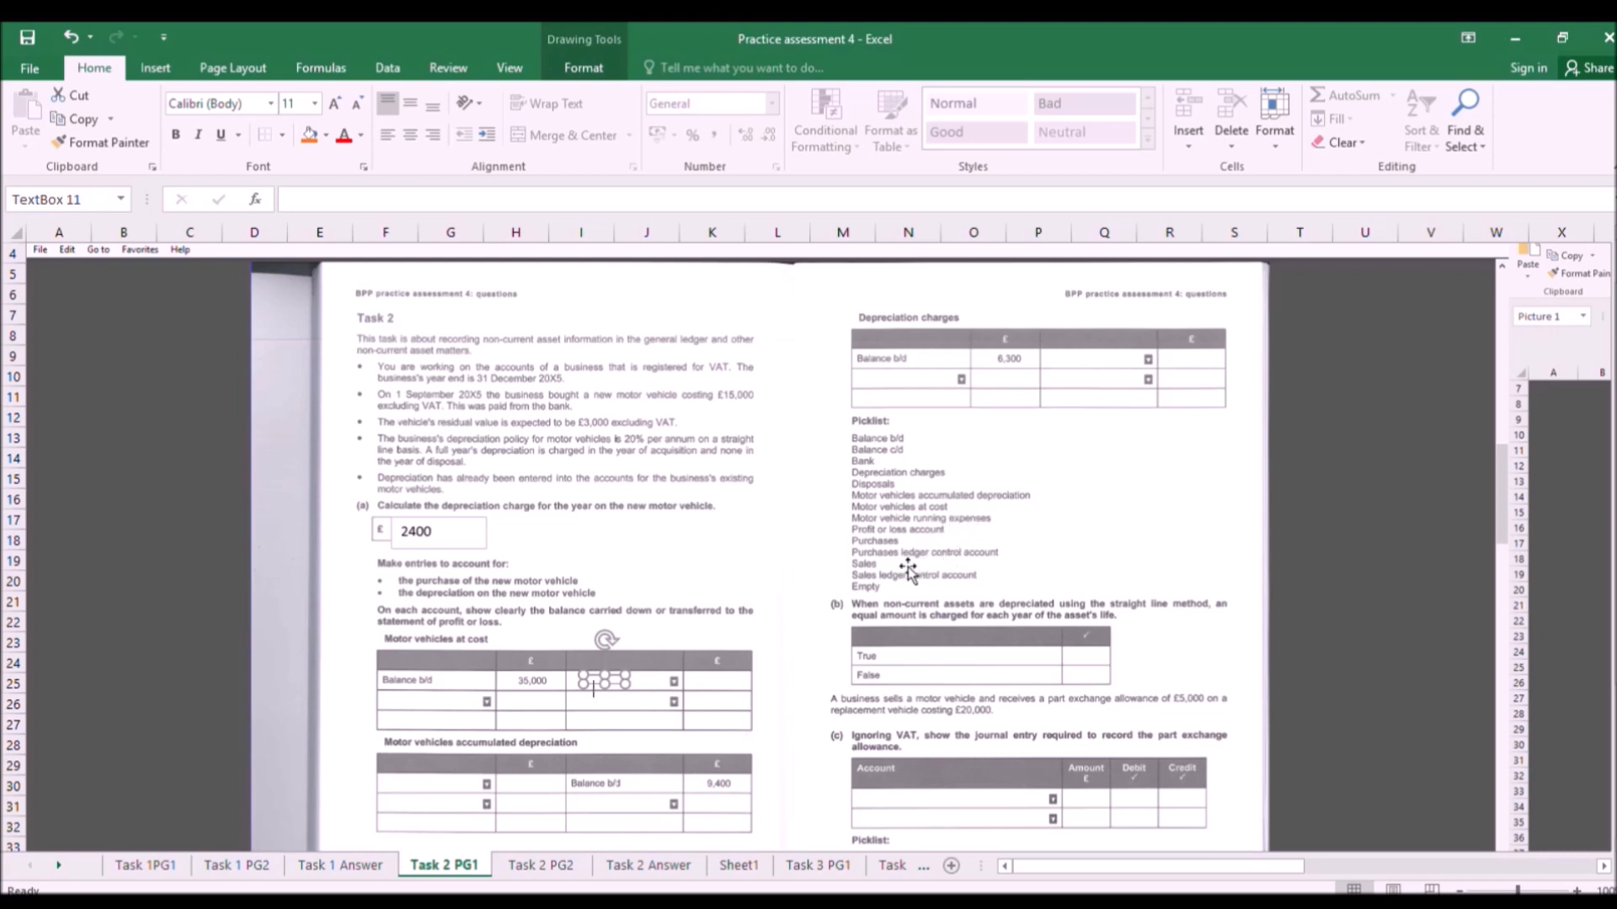
drag(628, 688, 667, 692)
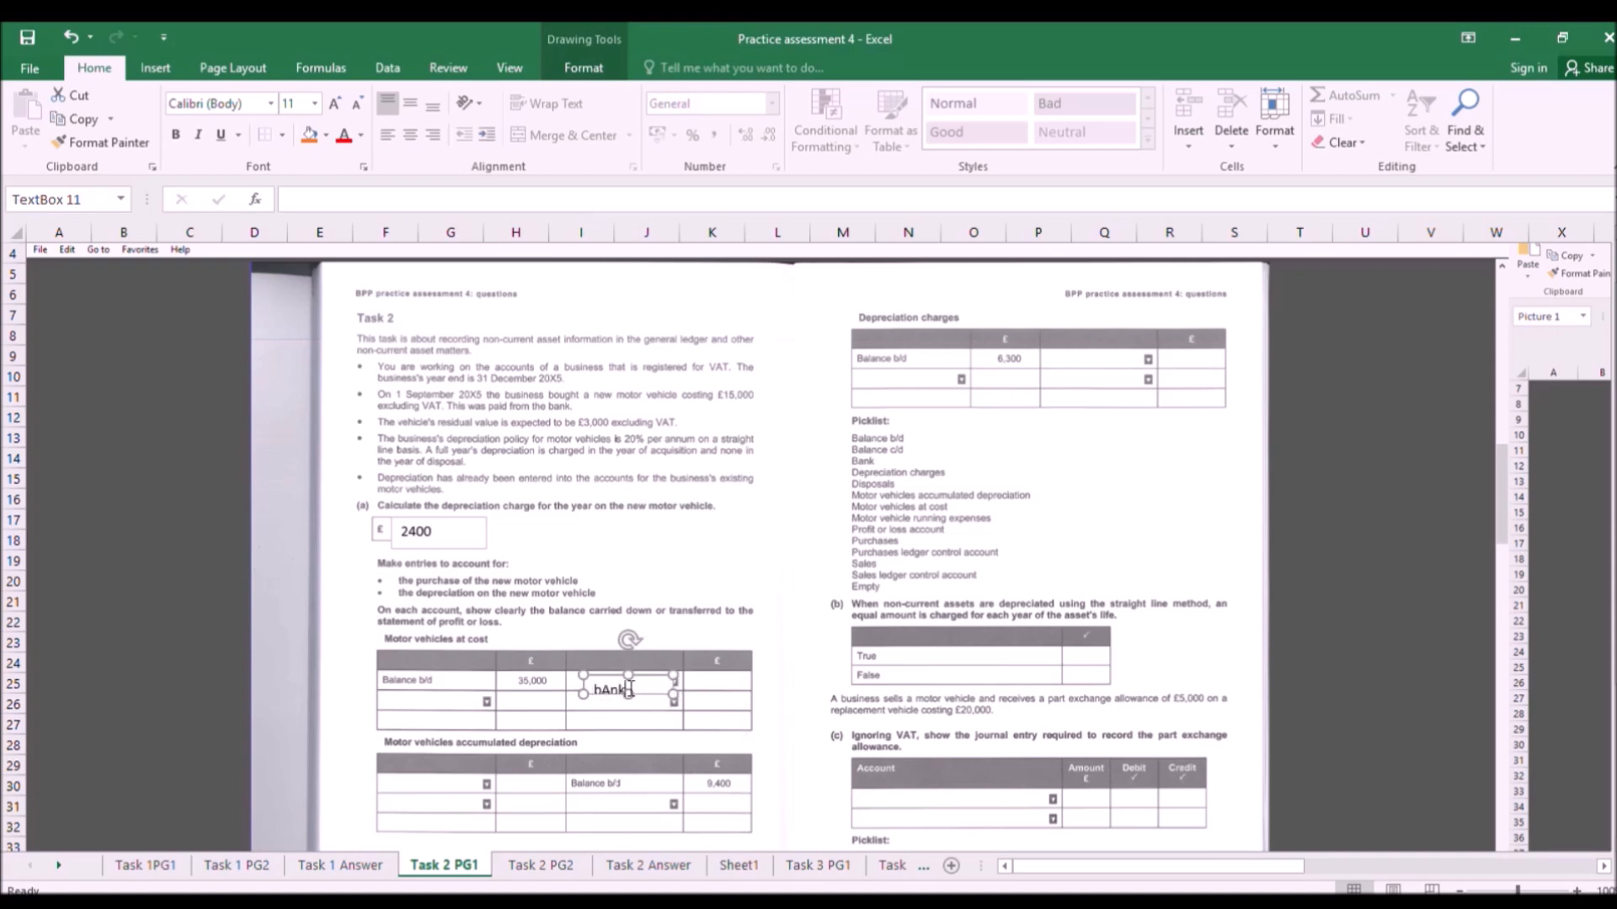
drag(636, 683, 635, 674)
click(633, 650)
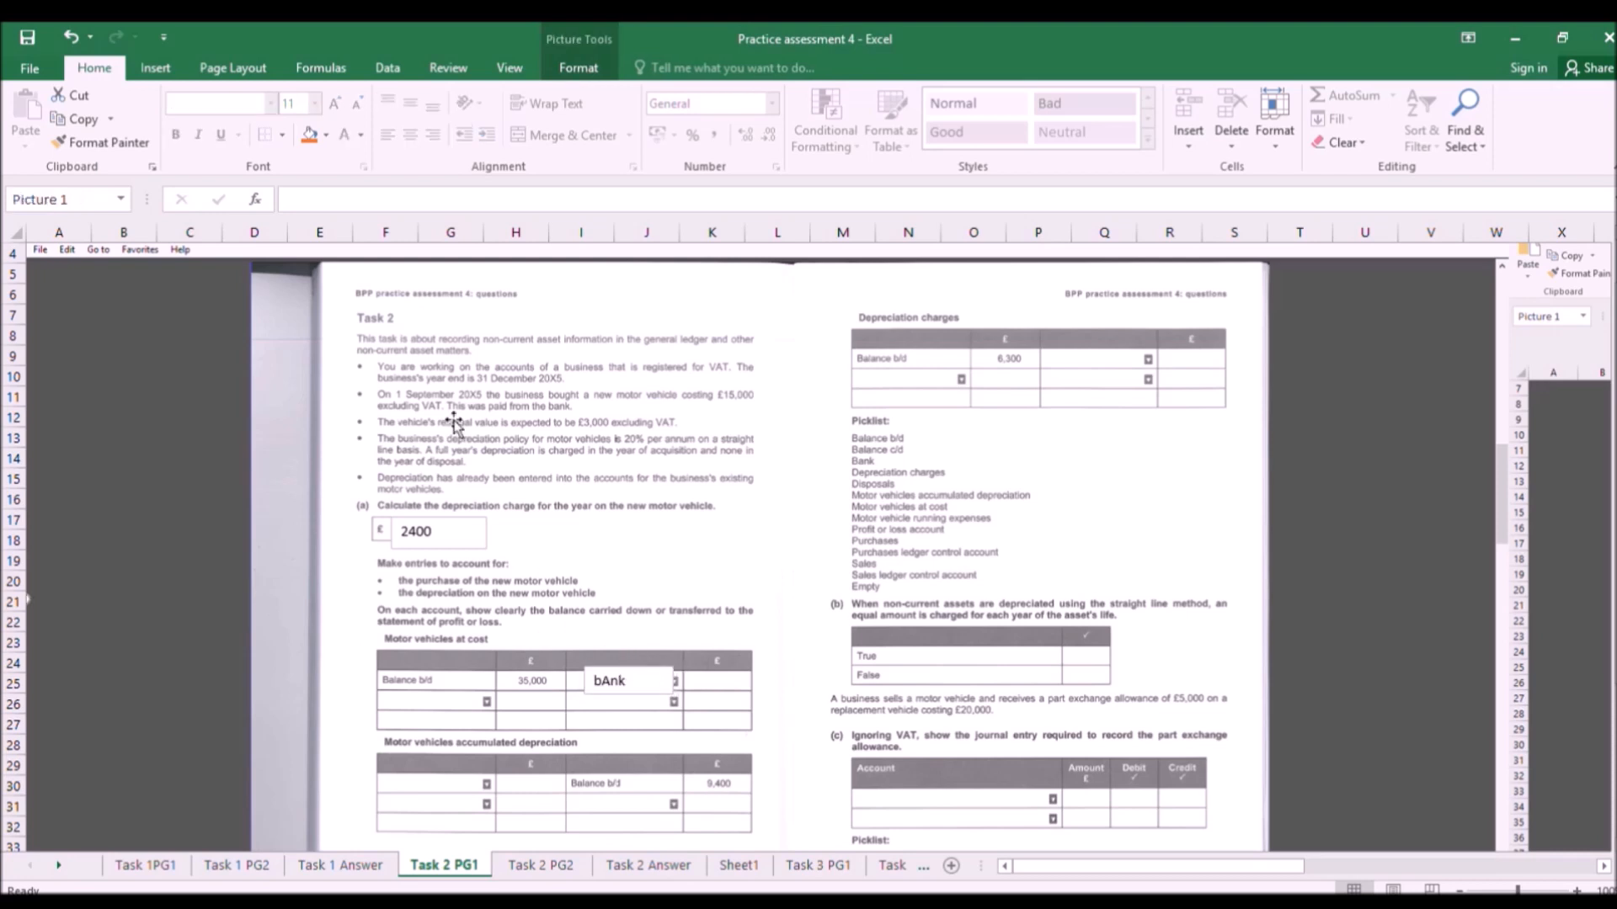
Add a text box reading 15000 in the credit amount column beside the bAnk entry.
click(151, 66)
click(329, 93)
click(332, 121)
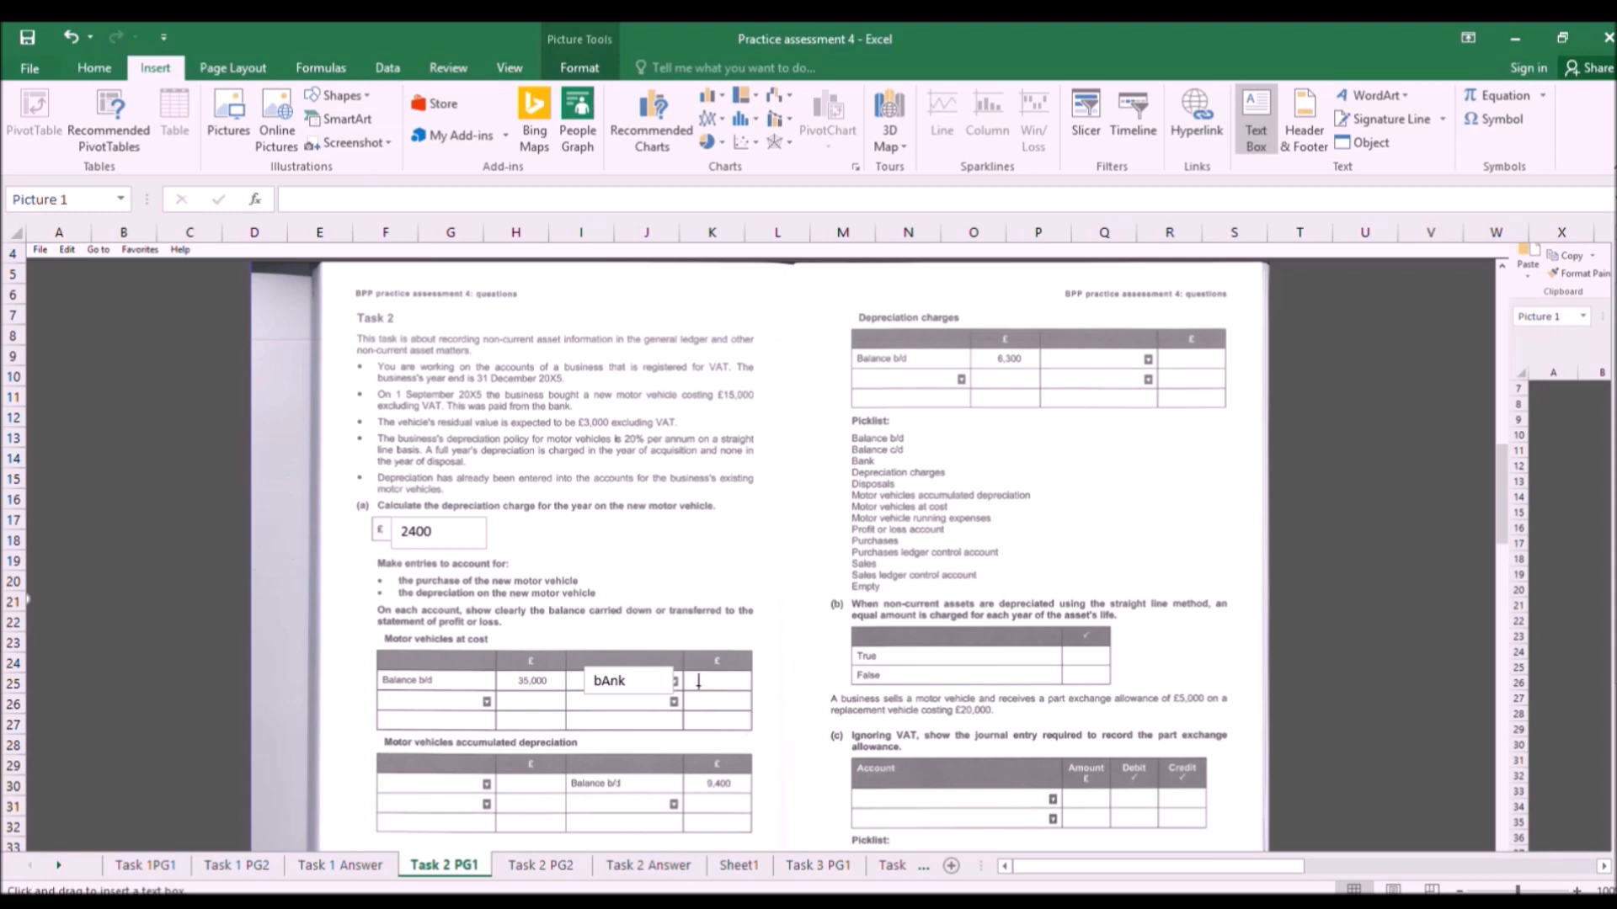
drag(685, 671, 754, 690)
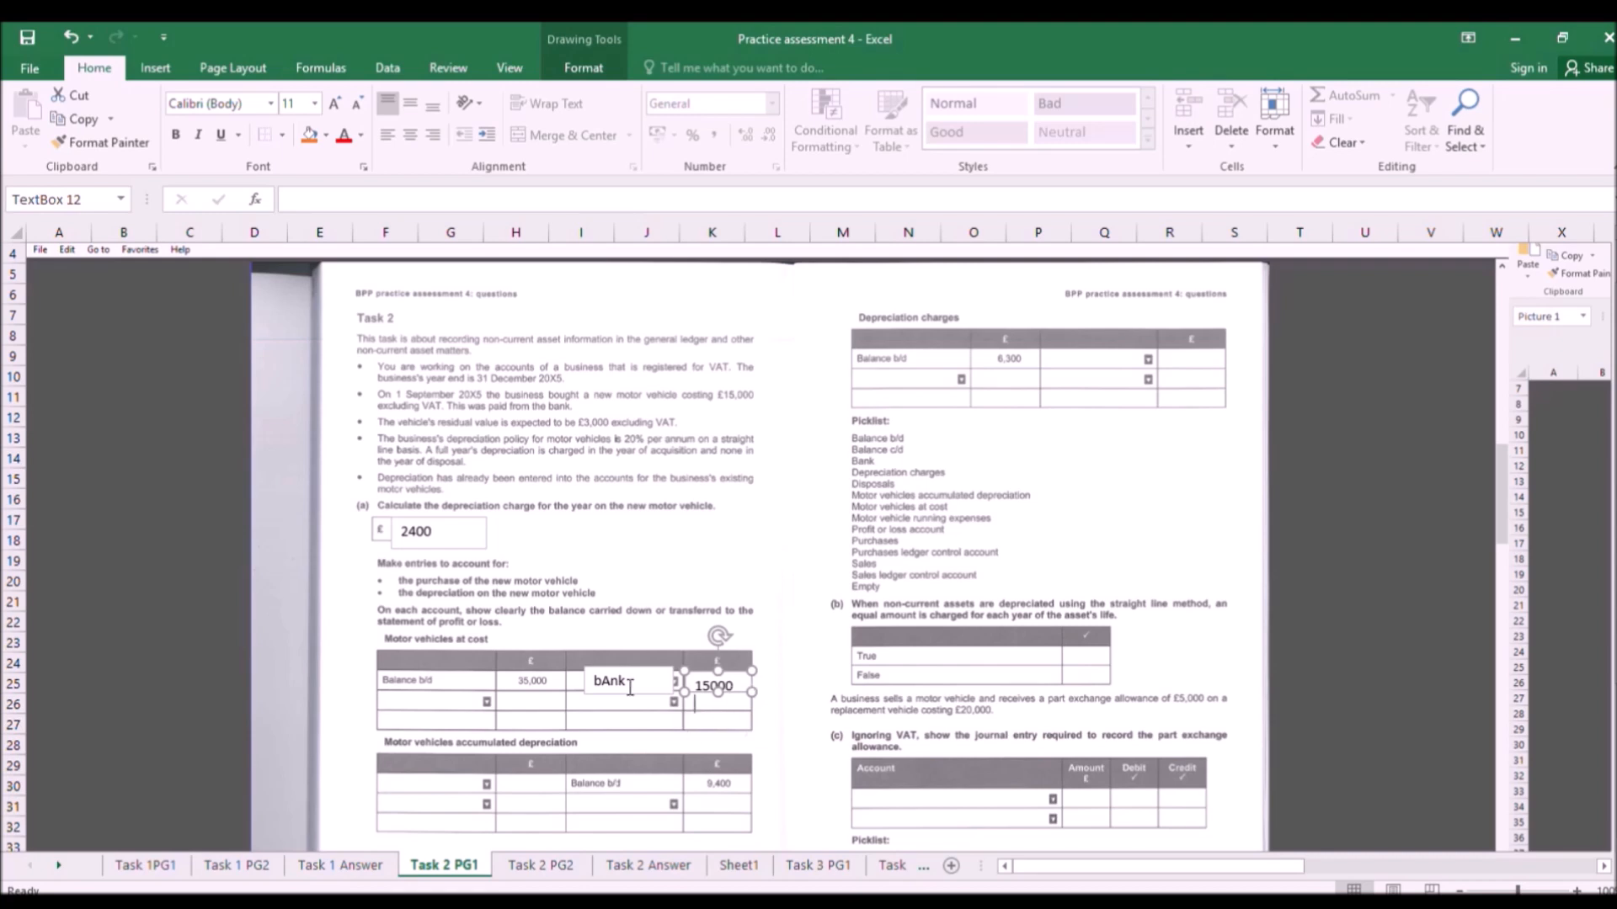
Add text boxes reading bAl cd and 50000 in the credit side's second row of Motor vehicles at cost.
click(156, 67)
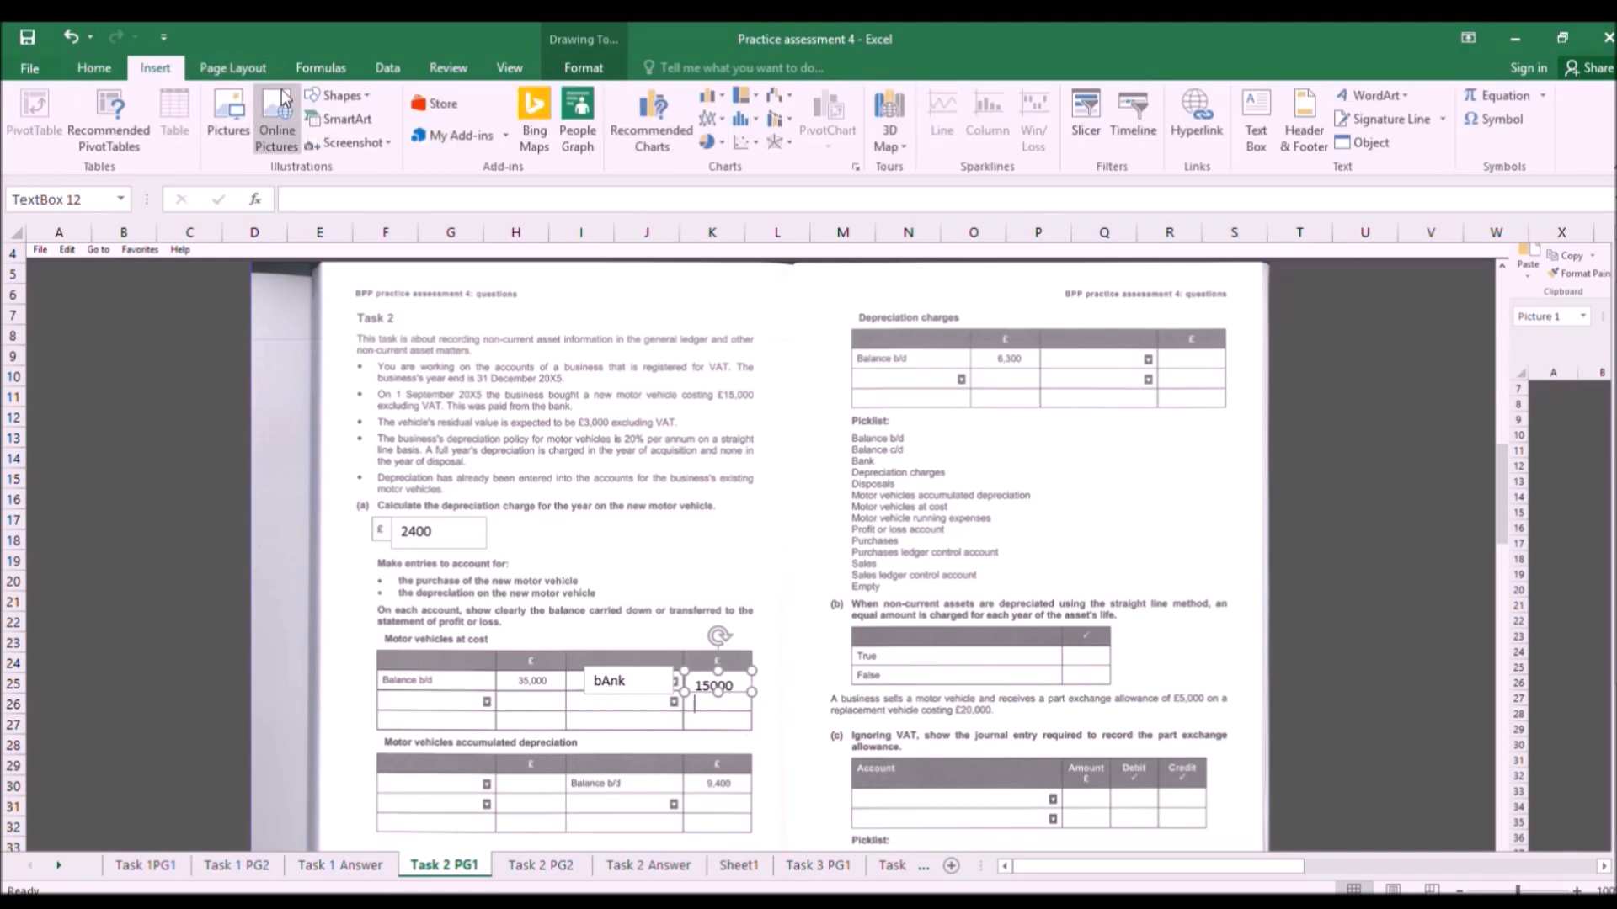
click(325, 133)
drag(575, 699, 682, 724)
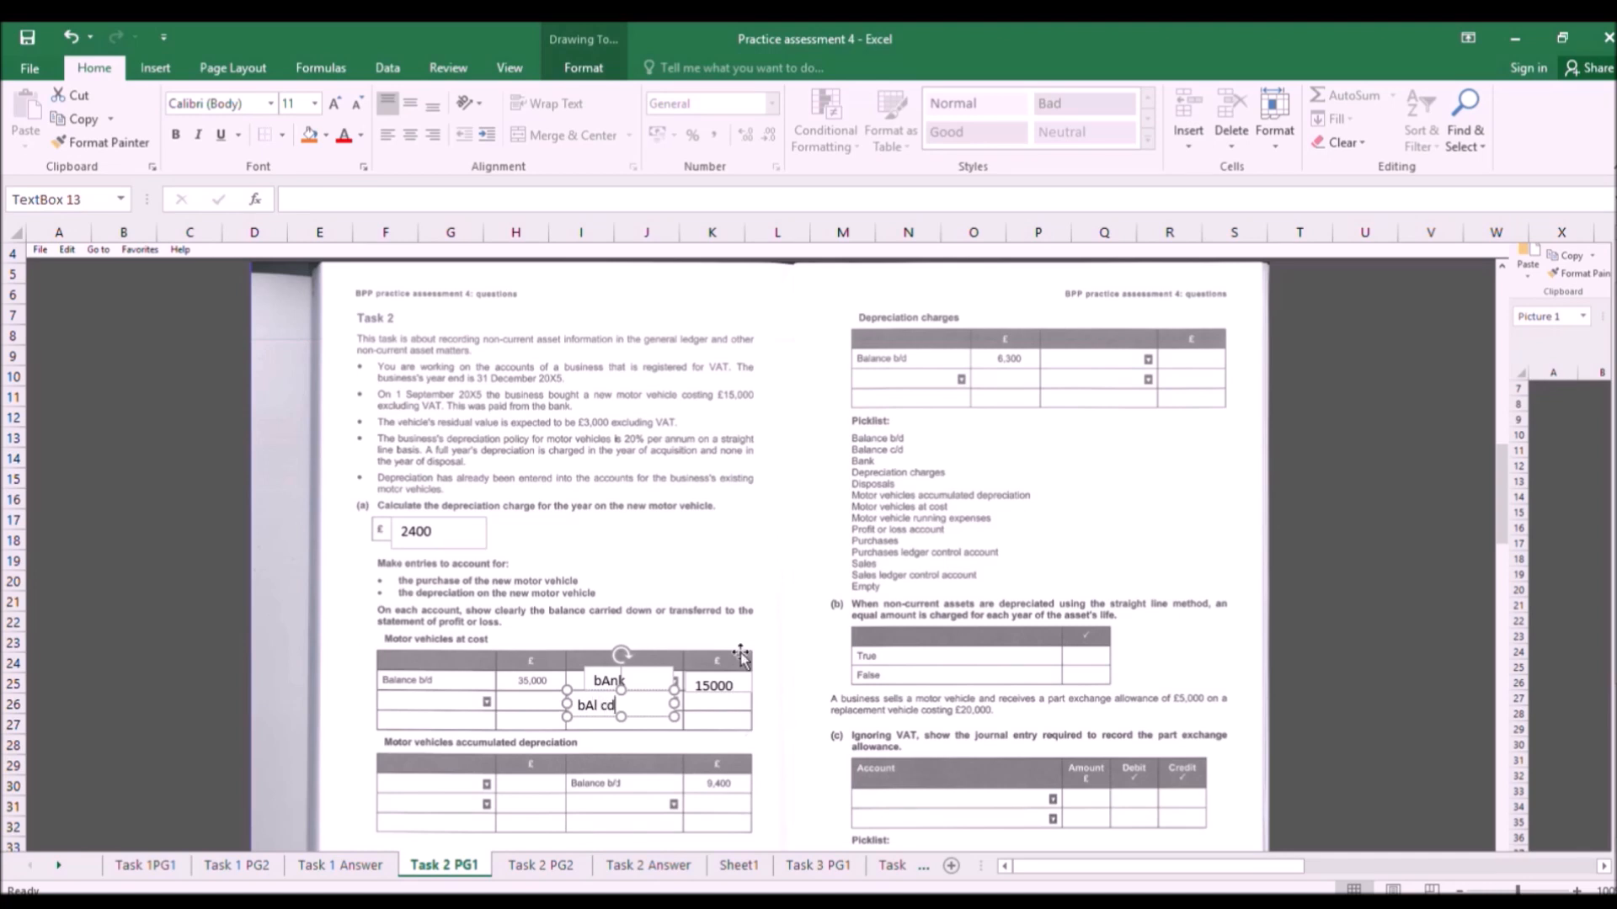
click(447, 434)
click(155, 68)
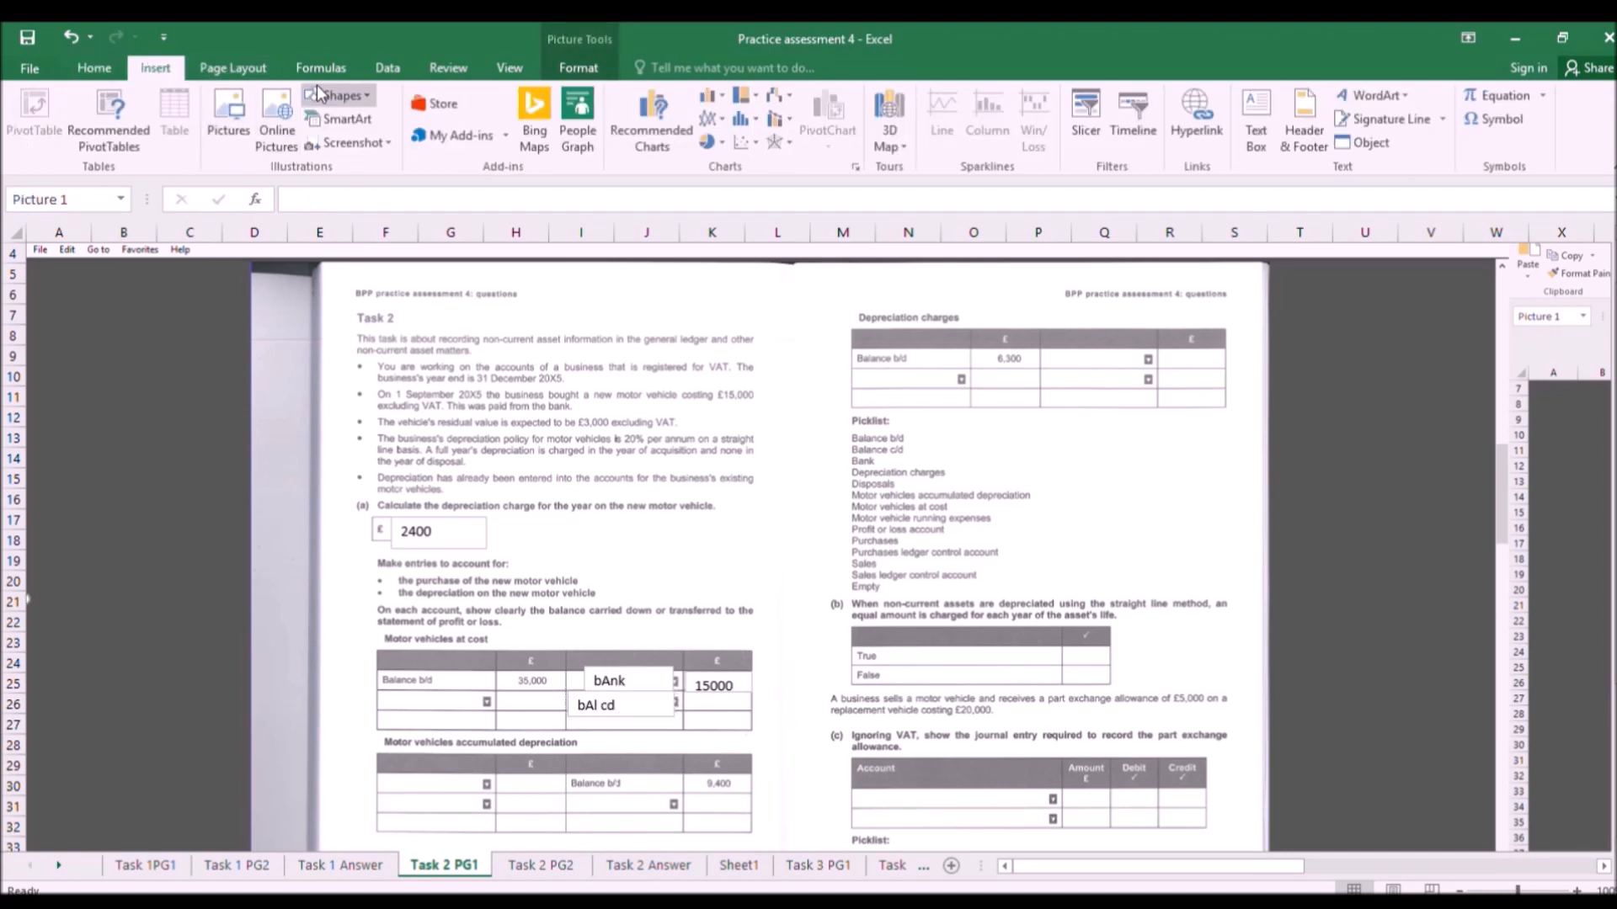
click(1255, 121)
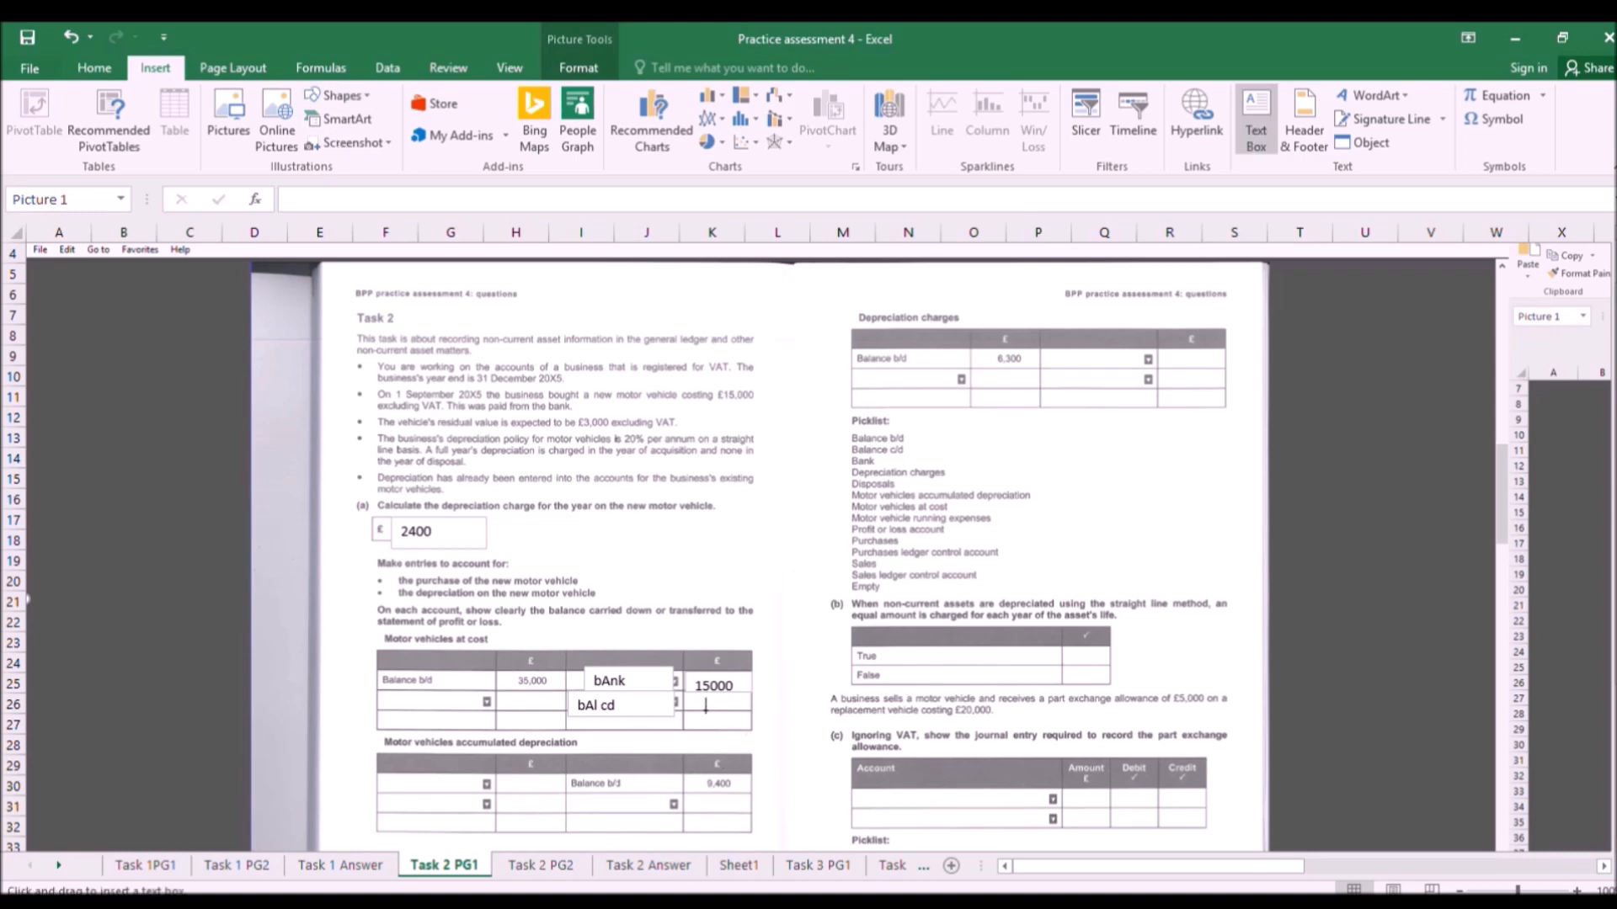
drag(714, 707, 749, 712)
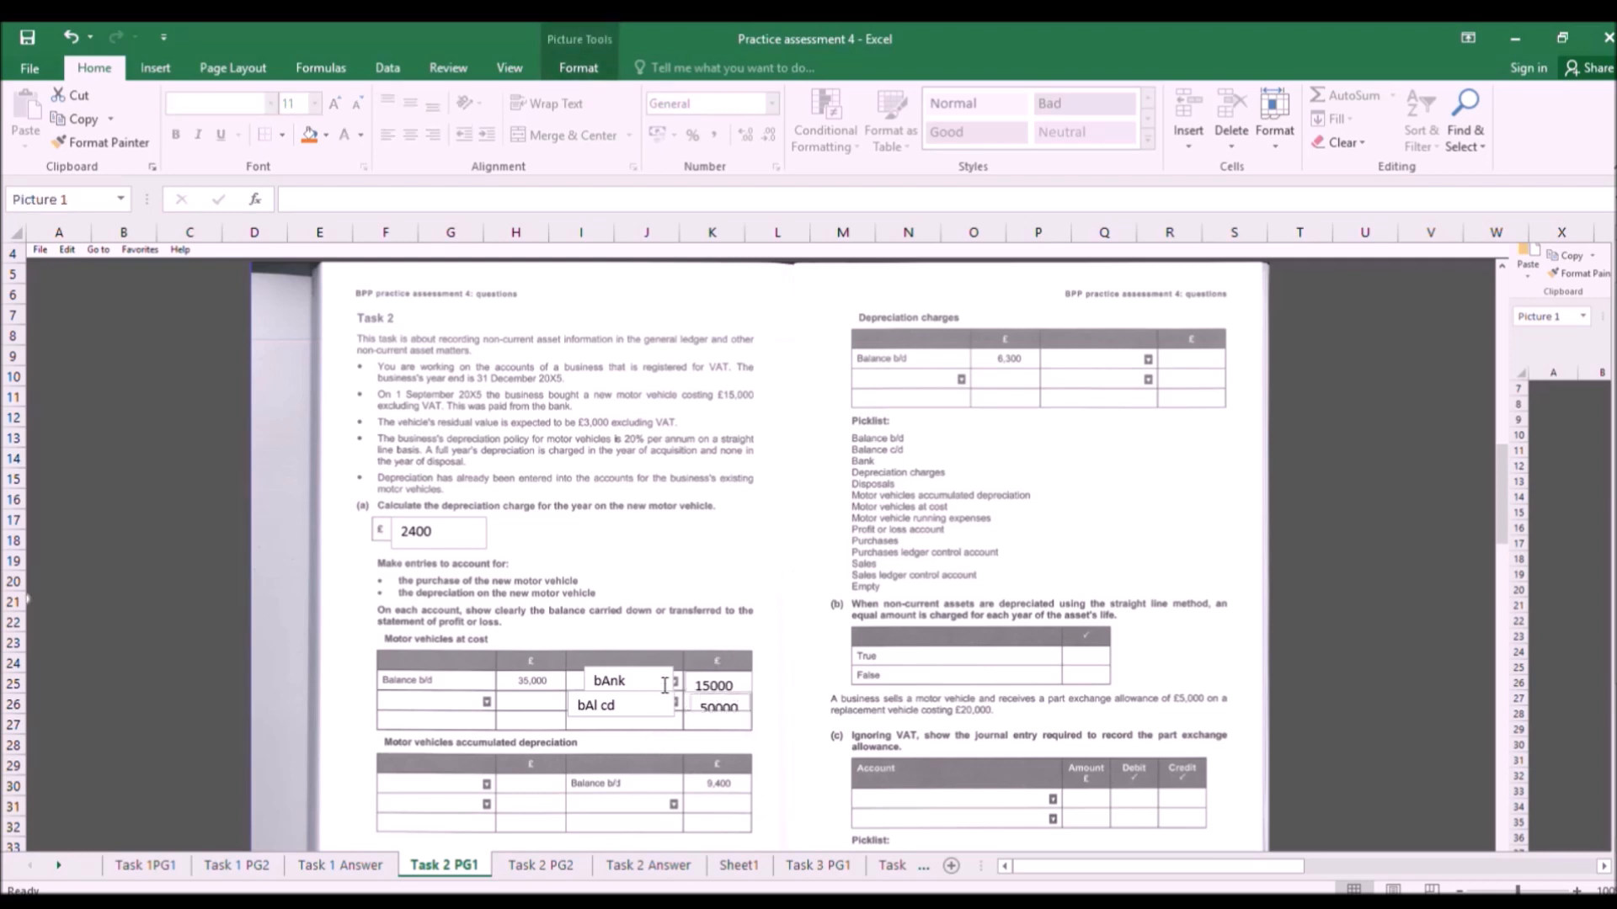
Move the bAnk and 15000 boxes to the debit side's second row, and make the 50000 box taller to show its figure.
drag(661, 678, 464, 696)
click(712, 686)
drag(714, 672, 524, 690)
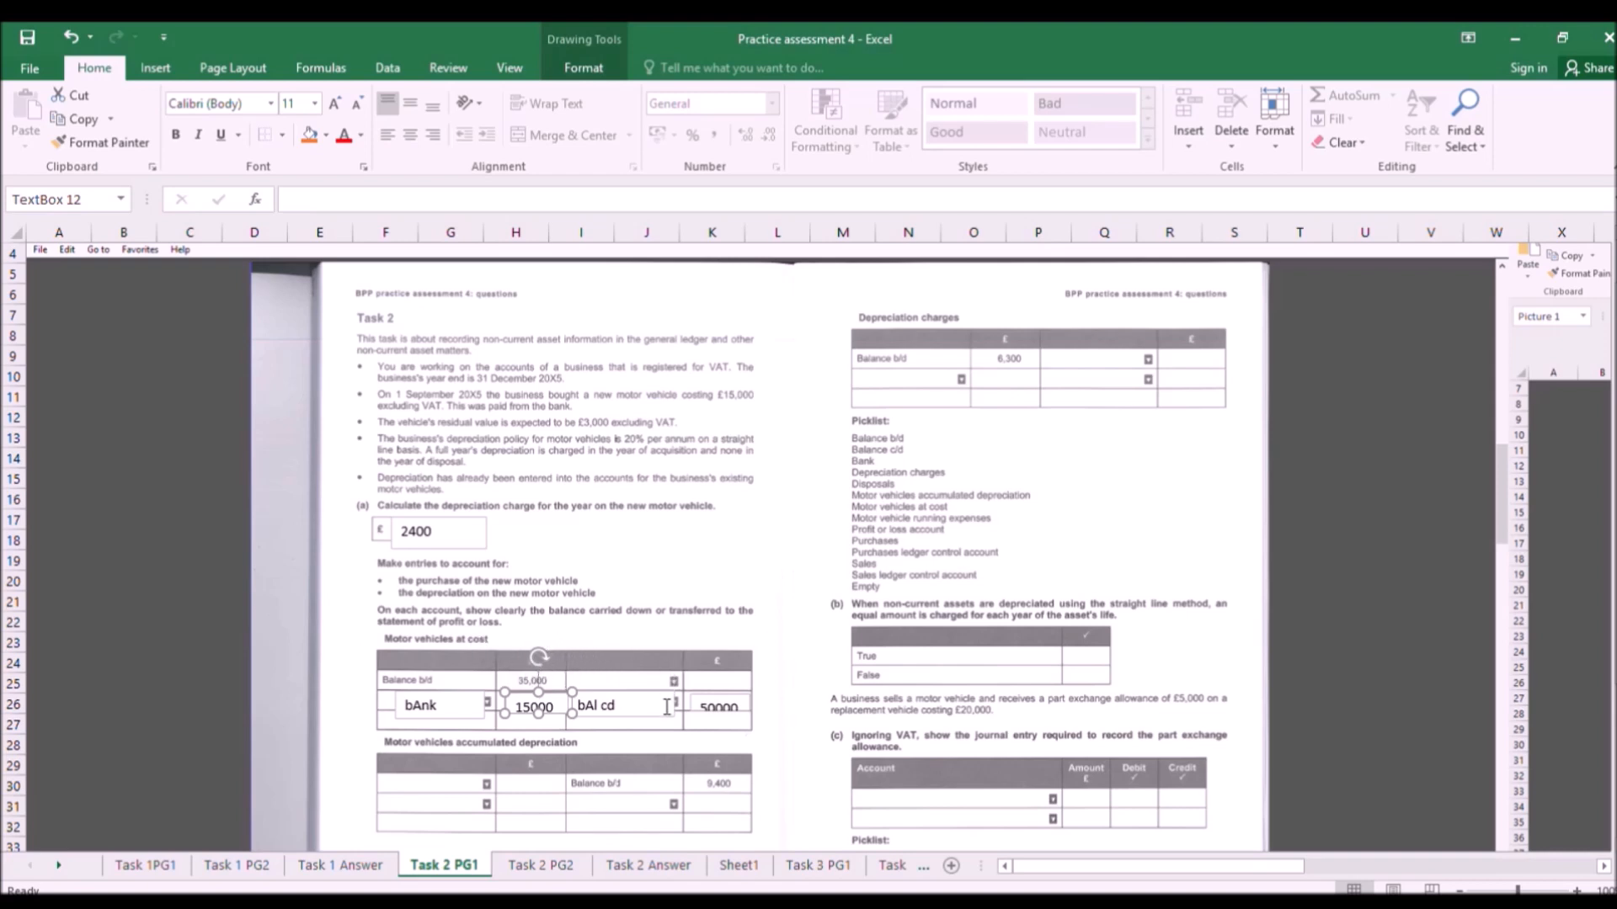
click(706, 712)
drag(719, 713, 720, 720)
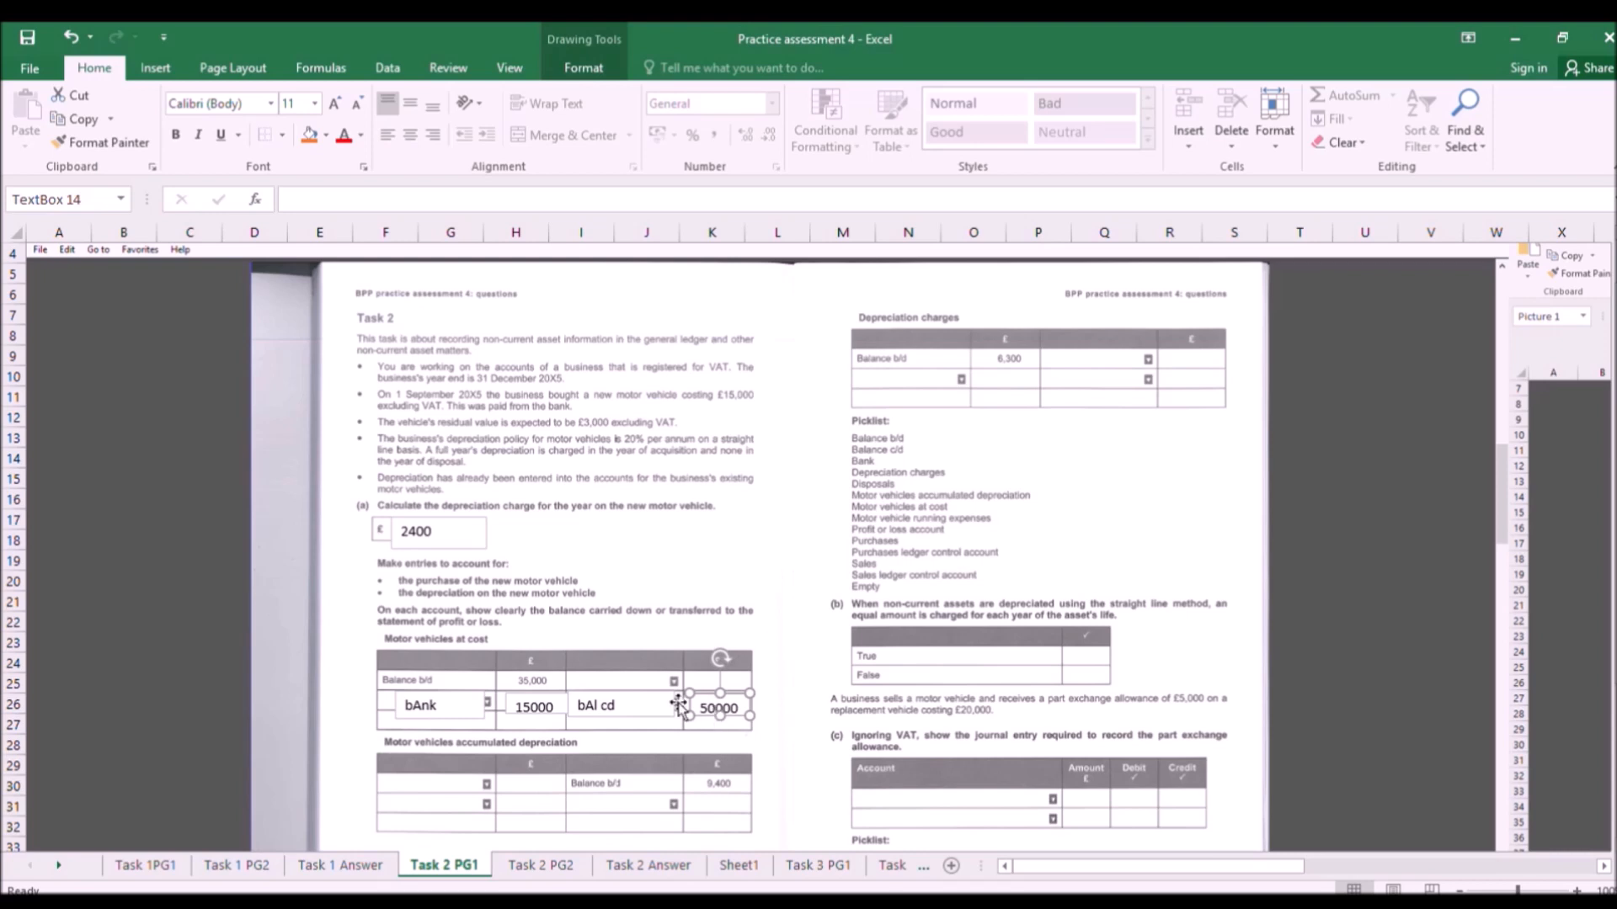
Add a text box reading depn charges below Balance b/d on the credit side of Motor vehicles accumulated depreciation.
click(154, 67)
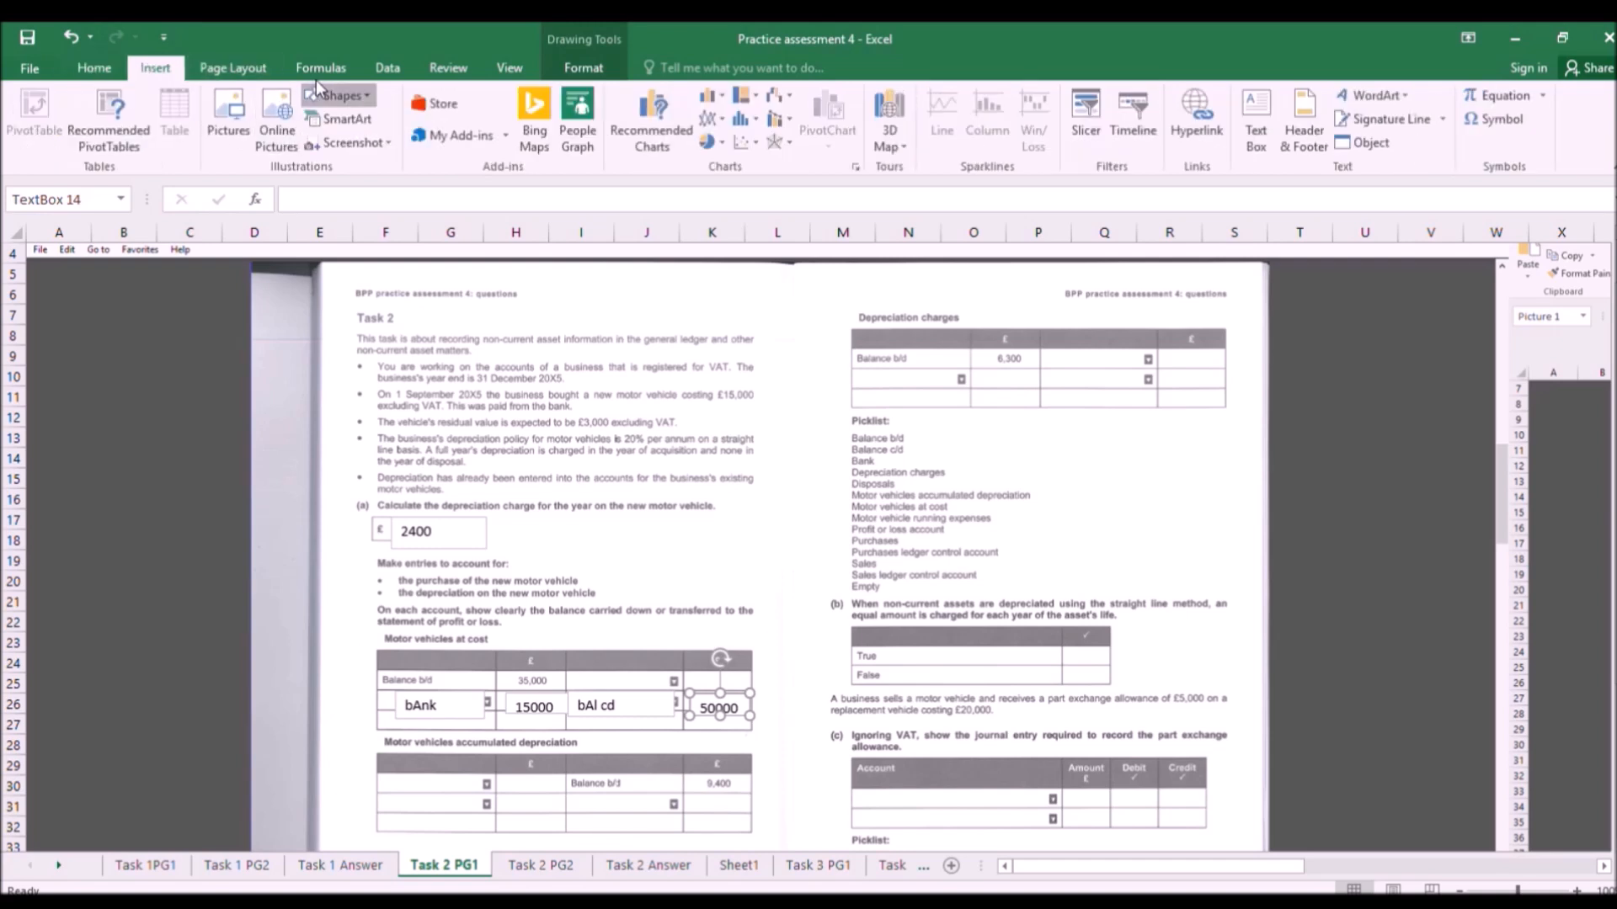
click(1256, 118)
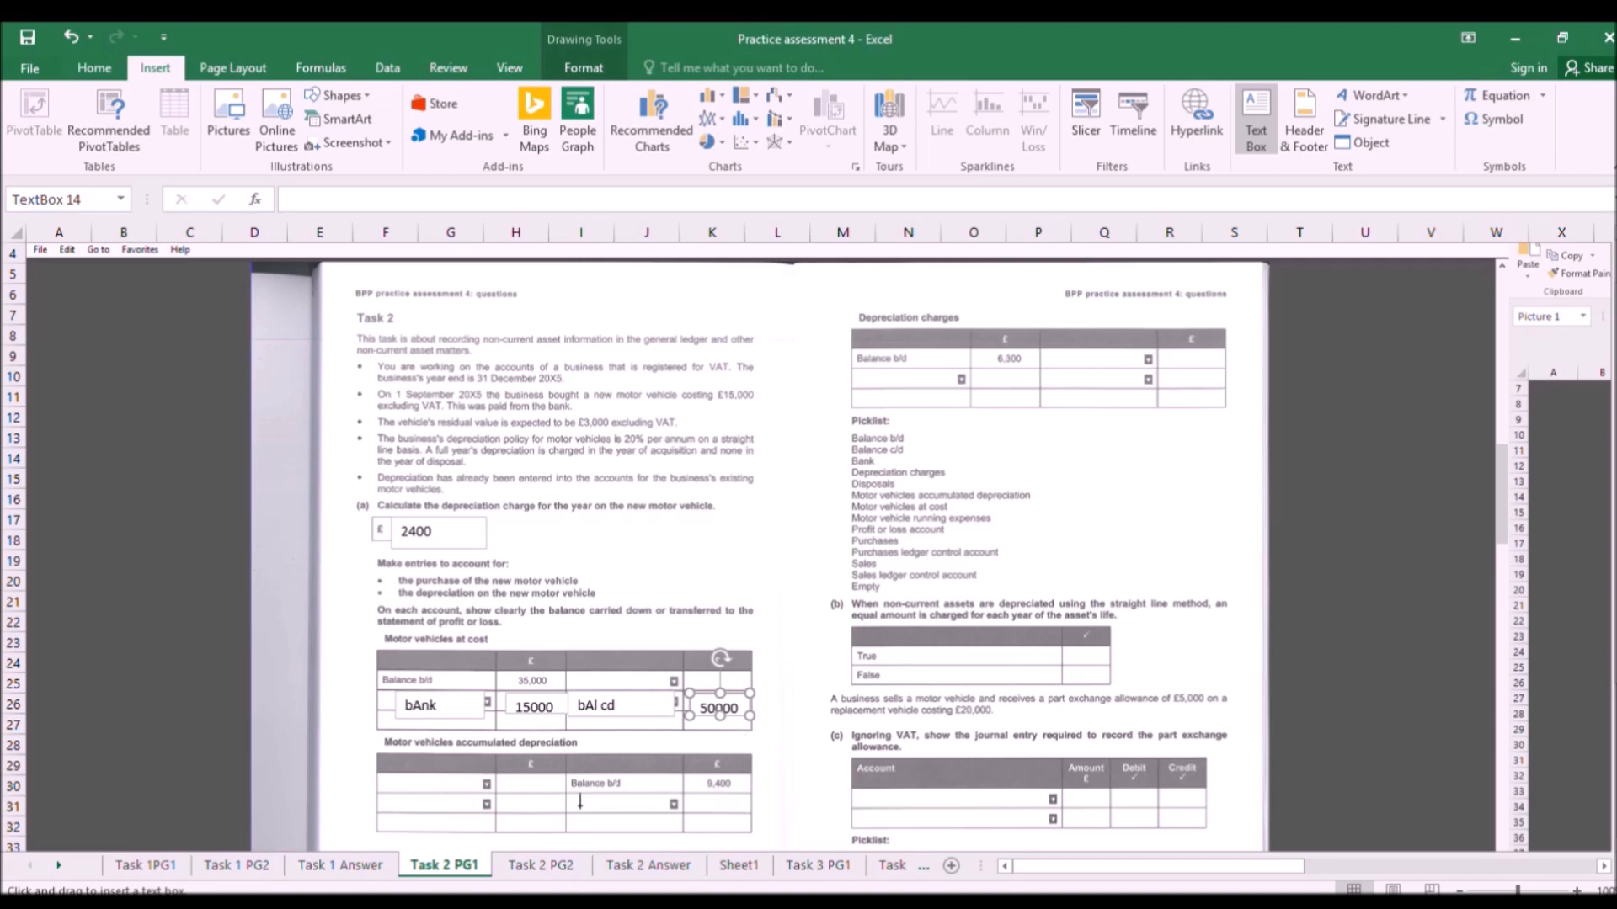
drag(579, 798, 684, 815)
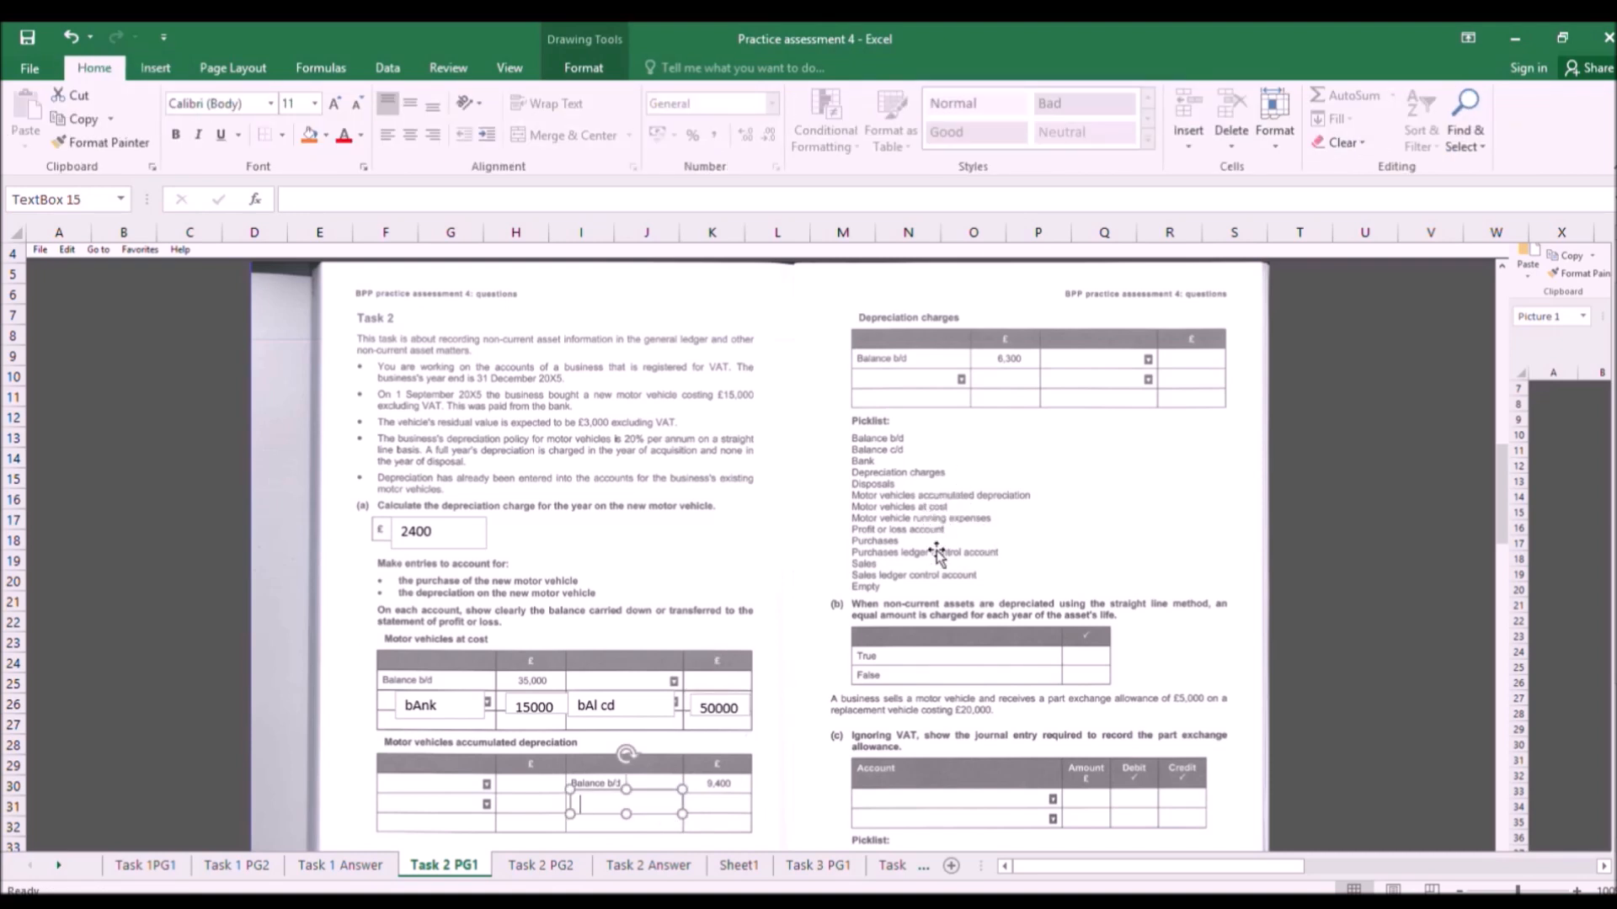
text(depn charges)
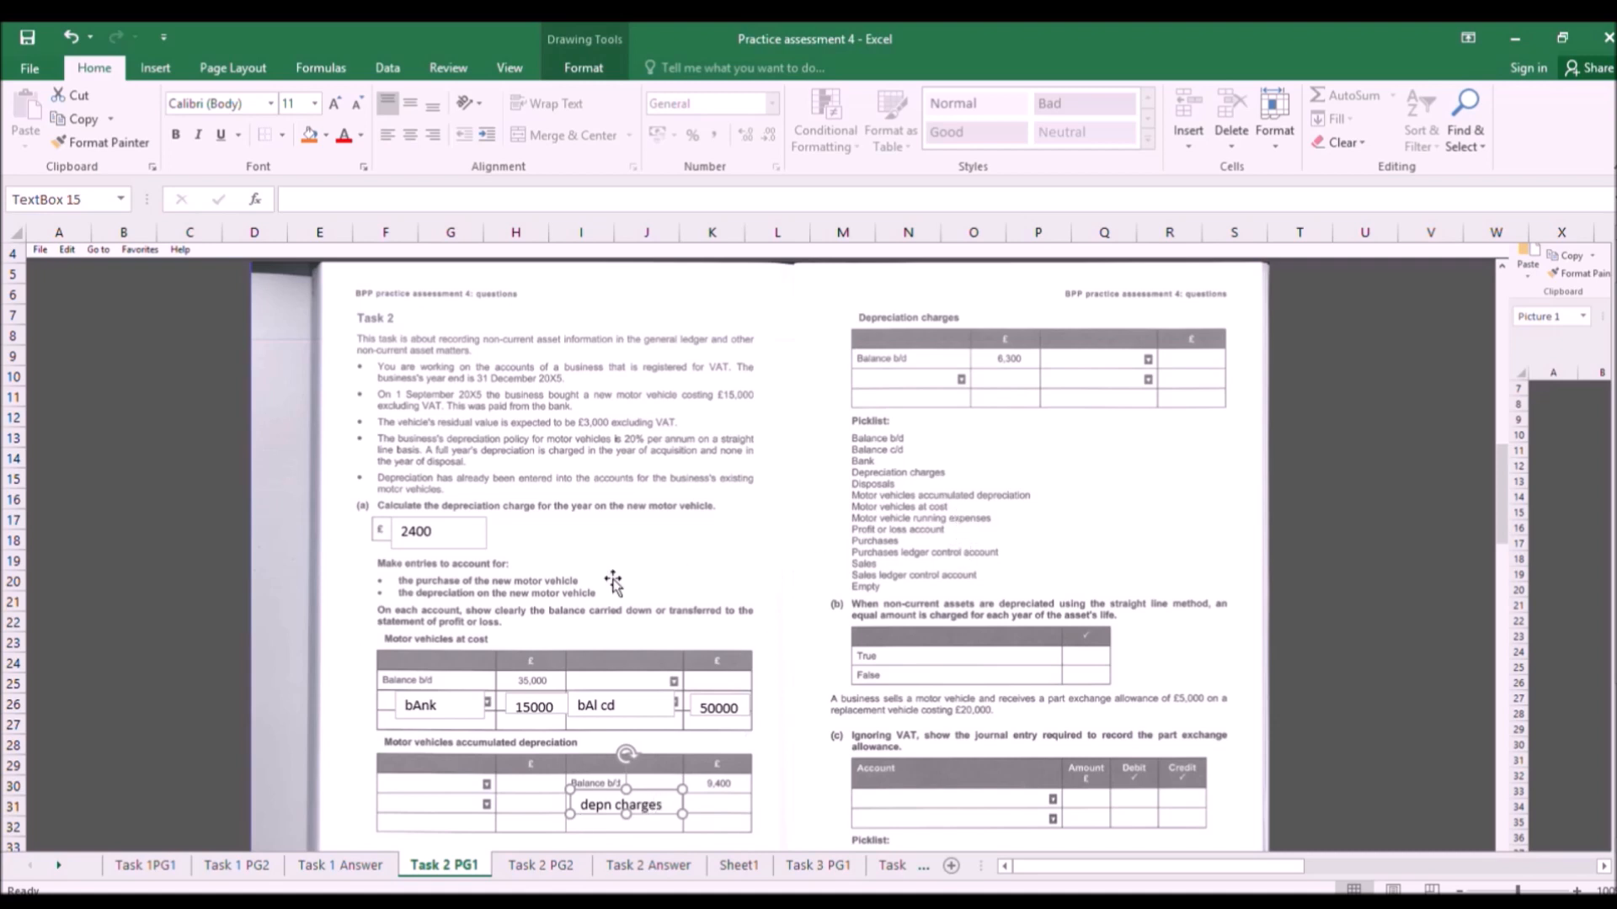
click(678, 573)
click(155, 67)
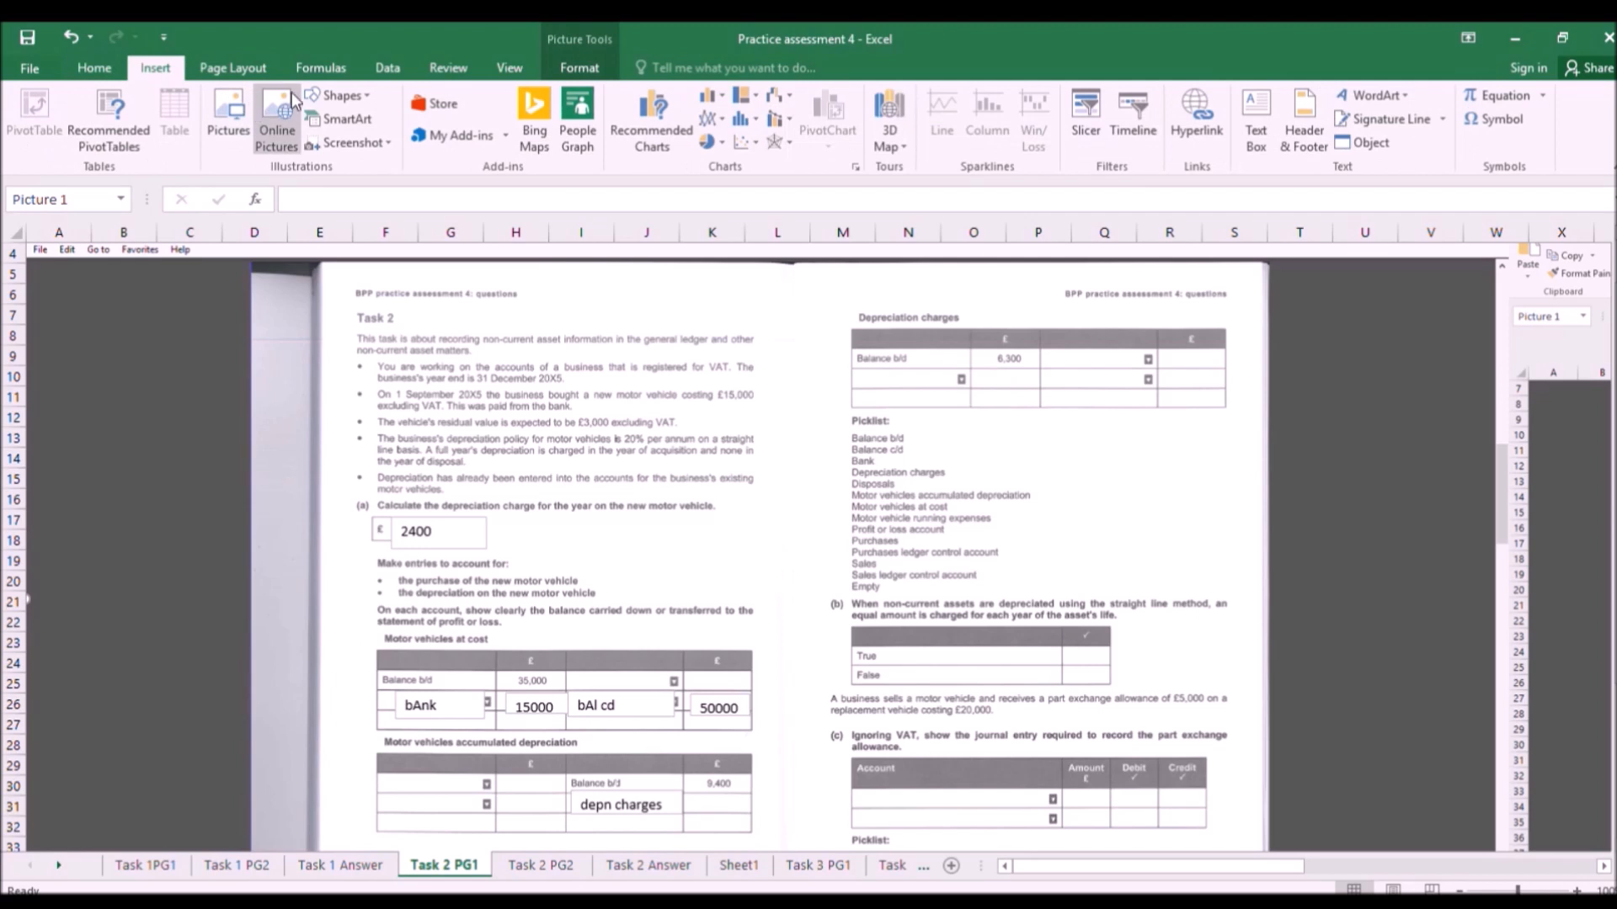
Add a text box reading 2400 in the credit amount column beside depn charges in Motor vehicles accumulated depreciation.
click(332, 137)
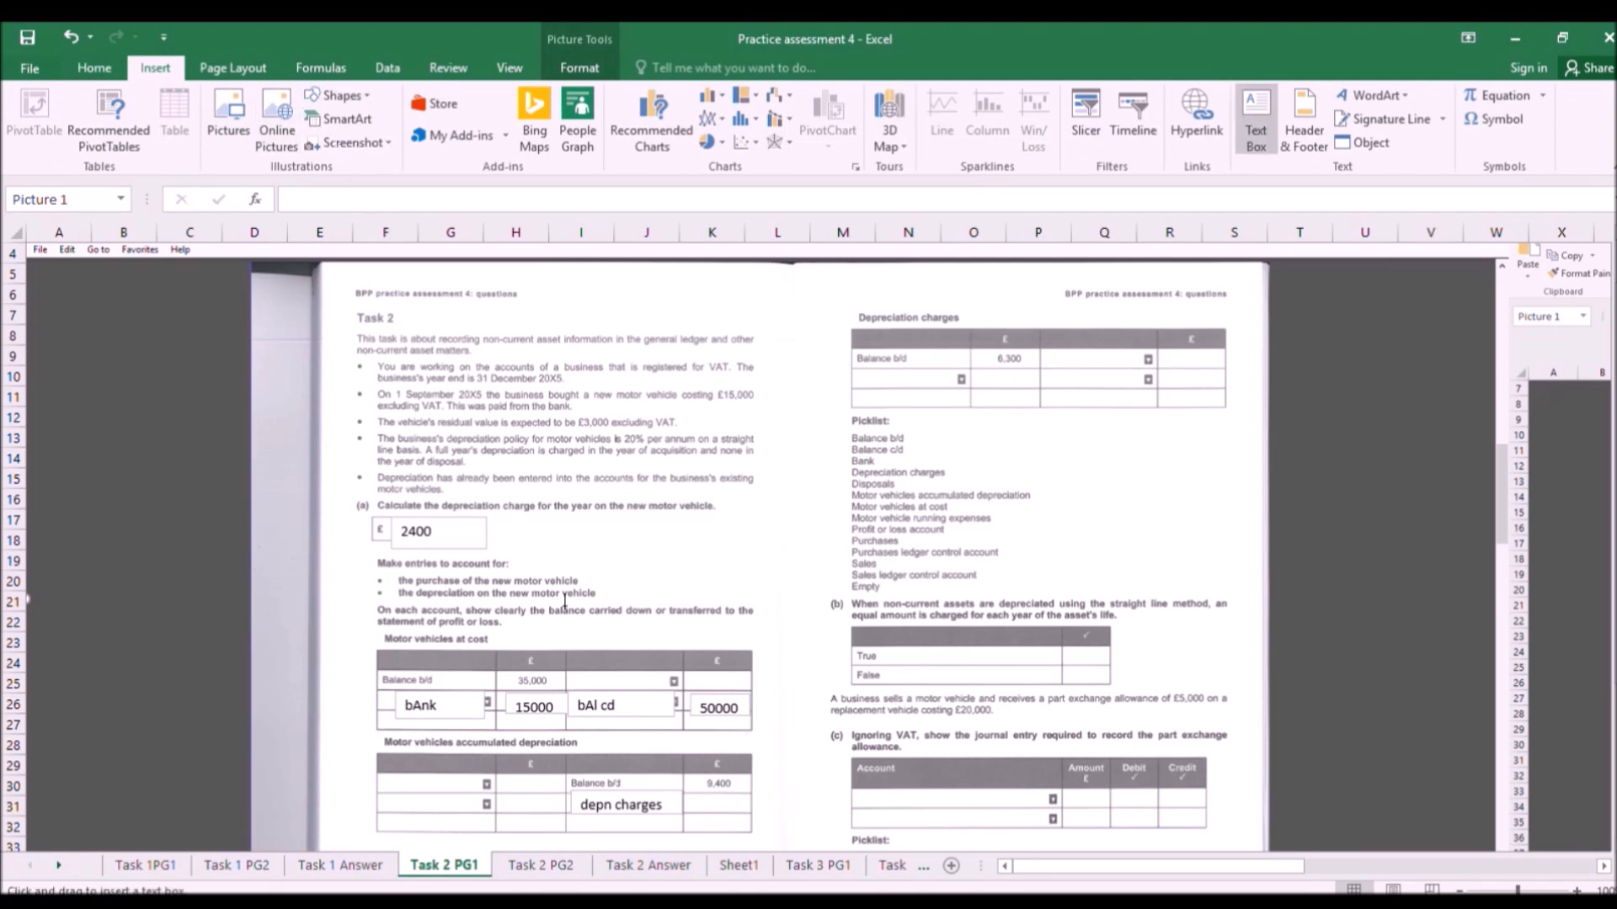
drag(685, 788, 755, 815)
text(2400)
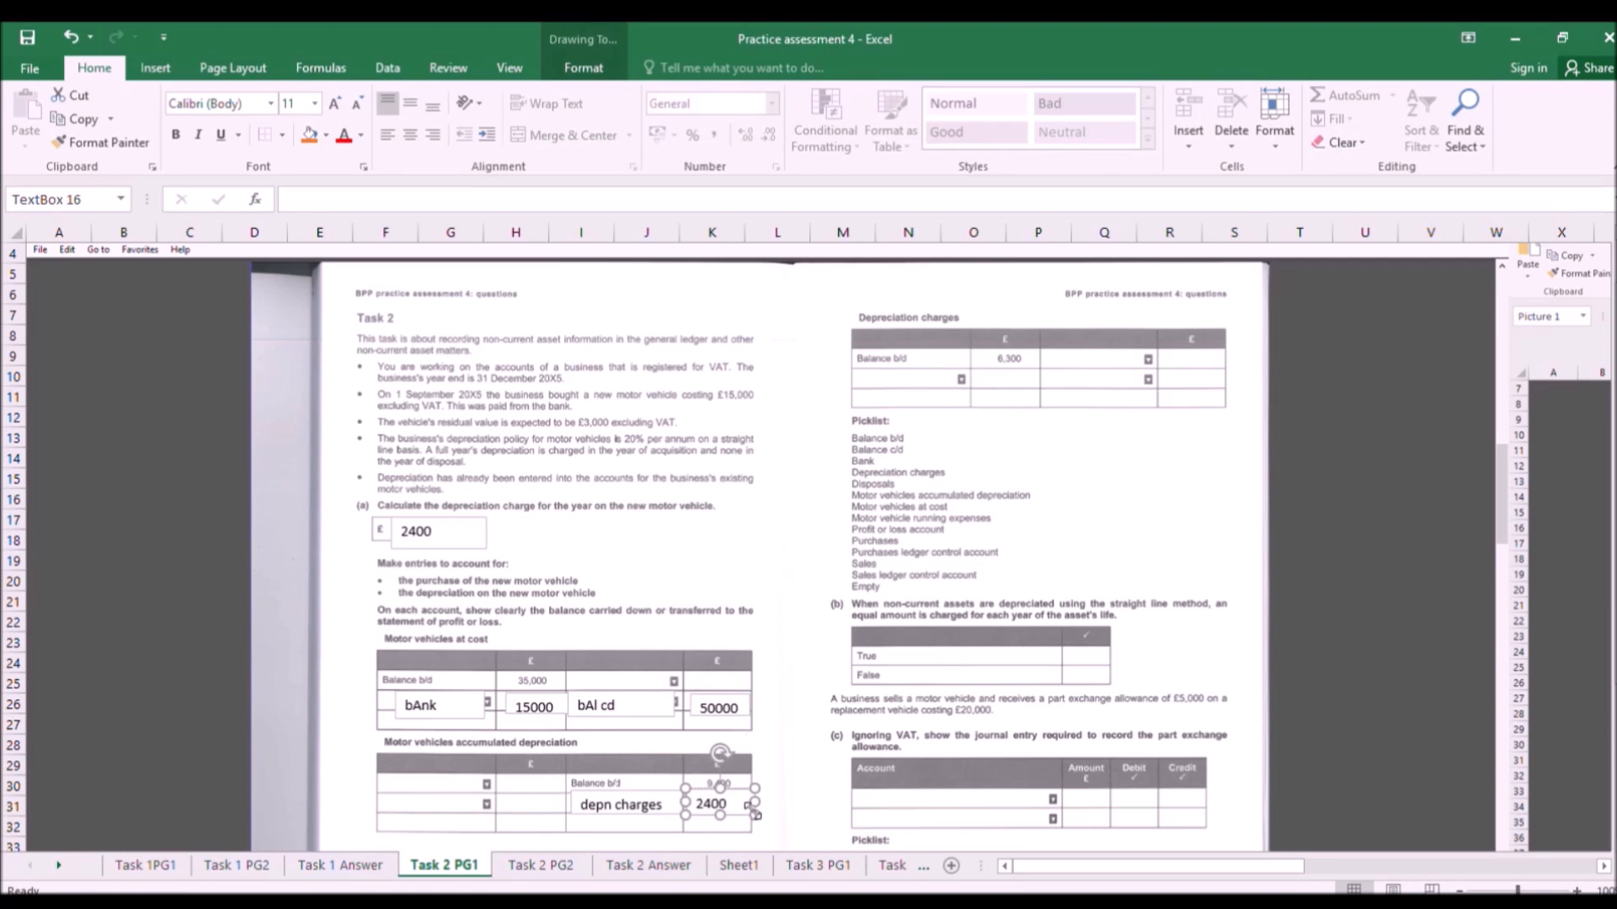
click(576, 762)
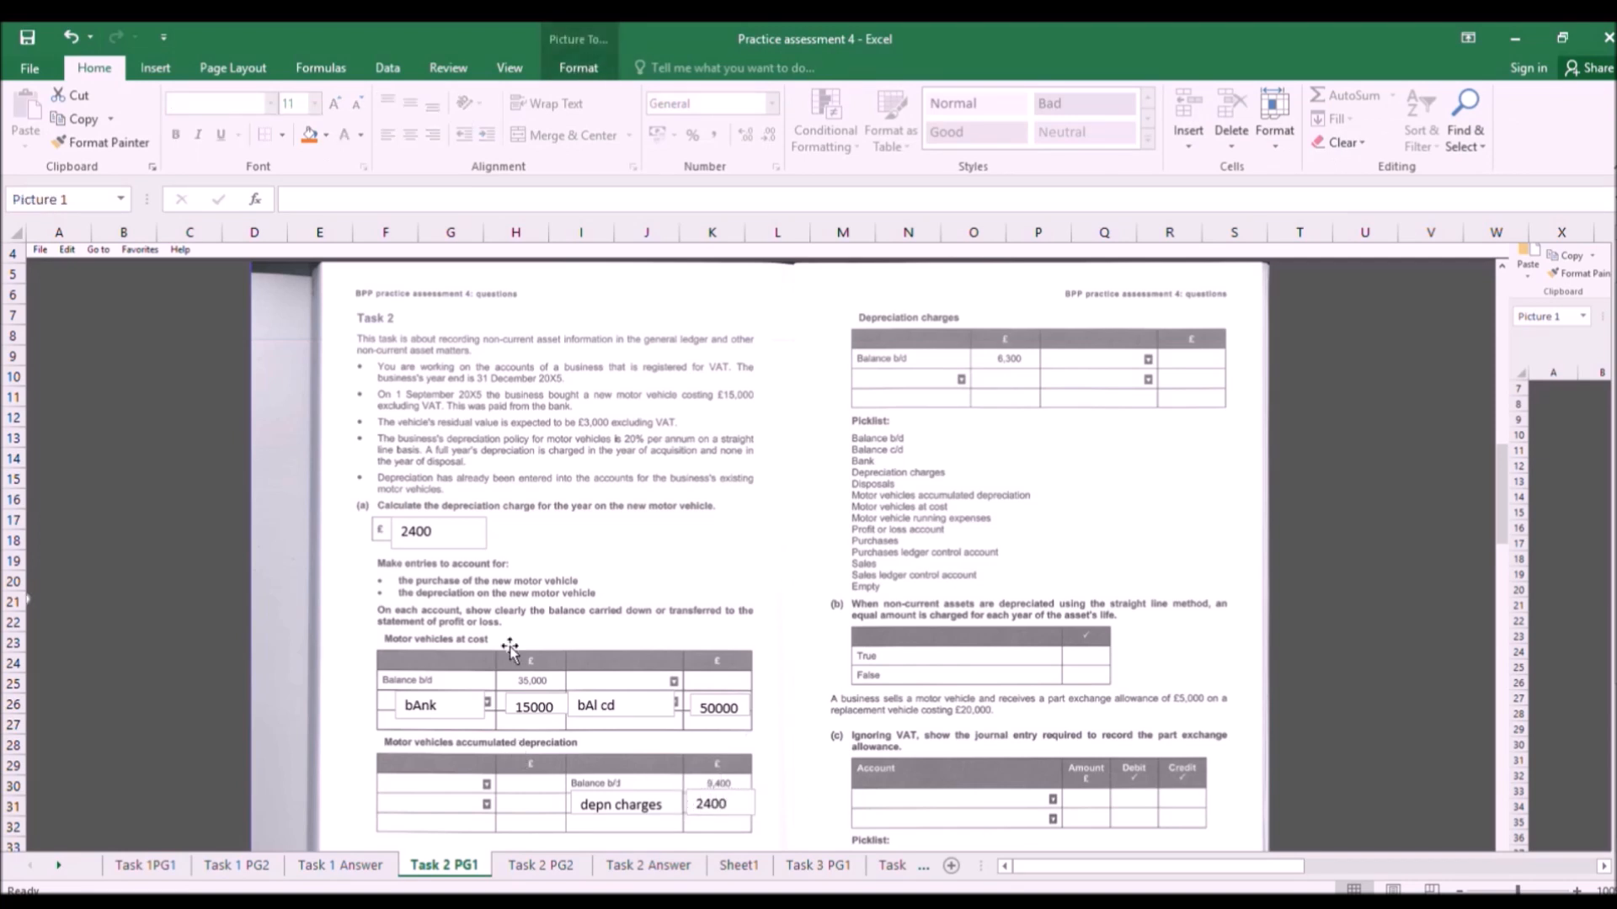
Add text boxes reading bal cd and 11800 in the debit side's second row of Motor vehicles accumulated depreciation.
click(151, 64)
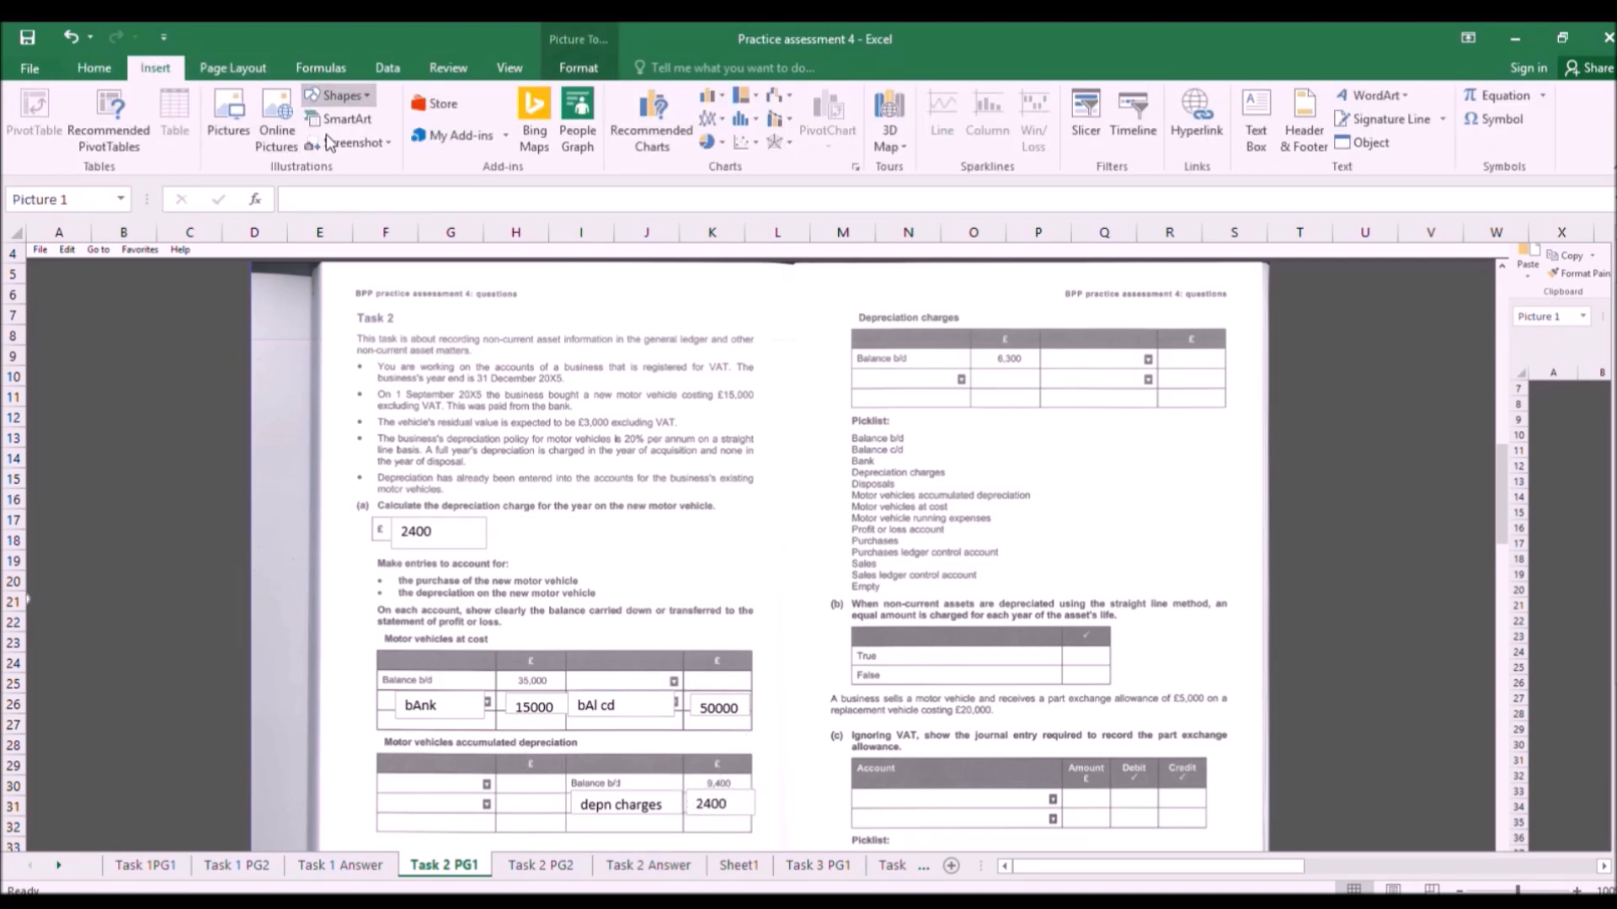
click(1255, 118)
drag(376, 793, 487, 811)
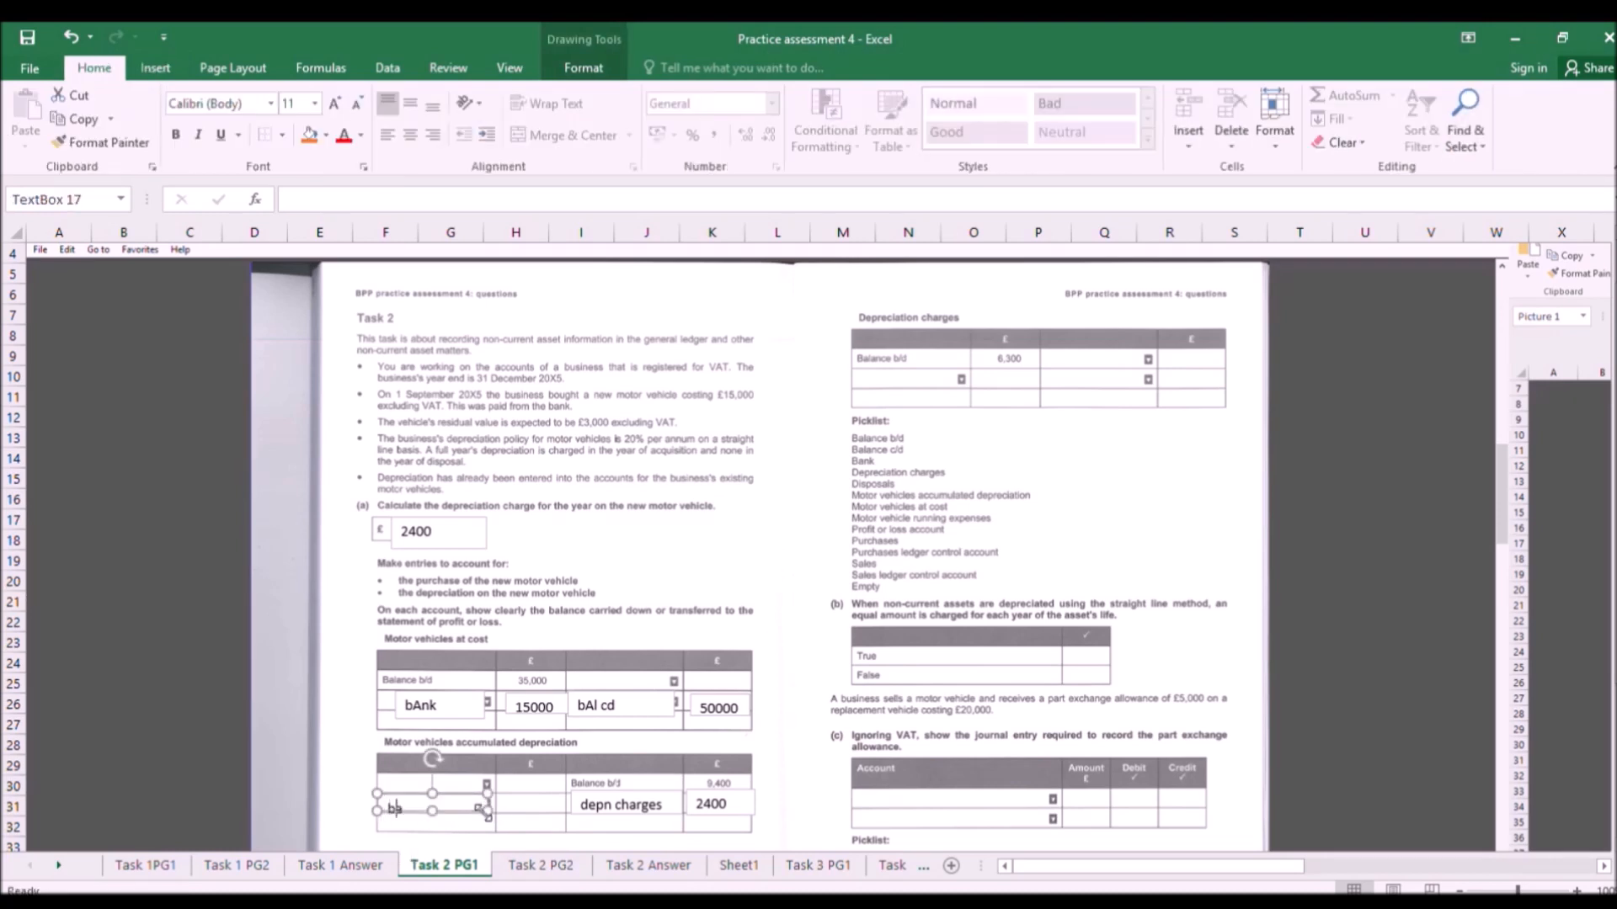
click(526, 775)
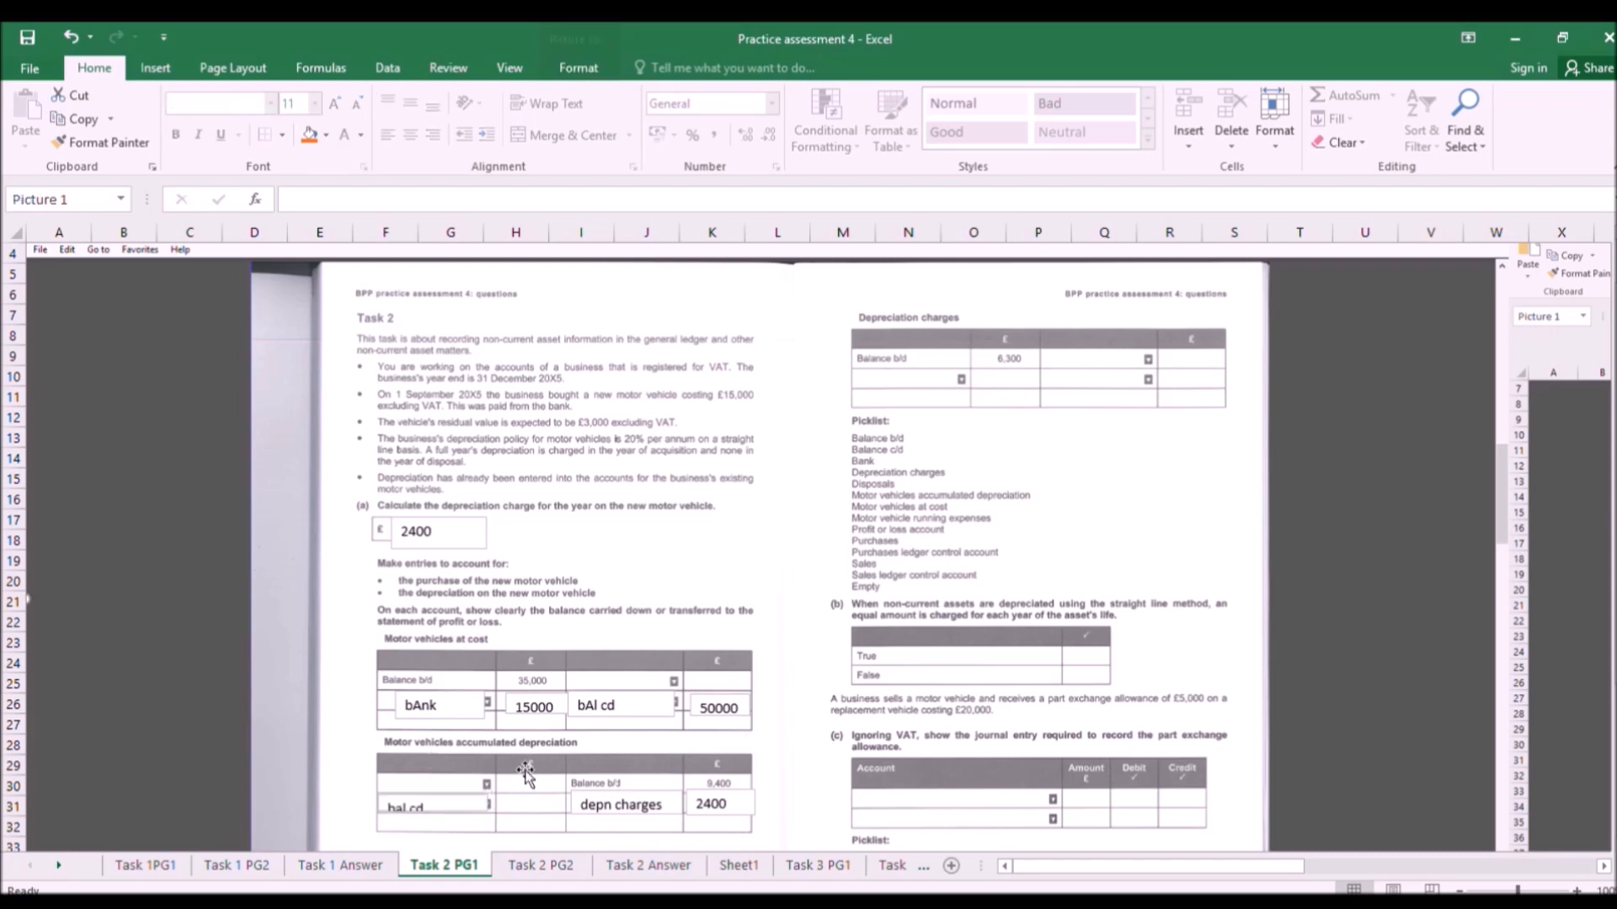
click(151, 66)
click(1255, 118)
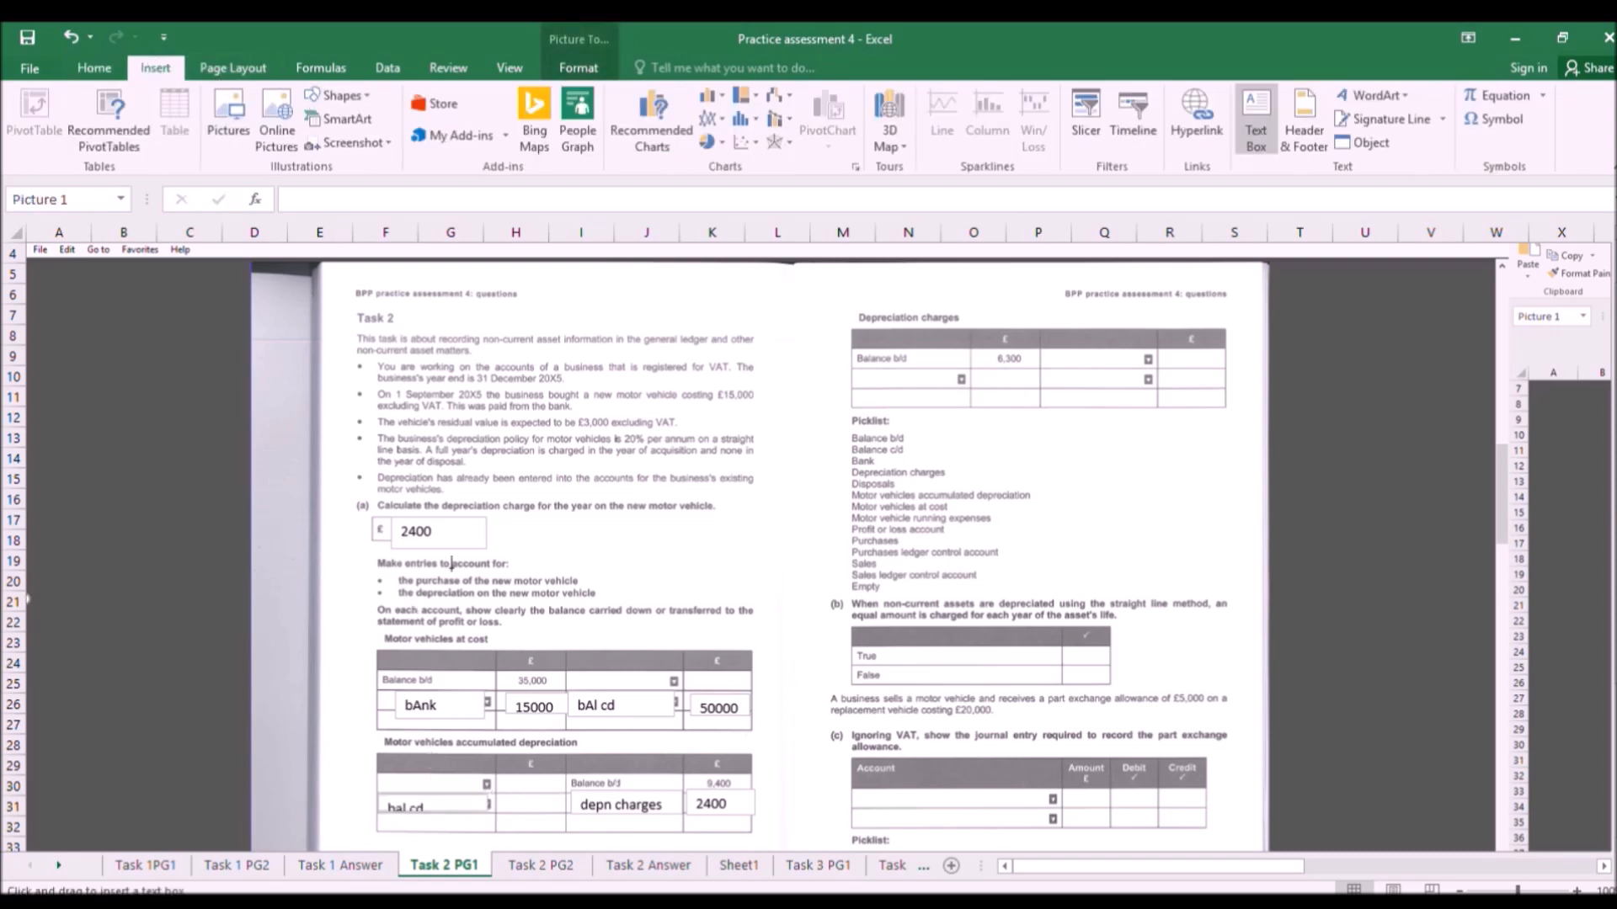
mouse_move(499, 788)
mouse_down()
mouse_move(581, 830)
mouse_move(569, 817)
mouse_up()
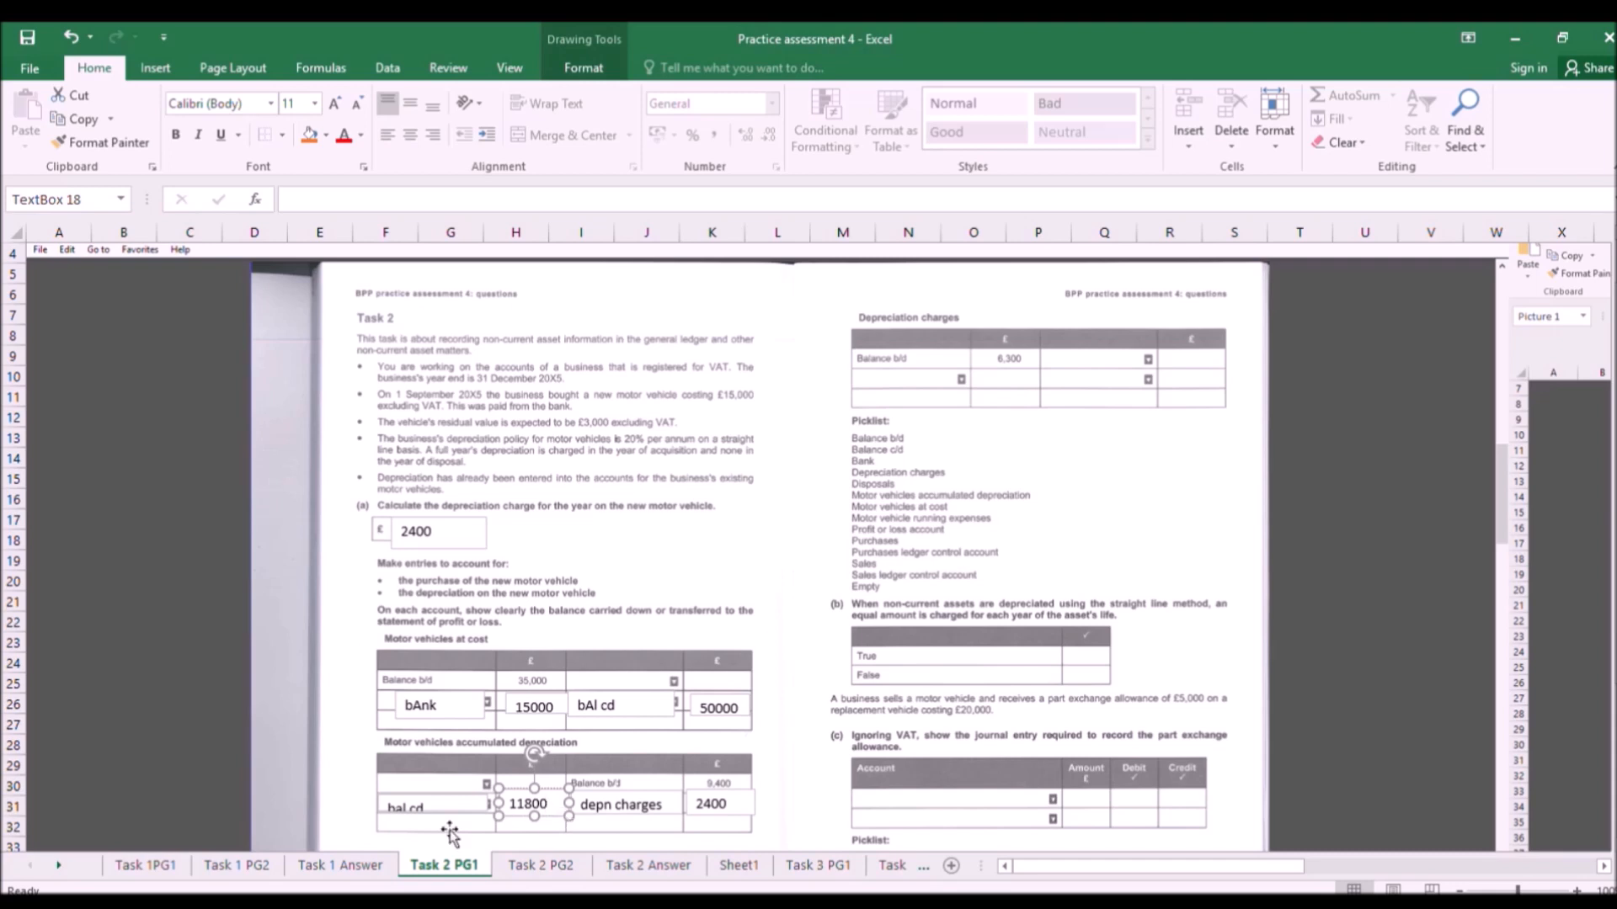
Add a text box reading motor accum dep below Balance b/d in Depreciation charges, widened to fit its text on one line.
click(155, 67)
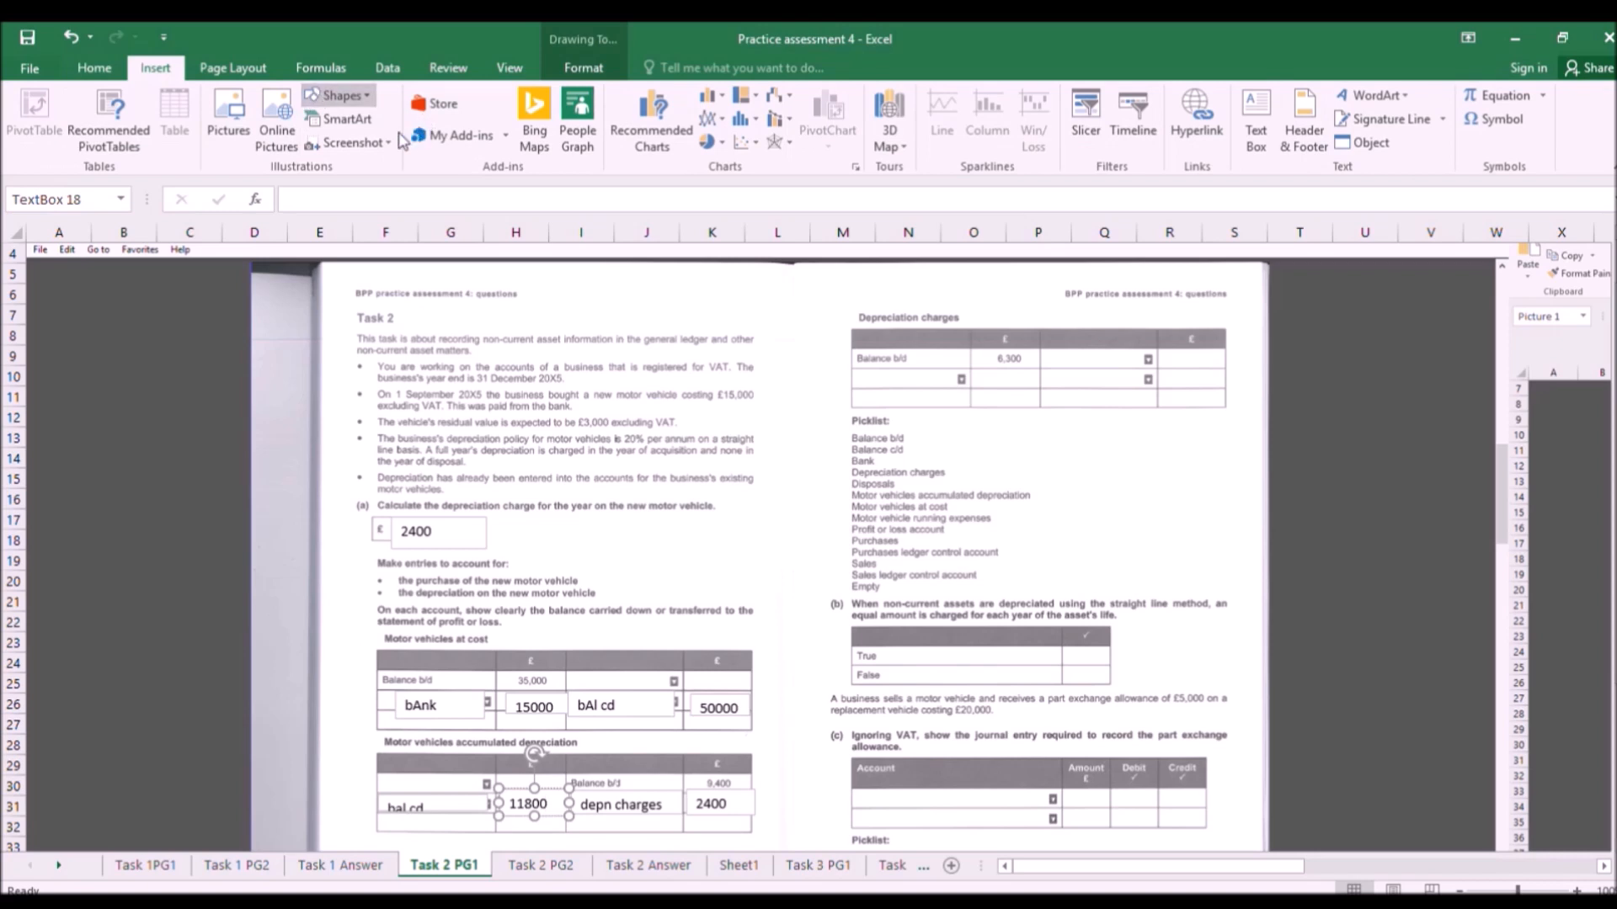
click(1256, 118)
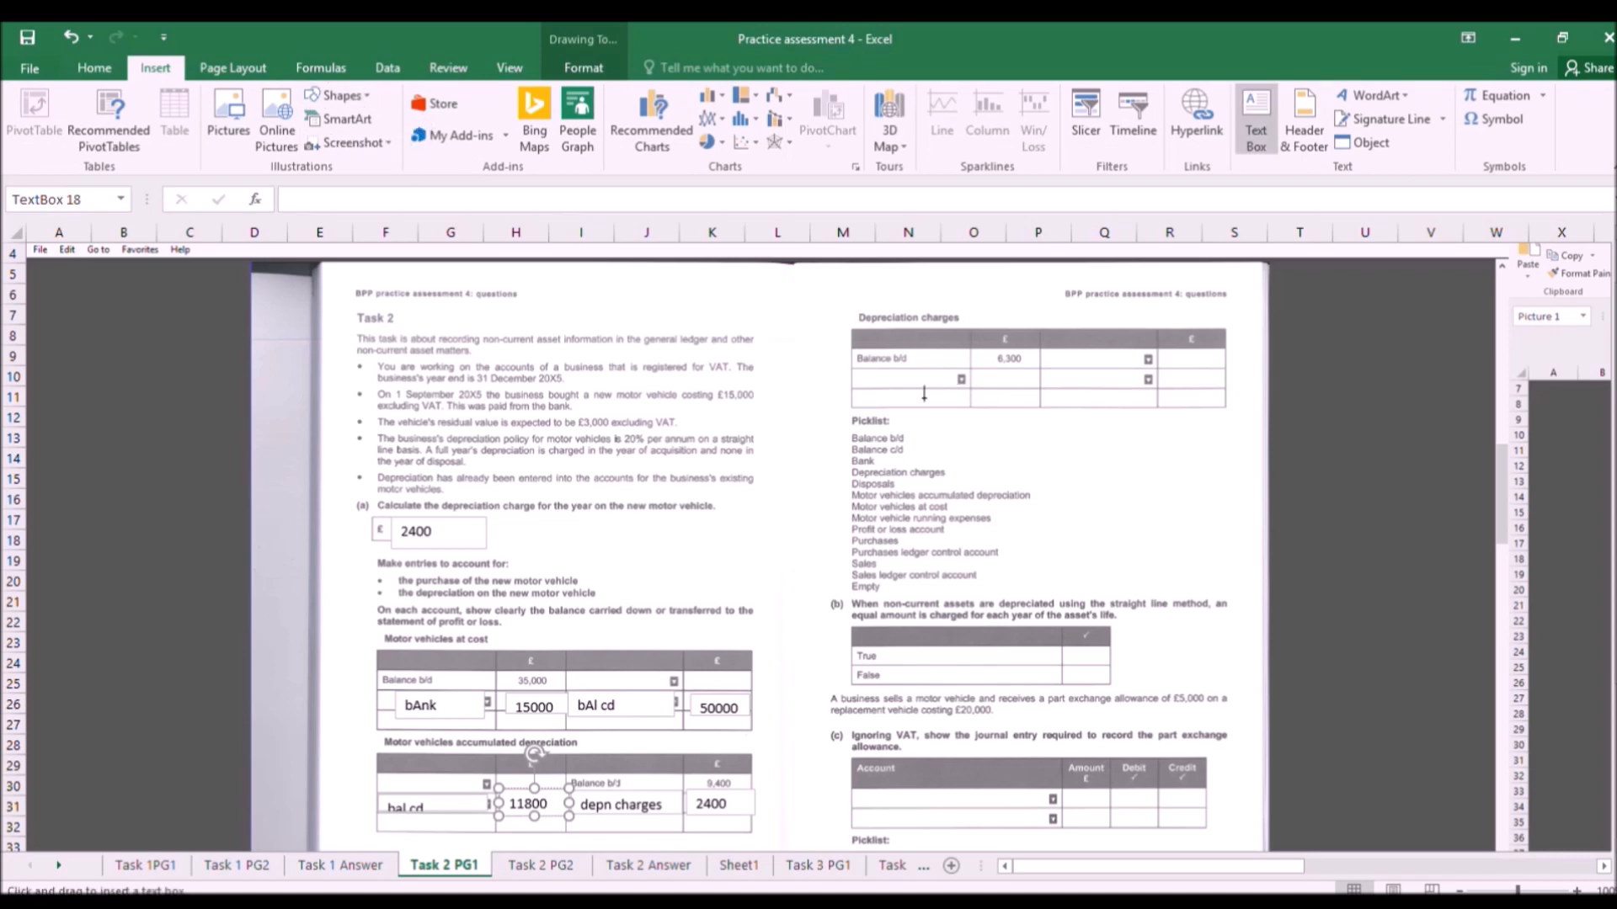
drag(858, 377, 981, 400)
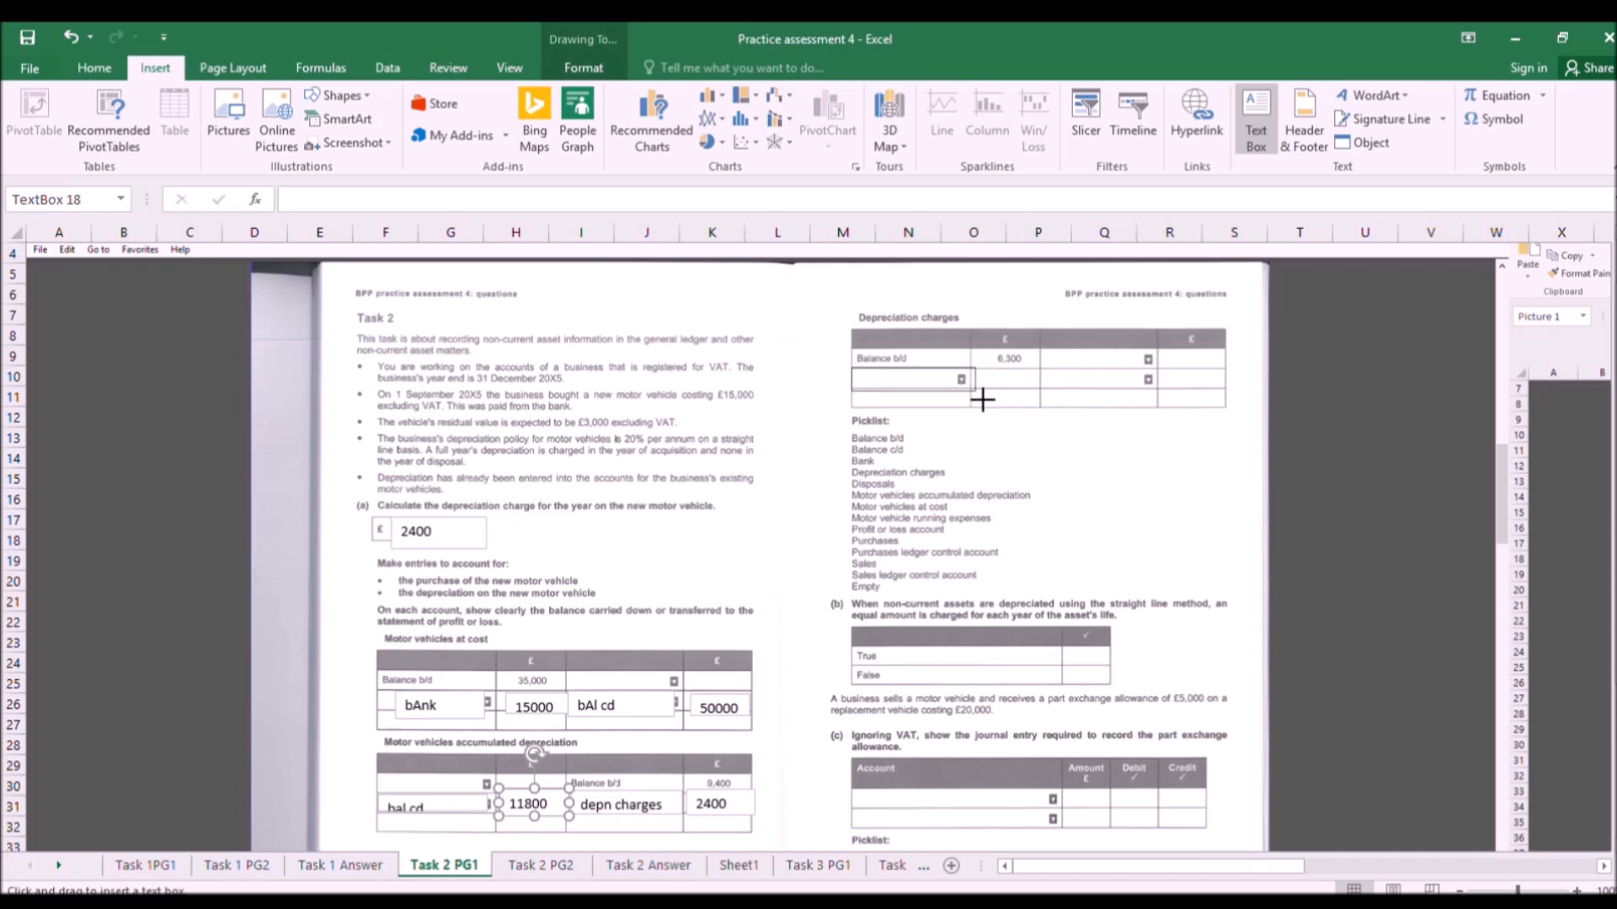
drag(982, 400, 982, 400)
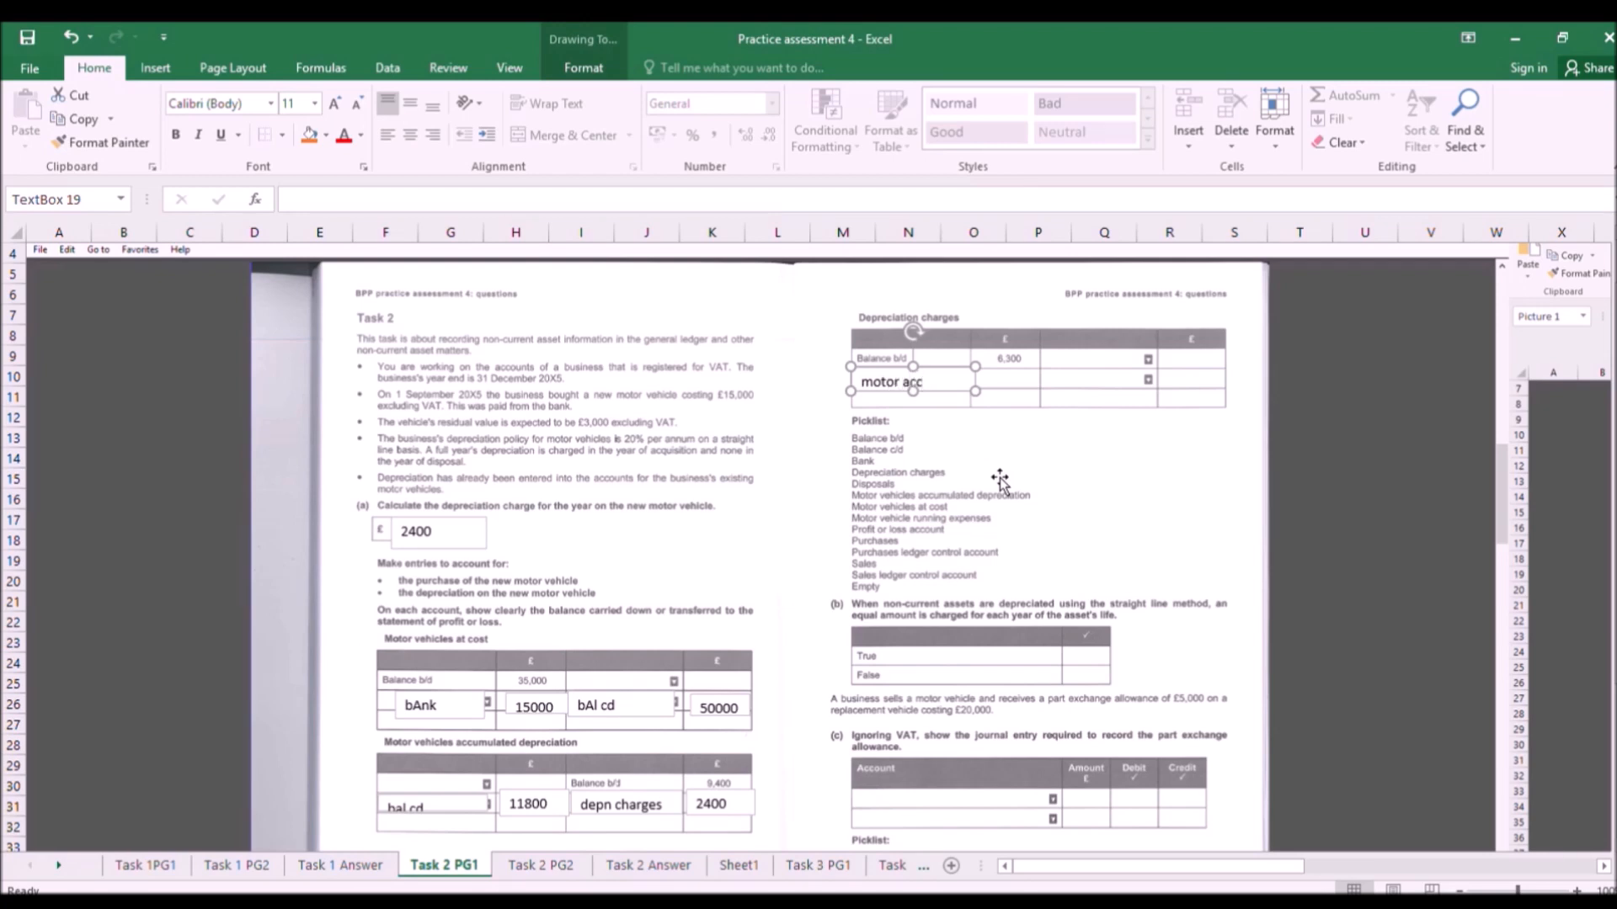
text(motor accum depdep)
drag(975, 390, 1006, 397)
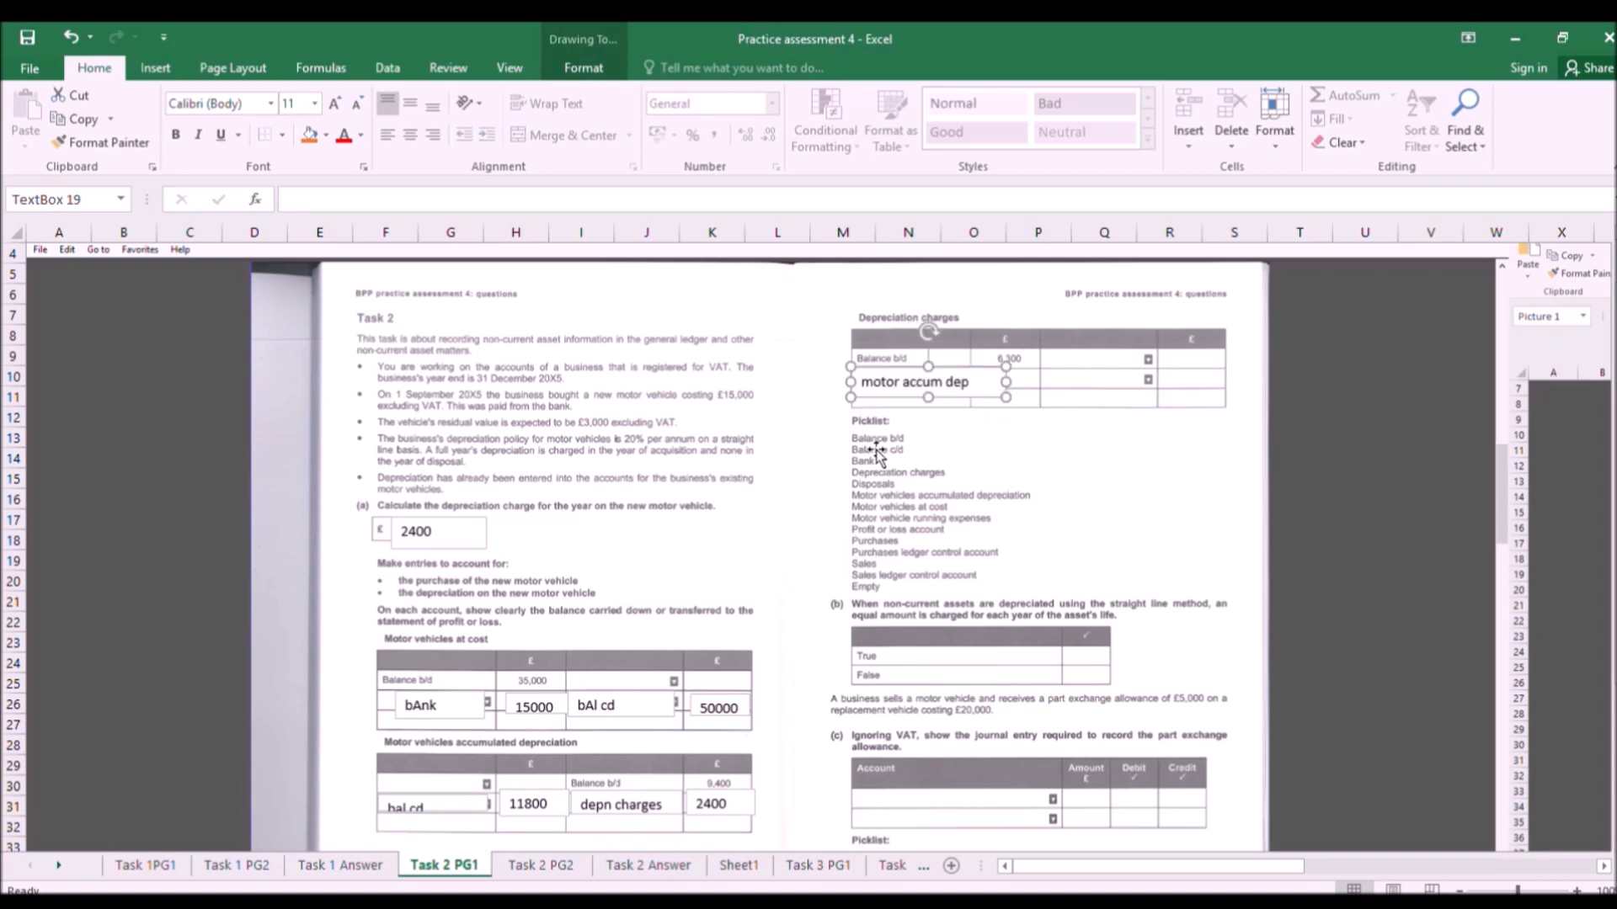
Add a text box reading 2400 in the debit amount column beside motor accum dep in Depreciation charges.
click(156, 67)
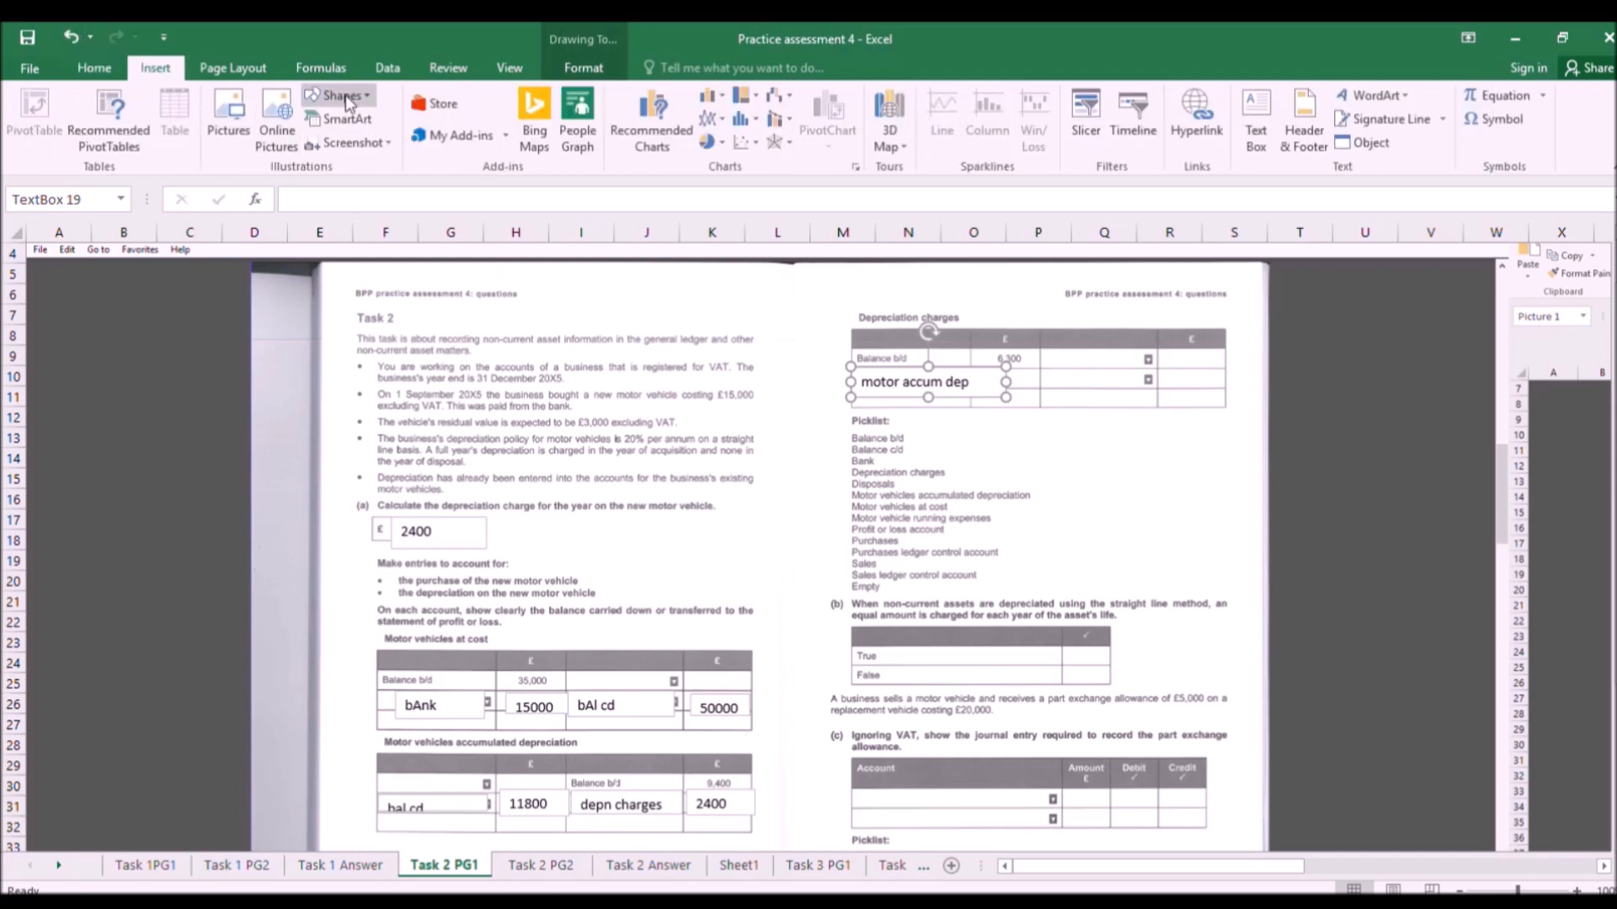
click(1255, 118)
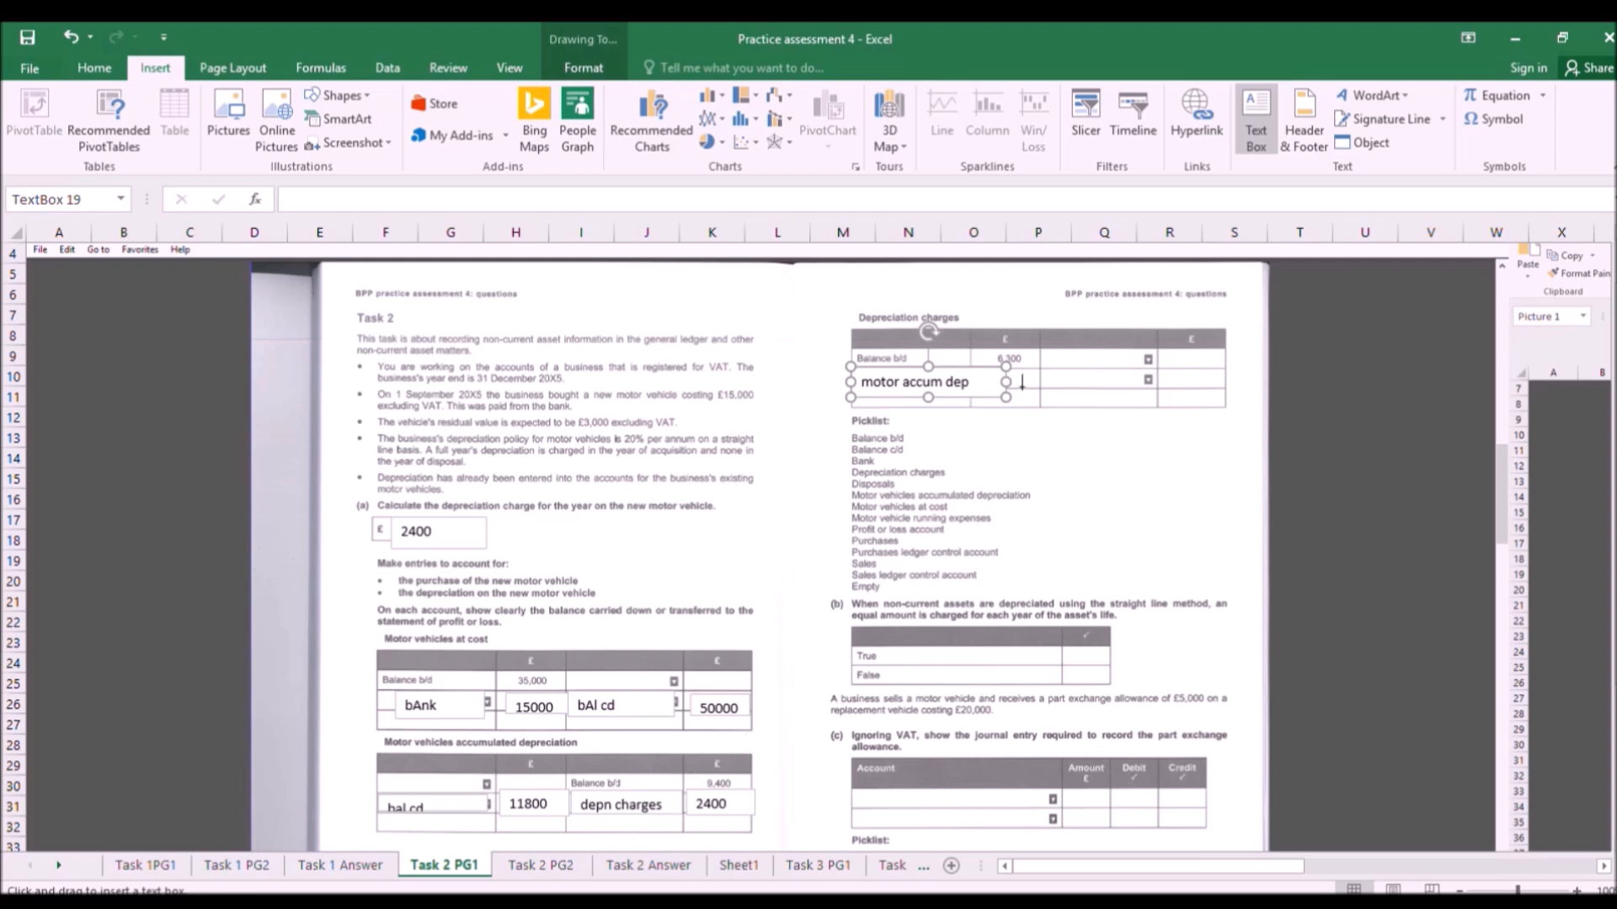
drag(977, 366, 1047, 390)
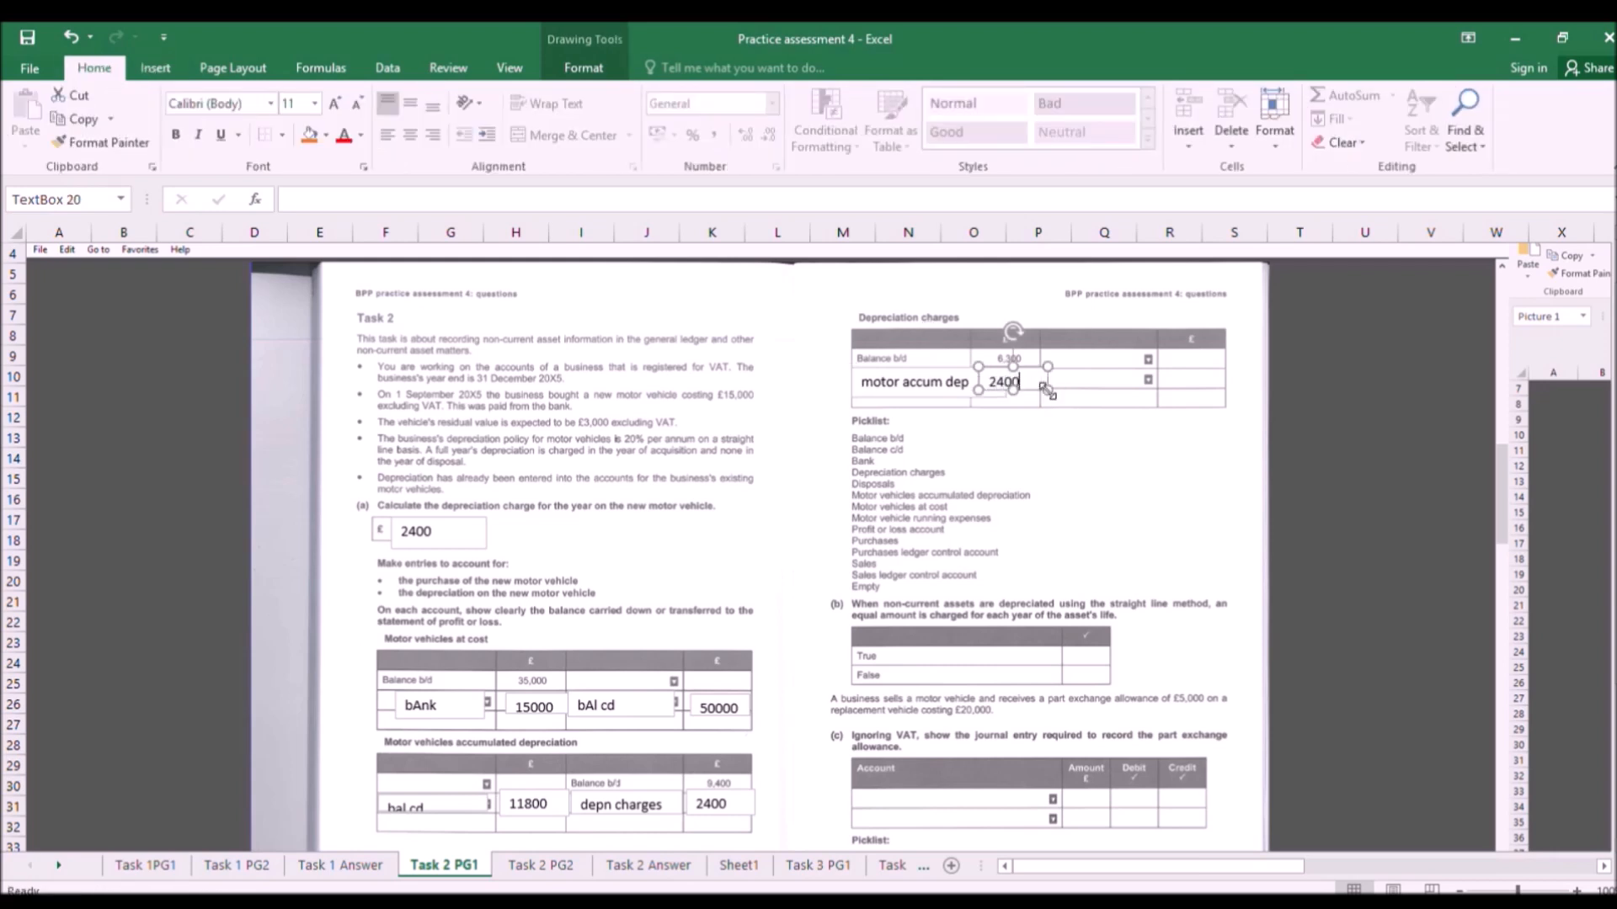
click(1066, 432)
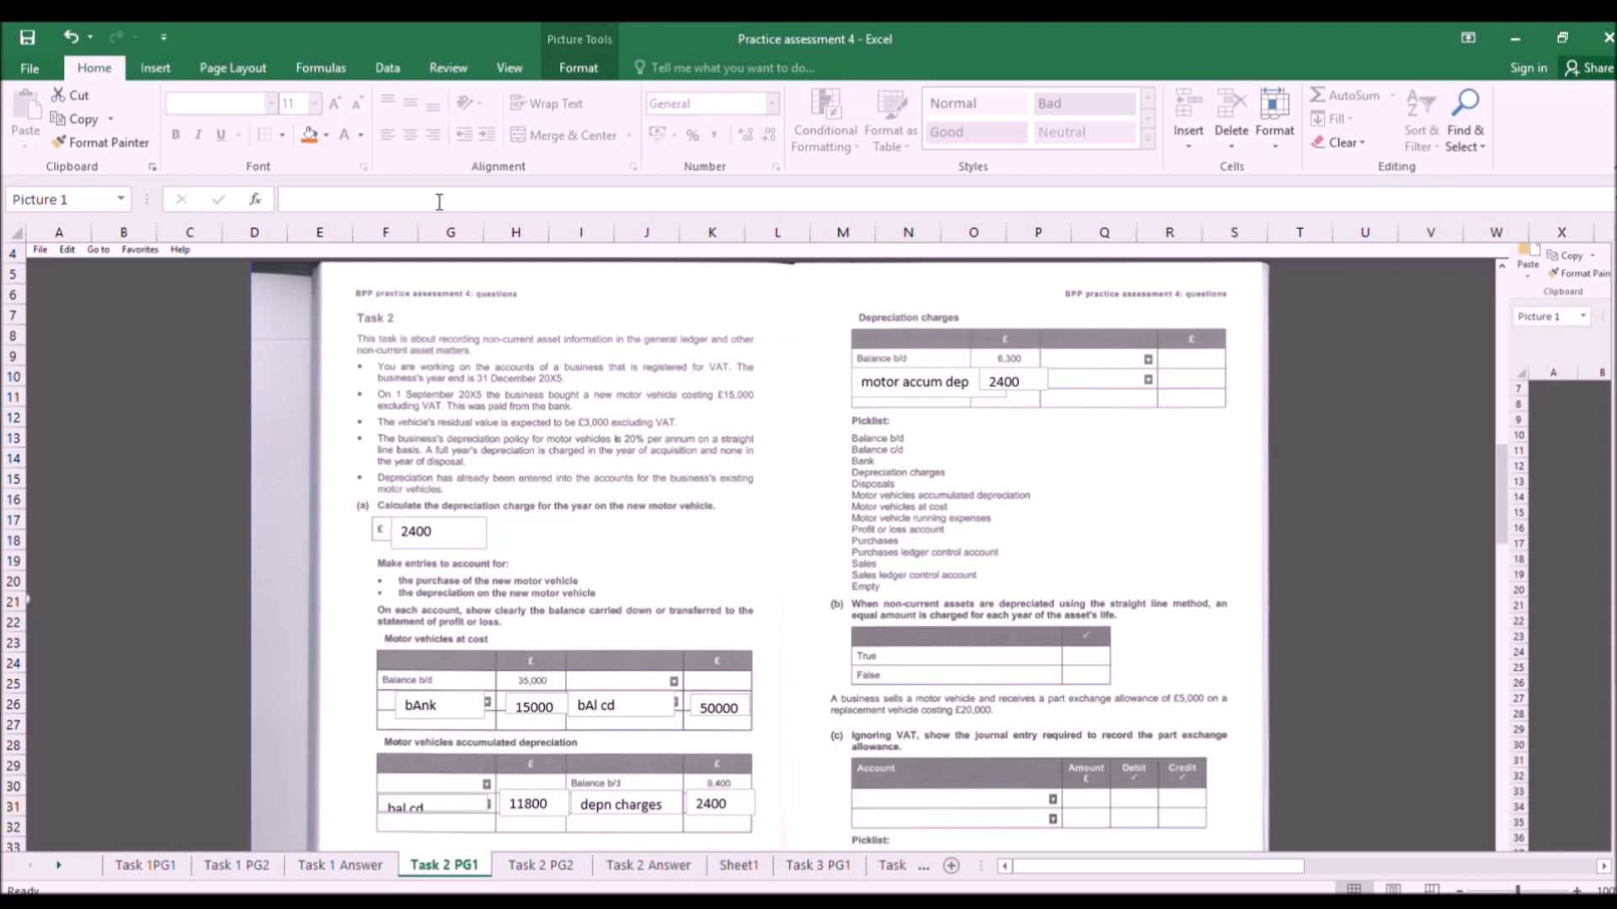
Add a text box reading profit and loss account on the credit side of Depreciation charges, sized to show both lines of text.
click(155, 69)
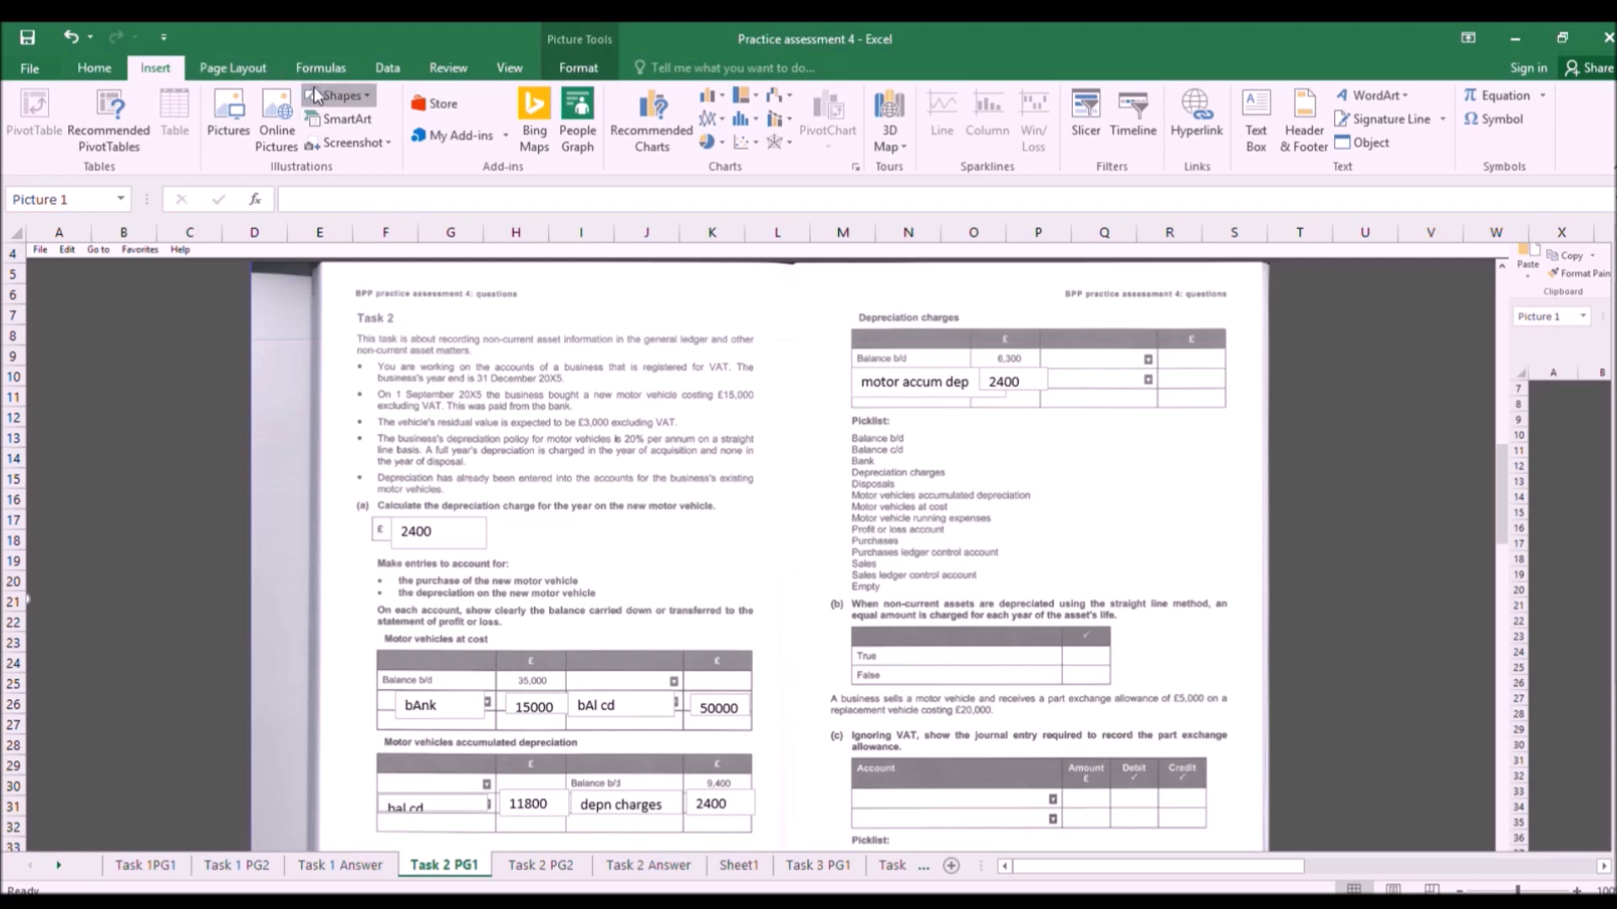
click(1255, 118)
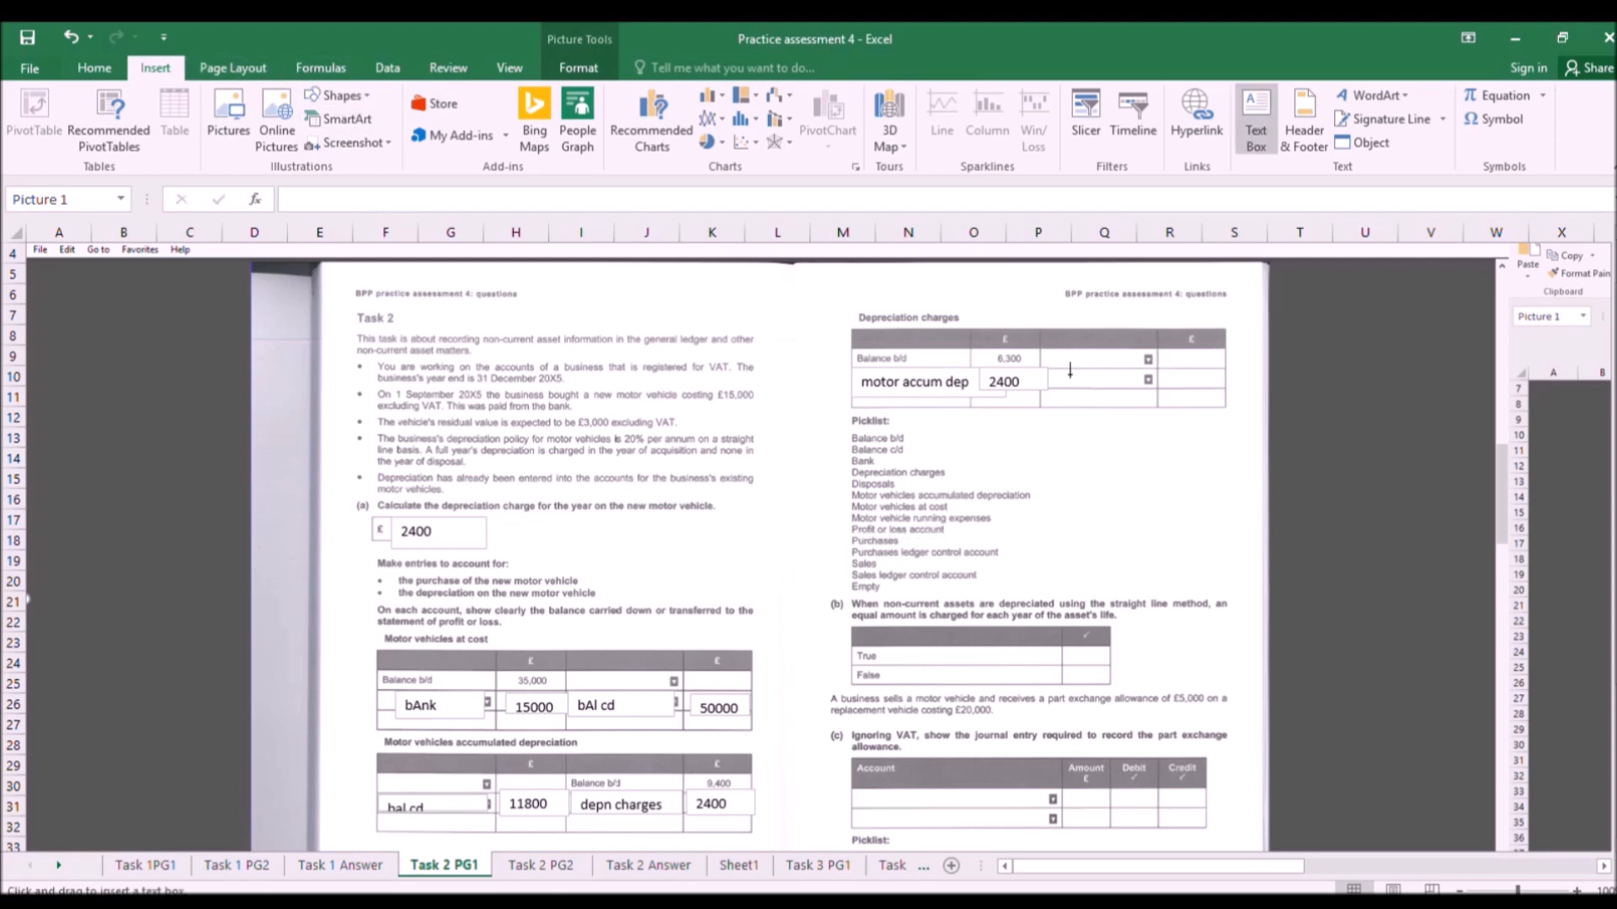
mouse_move(1052, 368)
mouse_down()
mouse_move(1119, 397)
mouse_move(1165, 392)
mouse_up()
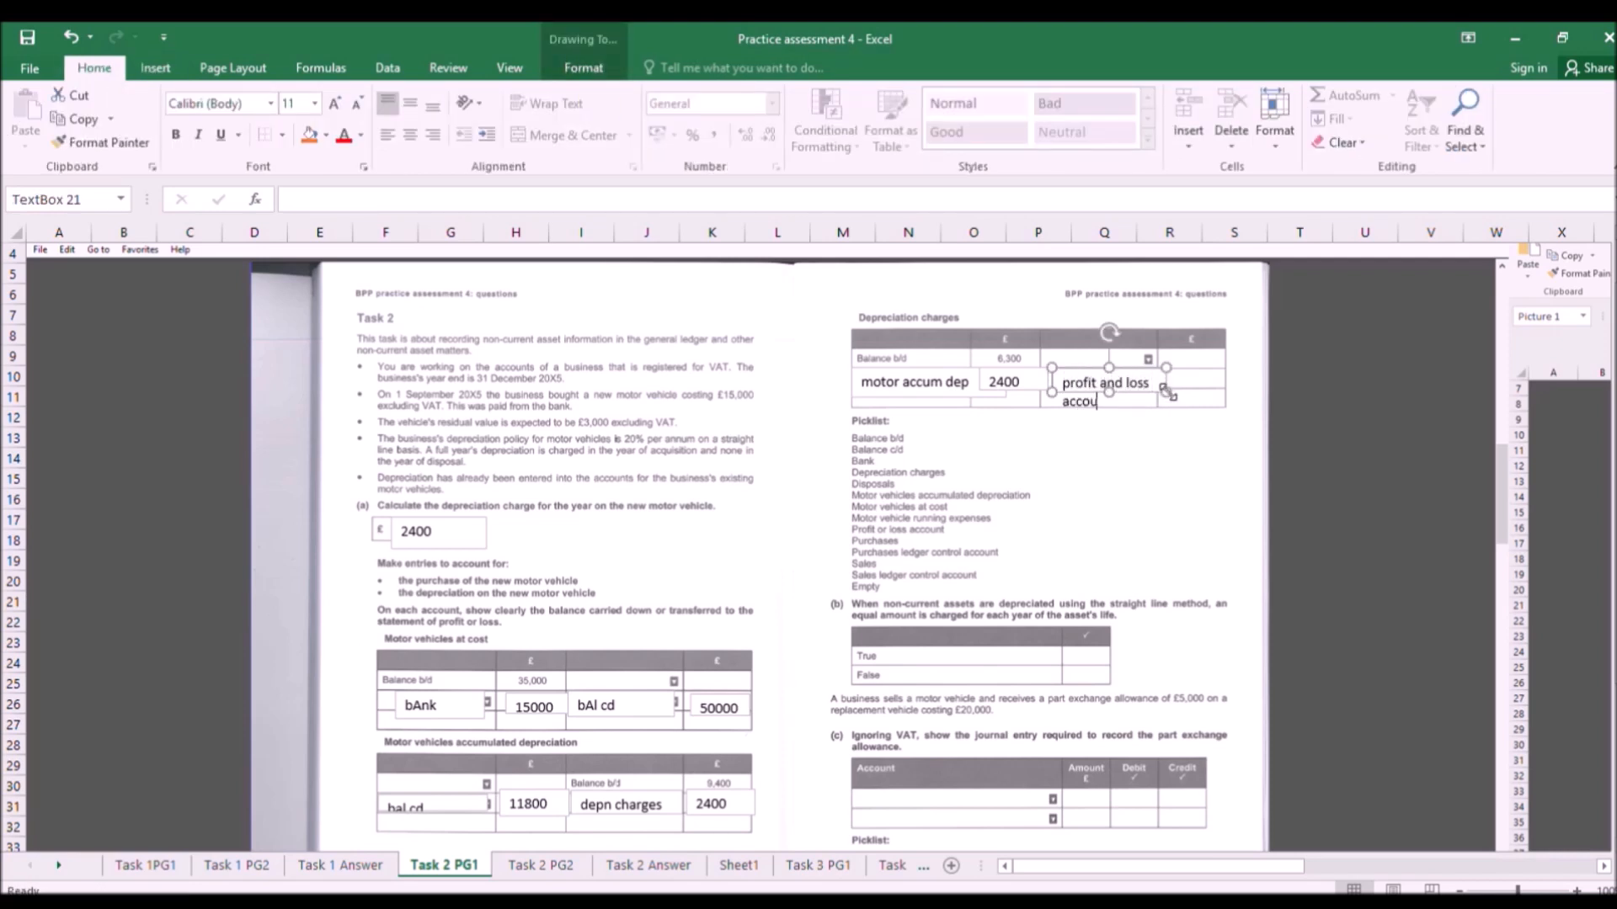
drag(1165, 389, 1114, 423)
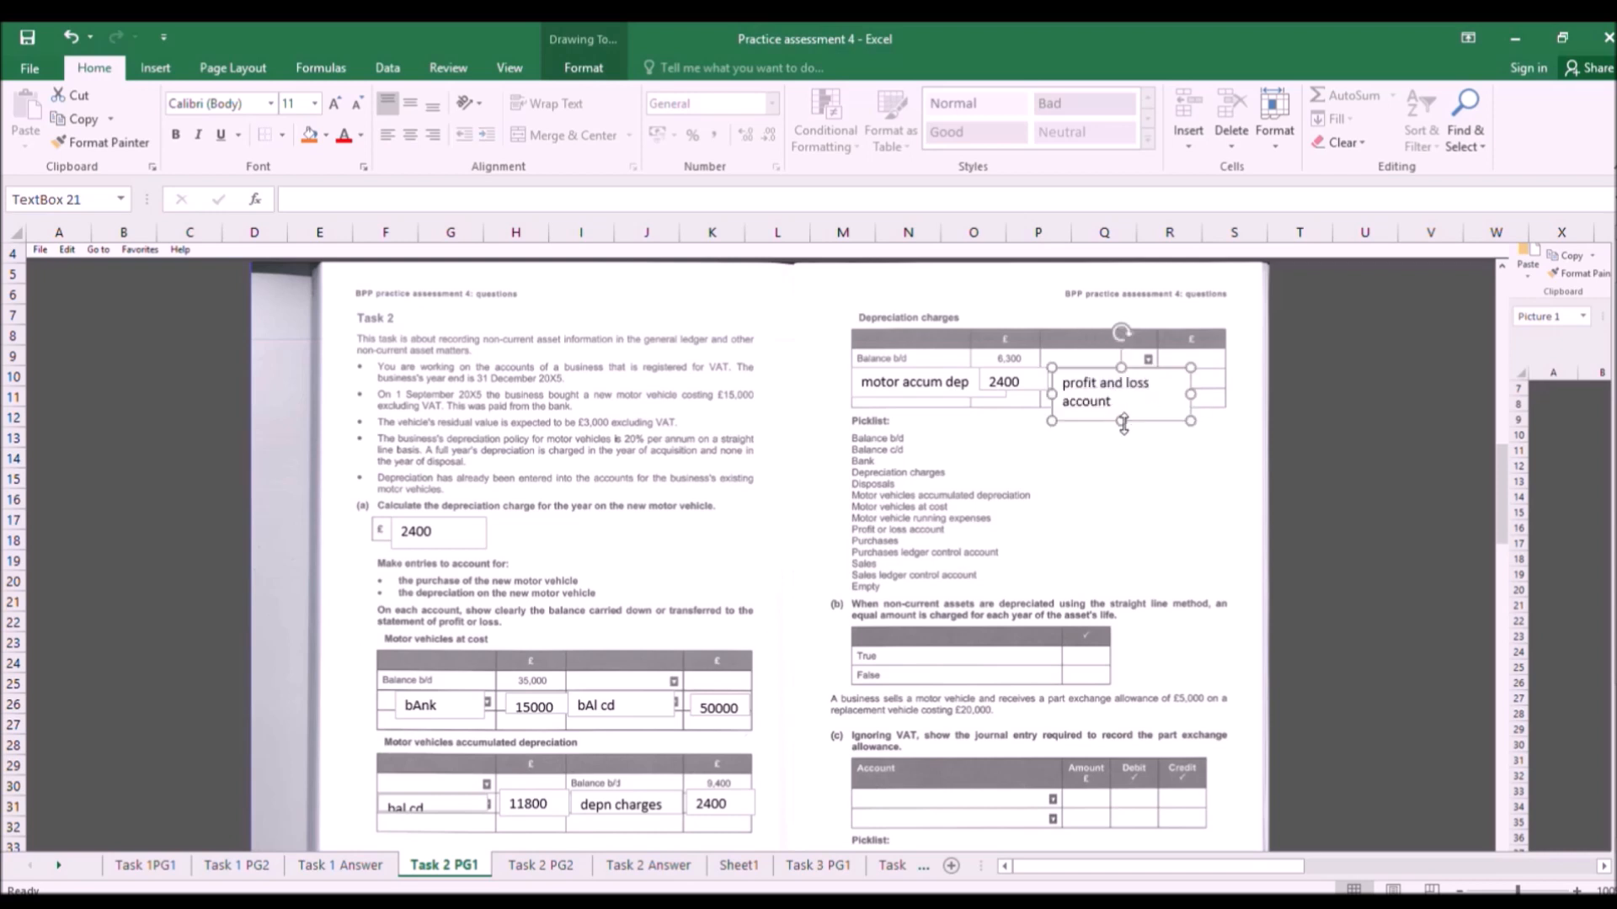
drag(1194, 390, 1174, 393)
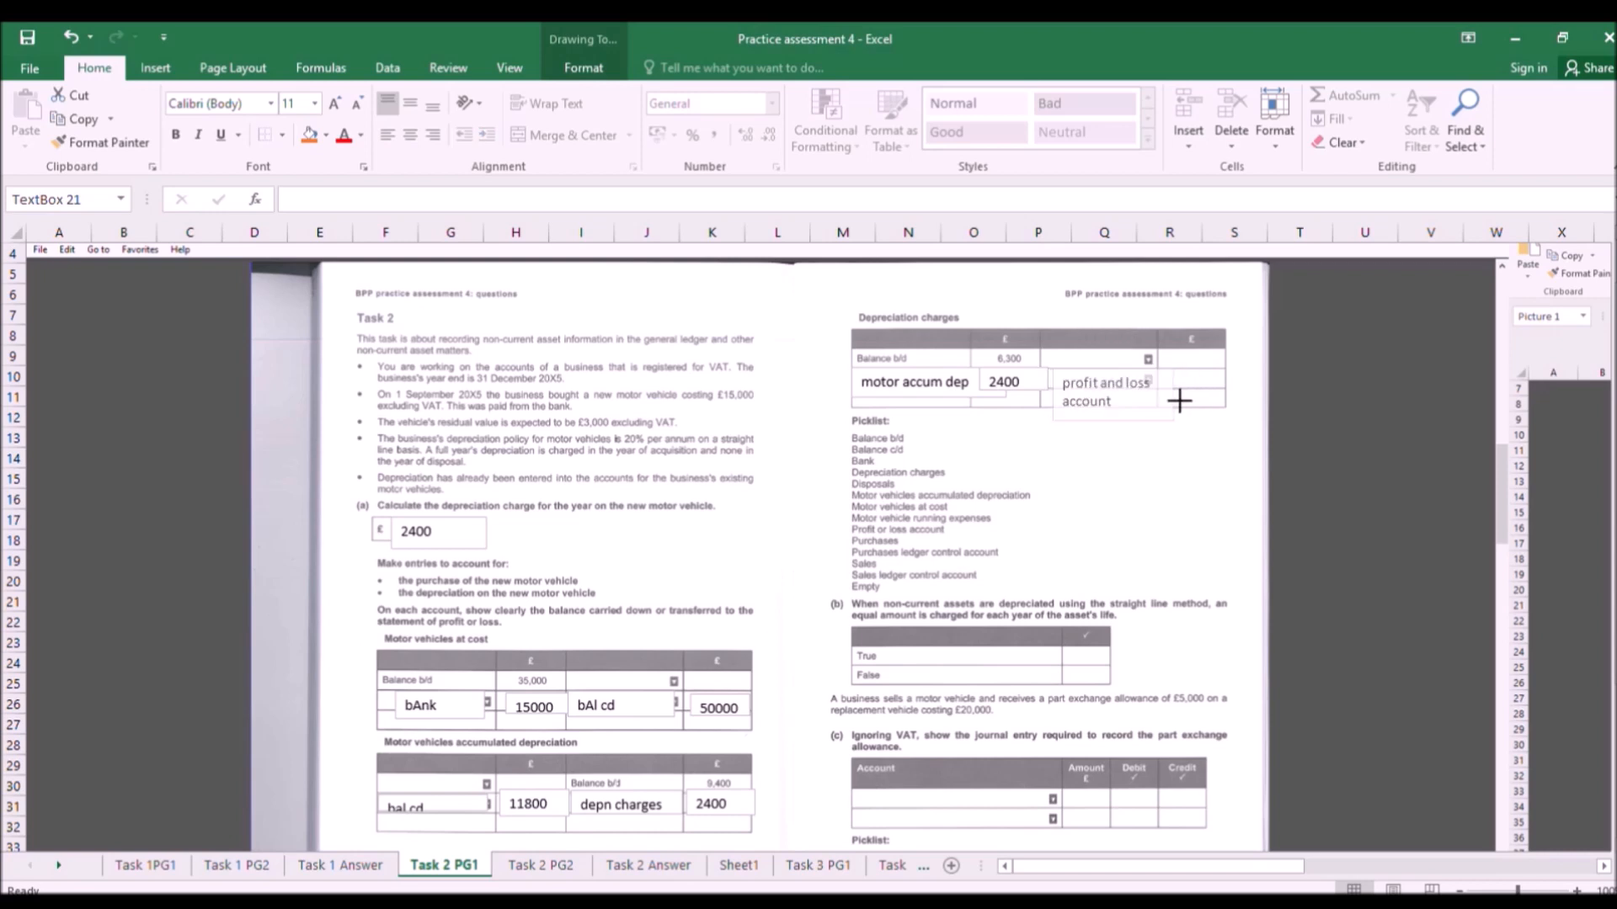
Add a text box reading 8700 in the credit amount column beside profit and loss account in Depreciation charges.
click(157, 62)
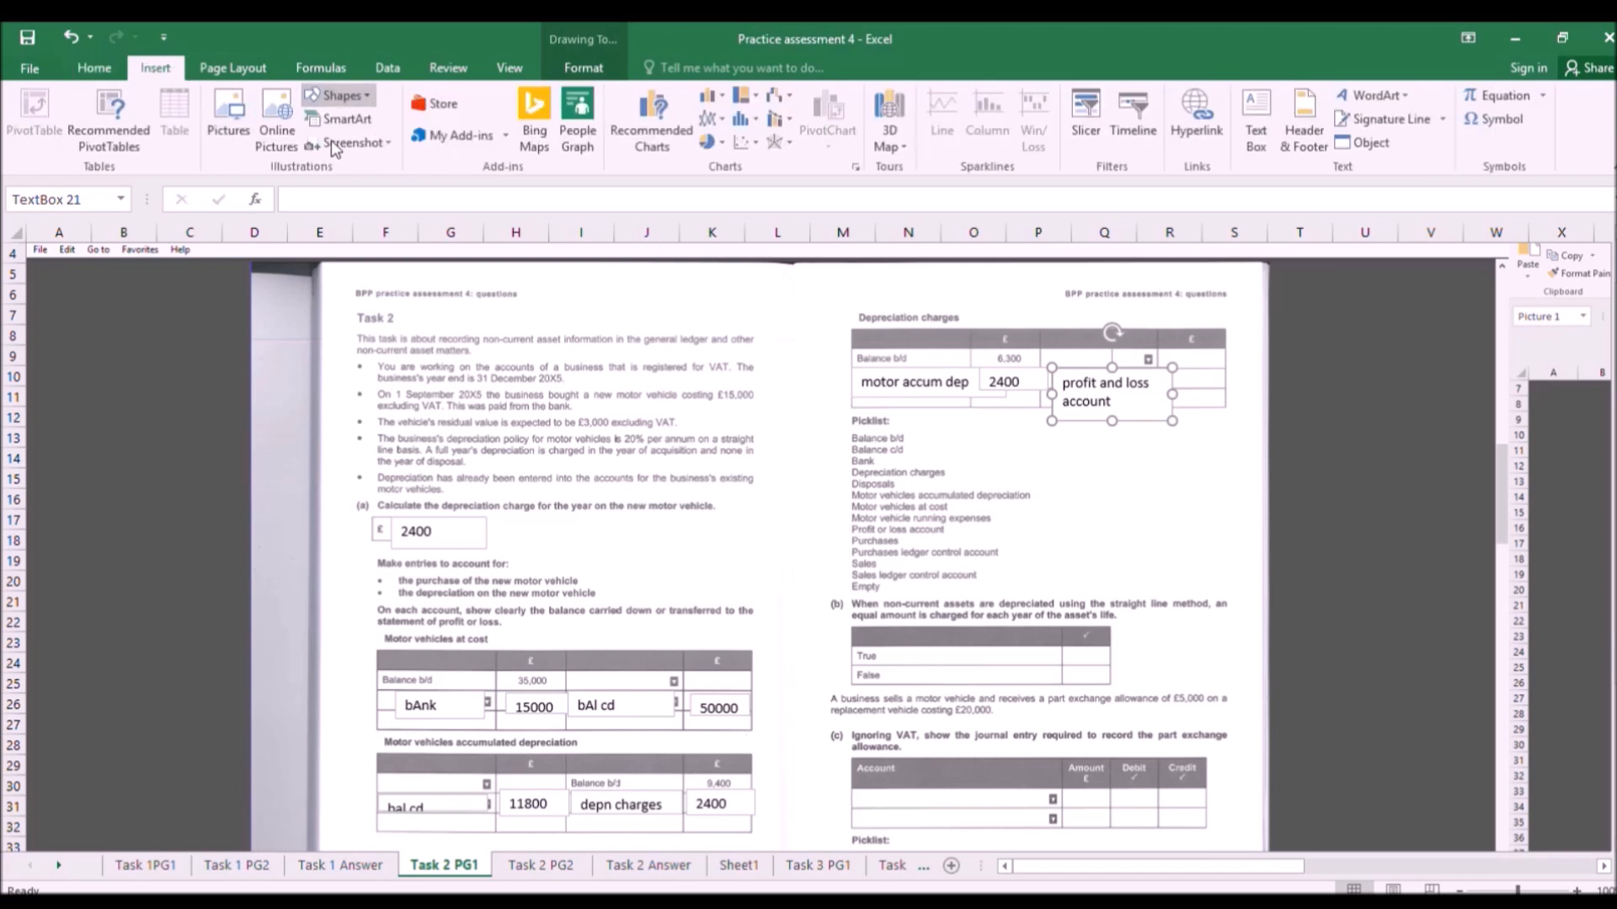
click(1256, 122)
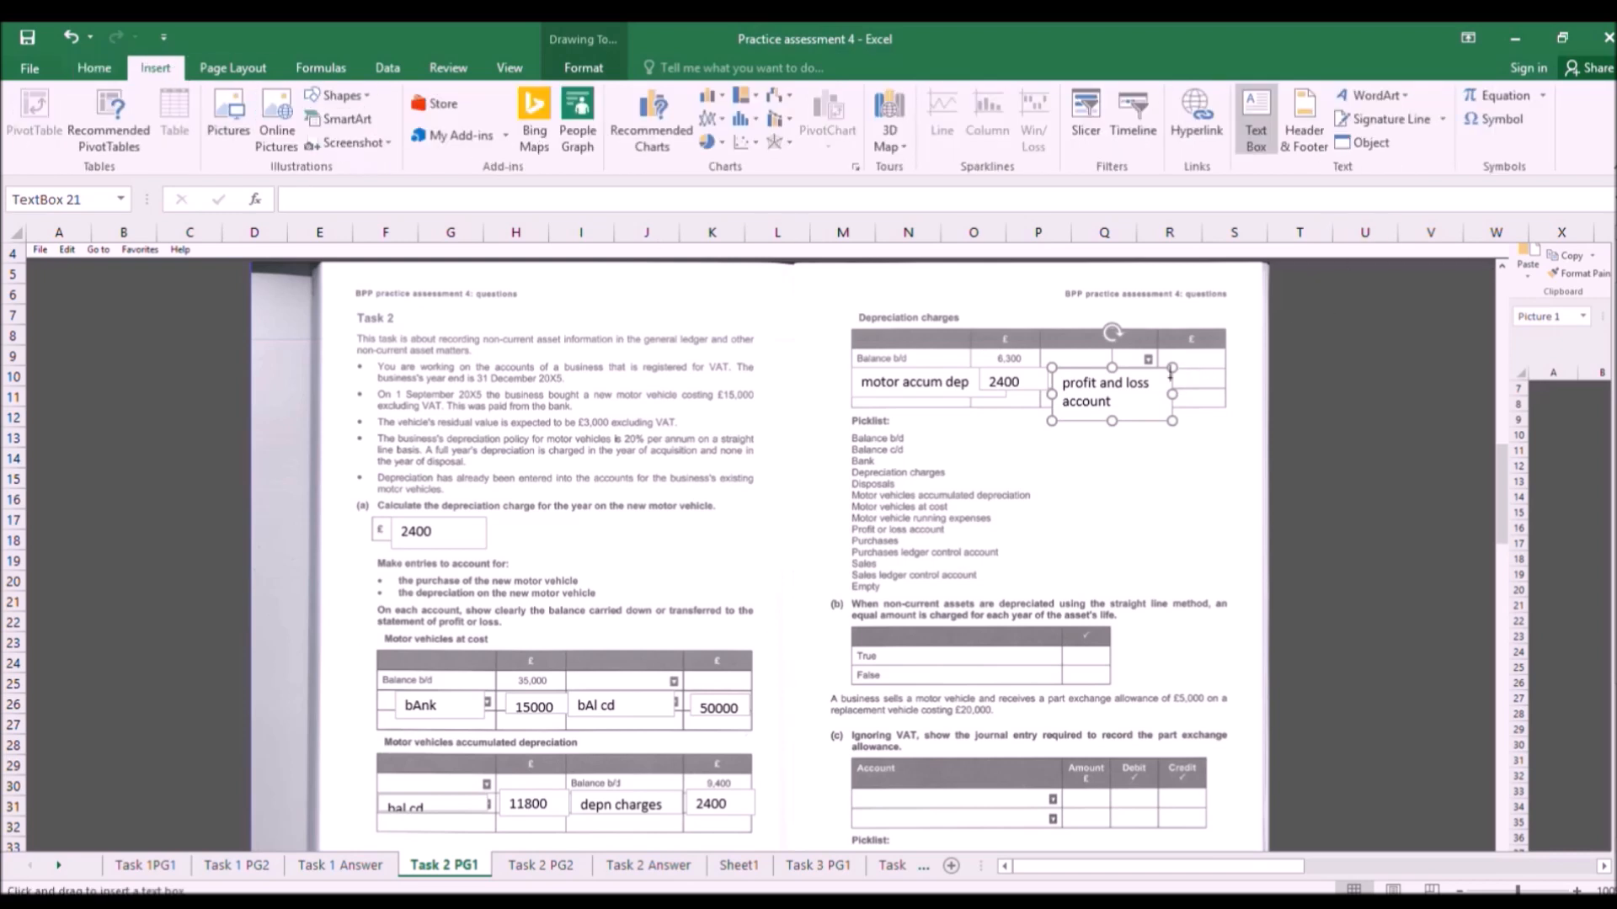
drag(1162, 364, 1246, 403)
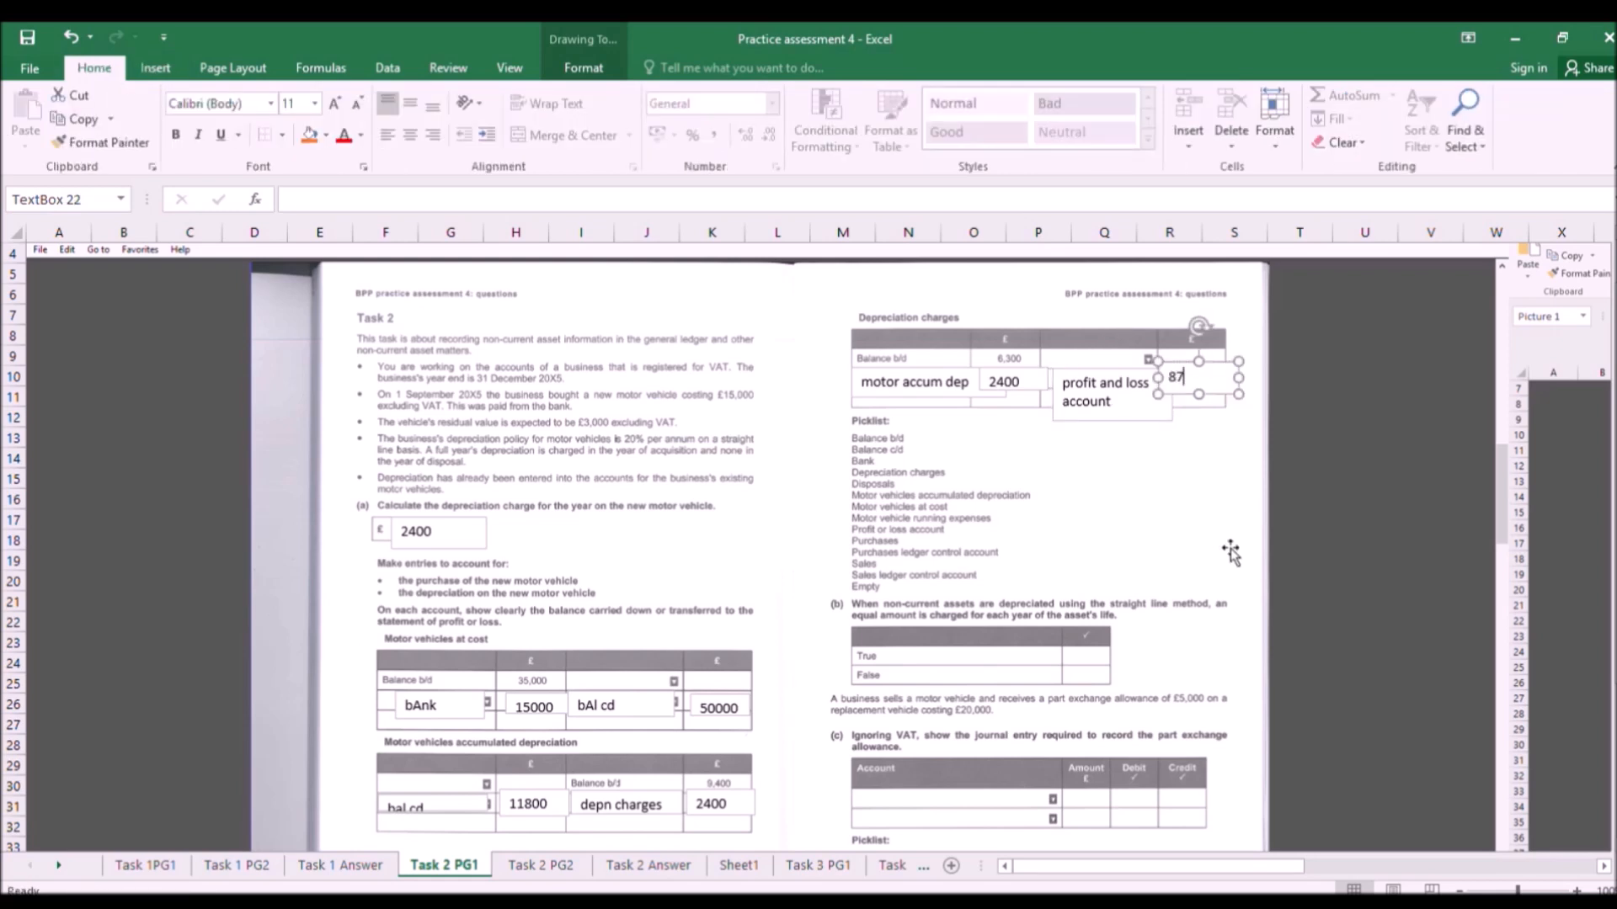
text(8700)
click(1079, 542)
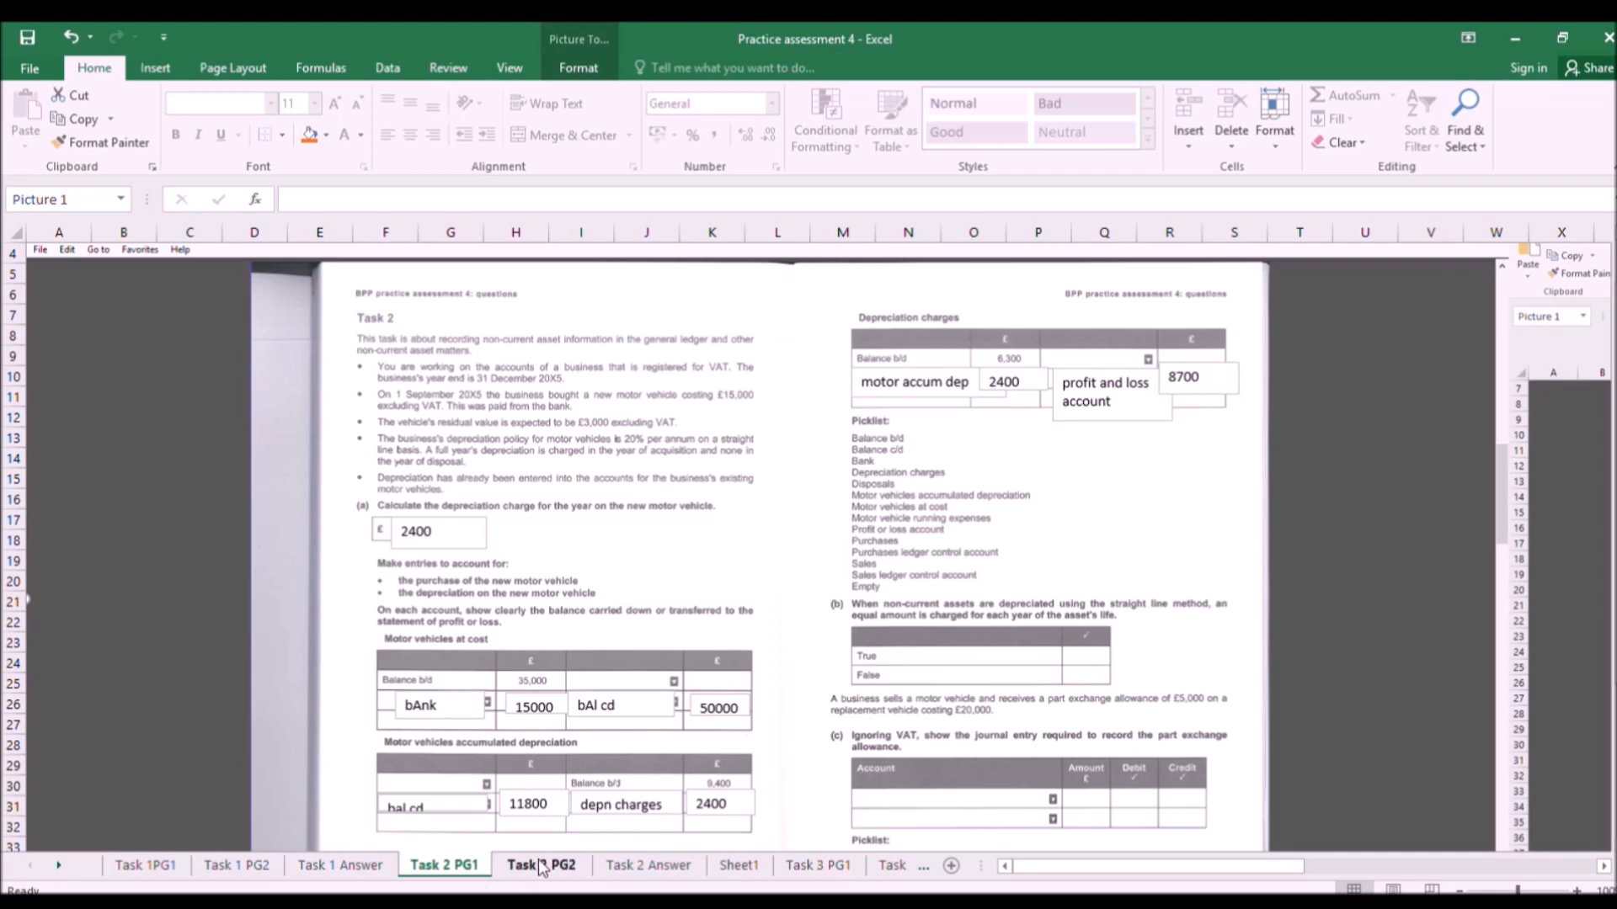
On the Task 2 Answer sheet, examine the straight line values in A15:A20 and the formulas in A16 and B16.
click(629, 867)
click(202, 537)
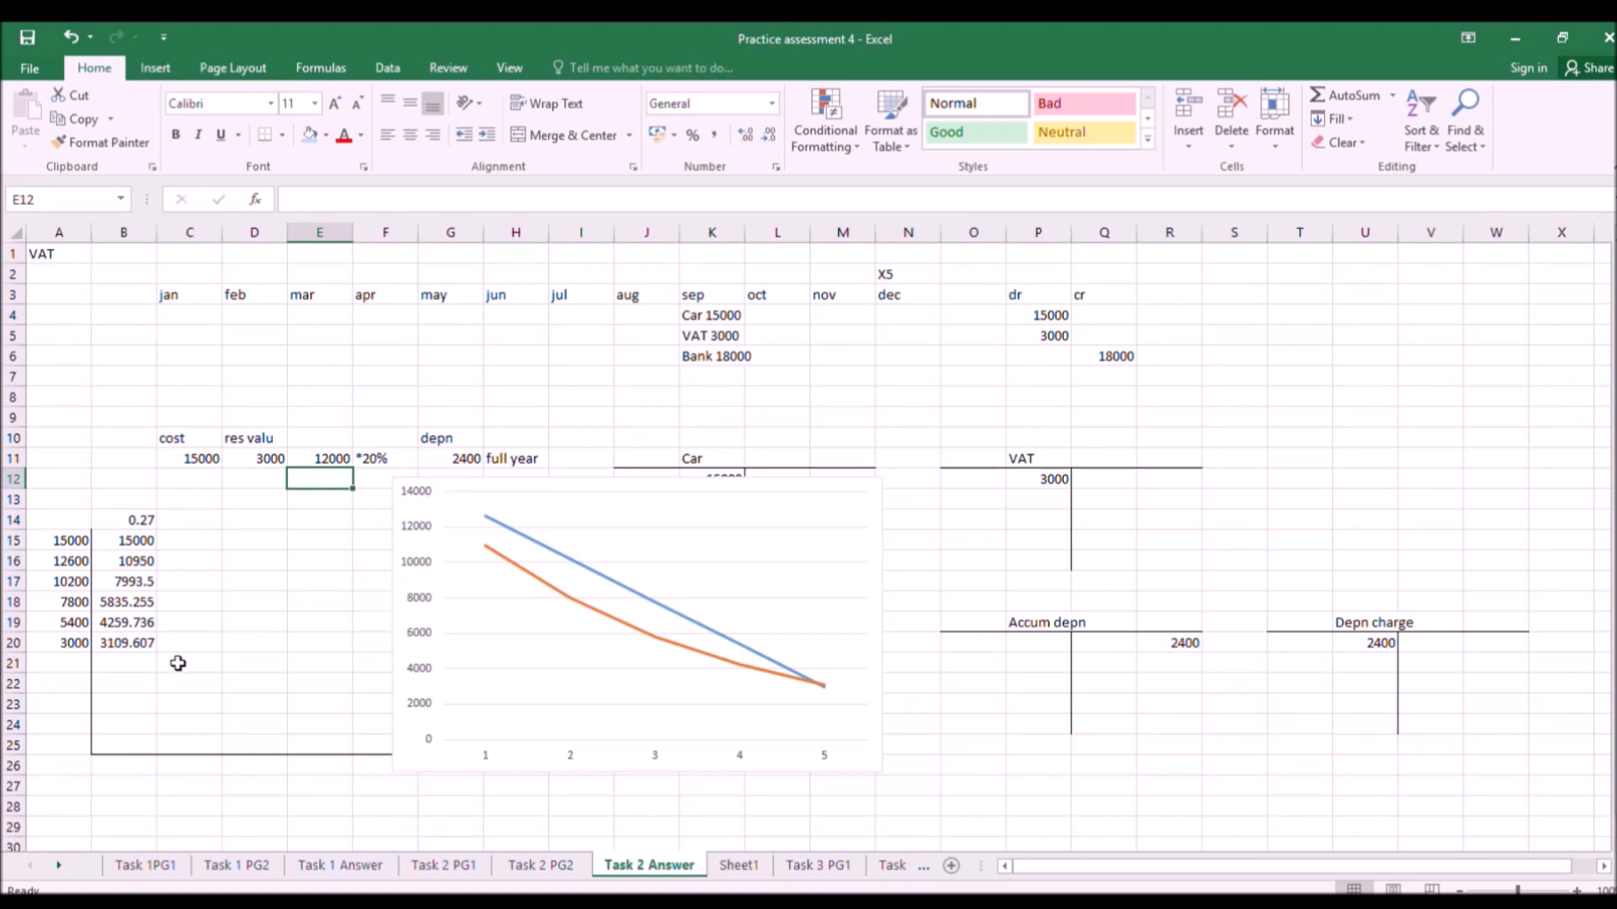
click(67, 546)
drag(67, 545, 71, 644)
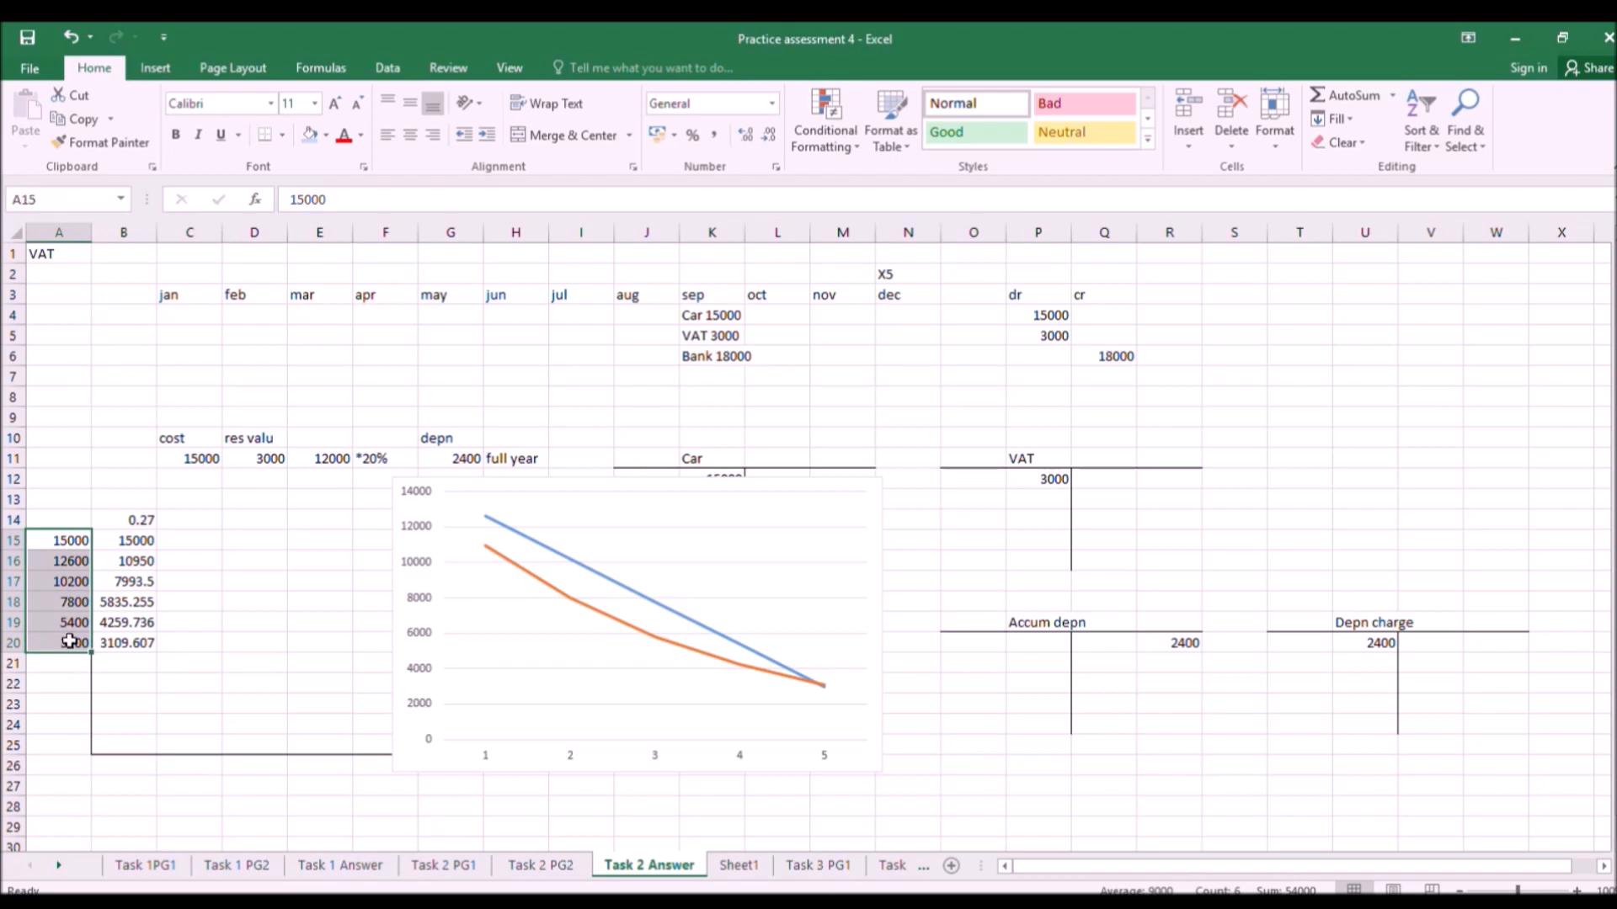
click(68, 558)
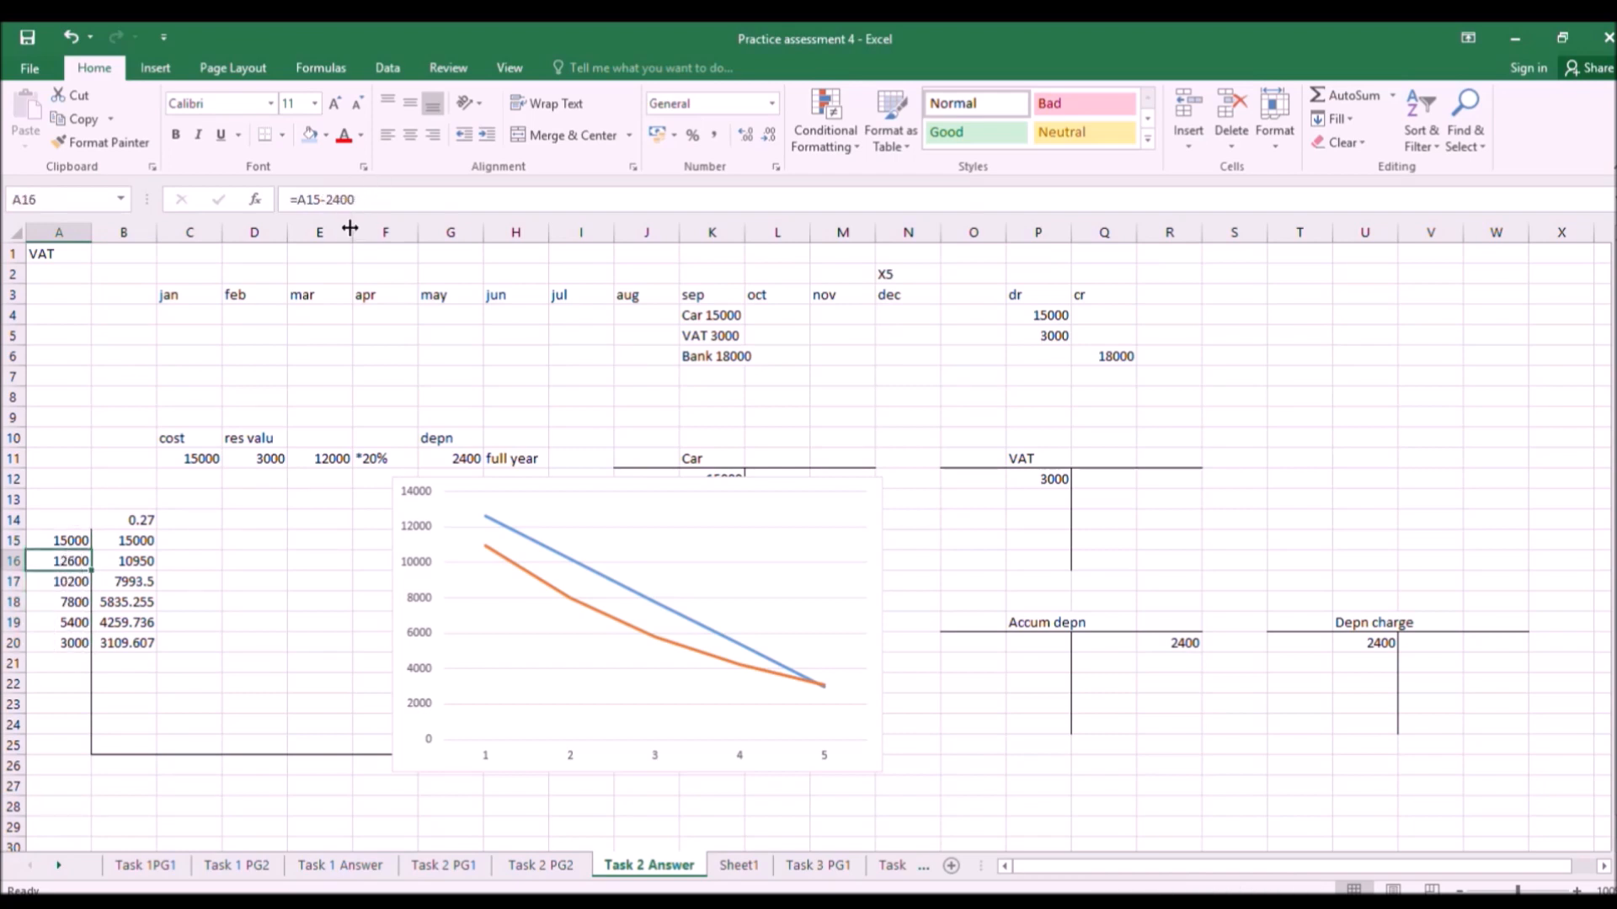
click(122, 563)
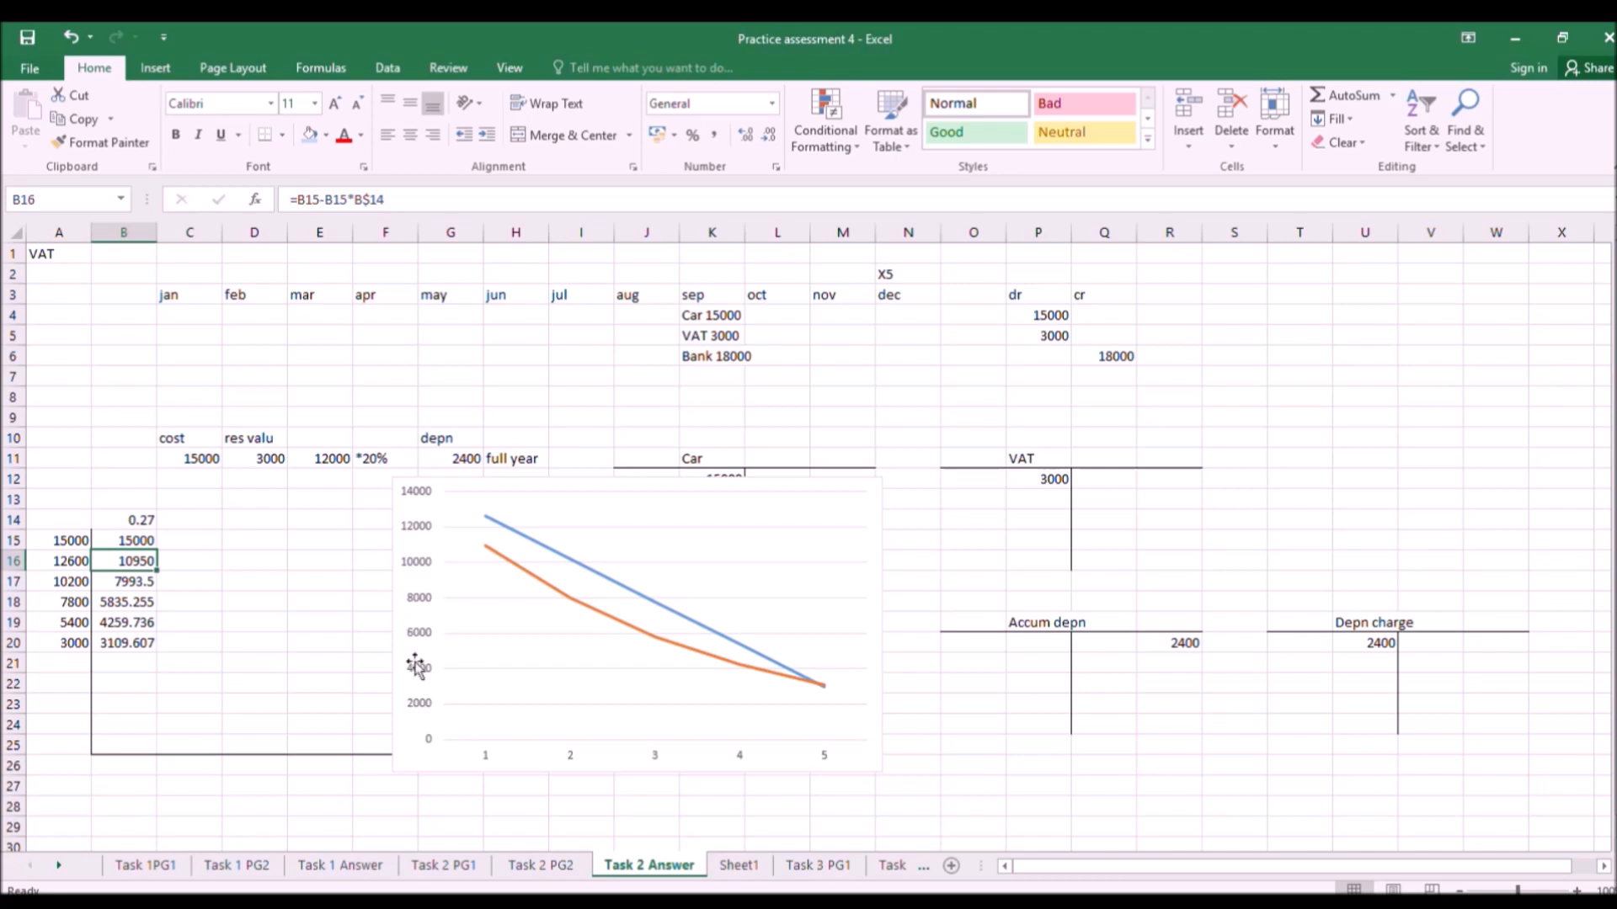
On Task 2 PG1, add a text box reading true in the tick column of question (b)'s True row.
click(444, 867)
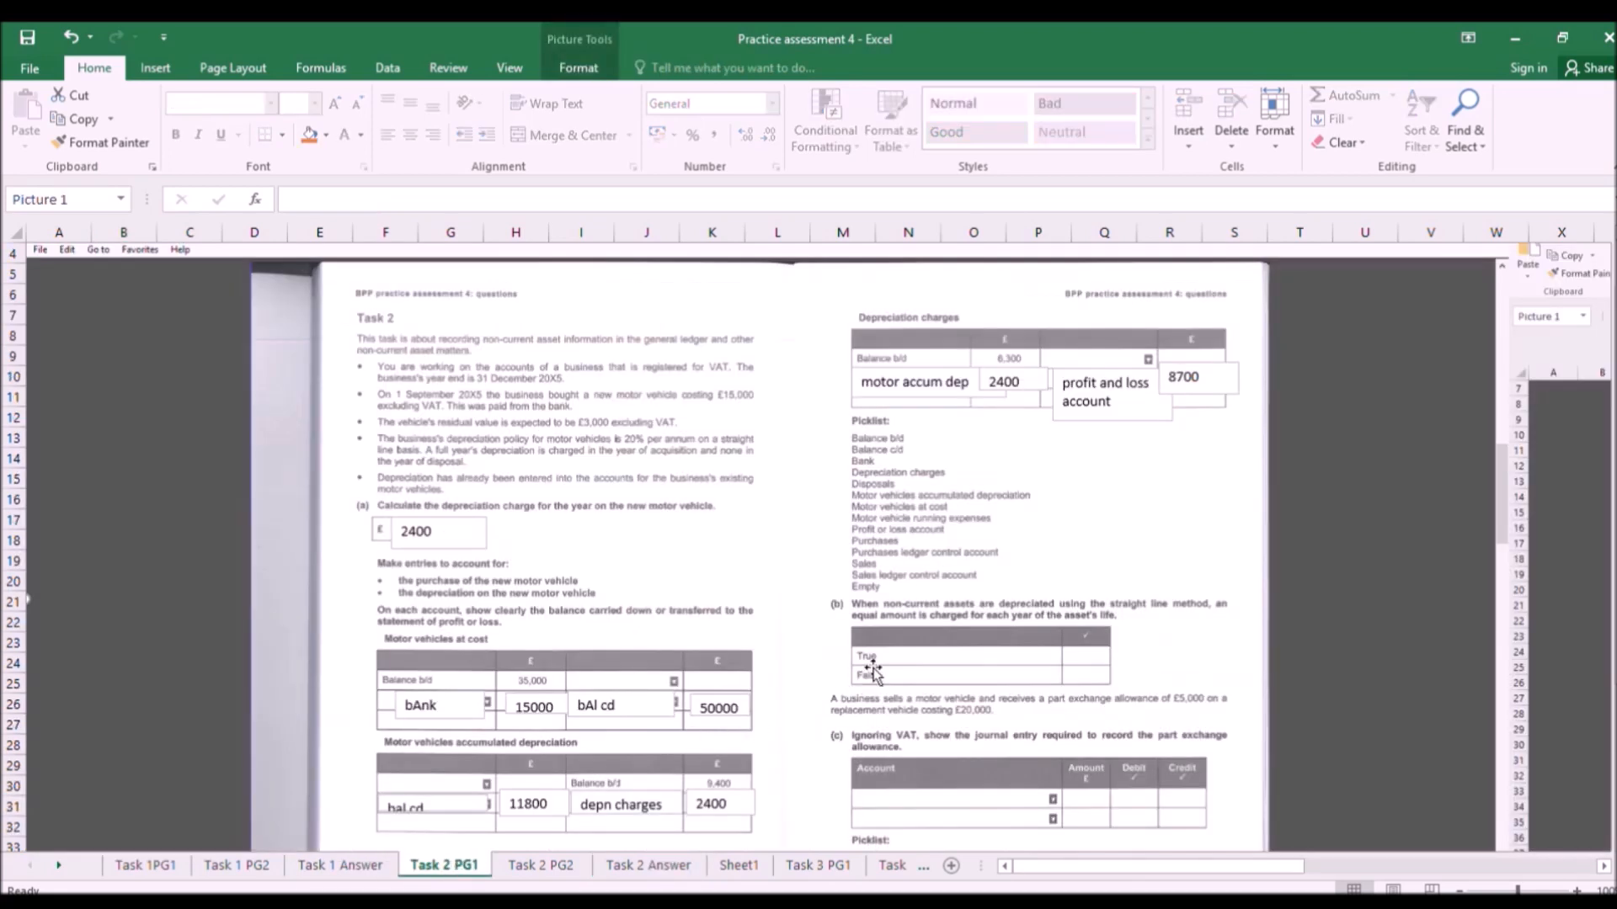
click(155, 68)
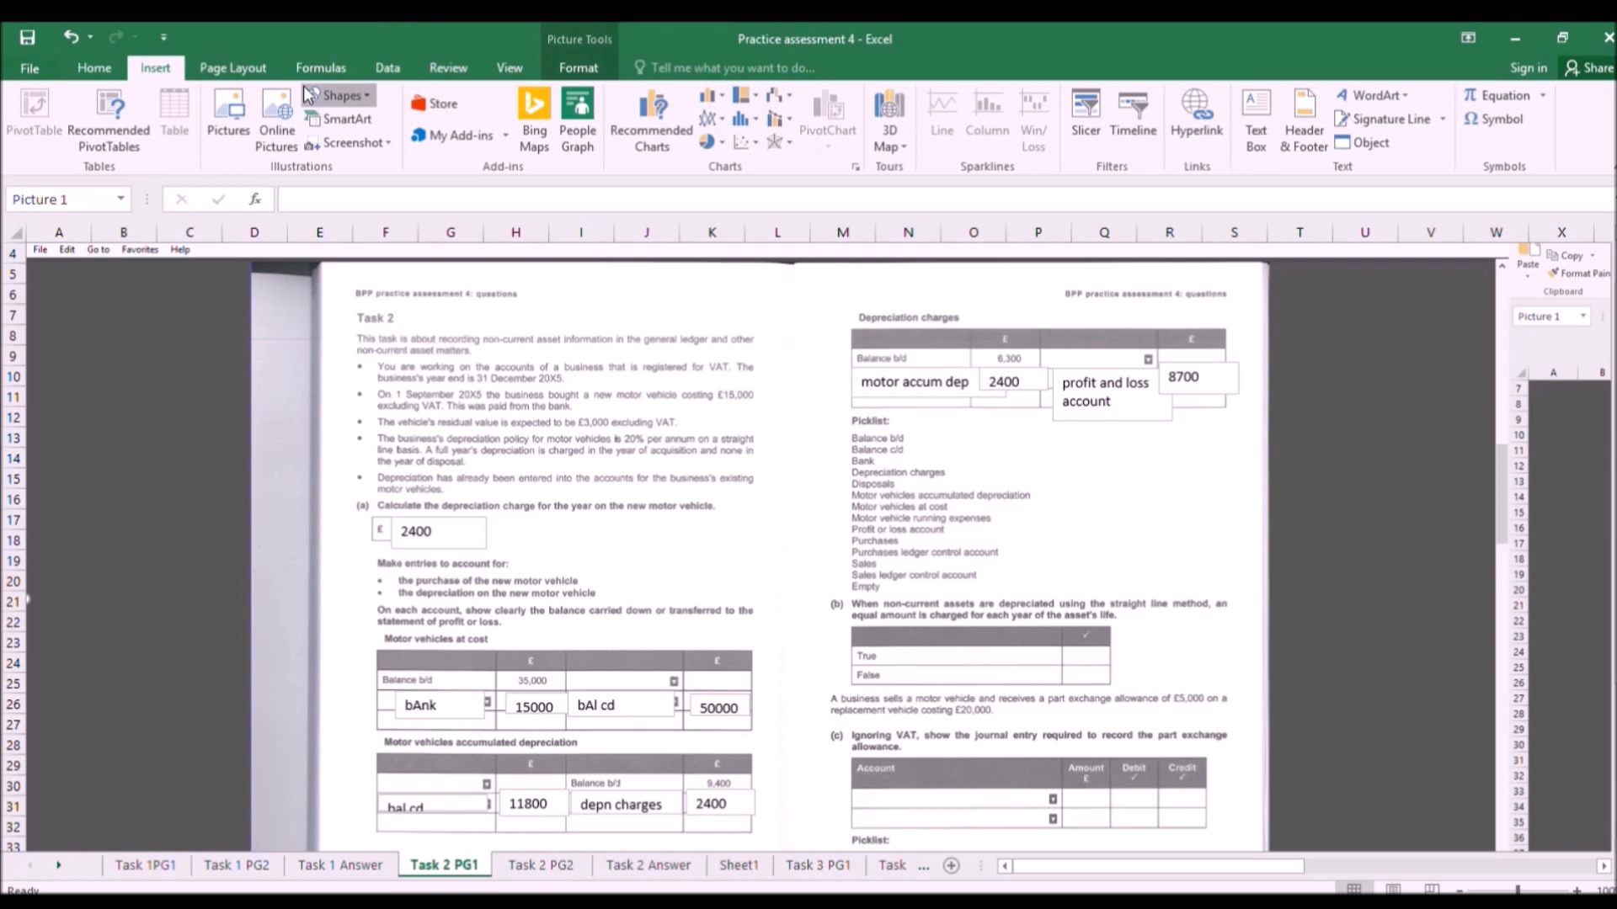
click(1256, 118)
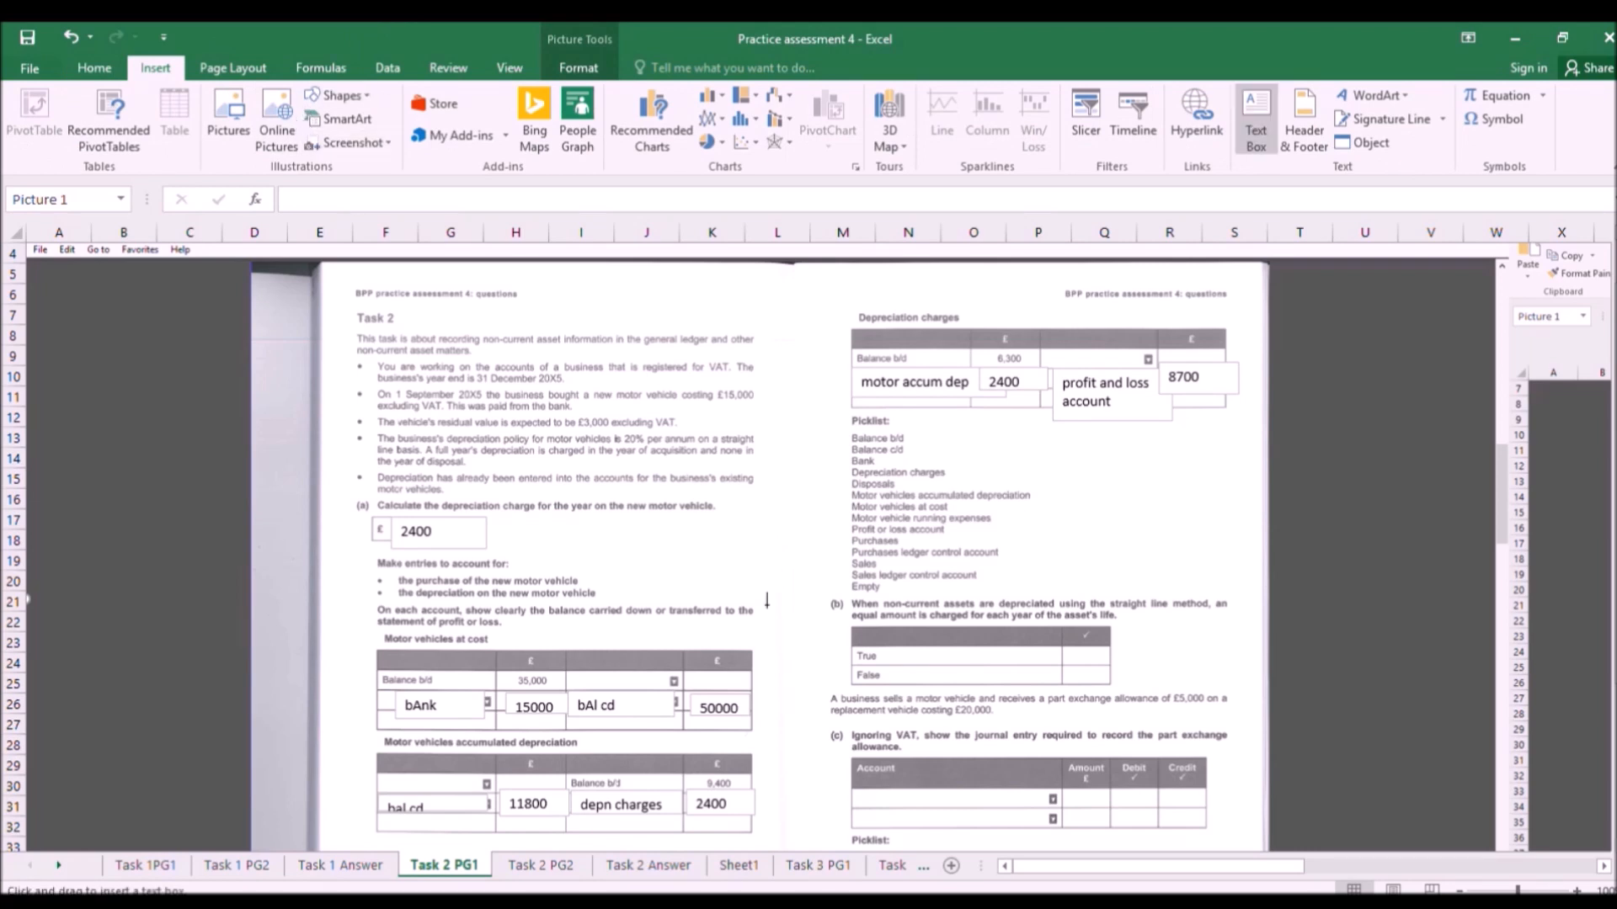
drag(1066, 644, 1112, 662)
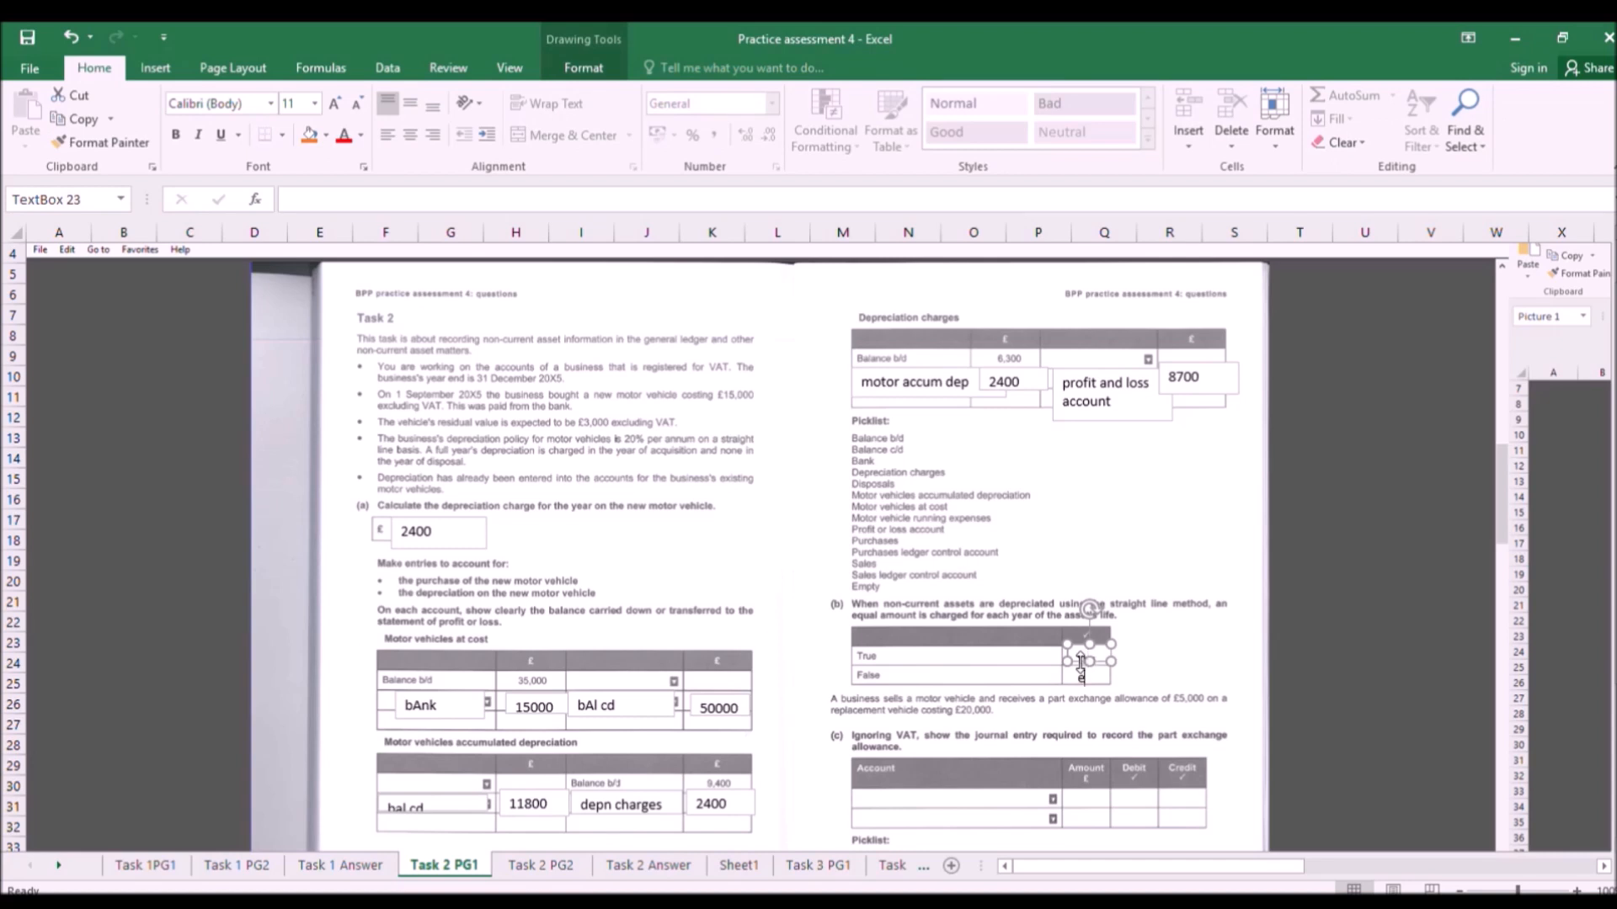
drag(1110, 661, 1142, 661)
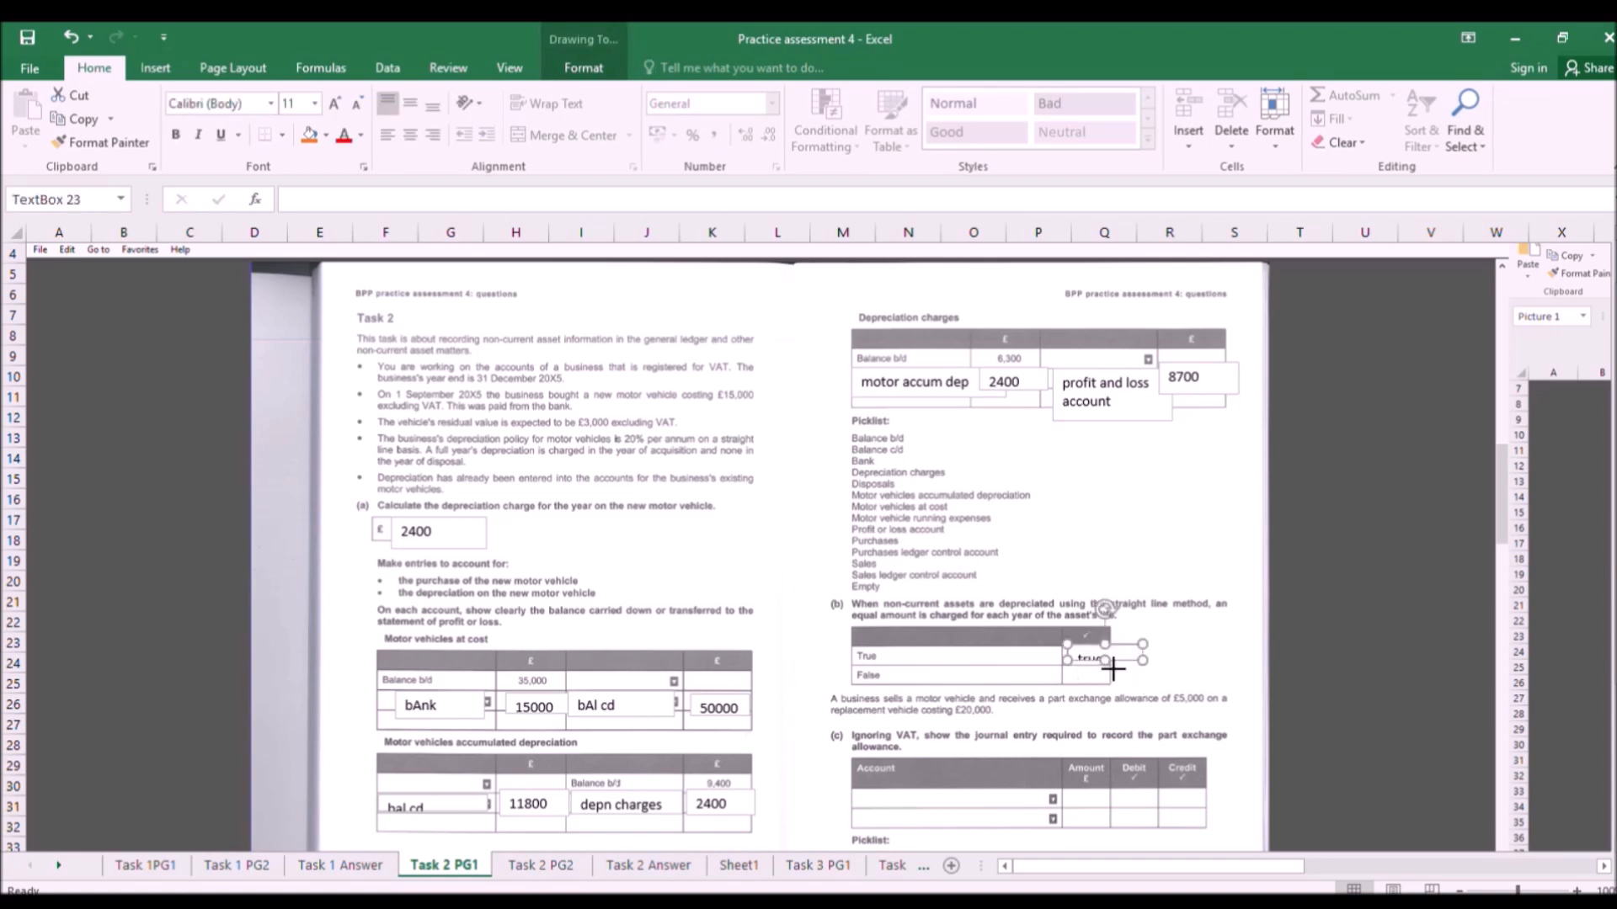
click(935, 740)
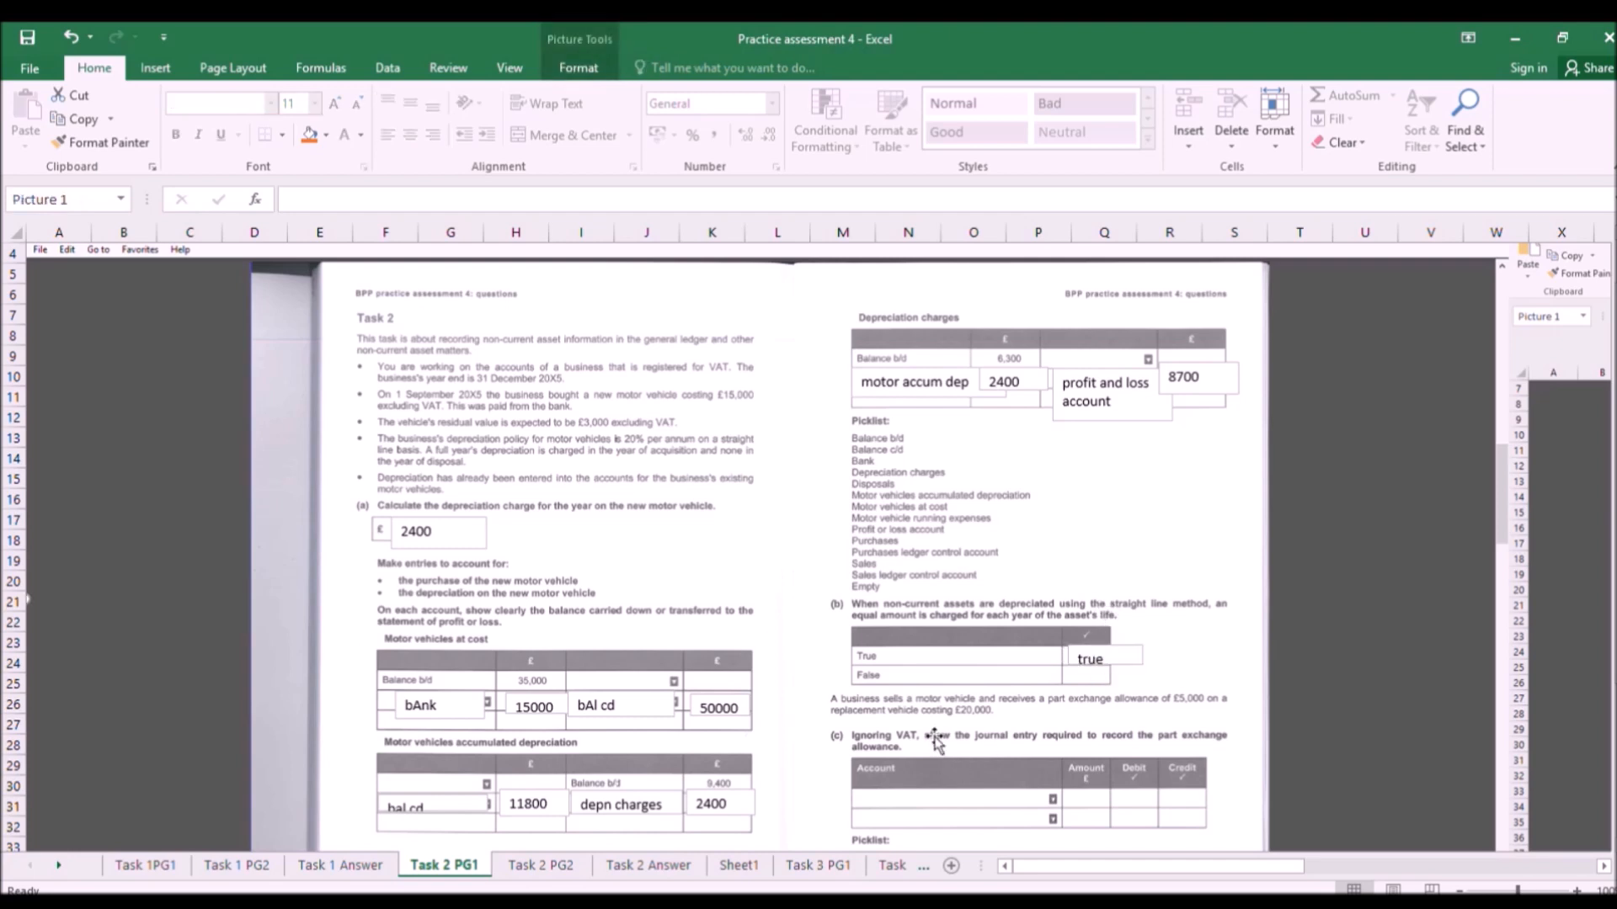
Examine part exchange question (c) on Task 2 PG1, its picklist continued on Task 2 PG2, and the Task 2 Answer workings.
scroll(933, 739, down, 1)
scroll(898, 674, down, 1)
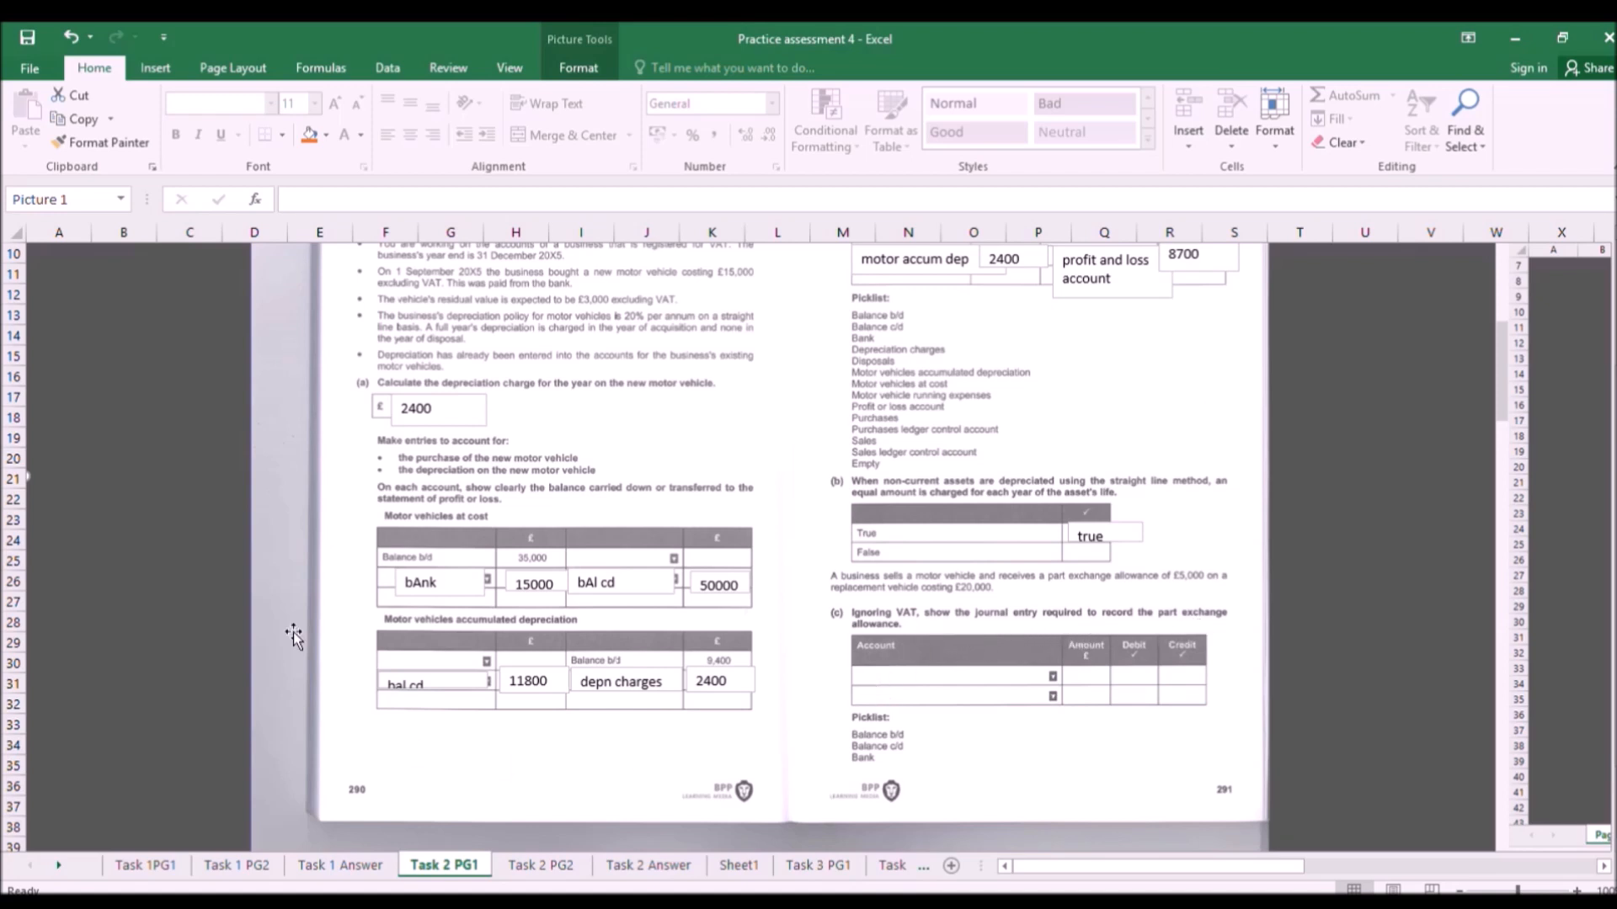
scroll(928, 755, down, 1)
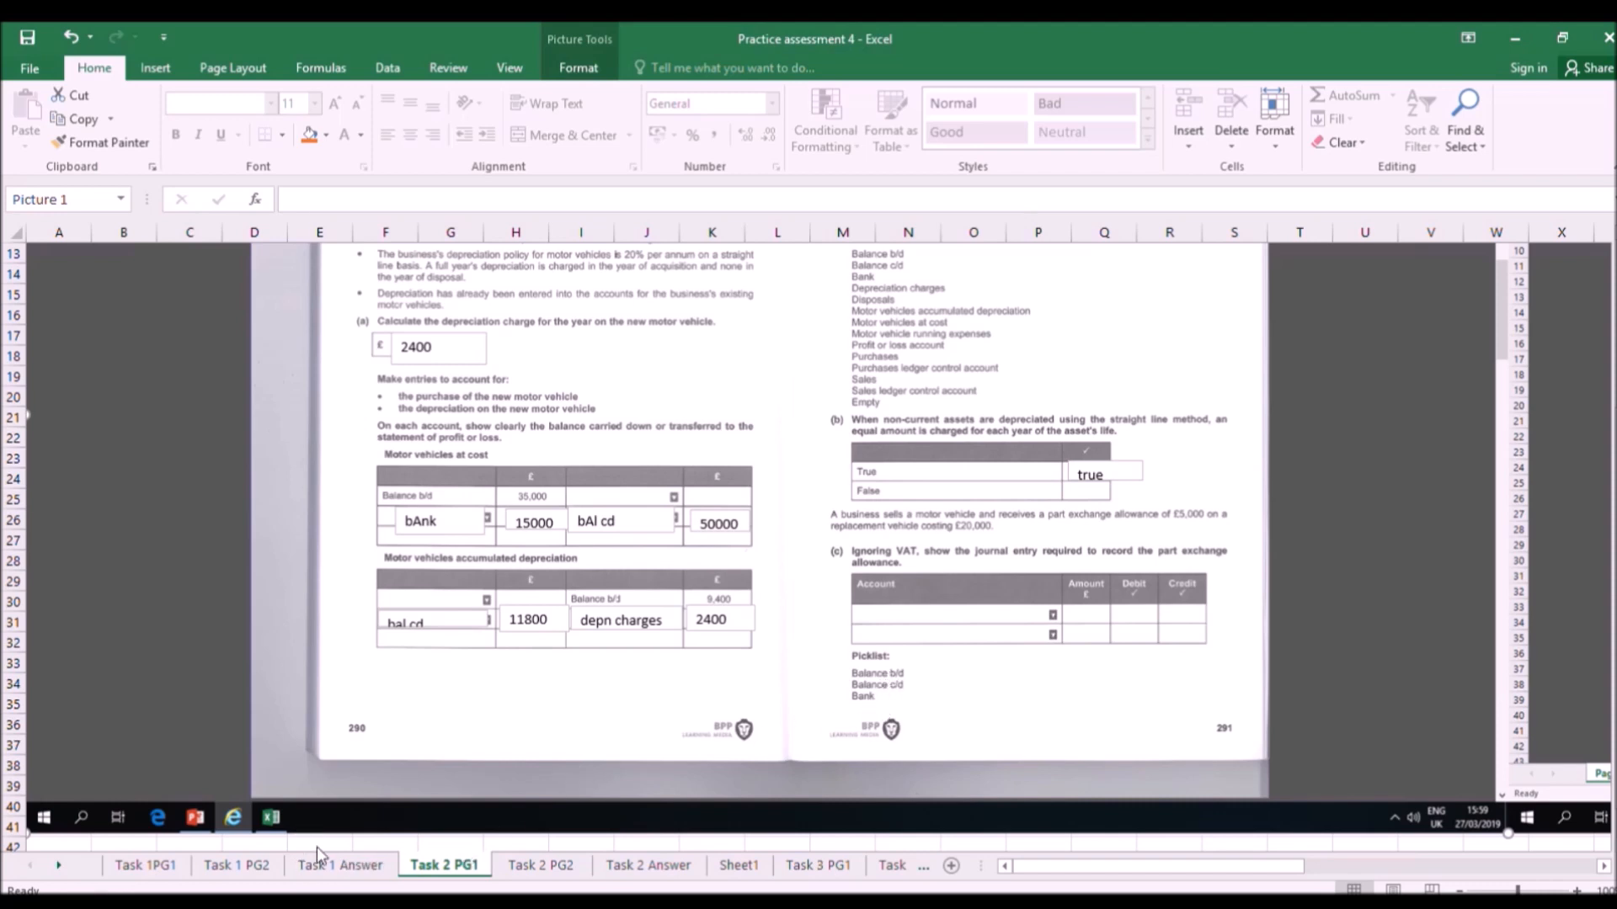
click(543, 867)
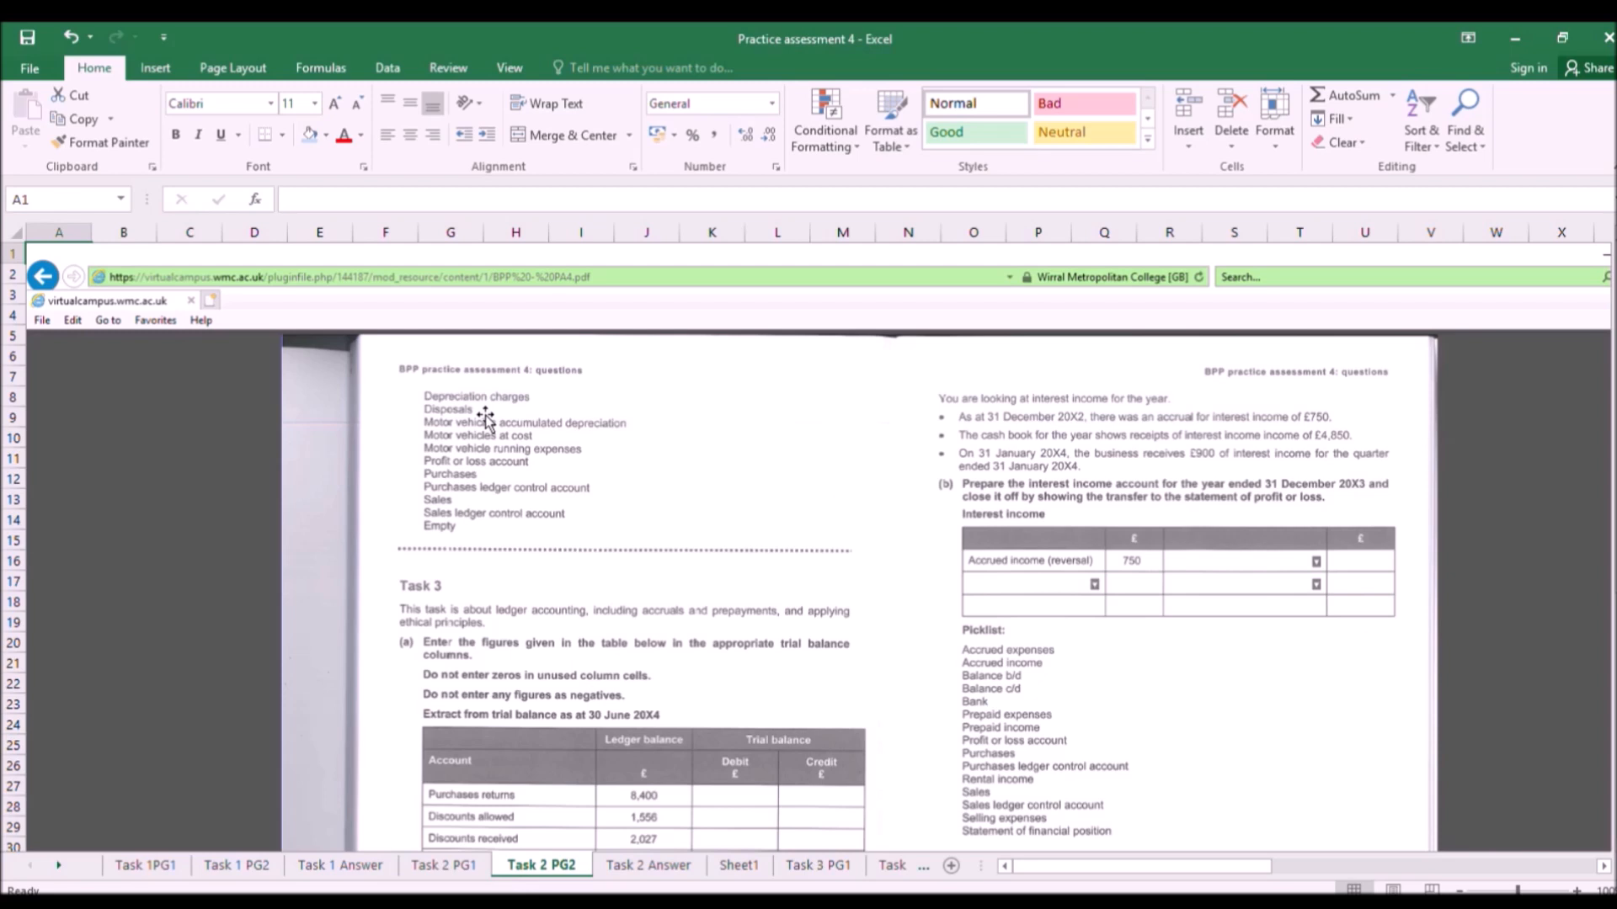
click(446, 865)
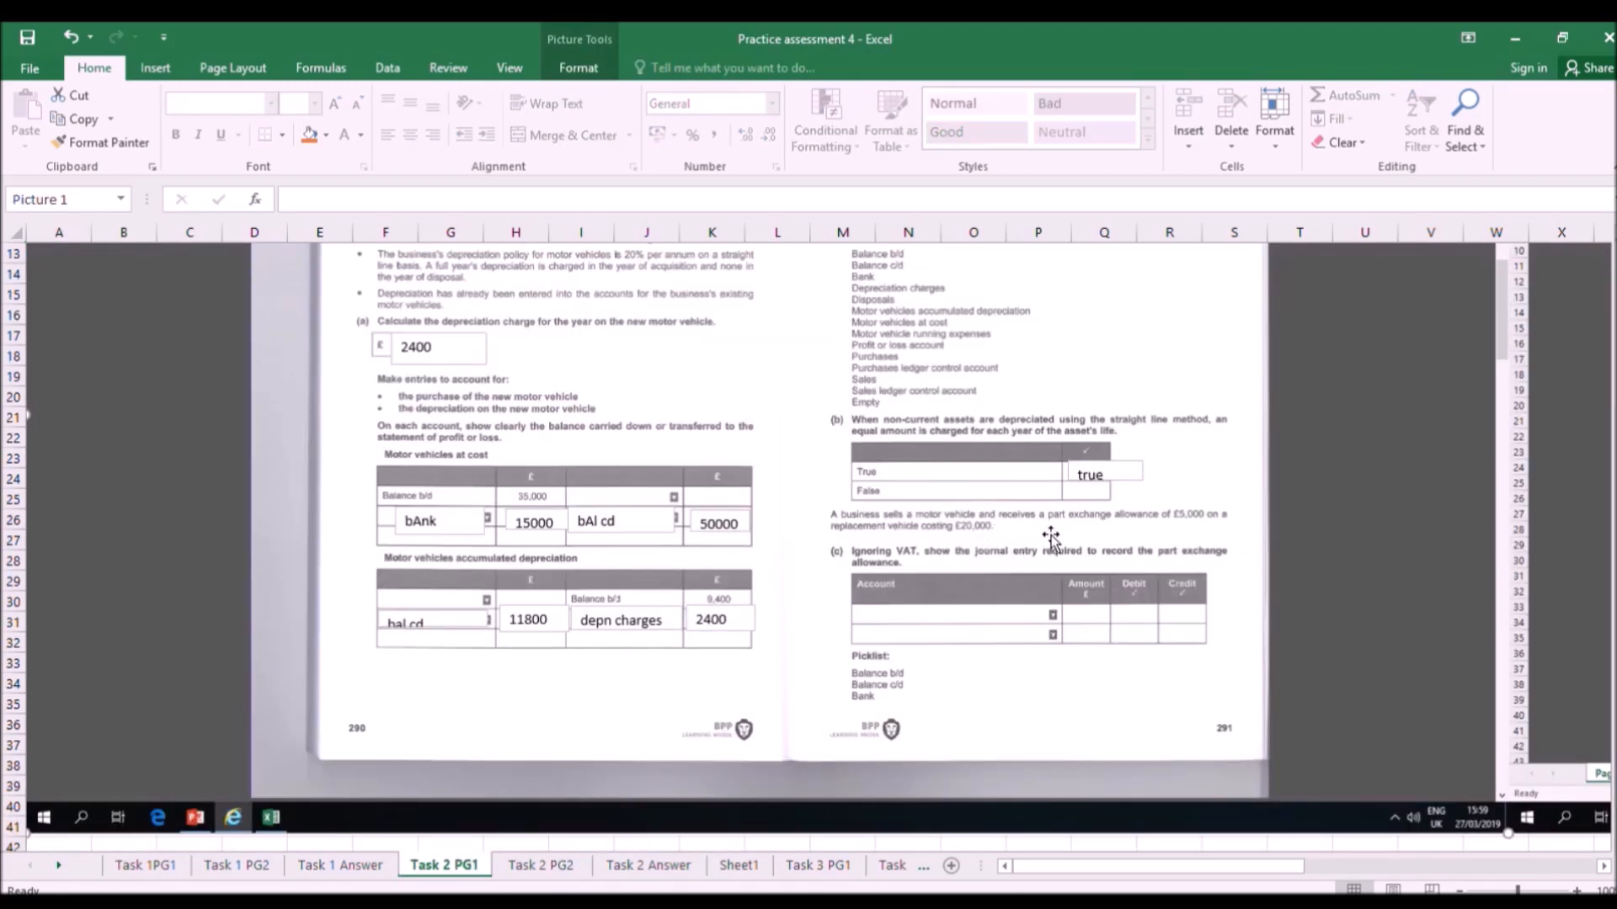
click(539, 868)
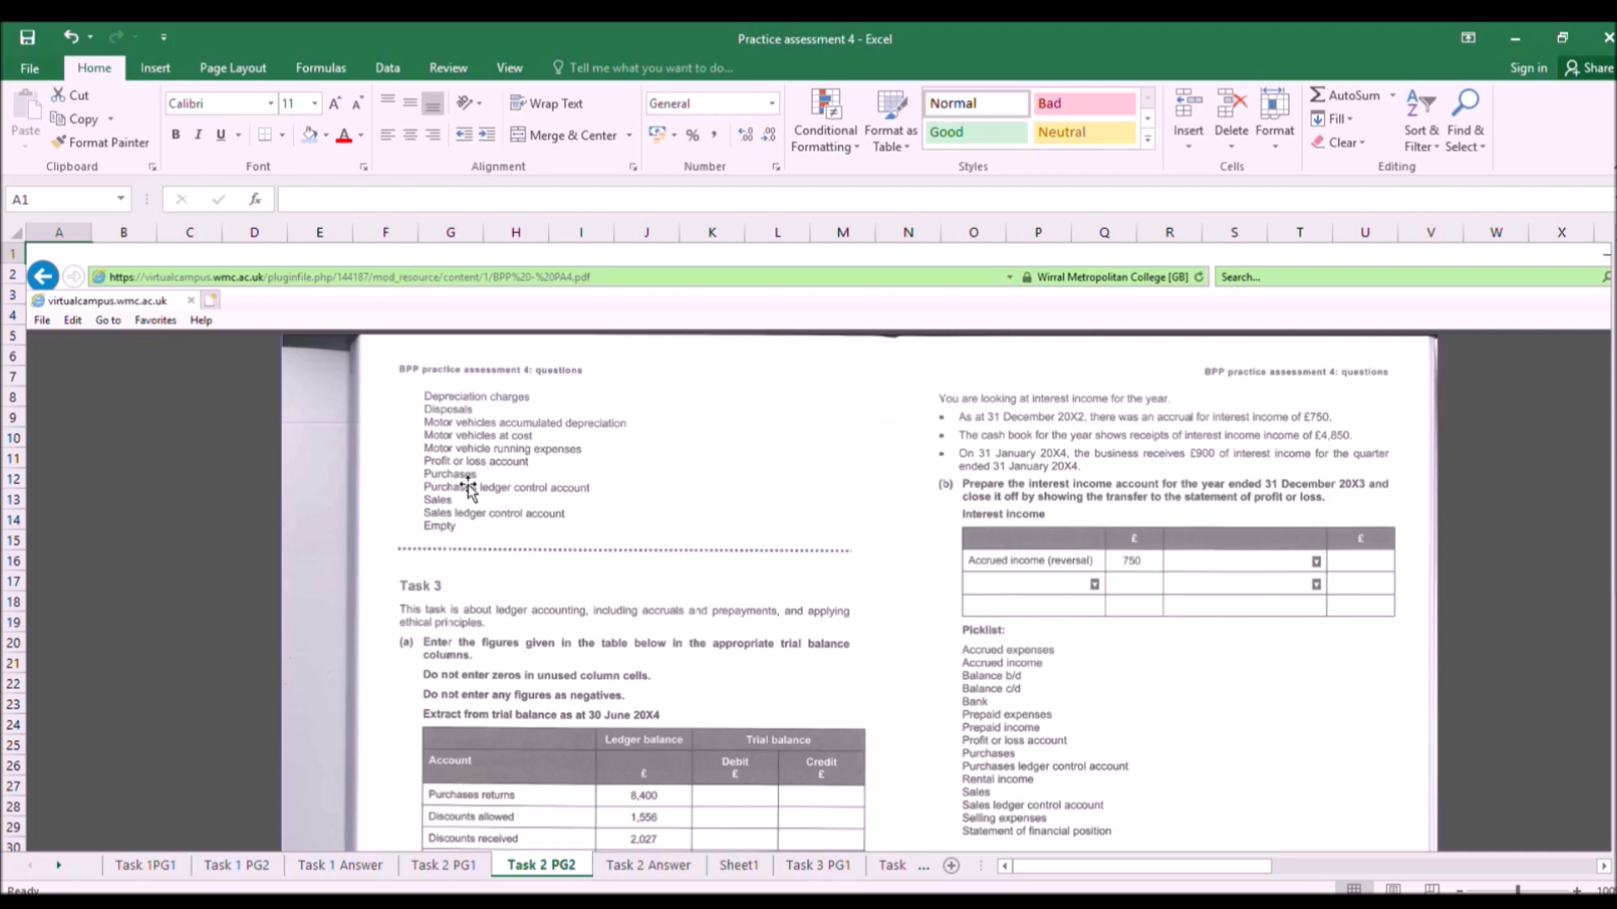
click(624, 867)
scroll(901, 769, down, 1)
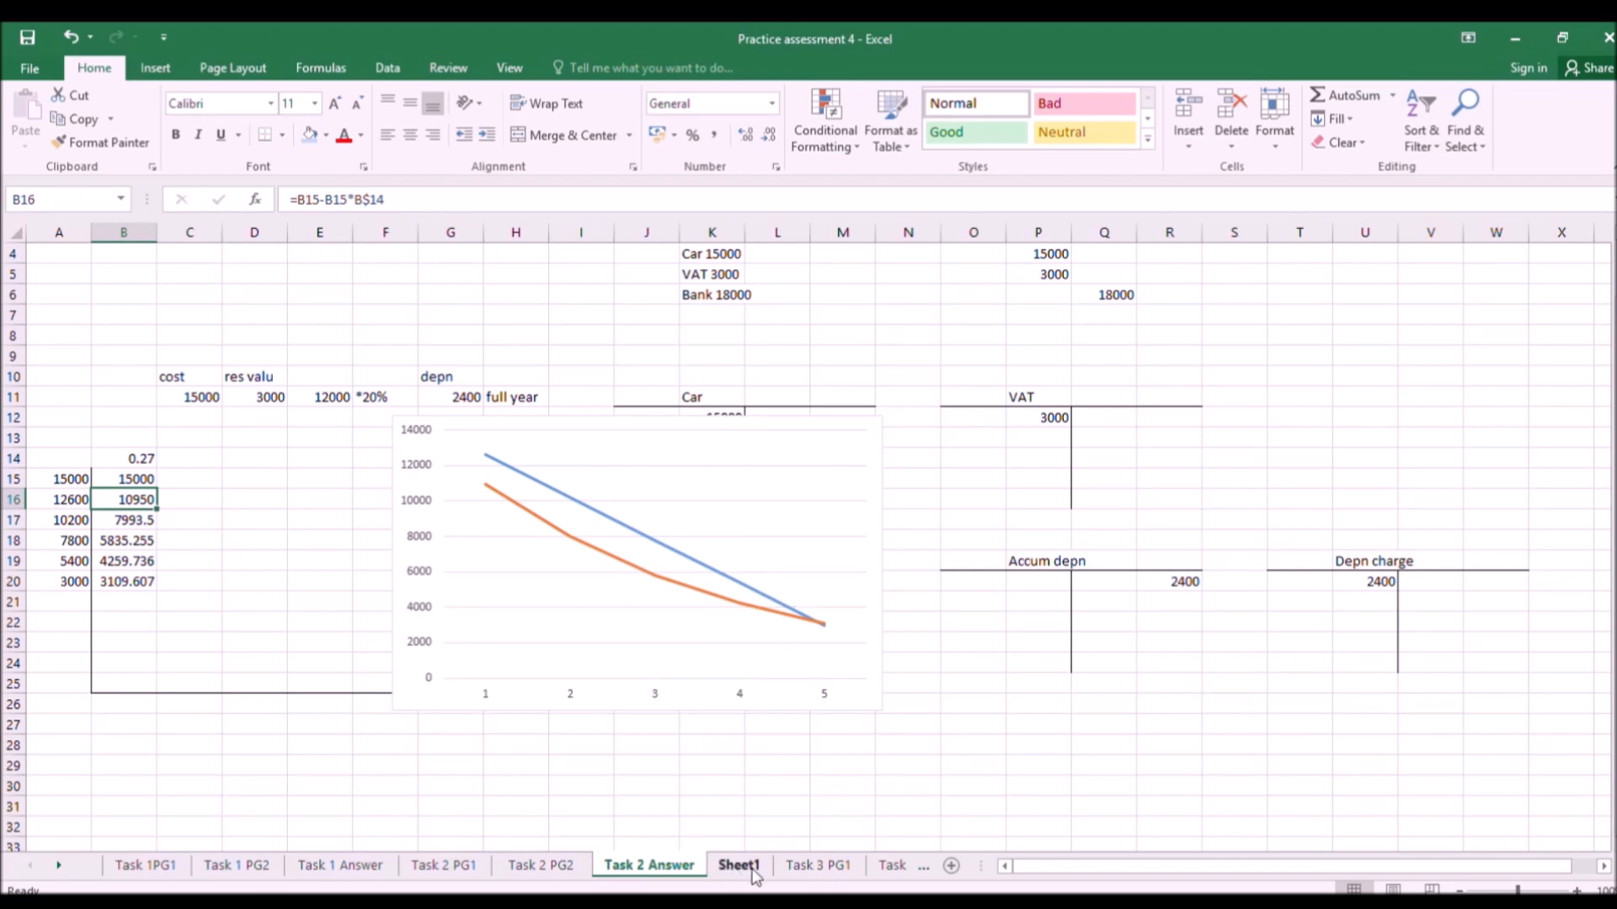
Insert a new sheet and draw a T account with borders below B2:E2 and along the left of D3:D8.
click(949, 866)
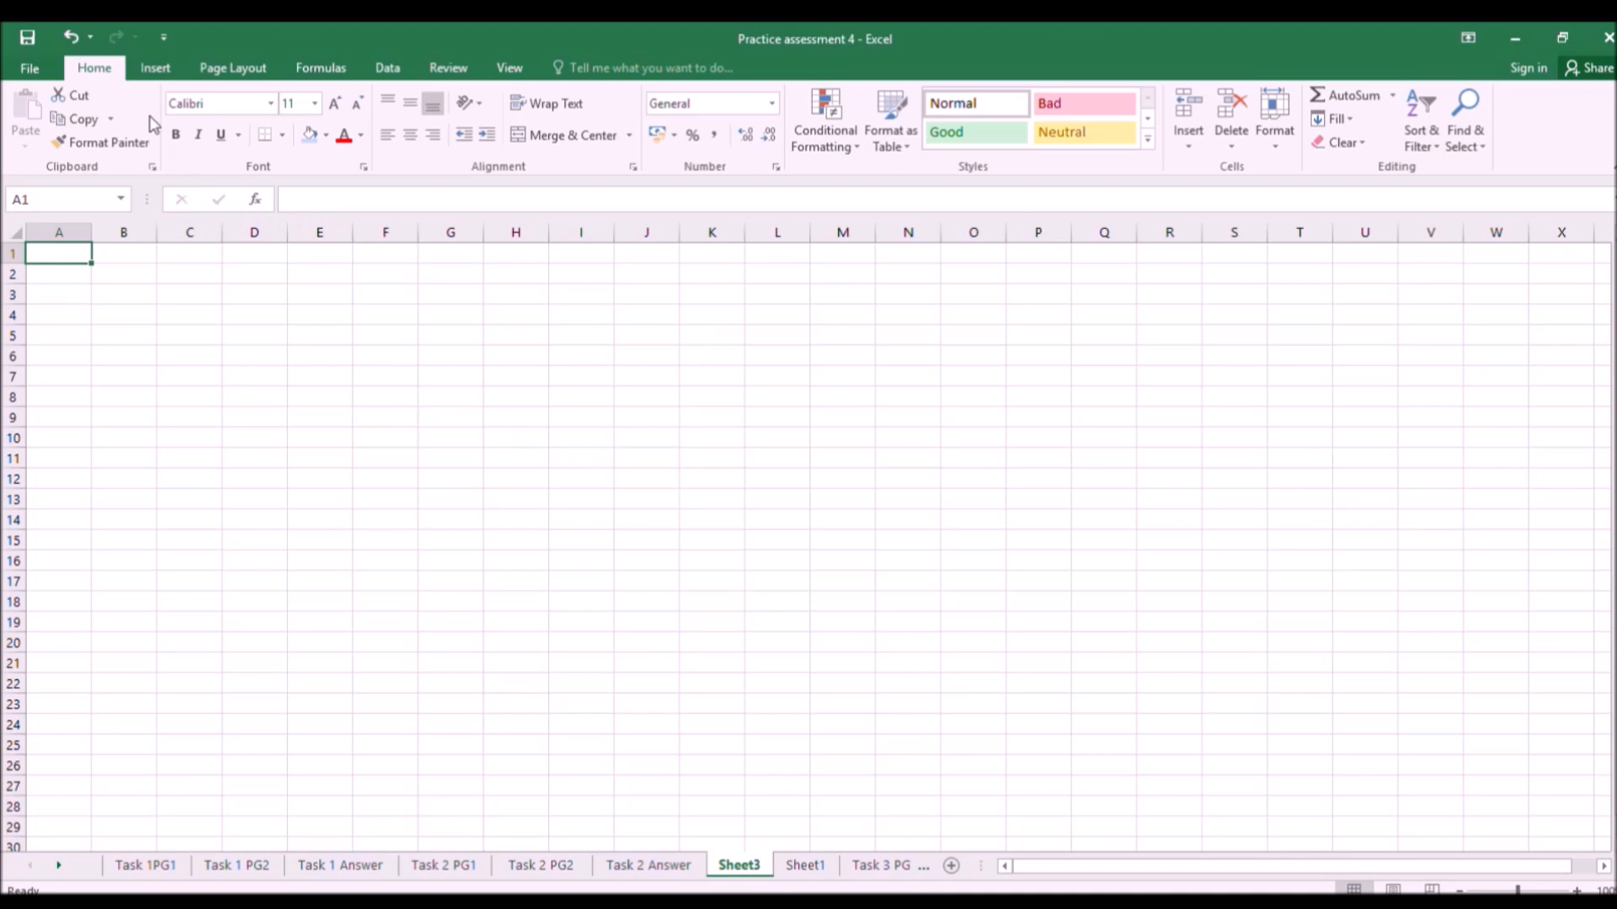
drag(141, 271, 314, 272)
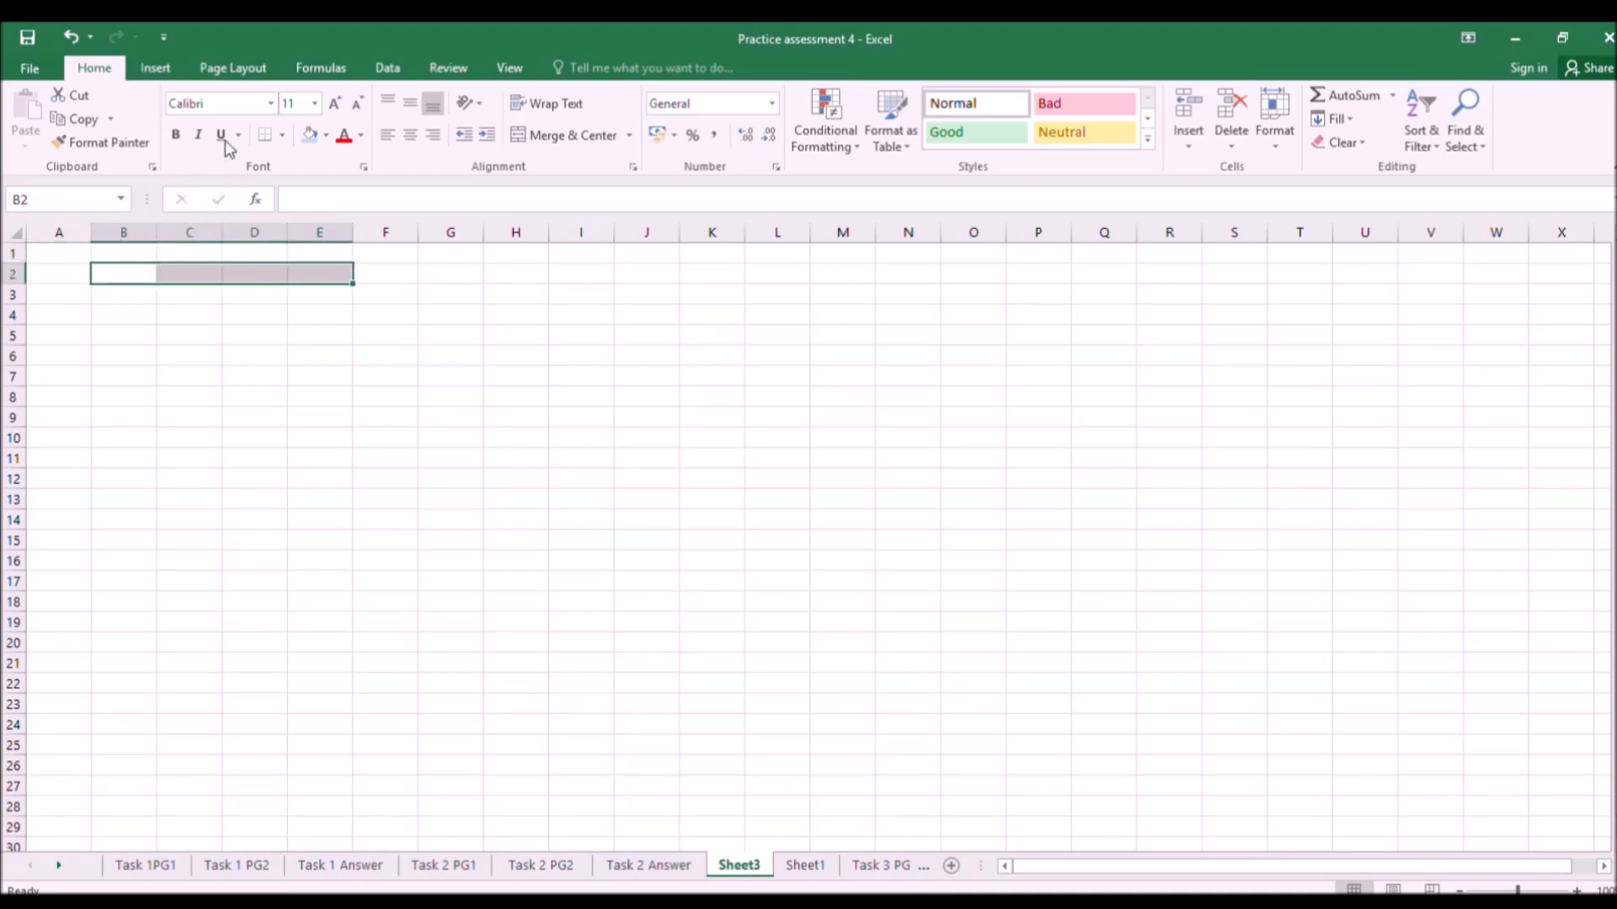
click(263, 136)
click(241, 300)
key(shift+Down)
key(shift+Down)
key(shift+Down)
key(shift+Down)
key(shift+Down)
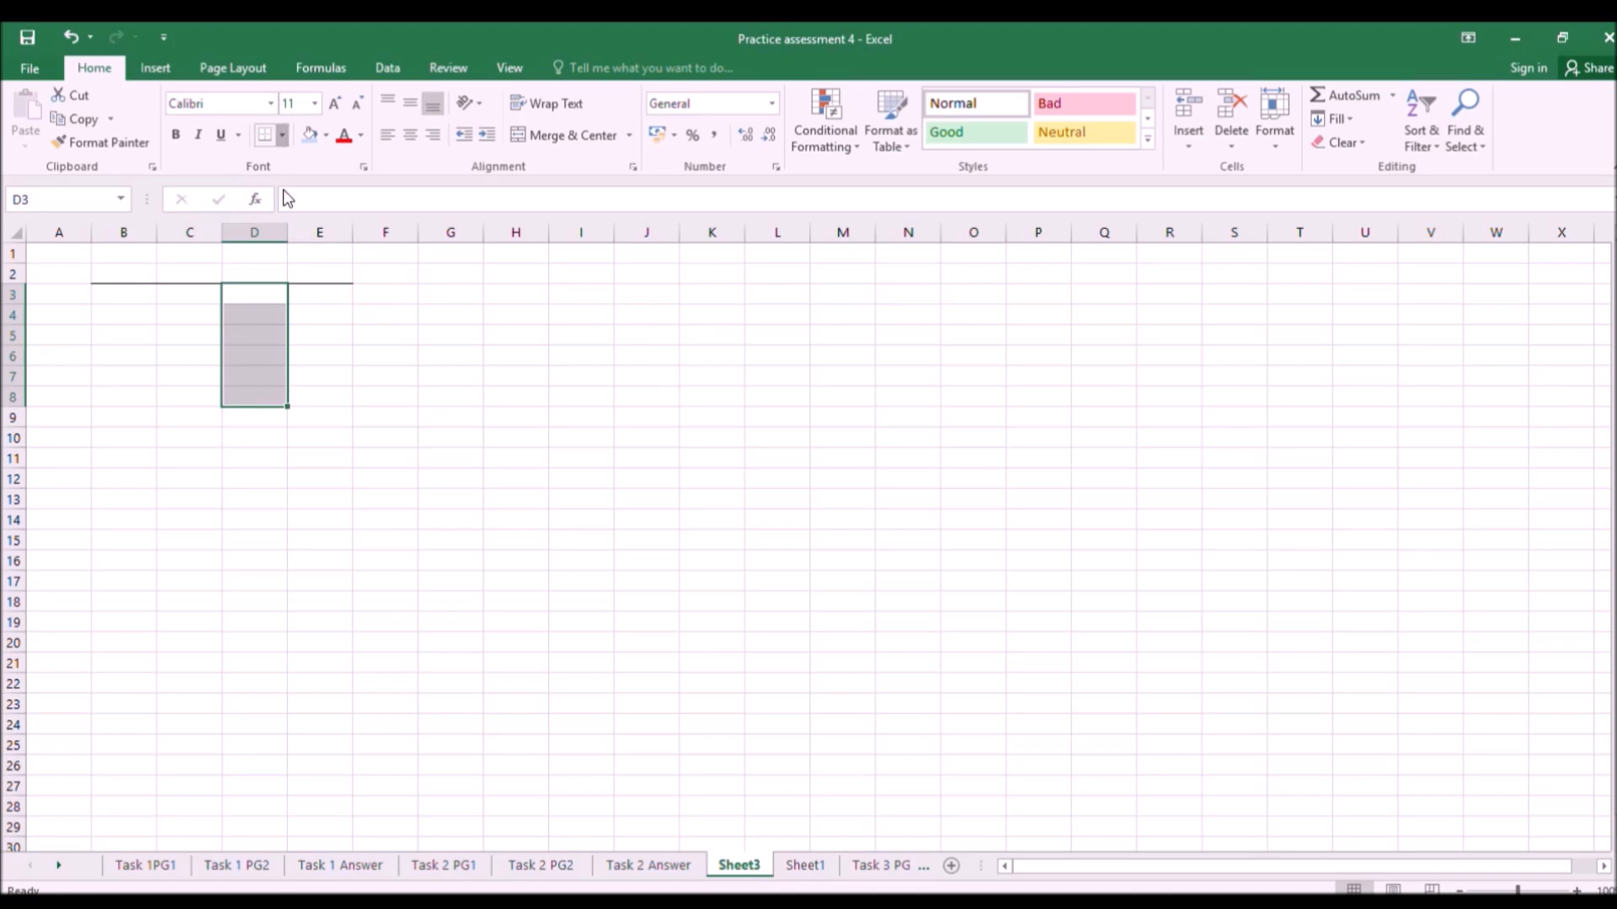
Copy the T account in B2:E8 to a second position starting at G2.
drag(128, 271, 325, 387)
key(ctrl+c)
click(421, 271)
key(ctrl+v)
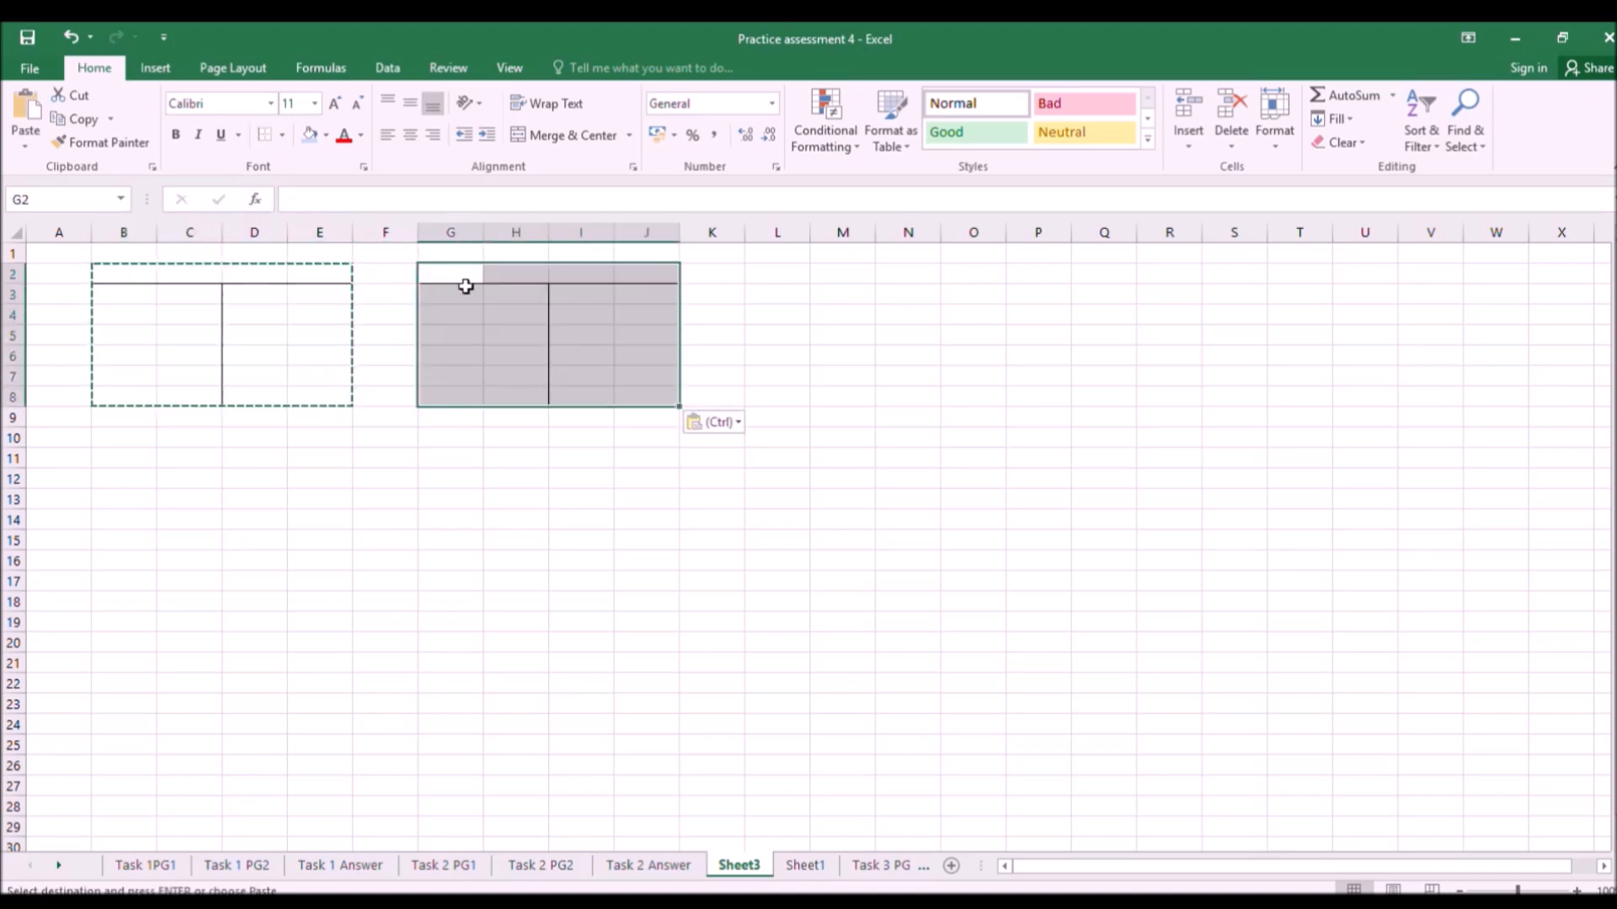
Head the first T account cost in C2.
click(210, 278)
text(c)
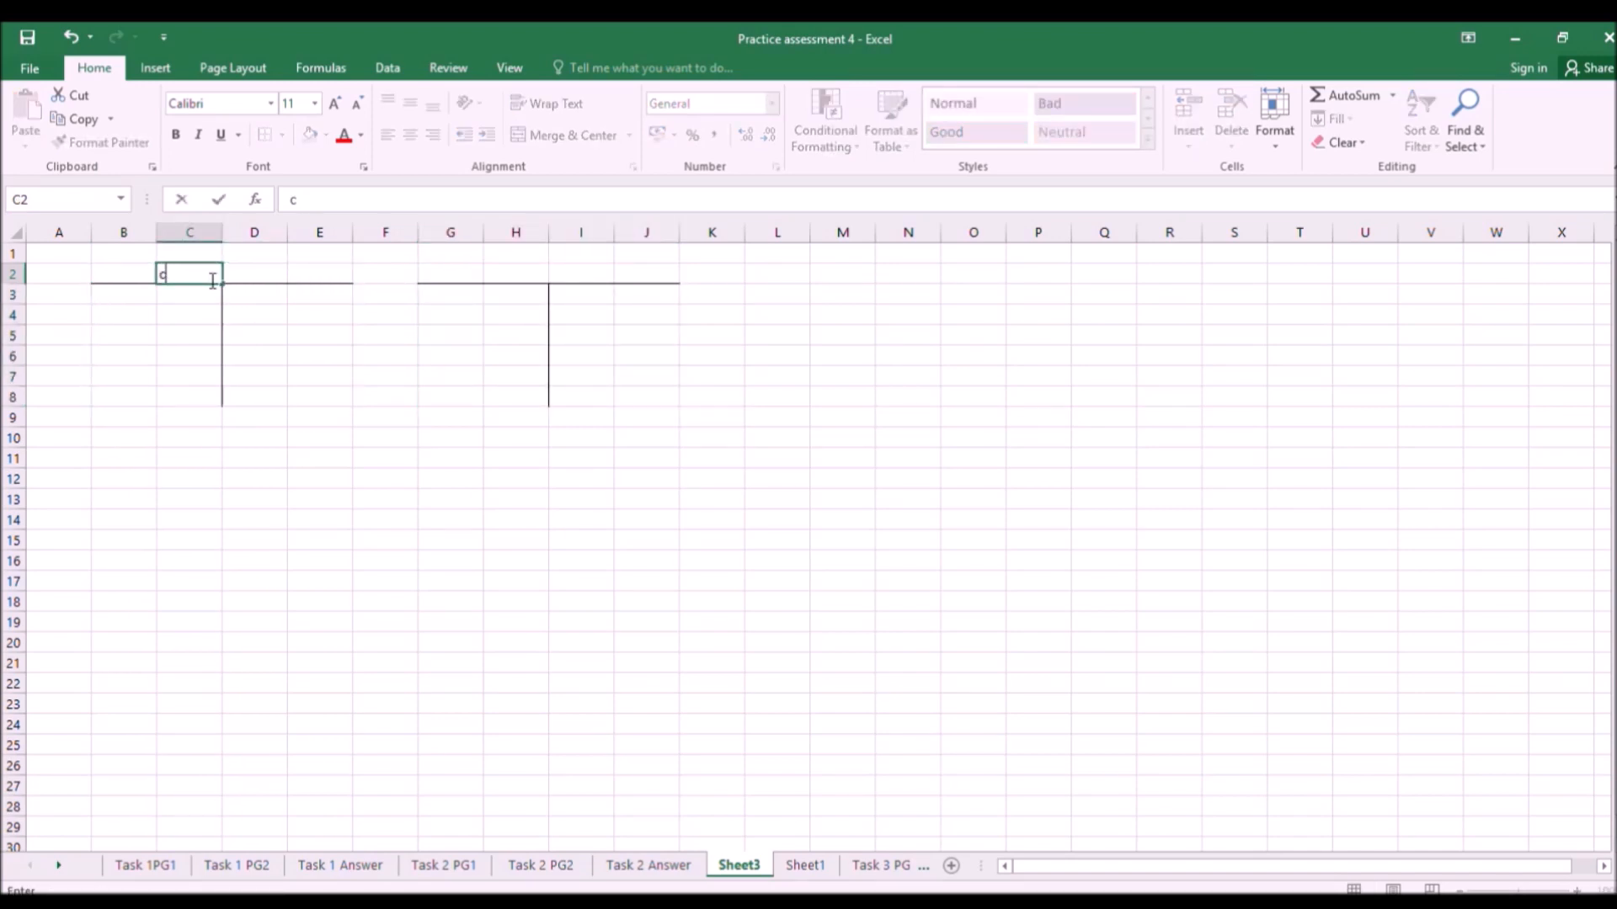
key(Tab)
key(Tab)
key(Tab)
key(Tab)
key(Tab)
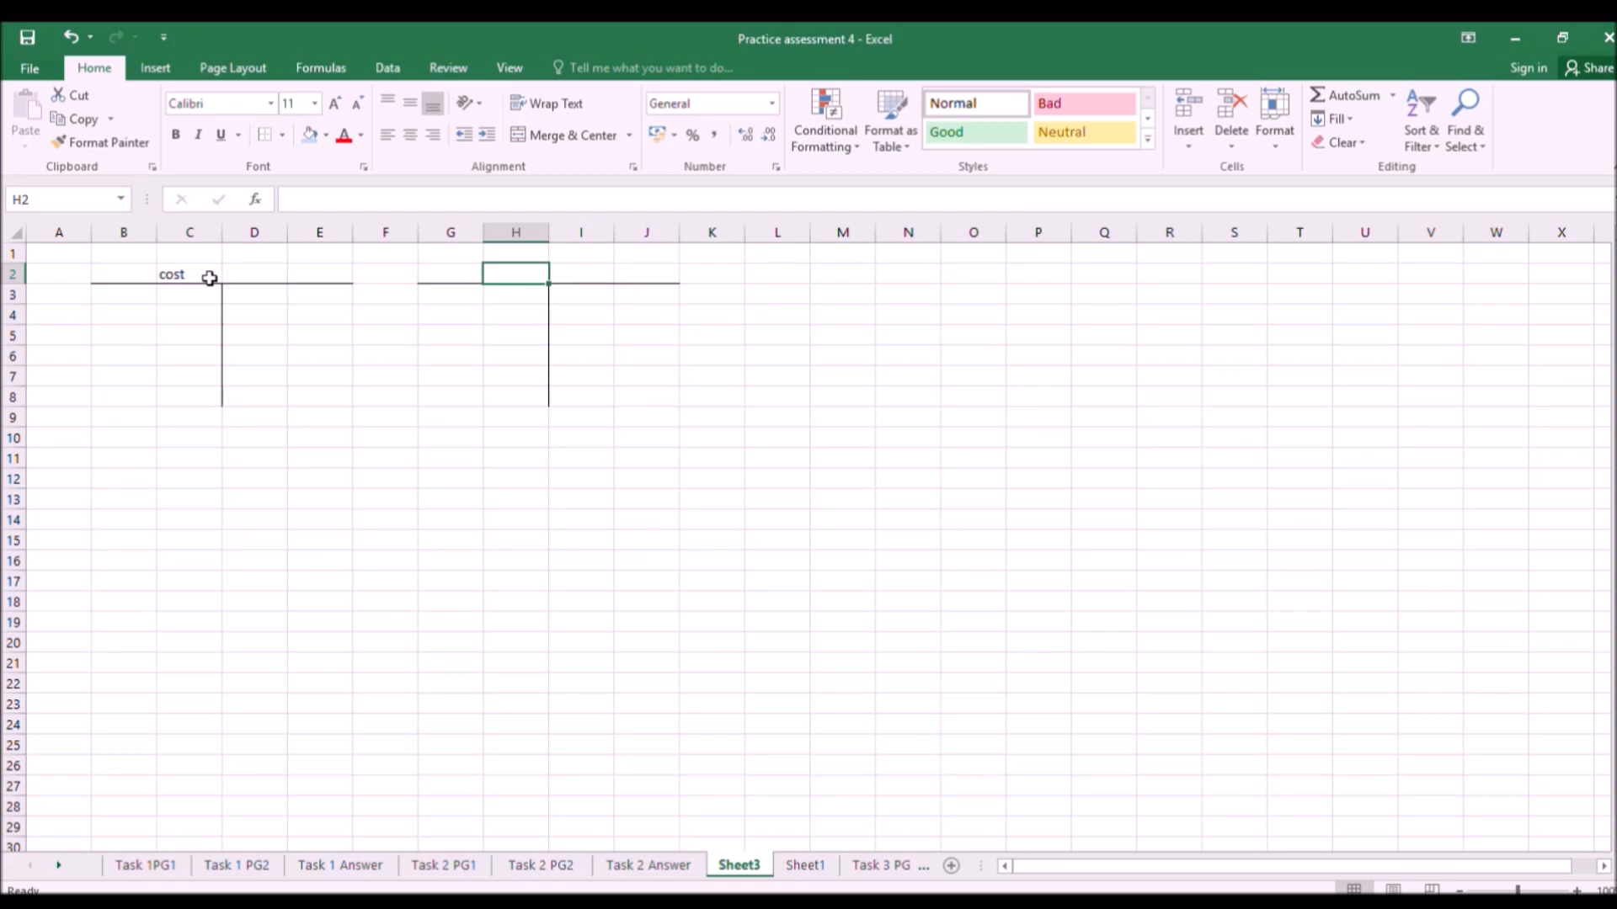
text(Disosal)
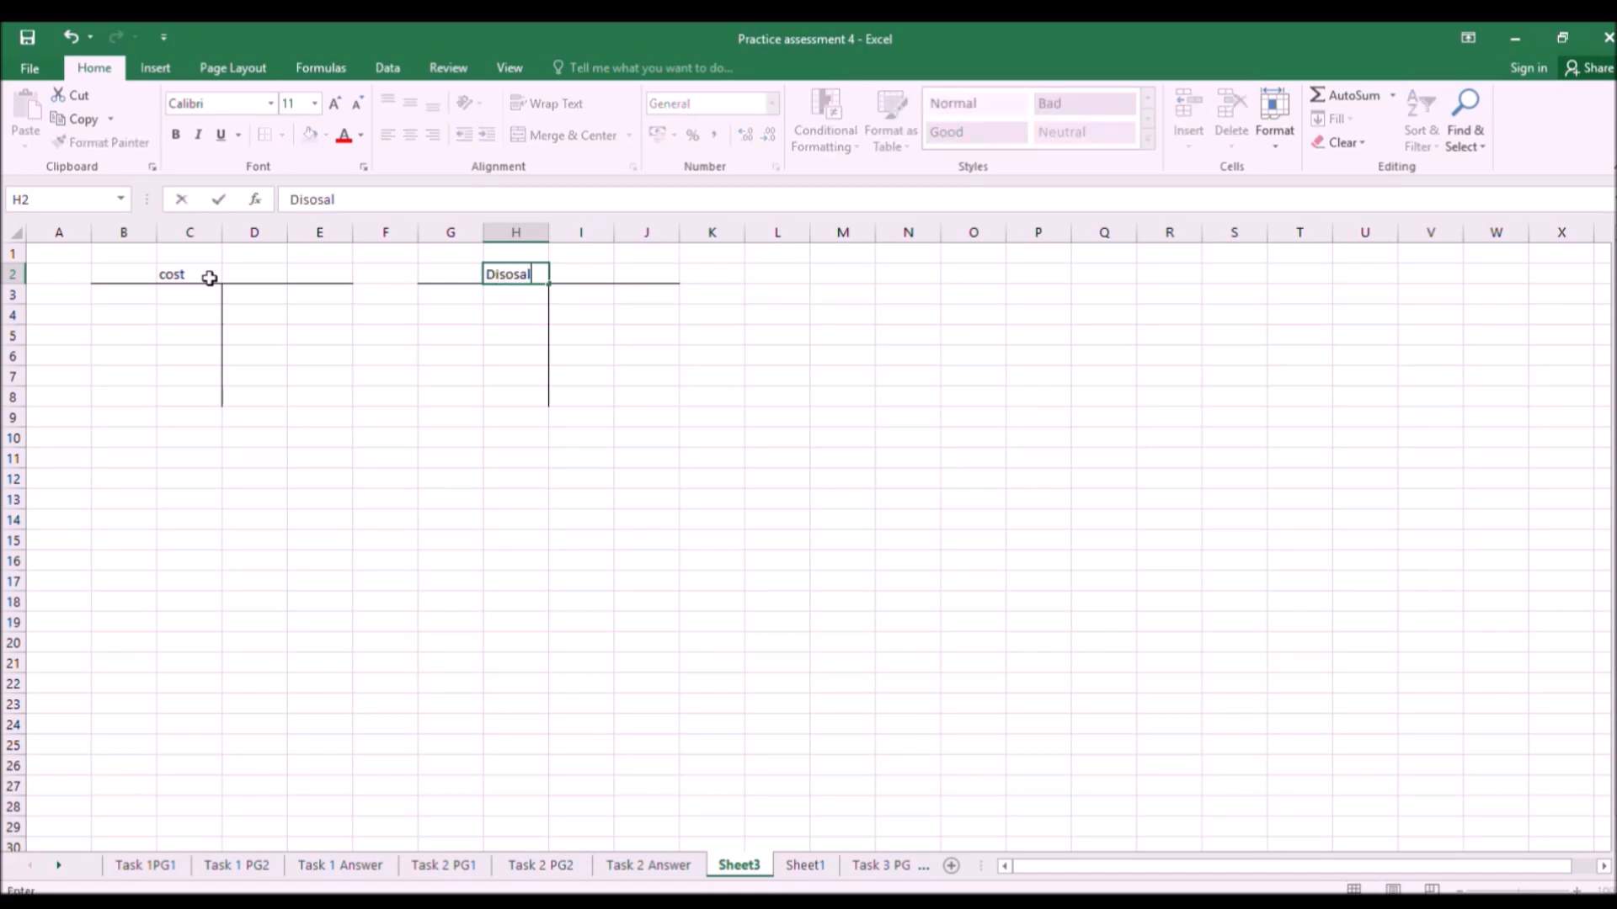
key(BackSpace)
key(BackSpace)
key(BackSpace)
key(BackSpace)
key(BackSpace)
key(Return)
key(Left)
key(Up)
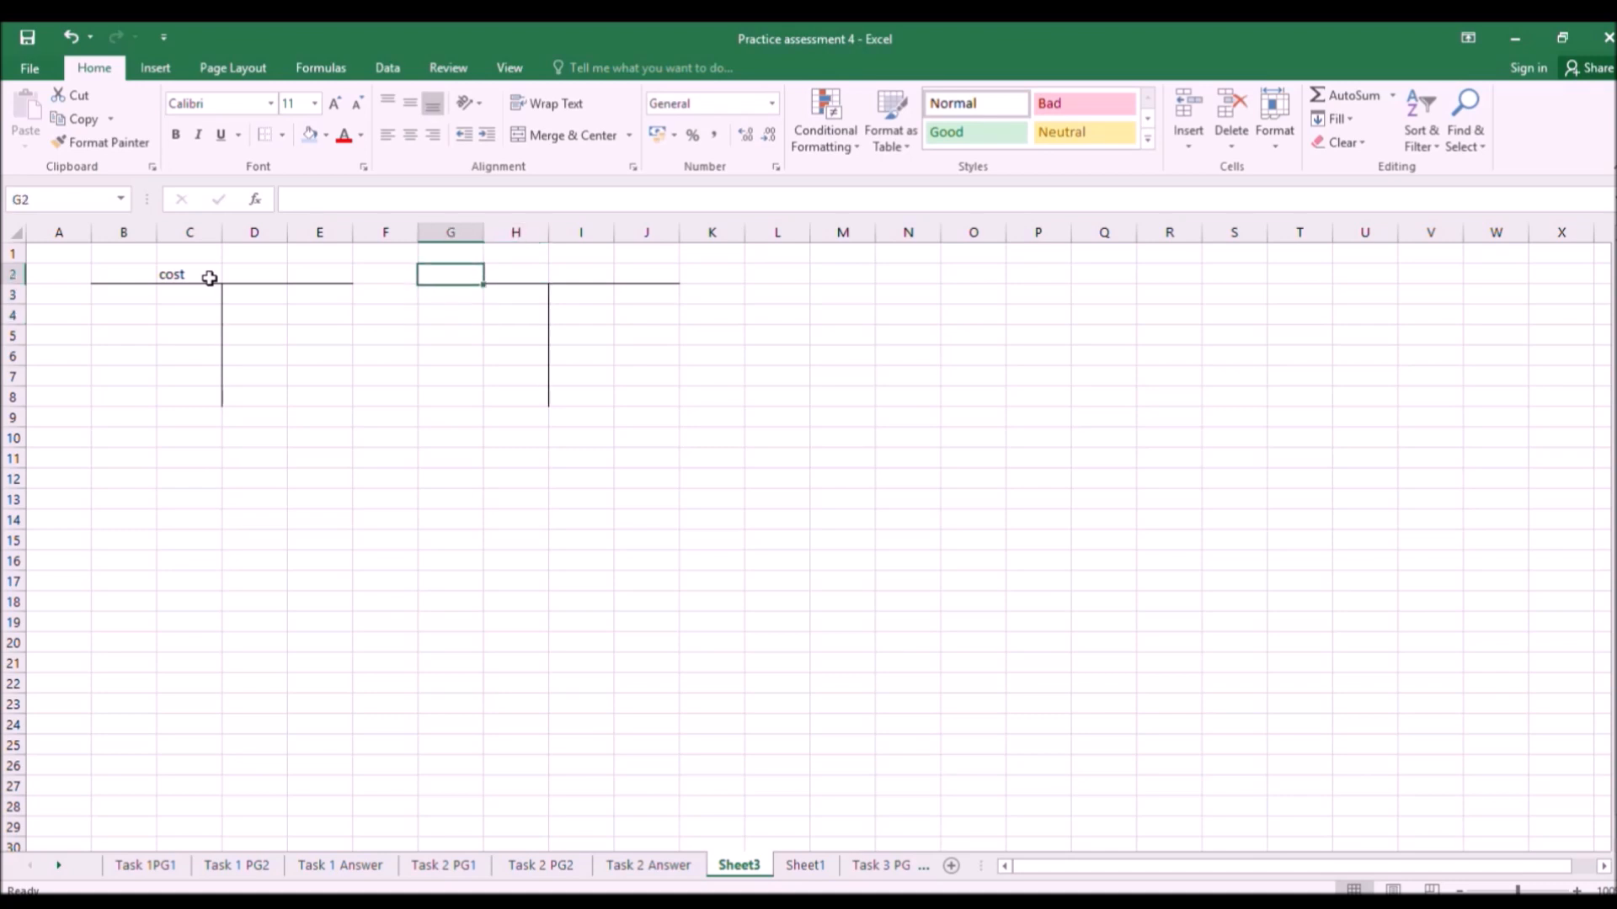
Head the second T account accum depn in H2.
key(Right)
text(acc)
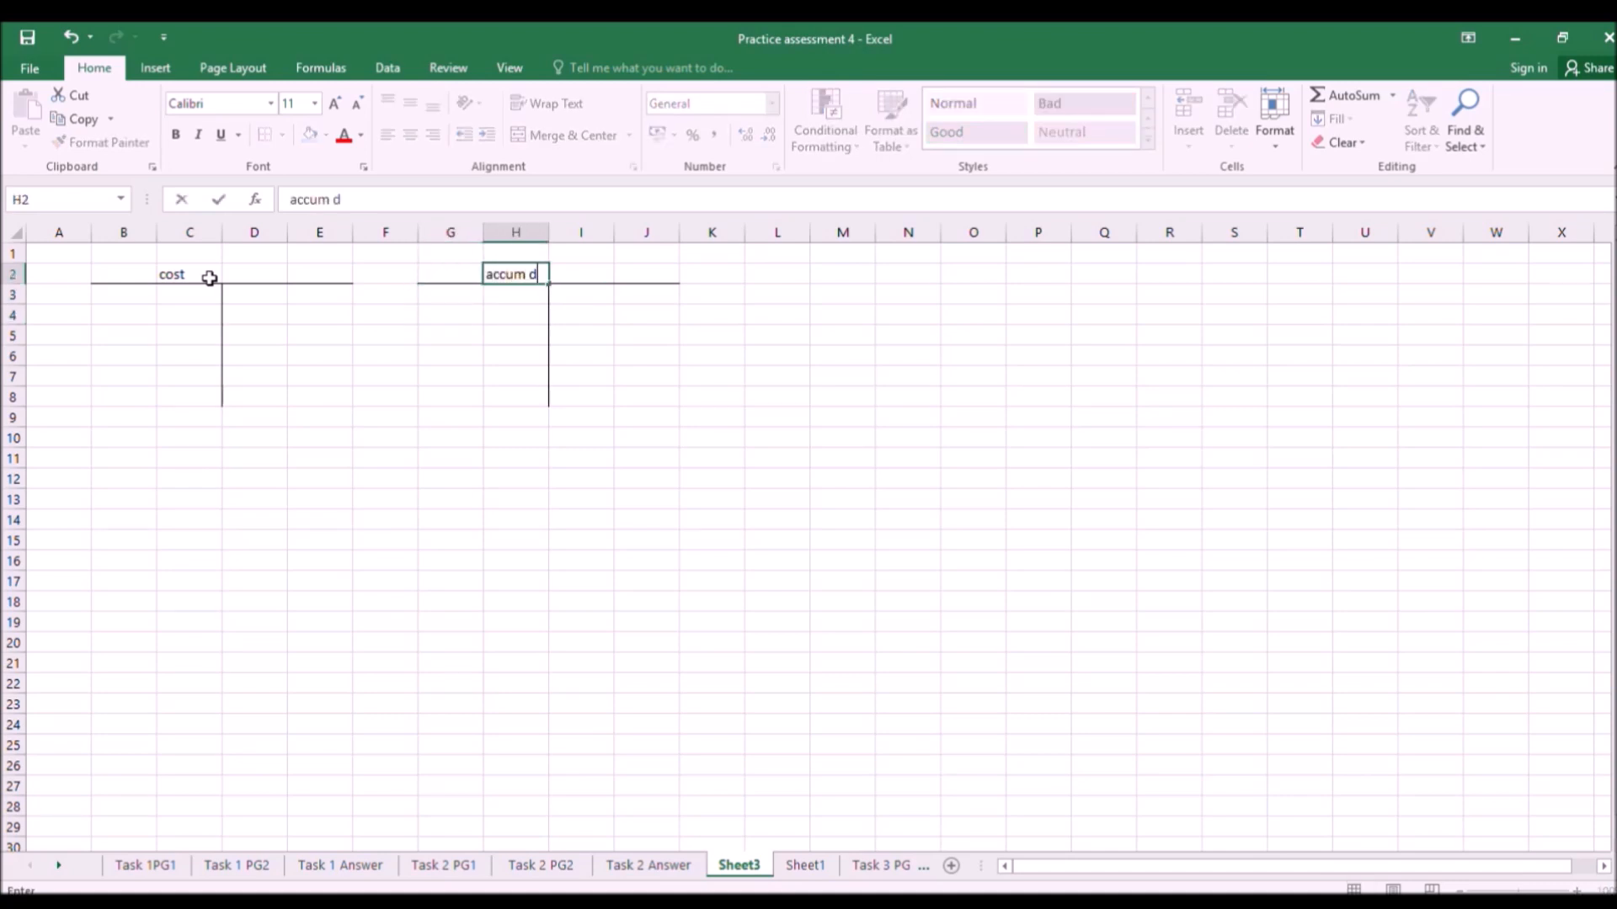
key(Right)
key(Right)
key(Right)
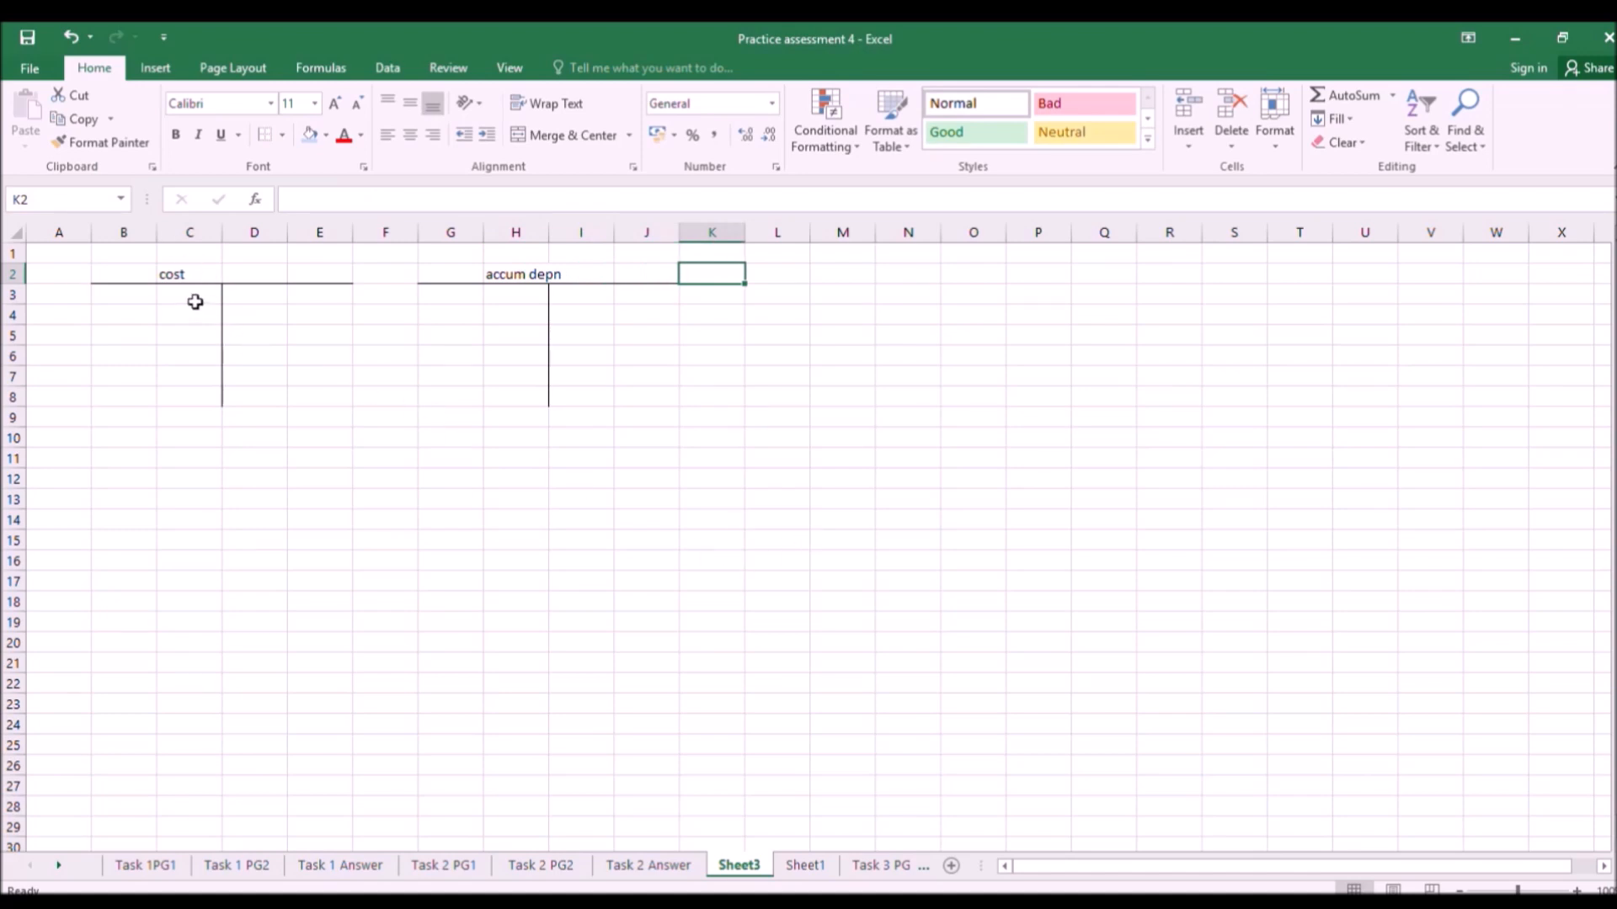
click(185, 298)
key(Down)
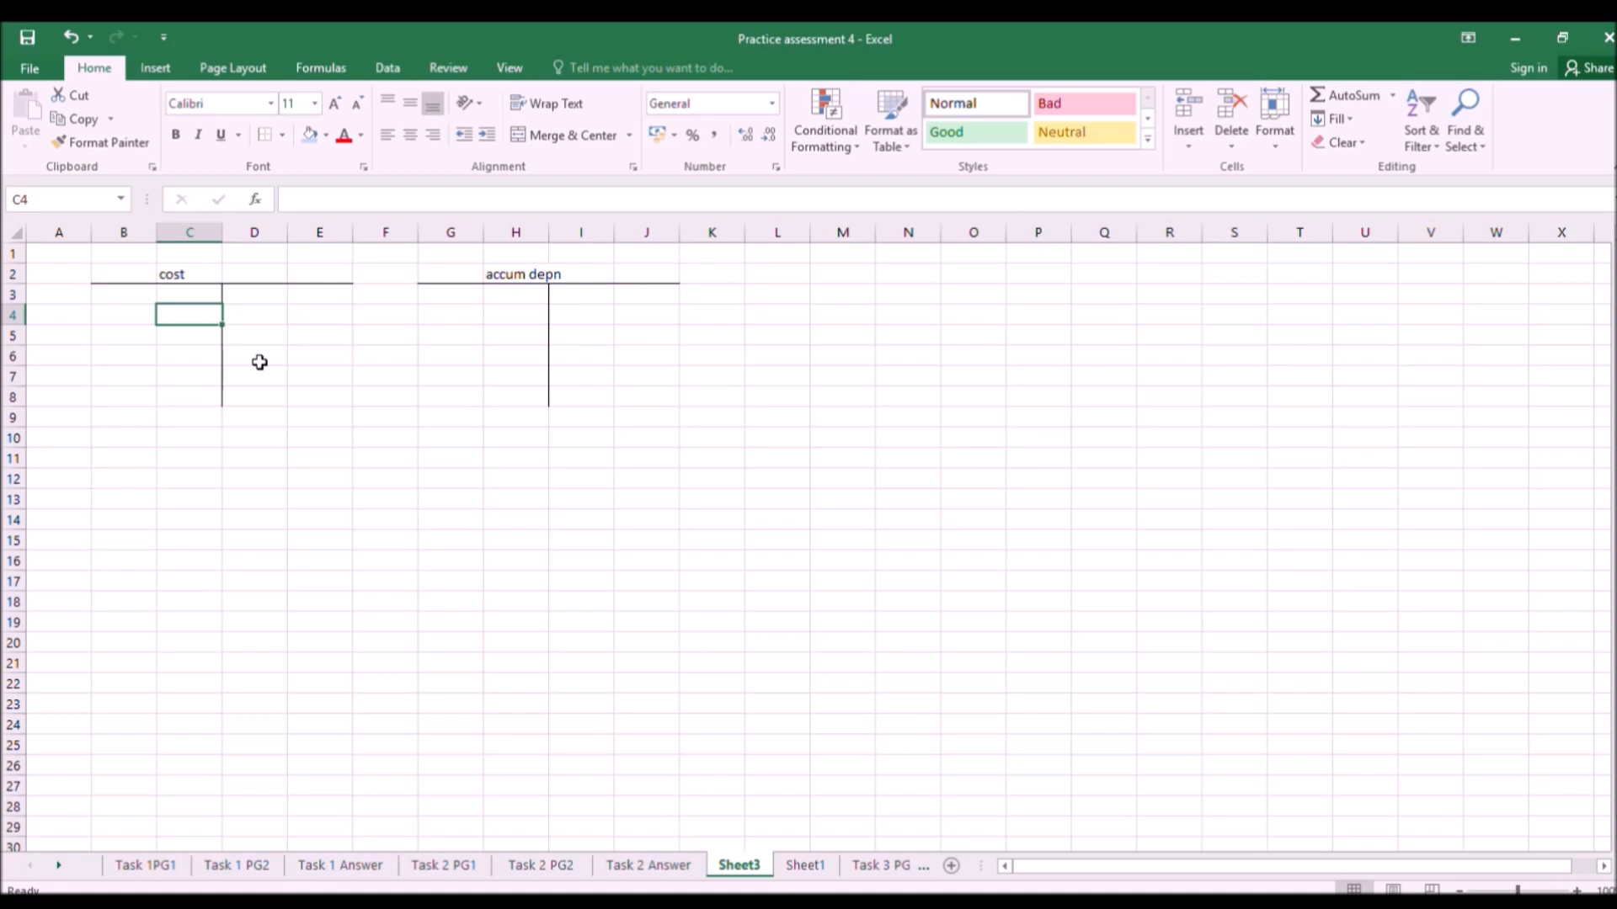
Copy the accum depn T account in G1:J8 to a third position starting at L1.
drag(430, 257, 646, 397)
key(ctrl+c)
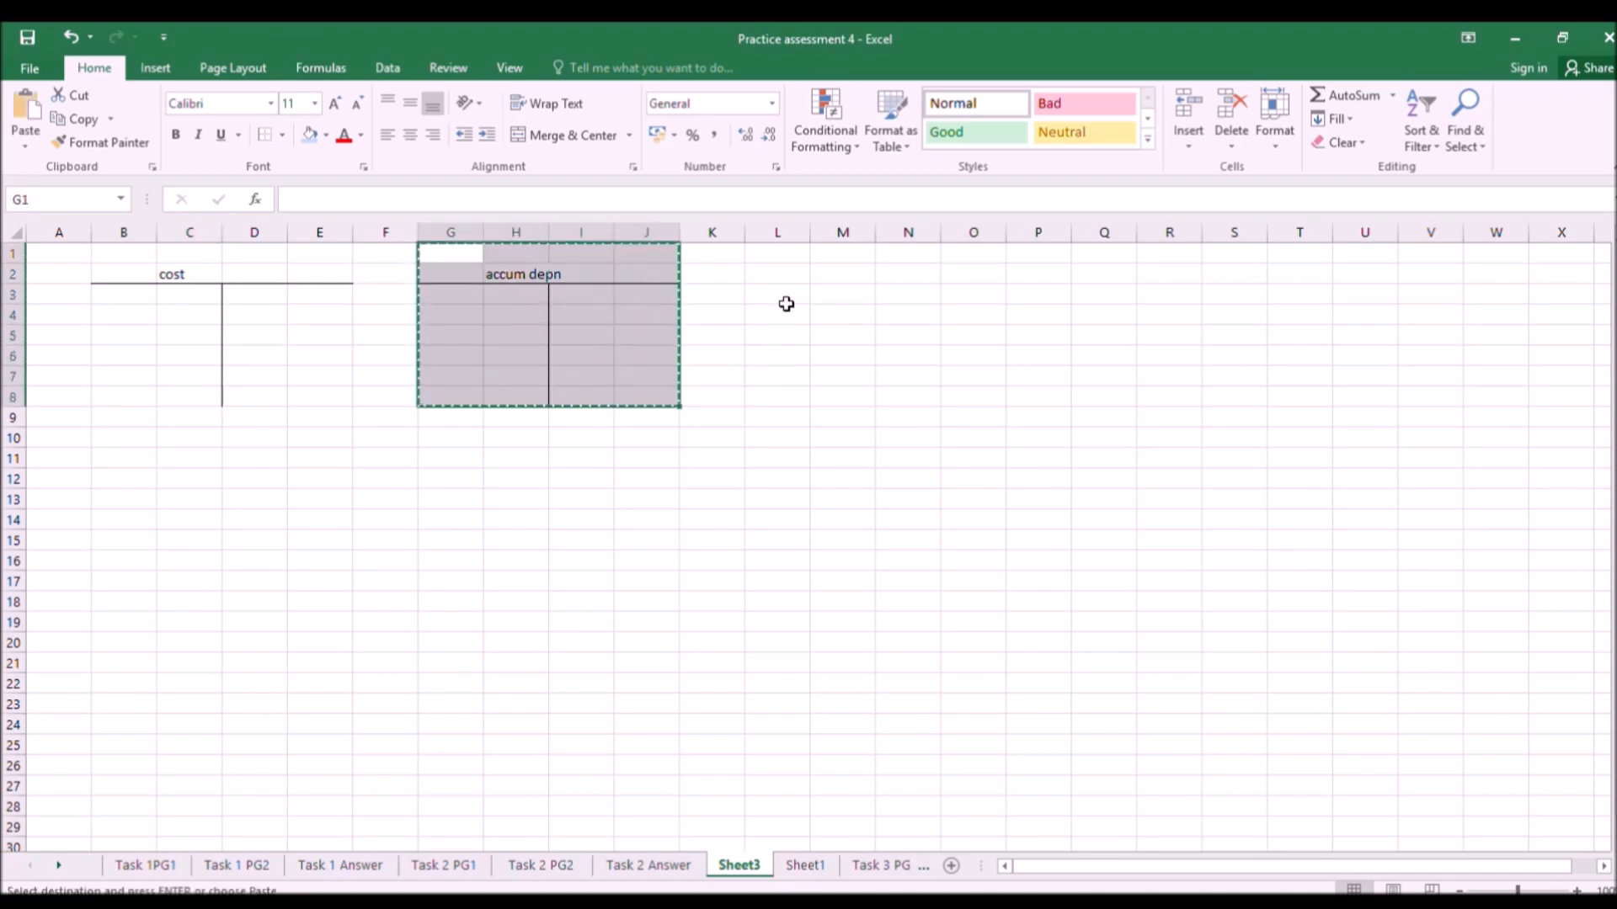
click(751, 257)
key(ctrl+v)
Change the third T account's heading in M2 to profit/loss on disposal.
click(802, 271)
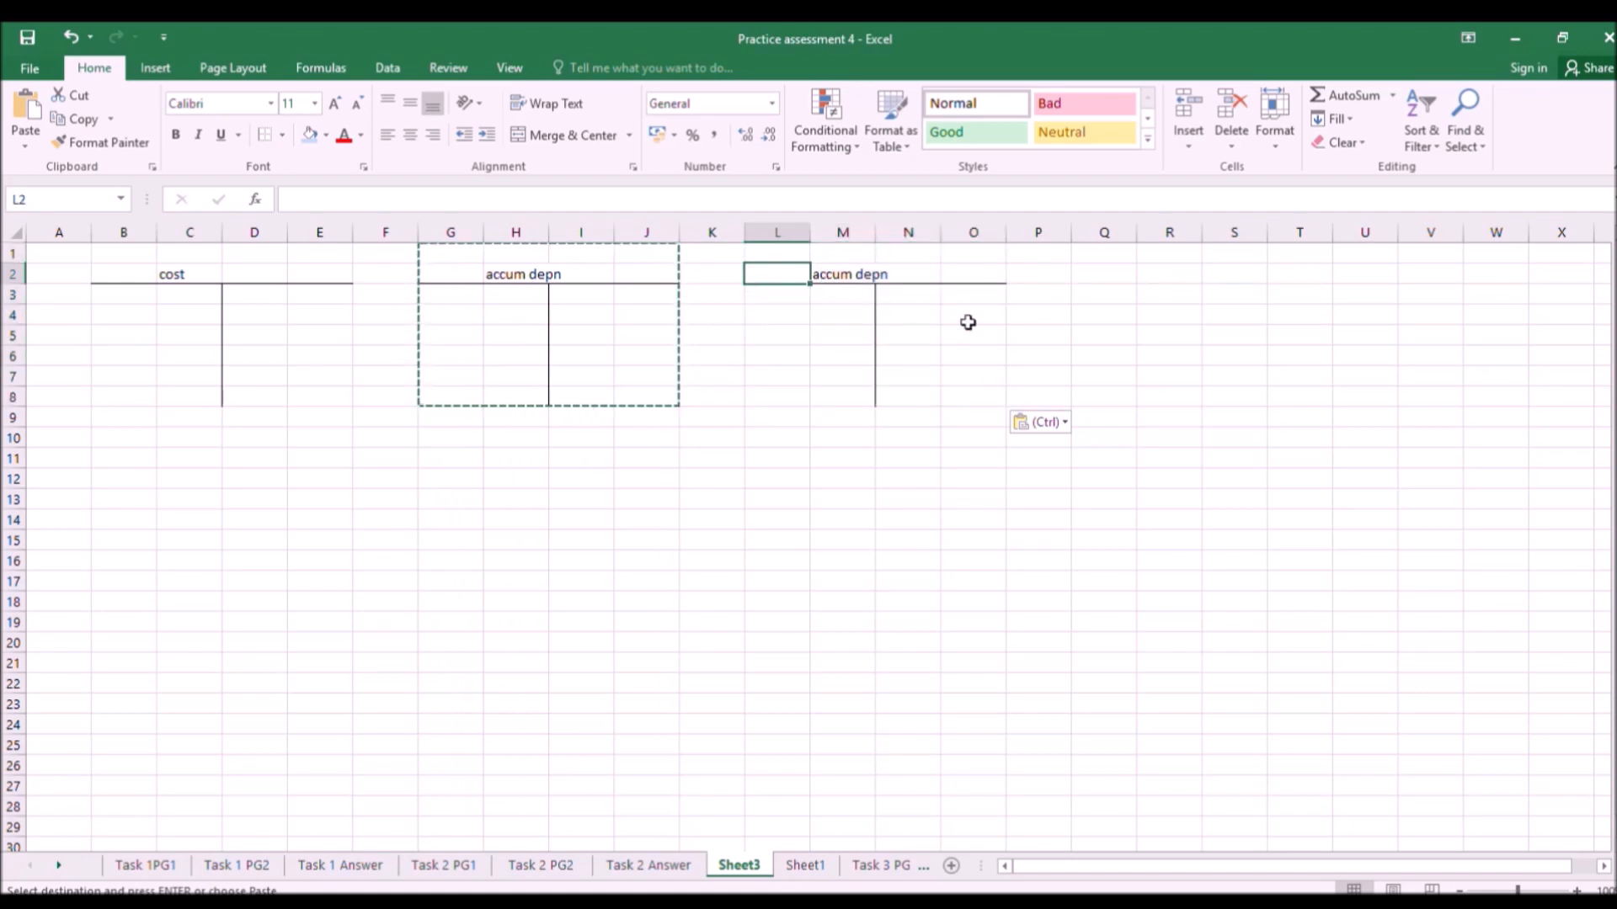
key(Right)
key(Escape)
text(prof)
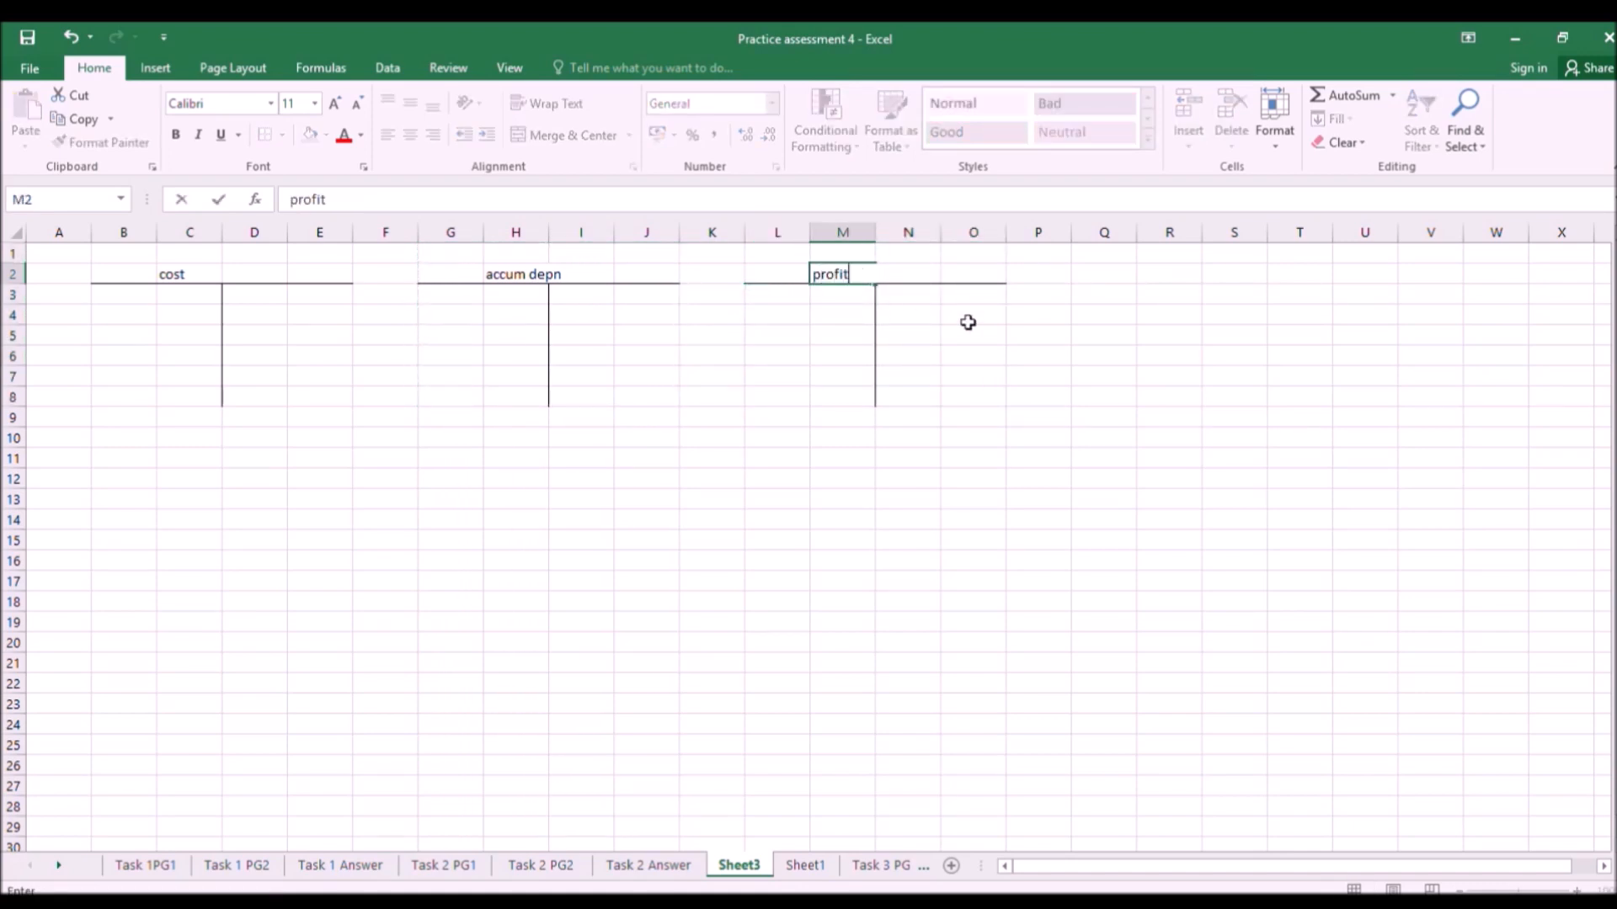
text(it/olss o)
text(n)
key(BackSpace)
key(BackSpace)
key(BackSpace)
key(BackSpace)
text(ss on disposal)
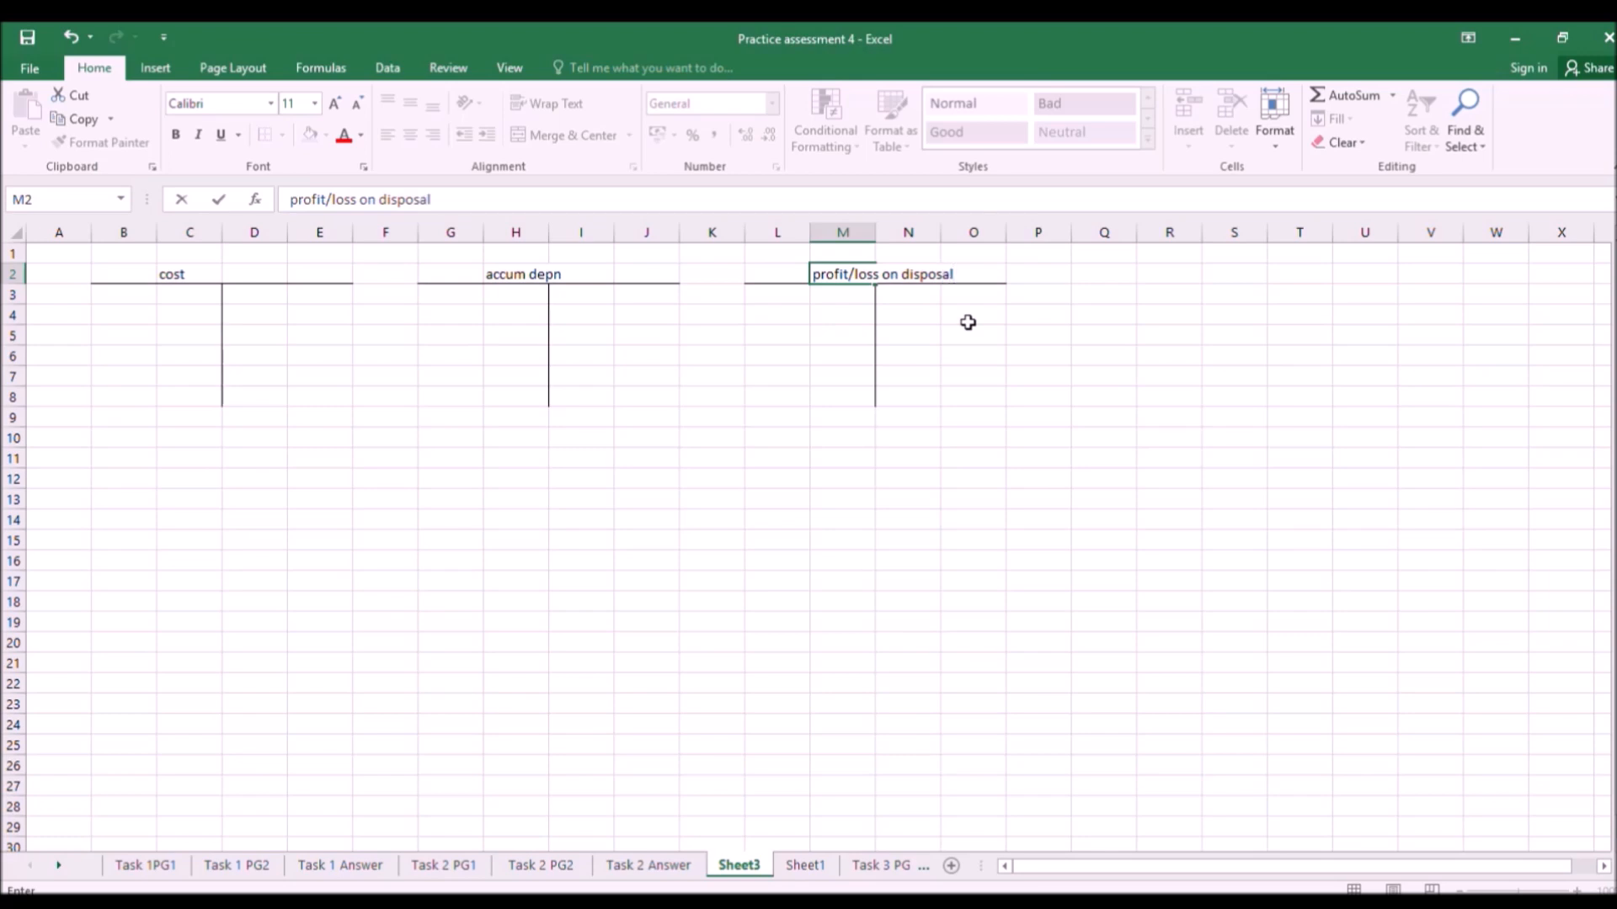
Enter 10000 on the credit side of the cost account in E3.
key(Left)
key(Left)
key(Left)
key(Left)
key(Left)
key(Left)
key(Left)
key(Left)
key(Down)
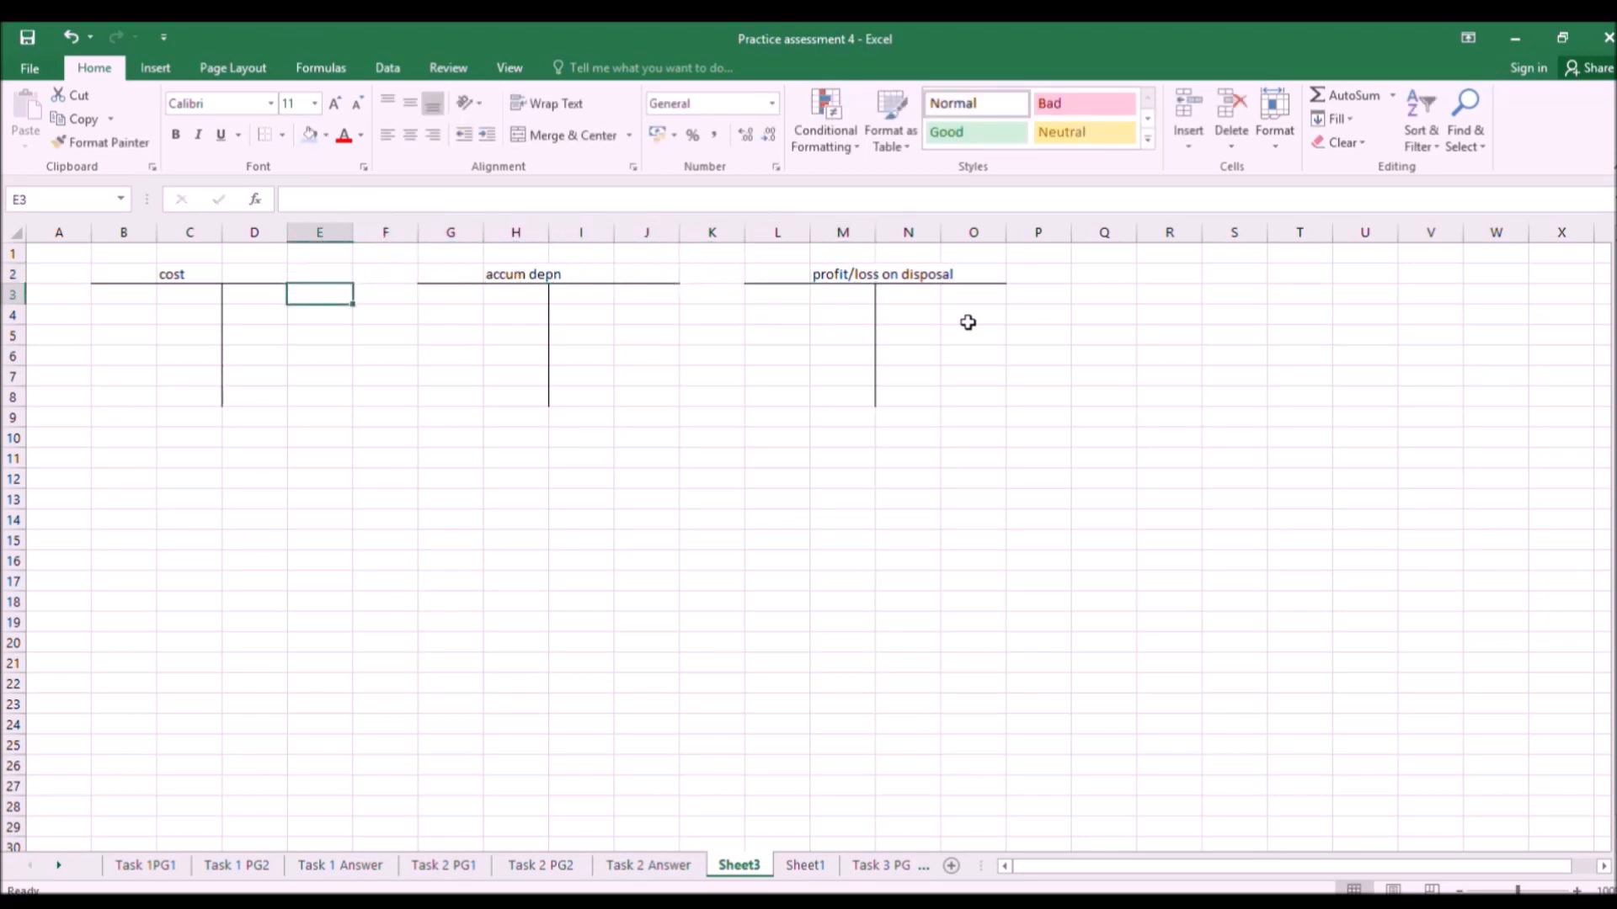
text(1000)
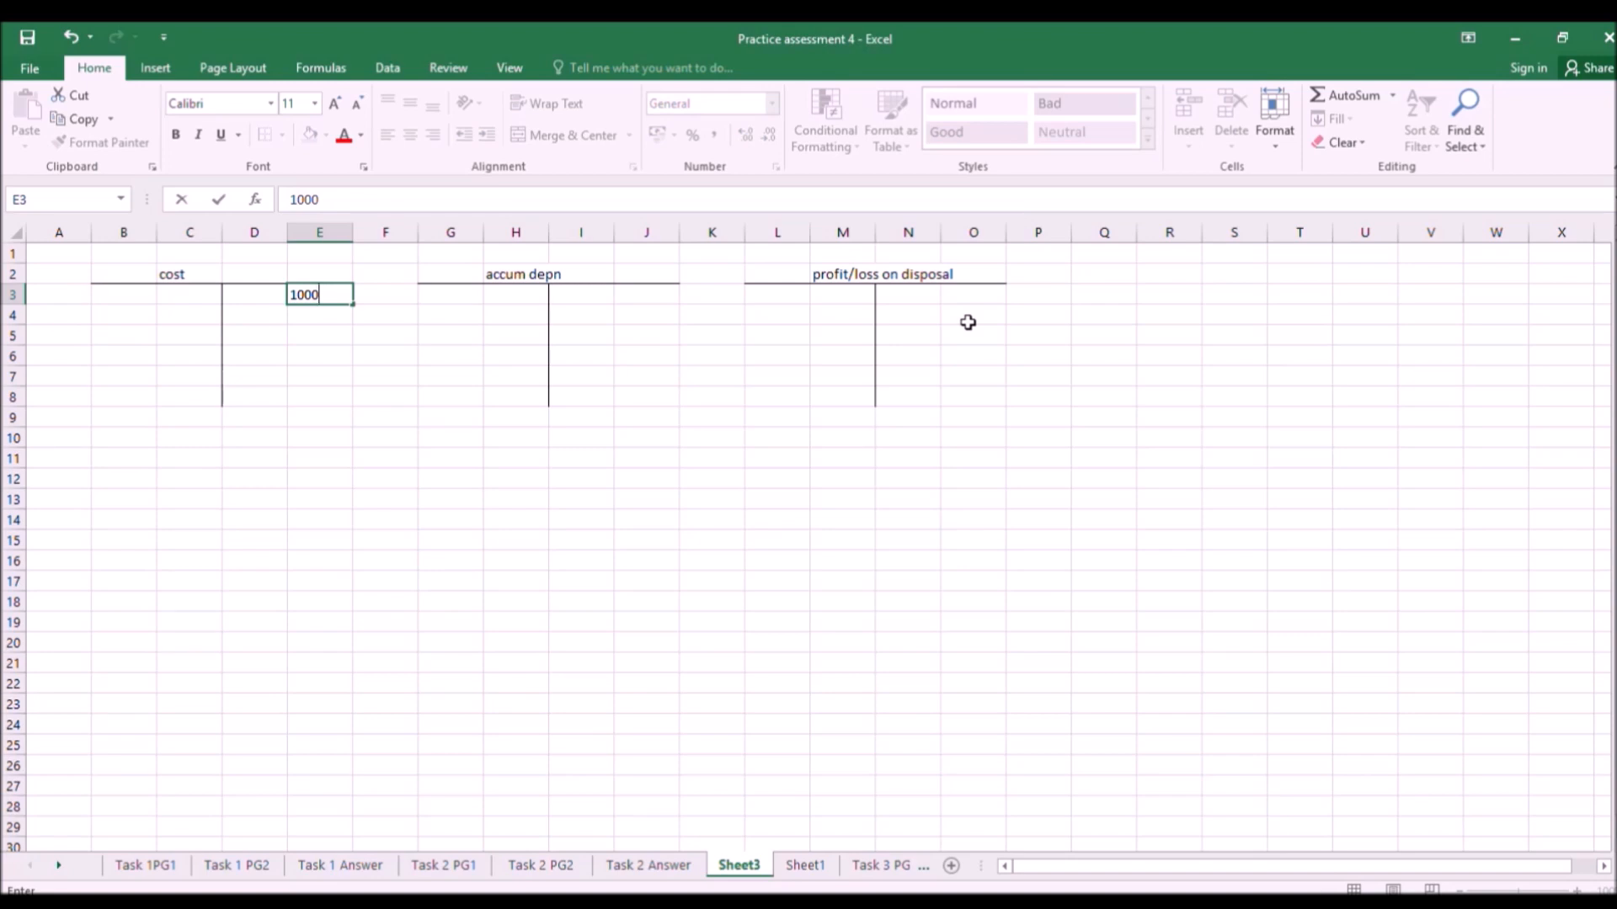
key(Return)
Start a list below the T accounts with Sale in A11 and 5000 in C11.
key(Right)
key(Right)
key(Right)
key(Down)
key(Down)
key(Down)
key(Down)
key(Down)
key(Down)
key(Down)
key(Left)
key(Left)
key(Left)
key(Left)
key(Left)
key(Left)
key(Left)
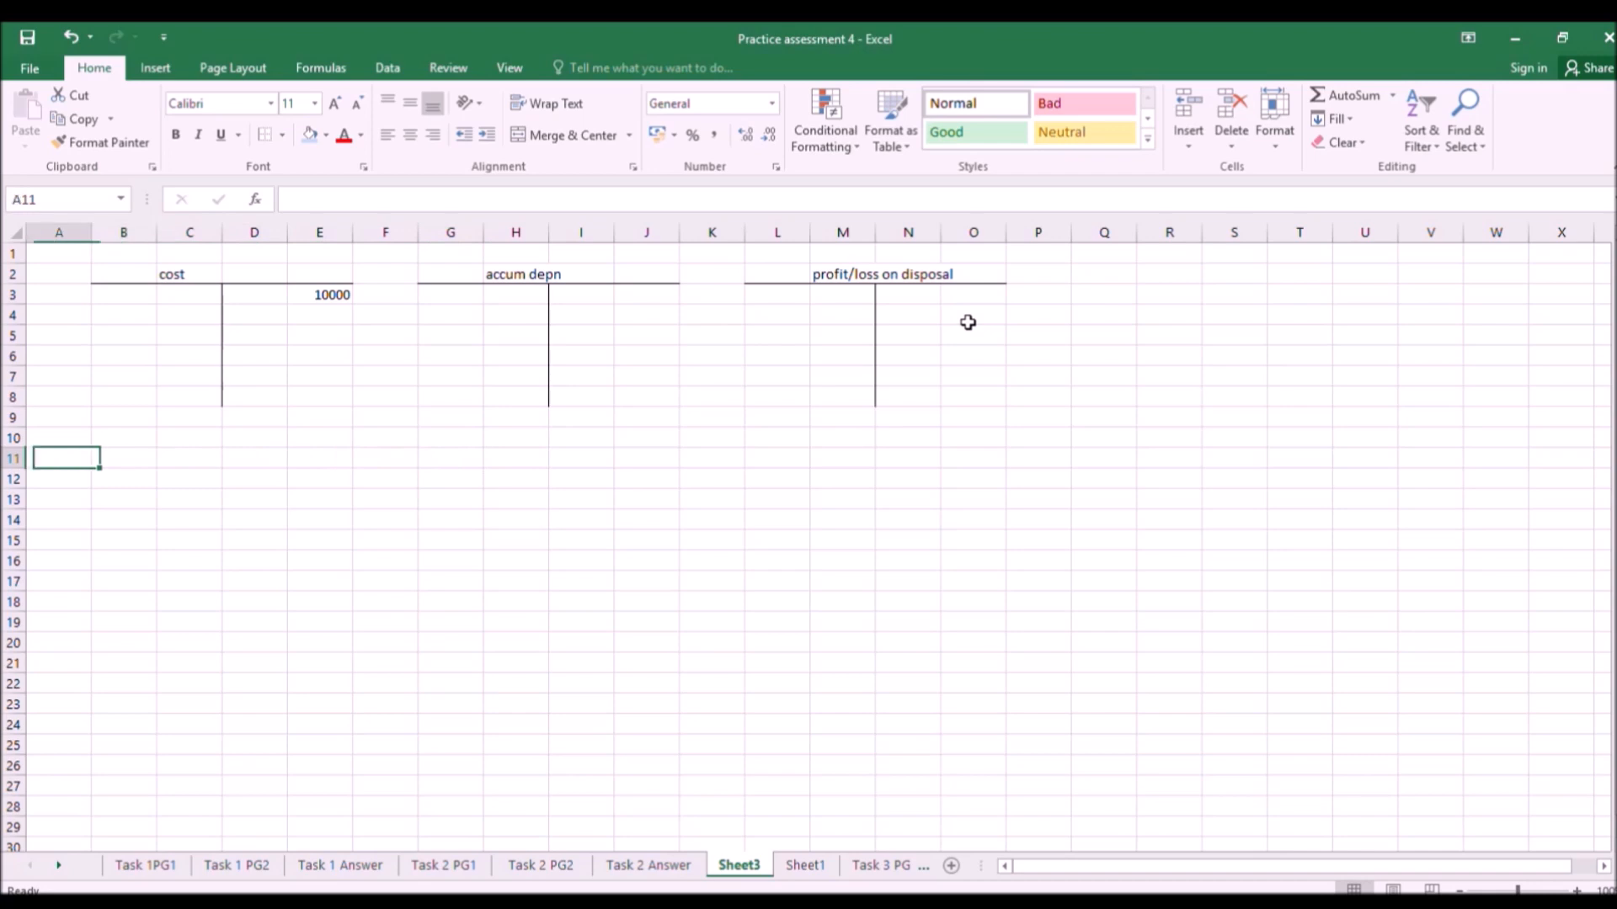
text(Sale)
key(Right)
key(Right)
text(5000)
key(Return)
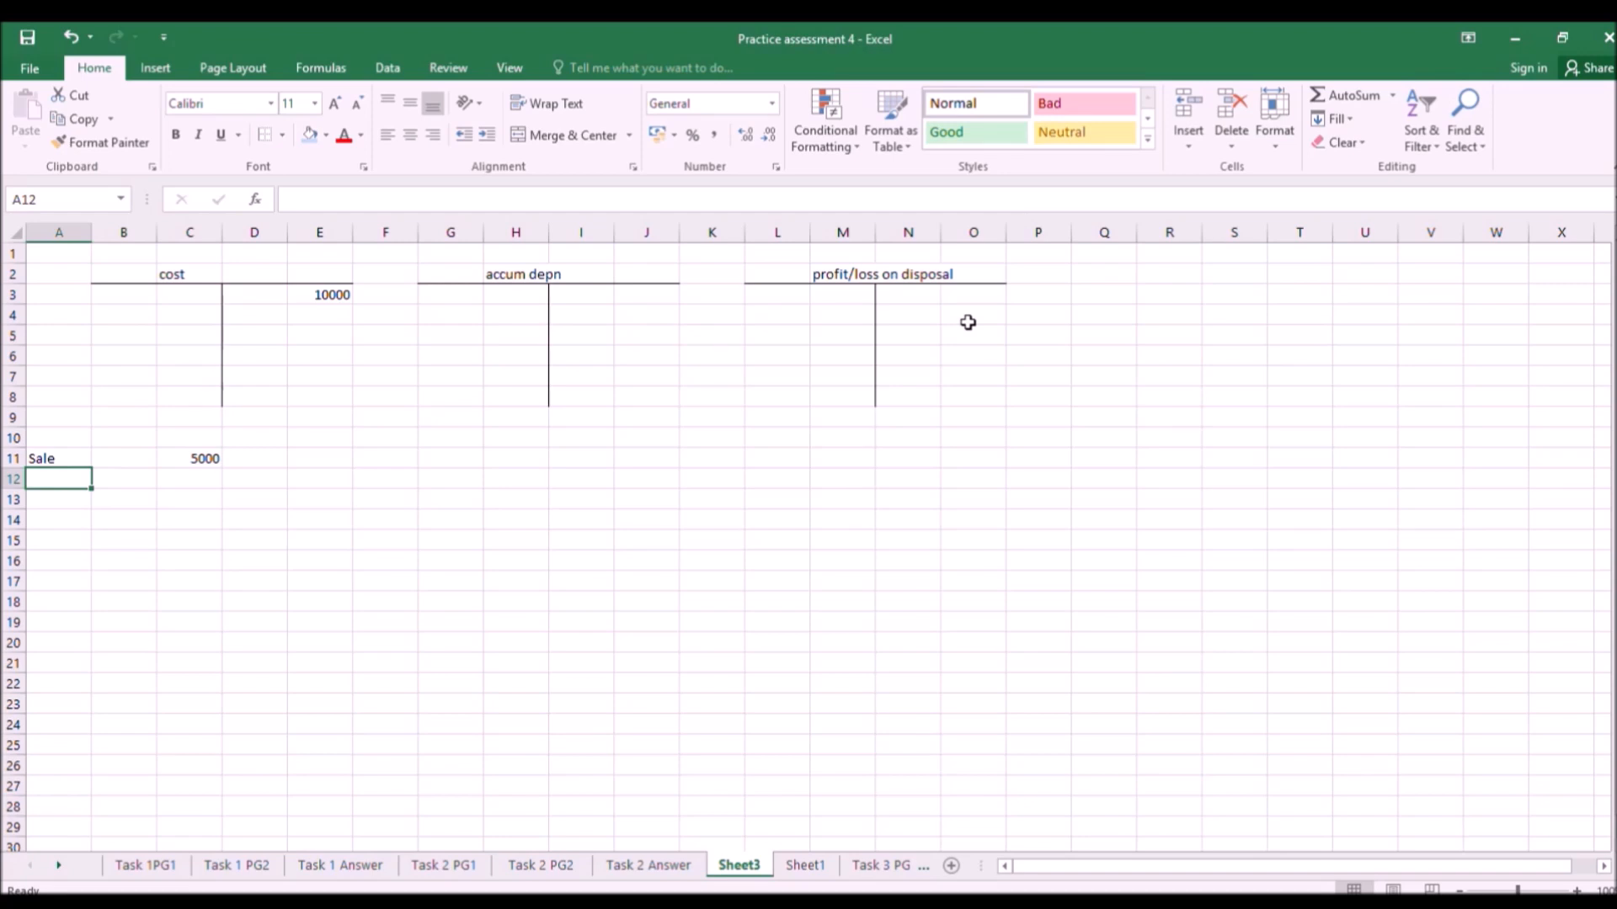
Enter su in A12 and replace the label in A11 with Bank.
text(su)
key(Return)
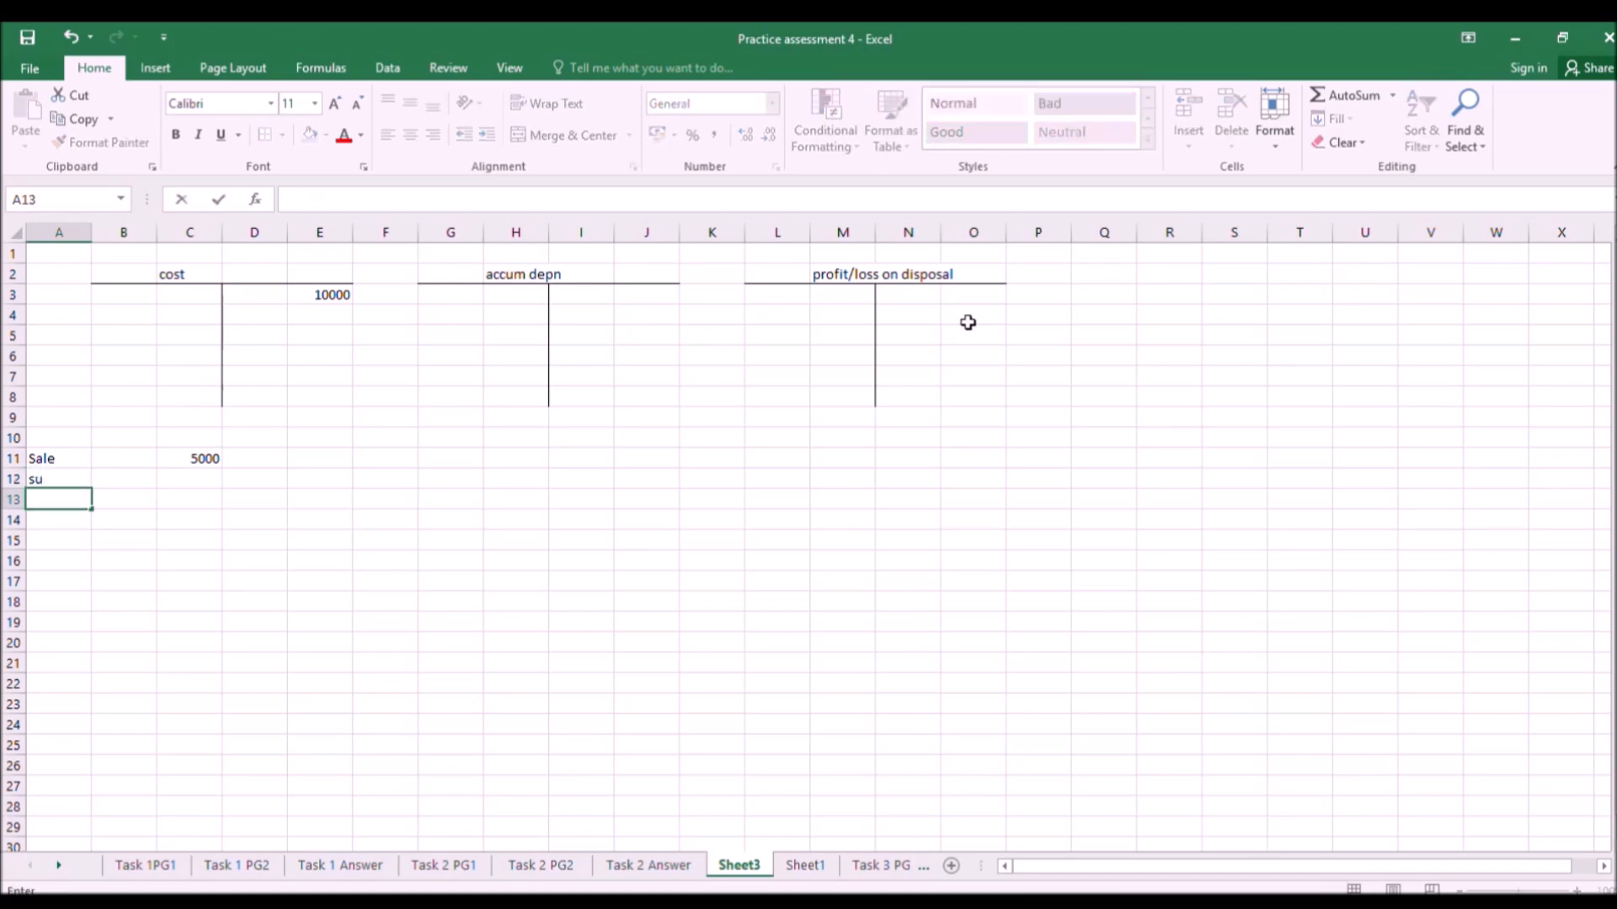
key(Up)
key(Up)
text(Bank)
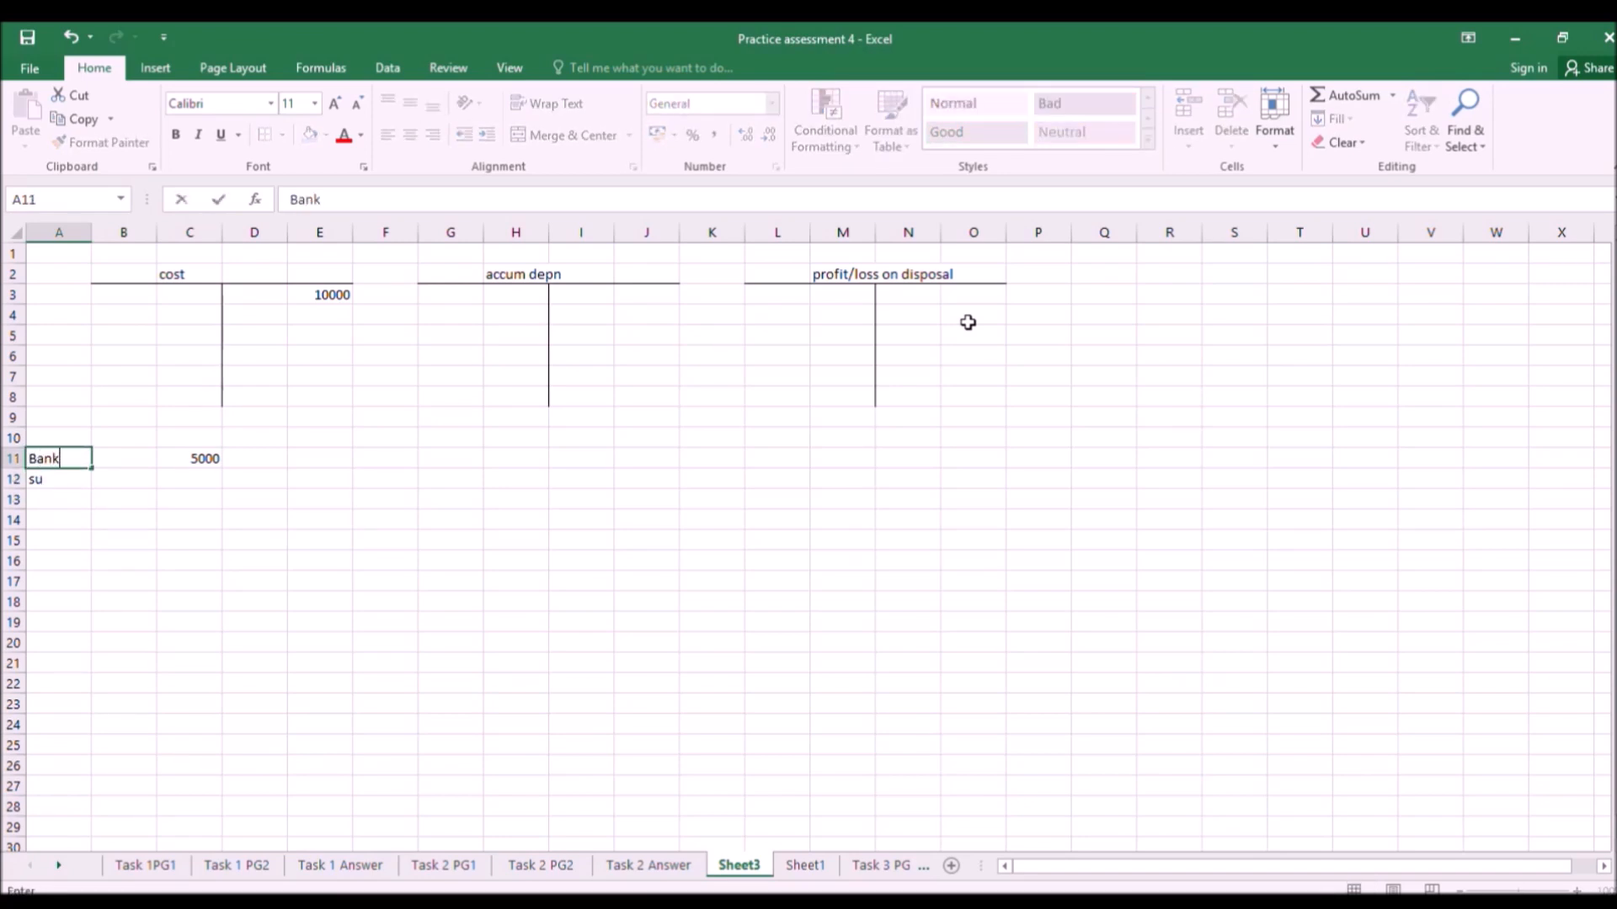
key(Return)
Label A12 cost and enter 10000 in C12.
text(cost)
key(Tab)
key(Tab)
text(1000)
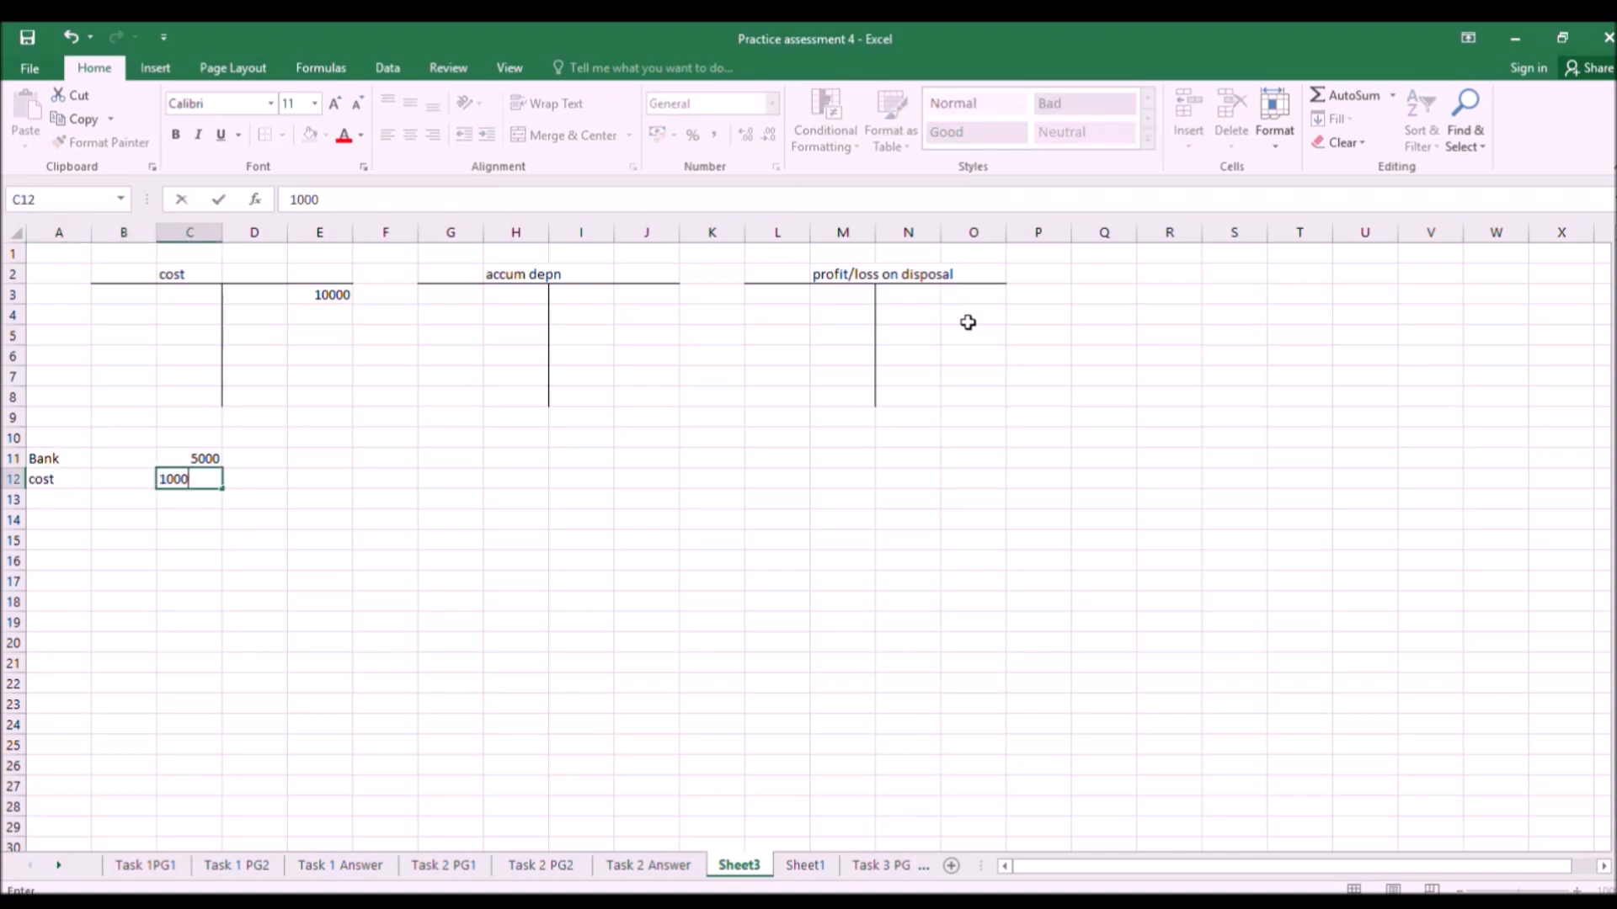
text(0)
key(Return)
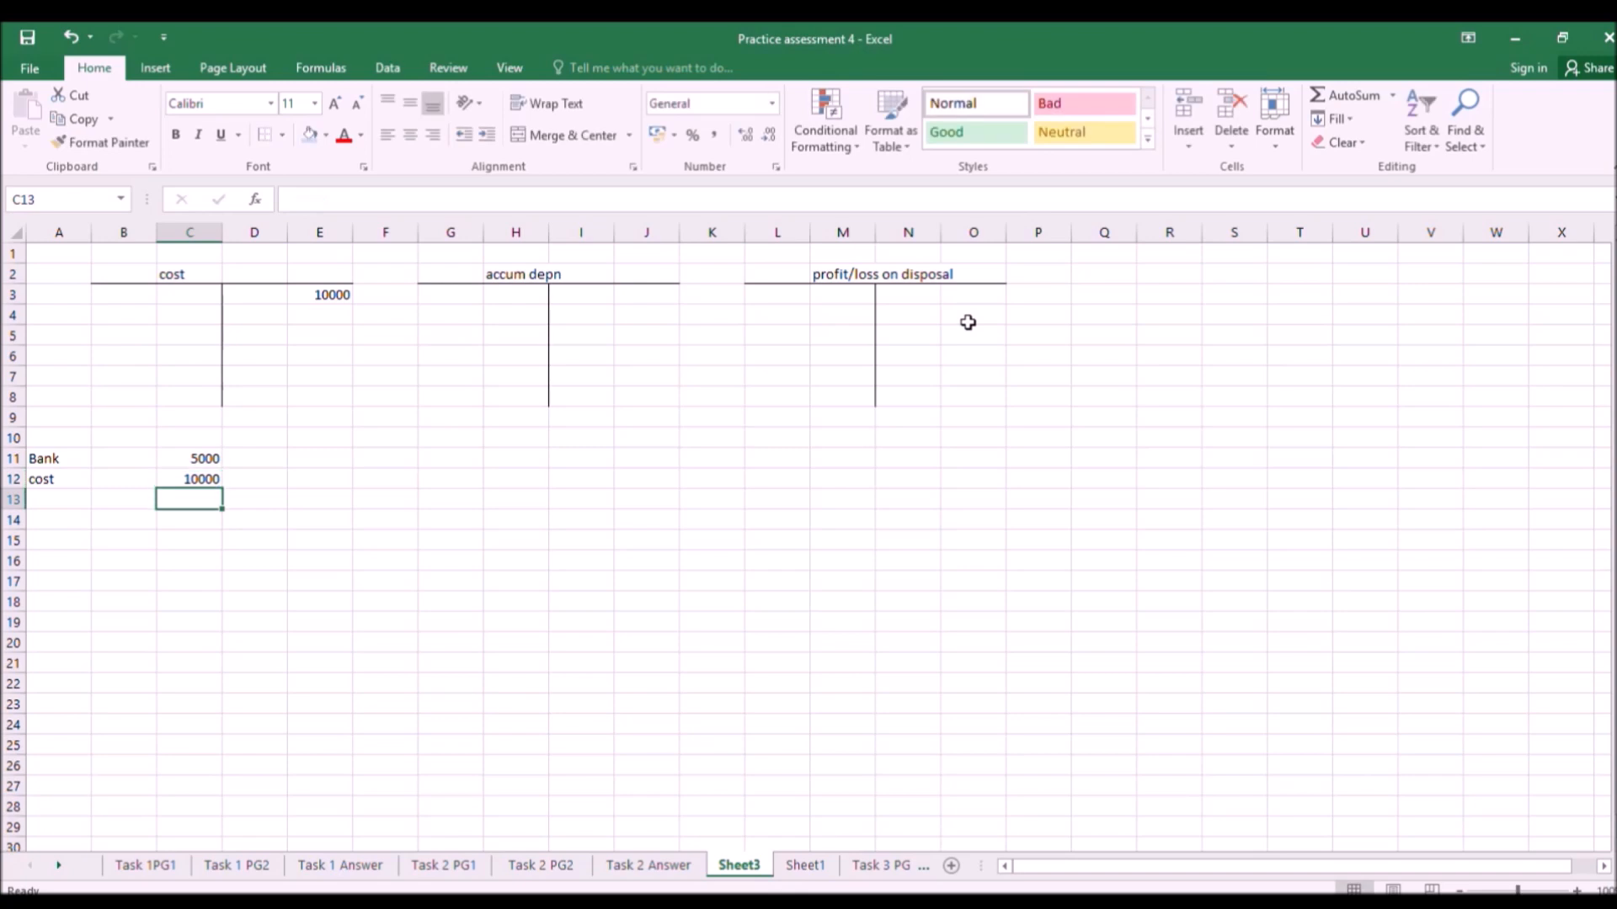
Label A13 accm and enter 7000 in C13.
text(acc)
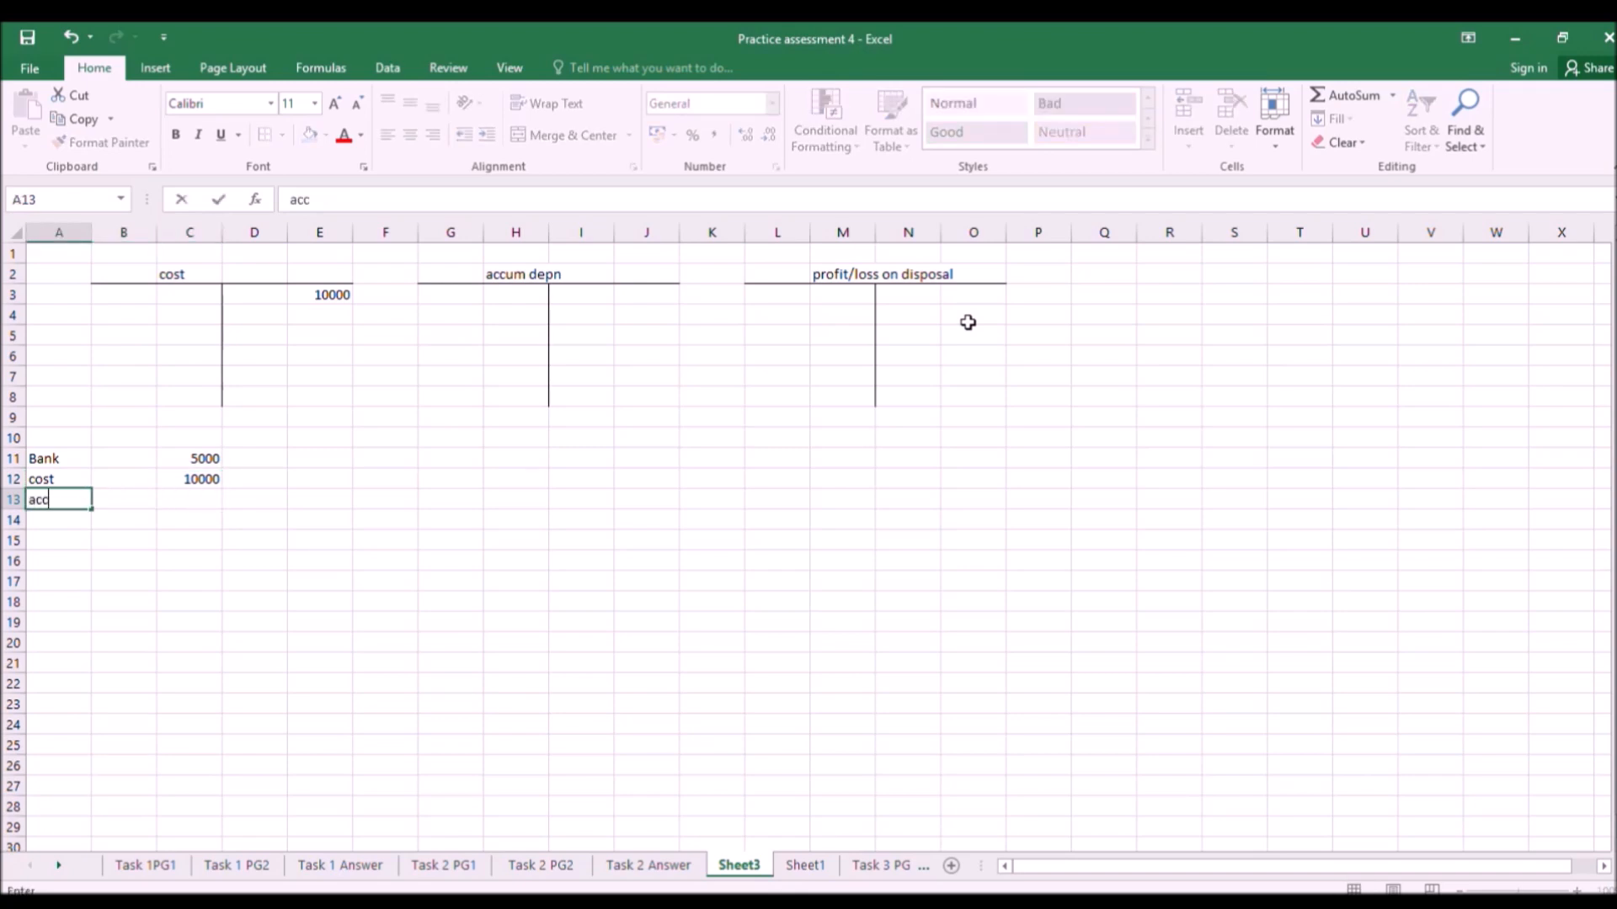
text(m)
key(Tab)
key(Tab)
text(700)
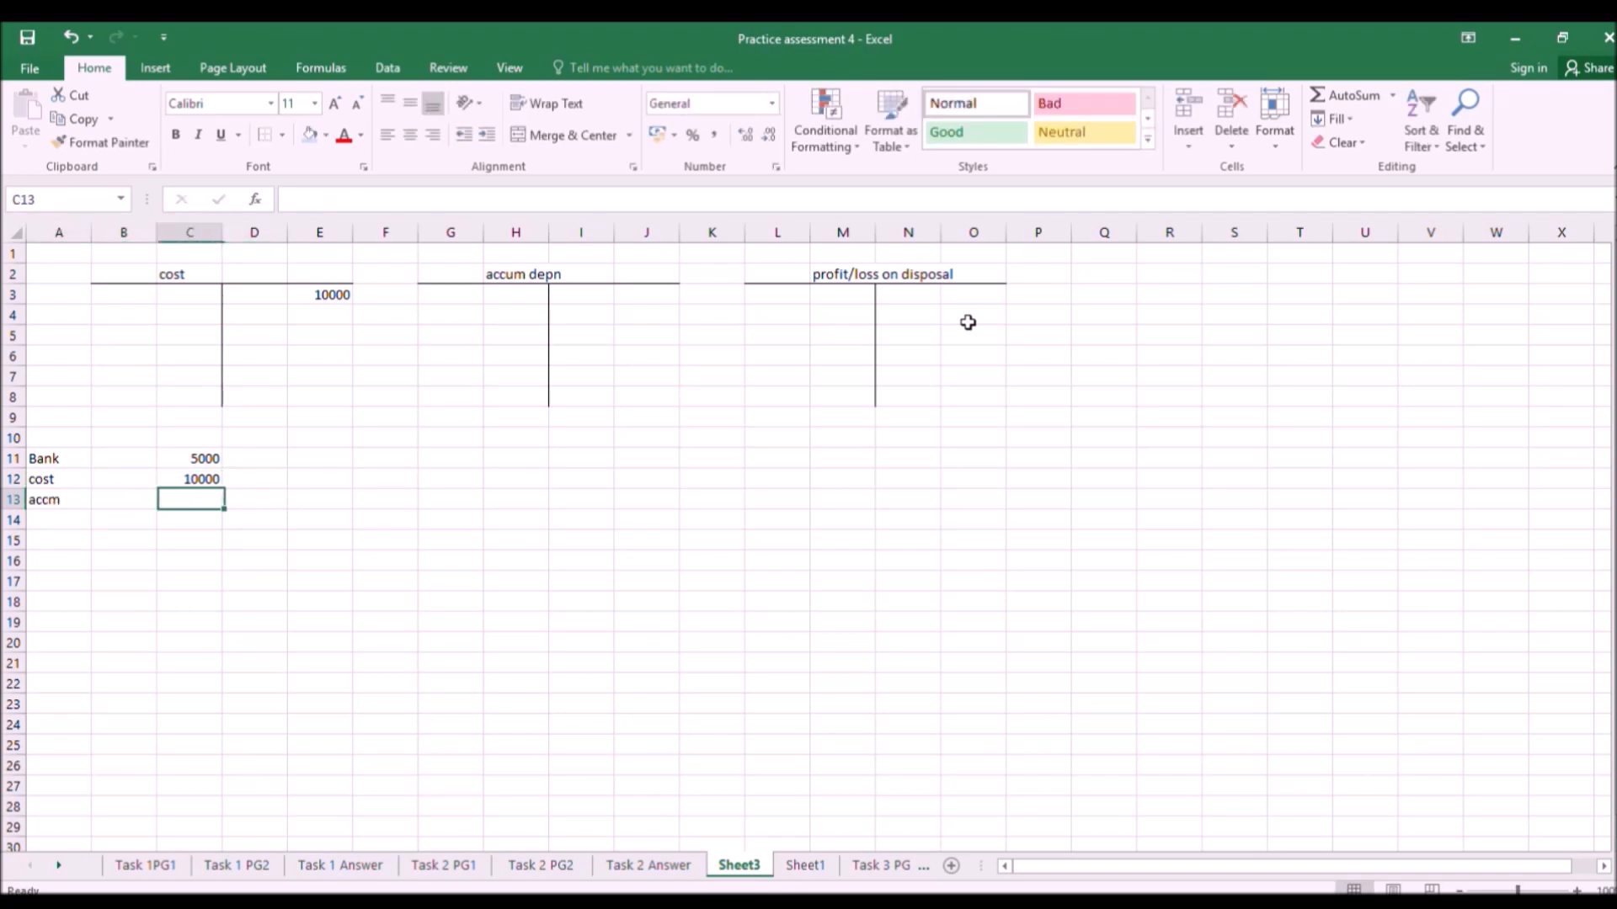
key(Return)
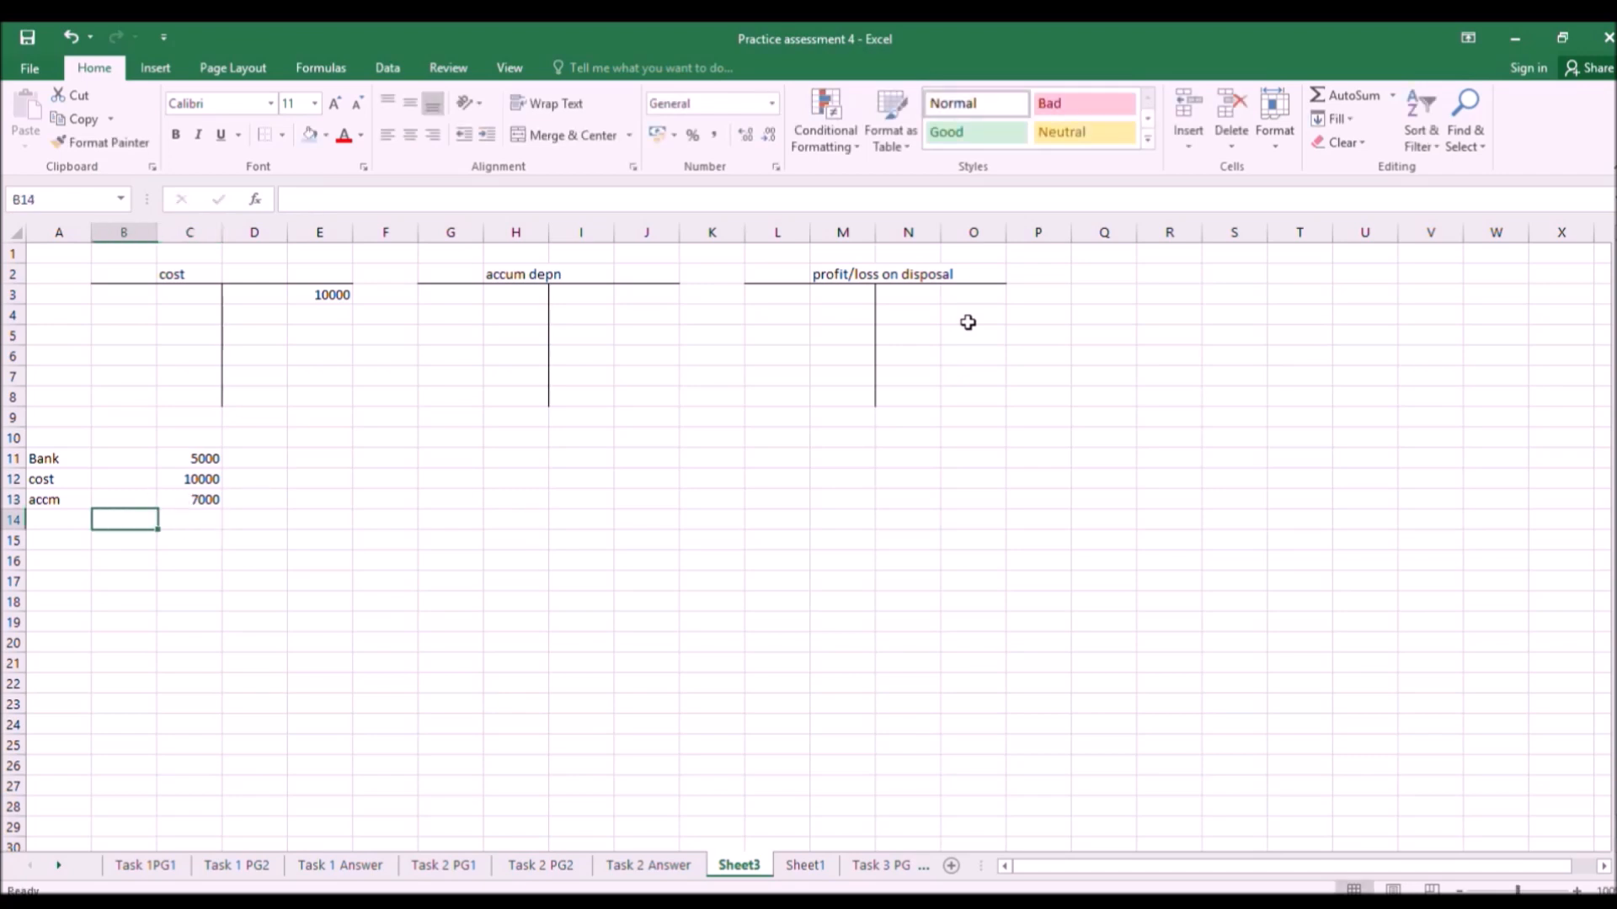
Label A14 profit and enter 2000 in C14.
text(profi)
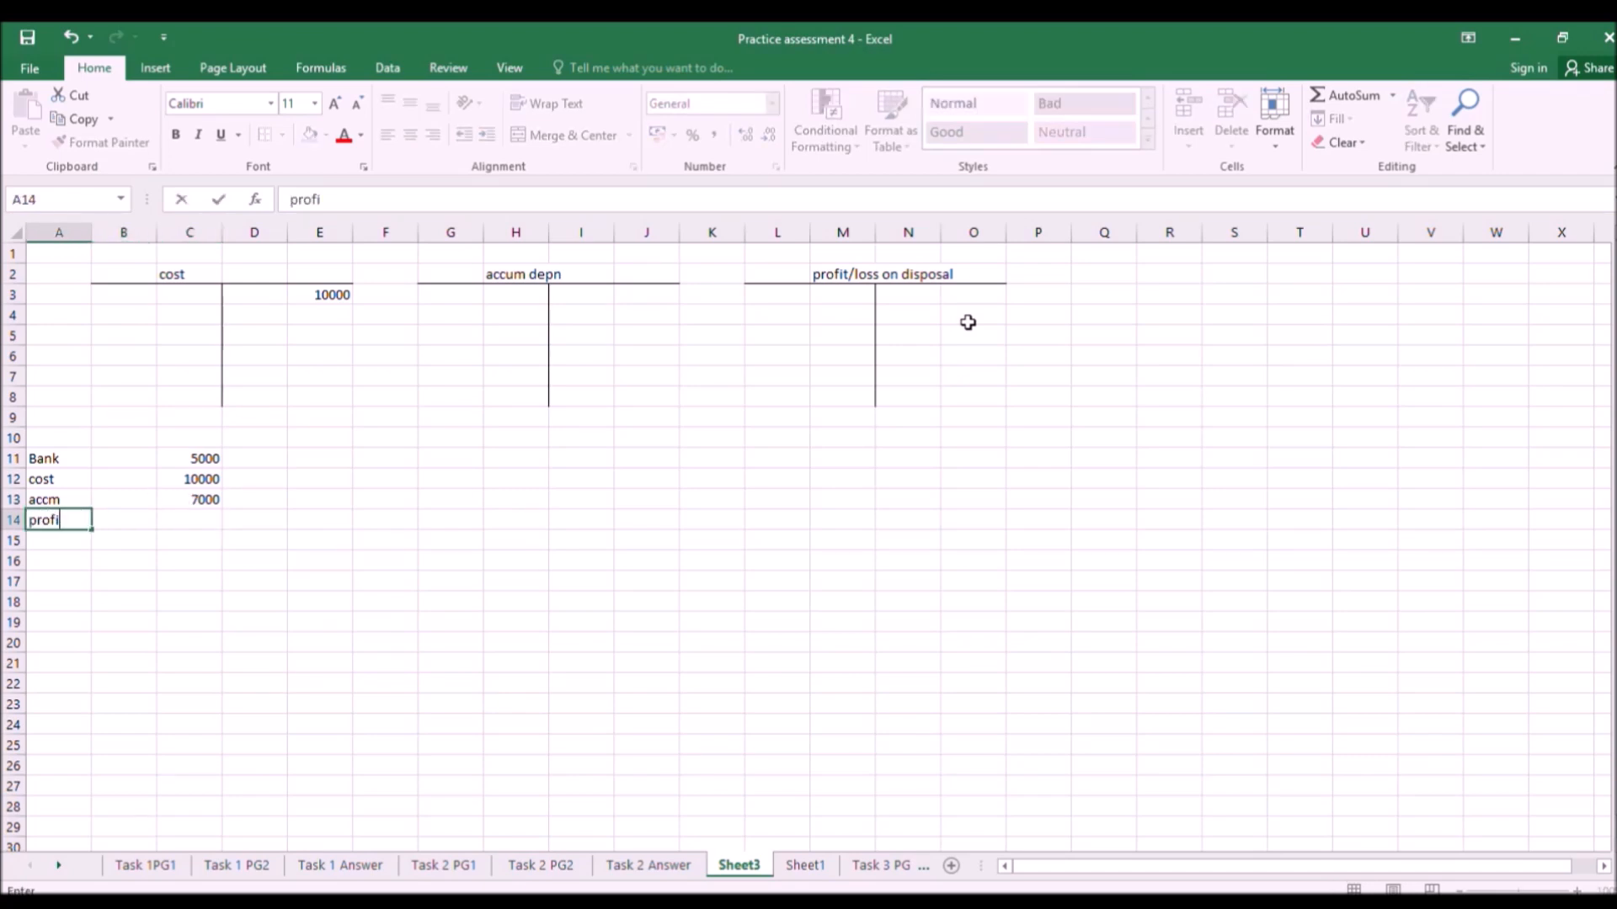
key(Tab)
key(Tab)
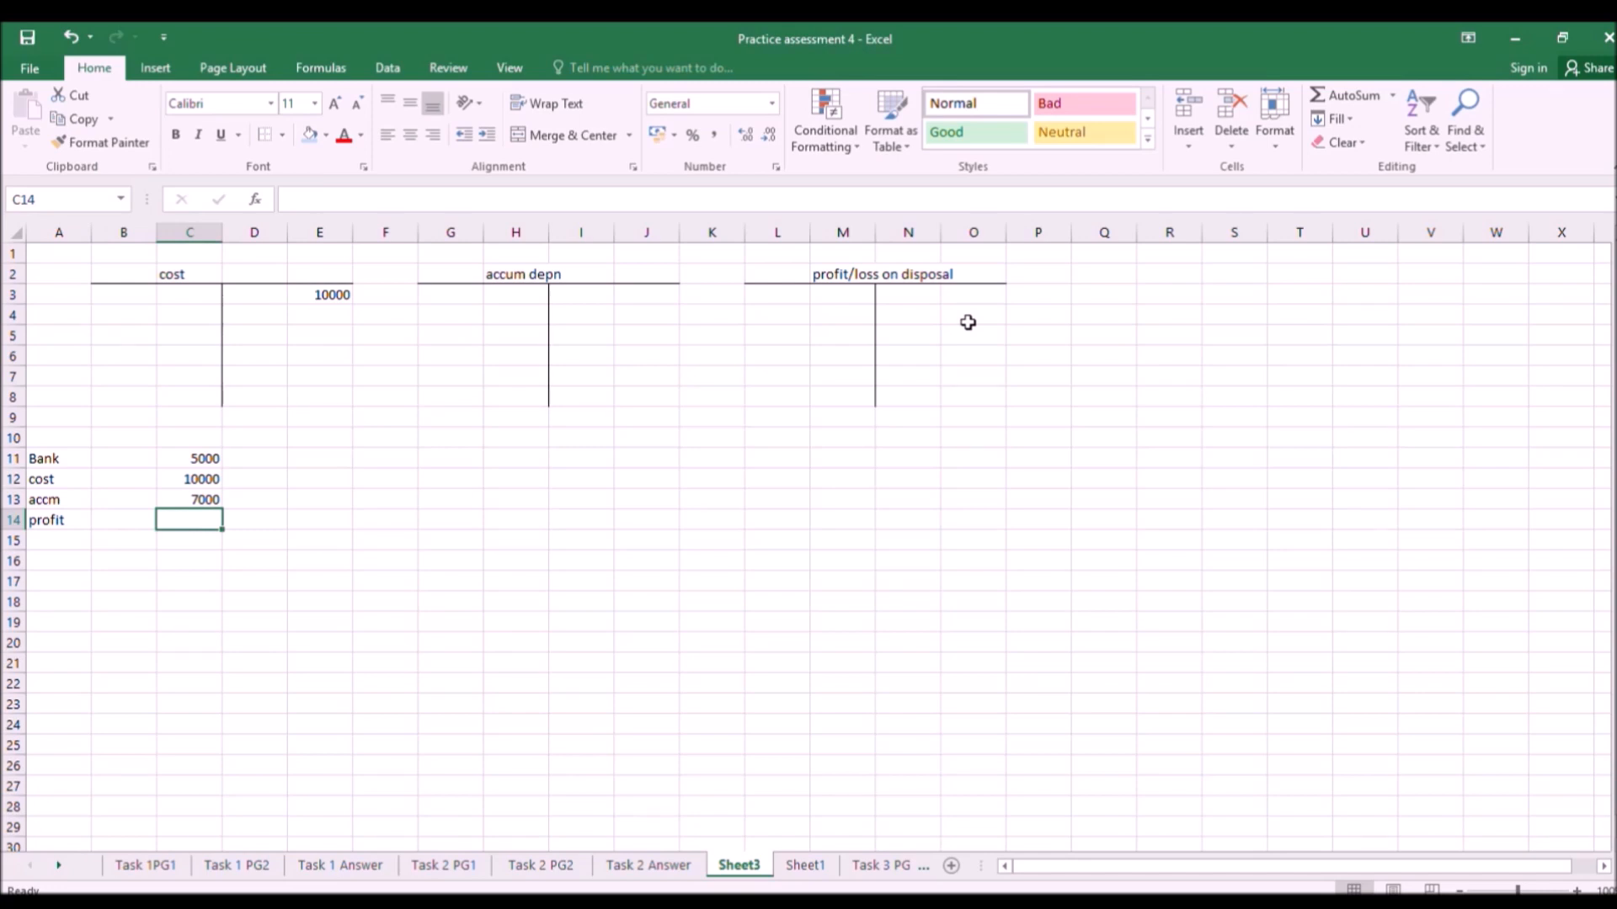
text(2000)
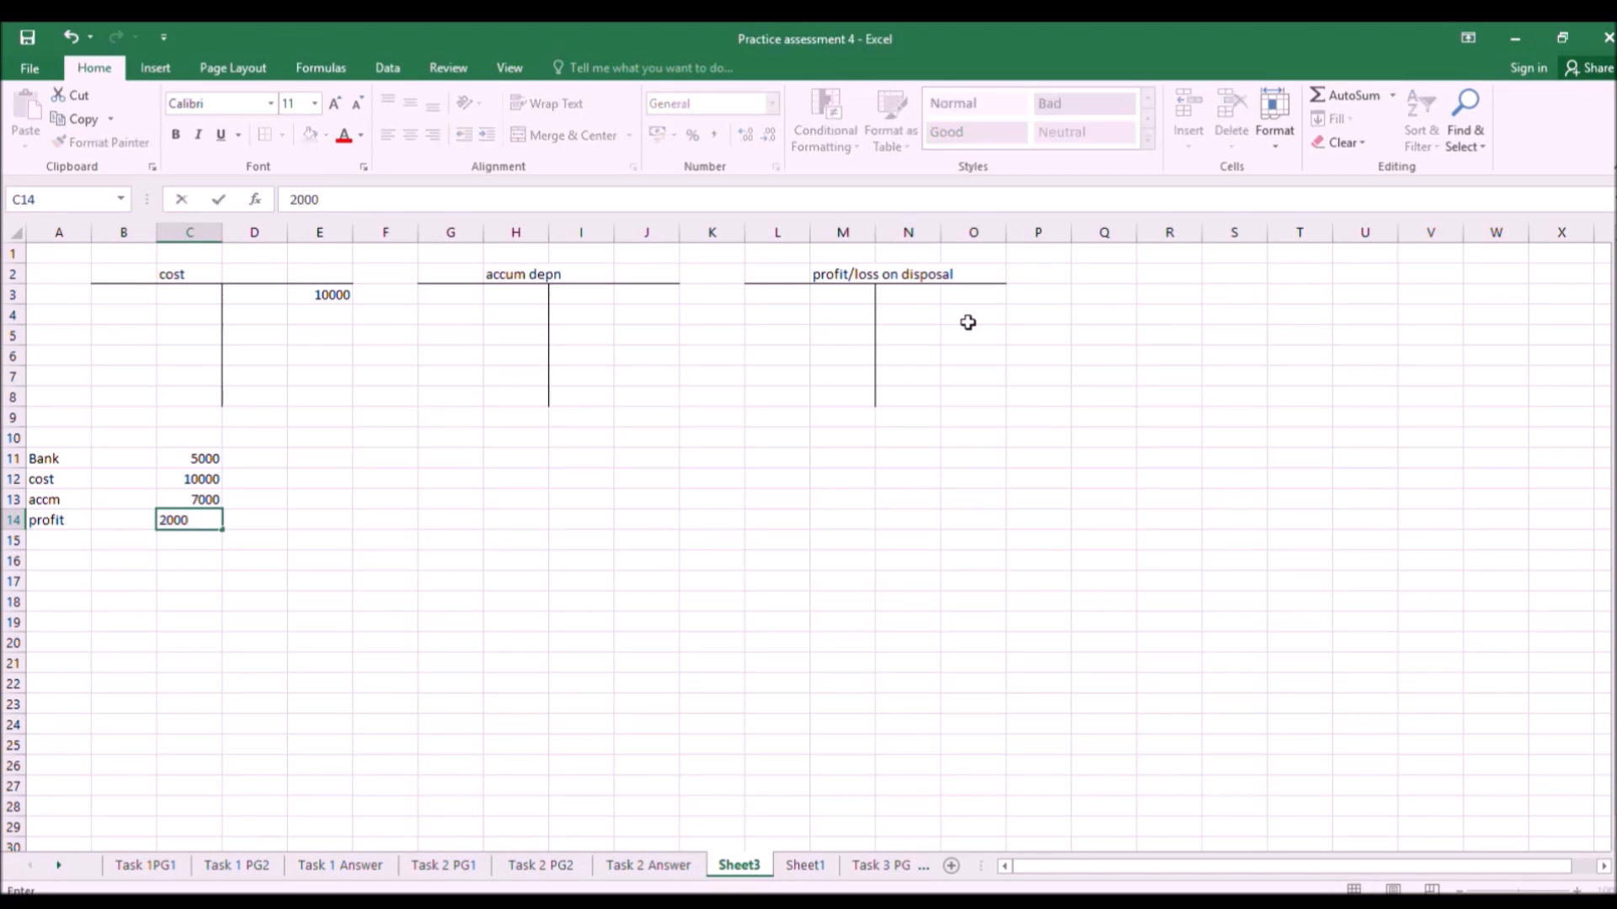
Add the column headings dr in E10 and cr in F10 above the list.
key(Up)
key(Up)
key(Up)
key(Up)
key(Right)
key(Right)
text(dr)
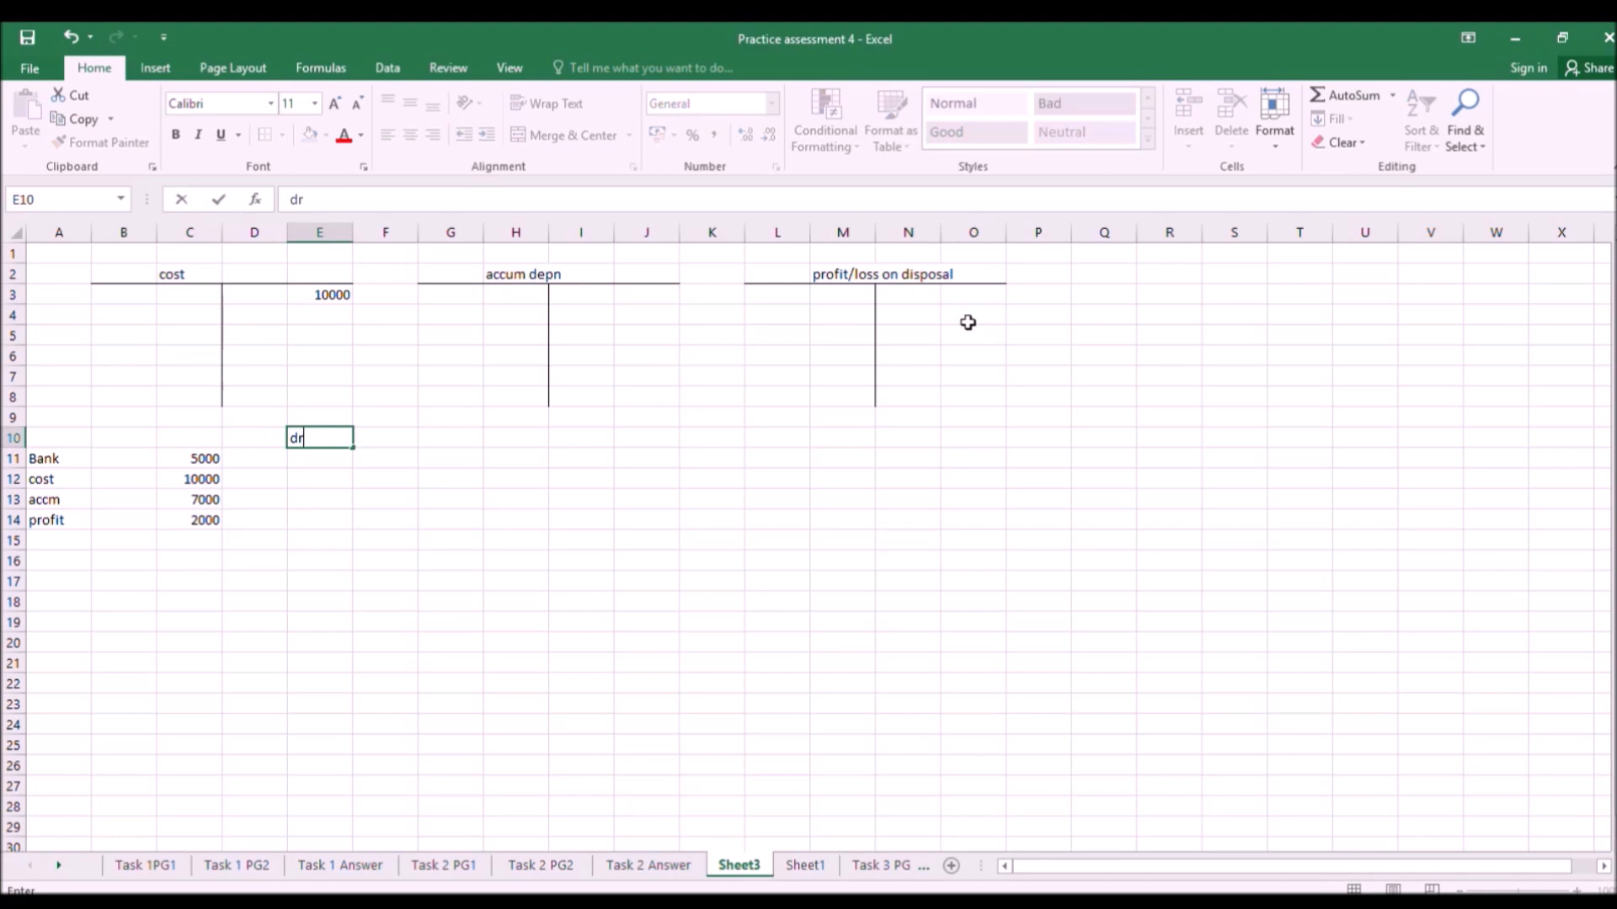
key(Right)
text(cr)
key(Return)
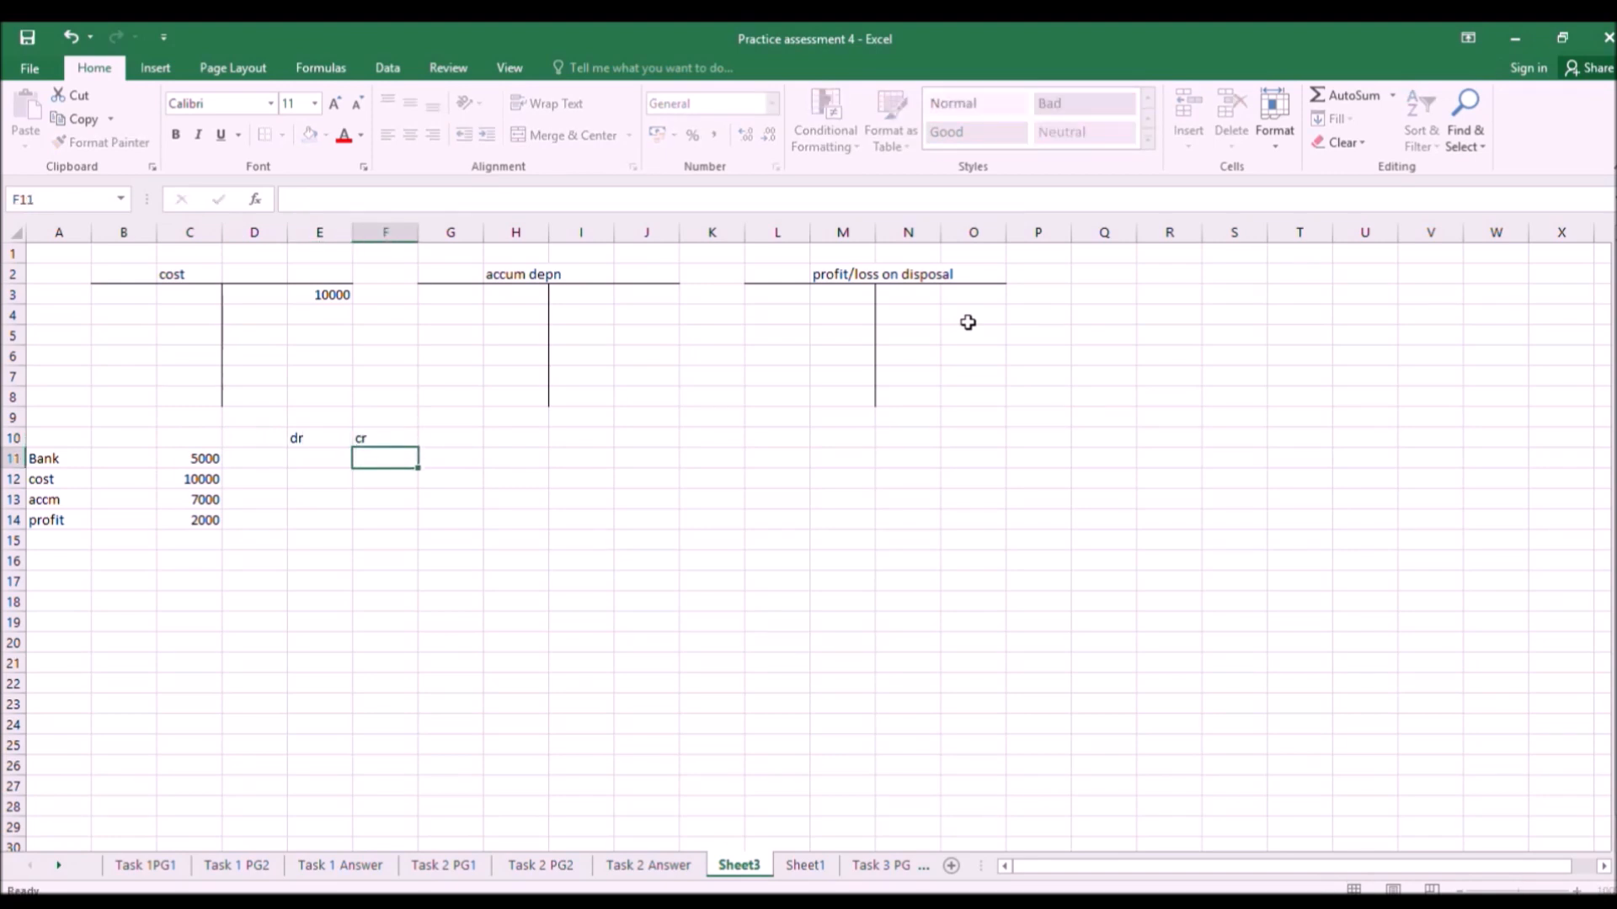
Enter 5000 as the Bank debit in E11 and 10000 as the cost credit in F12.
key(Left)
text(500)
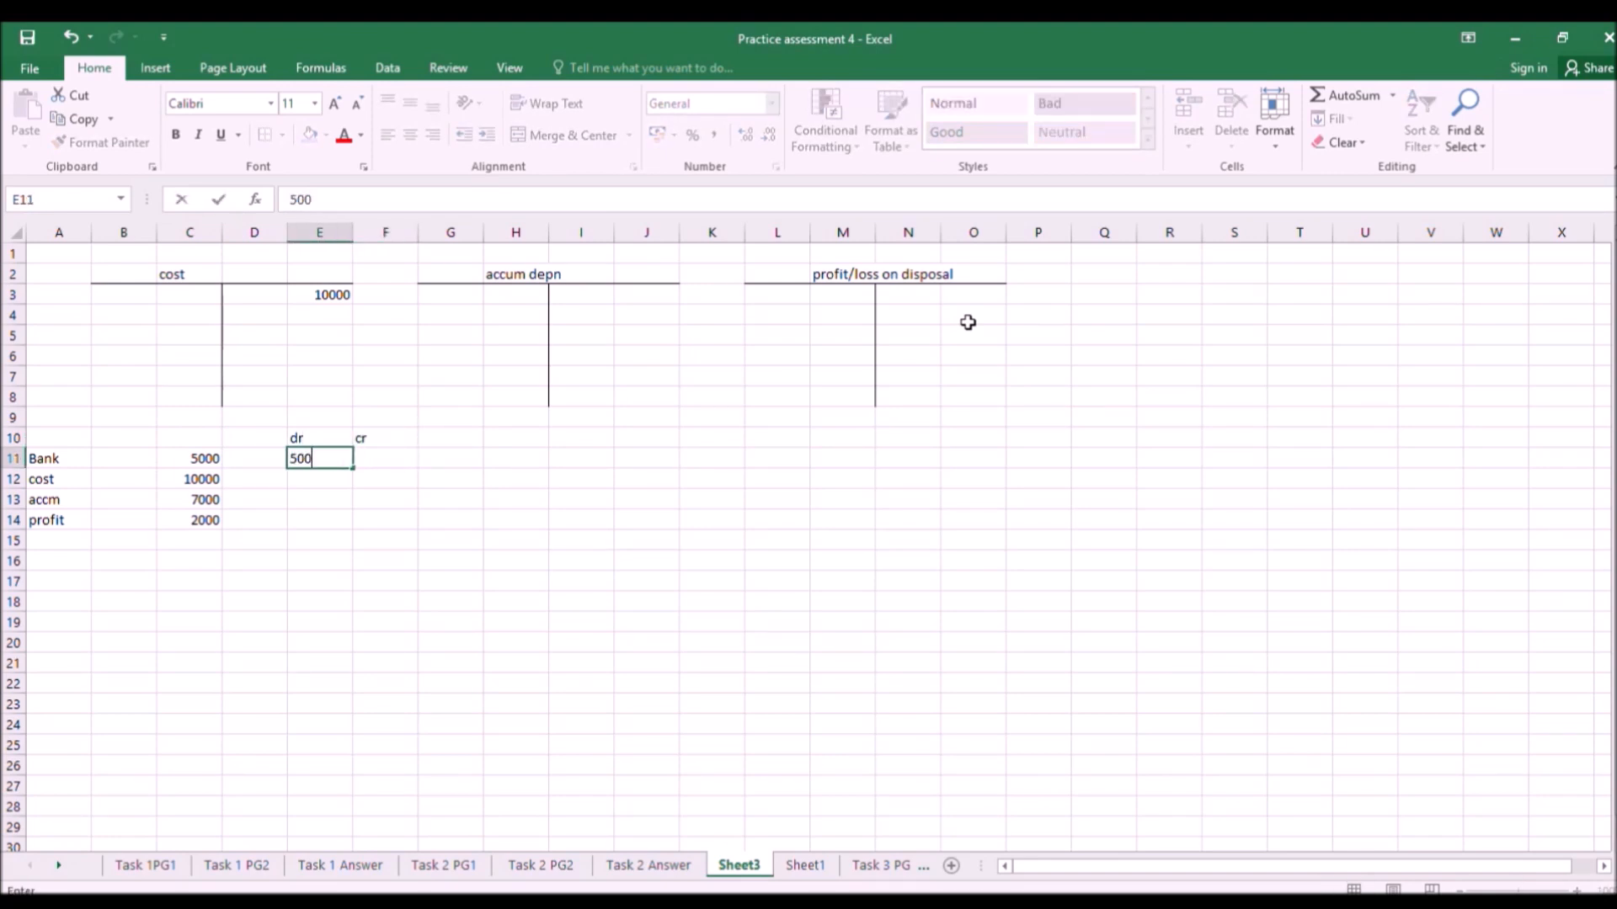
key(Return)
key(Right)
text(1)
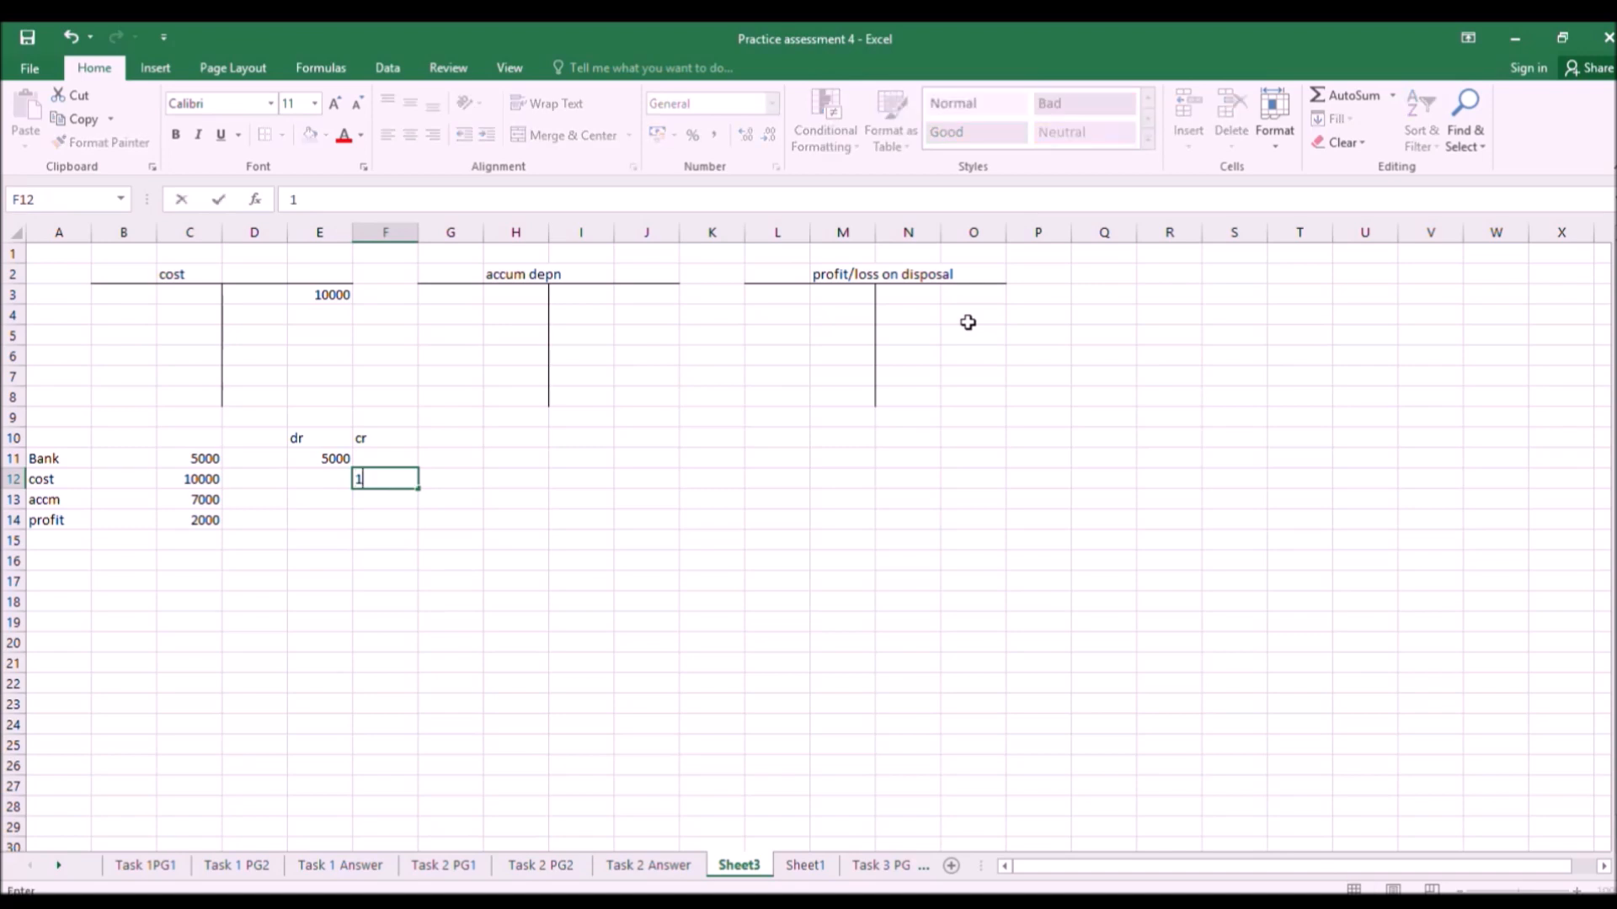
text(0000)
key(Return)
Enter 7000 as the accm debit in E13 and 2000 as the profit credit in F14.
key(Left)
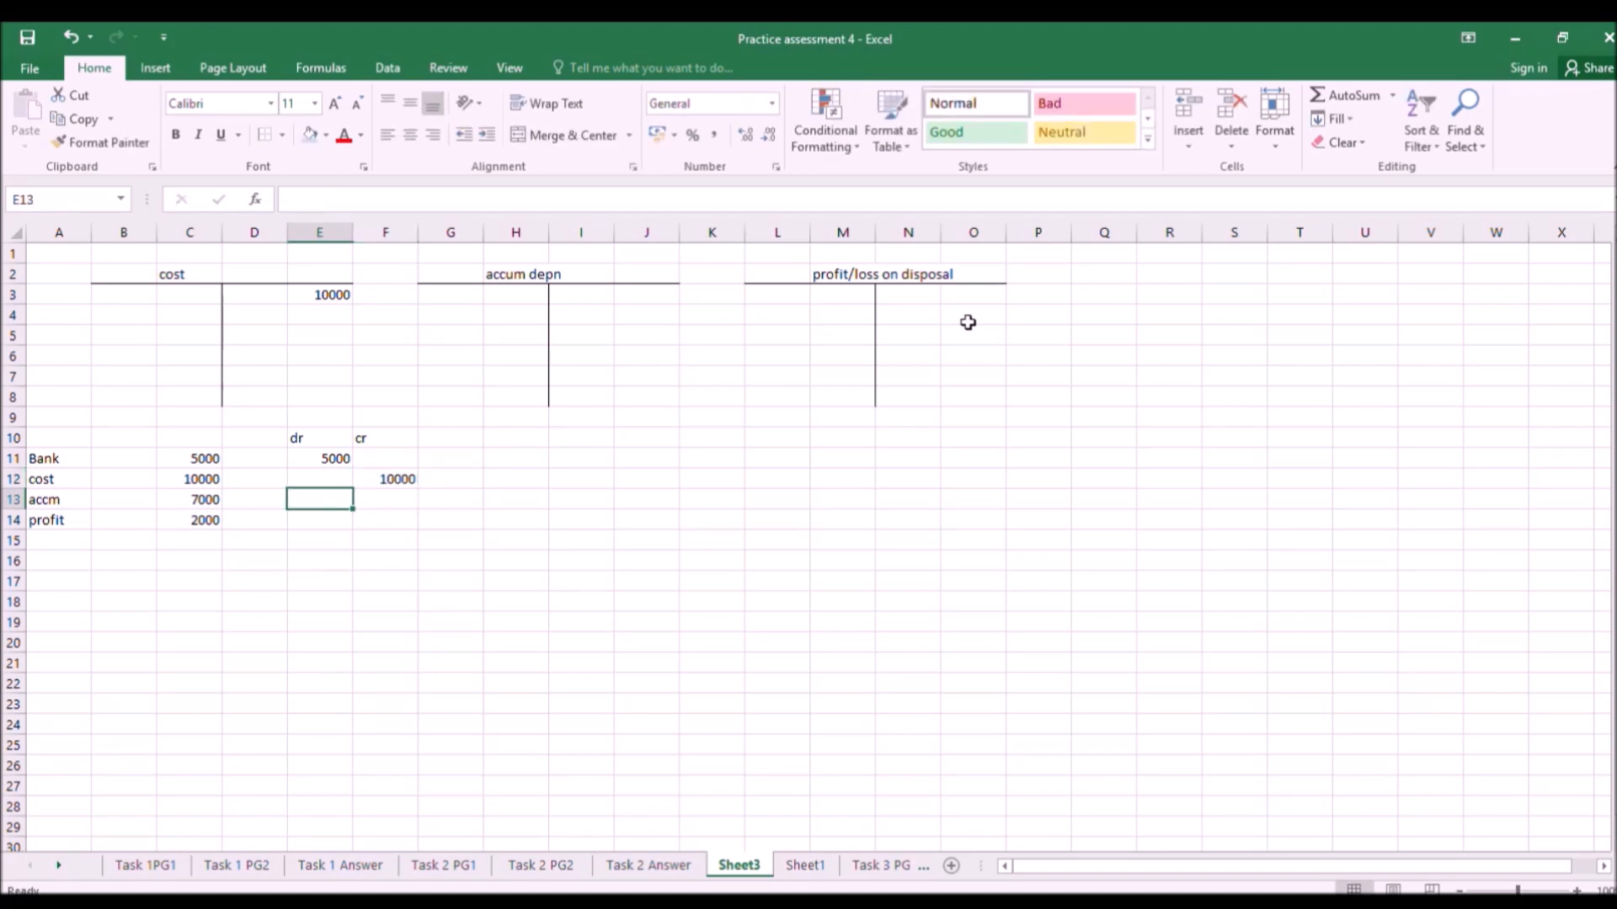
text(7000)
key(Return)
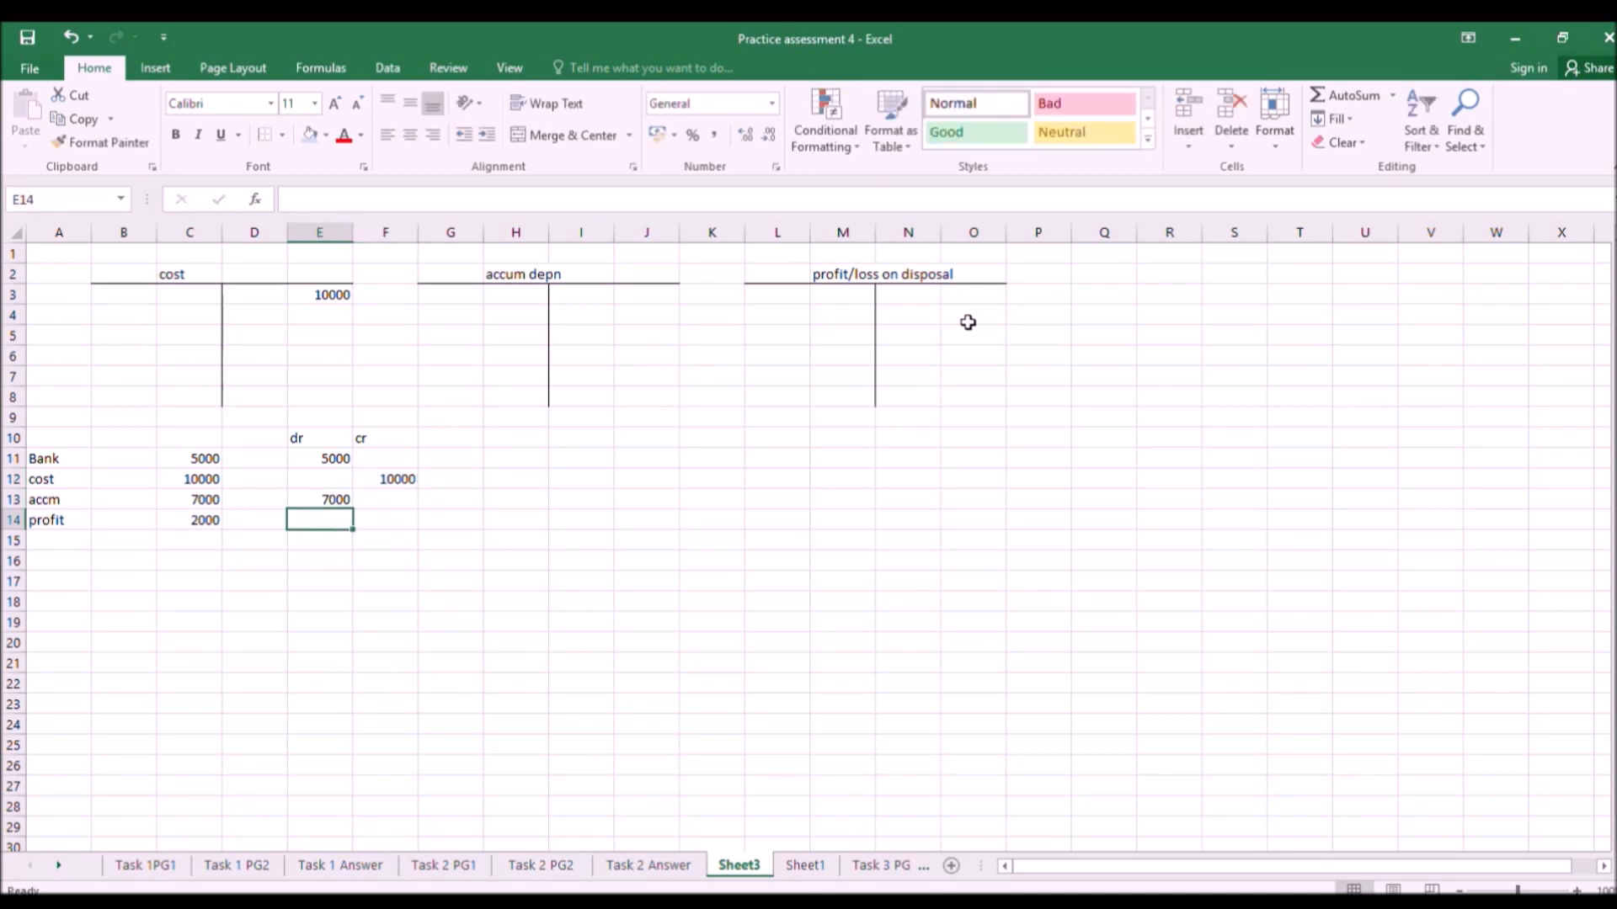
key(Right)
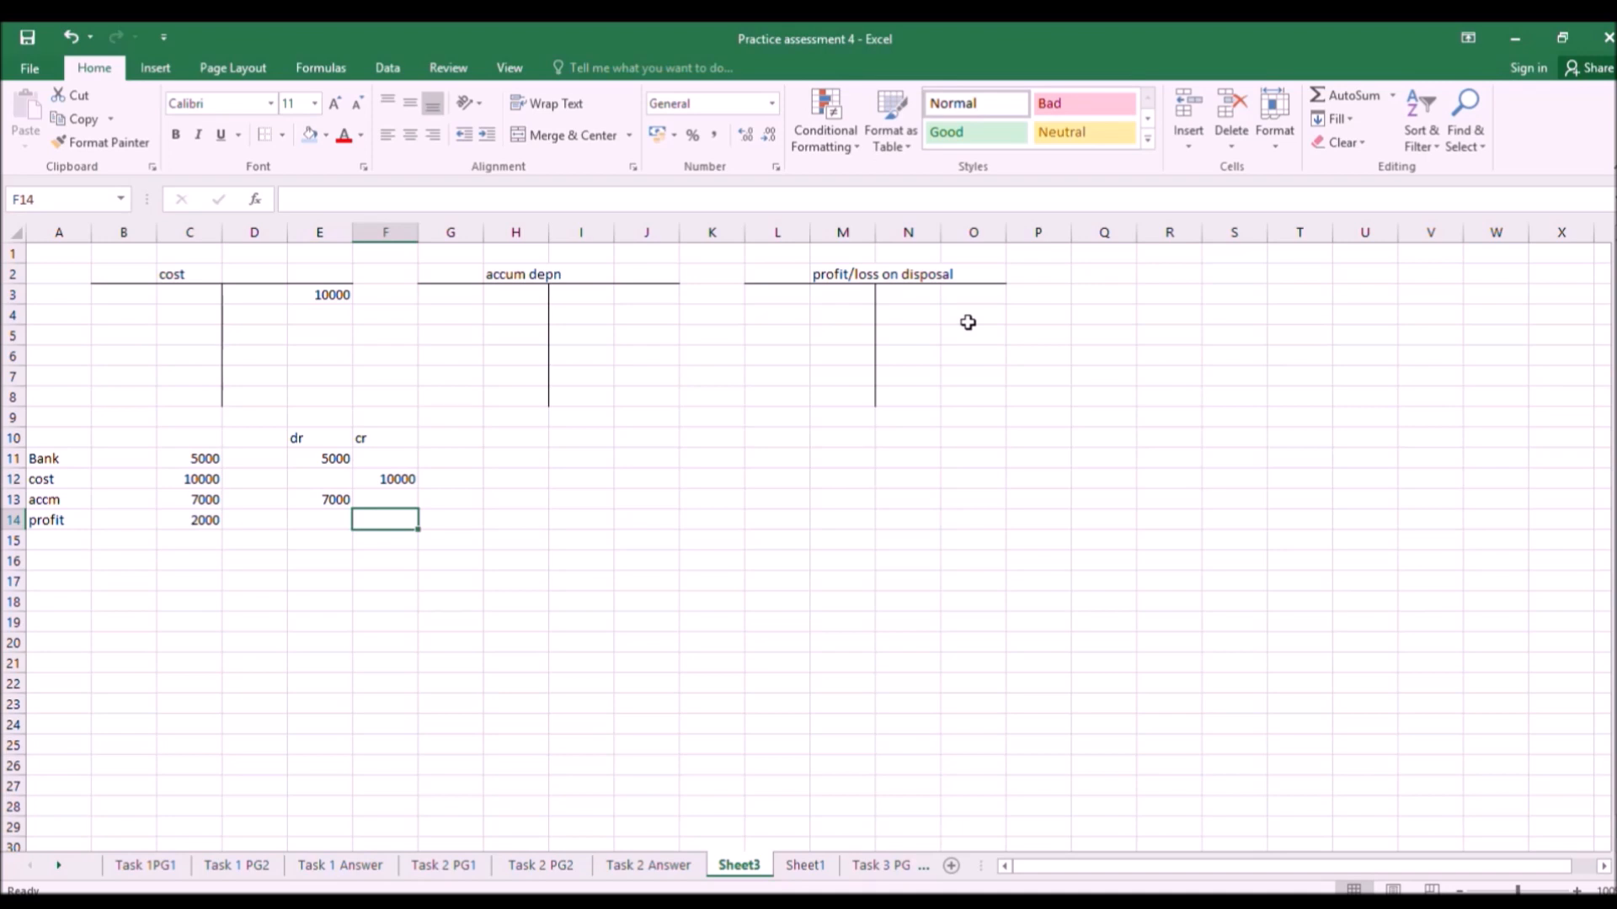
text(2000)
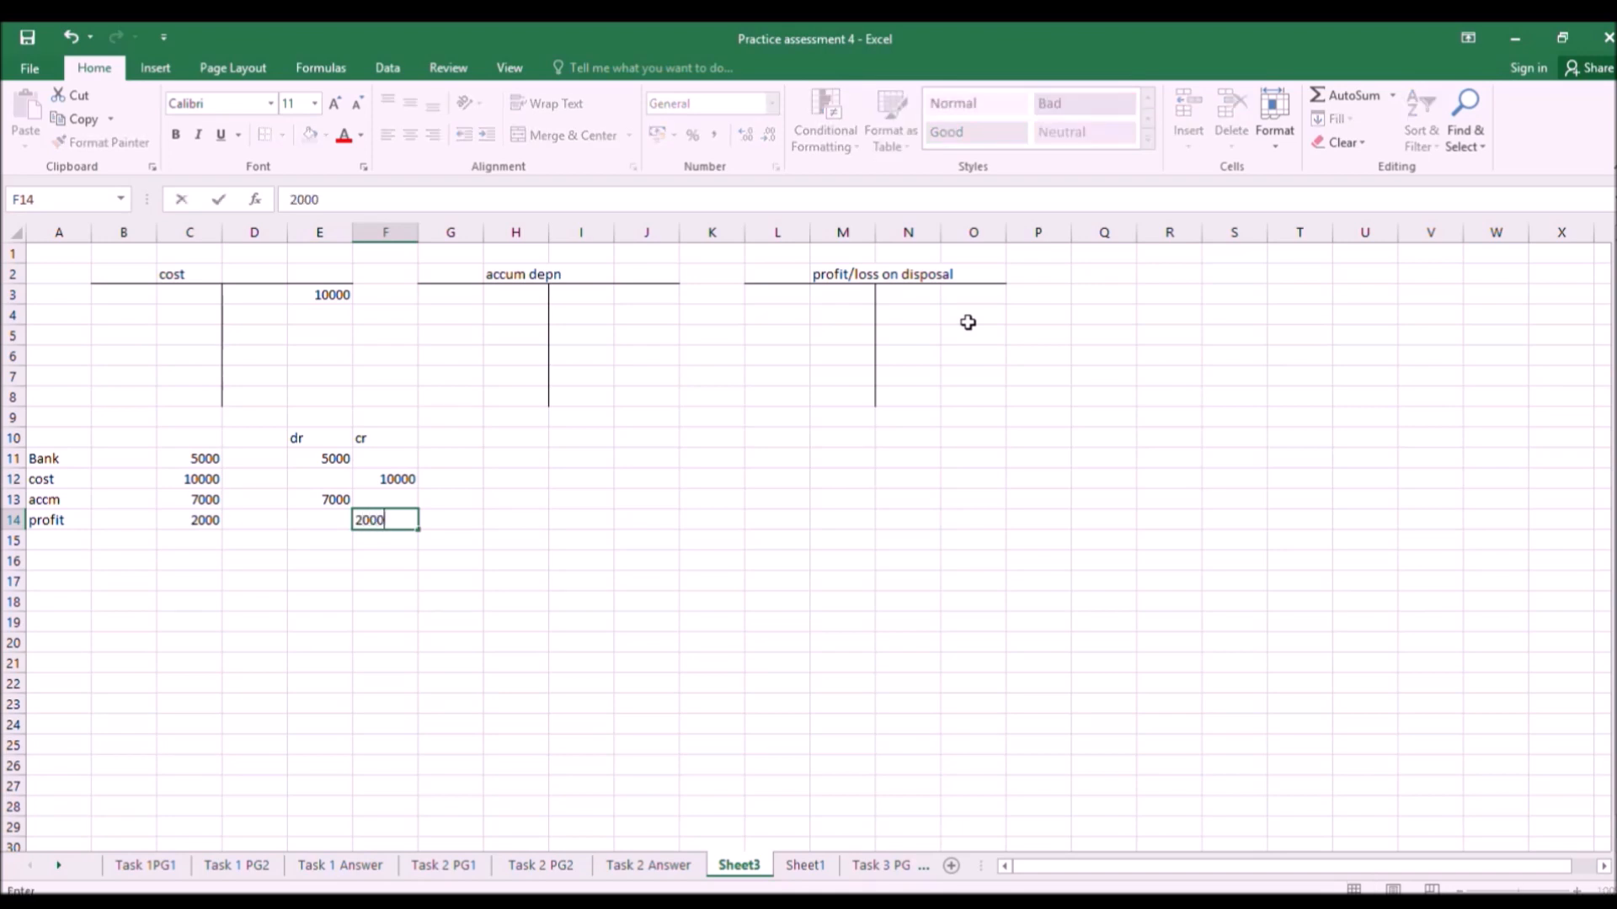
key(Return)
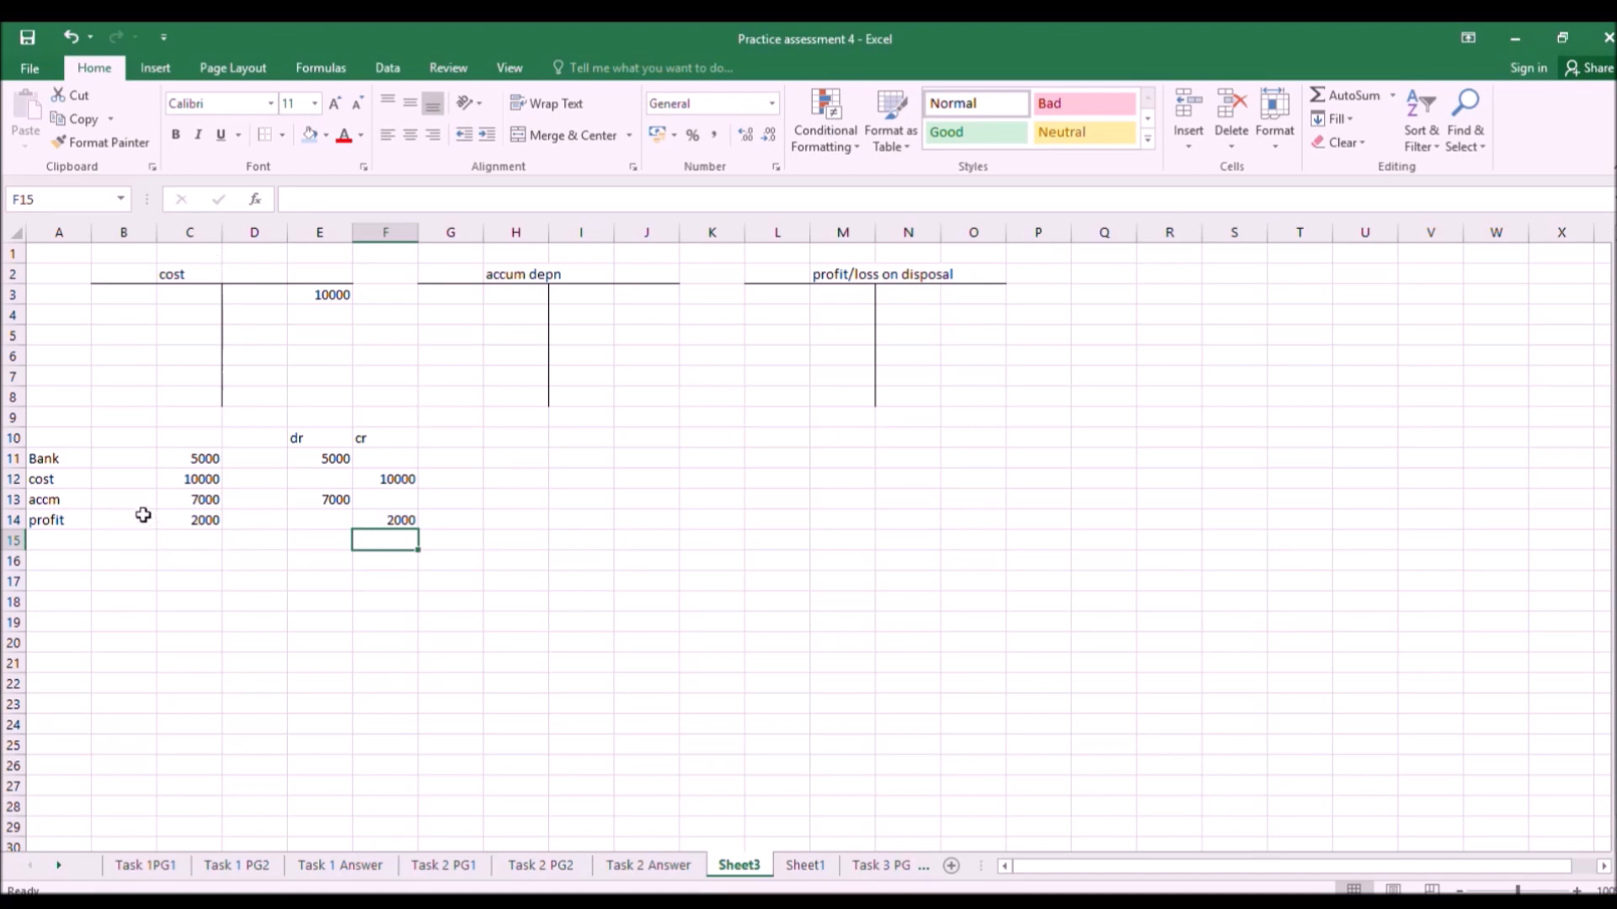
Clear the whole working list below the T accounts, A10:F15.
drag(50, 438, 402, 538)
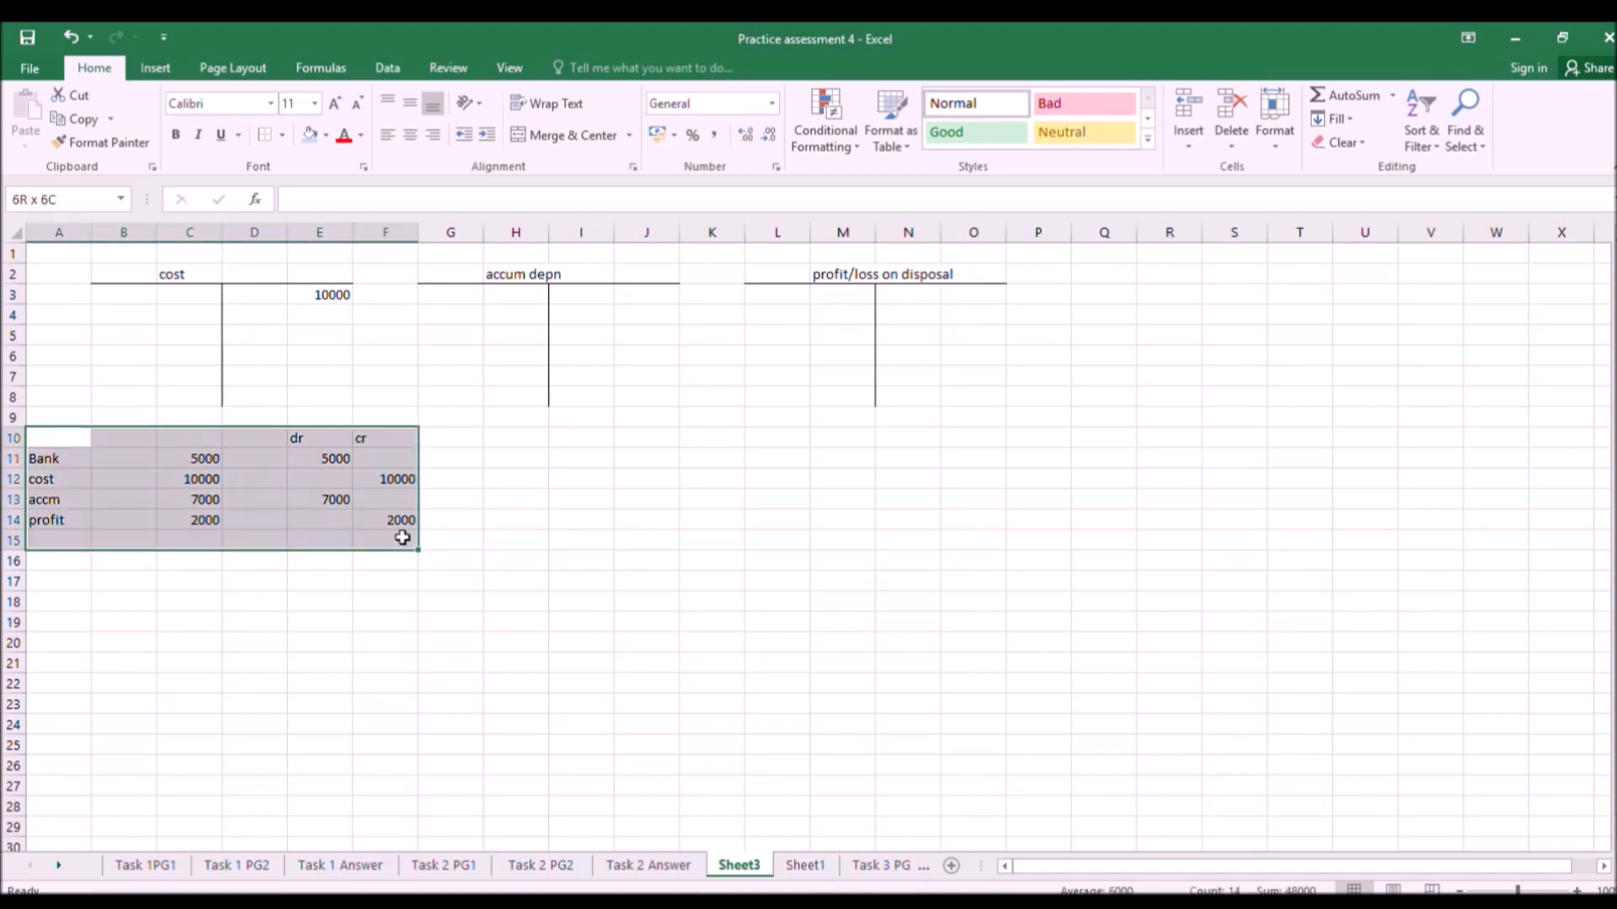
key(Delete)
key(Up)
key(Up)
key(Up)
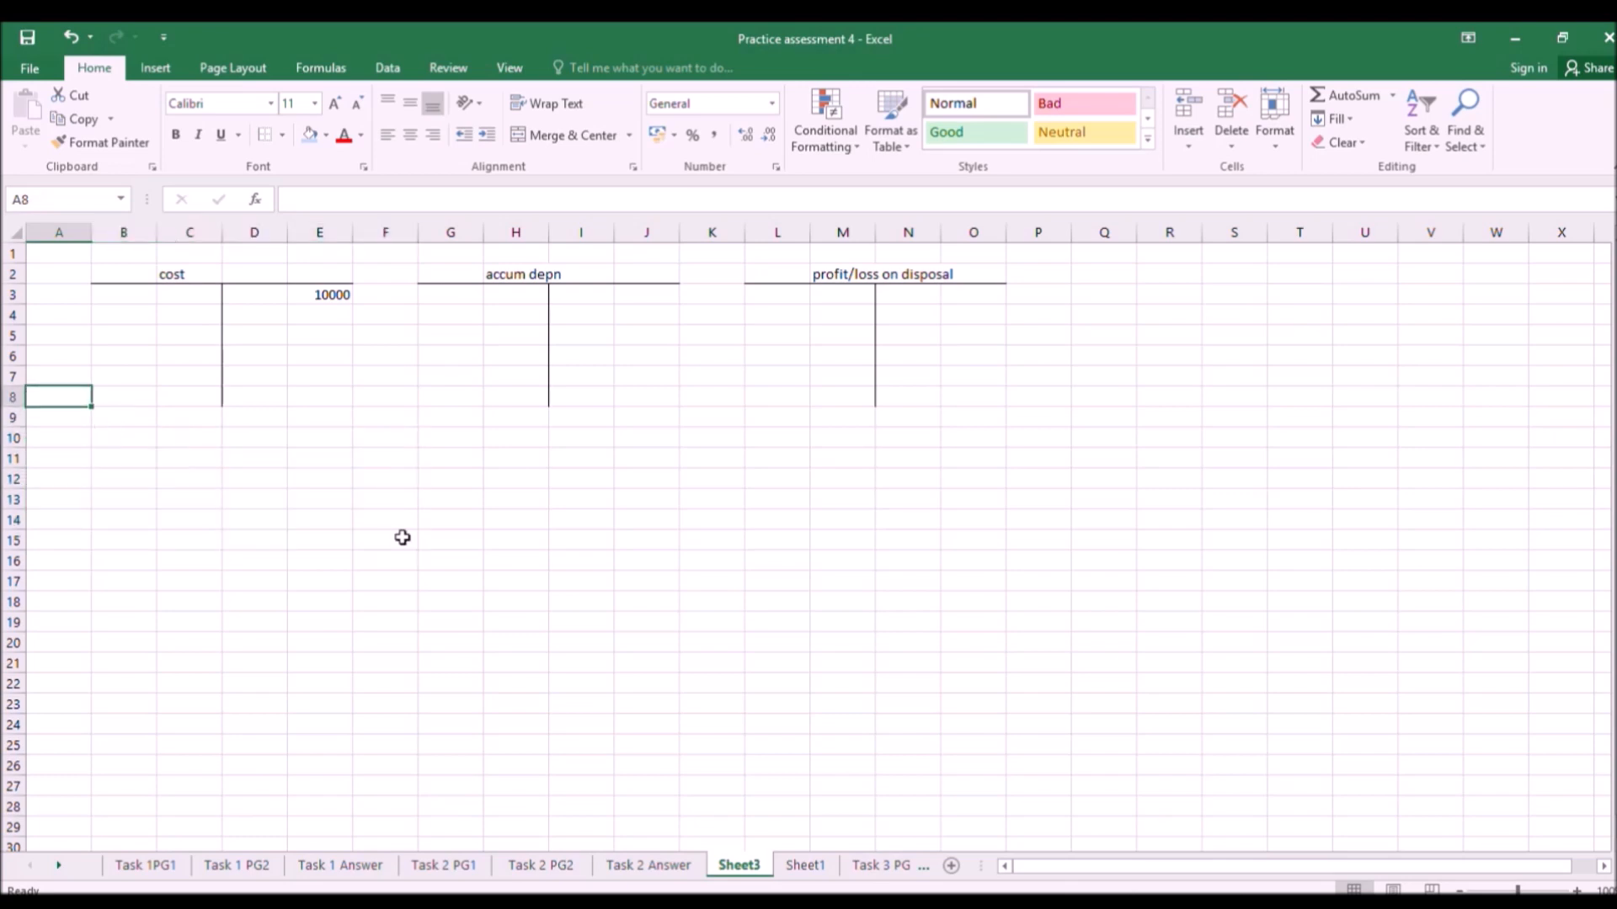
Start the part exchange journal with the label Motor at cost in A11.
key(Right)
key(Right)
key(Up)
key(Down)
key(Down)
key(Down)
key(Down)
key(Down)
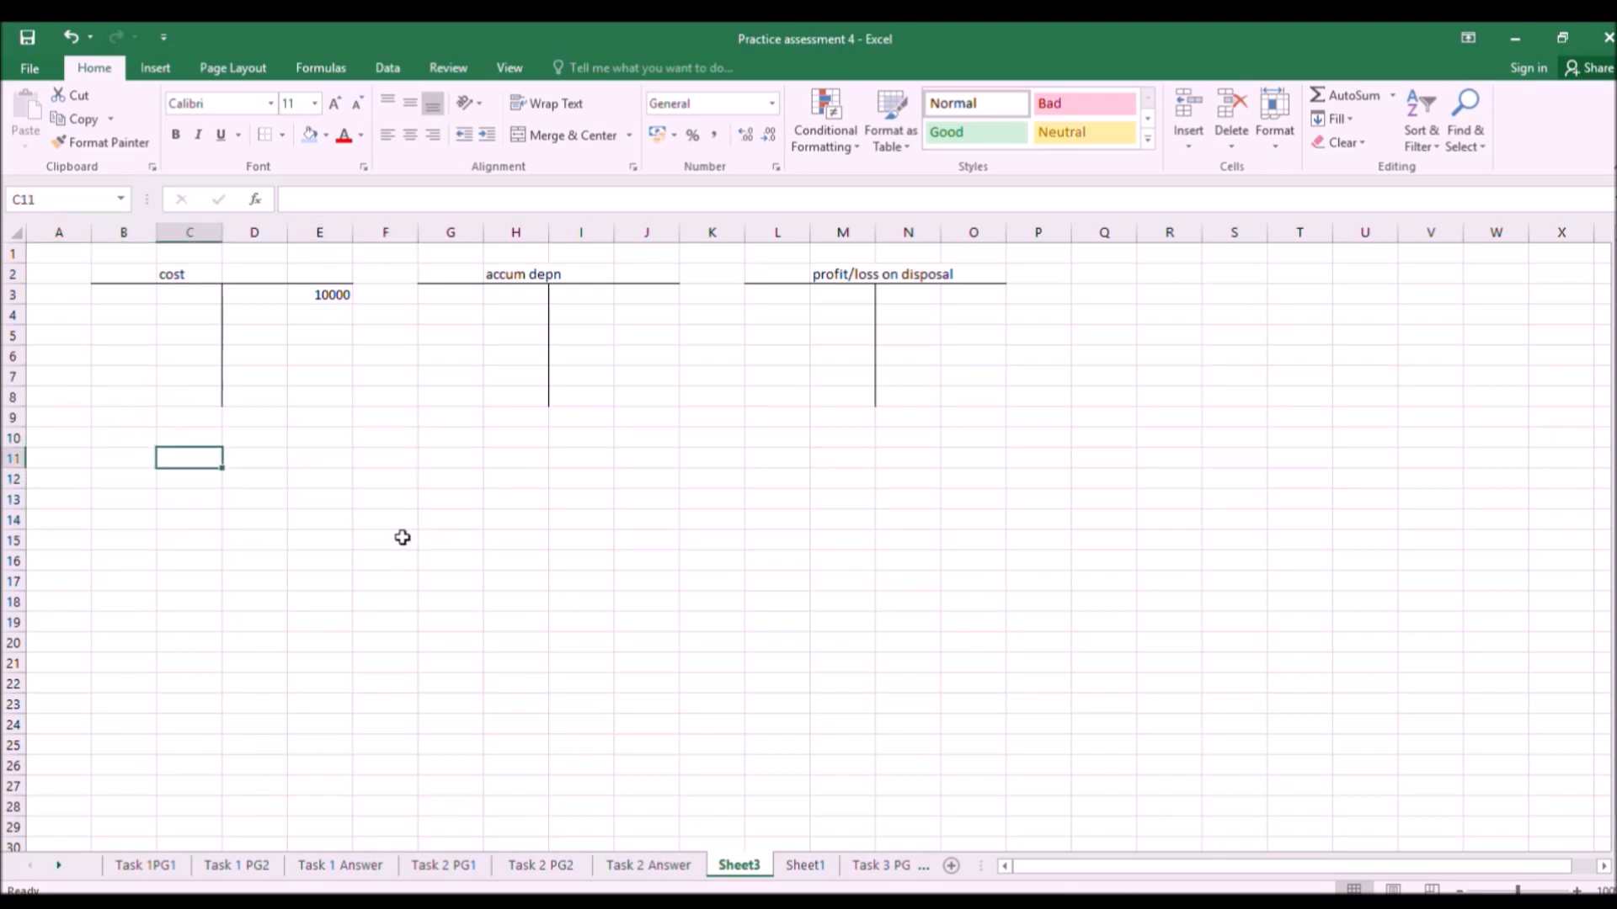
key(Left)
key(Left)
text(Mot)
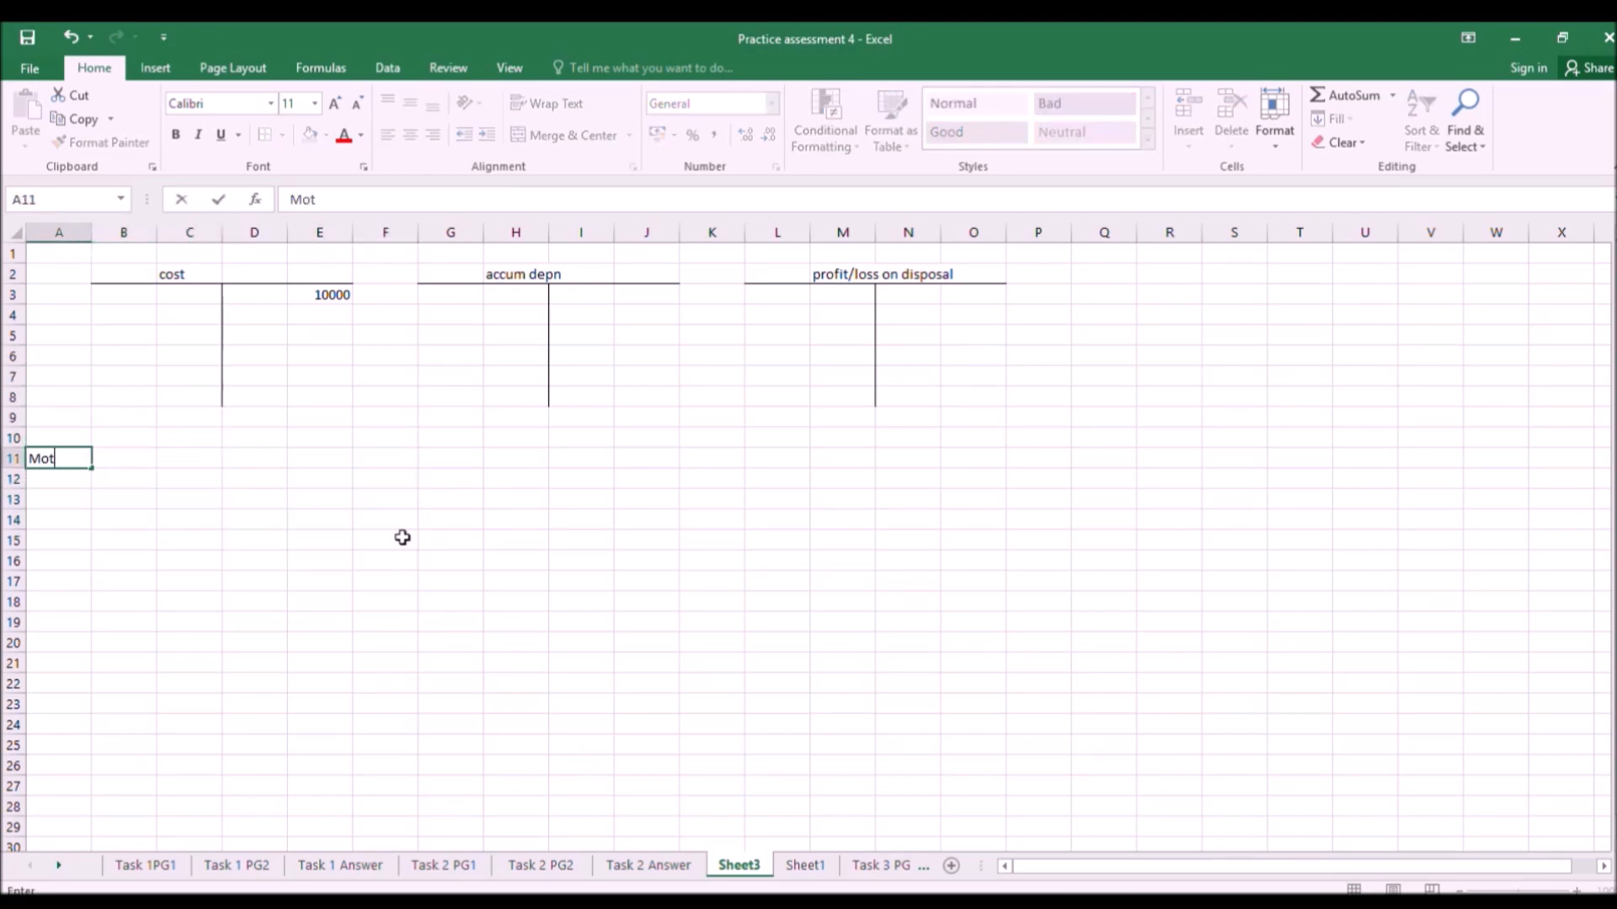
text(or at cost)
Add the headings Dr in C10 and CR in D10, and enter 5000 as the Motor at cost debit in C11.
key(Right)
key(Right)
key(Right)
key(Up)
key(Left)
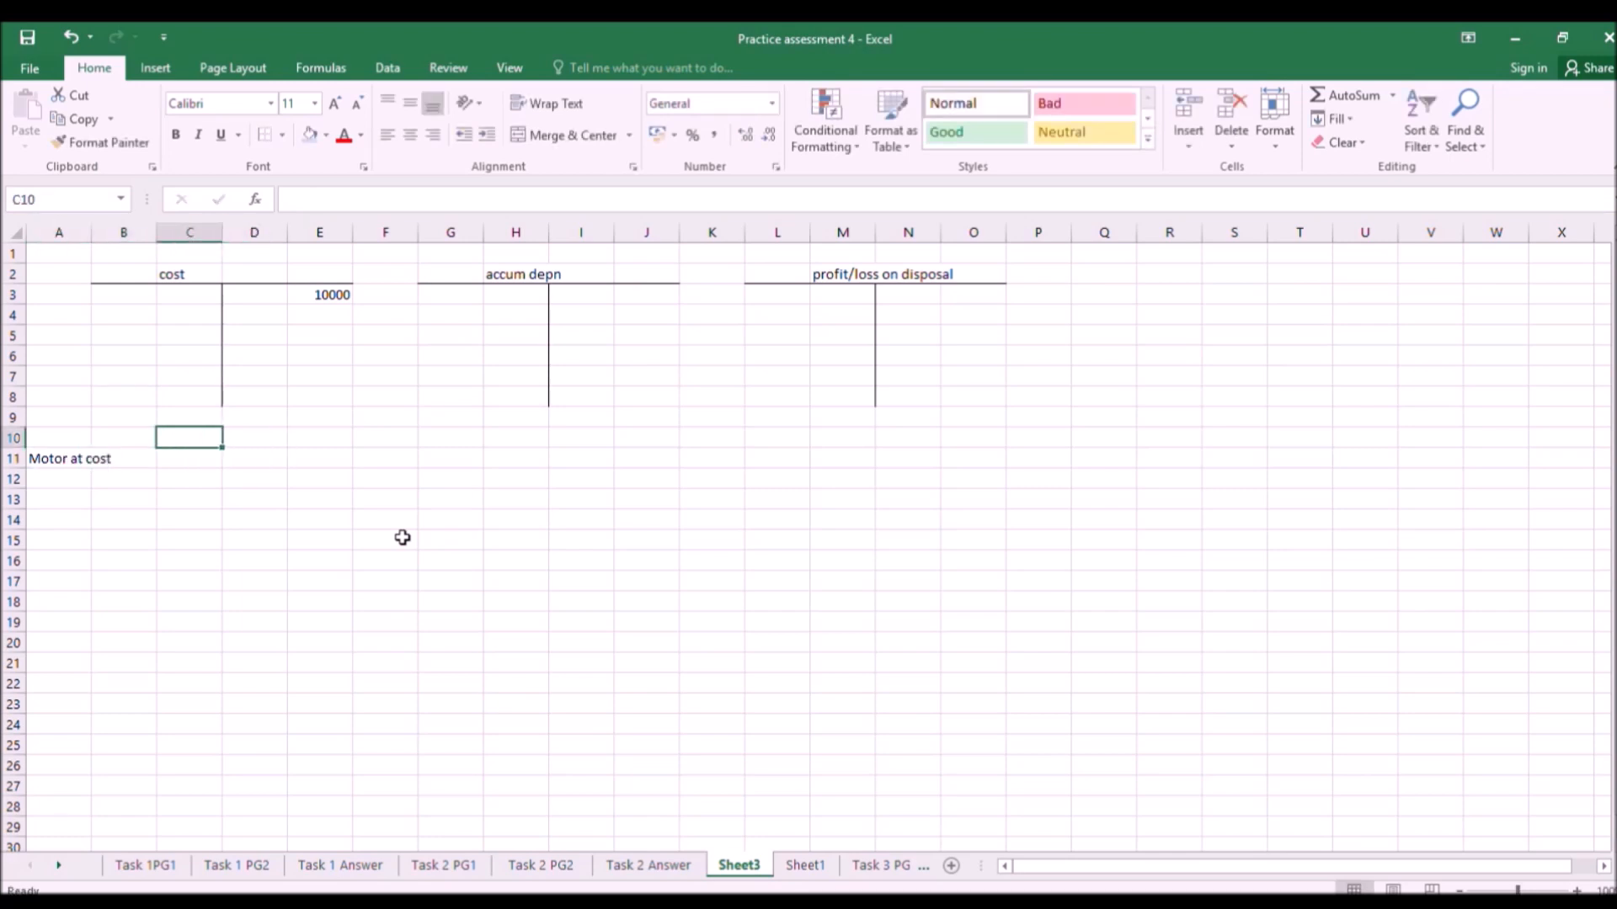
text(Dr)
key(Right)
text(CR)
key(Return)
key(Left)
text(5000)
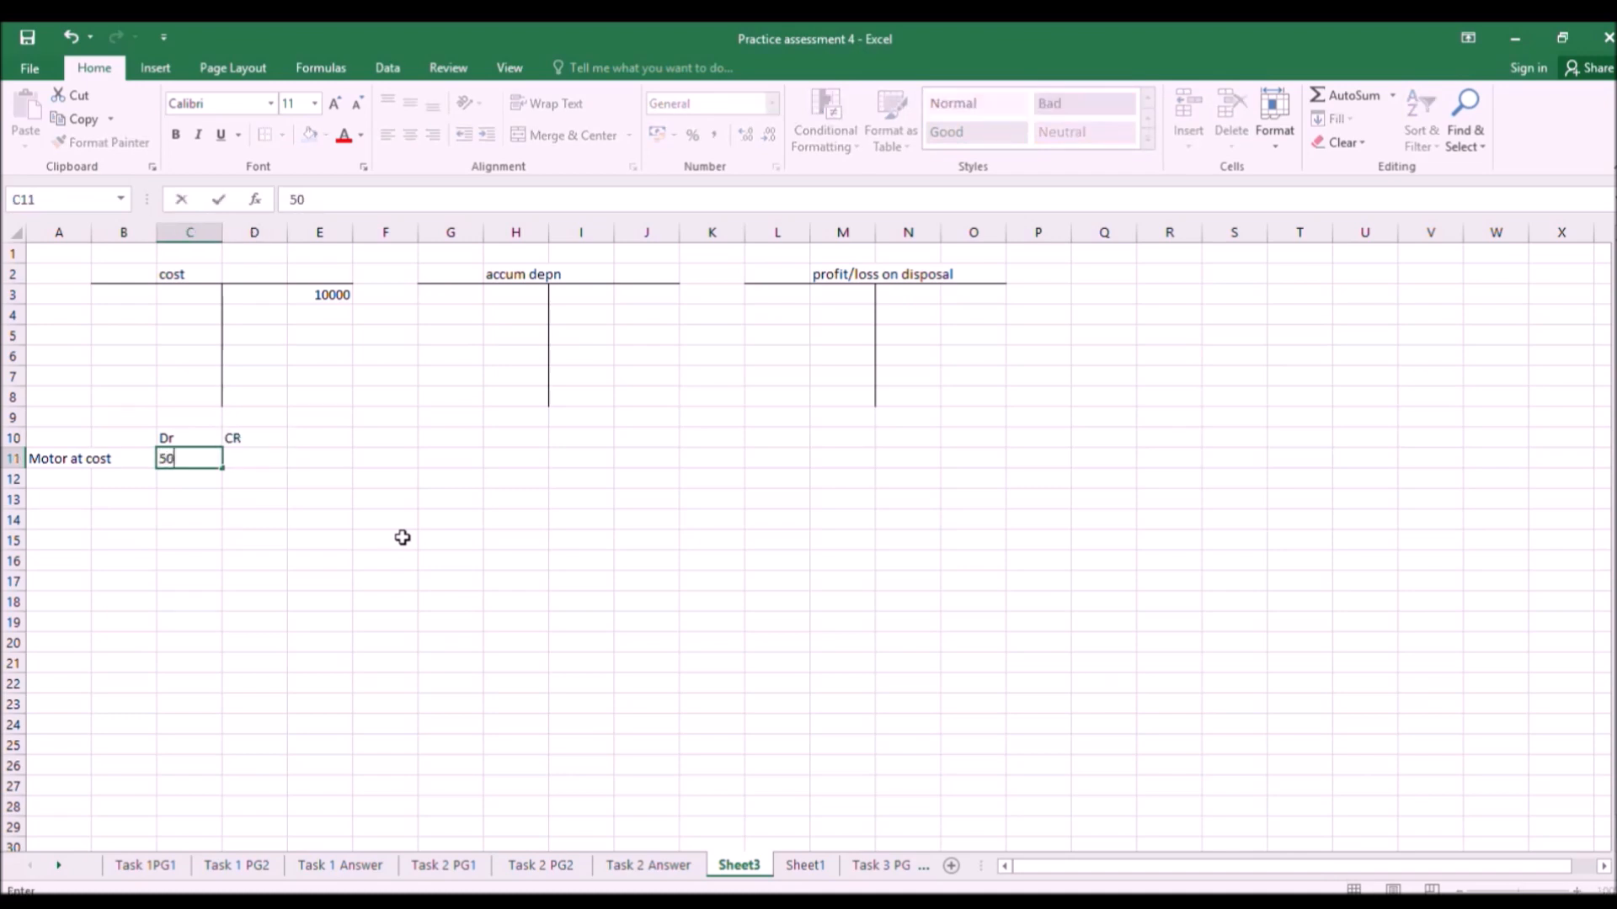
key(Return)
Label A12 Disposal and enter 5000 as its credit in D12.
key(Left)
key(Left)
text(Dis)
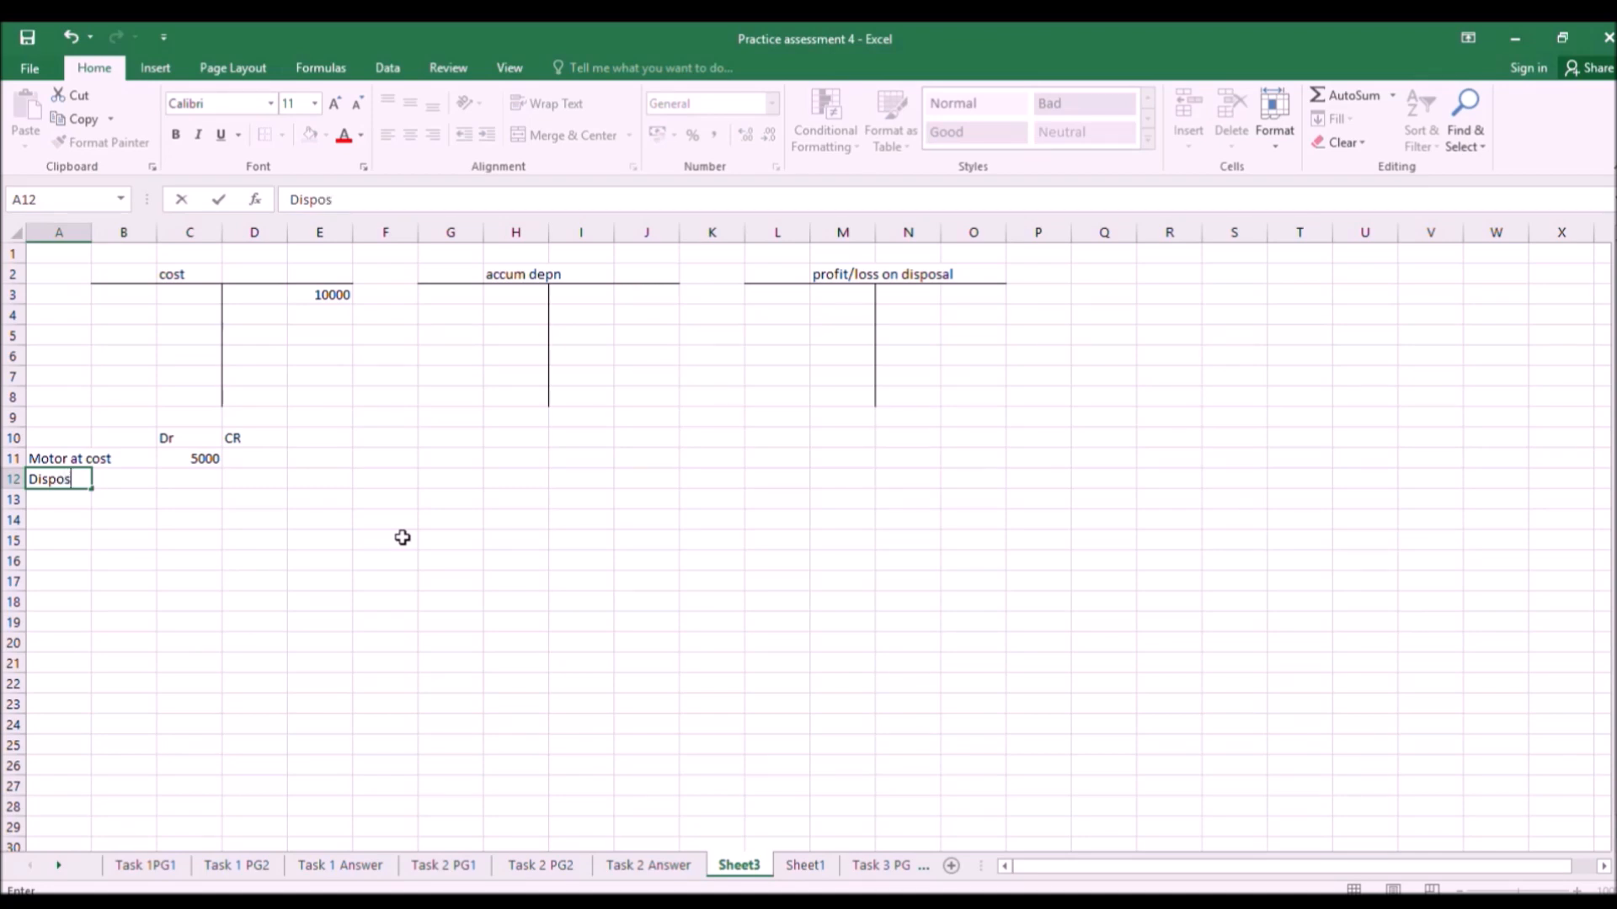
key(Right)
key(Right)
key(Right)
text(5000)
key(Return)
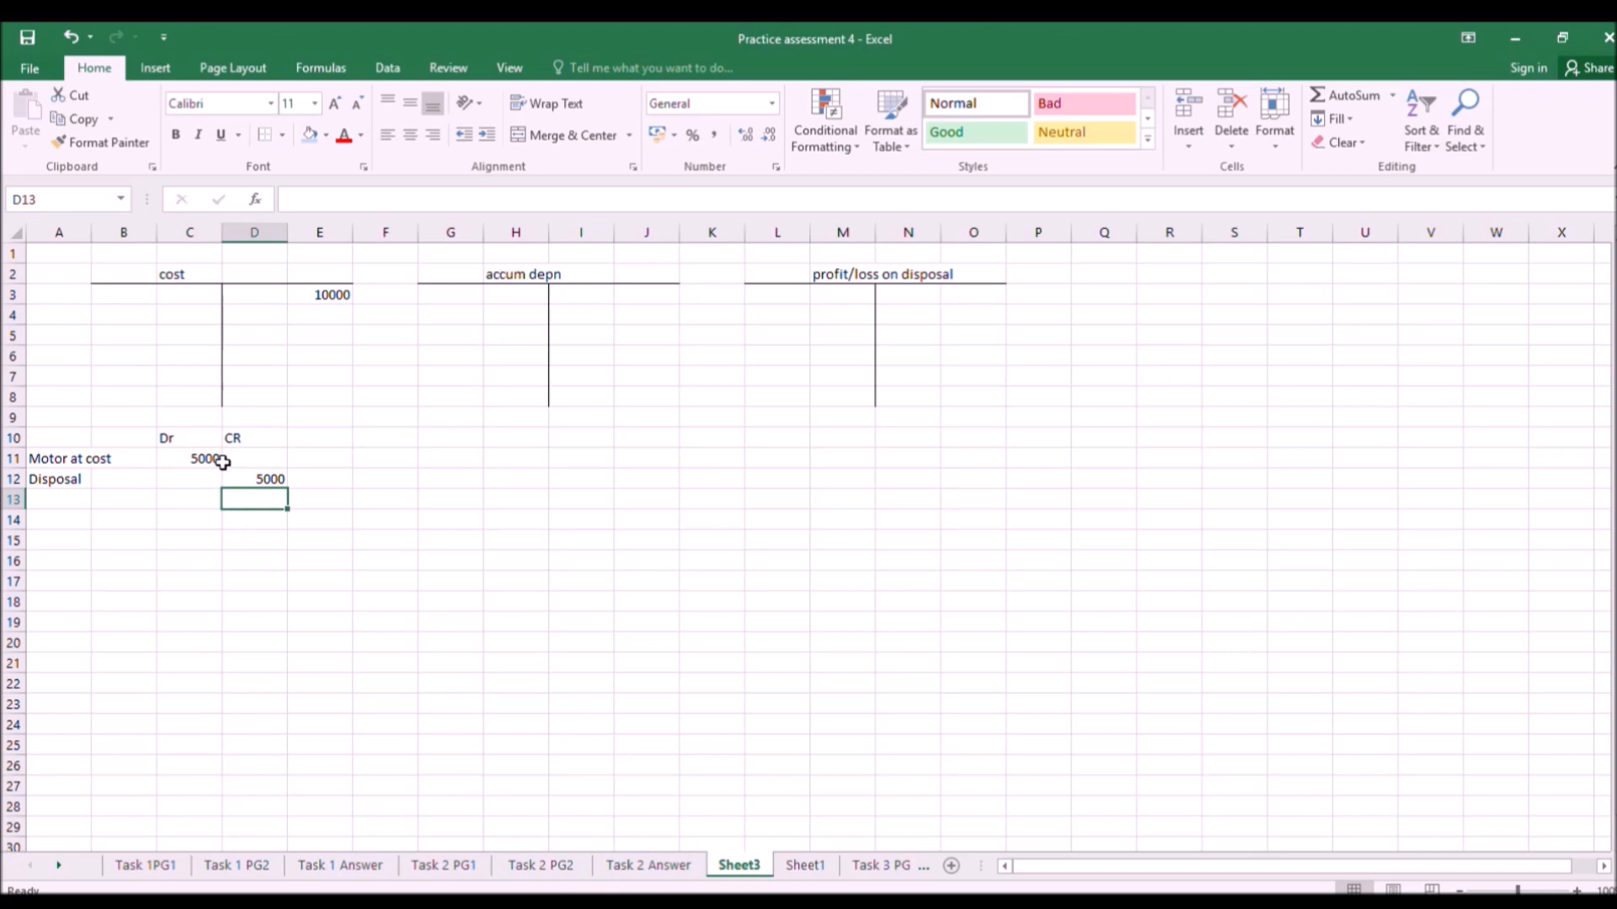
On the Task 2 PG1 sheet, place a text box reading motor at cost over part (c)'s first Account row and fit it to the row.
click(624, 865)
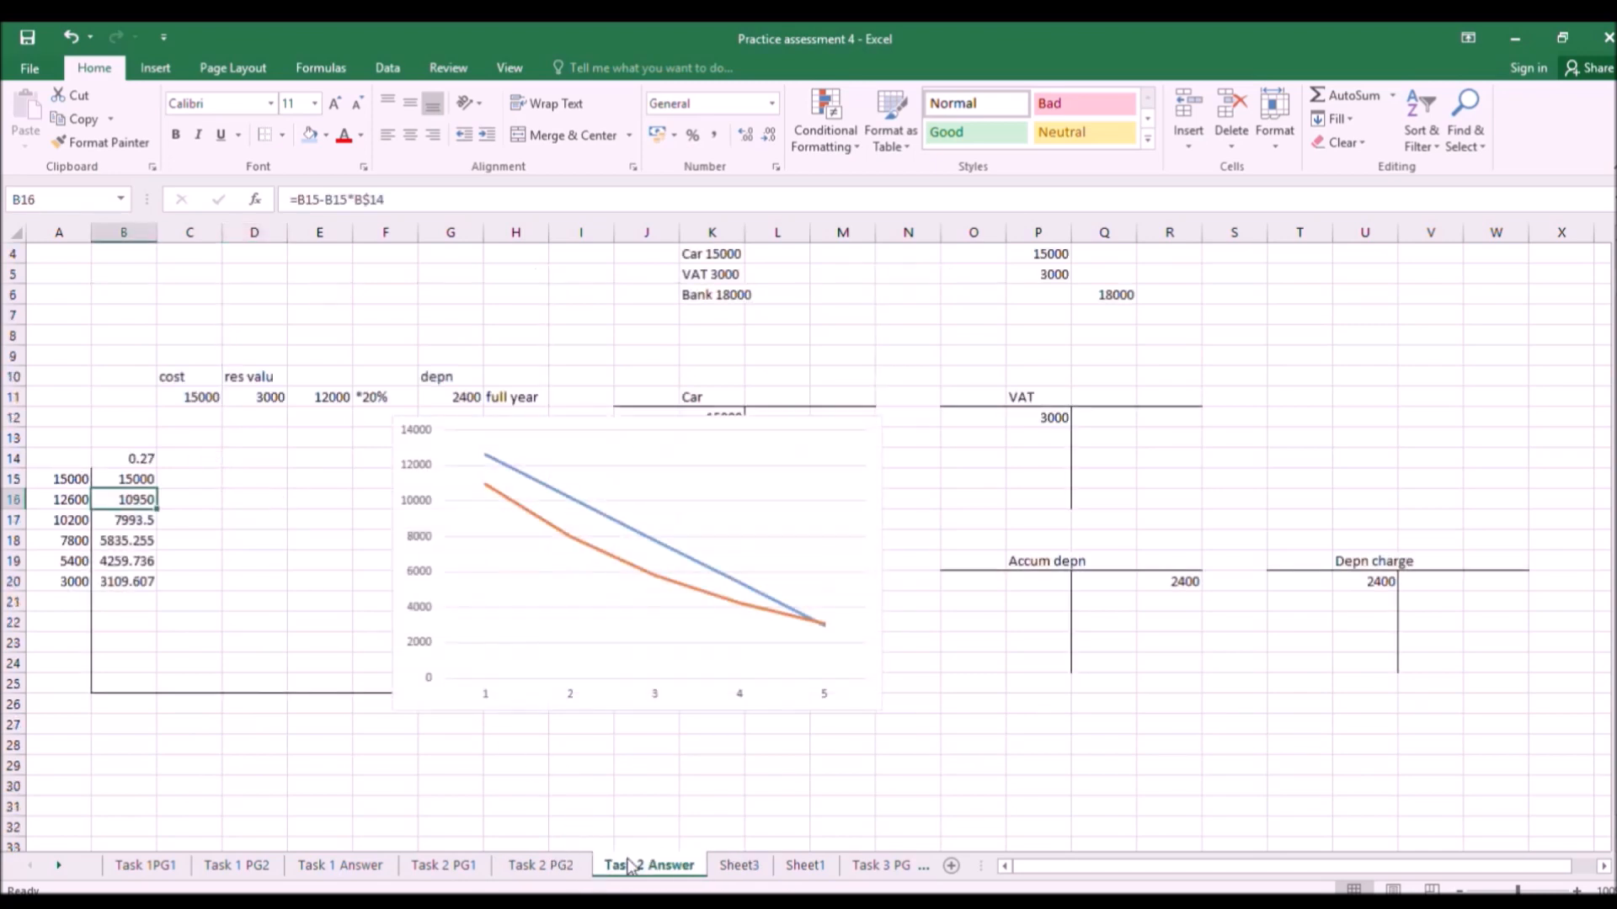
click(578, 865)
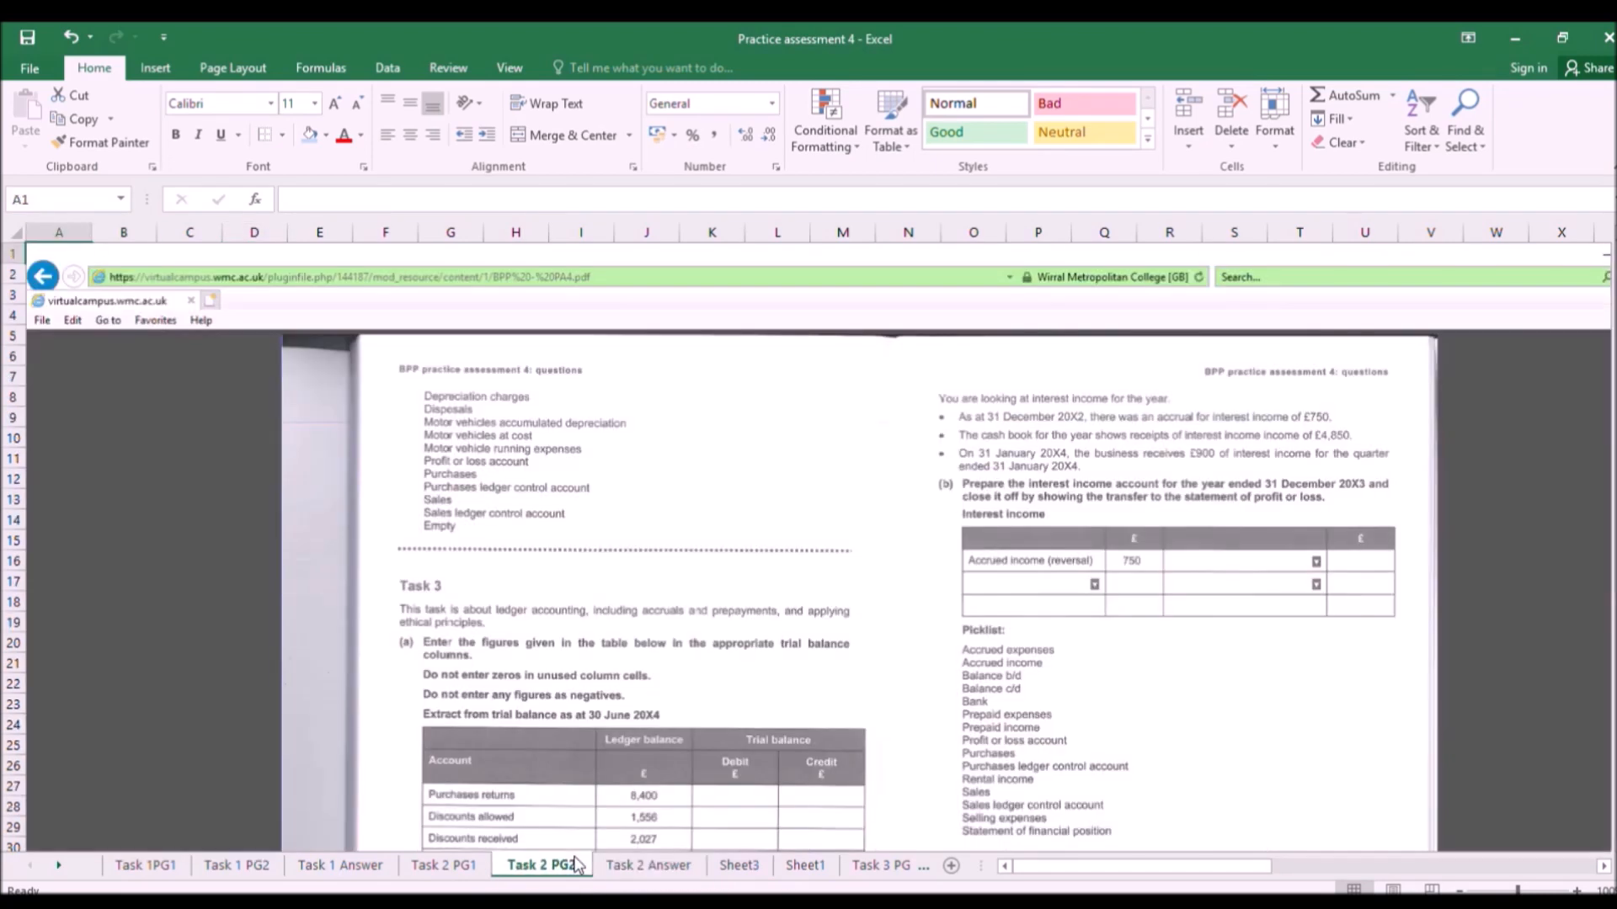
click(460, 867)
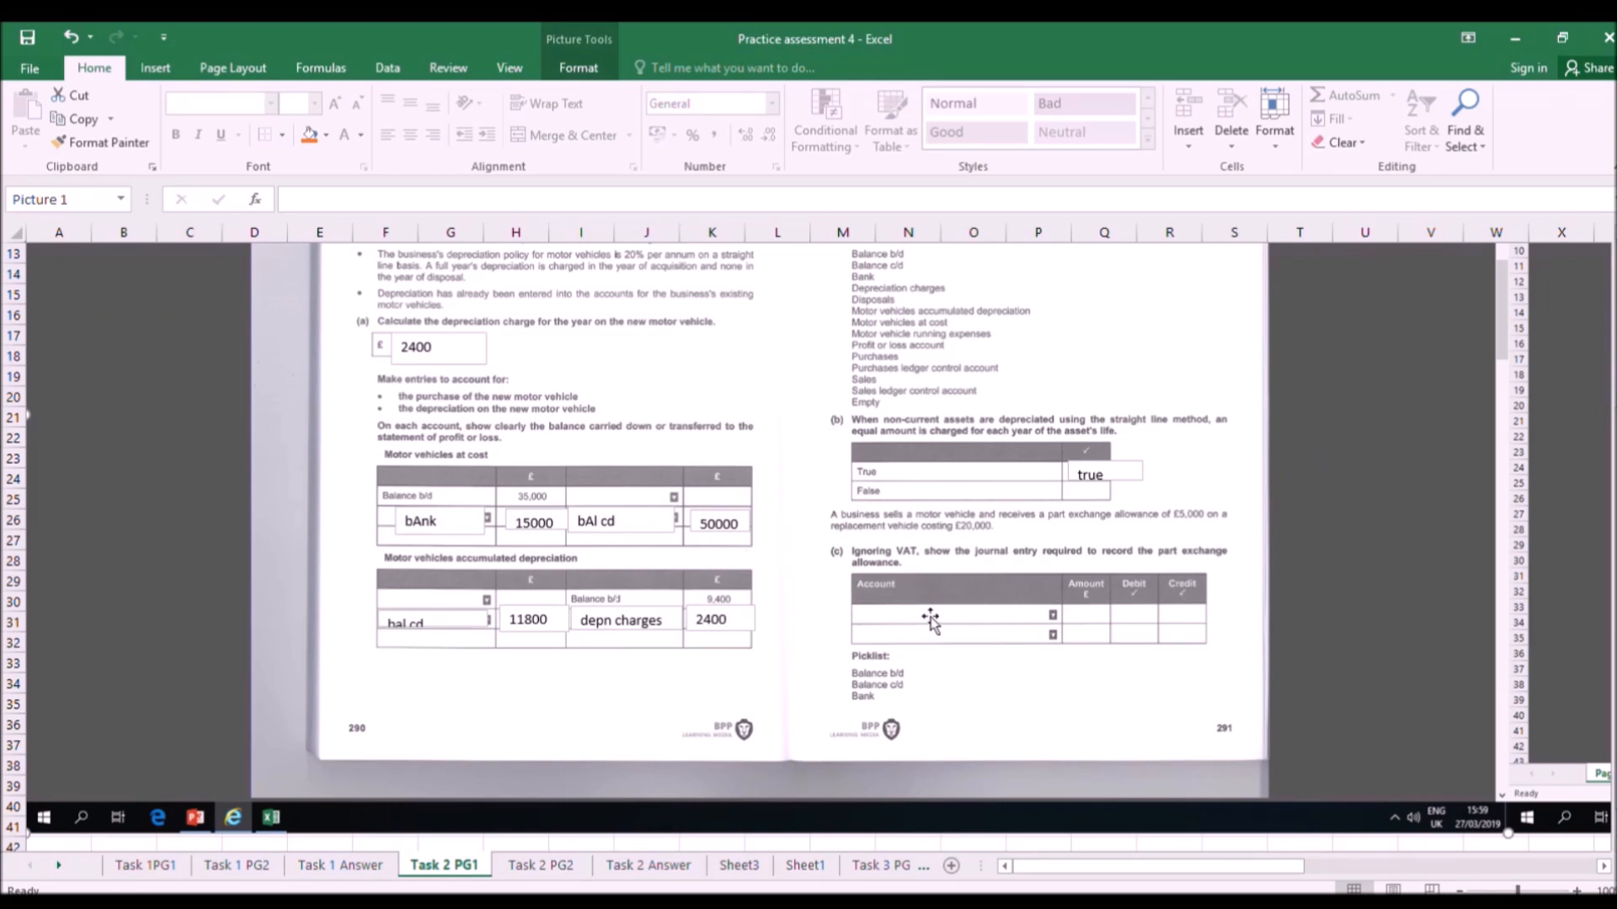
click(154, 71)
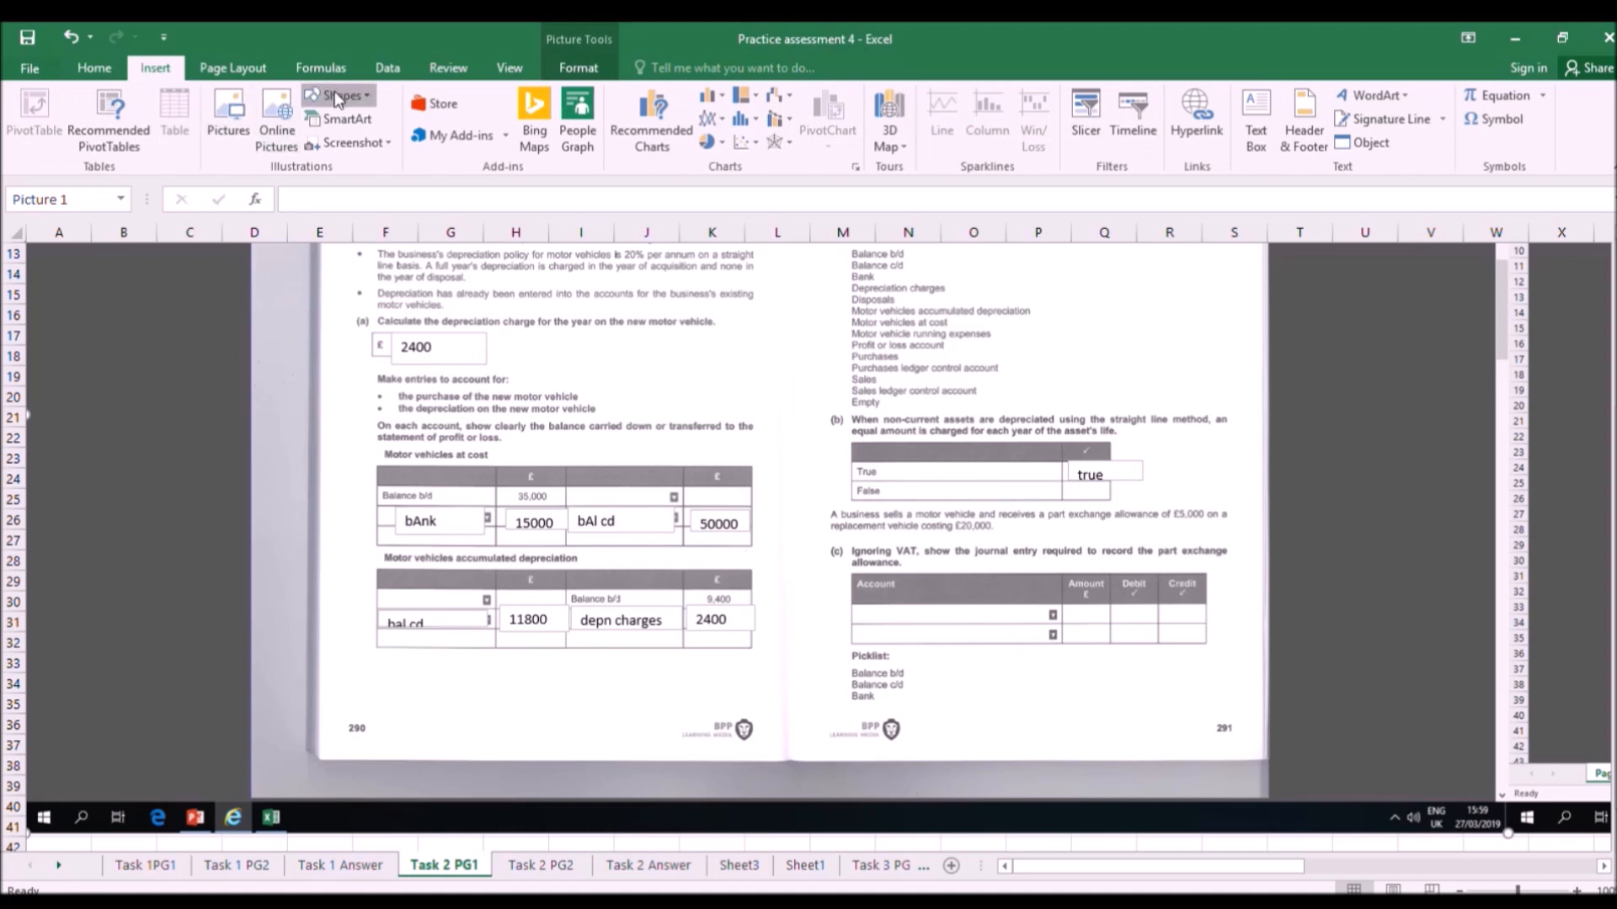
click(328, 138)
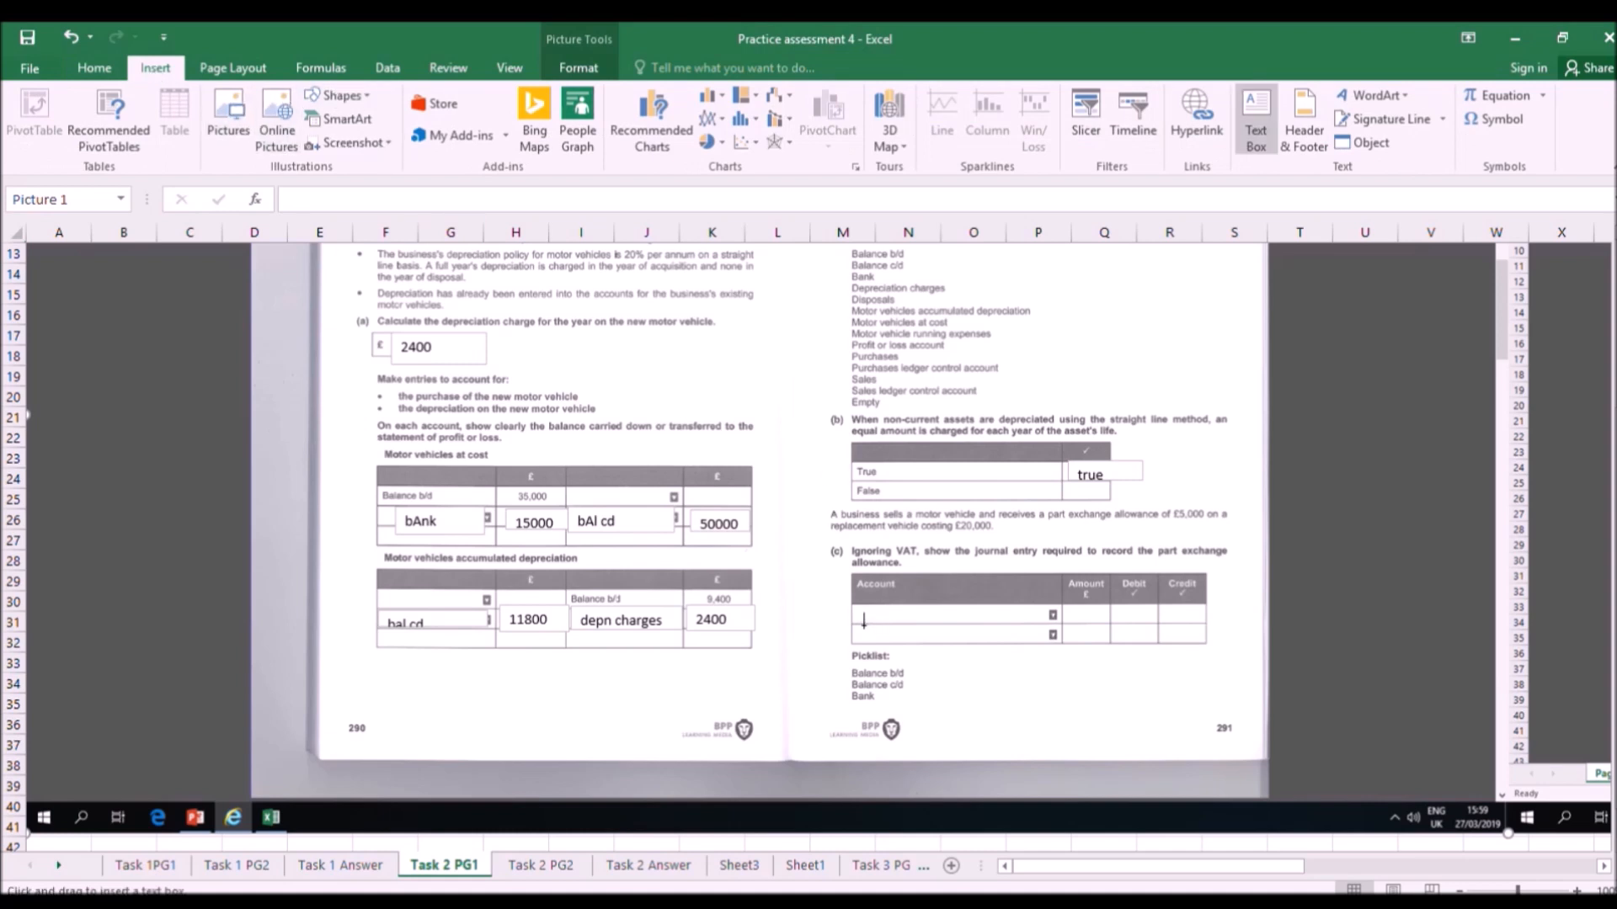
drag(854, 607, 1057, 623)
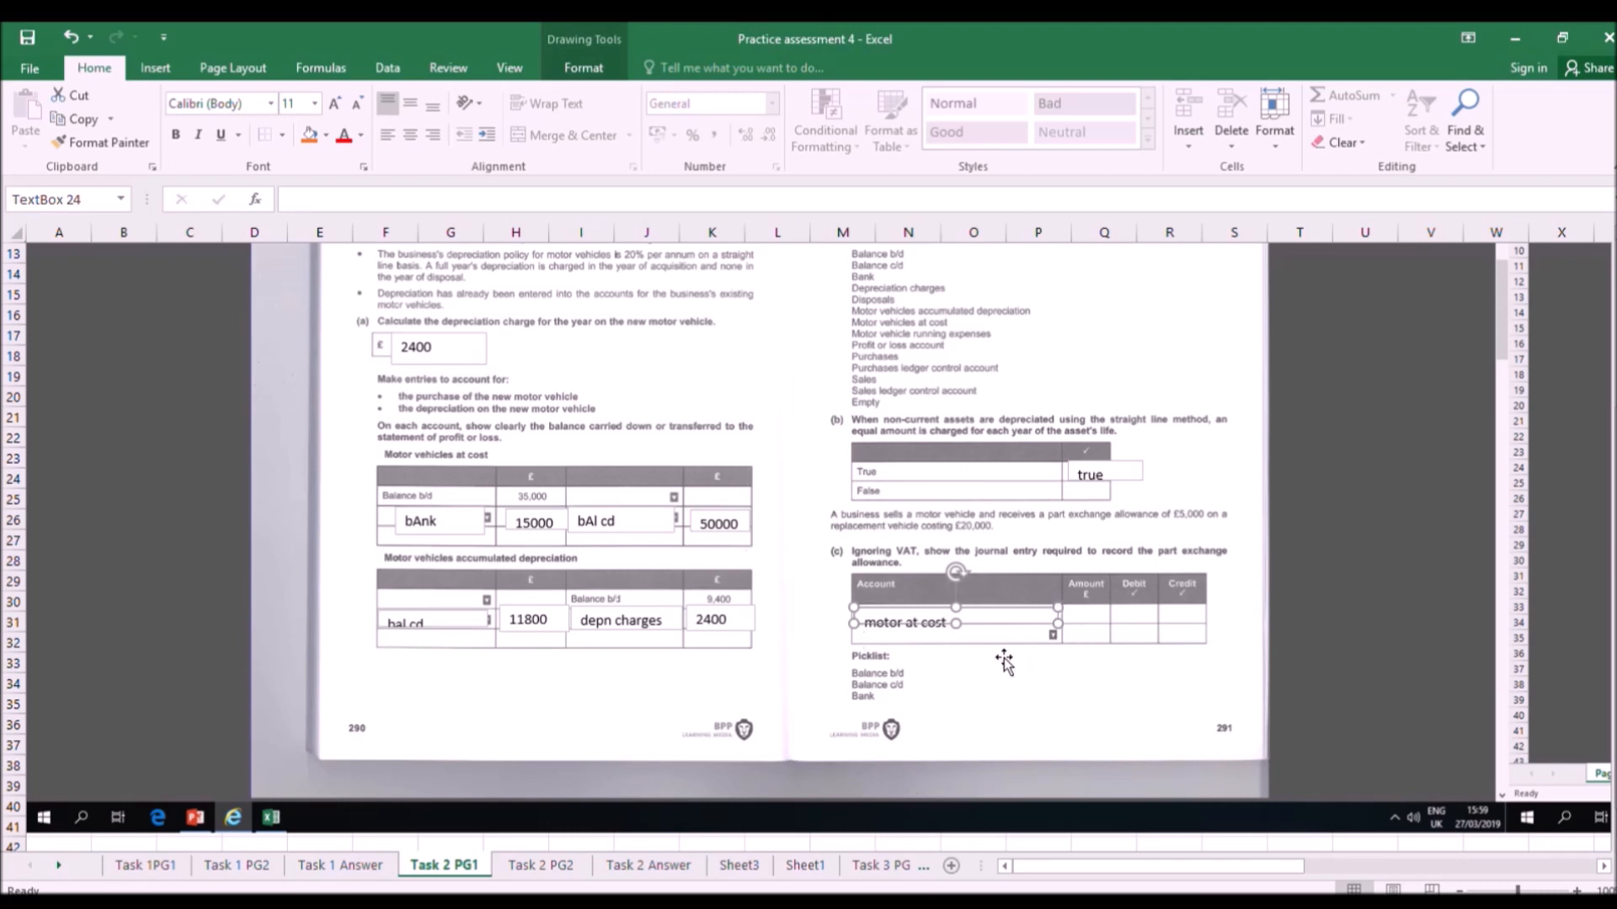
drag(956, 611, 956, 596)
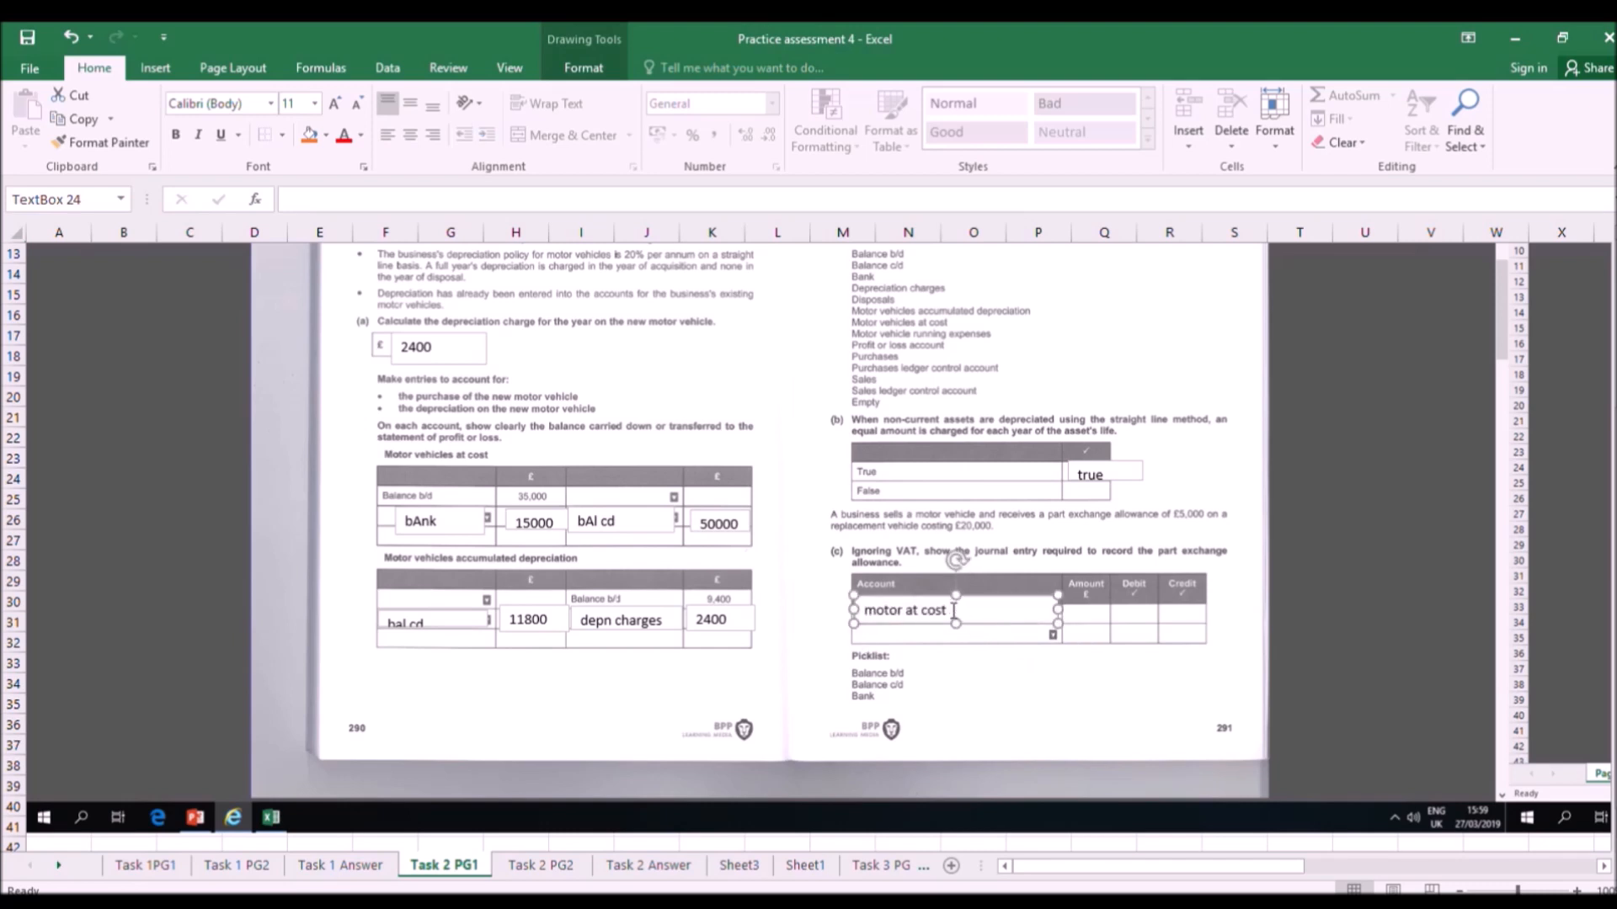
Place a text box reading Disposal over part (c)'s second Account row, checking the picklist on the Task 2 PG2 sheet.
click(155, 68)
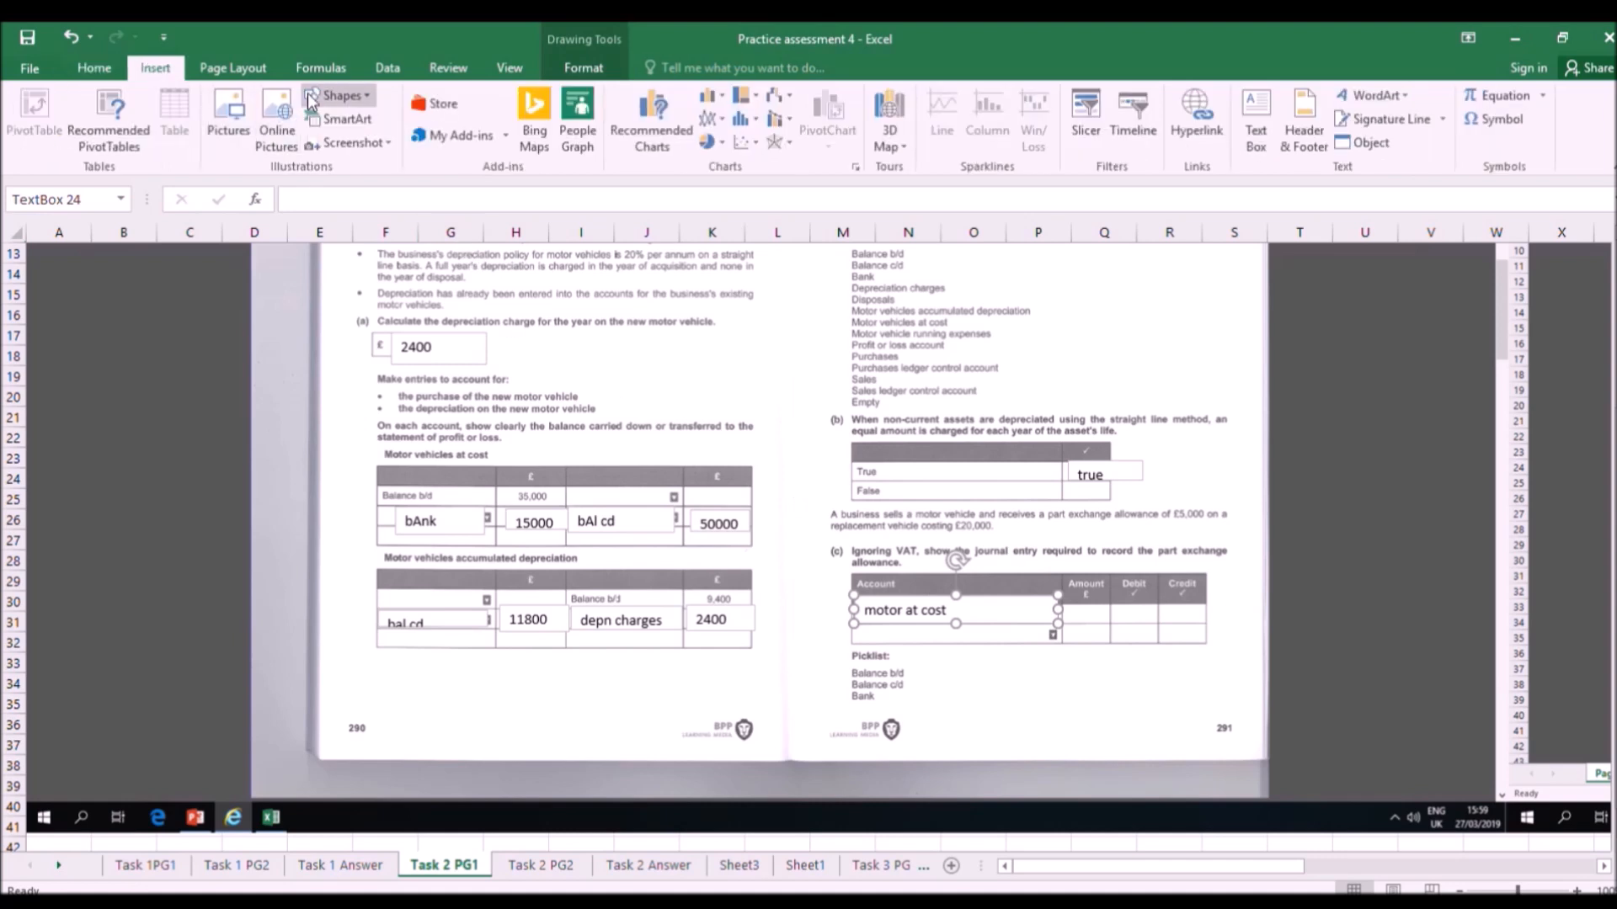
click(1255, 118)
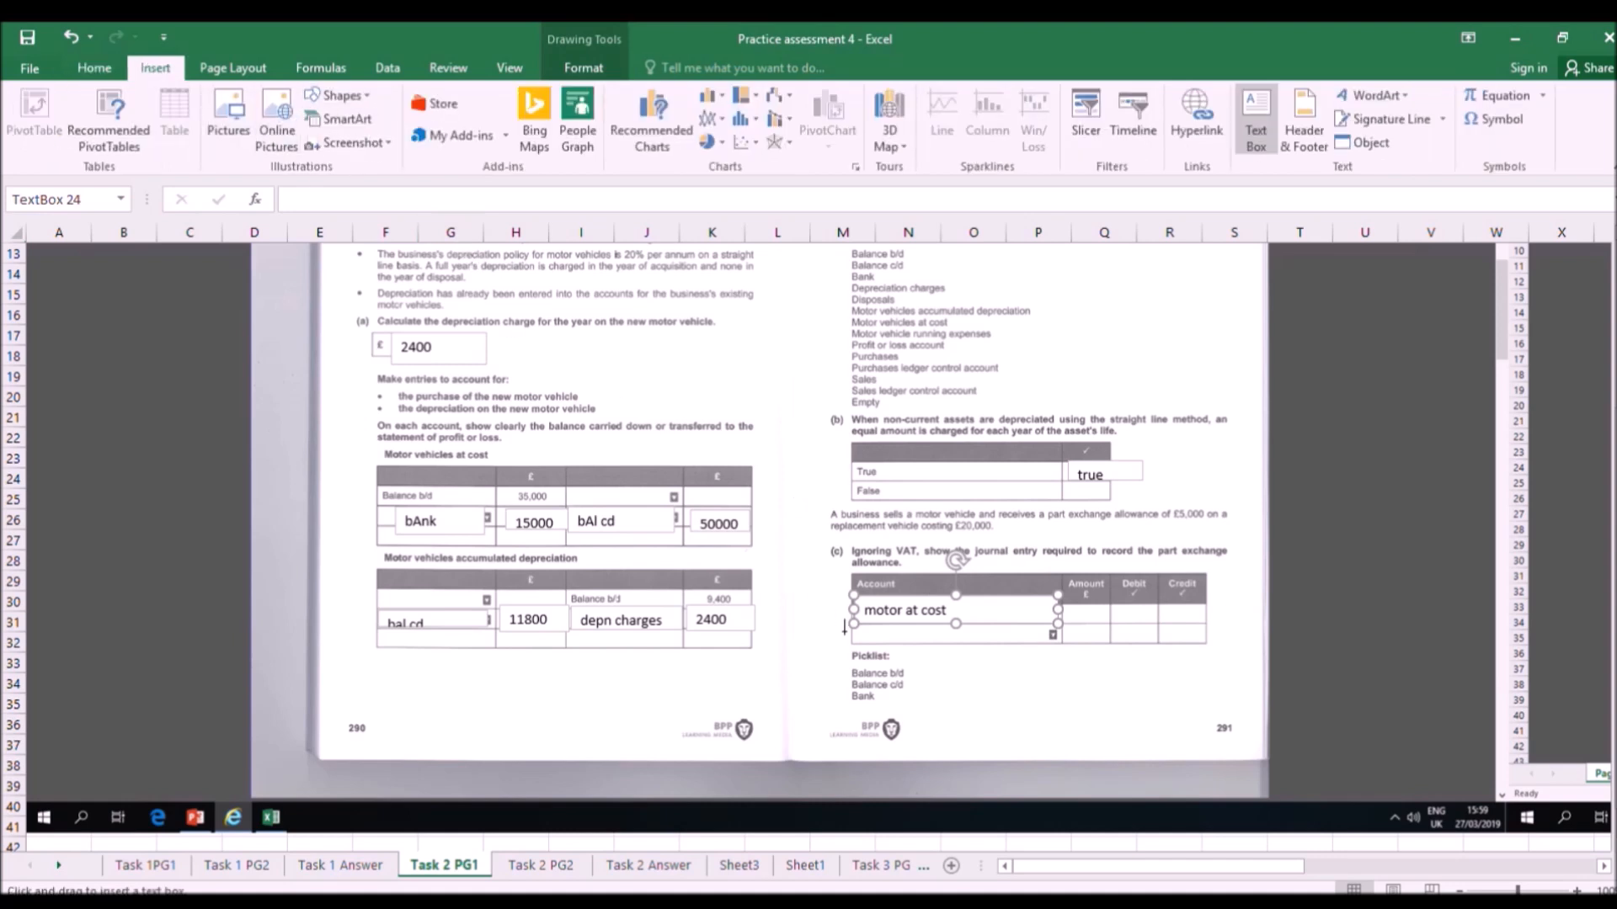
drag(853, 630, 1054, 649)
drag(952, 630, 953, 625)
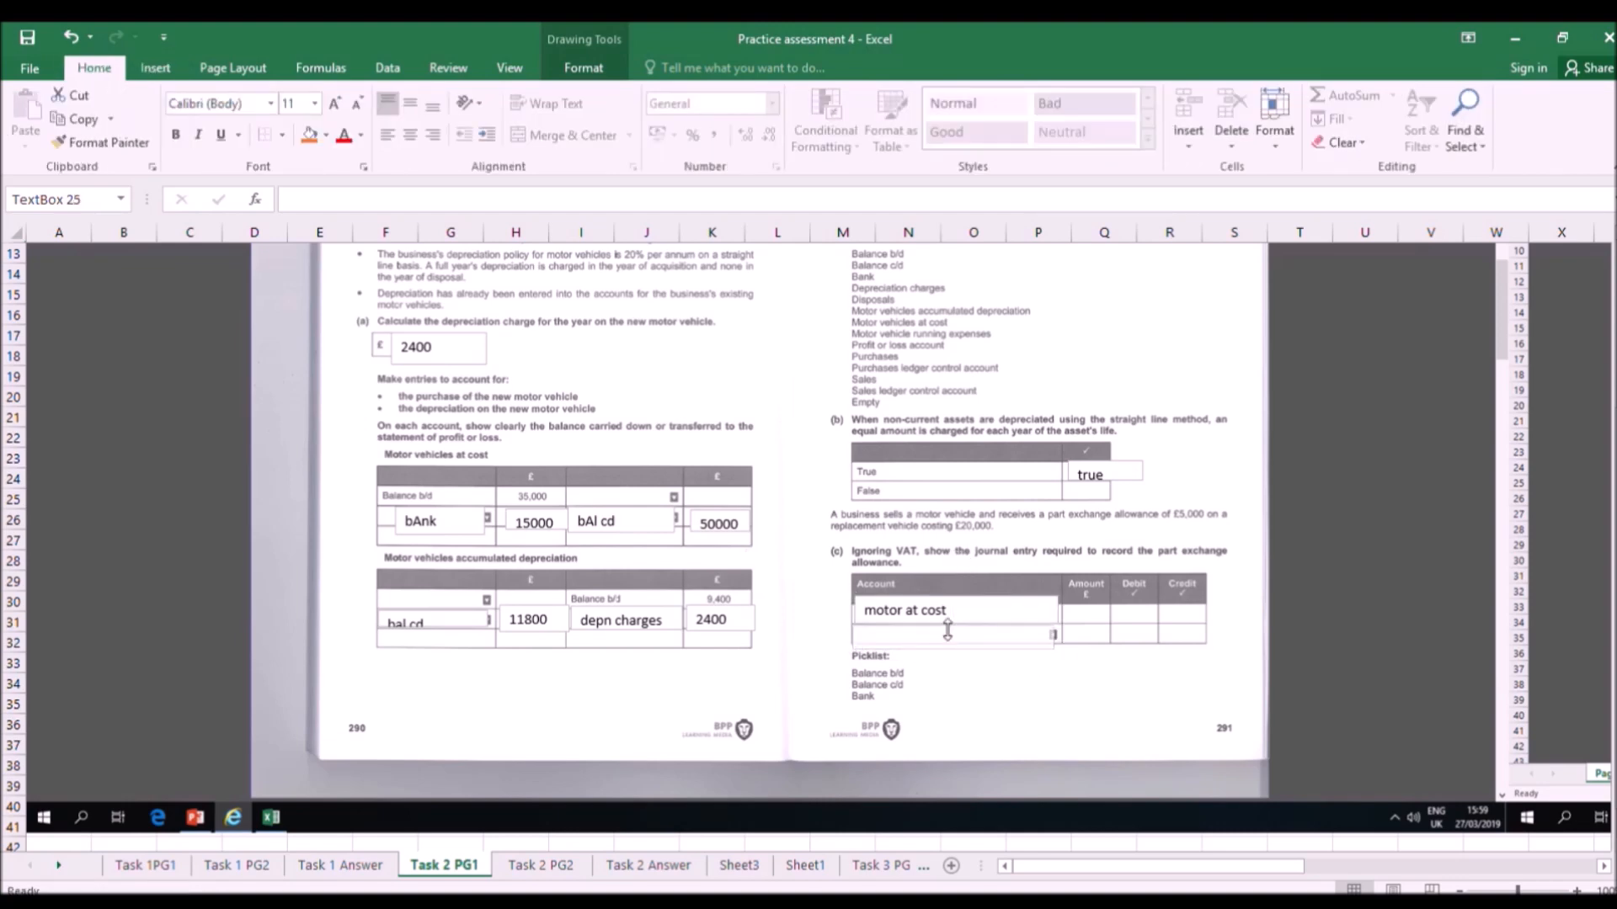
click(541, 864)
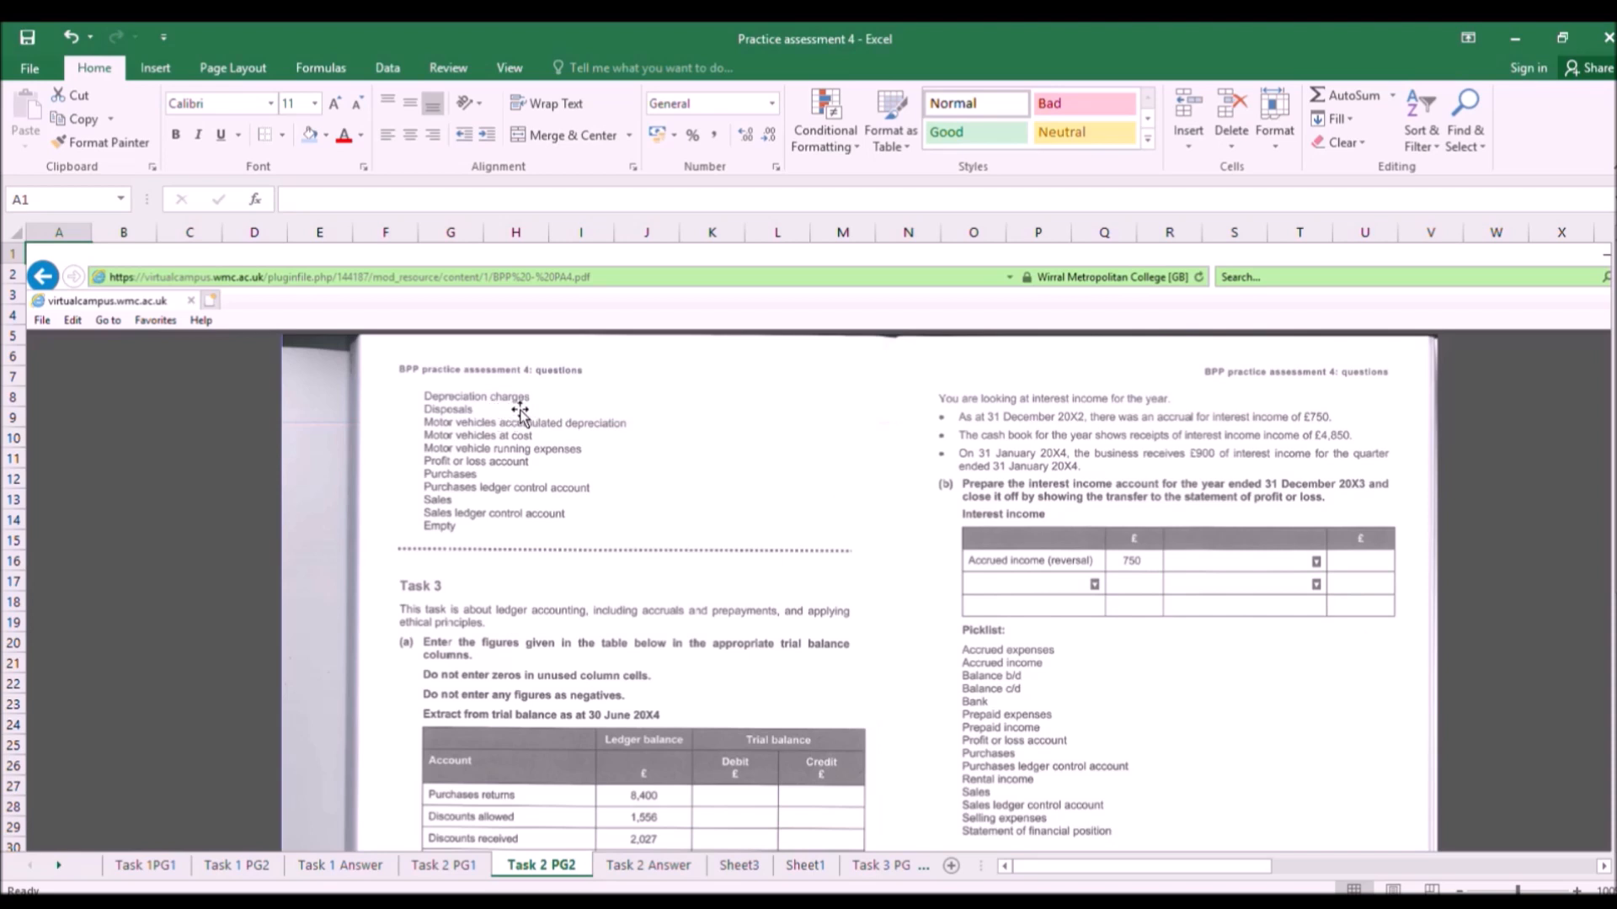
click(438, 865)
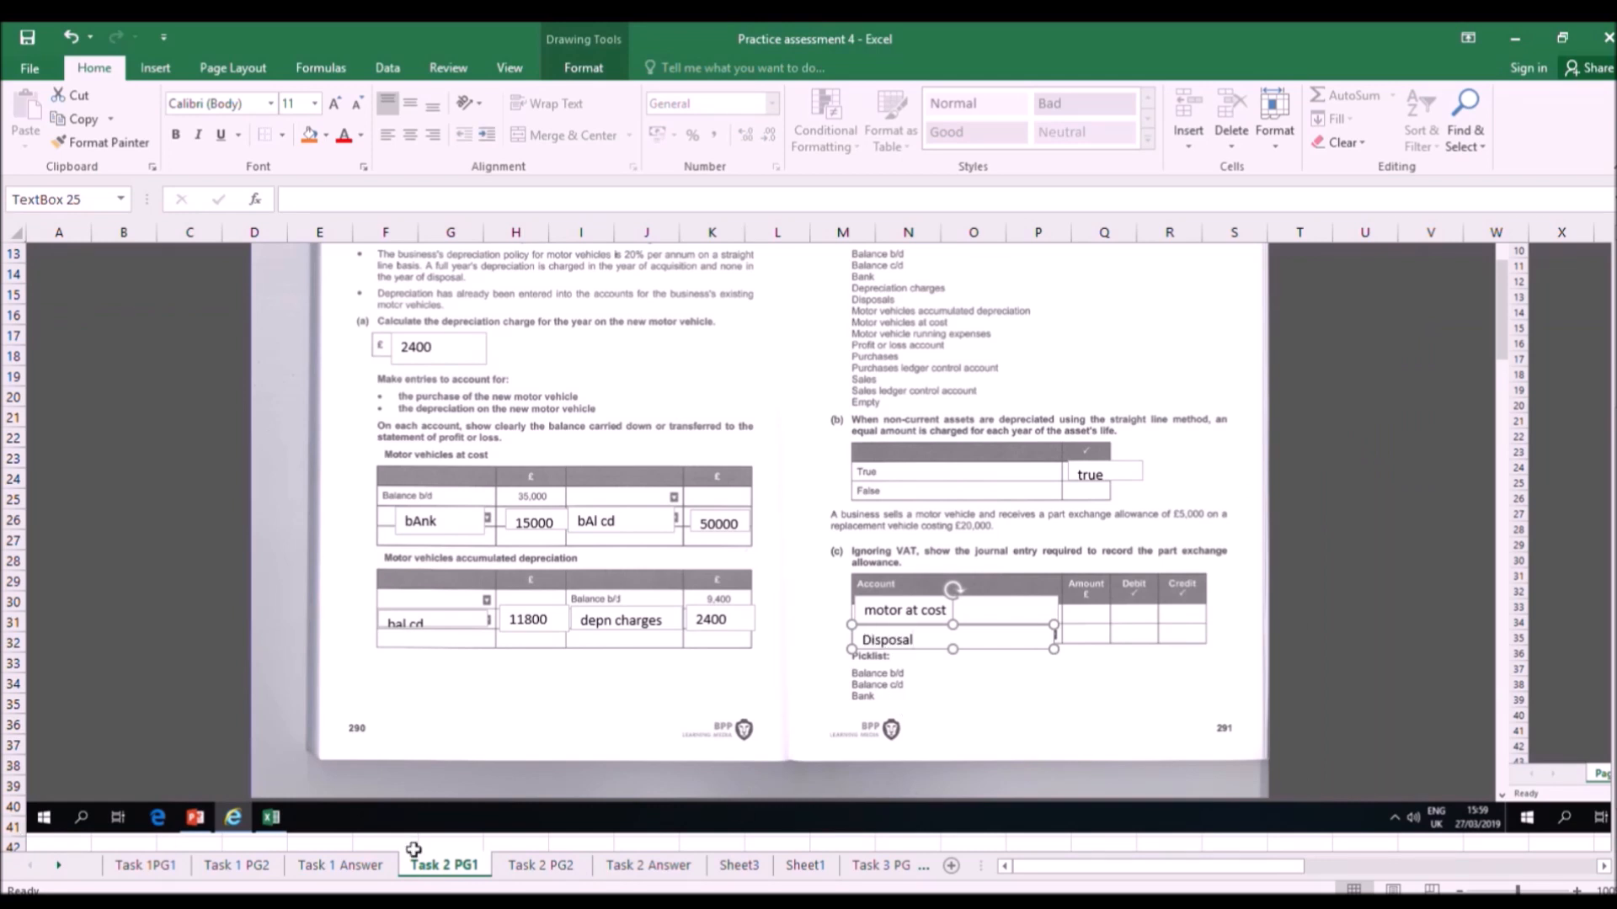
On Sheet3, start a list of non-current asset movements by entering bfwd in H11 and acquistions in H12.
click(648, 865)
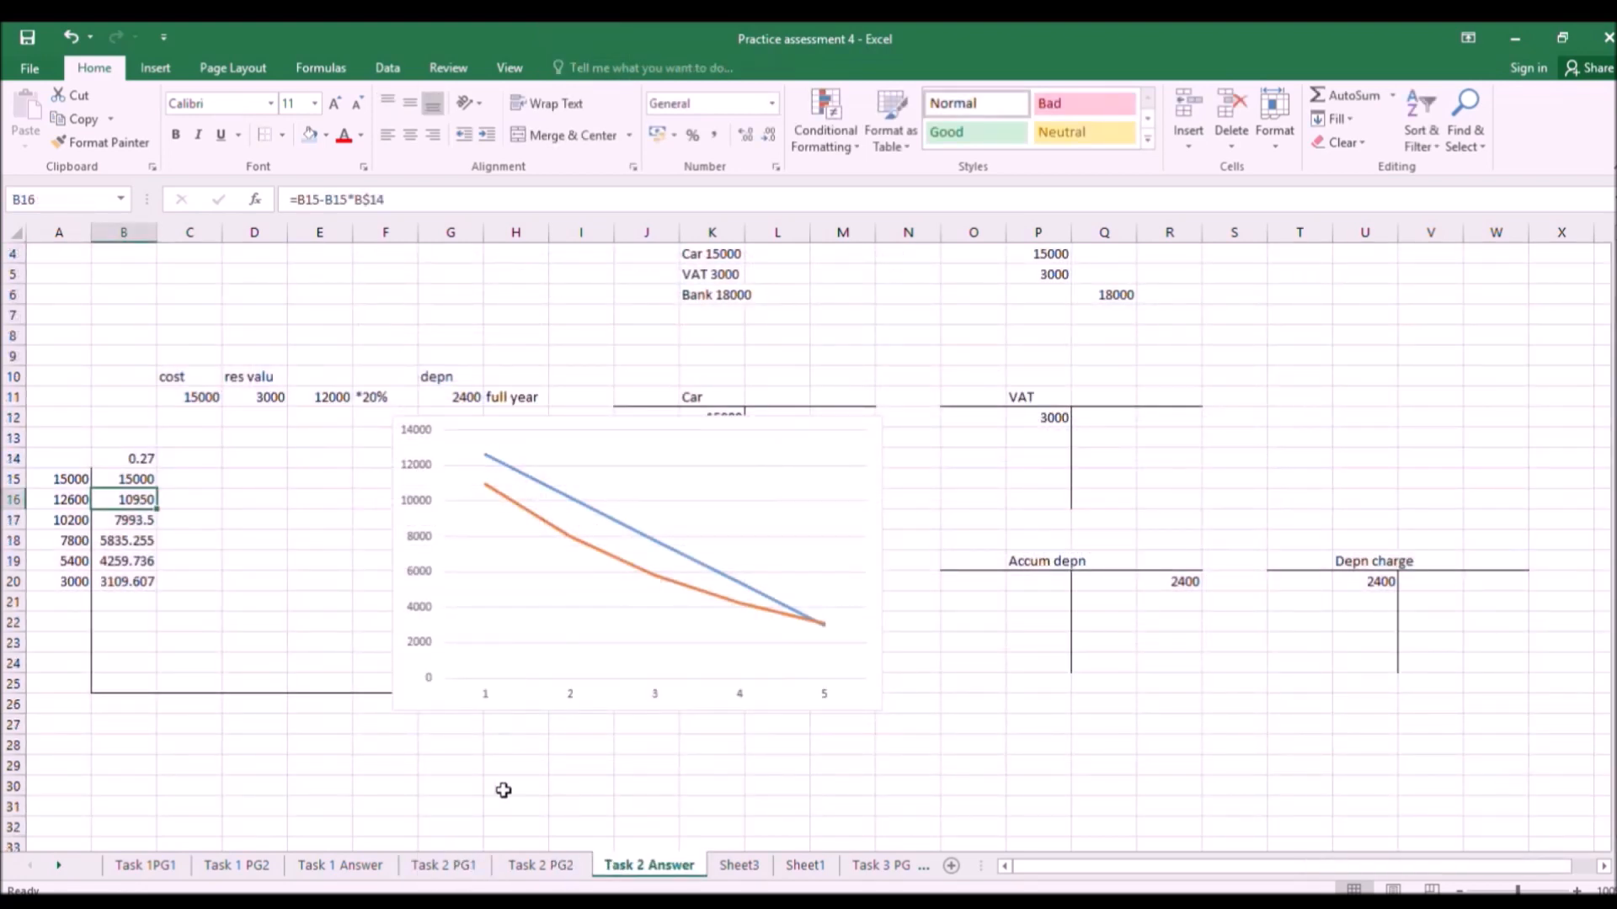
click(739, 866)
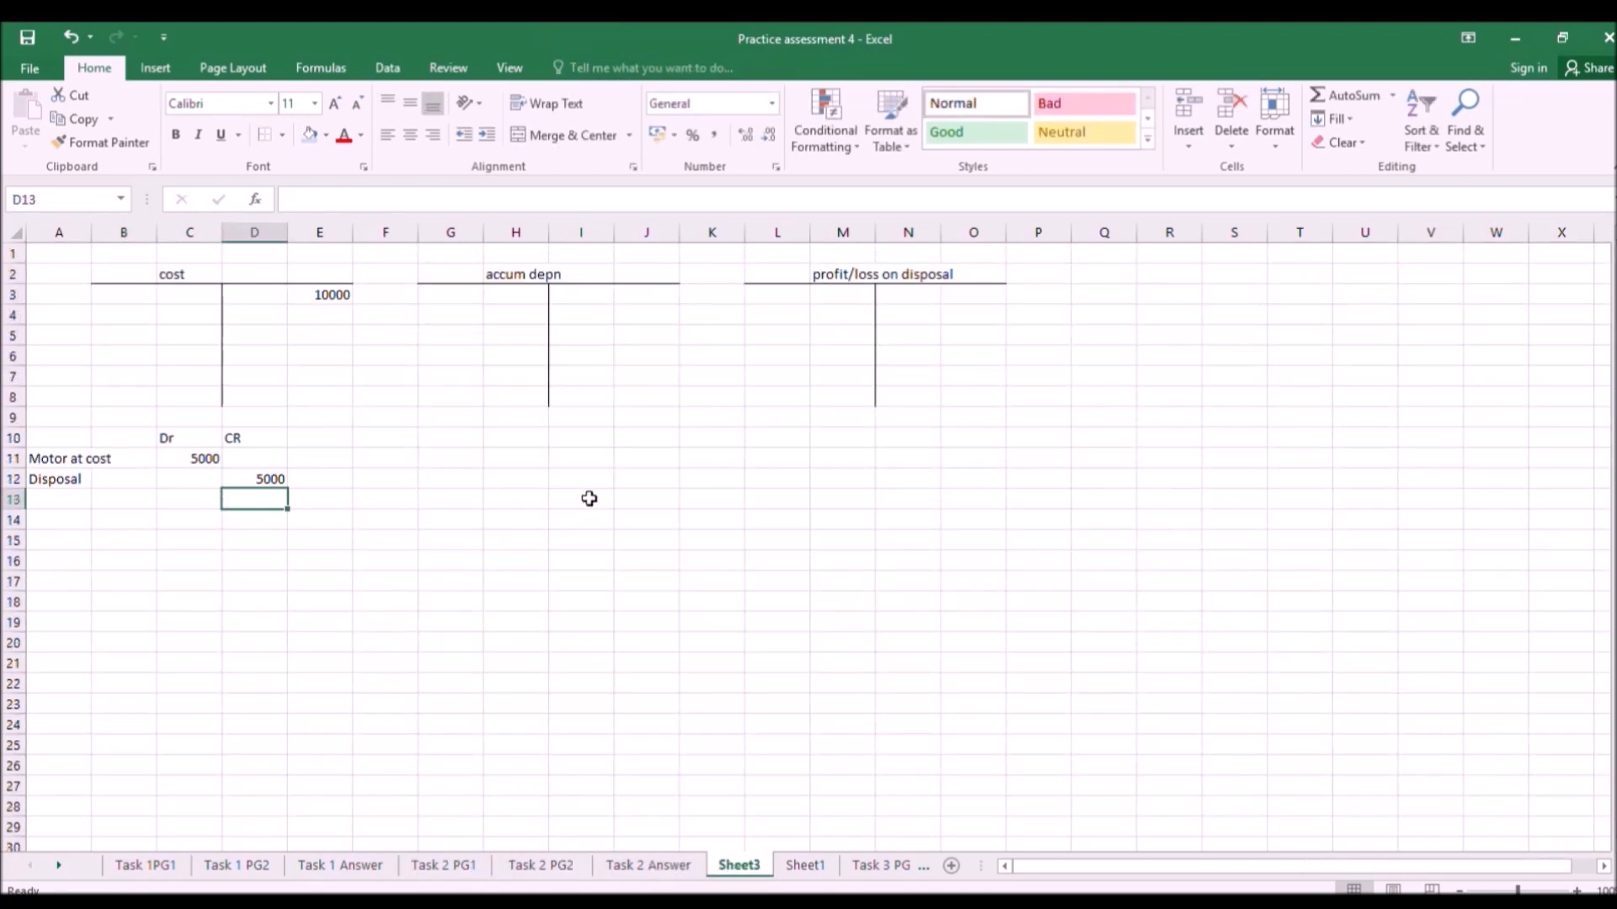
click(535, 455)
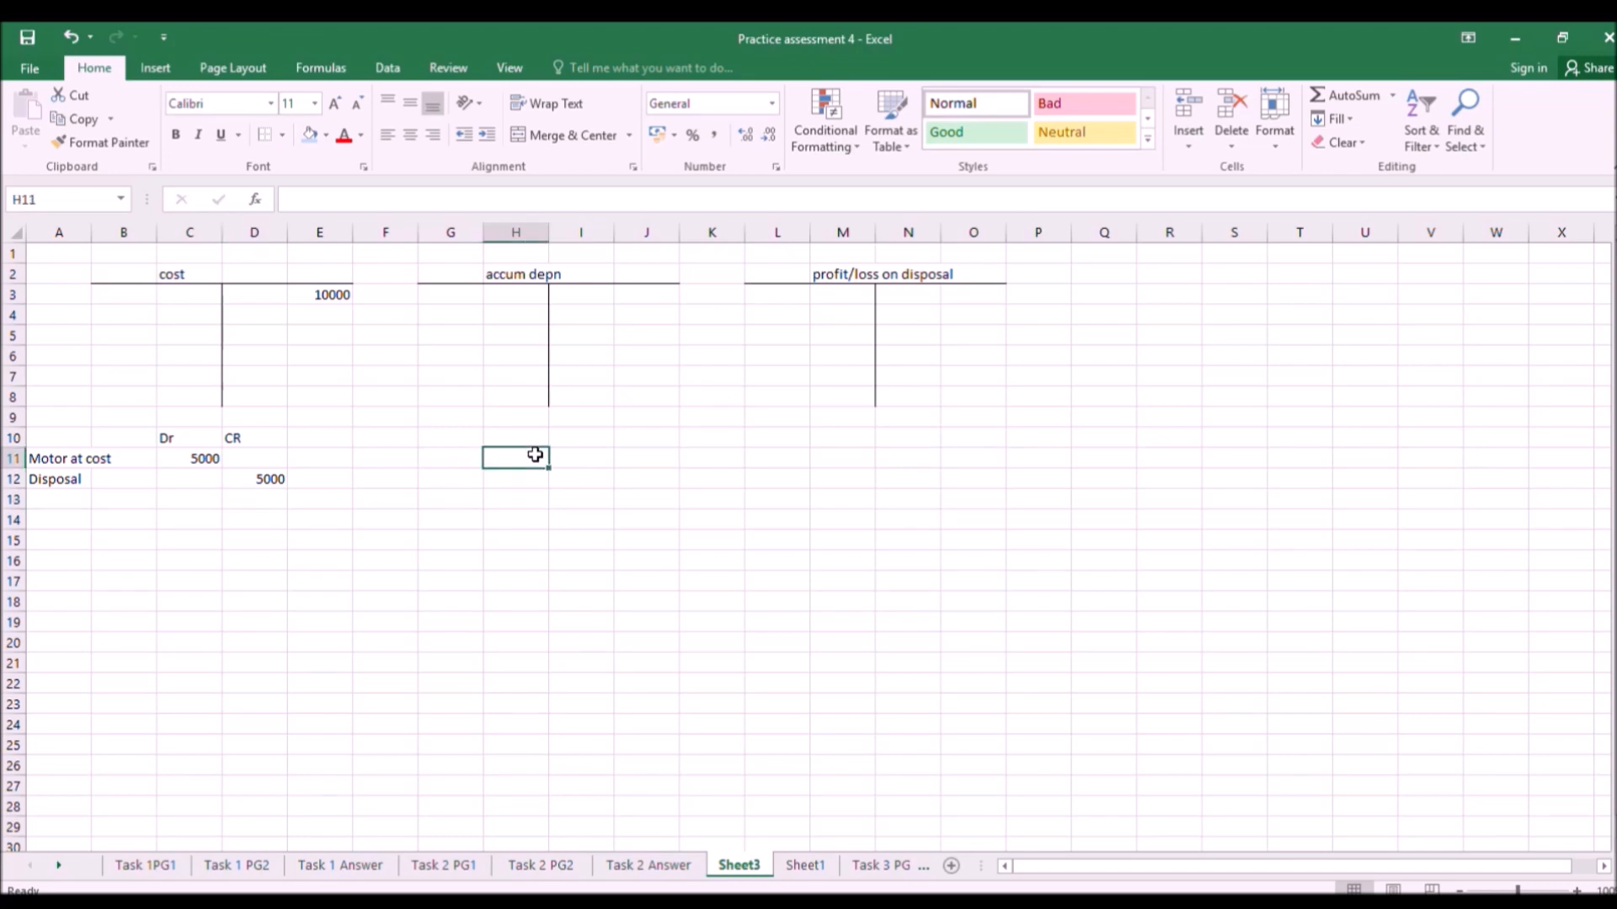
text(bfwd)
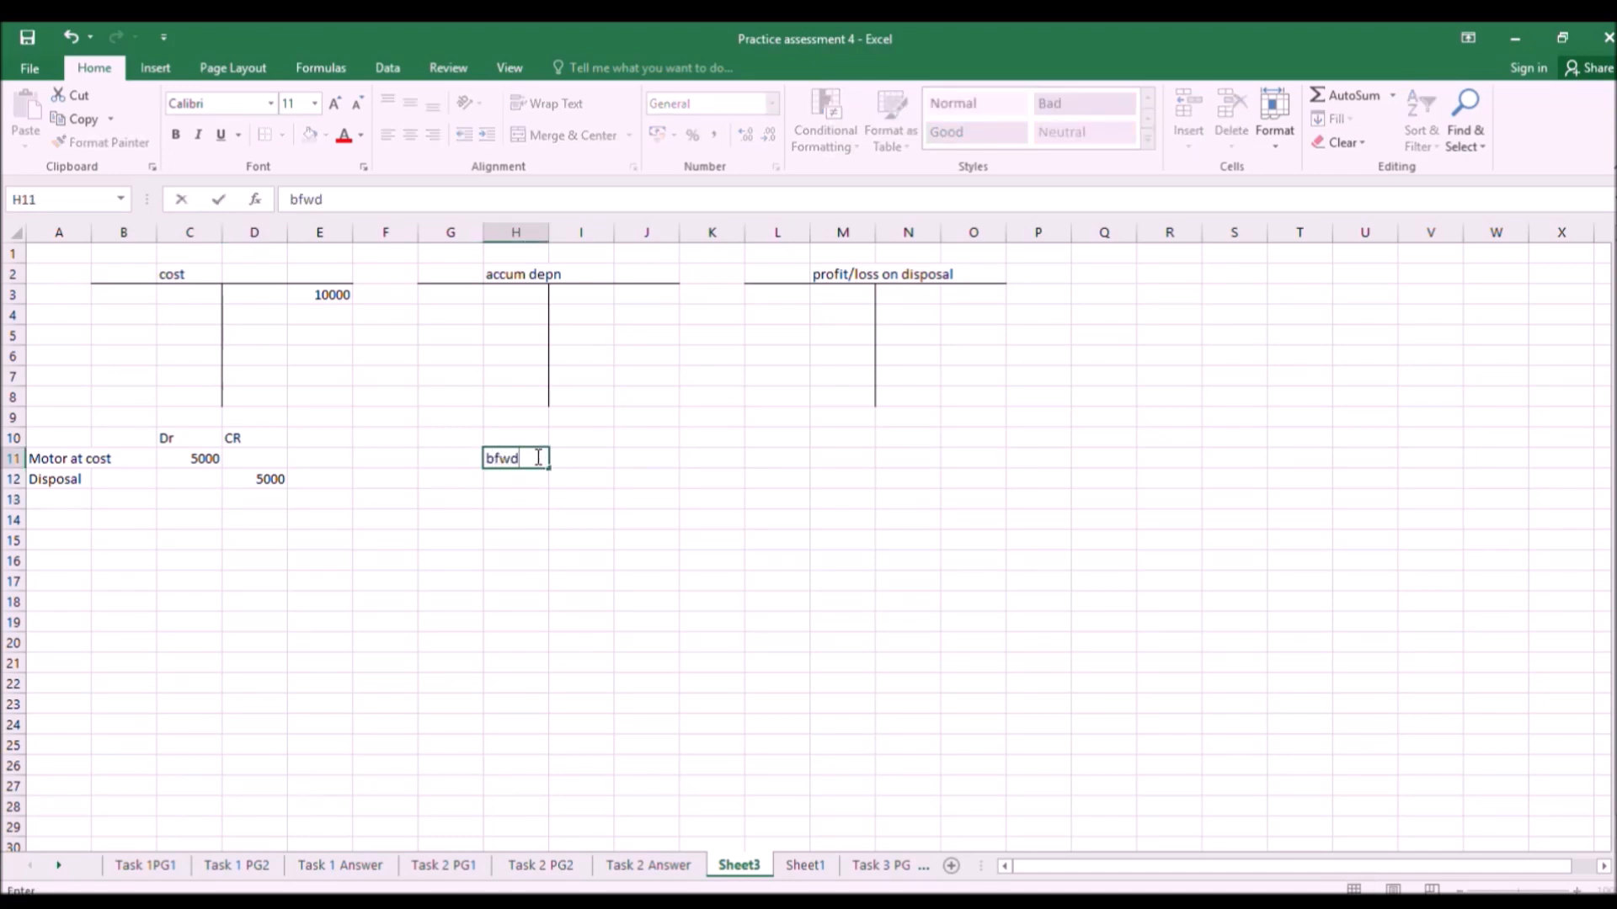
key(Return)
text(a)
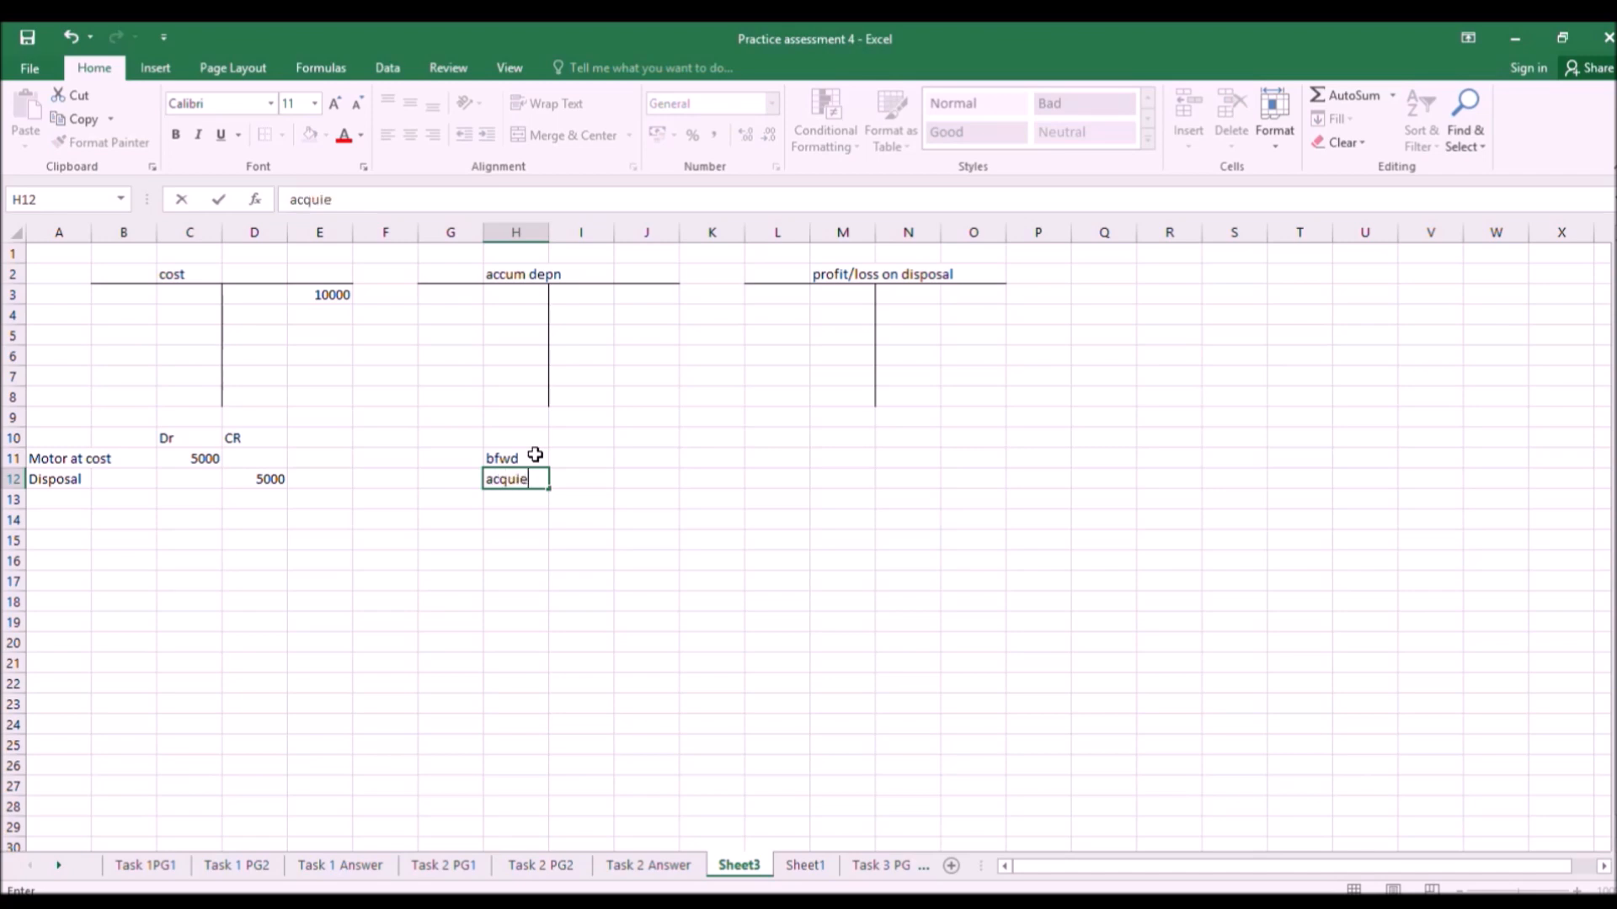
text(cquistions)
key(Return)
Complete the list of movement labels with disposals in H13 and cfwd in H14, and return to the list's upper rows in column J.
text(disposals)
key(Return)
text(cfwd)
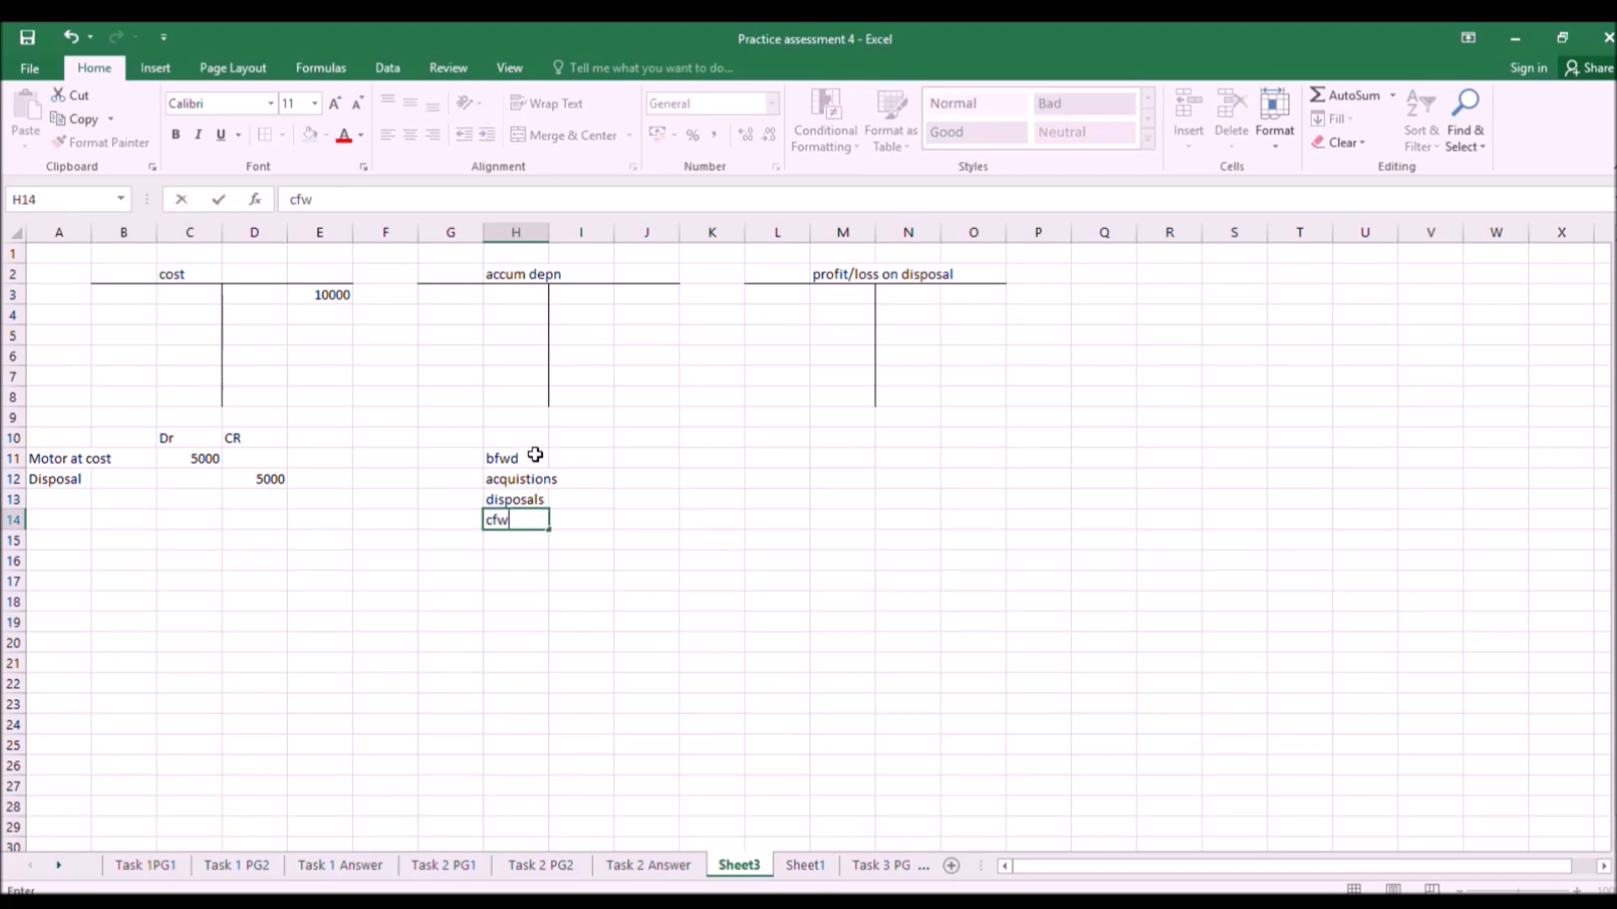
key(Right)
key(Right)
key(Up)
key(Up)
key(Up)
key(Up)
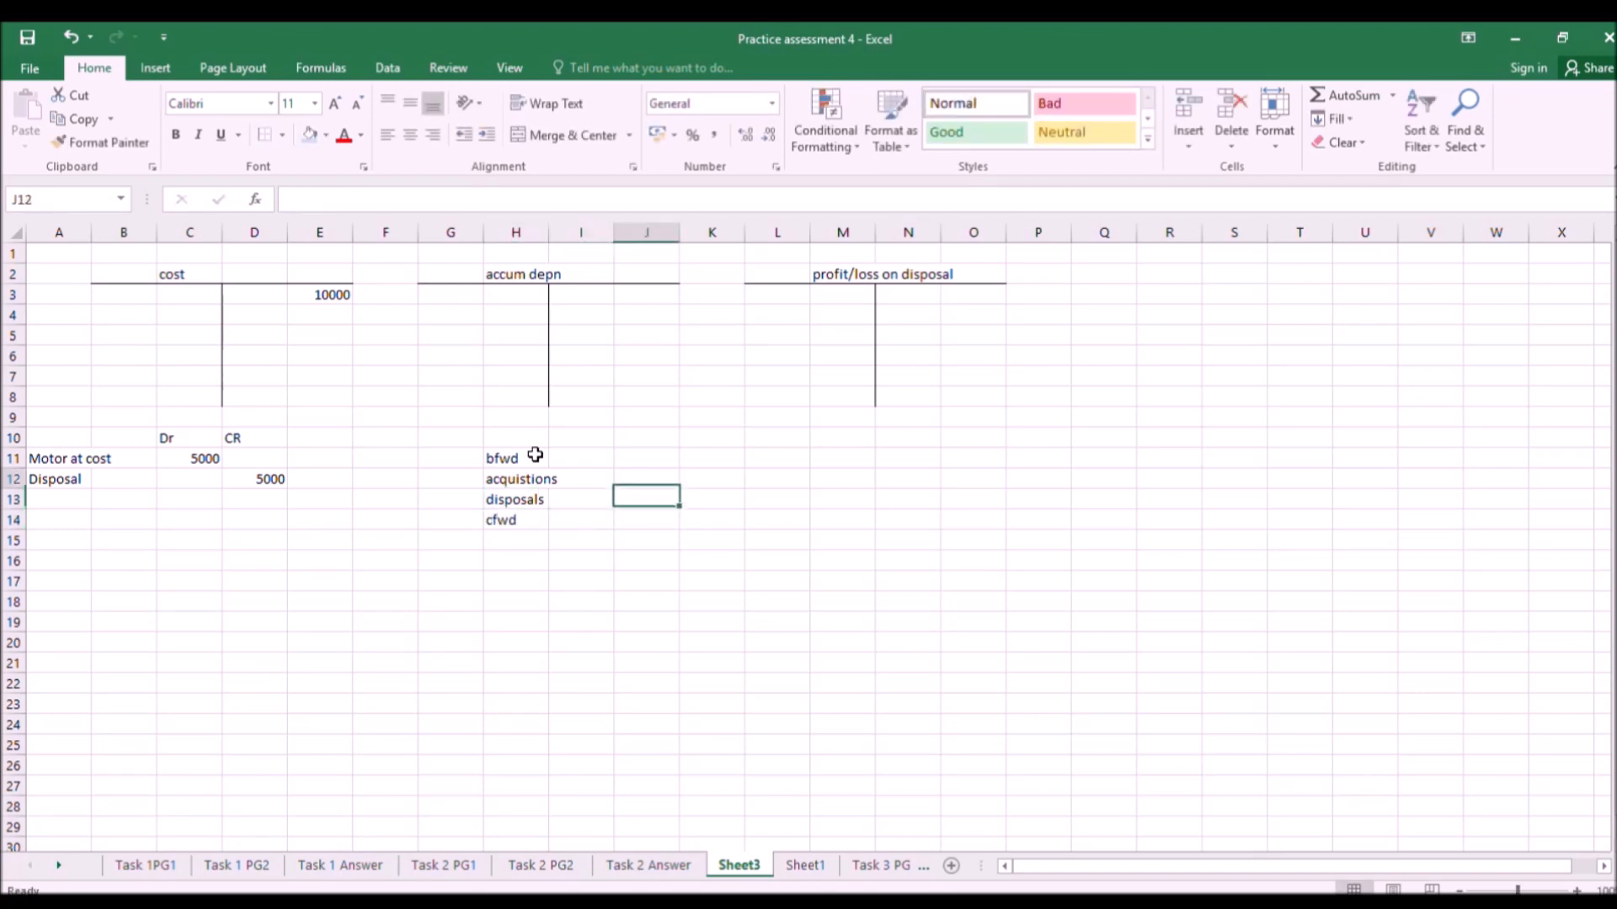
Add the column headings land & building, motor and furniture in J10:L10, above the bfwd-to-cfwd rows.
text(land)
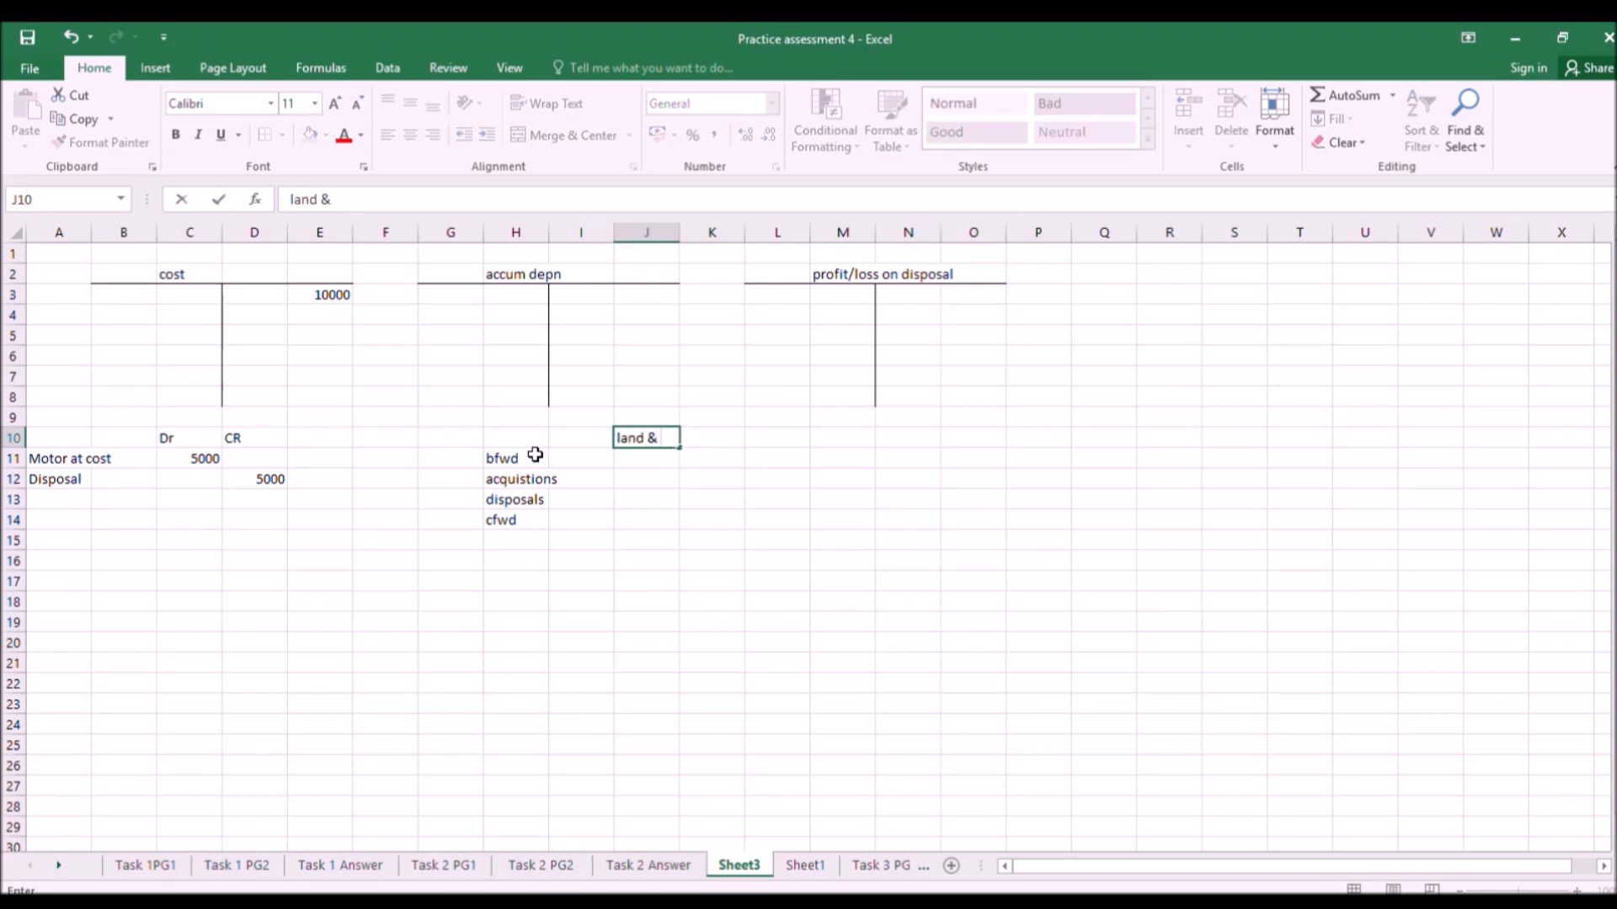
text( & building)
key(Tab)
text(mot)
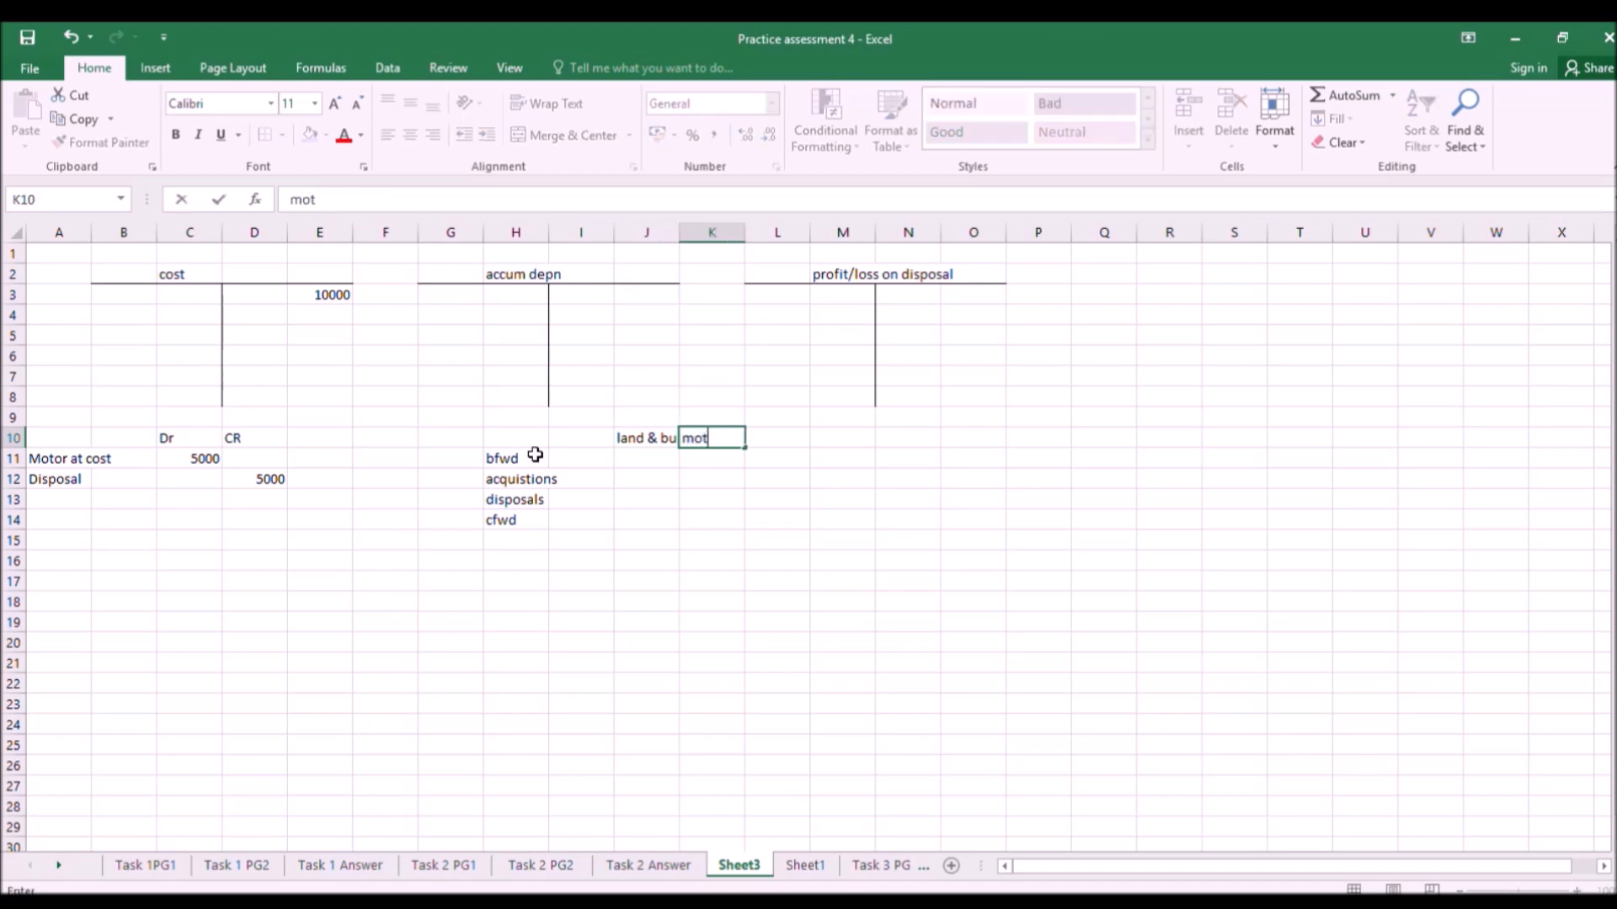
text(or)
key(Tab)
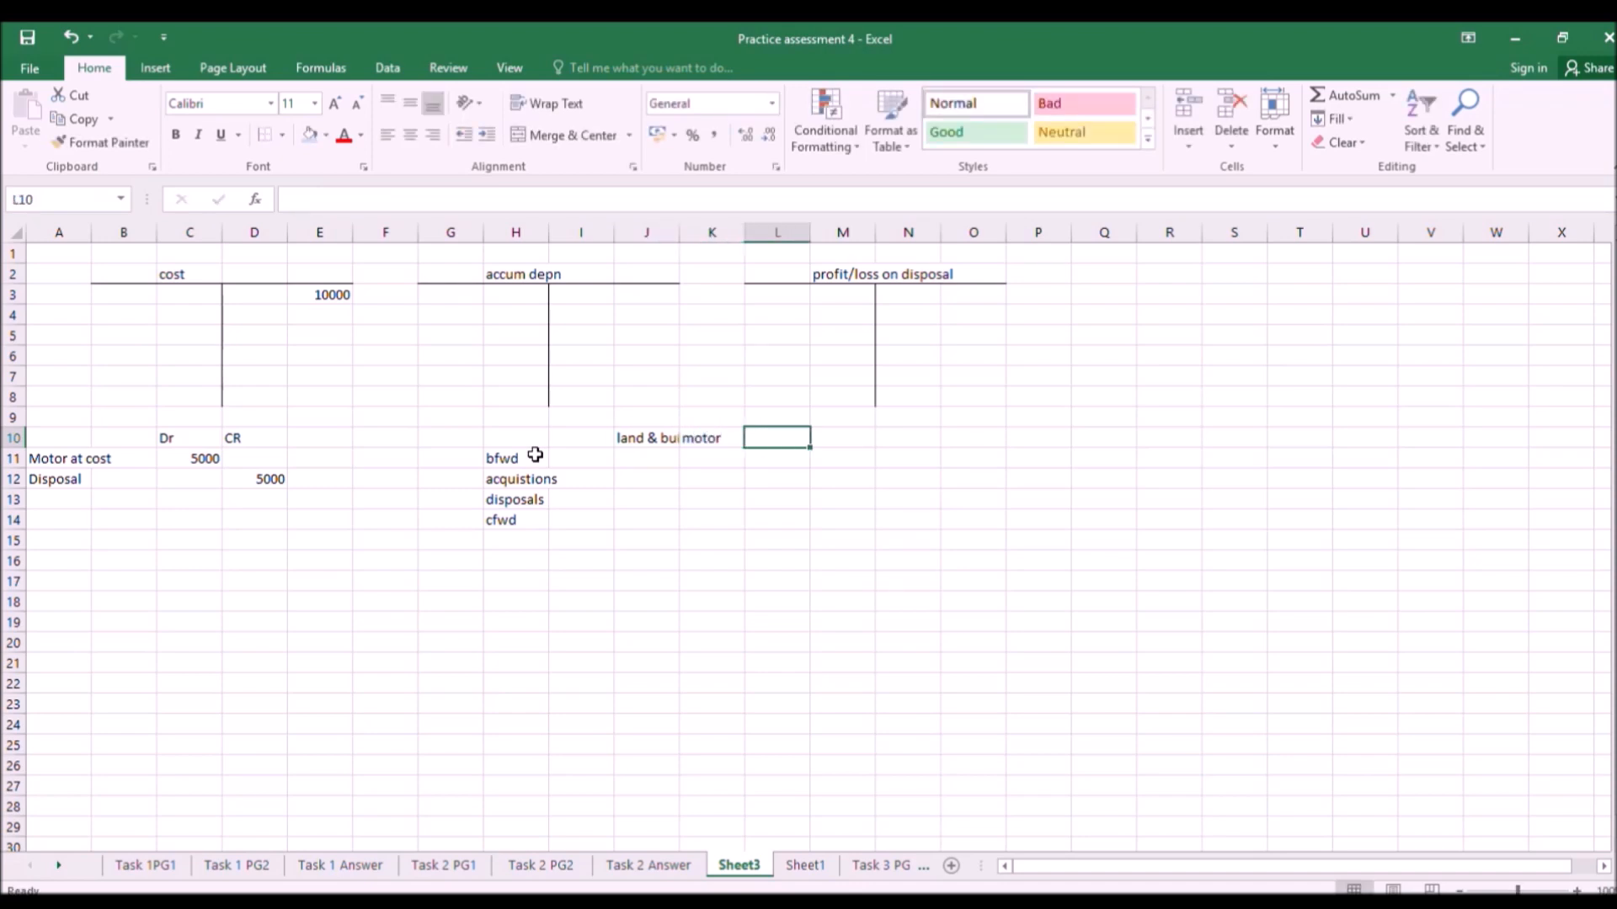
key(BackSpace)
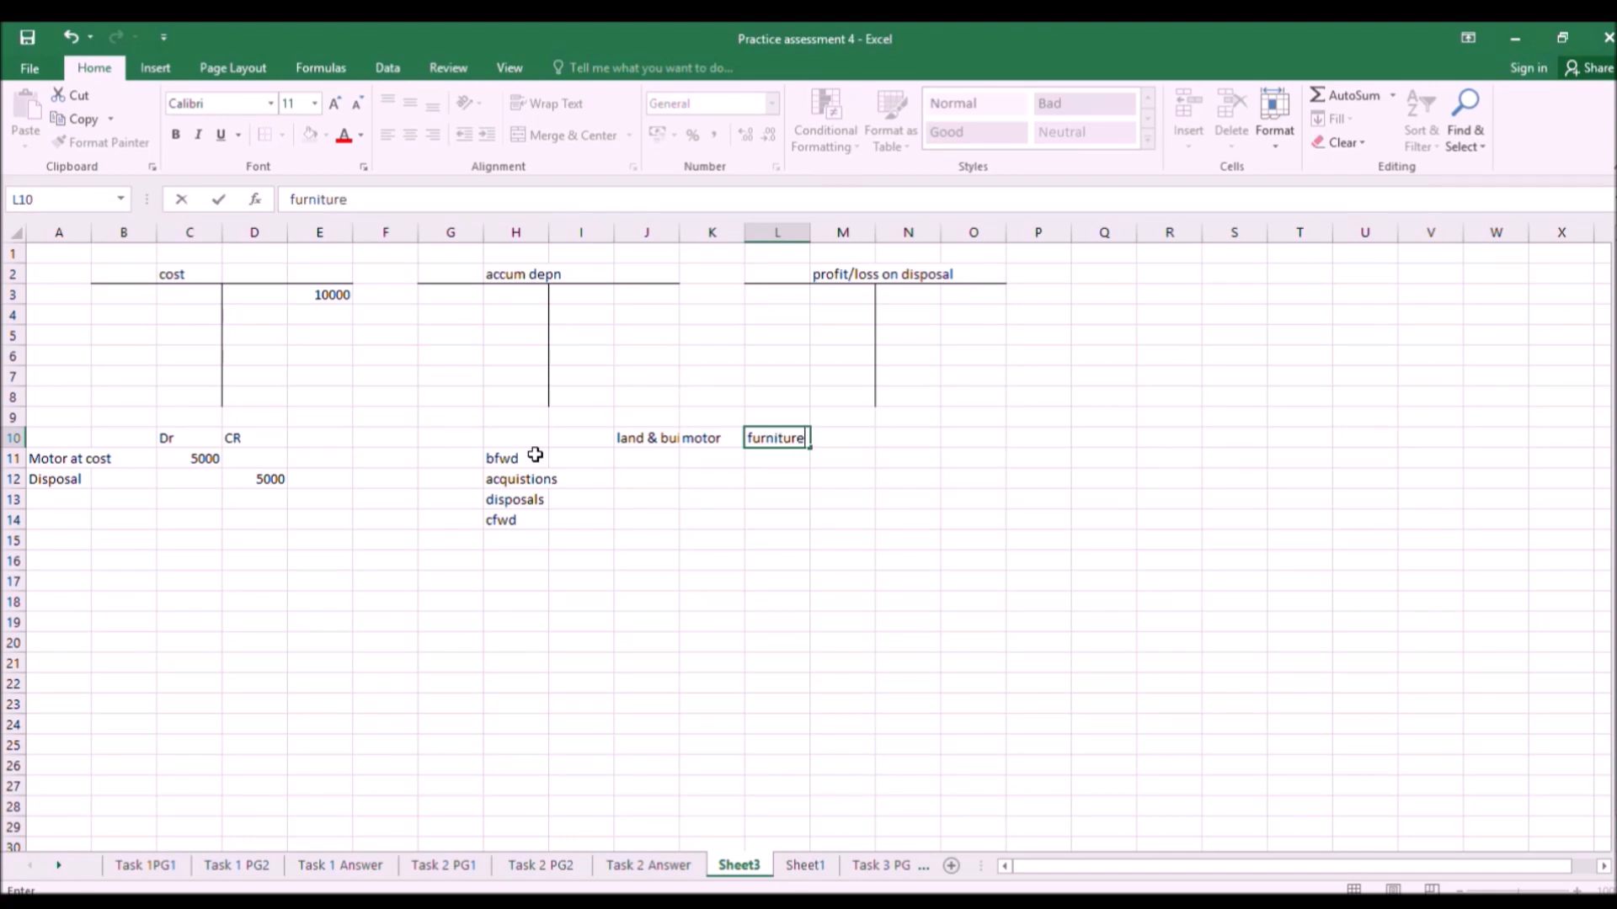
key(Return)
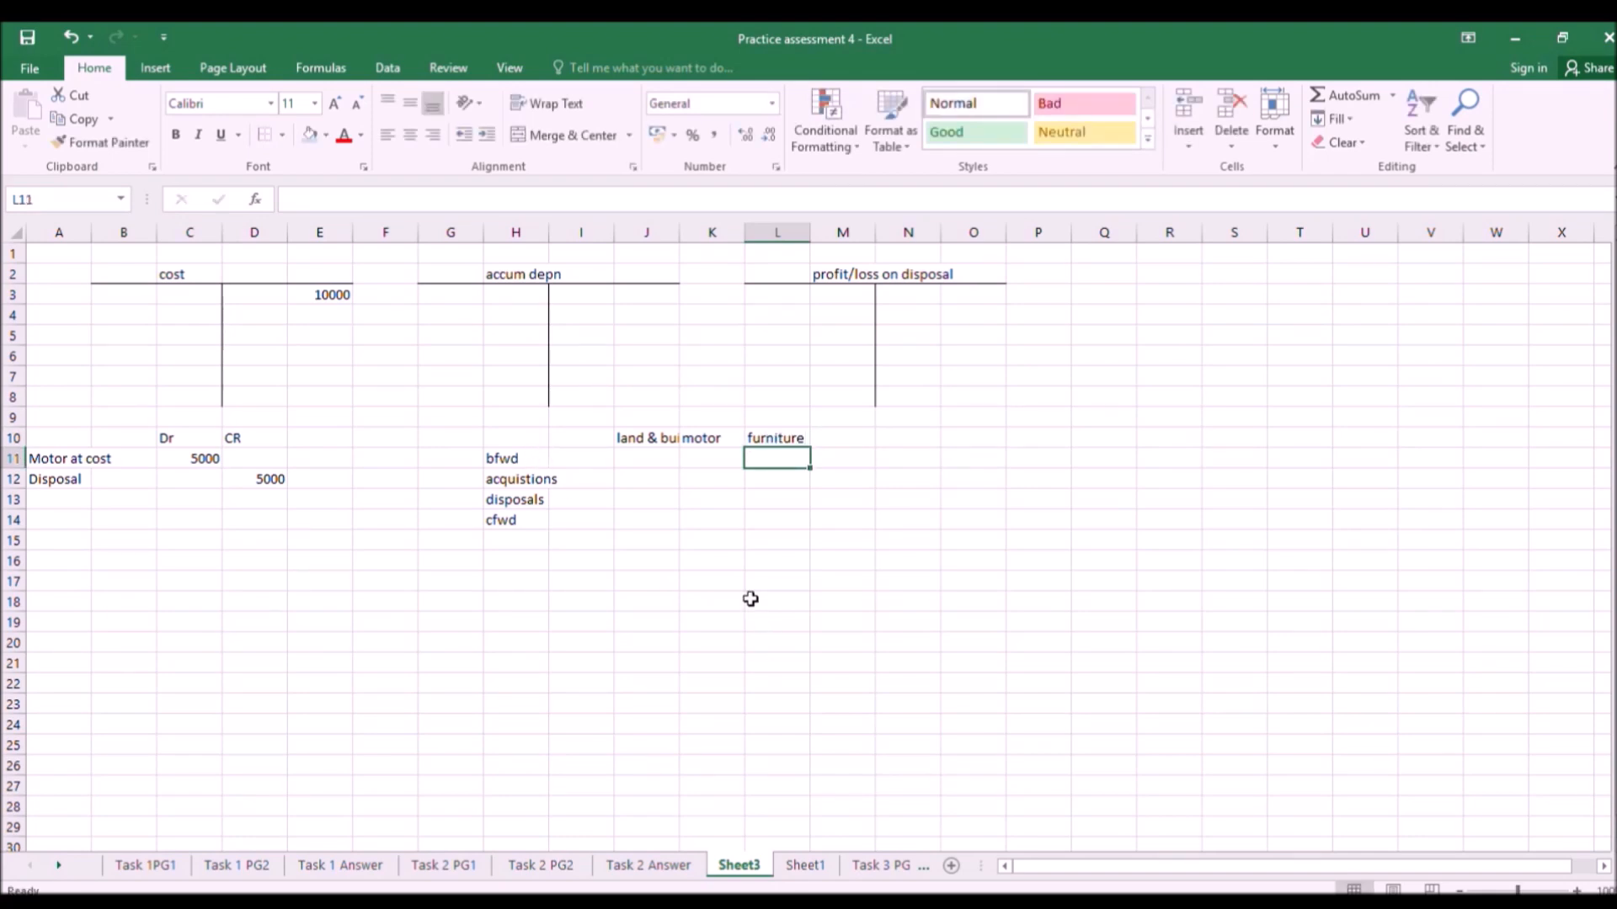
click(706, 498)
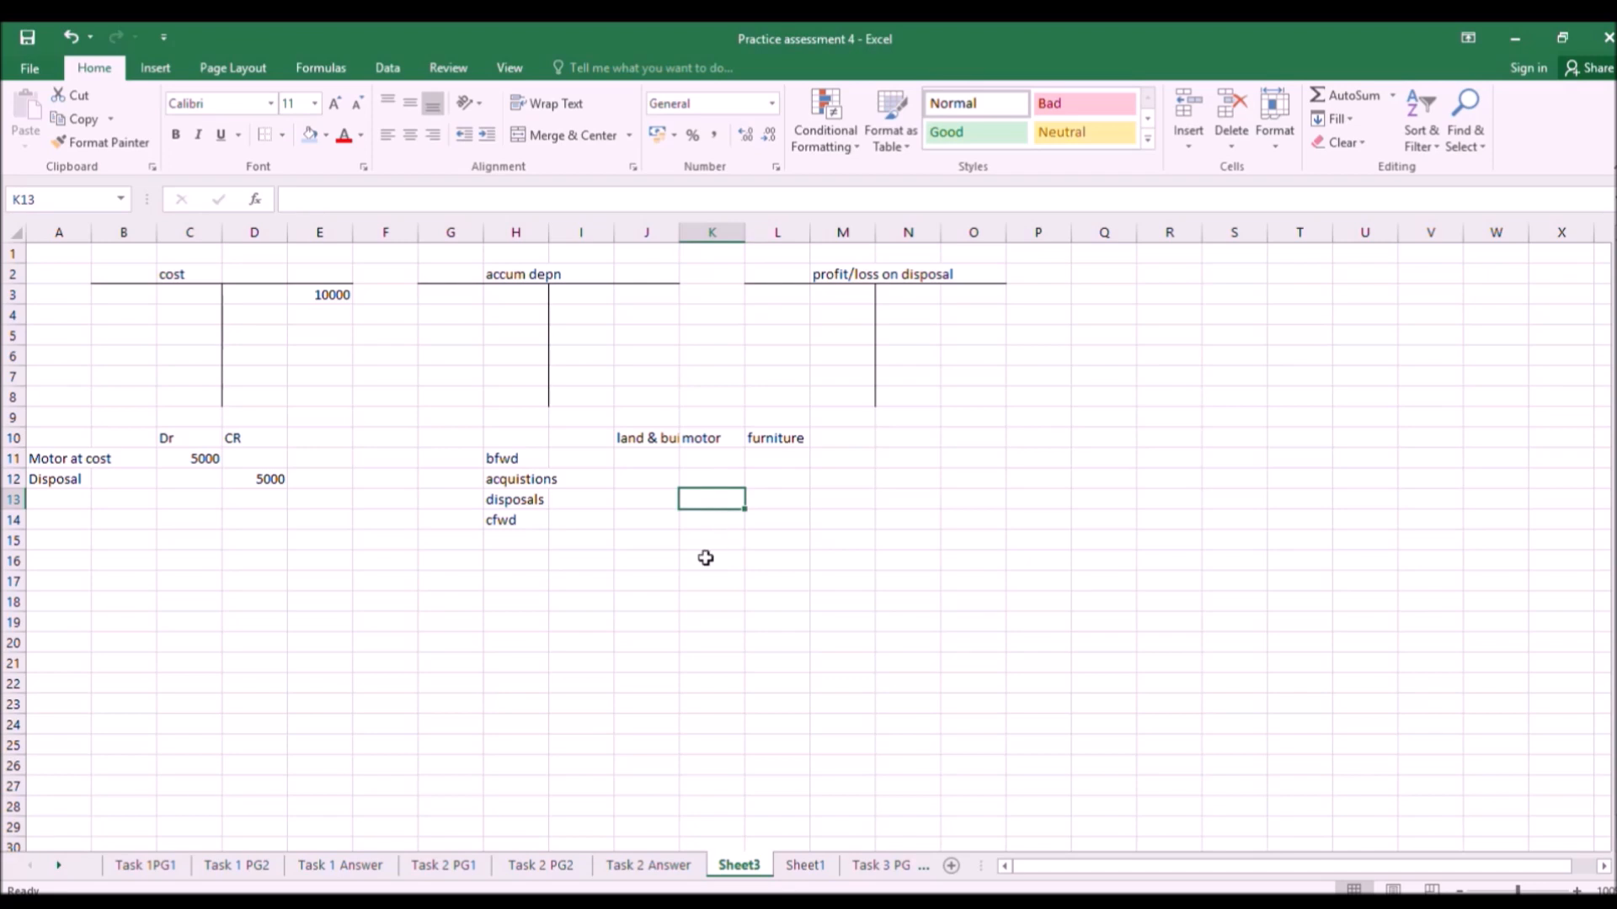
On the Task 2 PG1 sheet, correct the second account in the part (c) journal to Disposals.
click(541, 865)
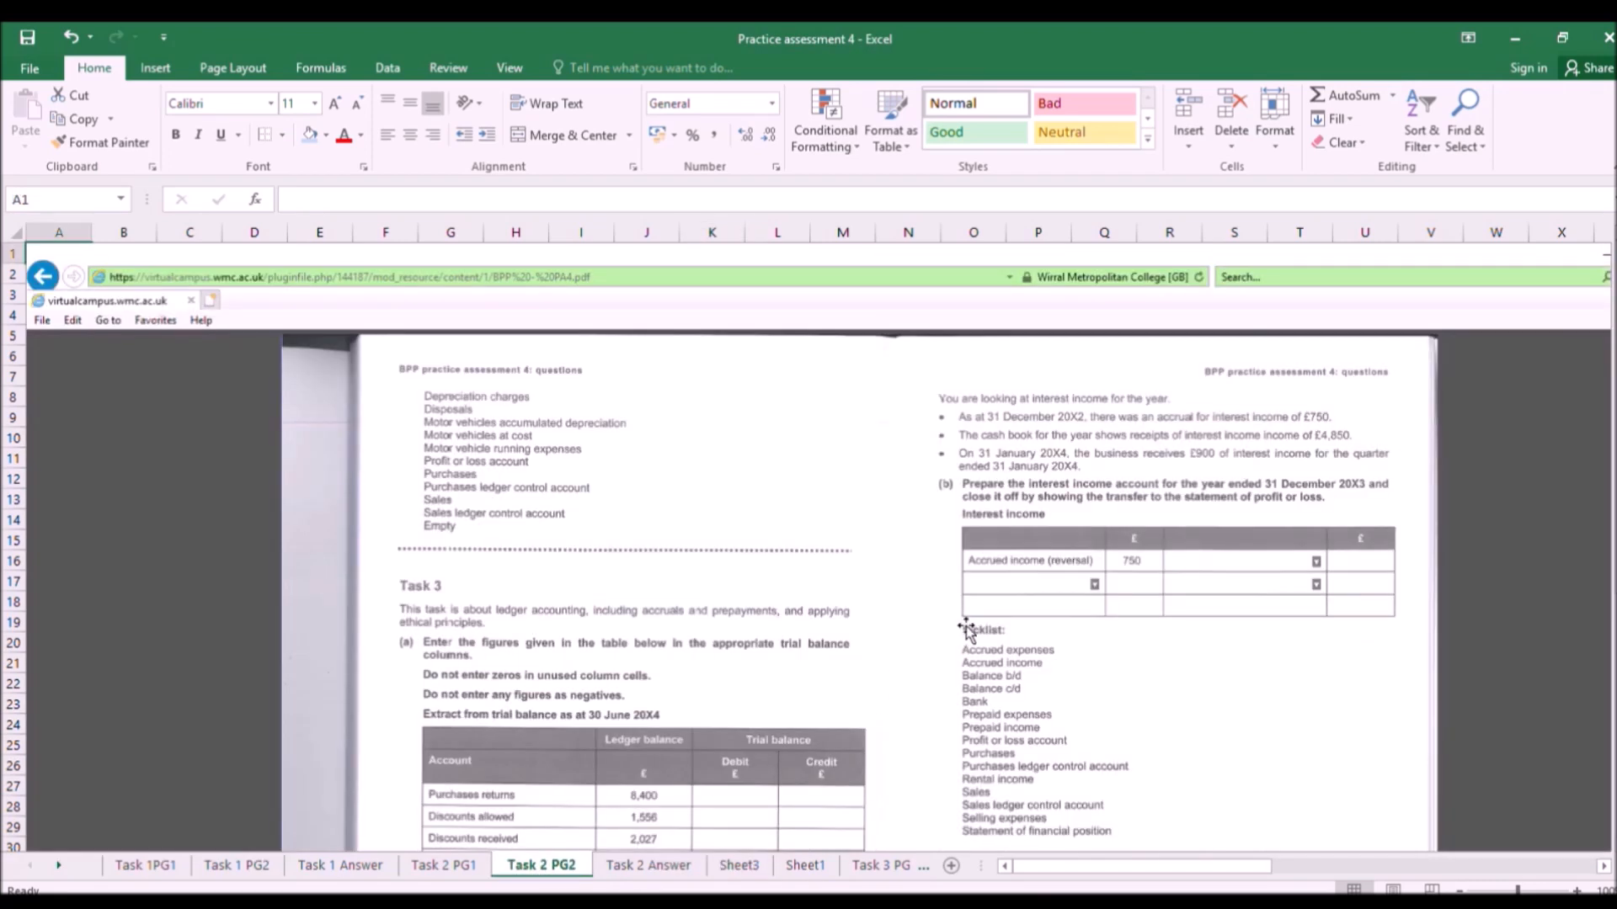
click(444, 865)
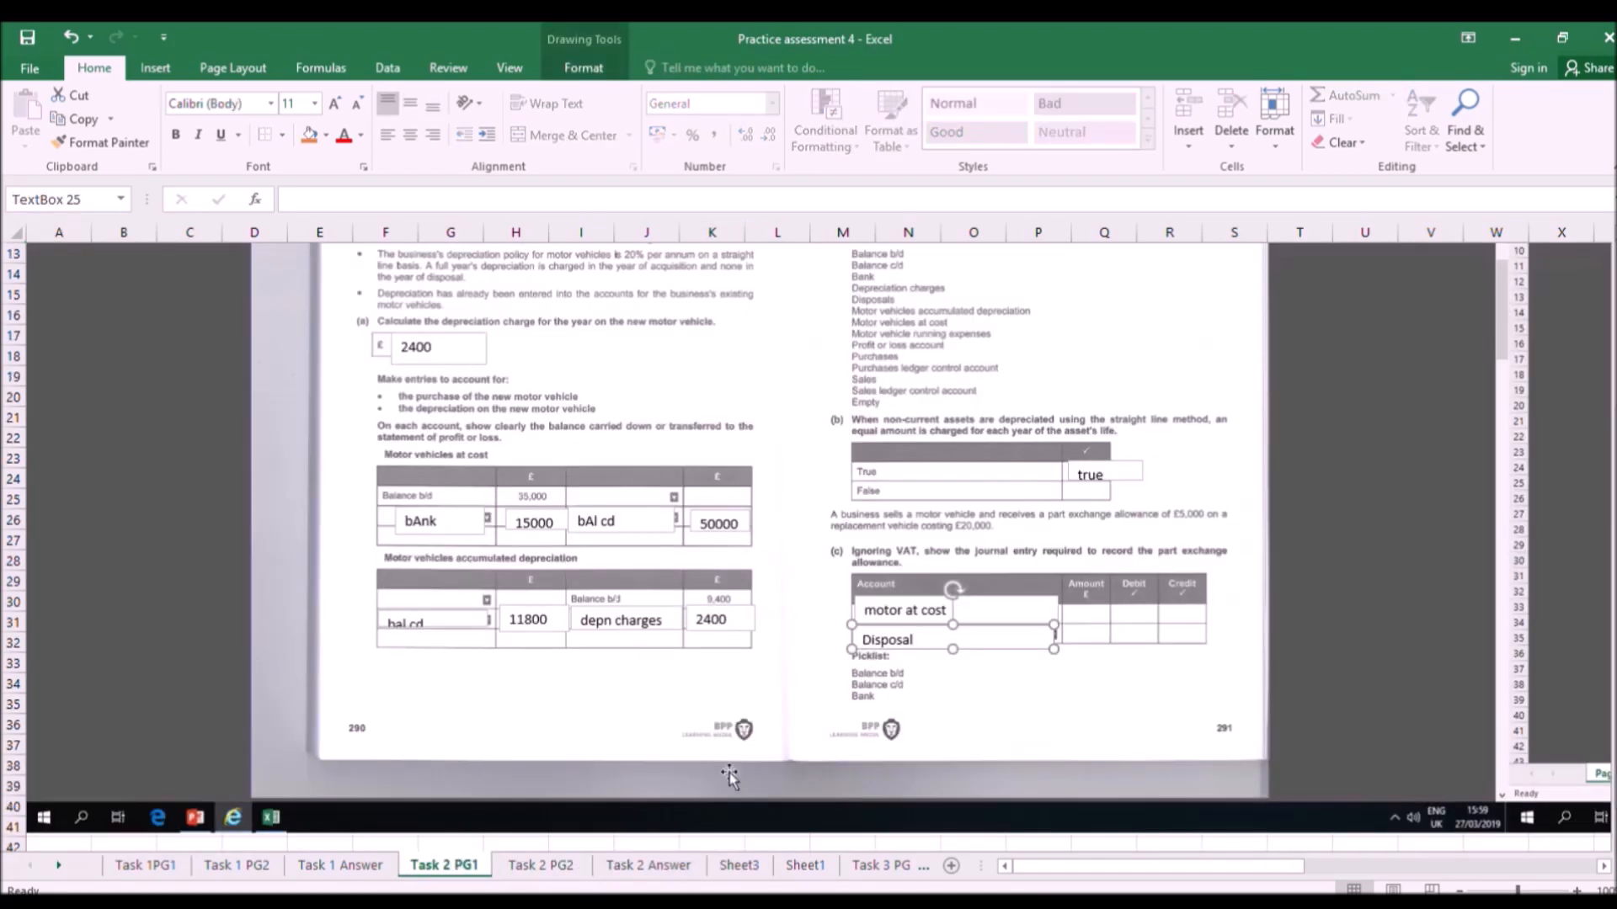
text(s)
click(1053, 684)
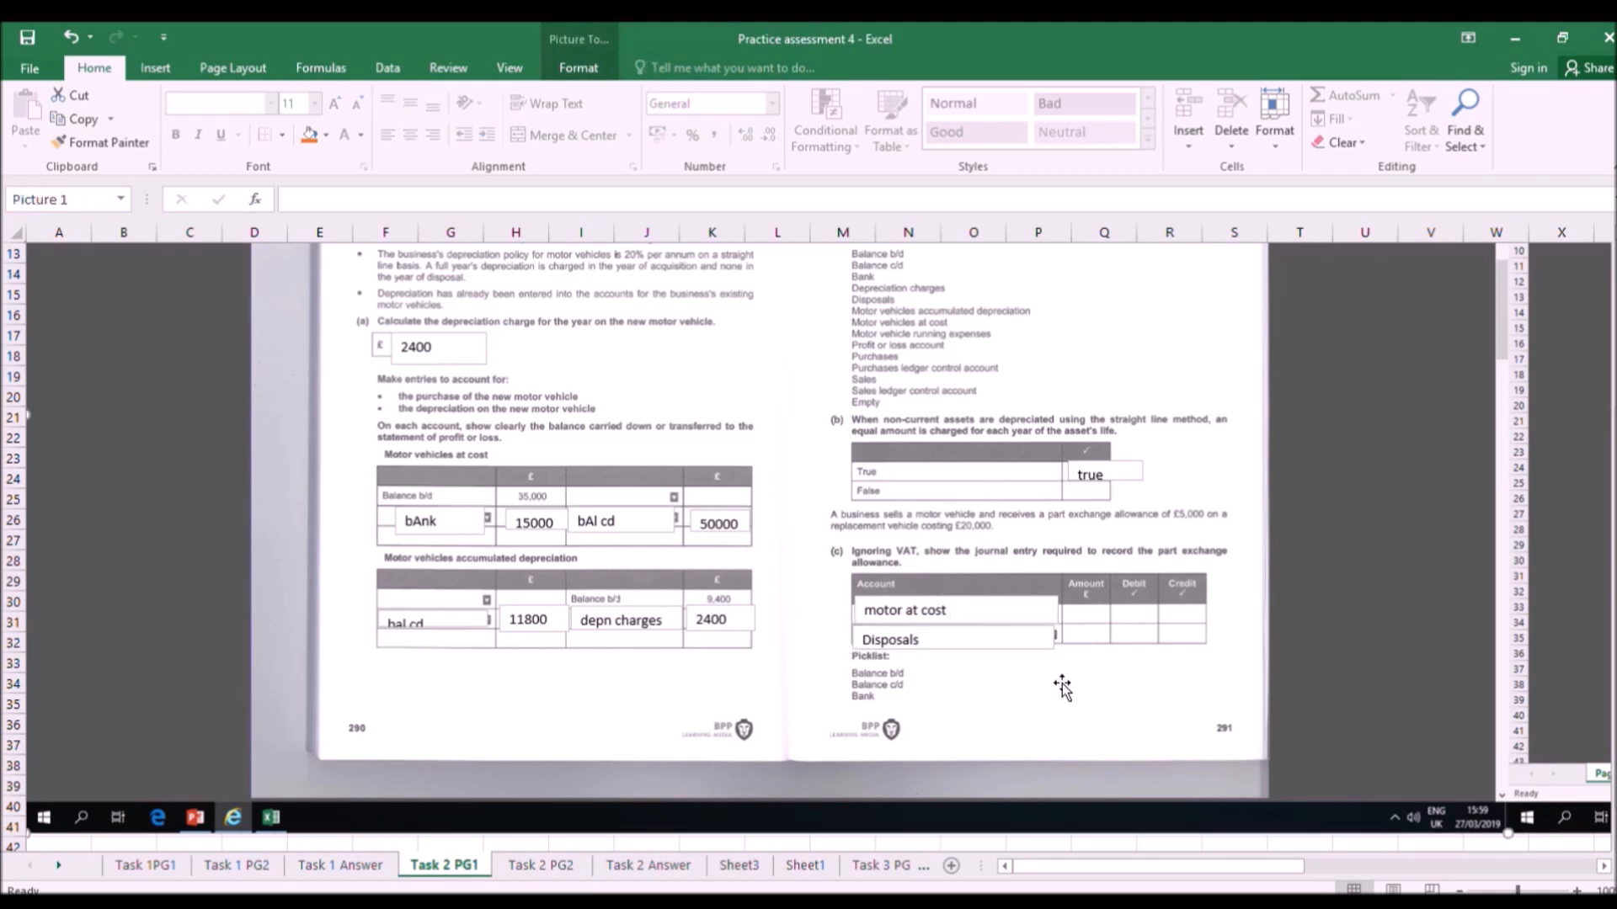
Place a text box reading 5000 in the Debit column of the motor at cost row in the part (c) journal.
click(155, 67)
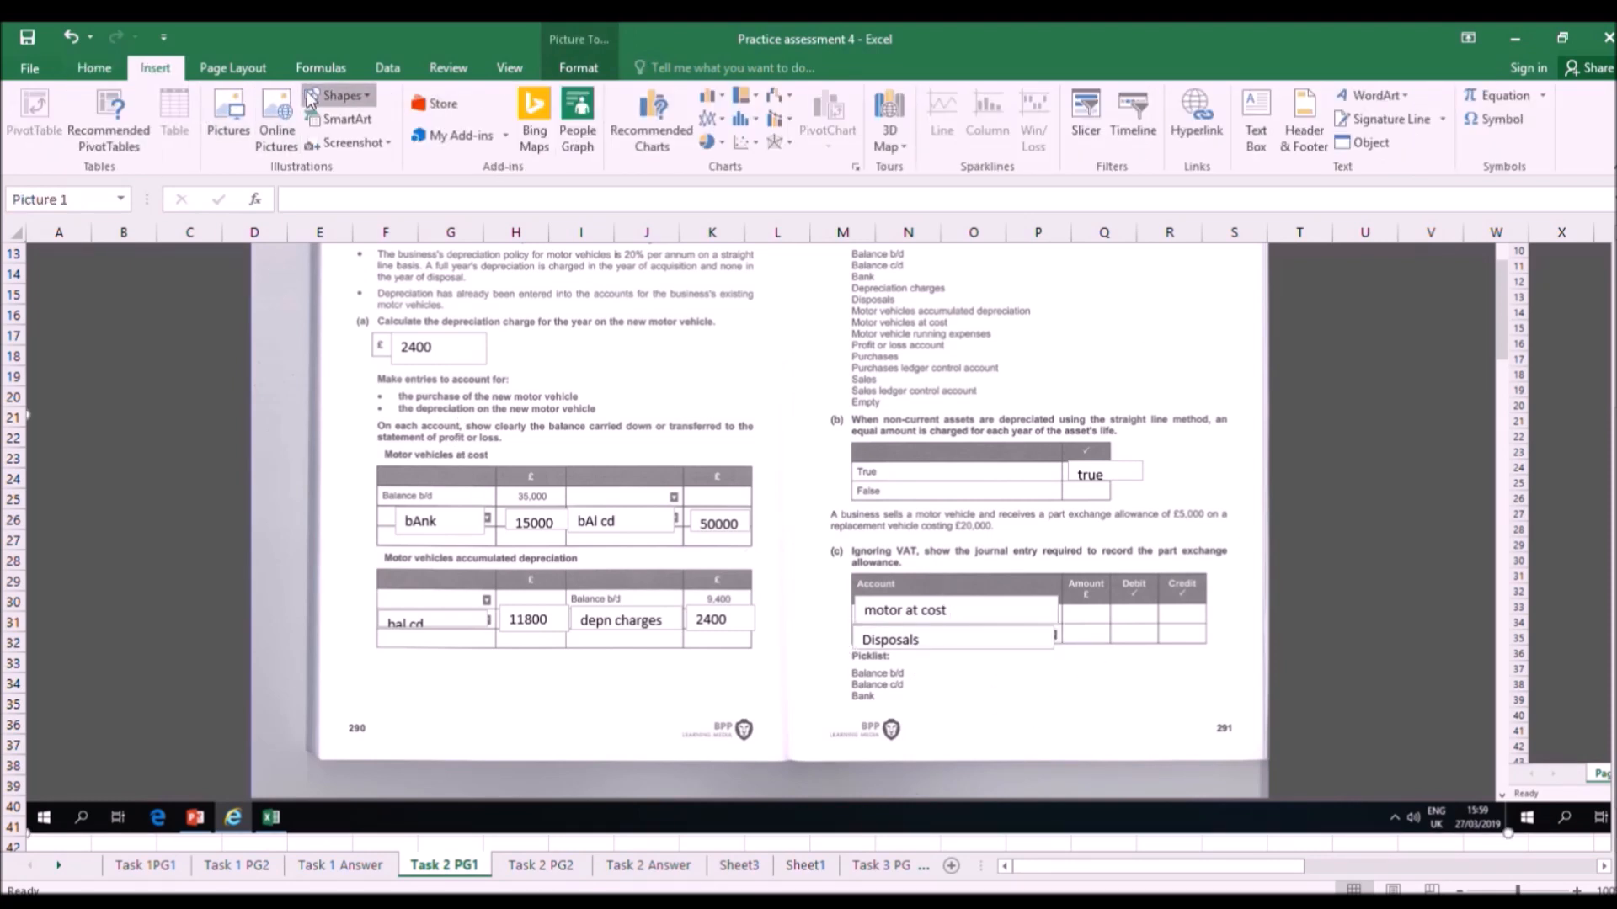
click(1255, 118)
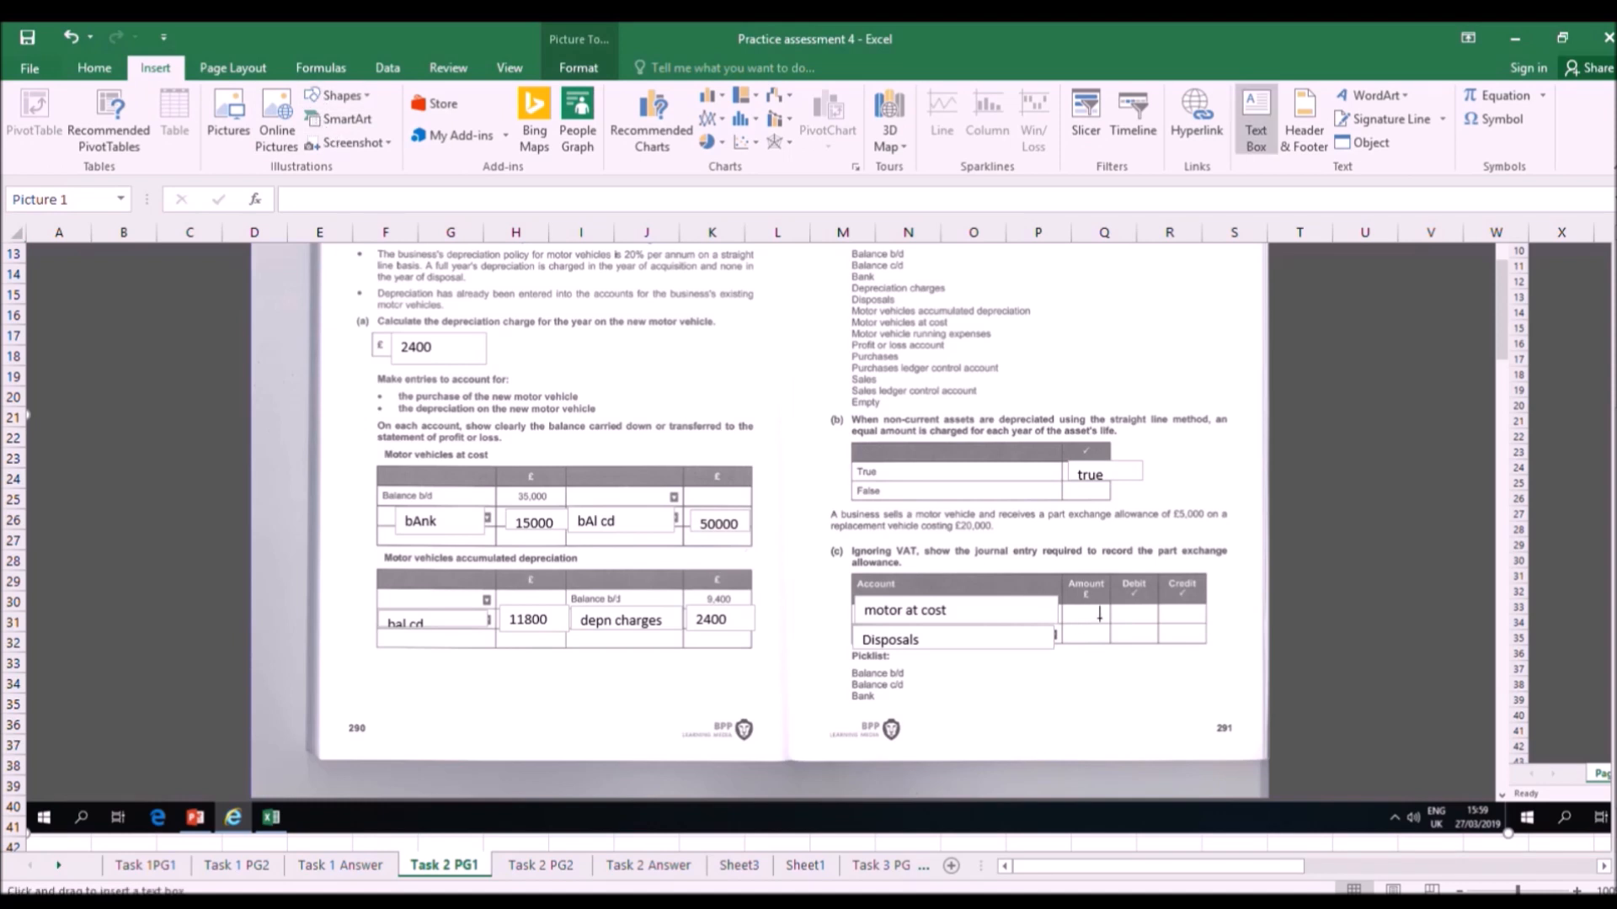
drag(1114, 601, 1164, 627)
text(5000)
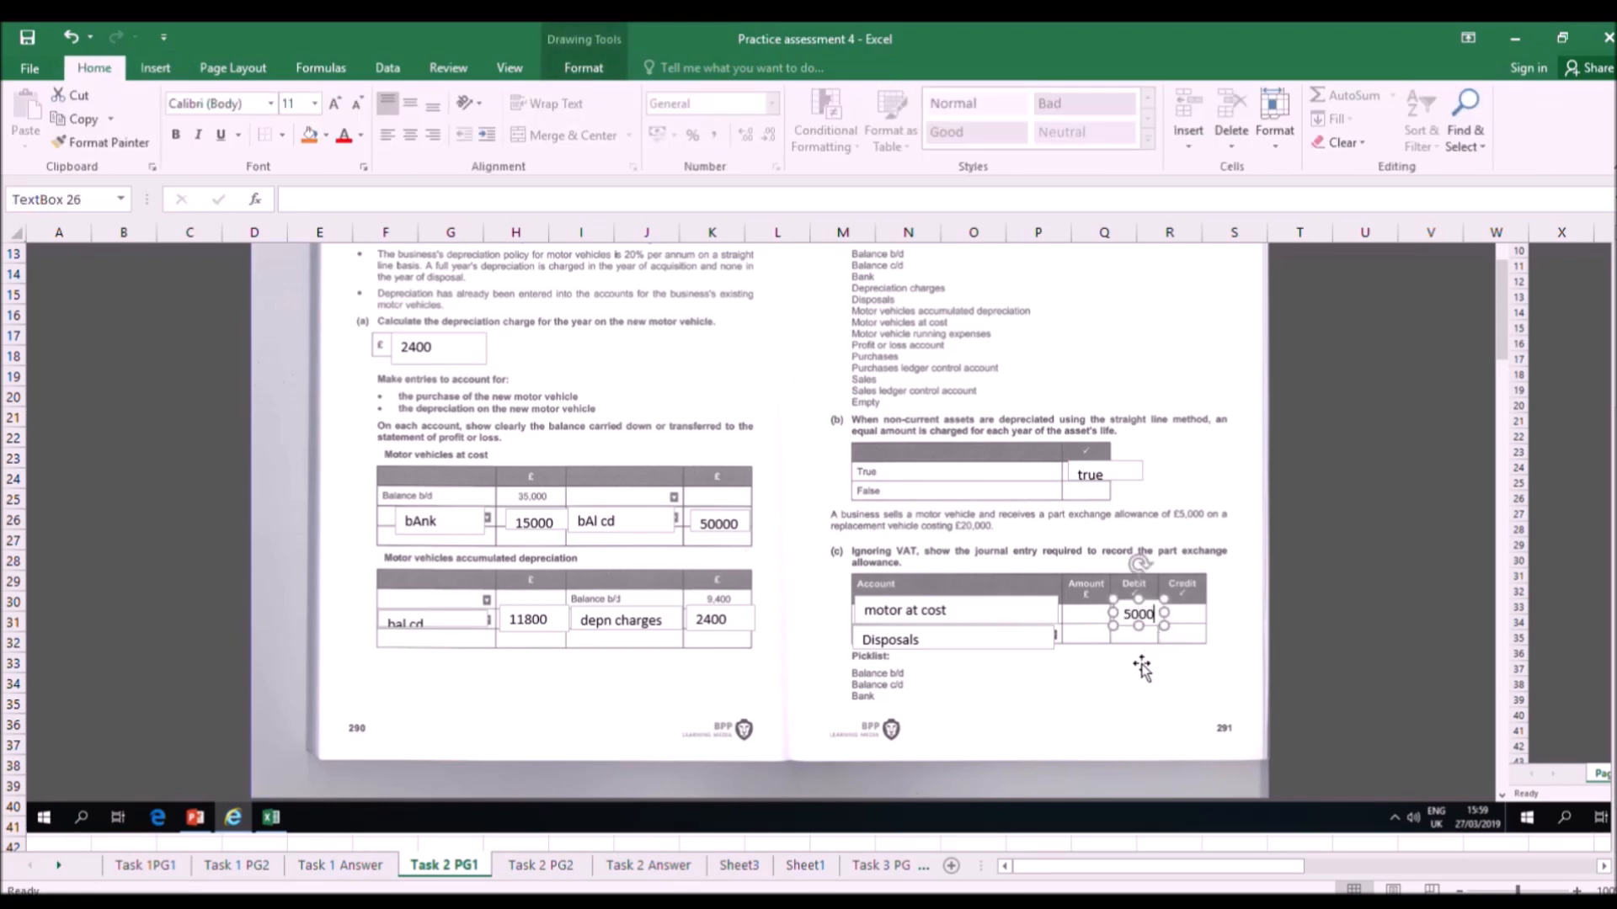
click(1143, 665)
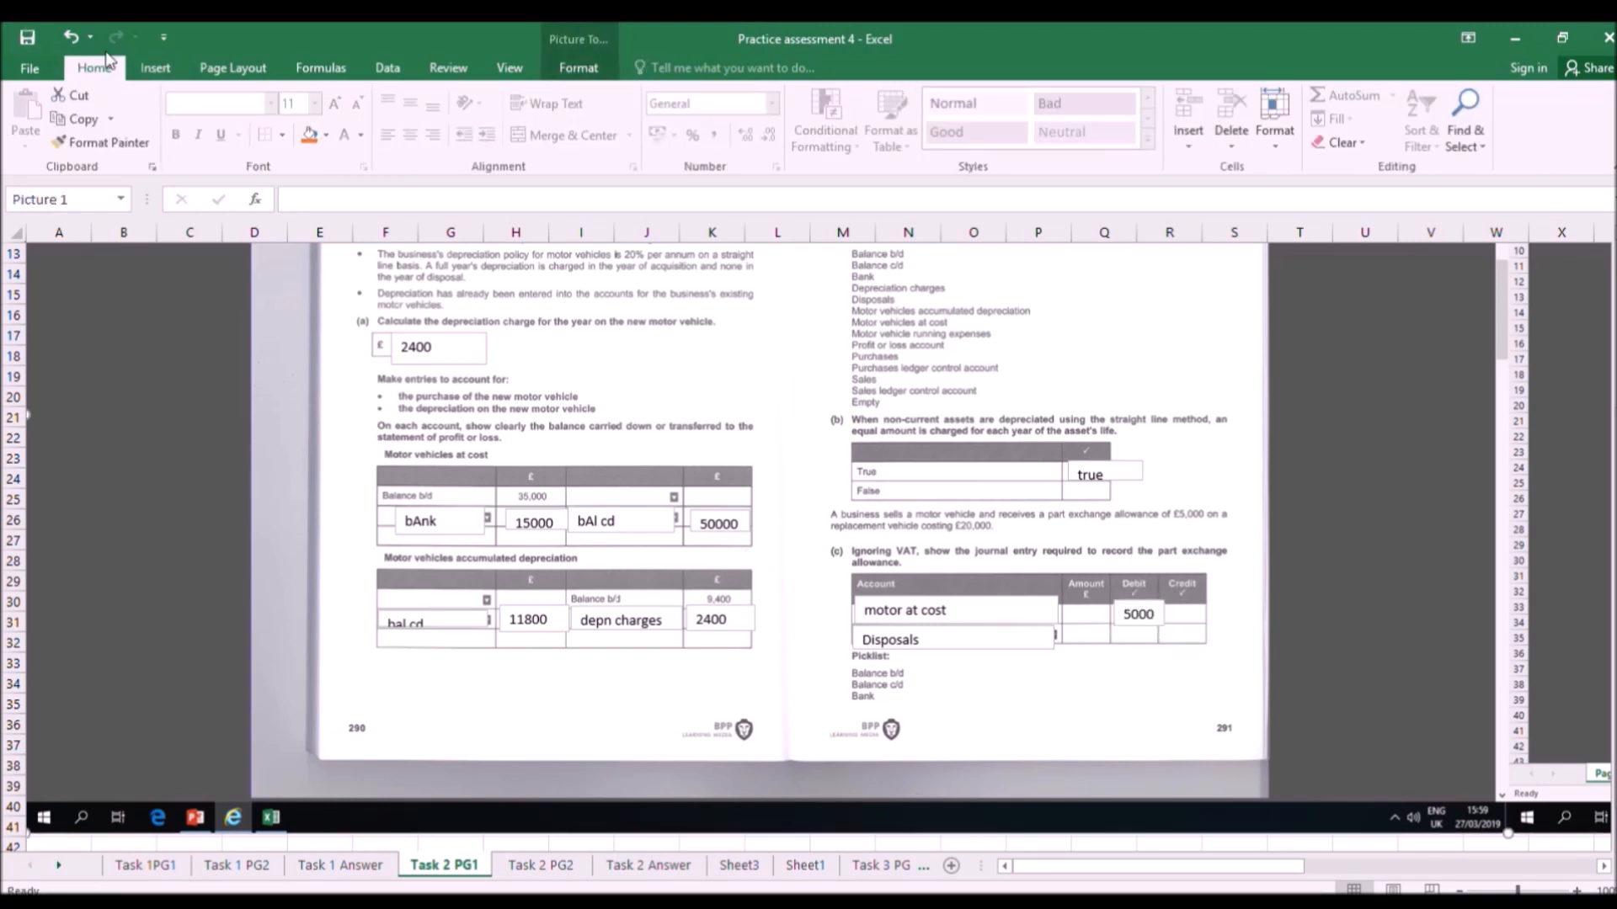
Place a text box with the 5000 credit in the Credit column of the Disposals row.
click(155, 67)
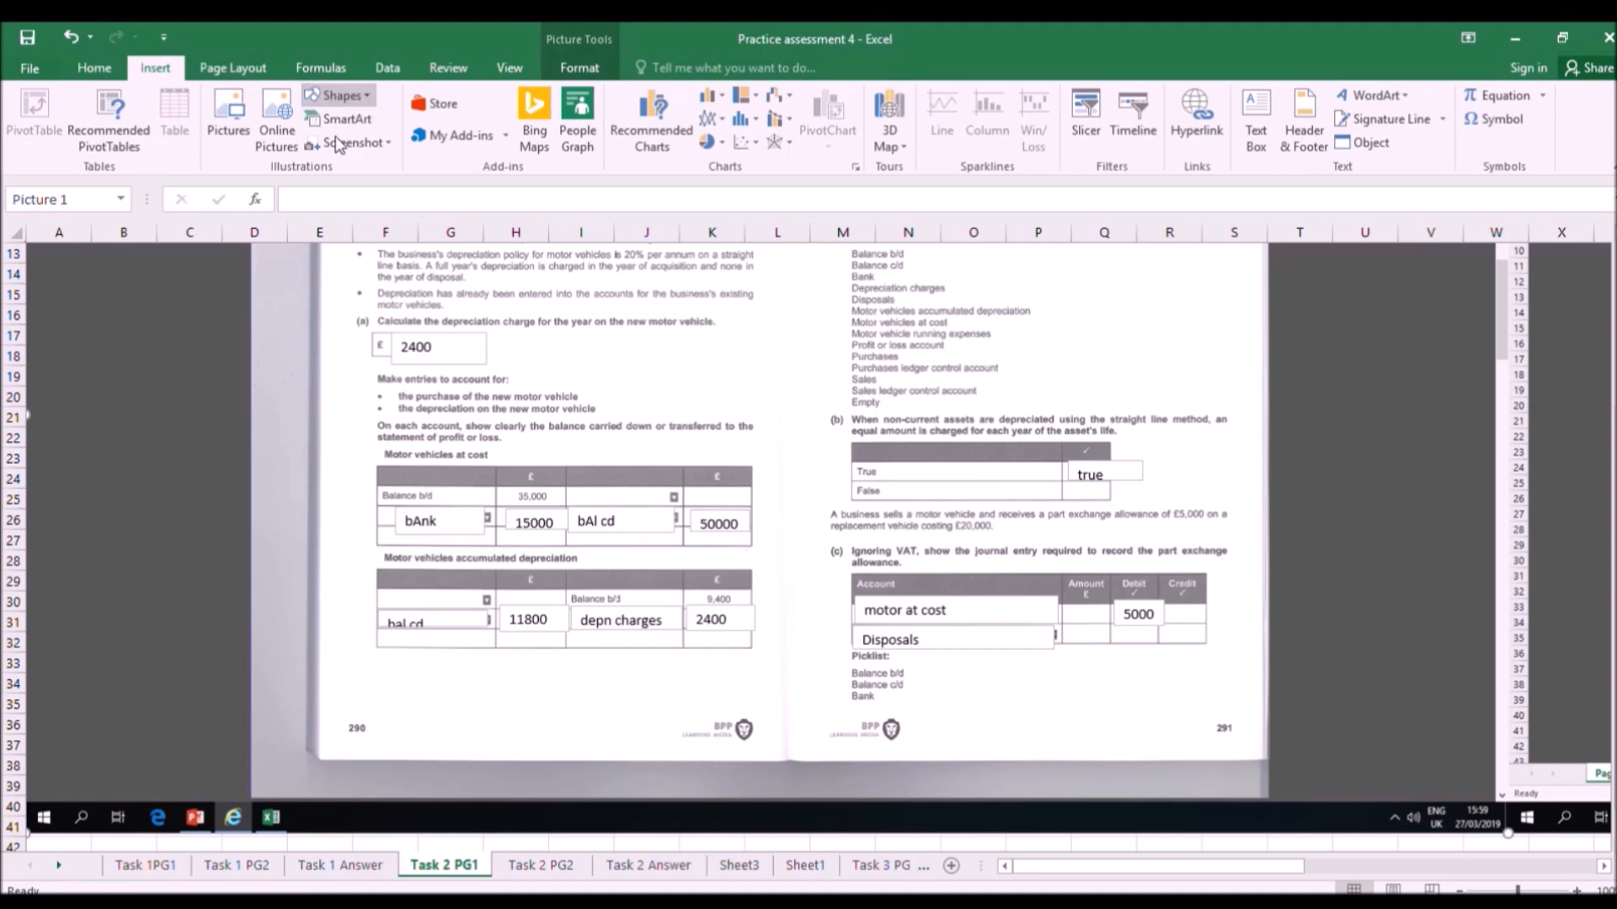
click(1256, 118)
drag(1167, 630, 1217, 649)
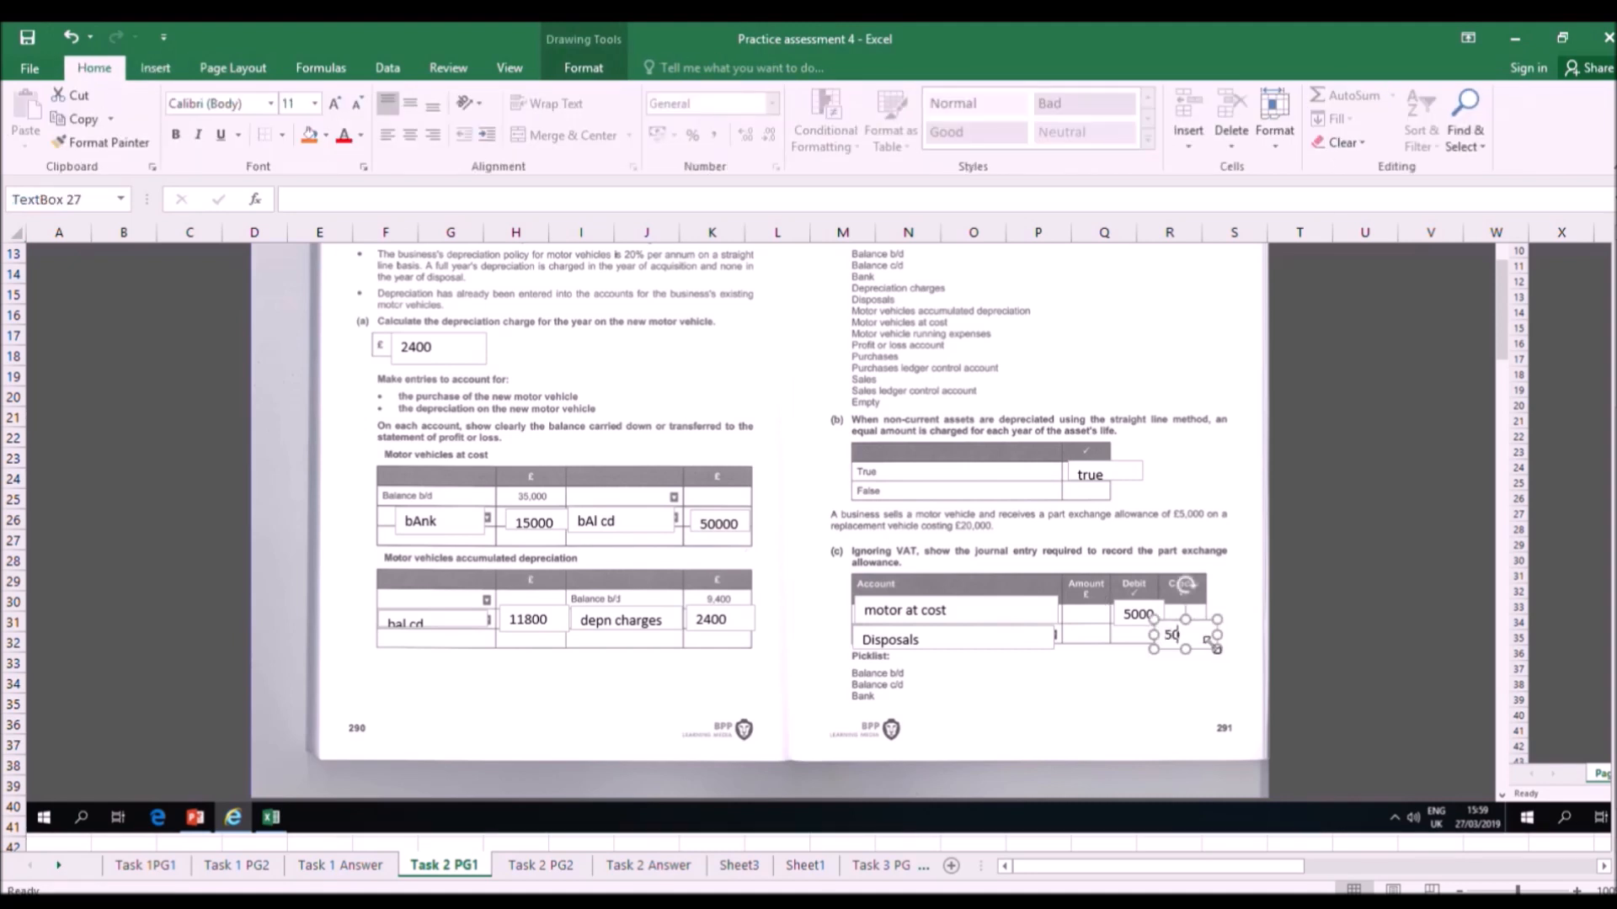
click(1167, 706)
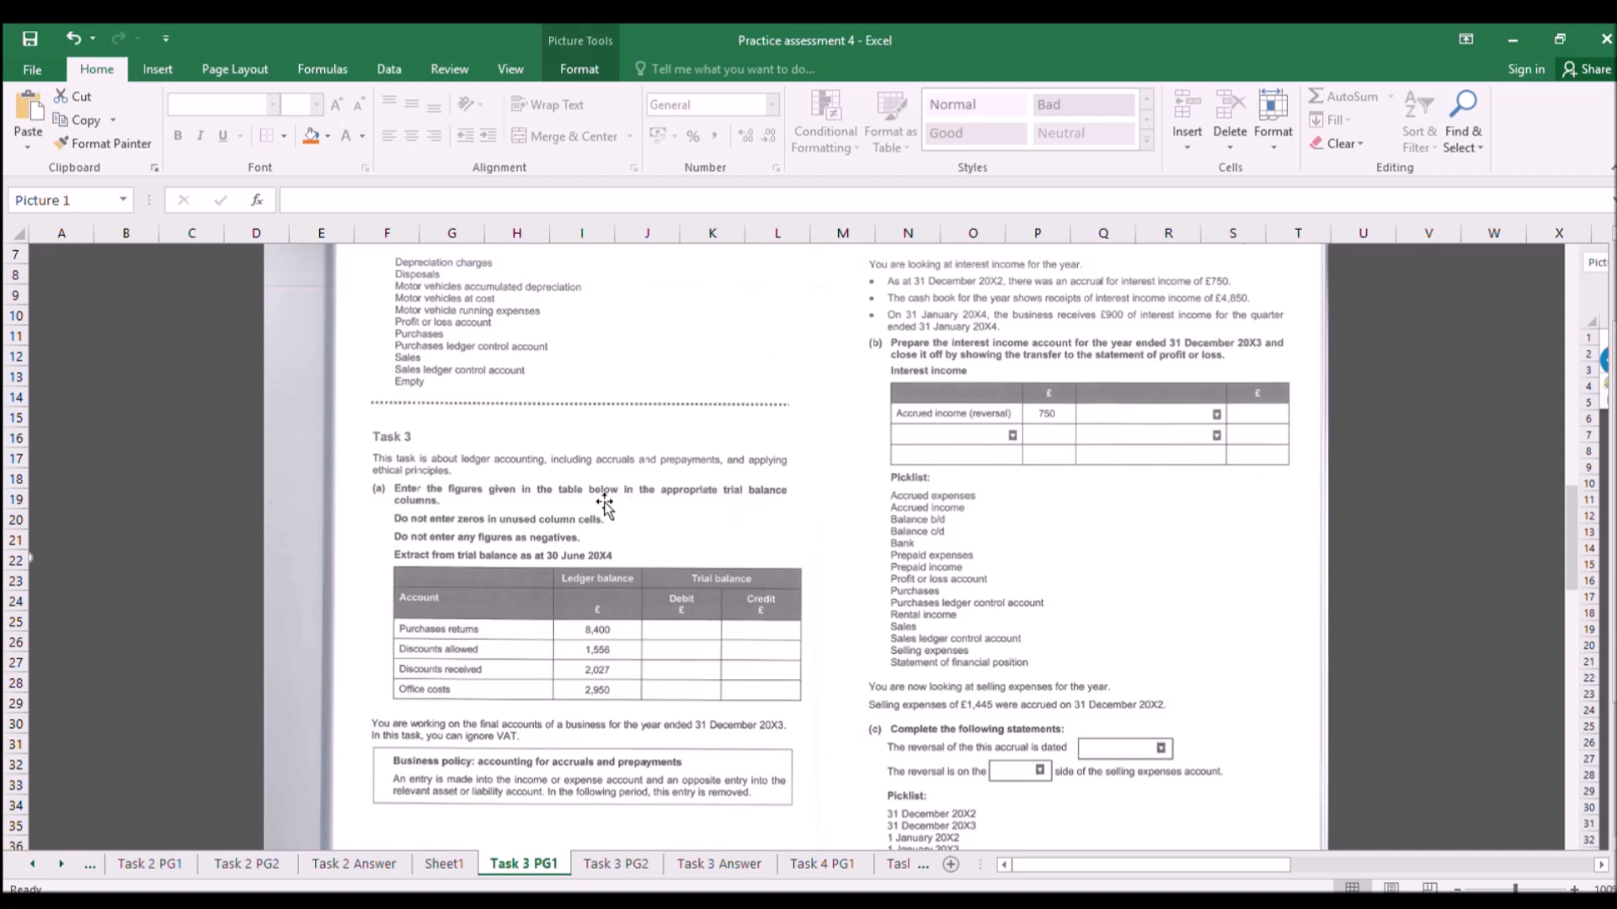
On the Task 3 Answer sheet, start the accounting equation with assets in F3 and a plain equals sign in G3.
scroll(525, 508, down, 1)
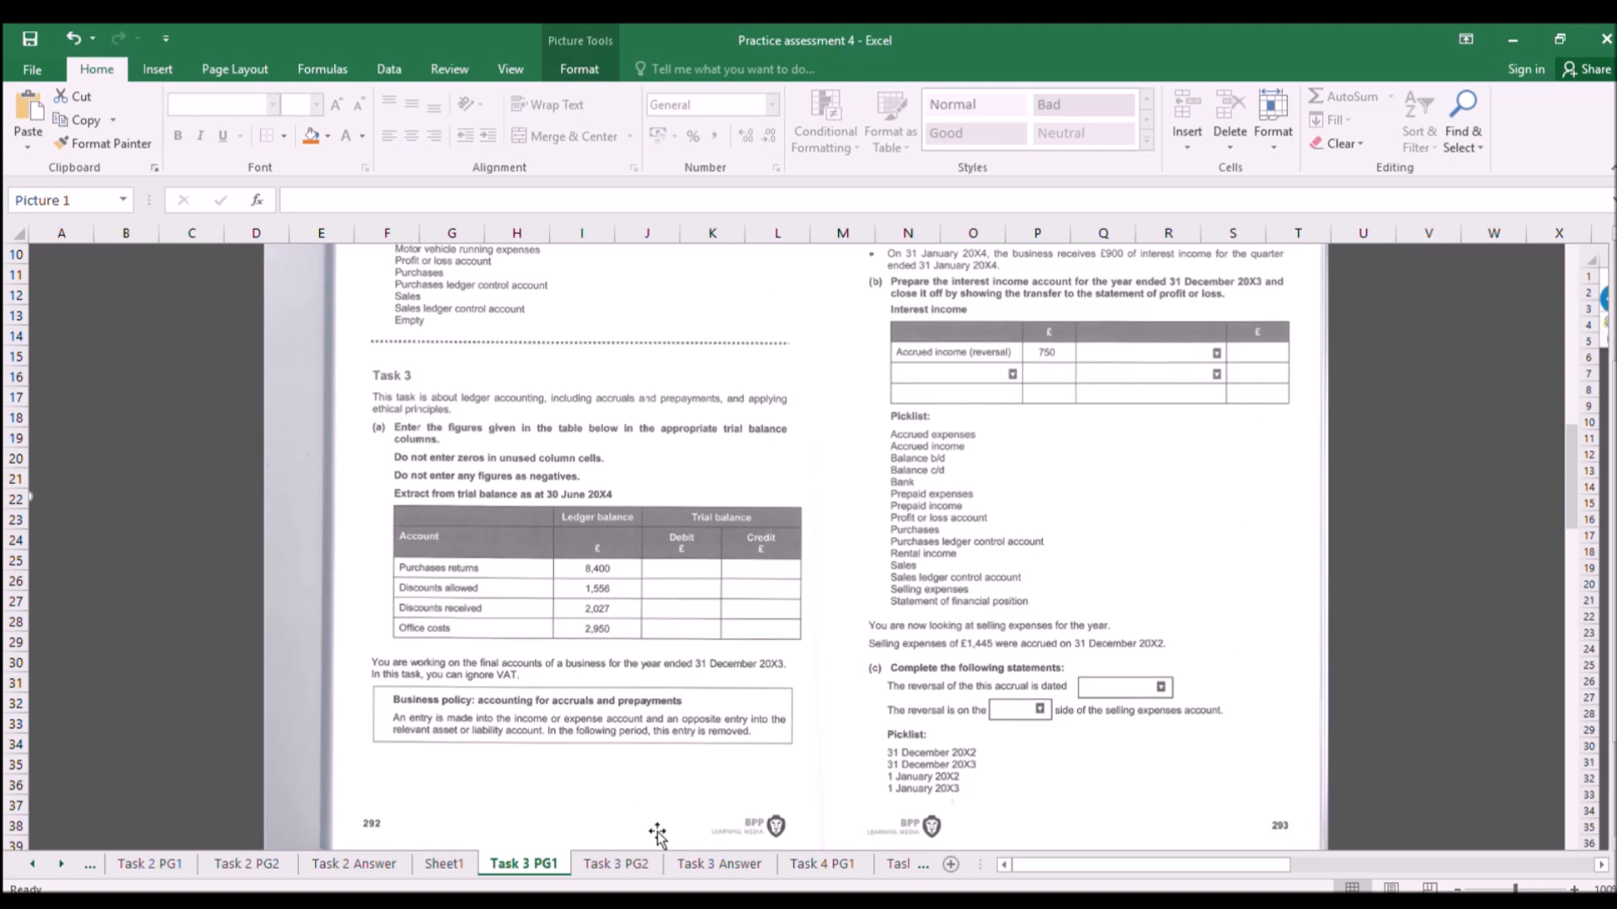
click(720, 865)
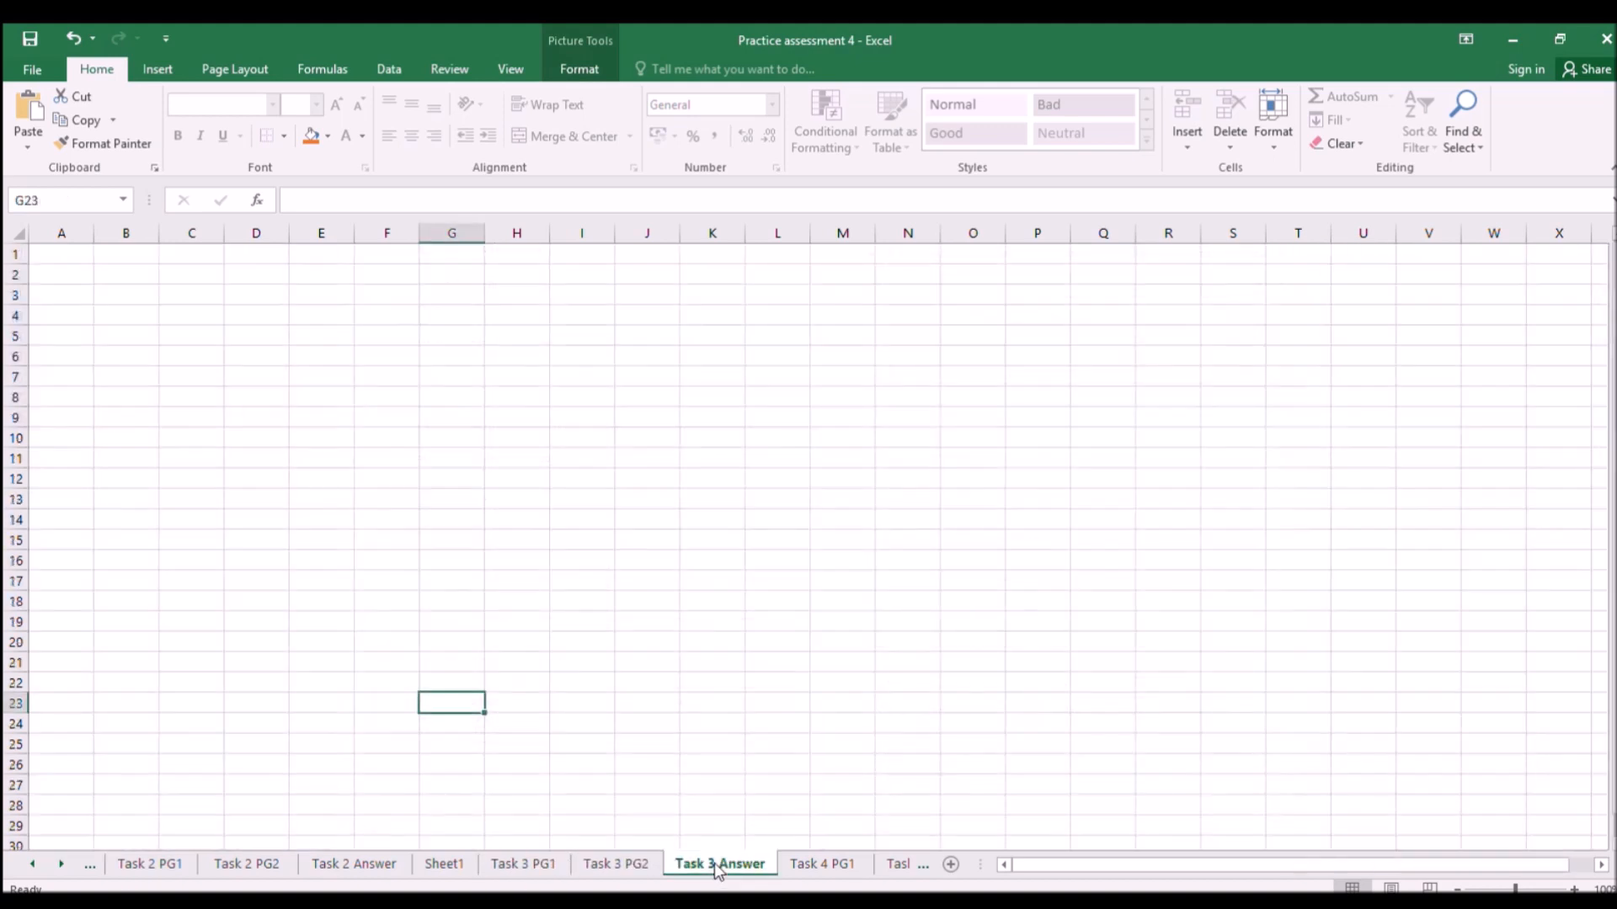
click(411, 297)
text(assets)
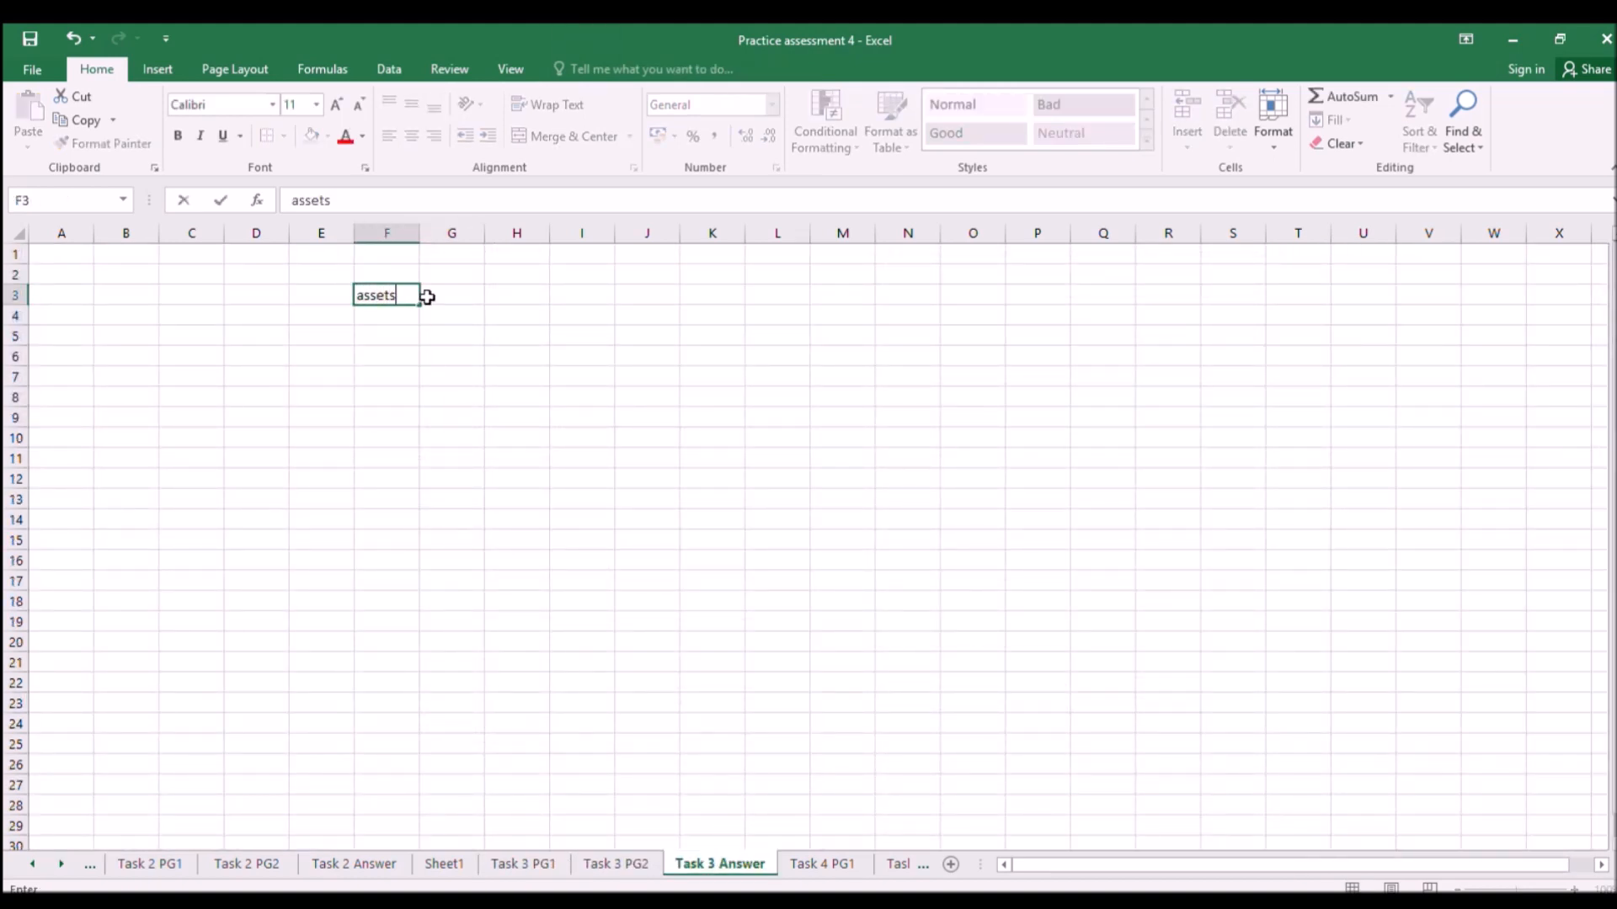
click(427, 296)
text(=)
key(Right)
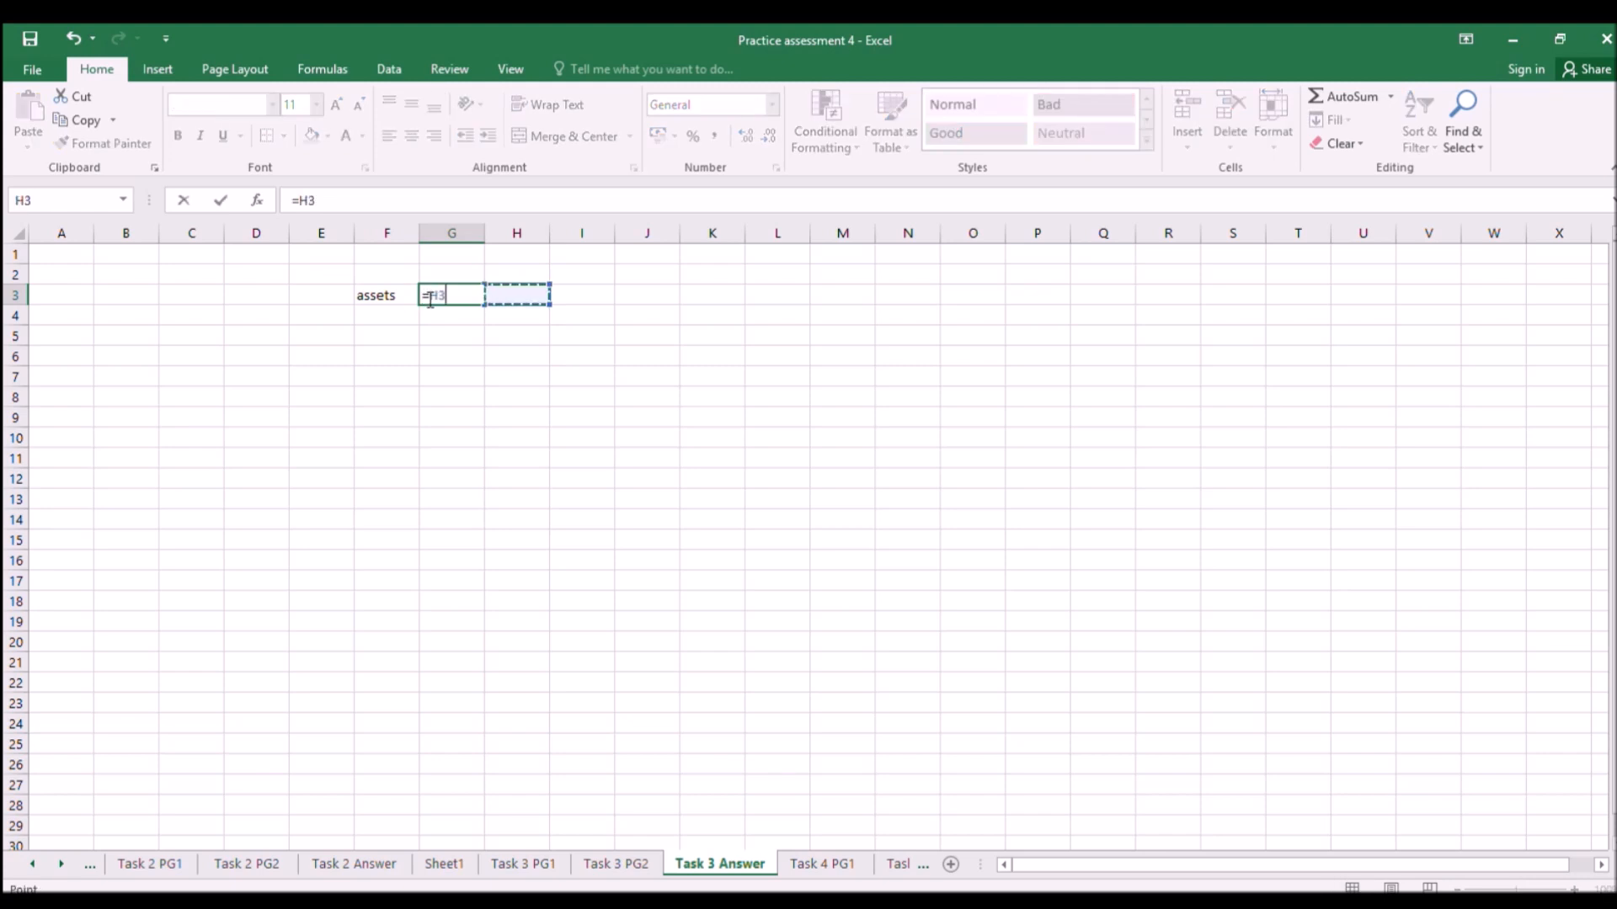
key(BackSpace)
key(BackSpace)
key(Return)
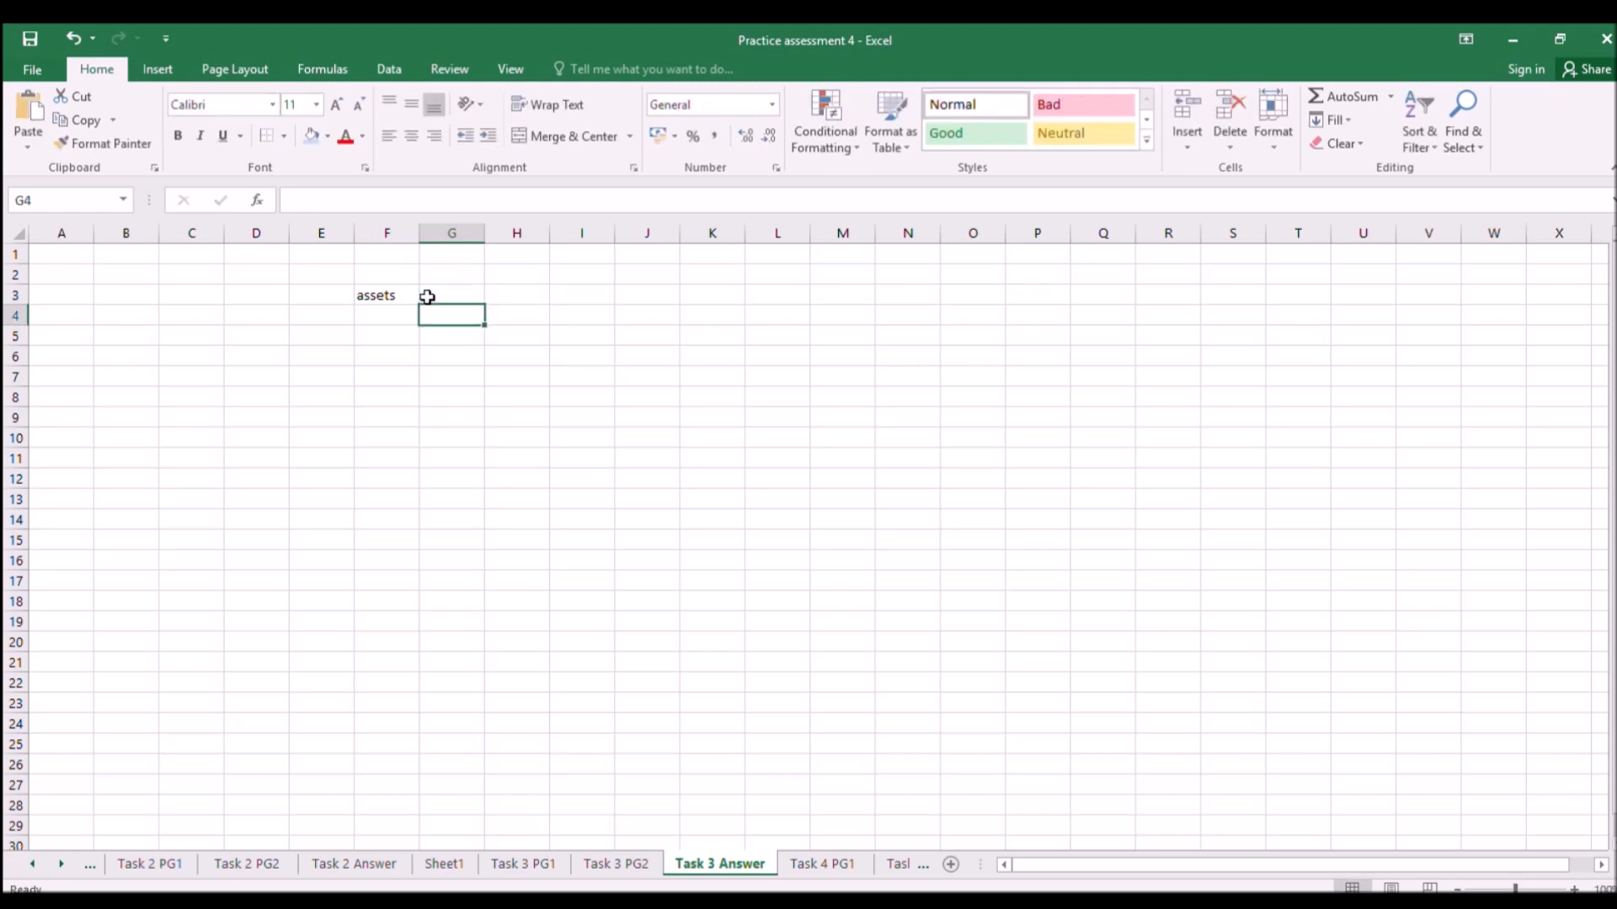
Complete the accounting equation in row 3 with liabilities in H3, a plus sign in I3 and Equity in J3.
key(Up)
key(Right)
text(liab)
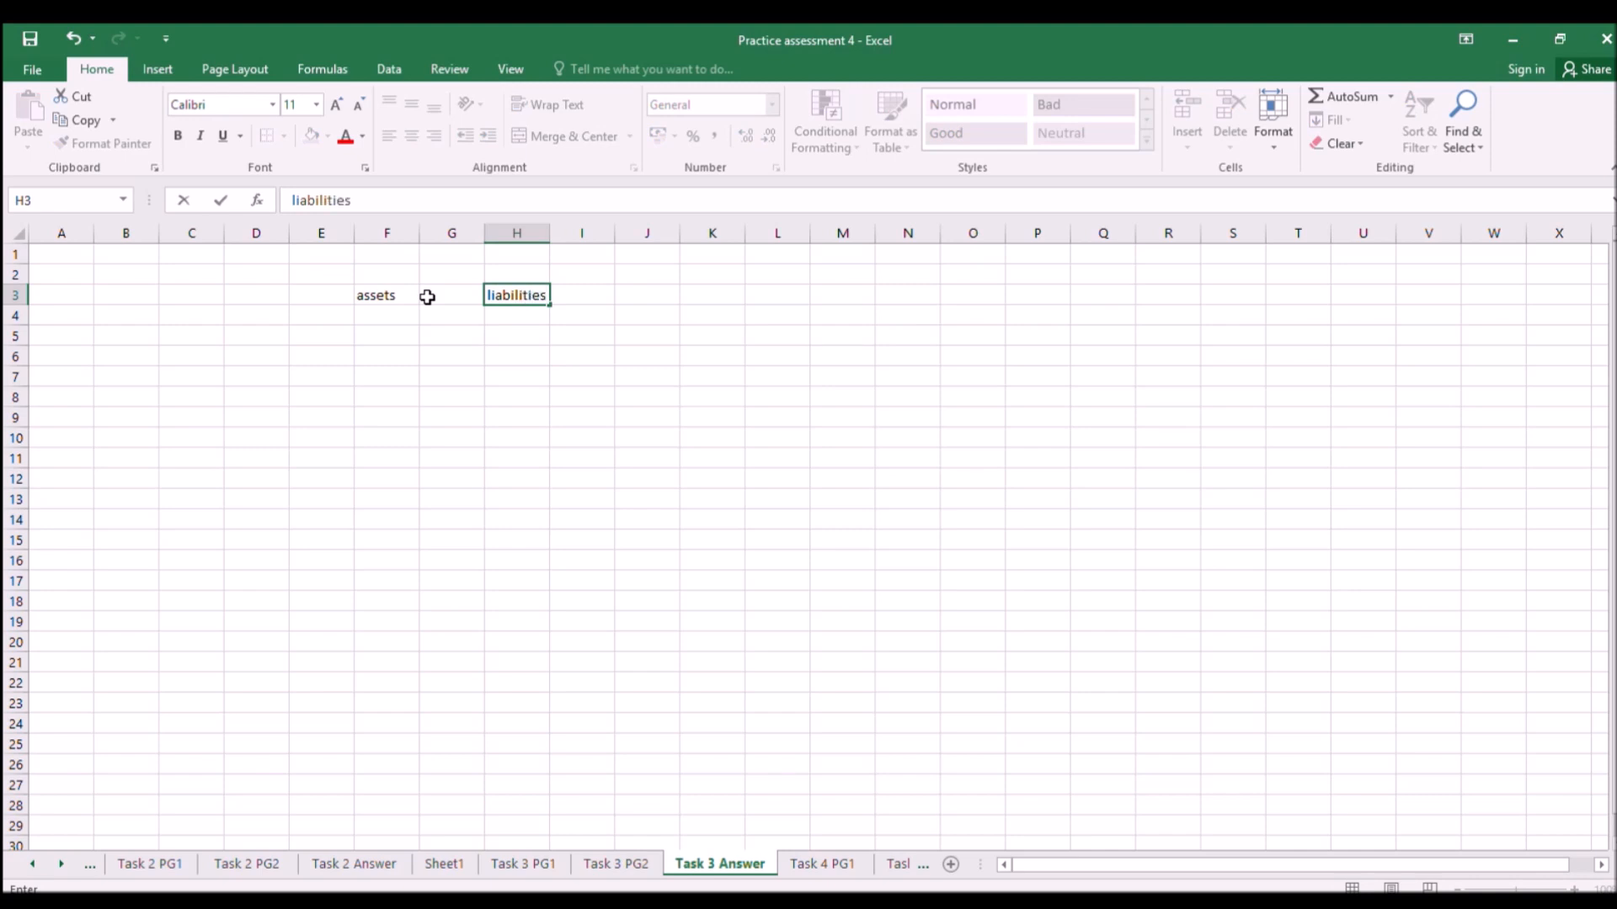
key(Tab)
text(+)
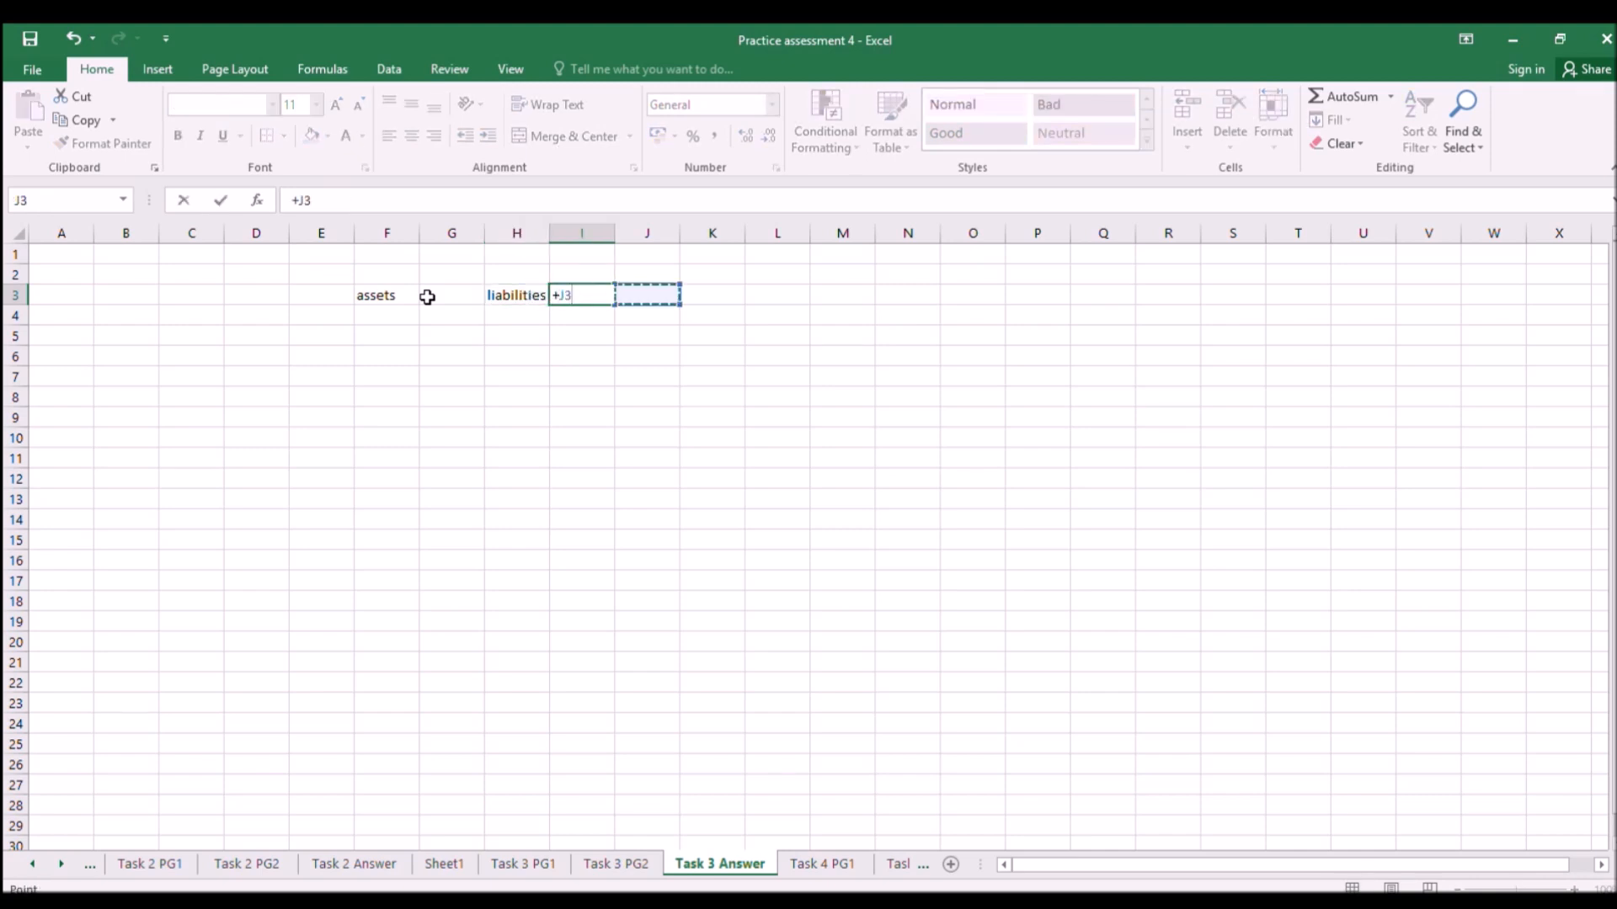
key(BackSpace)
key(BackSpace)
key(Tab)
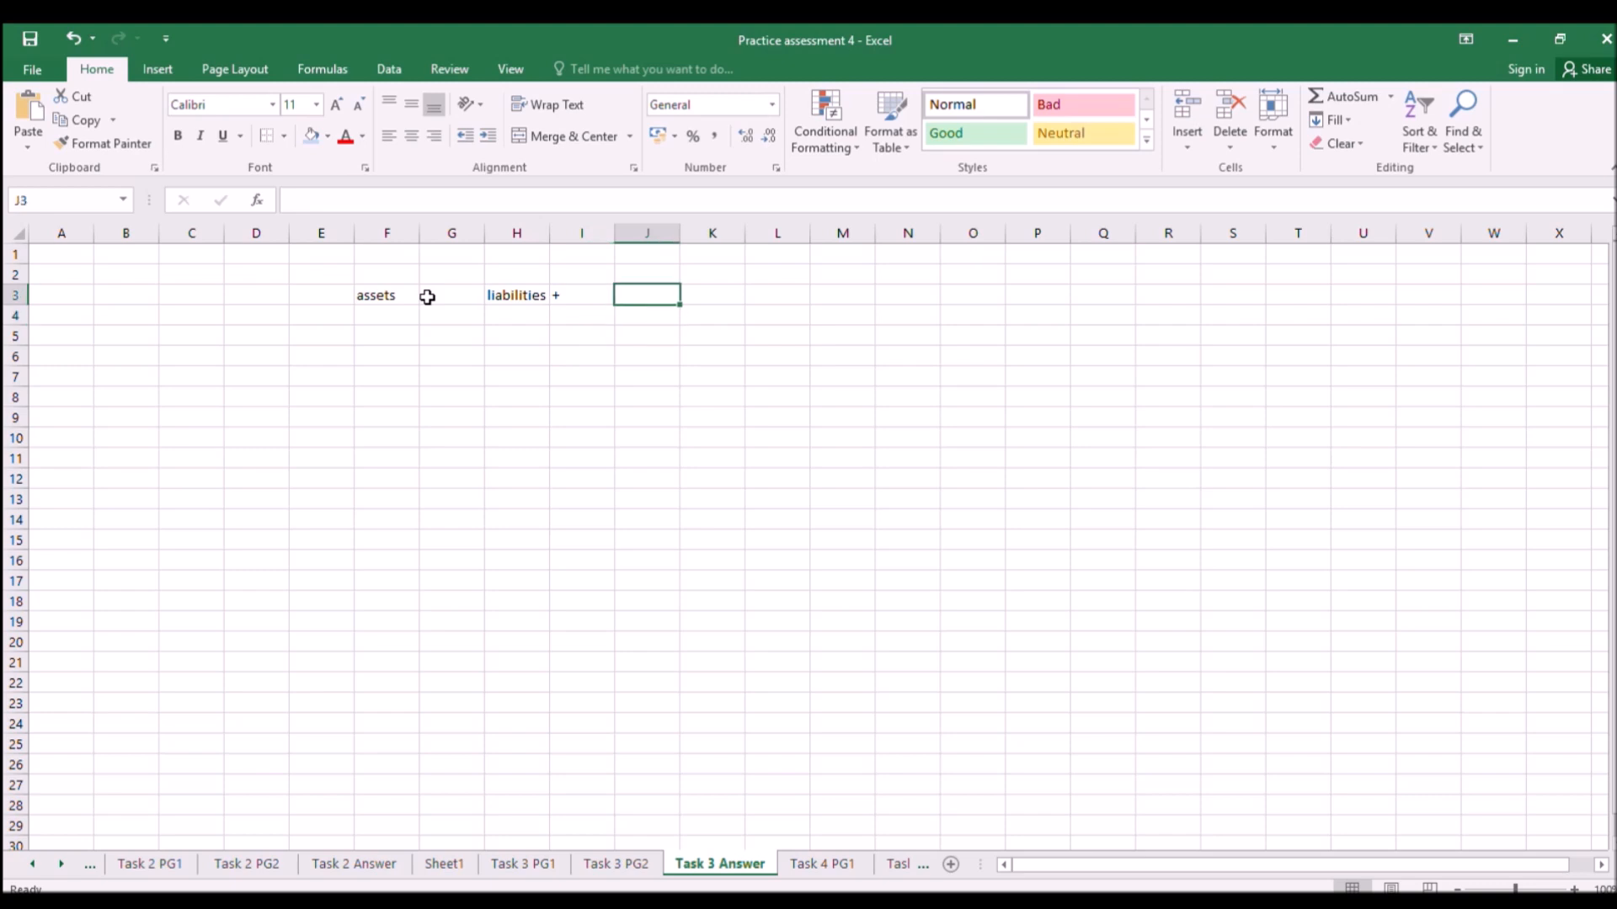
text(Equity)
key(Return)
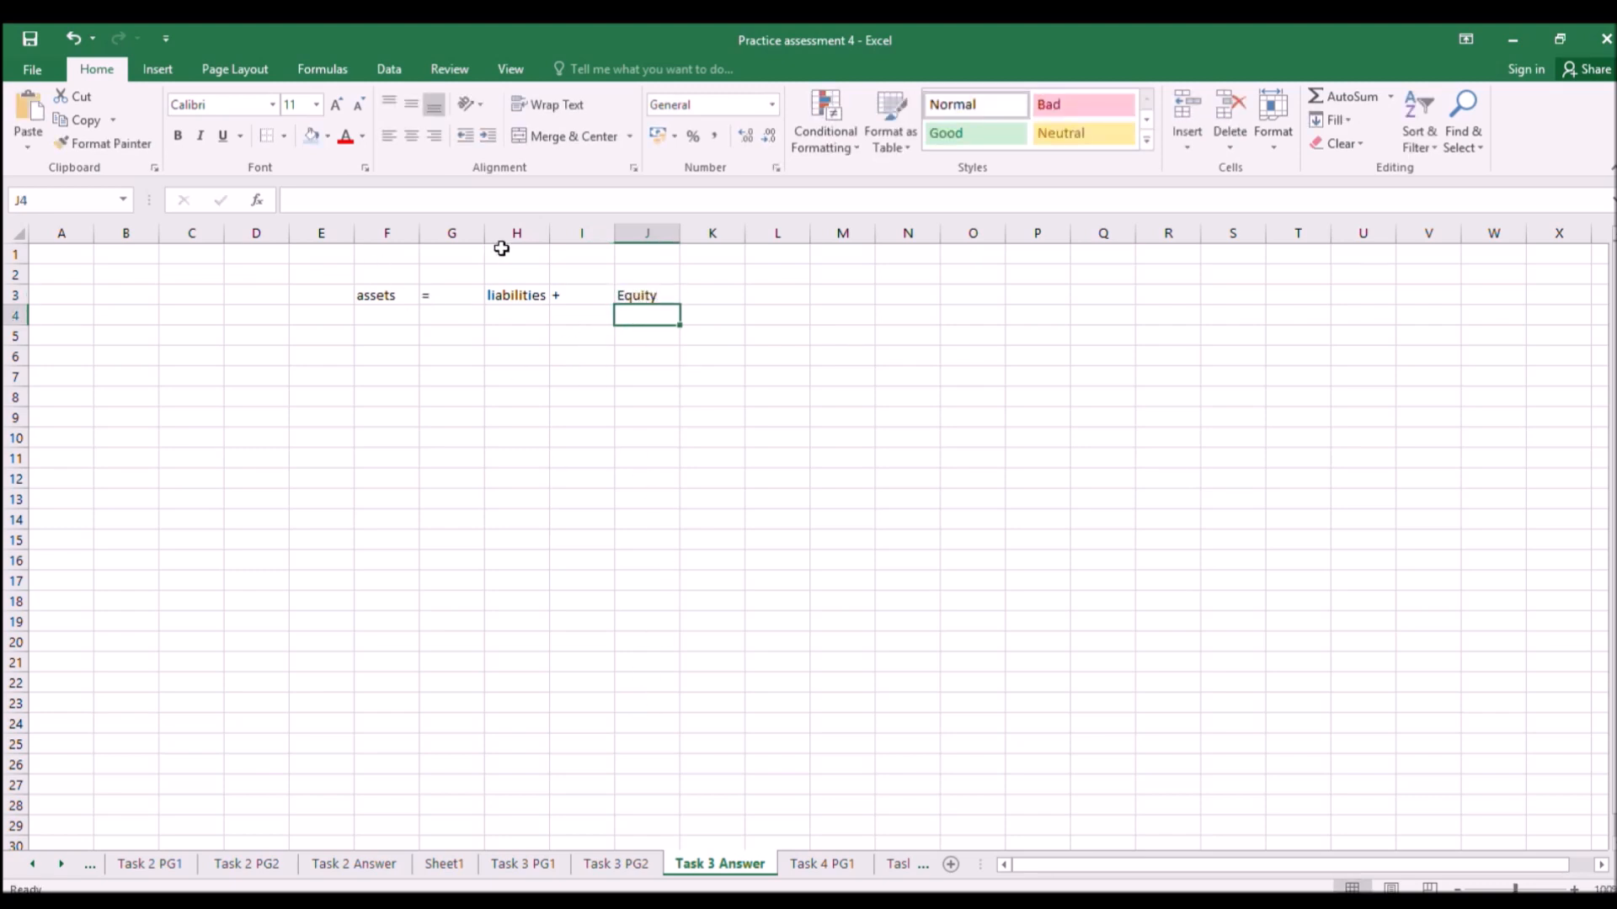
Check the Task 3 question, and on the Task 3 Answer sheet build a month timeline from Jan in C6 to Dec in N6.
click(531, 865)
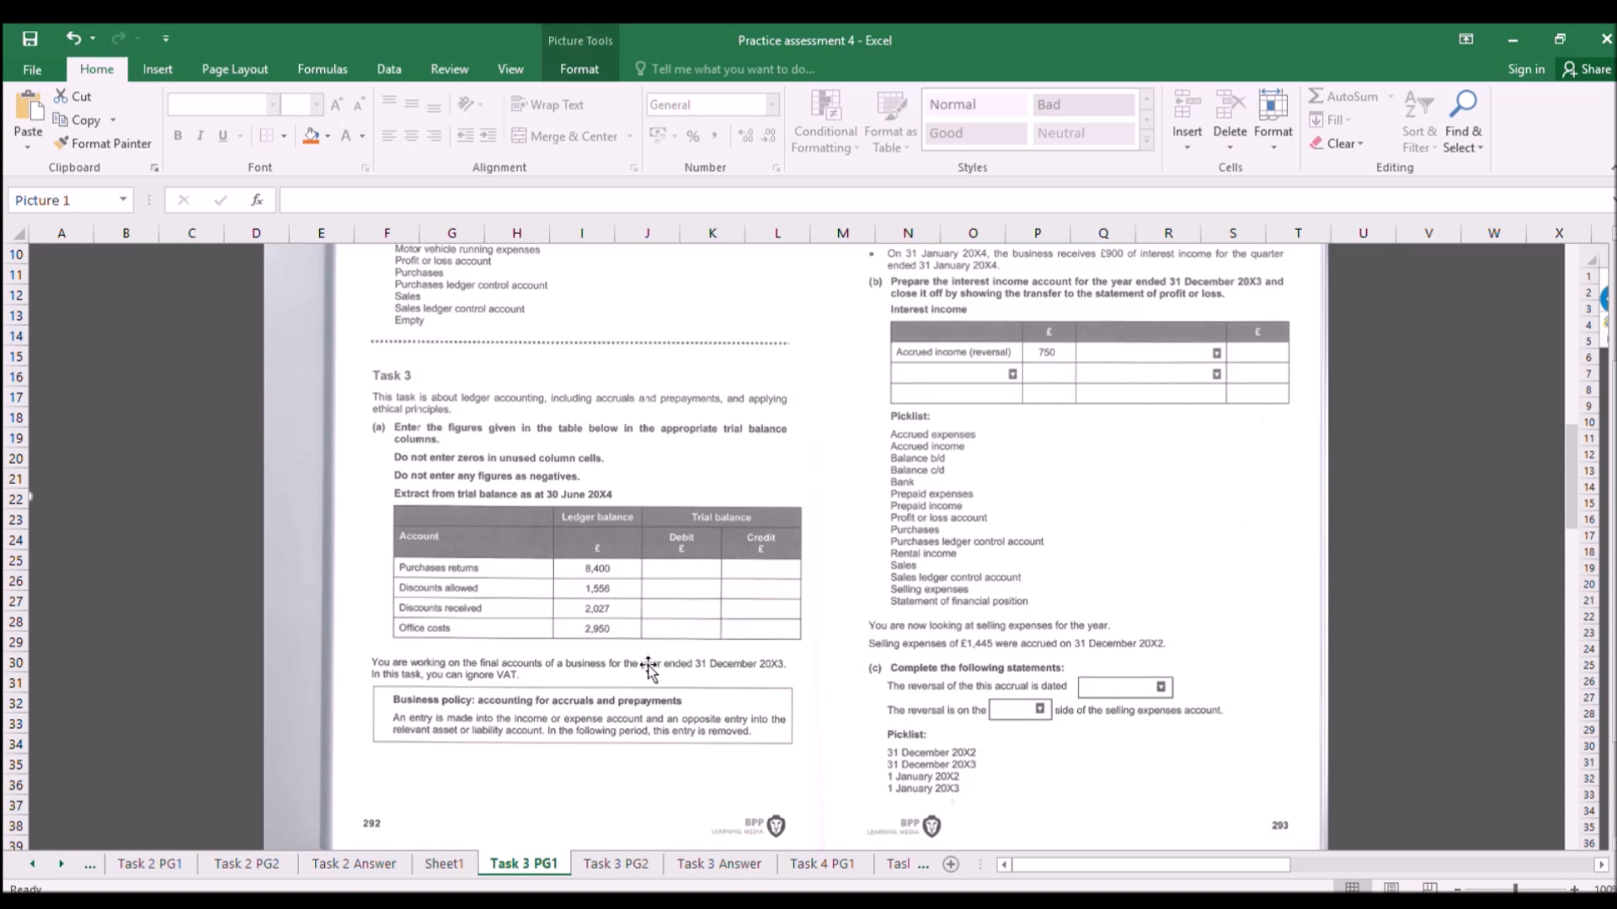
scroll(572, 690, down, 1)
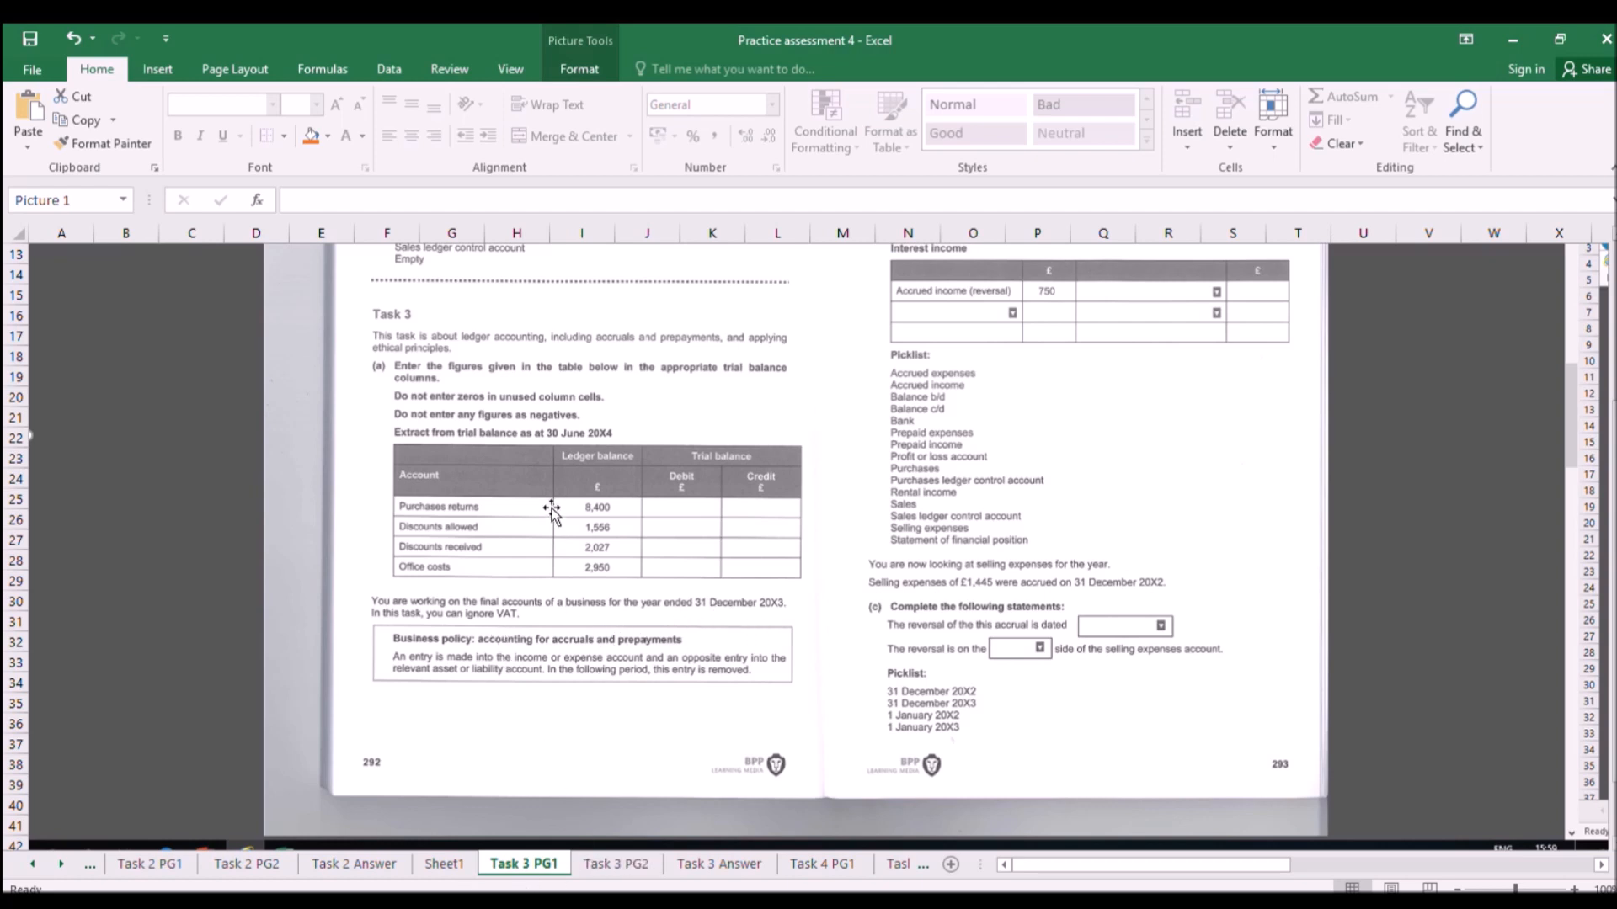
click(689, 863)
click(168, 358)
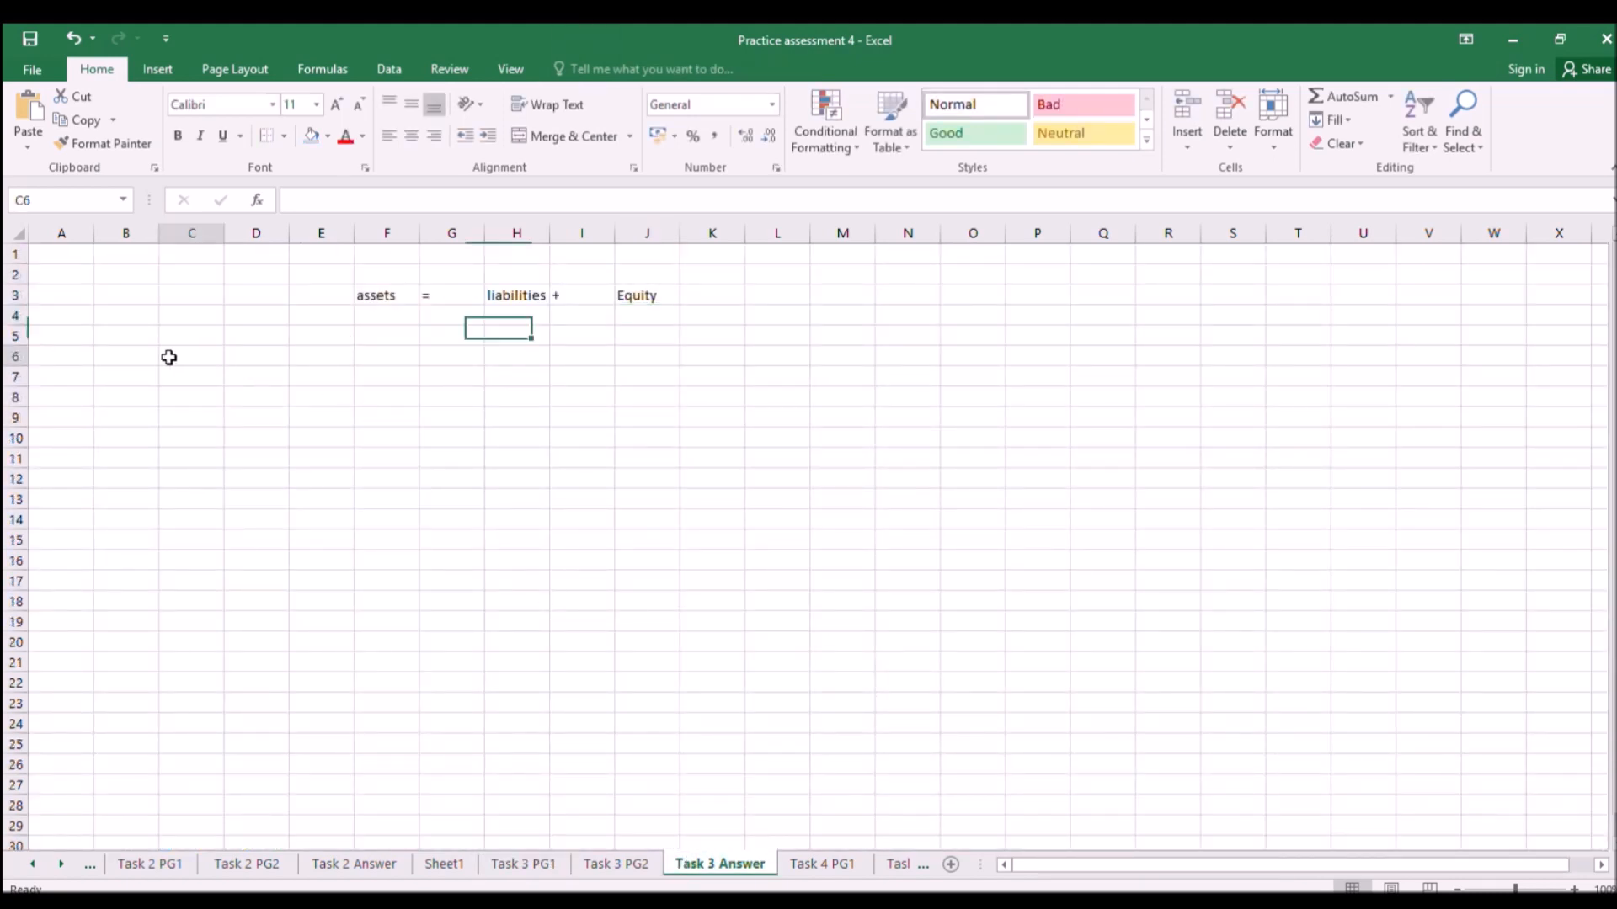
text(Jann)
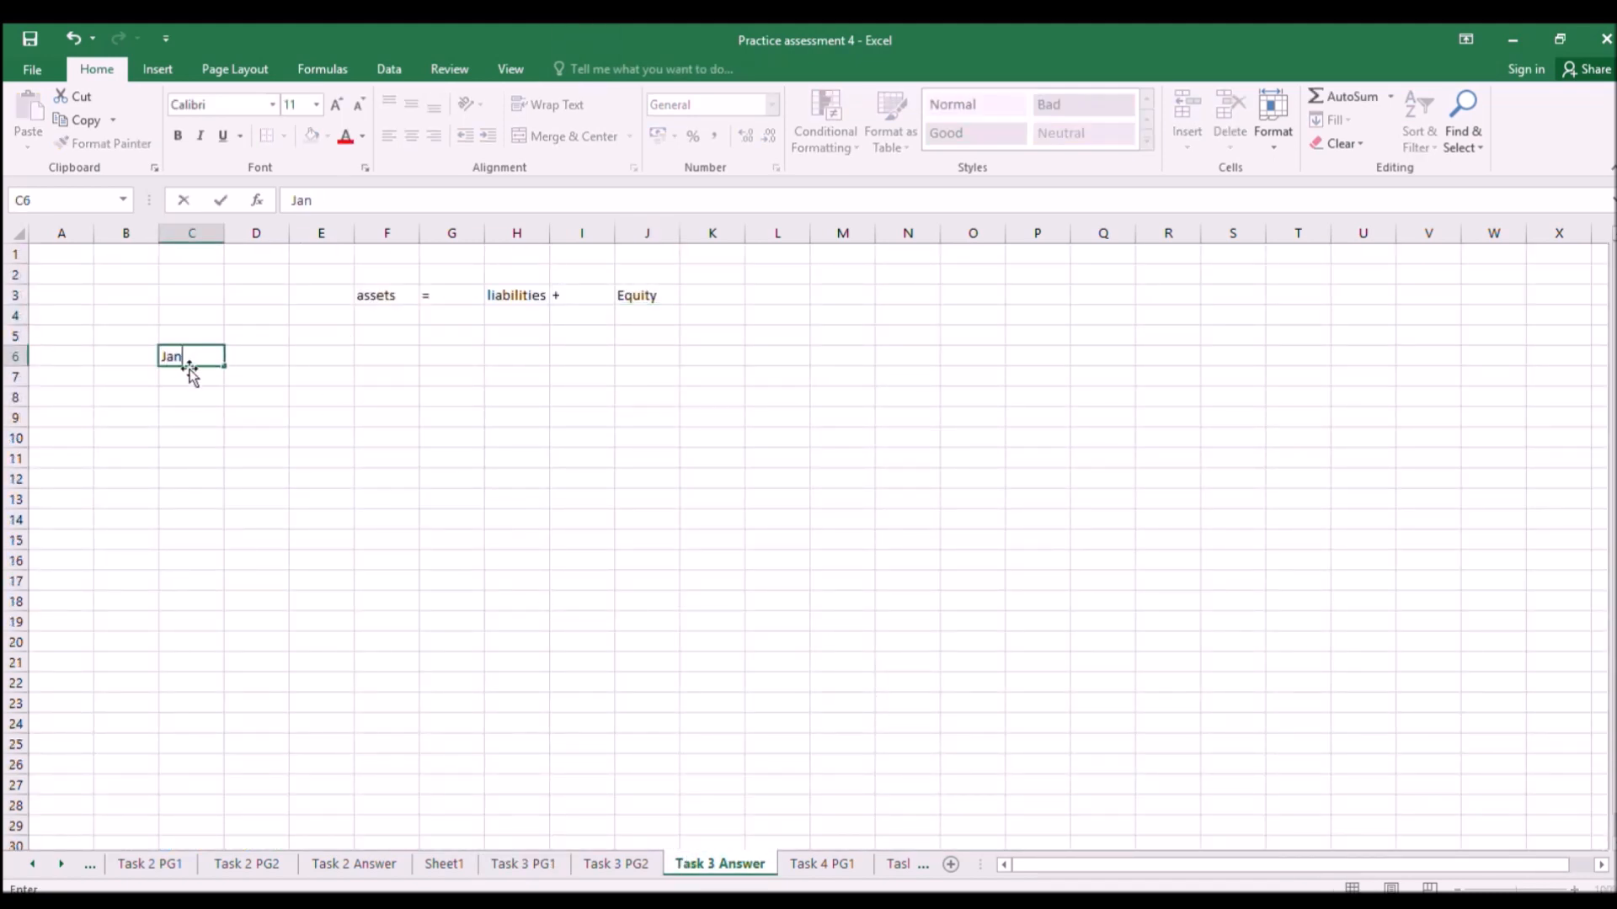
key(Return)
click(210, 355)
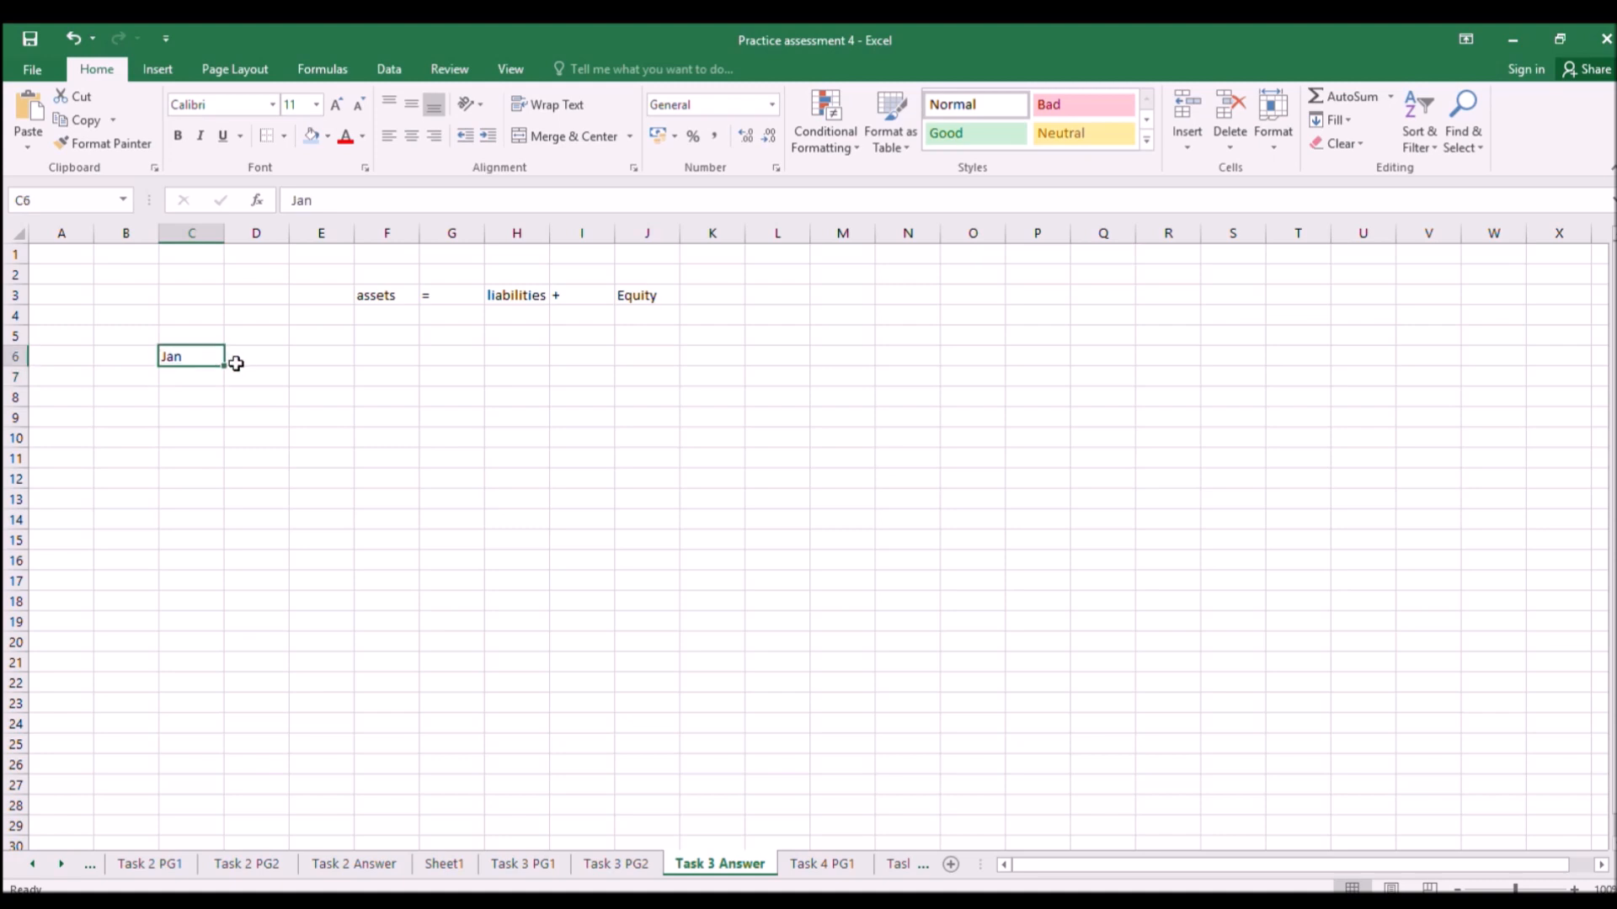
drag(224, 364, 920, 357)
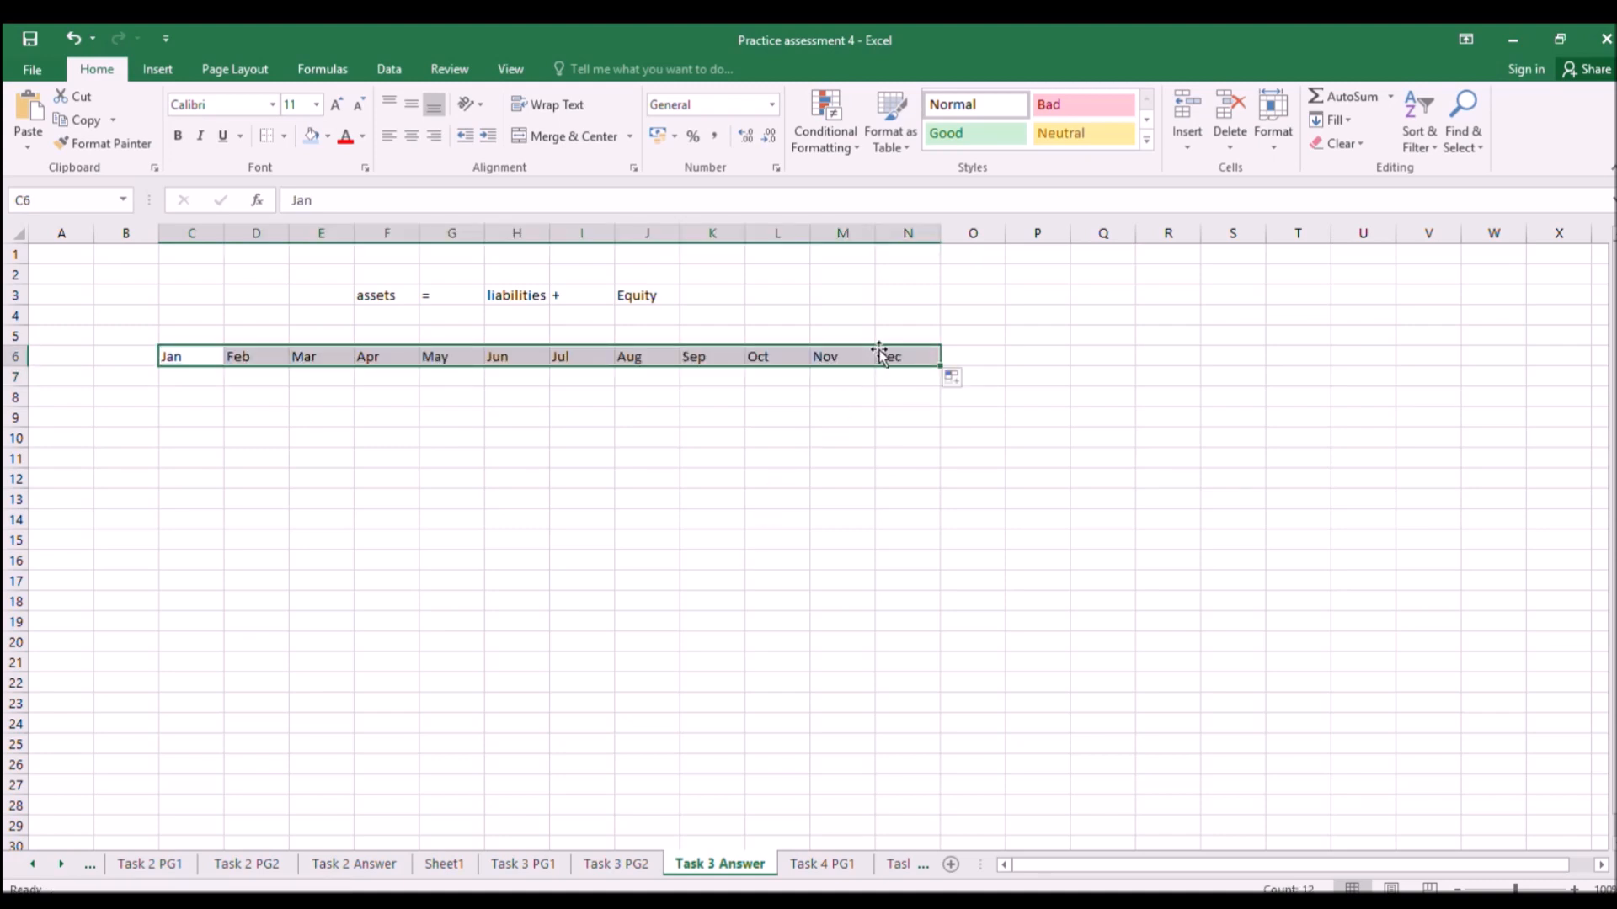
Label the year above December in the timeline as X3 in N5.
click(914, 334)
text(X)
key(Return)
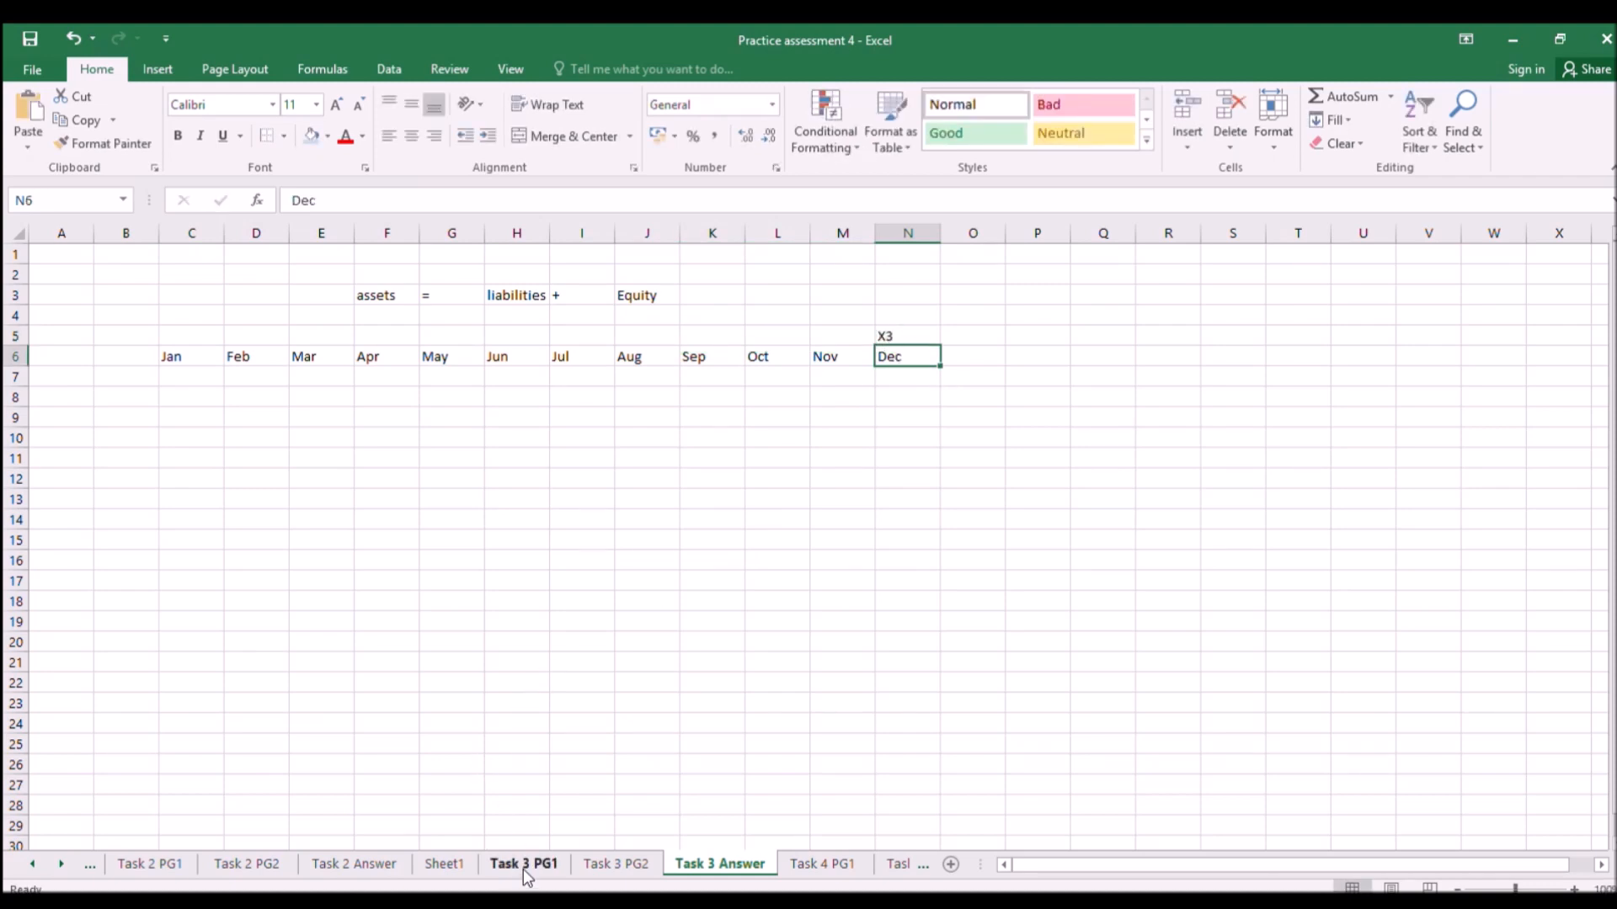
Reread the interest income details and the accruals and prepayments policy on the Task 3 PG1 sheet.
click(523, 864)
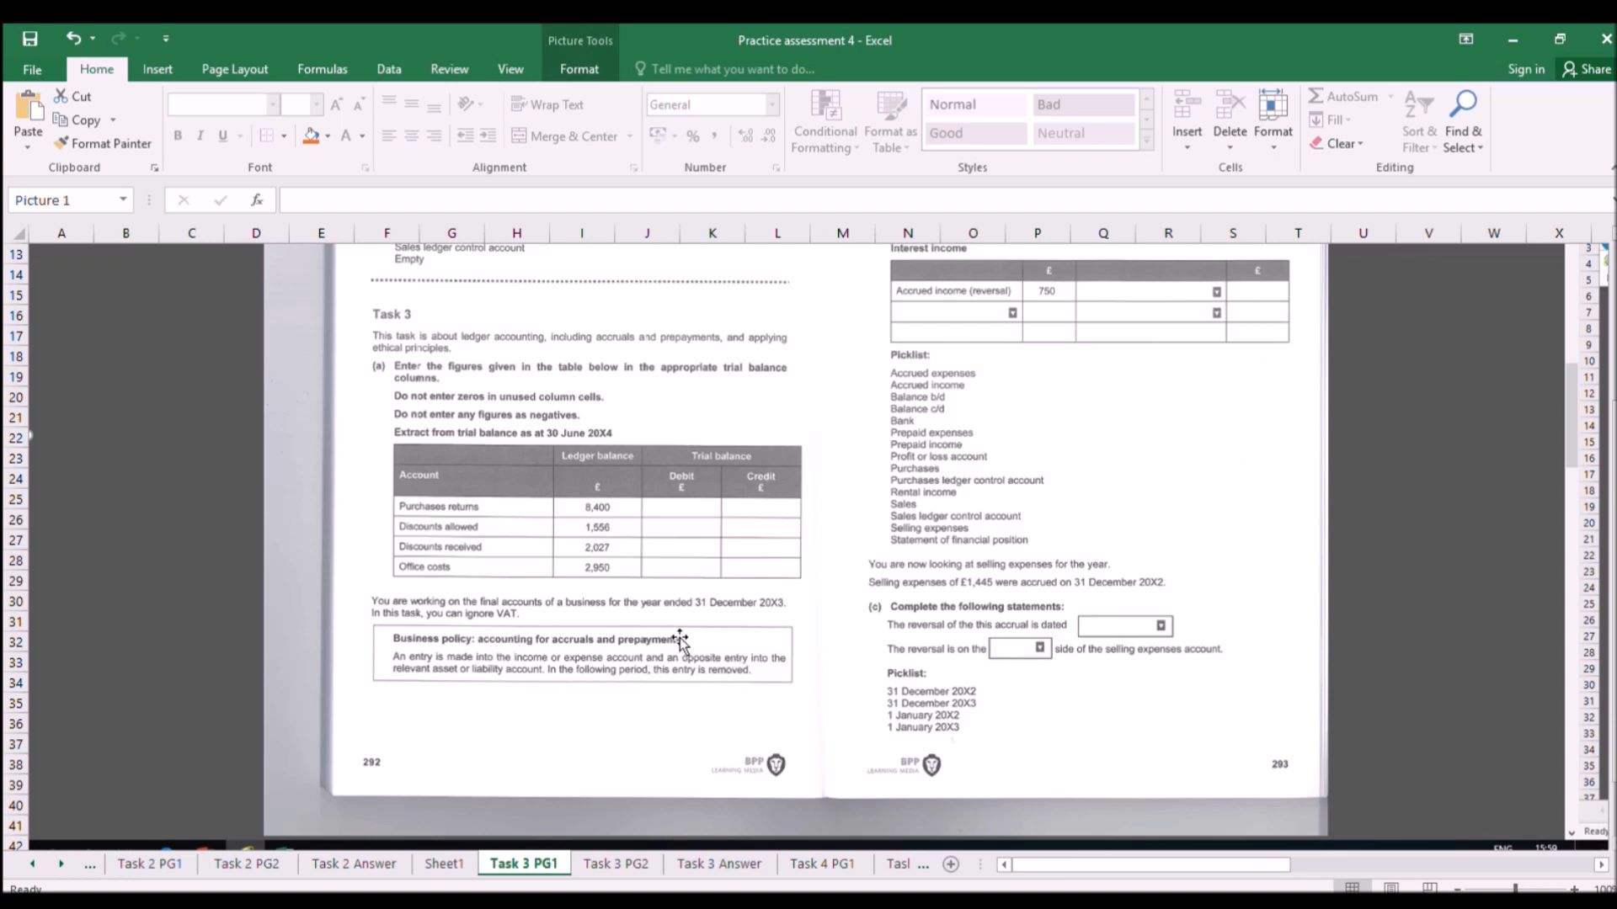
scroll(757, 707, up, 4)
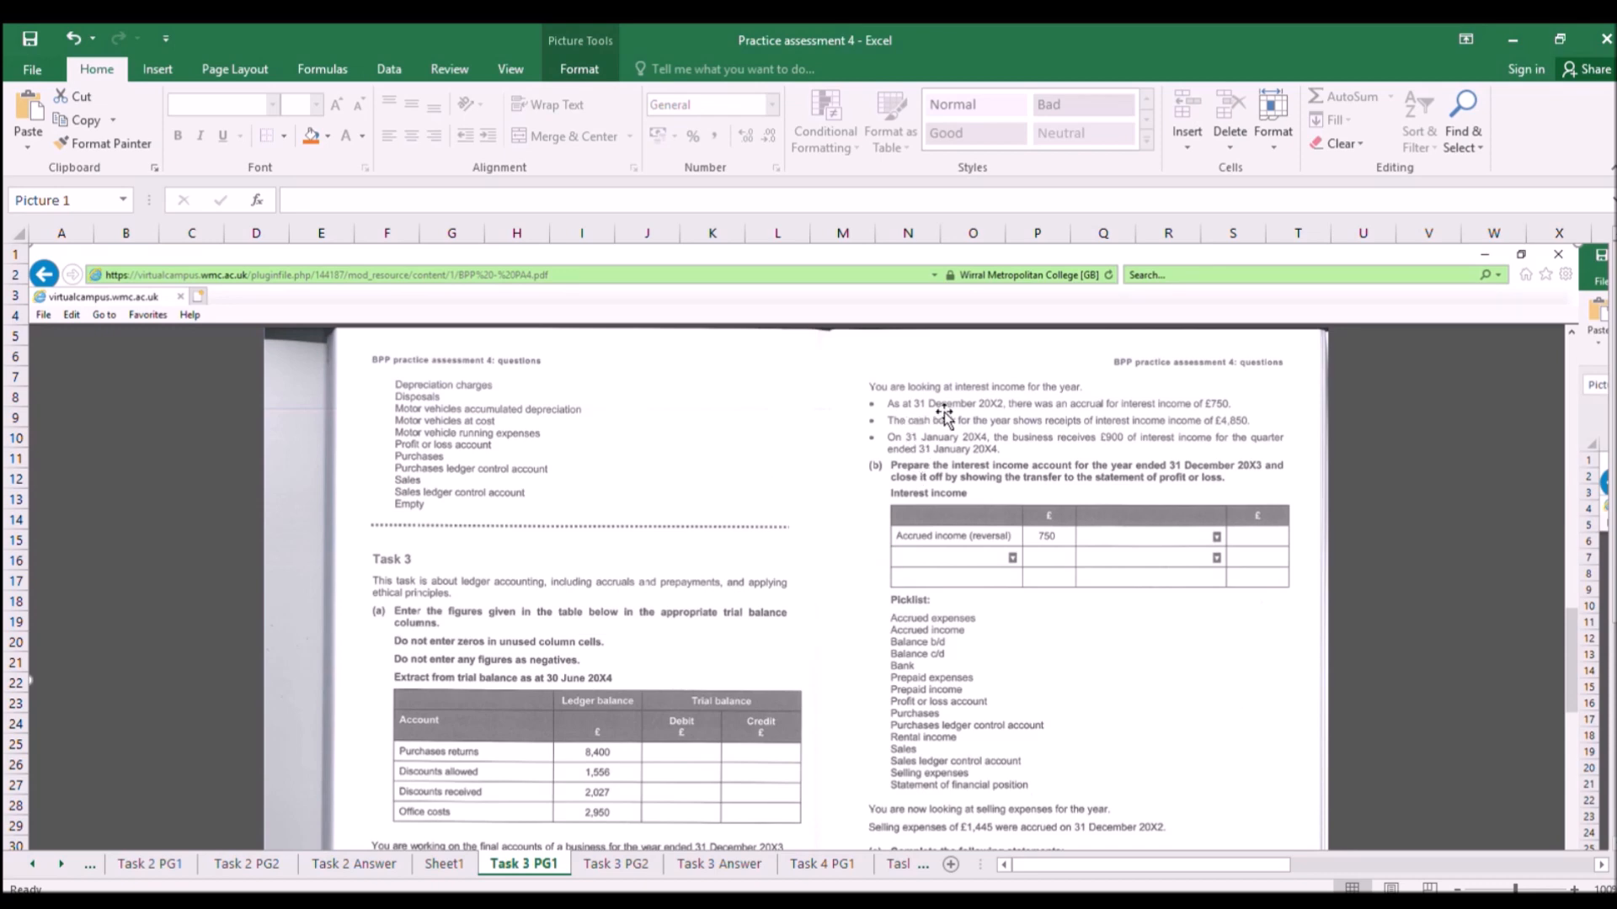
scroll(828, 631, down, 5)
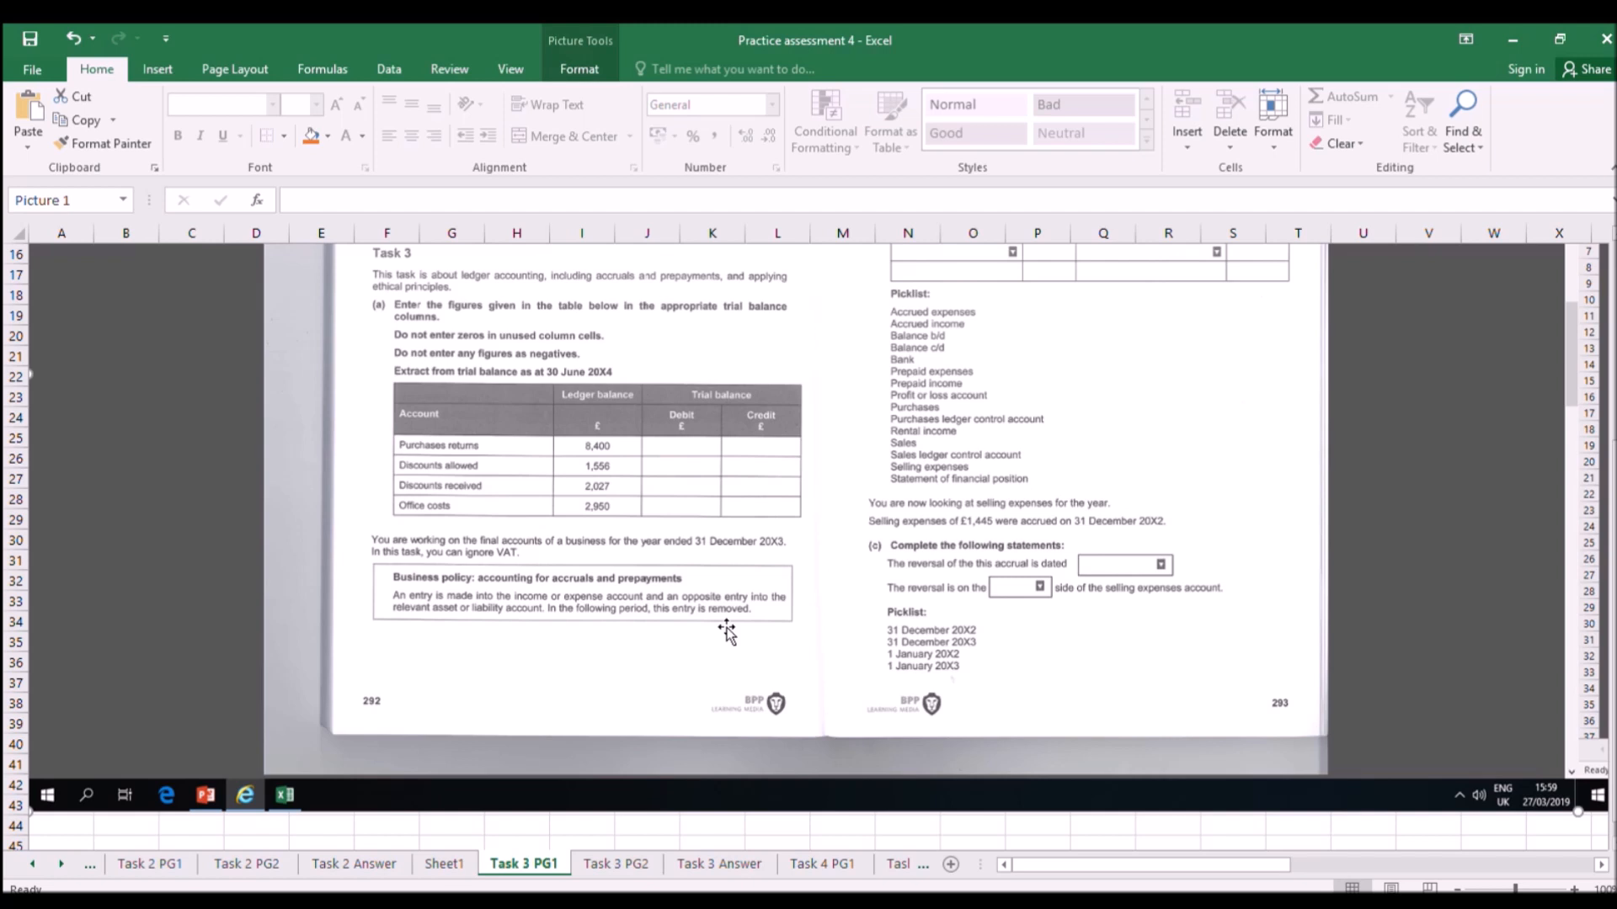
Check the interest income question on Task 3 PG1, and on the Task 3 Answer sheet enter -750 in B7.
scroll(726, 630, up, 4)
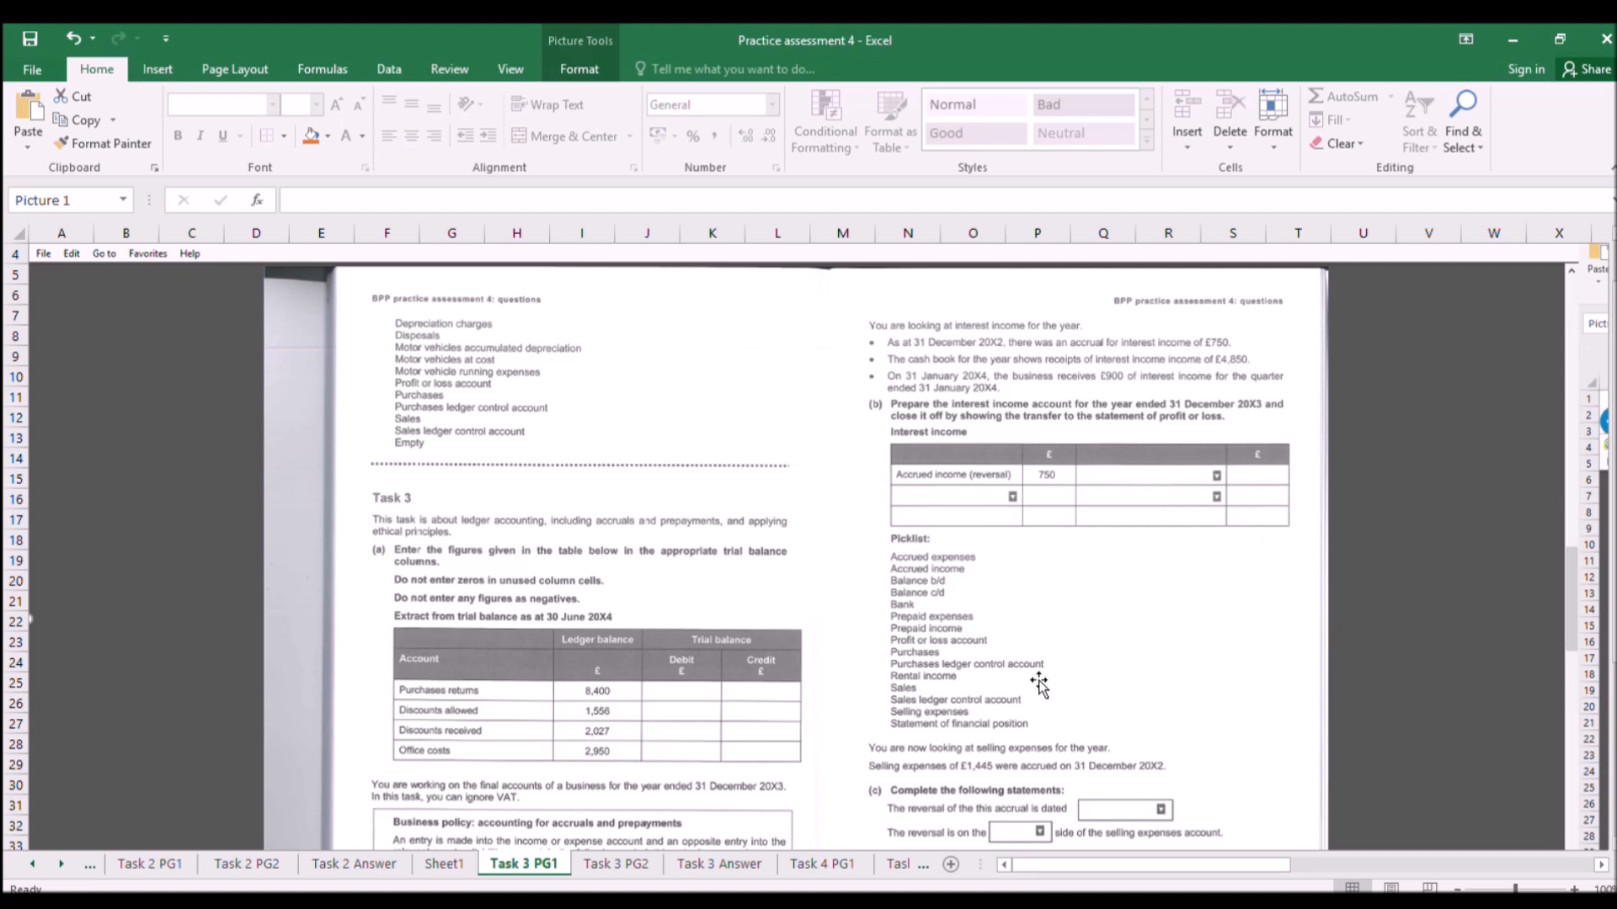
click(720, 863)
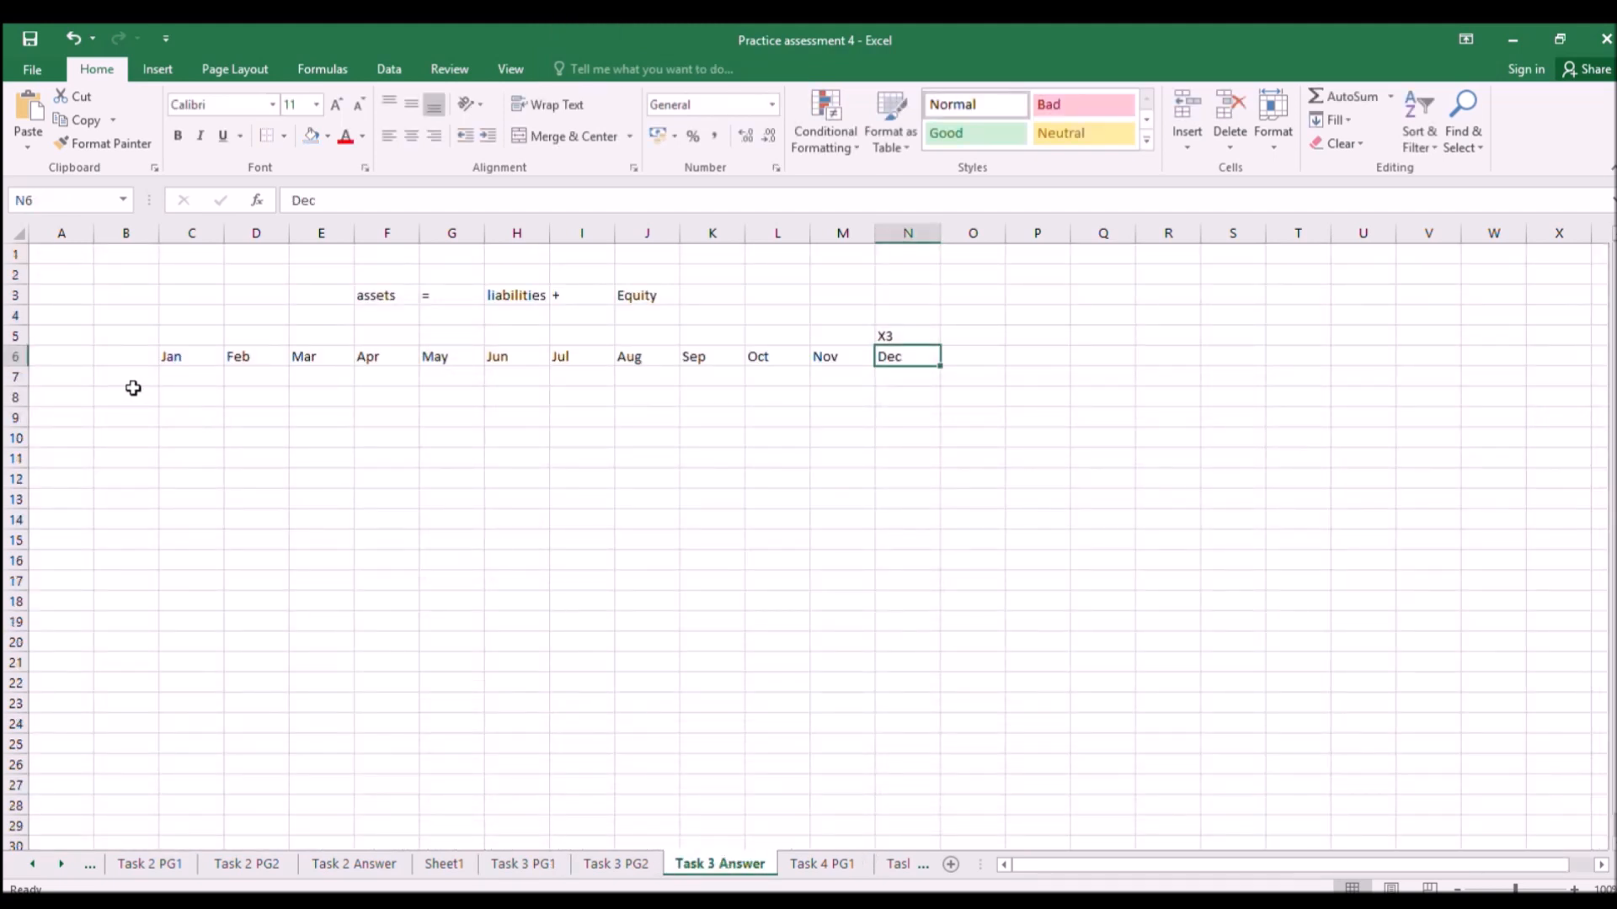
click(123, 355)
click(124, 381)
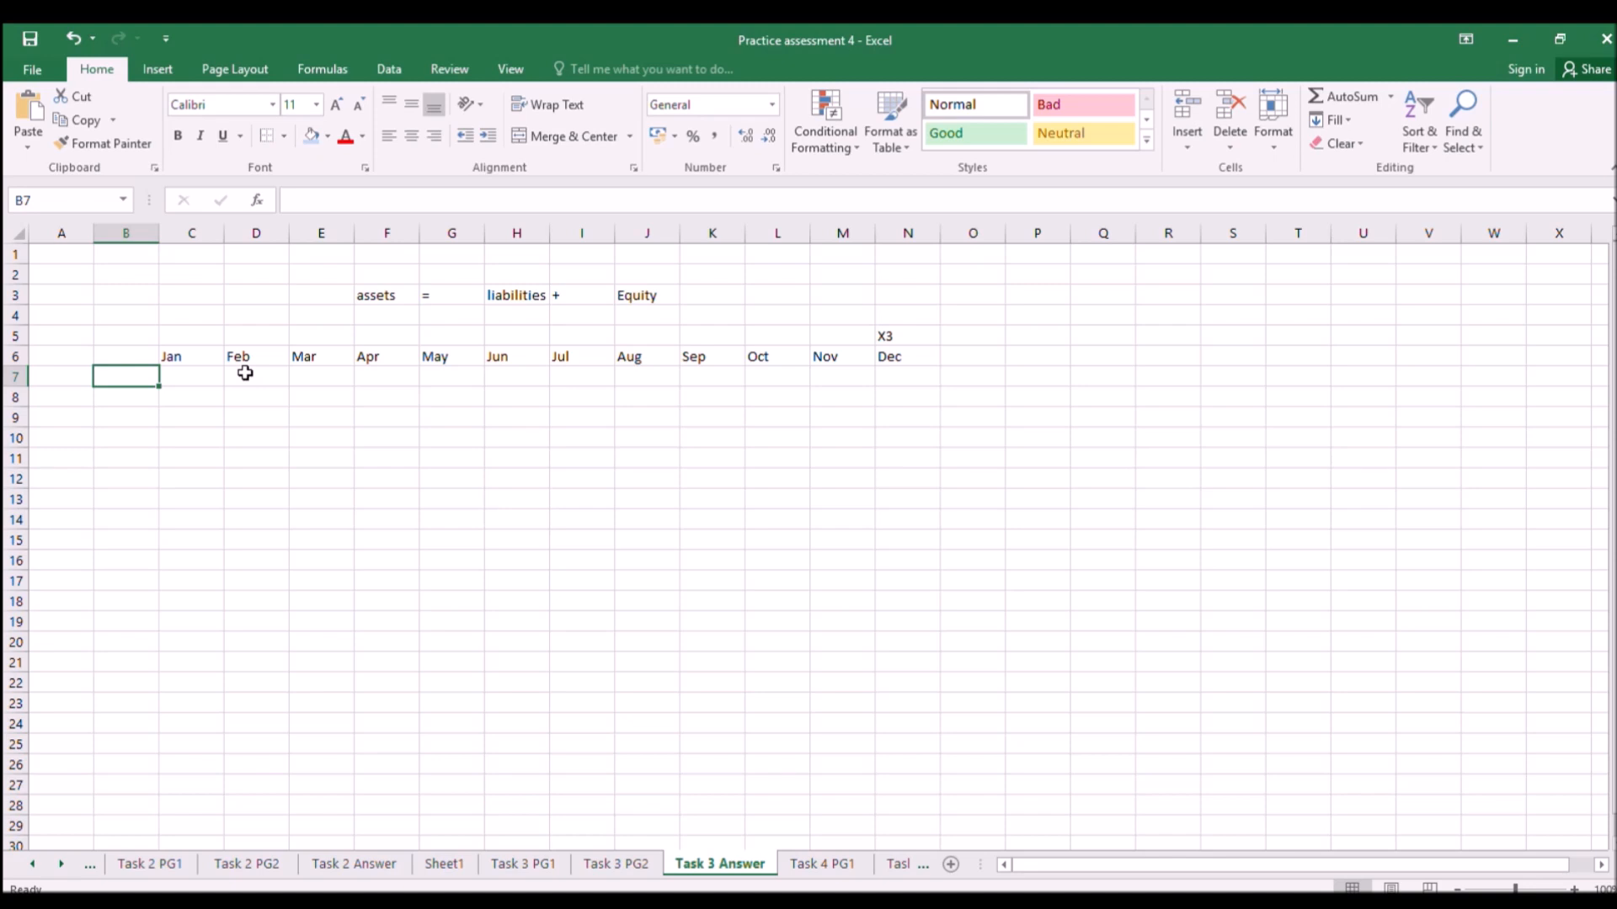
text(75)
key(BackSpace)
key(BackSpace)
text(-750)
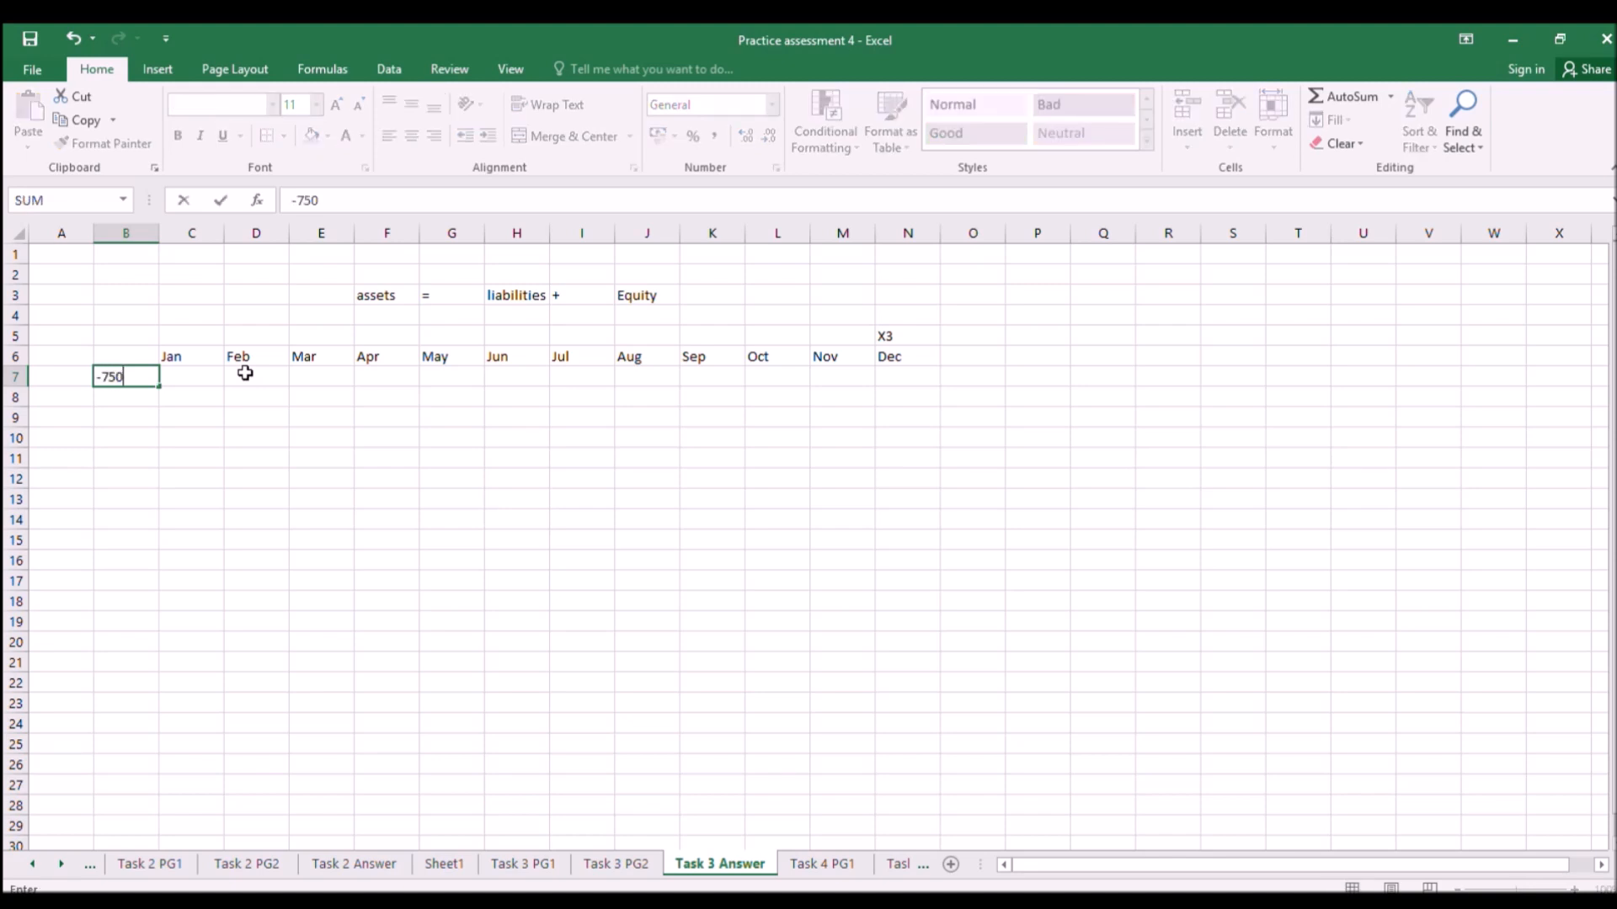
key(Return)
Label the figure in row 7 as interest in A7.
key(Up)
key(Left)
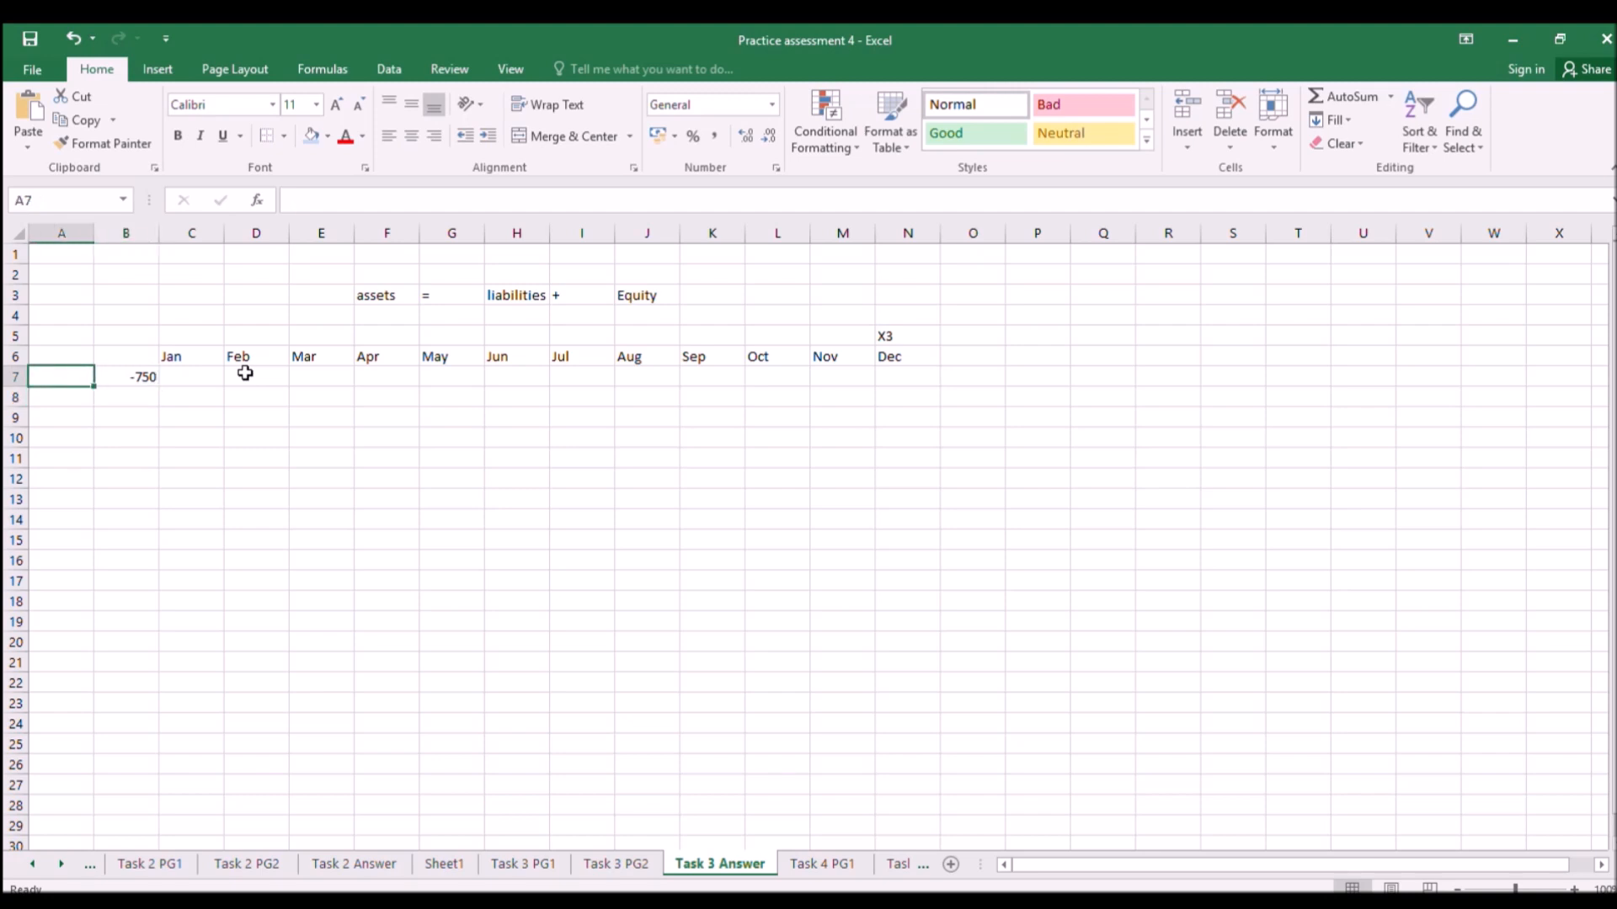
text(intersest)
key(Return)
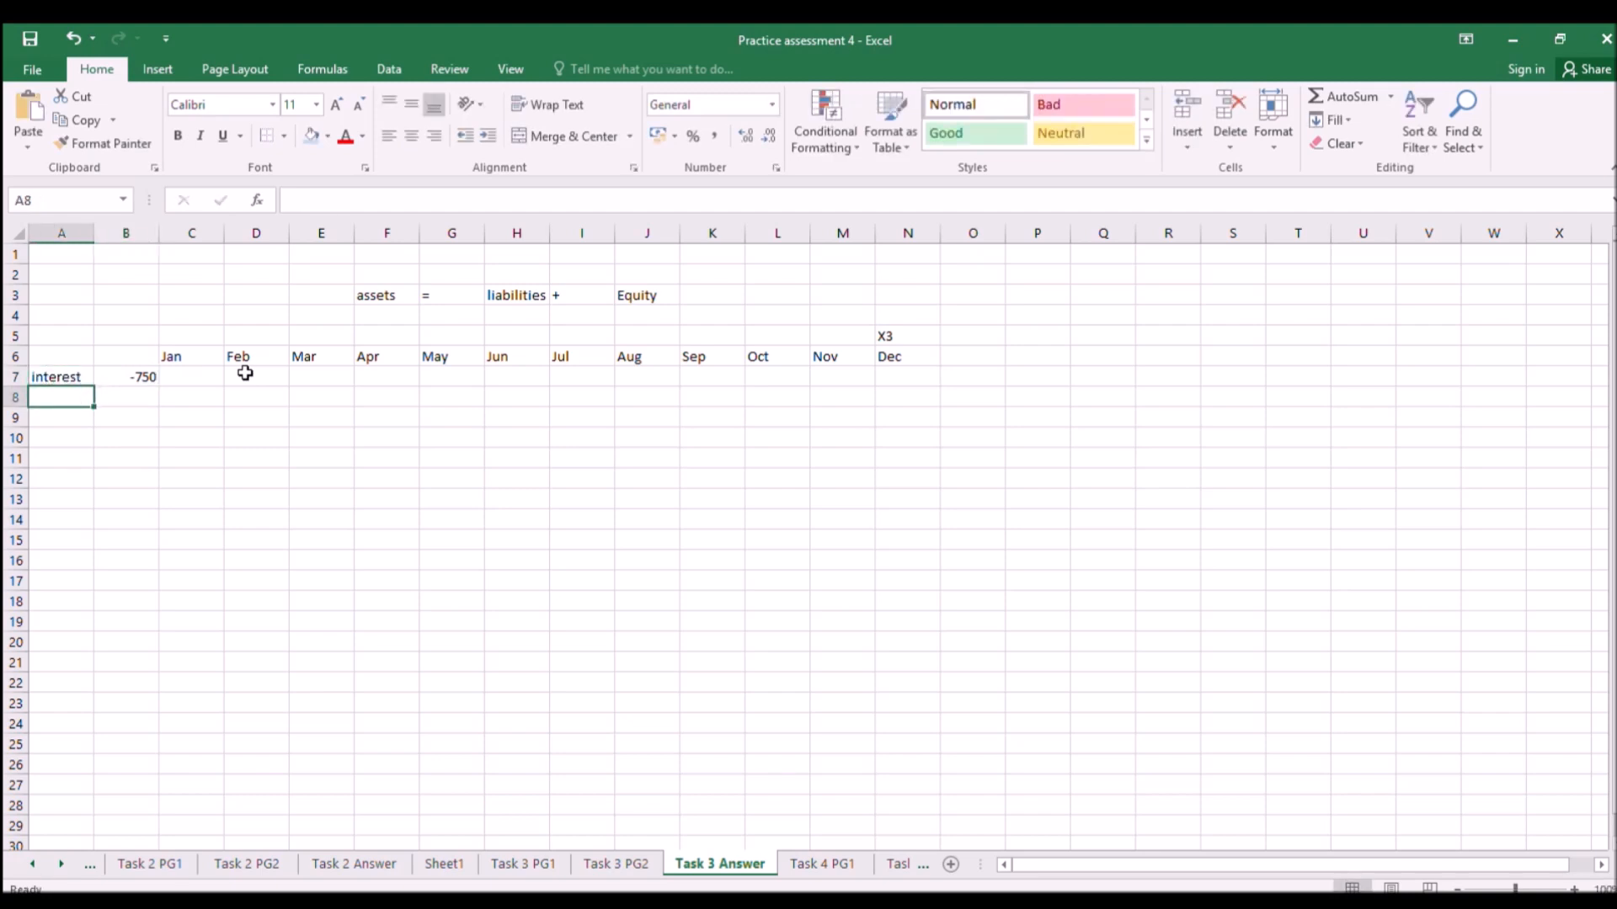
Reread the interest income question, and on the Task 3 Answer sheet draw a T-account using borders along D11:G11 and down F12:F18.
click(535, 864)
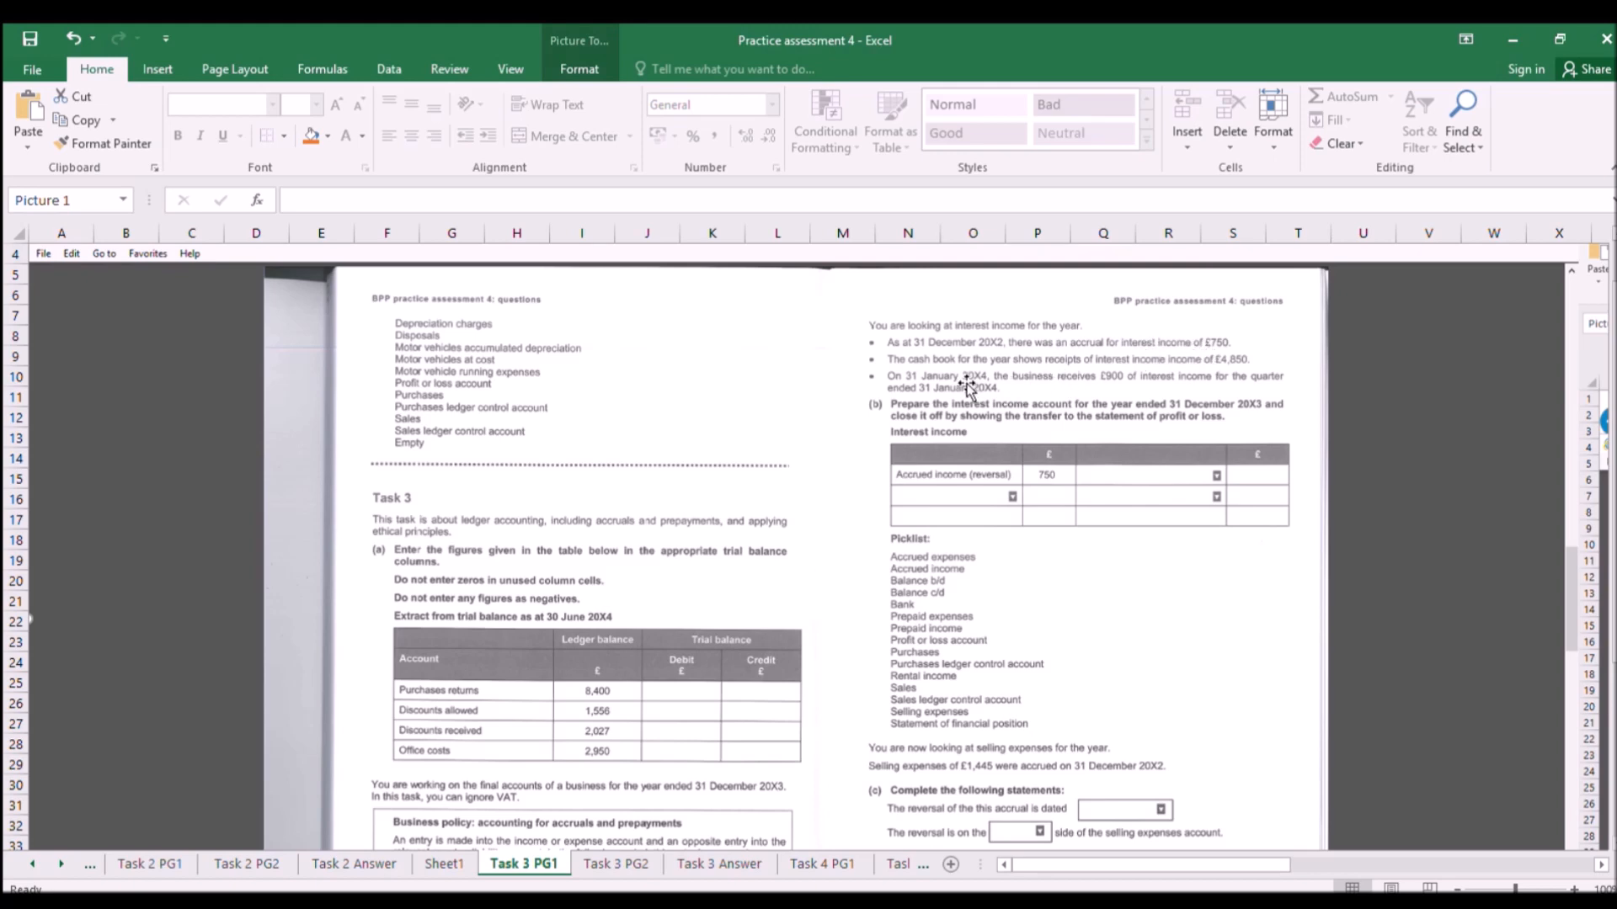
click(686, 865)
drag(236, 458, 522, 459)
drag(483, 458, 437, 457)
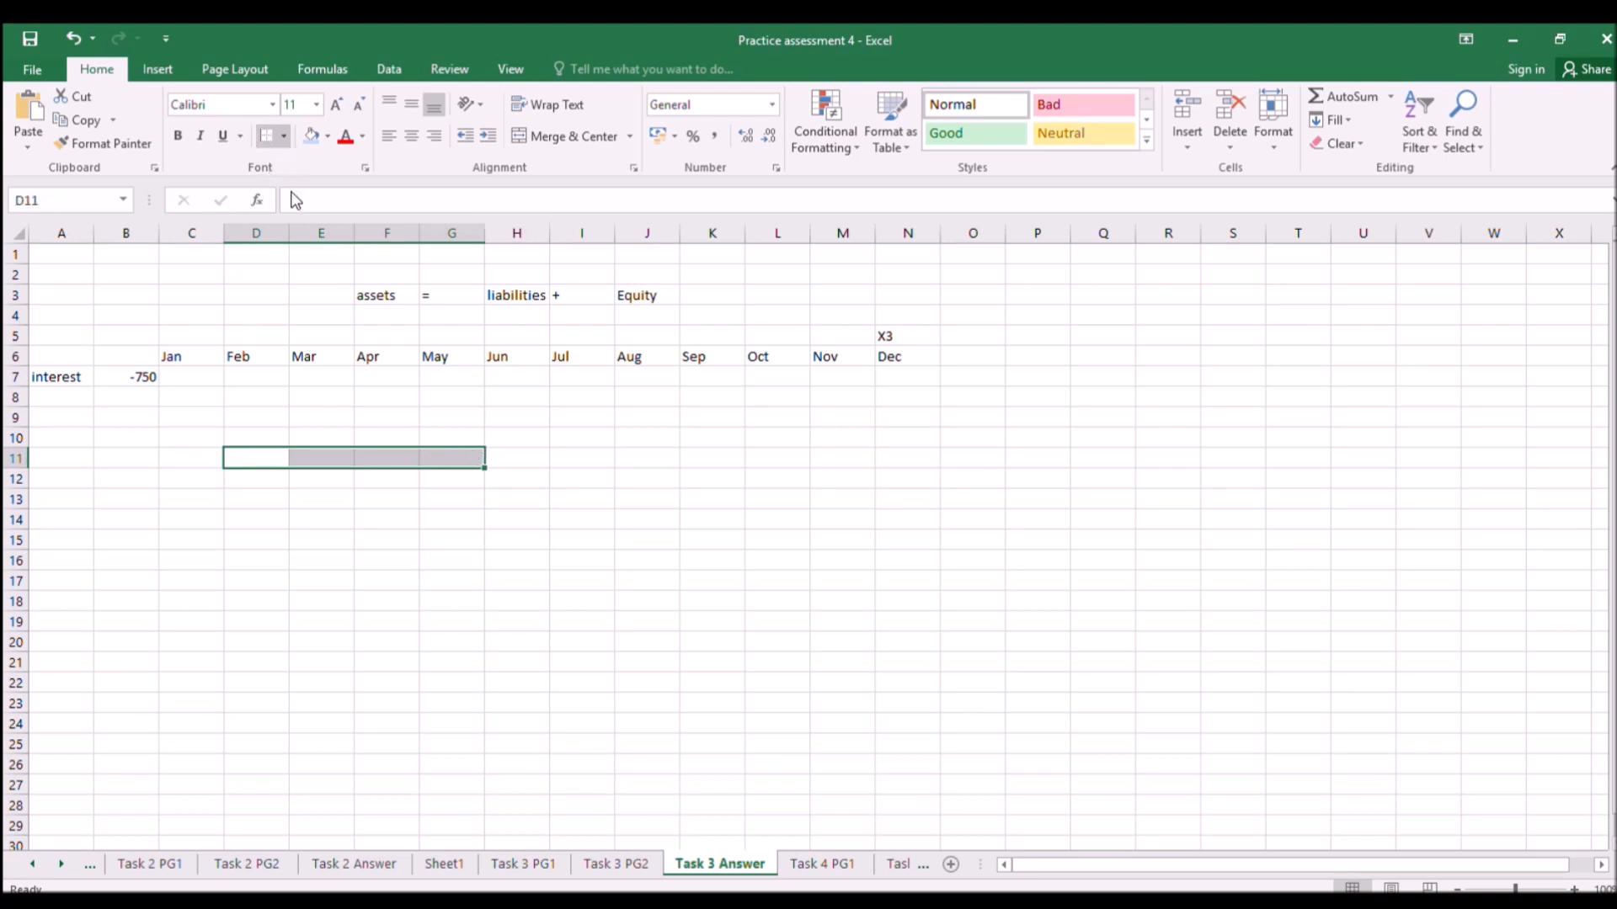
click(386, 540)
drag(360, 472, 364, 593)
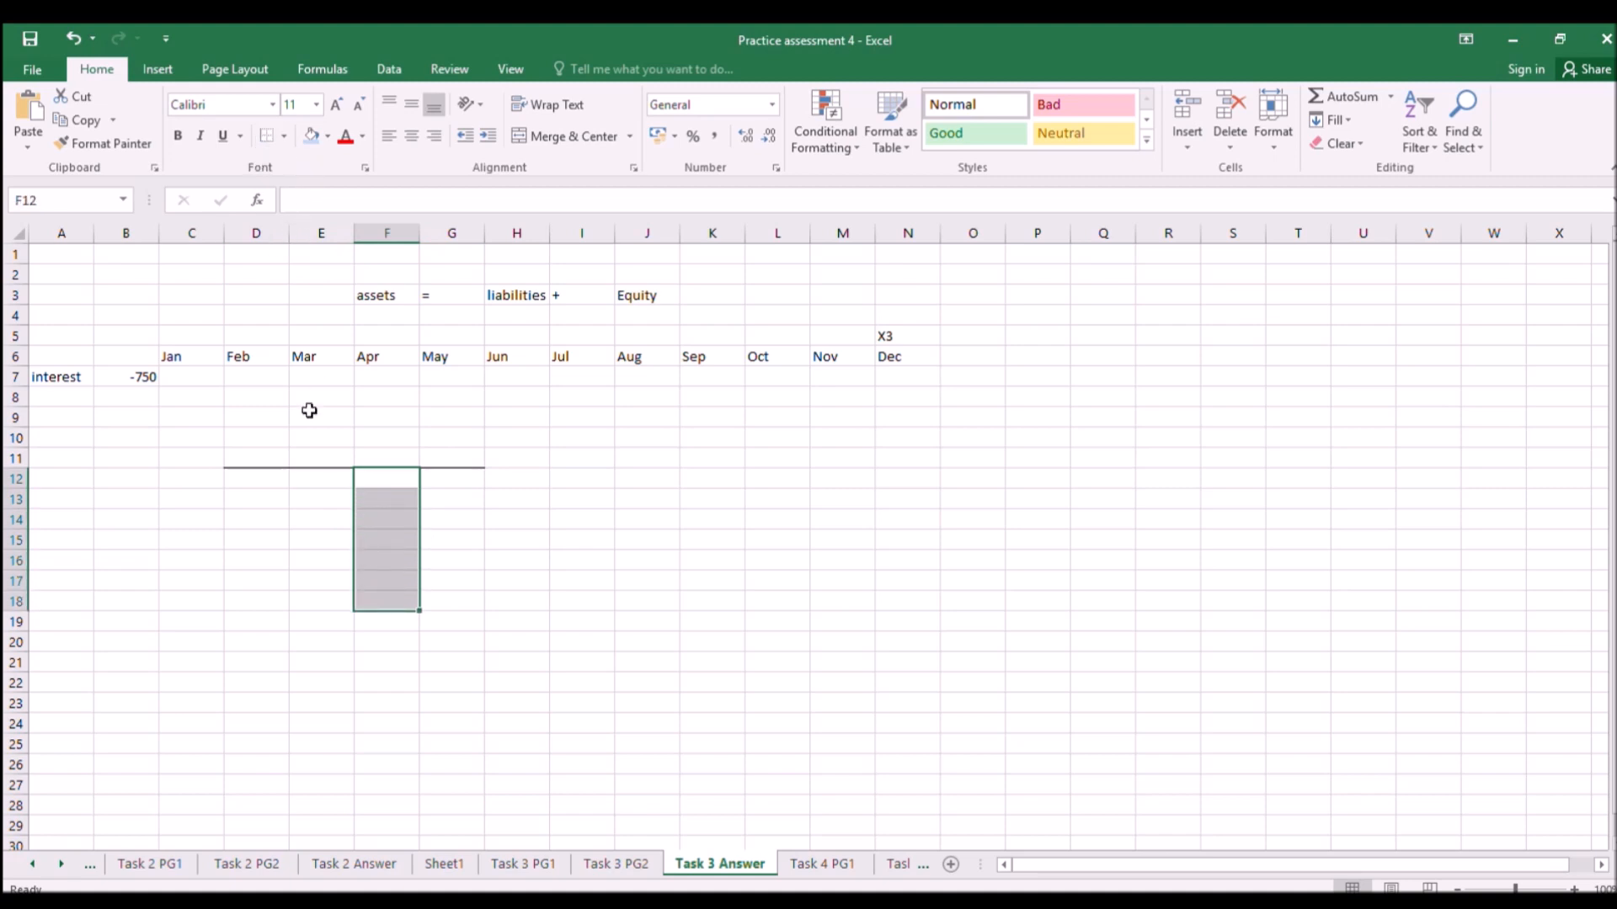
drag(304, 498, 451, 586)
Copy the blank T-account and paste it alongside, with its header line across I11:L11.
drag(235, 439, 507, 603)
key(ctrl+c)
click(581, 458)
key(ctrl+v)
drag(588, 448, 585, 436)
click(910, 433)
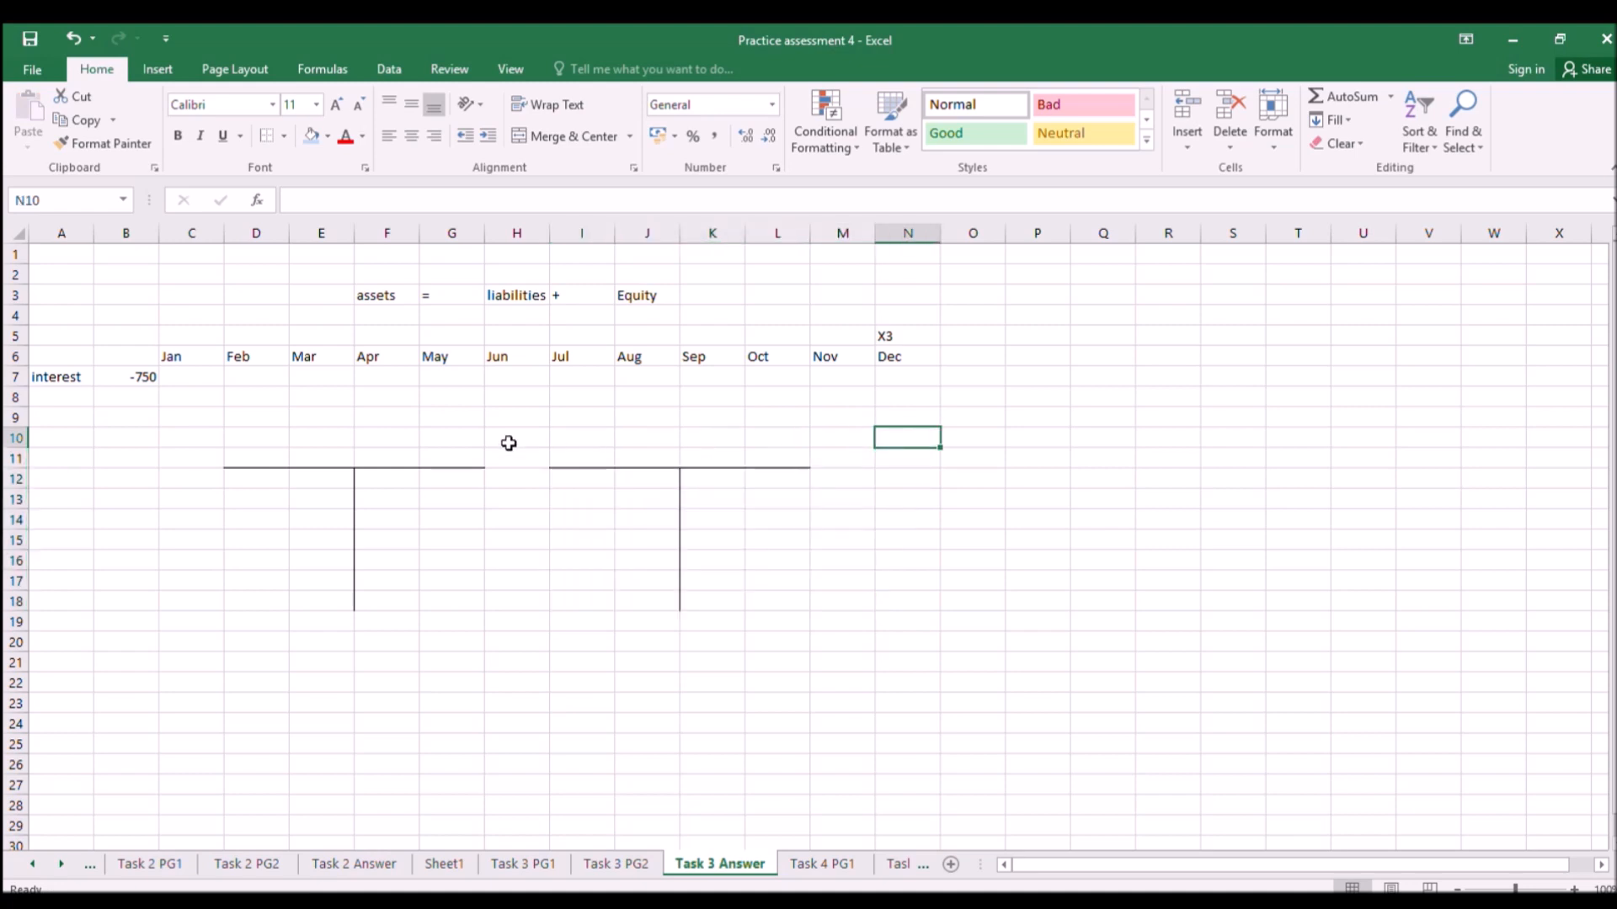
Copy the pair of T-accounts in D10:L18 and paste it at N10 and again at D20.
drag(285, 440, 809, 610)
key(ctrl+c)
click(879, 437)
key(ctrl+v)
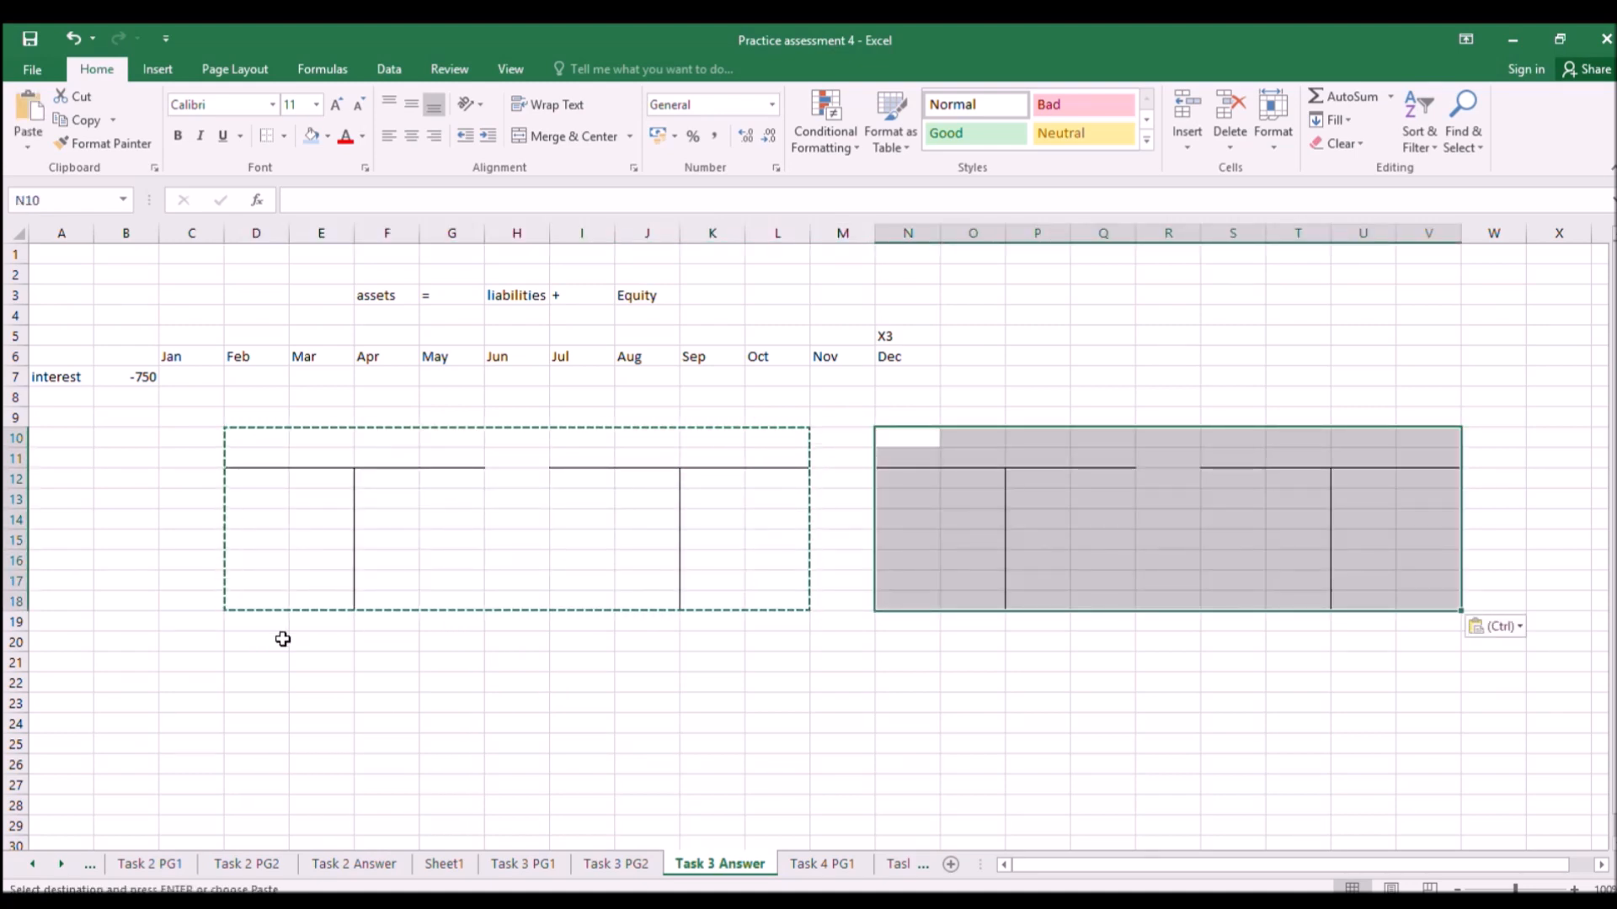
click(279, 642)
key(ctrl+v)
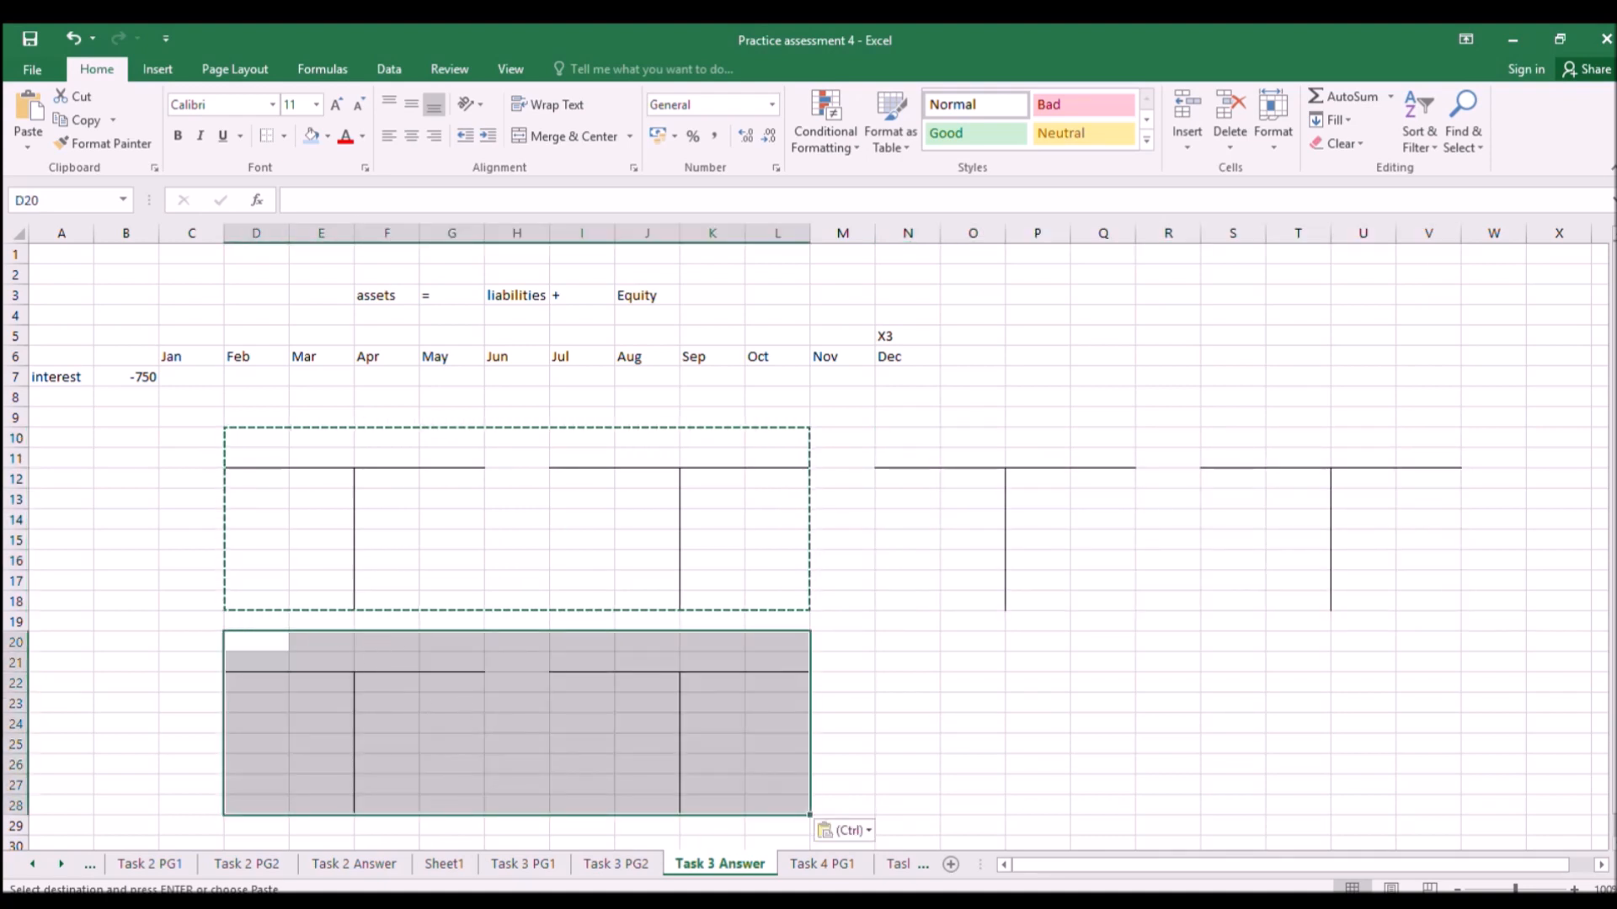
Recheck the opening accrual on the Task 3 PG1 sheet and change the interest figure in B7 to 750.
click(524, 864)
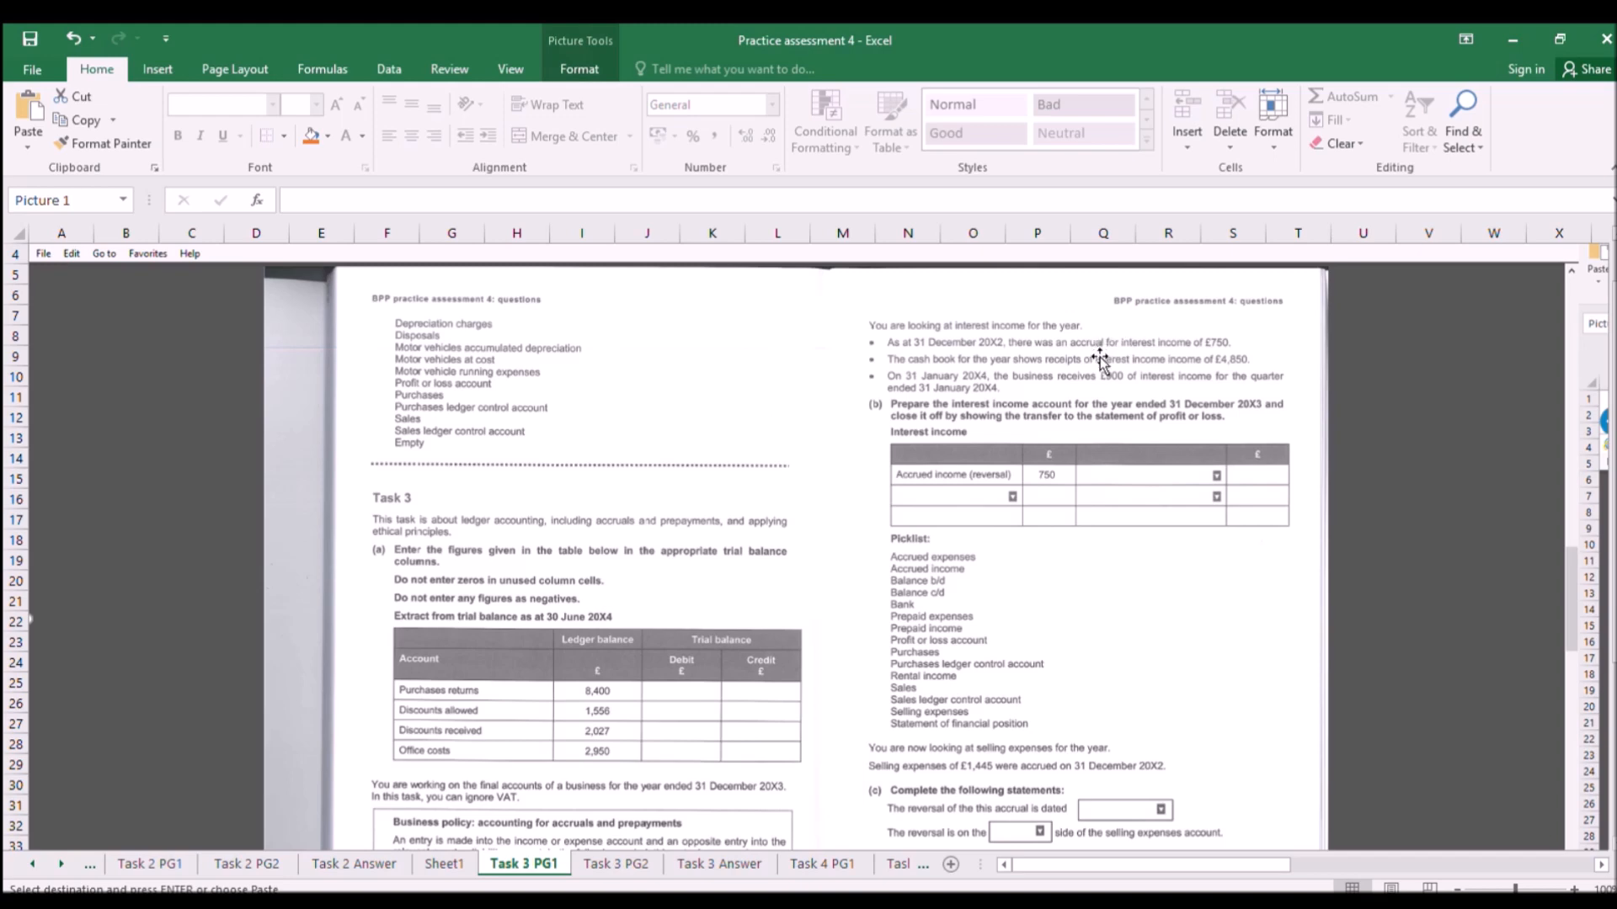
click(737, 865)
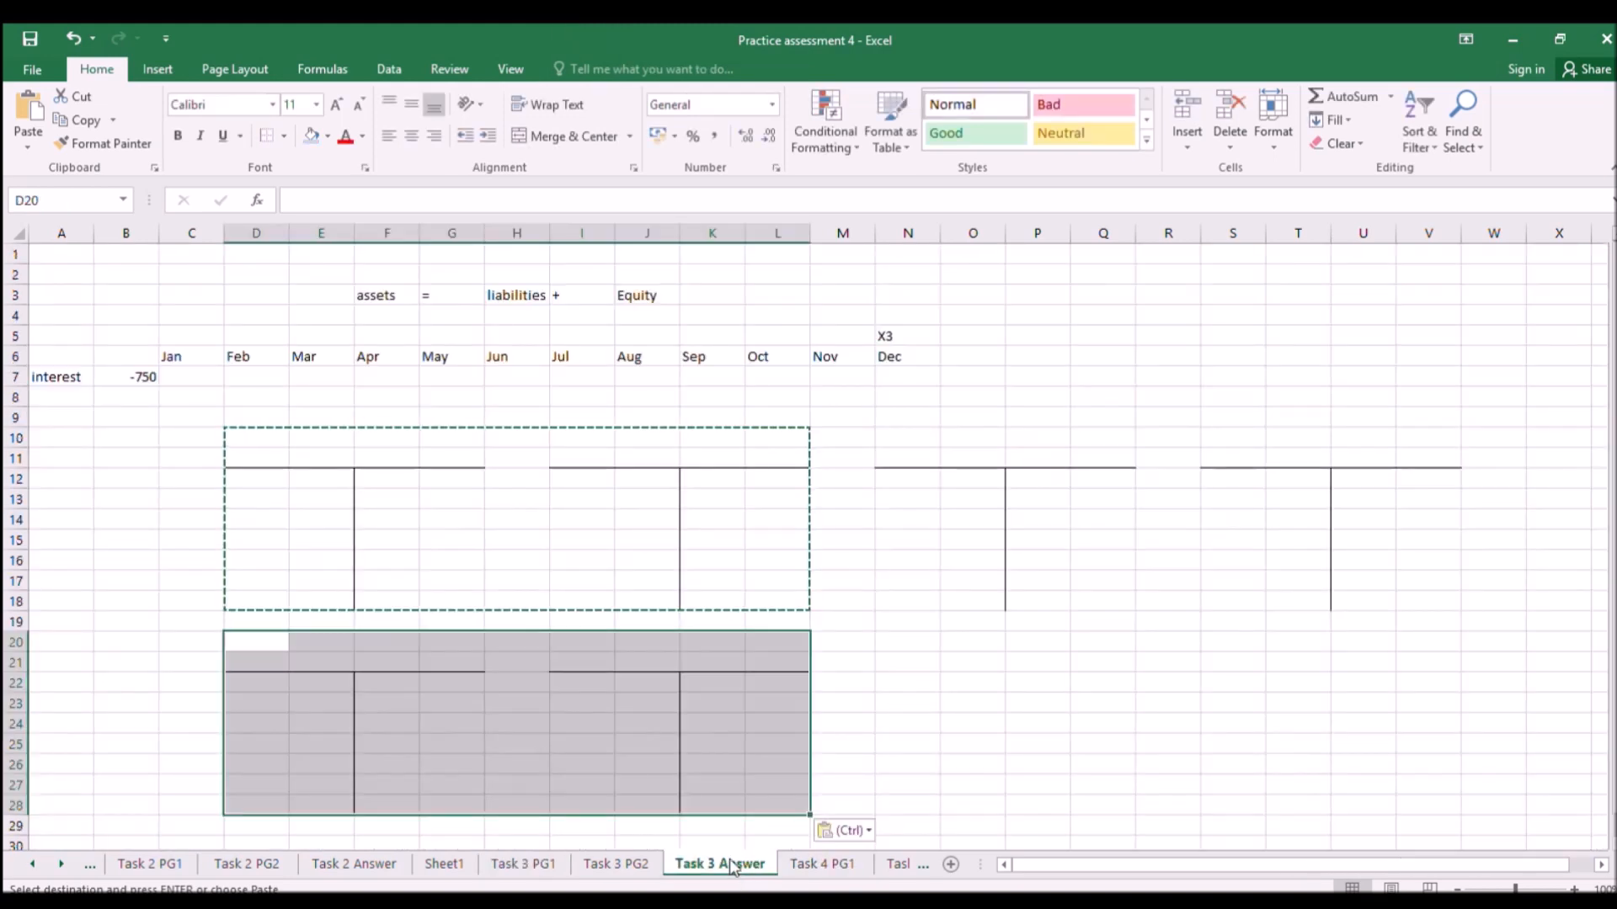
click(297, 199)
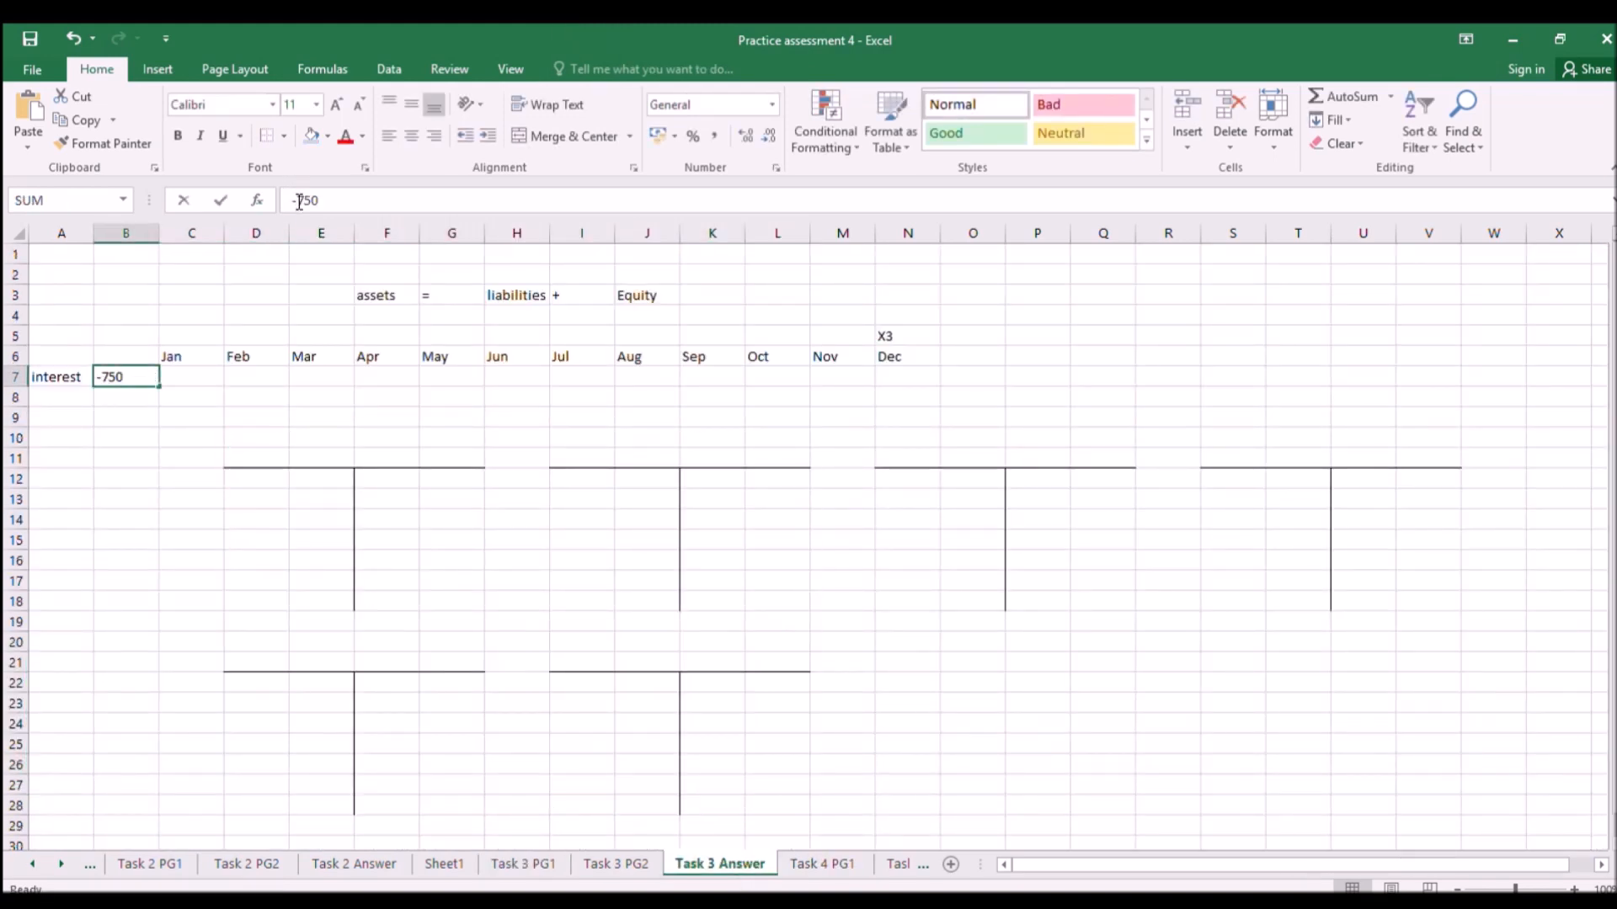
key(BackSpace)
key(Return)
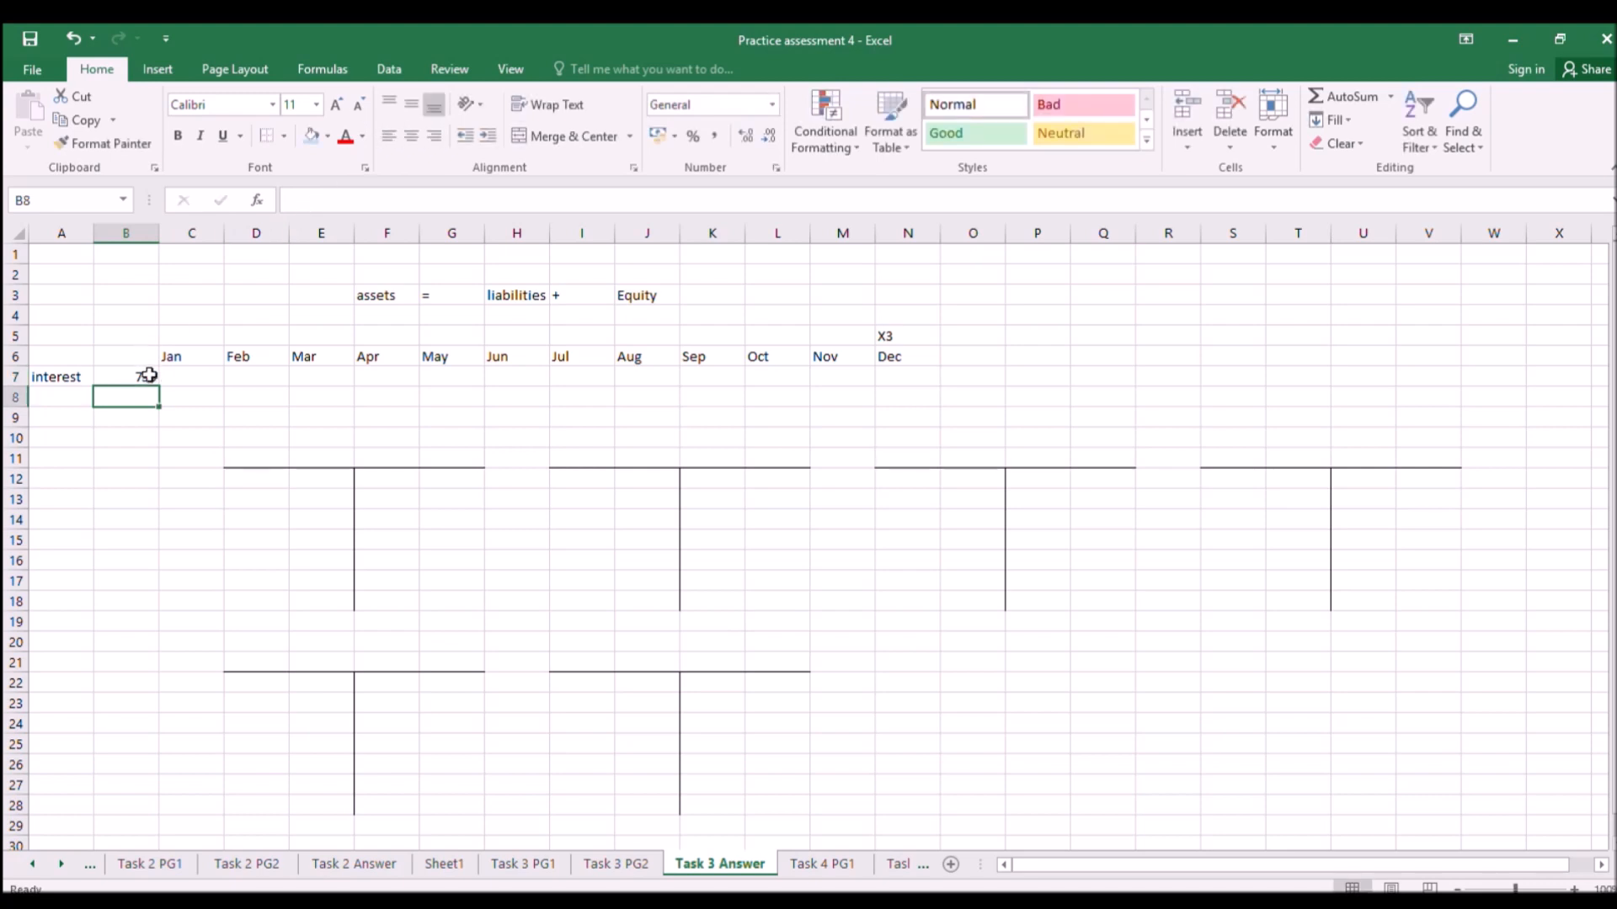
Check the question, title the first T-account Interest income in E11, and enter the 4850 cash receipts in E13.
click(517, 865)
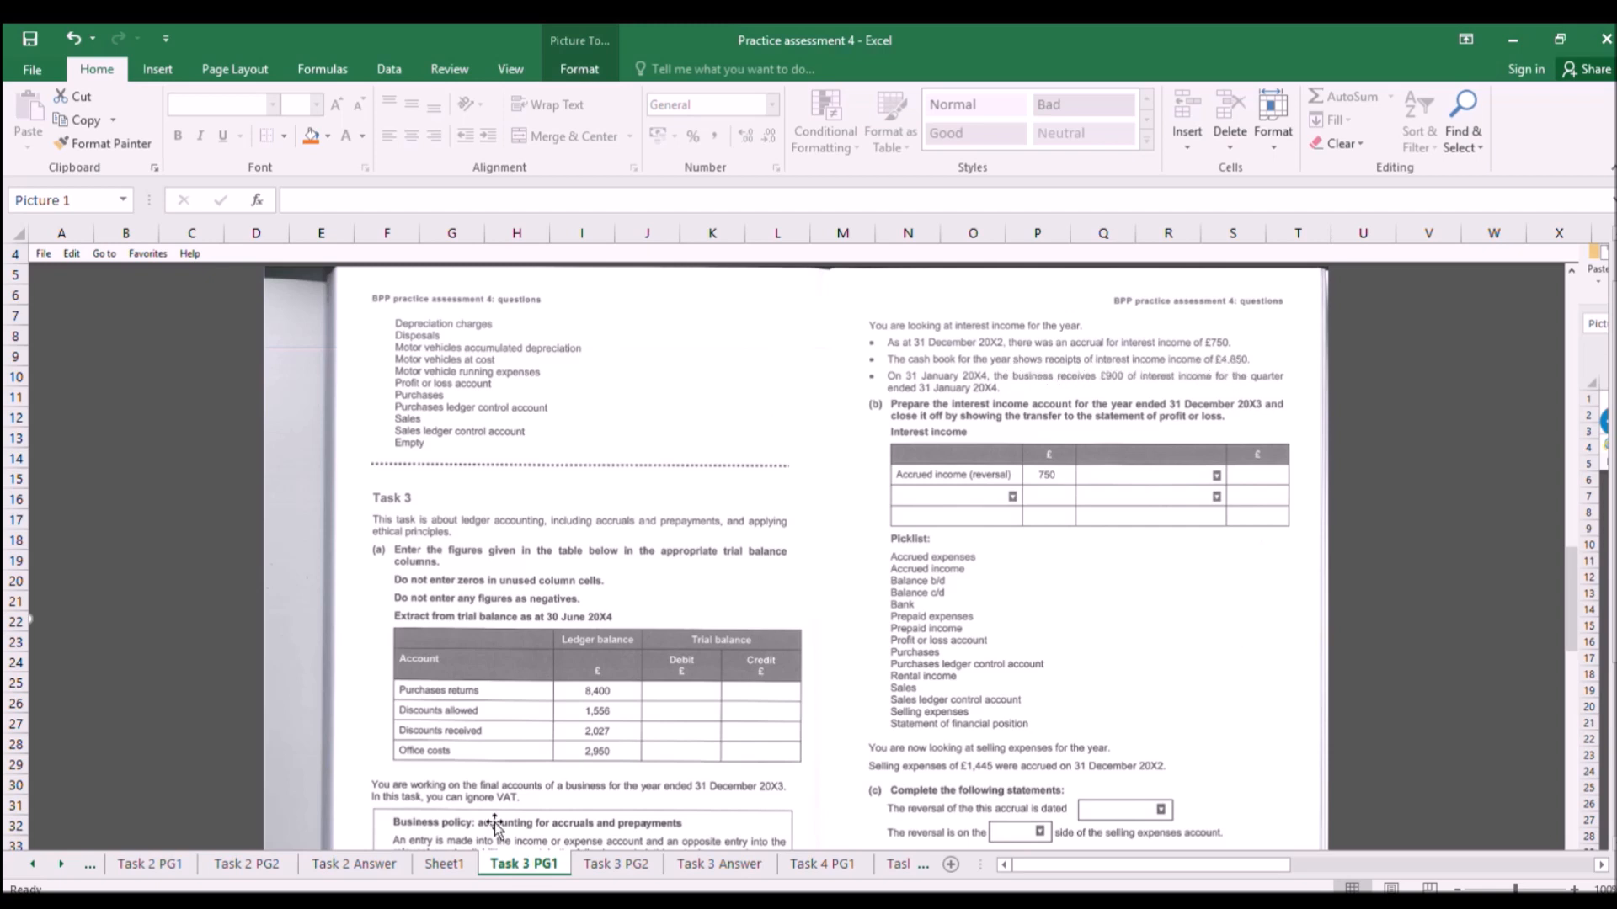
click(685, 852)
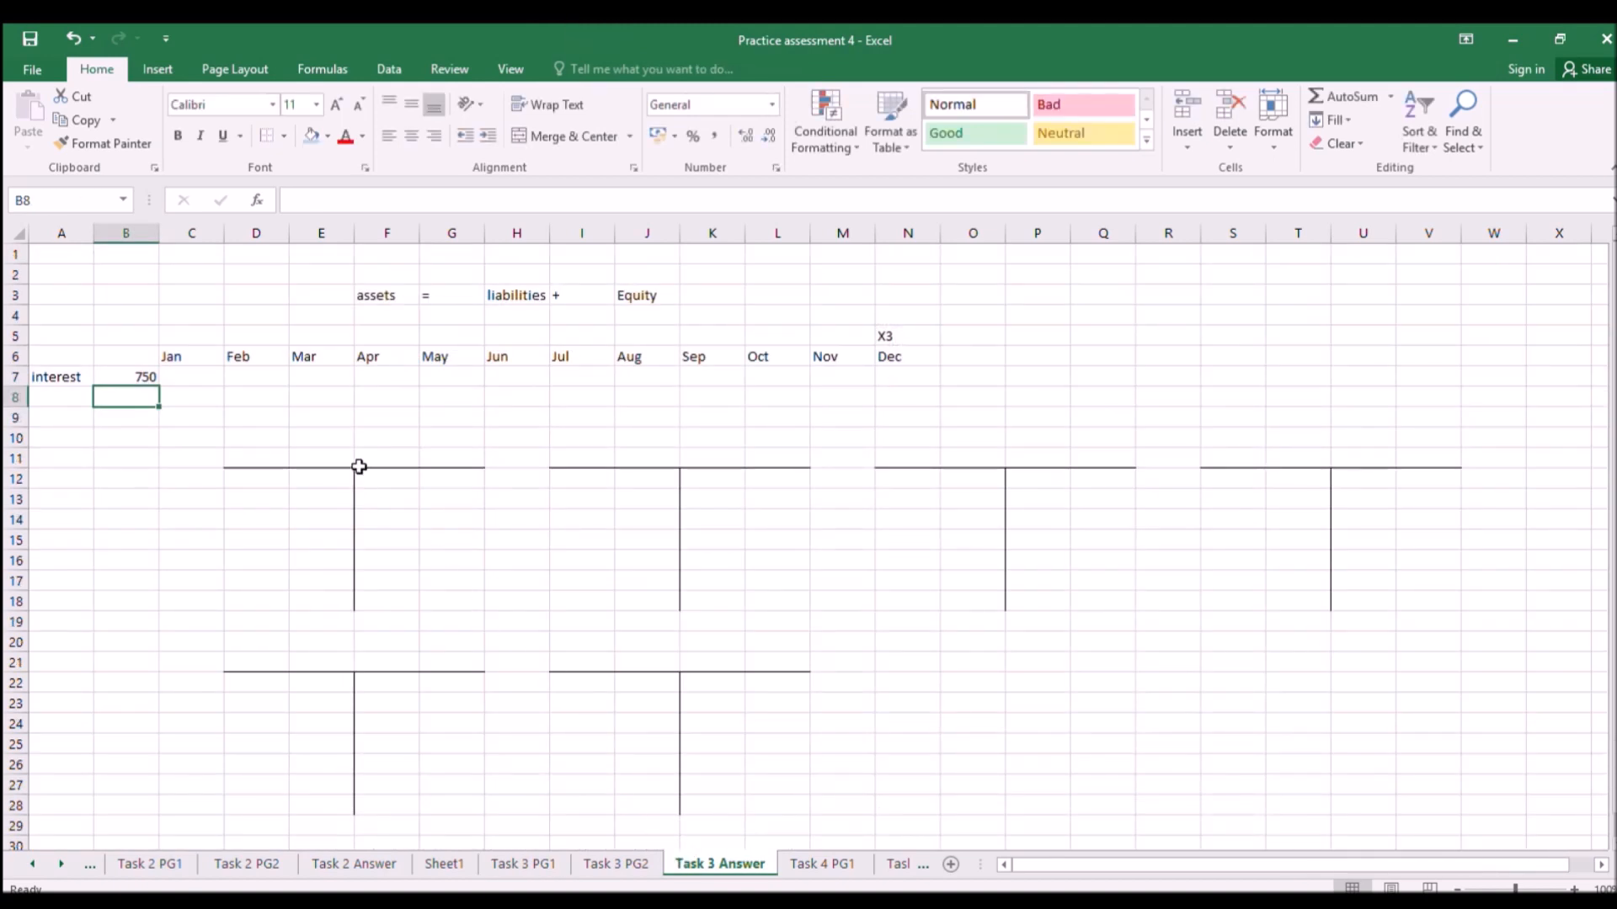
click(320, 457)
text(Interest)
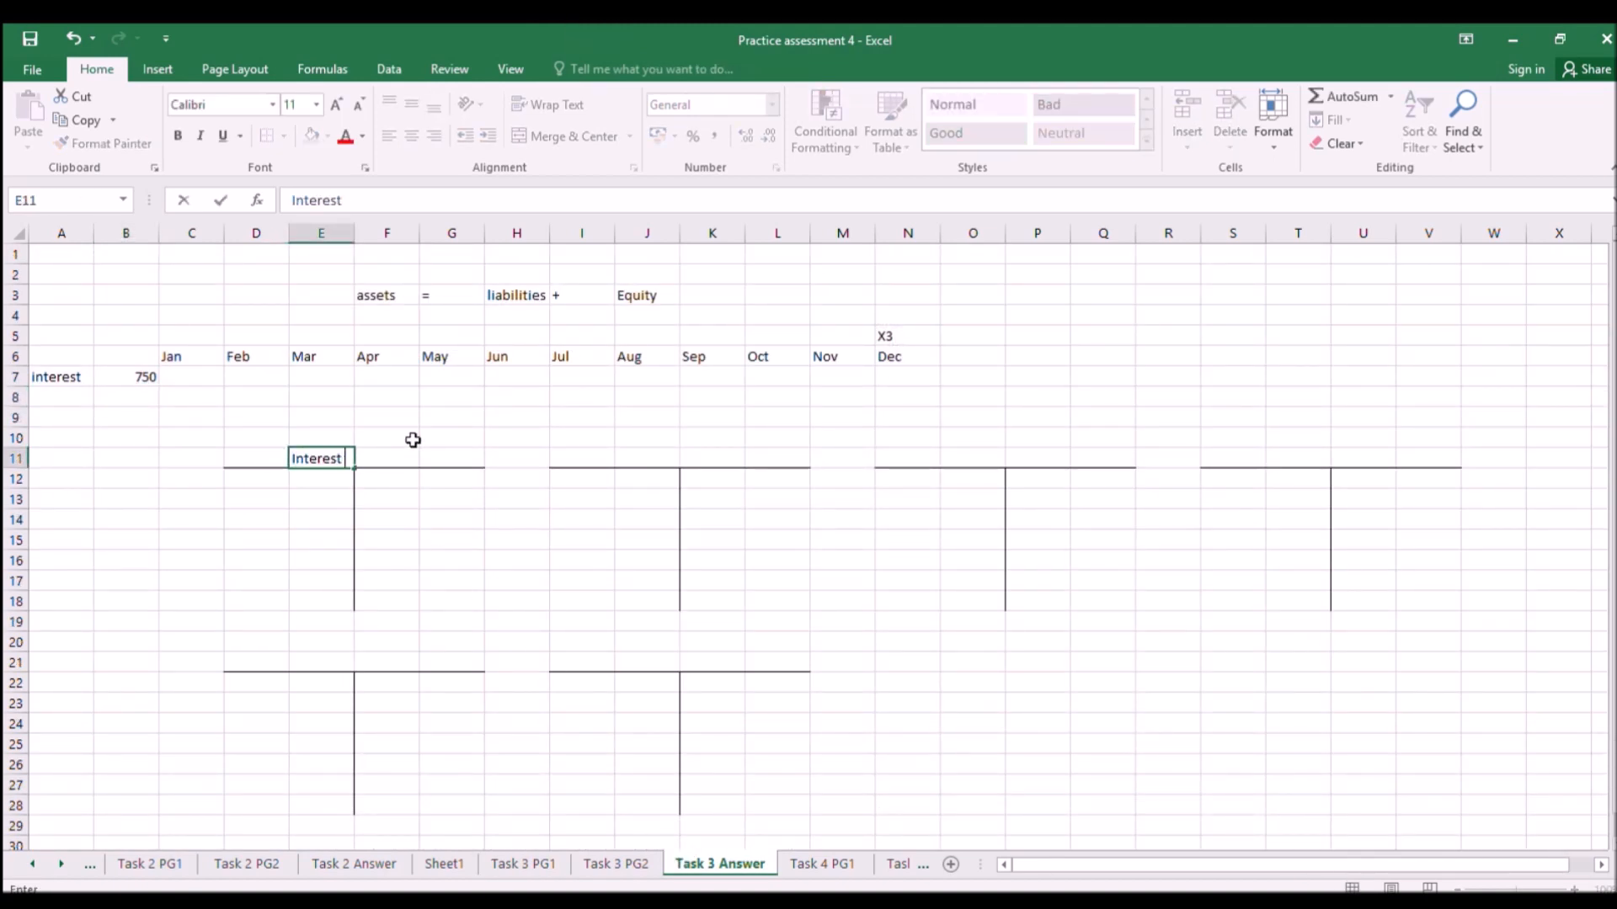
text( income)
key(Return)
key(Return)
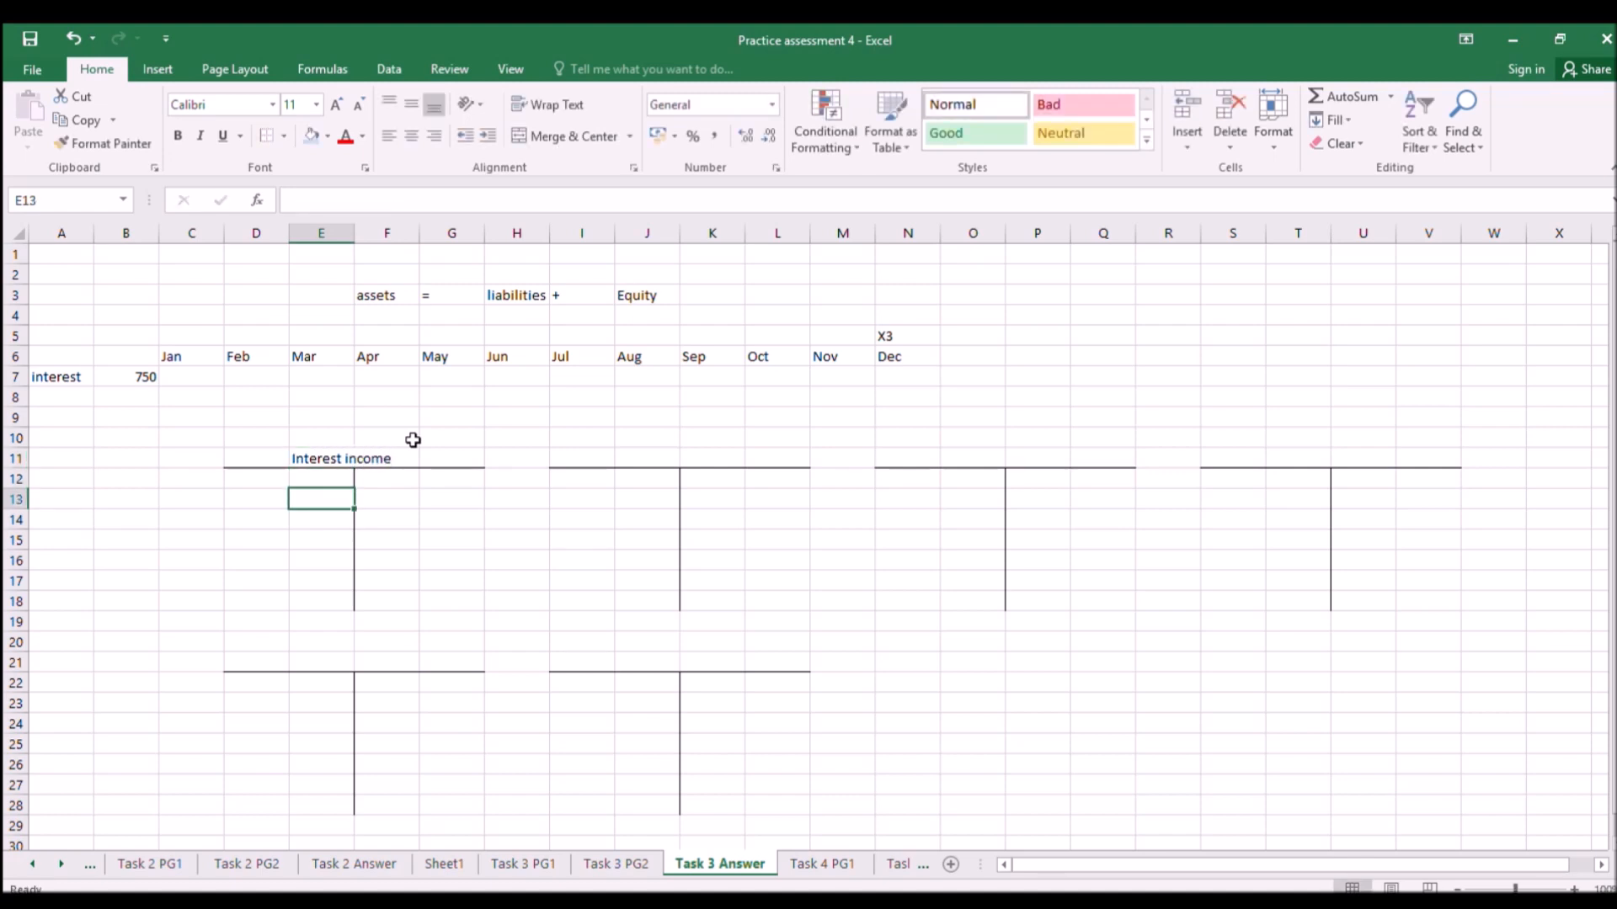
text(4850)
key(Return)
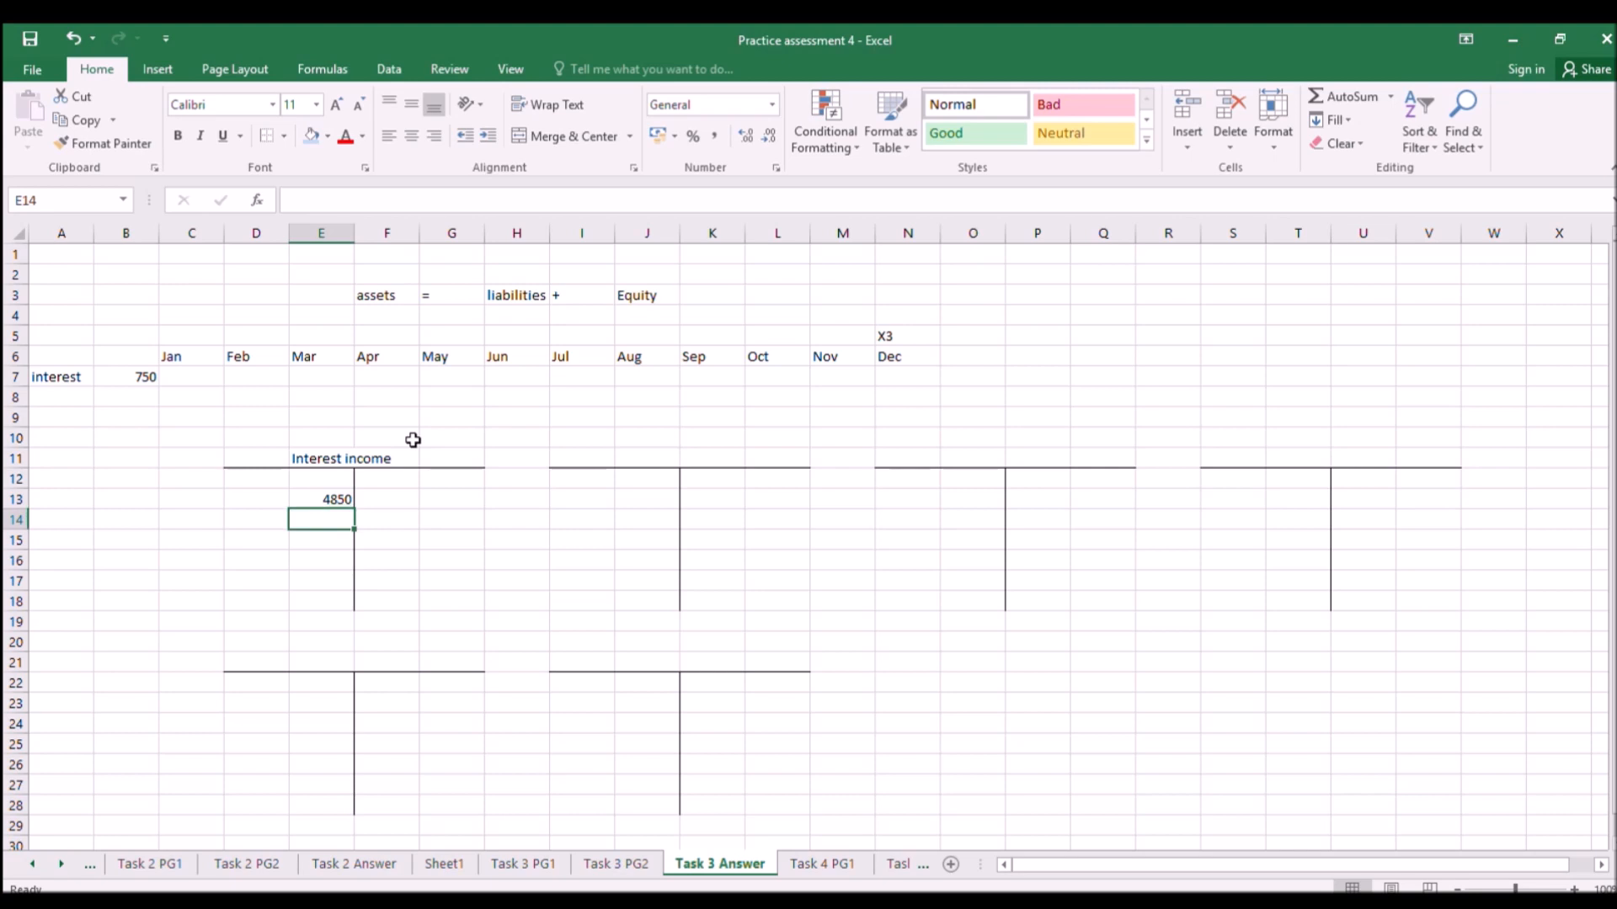
Recheck the accrual in the question and enter 750 in G12 on the credit side of the Interest income account.
click(530, 863)
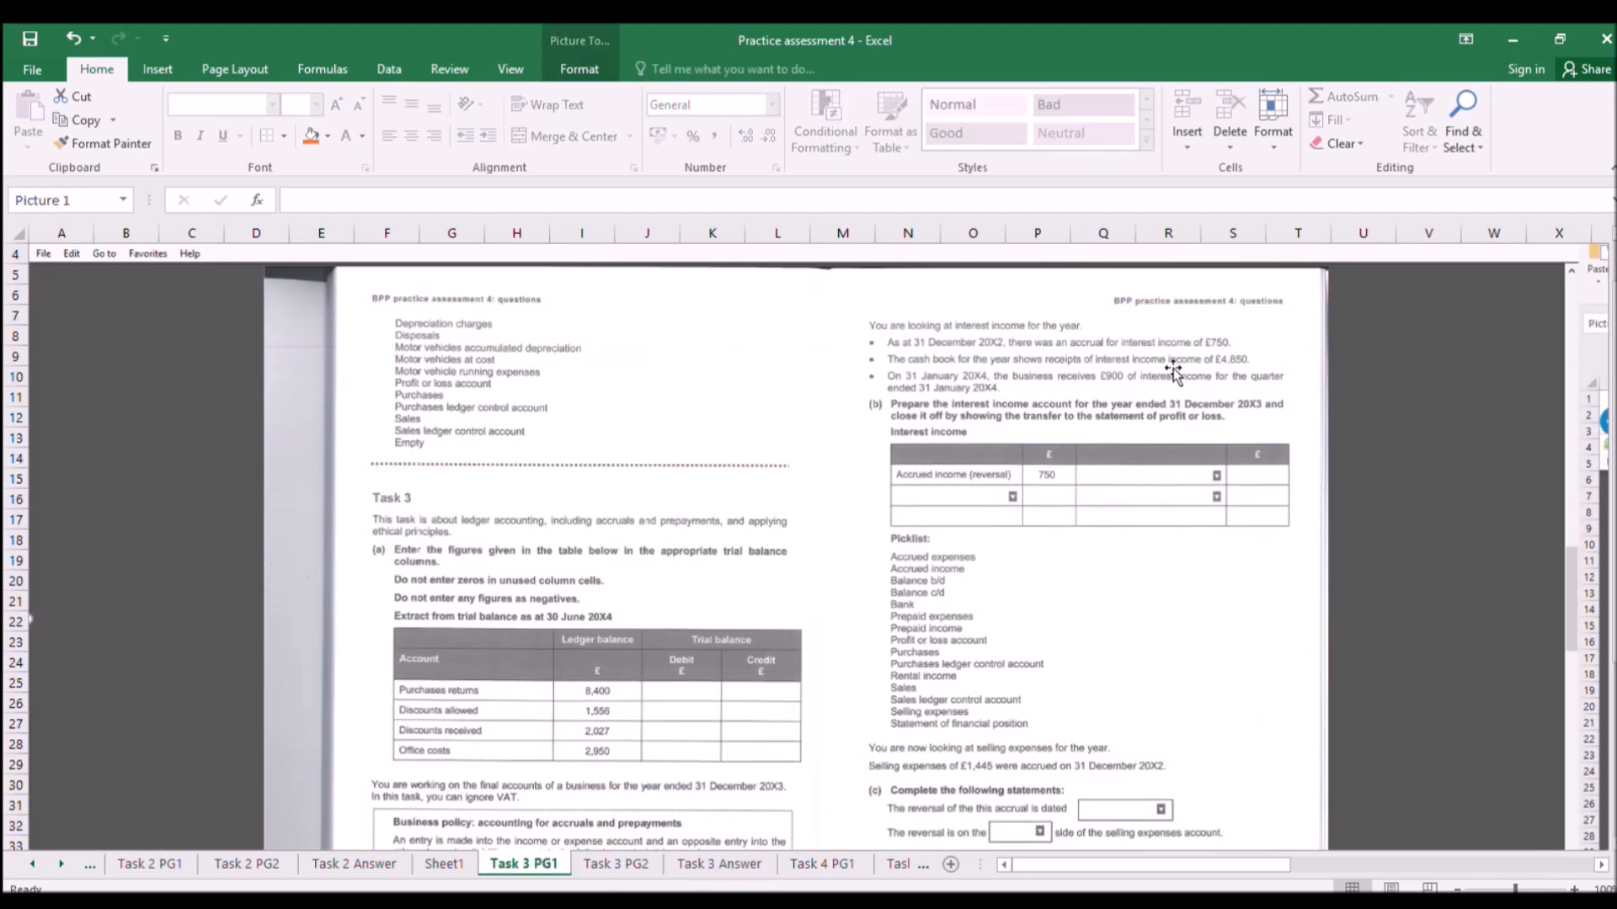
click(720, 864)
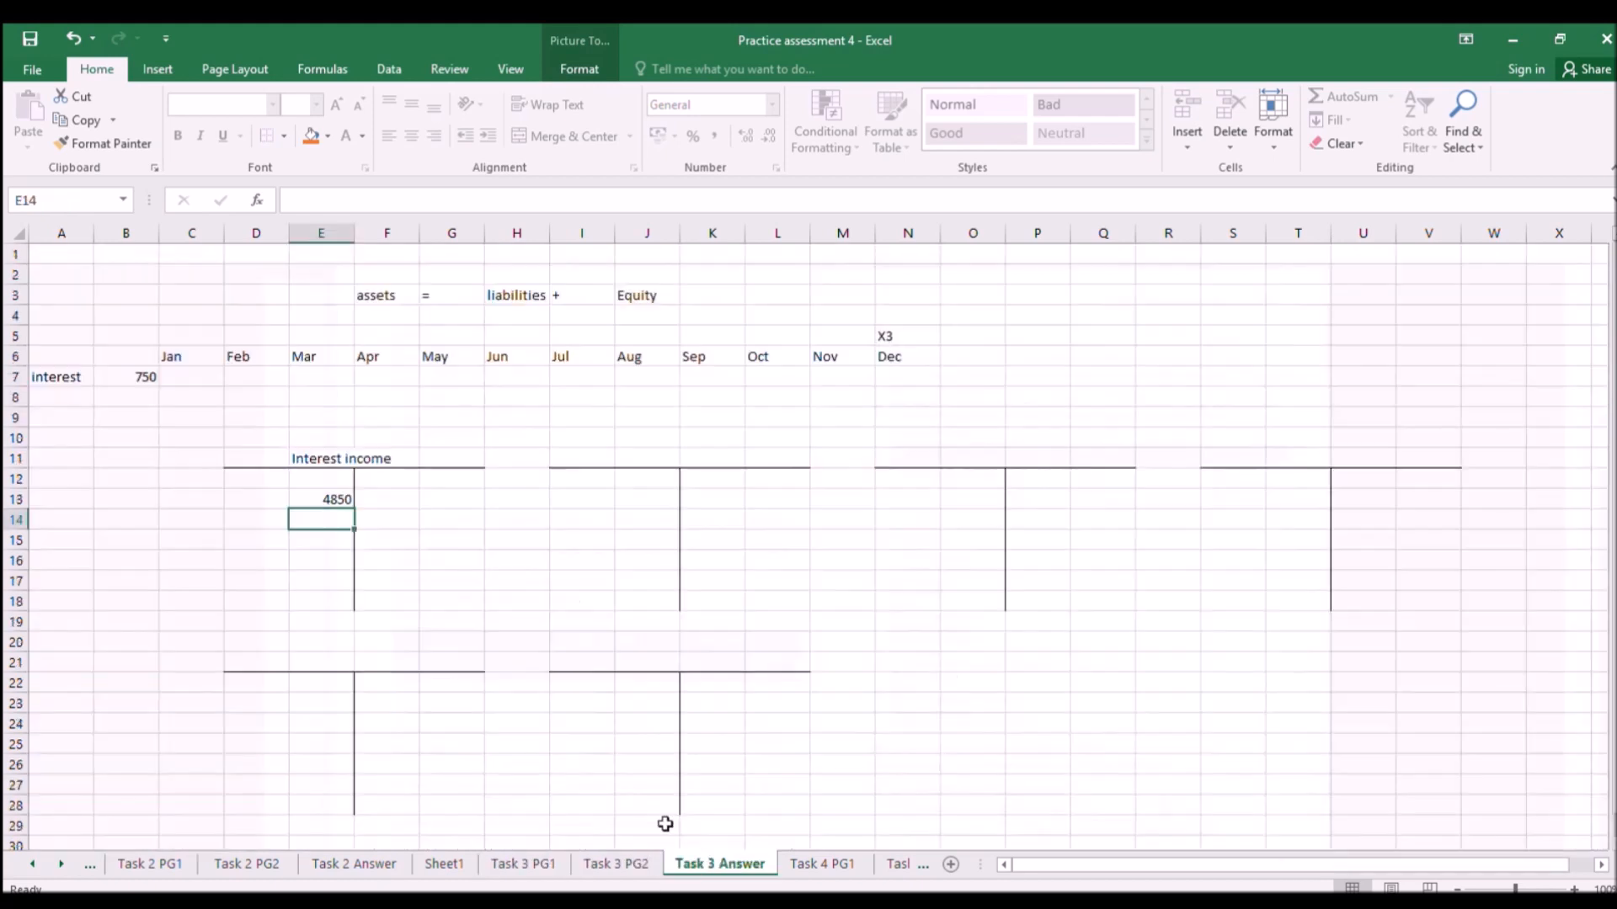
click(452, 482)
text(750)
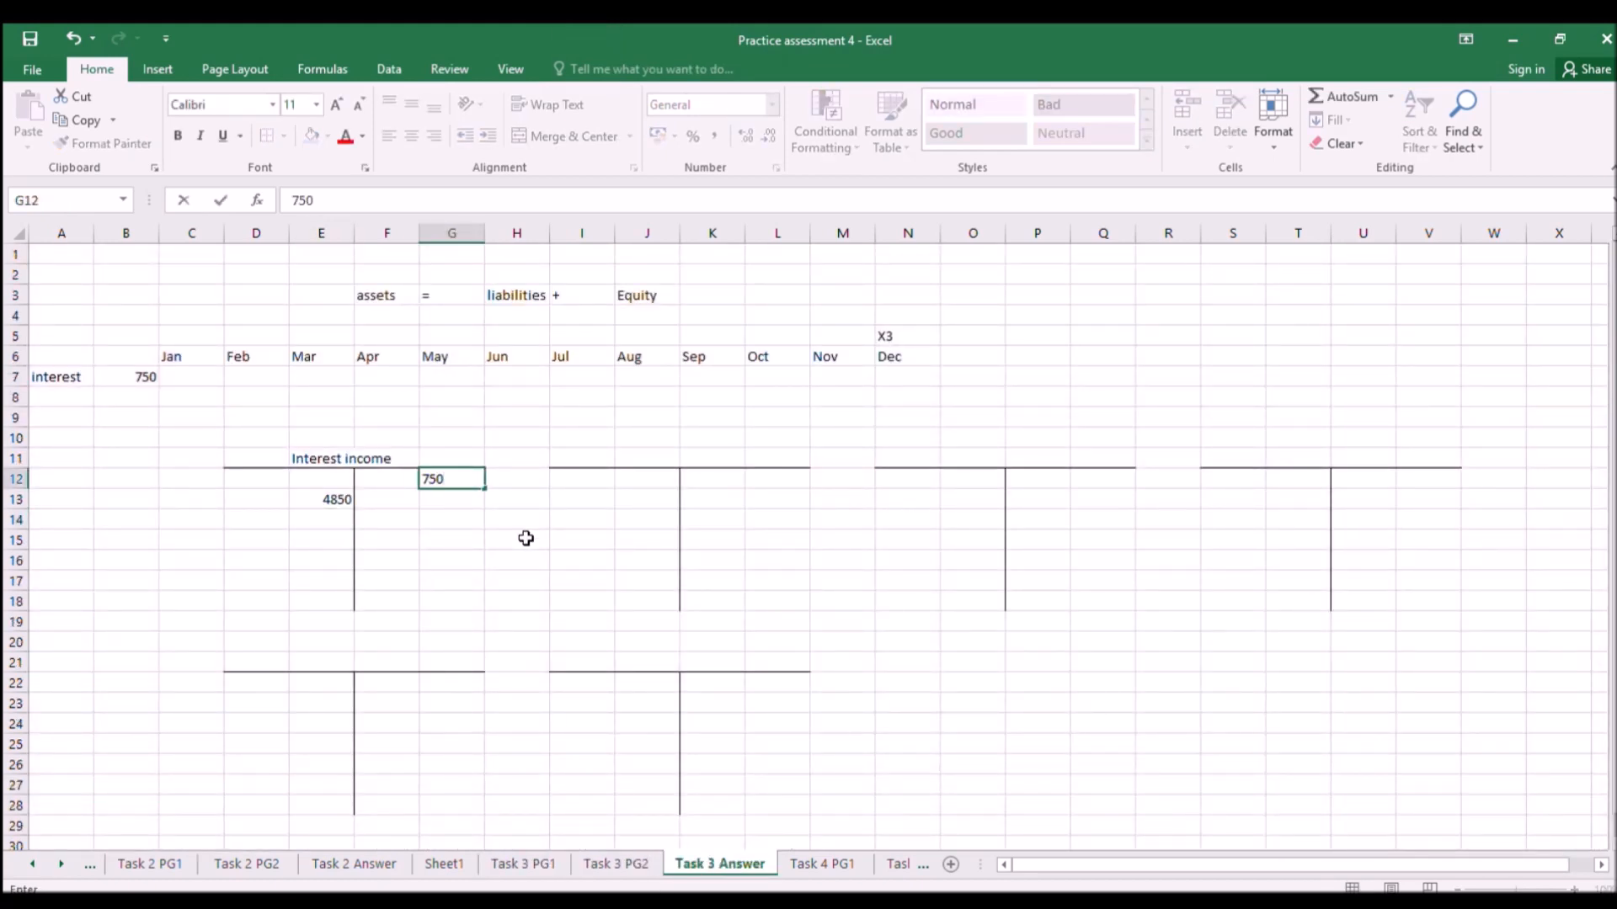
key(Return)
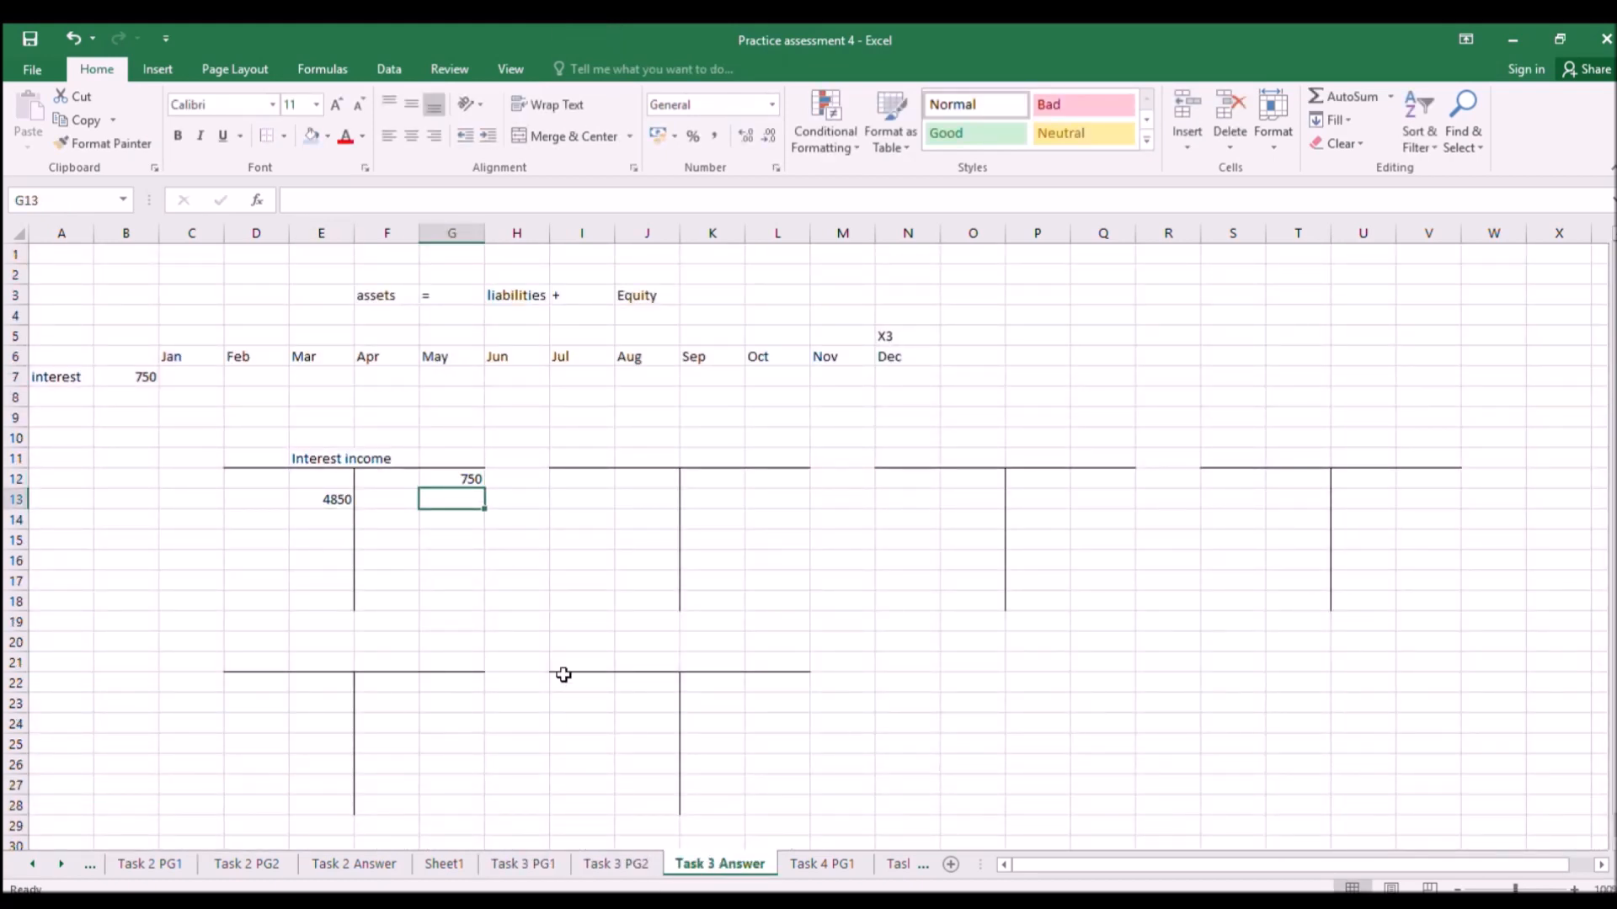
Read the January 20X4 receipt details on Task 3 PG1, and extend the Task 3 Answer timeline with Jan in O6.
click(544, 861)
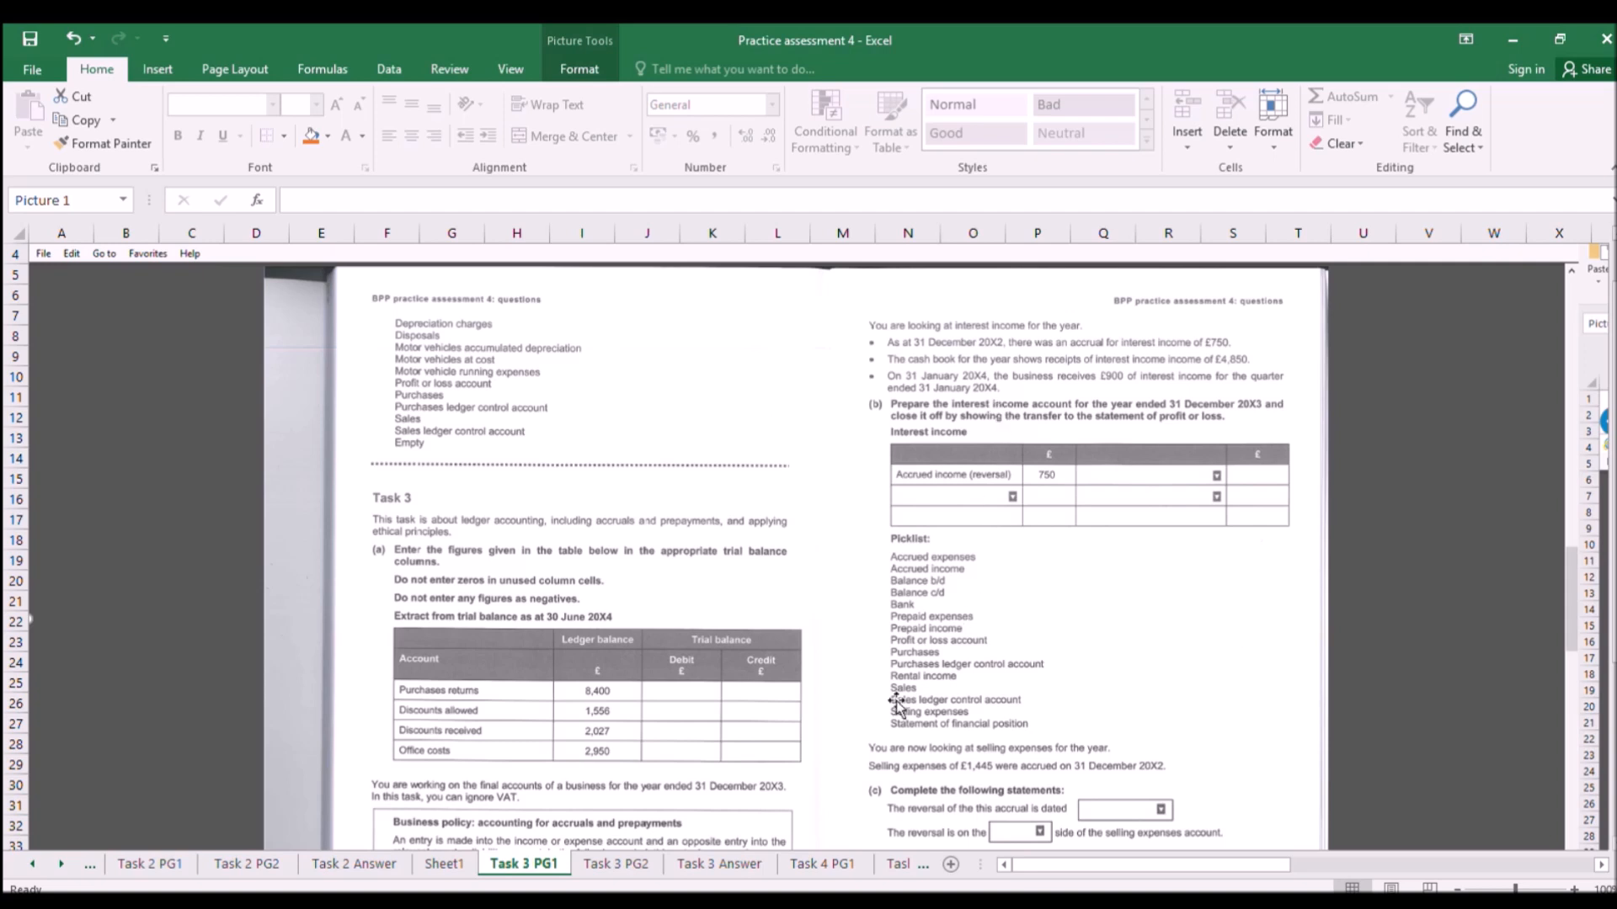
click(688, 866)
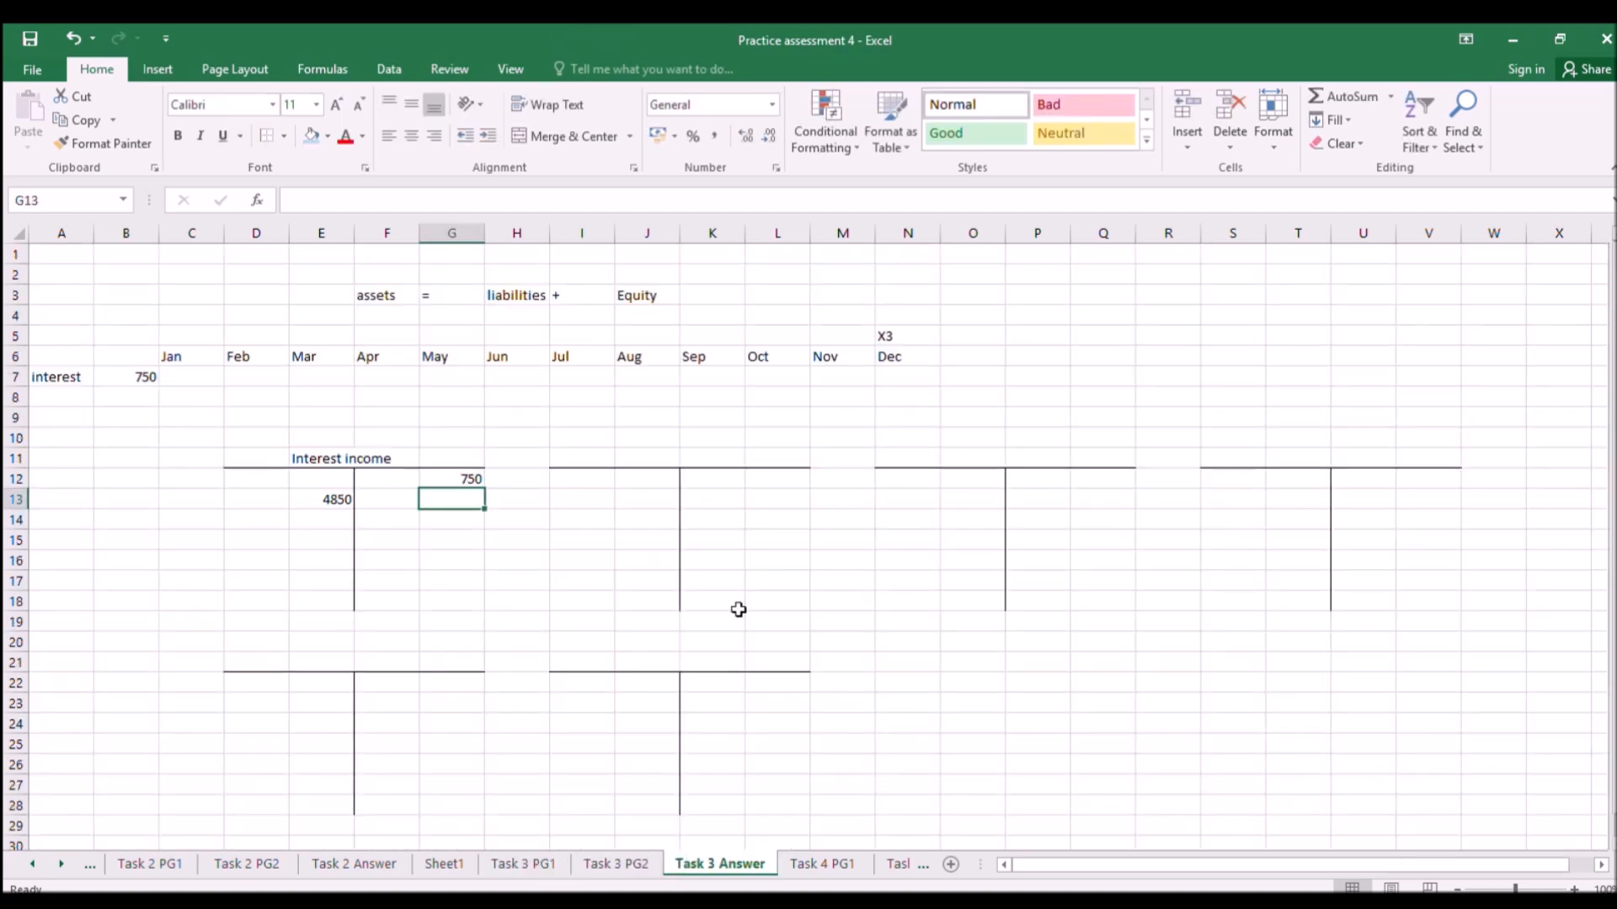
click(968, 358)
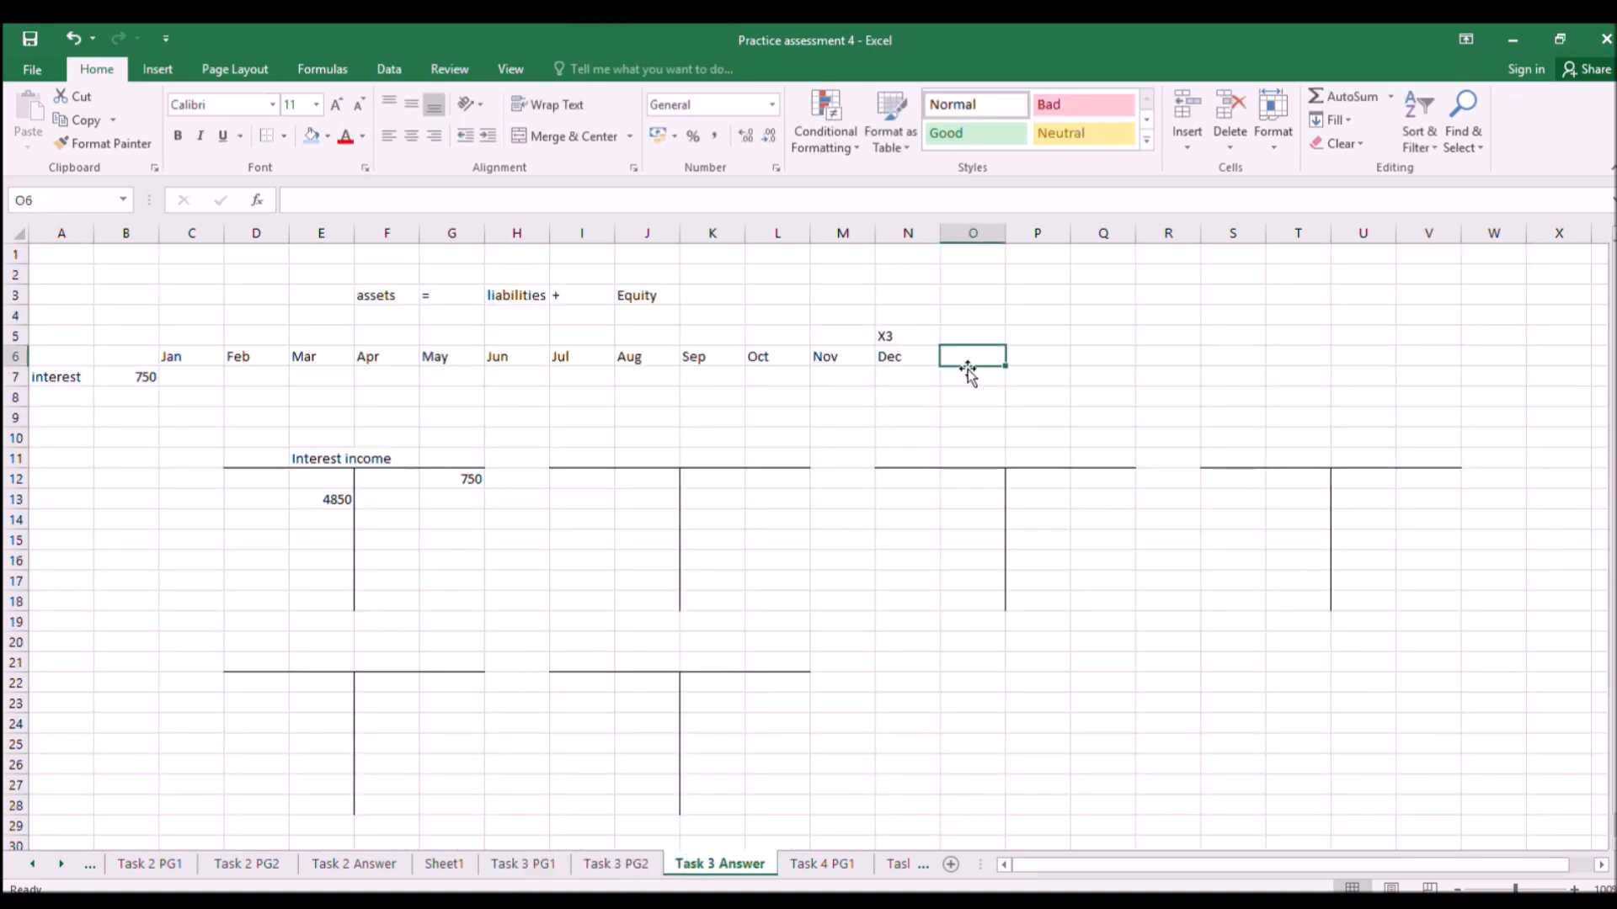
text(Jan)
key(Return)
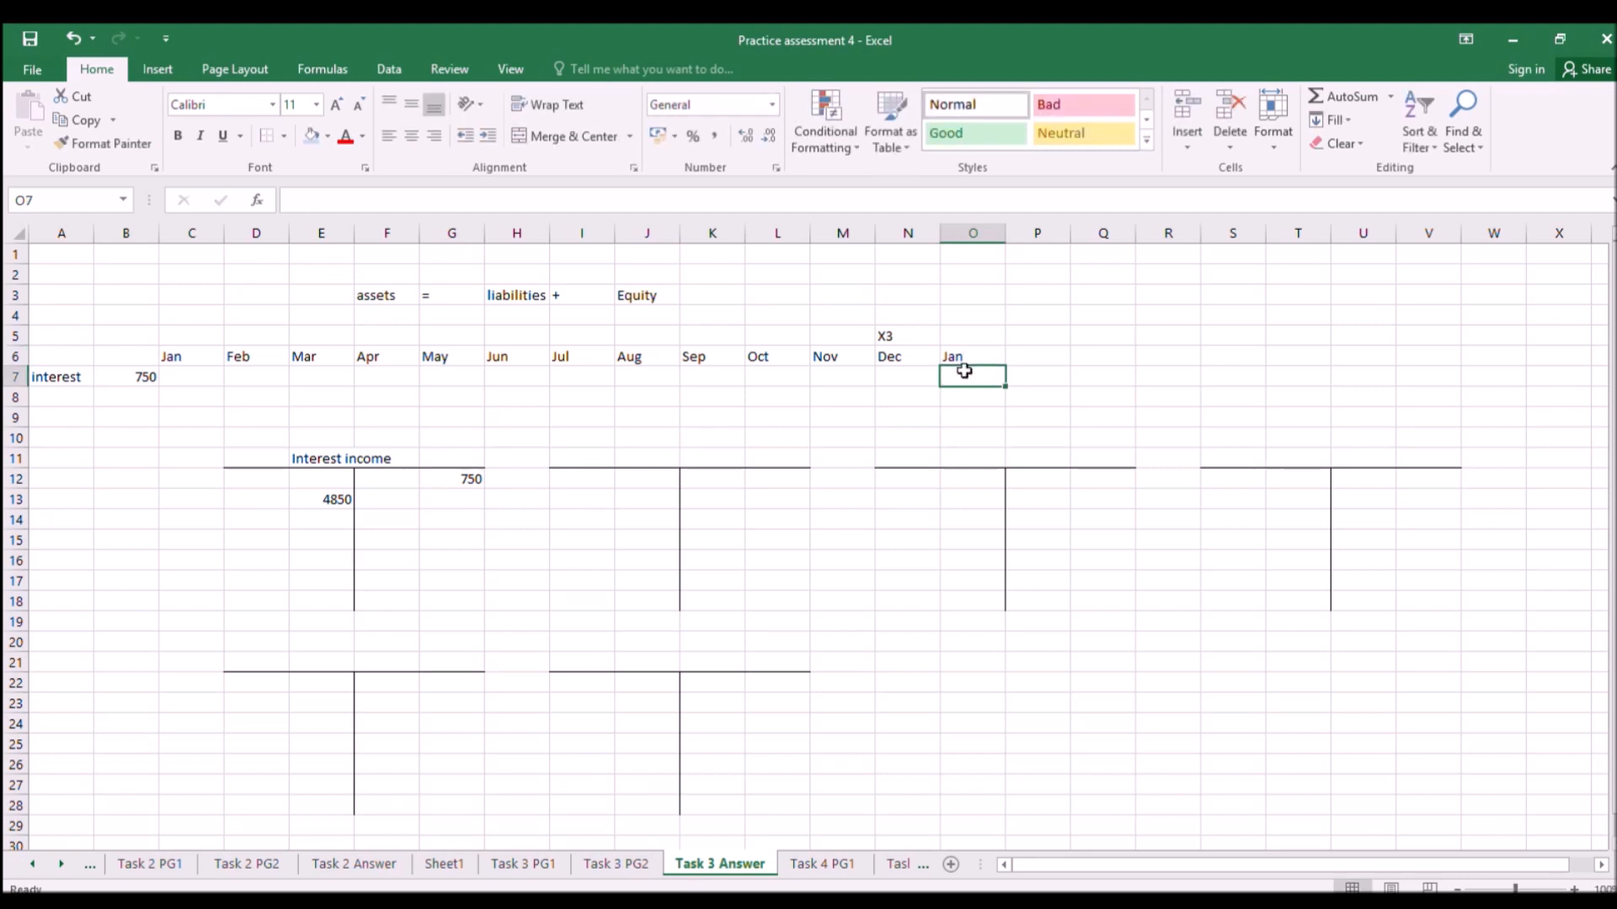
Shade the interest row cell under Nov, M7, with a blue fill.
click(833, 377)
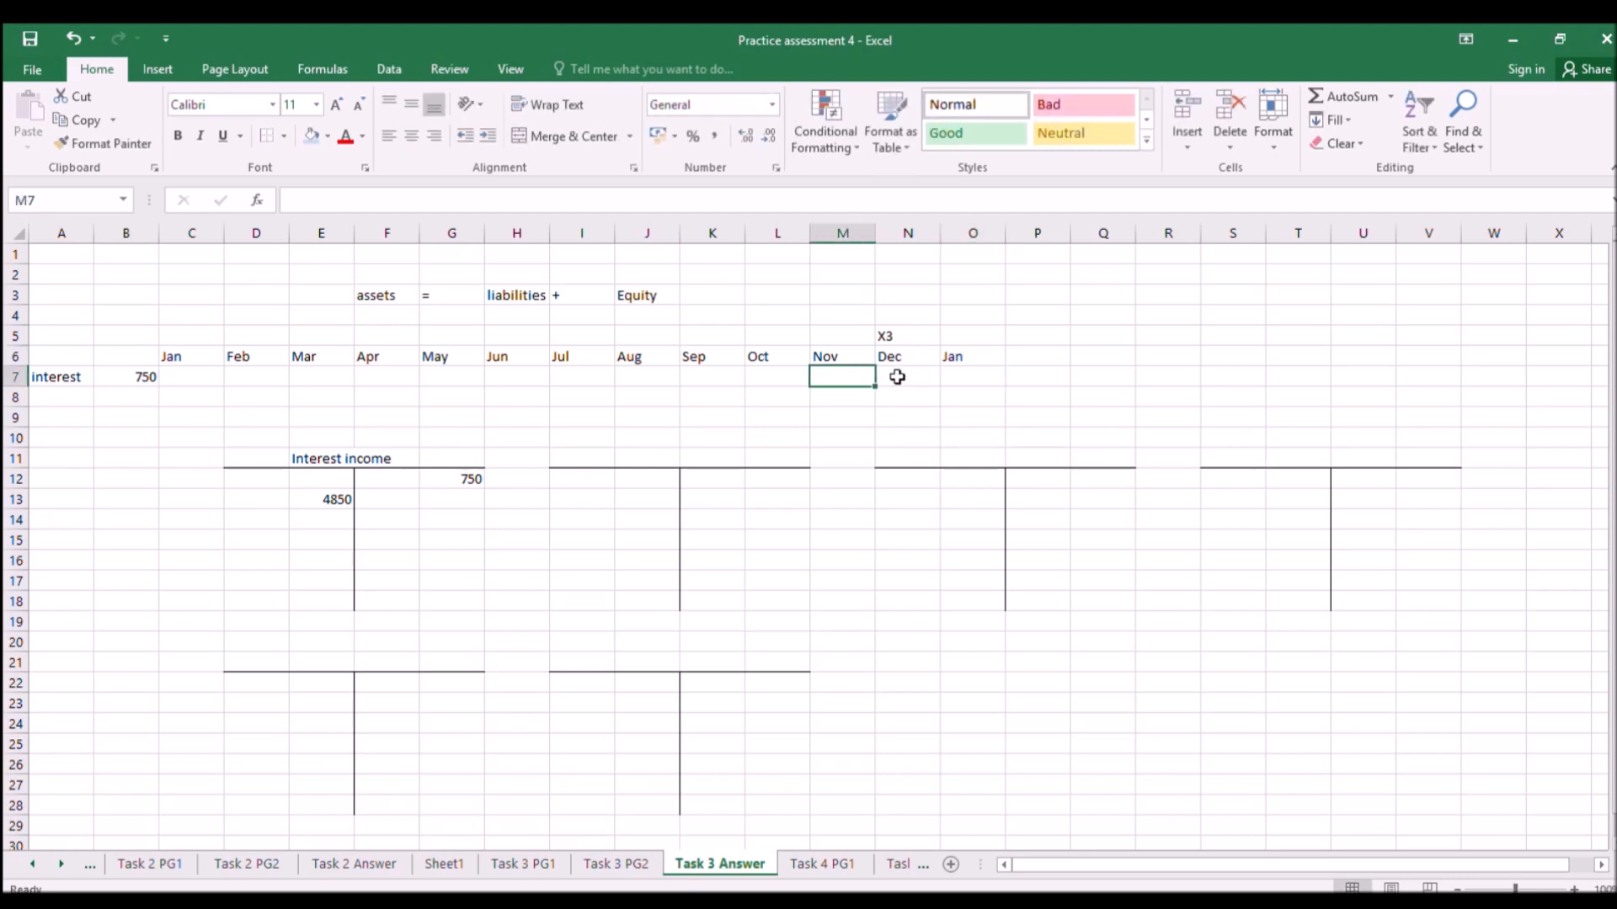
double_click(952, 378)
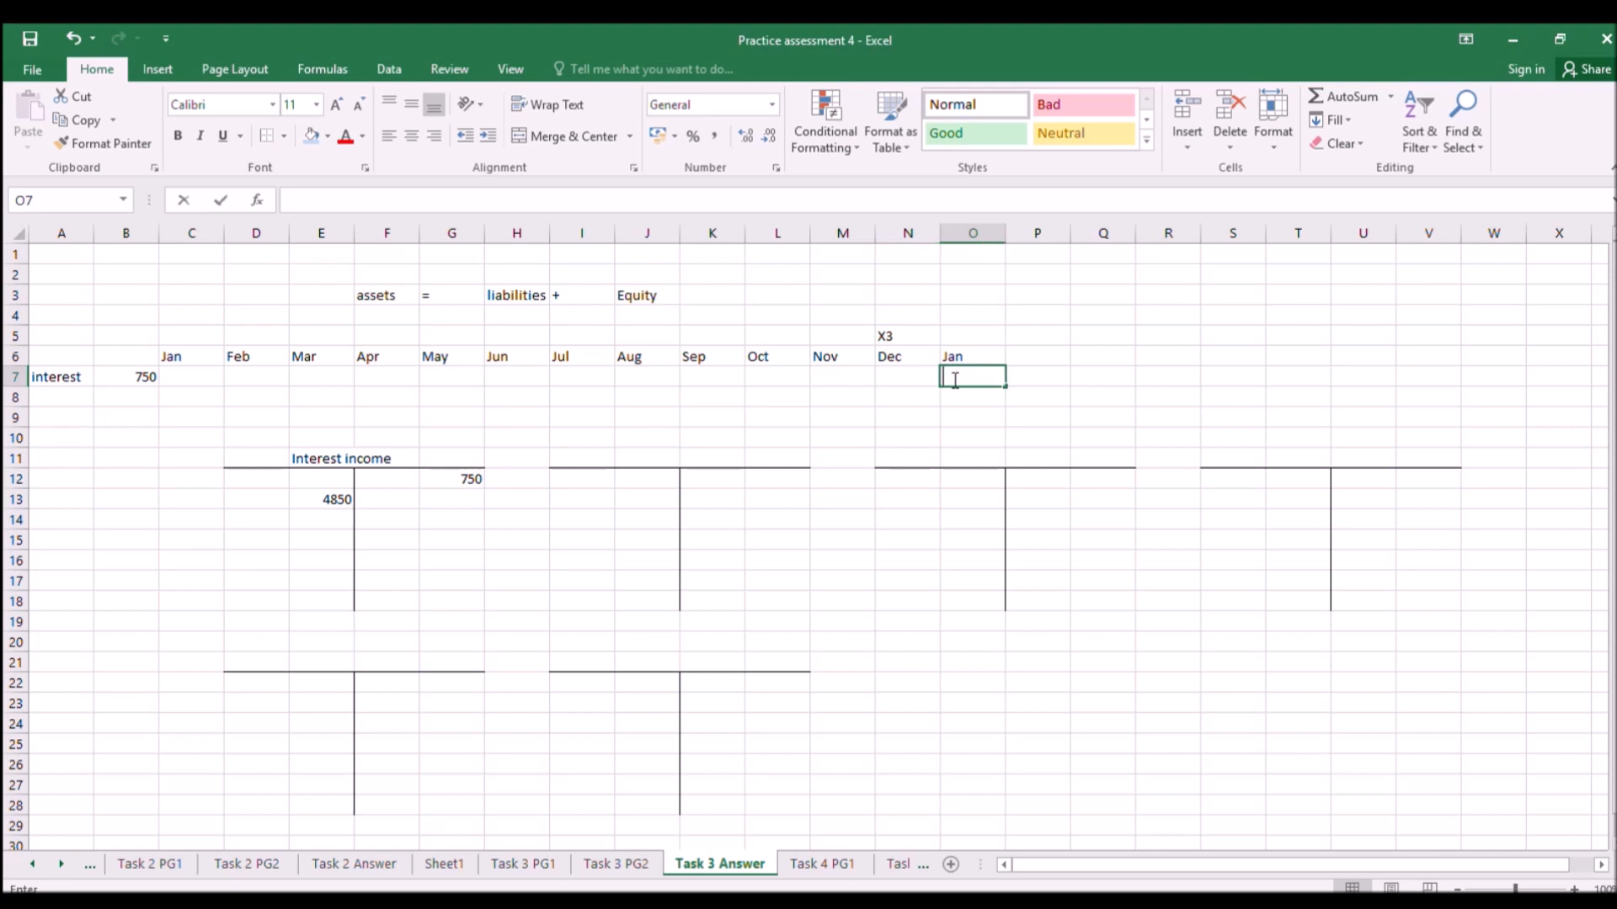
click(886, 395)
click(829, 376)
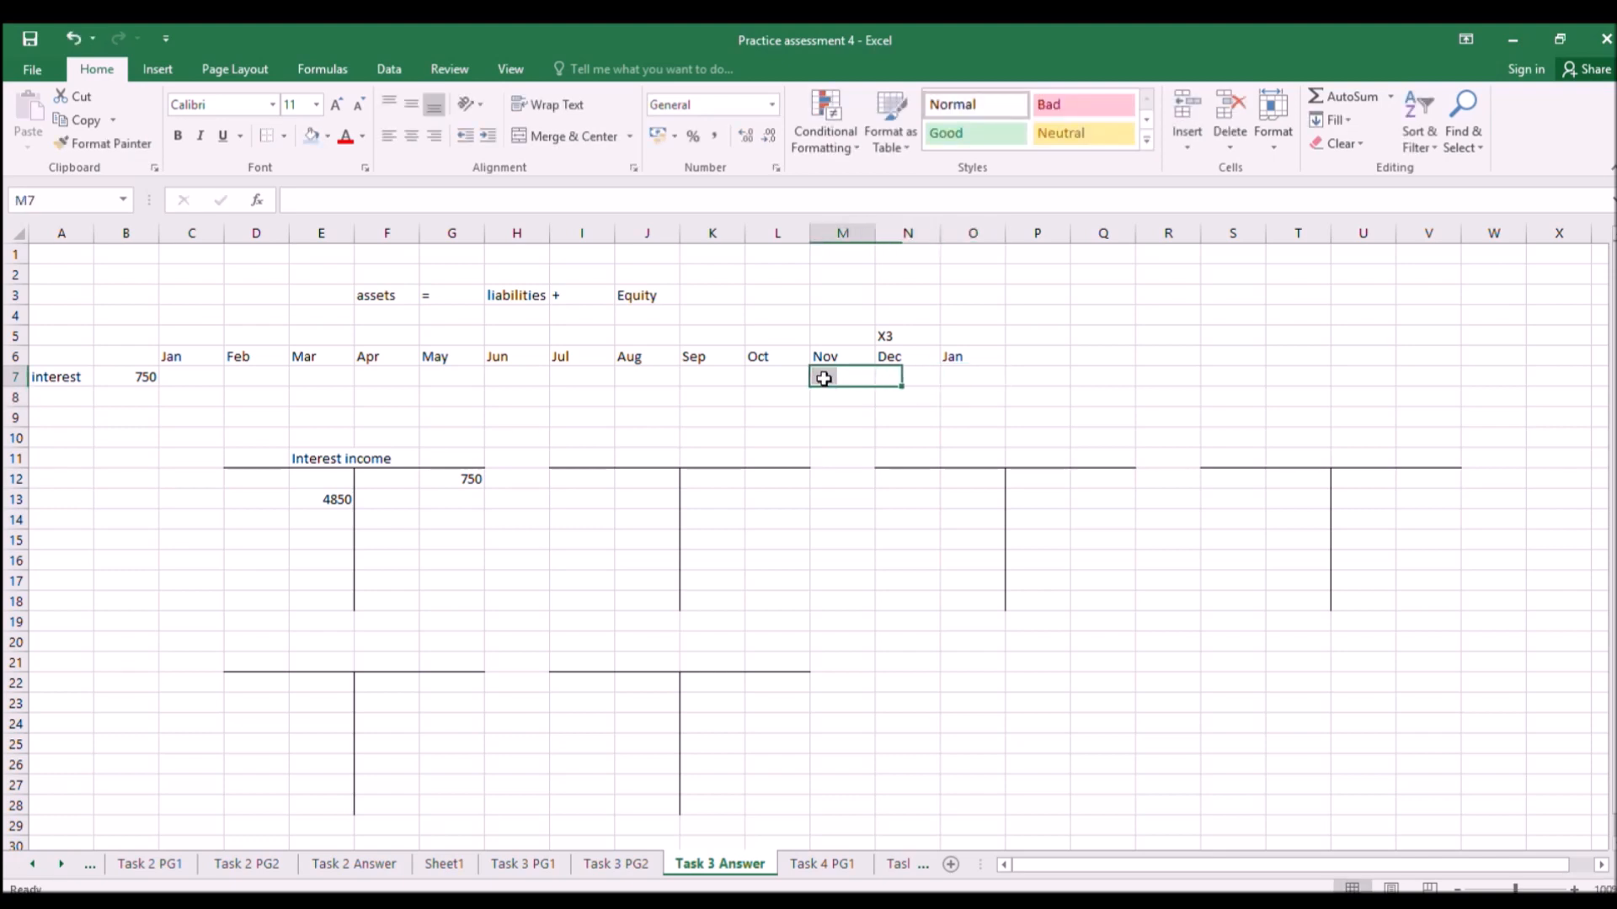
click(311, 135)
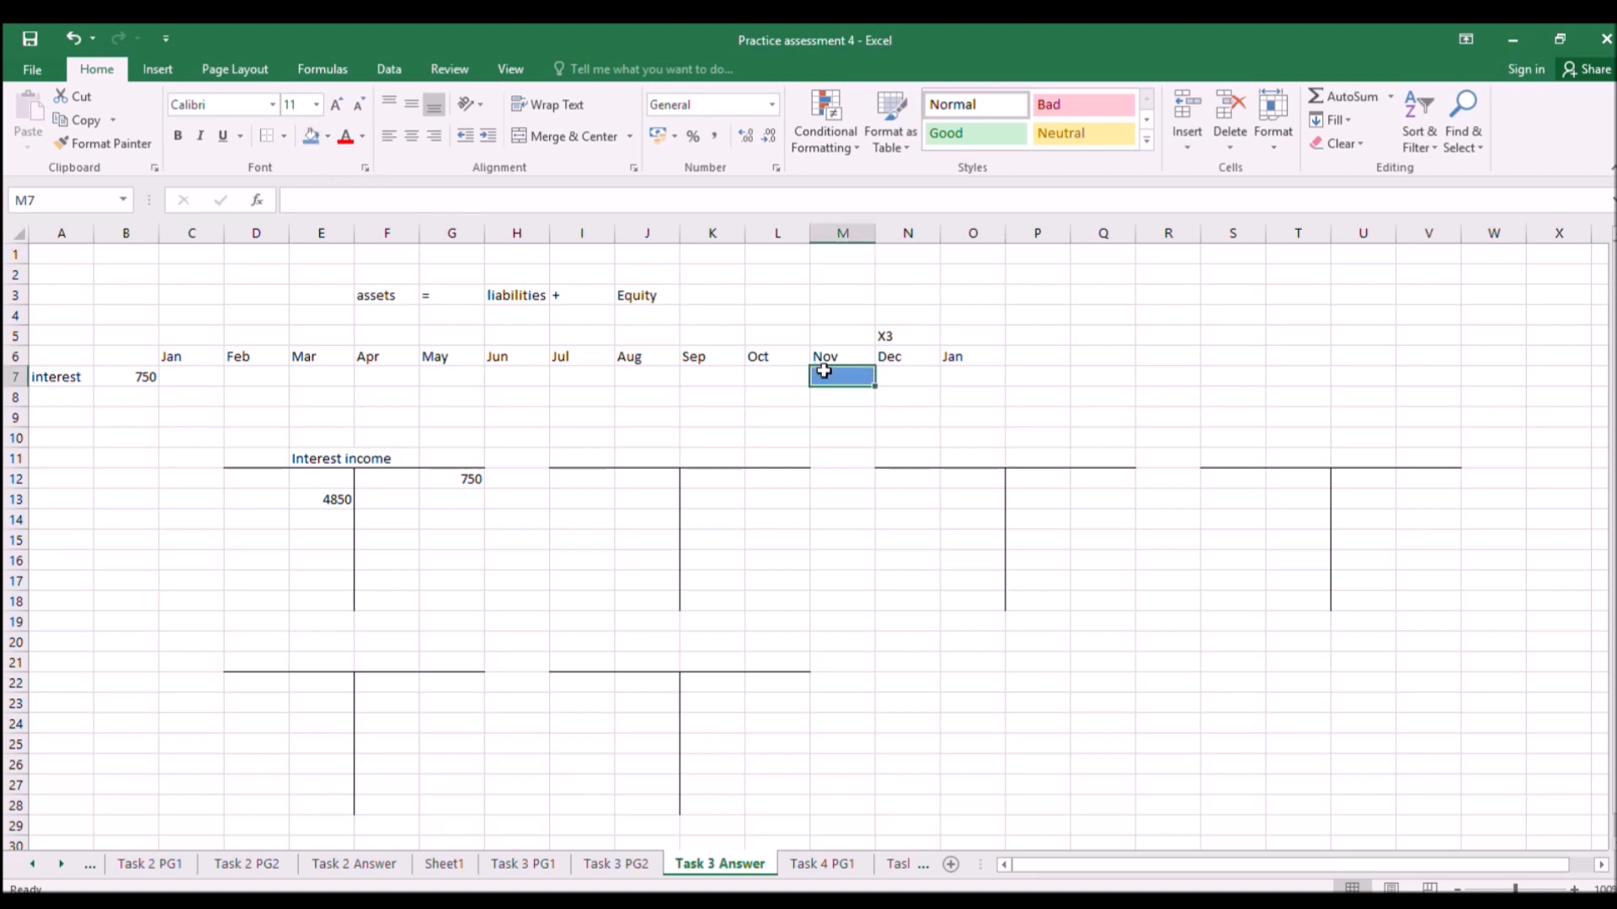
click(902, 375)
click(837, 377)
click(961, 376)
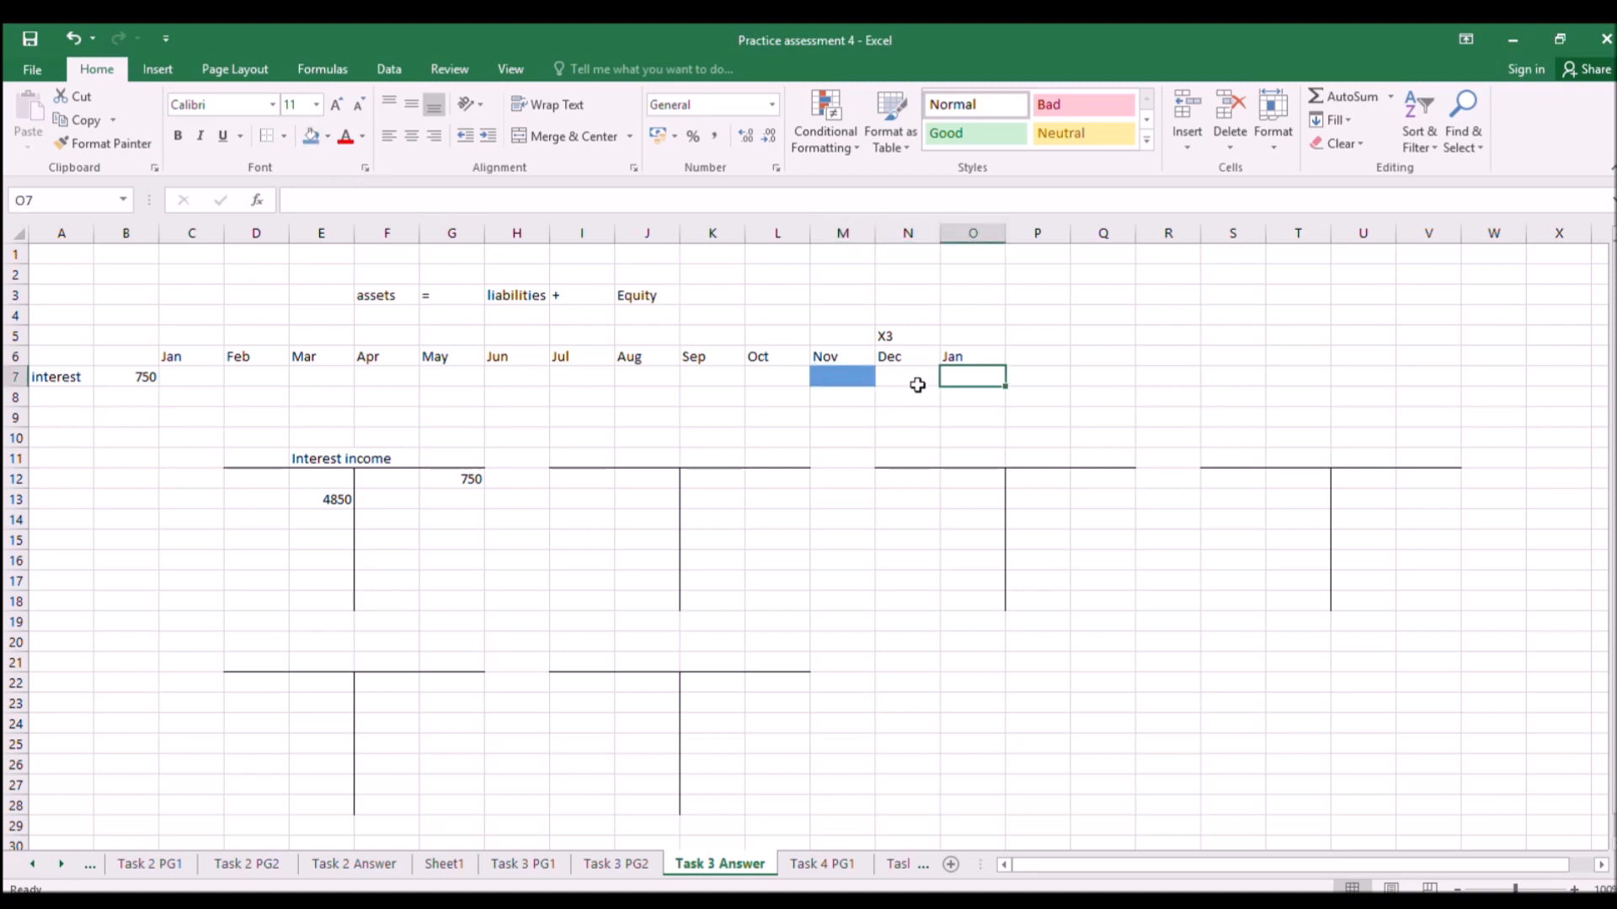
drag(846, 375, 966, 371)
click(966, 371)
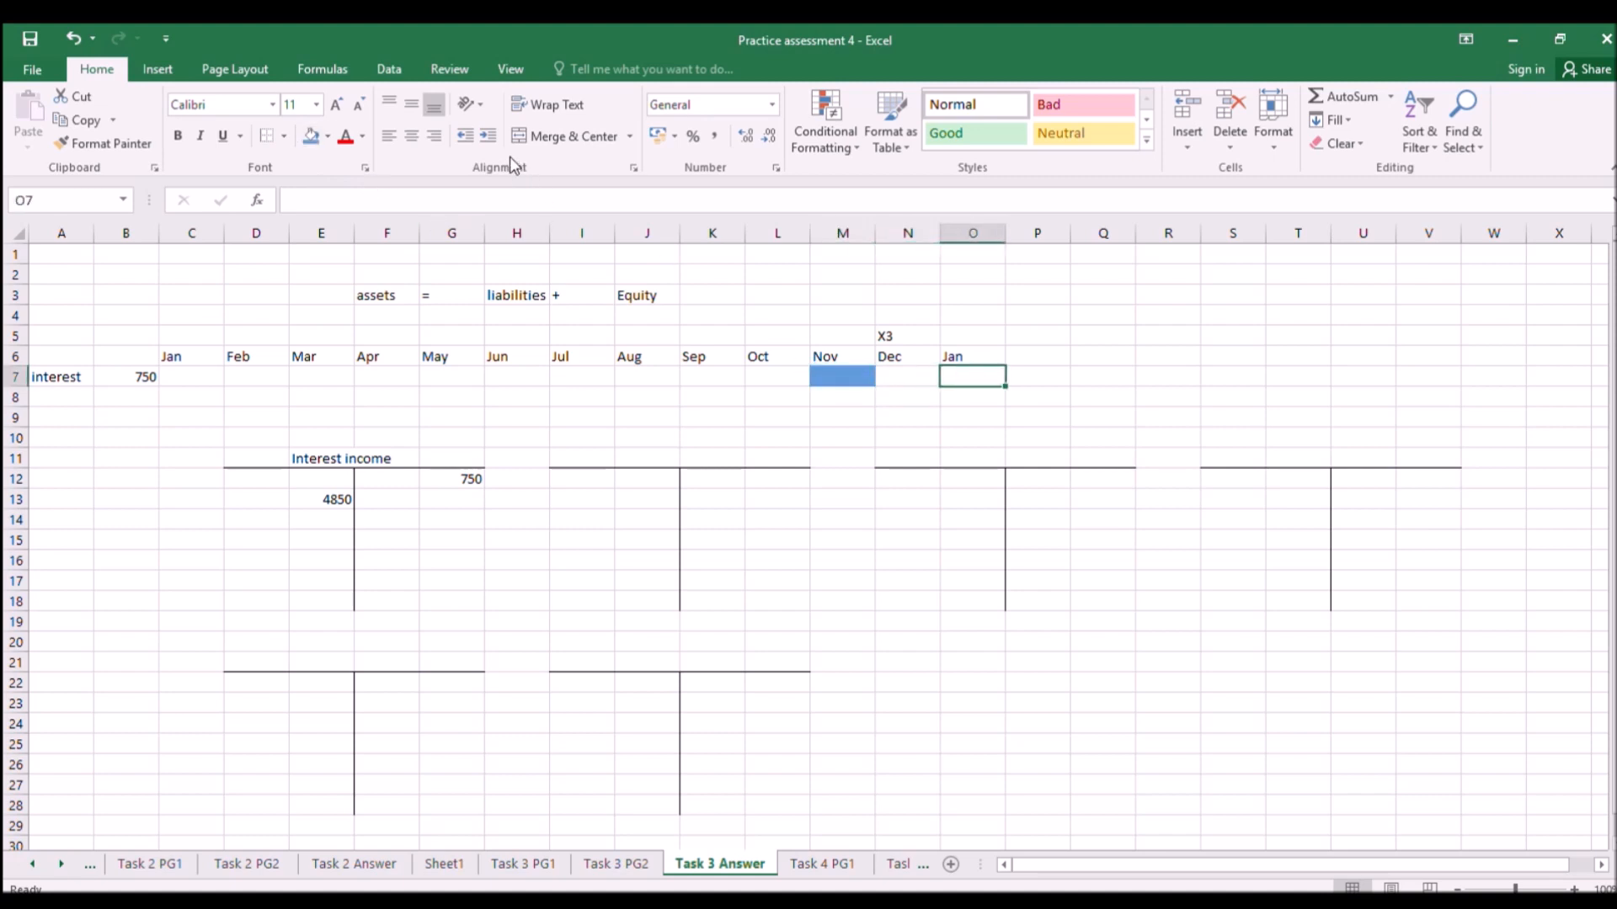
Shade the interest row cells under January and December, O7 and N7, with the same blue fill.
click(311, 135)
click(881, 376)
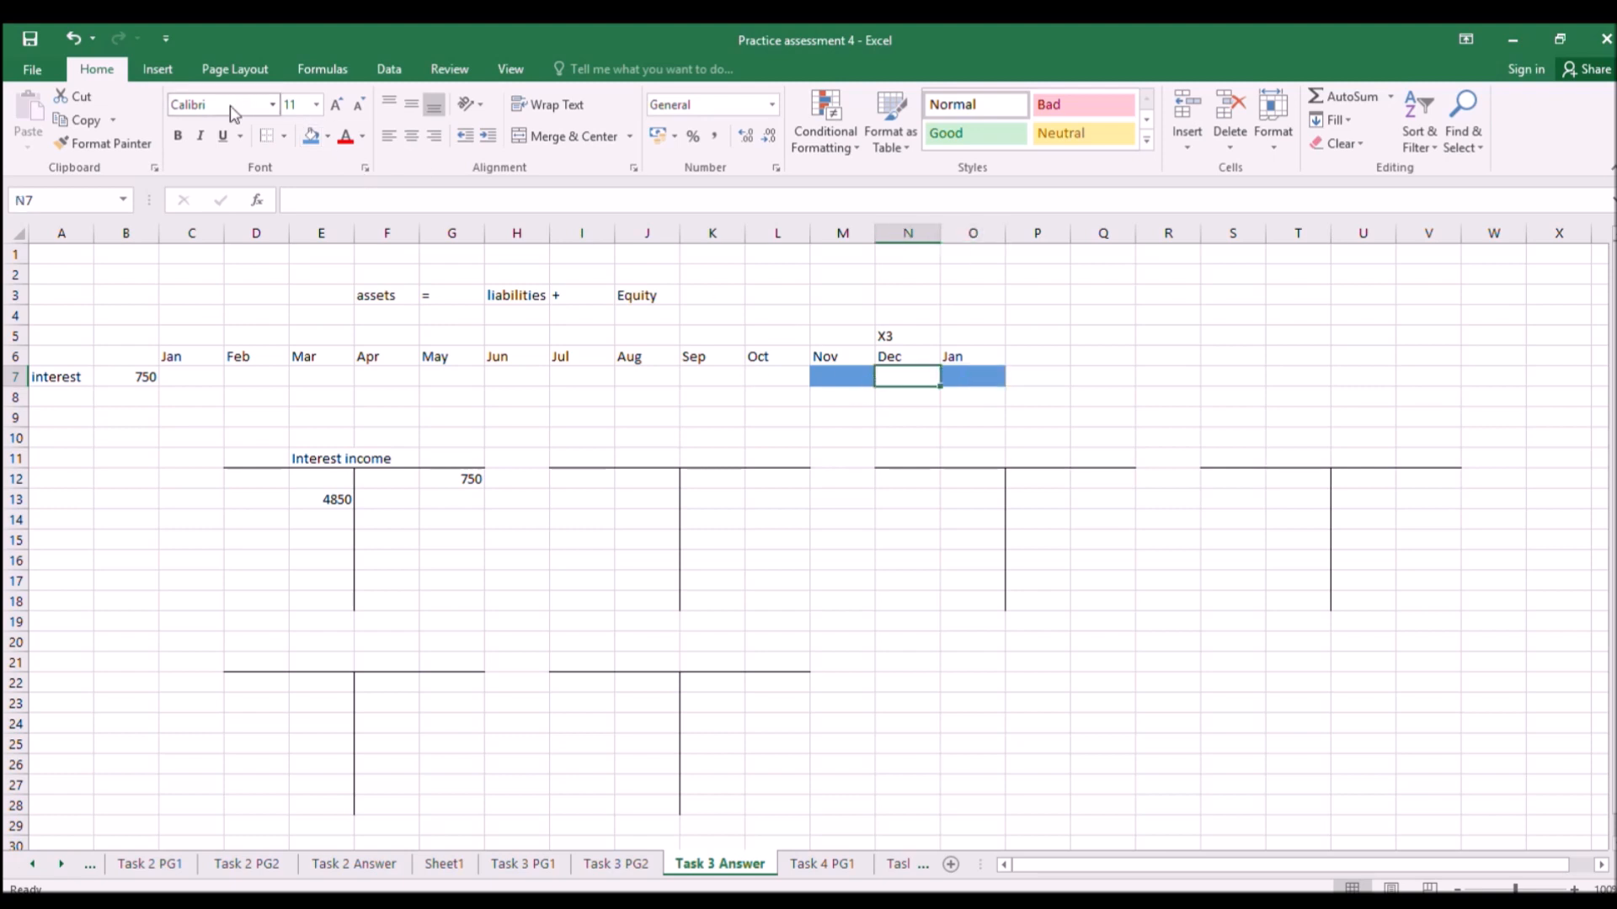
click(311, 135)
click(923, 440)
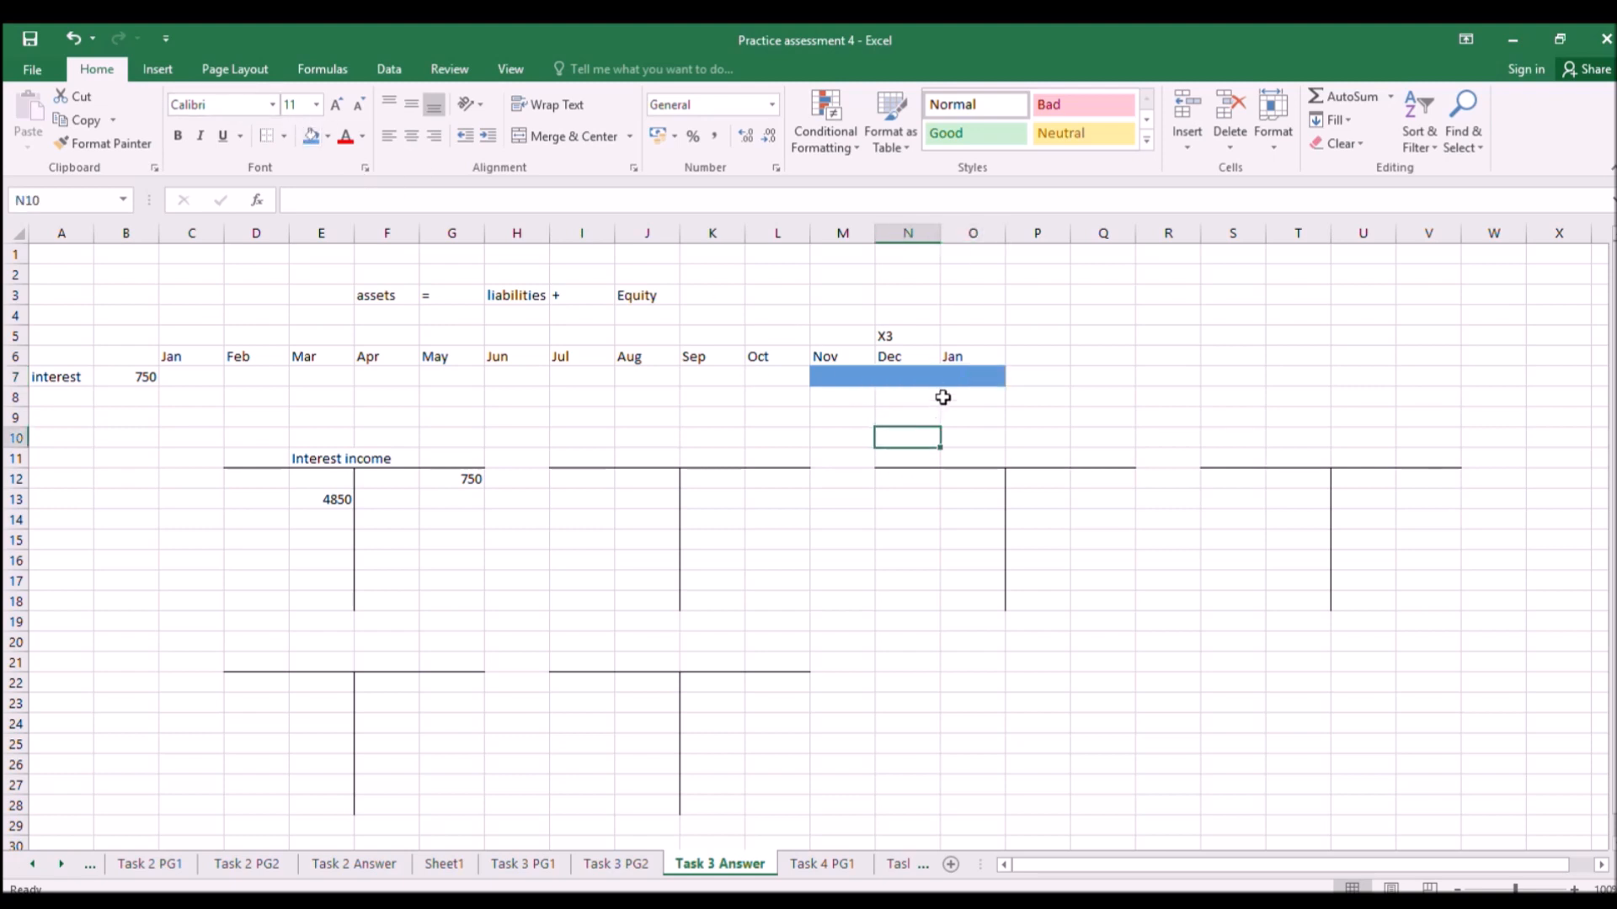
Number the shaded timeline months in row 8, entering 1 in O8, 1 in M8 and 2 in N8.
click(960, 404)
text(1)
key(Left)
key(Left)
text(1)
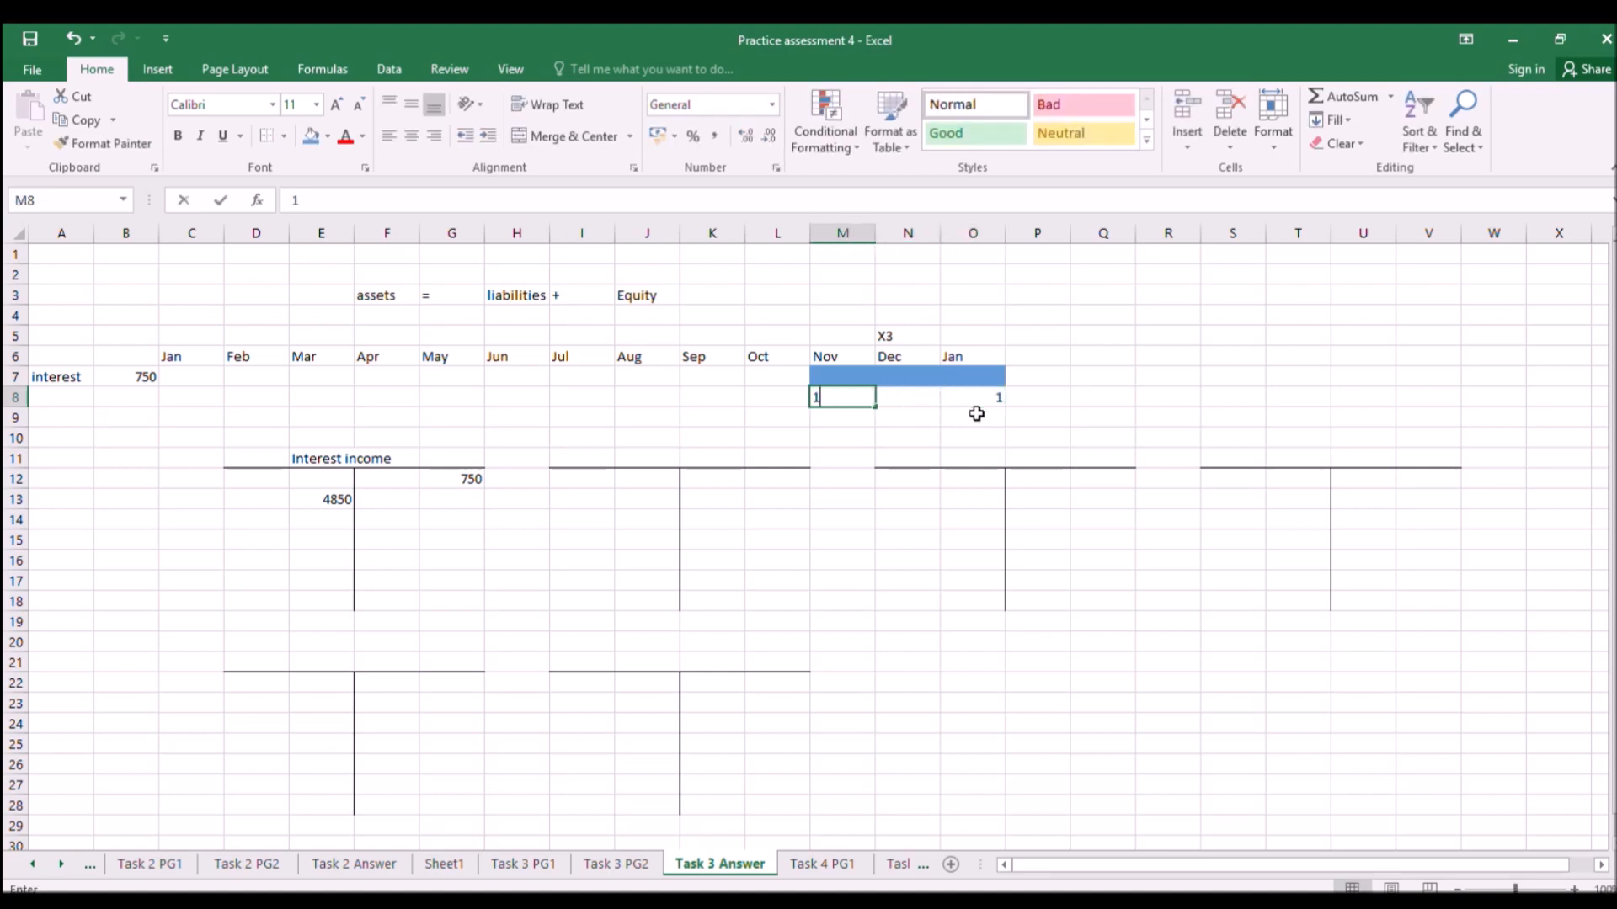
key(Right)
text(2)
key(Right)
key(Left)
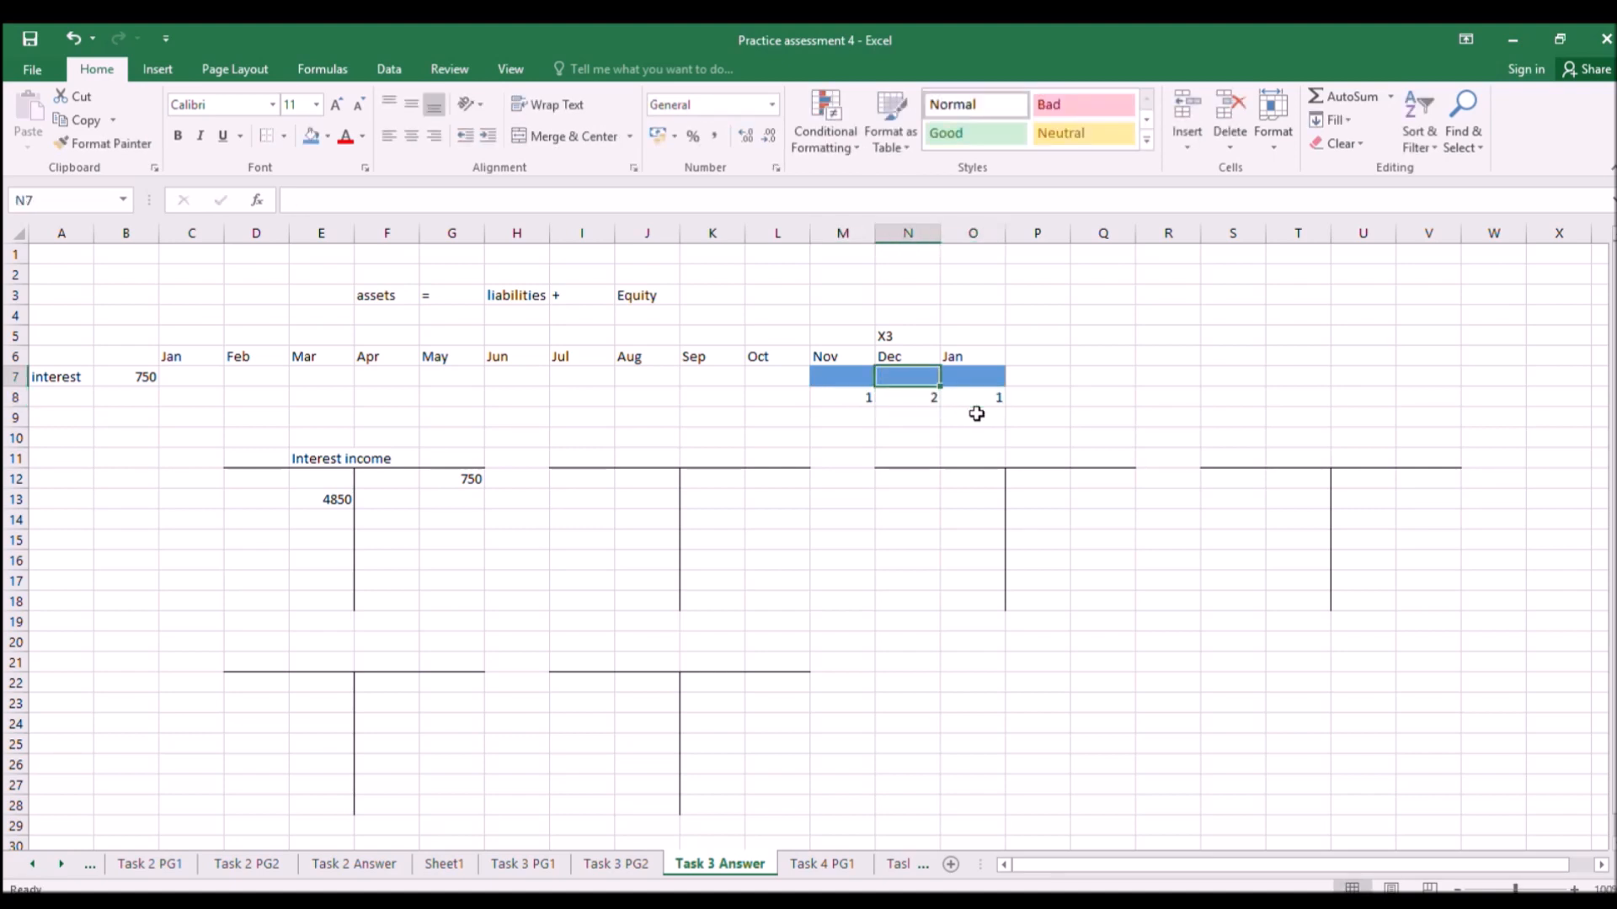
Check the quarterly interest receipt on Task 3 PG1 and enter 900 in O9 of Task 3 Answer.
click(976, 414)
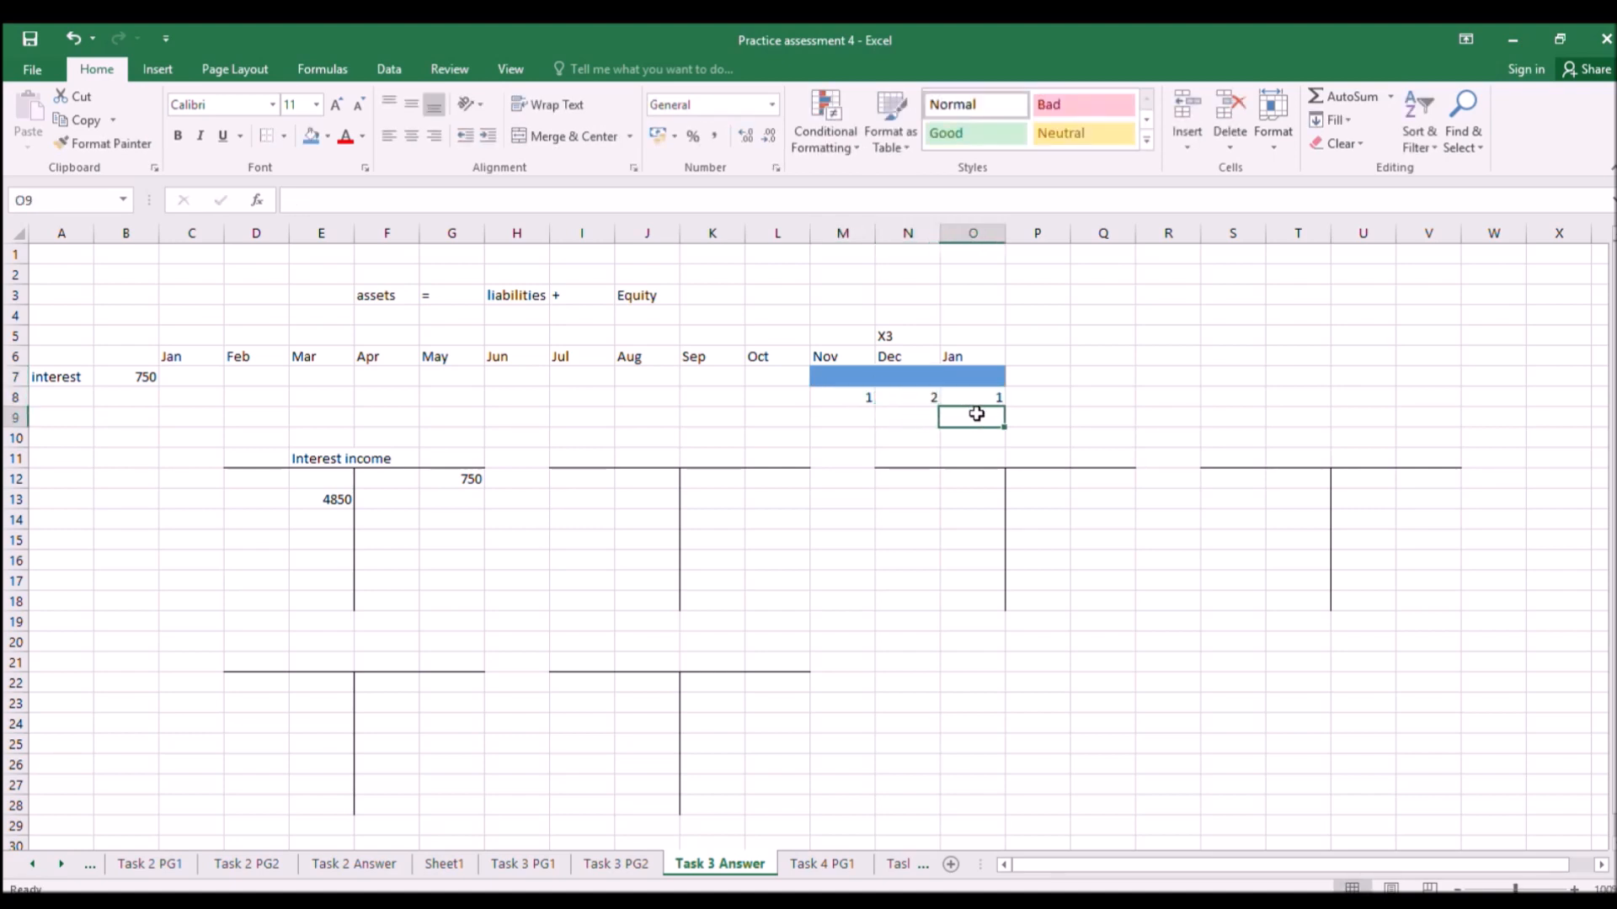
click(537, 865)
click(719, 864)
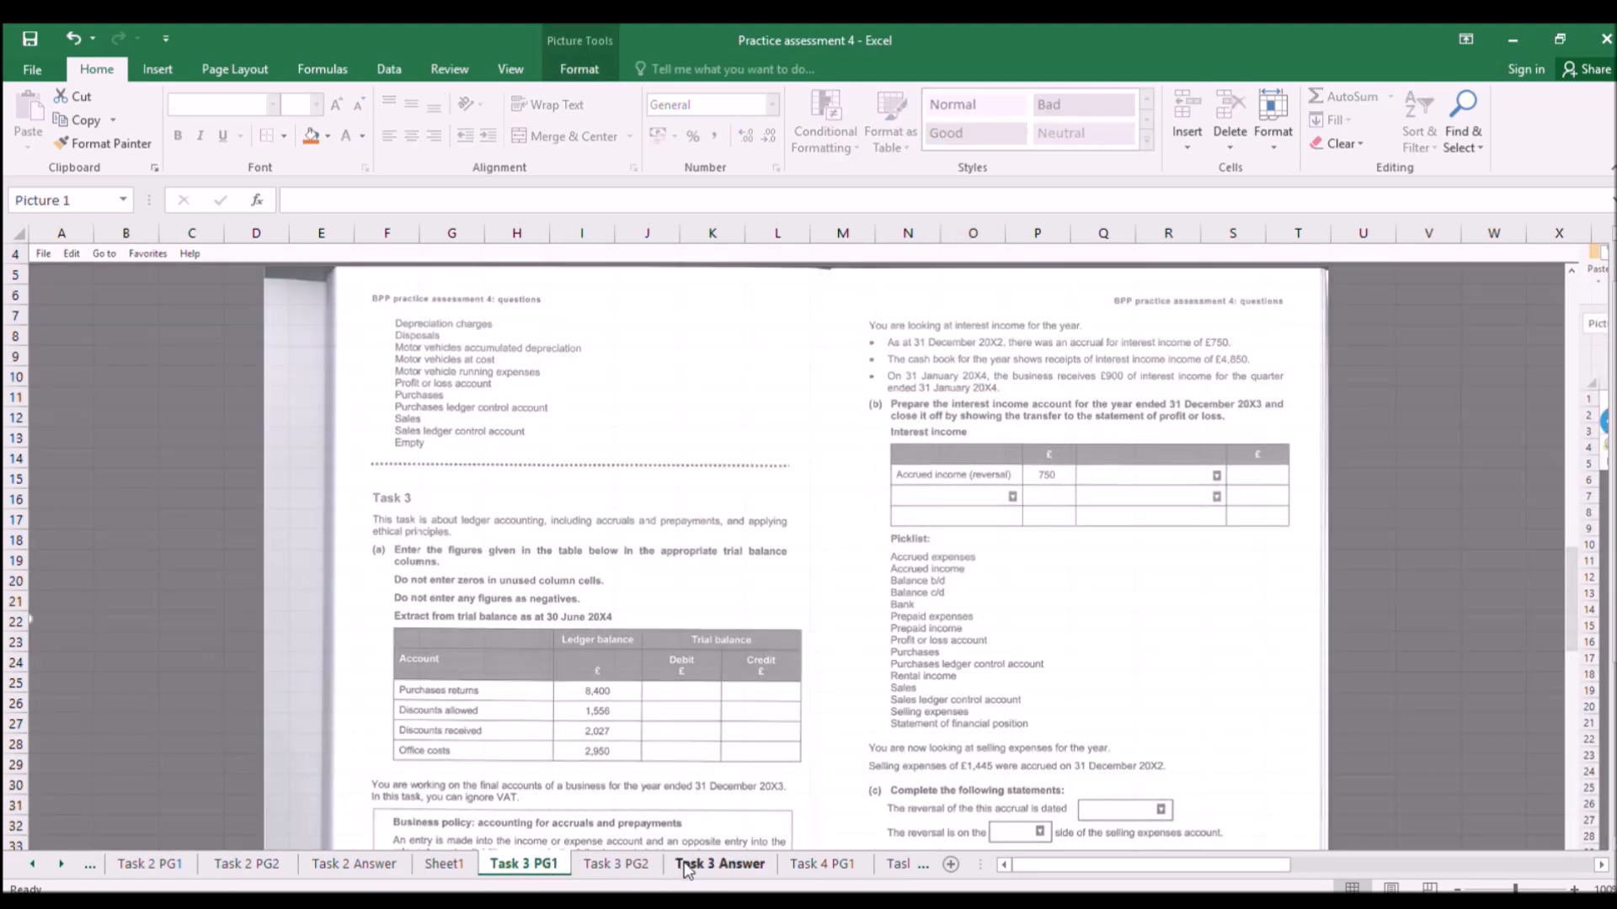
text(900)
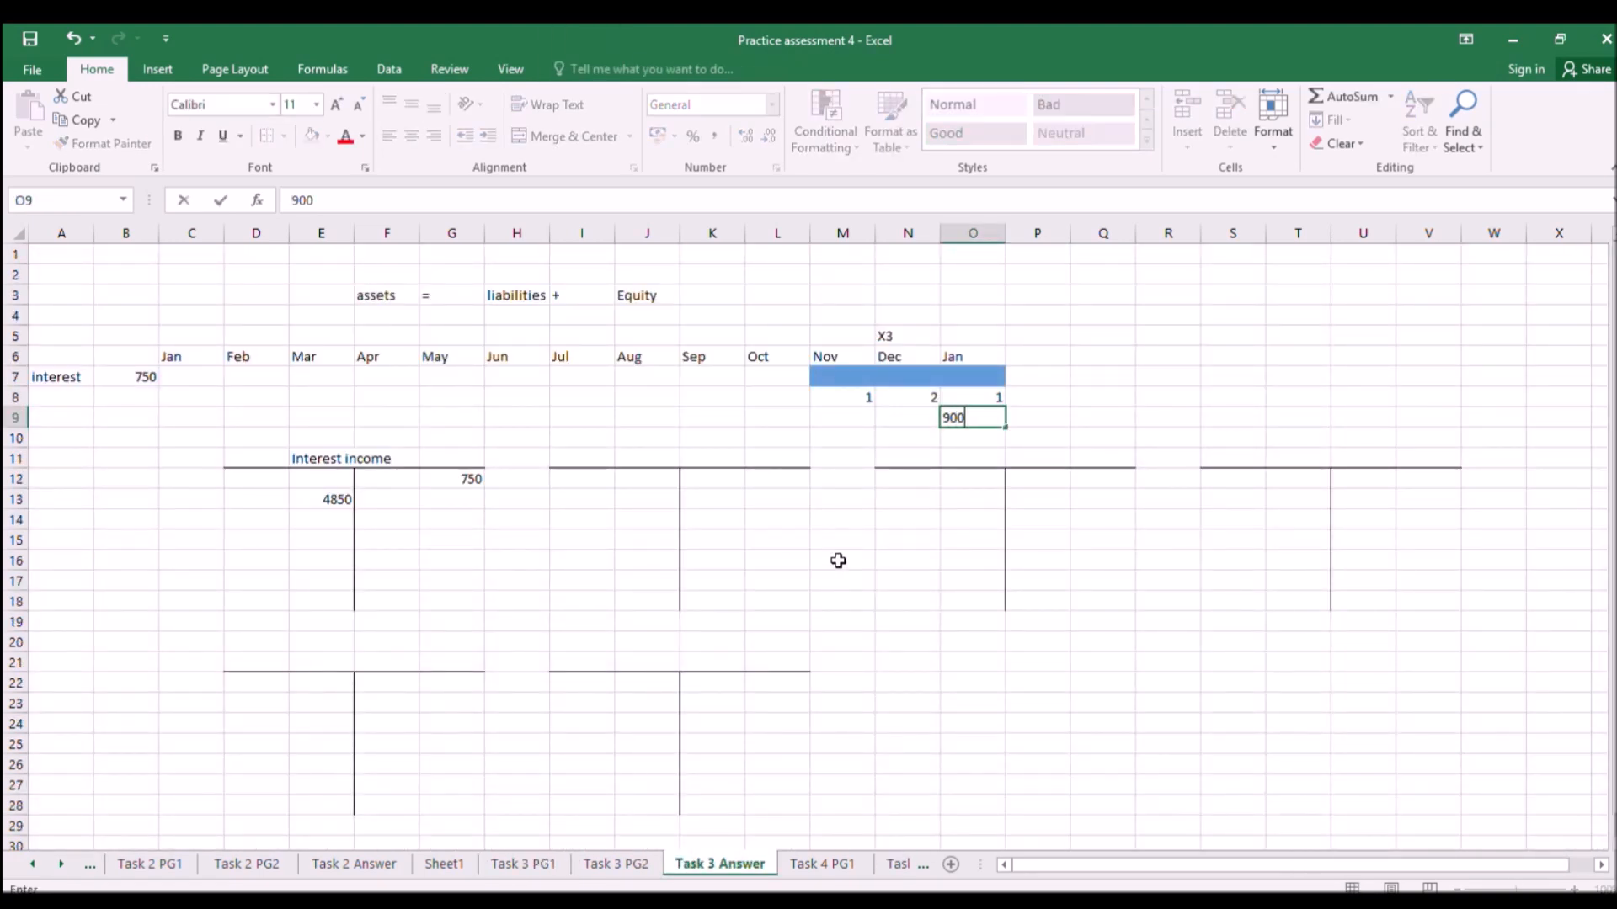
key(Return)
Spread the quarterly interest over the three shaded months by entering 300 in each of M10, N10 and O10.
key(Left)
key(Left)
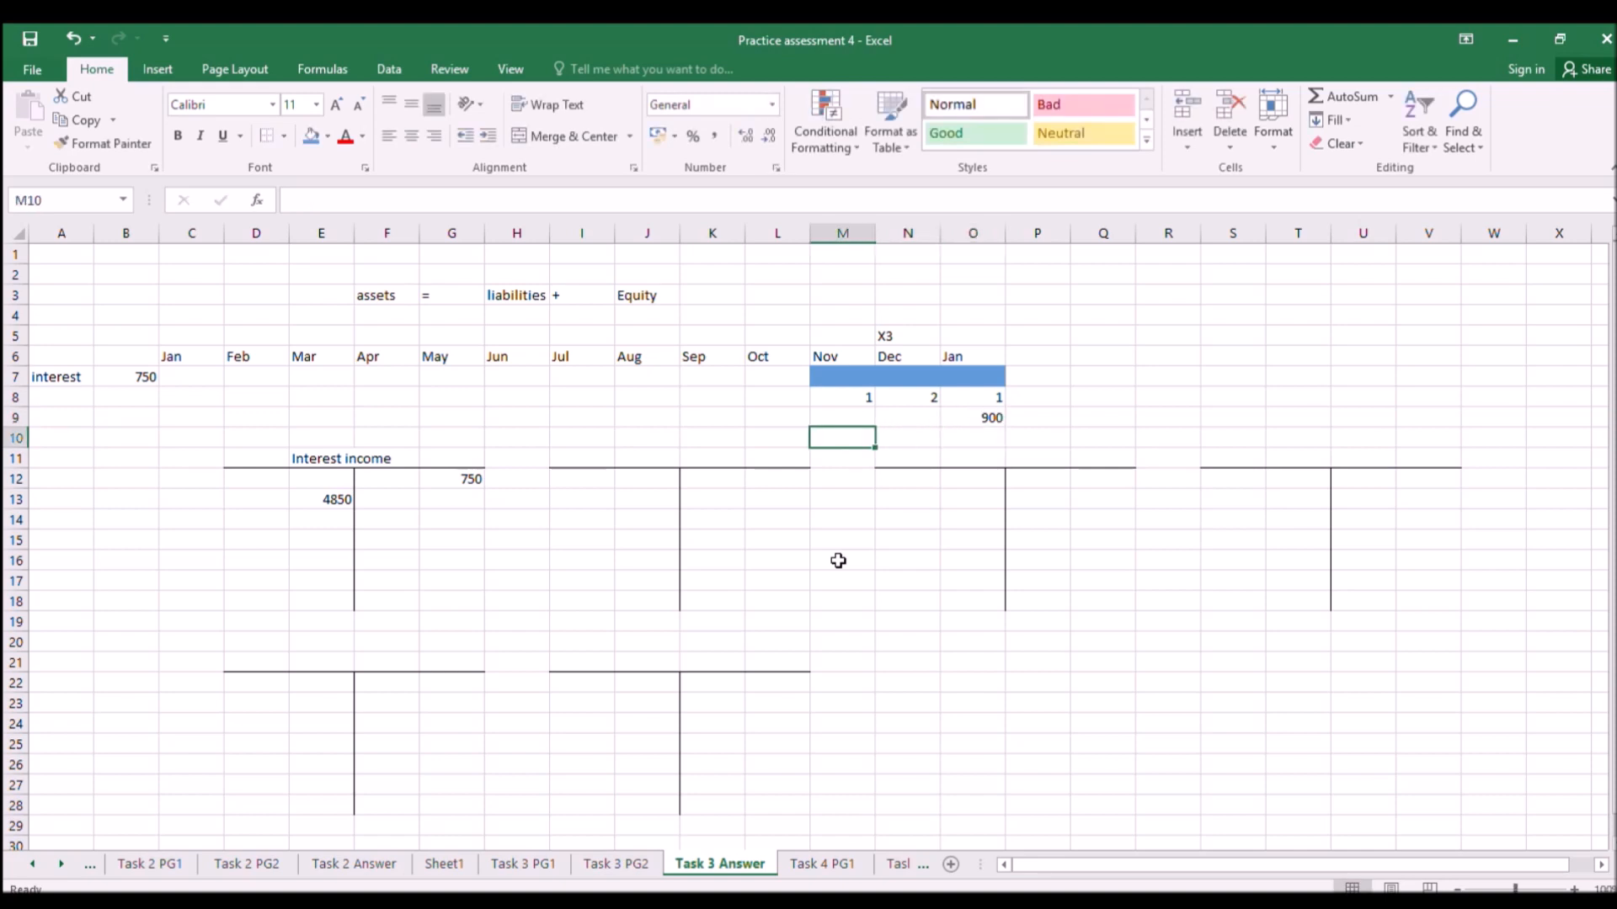
text(300)
key(Tab)
text(3)
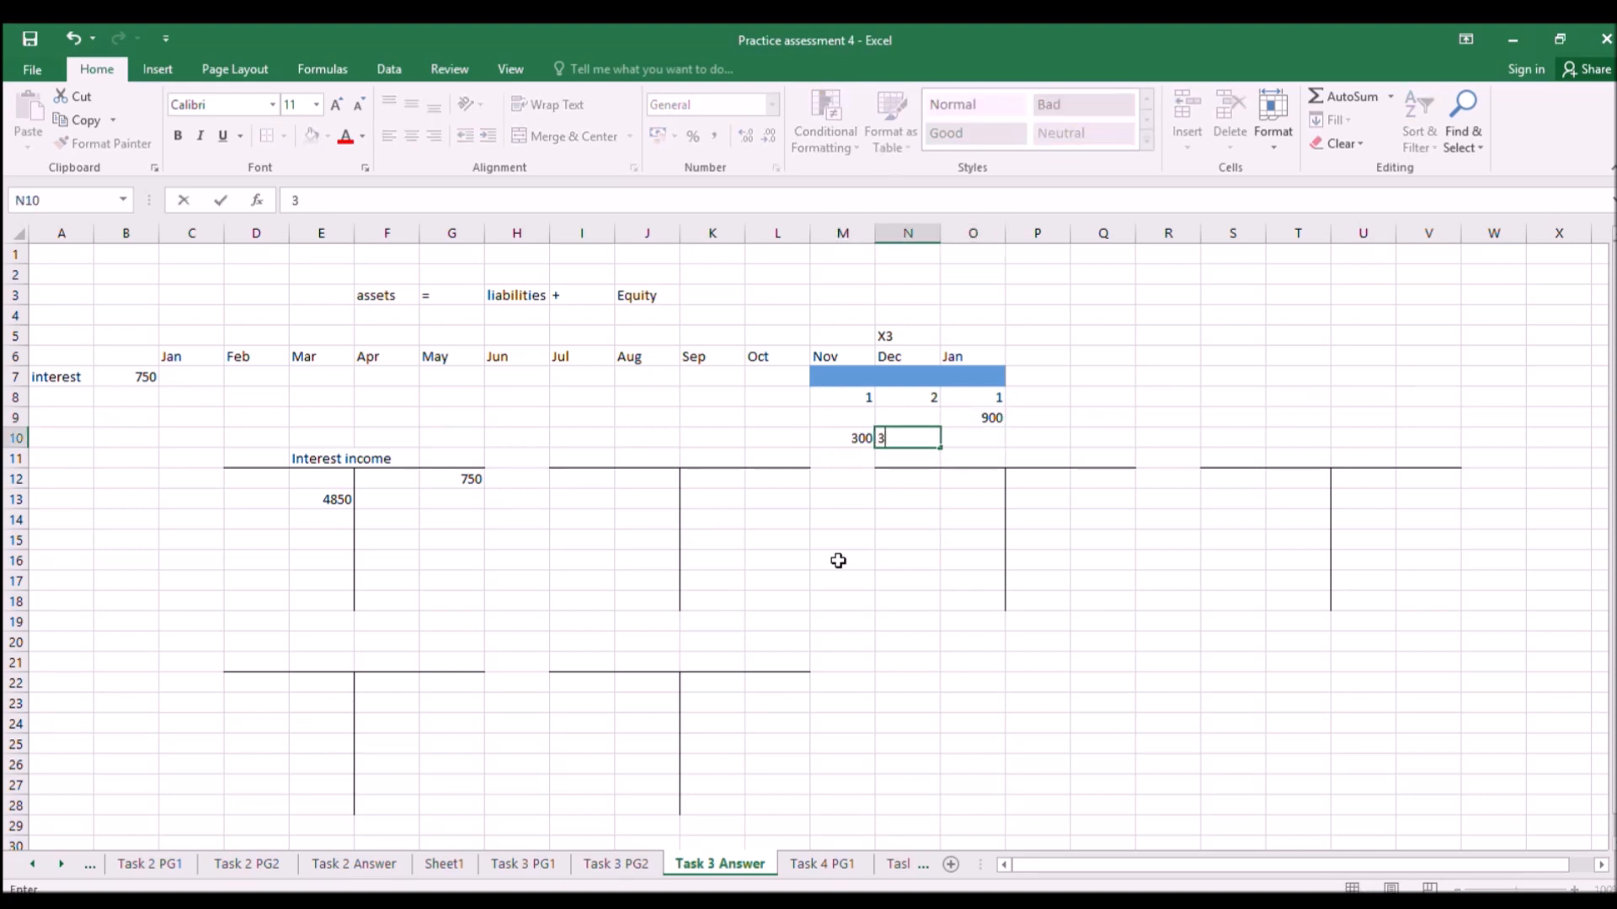
key(Tab)
text(300)
key(Down)
key(Left)
key(Left)
key(Left)
key(Left)
key(Left)
key(Left)
key(Left)
key(Left)
key(Down)
key(Down)
key(Left)
key(Left)
key(Down)
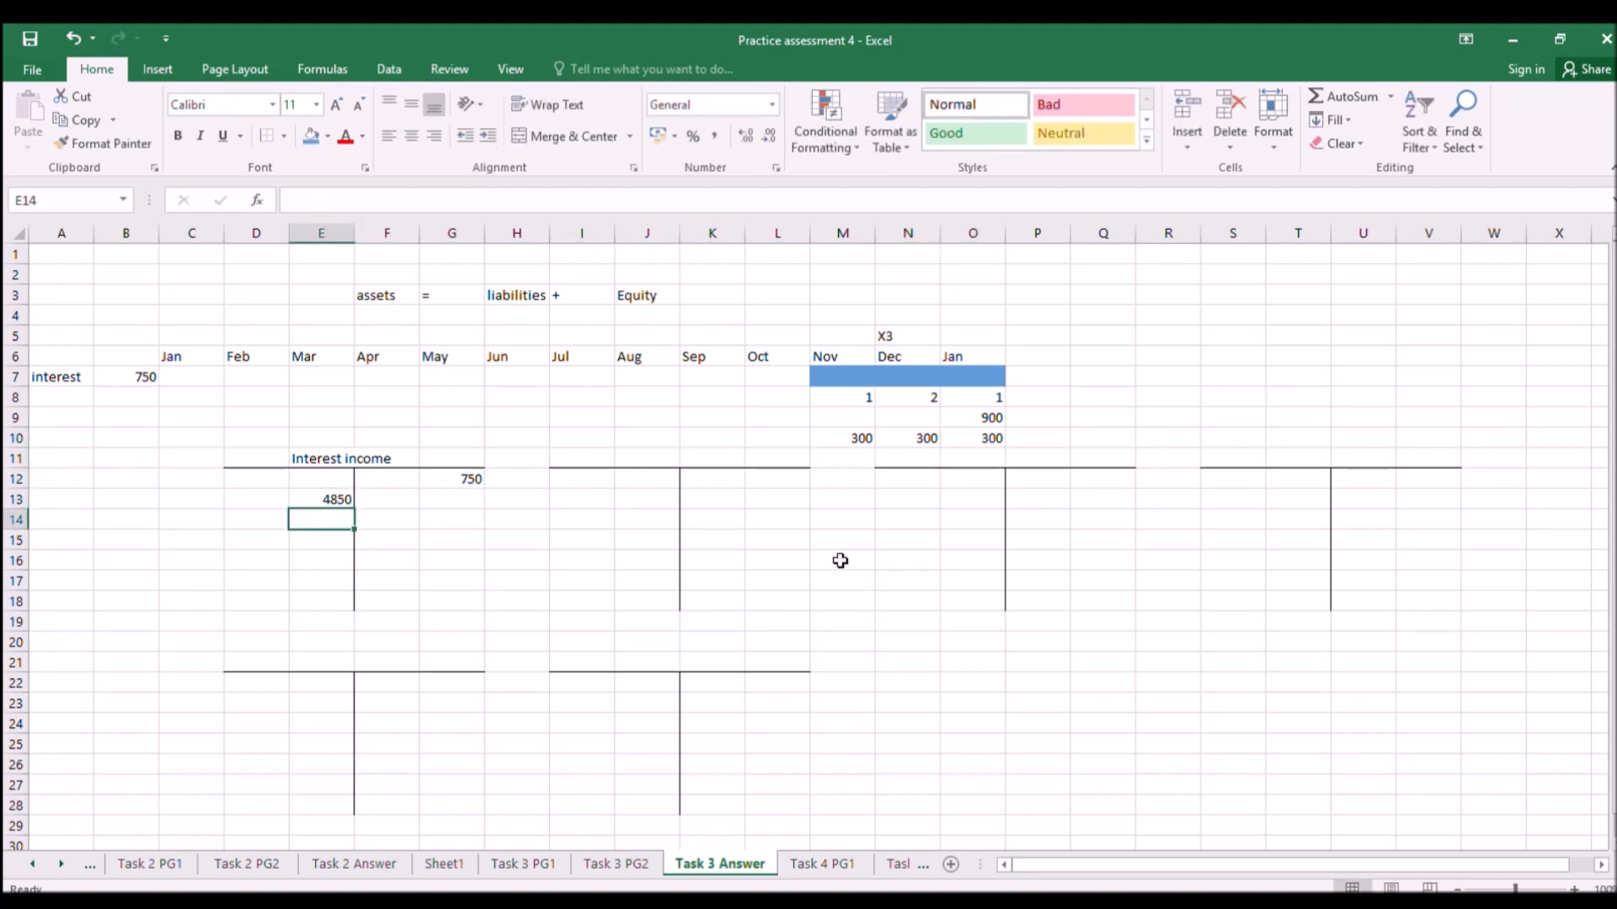
Calculate the cash receipts less the opening accrual in C7 with the formula =4850-750.
click(786, 372)
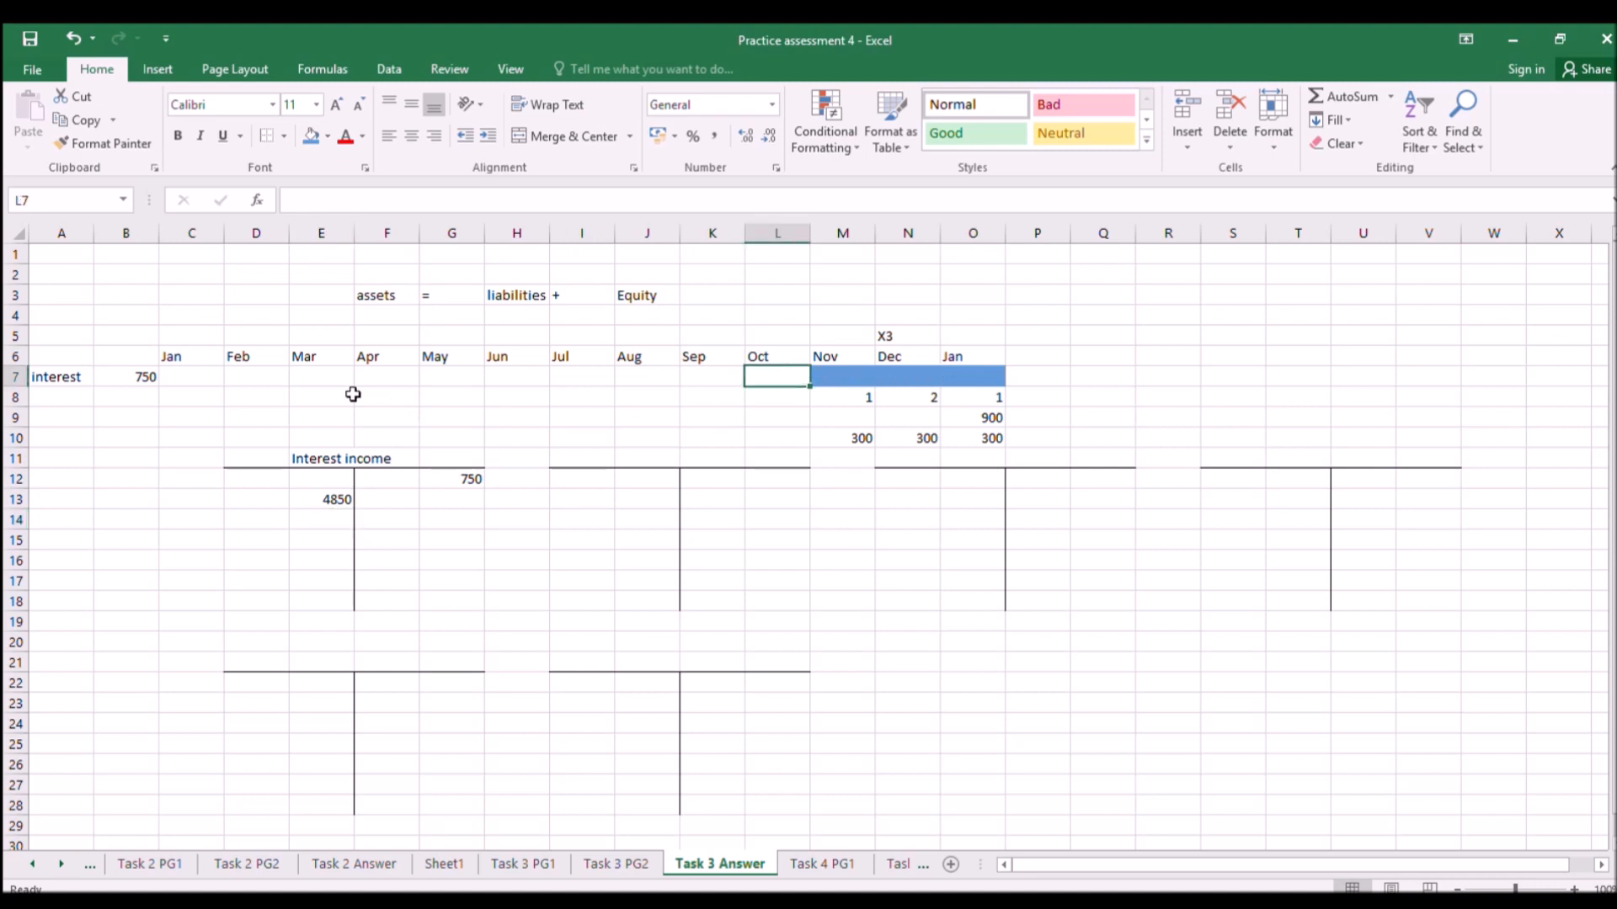
click(172, 377)
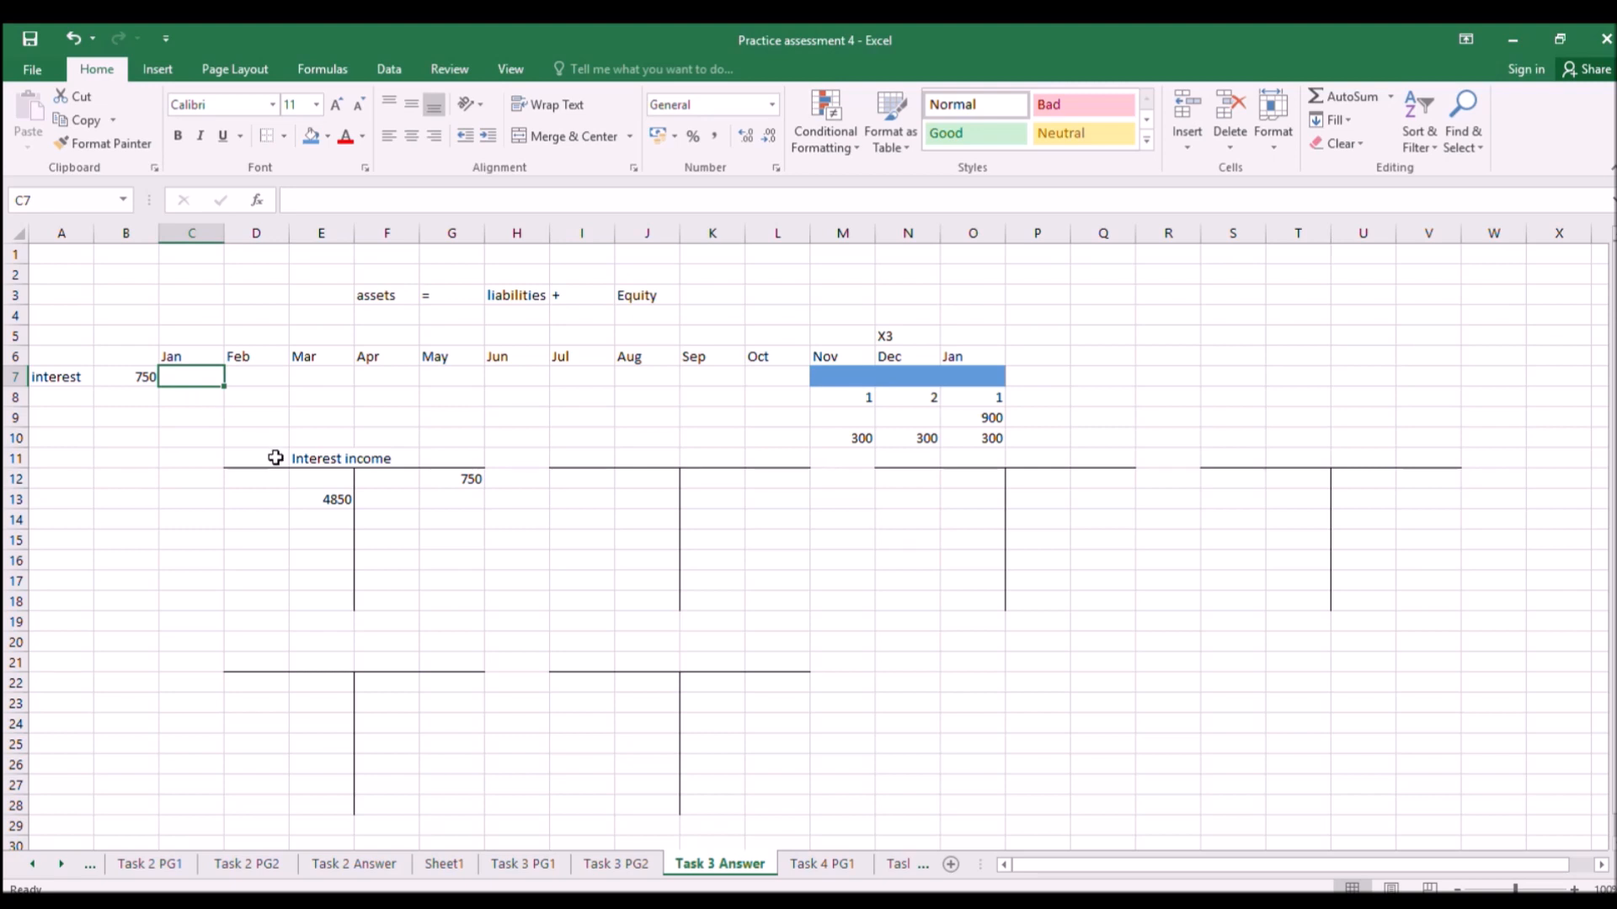
text(=)
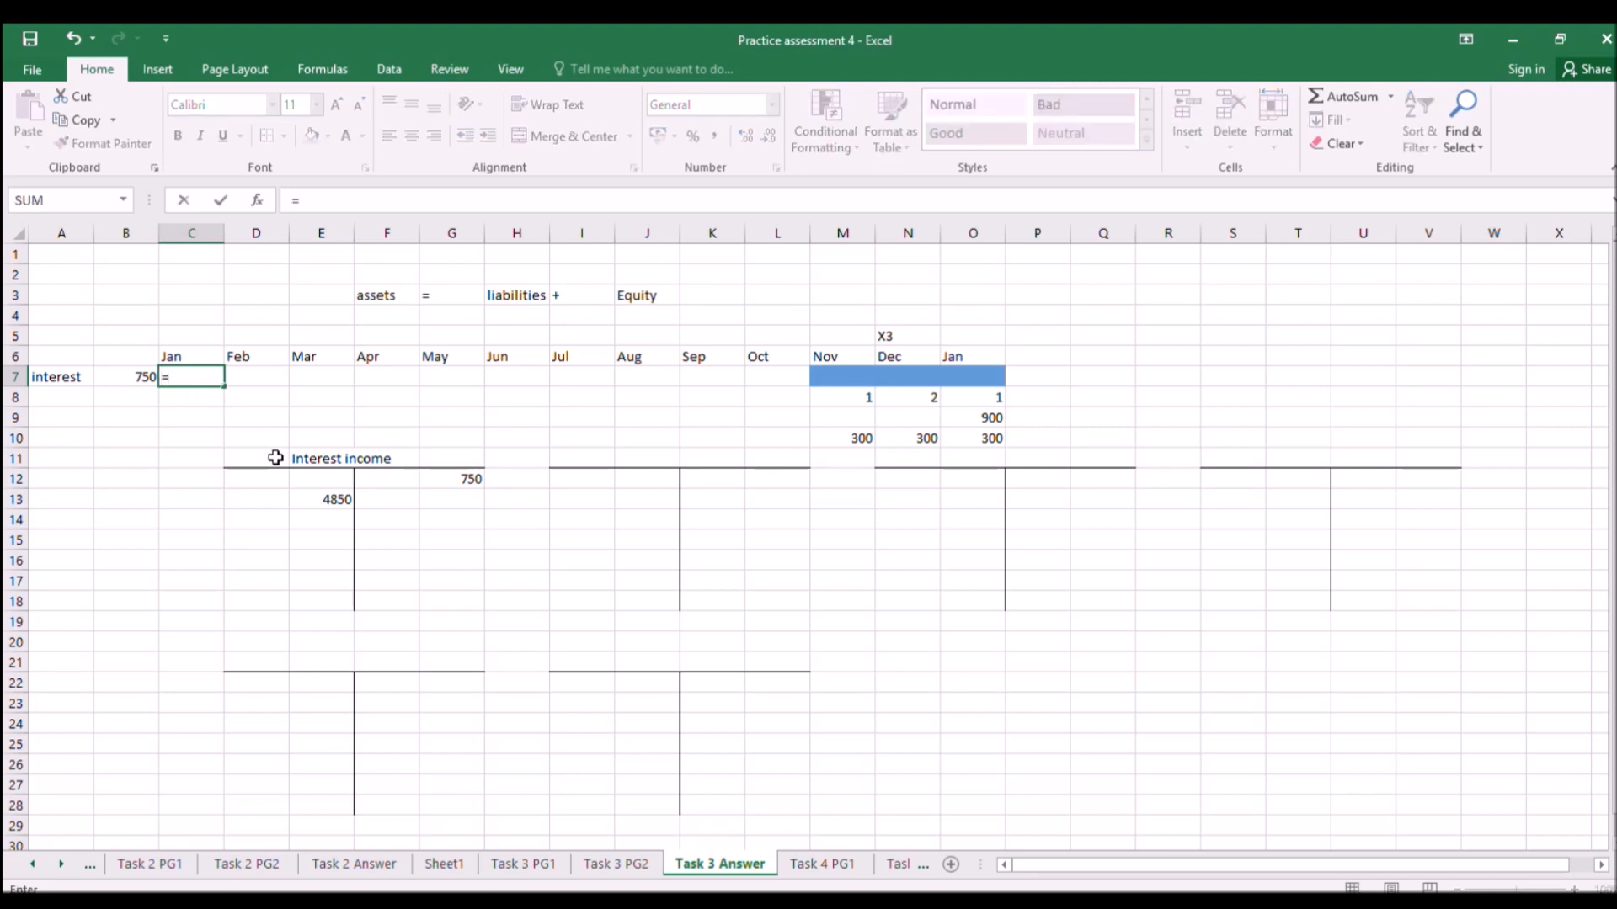
text(4850-750)
key(Return)
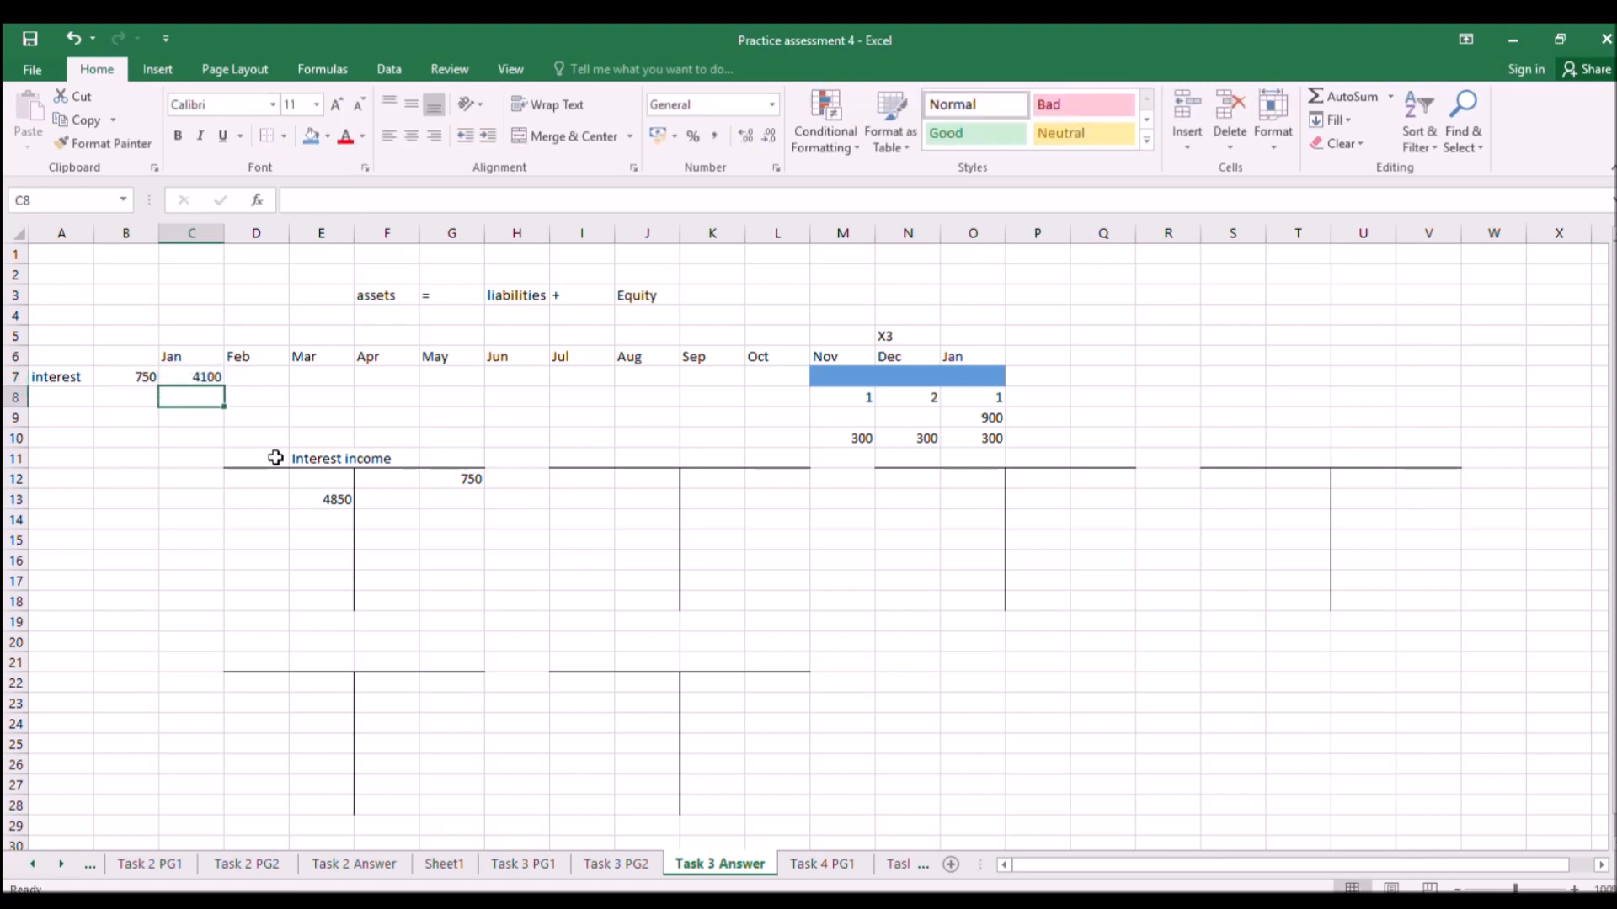
Move the C7 formula to D7 under Feb and shade the interest row from D7 to L7 yellow.
double_click(204, 378)
drag(204, 378, 761, 385)
key(Escape)
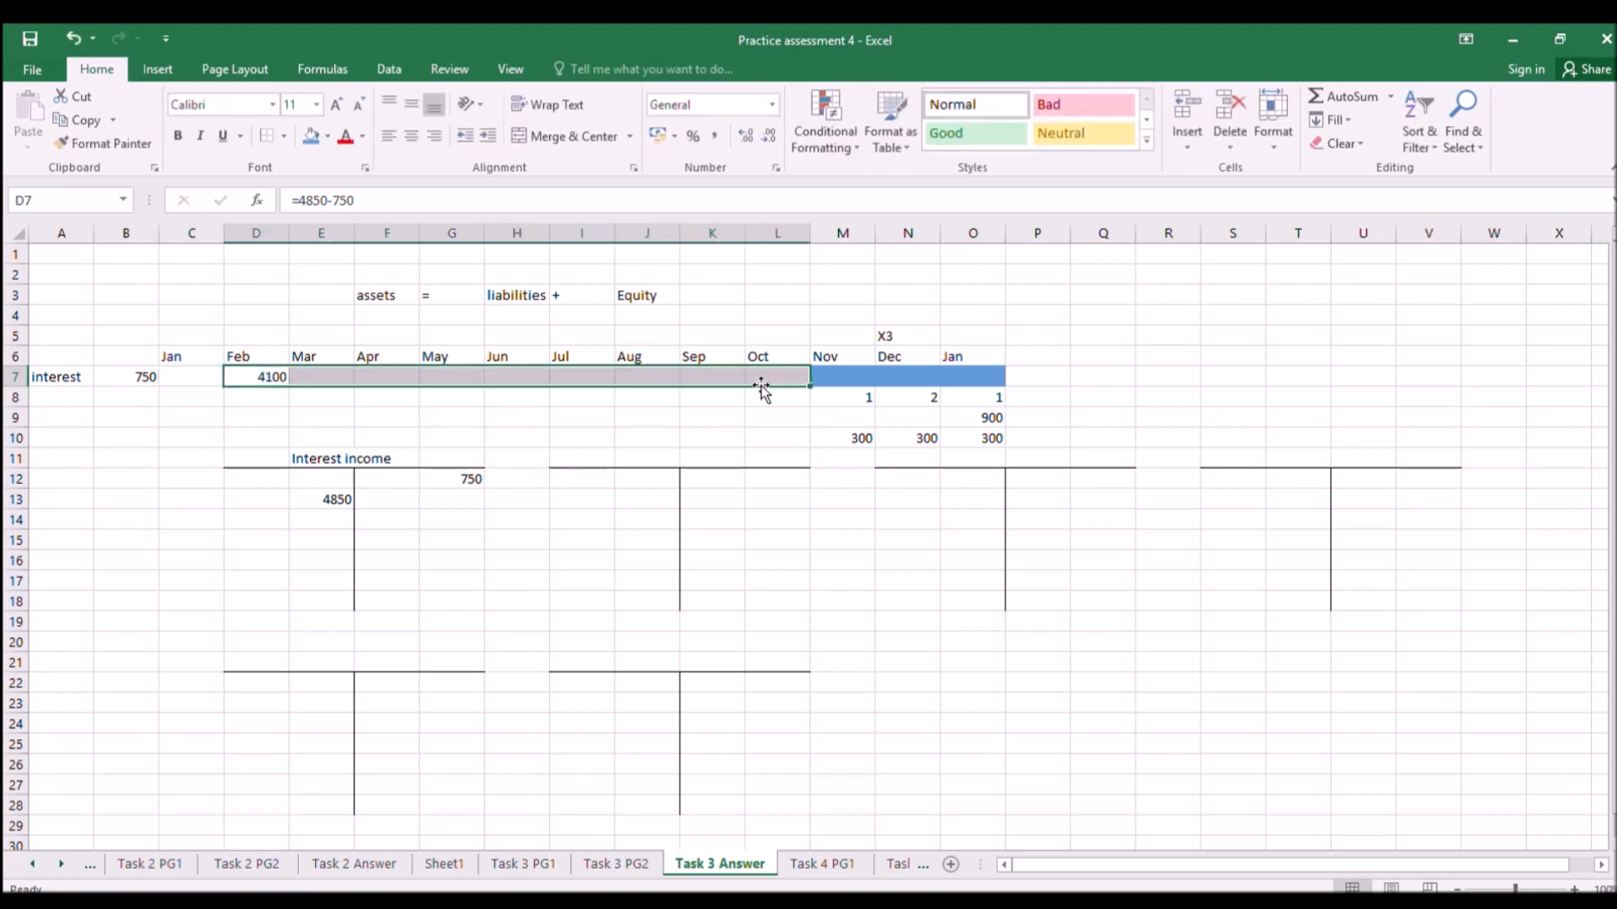
click(311, 136)
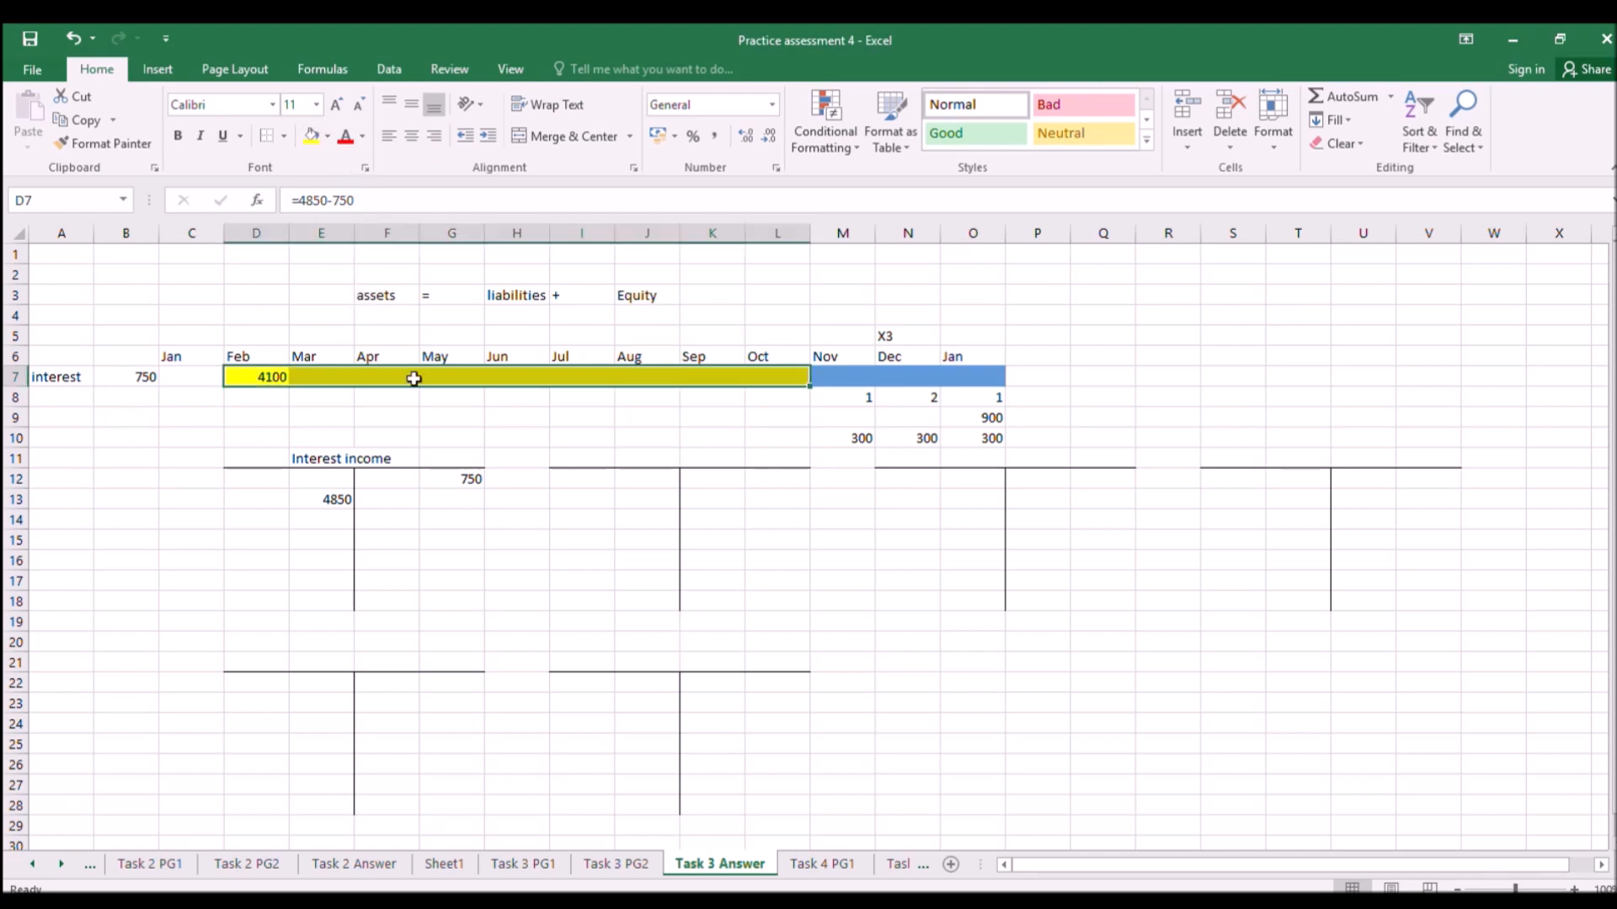
Correct the month number under January in O8 to 3.
click(647, 478)
drag(842, 376, 930, 378)
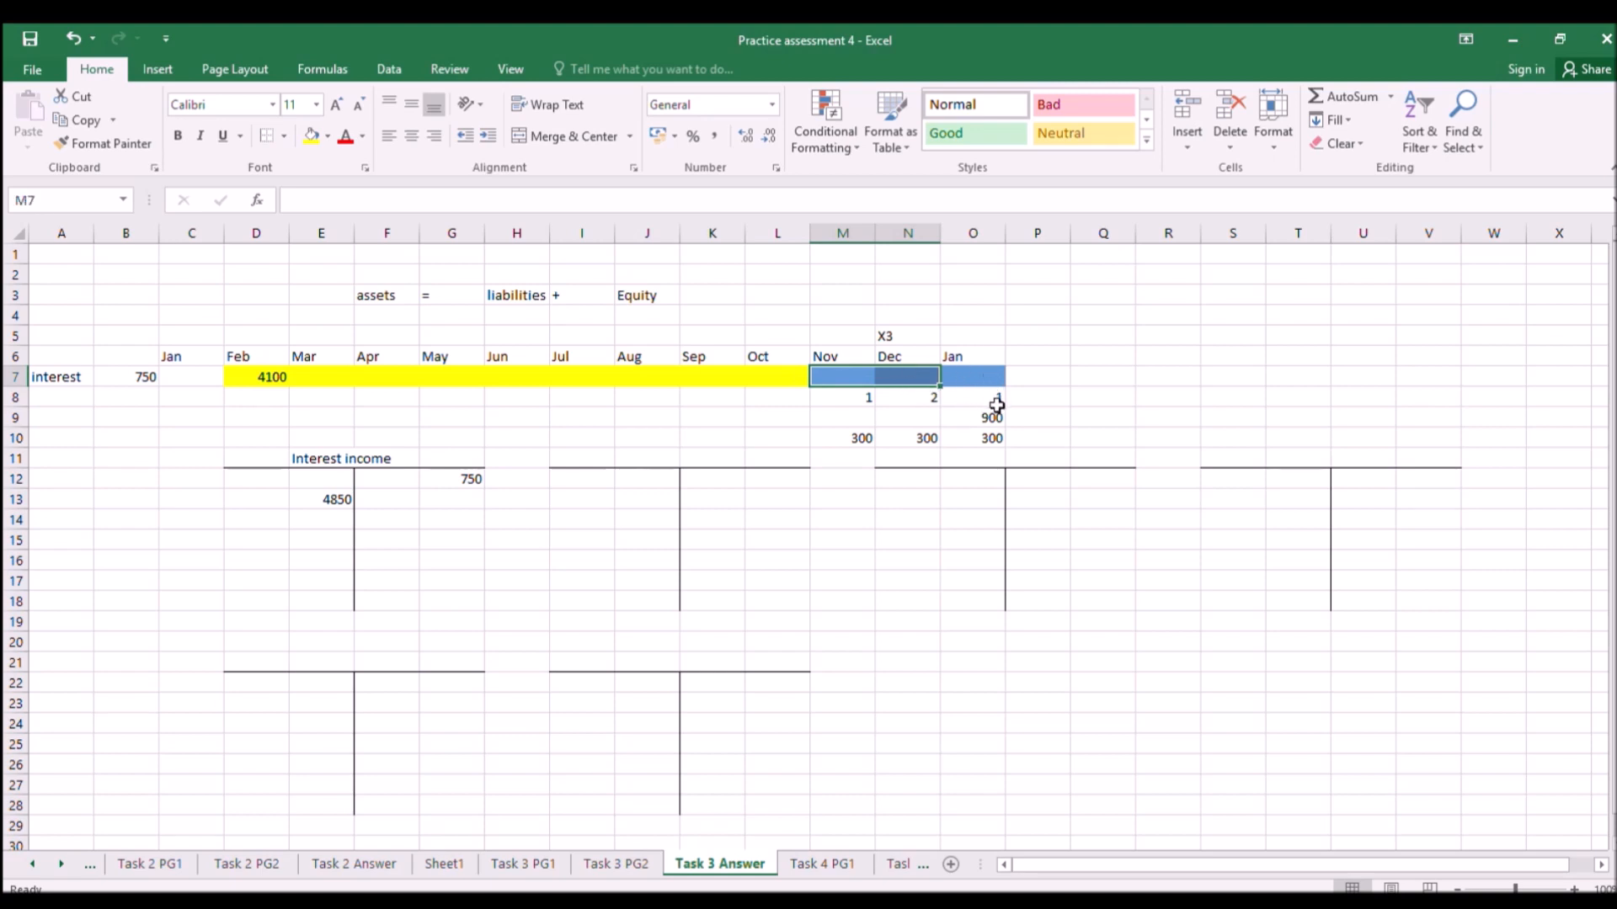
click(962, 395)
text(3)
click(969, 436)
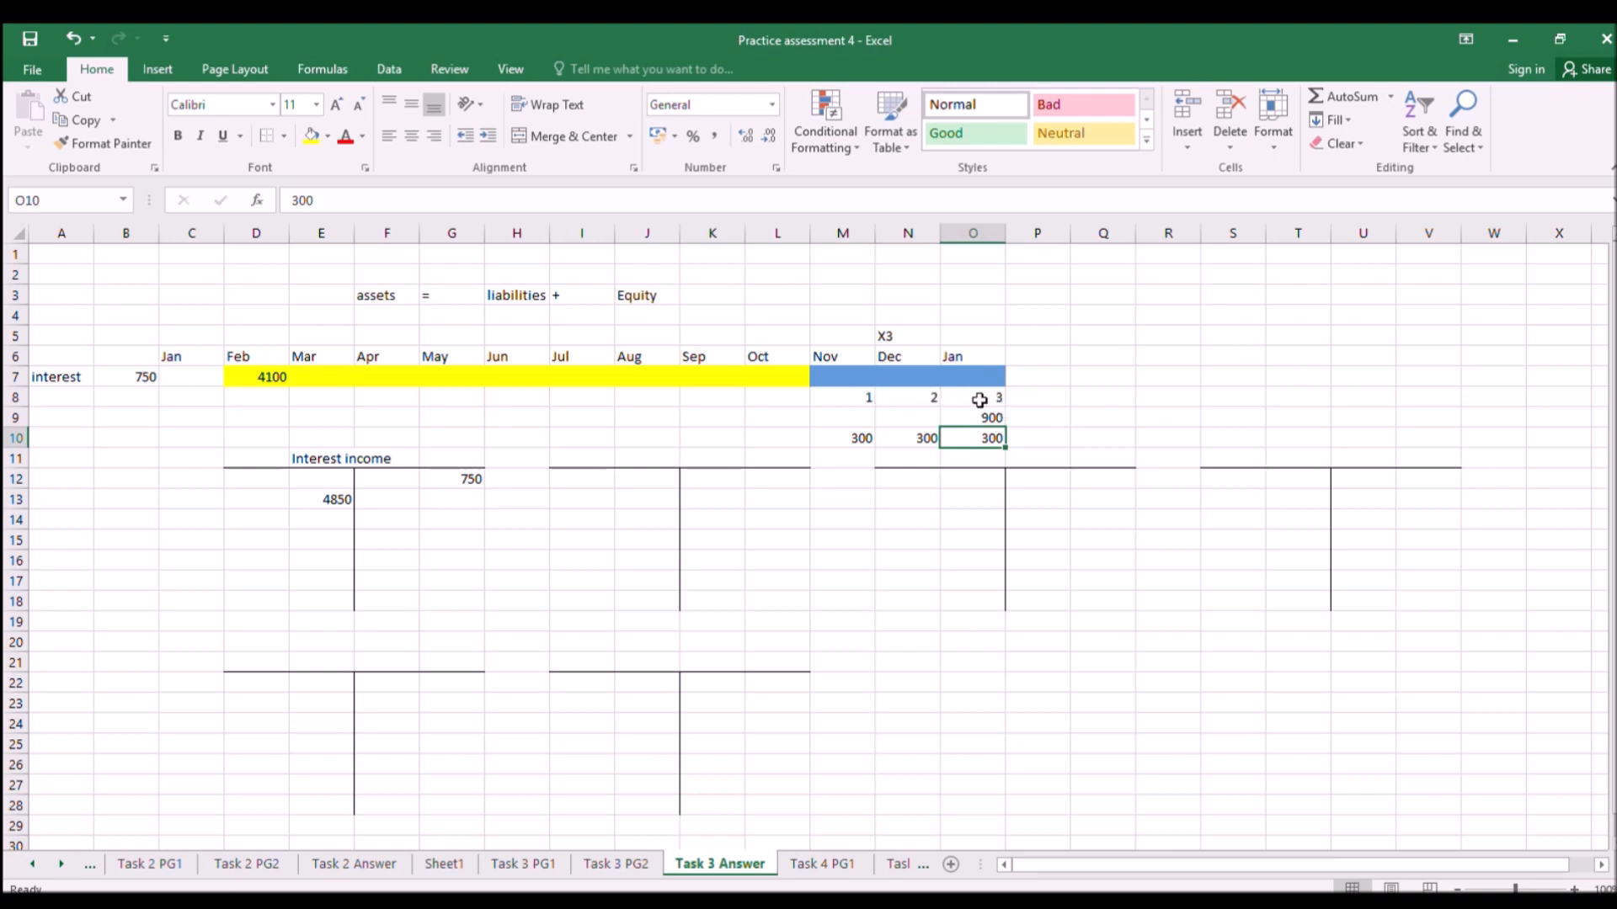
Shade the January column cells O5 to O8 with a red fill.
click(959, 397)
drag(963, 337, 966, 400)
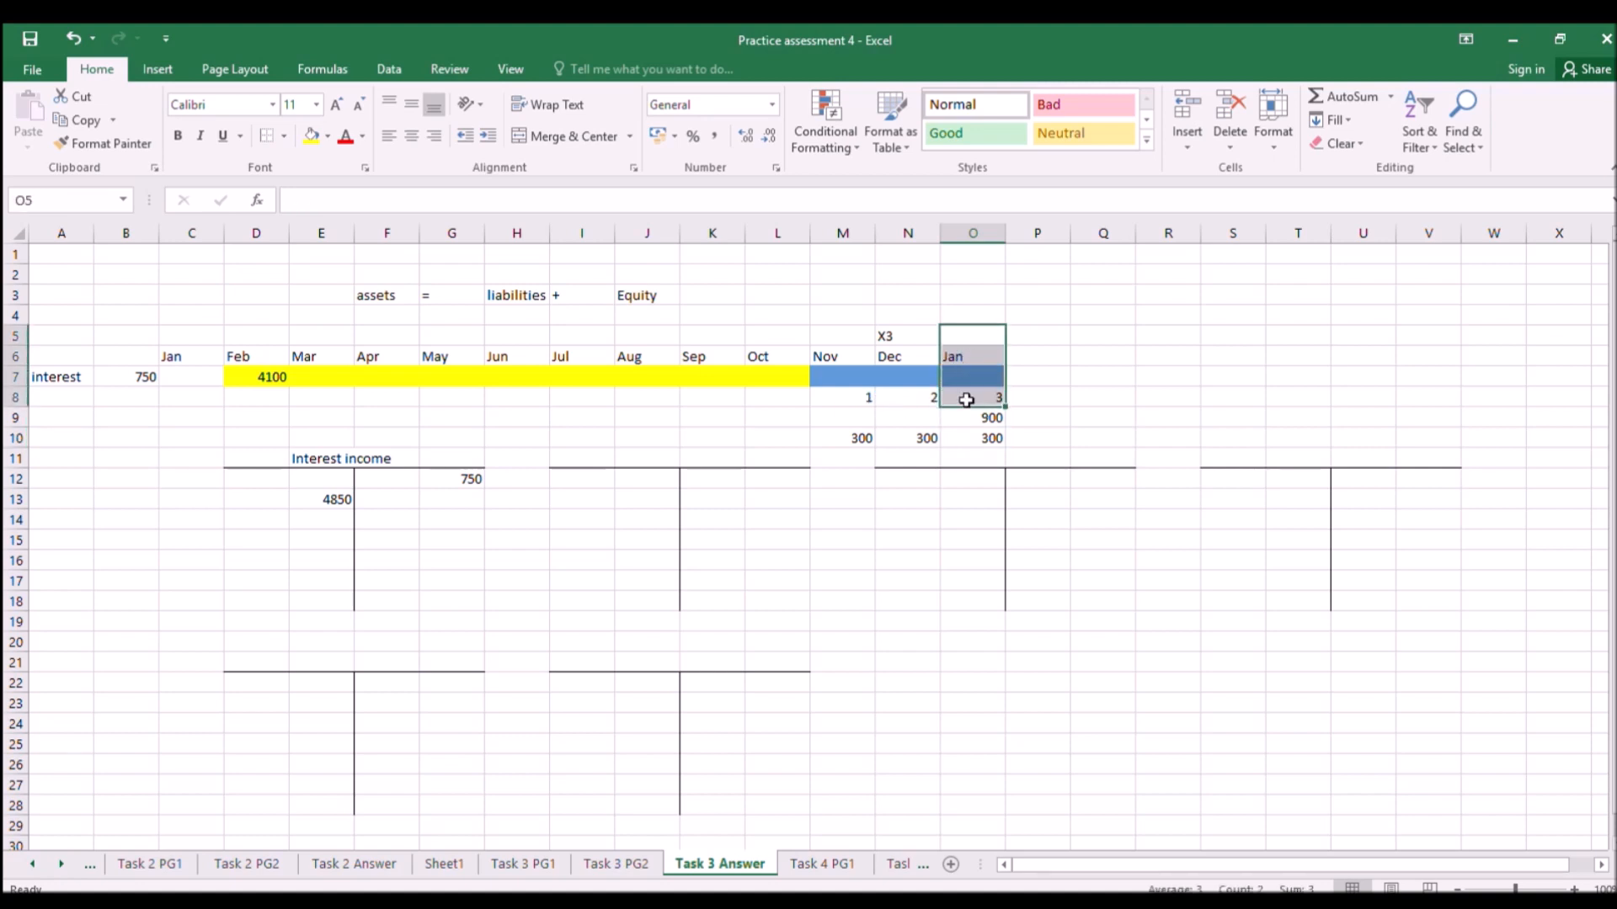
click(327, 135)
click(312, 286)
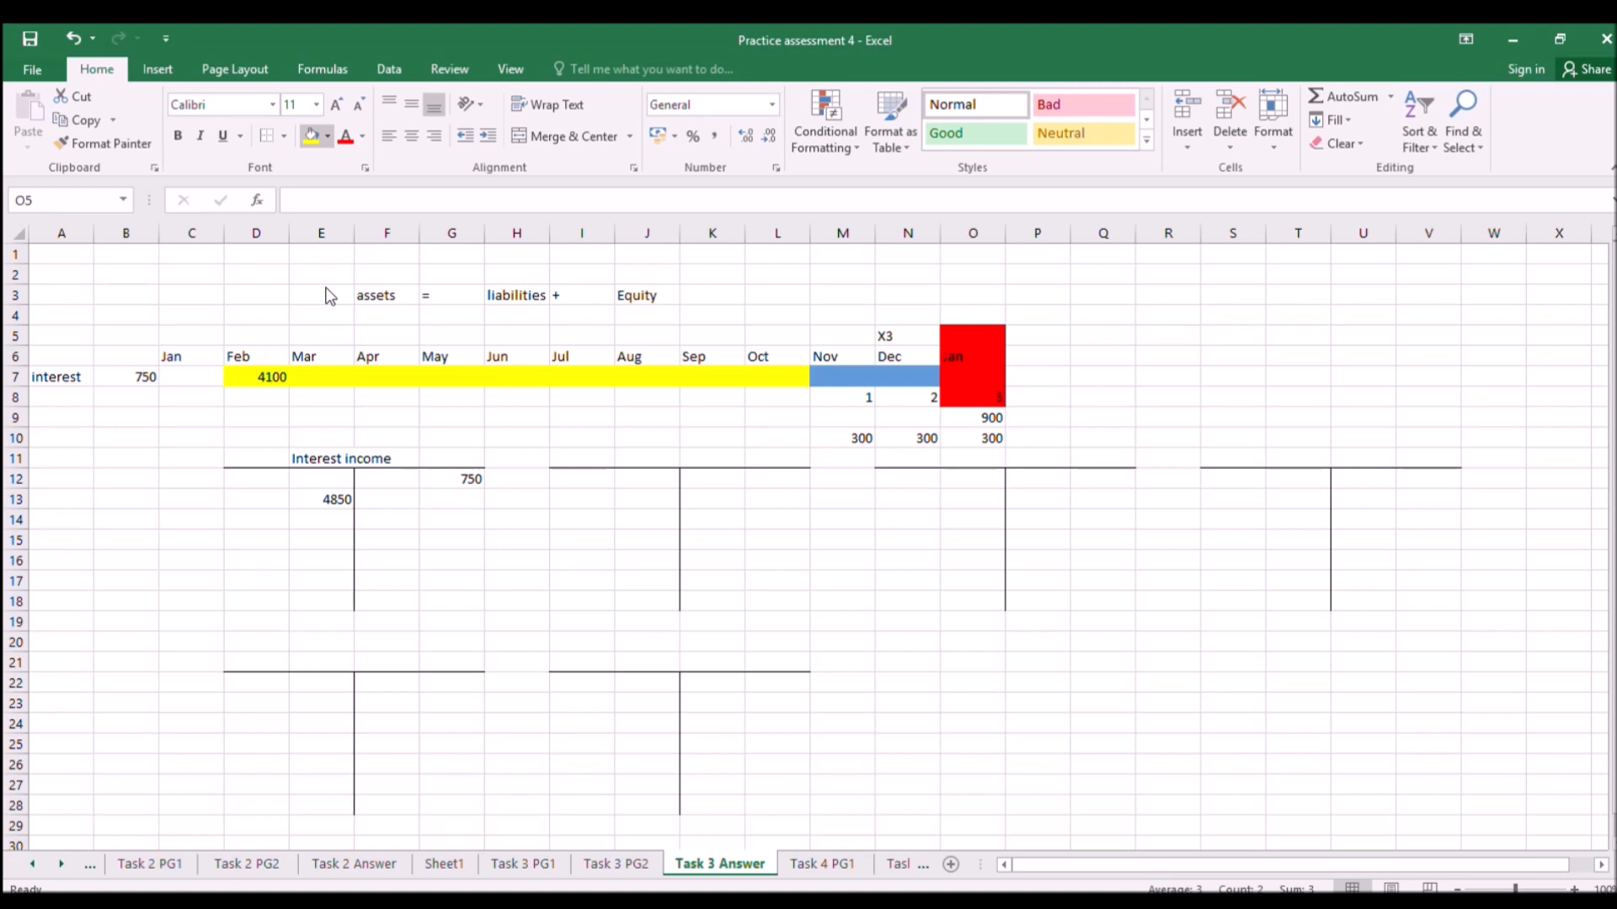
click(750, 408)
drag(842, 376, 901, 380)
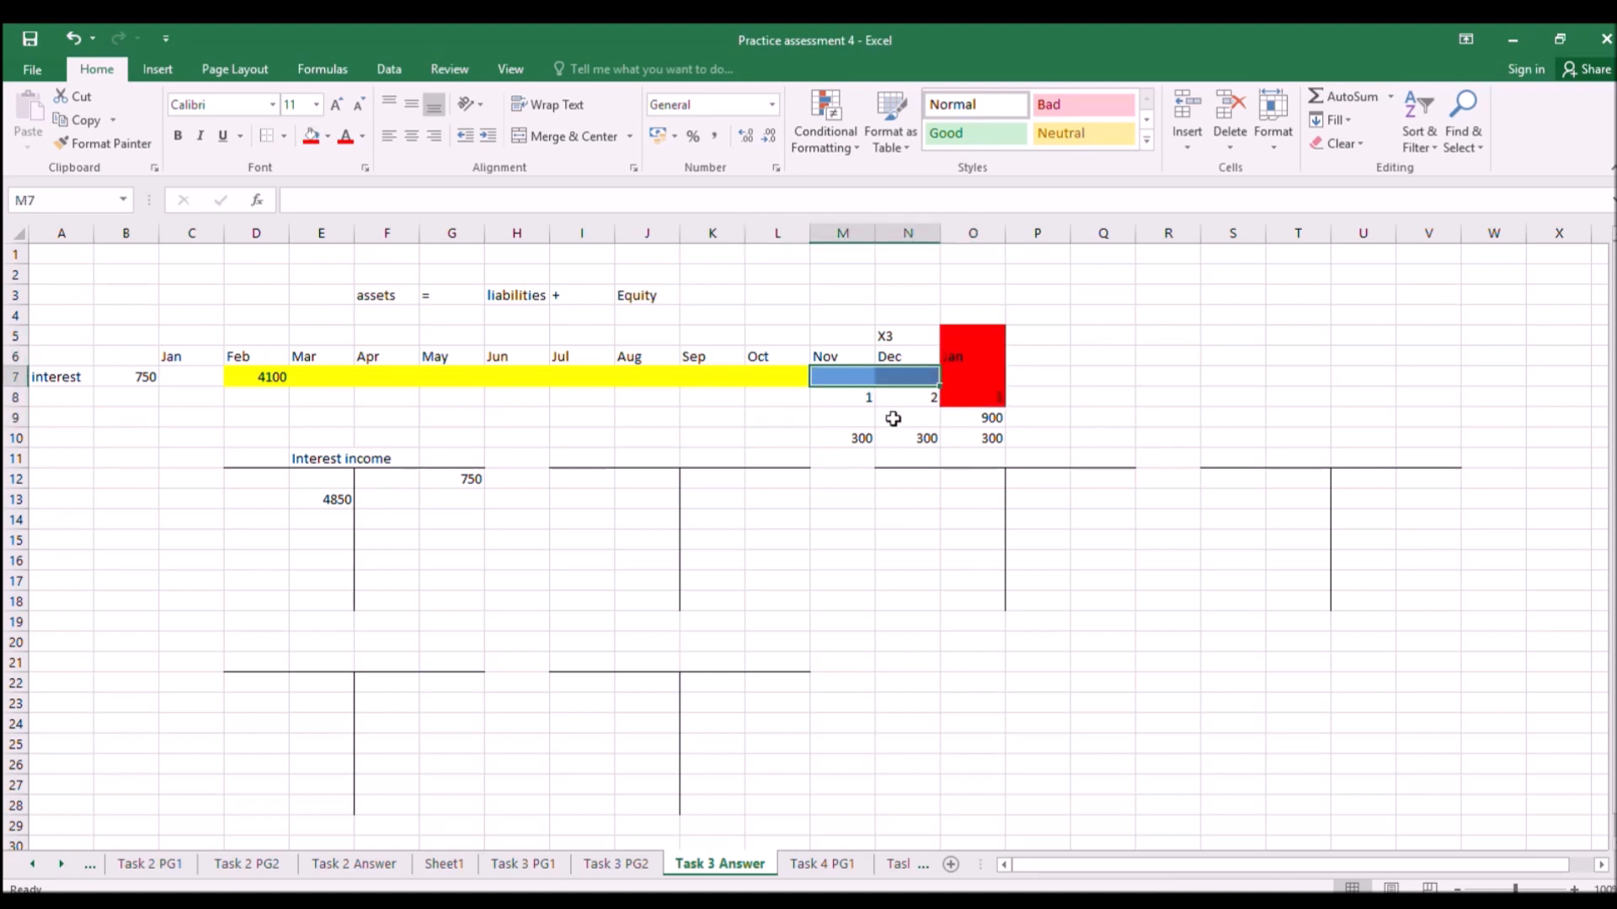
double_click(332, 524)
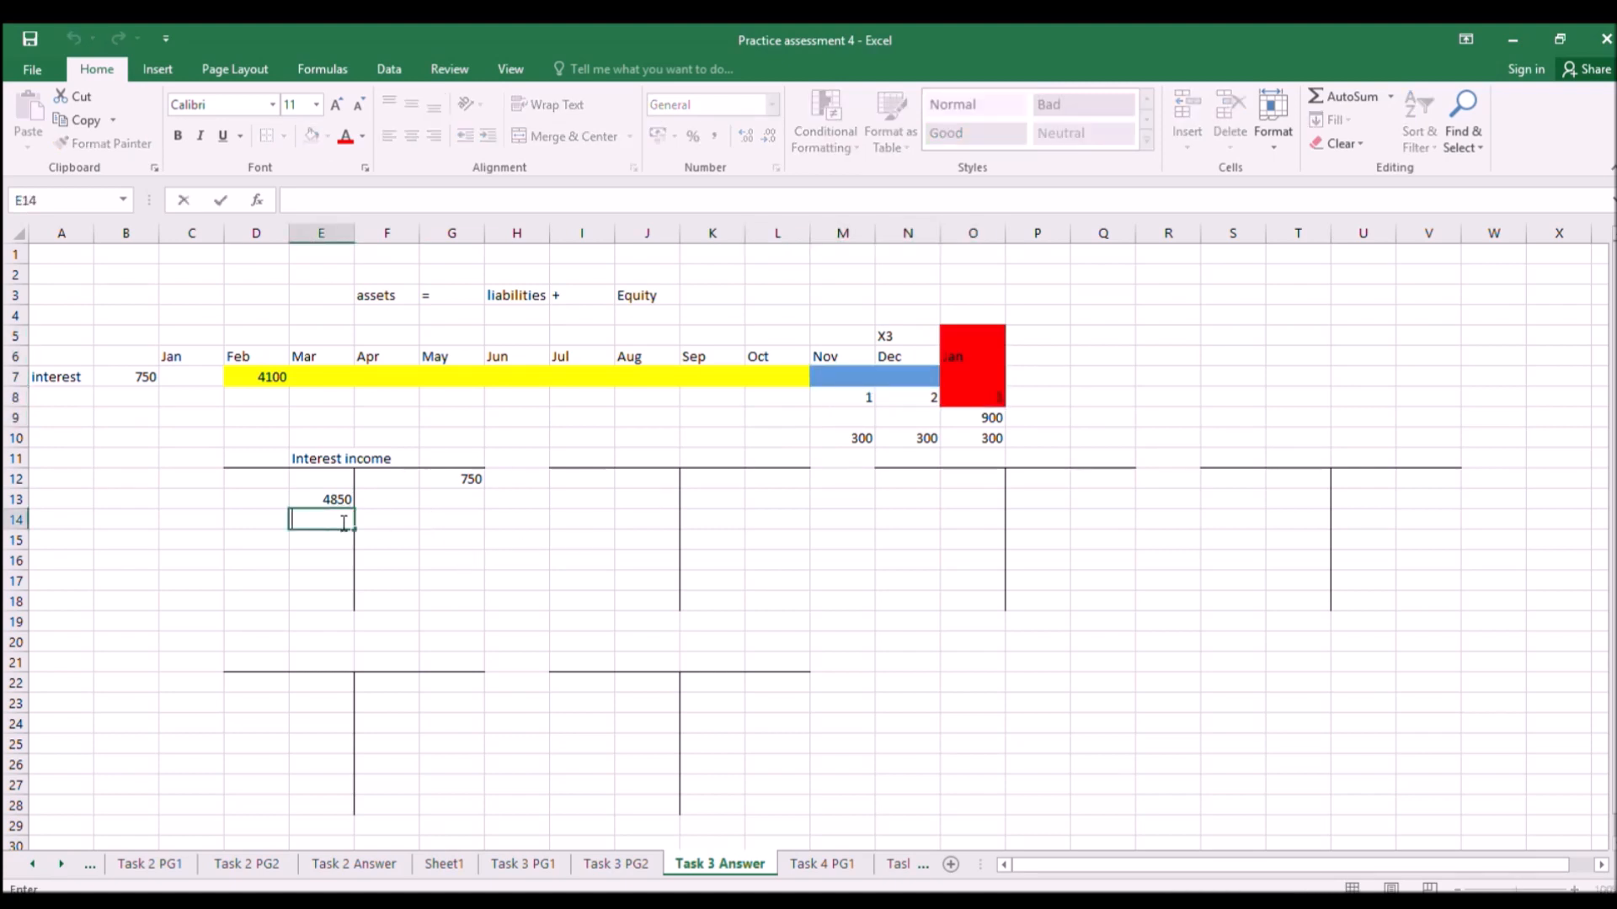
text(600)
key(Escape)
Clear the 4850 from E13 and the 750 from G12, and enter 750 on the debit side in E12.
click(317, 500)
key(Delete)
click(435, 484)
click(337, 482)
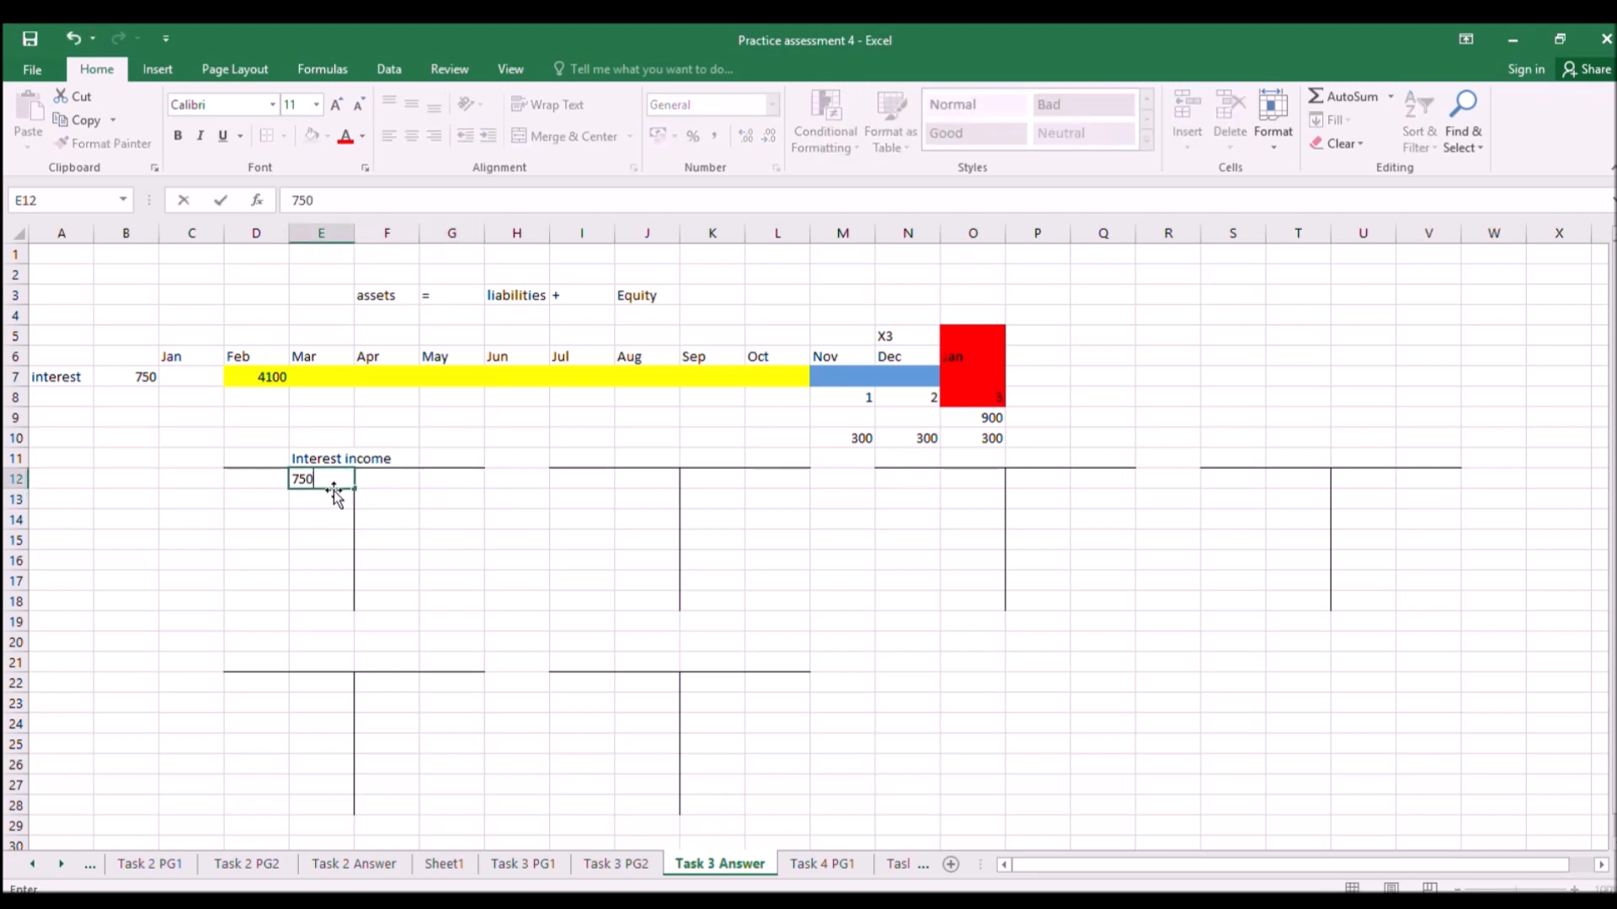
Enter 4850 in G12 and 600 in G13 on the credit side of the Interest income account.
key(Right)
key(Right)
text(4)
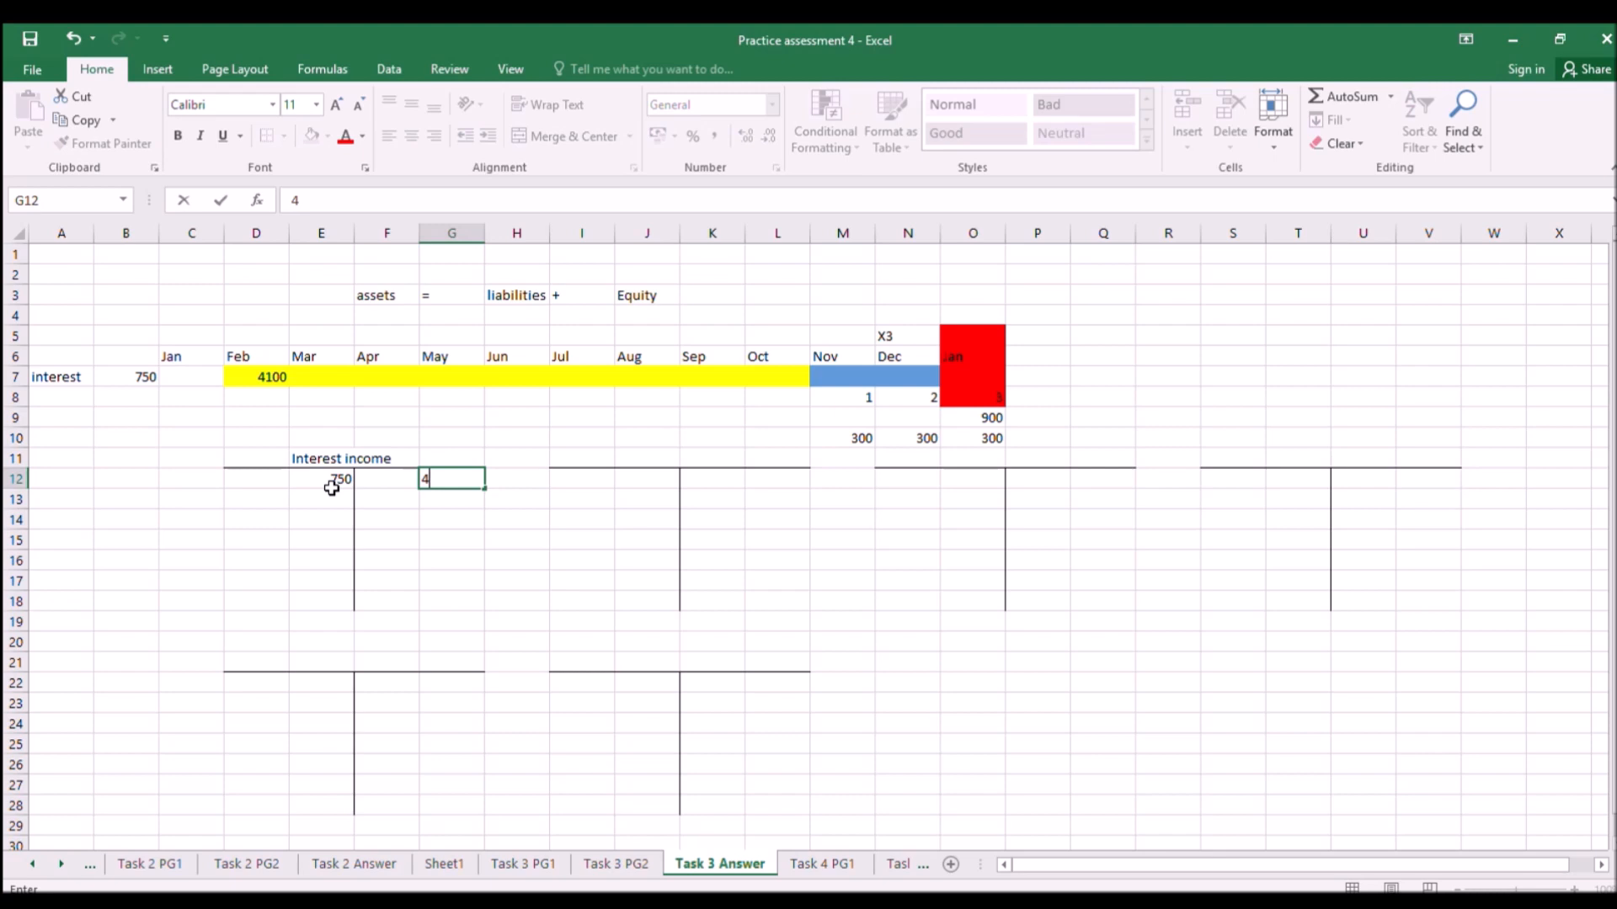
key(Return)
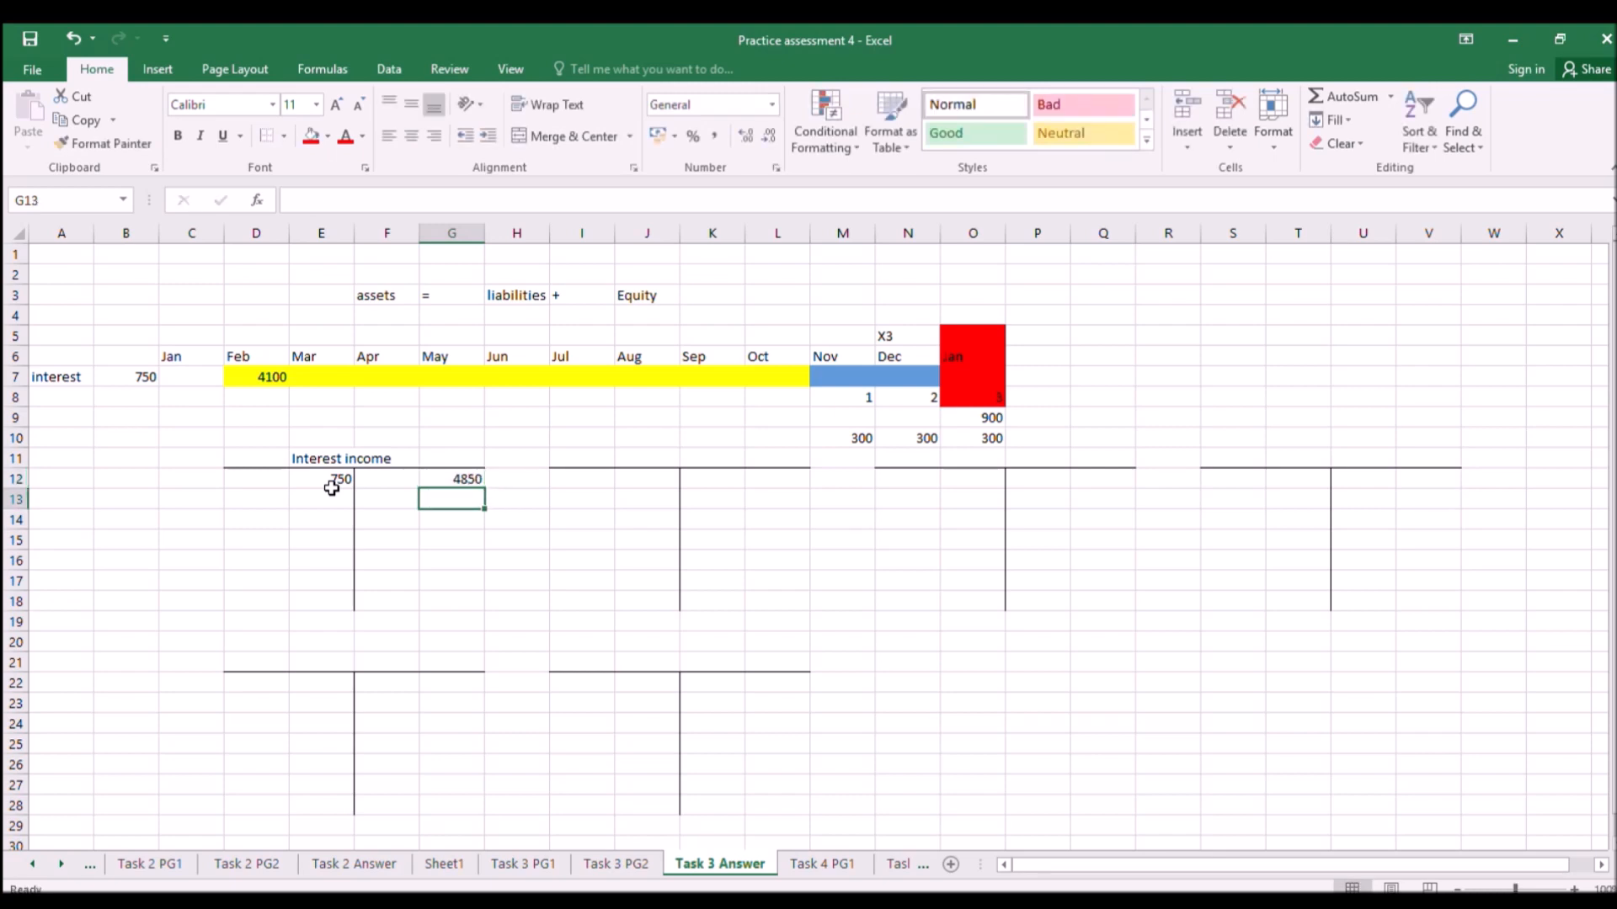
text(600)
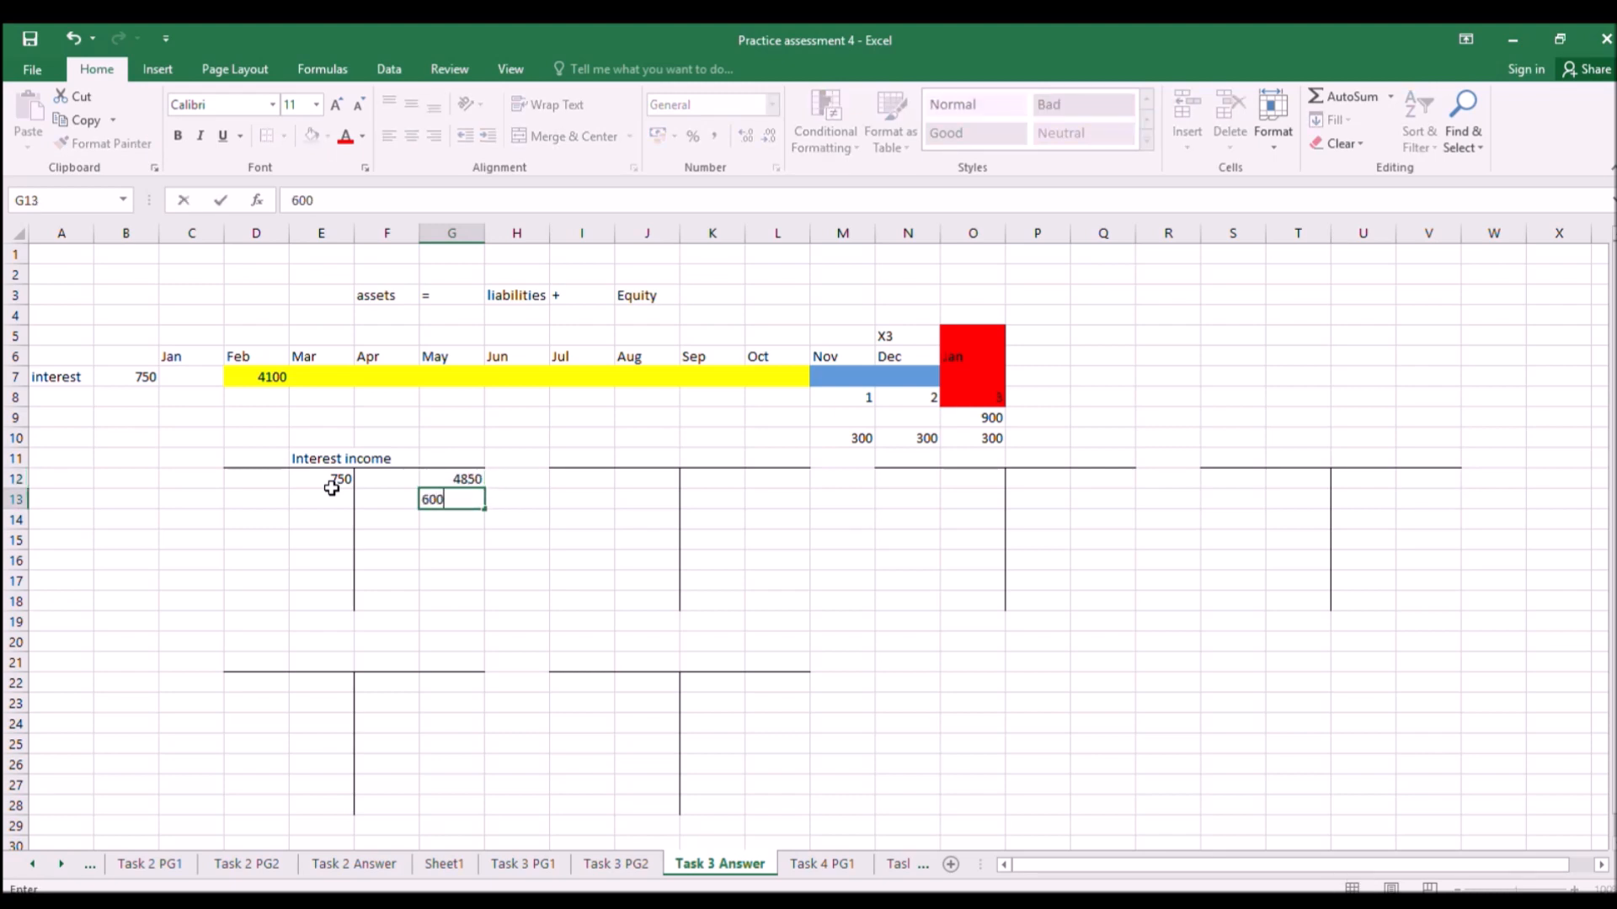
key(Up)
Title the second T-account accrued income asset in J11 and enter 600 on its debit side in J12.
key(Right)
key(Right)
key(Up)
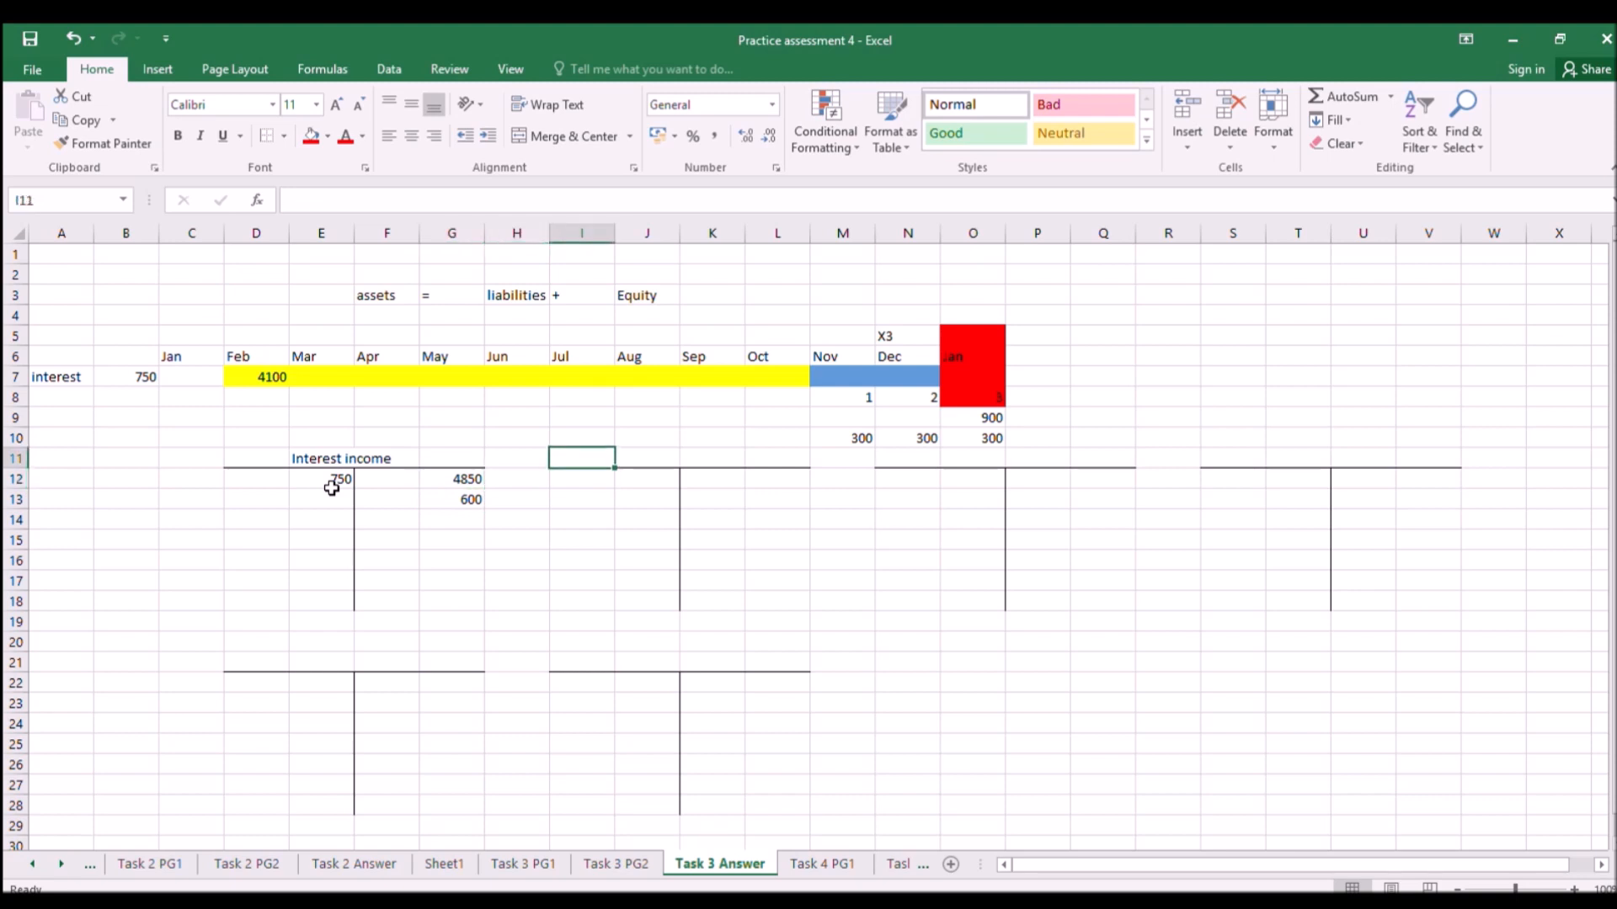
key(Right)
text(acc)
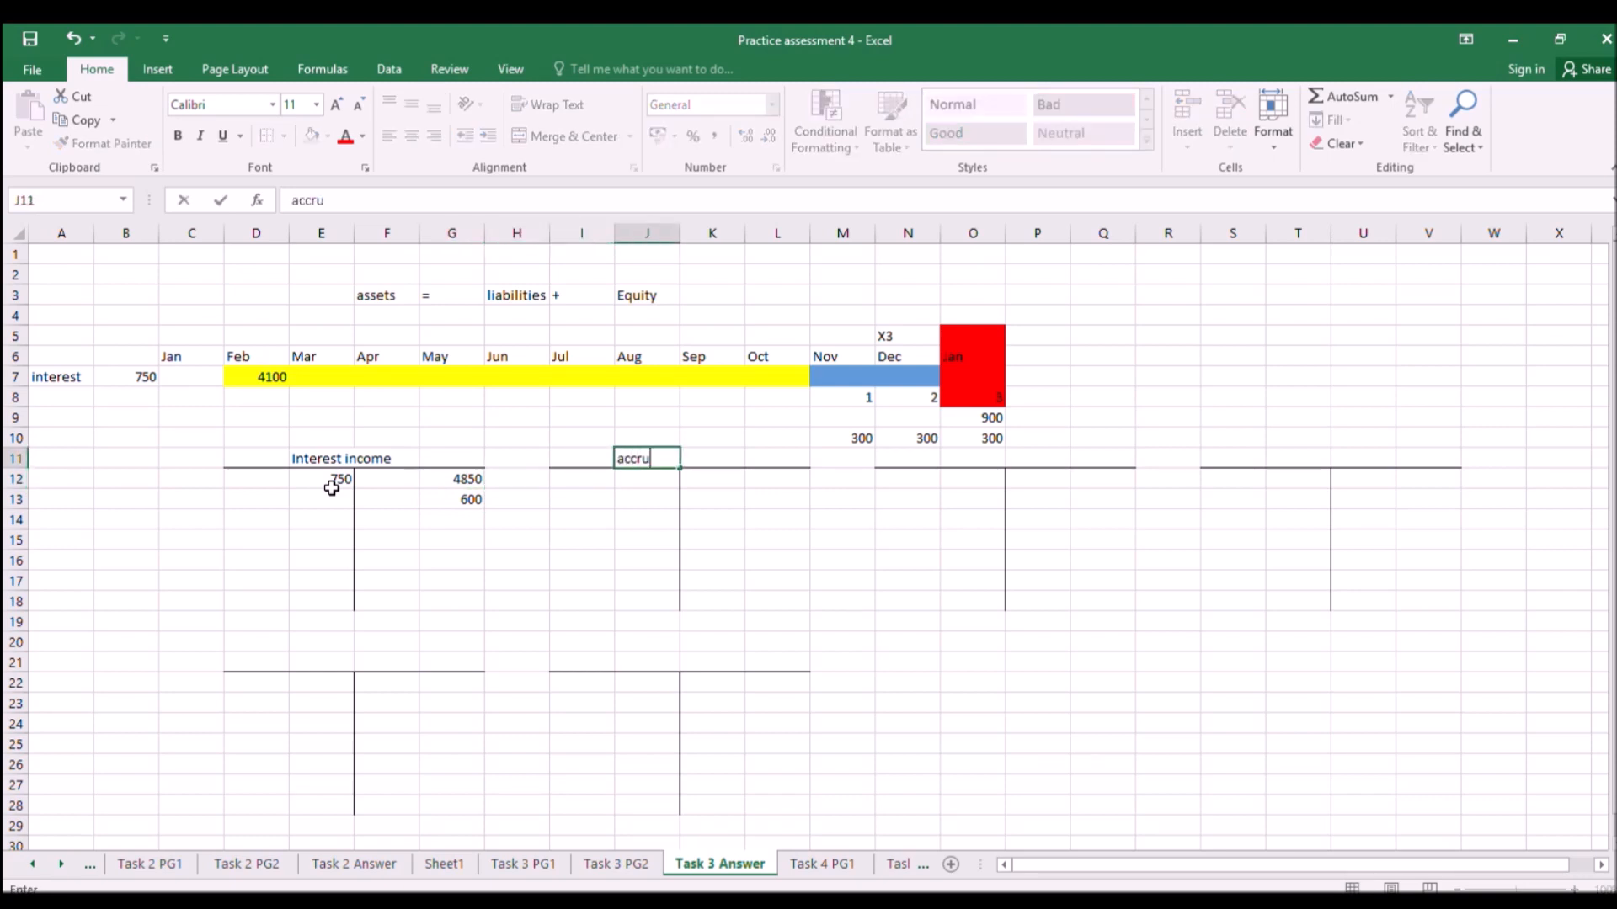
text(rued income asset)
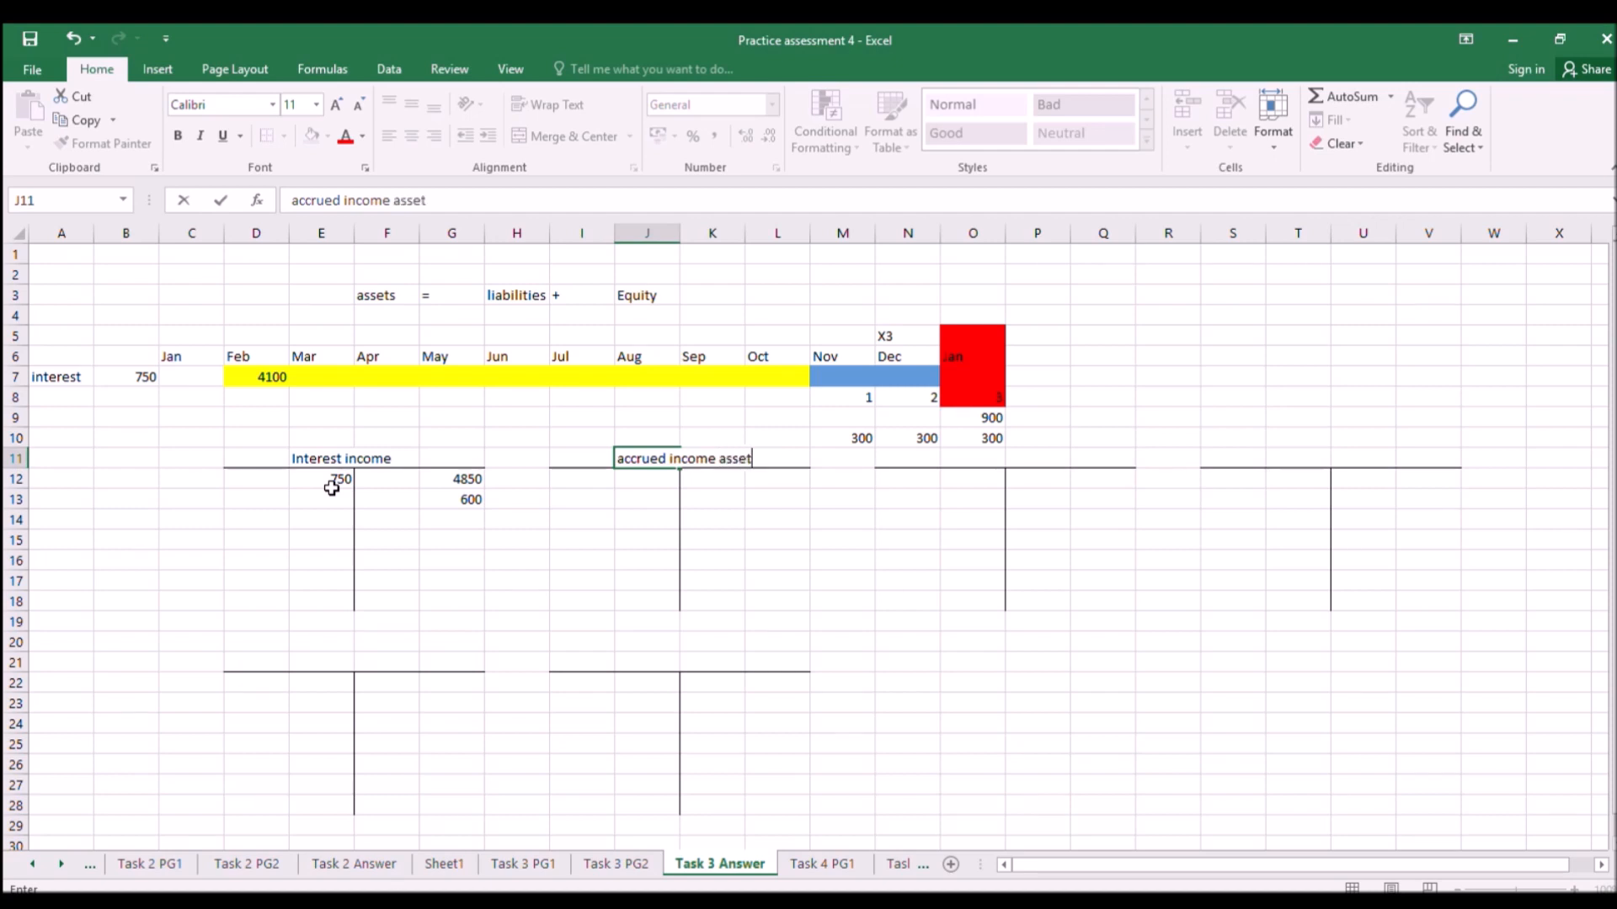
key(Return)
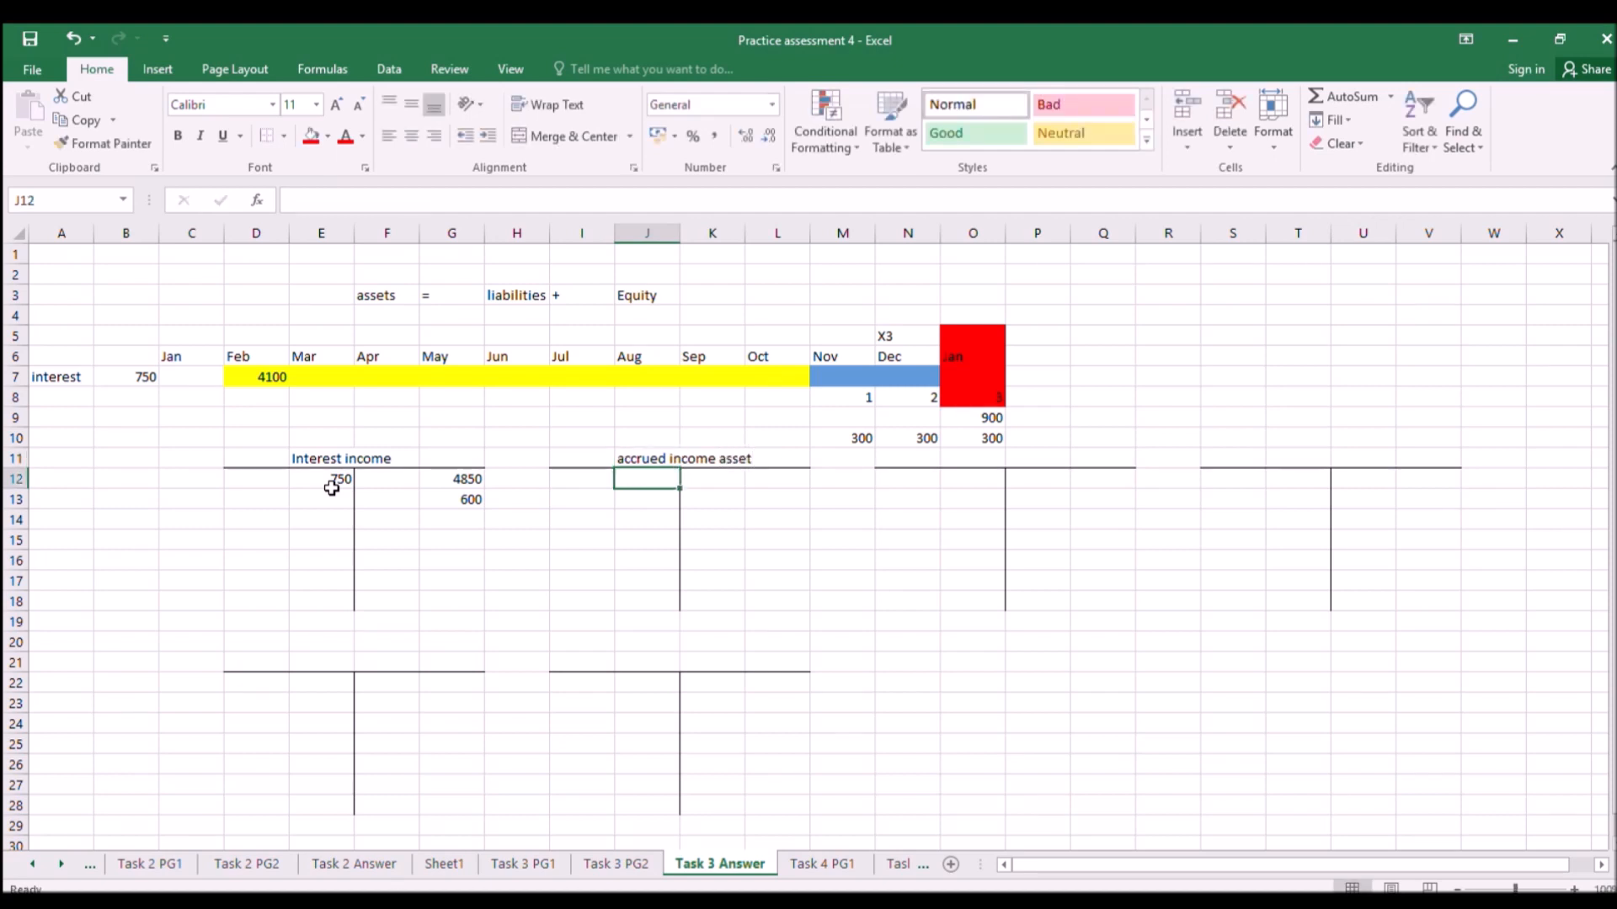
text(600)
key(Return)
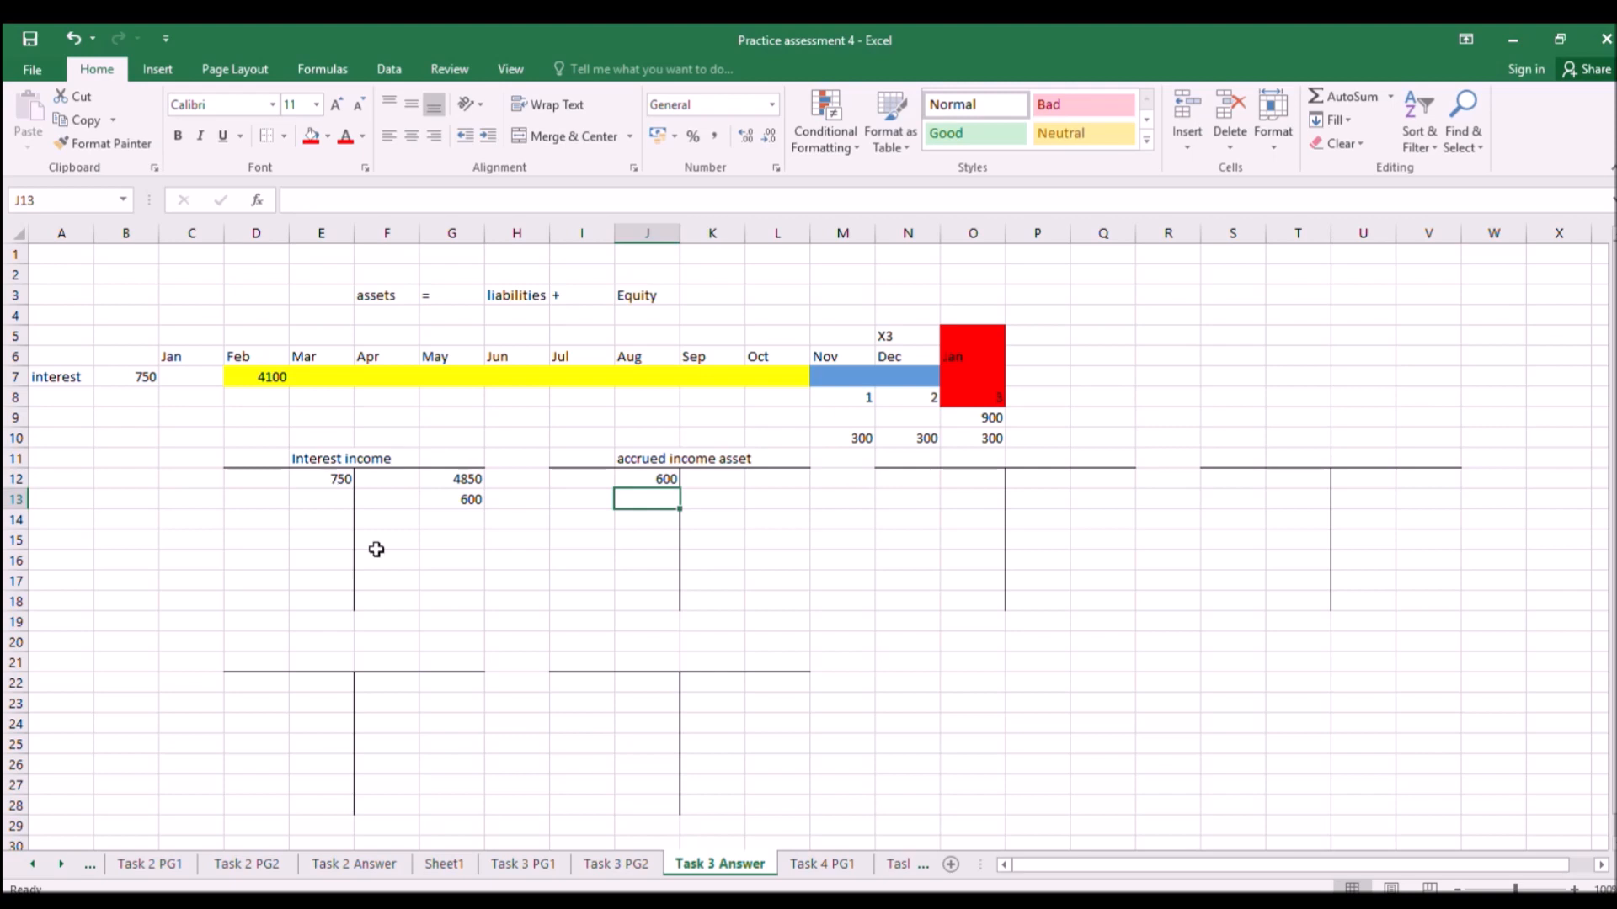
Review the interest income and selling expenses questions on Task 3 PG1, and return to Task 3 Answer.
click(522, 864)
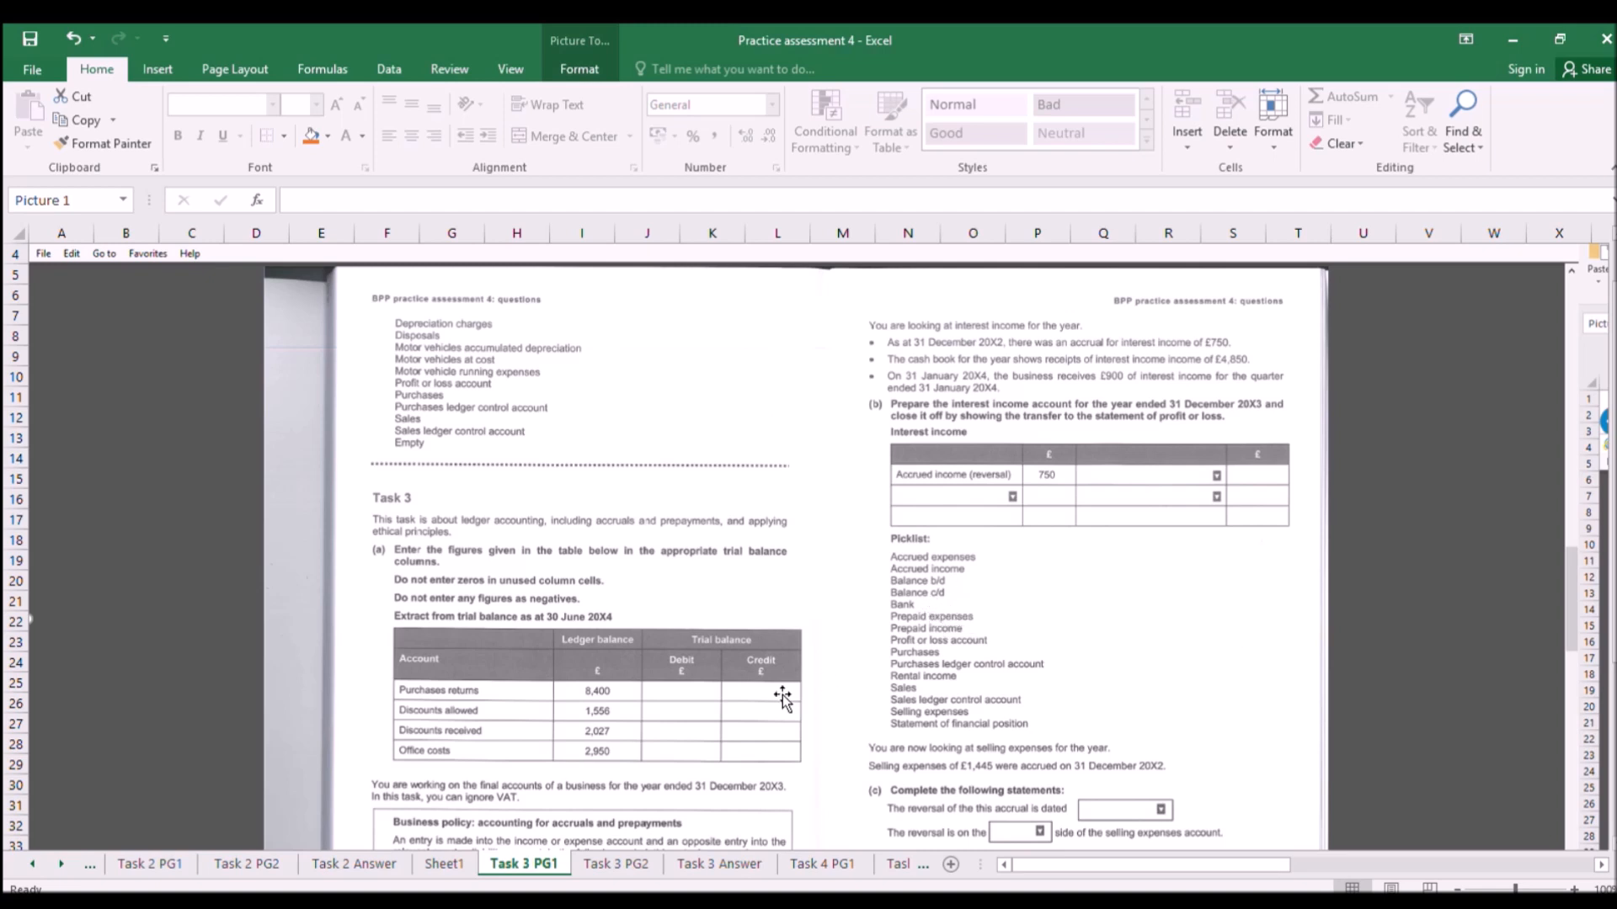
scroll(664, 662, down, 2)
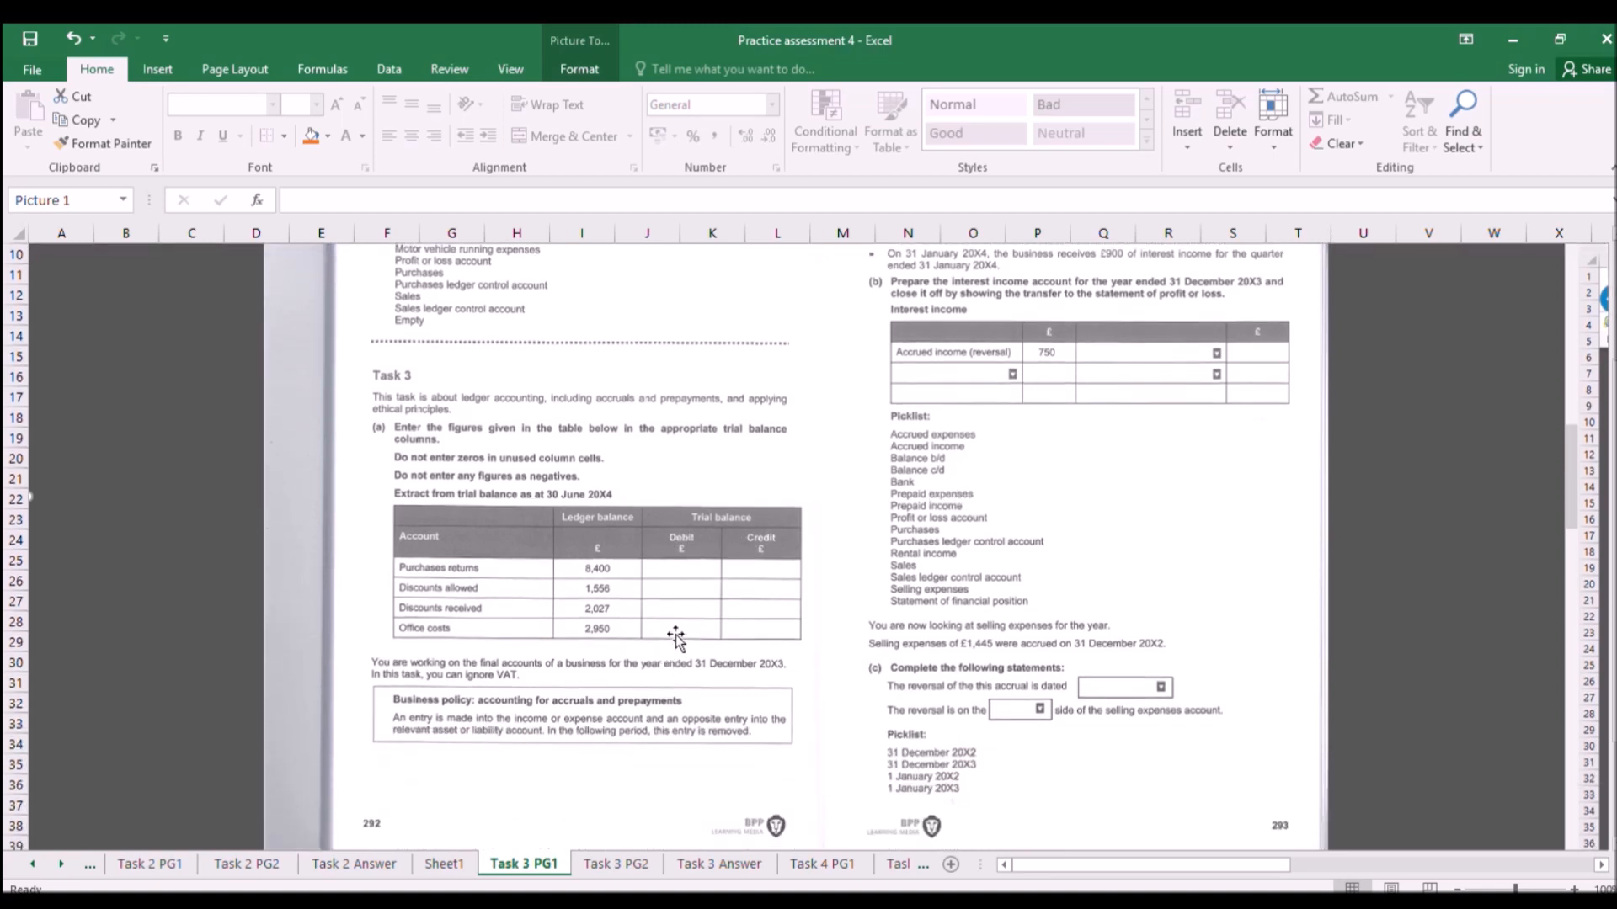
scroll(677, 632, up, 1)
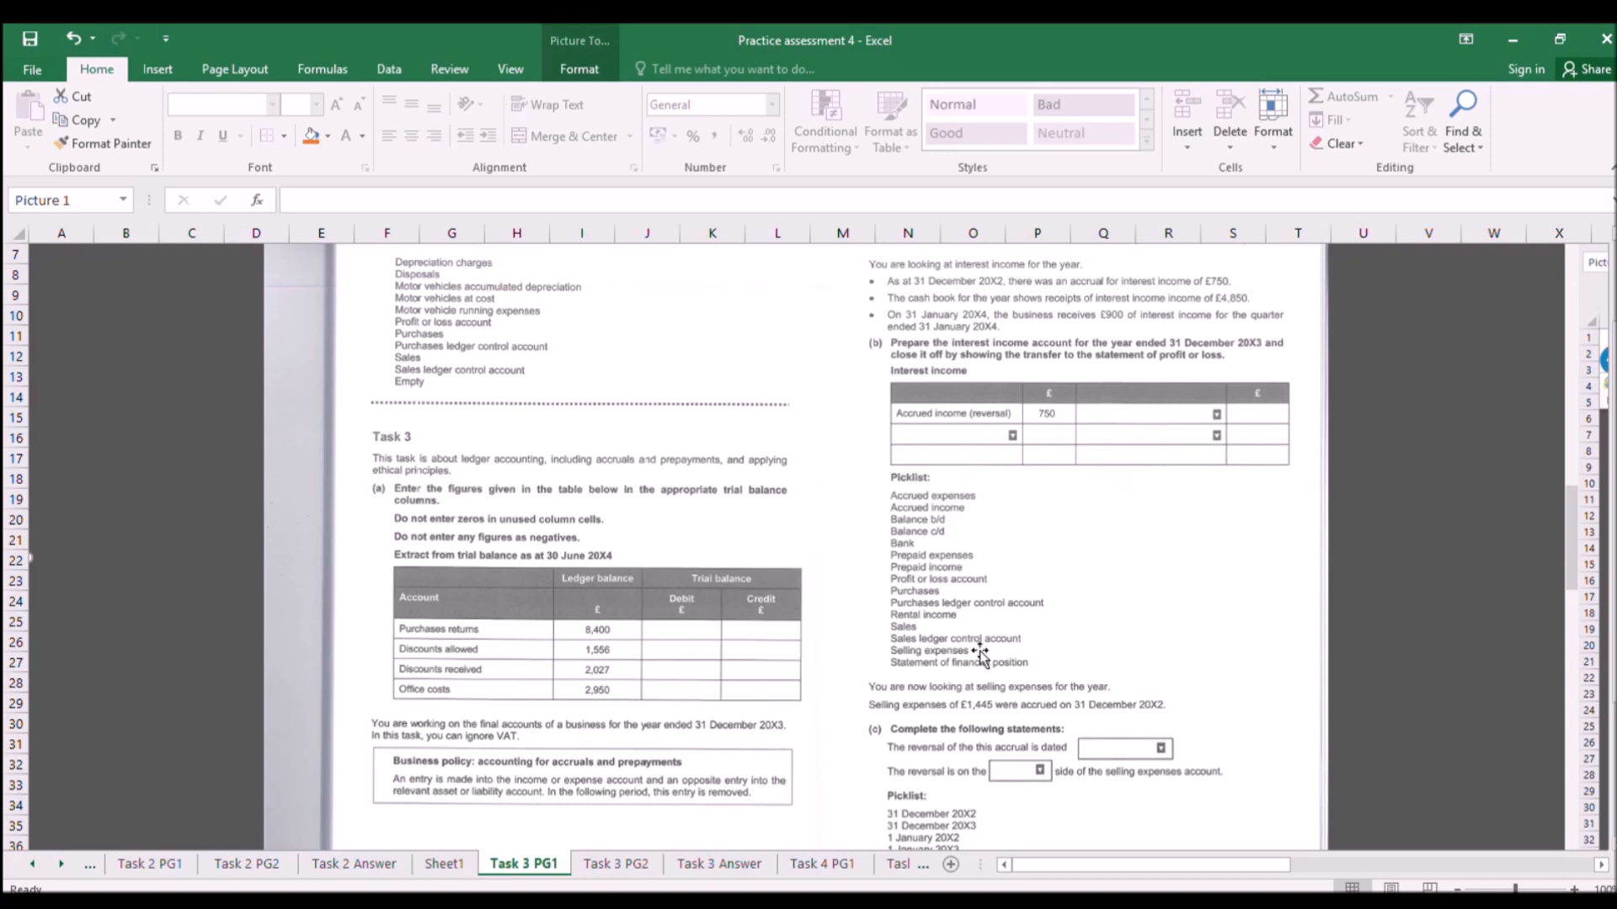
click(721, 863)
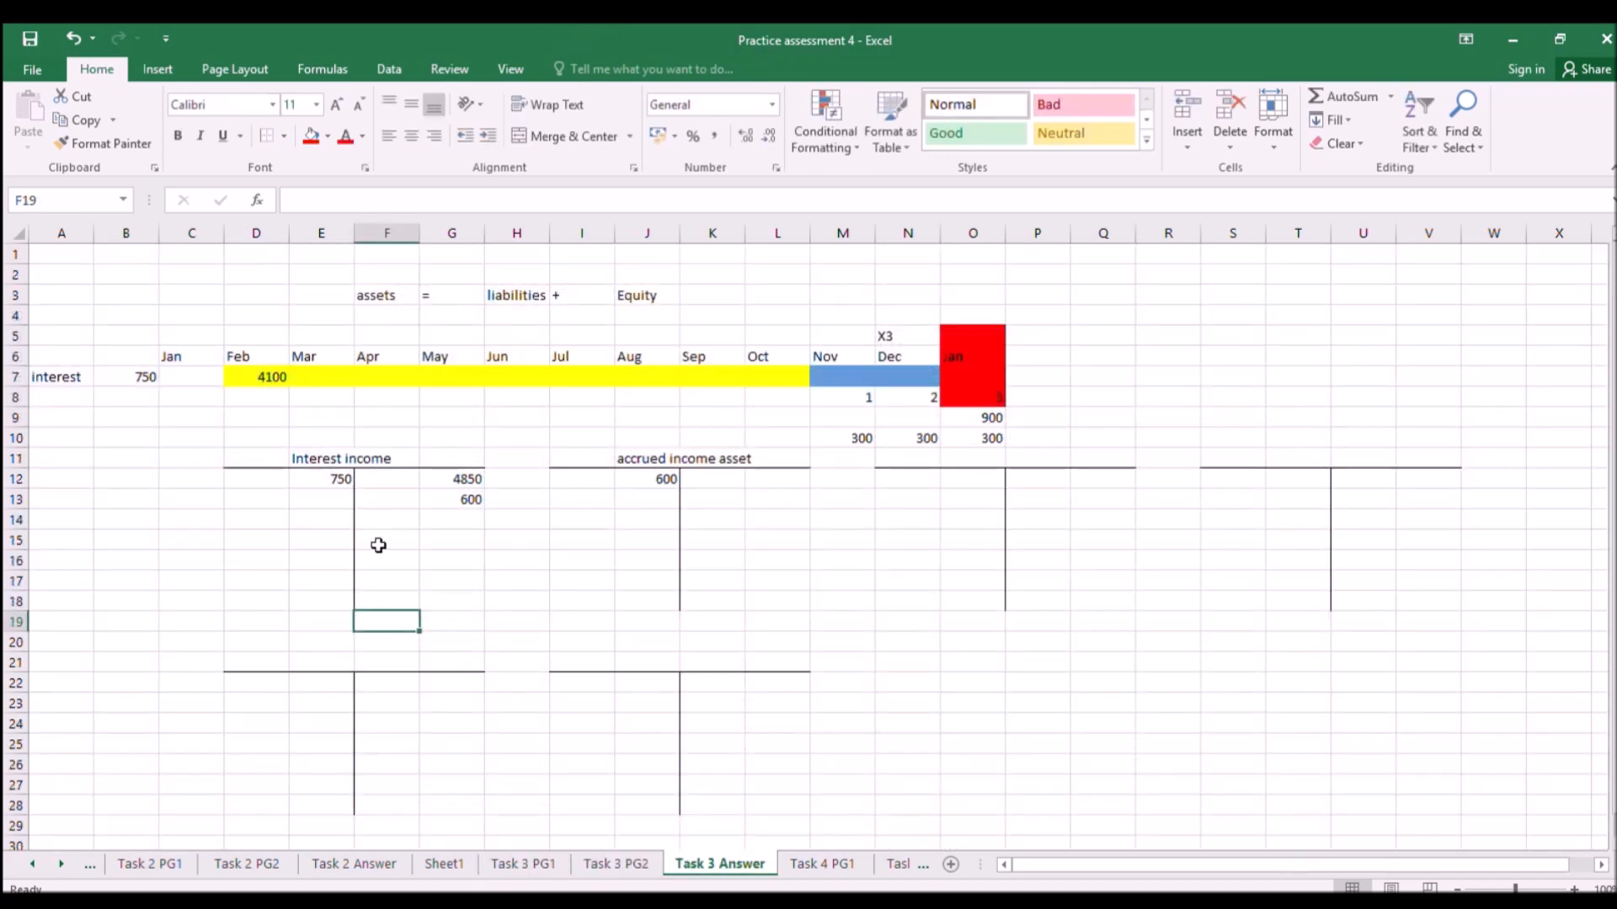
Label the credit entries of the Interest income account bank in F12 and accrued in F13.
key(Up)
key(Up)
key(Up)
key(Up)
key(Up)
key(Up)
key(Up)
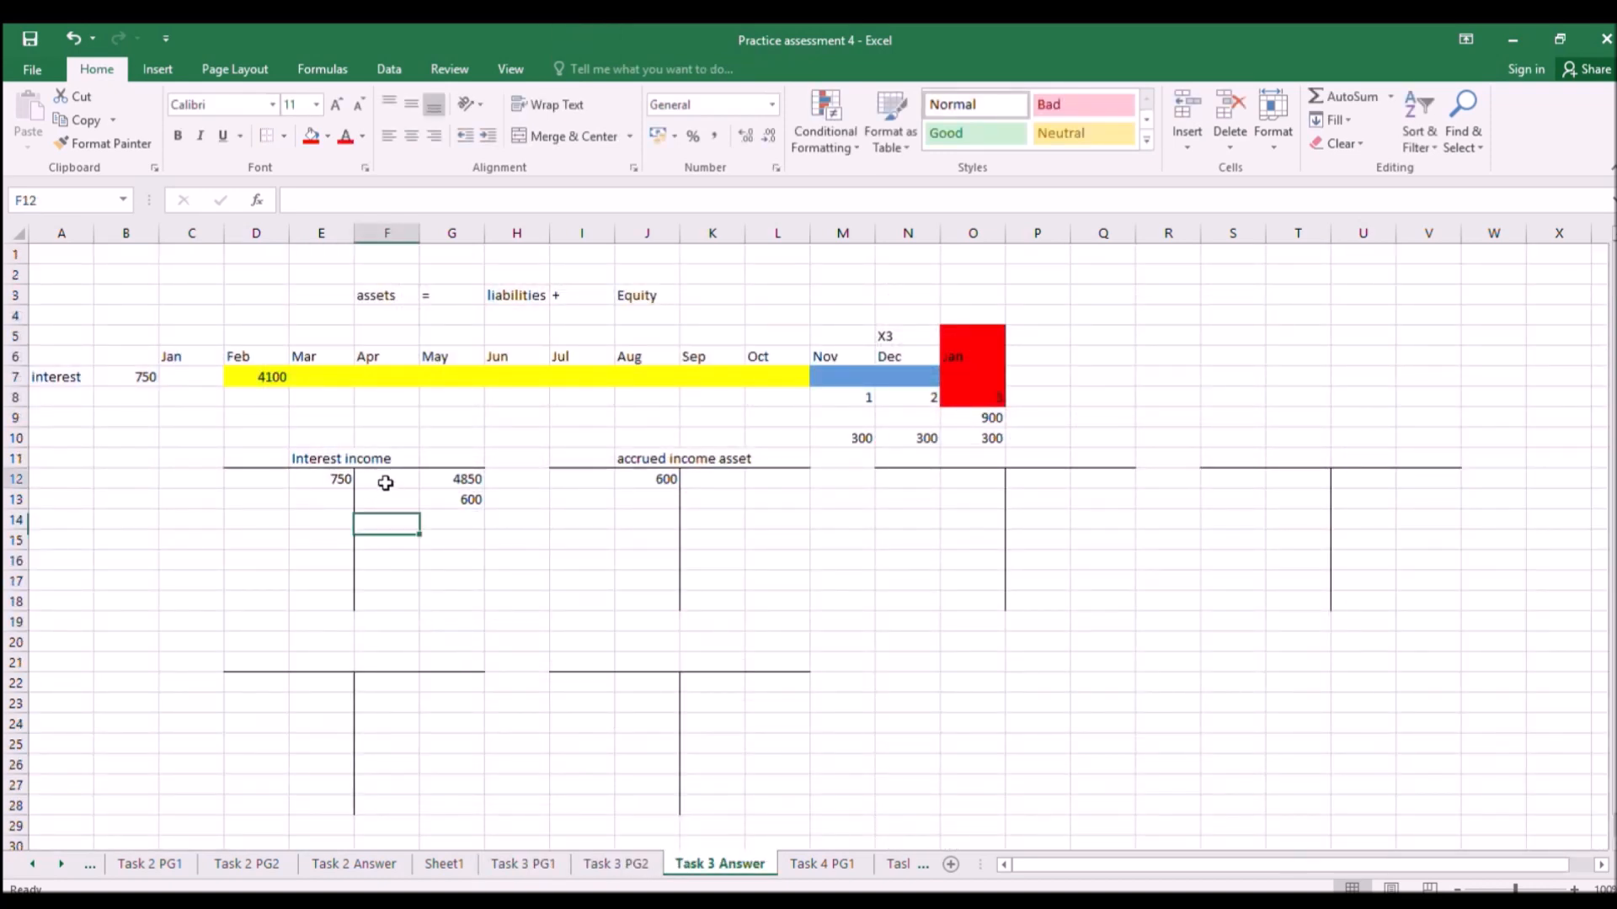
text(bank)
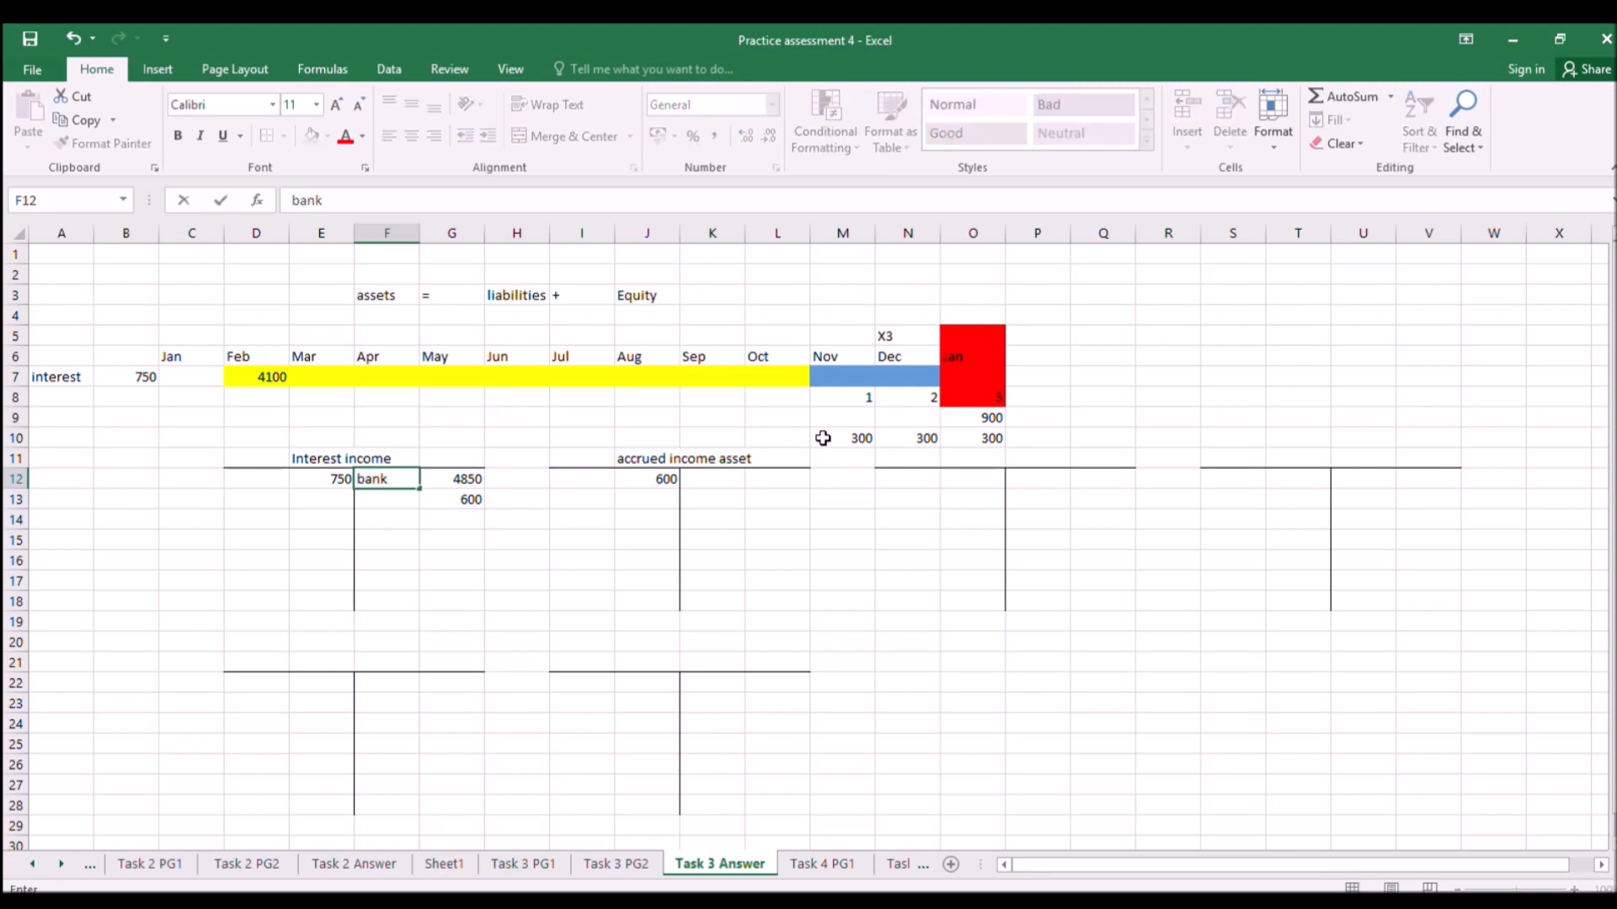
key(Return)
text(accrued)
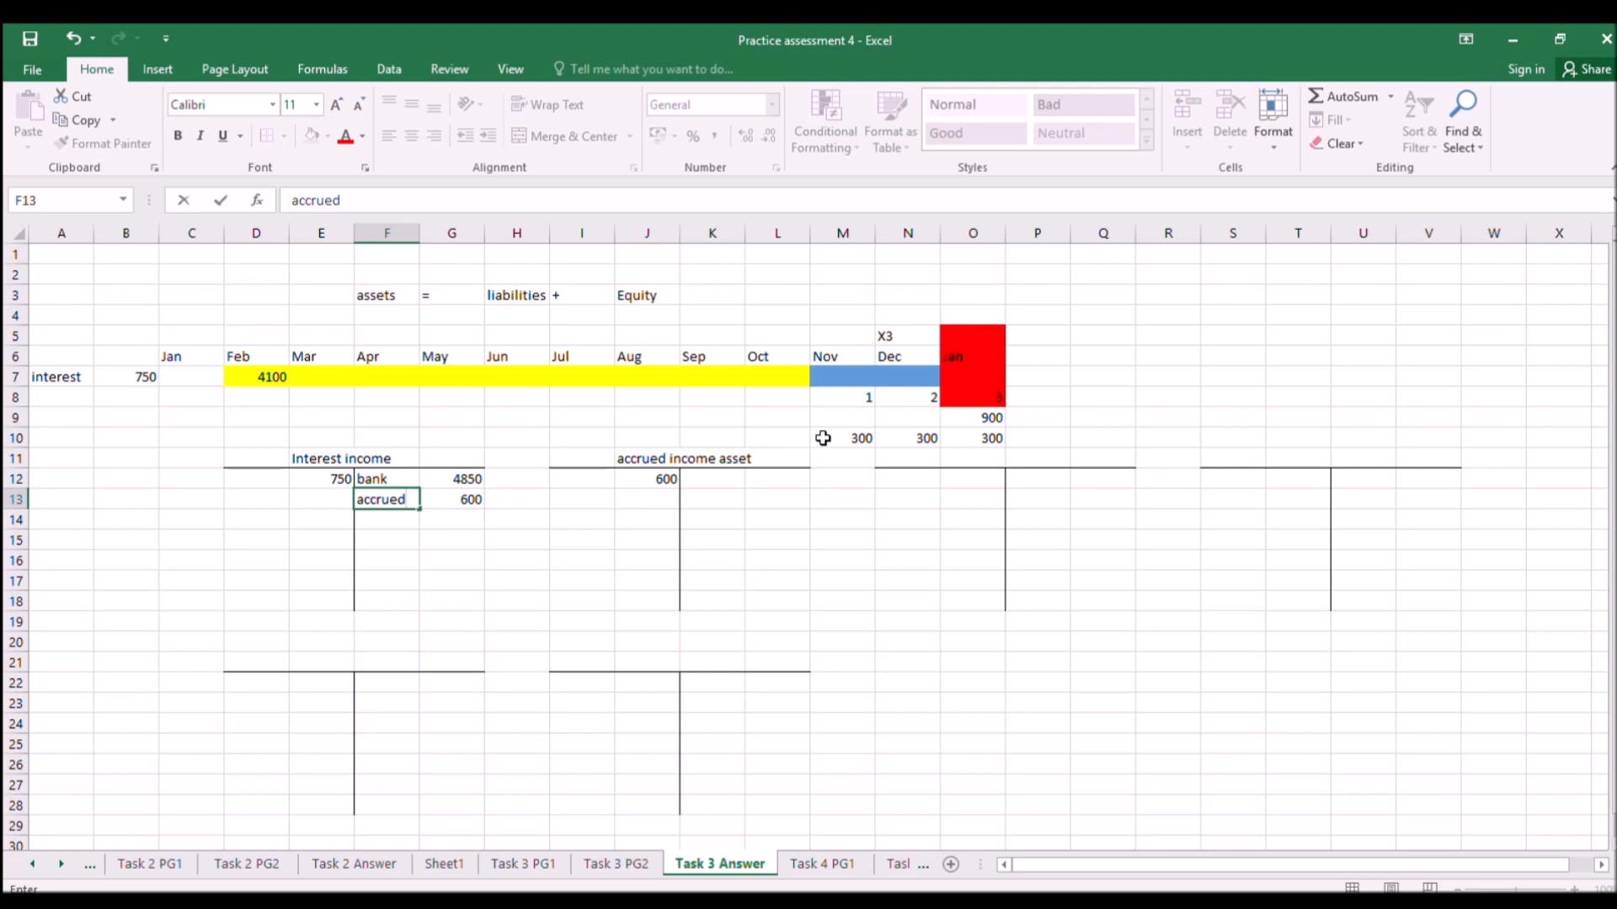
key(Return)
Label the debit entry of the Interest income account reversal in D12.
key(Up)
key(Up)
key(Left)
key(Left)
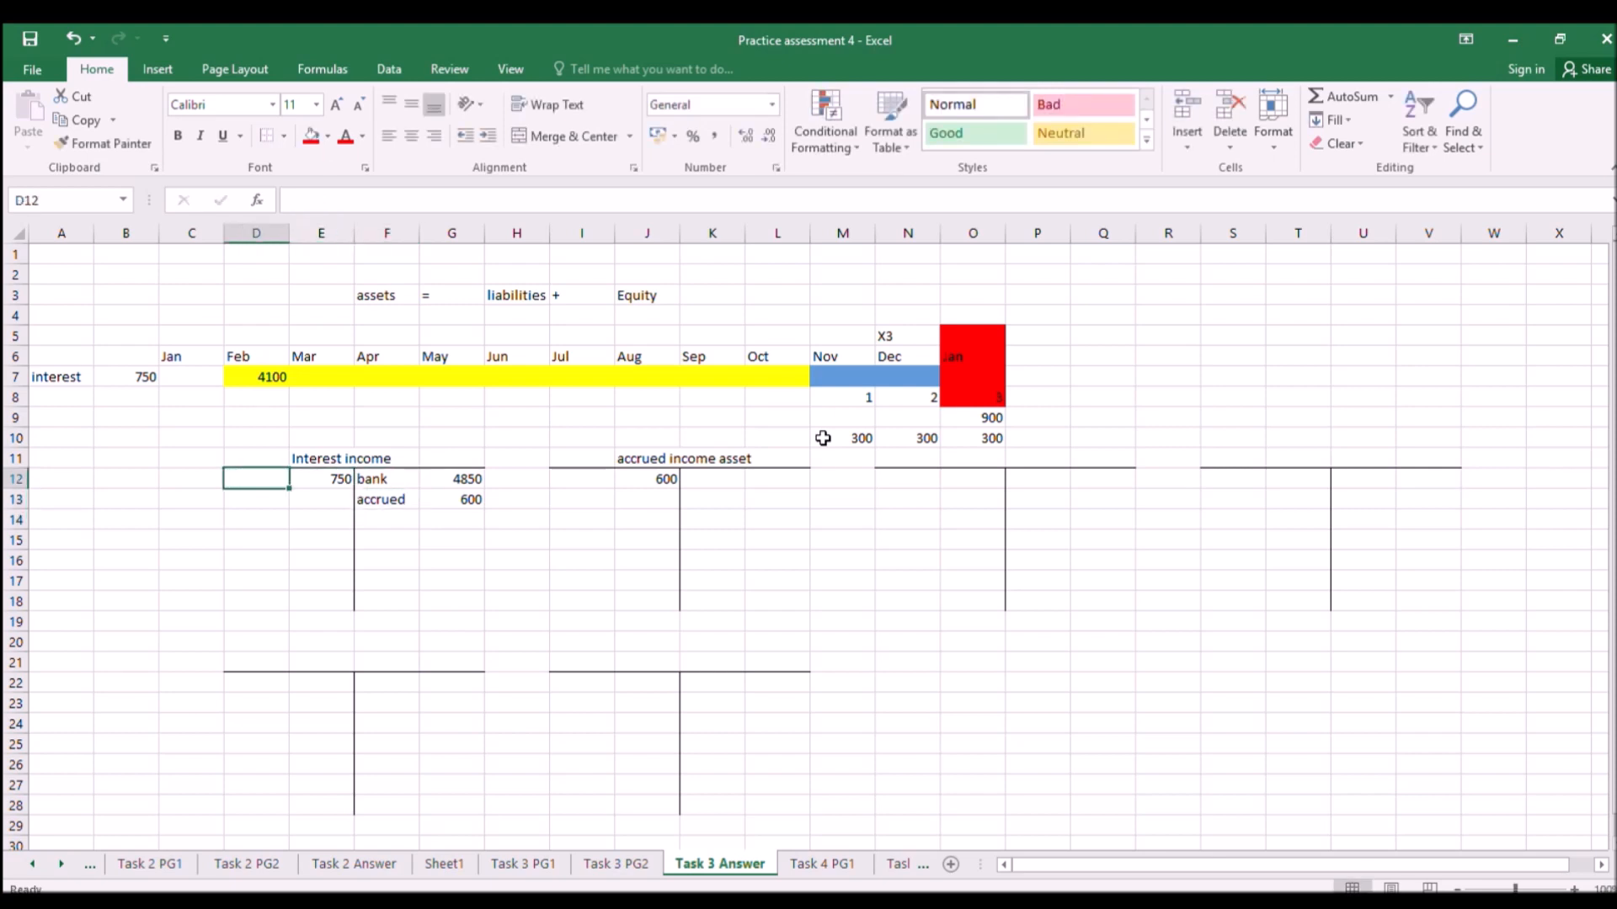
text(reversal)
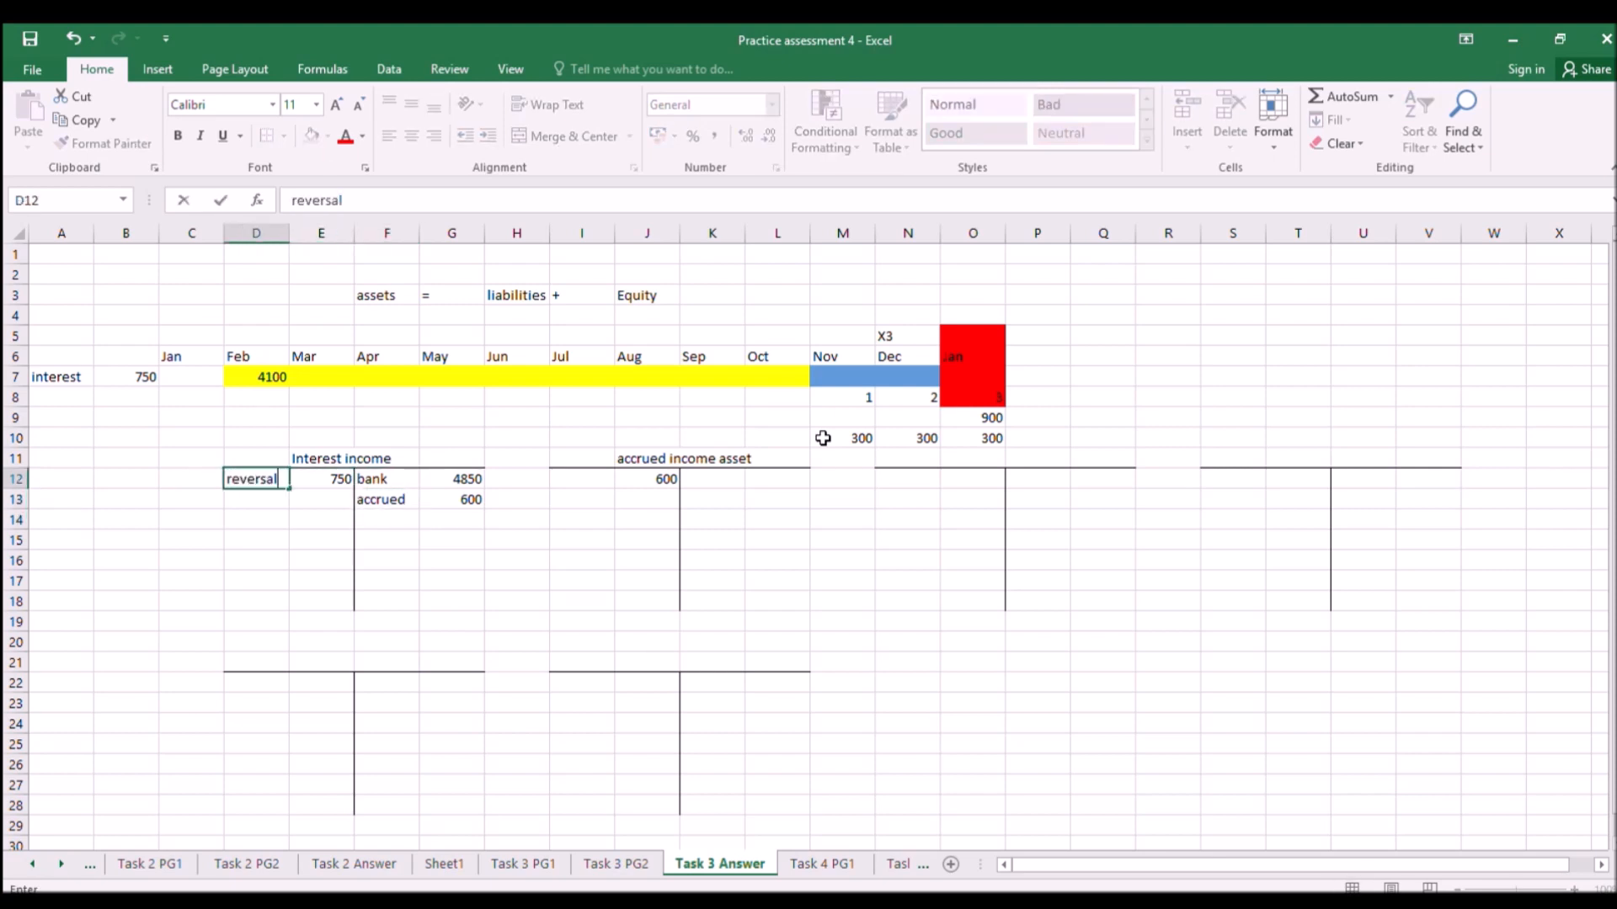
key(Return)
Enter the label profit and loss in D14, correcting its spelling.
key(Down)
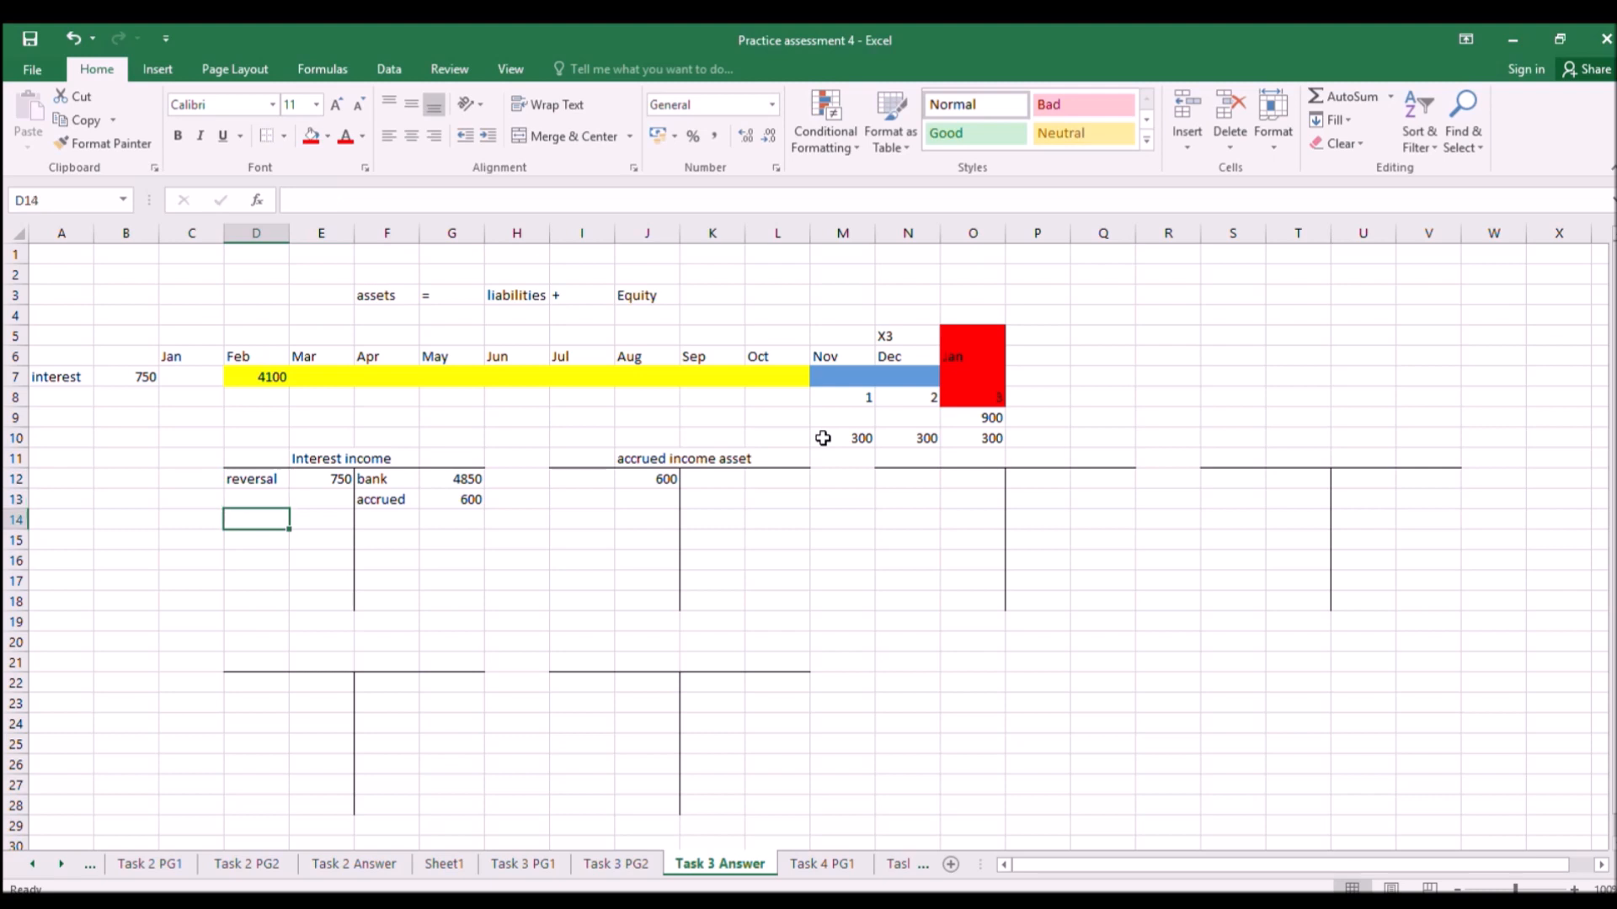
text(profit and loos)
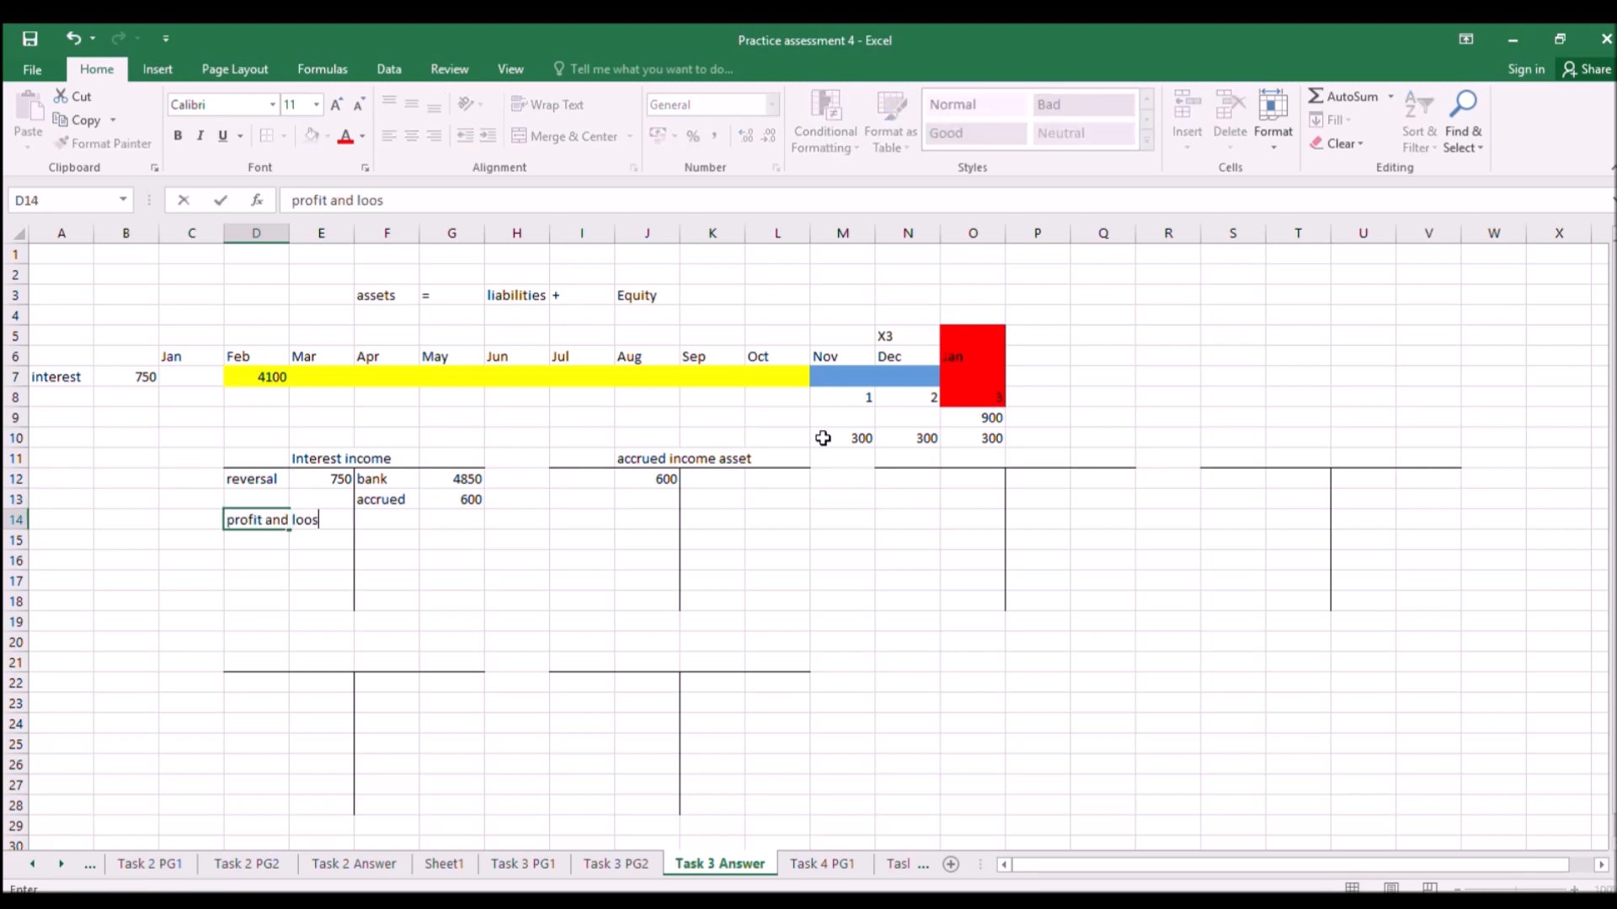
key(Return)
key(Up)
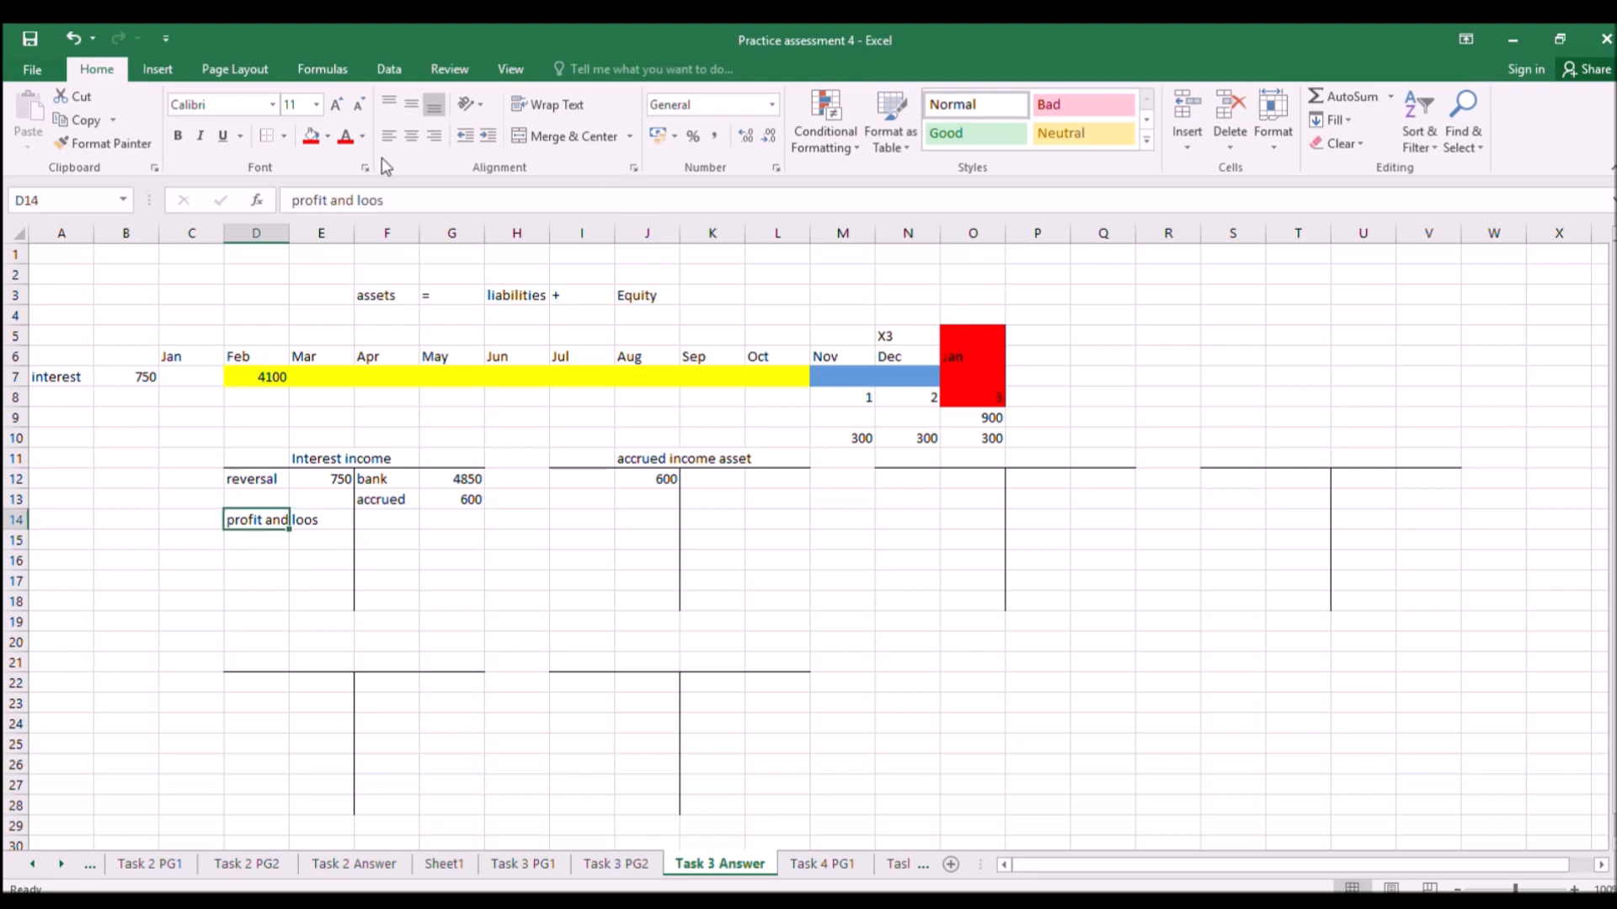
click(383, 200)
key(BackSpace)
key(BackSpace)
text(ss)
key(Return)
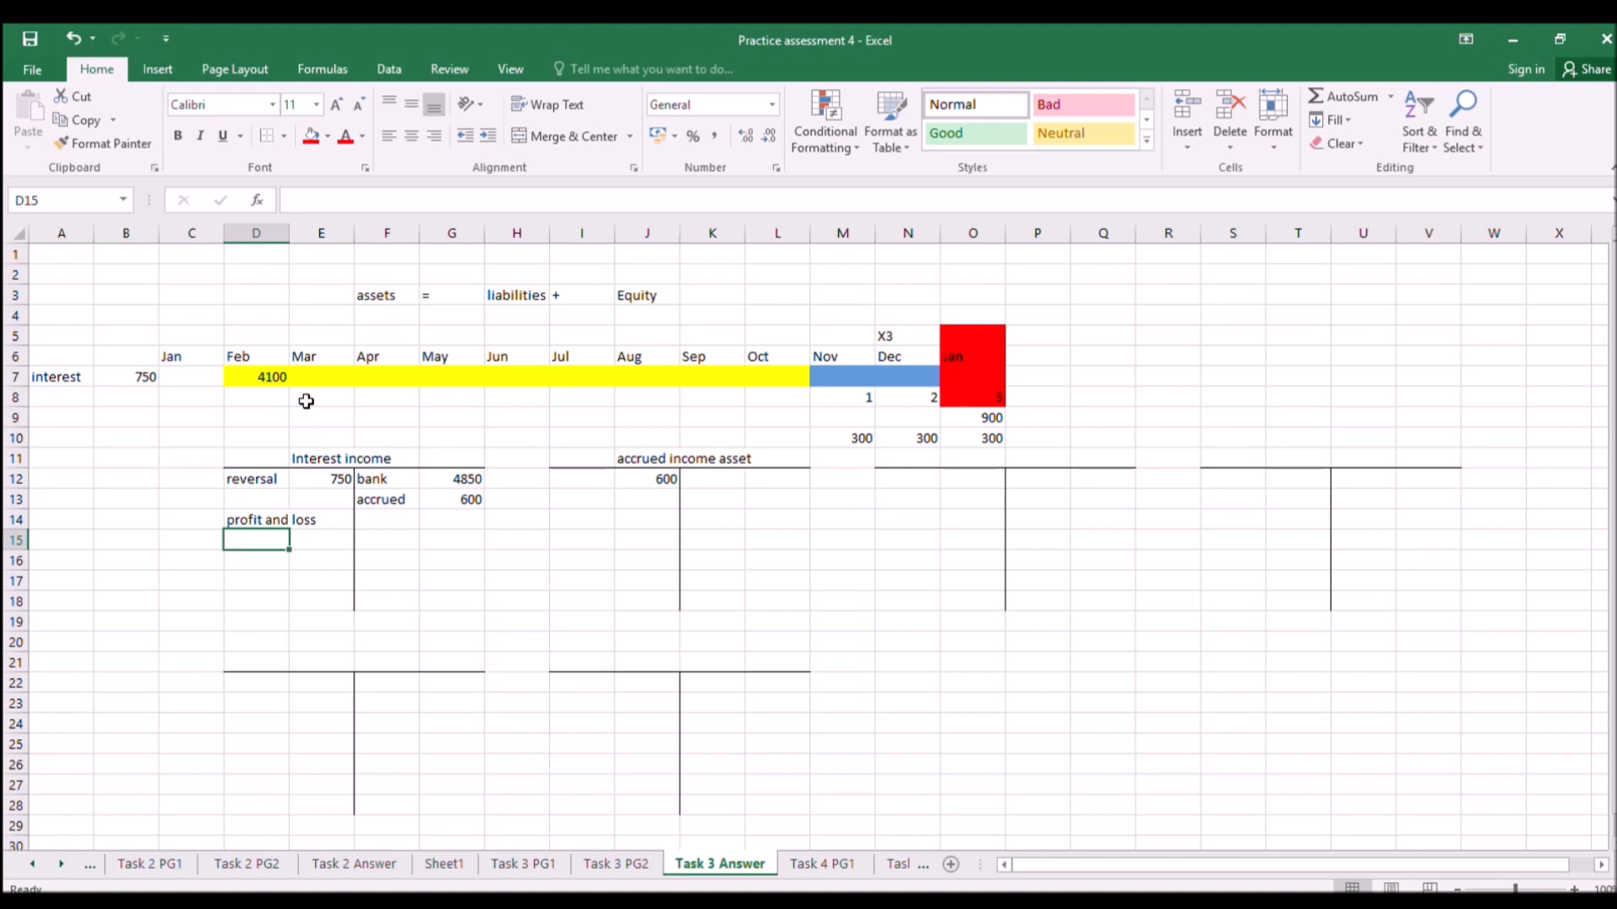
Widen column D to fit the profit and loss label and move that label down to D15.
drag(288, 238, 330, 247)
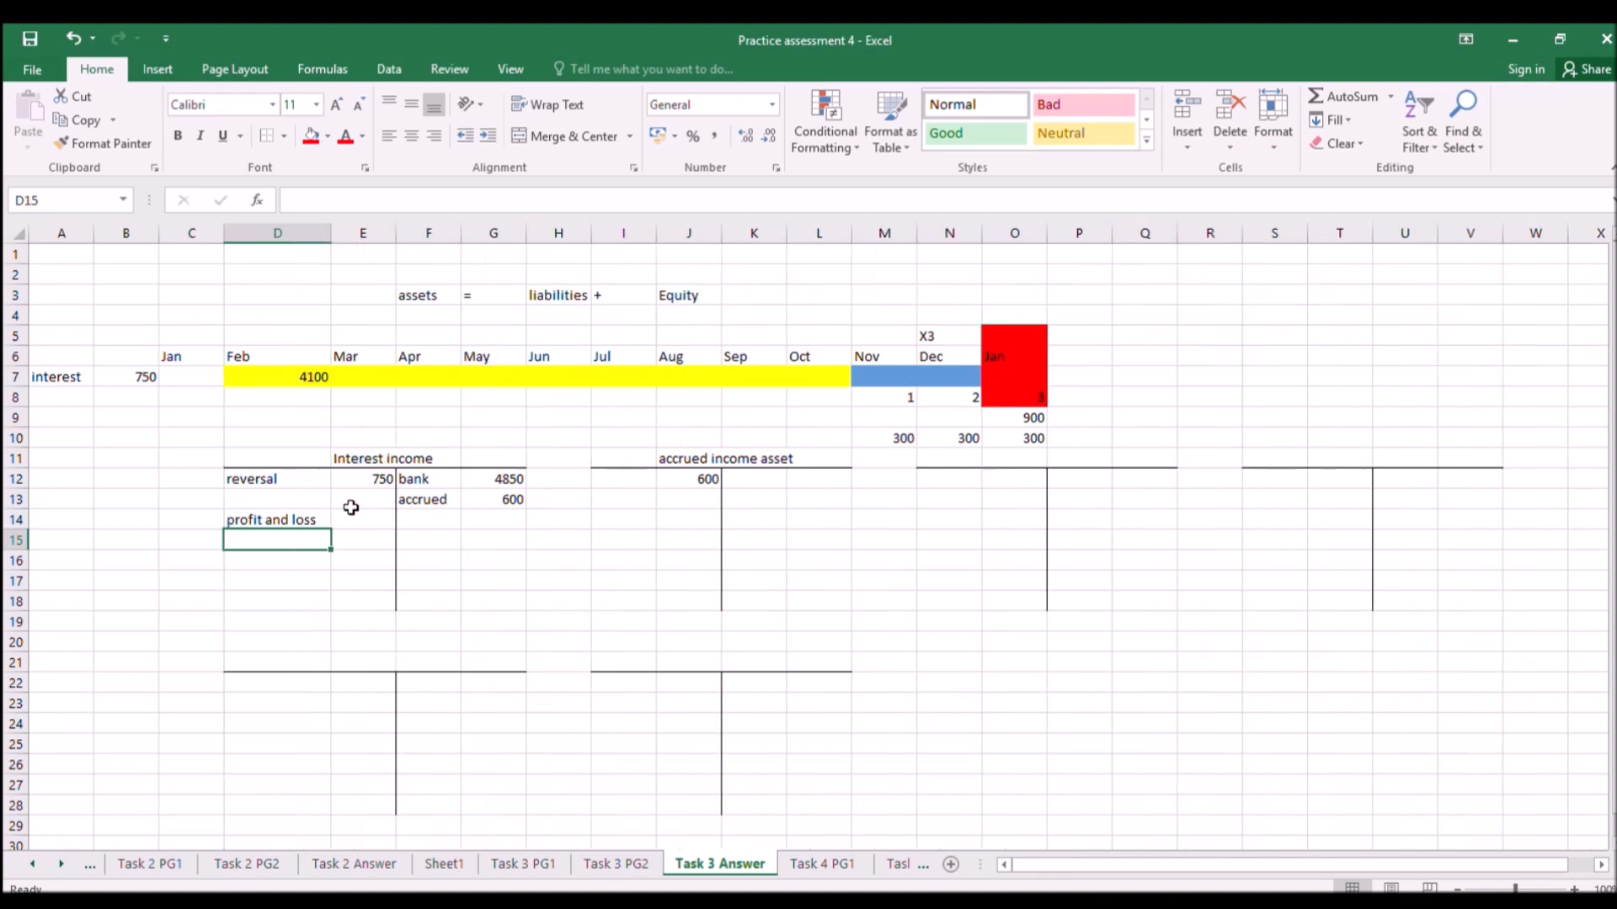
click(356, 524)
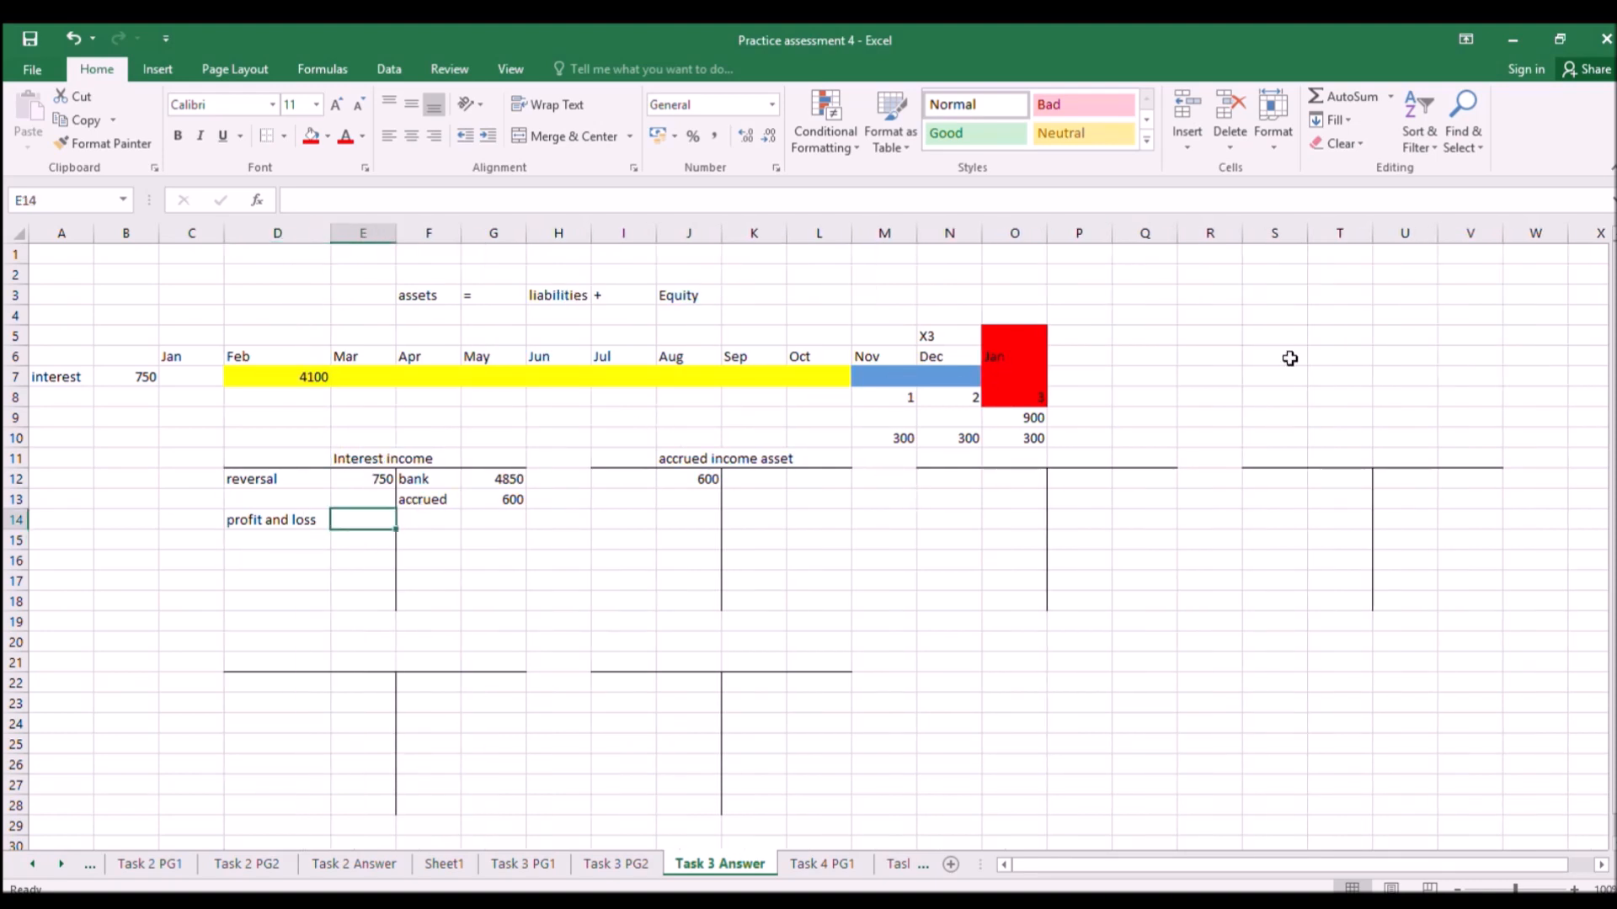
click(260, 519)
drag(260, 511, 262, 539)
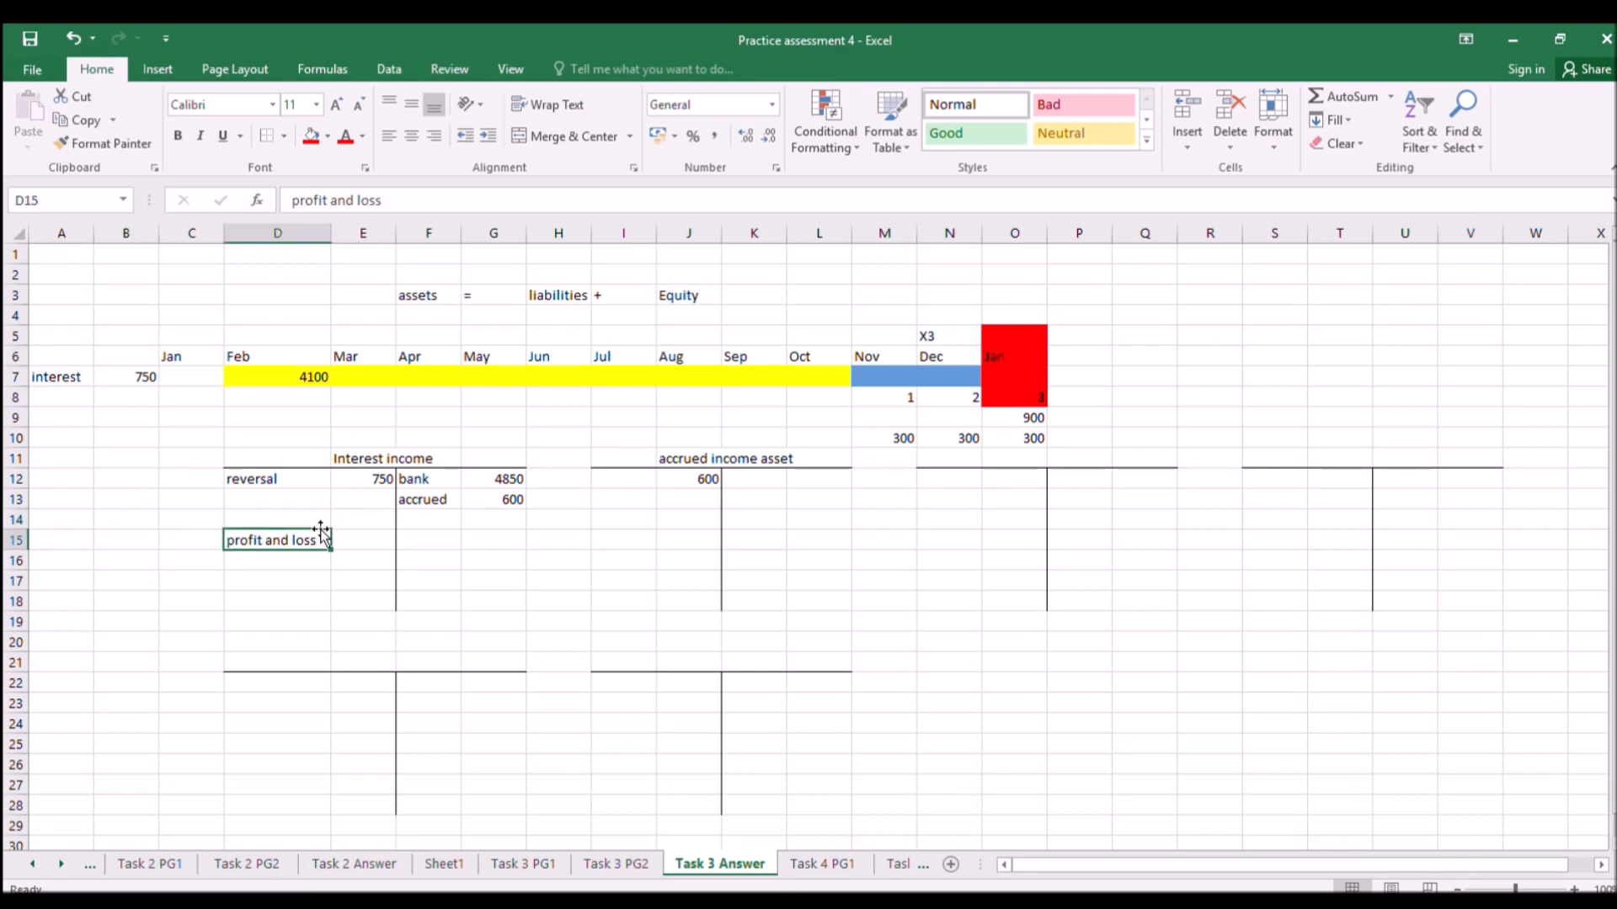
Total the debit side in E14 and the credit side in G14 of the Interest income account with AutoSum.
click(345, 519)
click(1342, 95)
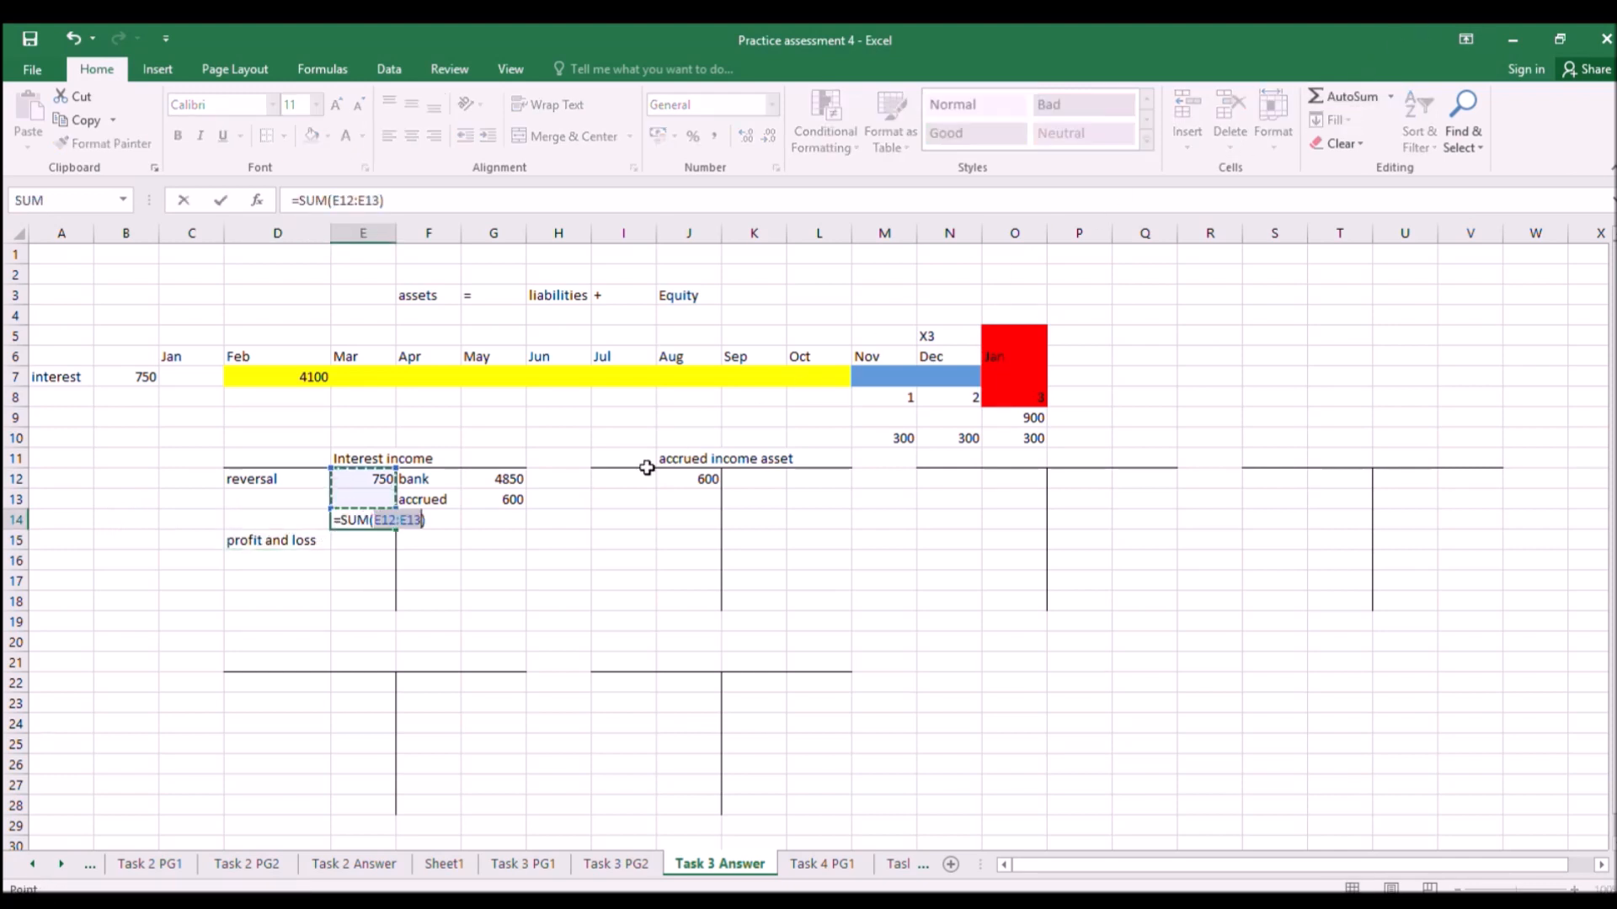
key(Return)
click(511, 524)
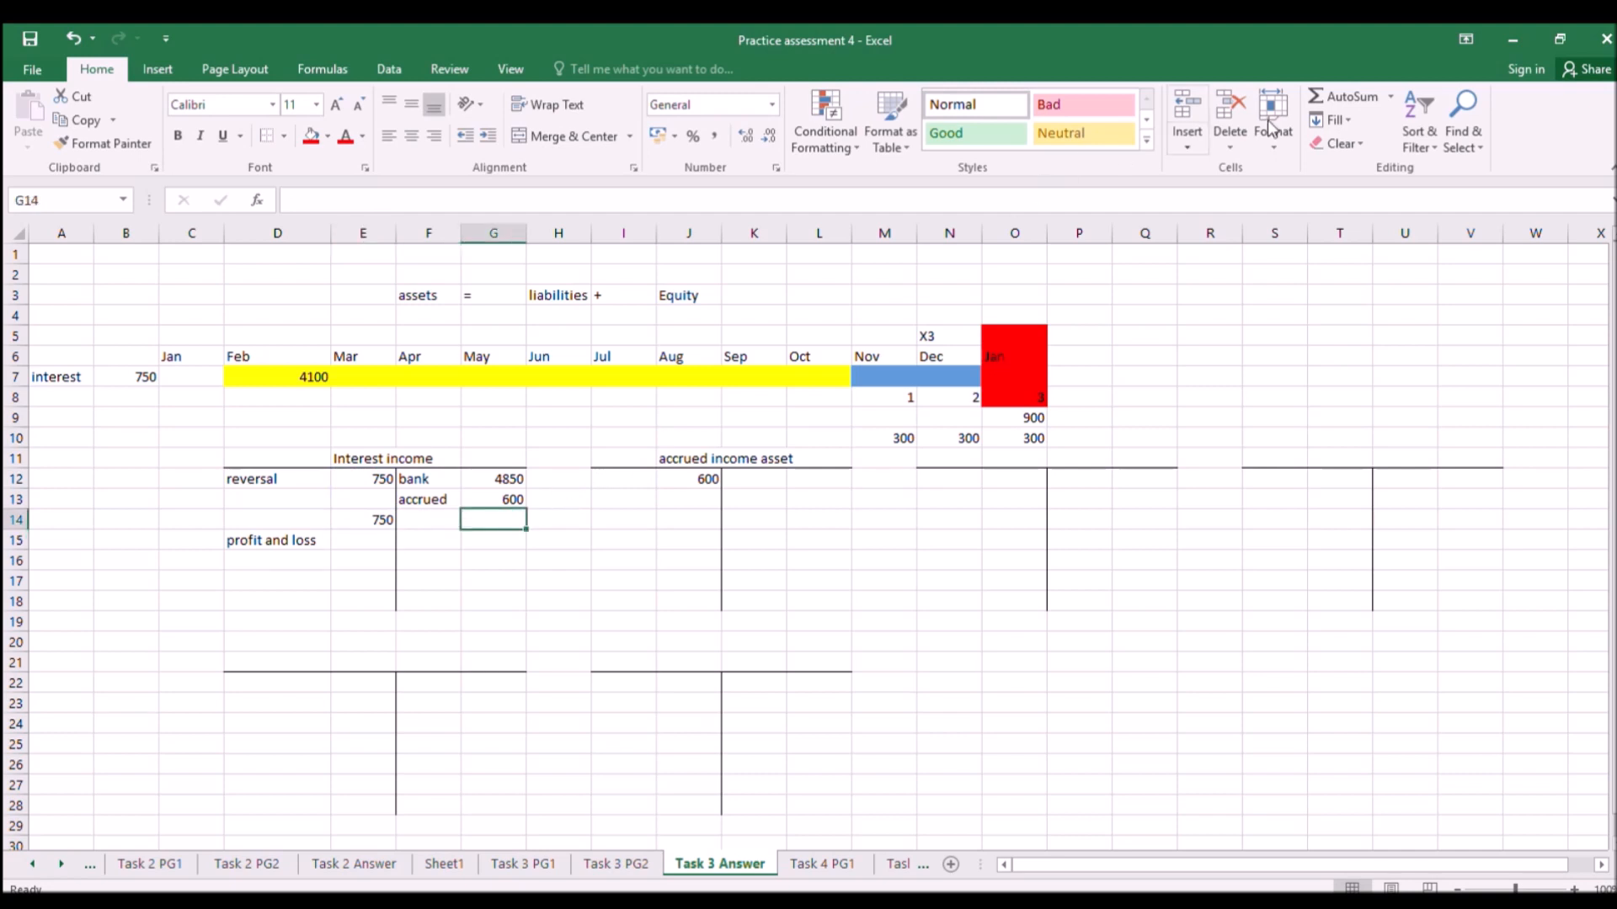
click(1342, 94)
key(Return)
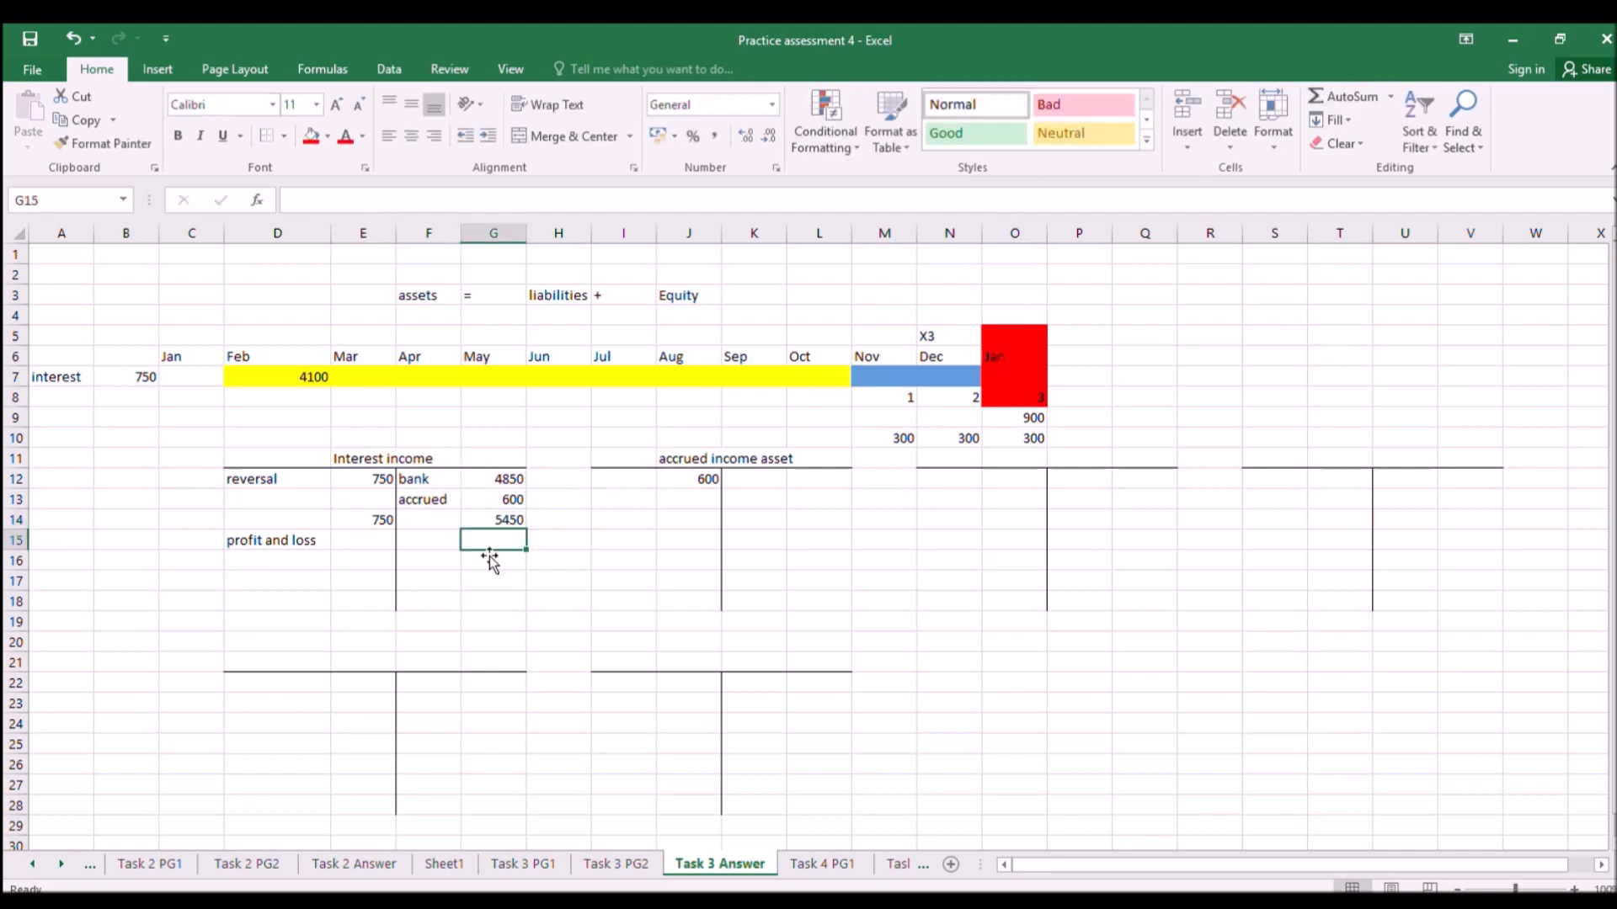
Calculate the profit and loss transfer in E15 as the credit total G14 minus the debit total E14.
click(362, 540)
text(=)
click(498, 518)
text(-)
click(379, 520)
key(Return)
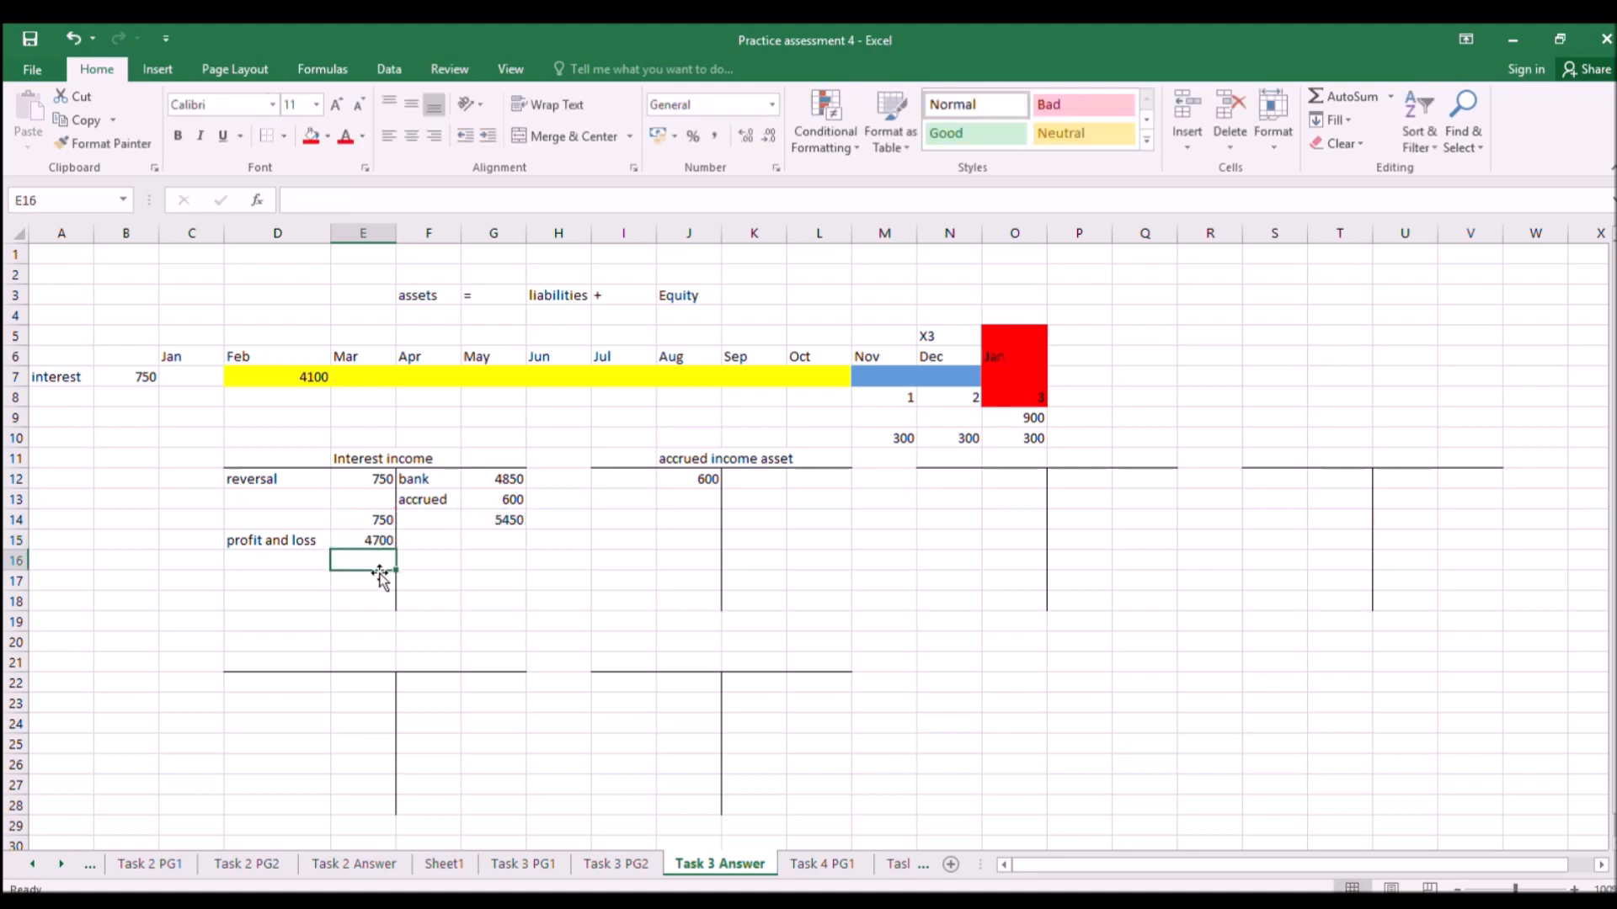
Compare the interest income account with the question on Task 3 PG1, read the selling expenses part (c), and return to Task 3 Answer.
click(548, 875)
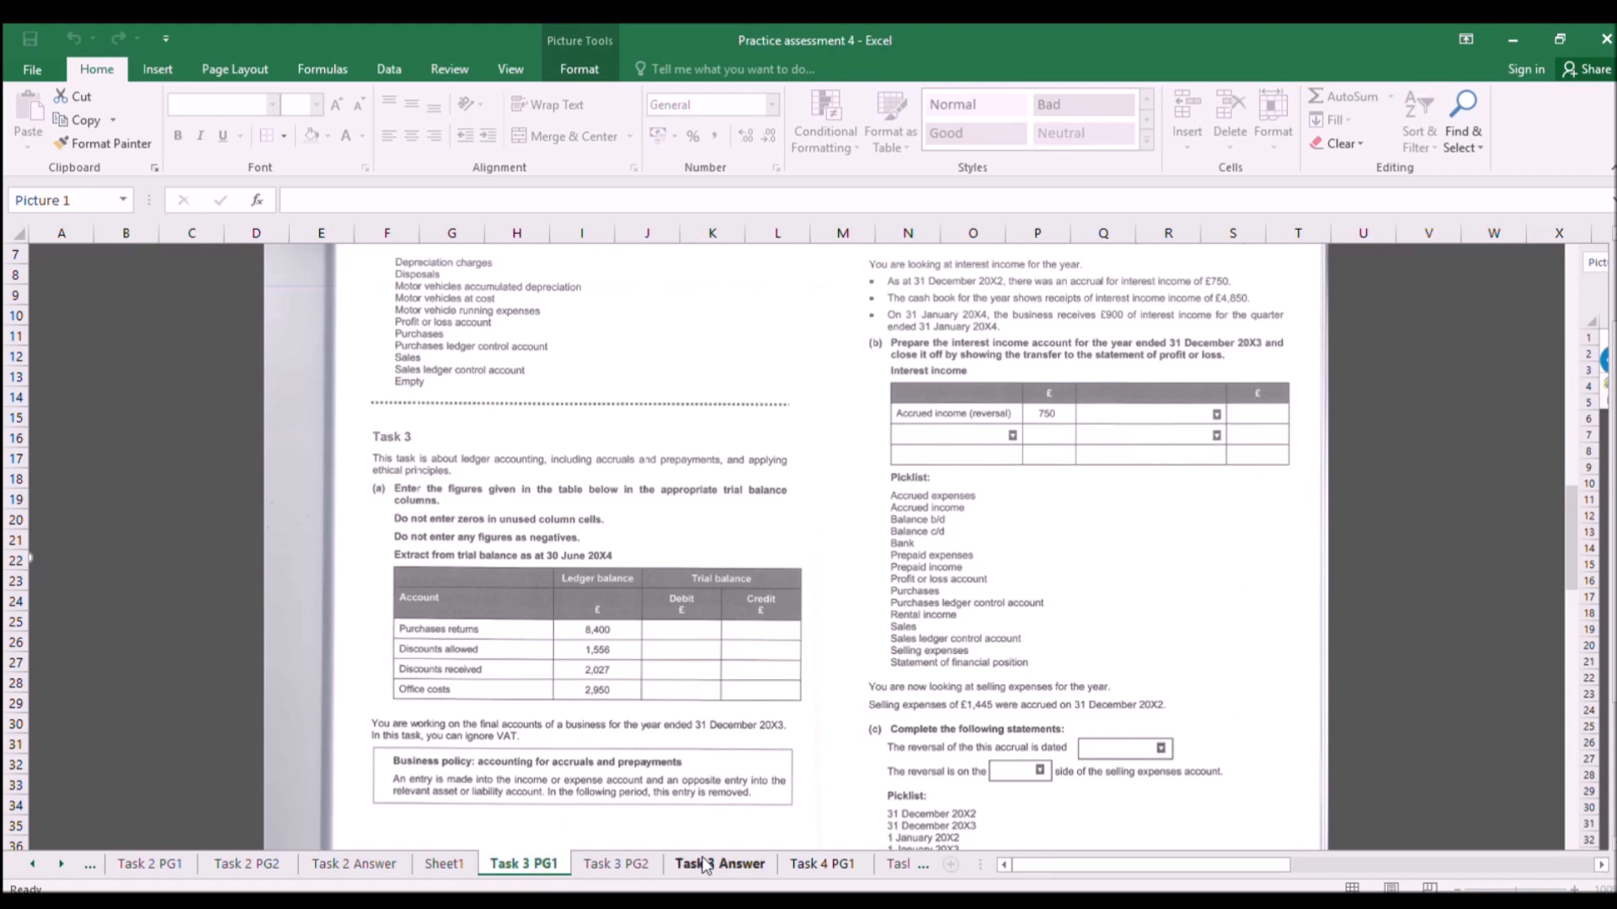
click(720, 864)
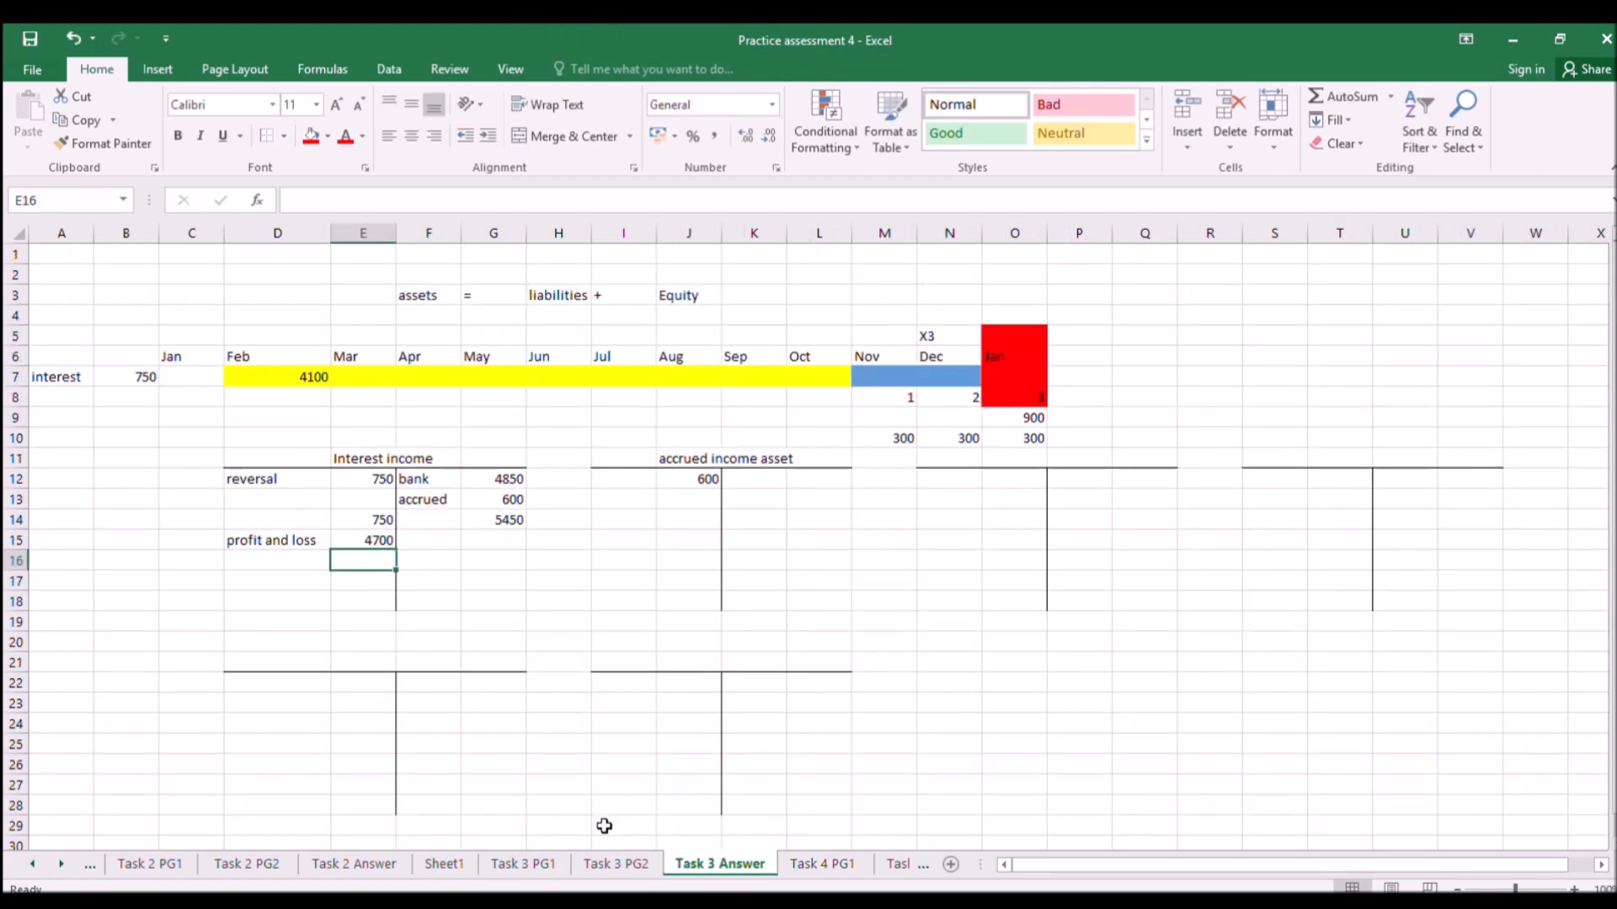
click(545, 867)
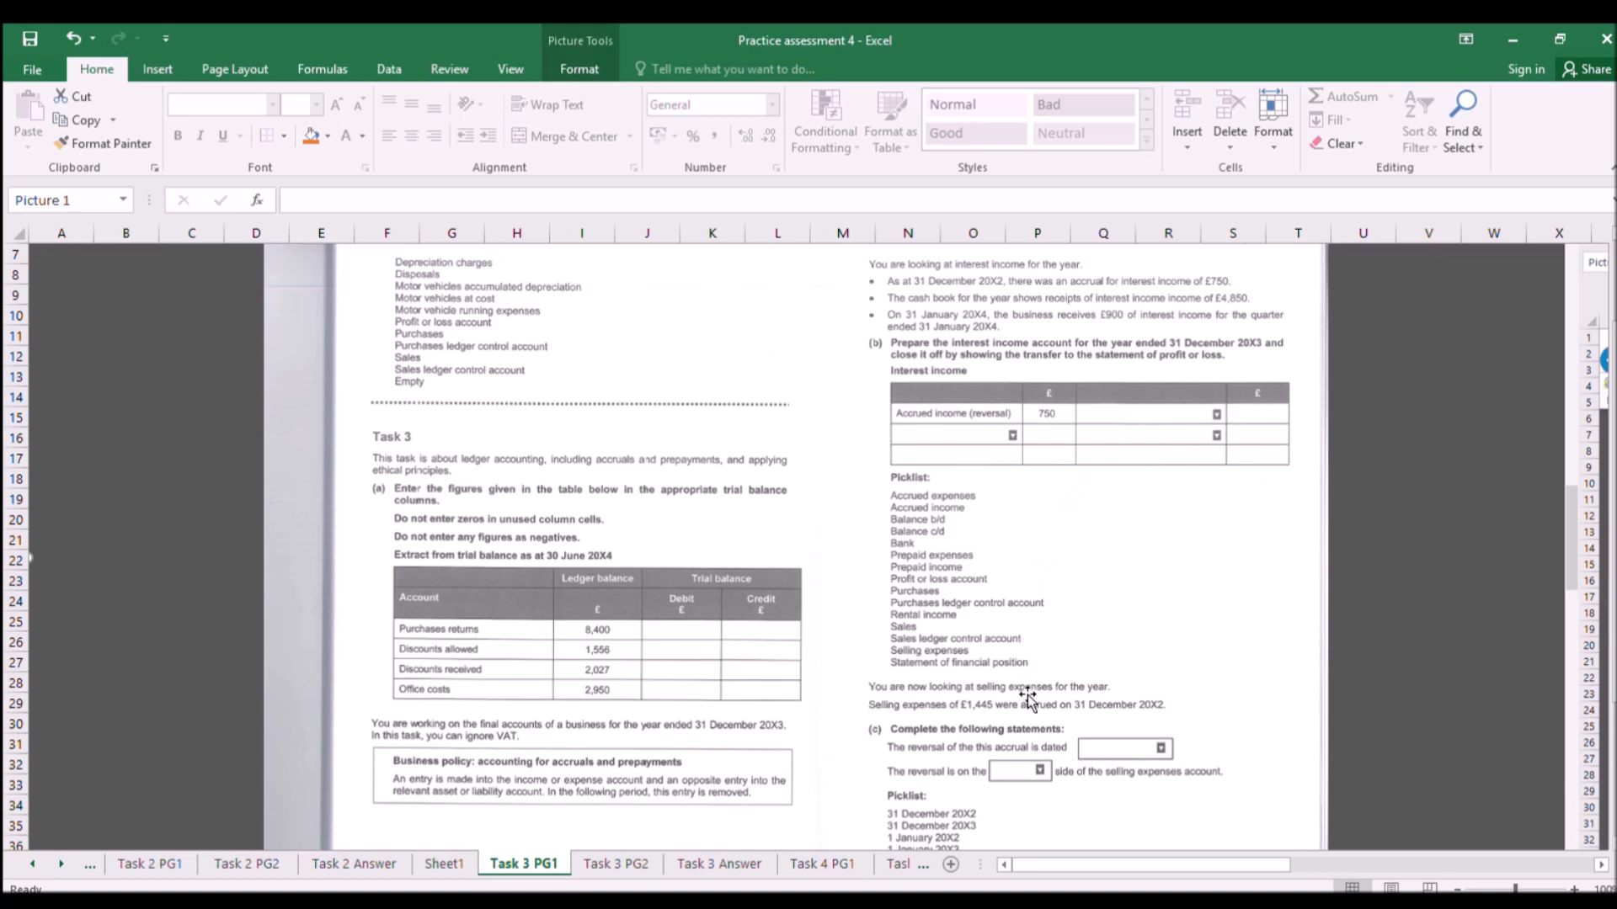
click(645, 865)
click(686, 866)
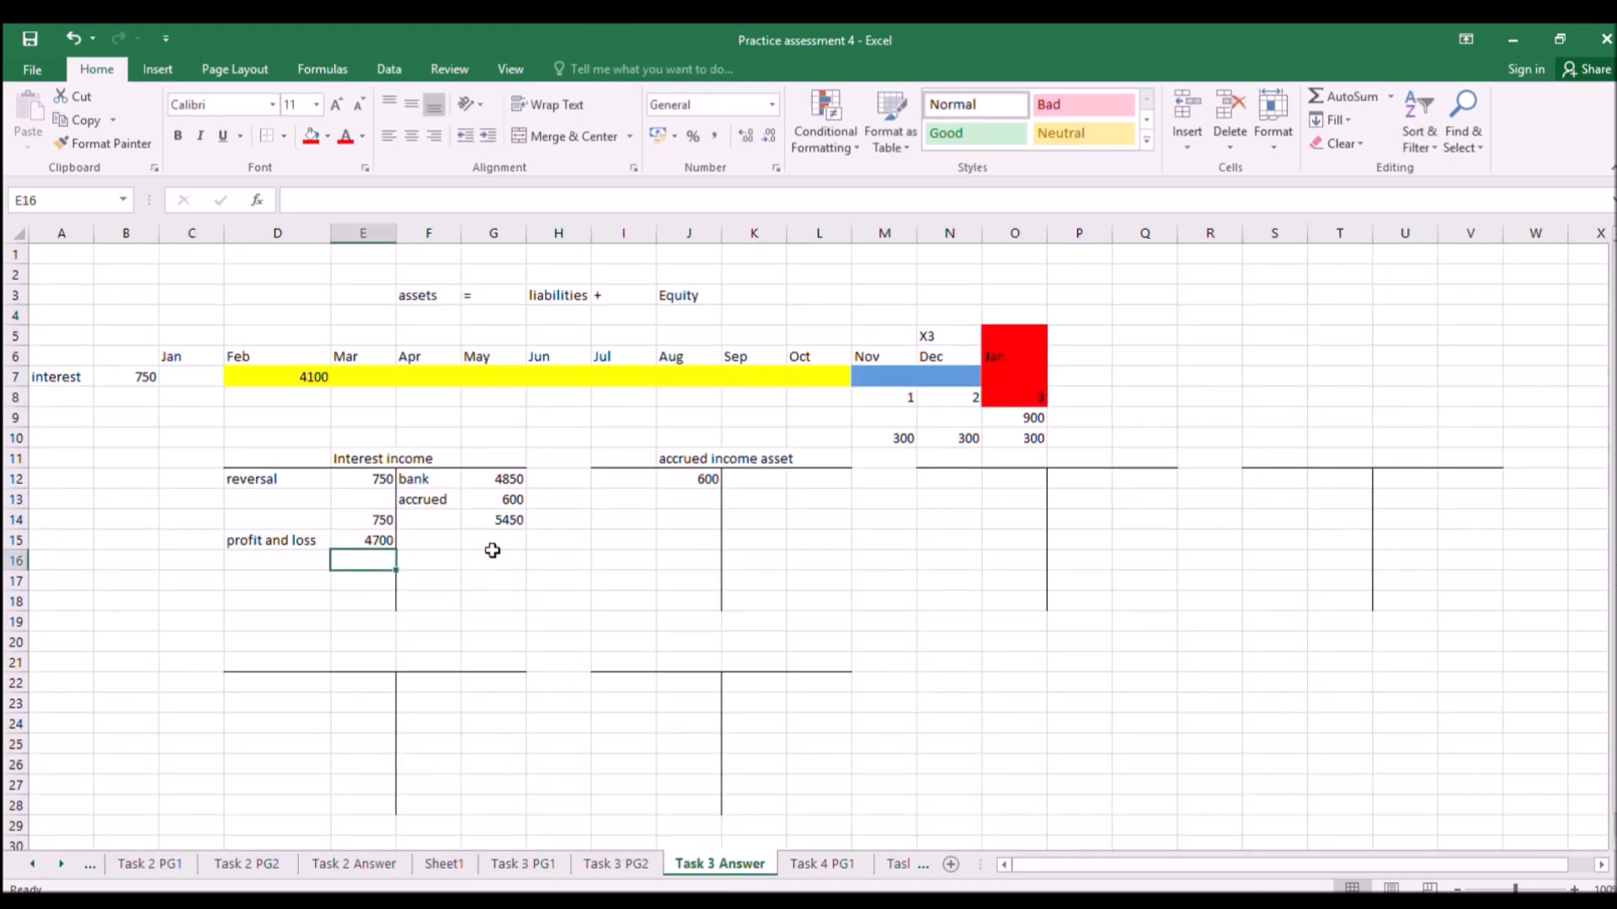
click(531, 863)
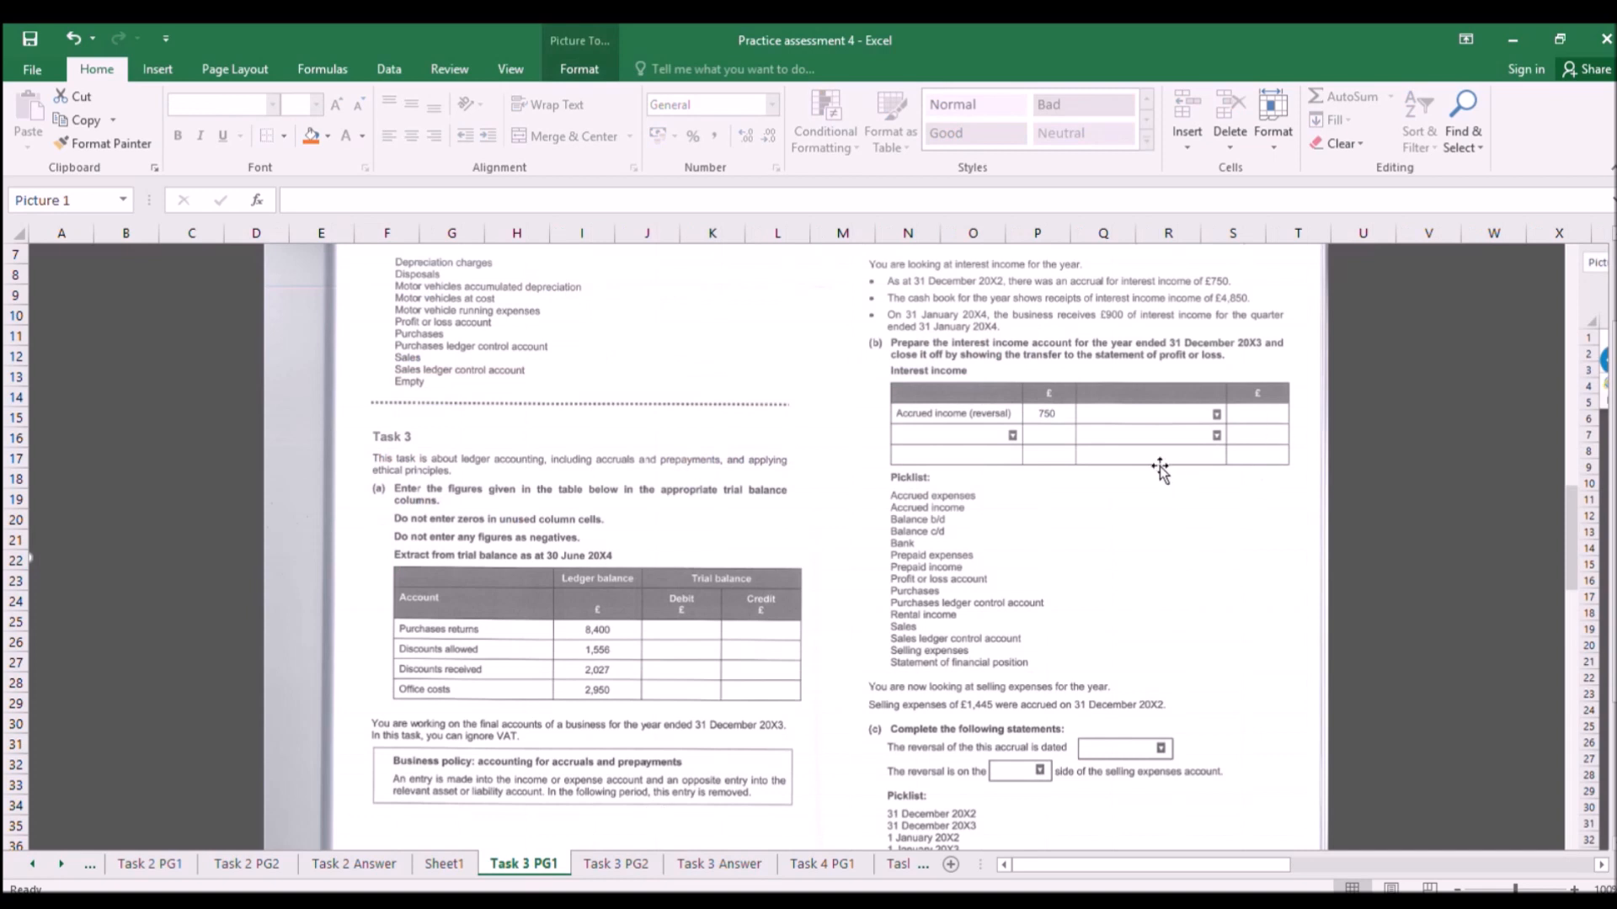
scroll(1002, 666, down, 2)
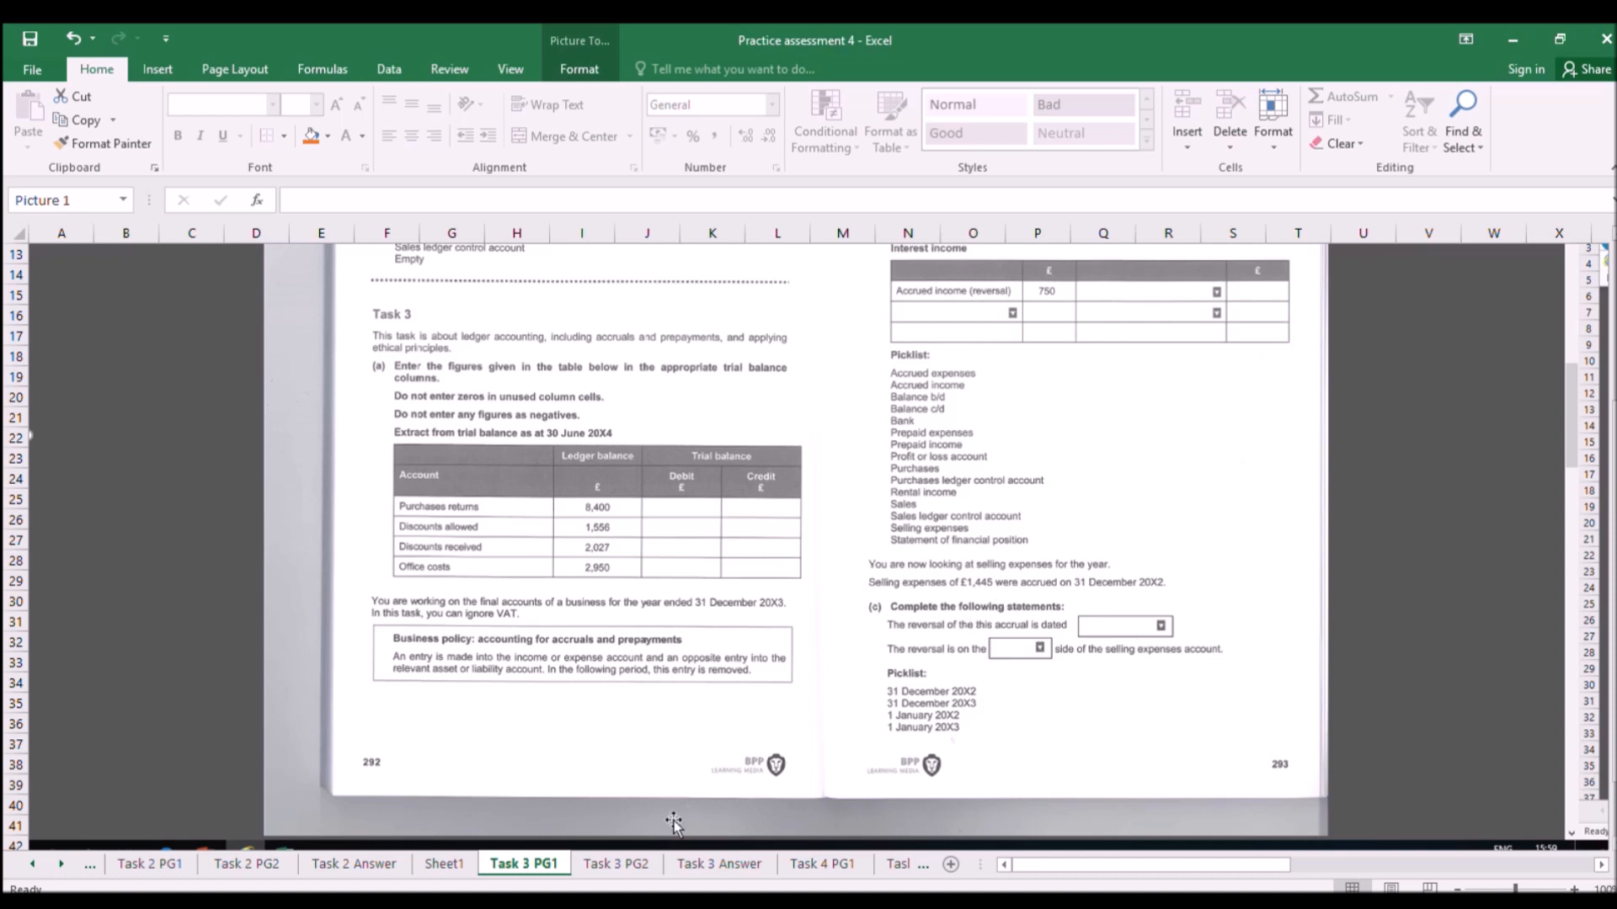
click(677, 865)
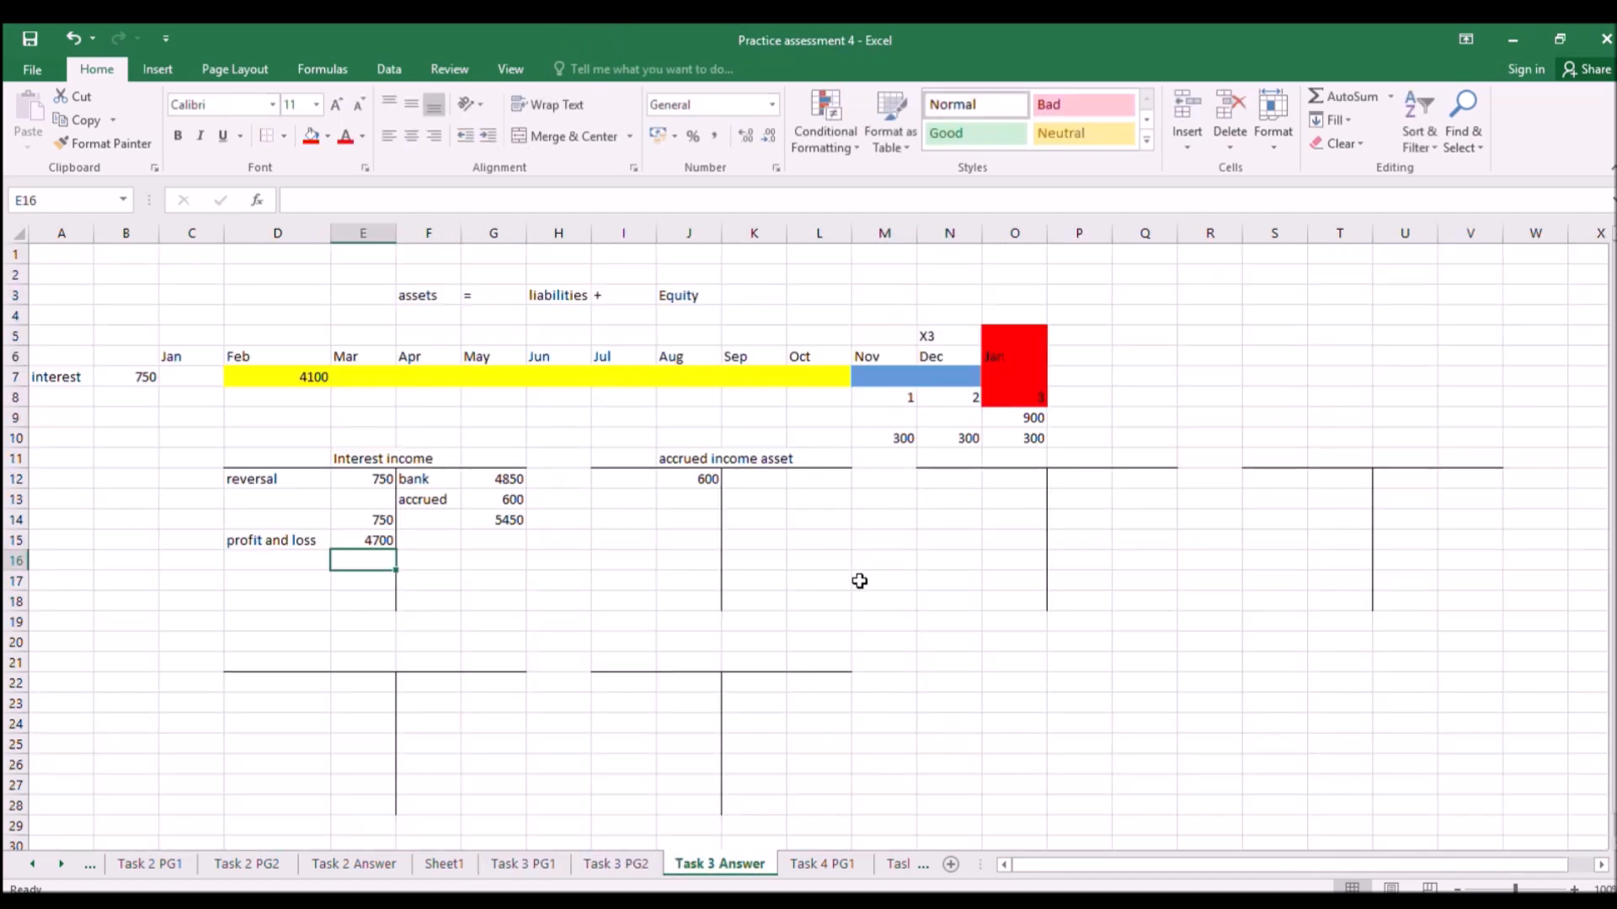
Title the first lower T-account selling expenses in E21.
click(362, 661)
text(se)
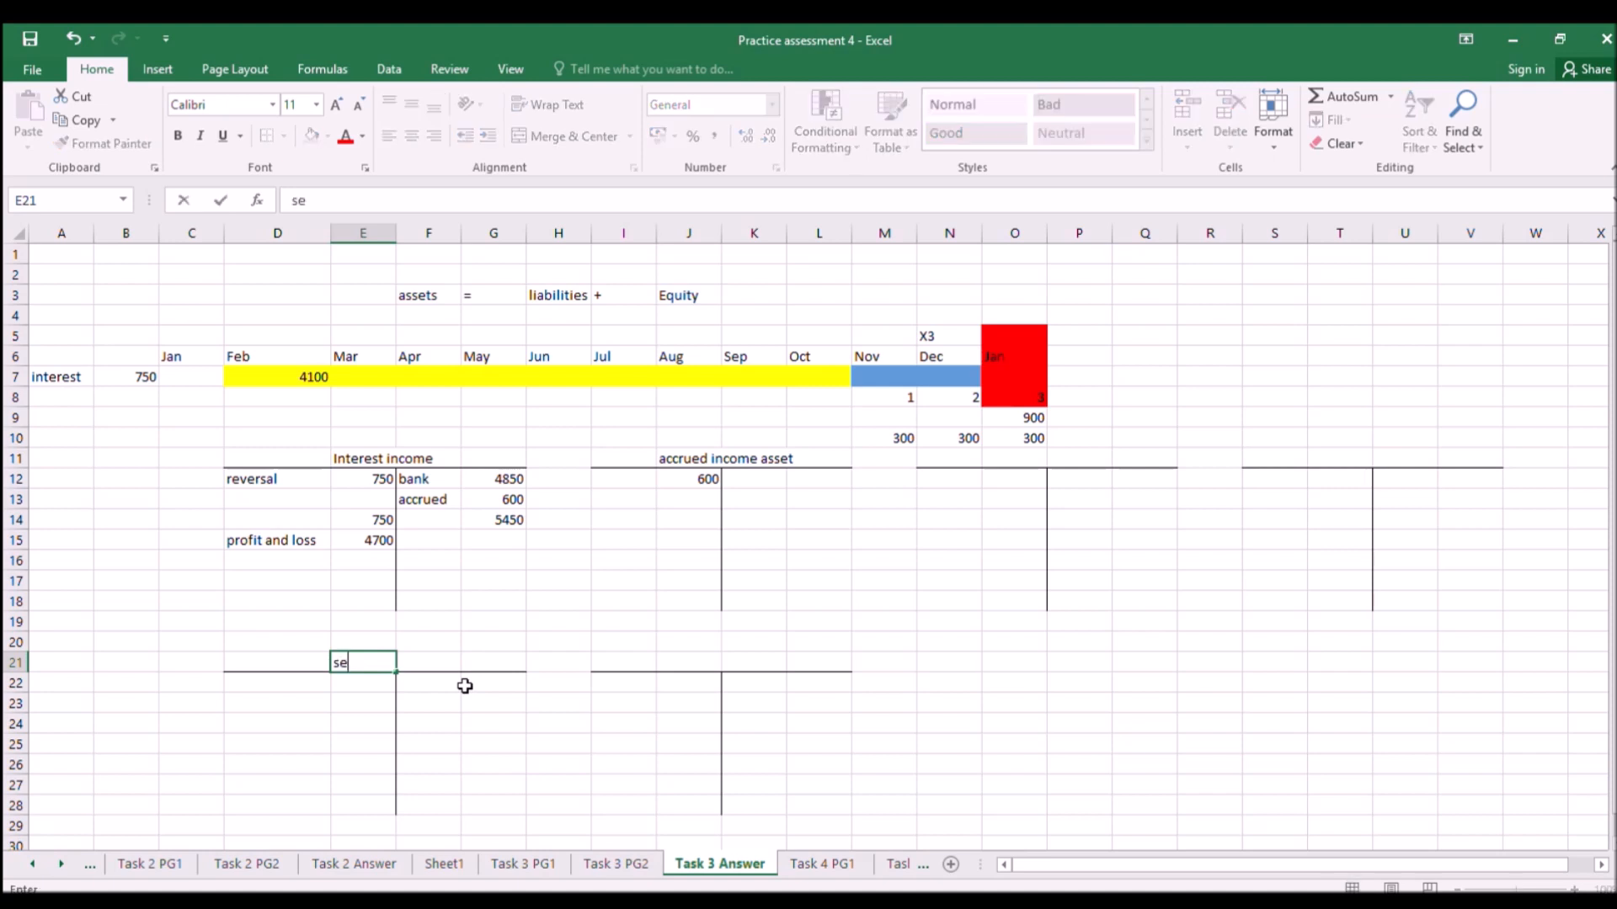
text(lling expen)
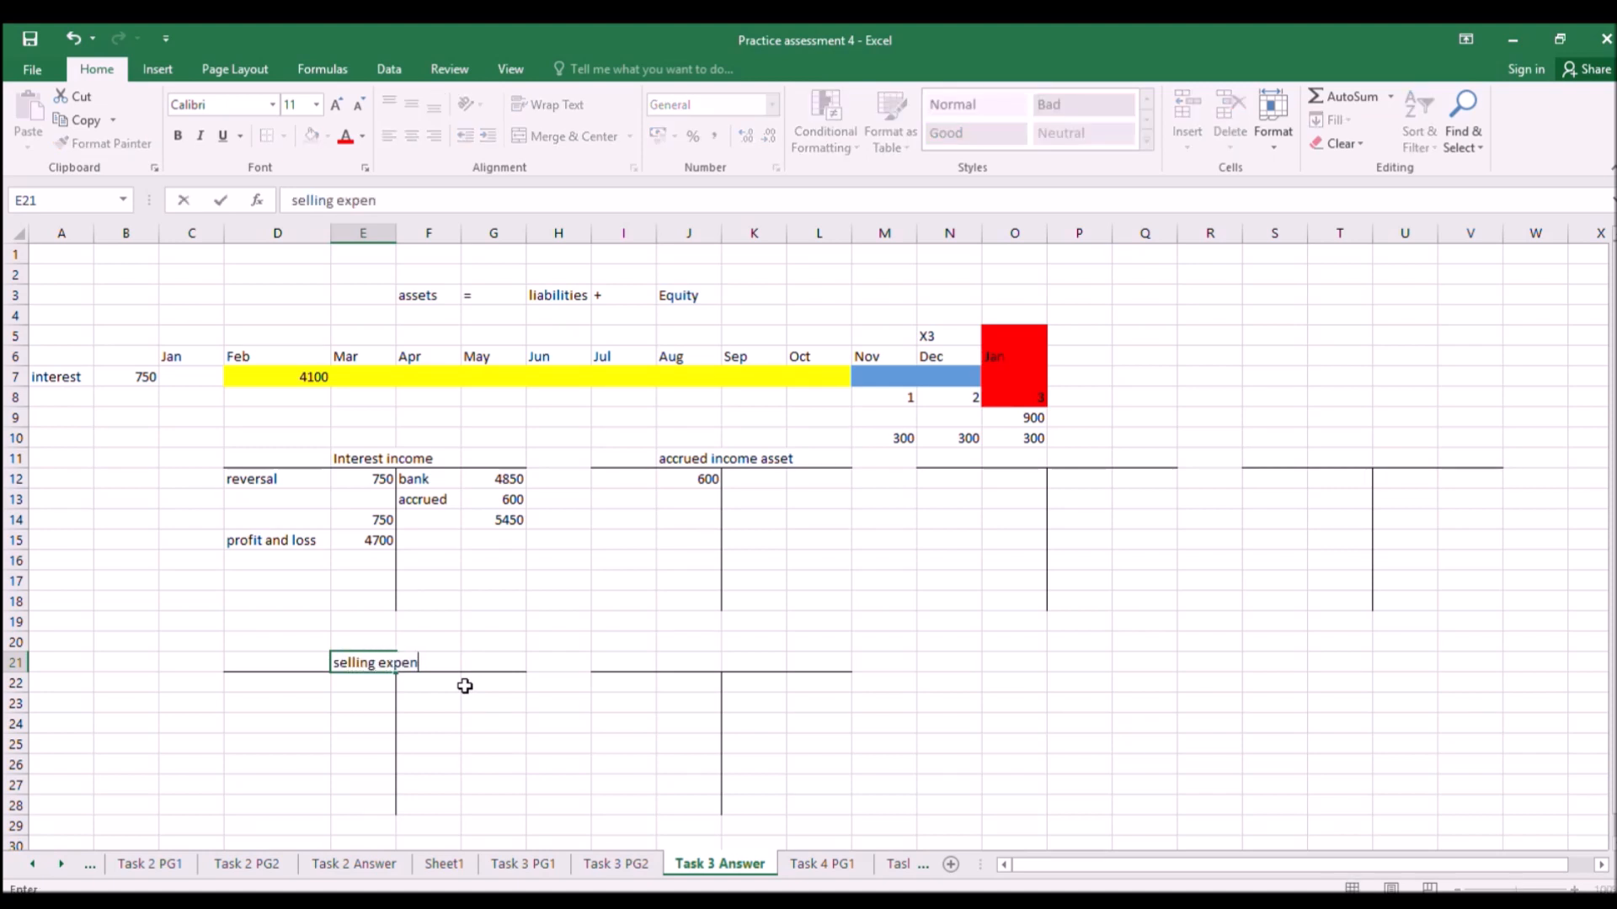
key(Right)
Title the second lower T-account accrual liability in J21.
key(Right)
key(Right)
key(Right)
key(Right)
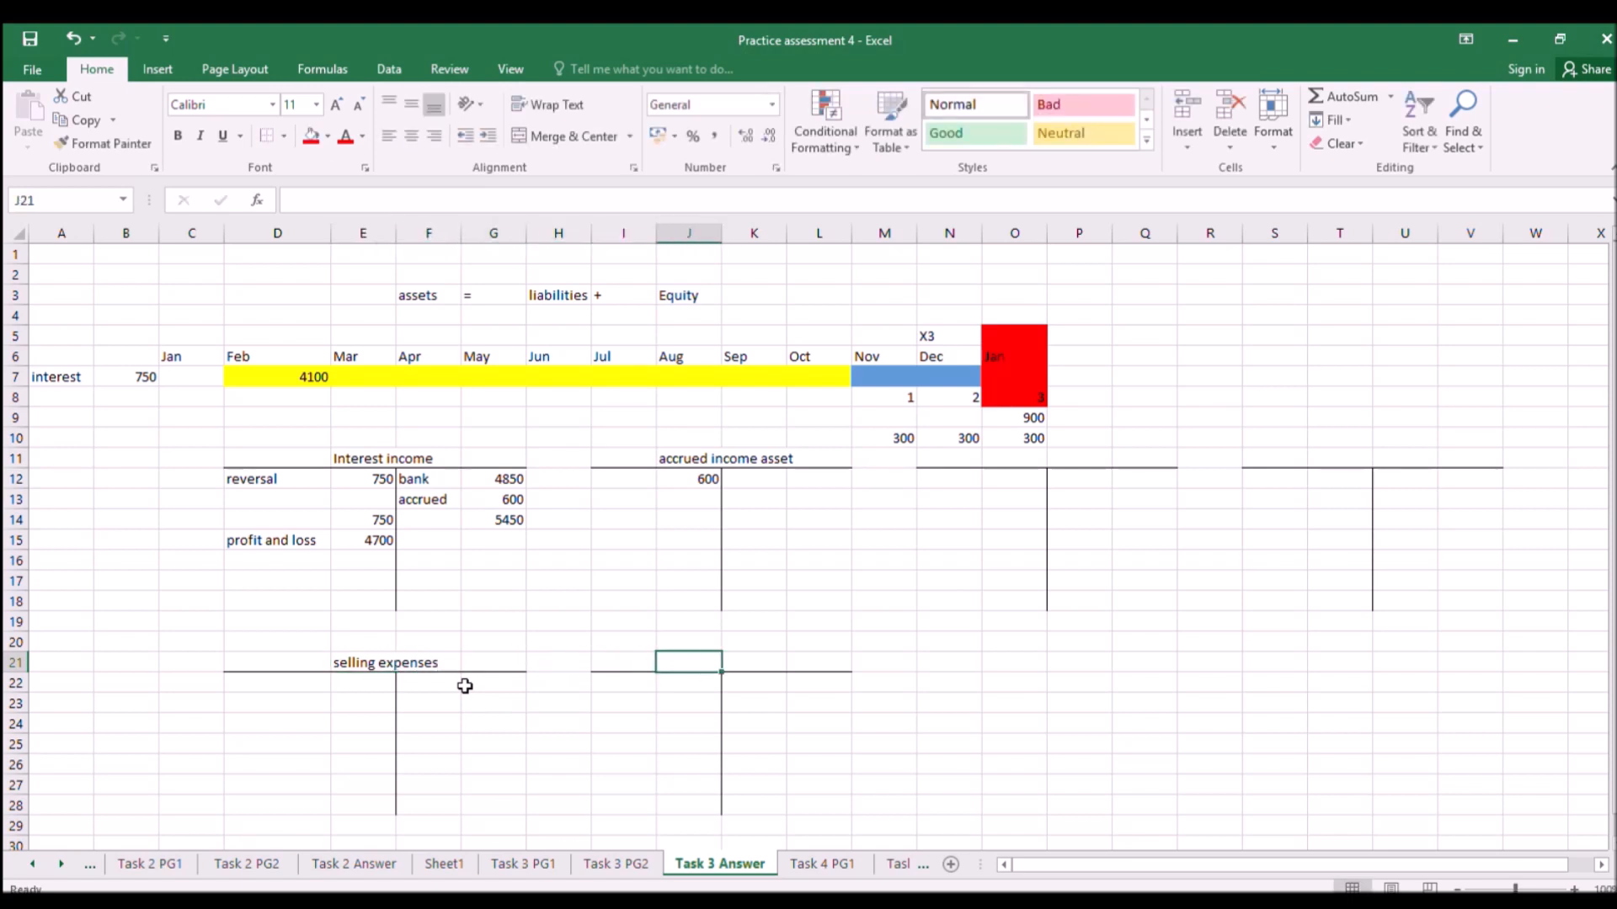
text(ascrued)
key(BackSpace)
key(BackSpace)
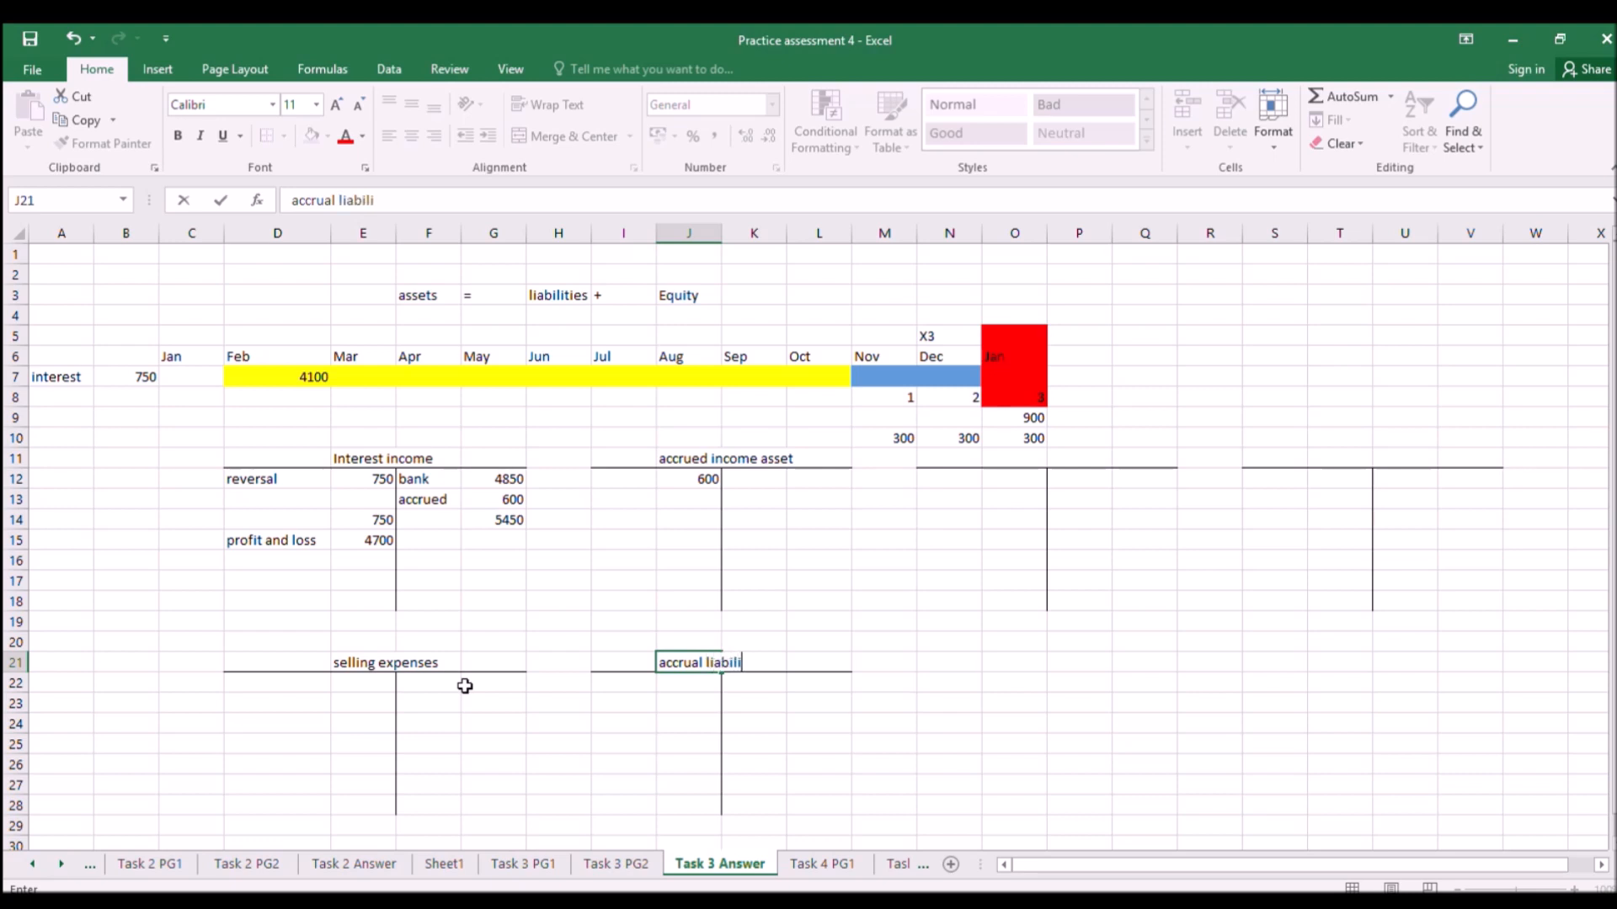
key(Return)
key(Left)
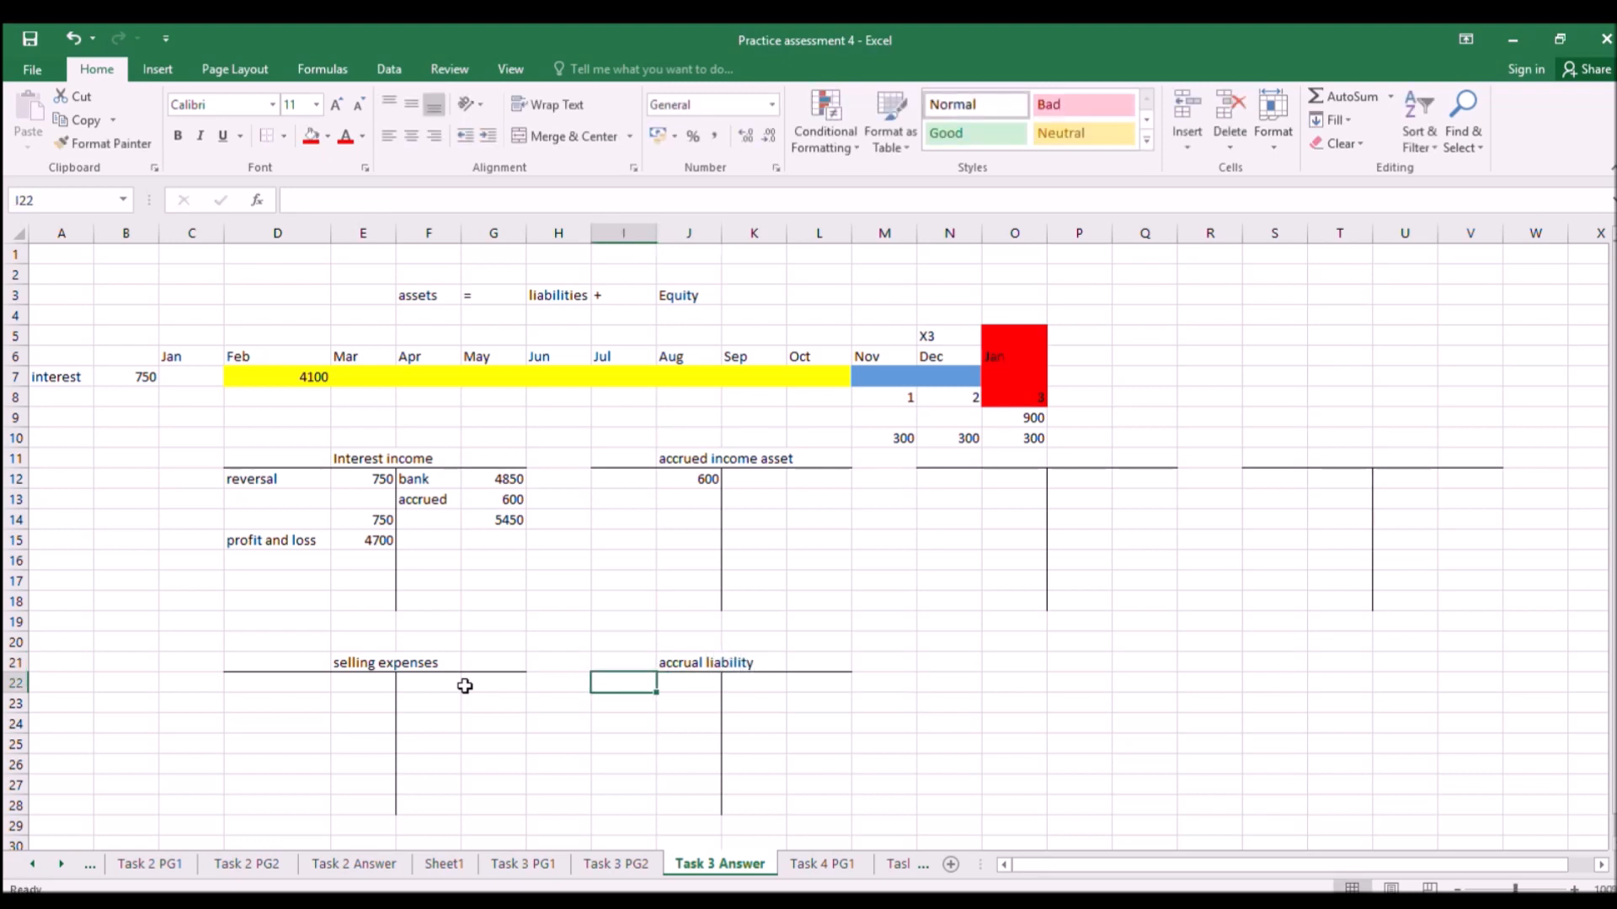
key(Right)
key(Up)
key(Up)
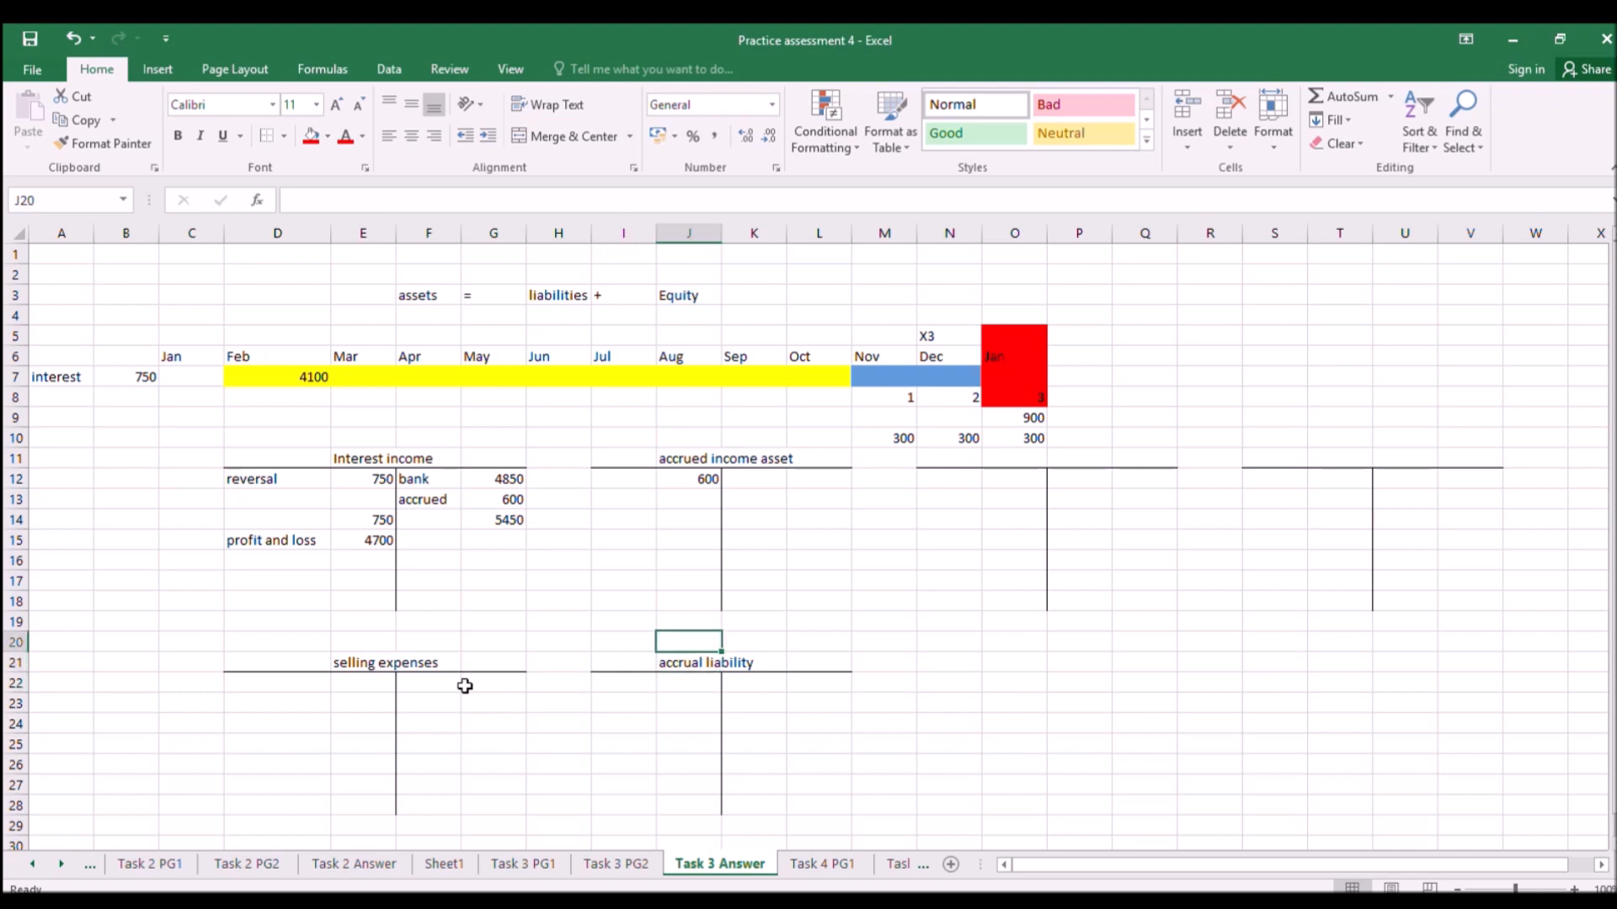
Replace the title of the second lower T-account in J21 with Accruals.
key(Down)
text(A)
text(ccura)
key(BackSpace)
key(BackSpace)
key(BackSpace)
text(ruals)
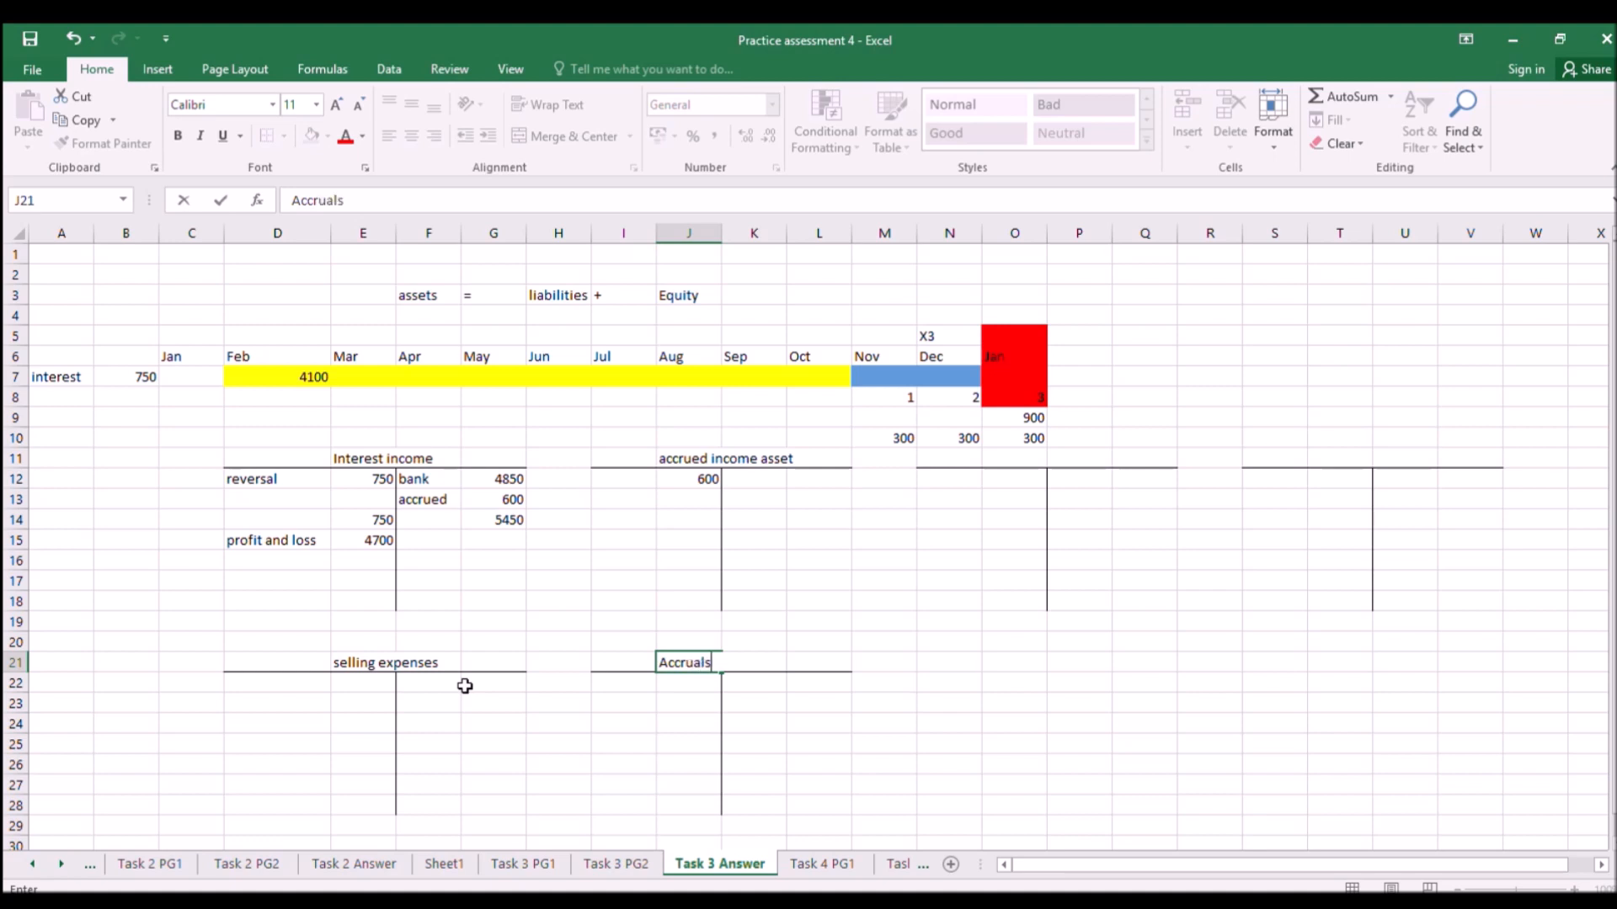
key(Return)
key(Left)
key(Left)
key(Left)
key(Left)
key(Left)
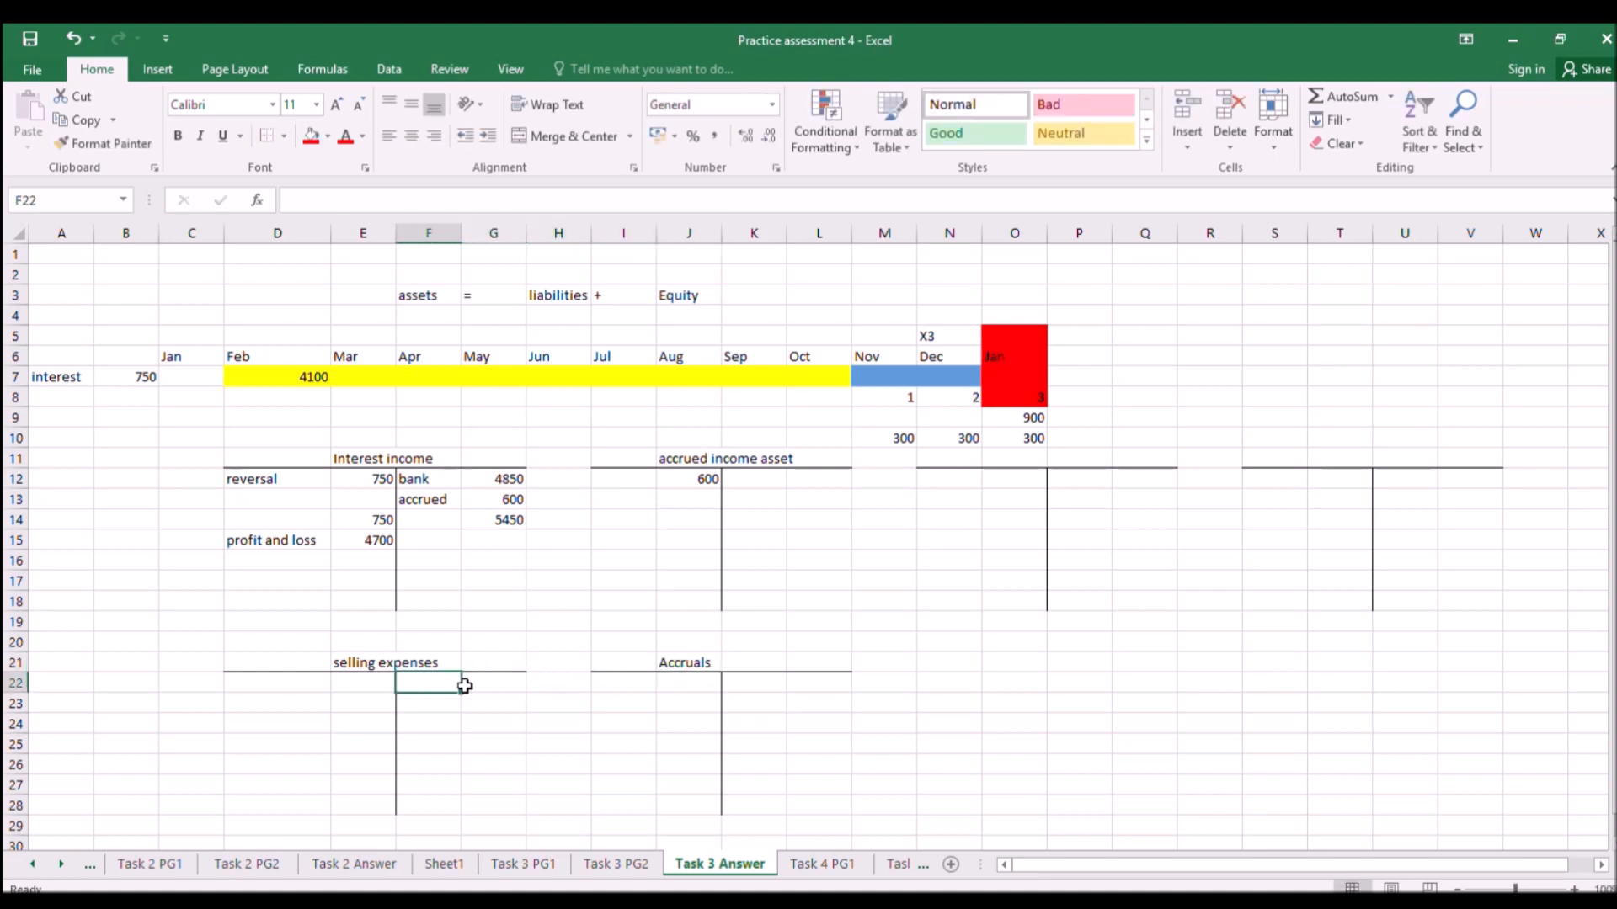
Check the accrued selling expenses amount on Task 3 PG1 and enter it as -1445 in B8 of Task 3 Answer.
click(523, 864)
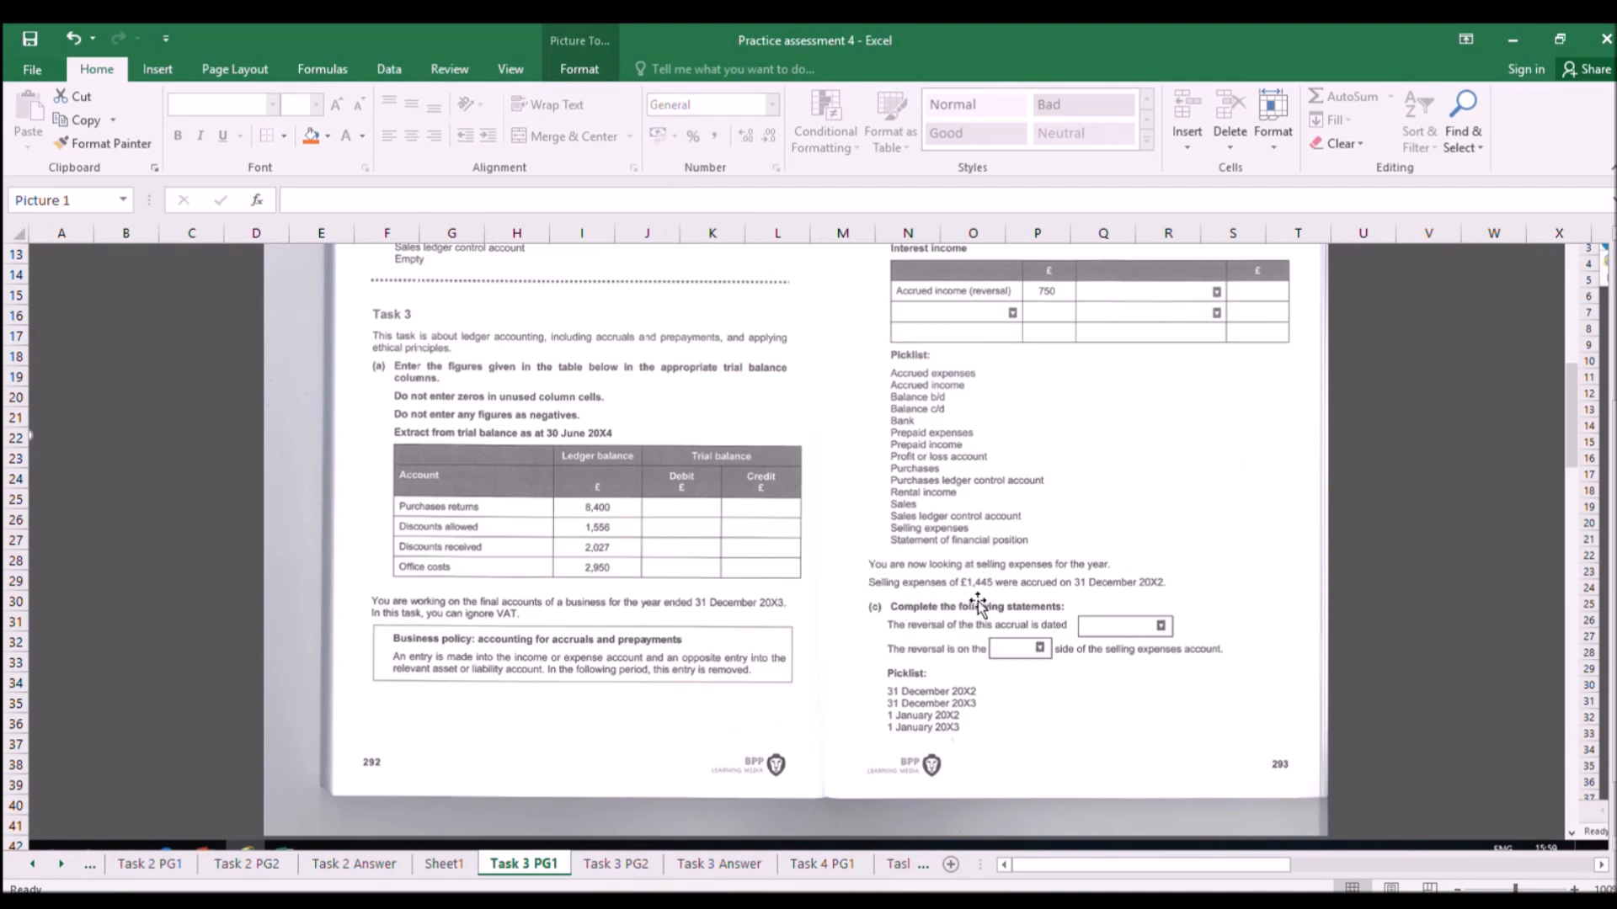
click(720, 864)
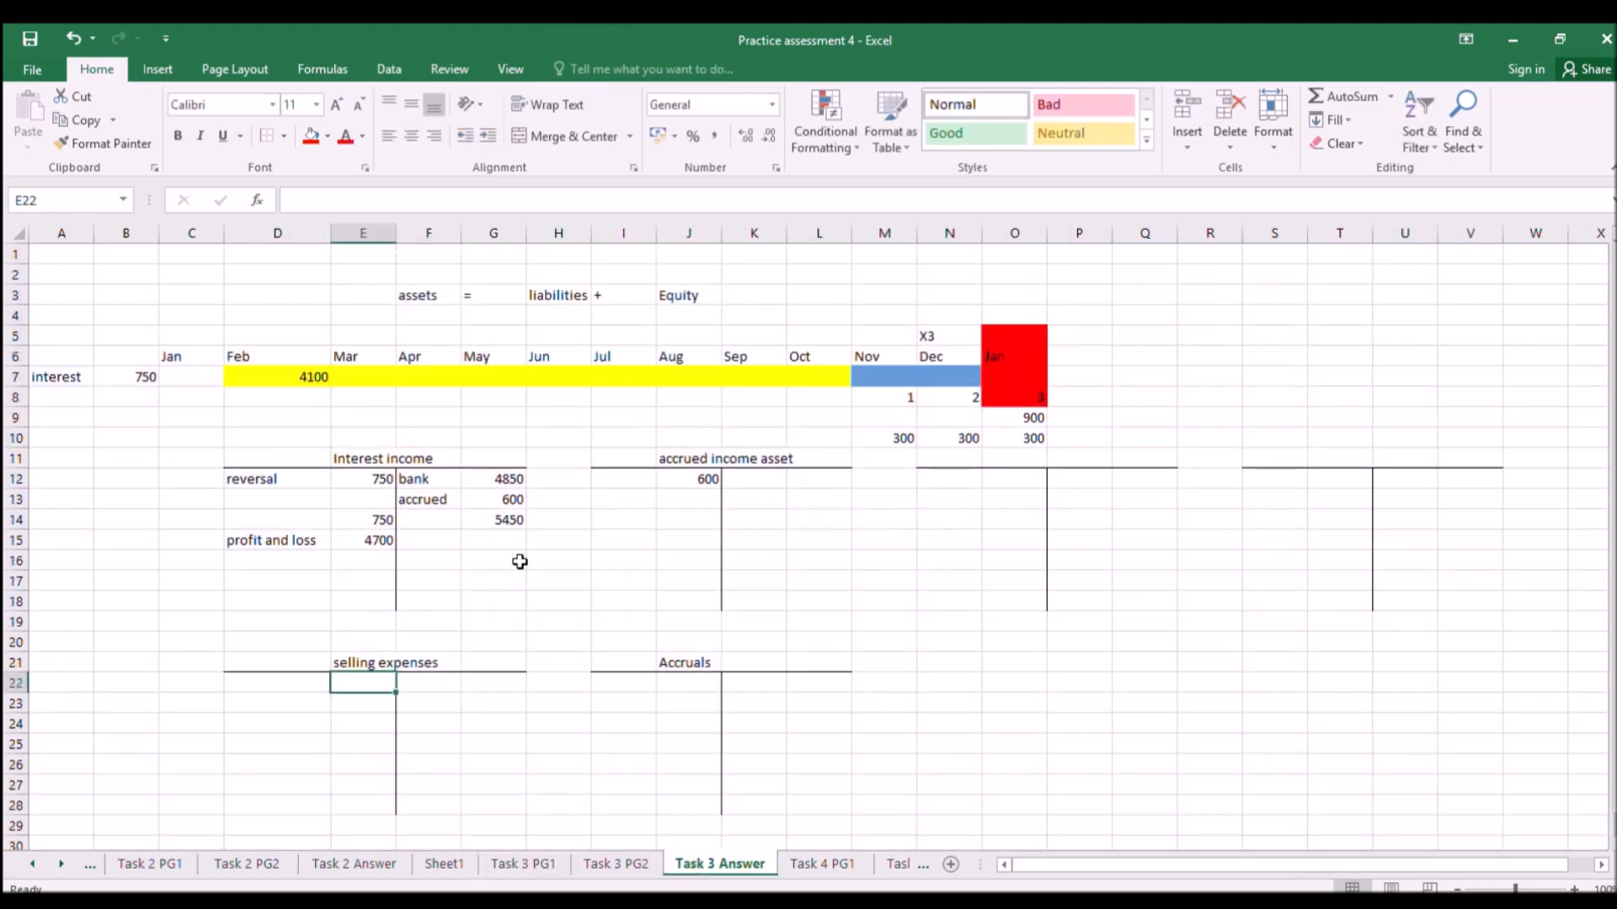
click(129, 402)
text(-1445)
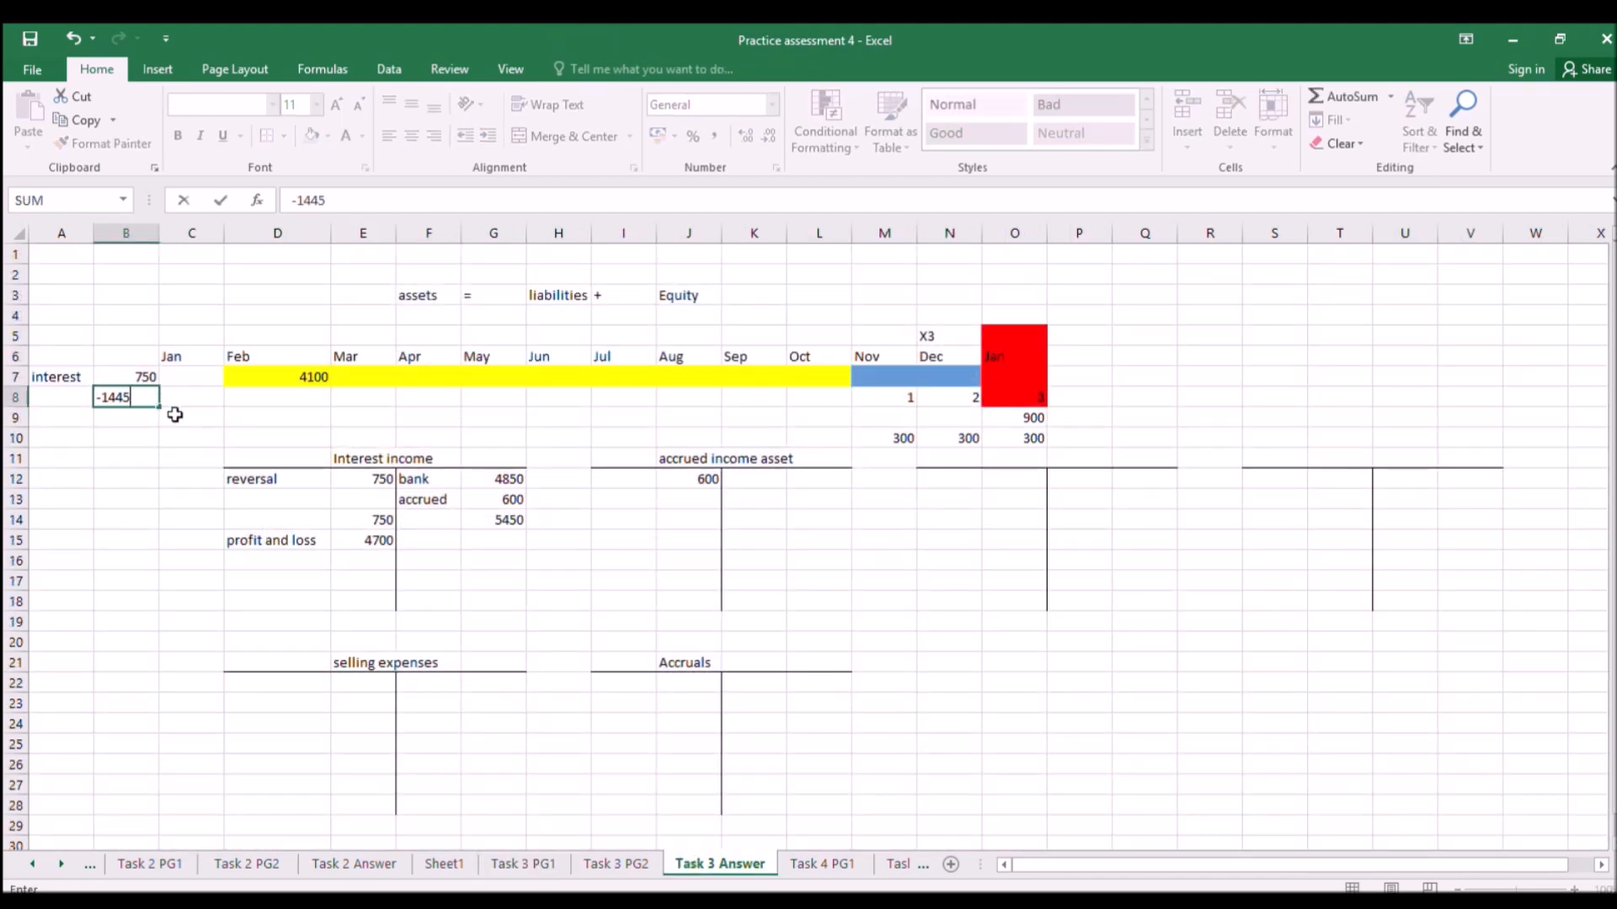
key(Return)
key(Up)
key(Left)
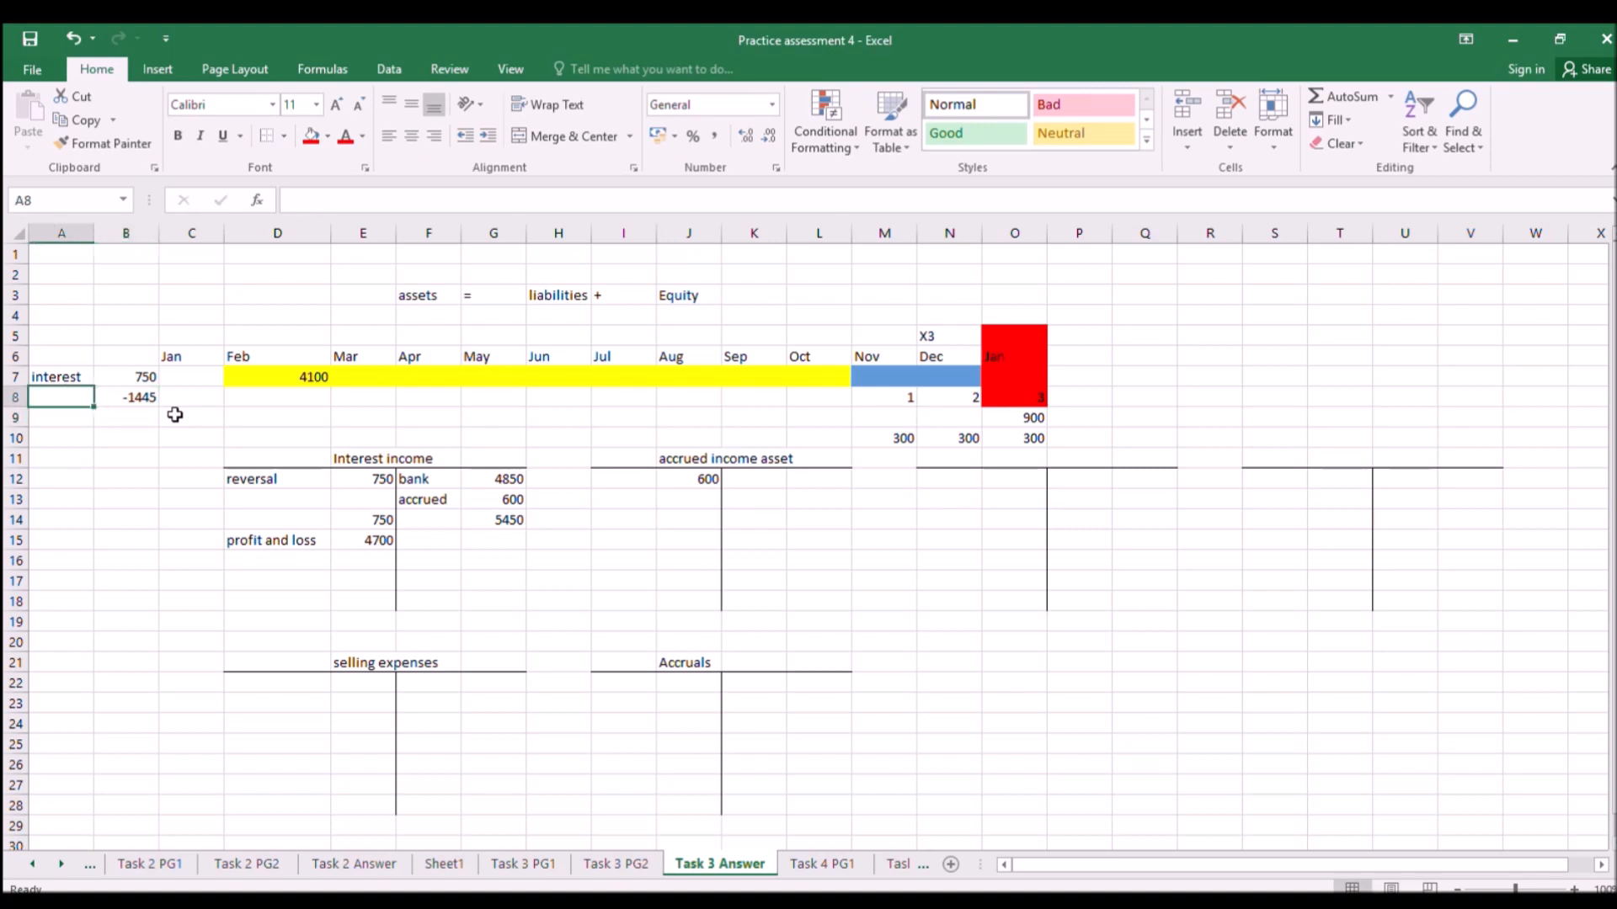
Label row 8 of the timeline as selling expenses in A8.
text(selling)
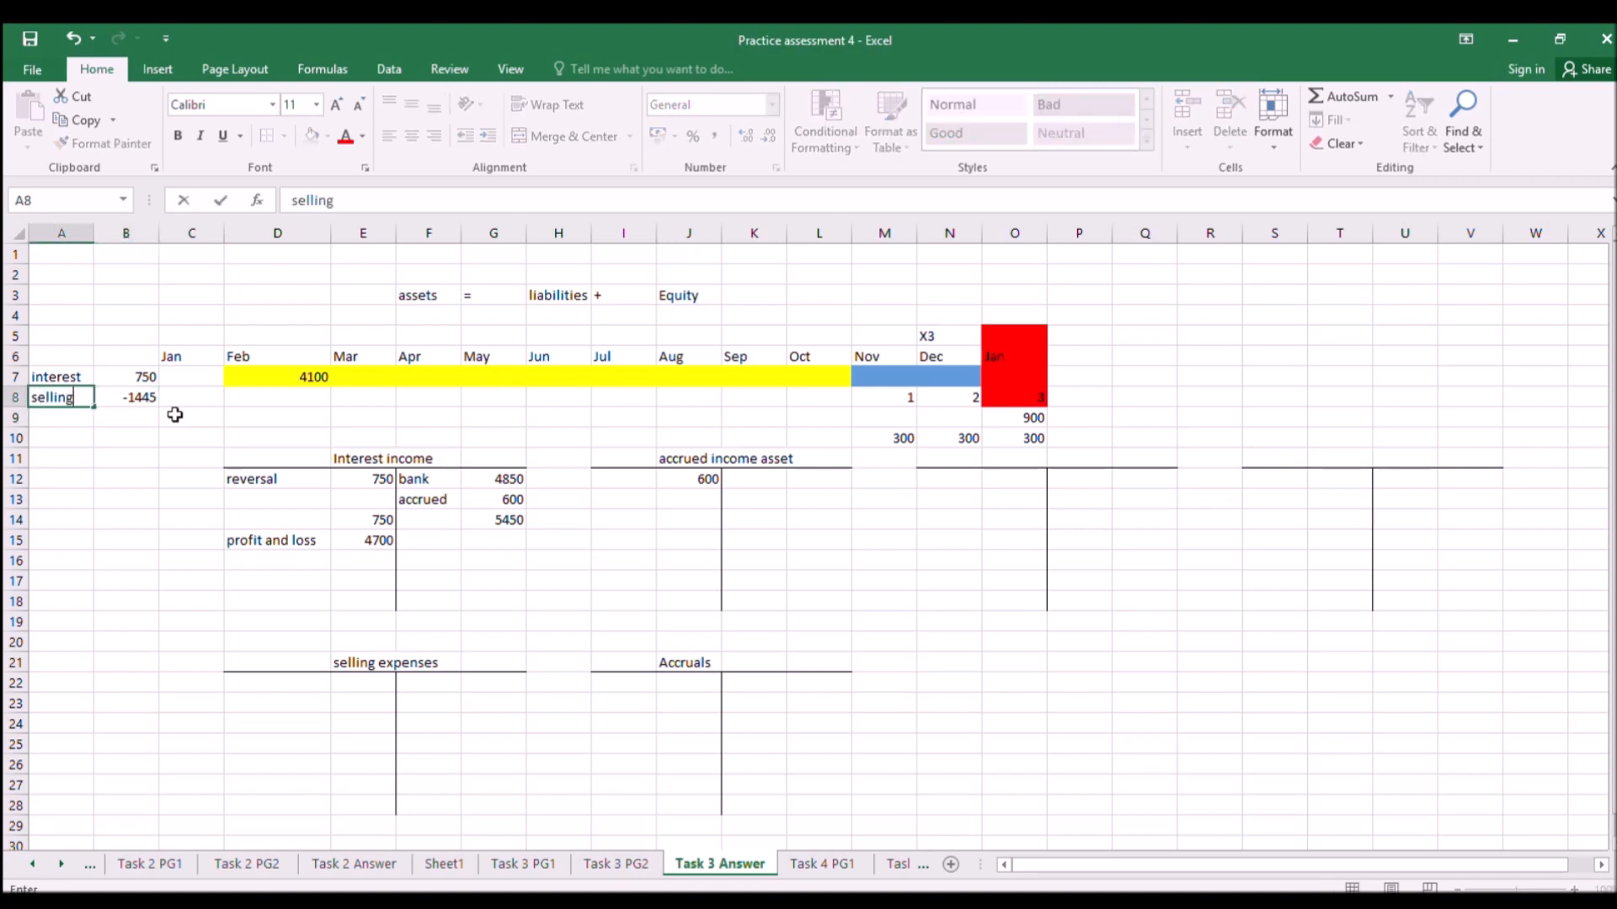
text( expenses)
key(Return)
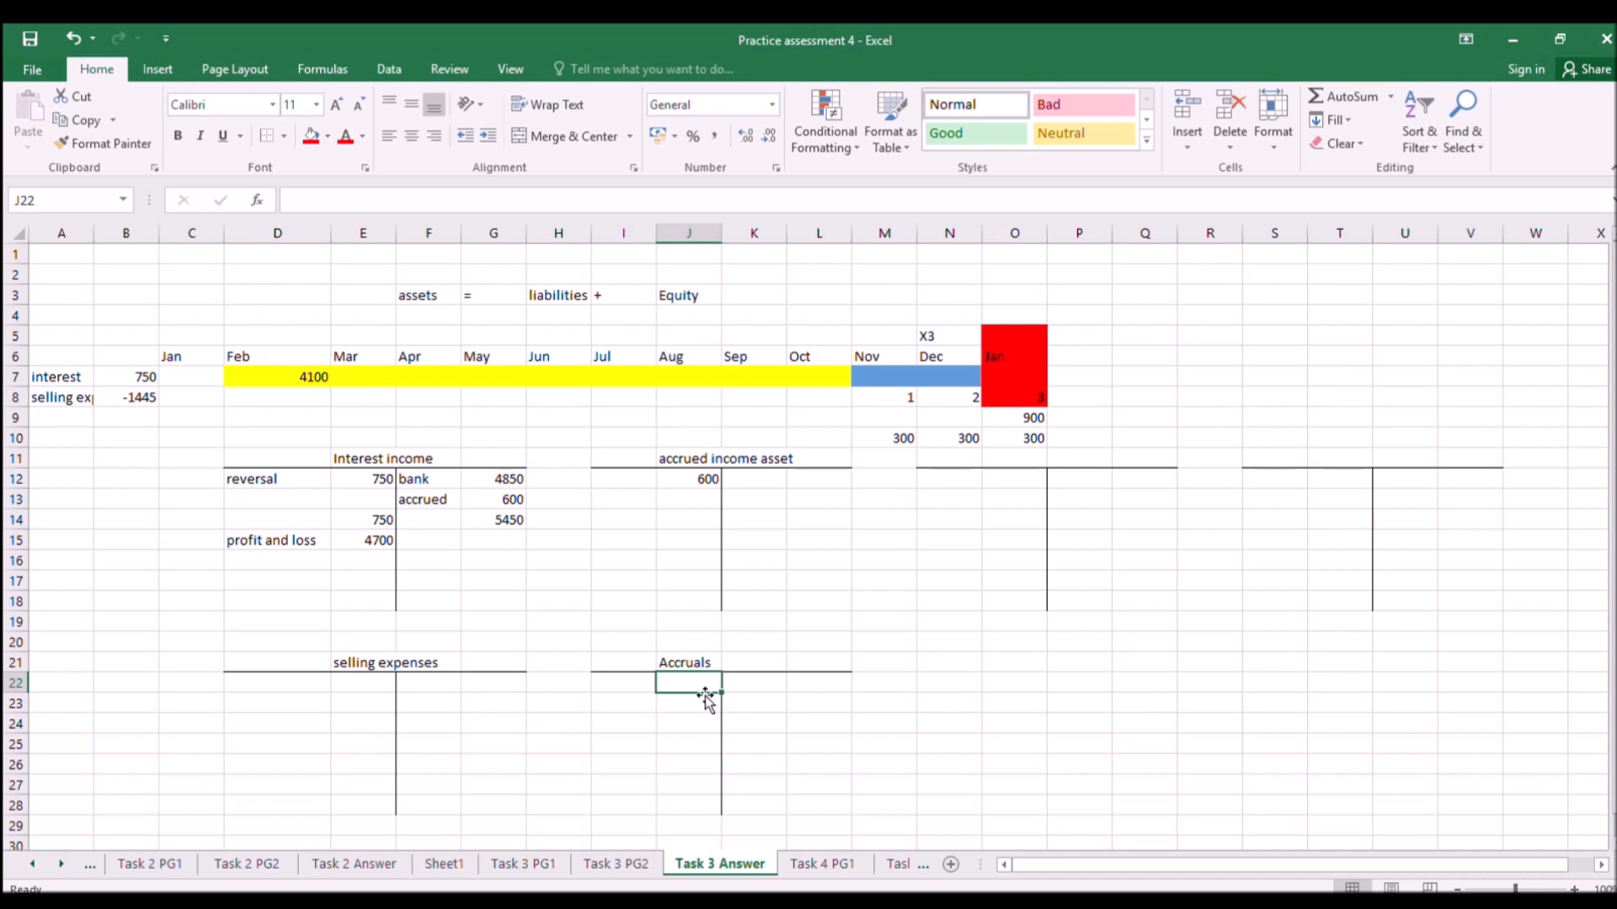
Enter 1445 on the debit side of Accruals in J22 and on the credit side of selling expenses in G22.
text(144)
key(Left)
key(Left)
key(Left)
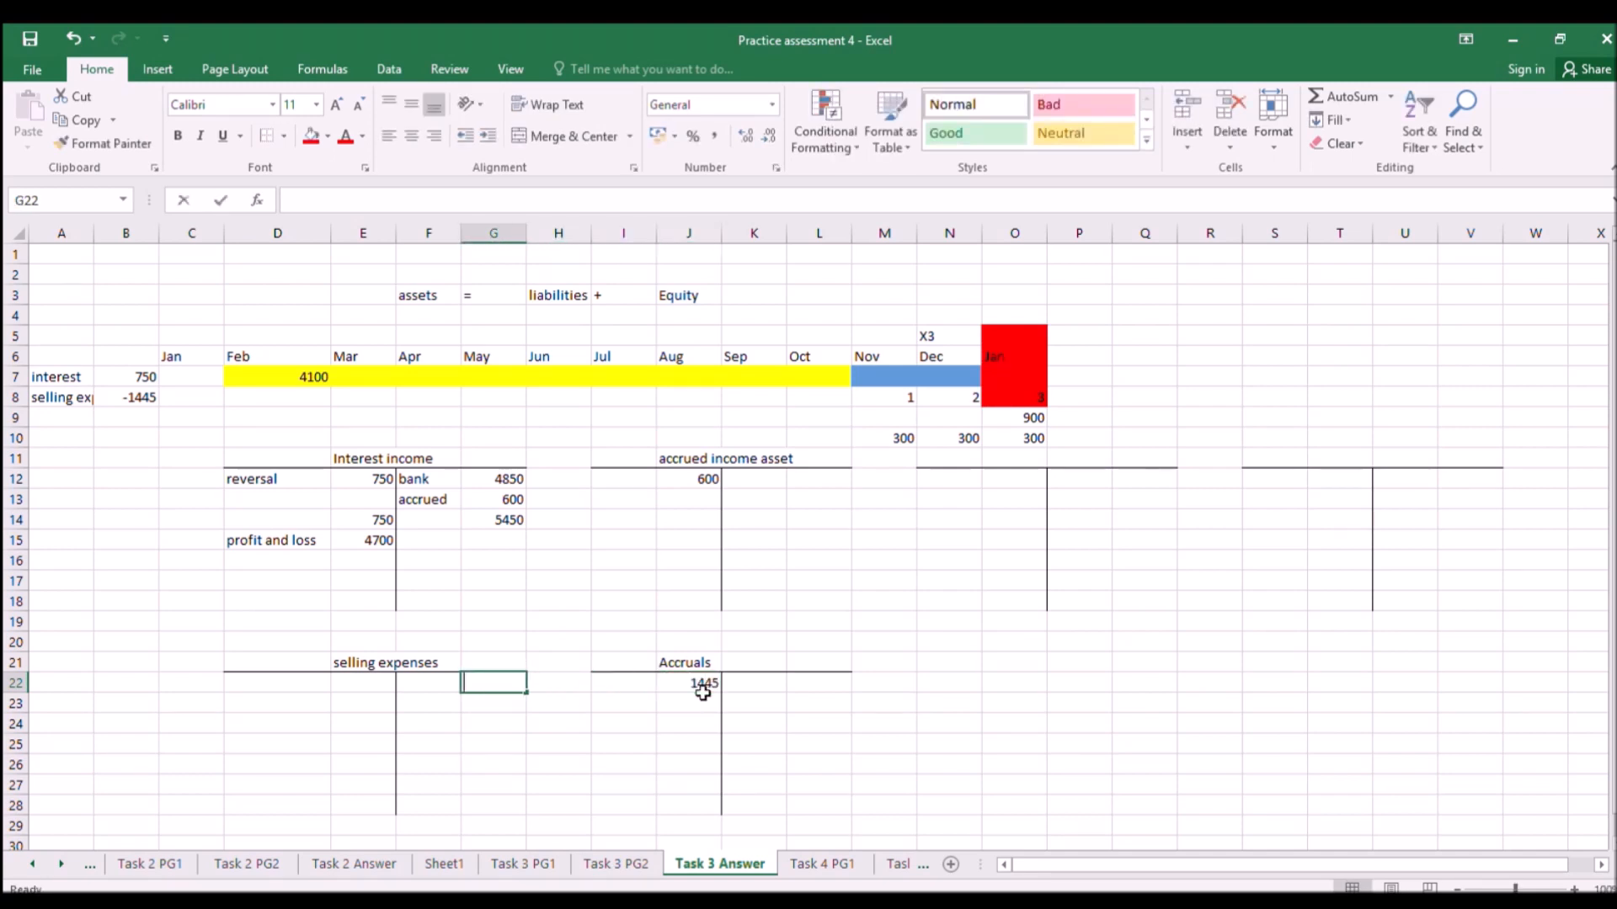
text(144)
key(Return)
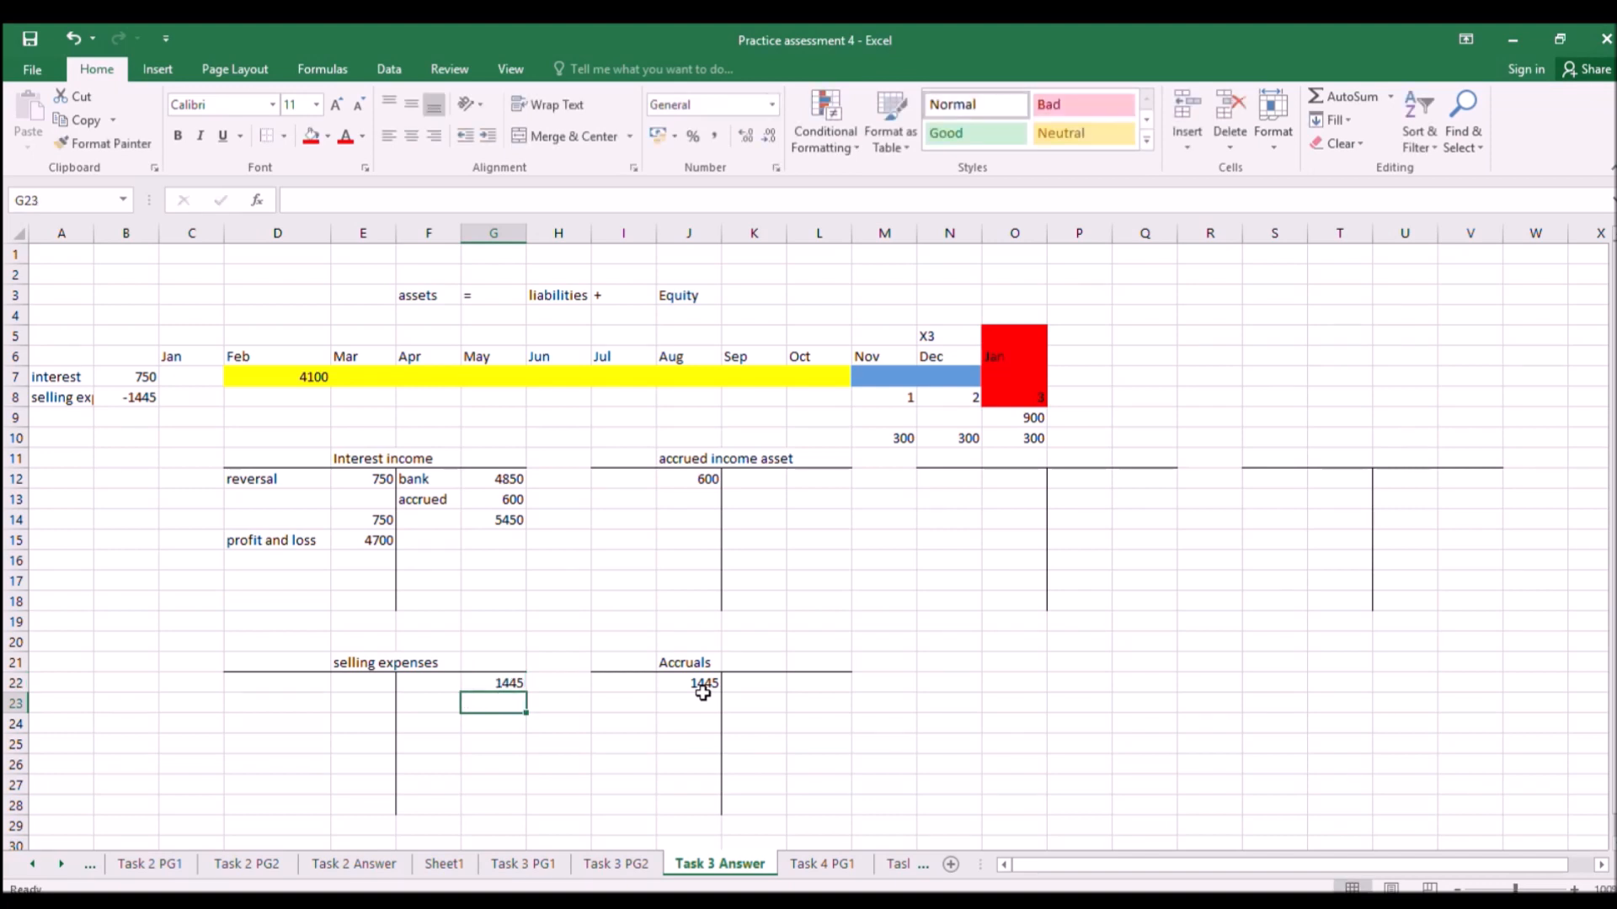
Check the accrual reversal question on Task 3 PG1 and PG2, and label the selling expenses reversal as credit in F22 of Task 3 Answer.
click(552, 861)
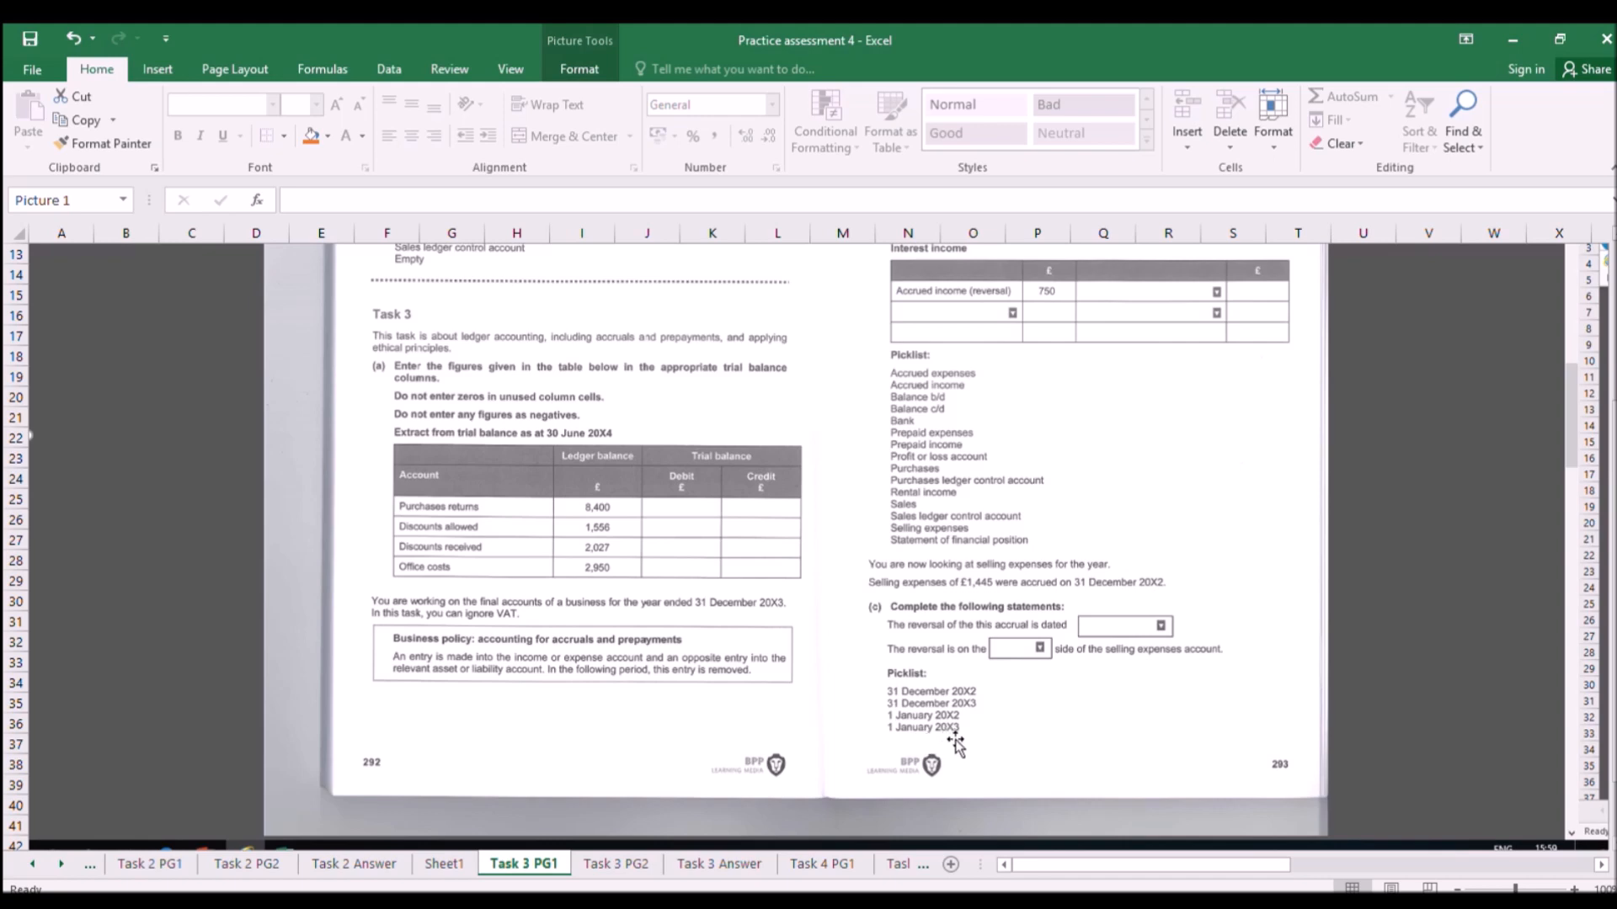
click(616, 864)
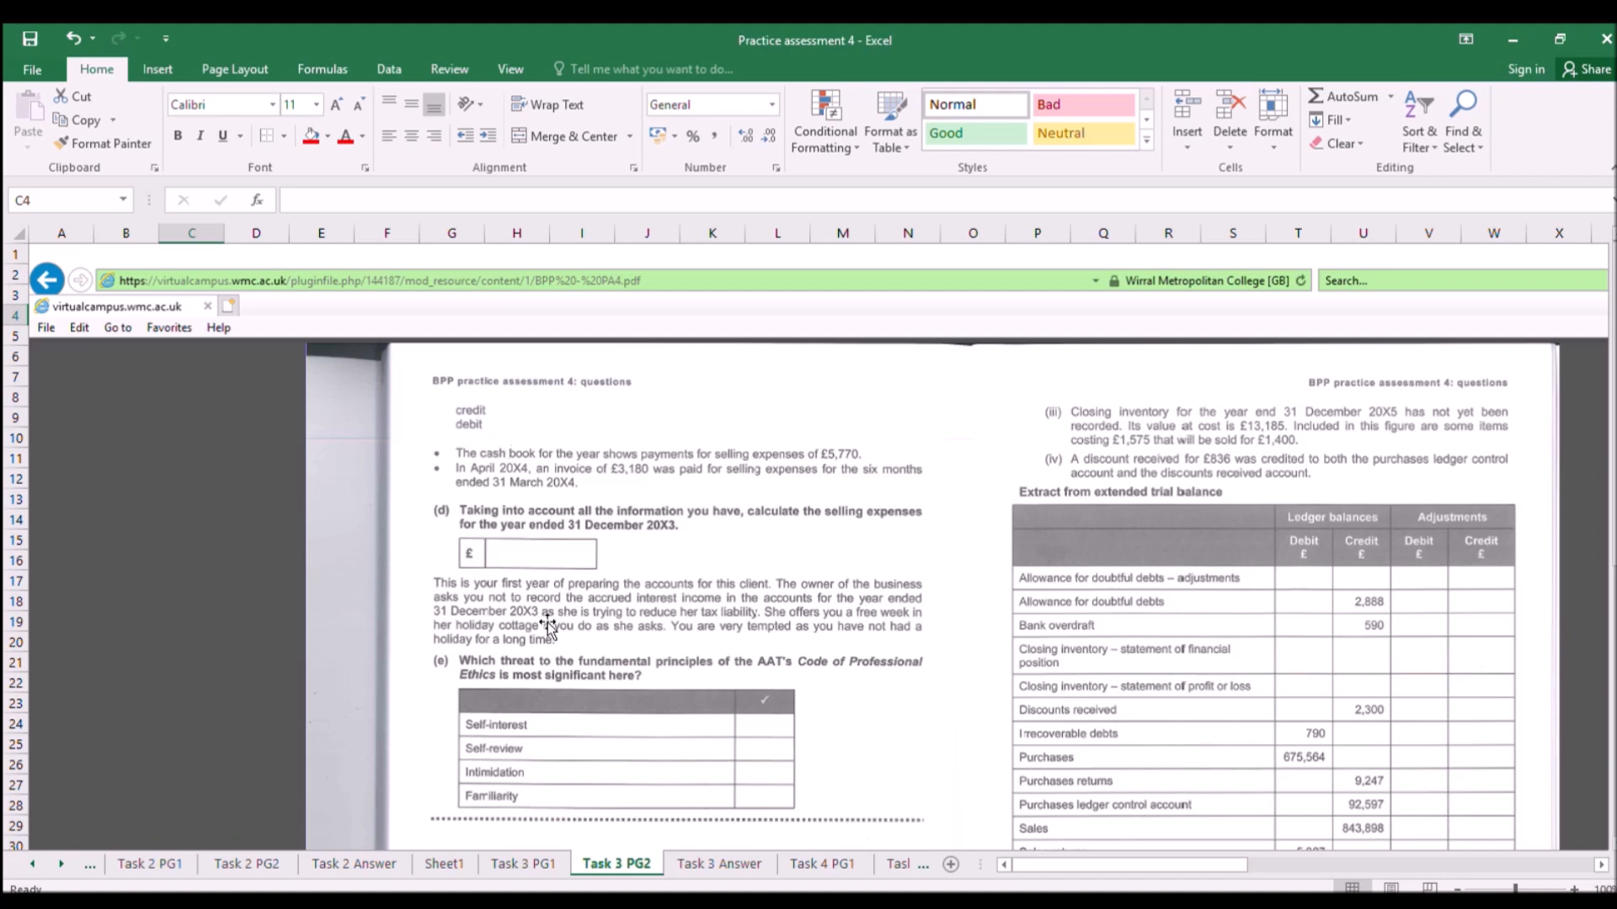
click(738, 867)
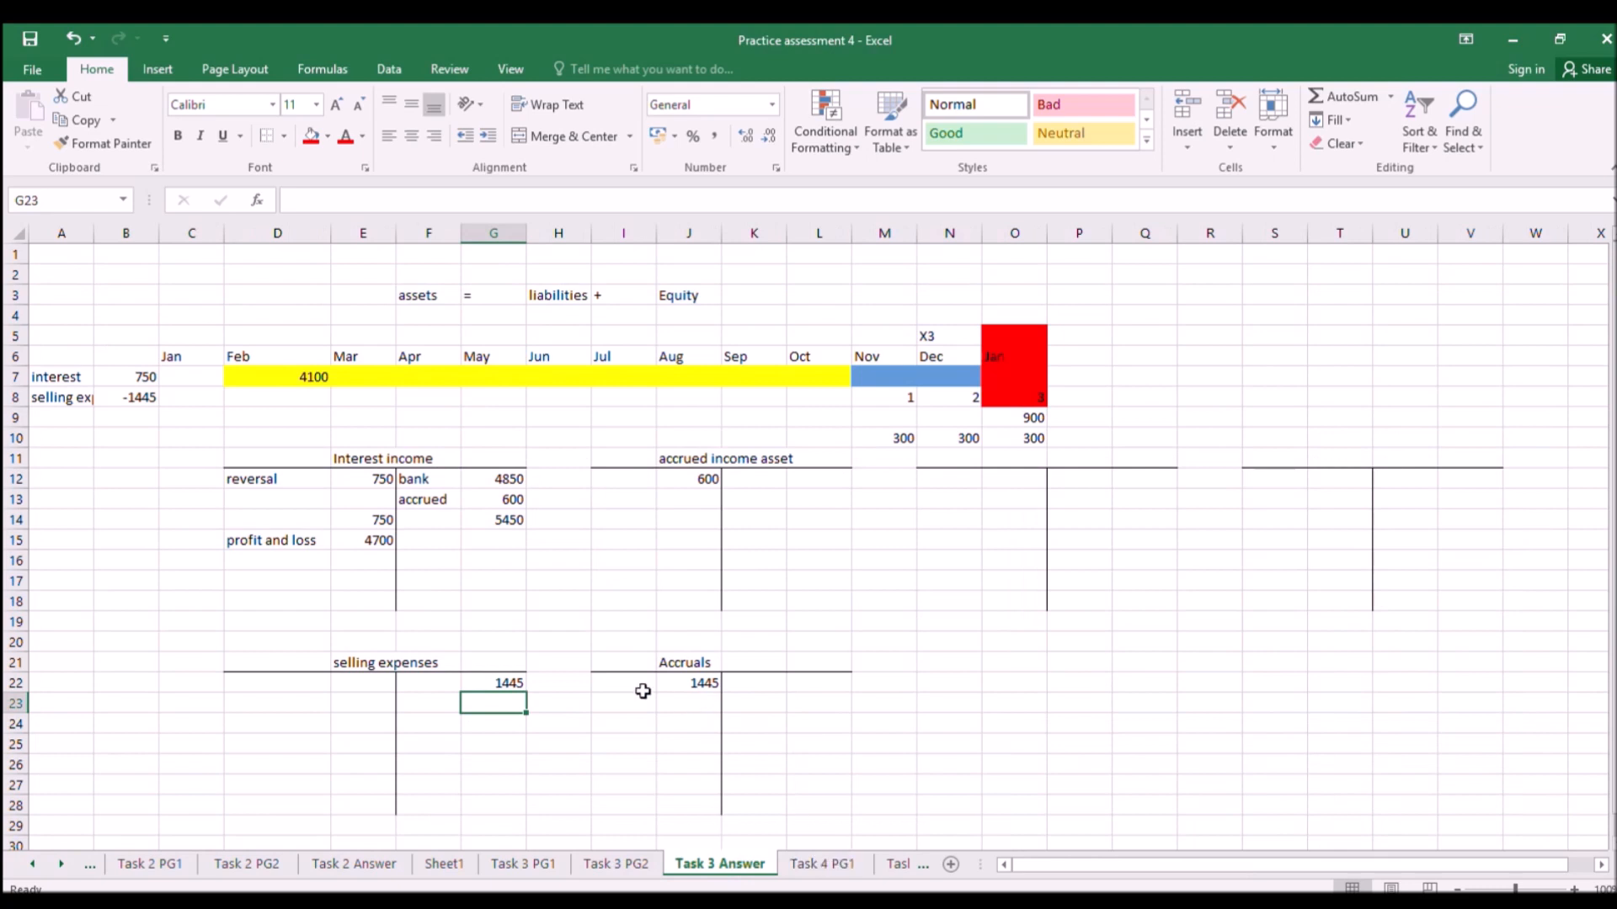
click(435, 687)
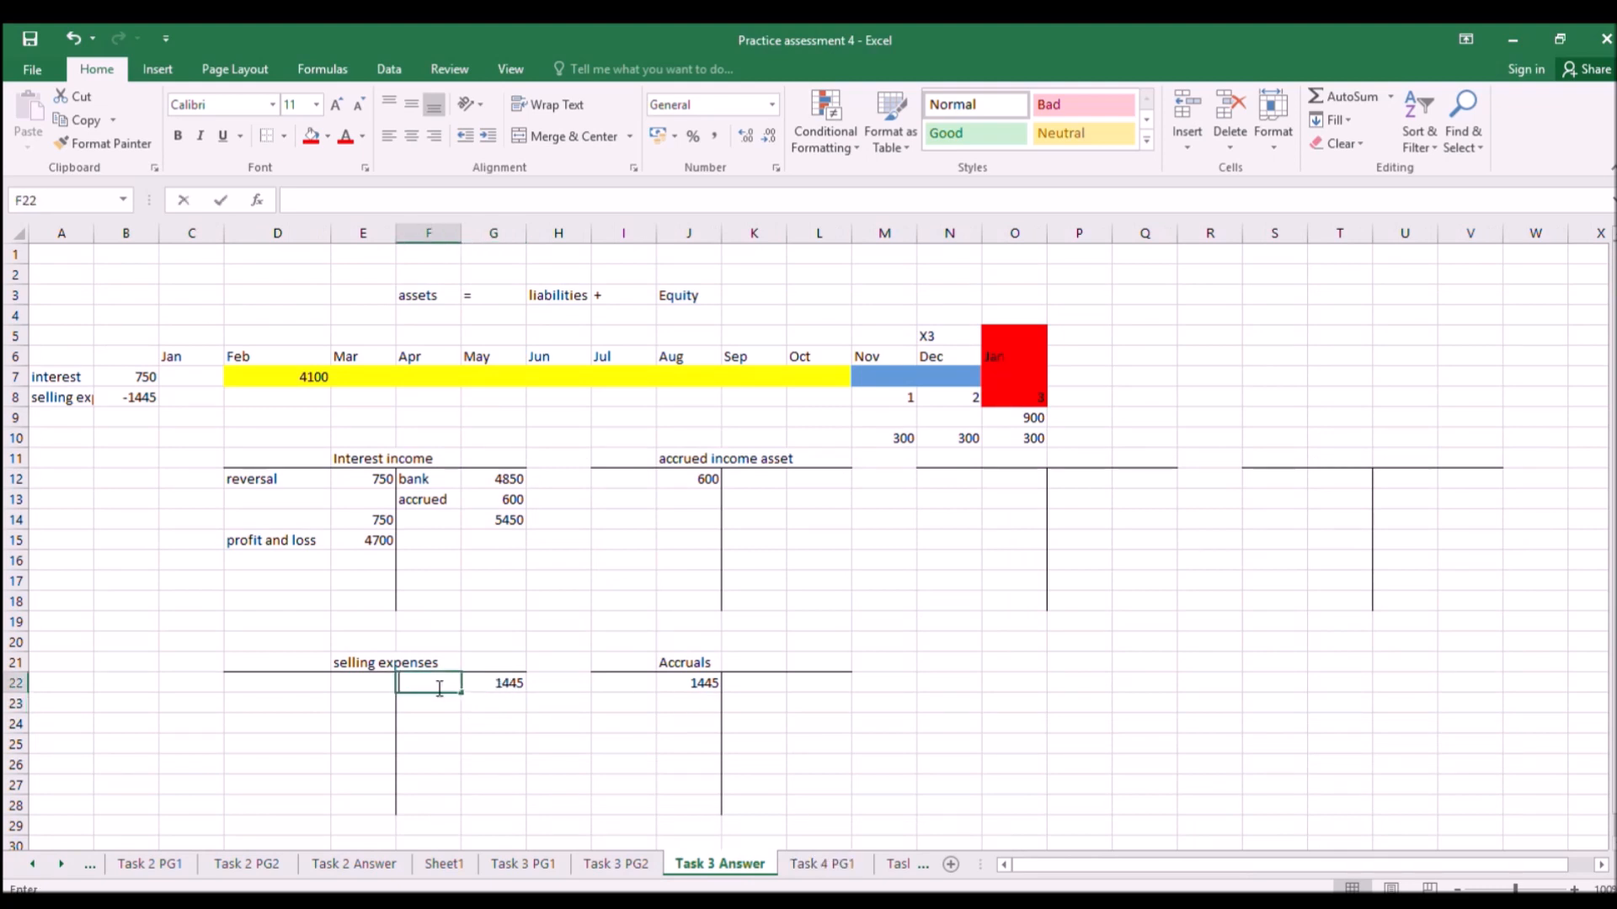
text(red)
key(BackSpace)
key(BackSpace)
key(BackSpace)
key(Right)
key(Right)
key(Right)
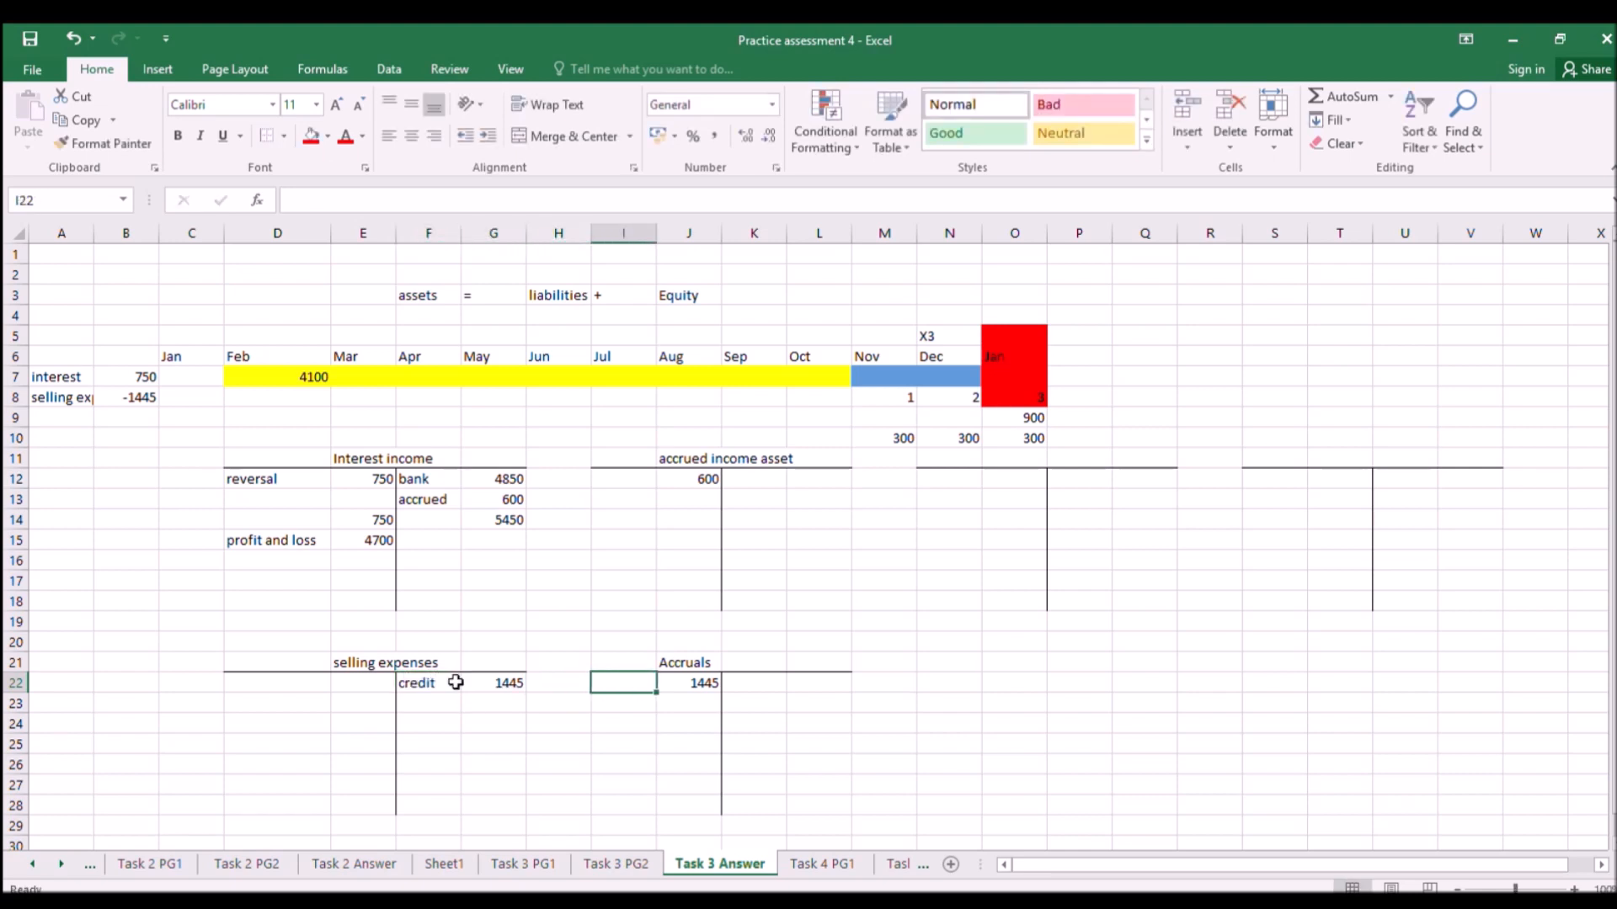
Label the Accruals reversal entry with the date 1 jan X3 in I22.
text(1)
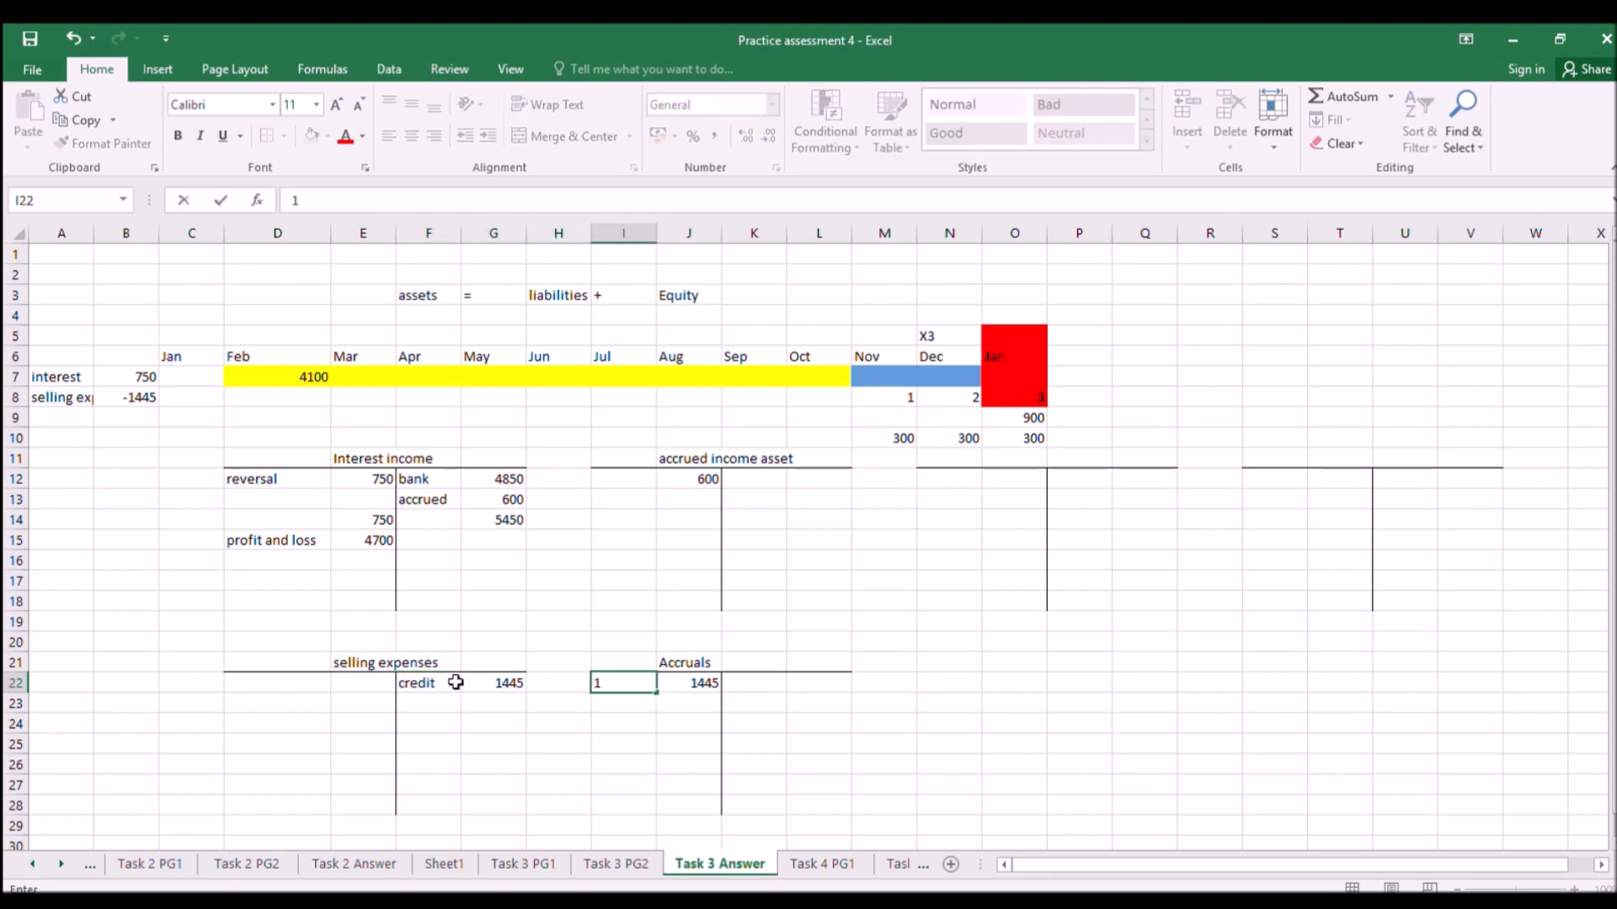
text( jan X3)
key(Return)
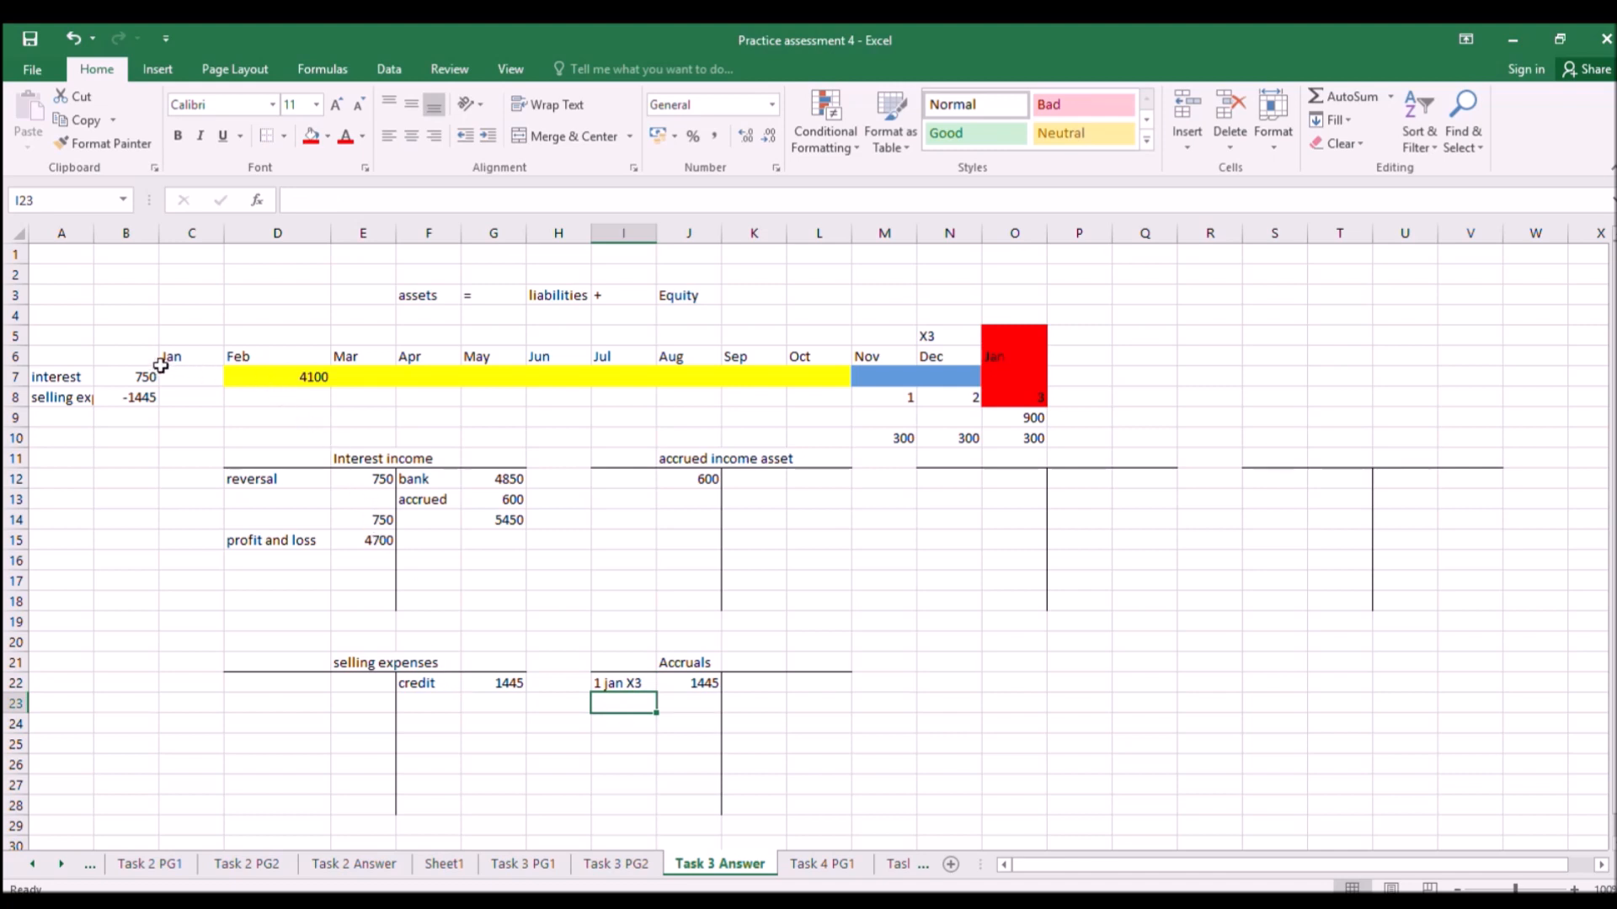
Compare the reversal date and side asked for in question (c) on Task 3 PG1 with the entries in Task 3 Answer.
click(539, 864)
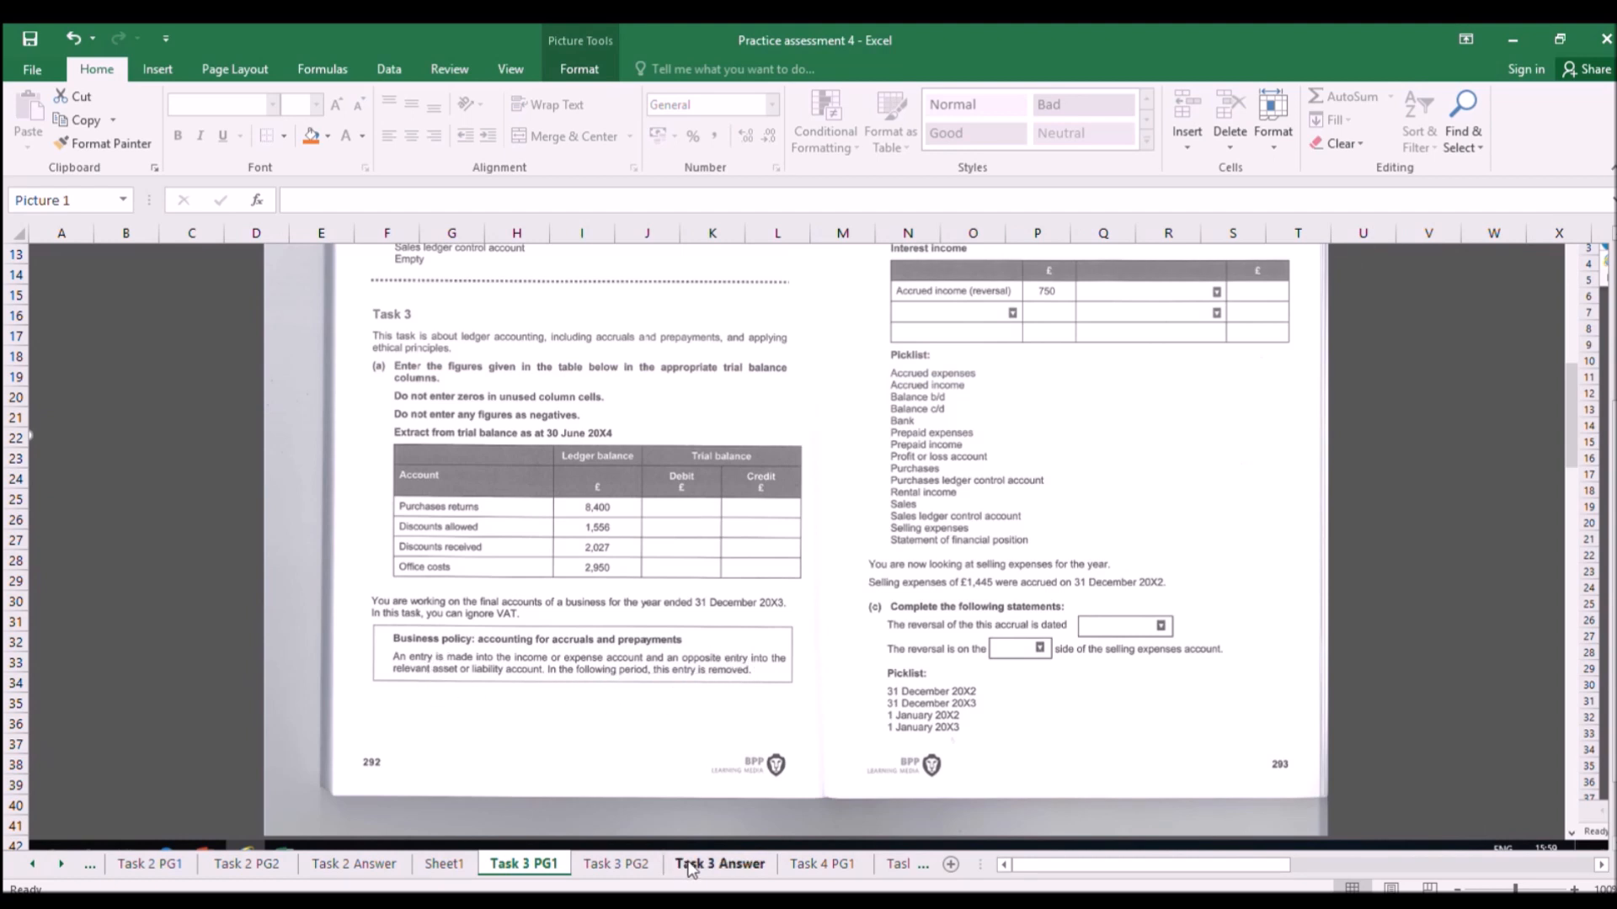
click(720, 864)
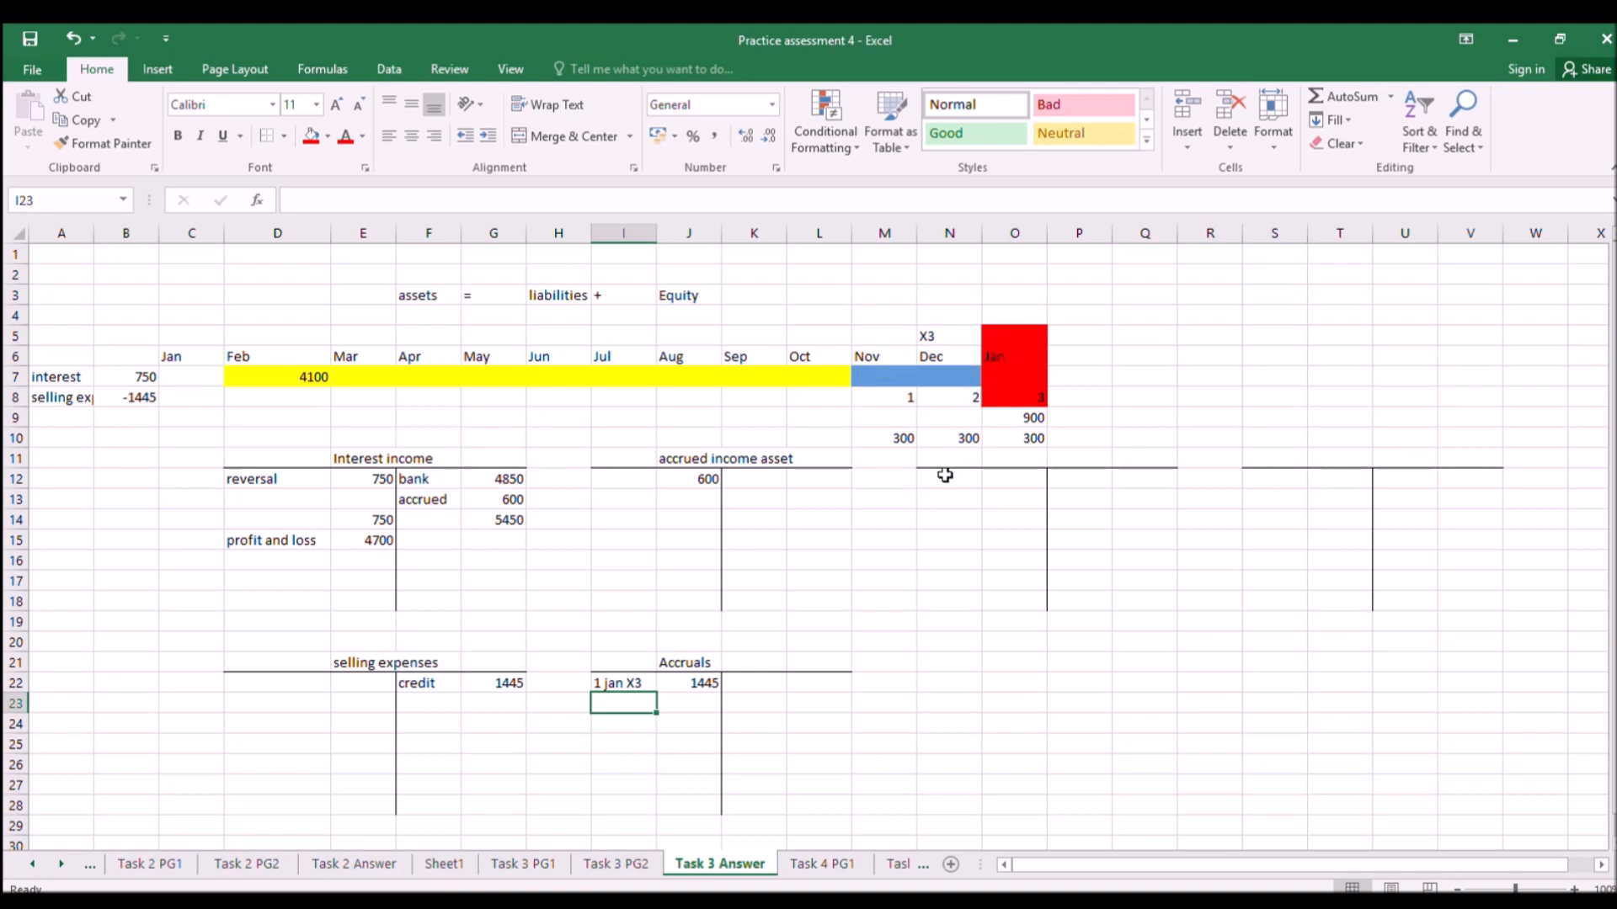
click(549, 866)
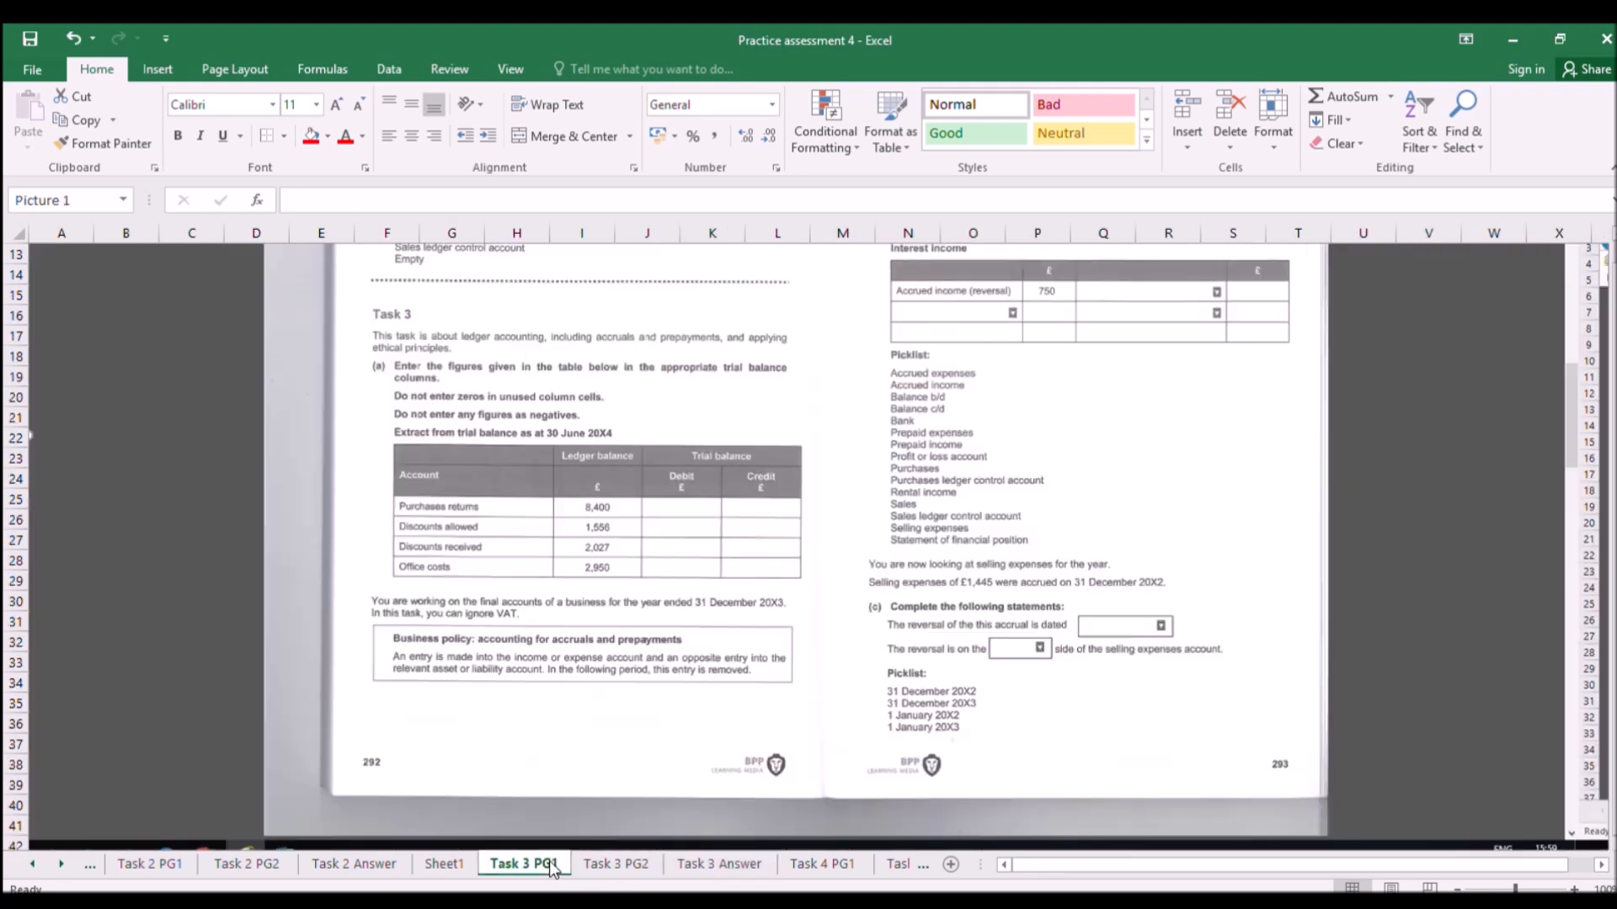
click(638, 866)
click(719, 865)
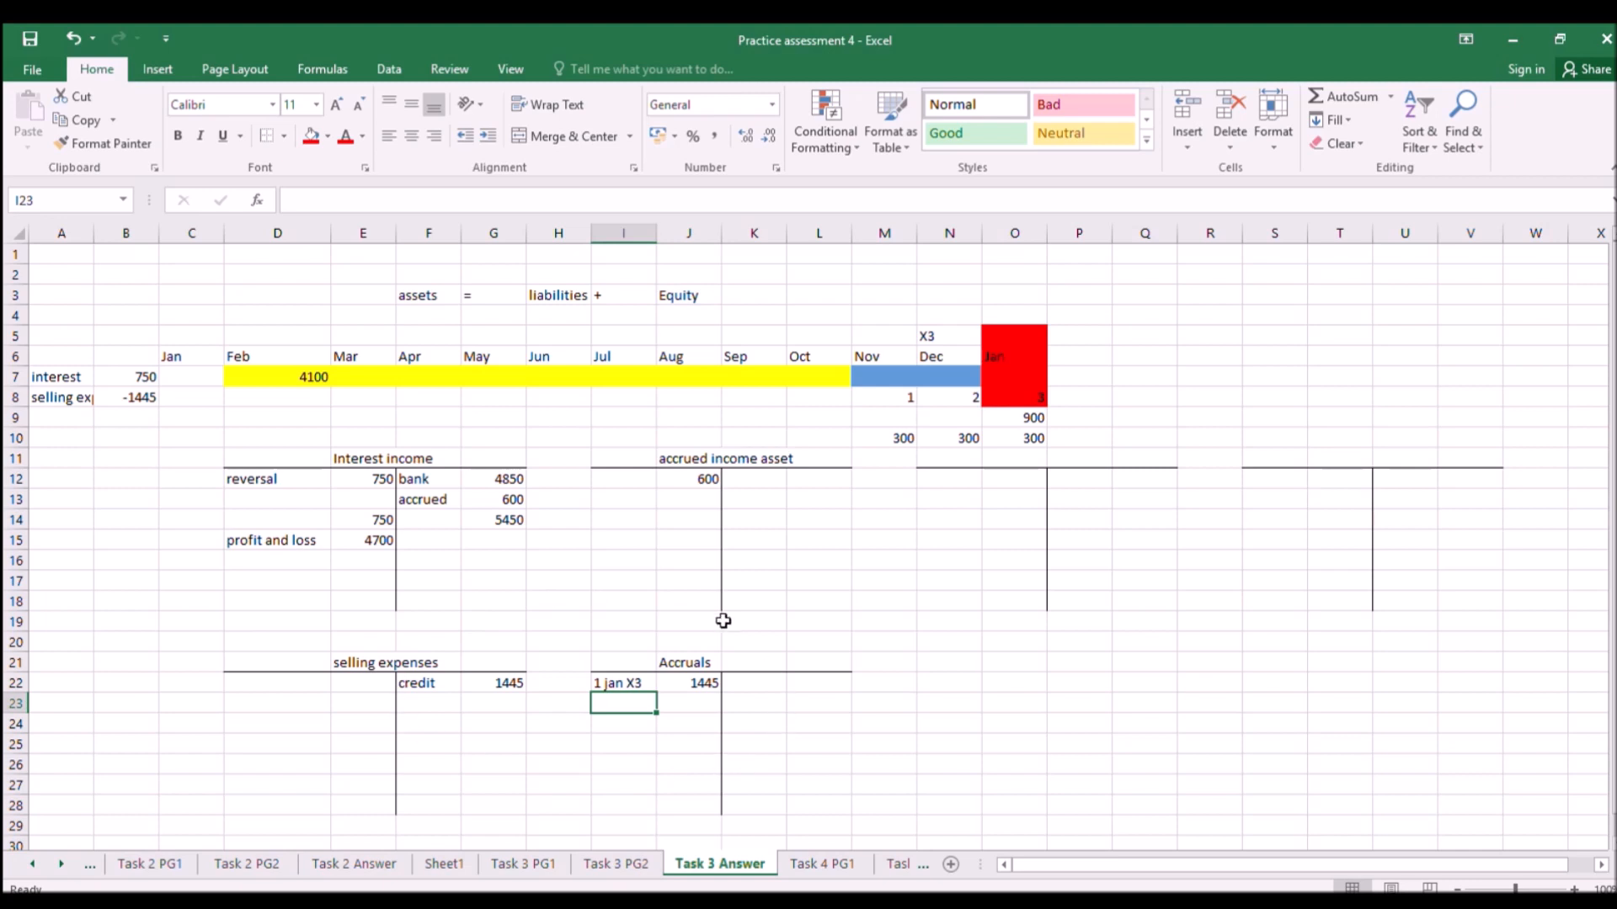
click(561, 863)
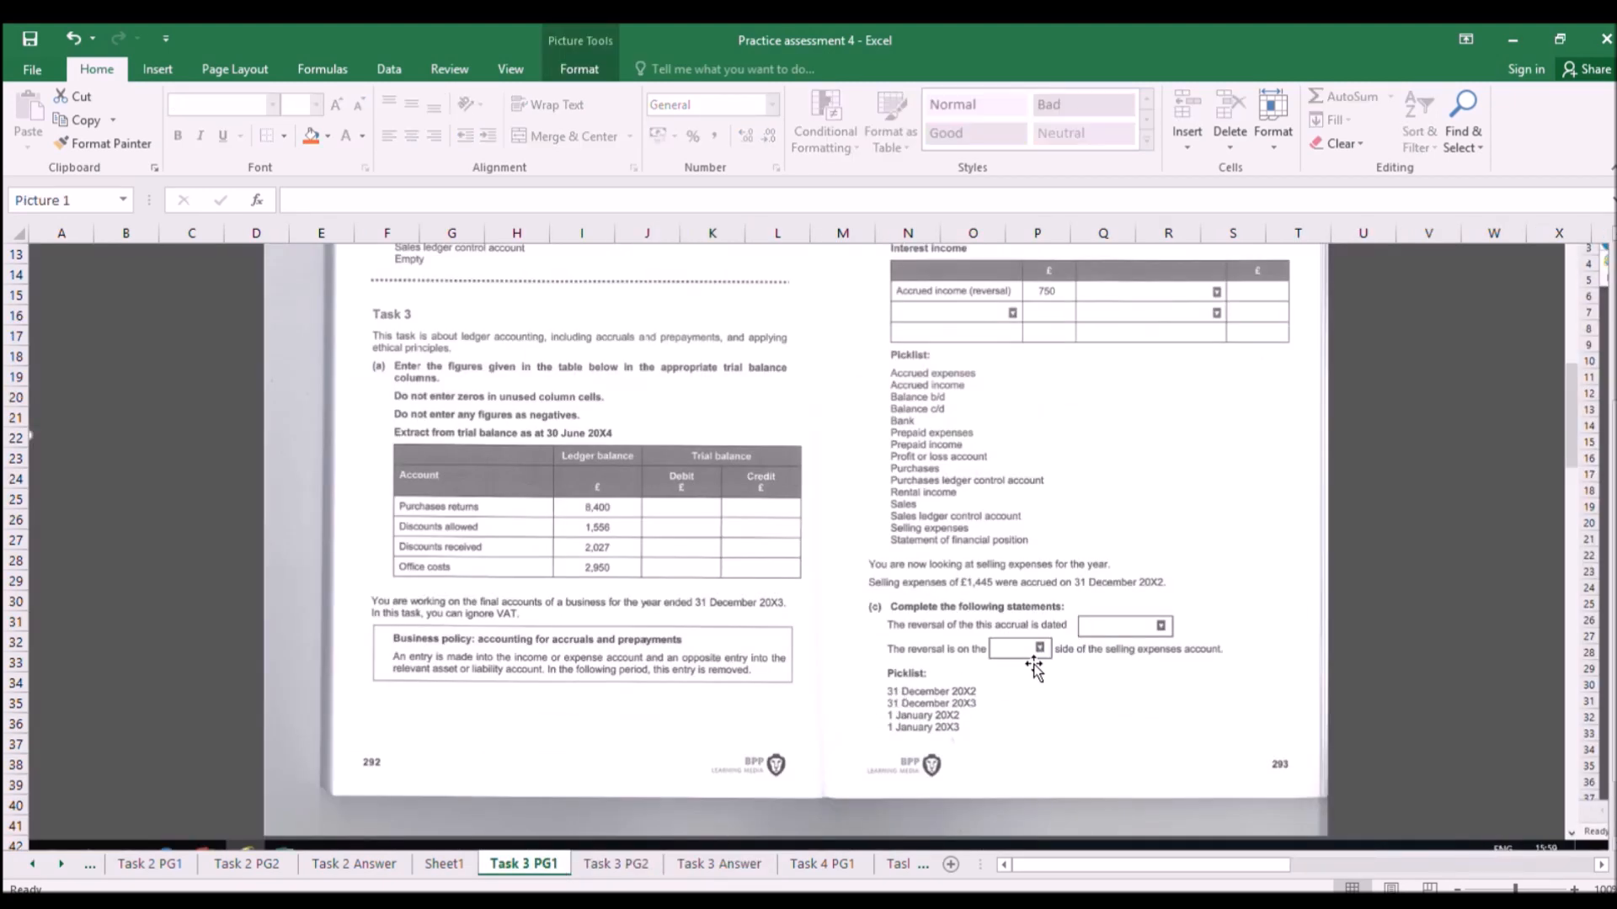
click(689, 865)
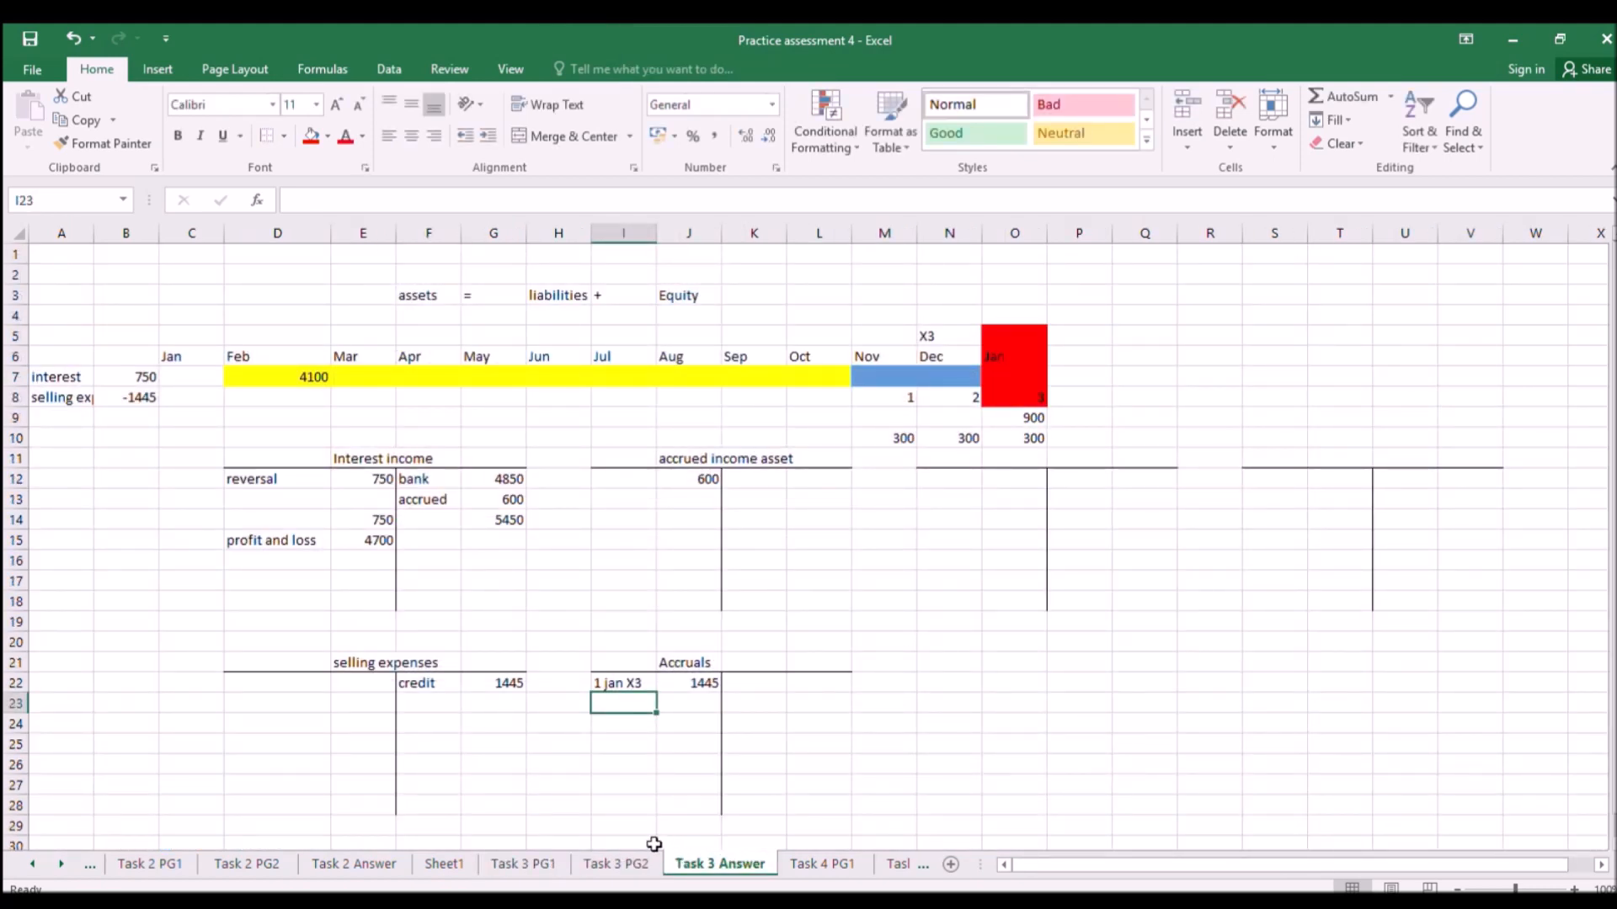
click(433, 684)
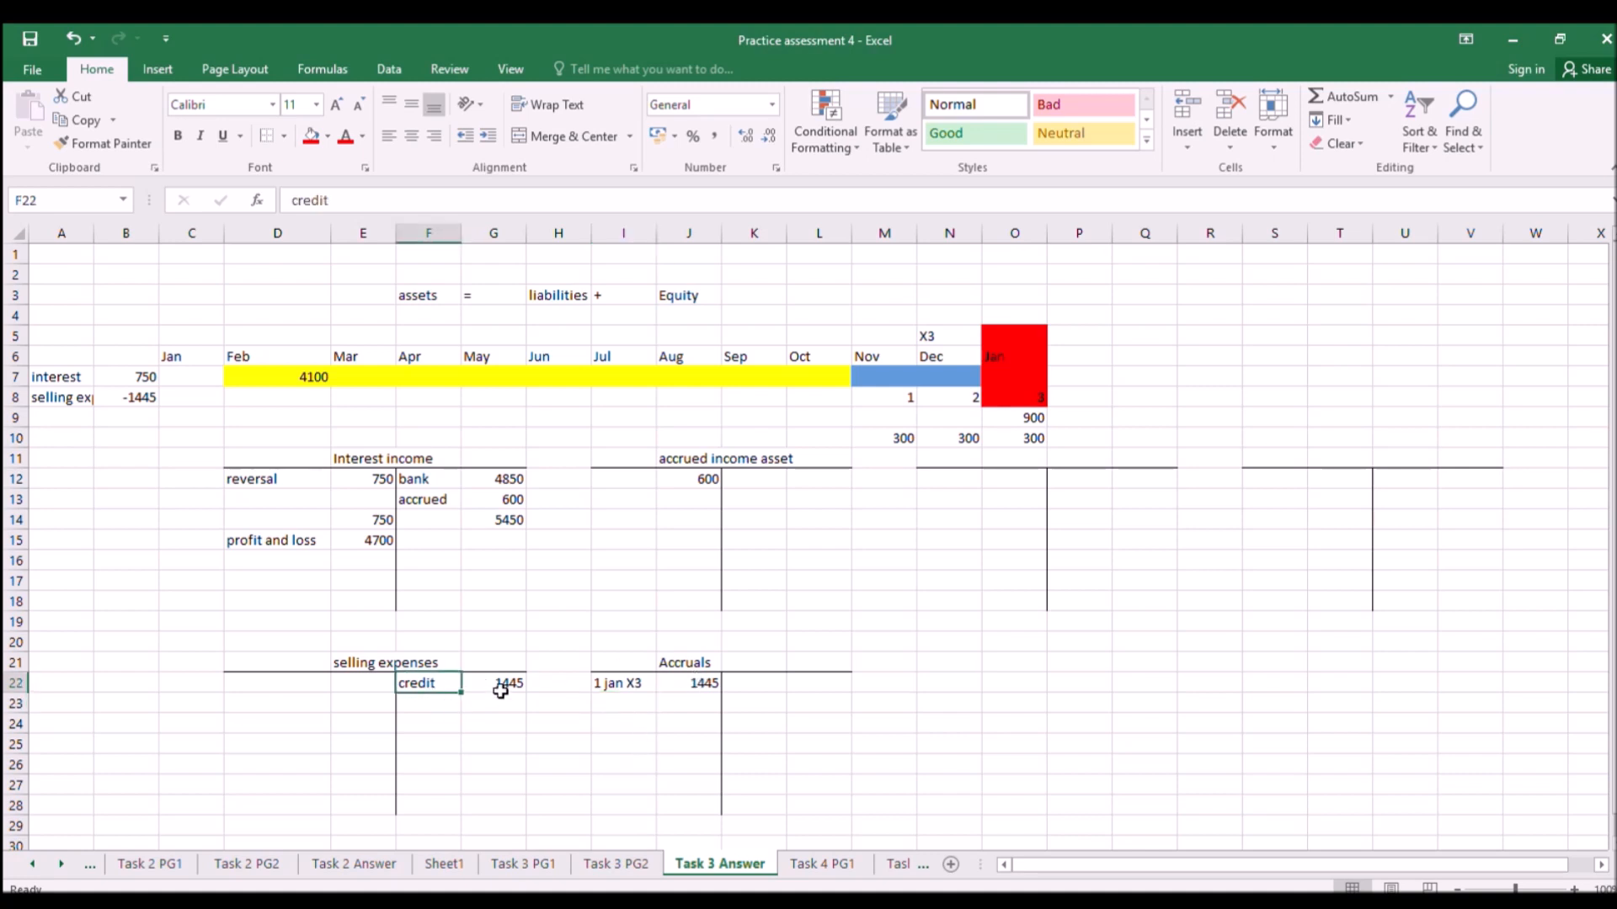
Look up the cash book payments for selling expenses on Task 3 PG2 and enter 5770 in E23 of Task 3 Answer.
click(570, 864)
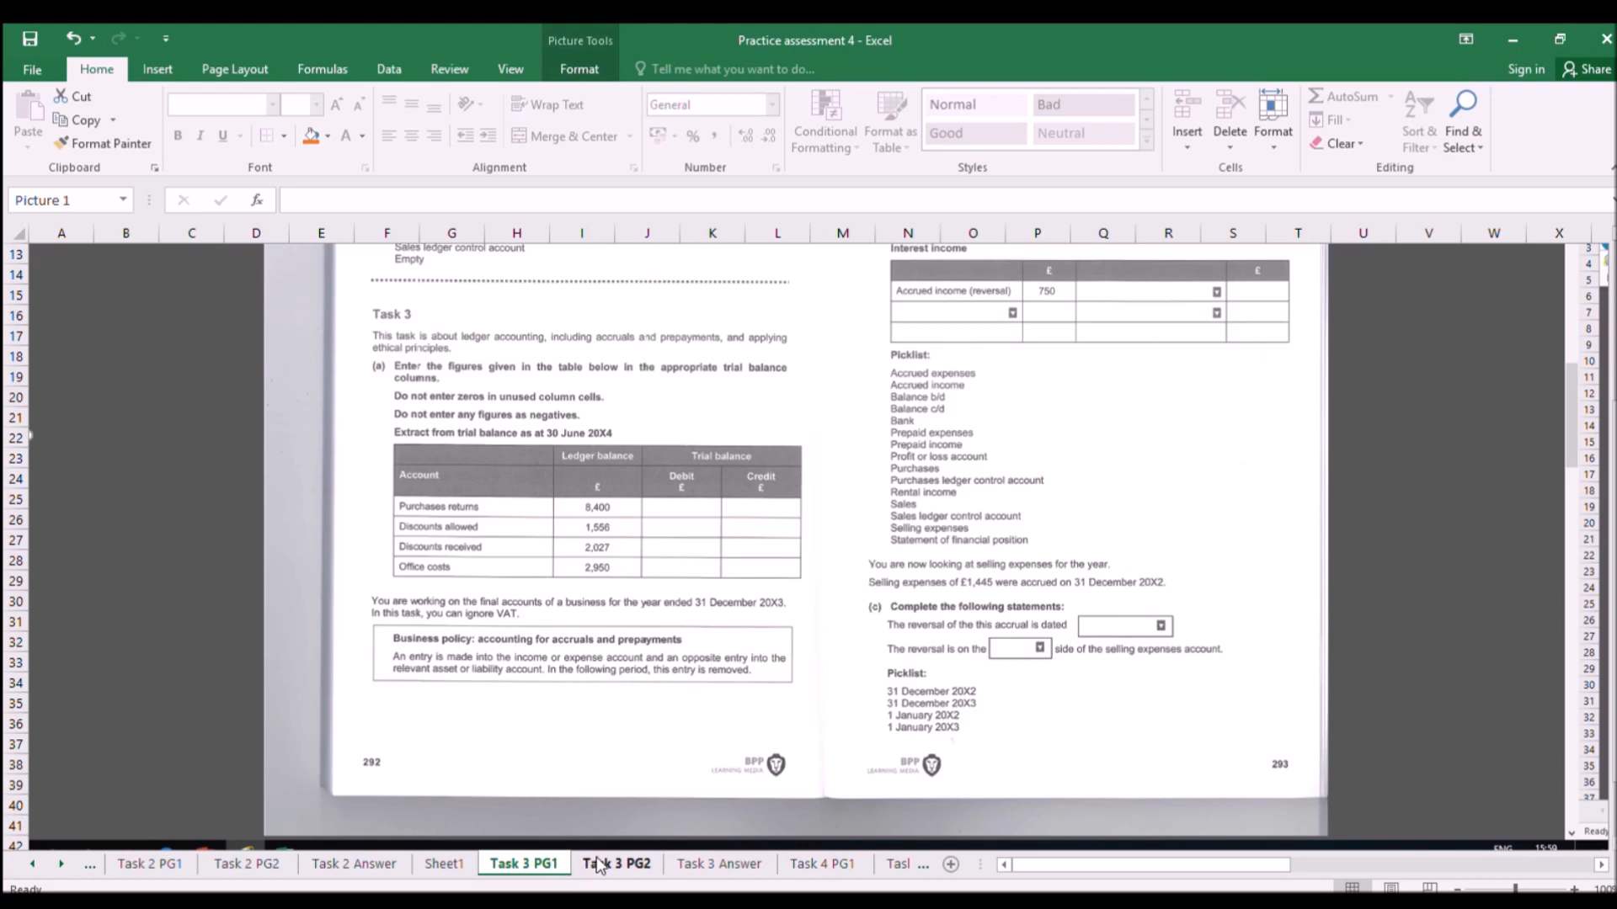
click(597, 864)
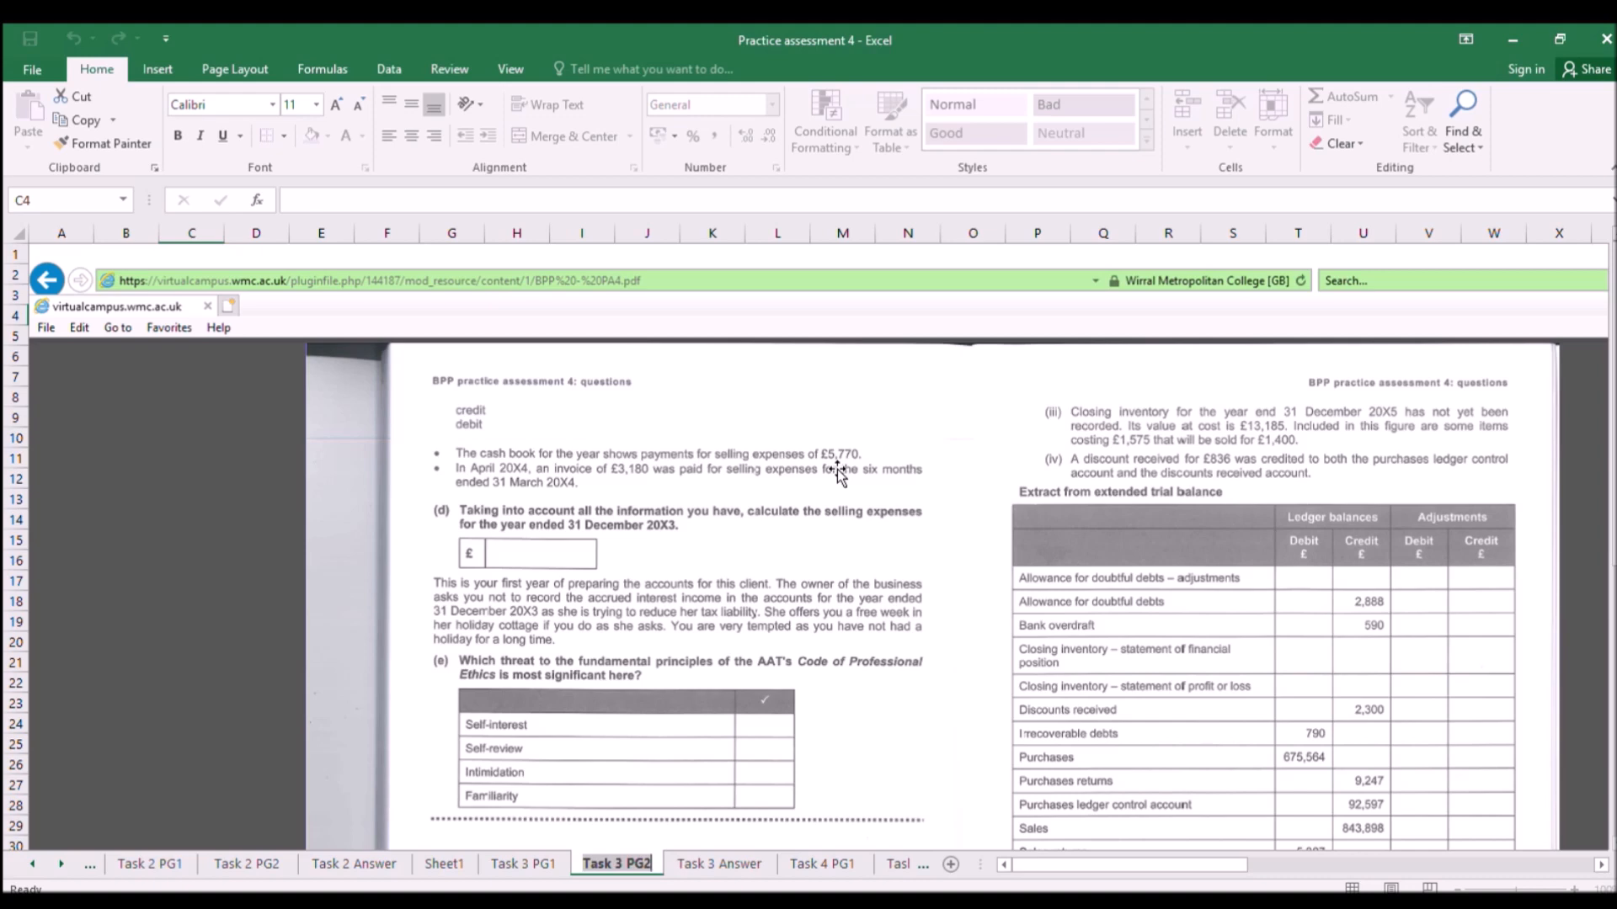
click(718, 863)
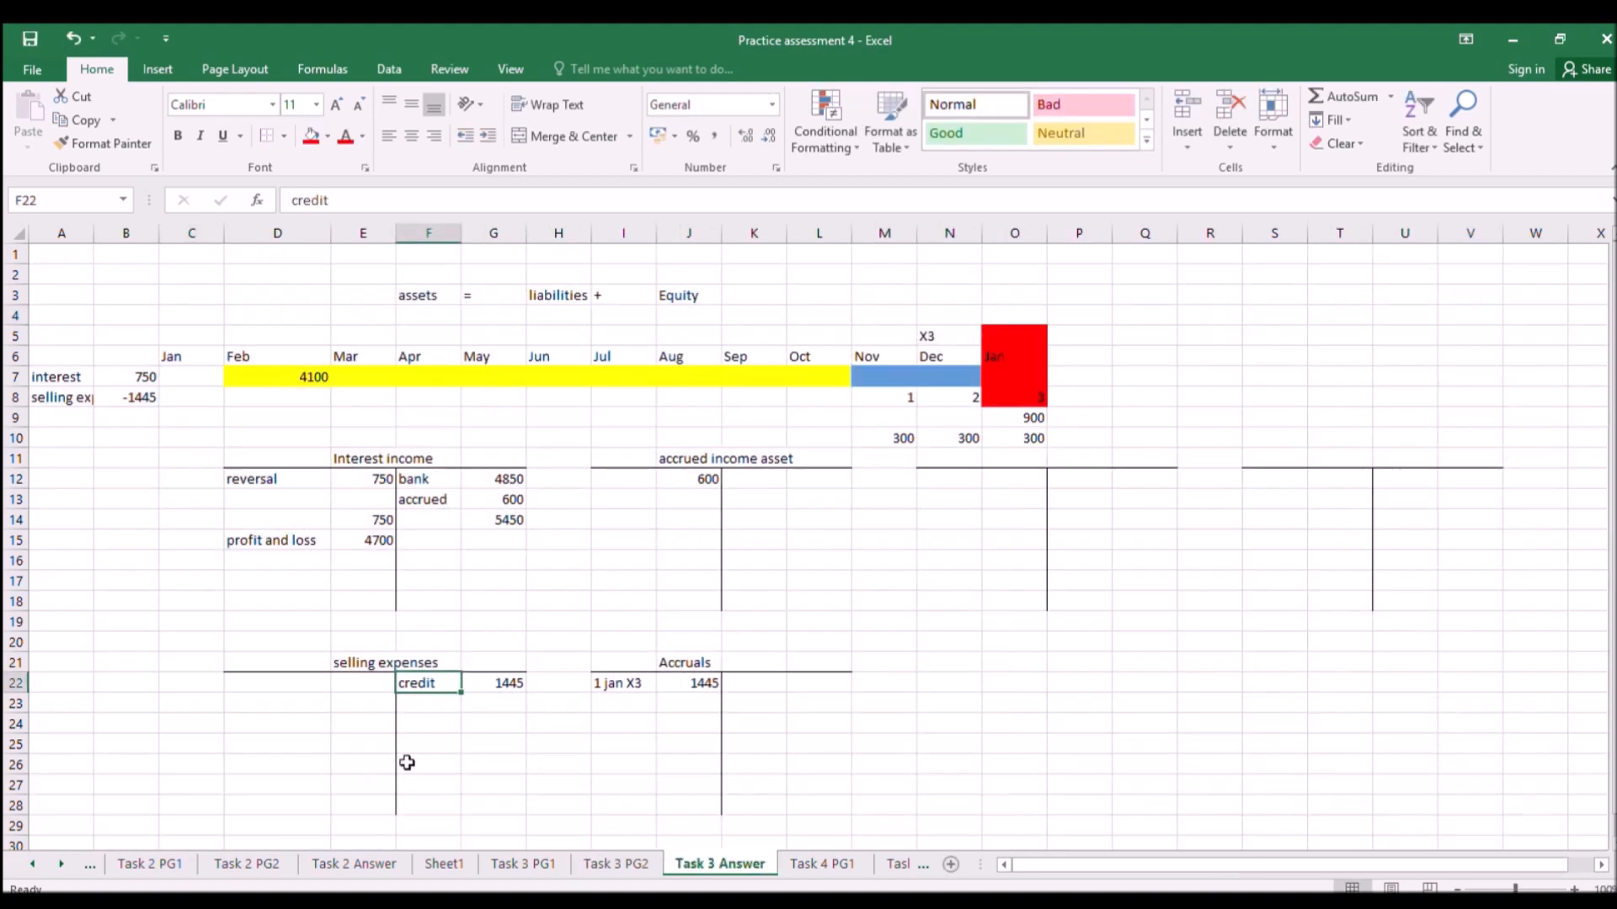
click(362, 703)
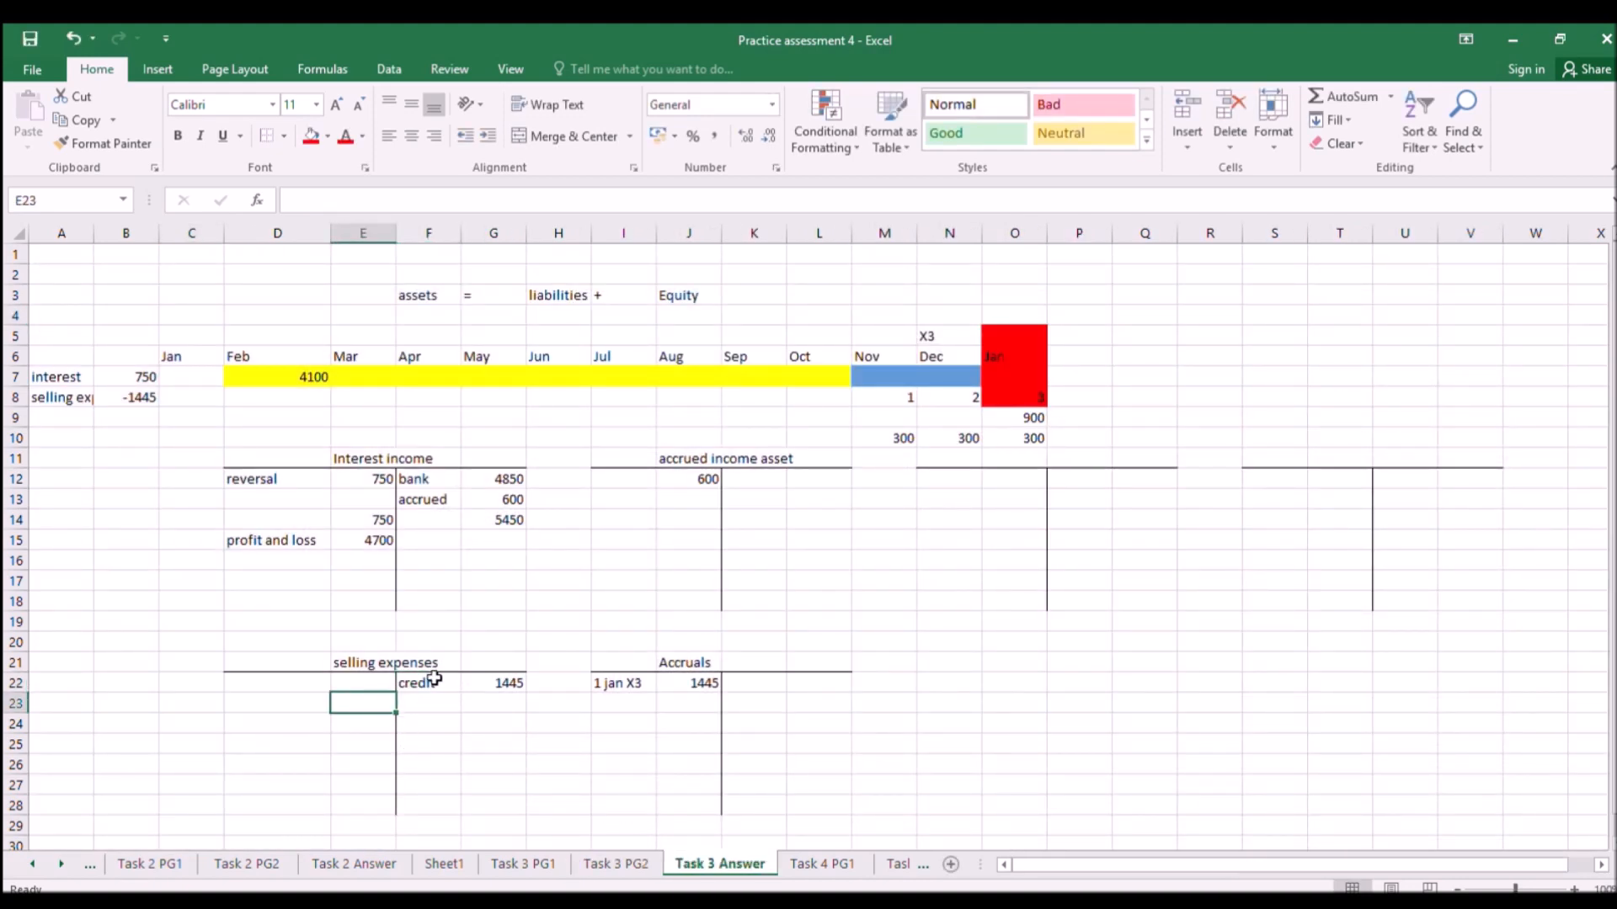
click(613, 863)
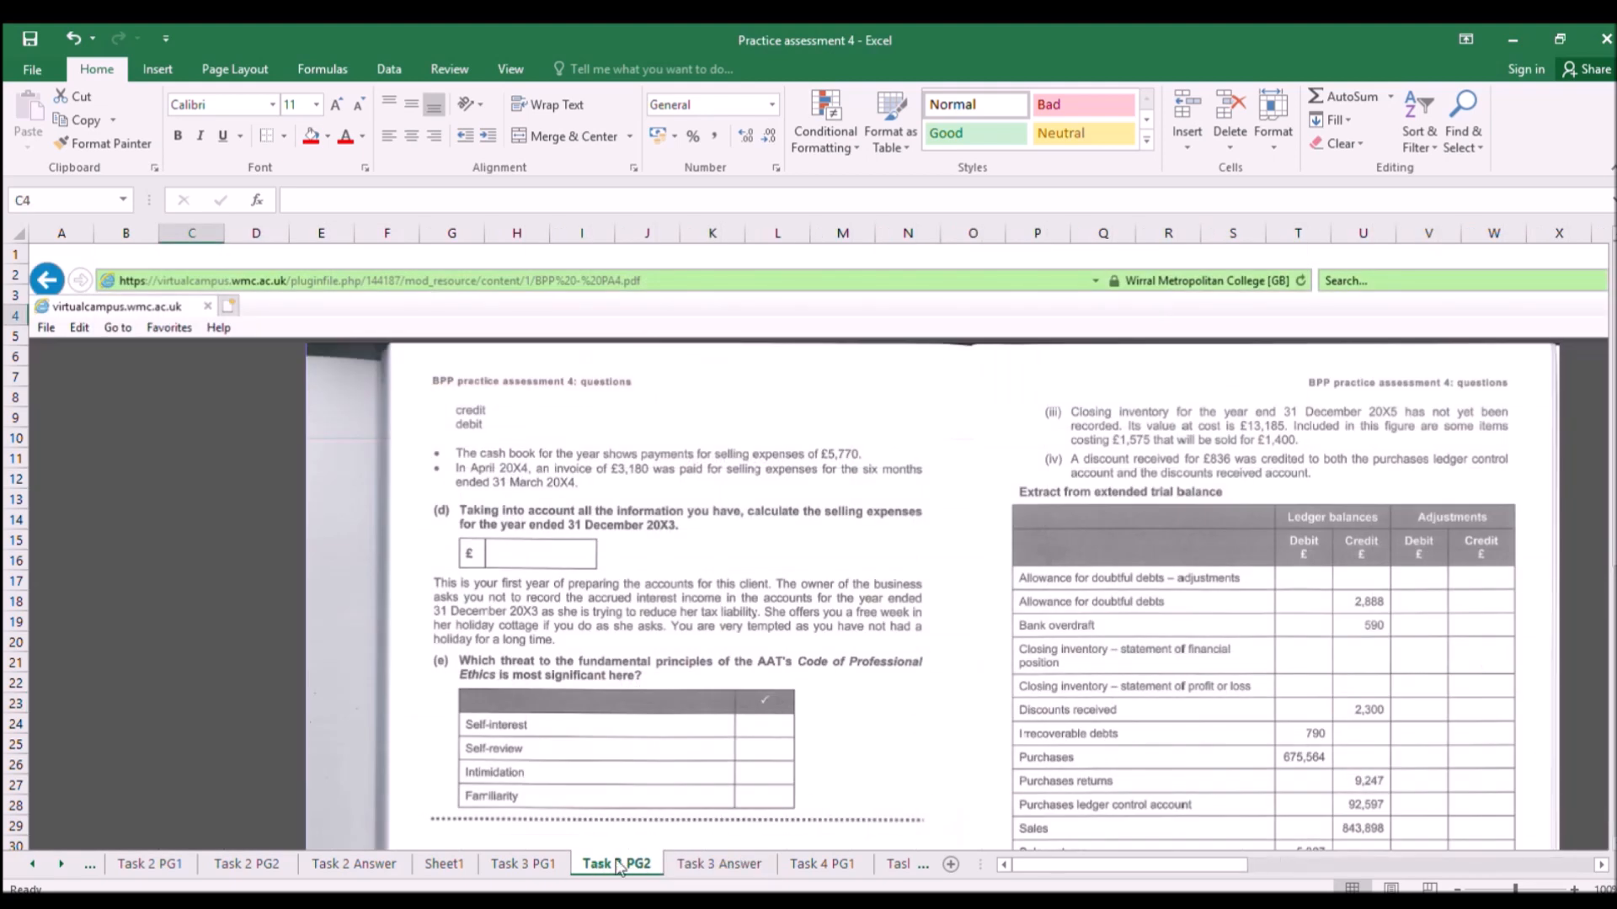
click(680, 864)
text(5)
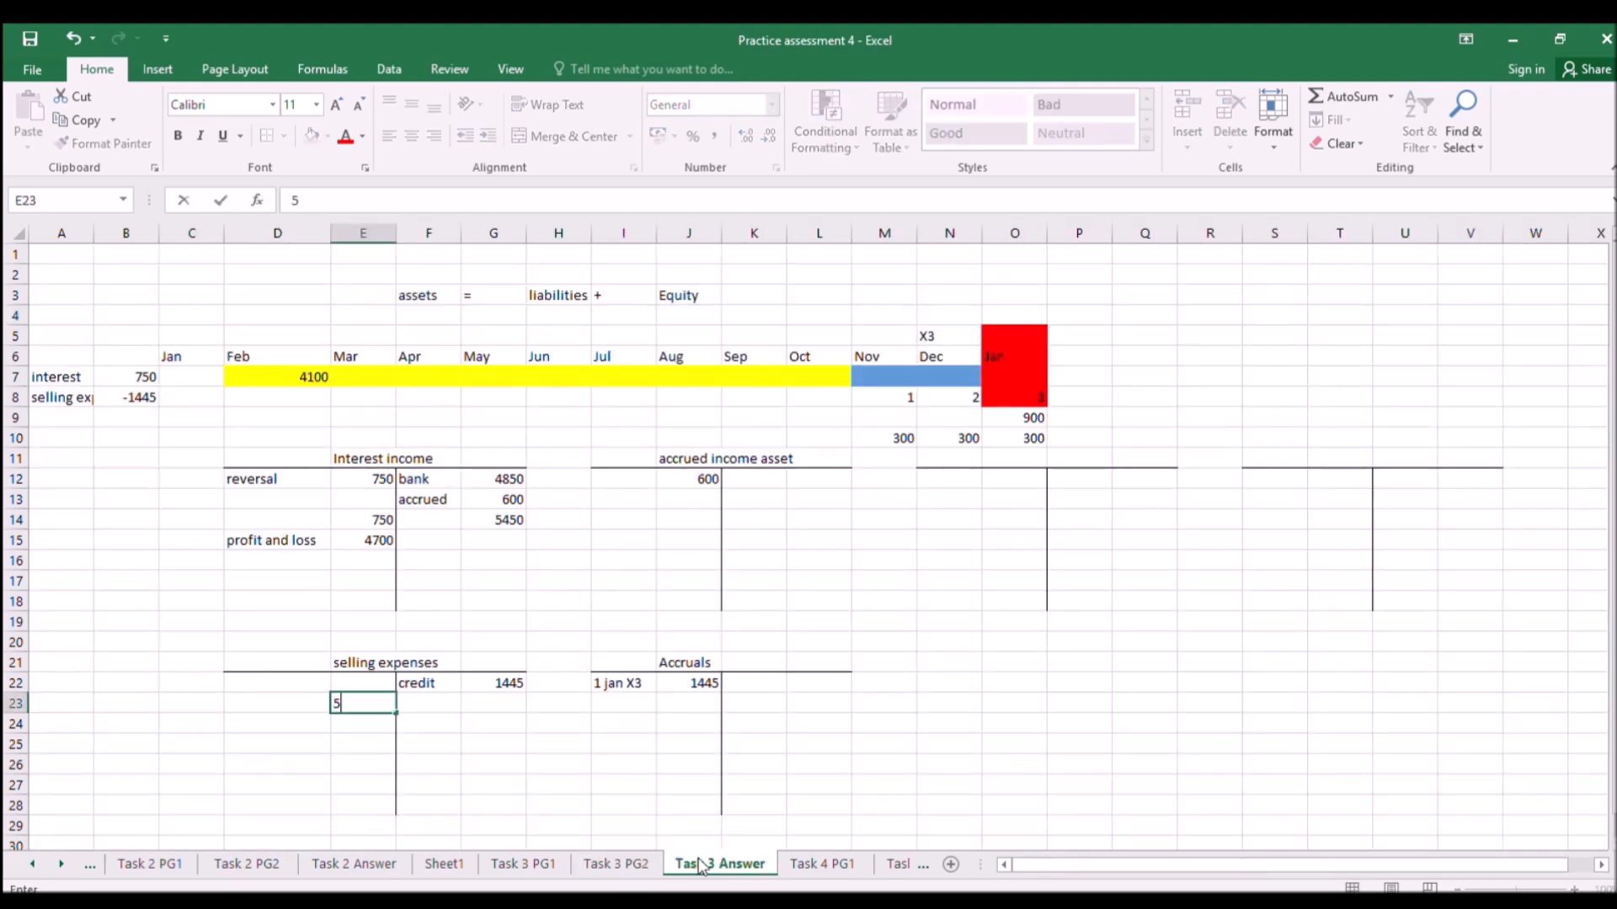
text(770)
key(Return)
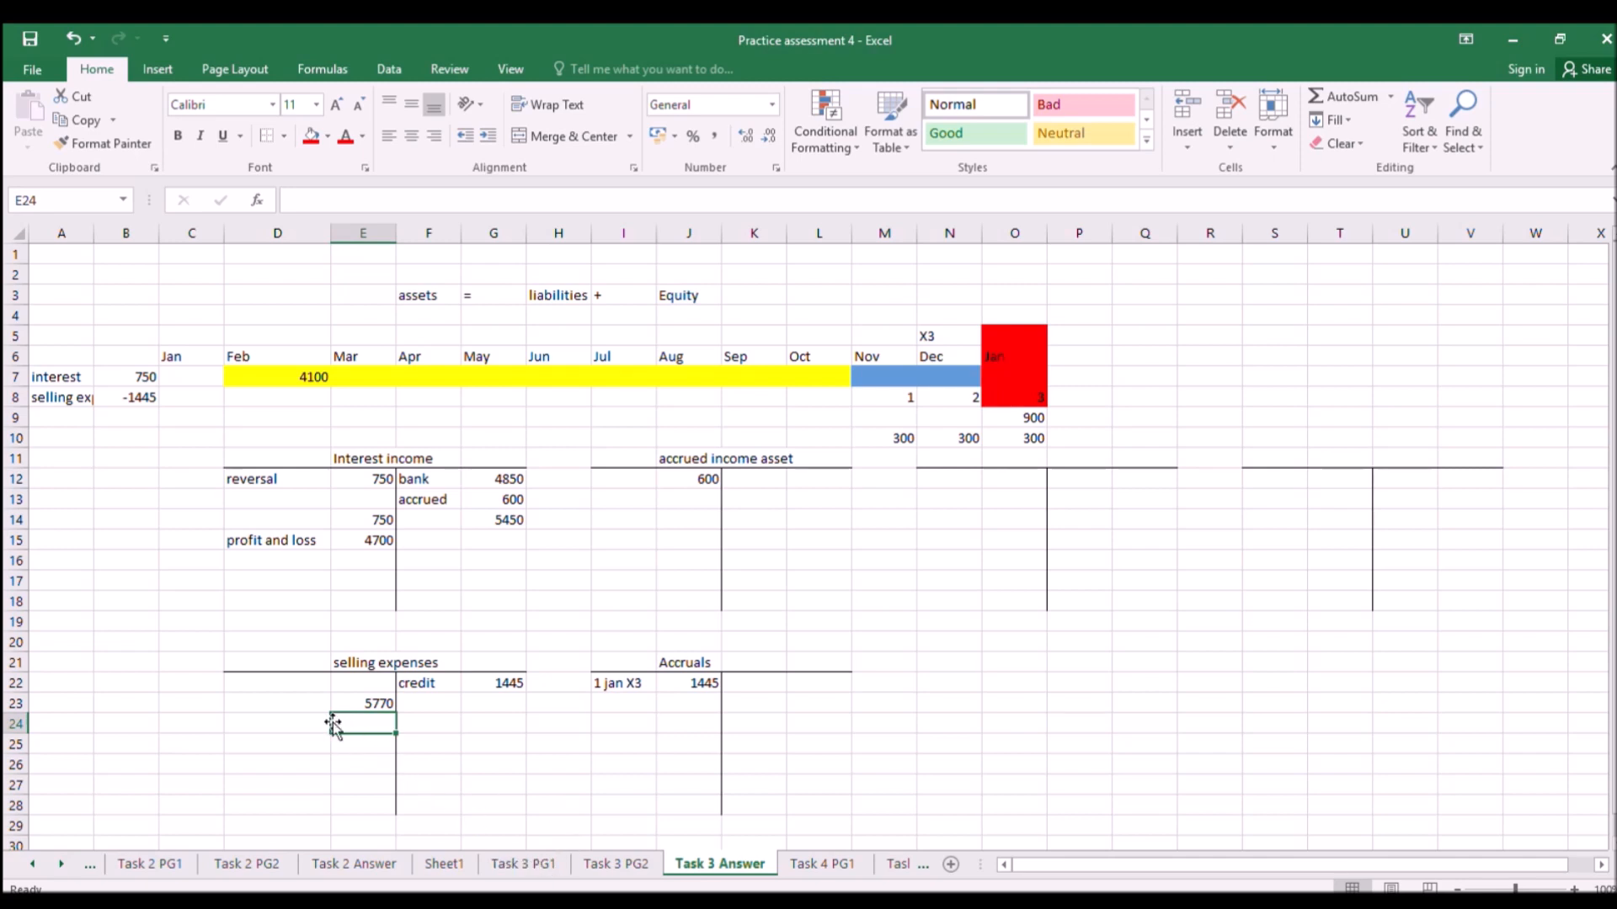
Label the payment in the selling expenses account as cash book in D23.
click(289, 710)
text(cash book)
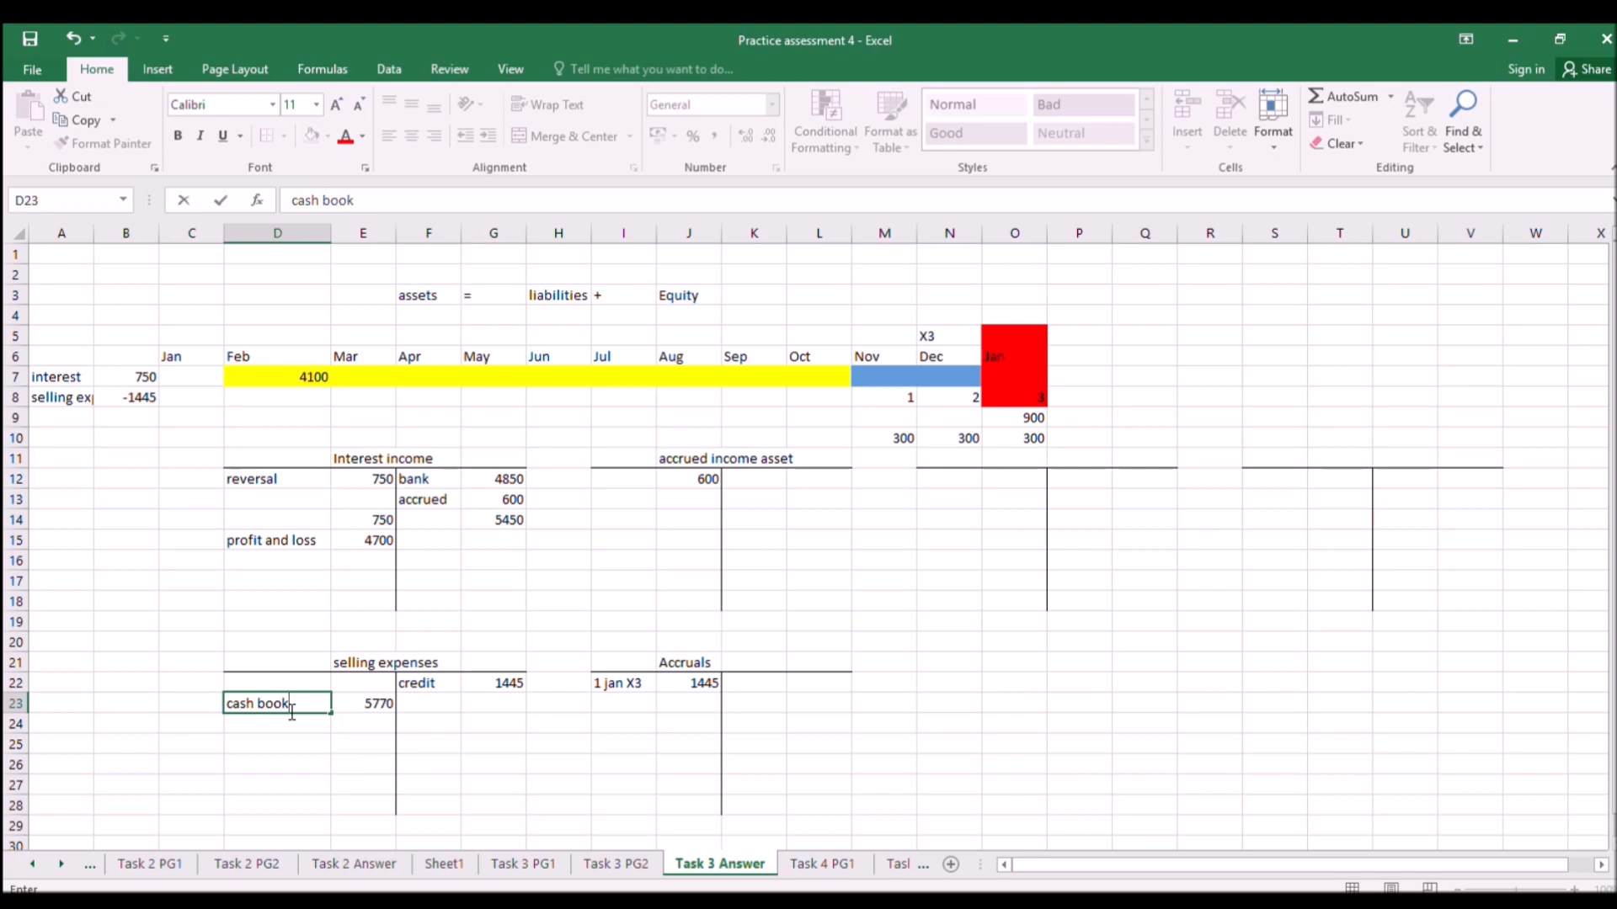
key(Return)
Check the invoice period on Task 3 PG2 and extend the Task 3 Answer month headings from Jan in O6 through Feb and Mar in P6:Q6.
click(616, 864)
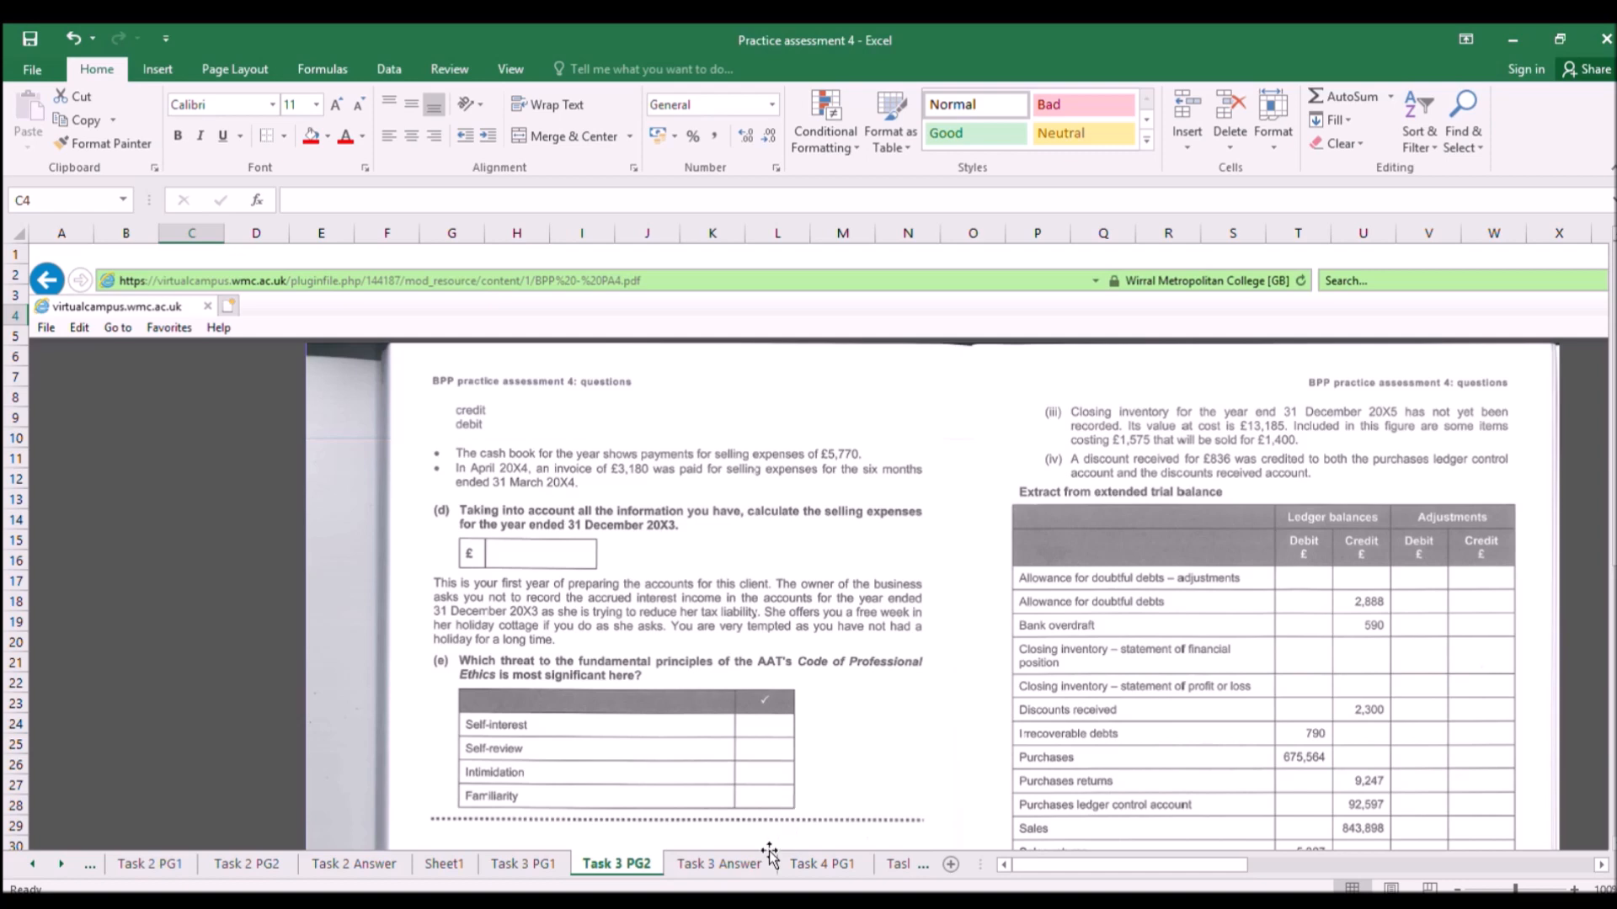
click(815, 861)
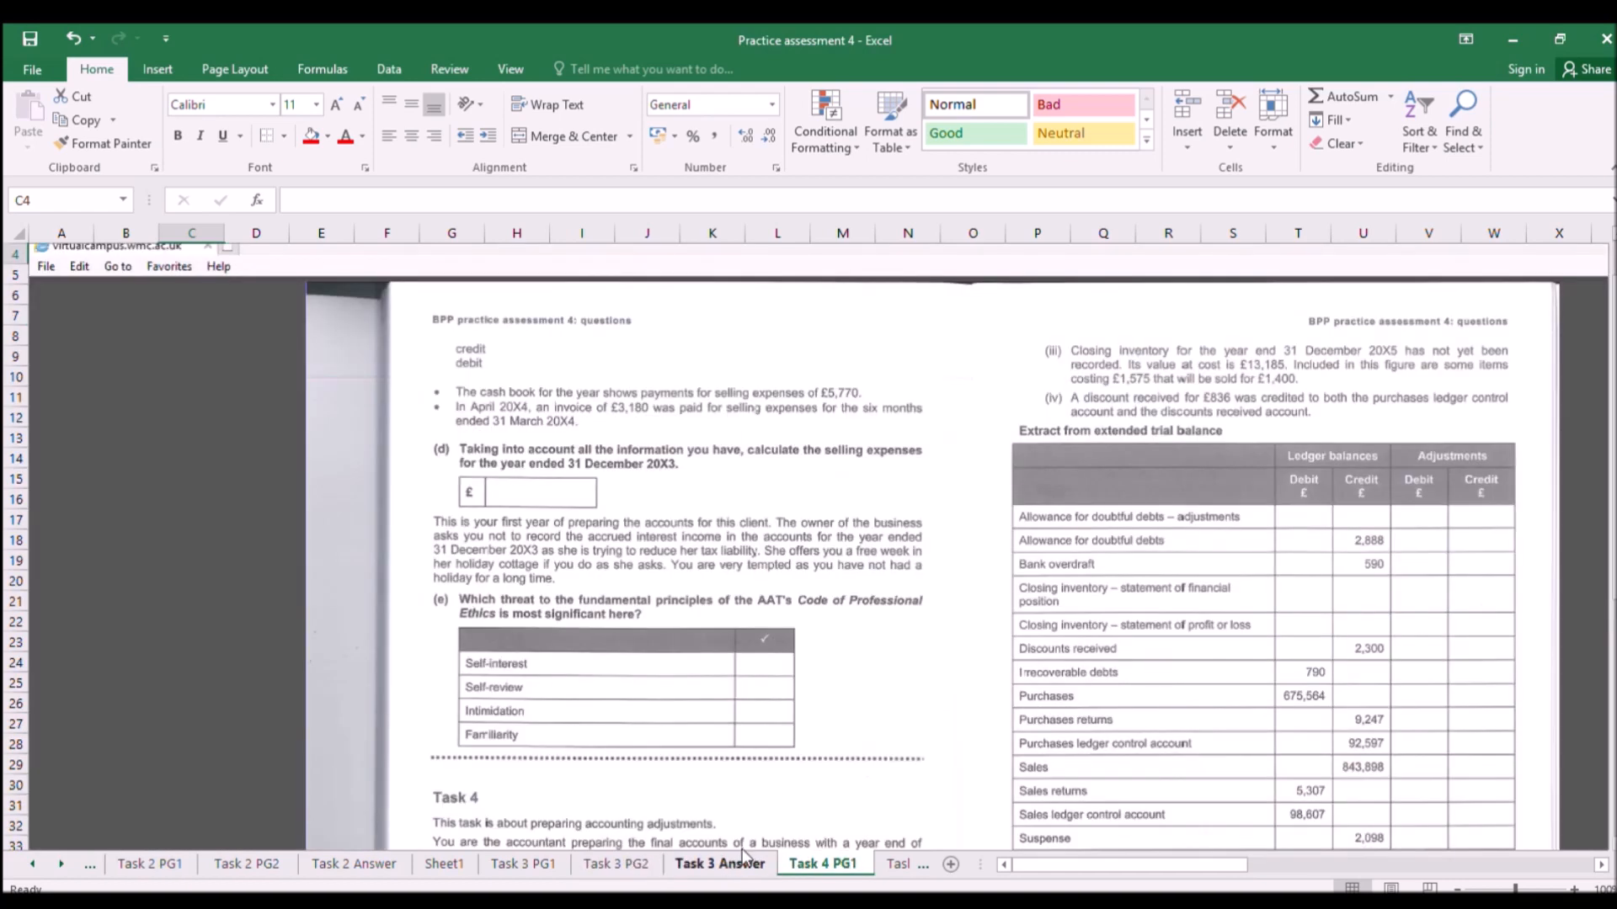
click(720, 862)
click(1076, 360)
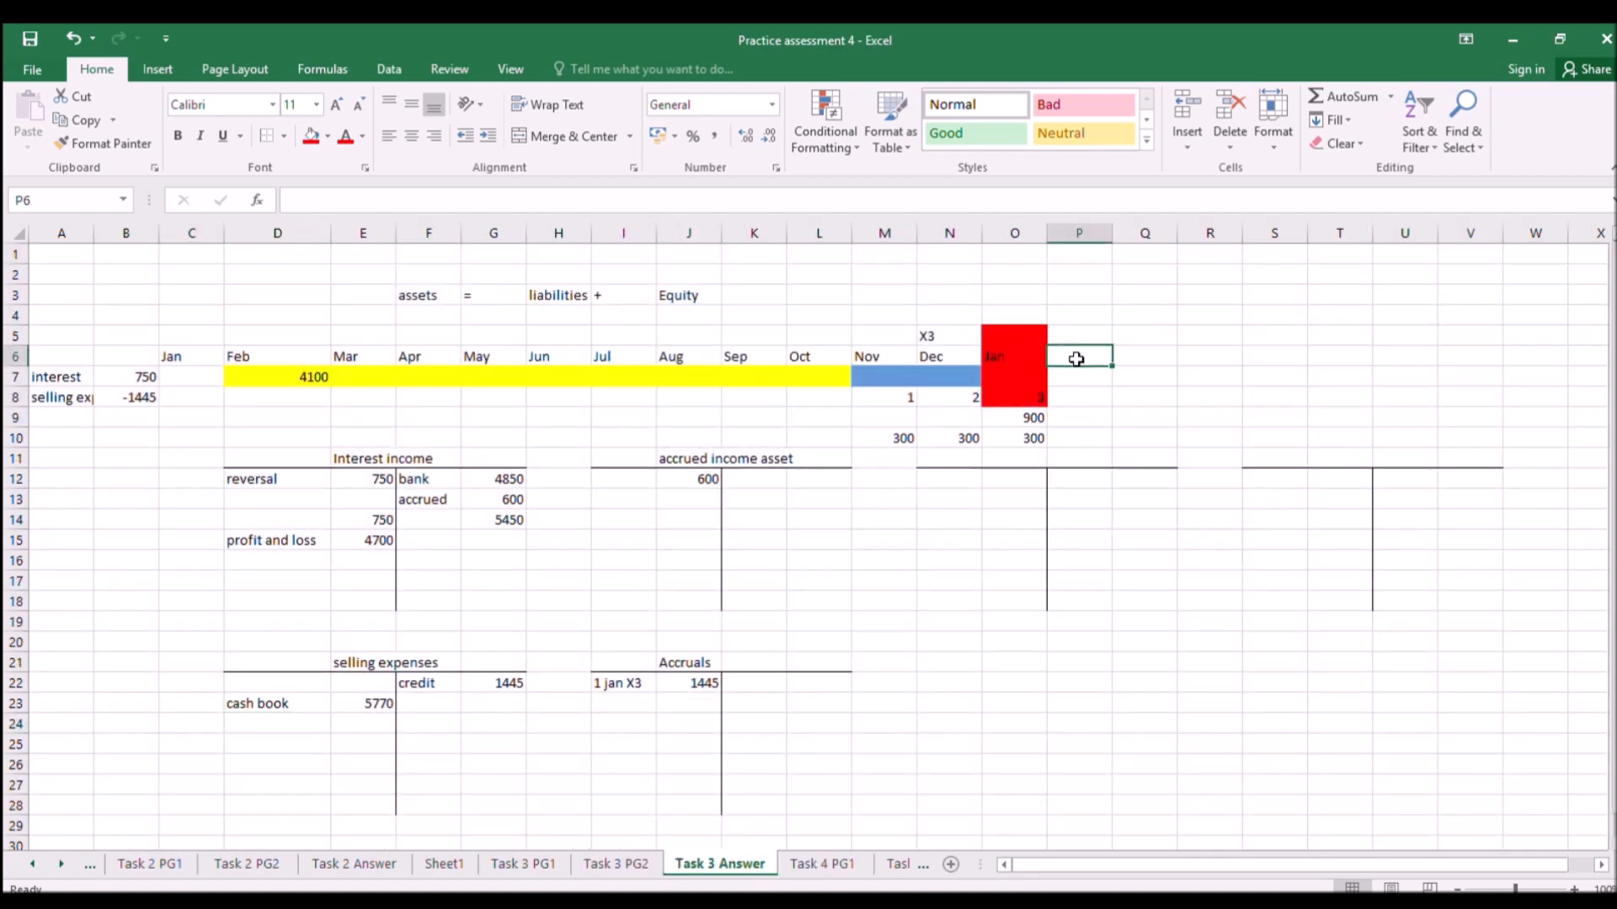
click(1014, 354)
drag(1044, 368, 1174, 368)
click(1148, 421)
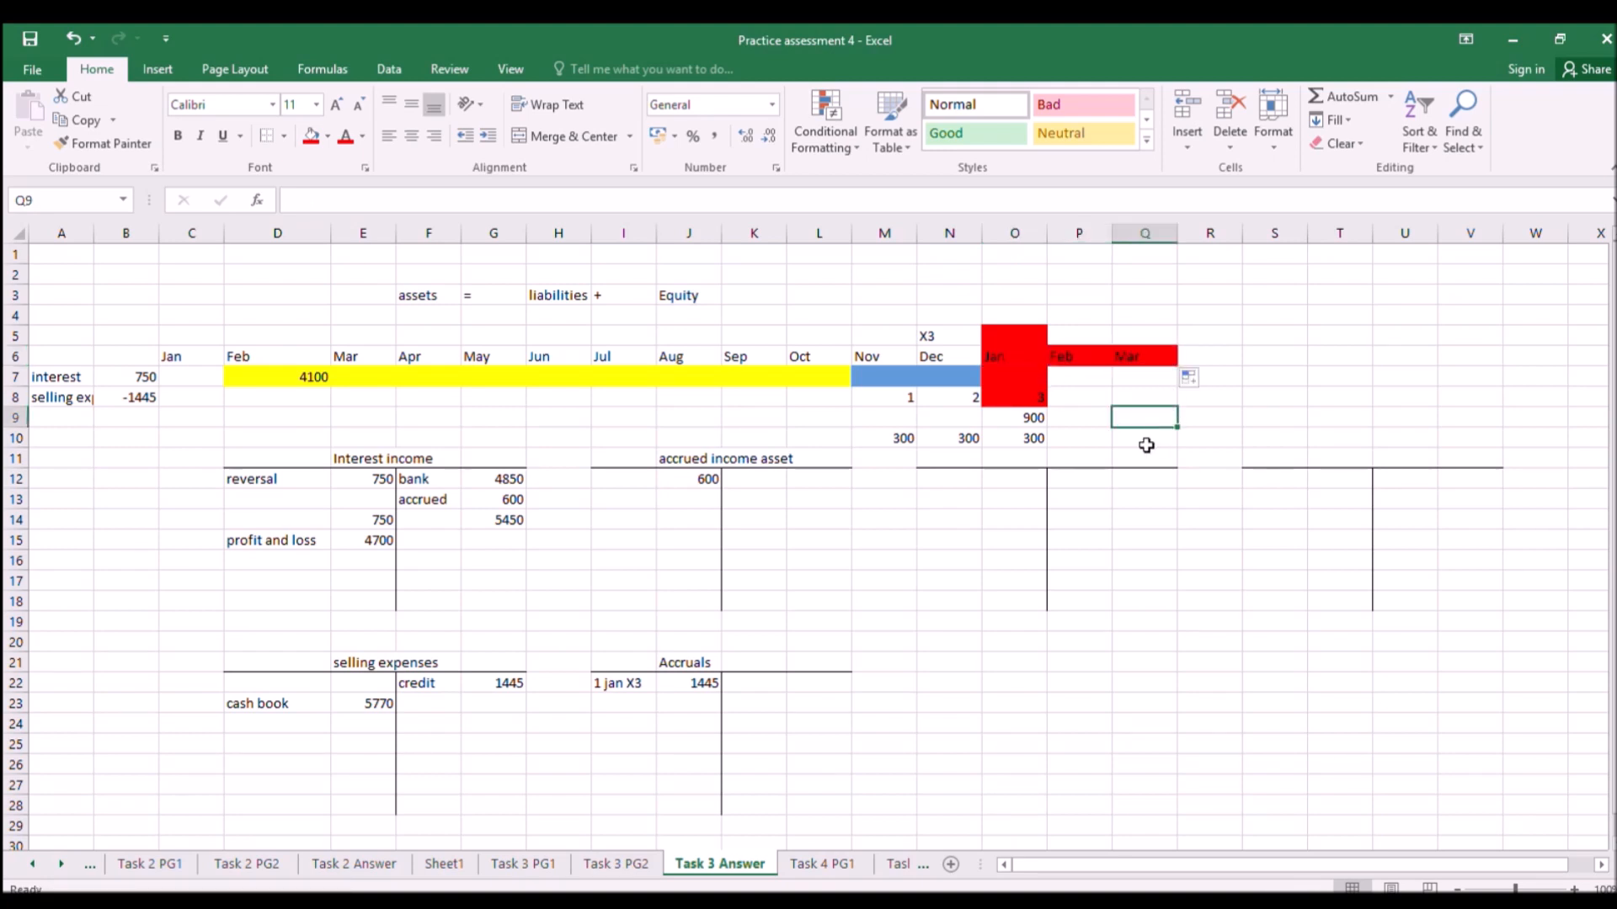
Insert six blank rows above the Interest income T-account, starting at row 11.
drag(898, 402, 1023, 437)
drag(17, 458, 61, 540)
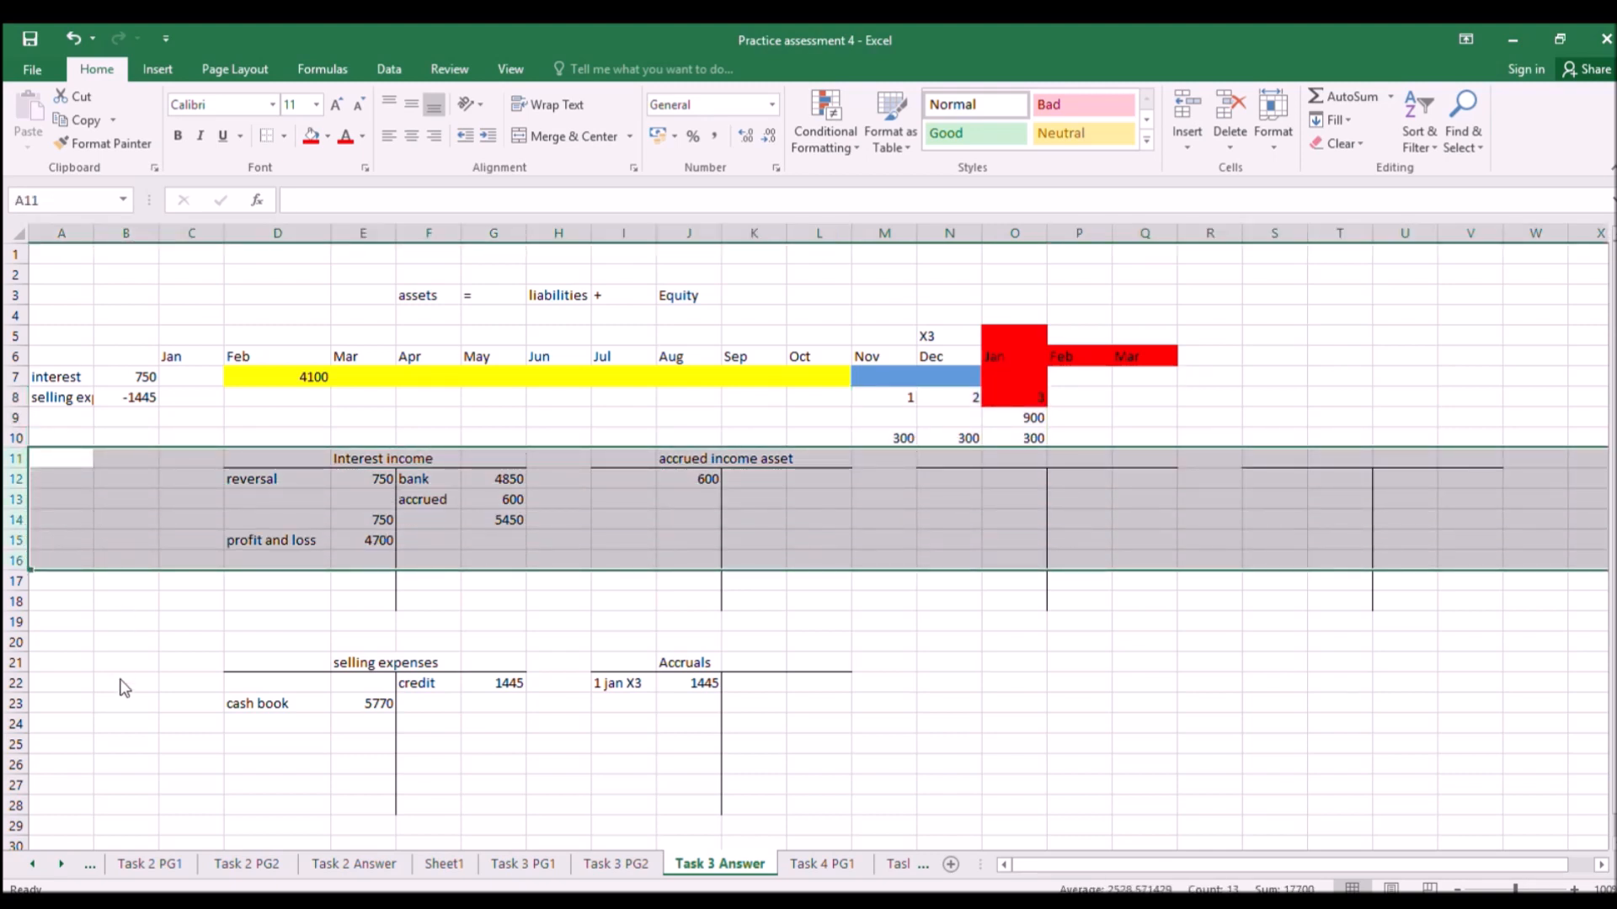
key(ctrl+shift+equal)
Number the six invoice months in row 11, counting back from 6 under Mar in Q11 to 1 under Oct in L11.
click(1142, 461)
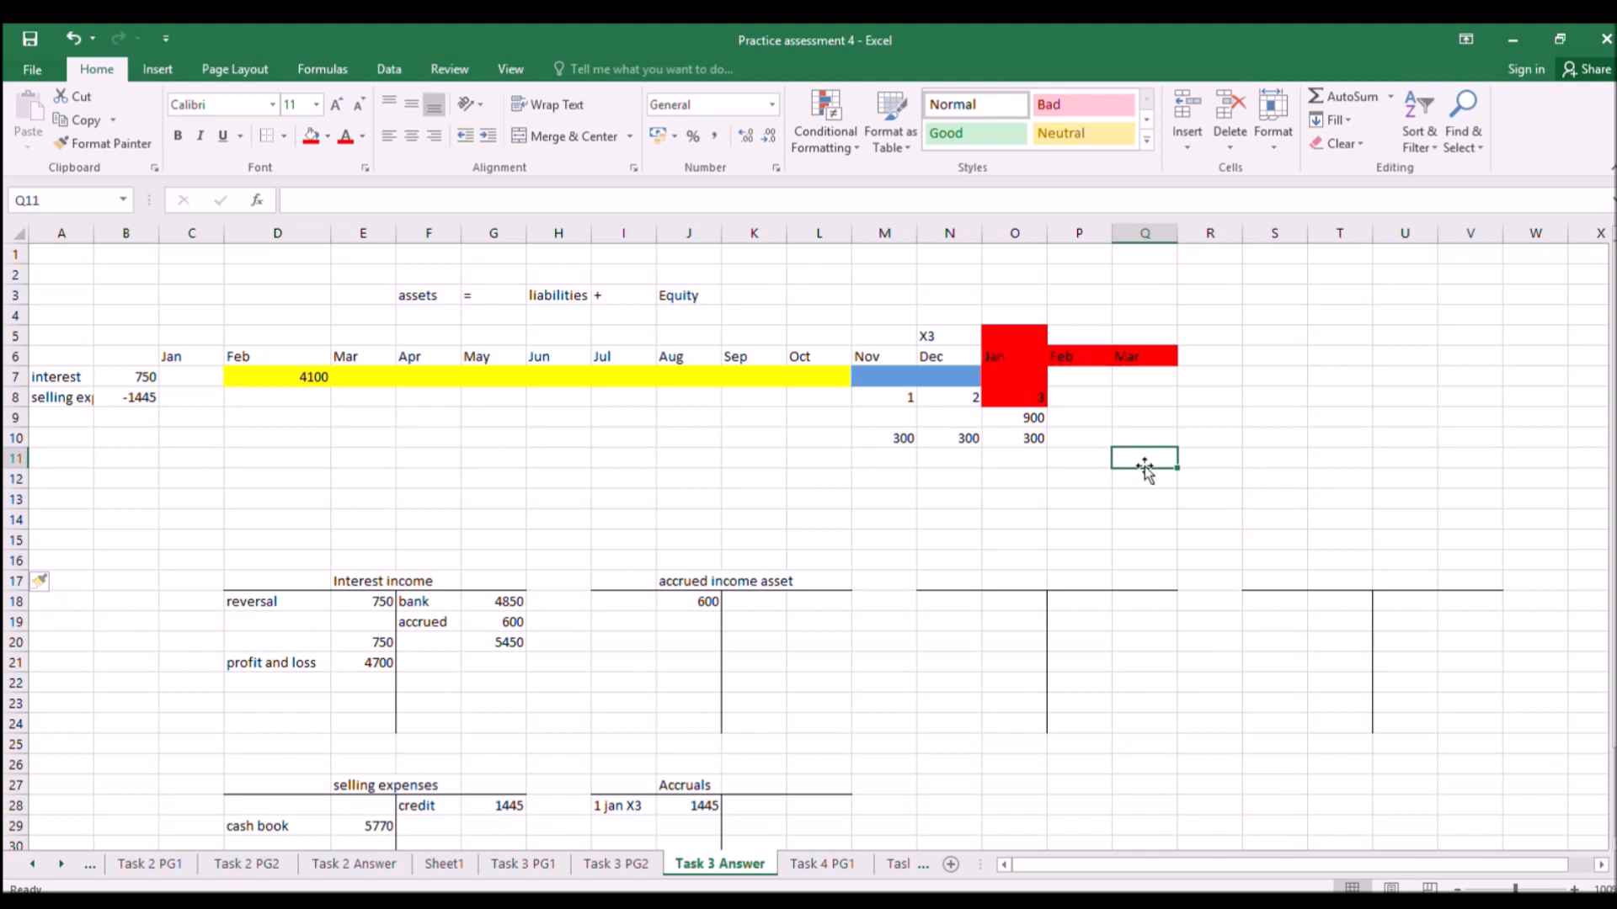
text(6)
key(Left)
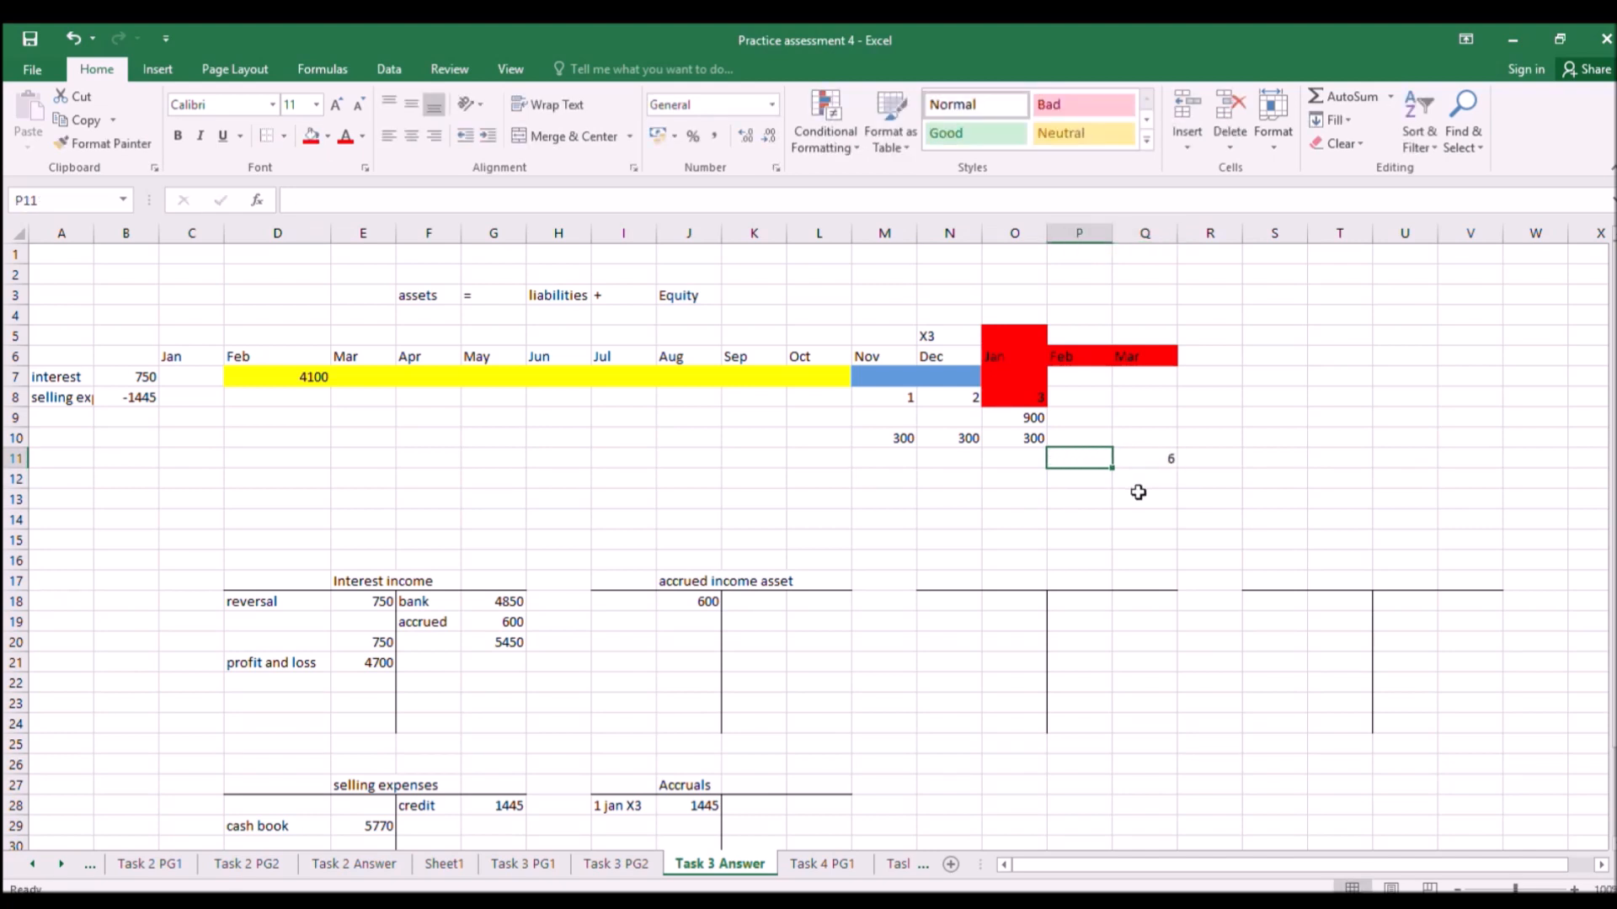
text(5)
key(Left)
text(4)
key(Left)
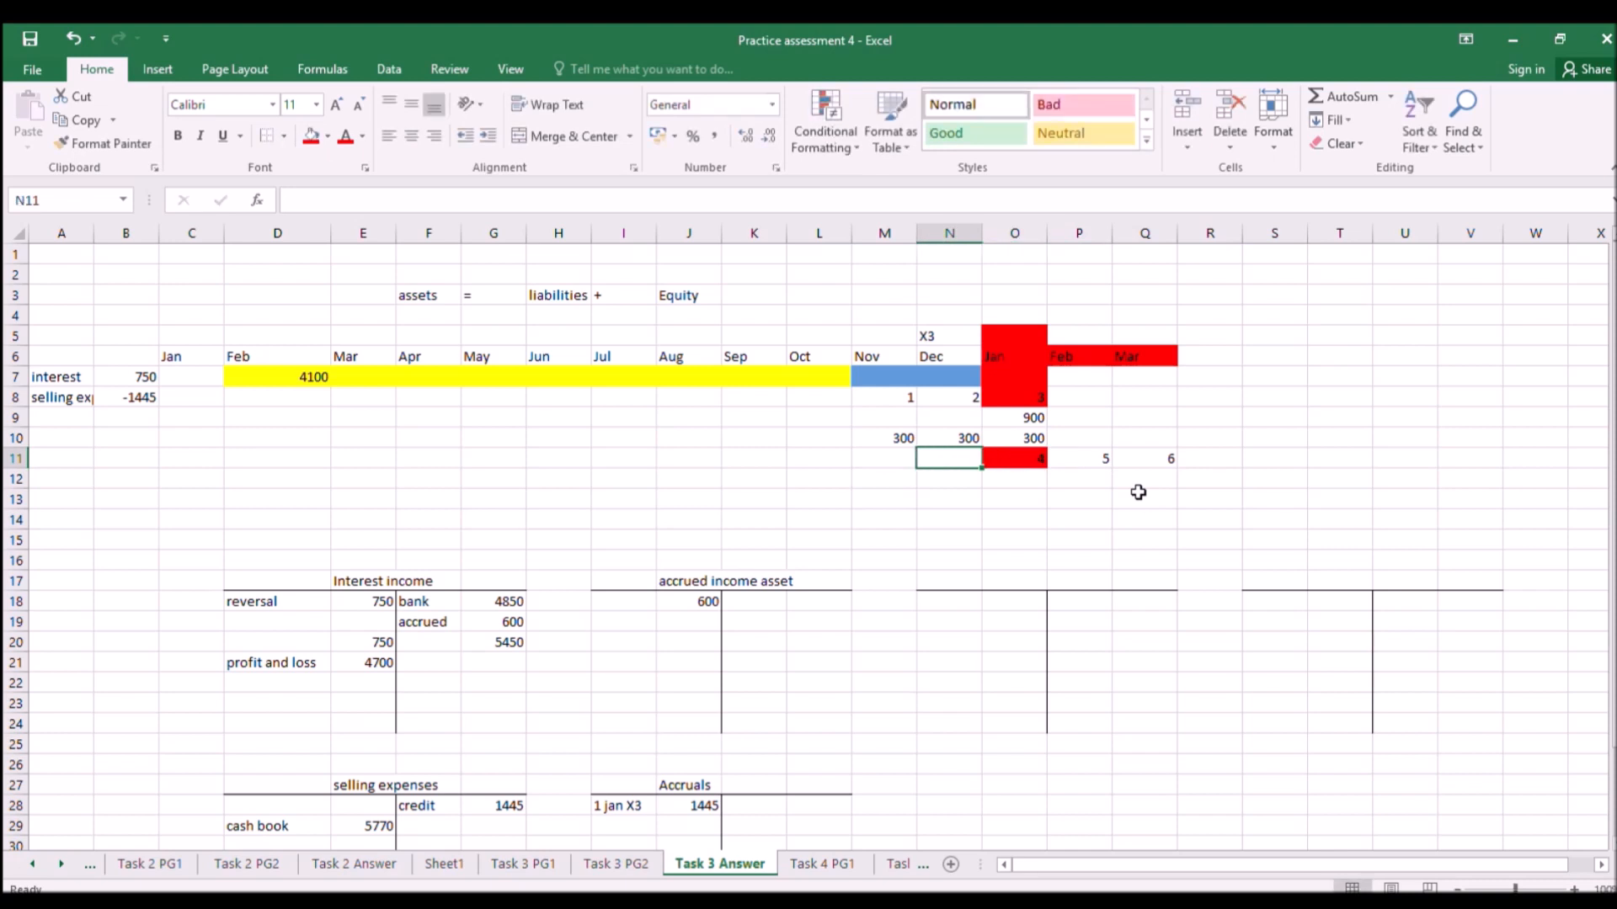
text(3)
key(Left)
text(2)
key(Left)
text(1)
key(Left)
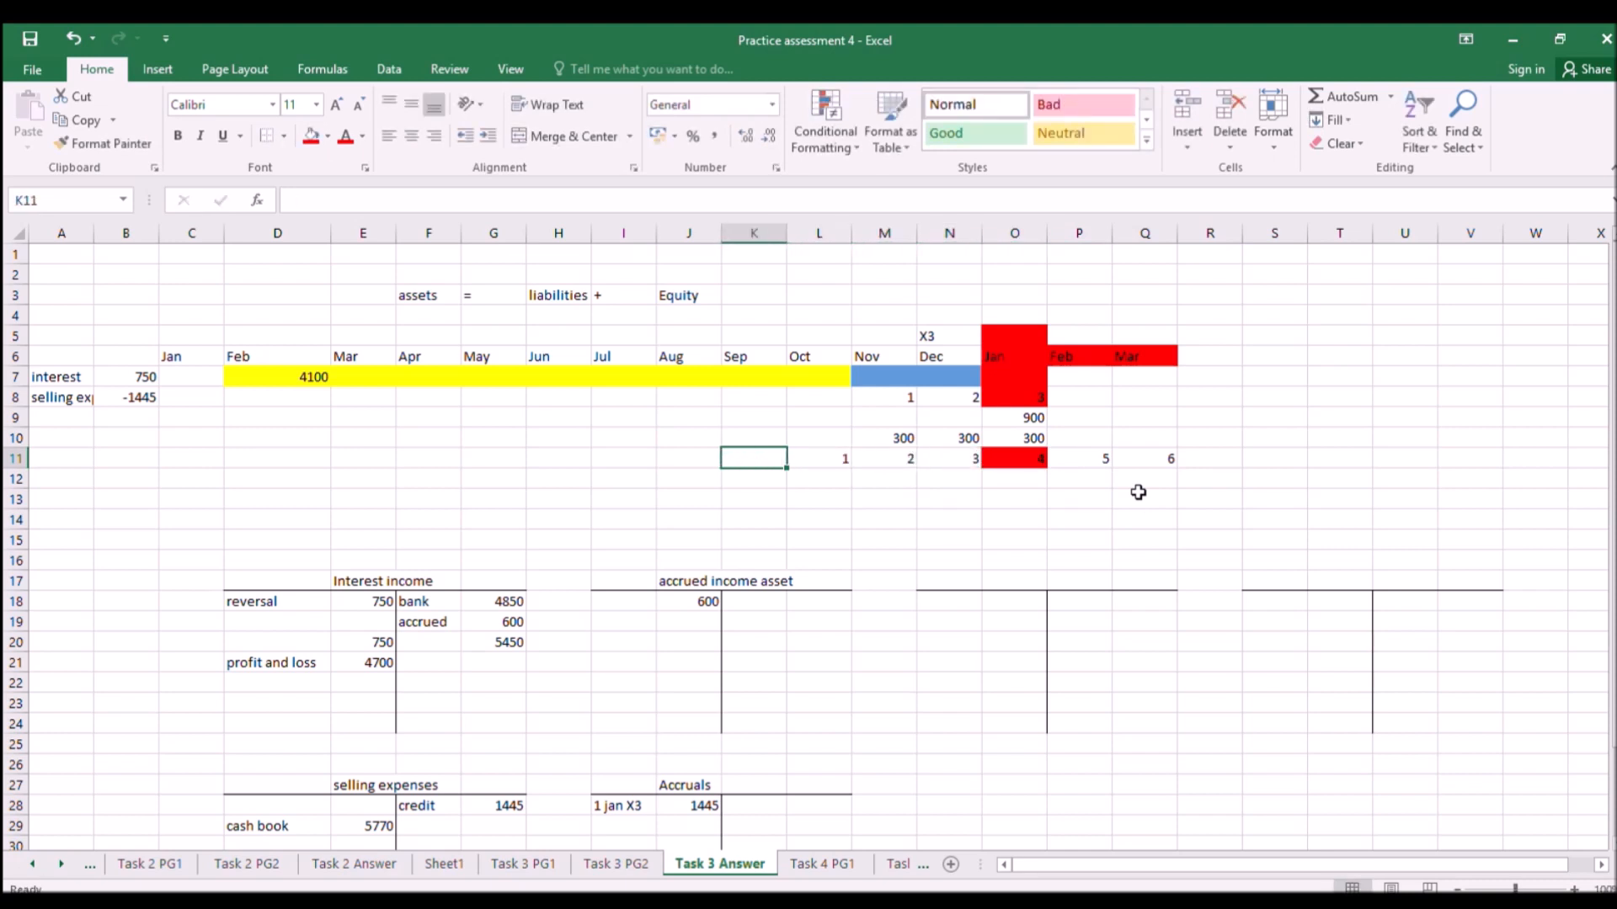
Fill the 2004-side invoice months O11:Q11 red and shade the current-year months L11:N11 light blue.
click(1027, 336)
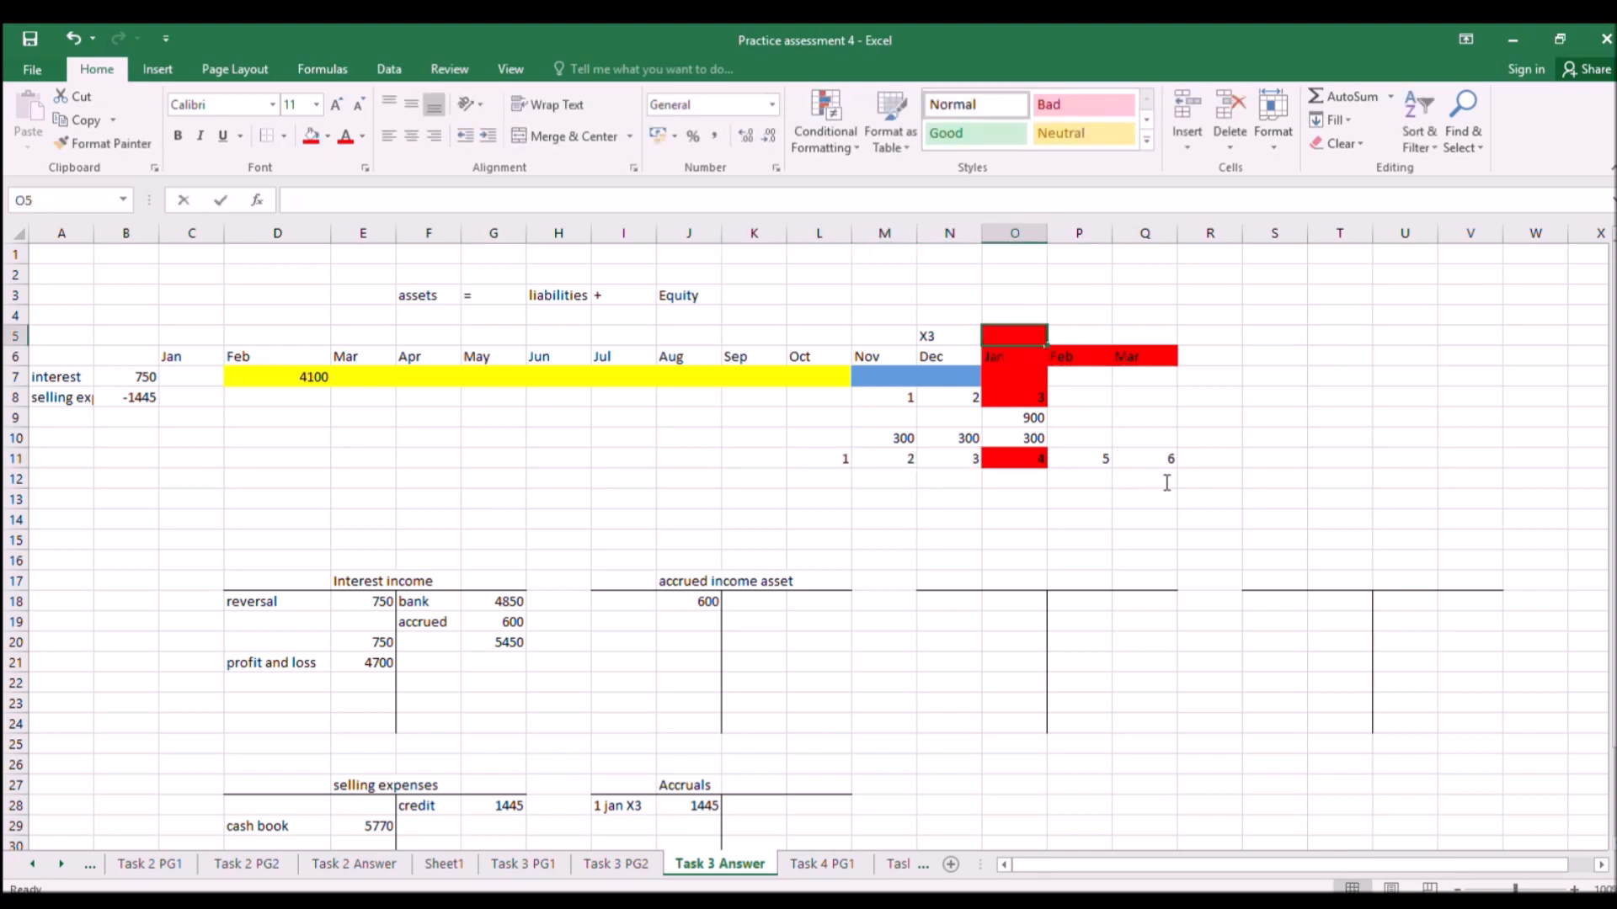
drag(1059, 458, 1121, 456)
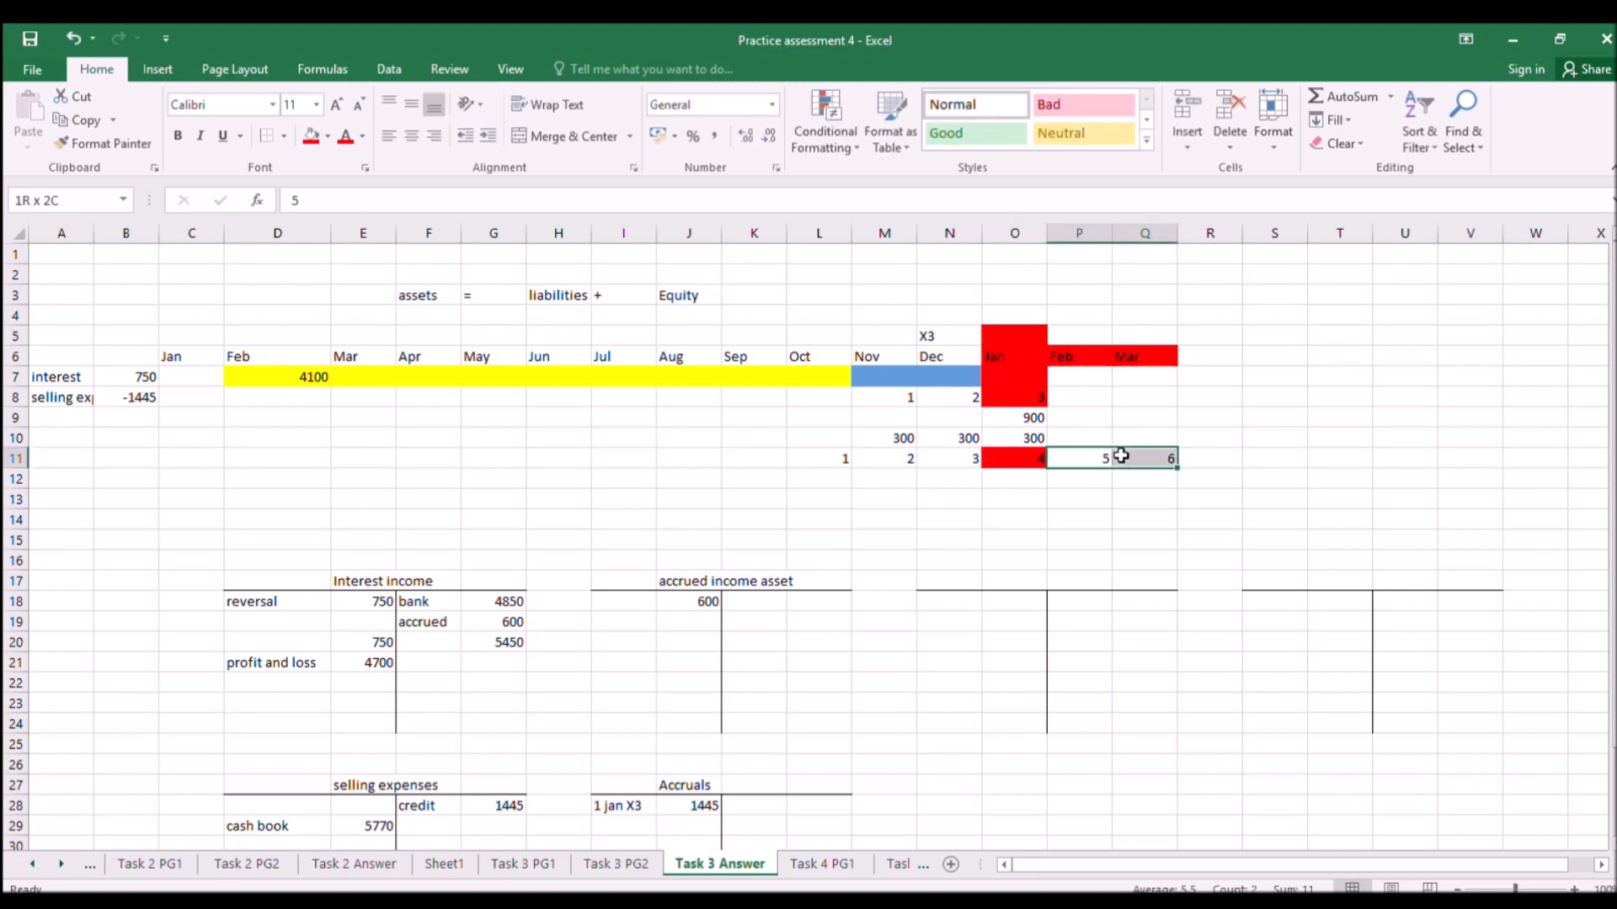
drag(1010, 468, 1124, 462)
click(311, 135)
drag(847, 464, 931, 462)
click(327, 136)
click(373, 219)
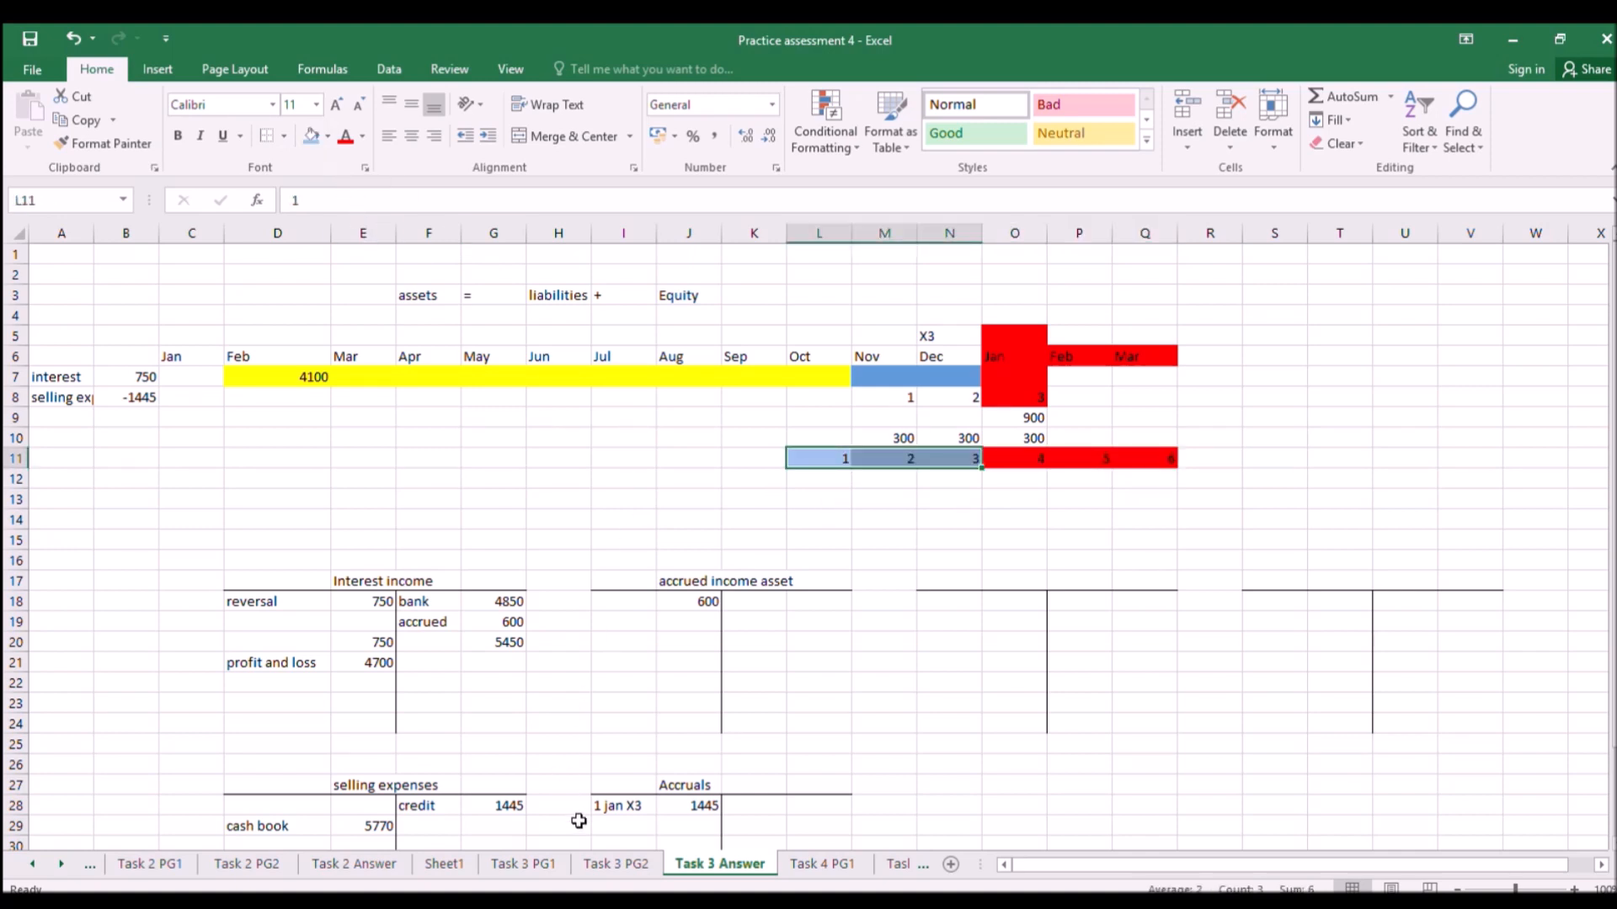
Check the invoice amount on Task 3 PG2 and calculate the monthly cost in Q12 of Task 3 Answer as =3180/6.
click(600, 864)
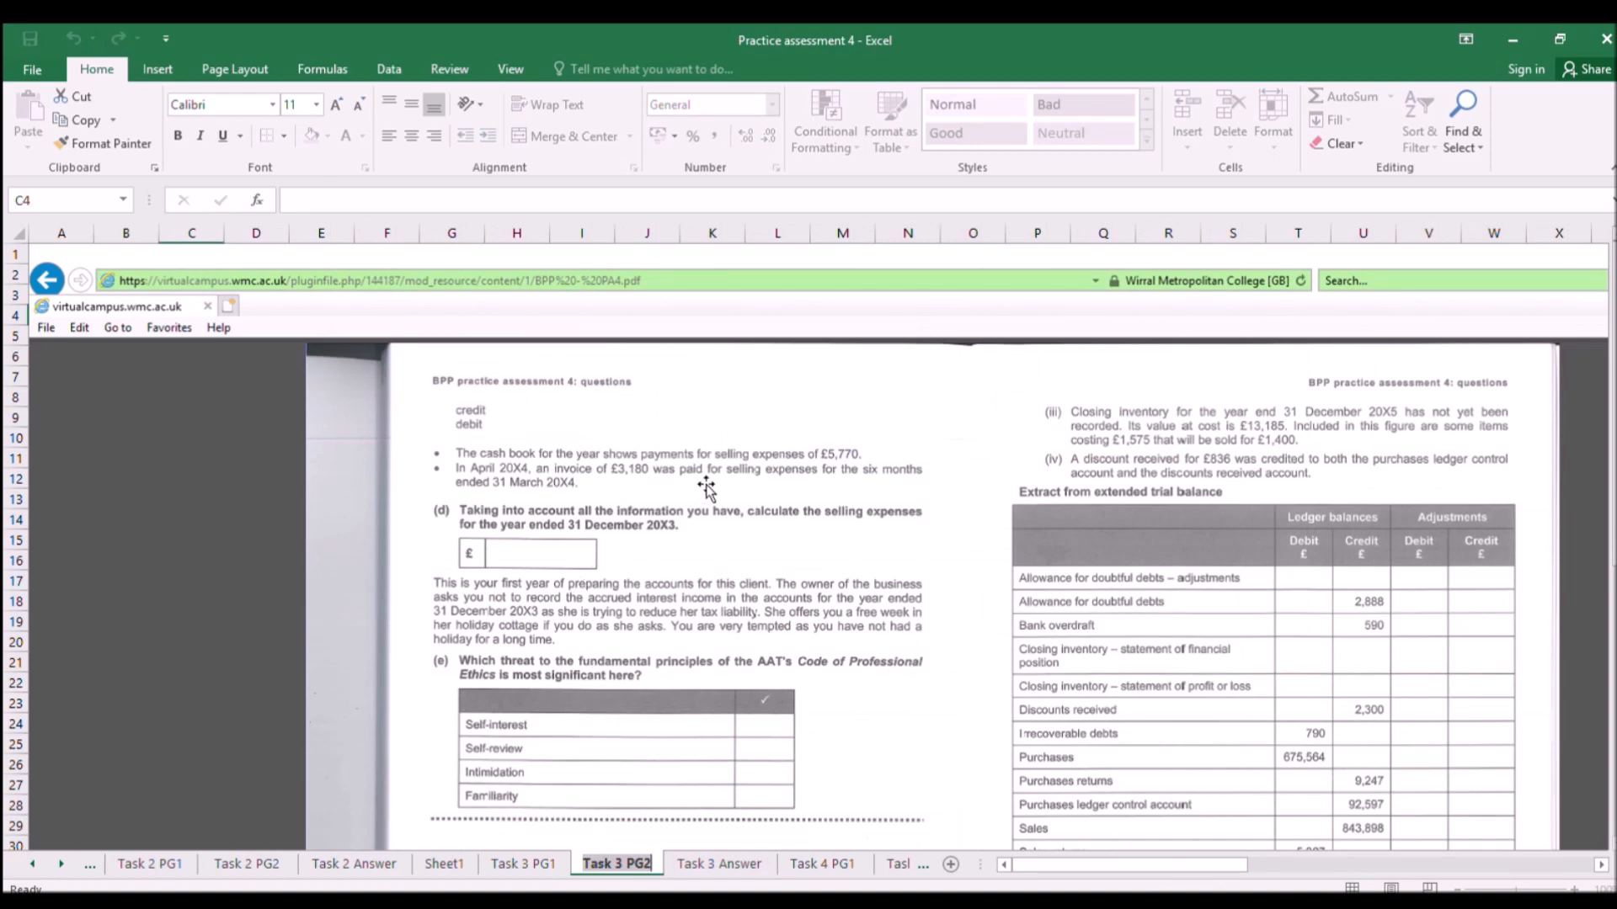
click(746, 864)
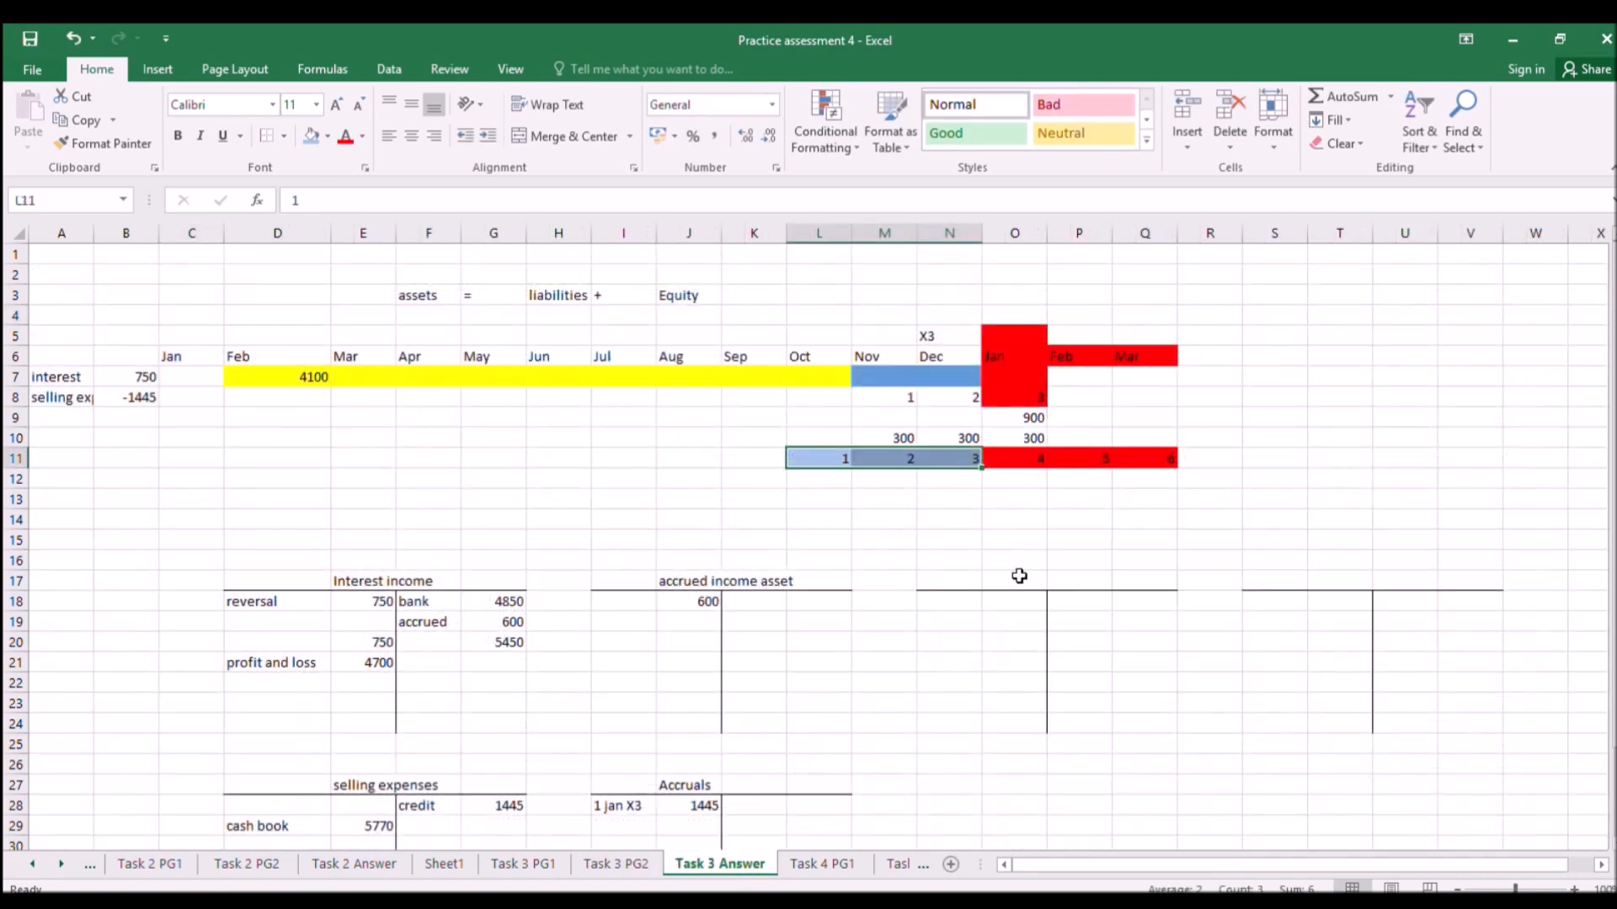
click(1138, 480)
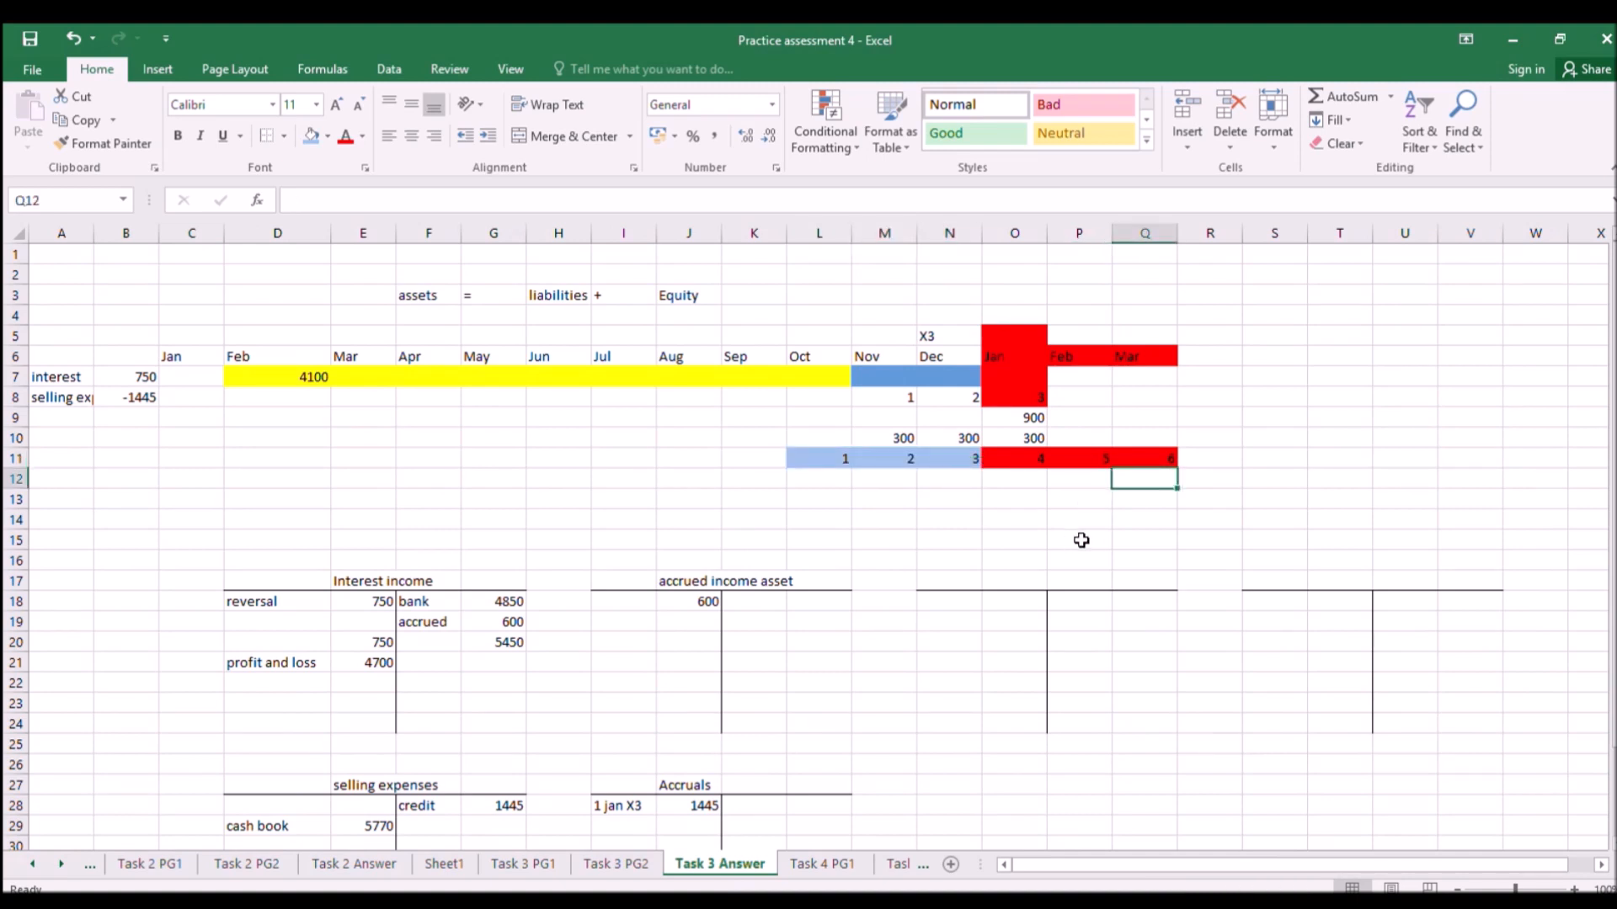
text(=31)
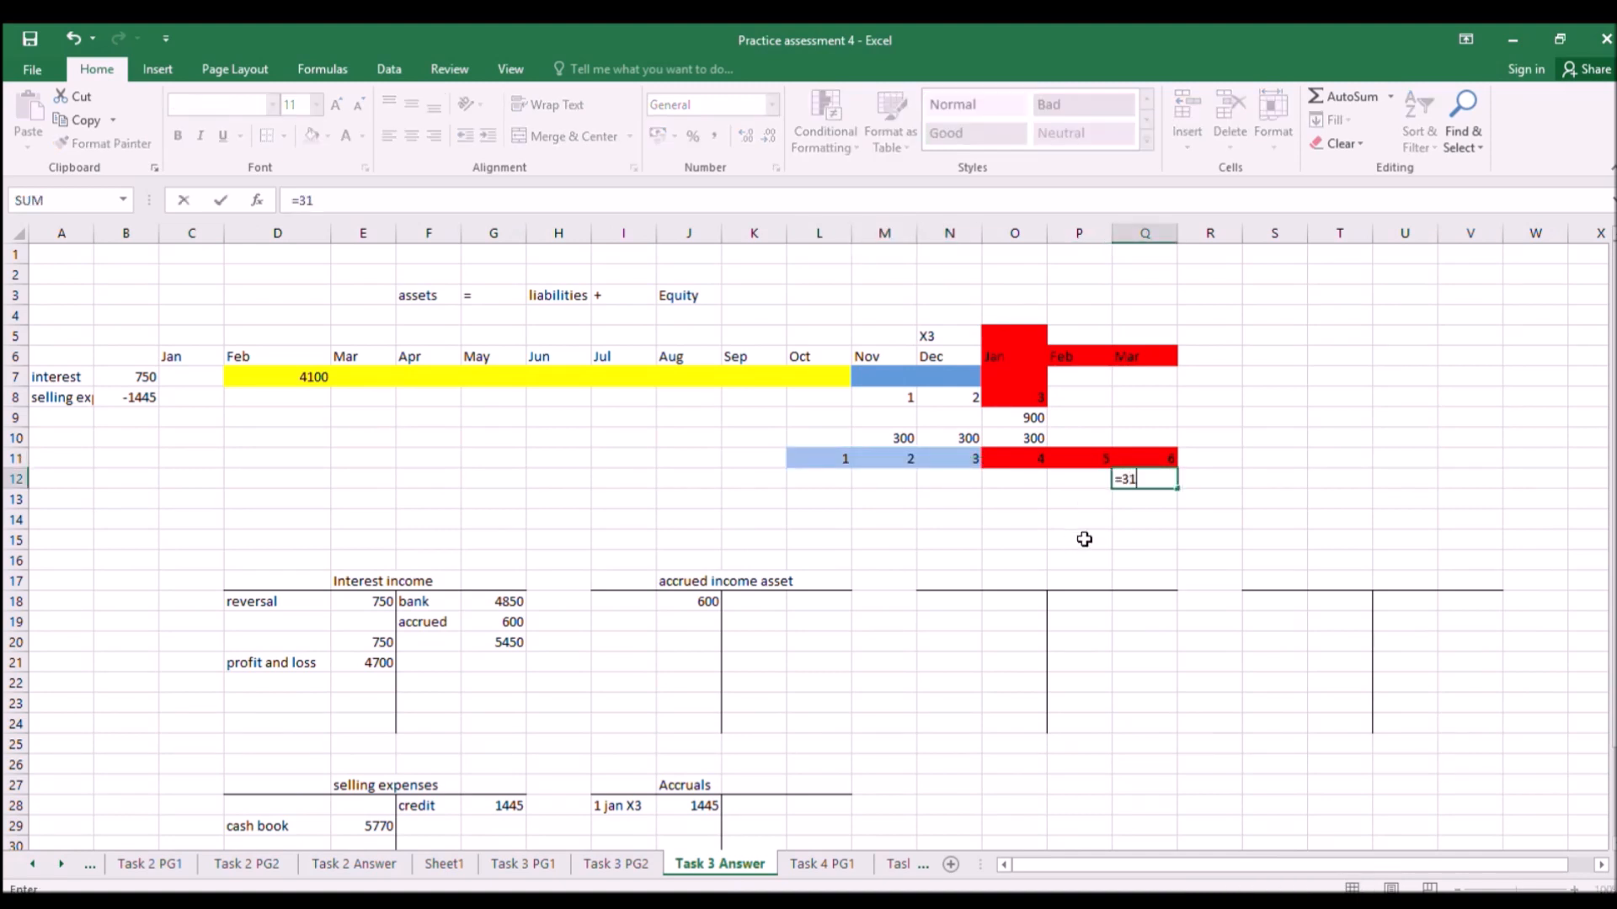
text(80/6)
key(Return)
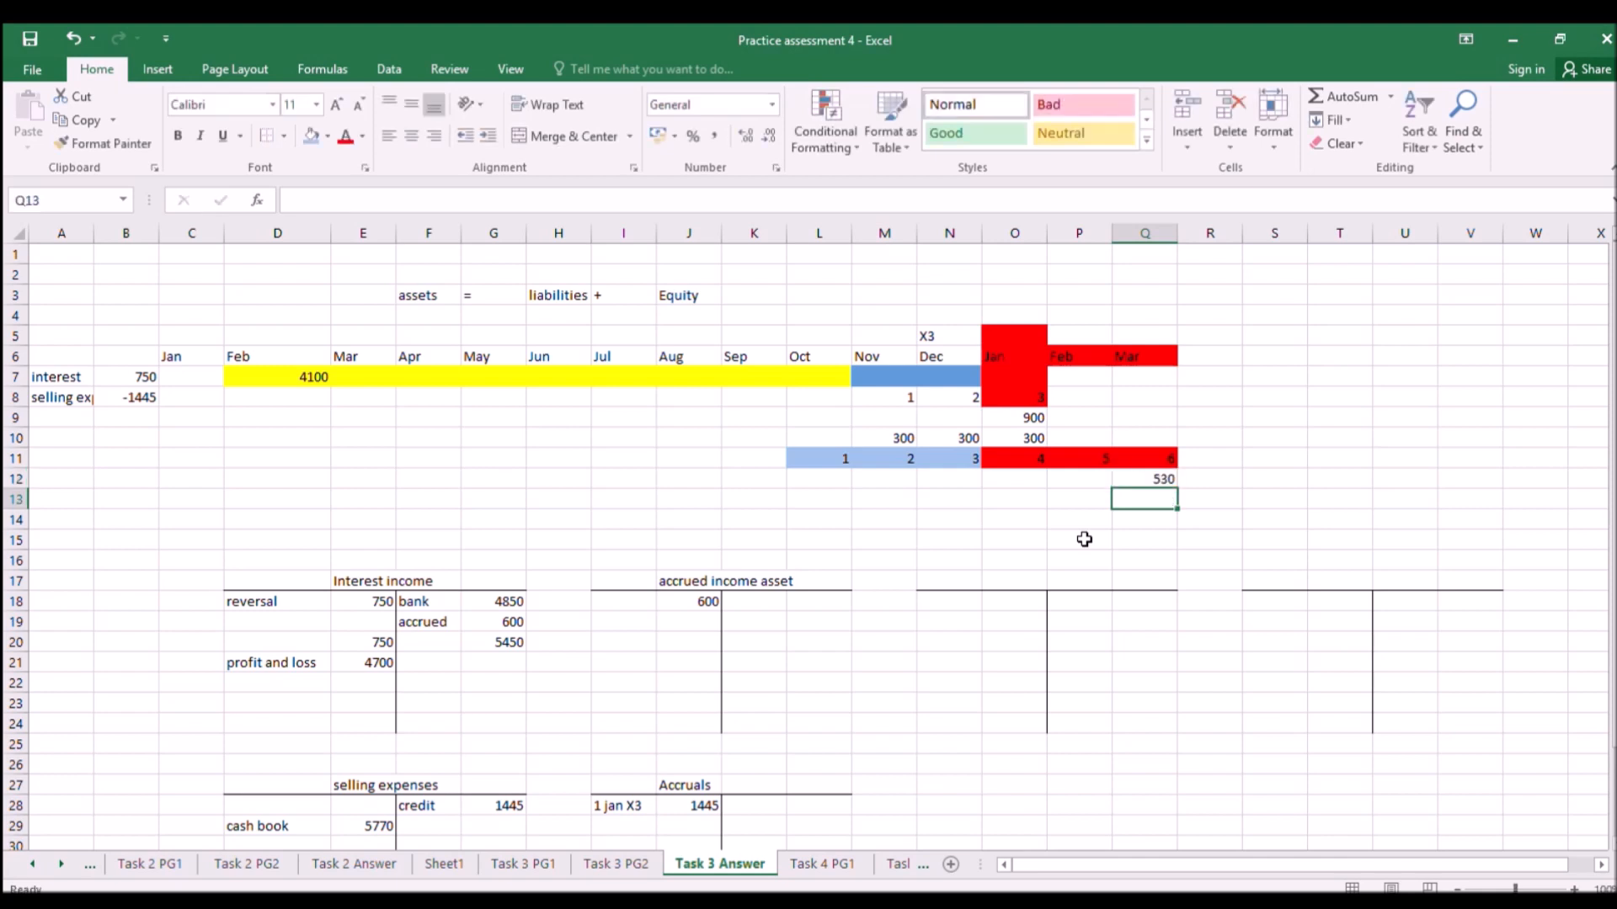
Link P12 to the monthly cost with =Q12 and fill the formula back across row 12 to Oct in L12.
key(Up)
key(Left)
key(Left)
key(Left)
key(Left)
key(Left)
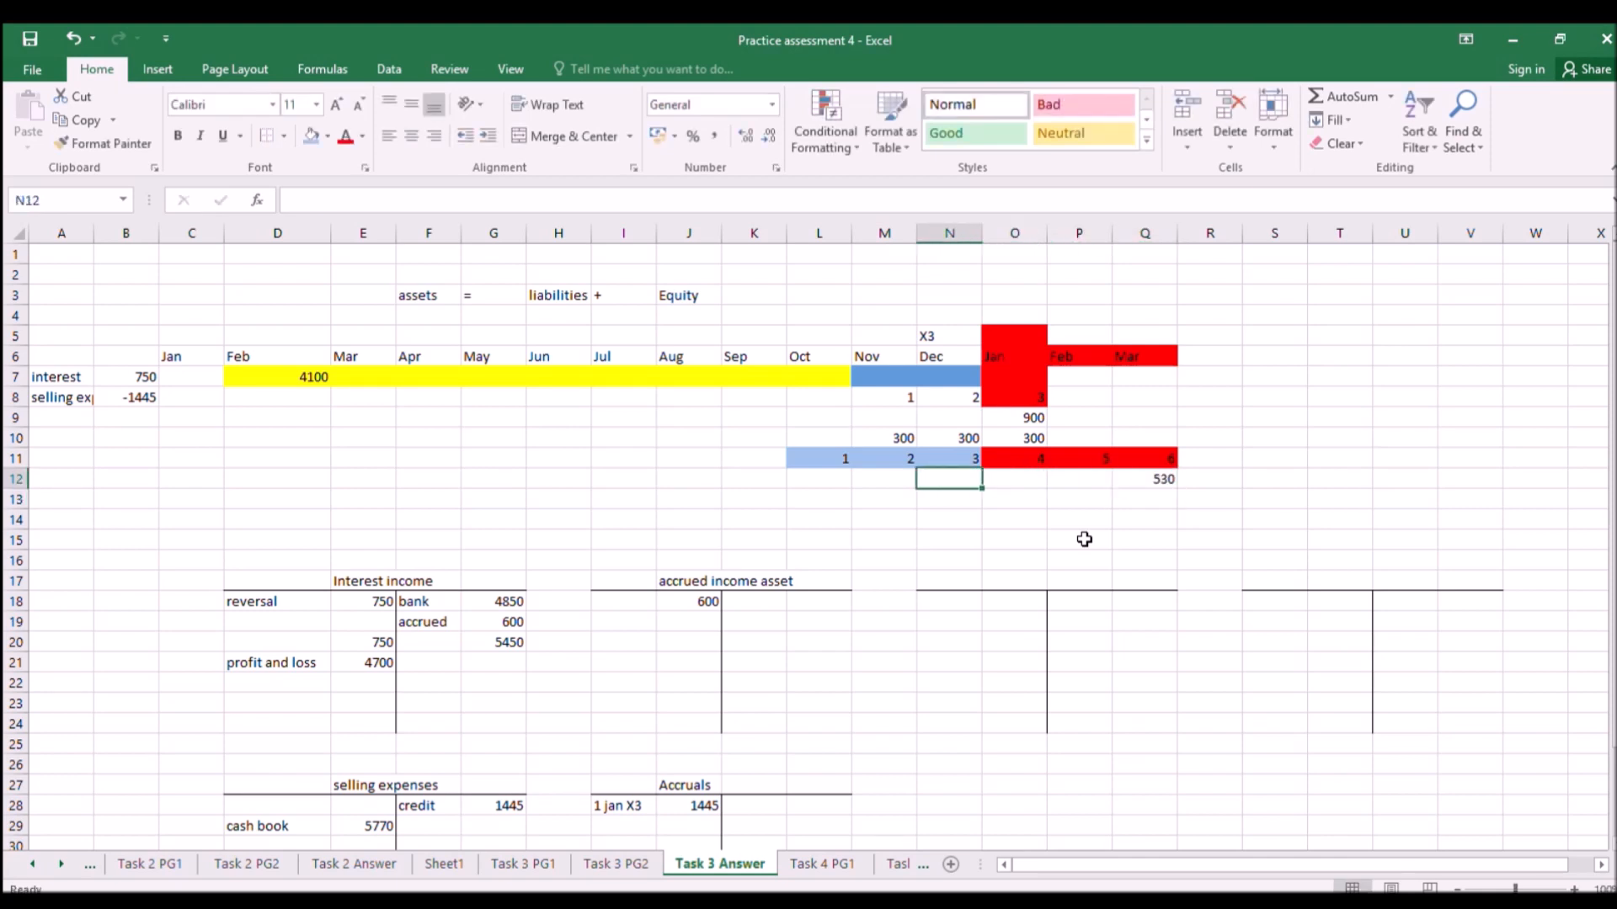
key(Right)
key(Right)
key(Right)
key(Right)
text(=)
key(Right)
key(Return)
key(Left)
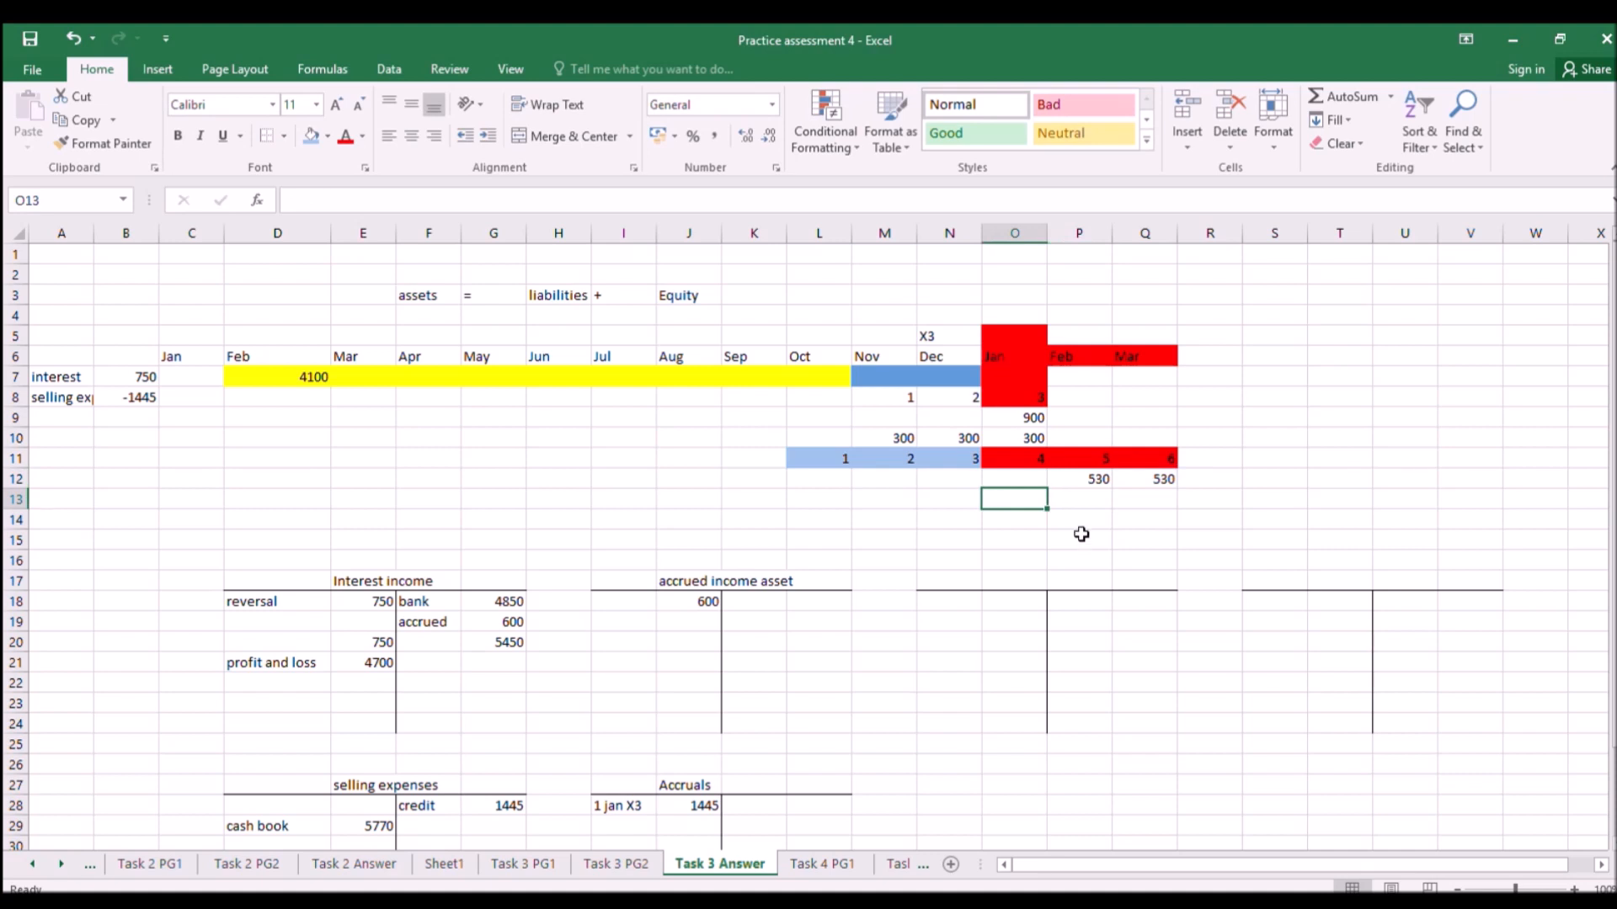
double_click(1089, 485)
key(ctrl+Return)
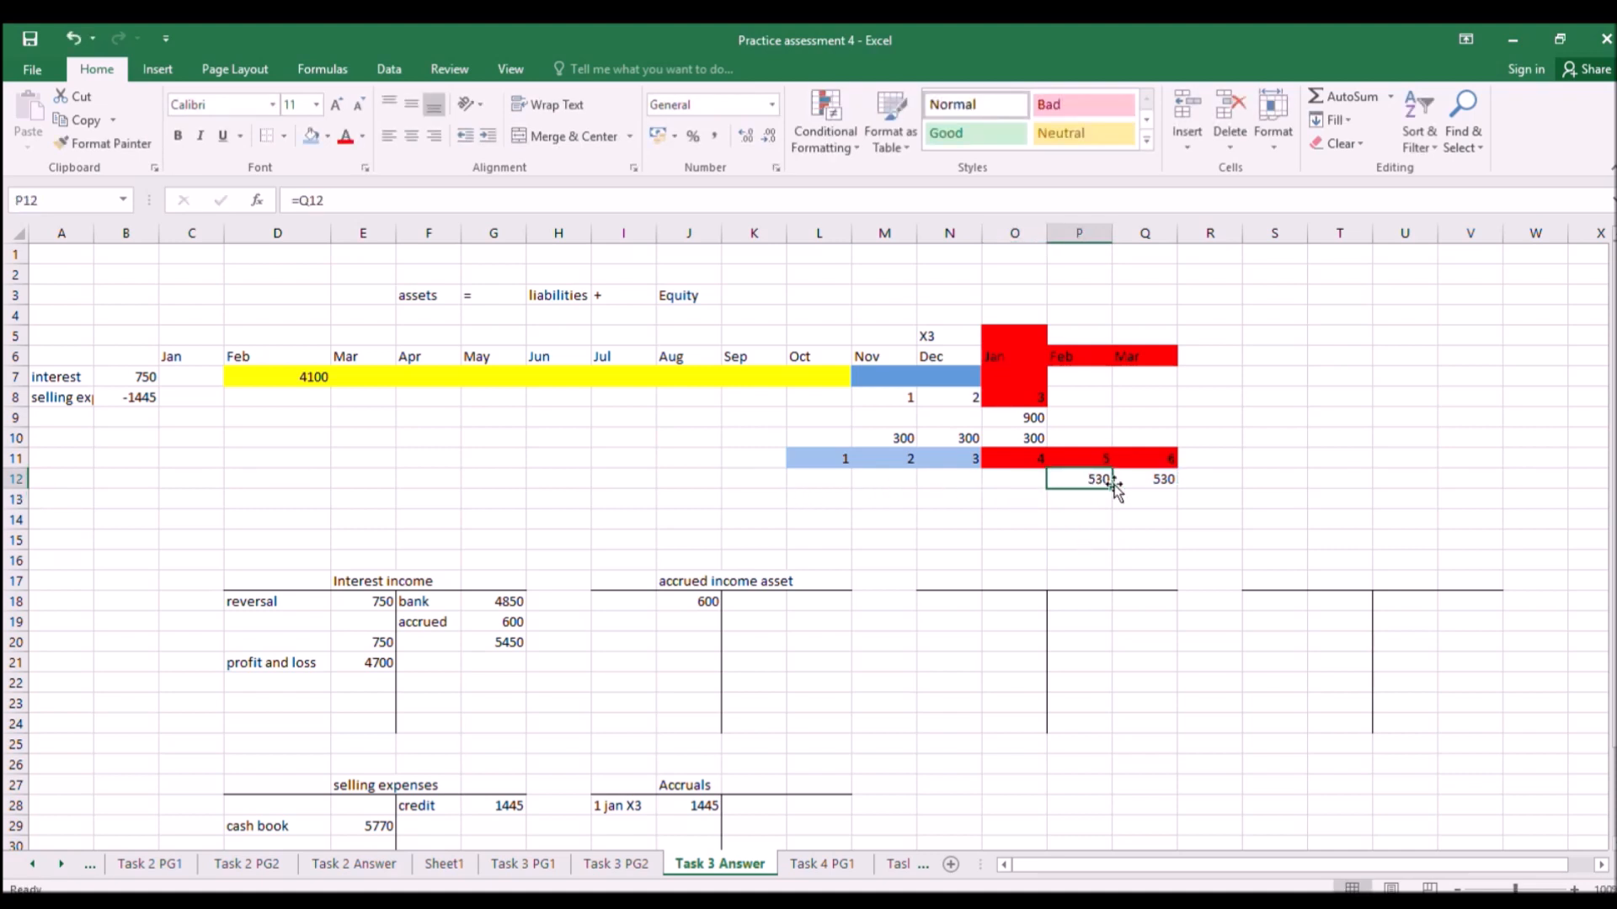
drag(1113, 489, 787, 488)
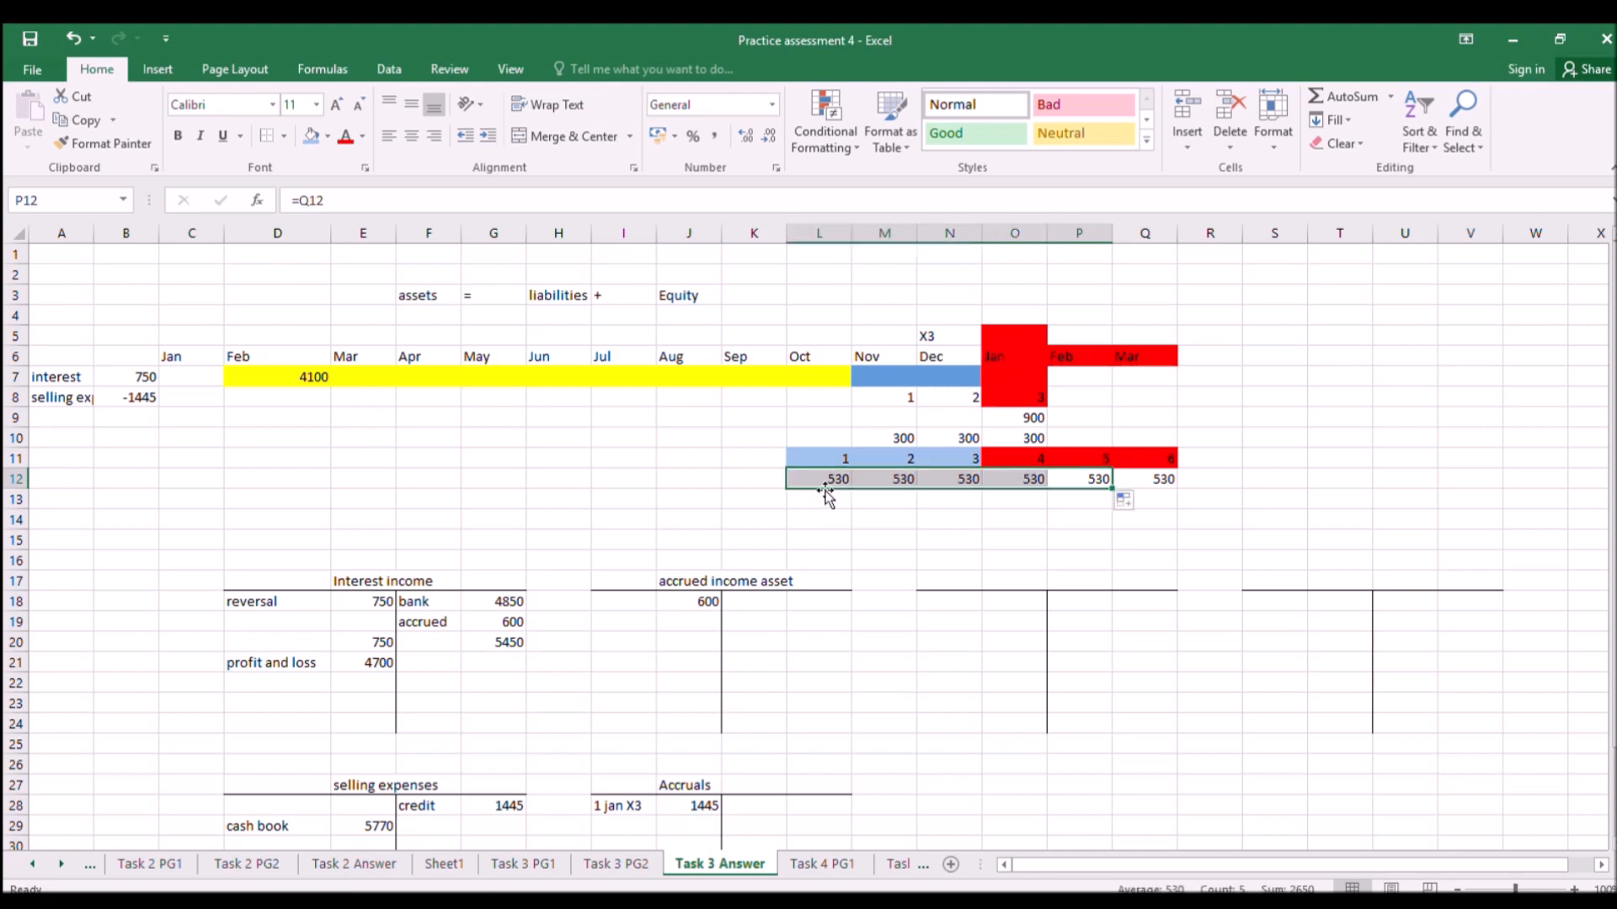
Sum the October to December costs L12:N12 in N13.
click(949, 501)
click(1326, 96)
drag(830, 477, 924, 476)
key(Return)
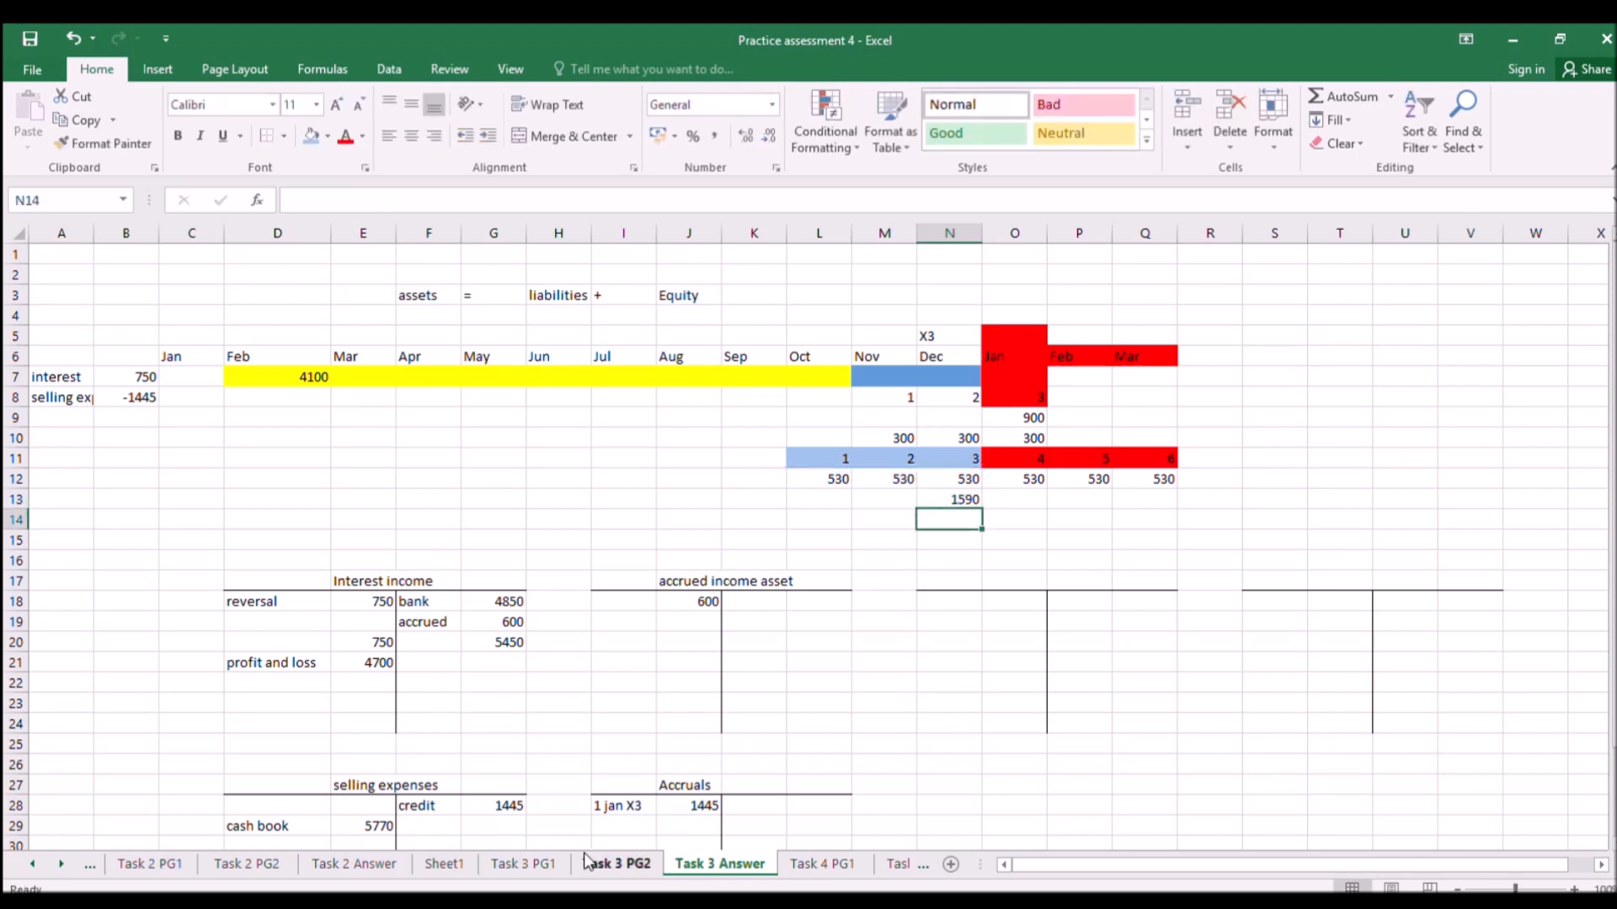
Recheck question (d) on Task 3 PG2 and enter 1590 on the credit side of the Accruals account in L29.
click(617, 863)
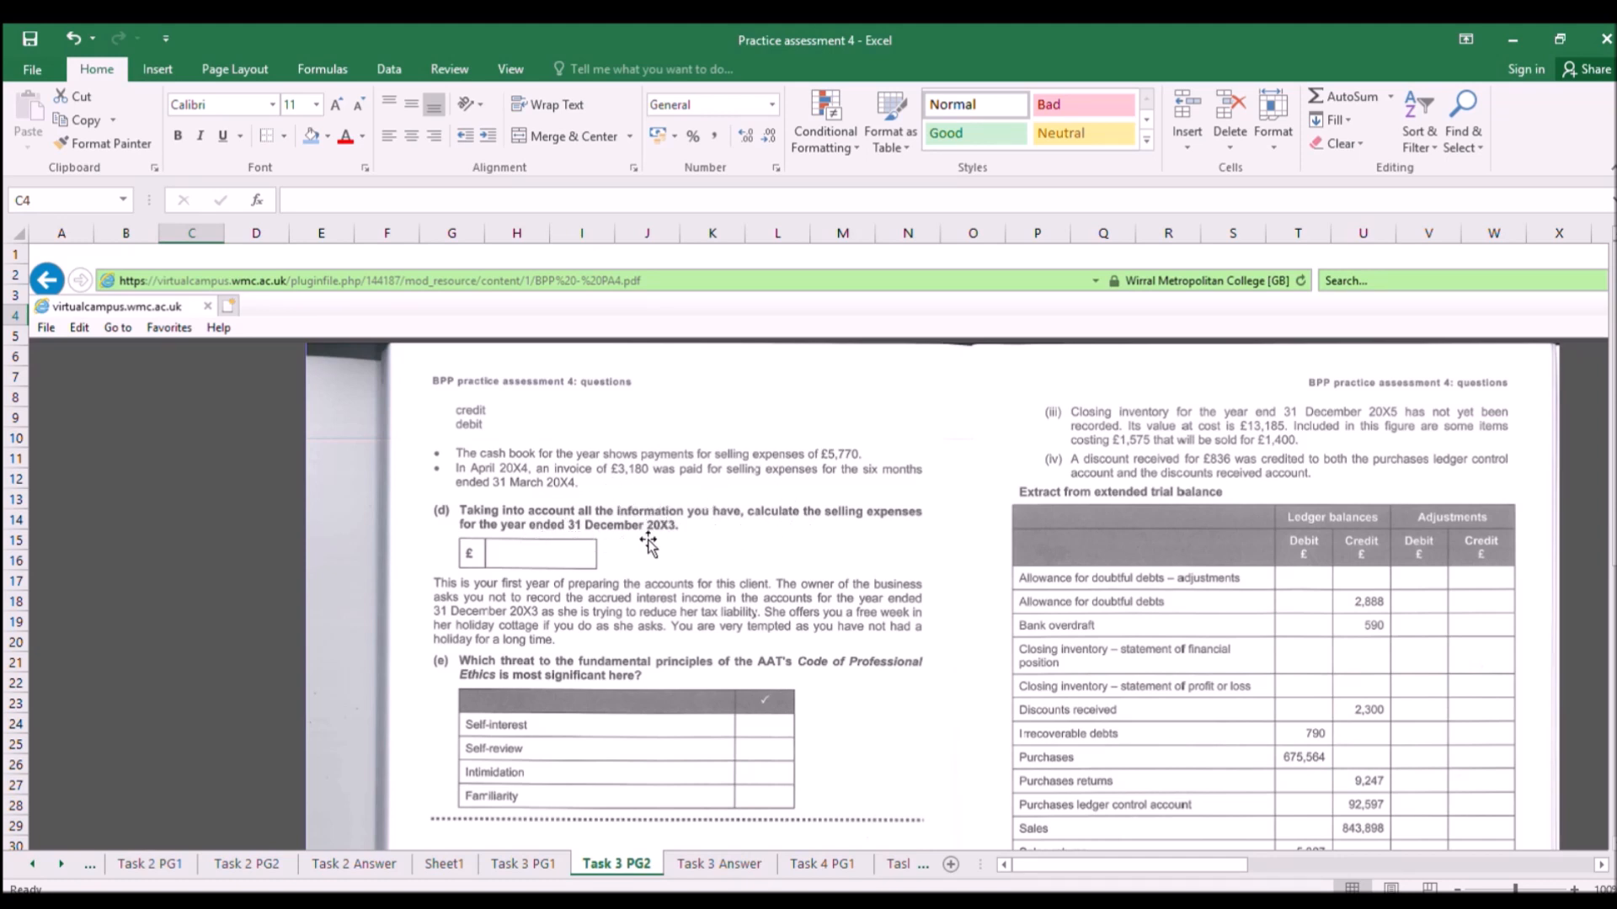
click(683, 862)
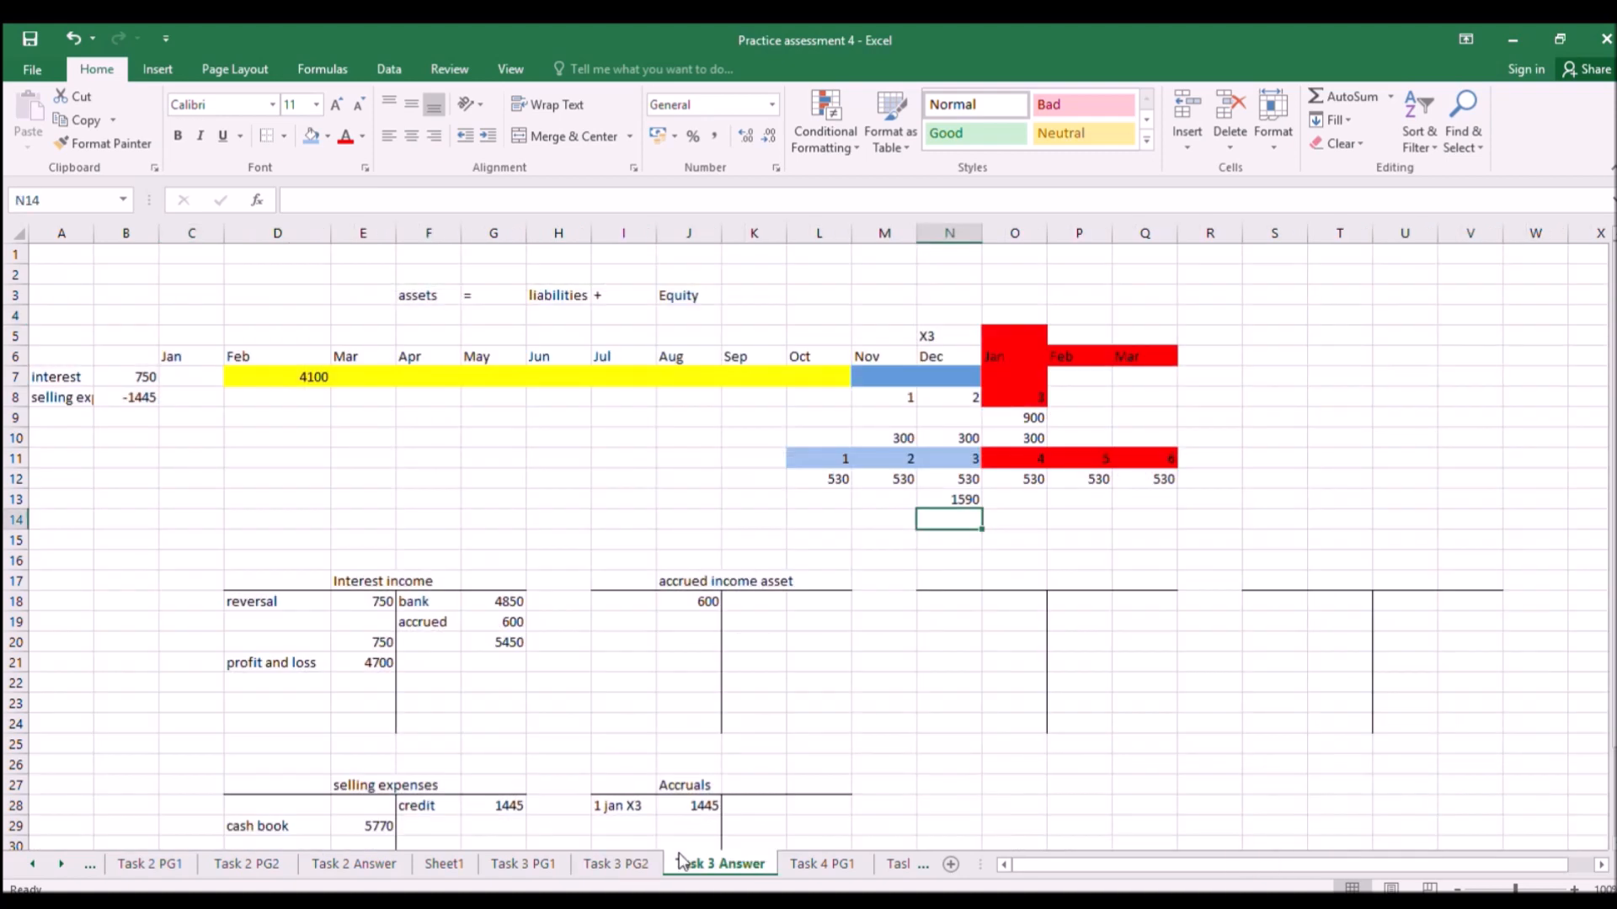
click(498, 741)
scroll(498, 741, down, 1)
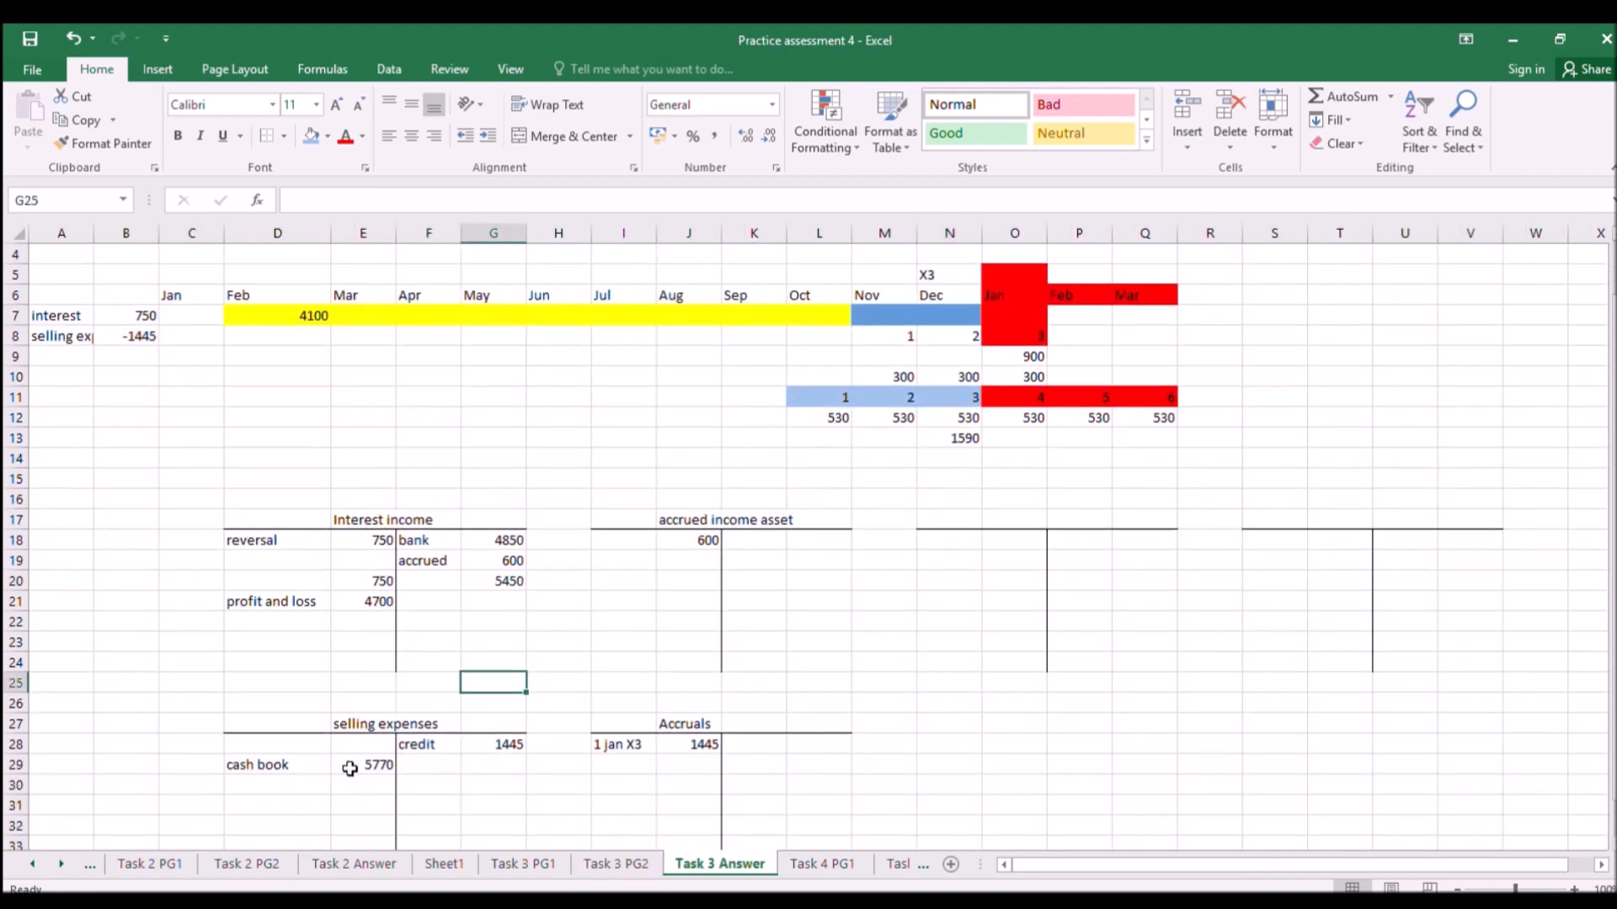
click(371, 786)
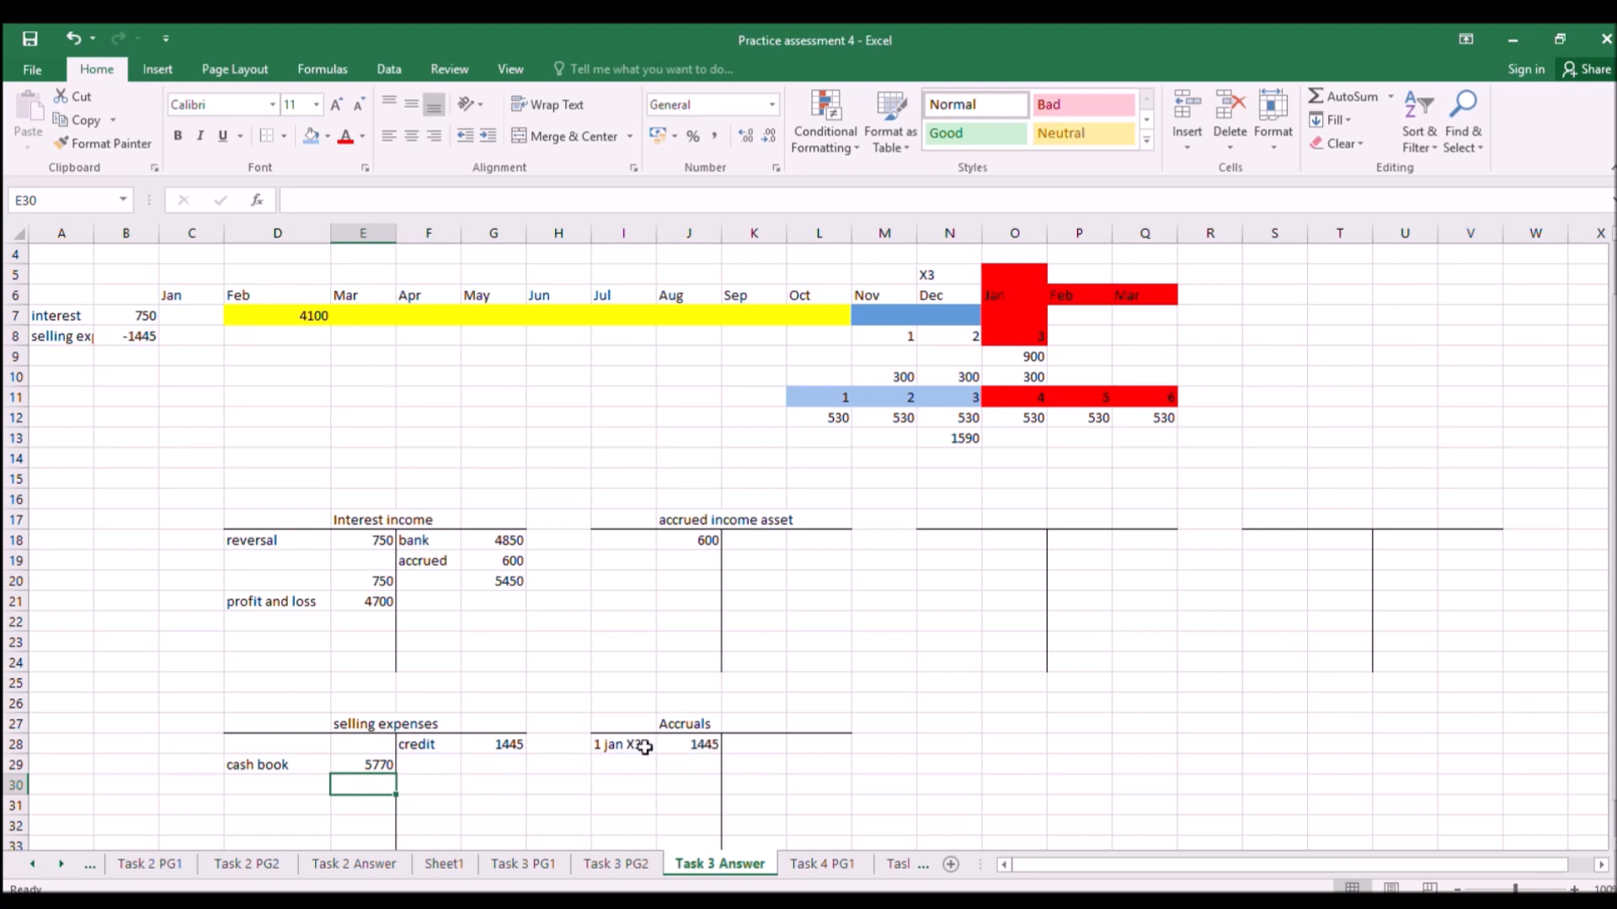
click(806, 765)
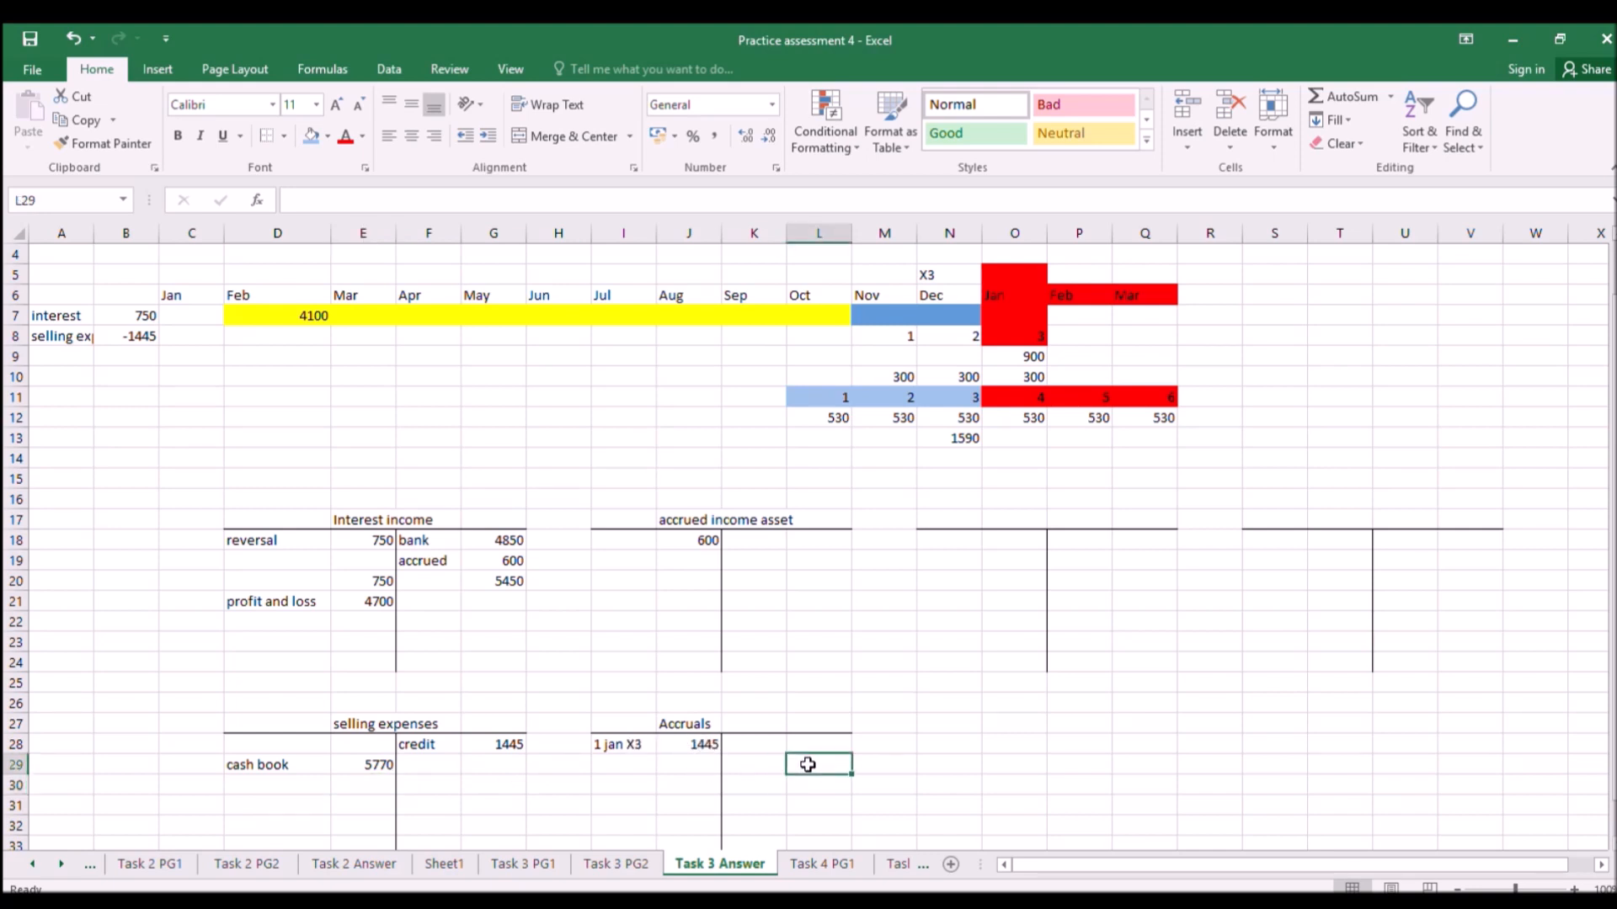
text(1590)
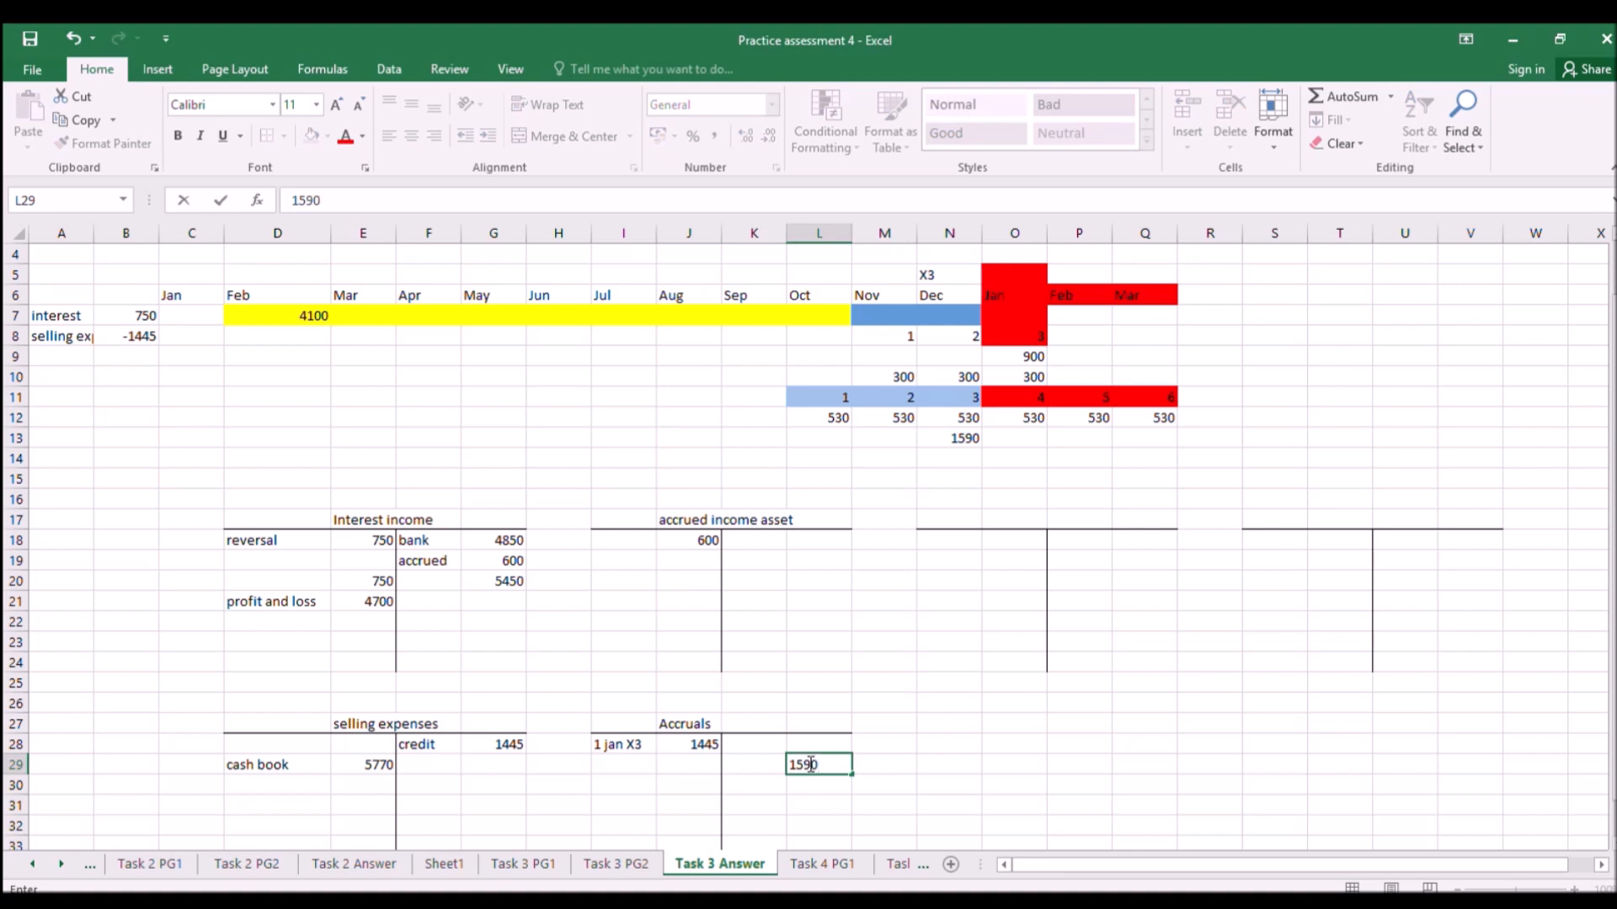
Enter the matching 1590 on the debit side of the selling expenses account in E30.
key(Left)
key(Left)
key(Left)
key(Left)
key(Left)
key(Left)
key(Left)
key(Down)
text(1)
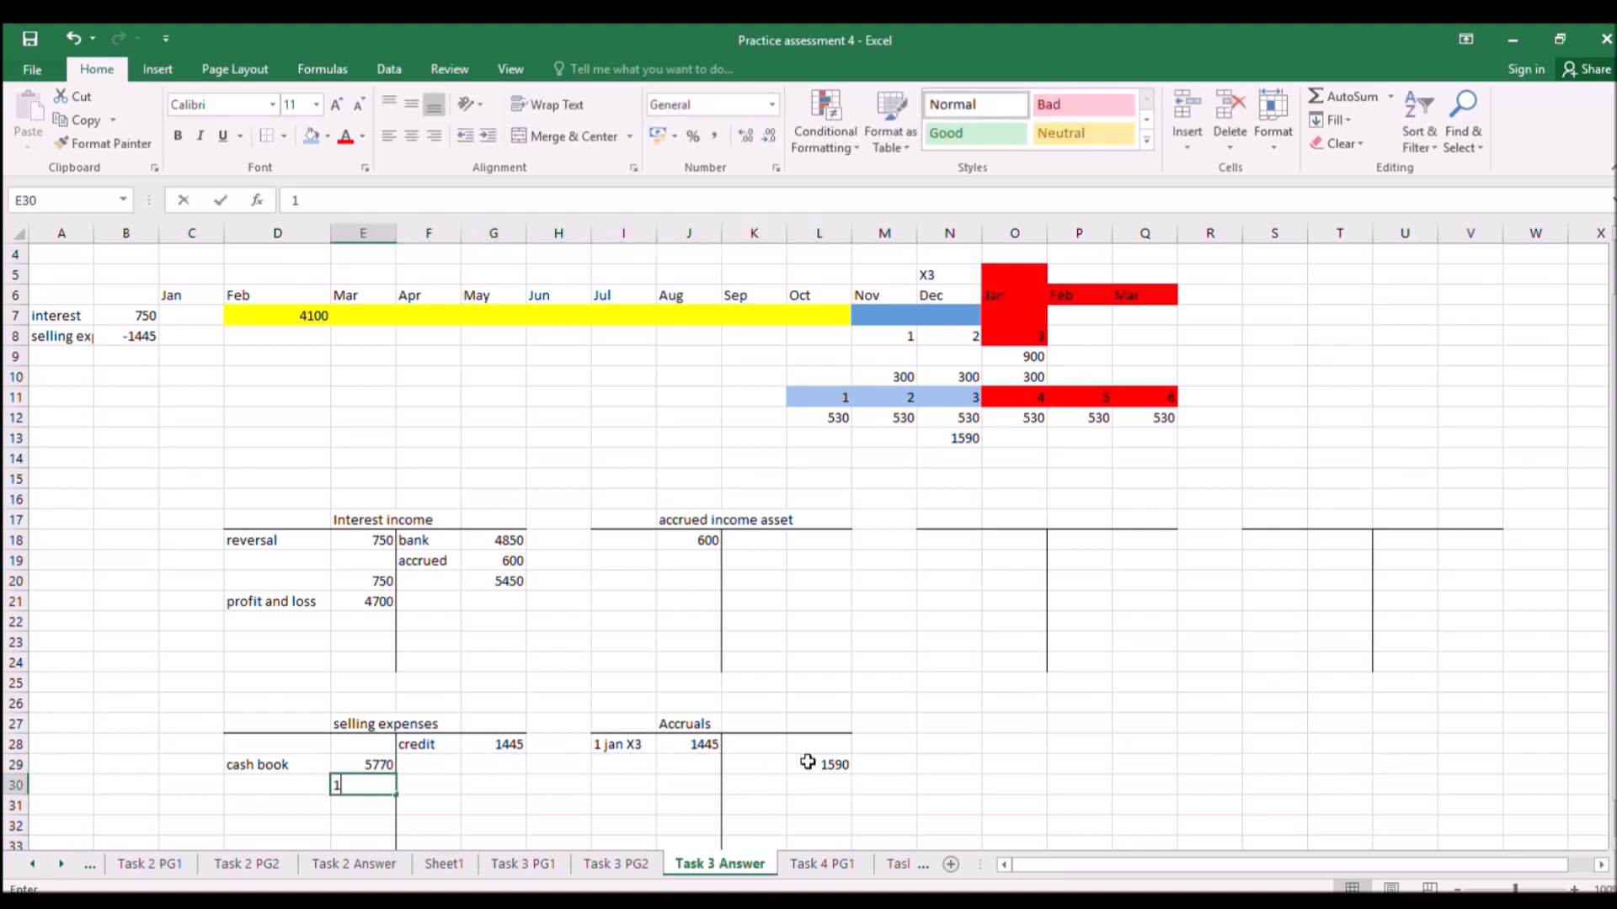
text(590)
key(Return)
key(Up)
key(Left)
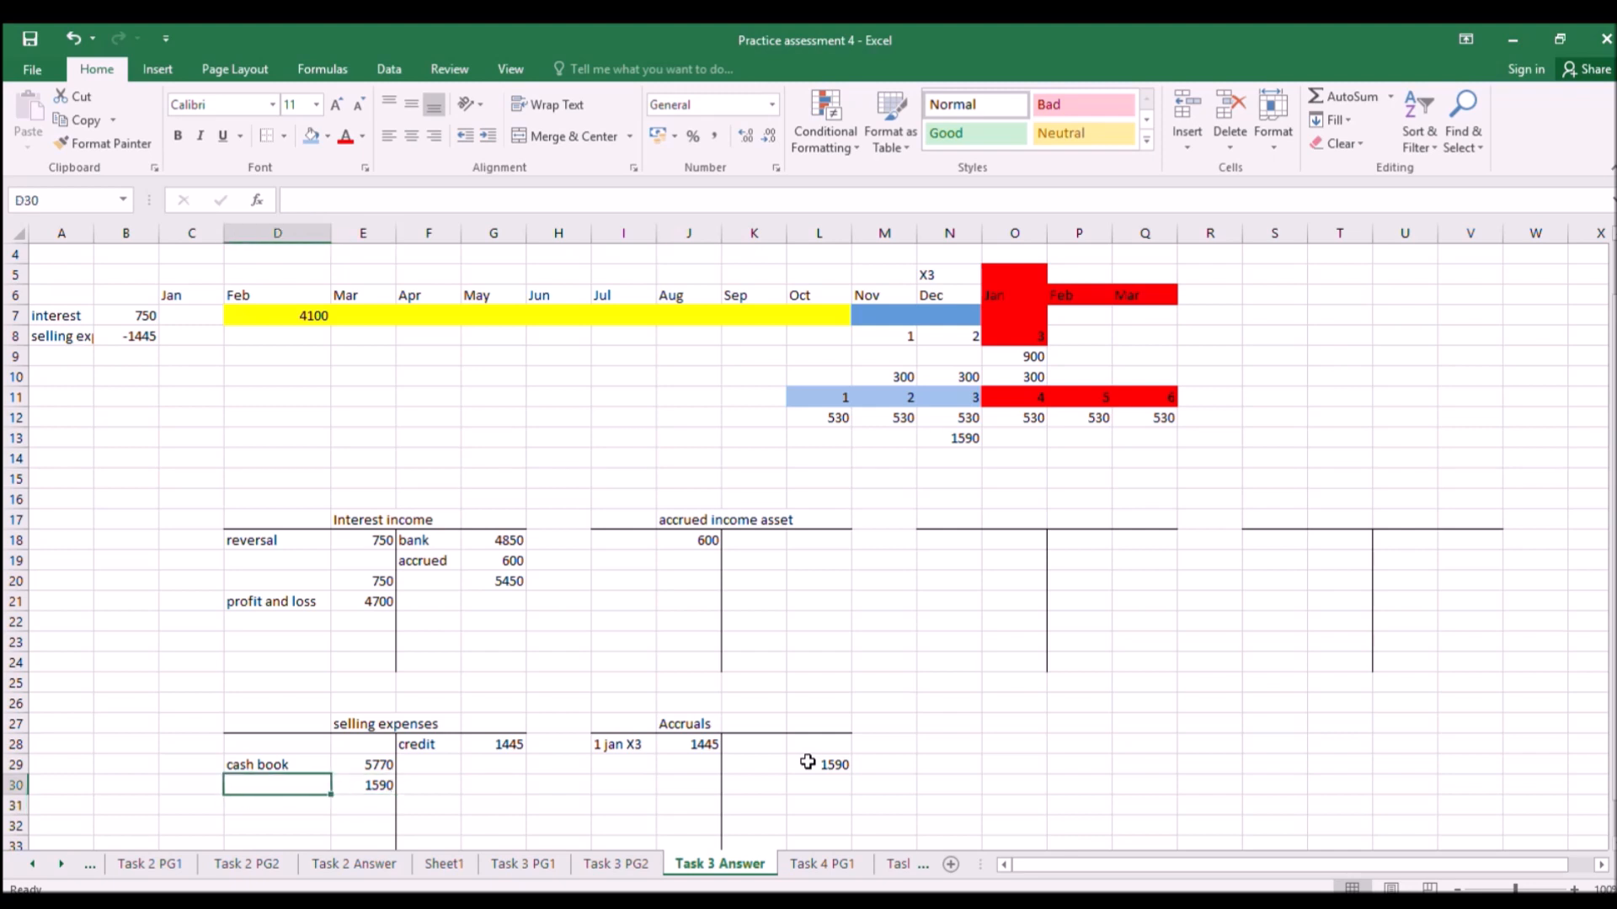
Total the selling expenses debits in E31 as the sum of E28:E30 and copy the formula to G31 for the credits.
scroll(664, 700, down, 1)
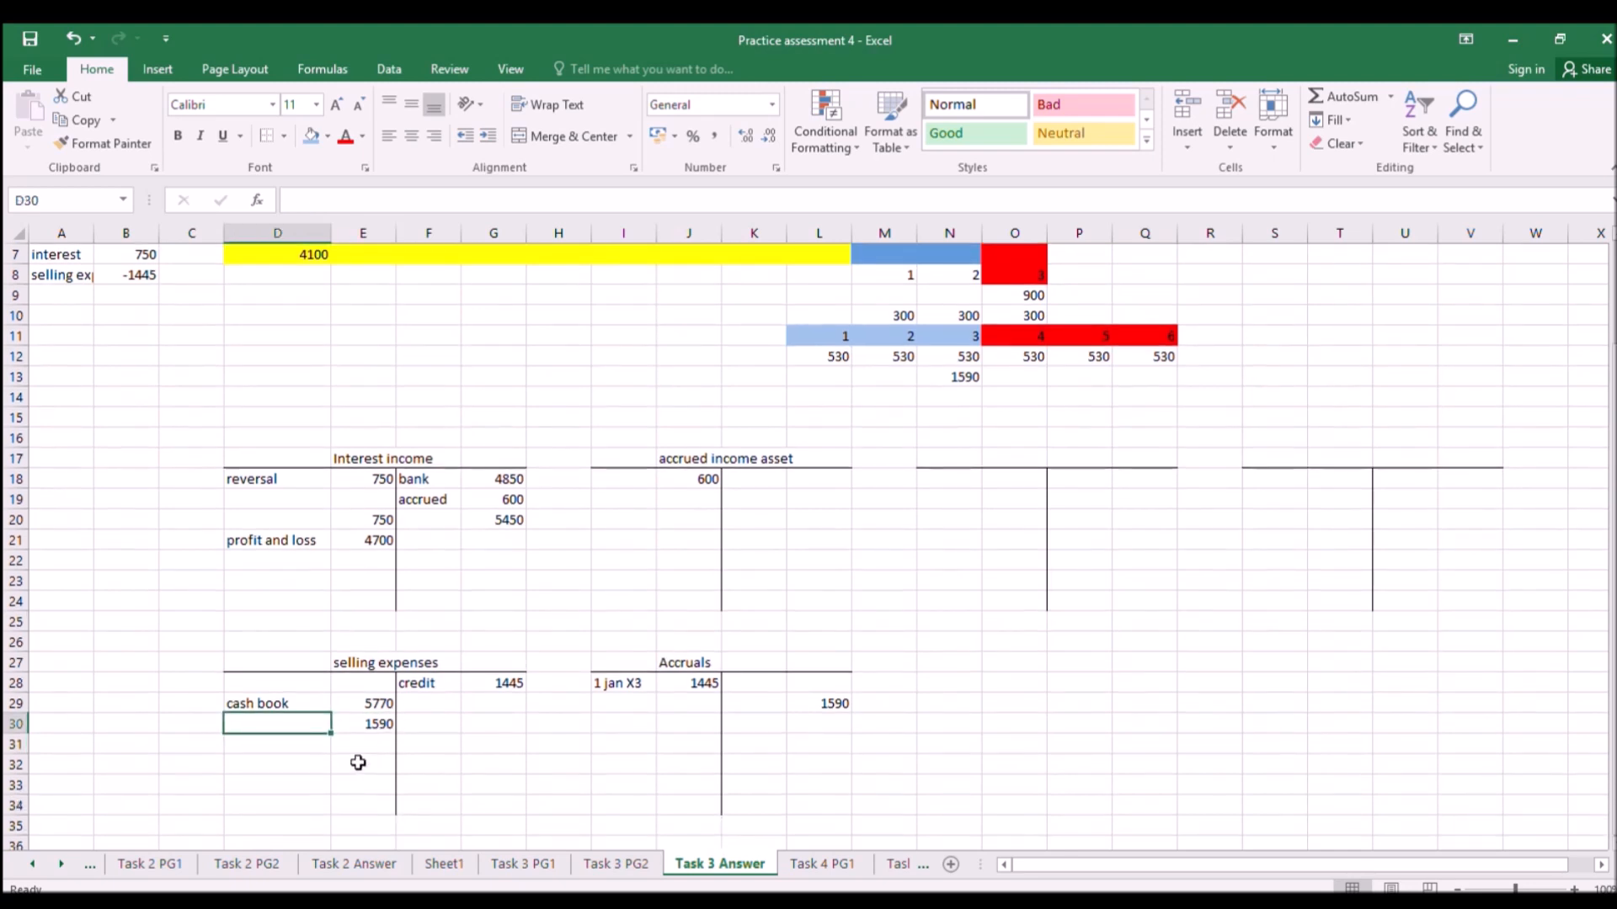
click(364, 746)
click(1343, 96)
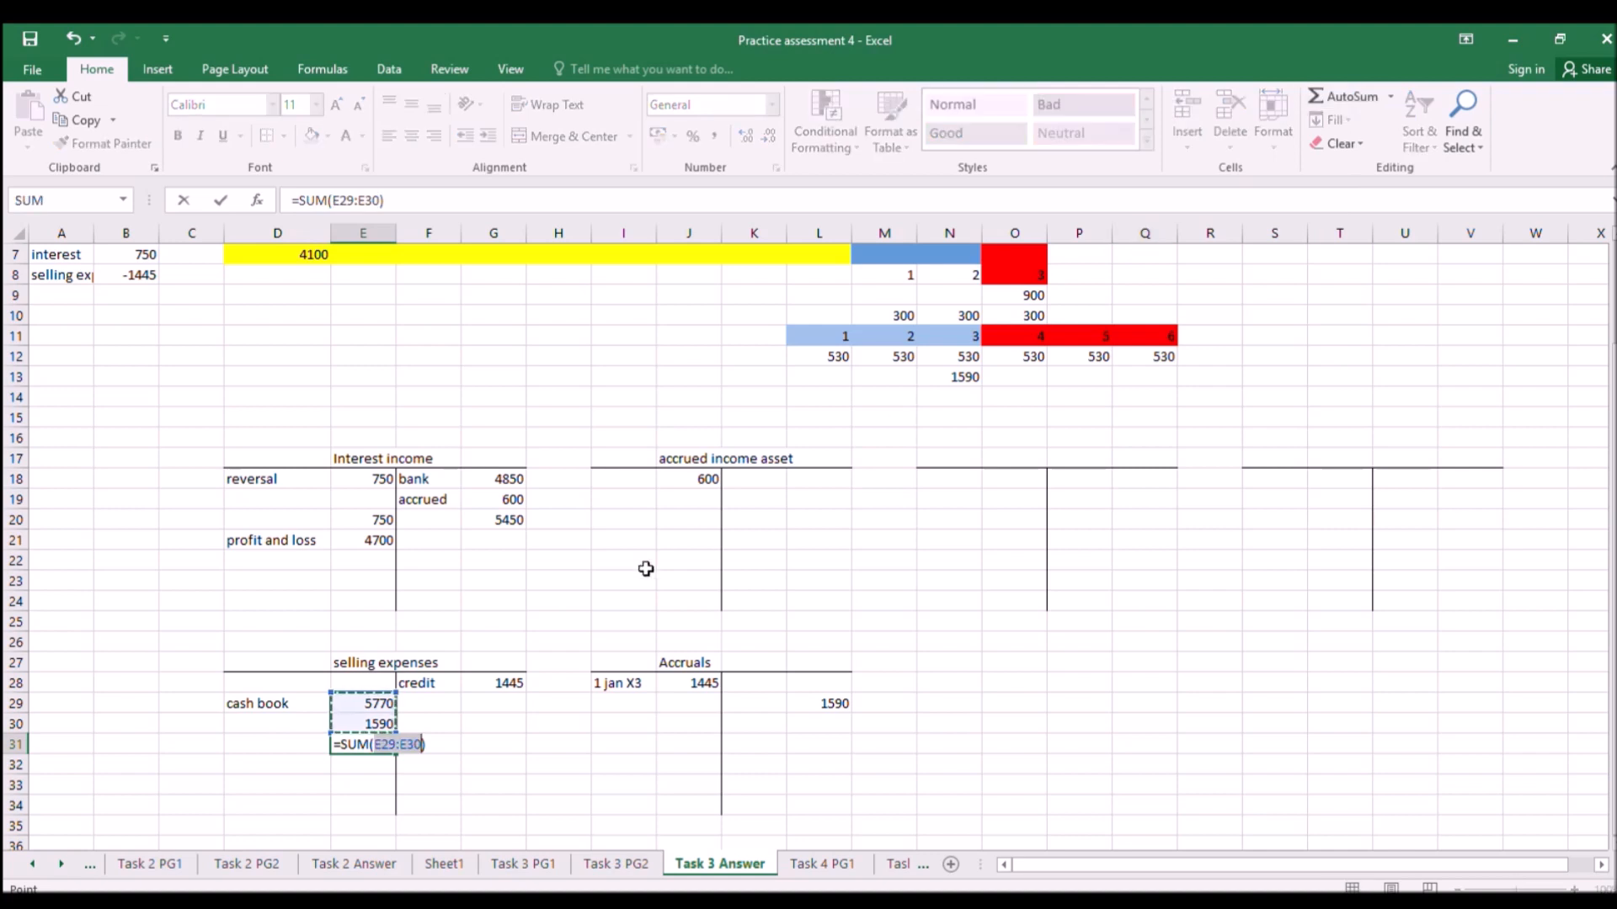
key(Return)
click(383, 747)
key(ctrl+c)
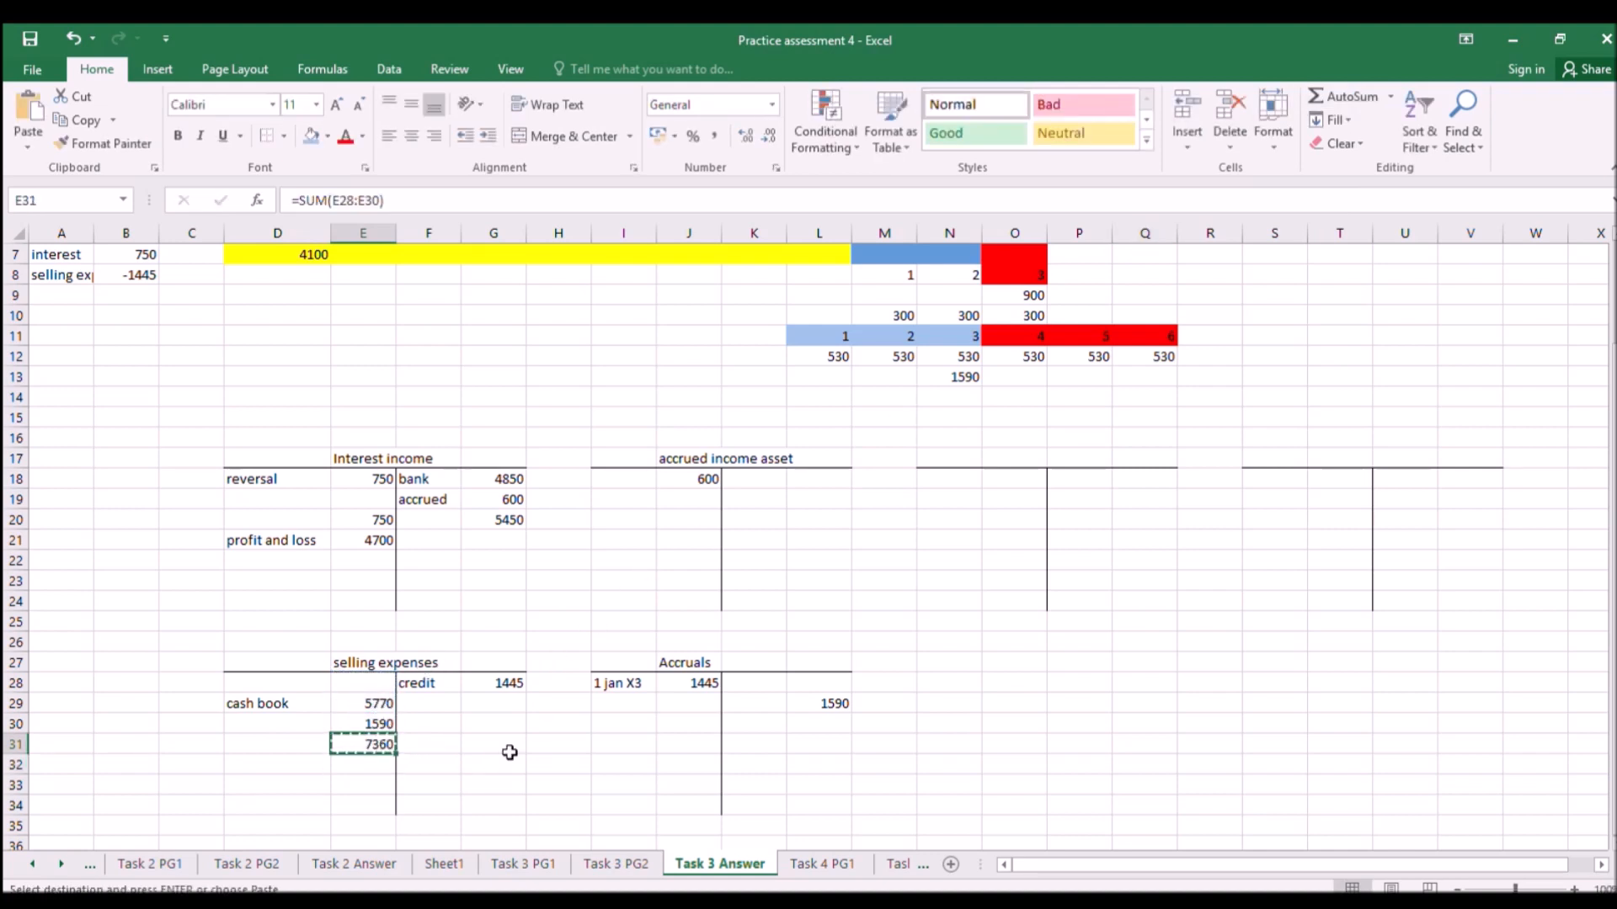
click(516, 746)
key(ctrl+v)
key(ctrl+v)
Calculate the selling expenses balance in G32 as =E31-G31.
click(500, 760)
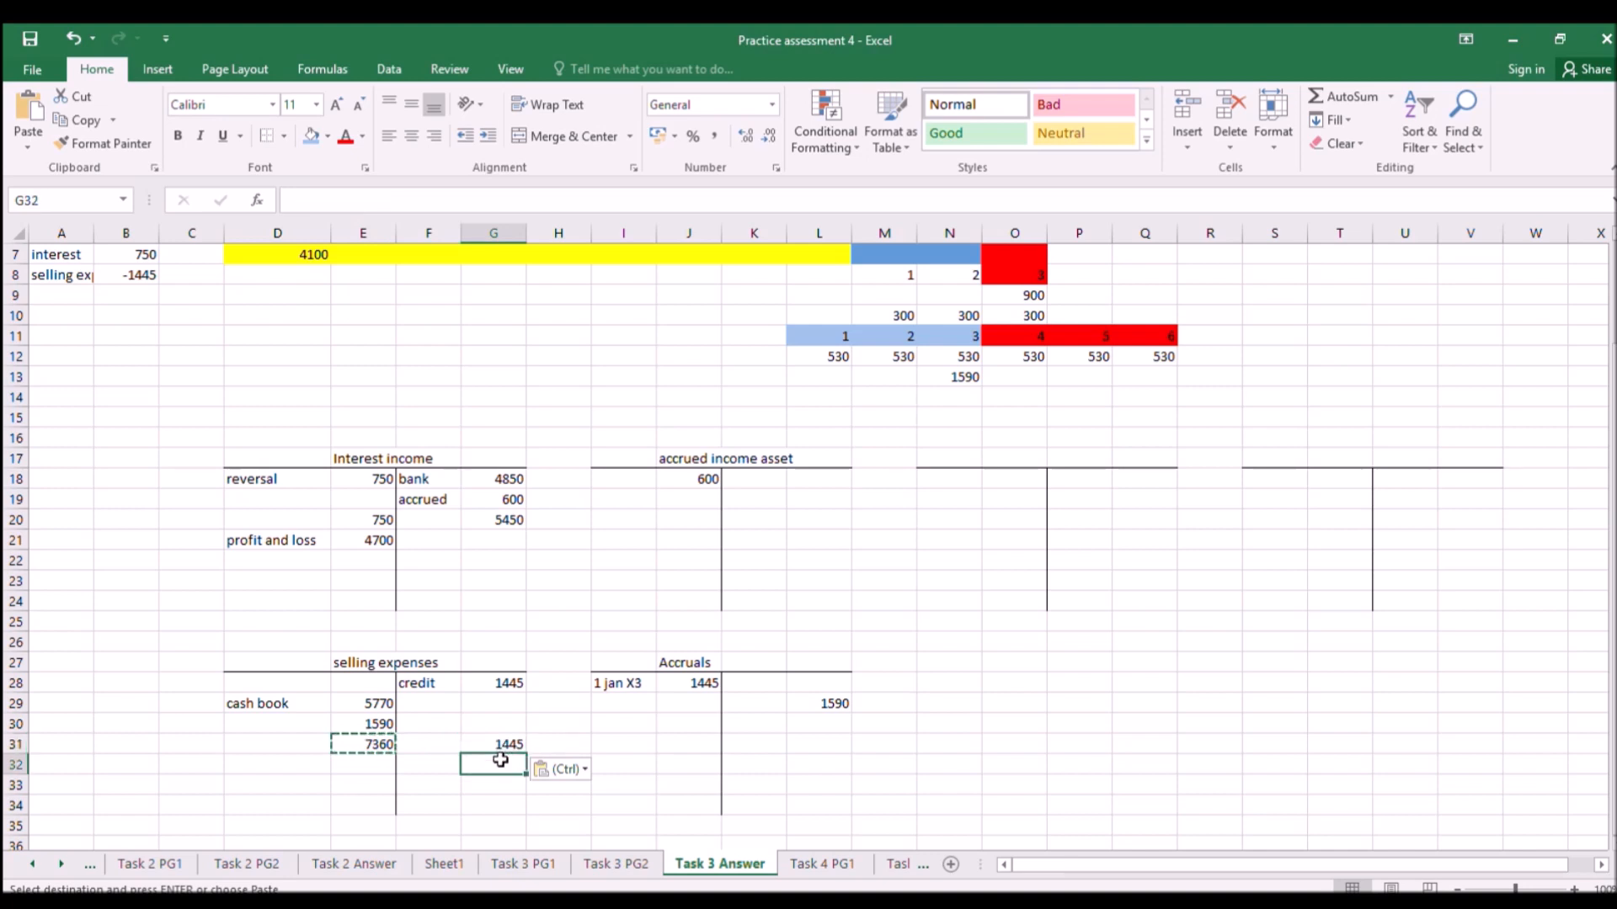
text(=)
click(383, 744)
text(-)
click(486, 746)
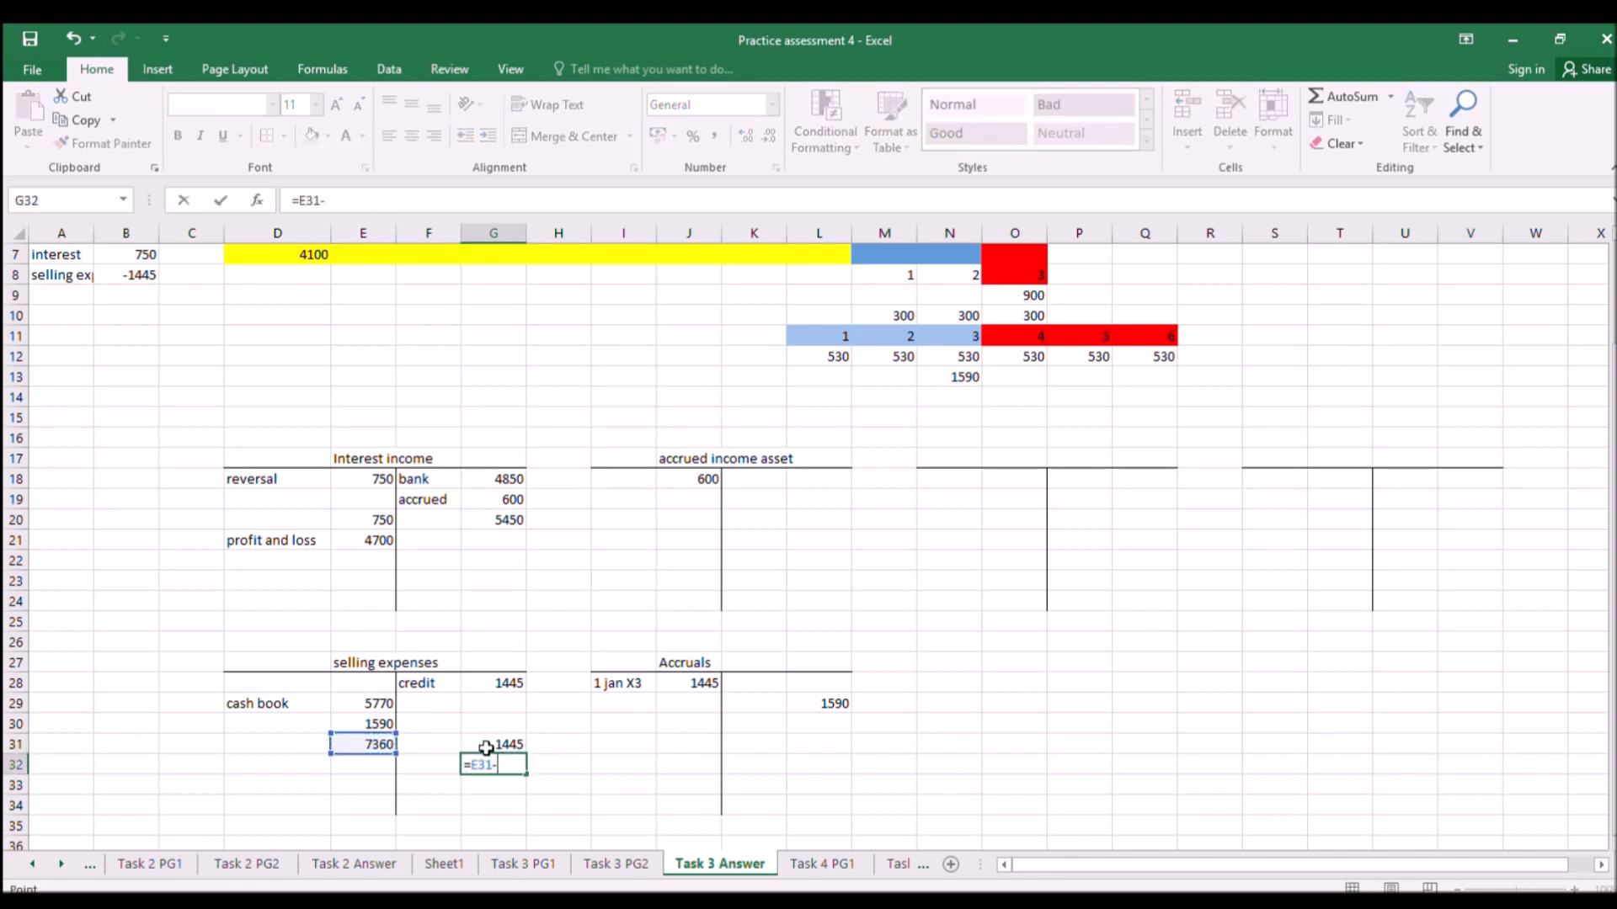
key(Return)
click(457, 764)
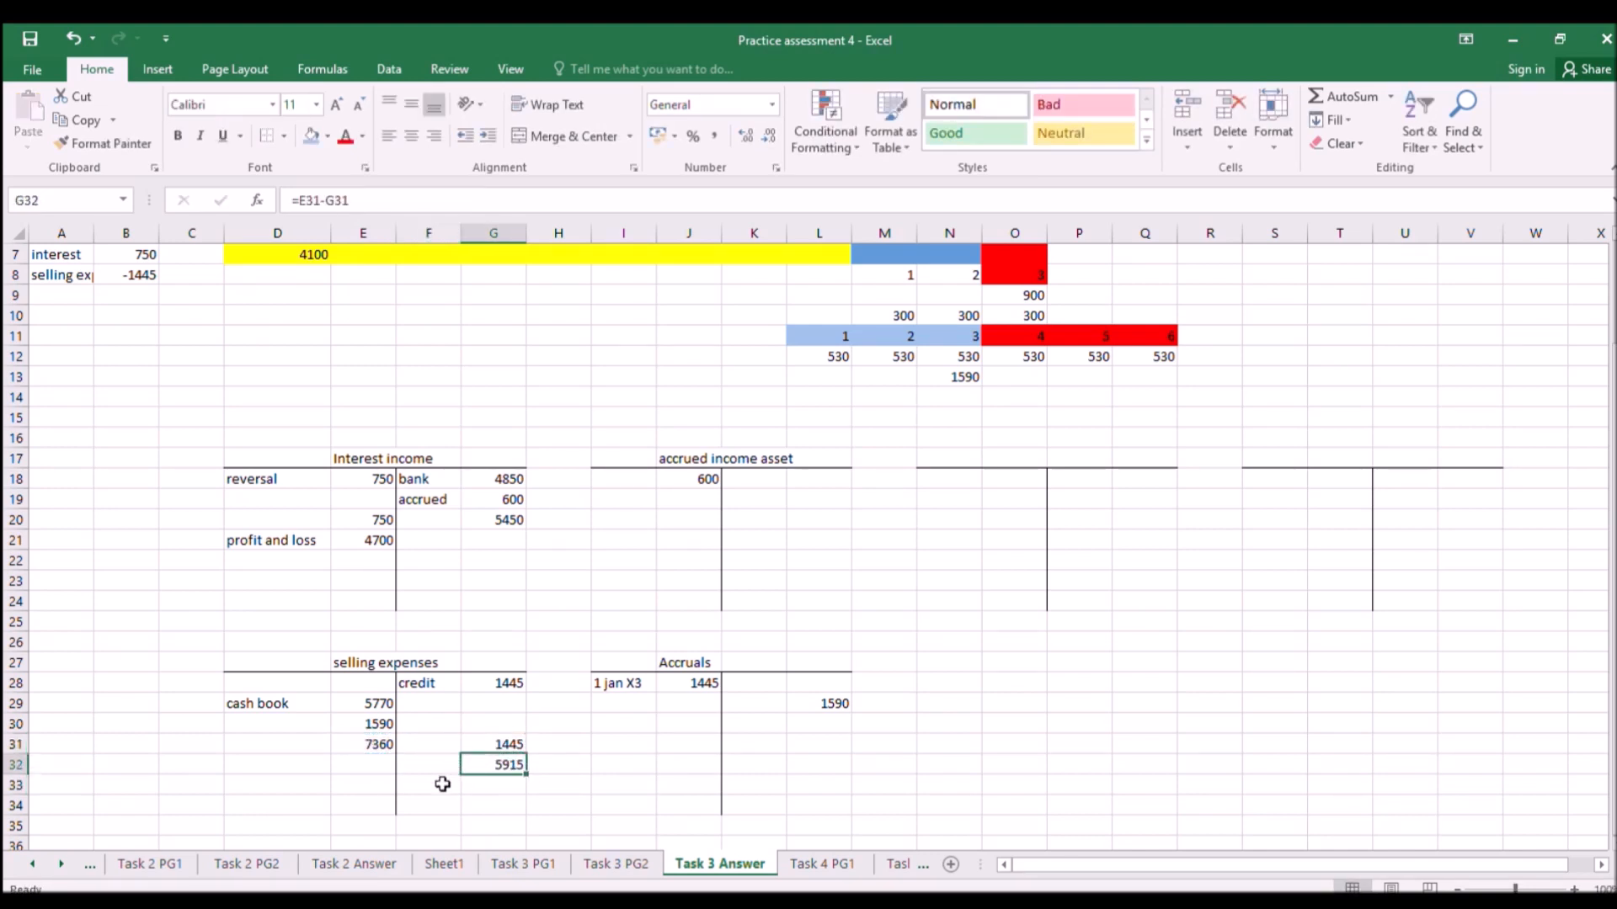
click(444, 764)
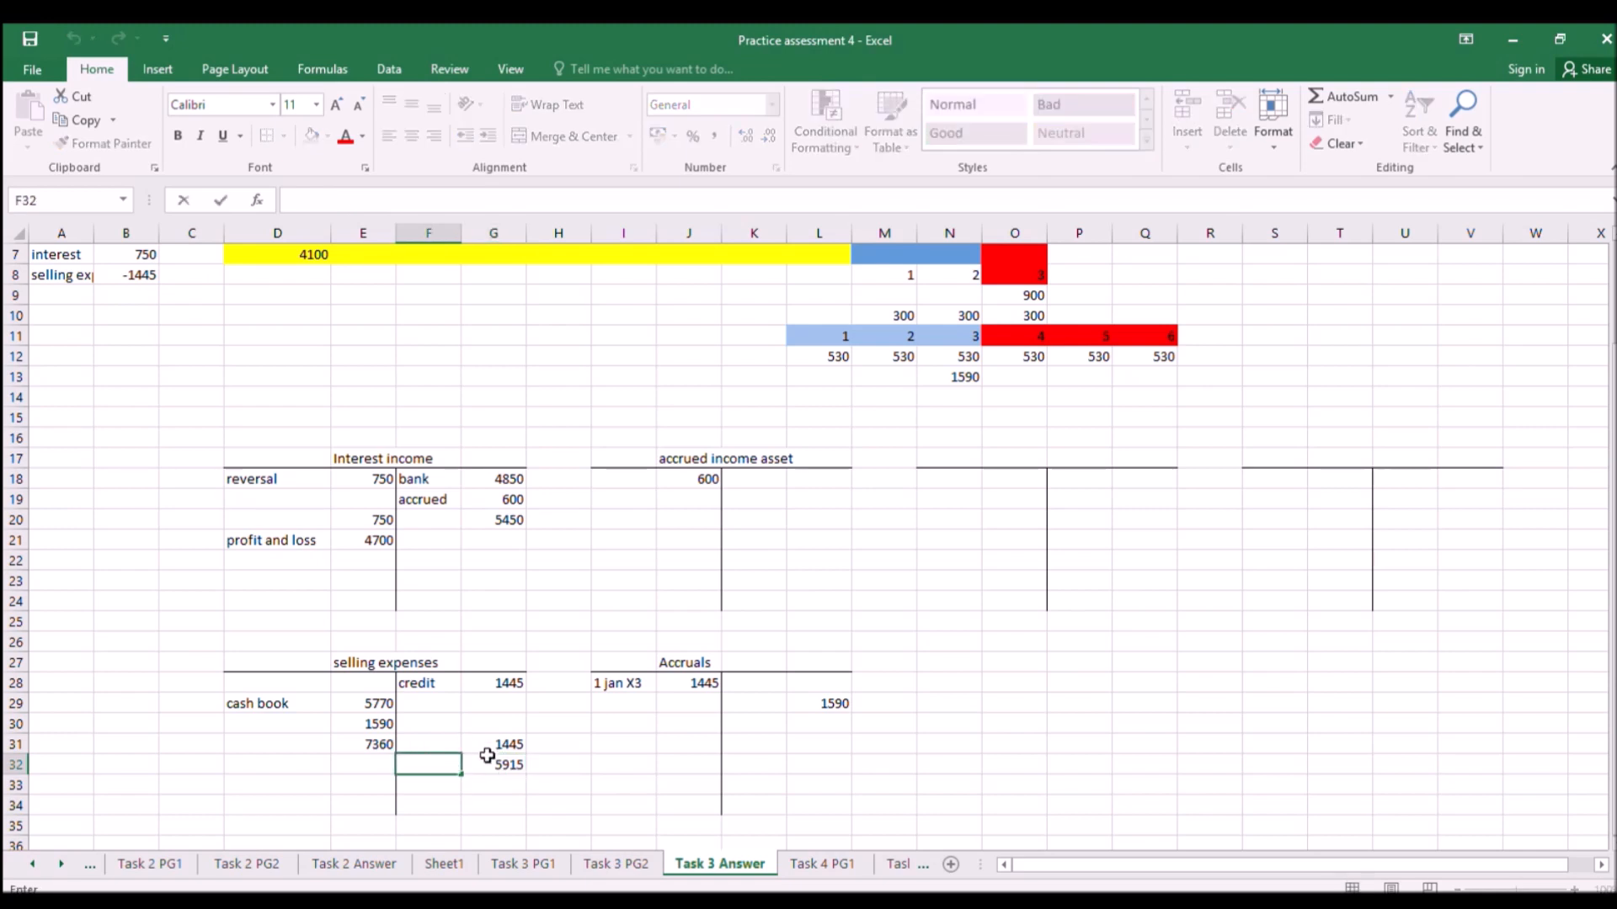
click(468, 802)
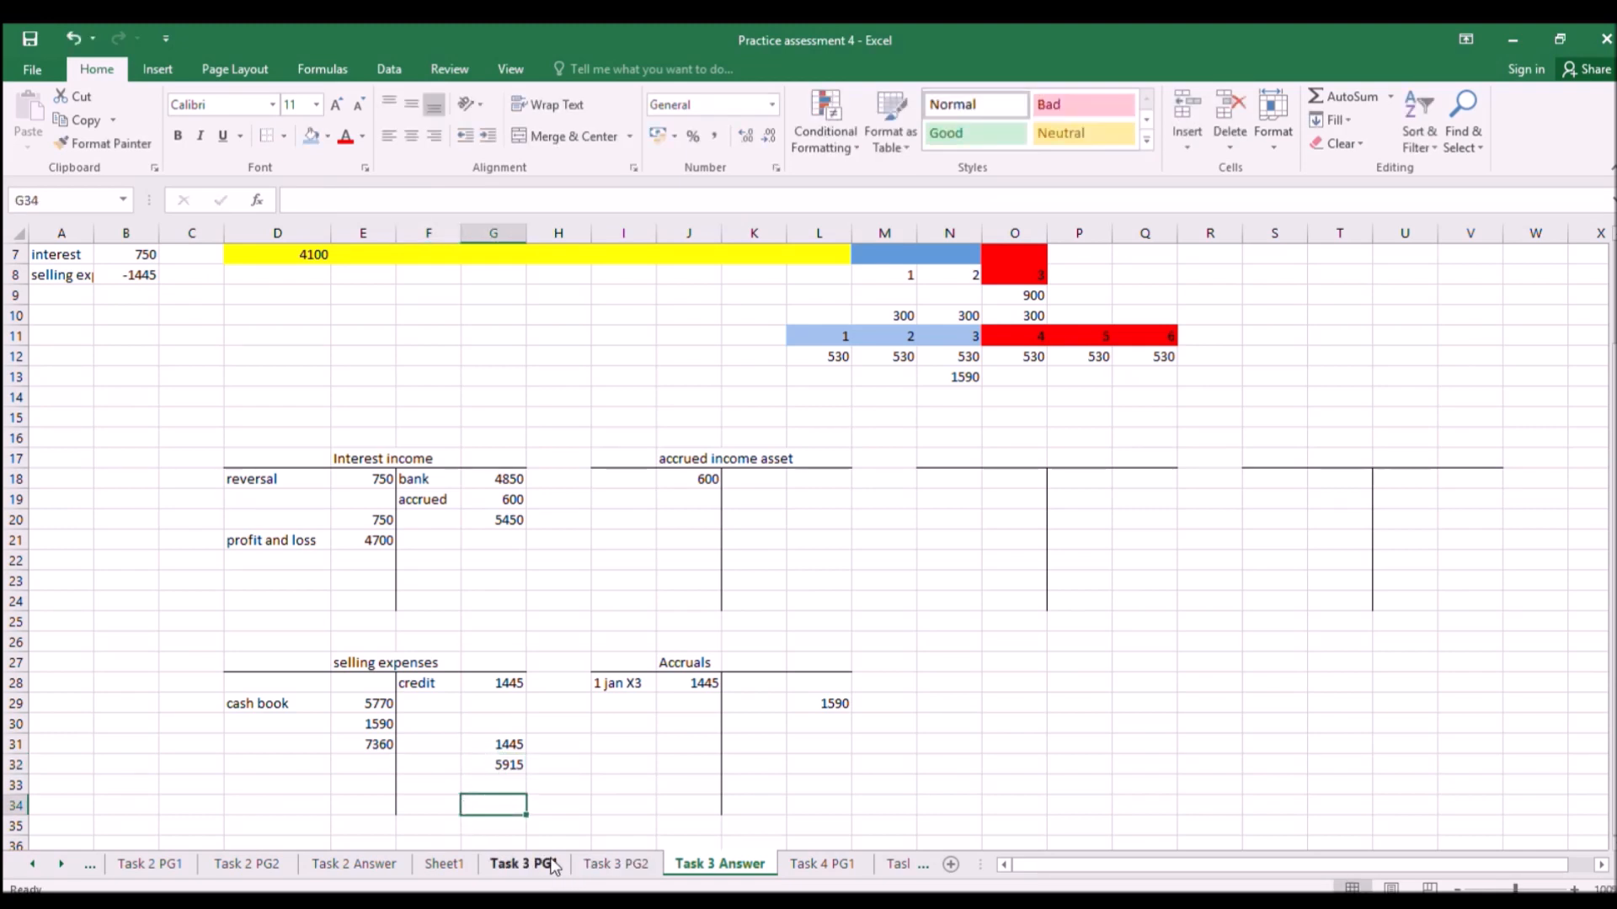
Recheck the Task 3 pages and enter 5915 in a text box over the question (d) answer field on Task 3 PG2.
click(534, 865)
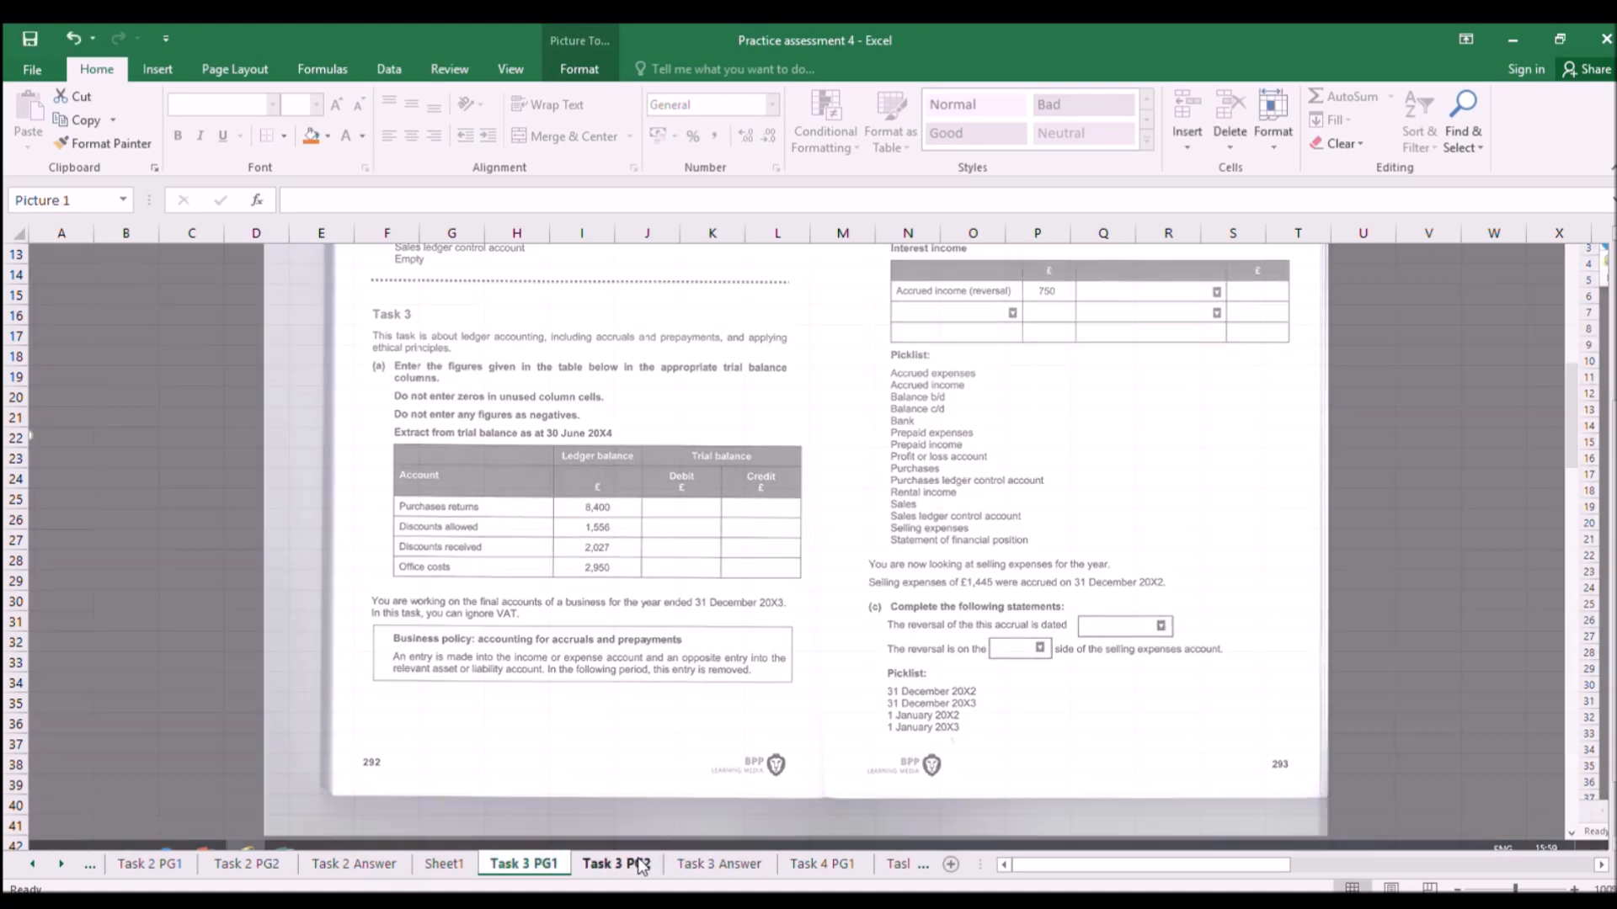
click(639, 865)
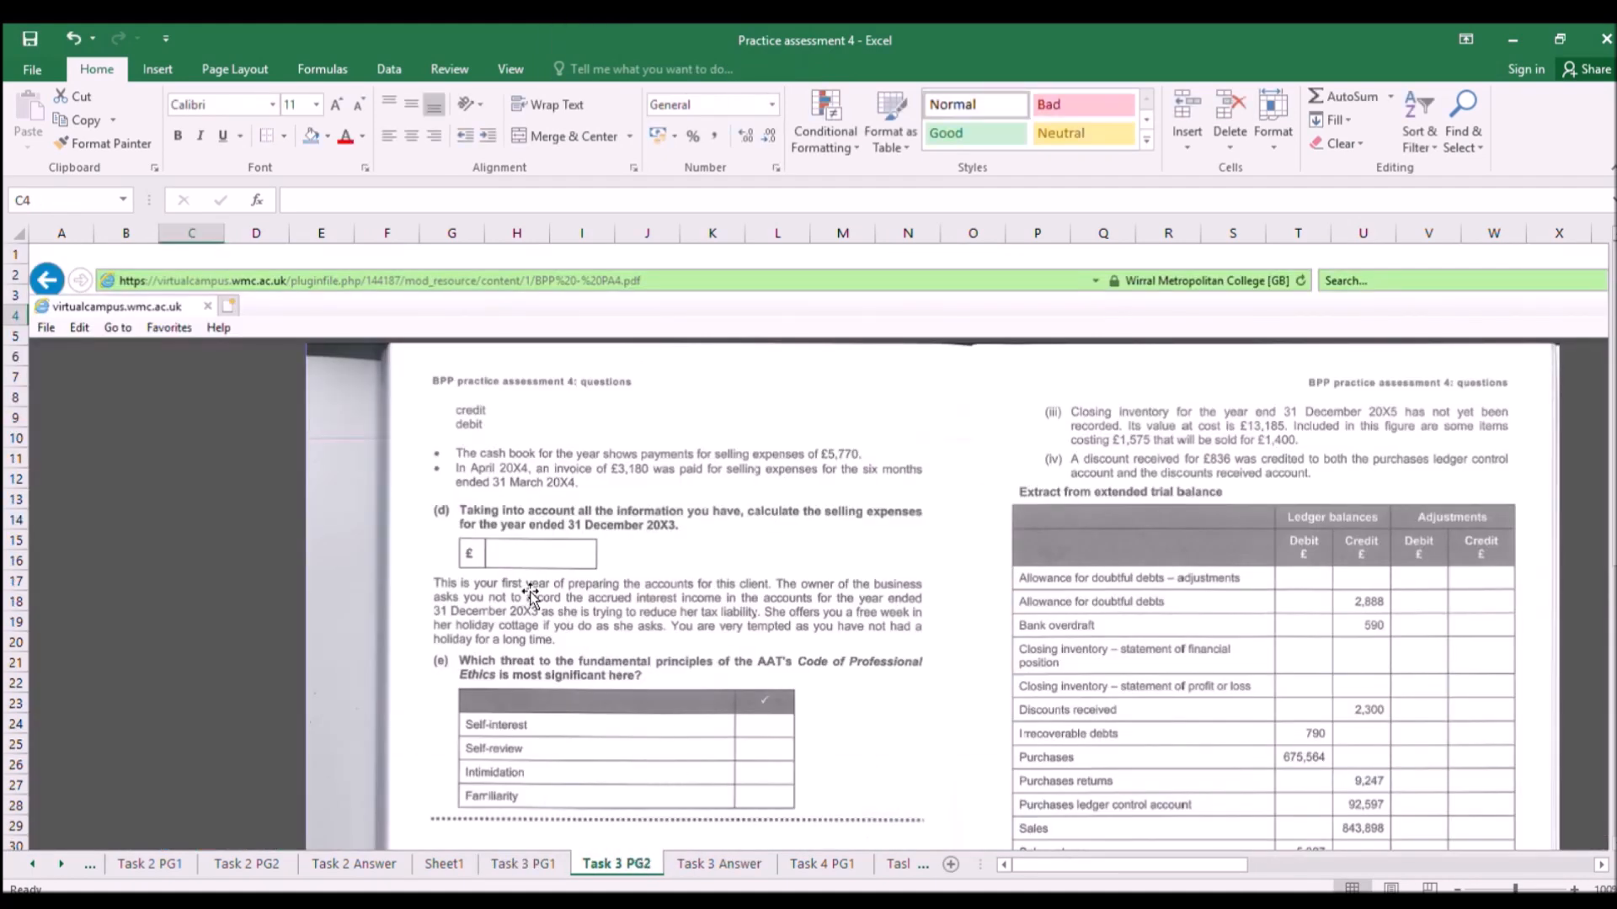
click(695, 868)
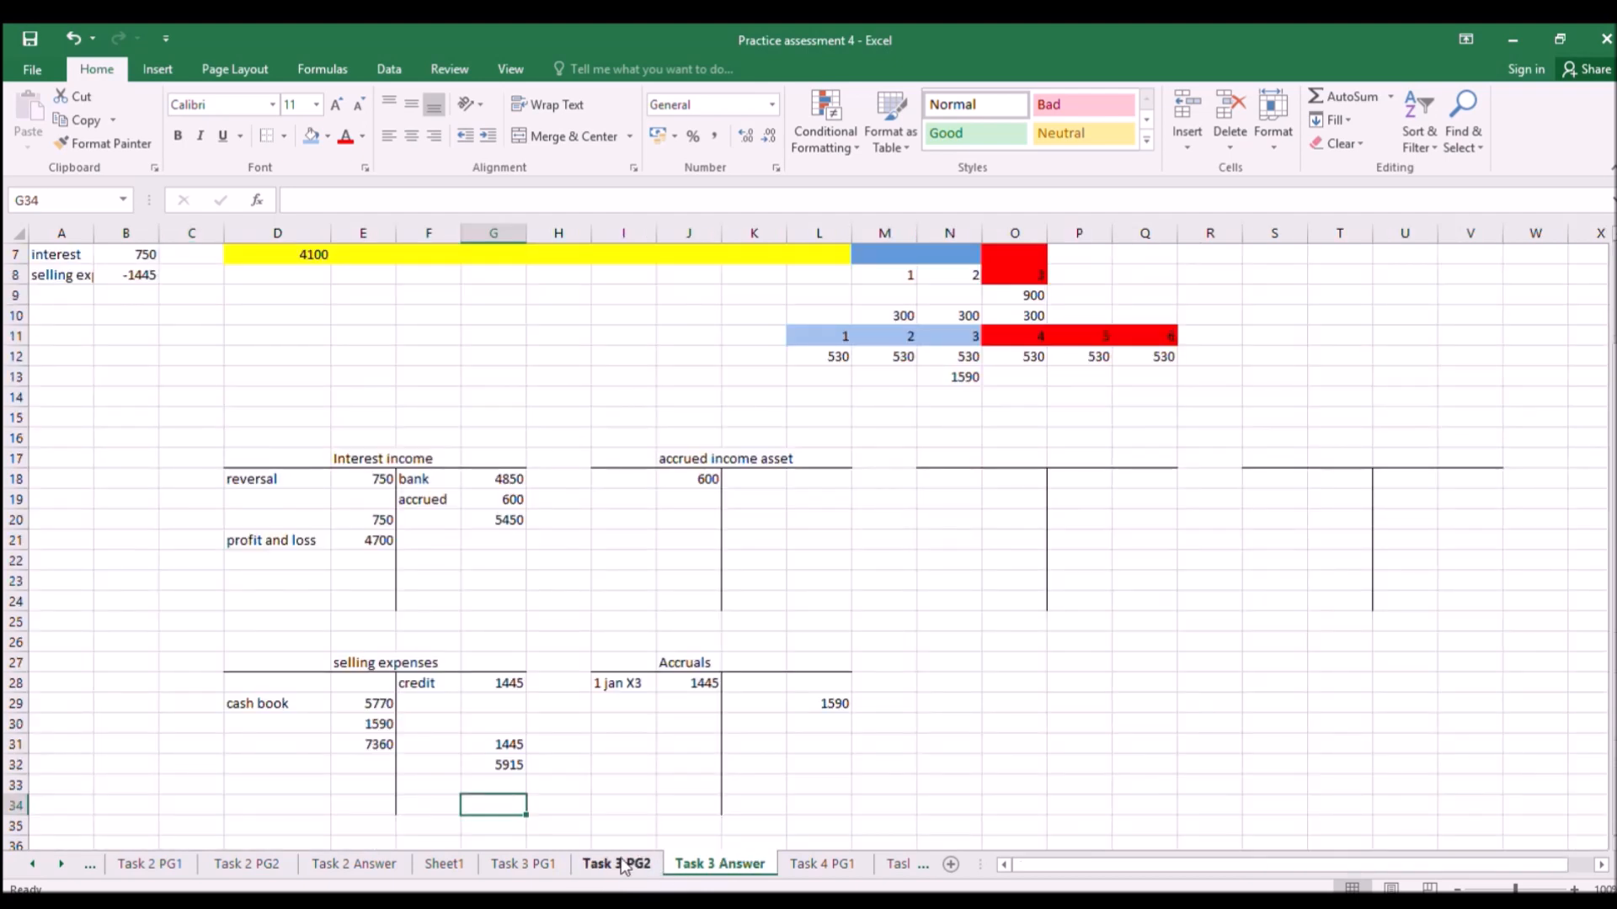
click(624, 865)
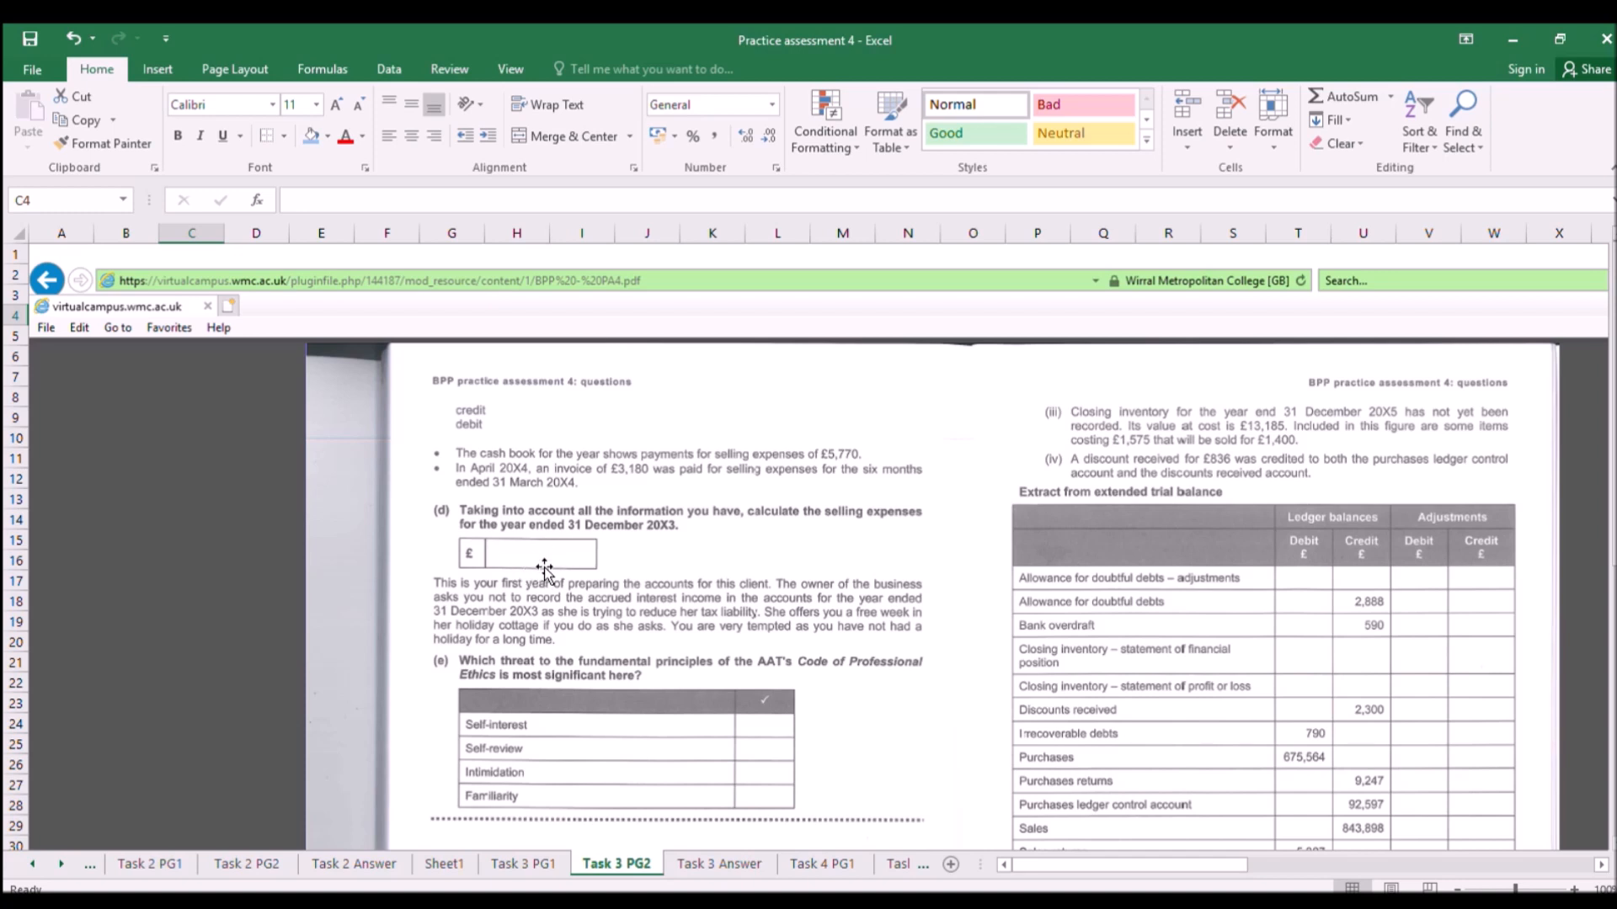
click(159, 69)
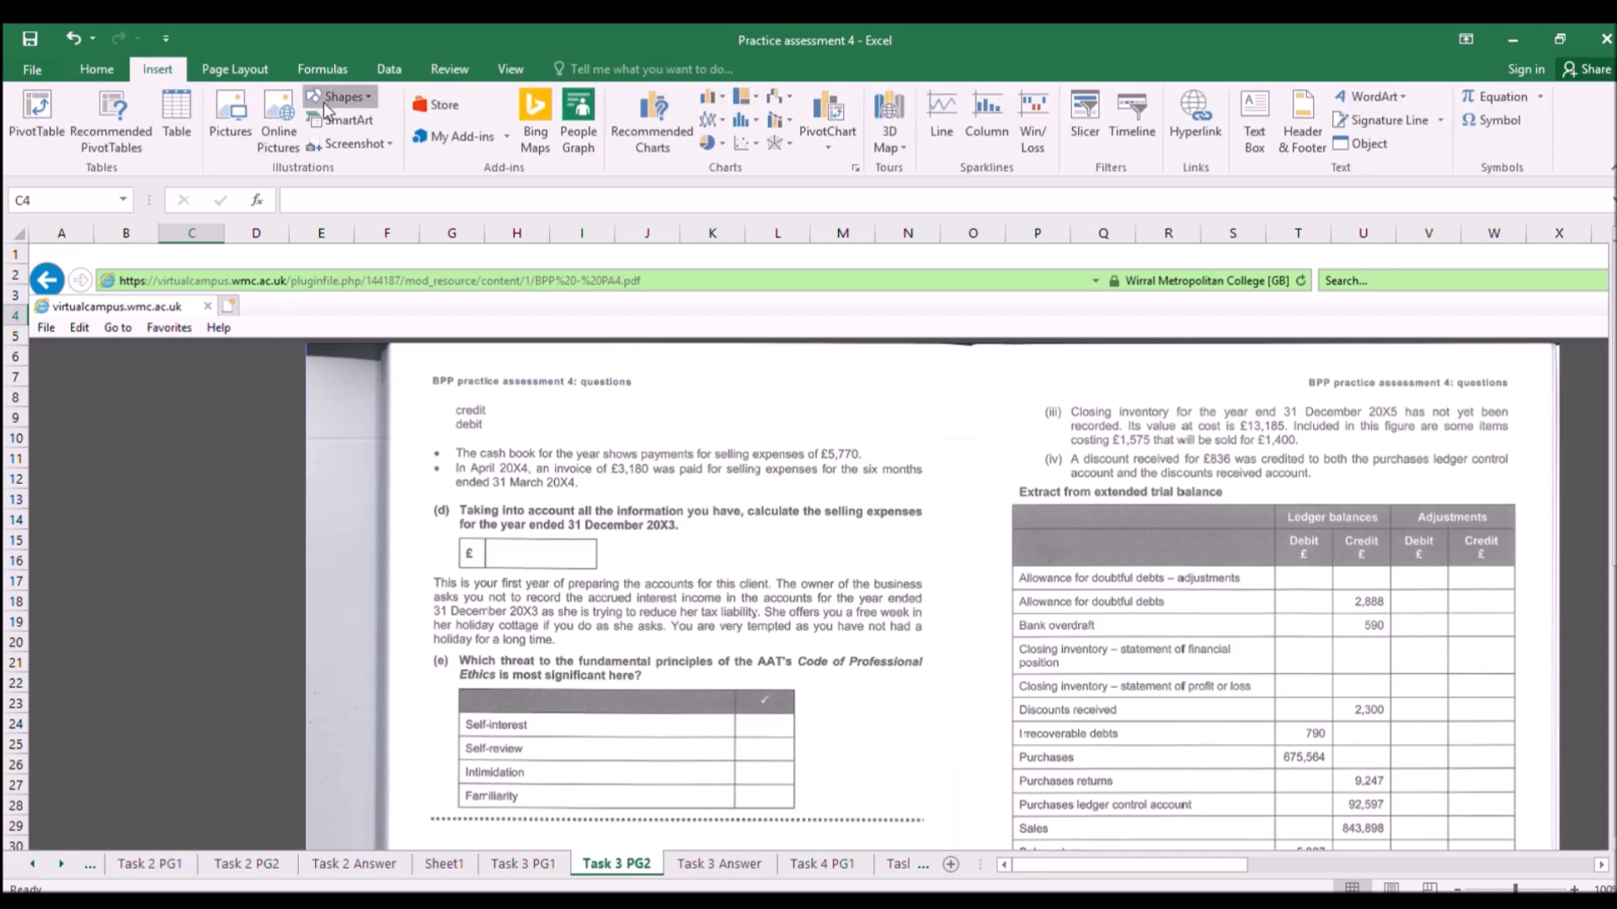
click(331, 138)
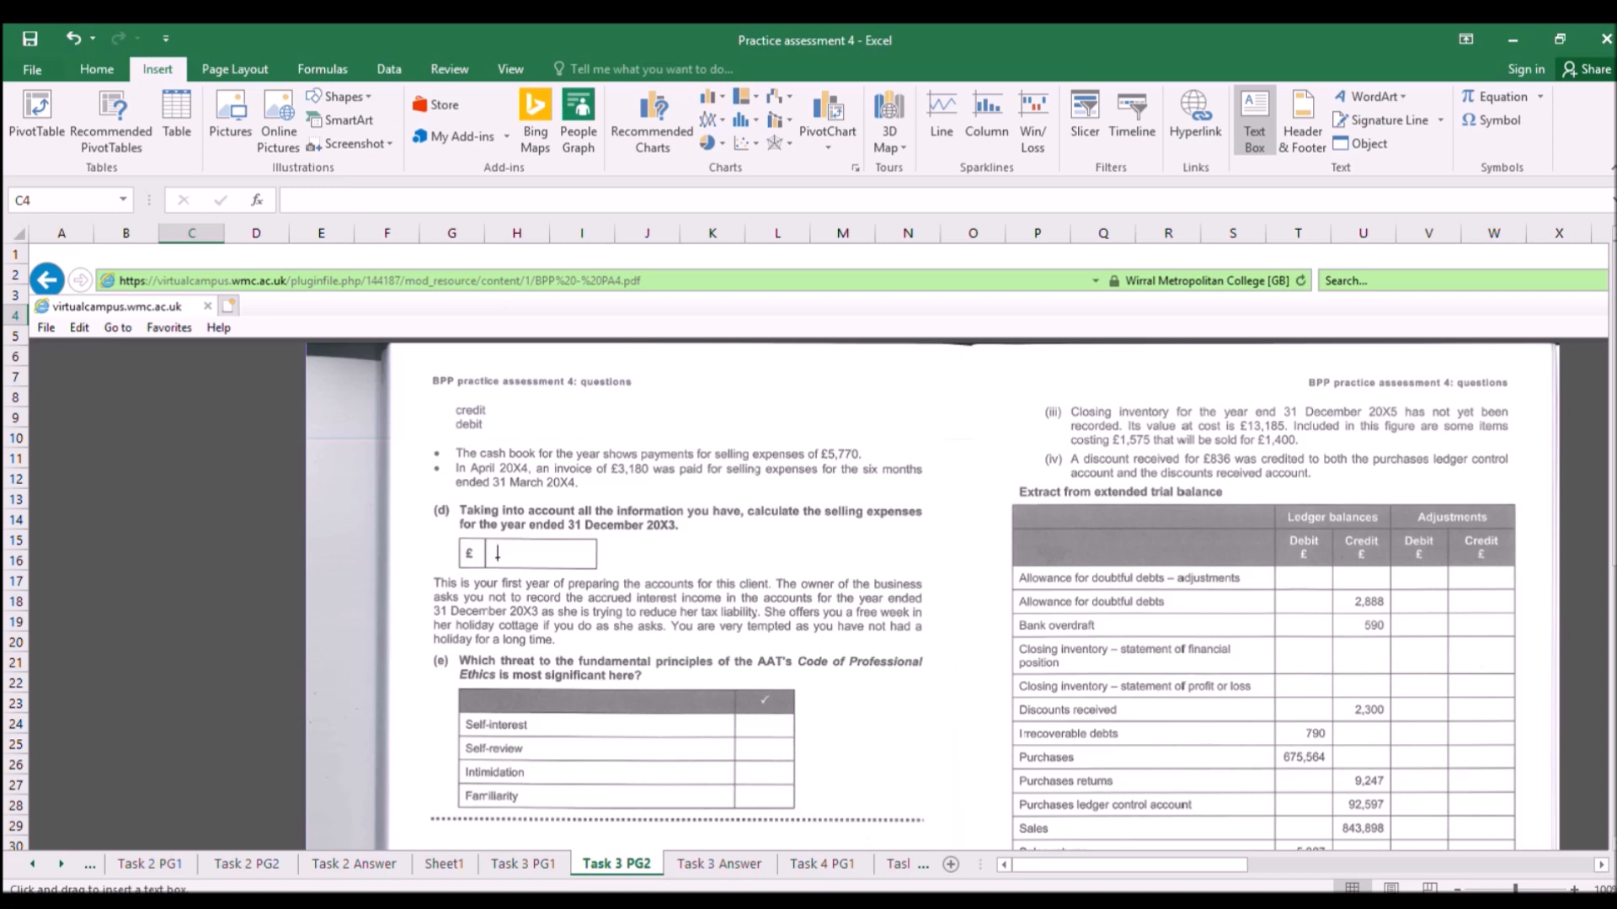
drag(488, 535, 598, 572)
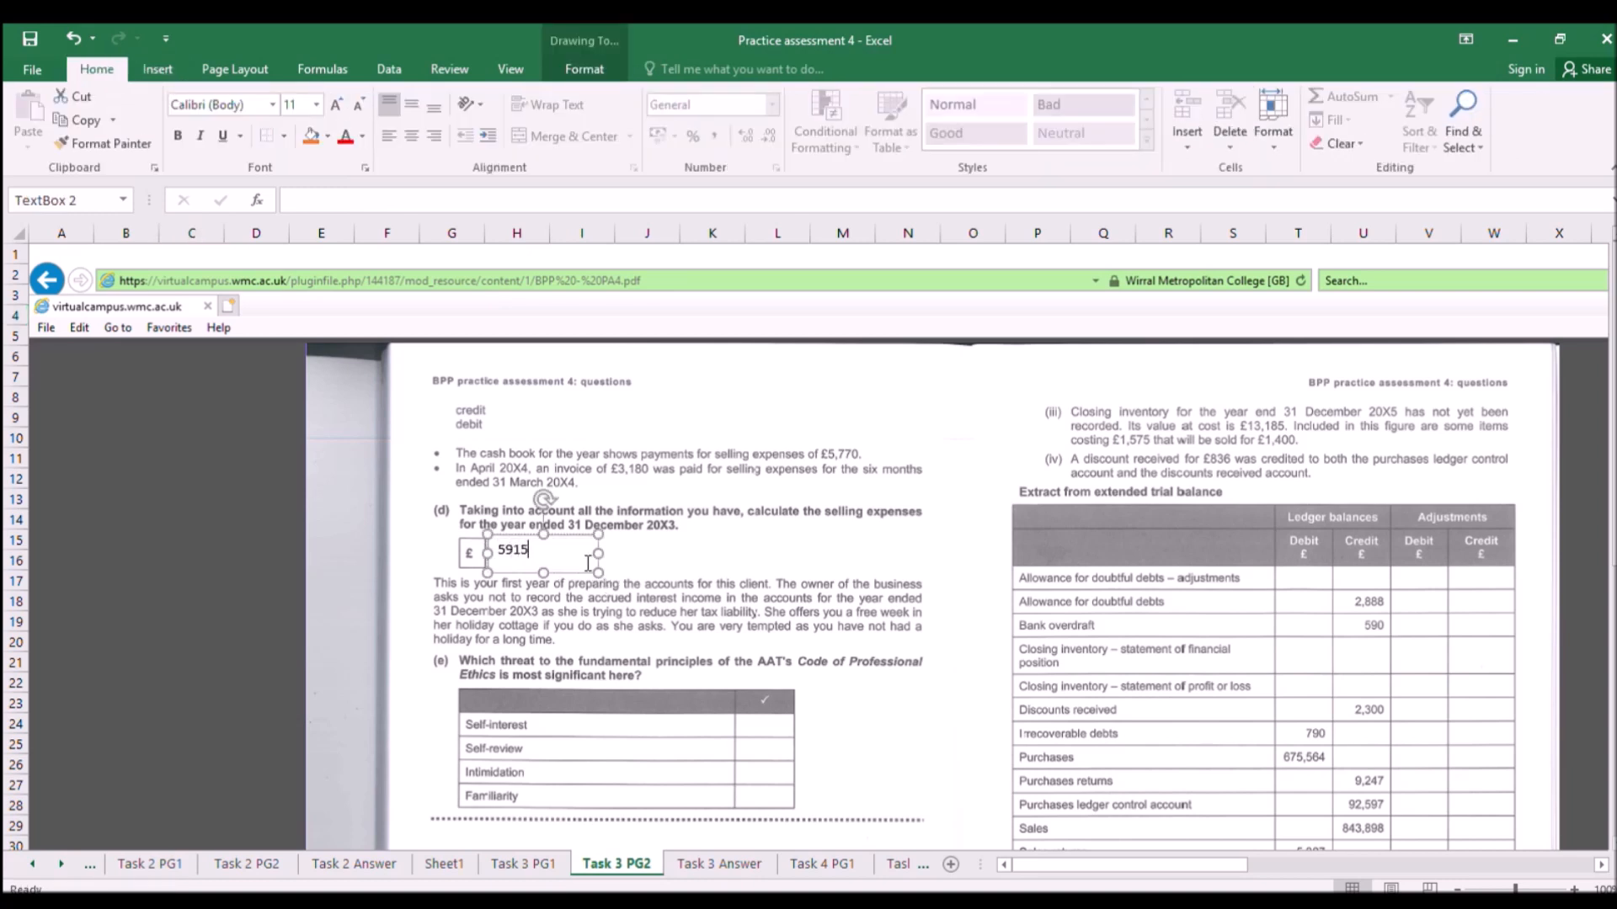
click(599, 583)
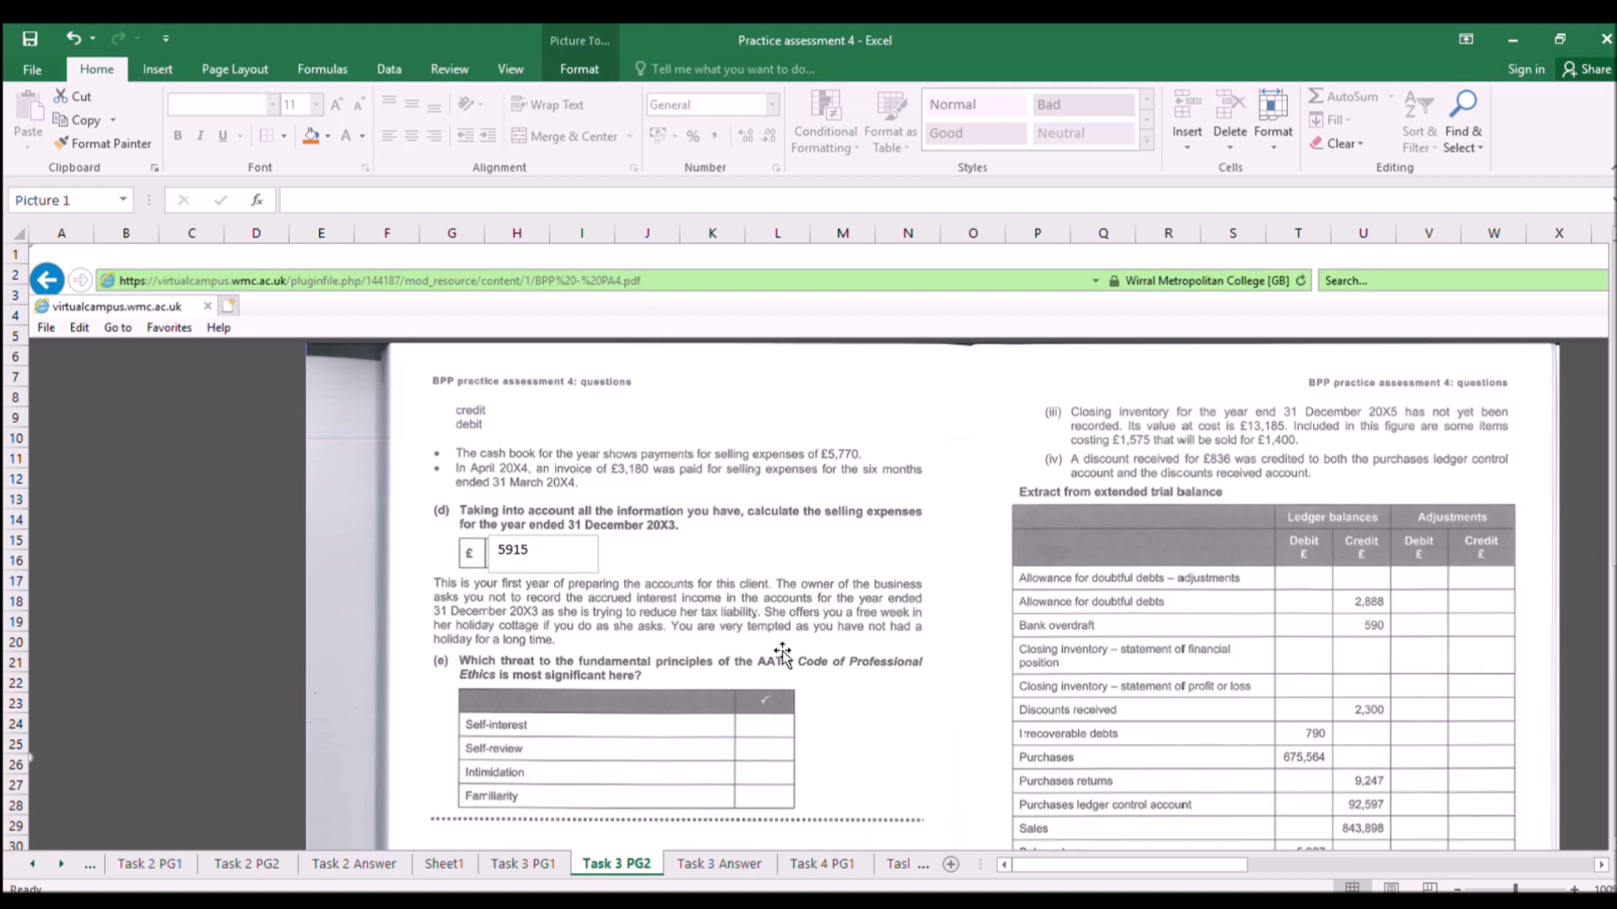
Read question (e) on the ethical threats and the Task 4 introduction, moving on to the Task 4 PG1 sheet.
scroll(783, 661, down, 1)
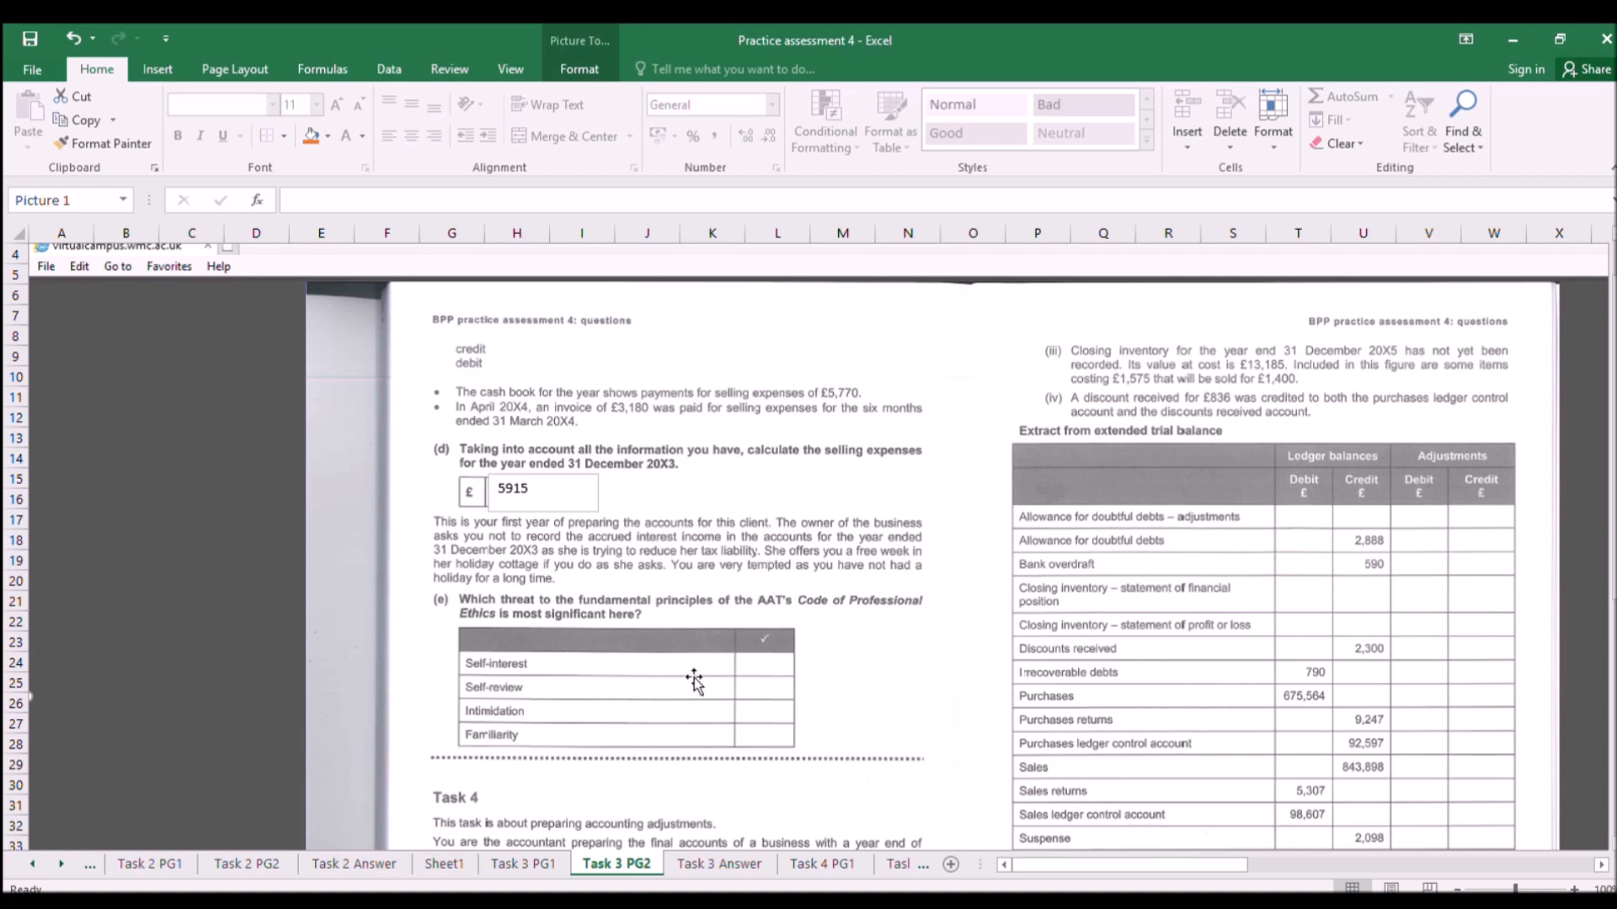
scroll(686, 709, down, 1)
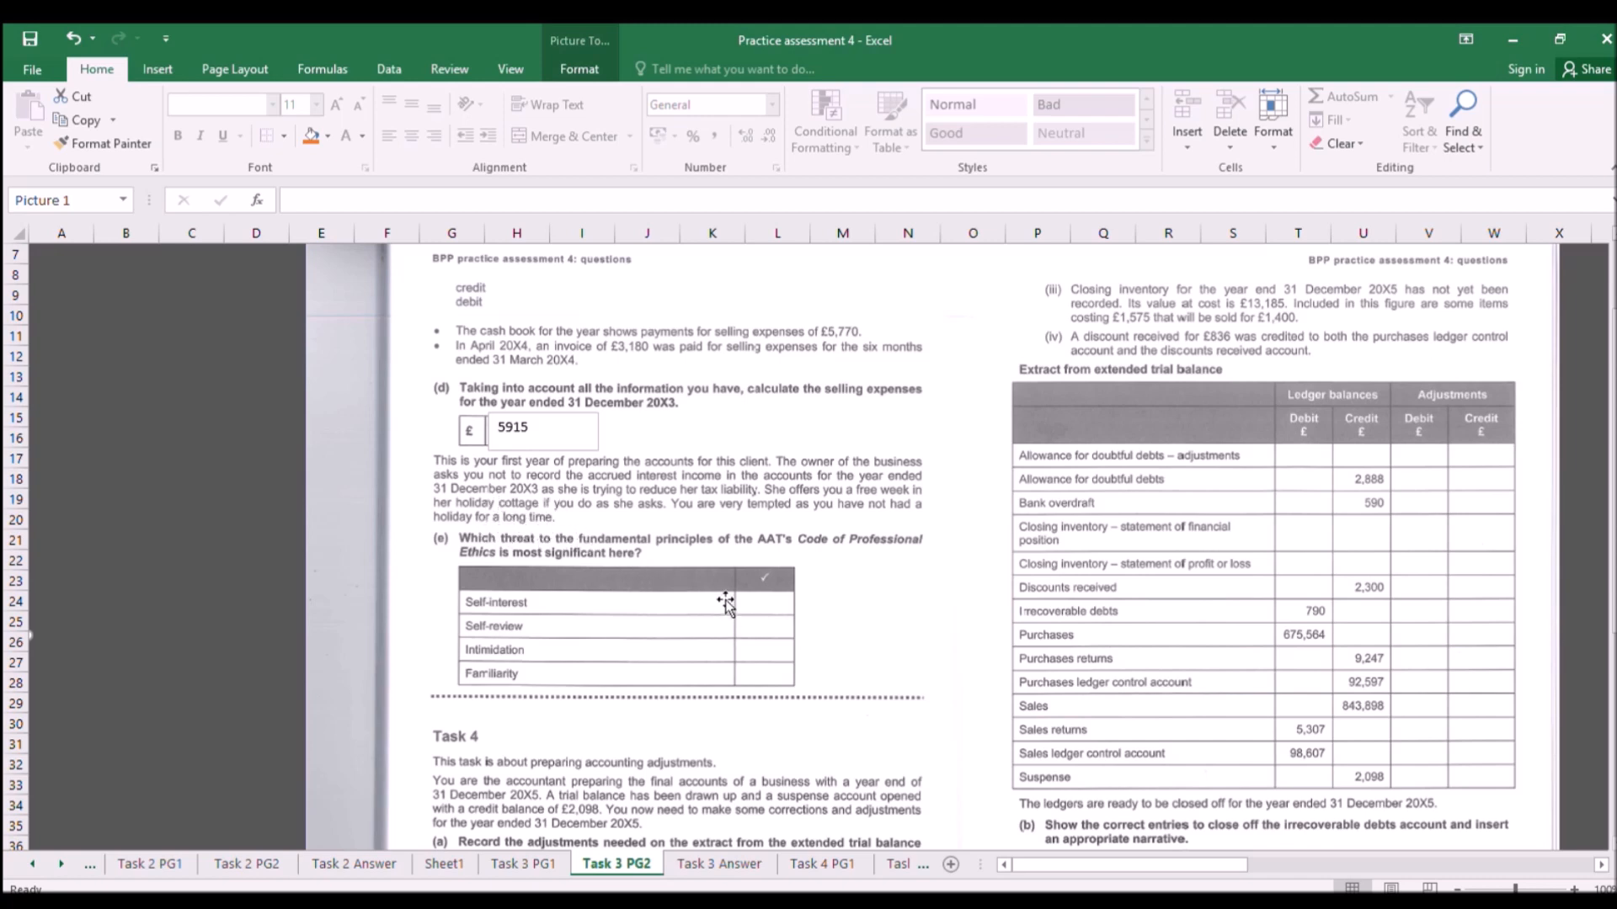
scroll(726, 603, down, 2)
scroll(726, 603, up, 3)
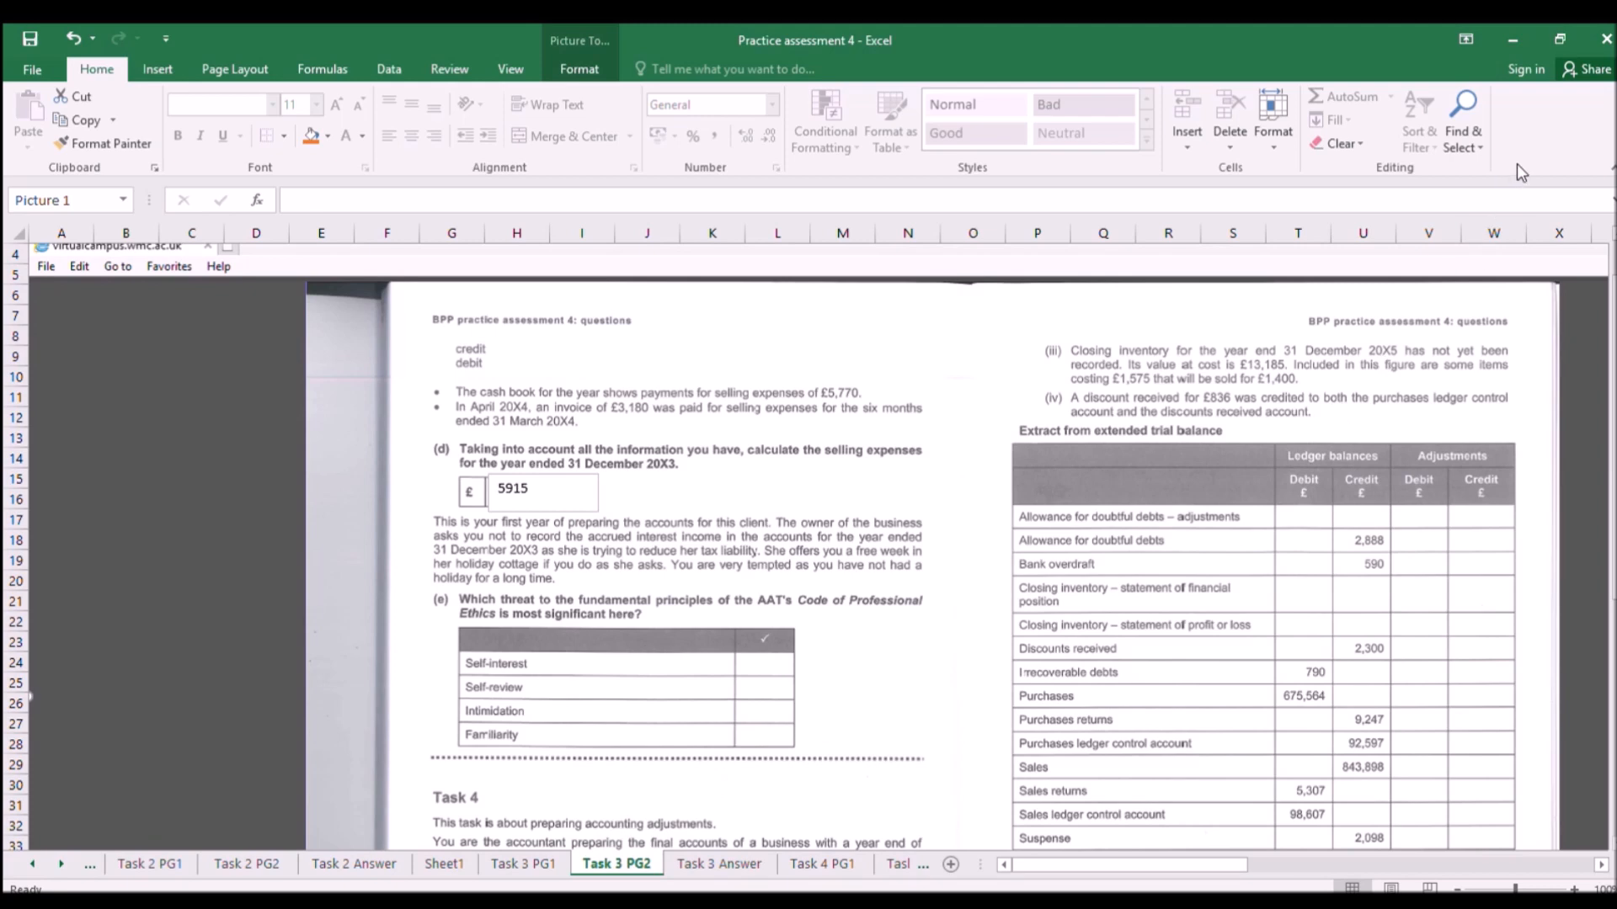
scroll(710, 674, down, 2)
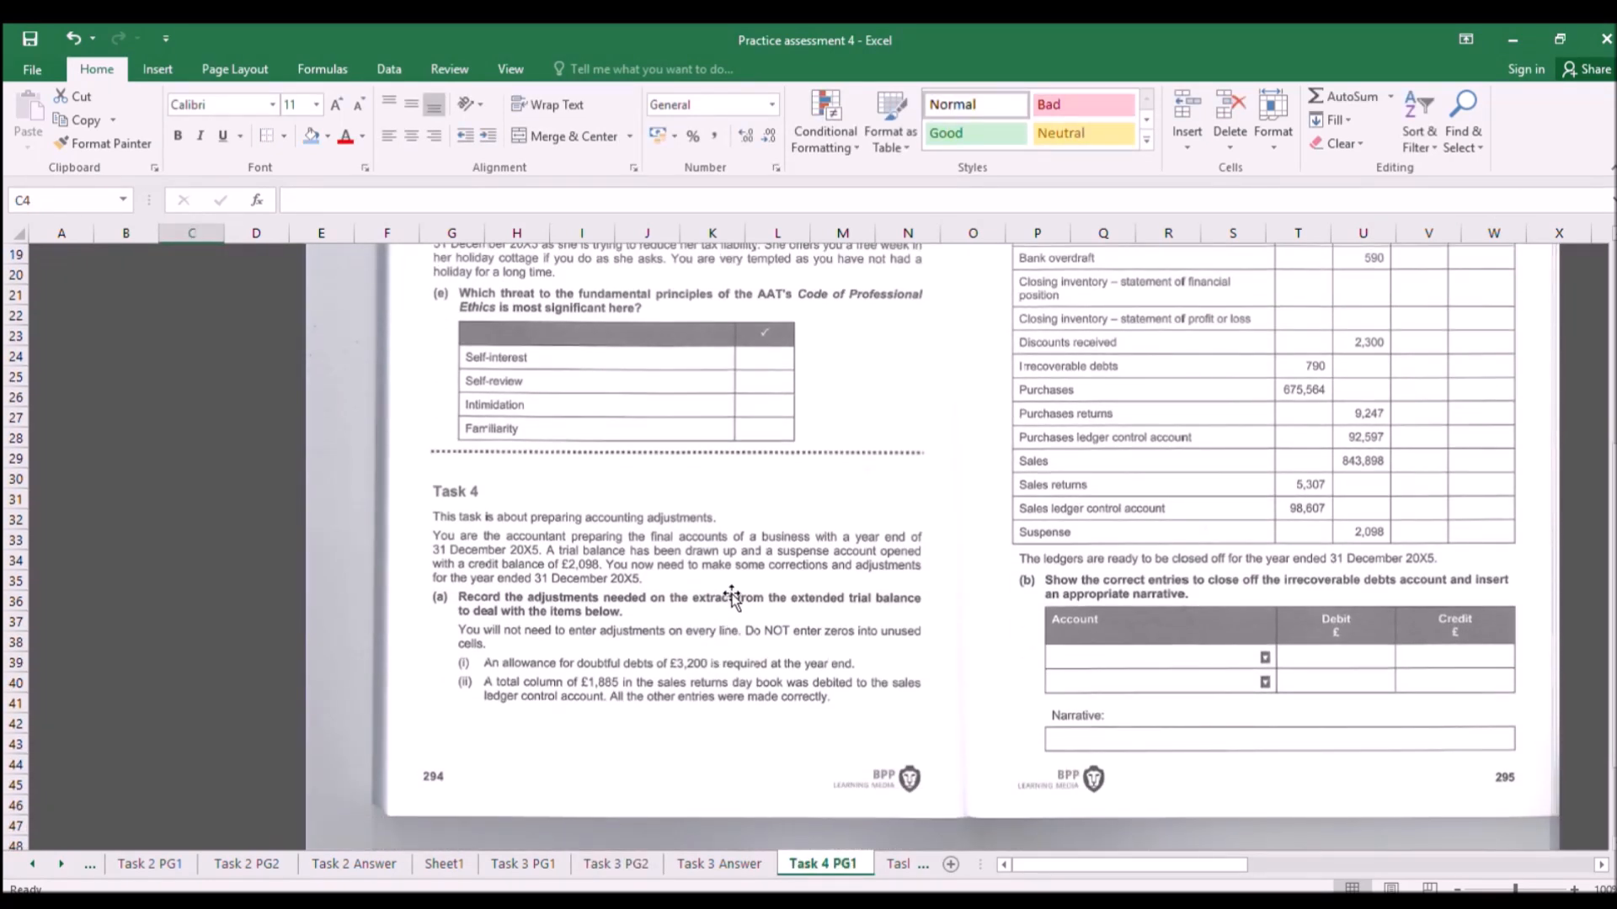
scroll(731, 599, up, 1)
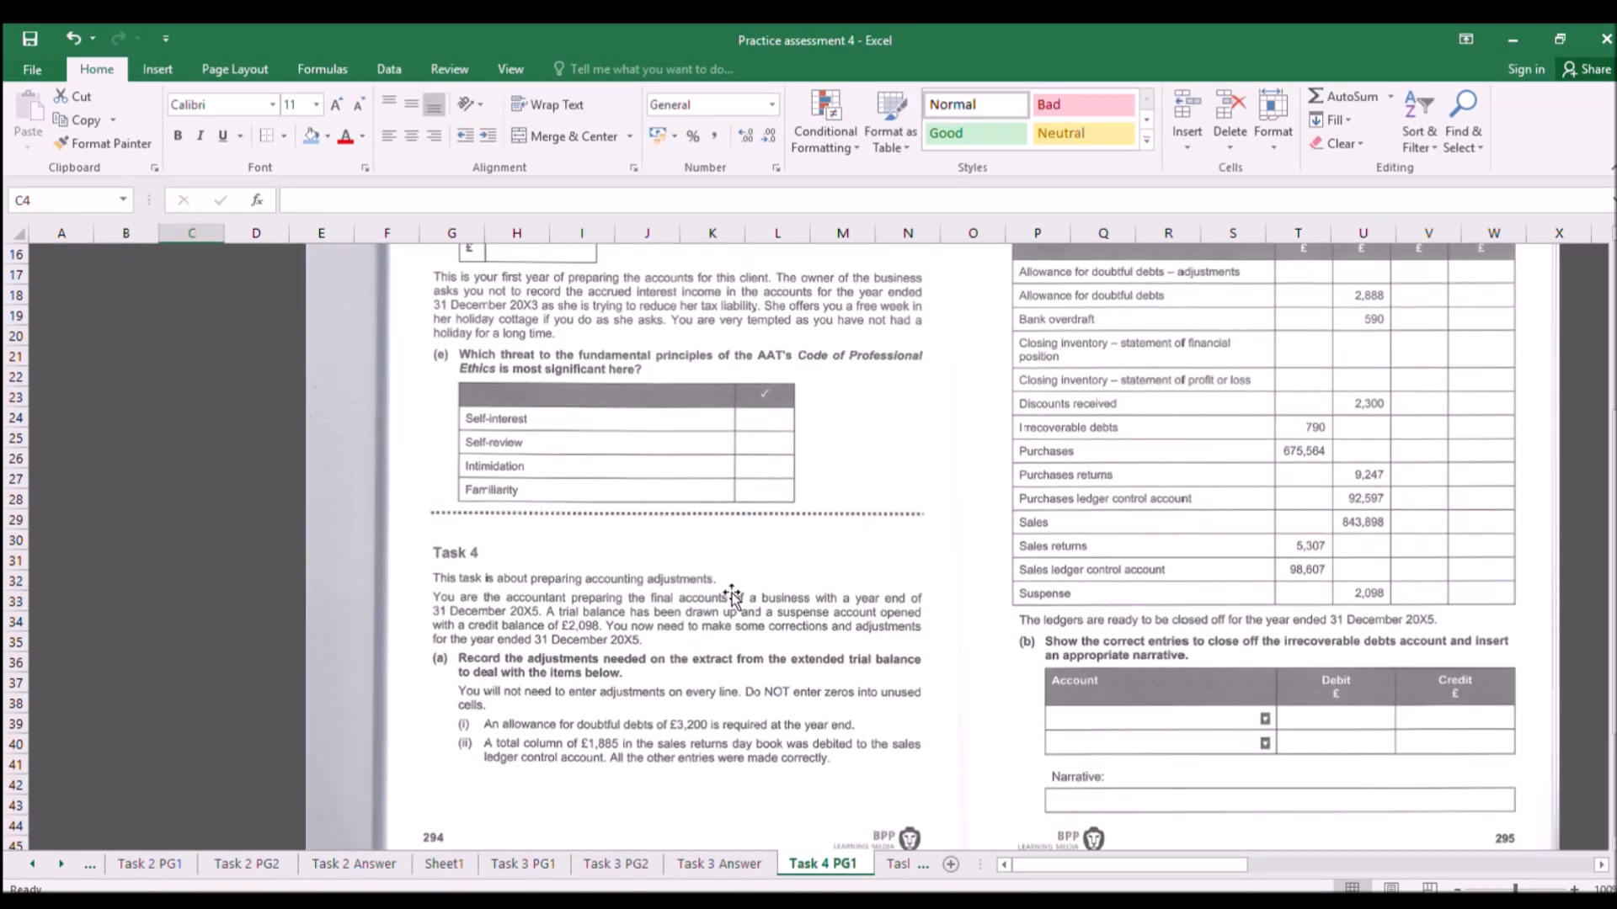
scroll(731, 599, down, 2)
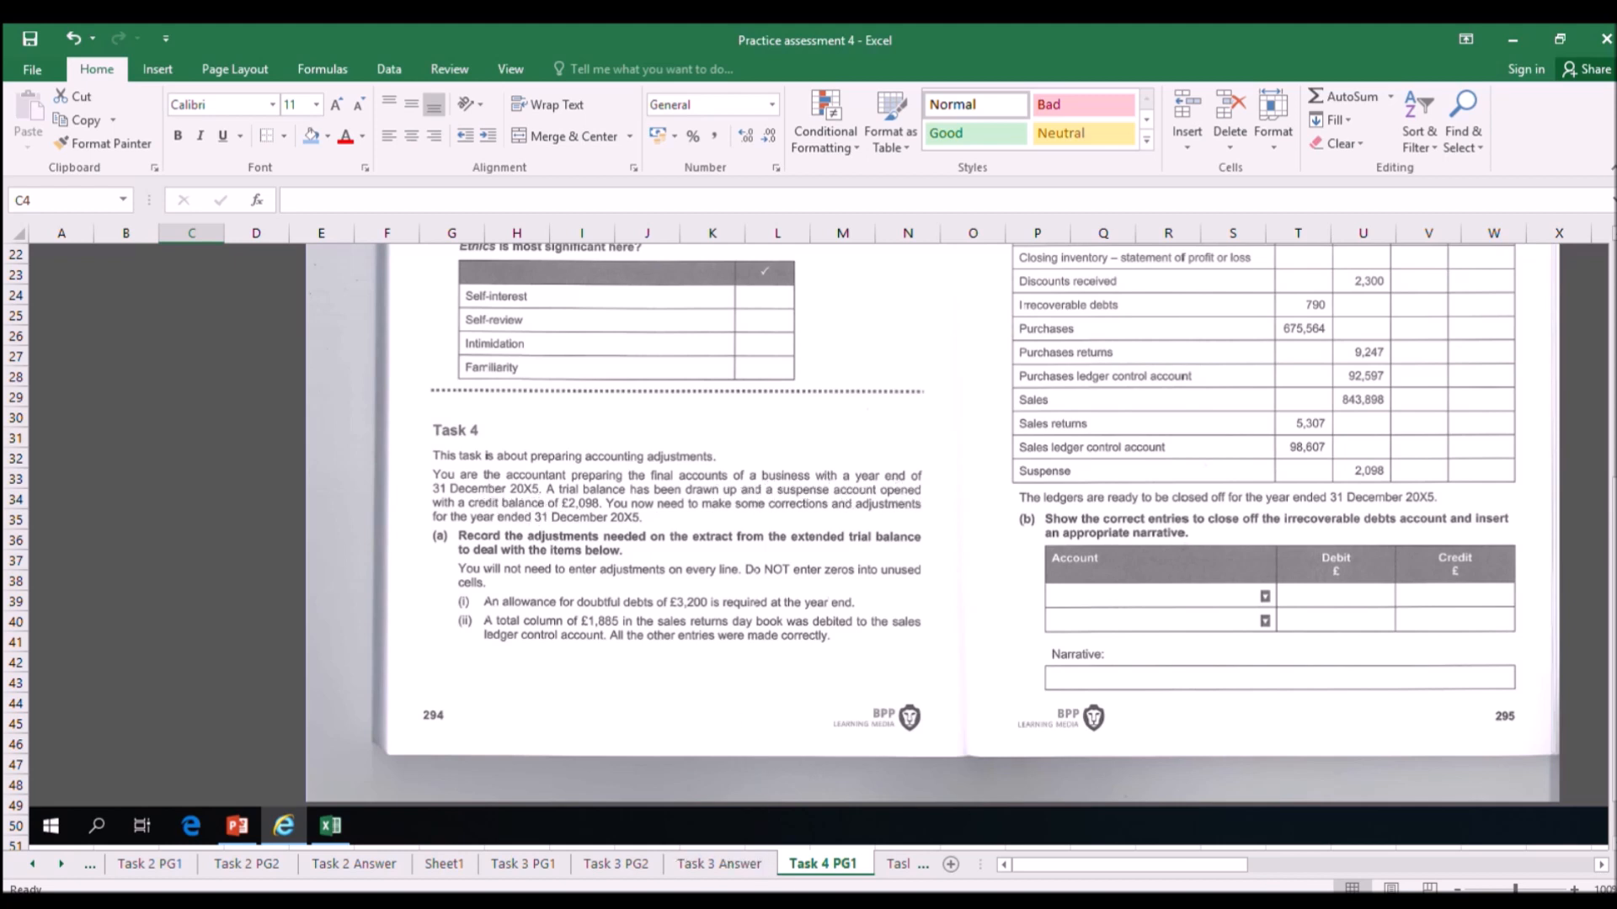
Go to the Task 4 Answer sheet and enter Jan in E3.
click(60, 863)
click(60, 864)
click(61, 864)
click(61, 864)
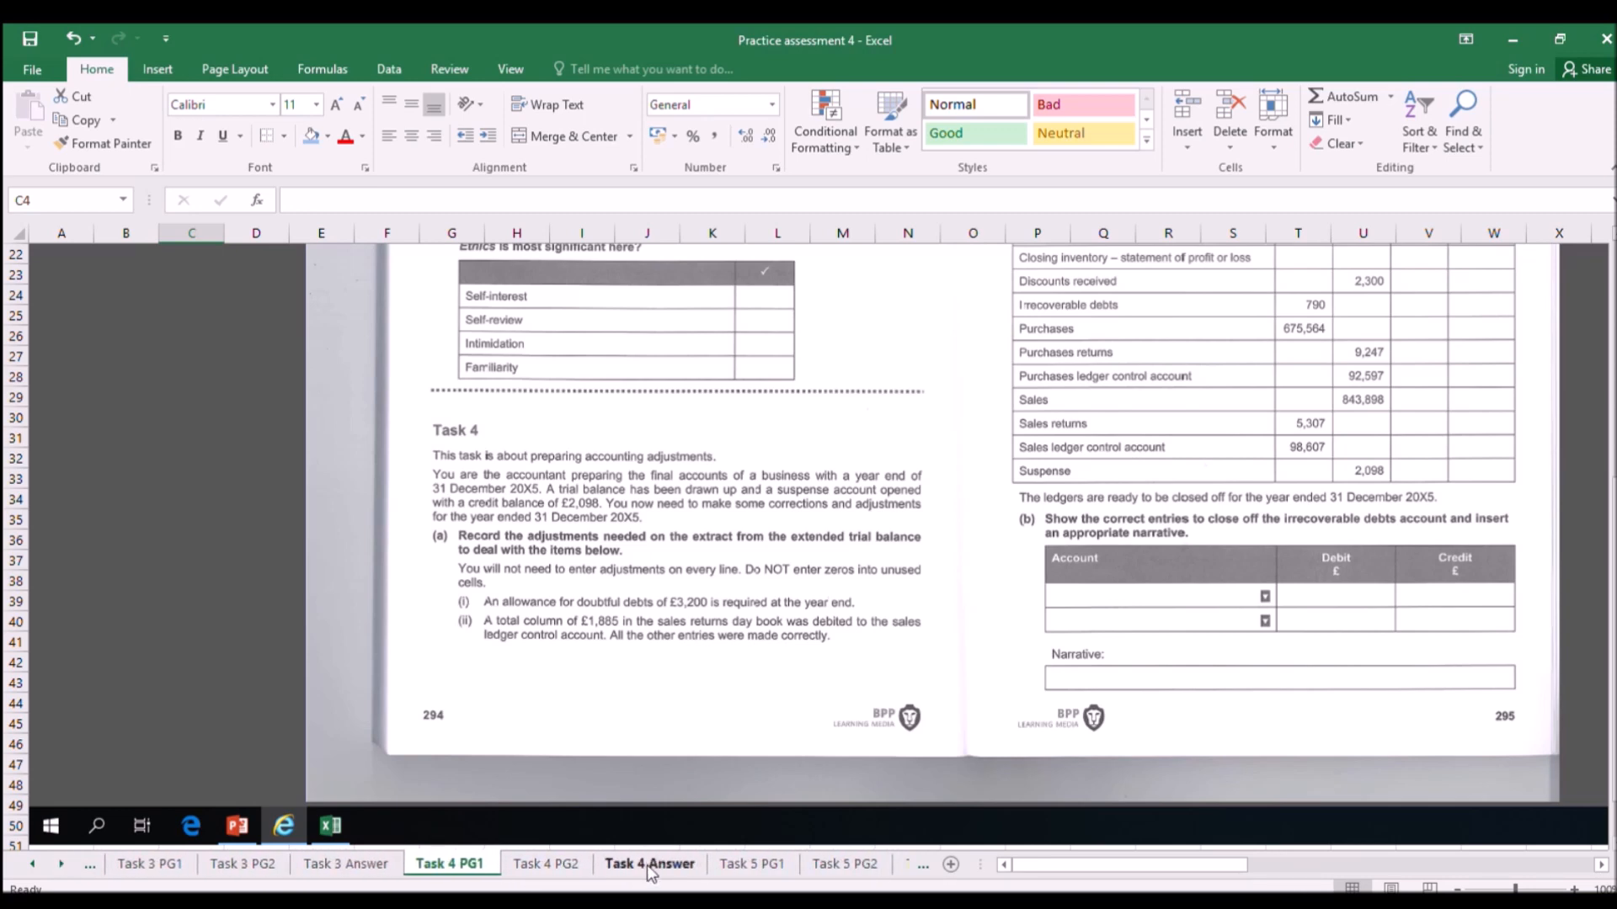
click(650, 864)
click(304, 300)
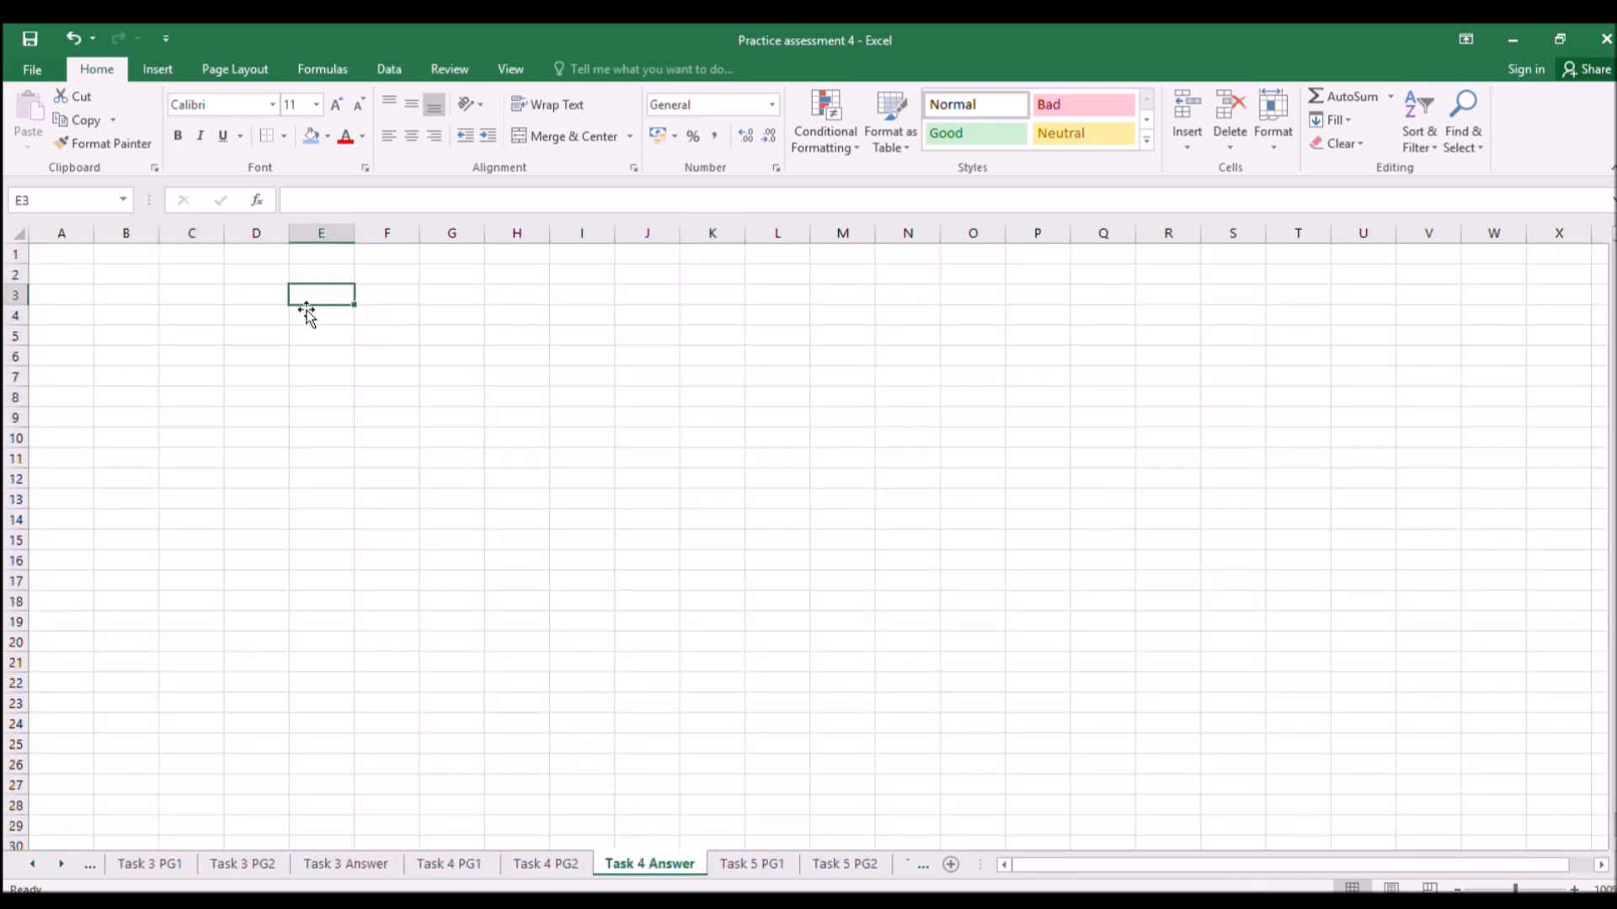
text(J)
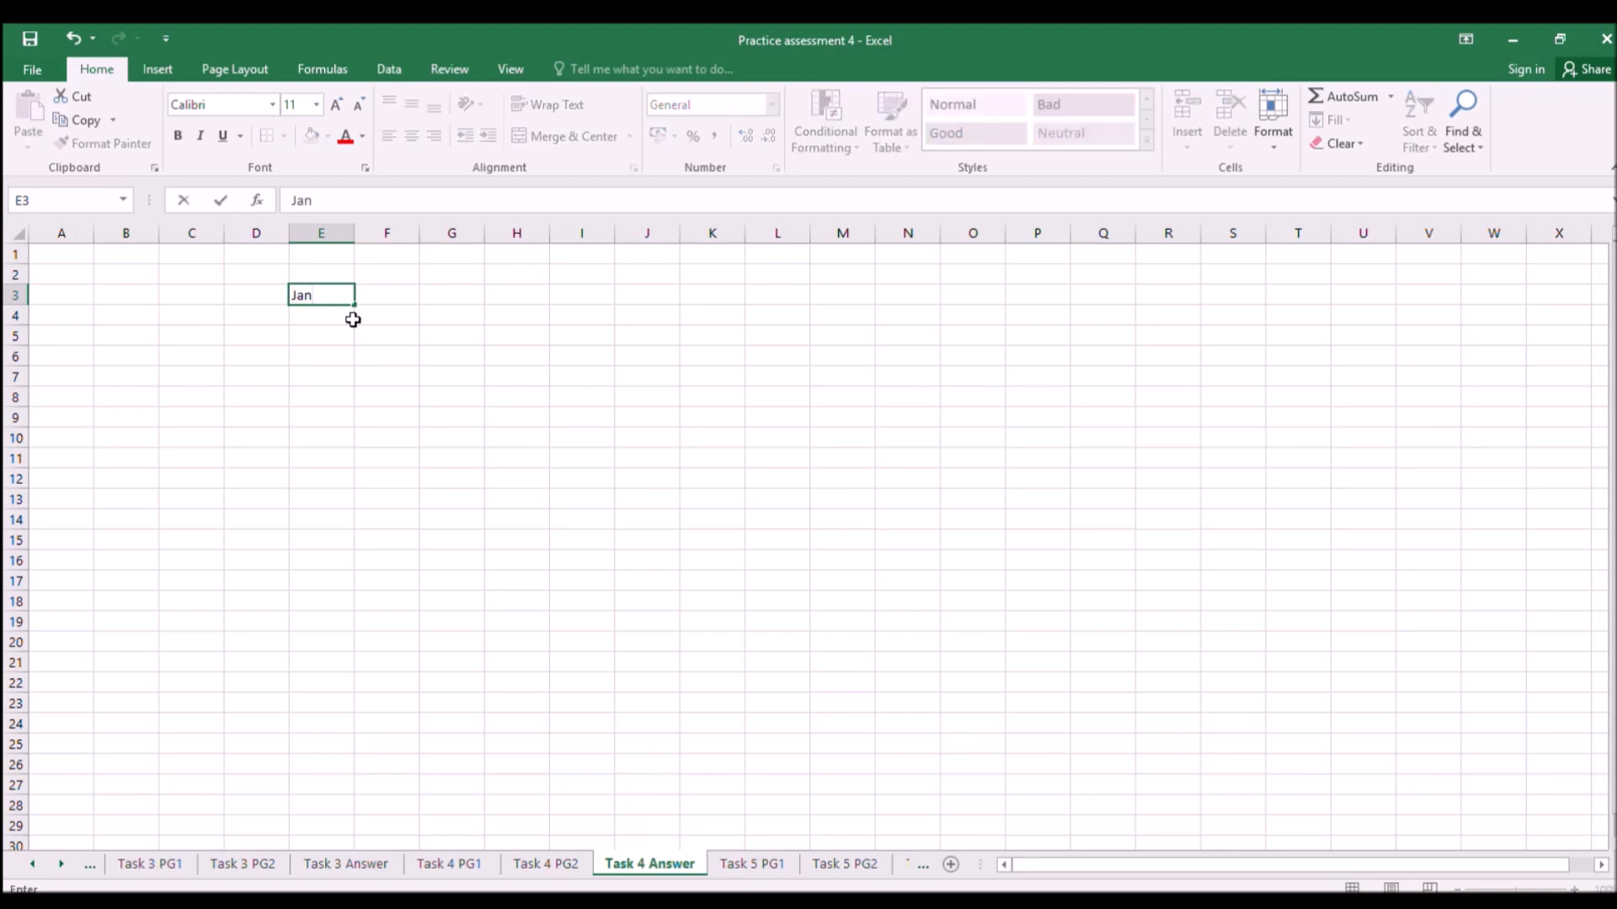
text(an)
key(Return)
Fill the month series from Jan in E3 across to Dec in P3 and enter X5 above Dec in P2.
click(340, 292)
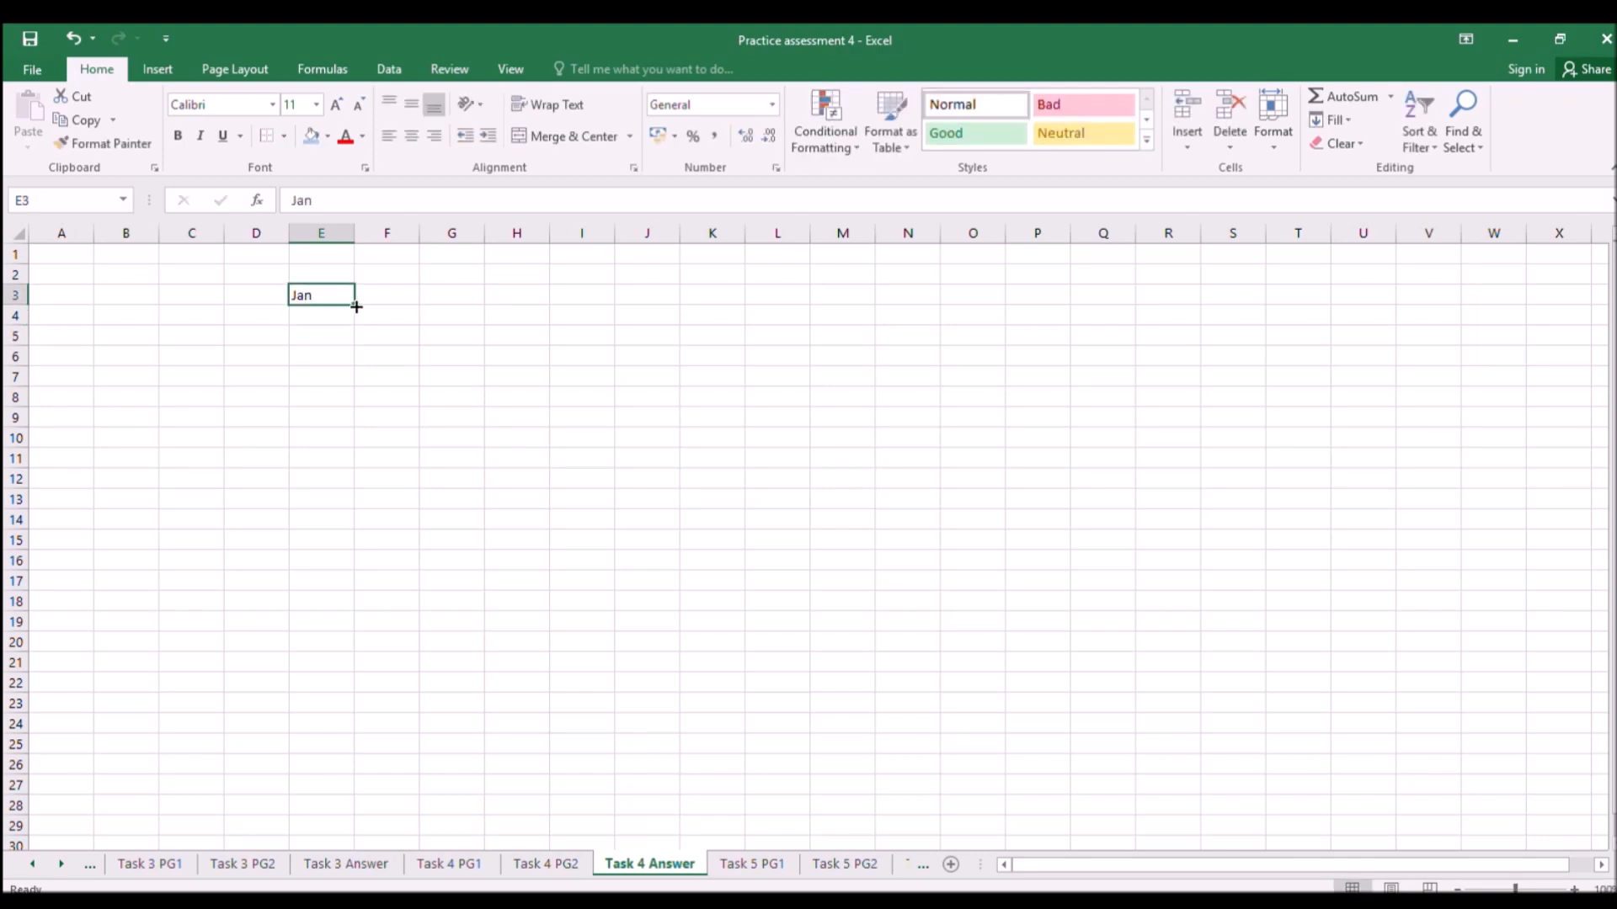
click(832, 300)
click(332, 300)
drag(358, 310, 451, 297)
drag(549, 301, 867, 300)
click(304, 296)
drag(349, 306, 1047, 289)
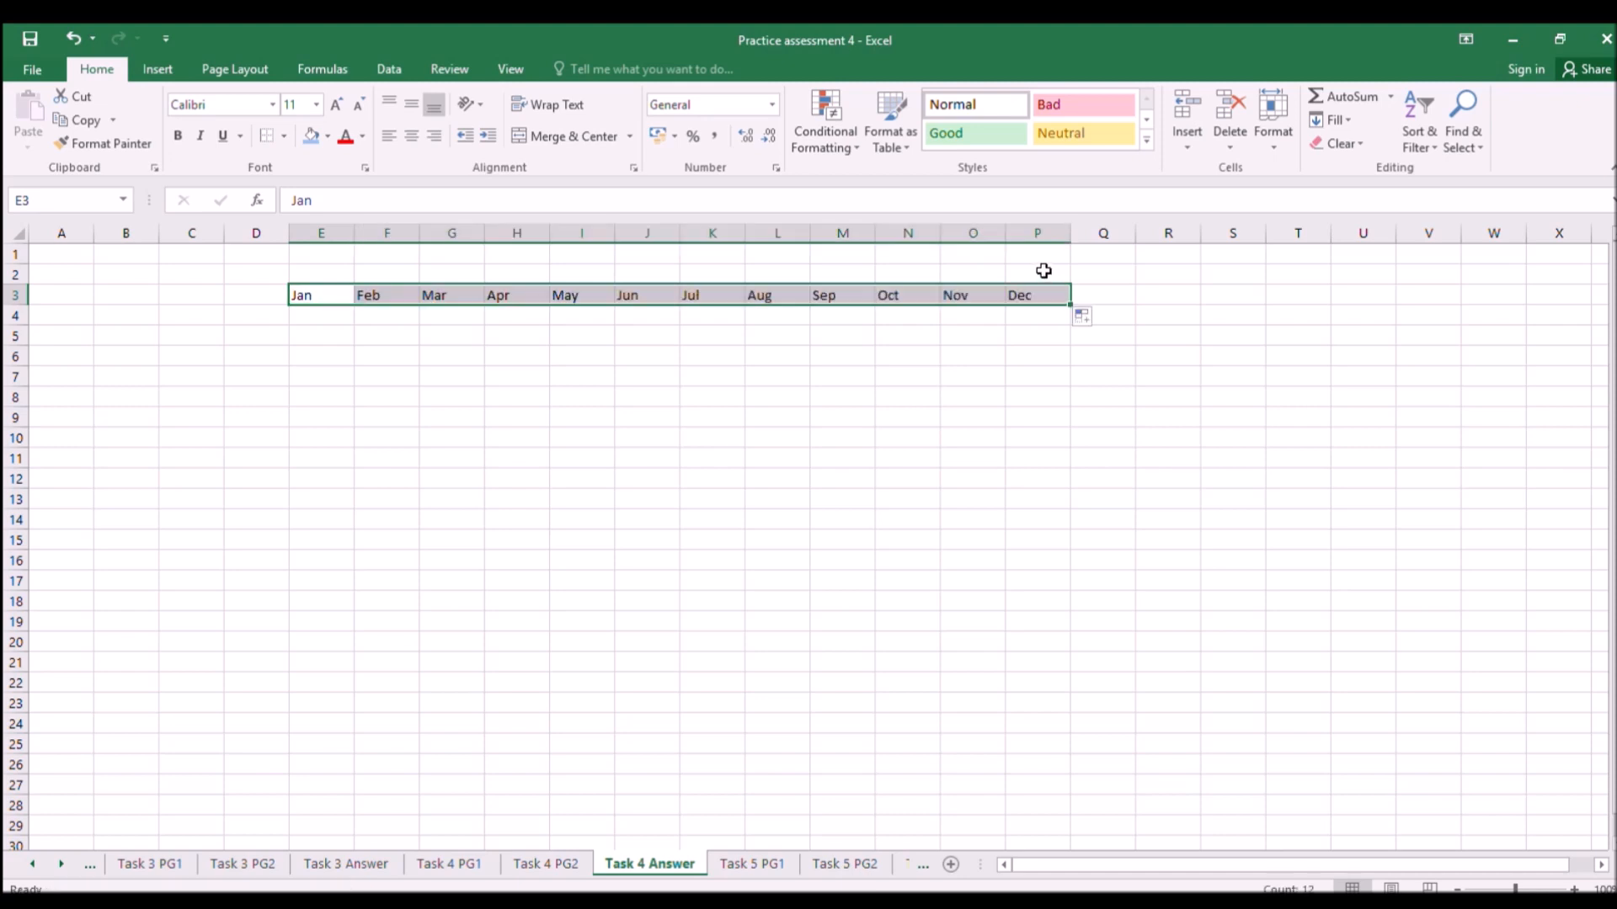
click(1044, 272)
text(X5)
key(Return)
Examine the Task 4 picklists on Task 4 PG2 and the question (a) adjustments and trial balance extract on Task 4 PG1.
click(558, 865)
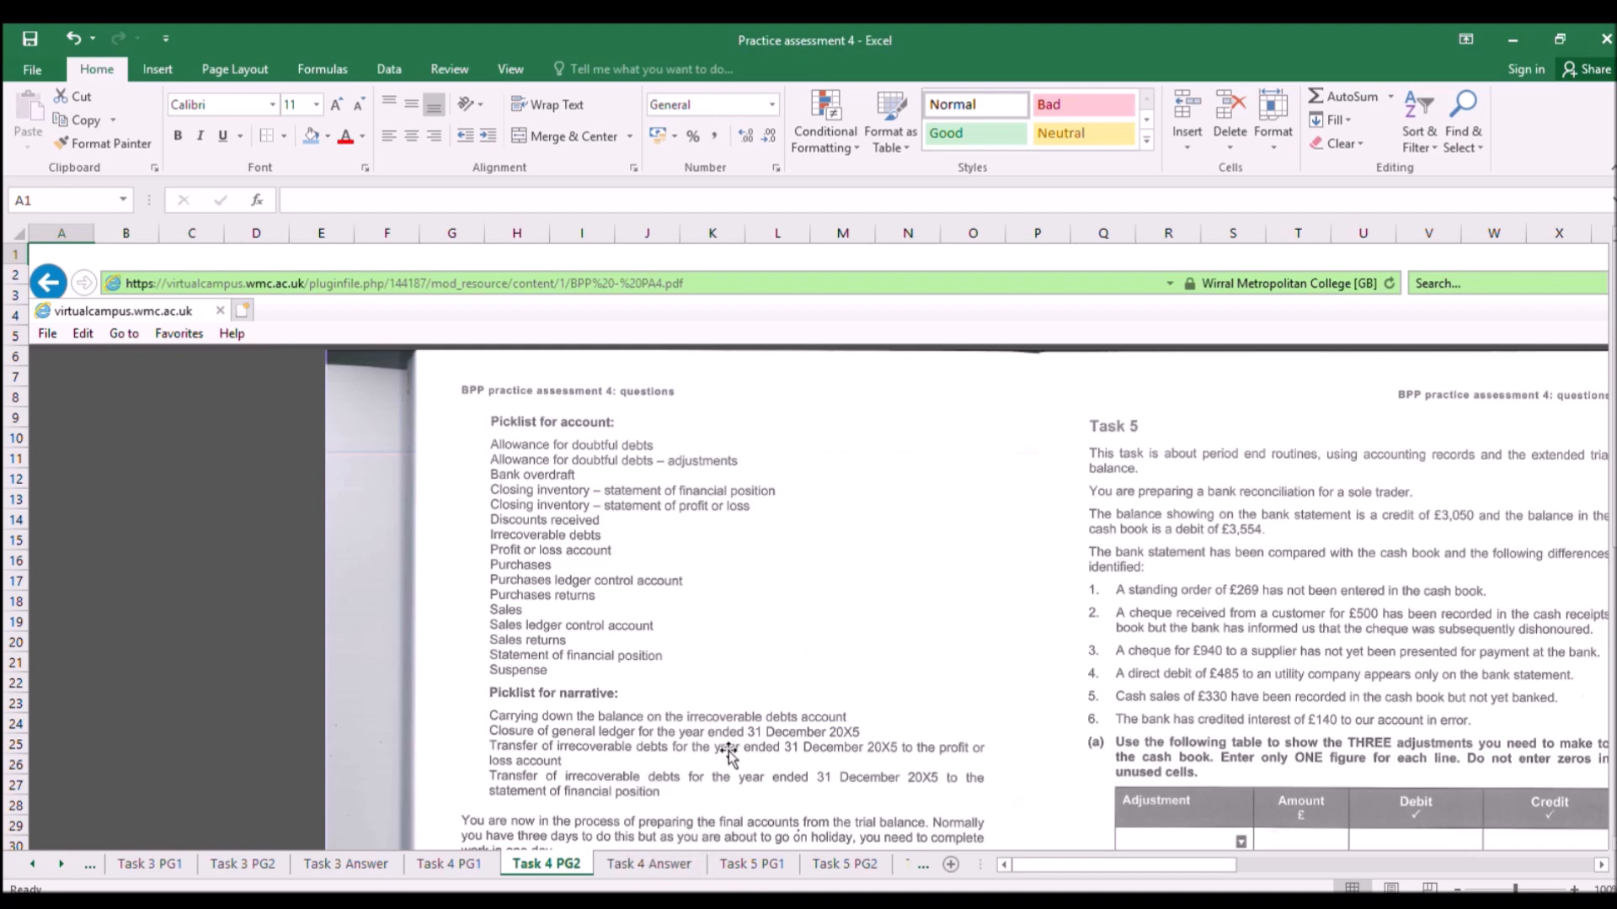
click(442, 864)
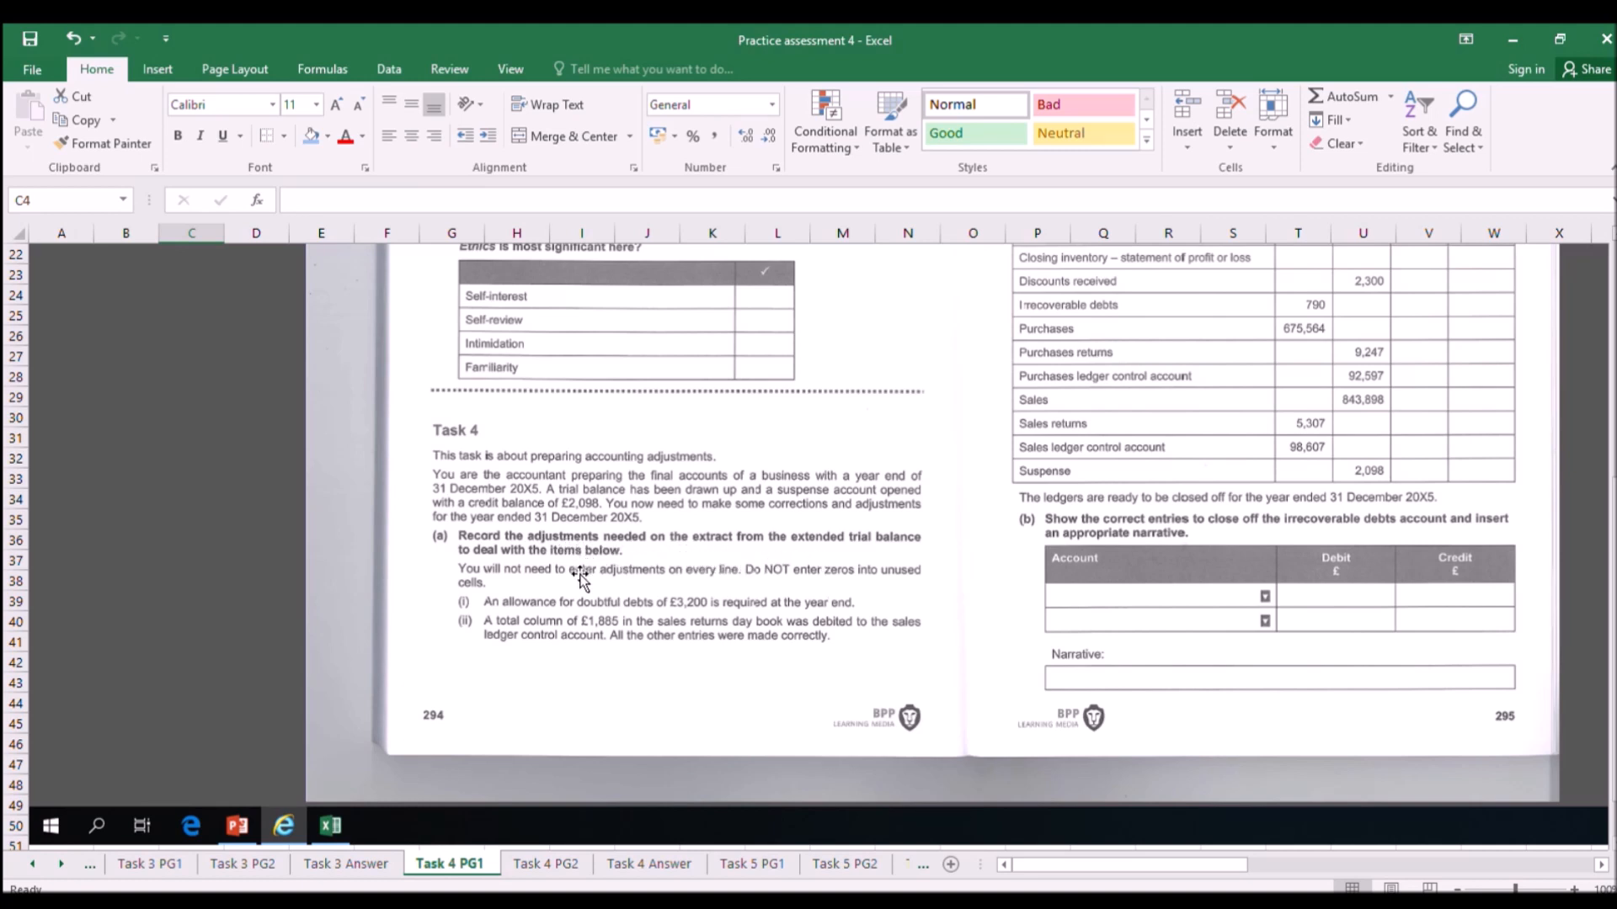
scroll(916, 546, up, 3)
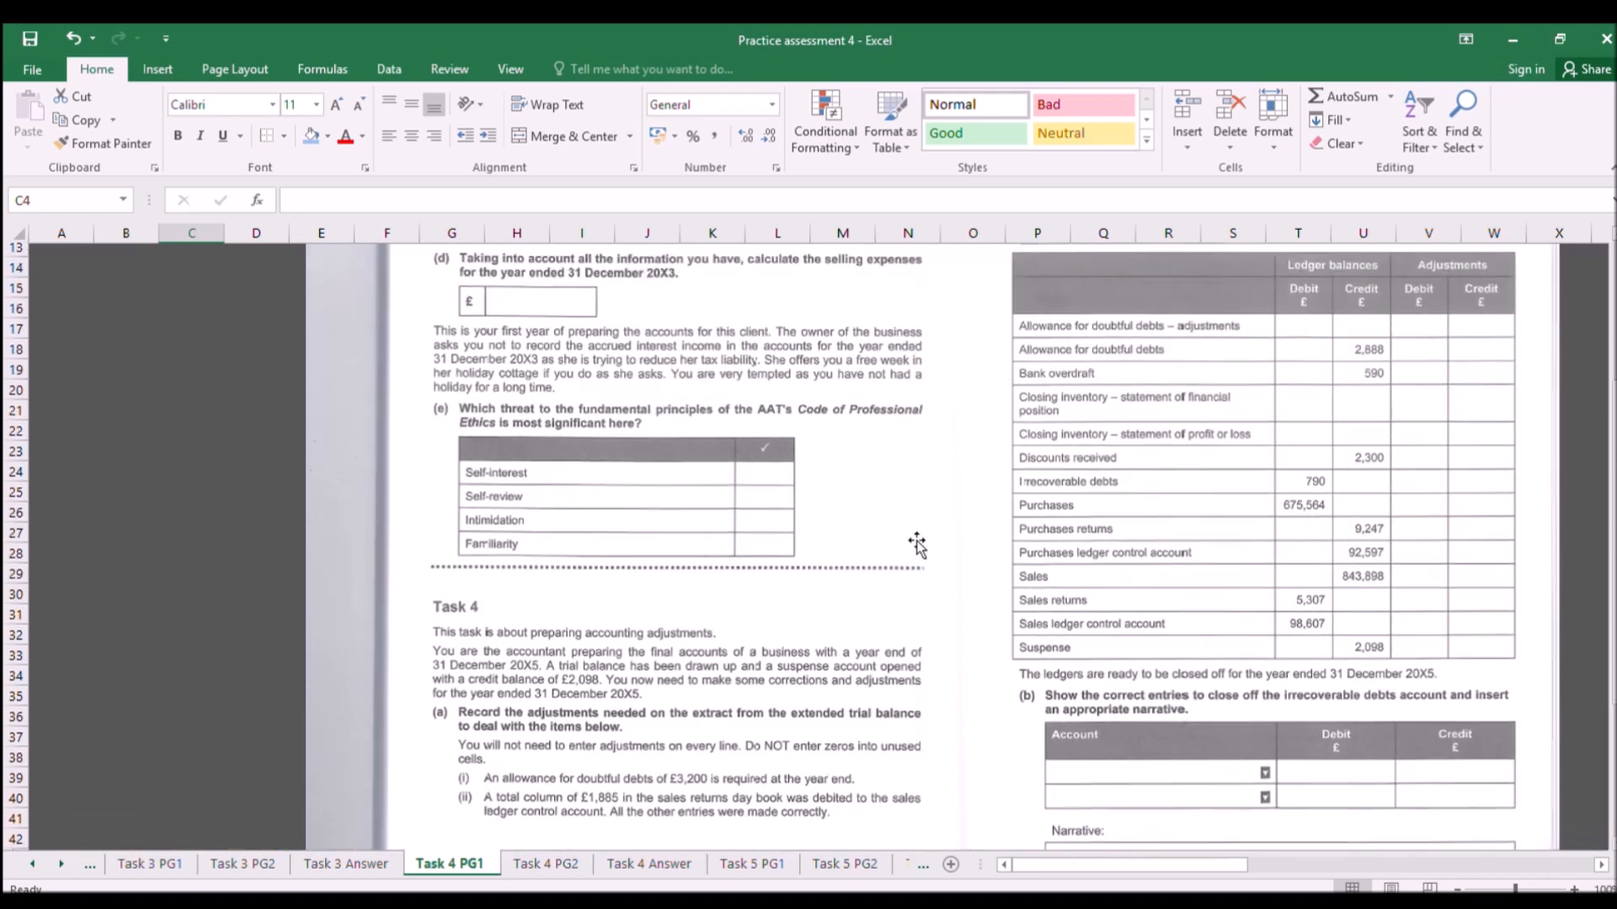
scroll(917, 545, down, 2)
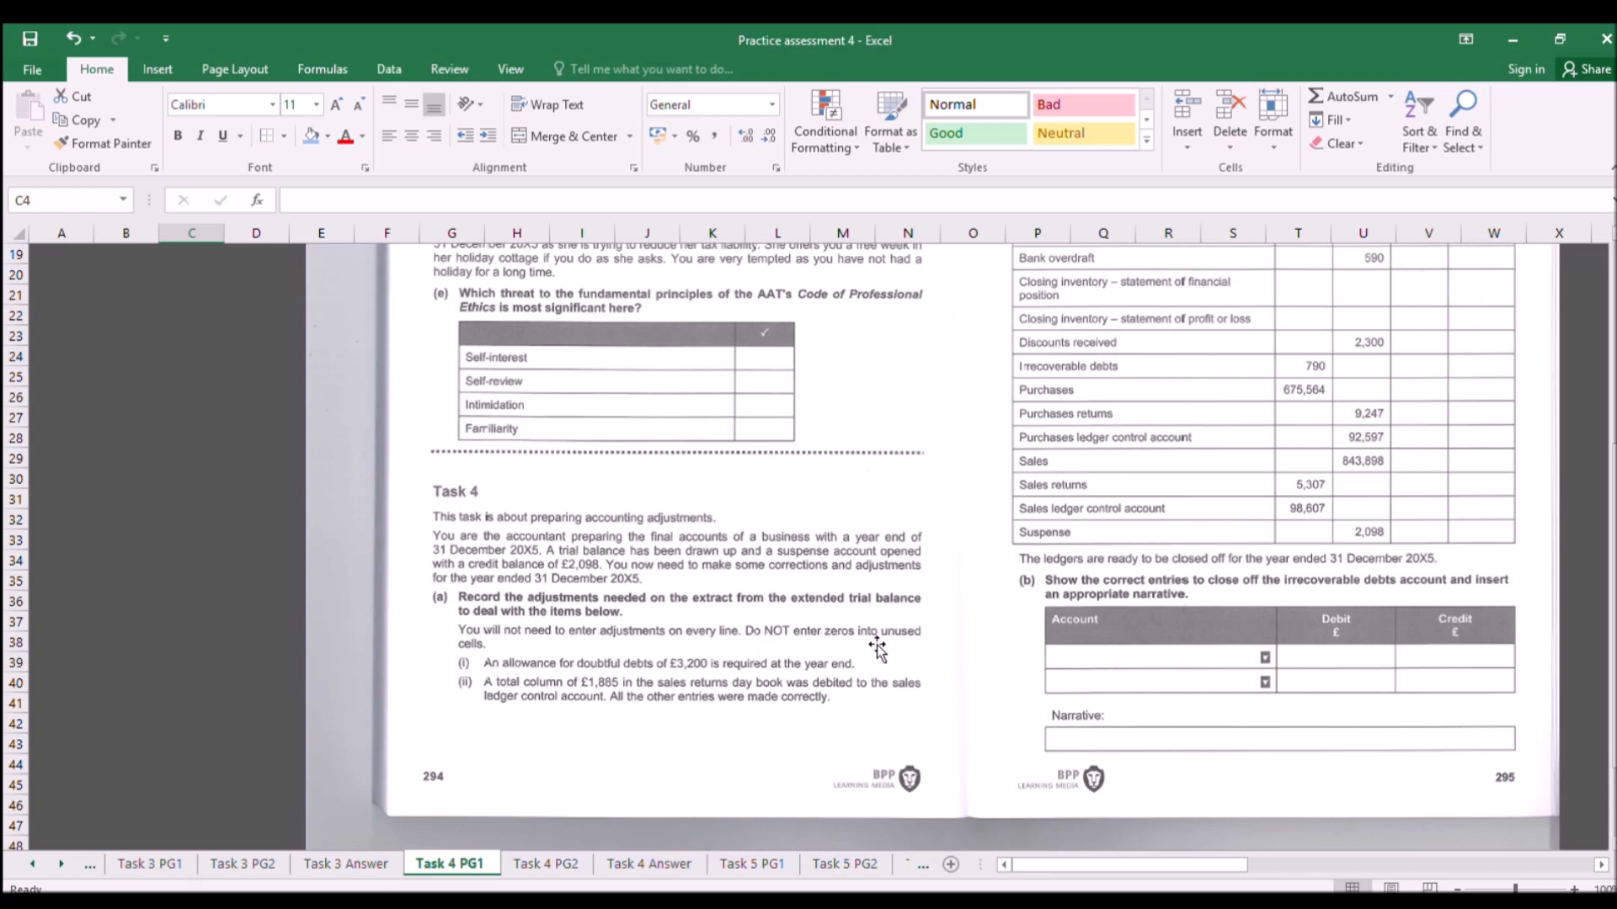
scroll(769, 682, down, 1)
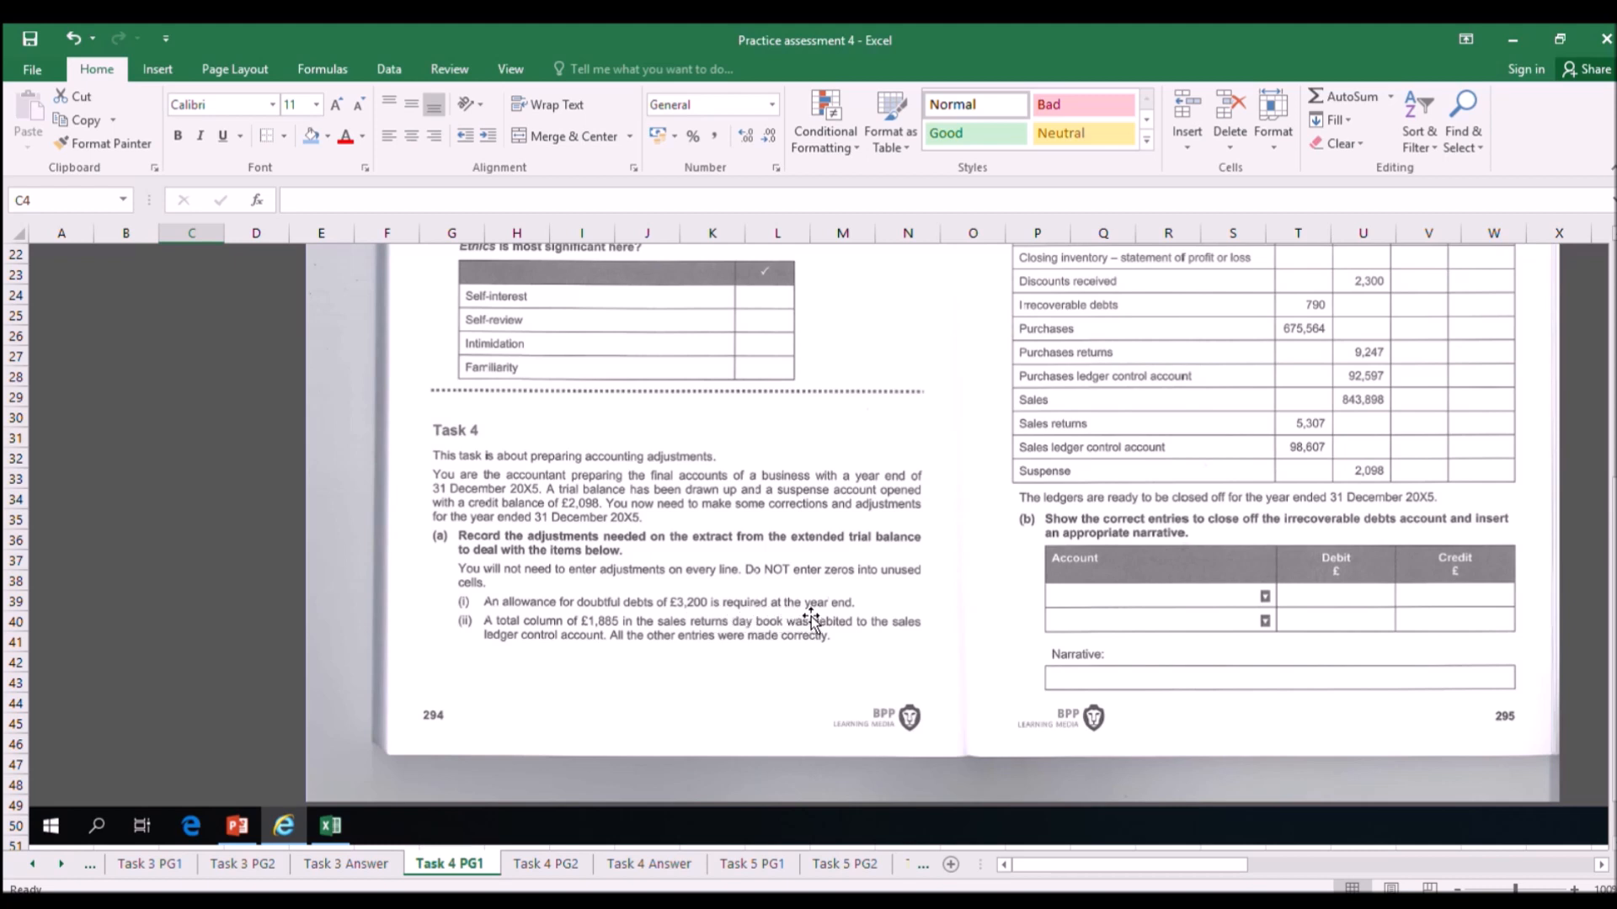
scroll(856, 619, up, 3)
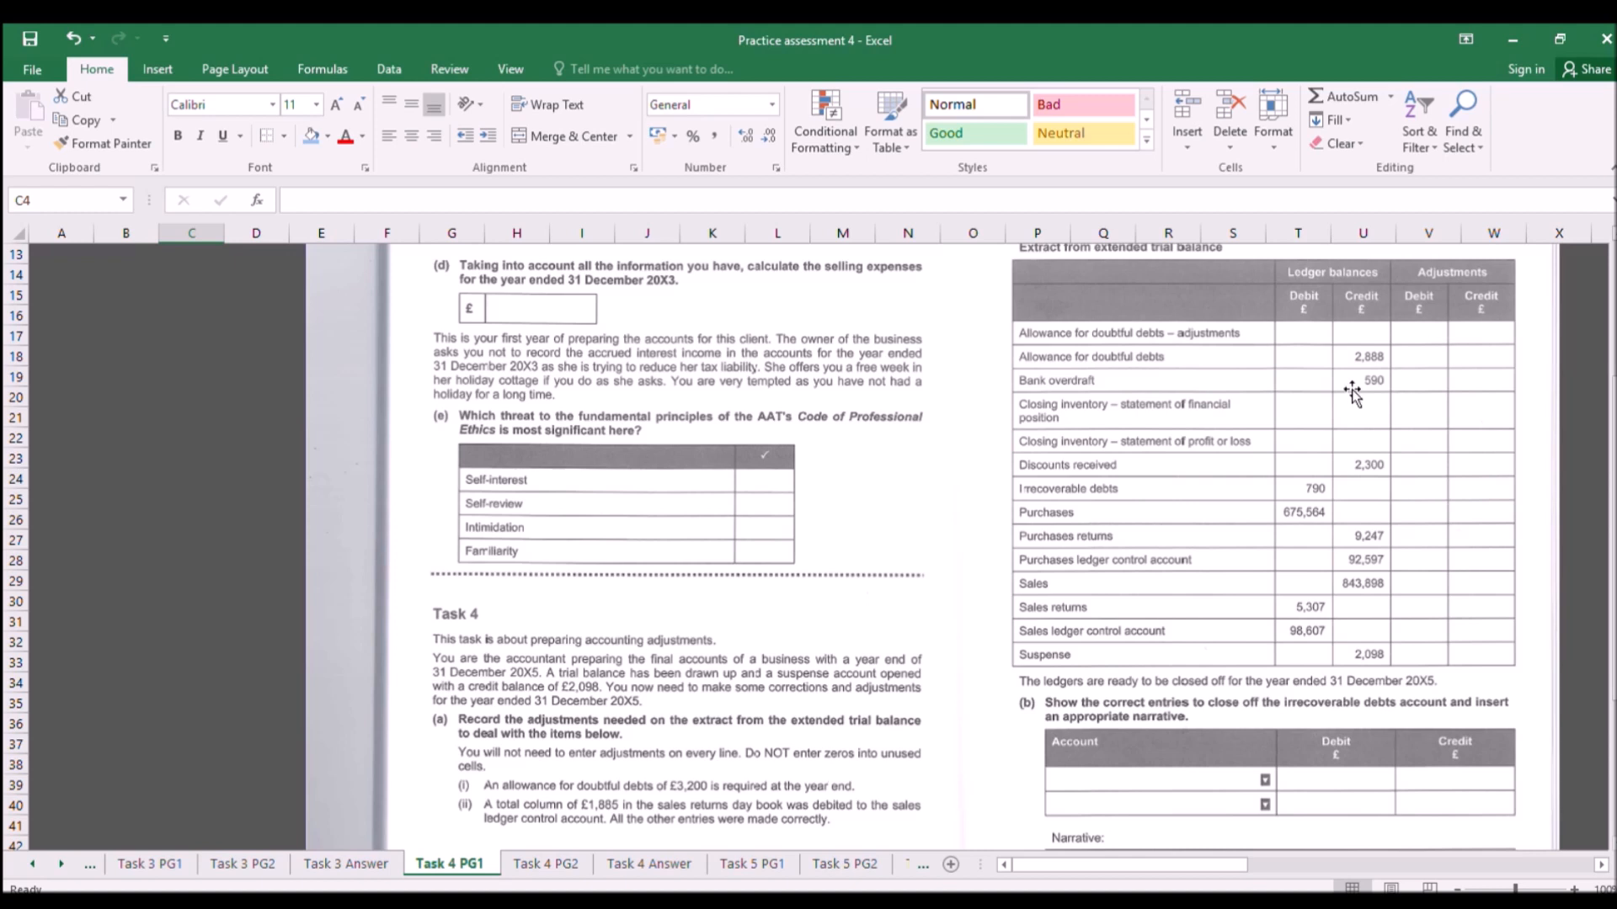
Draw a blank T-account on Task 4 Answer with a bottom border on E10:H10 and a left border on G11:G17.
click(661, 865)
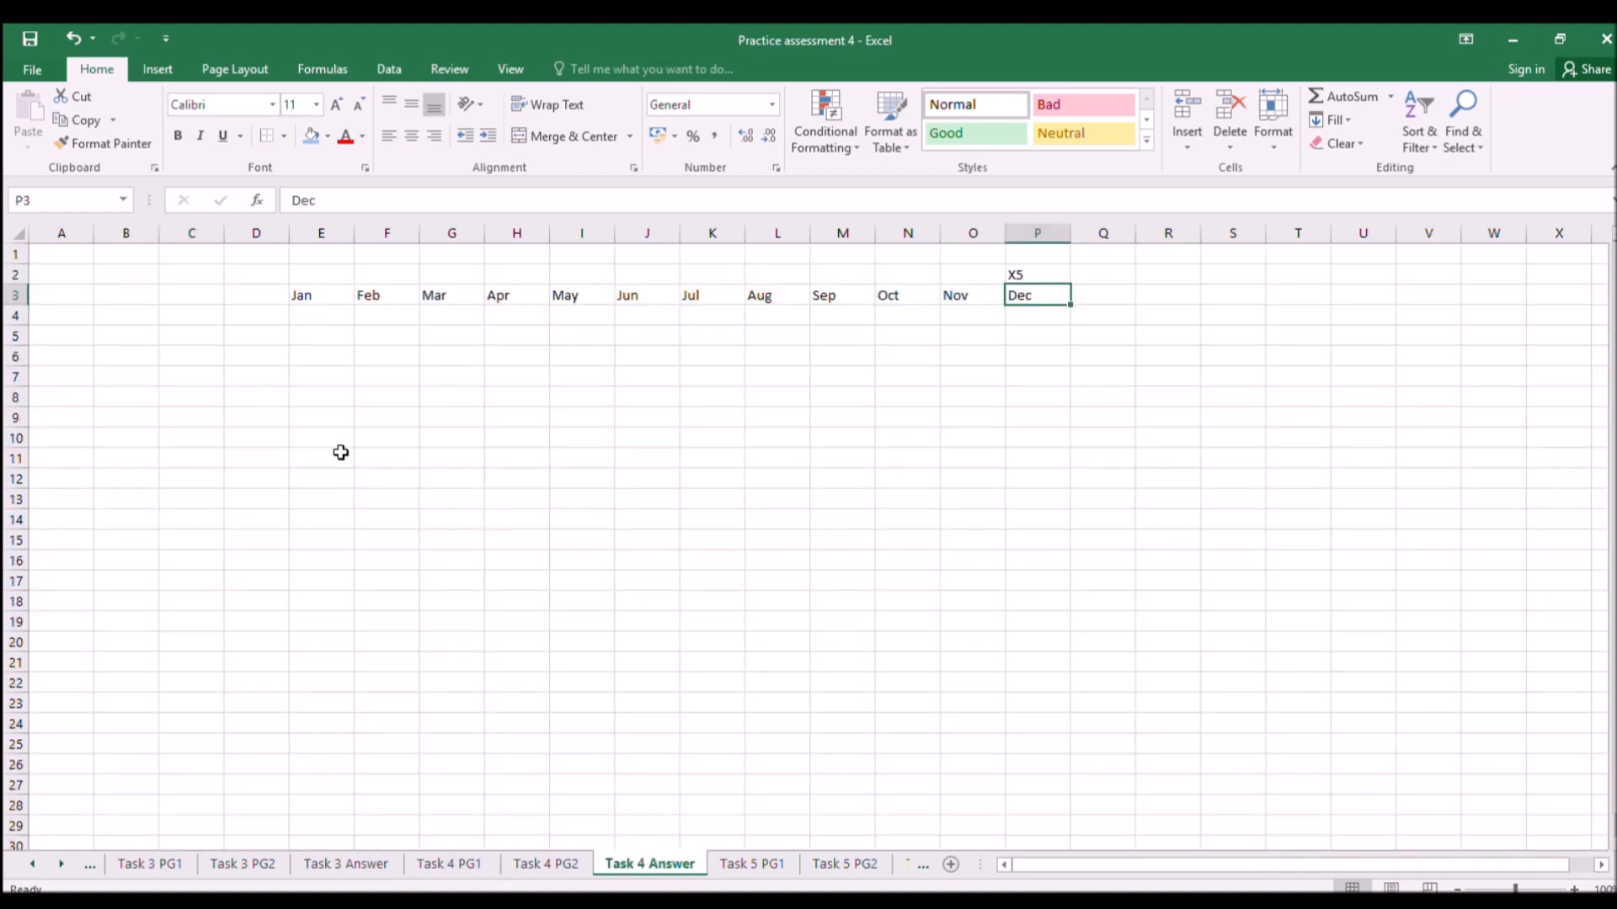
drag(295, 437, 518, 437)
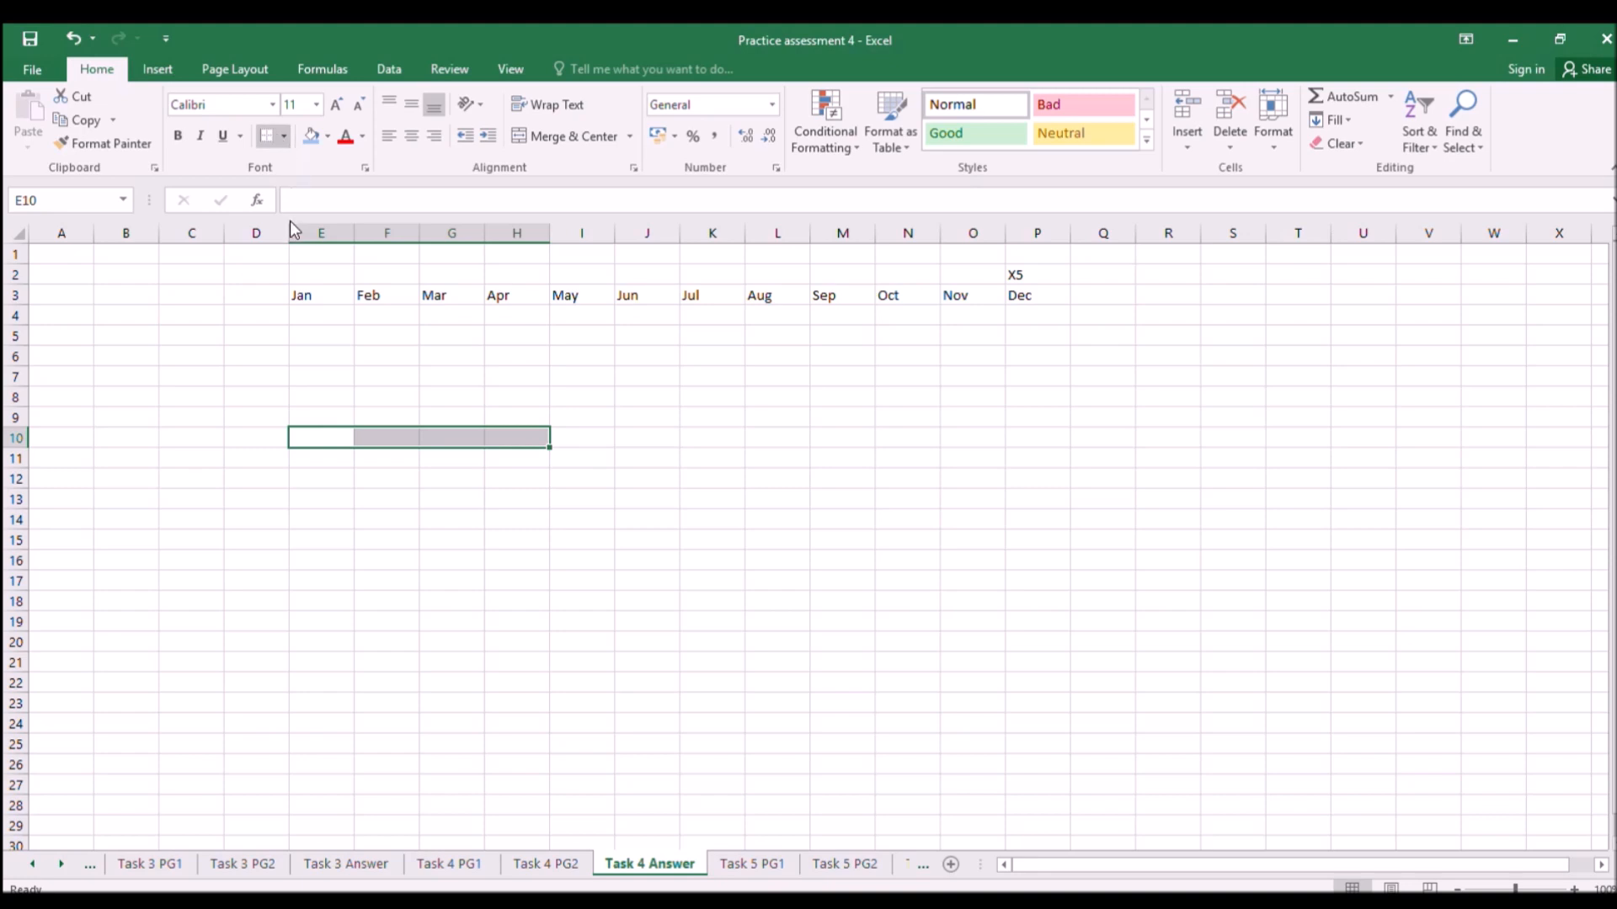
drag(426, 463, 447, 581)
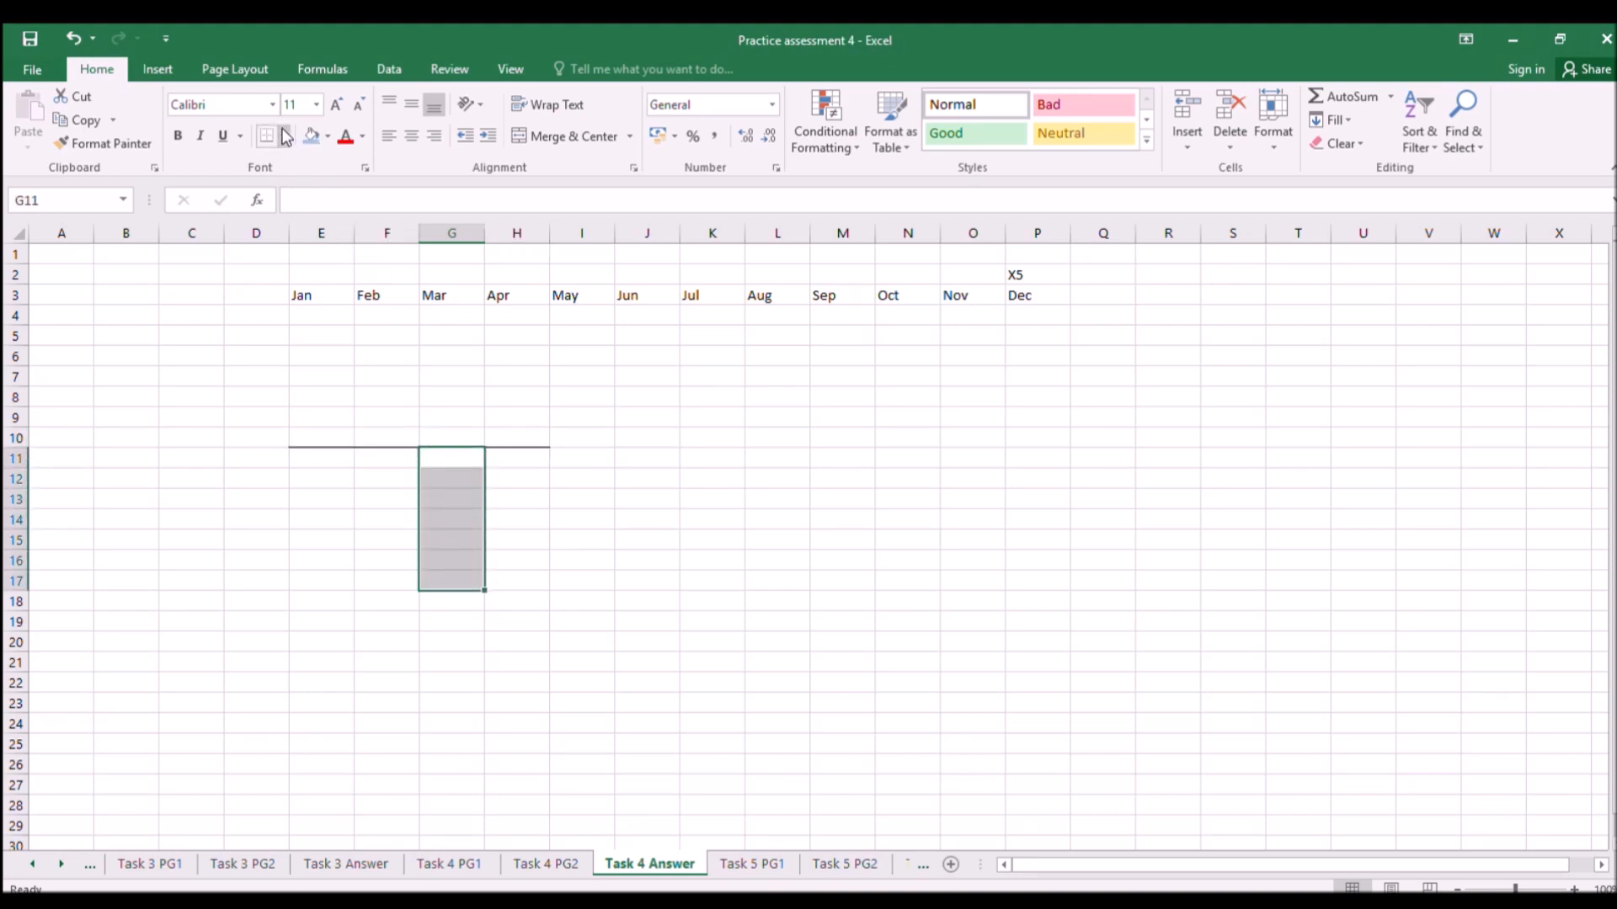
click(340, 435)
click(417, 497)
Copy the T-account in E10:H17 and paste it at J10, O10 and T10.
drag(304, 441, 516, 570)
key(ctrl+c)
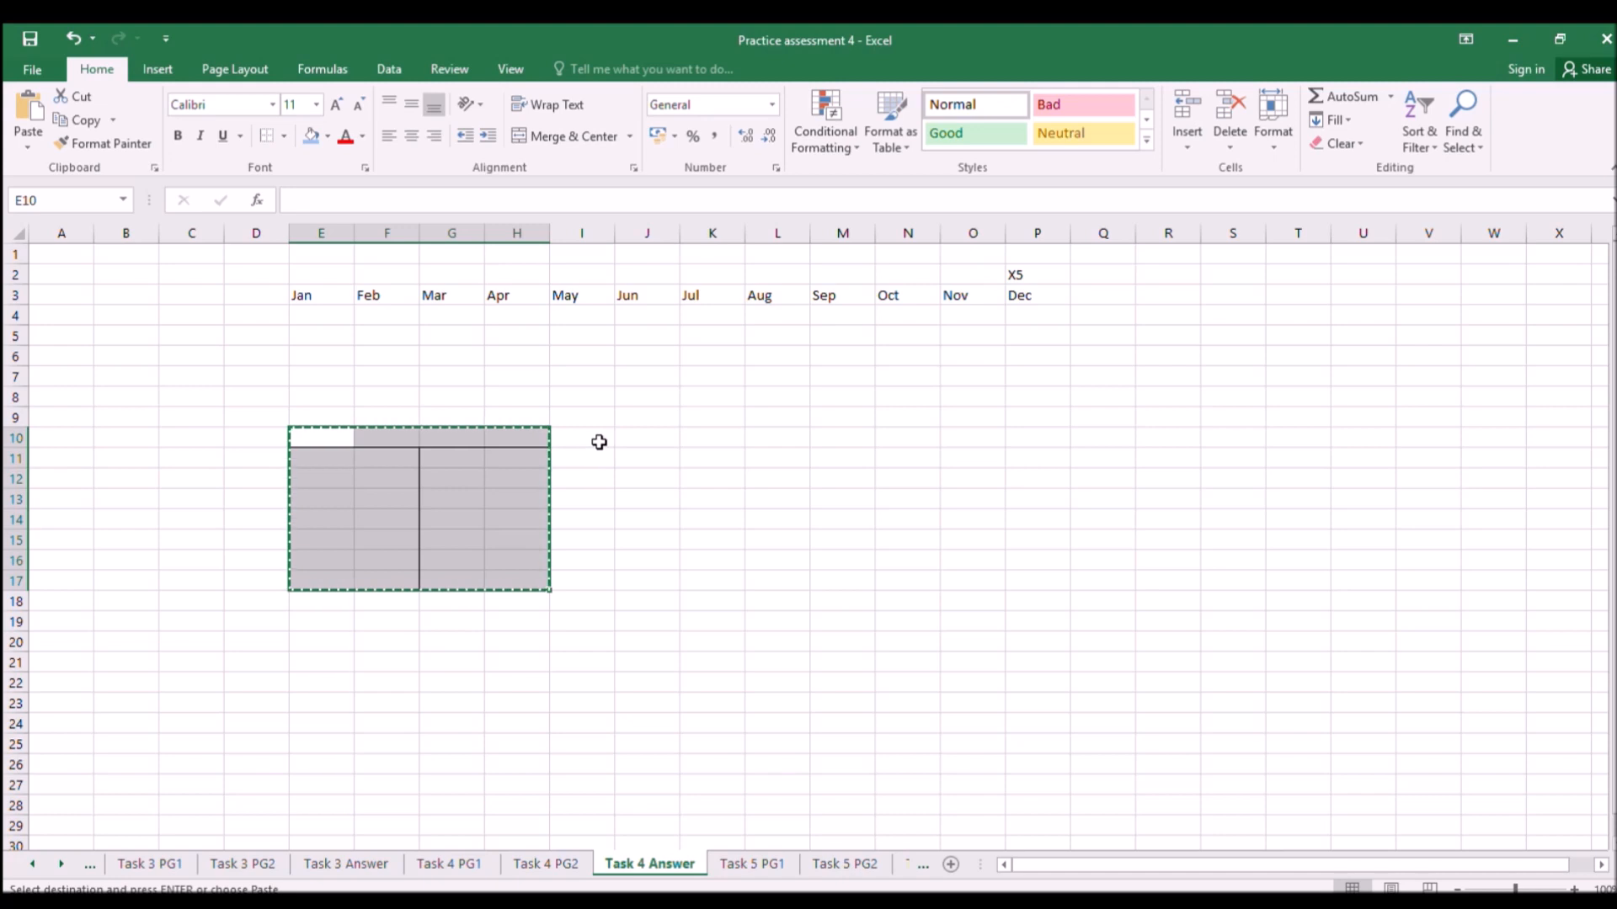
click(622, 437)
key(ctrl+v)
click(964, 434)
key(ctrl+v)
click(1271, 435)
key(ctrl+v)
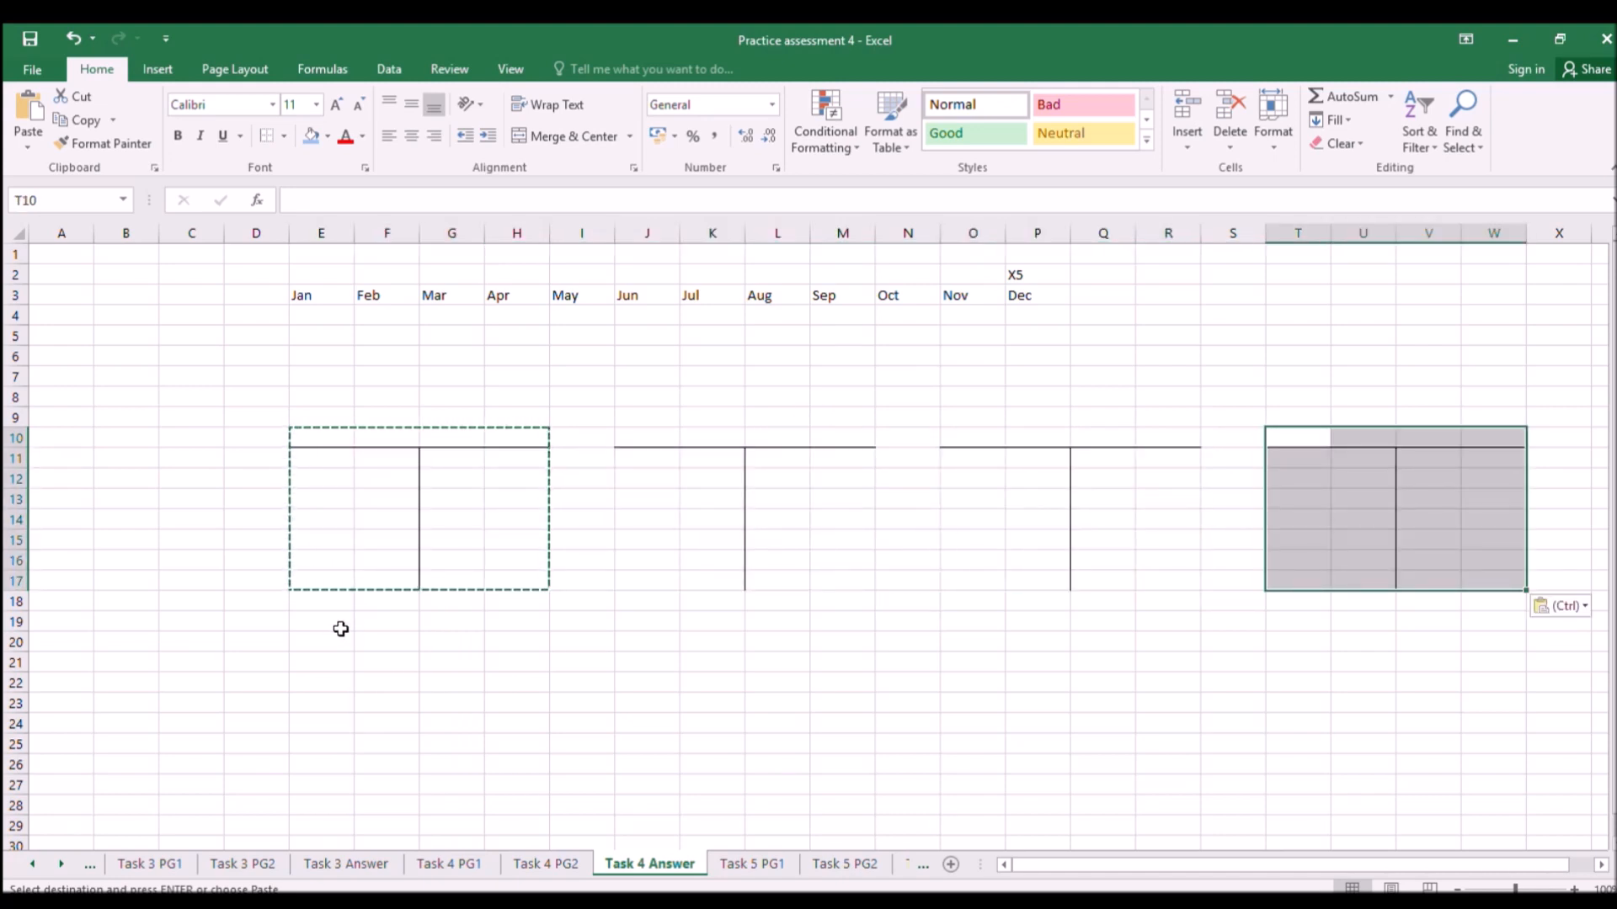
Paste a second row of blank T-accounts at E19, J19 and O19.
click(341, 629)
key(ctrl+v)
click(686, 622)
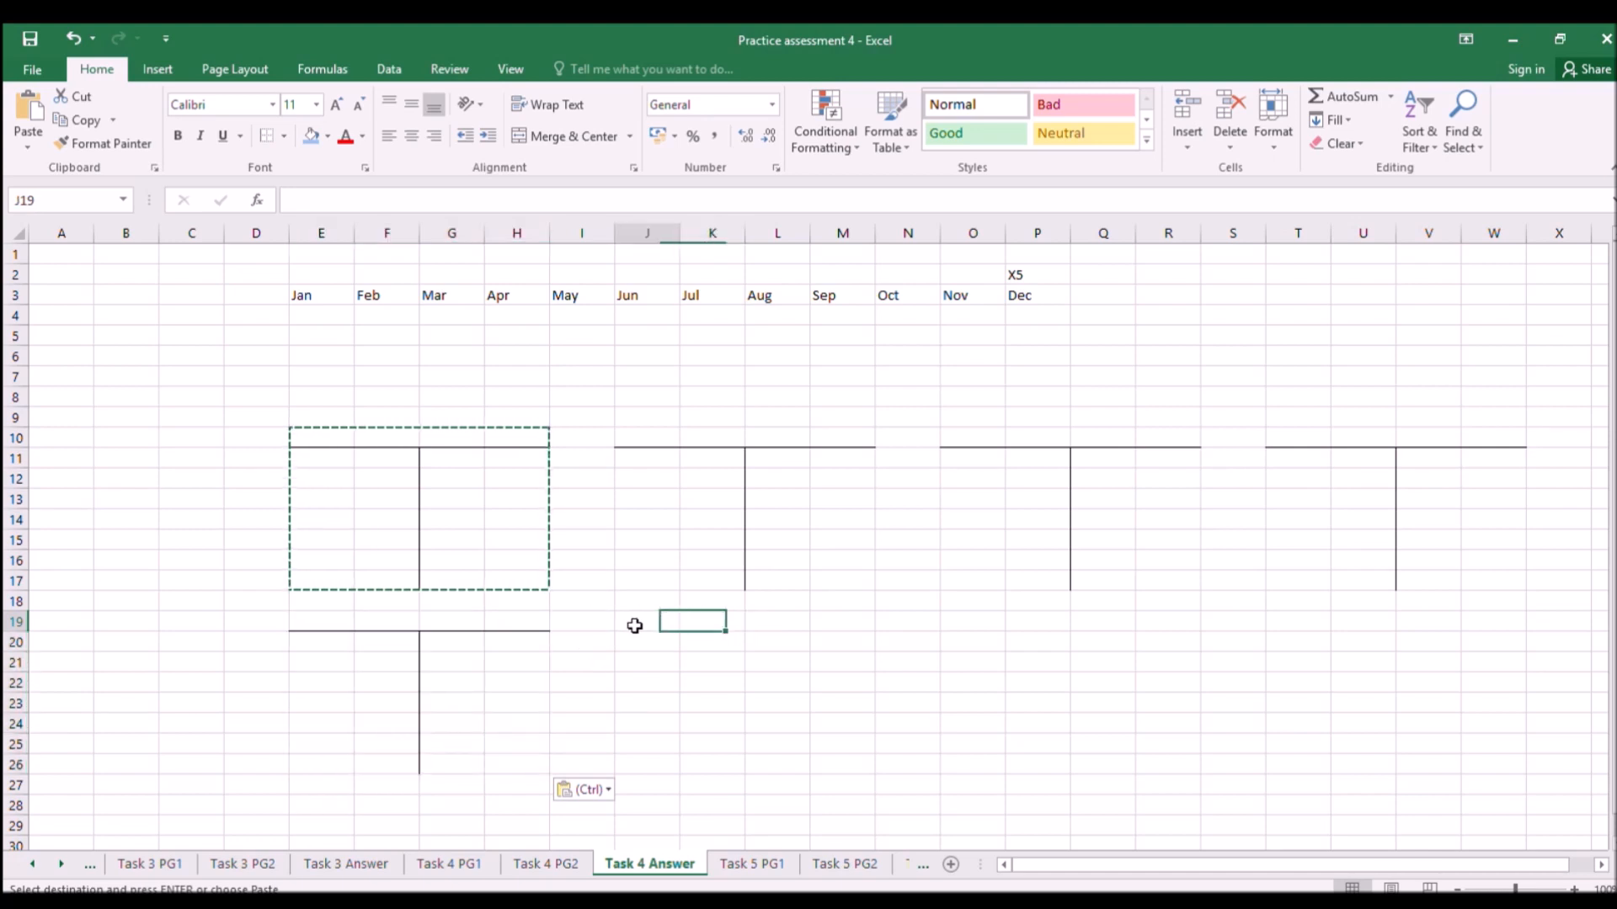
click(636, 626)
key(ctrl+v)
click(972, 620)
key(ctrl+v)
End the copy mode and remove the surplus fourth T-account from columns T to W.
drag(1283, 406, 1519, 661)
key(Escape)
key(Escape)
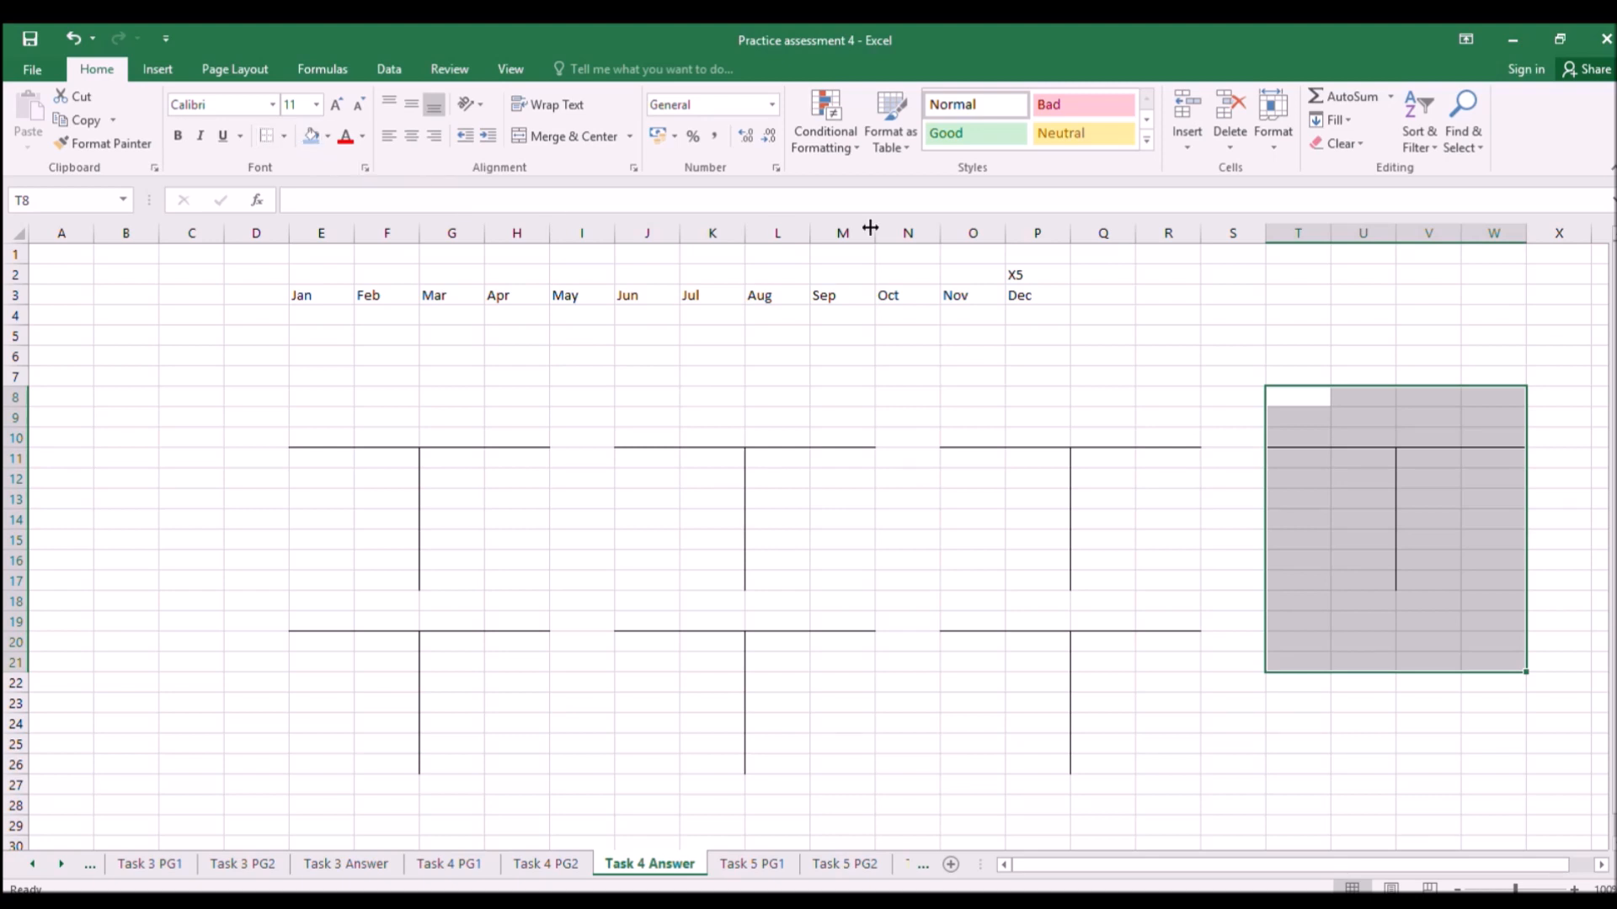
drag(1316, 242, 1501, 243)
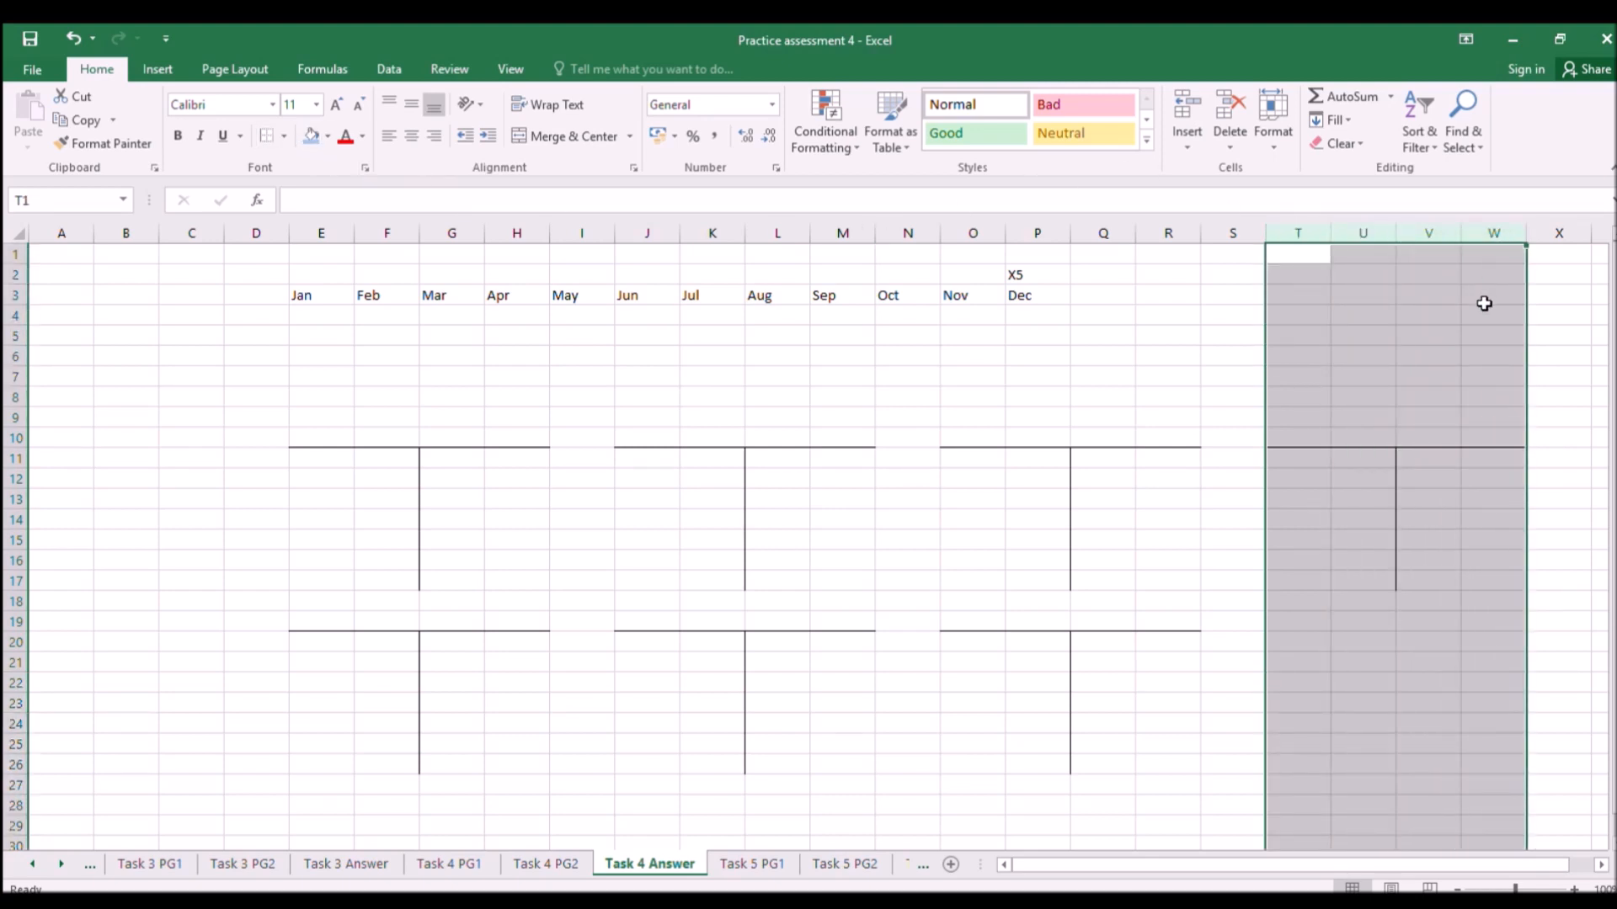
click(1104, 561)
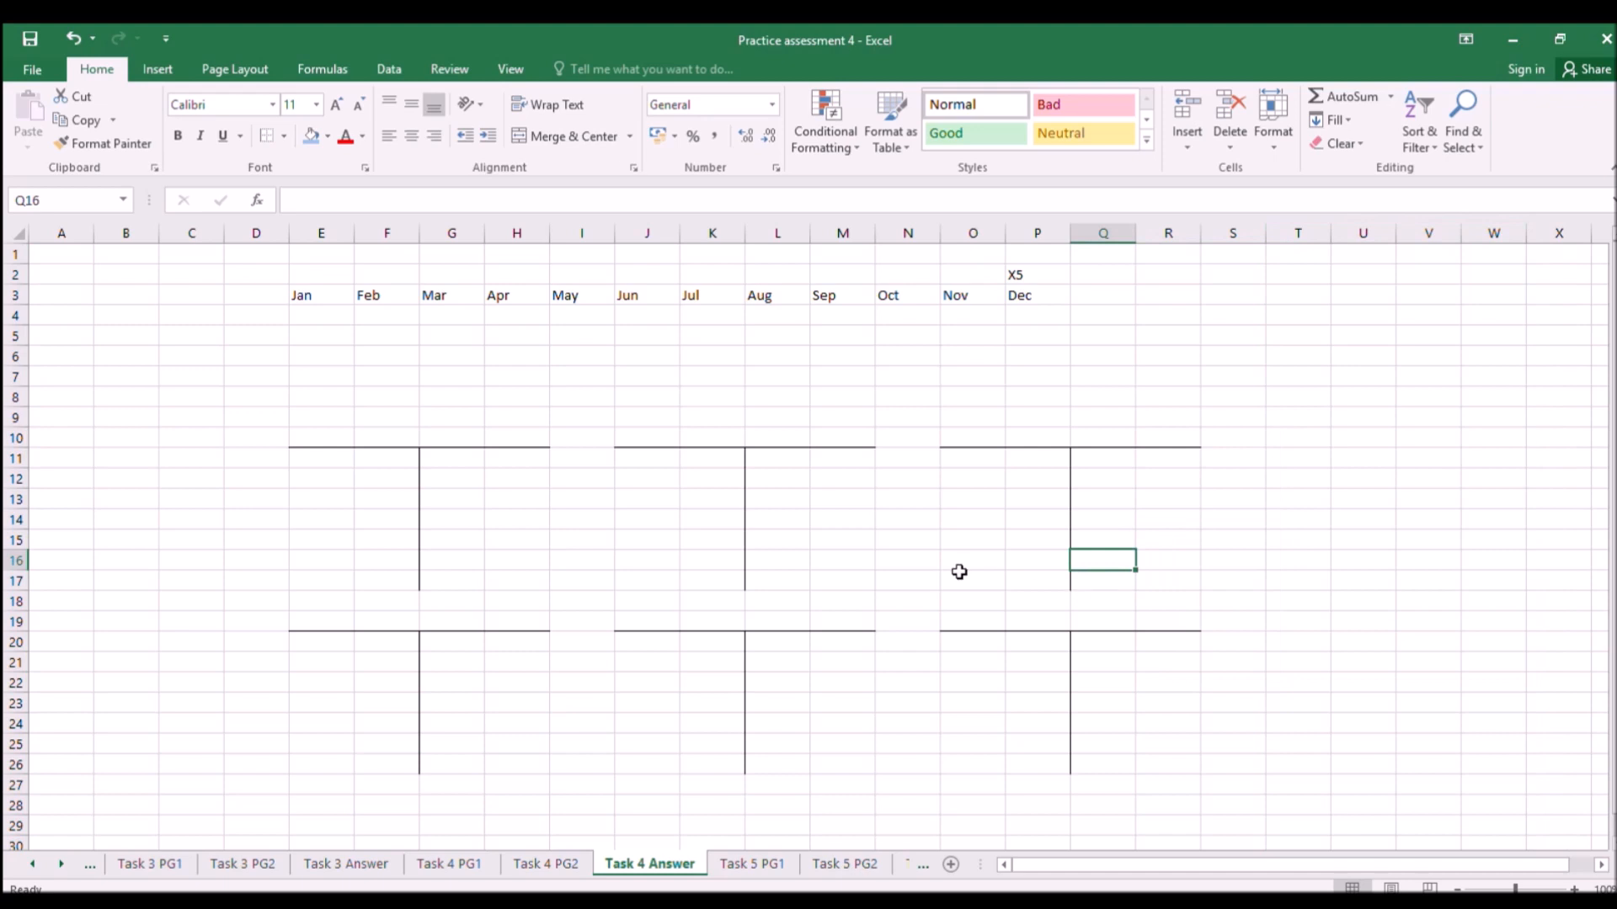
Clear all borders from N9:R28 on Task 4 Answer to remove the third column of T-accounts.
drag(298, 430, 1168, 777)
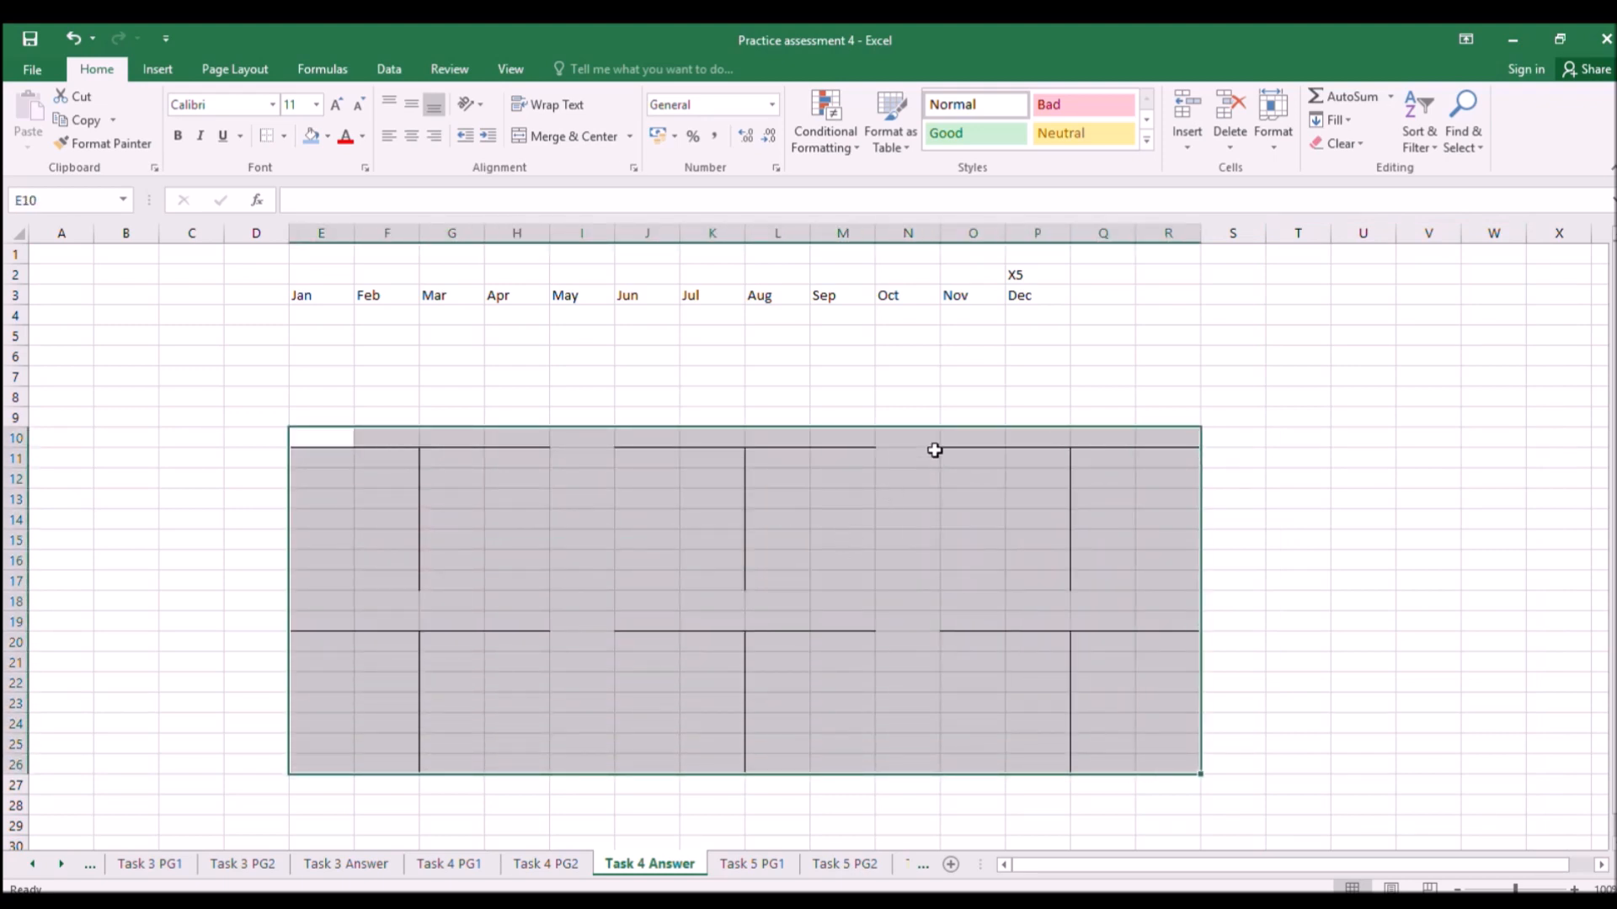
click(961, 446)
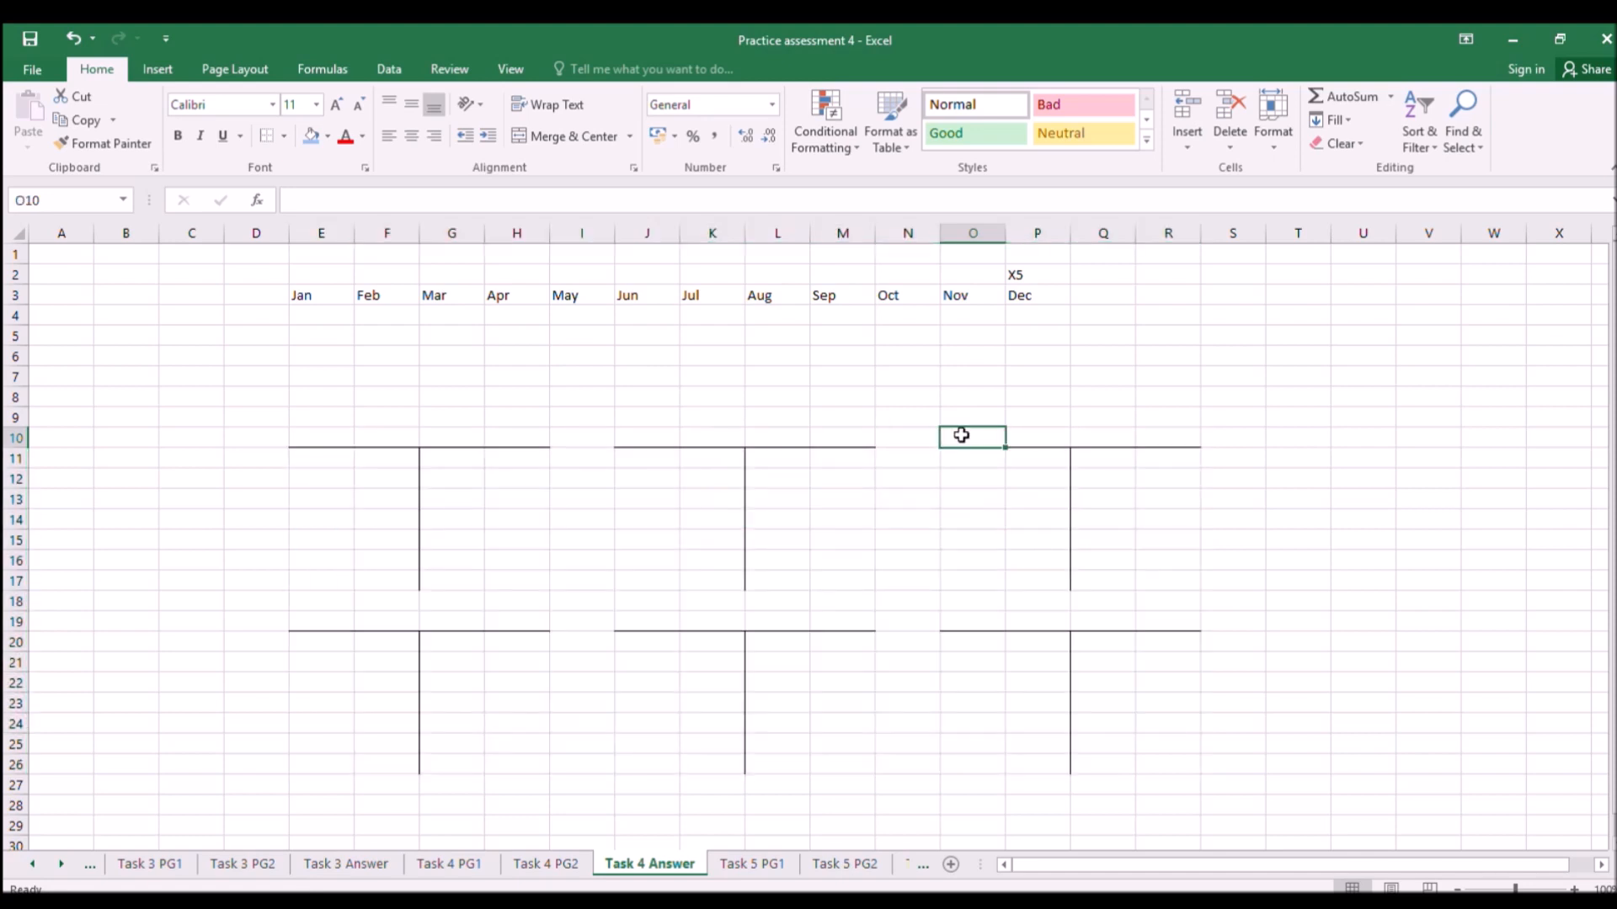
drag(919, 414, 1162, 806)
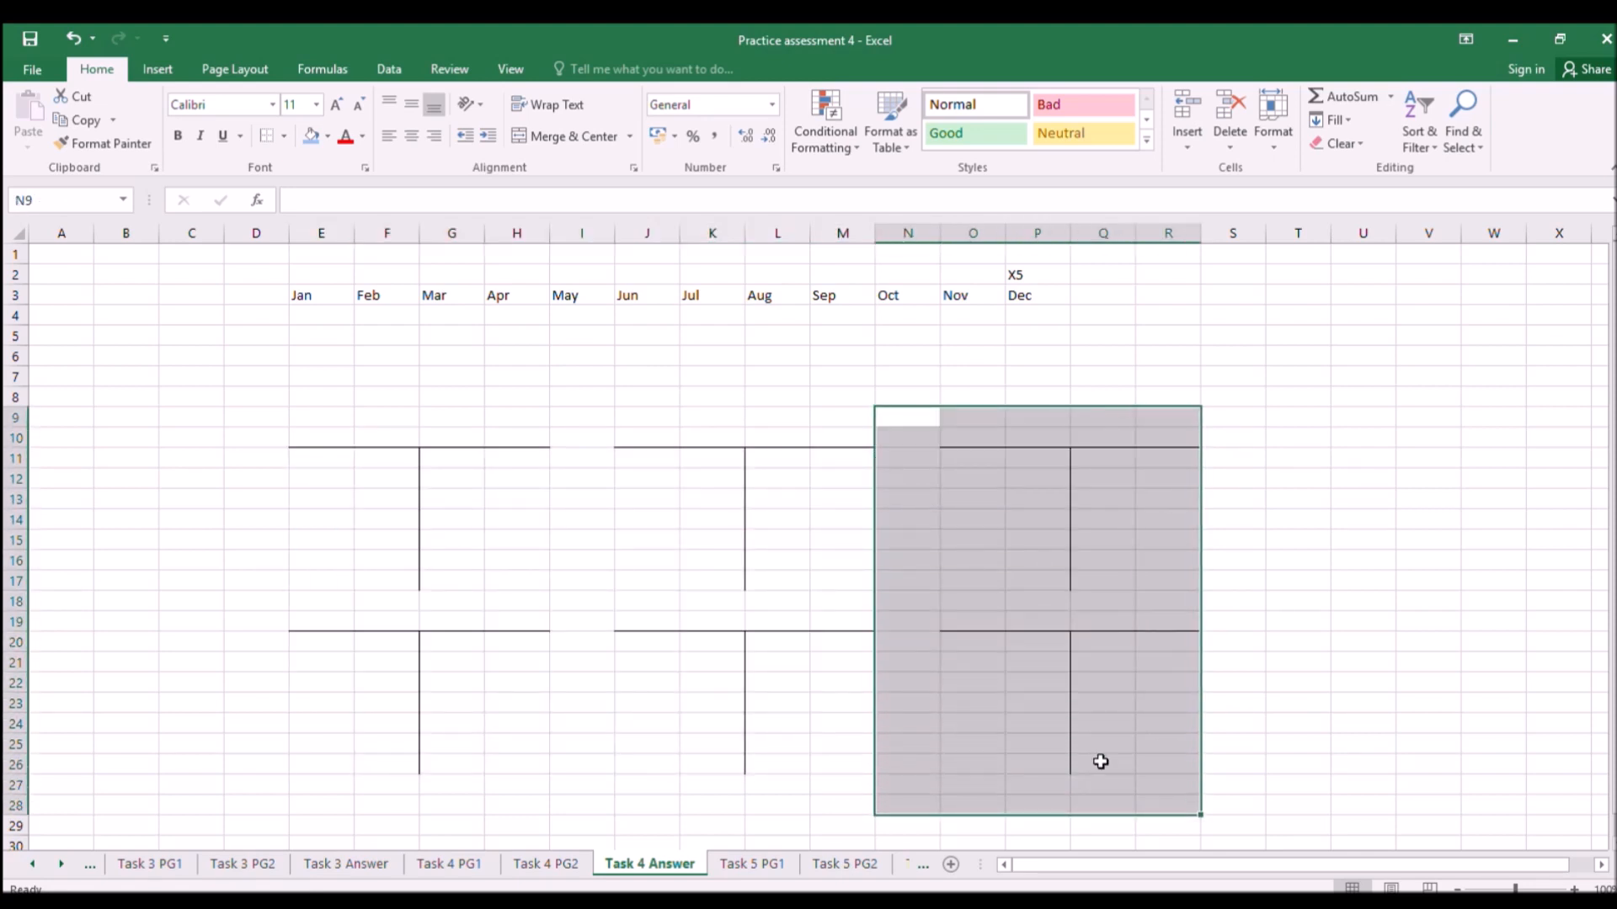
click(284, 139)
click(283, 266)
click(541, 438)
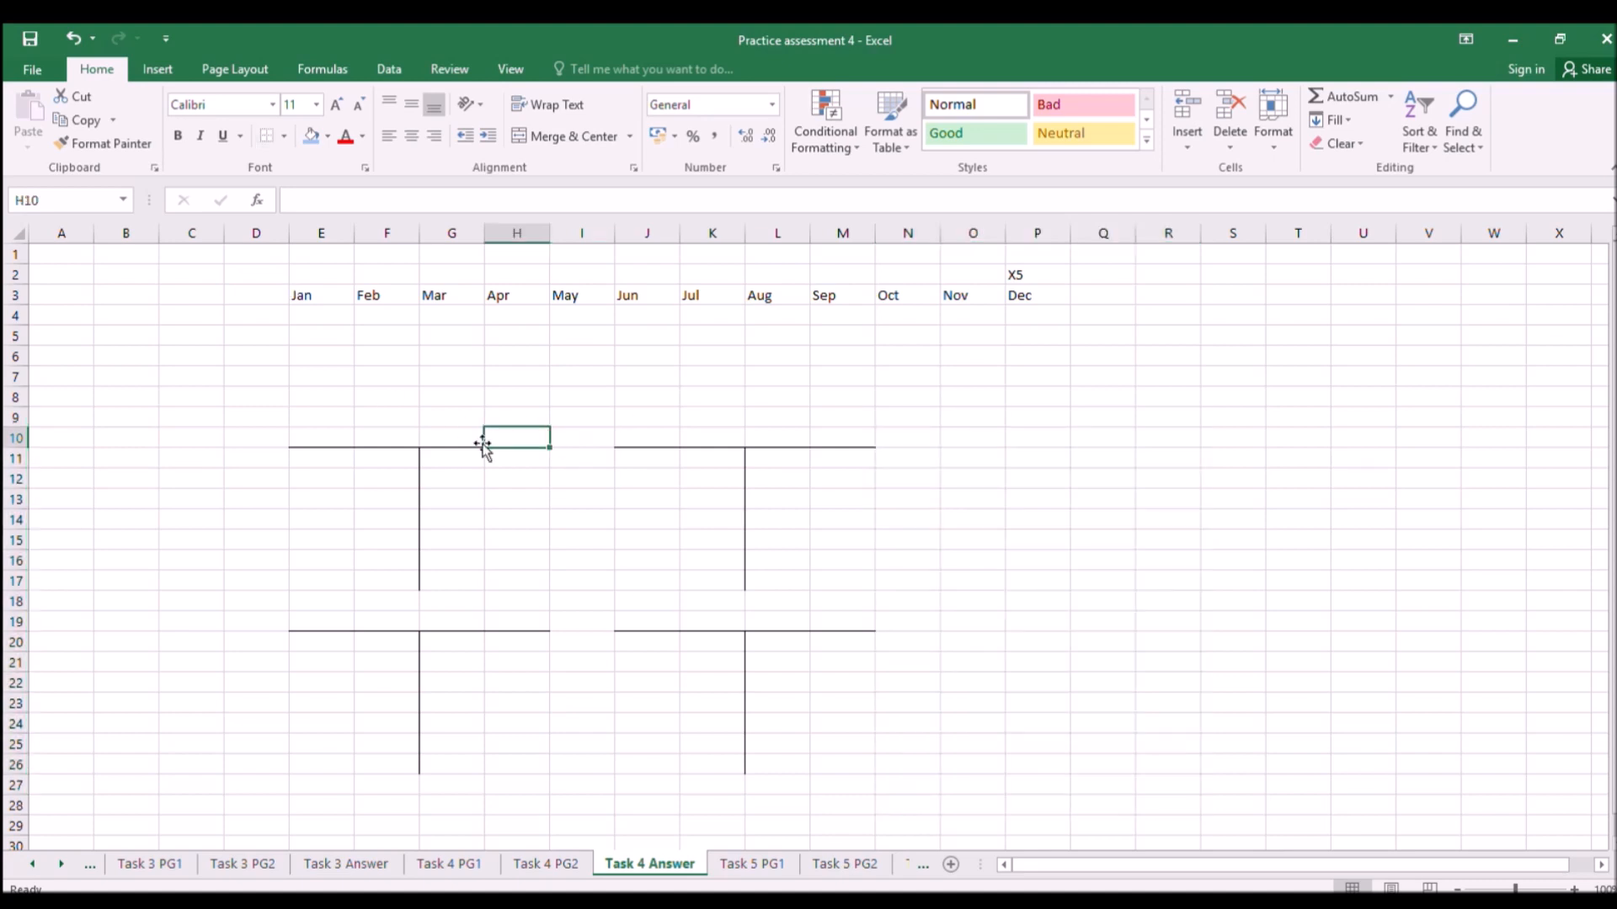
Copy the pair of blank T-accounts in E10:M18 and paste it at E28 as a third row, ending the copy mode.
click(324, 438)
click(408, 480)
drag(296, 439, 826, 603)
key(ctrl+c)
scroll(589, 580, down, 2)
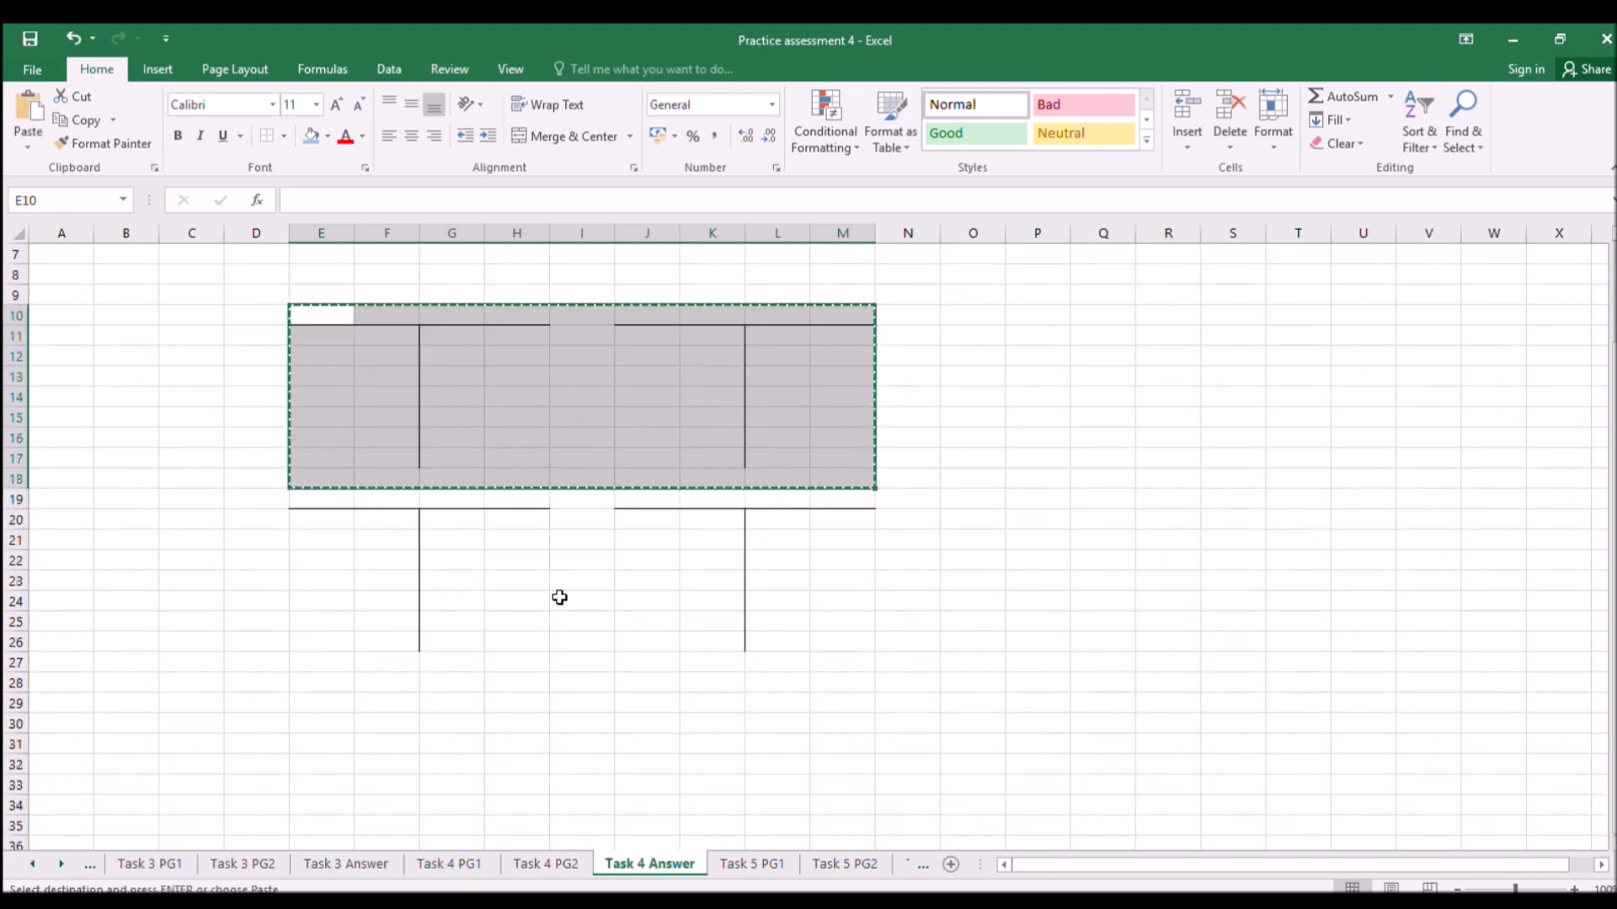
click(330, 681)
key(ctrl+v)
click(490, 639)
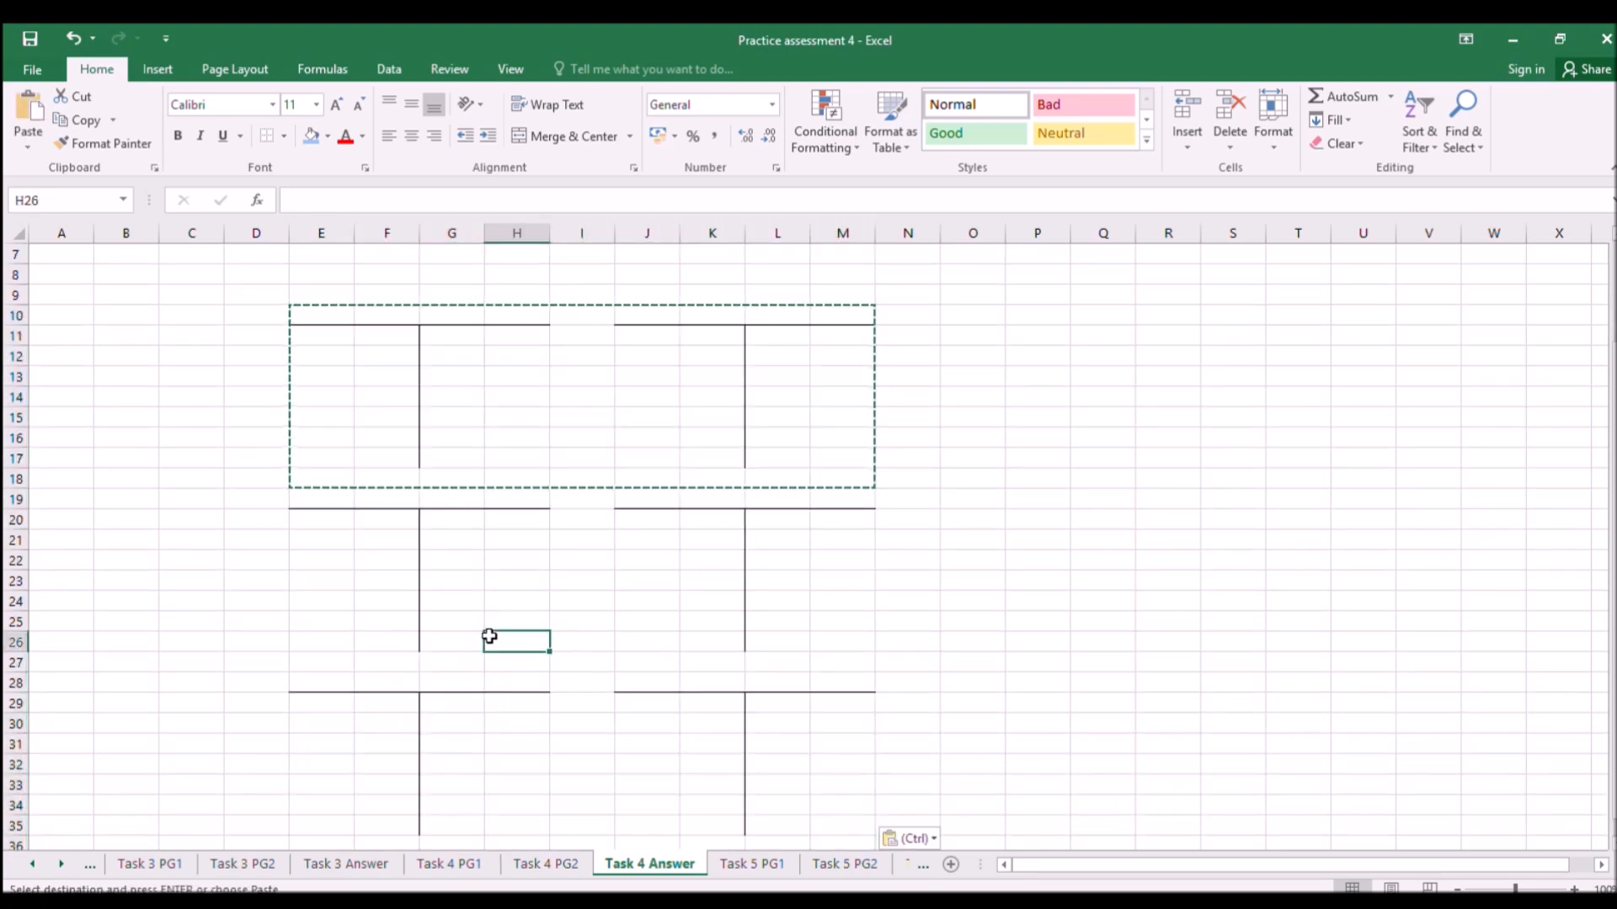
click(396, 665)
key(Escape)
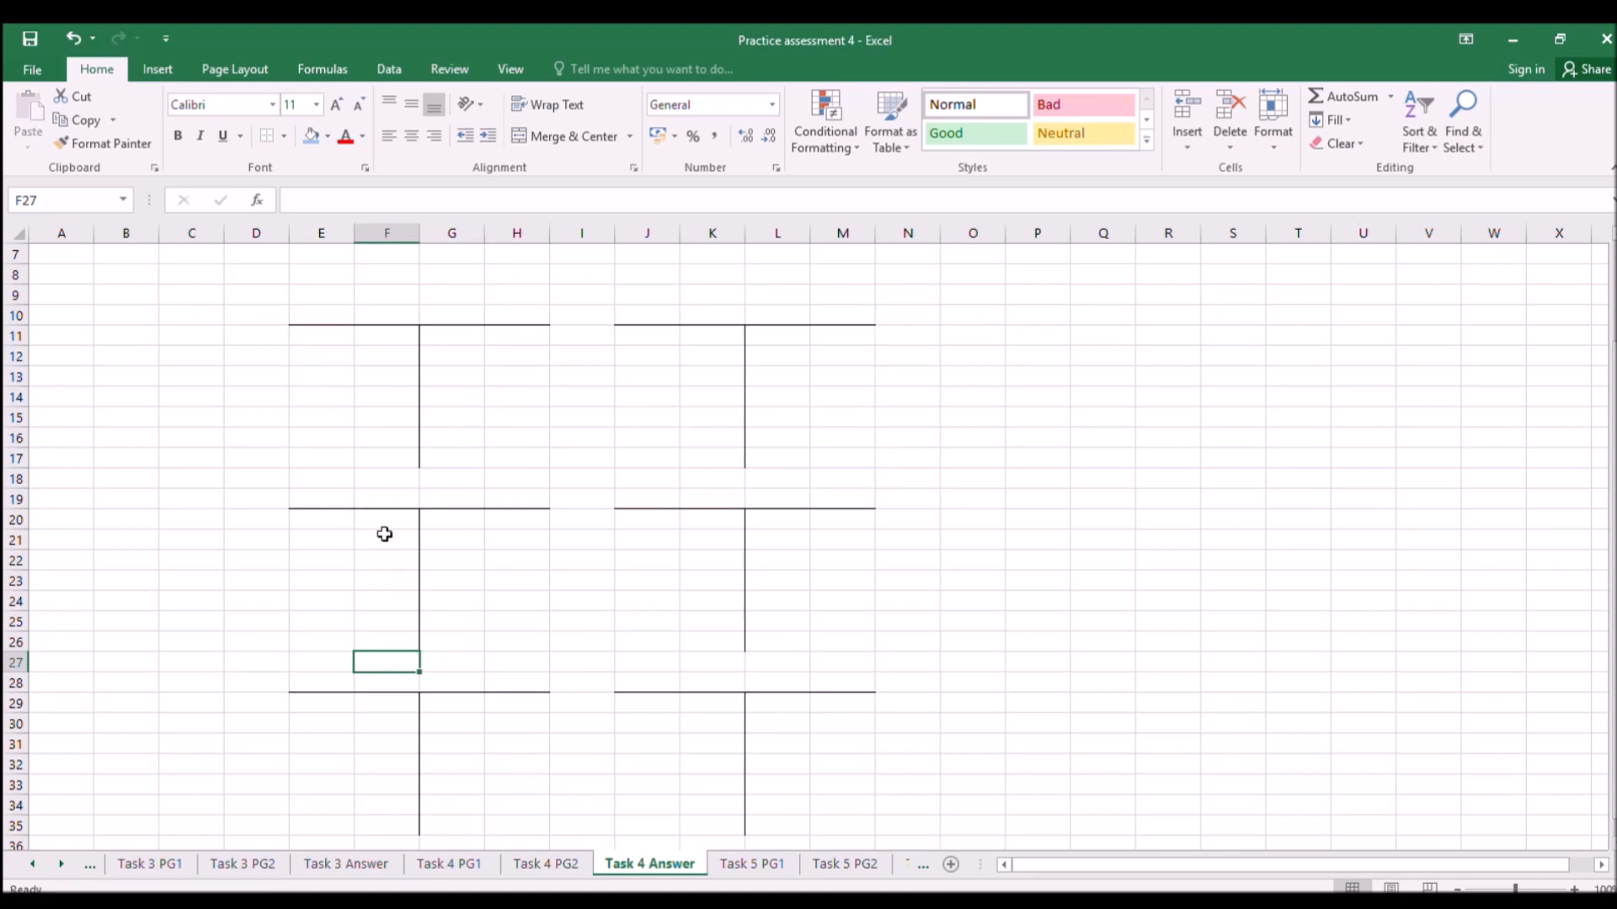
Title the first T-account "Doubtful debts b/s" in F10.
scroll(386, 456, up, 2)
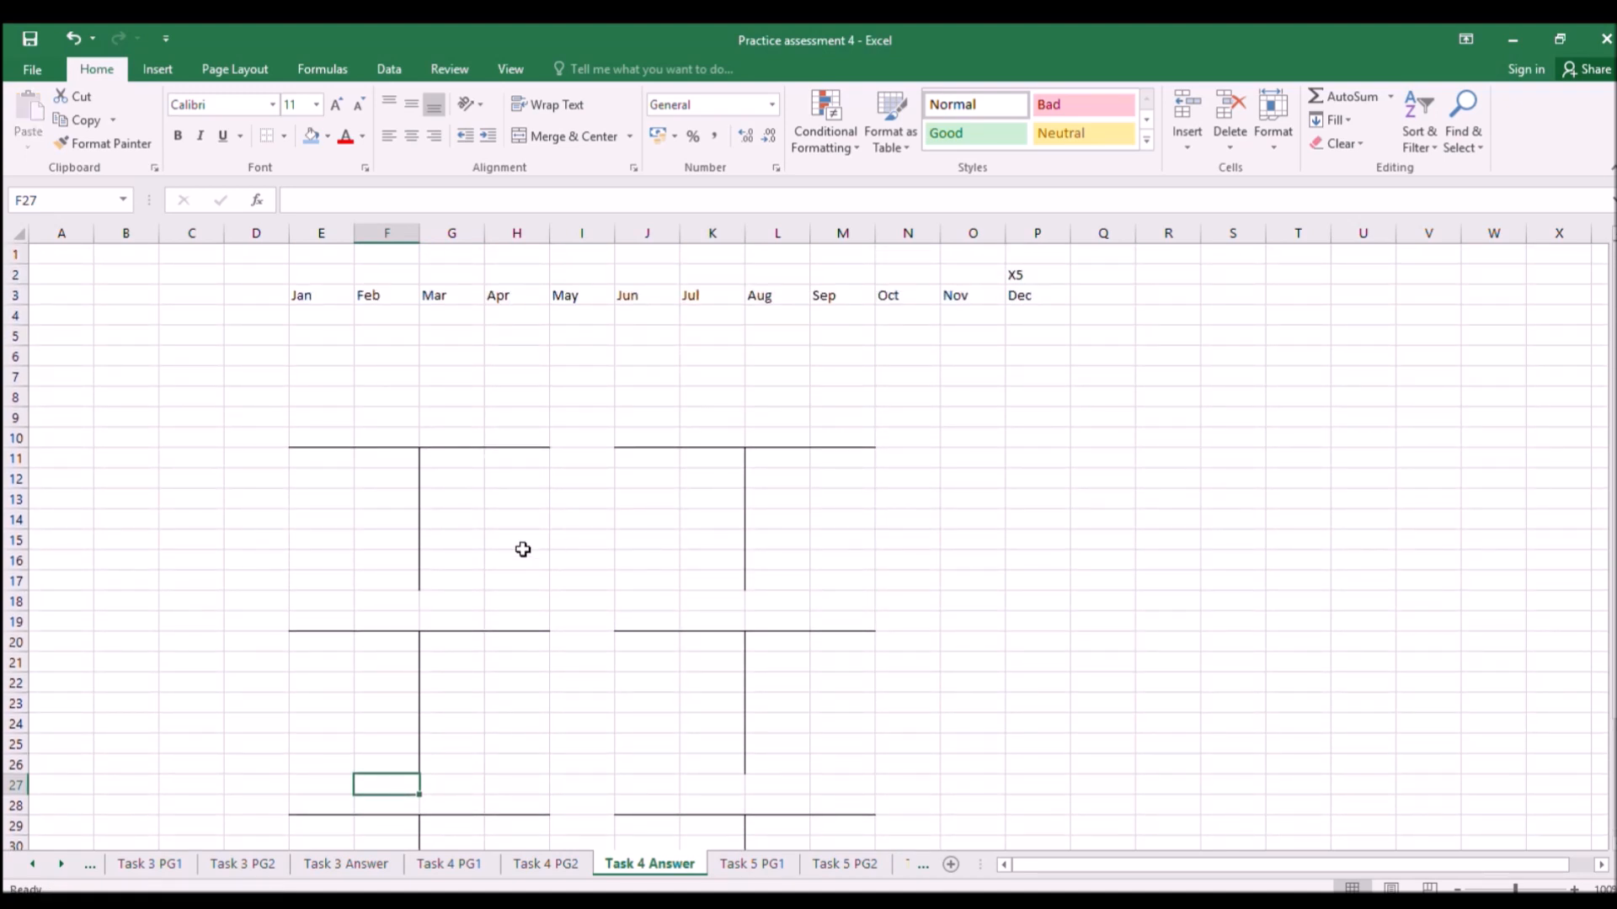
scroll(487, 614, down, 1)
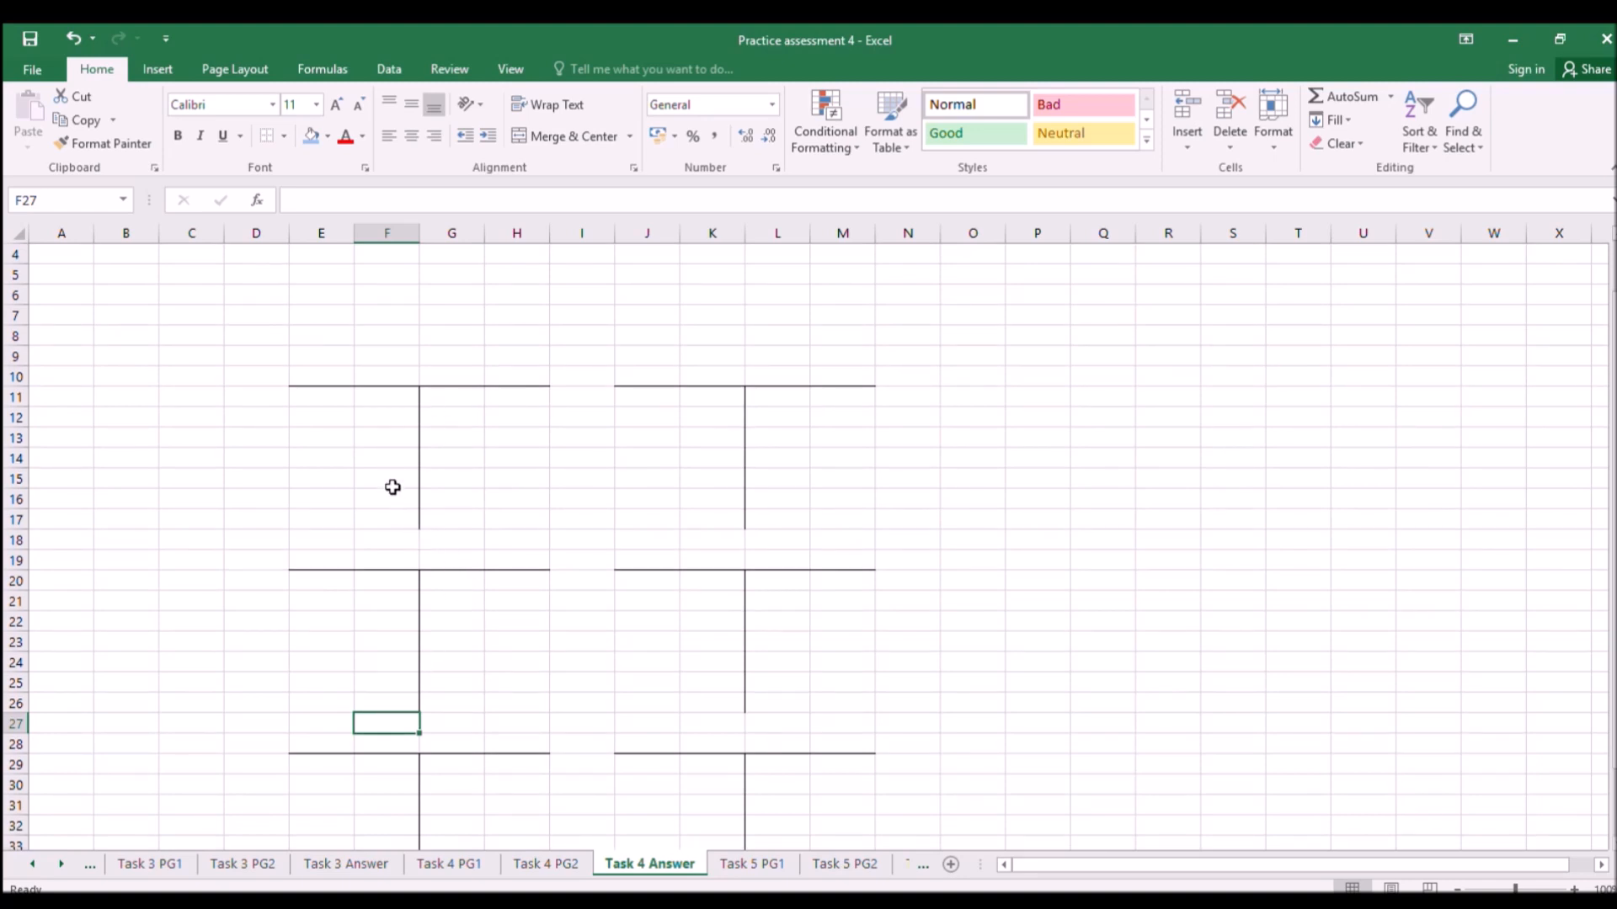
click(392, 379)
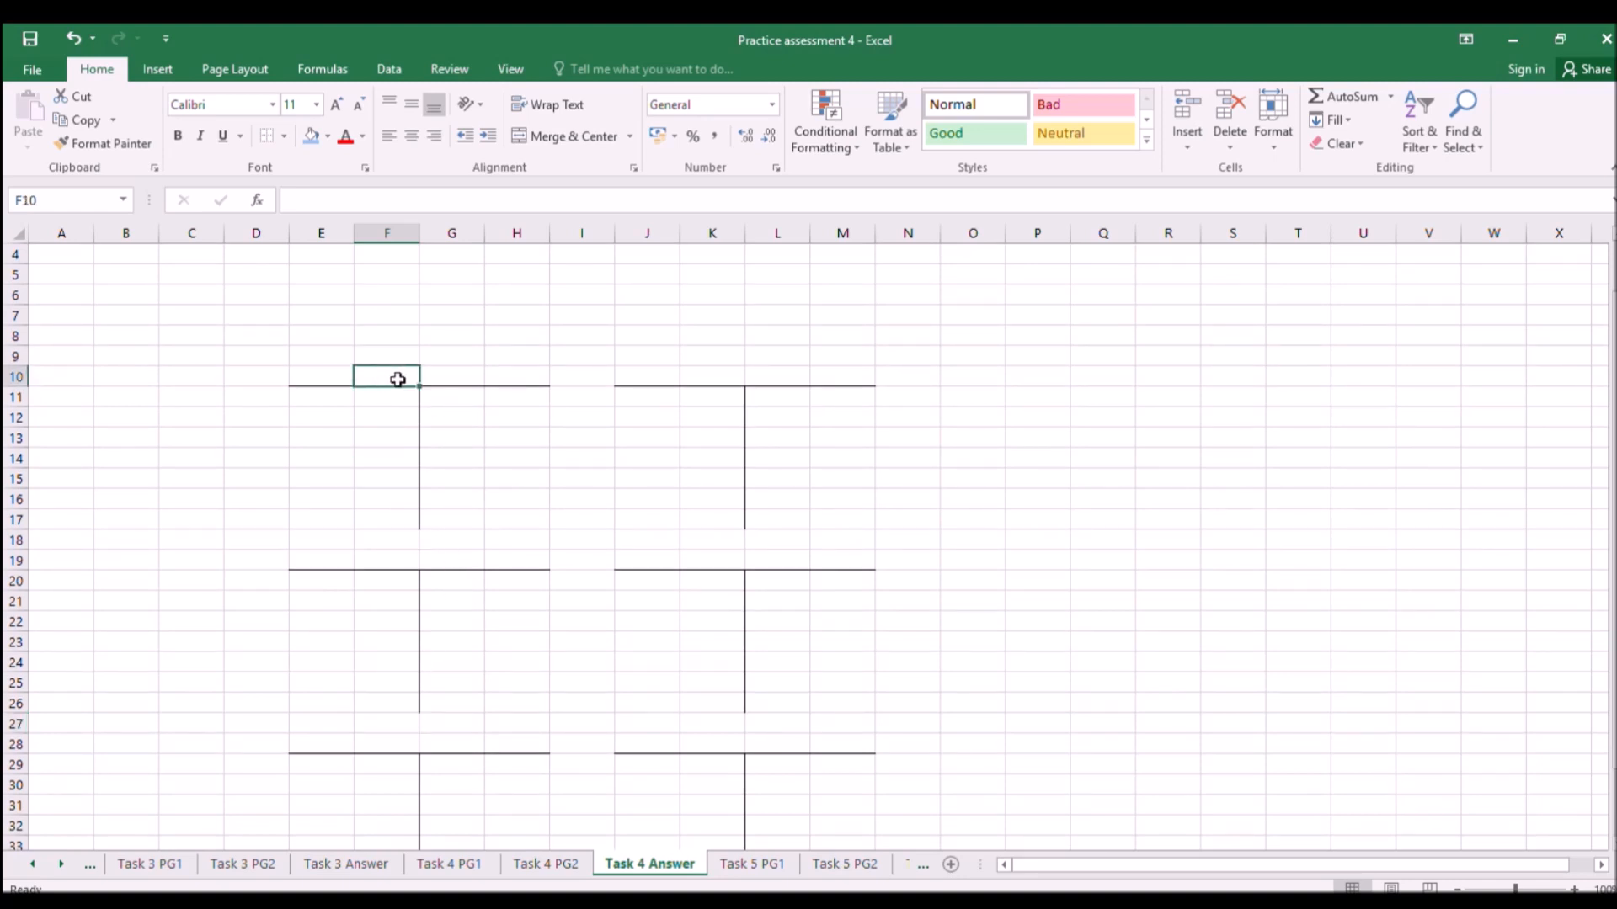
text(Double)
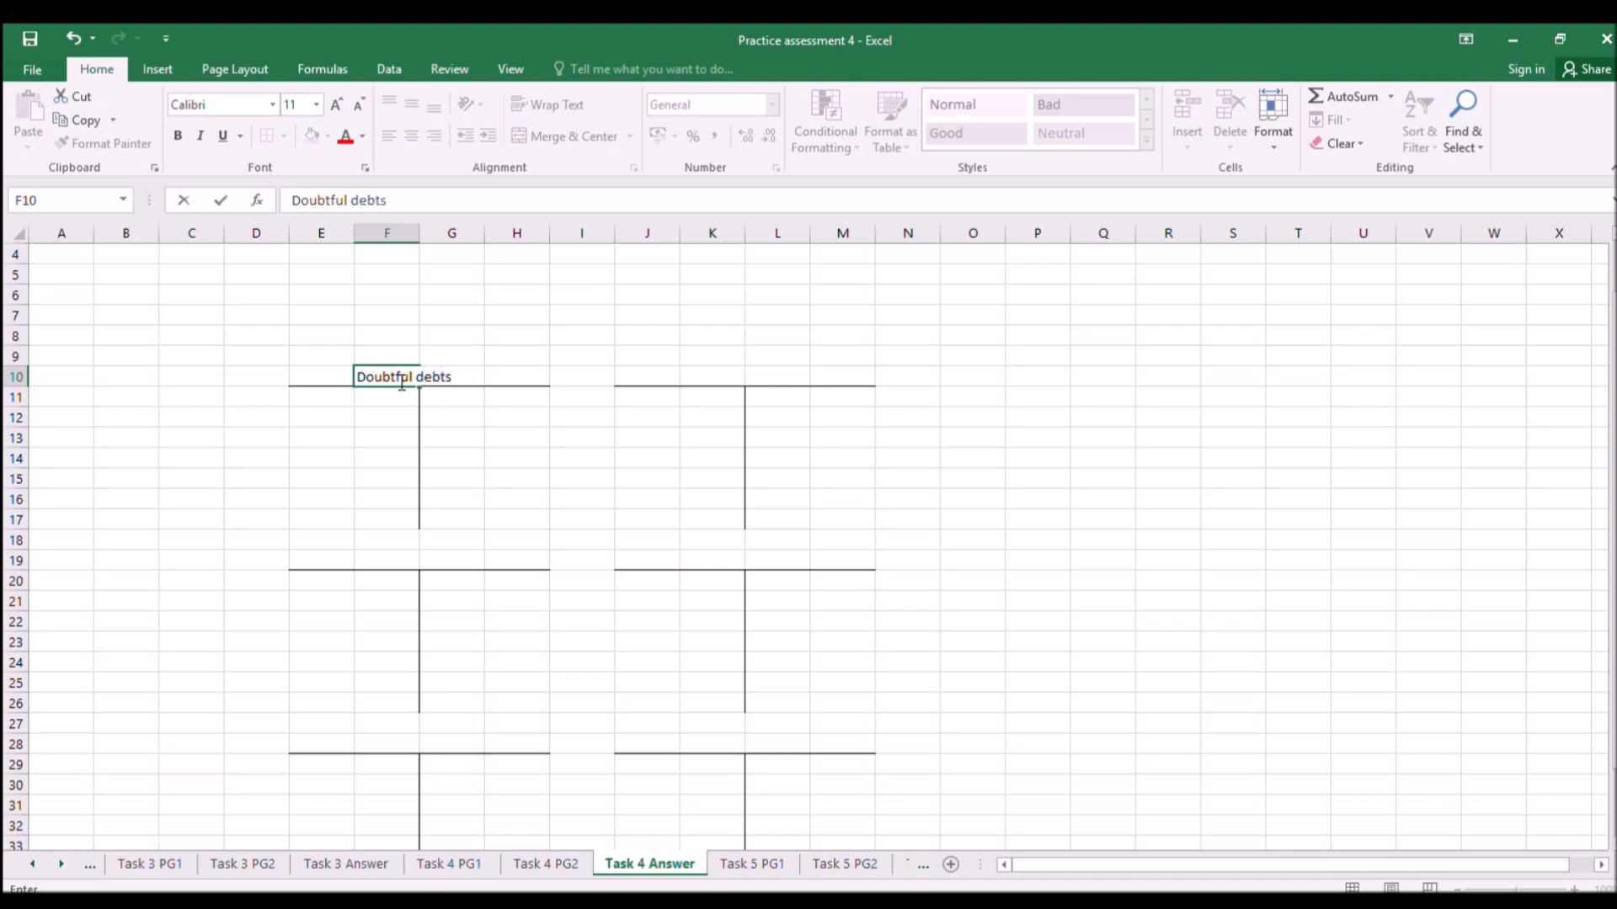
key(Return)
Title the T-account beside it "doubtful debts P&L" in K10.
key(Up)
key(Right)
key(Right)
key(Right)
key(Right)
key(Right)
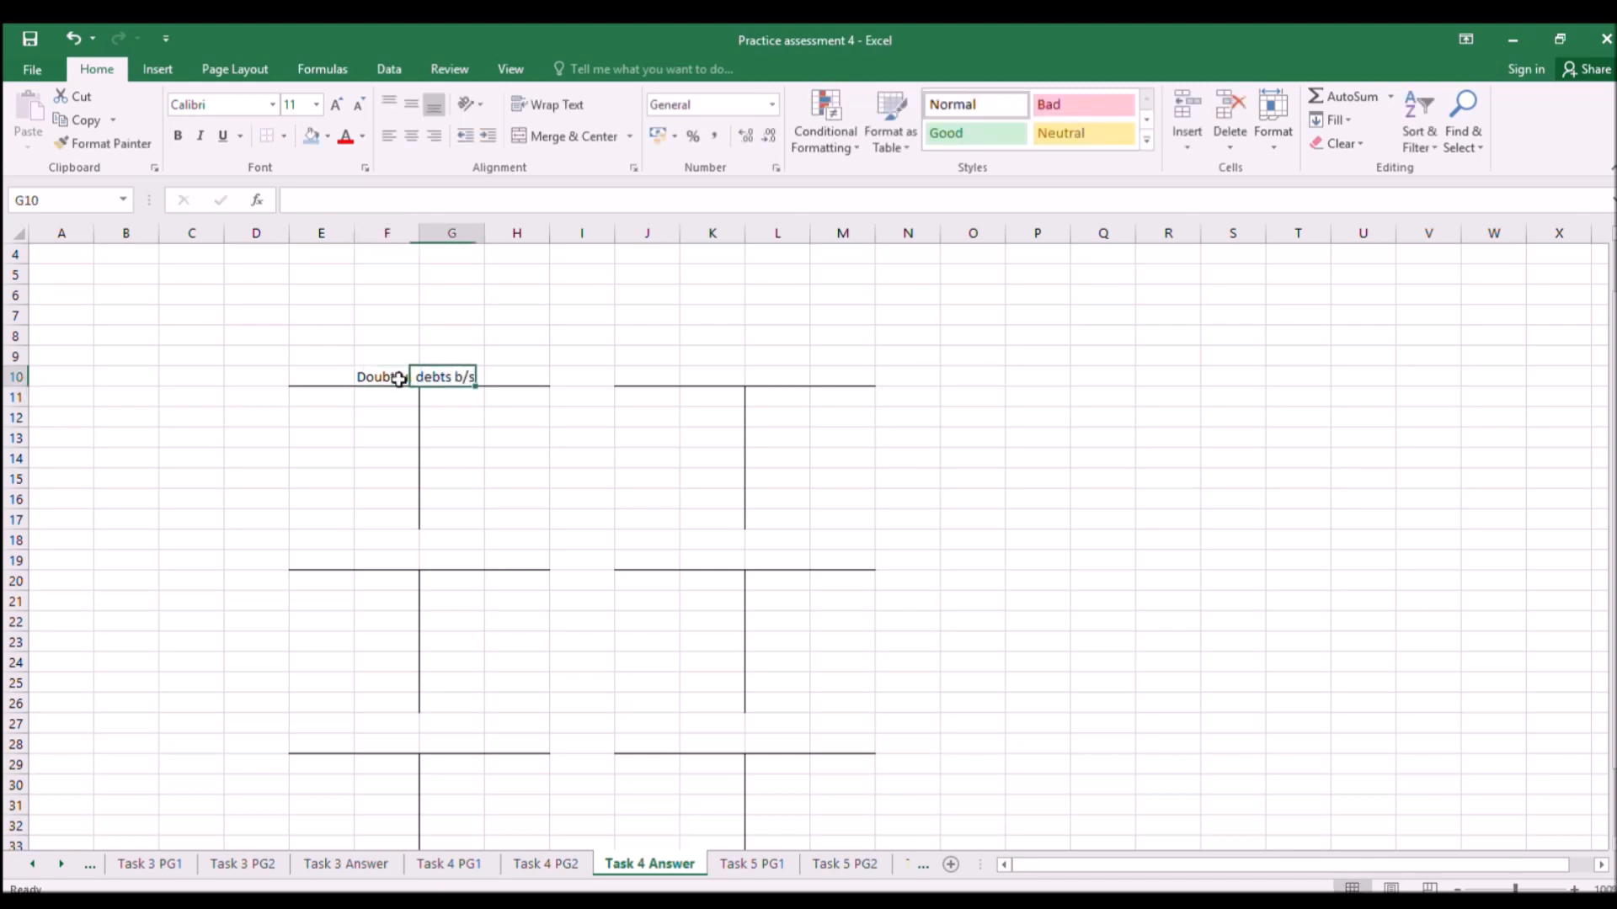
text(doubtful debts P&L)
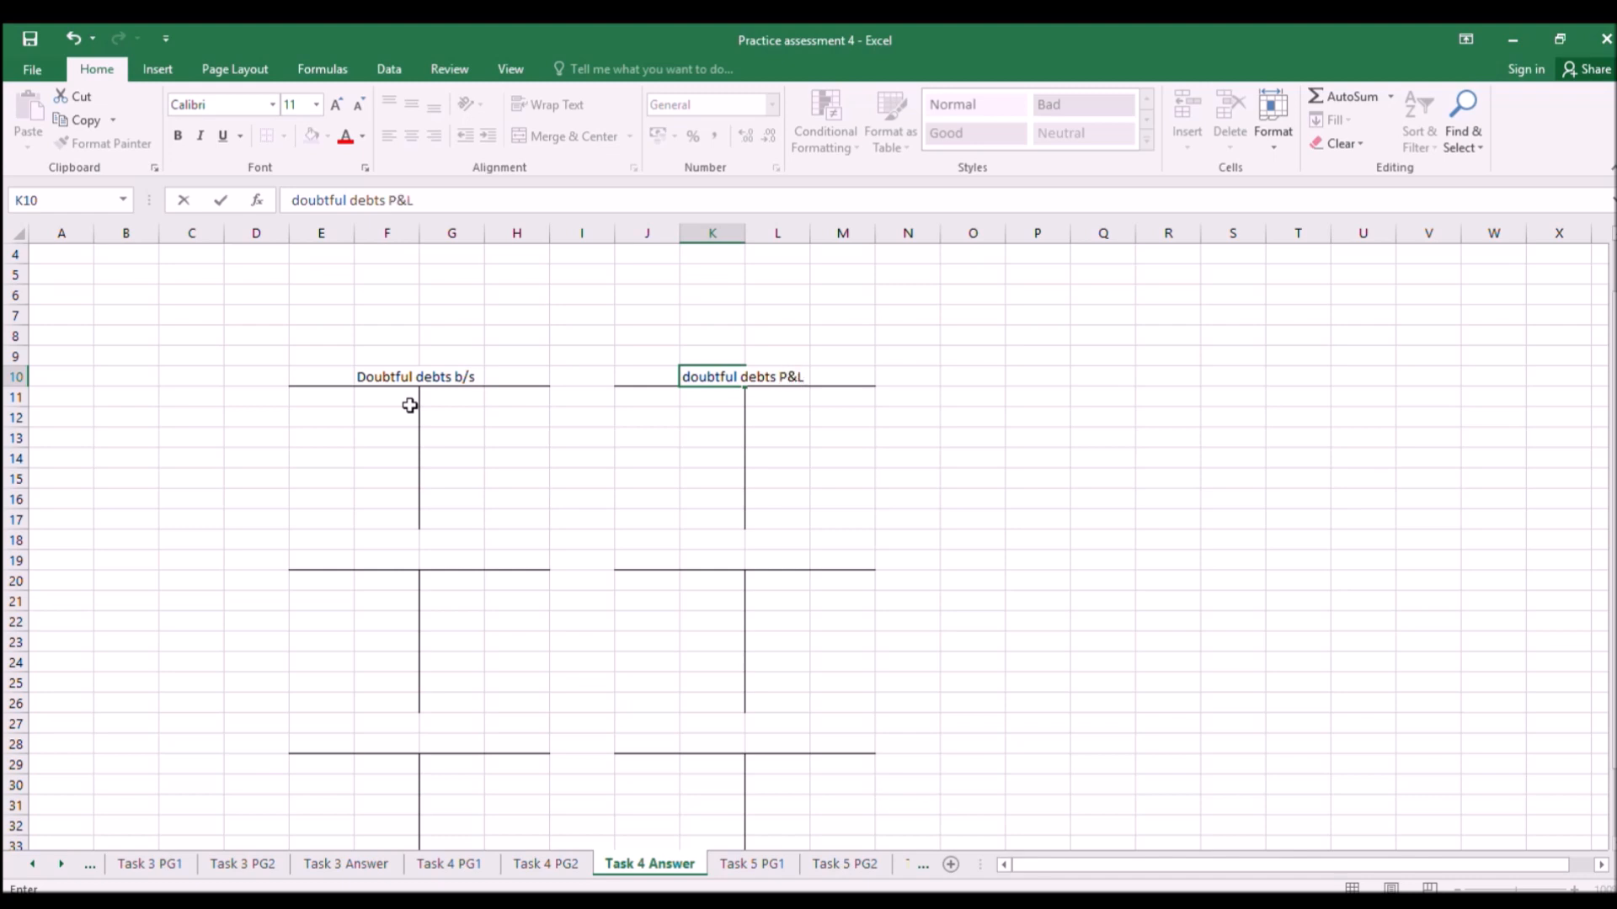
key(Return)
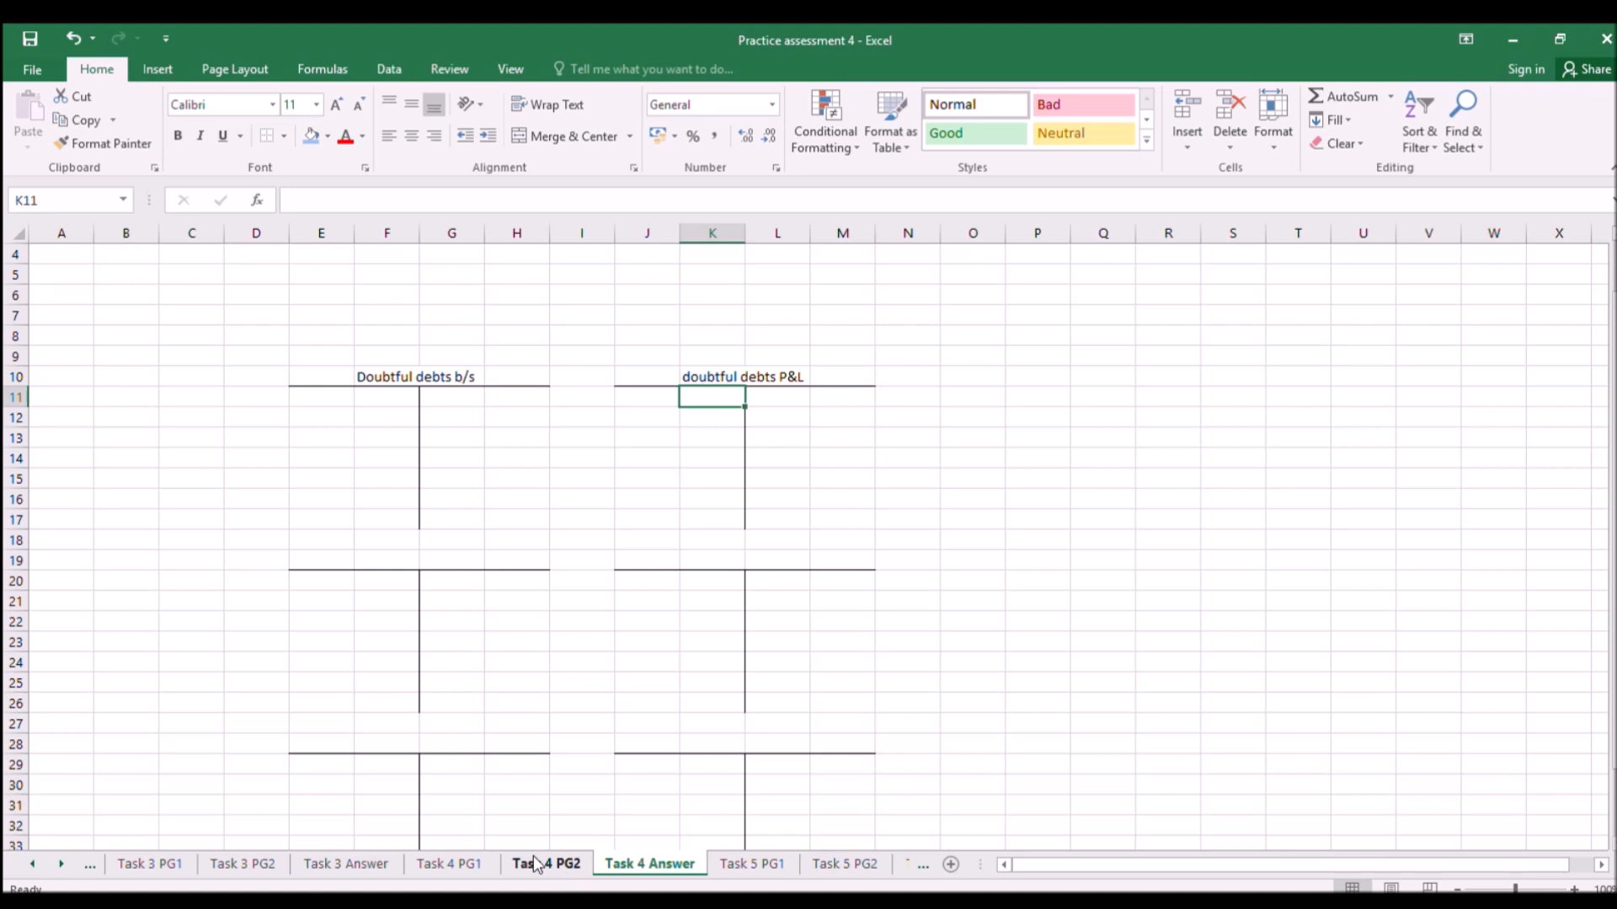
Look up the required year-end doubtful debts allowance on Task 4 PG1 and enter 3200 in H13 of the Doubtful debts b/s account.
click(464, 863)
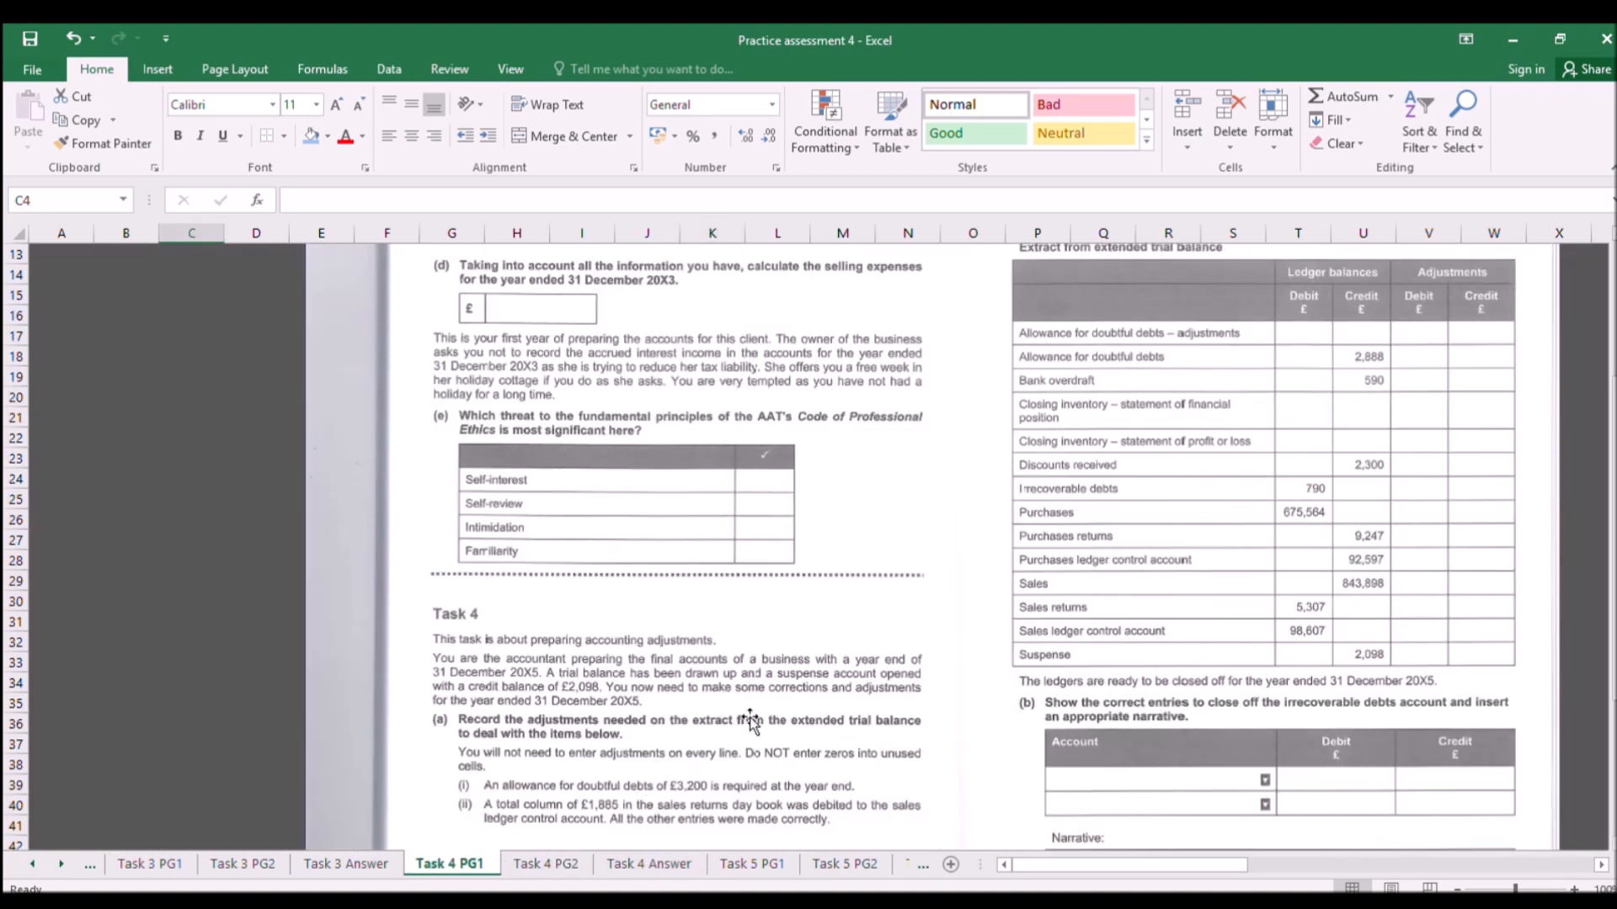
scroll(743, 726, down, 1)
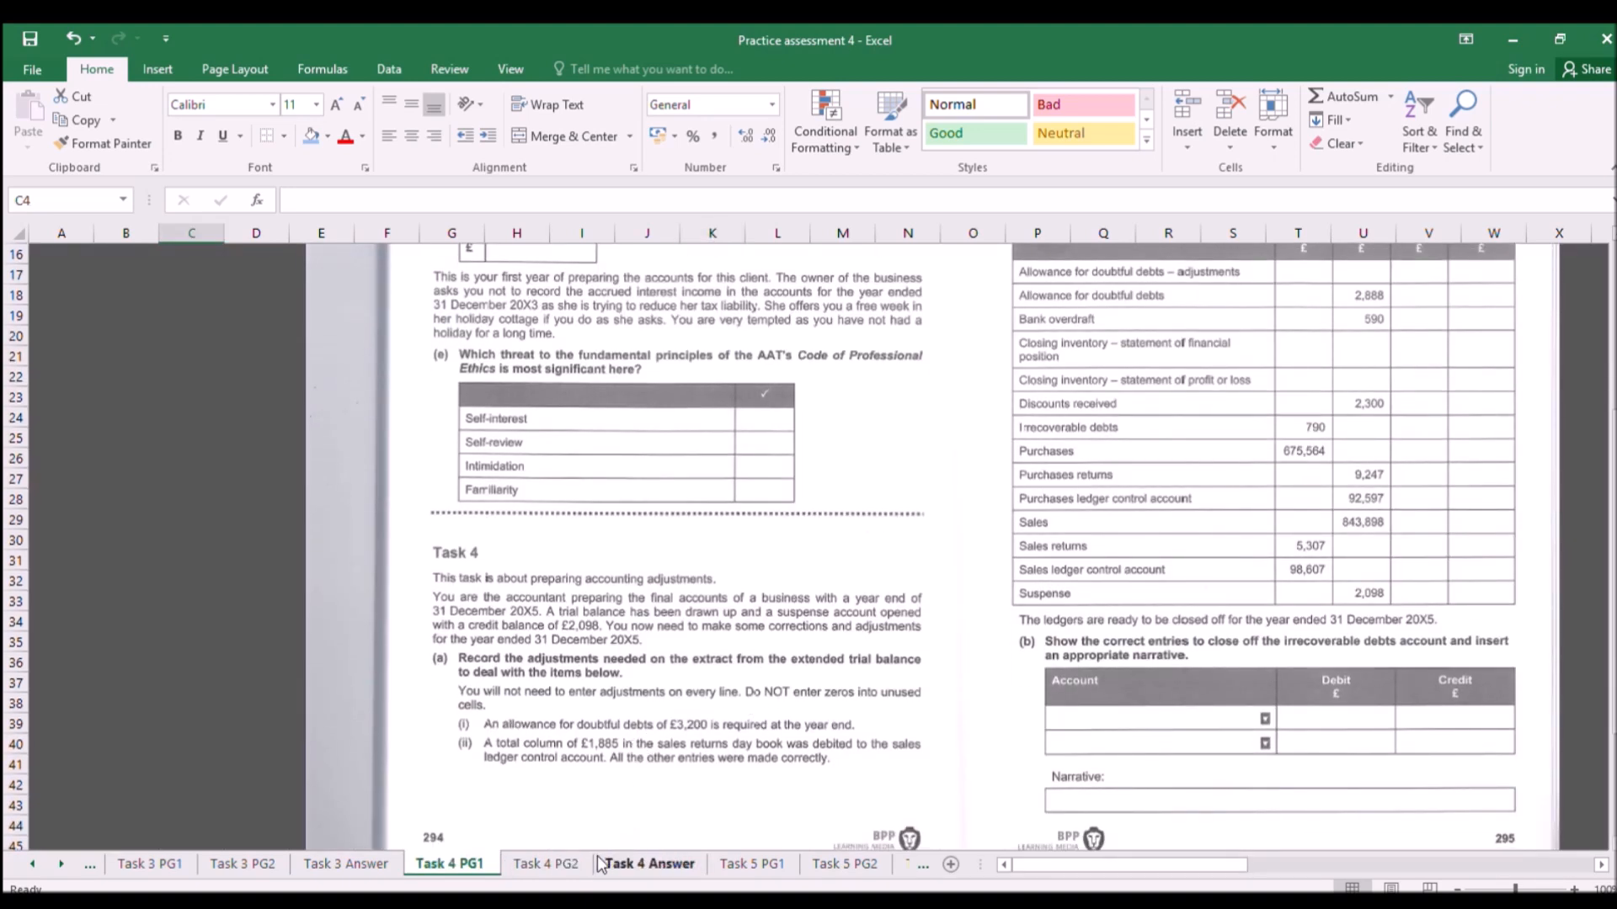
click(644, 863)
click(496, 443)
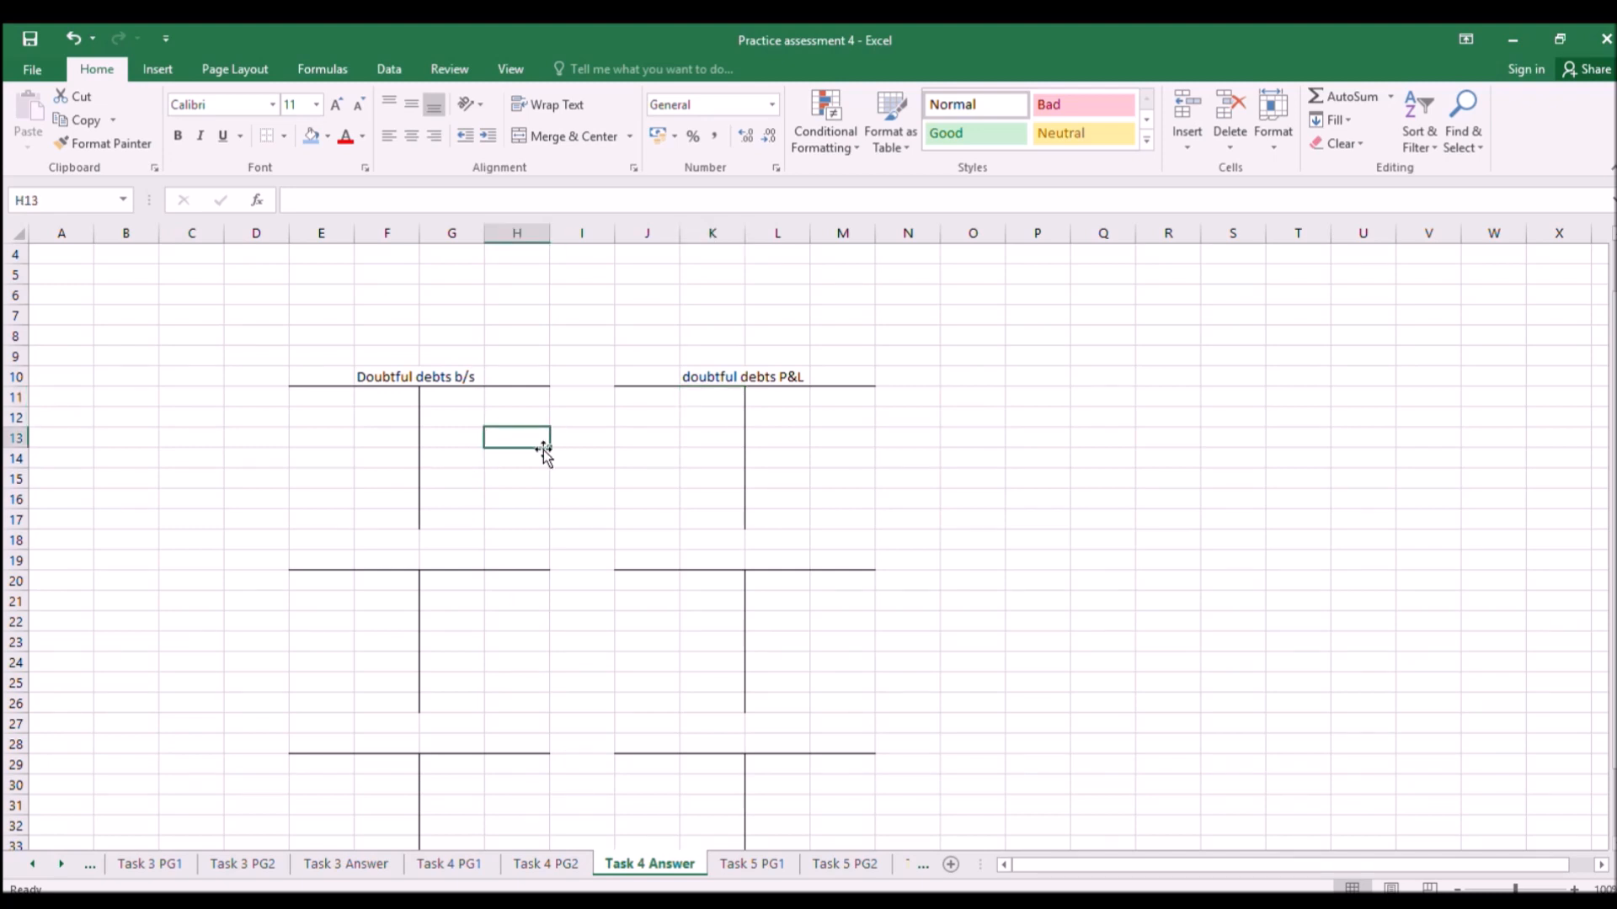
text(3200)
key(Return)
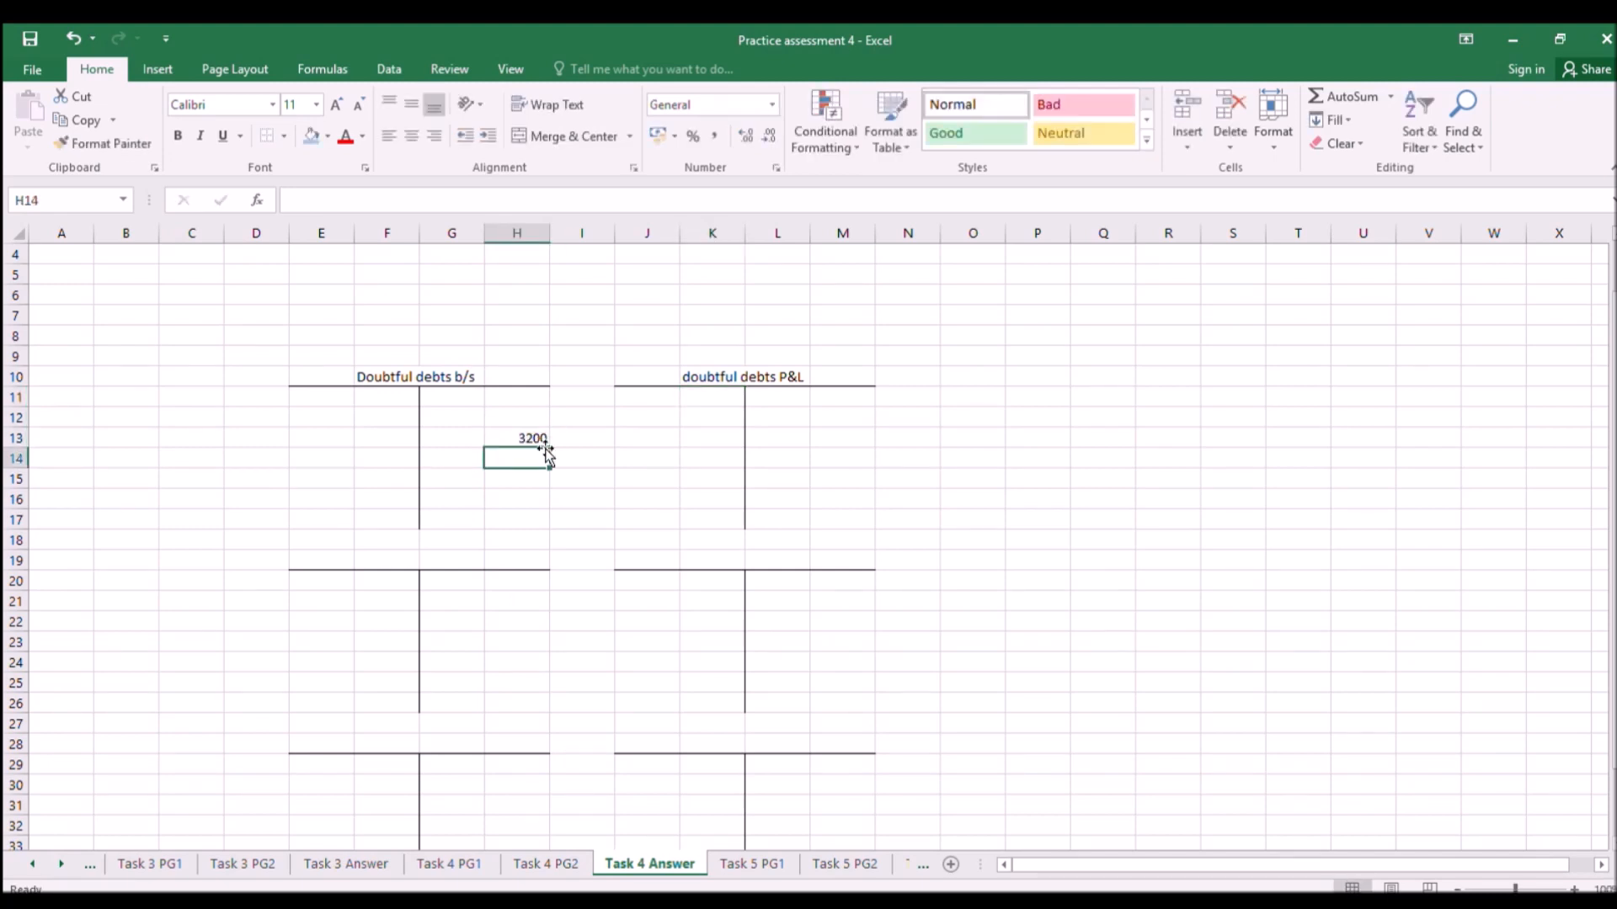
Check the existing allowance for doubtful debts on Task 4 PG1 and enter 2888 in F11 of the b/s account.
click(394, 398)
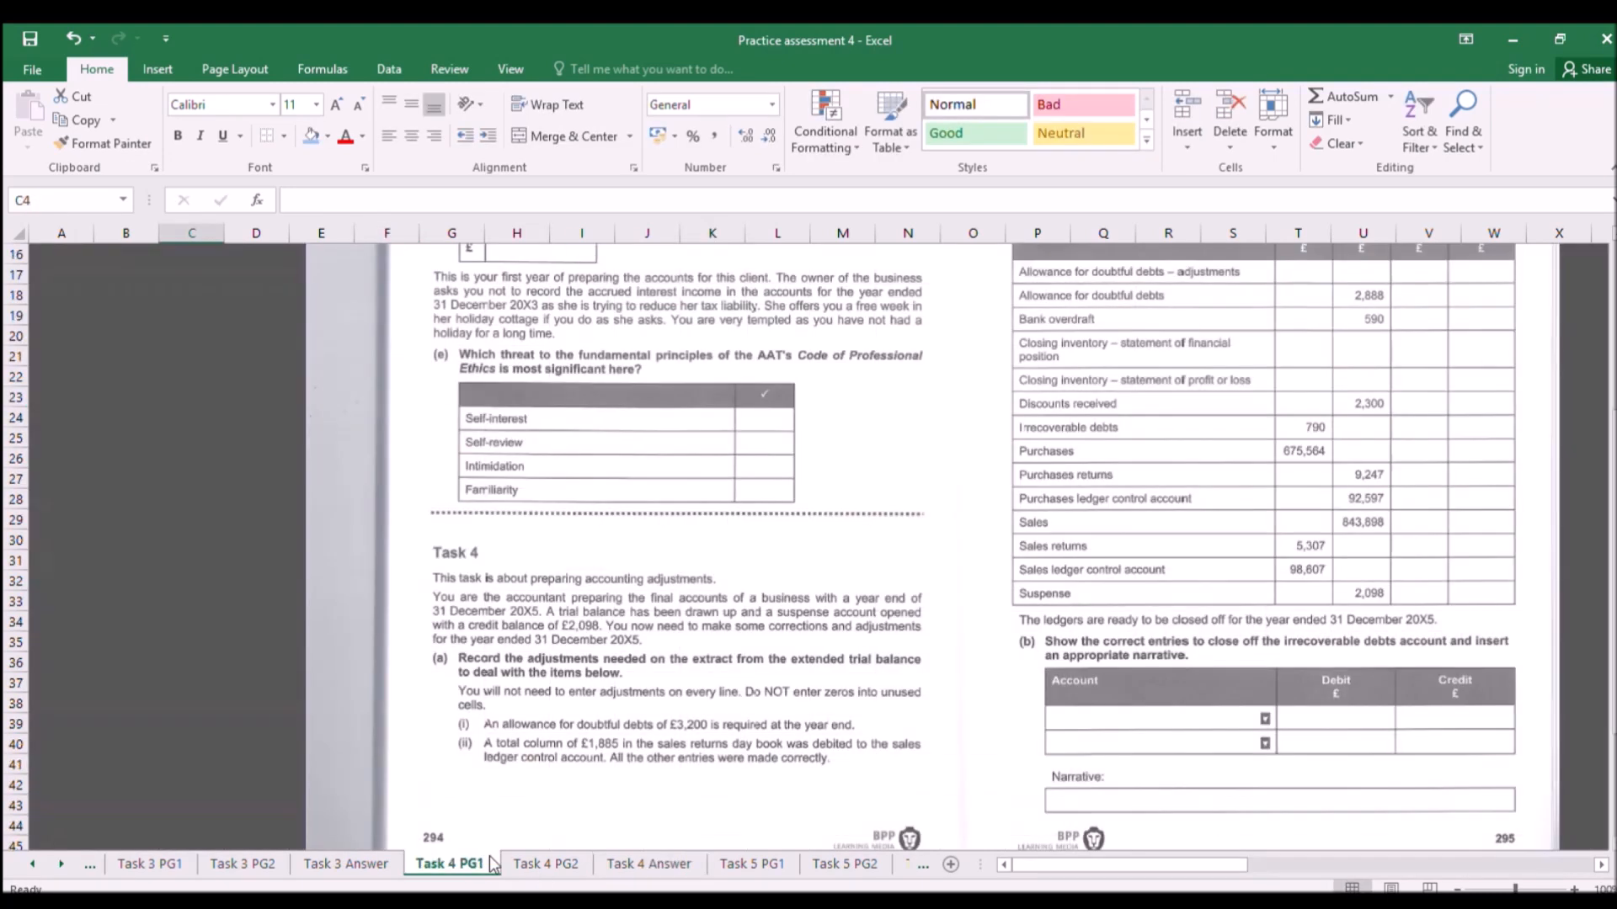
click(476, 867)
click(665, 865)
text(2888)
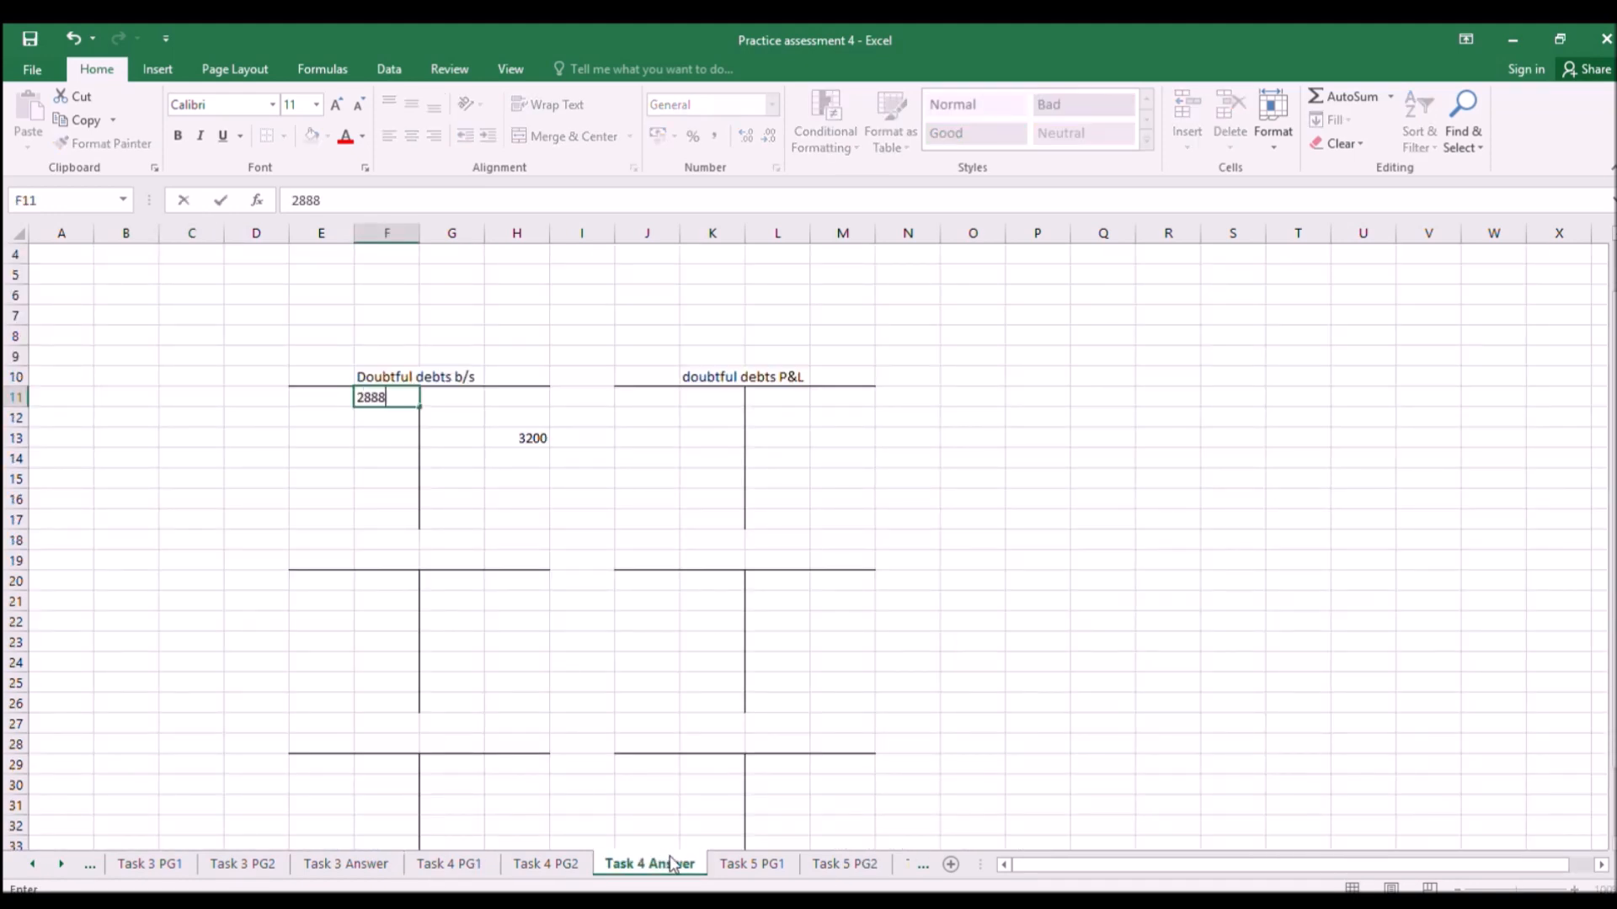
key(Return)
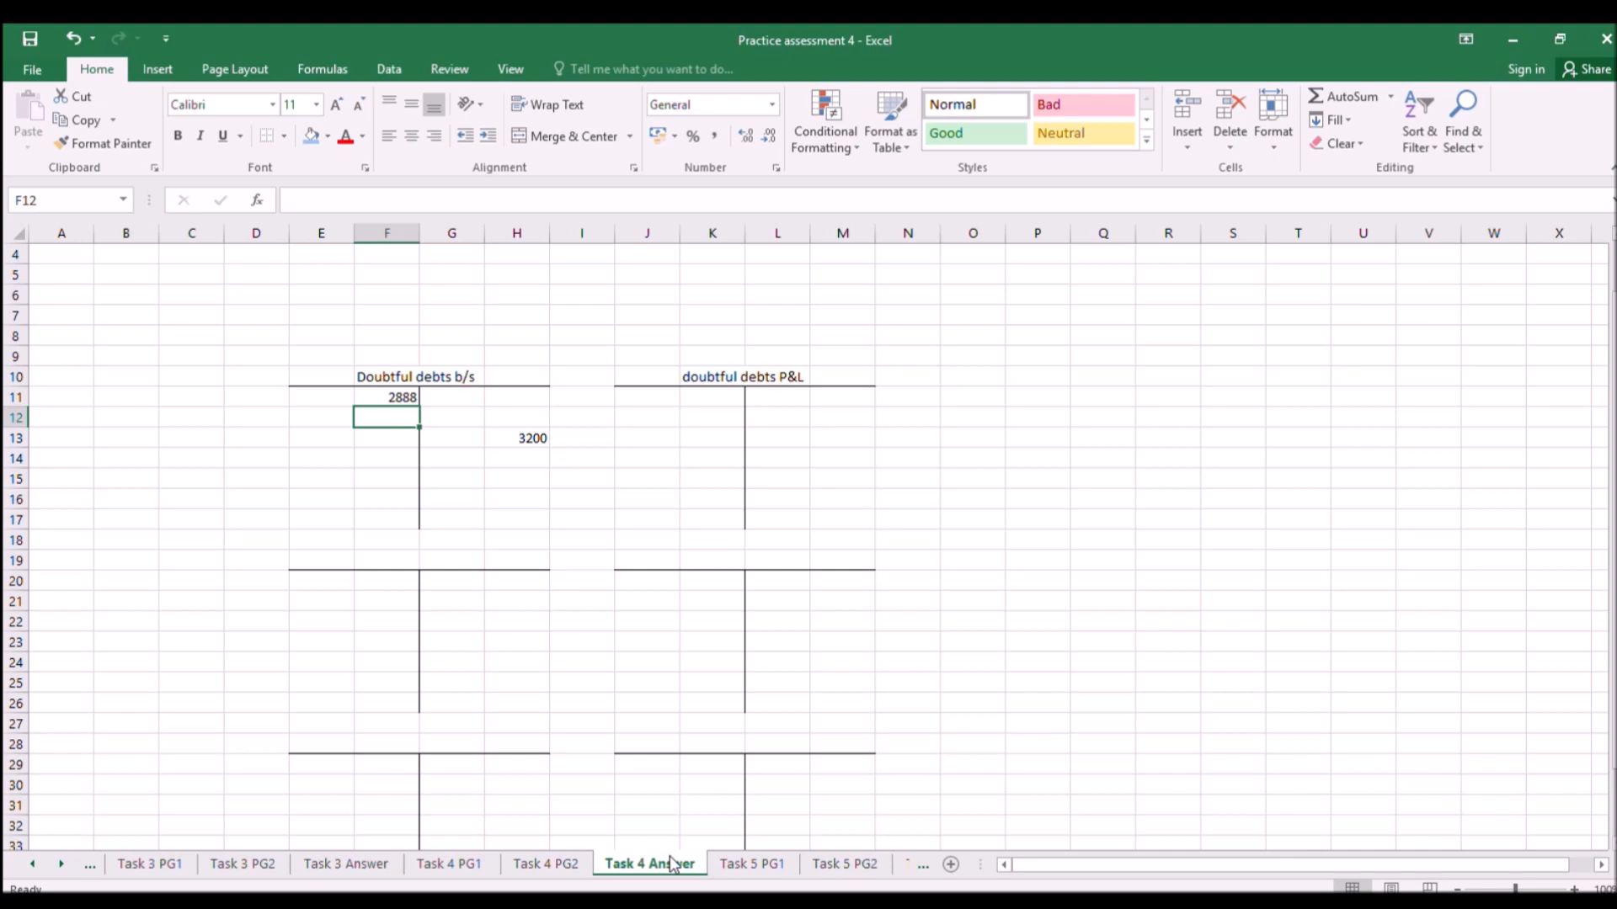
Calculate the change in the allowance in F12 with a formula subtracting F11 from H13.
text(=)
key(Up)
key(Right)
key(Right)
key(Down)
key(Down)
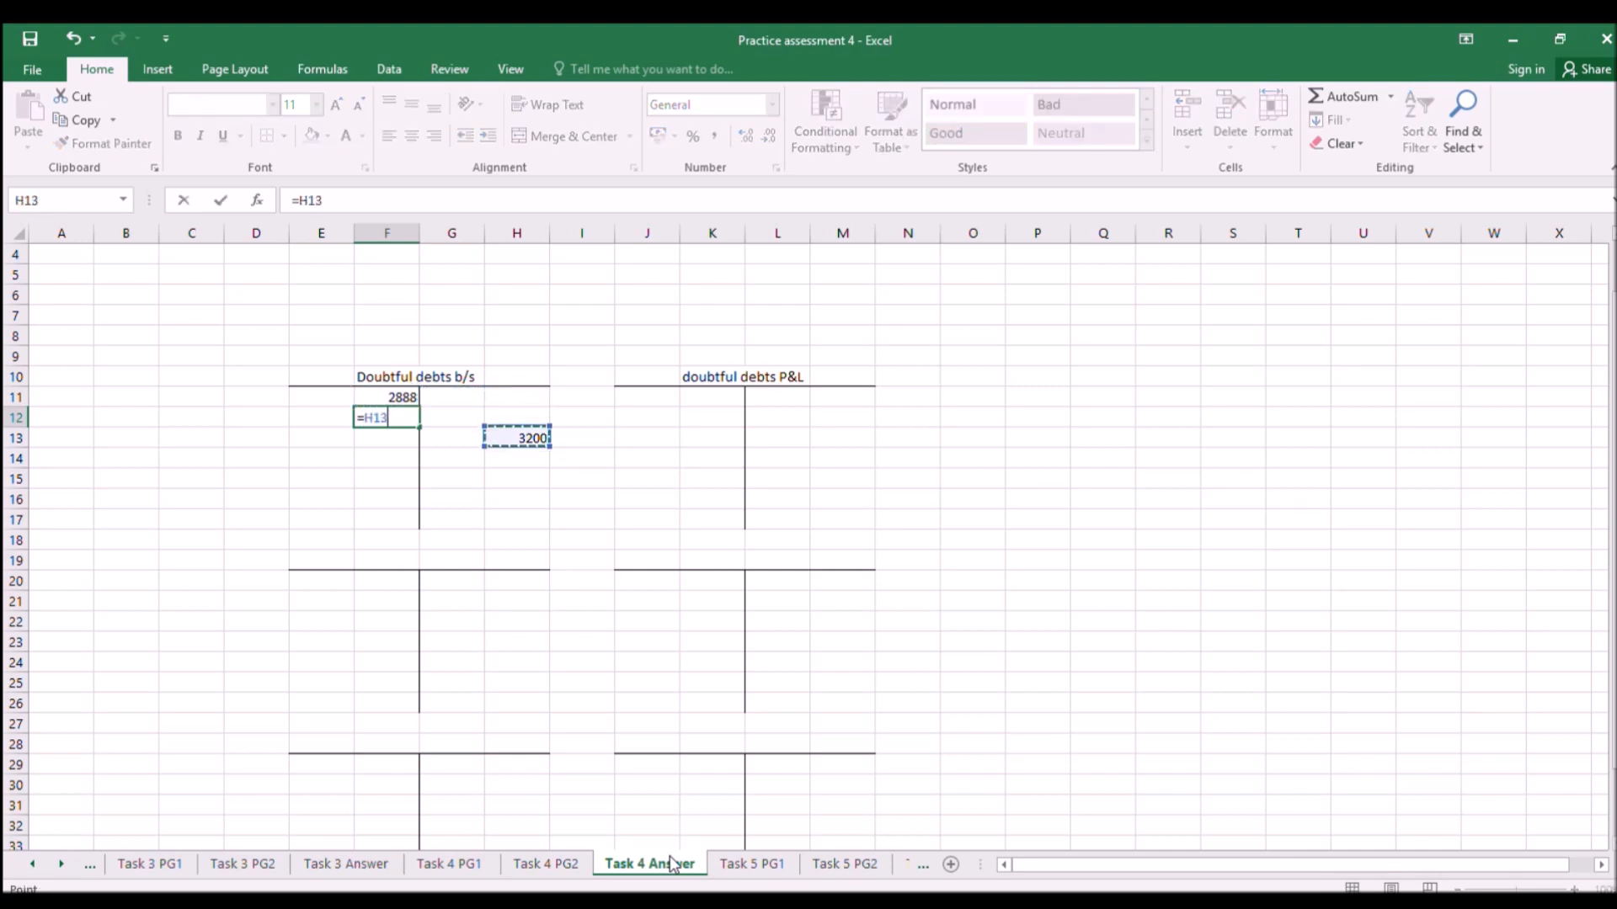
text(-)
key(Up)
key(Return)
Swap the sides of the Doubtful debts b/s entries by moving F11:F12 to H11:H12 and the 3200 to F13.
key(Up)
key(Right)
key(Left)
click(405, 453)
drag(407, 401, 534, 427)
click(530, 436)
click(379, 457)
click(375, 444)
drag(375, 443, 375, 443)
click(481, 463)
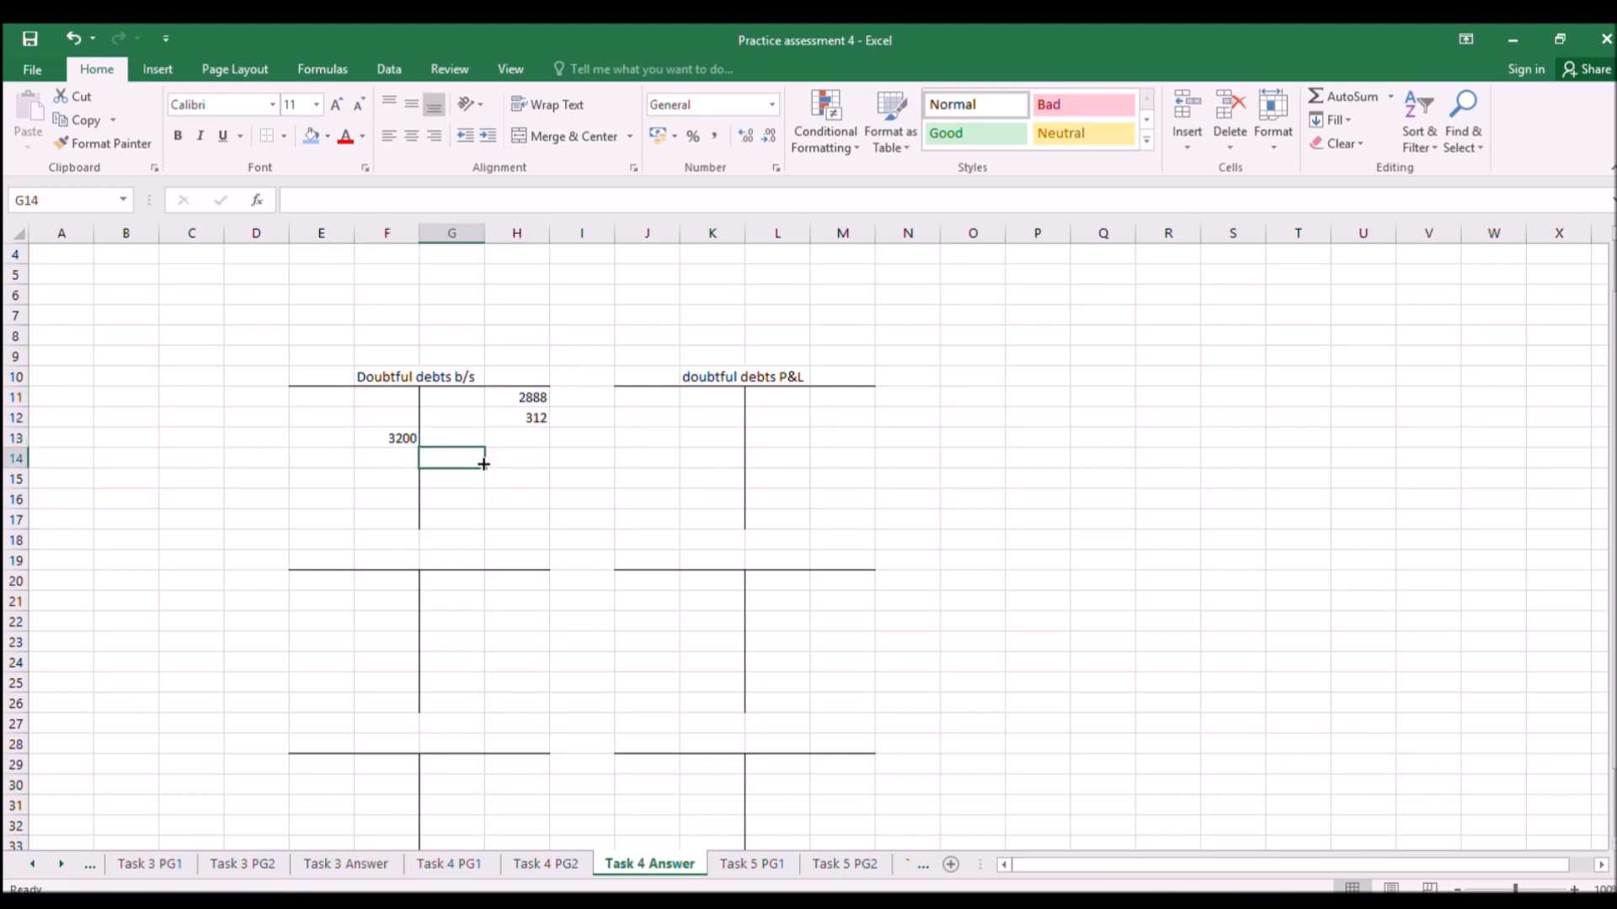
Label the 3200 entry "cd" in E13 and the 2888 entry "bd" in G11.
click(475, 400)
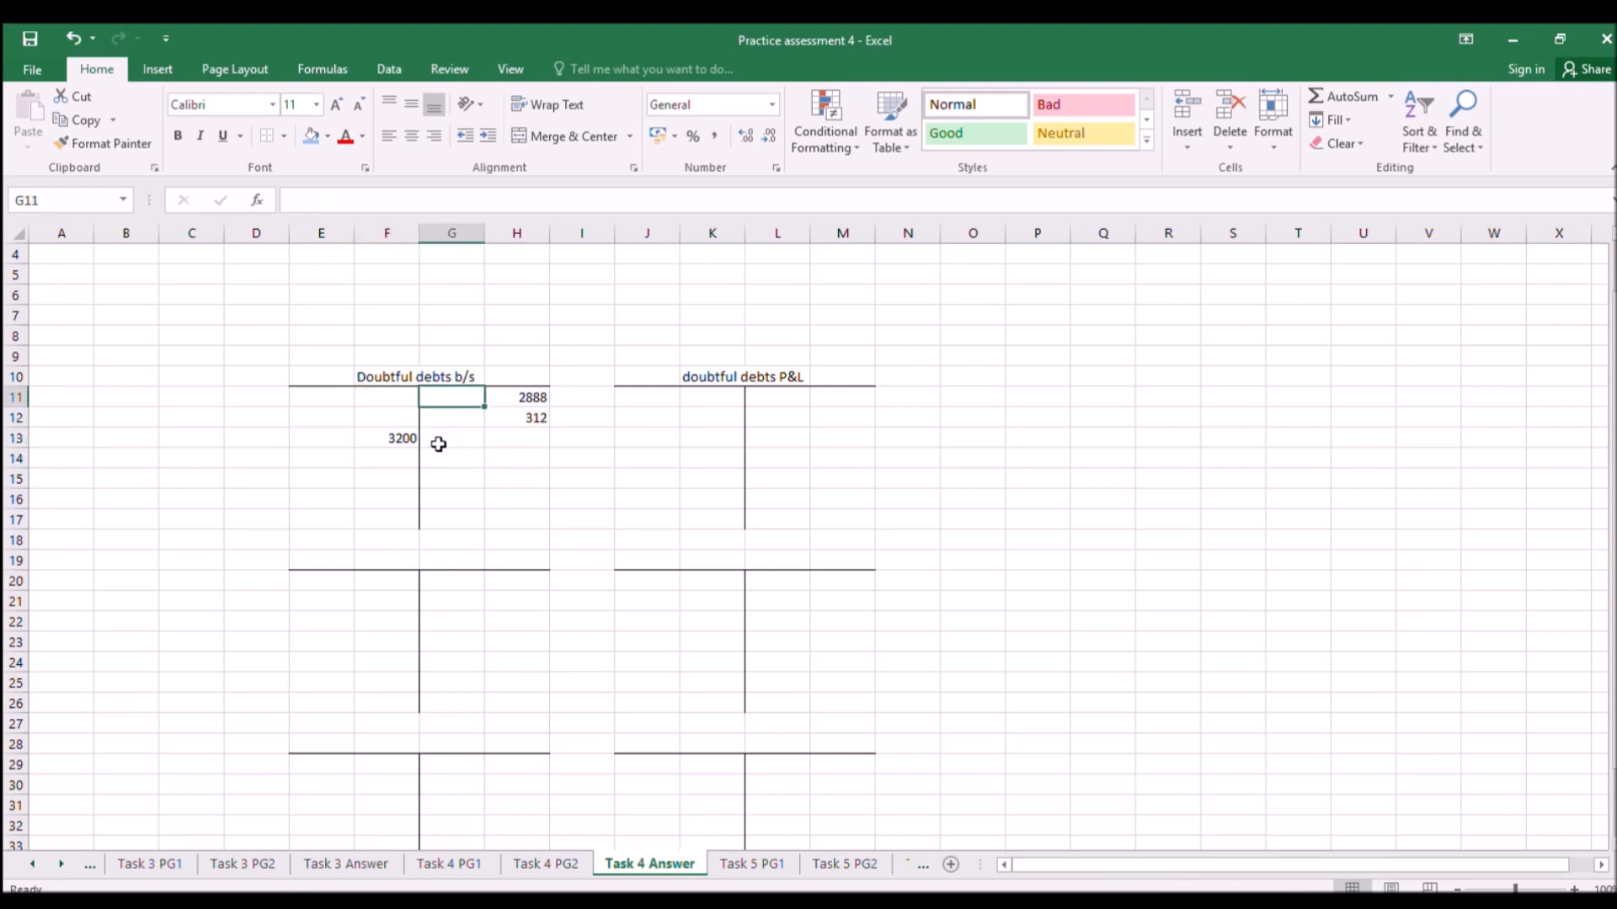
click(337, 437)
text(cd)
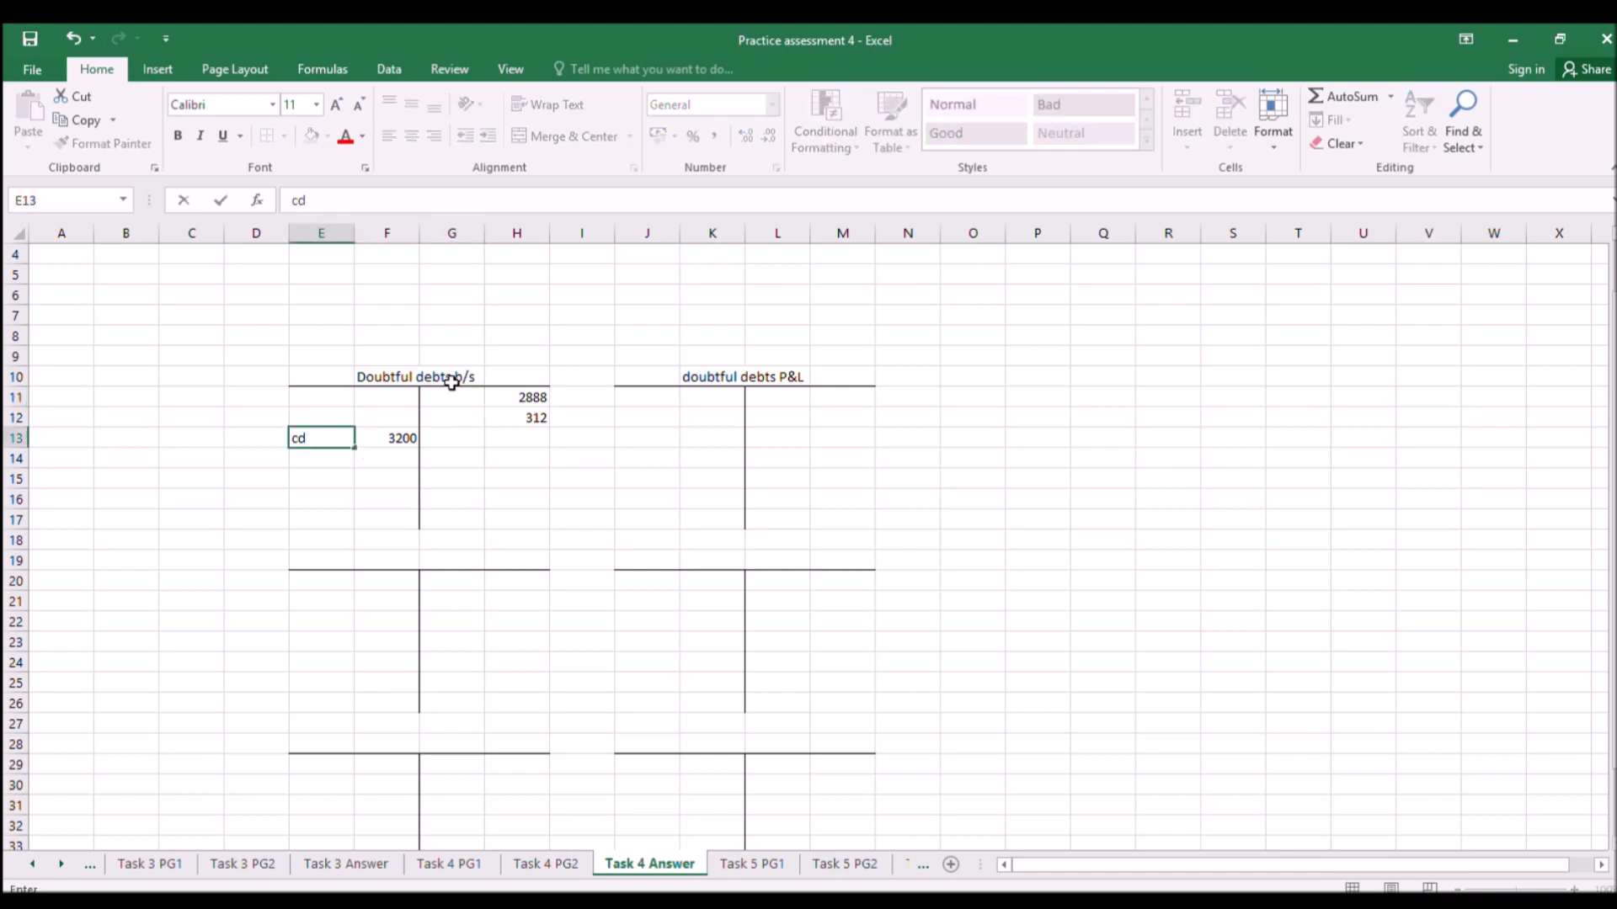
click(454, 398)
text(bal)
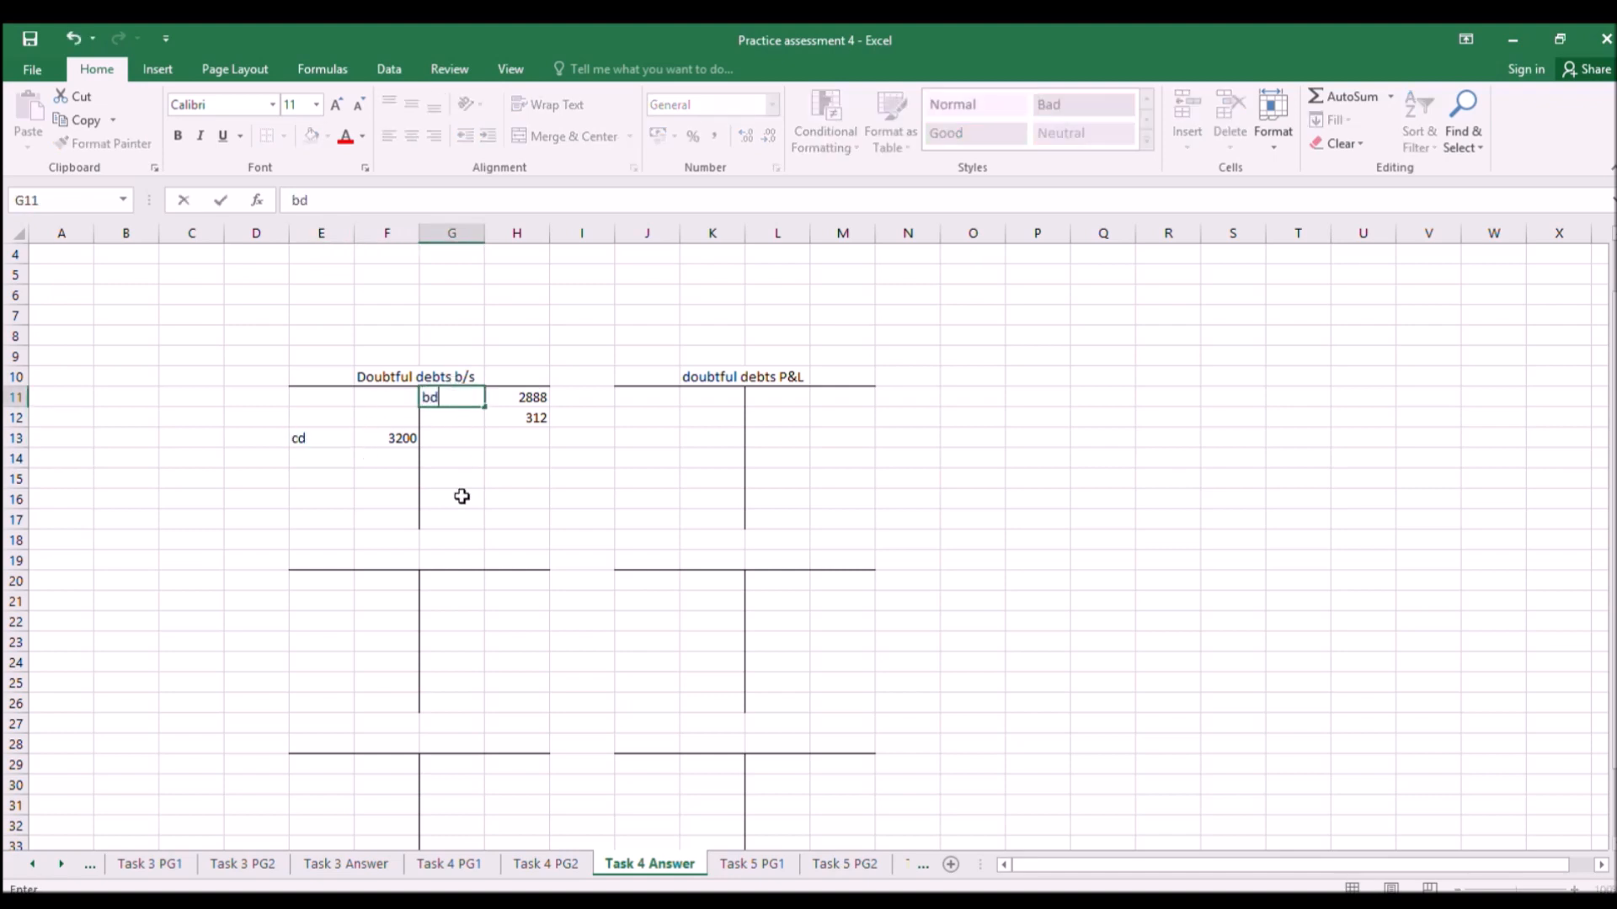
click(462, 496)
On Task 4 PG1, add a text box reading 312 in the credit adjustment cell of the Allowance for doubtful debts row.
click(449, 863)
scroll(1301, 404, up, 1)
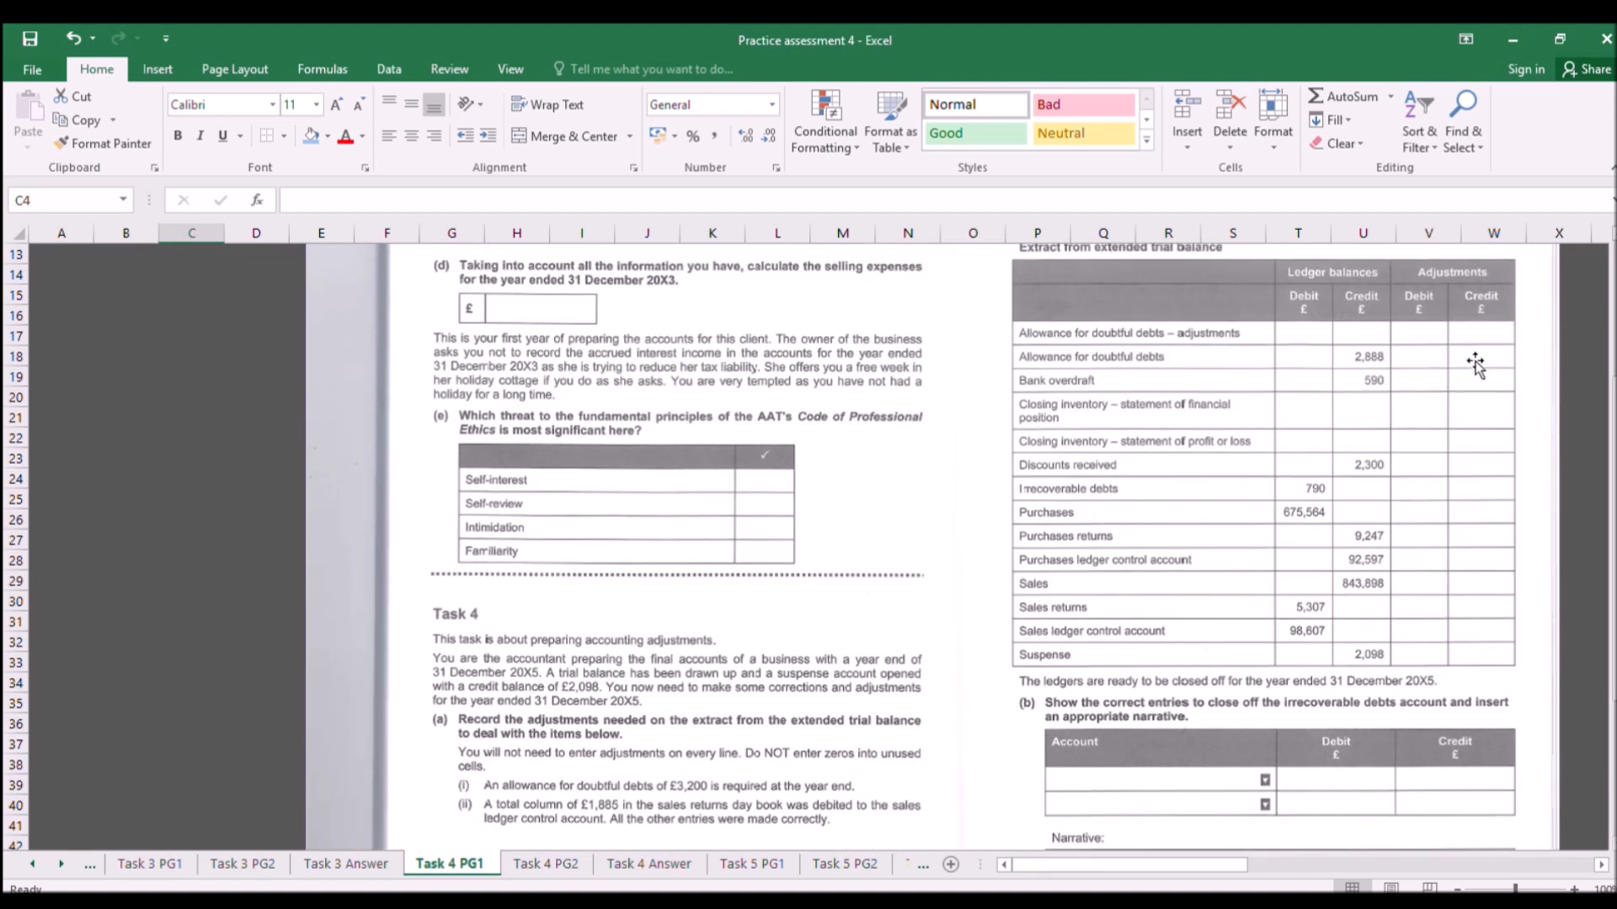
click(634, 867)
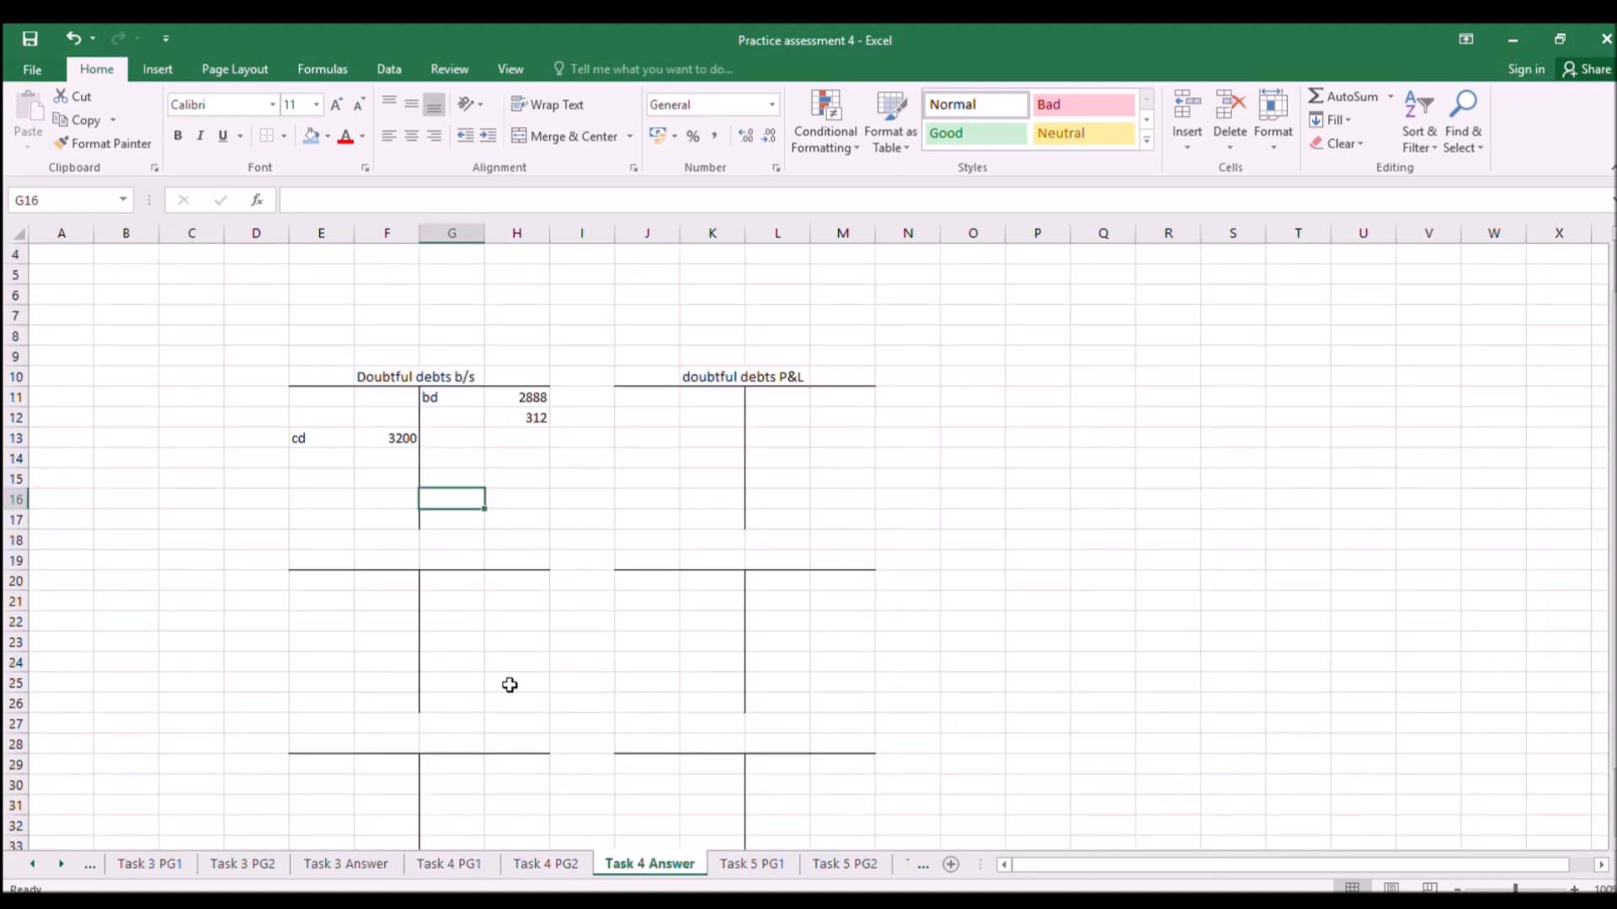
click(462, 863)
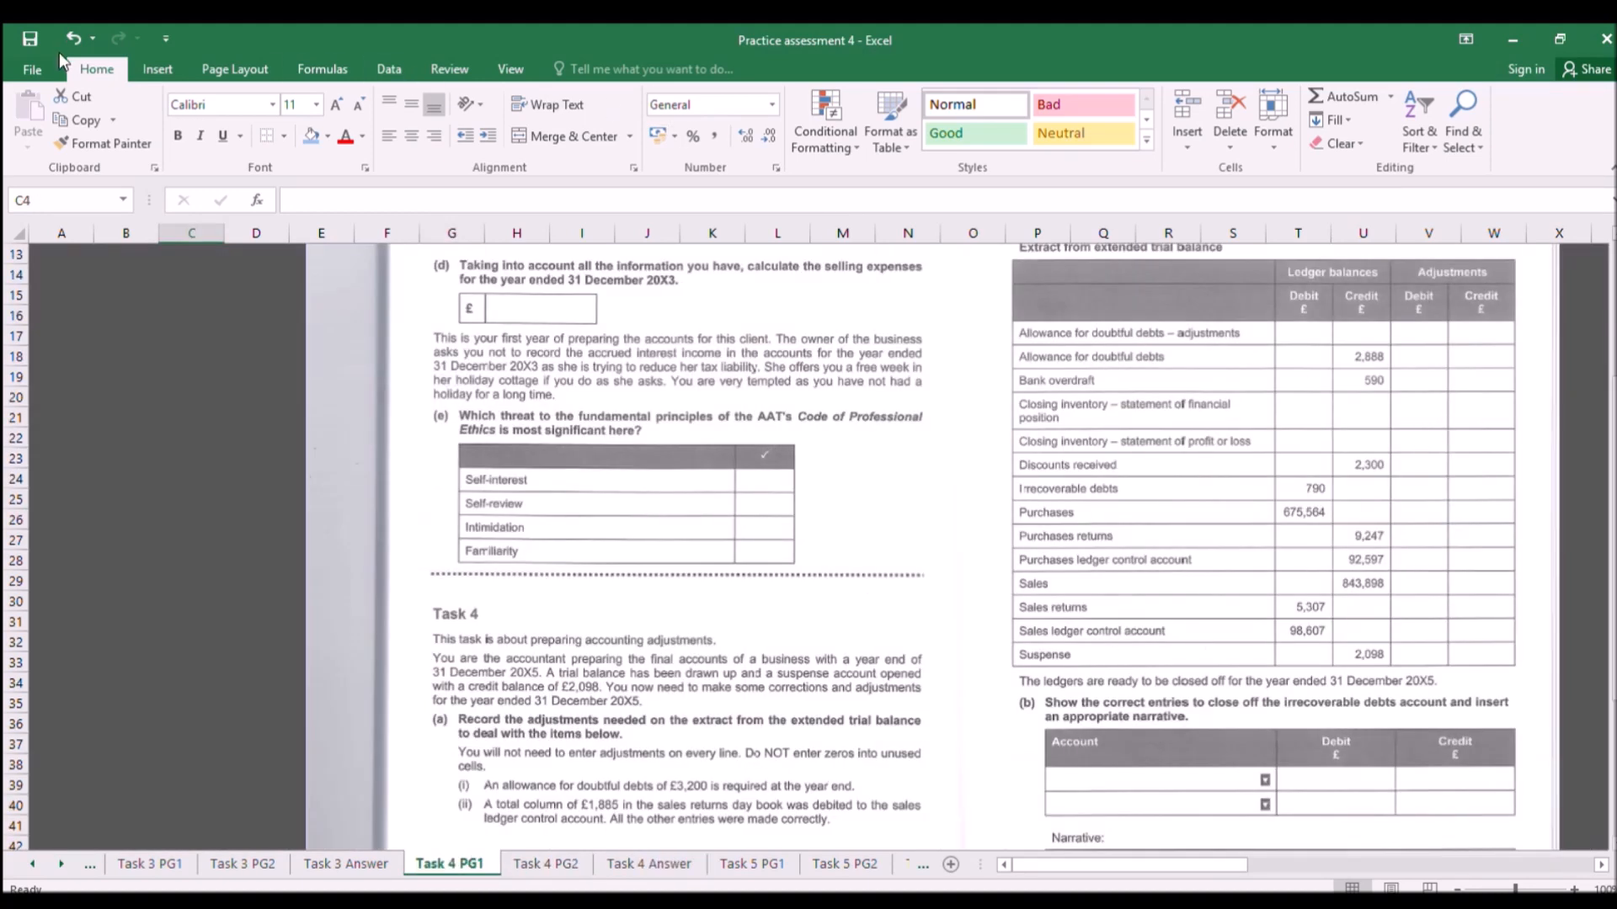
click(158, 69)
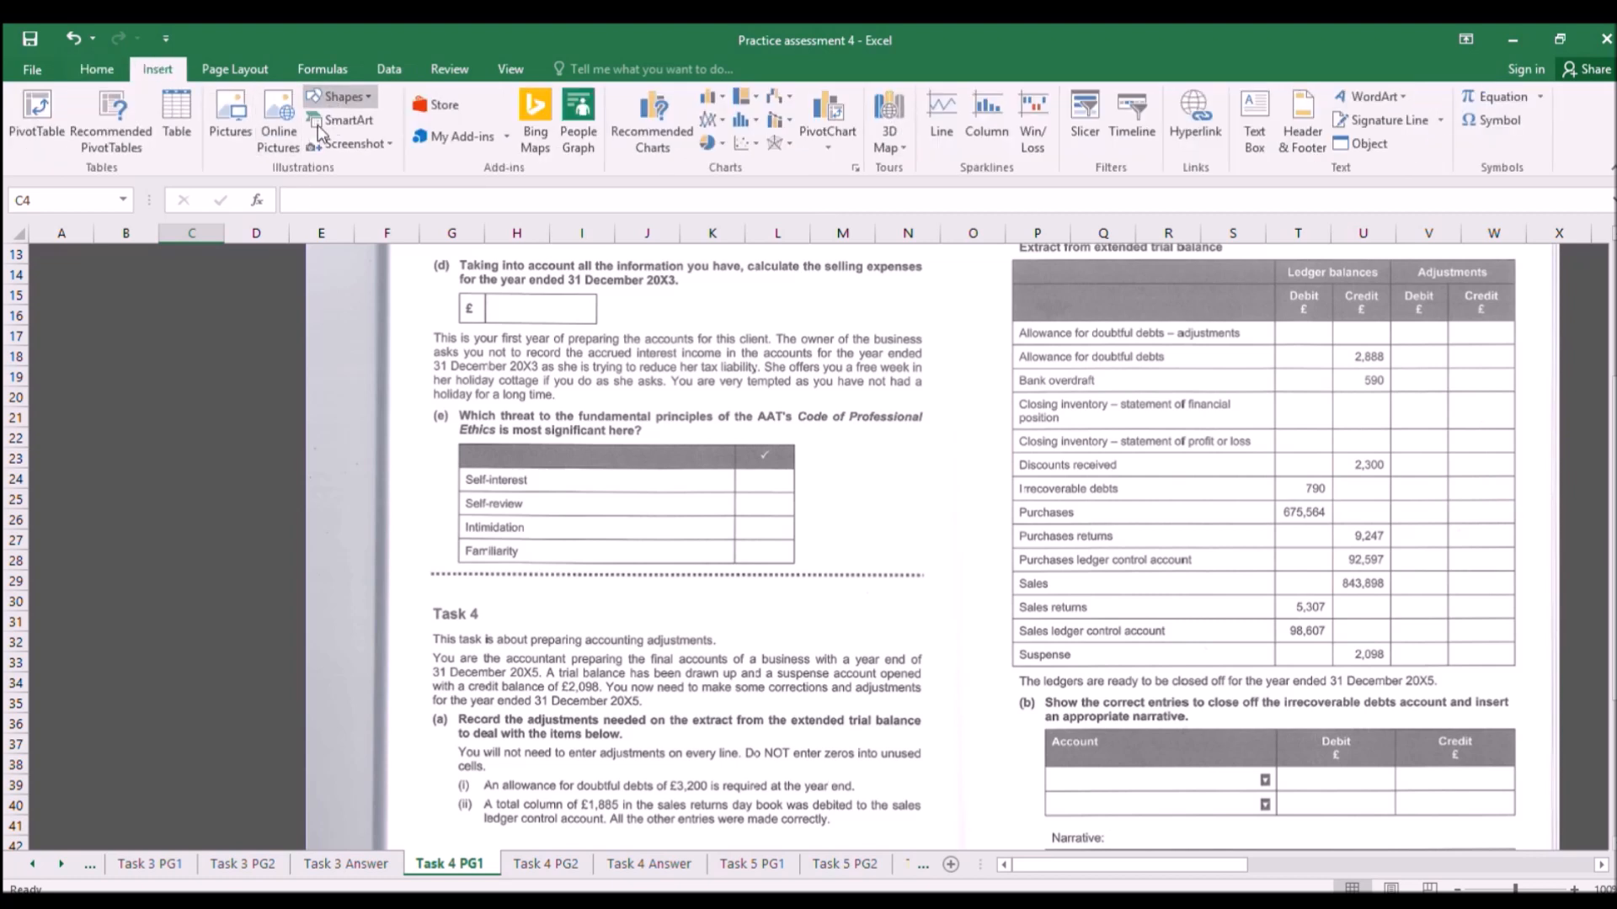
click(1255, 121)
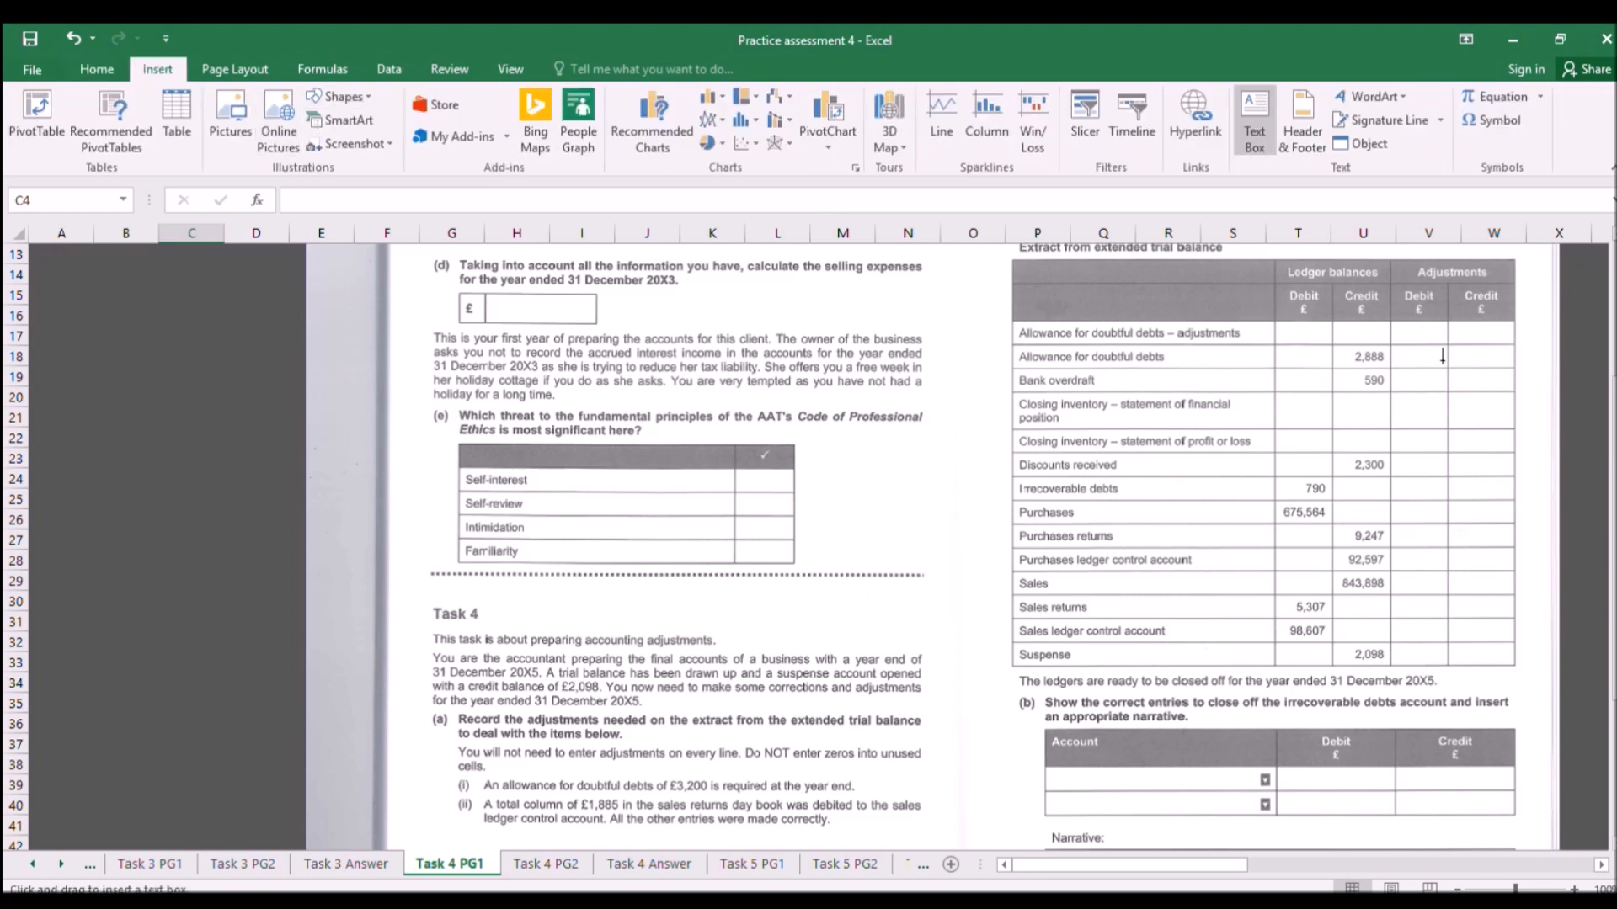
drag(1448, 347, 1516, 378)
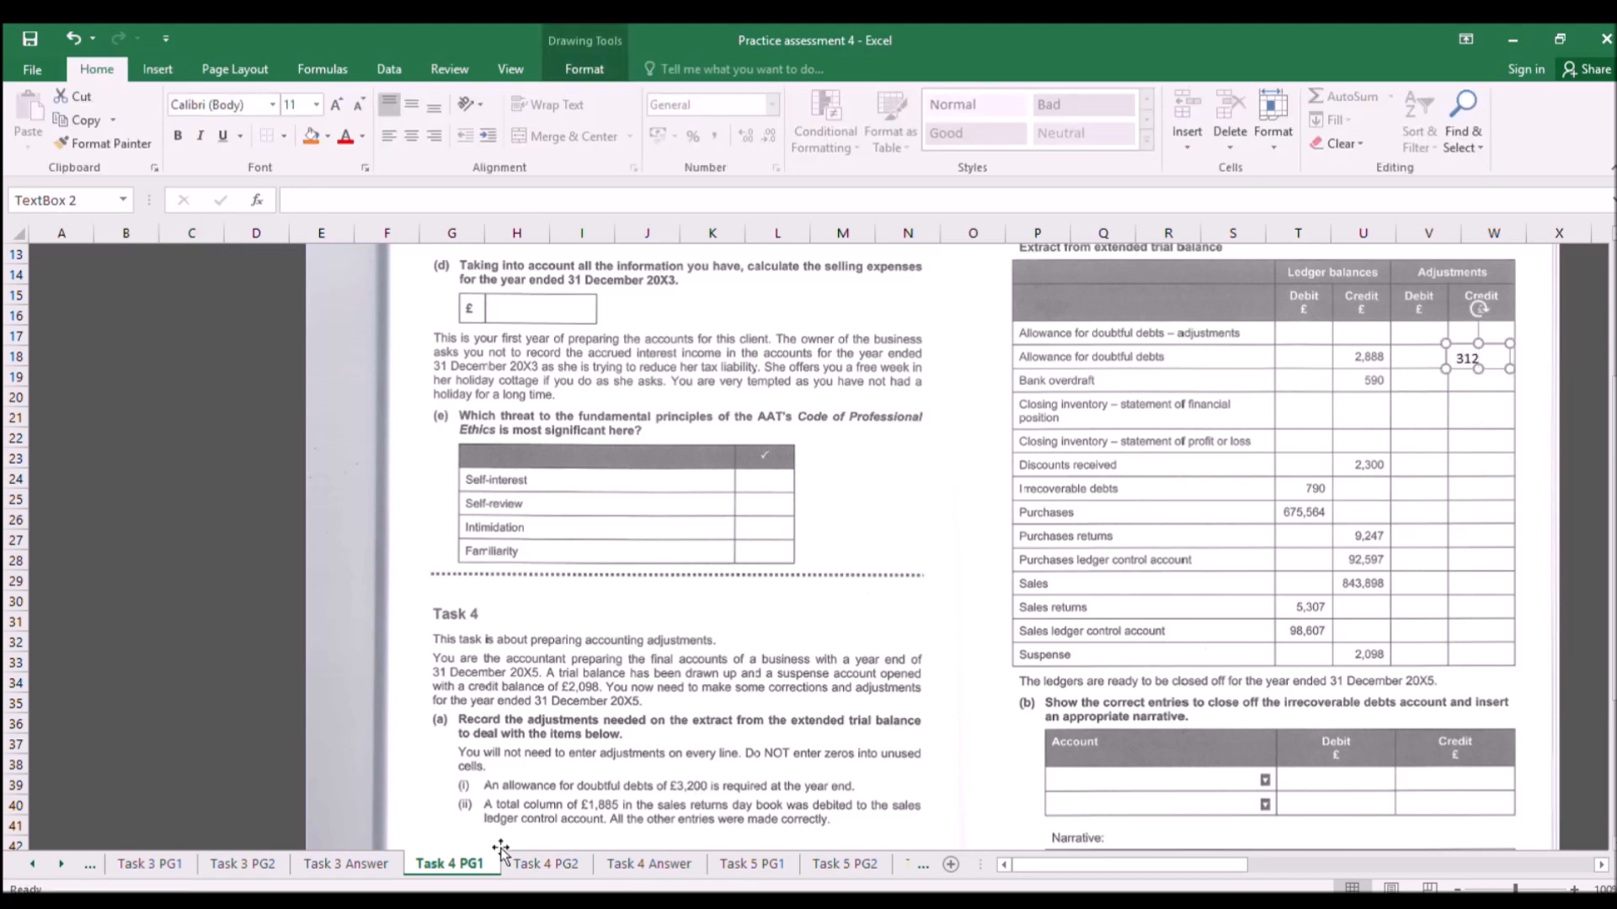
On the Task 4 Answer sheet, enter 312 on the debit side of the doubtful debts P&L account in K11.
click(606, 864)
click(483, 584)
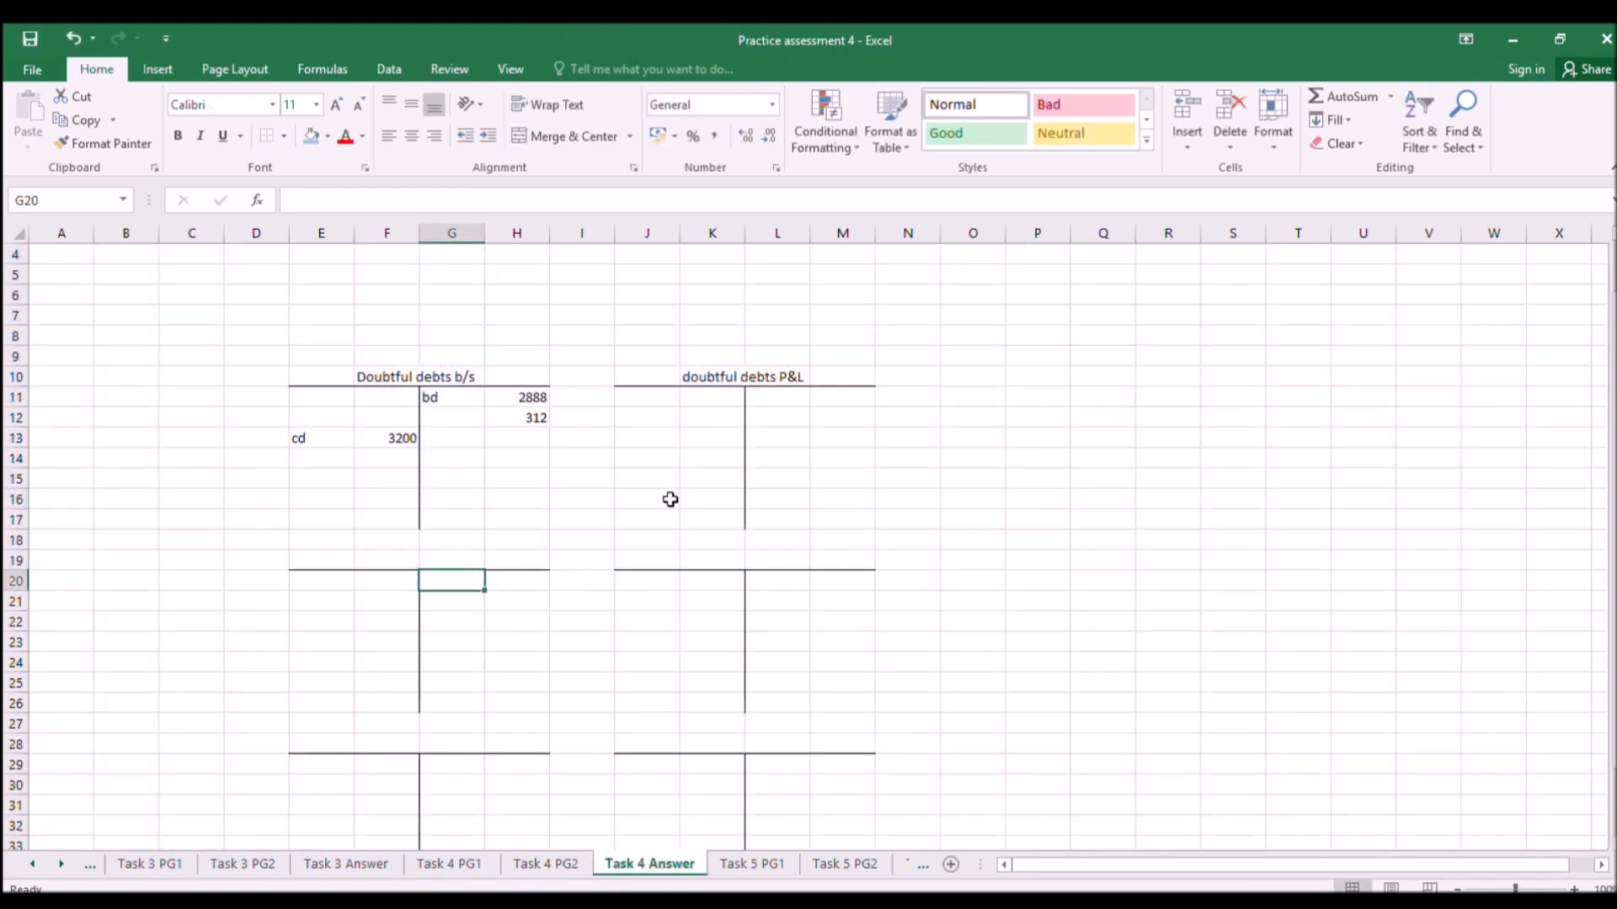
click(699, 397)
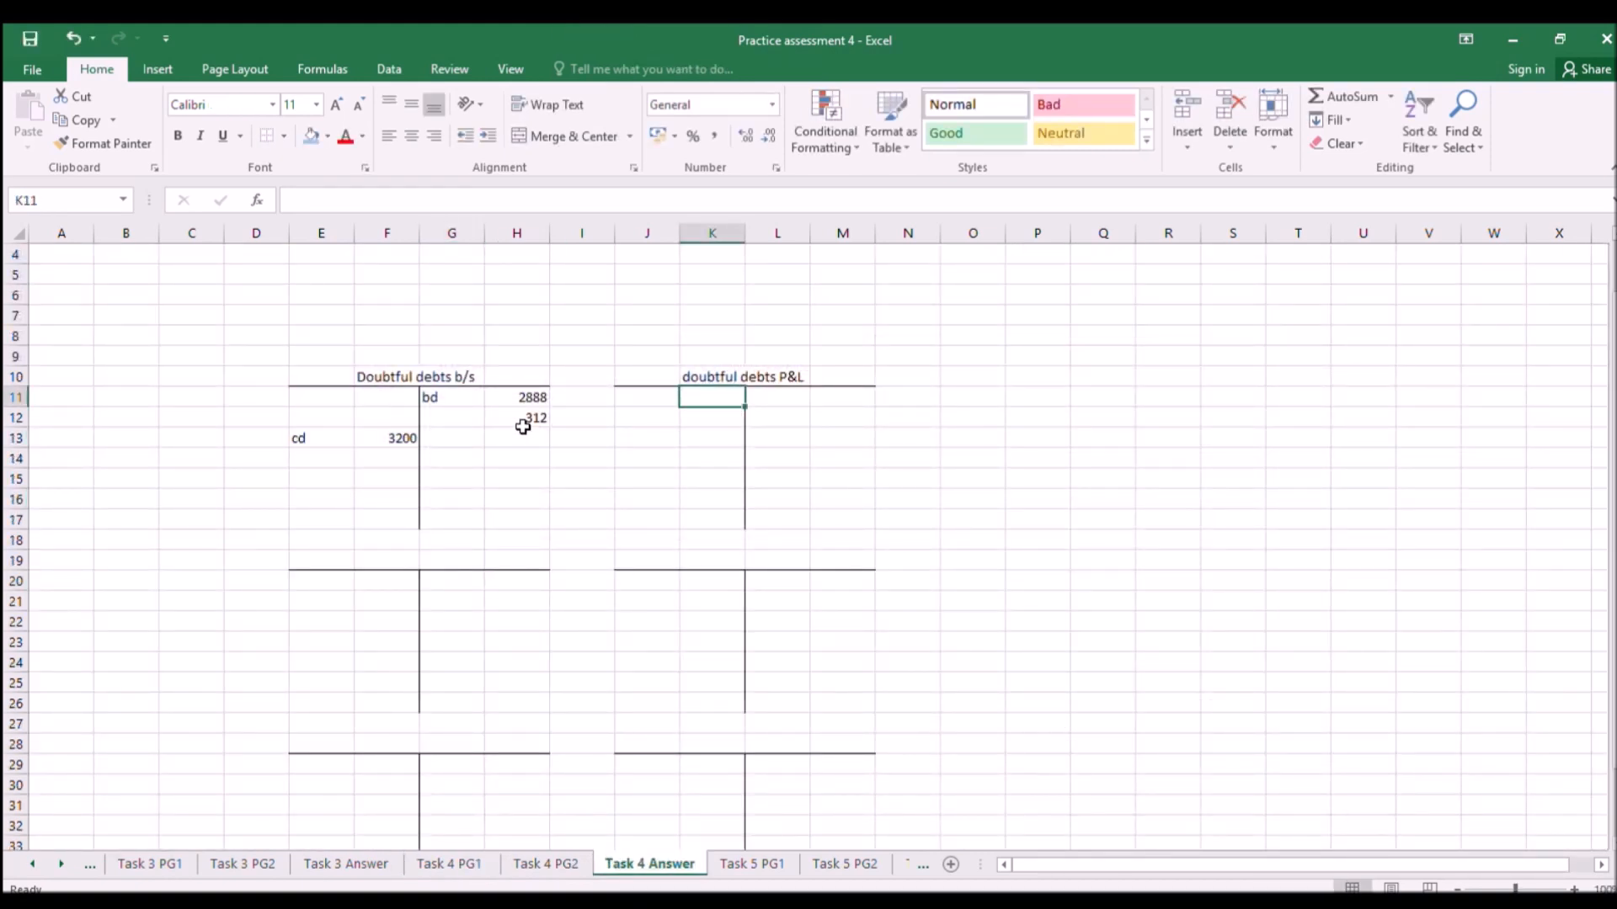
text(312)
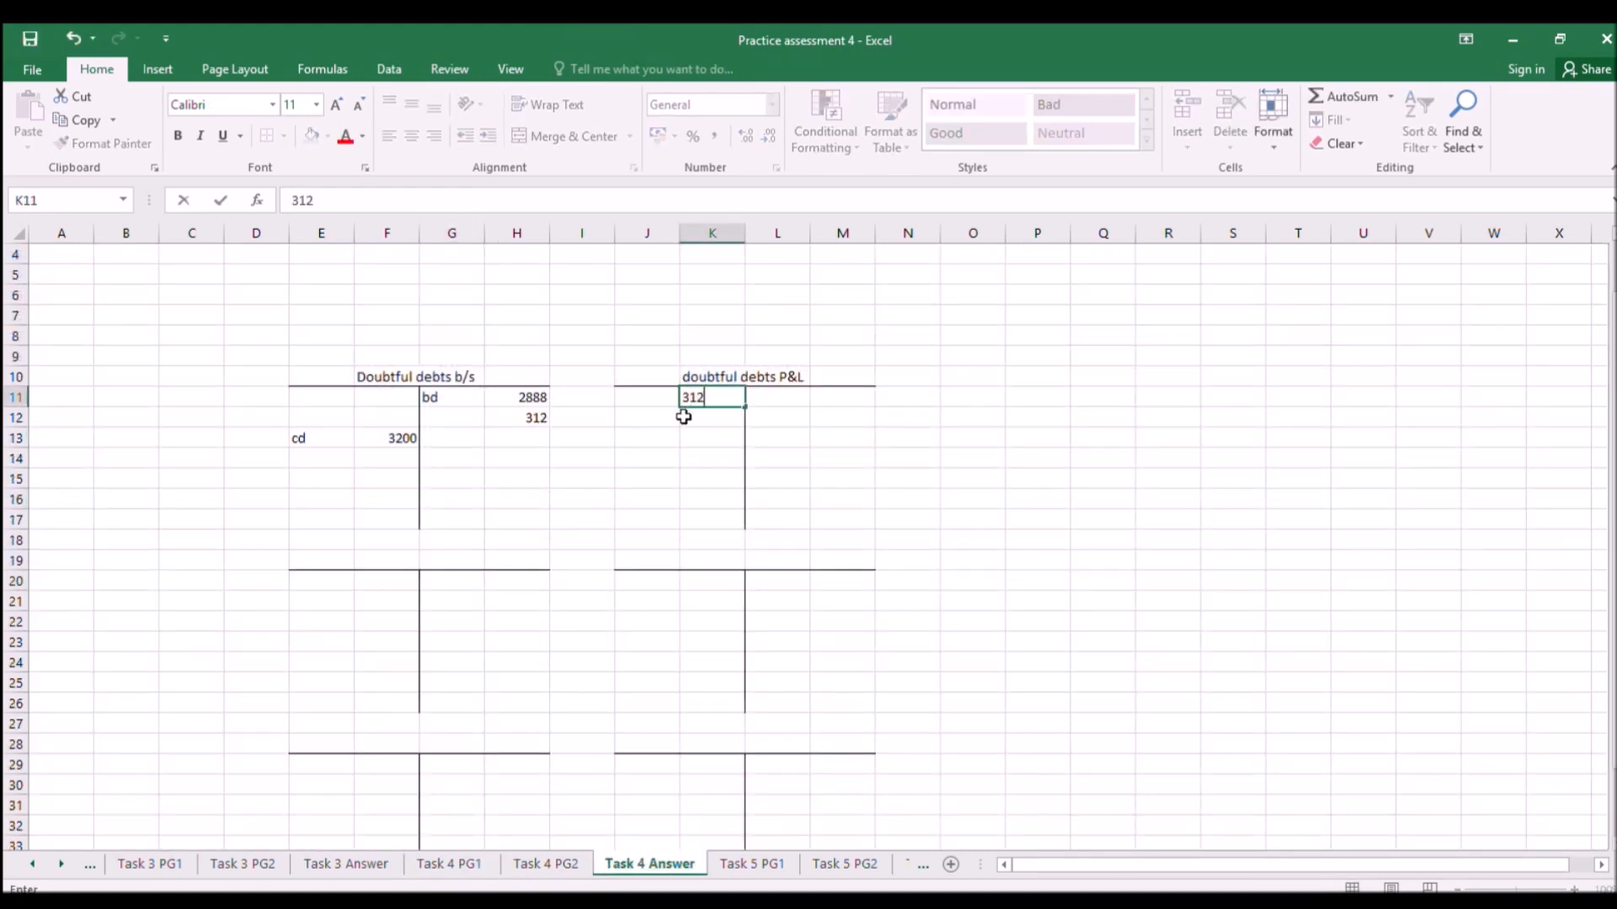
click(674, 497)
On Task 4 PG1, place a copy of the 312 text box in the debit adjustment cell of Allowance for doubtful debts – adjustments and align both boxes.
click(478, 851)
click(1457, 360)
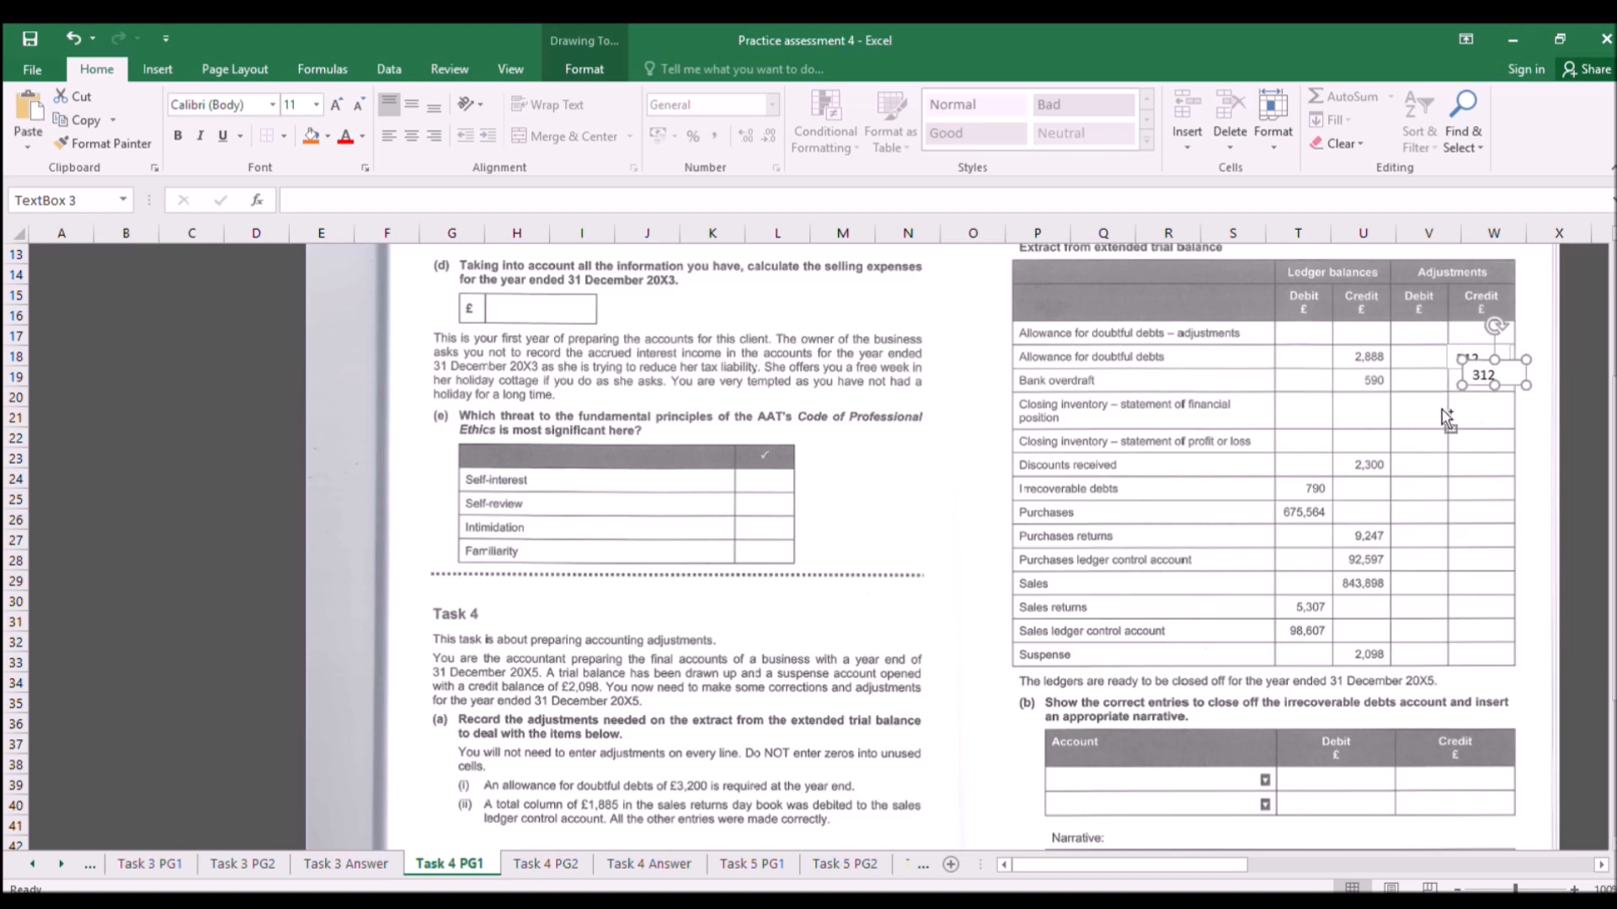
mouse_move(1453, 347)
mouse_down()
mouse_move(1412, 342)
mouse_move(1404, 323)
mouse_move(1455, 352)
mouse_up()
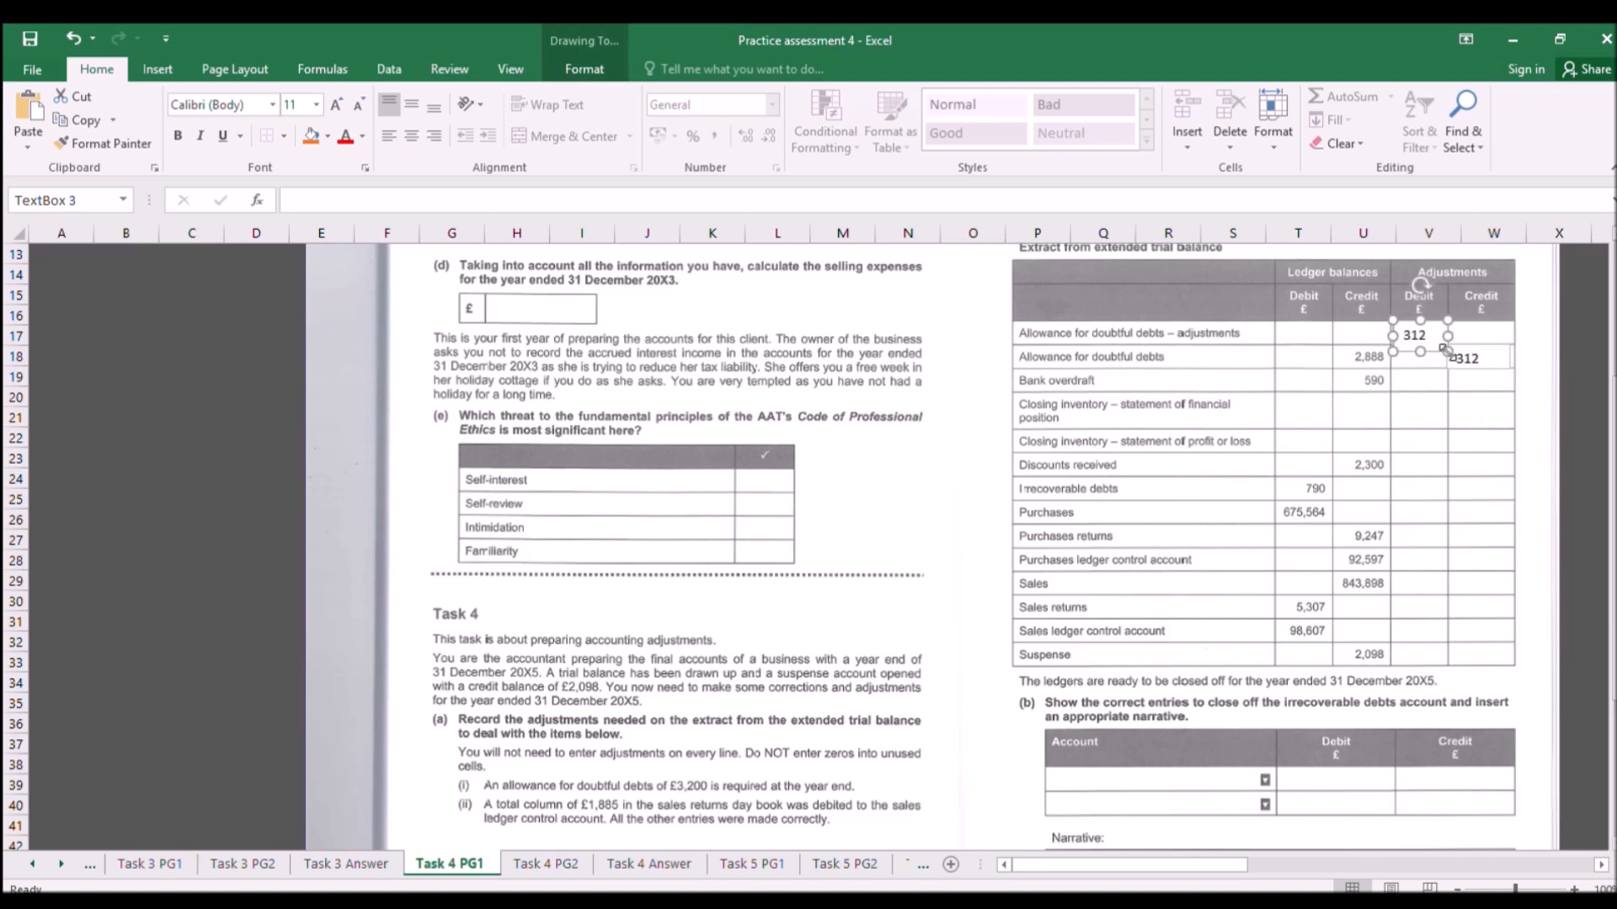
click(1494, 373)
click(1490, 352)
drag(1487, 346, 1492, 348)
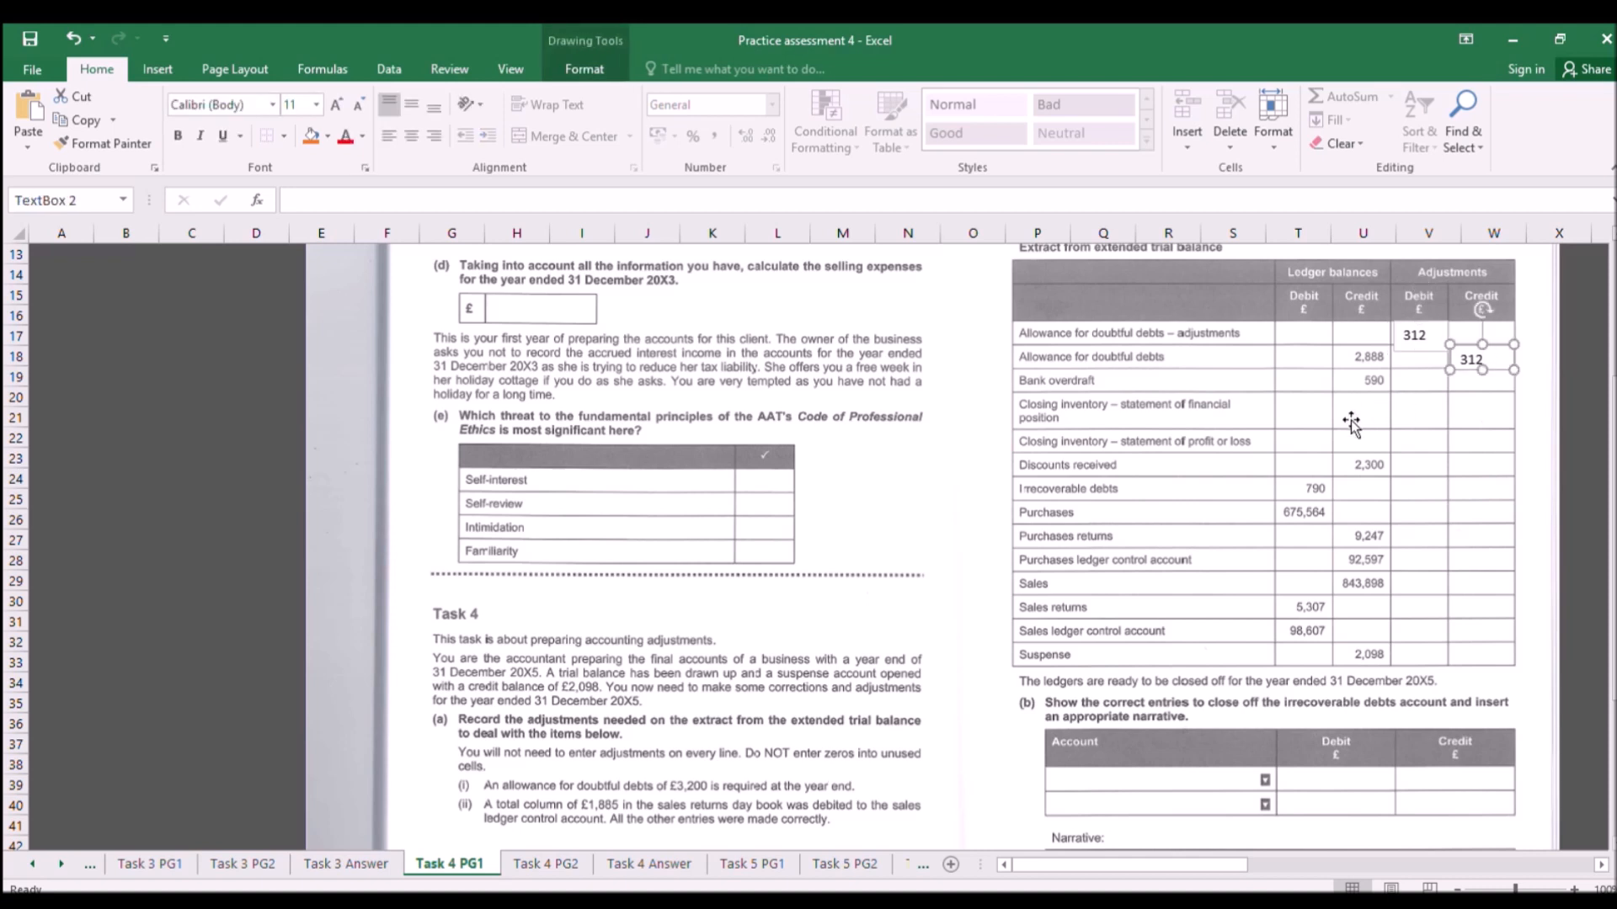
On Task 4 Answer, title the second row of T-accounts "Sales returns" in F19 and "SLCA" in K19.
double_click(688, 612)
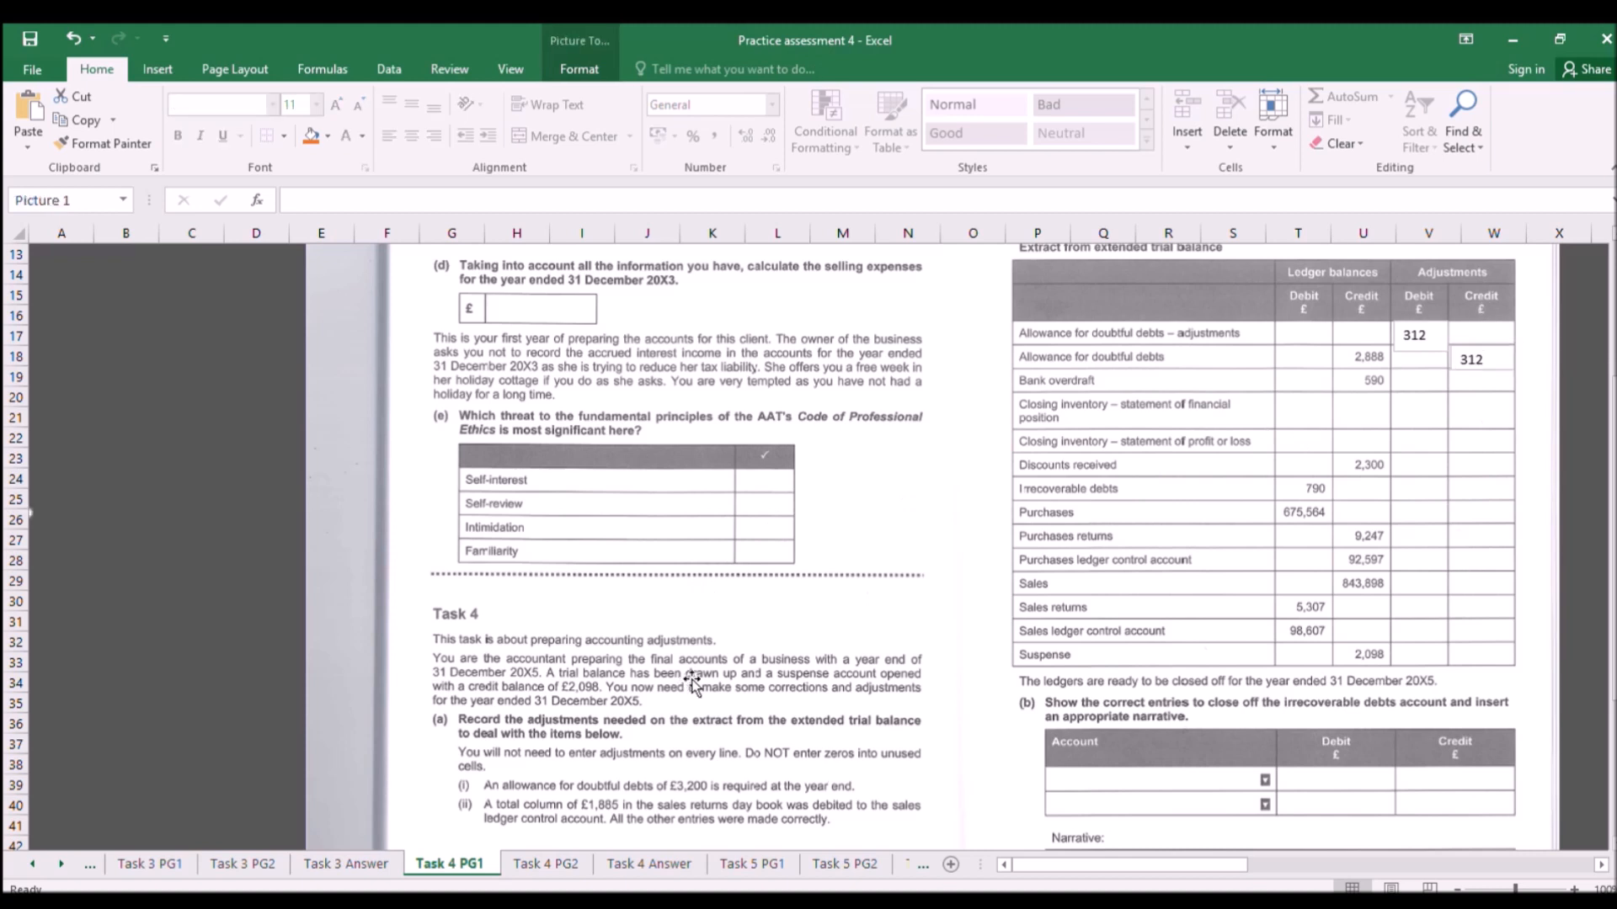
scroll(760, 732, down, 1)
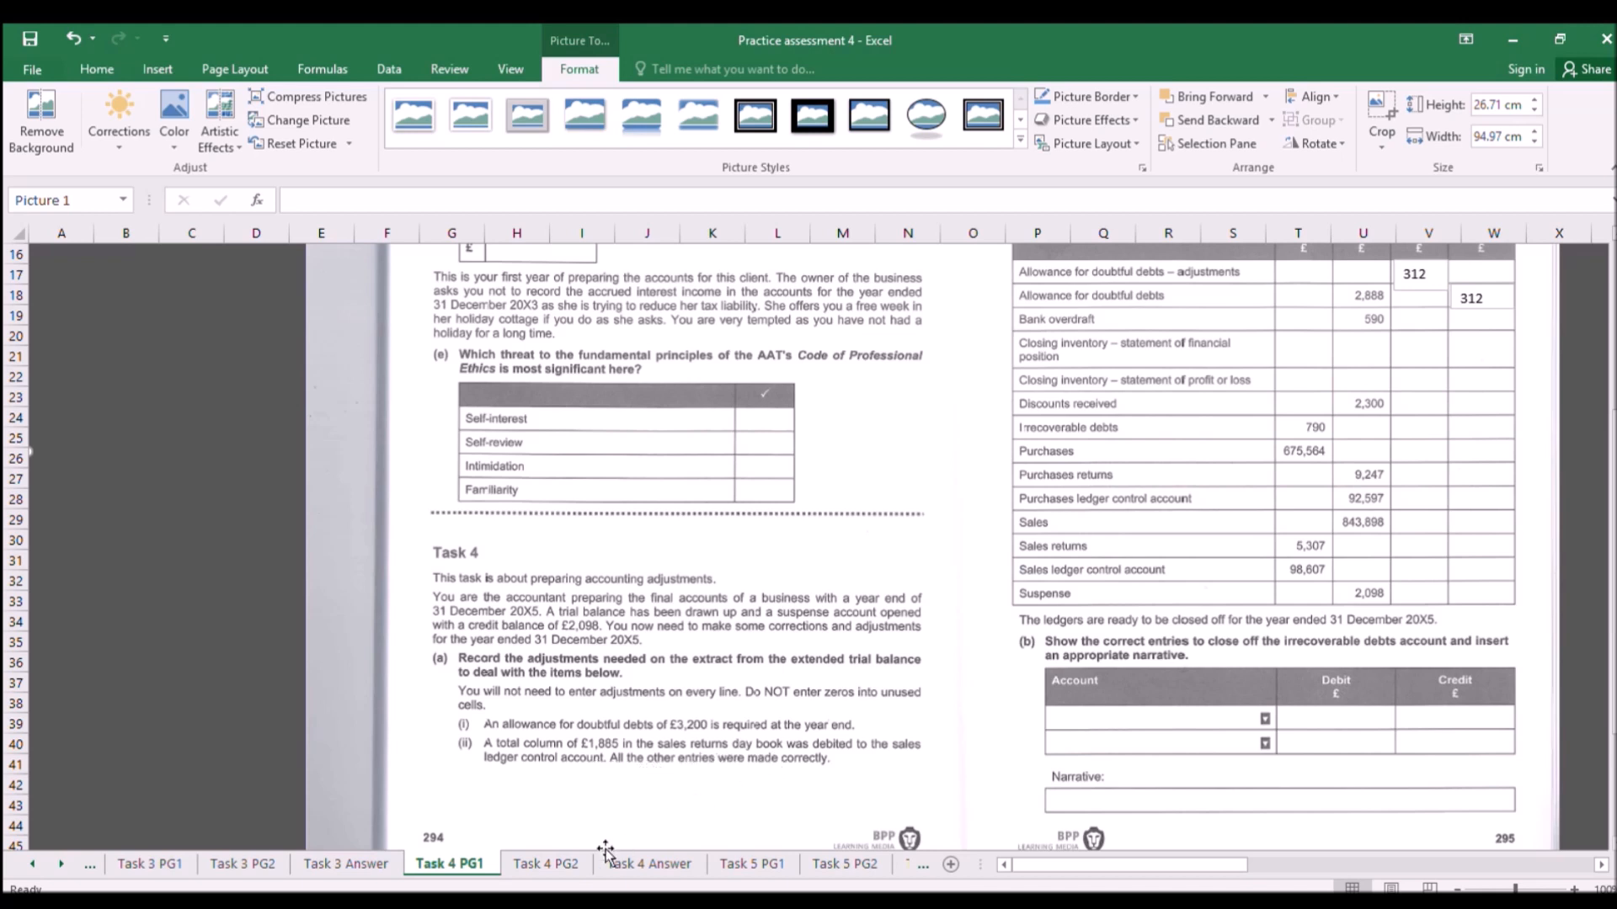
click(630, 864)
click(403, 560)
text(Sales red)
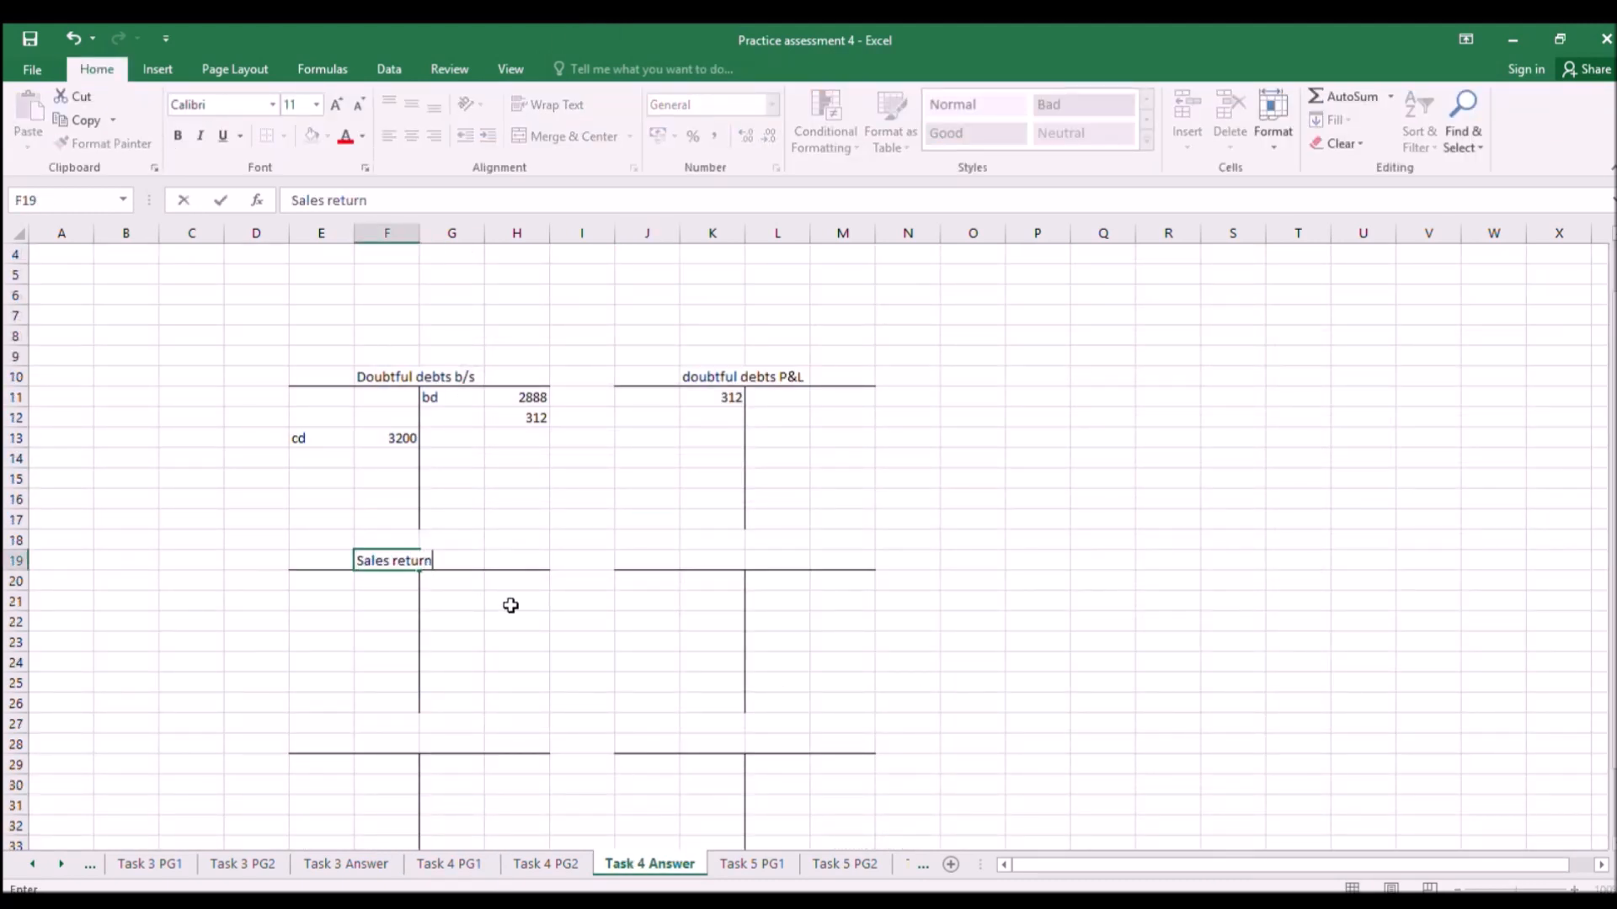
key(Tab)
key(Tab)
key(Tab)
key(Tab)
key(Tab)
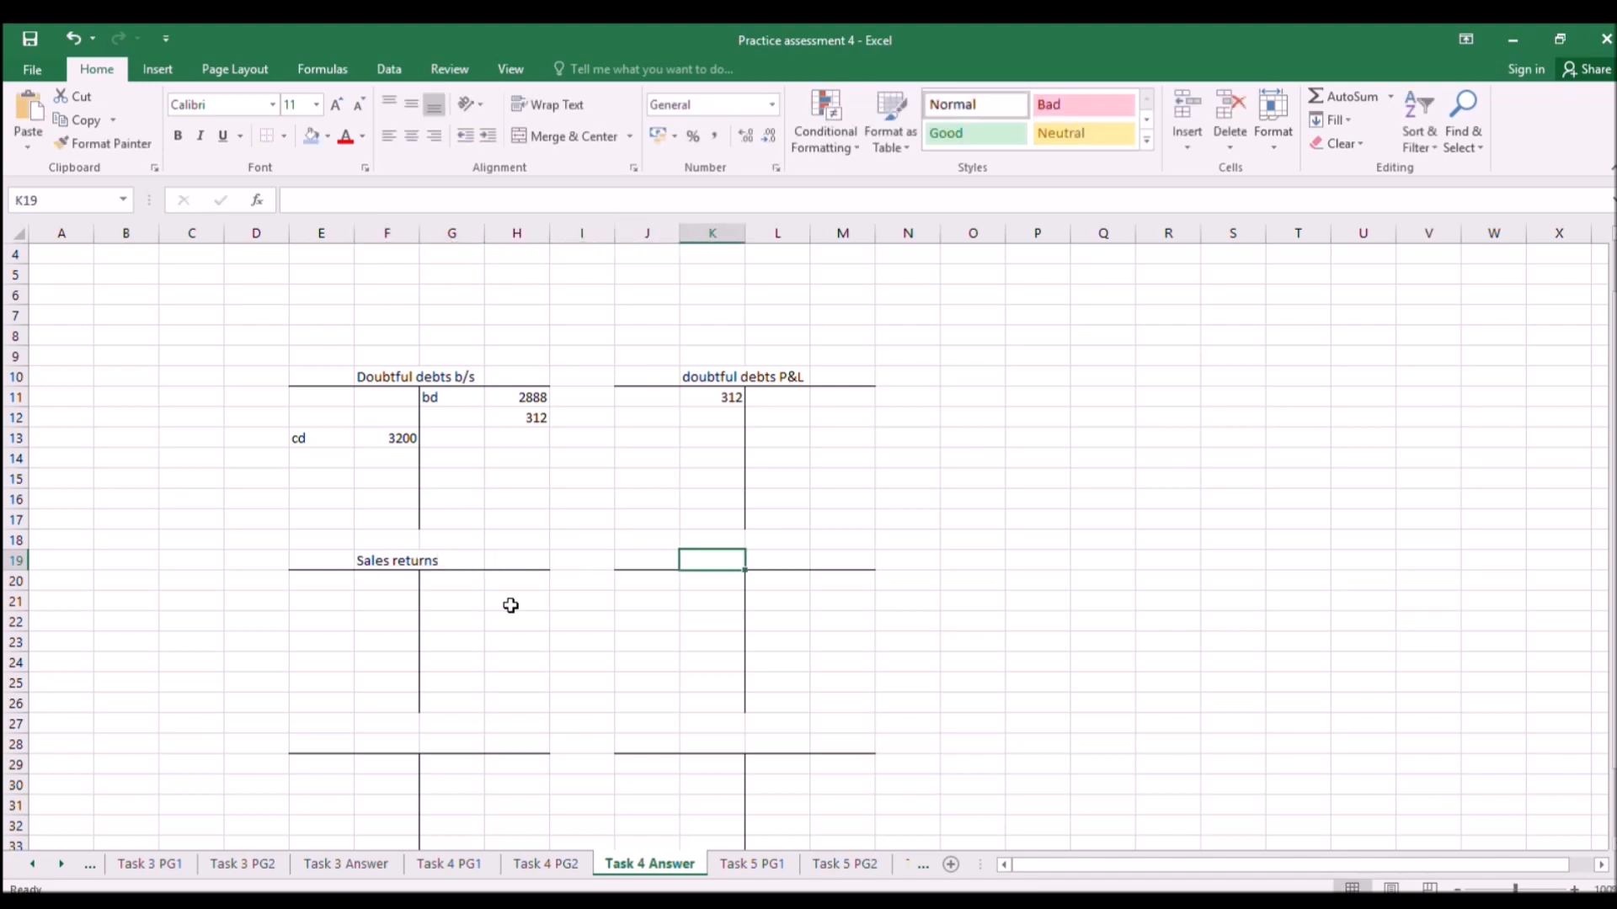
text(SA)
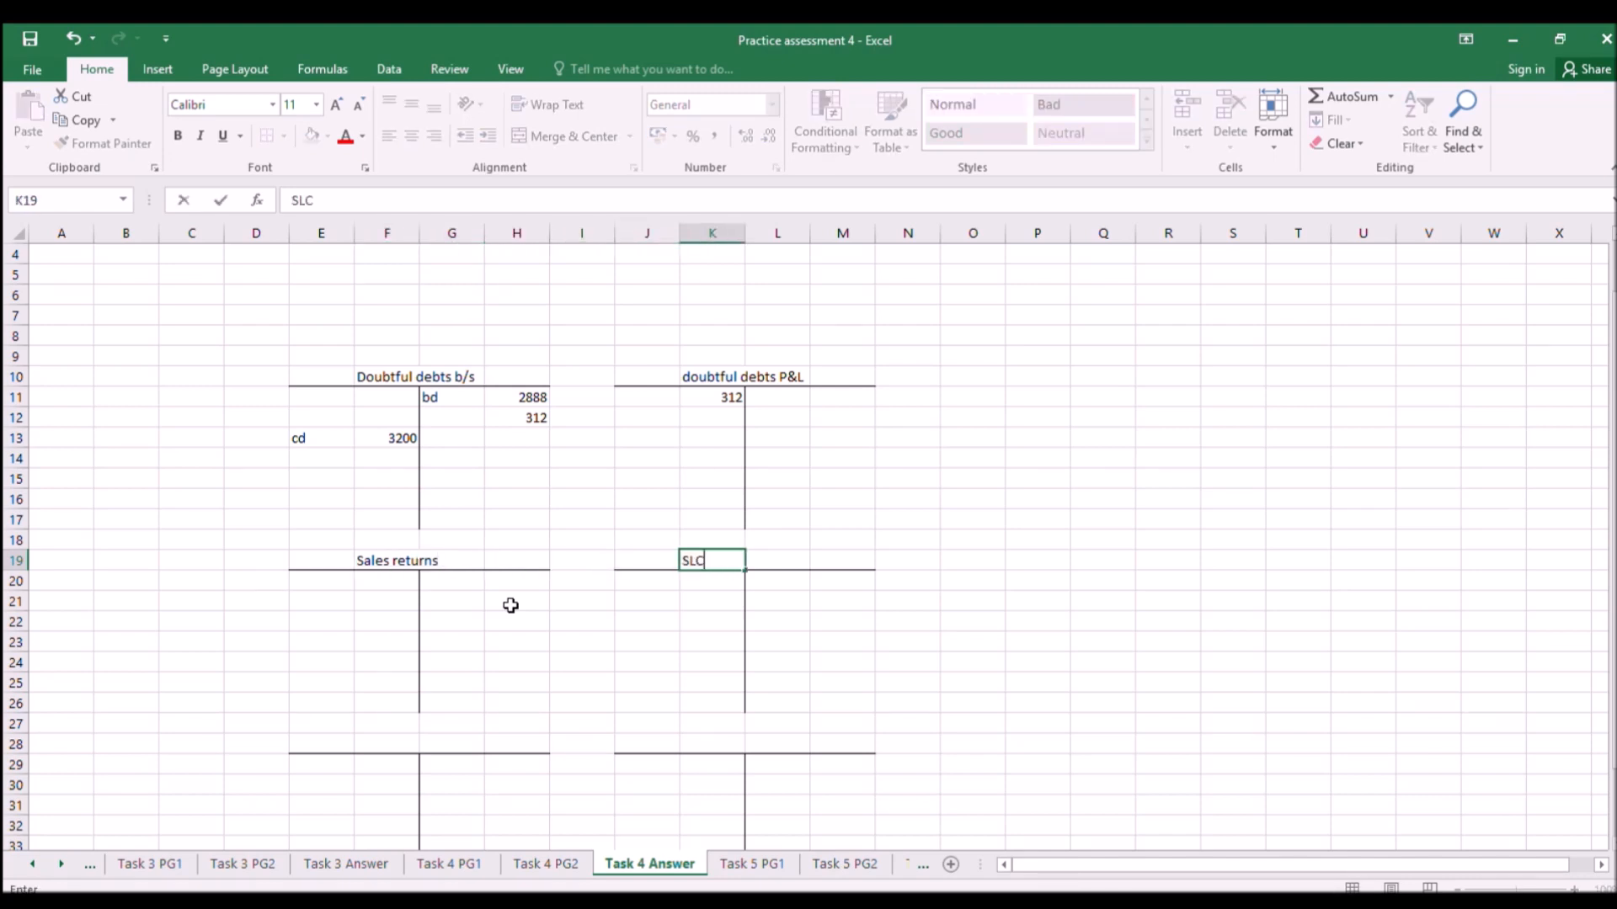
key(Return)
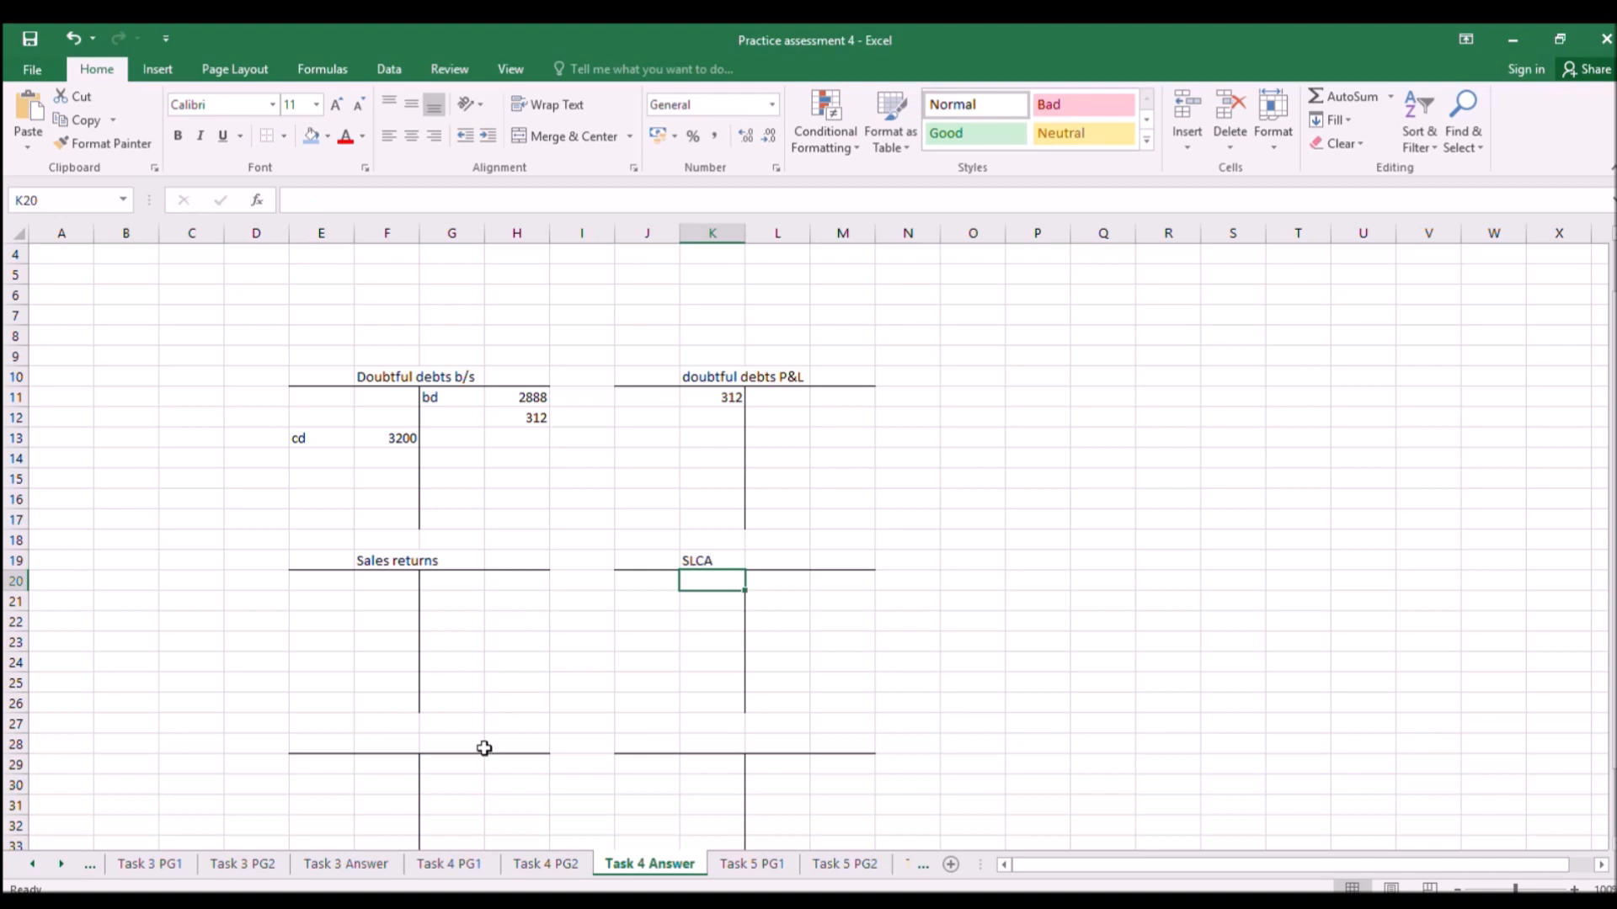
Check item (ii) on Task 4 PG1, and enter 1885 in F20 of the Sales returns account with the label "SRB" in E20.
click(449, 864)
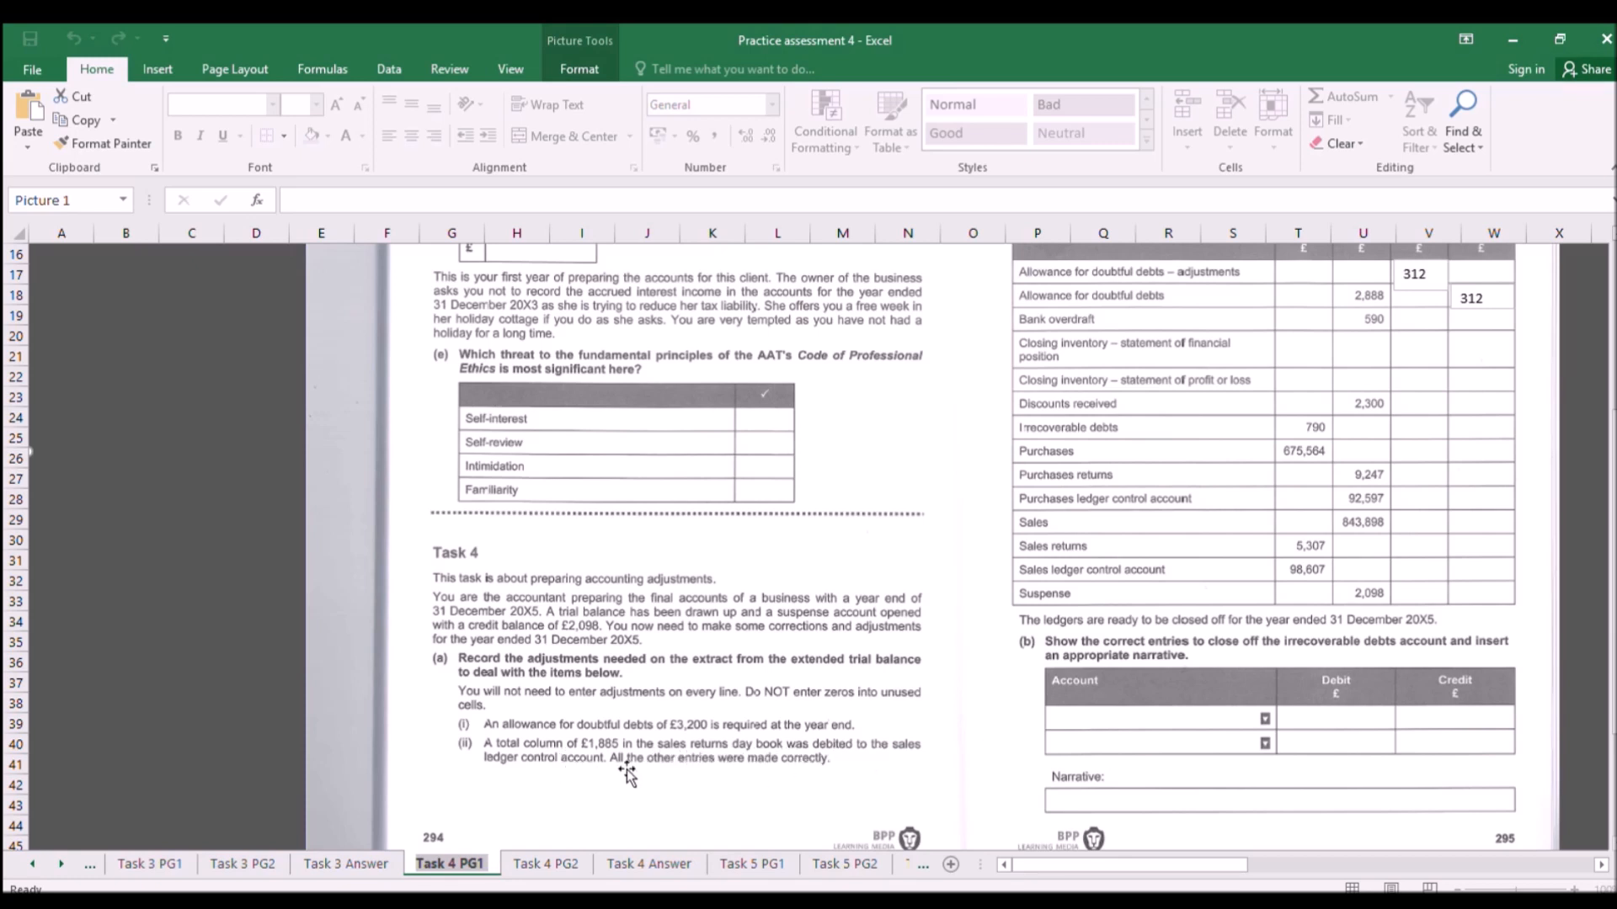
click(624, 861)
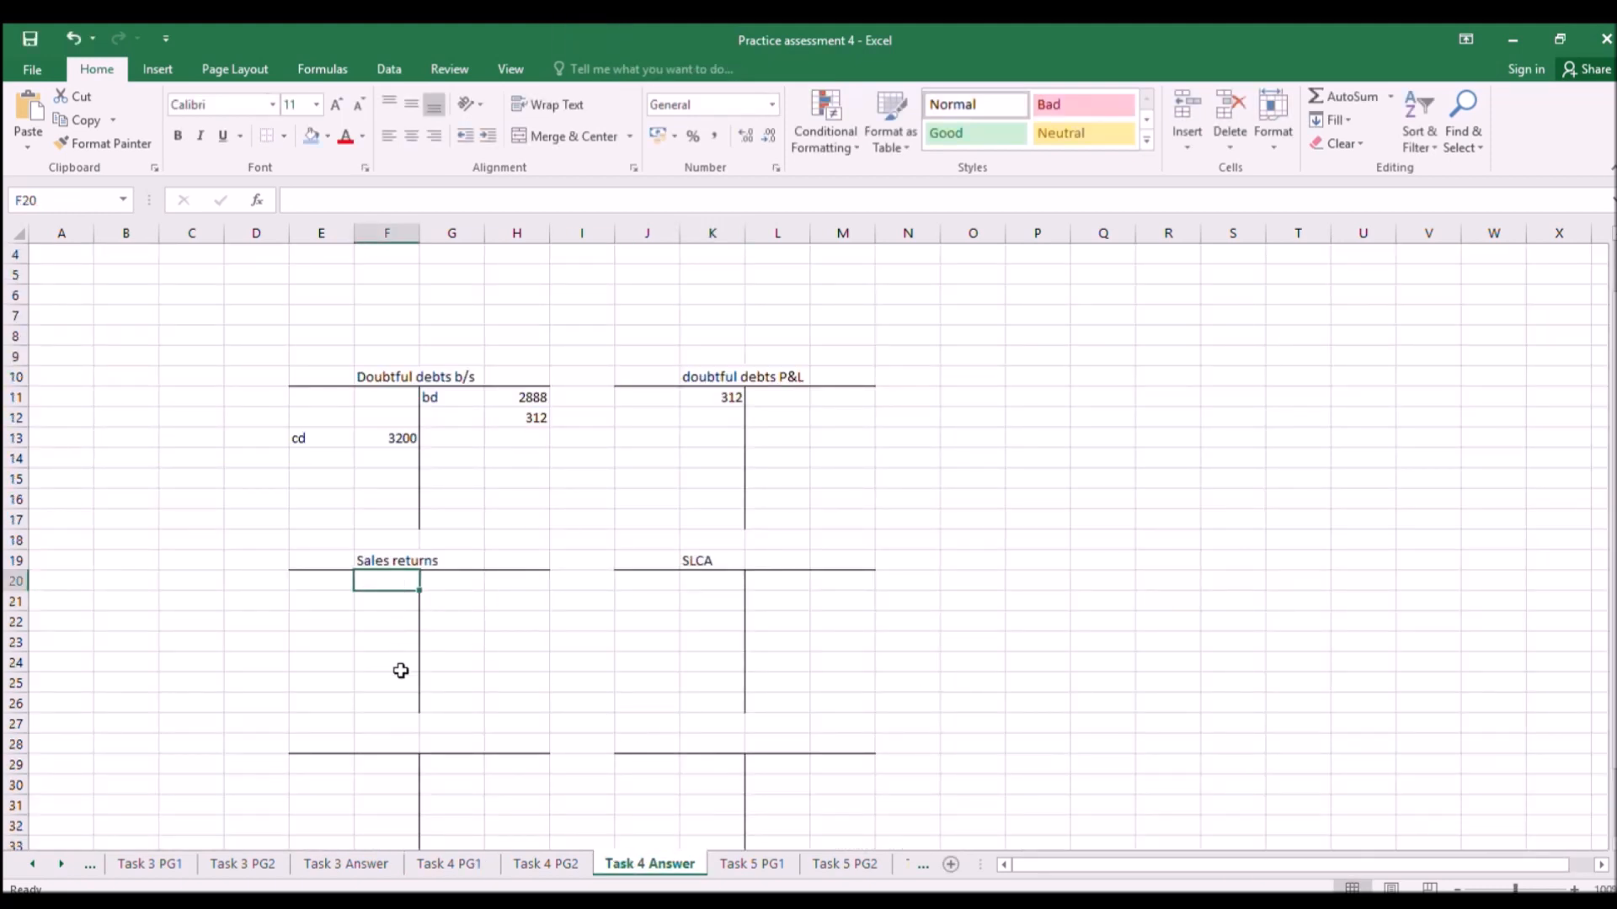
click(455, 867)
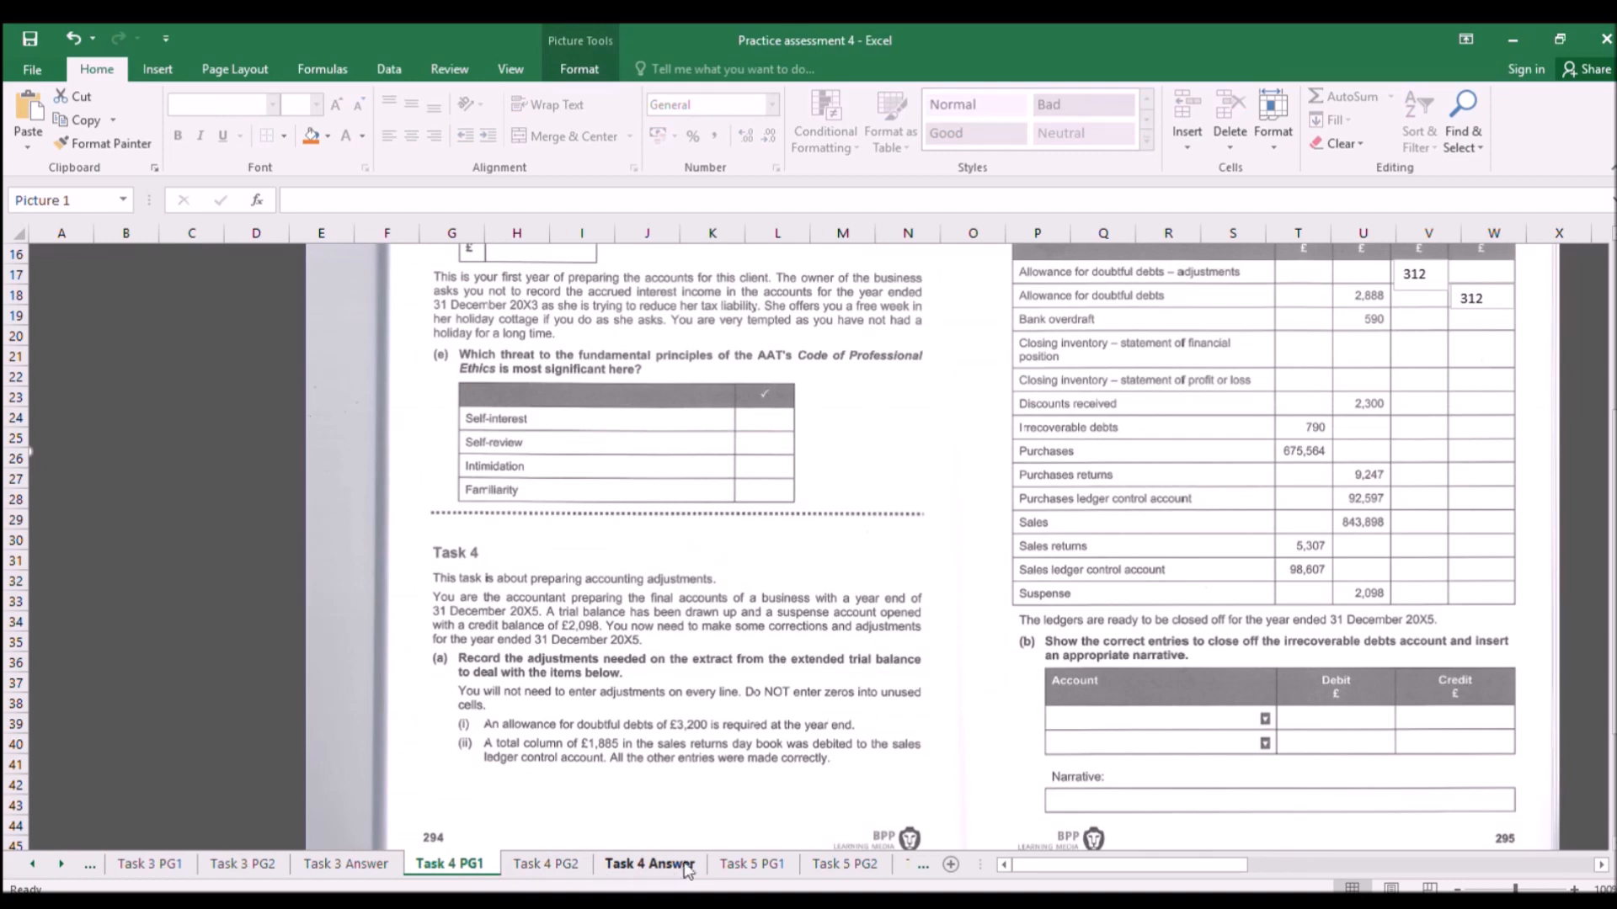
click(714, 868)
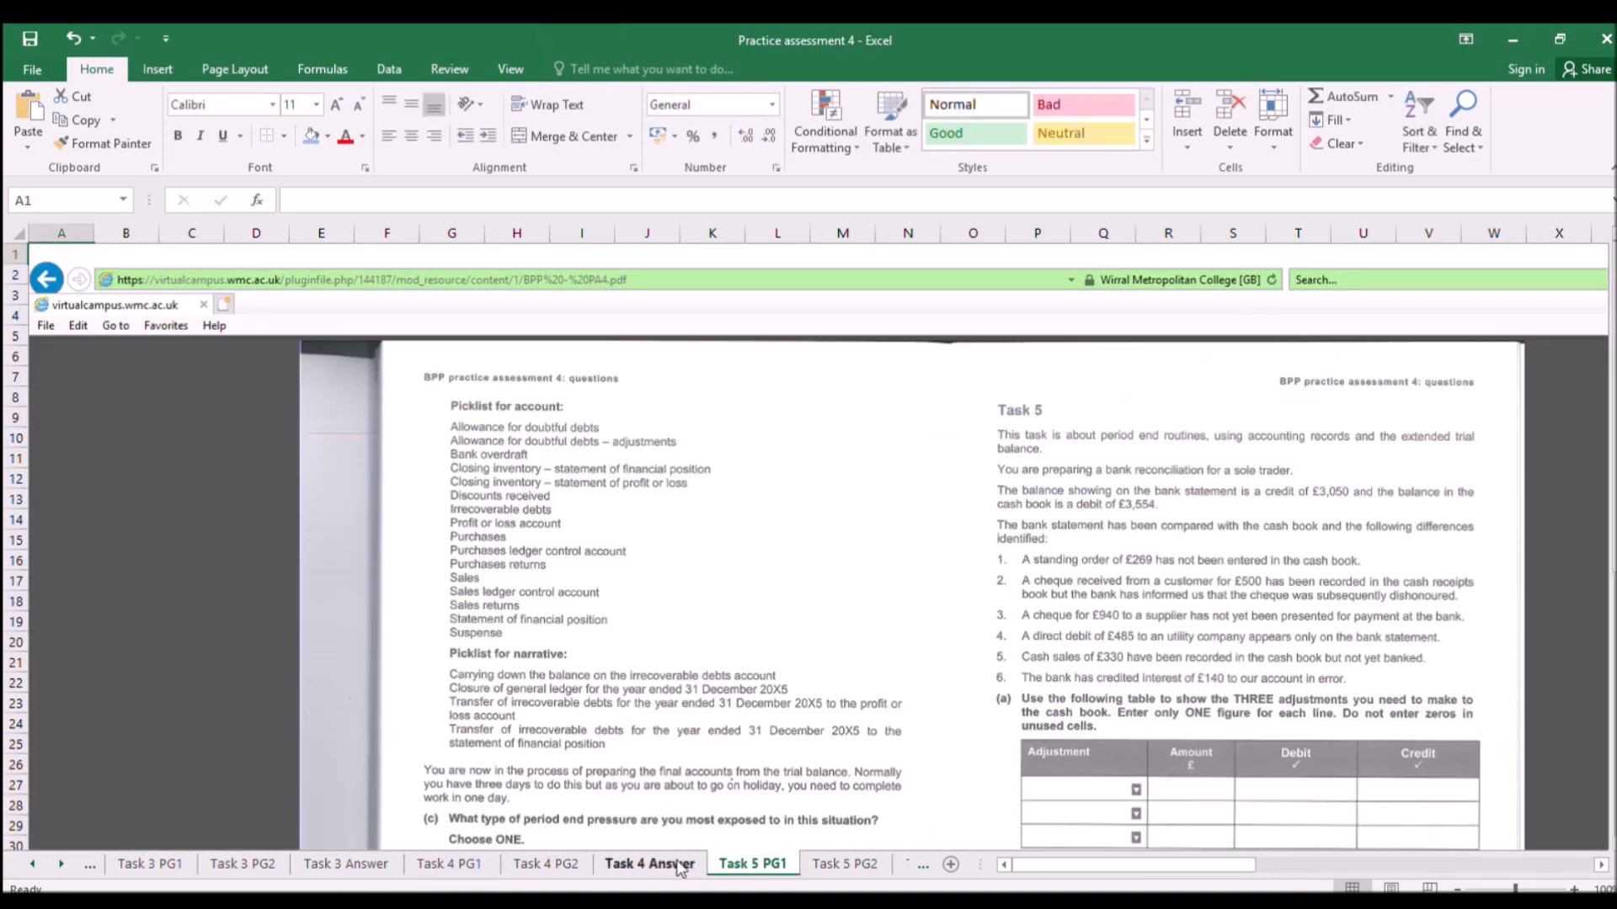
click(677, 863)
text(1885)
key(Return)
key(Up)
key(Left)
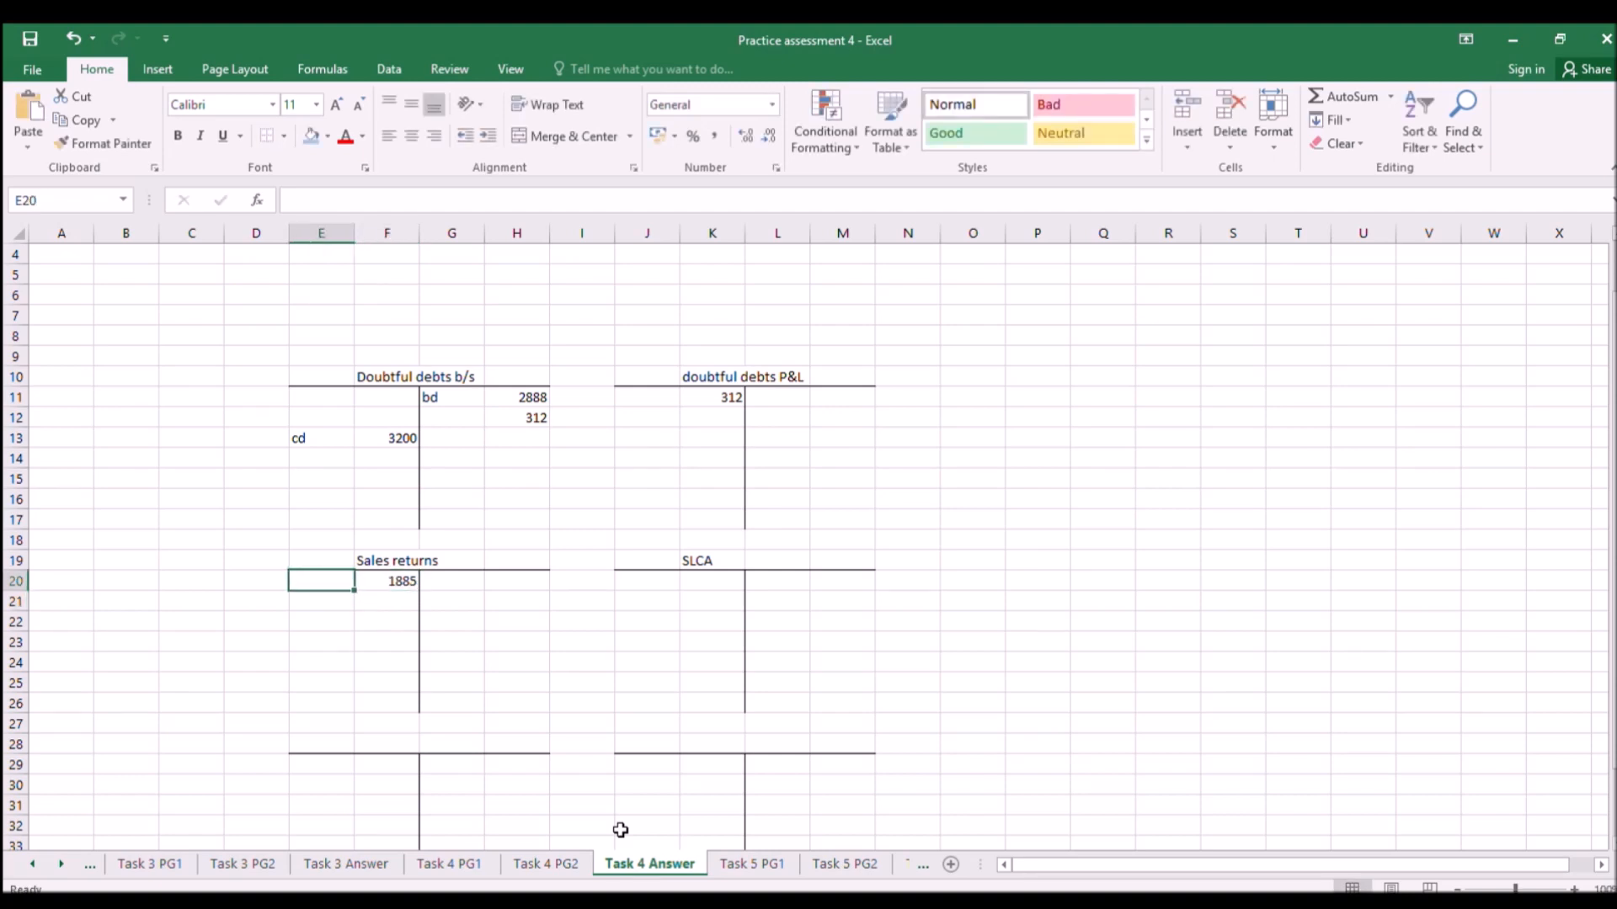
text(SR)
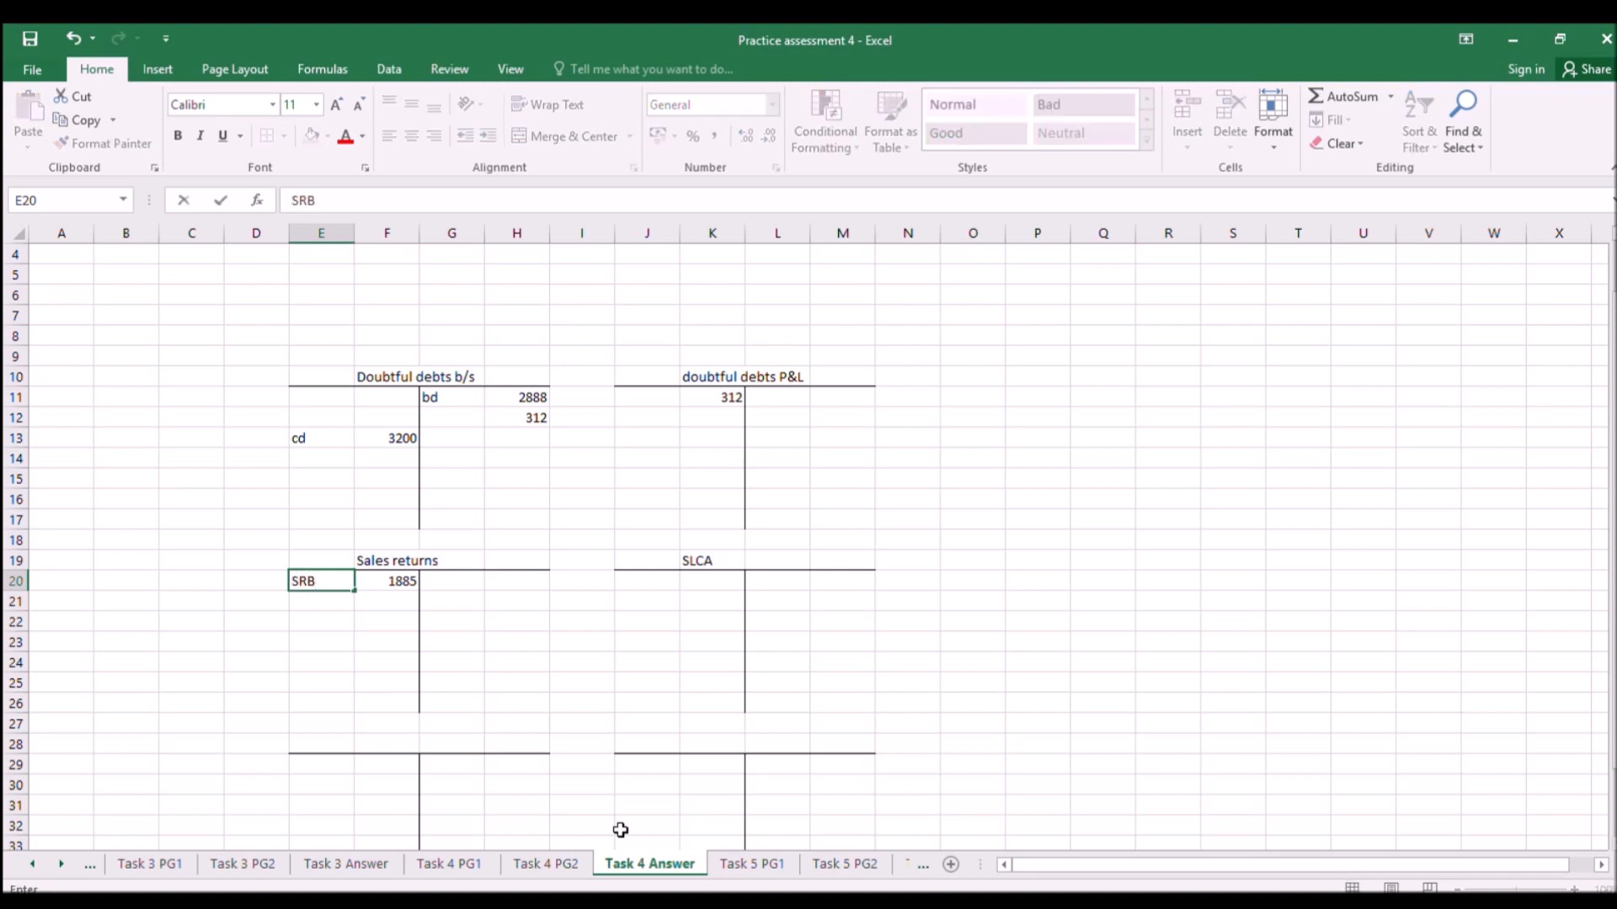
text(B)
key(Return)
Enter 1885 on the debit side of the SLCA account in K20.
key(Up)
key(Right)
key(Right)
key(Right)
key(Right)
key(Right)
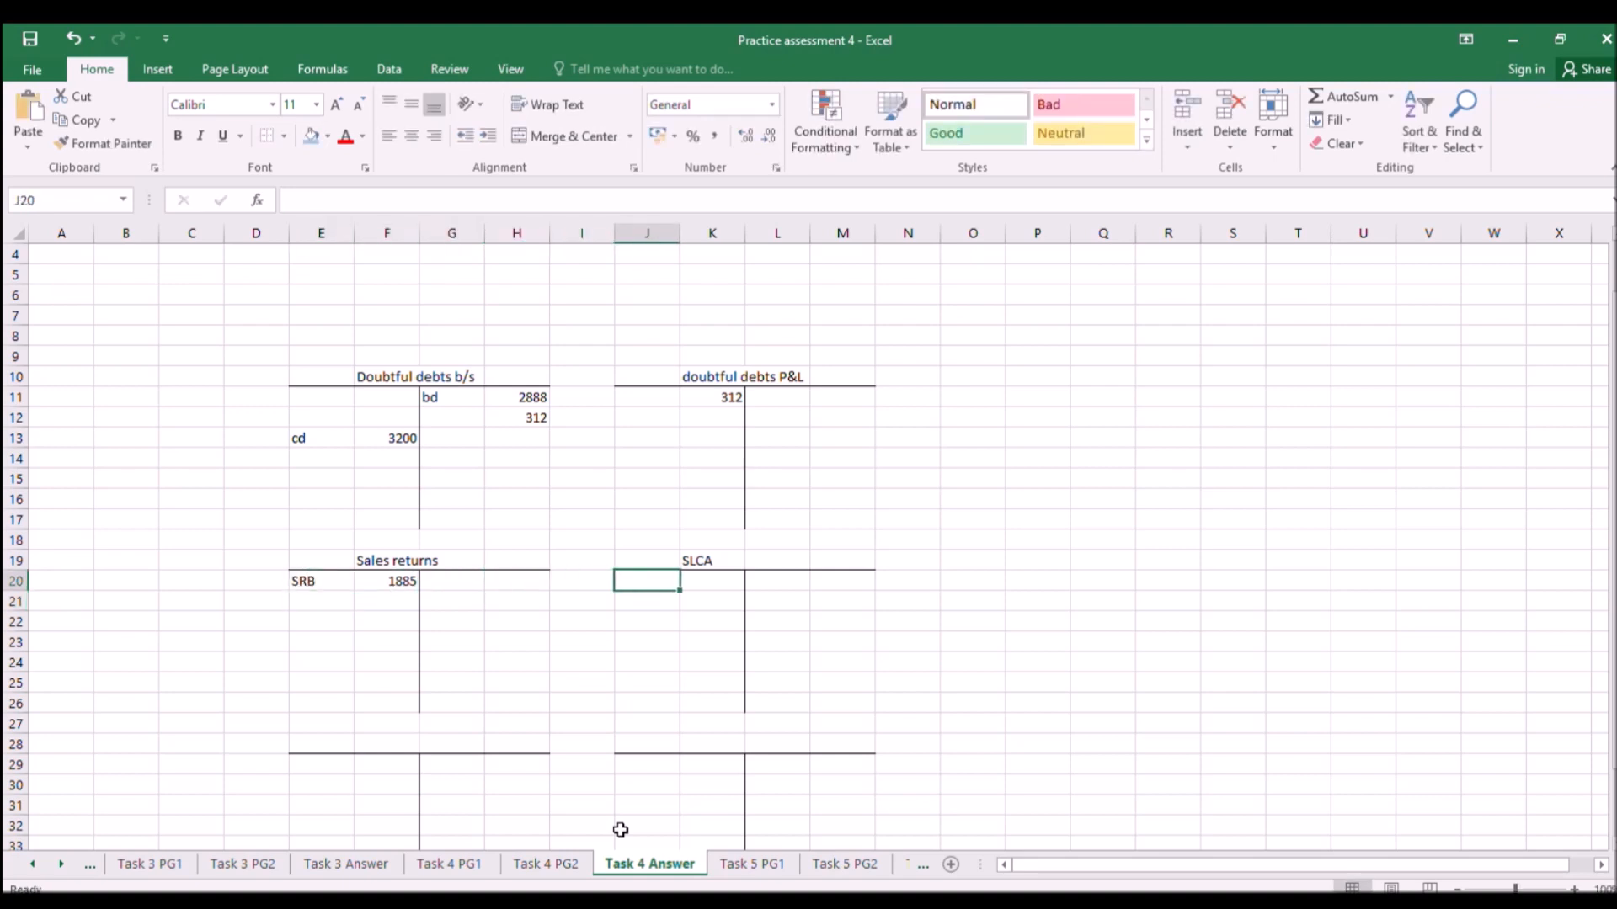
key(Right)
text(18)
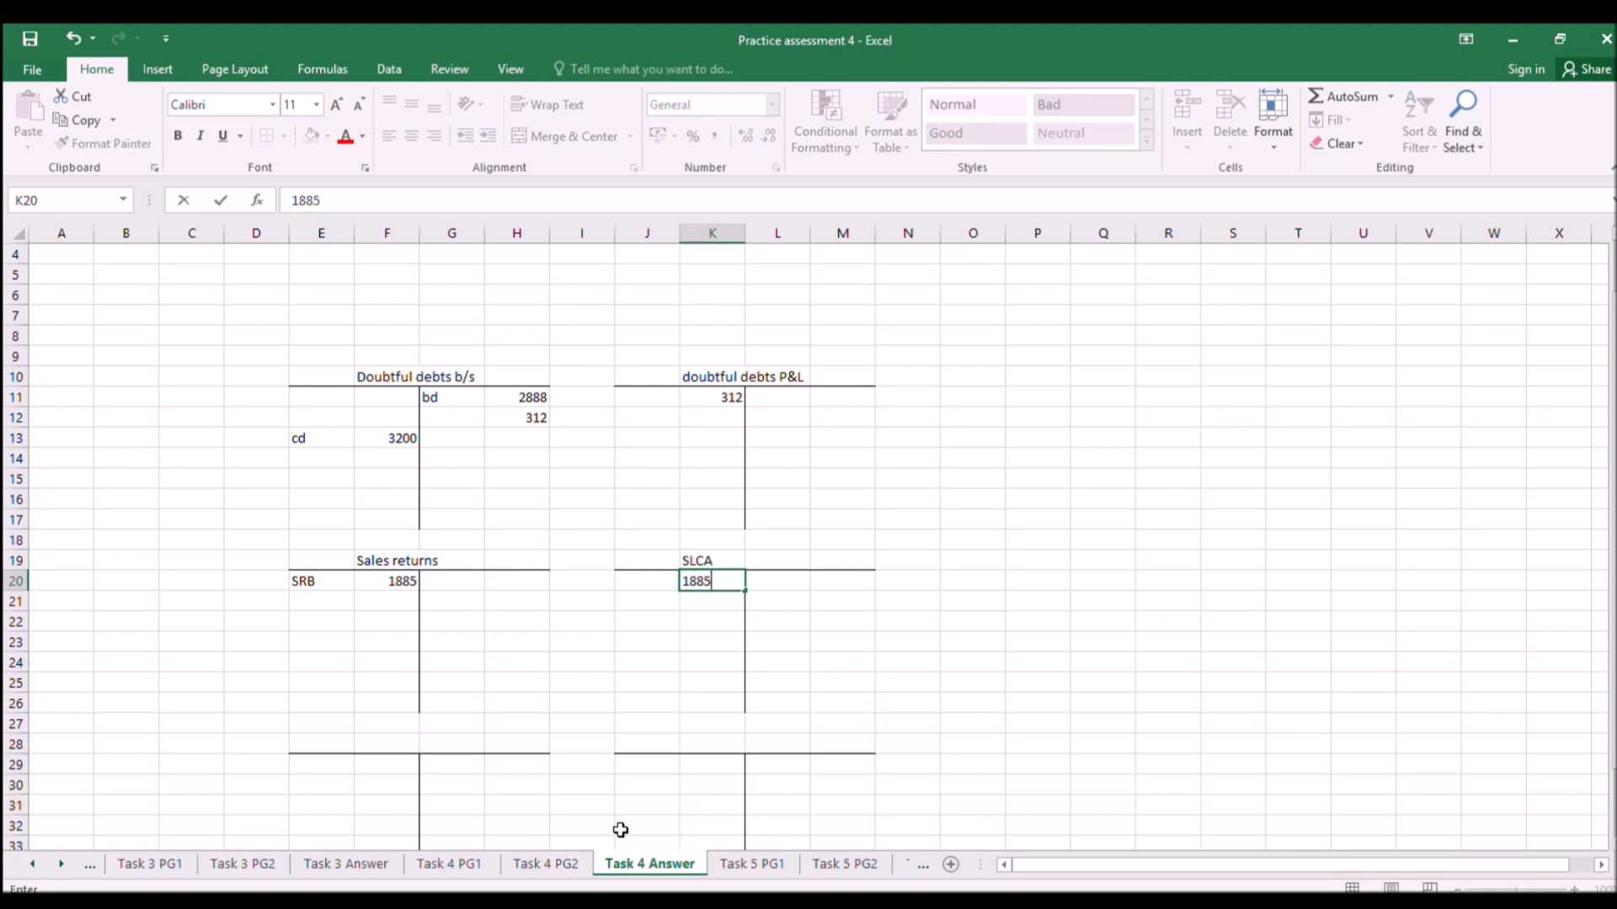
key(Return)
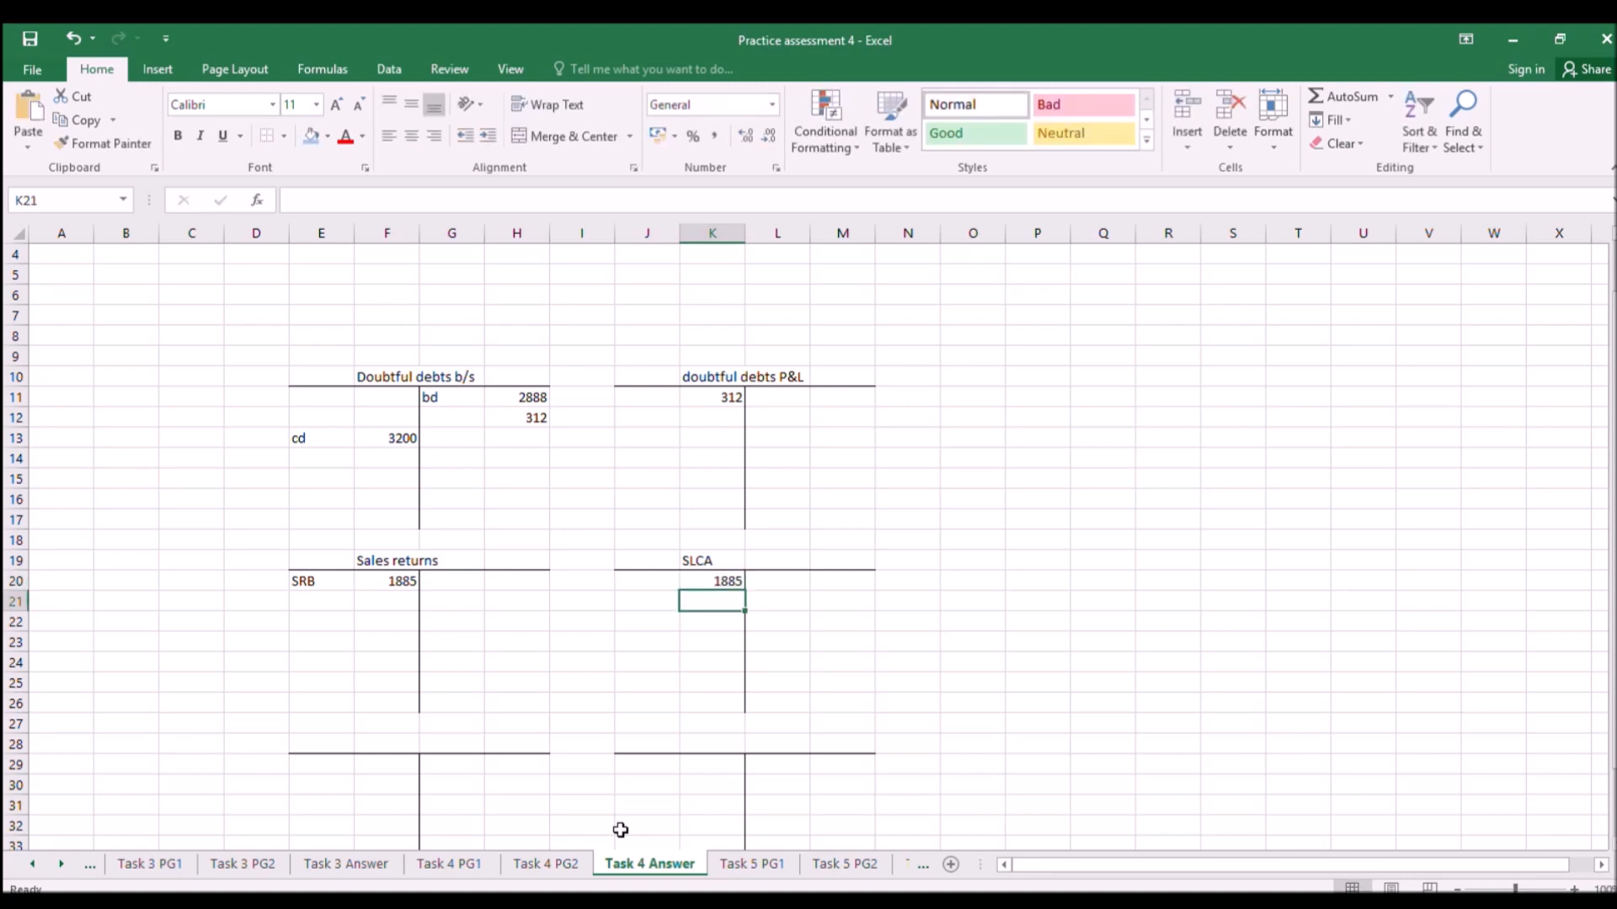
Enter 1885 twice on the credit side of the SLCA account, in M20 and M21.
key(Right)
key(Right)
key(Right)
key(Up)
key(Left)
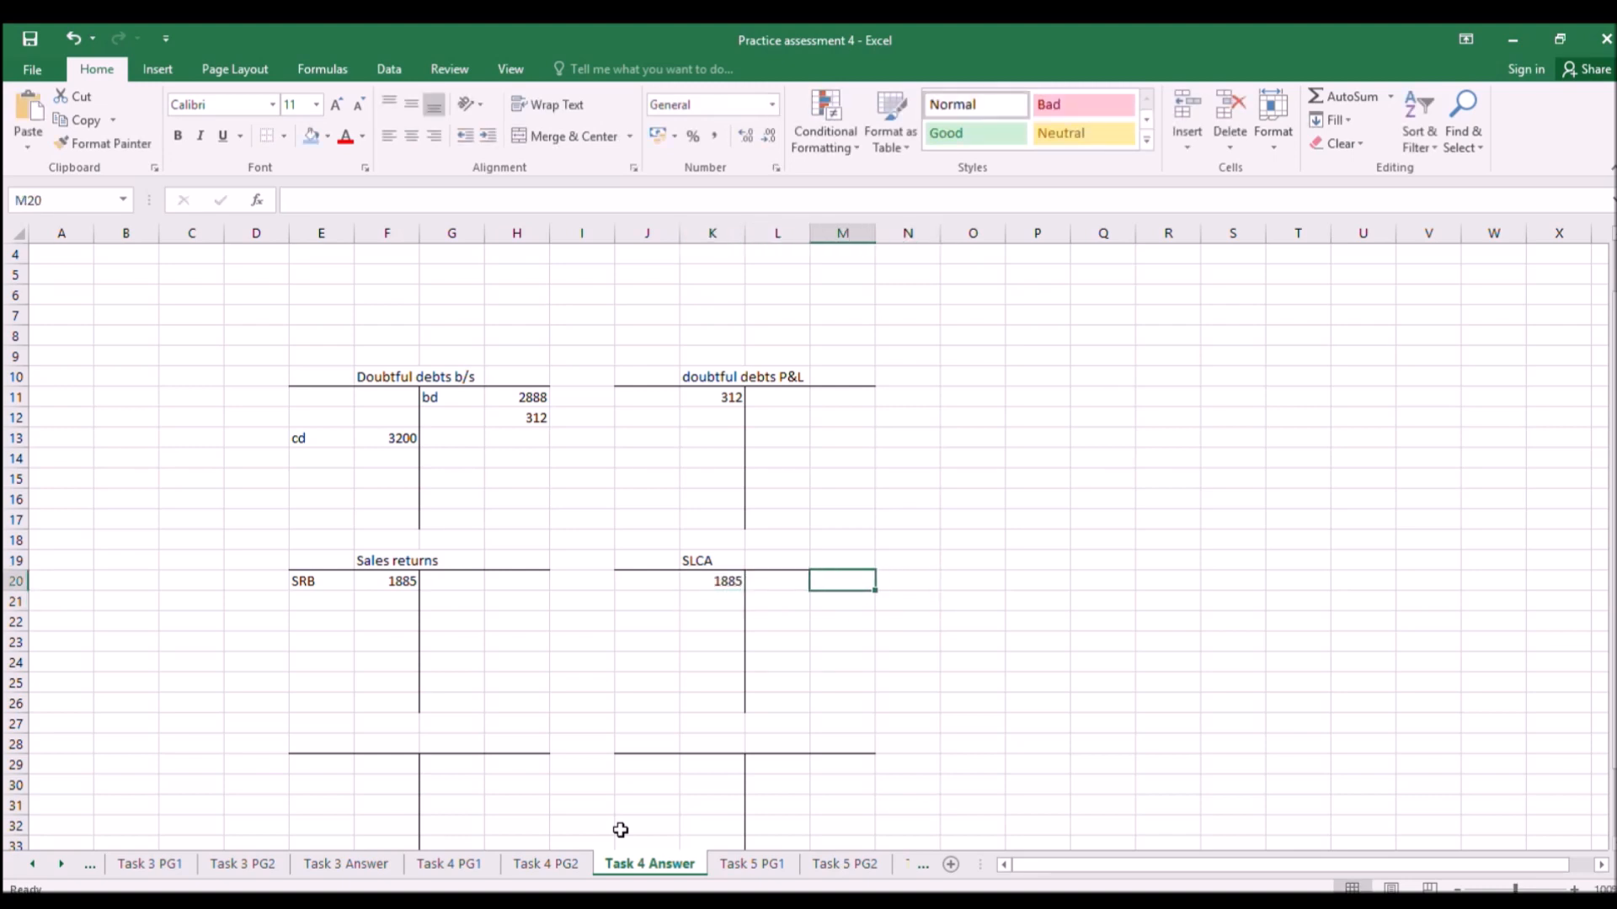
text(1885)
key(Return)
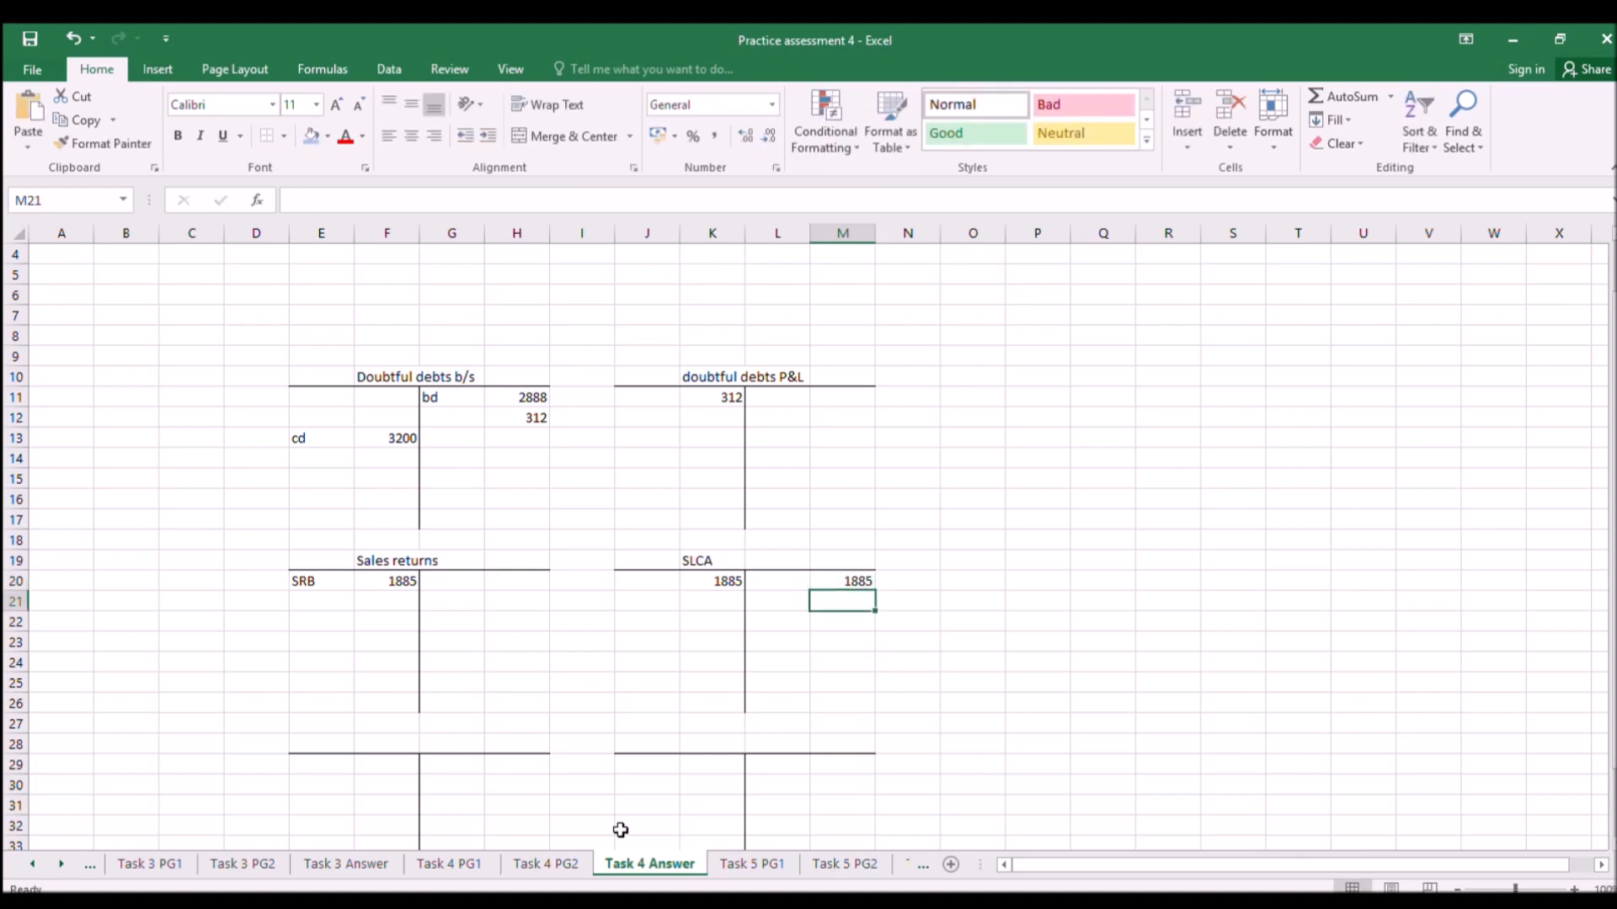
text(1885)
key(Return)
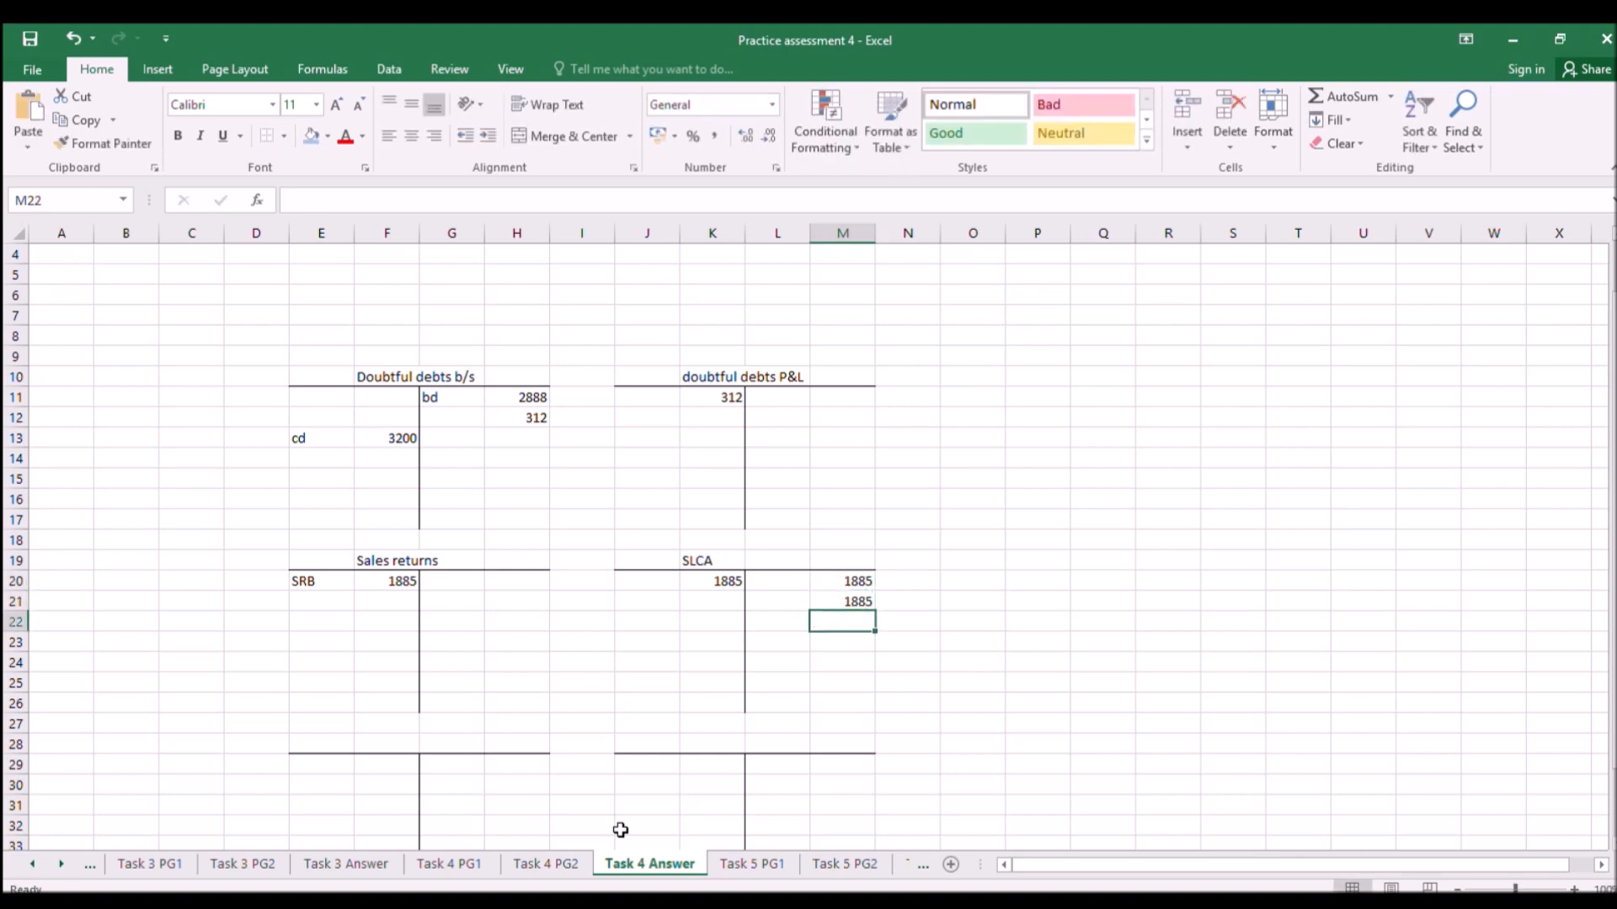
click(854, 581)
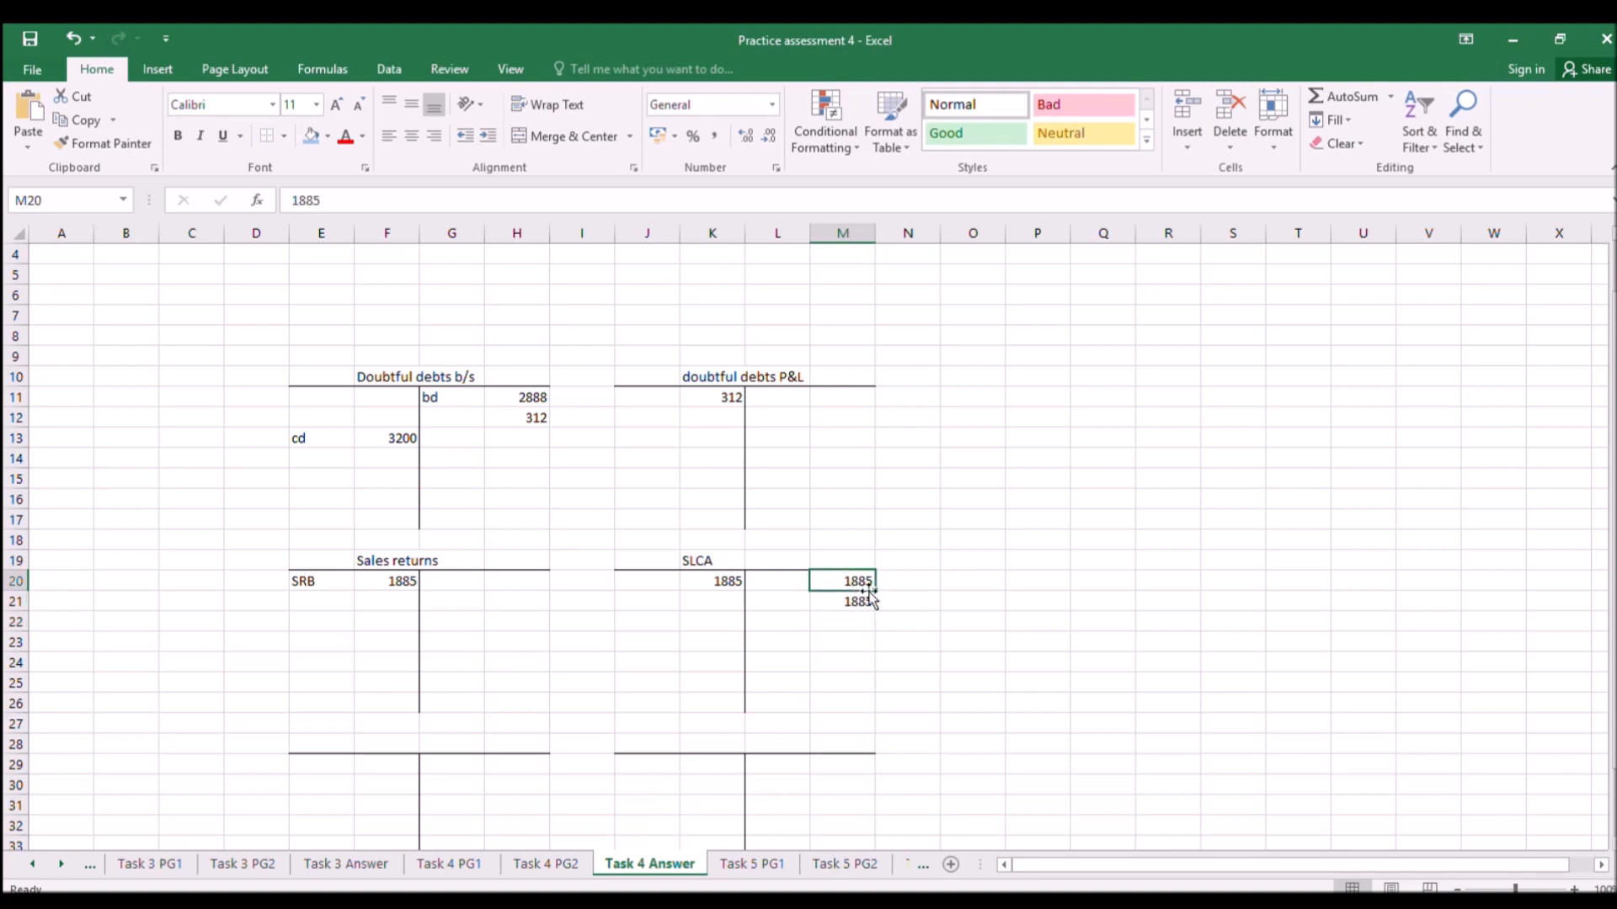
Title the T-account below SLCA "suspense" in K28 and debit it in K29 with the AutoSum of M20:M21.
double_click(724, 744)
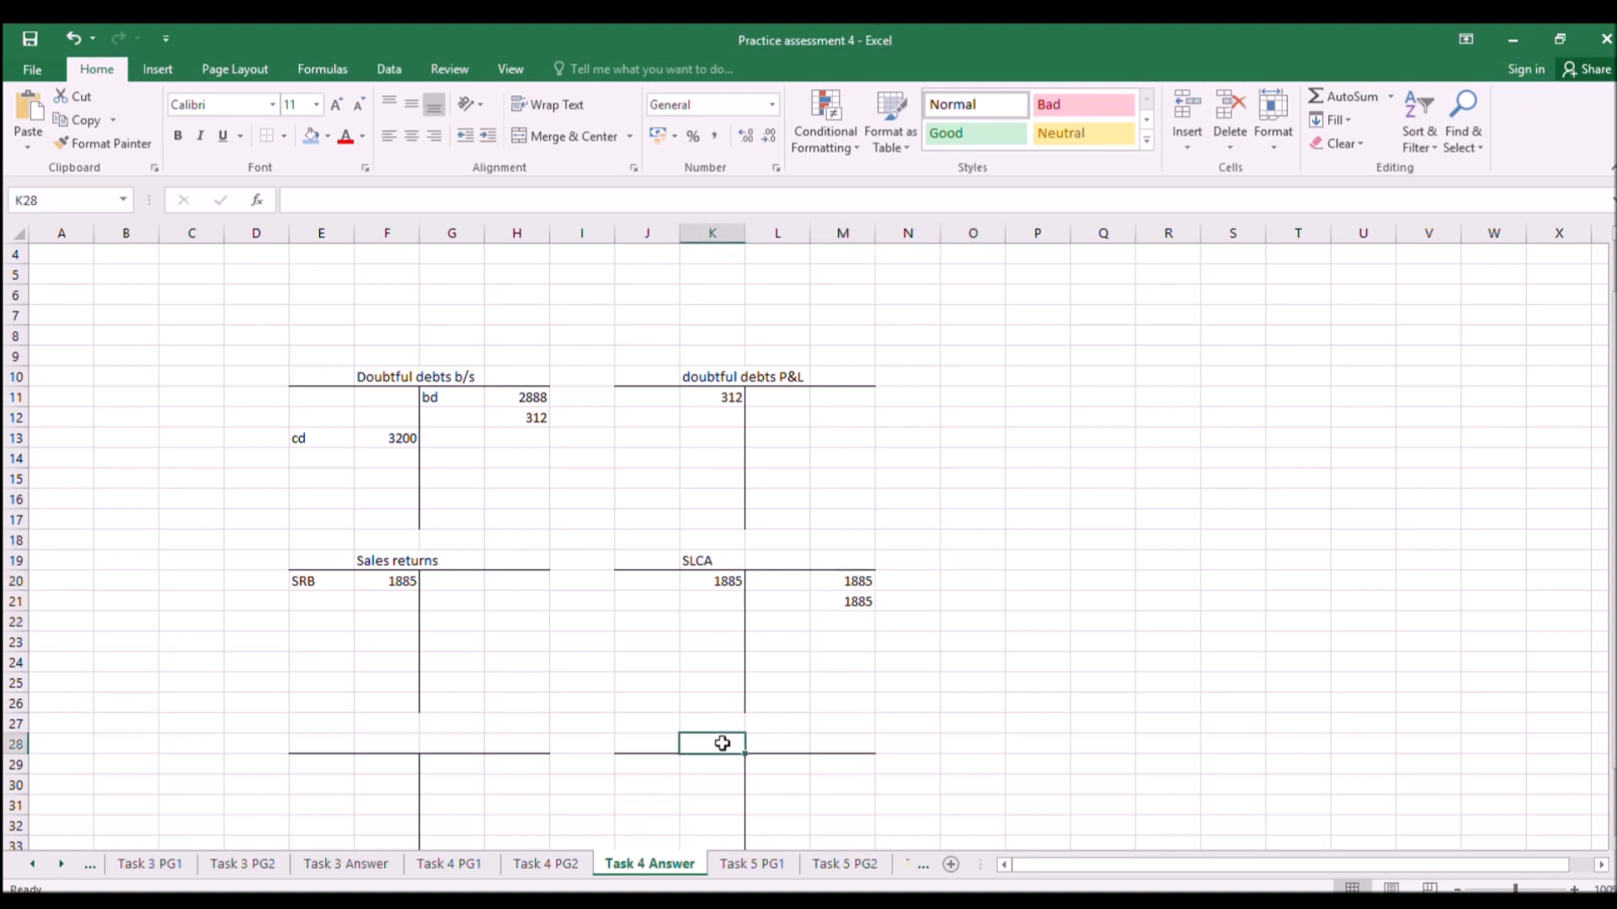
text(suspec)
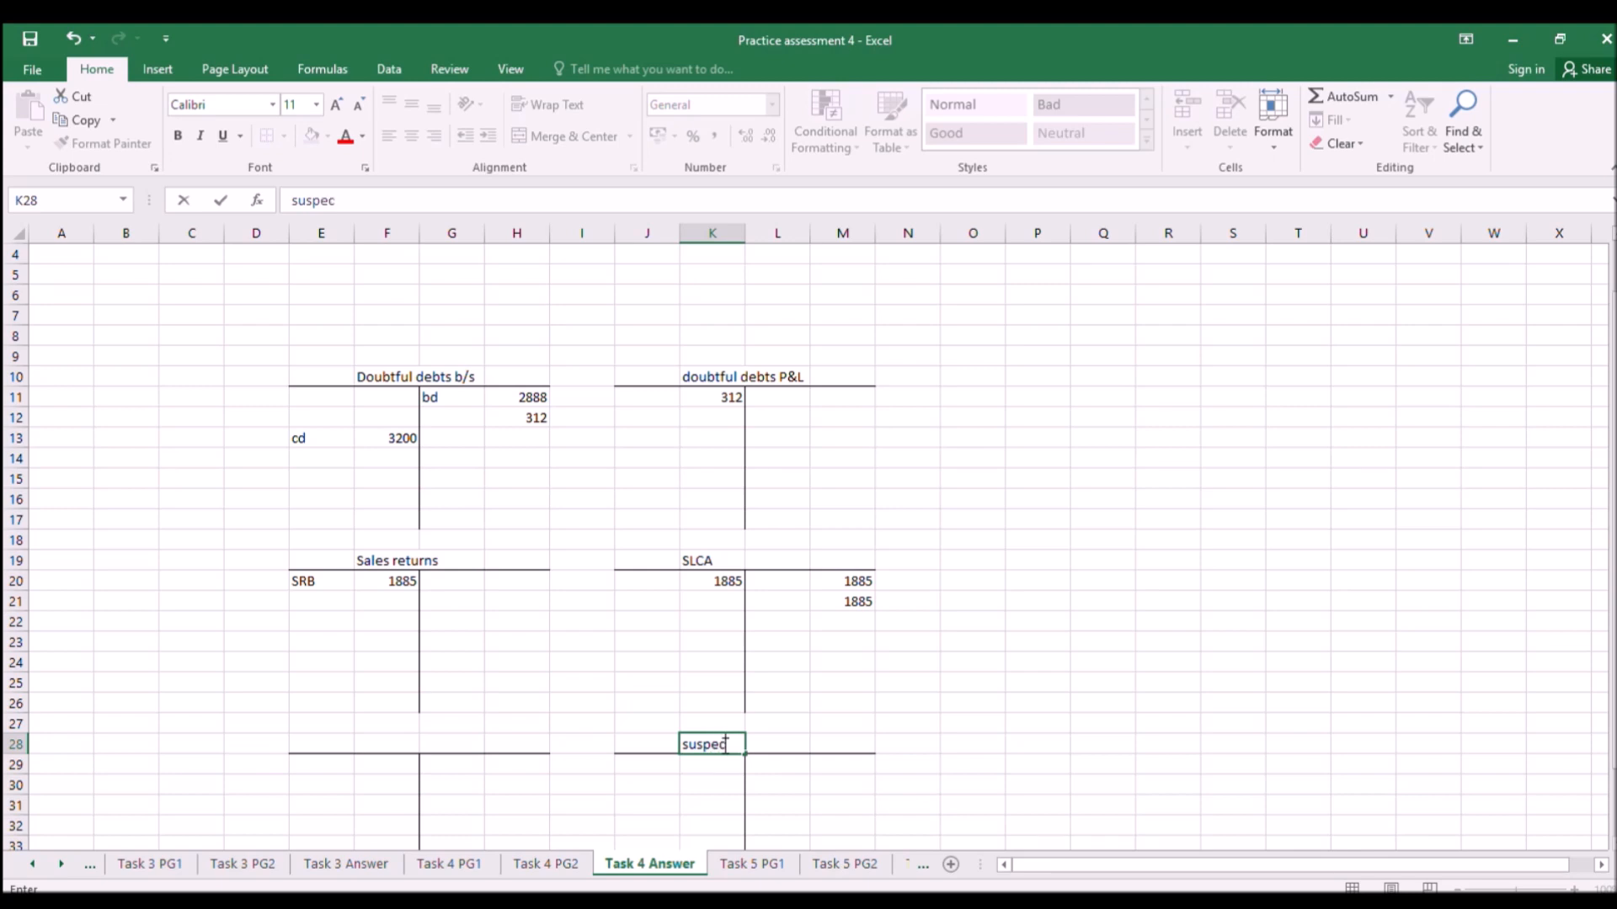
key(Return)
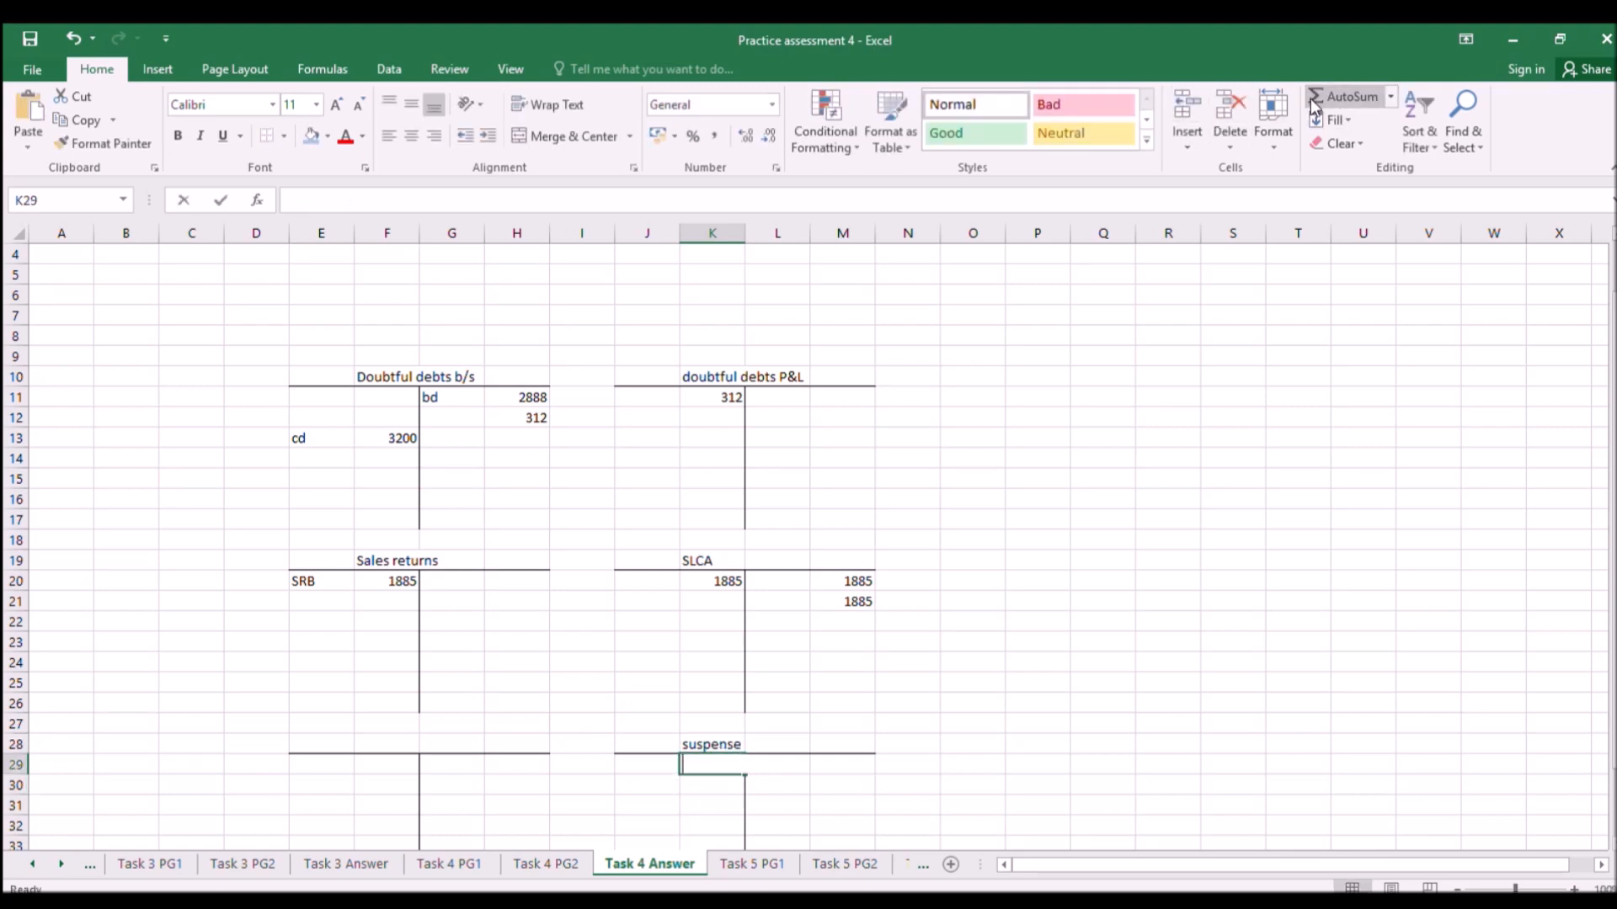
click(1341, 96)
click(845, 583)
drag(845, 584, 842, 599)
key(Return)
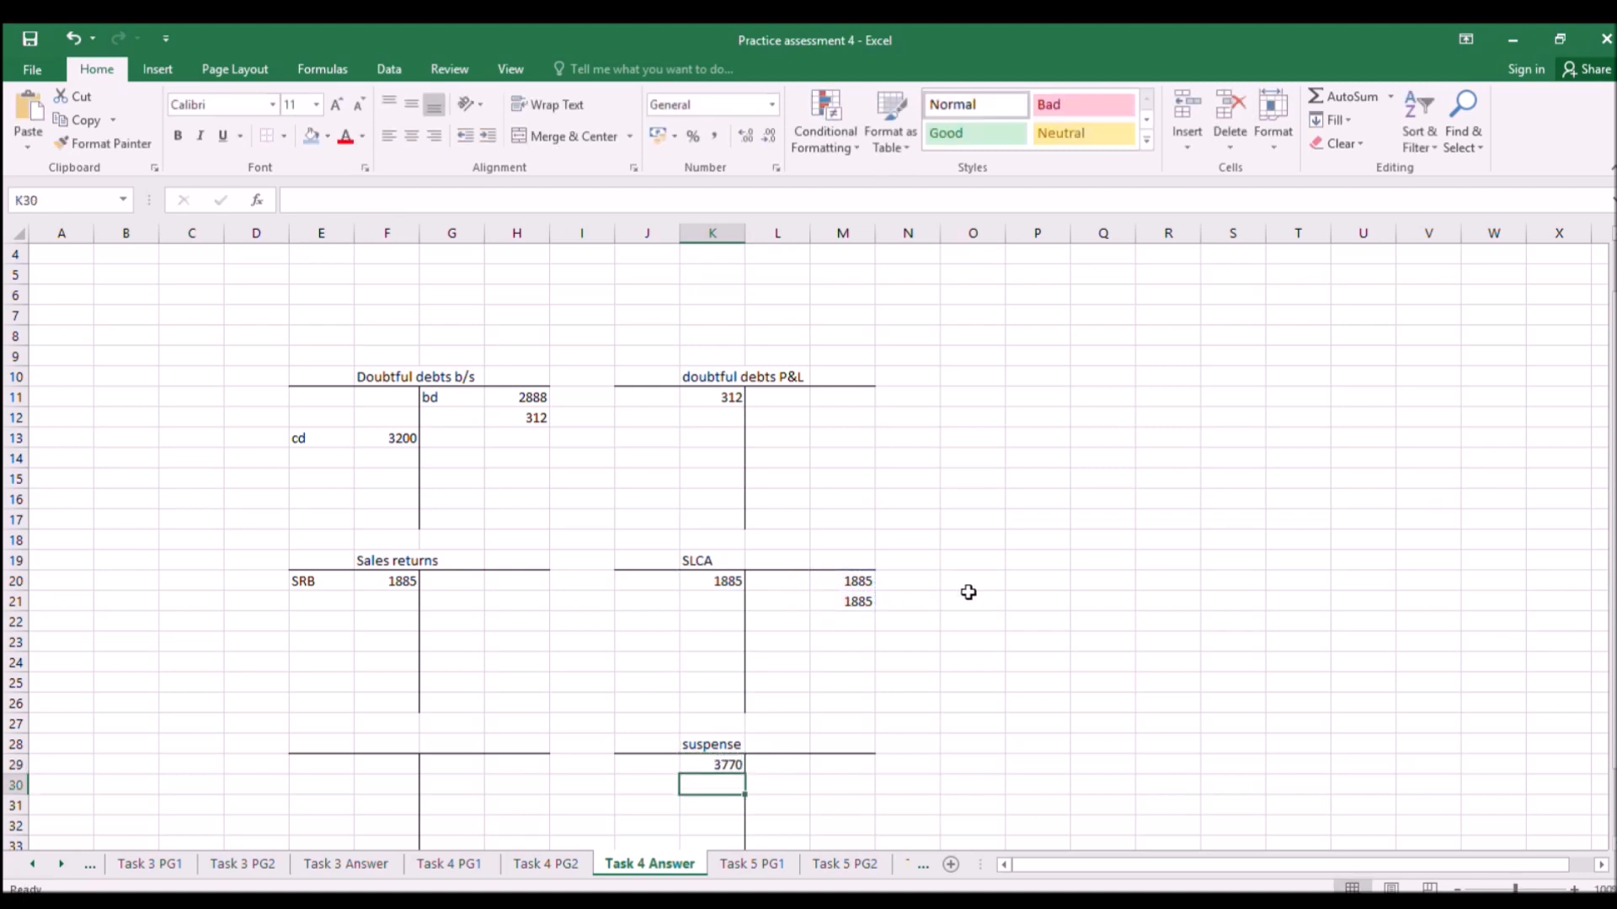
Start a journal beside the SLCA account with "dr sus" in O20 and 3770 in P20.
click(965, 590)
text(dr sus)
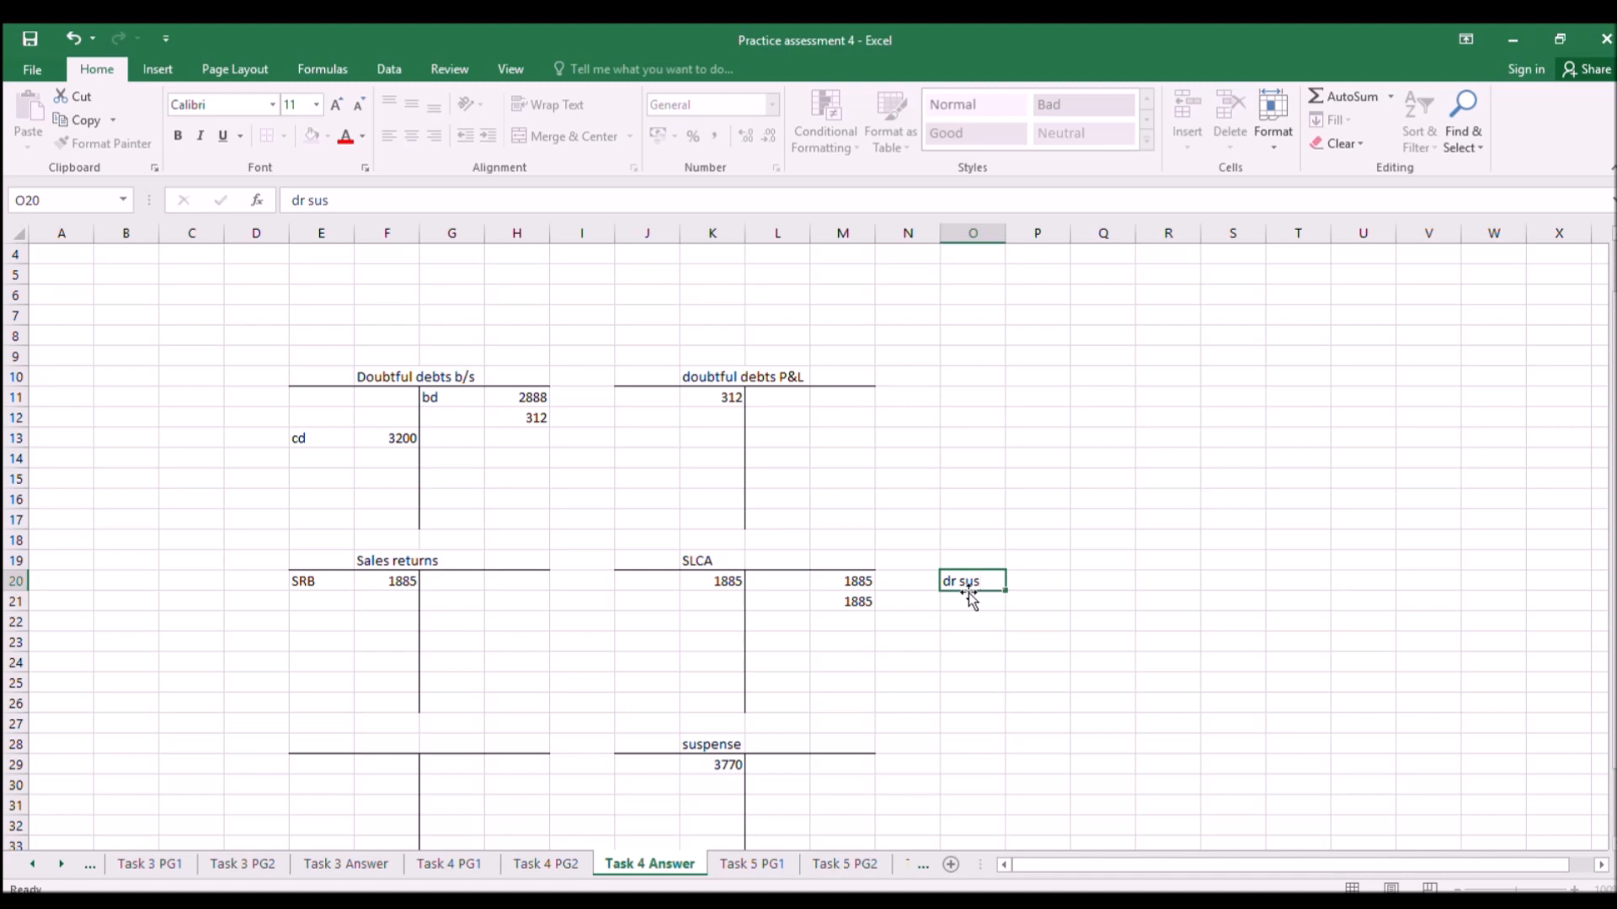
key(Tab)
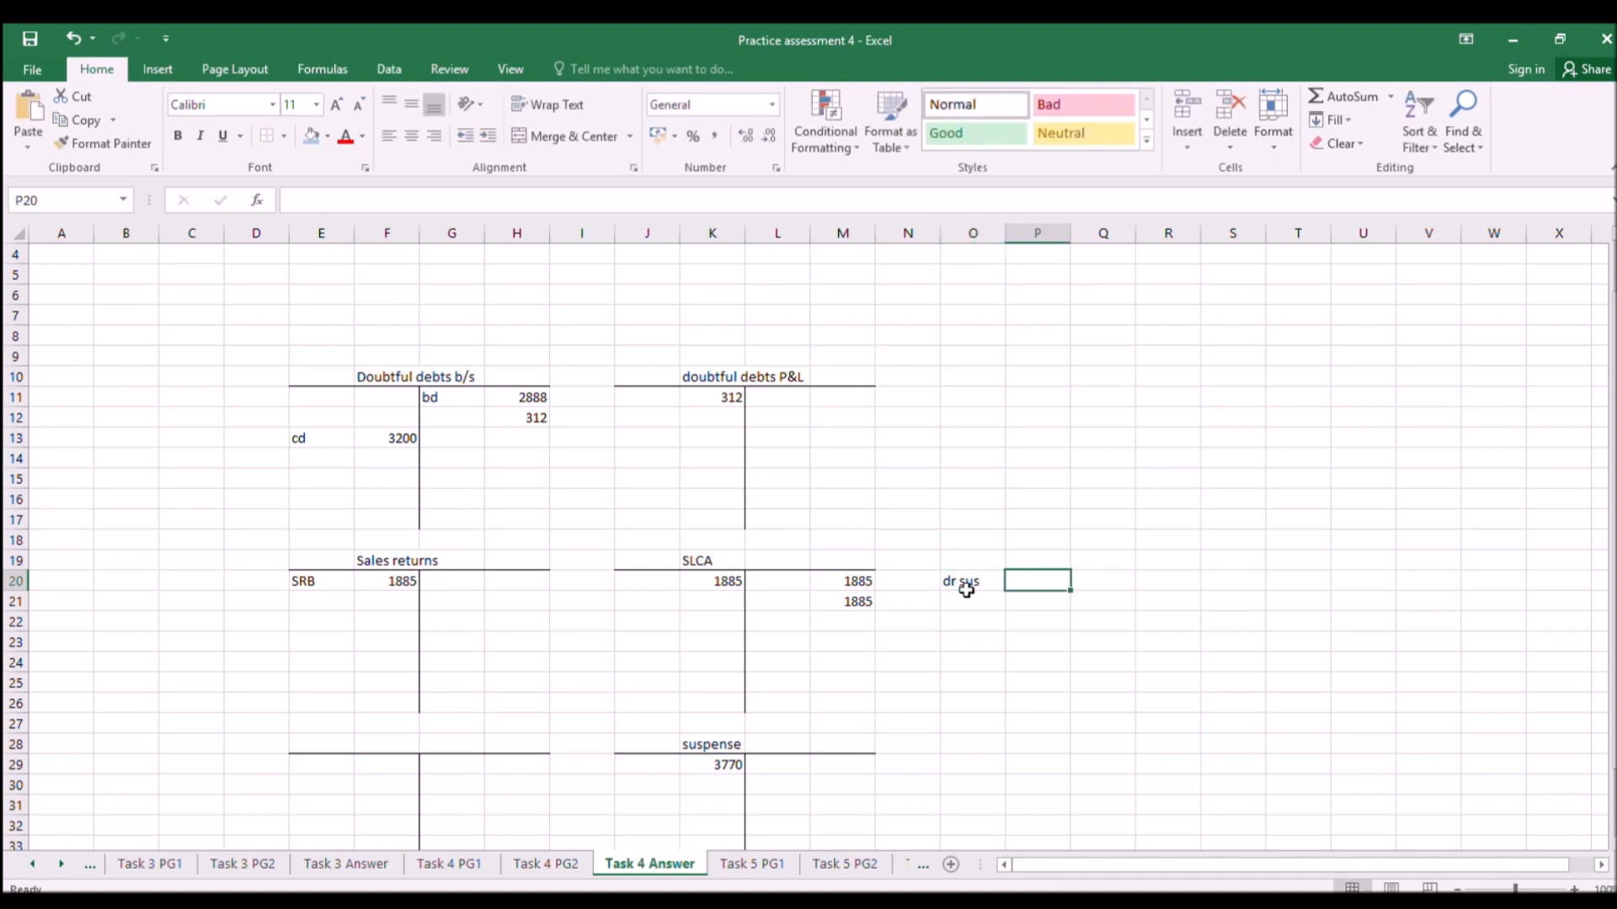
text(3770)
key(Return)
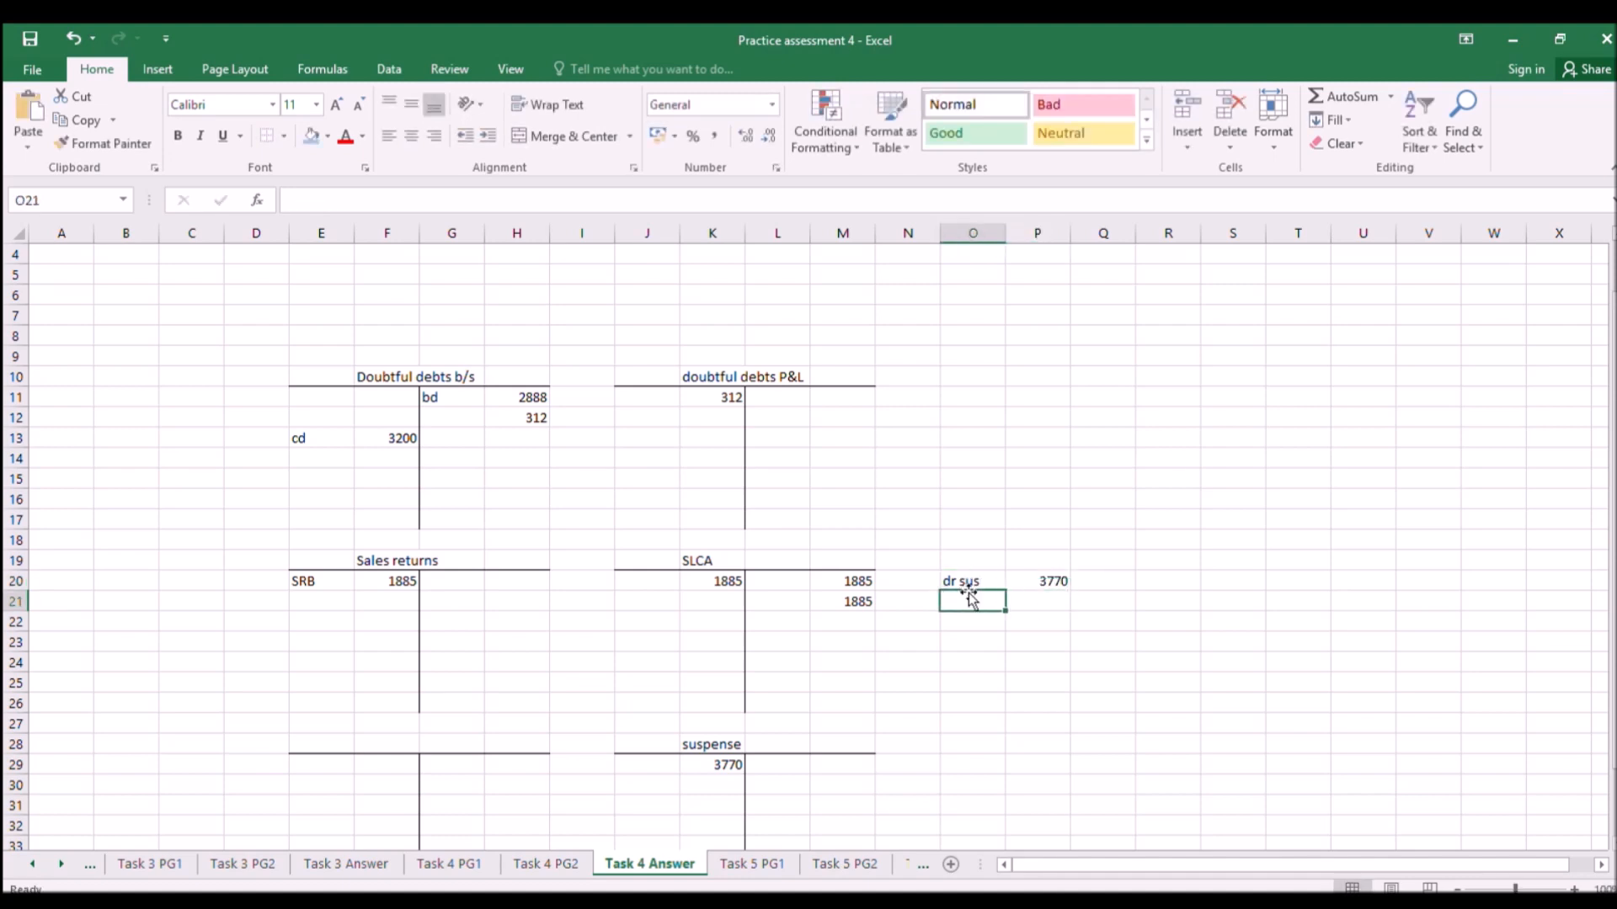
Add the journal's credit line with "Cr SLCA" in O21 and 3770 in Q21.
text(C)
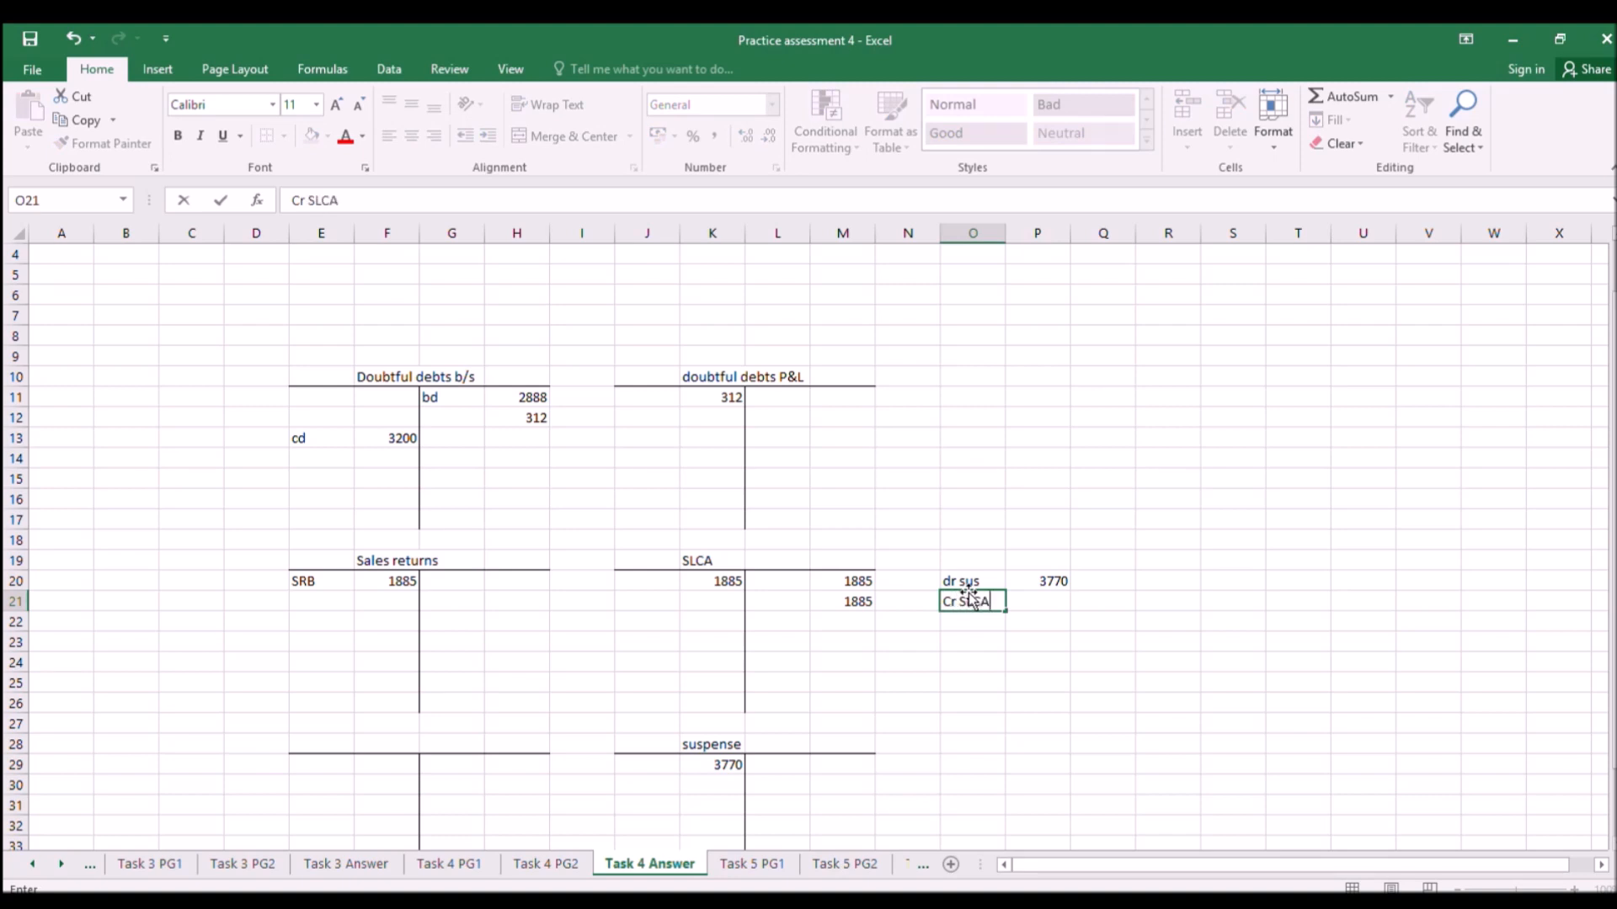
text(r SLCA)
key(Tab)
key(Tab)
text(377)
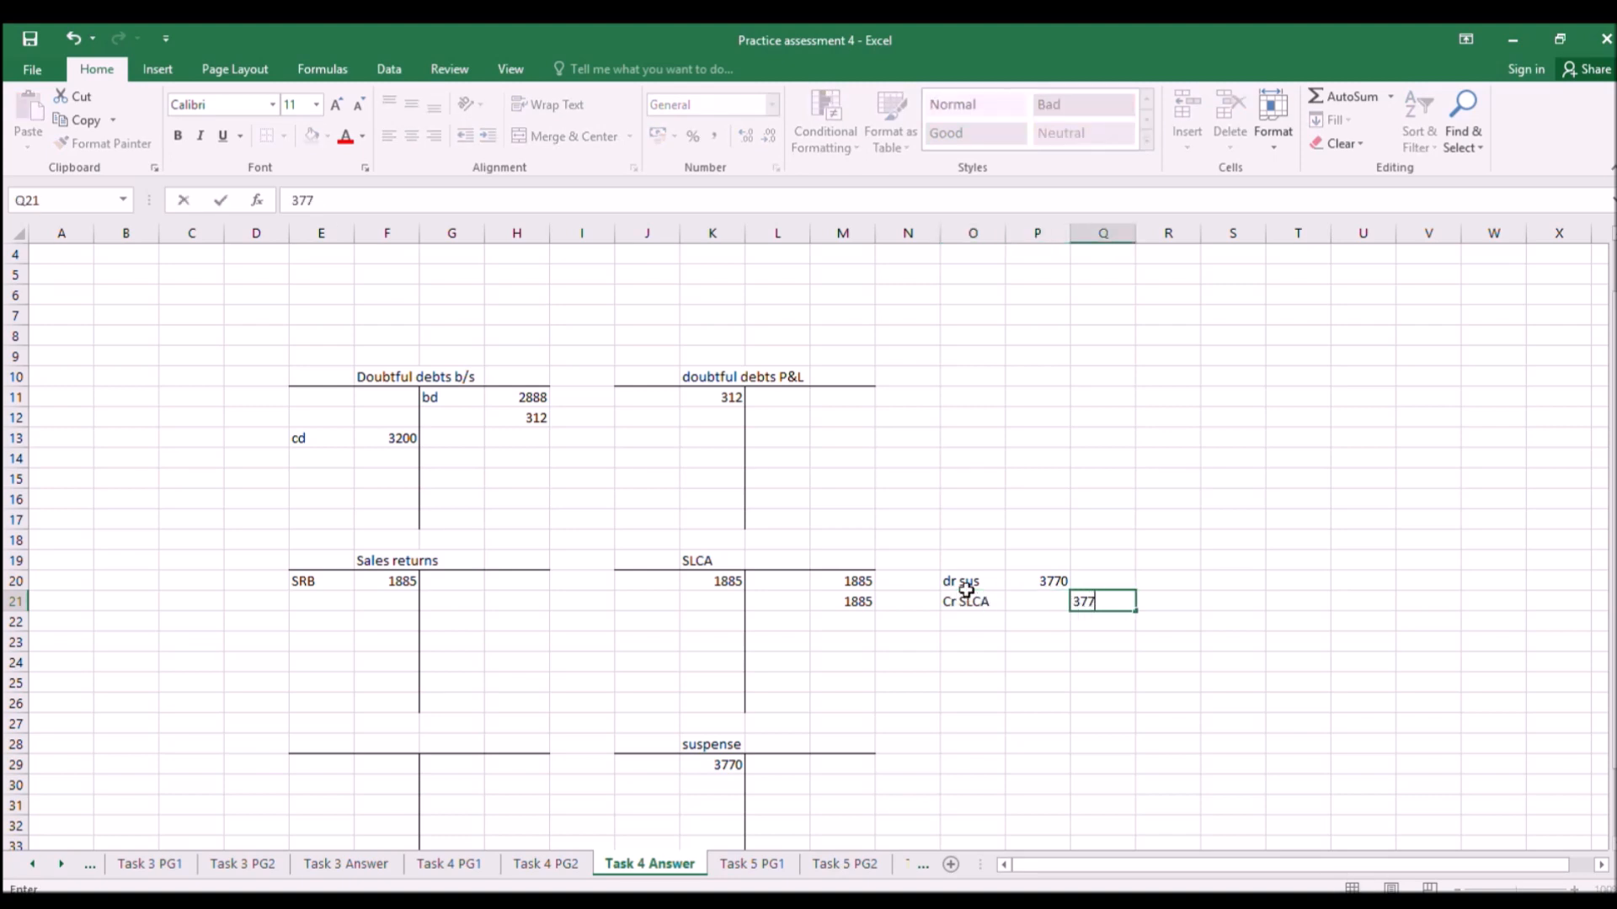
key(Return)
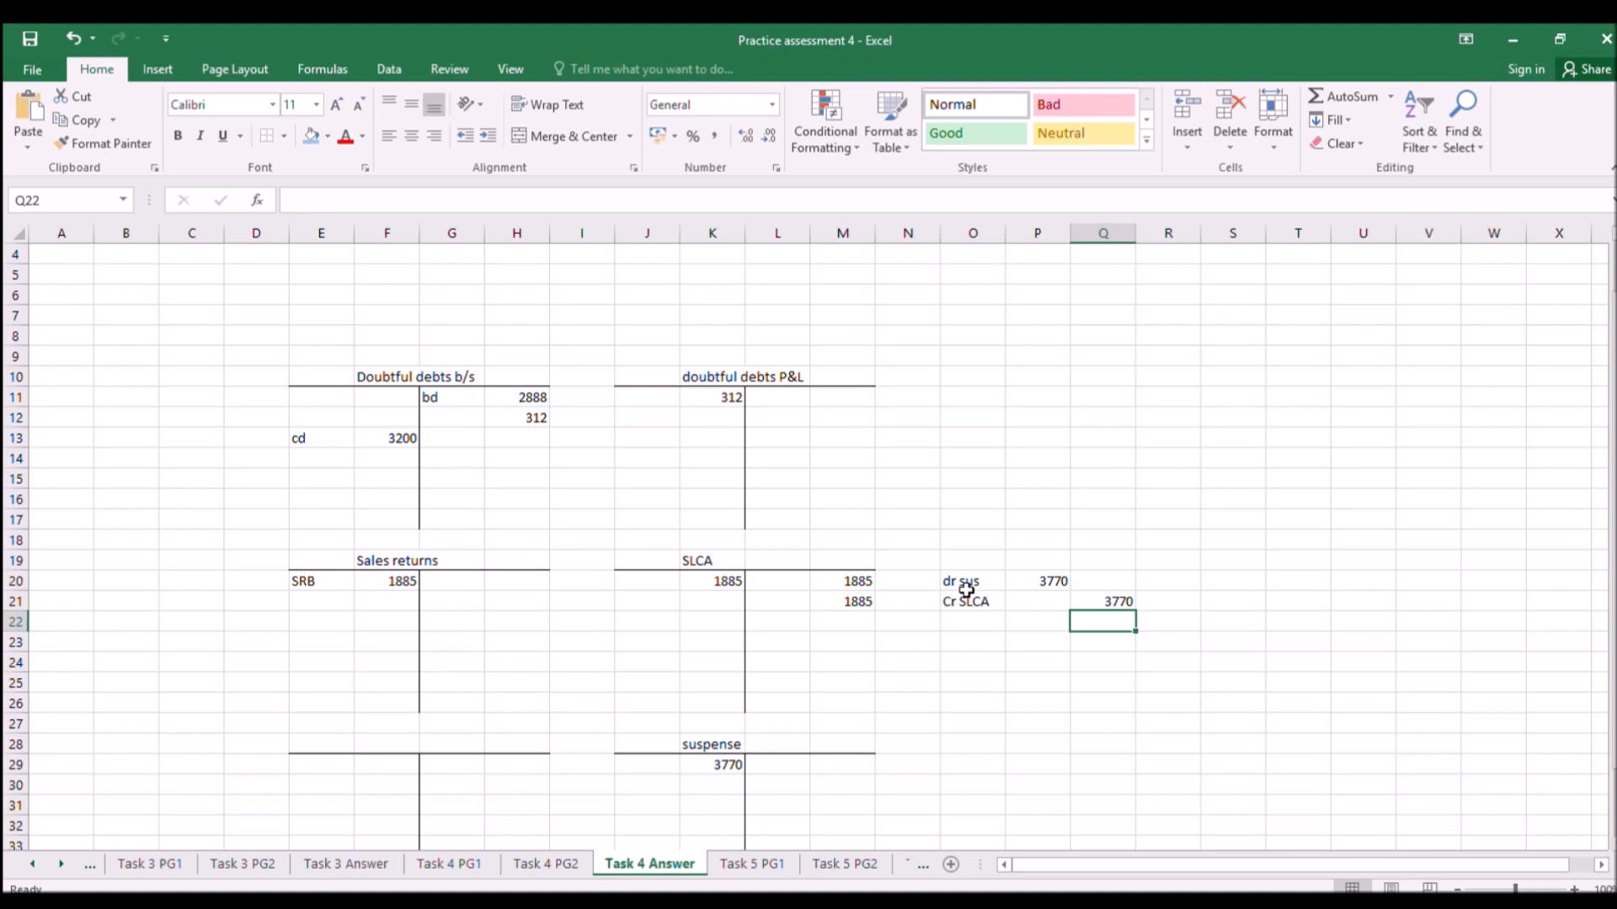
On Task 4 PG1, add a text box reading 3770 in the adjustments credit cell of the sales ledger control account row.
click(450, 864)
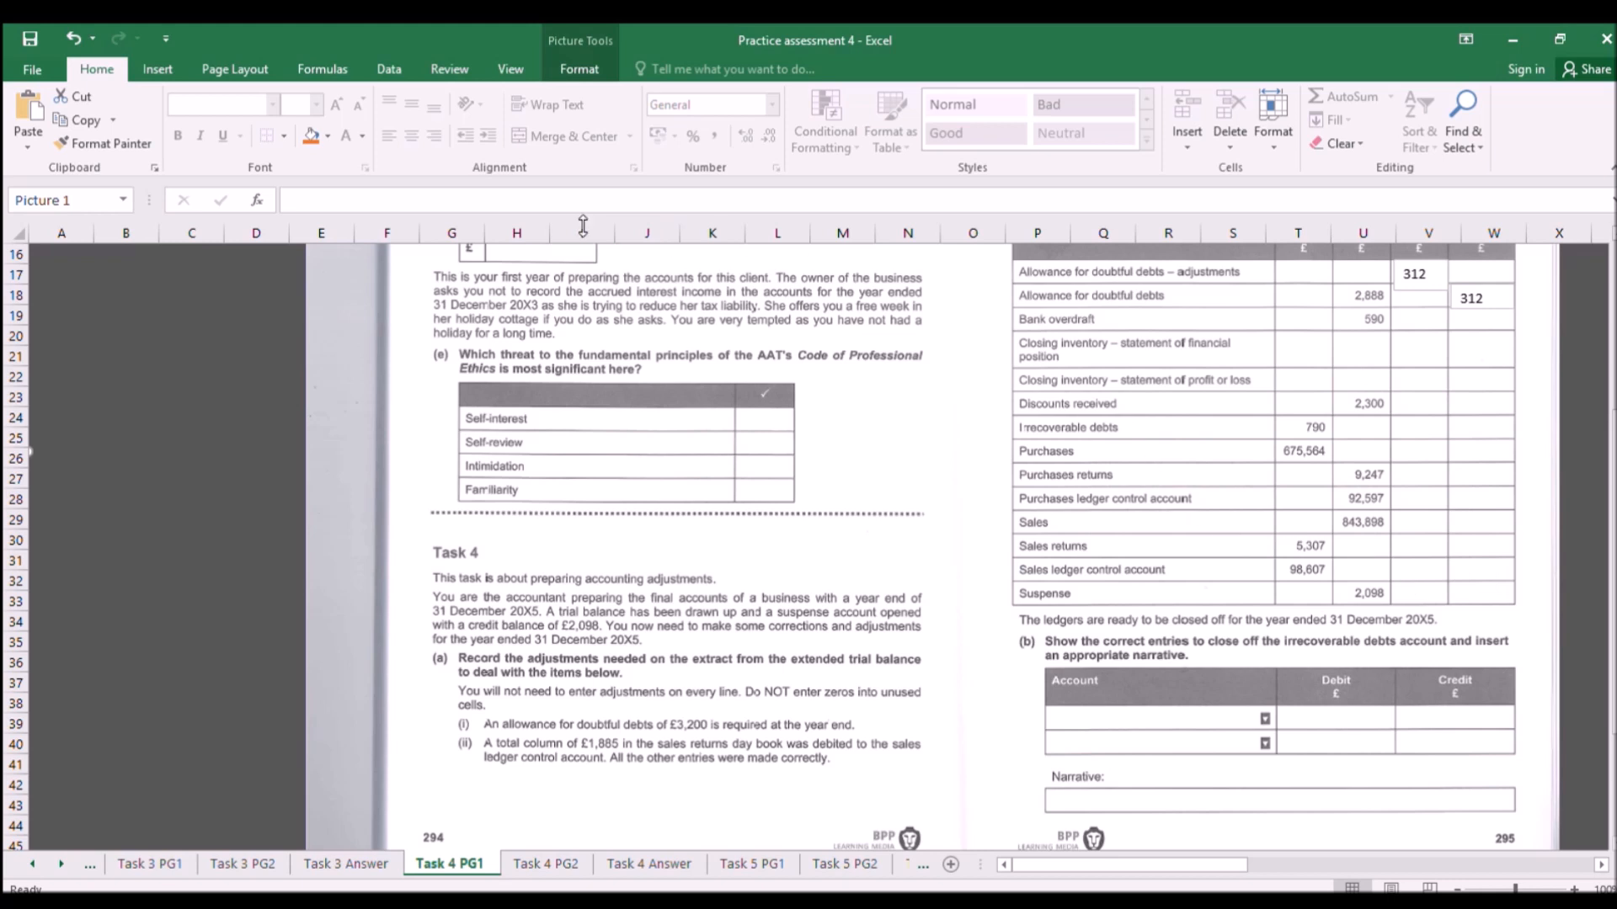
click(158, 69)
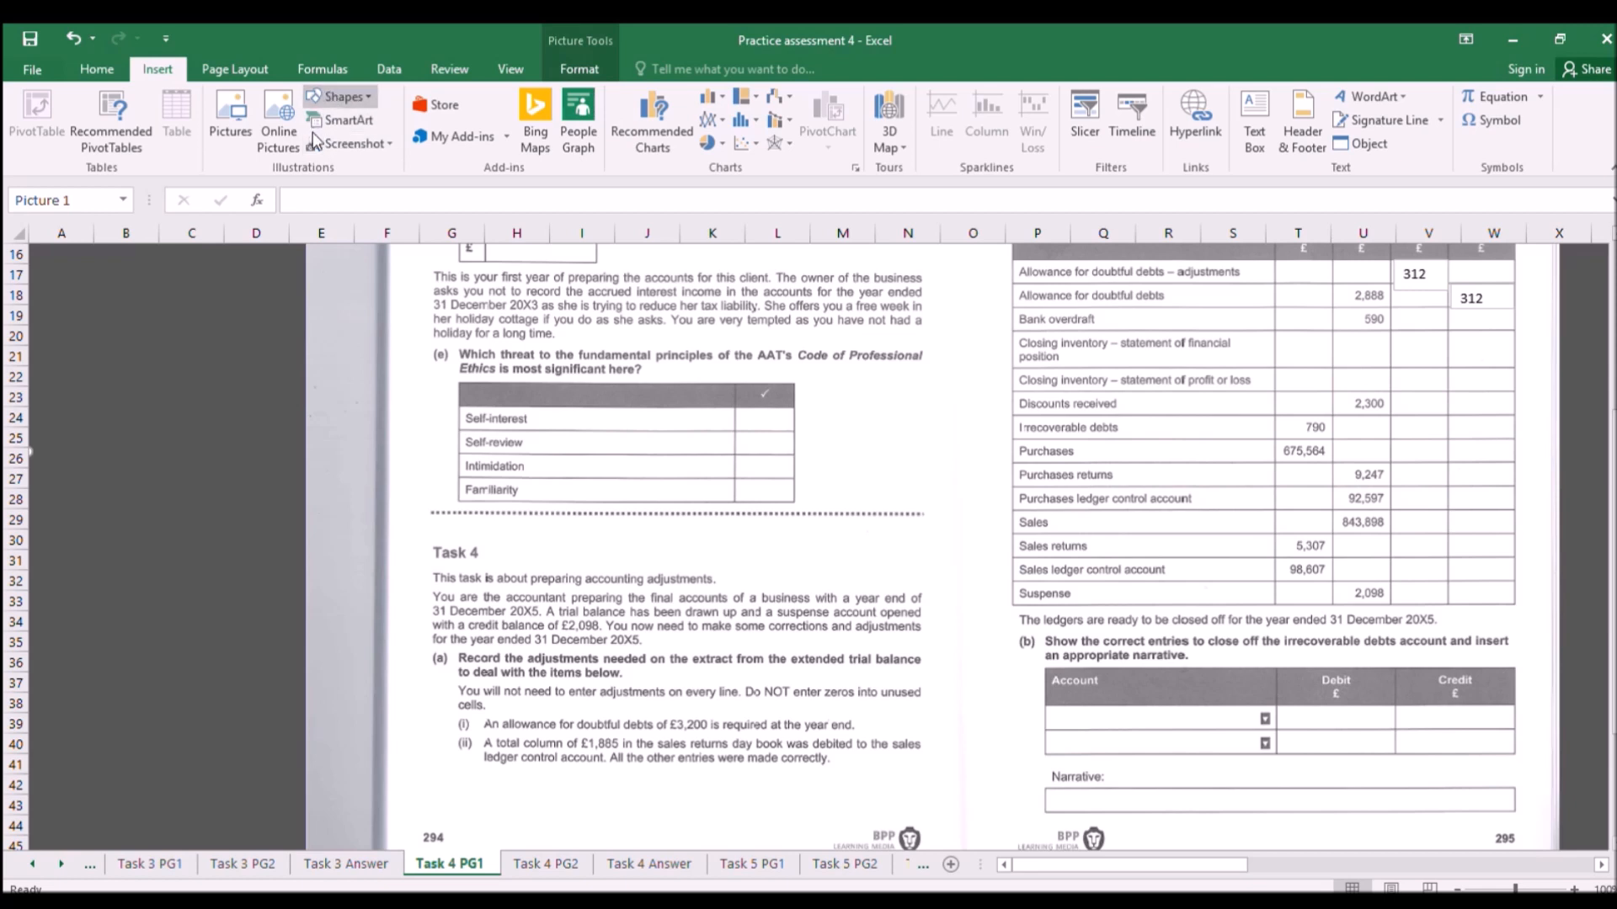
click(1254, 122)
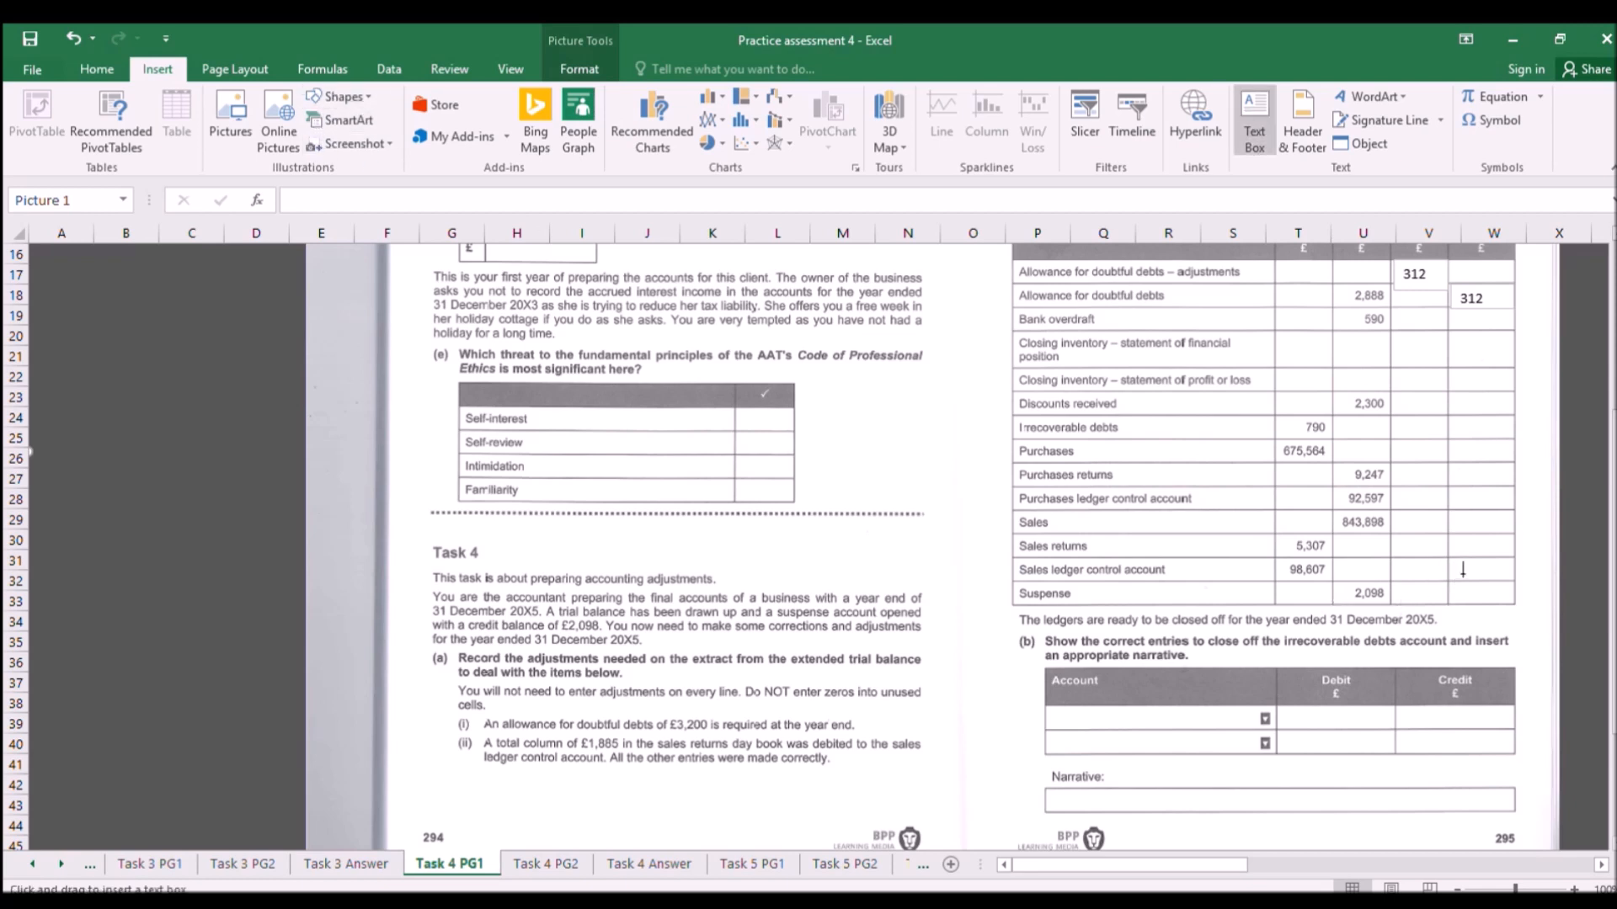
mouse_move(1451, 555)
mouse_down()
mouse_move(1479, 588)
mouse_move(1520, 594)
mouse_up()
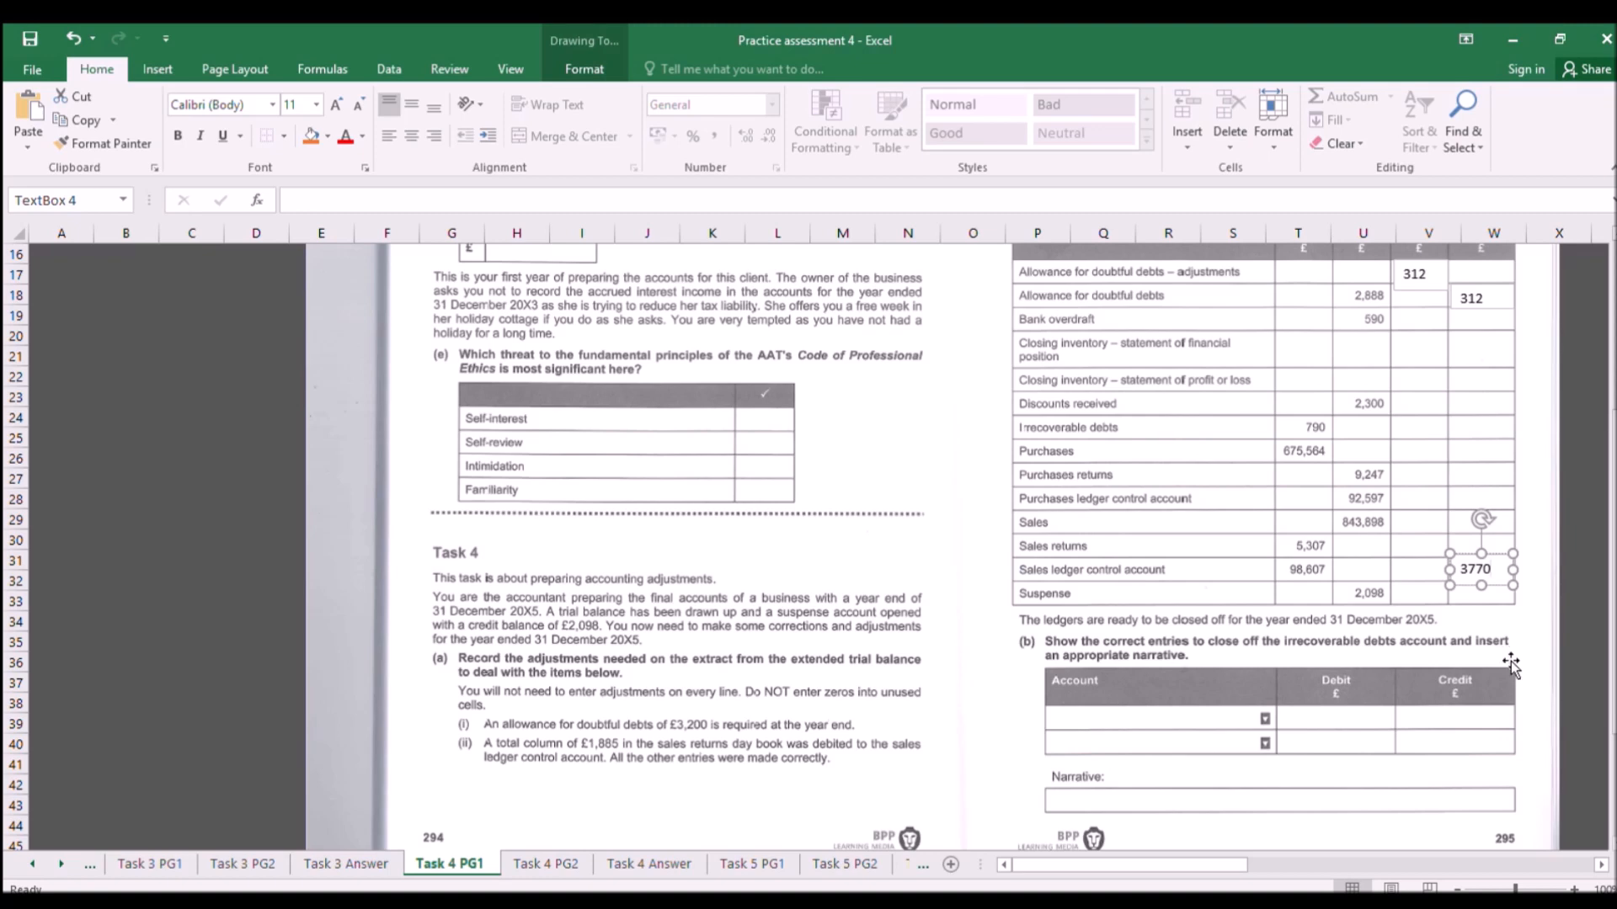
click(987, 650)
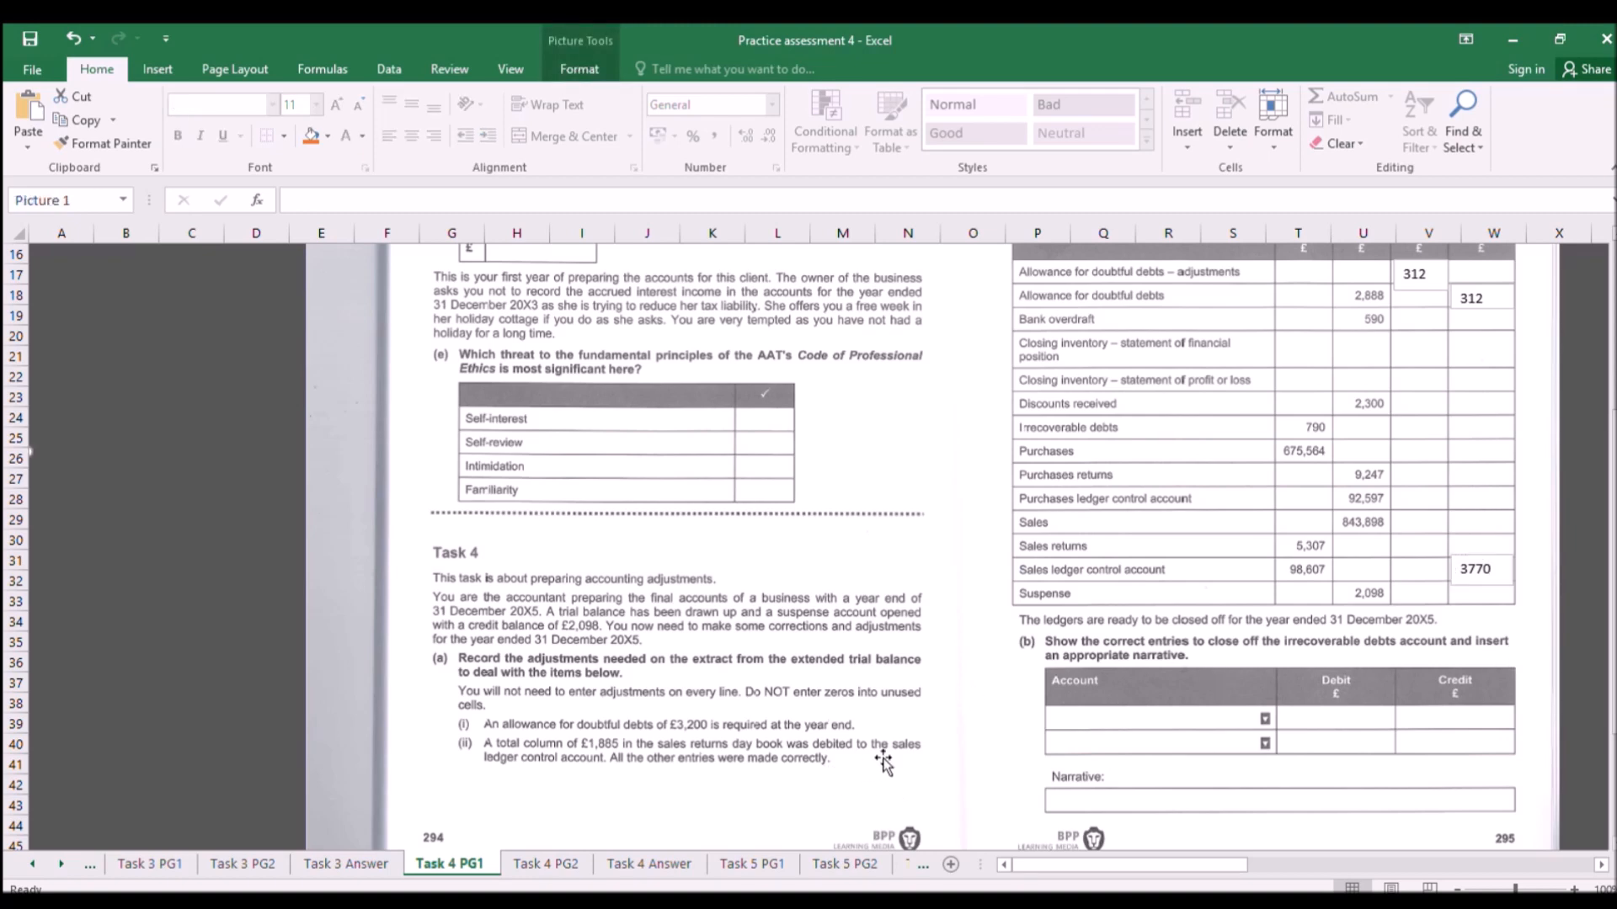
On the Task 4 Answer sheet, title the T-account below Sales returns "Inventory /stock" in F28.
scroll(834, 738, up, 2)
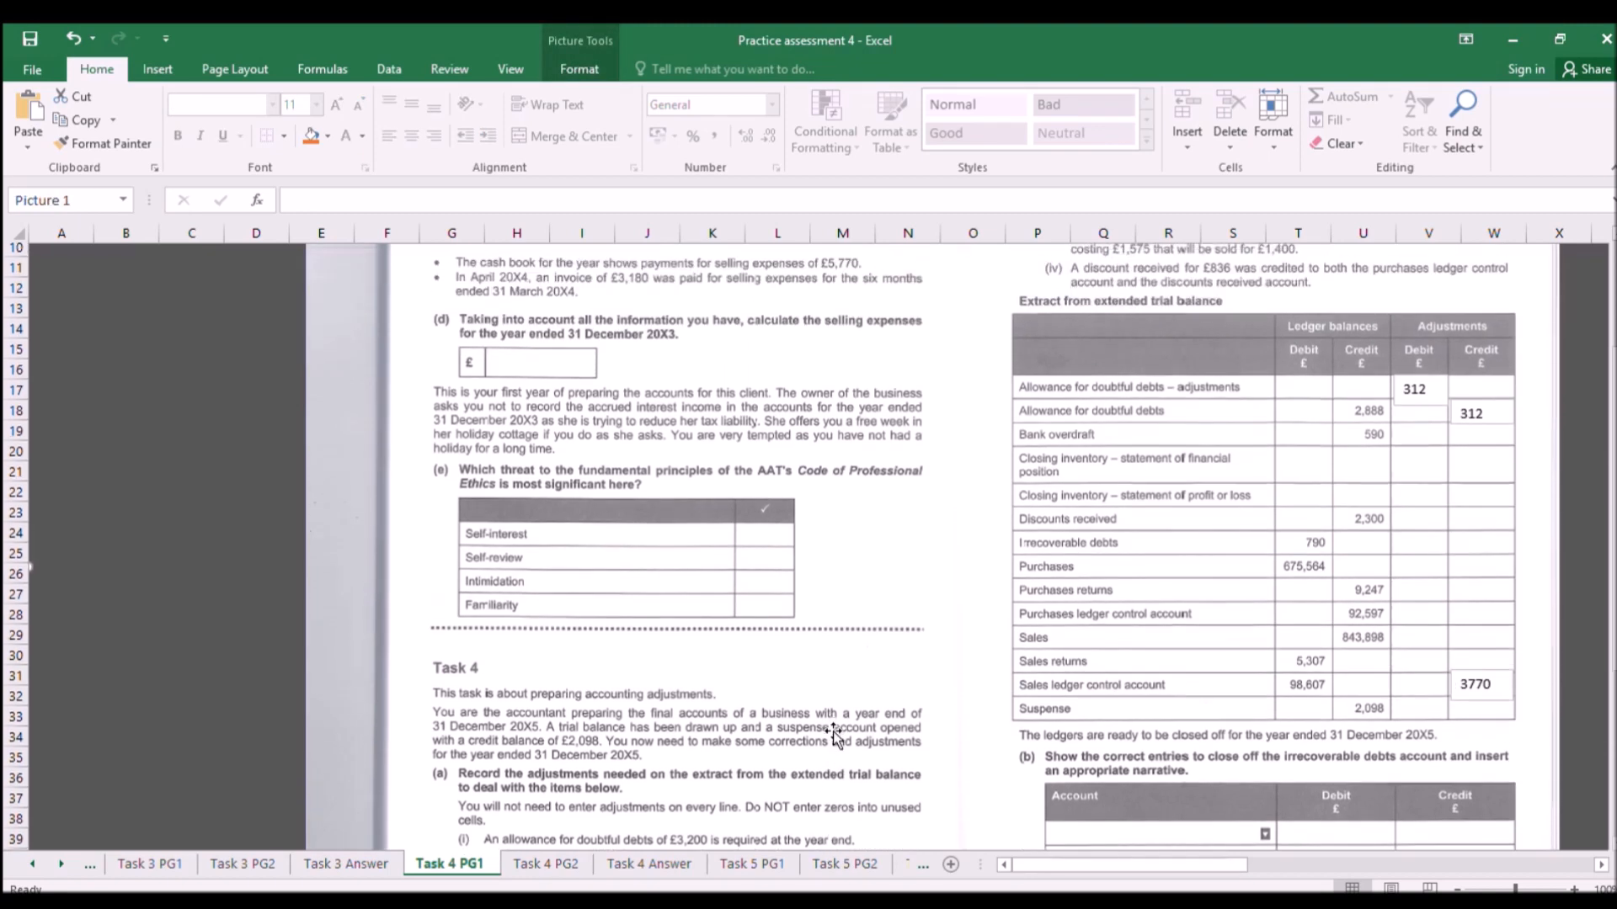
scroll(834, 739, up, 2)
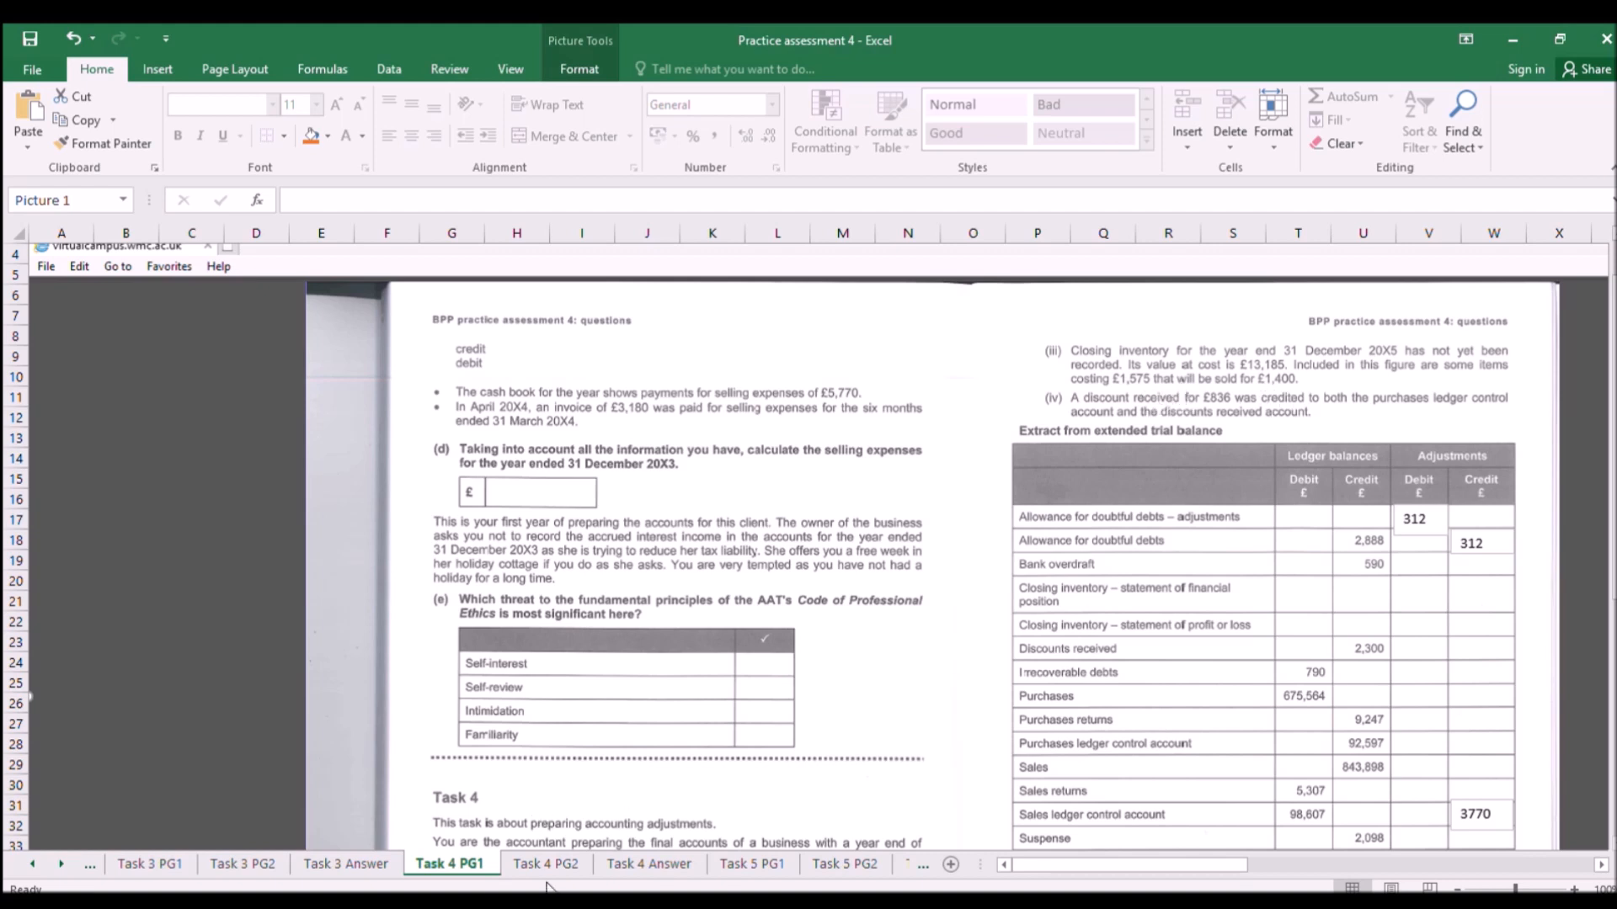
click(623, 864)
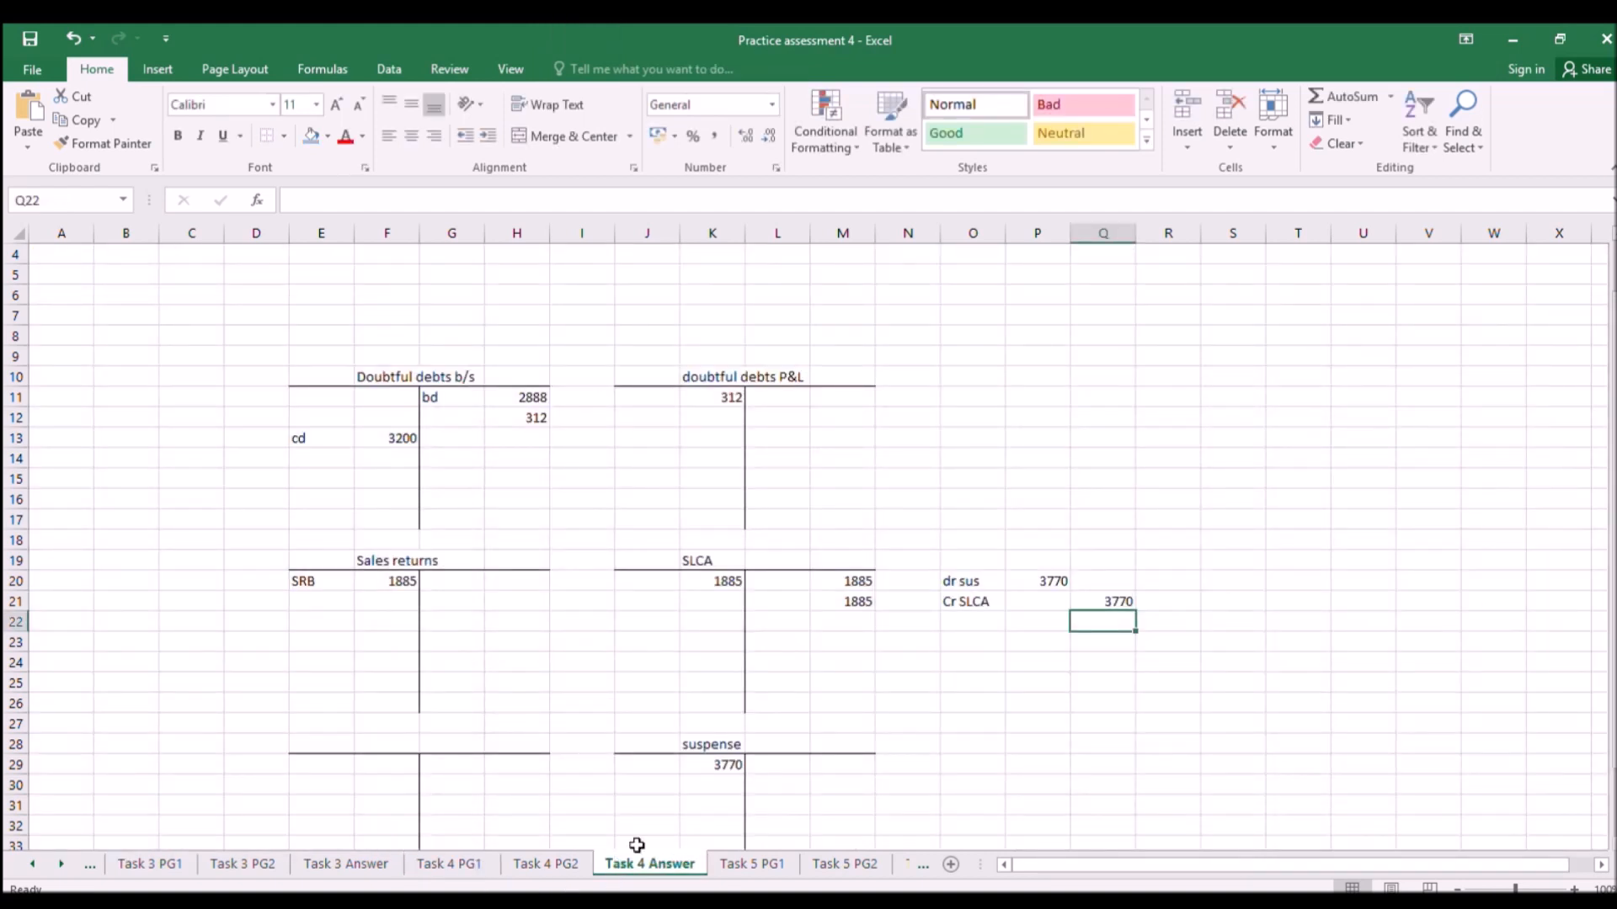
click(417, 741)
text(Inventory /s)
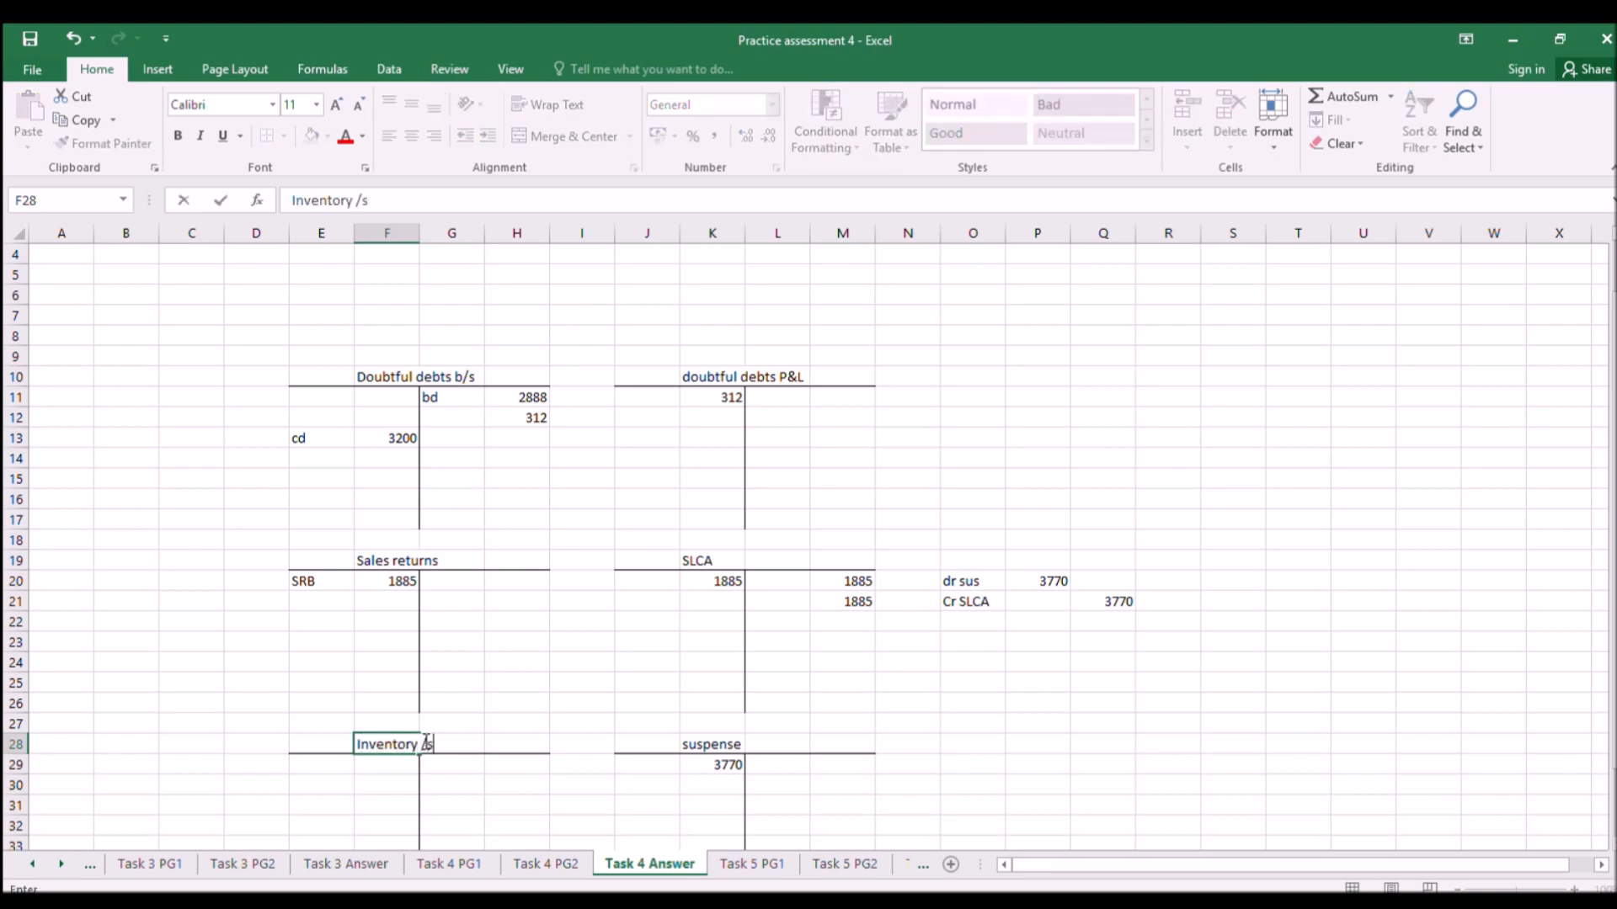
text(tock)
key(Return)
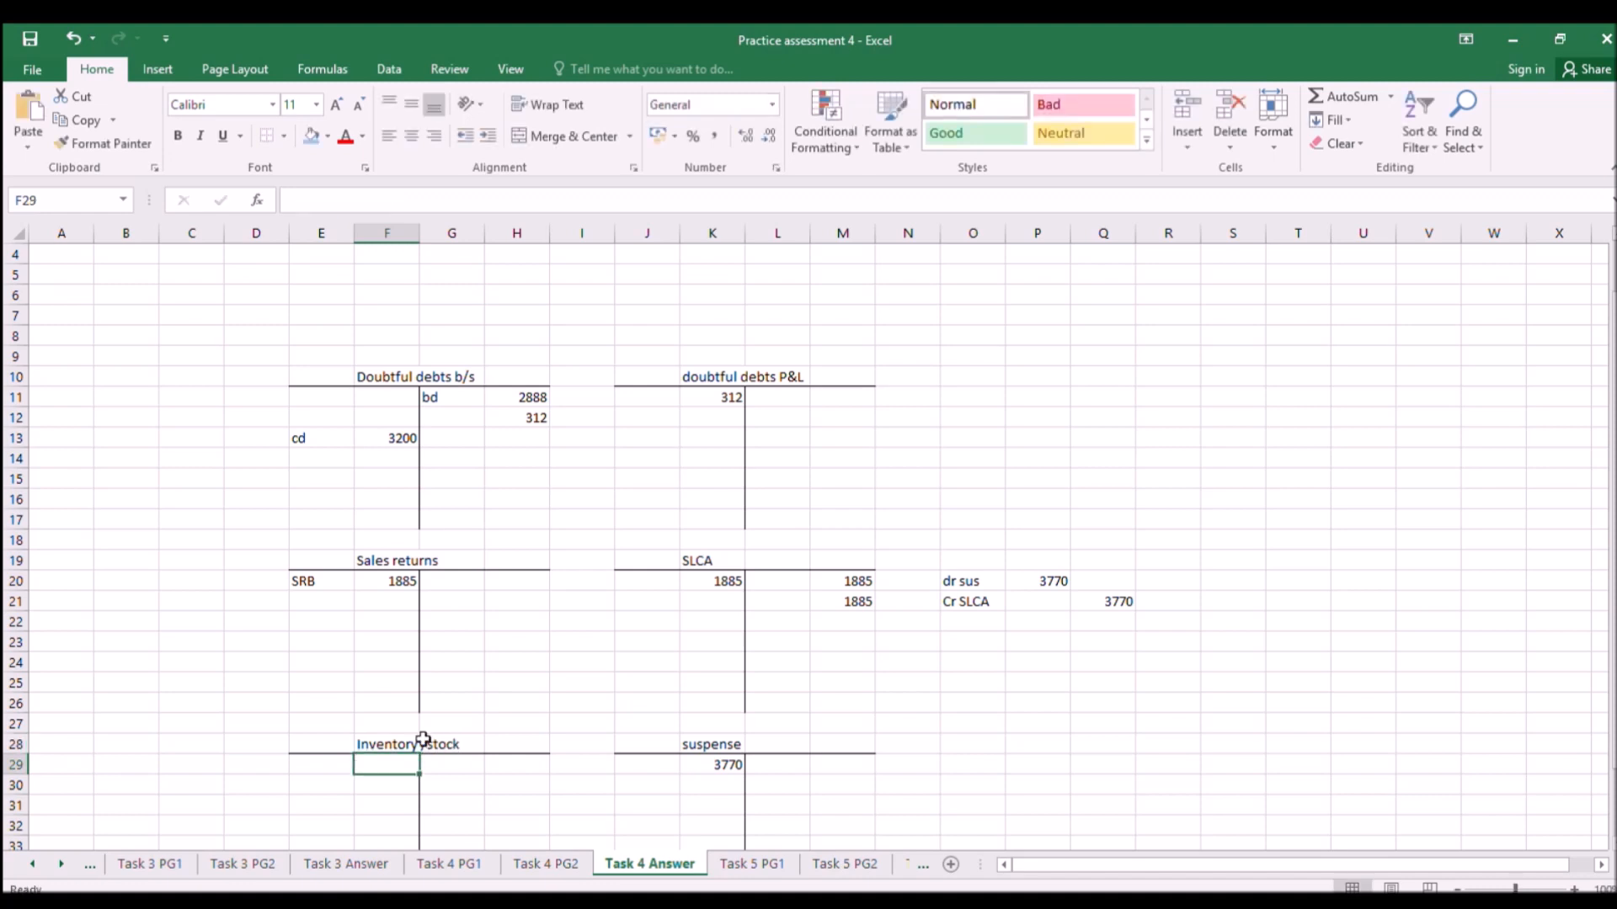
Check the closing inventory note on Task 4 PG1 and debit 13185 to the inventory account in F29 of Task 4 Answer.
click(451, 864)
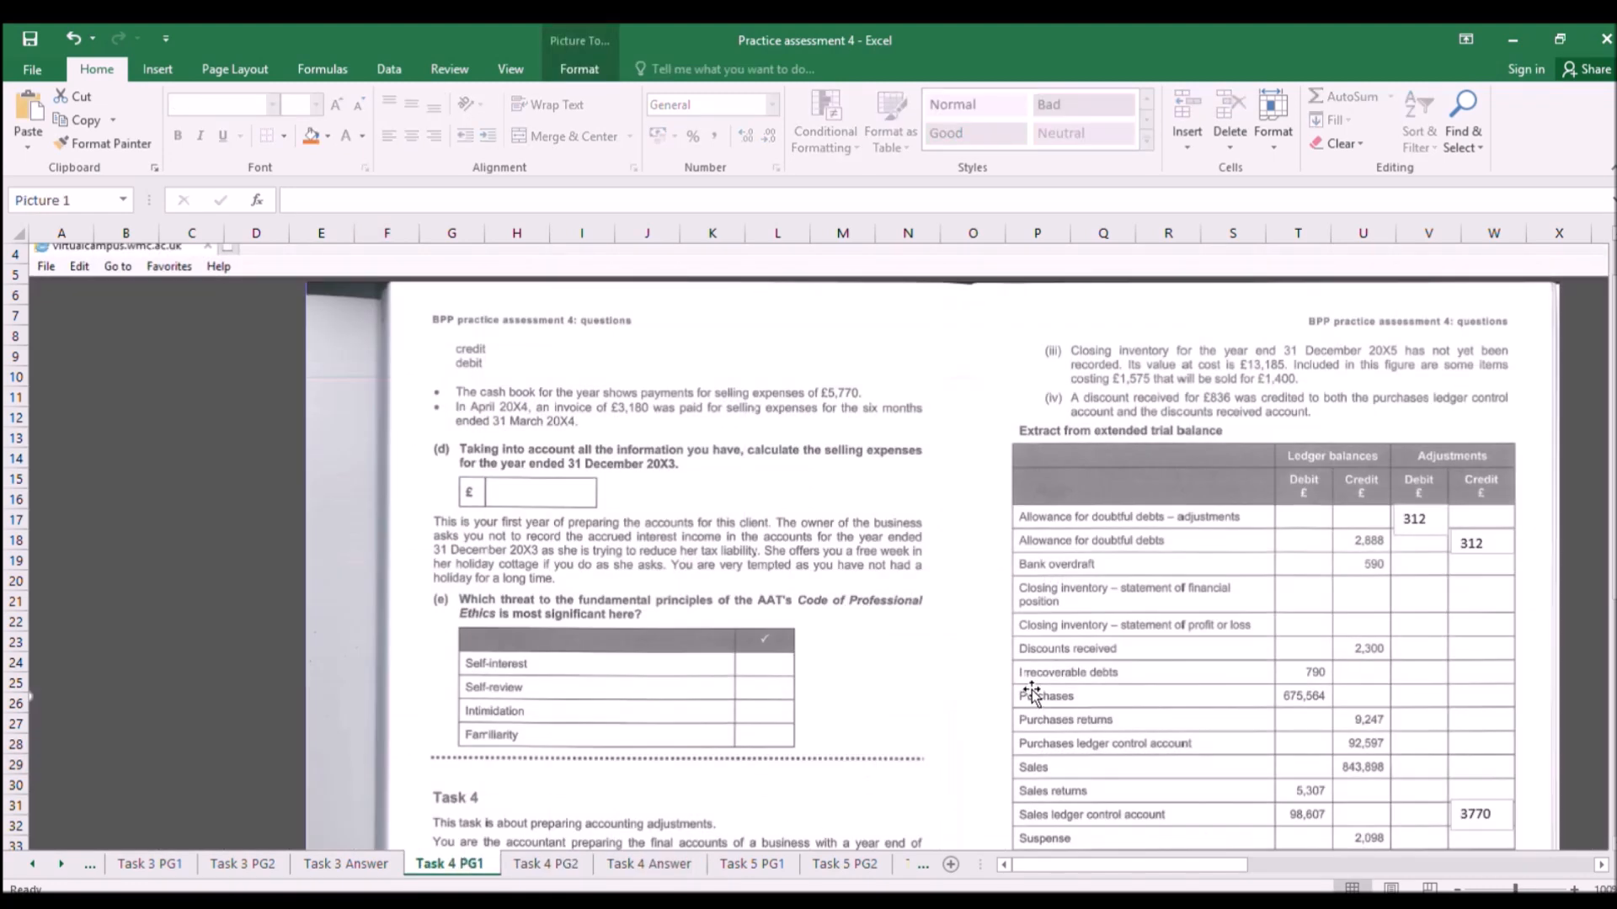
scroll(998, 745, down, 1)
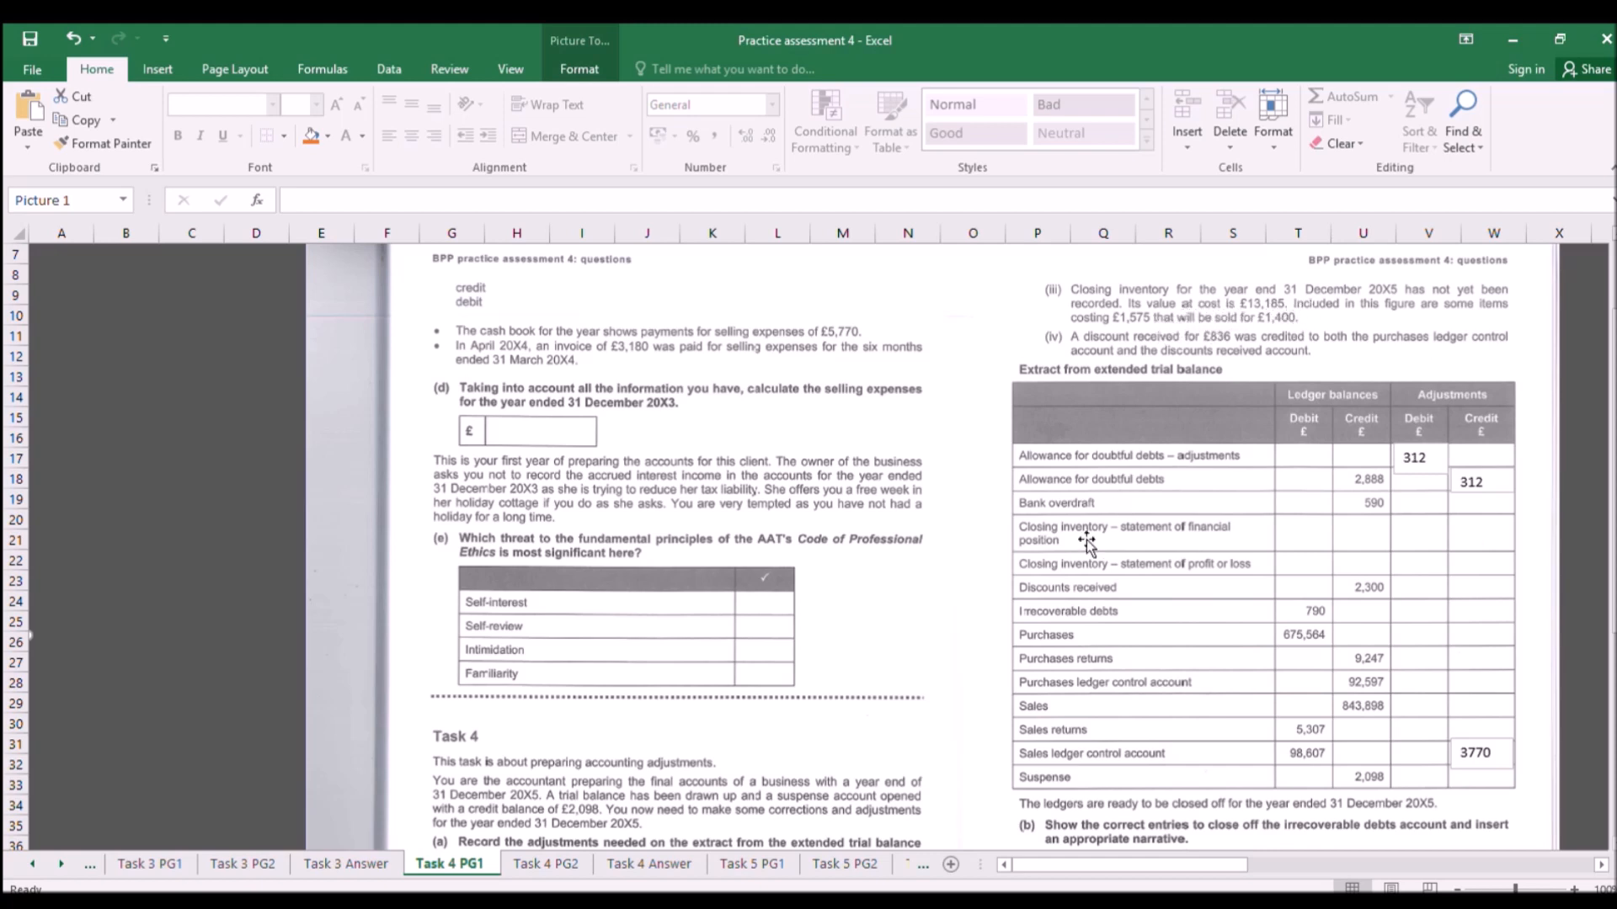
click(642, 867)
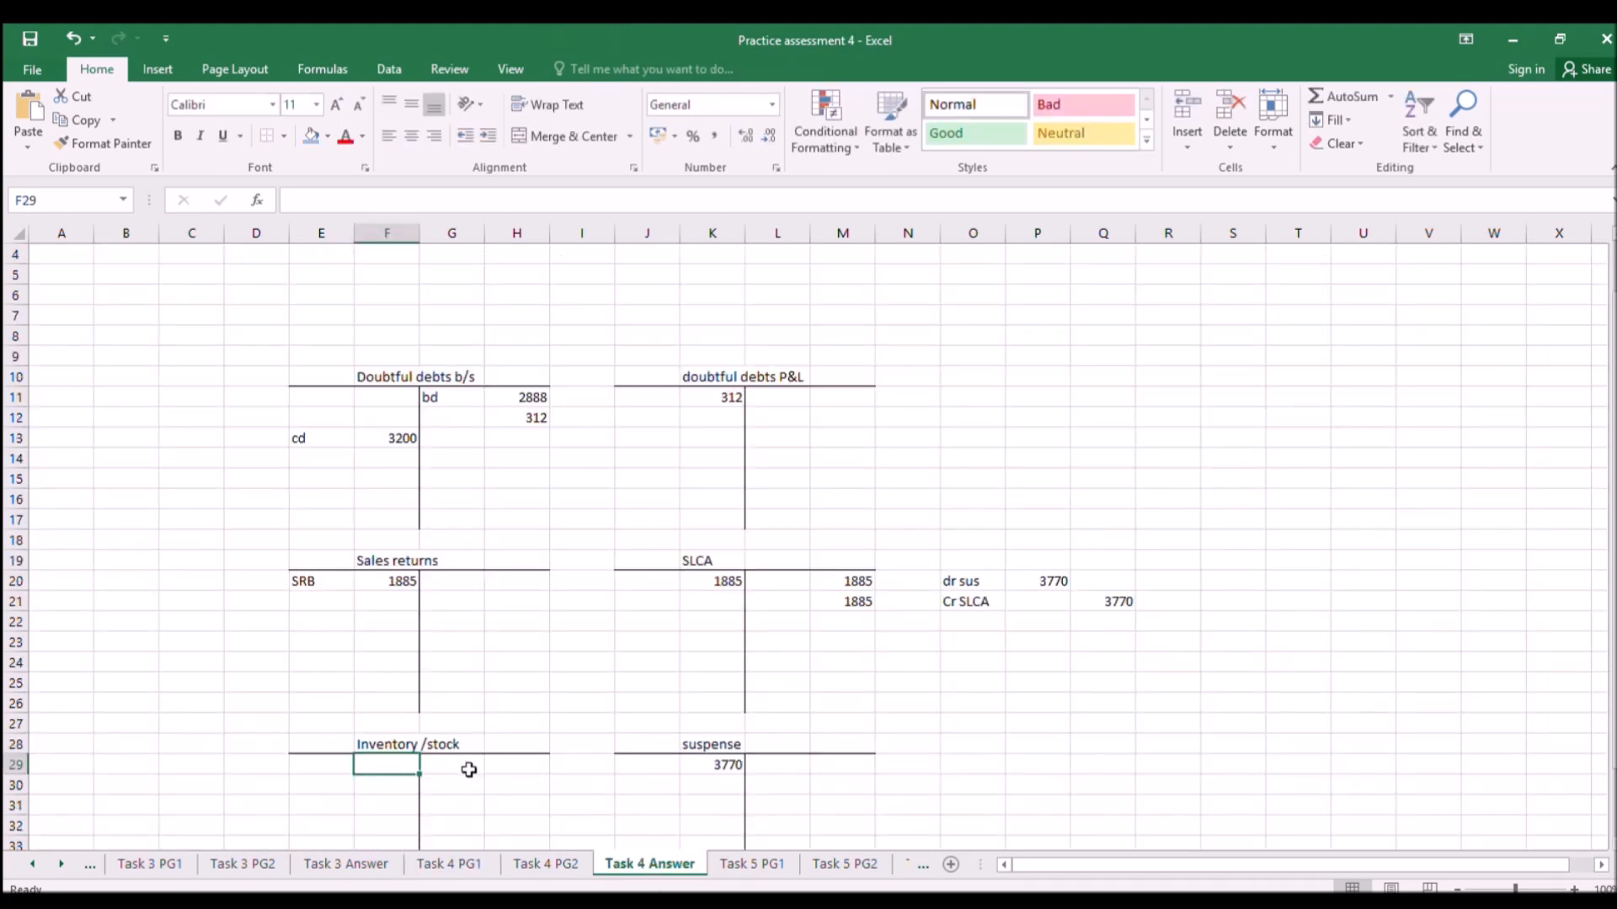
text(131)
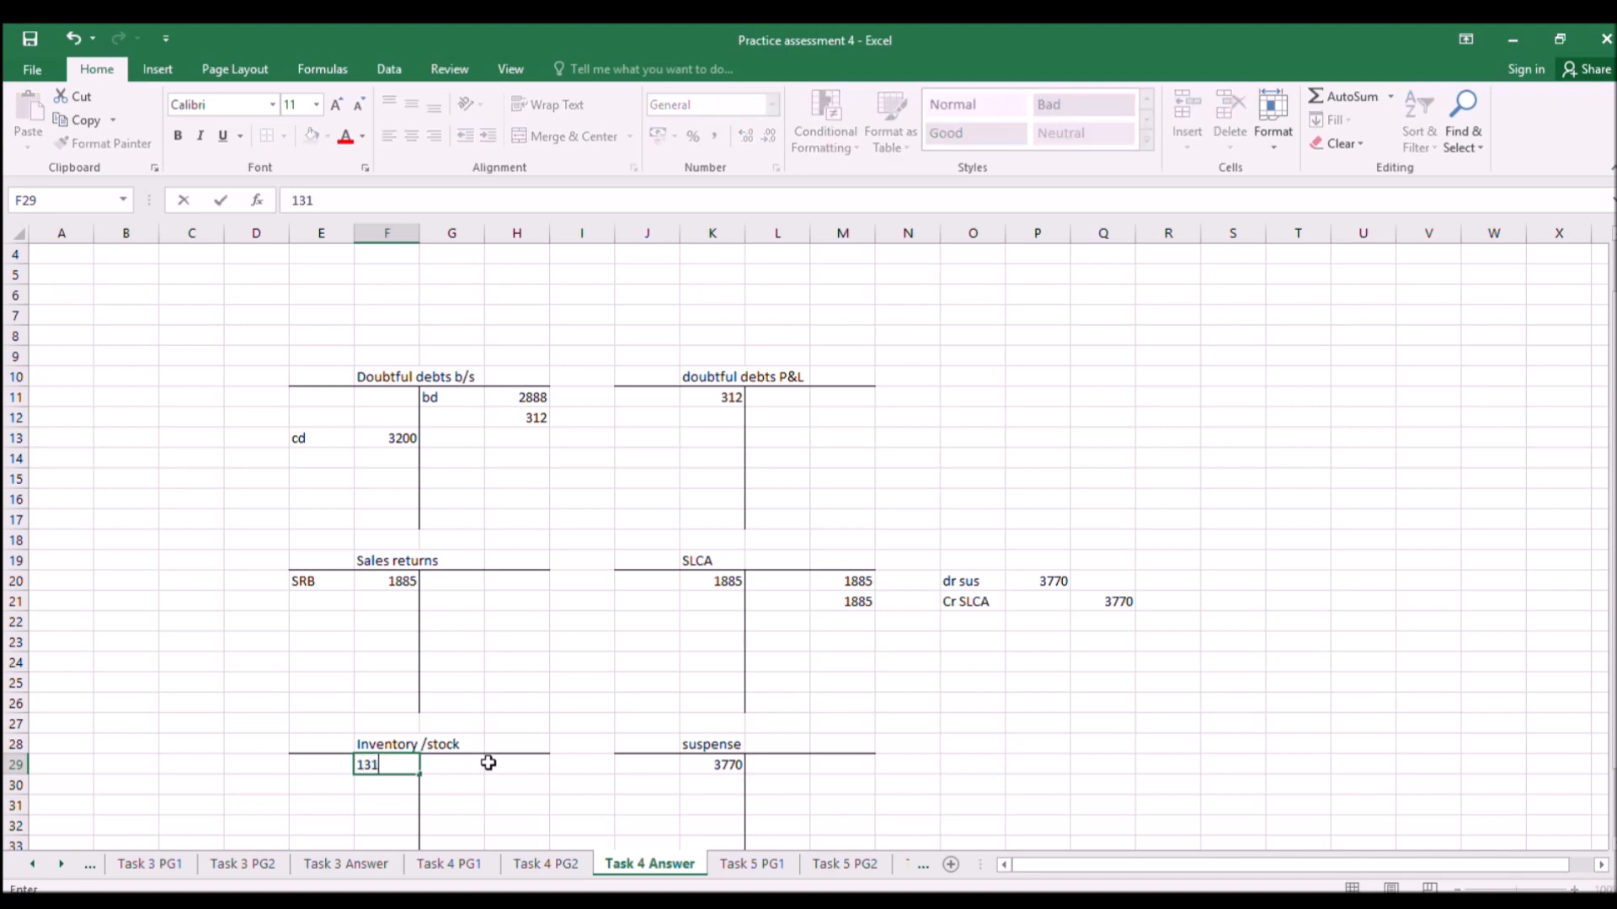
text(85)
key(Return)
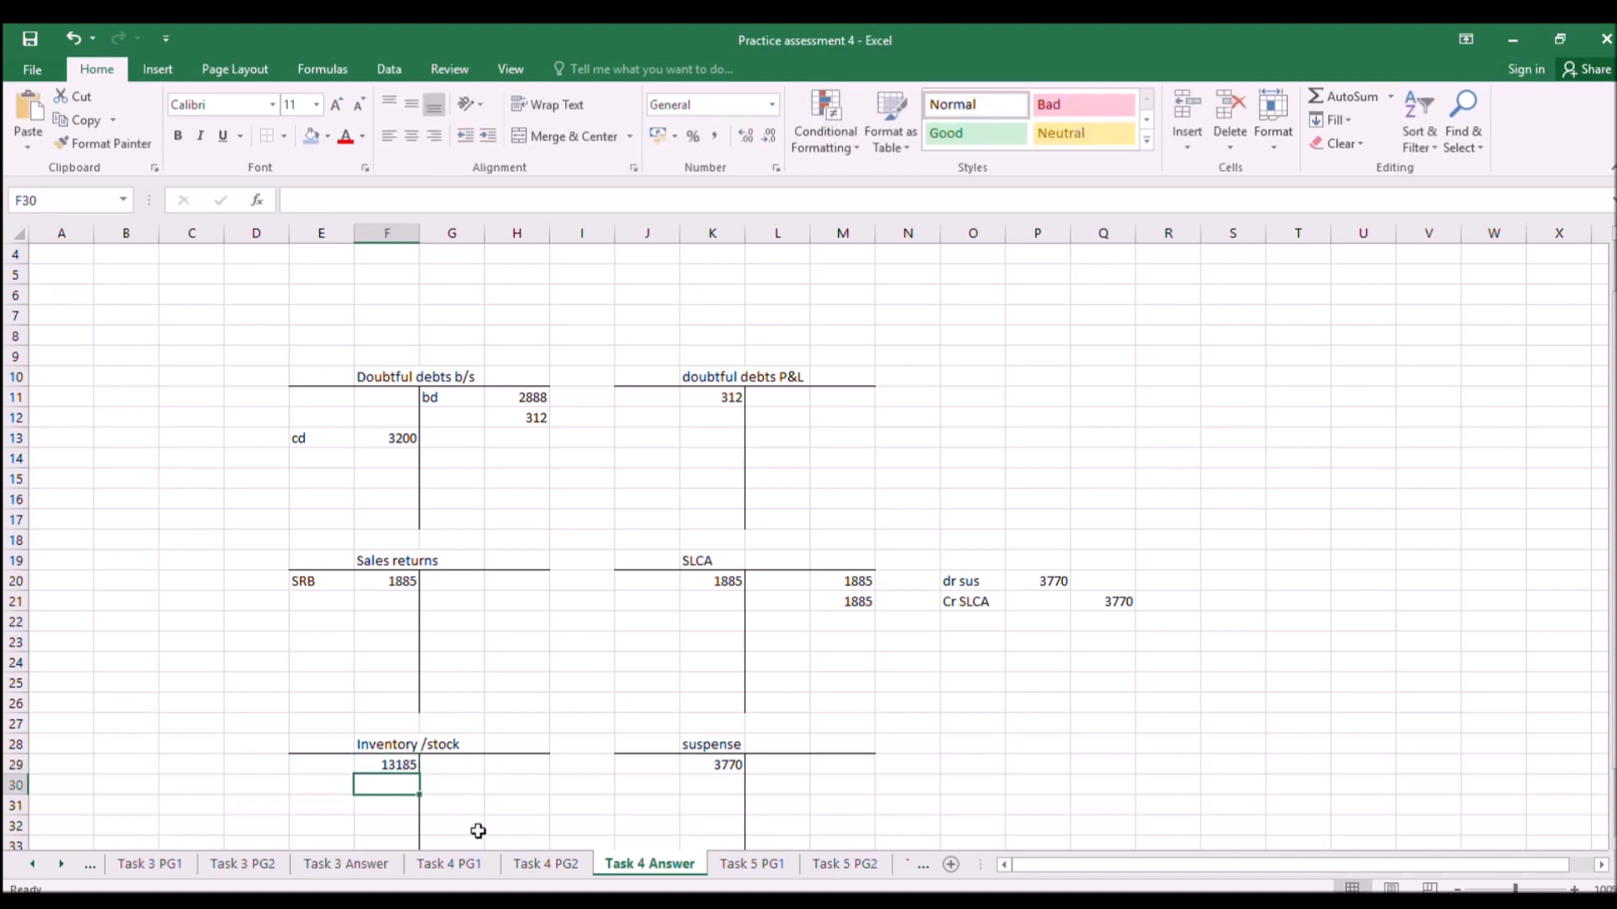
Check the cost of the reduced-price items on Task 4 PG1 and enter 1574 on the inventory account's credit side in H29.
click(461, 865)
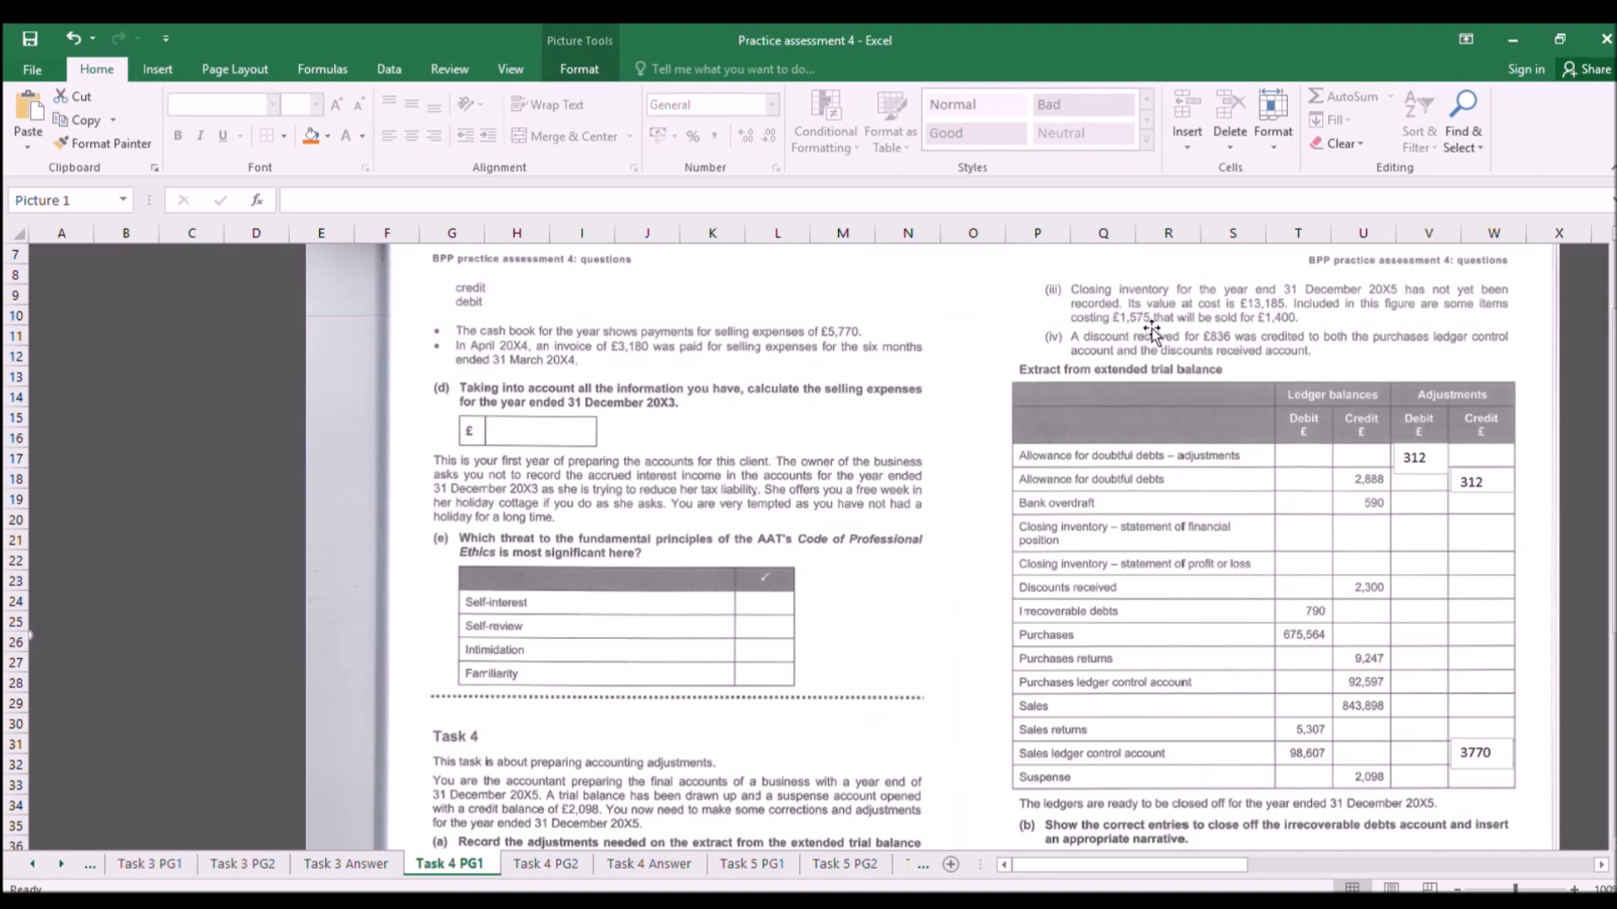
click(585, 864)
click(610, 864)
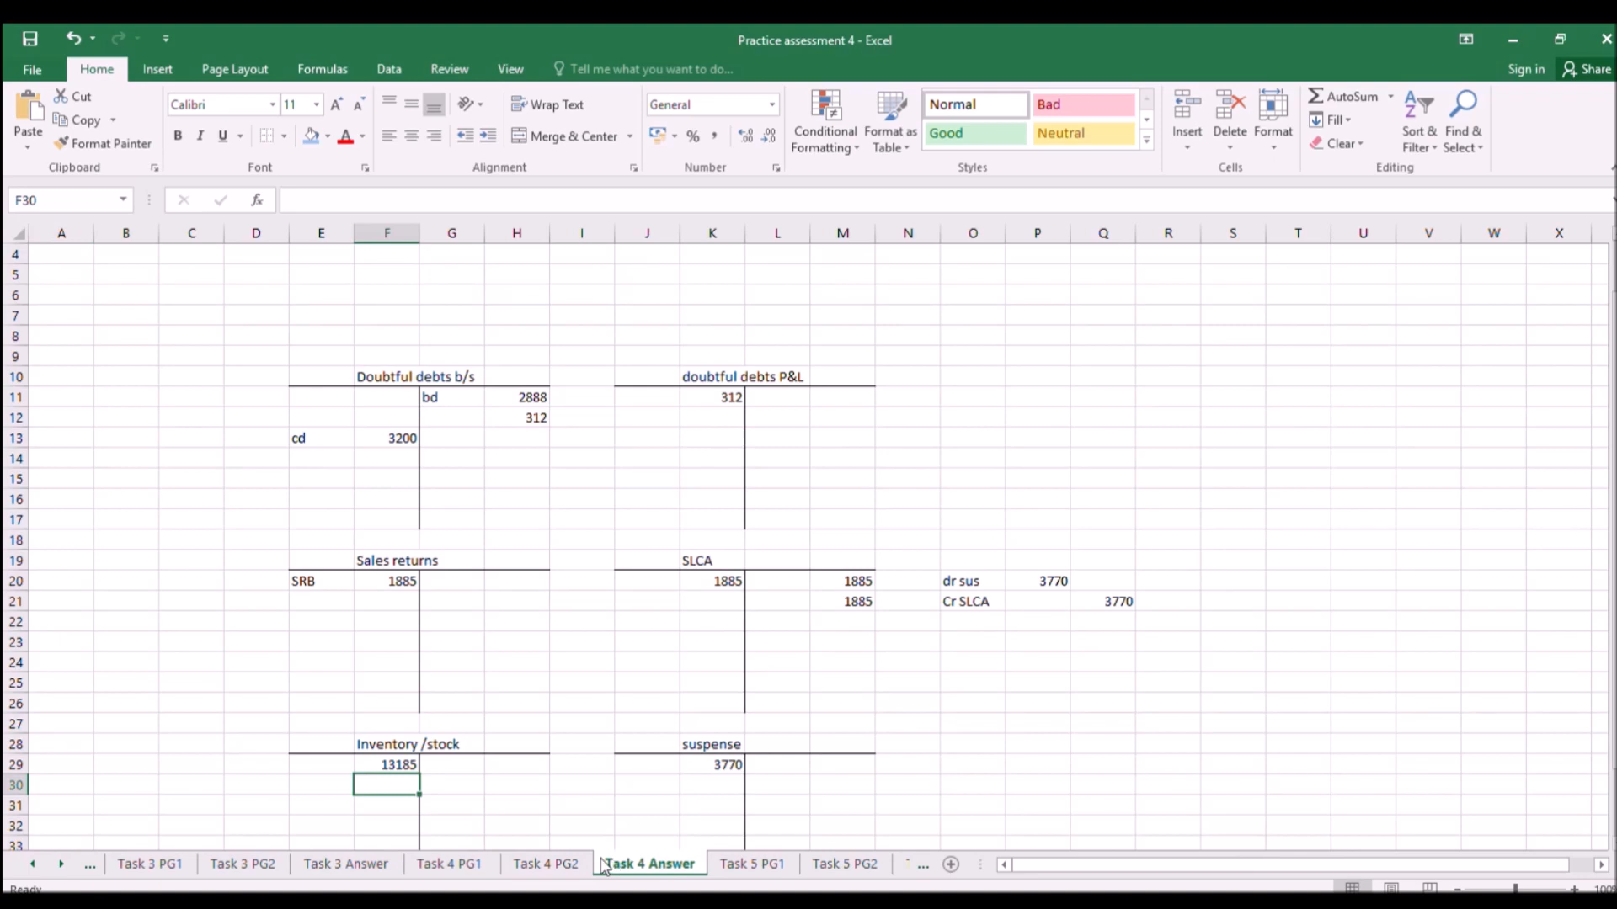
click(501, 773)
text(1)
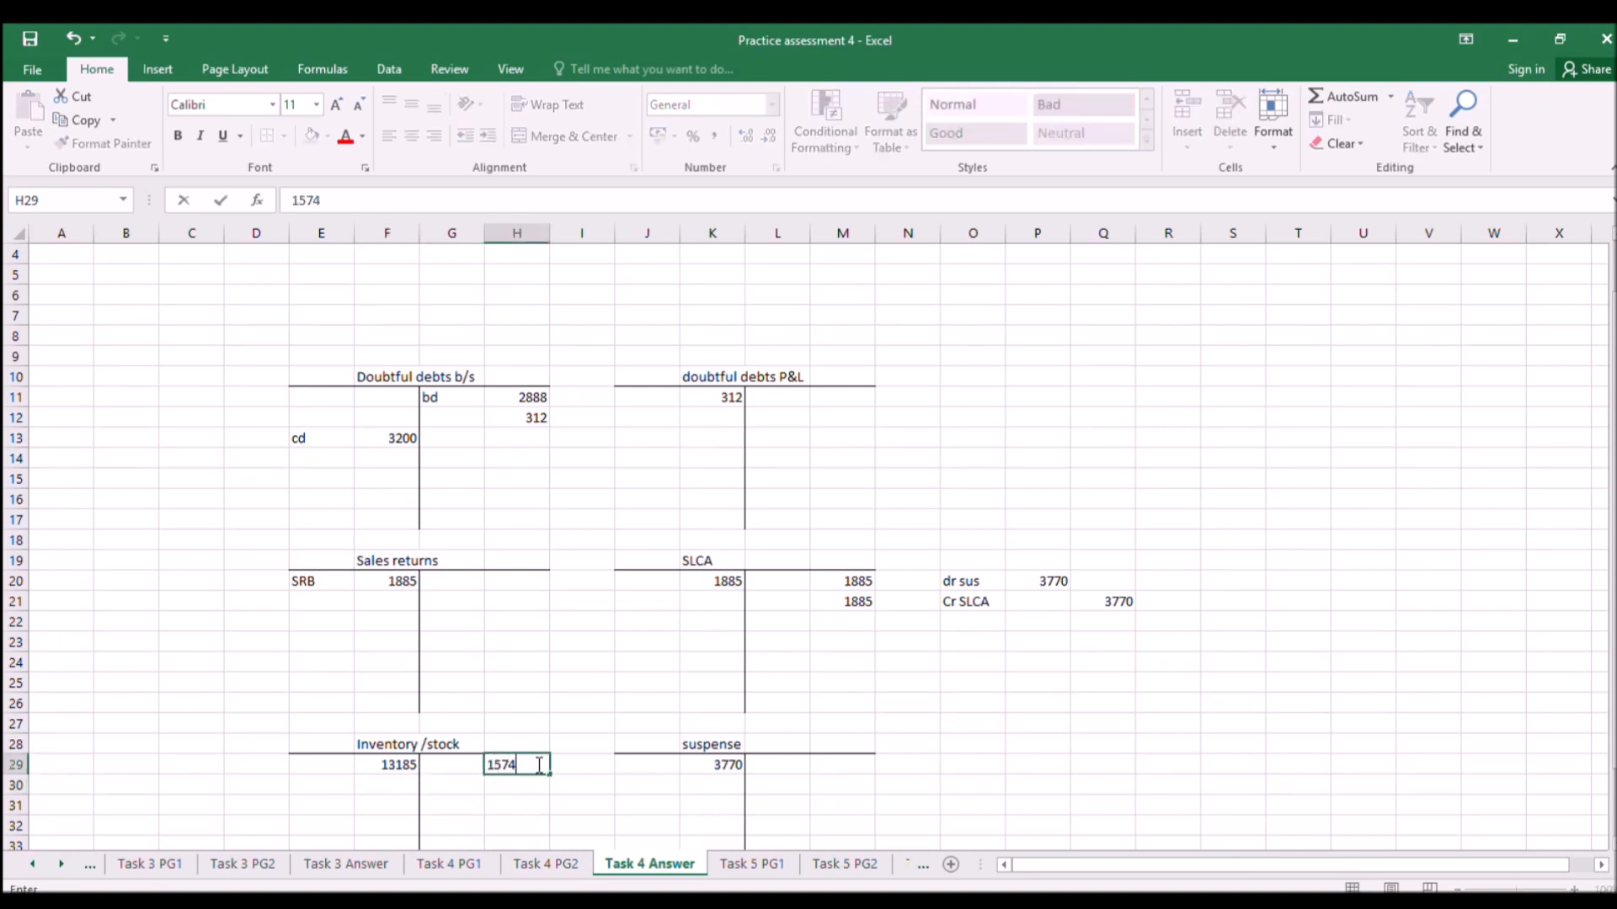
text(574)
key(Return)
click(537, 763)
text(1574)
key(Return)
Enter the items' selling price of 1400 on the inventory account's debit side in F30.
key(Left)
key(Left)
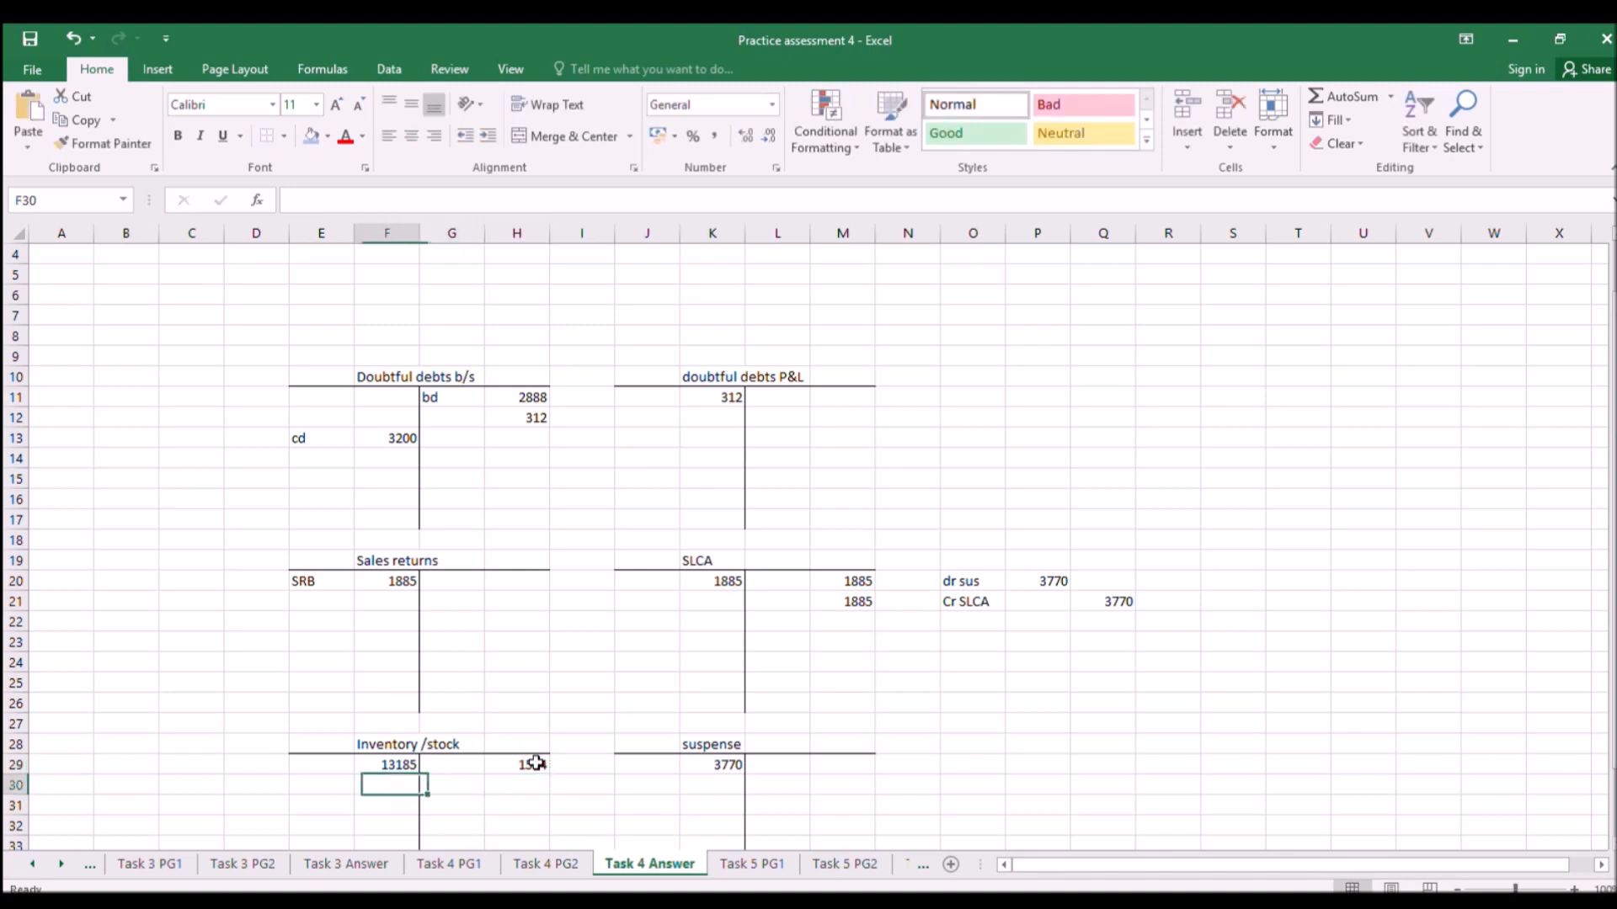
text(1400)
key(Return)
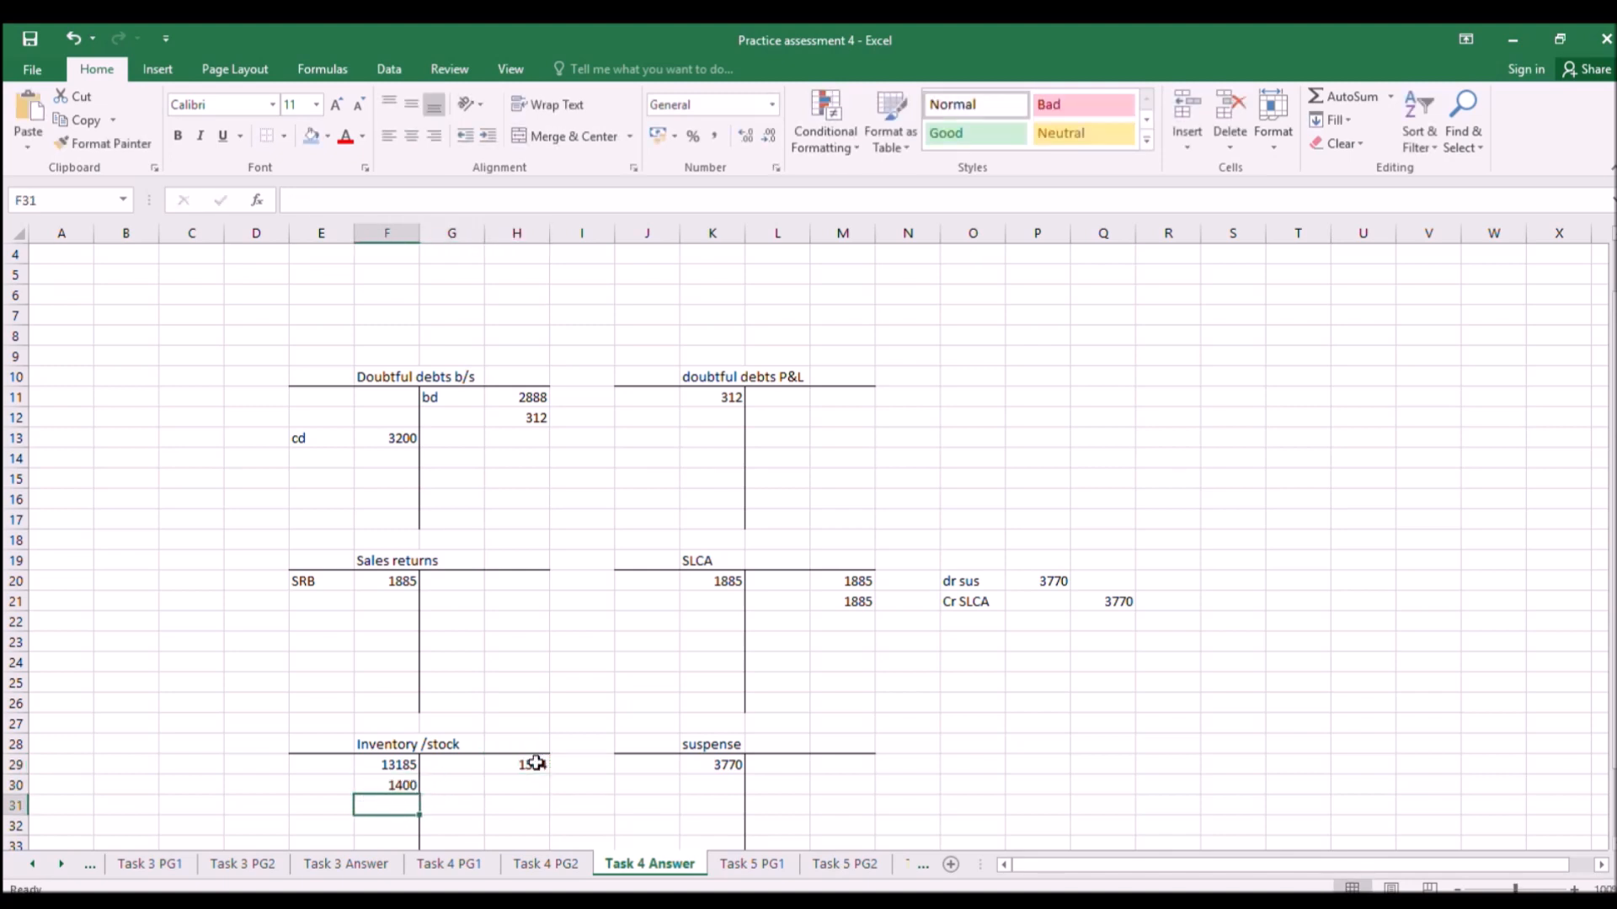
click(536, 763)
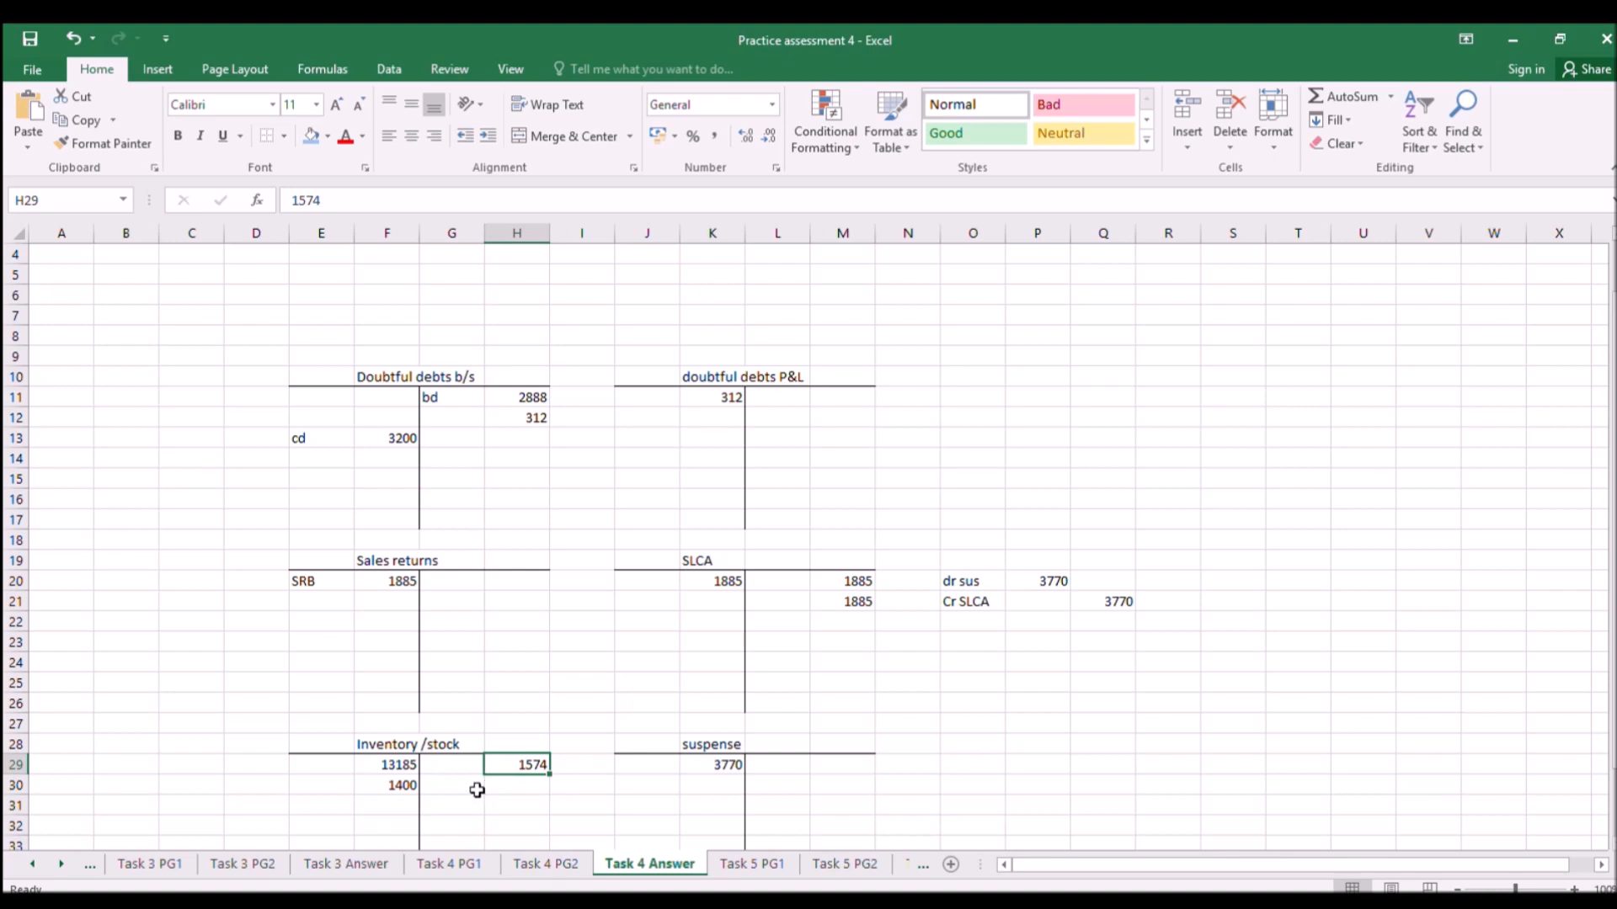
click(438, 766)
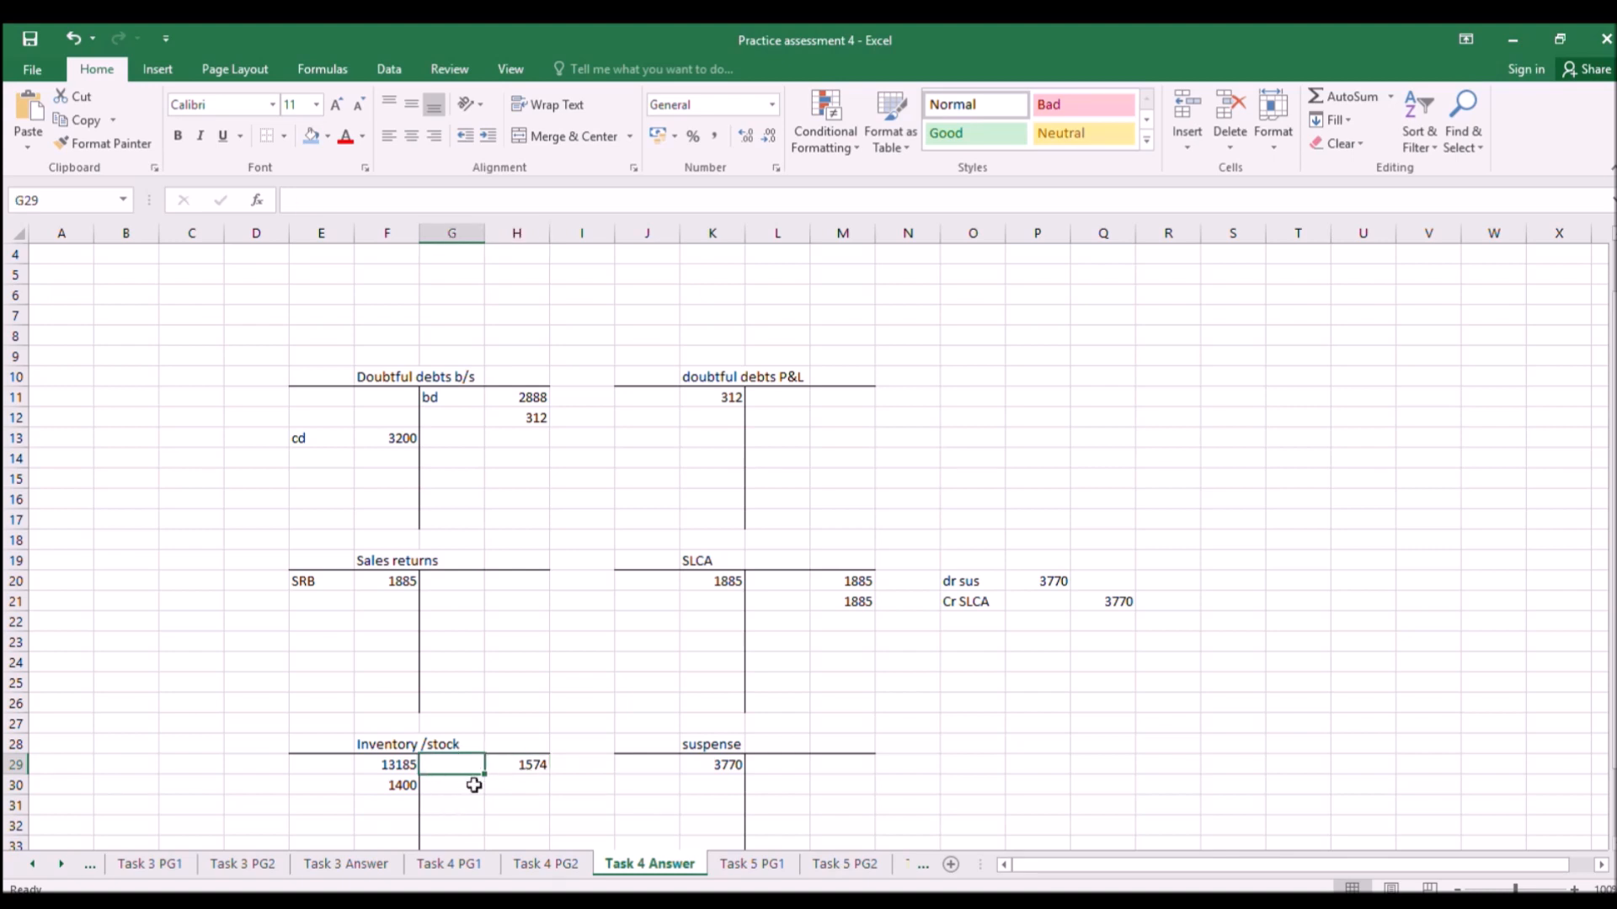
Set the inventory account's credit in H29 to 174 and clear the debit entry in F30.
scroll(471, 783, down, 2)
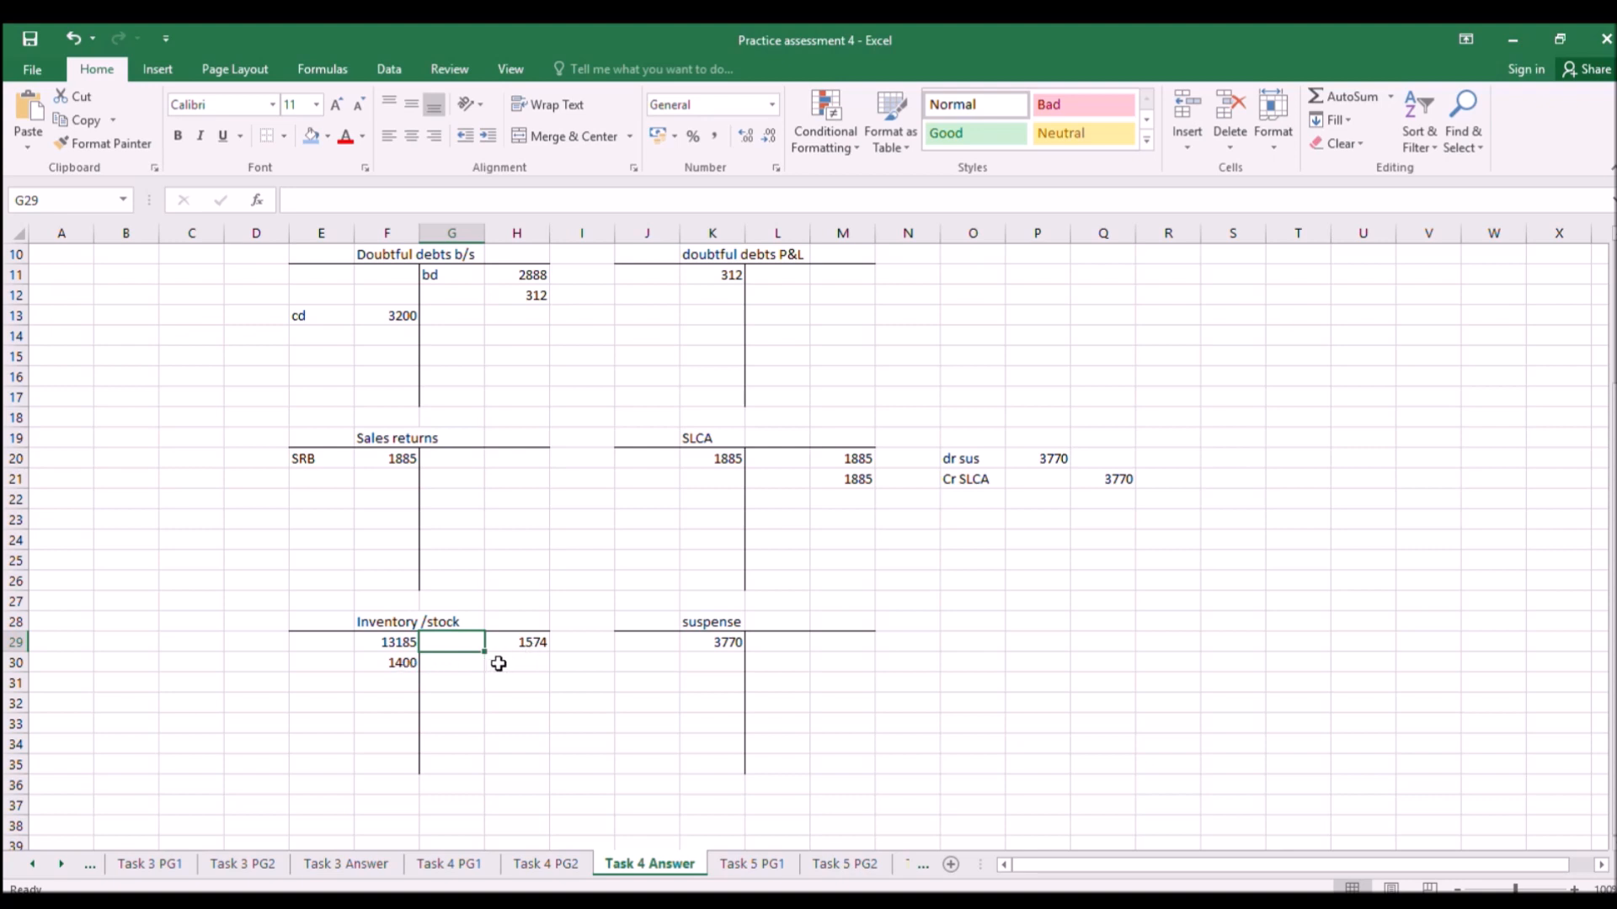
click(527, 651)
text(17)
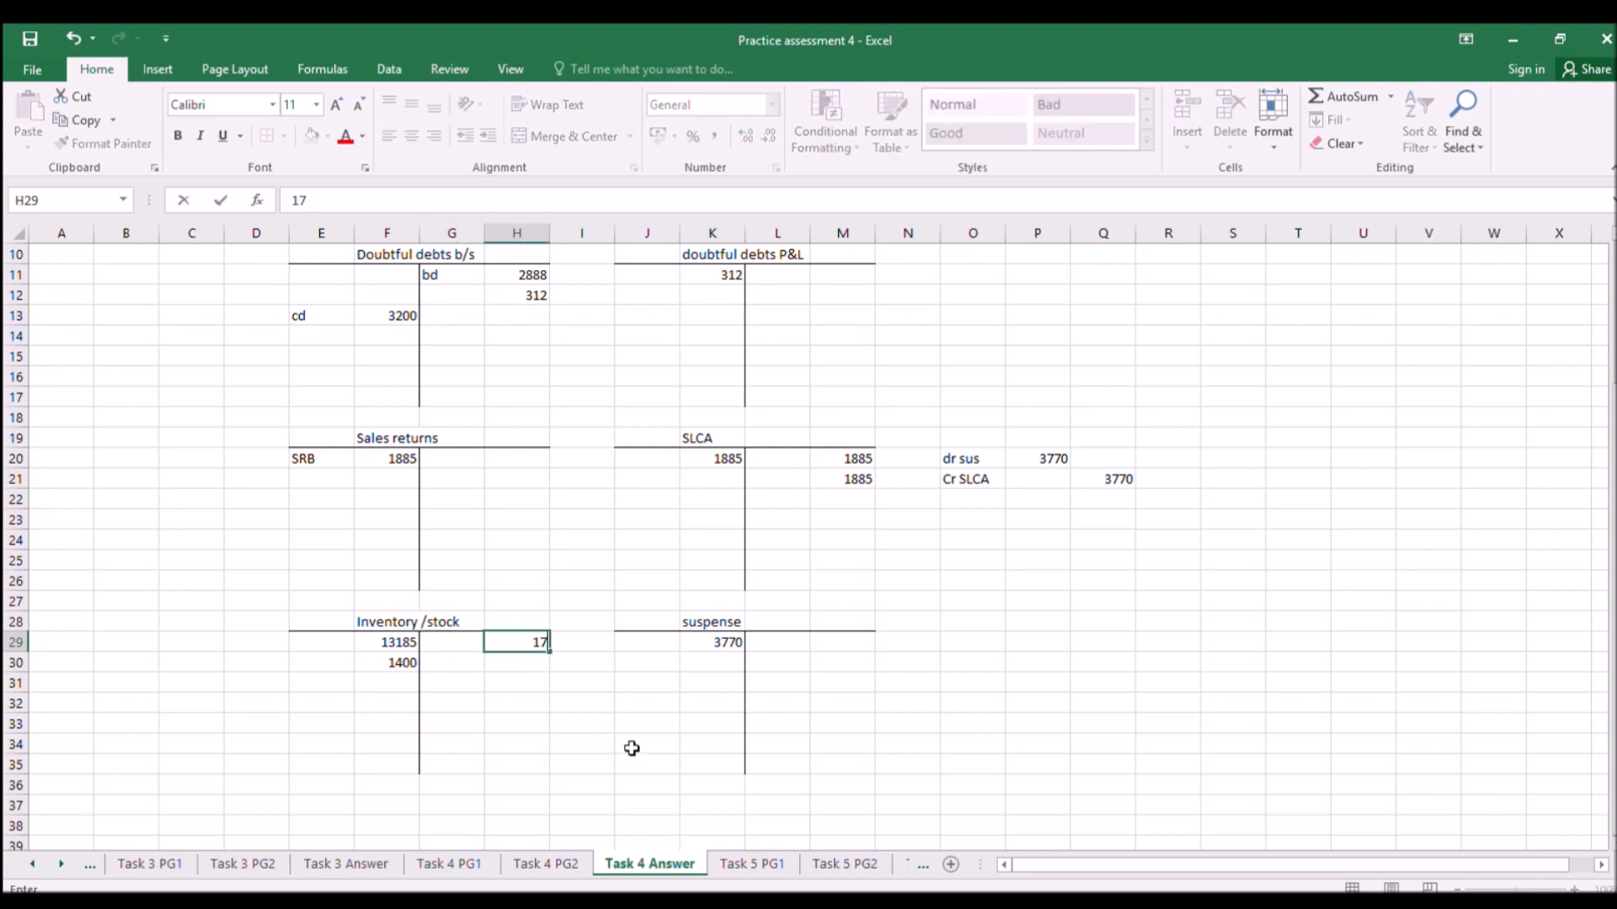
key(Return)
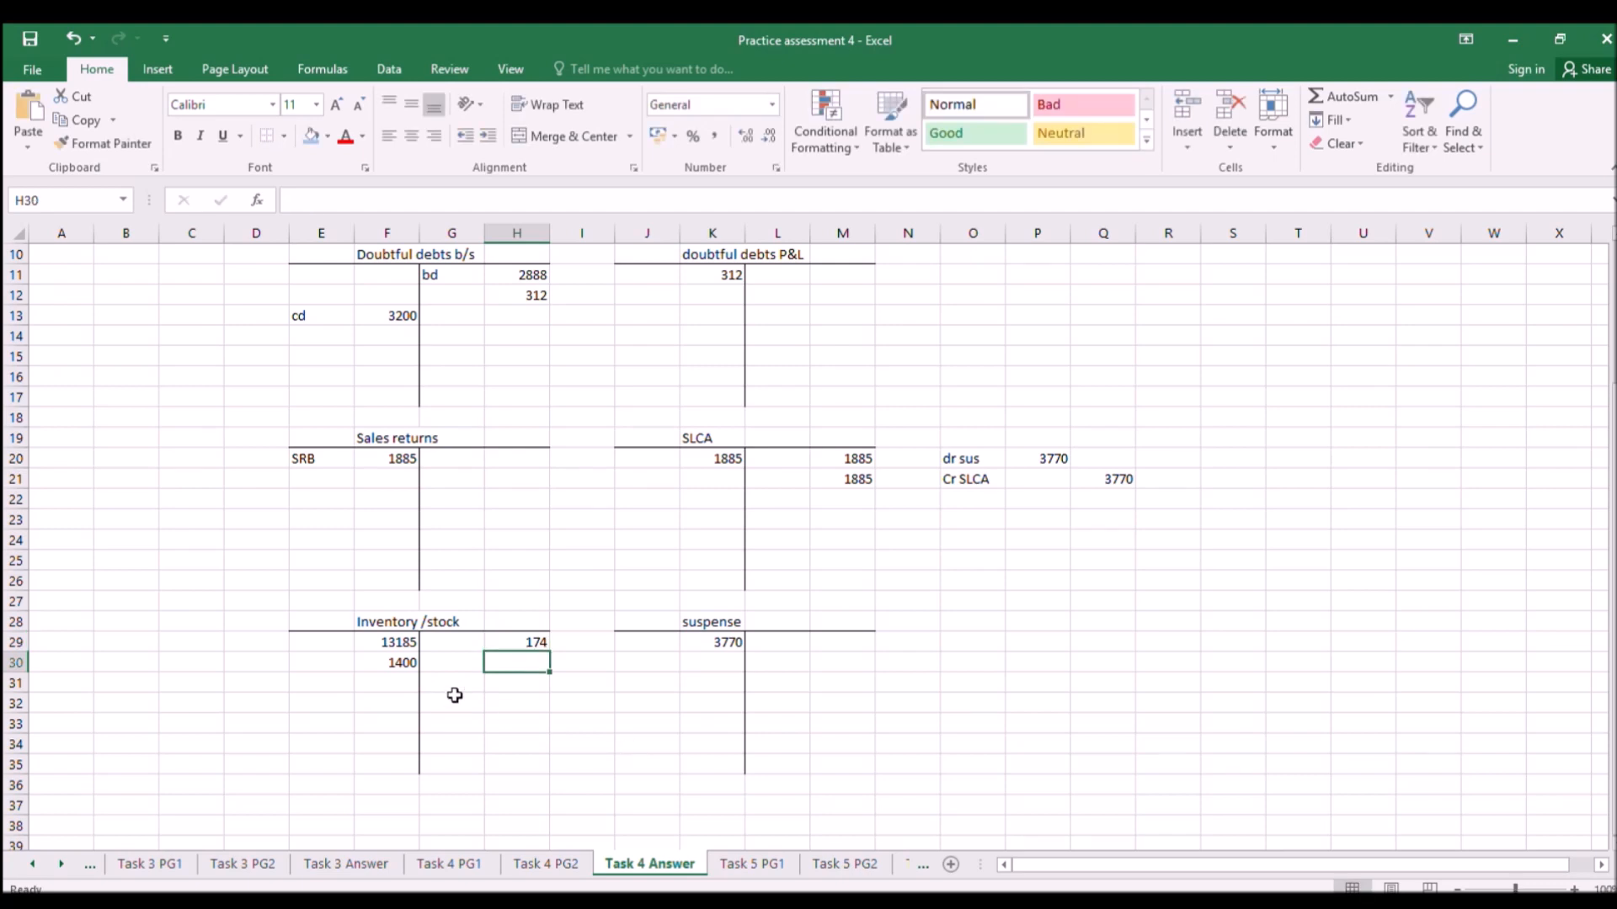
click(413, 663)
key(Delete)
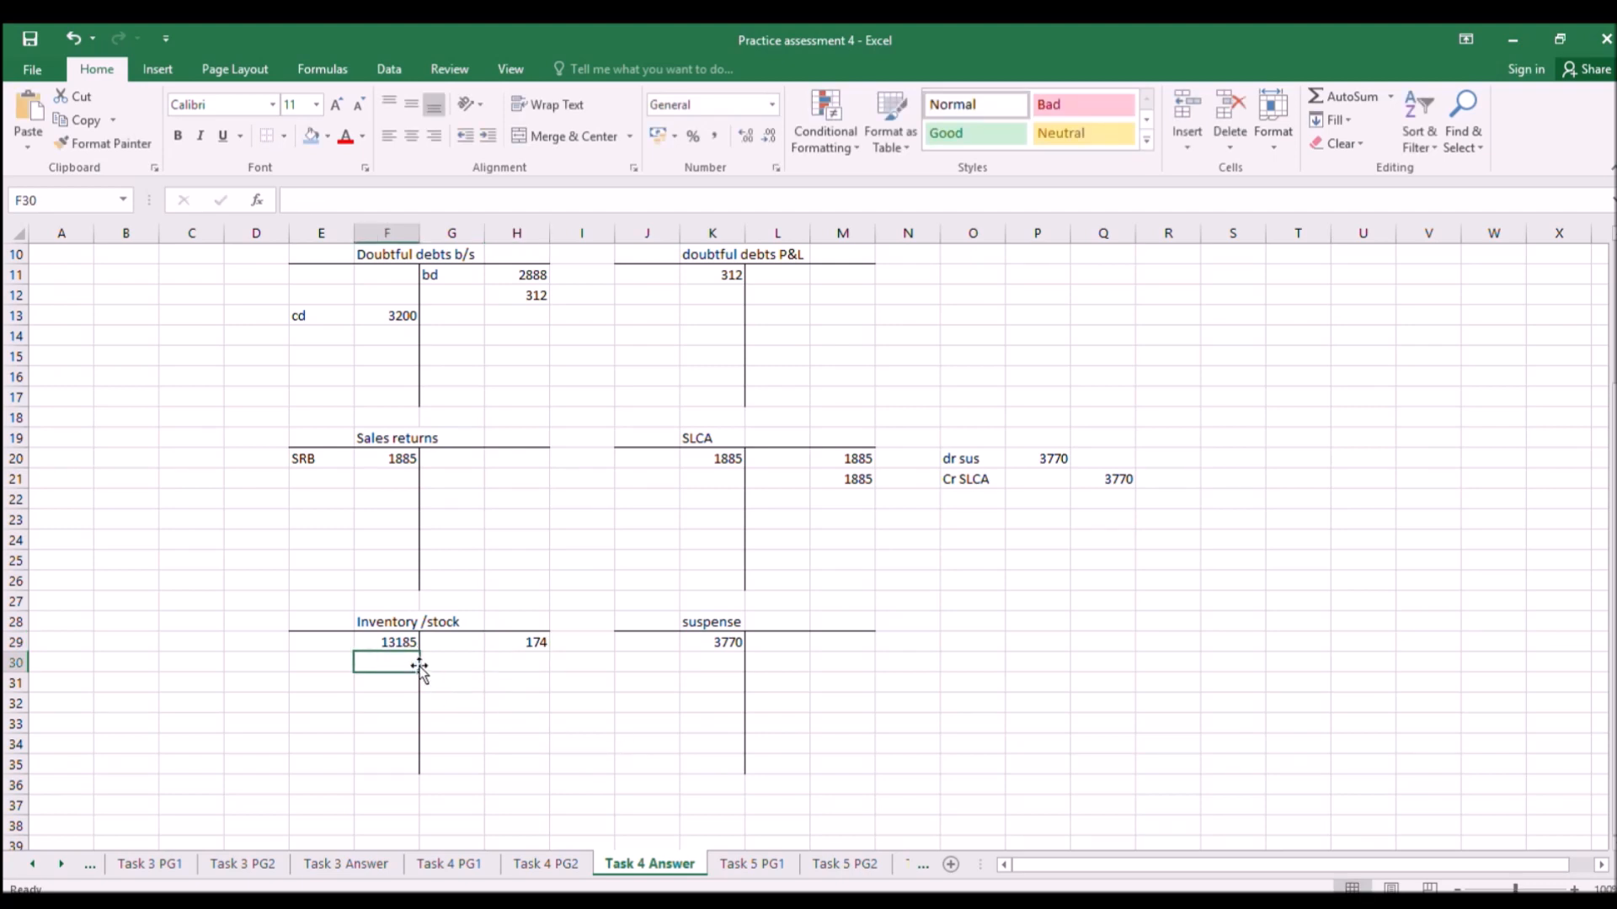
click(533, 647)
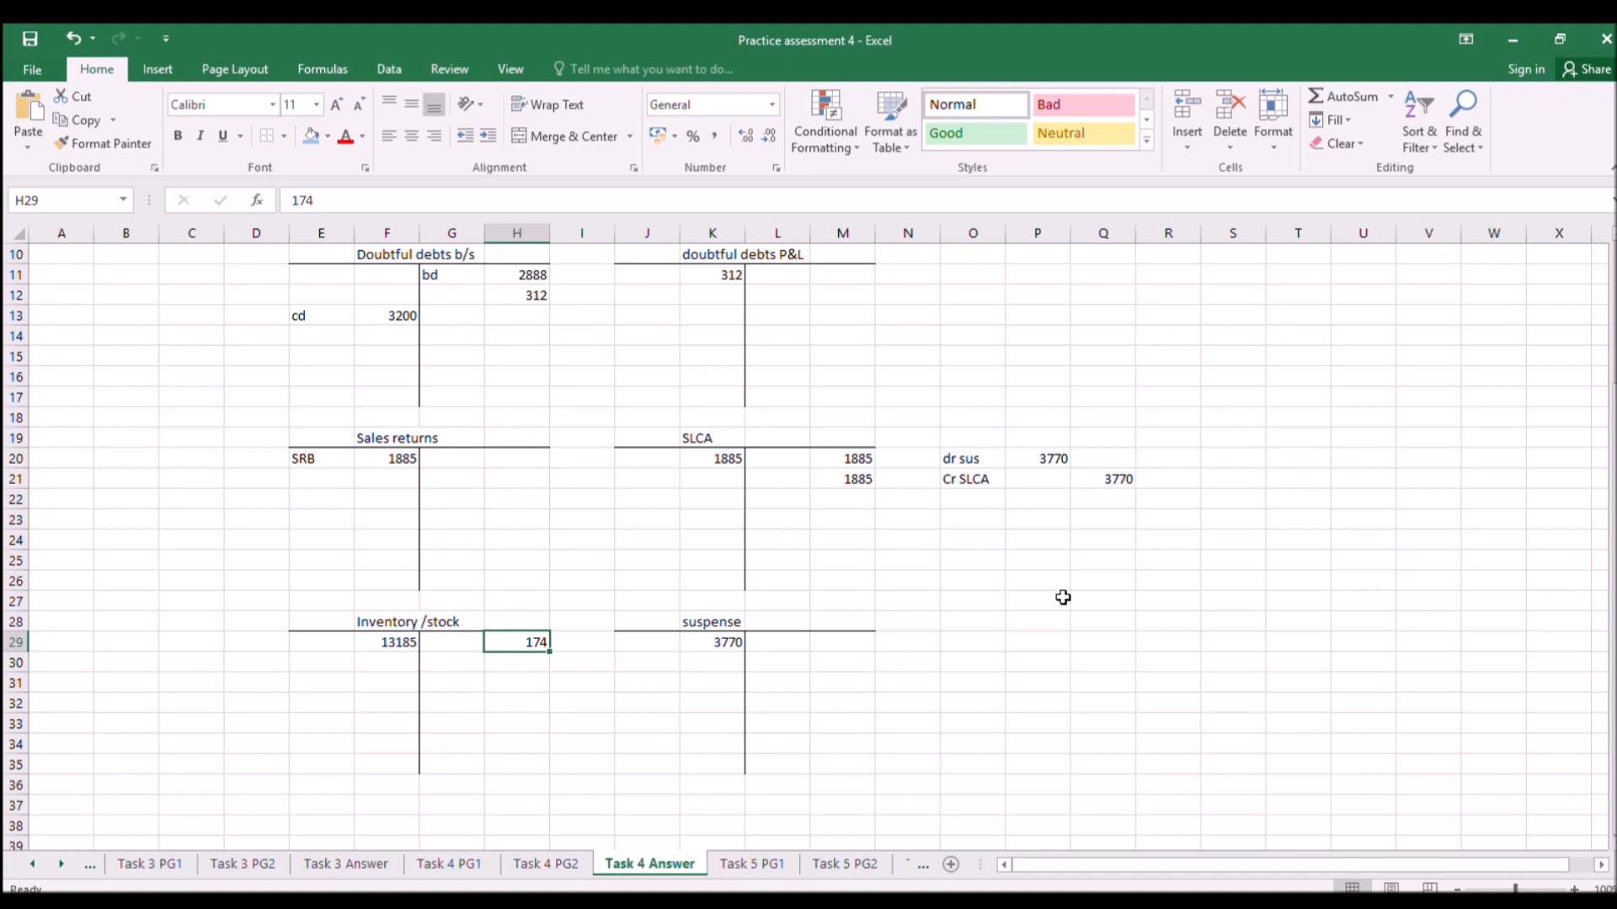
Review the account picklist on Task 4 PG2 and the closing inventory note and trial balance rows on Task 4 PG1, returning to Task 4 Answer.
click(541, 867)
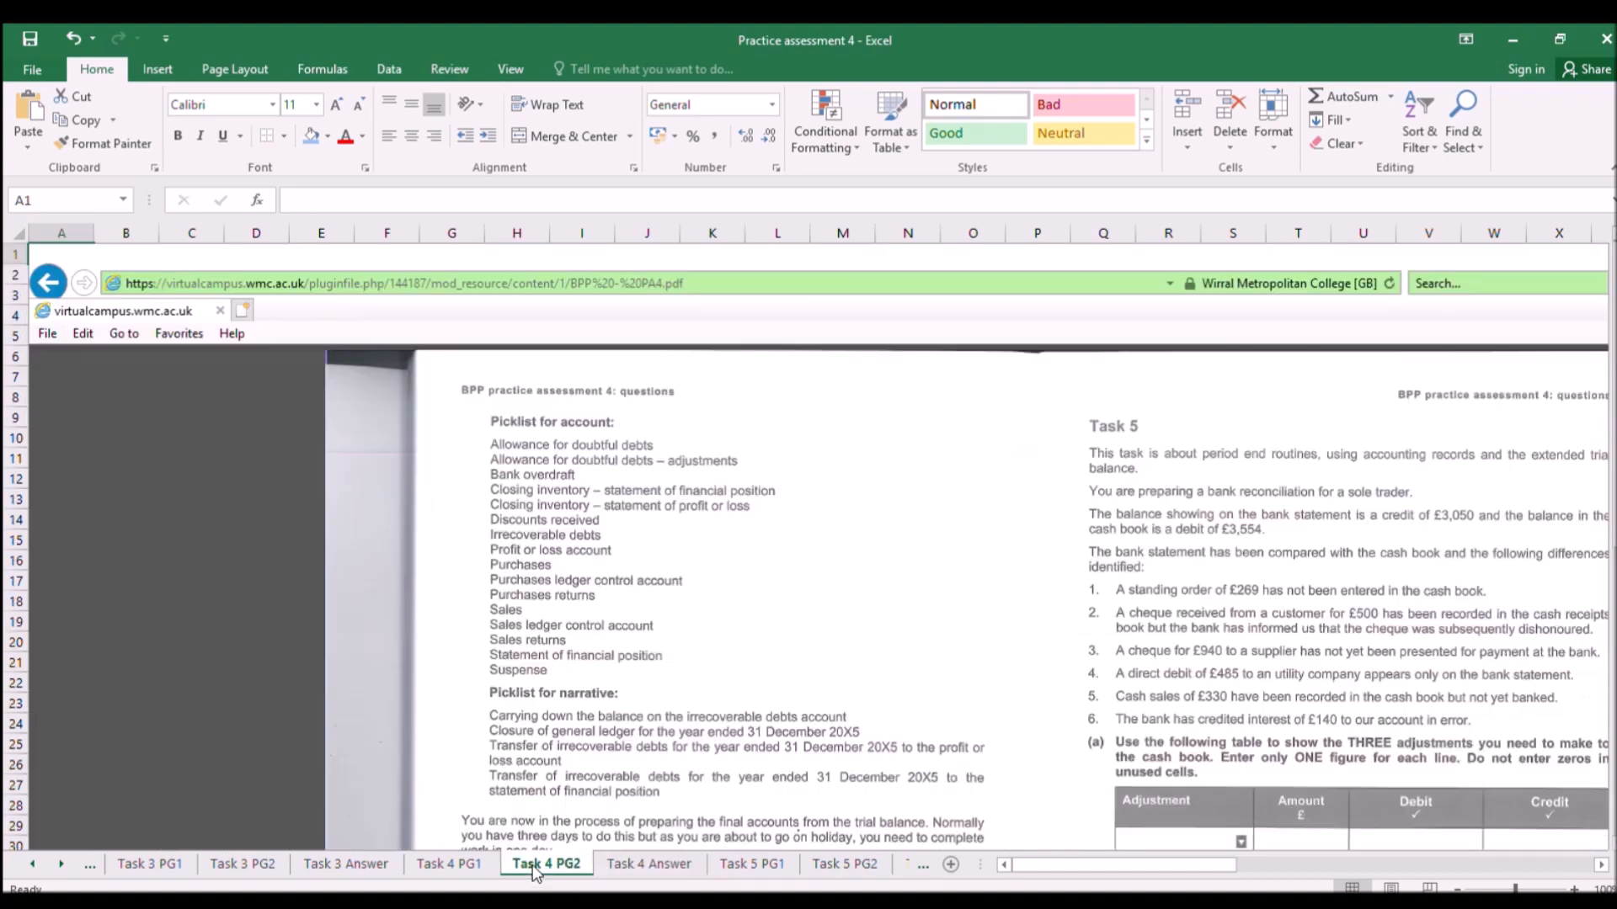
click(612, 867)
scroll(794, 458, up, 3)
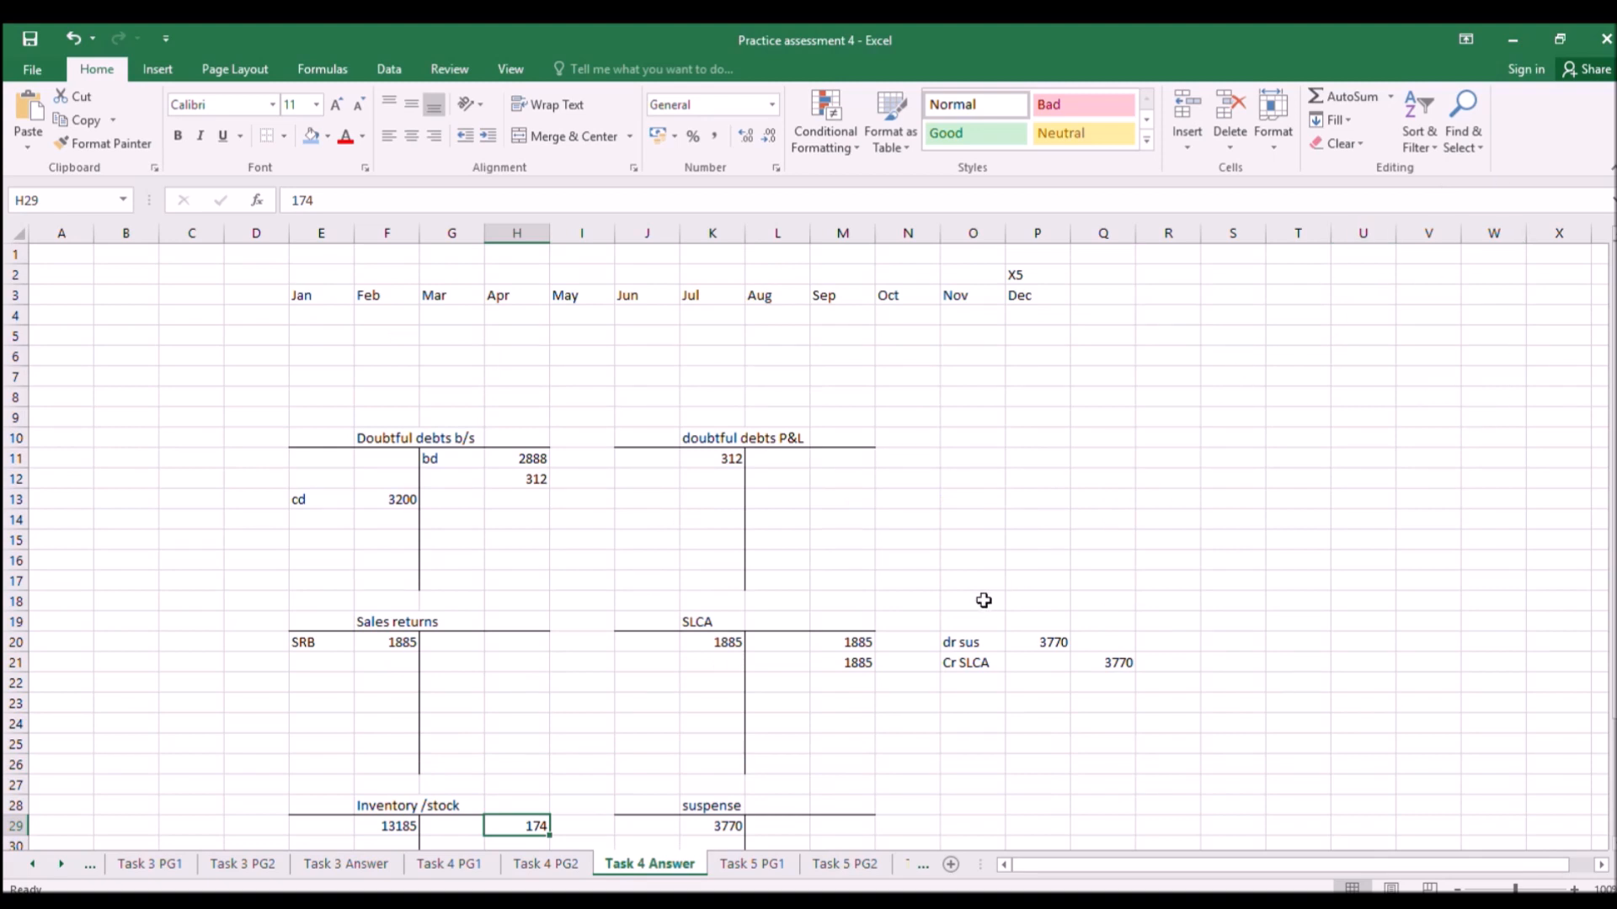
click(559, 862)
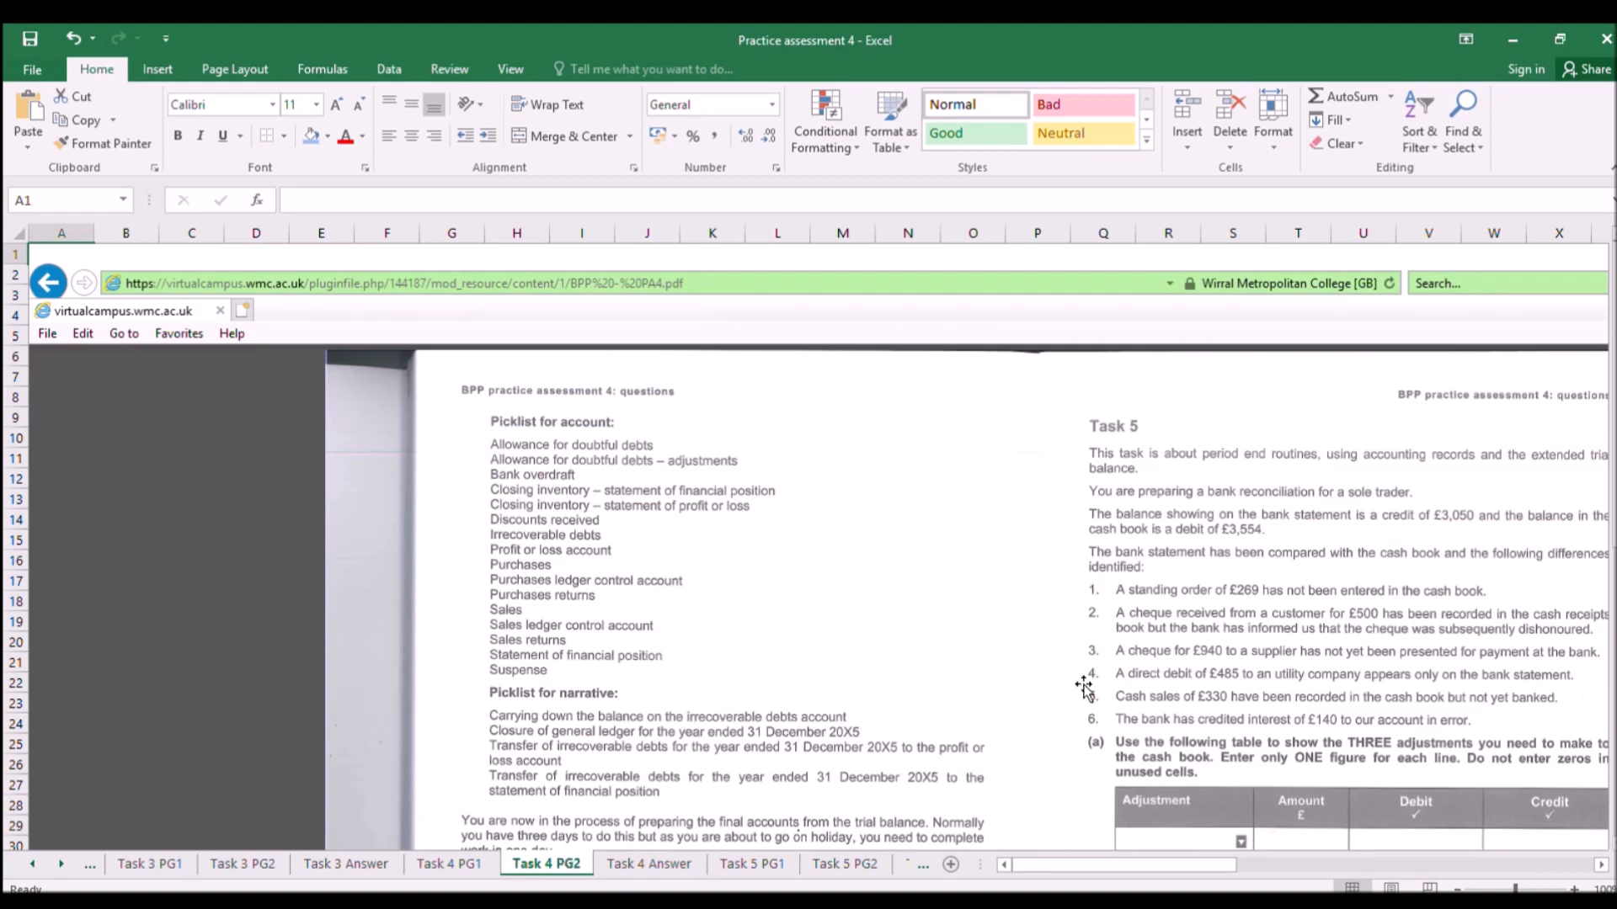
scroll(1095, 669, down, 2)
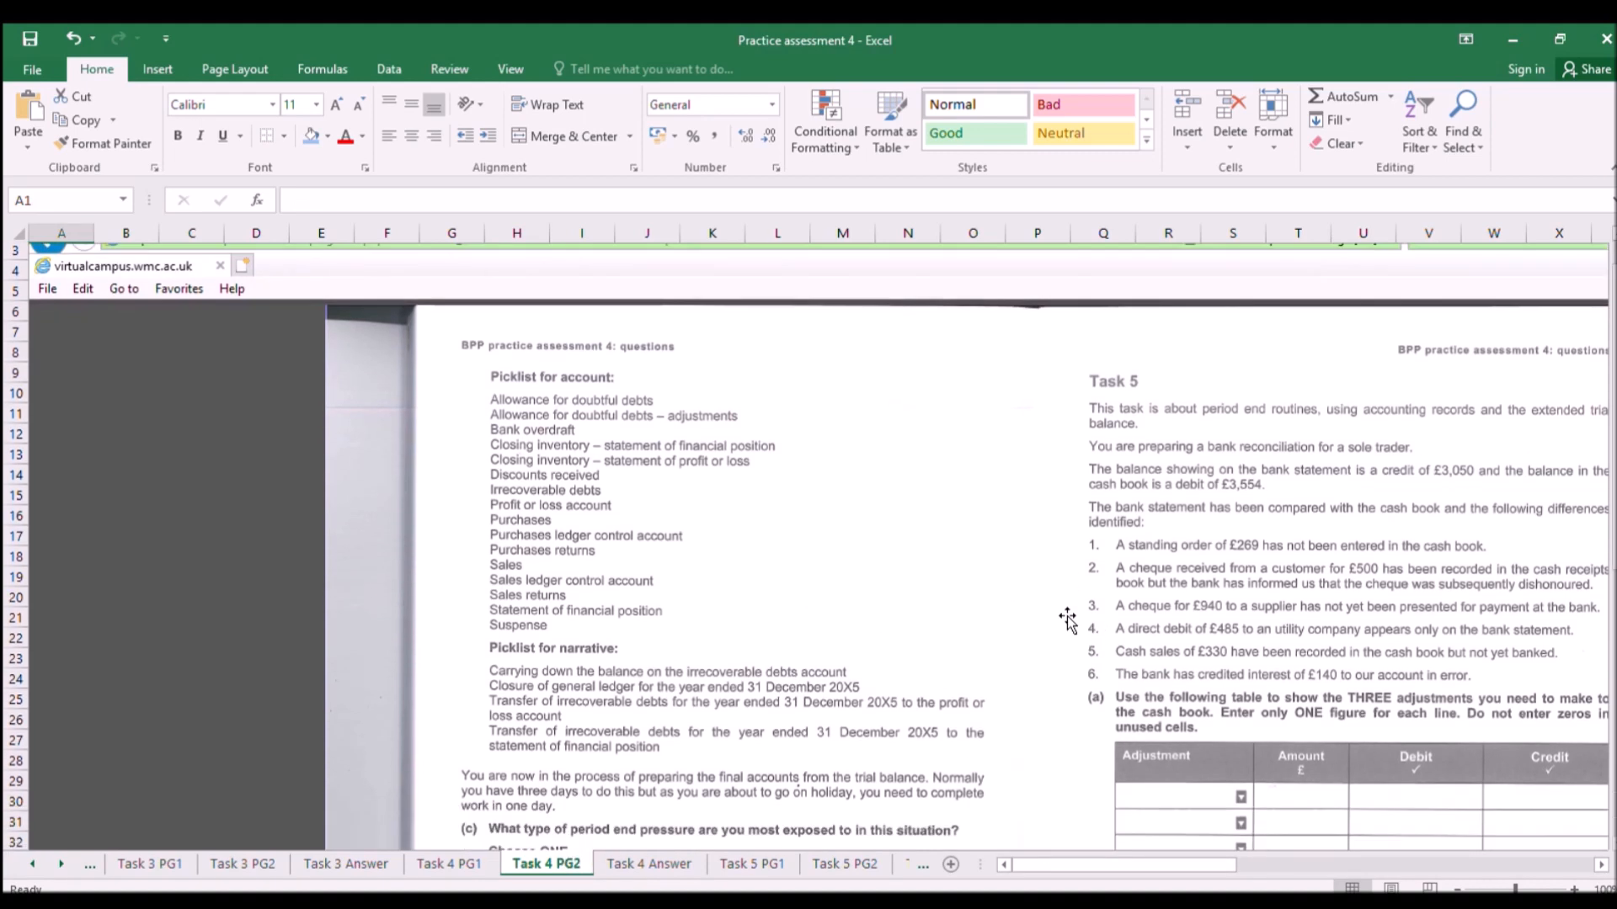
scroll(1067, 620, down, 2)
click(449, 863)
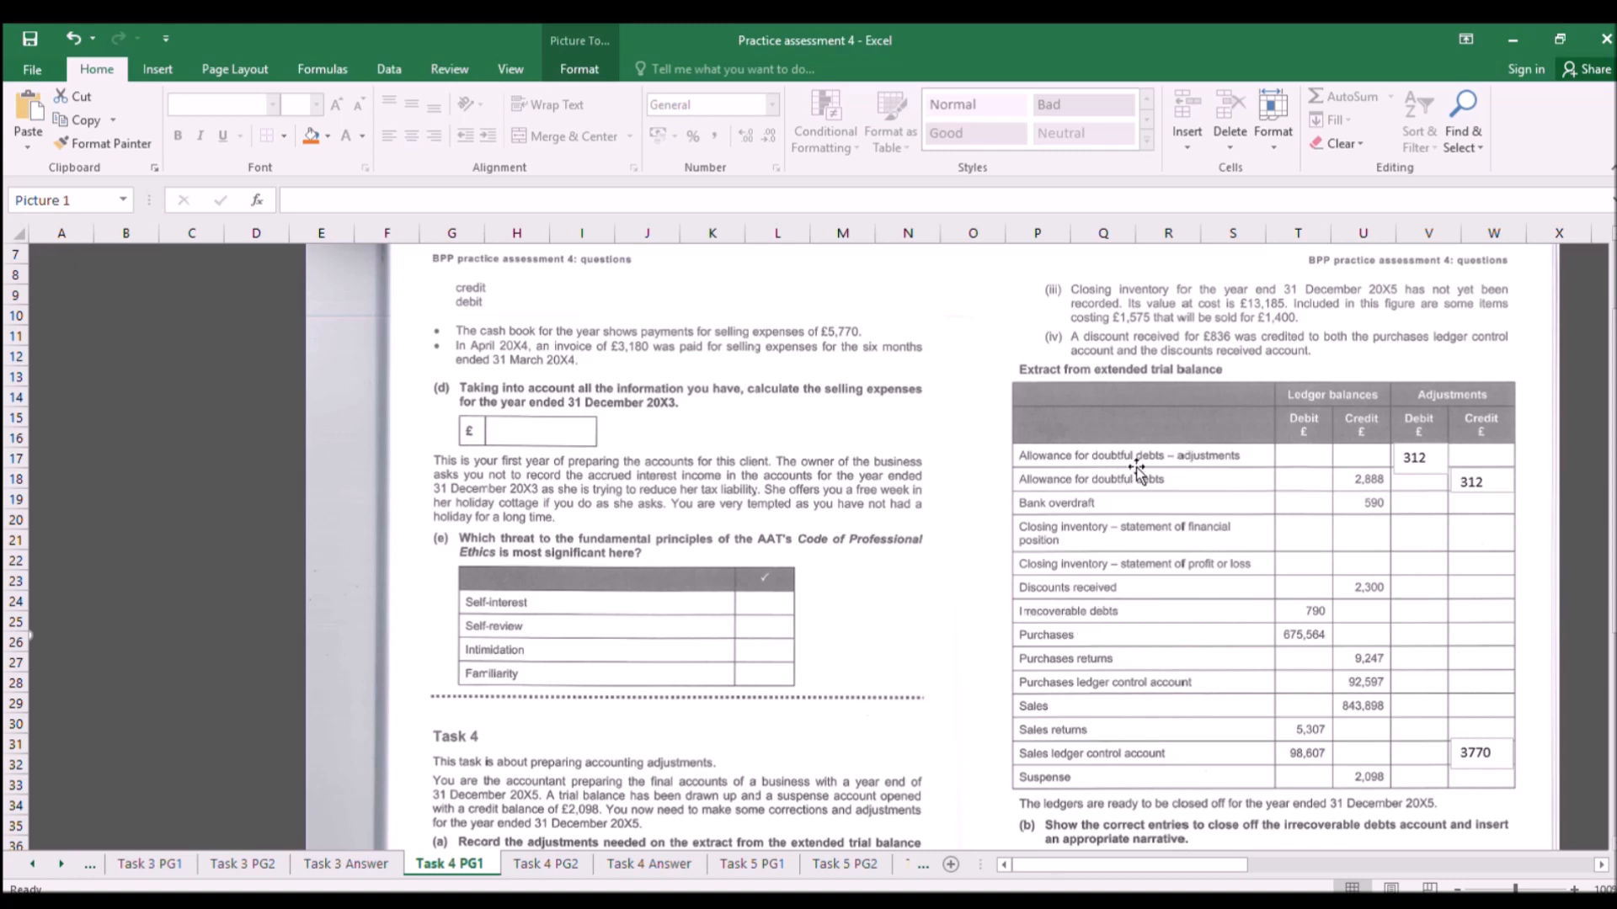
scroll(966, 605, down, 1)
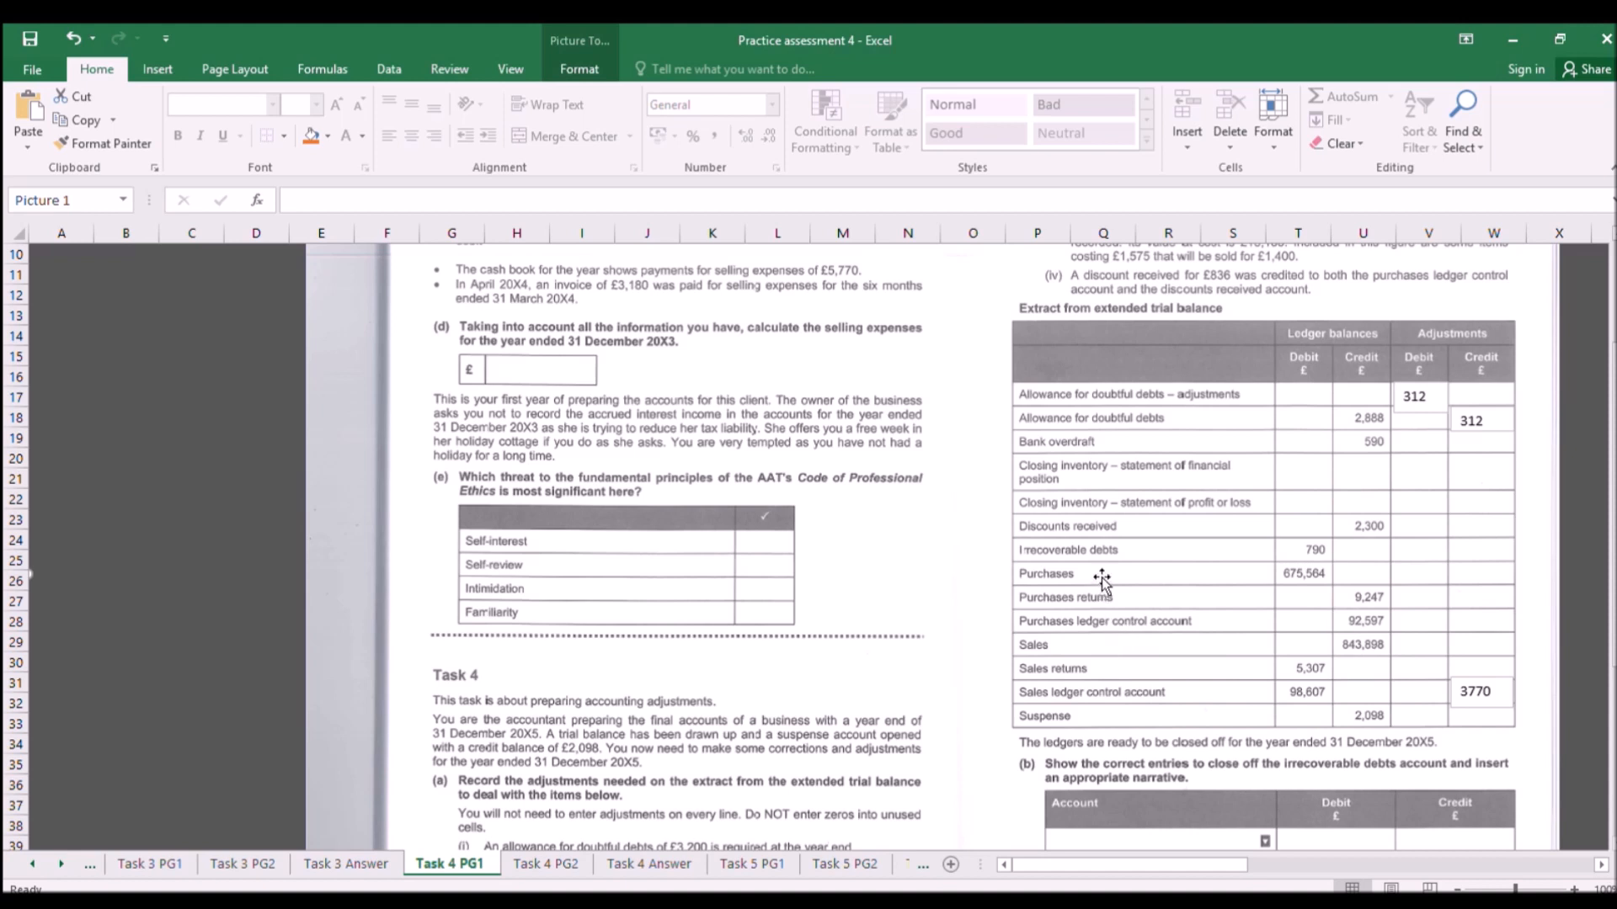
scroll(1156, 508, up, 1)
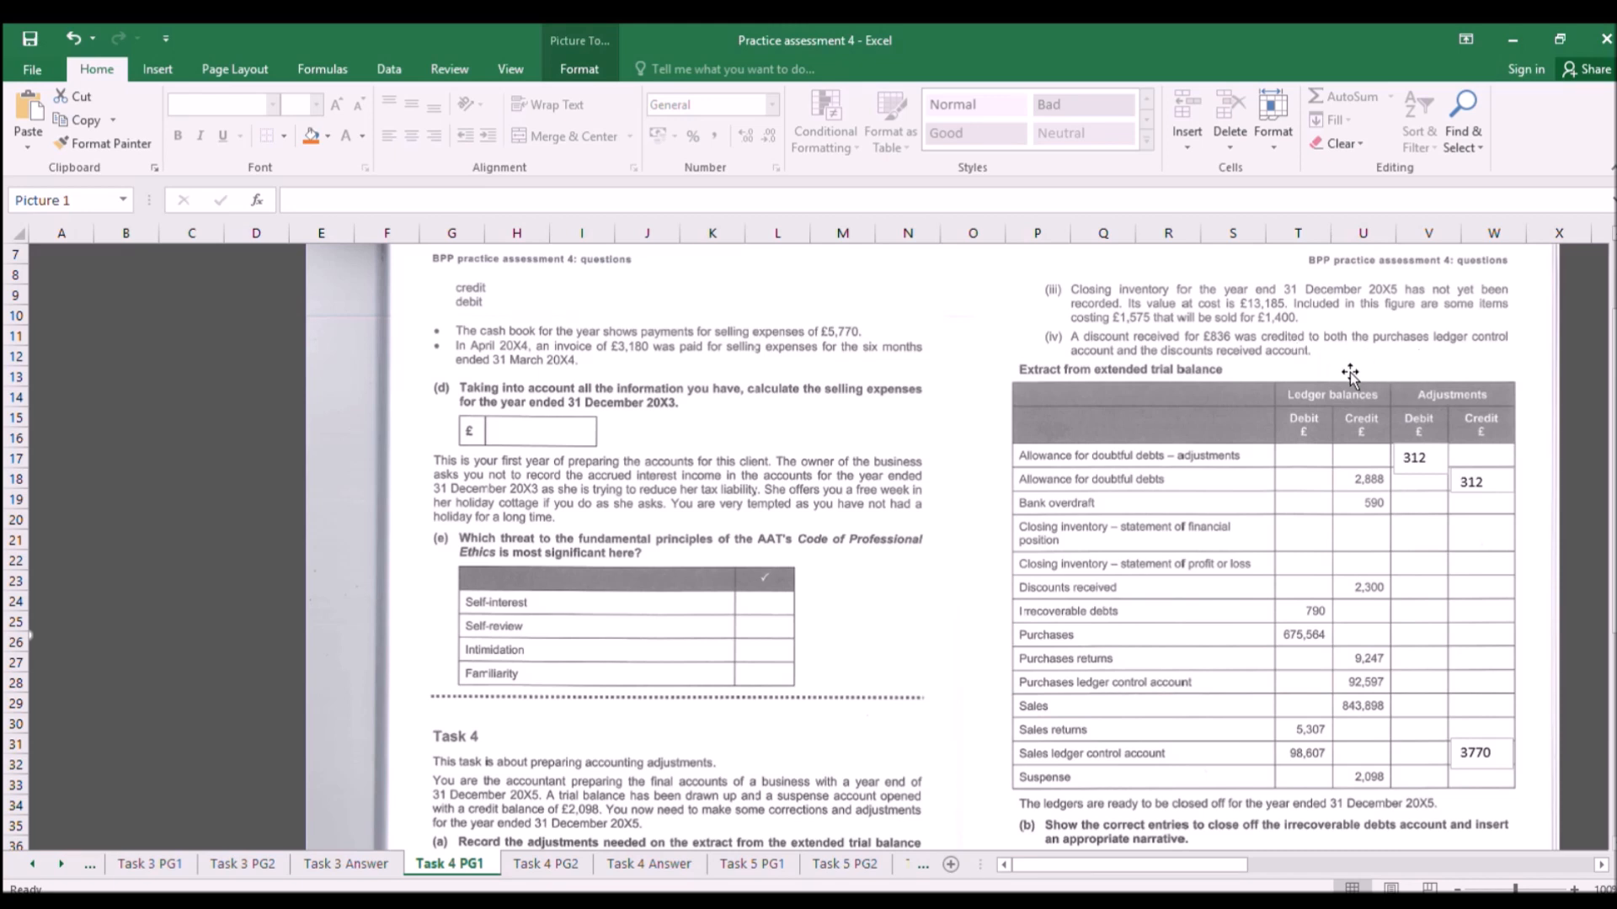
click(657, 859)
scroll(661, 763, down, 3)
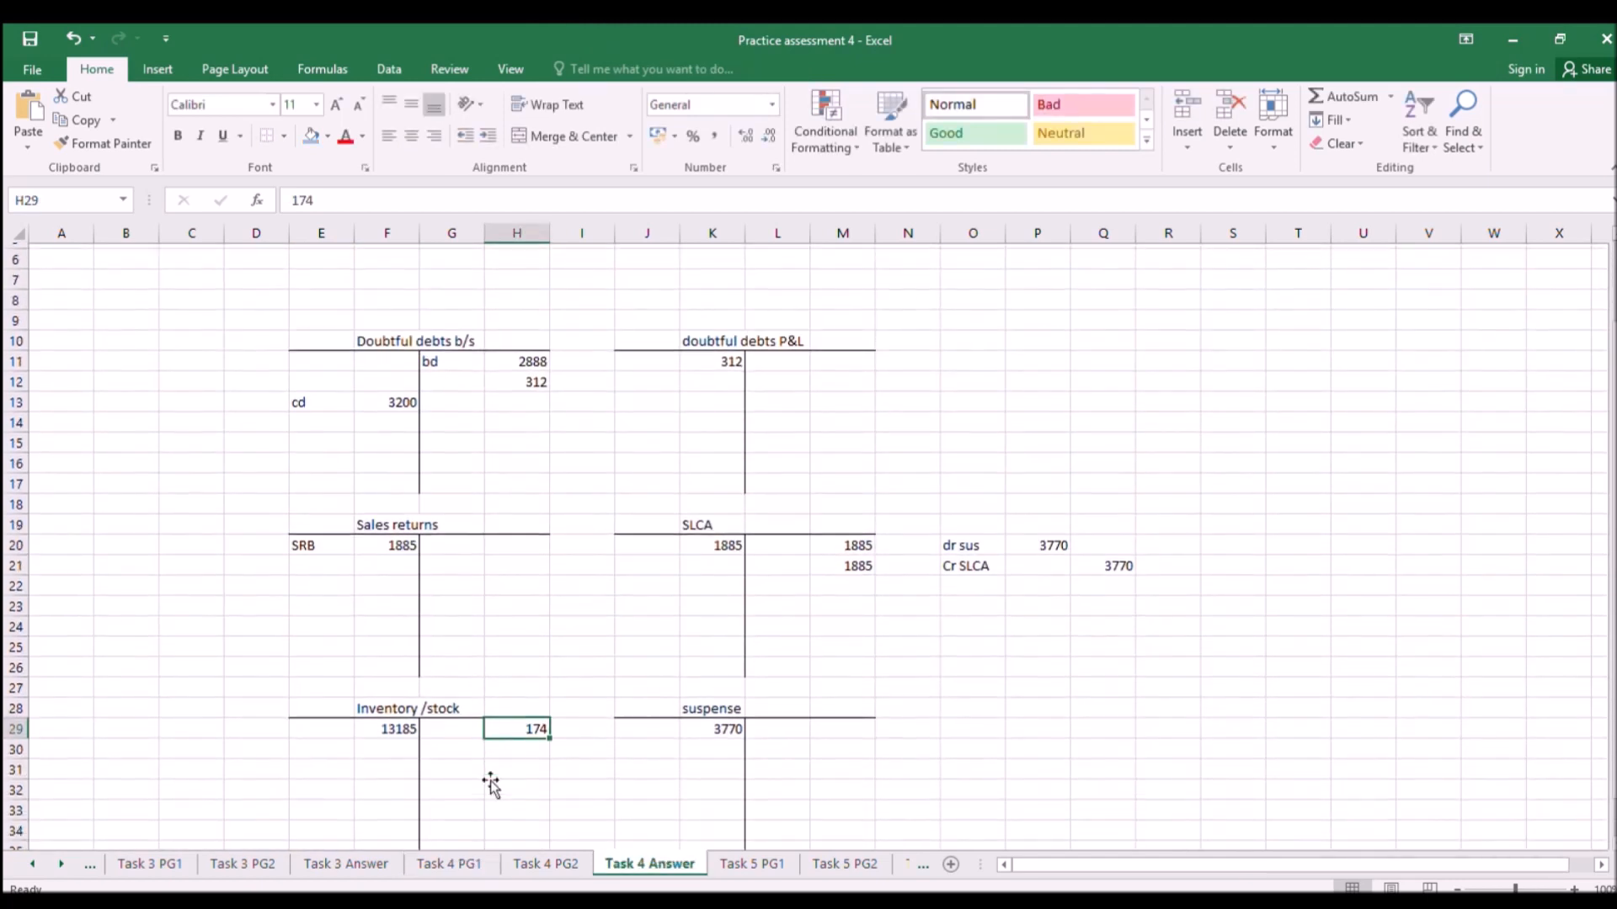
click(398, 696)
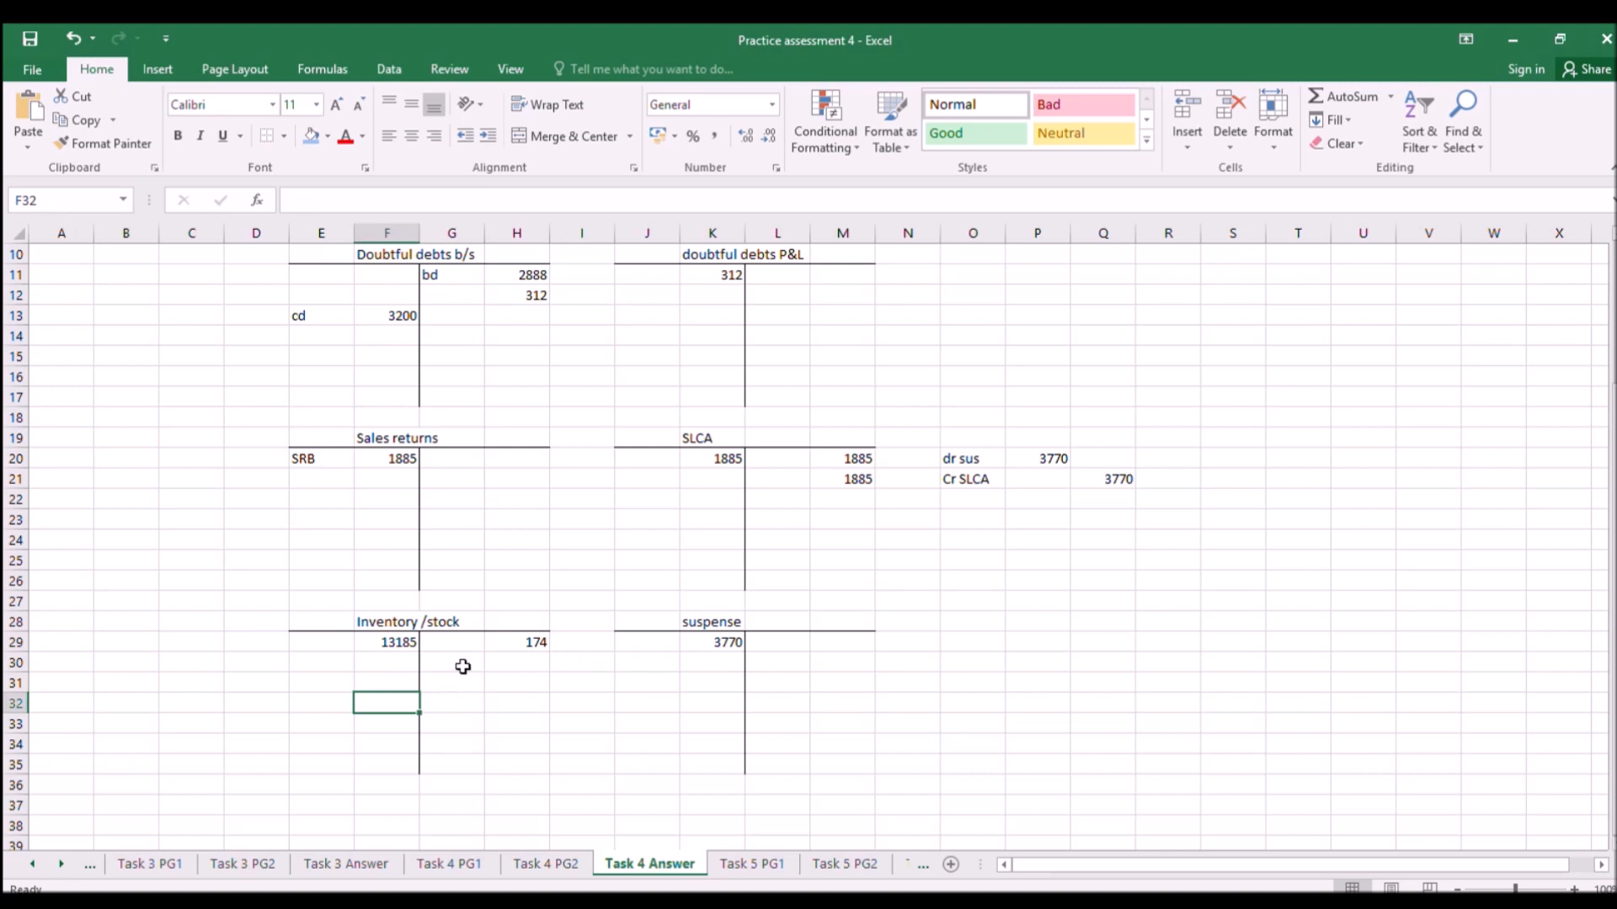
text(=)
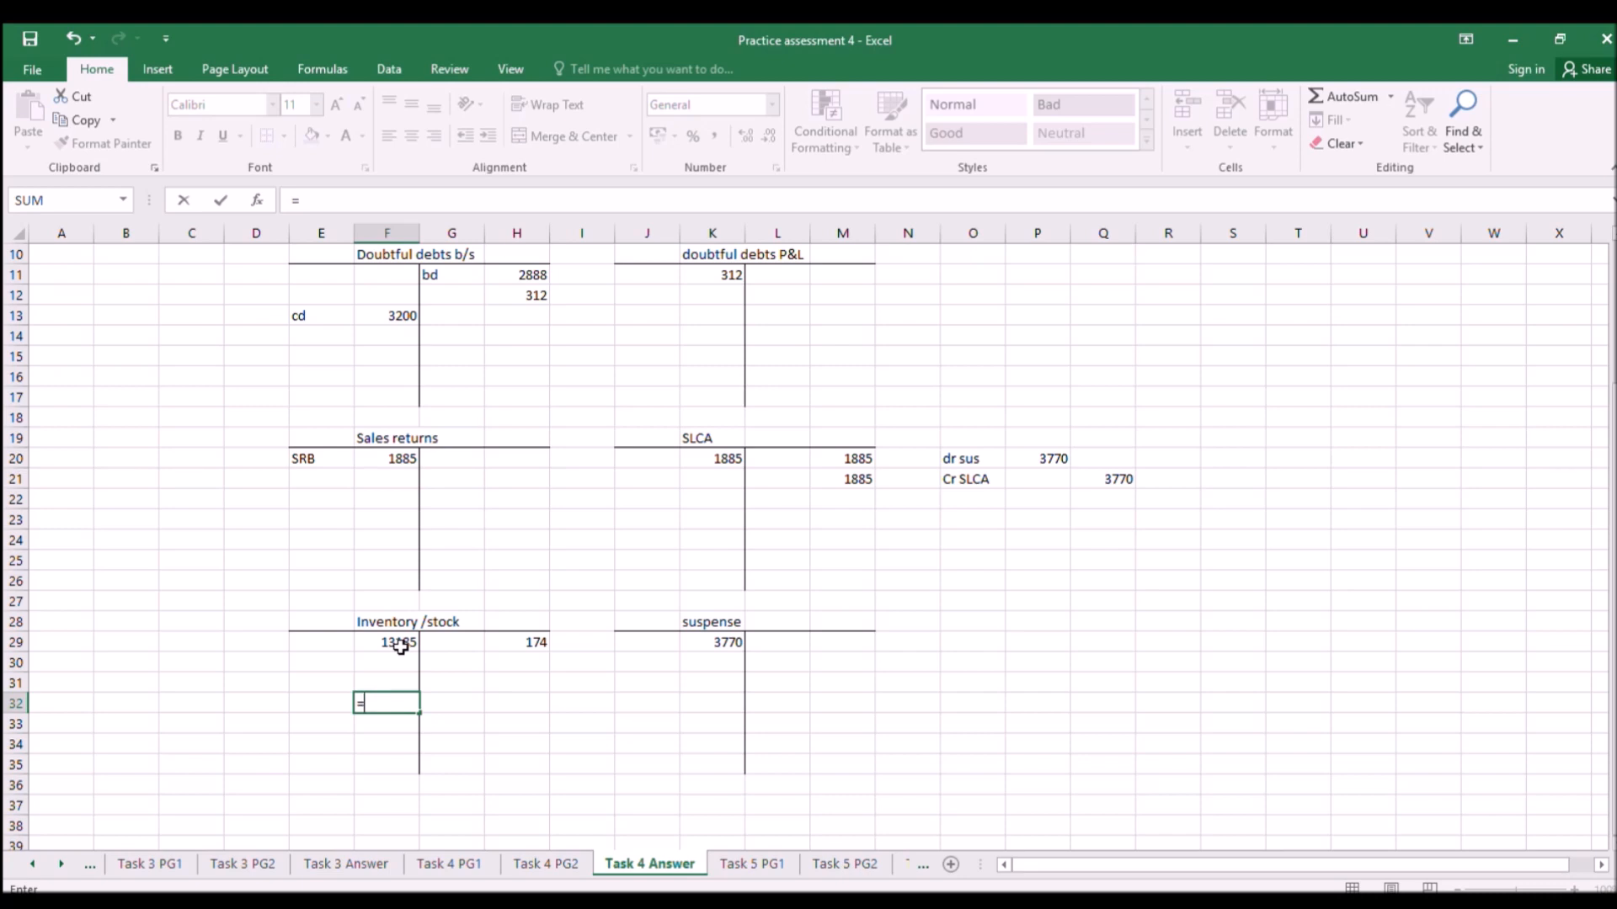
key(Escape)
Calculate the net inventory balance in H32 by subtracting the credit in H29 from the debit in F29.
click(530, 704)
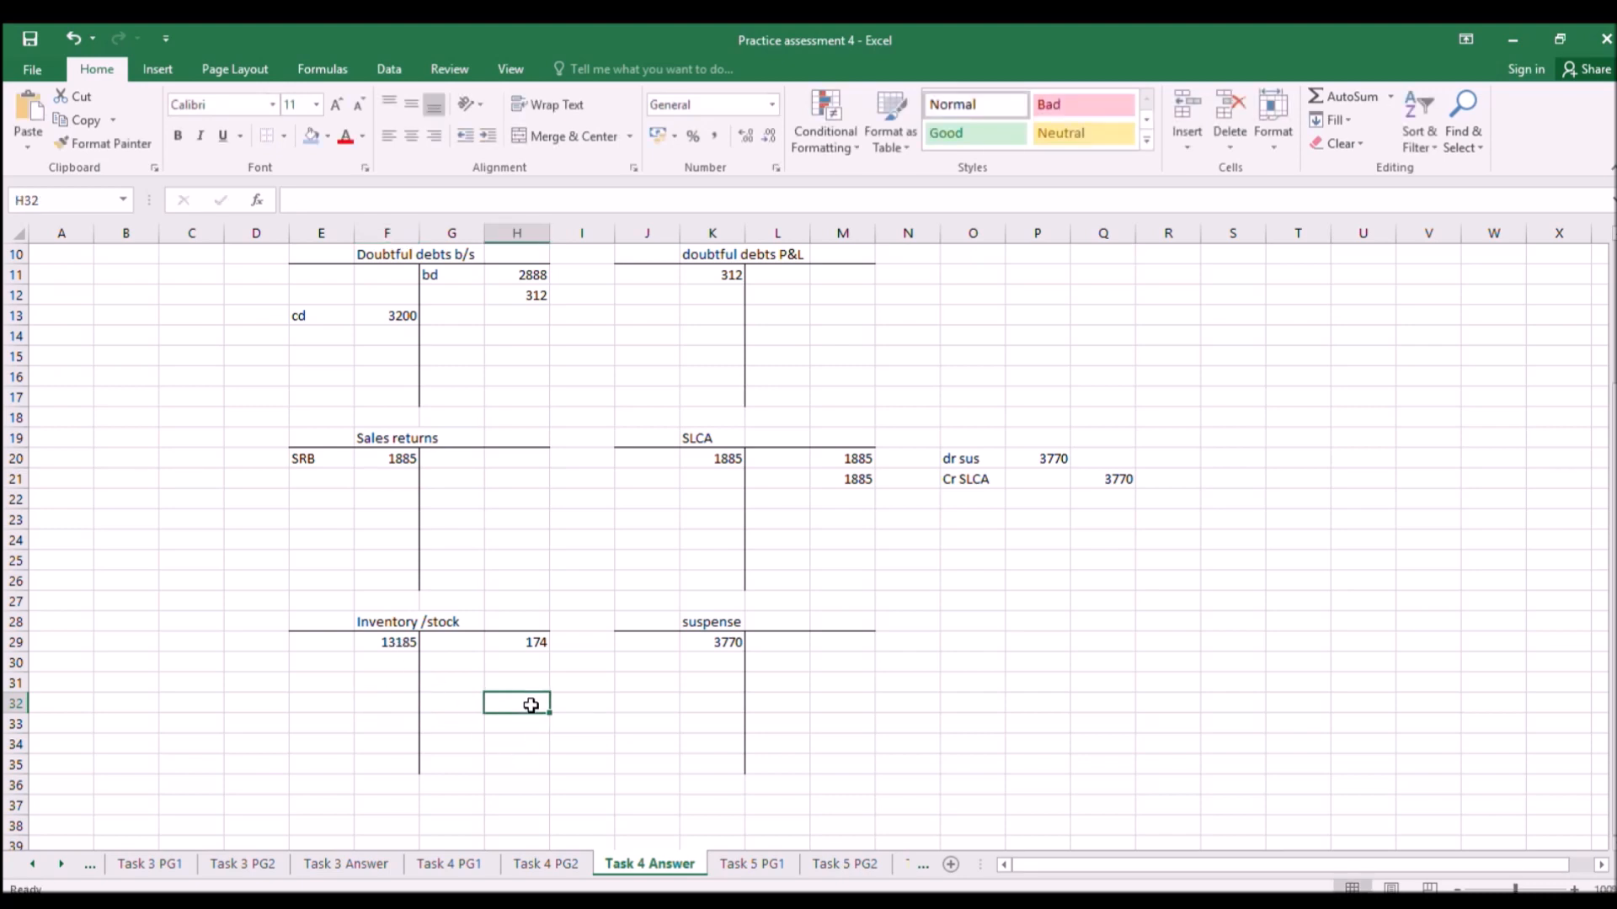
text(=)
click(394, 649)
text(-)
click(510, 644)
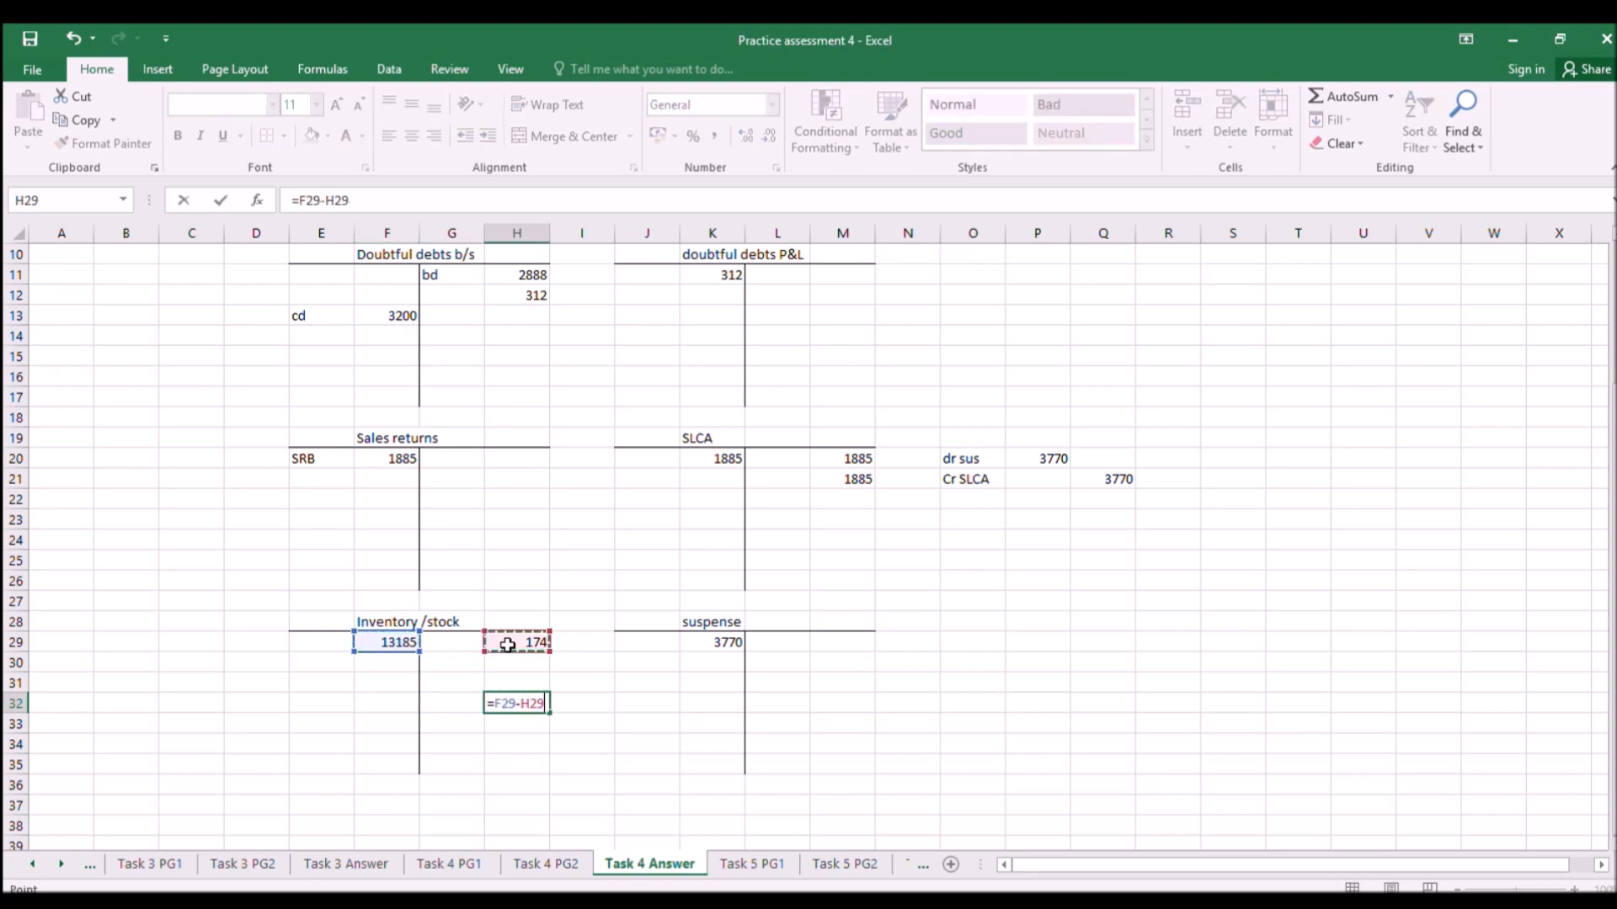
key(Return)
click(517, 702)
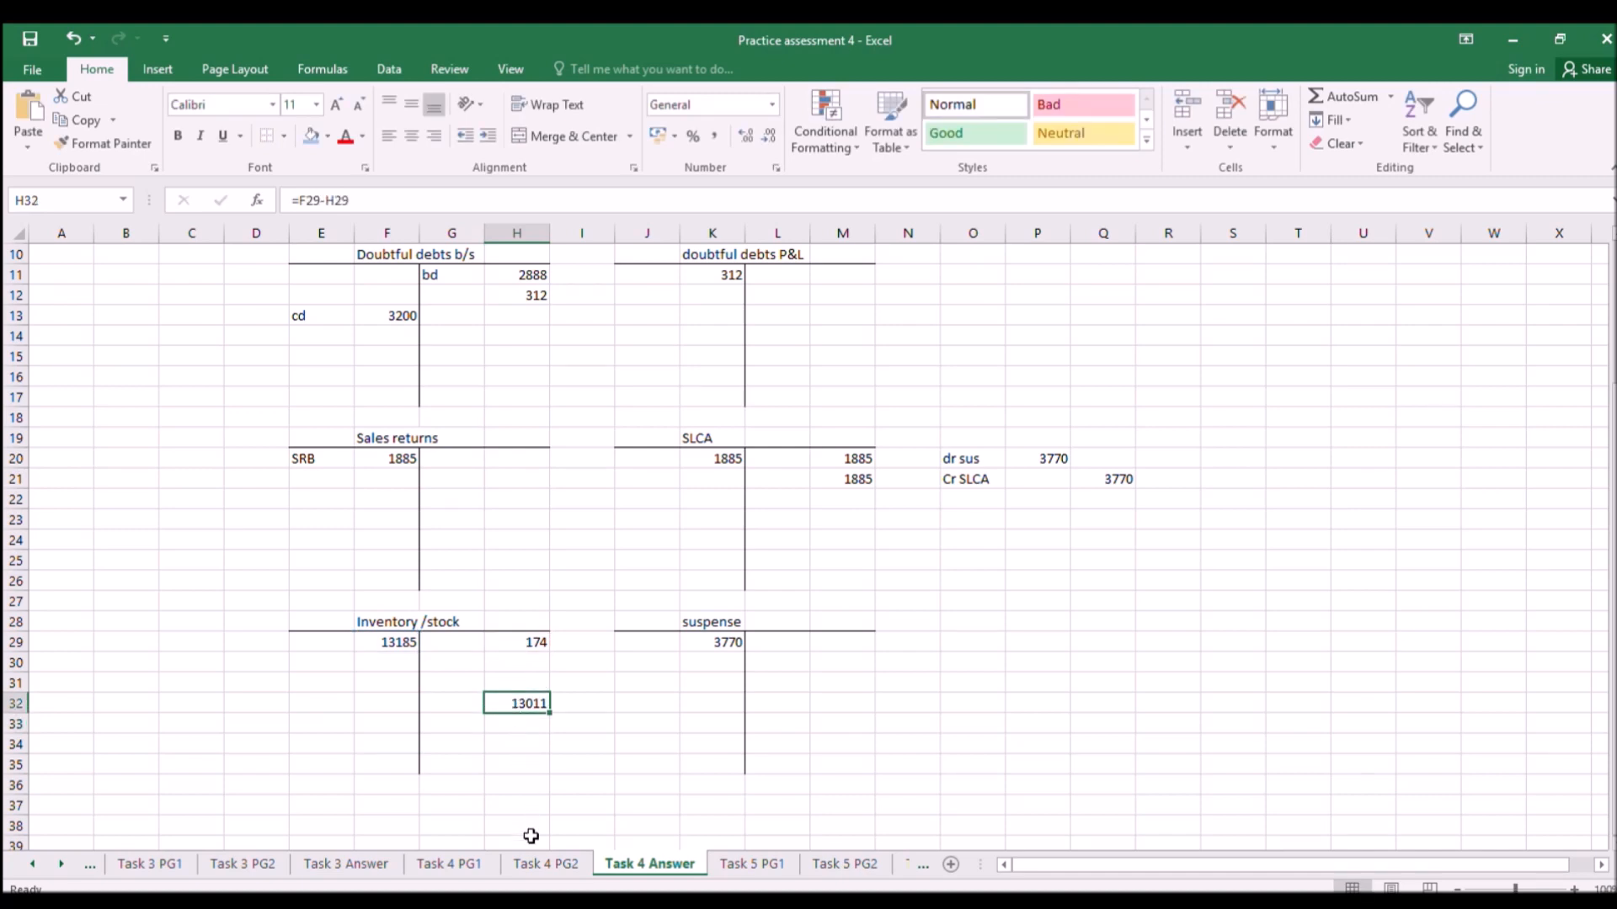
Check the closing inventory note on Task 4 PG1 and set the inventory account's credit in H29 on Task 4 Answer to 175.
click(467, 864)
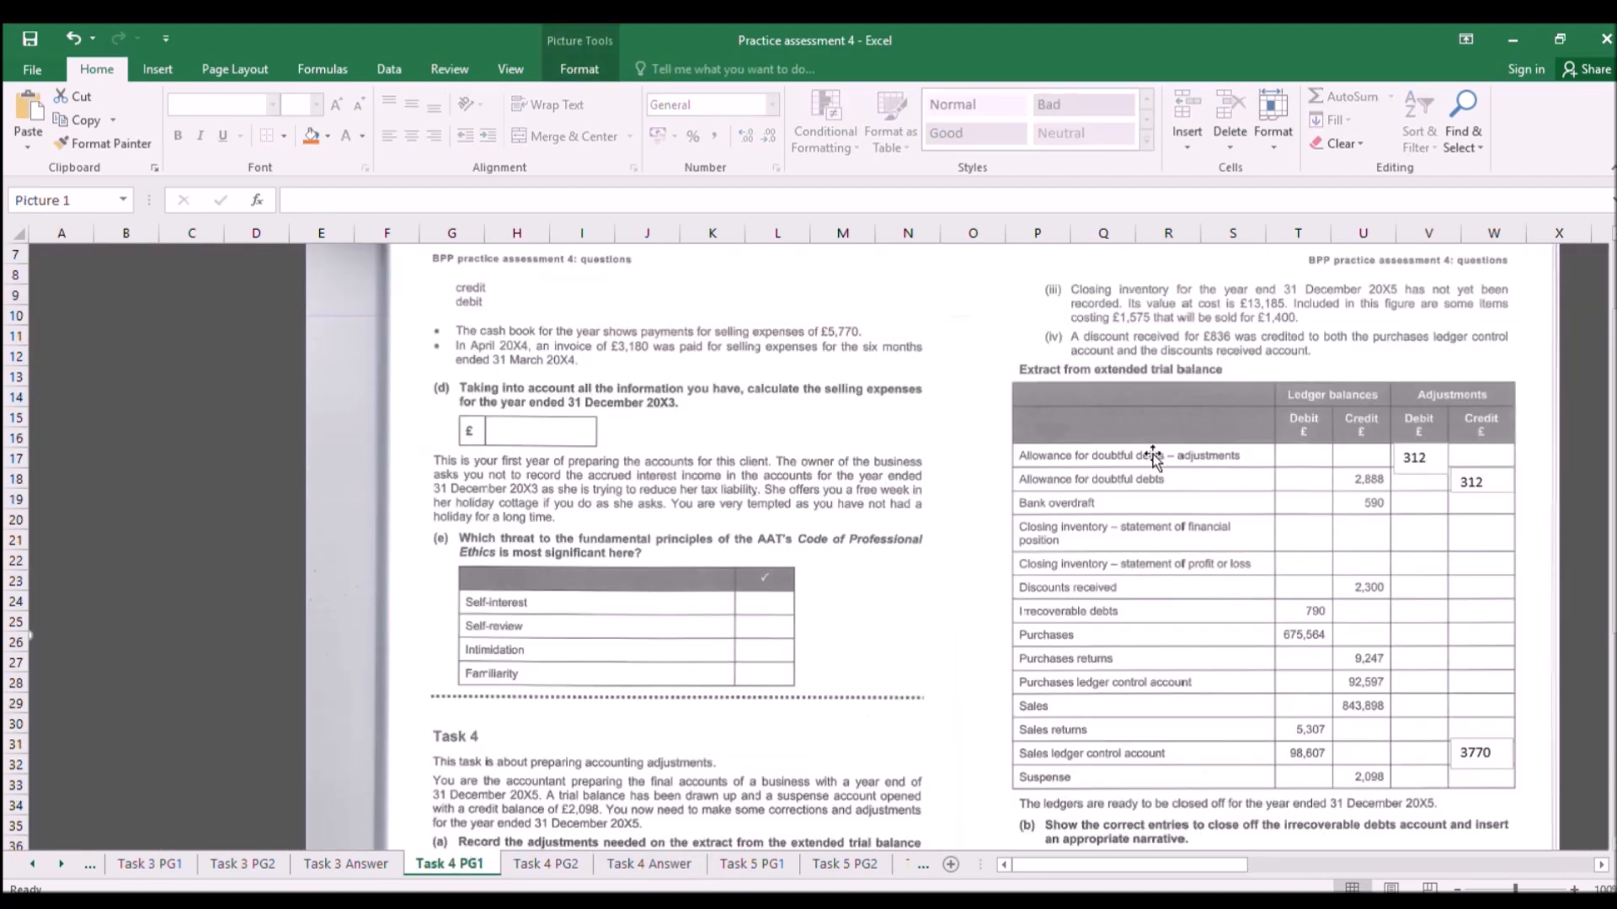
click(554, 864)
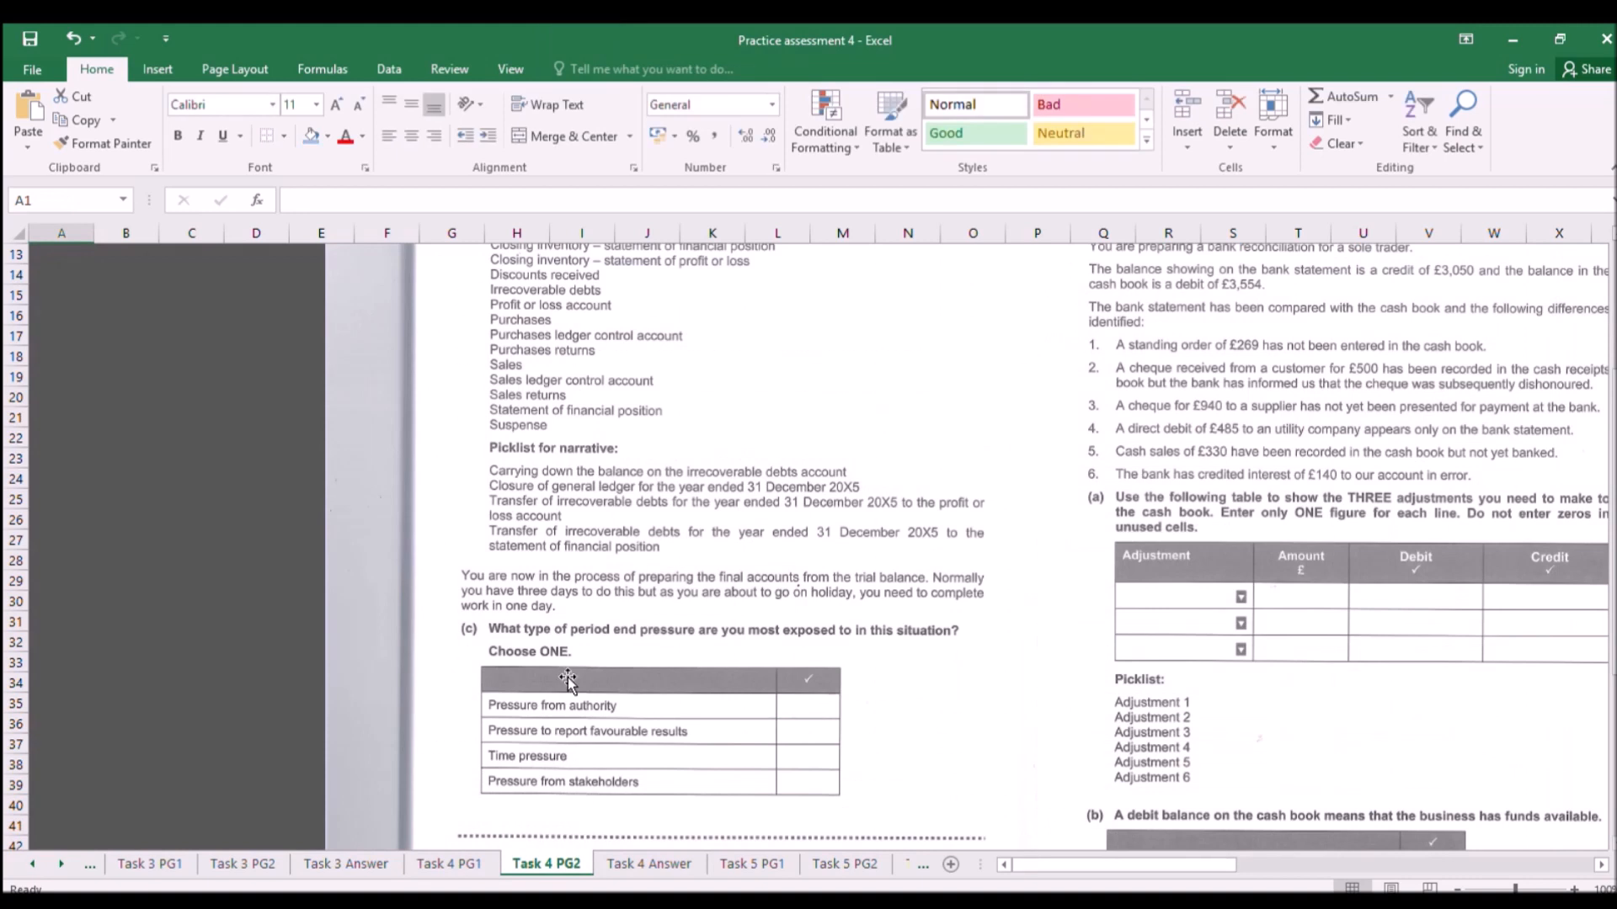
click(648, 864)
click(537, 643)
text(17)
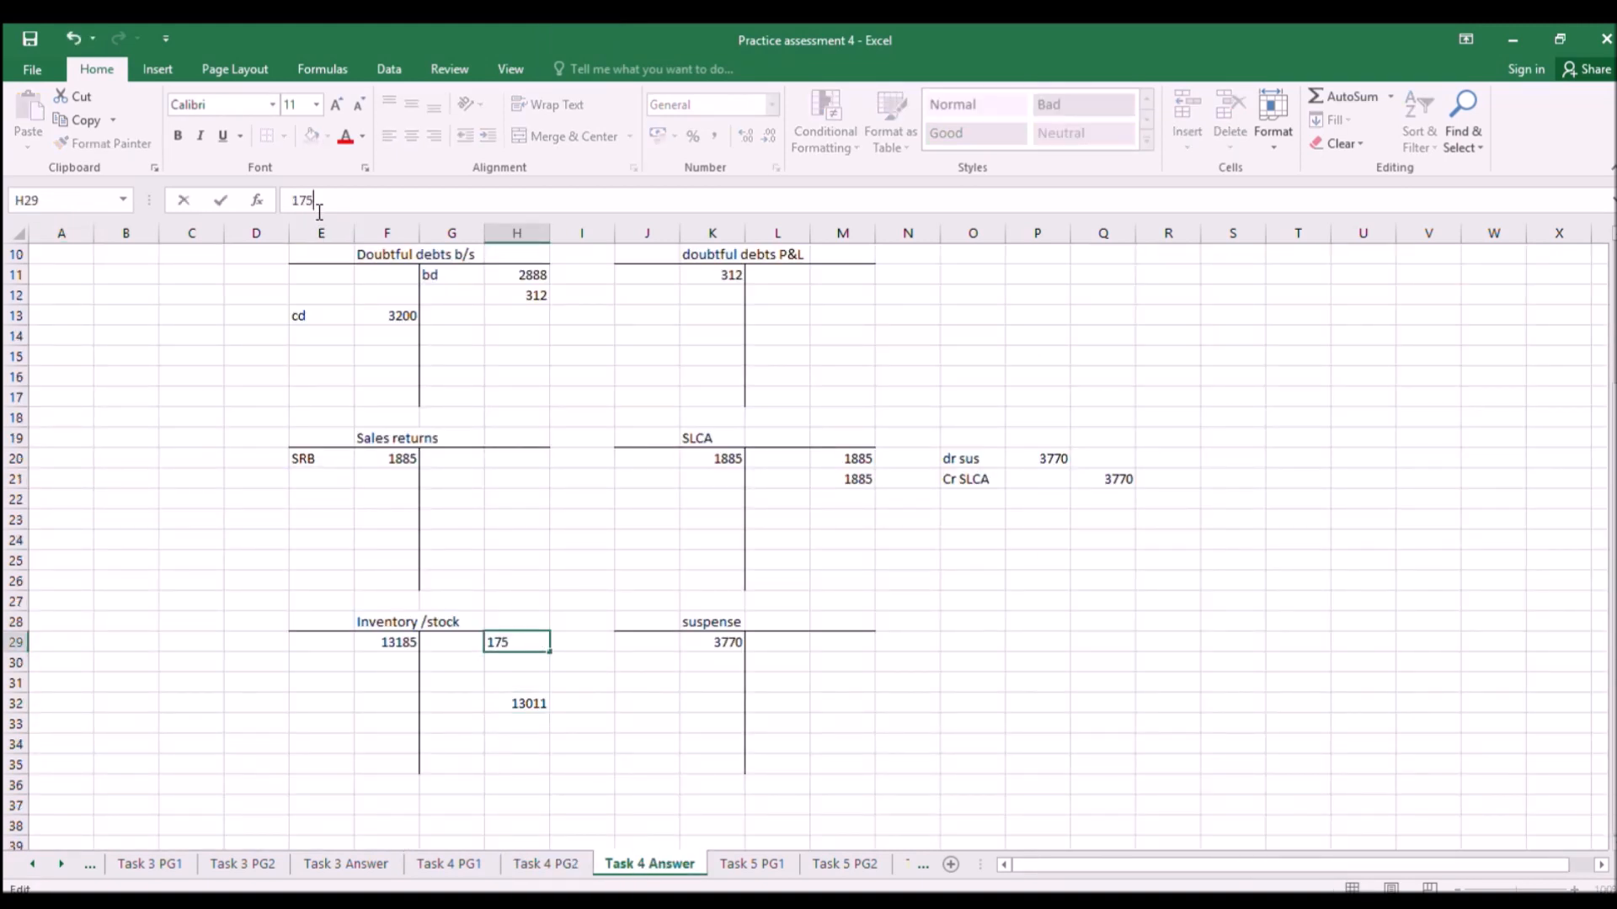
text(5)
key(Return)
click(514, 706)
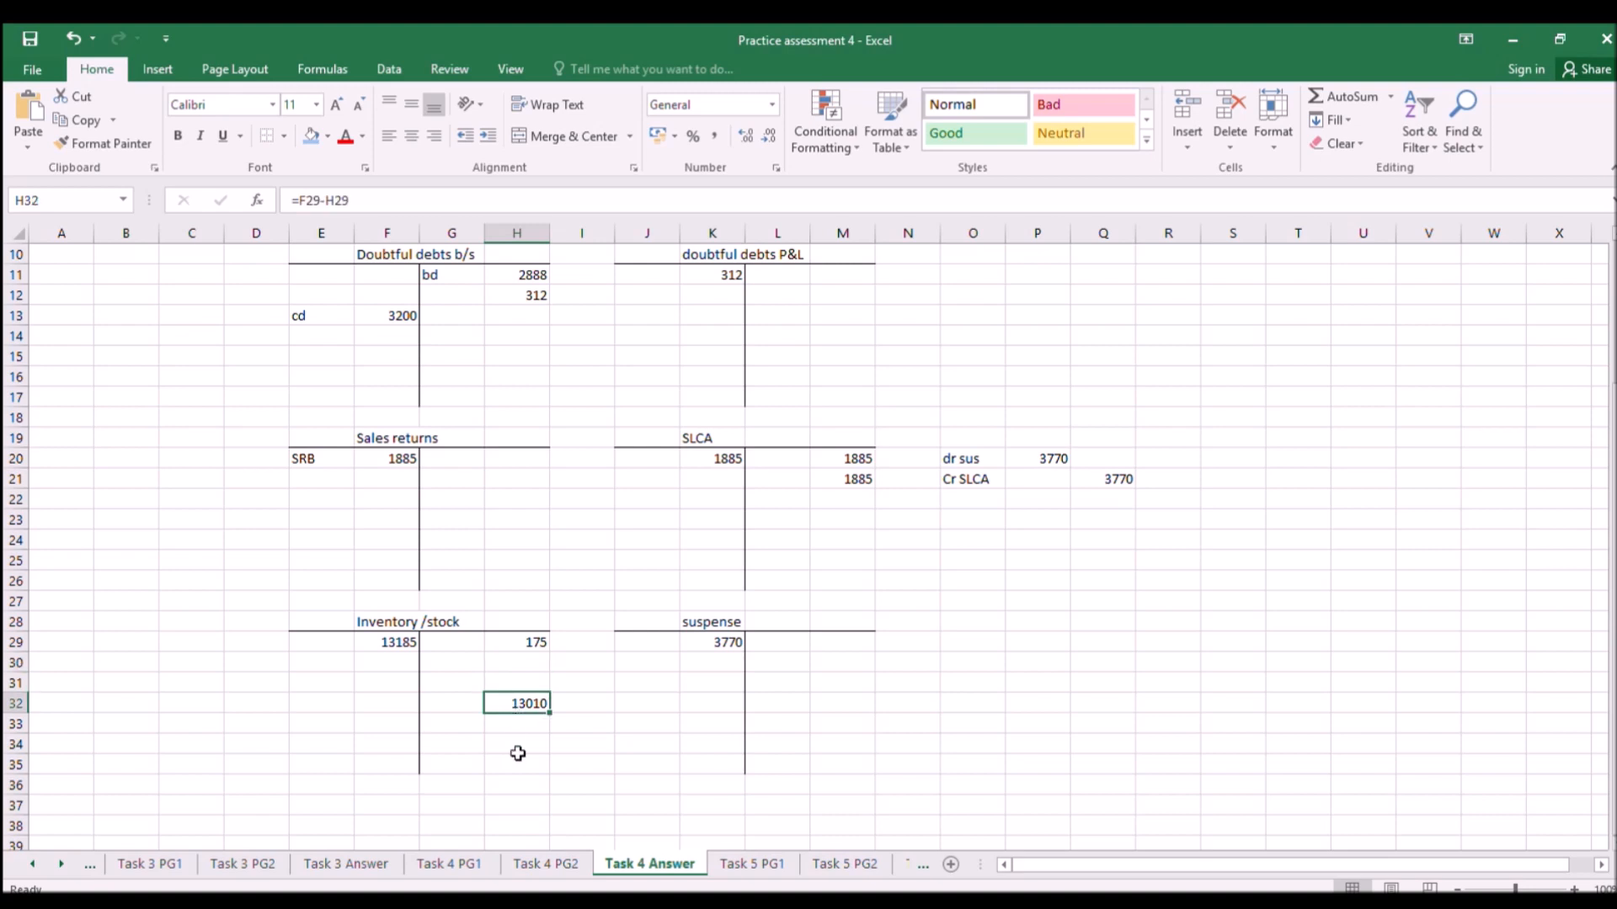
Add a text box reading 13010 in the debit adjustments of the closing inventory – statement of financial position row on Task 4 PG1.
click(481, 855)
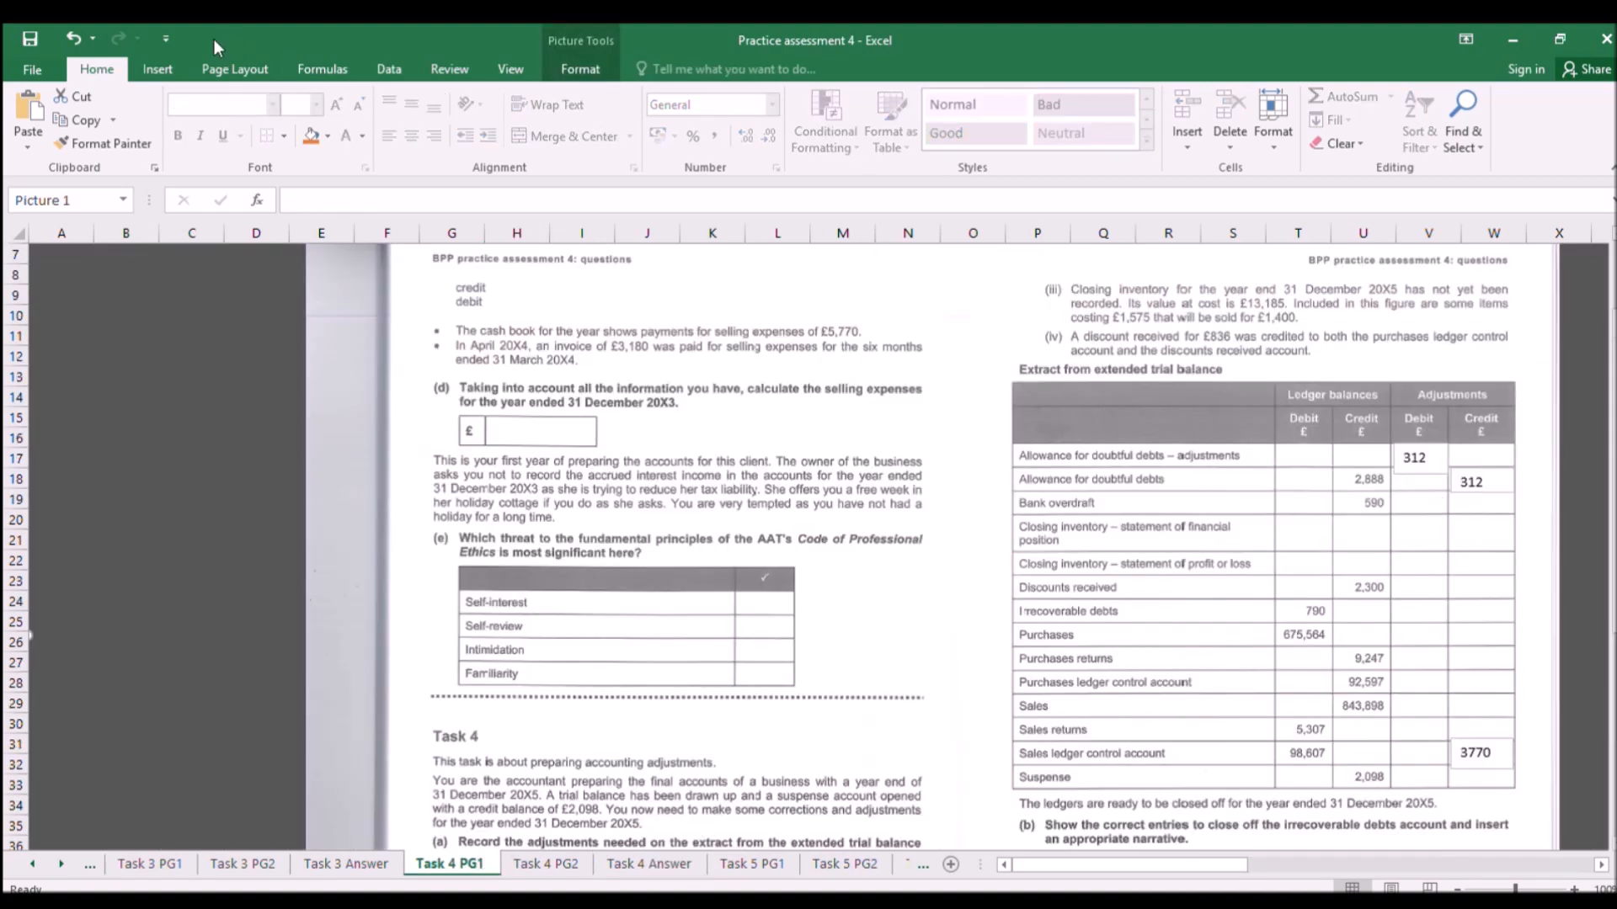
click(158, 70)
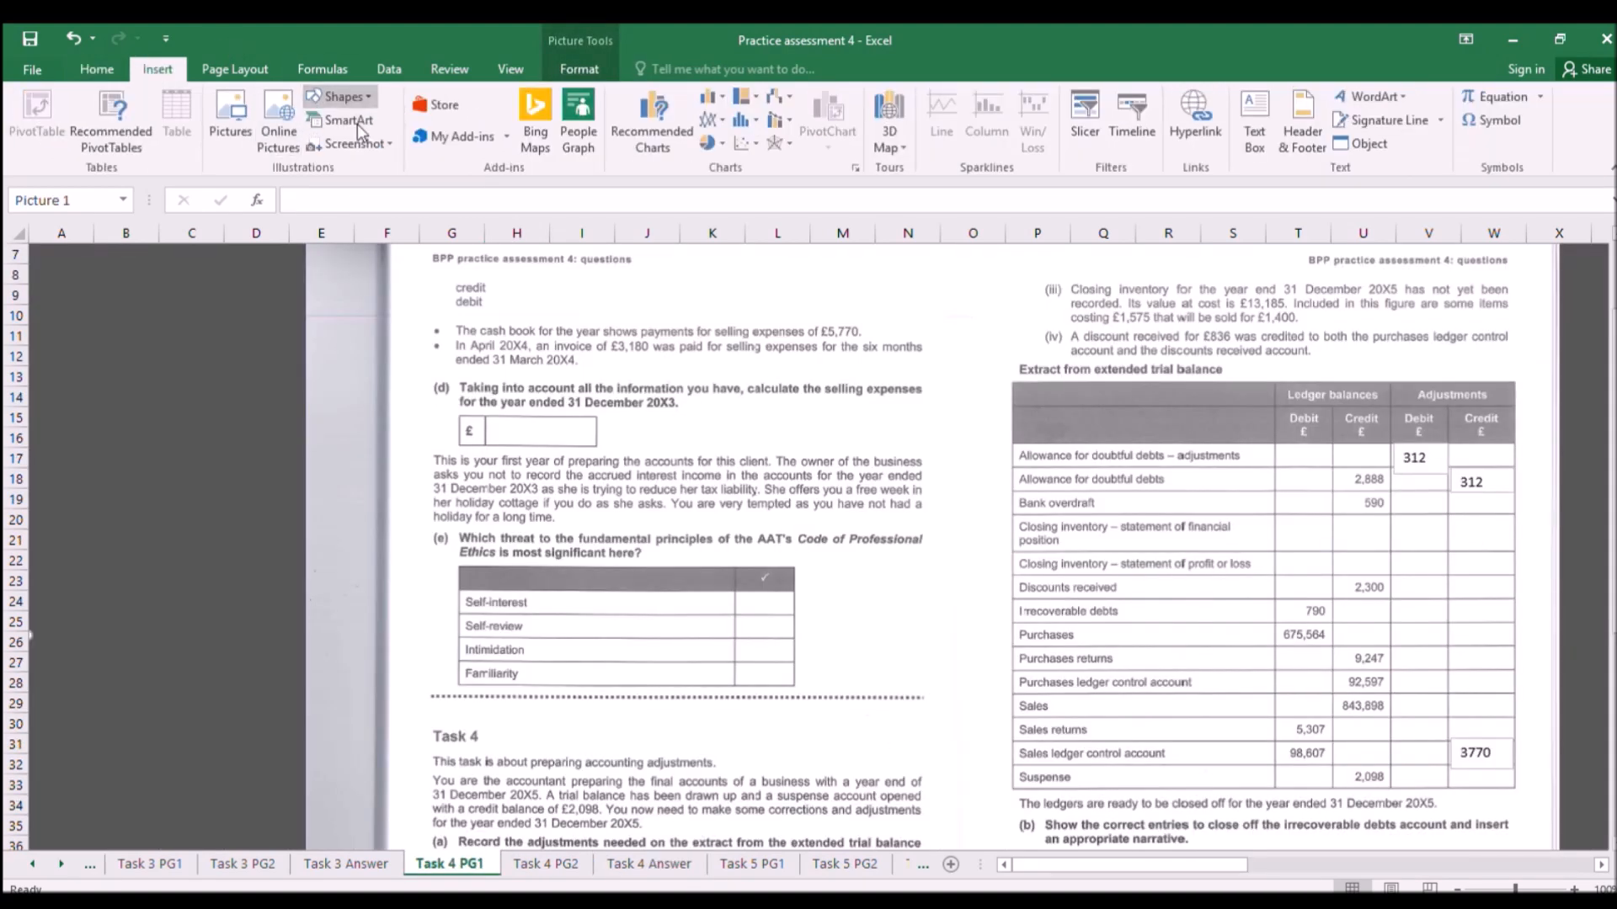
click(320, 138)
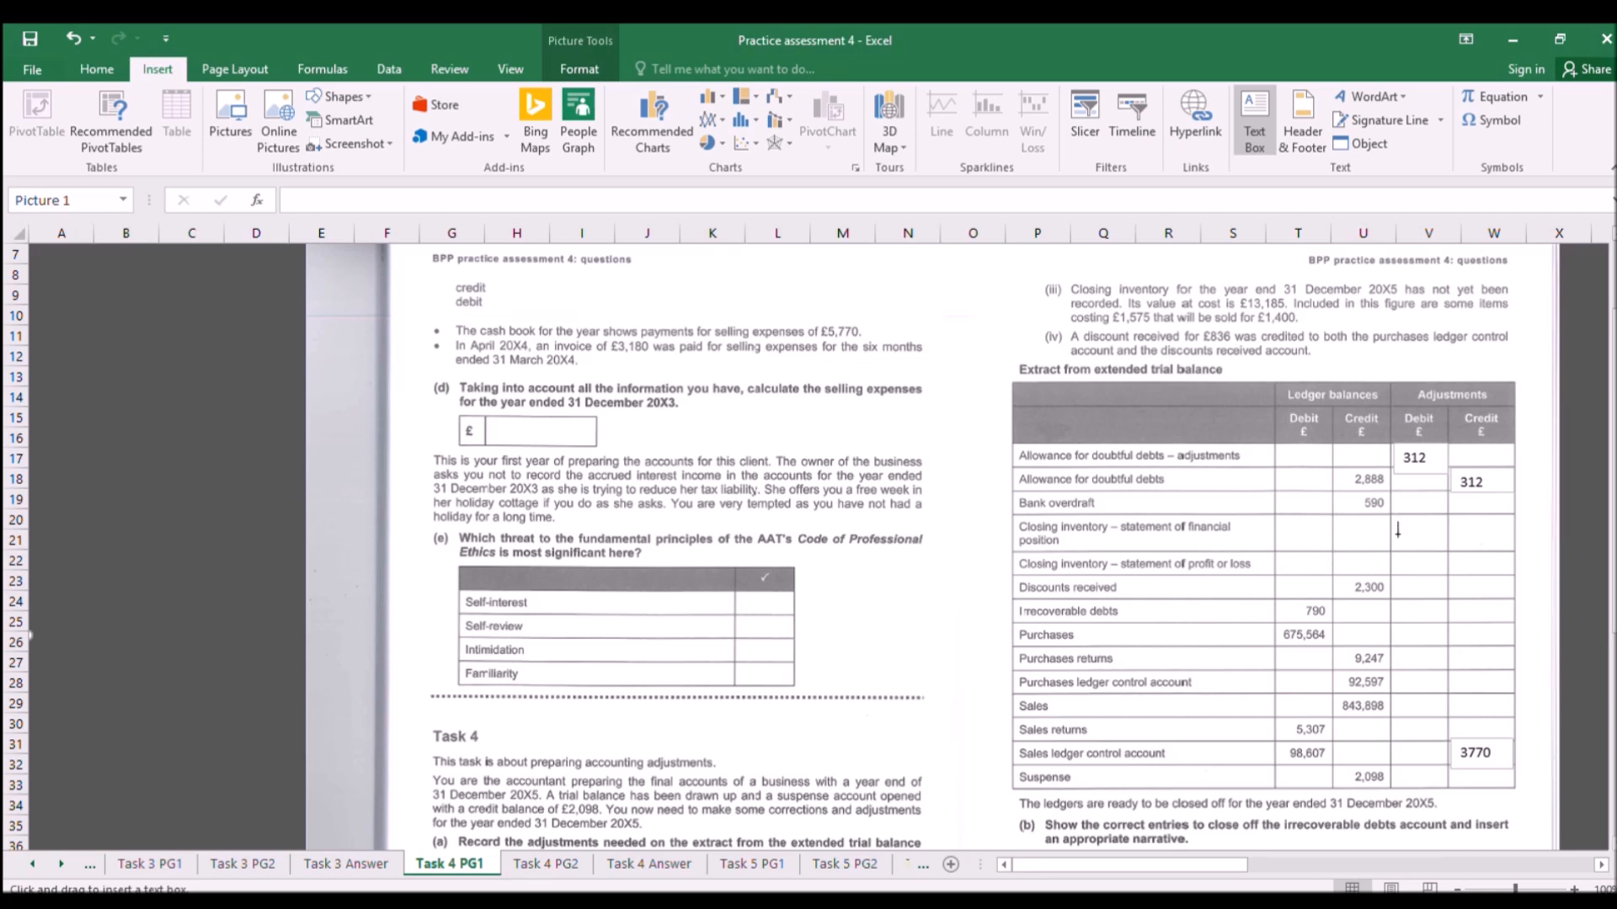
drag(1390, 519, 1451, 553)
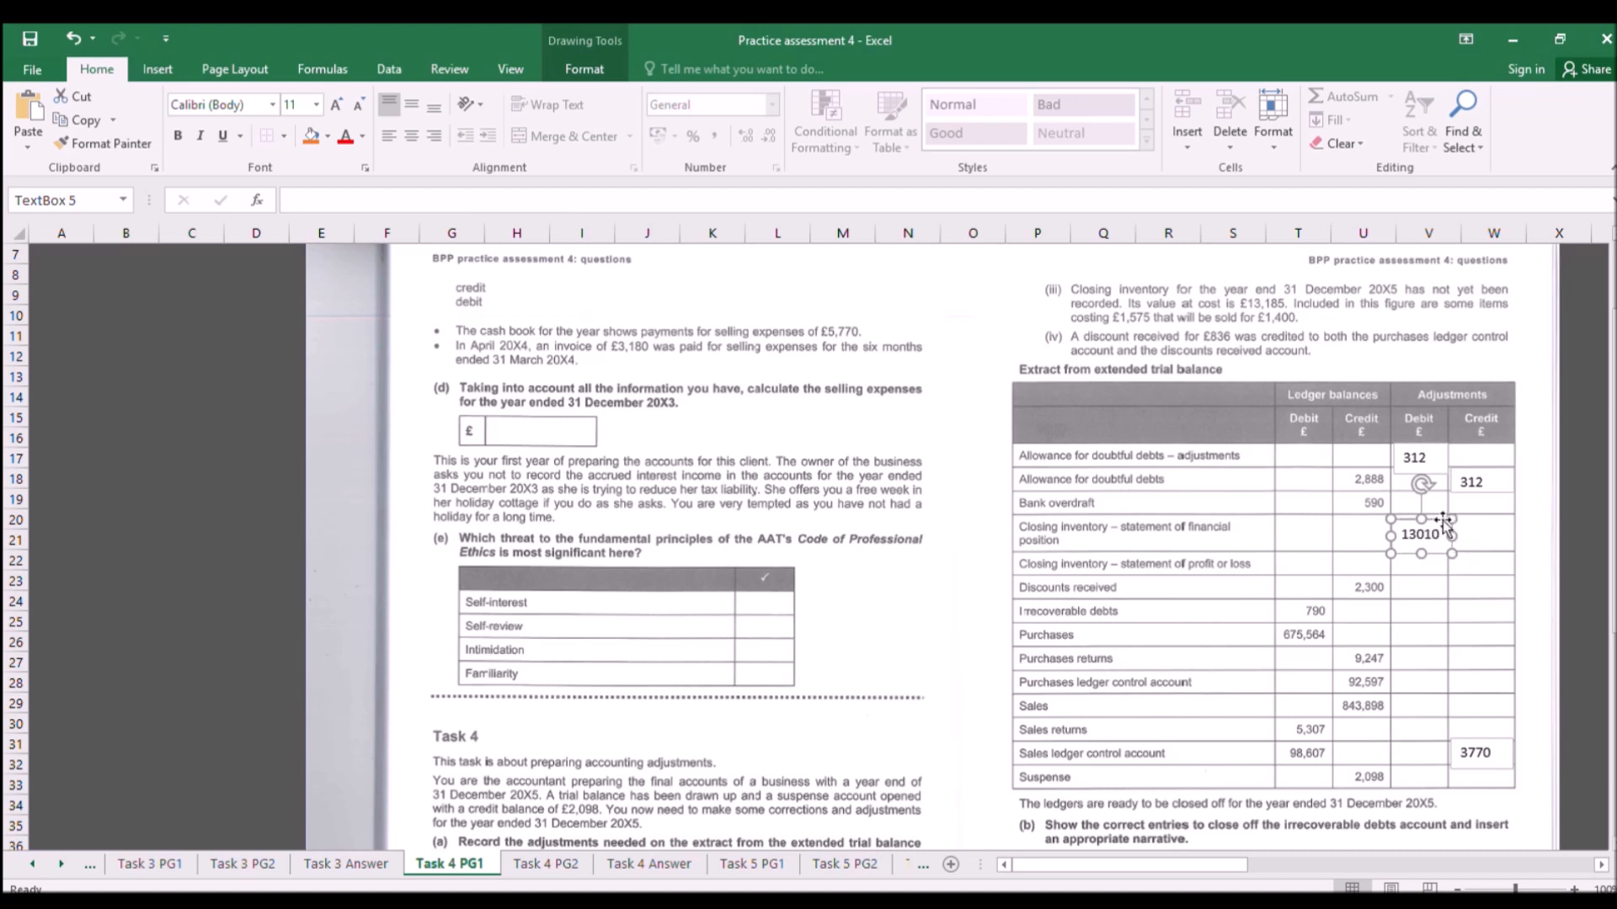
Try to duplicate the 13010 text box for the closing inventory – statement of profit or loss row.
key(ctrl+c)
key(ctrl+v)
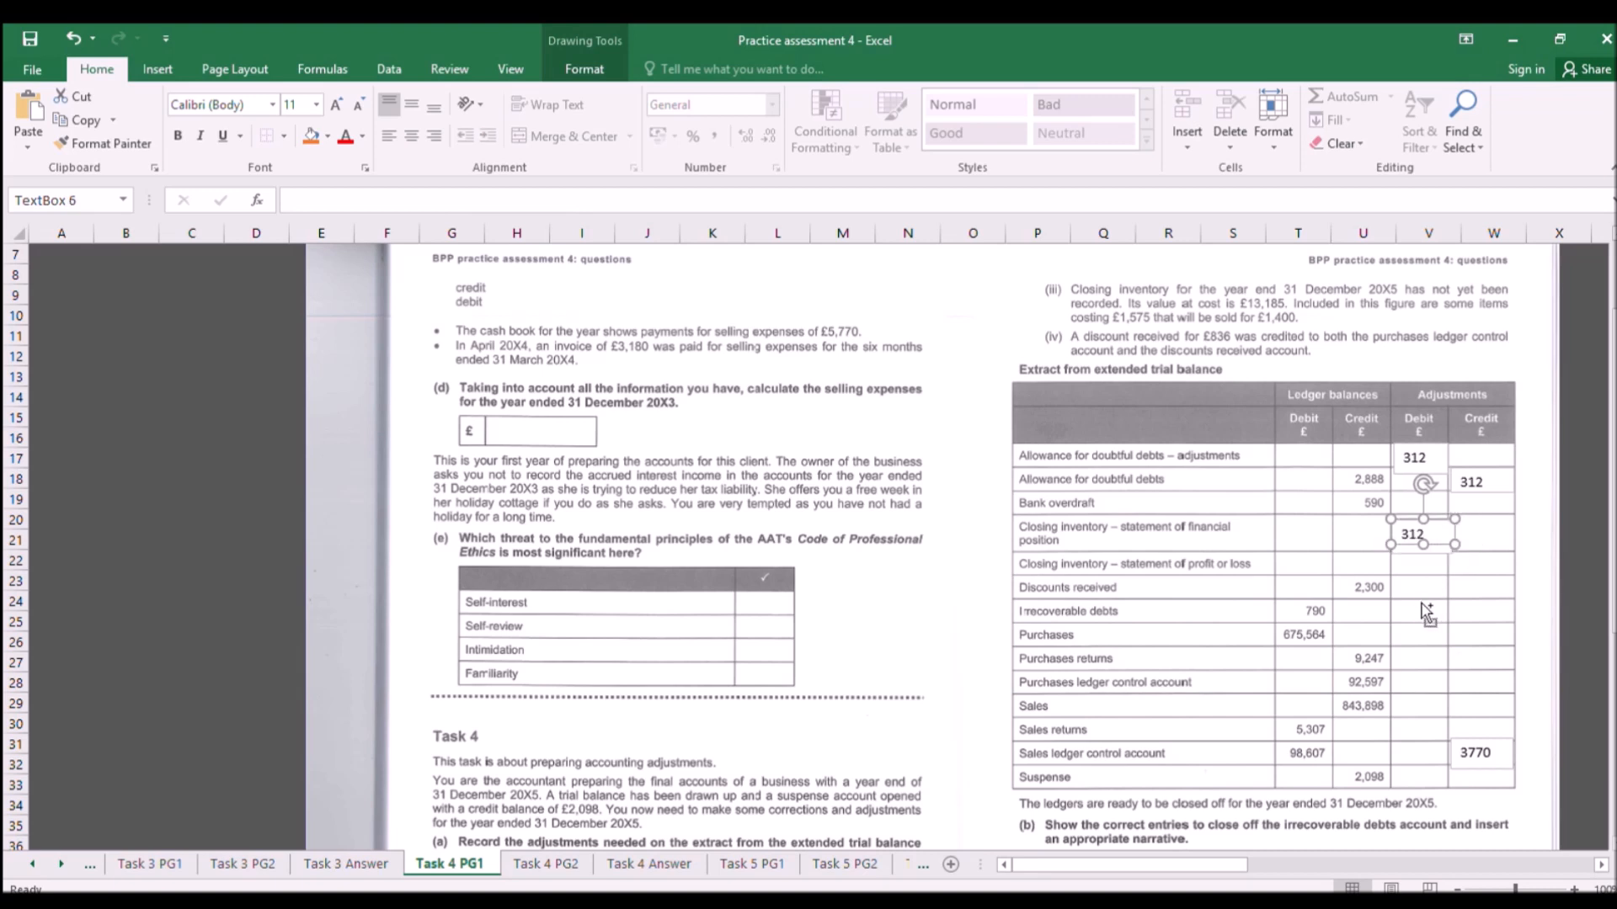
click(74, 37)
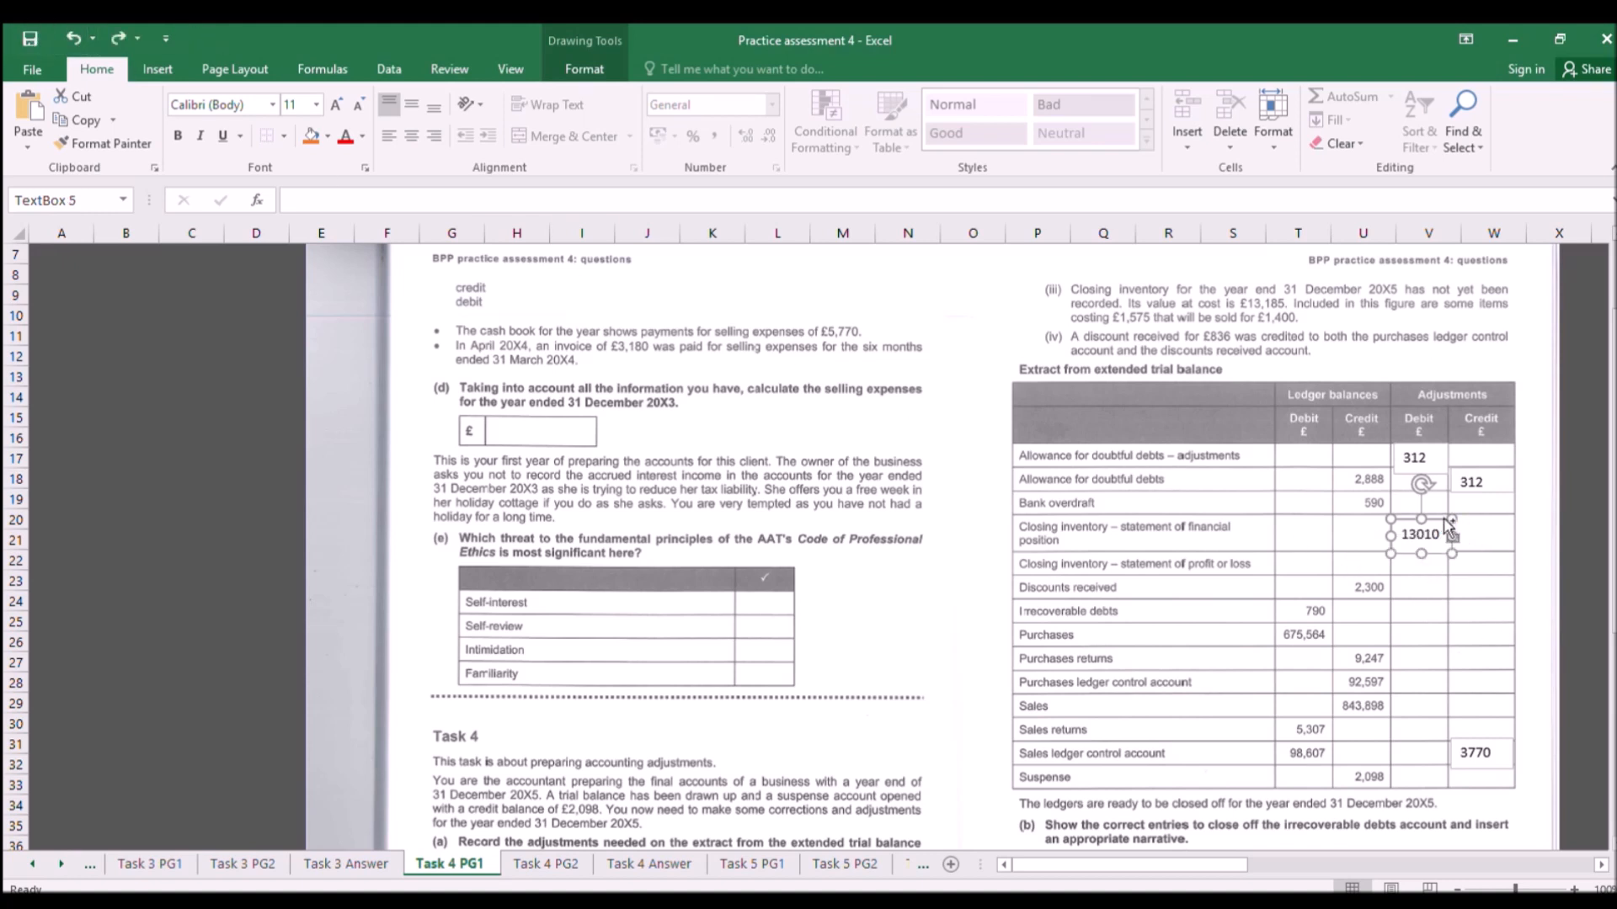
click(1417, 592)
key(ctrl+v)
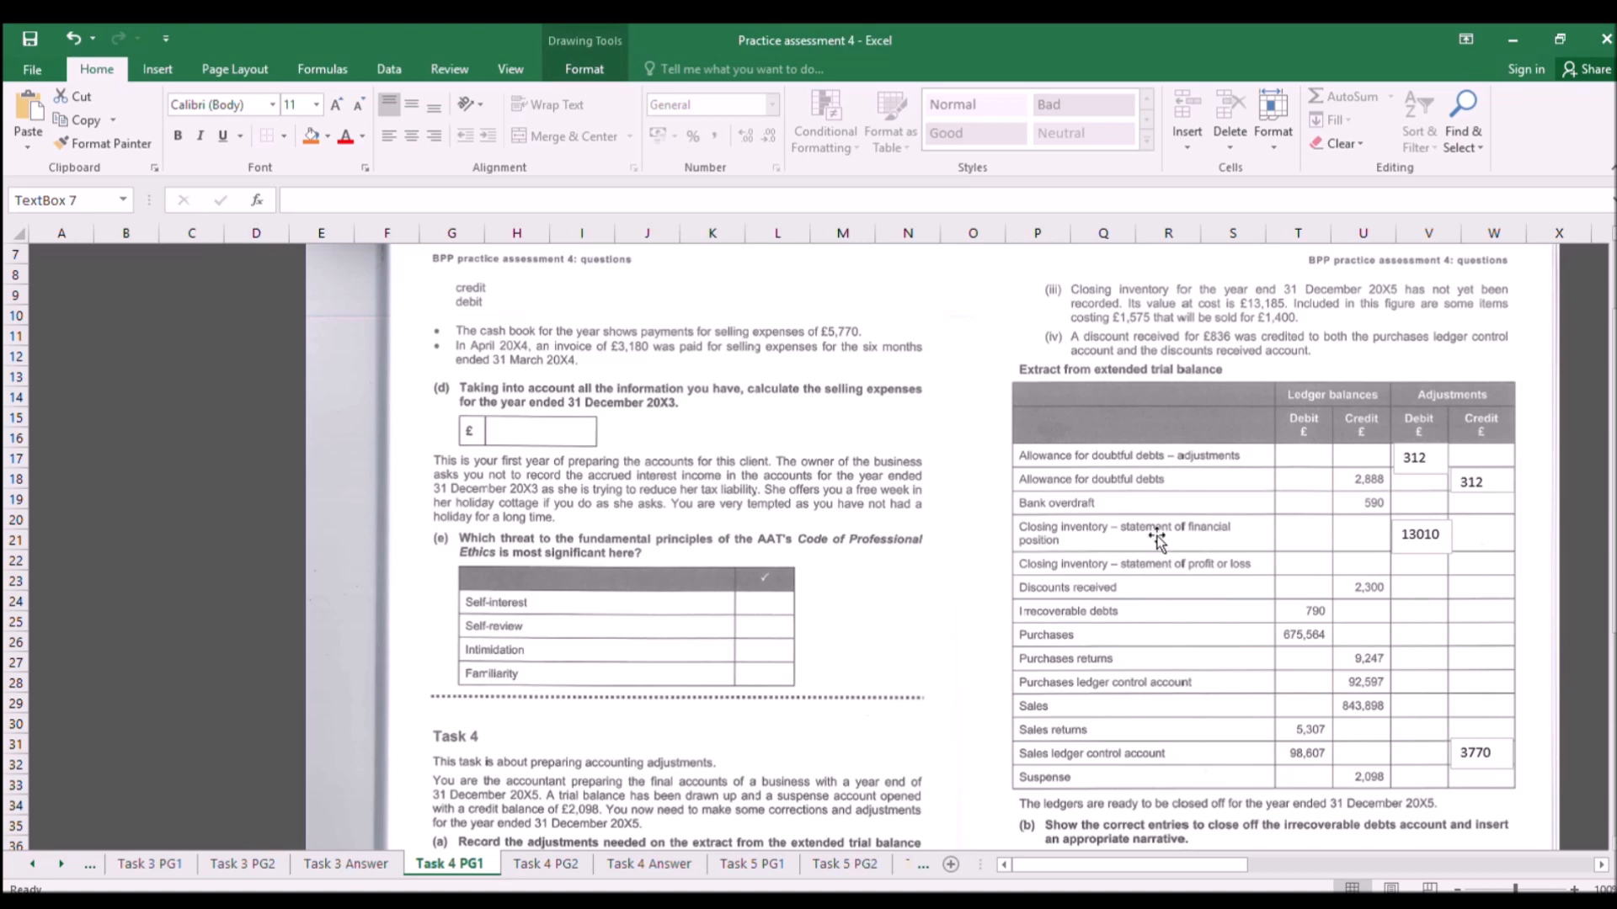
click(1404, 527)
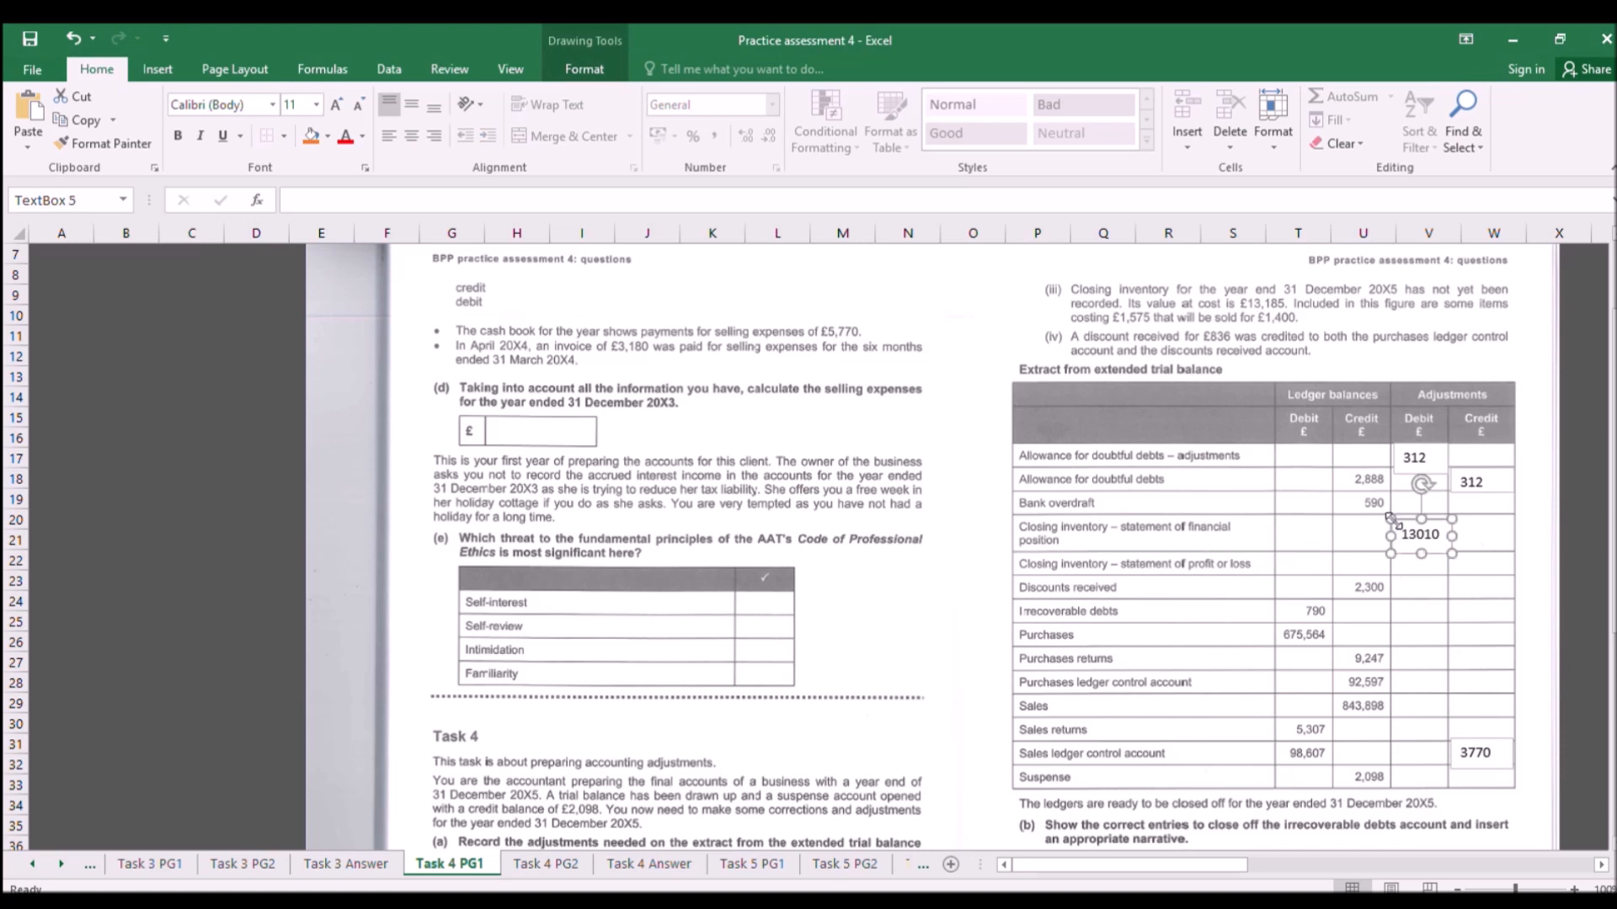
click(1374, 583)
key(ctrl+v)
click(1440, 596)
key(ctrl+v)
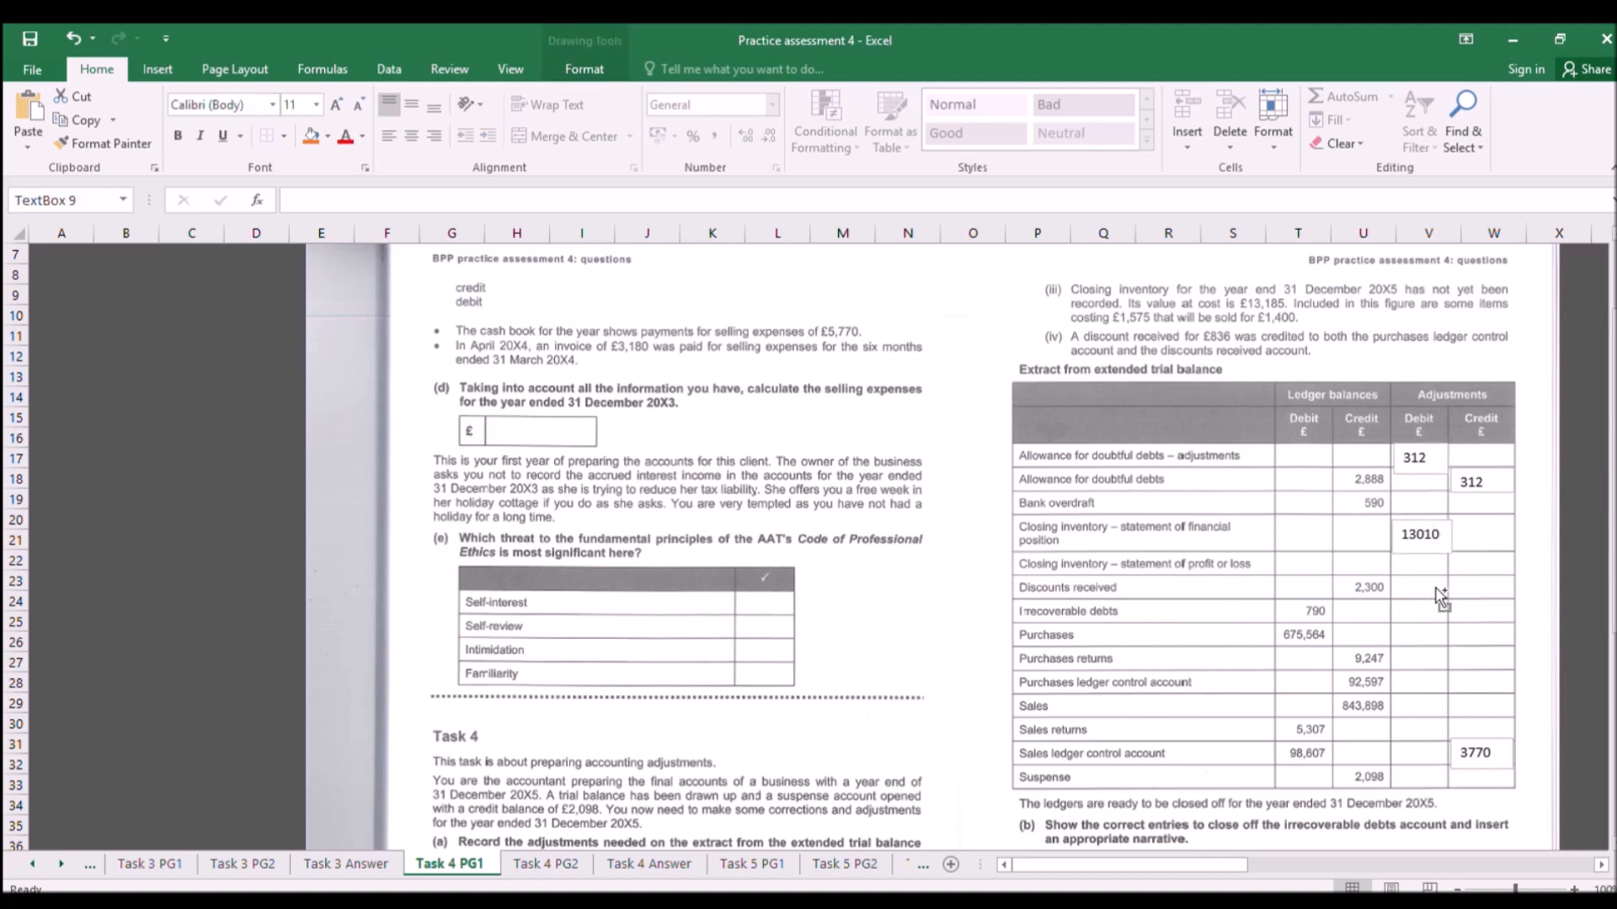
Add a text box reading 13010 in the credit adjustments of the closing inventory – statement of profit or loss row and widen it to fit one line.
scroll(360, 419, up, 1)
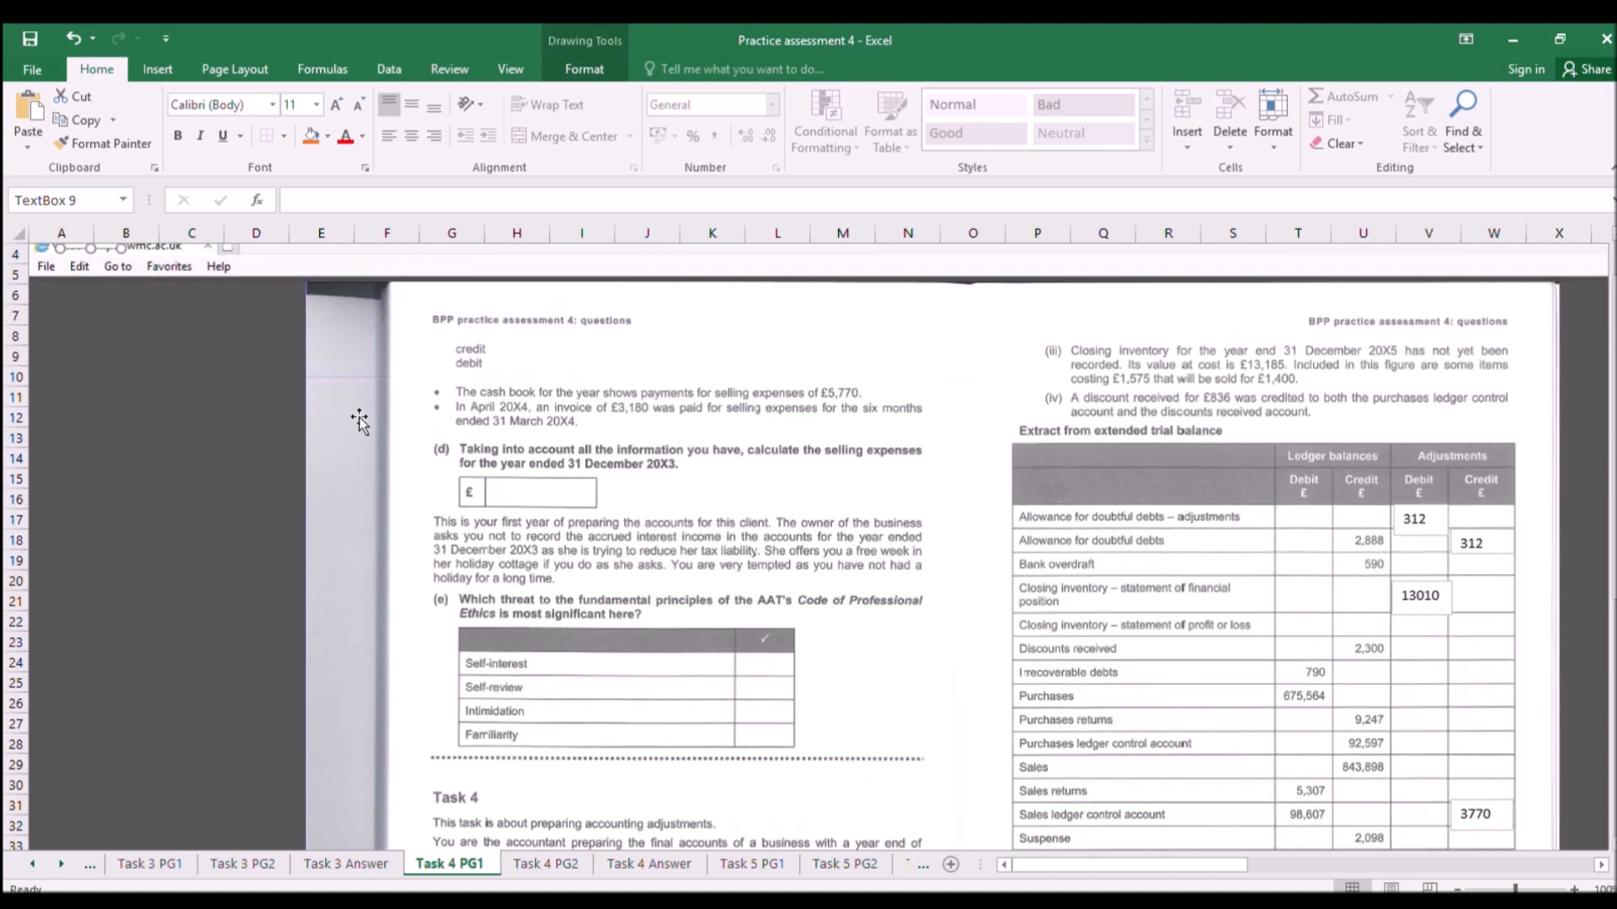
click(171, 65)
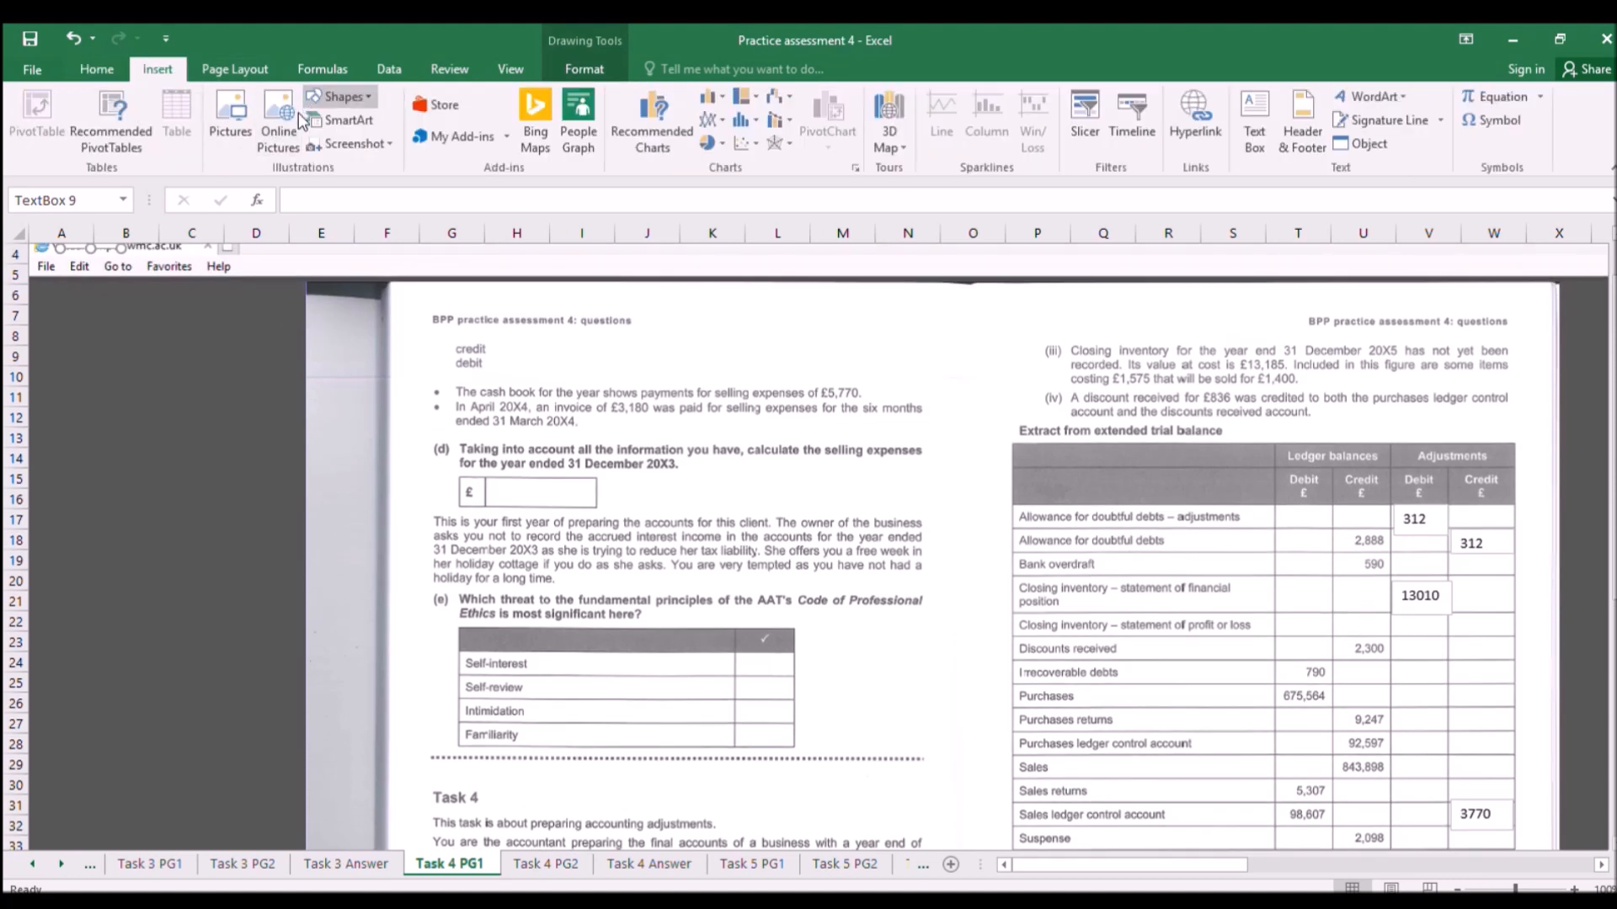
click(316, 135)
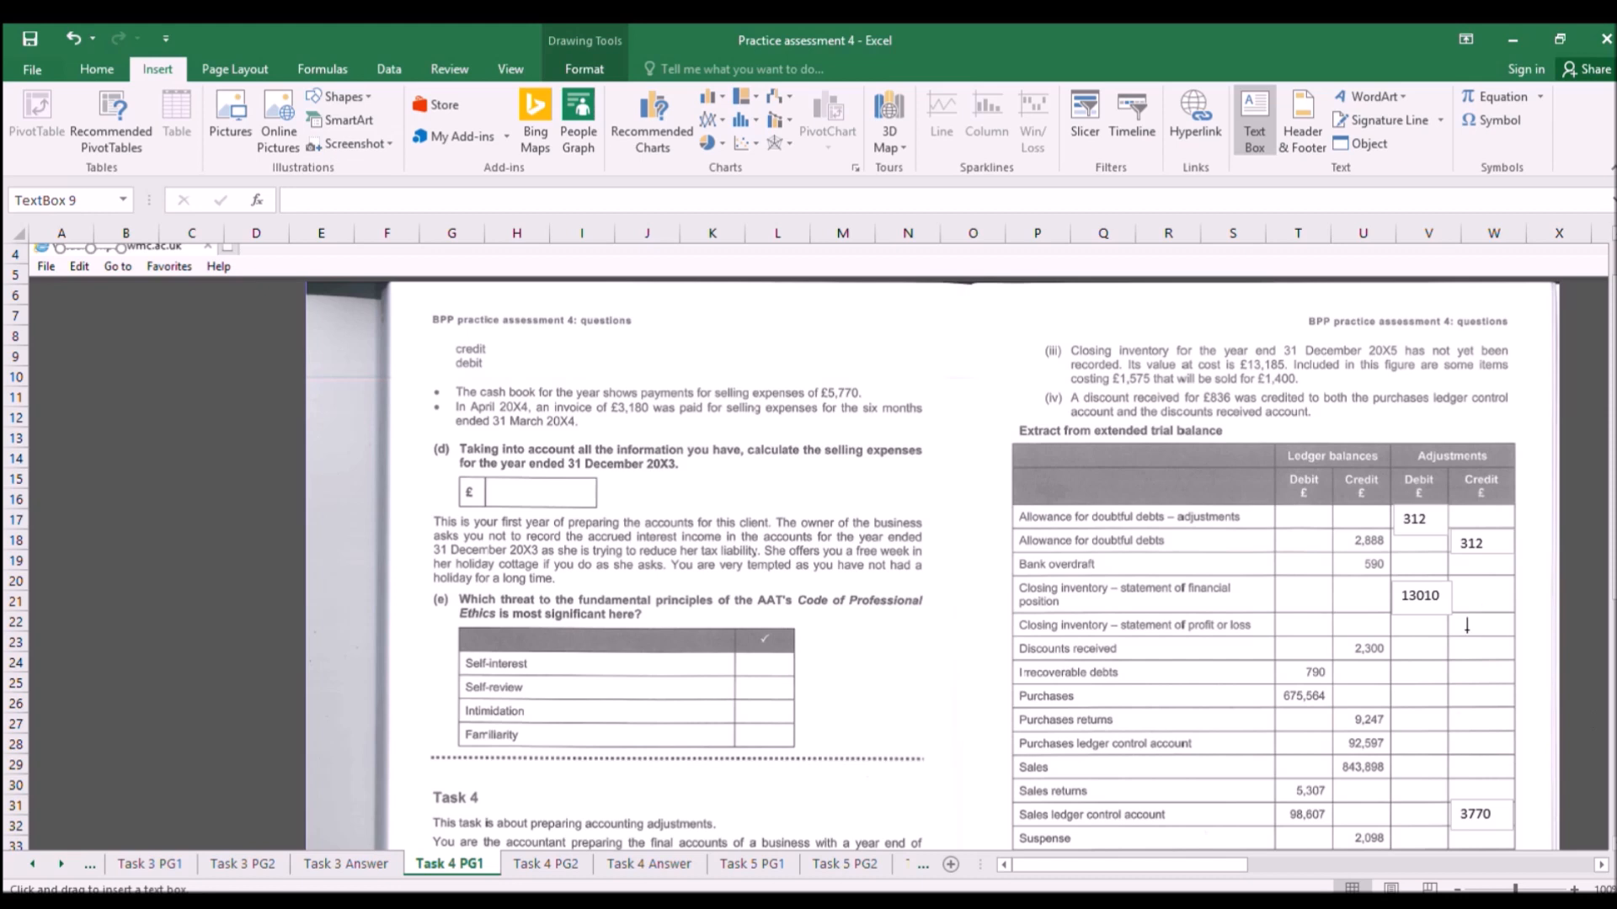
drag(1452, 613, 1513, 639)
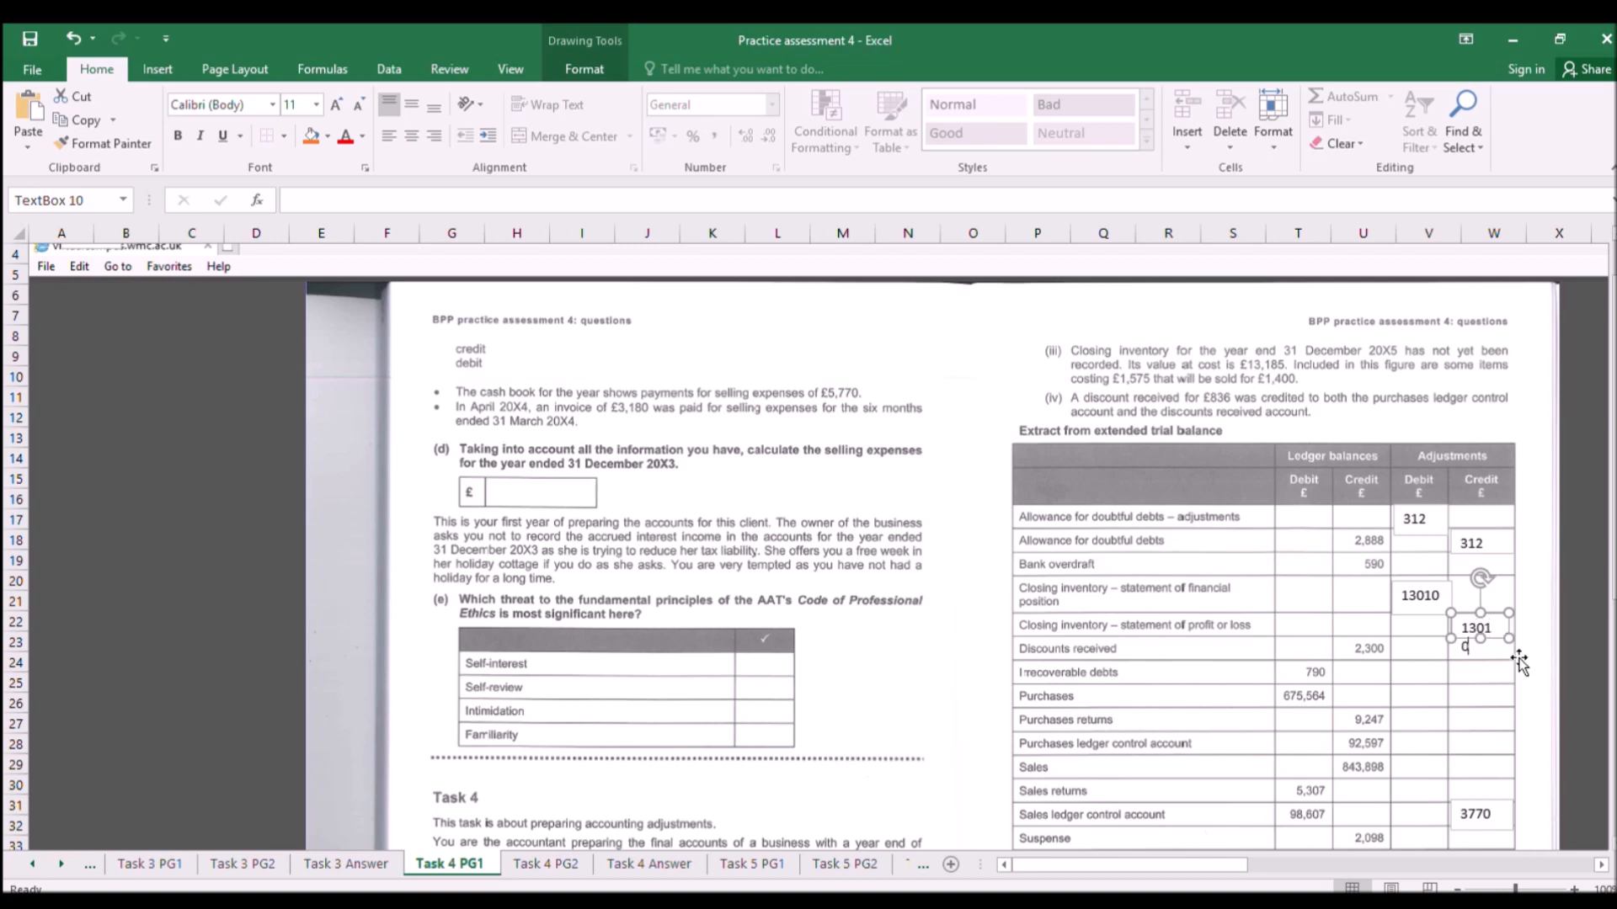
click(1519, 660)
click(1494, 629)
drag(1508, 639, 1533, 647)
click(1485, 695)
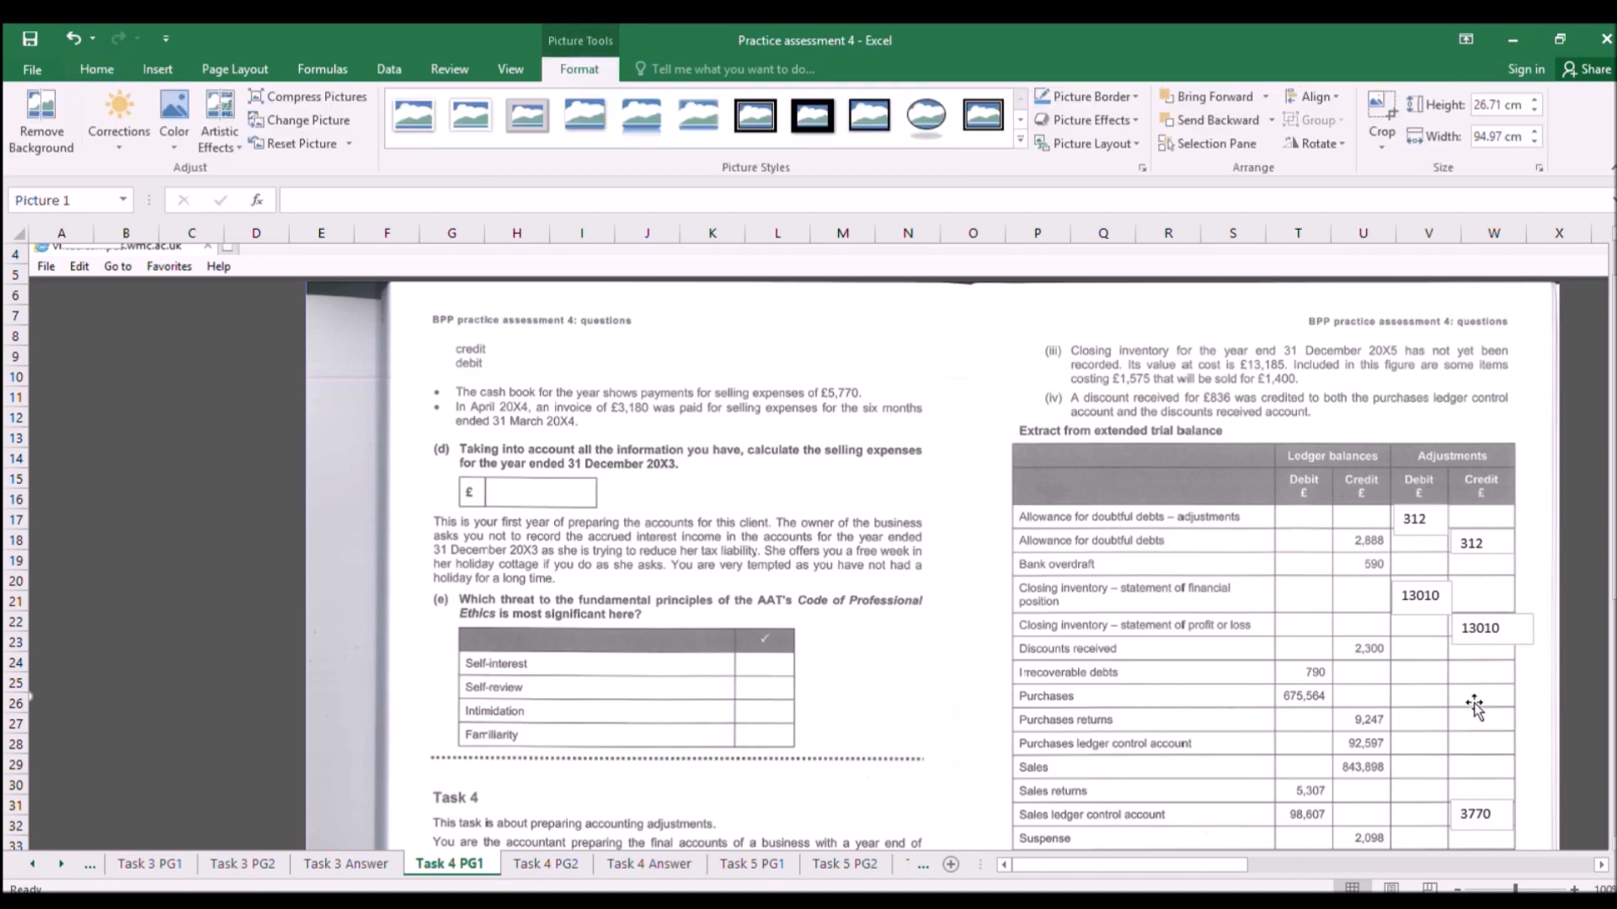
Review note (iv) on the discount received and the trial balance extract, returning to the T-accounts on Task 4 Answer.
scroll(1485, 696, down, 2)
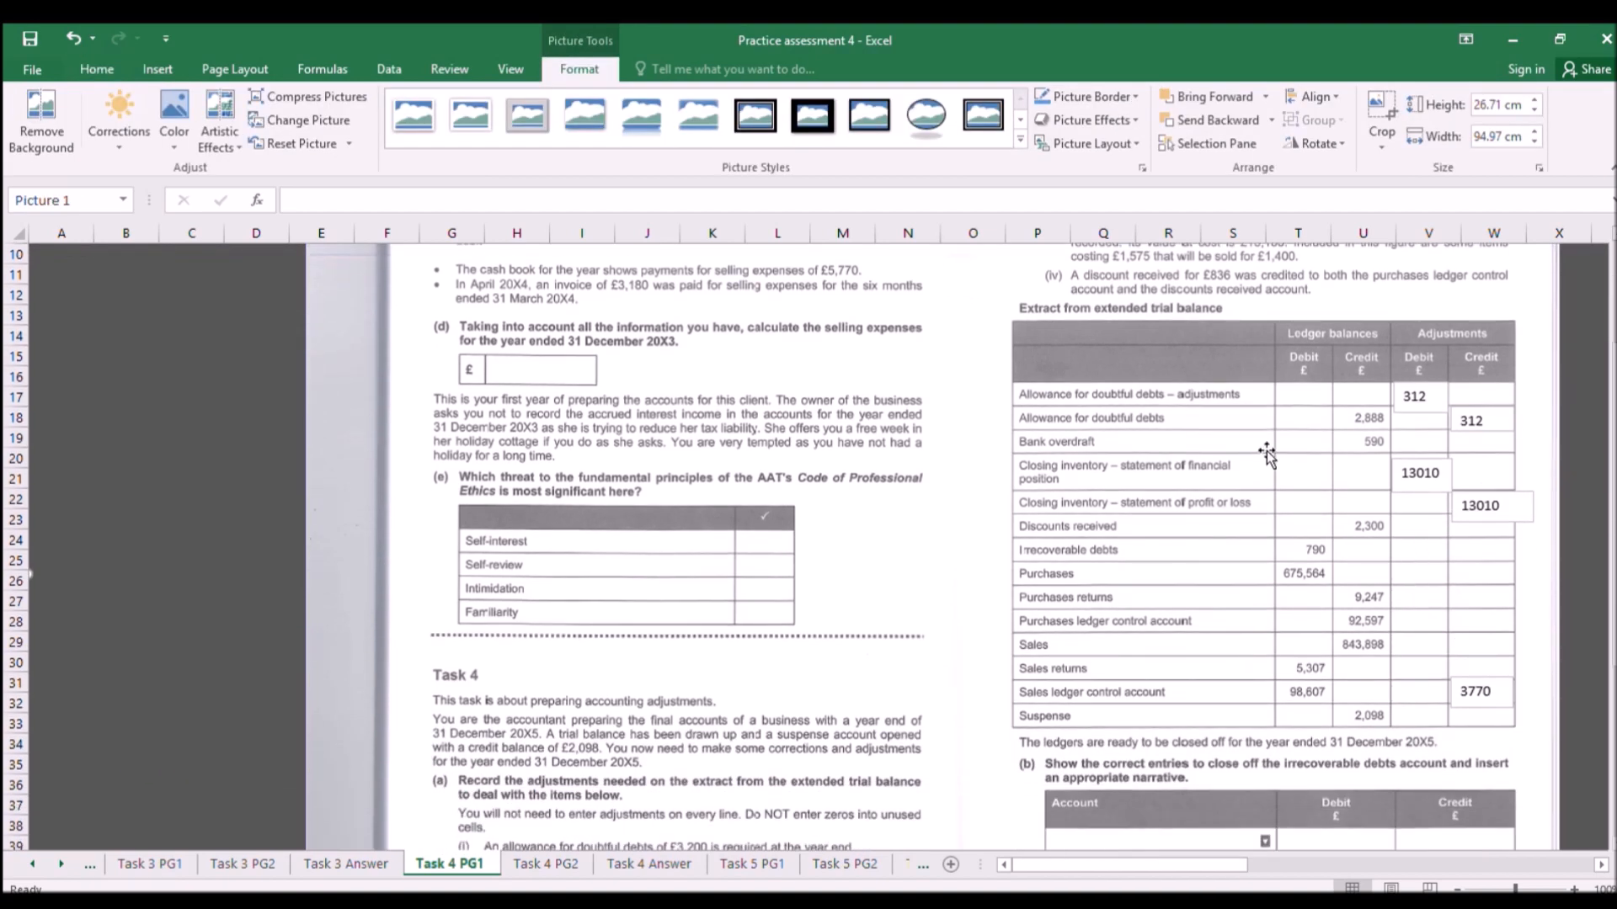
scroll(1267, 459, up, 1)
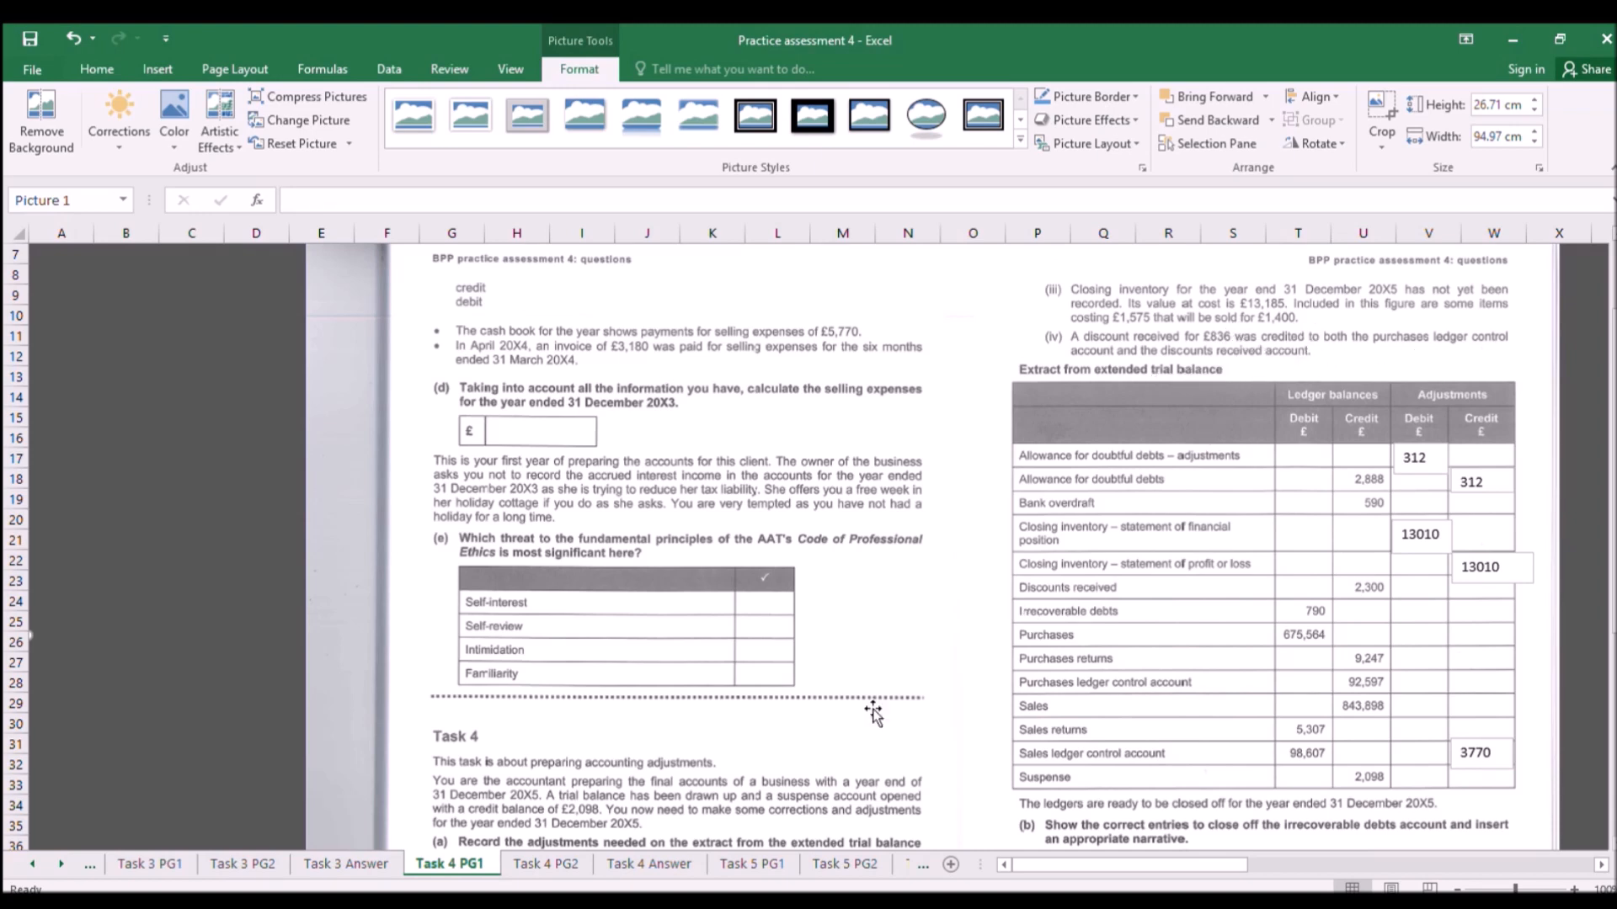
click(648, 864)
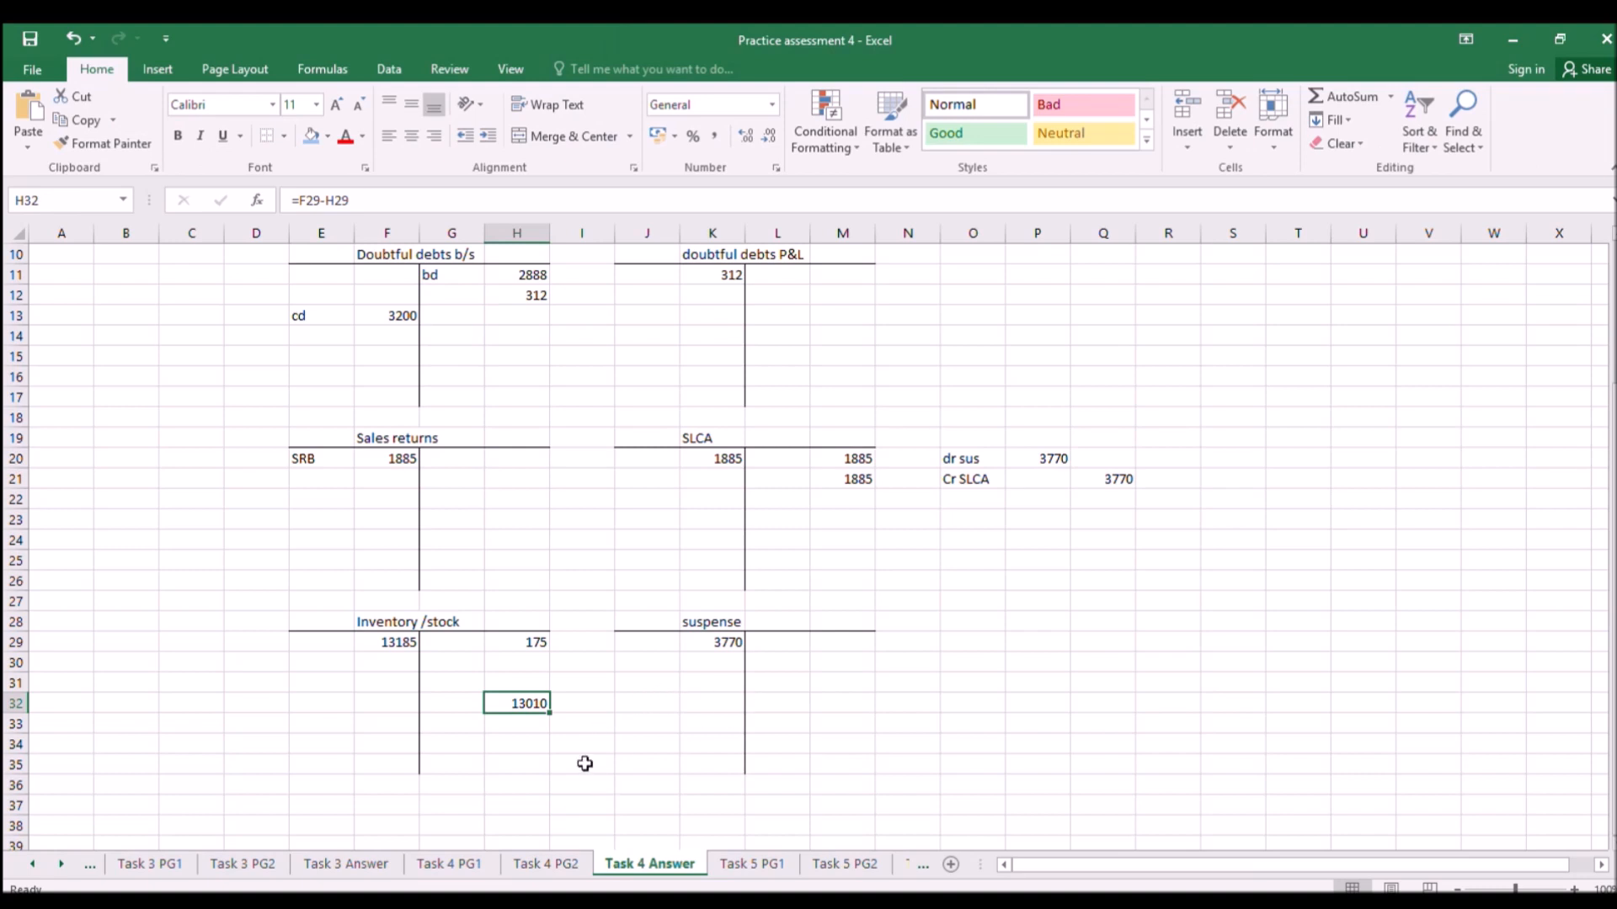
scroll(585, 764, up, 2)
scroll(589, 744, down, 4)
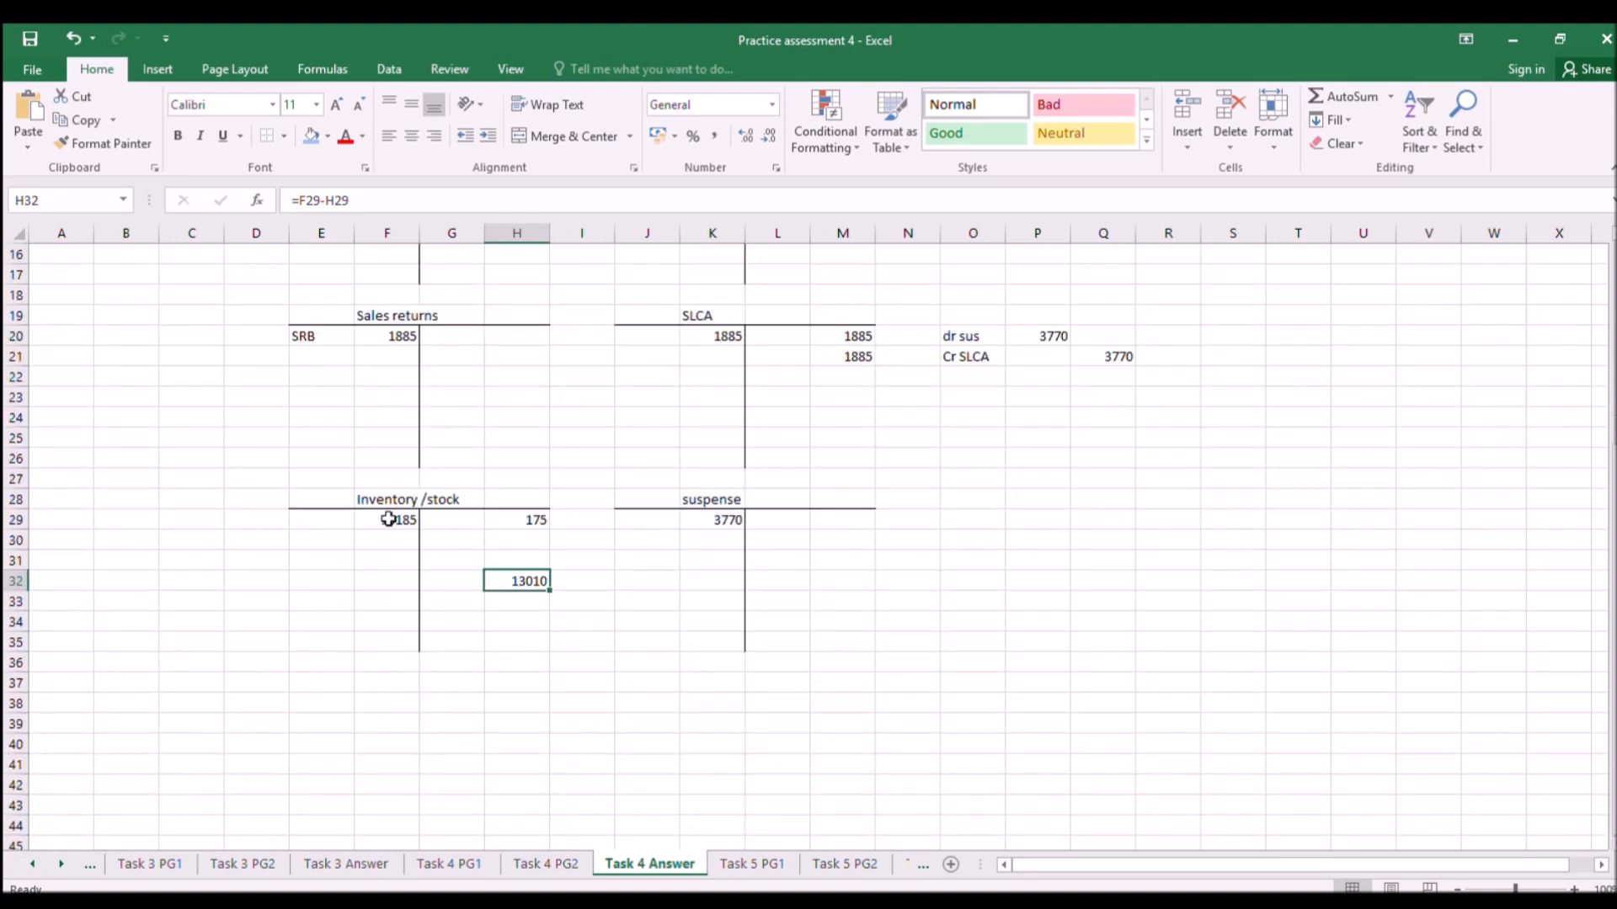
click(325, 496)
drag(336, 498, 745, 623)
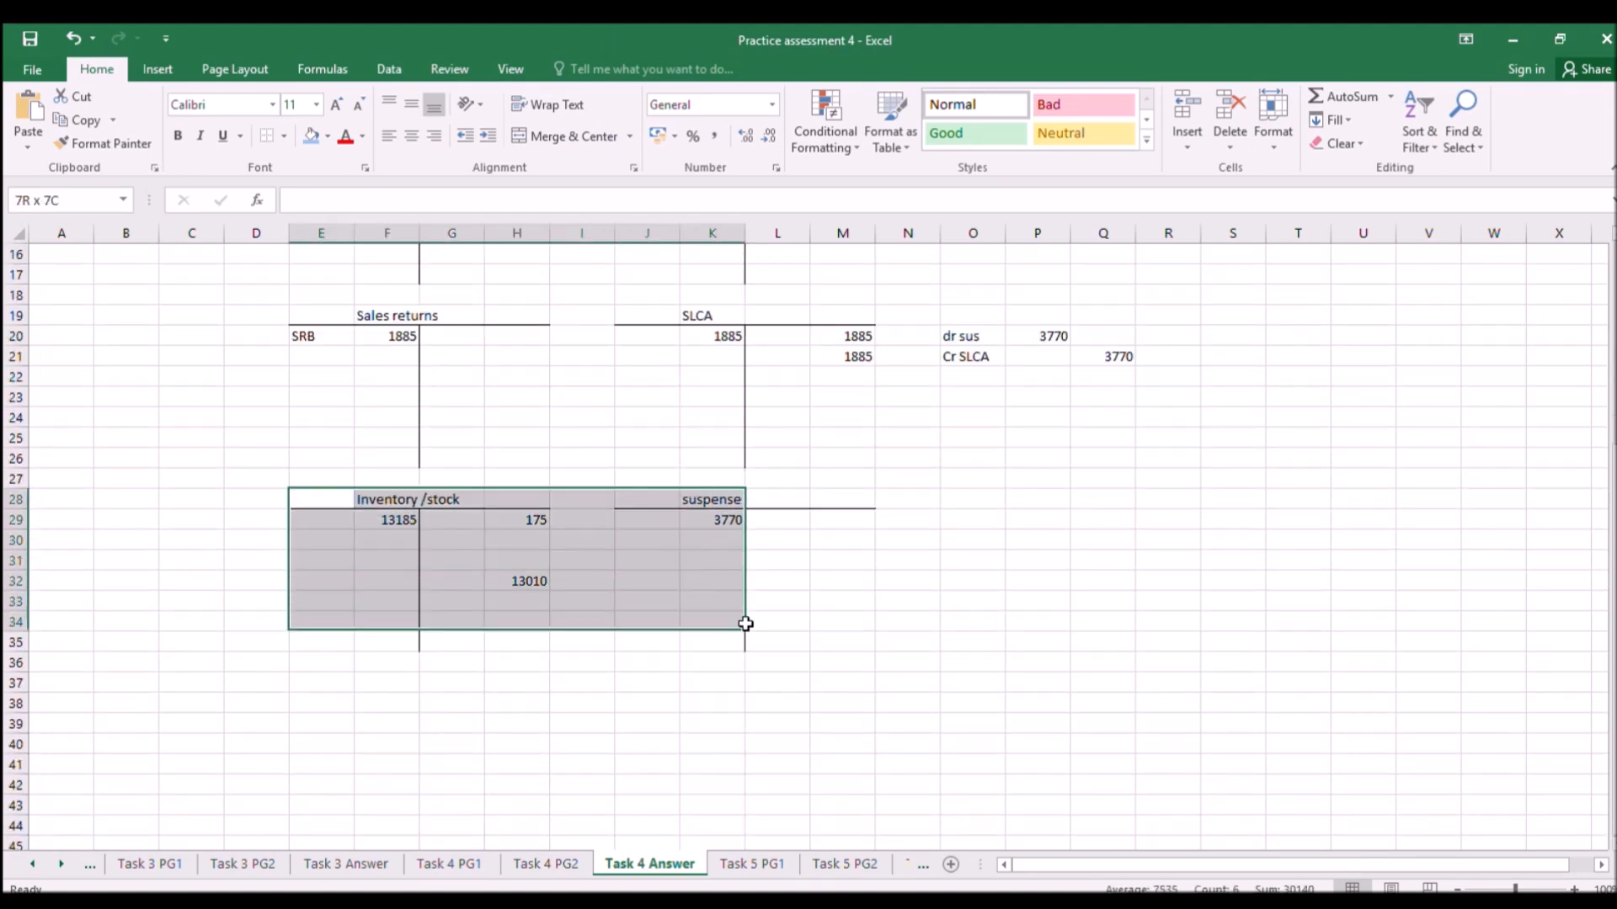
click(345, 683)
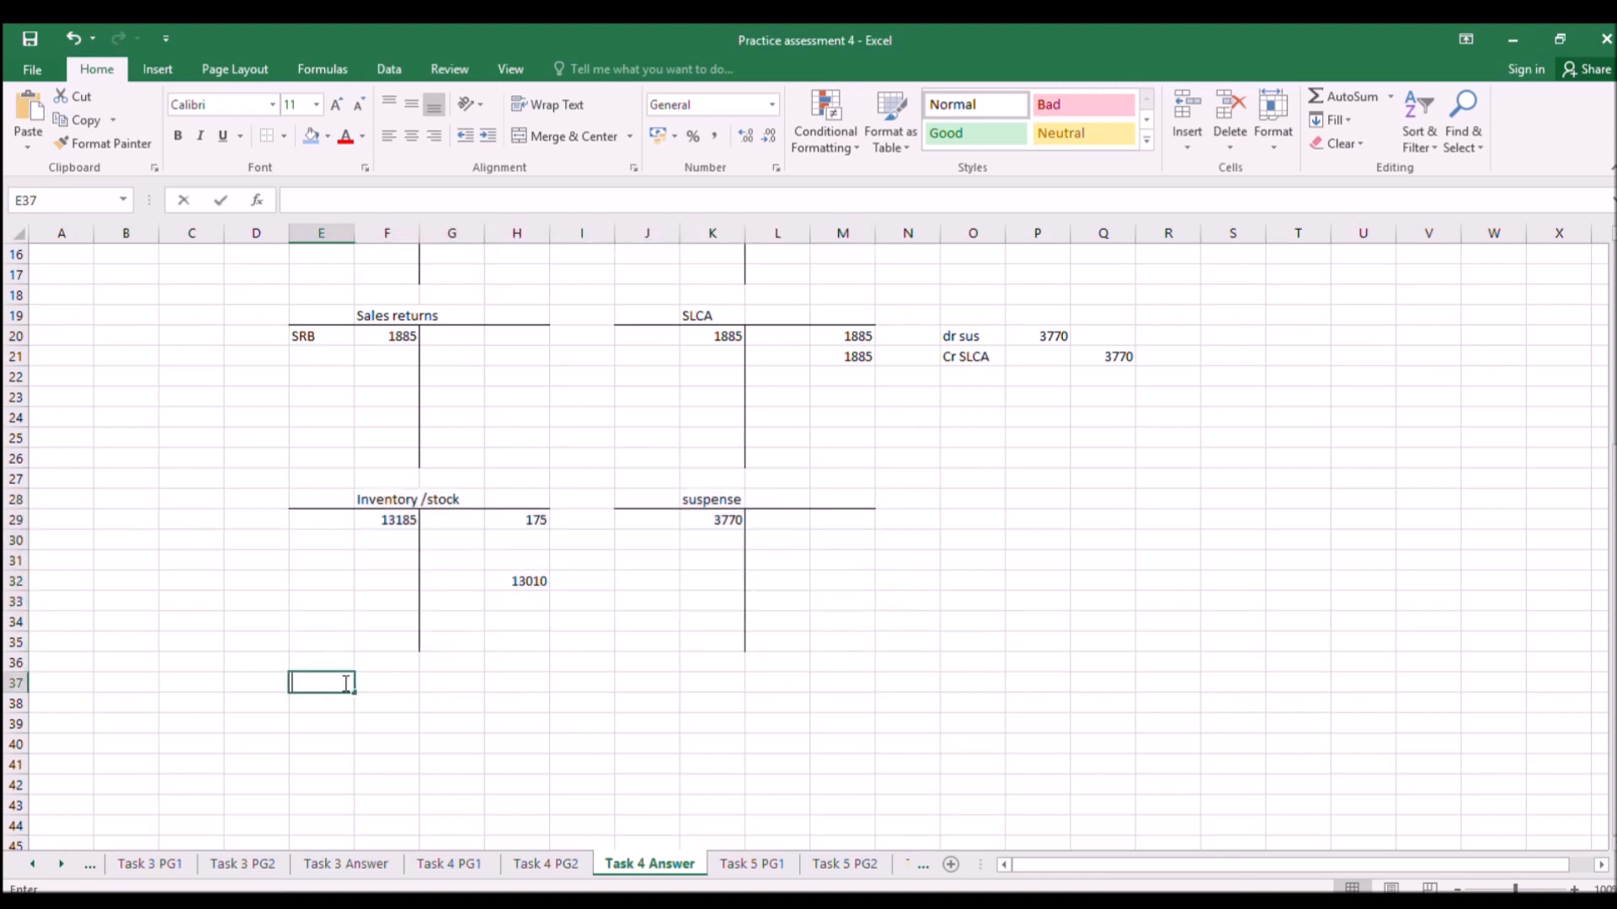
key(Escape)
Copy the inventory and suspense T-accounts in E28:M35 to E37 and clear the copied titles and figures.
drag(314, 497, 842, 644)
key(ctrl+c)
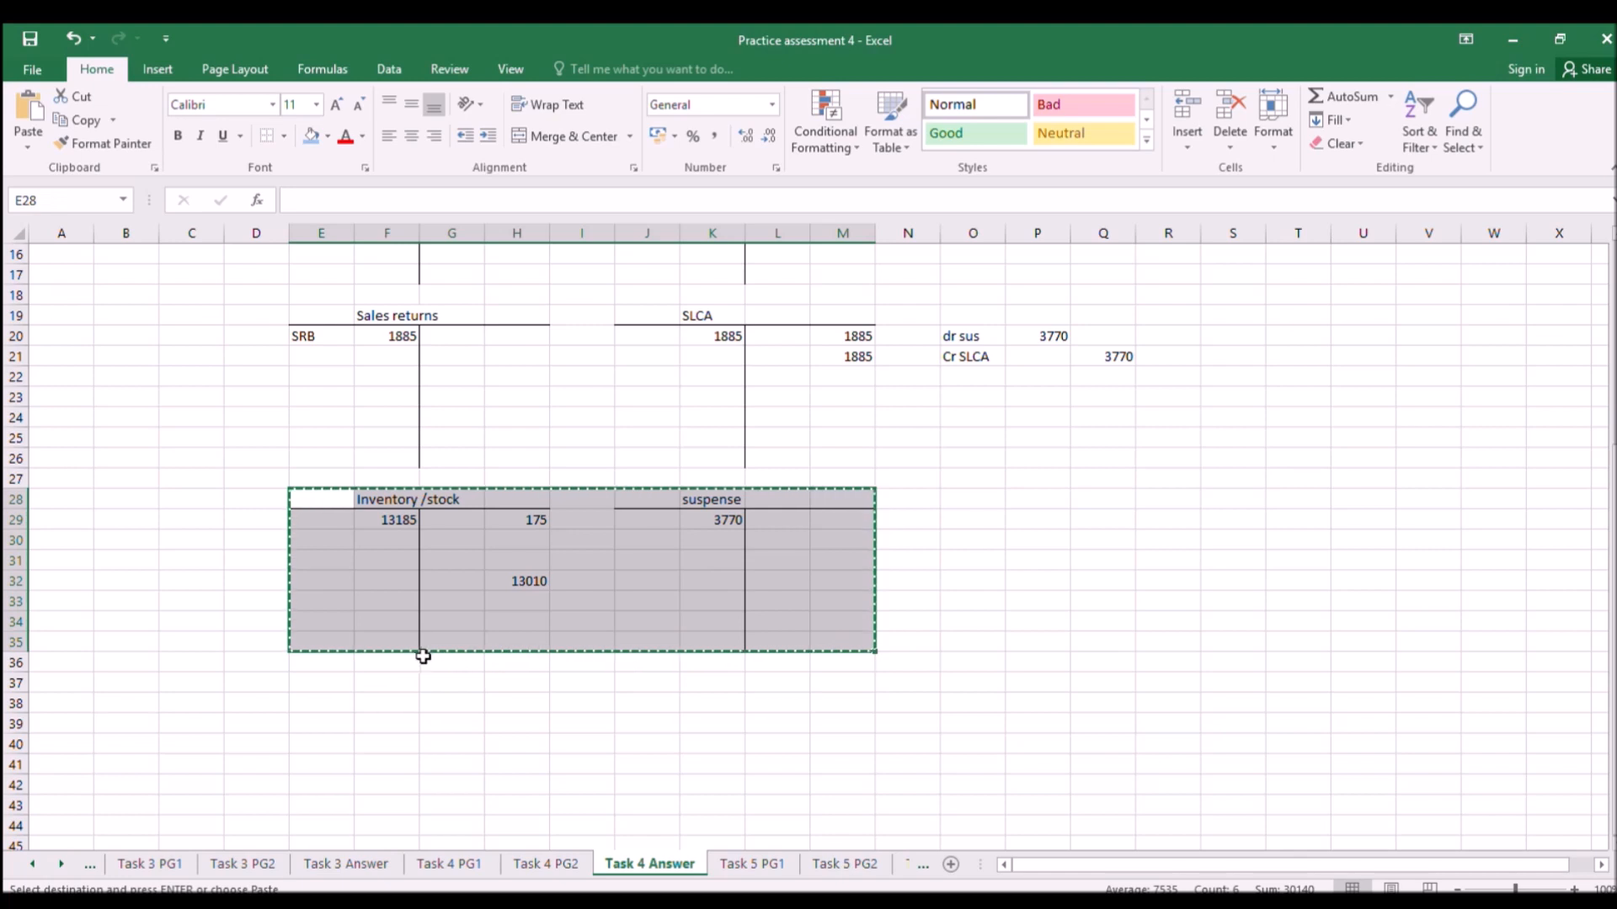
click(319, 679)
key(ctrl+v)
drag(361, 682, 717, 679)
key(Delete)
drag(374, 703, 696, 775)
key(Delete)
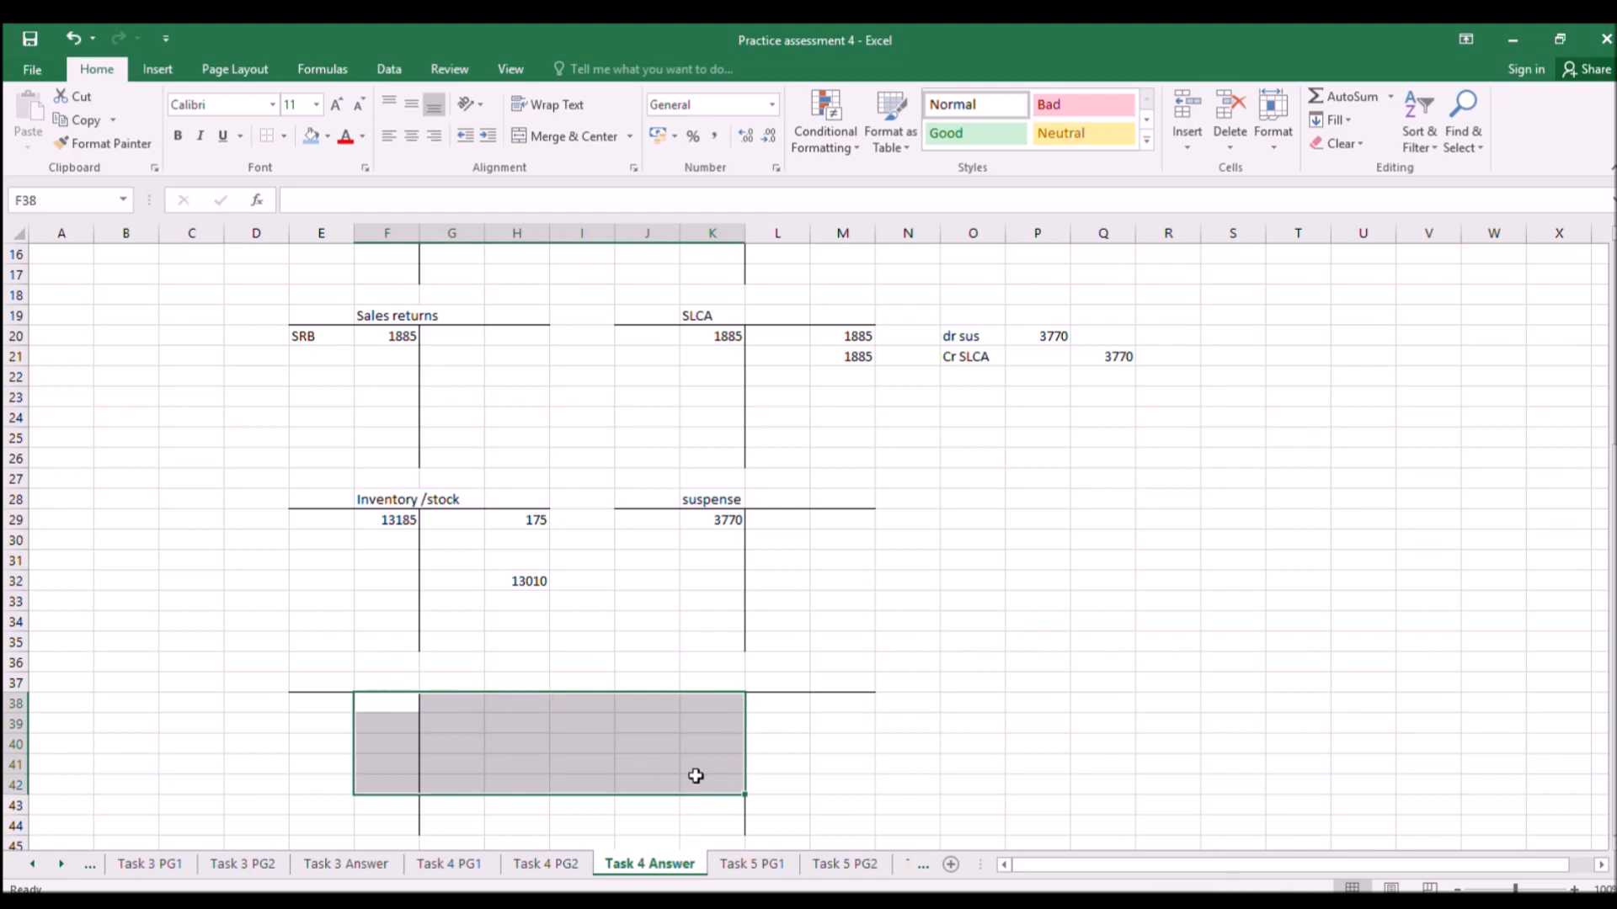
Title the blank T-account in F37 "discounts rec'd" and go to the discount received note on Task 4 PG1.
click(512, 730)
click(397, 683)
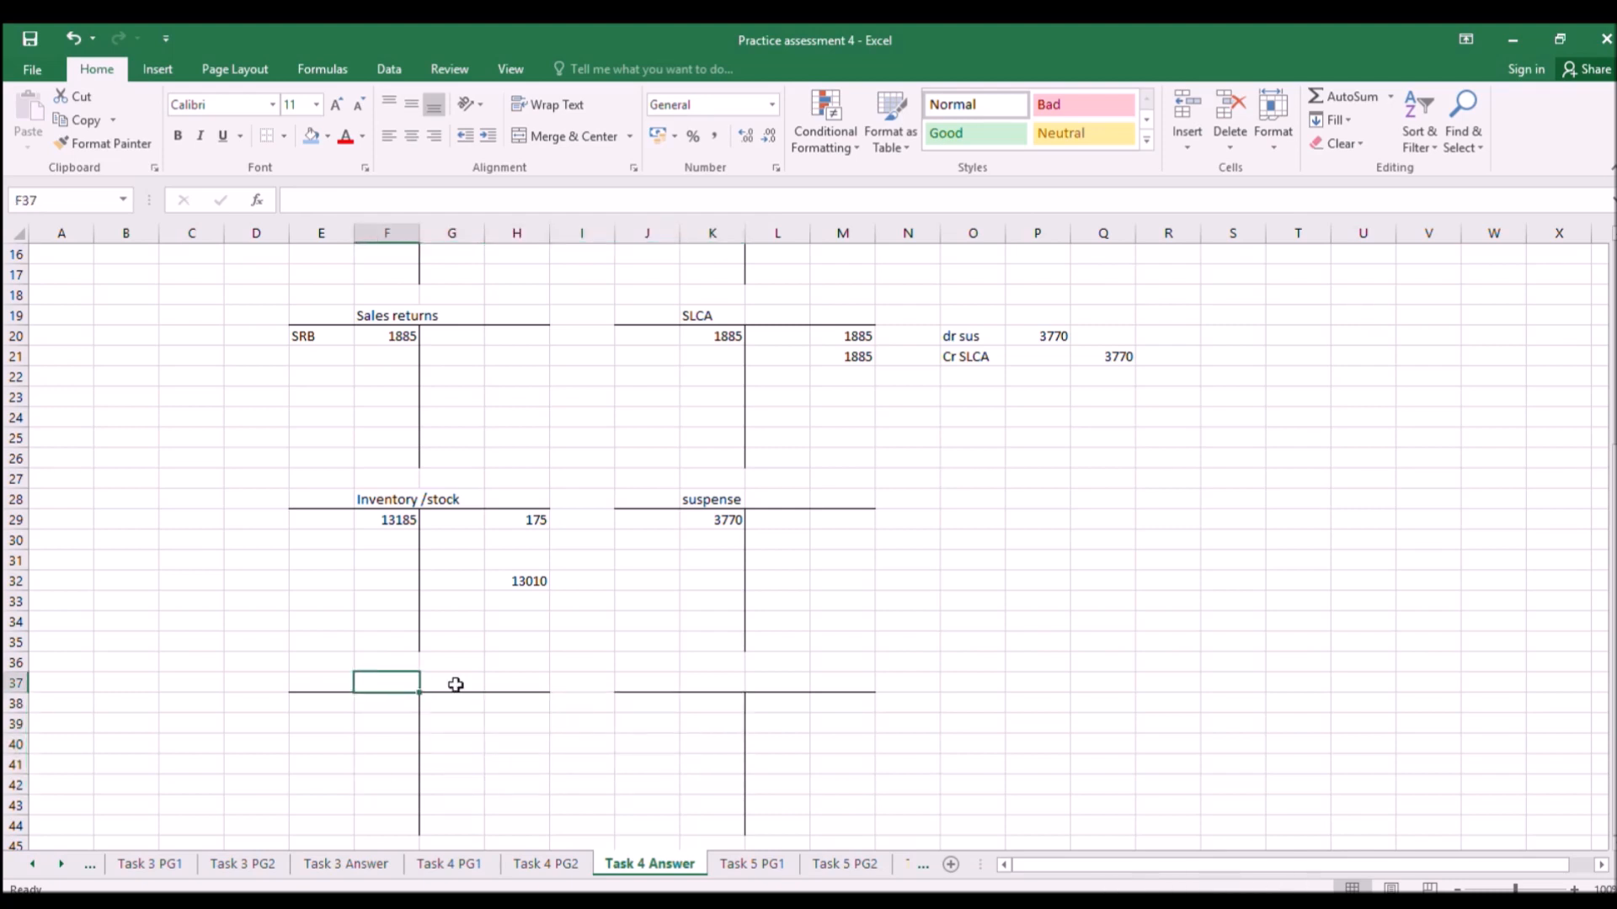
text(discounts re)
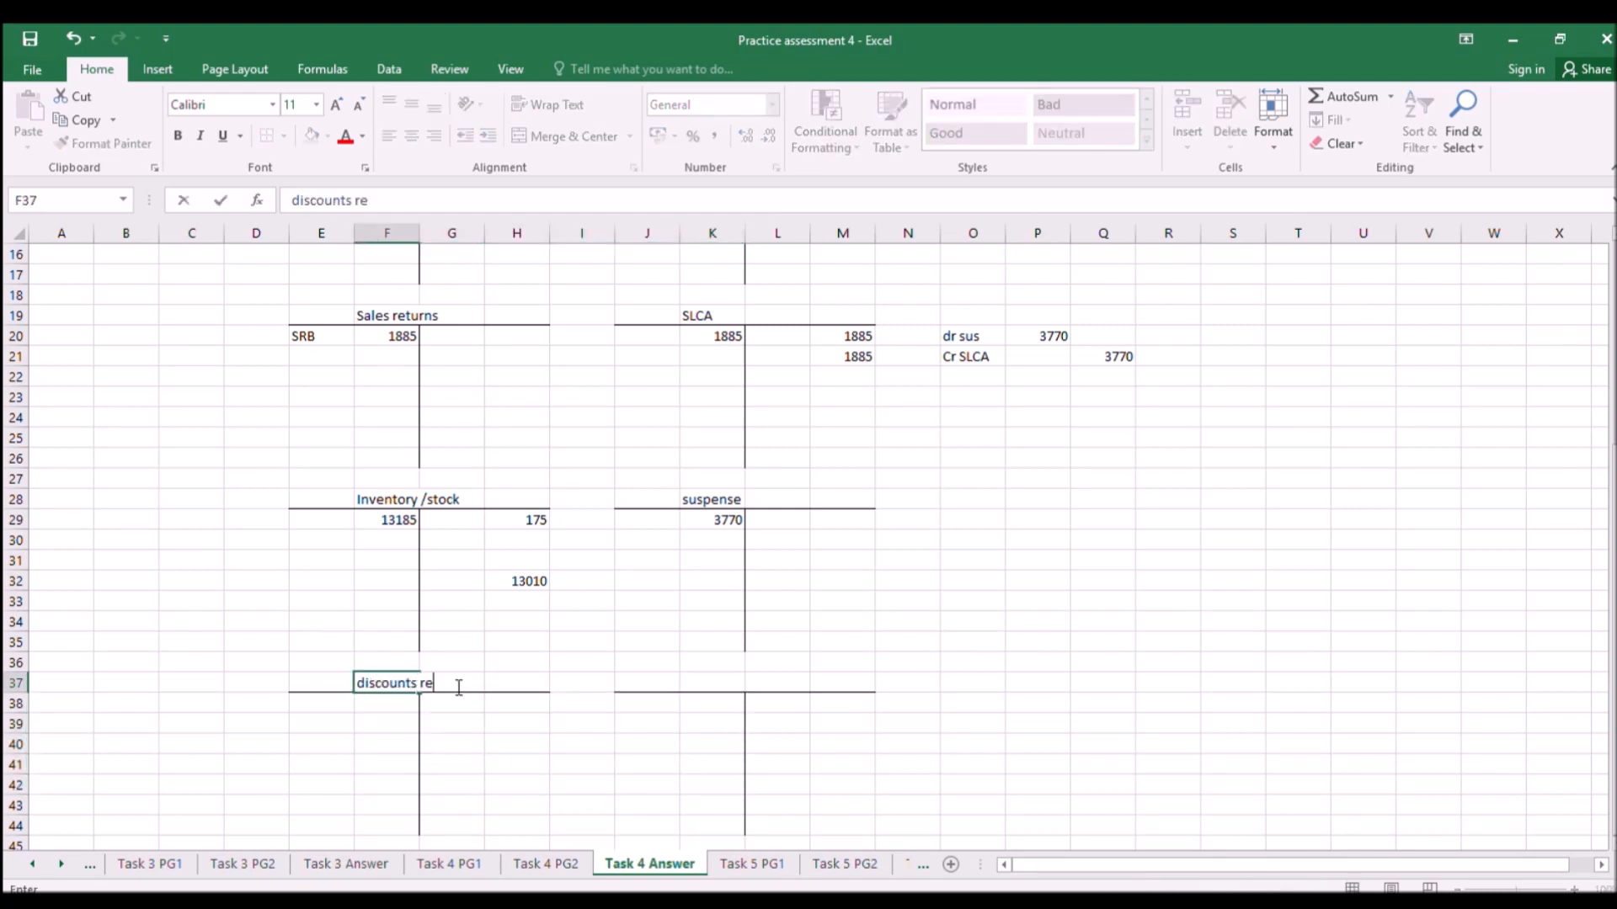
key(Return)
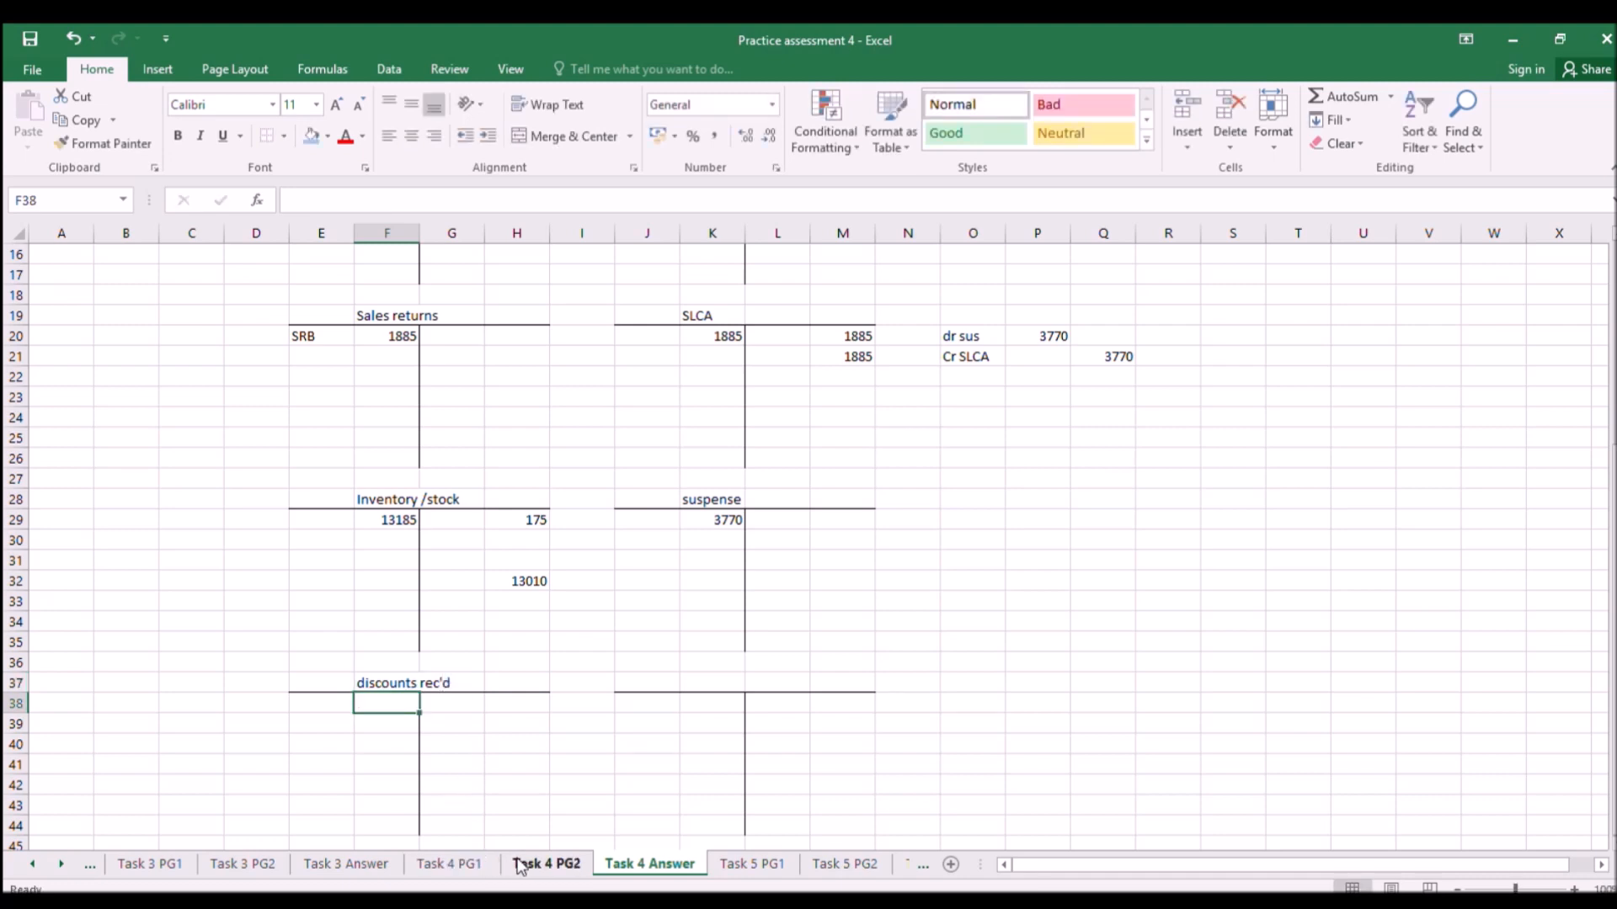
click(483, 863)
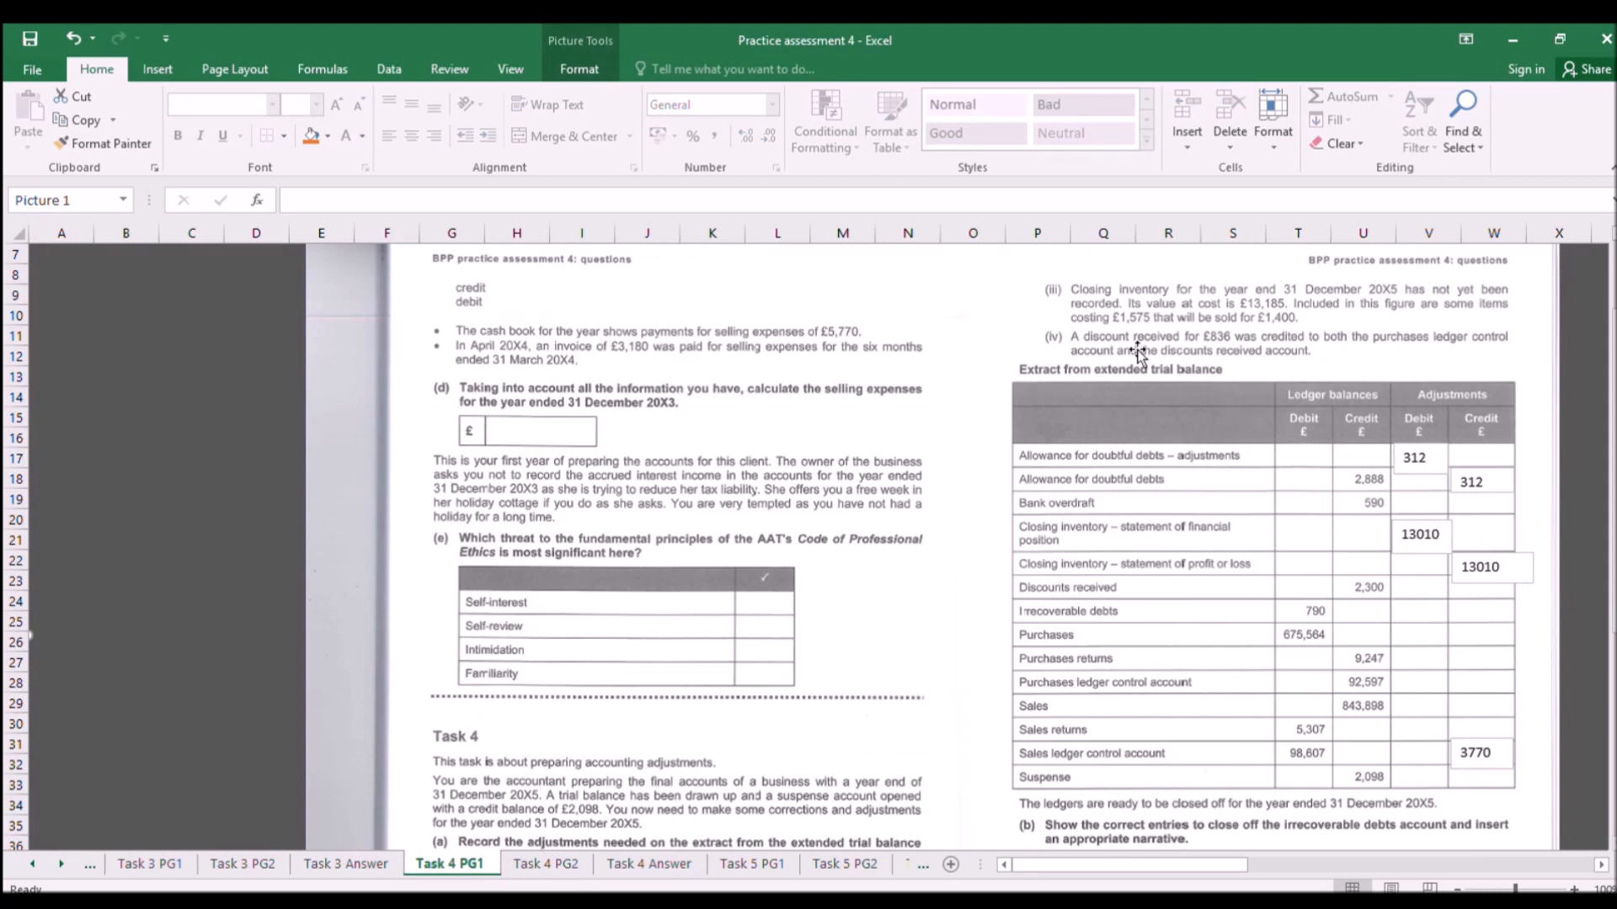
Return to Task 4 Answer and title the blank T-account beside discounts rec'd "PLCA" in K37.
click(660, 853)
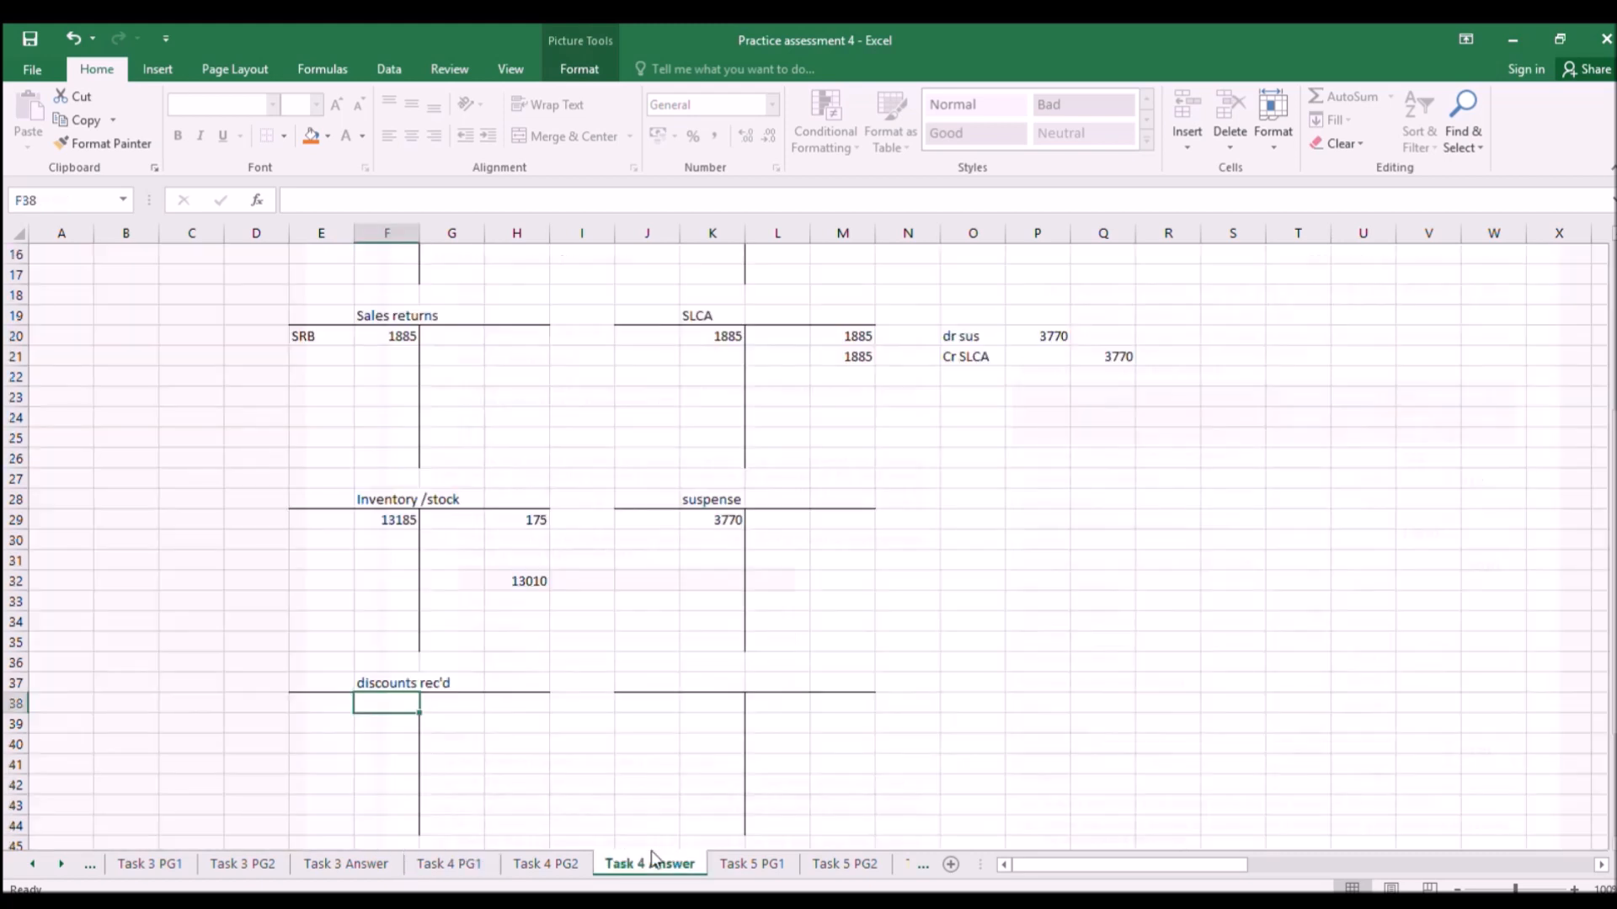
click(692, 692)
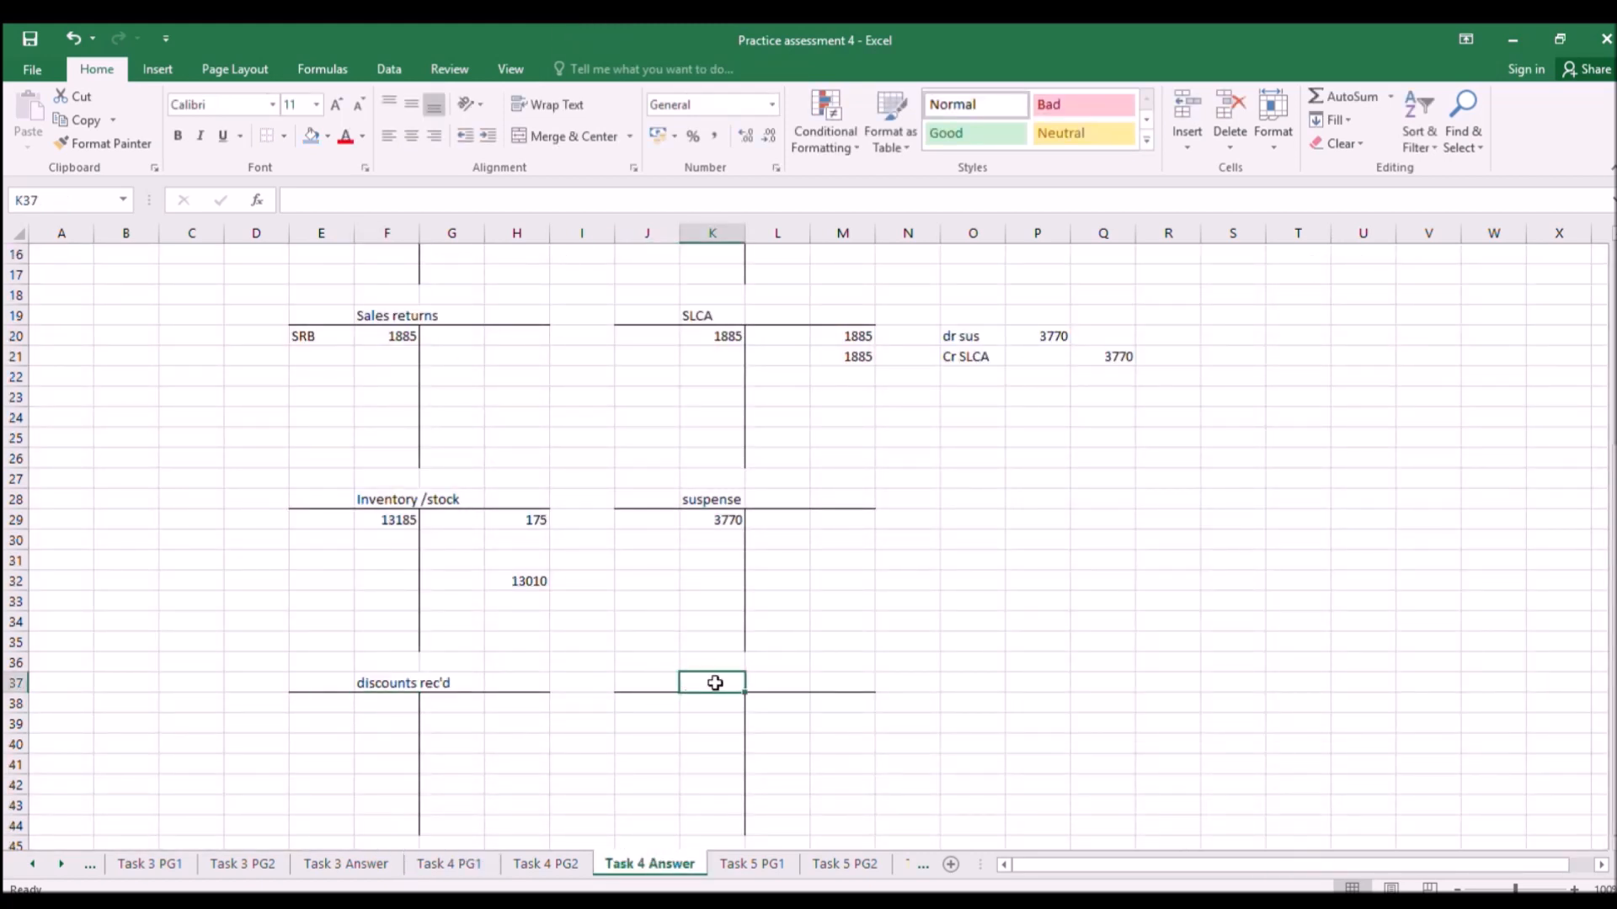
text(PL)
key(Return)
key(Left)
key(Left)
key(Left)
key(Left)
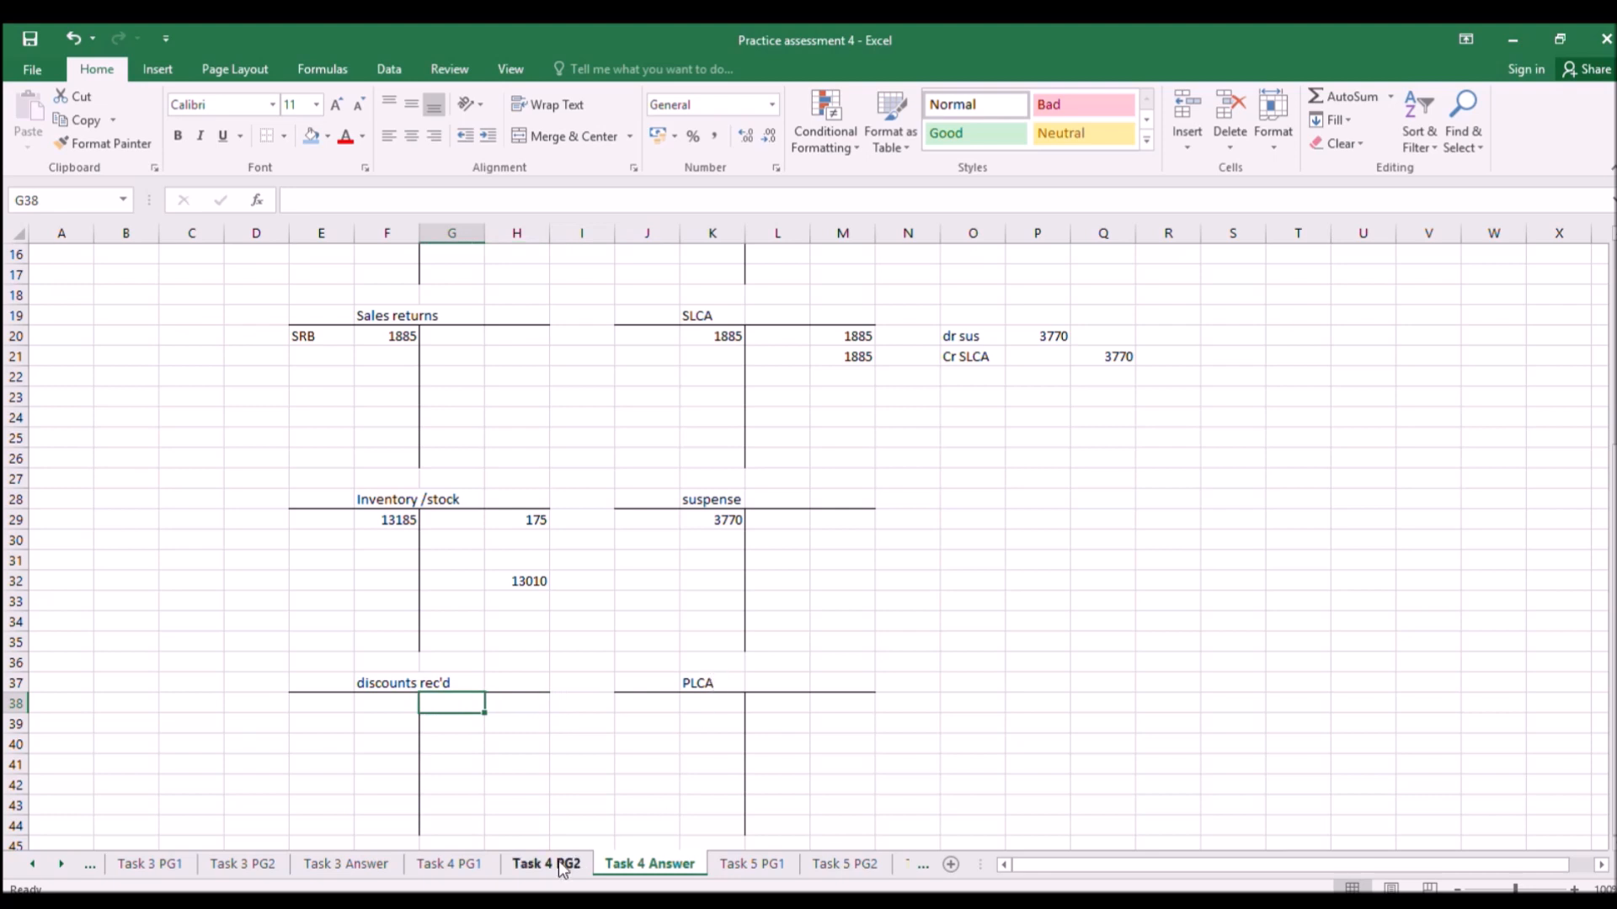
Check the discount received note on Task 4 PG1 and enter 836 on the credit side of discounts rec'd in H38 of Task 4 Answer.
click(479, 862)
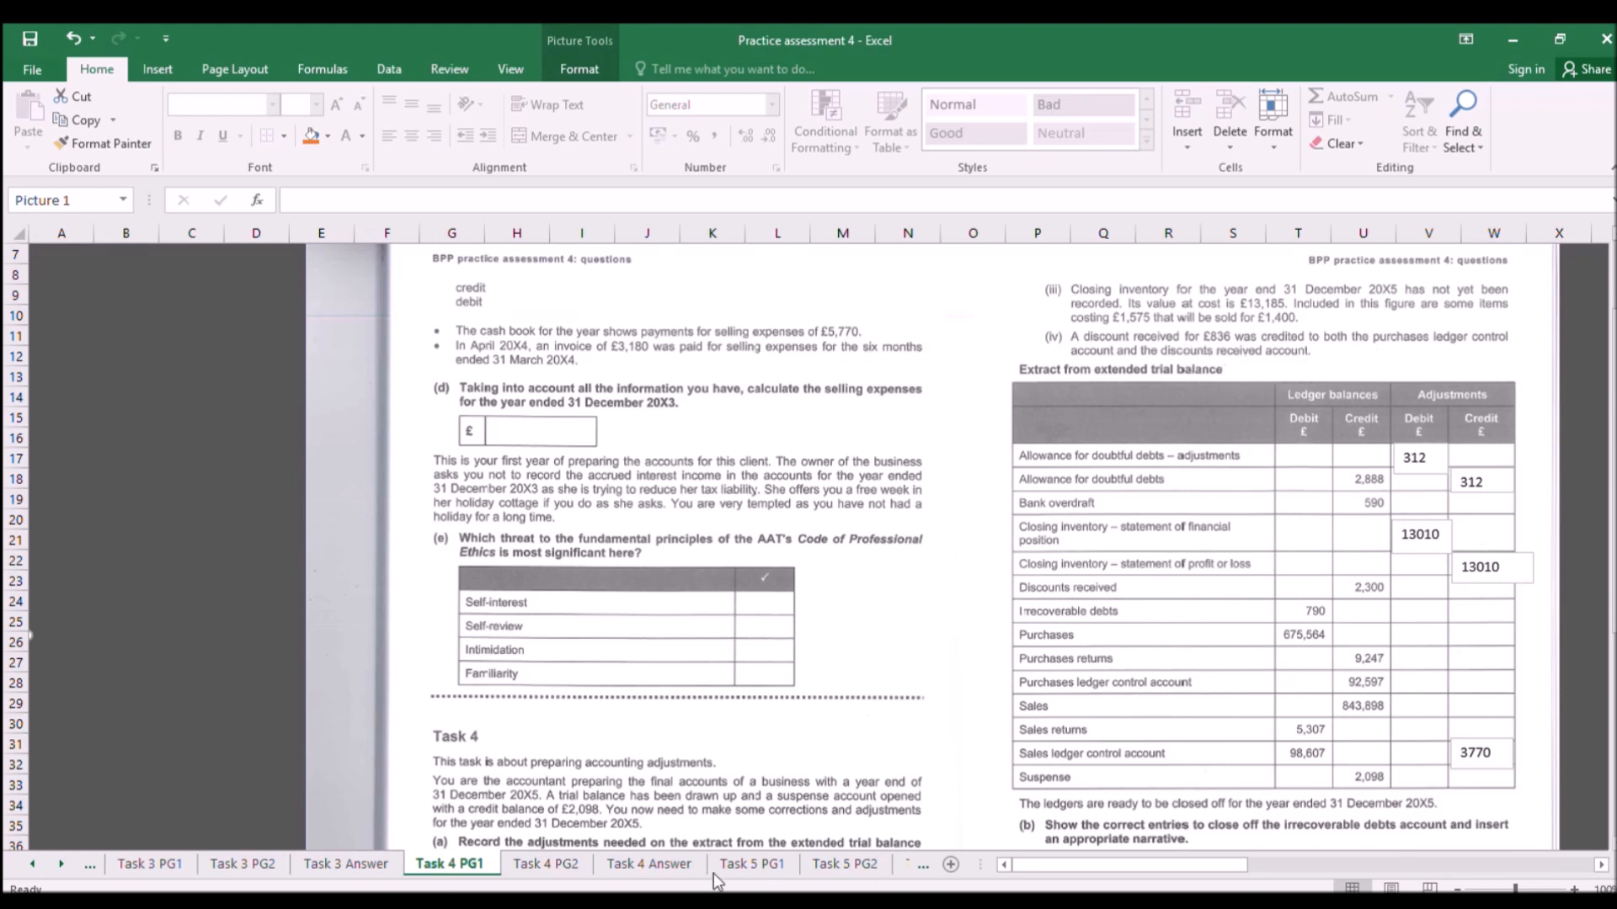
click(648, 863)
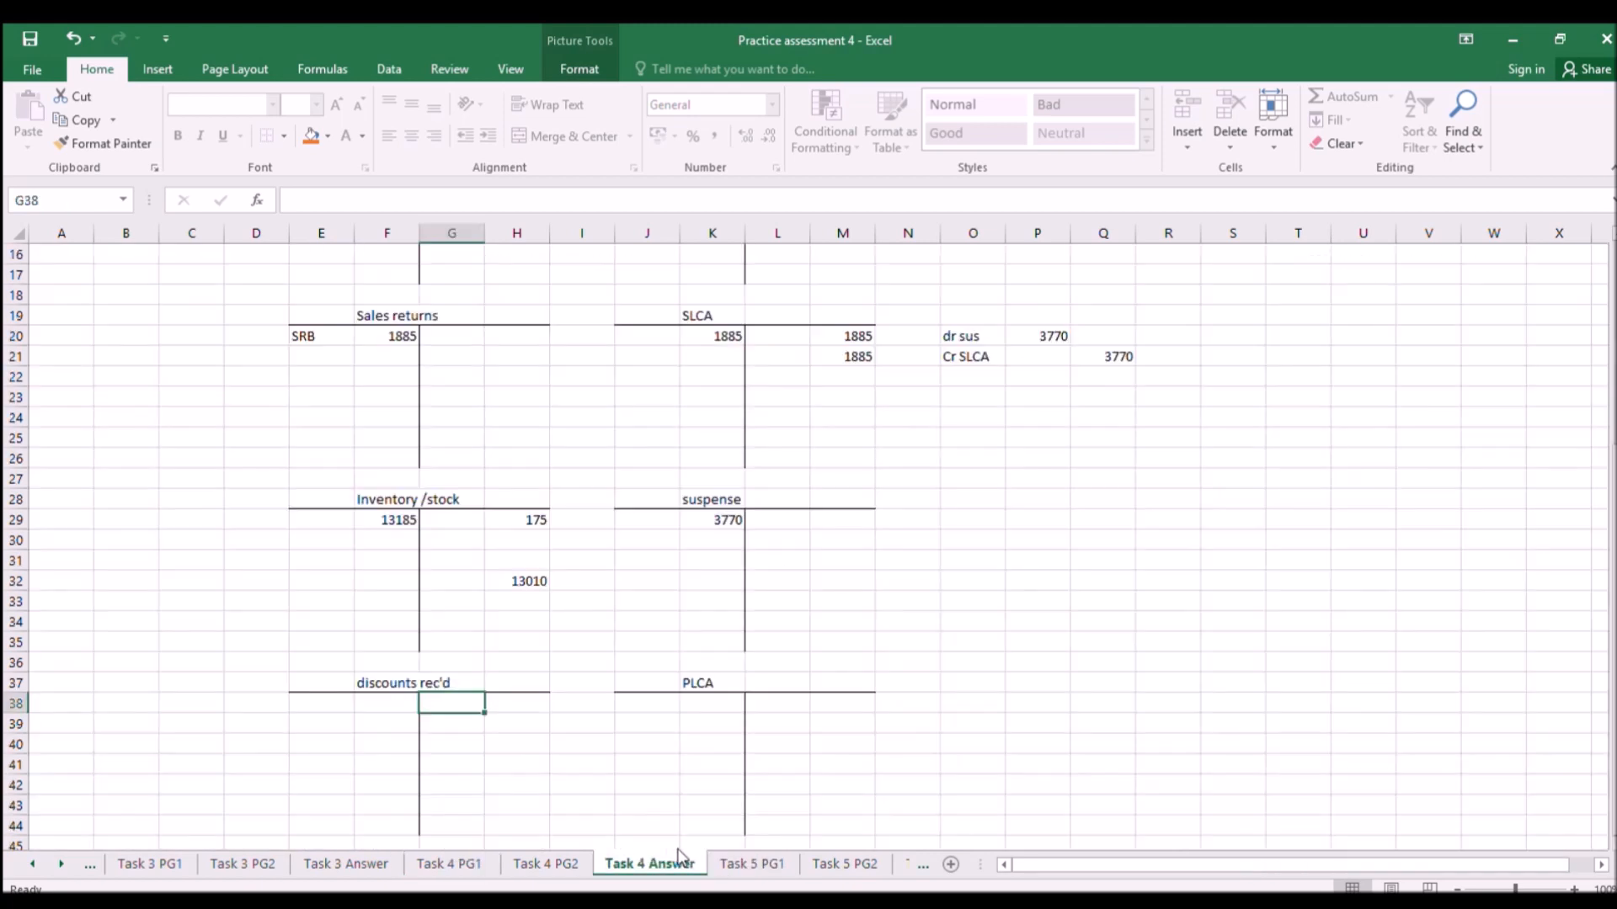
double_click(543, 704)
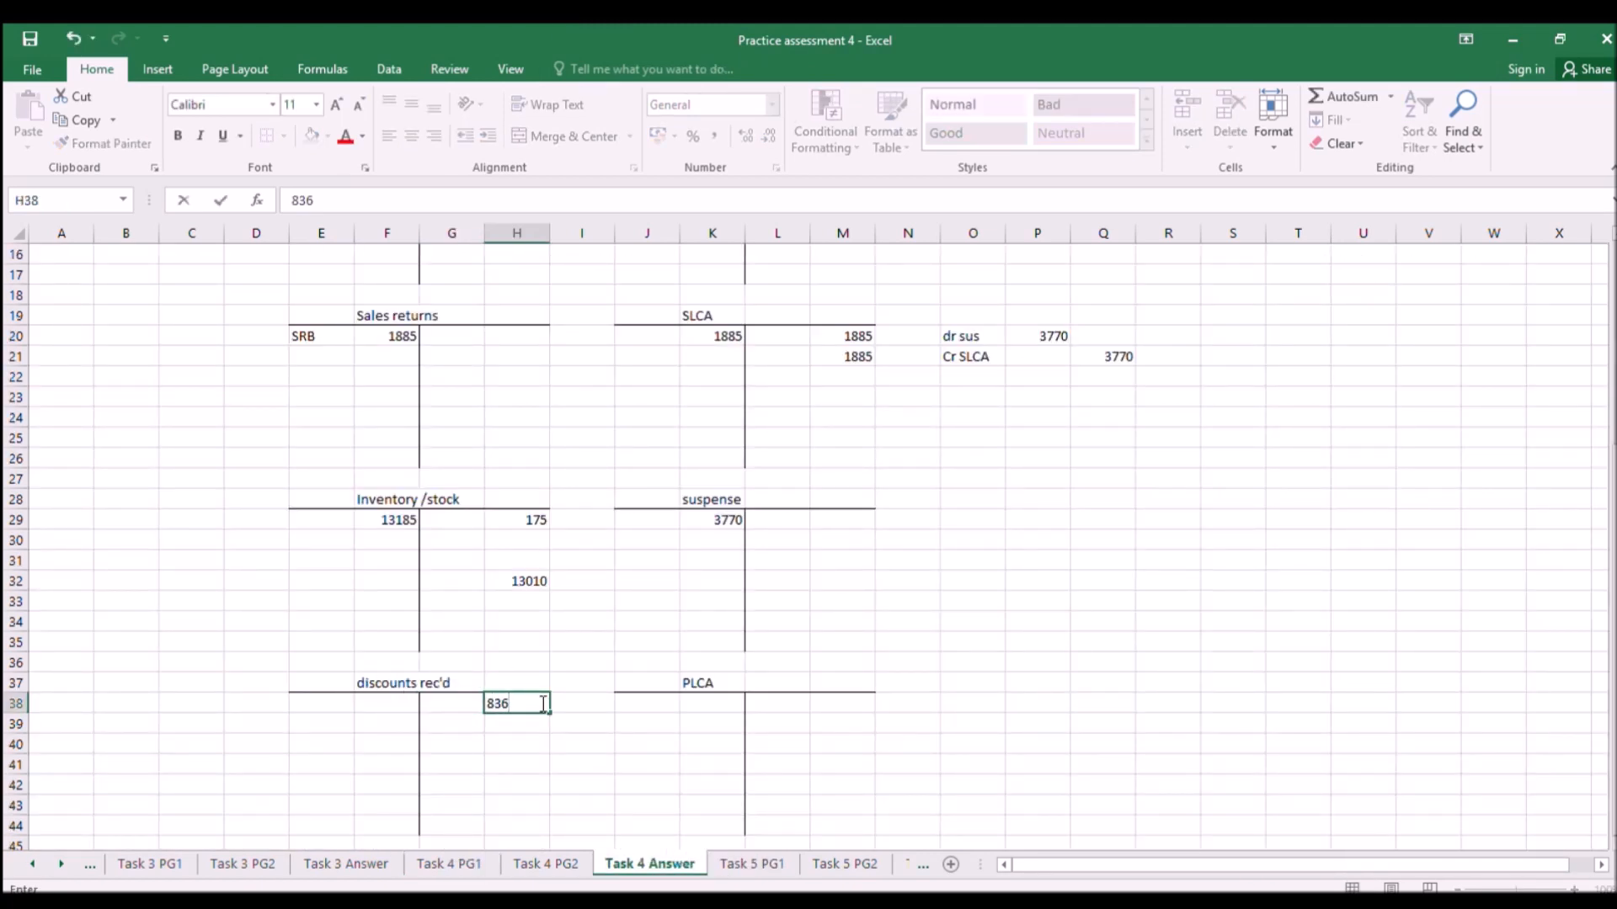
key(Tab)
key(Tab)
key(Tab)
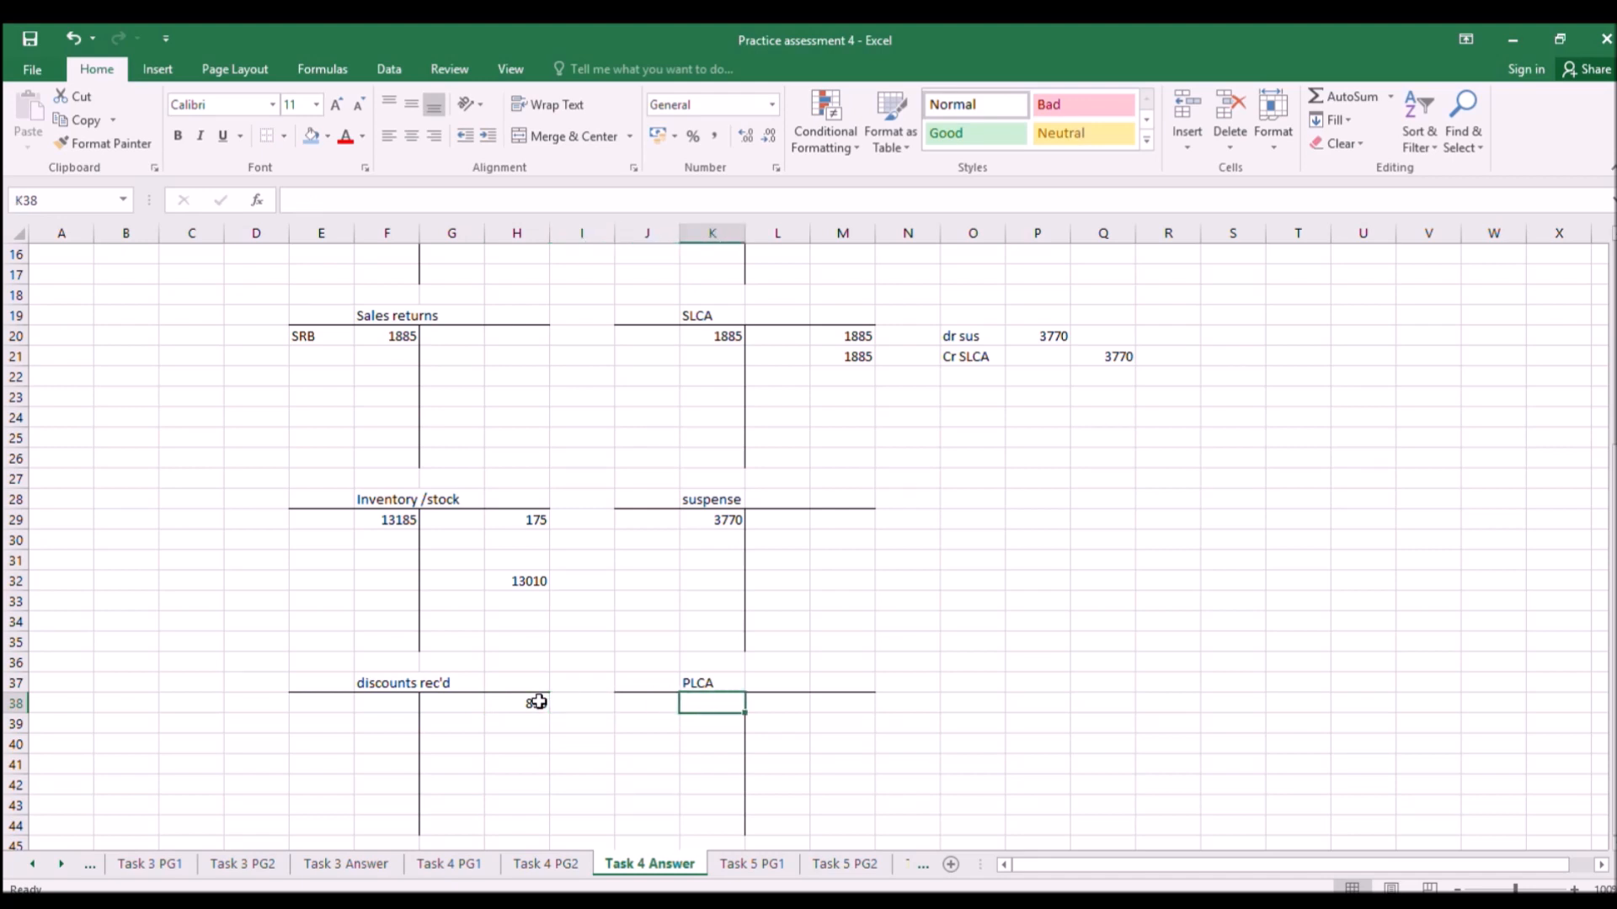
Enter 836 on the credit side of the PLCA T-account in M38 and select its first debit cell, K38.
key(Tab)
key(Tab)
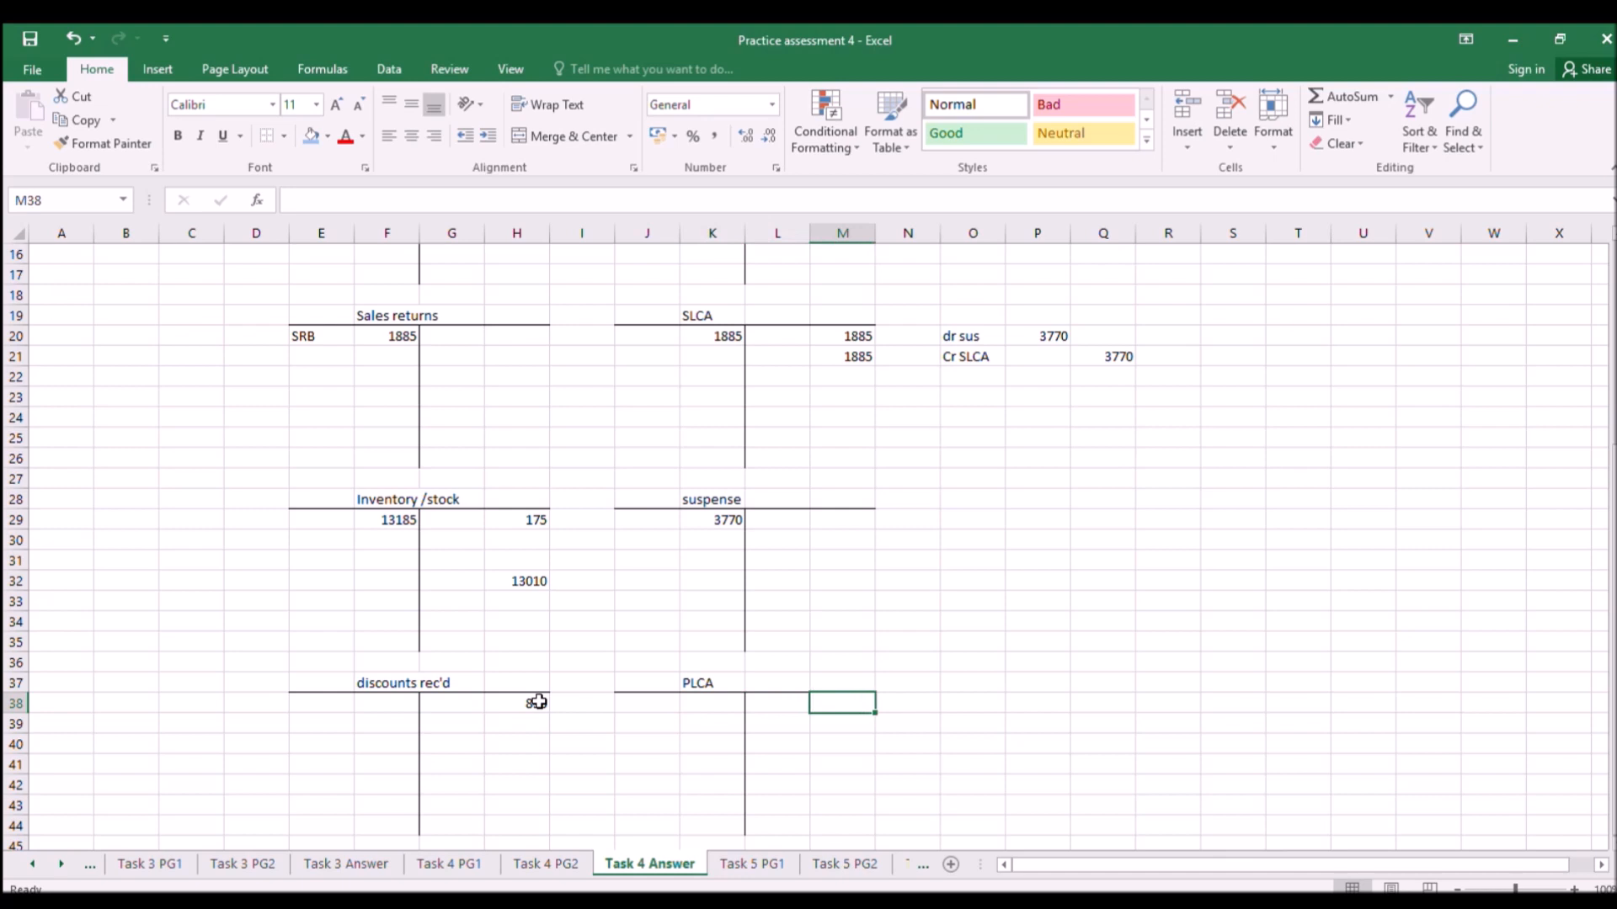
text(836)
key(Return)
click(690, 708)
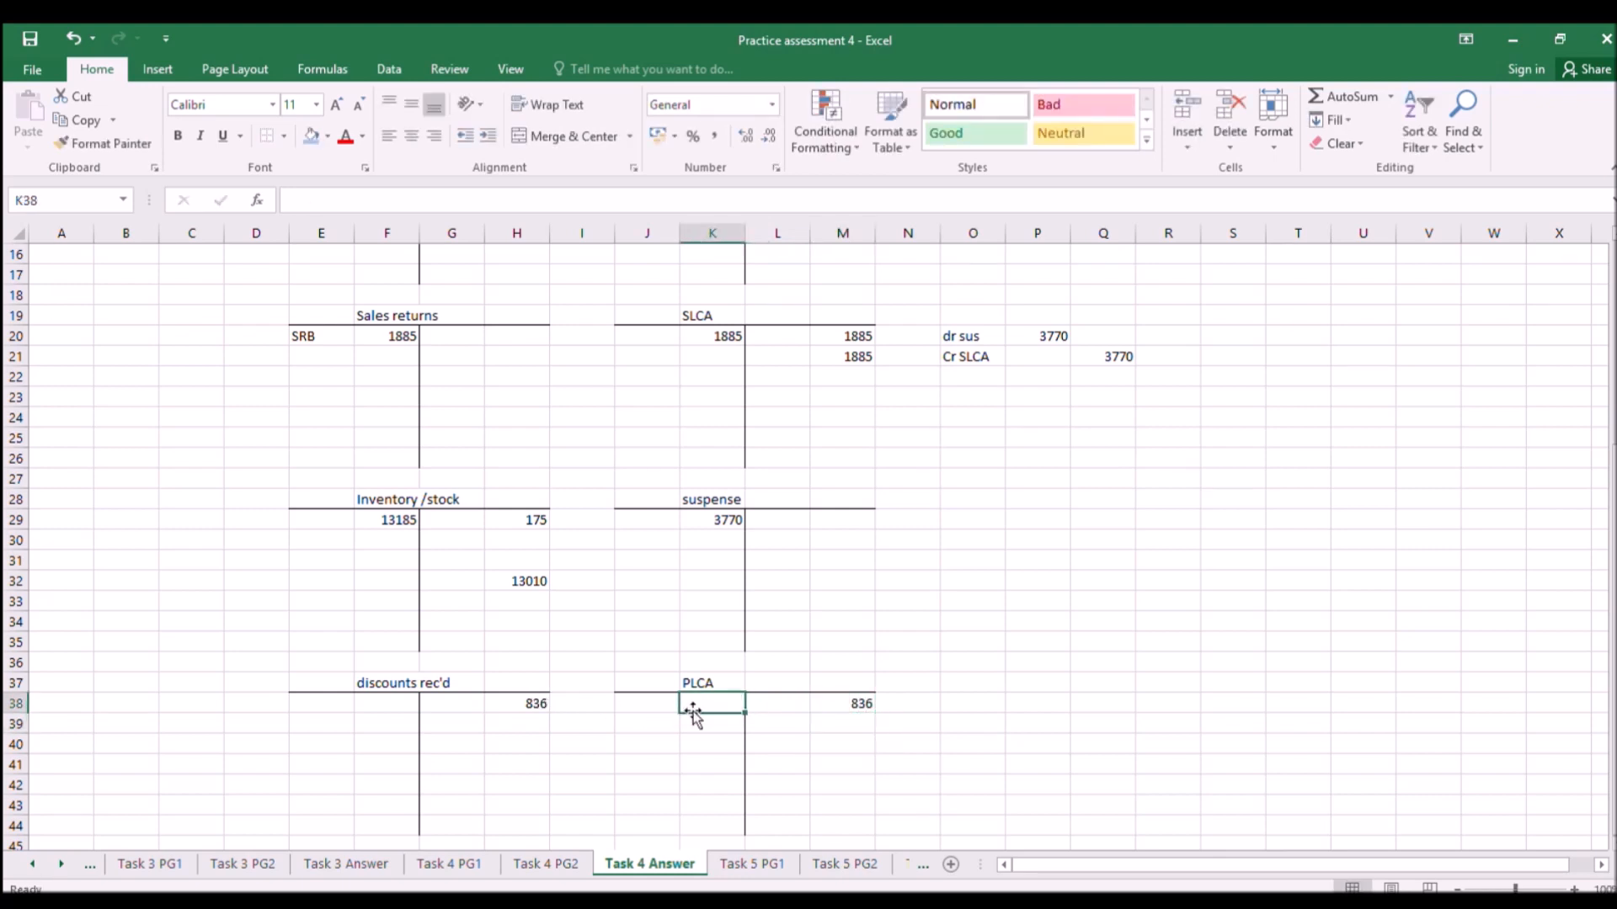
Enter 836 twice on the debit side of the PLCA account, in K38 and K39.
text(836)
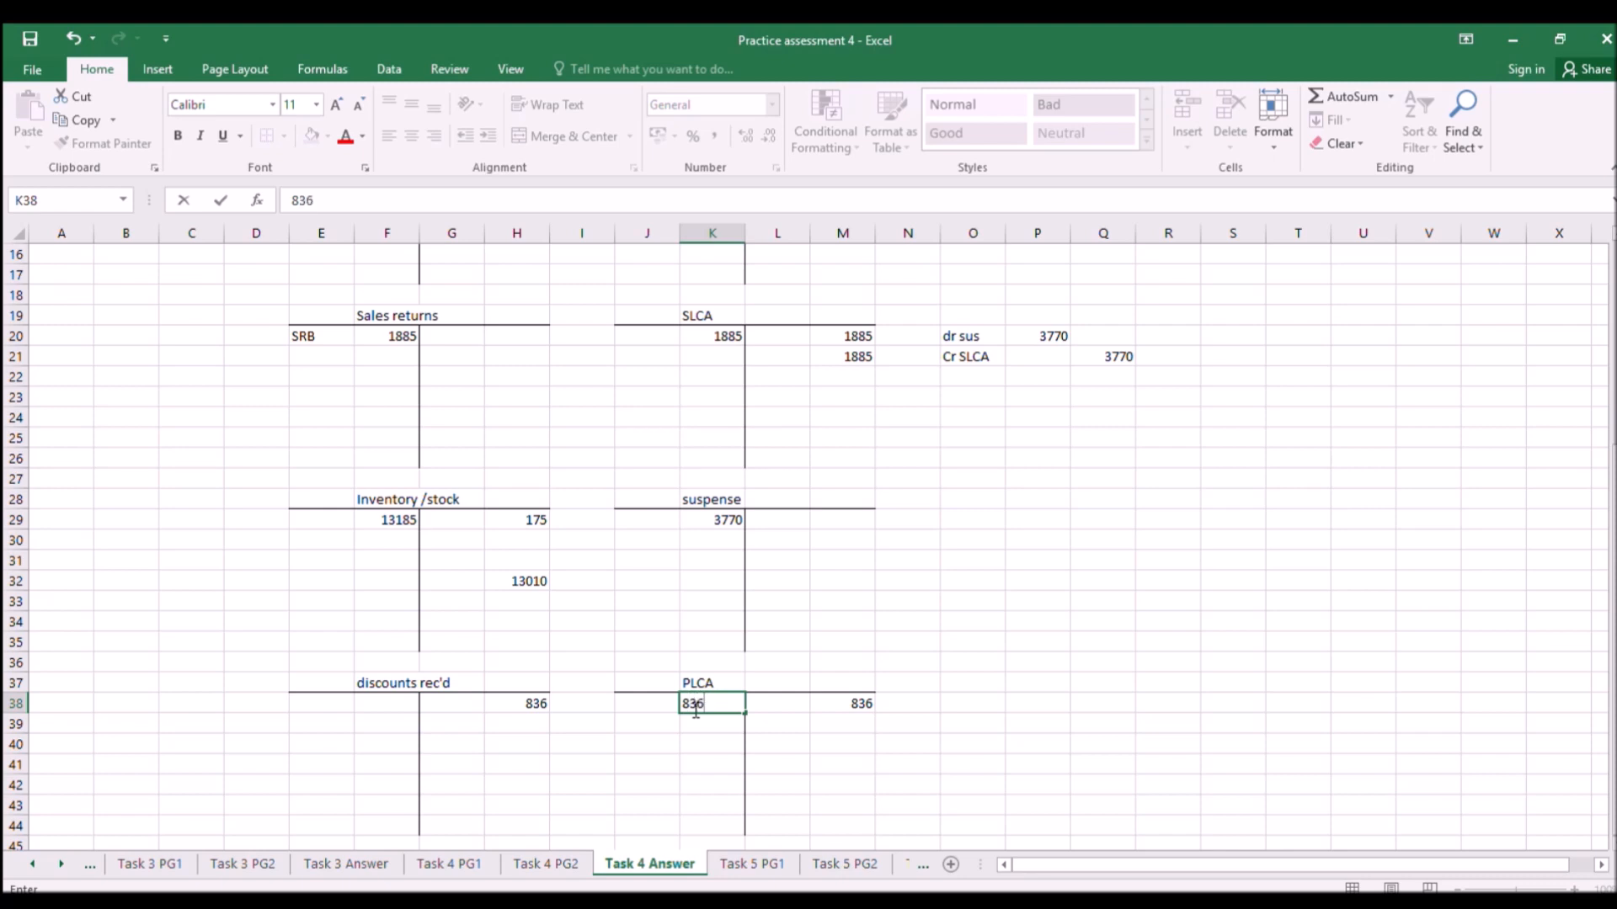
key(Return)
text(836)
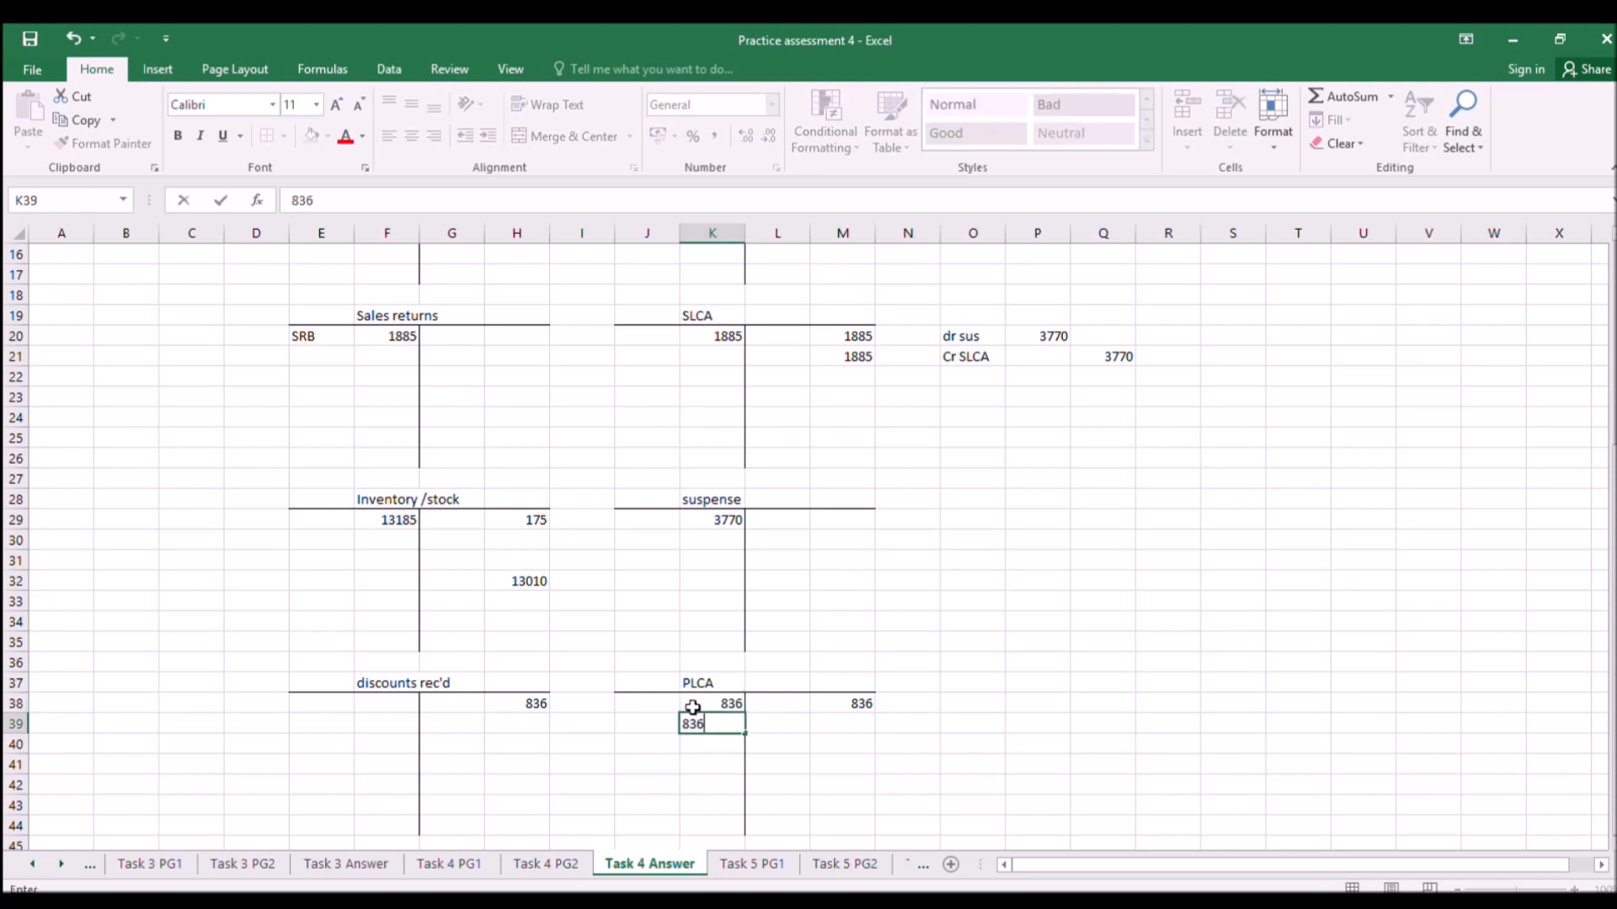
key(Return)
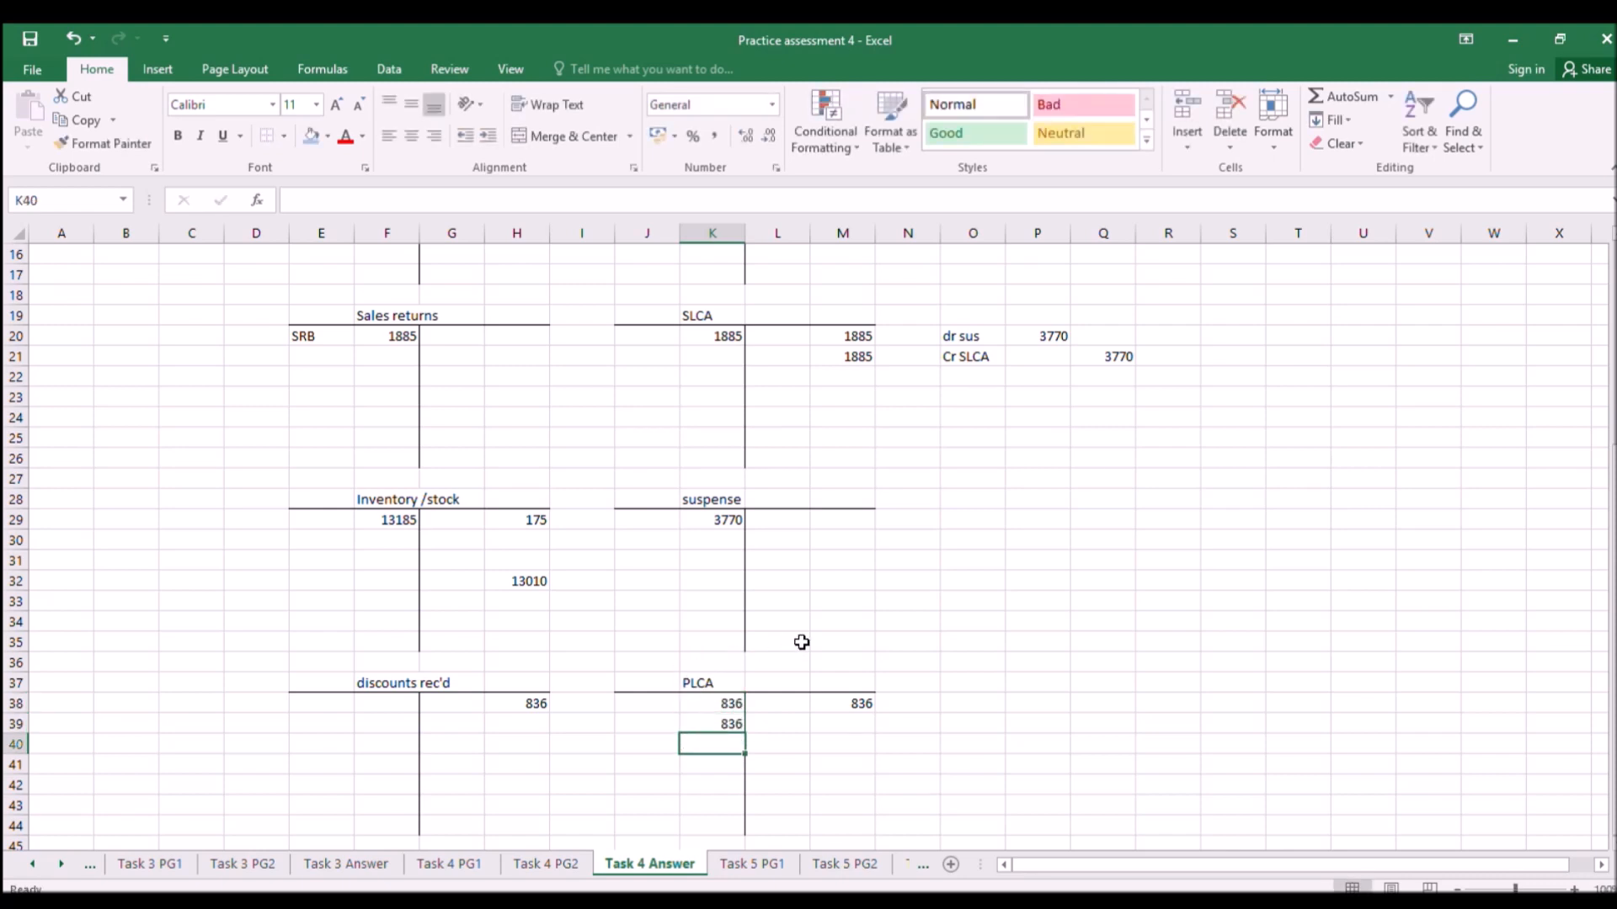
Beside the PLCA account, enter the journal label "dr sus" in O38 and the formula =836*2 in P38.
scroll(876, 678, up, 1)
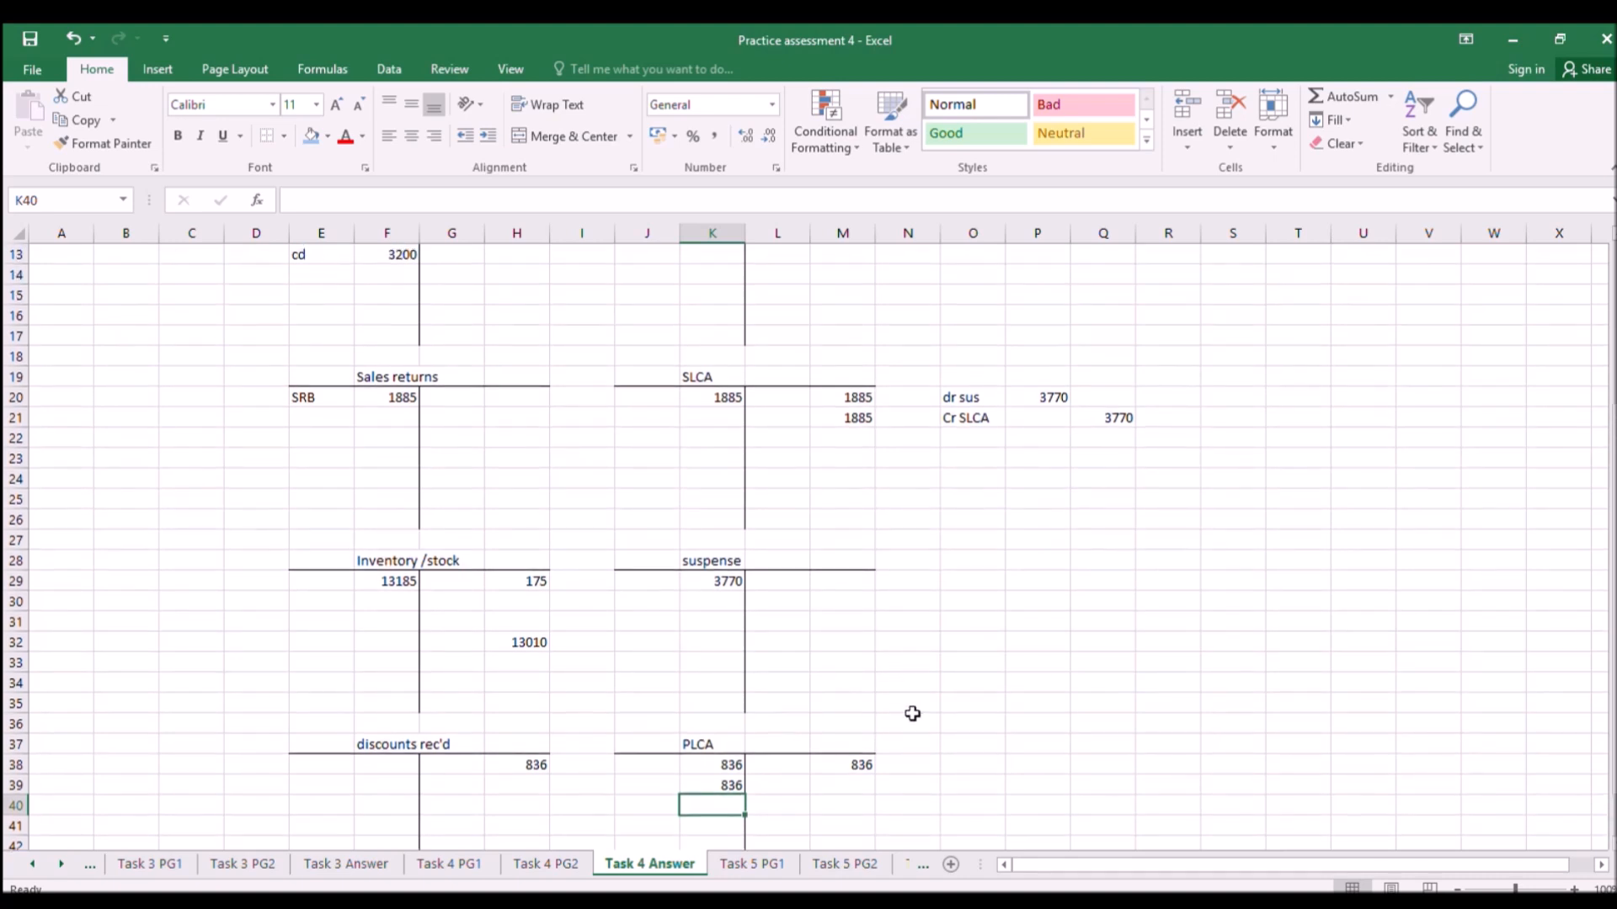
click(954, 762)
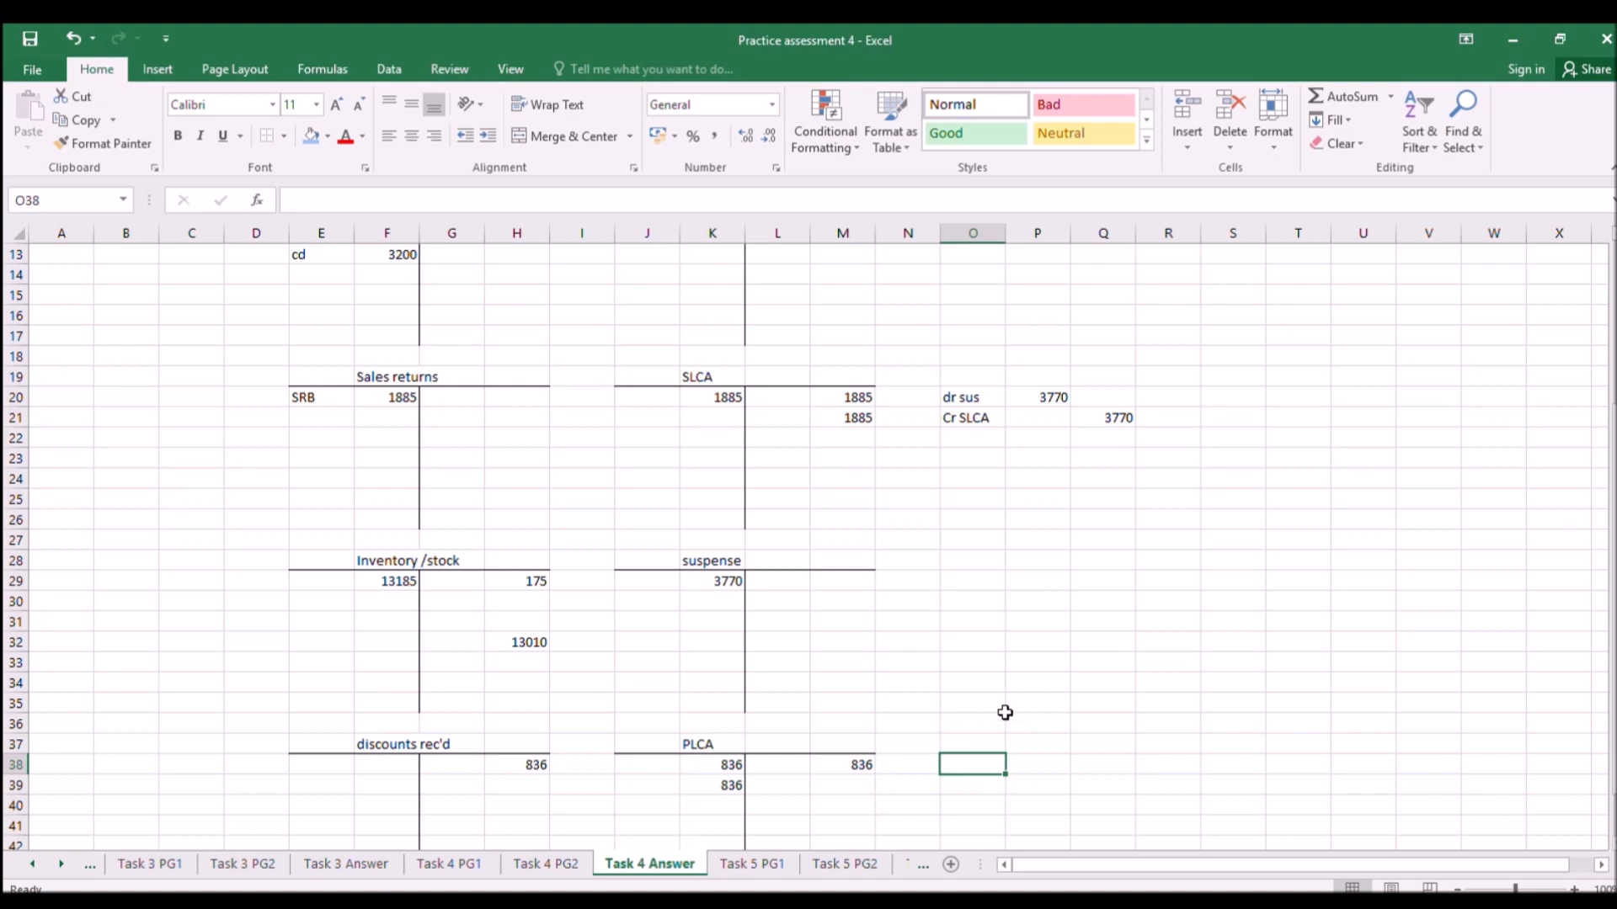
text(dr sus)
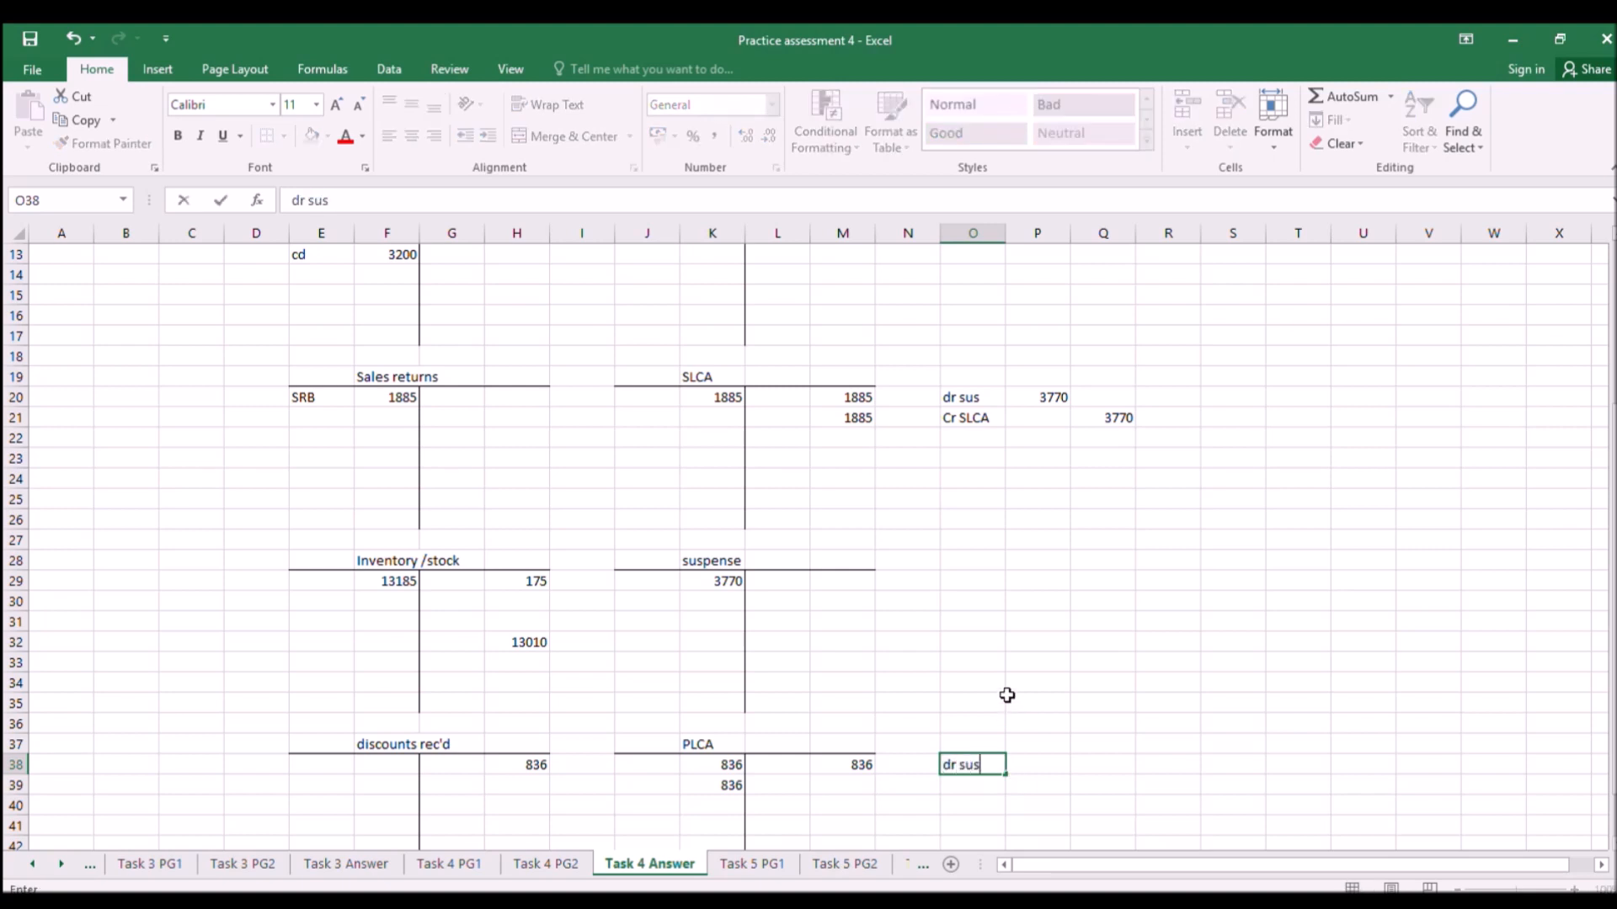
key(Tab)
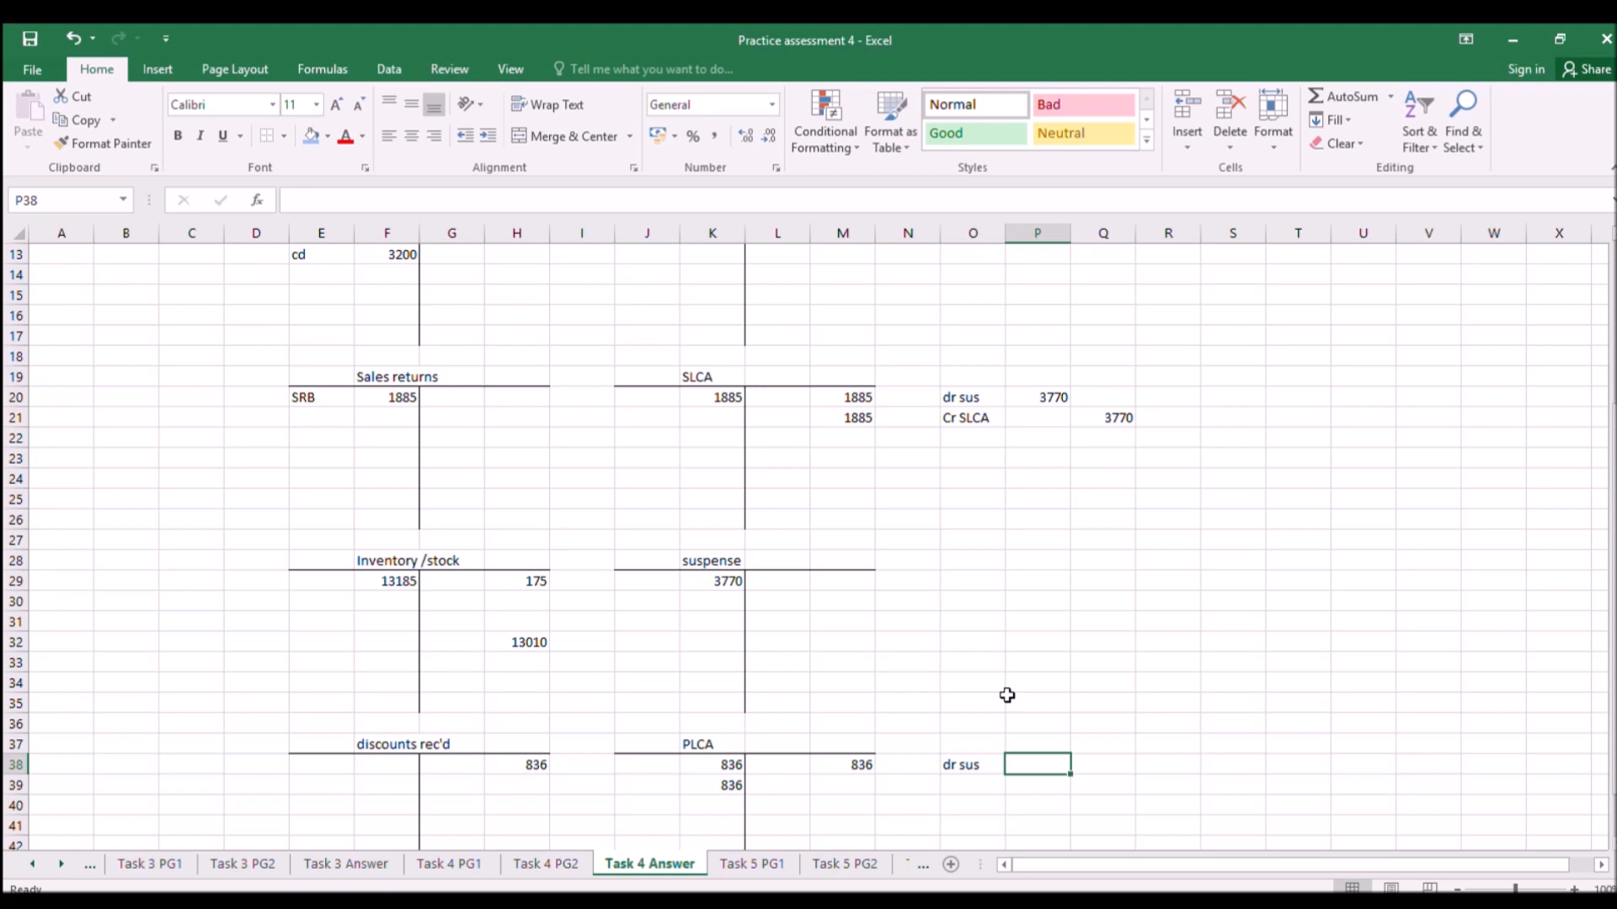
text(=836*2)
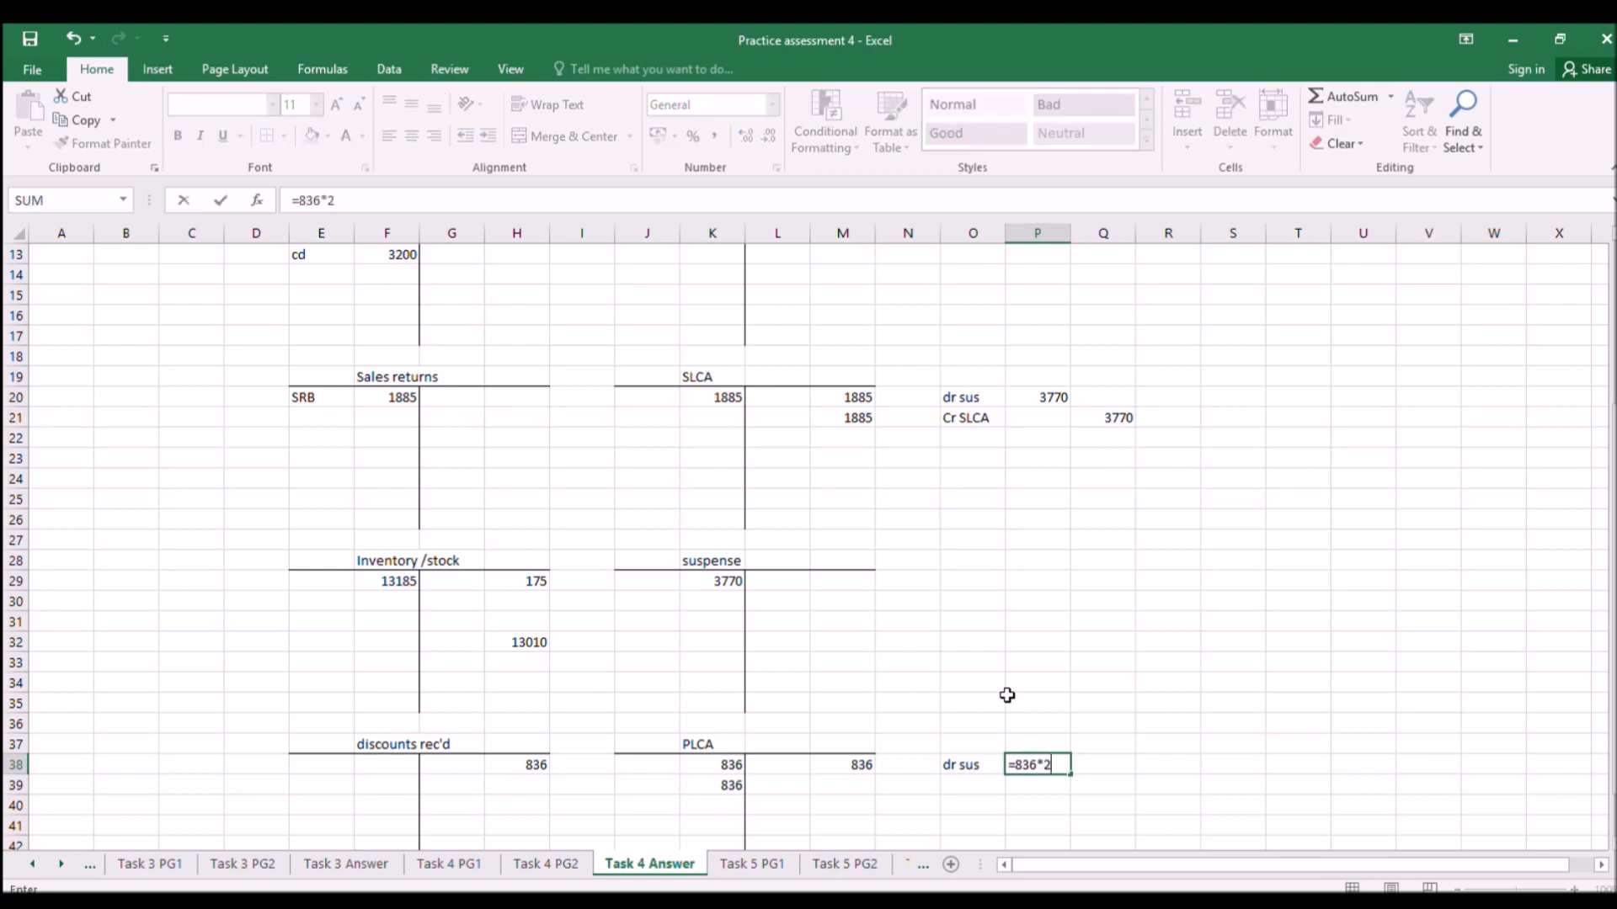
key(Return)
Change the journal label in O38 to "cr sus".
key(Right)
key(Left)
key(Left)
key(Up)
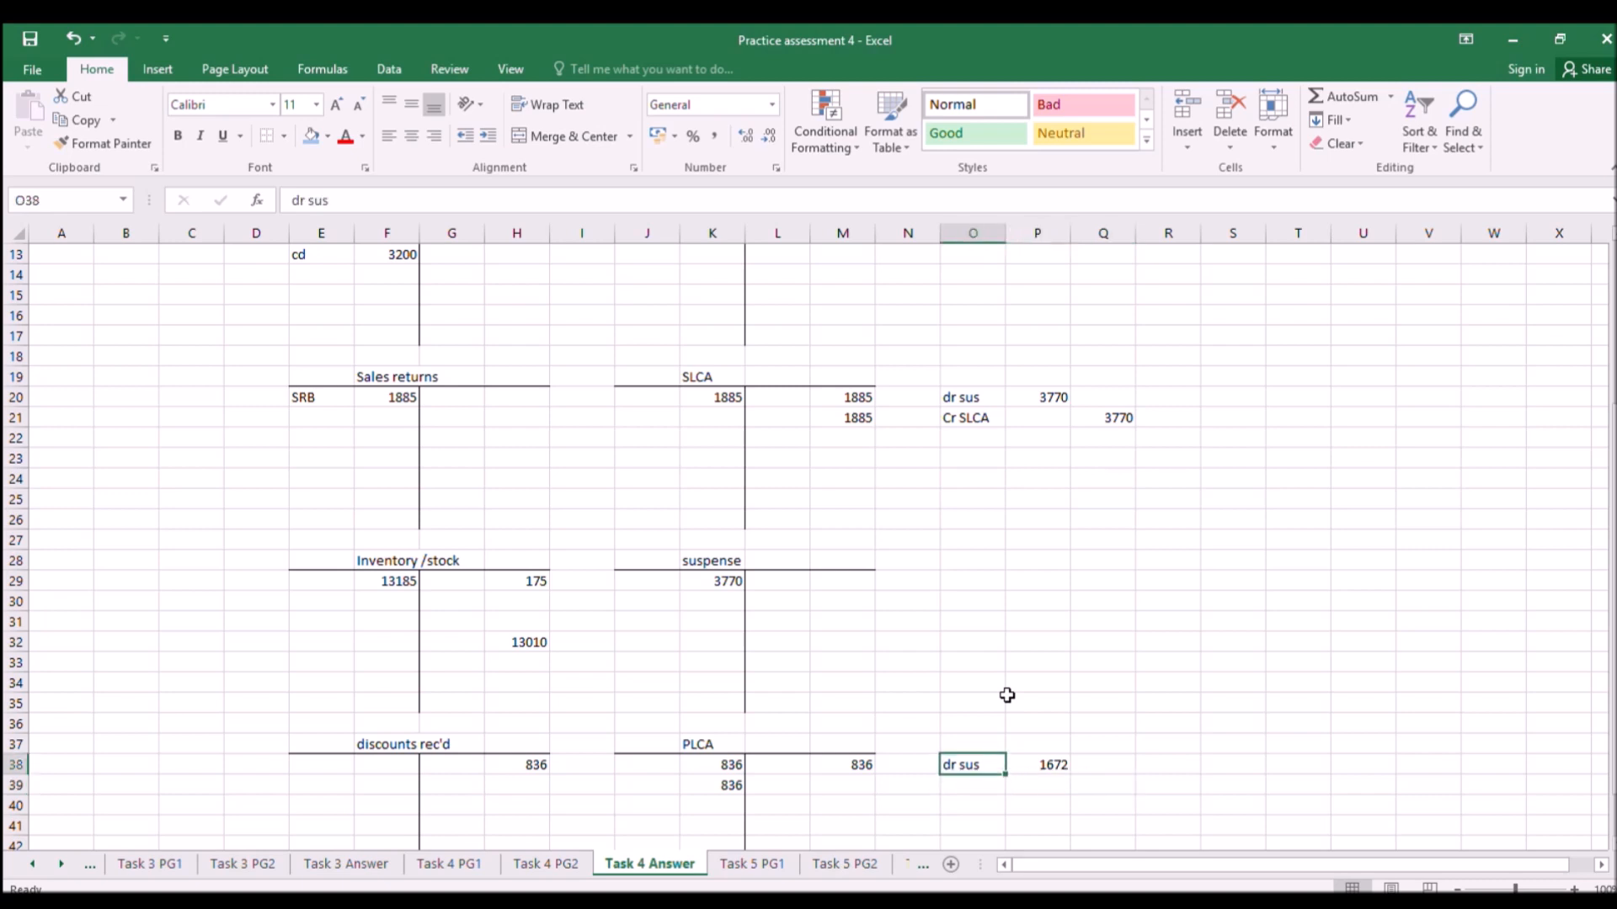
text(cr)
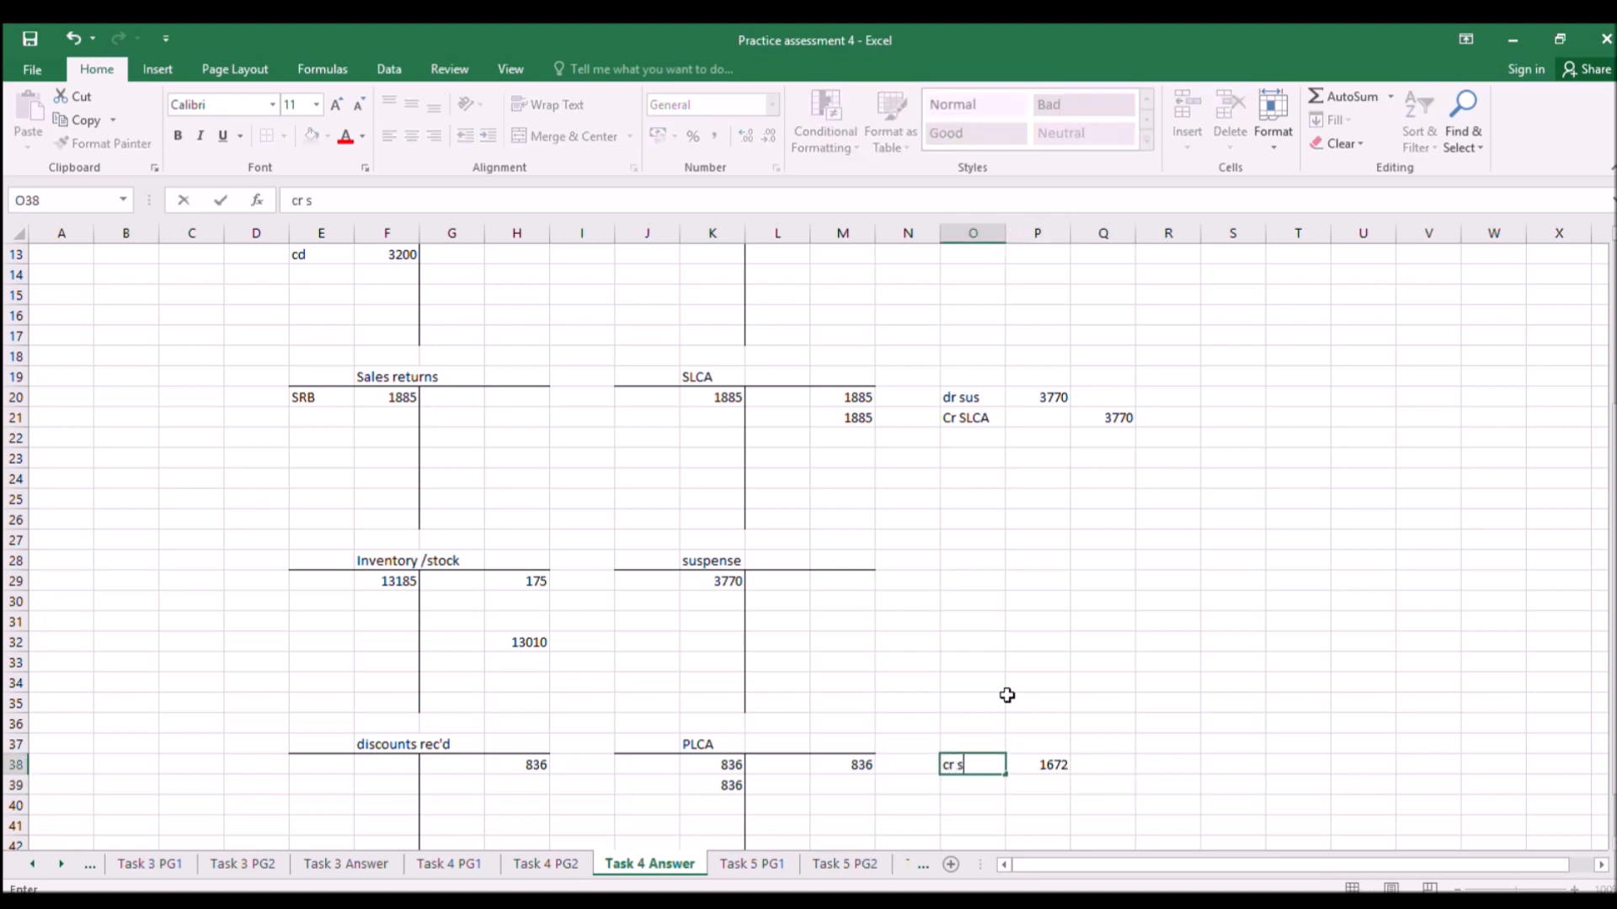
key(Return)
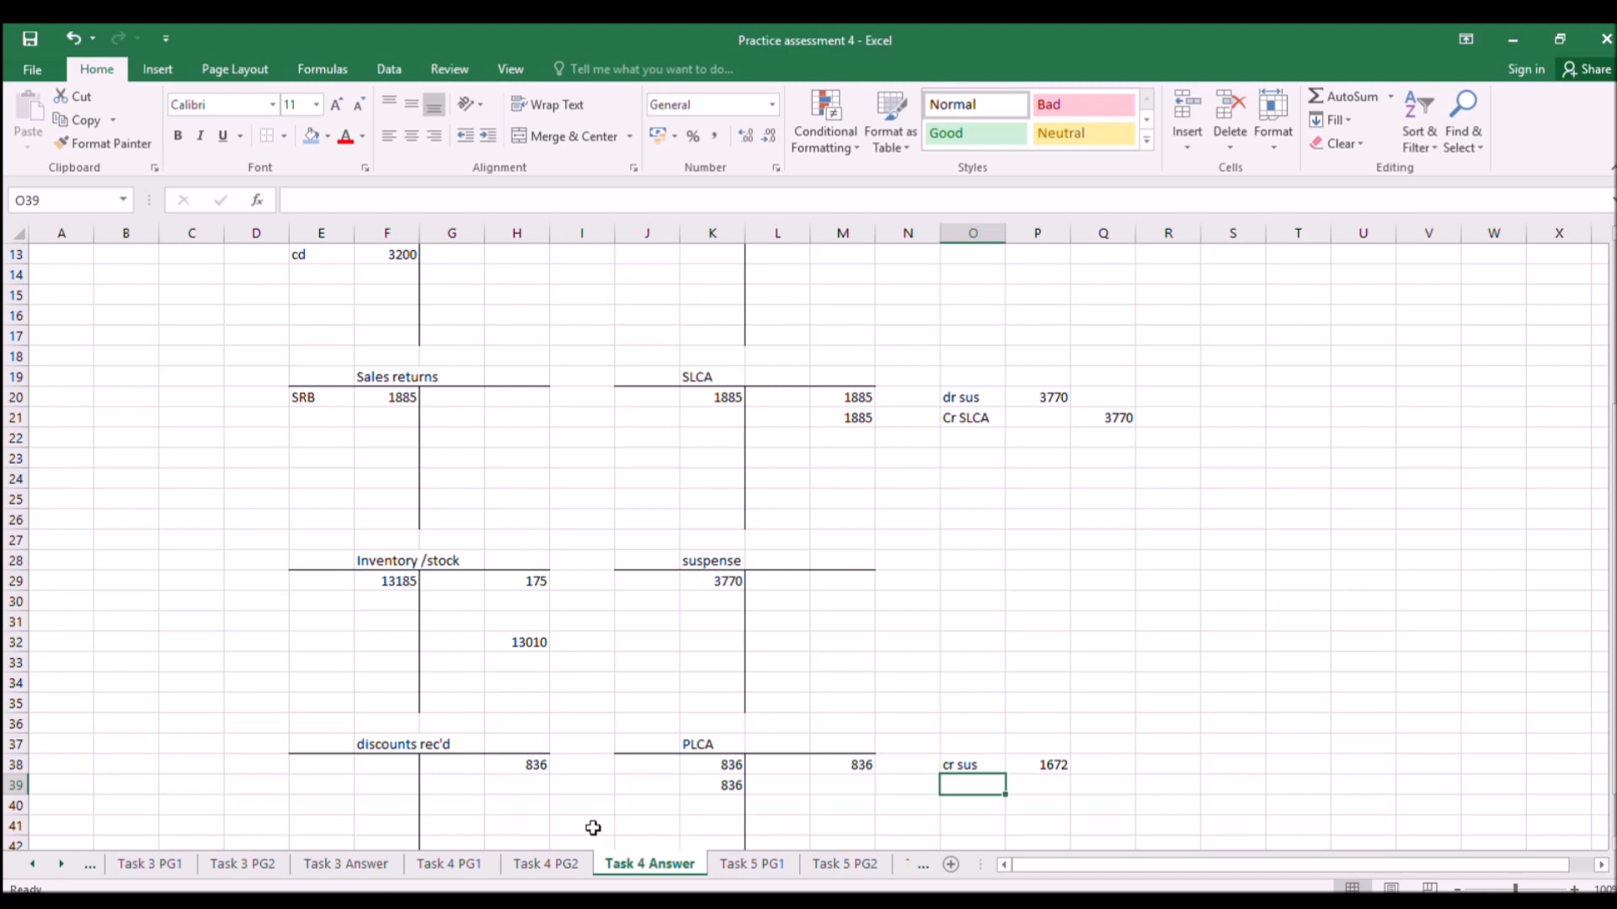
Enter the label "dr plca" in O39 as the second line of the PLCA journal.
click(713, 791)
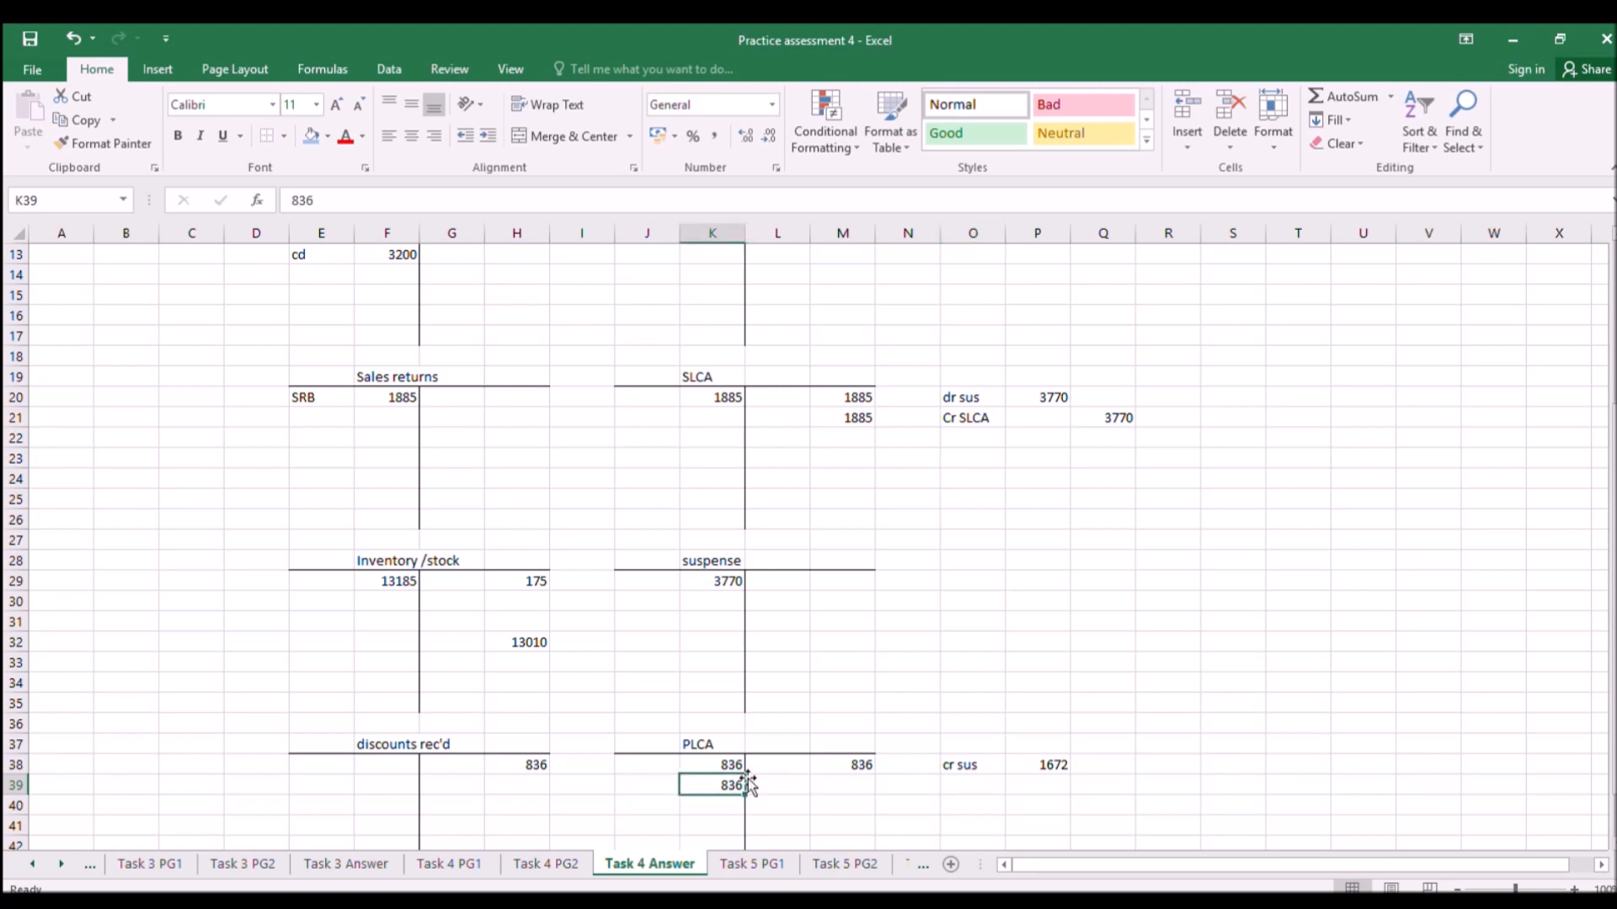
click(814, 767)
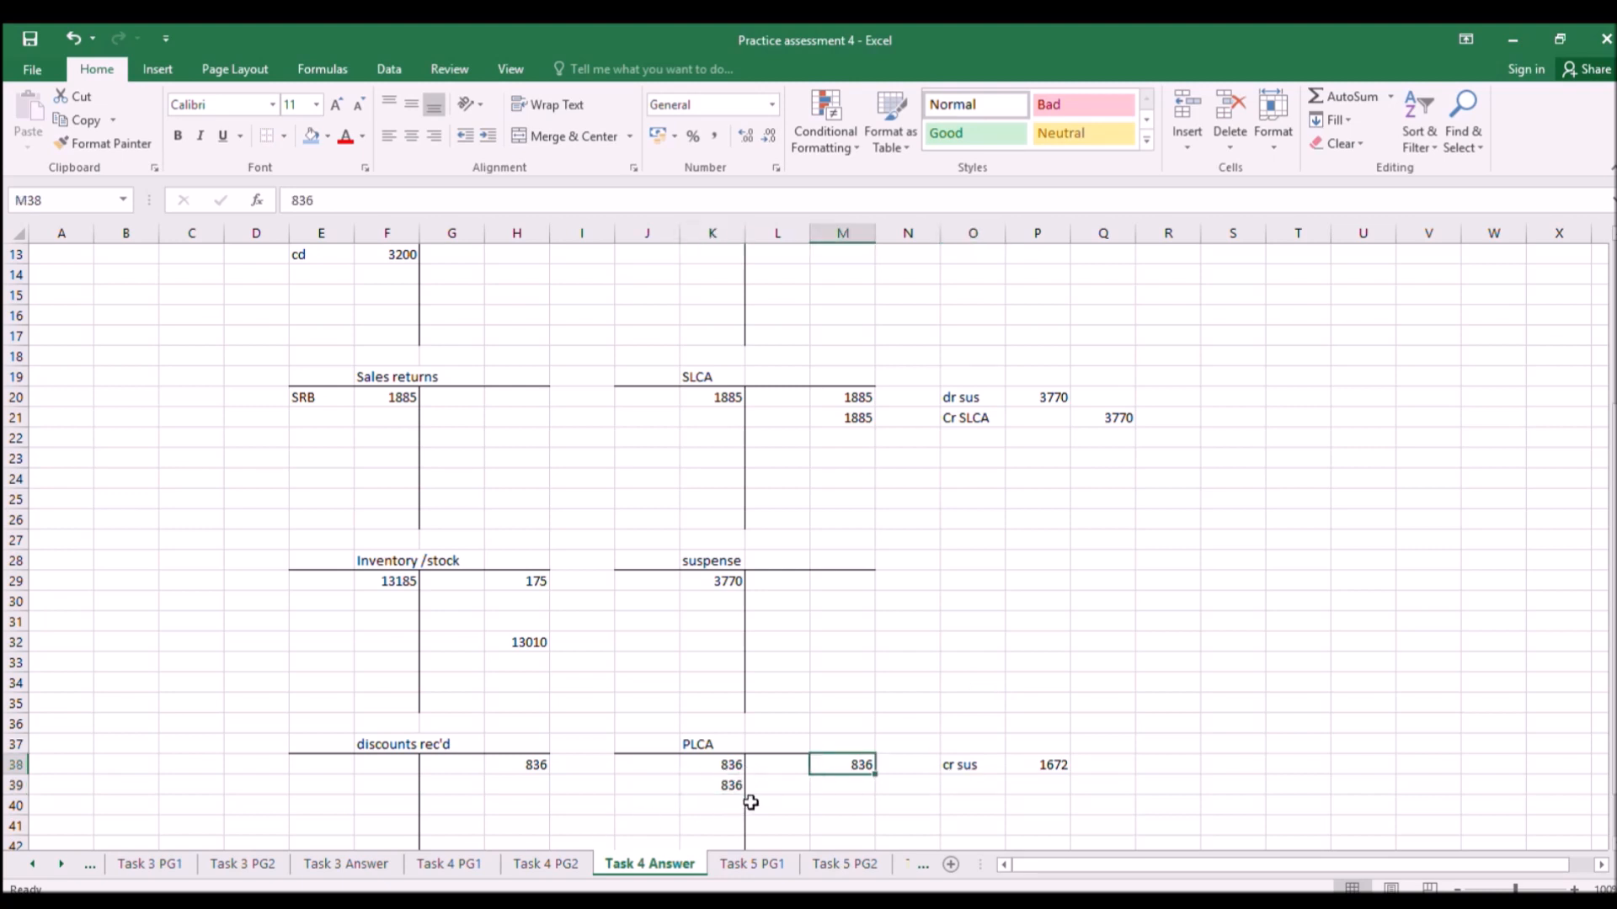
click(945, 791)
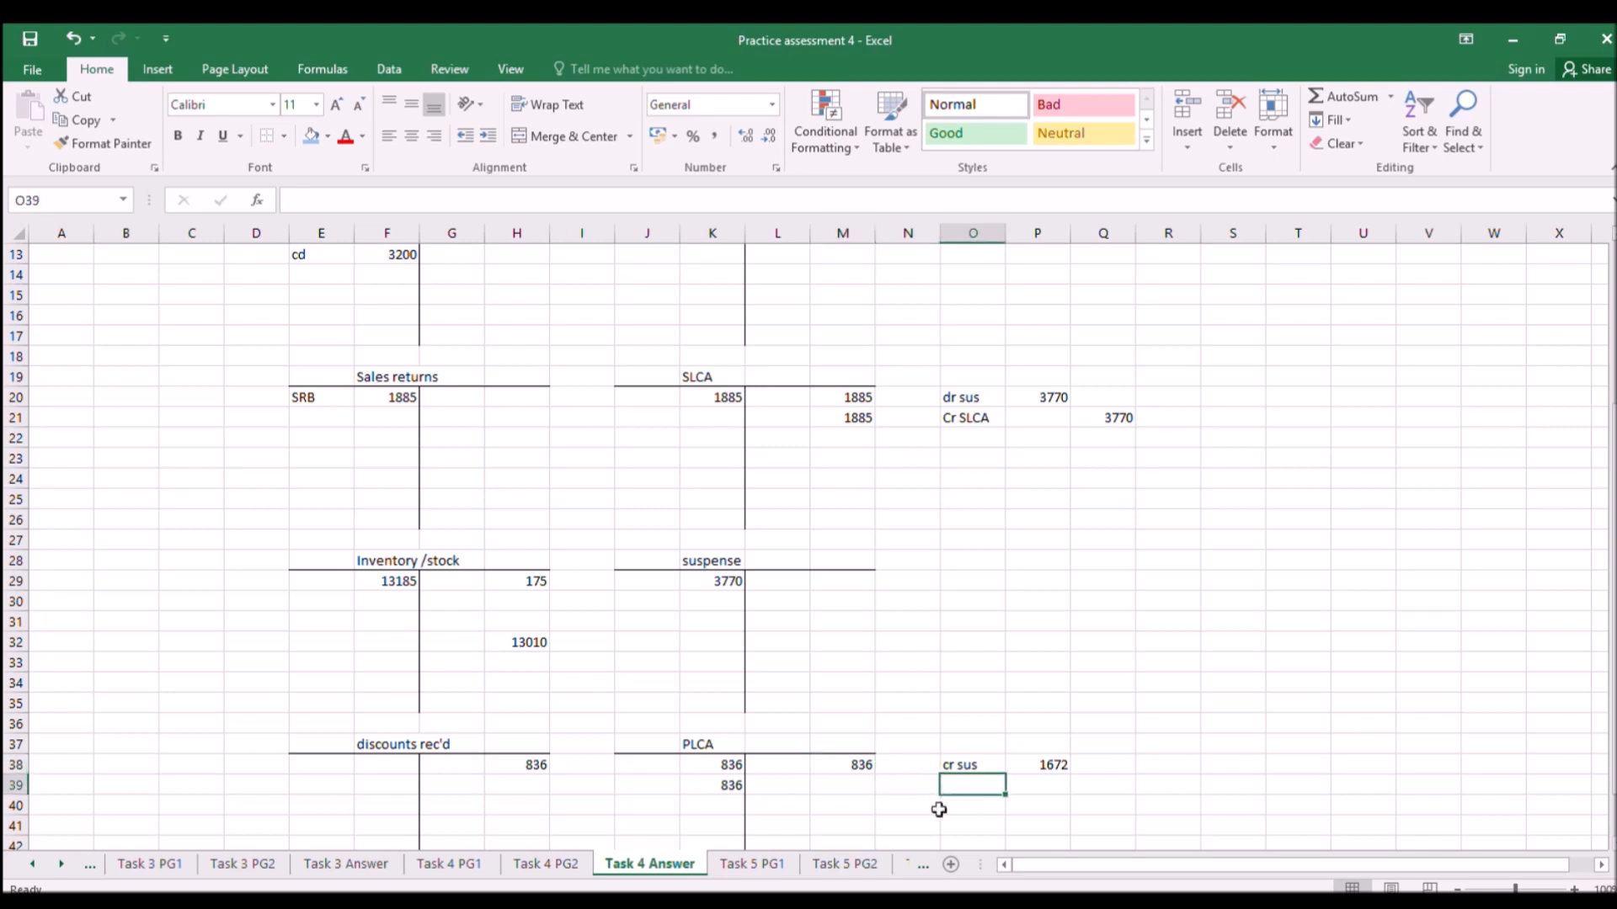
text(plca)
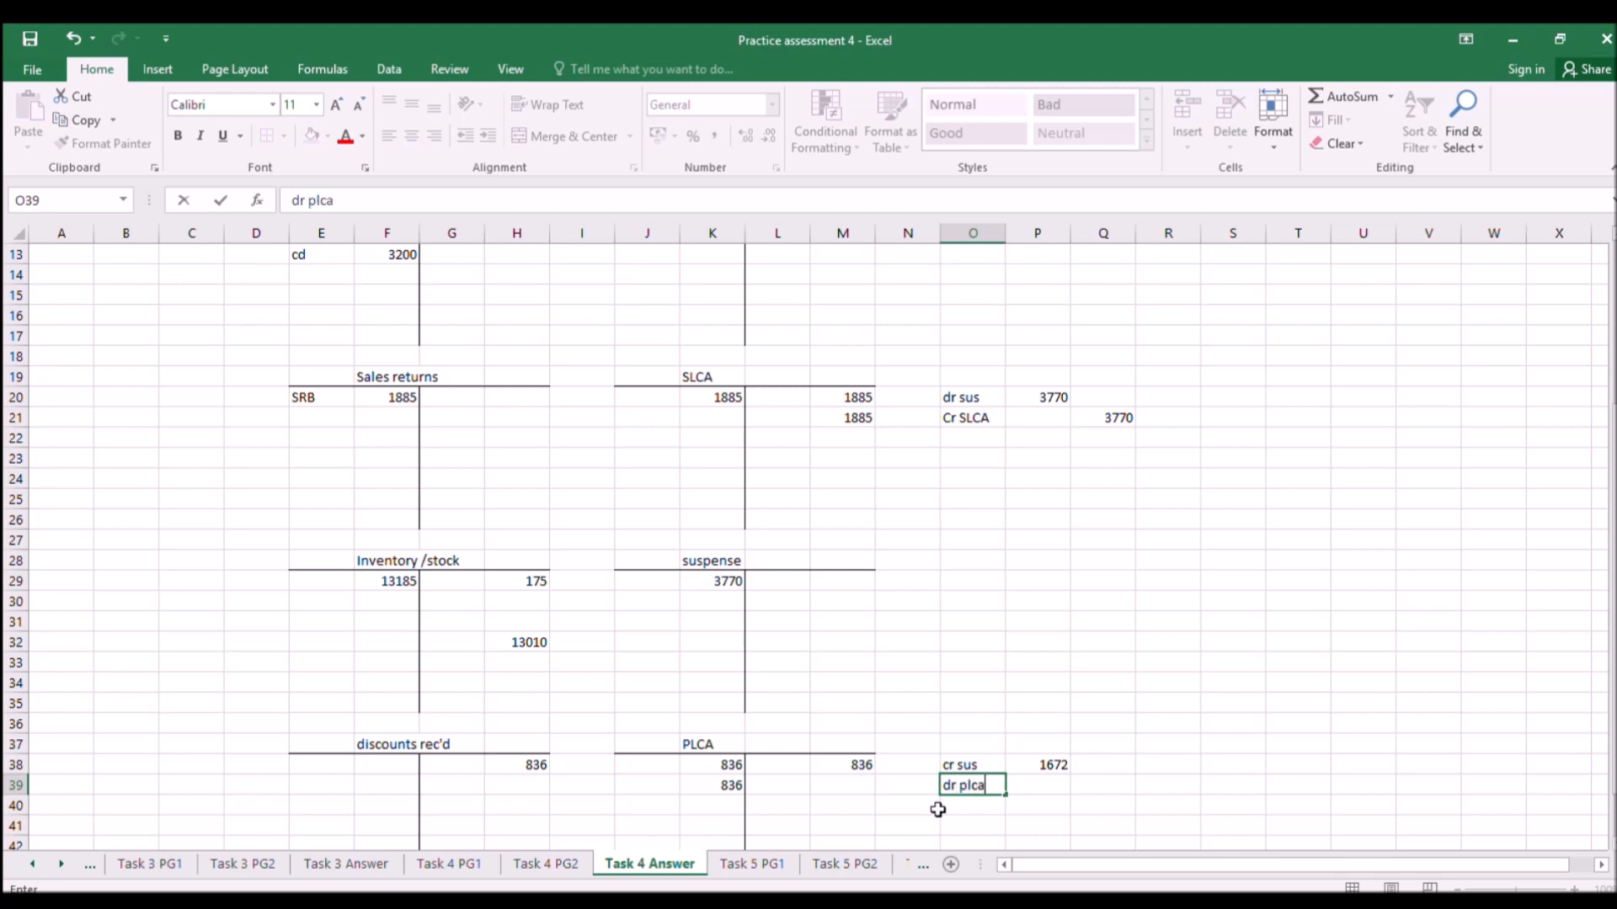
key(Tab)
key(Tab)
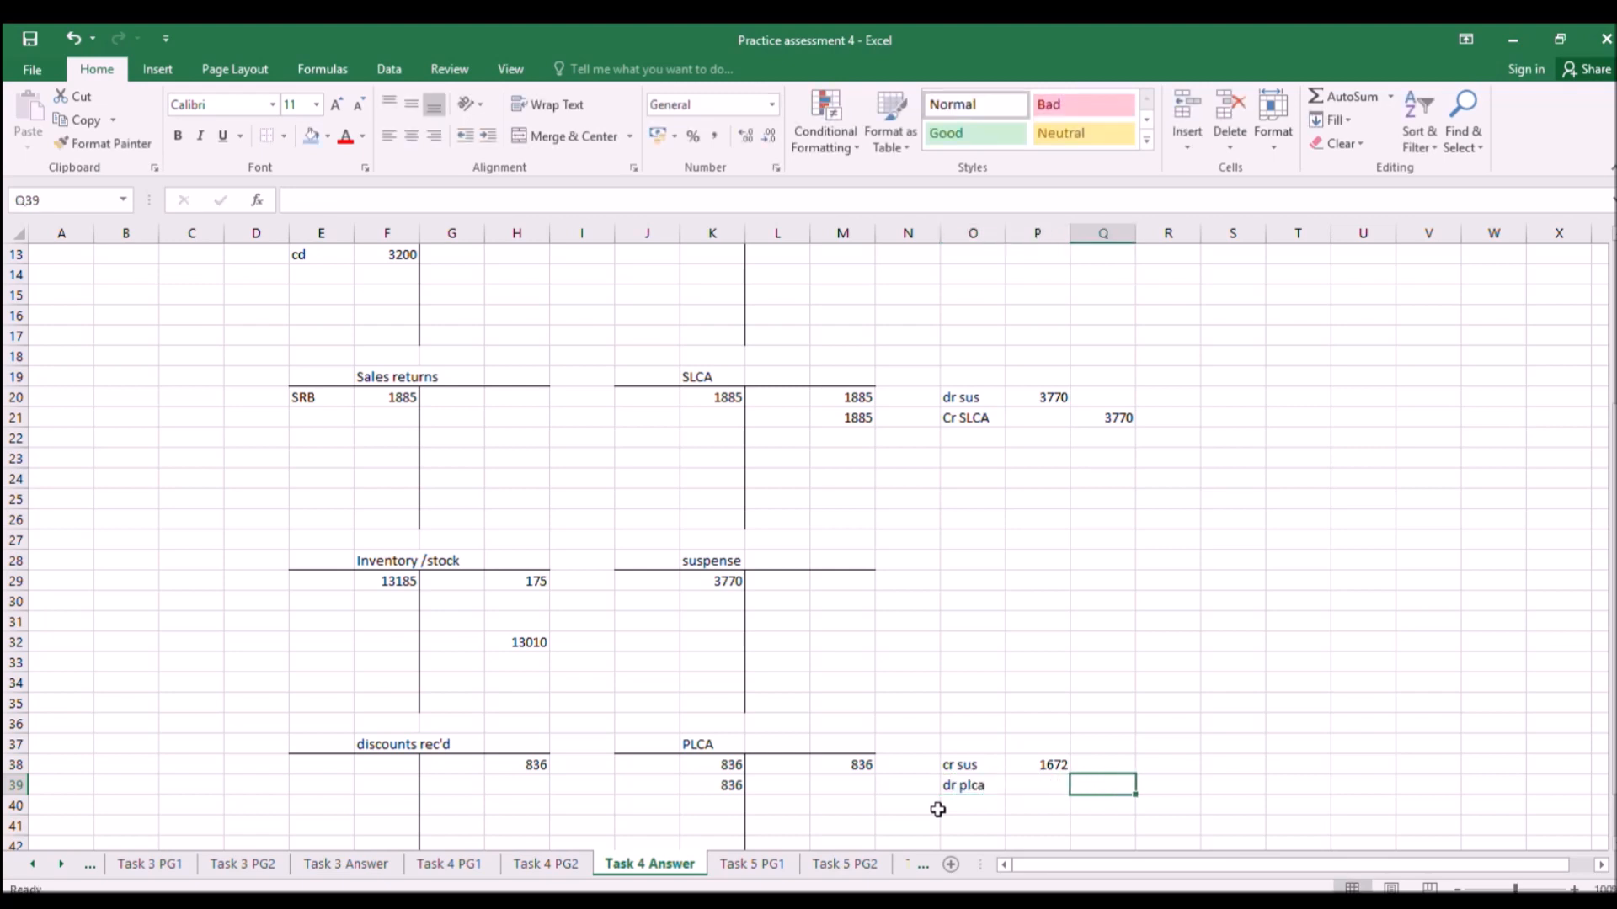
Move the 1672 amount to P39 beside "dr plca" and copy it to Q38 as the suspense credit.
click(1020, 766)
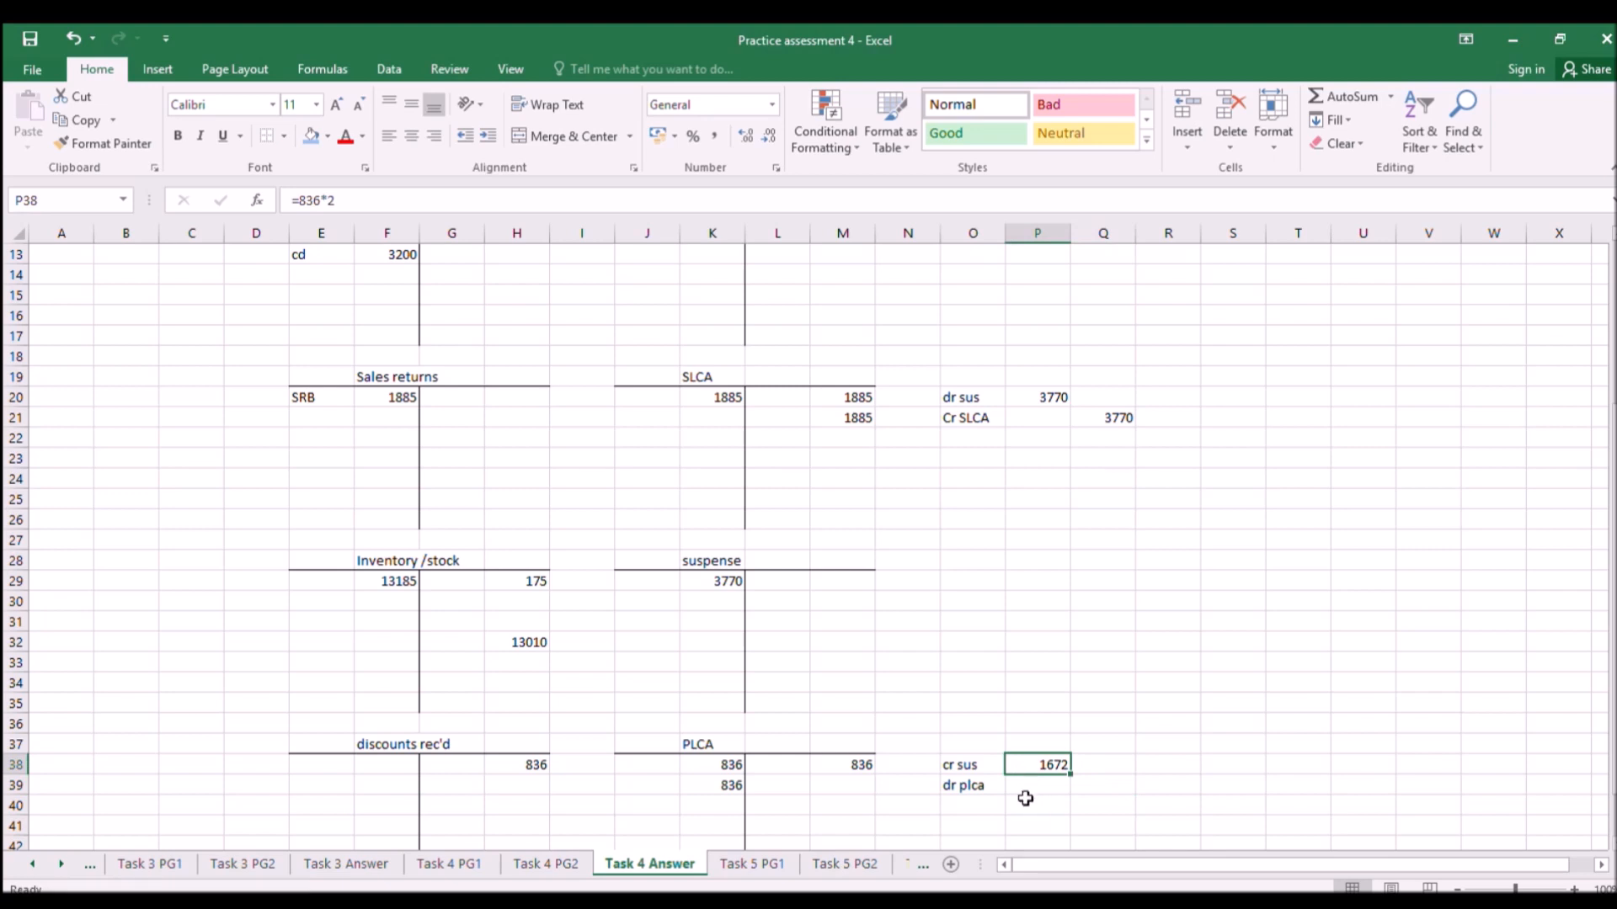
drag(1017, 779, 1056, 785)
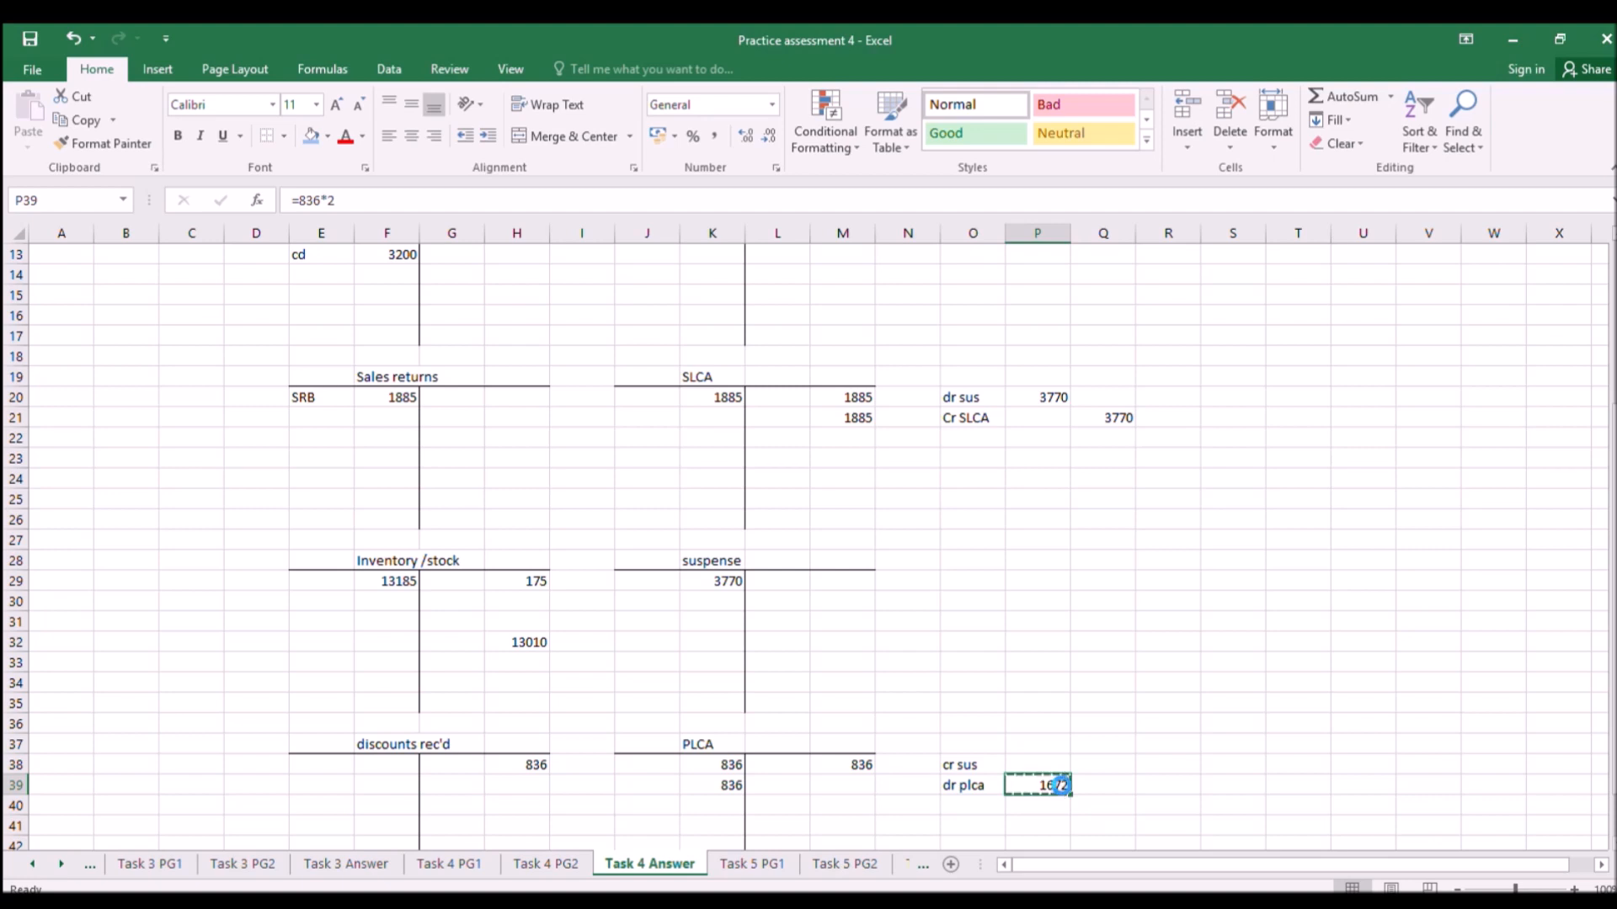
key(ctrl+c)
click(1100, 765)
key(ctrl+v)
click(1017, 731)
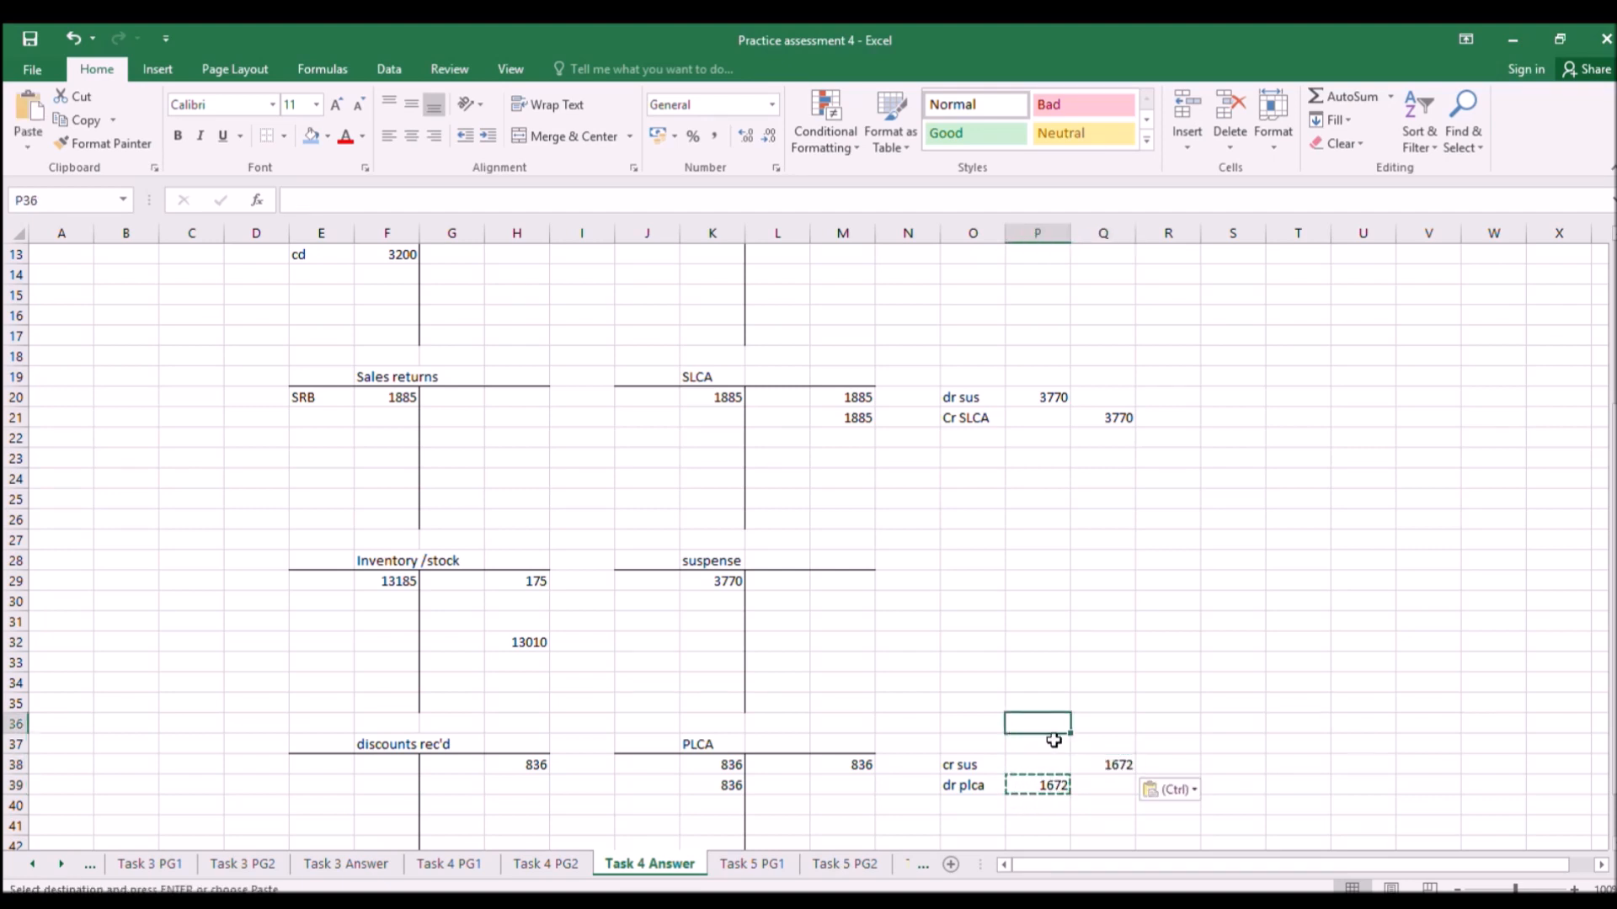
Post 1672 to the credit side of the suspense account in M29.
click(840, 581)
text(1672)
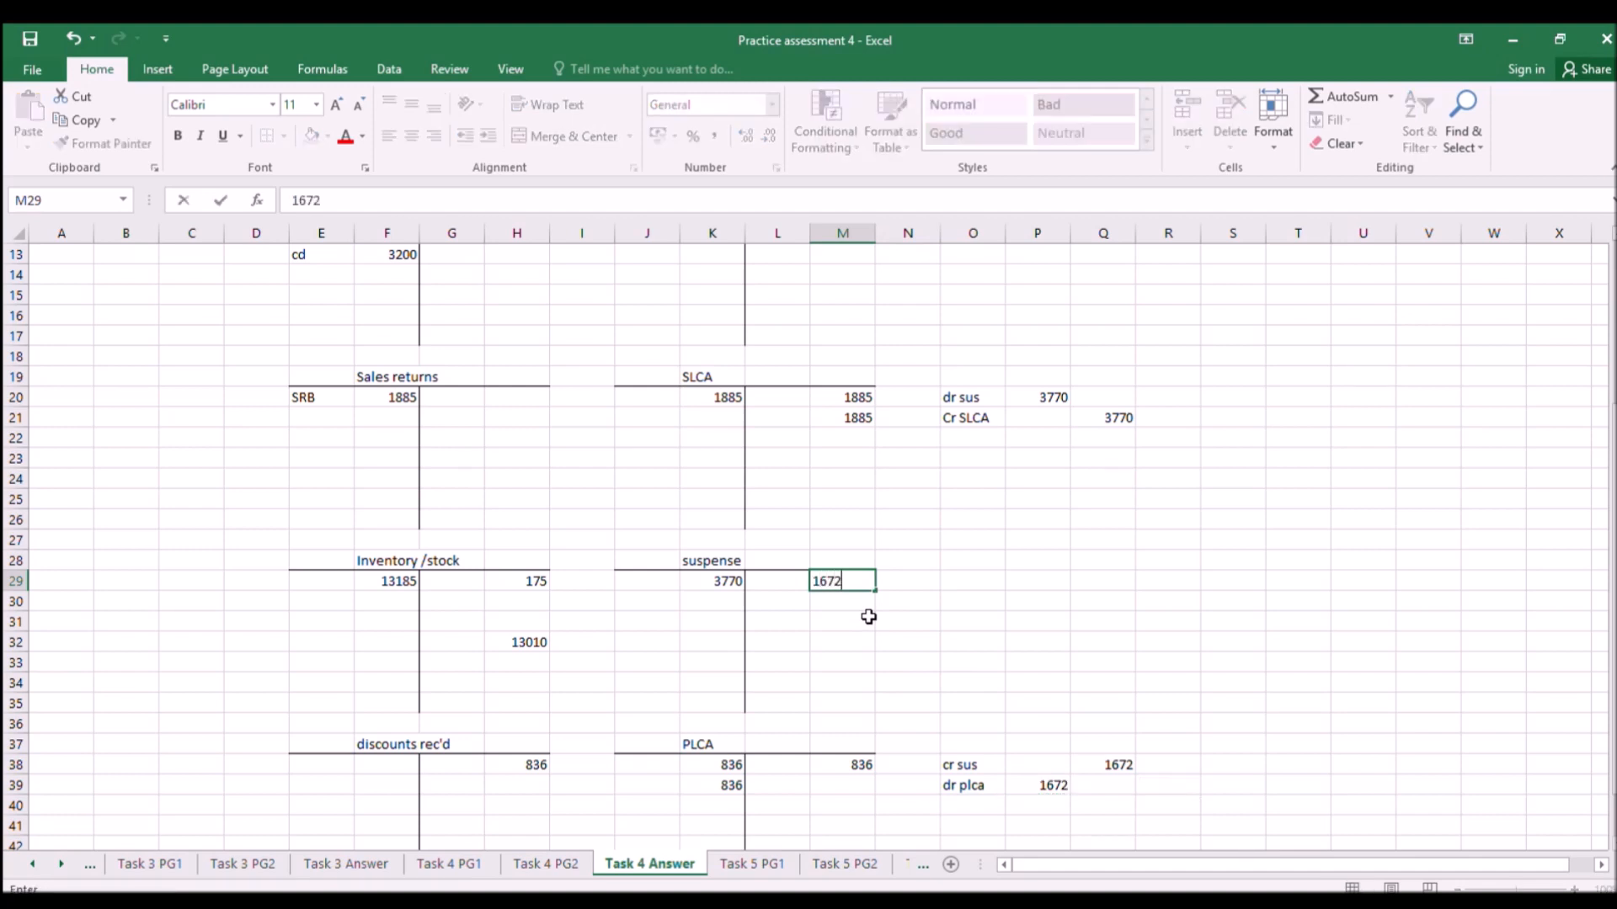
key(Return)
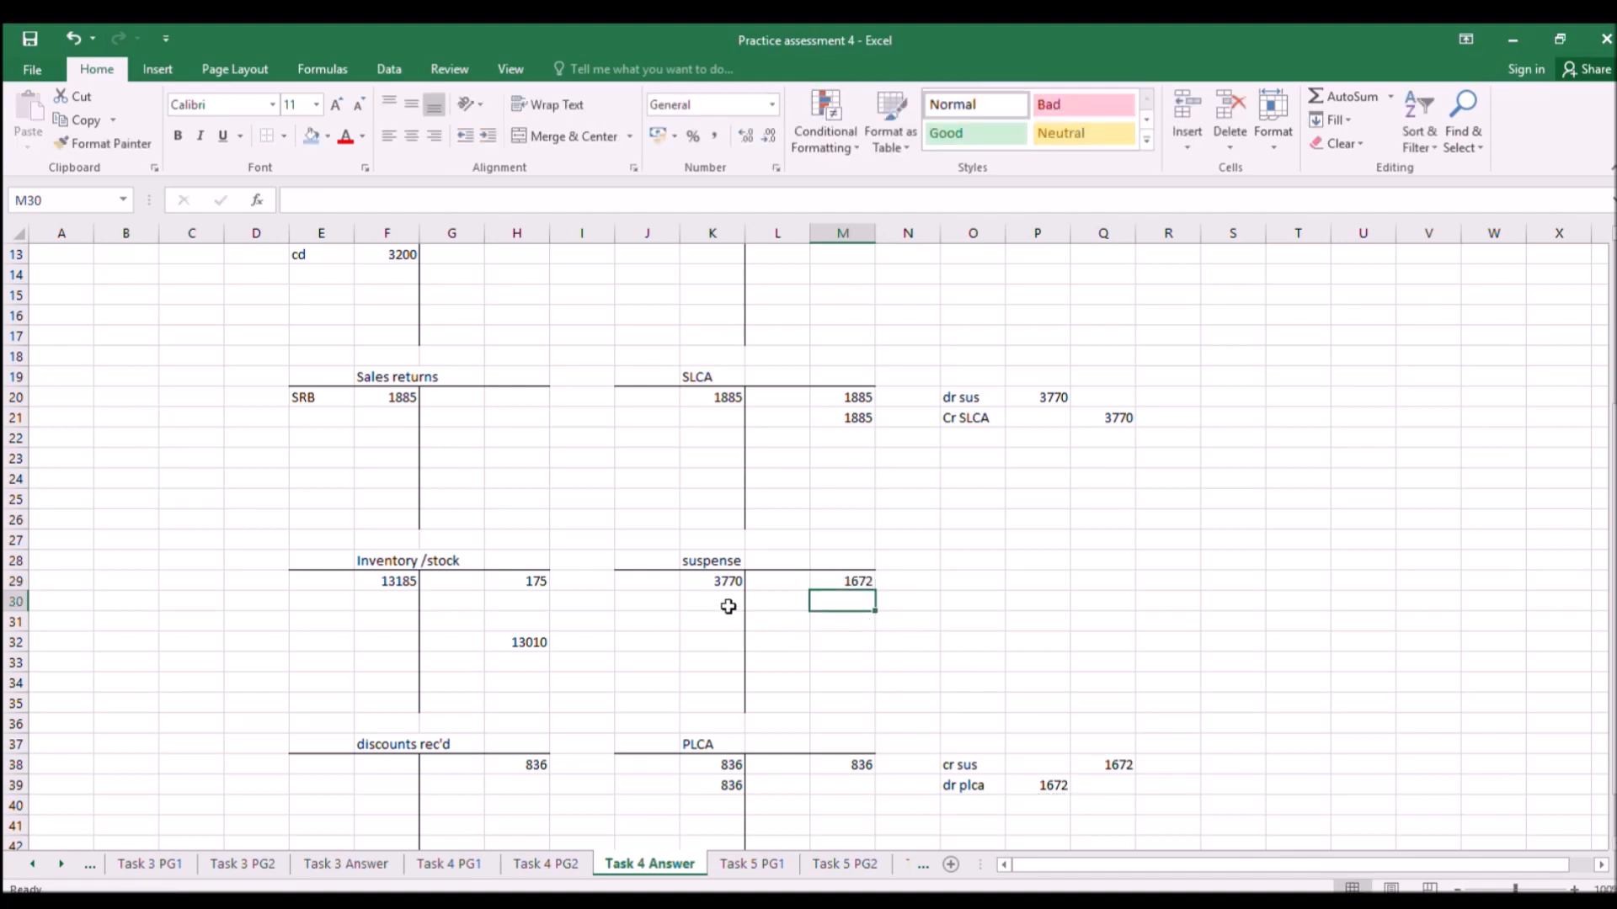
Look up the suspense balance on the Task 4 PG1 sheet and enter 2098 in M30 of the Task 4 Answer sheet.
click(455, 864)
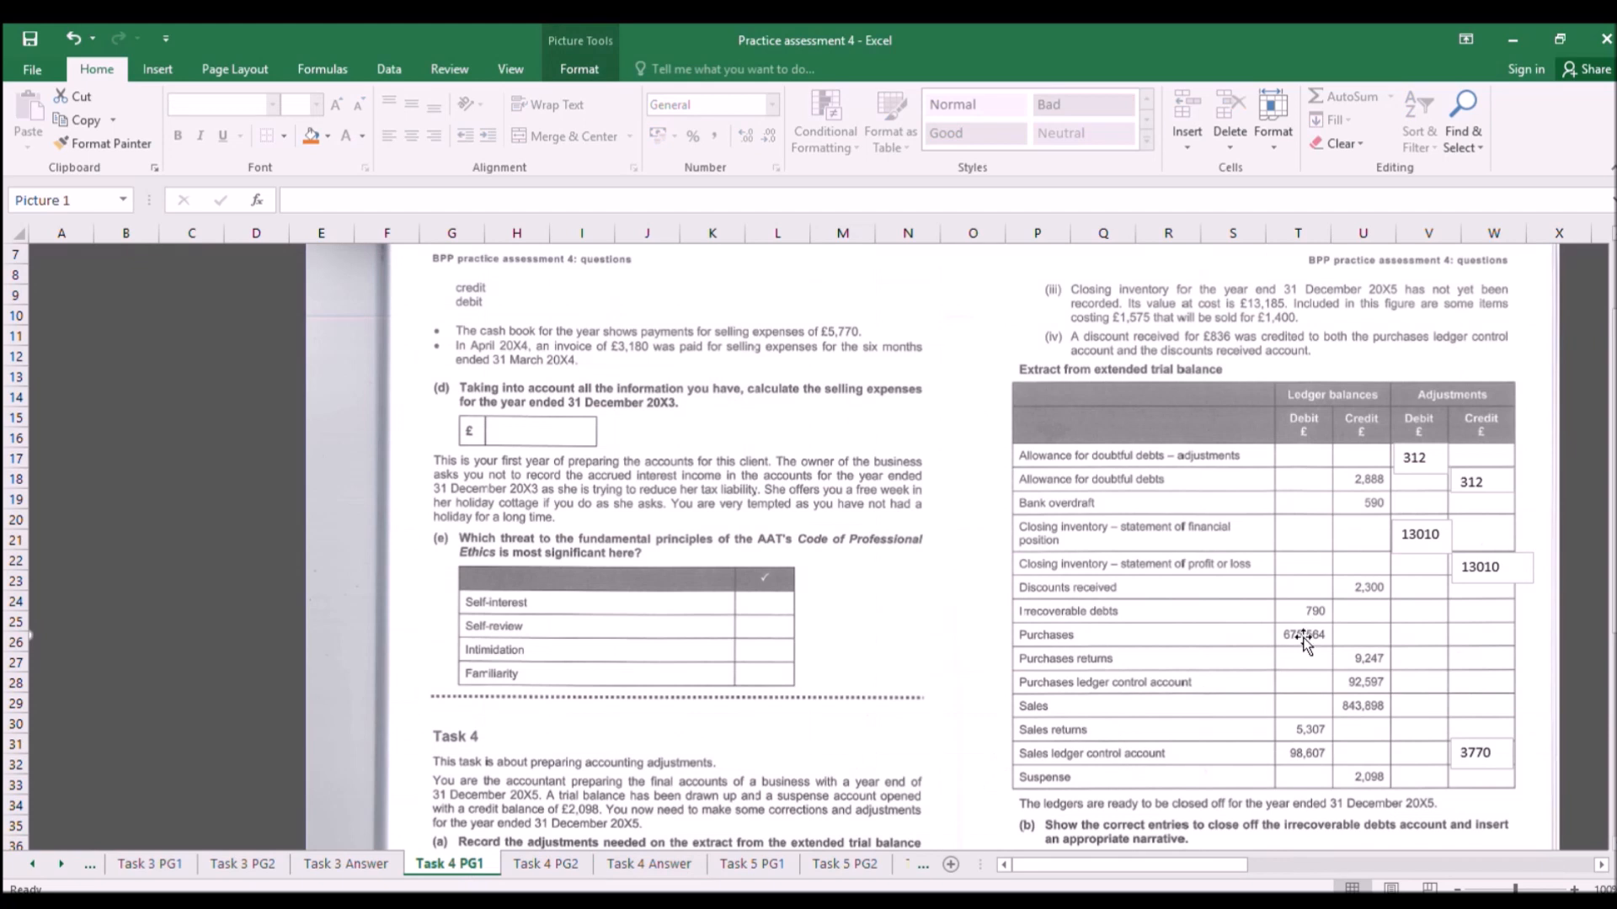
scroll(1312, 627, down, 1)
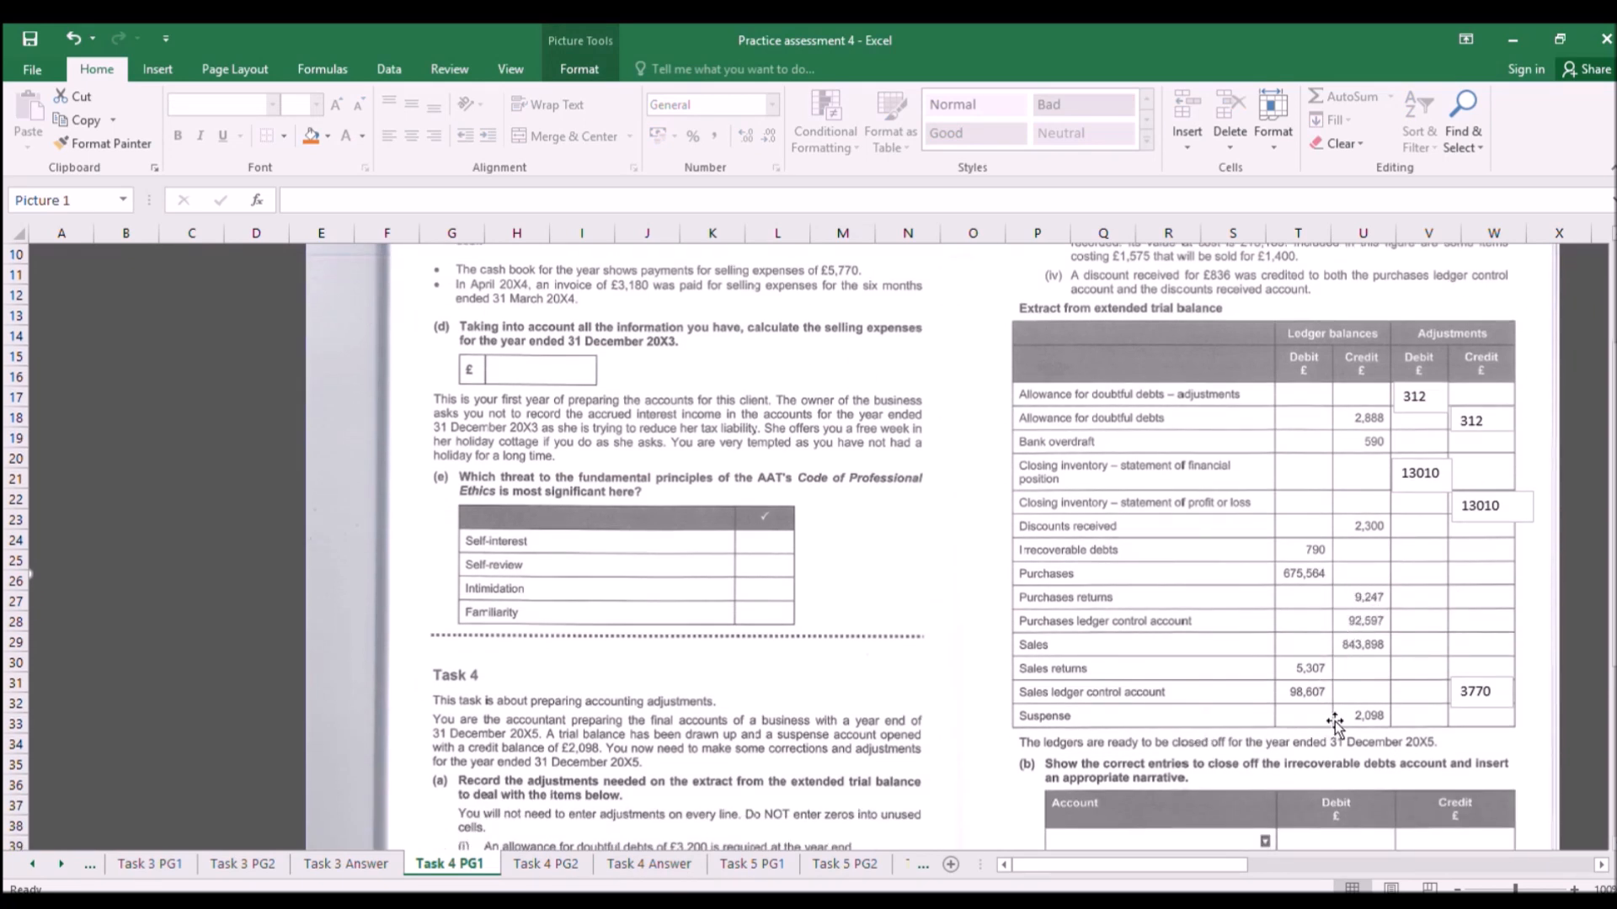
click(623, 867)
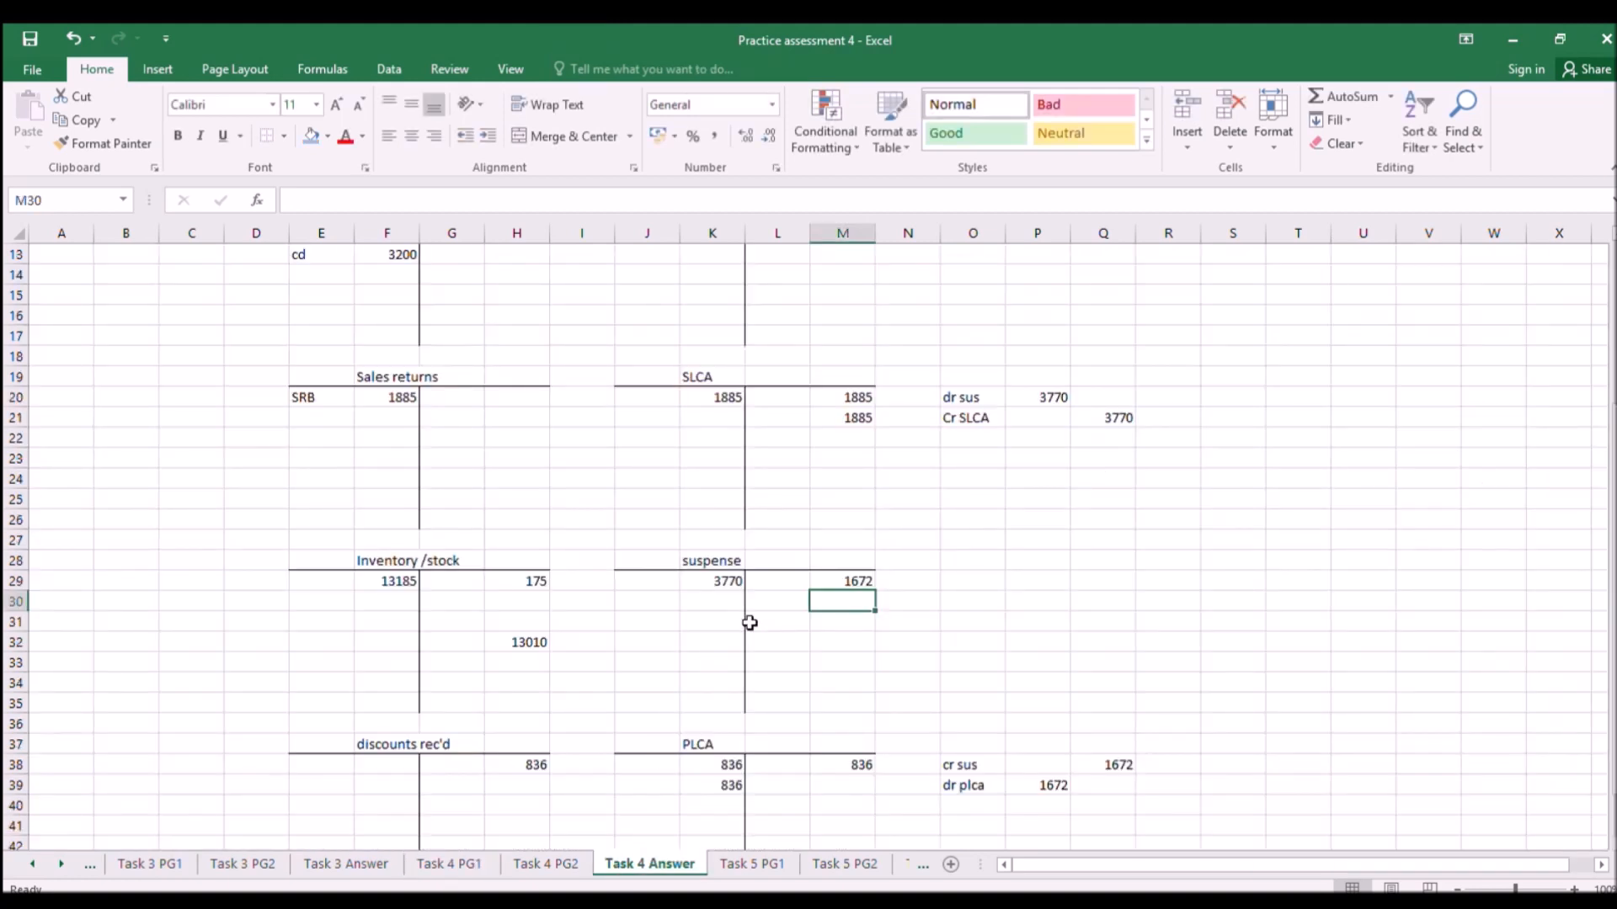
text(2098)
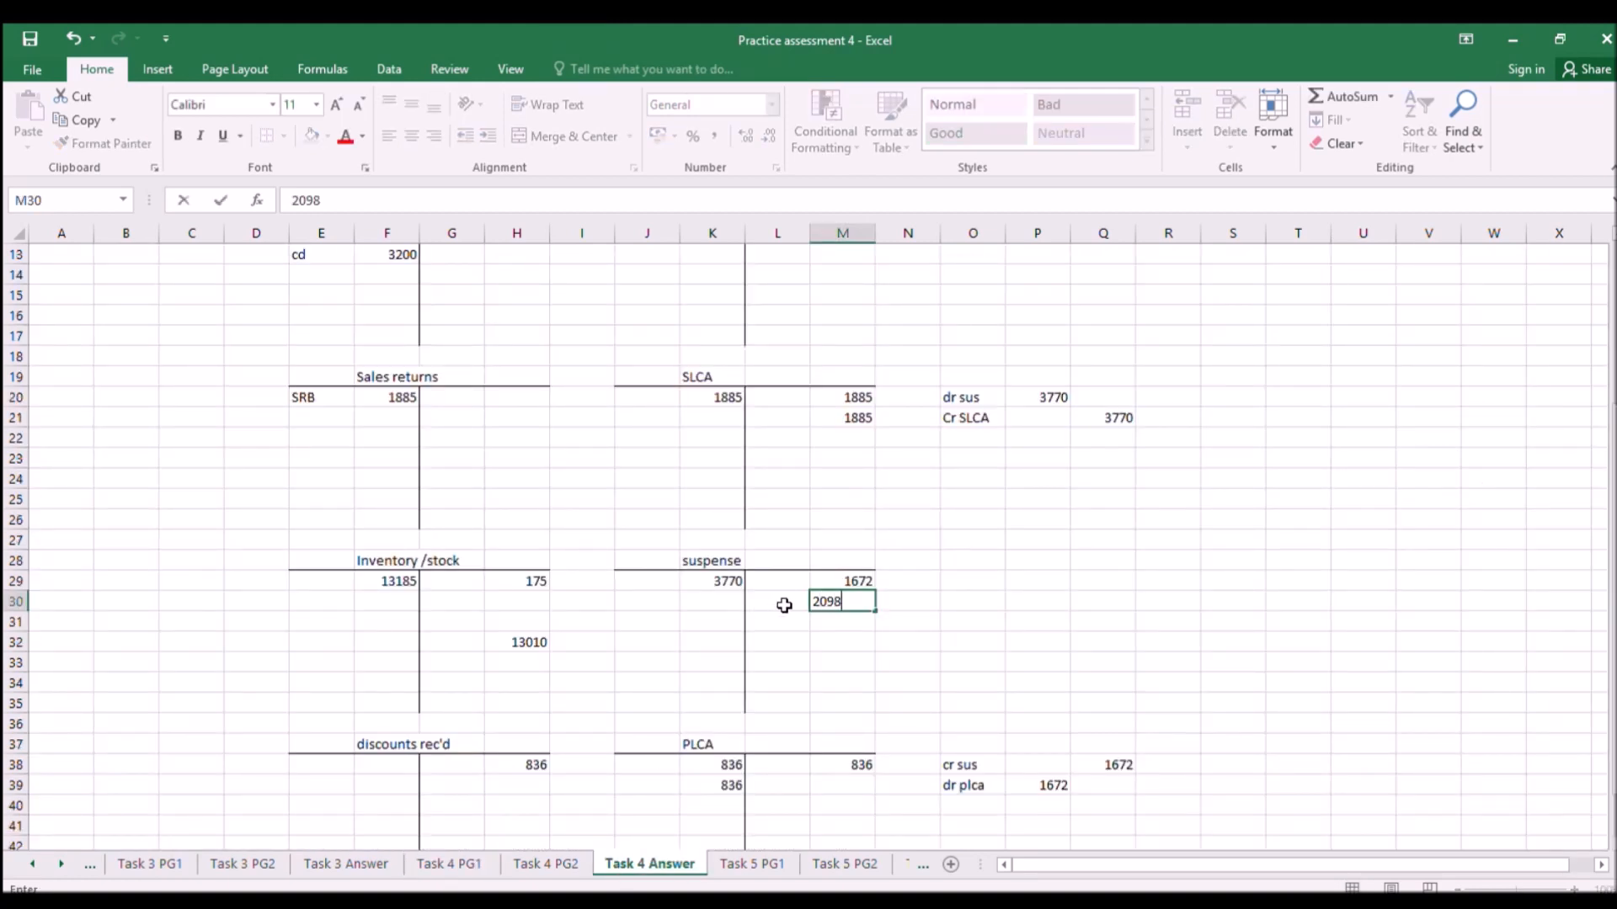
key(Return)
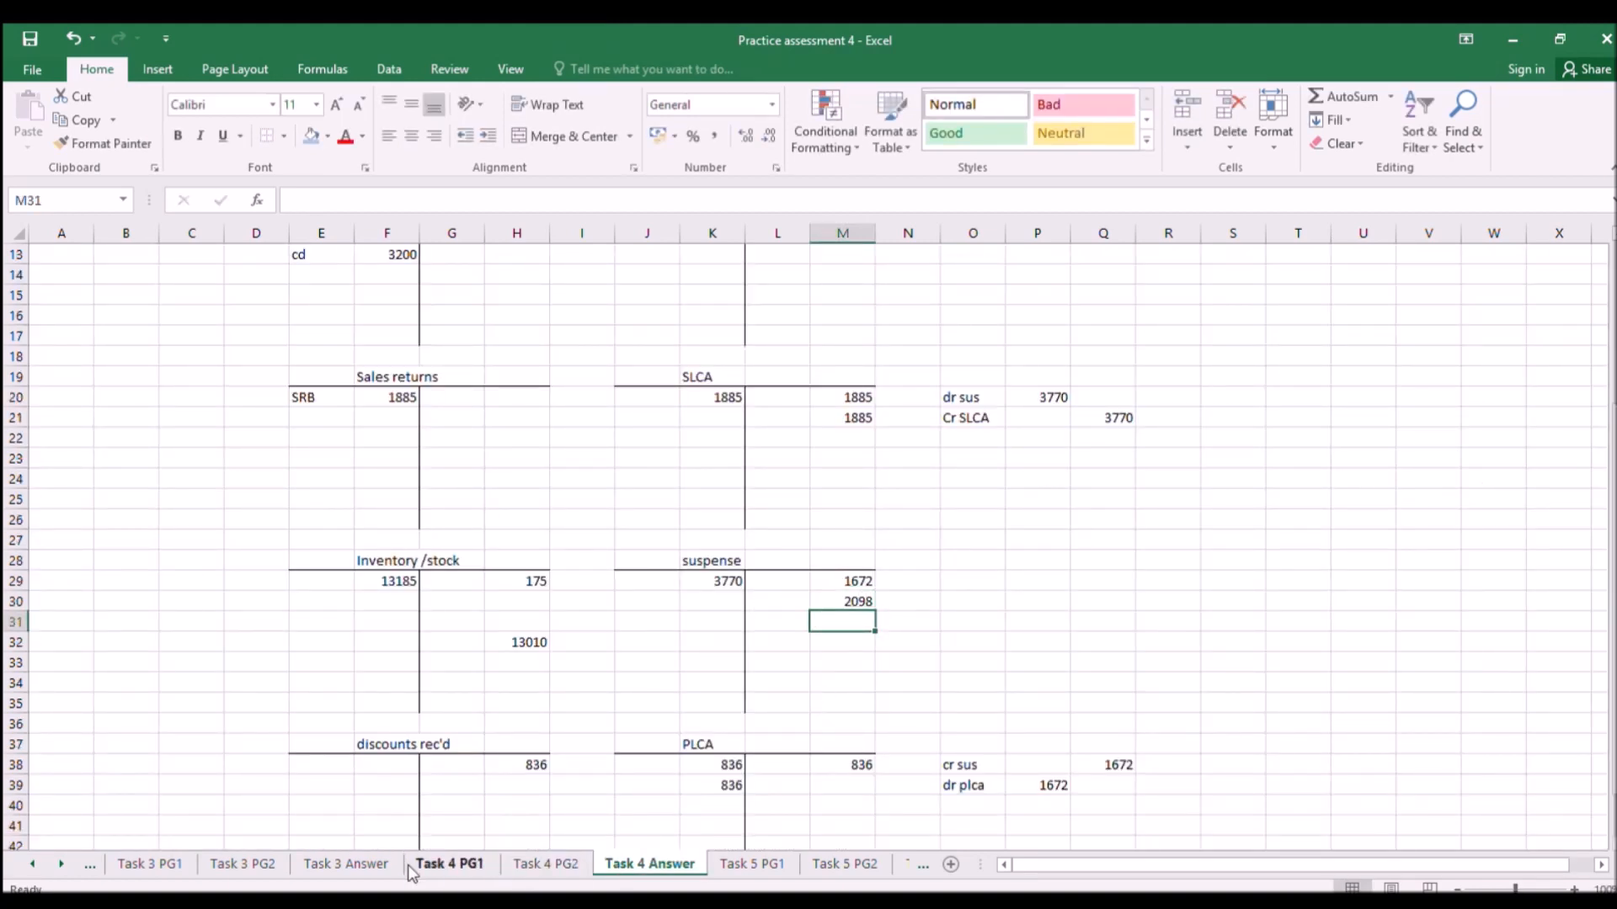
Total the debit side of the suspense account with a sum formula in K32.
click(449, 863)
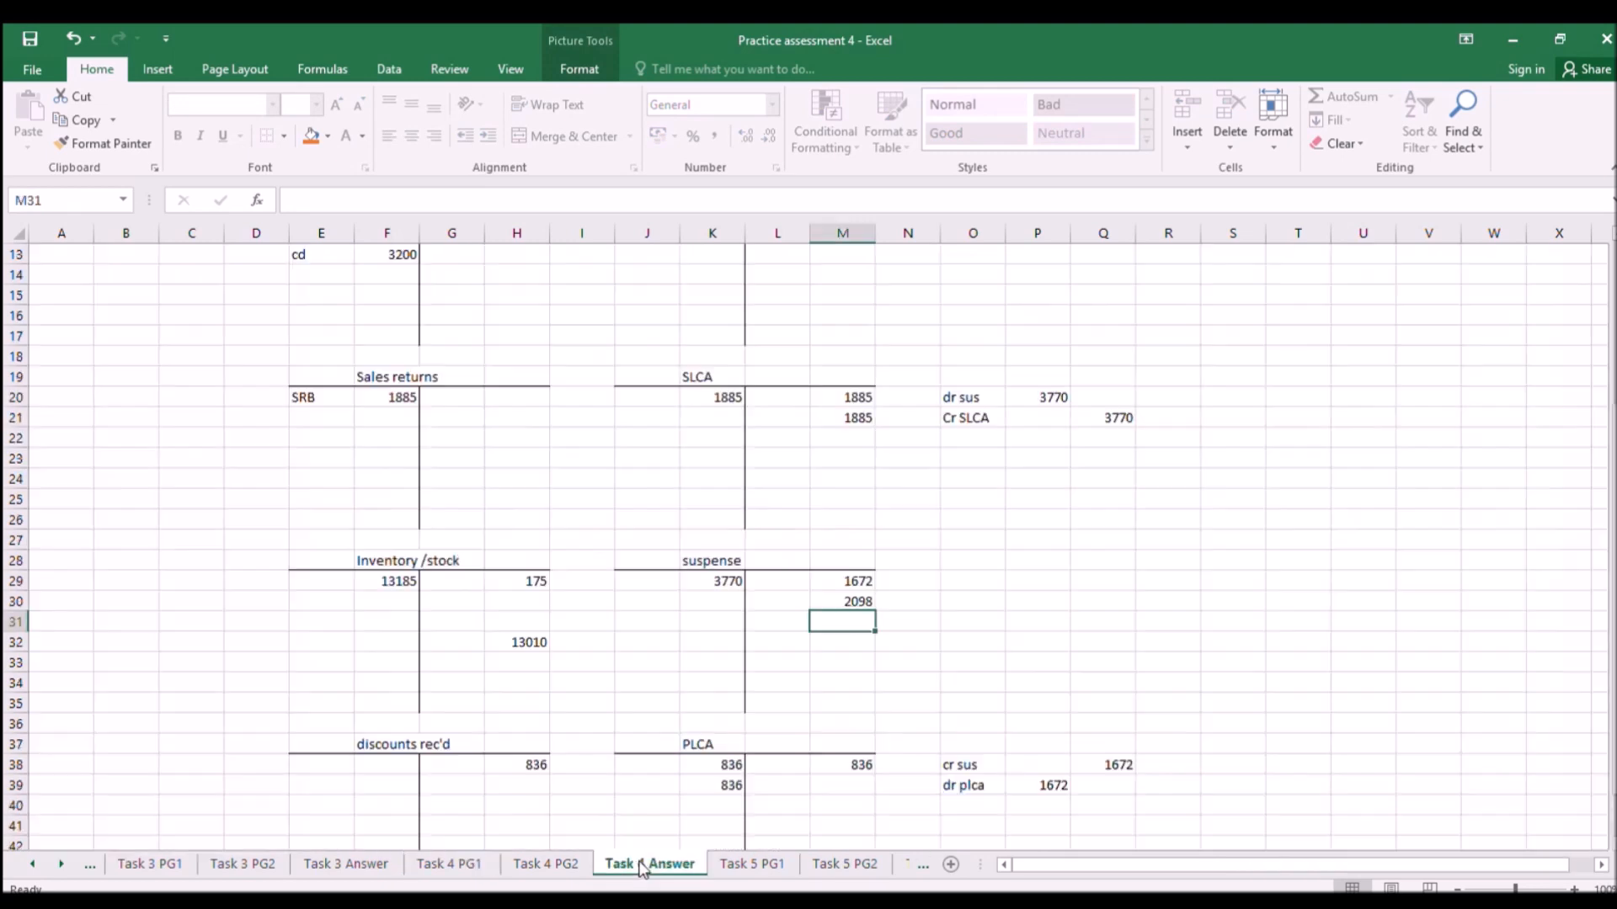
click(650, 863)
click(701, 637)
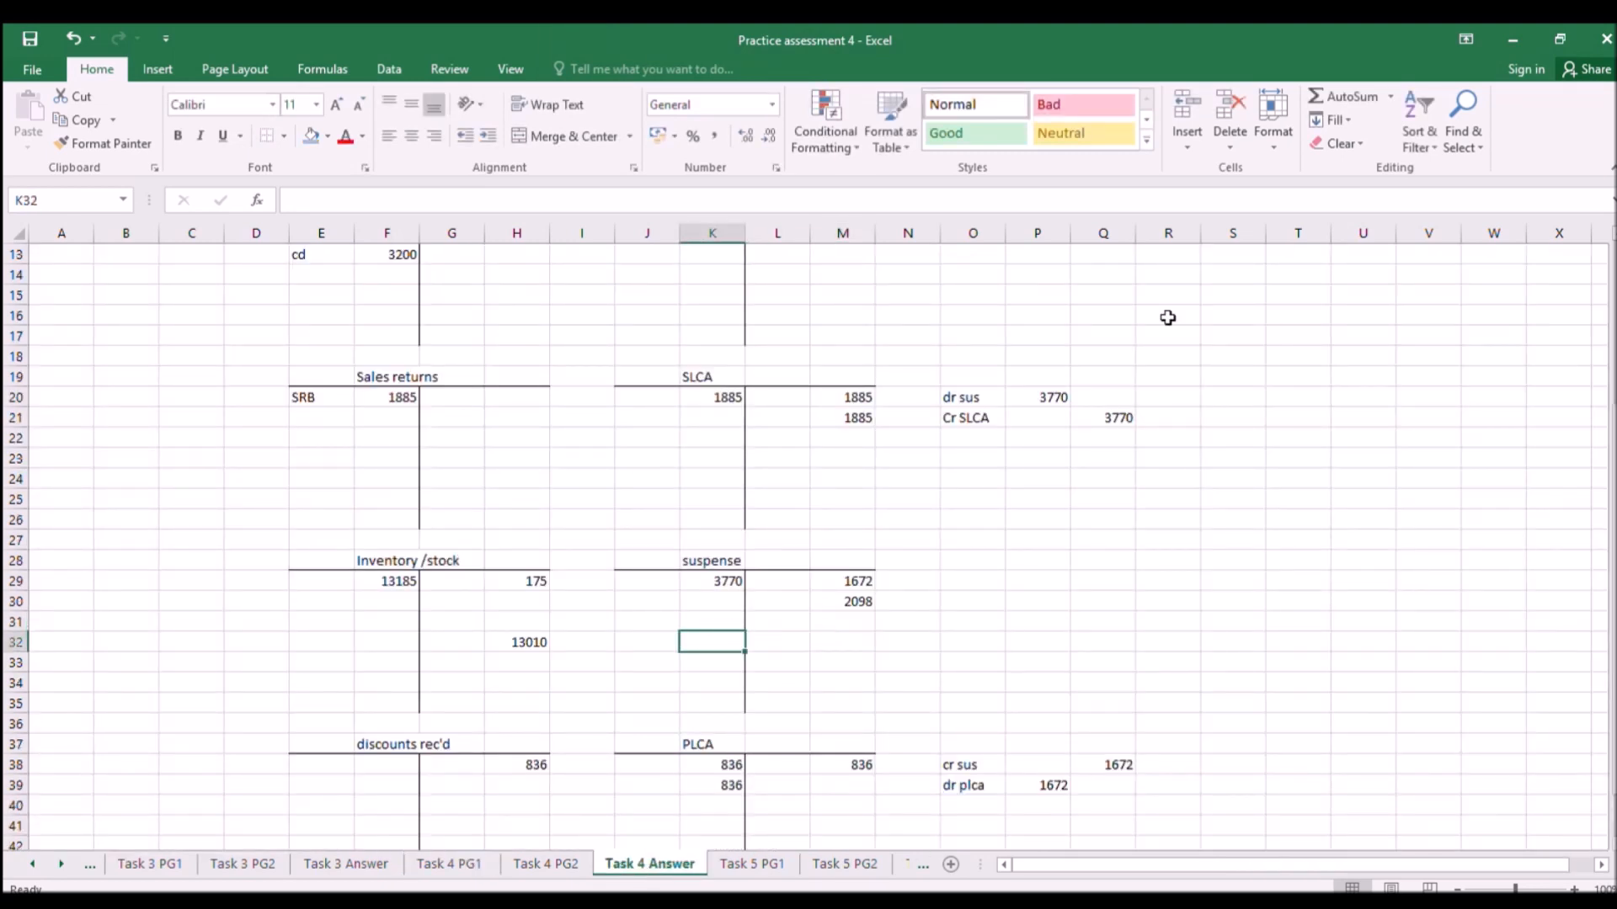
click(1350, 94)
drag(721, 579, 725, 615)
key(Return)
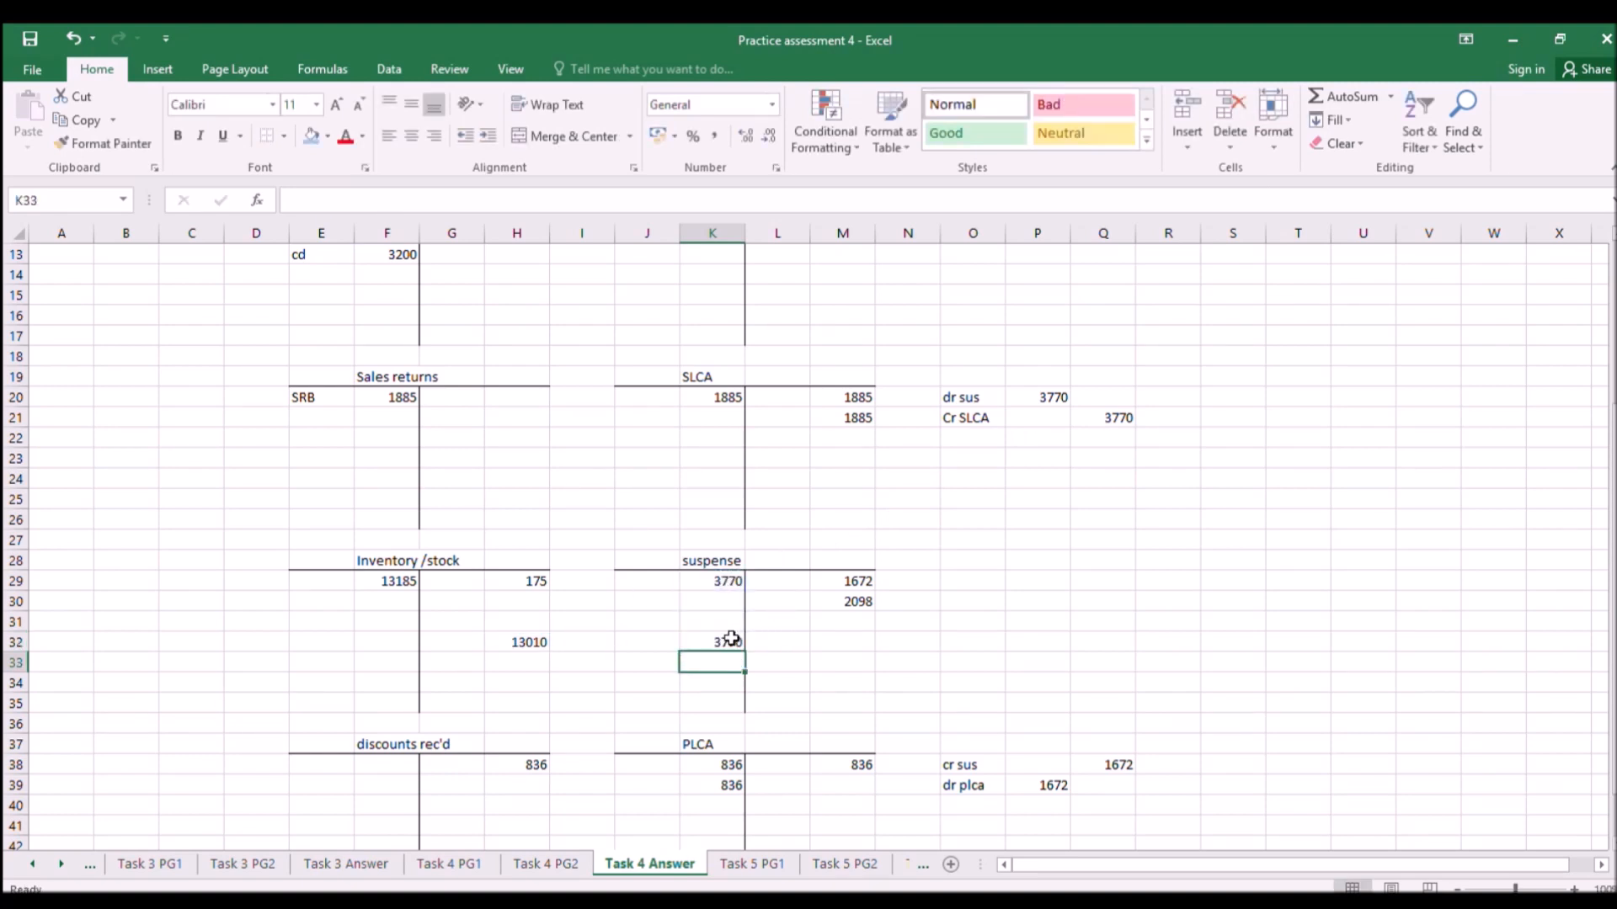
Copy the suspense debit total formula to M32 to total the credit side.
click(725, 639)
key(ctrl+c)
click(846, 647)
key(ctrl+v)
key(Down)
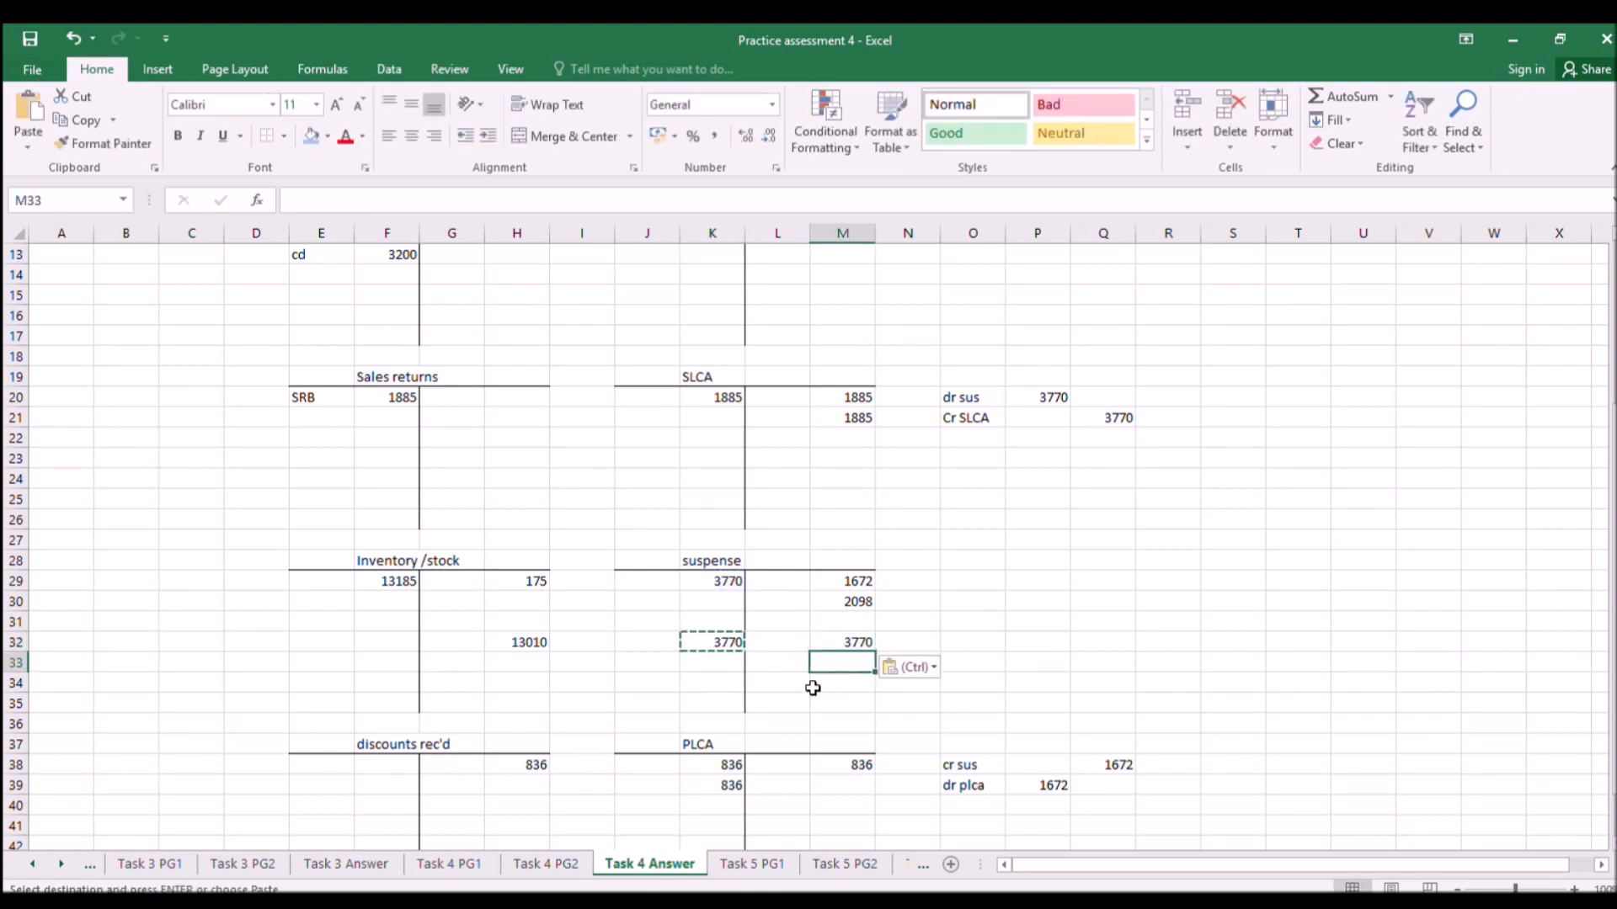
key(Escape)
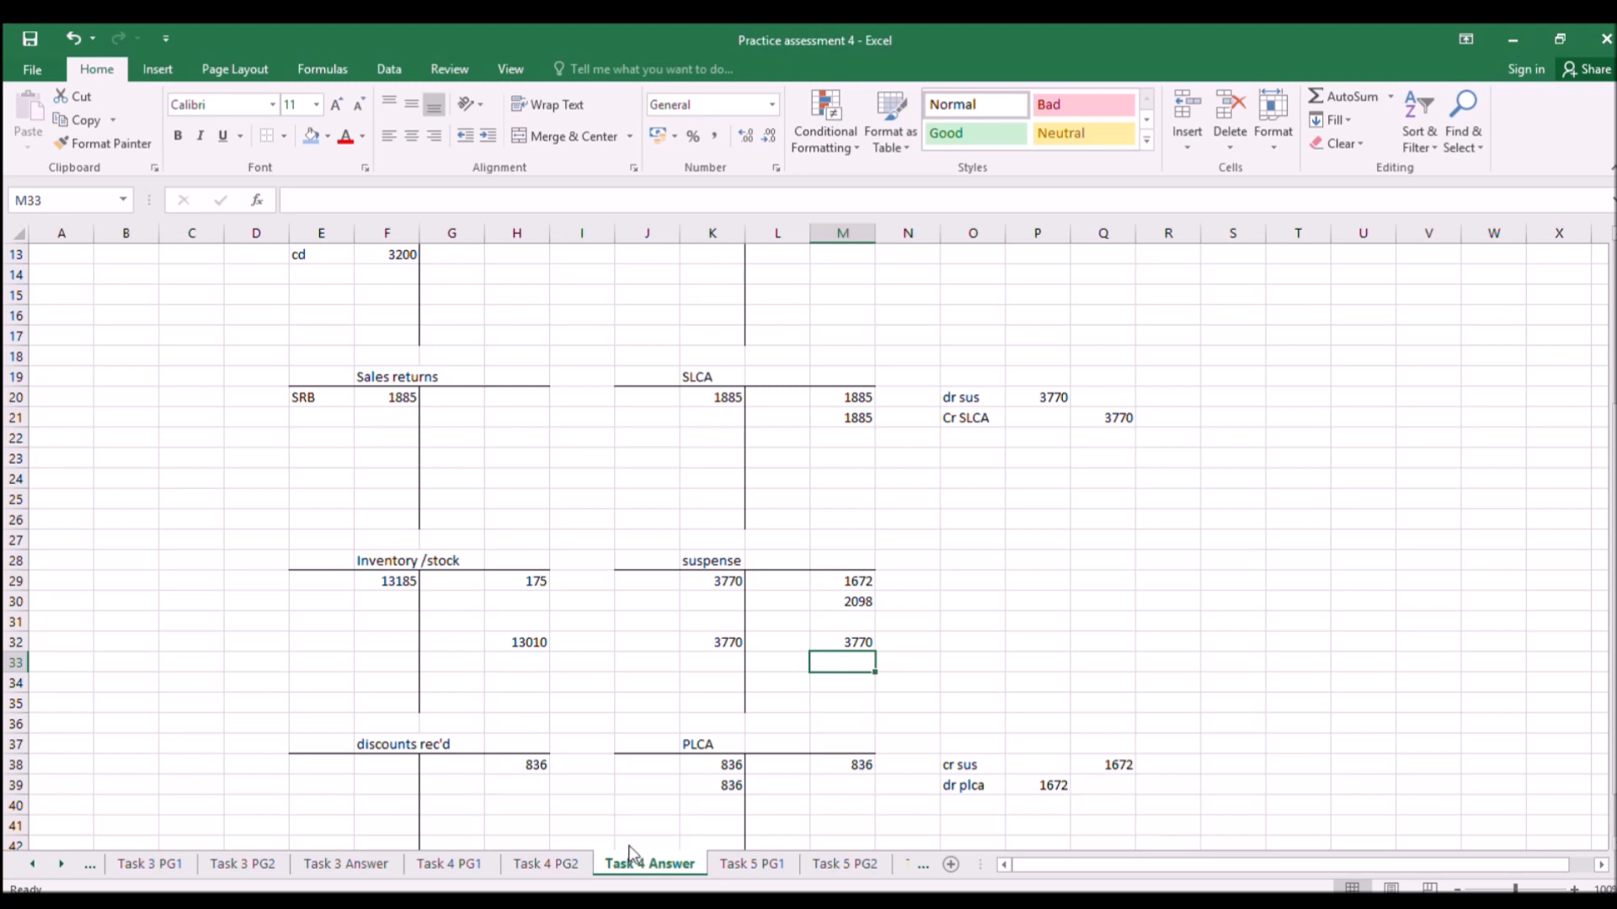
Add a text box reading 1672 in the debit adjustments cell for Purchases ledger control account on the Task 4 PG1 trial balance.
click(447, 863)
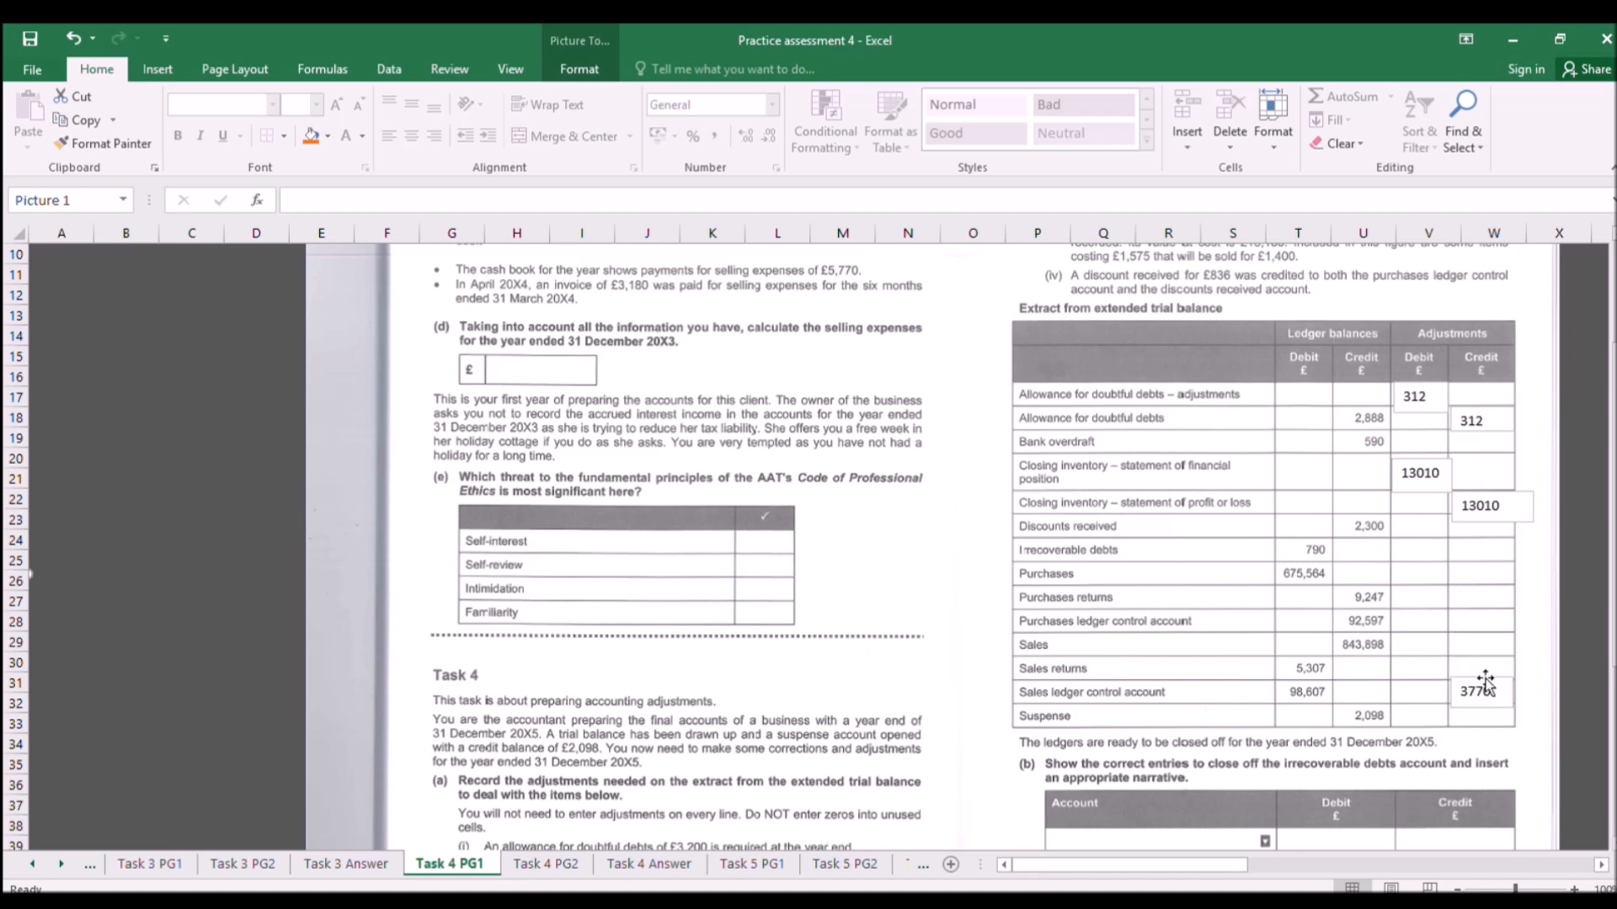
click(157, 69)
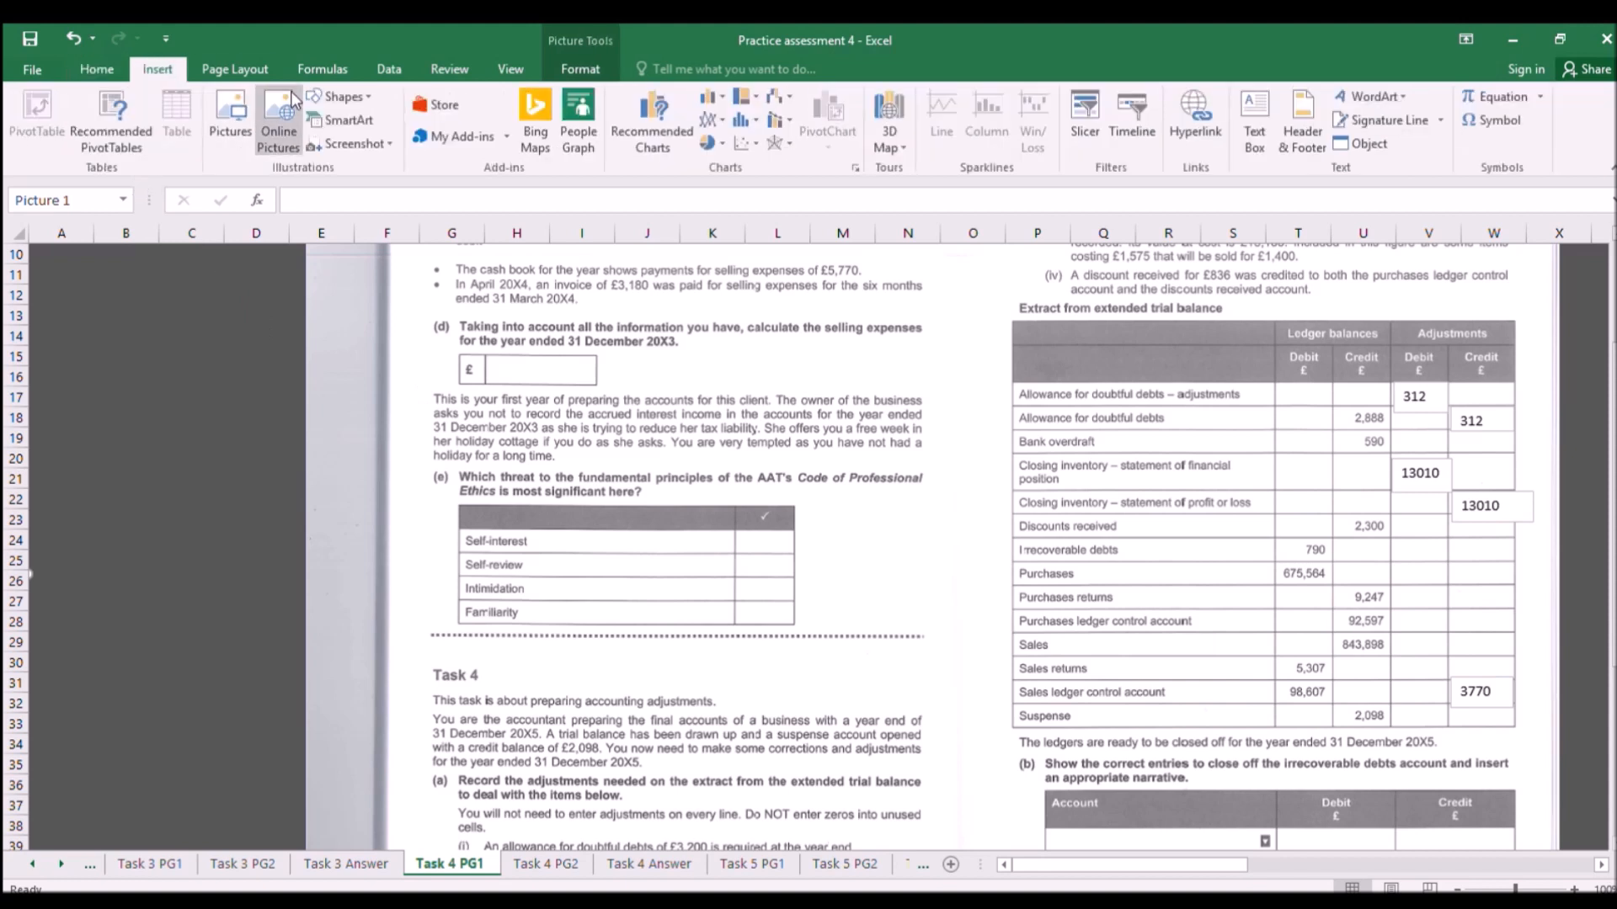
click(1255, 122)
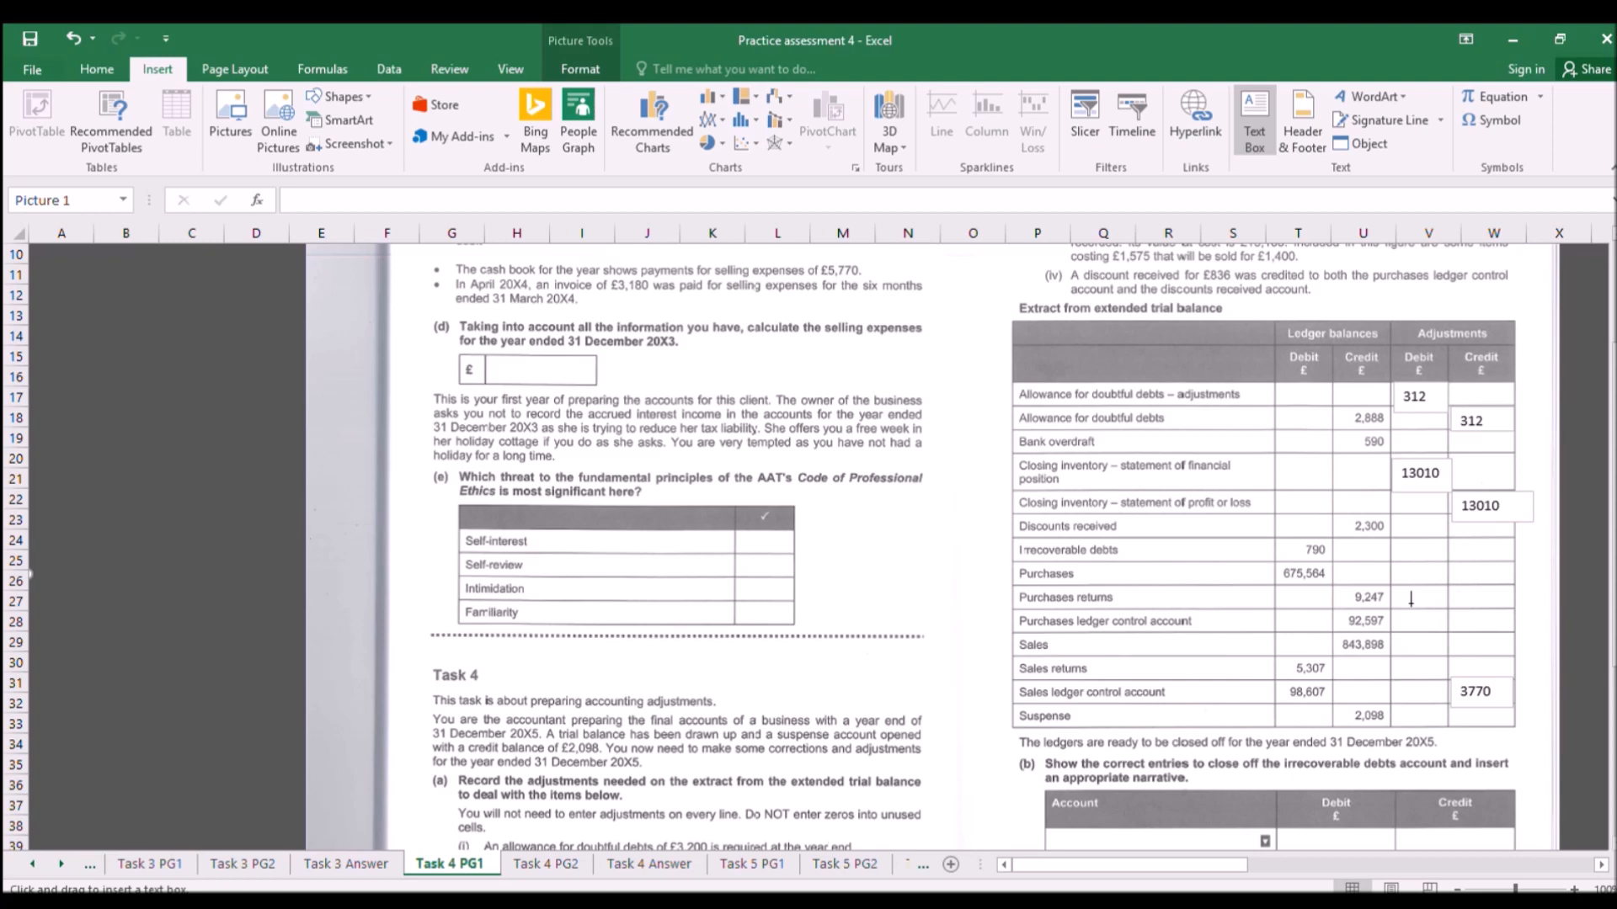
drag(1422, 633, 1449, 634)
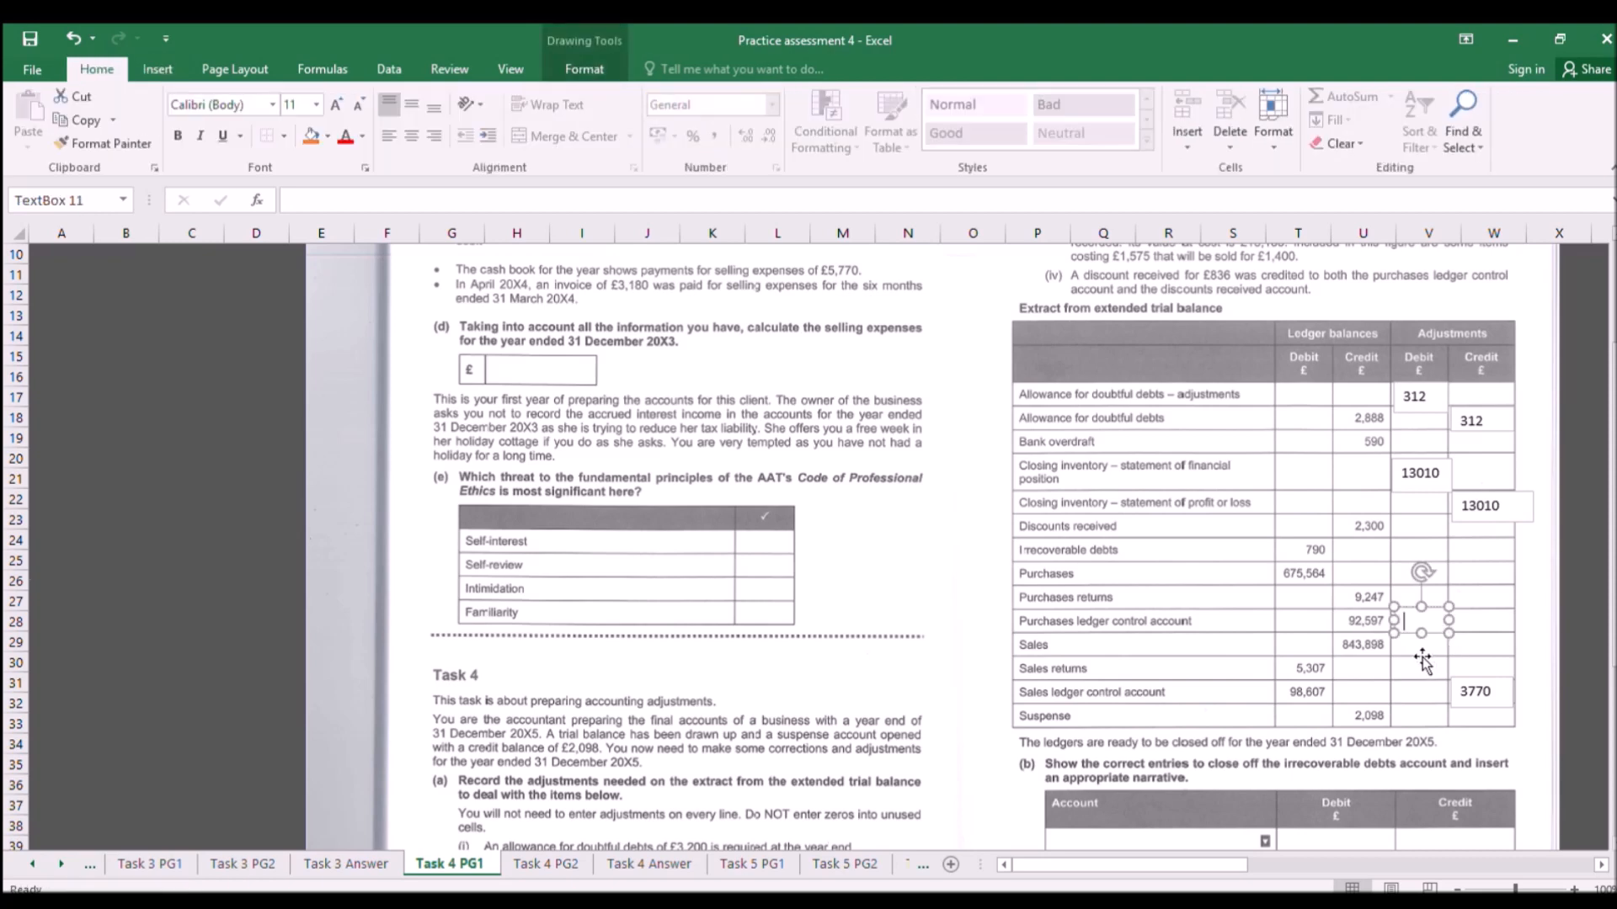
click(645, 863)
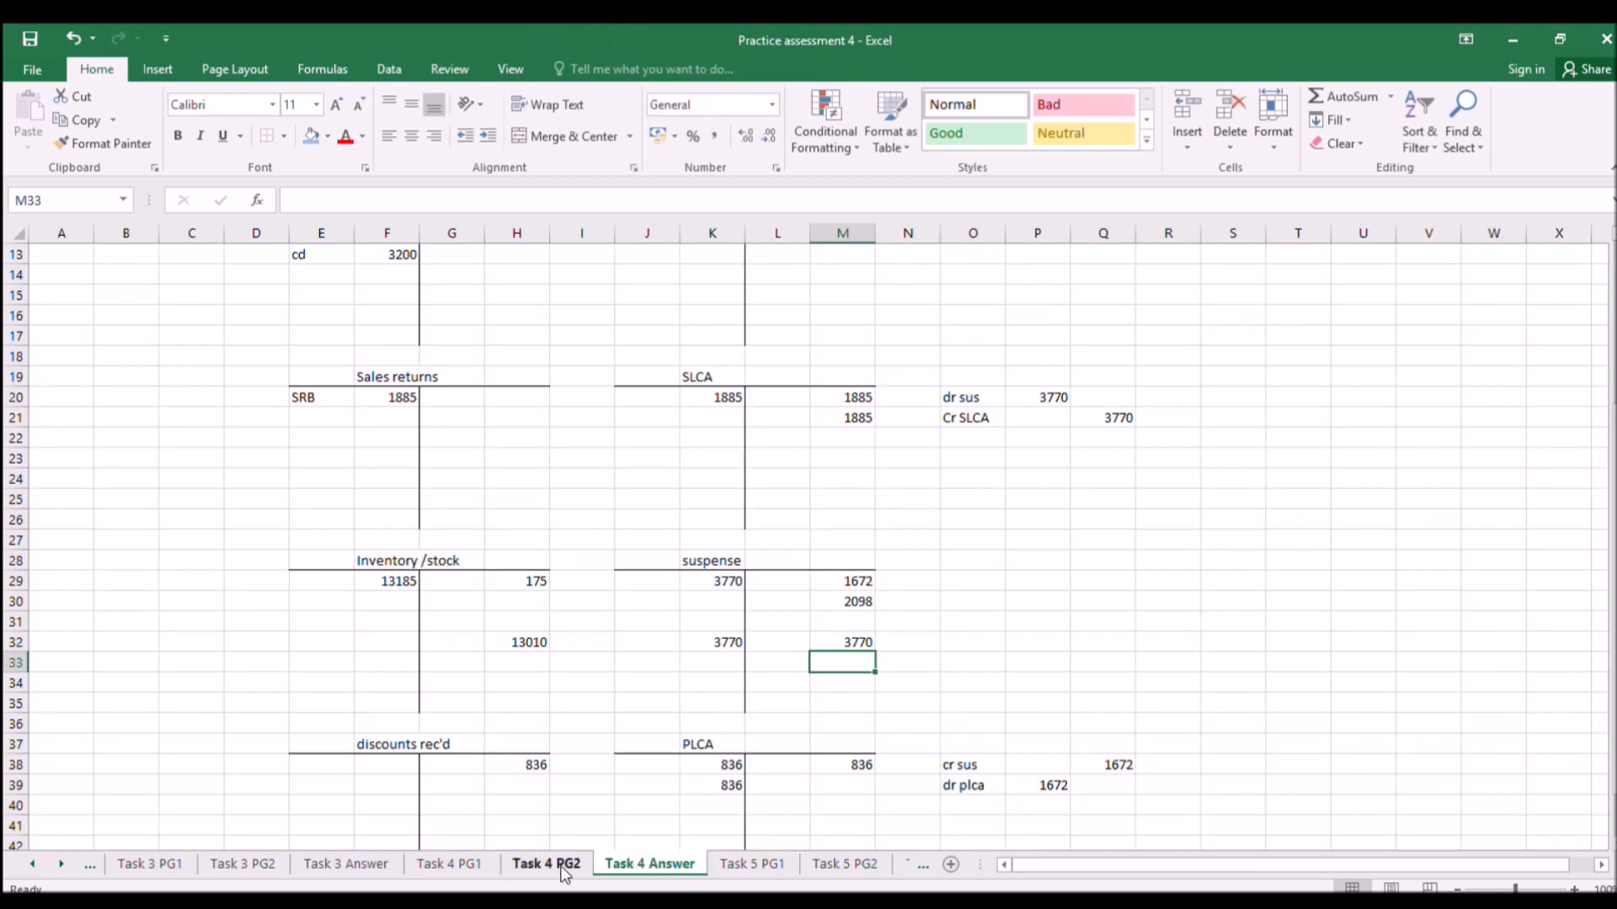
click(489, 867)
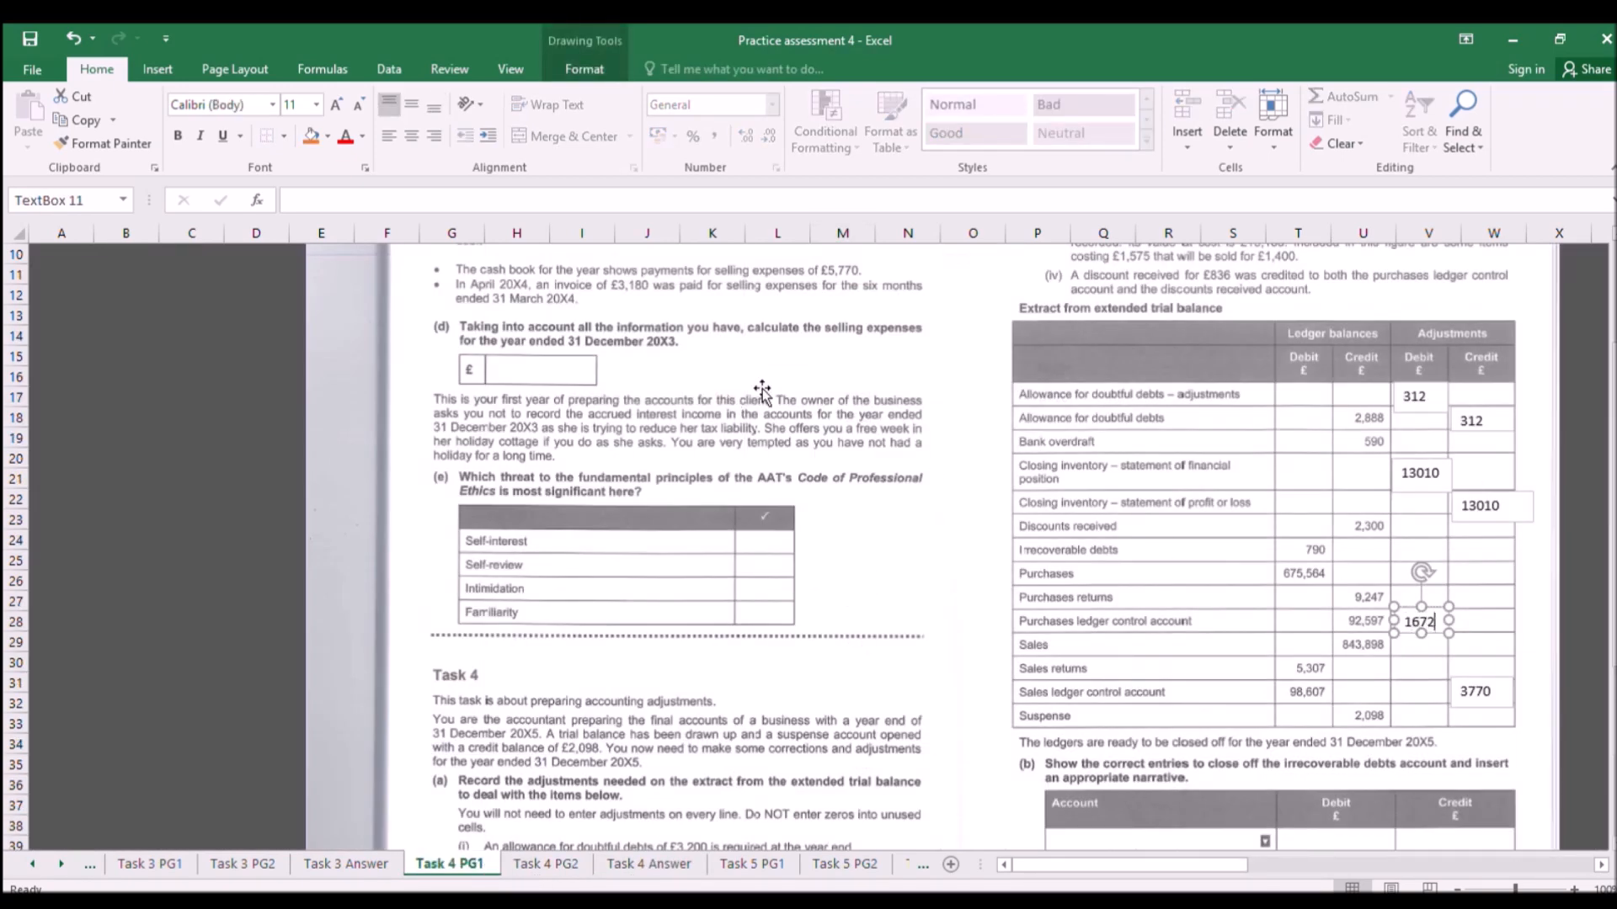
click(1403, 644)
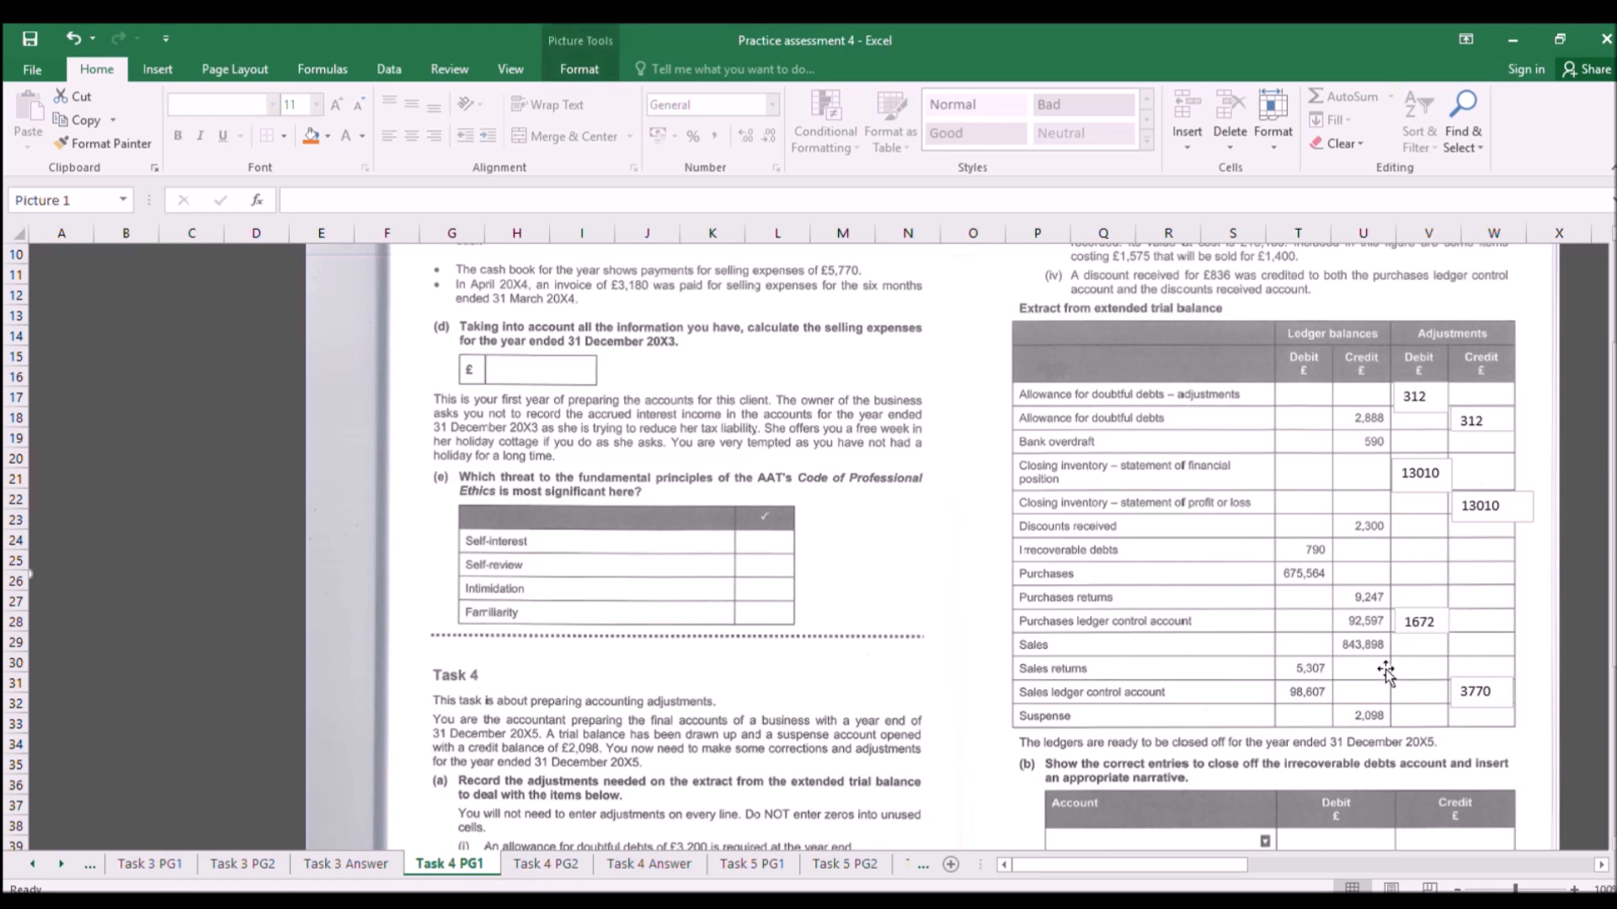
Place a copy of the 1672 text box in the Suspense debit adjustments cell and change its text to 2098.
click(1401, 621)
key(ctrl+c)
key(ctrl+v)
drag(1423, 627, 1393, 722)
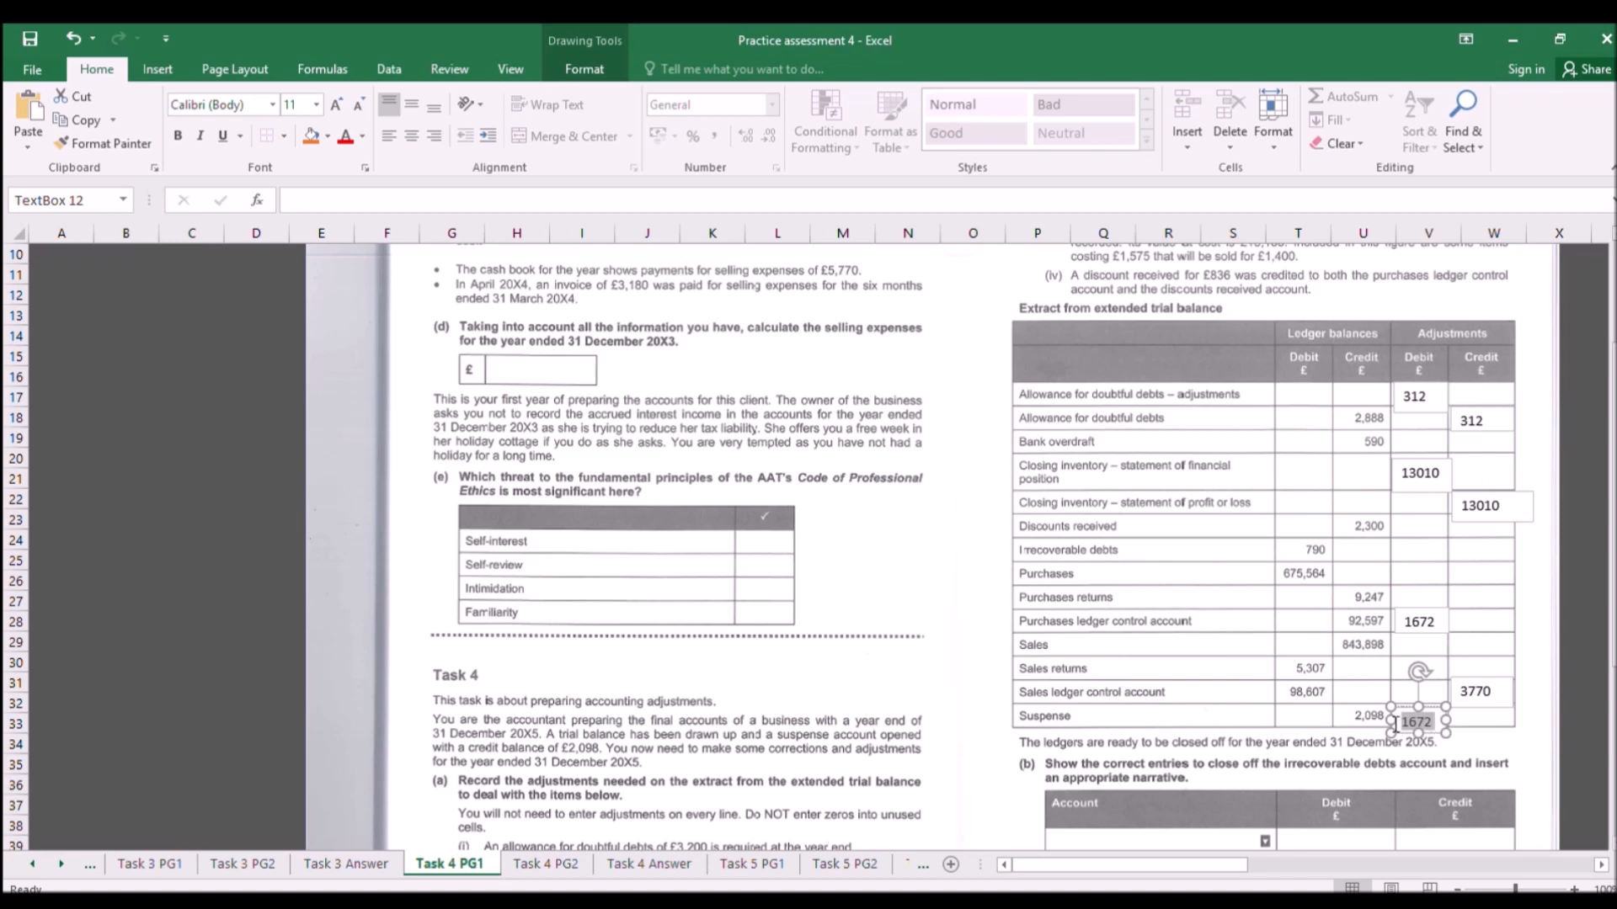
text(2098)
click(1267, 733)
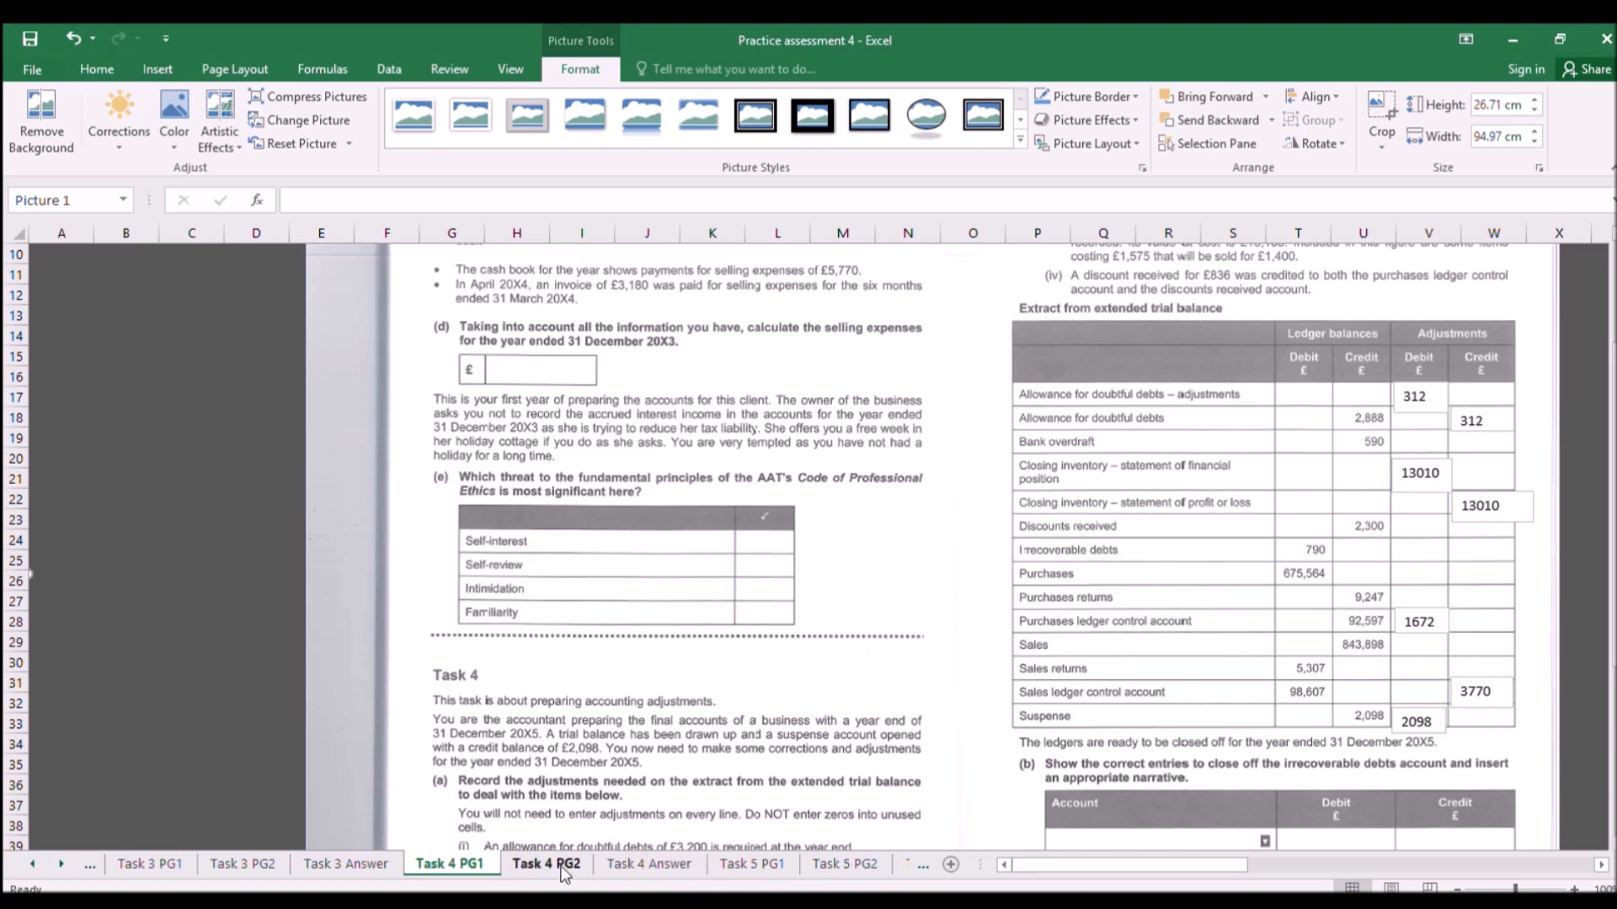
Compare the suspense and PLCA T-accounts on Task 4 Answer with the extended trial balance adjustments and the Task 4 instructions.
click(633, 864)
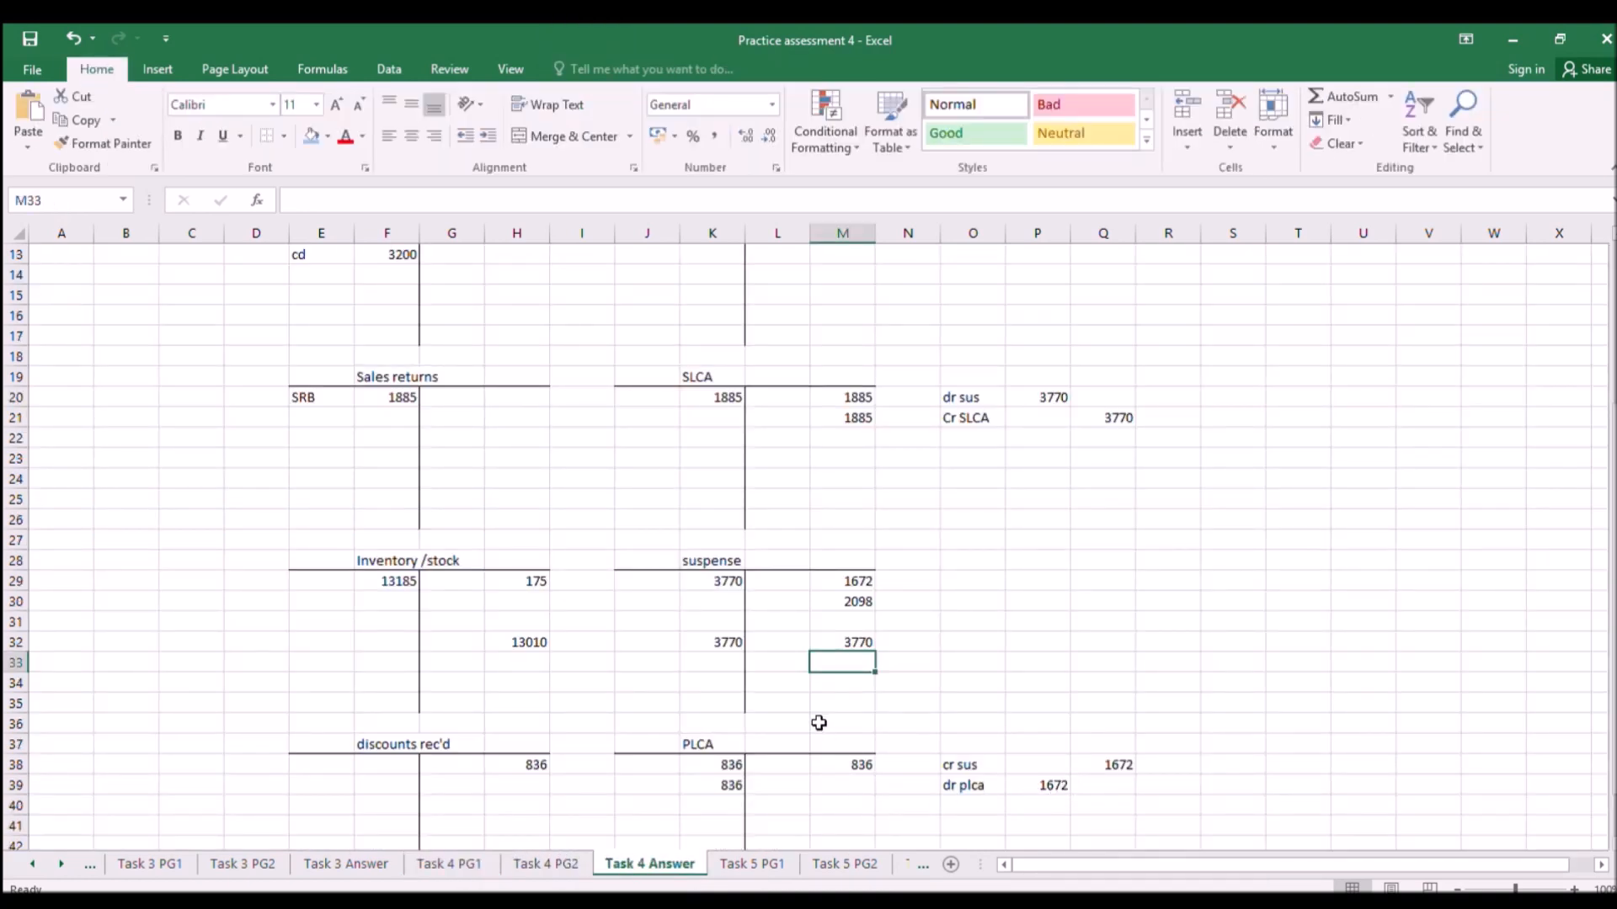
drag(733, 763, 731, 784)
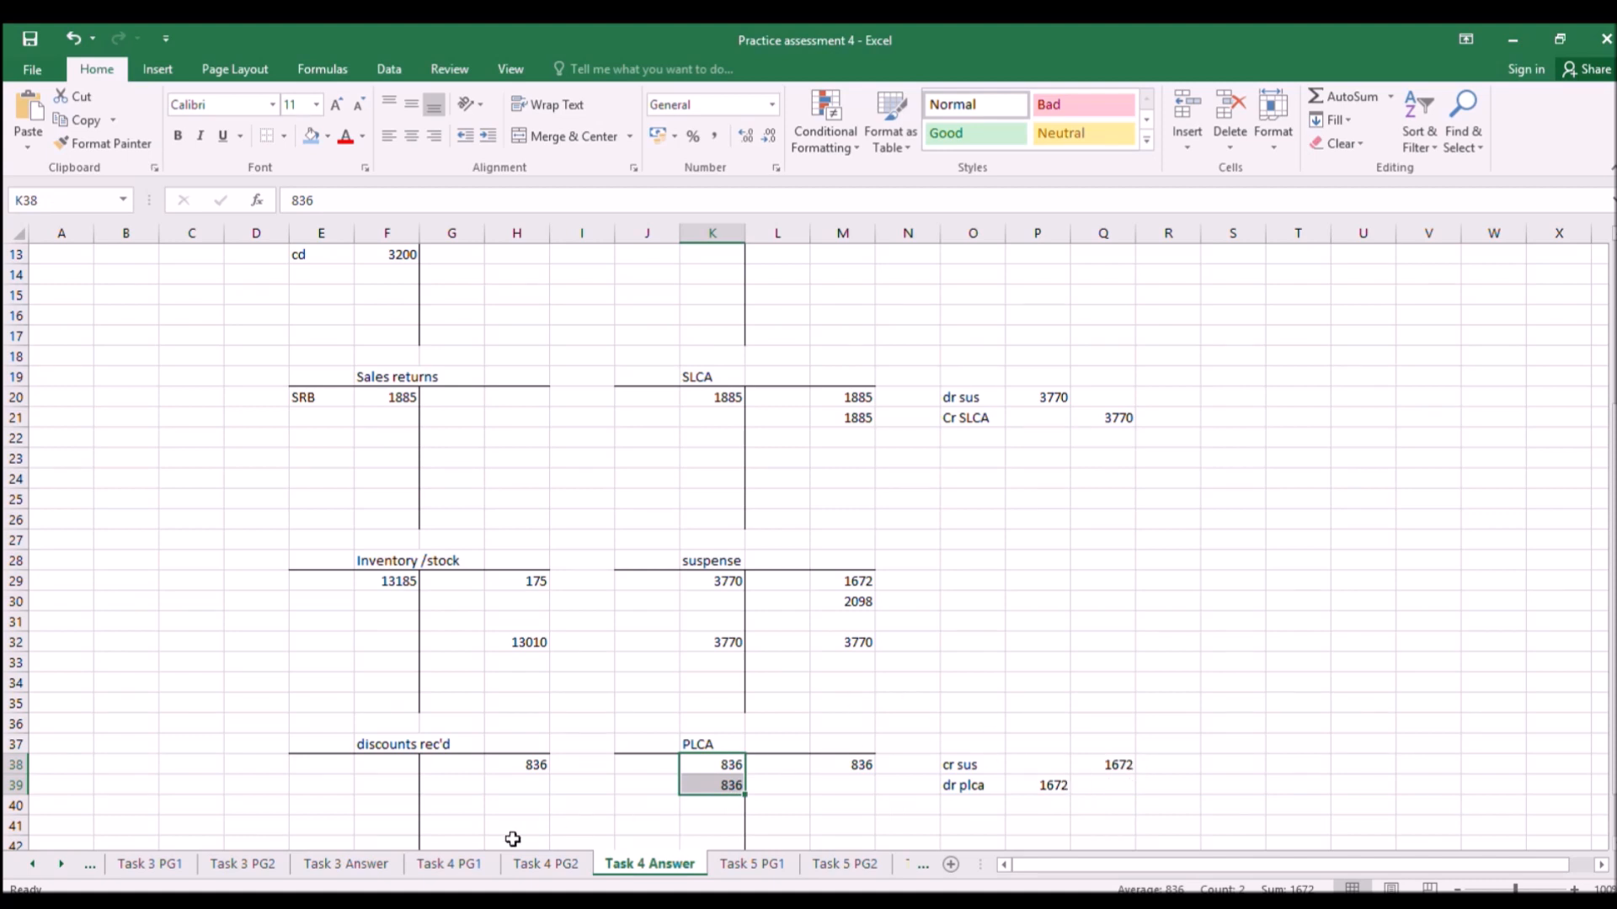
click(437, 864)
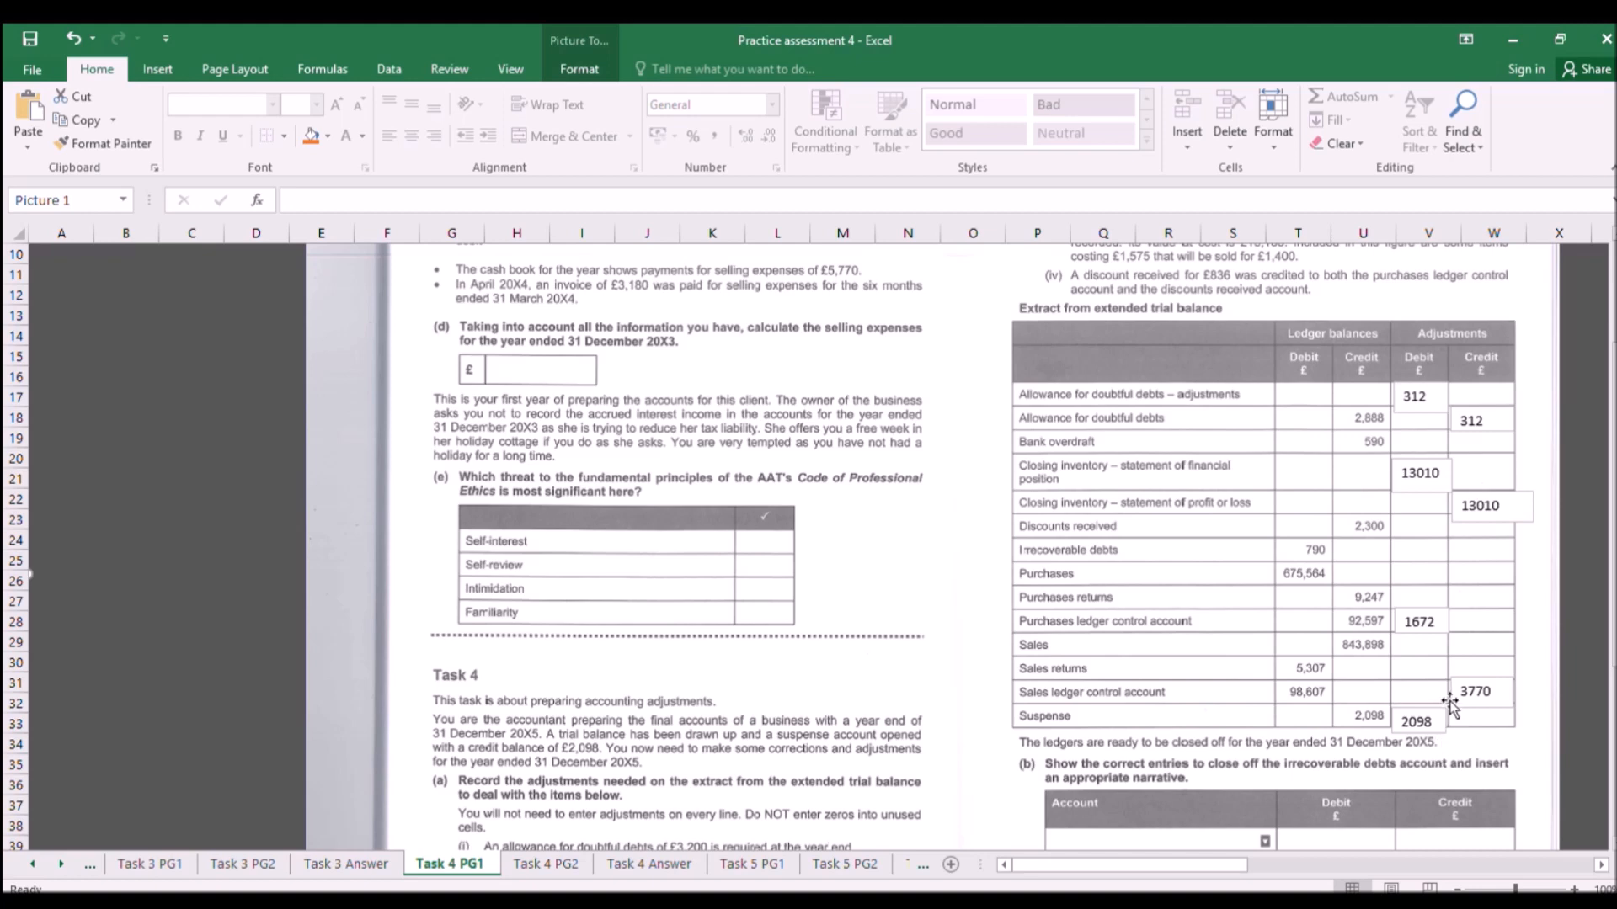
scroll(1262, 534, down, 3)
scroll(1257, 536, up, 3)
scroll(1257, 535, up, 1)
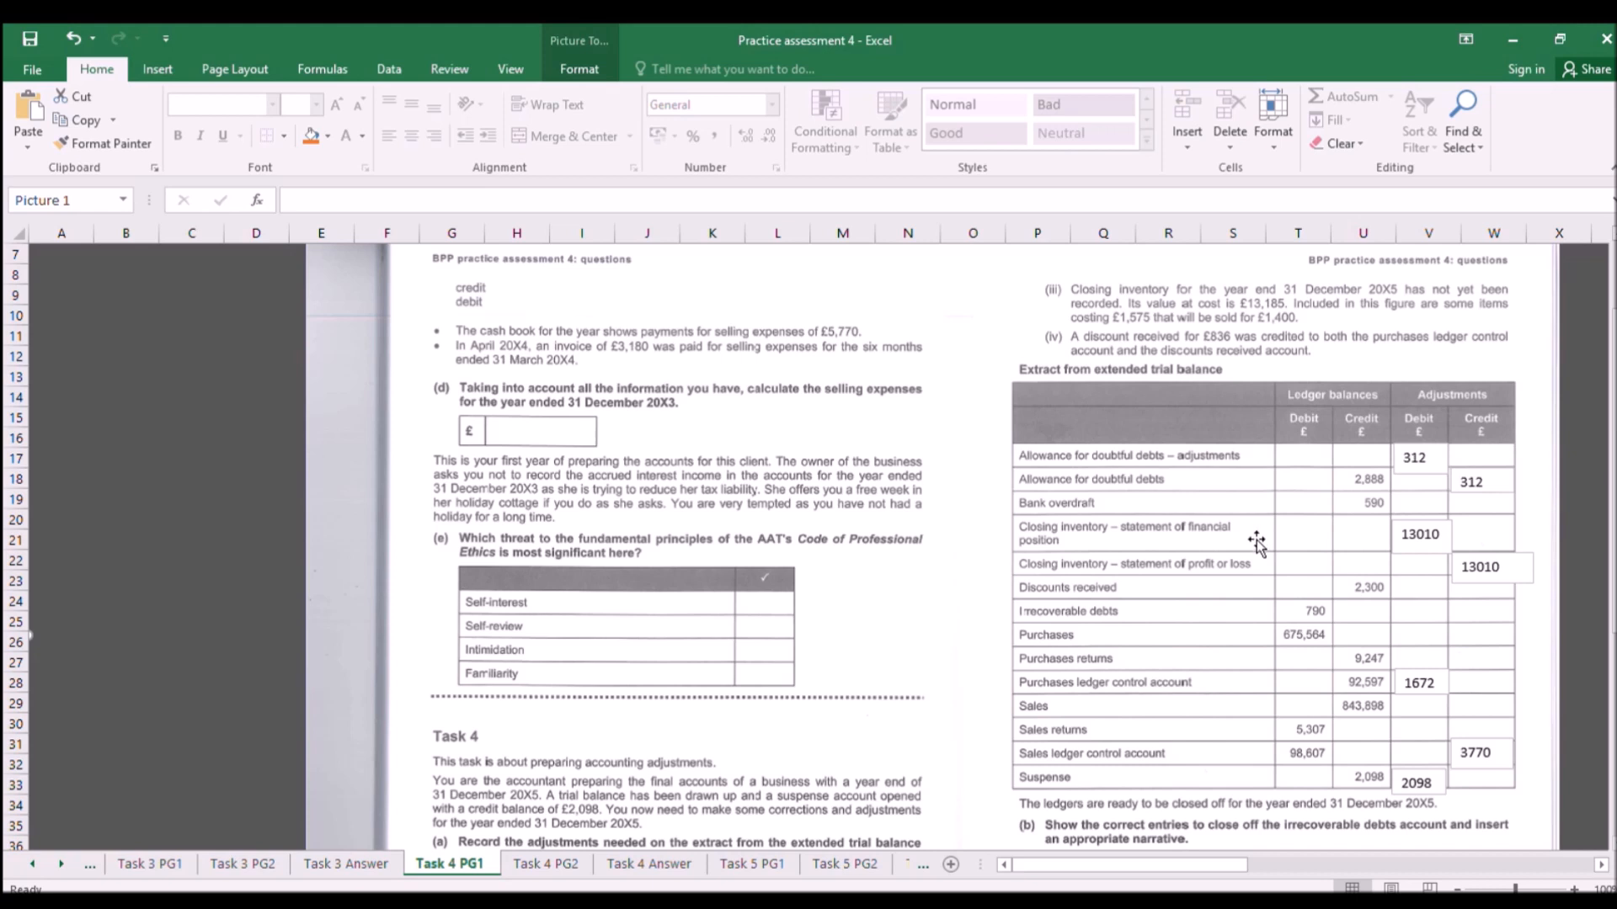
scroll(1257, 543, down, 1)
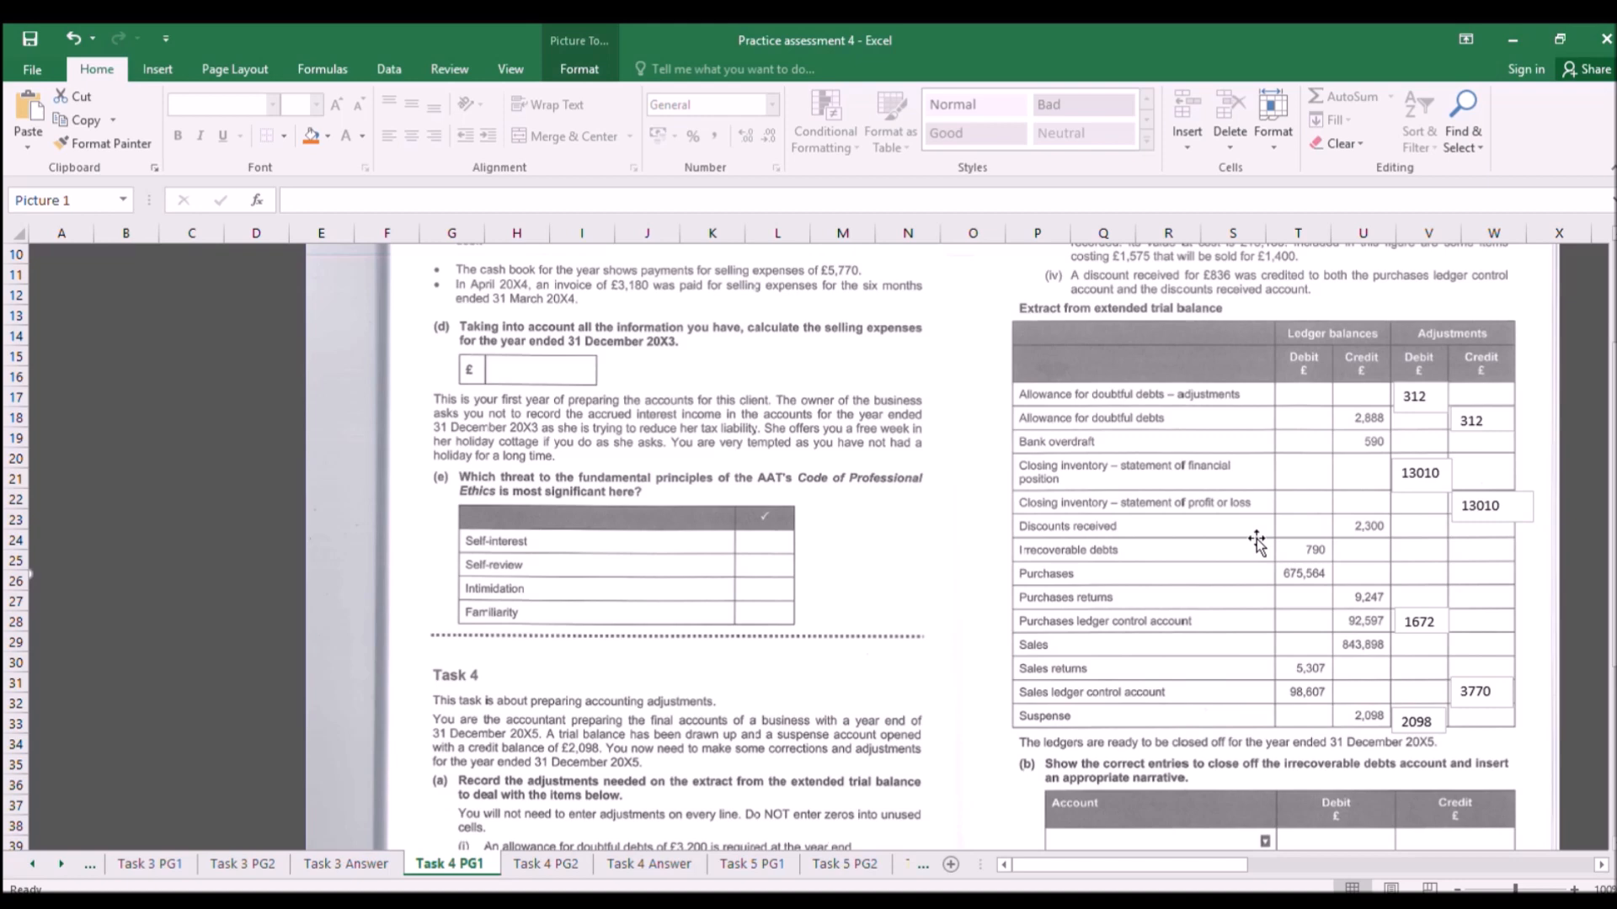
scroll(1257, 543, down, 1)
scroll(1404, 630, up, 2)
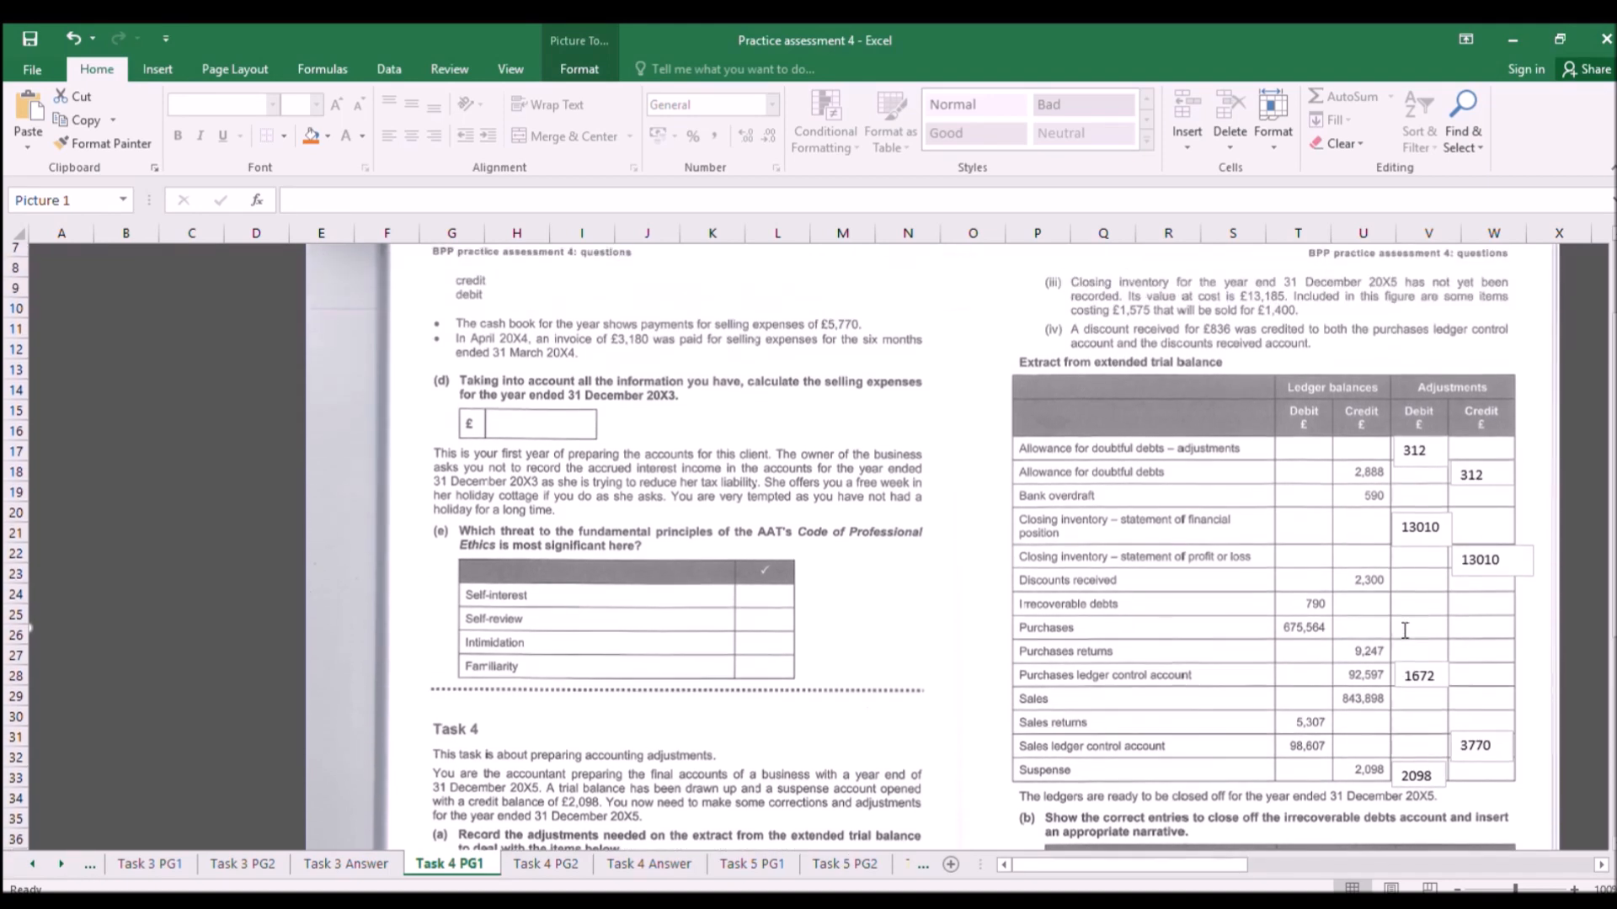
scroll(1404, 630, down, 3)
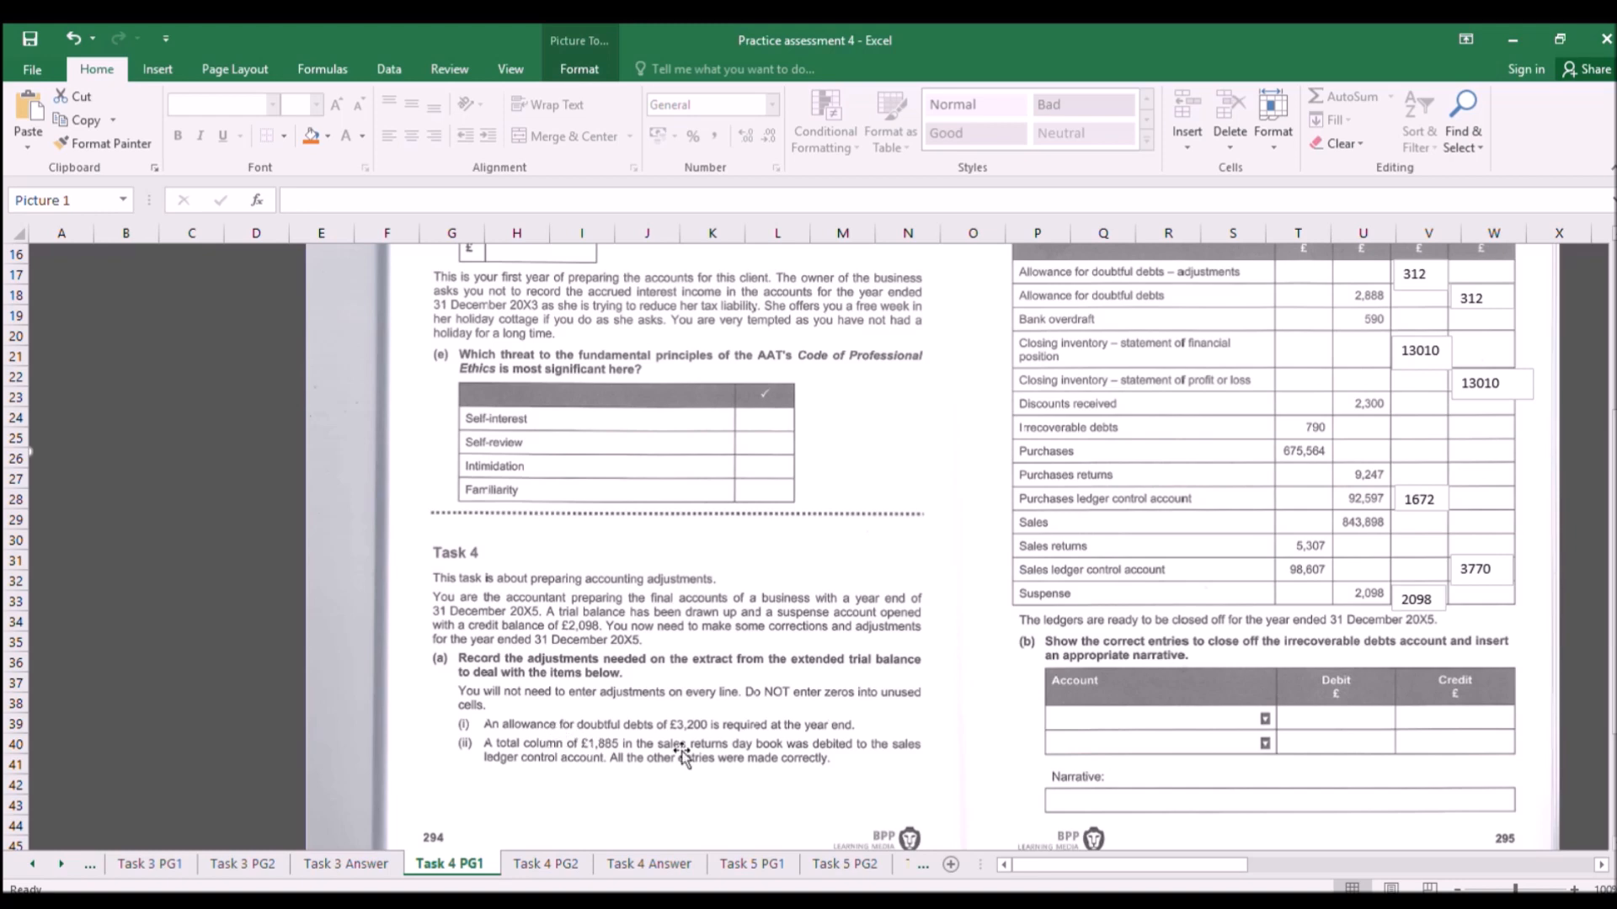
scroll(798, 752, up, 4)
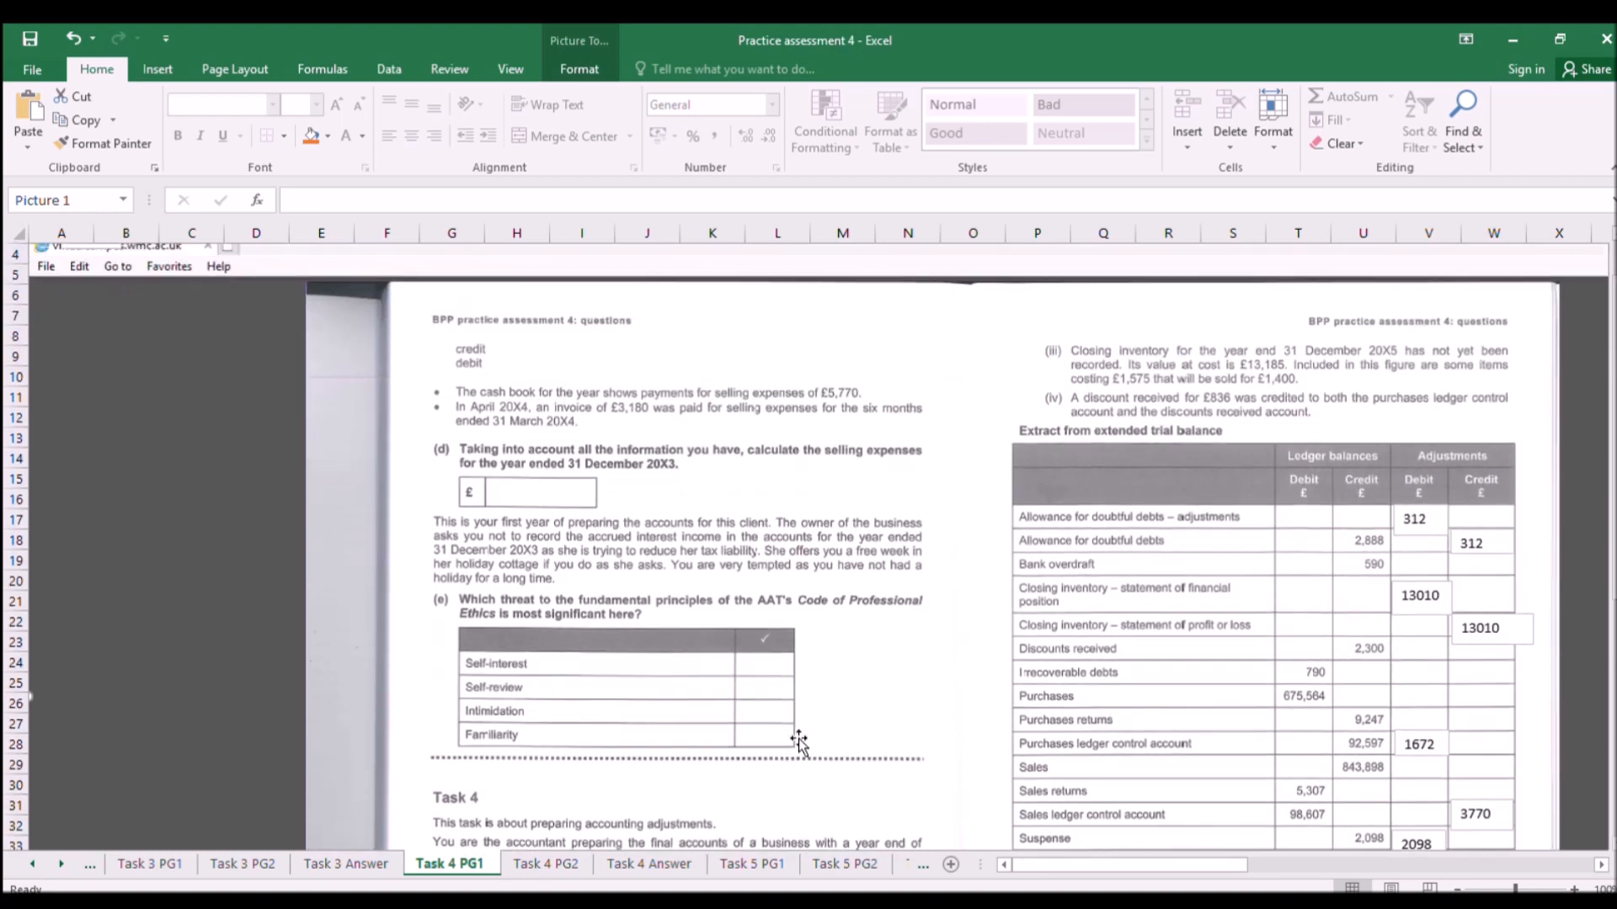
scroll(799, 737, down, 4)
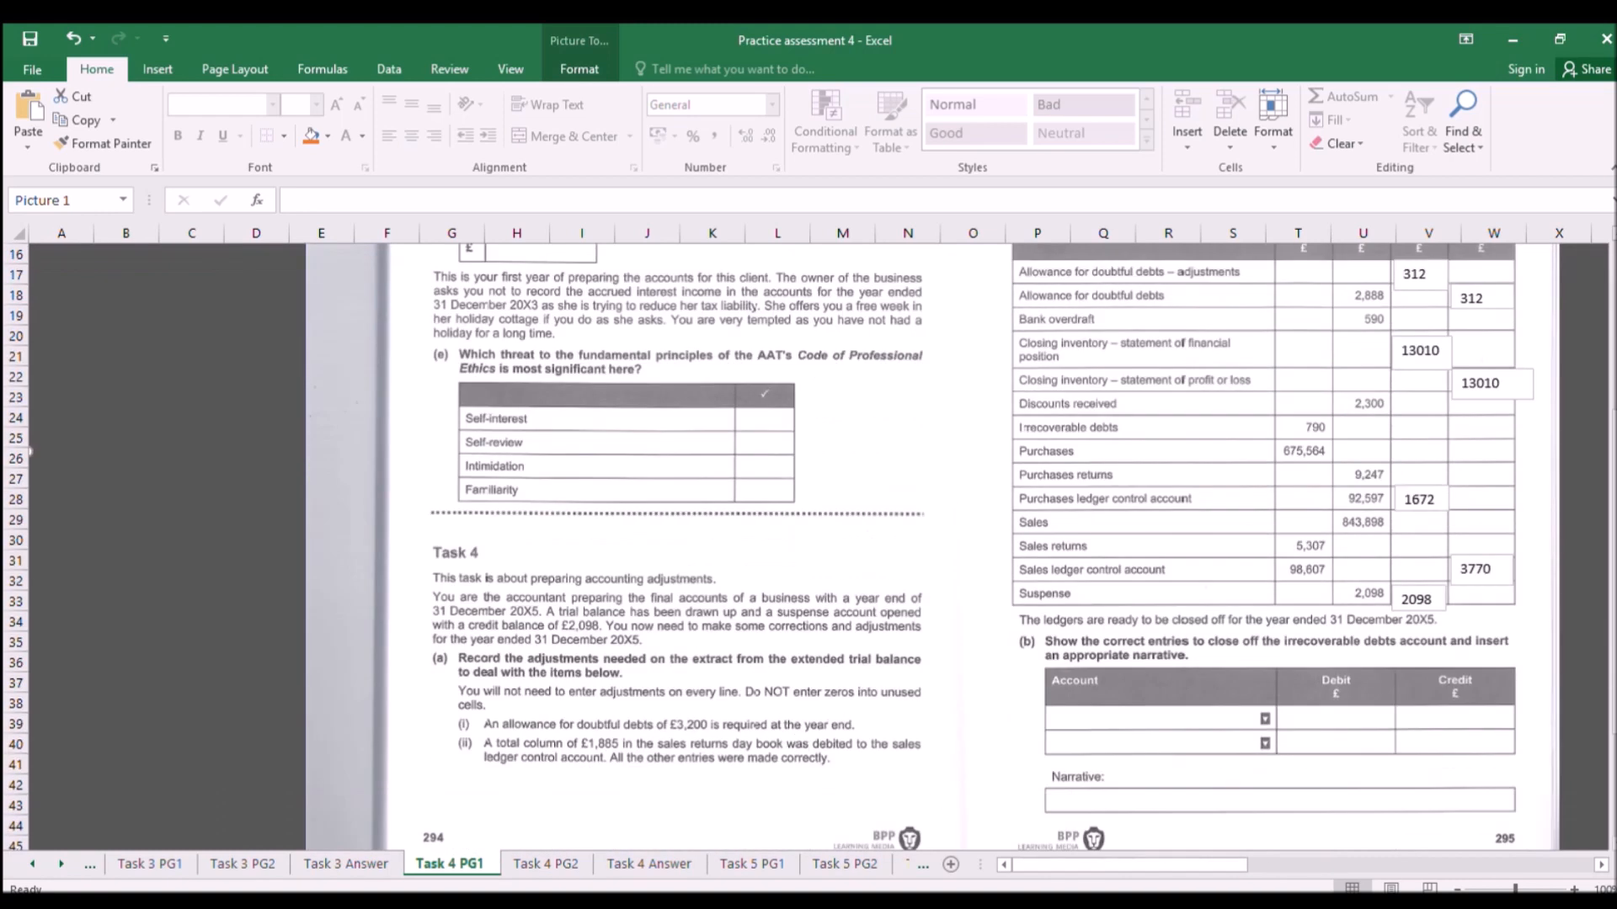
Replace the 2098 text box in the Suspense debit adjustments cell with a copy of the 3770 text box.
click(1415, 594)
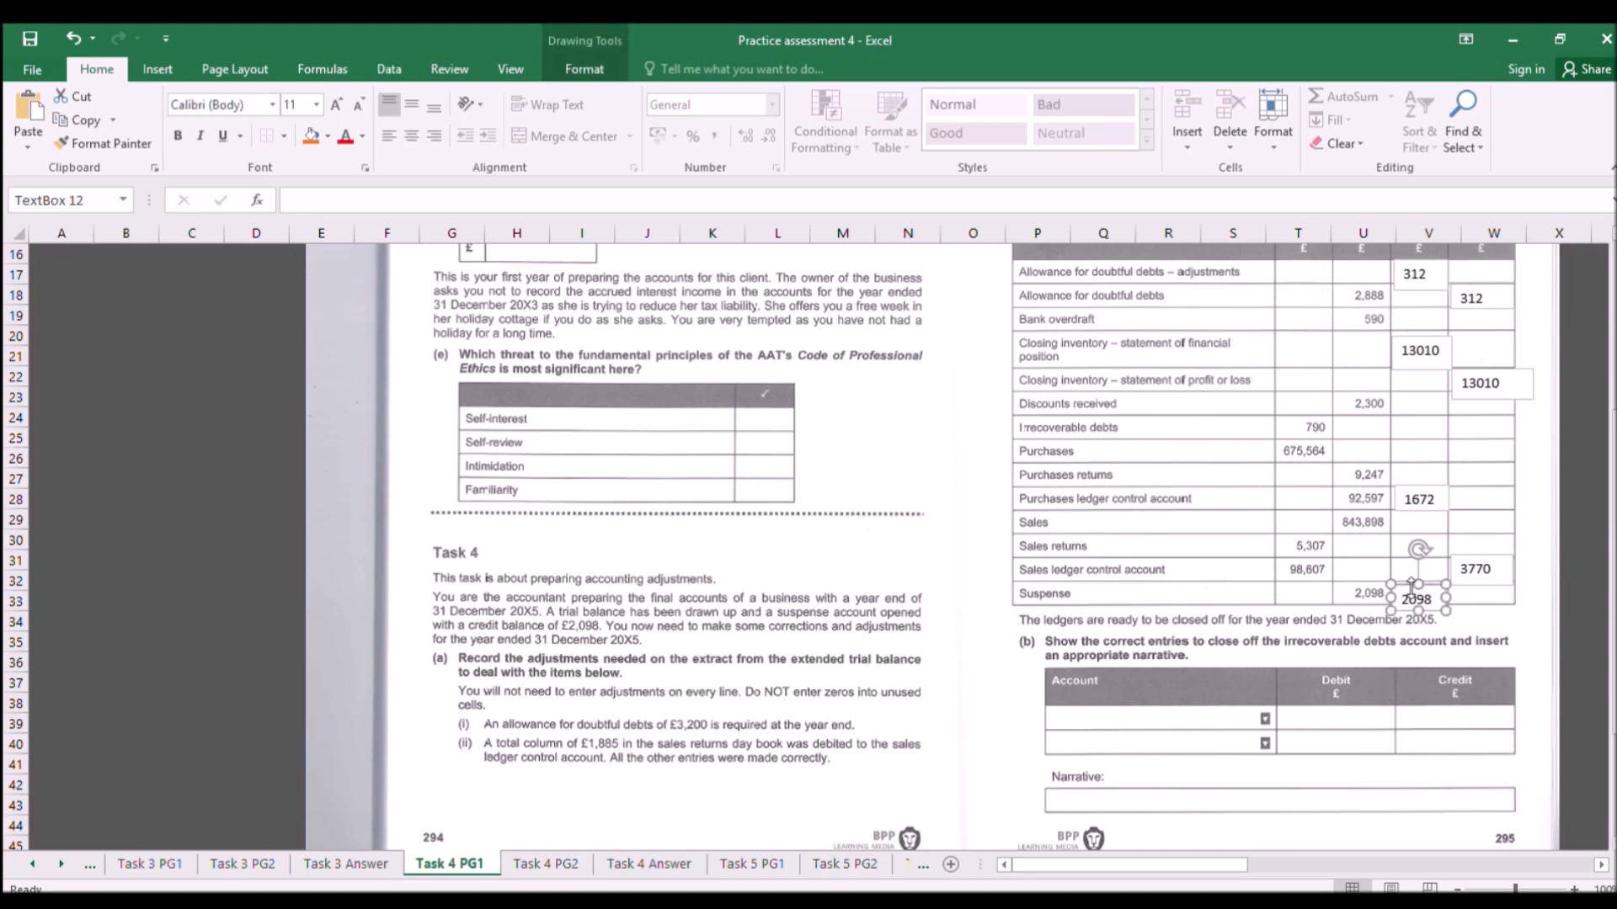
key(Delete)
click(1472, 566)
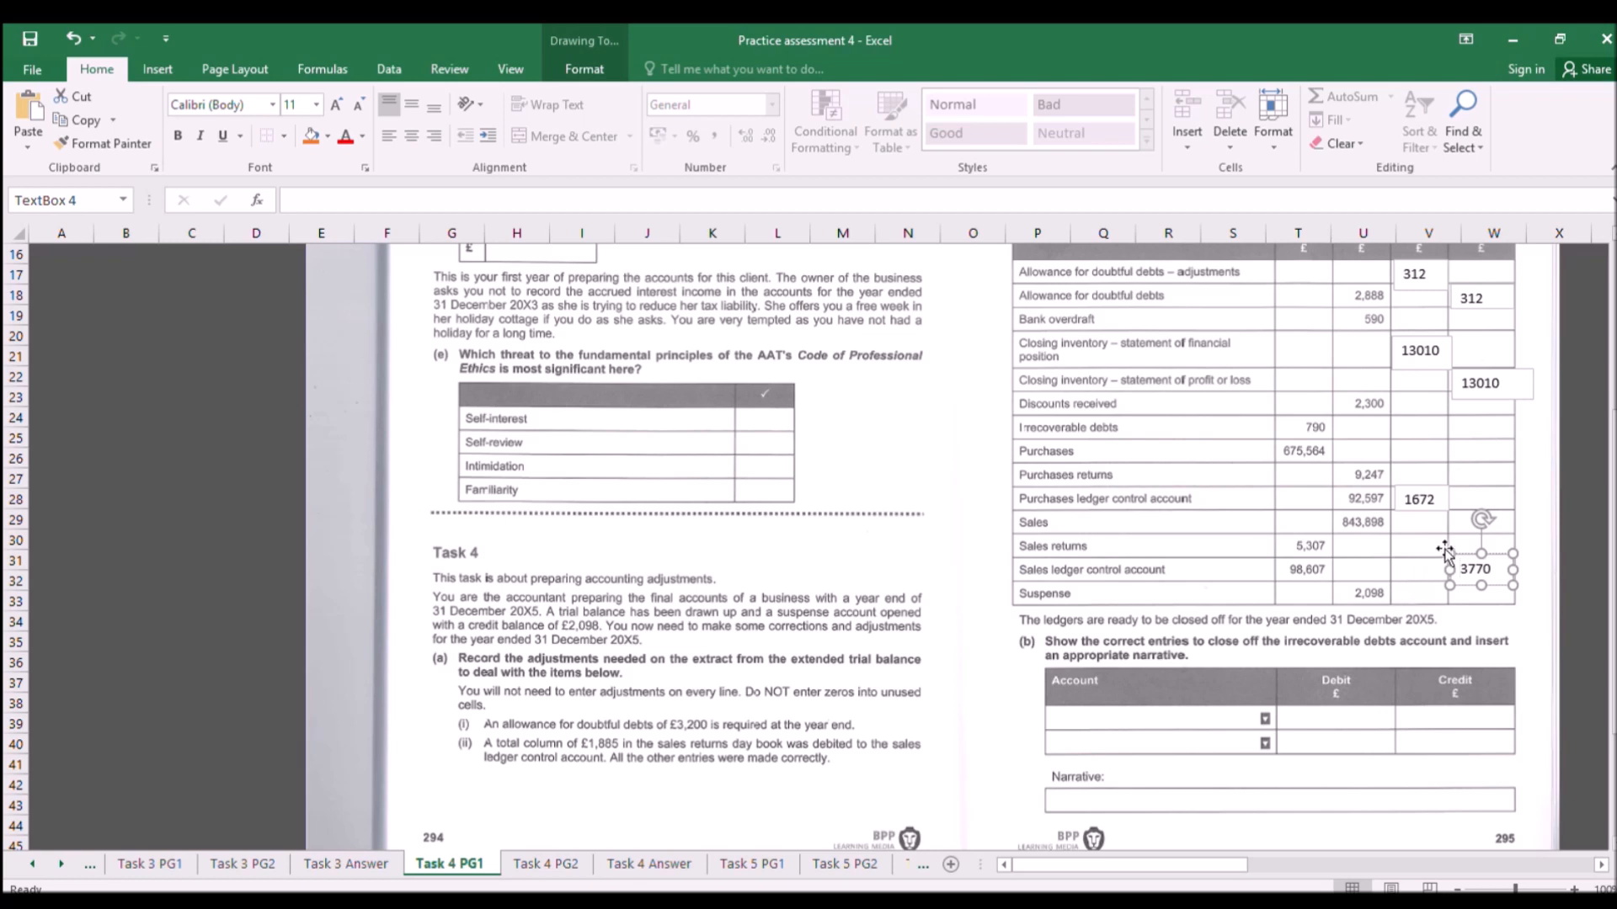
drag(1467, 560, 1408, 581)
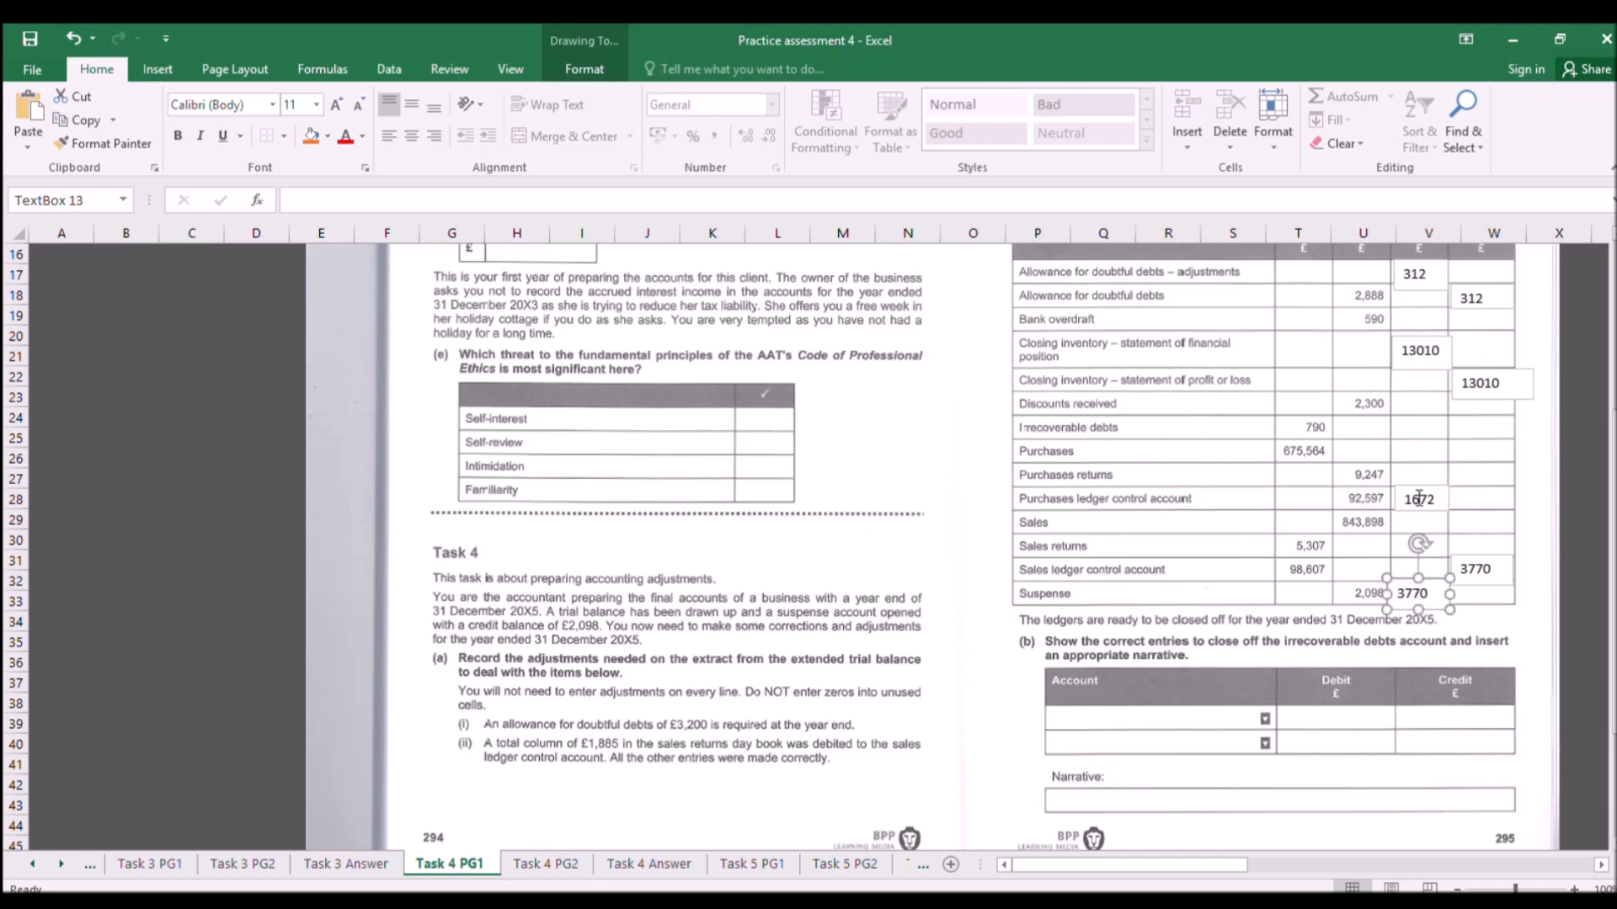
Duplicate the 1672 text box and place the copy in the Suspense credit adjustments cell.
click(1419, 499)
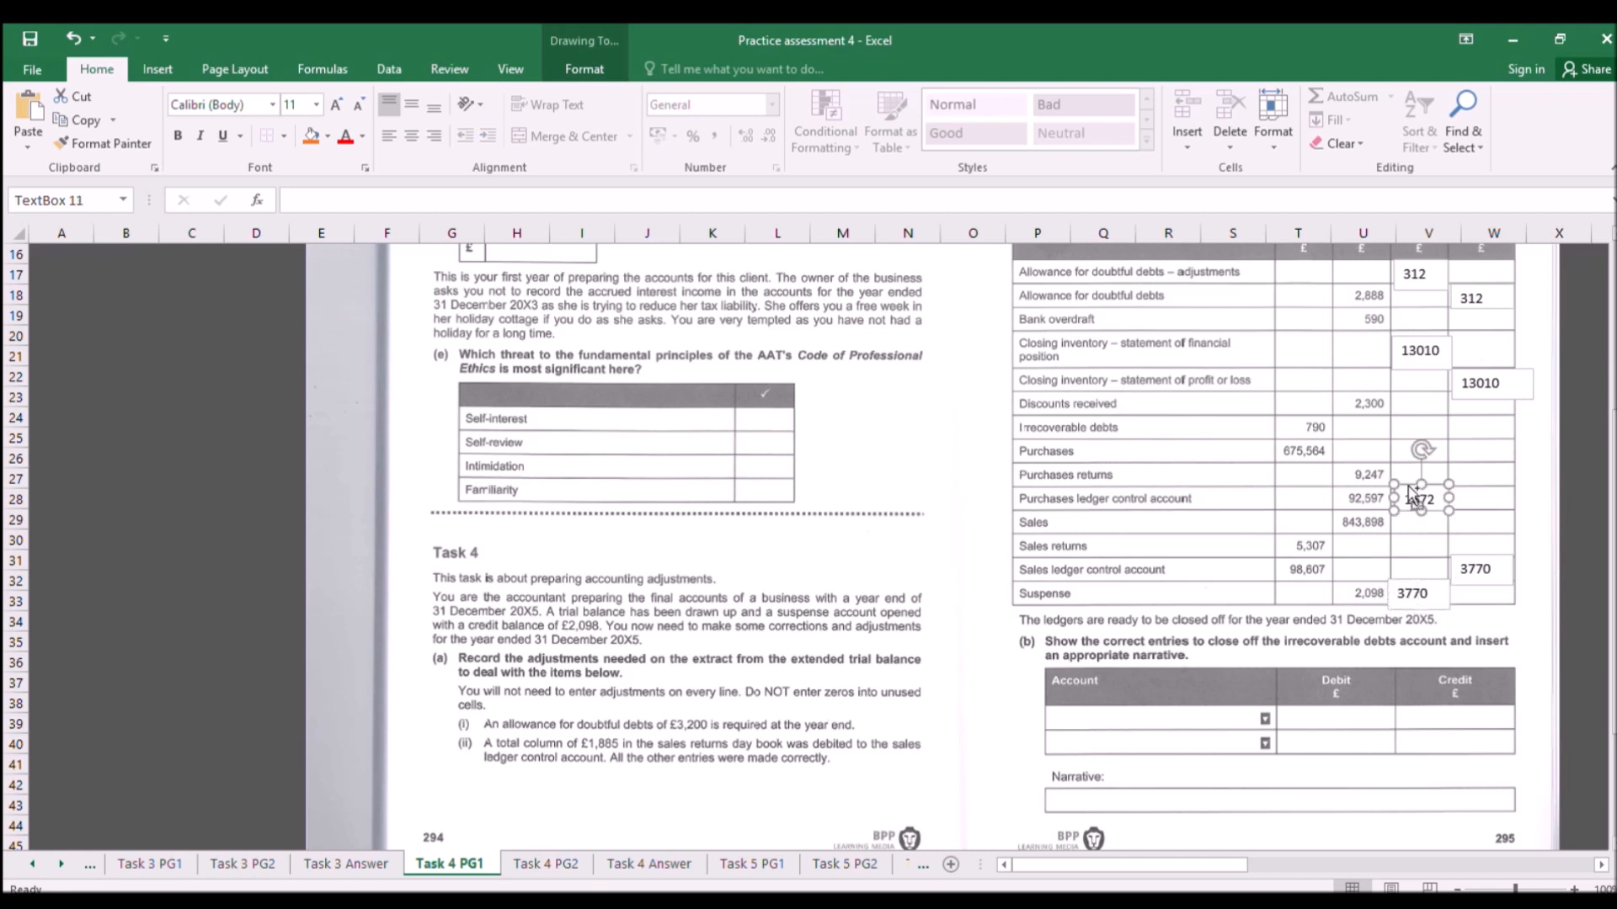
key(ctrl+d)
drag(1423, 510, 1471, 590)
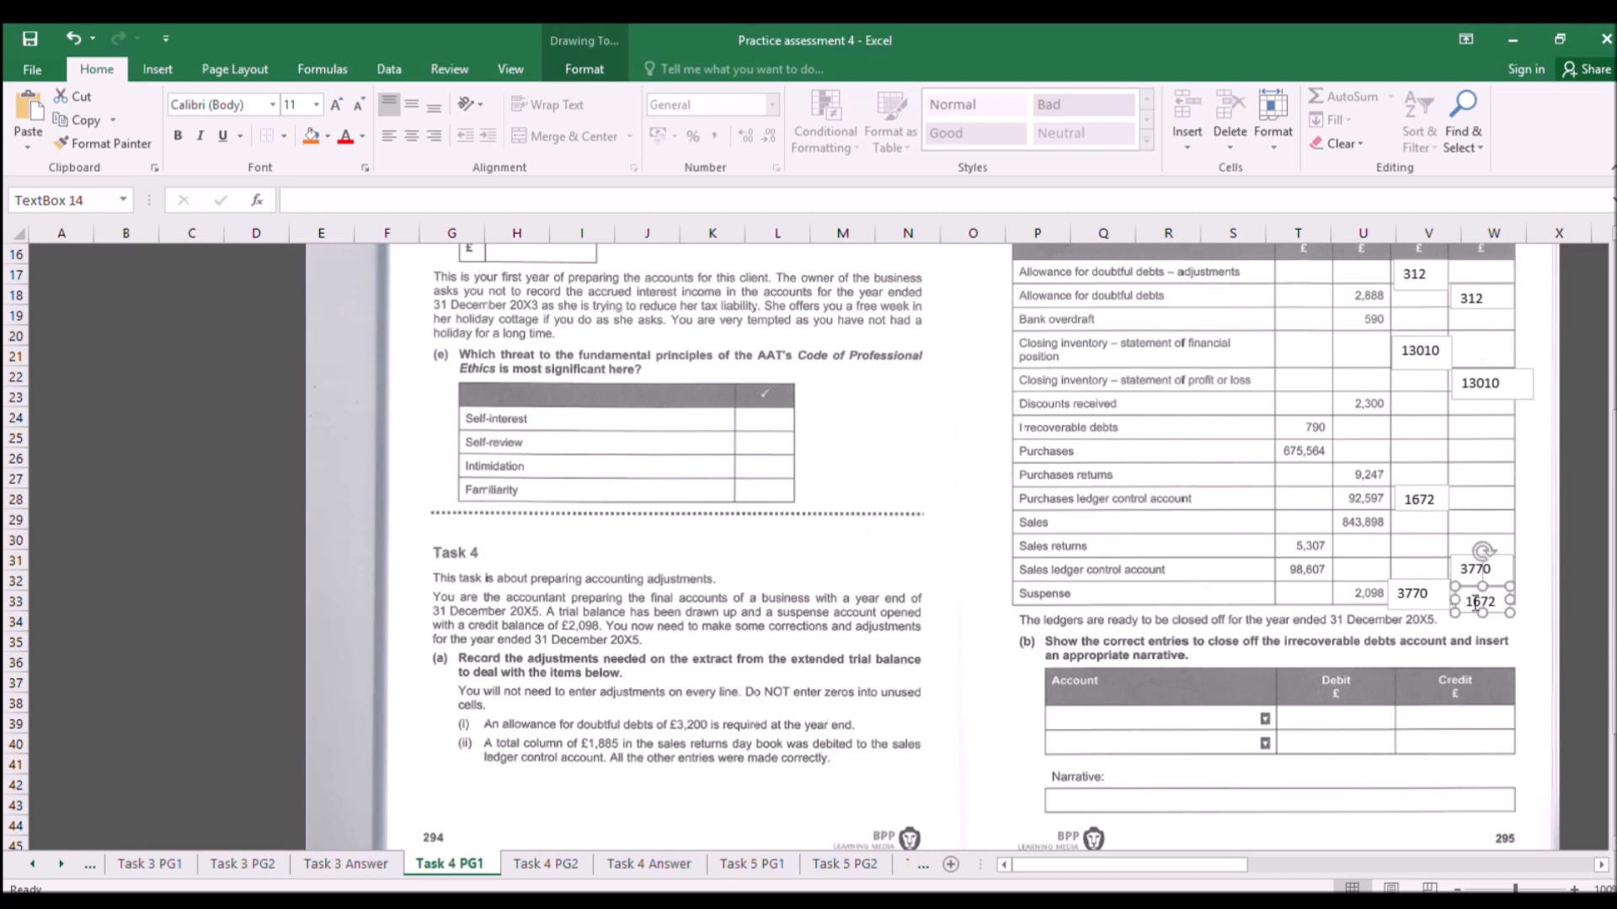
click(1453, 658)
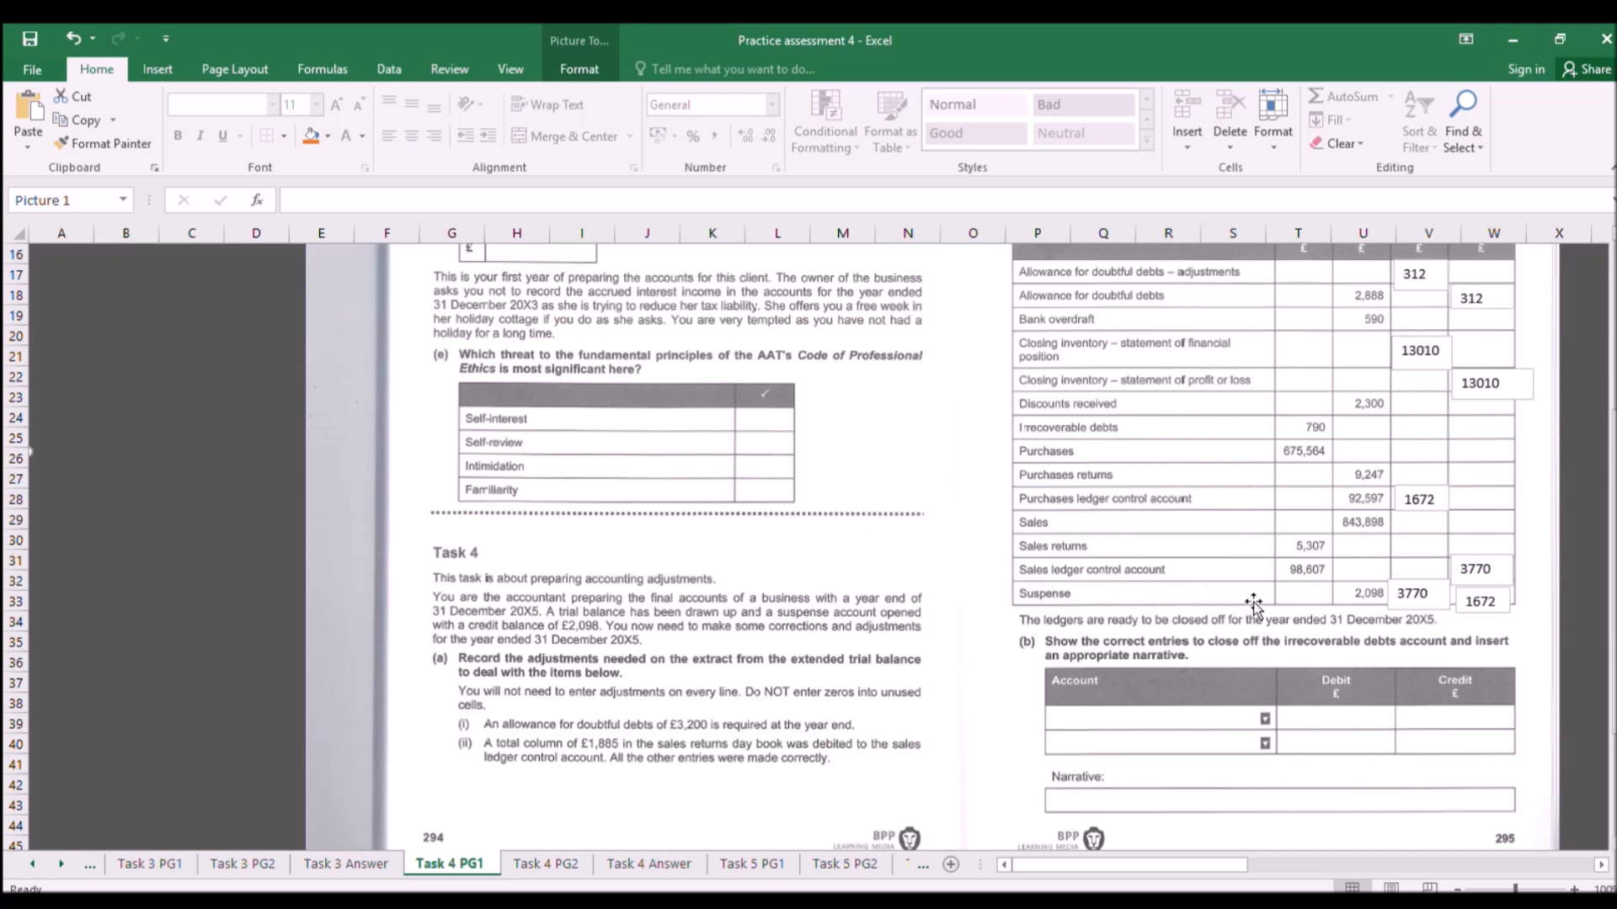
Read Task 4 part (b) and draw a T-account on Task 4 Answer with a bottom border across E47:H47 and a left border along G48:G54.
scroll(1151, 629, down, 2)
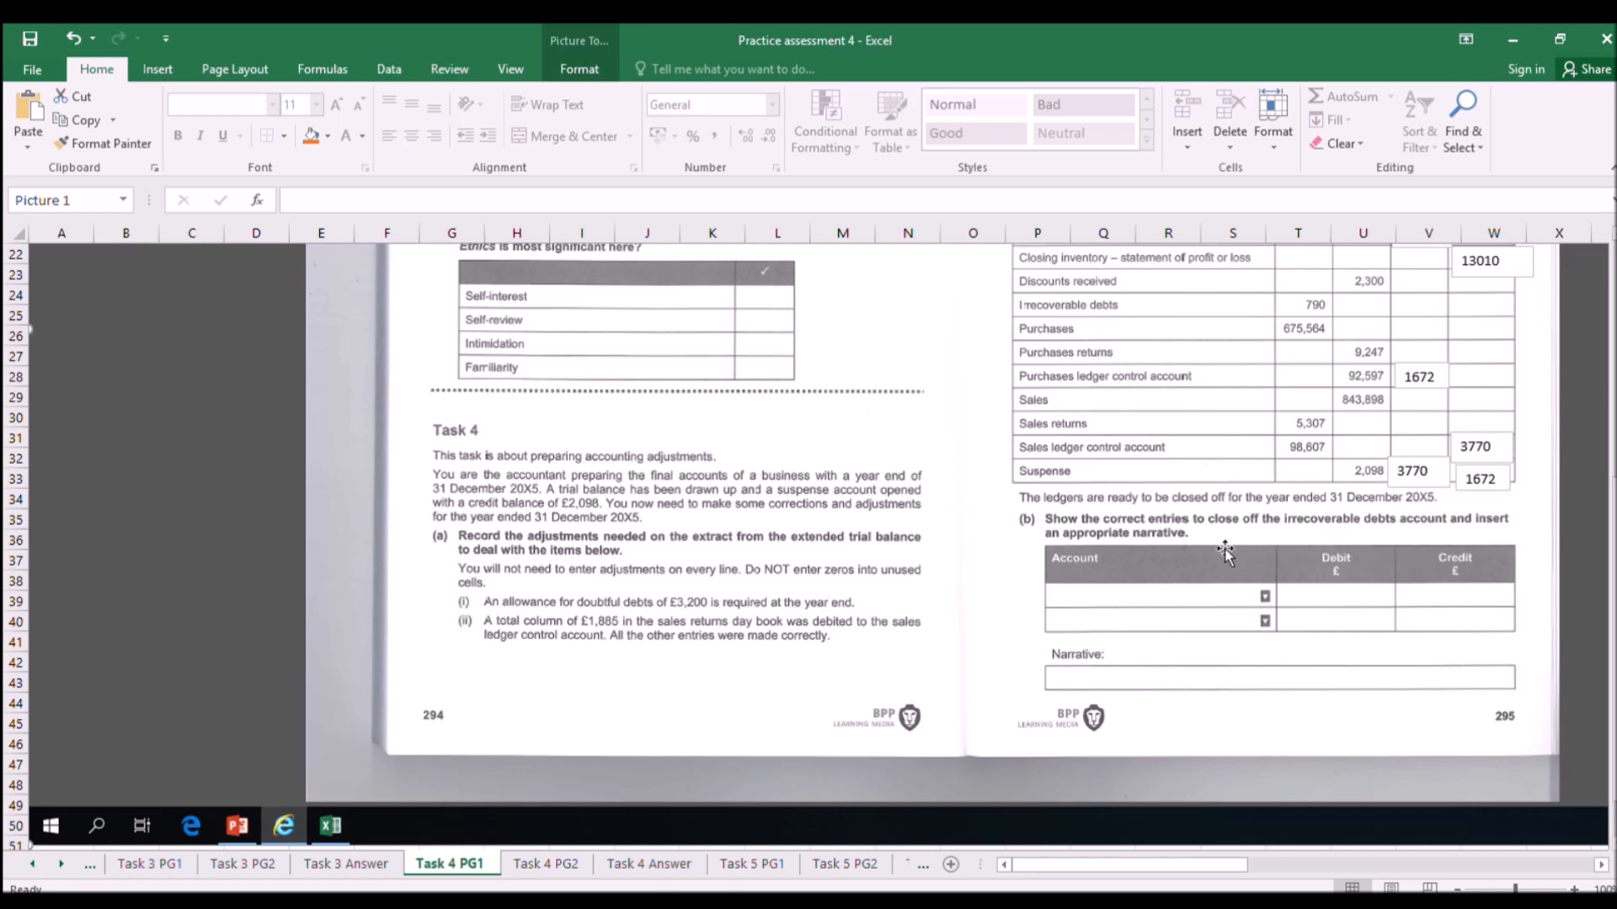
scroll(1218, 553, up, 2)
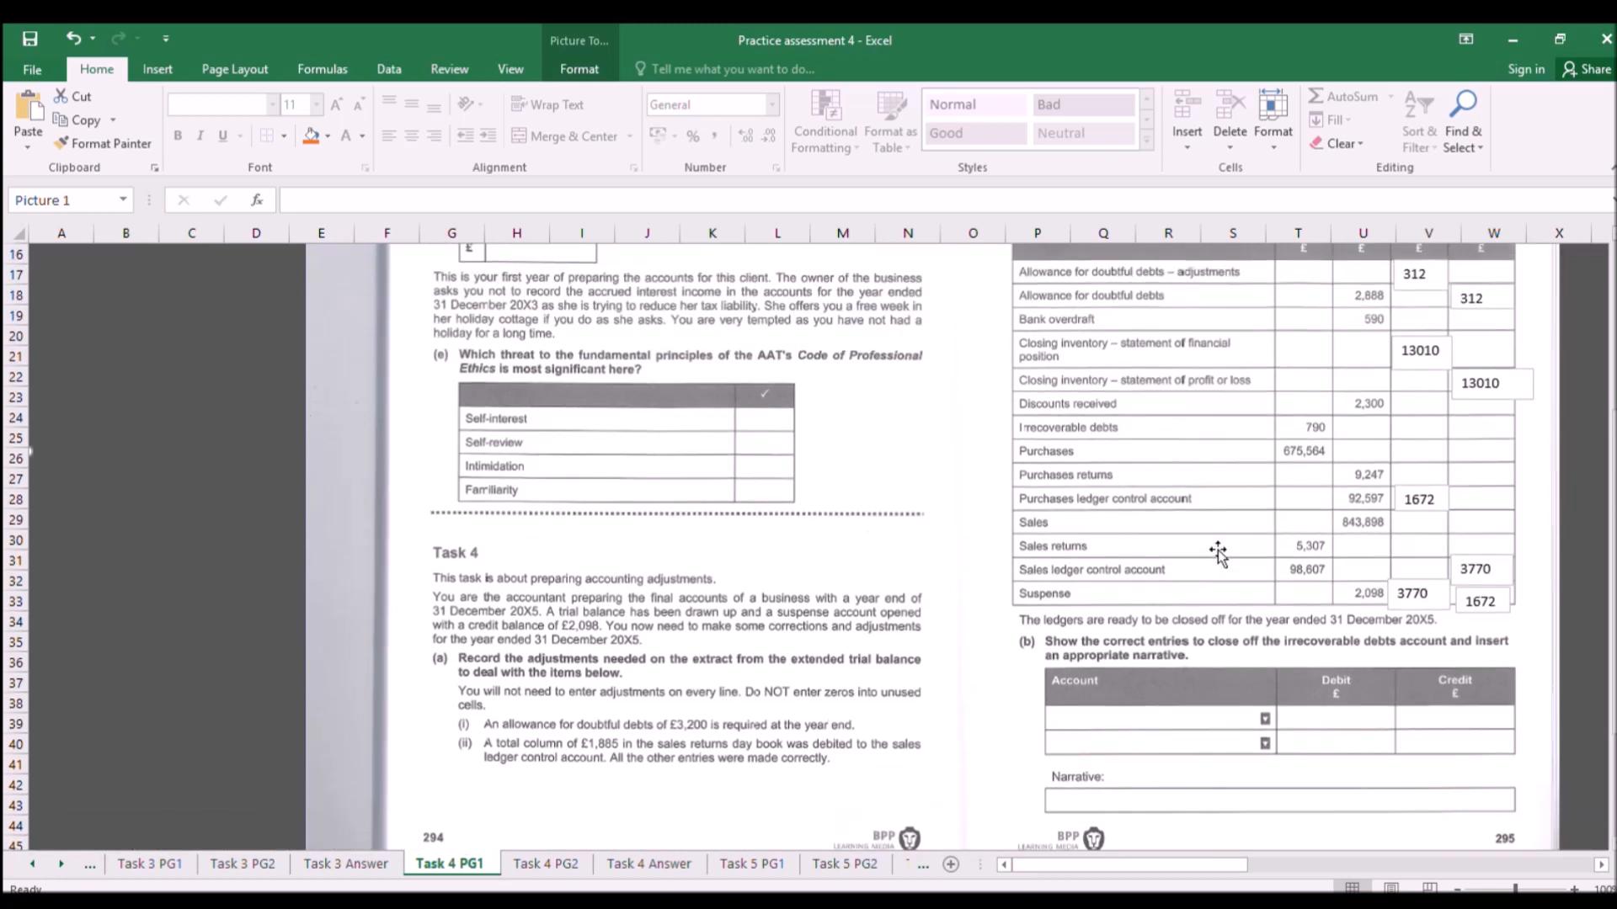
scroll(1217, 553, down, 2)
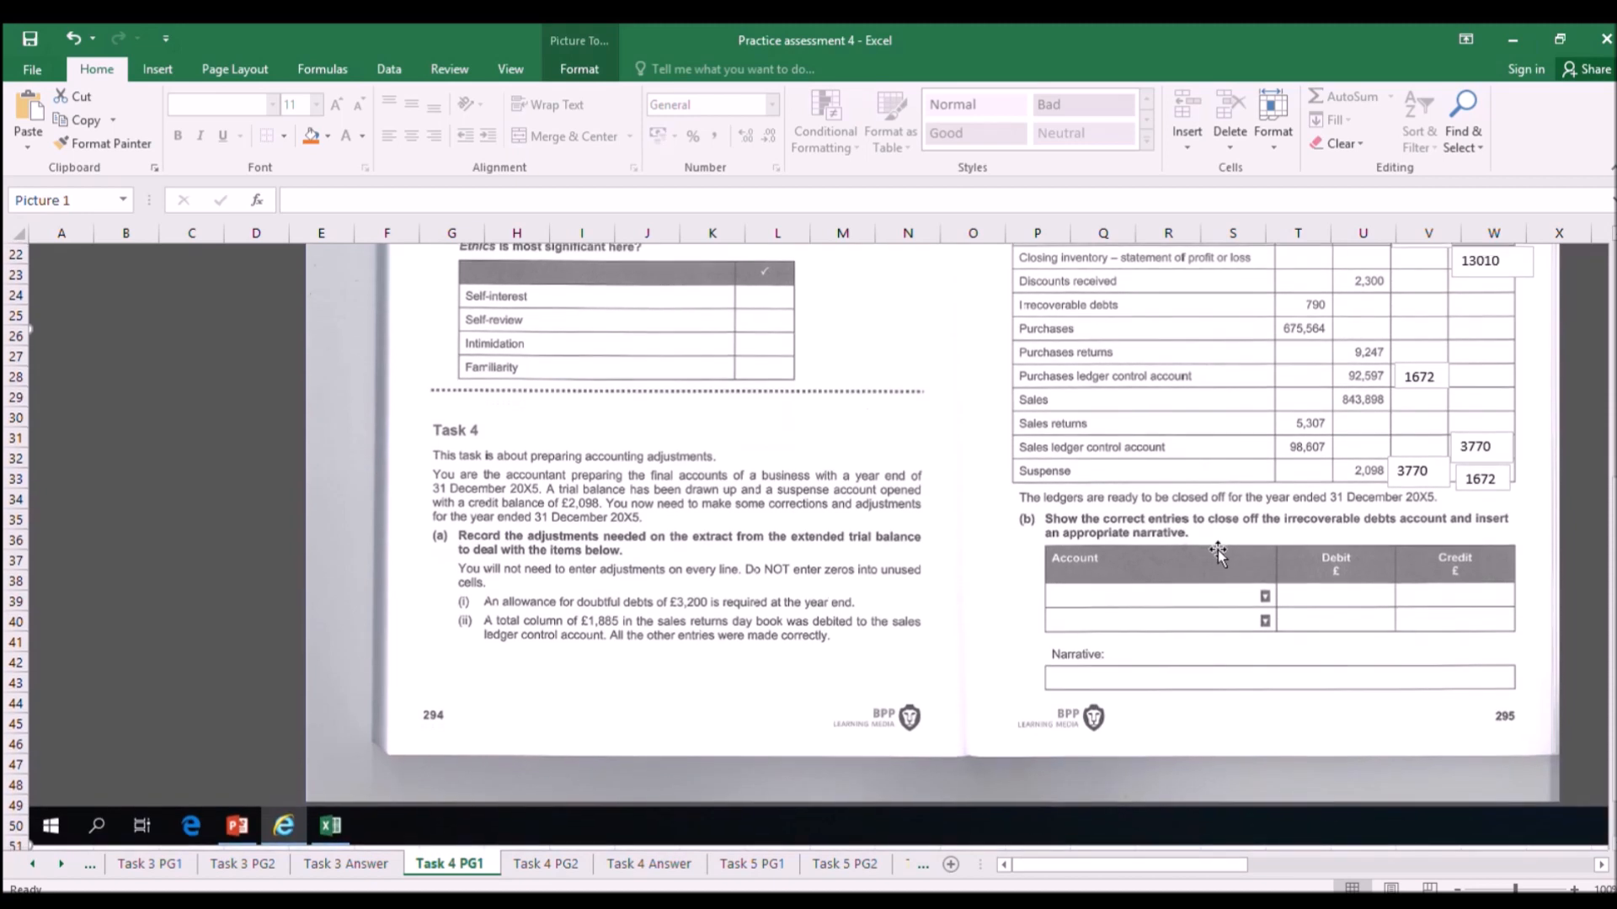
scroll(1217, 548, down, 1)
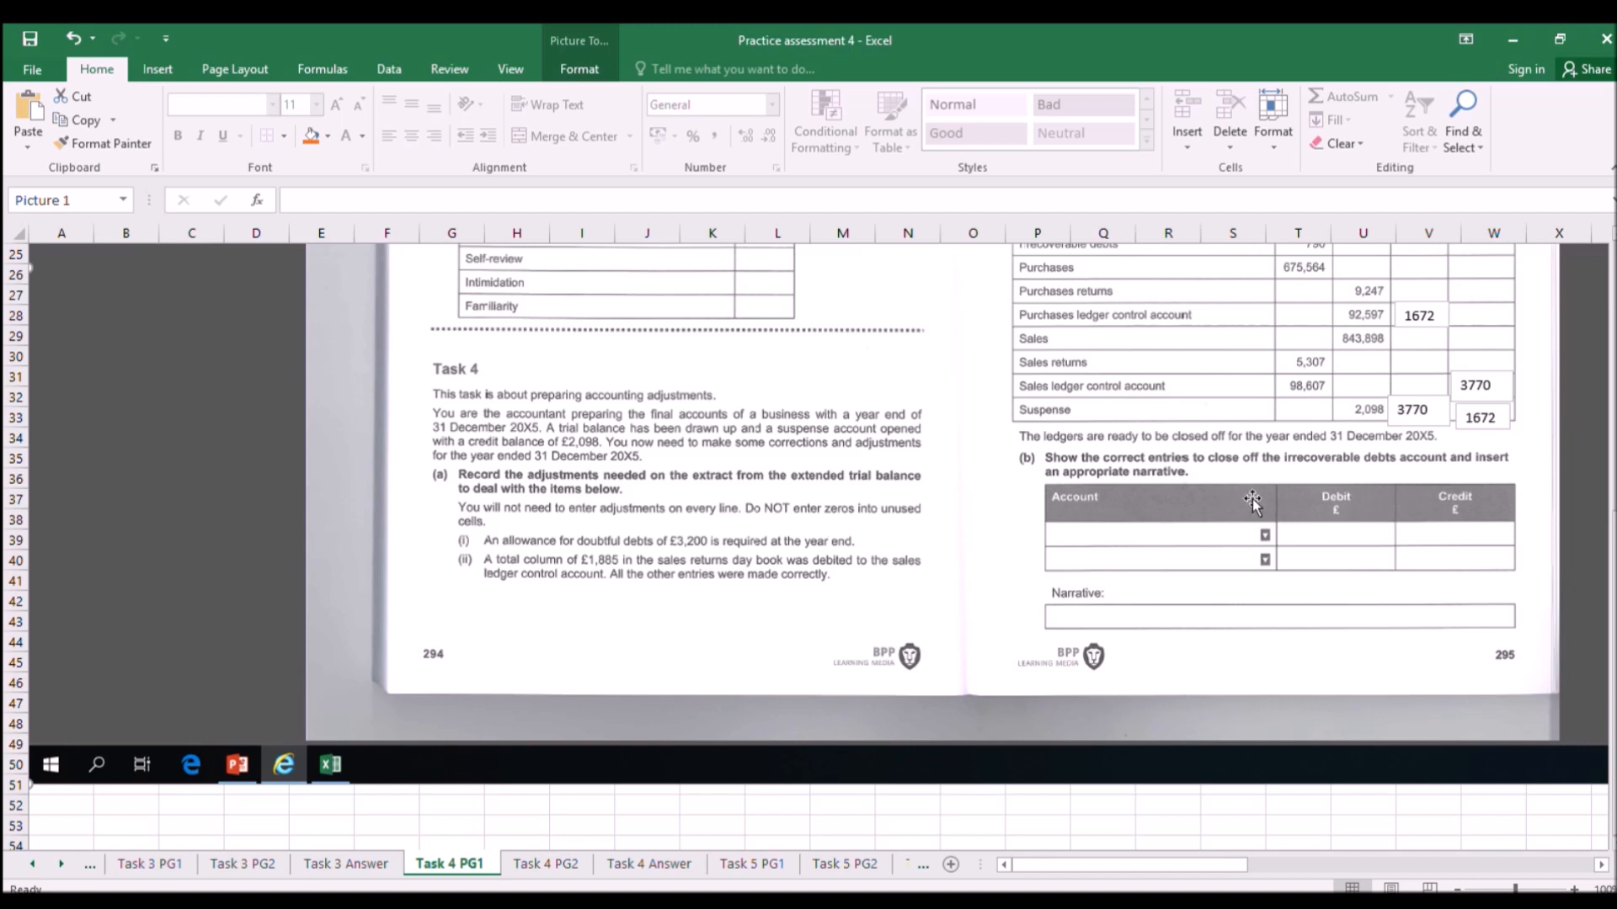
scroll(1252, 503, up, 3)
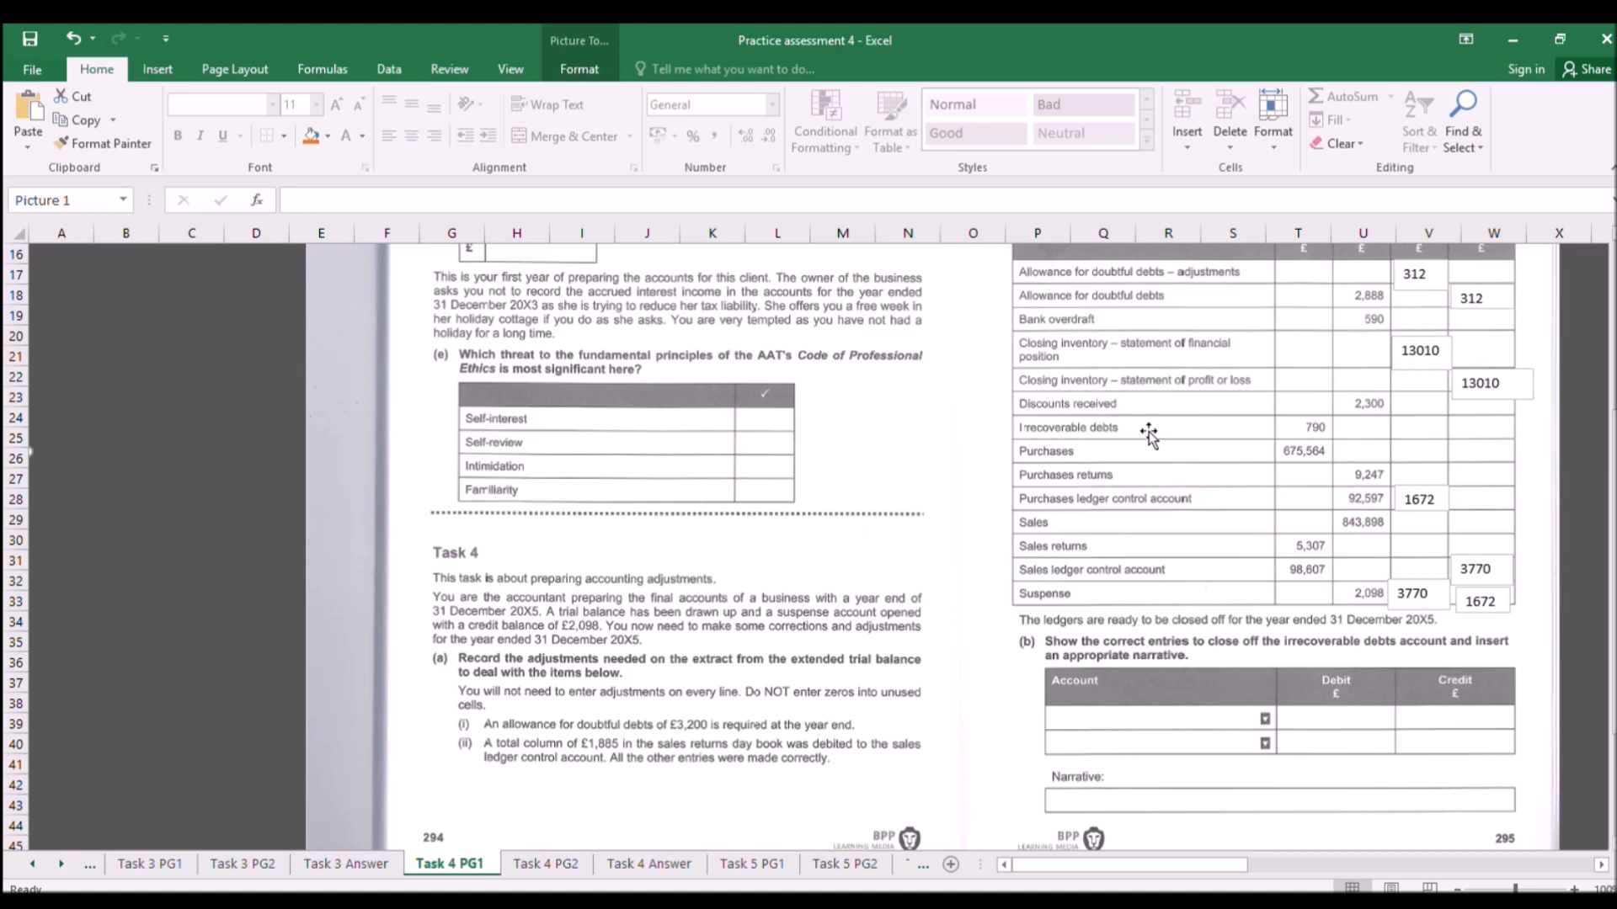
click(665, 864)
scroll(853, 767, down, 6)
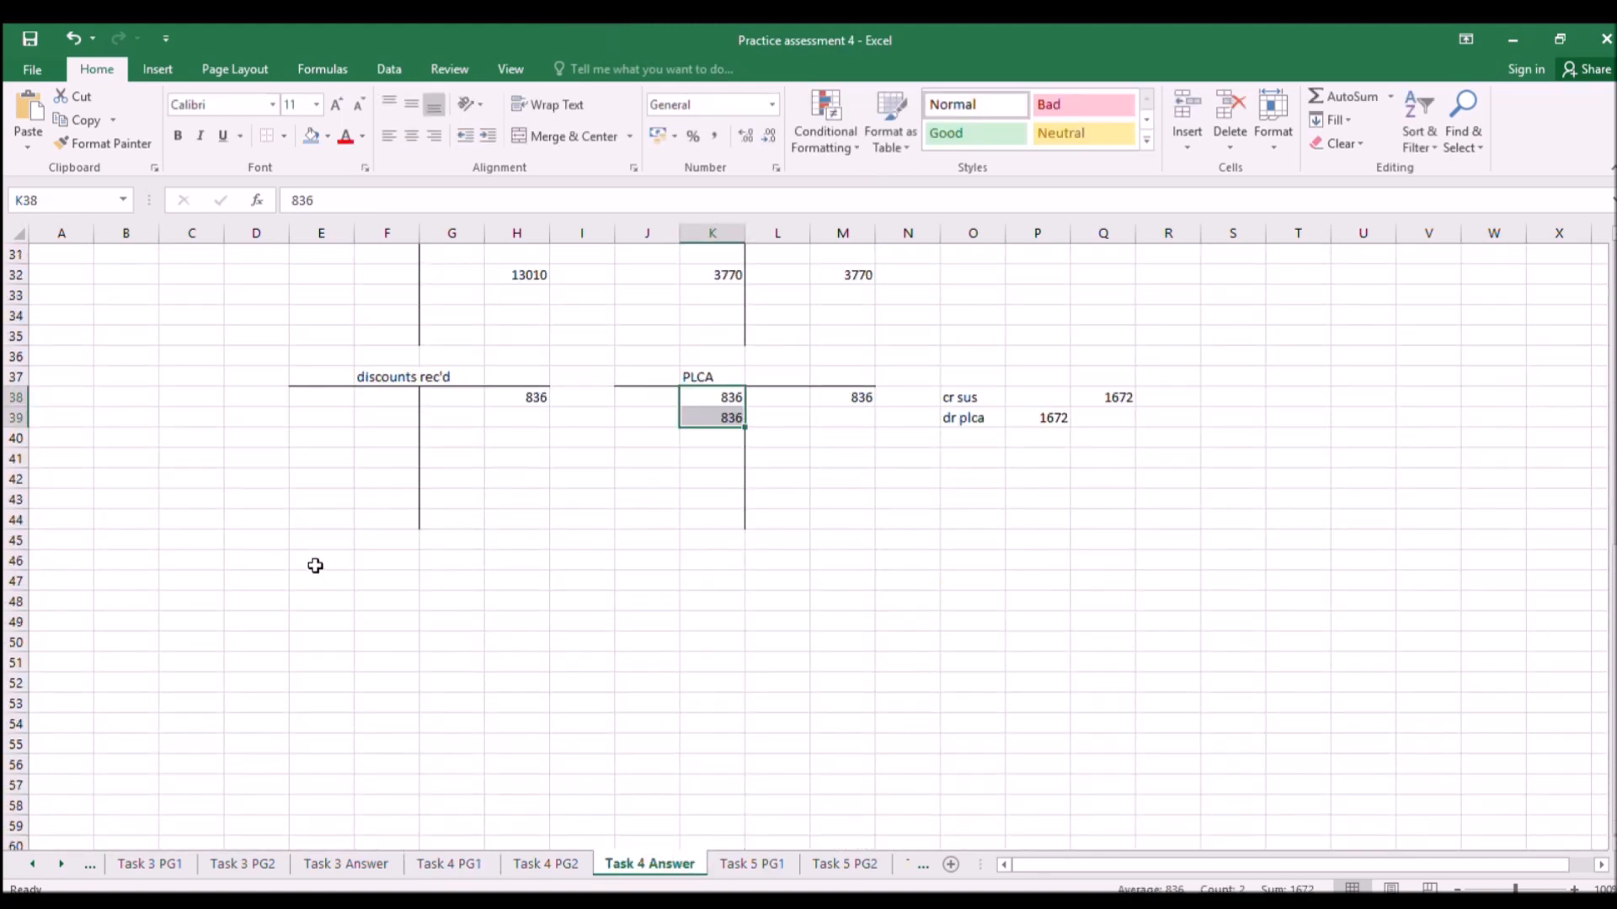
drag(311, 580, 512, 584)
click(285, 137)
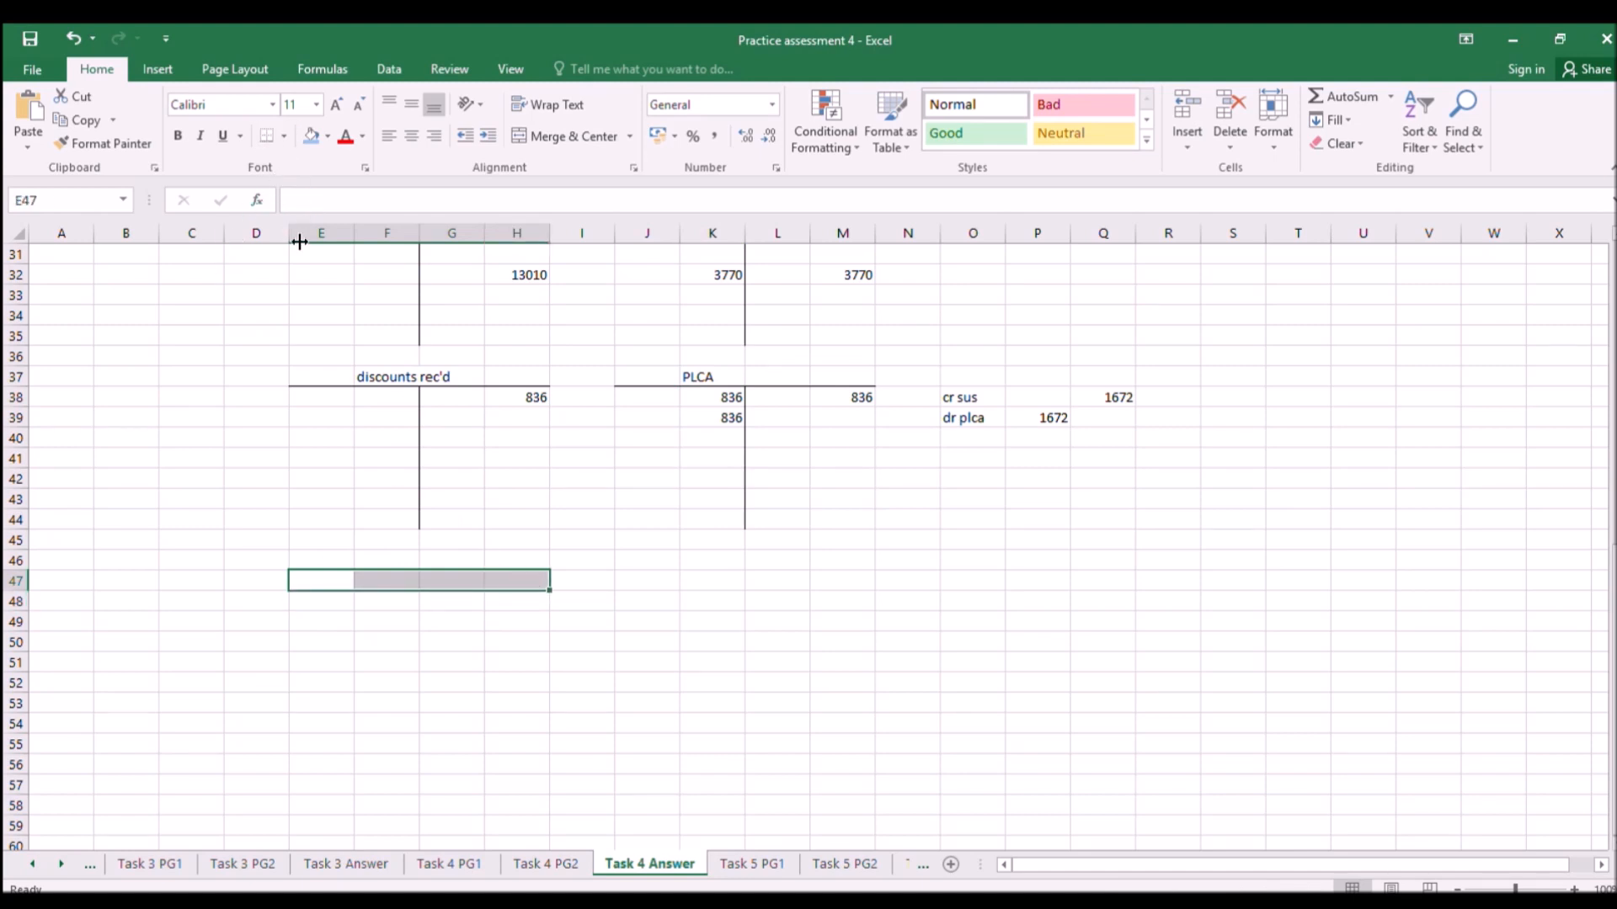
click(442, 649)
drag(440, 603, 439, 730)
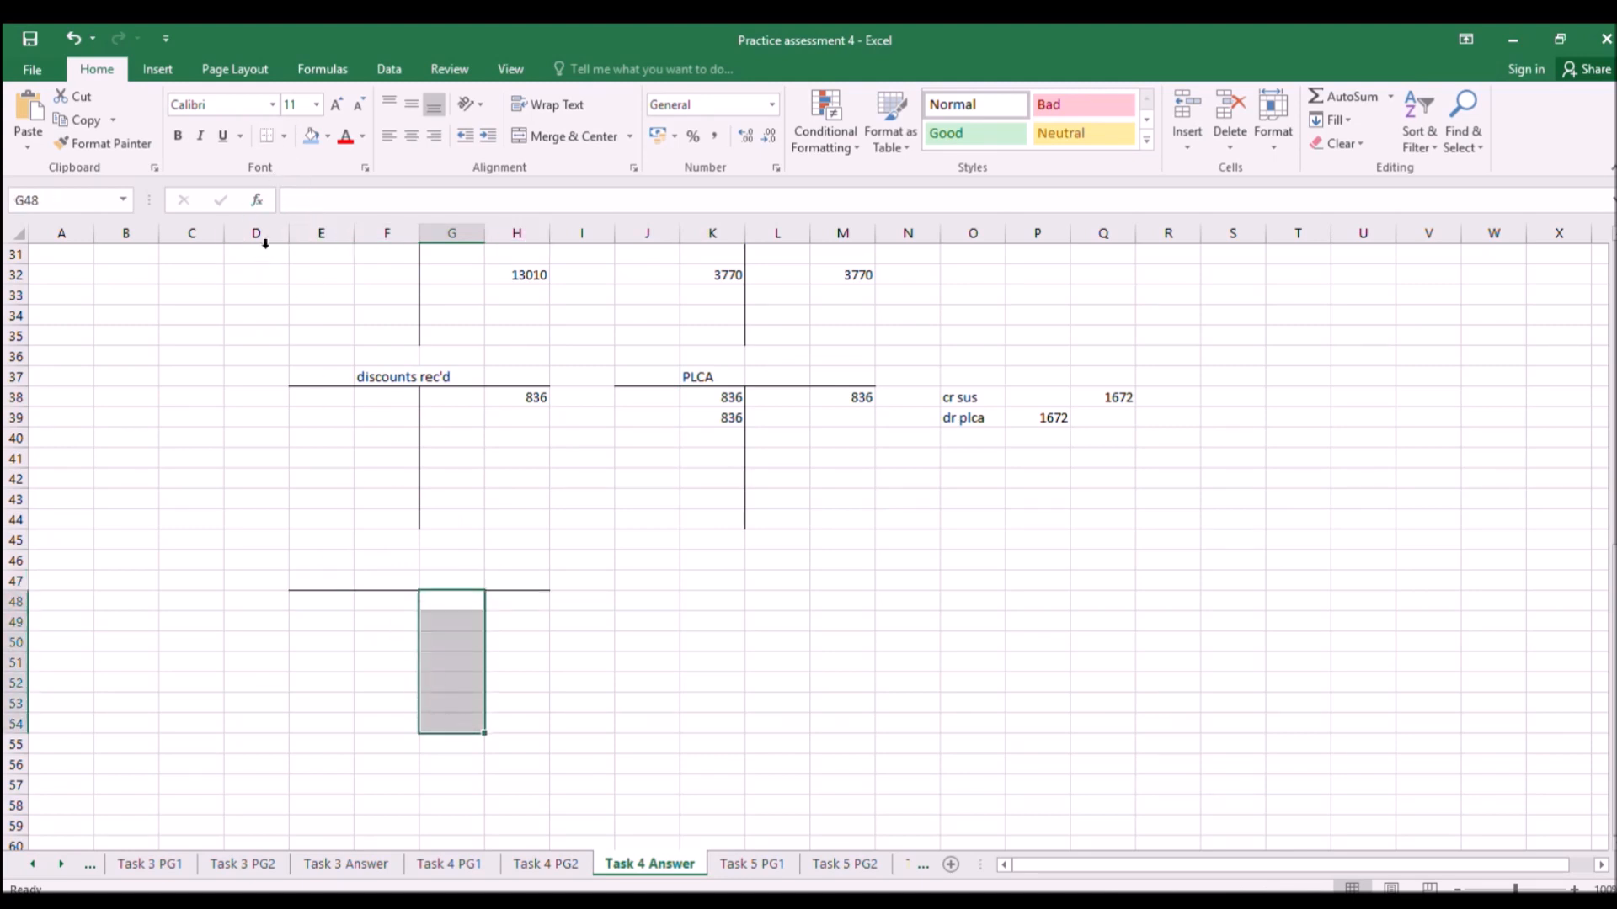
click(284, 133)
click(279, 236)
Title the new T-account "irrecoverable debts" in F47.
click(385, 580)
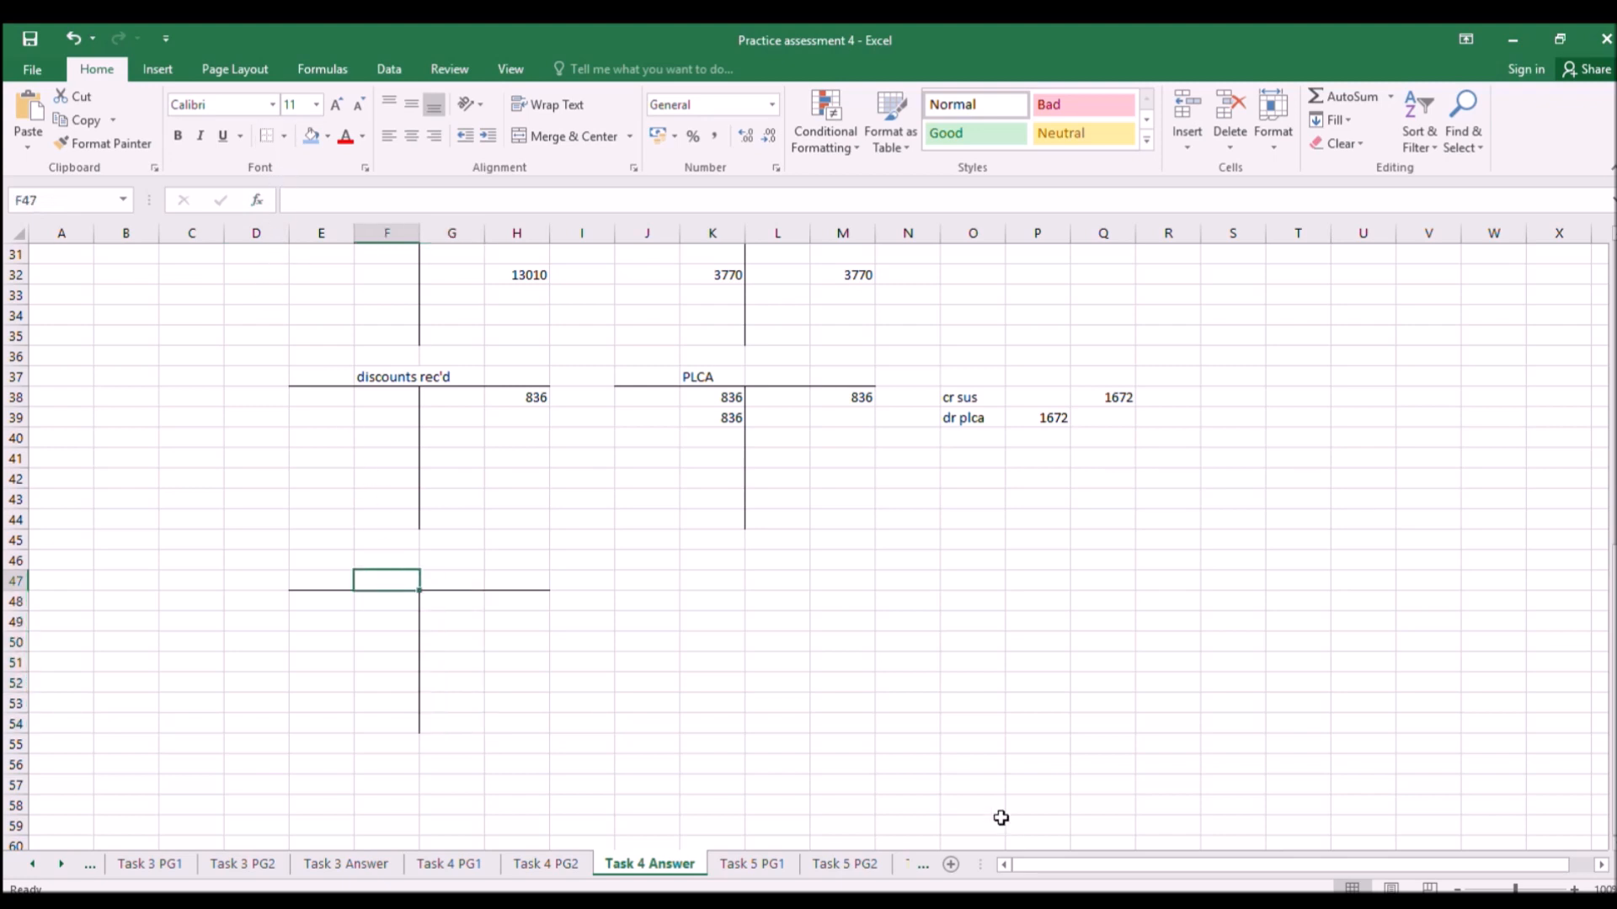
text(irrecoverable debts)
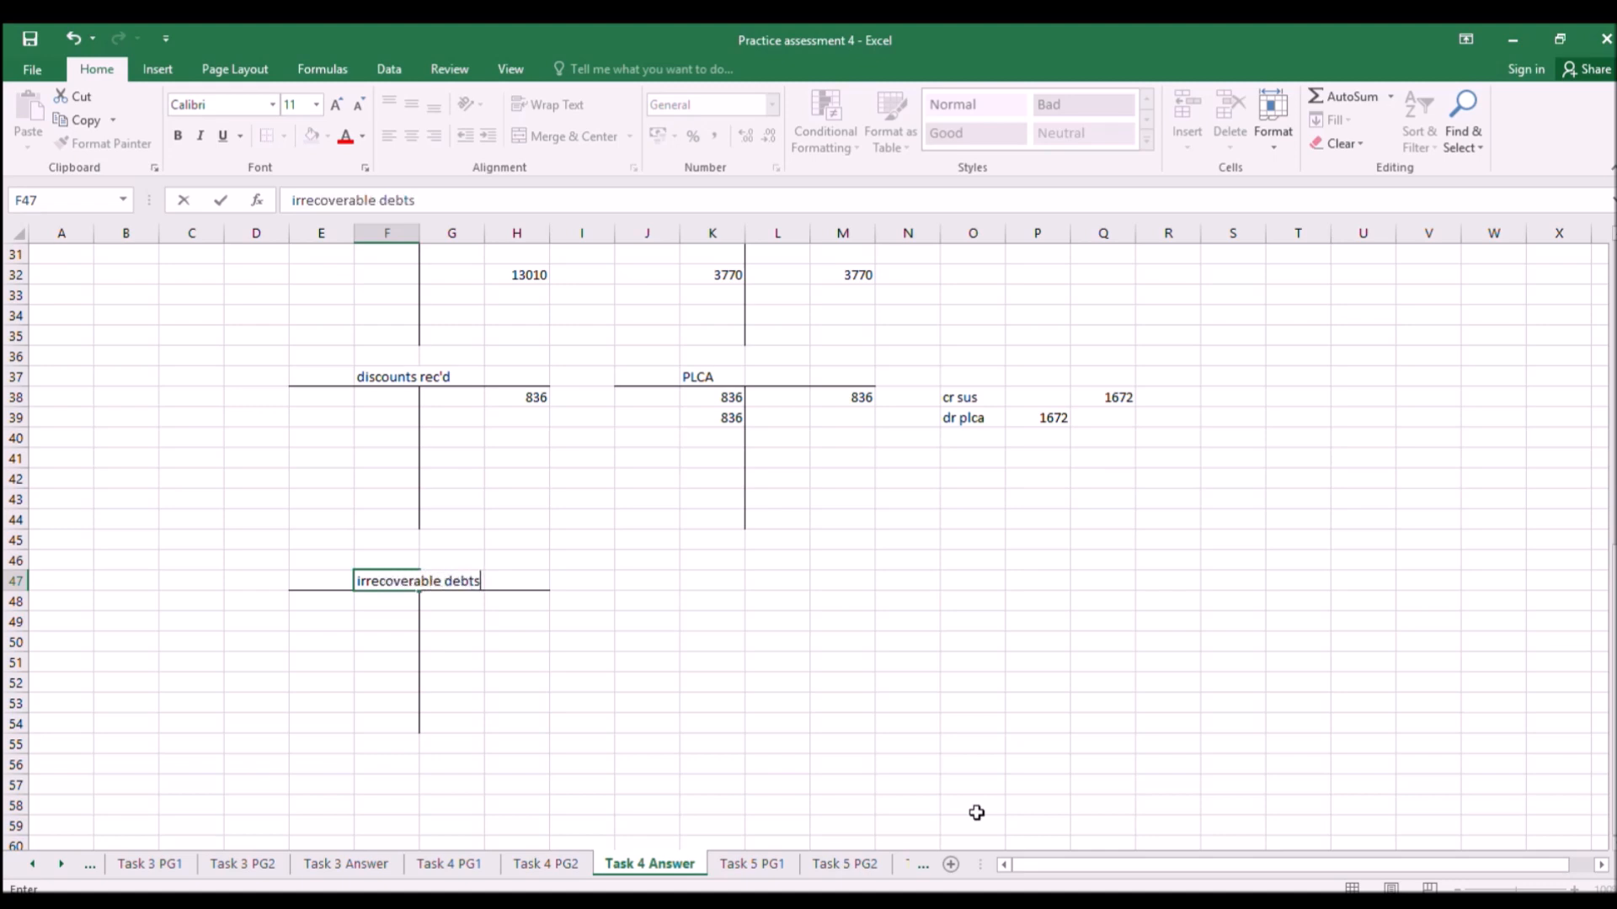
key(Return)
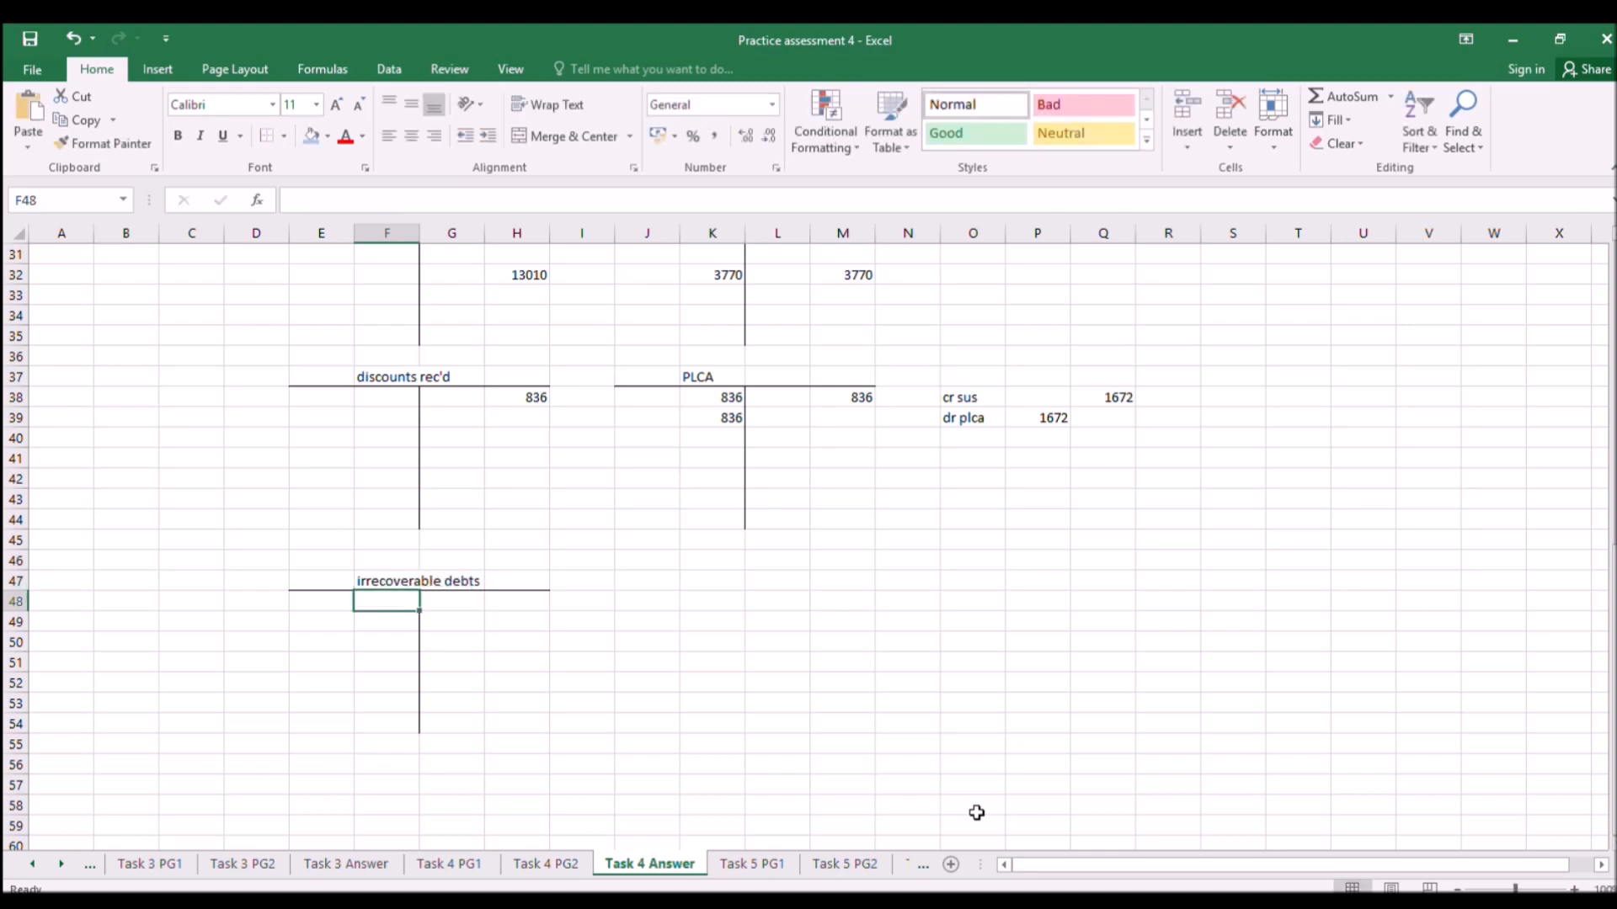
Look up the irrecoverable debts balance in the Task 4 trial balance and enter 790 on the T-account's debit side in F48.
click(527, 865)
click(469, 865)
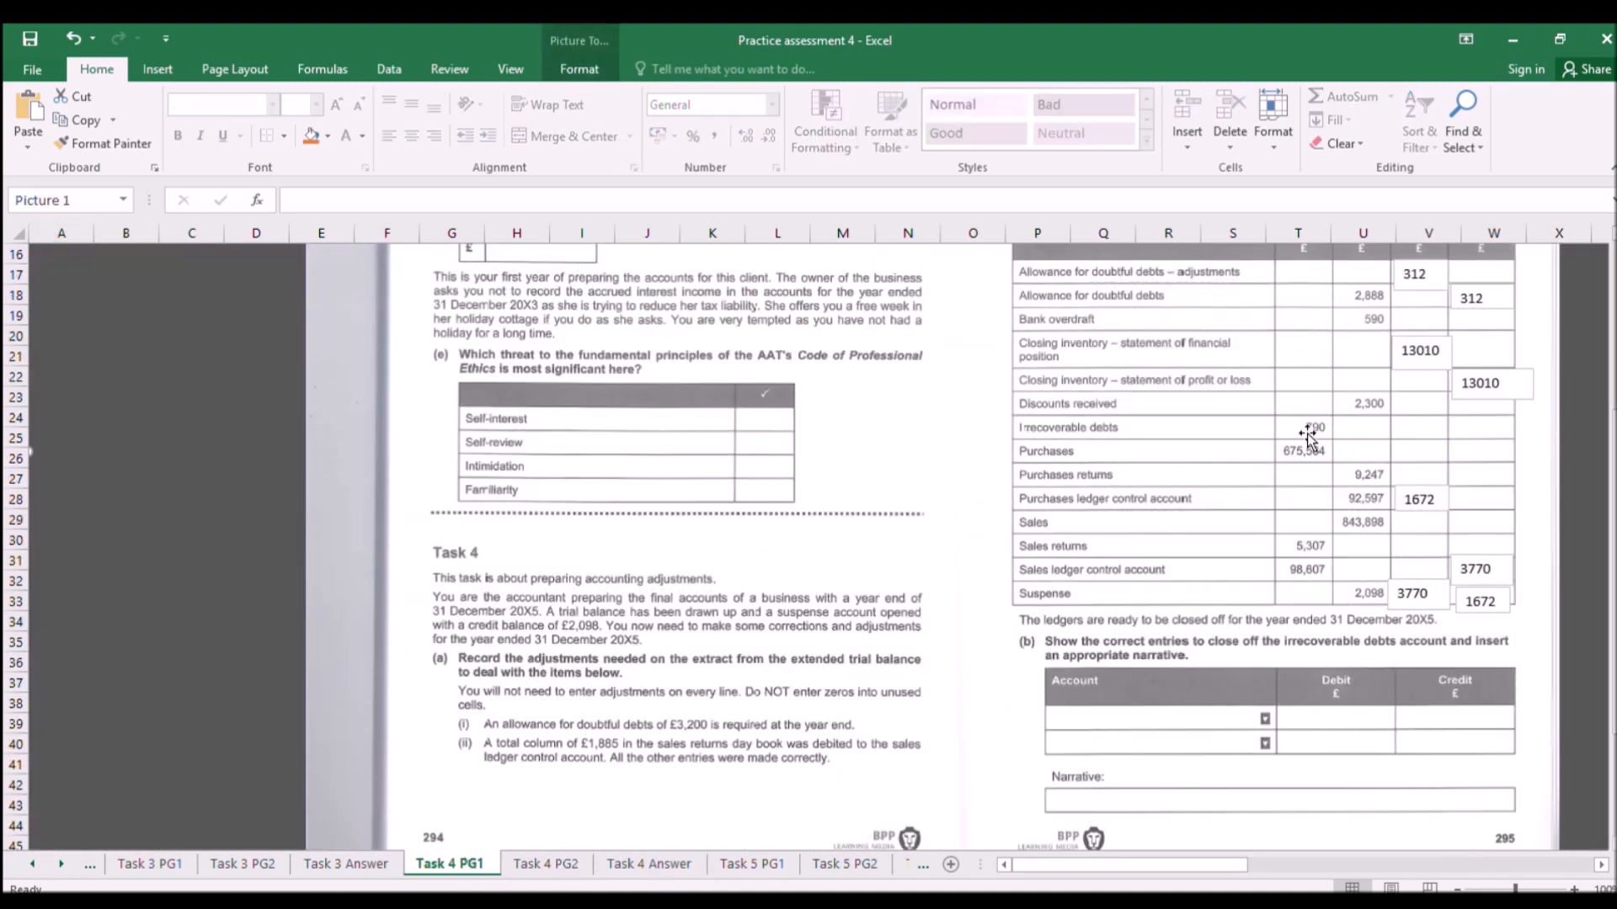
click(665, 865)
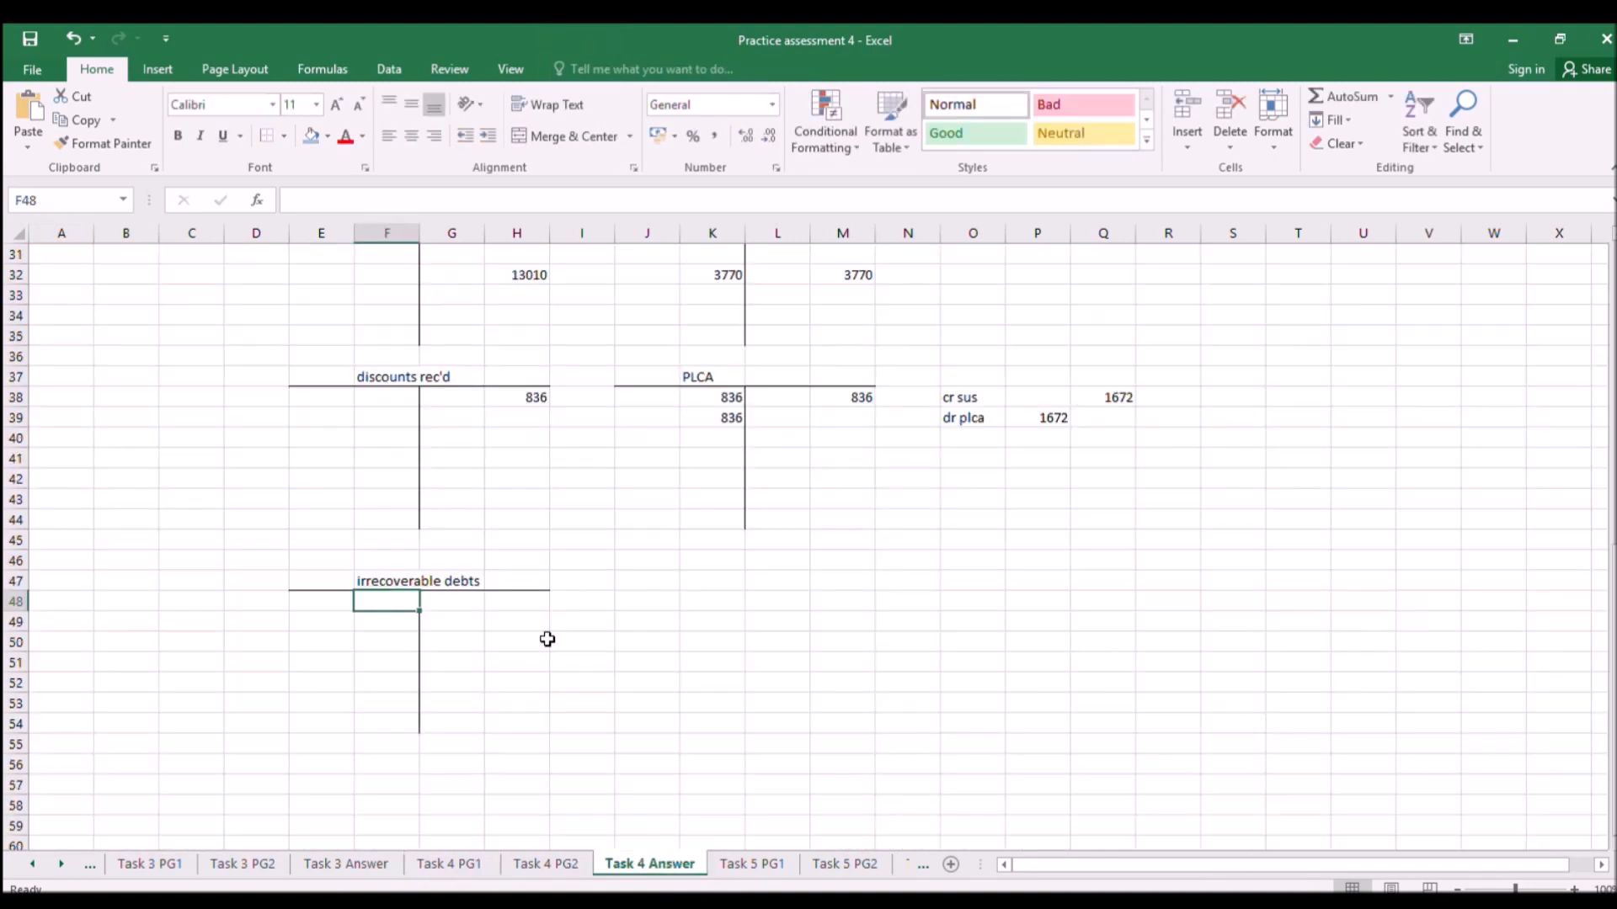
text(6)
key(BackSpace)
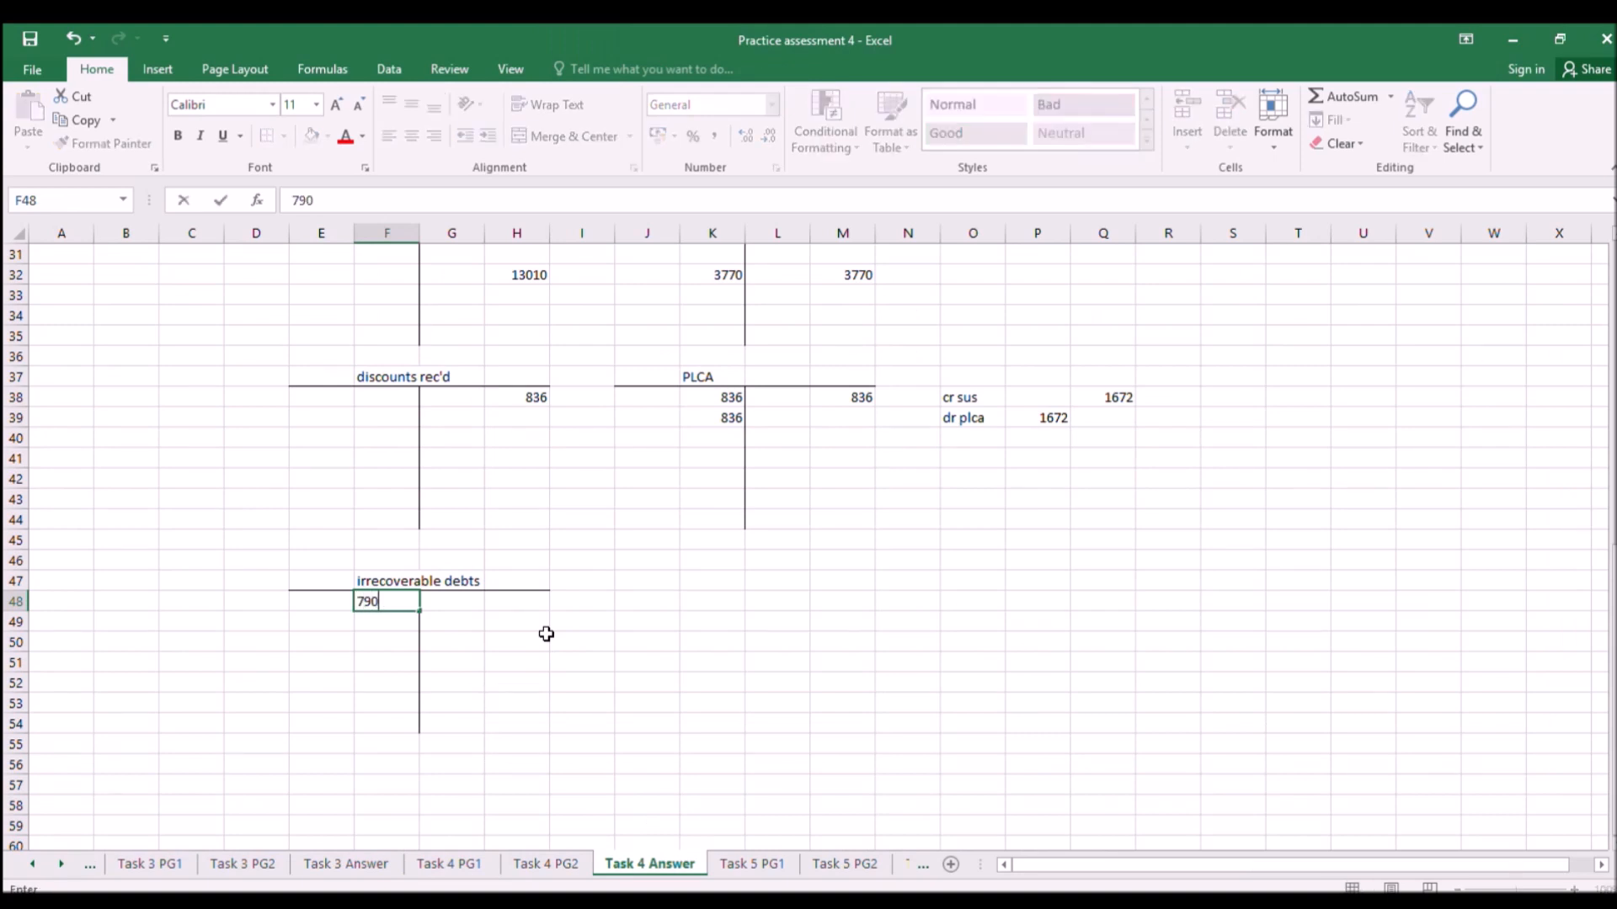
key(Return)
Copy the irrecoverable debts T-account to J47, retitle the copy "Profit and loss" in K47 and clear its copied debit entry.
drag(324, 574, 527, 715)
key(ctrl+c)
click(655, 585)
key(ctrl+v)
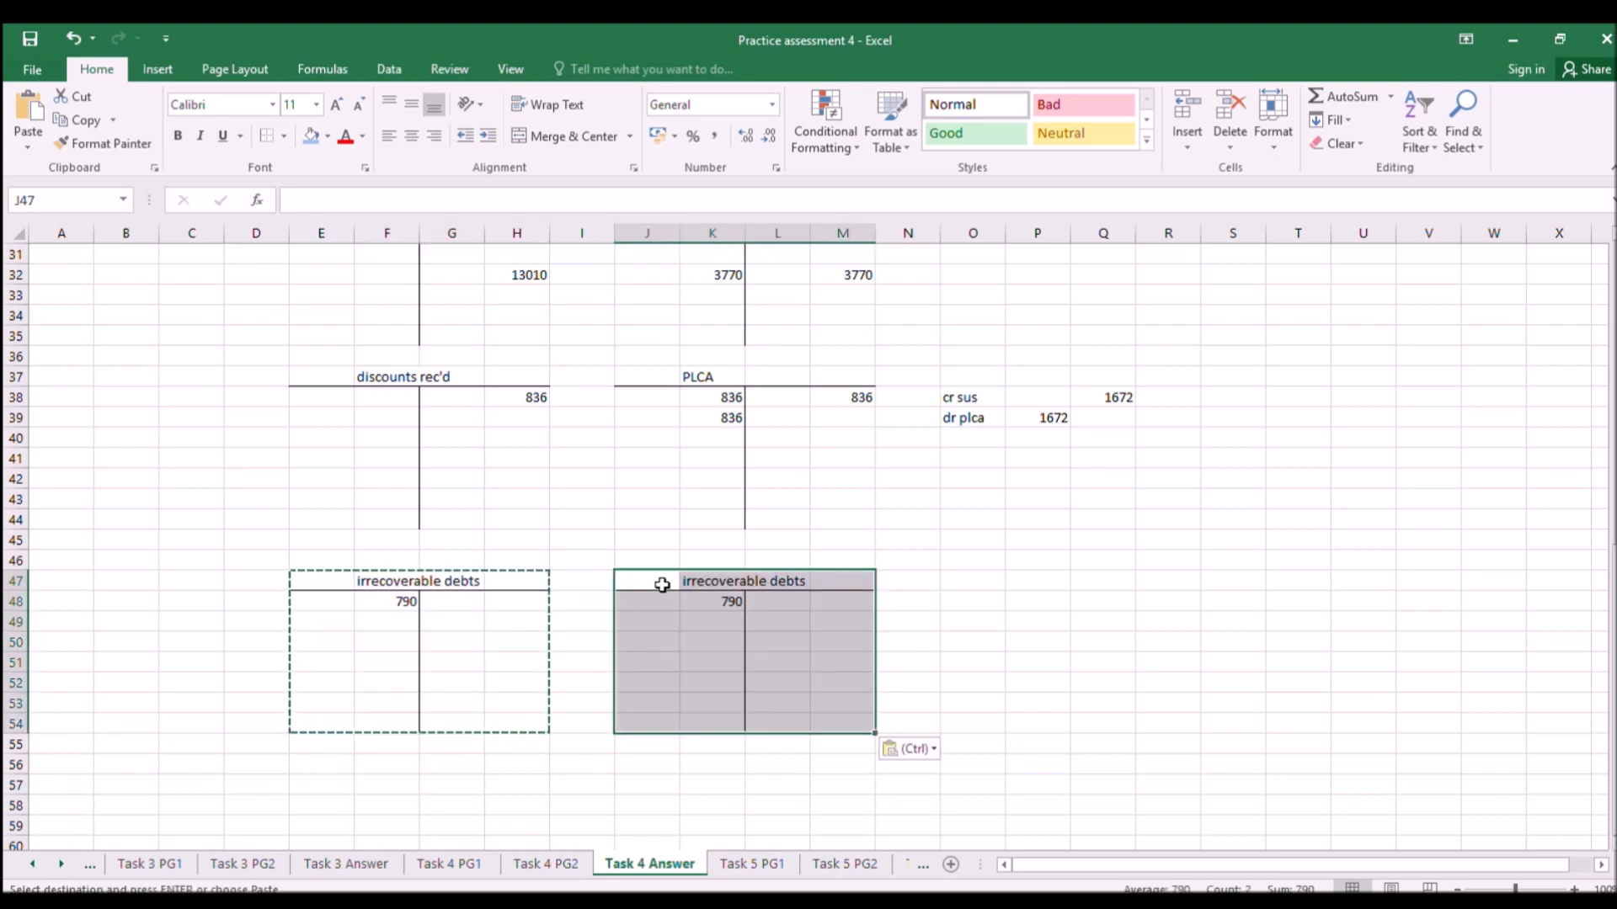
click(707, 581)
text(Profit and loss)
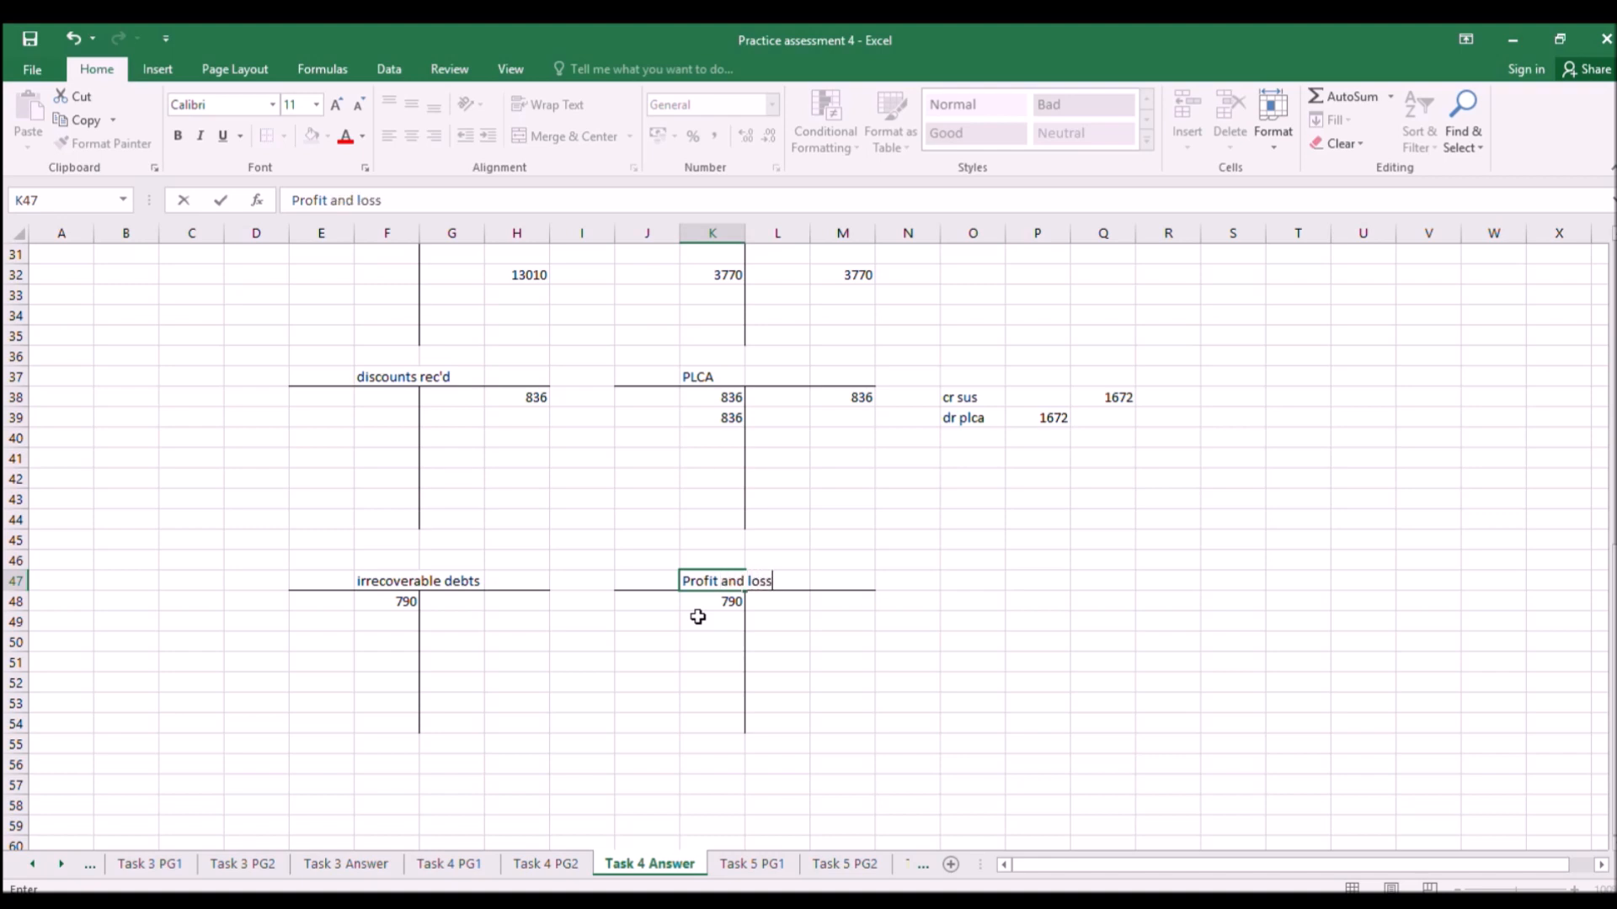
key(Return)
key(Delete)
Enter the closing entry of 790 as a credit to irrecoverable debts in H48 and a debit to Profit and loss in K48.
click(504, 603)
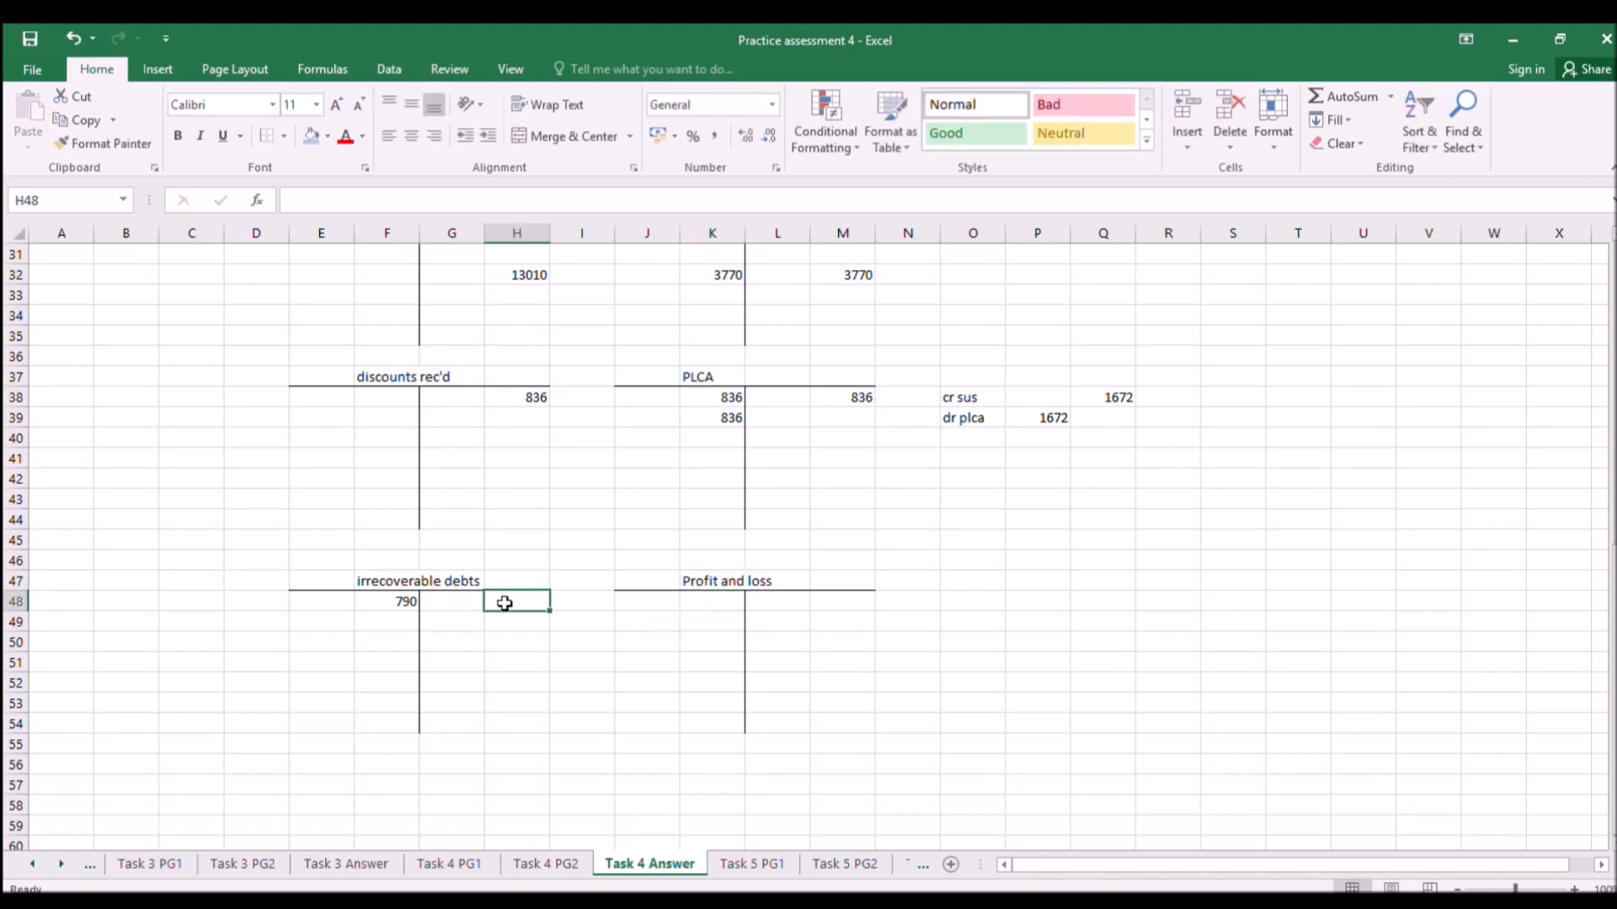
text(790)
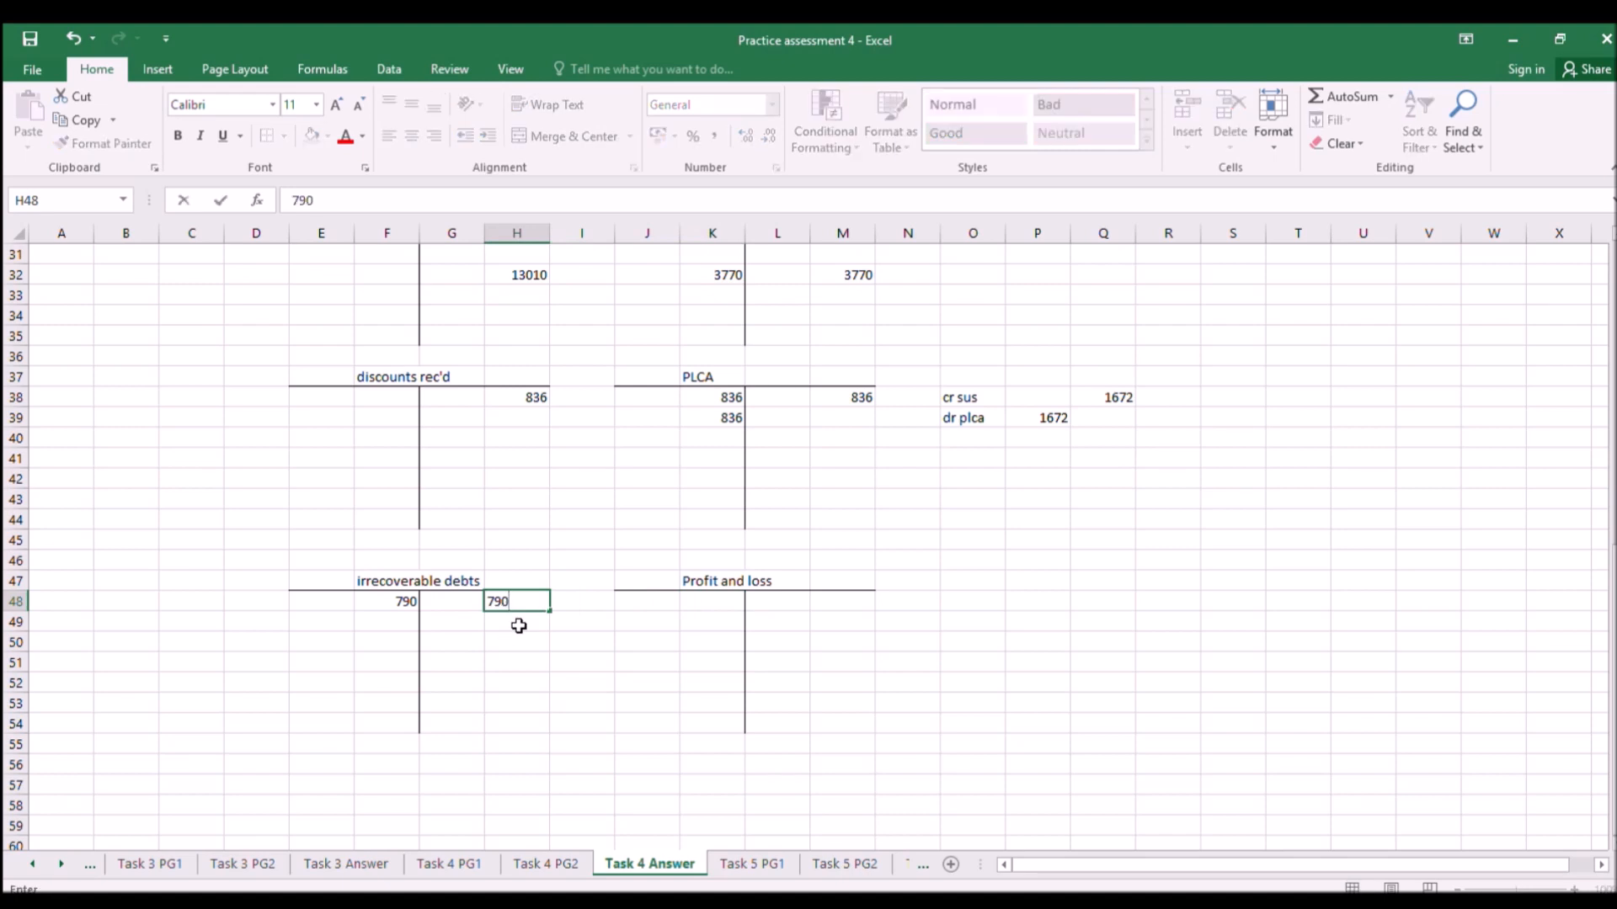
key(Right)
key(Right)
key(Right)
text(7)
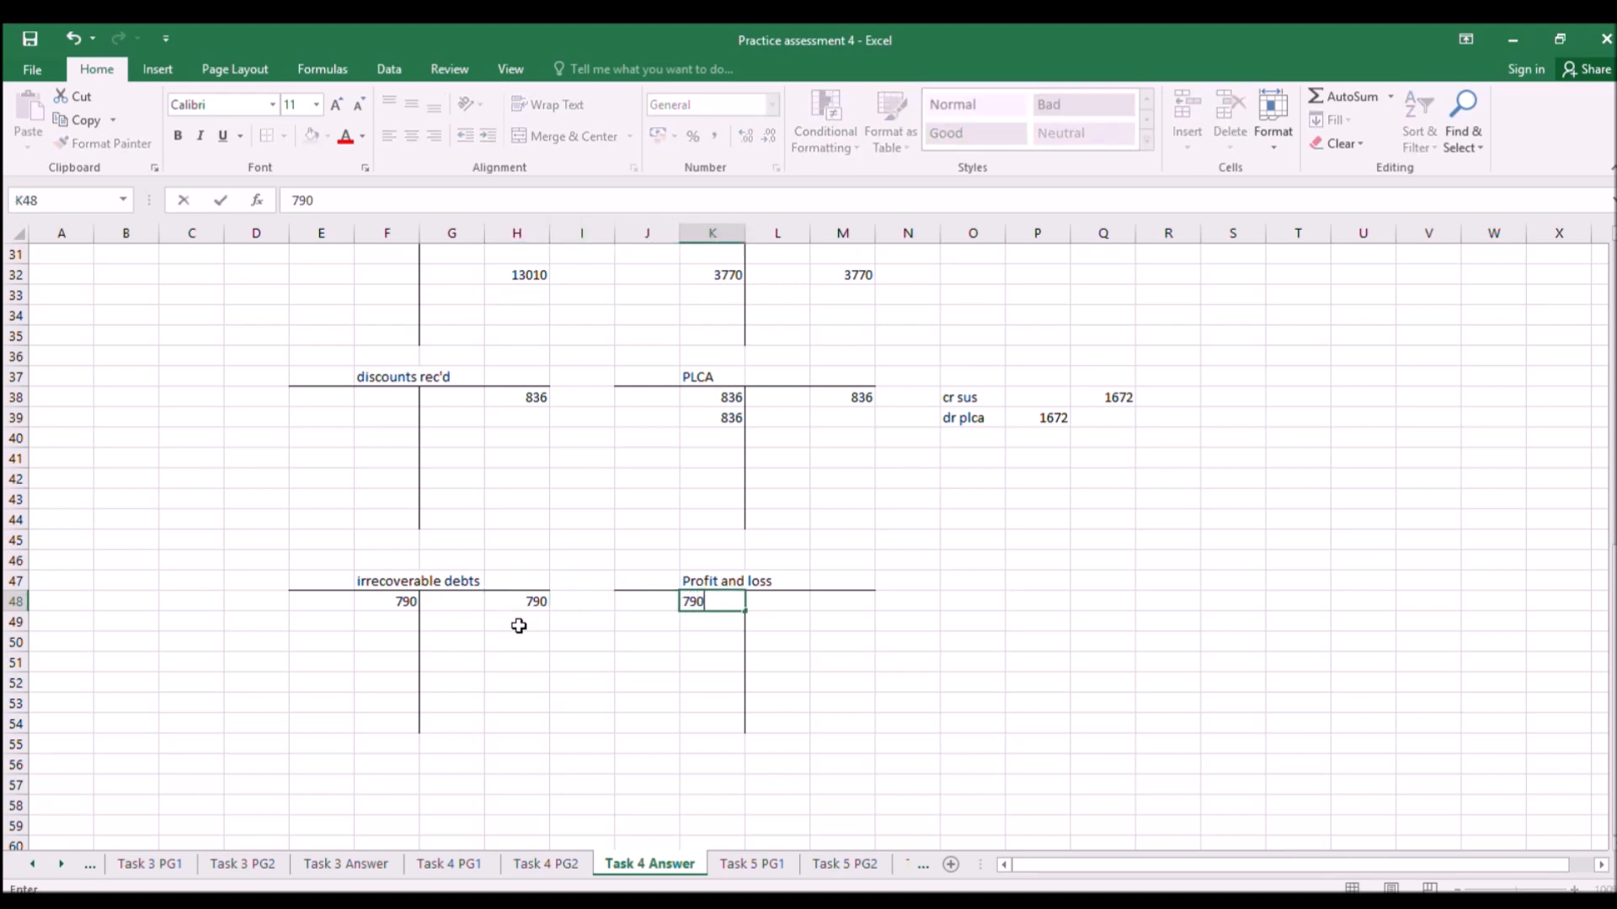
click(516, 660)
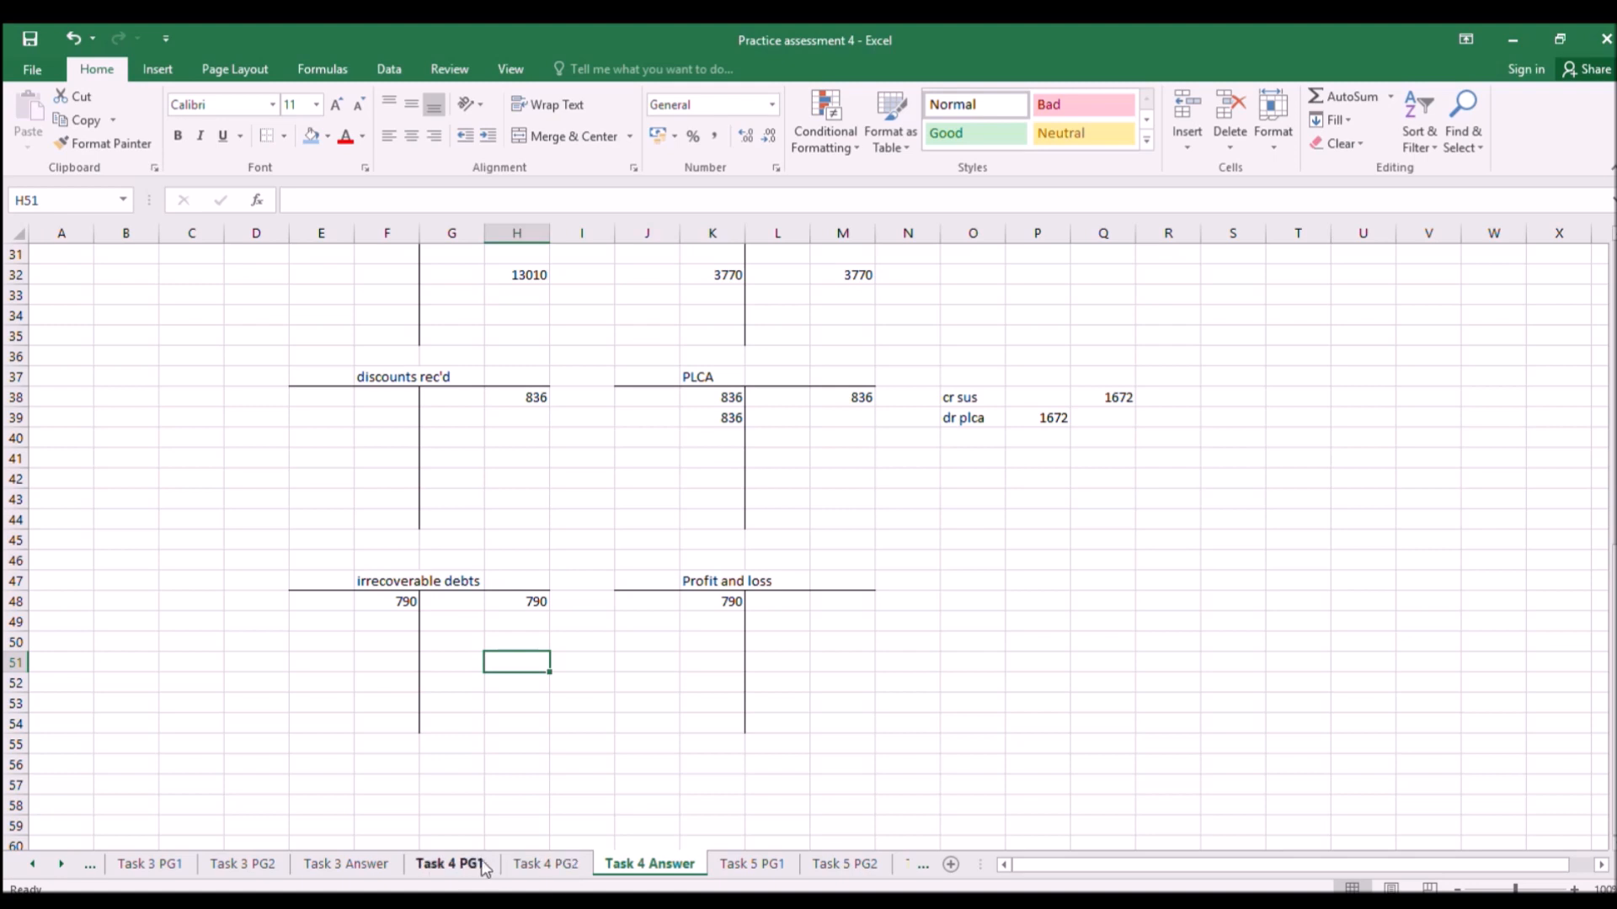
Examine the Task 4 part (b) entry table and narrative field on Task 4 PG1 against the closing entries on Task 4 Answer.
click(482, 866)
scroll(950, 686, down, 2)
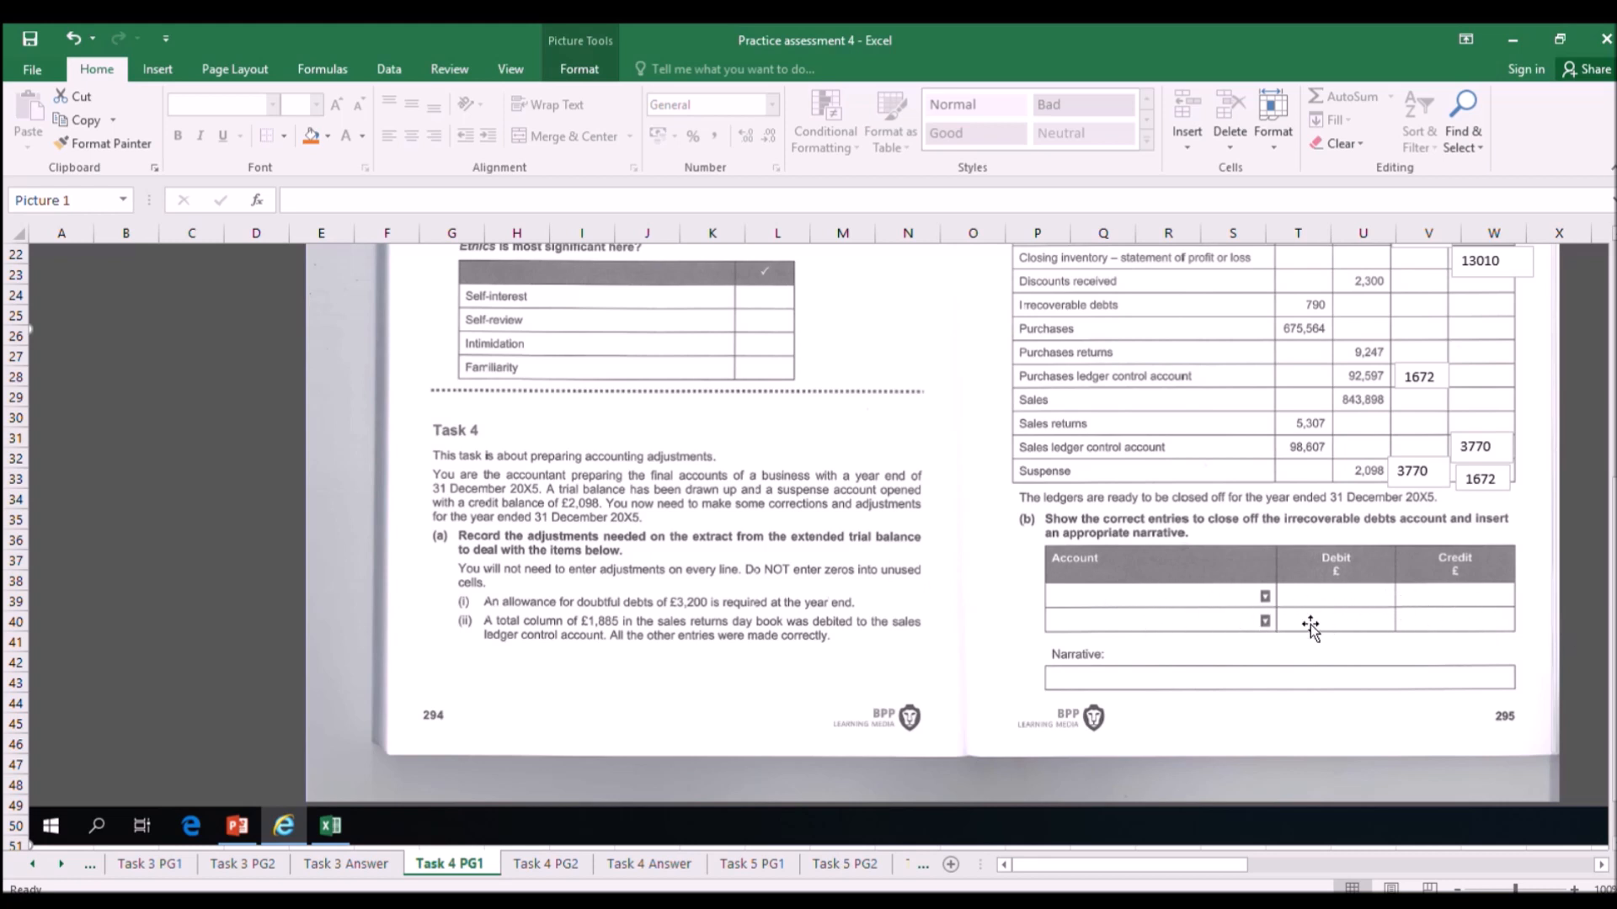
scroll(958, 652, down, 2)
scroll(959, 653, down, 3)
scroll(957, 649, up, 6)
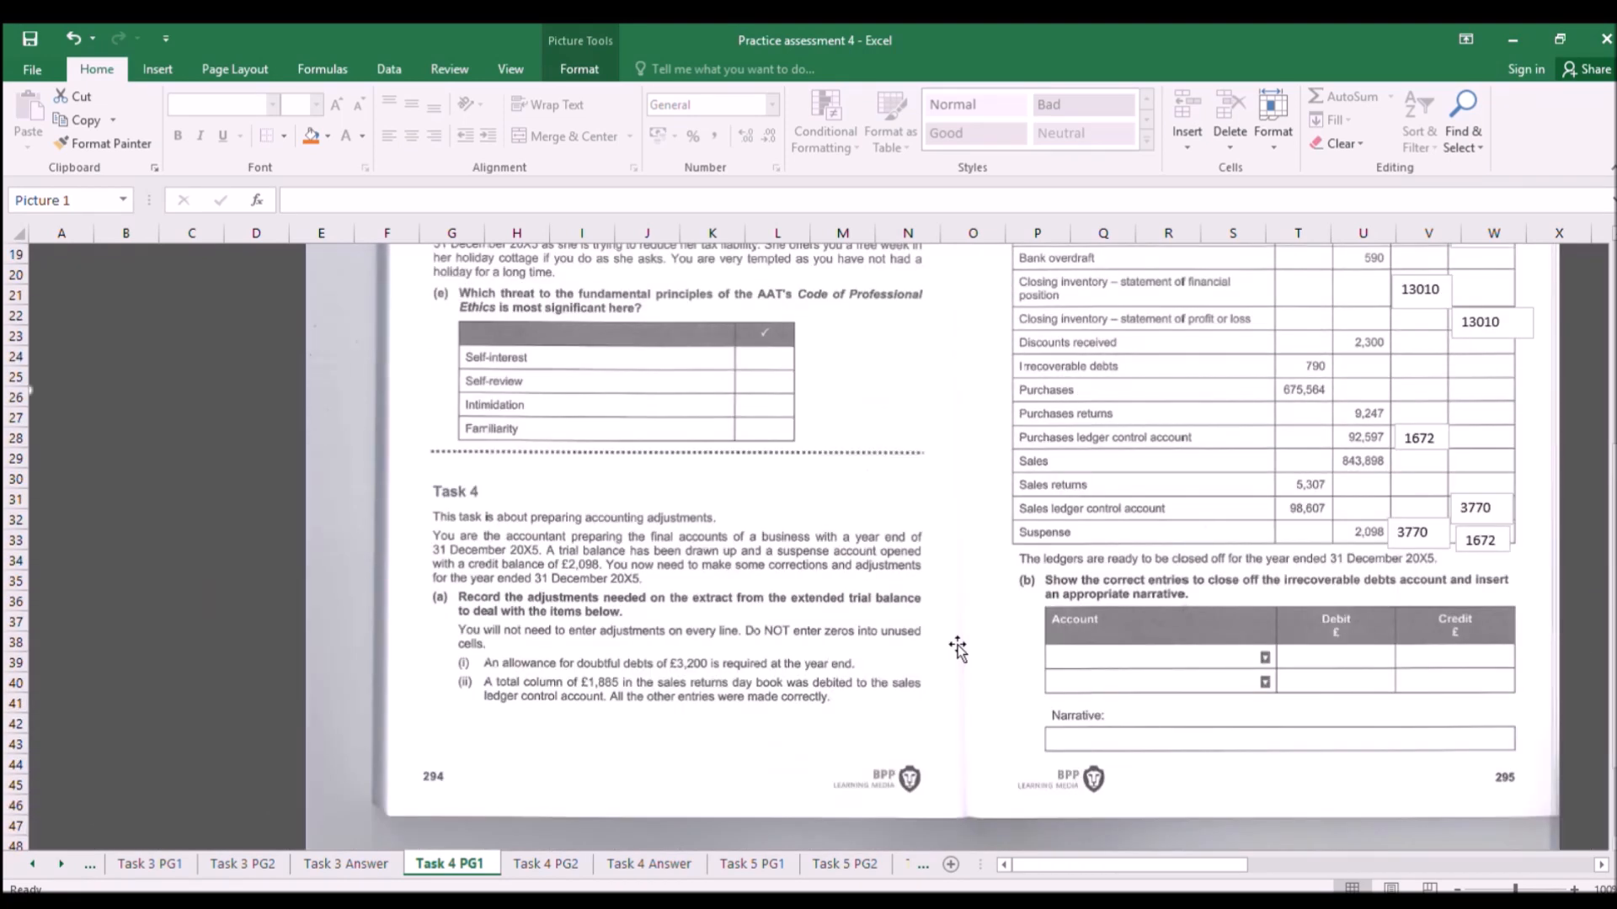
scroll(960, 655, up, 1)
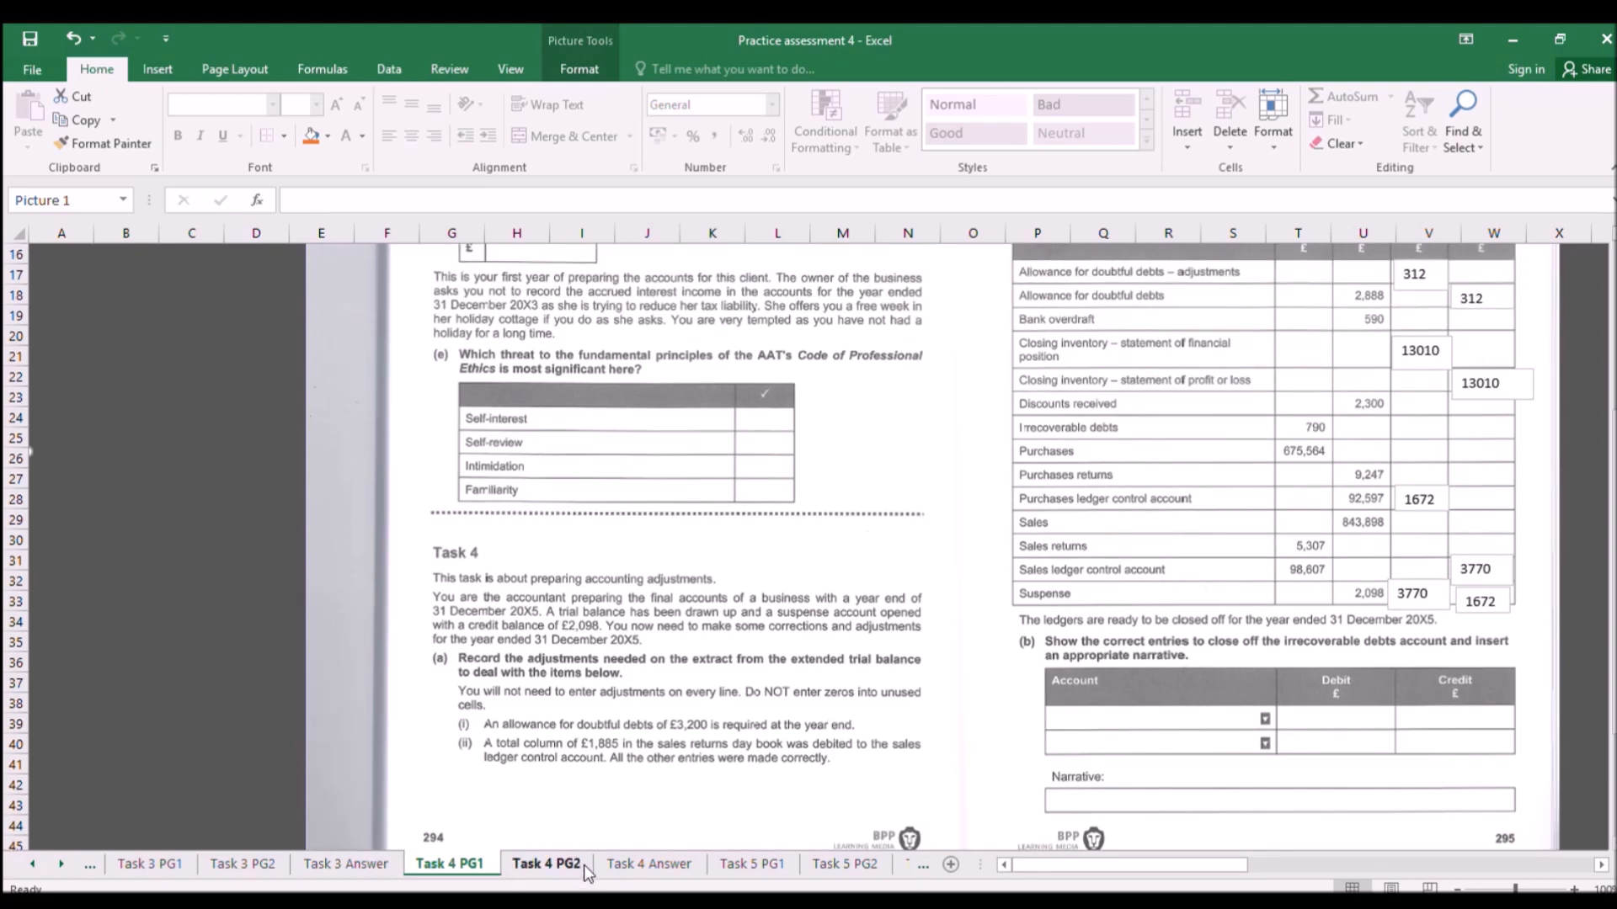
click(640, 864)
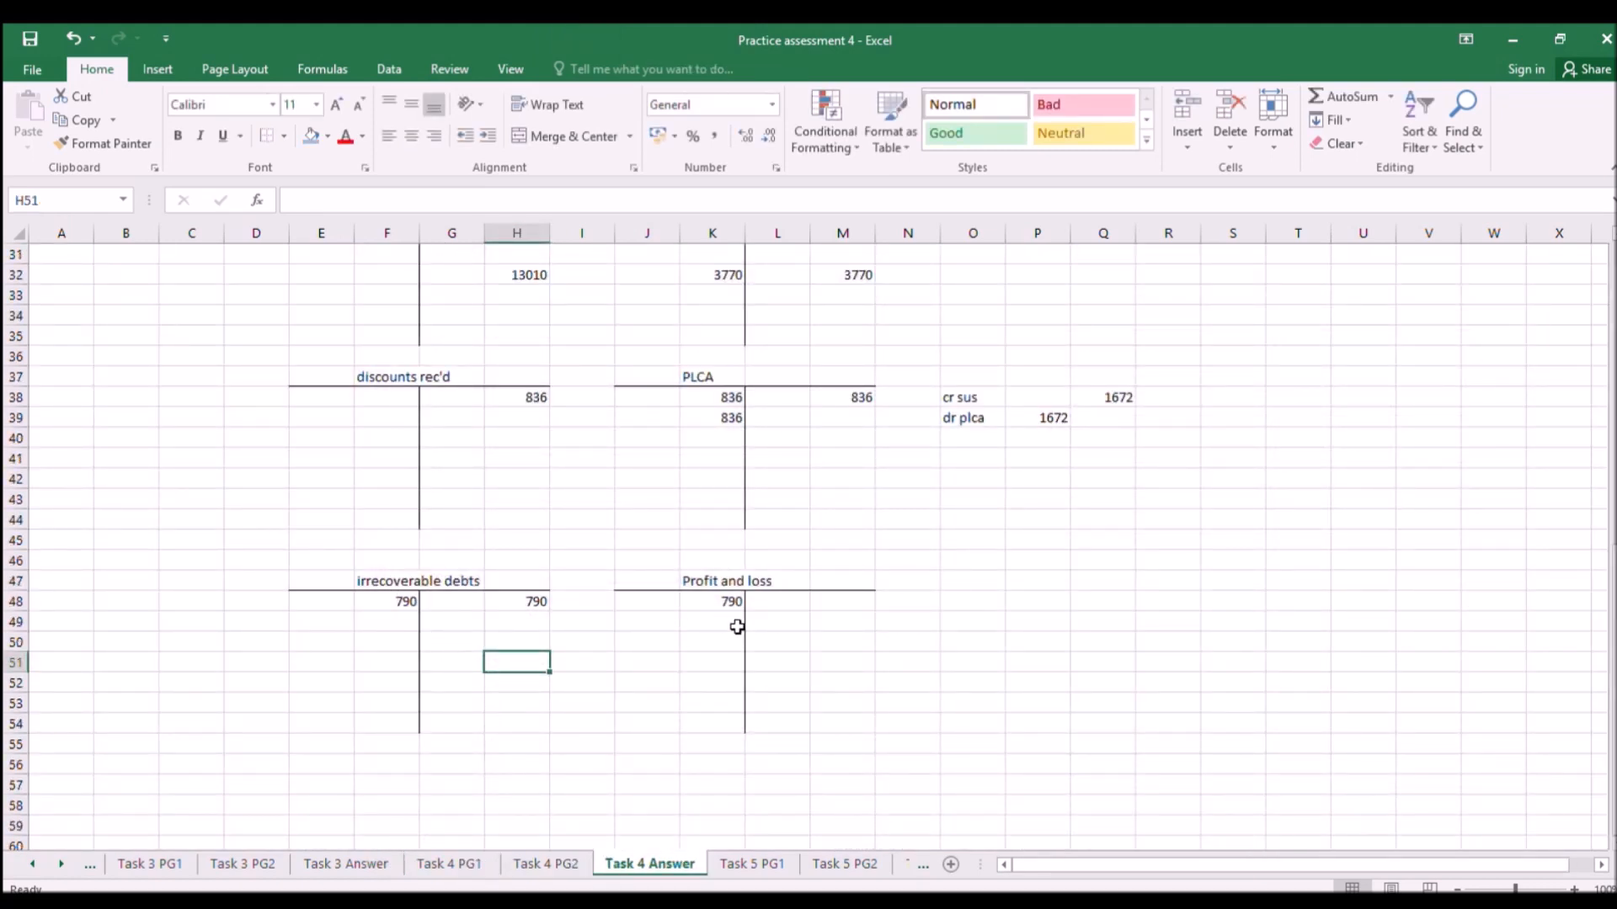
click(449, 864)
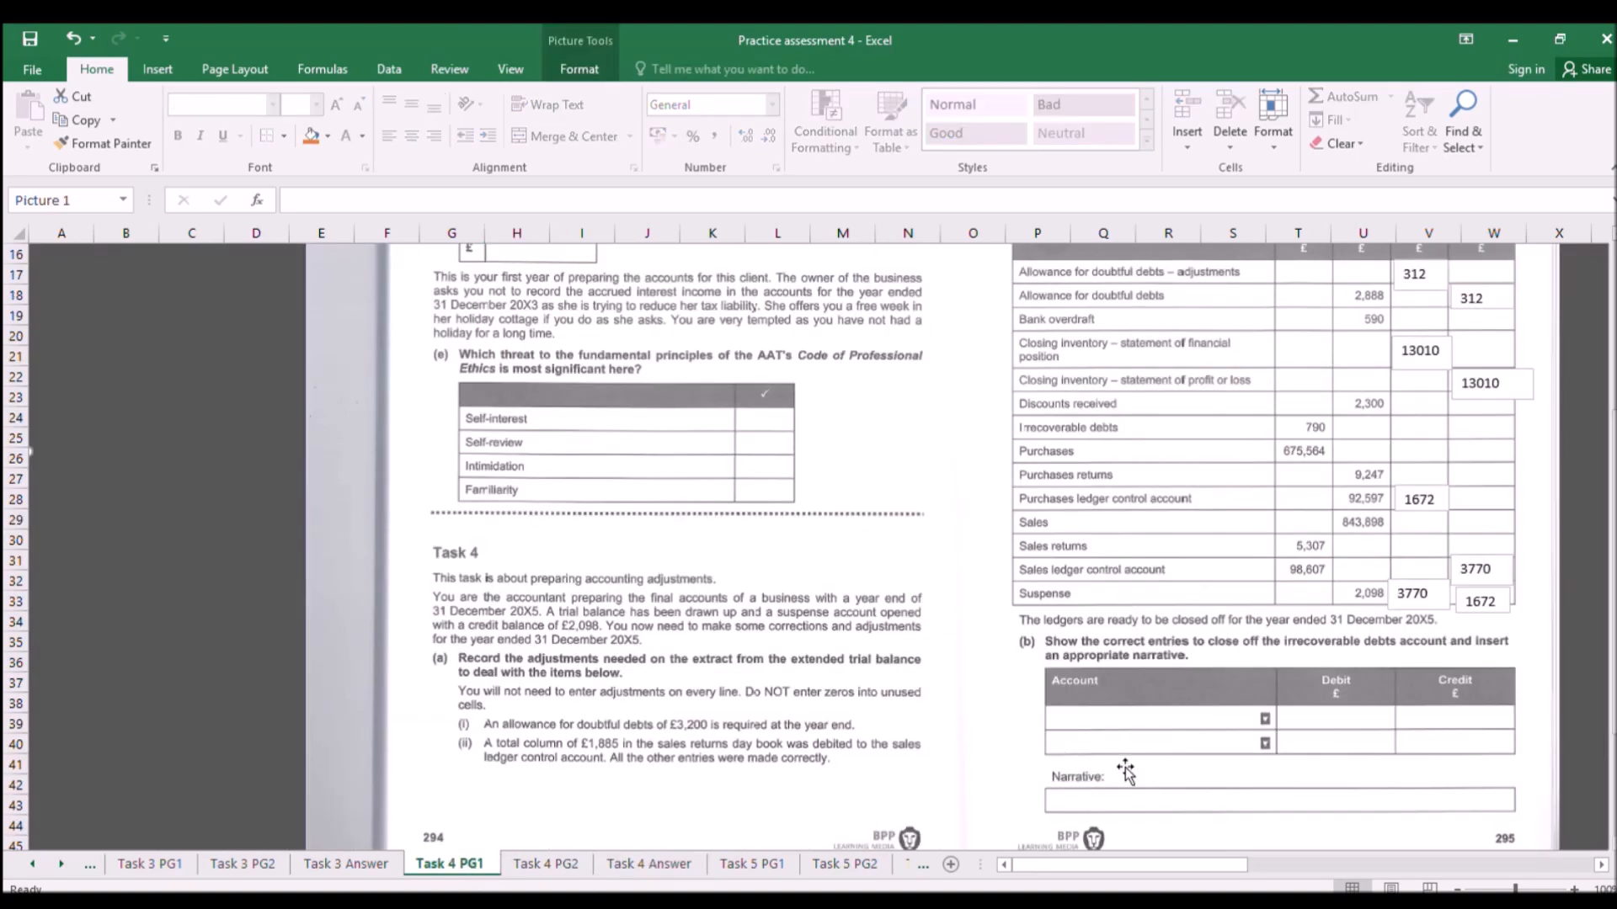
scroll(1125, 769, down, 1)
scroll(1124, 770, down, 2)
Read the account and narrative picklists and the part (c) question on period end pressure on Task 4 PG2.
click(543, 864)
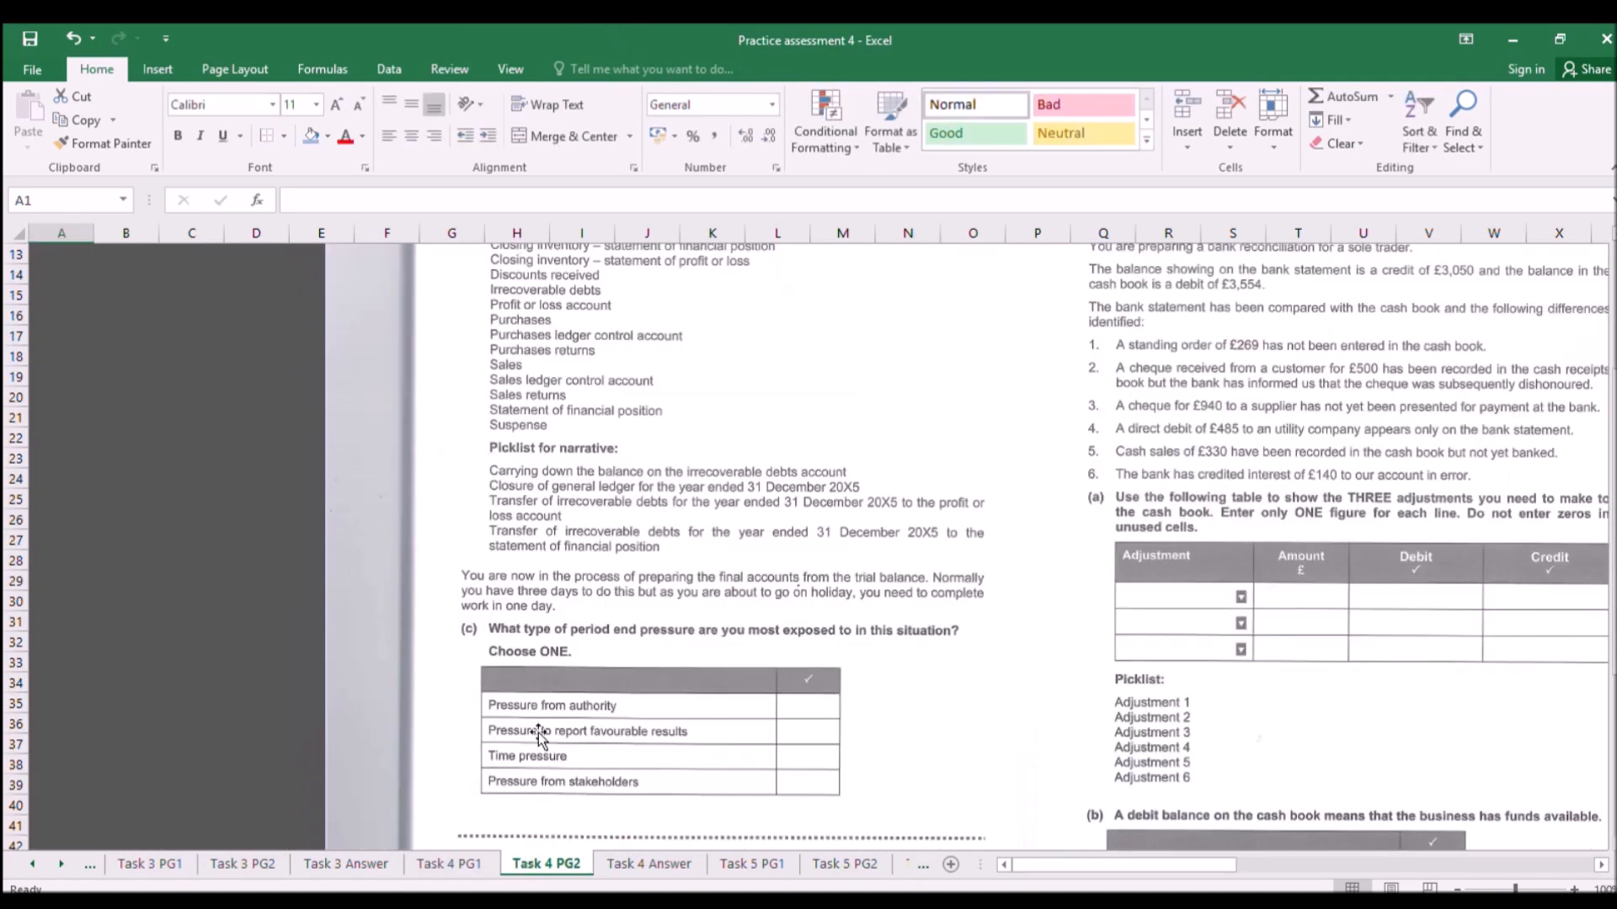
scroll(533, 631, up, 7)
scroll(539, 623, down, 2)
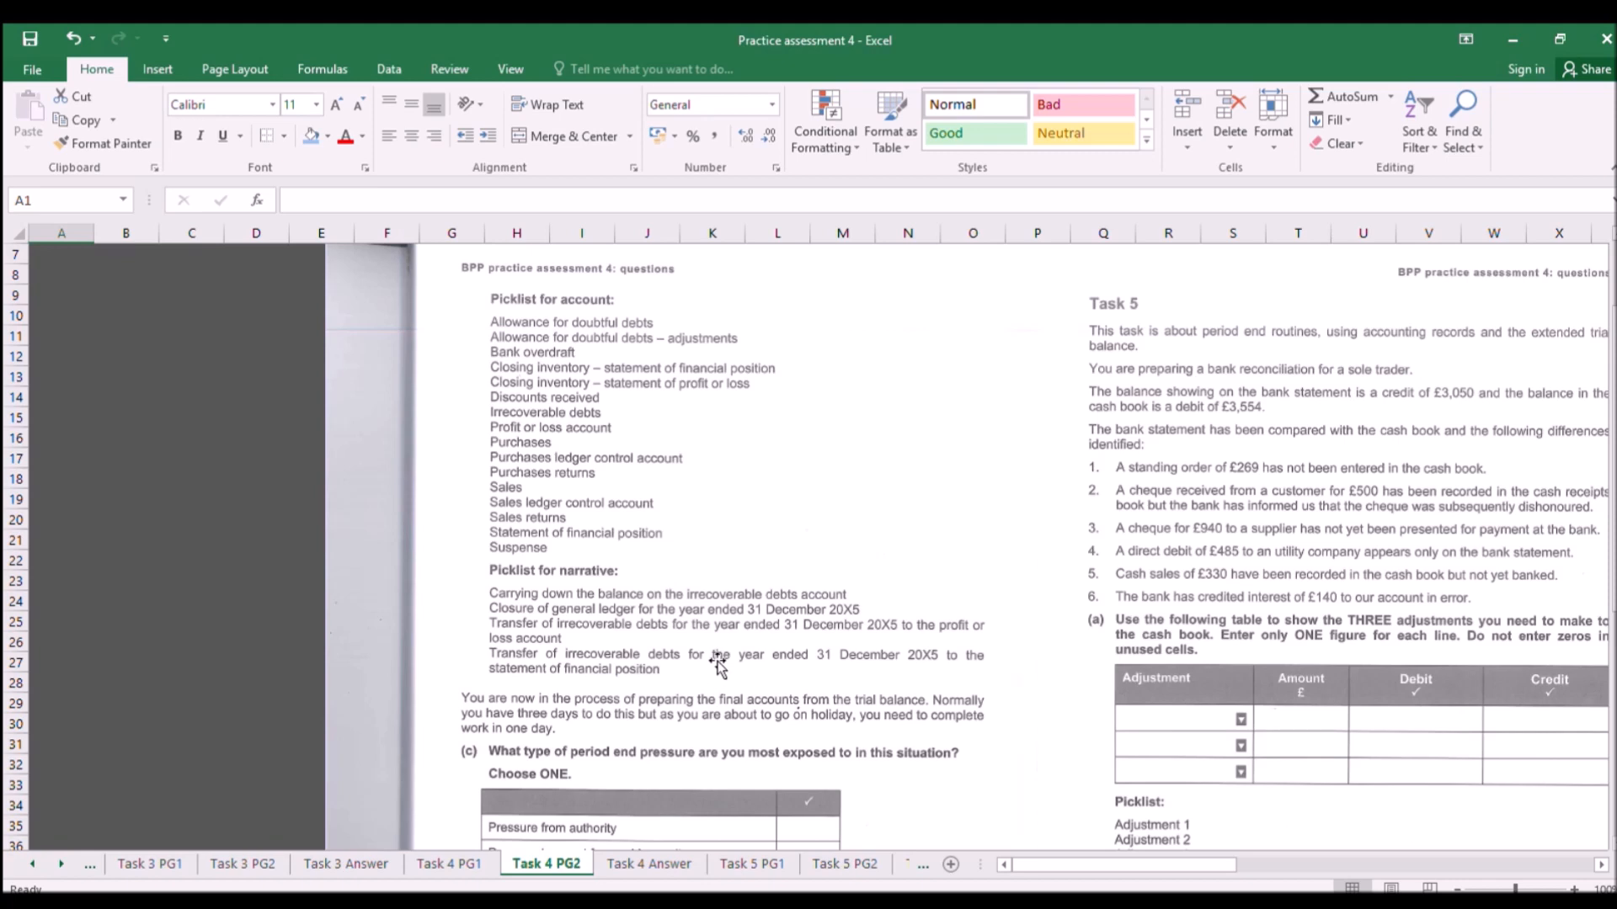
scroll(696, 673, down, 3)
scroll(696, 674, down, 1)
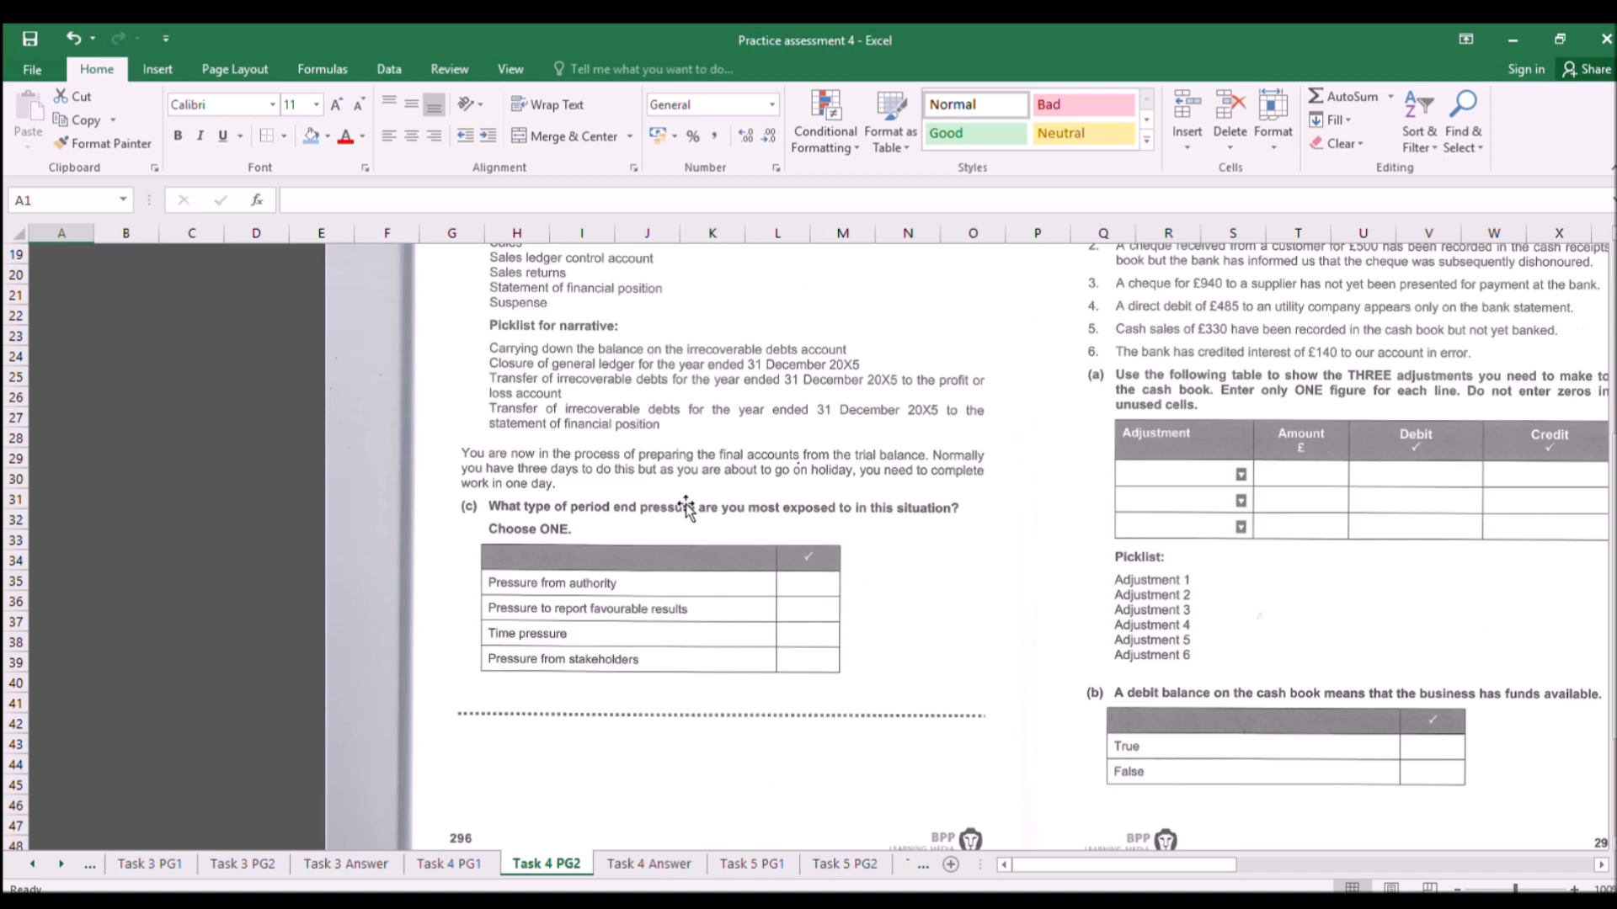
scroll(686, 508, down, 1)
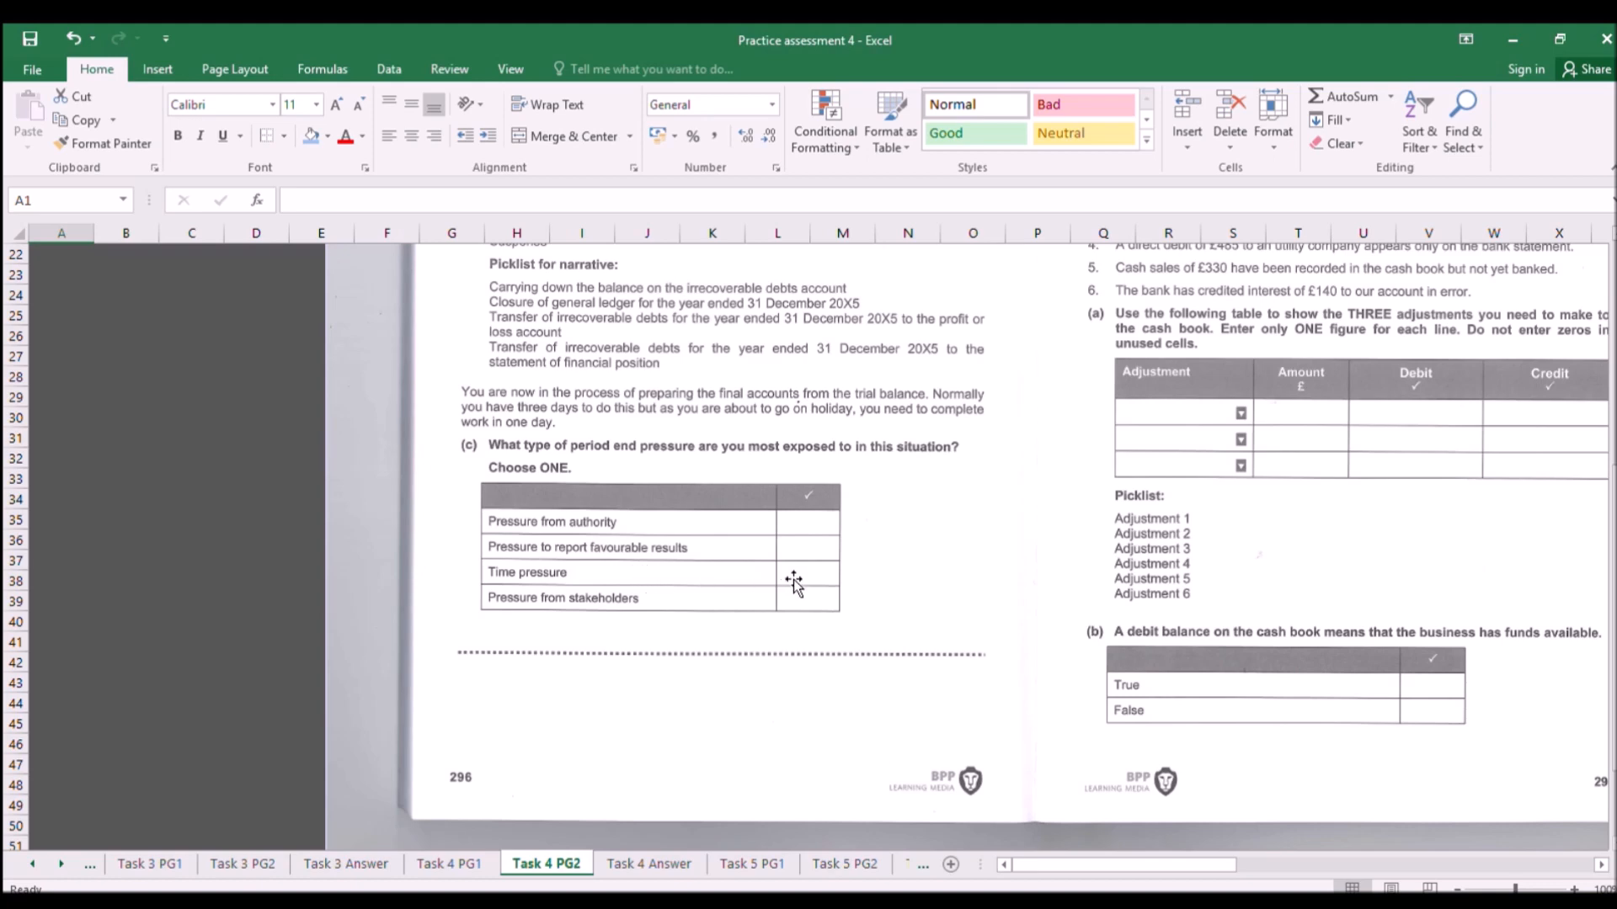
scroll(871, 531, up, 4)
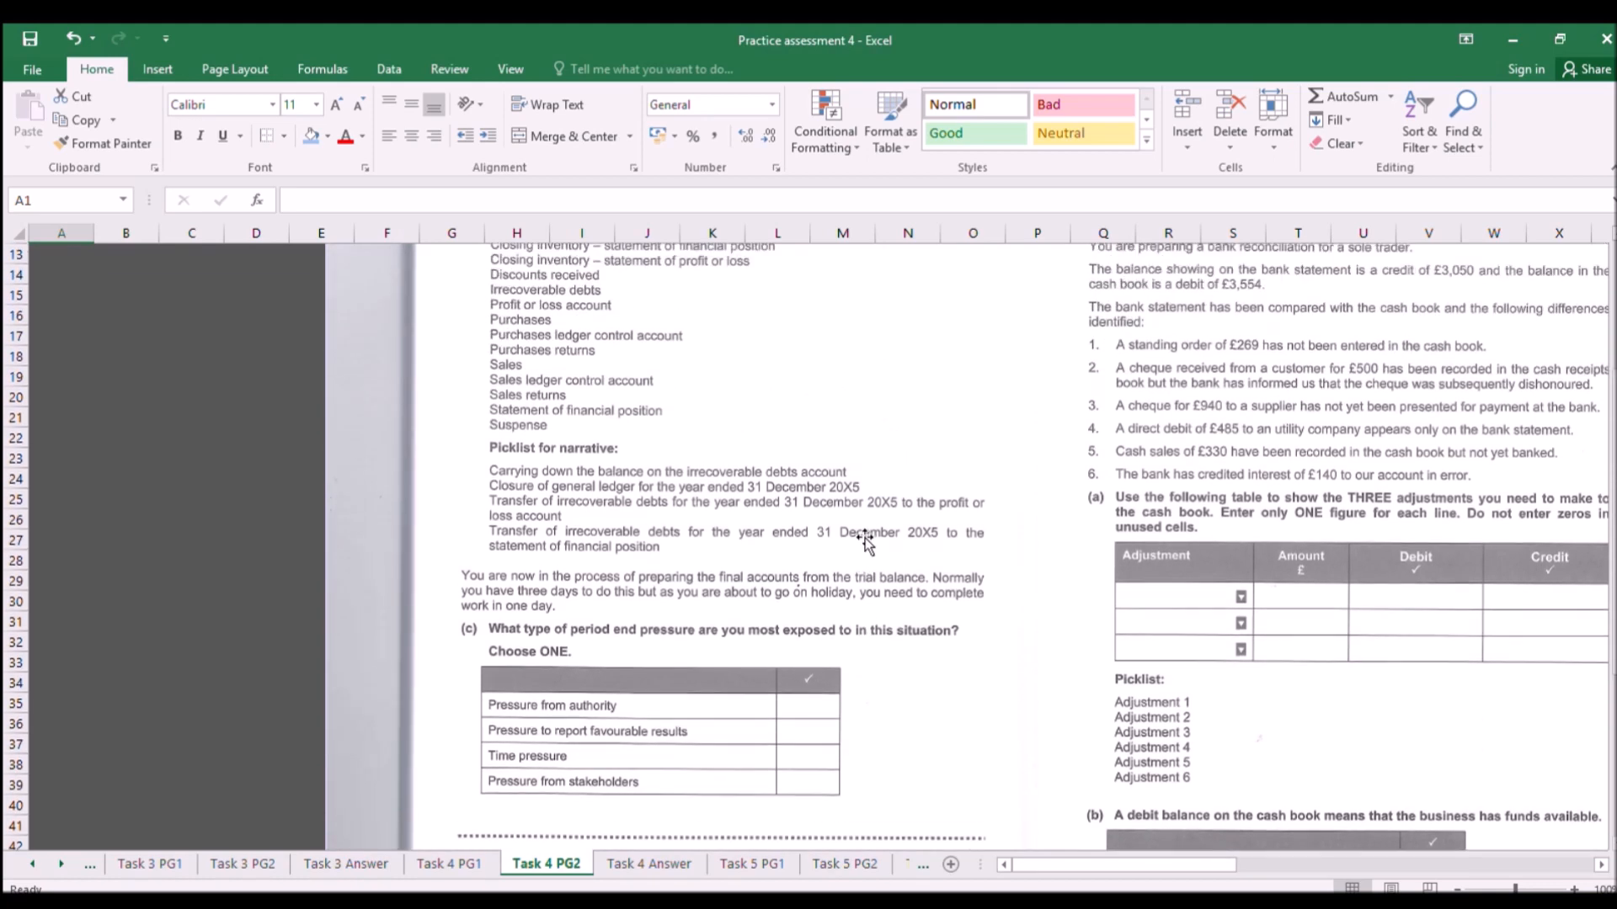
On Task 5 Answer, draw a T-account with a bottom border across B3:E3 and a left border along D4:D12, titled "bank statement" in C3.
key(ctrl+Page_Down)
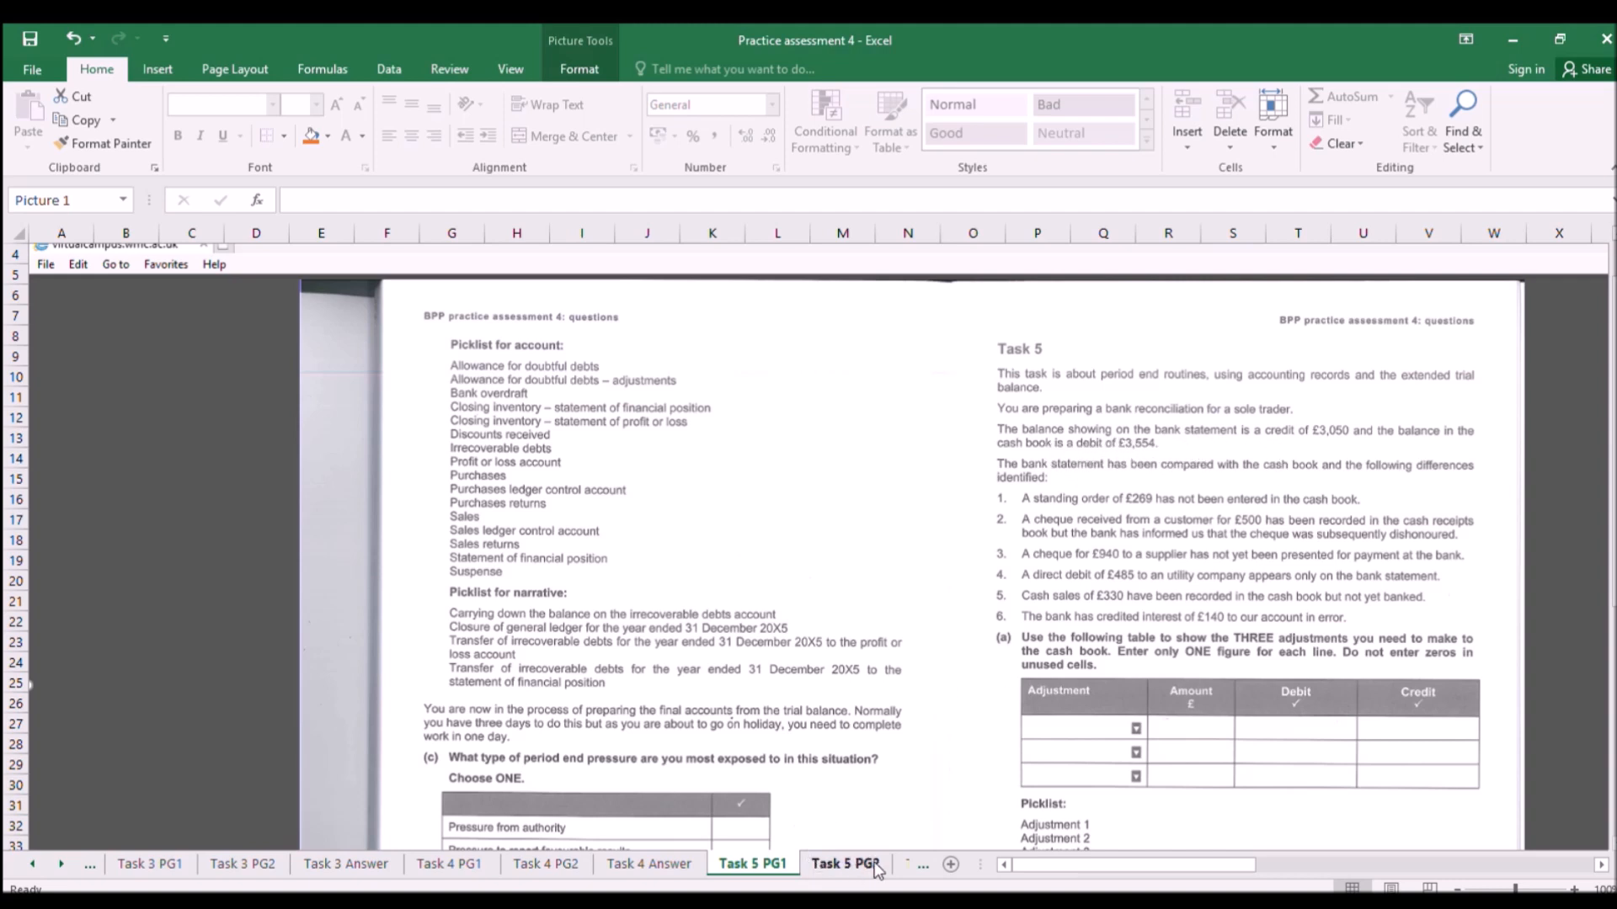
double_click(61, 864)
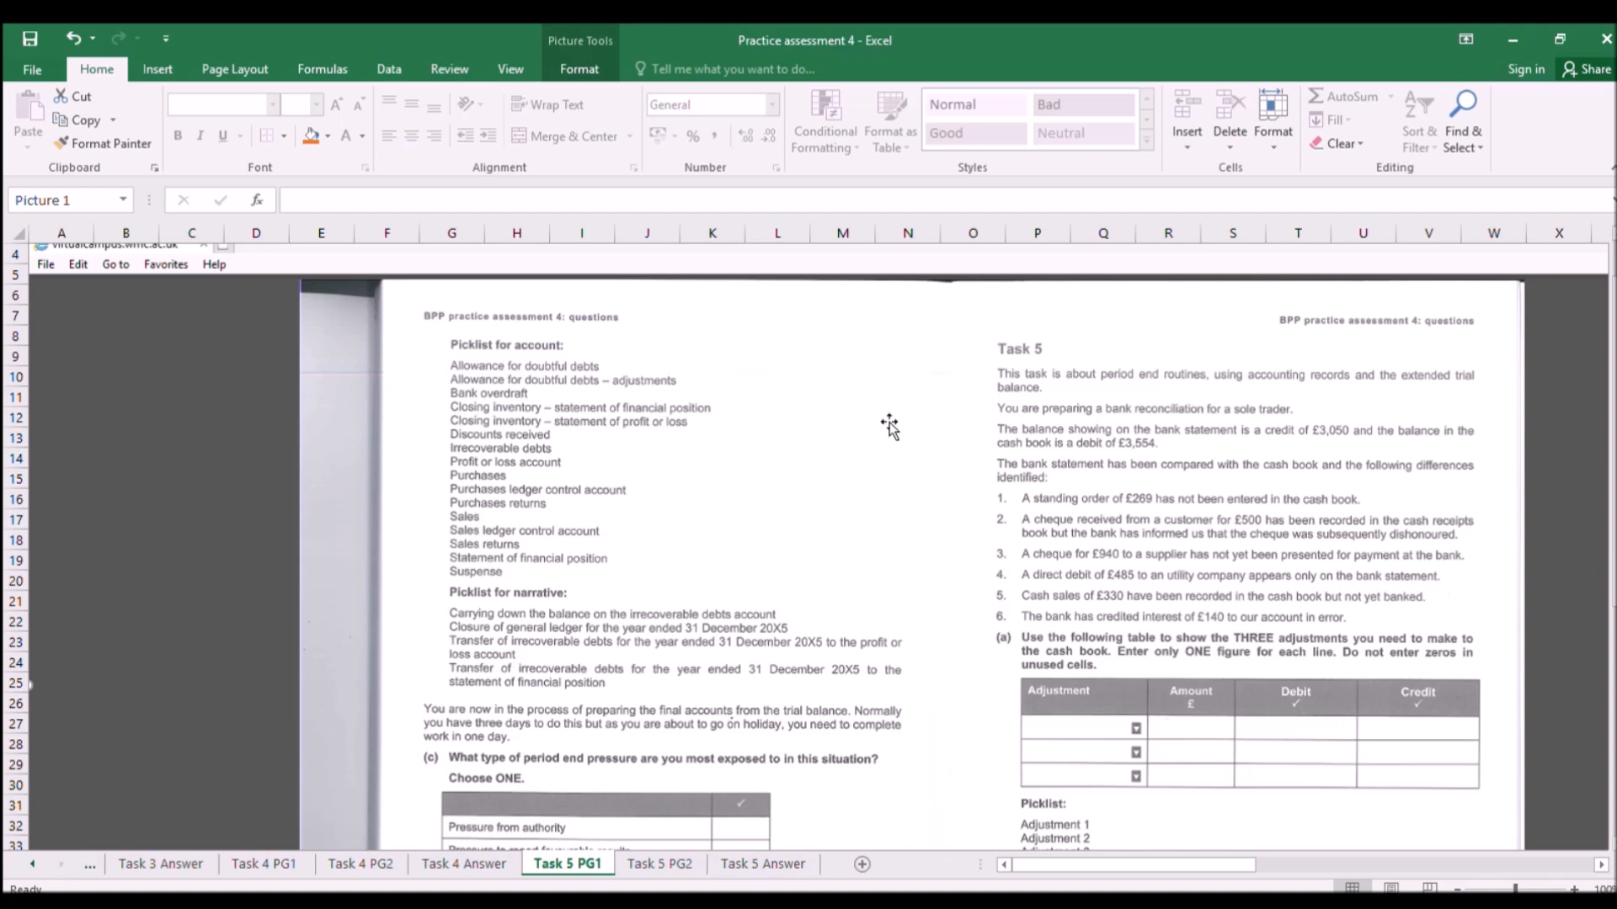
click(659, 864)
click(763, 864)
drag(95, 293, 336, 295)
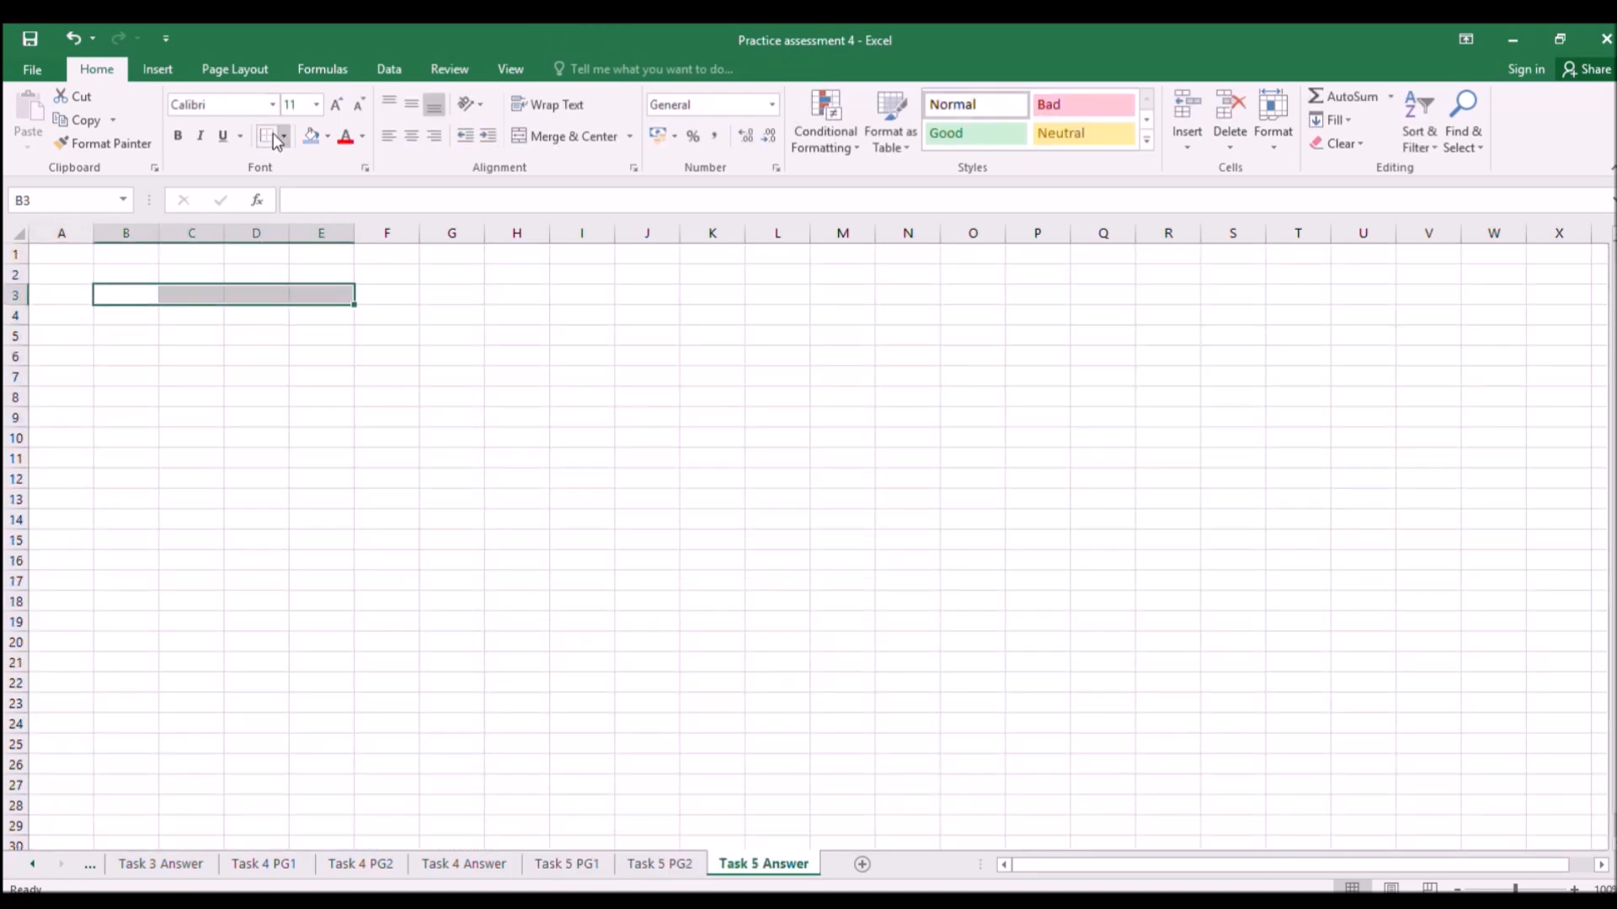
click(198, 345)
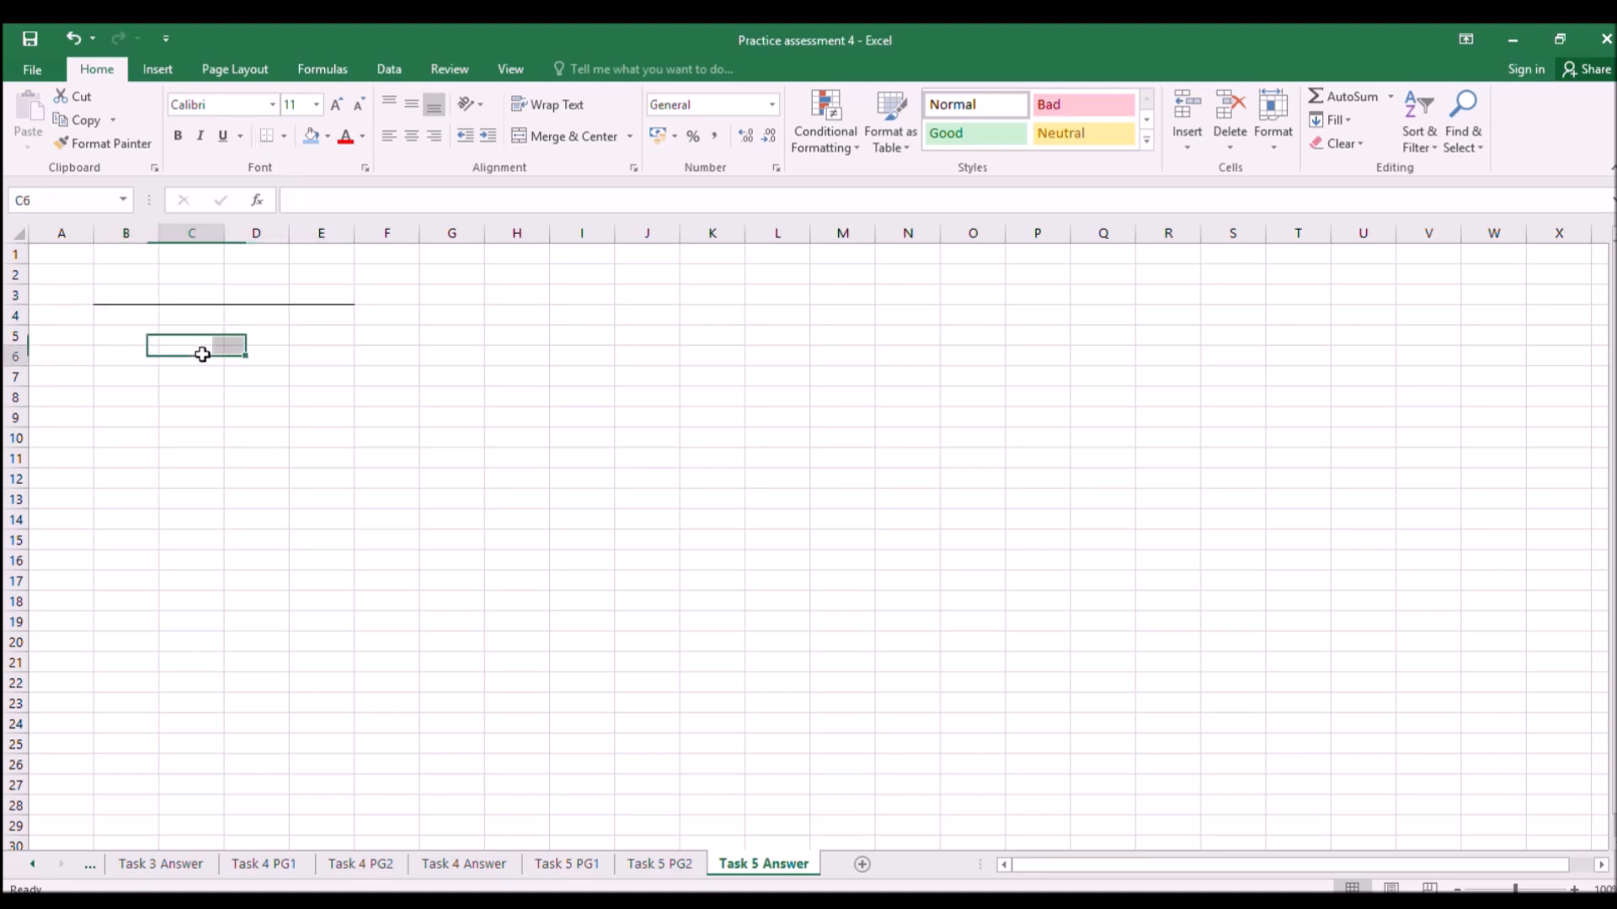
drag(238, 314, 252, 480)
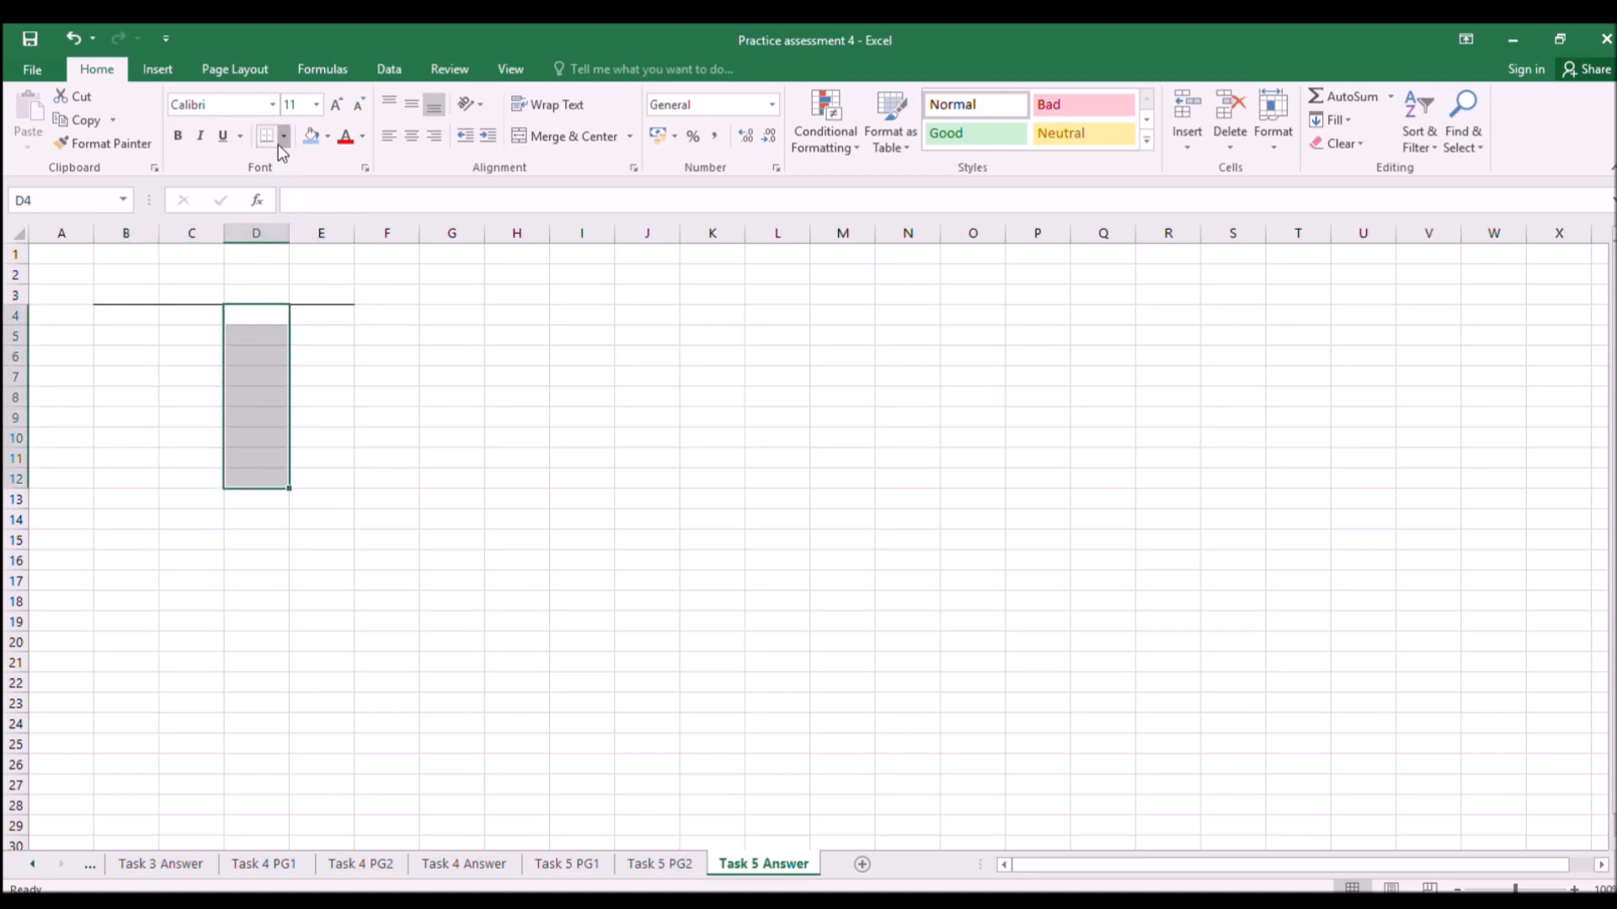
click(178, 292)
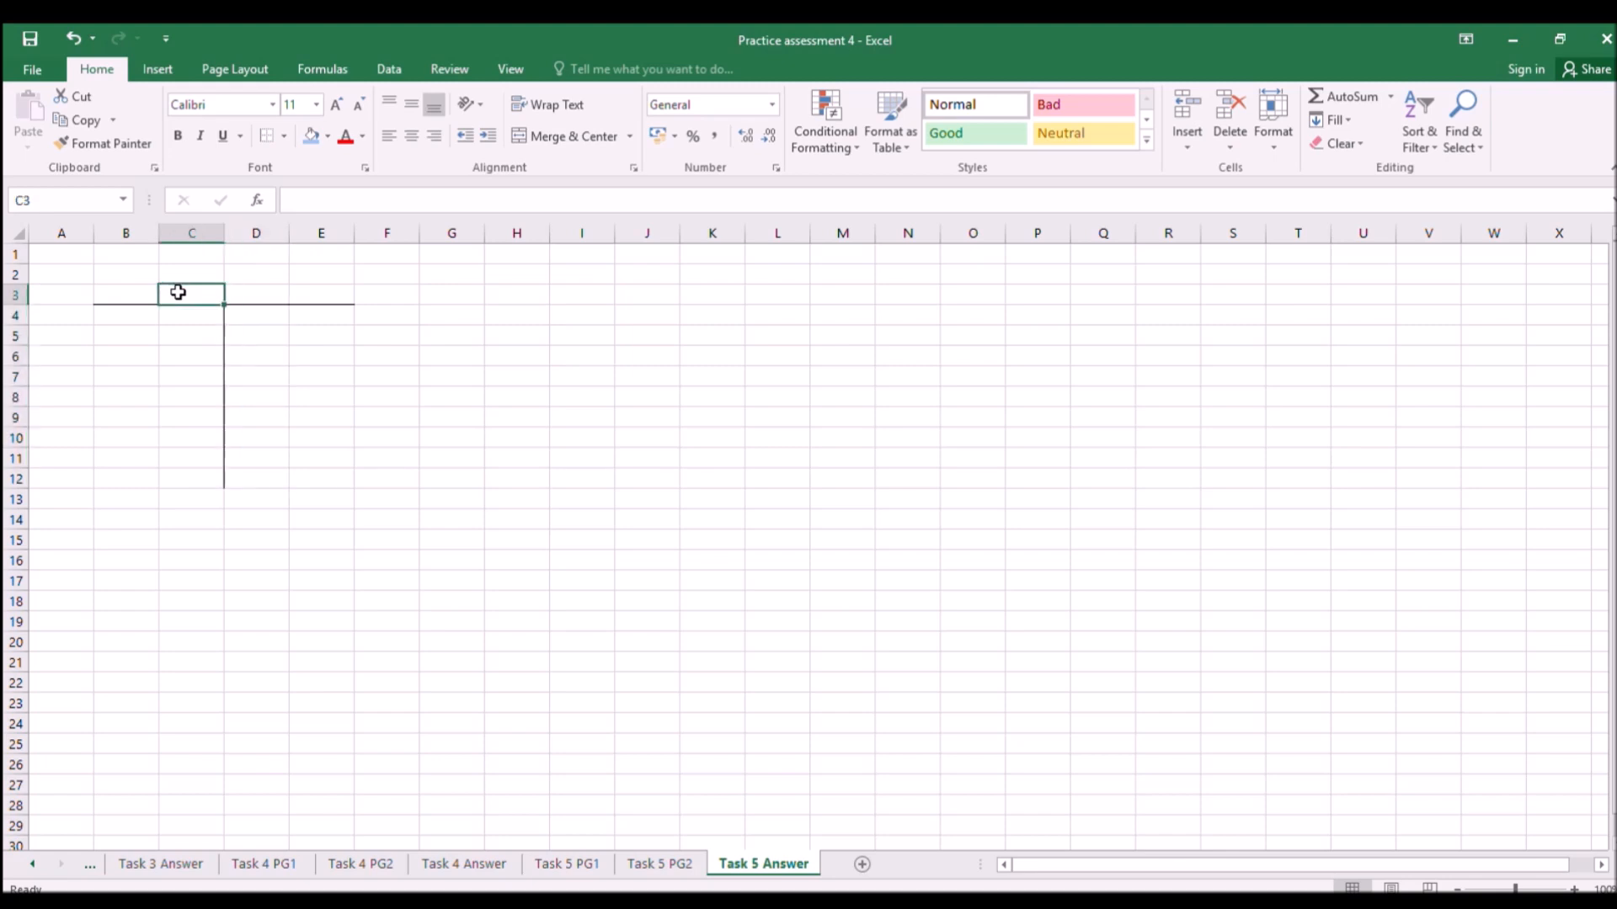
text(bank statement)
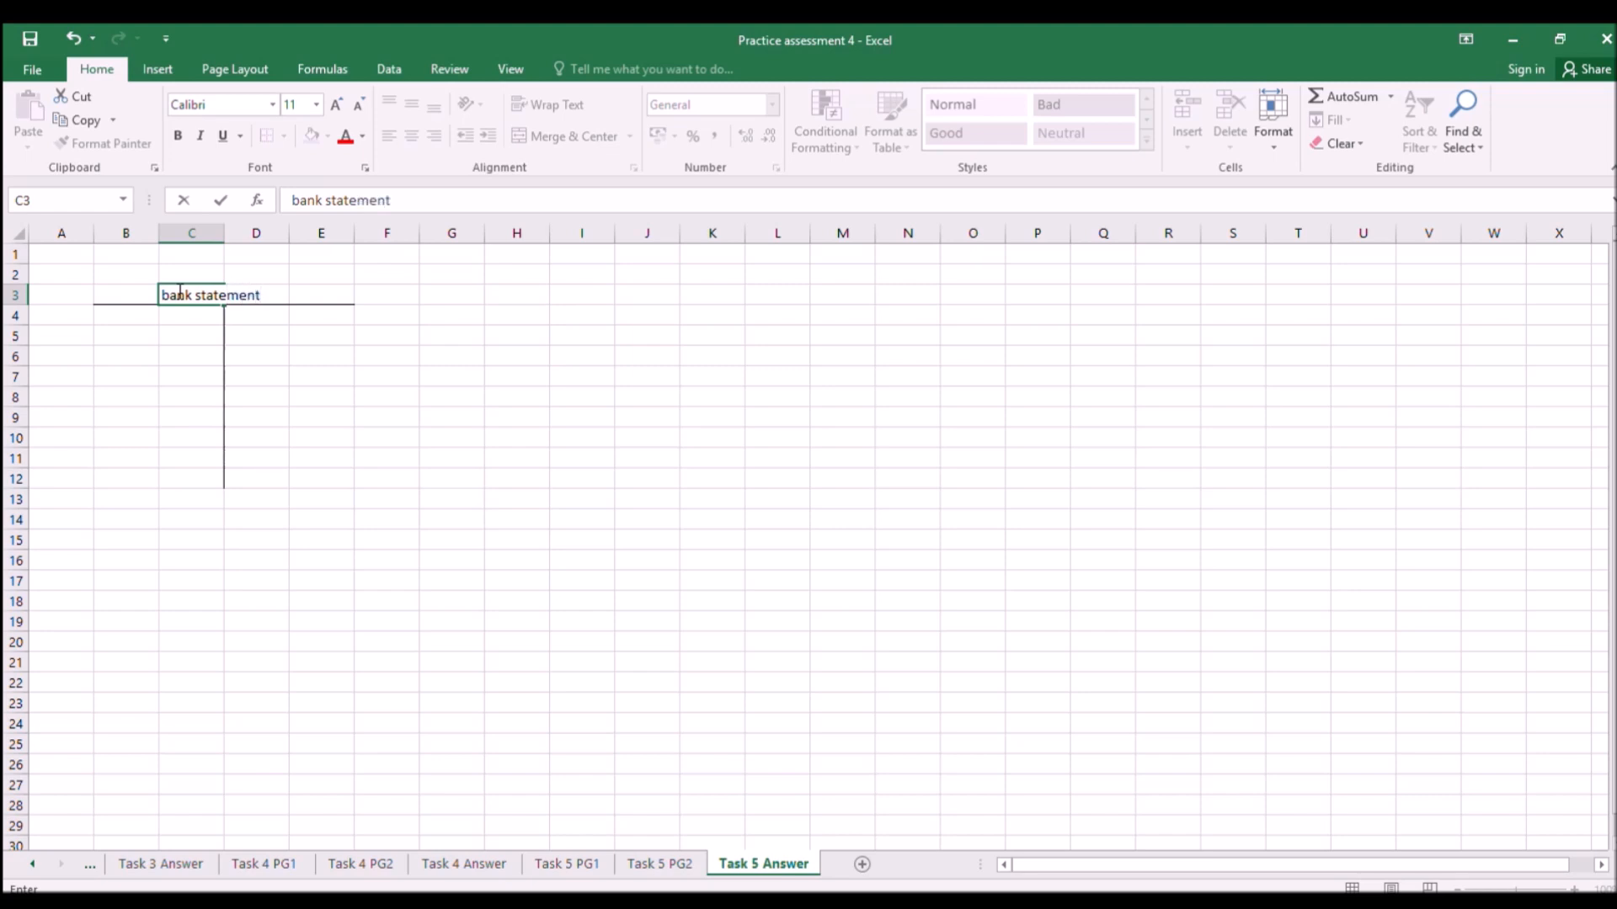
key(Return)
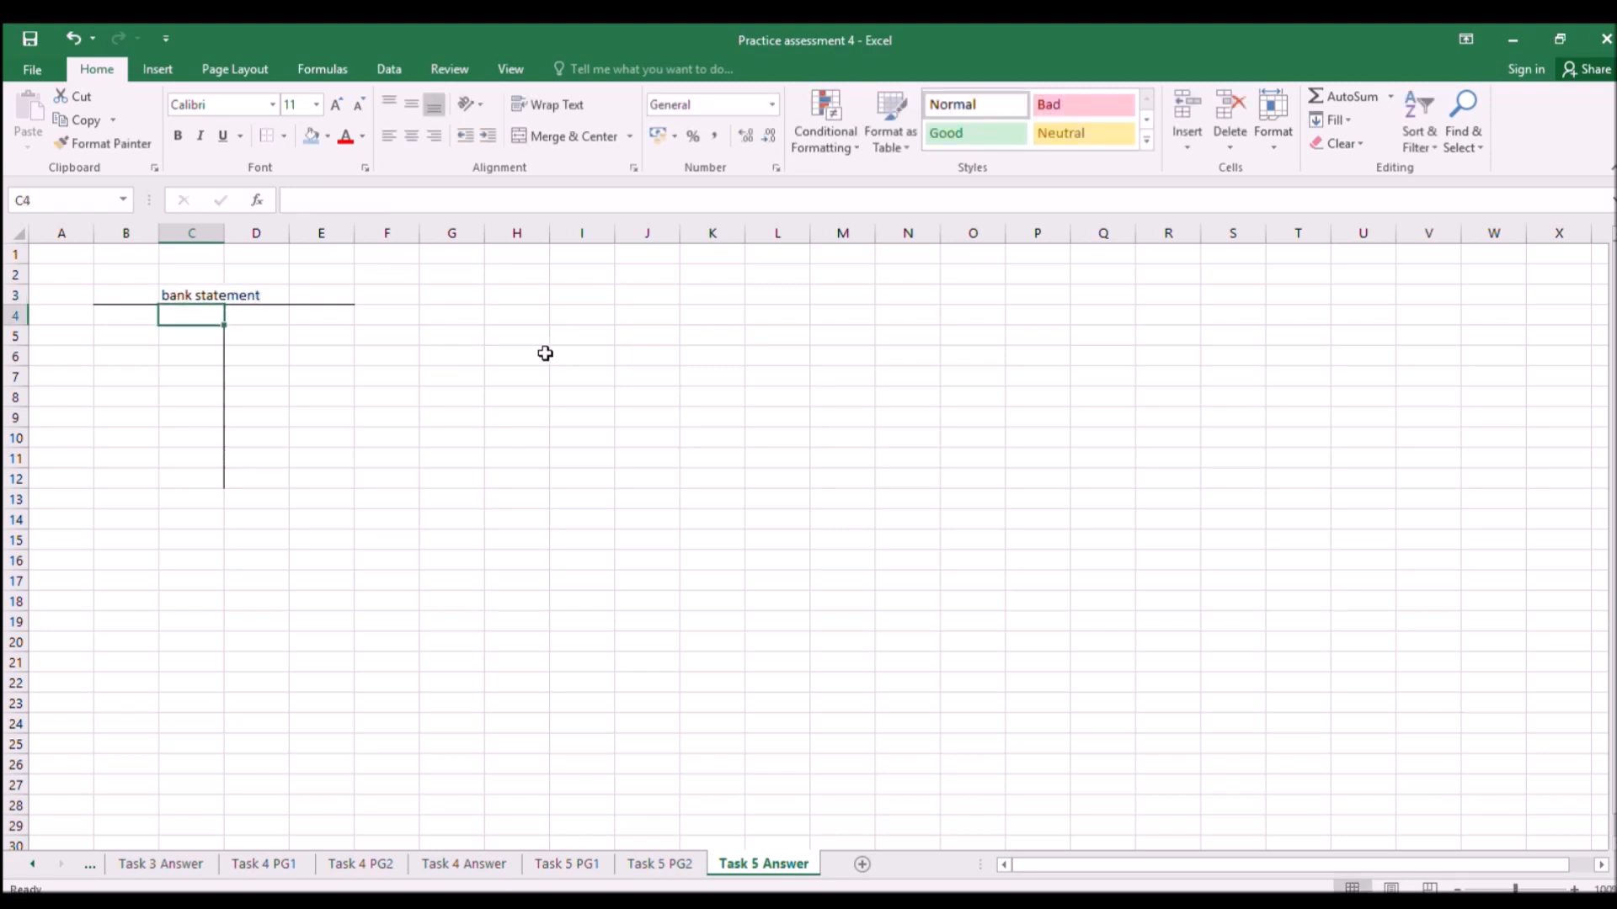
Draw a second T-account with a bottom border across H3:K3 and a left border along J4:J12, titled "cash book" in I3.
drag(513, 295, 686, 293)
click(279, 136)
click(527, 346)
drag(629, 313, 626, 476)
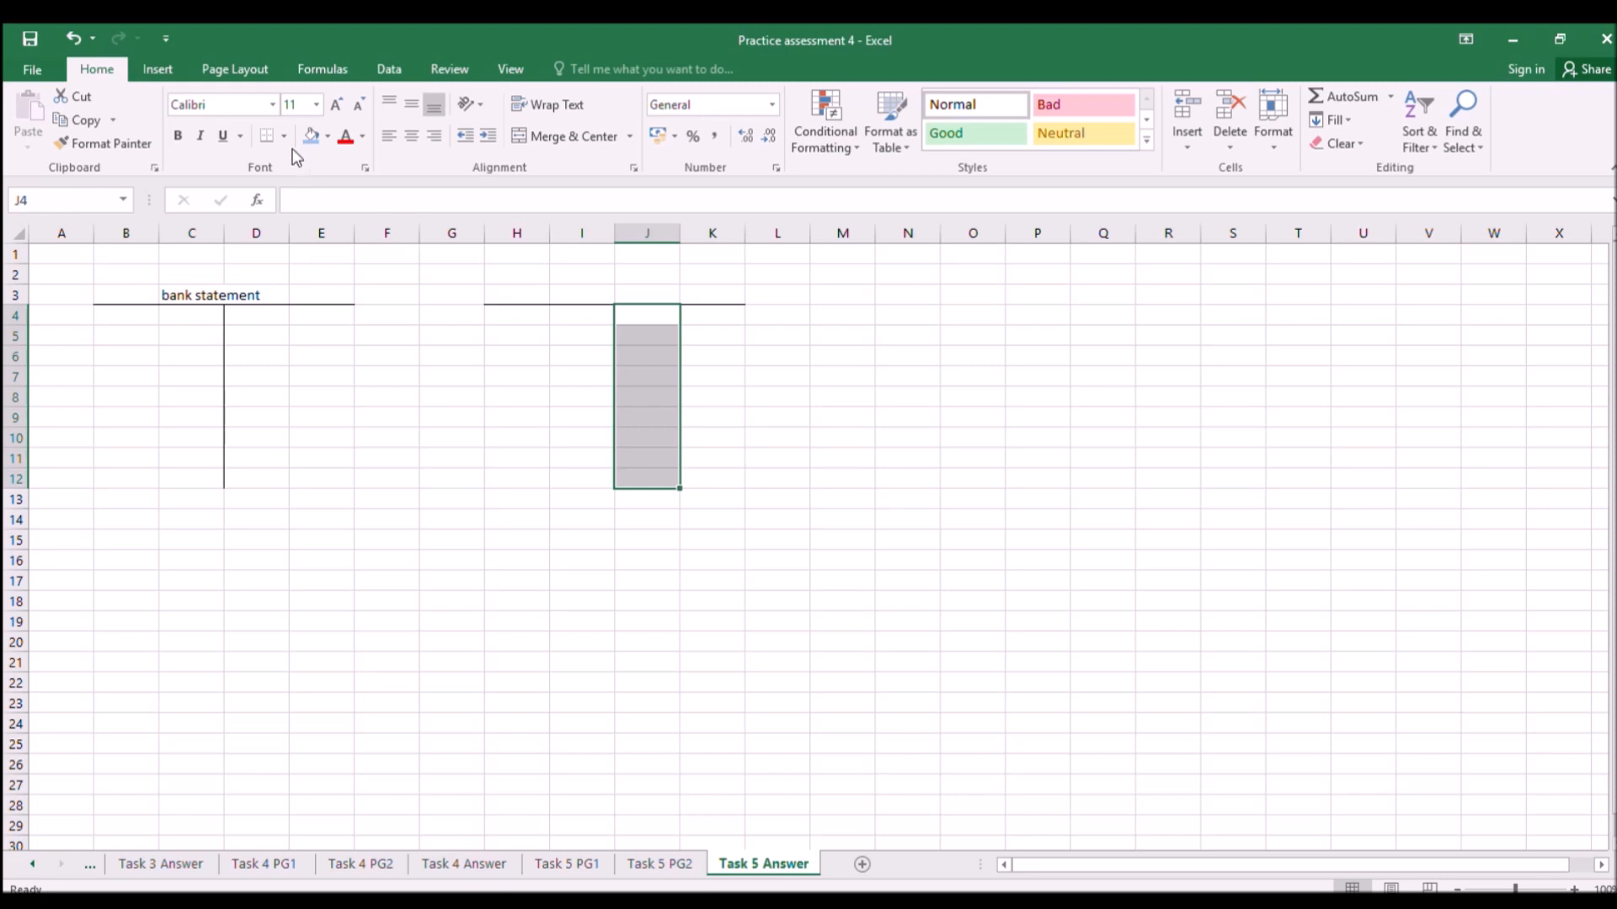
click(284, 136)
click(554, 286)
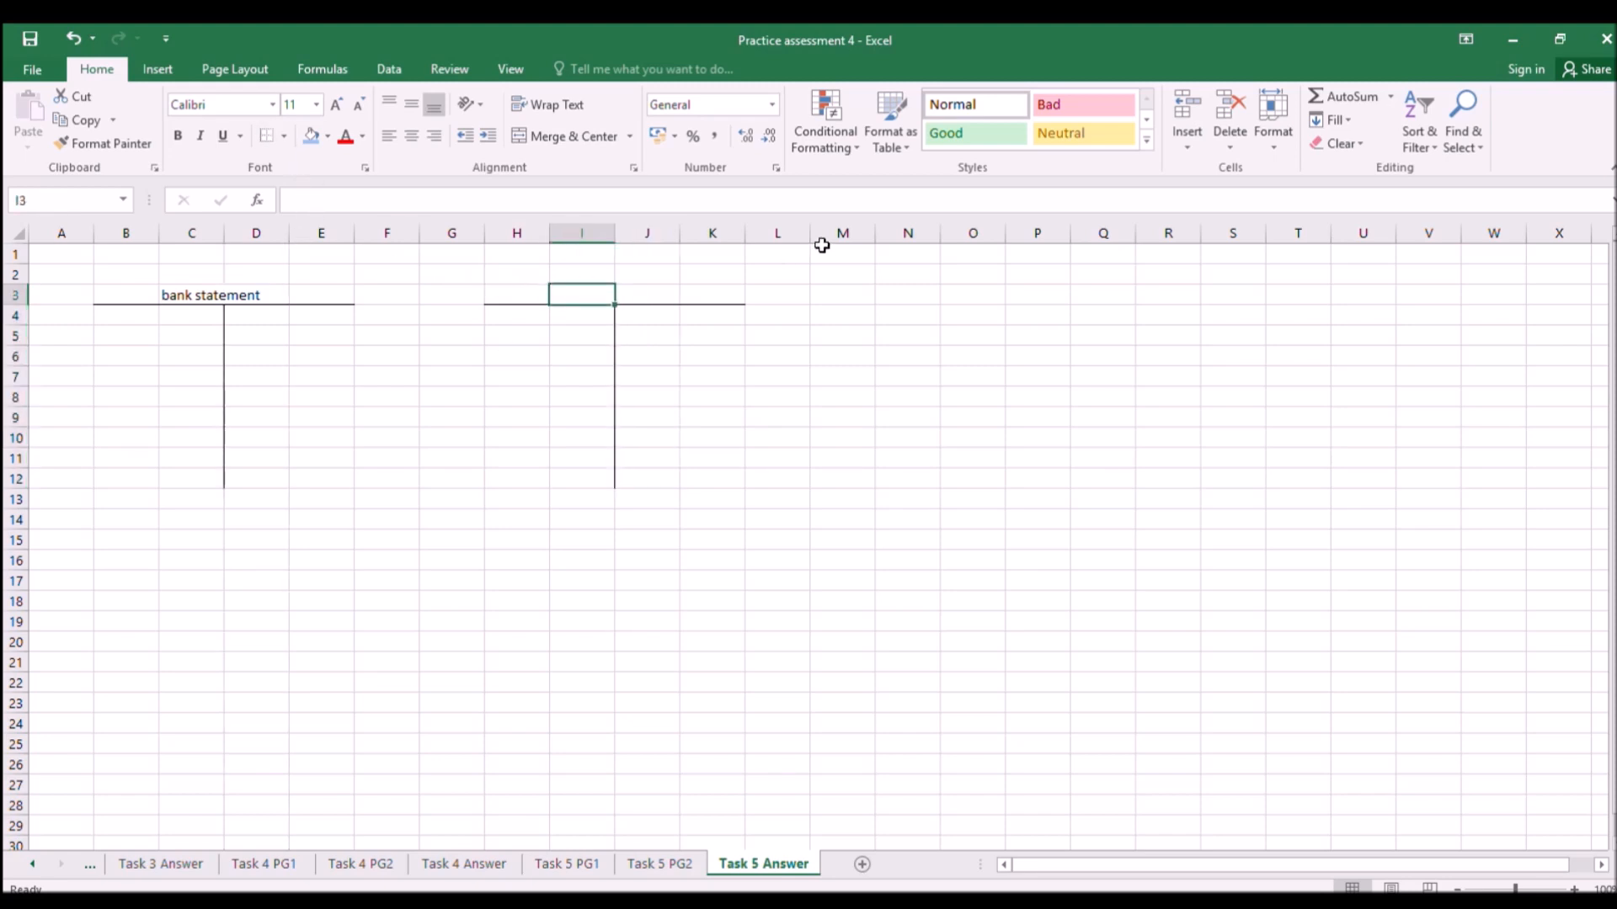
text(cash book)
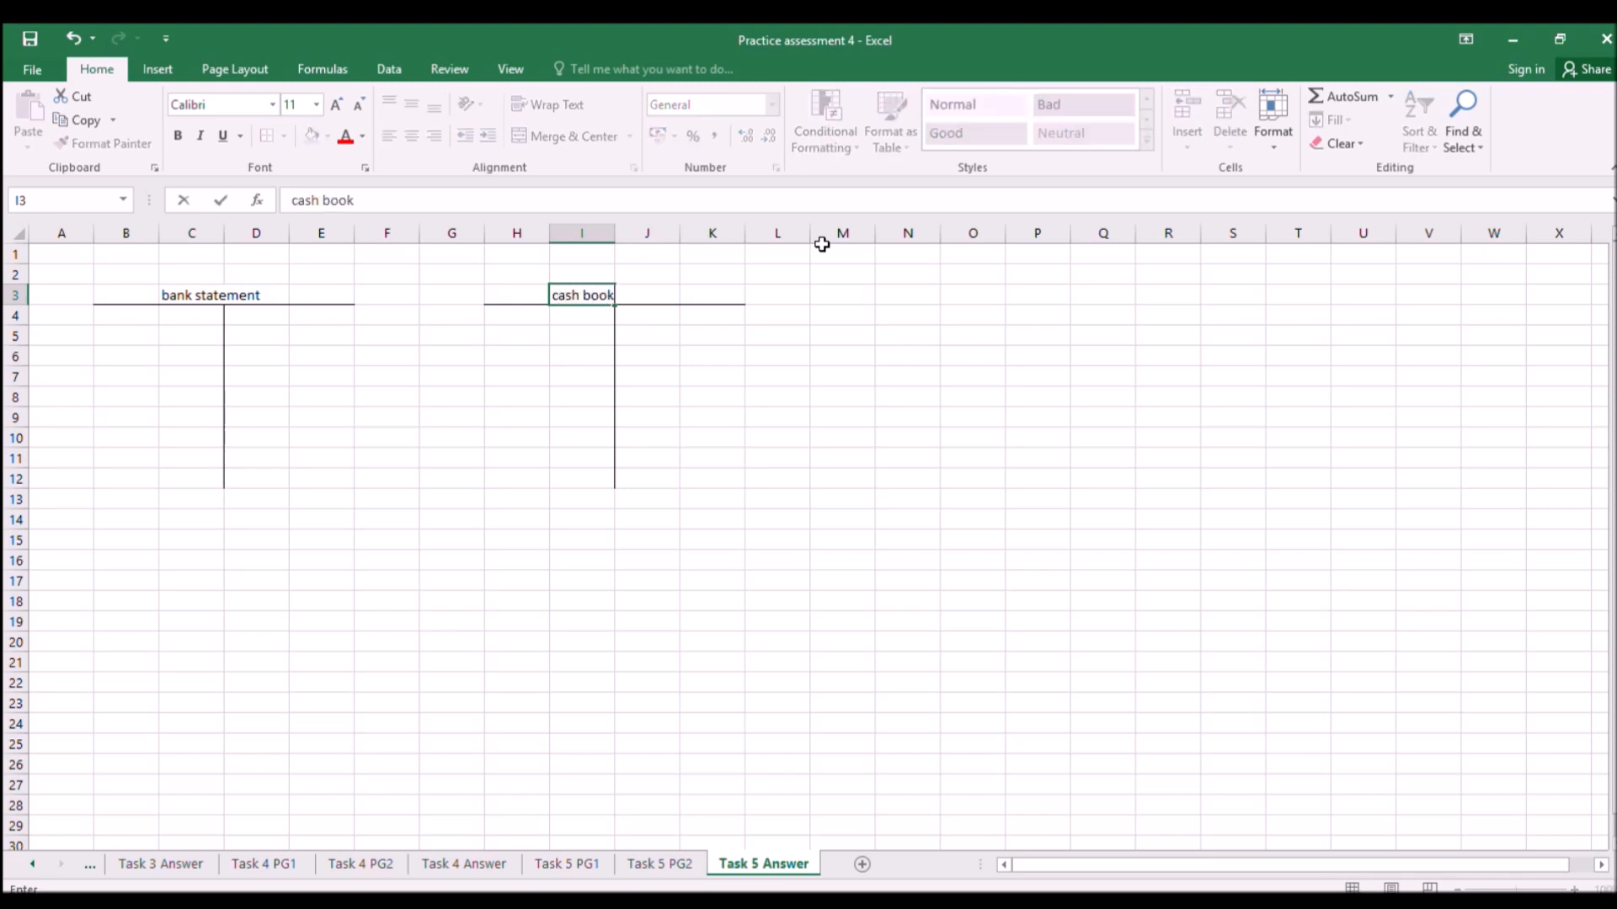
key(Return)
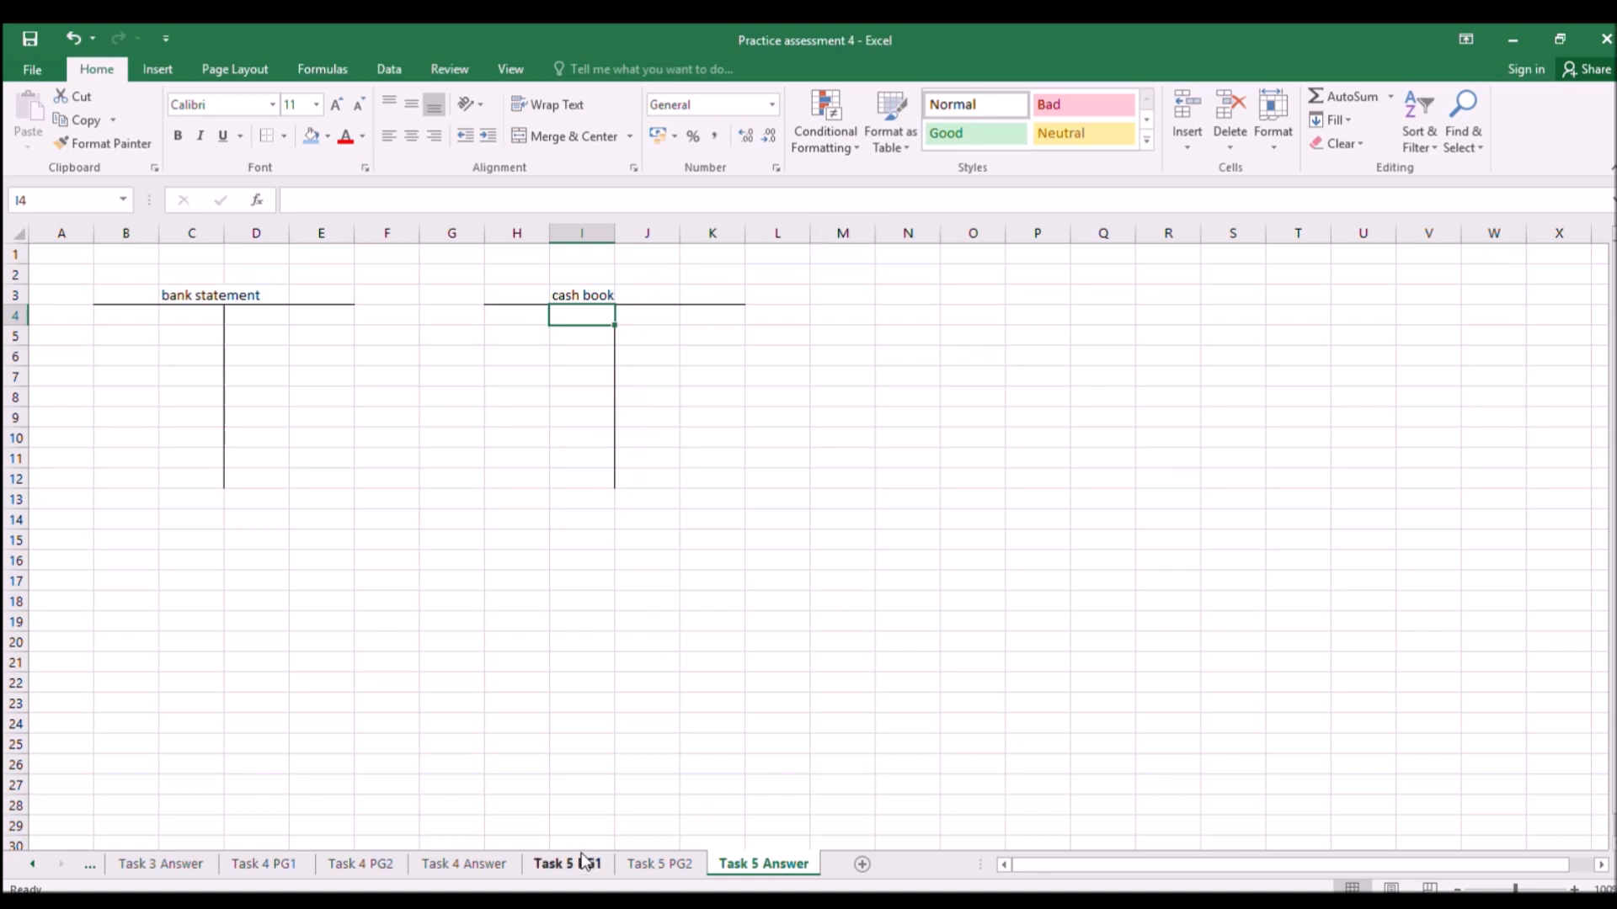
Check the opening balances on Task 5 PG1 and enter 3050 on the debit side of the bank statement T-account in C4.
click(556, 859)
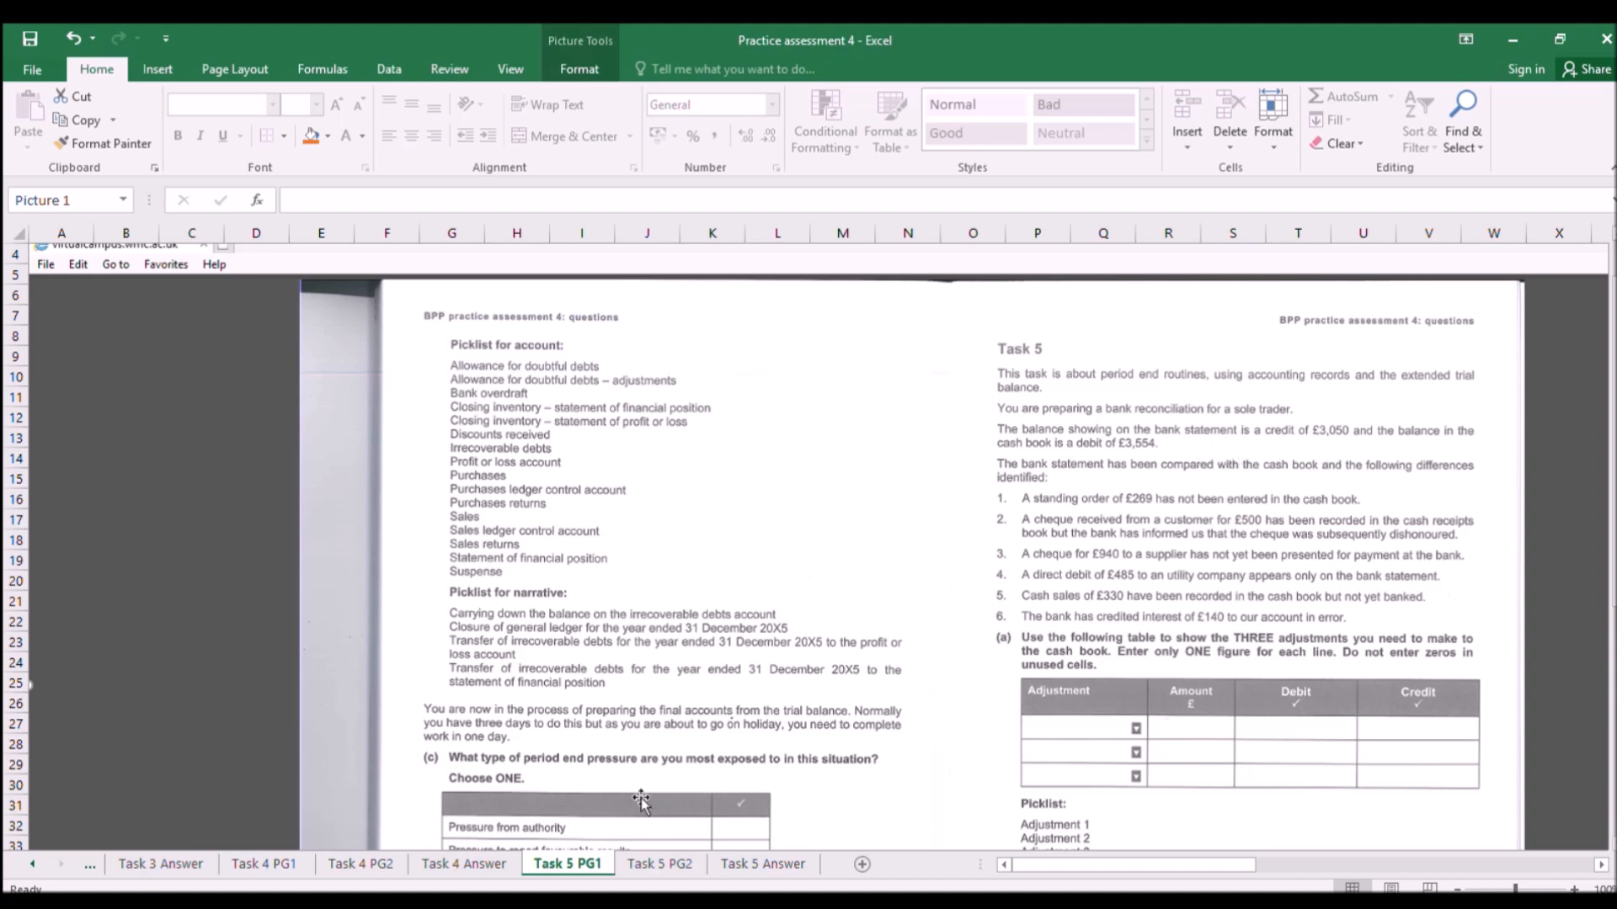
click(745, 864)
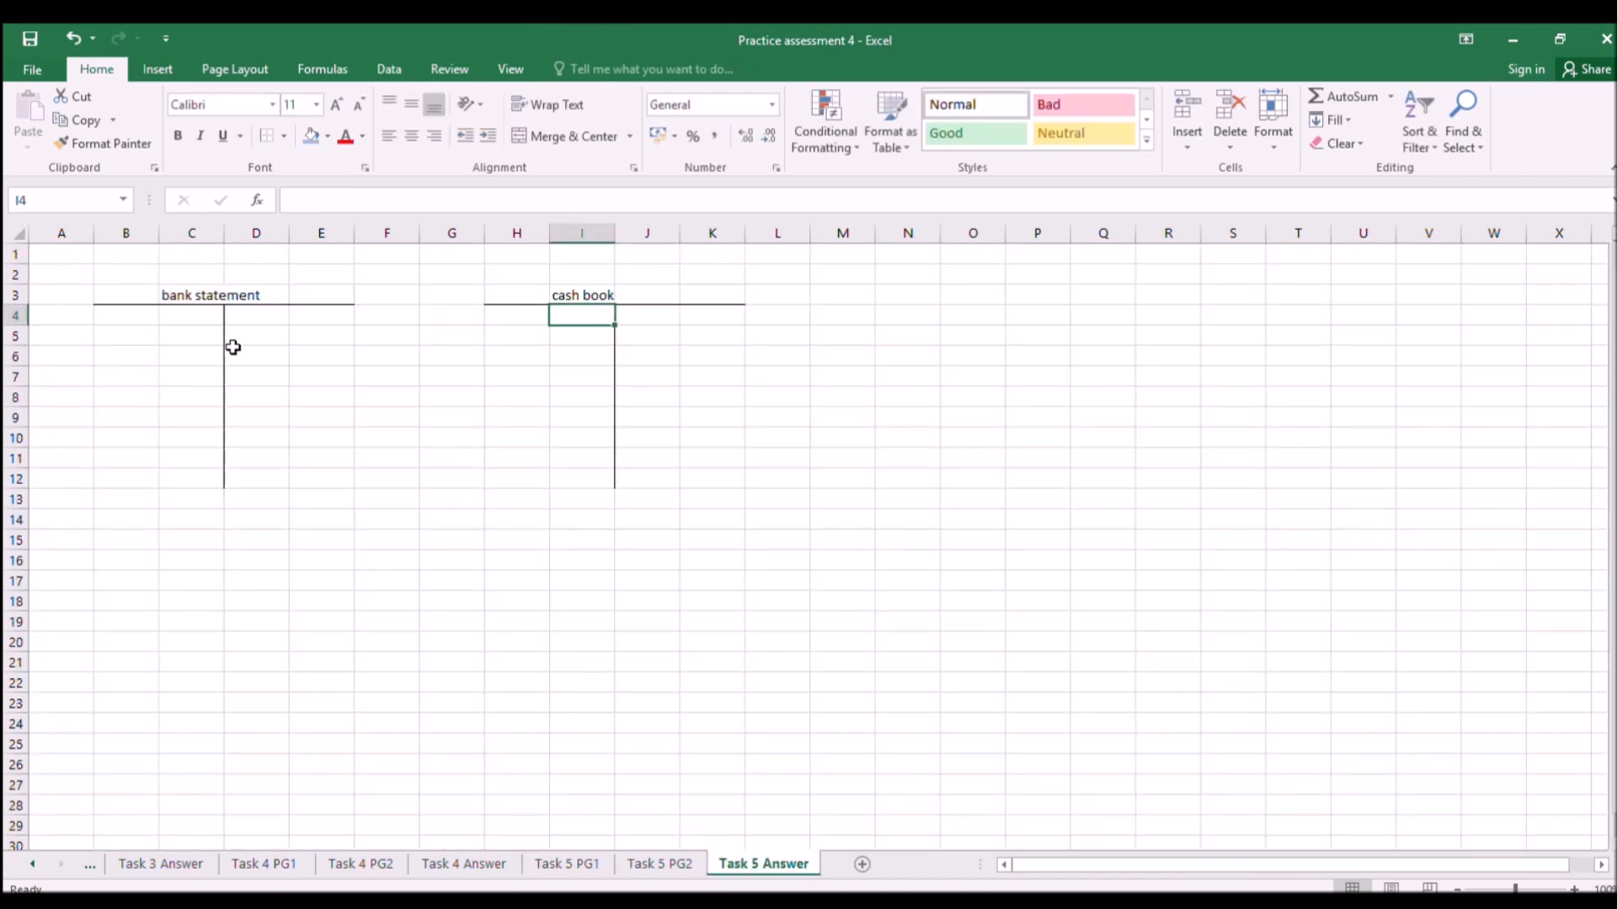
click(207, 325)
text(3050)
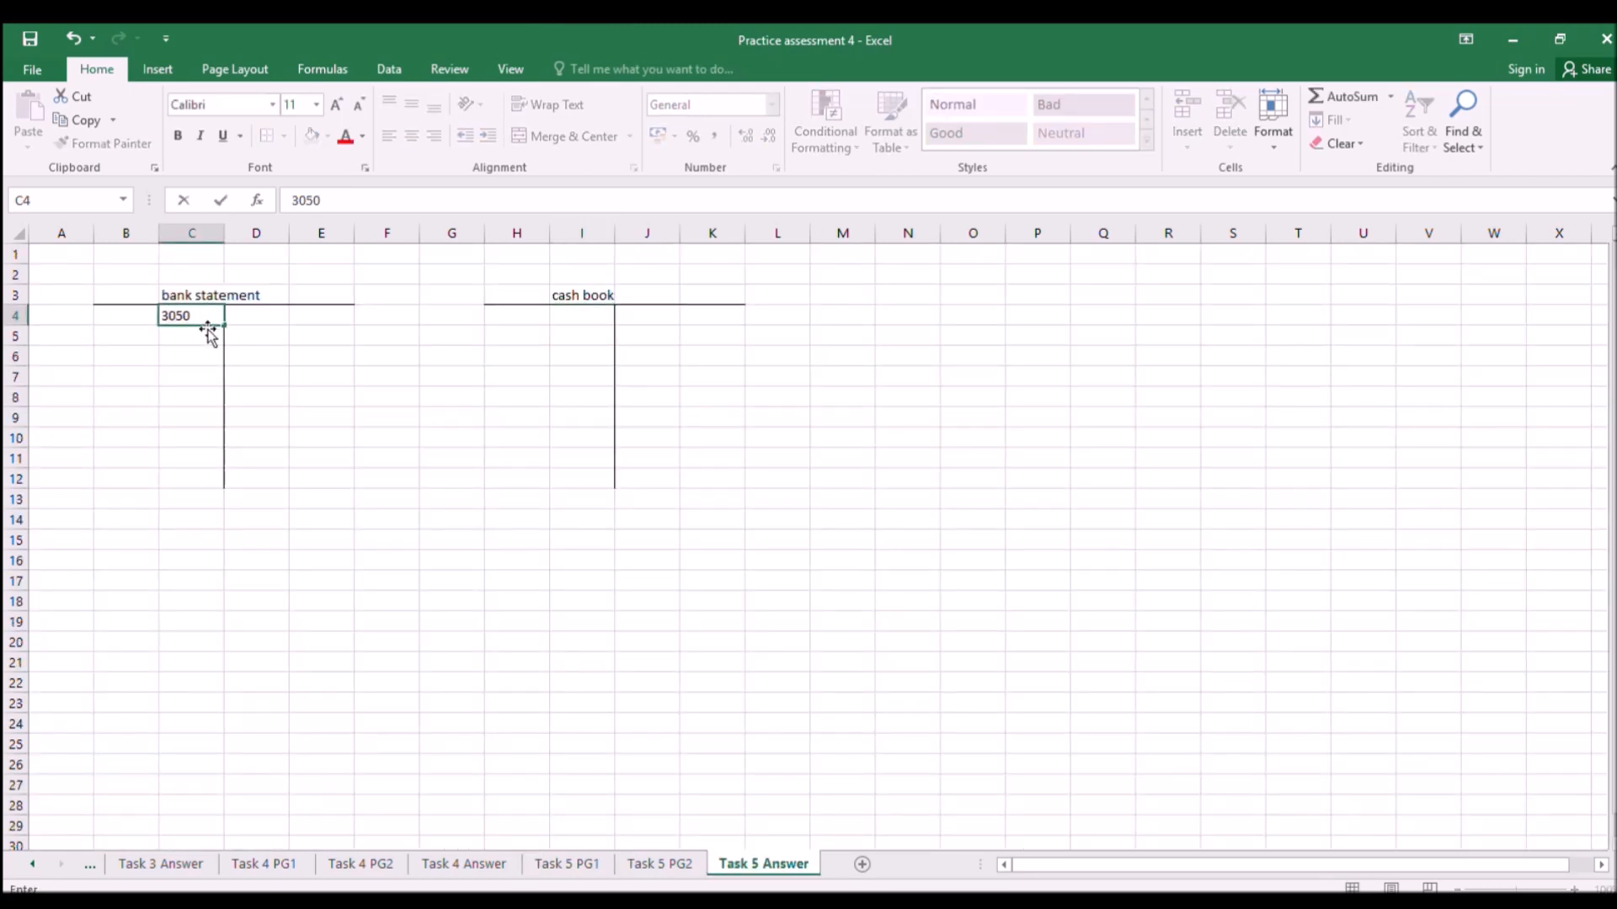
key(Return)
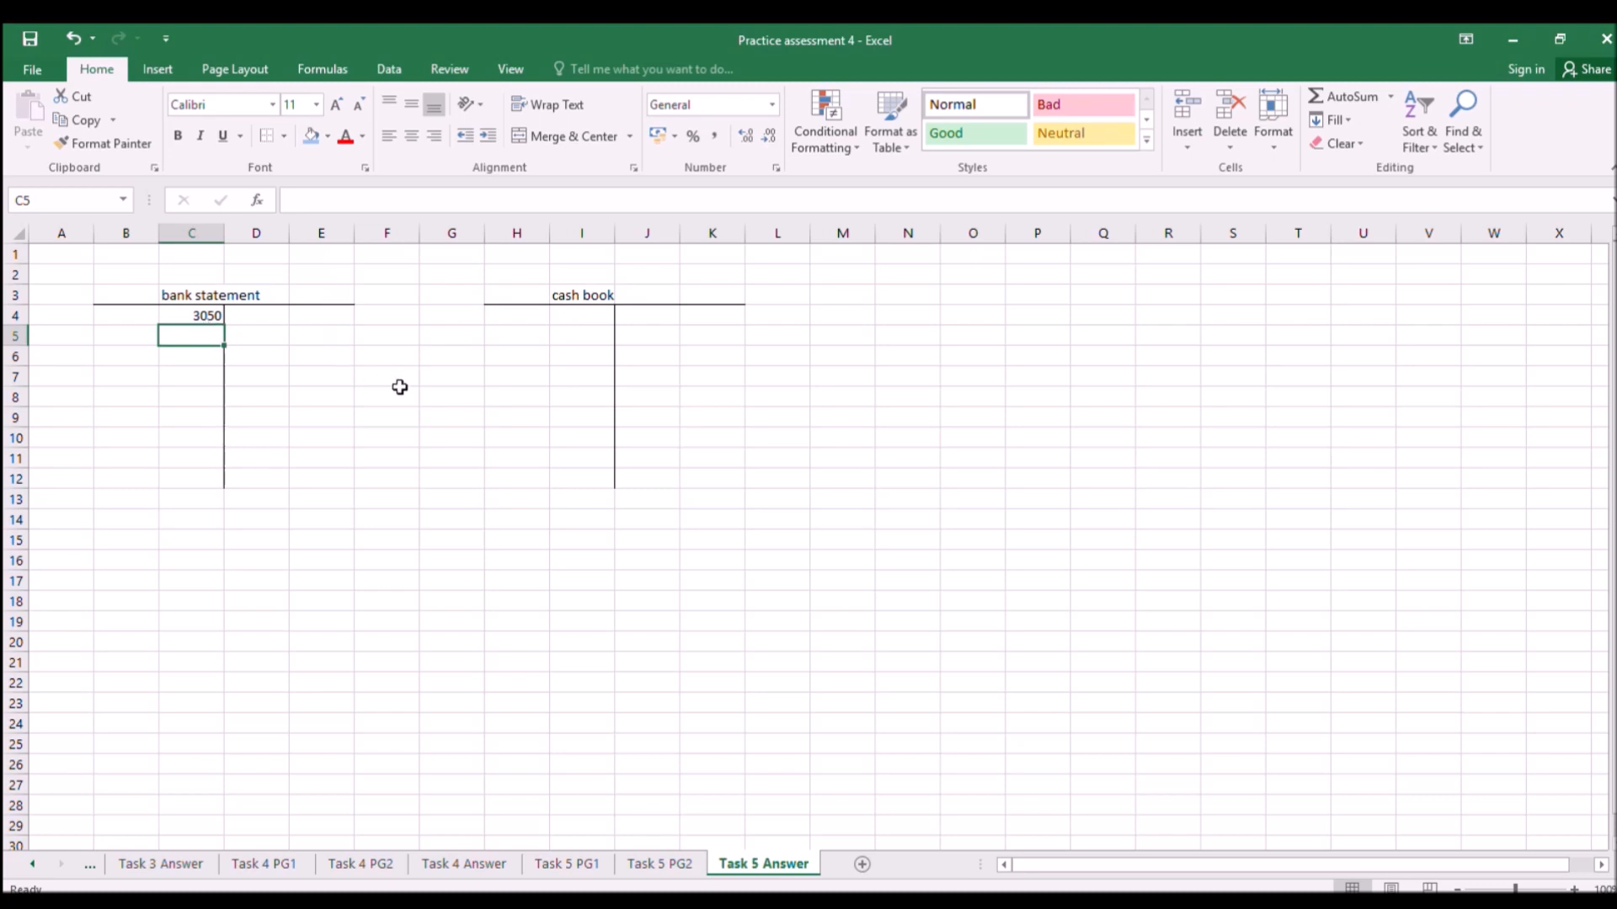
Check the cash book balance on Task 5 PG1 and enter 3554 in I4 of the cash book T-account on Task 5 Answer.
click(587, 871)
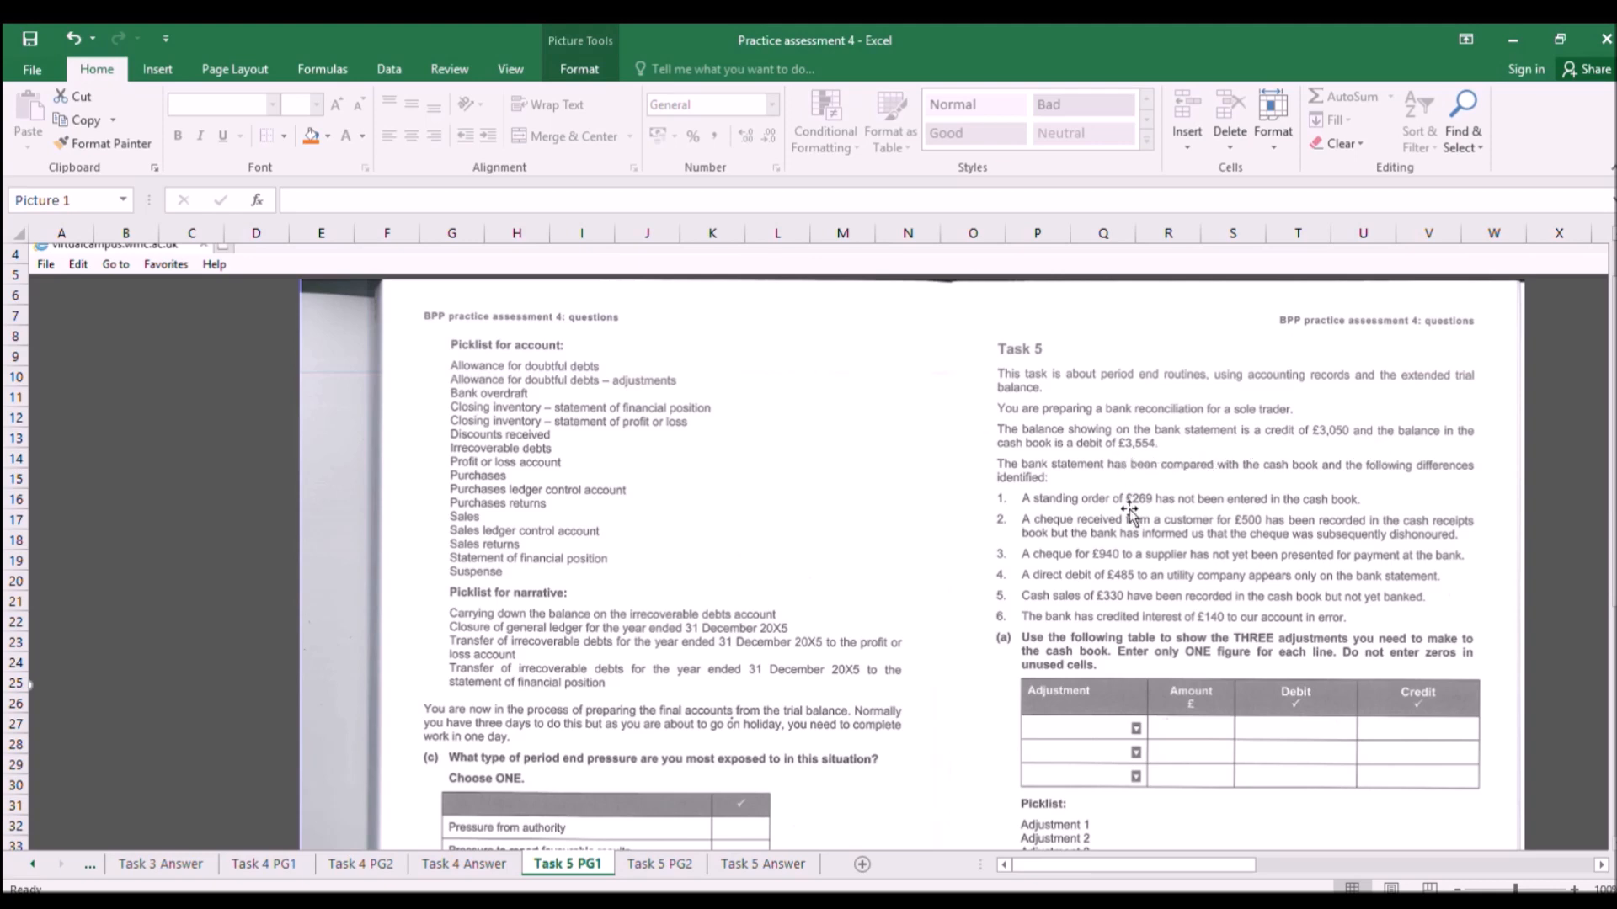
click(762, 864)
click(526, 314)
click(593, 315)
text(3554)
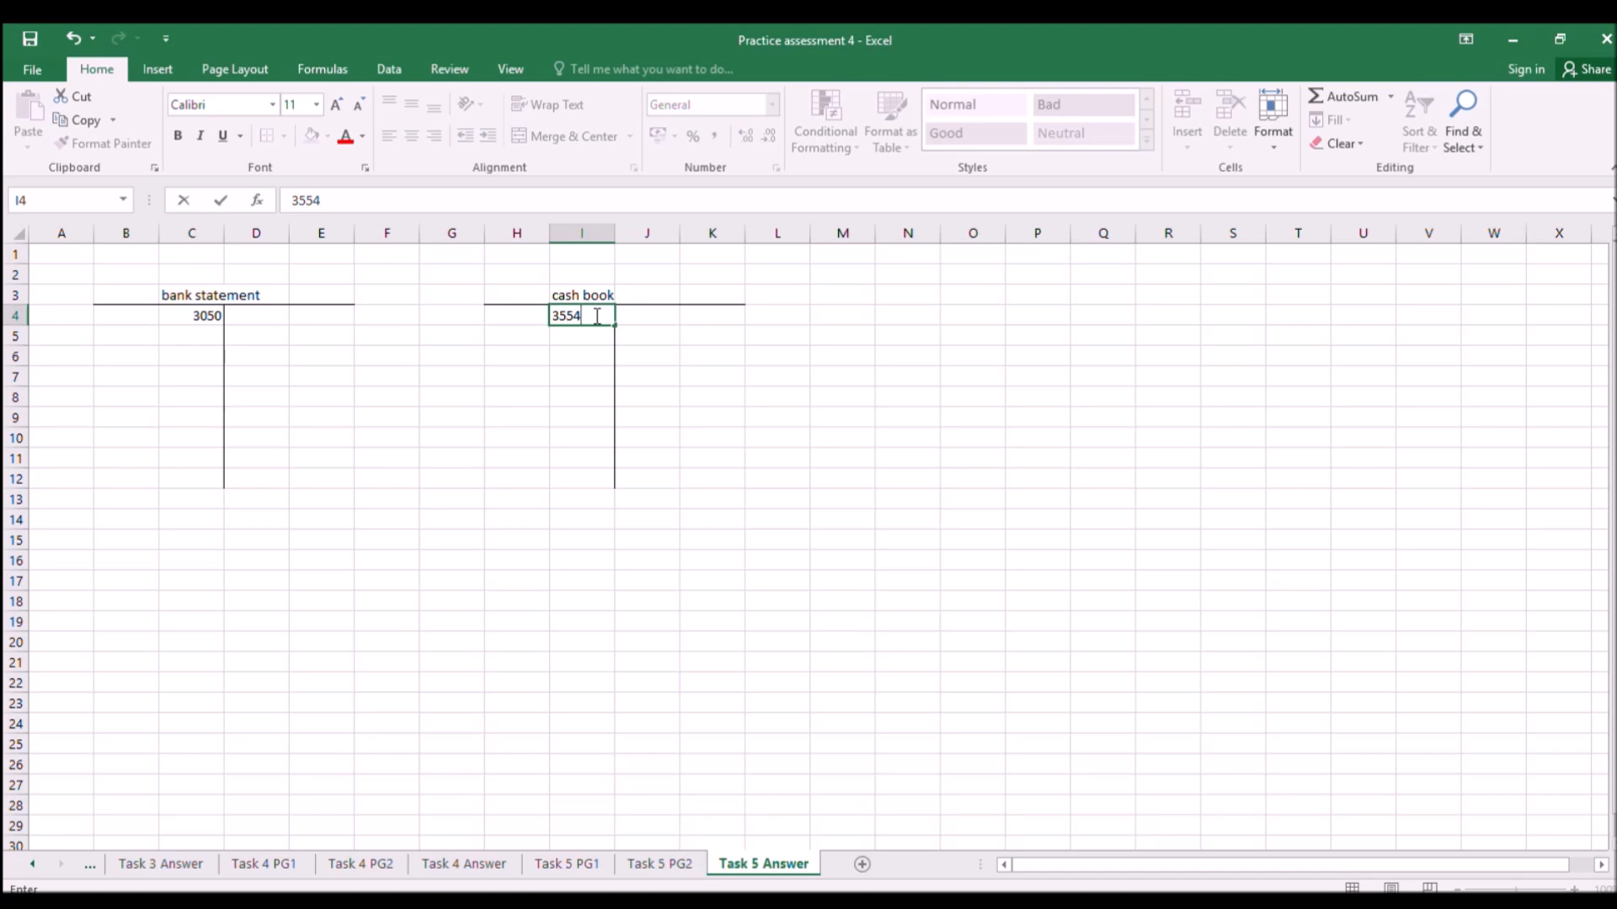
key(Return)
Read difference 1 on Task 5 PG1 and enter the 269 standing order in bank statement cell E5 and cash book cell K5.
click(583, 863)
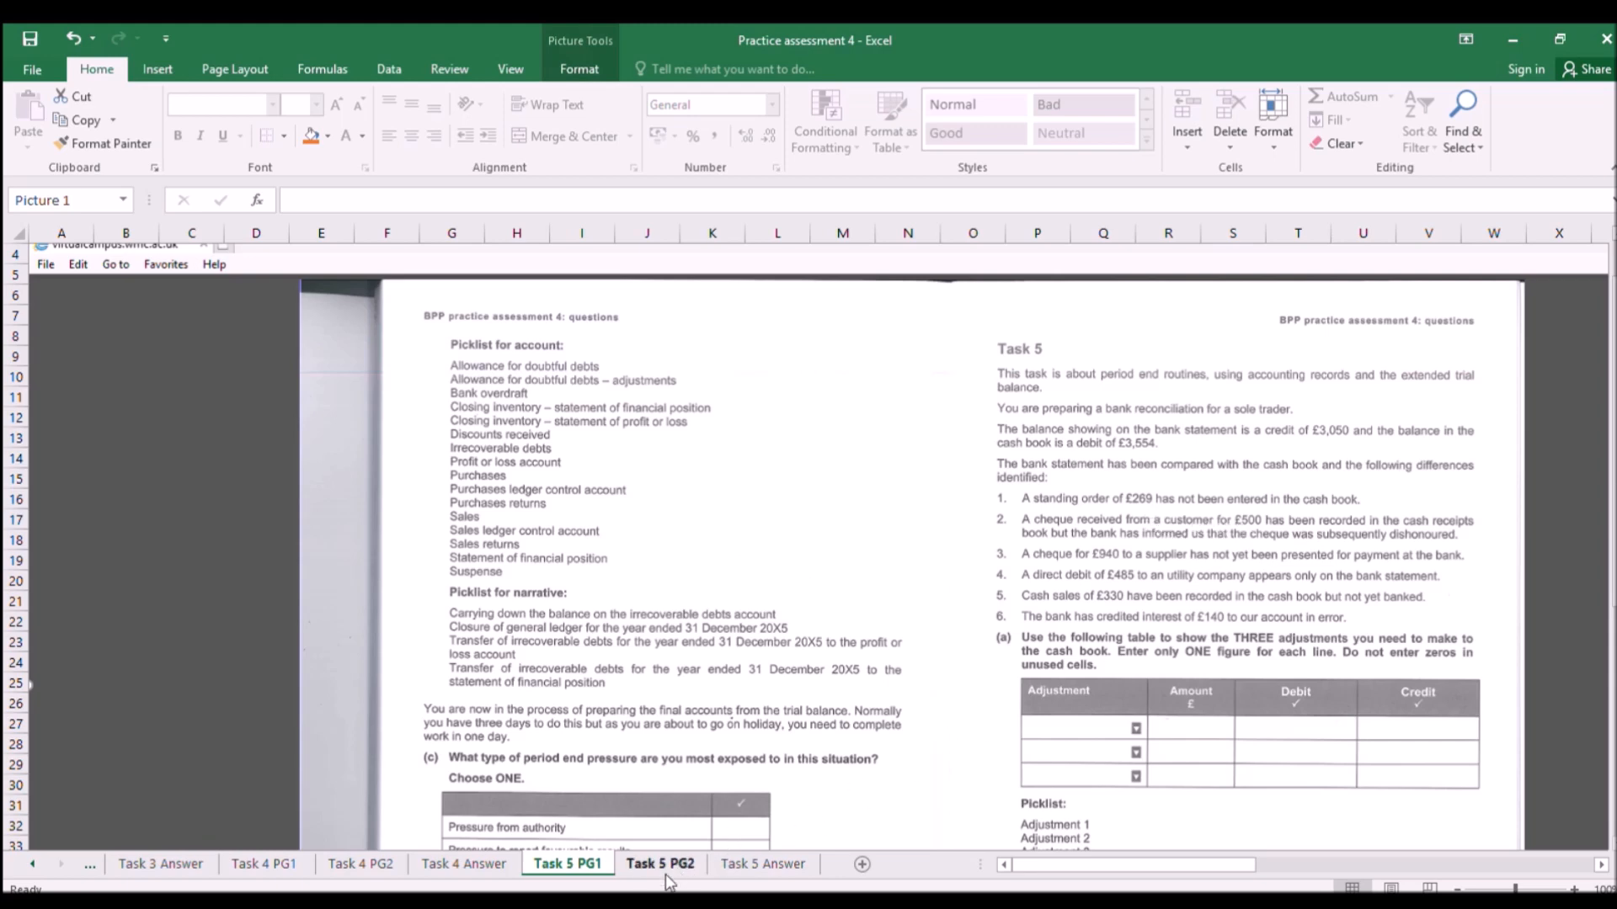
click(763, 864)
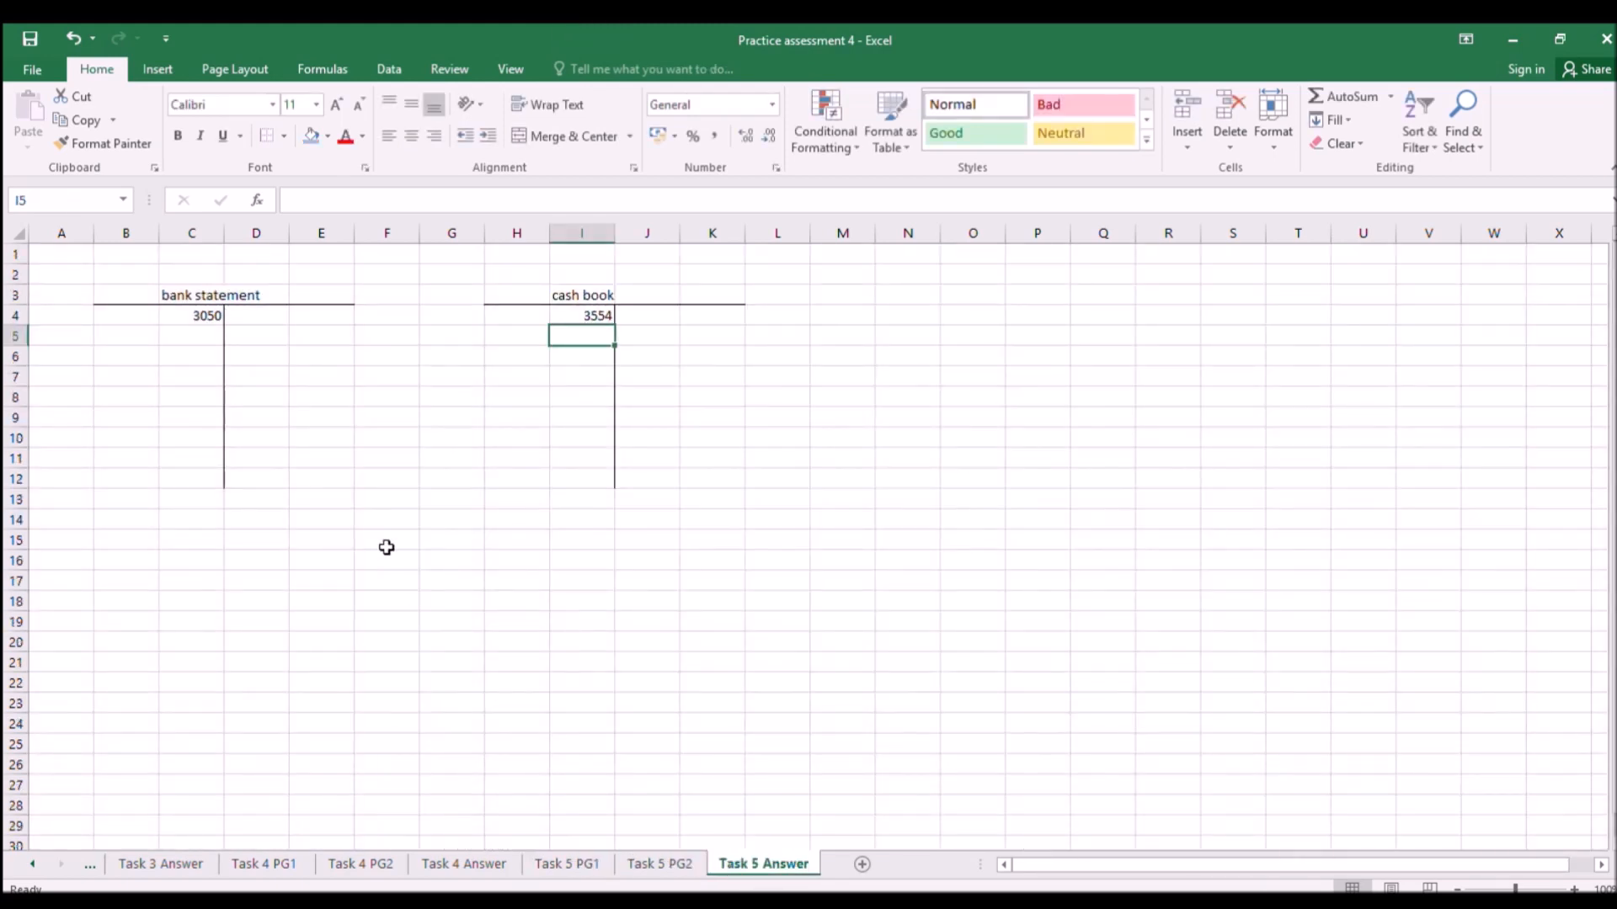
click(202, 346)
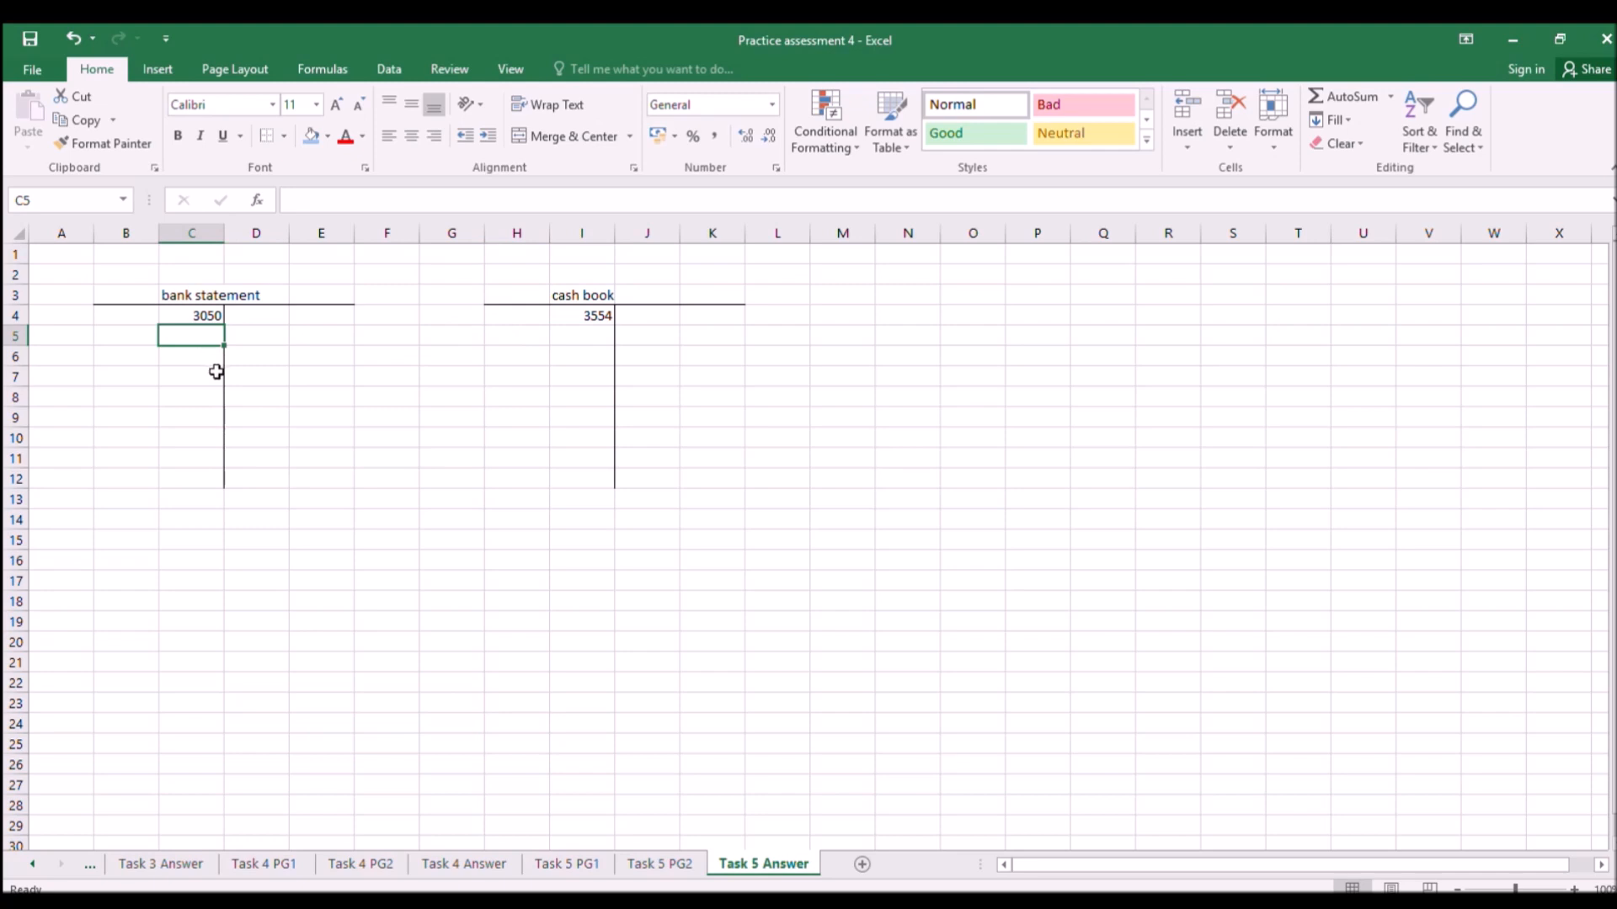
click(318, 341)
text(269)
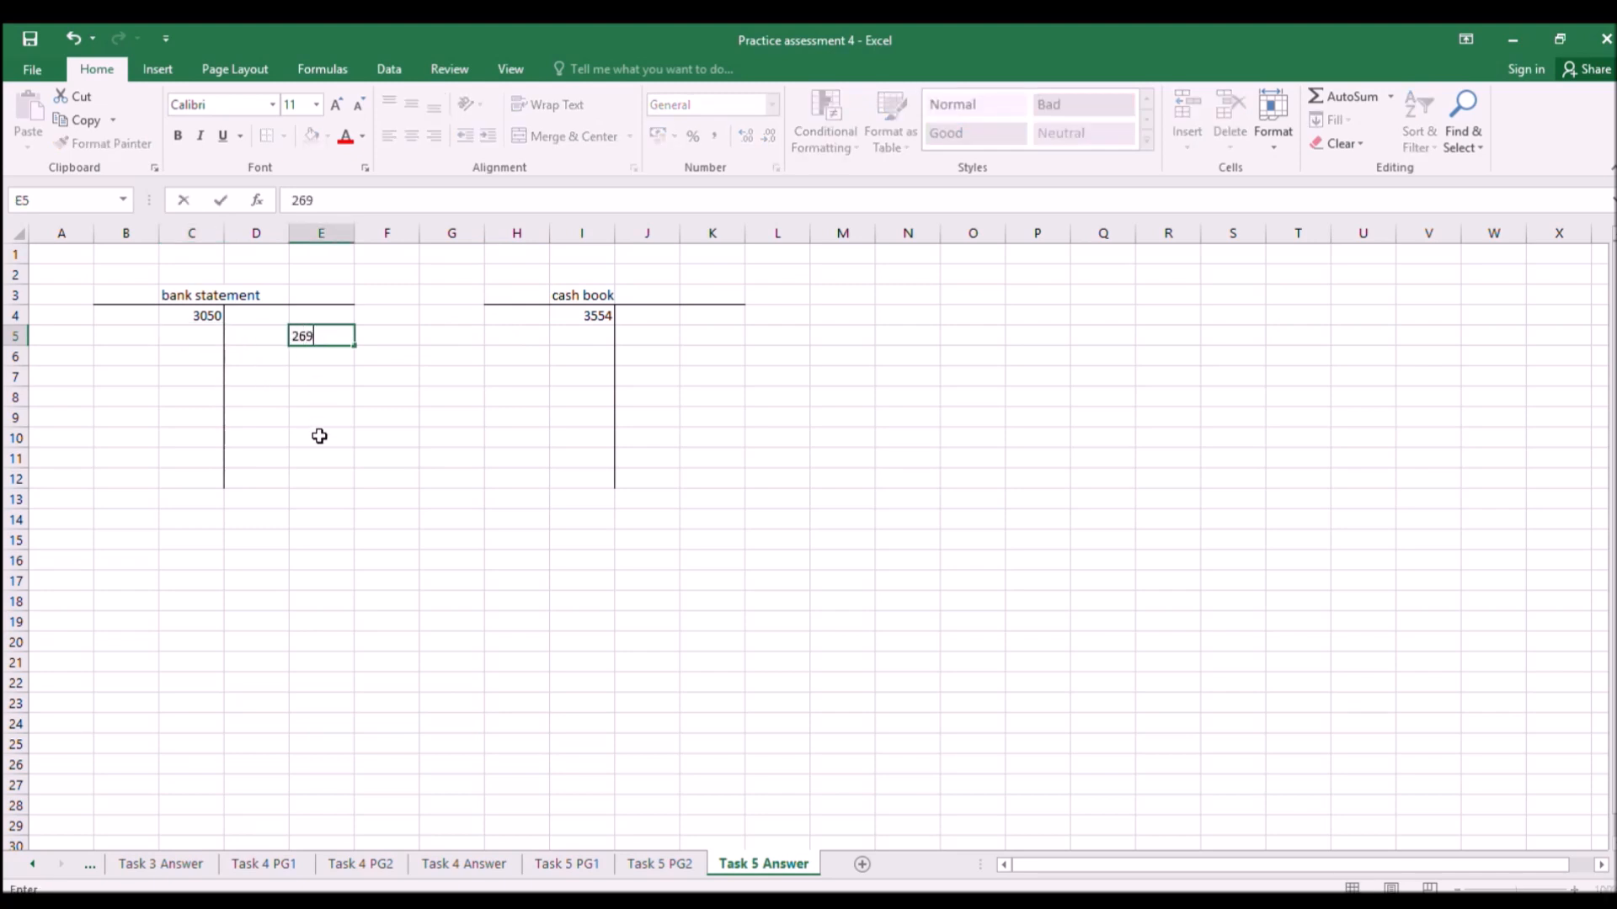
click(319, 437)
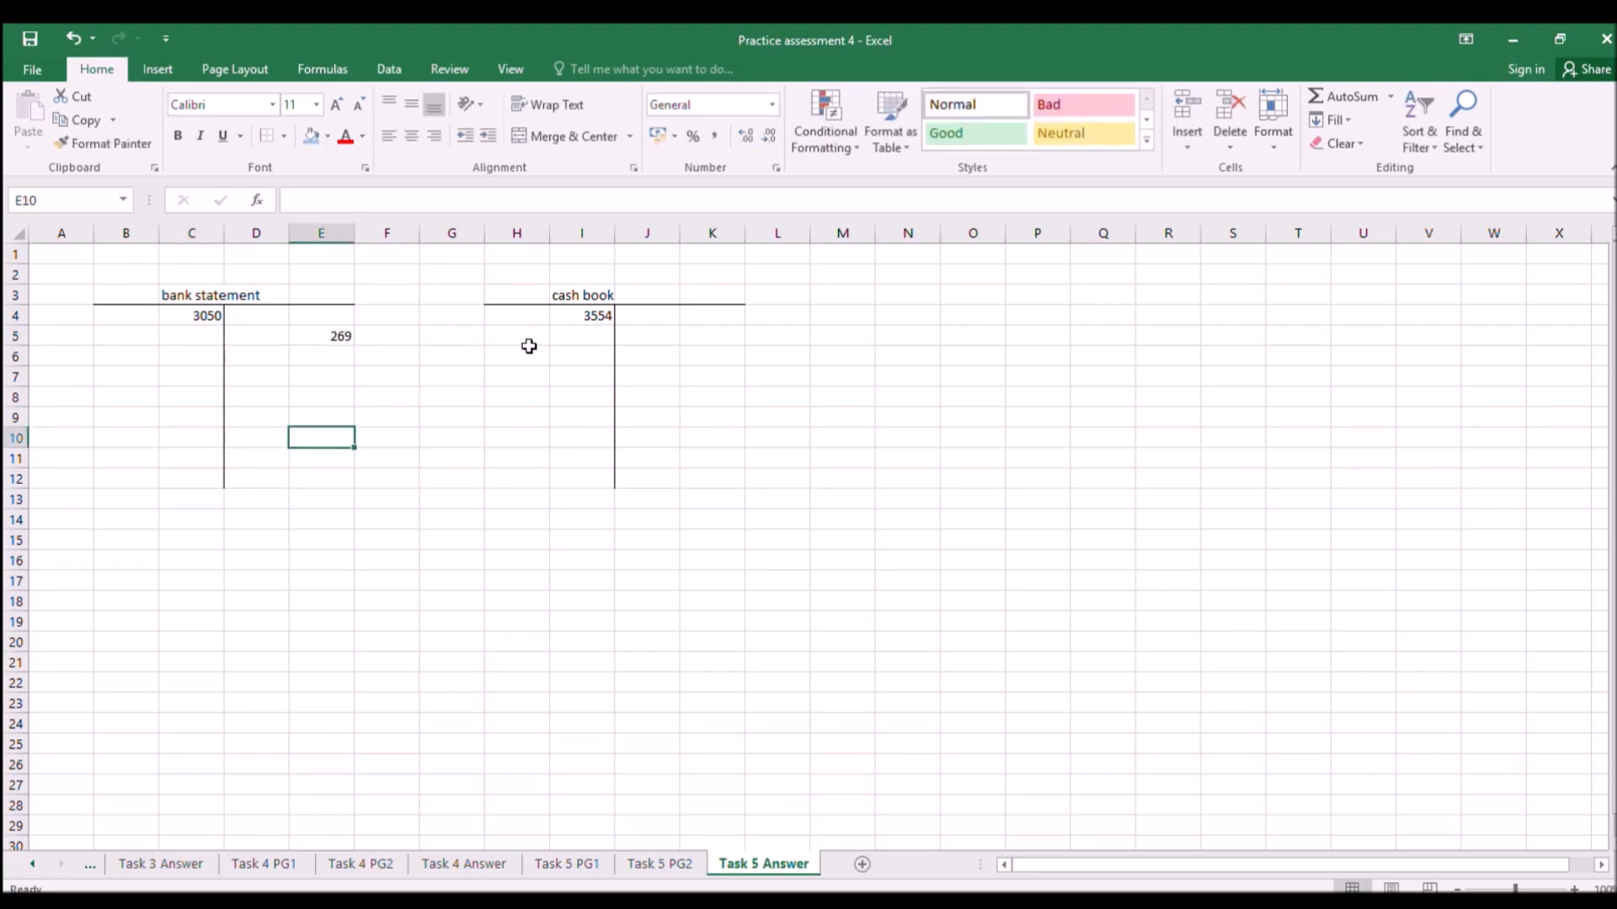
click(712, 337)
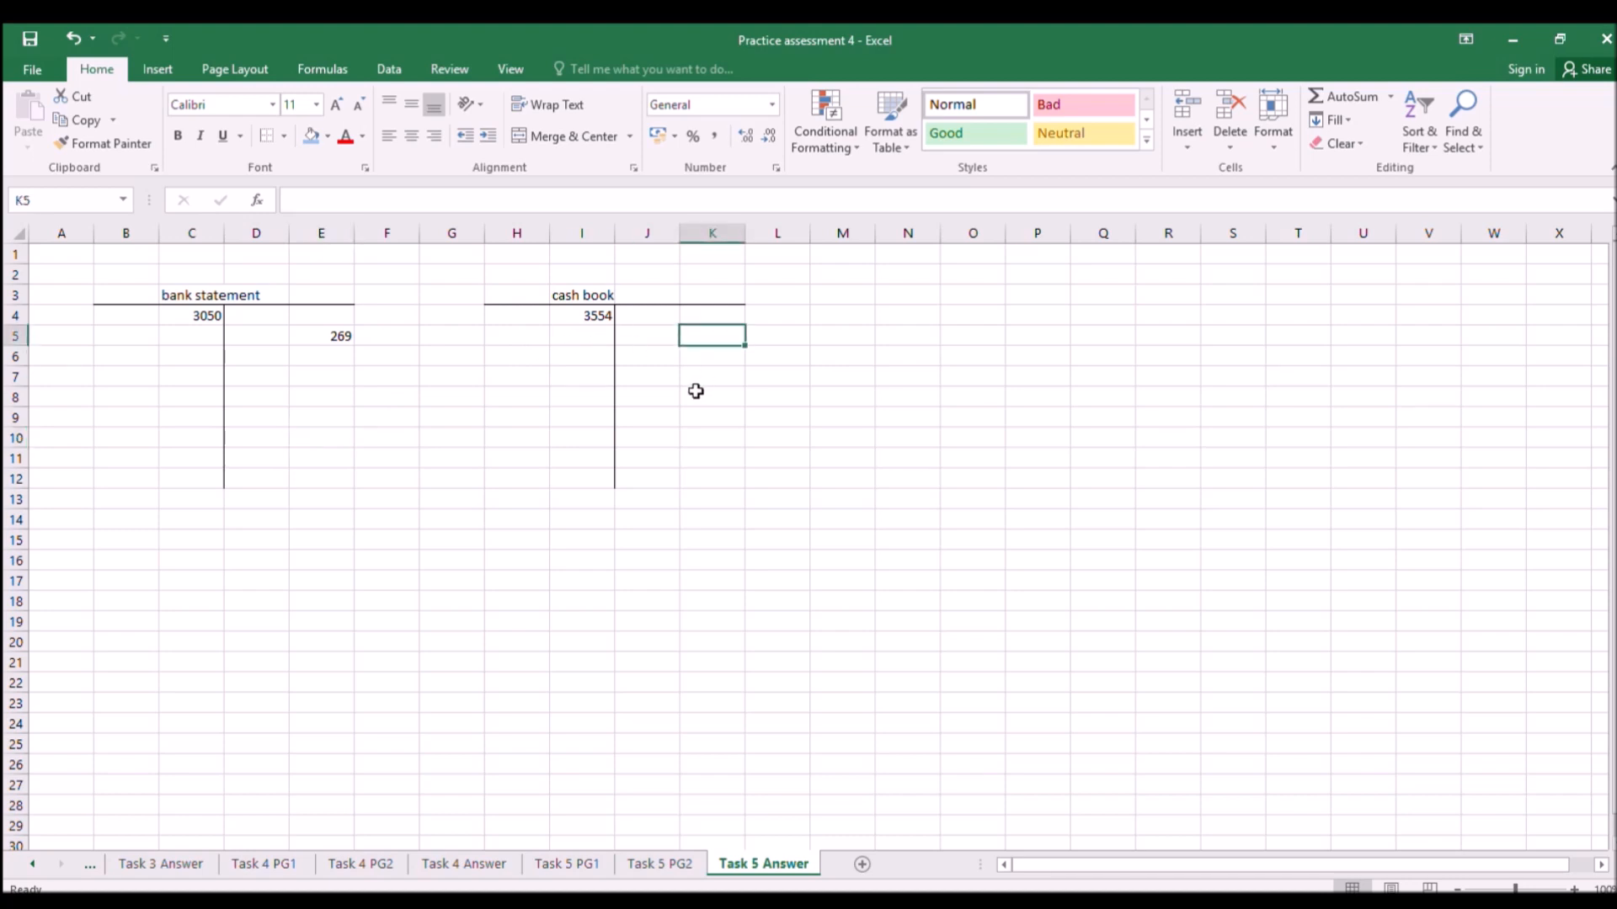
text(269)
click(633, 462)
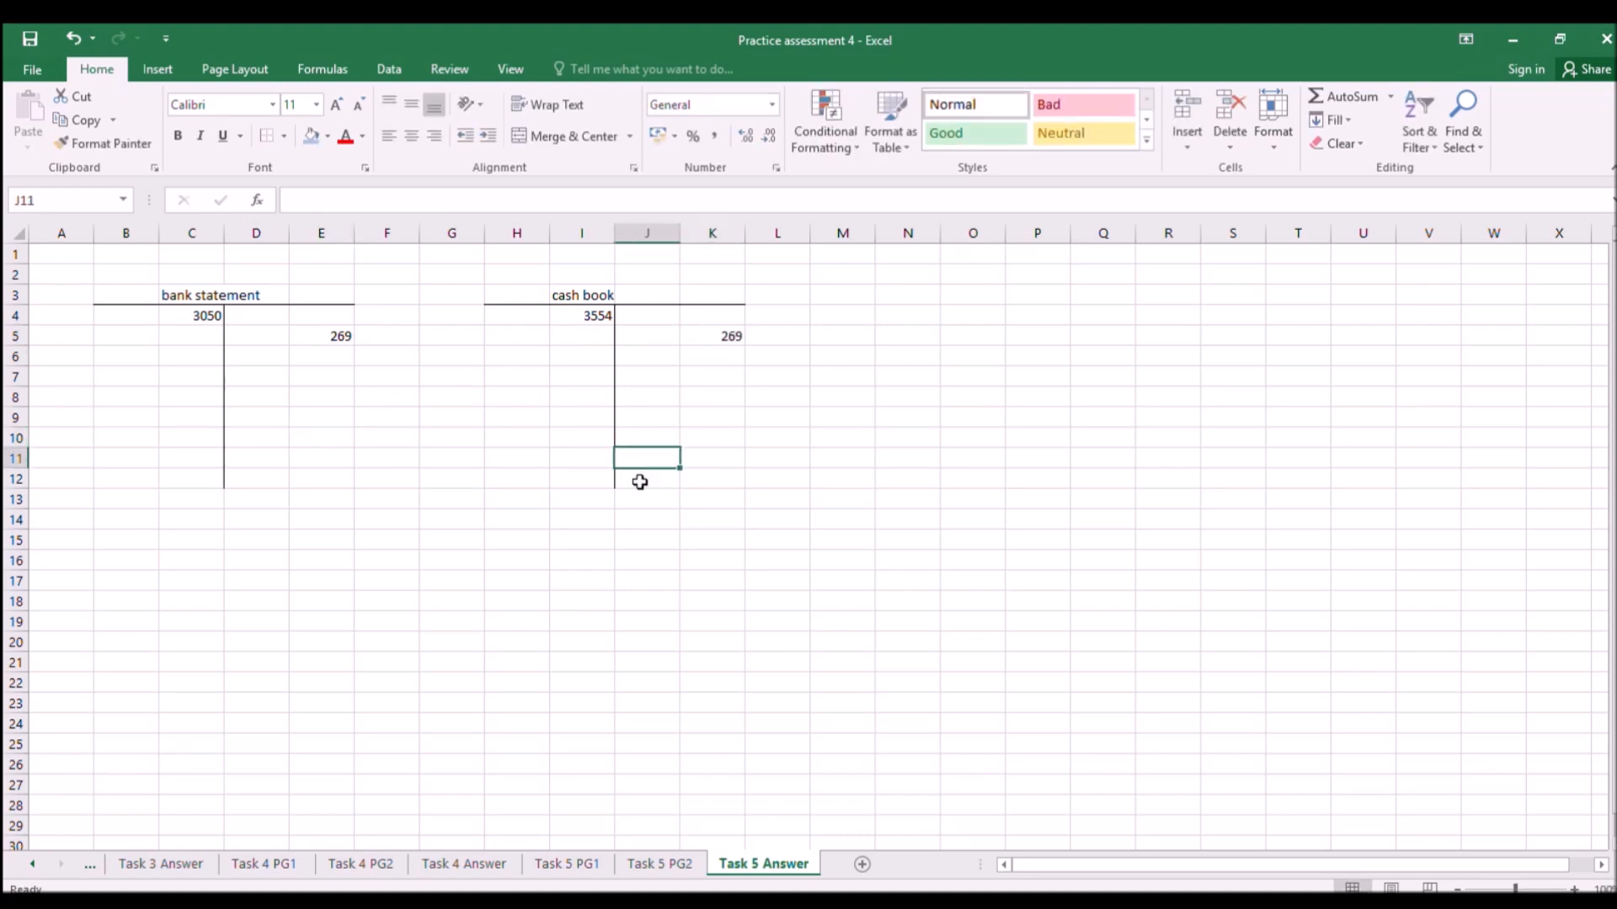
Read difference 2 on Task 5 PG1 and enter 500 for the dishonoured cheque on the credit side of the cash book in K6.
click(579, 863)
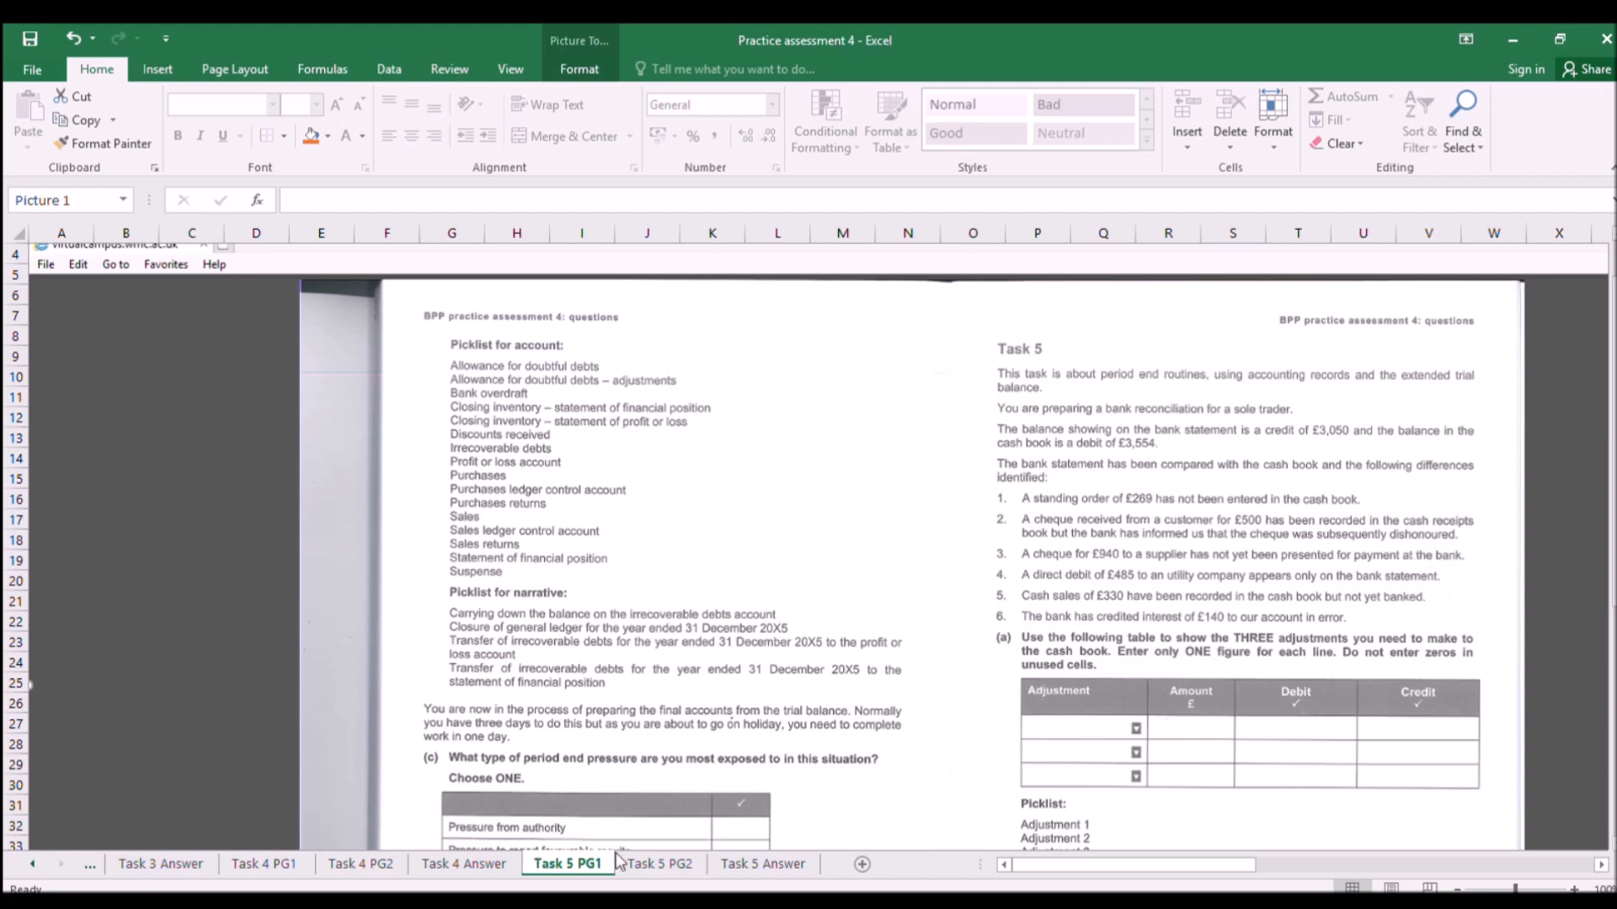
click(731, 865)
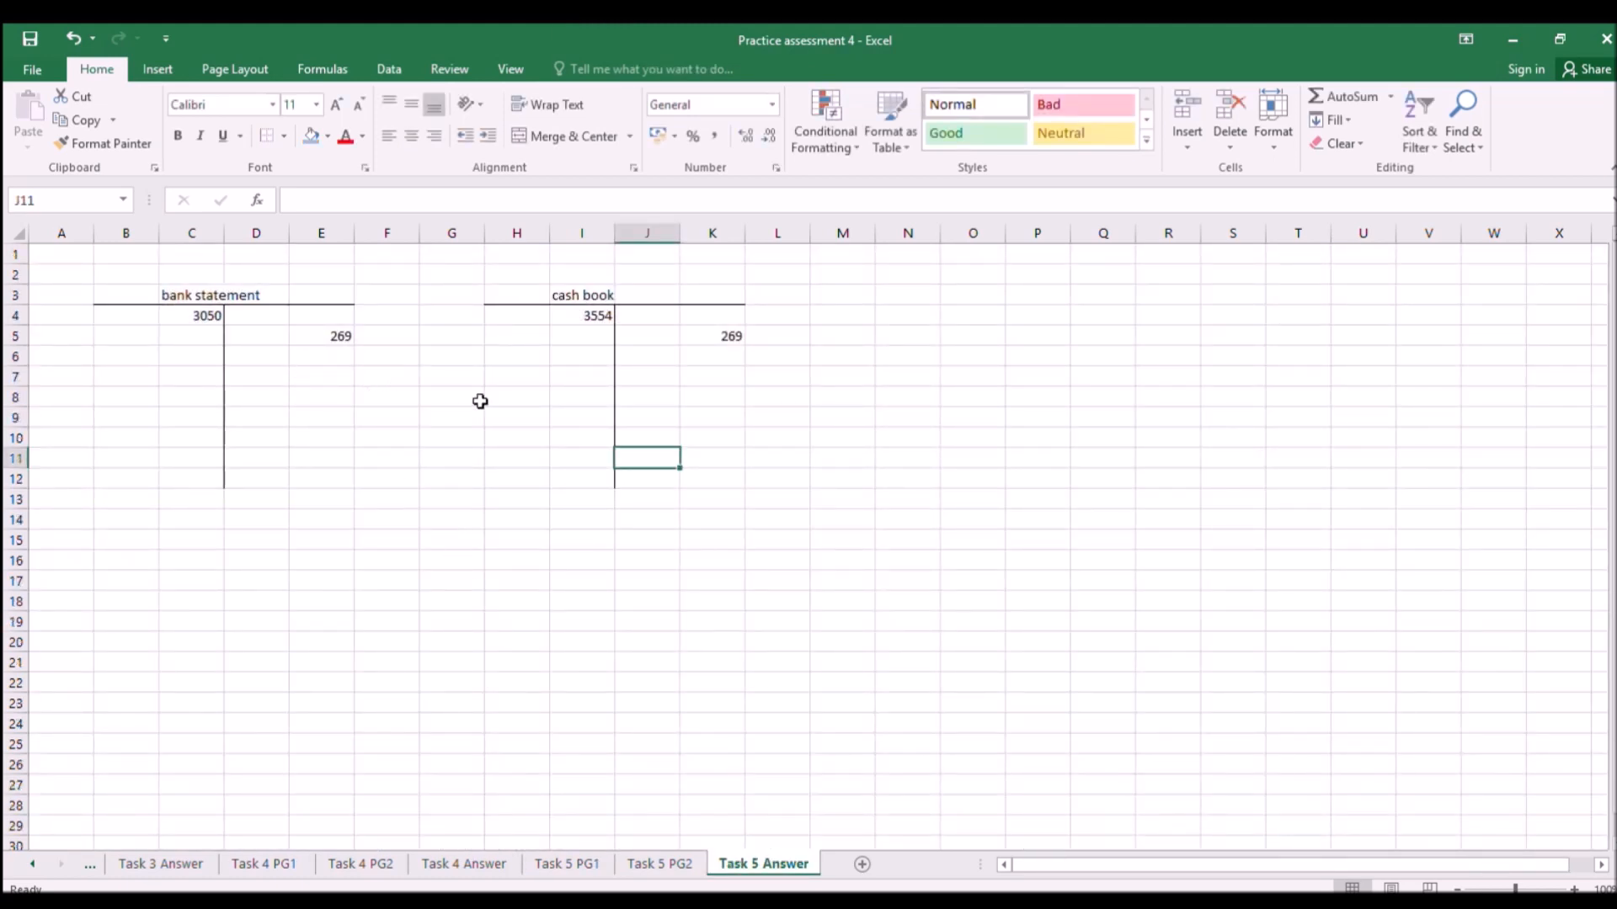
click(594, 355)
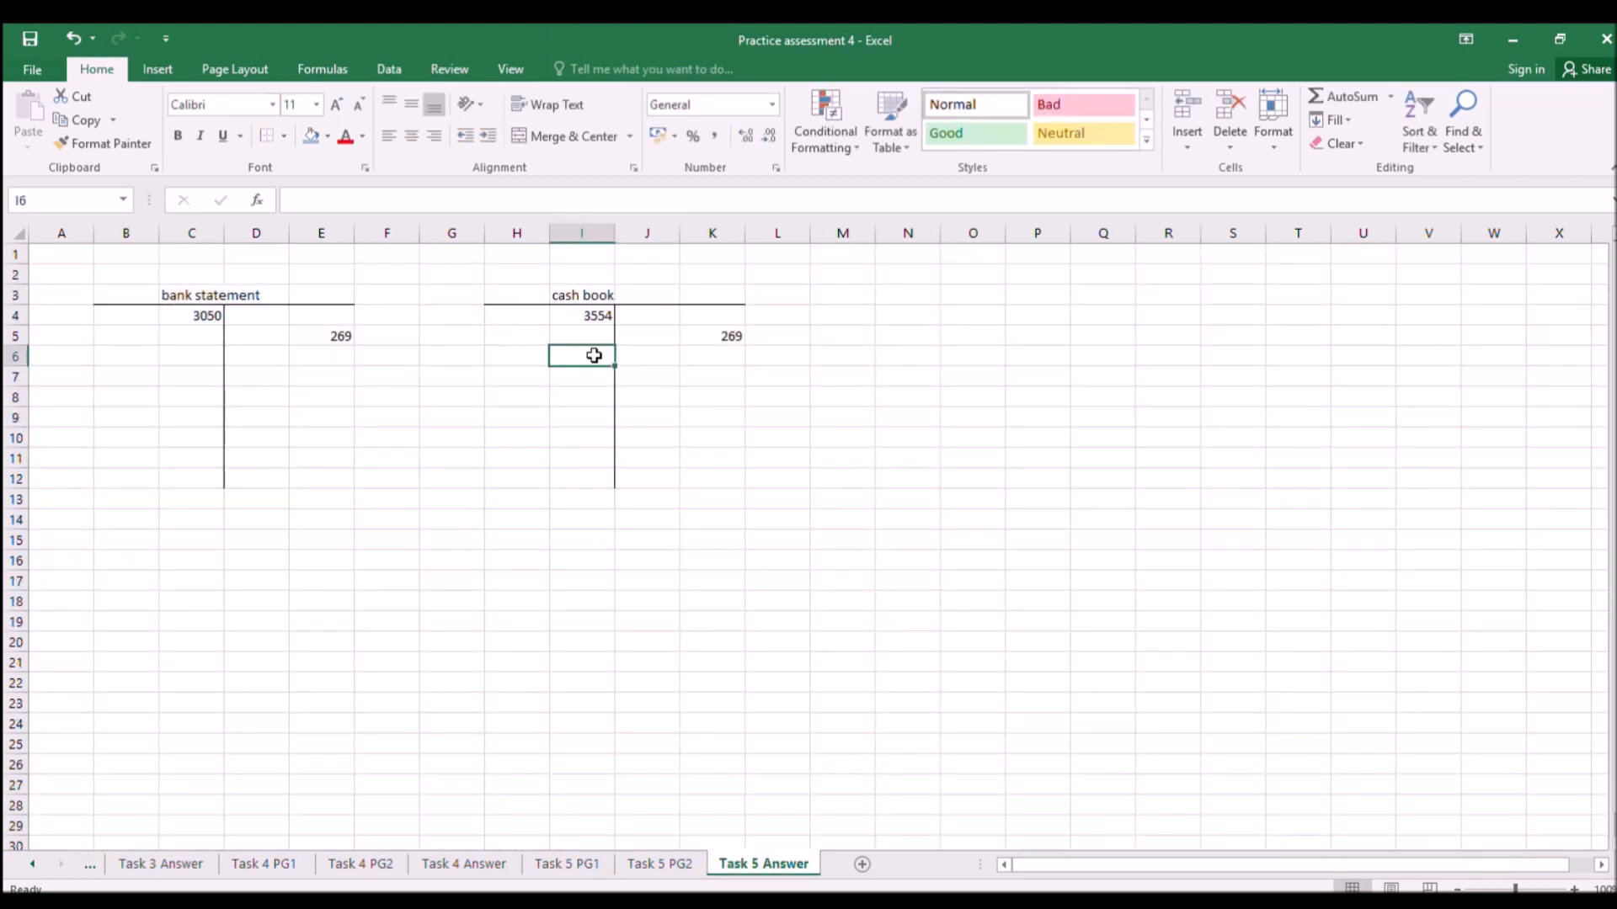
click(734, 358)
text(500)
click(696, 467)
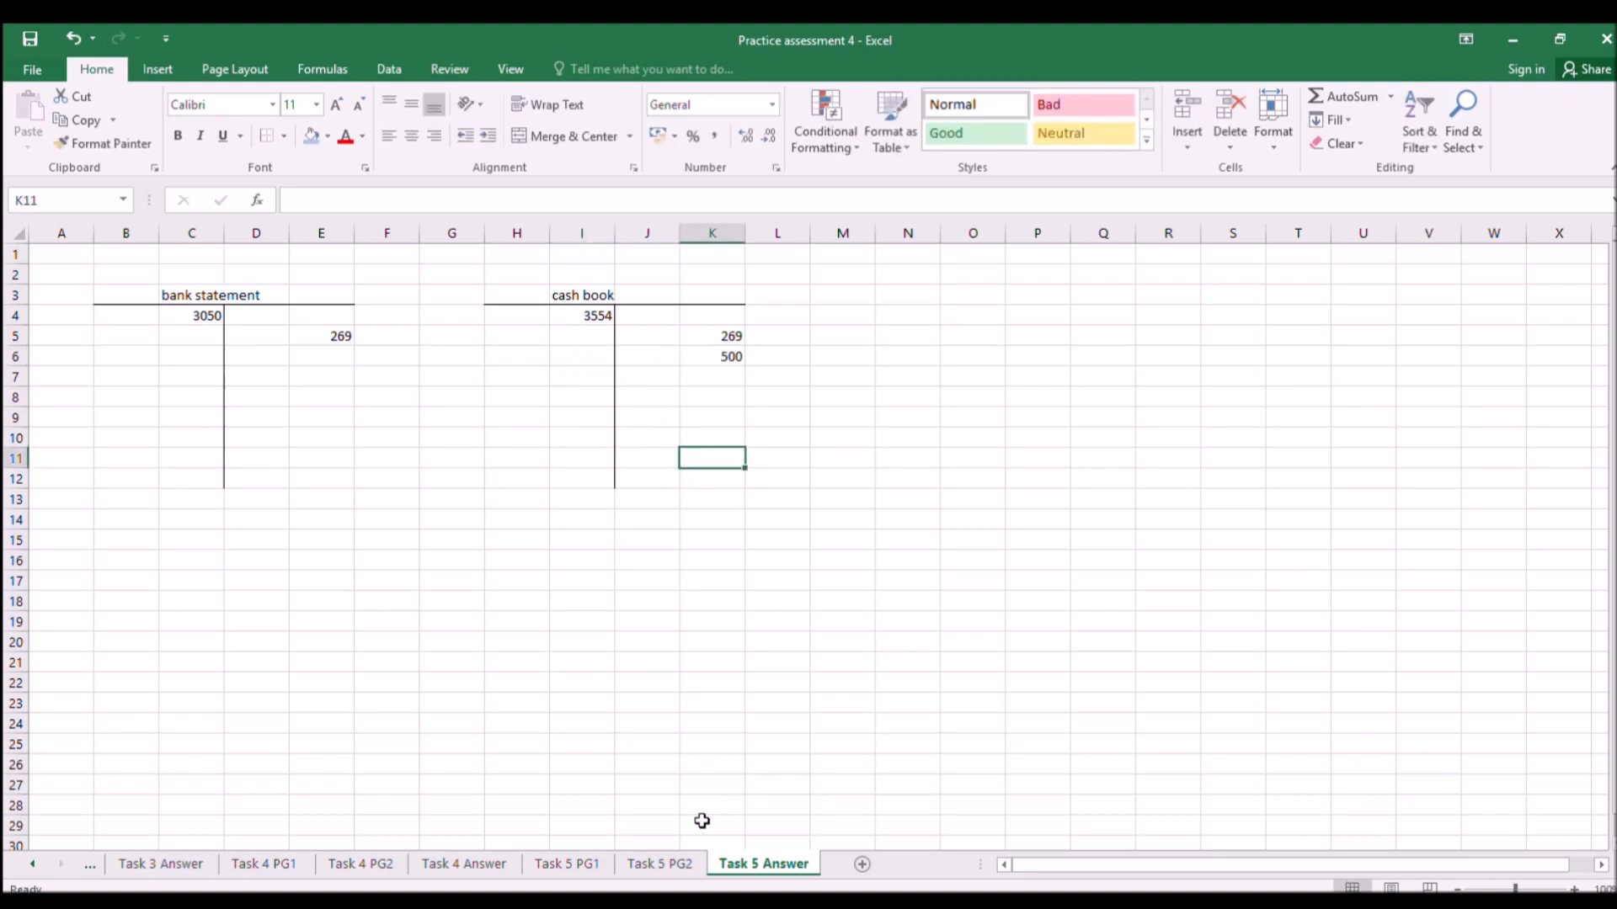
Recheck the Task 5 PG1 differences and copy the cash book T-account H3:K12 to M3 and R3 on Task 5 Answer.
click(577, 863)
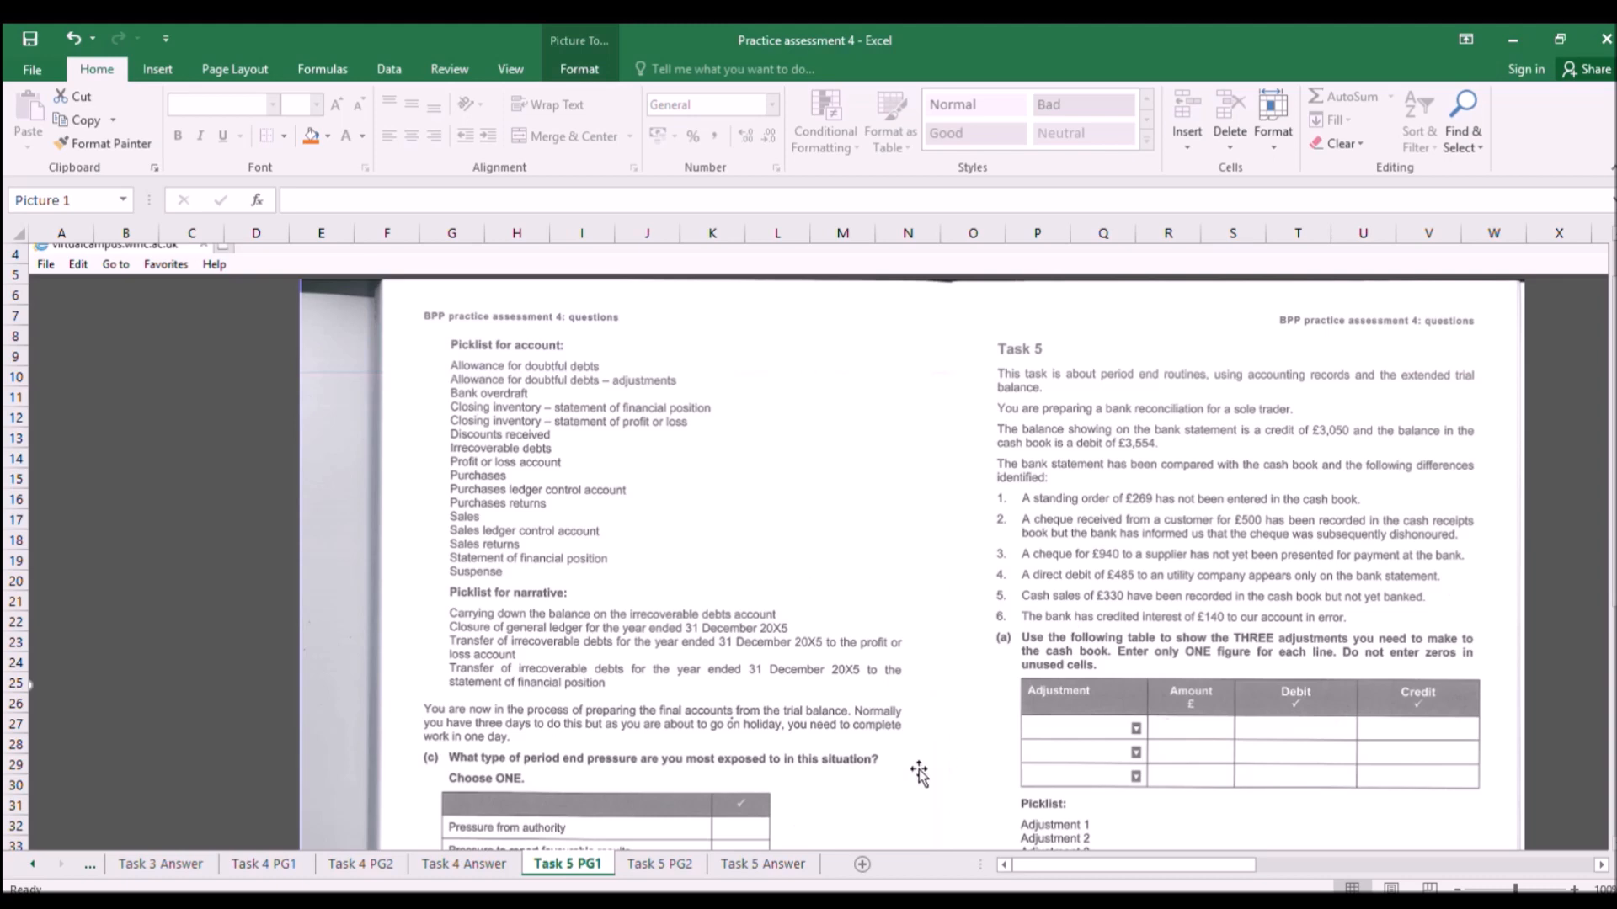
click(733, 864)
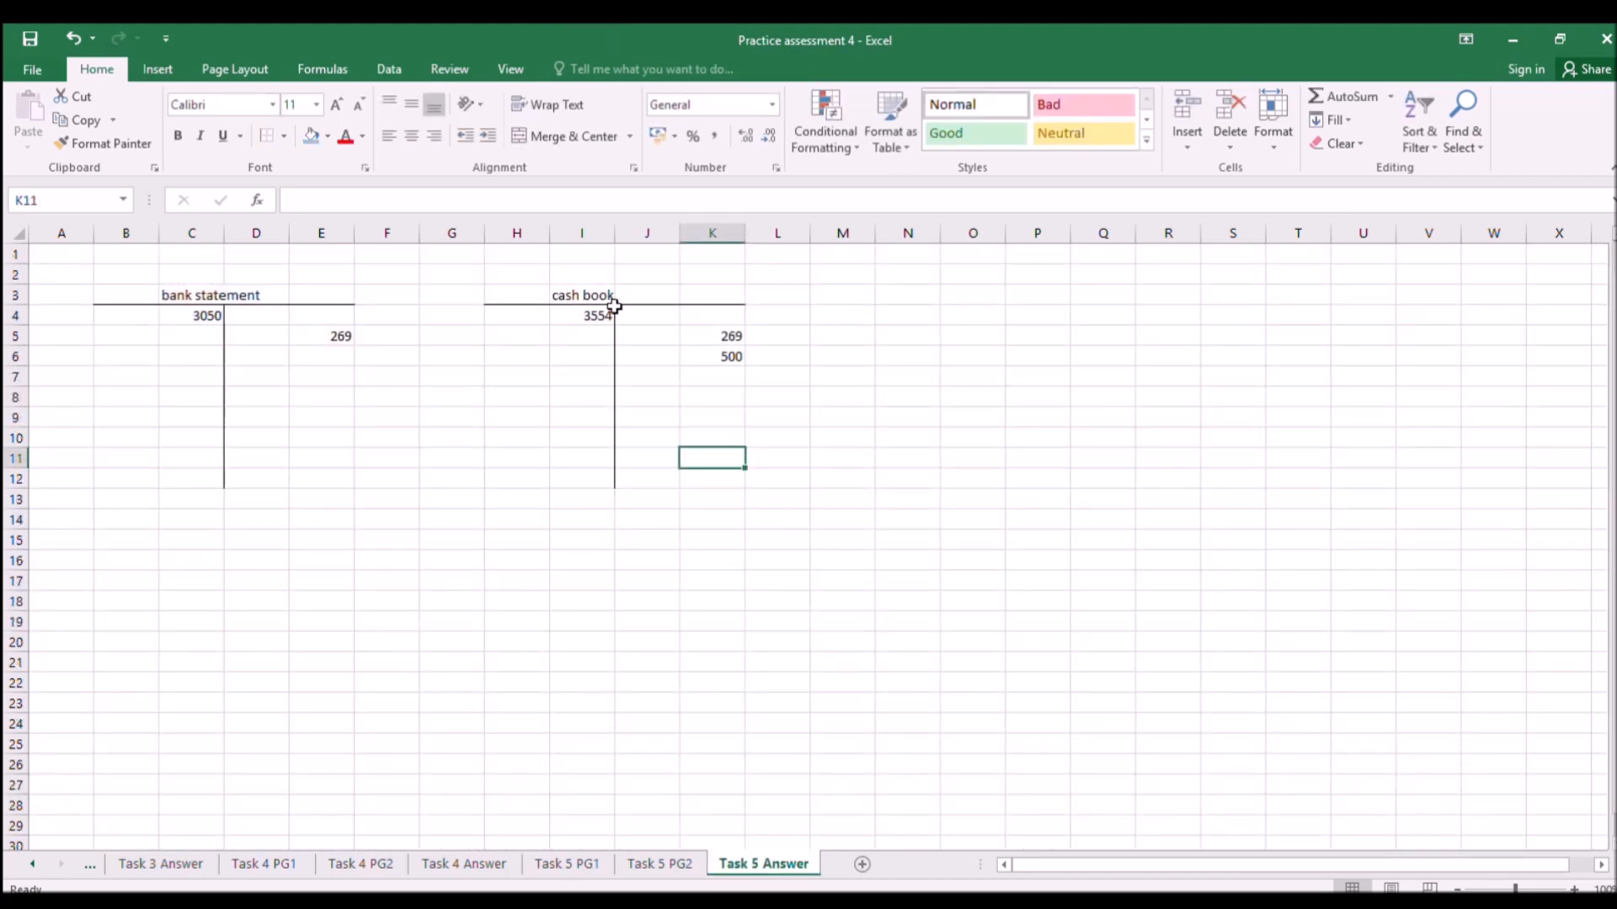
drag(510, 291, 725, 483)
key(ctrl+c)
click(823, 292)
key(ctrl+v)
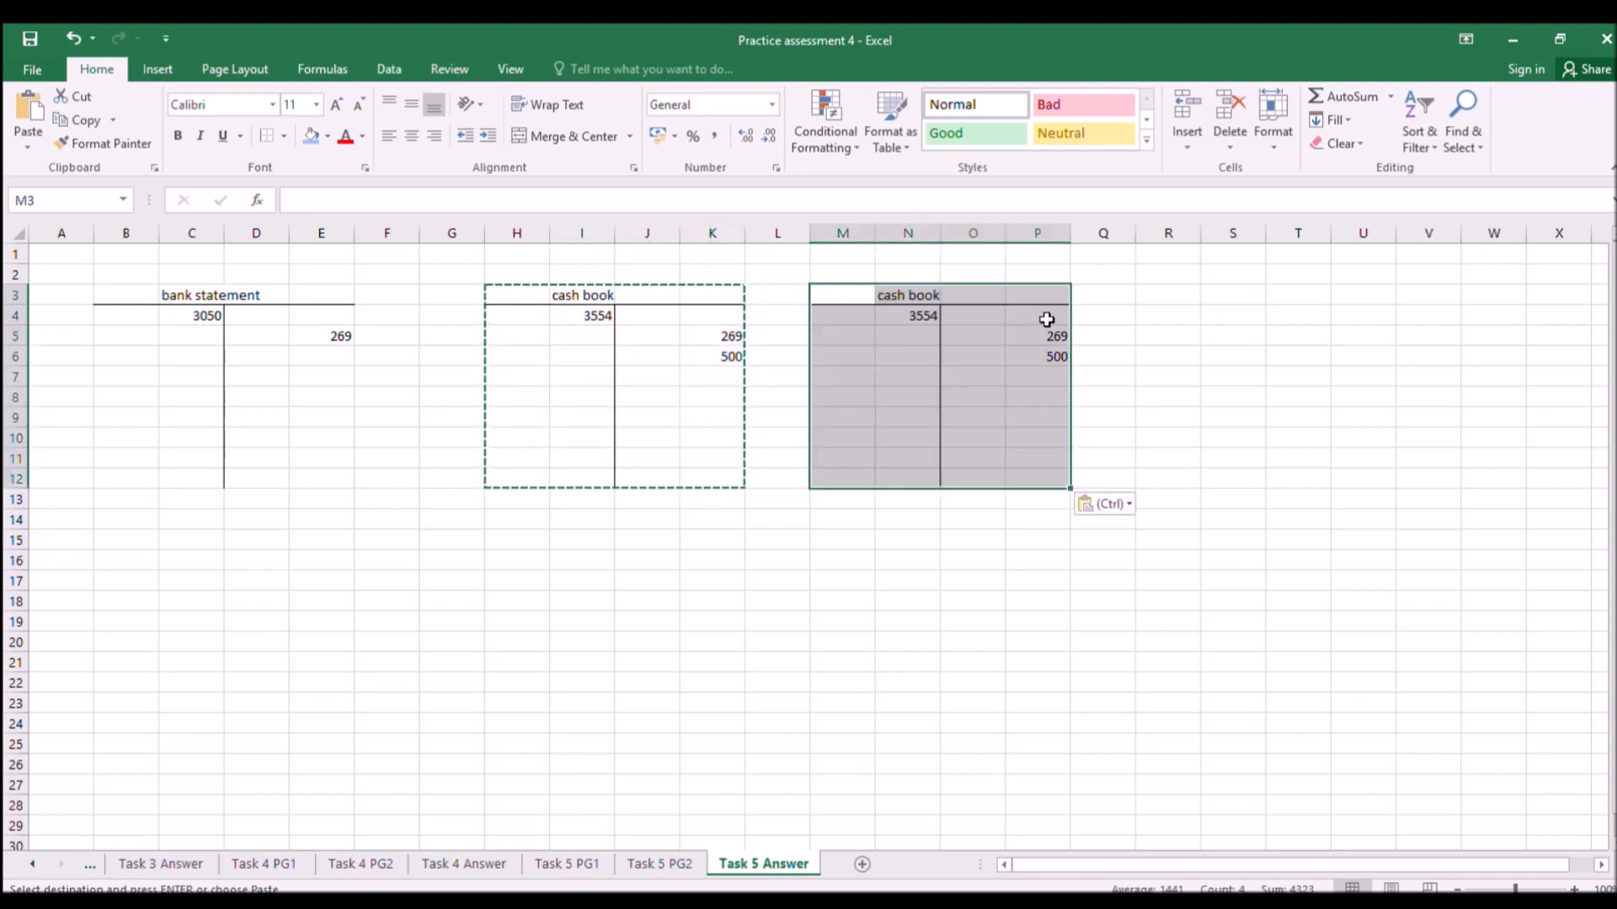
click(1131, 295)
click(1142, 294)
key(ctrl+v)
Clear the titles and figures from the two copied T-accounts in columns M to U, keeping only their lines.
drag(908, 294, 1269, 294)
key(Delete)
drag(912, 318, 1357, 458)
key(Delete)
Copy the pair of blank T-accounts M3:U13 to B15, below the bank statement account.
drag(840, 289, 1383, 493)
key(ctrl+c)
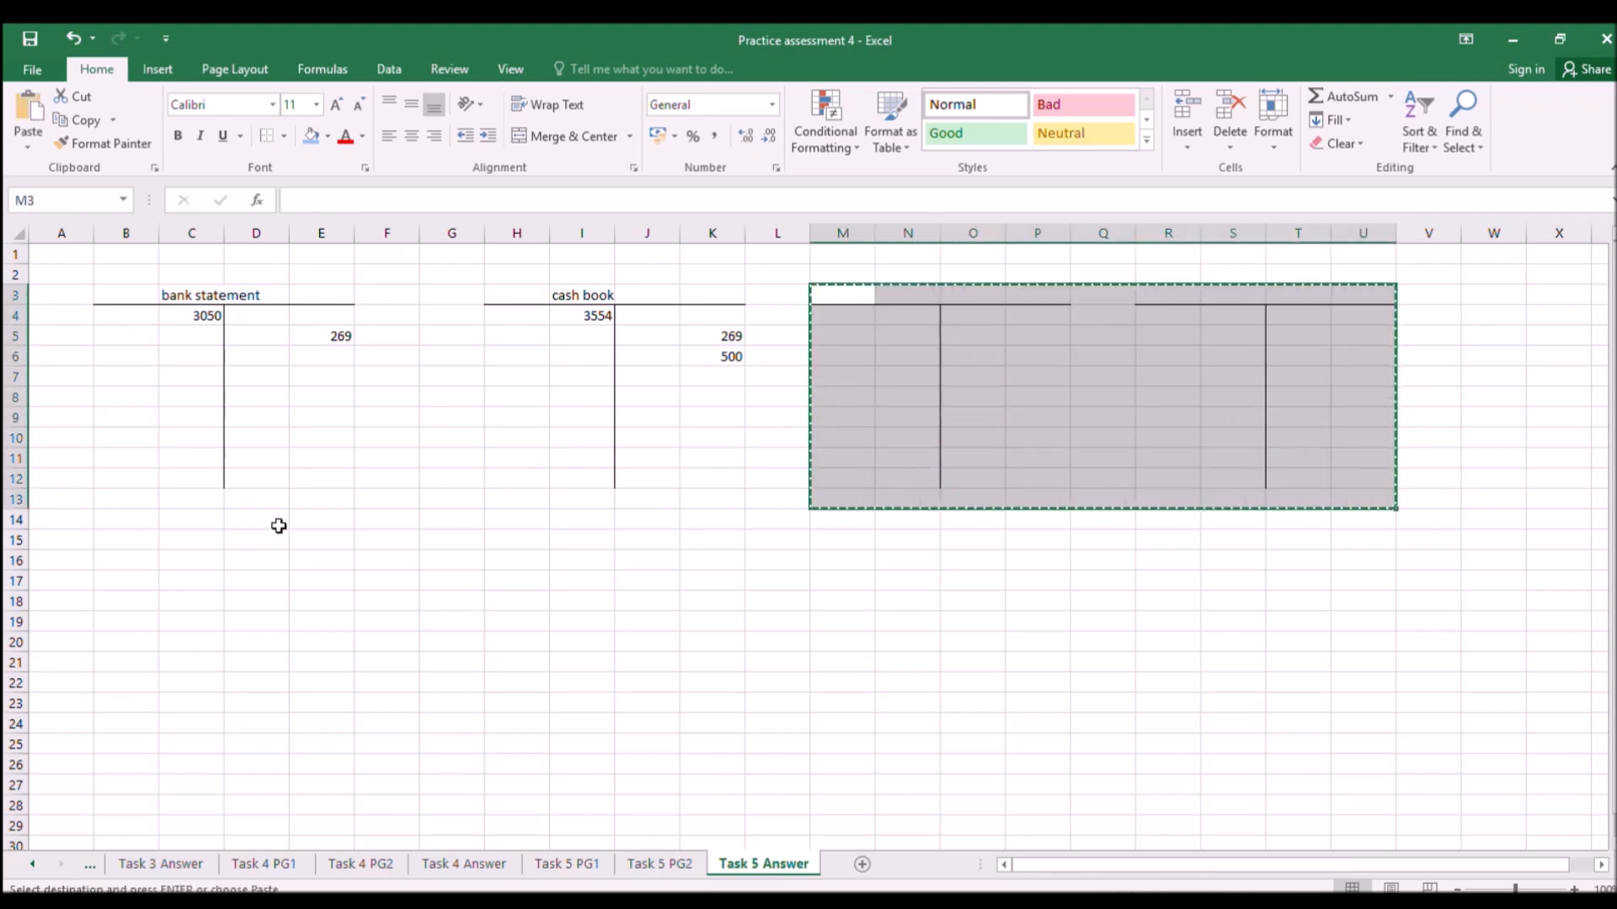
click(123, 537)
key(ctrl+v)
Remove all borders from columns M to V.
click(887, 411)
click(899, 292)
click(834, 232)
drag(835, 233, 1400, 263)
click(284, 136)
click(279, 289)
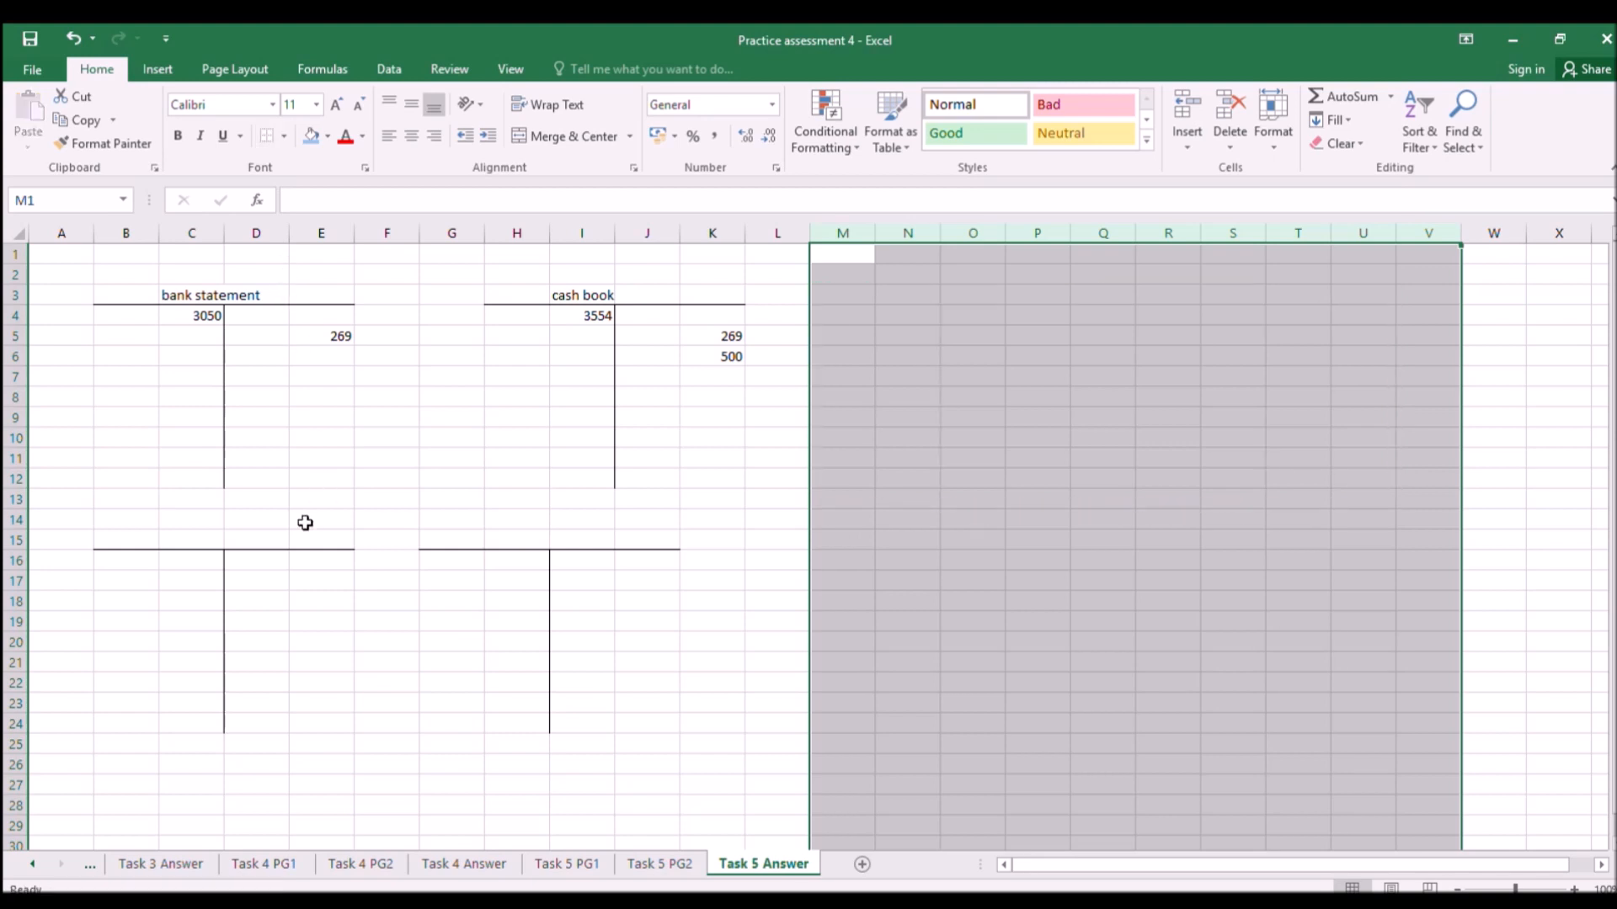
Copy the blank T-account pair B15:J25 to B26 to add another row of T-accounts.
drag(130, 536, 664, 739)
key(ctrl+c)
click(148, 766)
key(ctrl+v)
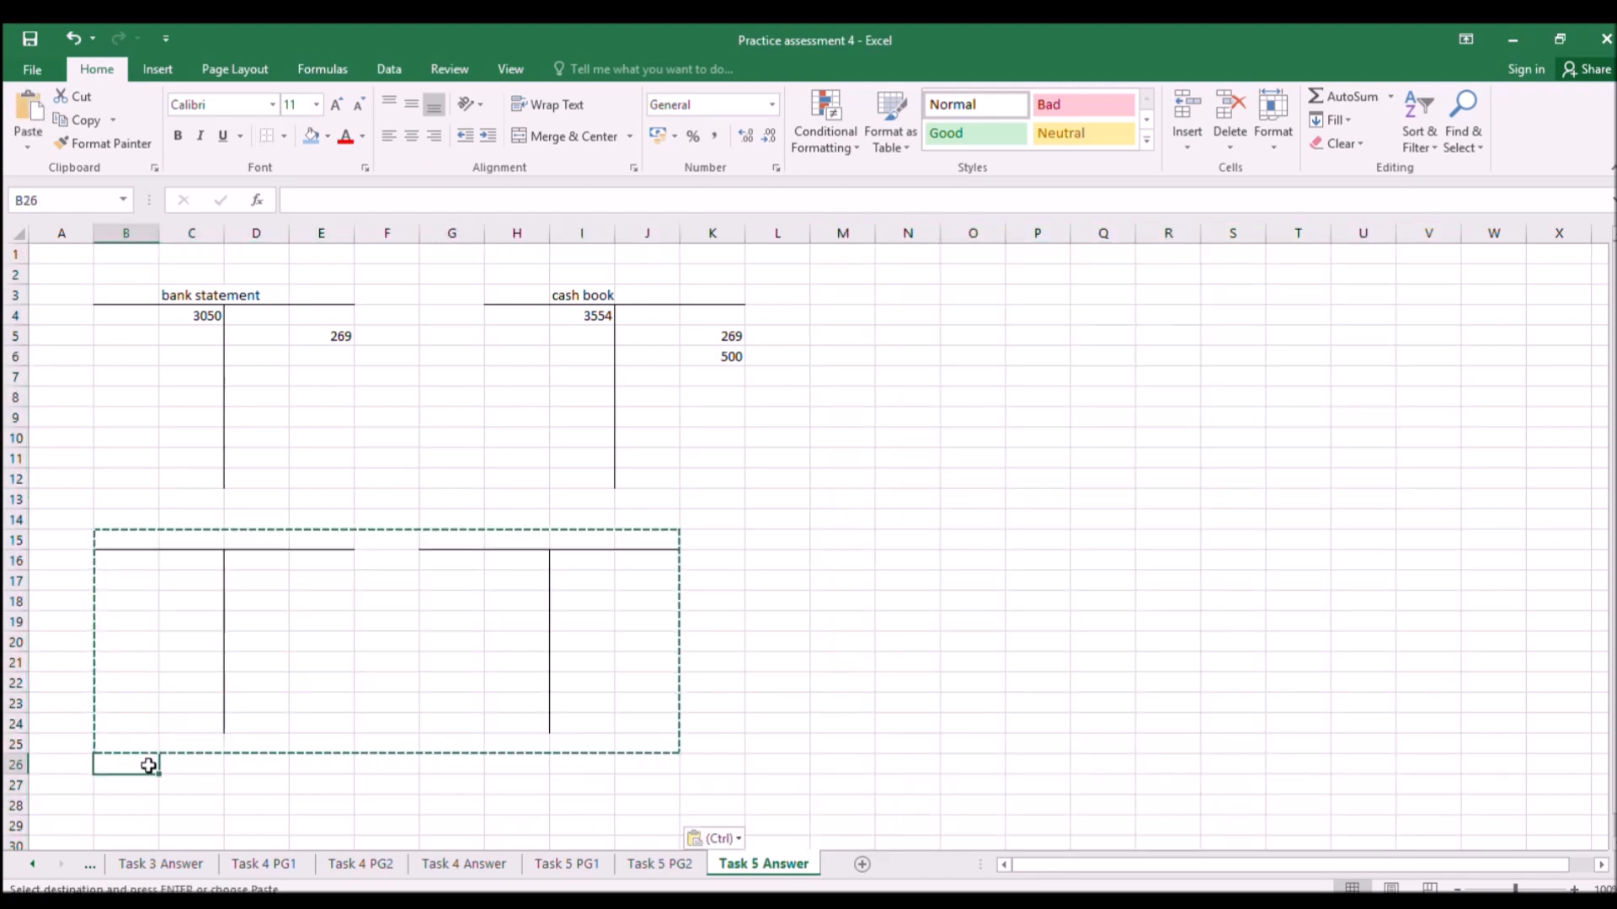
Title the blank T-account at G15:J15 "slca" in H15 and enter 500 on its debit side in H16.
click(513, 560)
click(513, 539)
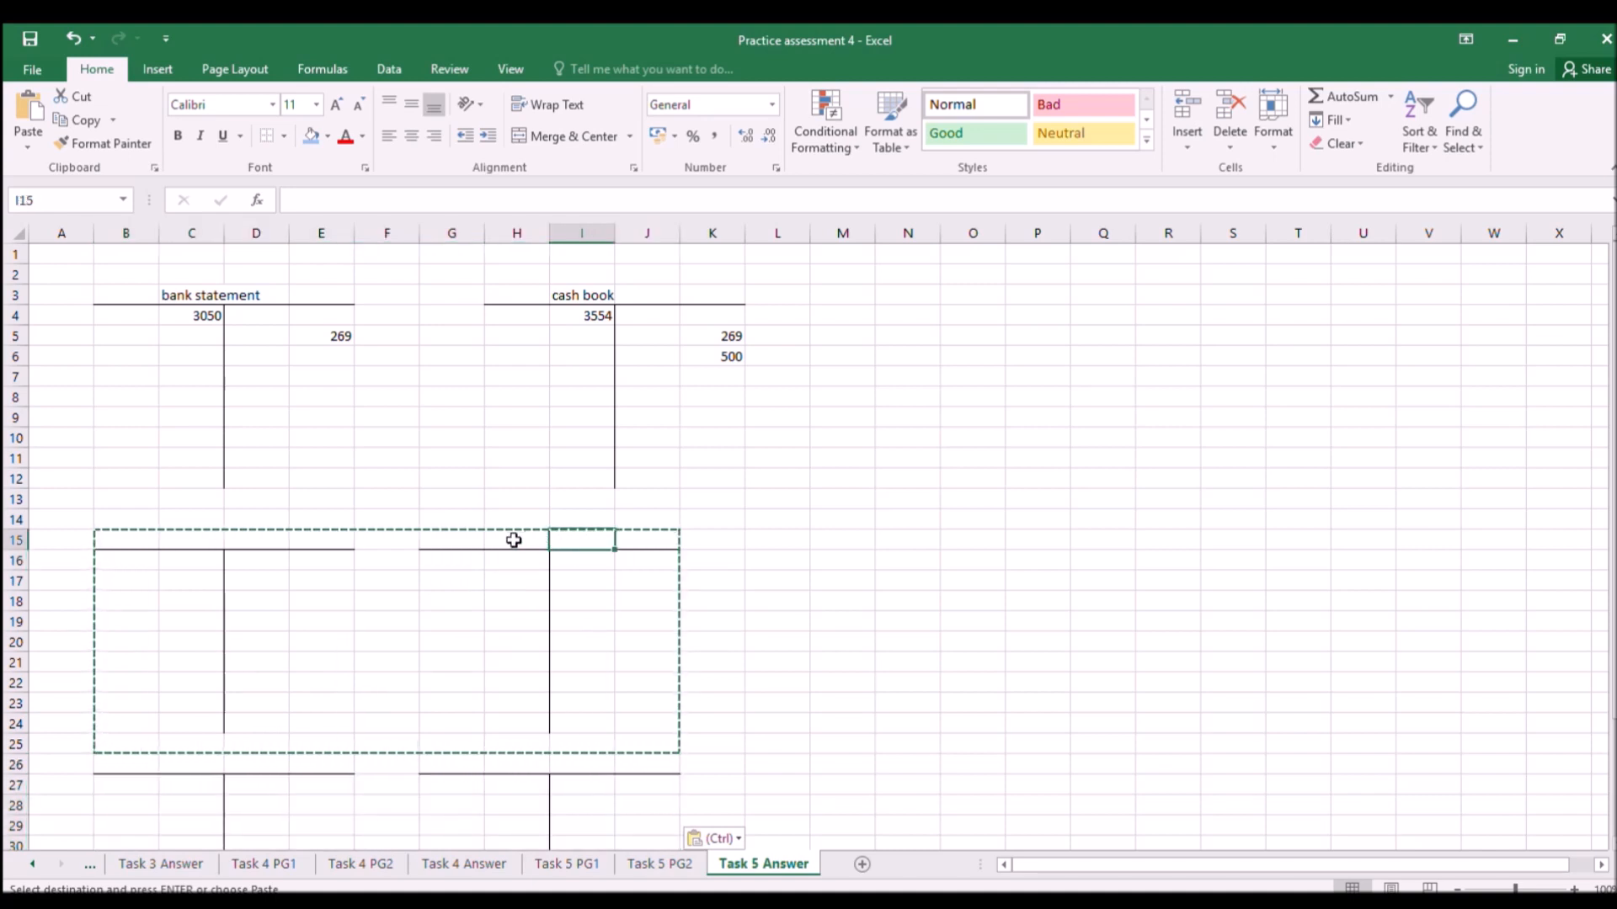
text(slca)
key(Return)
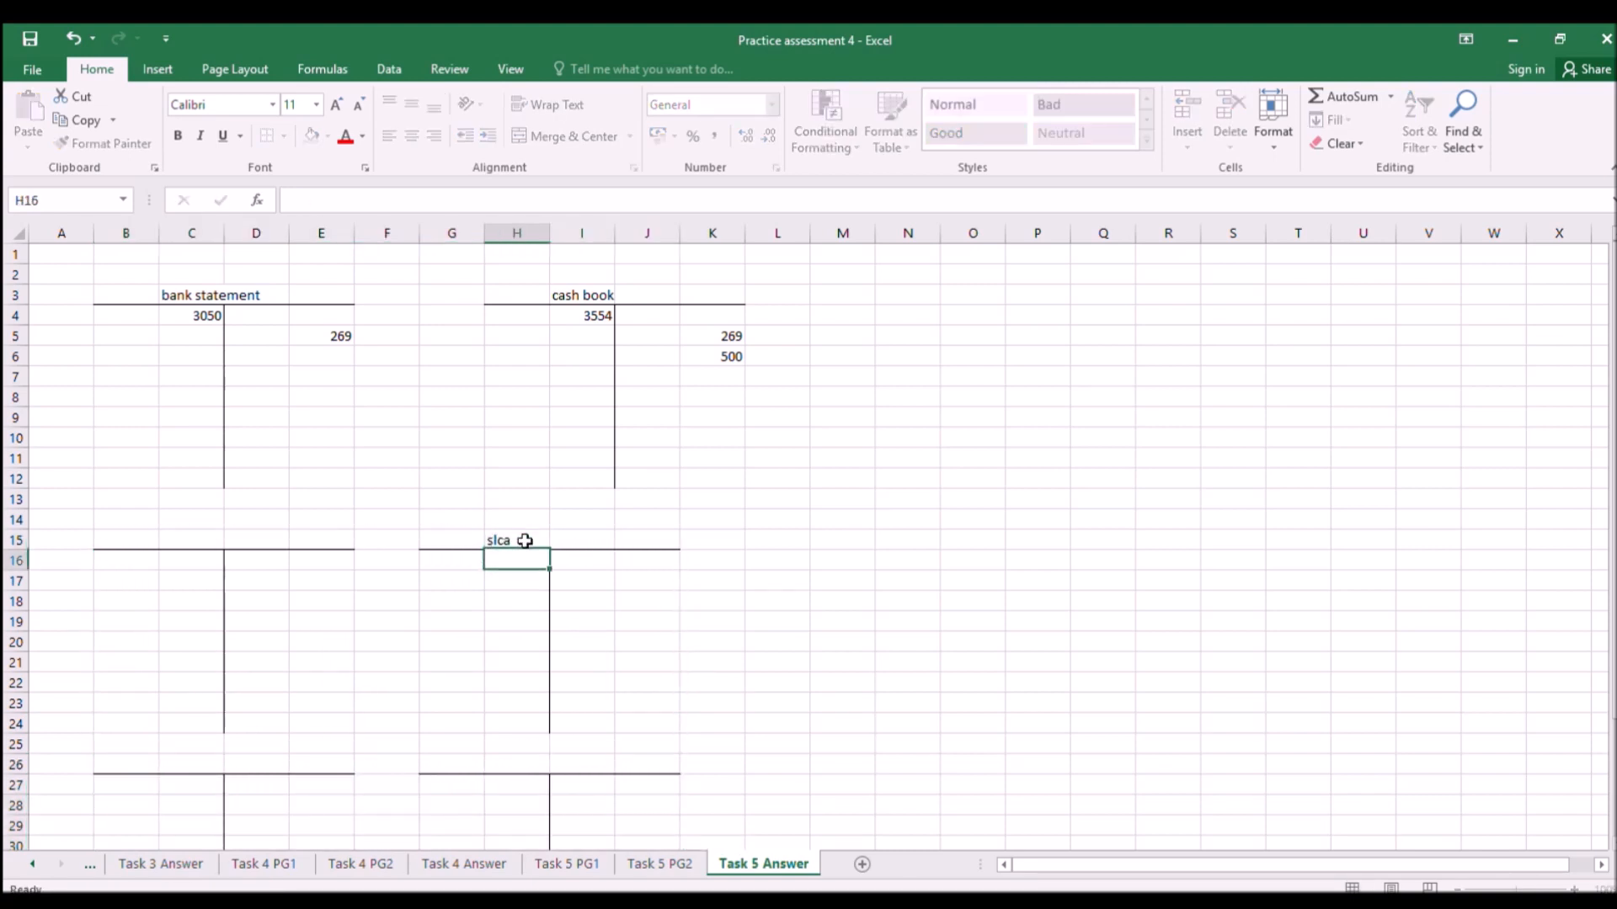
text(500)
key(Return)
Title the blank T-account below the bank statement "expenses" in C15 and enter 269 on its debit side in C16.
key(Left)
key(Left)
key(Left)
key(Left)
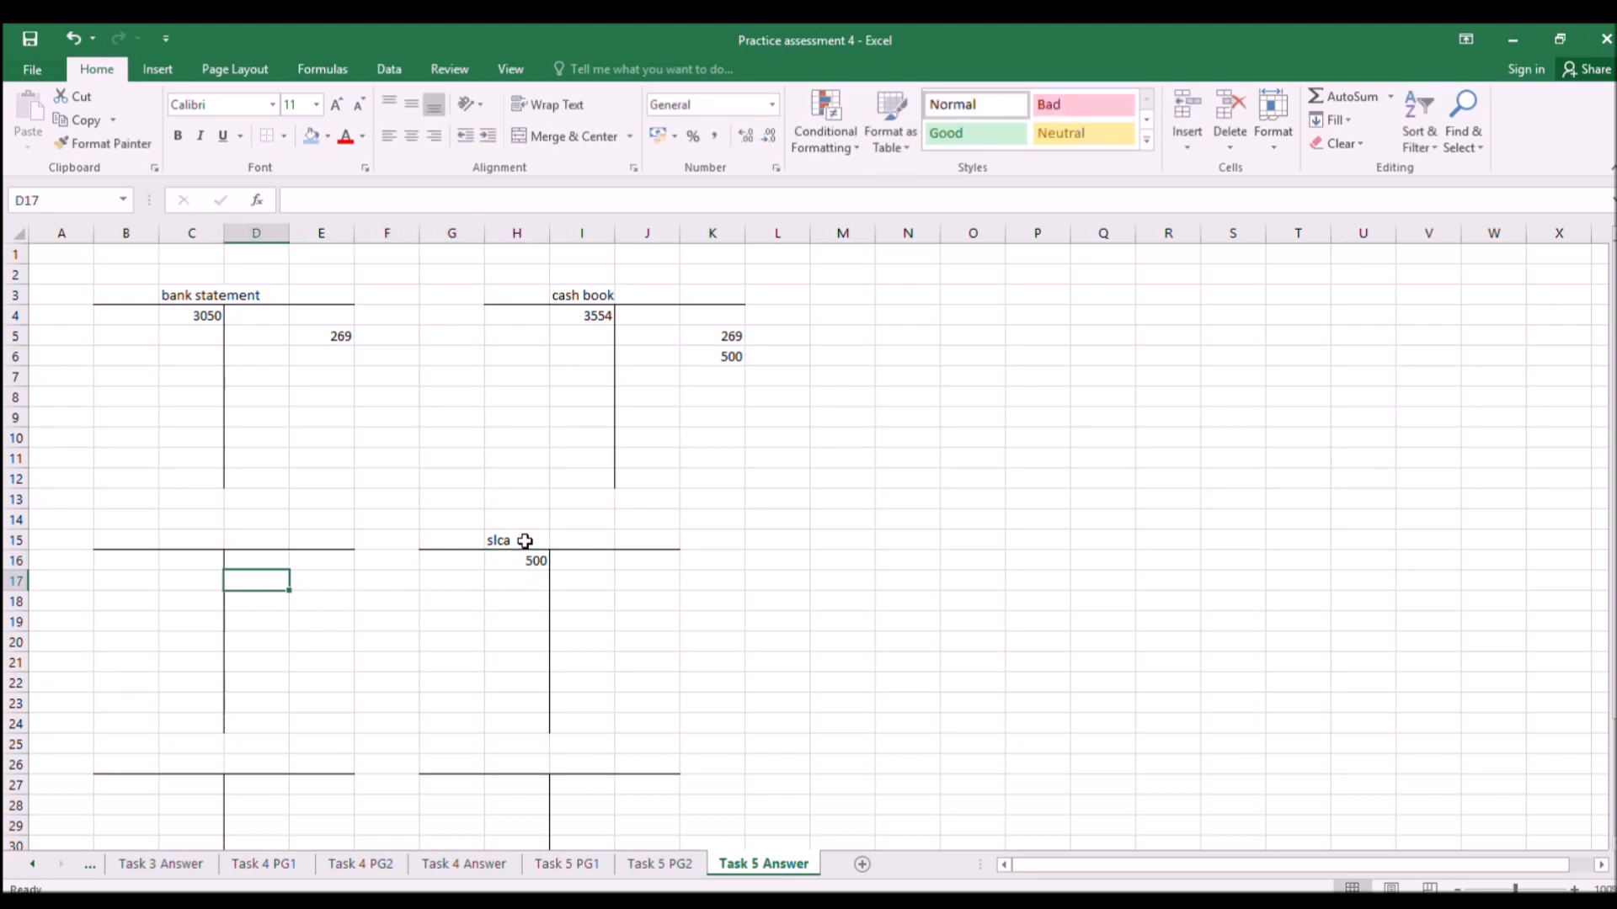
key(Up)
key(Up)
key(Left)
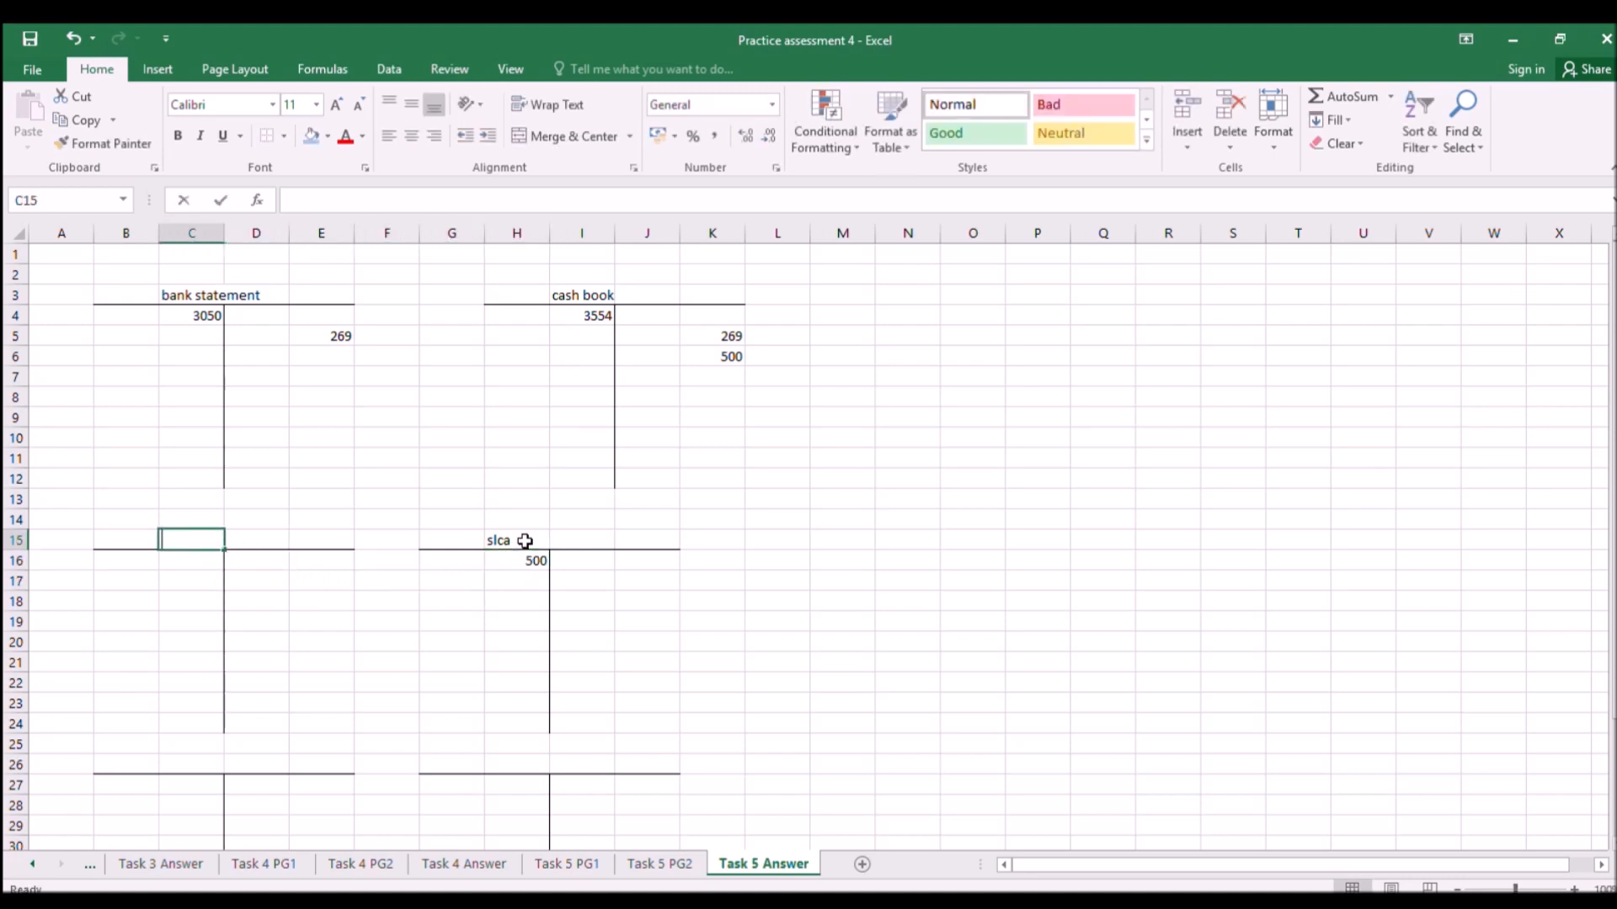
text(expenses)
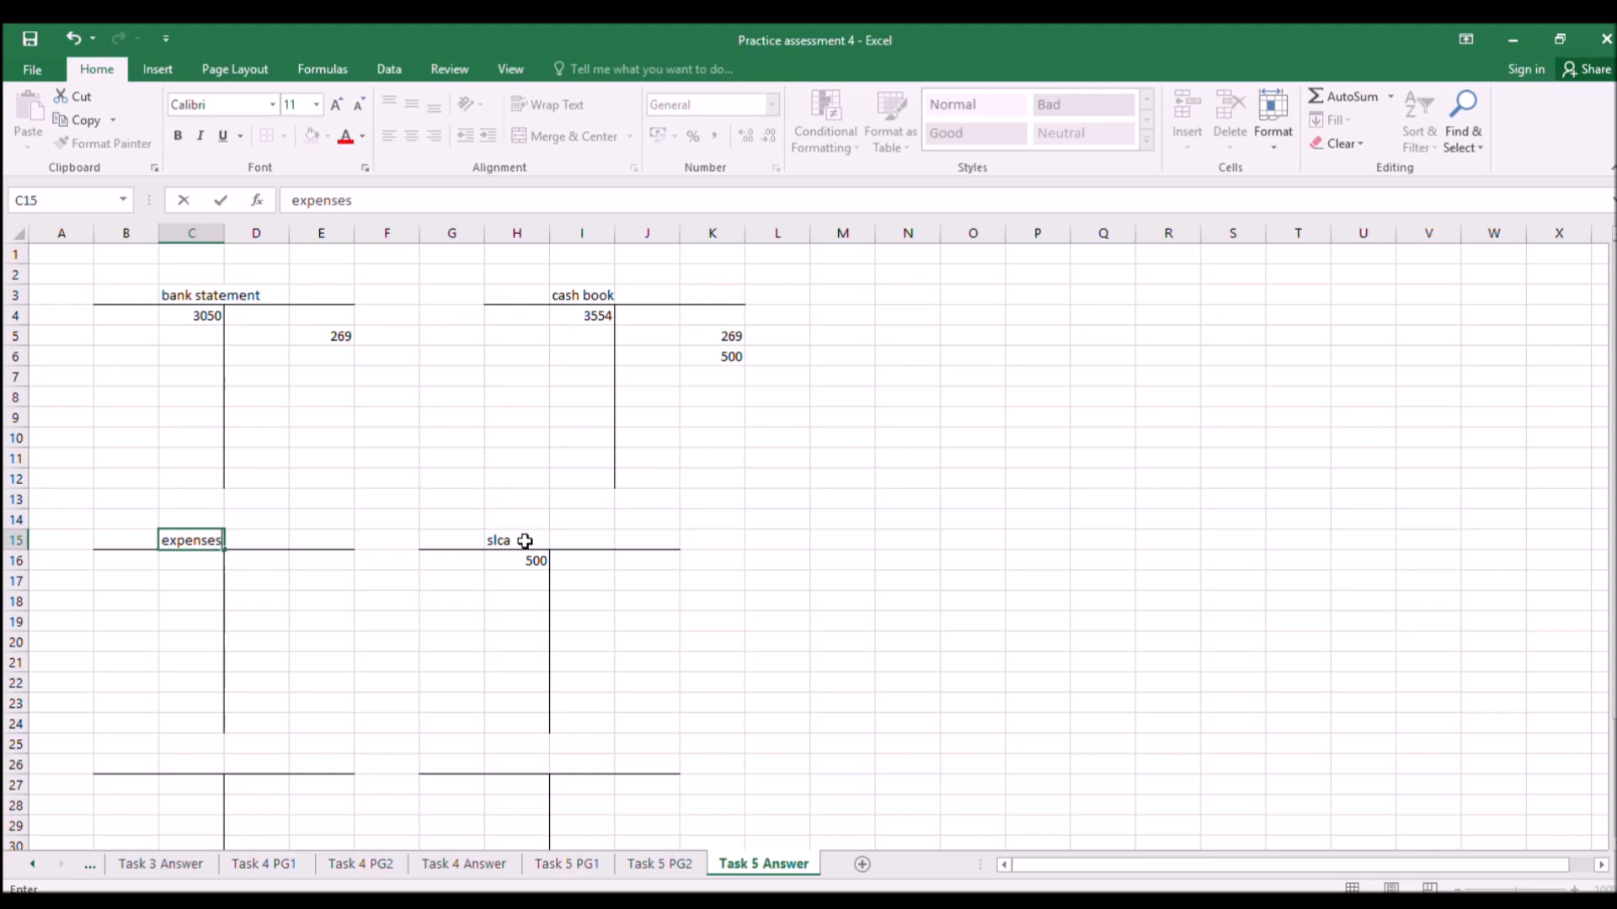
key(Return)
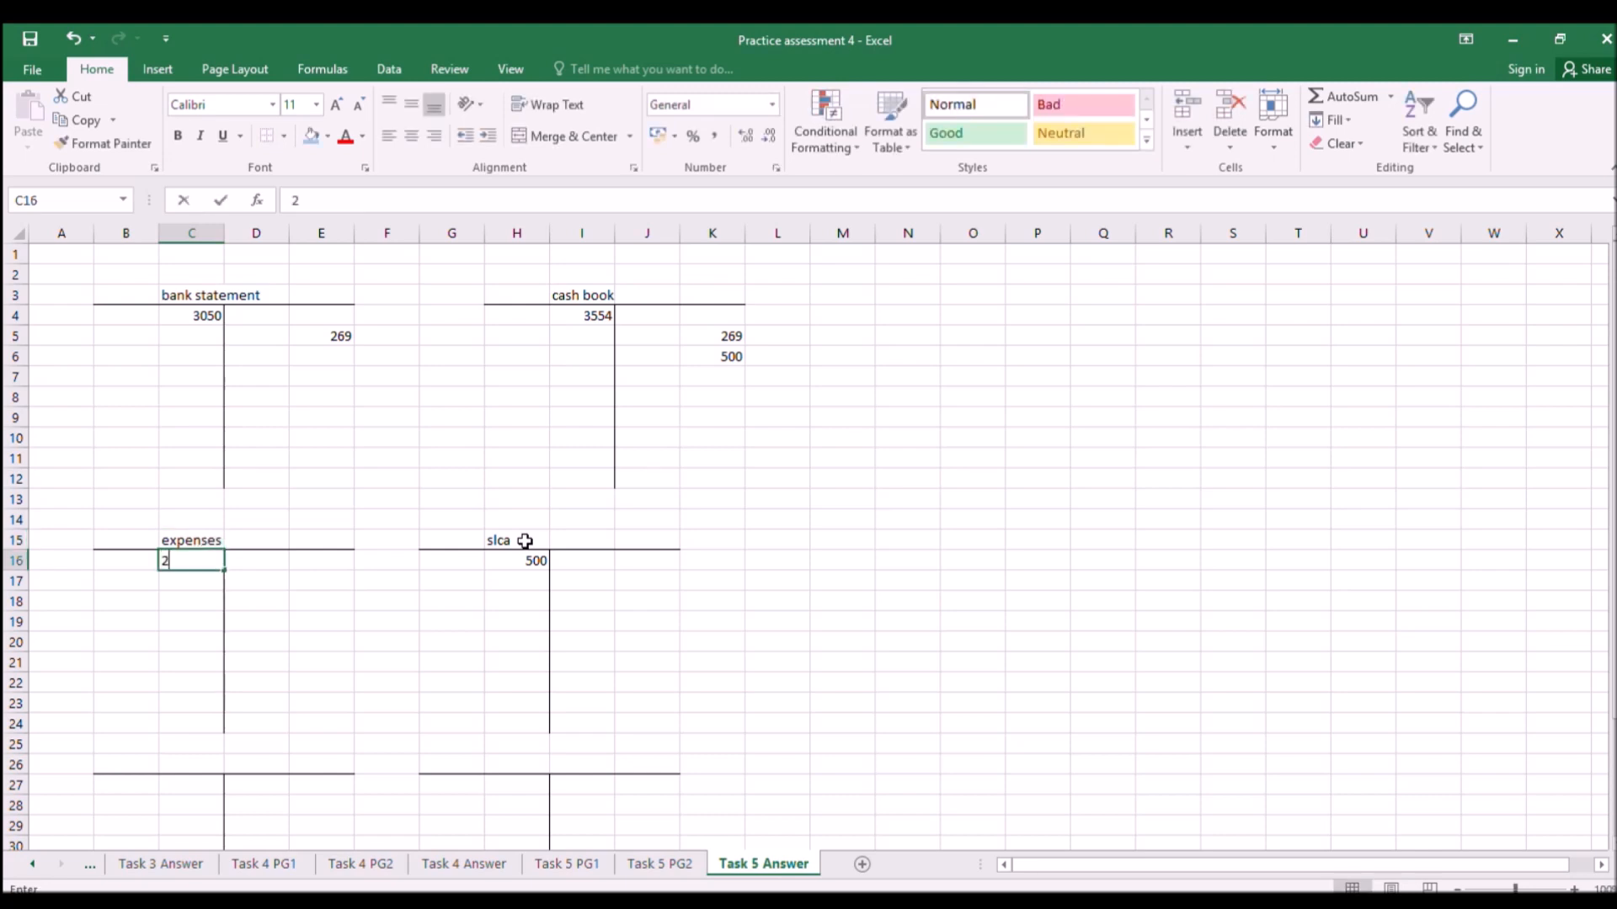
text(269)
key(Return)
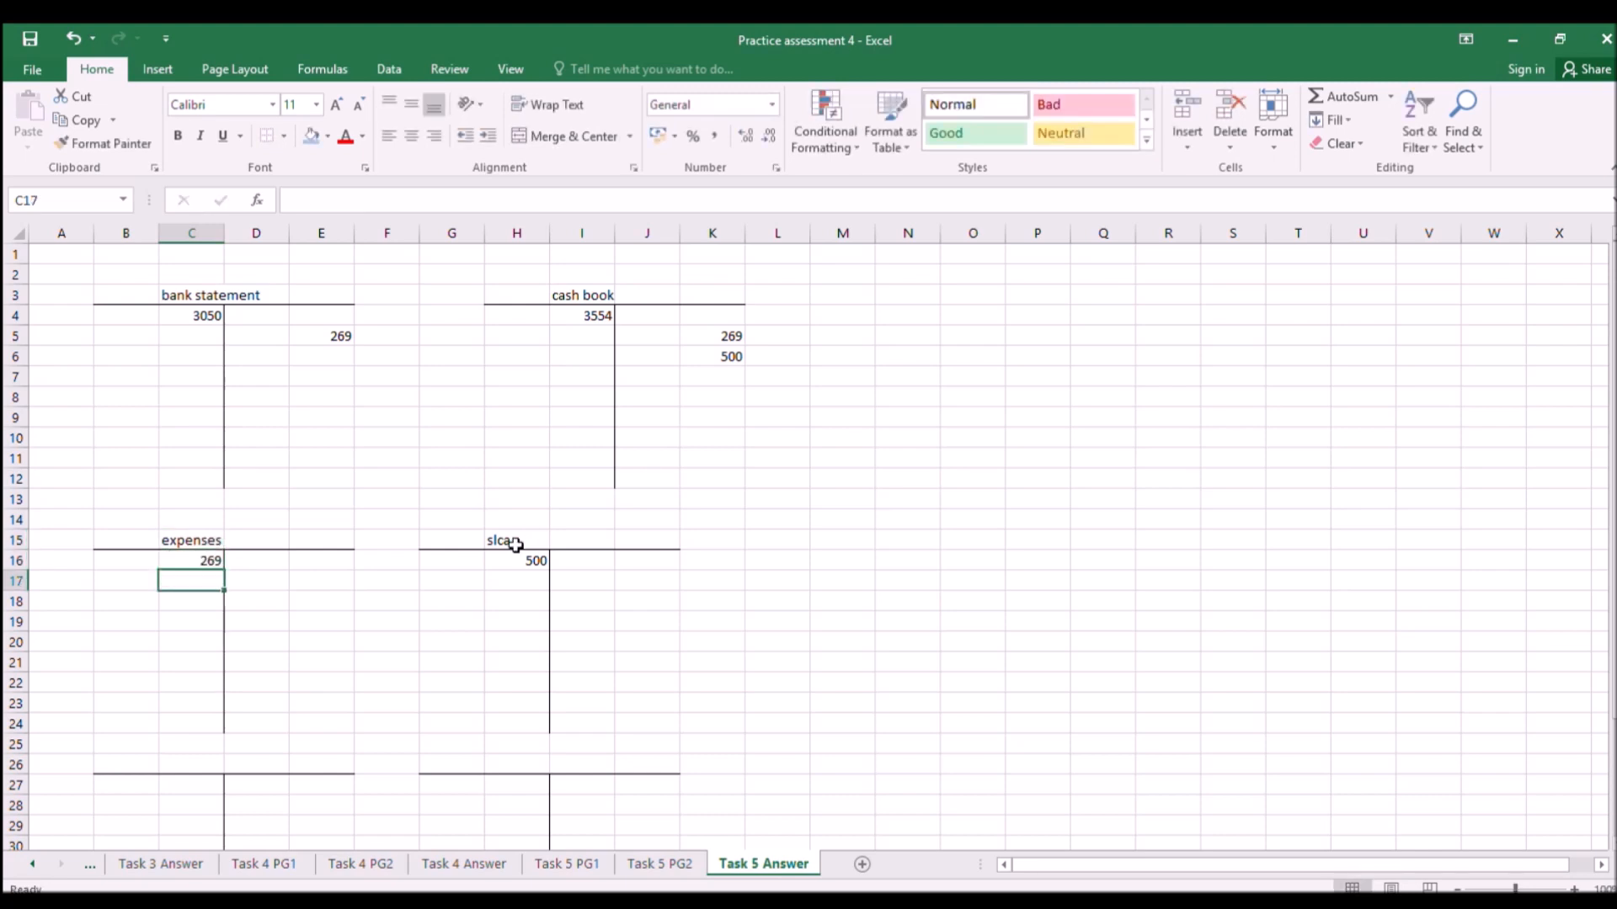
Read difference 3 on Task 5 PG1 and enter 940 for the unpresented supplier cheque on the cash book's credit side in K7.
click(566, 864)
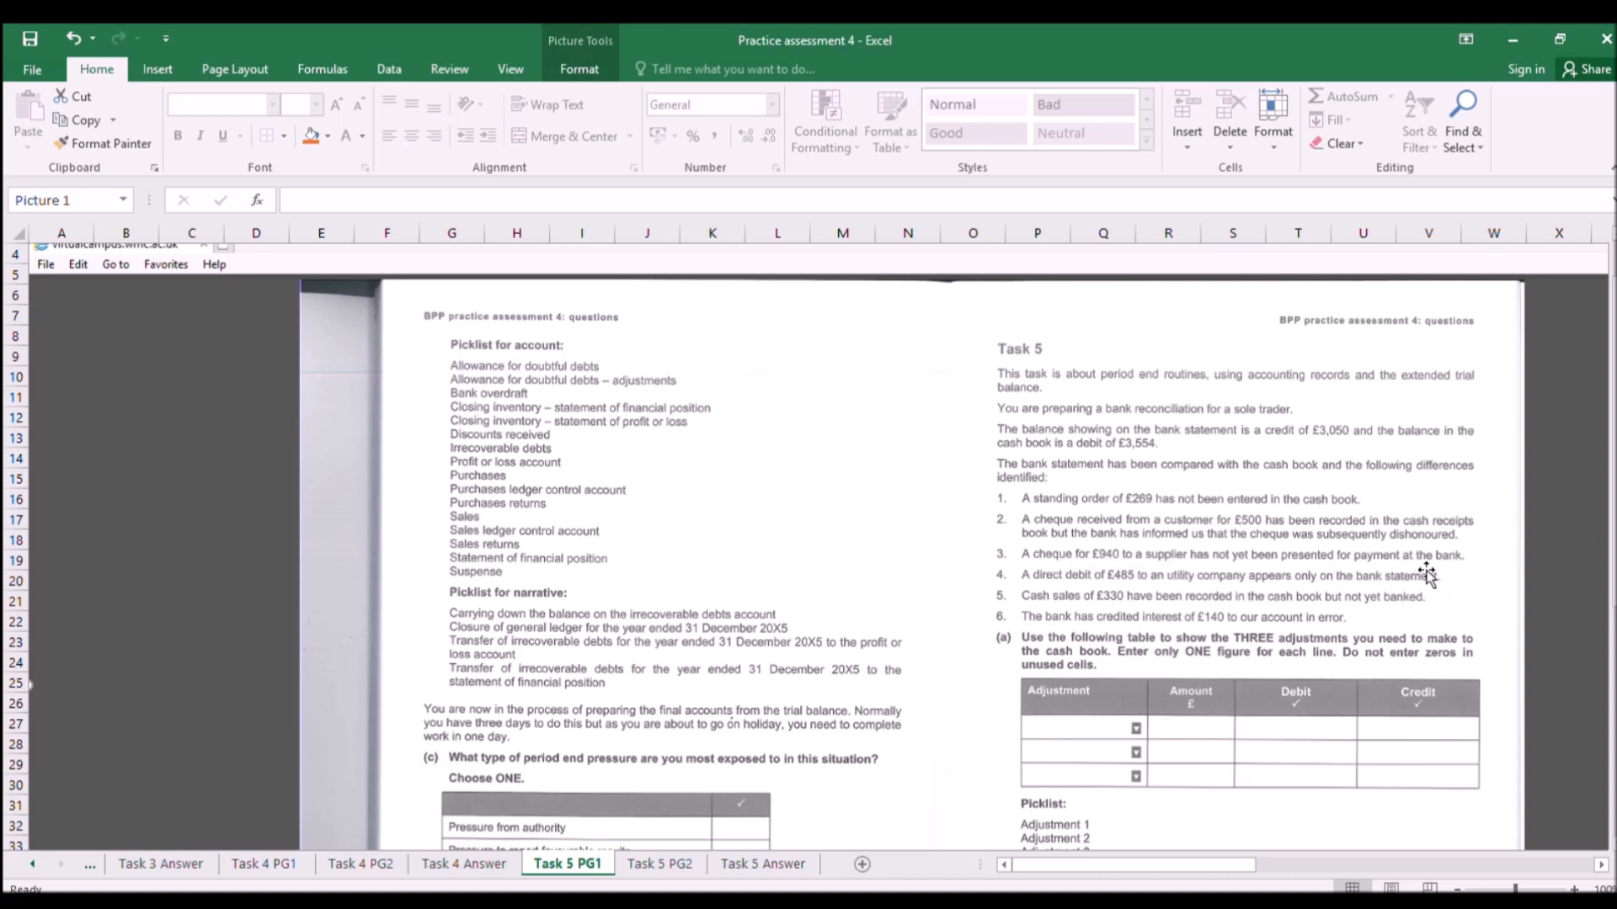
click(676, 863)
click(732, 864)
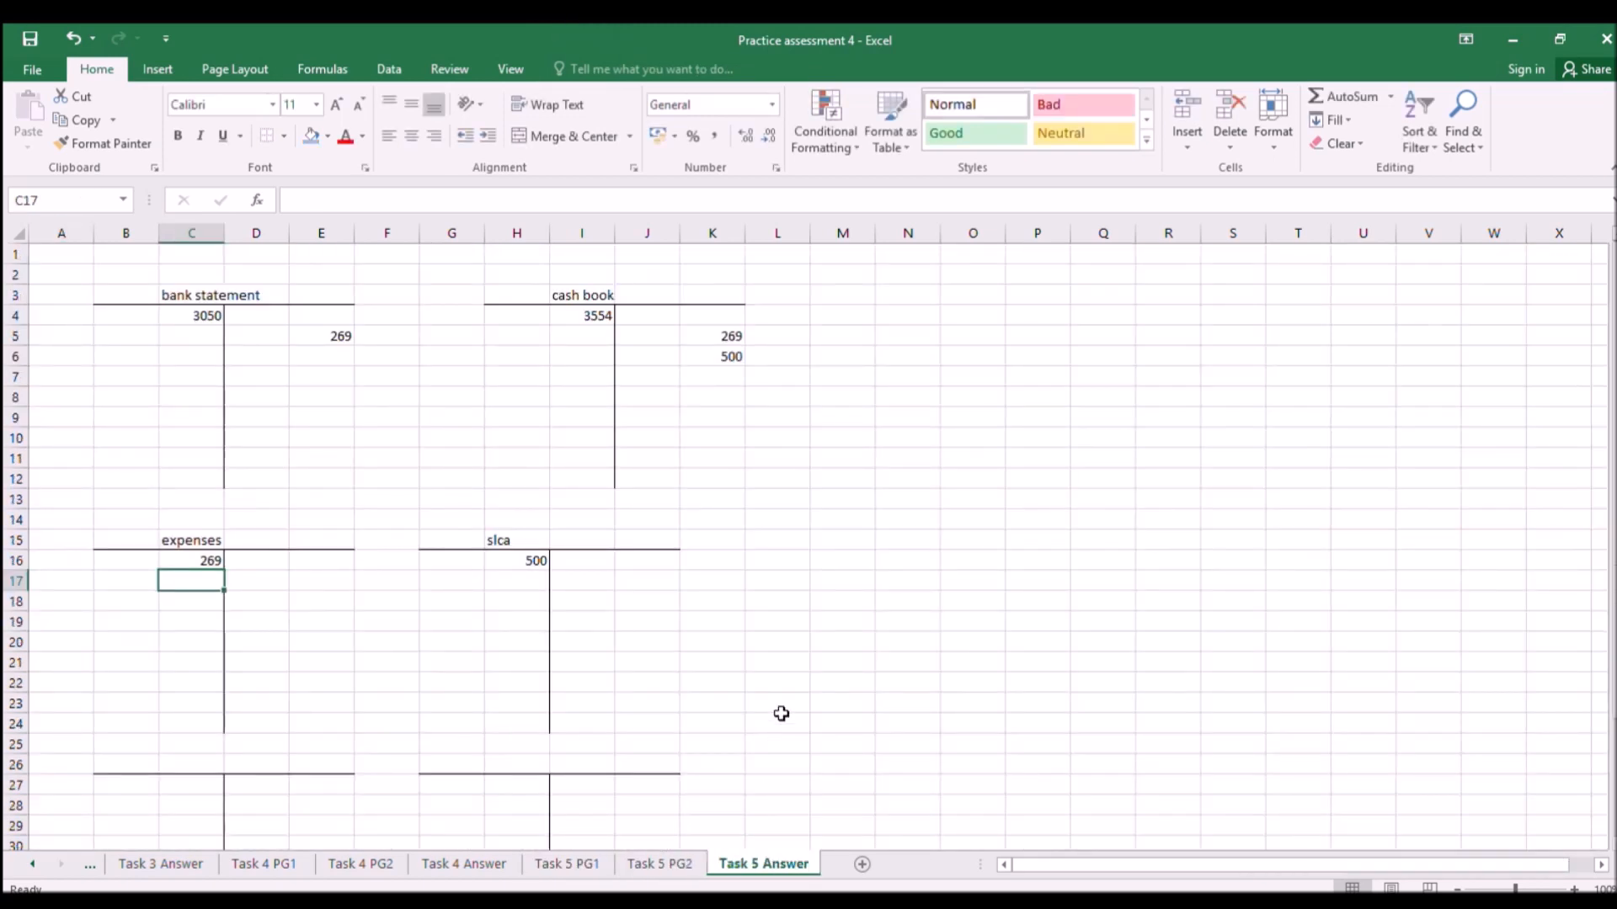
click(716, 376)
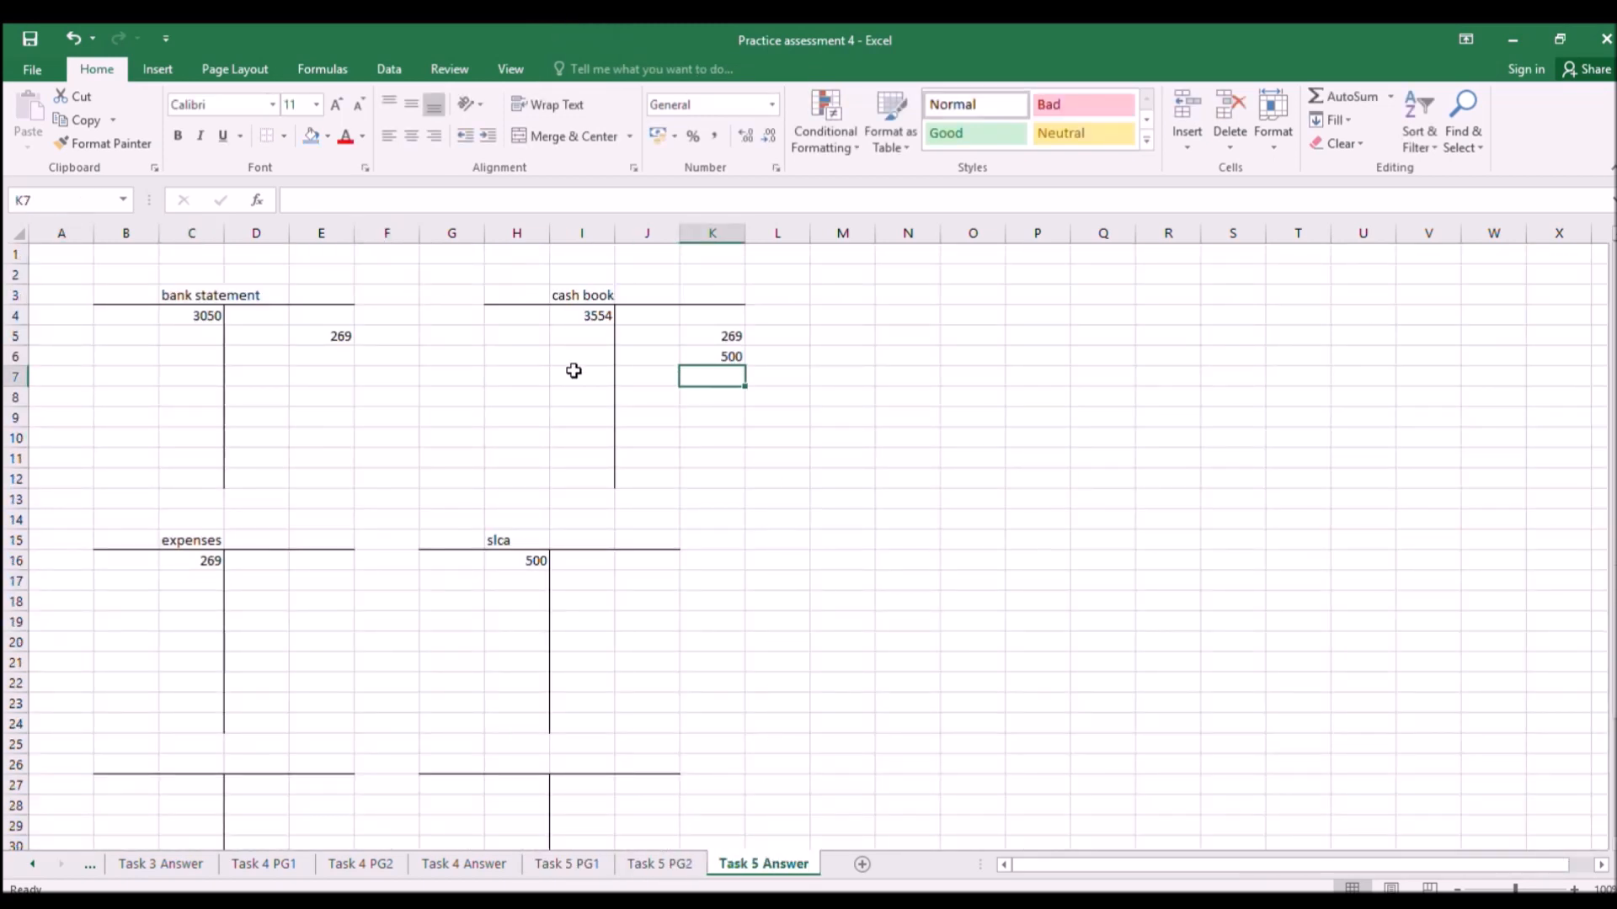
text(940)
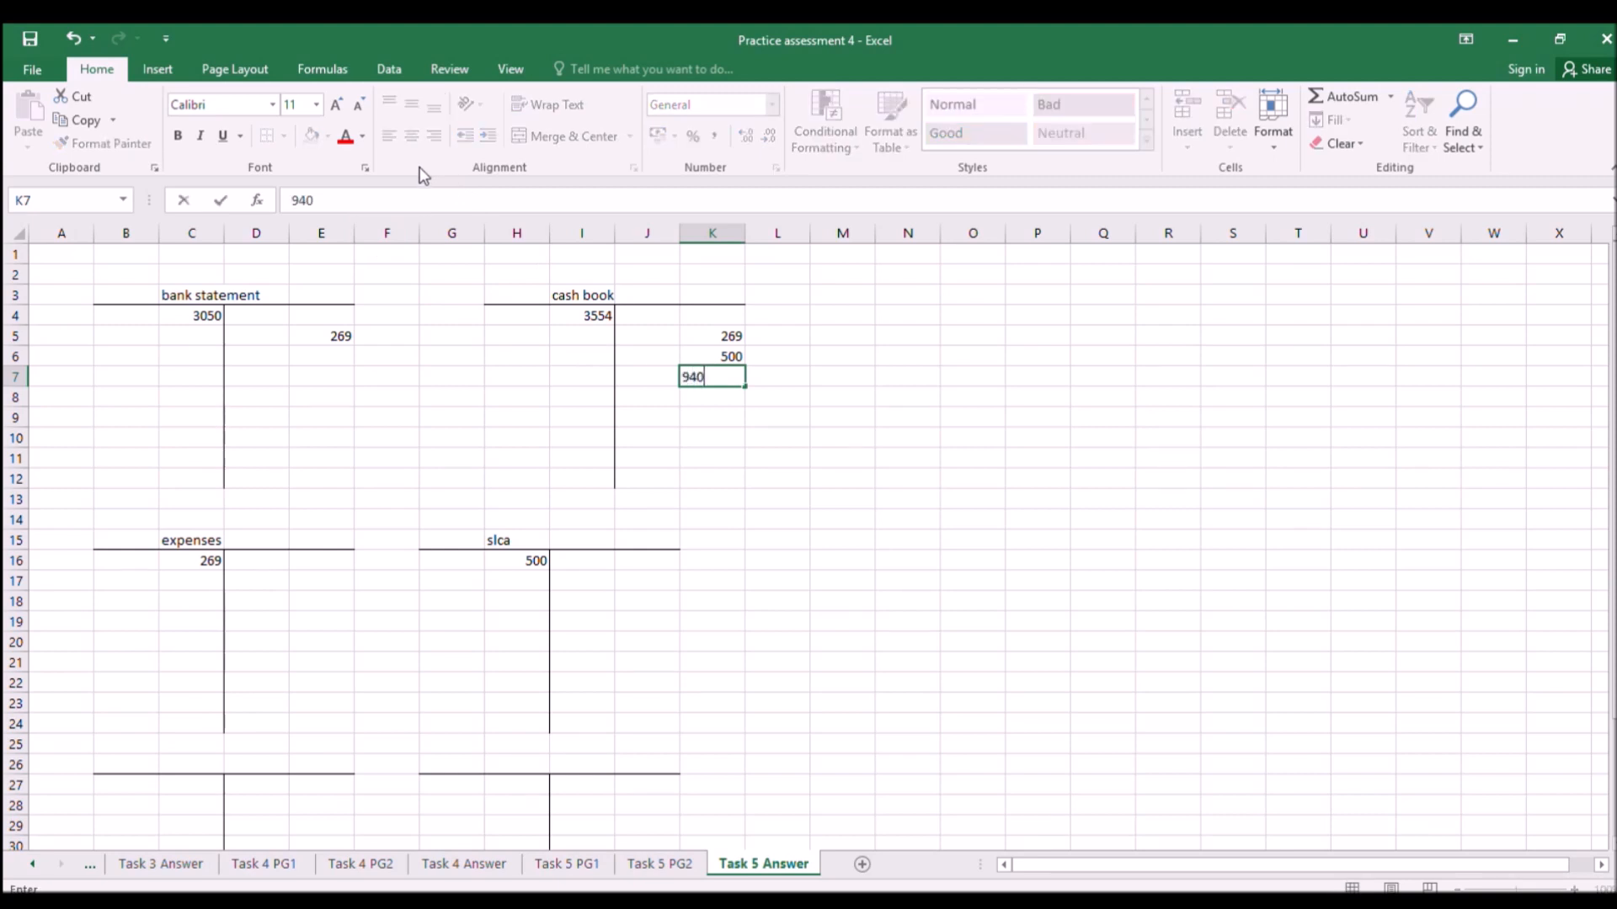
key(Return)
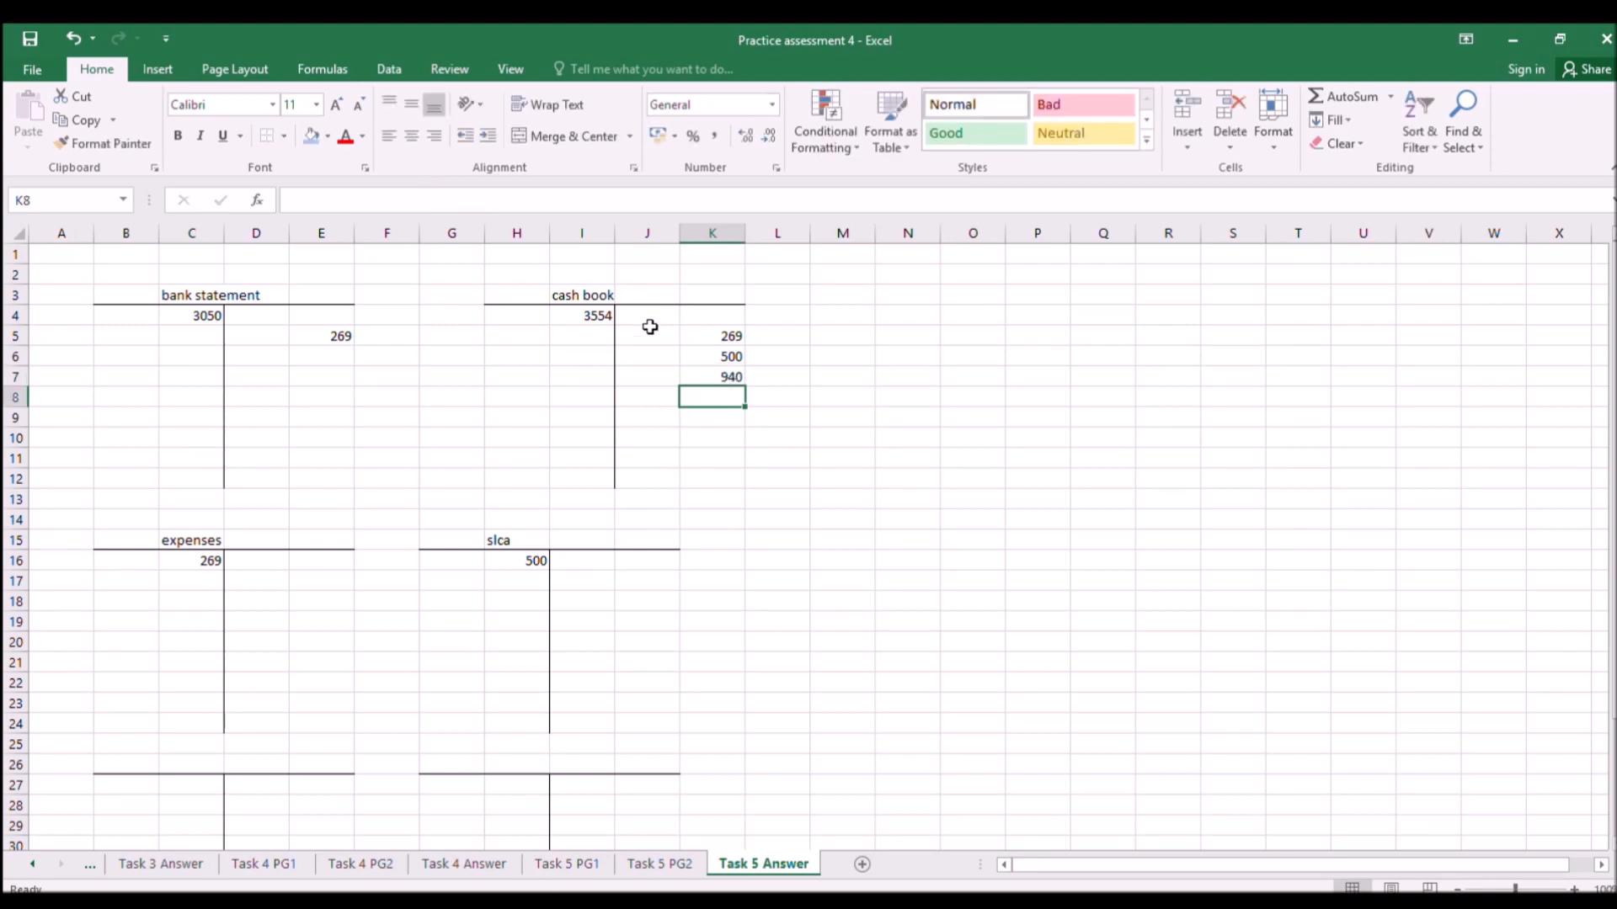
Highlight the matching 269 entries in E5 of the bank statement and K5 of the cash book with an orange fill.
click(683, 377)
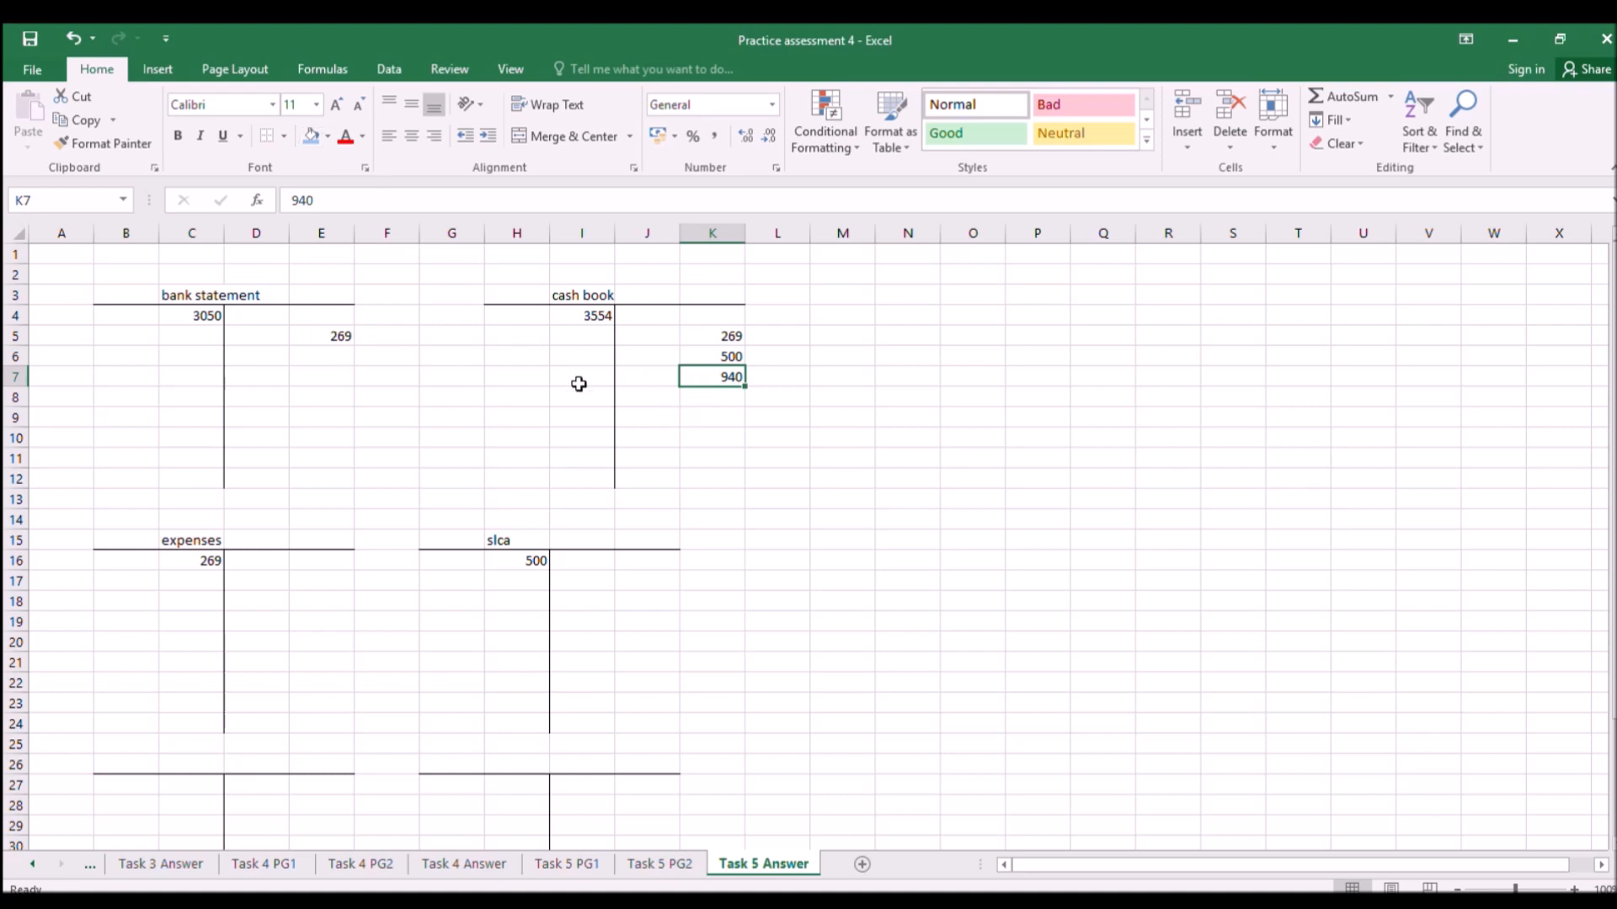
click(660, 389)
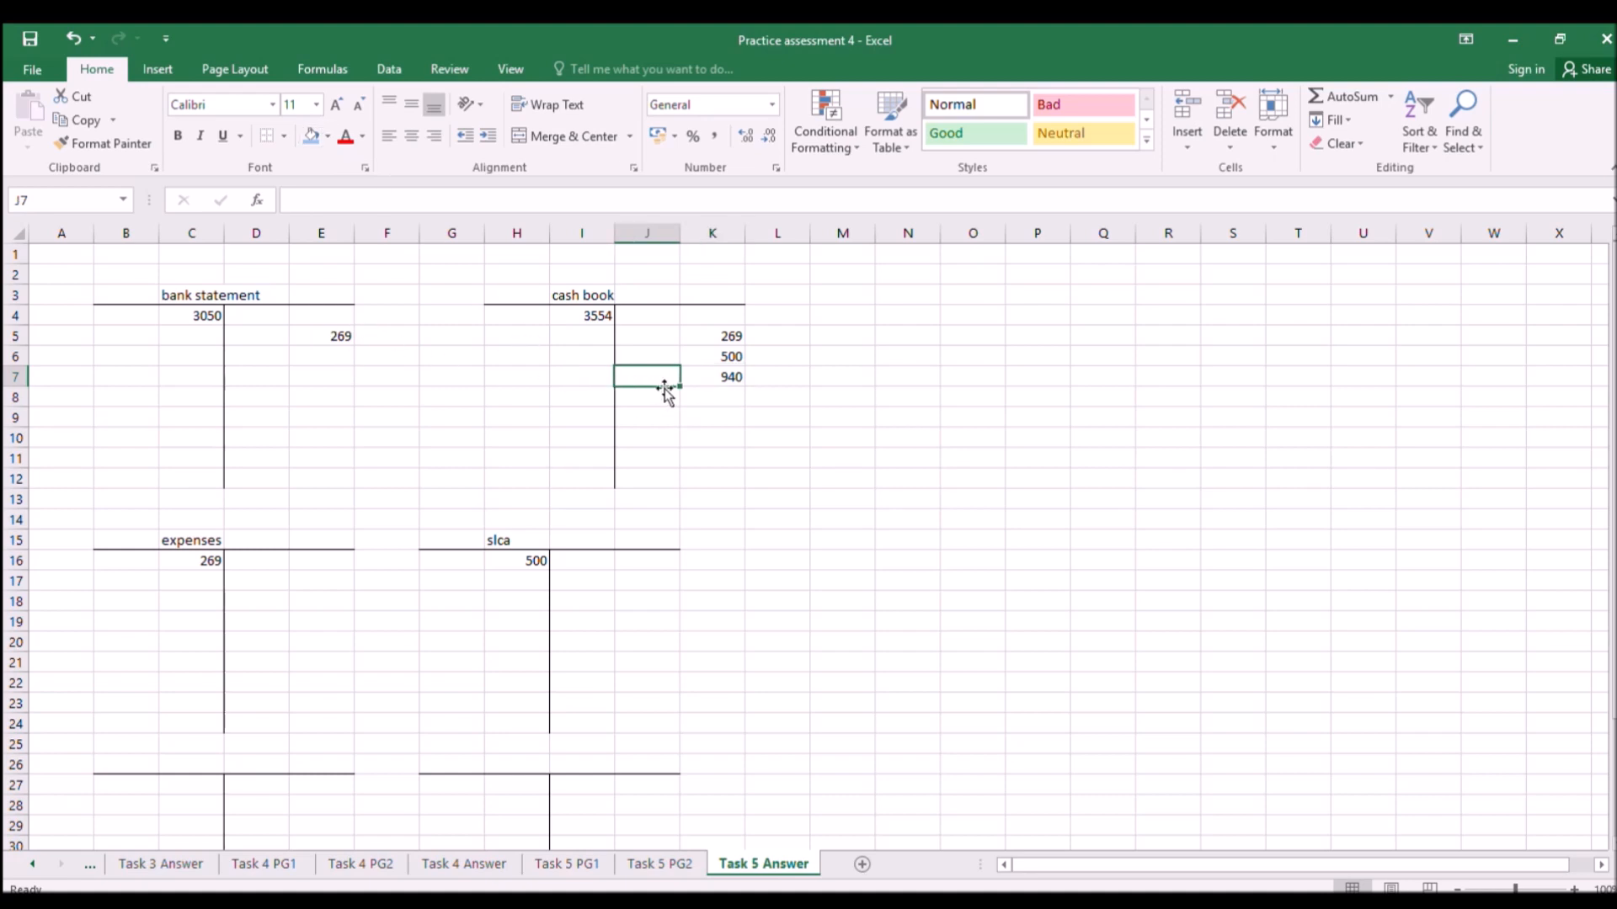
click(332, 330)
ctrl+click(720, 337)
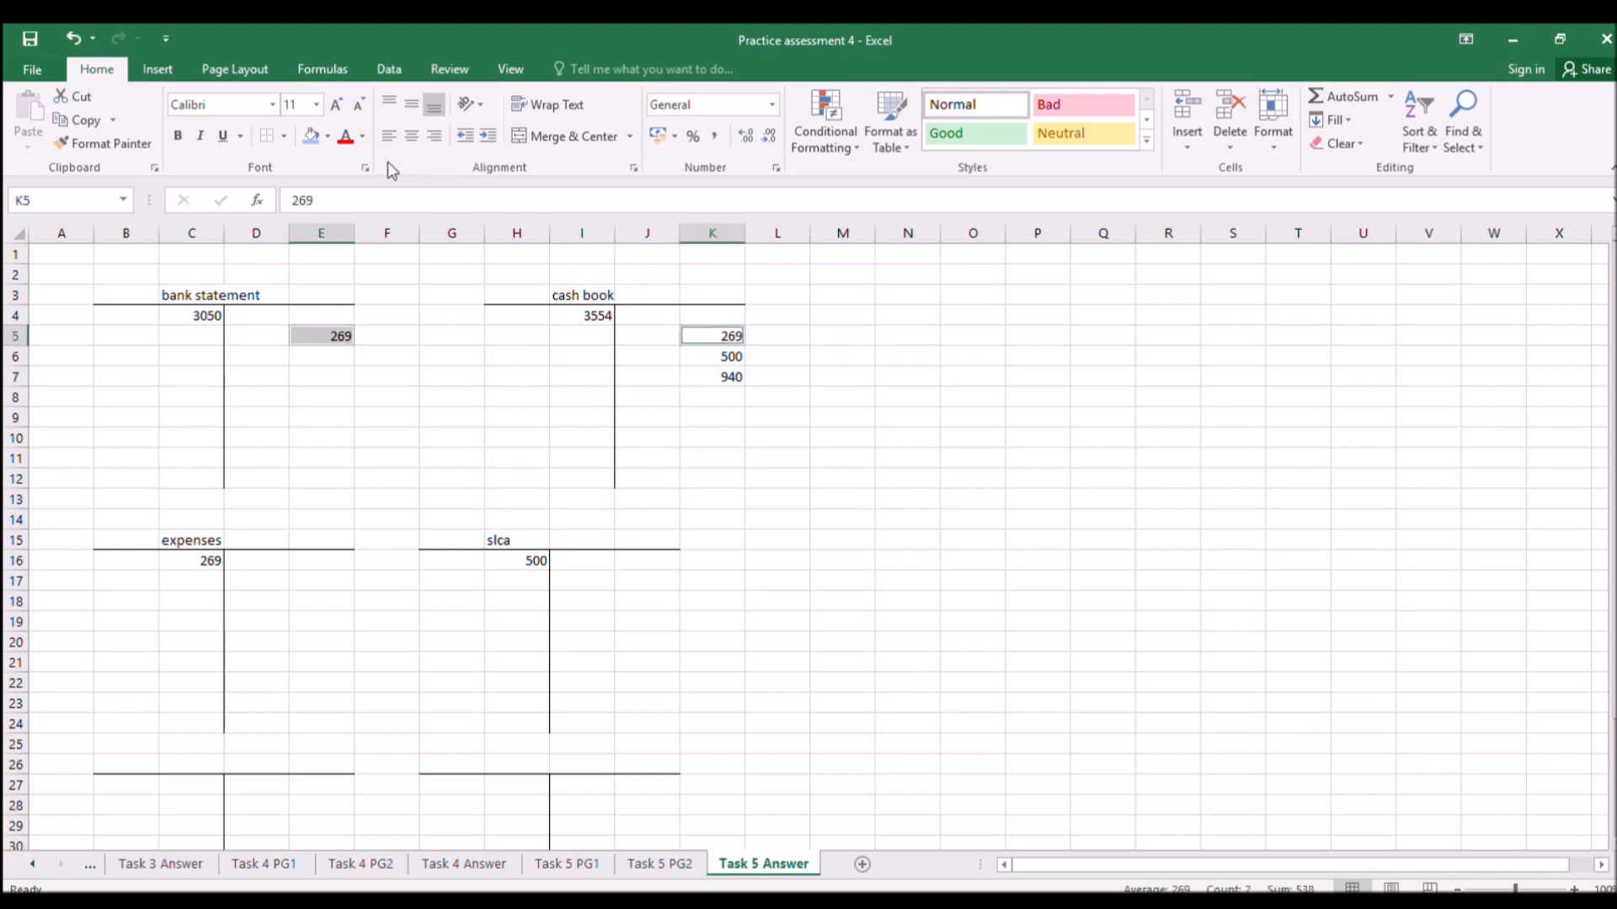
click(312, 135)
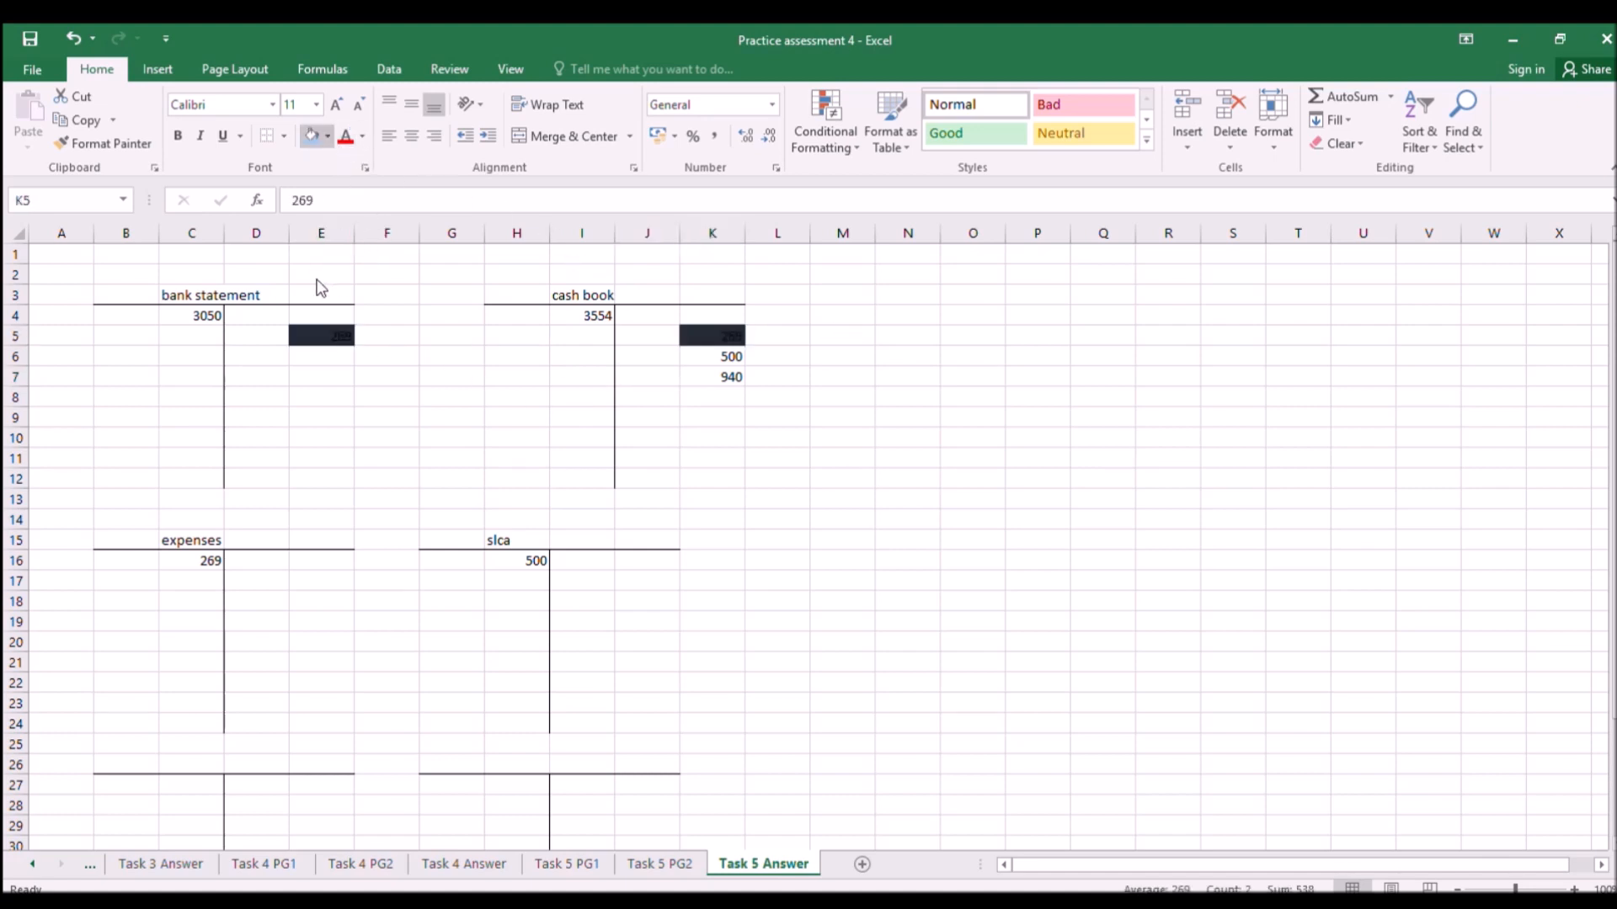
click(448, 374)
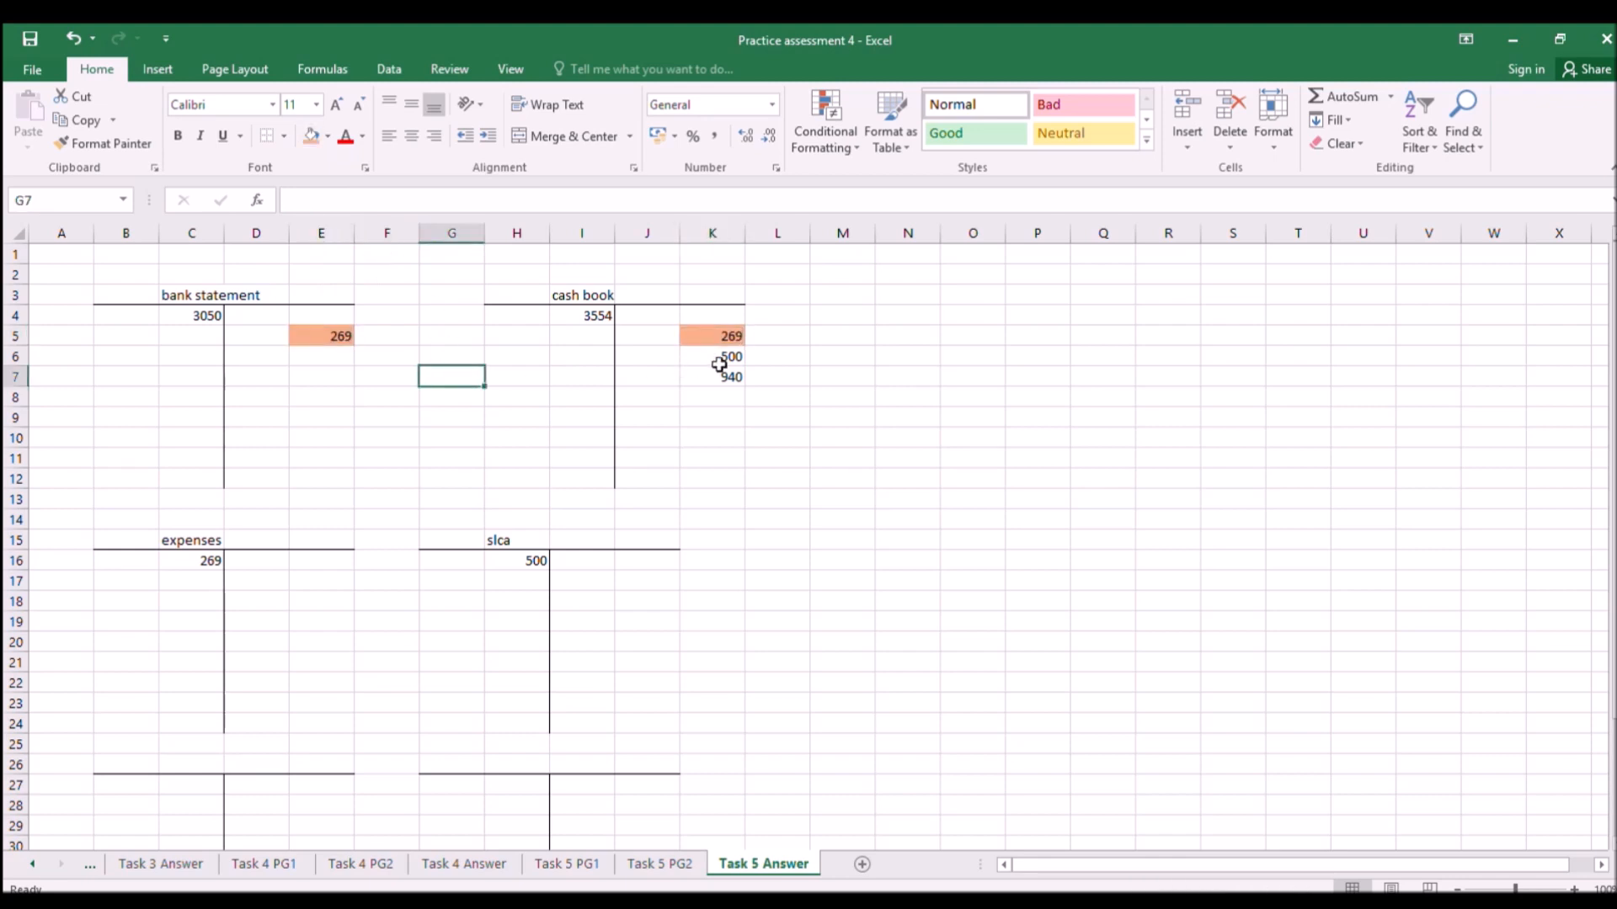
Read difference 4 on Task 5 PG1 and enter 485 on the credit side of the bank statement in E6 and the cash book in K8.
click(727, 363)
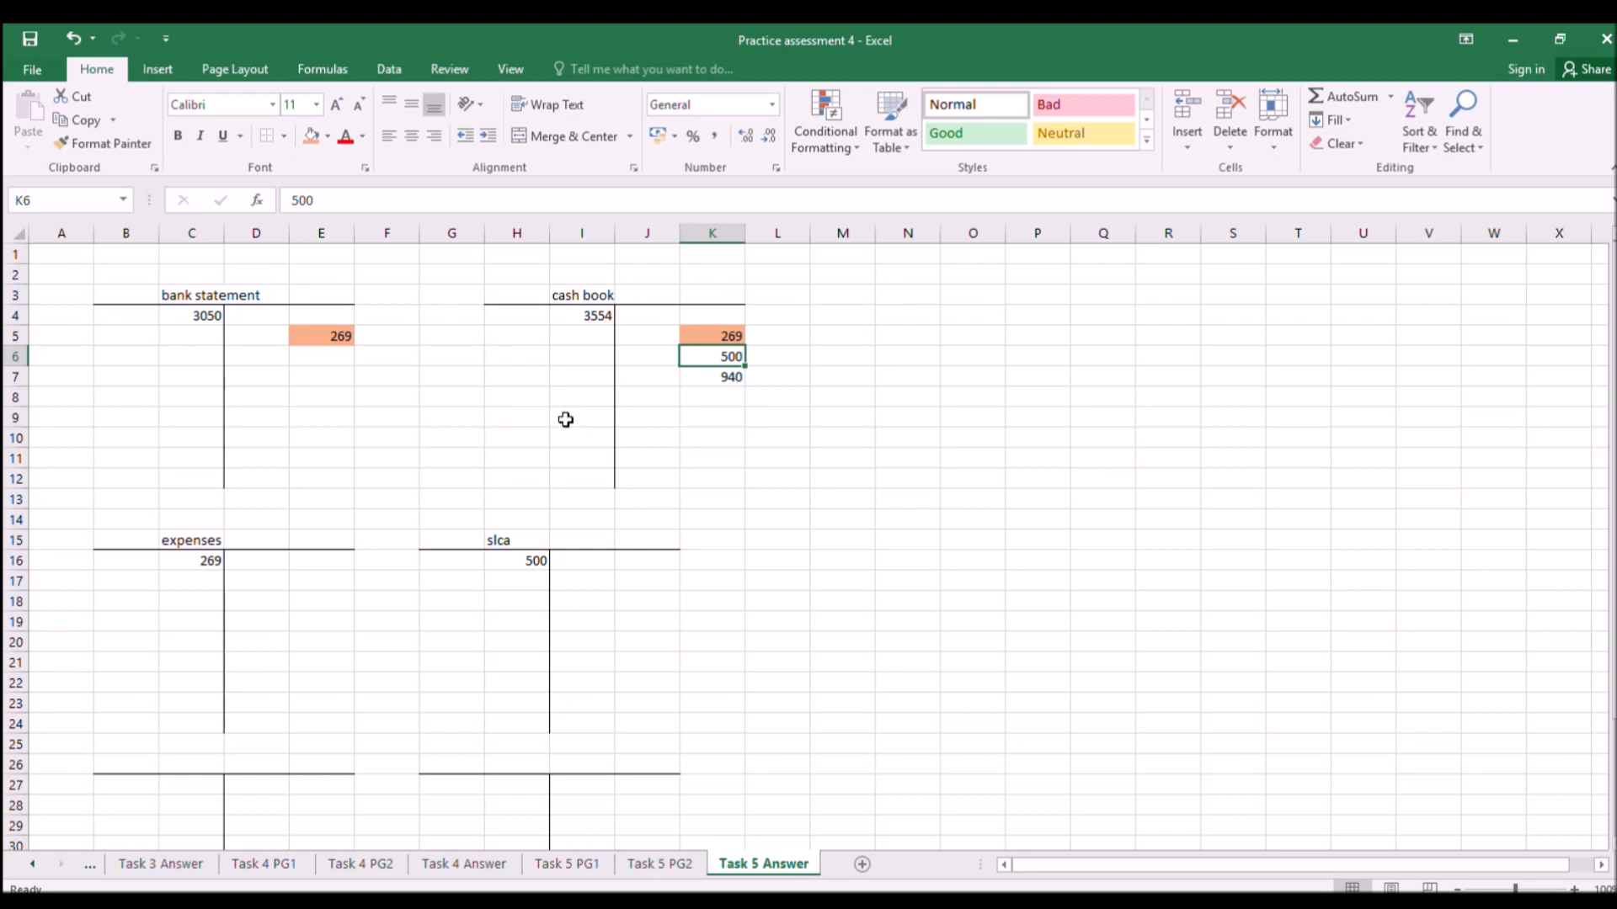
click(566, 863)
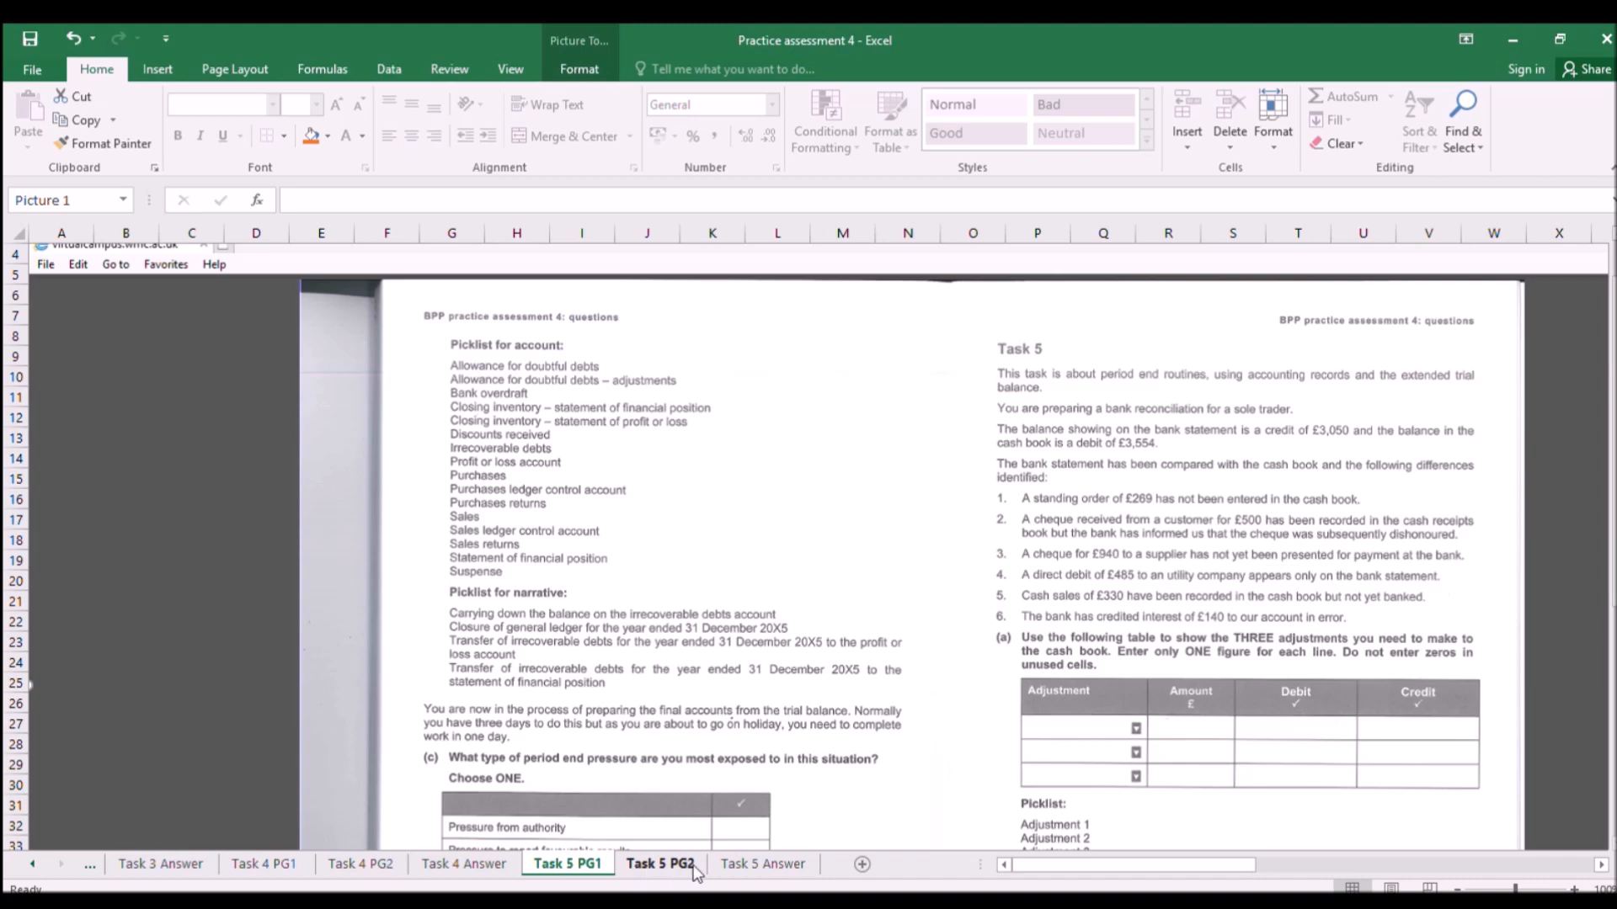
click(762, 865)
click(320, 362)
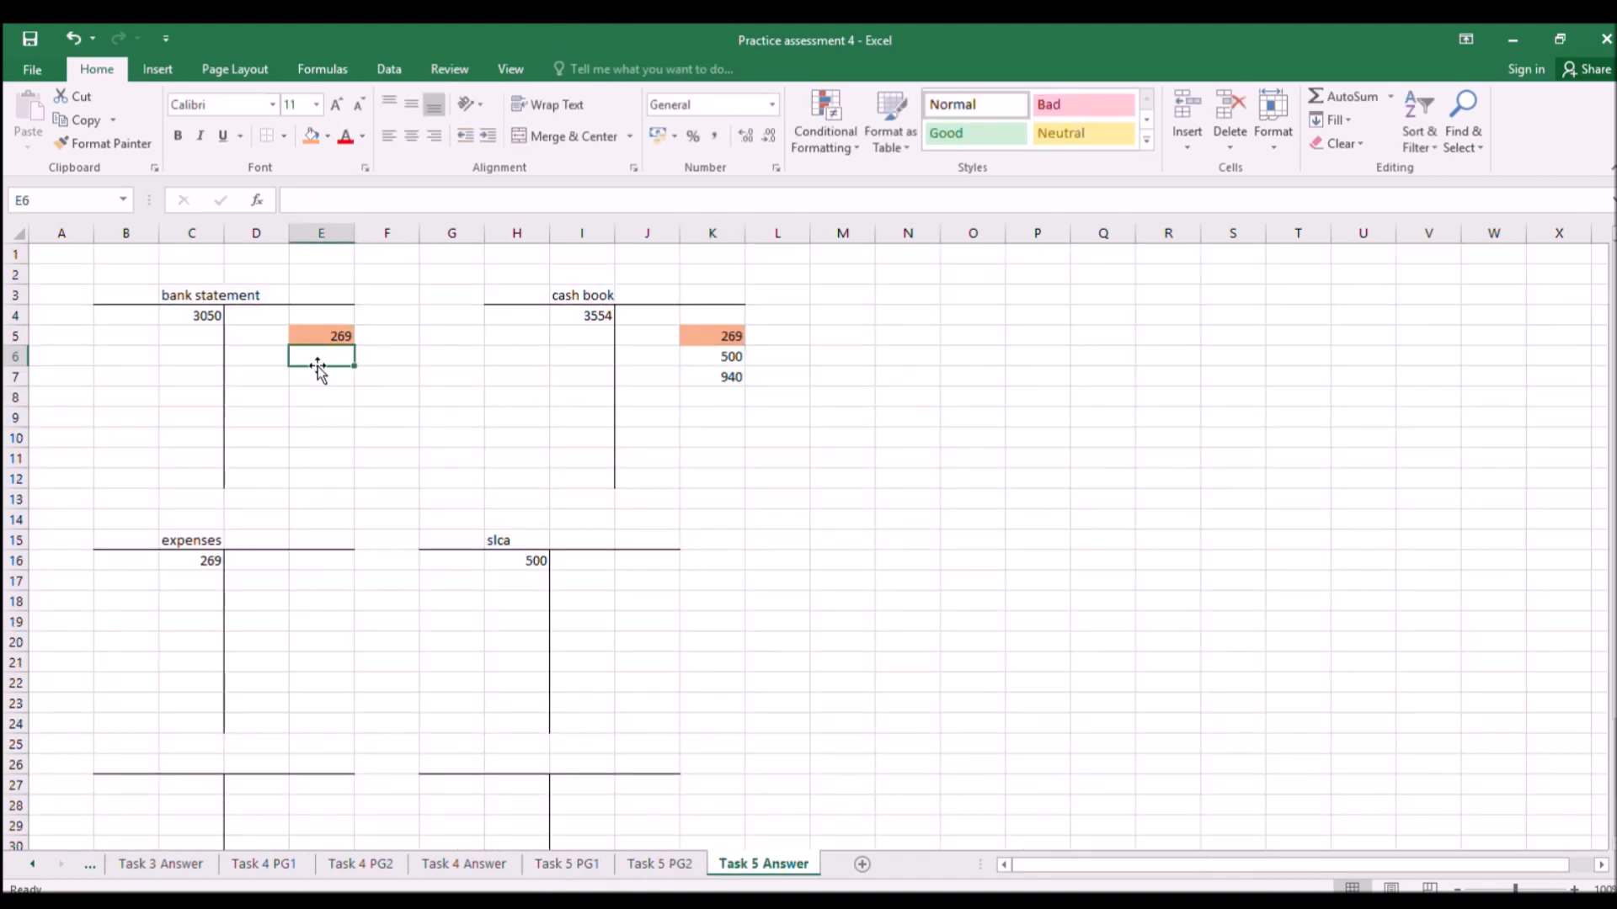
text(485)
key(Return)
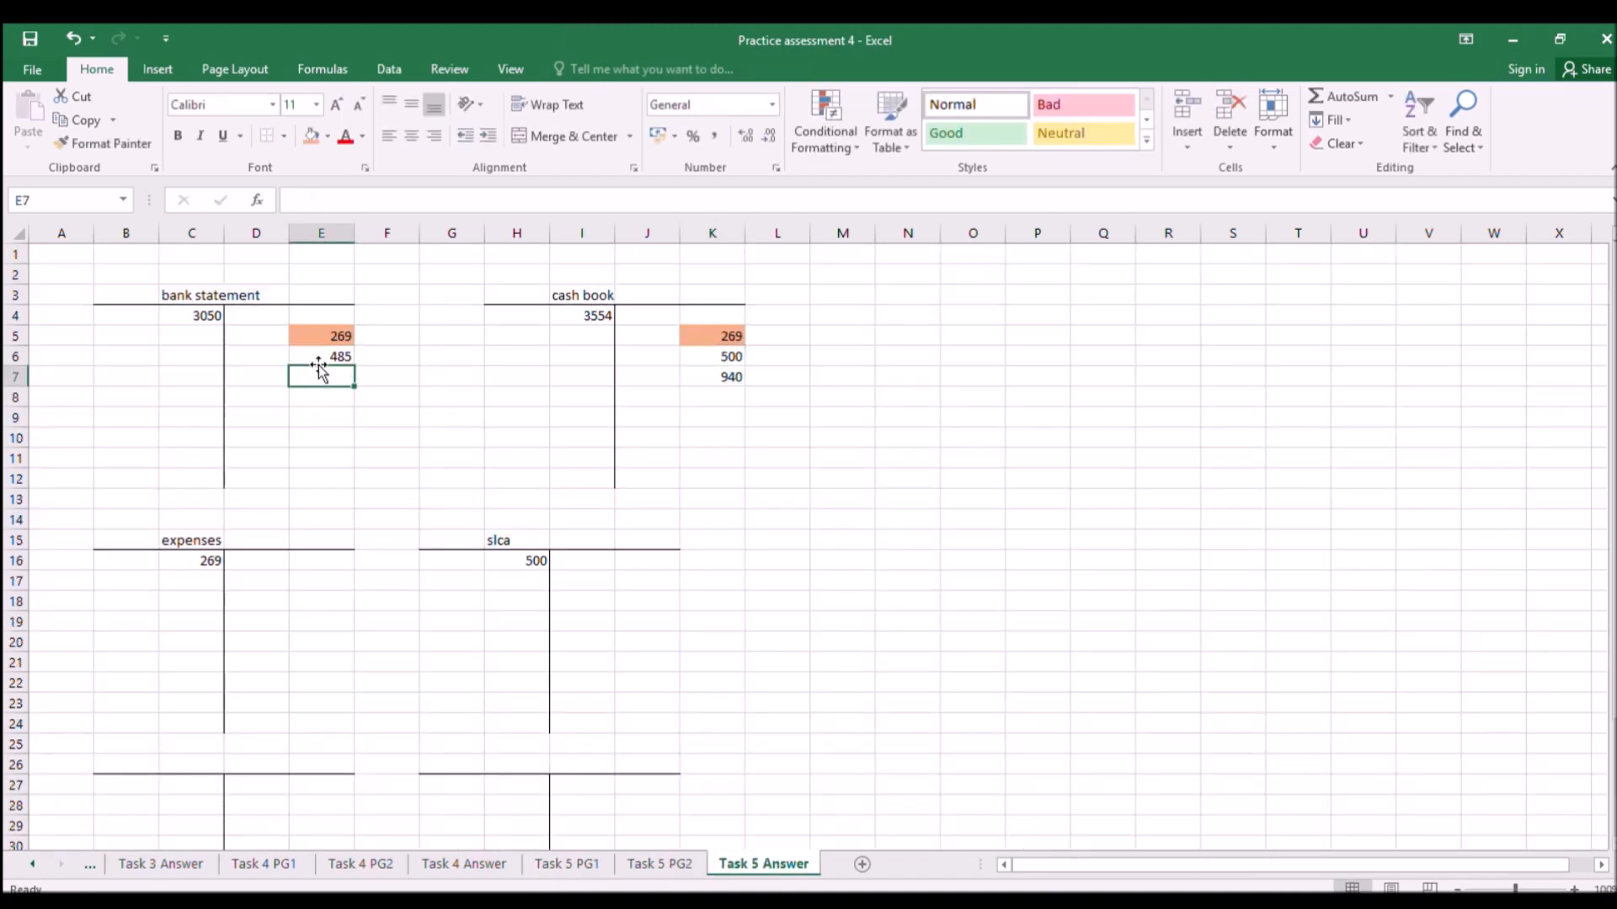
click(695, 400)
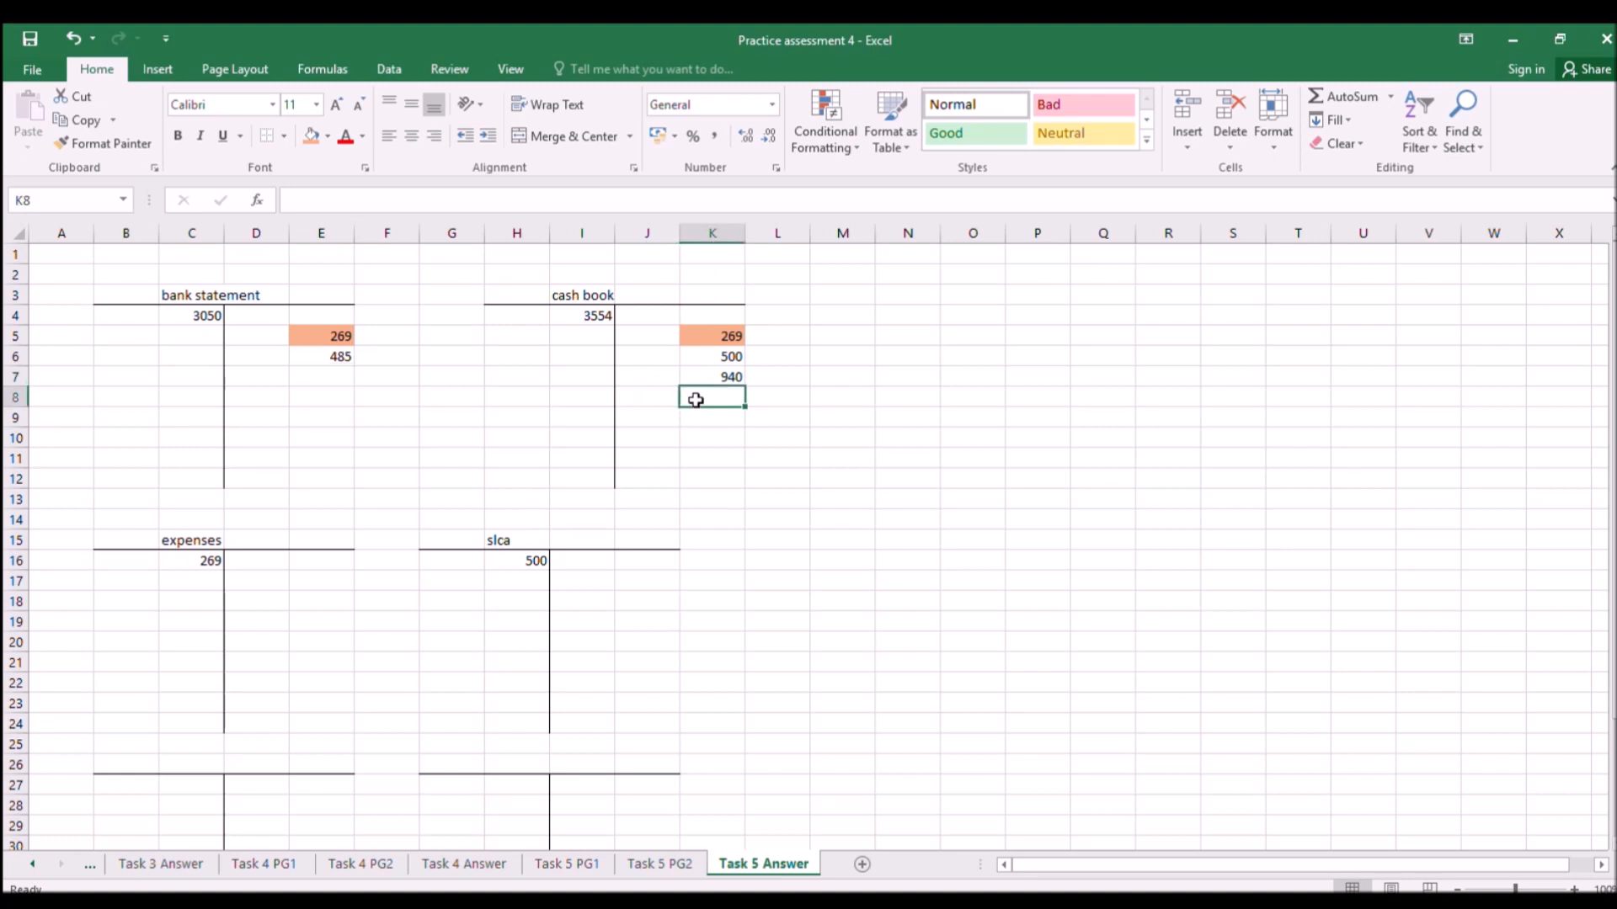
text(485)
key(Return)
Highlight the matching 485 entries in K8 and E6 with a lighter orange fill.
click(700, 399)
click(324, 135)
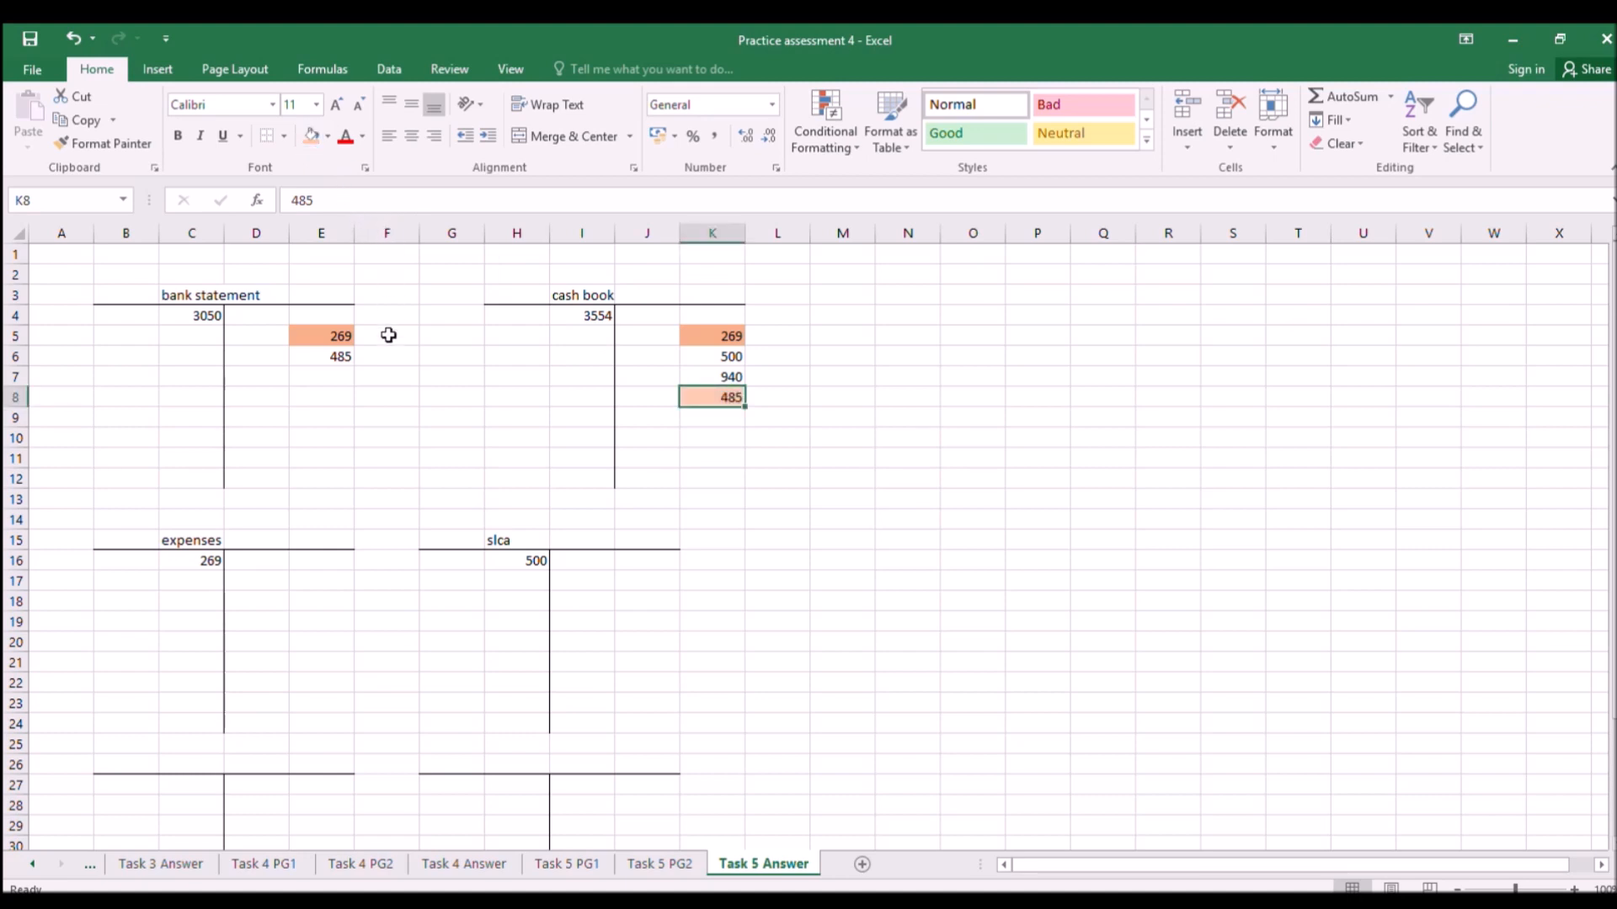
click(335, 352)
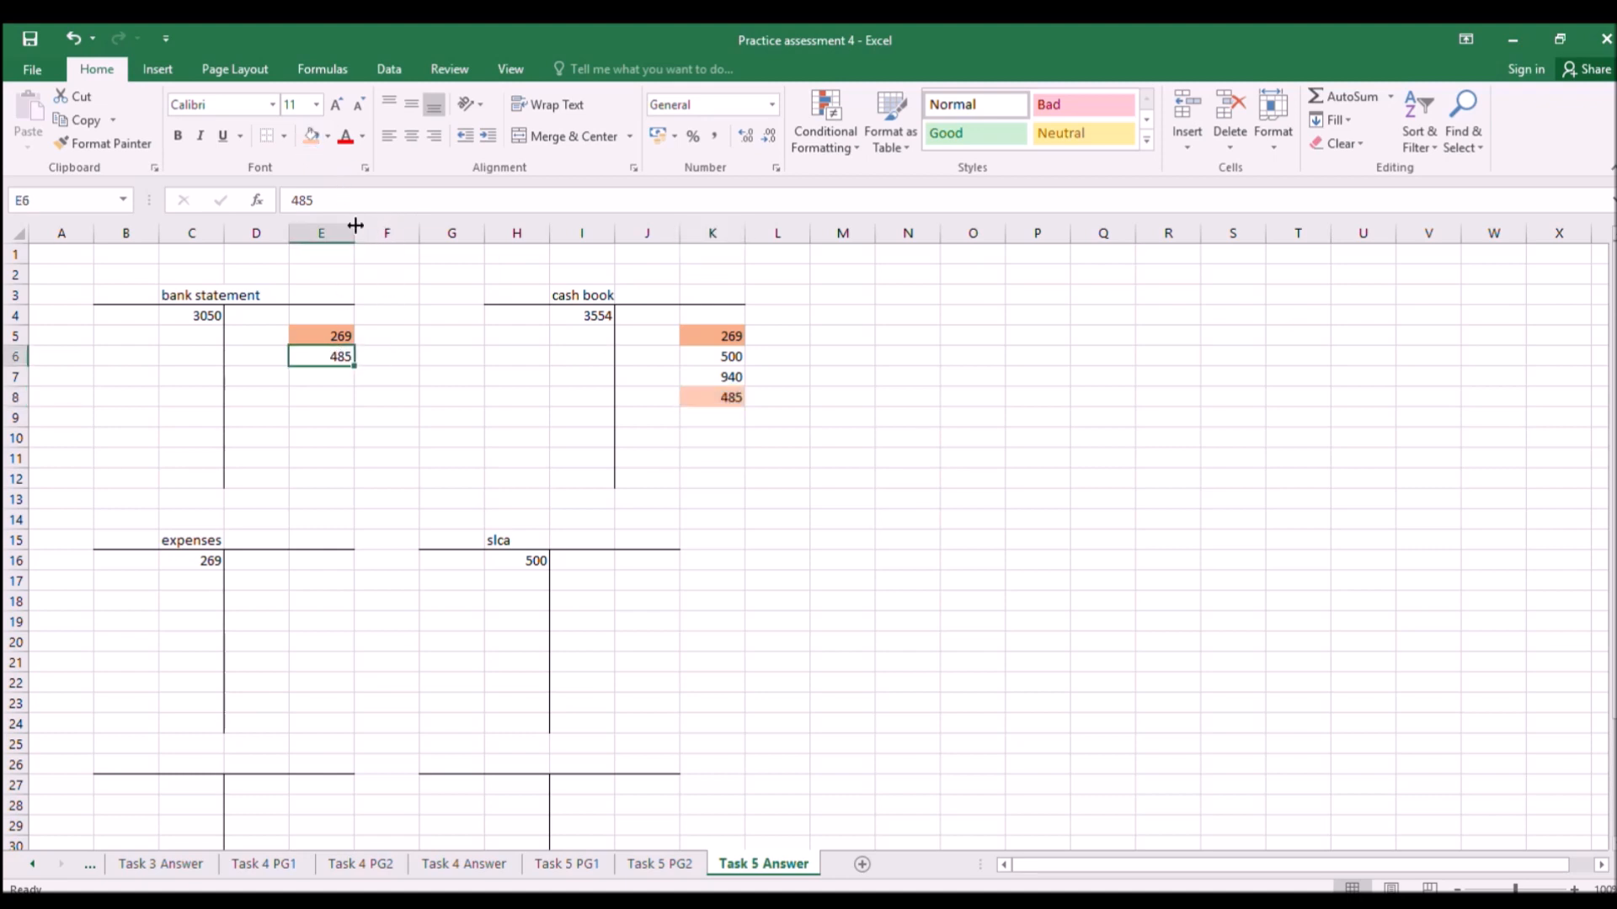
click(313, 135)
Read difference 5 on Task 5 PG1 and enter 330 for the unbanked cash sales on the cash book's debit side in I6.
click(579, 864)
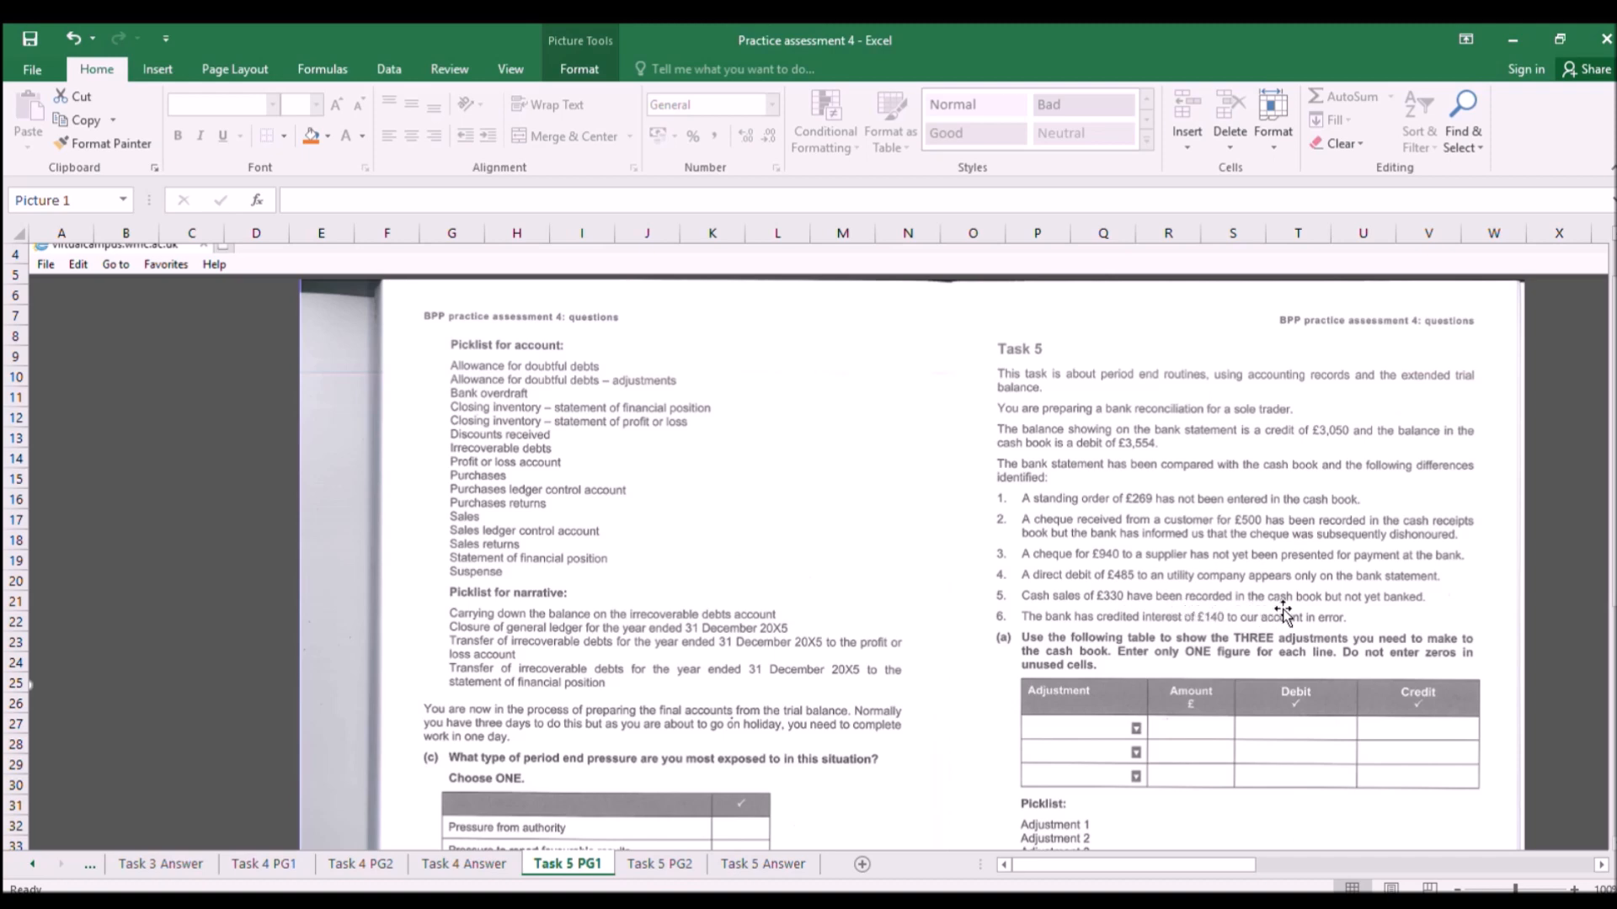
click(762, 864)
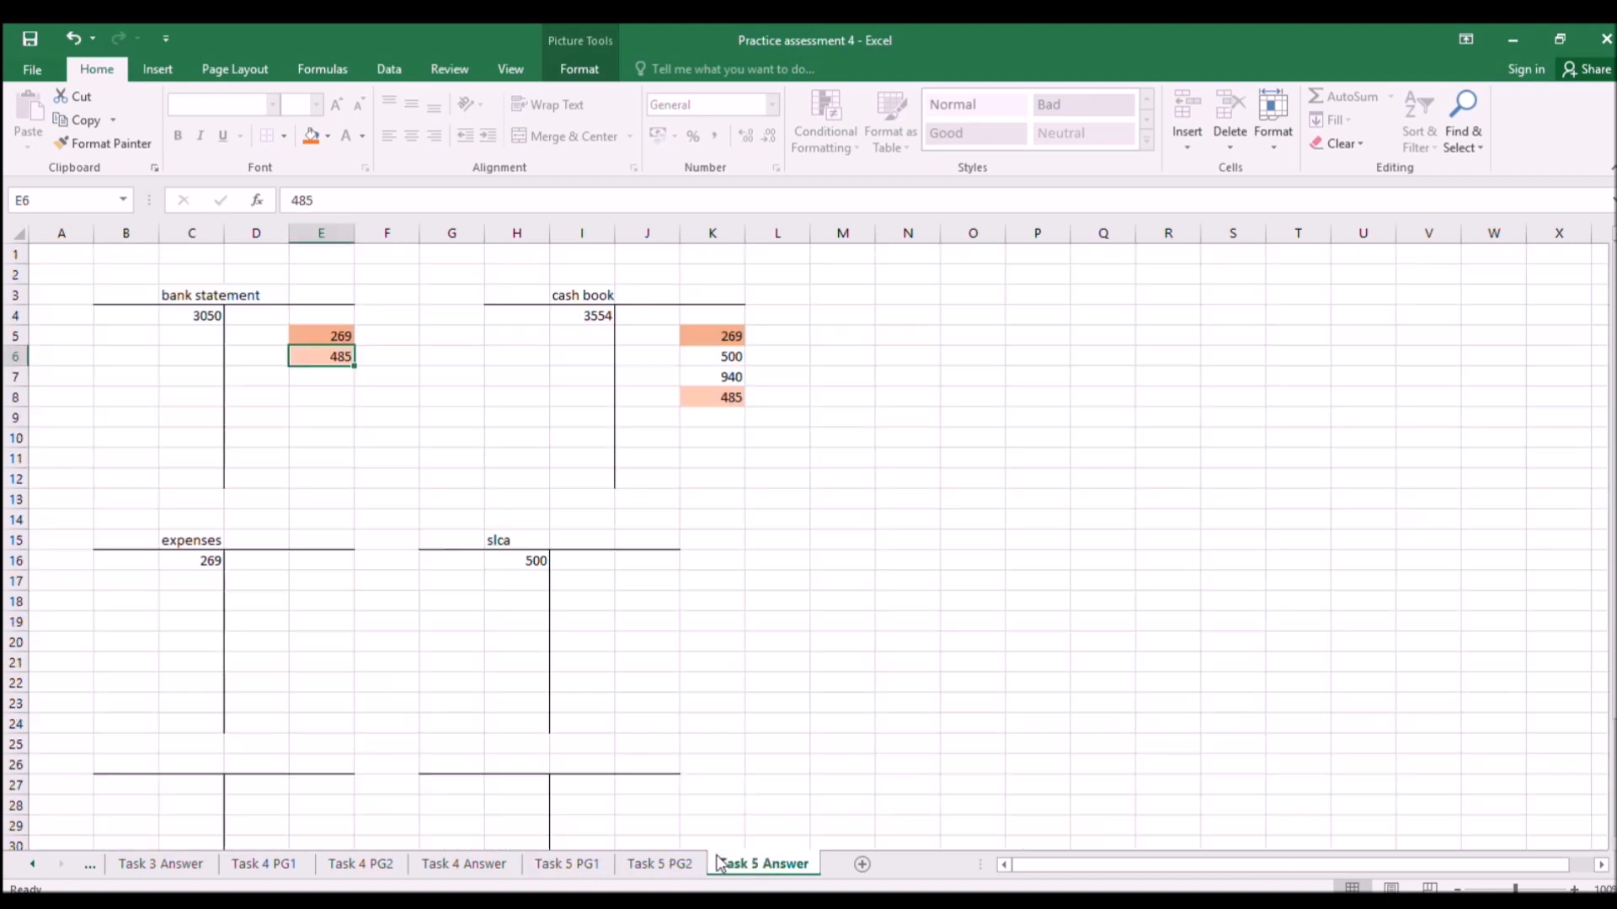
click(587, 354)
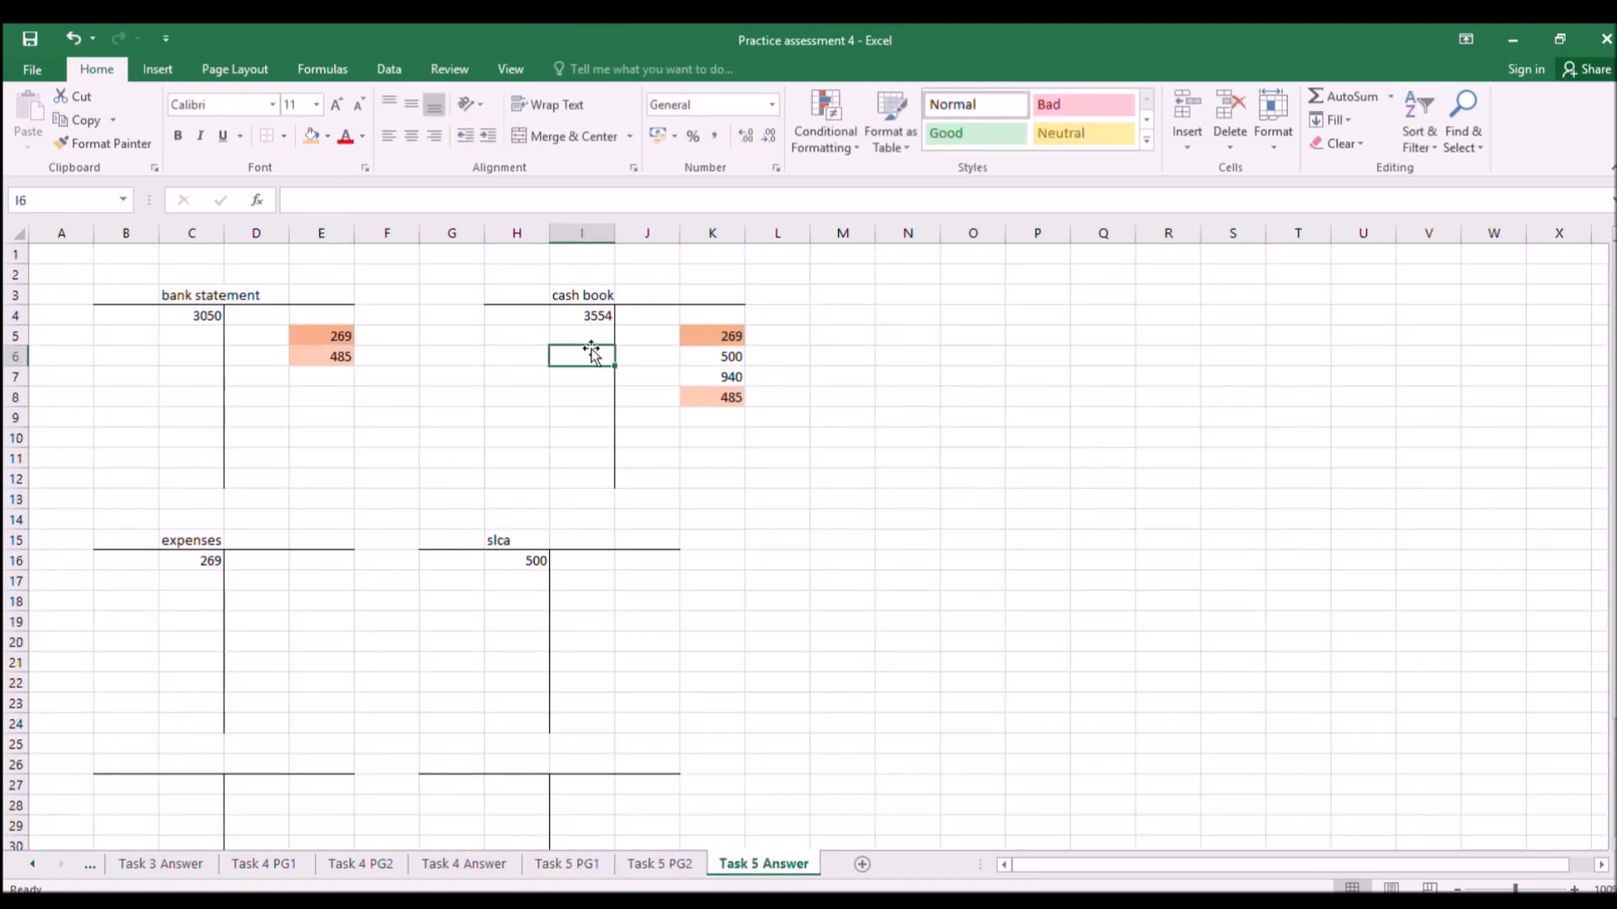
text(330)
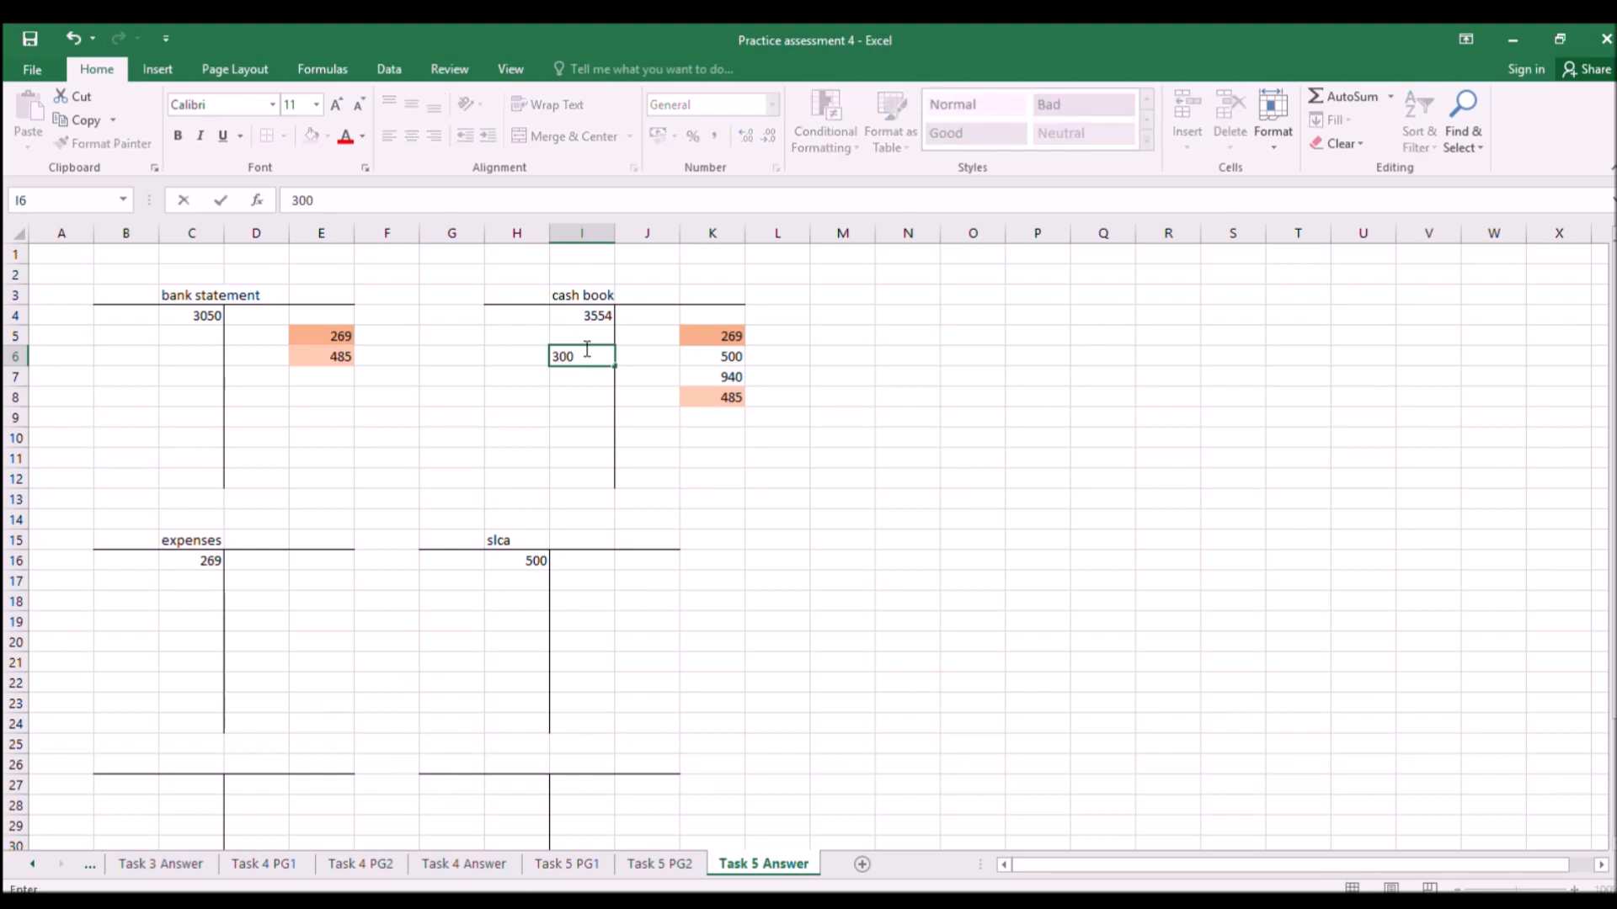
key(Return)
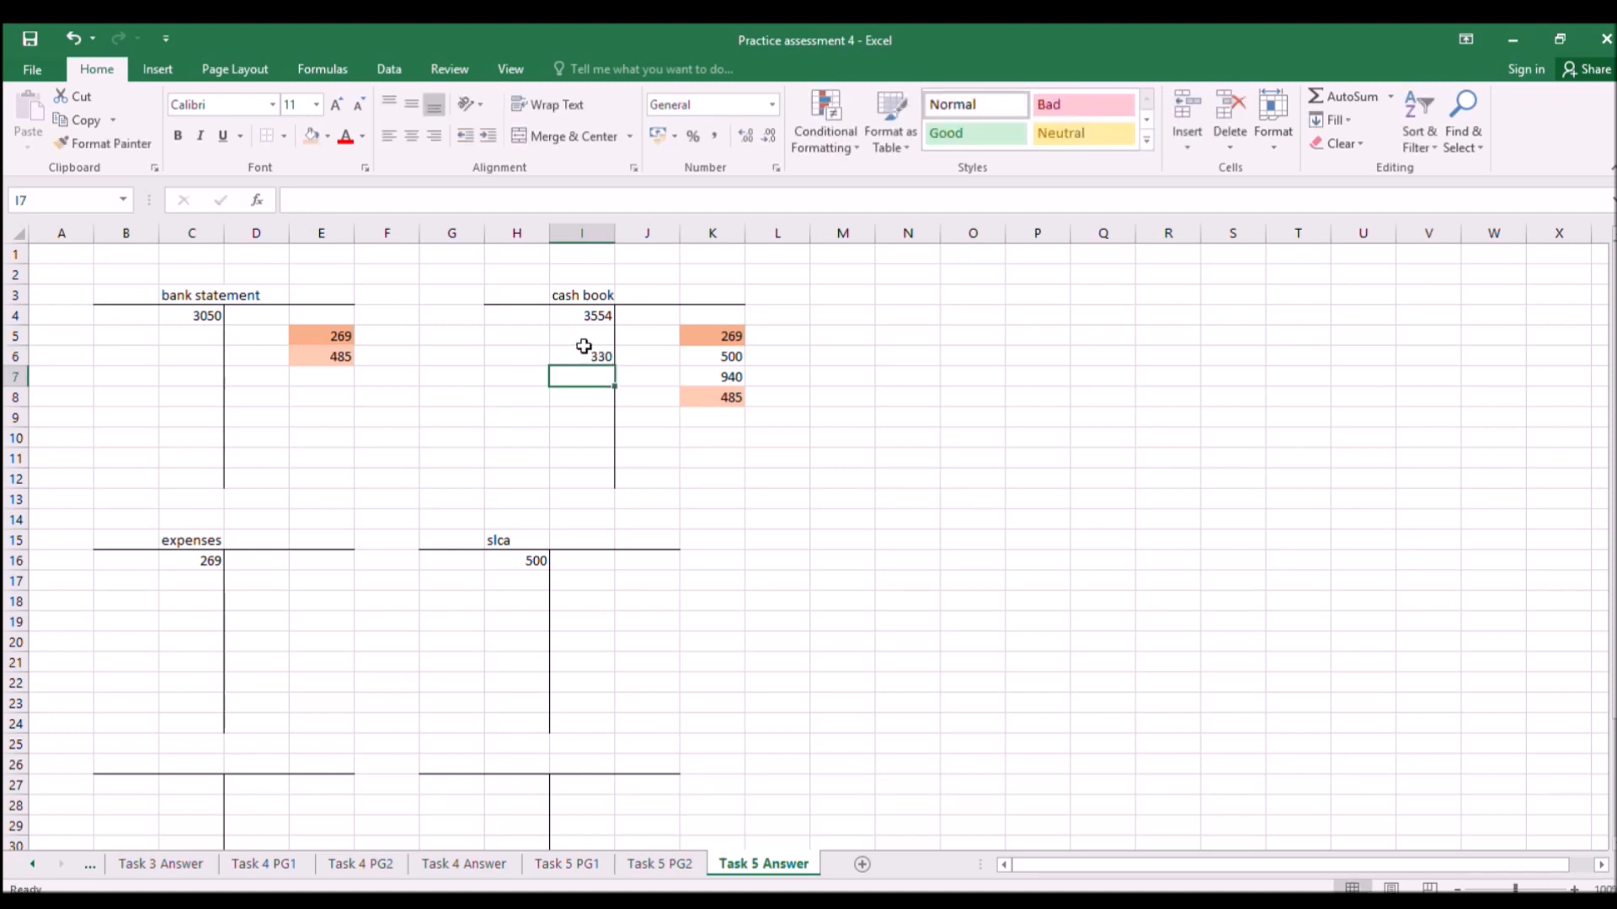
click(584, 350)
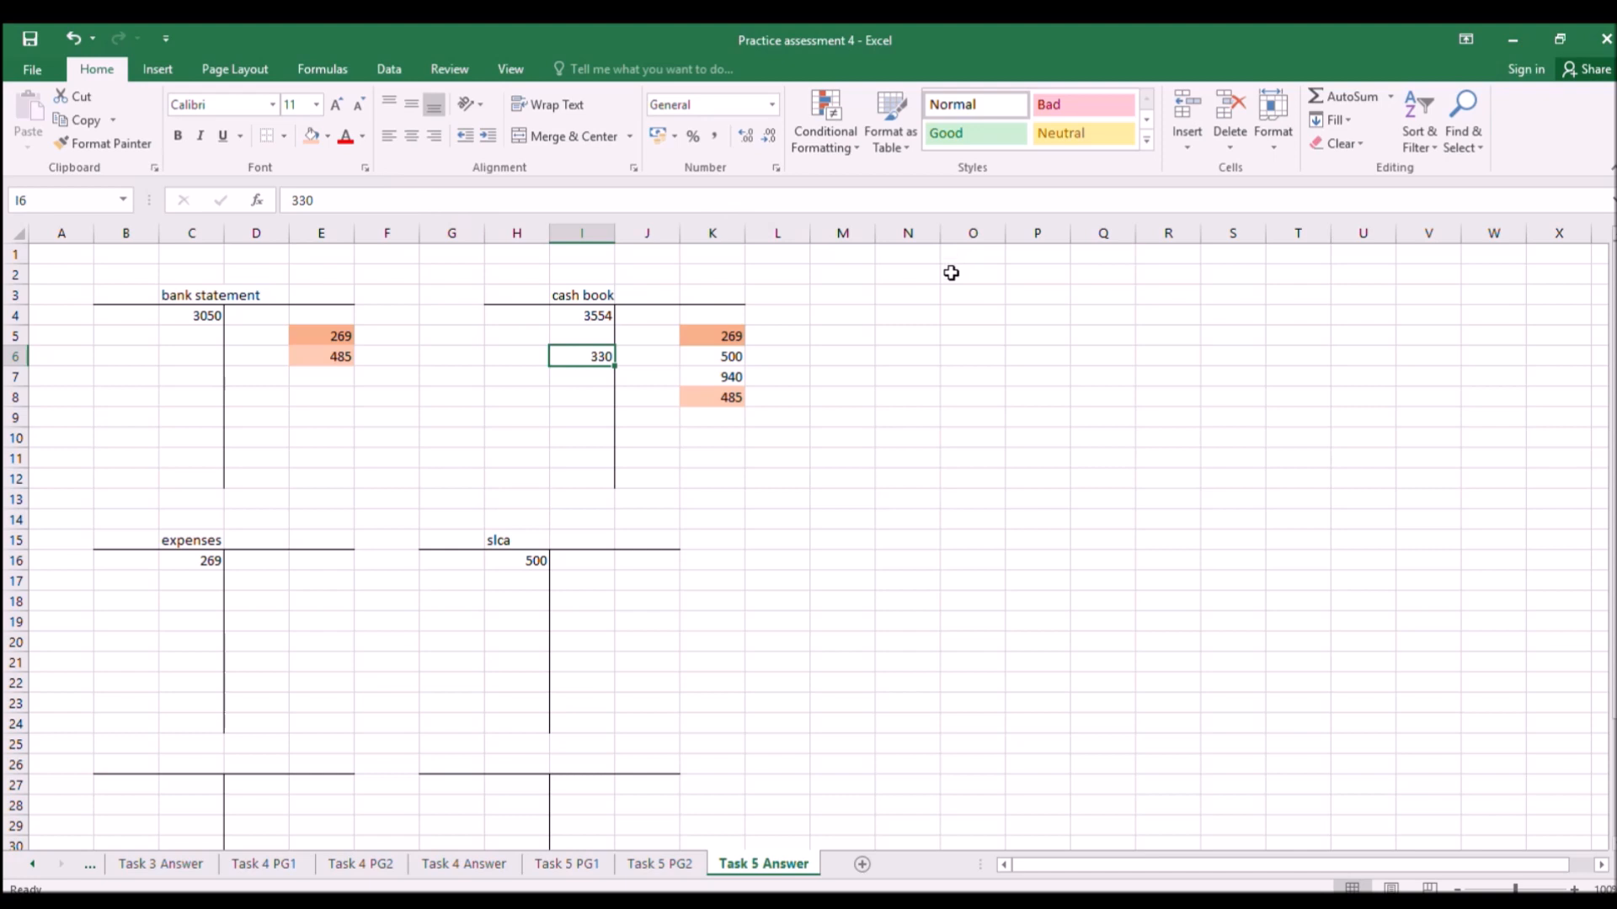
Start a reconciliation list headed "bank rec" in N2, with "outstanding lodgement" in N3 and 330 in Q3.
click(910, 276)
text(bank)
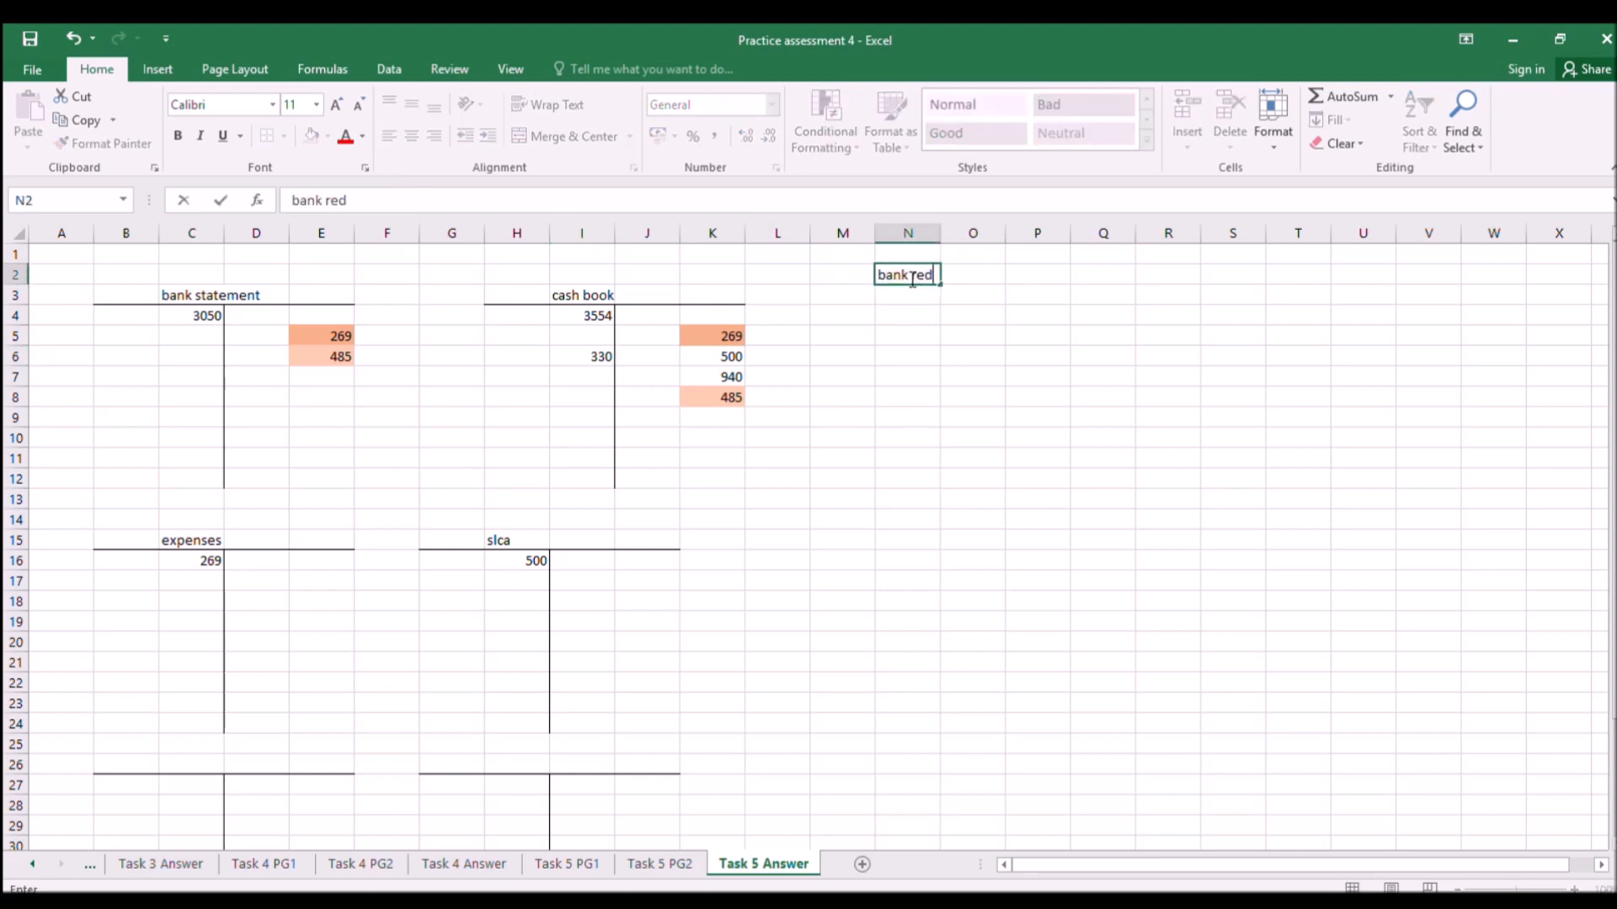
text( rec)
key(Return)
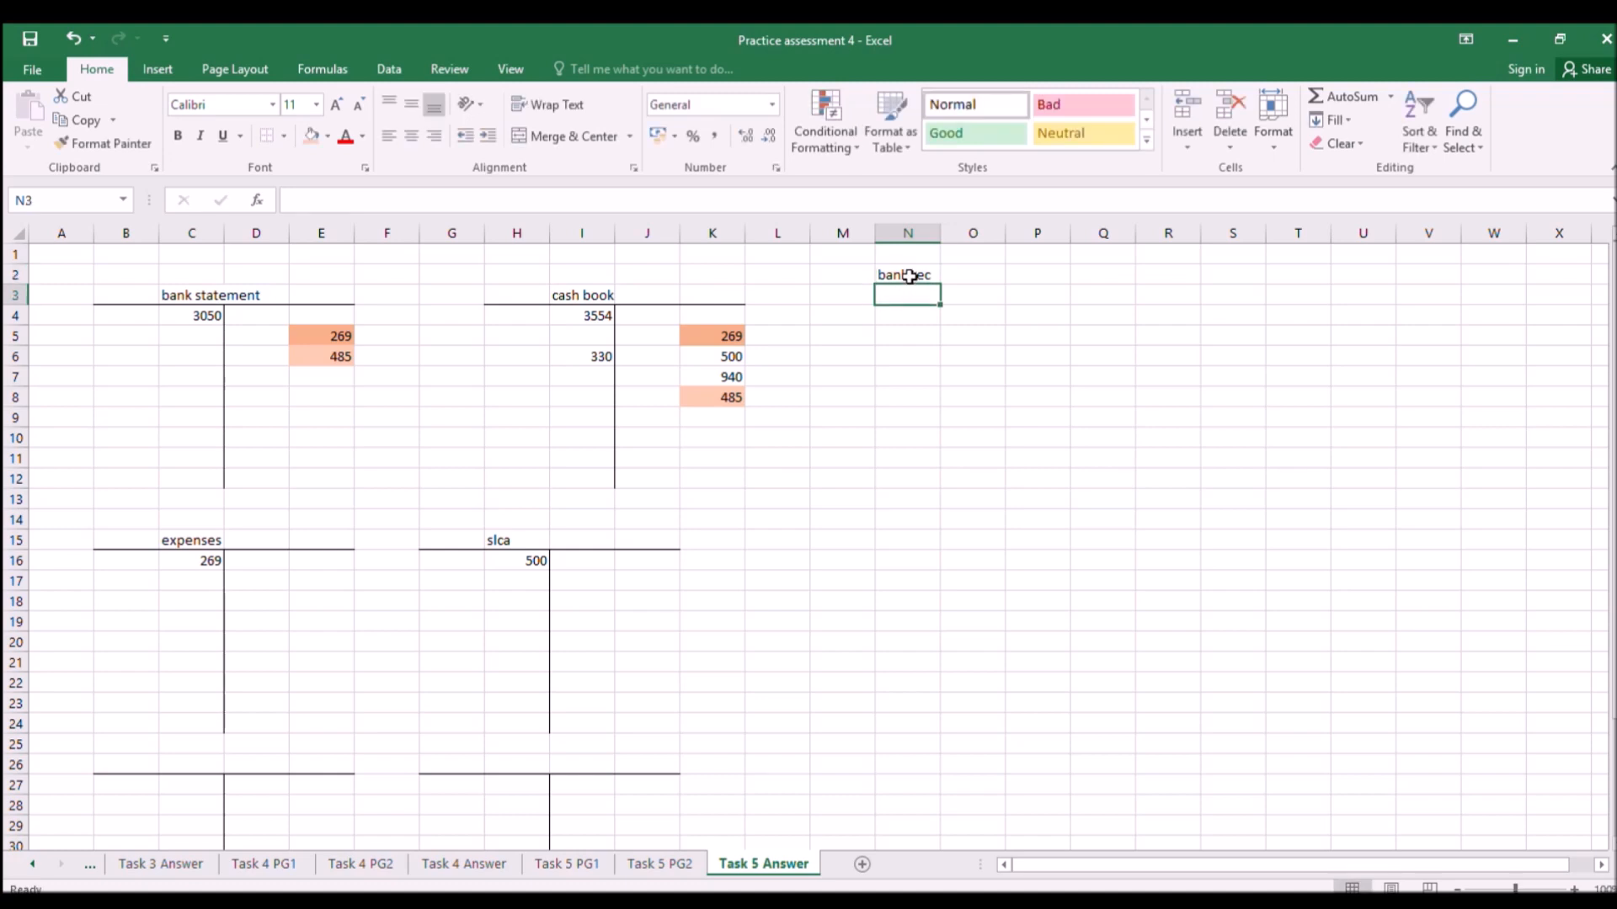
text(outstanding)
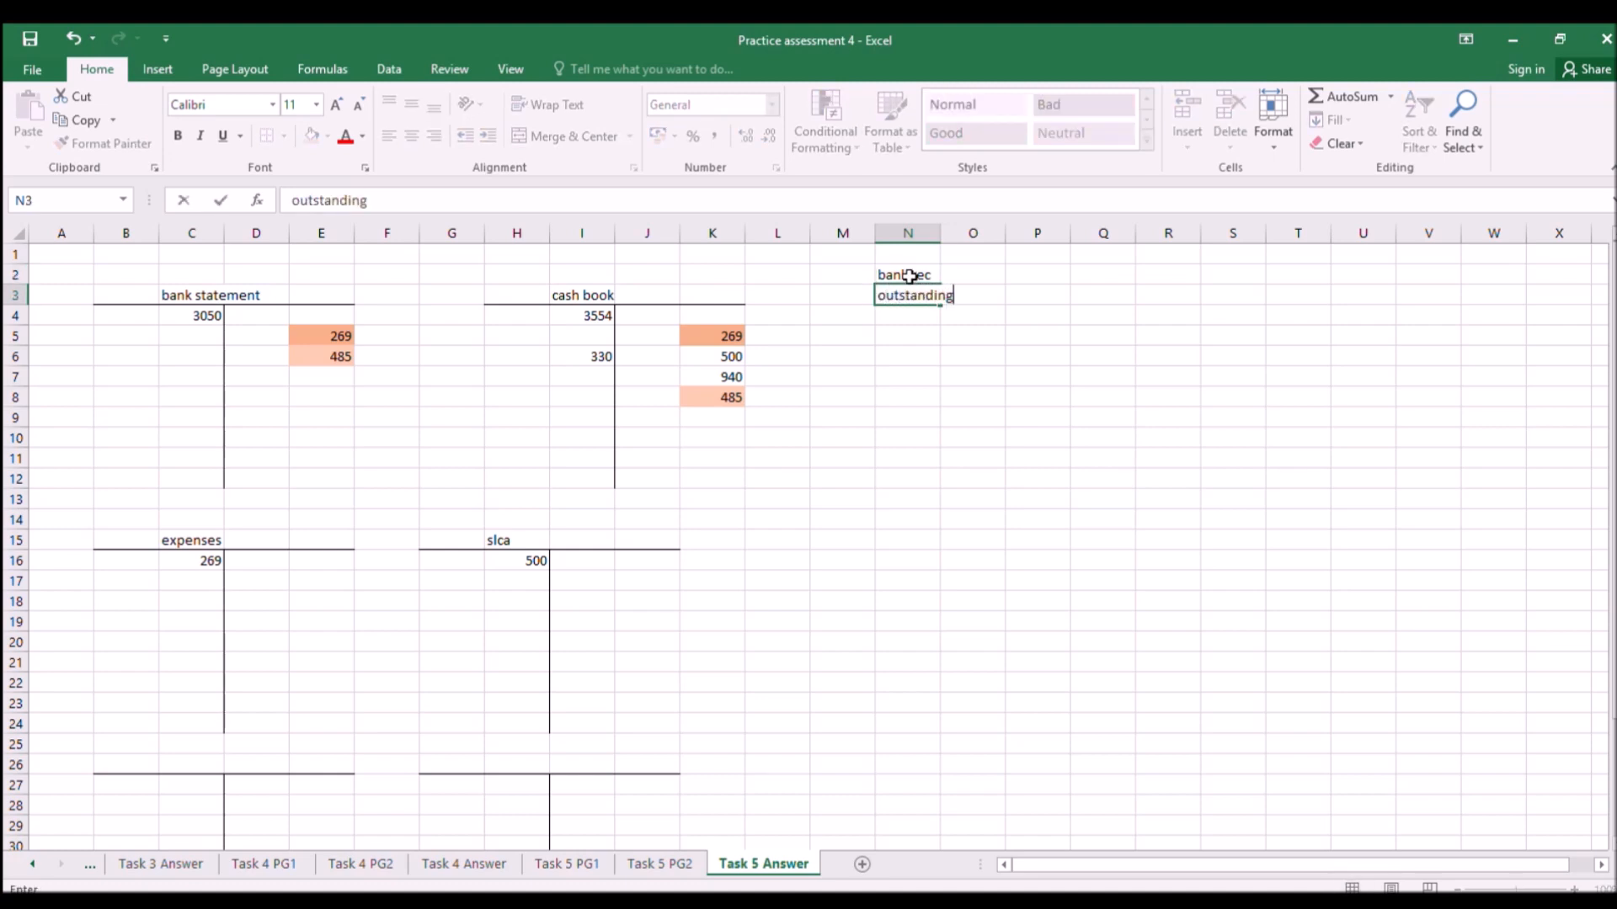
text( lodgement)
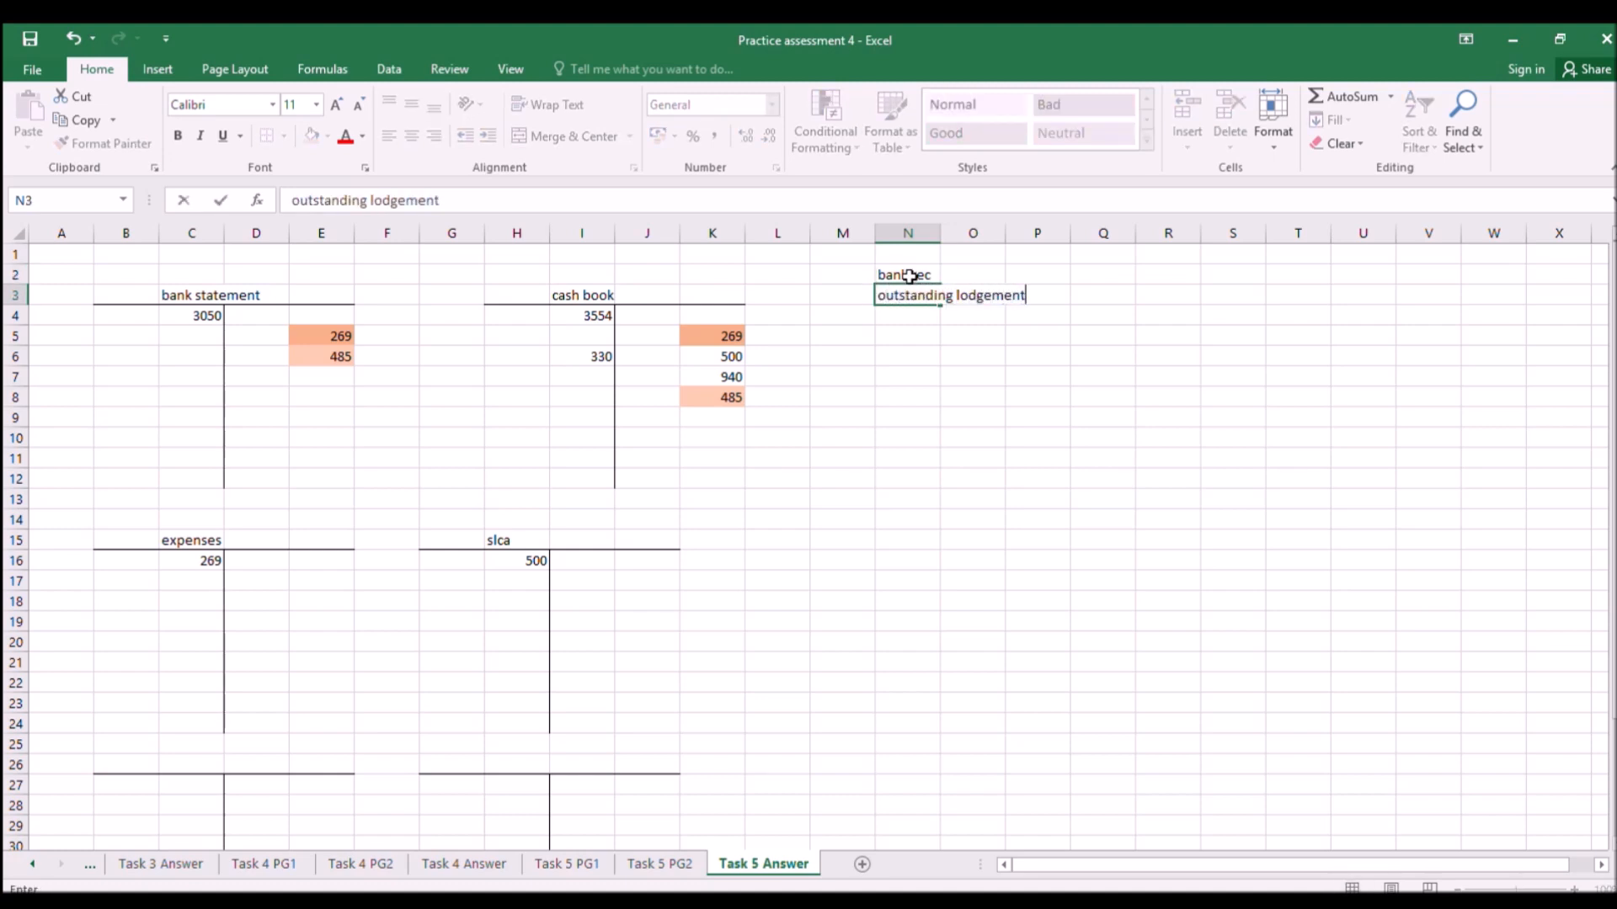
key(Right)
key(Right)
key(Right)
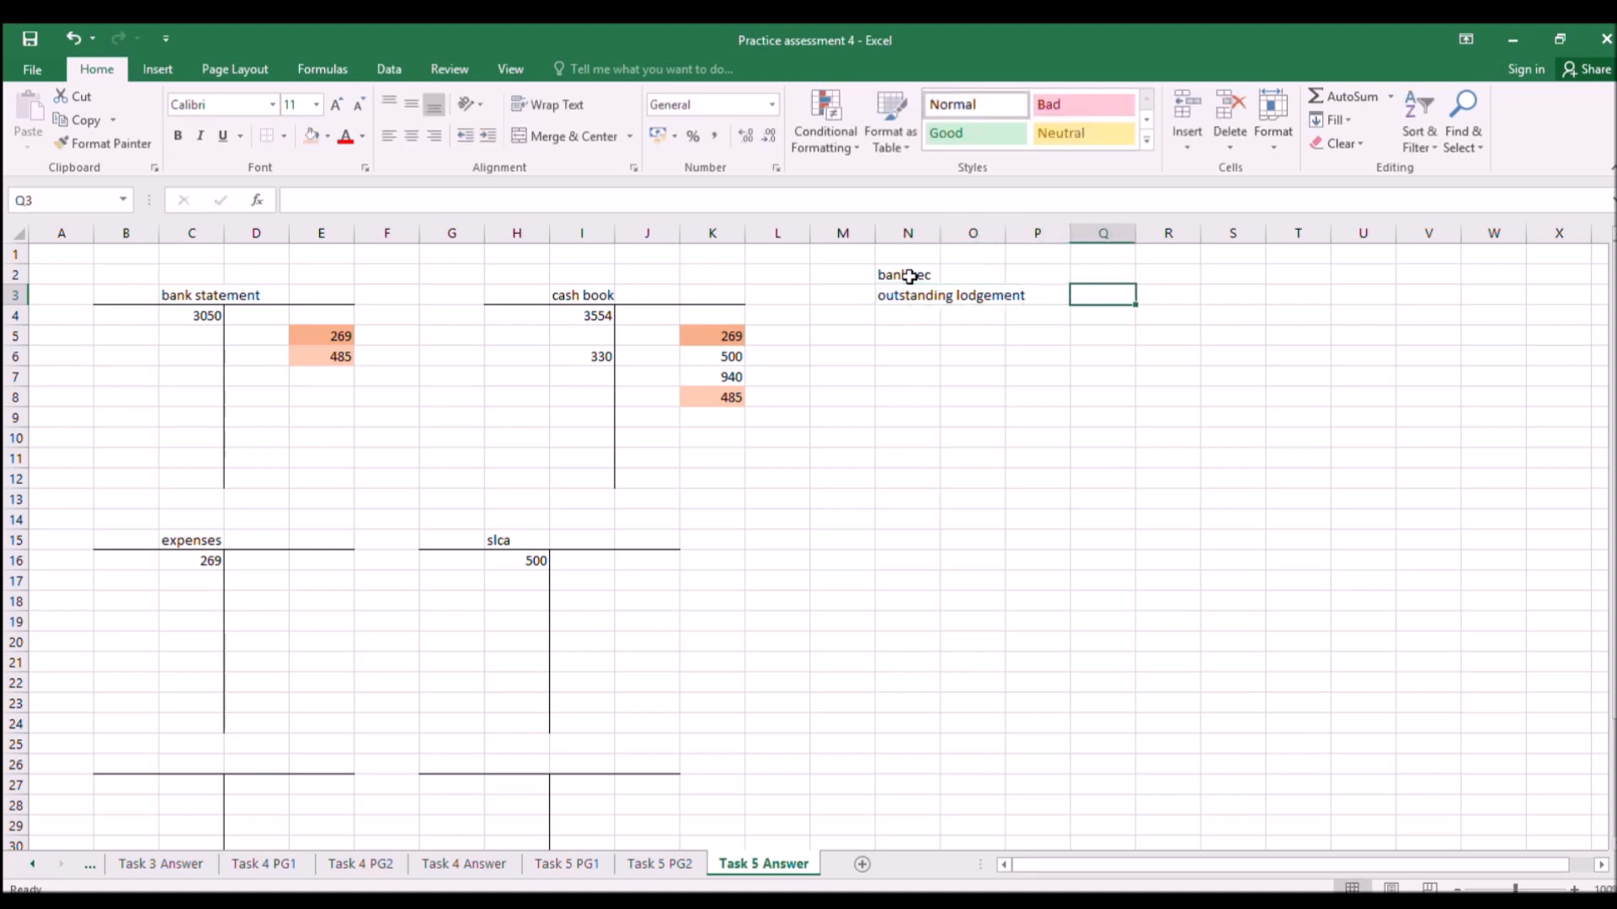
text(330)
key(Return)
Highlight the matching 330 amounts in Q3 and I6 with a green fill.
click(1079, 297)
ctrl+click(601, 355)
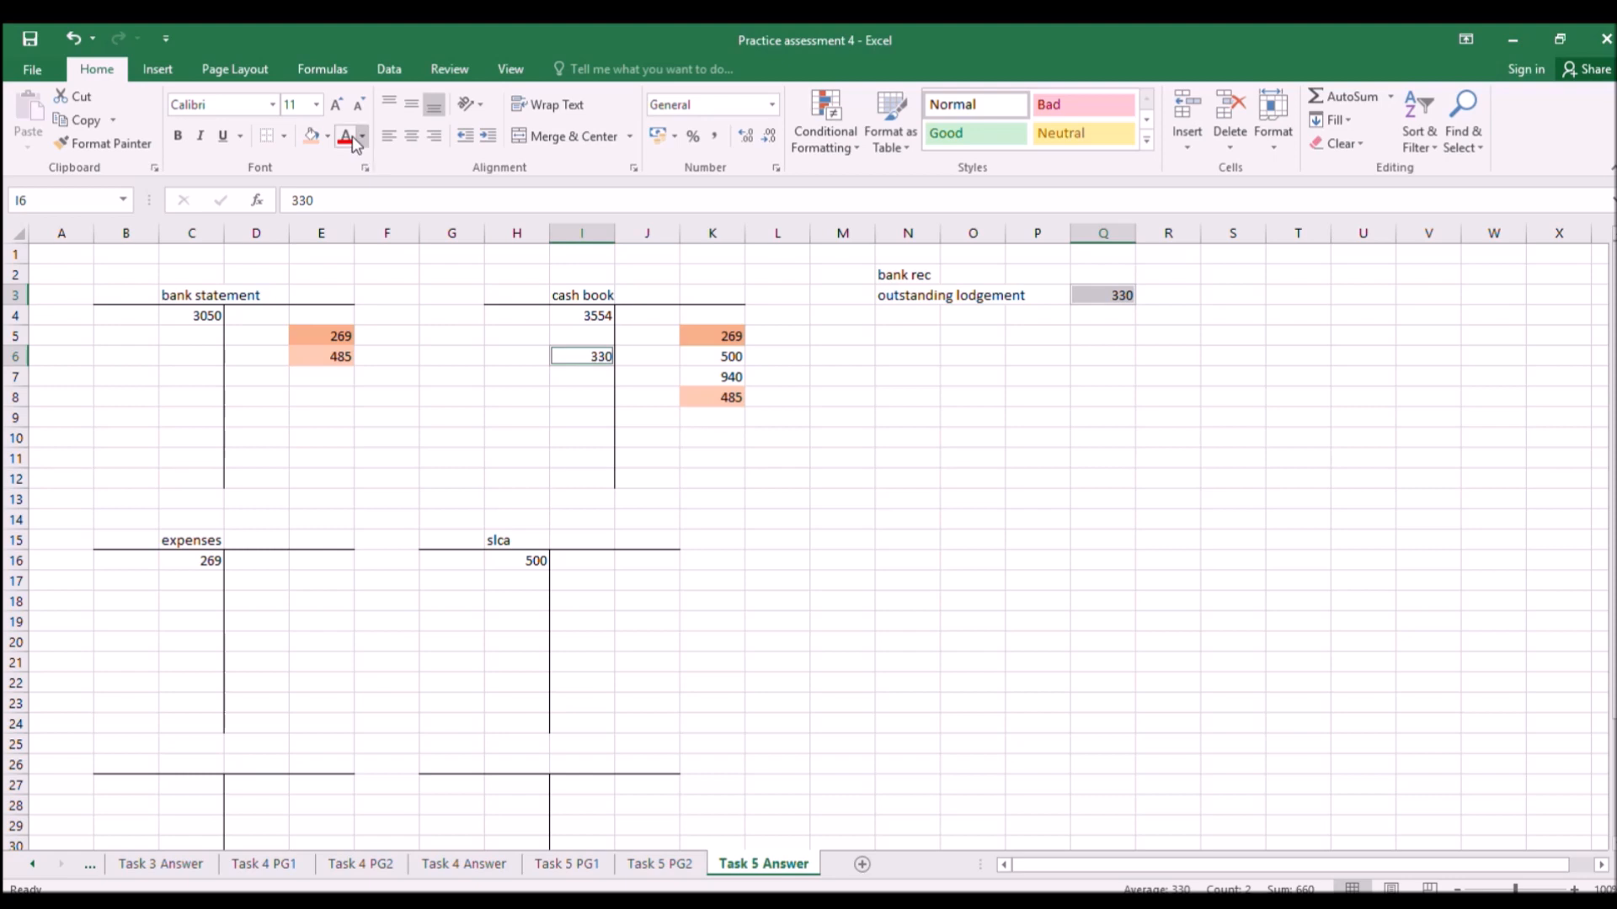
click(312, 136)
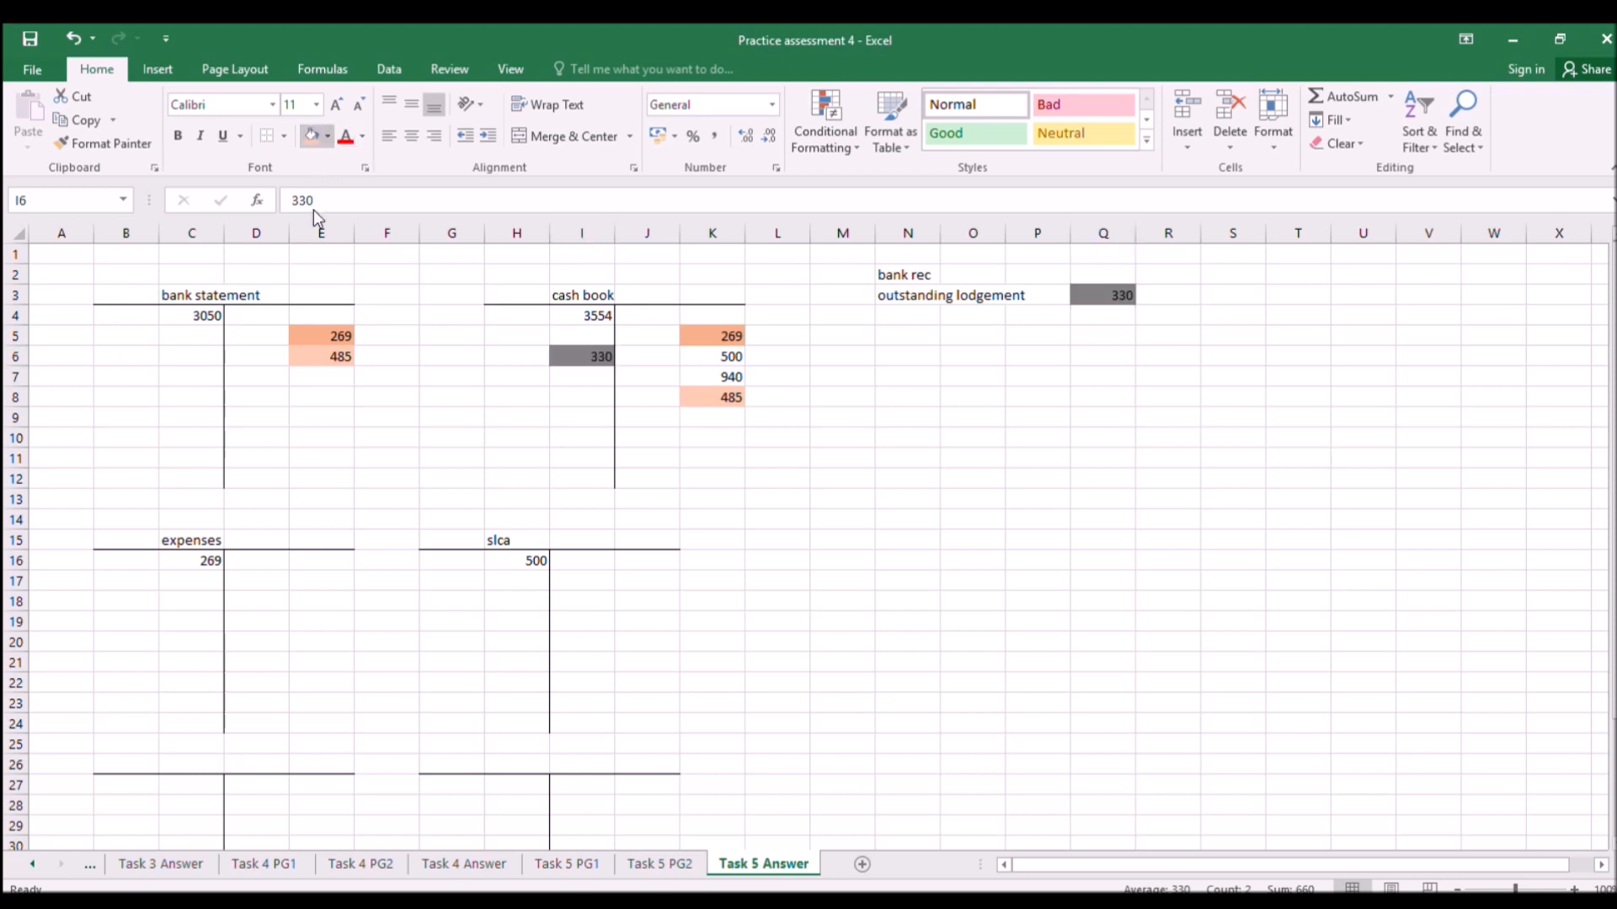
click(375, 296)
Read difference 6 on Task 5 PG1 and enter 140 for the wrongly credited interest on the bank statement's credit side in E7.
click(566, 863)
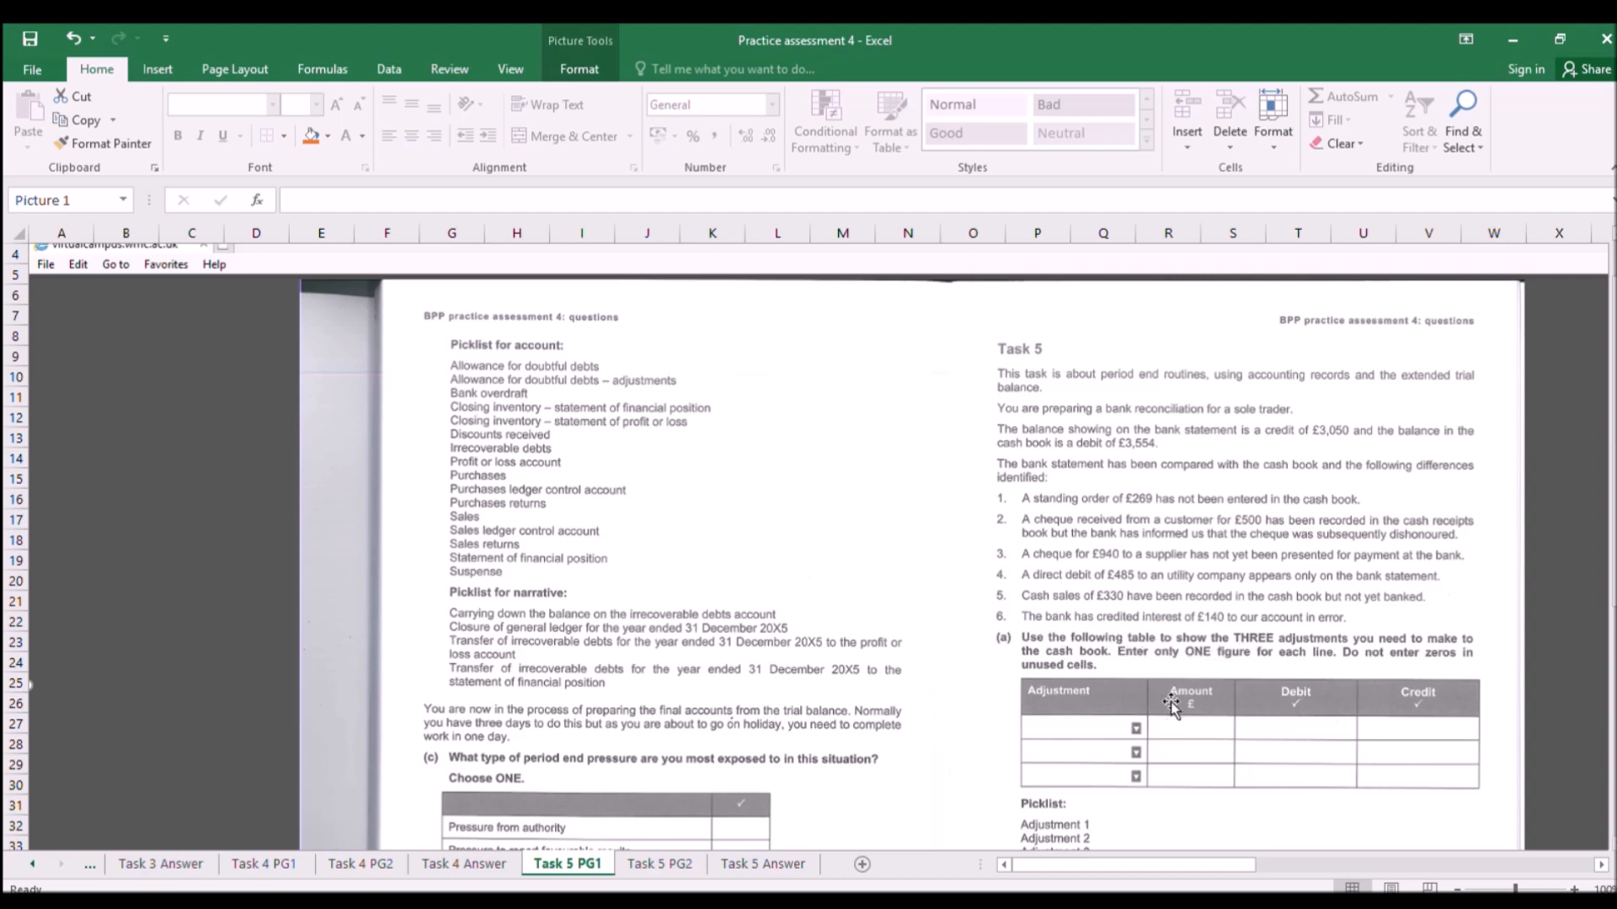
click(725, 866)
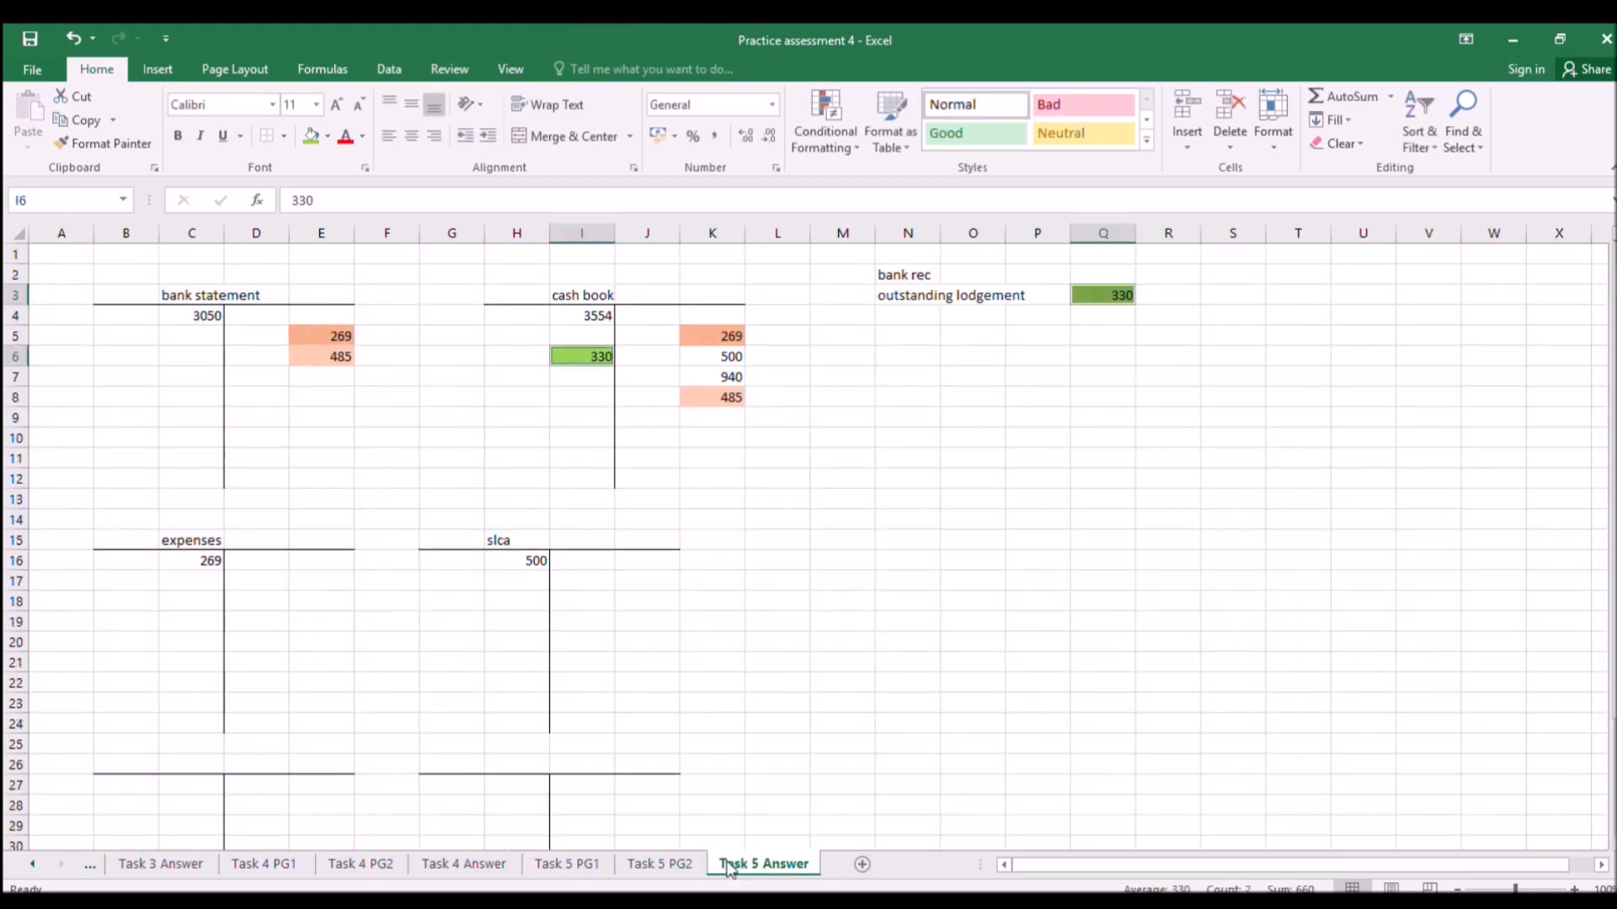
click(317, 383)
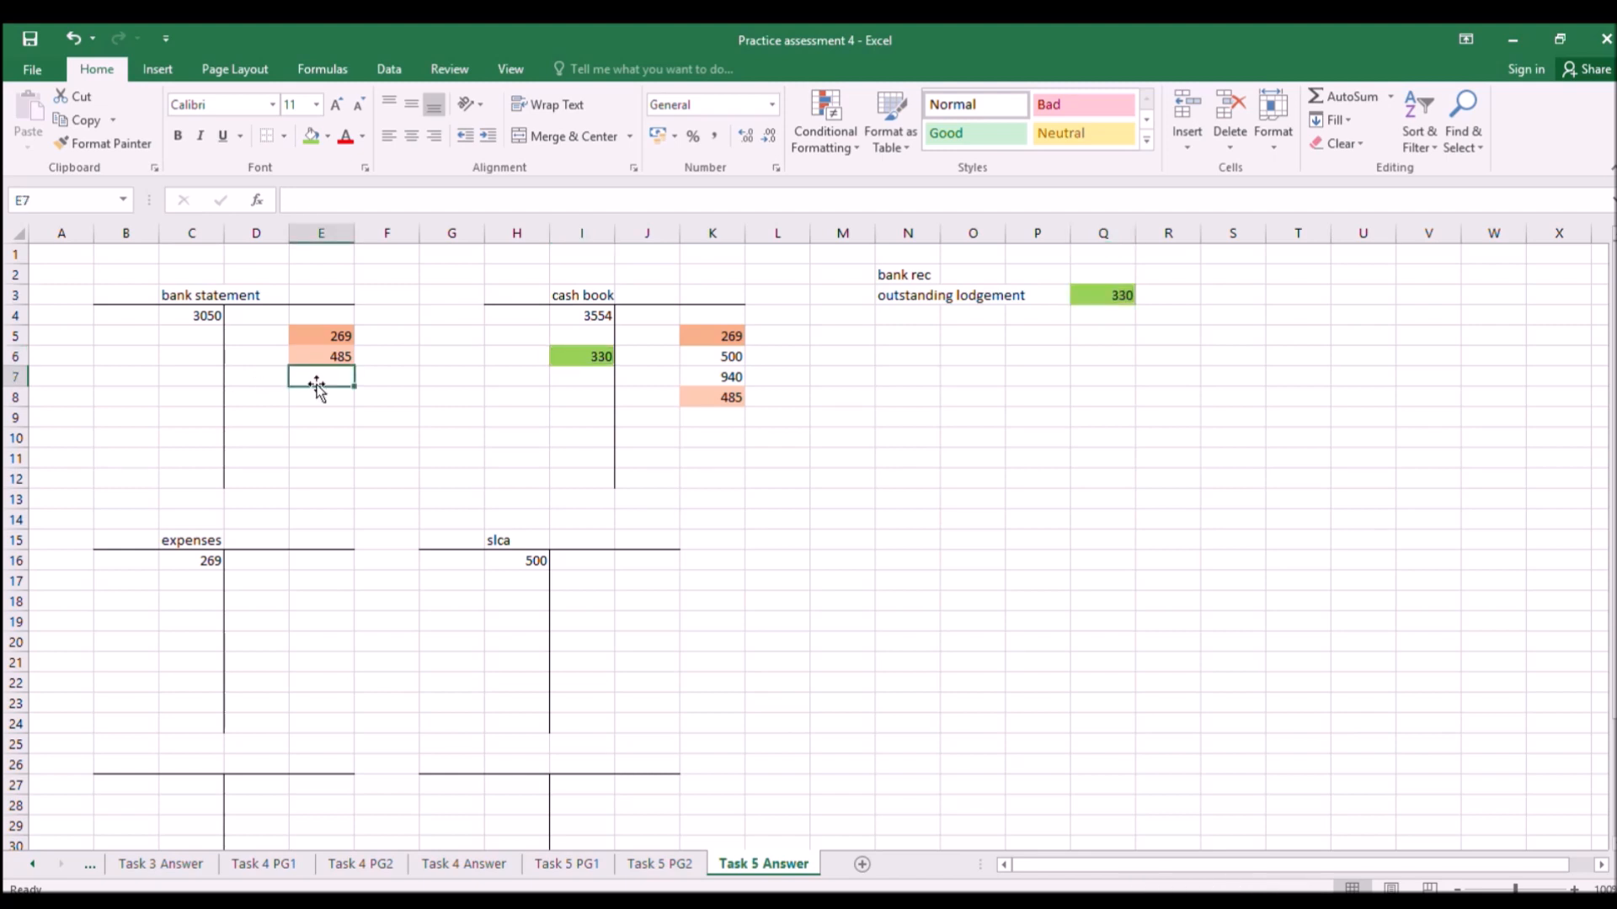
text(140)
key(Return)
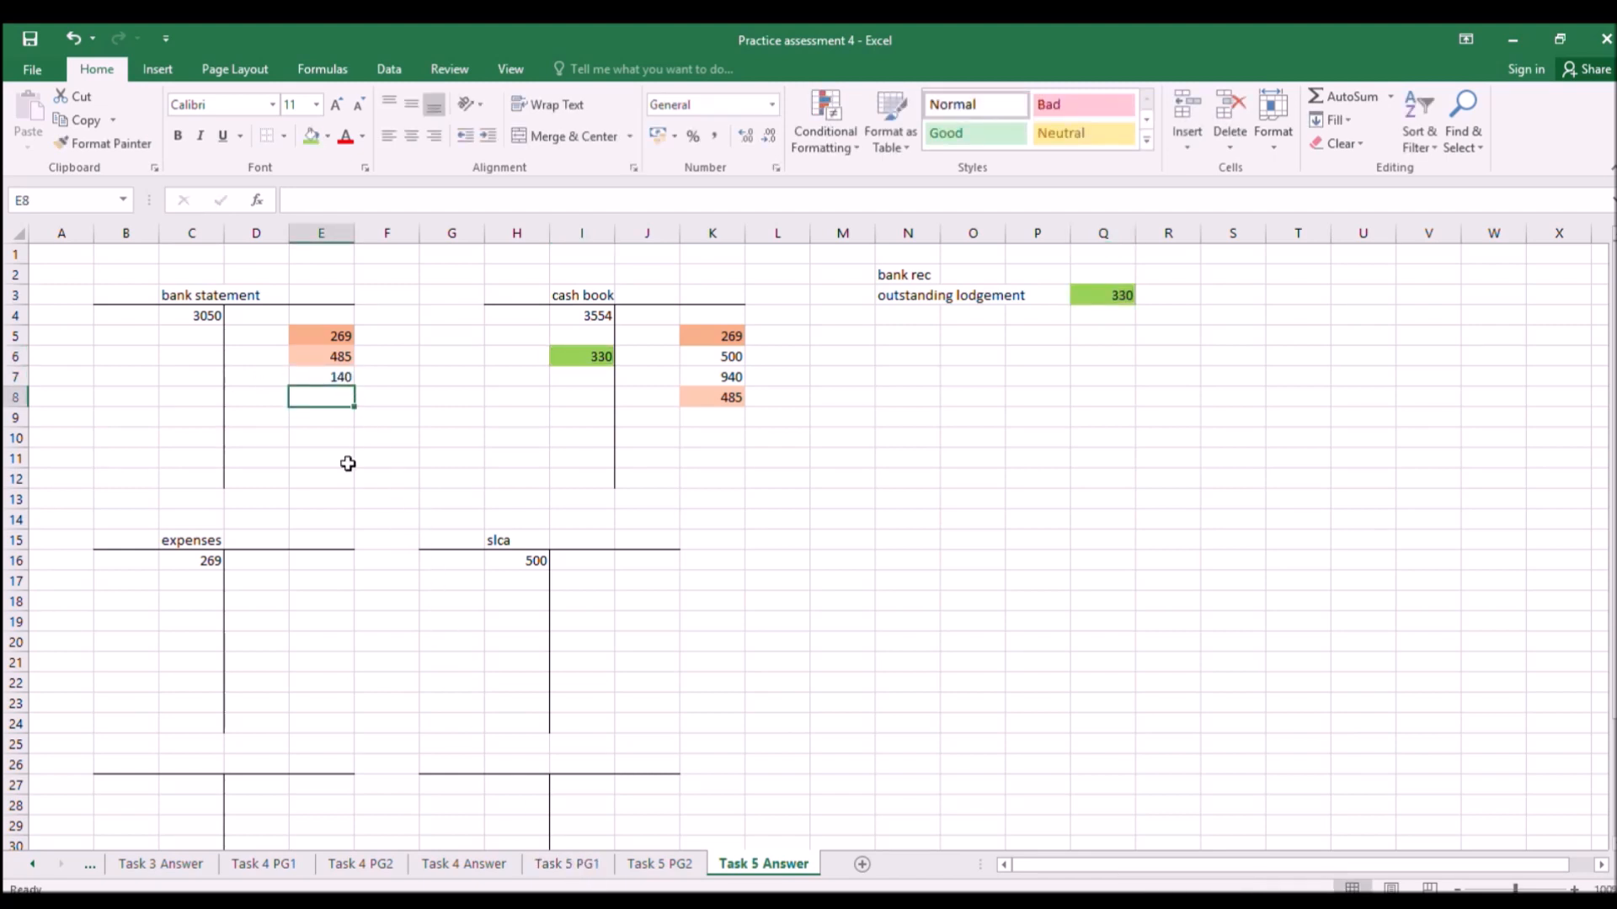
Label the 140 entry in the bank statement account "error" in D7.
click(278, 381)
text(err)
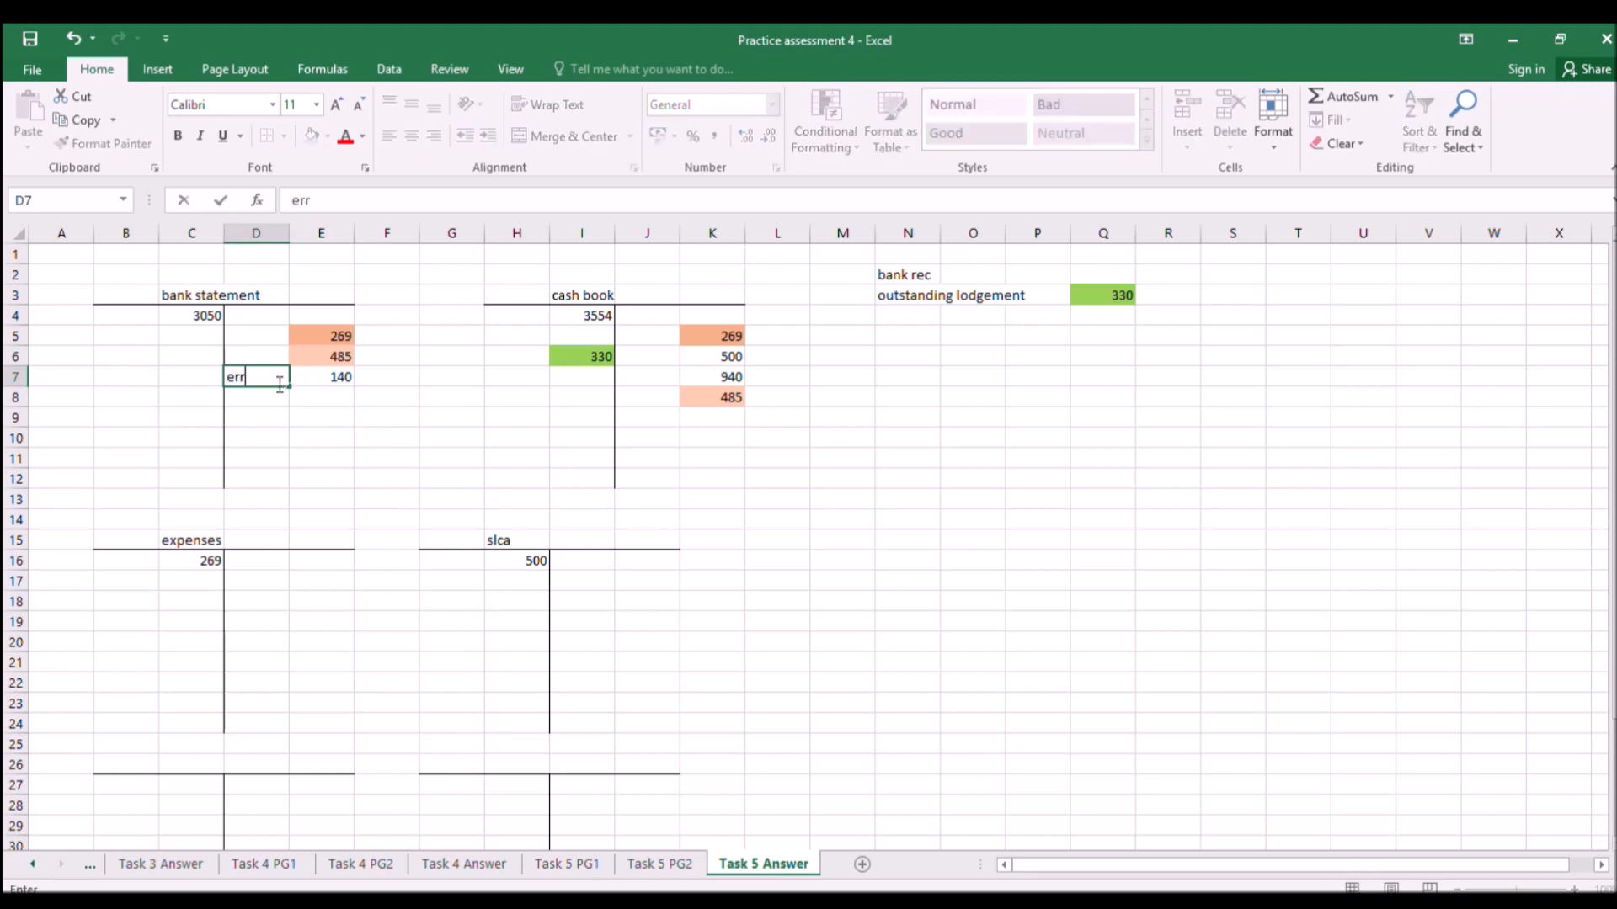
text(ror)
key(Return)
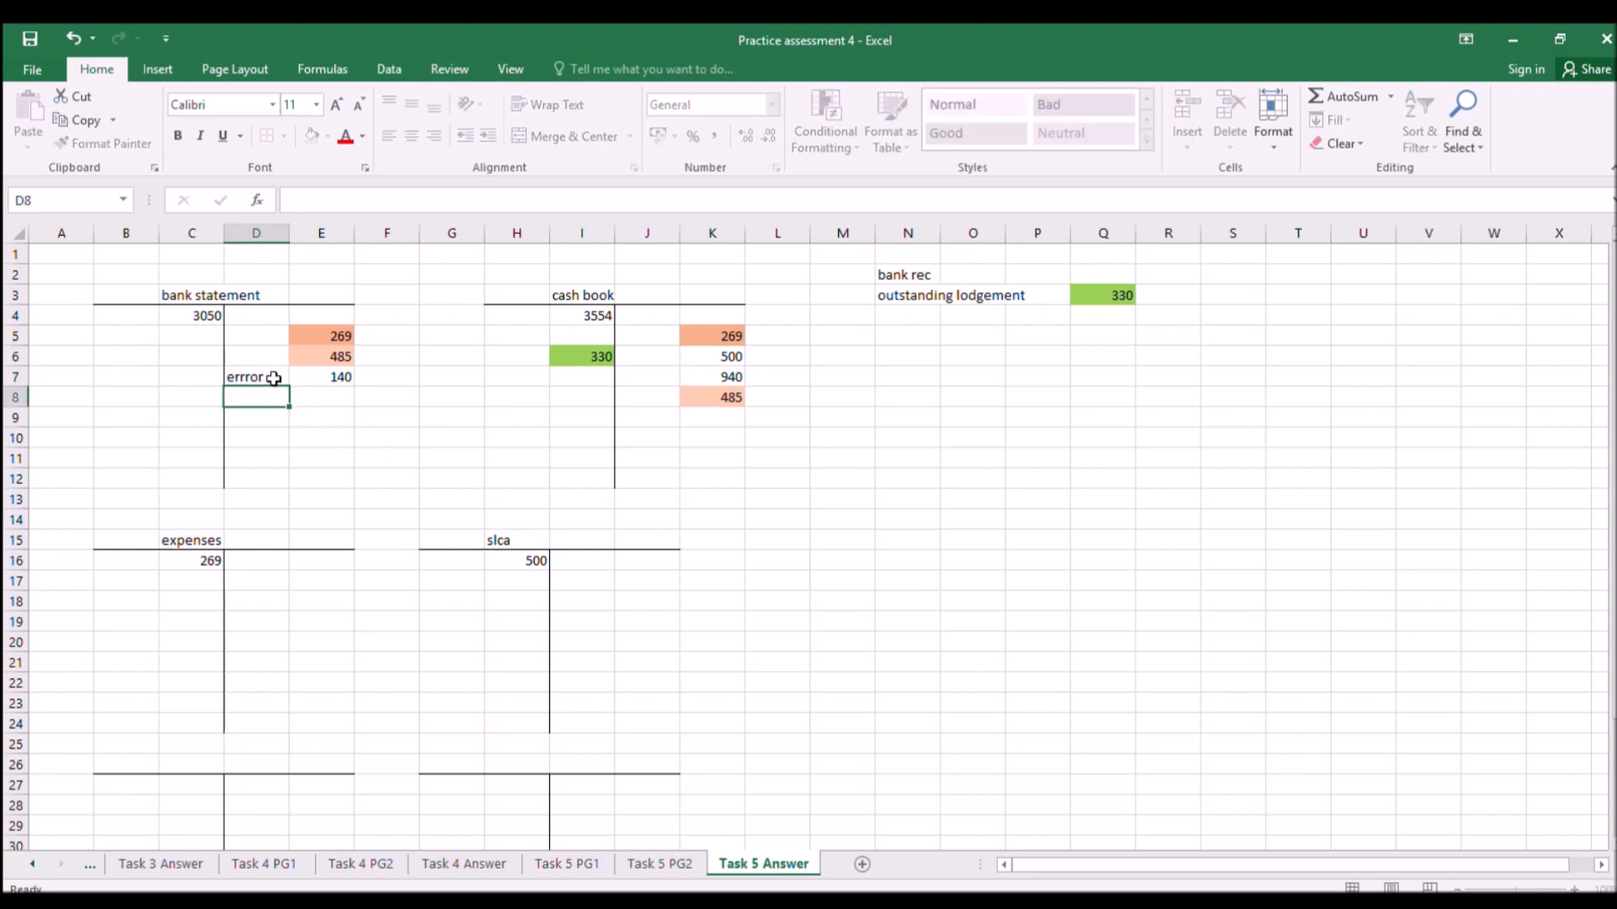
click(276, 381)
click(309, 209)
key(BackSpace)
key(Return)
Compare the listed differences on Task 5 PG1 with the cash book entries on Task 5 Answer.
click(549, 866)
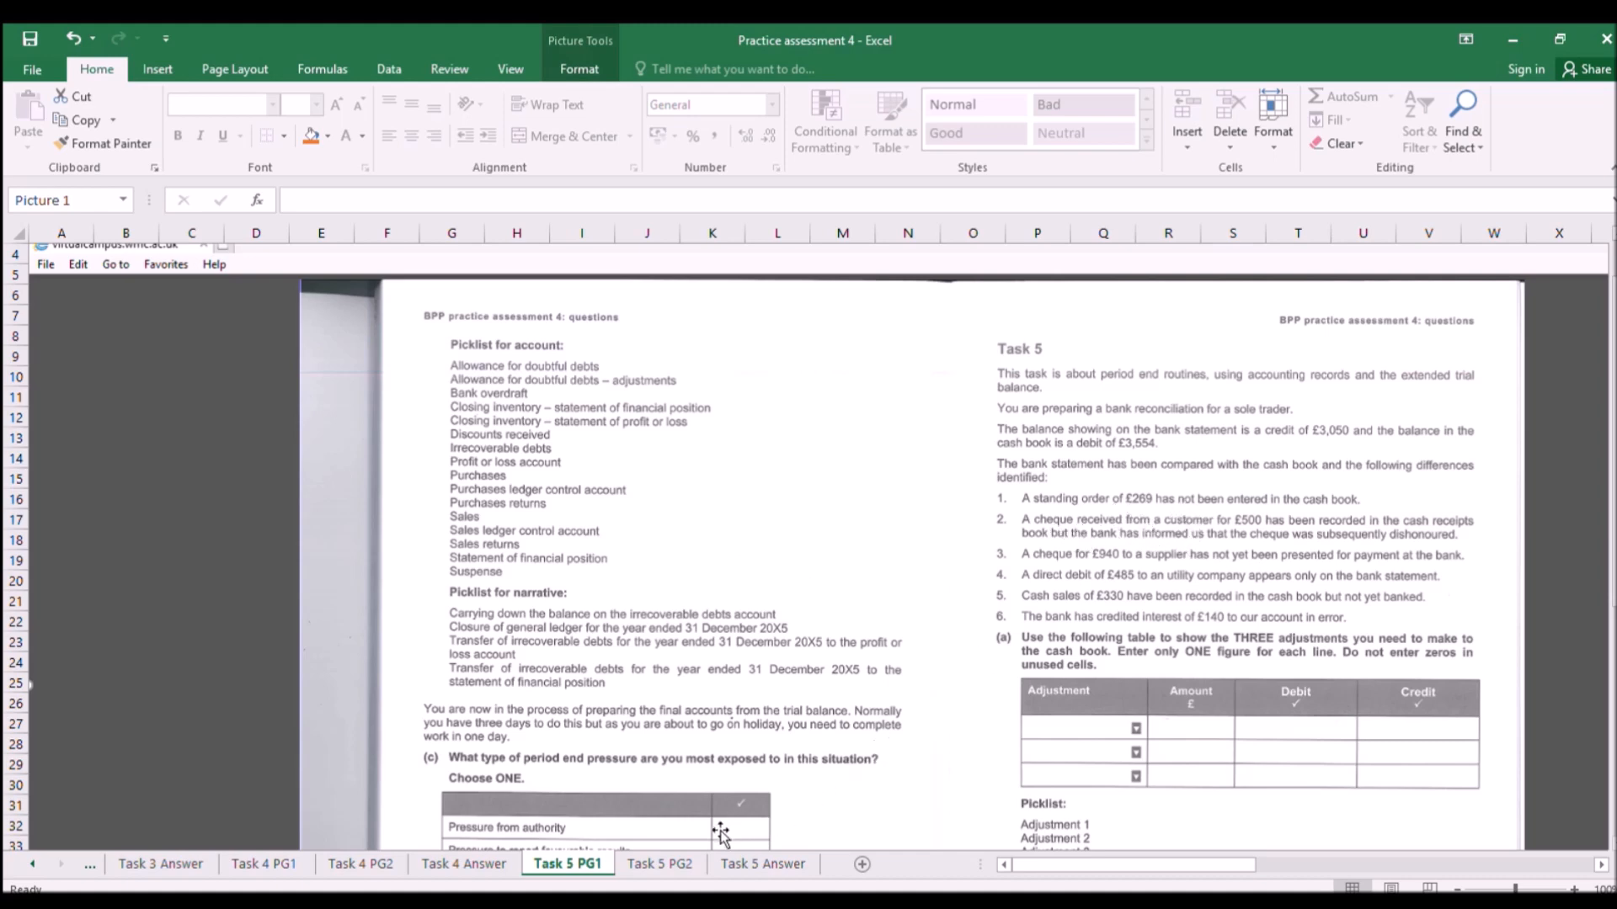
click(659, 863)
click(773, 860)
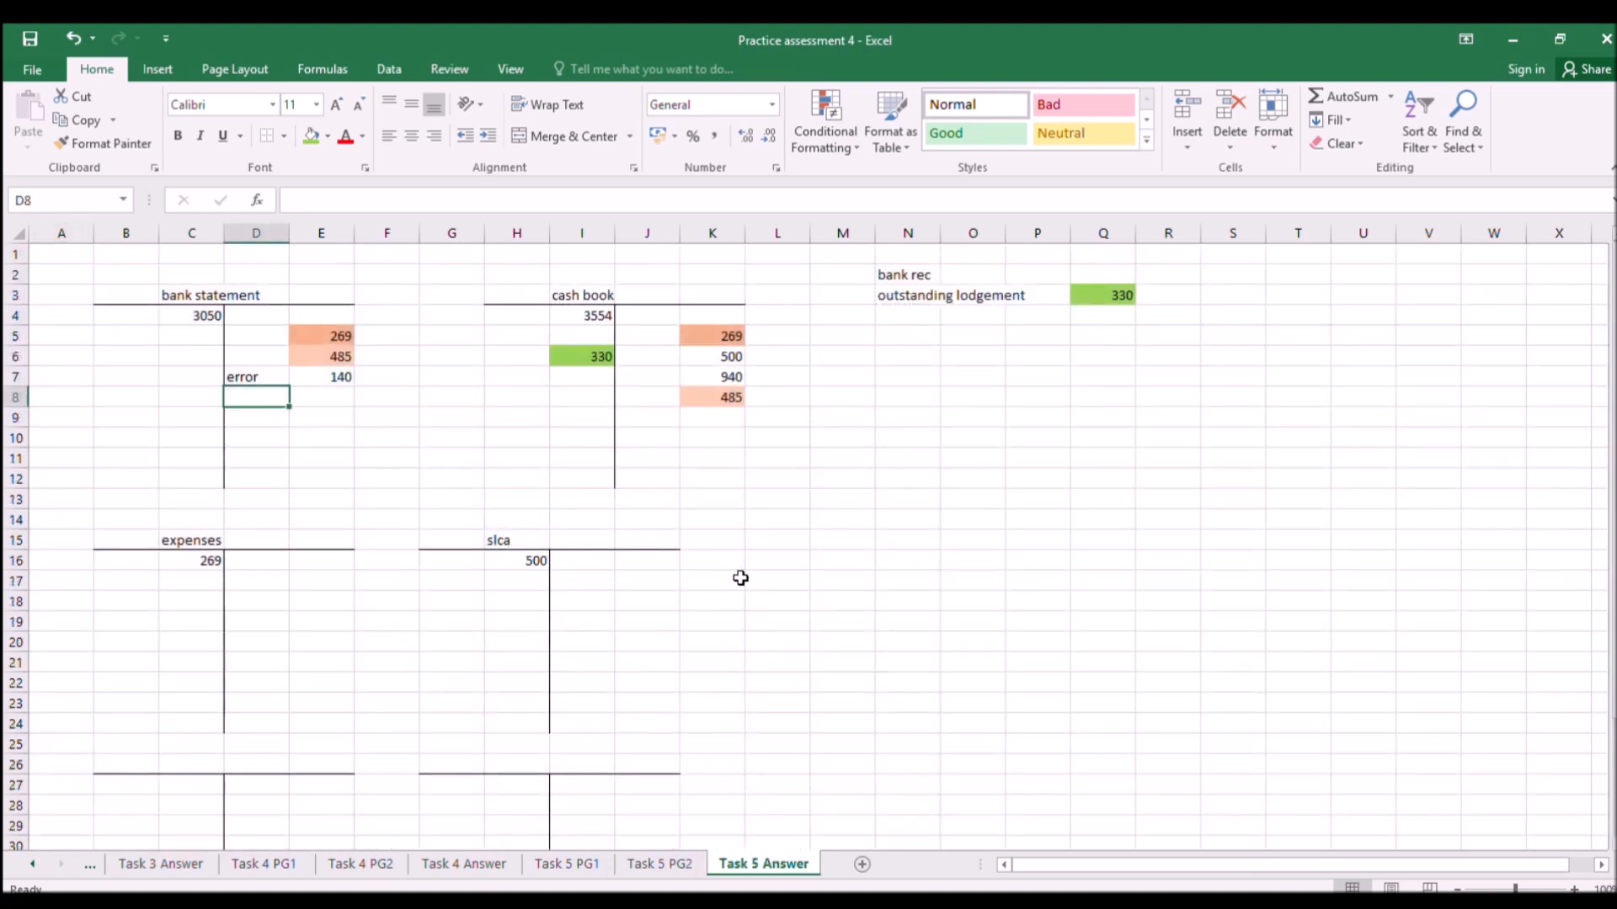
click(690, 407)
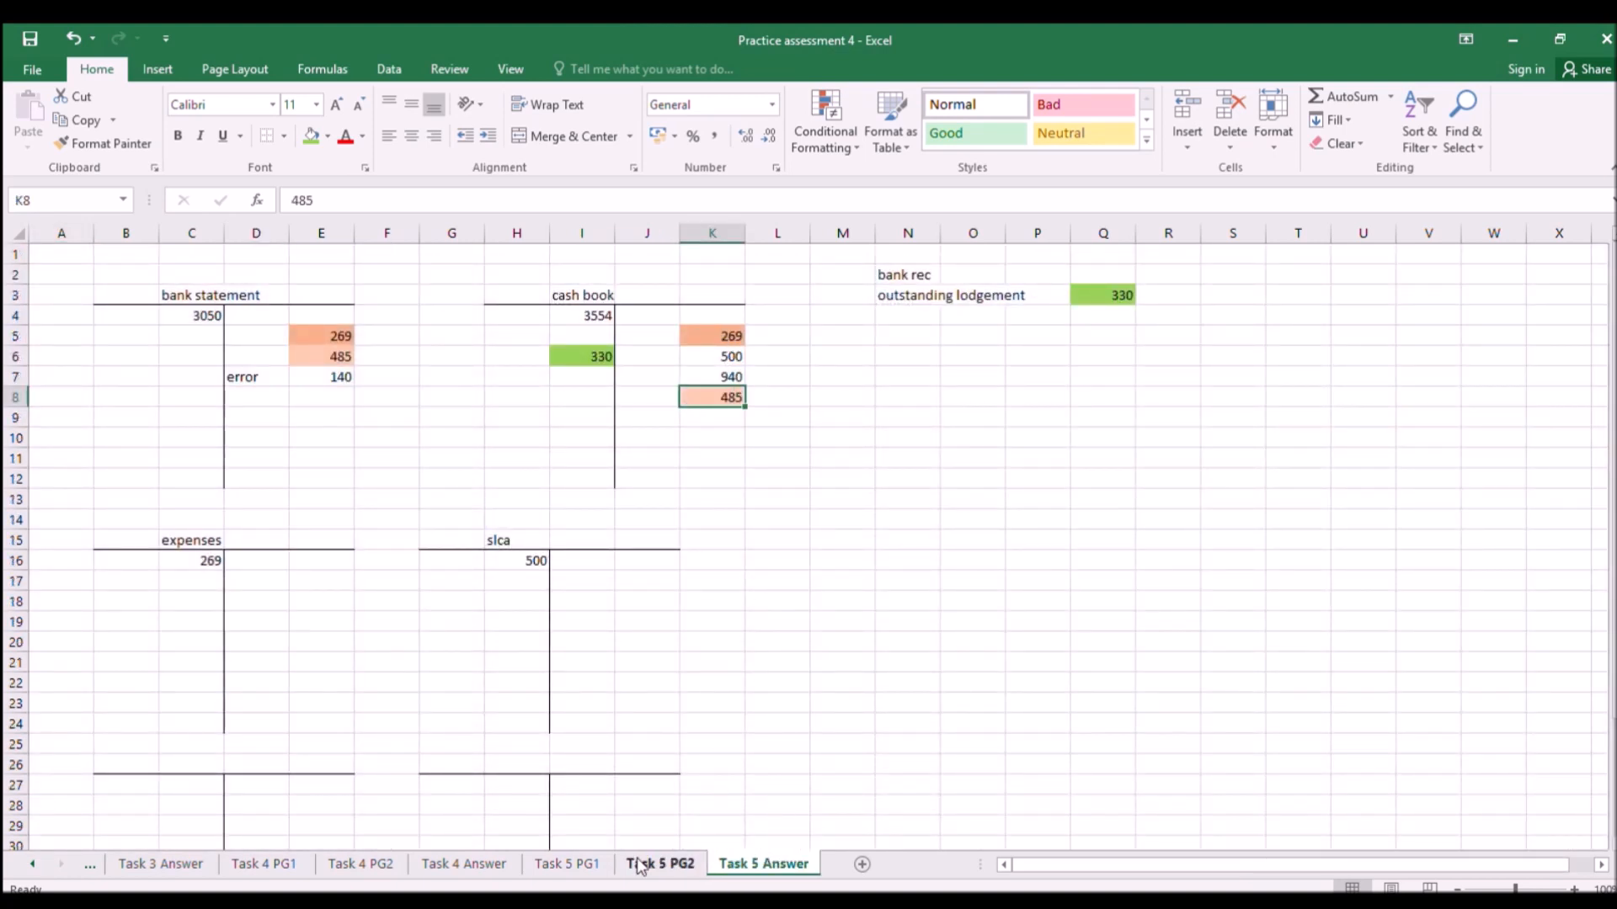
click(567, 863)
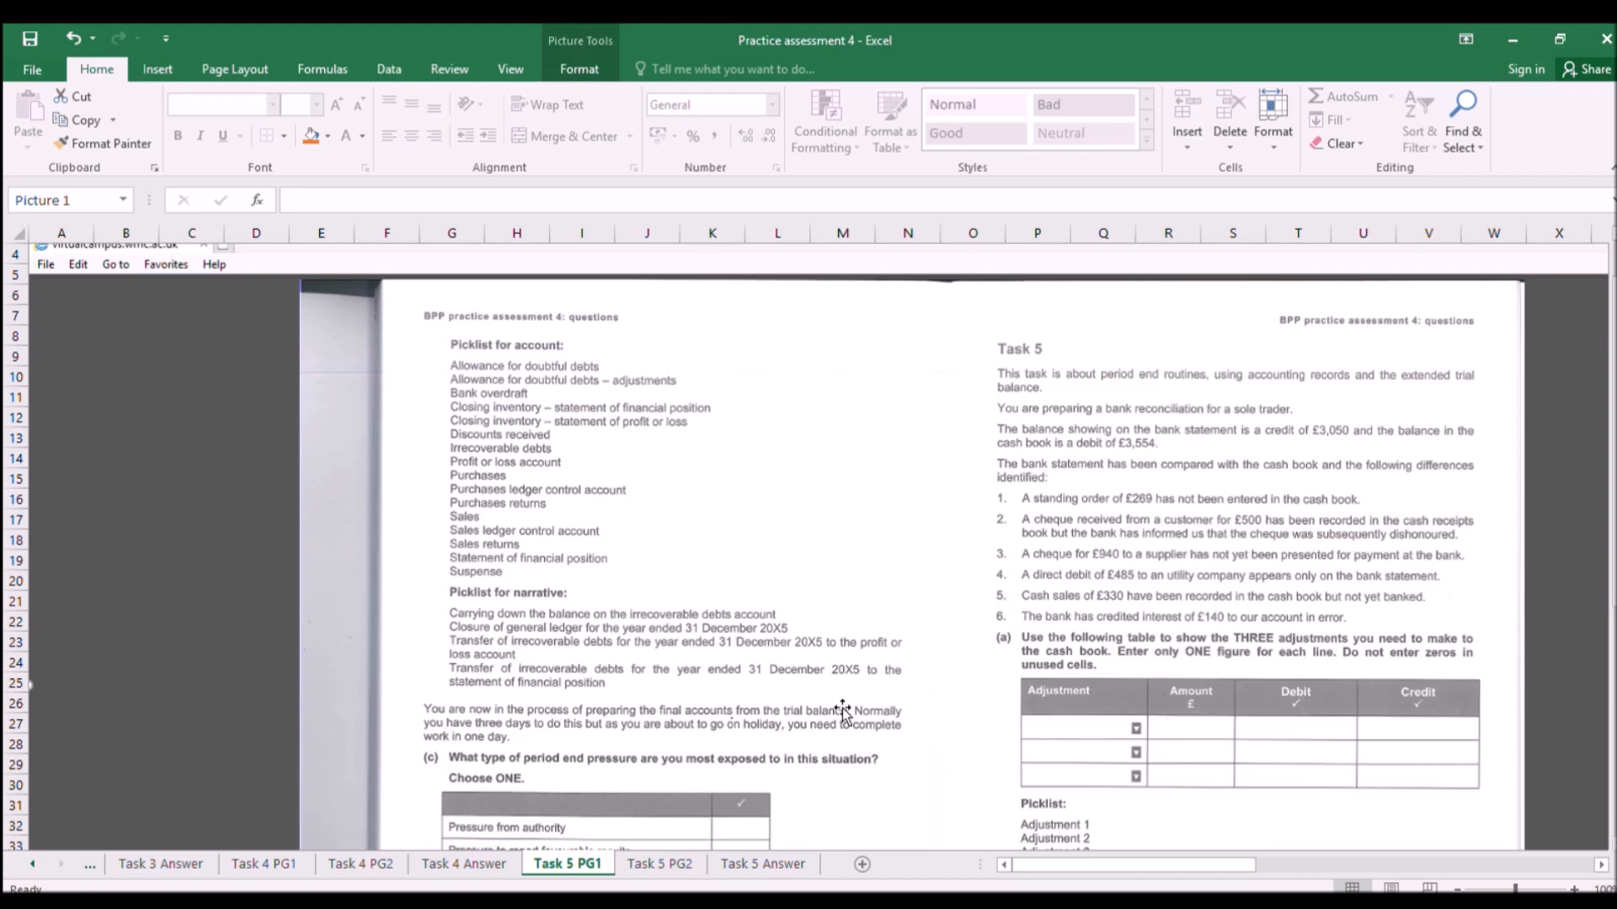
click(700, 866)
click(730, 866)
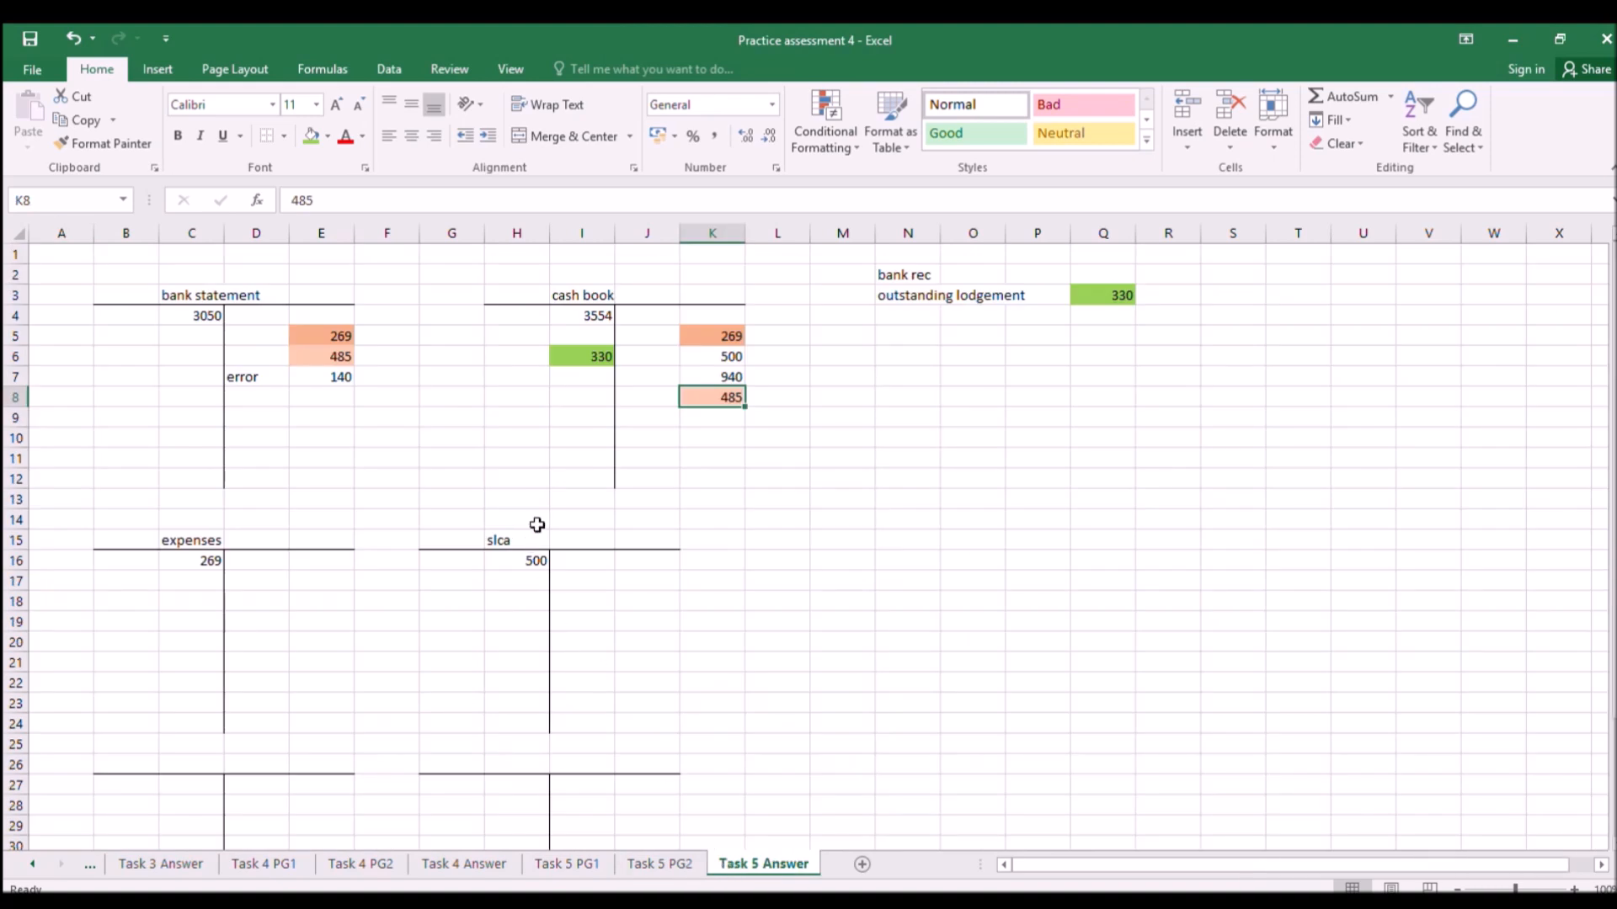
Highlight the matching 500 amounts in cash book cell K6 and slca cell H16 with a light gold fill.
click(704, 348)
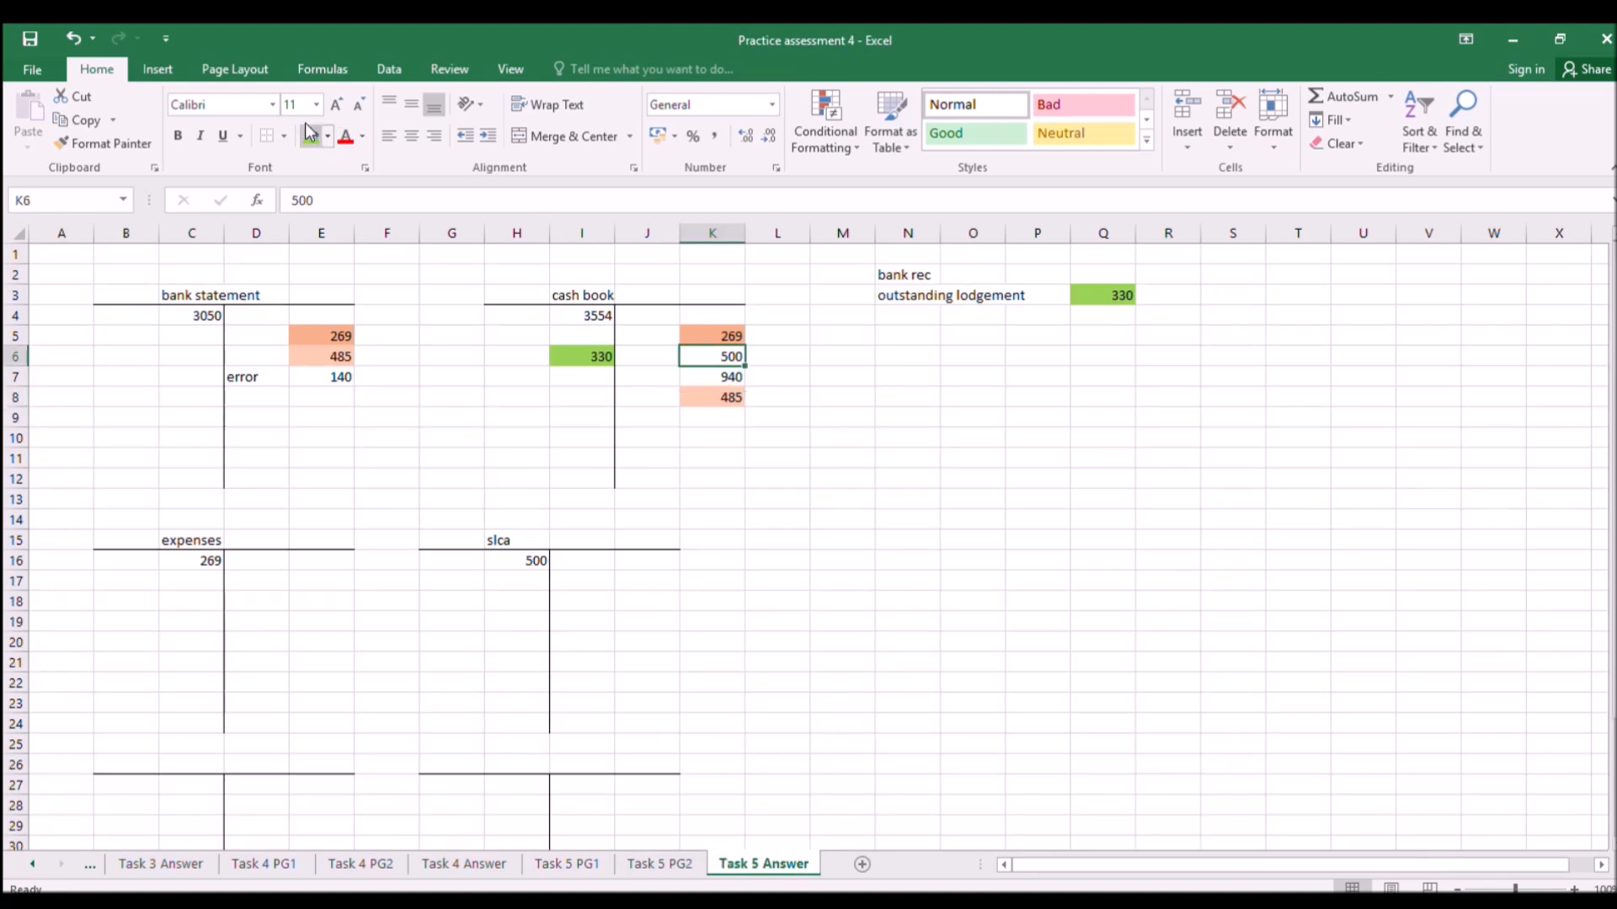
click(327, 138)
click(425, 210)
ctrl+click(525, 561)
click(311, 137)
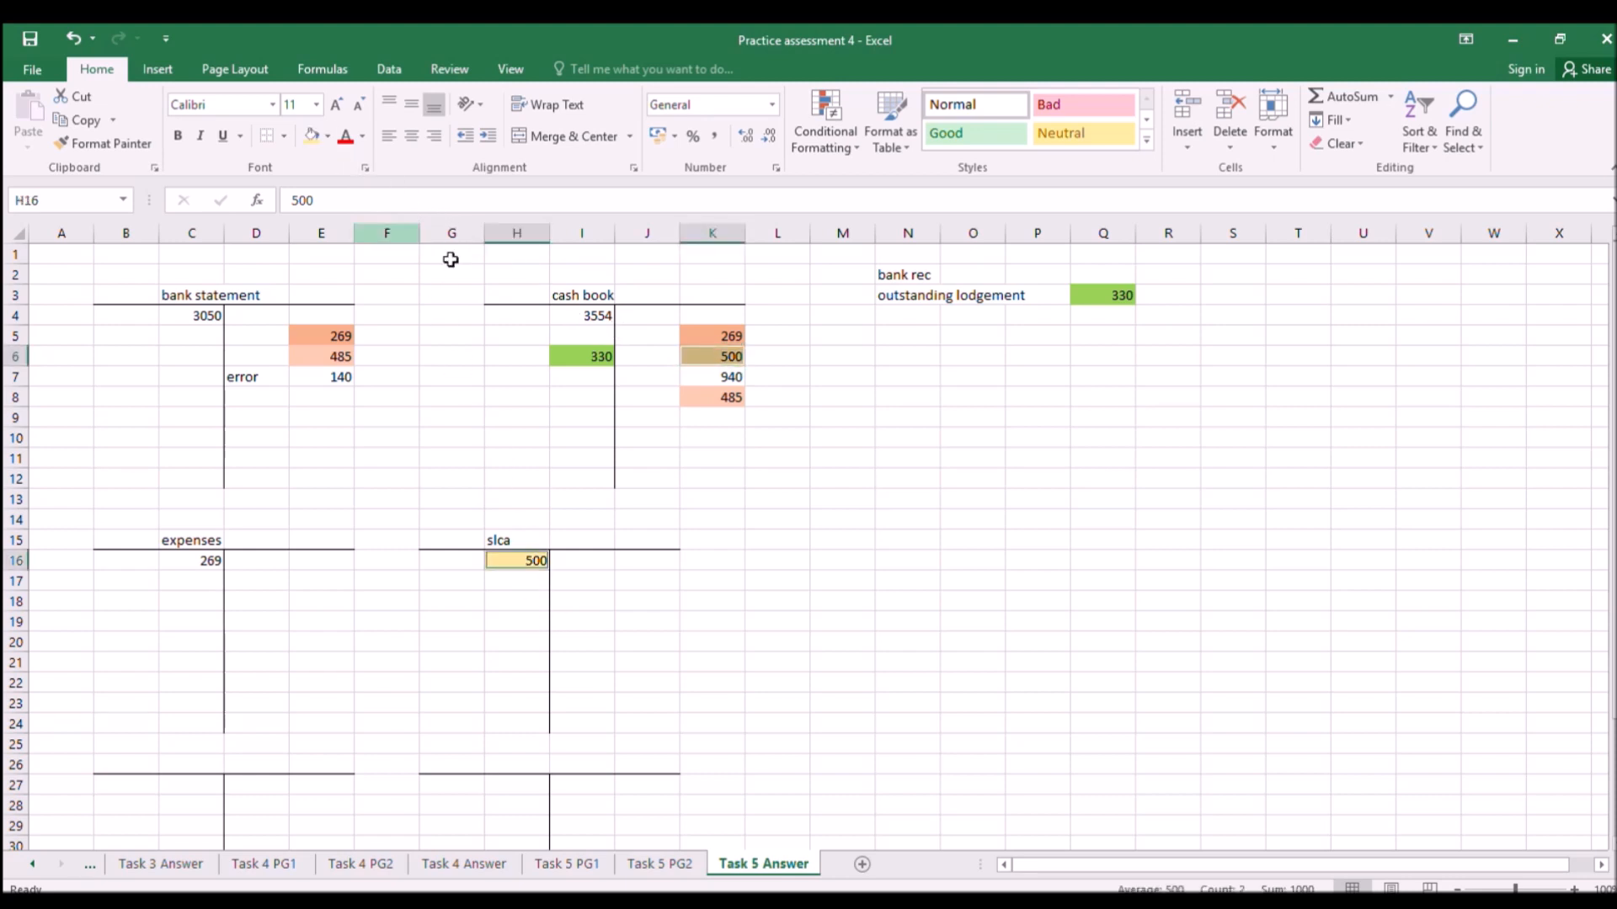
Check the unpresented cheque on Task 5 PG1 and add "unpres cheques" in N5 with 940 in Q5 of the bank rec.
click(579, 863)
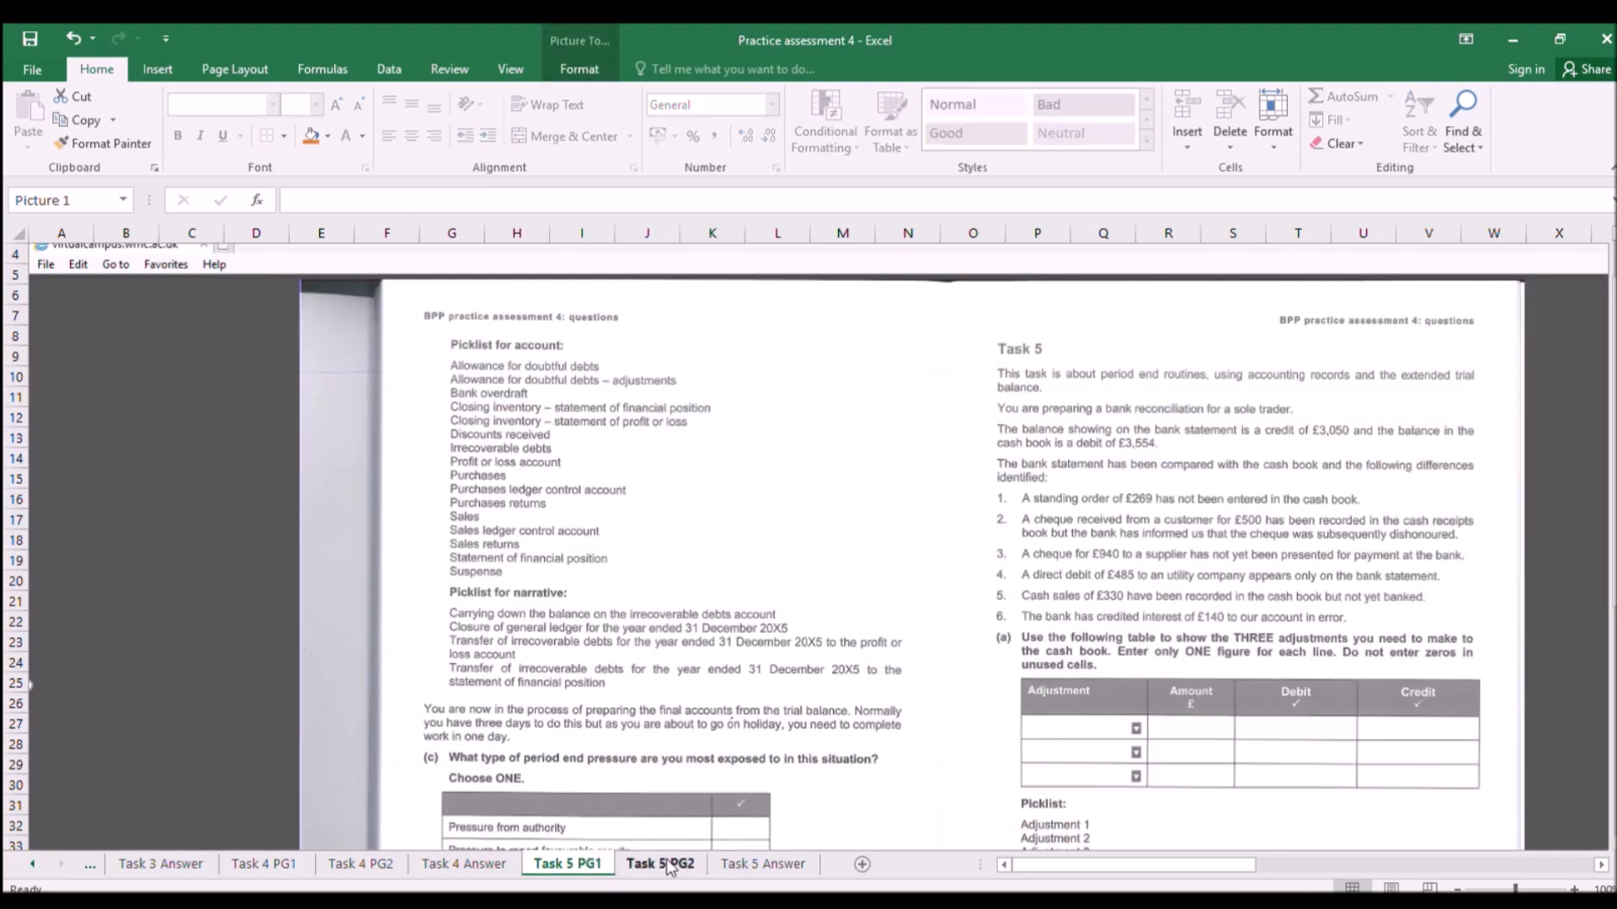
click(726, 864)
click(914, 334)
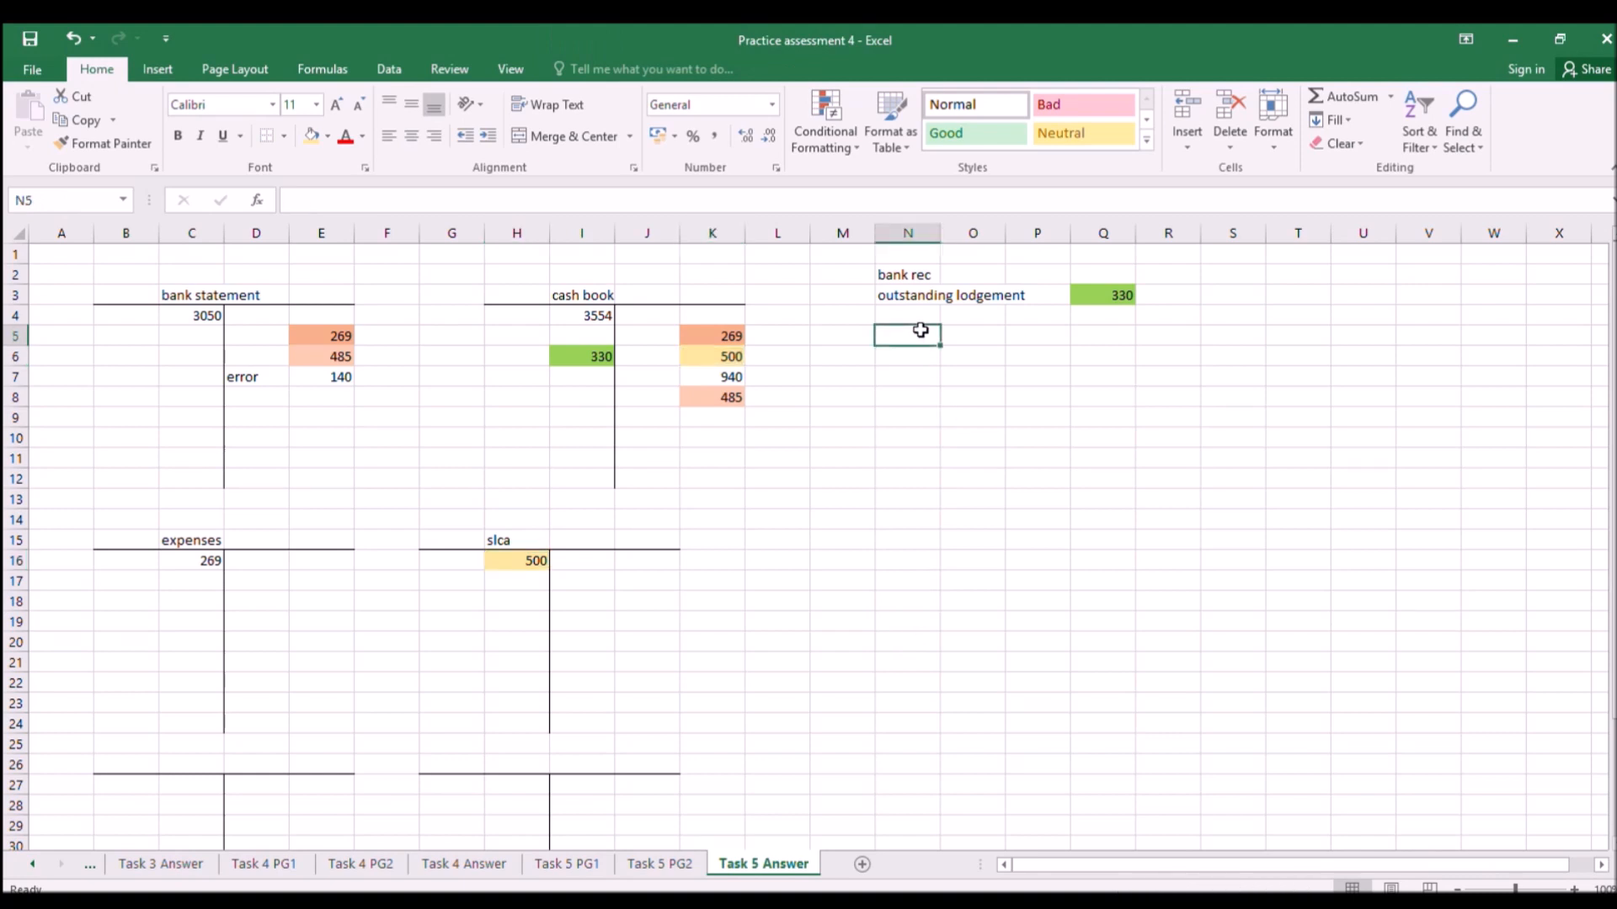
text(unpres cheques)
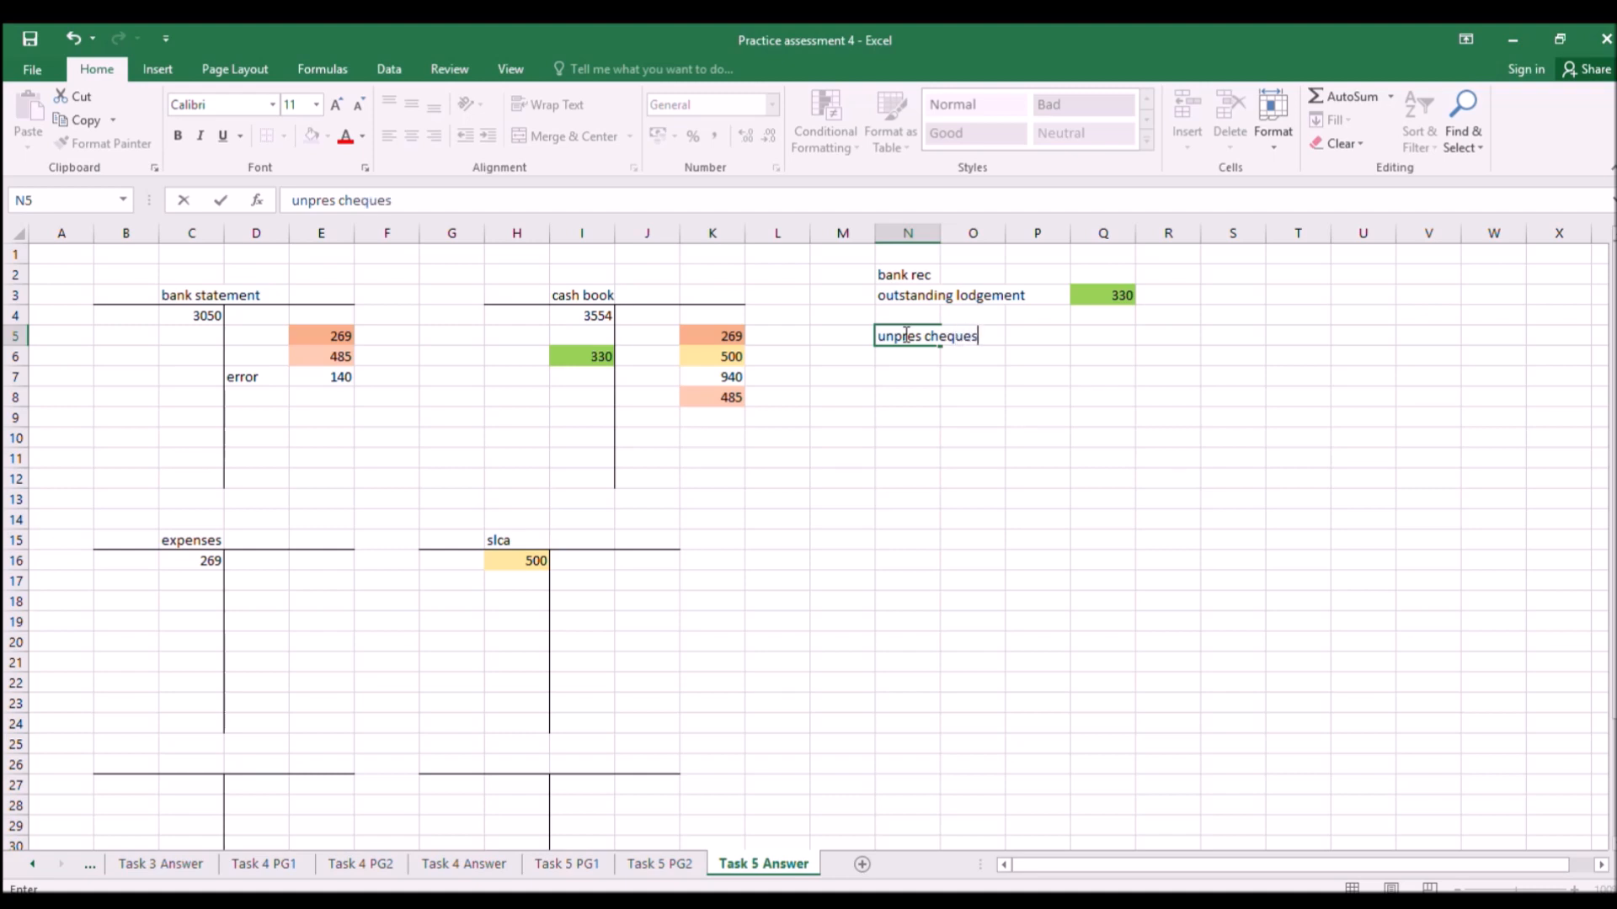
key(Return)
click(1119, 336)
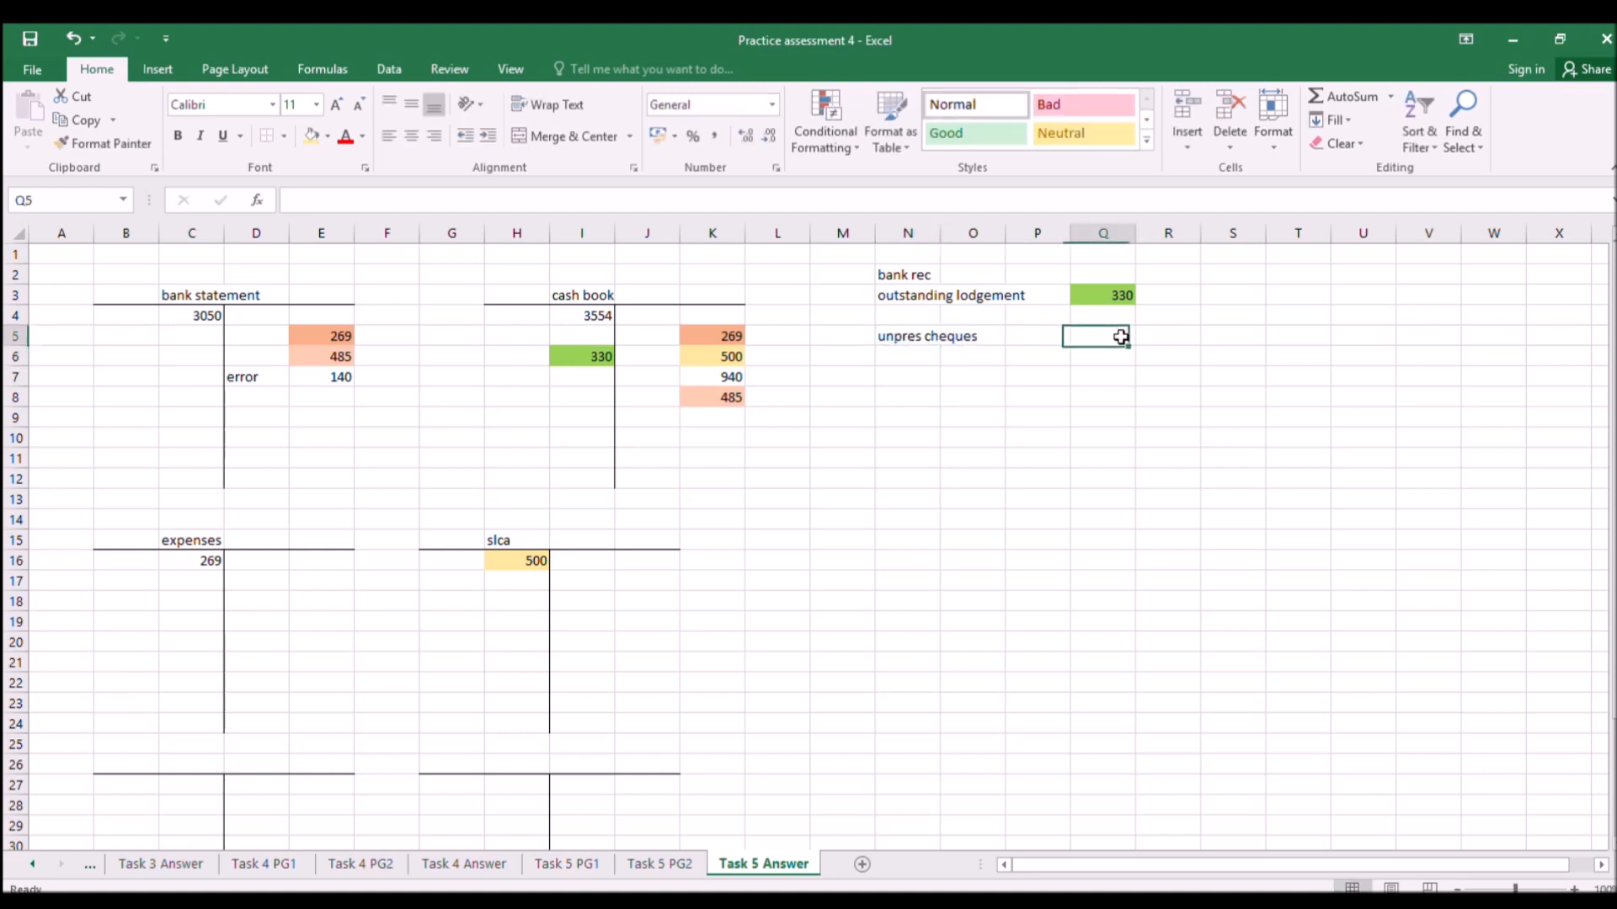
text(940)
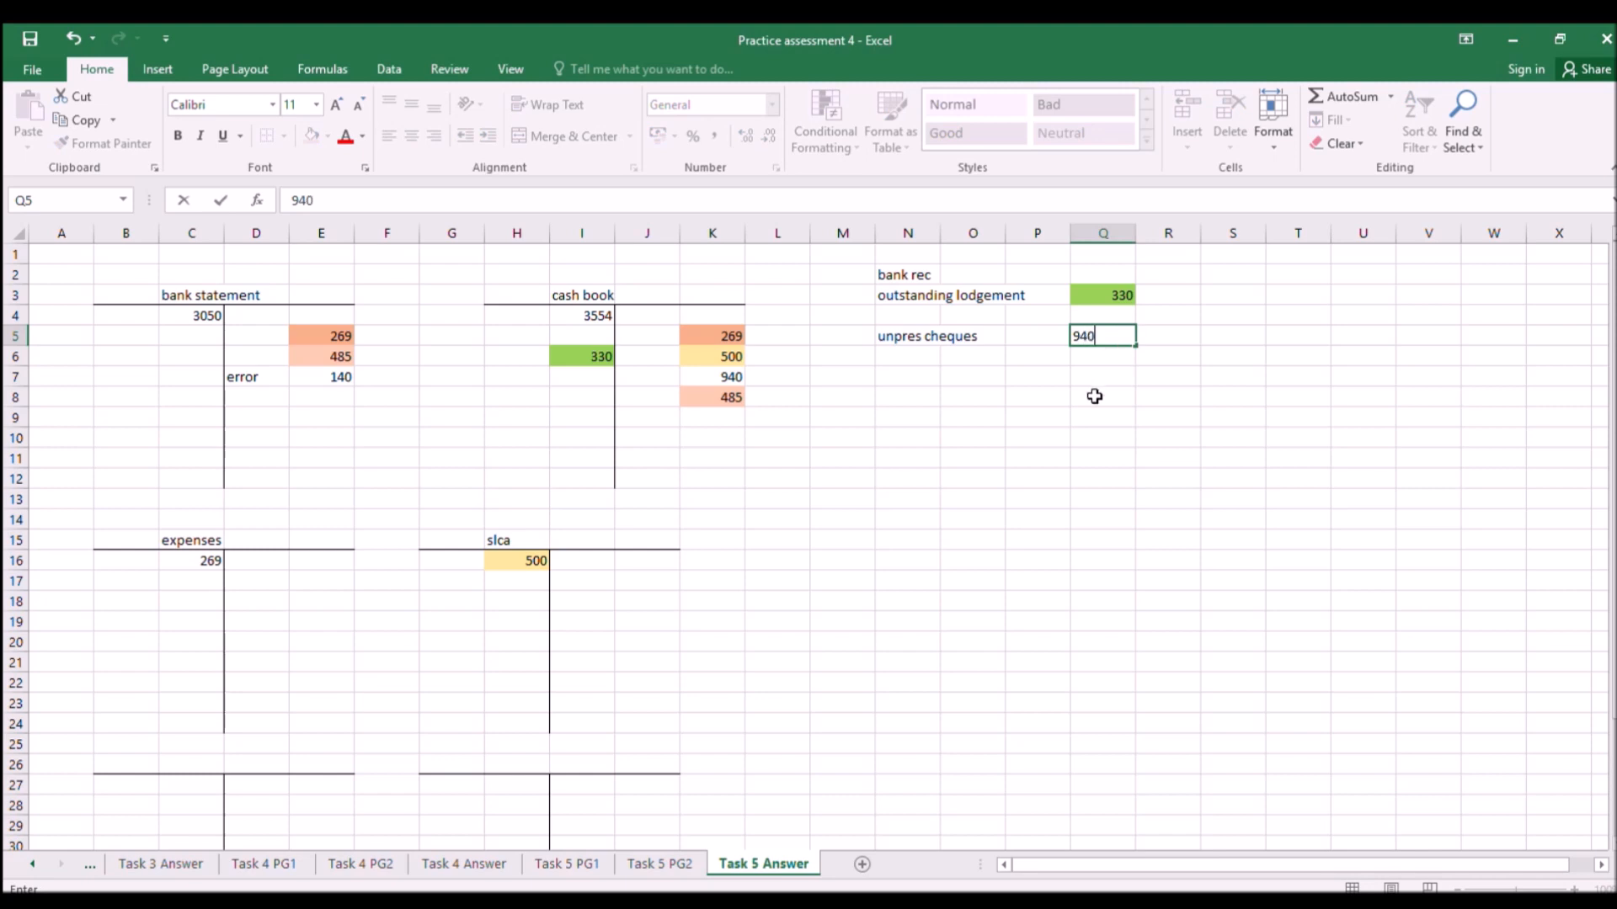
click(1095, 414)
Highlight the matching 940 amounts in K7 and Q5 with a muted green fill.
click(689, 378)
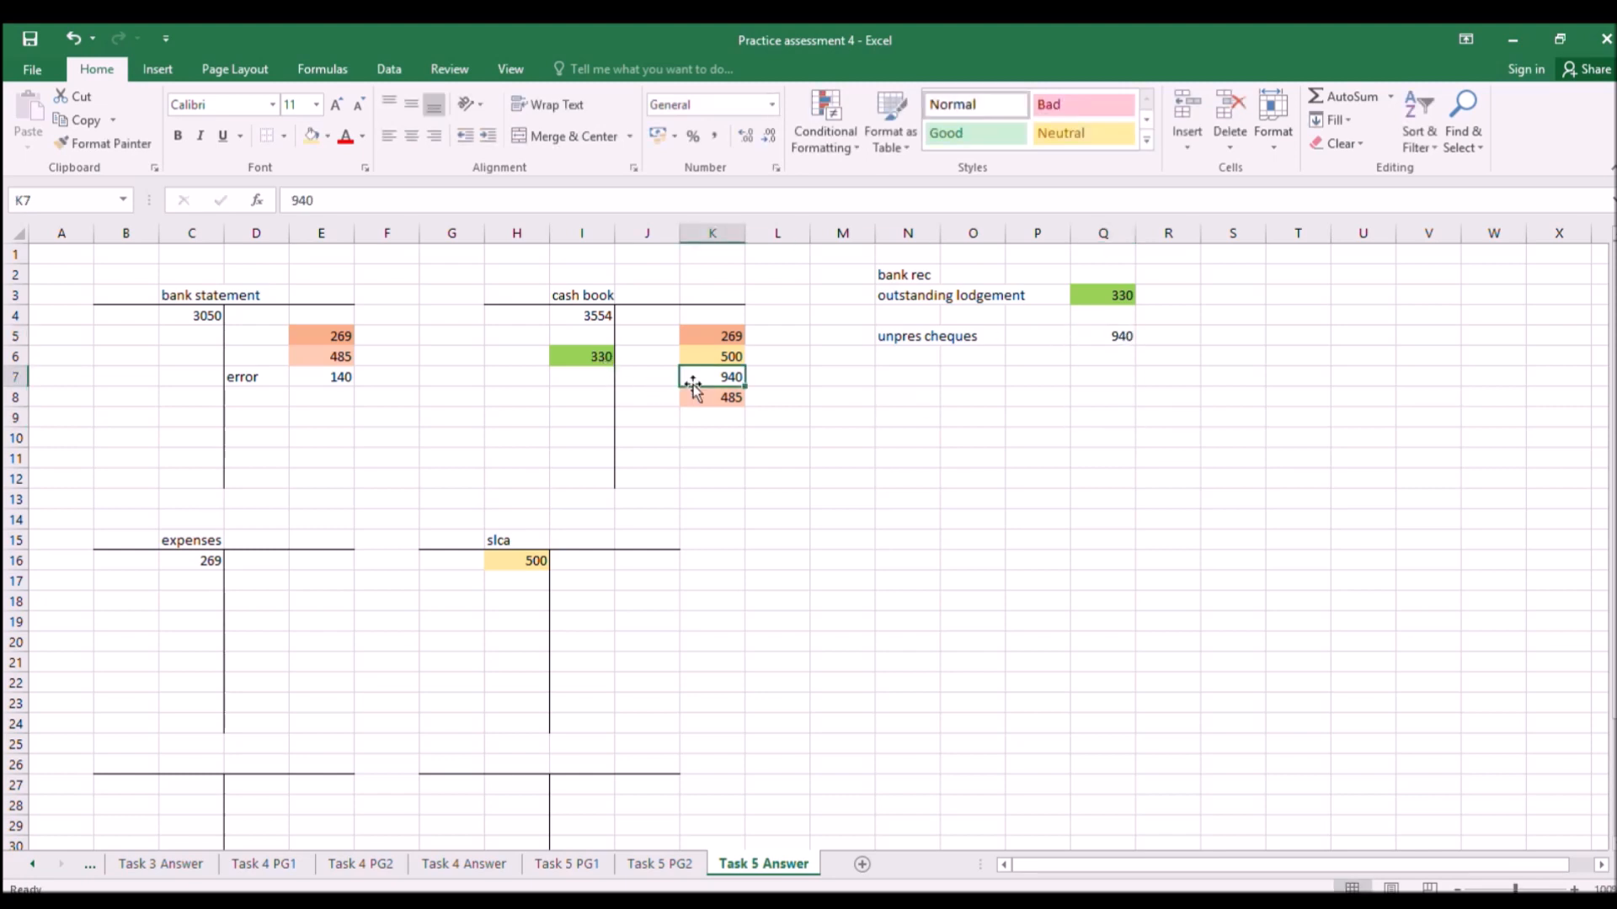
ctrl+click(1094, 338)
click(313, 135)
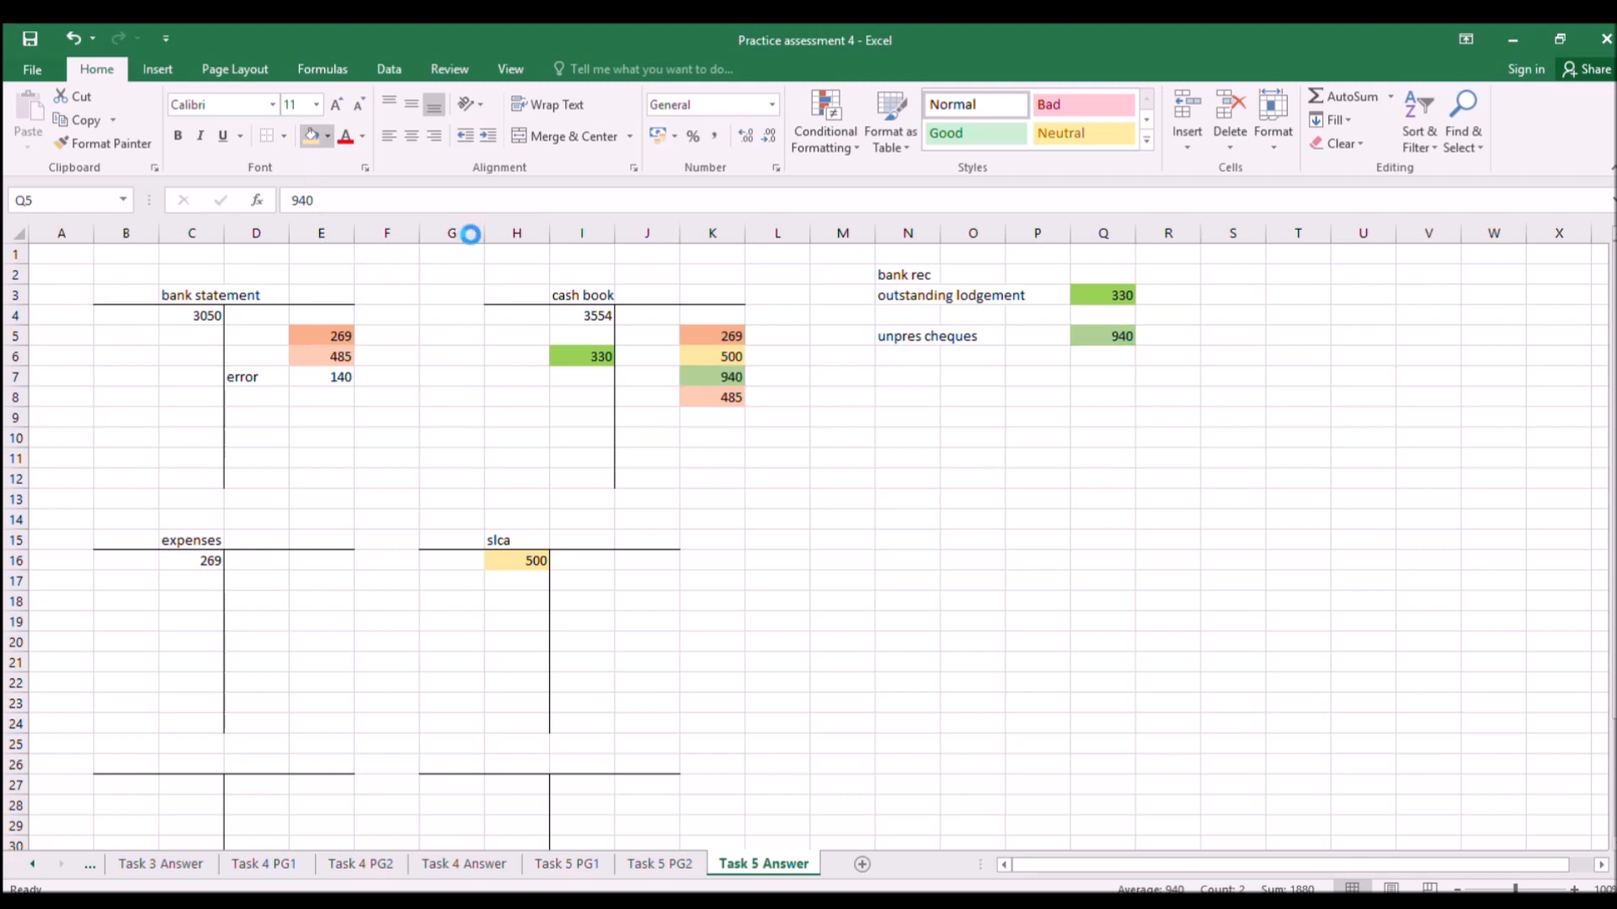
click(633, 455)
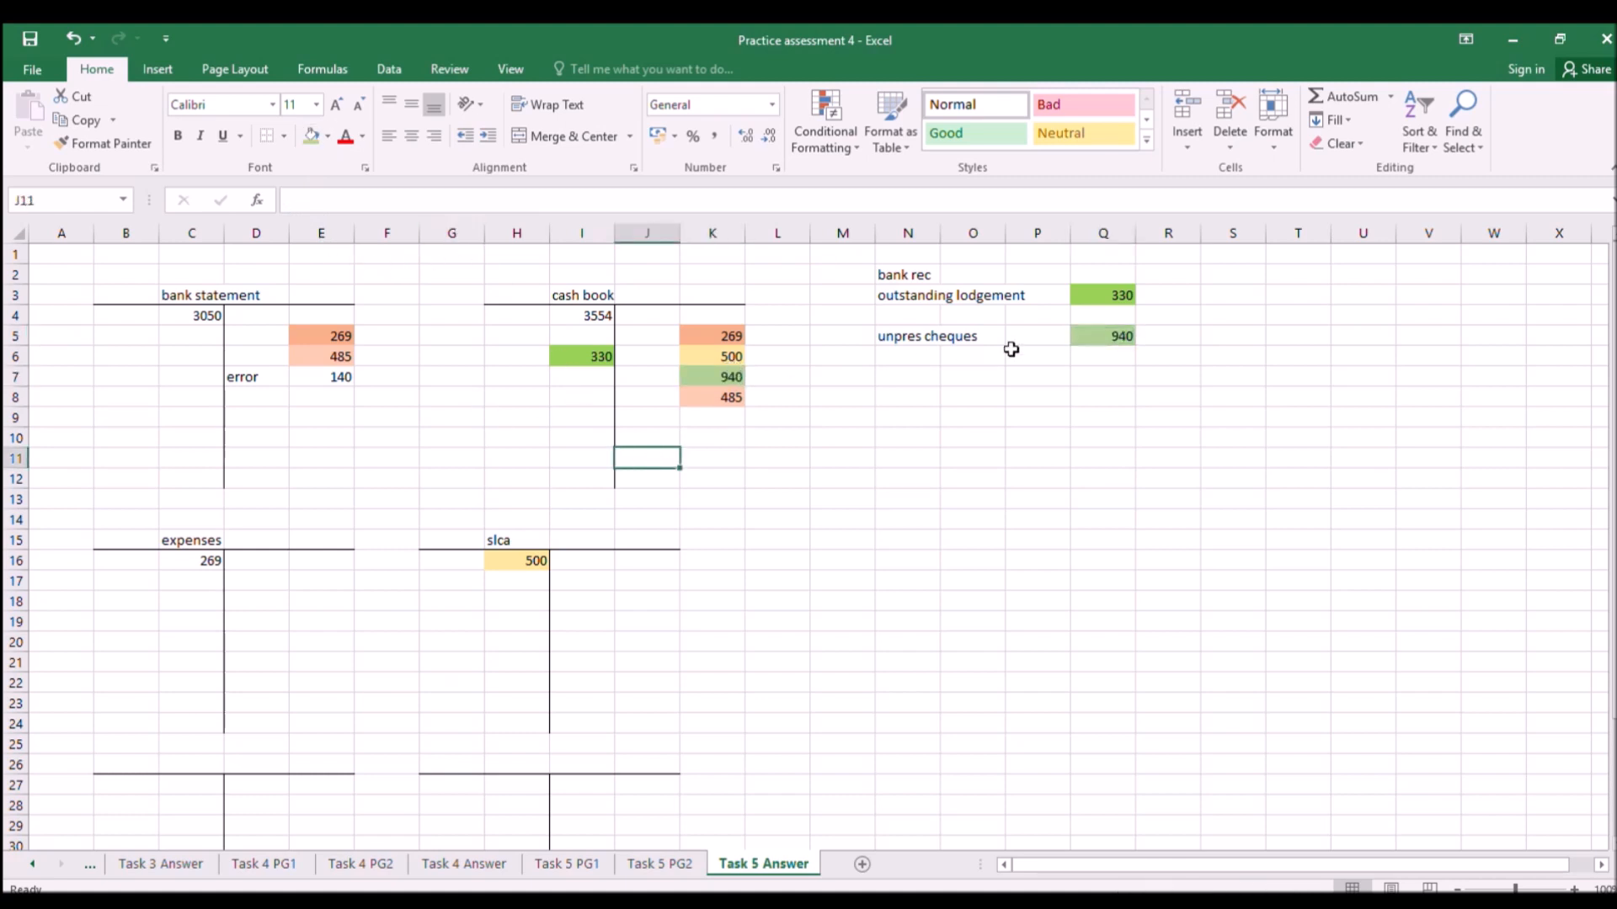
Read part (a) on Task 5 PG1 and relate its three required adjustments to the cash book credits in K5, K6 and K8.
click(568, 864)
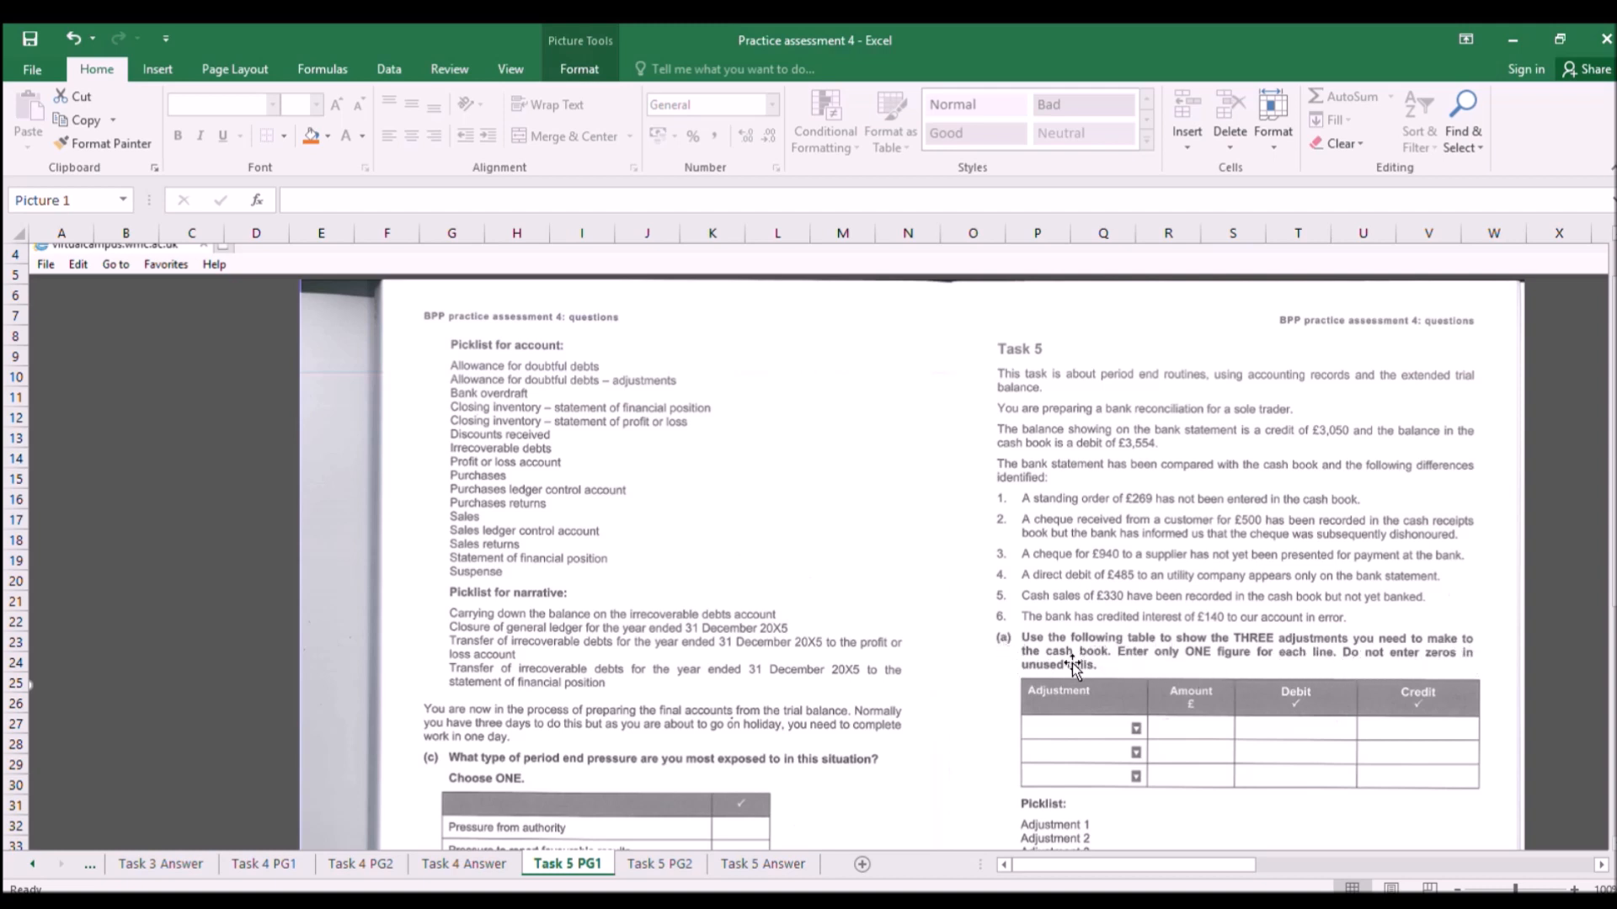
click(743, 862)
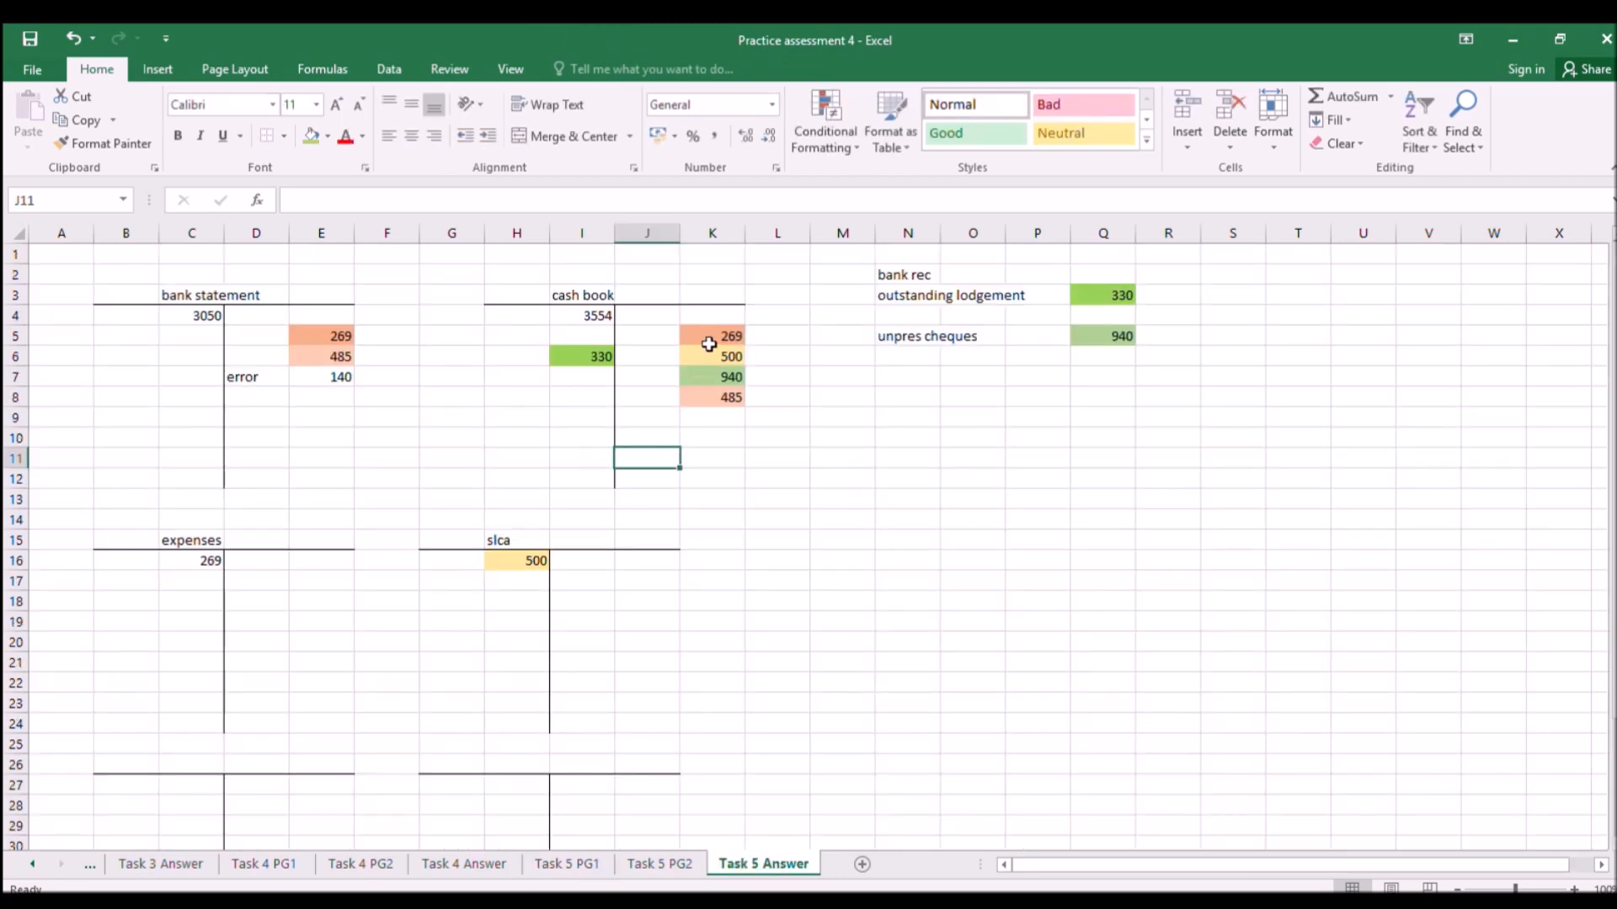
drag(707, 337, 699, 358)
ctrl+click(700, 403)
click(714, 498)
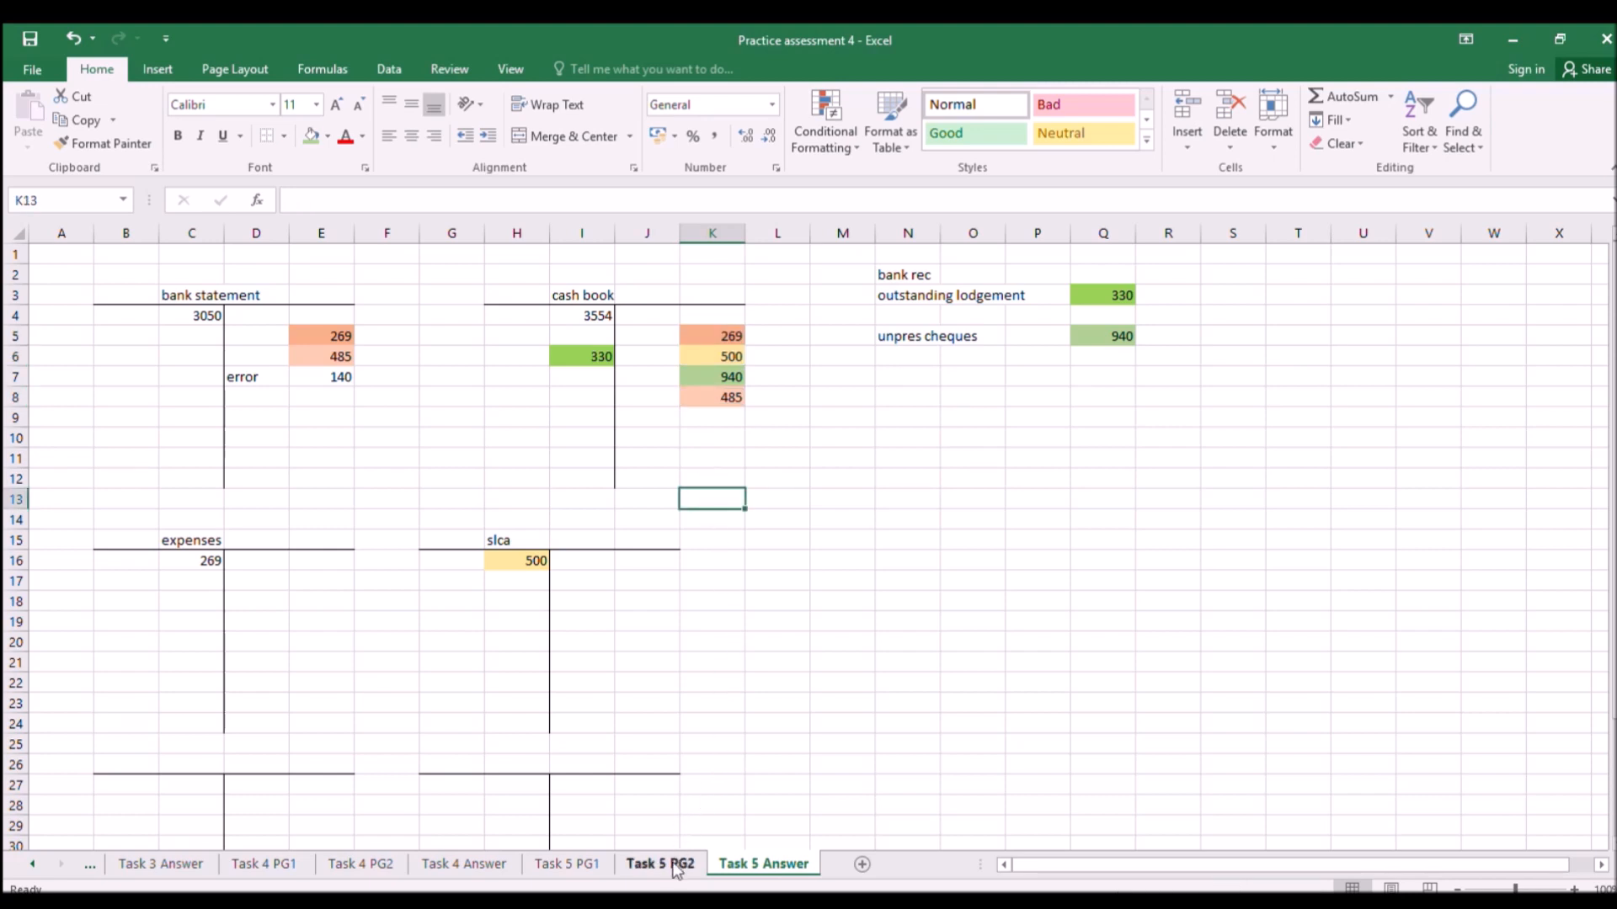
click(573, 863)
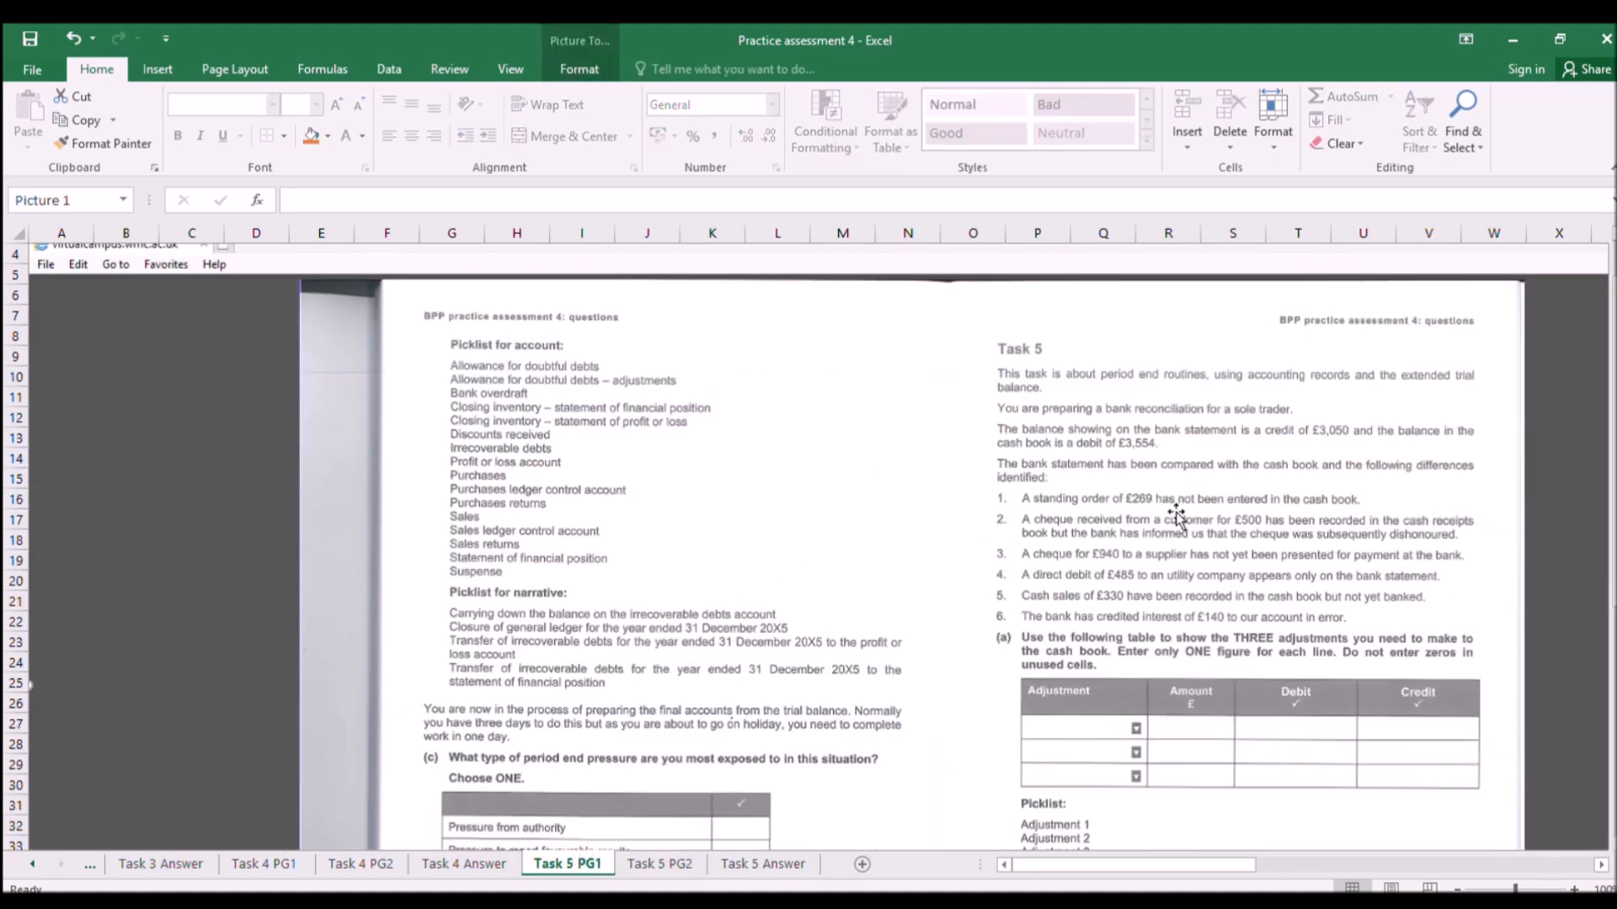
scroll(1177, 515, down, 3)
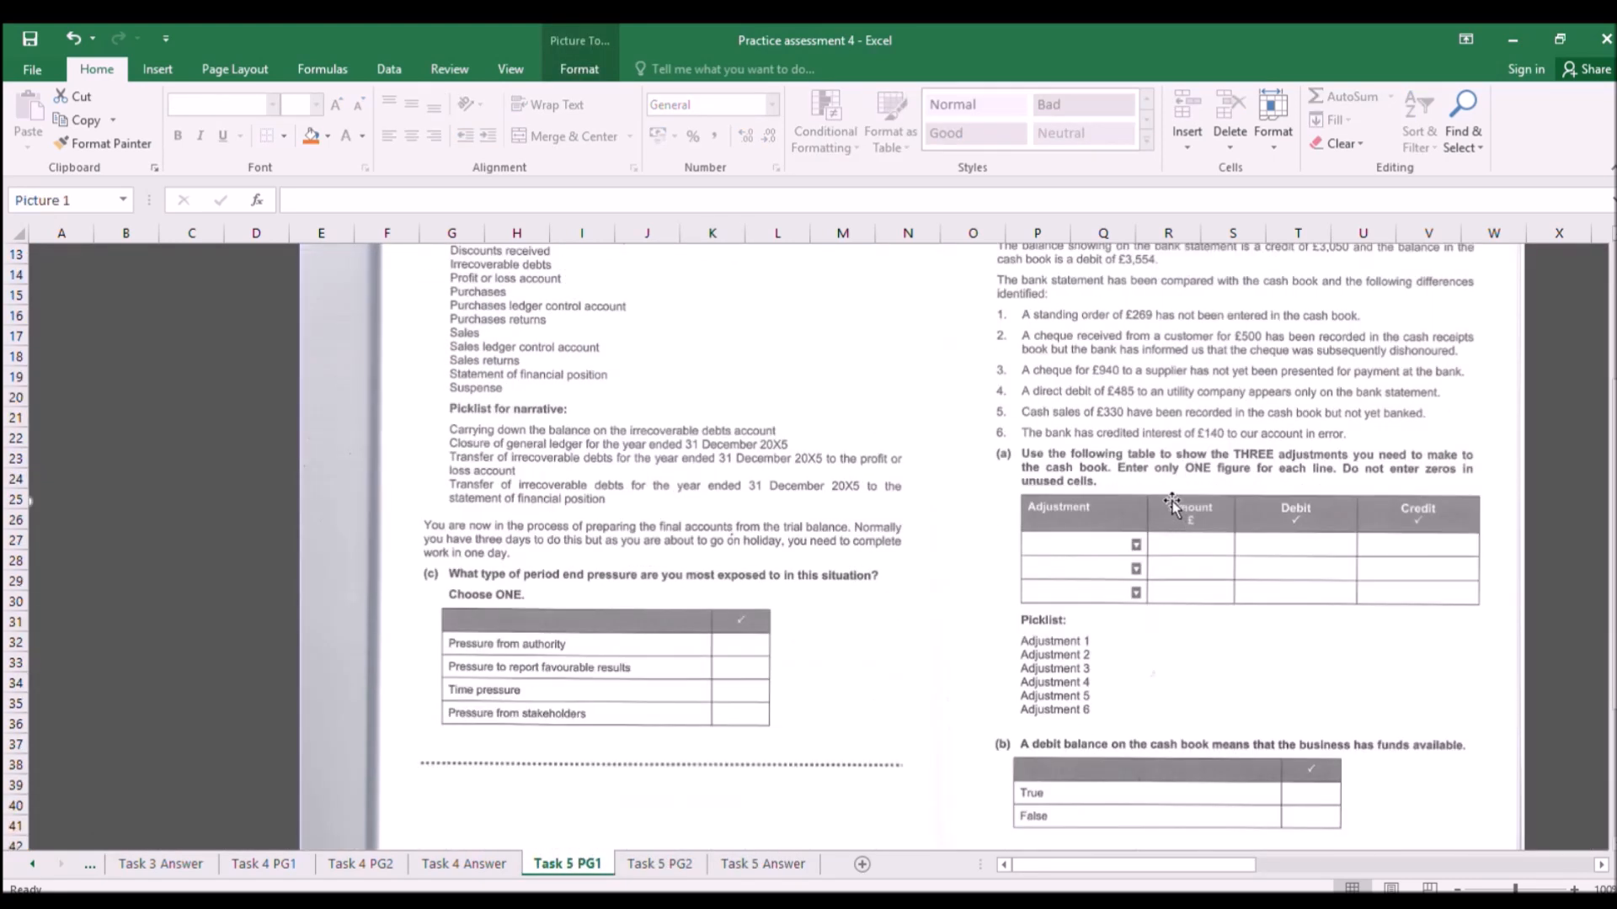
scroll(1172, 503, down, 2)
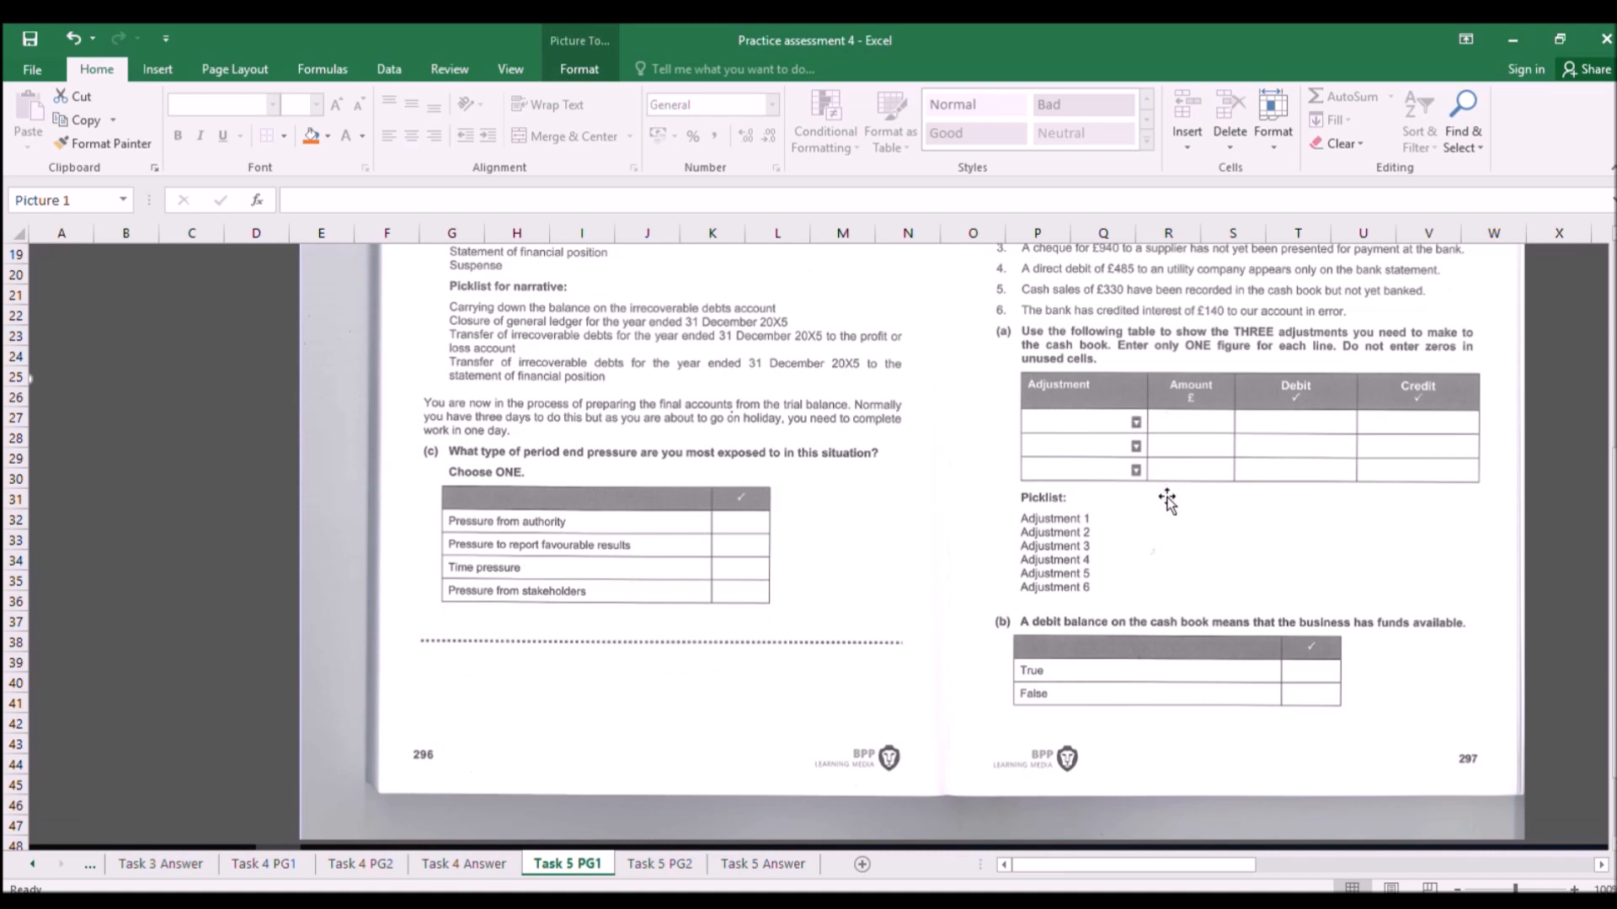
scroll(1166, 504, up, 2)
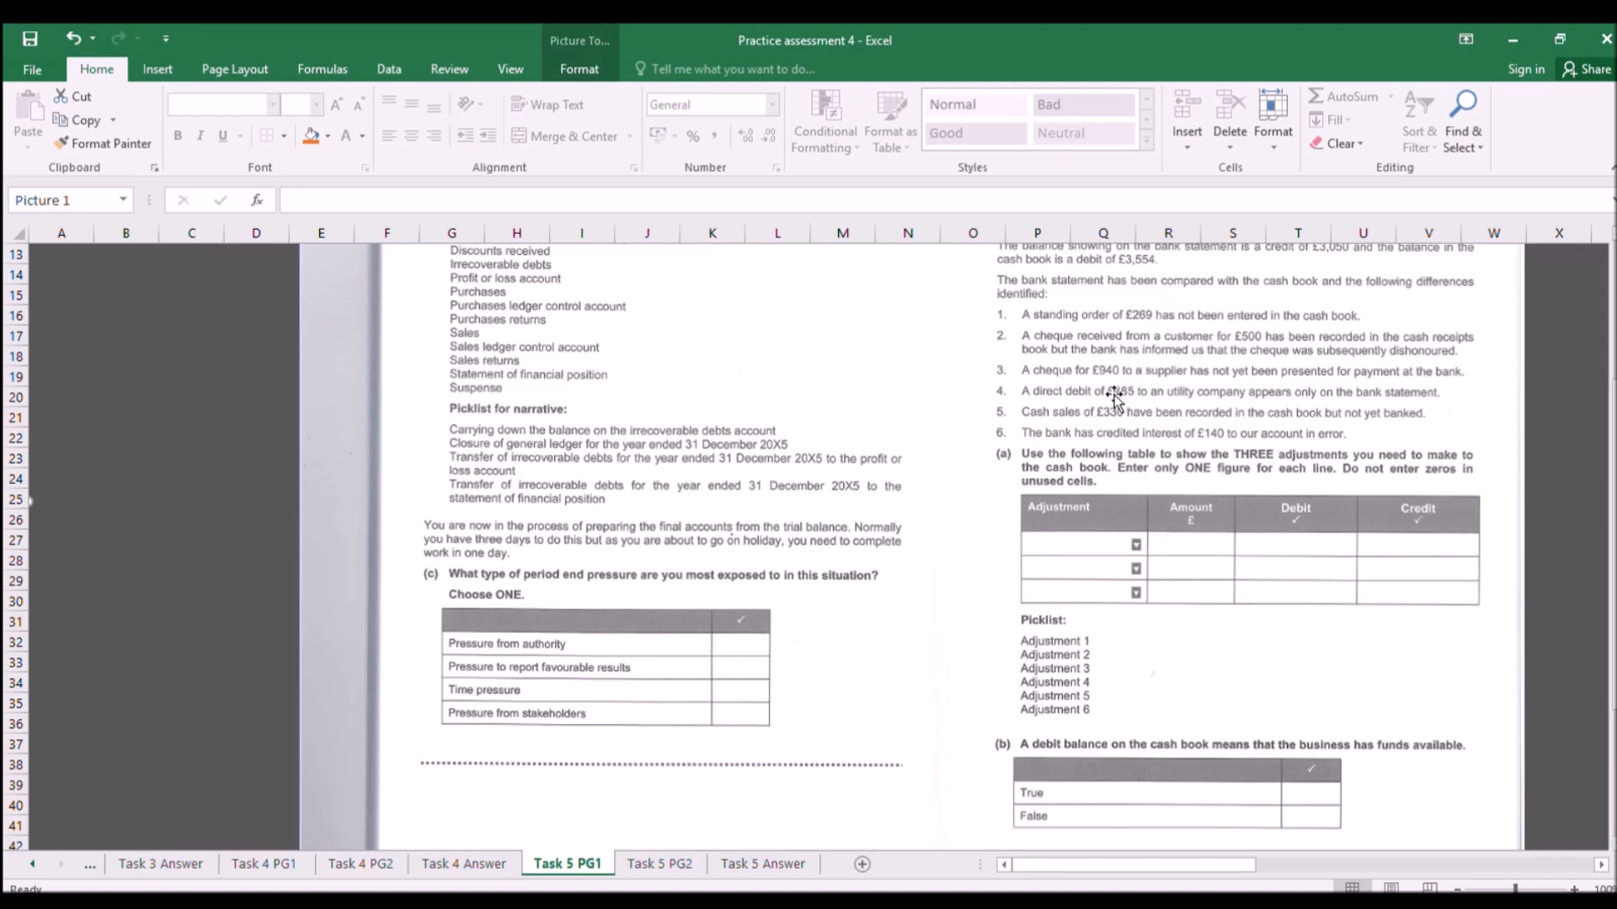
click(725, 868)
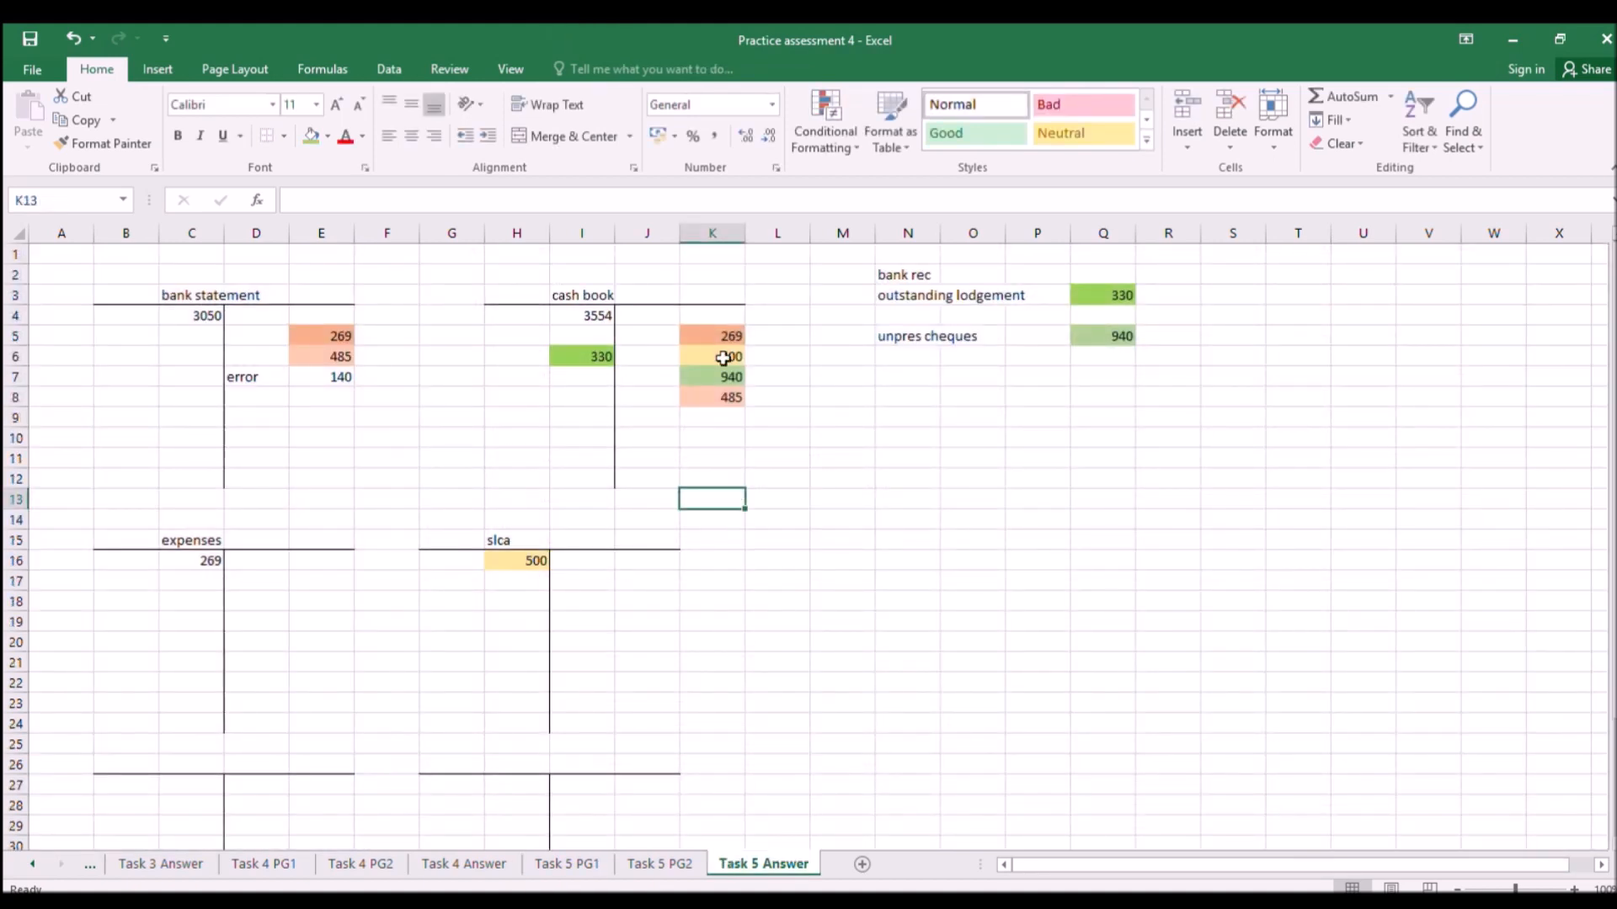
Read part (b) on Task 5 PG1 about what a debit balance on the cash book means.
click(581, 864)
scroll(1173, 704, down, 5)
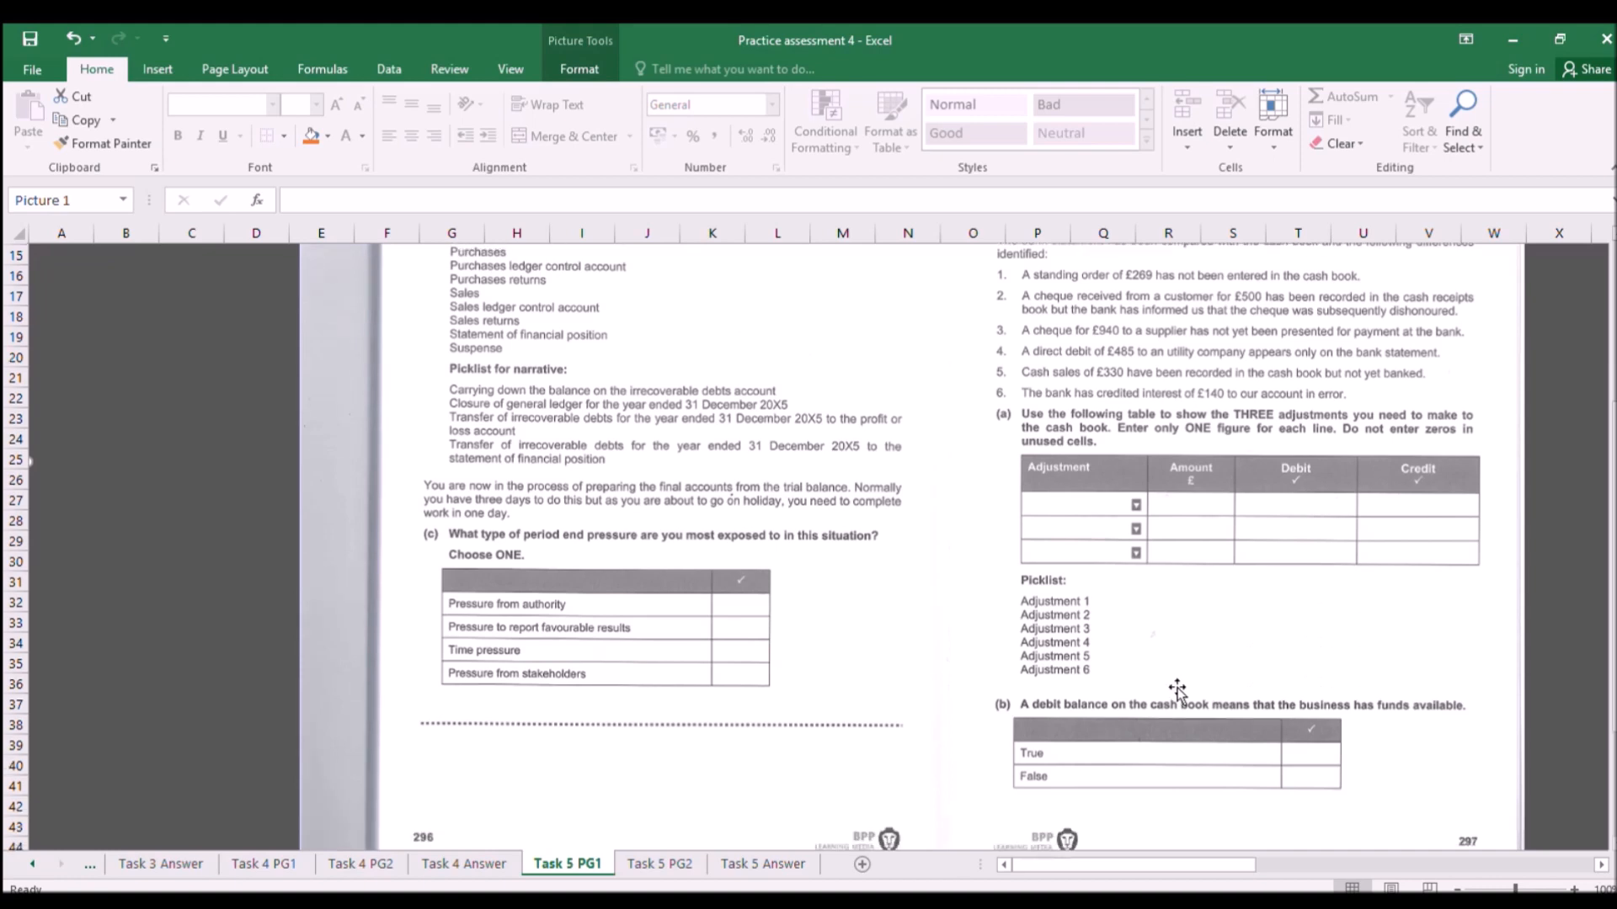
scroll(1172, 631, down, 1)
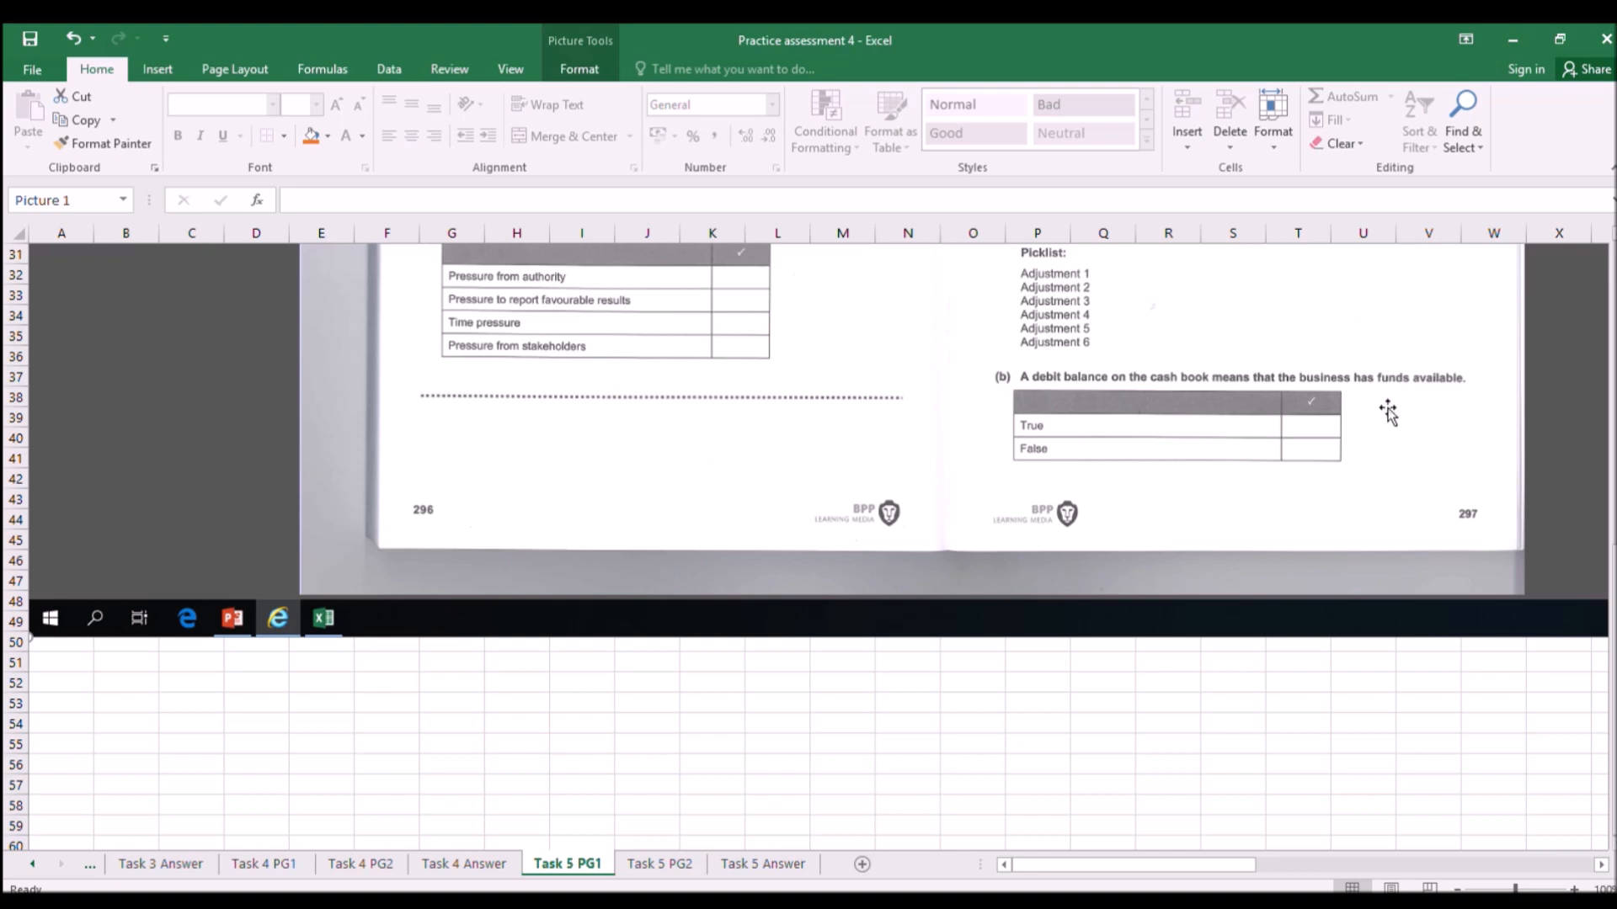
On Task 5 Answer, insert four columns before the bank statement account and copy its T-account range F3:I12 to A3.
click(741, 865)
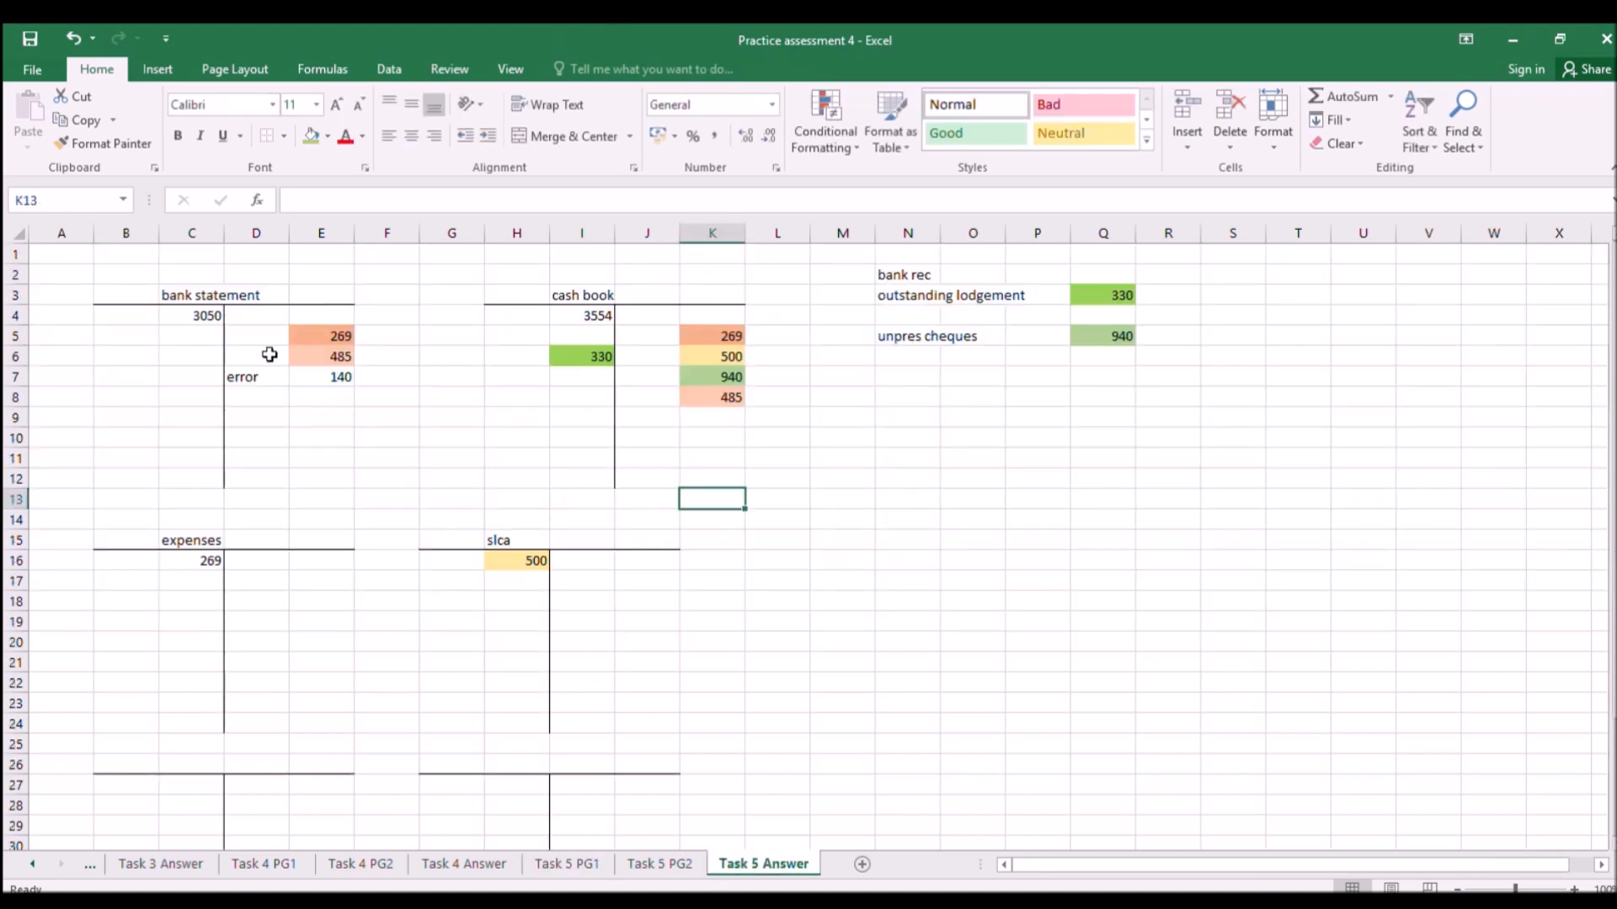
drag(127, 233, 340, 260)
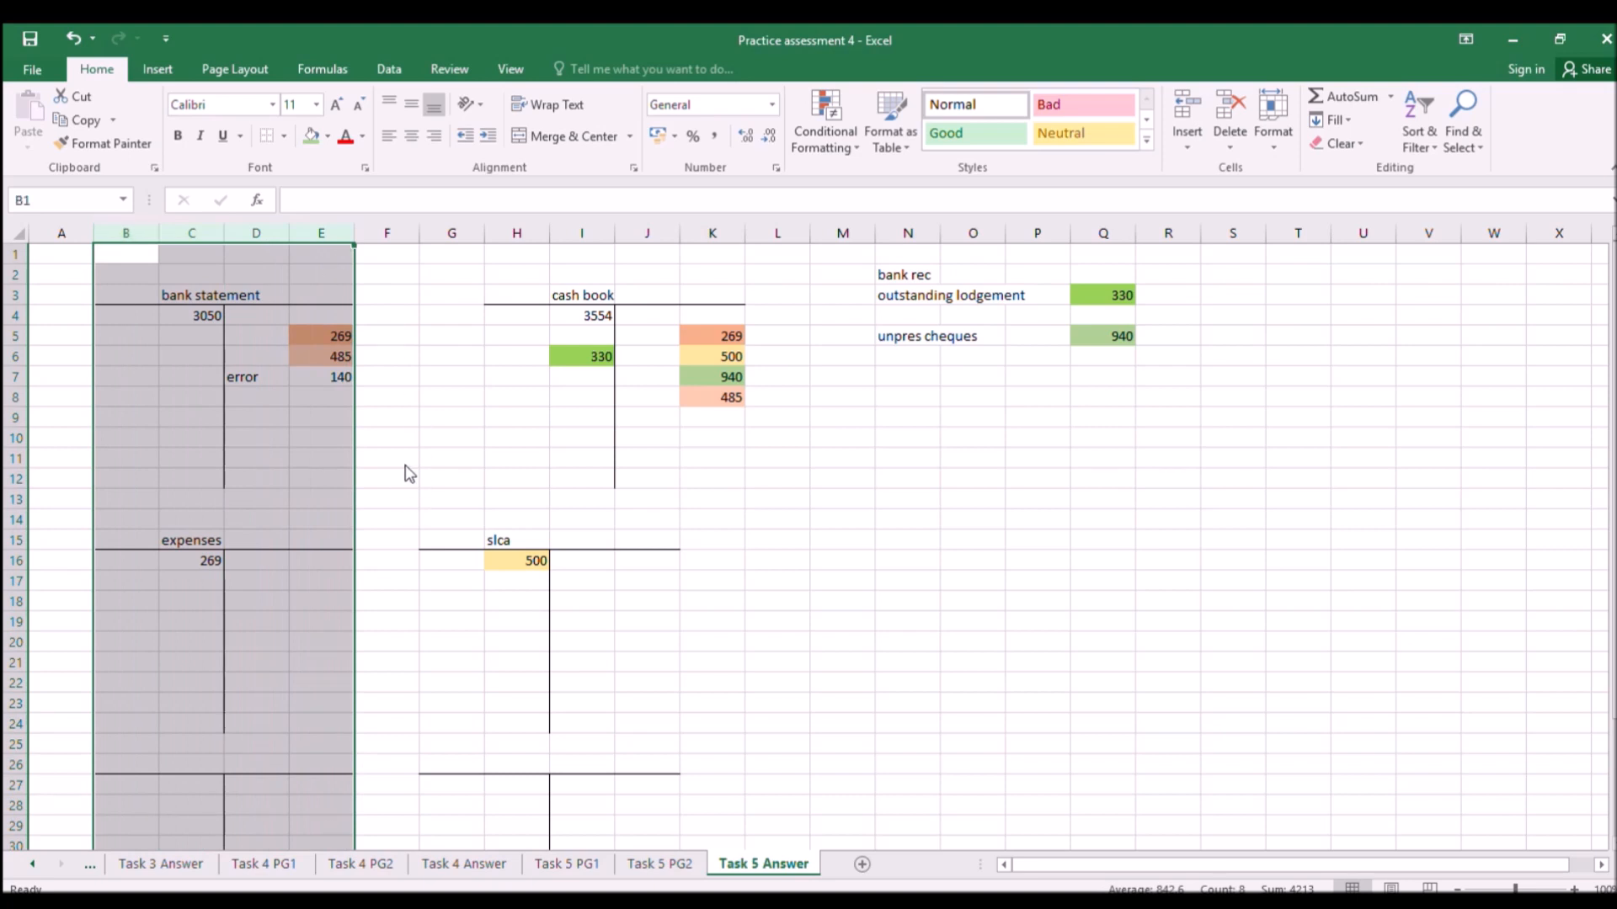
key(ctrl+shift+plus)
click(320, 376)
drag(388, 297, 595, 494)
key(ctrl+c)
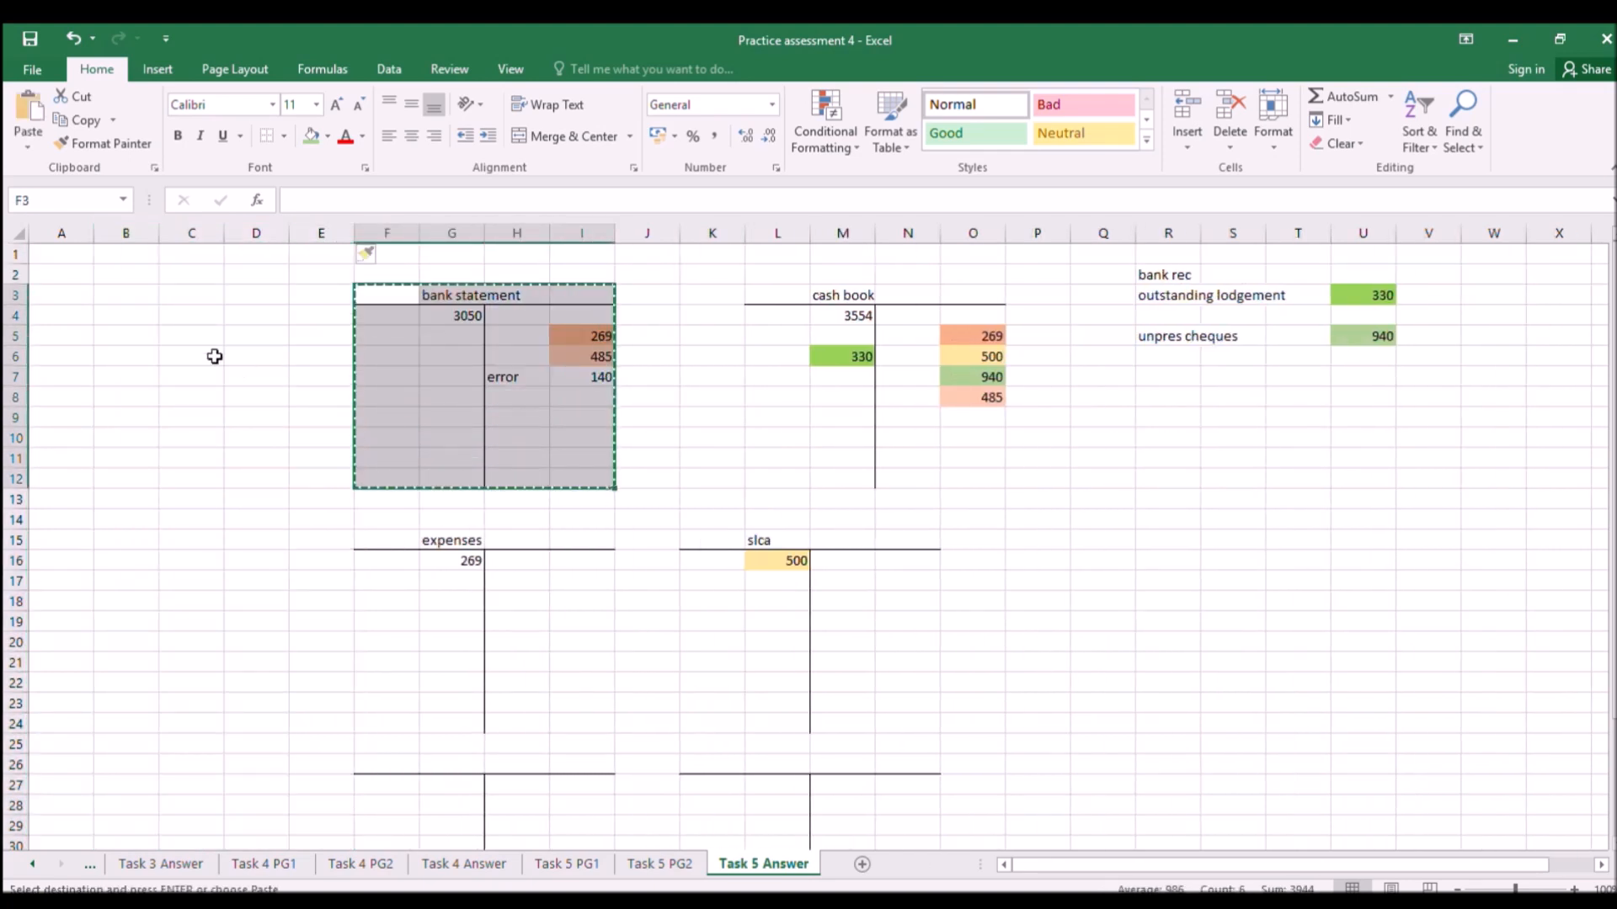
click(38, 293)
key(ctrl+v)
Change the copied account's heading in B3 to "bank statement from banks perspective".
click(101, 298)
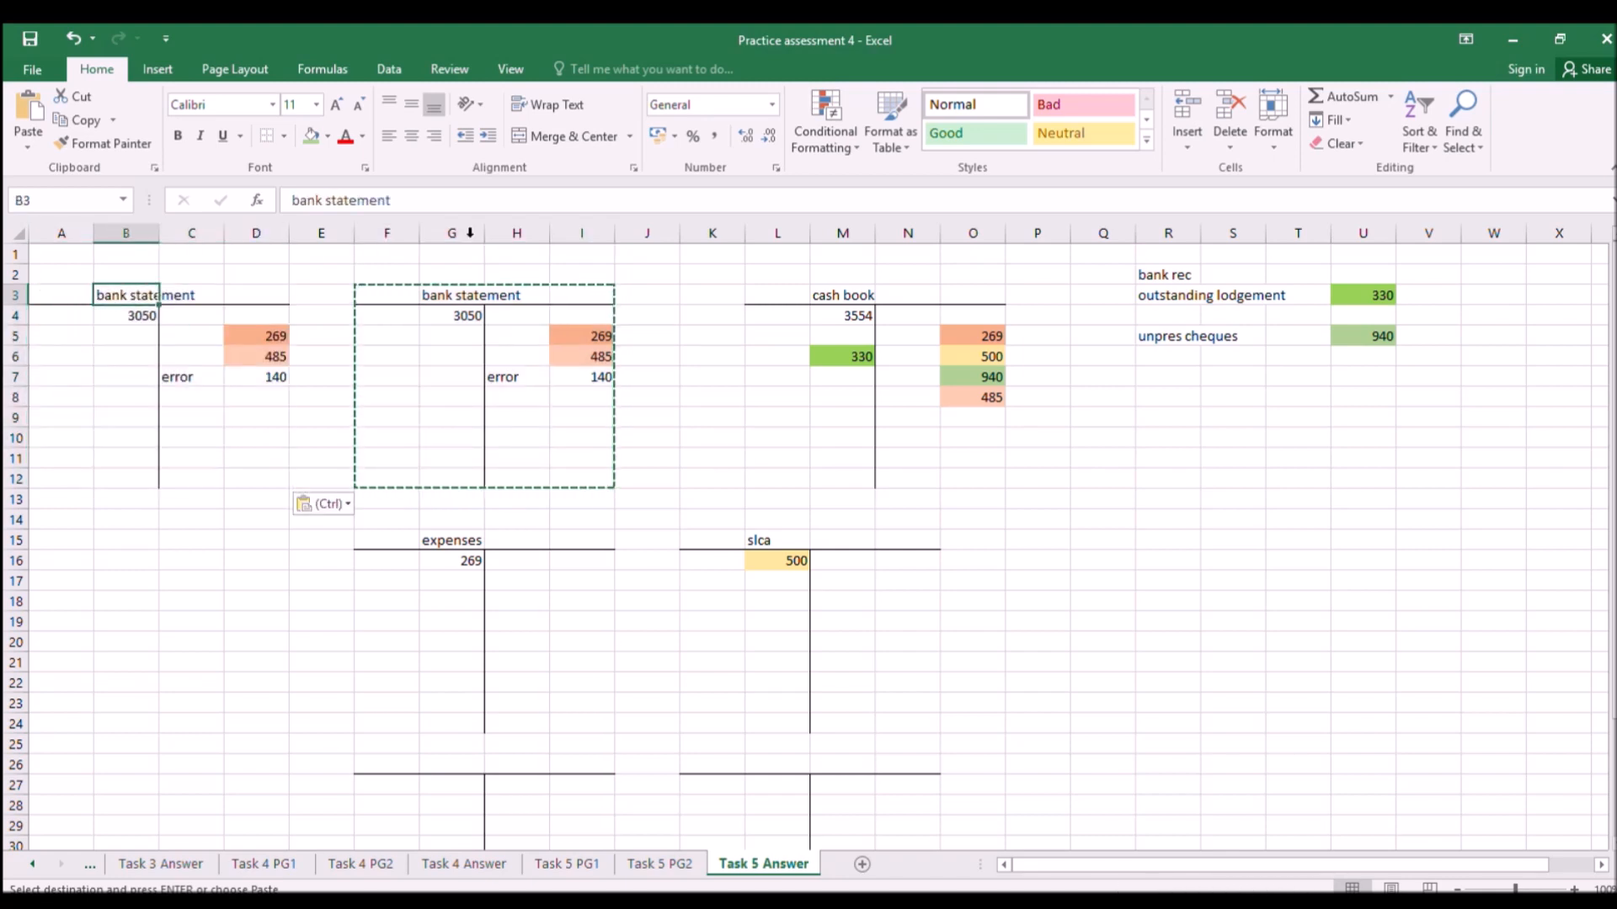
click(463, 202)
text(from banksspe)
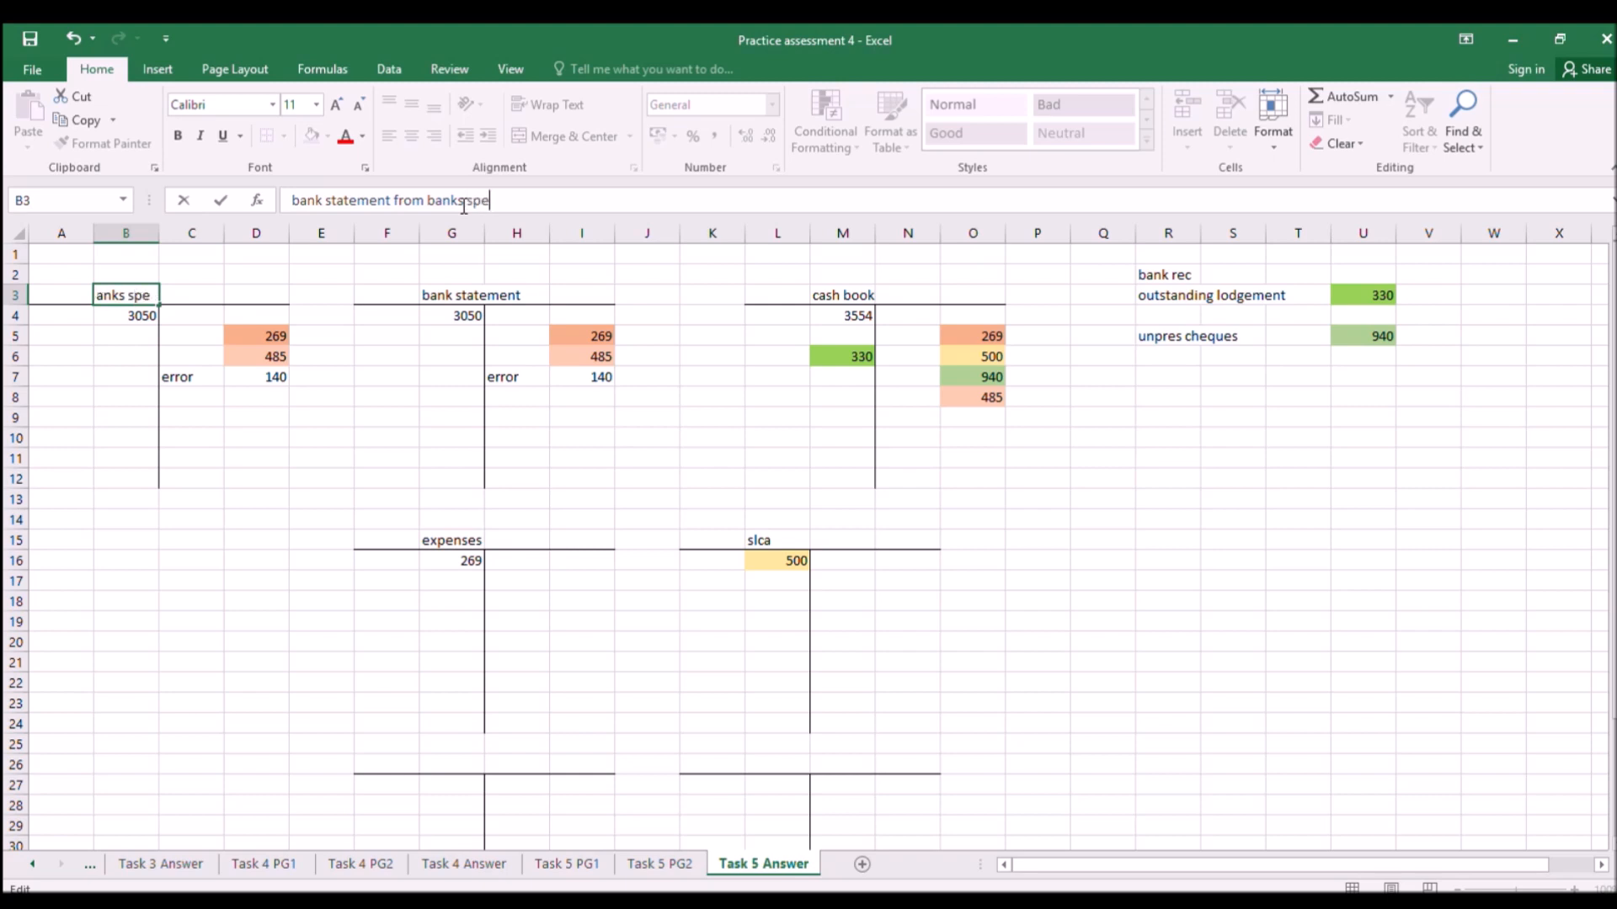
key(BackSpace)
key(BackSpace)
key(BackSpace)
text(perspective)
key(Return)
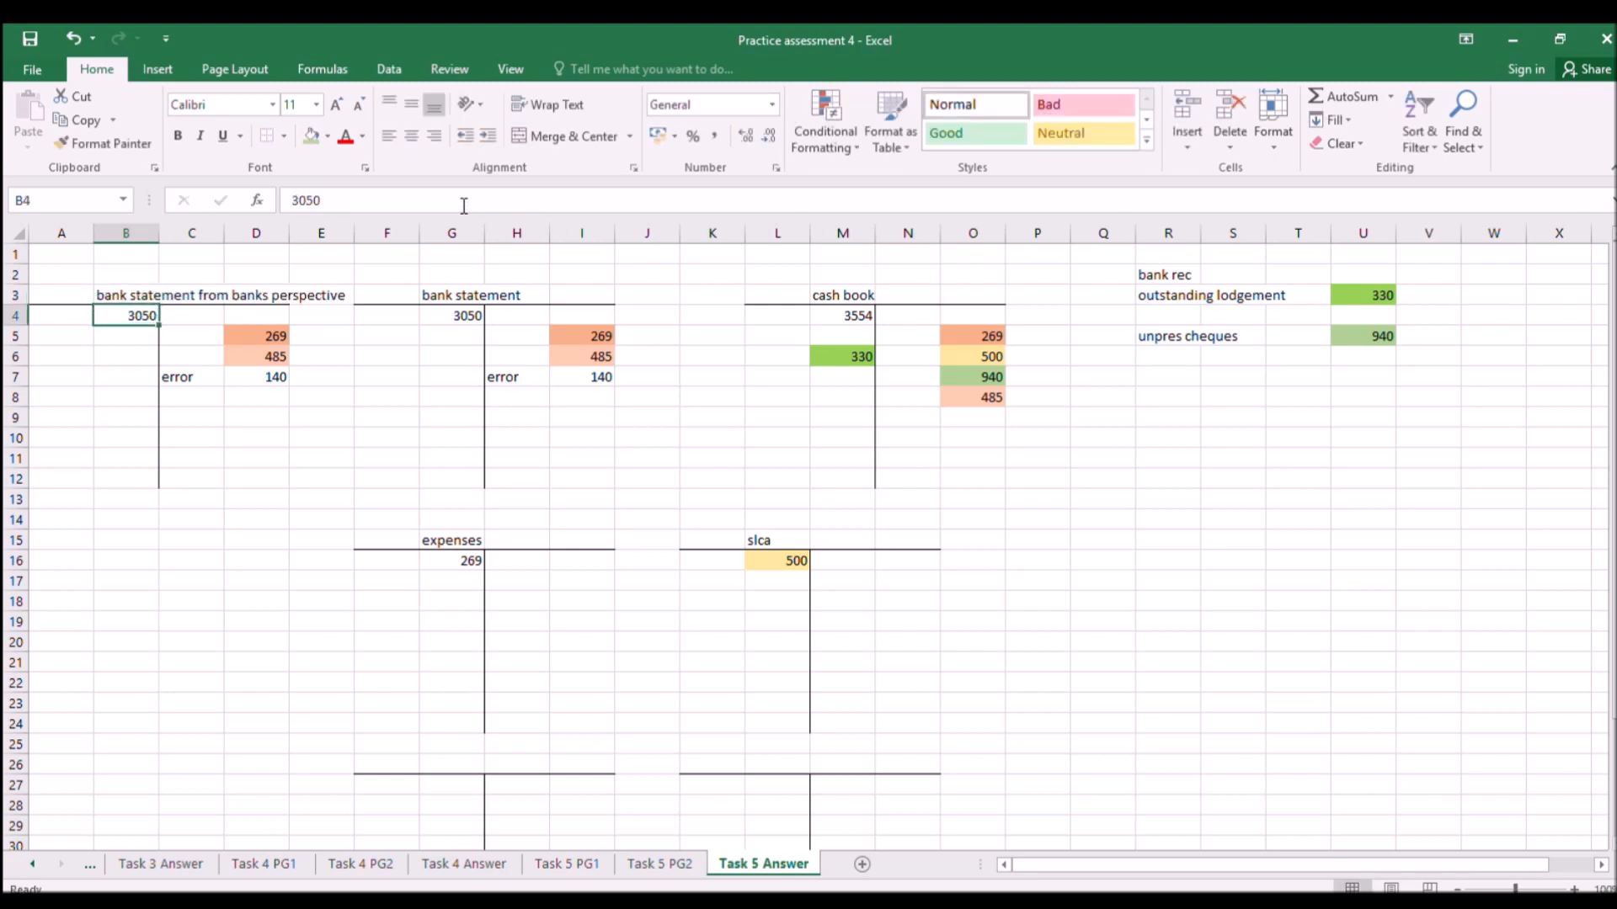
Clear the copied entries in B4:D7 and enter the 3050 balance on the credit side in D4.
key(shift+Down)
key(shift+Down)
key(shift+Down)
key(shift+Right)
key(shift+Right)
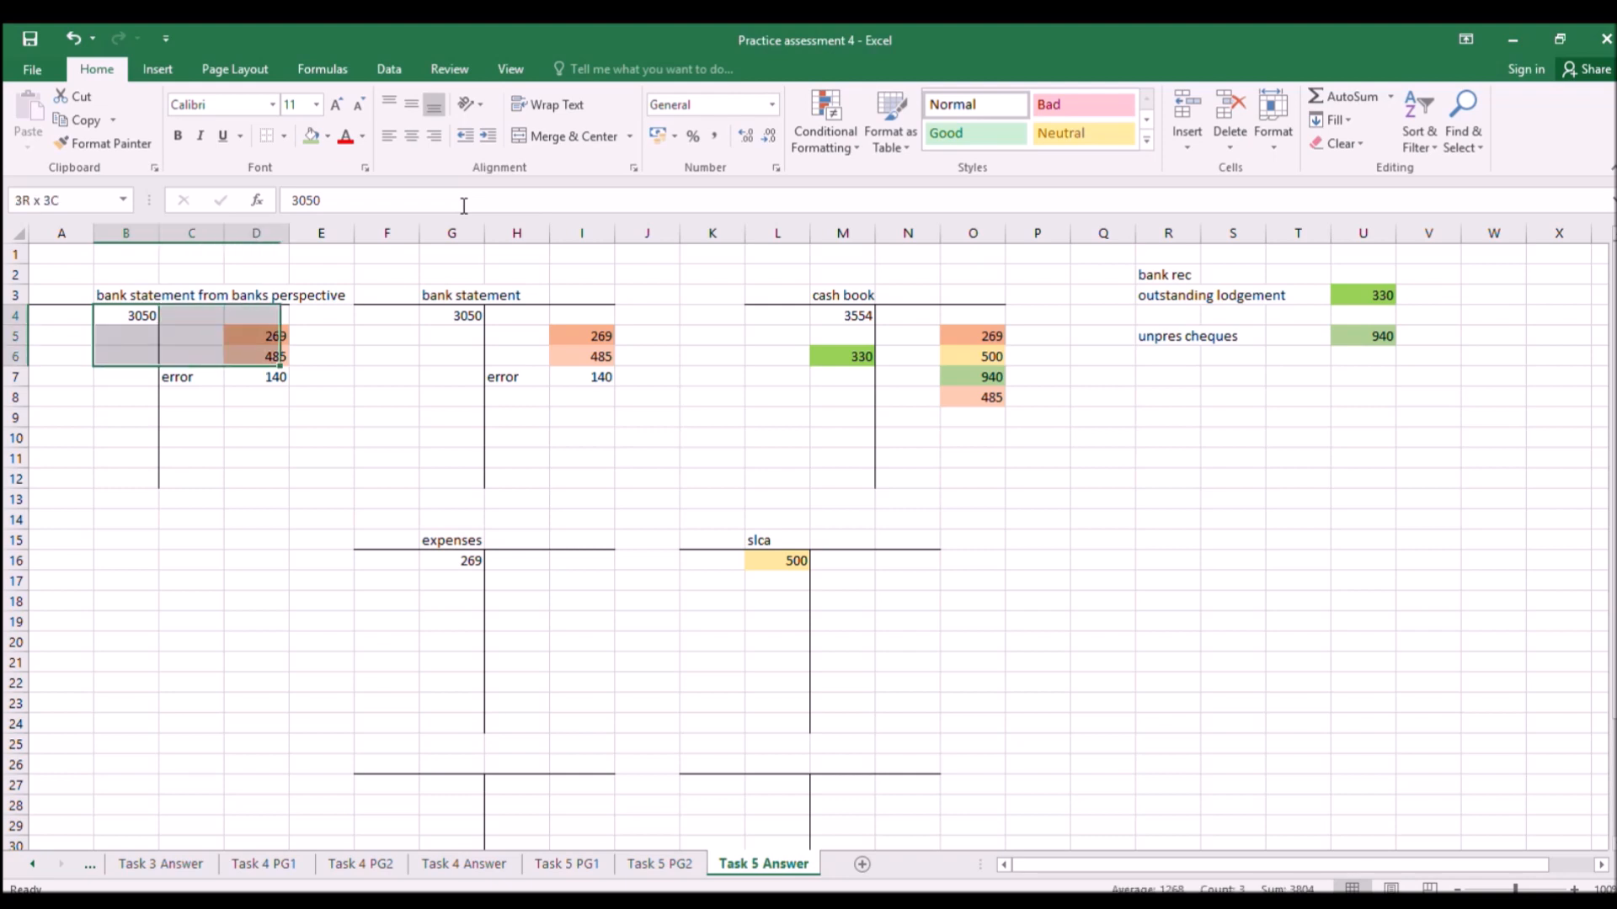
key(Delete)
key(Right)
key(Right)
text(305)
key(Right)
key(Right)
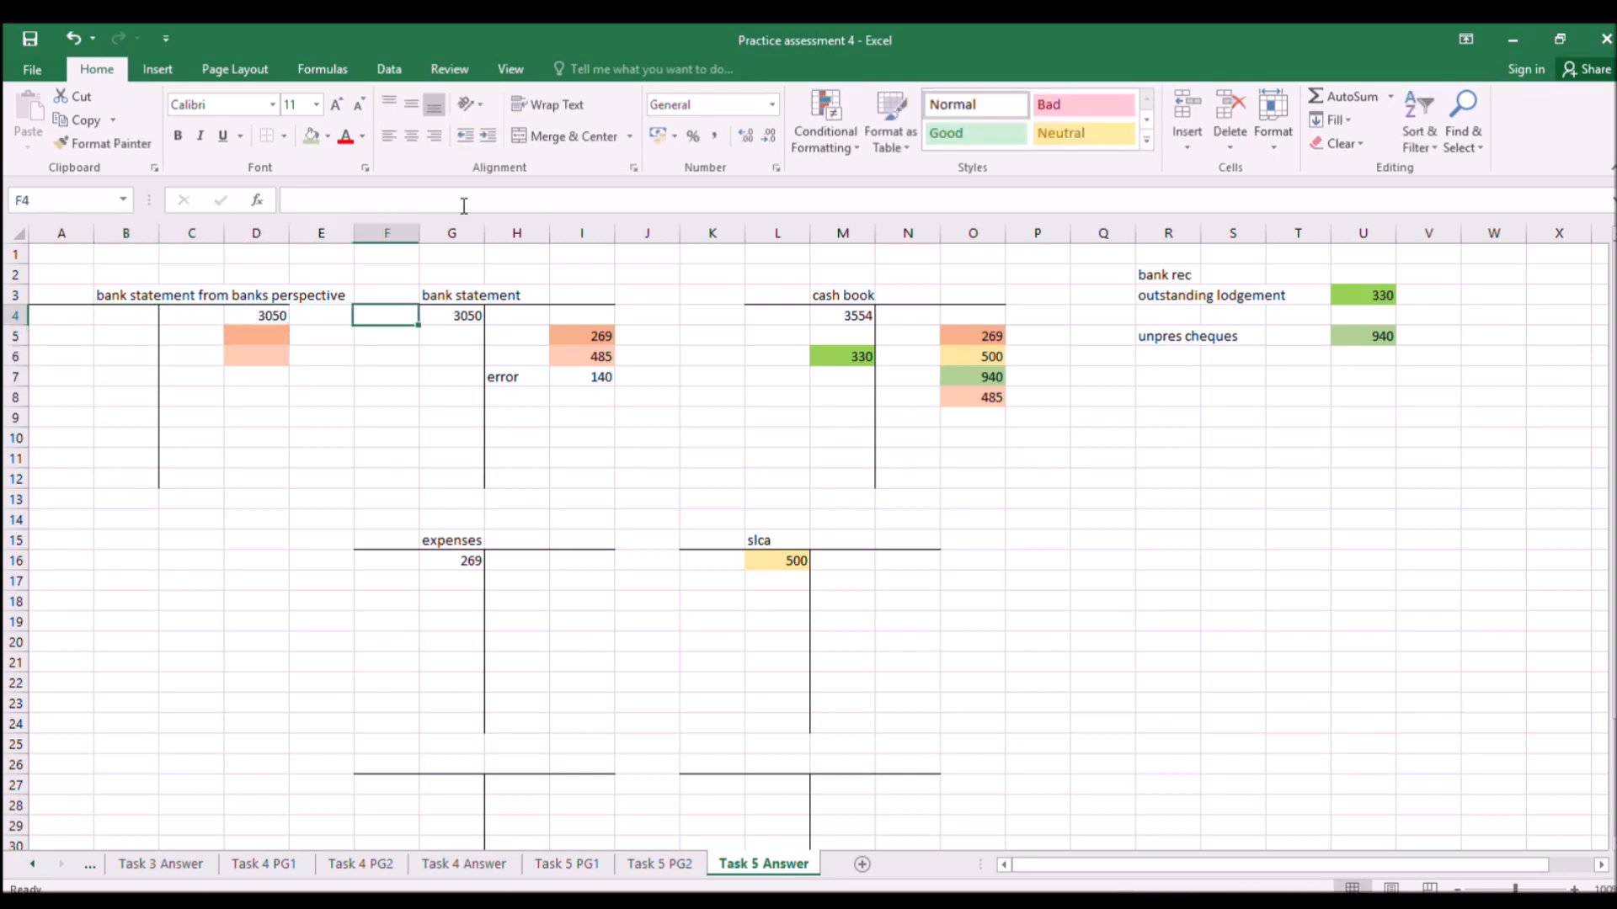
Change the original account's heading in G3 to "bank statement from our perspective".
key(Right)
key(Up)
click(464, 205)
text(from o)
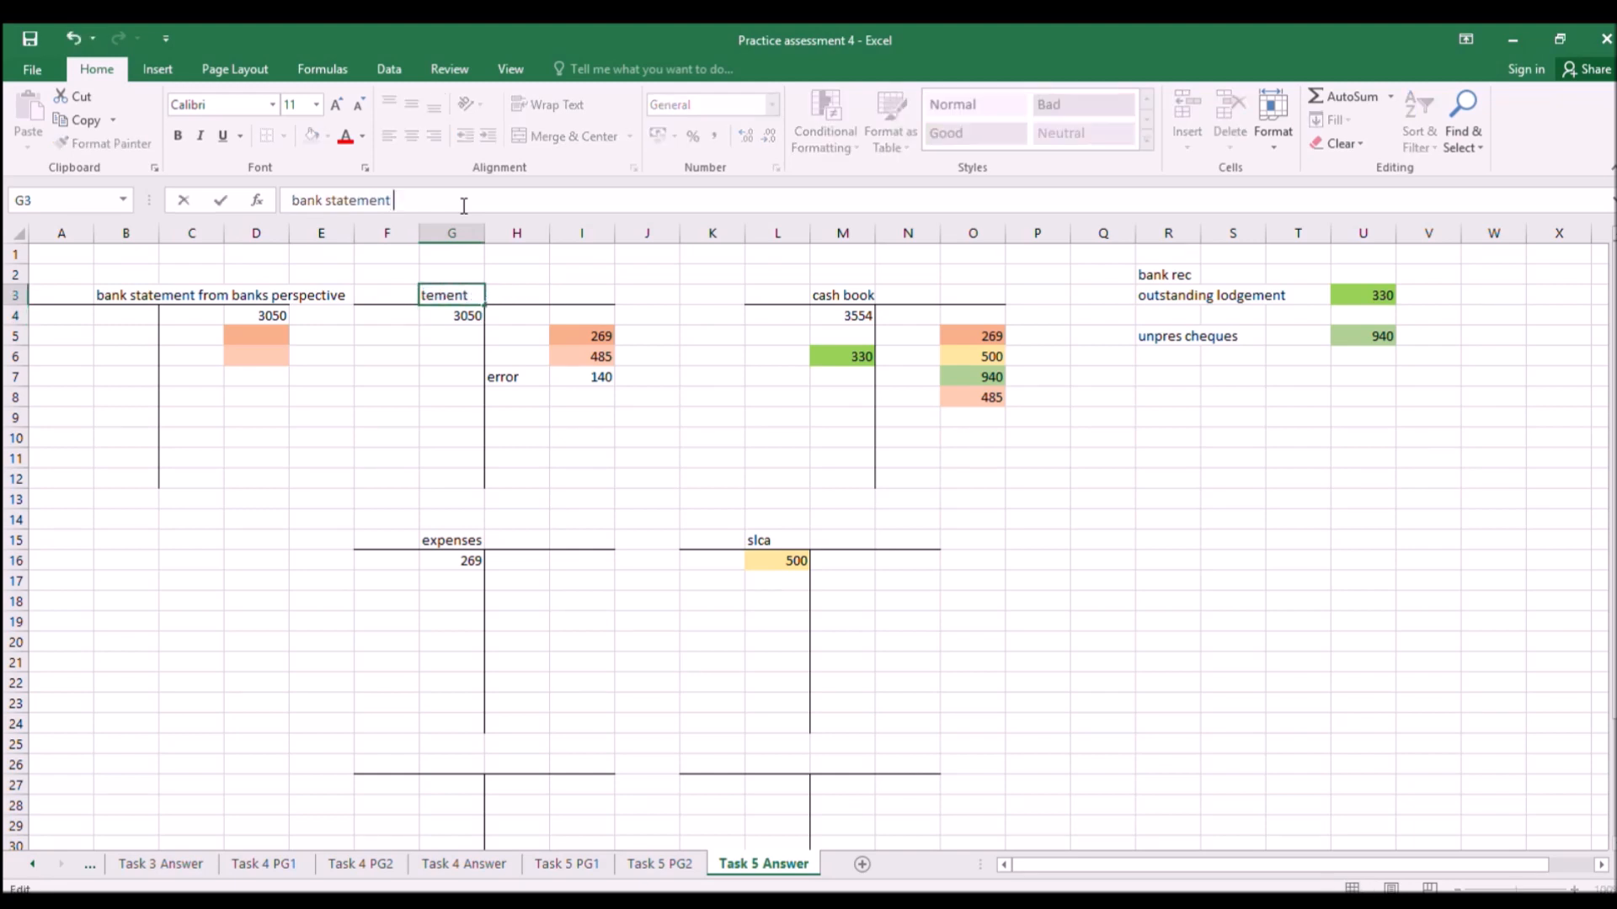
text(r spspetie)
key(Return)
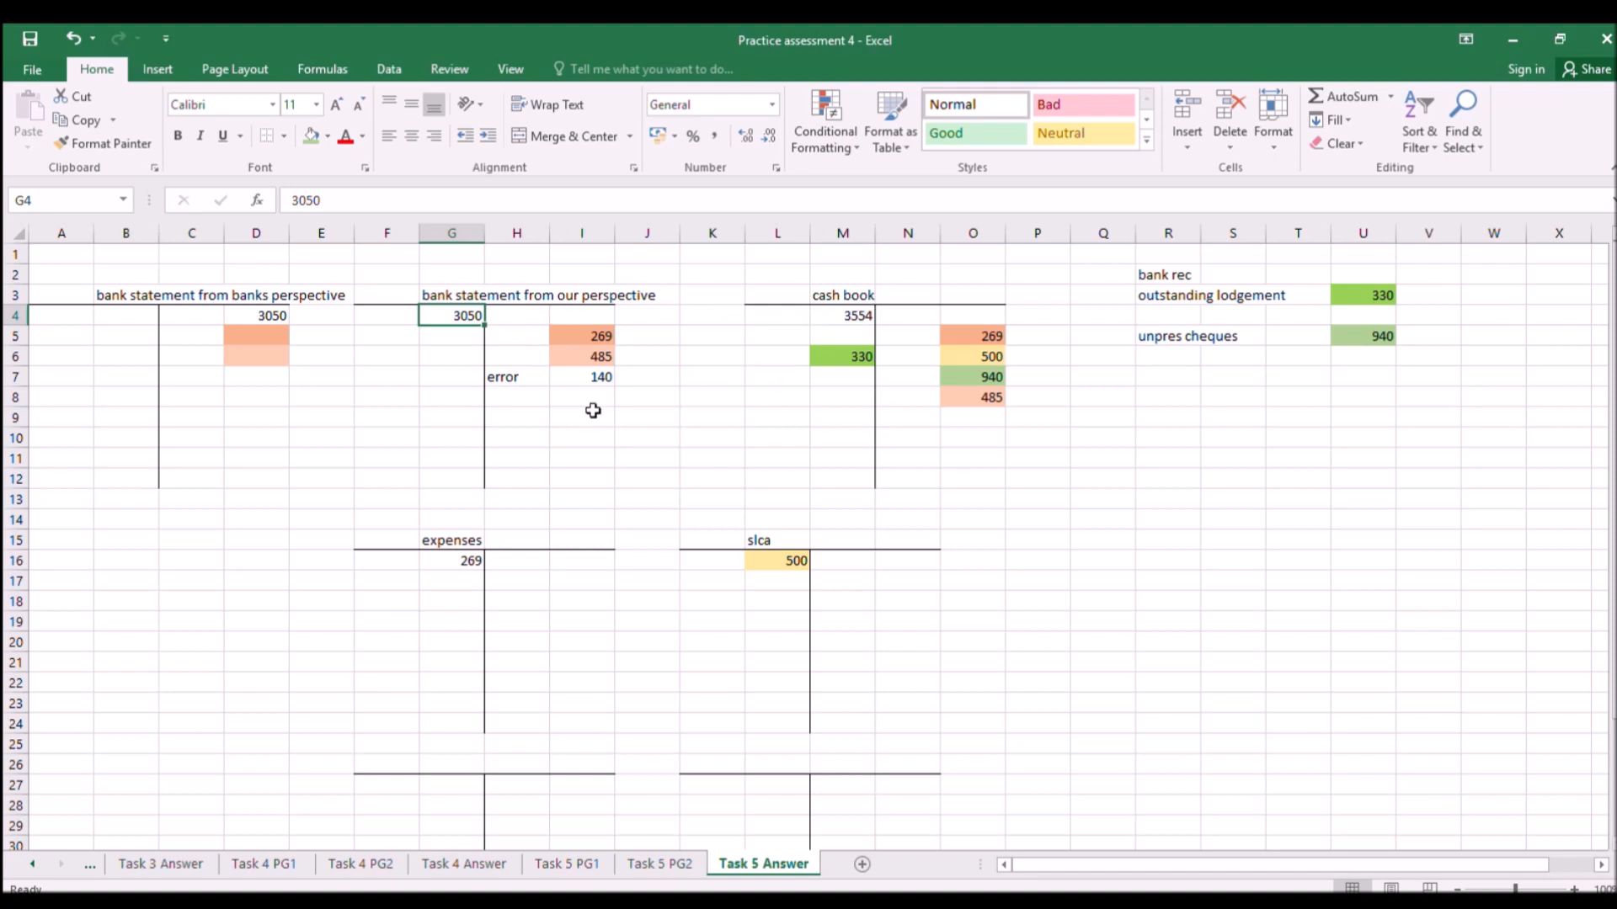
Go through the Task 5 question pages to the extended trial balance and add a blank worksheet after Task 5 PG2.
click(568, 861)
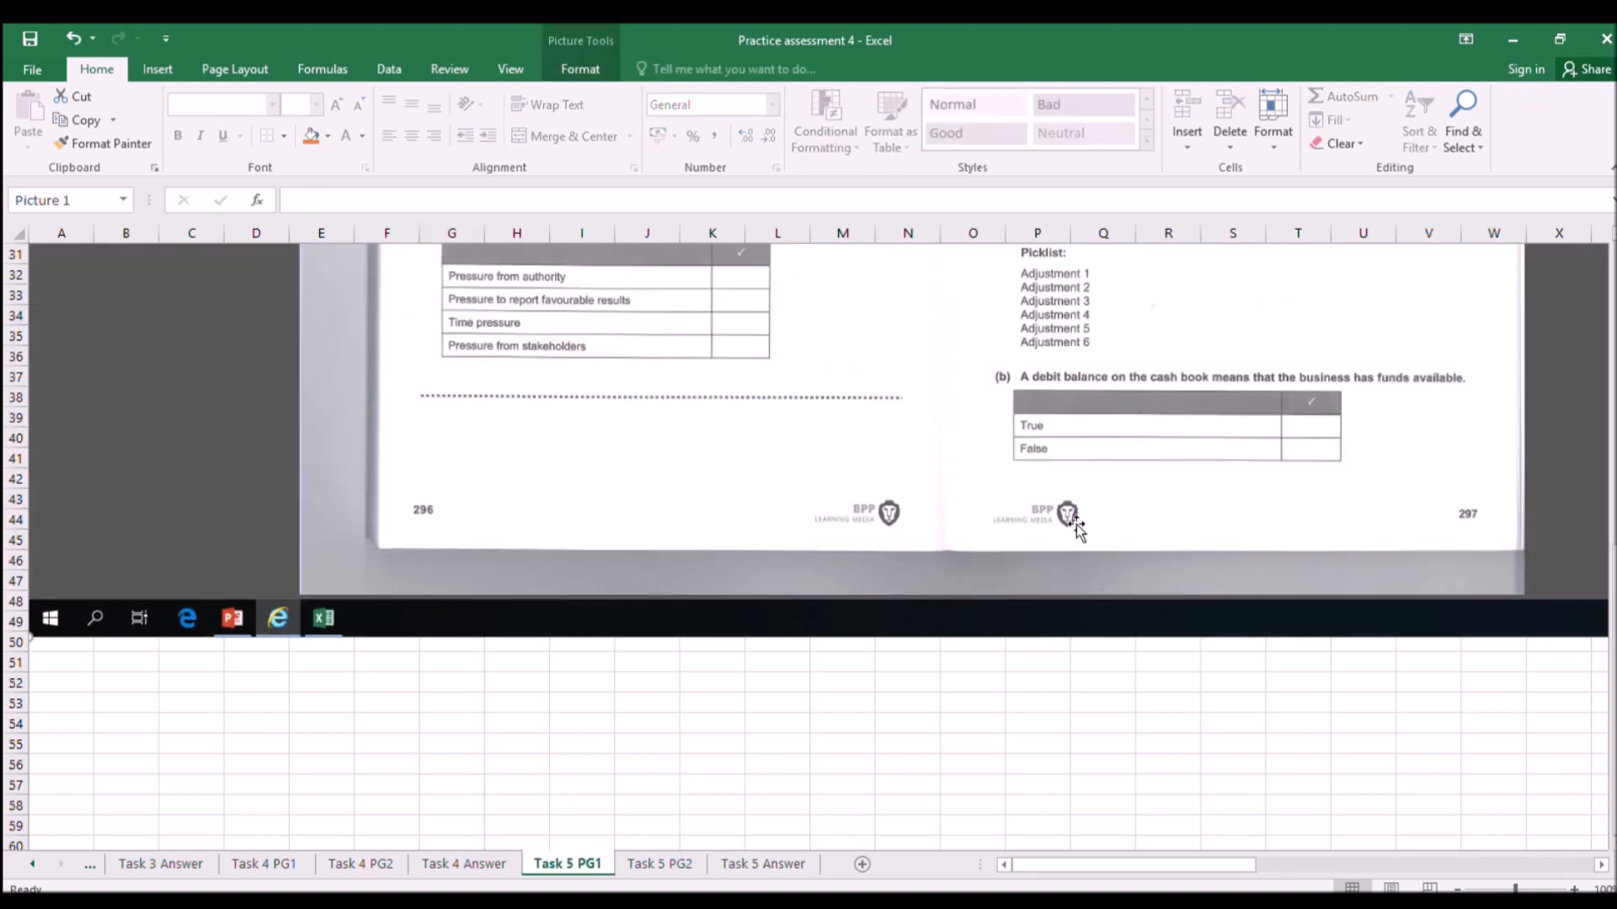
scroll(1101, 497, down, 1)
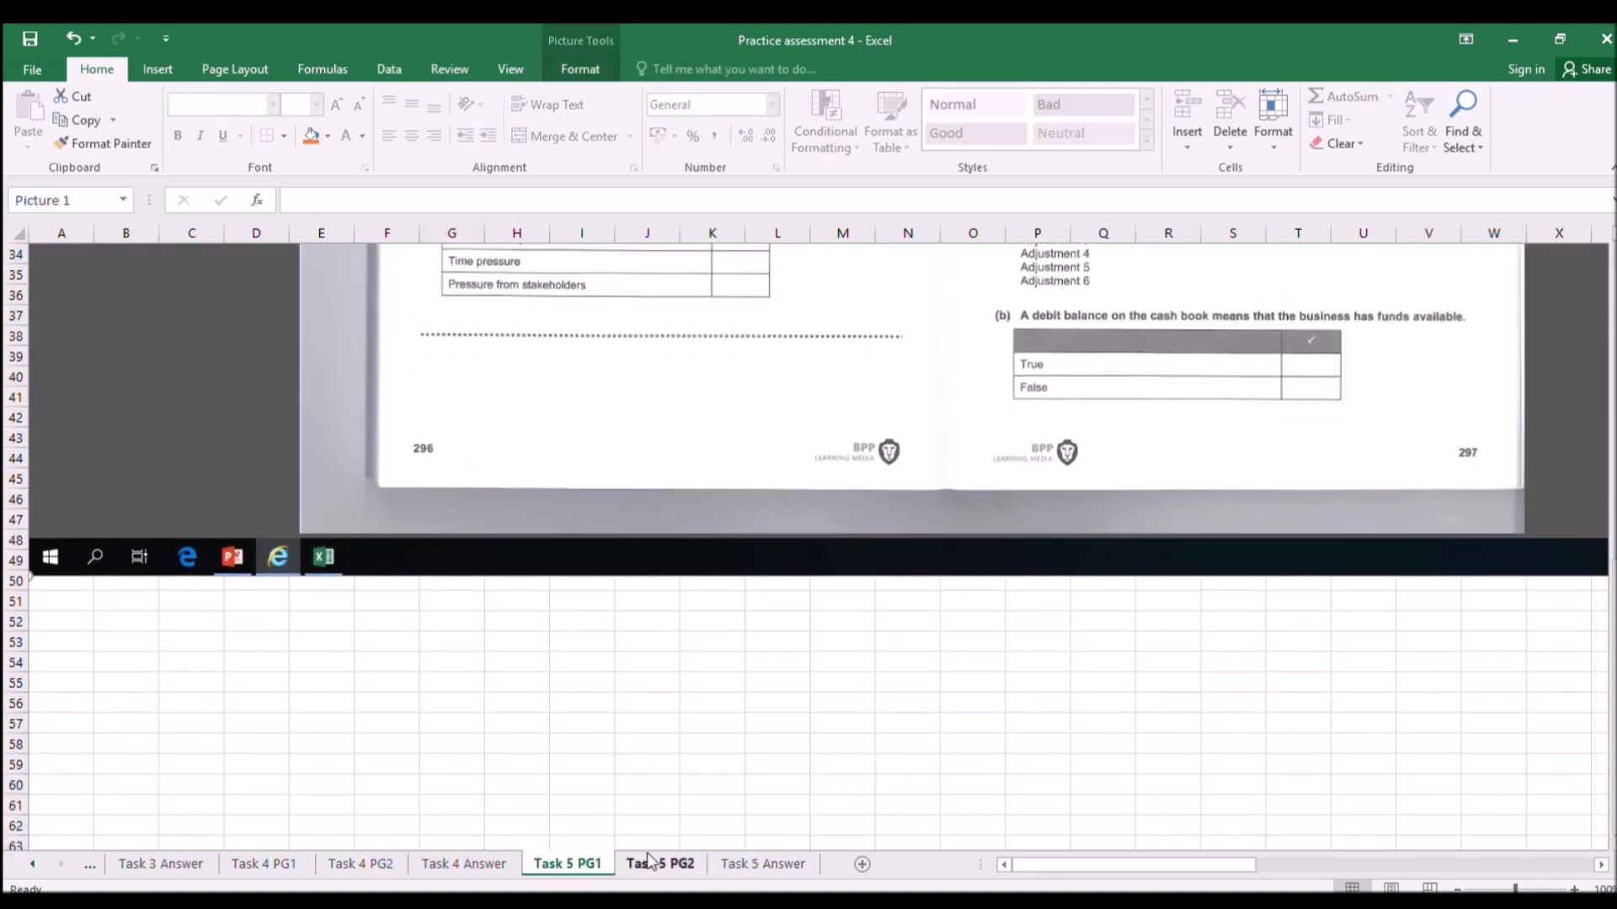
click(648, 860)
scroll(733, 543, up, 3)
scroll(707, 514, down, 1)
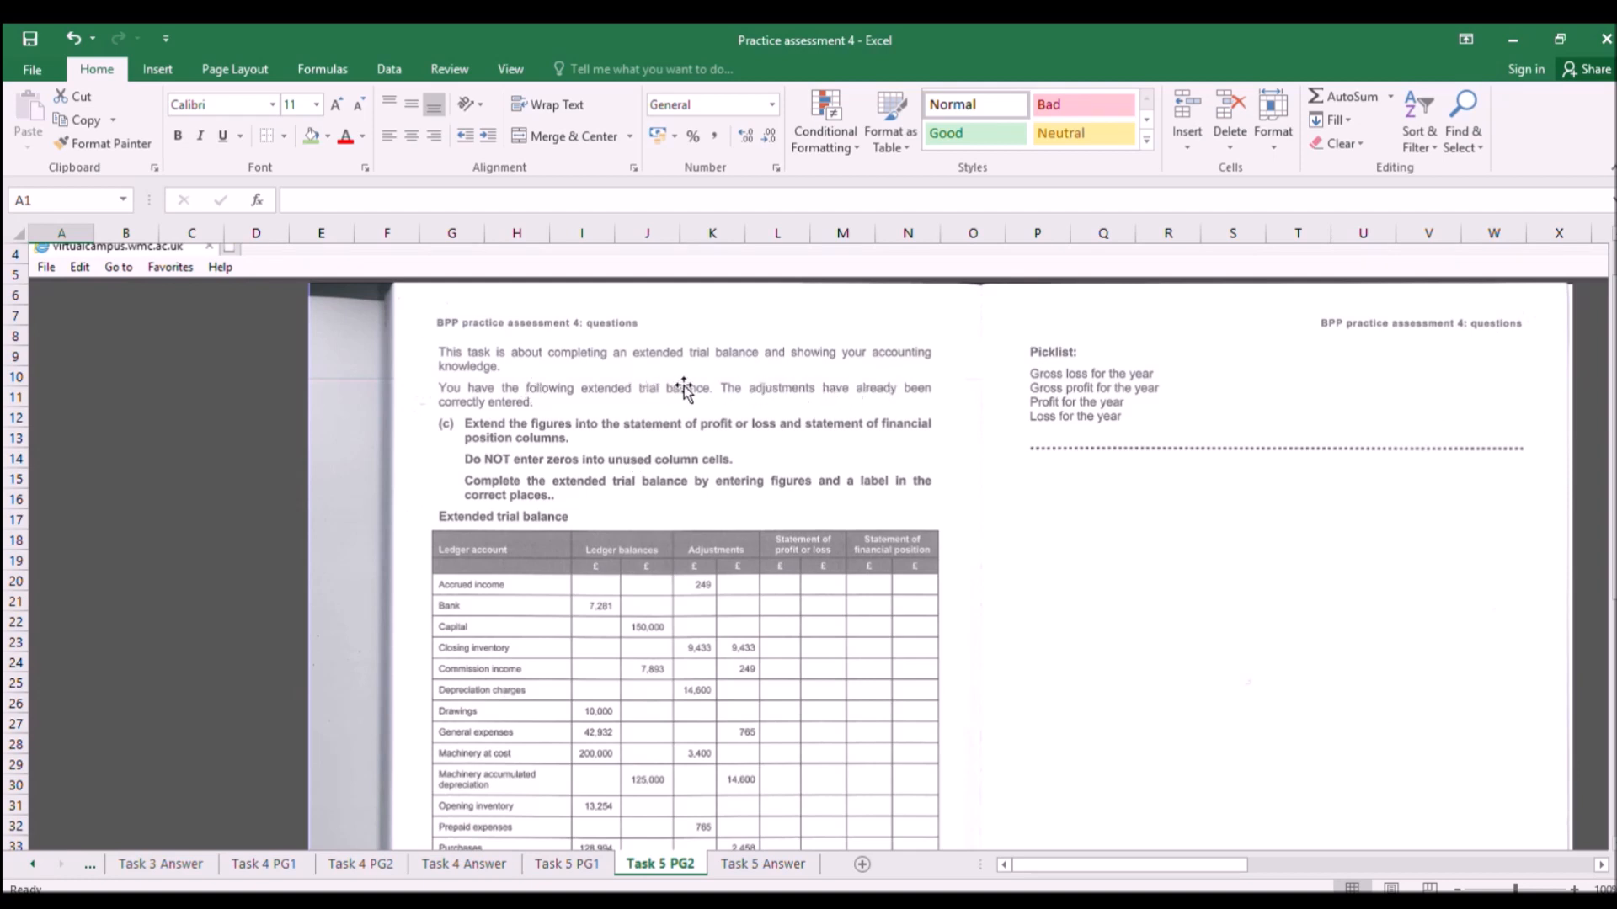
click(859, 864)
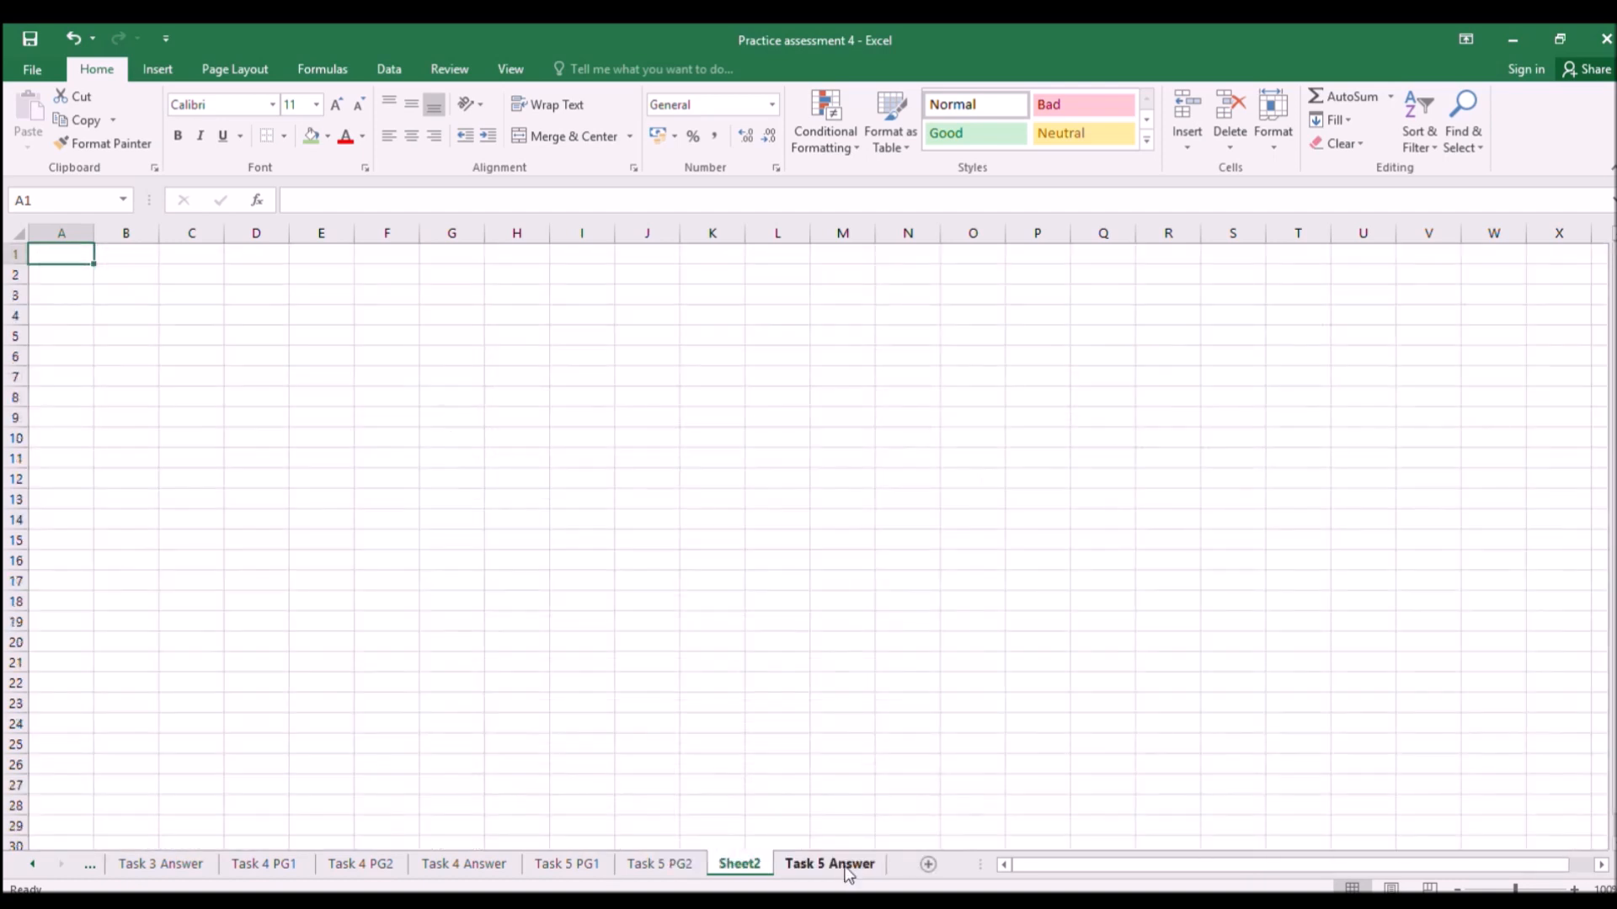
Read part (c) on Task 5 PG2, examining the extended trial balance's ledger balances, adjustments and empty statement columns.
click(661, 865)
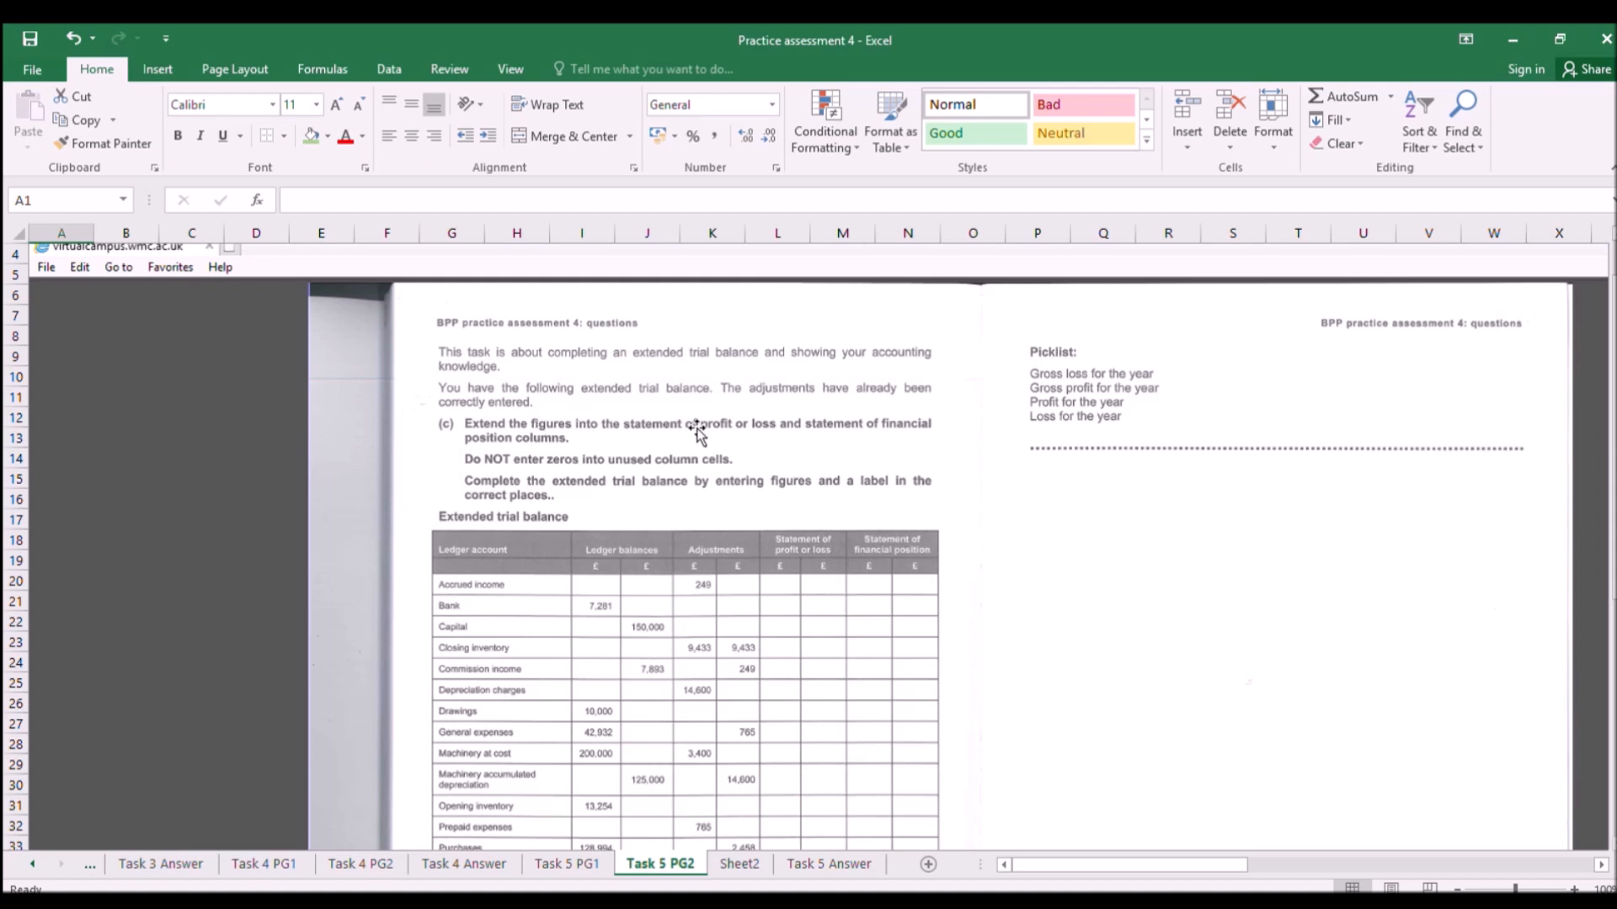
scroll(699, 434, down, 2)
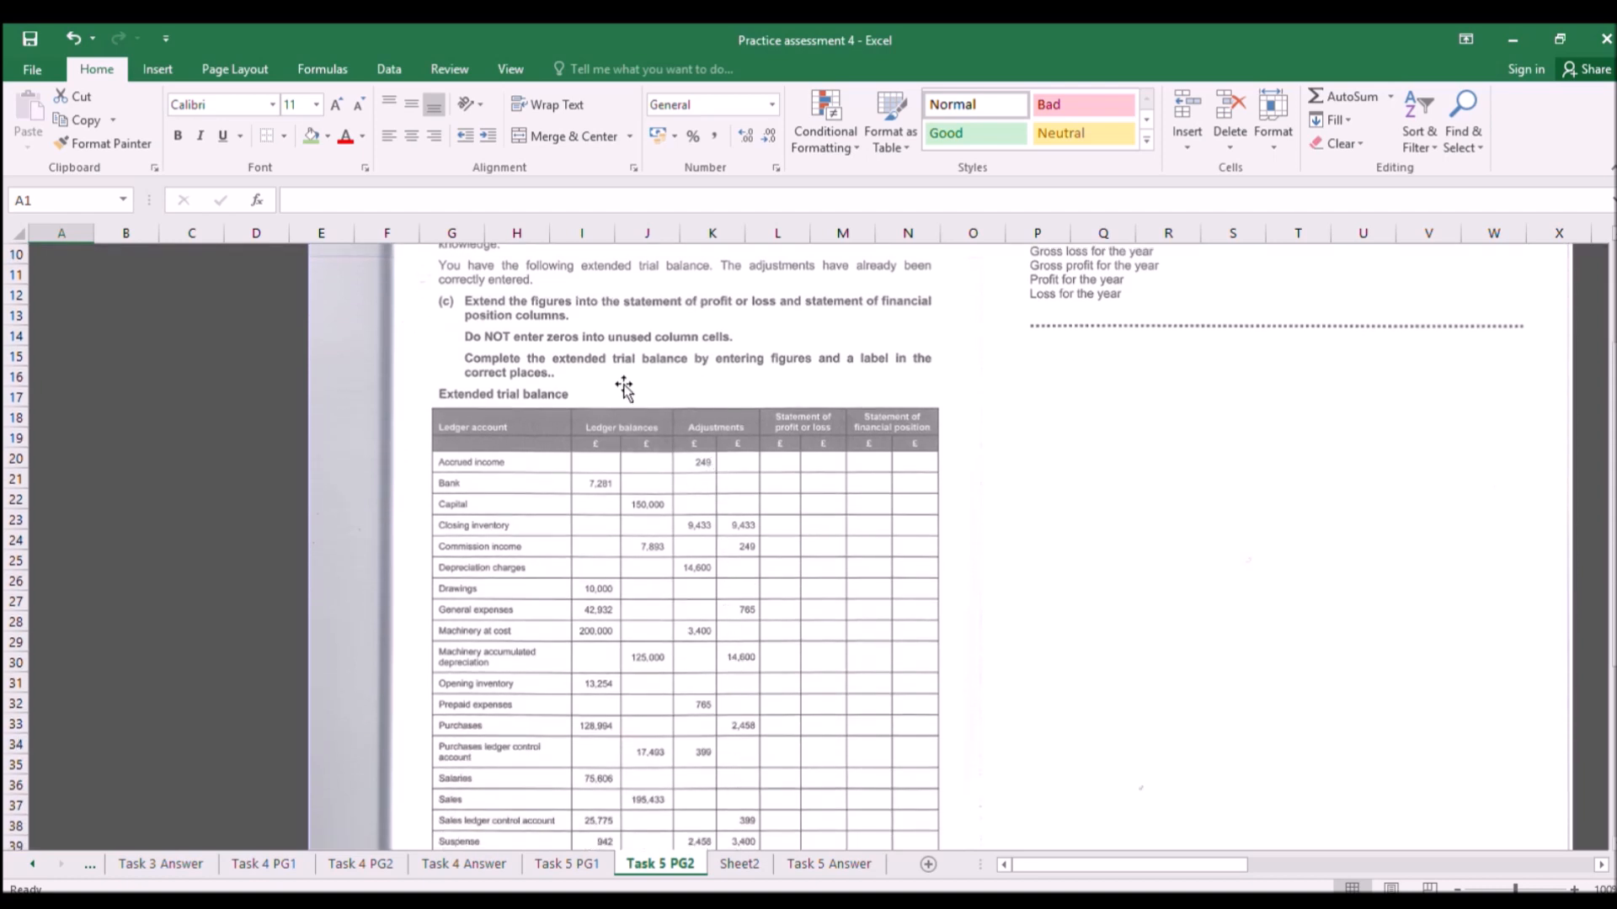
scroll(624, 390, up, 1)
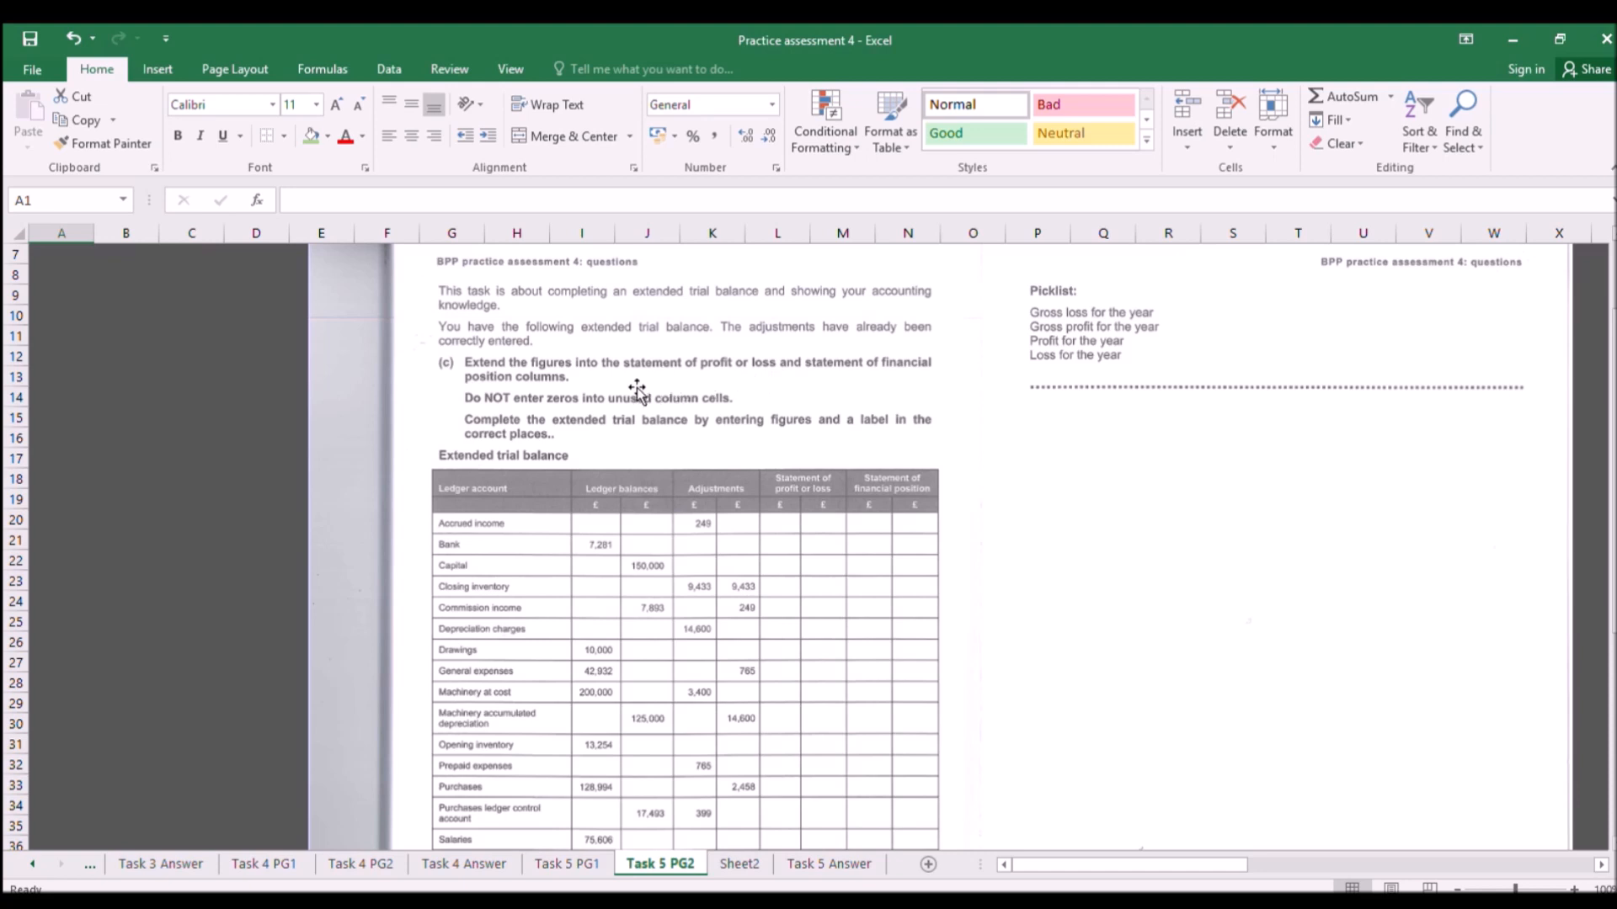
scroll(638, 389, down, 1)
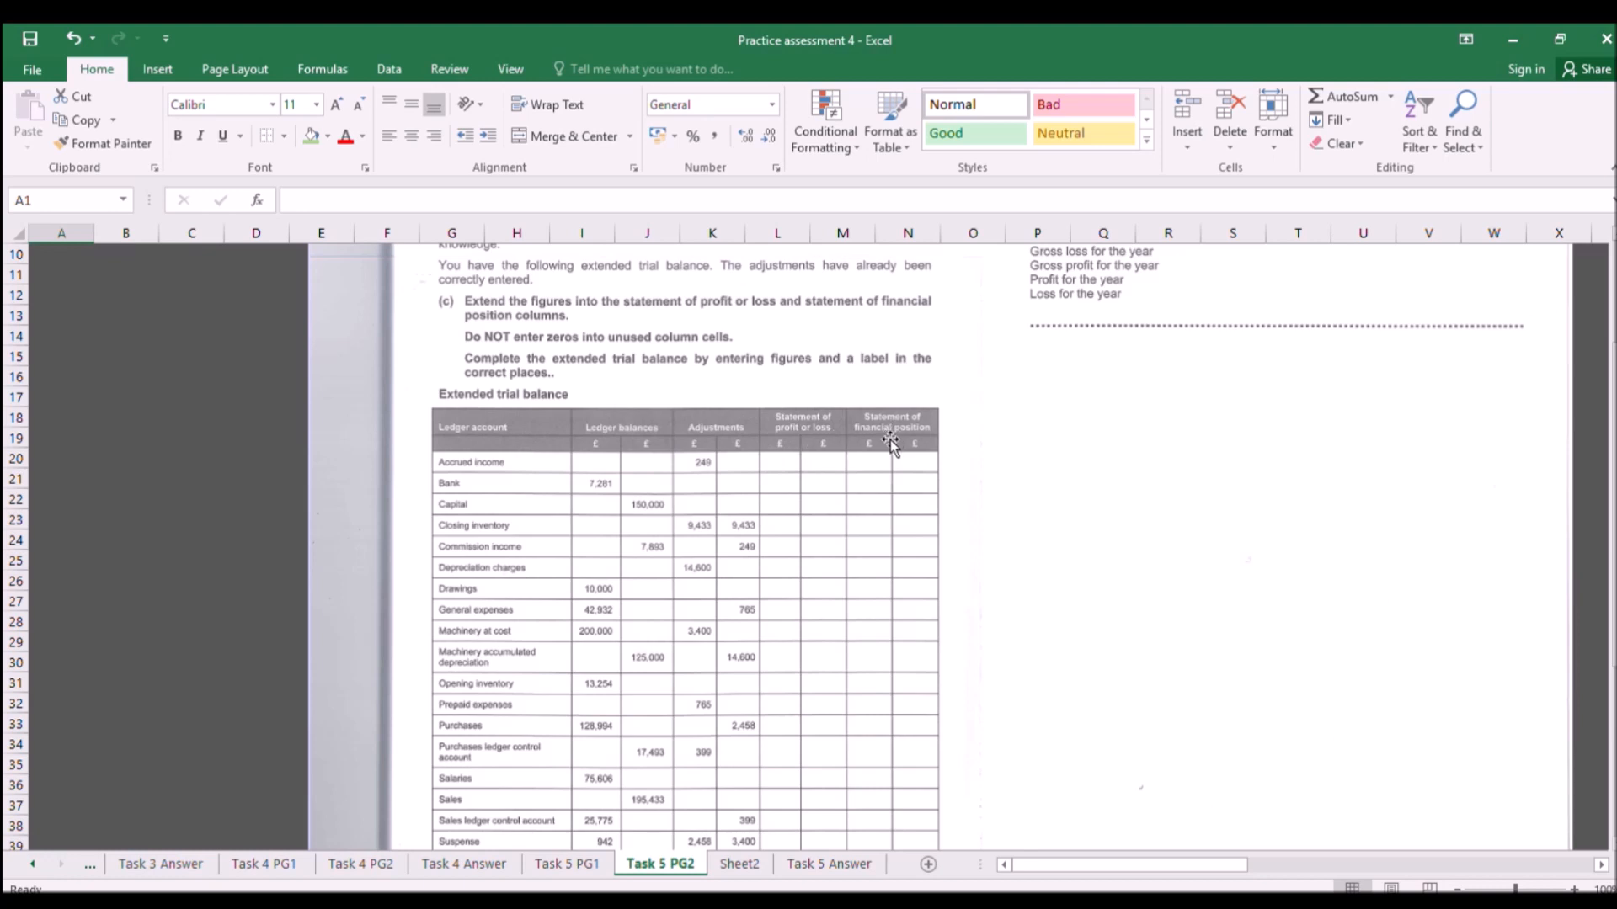
scroll(841, 440, down, 1)
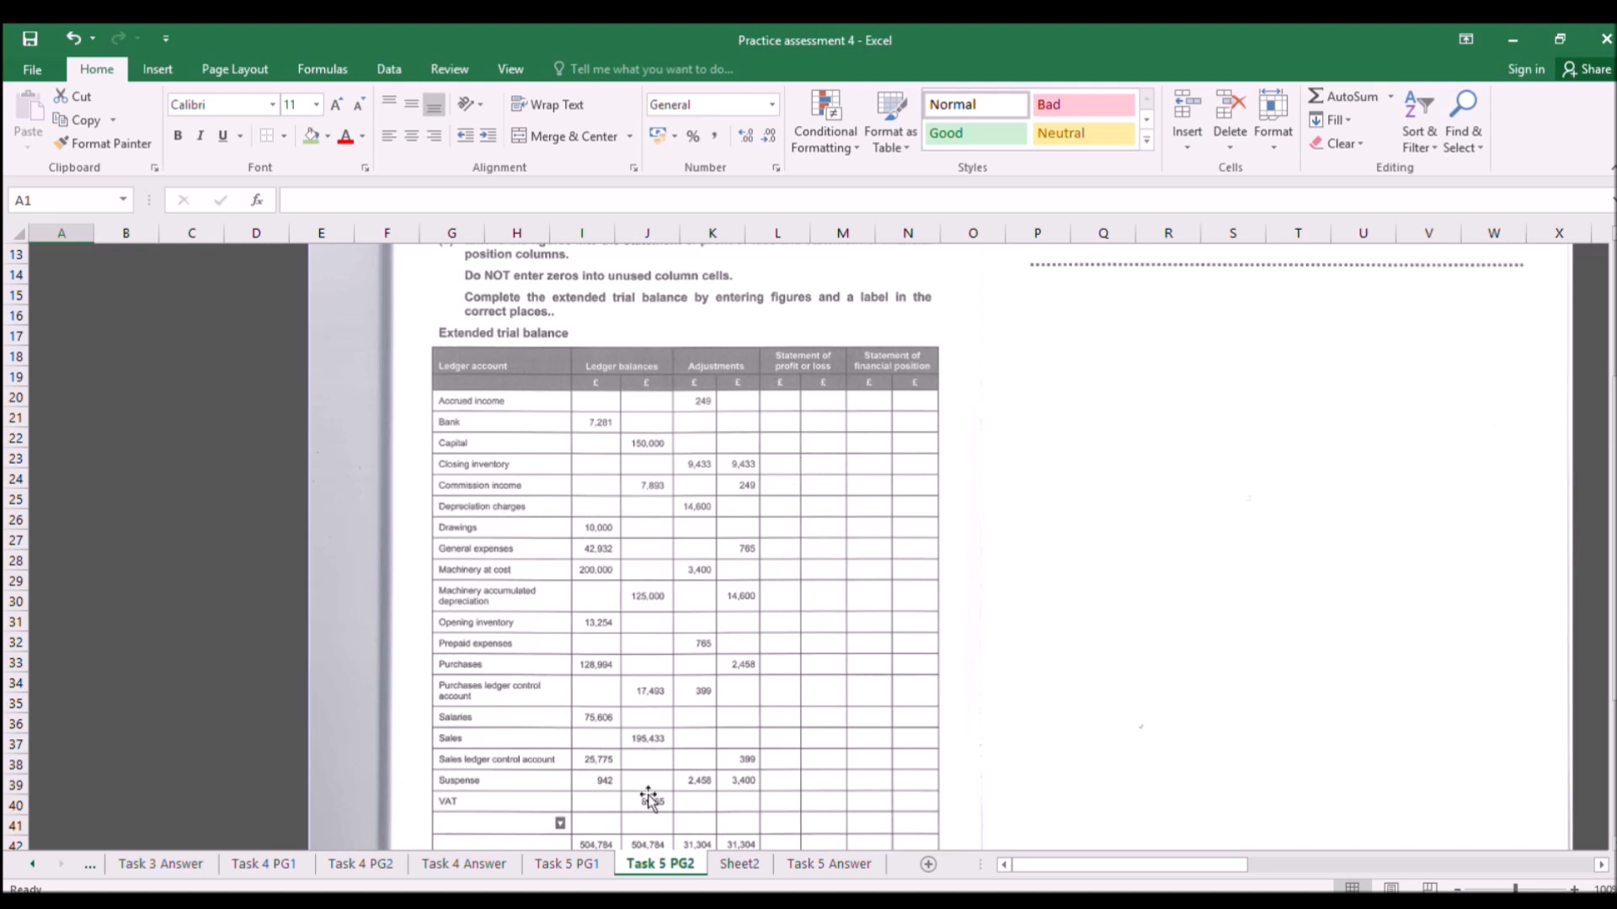
scroll(640, 736, down, 1)
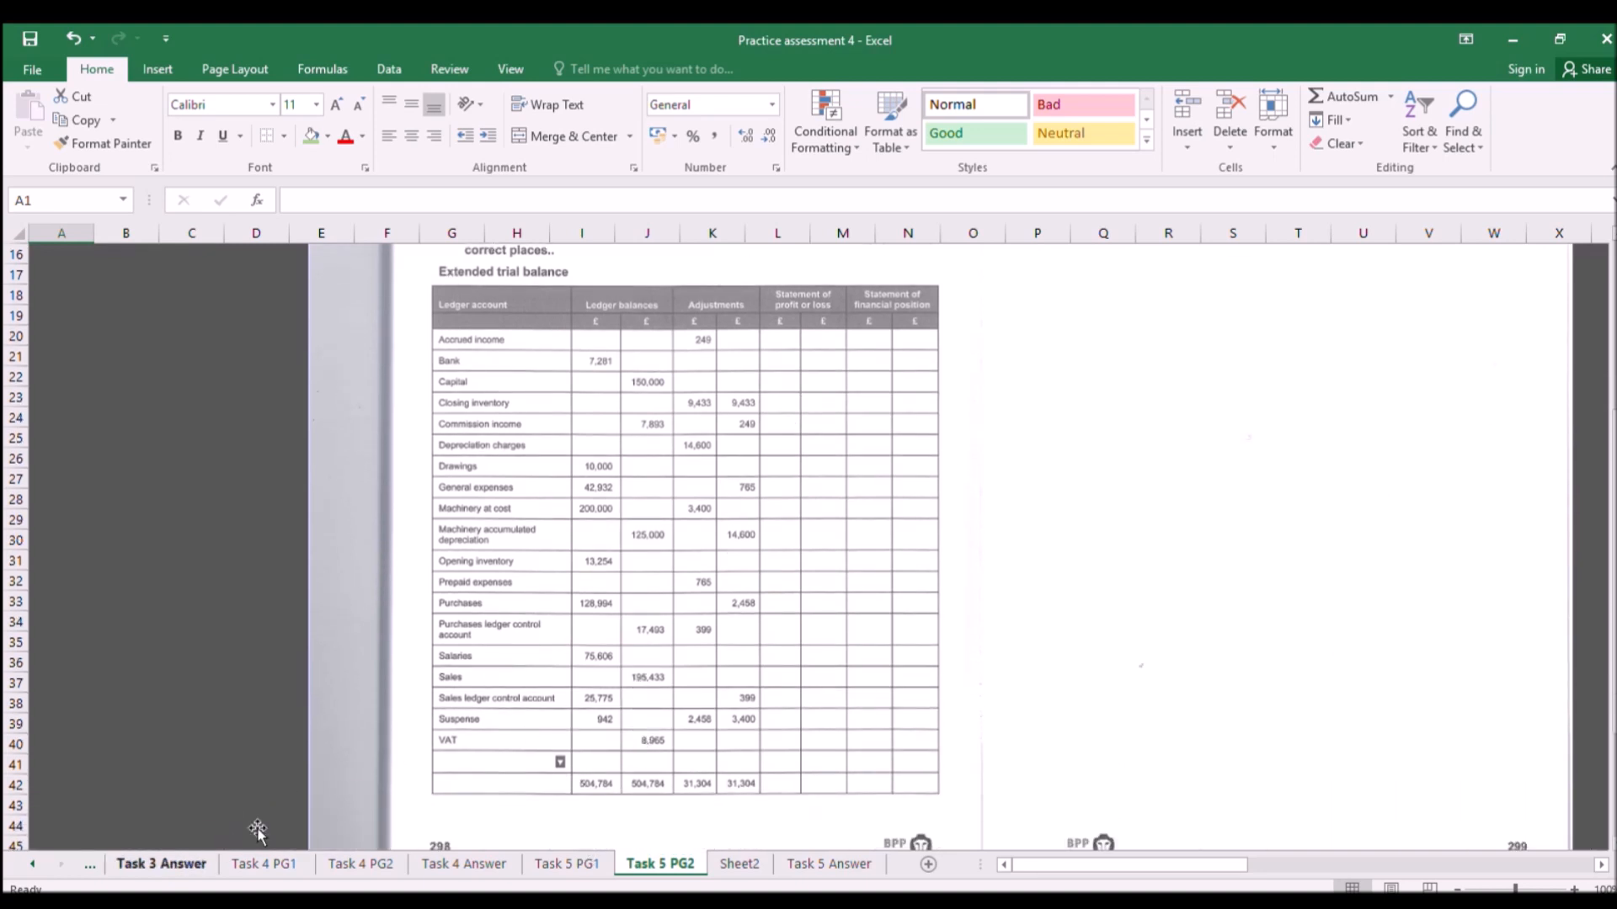
scroll(991, 613, up, 3)
Shrink the question picture on Task 5 PG2 and move it across to column I, leaving columns A to H free.
click(1095, 571)
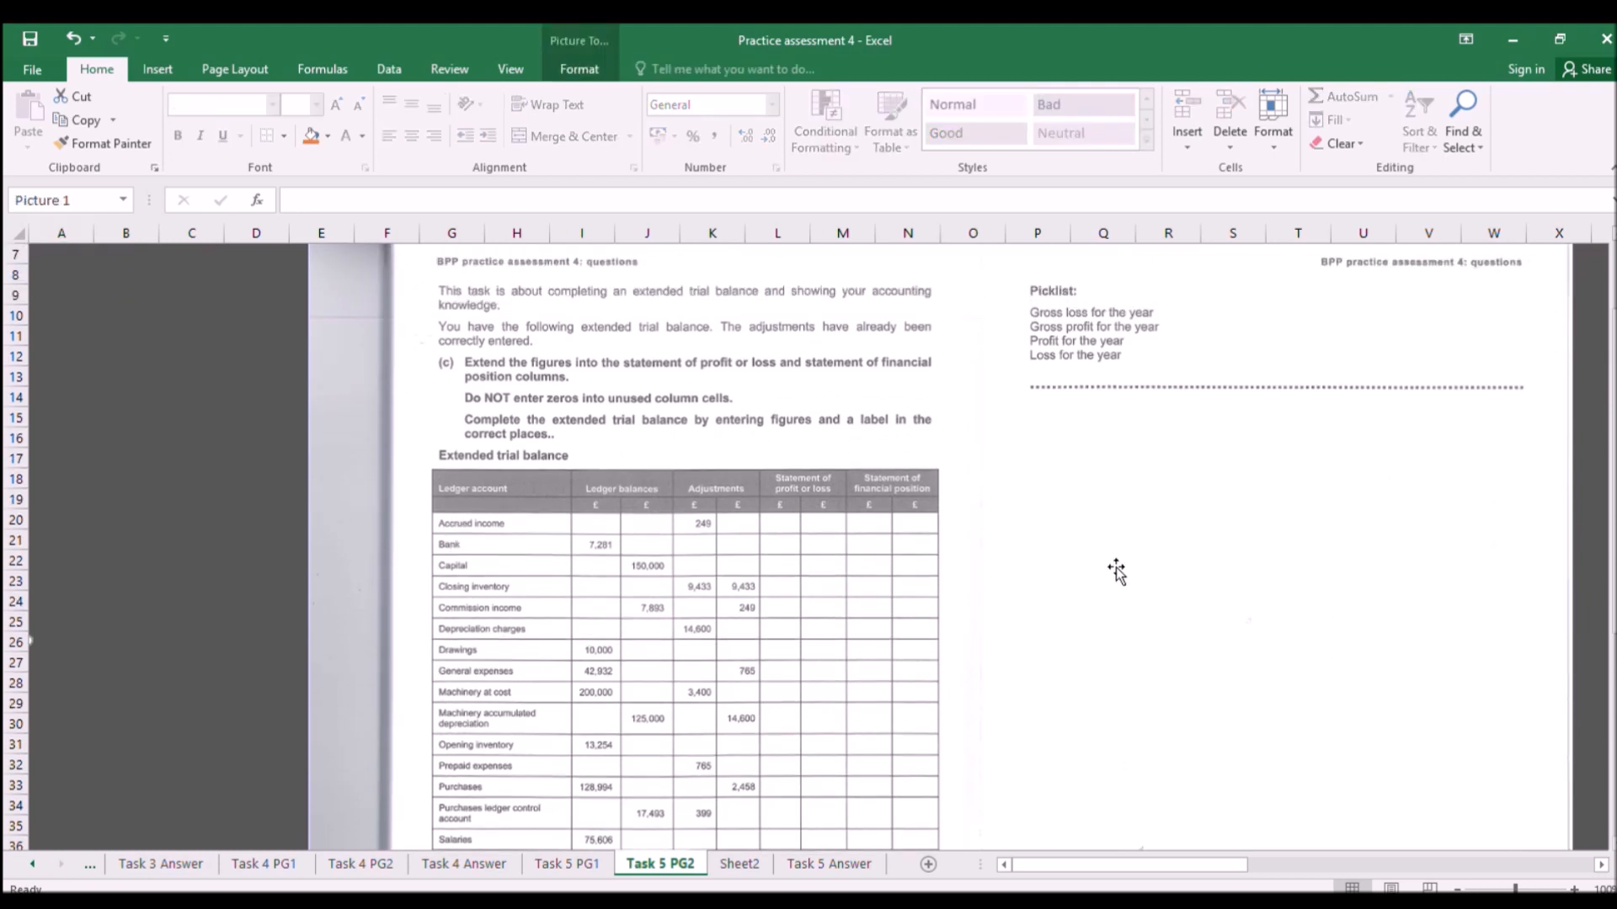
scroll(1199, 532, up, 2)
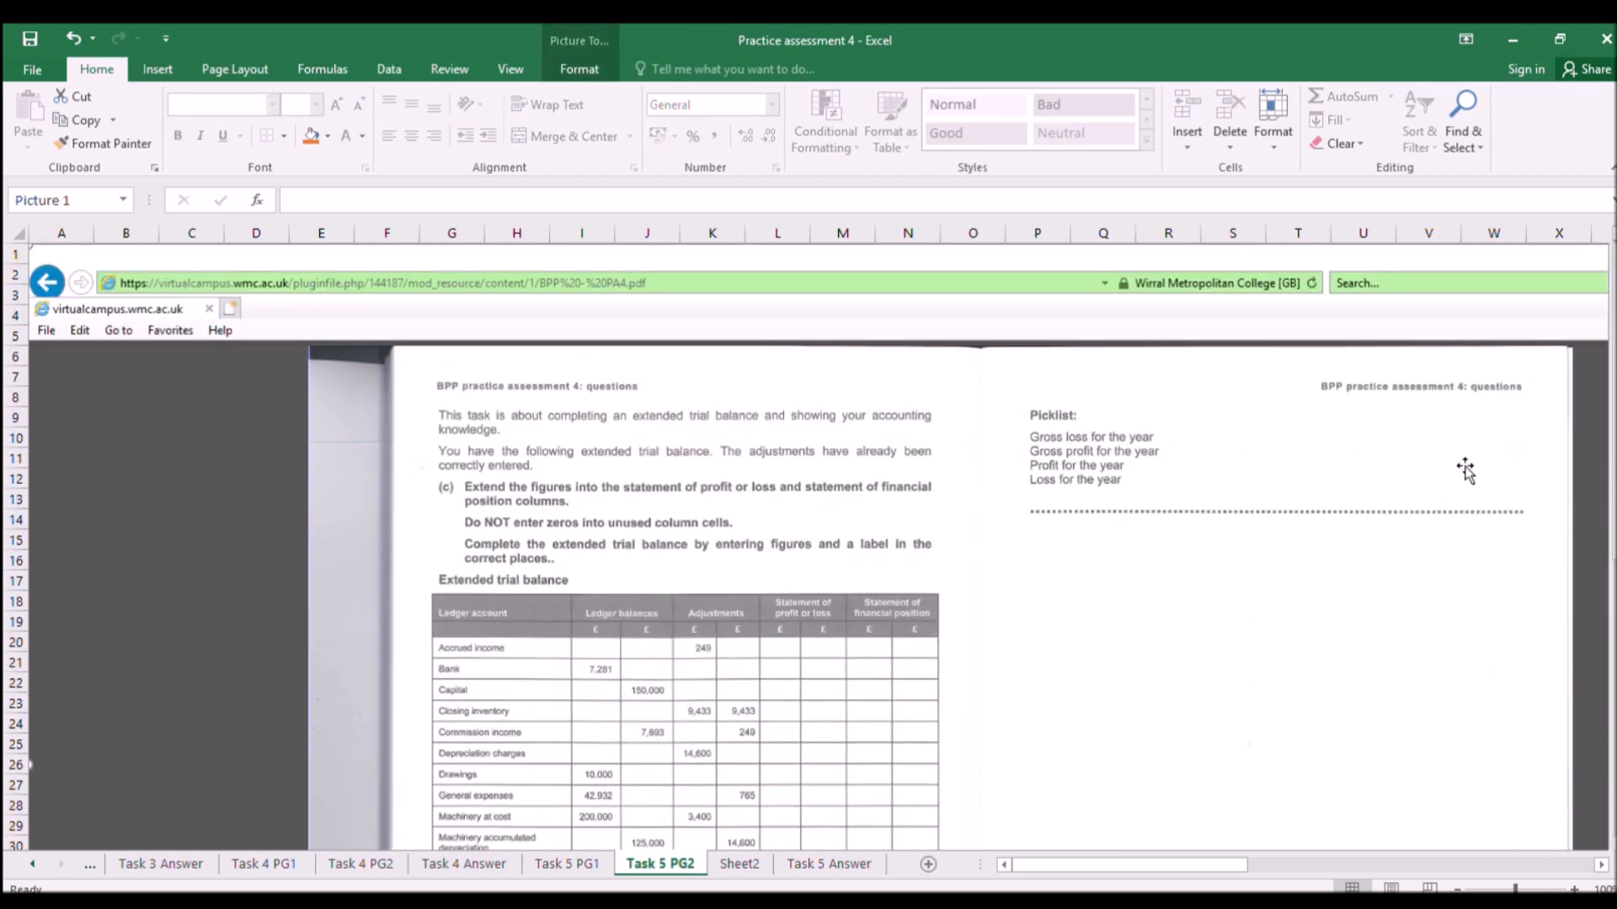
scroll(1235, 539, down, 3)
scroll(1235, 539, down, 2)
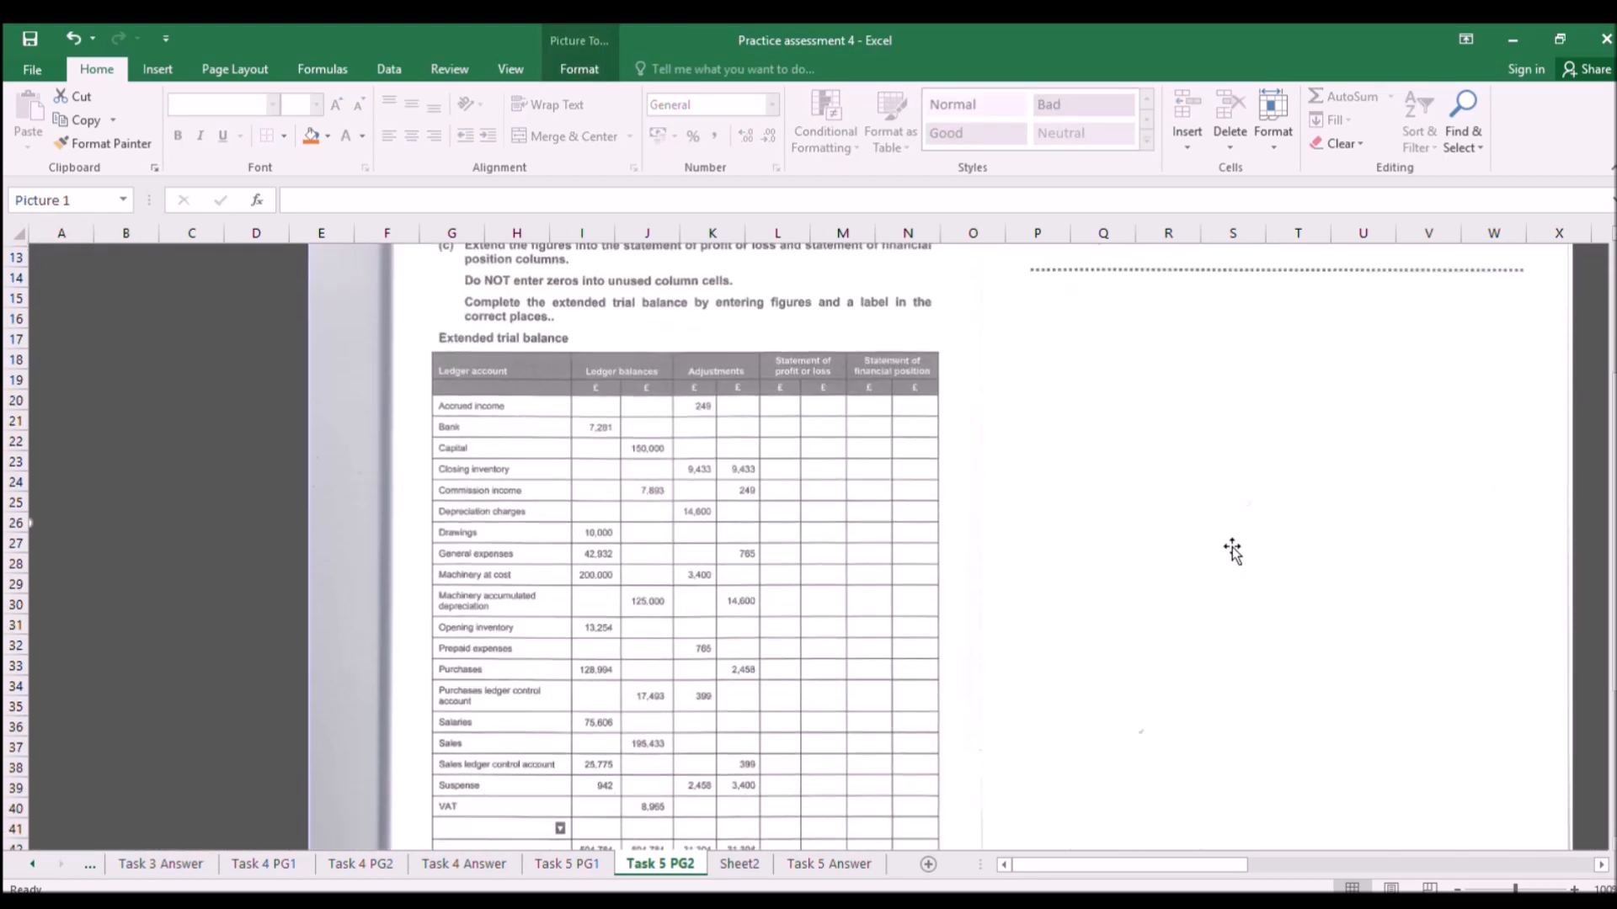
scroll(709, 509, up, 3)
scroll(11, 364, up, 2)
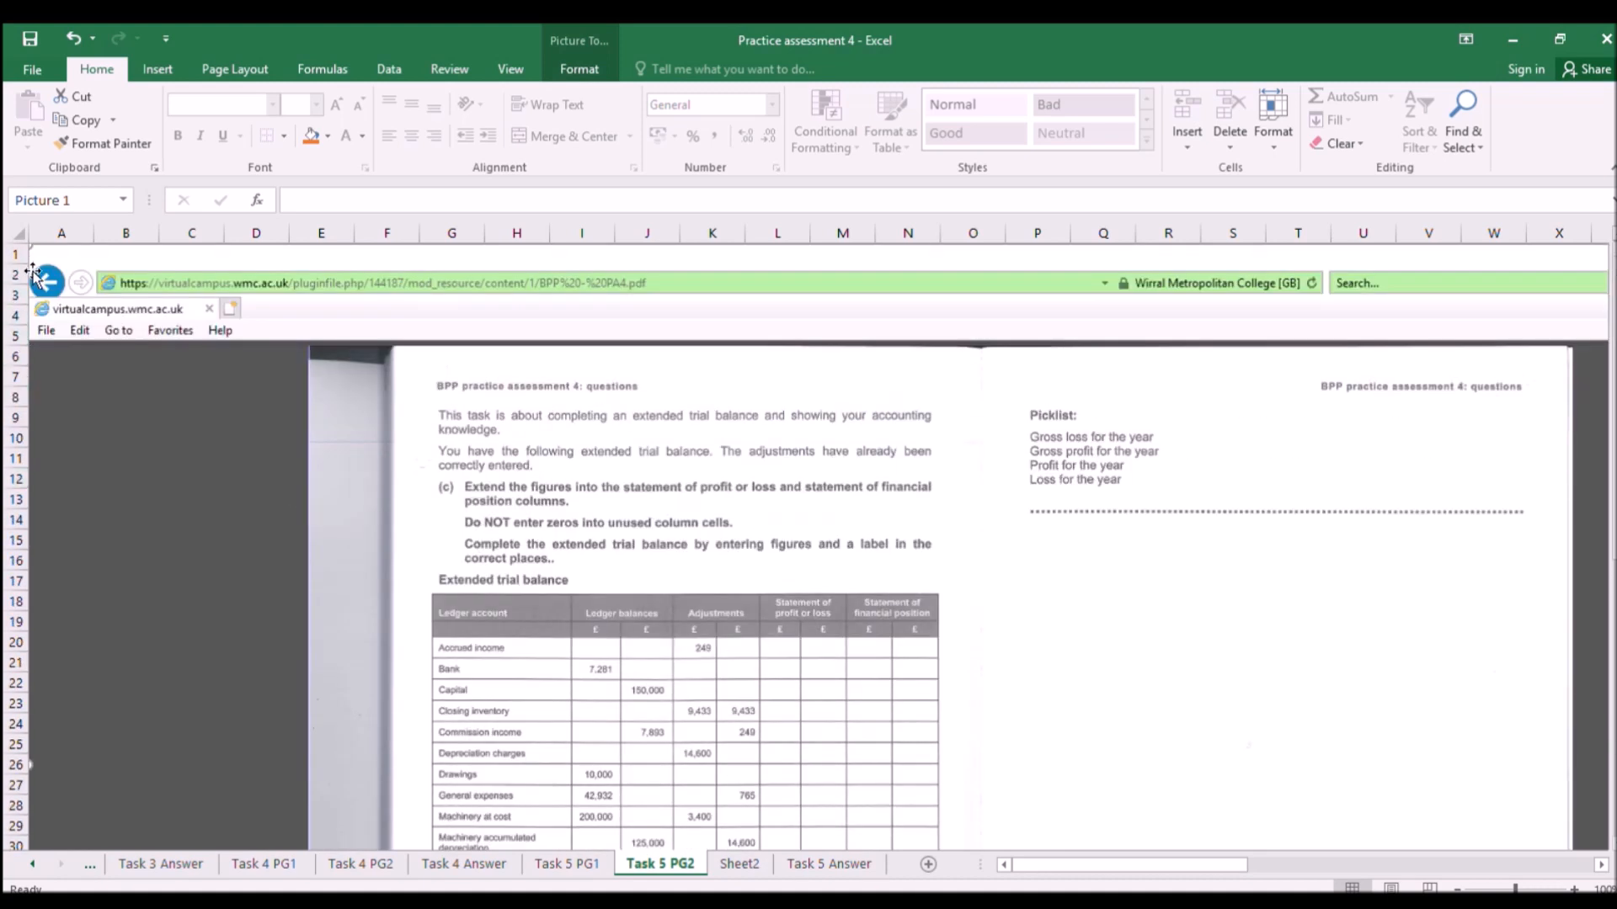
drag(30, 246, 3, 196)
drag(614, 462, 638, 323)
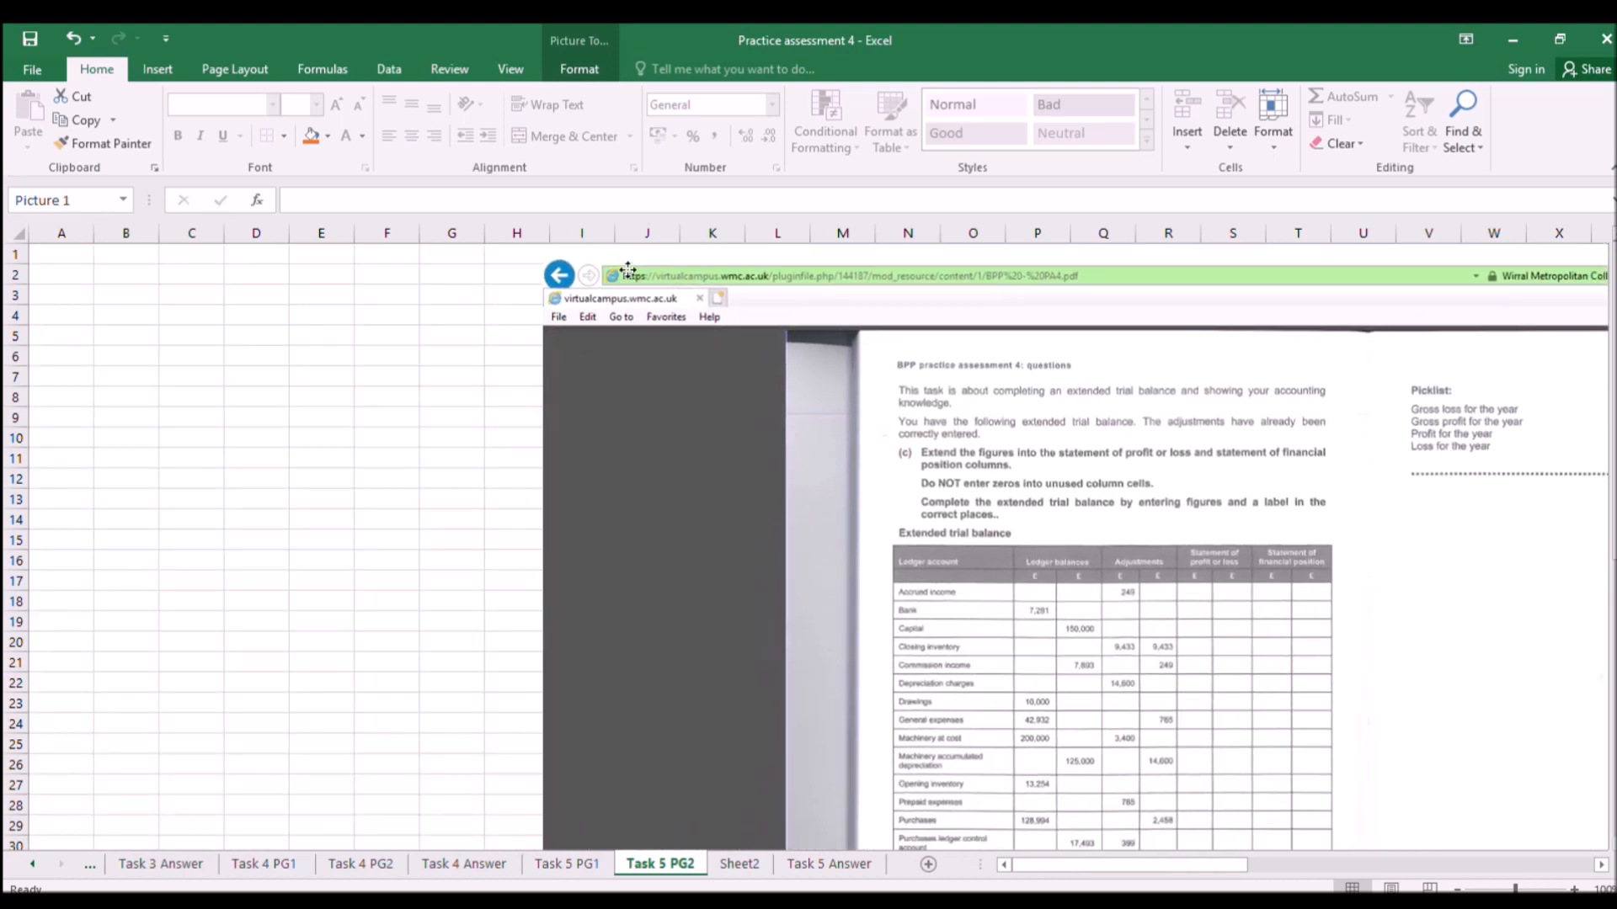
Enter the ledger account name "Accrued income" in A16.
click(83, 562)
text(ccrue)
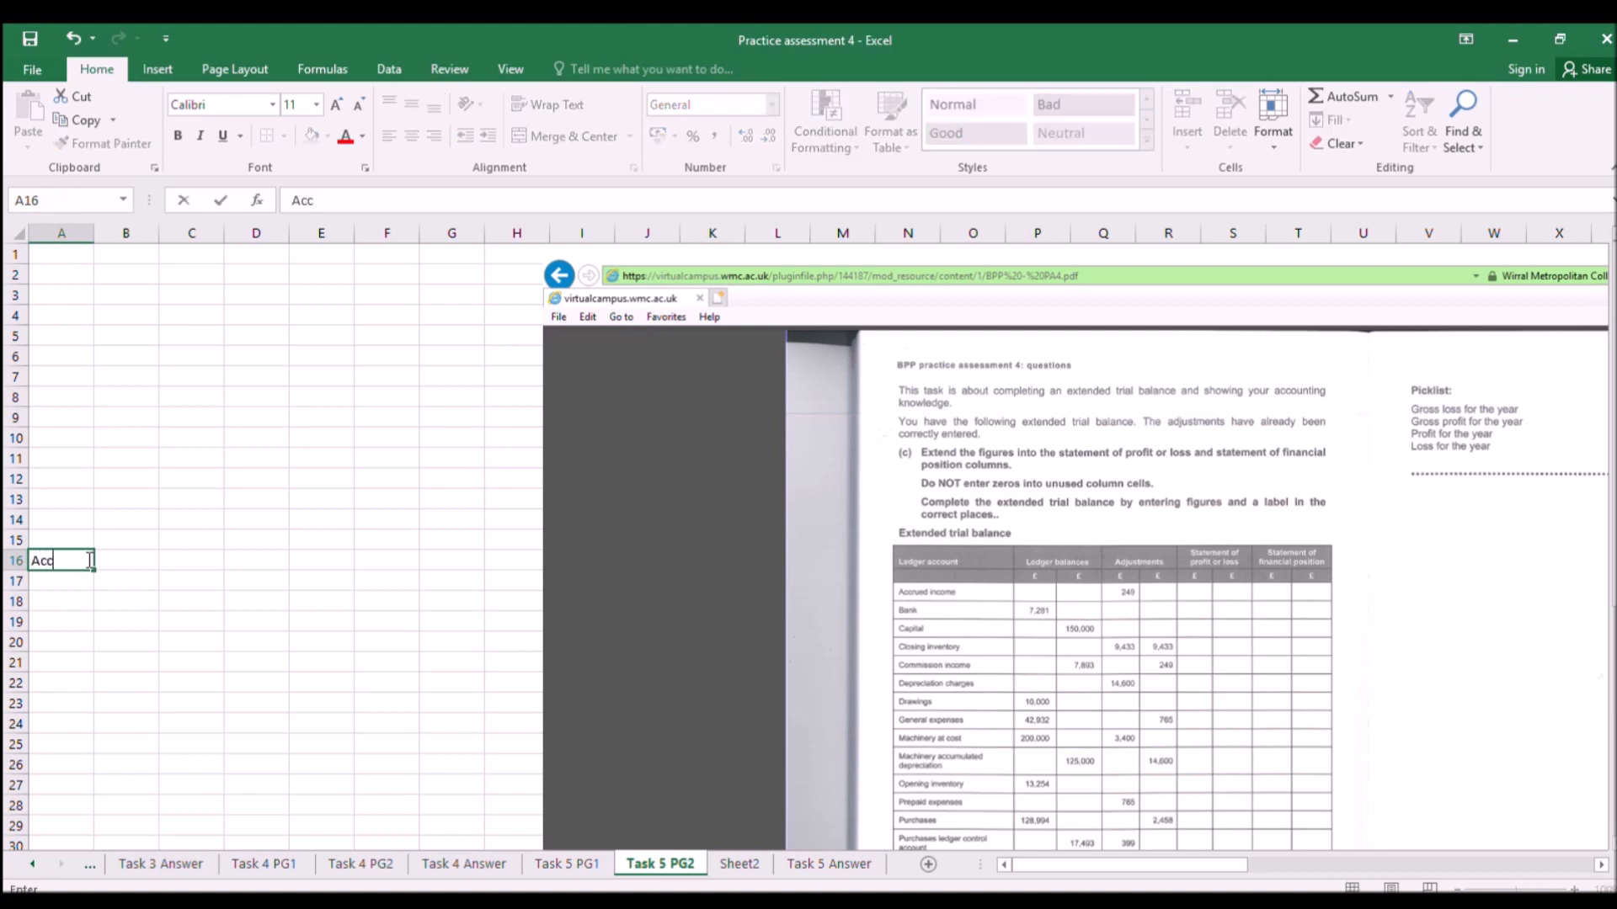
key(BackSpace)
text(d)
key(BackSpace)
text(ed)
key(Tab)
click(86, 559)
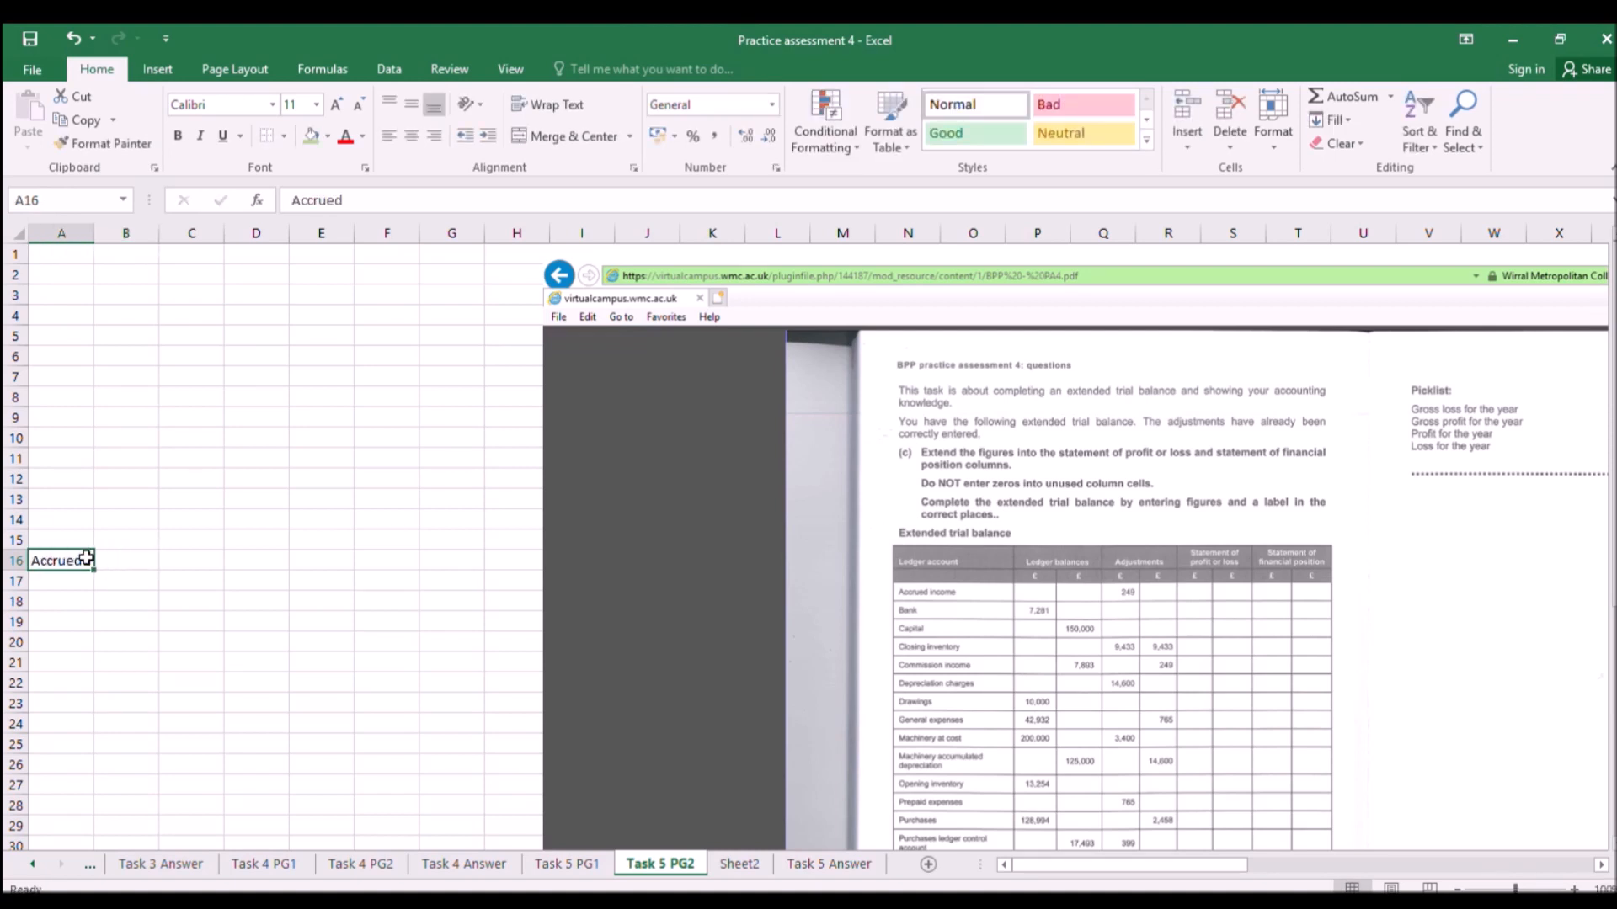
click(420, 207)
text(income)
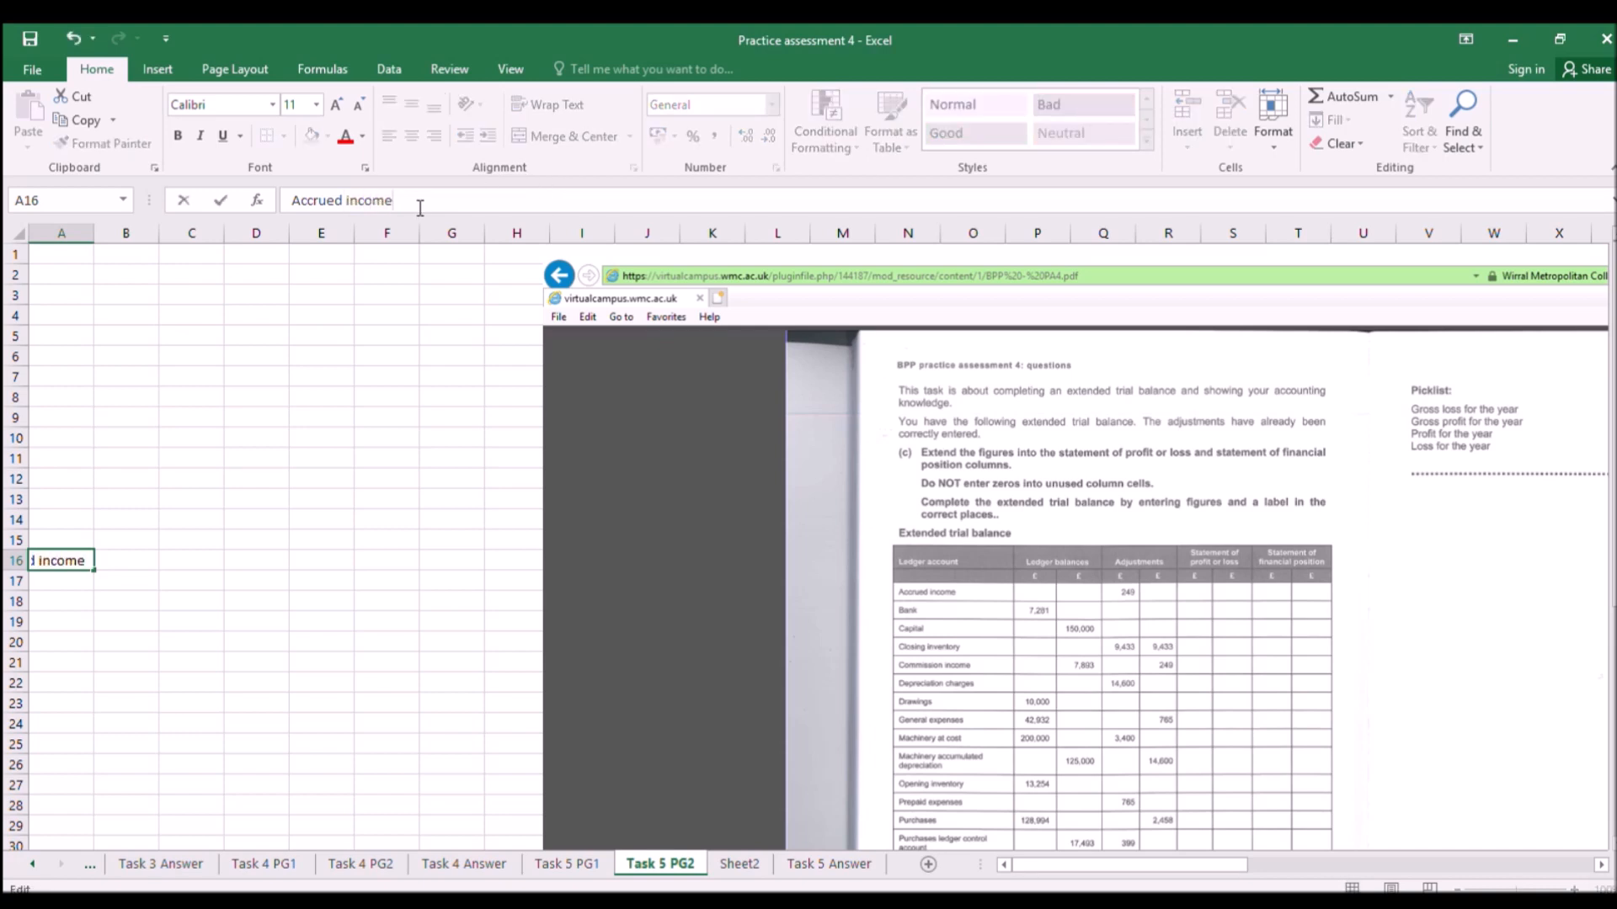
key(ctrl+Return)
Add the heading "P&L" in C14 with "DR" in C15 and "Cr" in D15 beneath it.
key(Right)
key(Right)
key(Up)
key(Up)
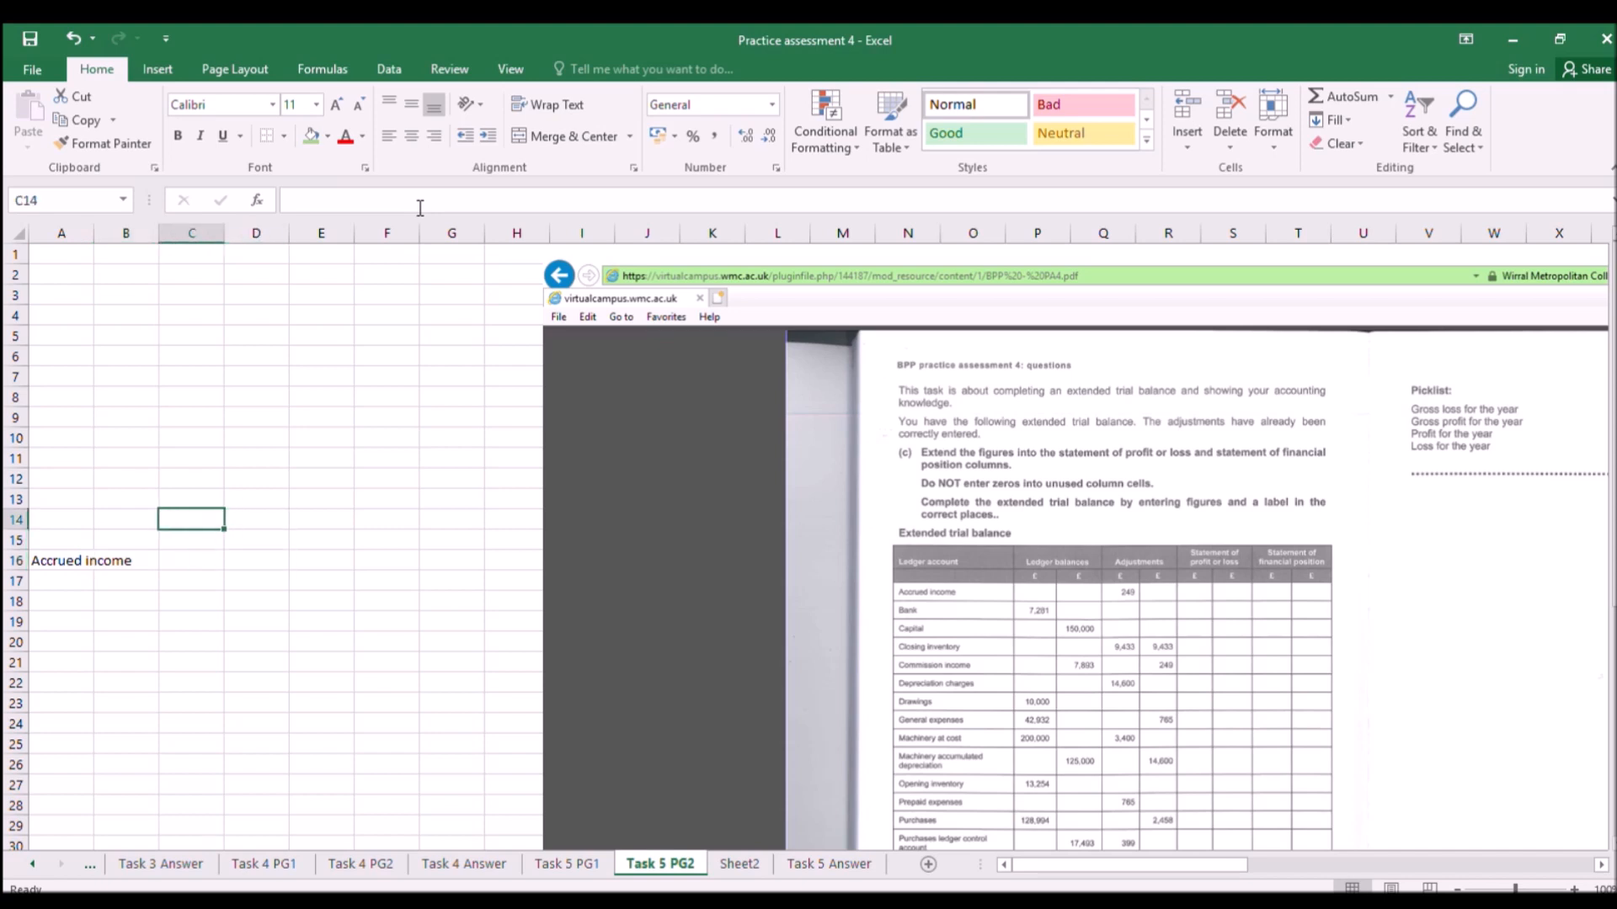
text(P&L)
key(Return)
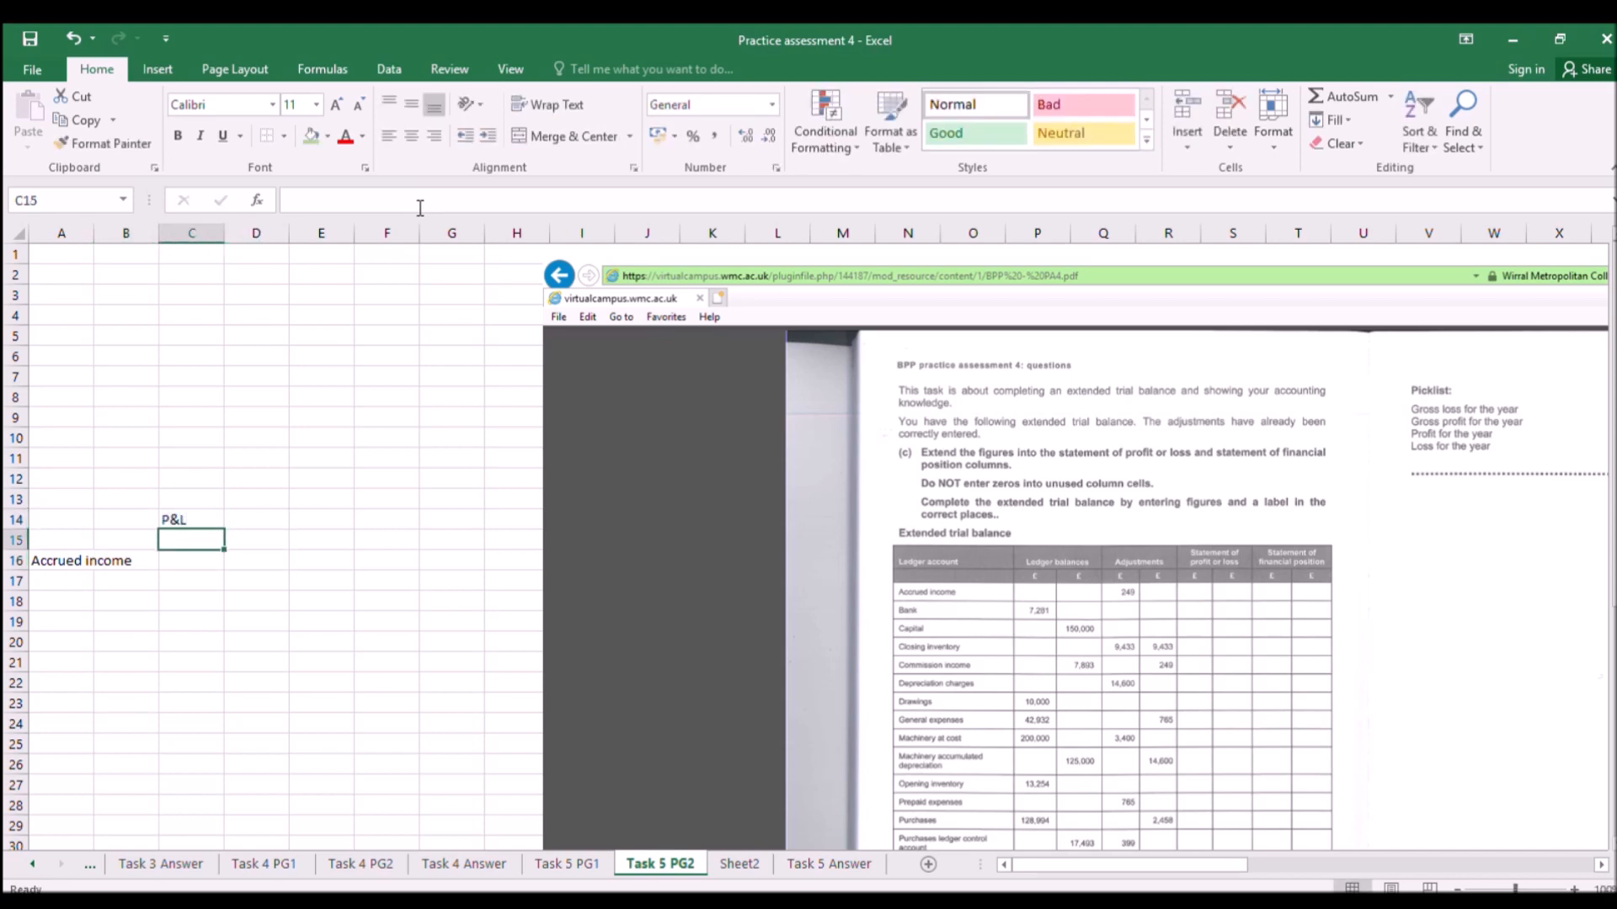
text(DR)
key(Tab)
text(Cr)
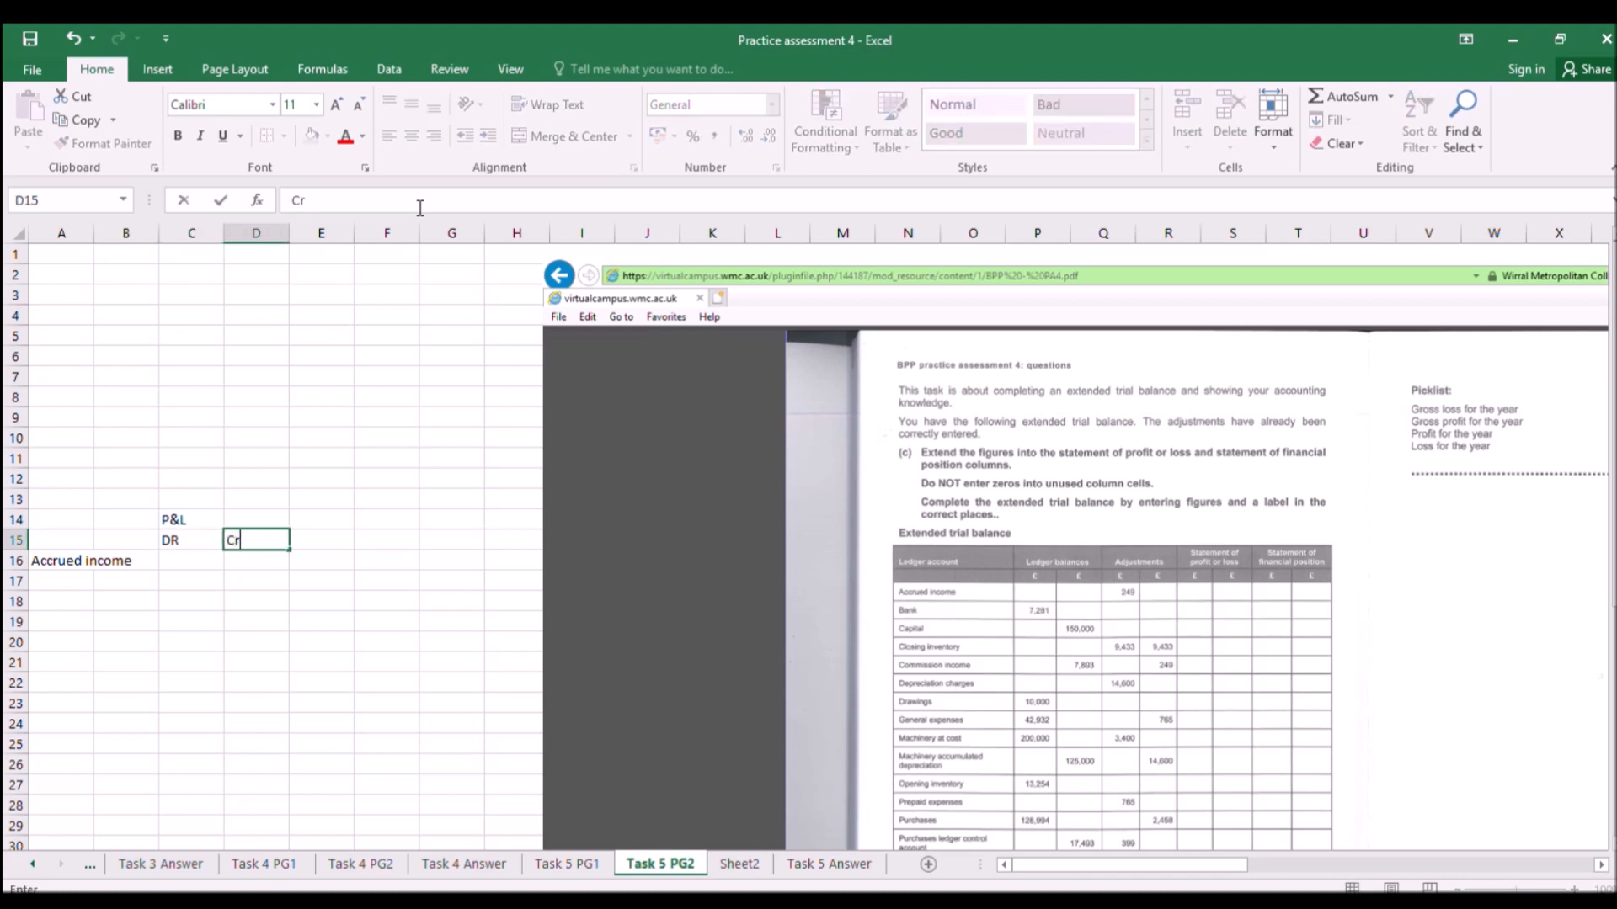
Add the heading "Balance sheet" in E14 with "Dr" in E15 and "Cr" in F15 beneath it.
key(Right)
key(Right)
key(Up)
key(Left)
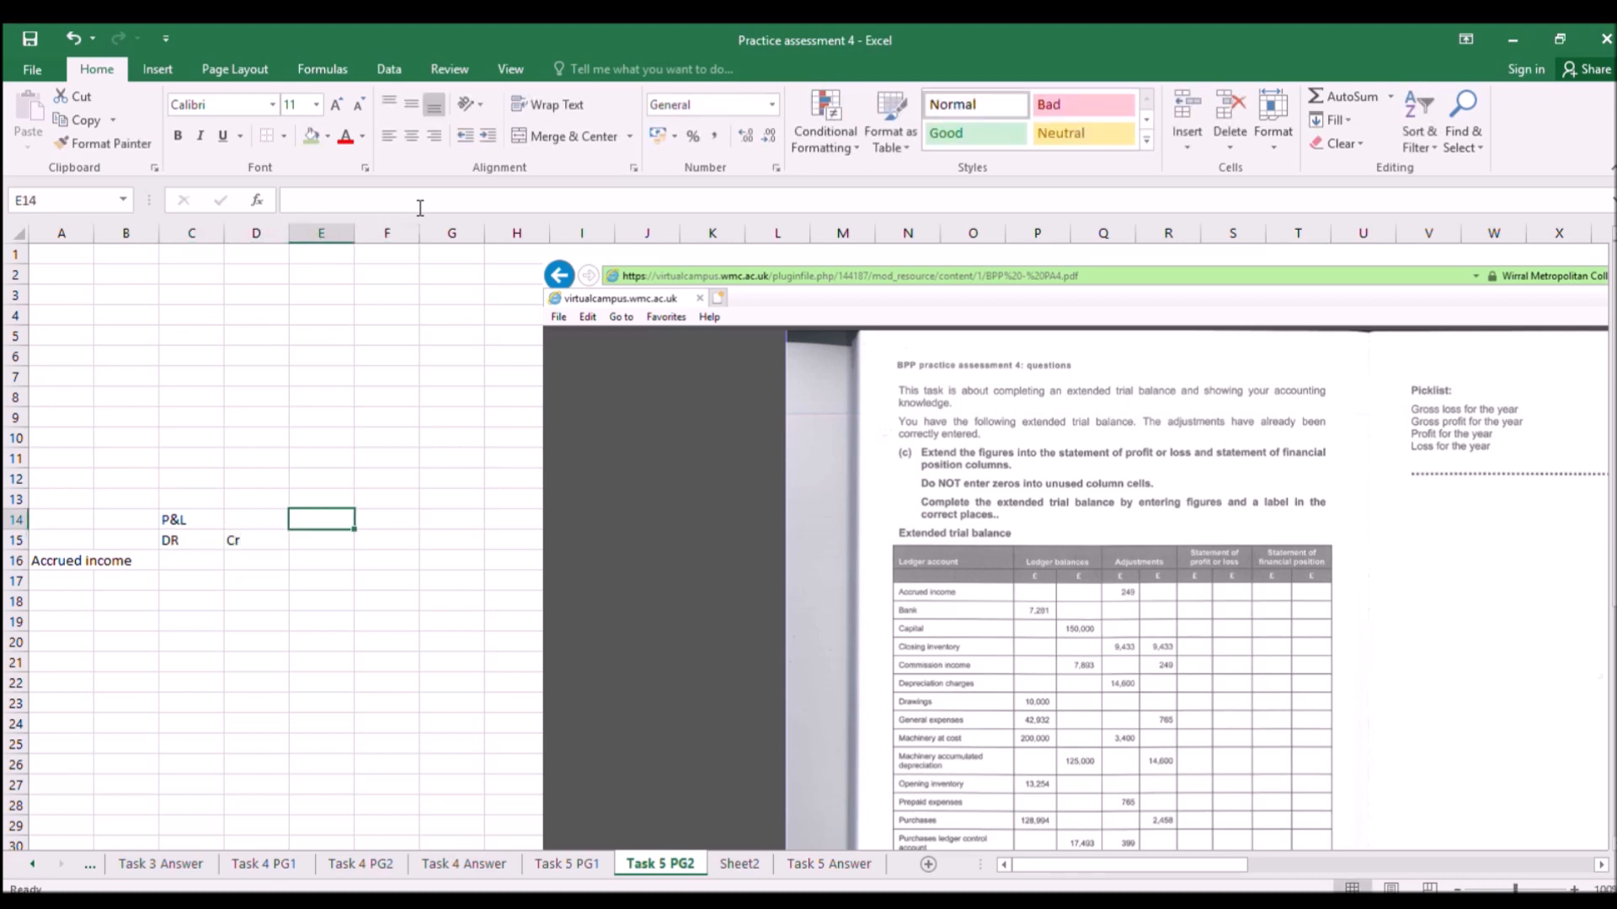
text(Balance )
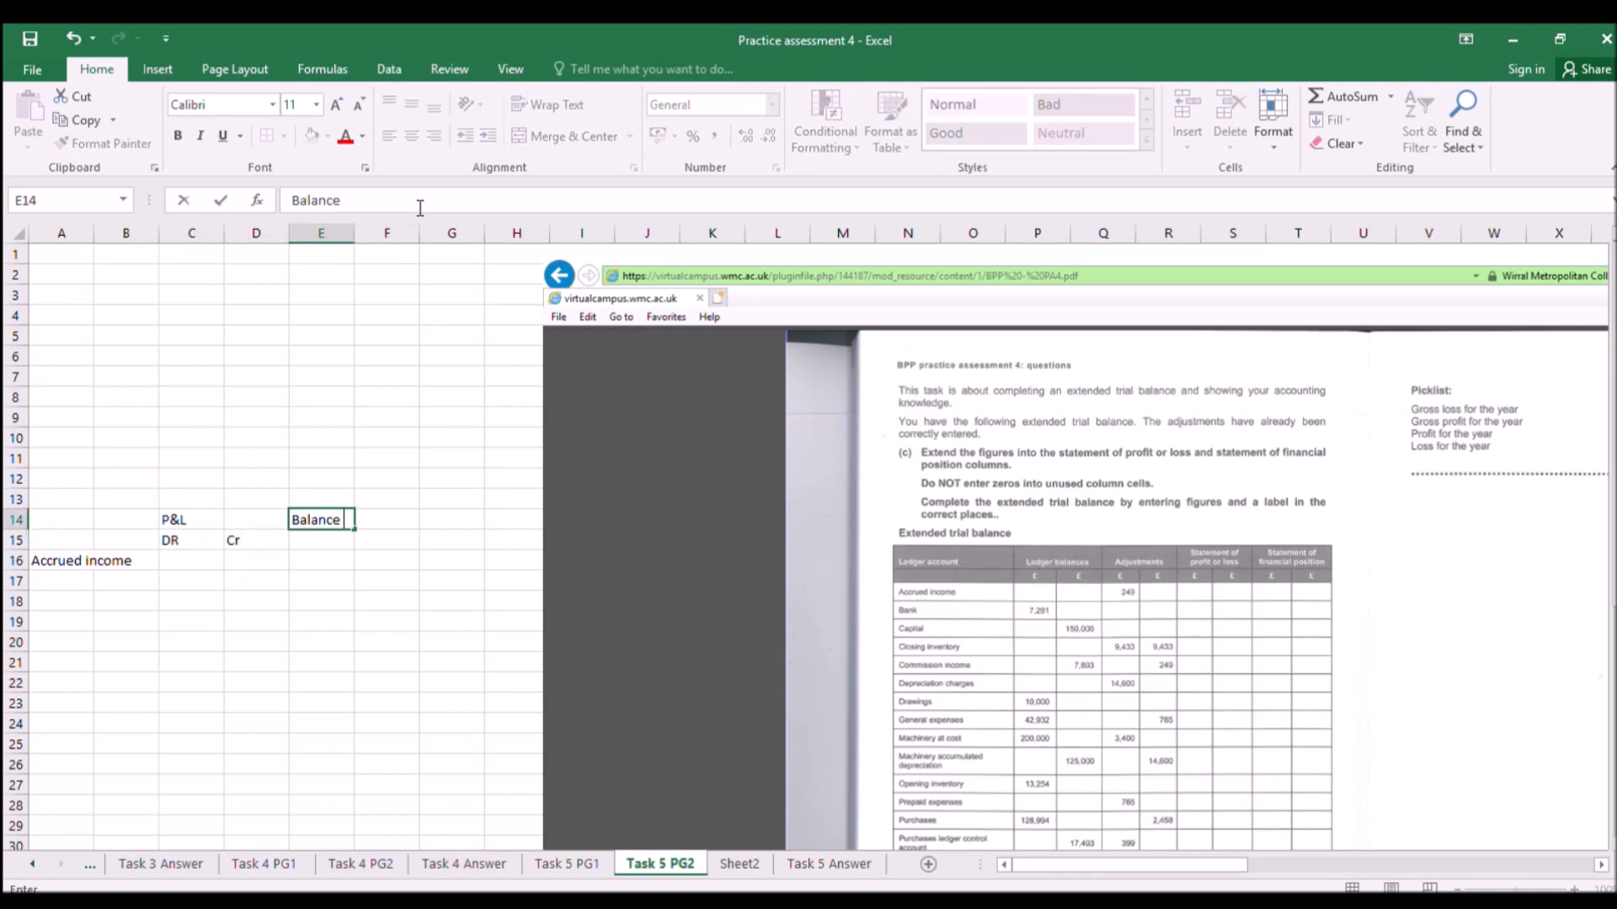
text(sheet)
key(Return)
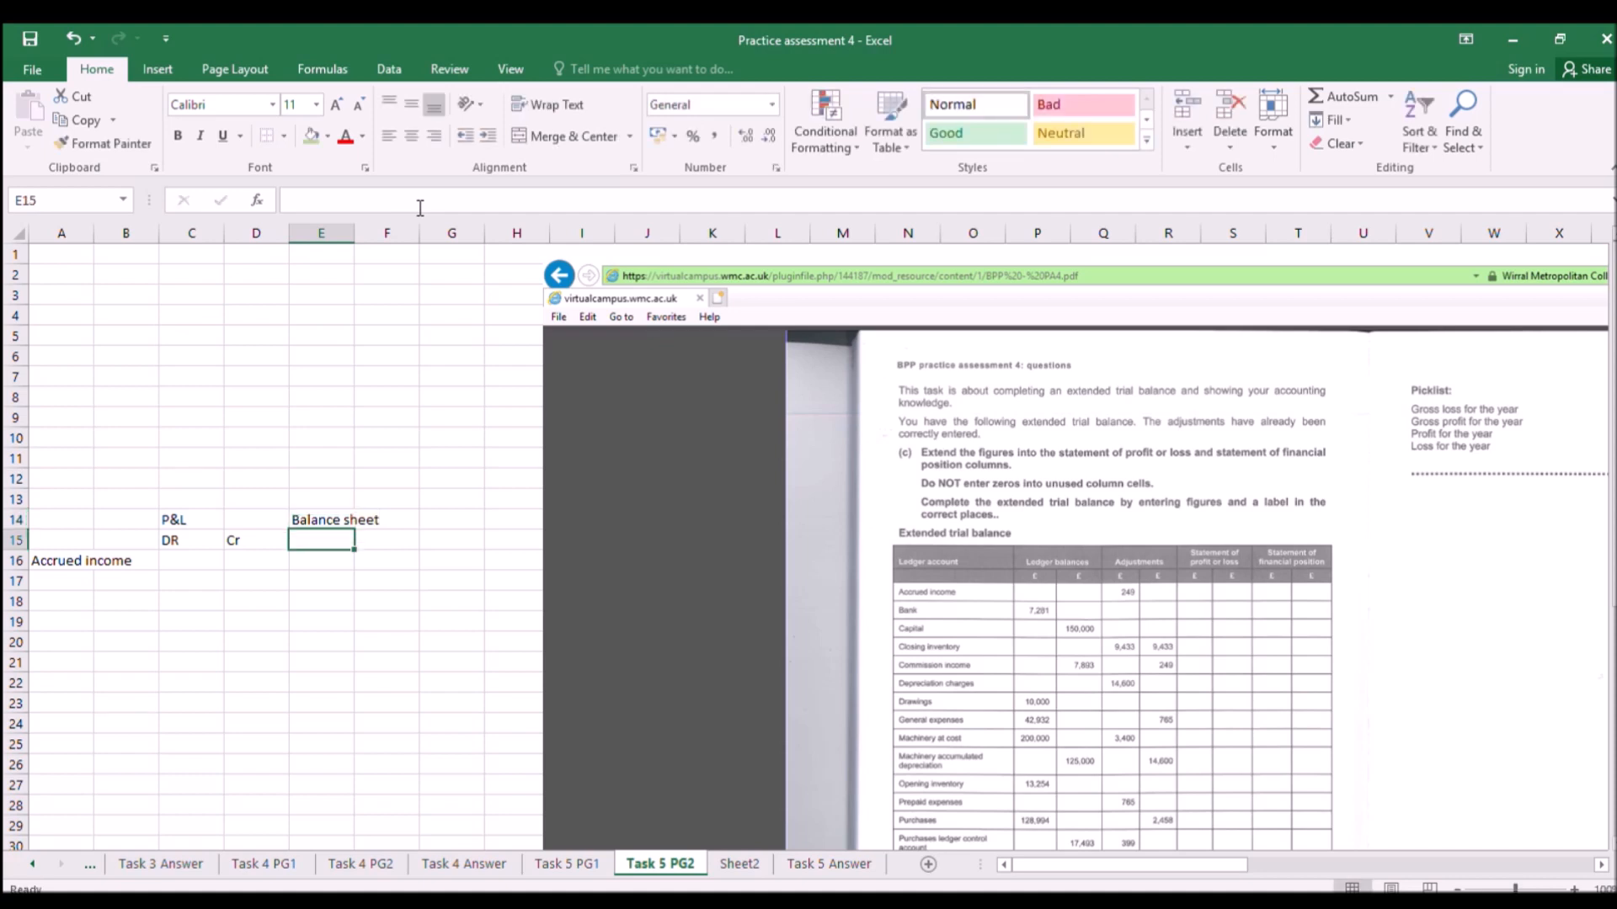
text(Dr)
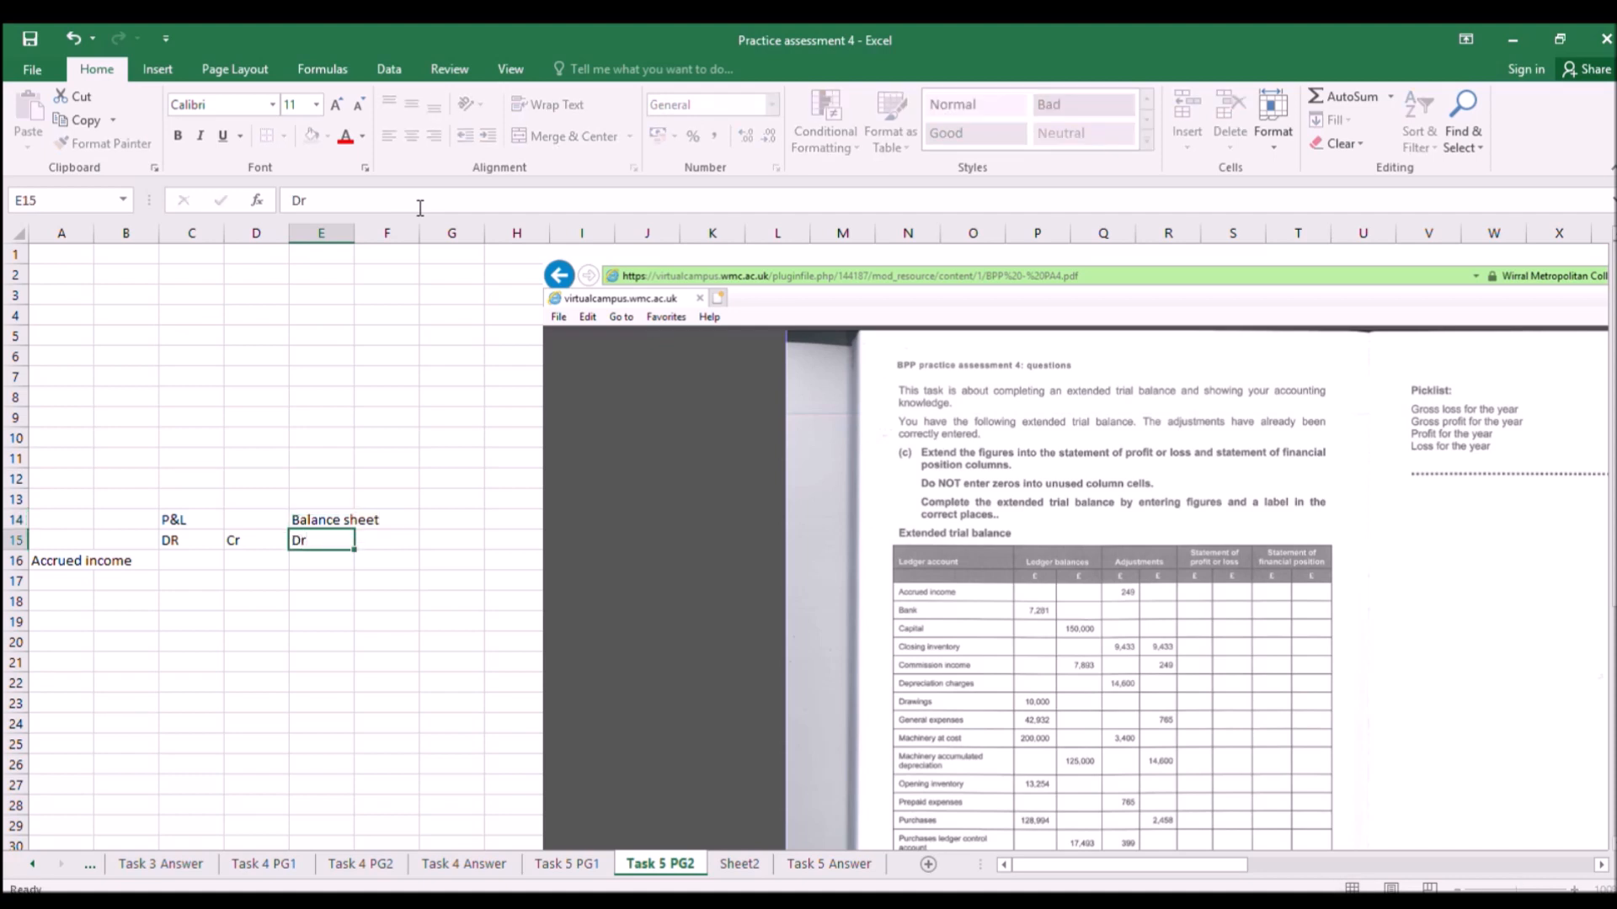
key(Tab)
text(CR)
key(Return)
key(Up)
text(Cr)
key(Return)
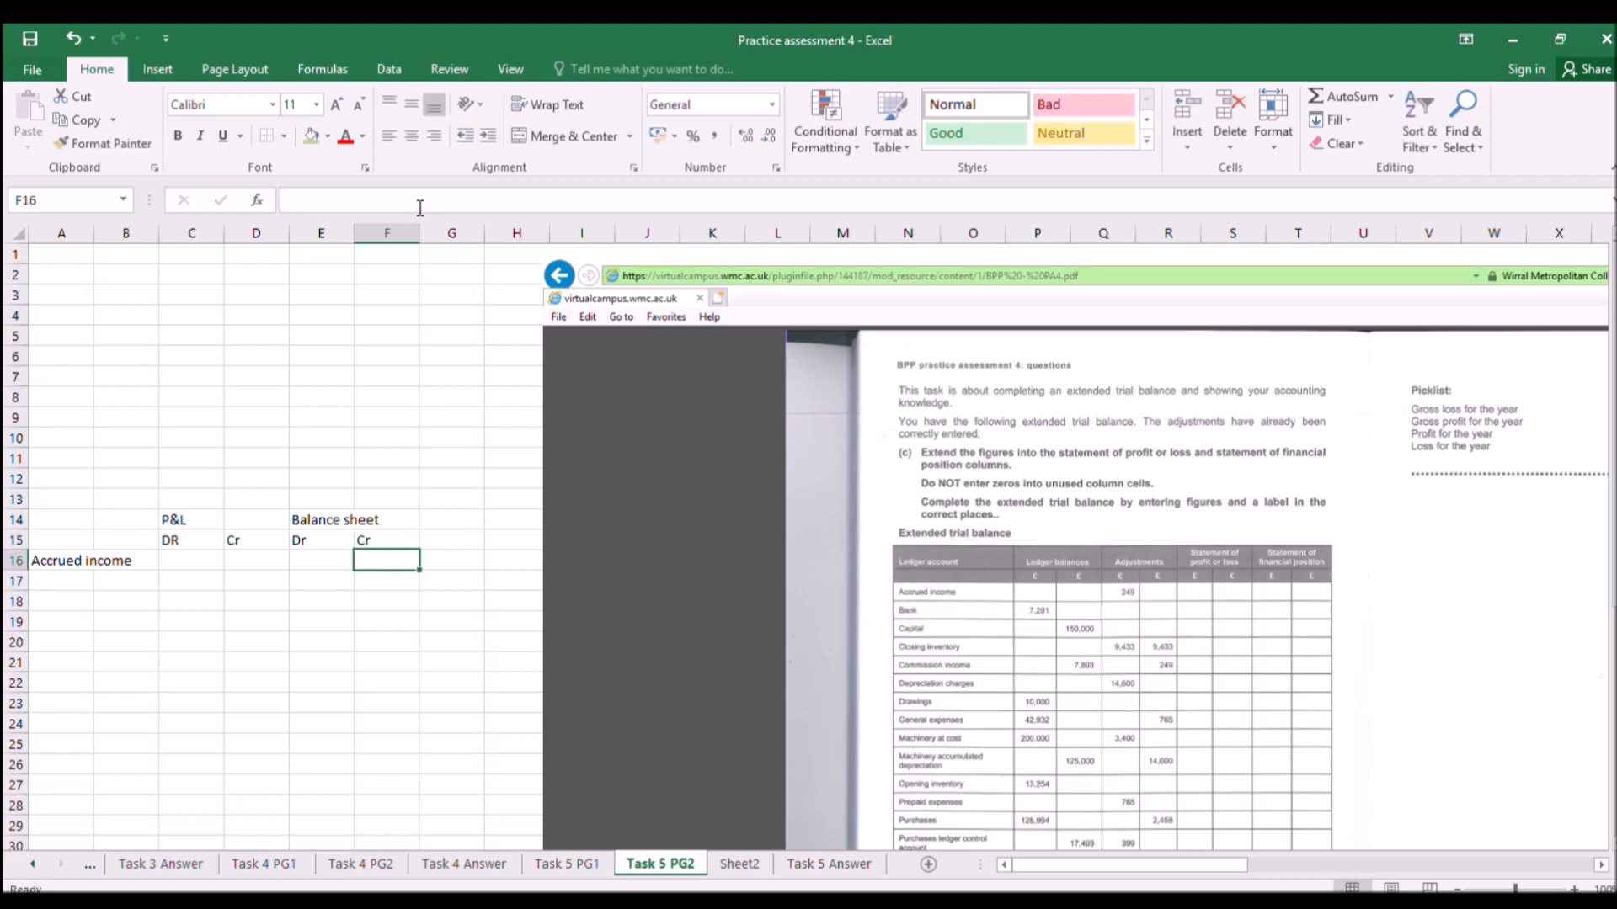
Enter 249 for accrued income in the balance sheet debit column at E16.
key(Left)
key(Left)
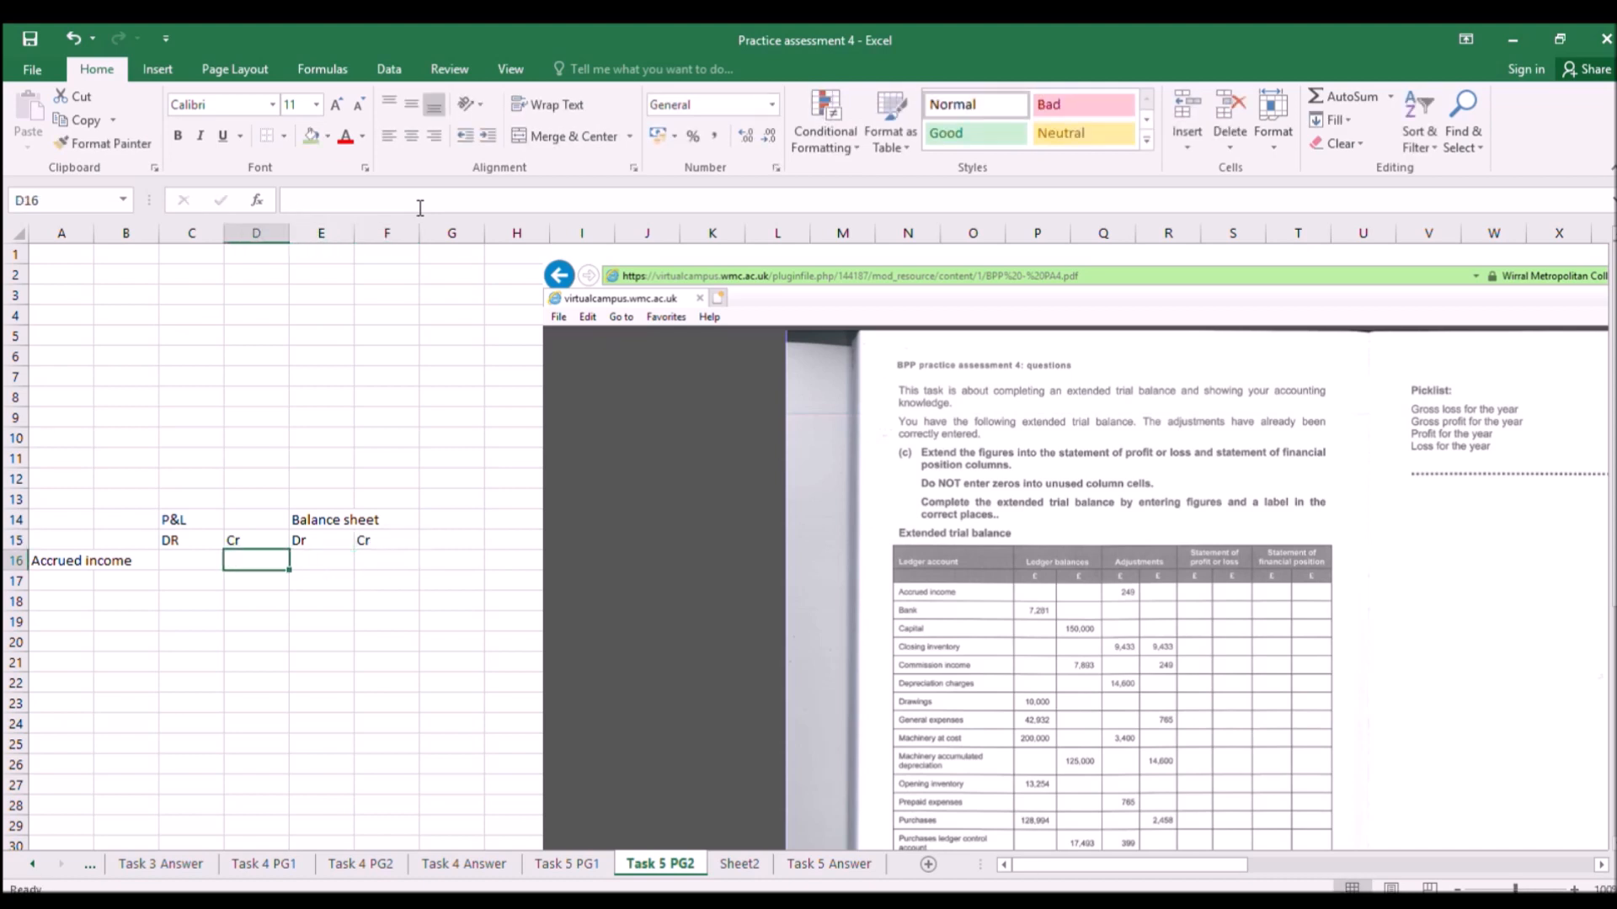
key(Right)
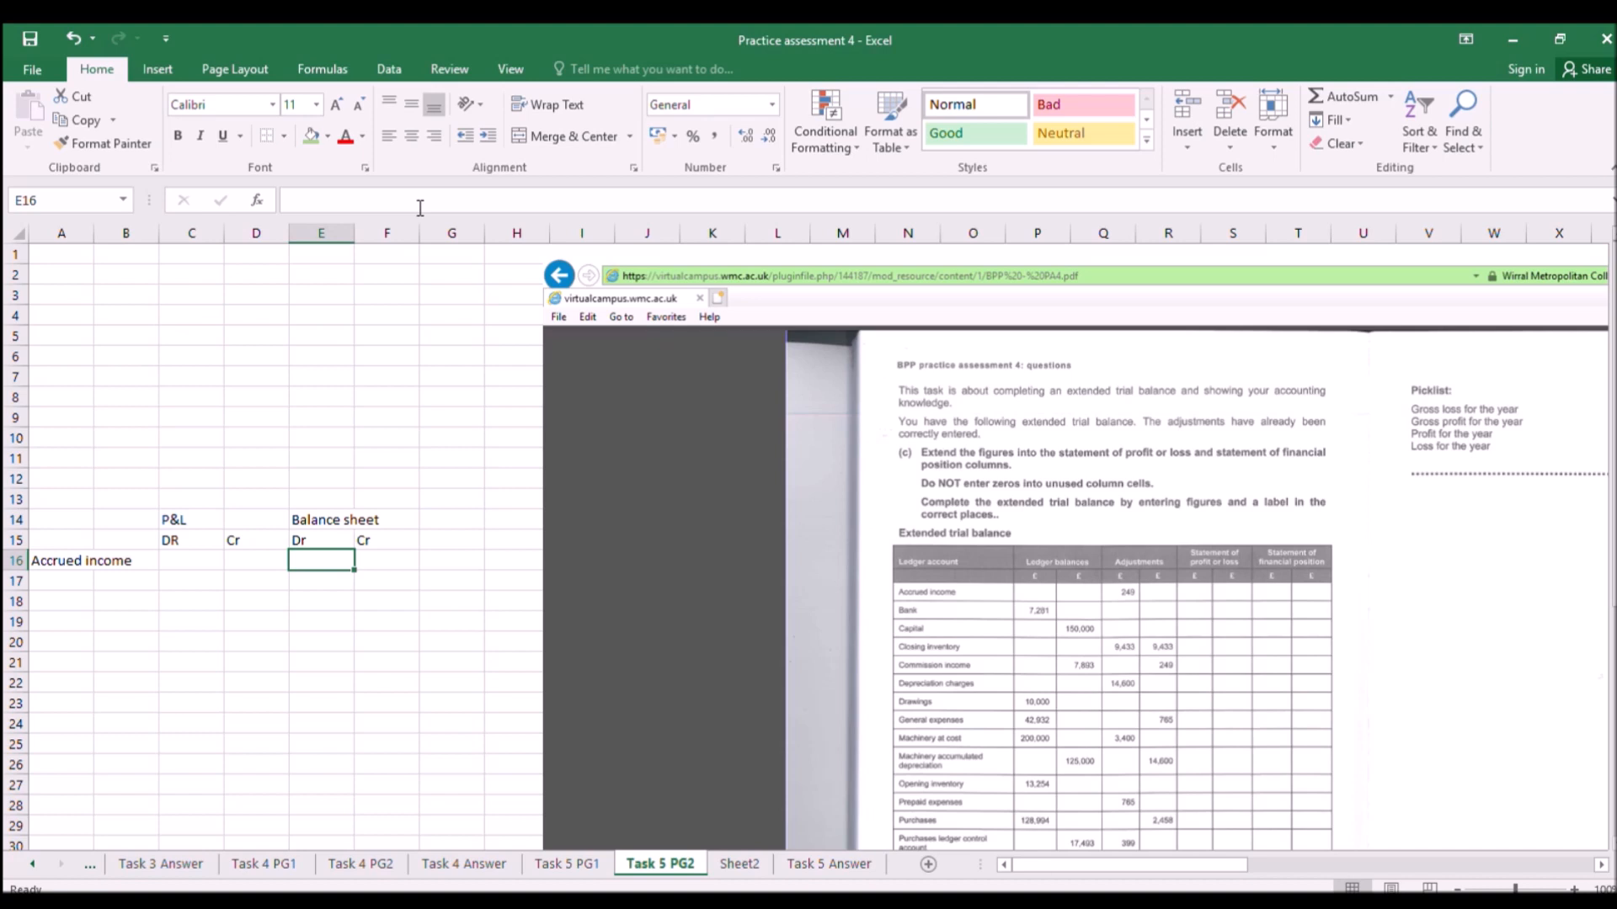
text(249)
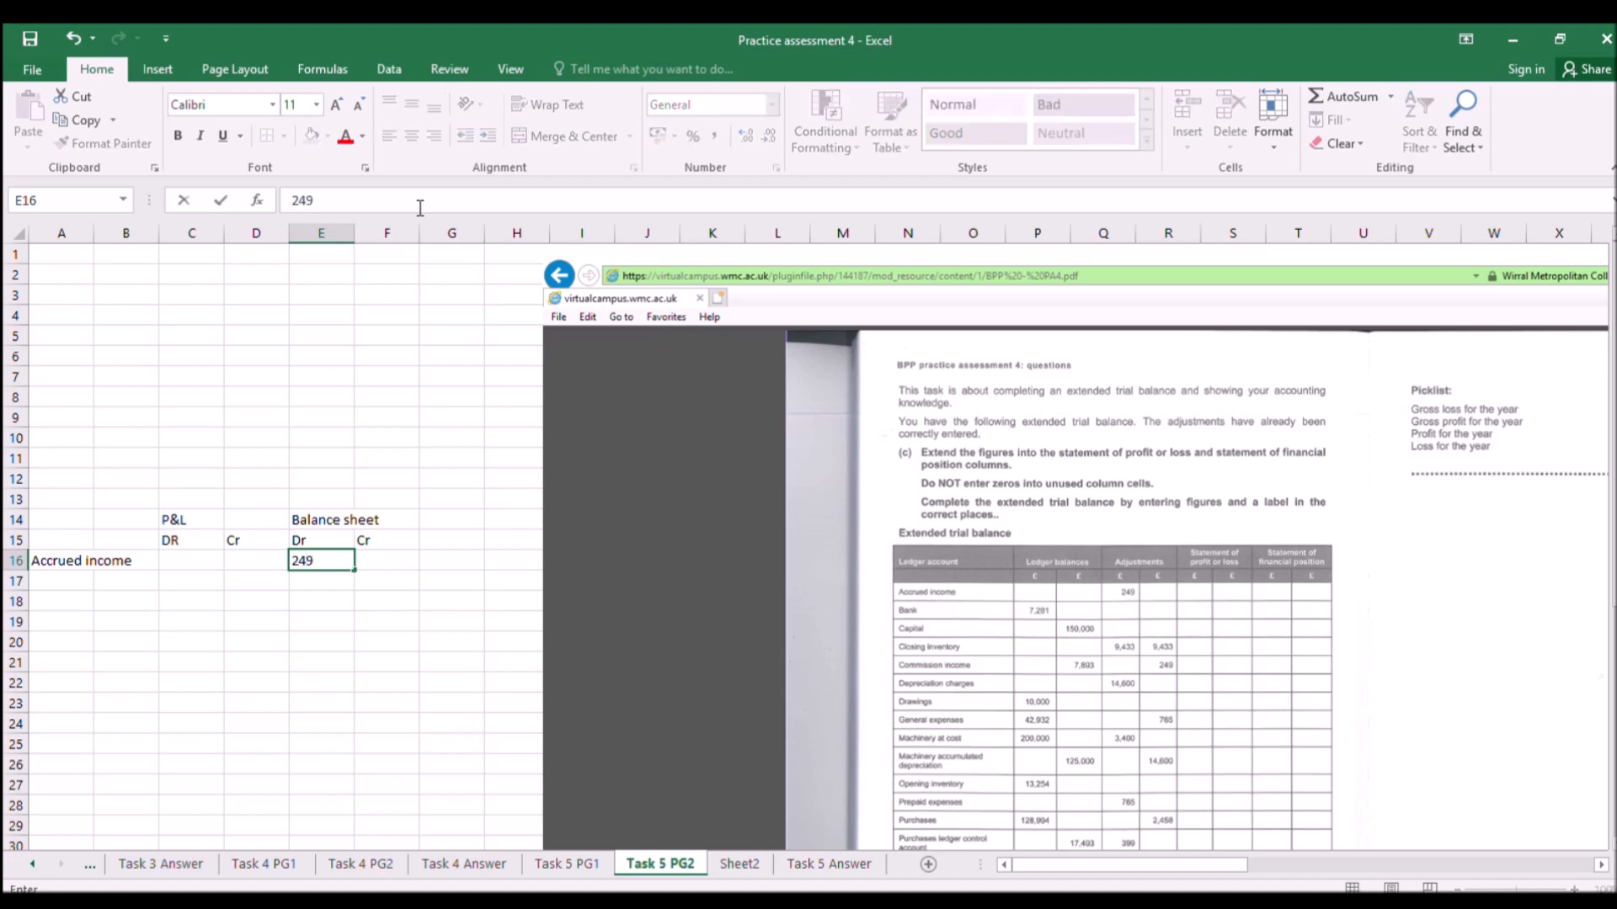
key(Return)
Add a "Bank" row in A17 with 7281 in the balance sheet debit column at E17.
key(Left)
key(Left)
key(Left)
key(Left)
text(Bank)
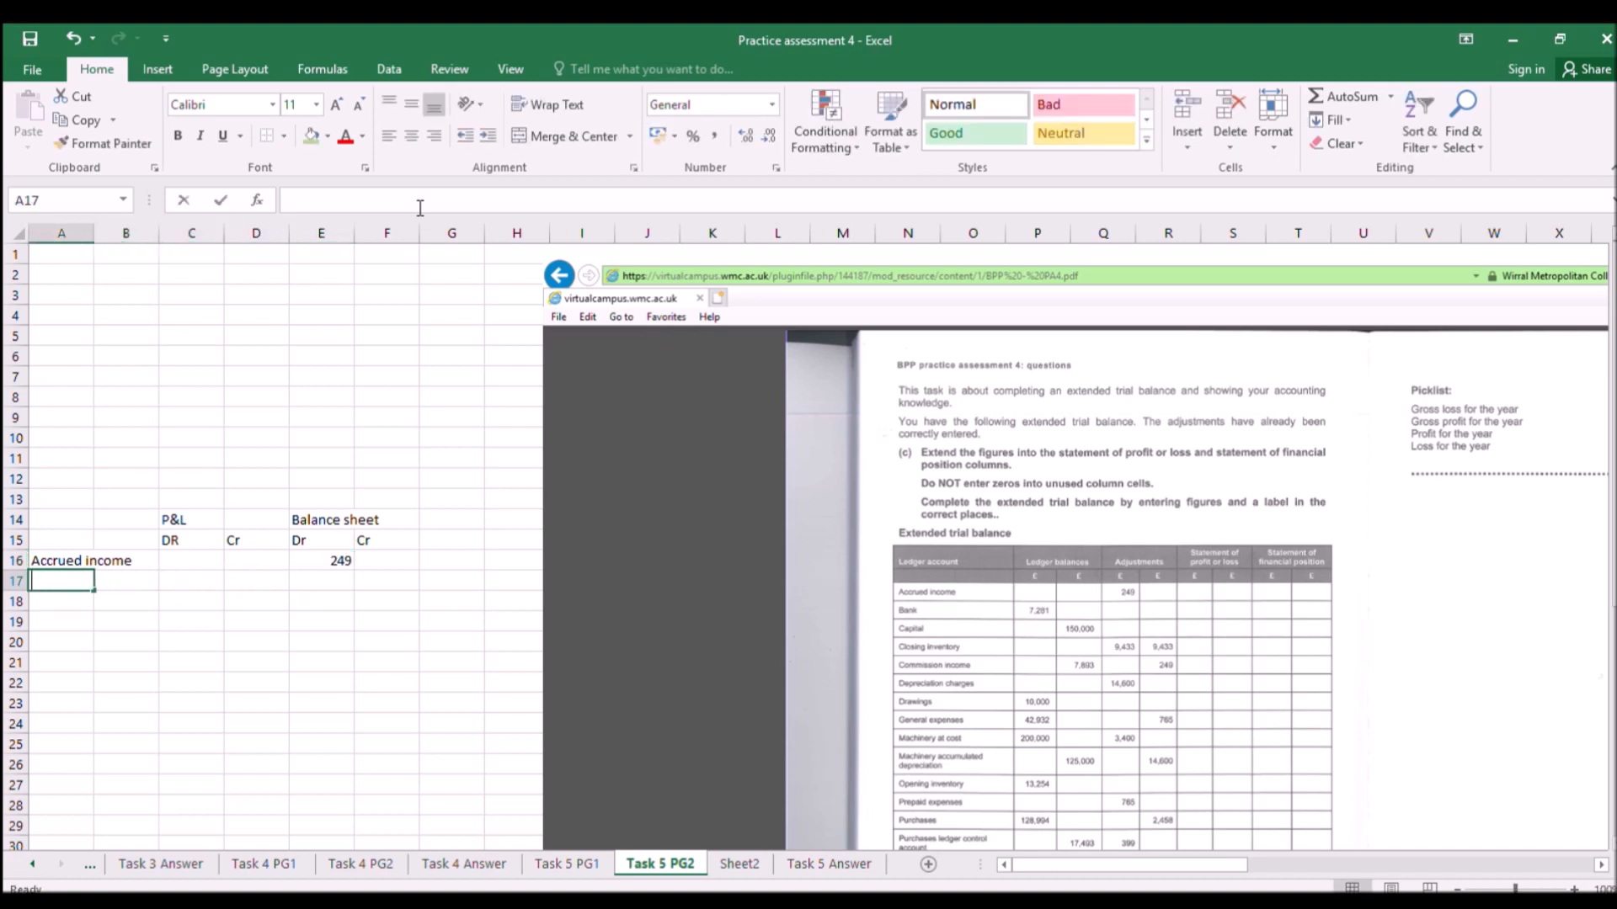
key(Right)
key(Right)
key(Right)
key(Right)
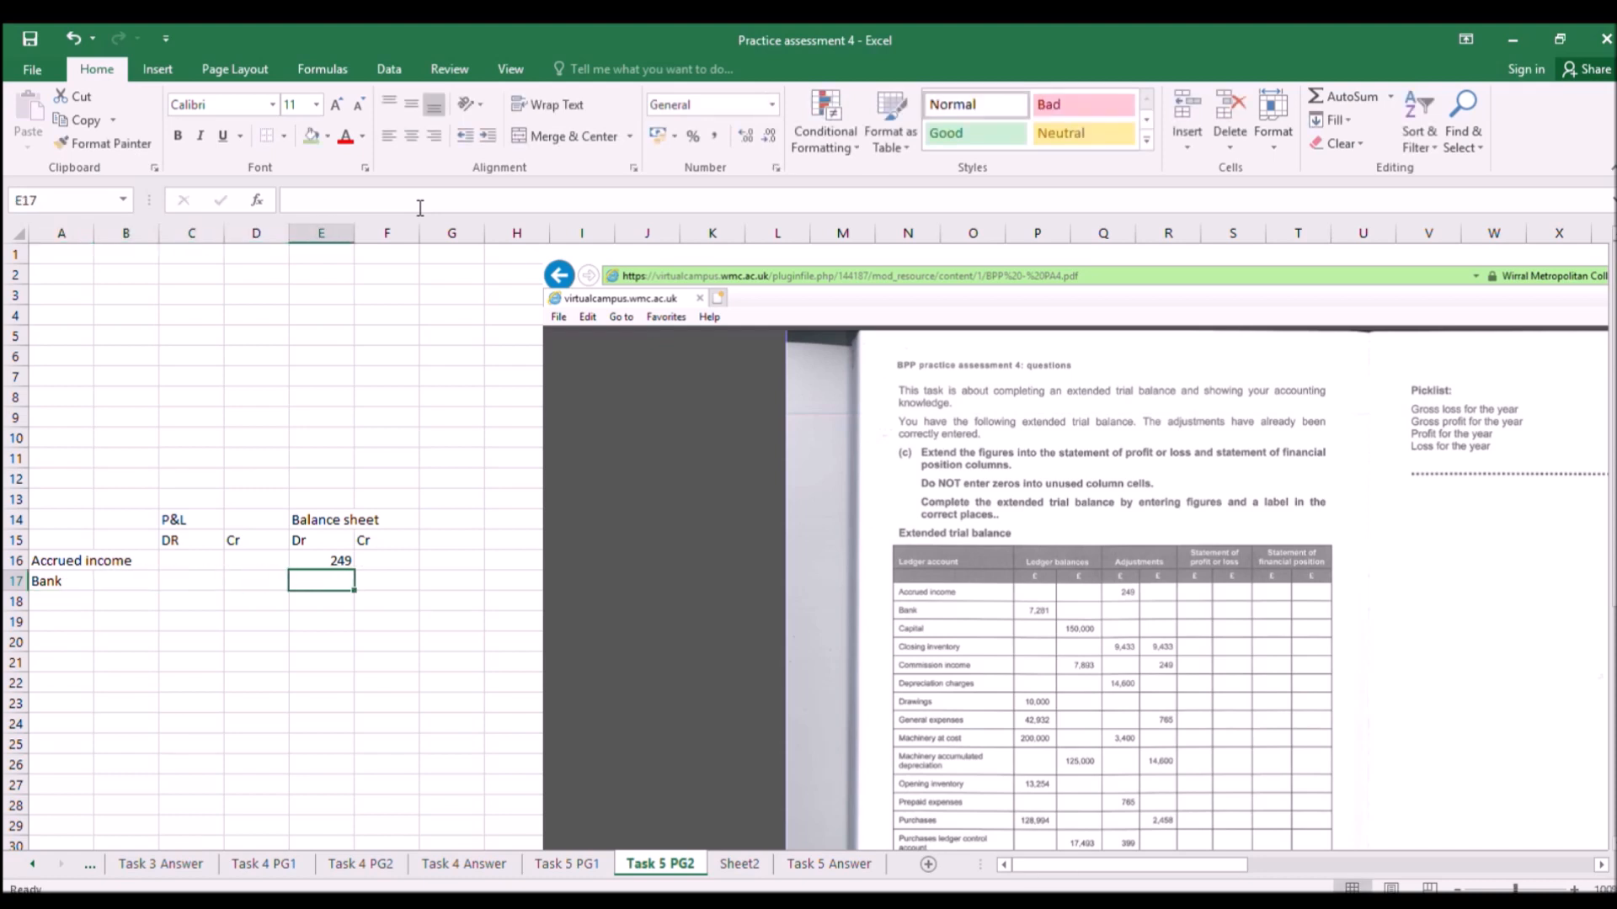
text(7281)
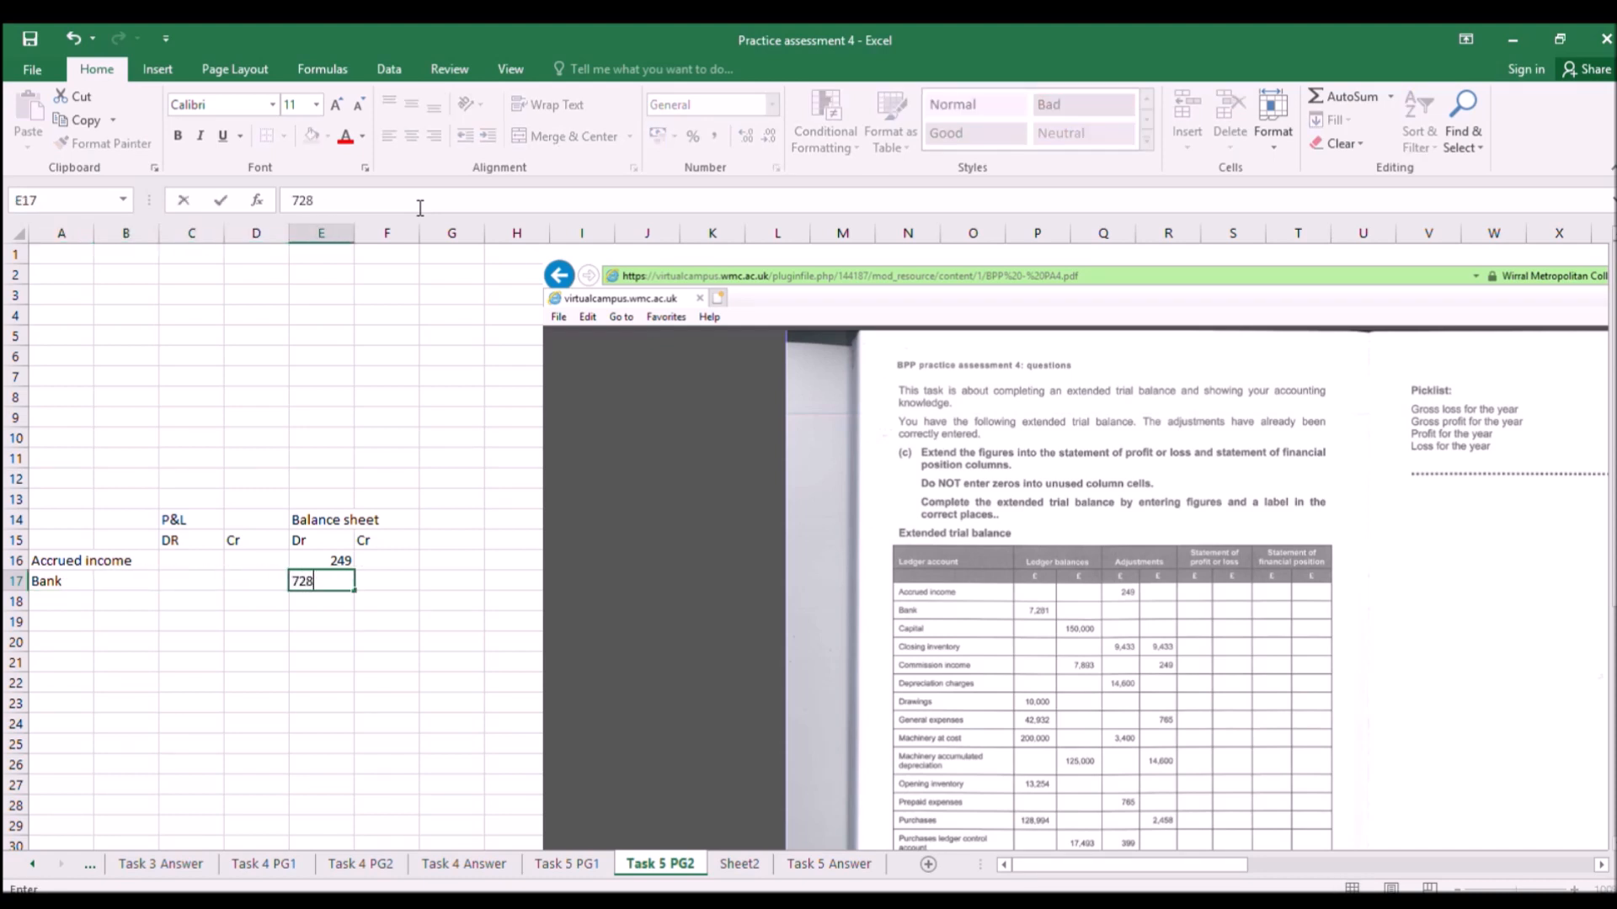
key(Return)
Add a "Capital" row in A18 with 150000 in the balance sheet credit column at F18.
key(Left)
key(Left)
key(Left)
key(Left)
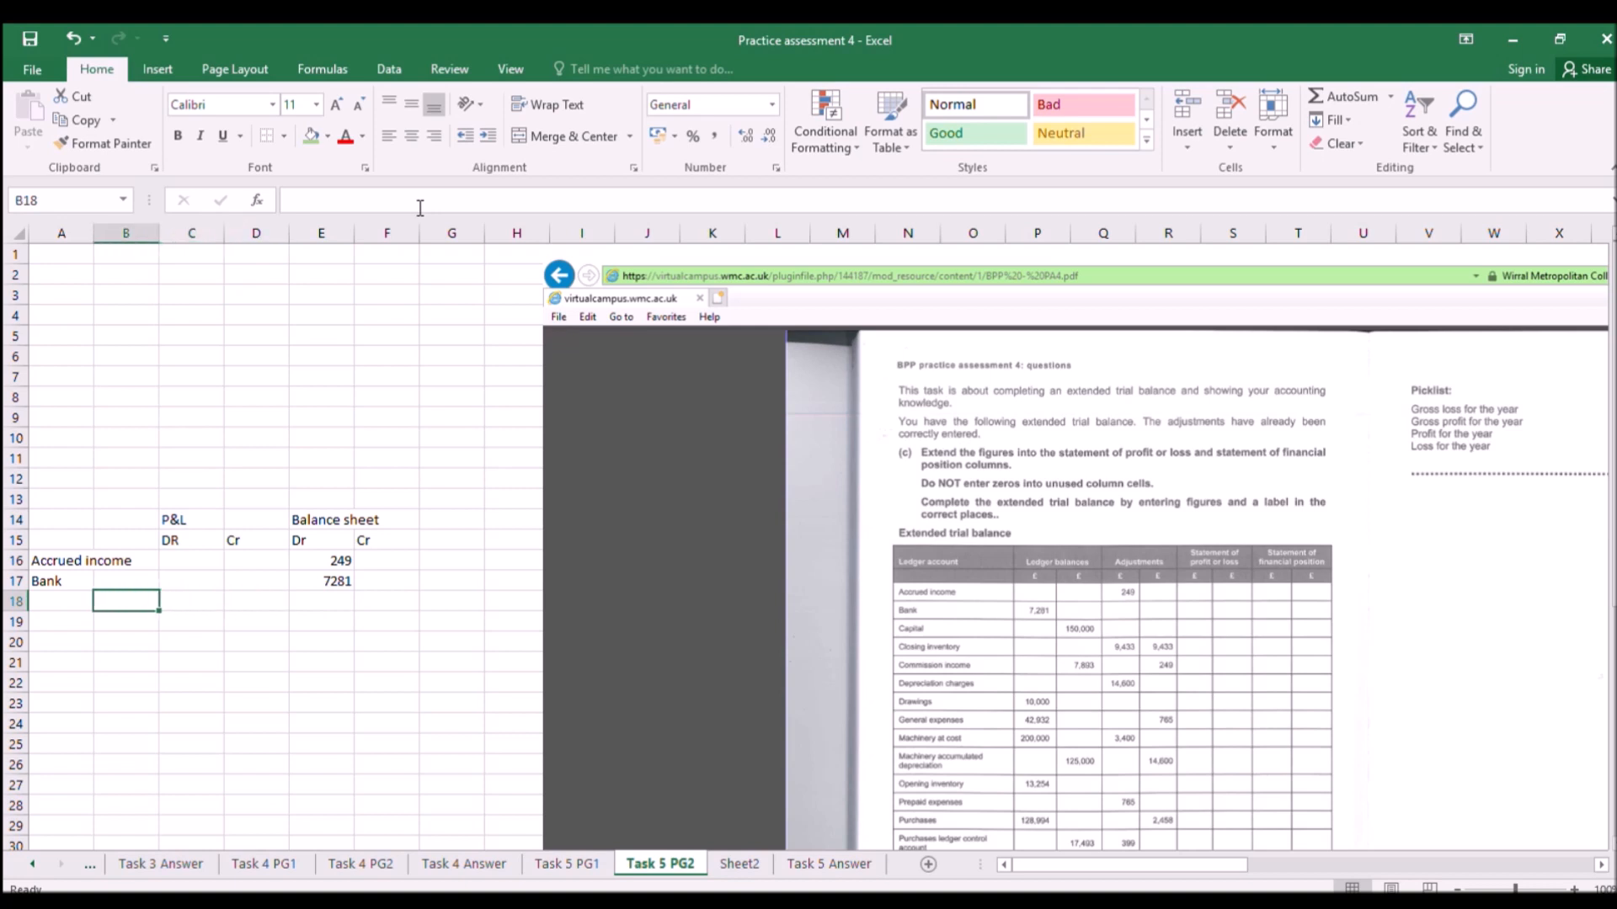
text(CApital)
key(Right)
key(Right)
key(Right)
key(Right)
key(Right)
text(15000)
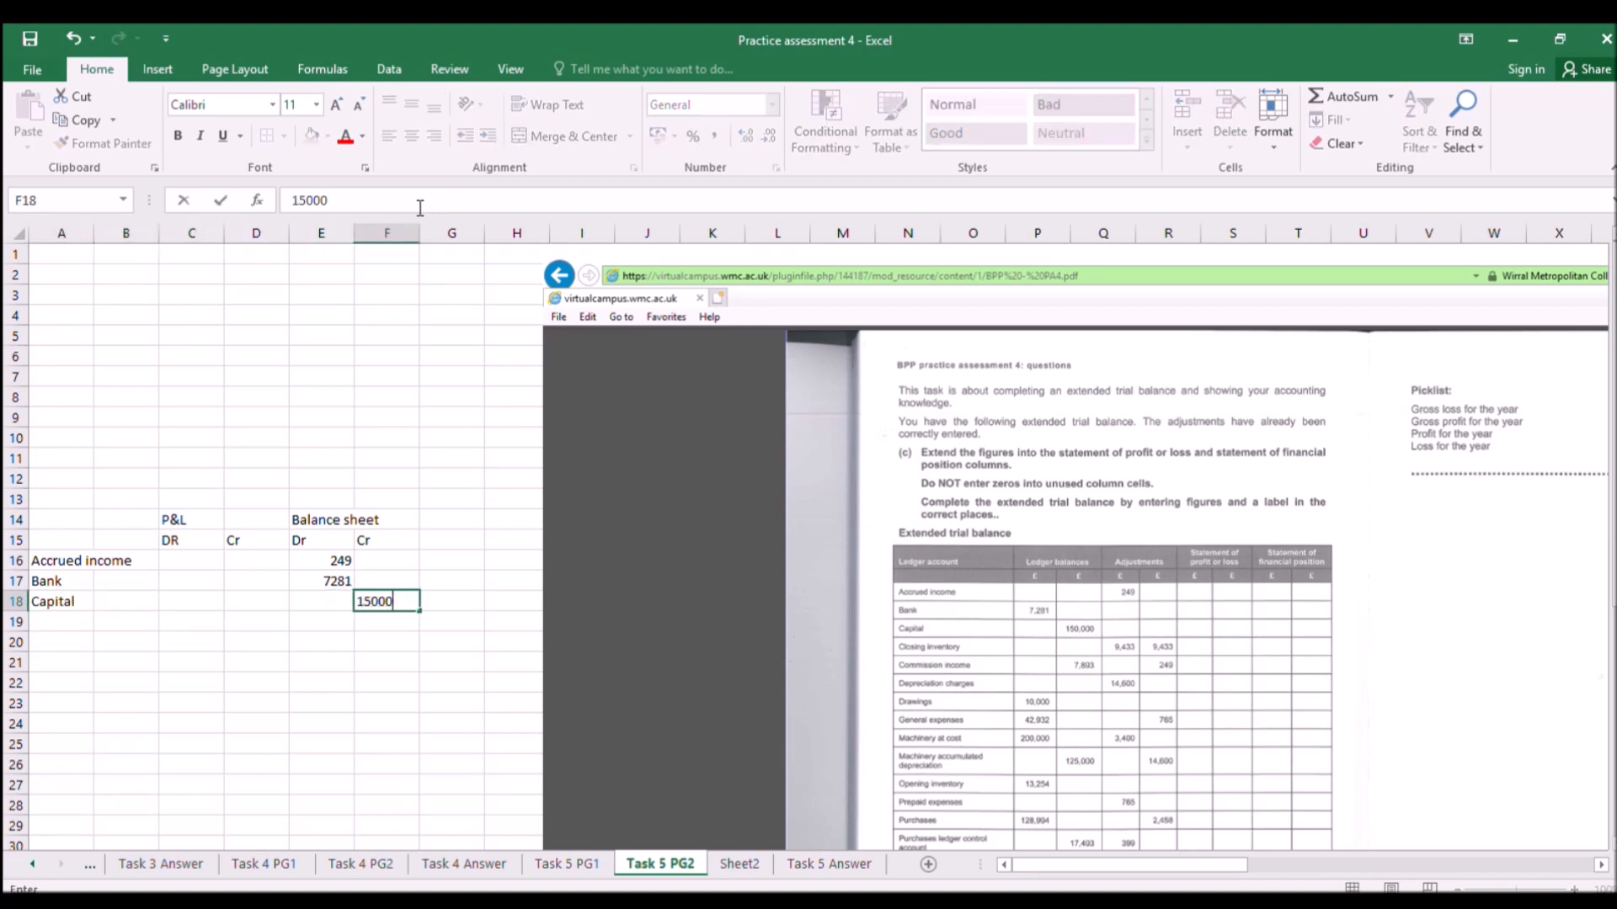
text(0)
key(Return)
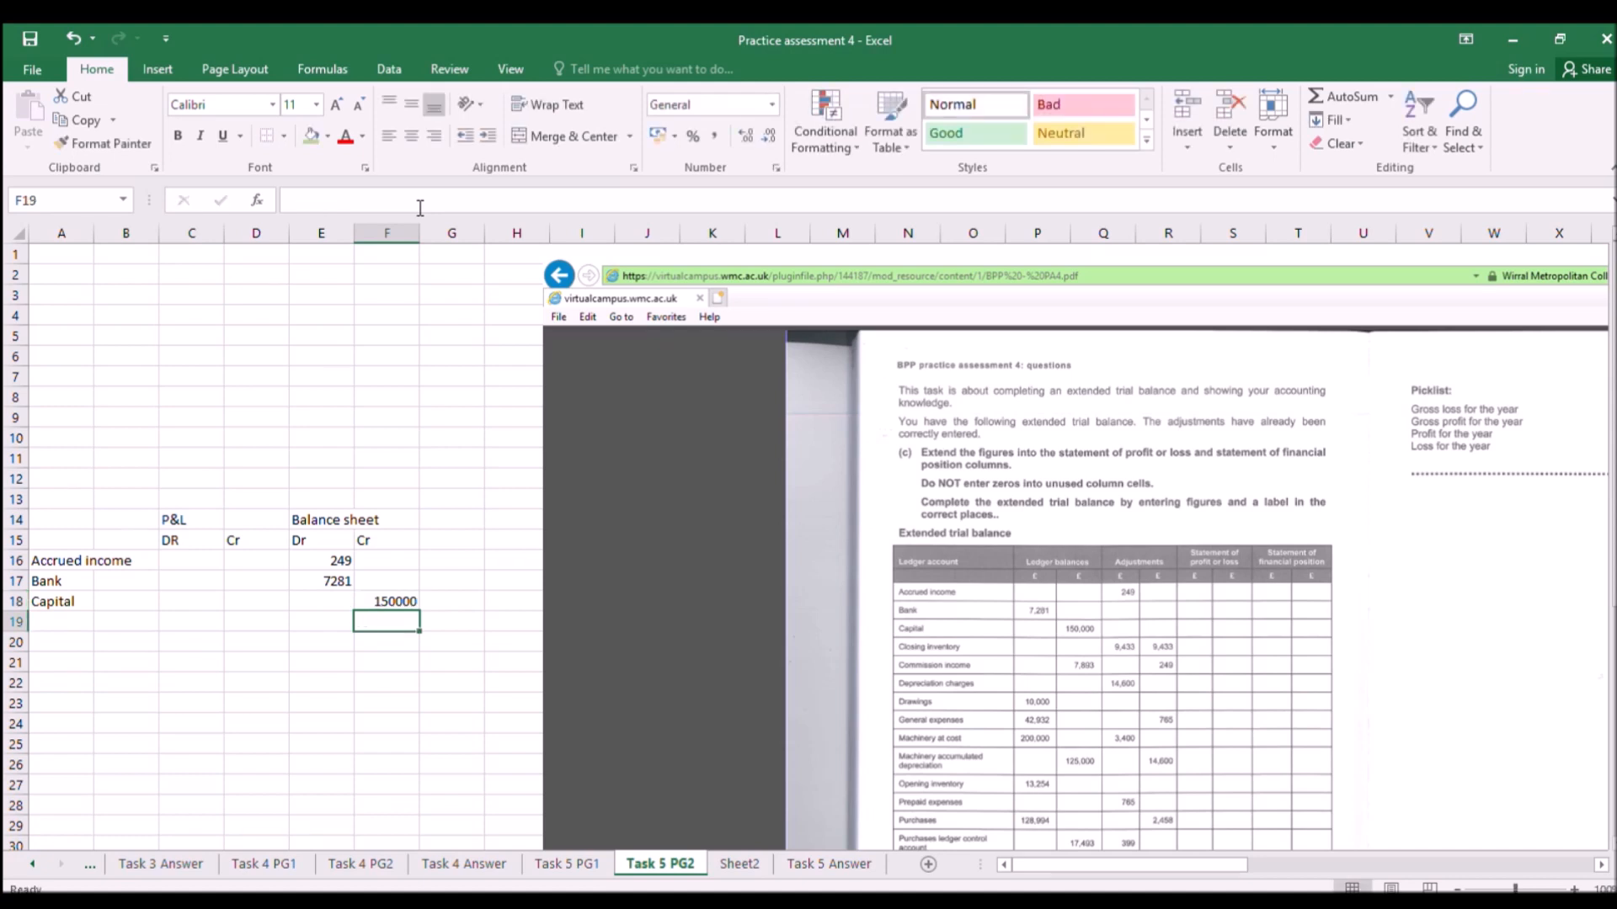
Add the row label "Stock" in A19 below Capital.
key(Left)
key(Left)
key(Left)
key(Left)
key(Left)
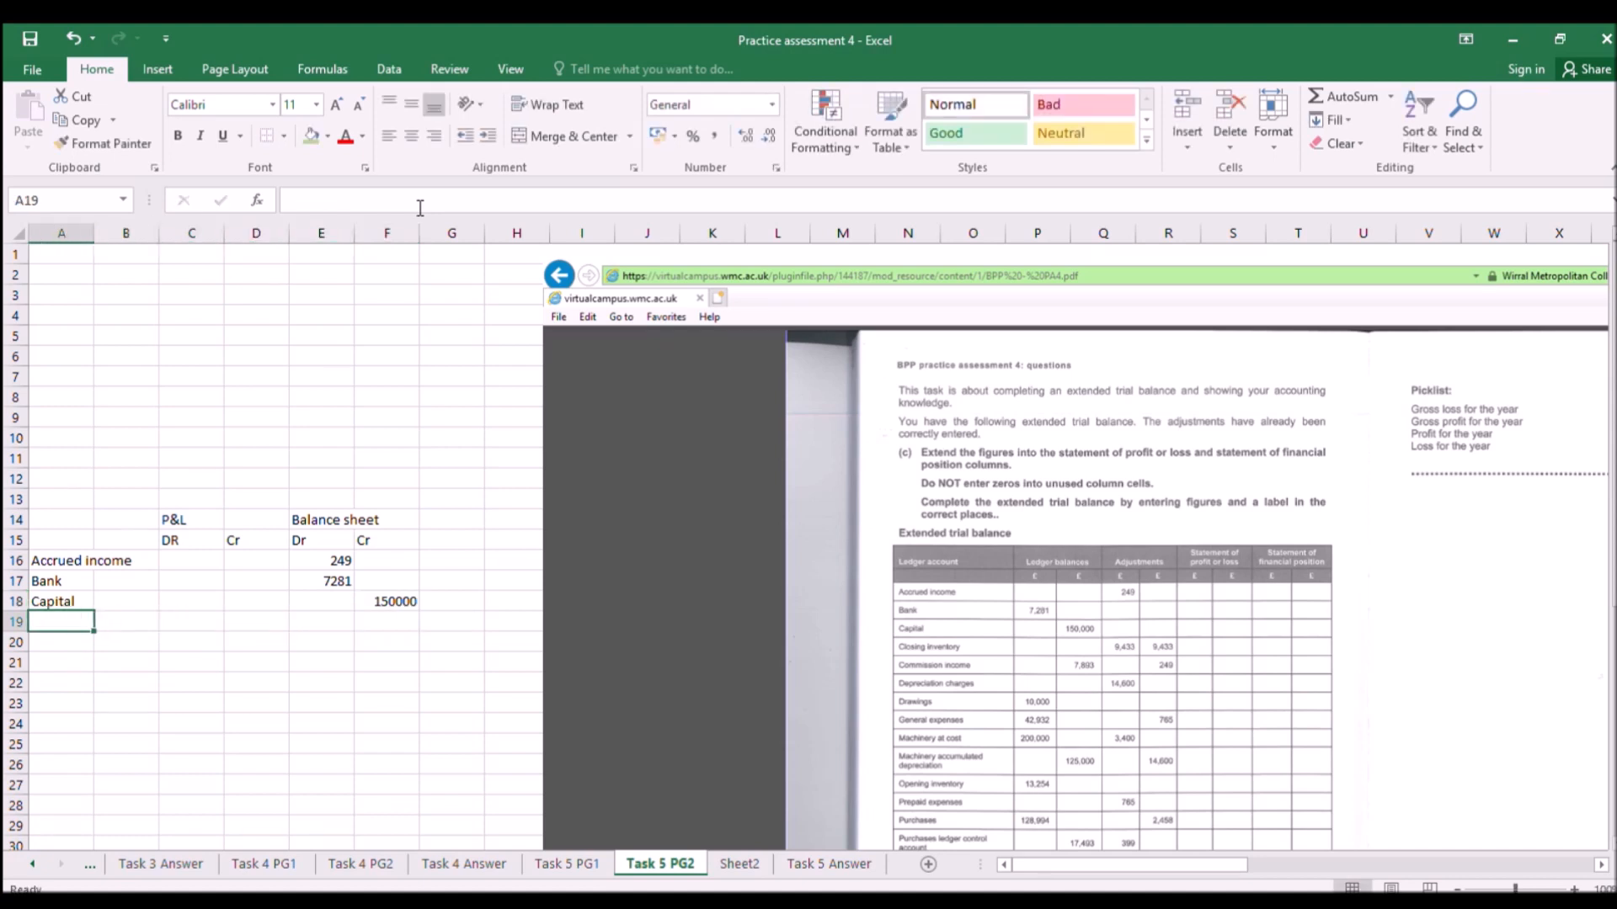
text(Stock)
key(Return)
key(Up)
key(Up)
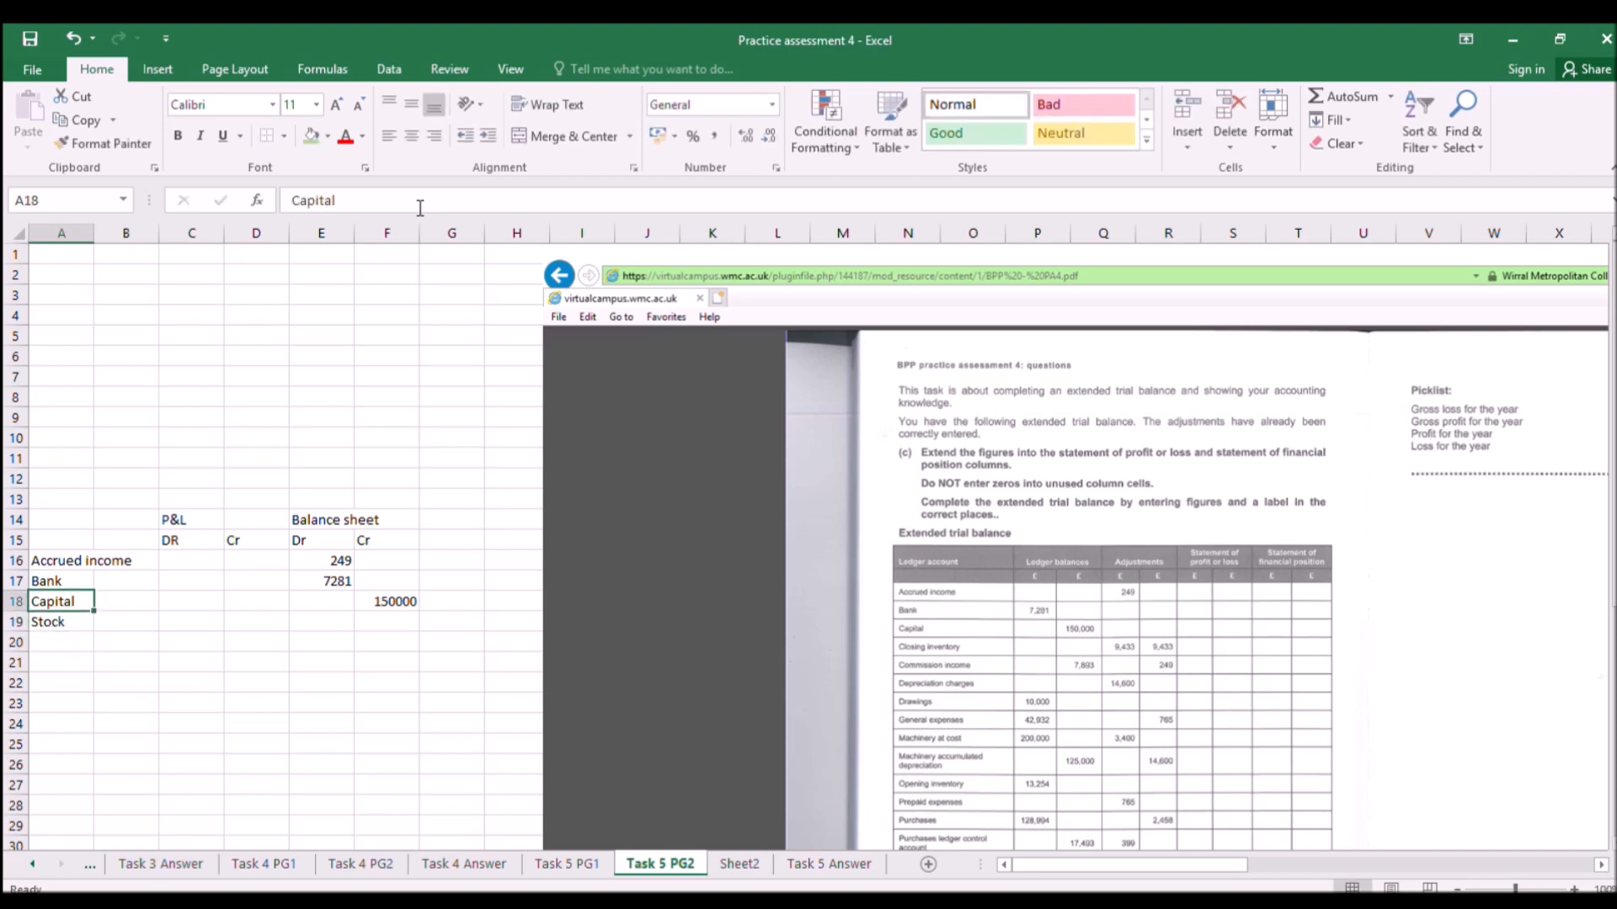
Enter 9433 for Stock in both the P&L credit column at D19 and the balance sheet debit column at E19.
key(Right)
key(Right)
key(Down)
key(Right)
key(Right)
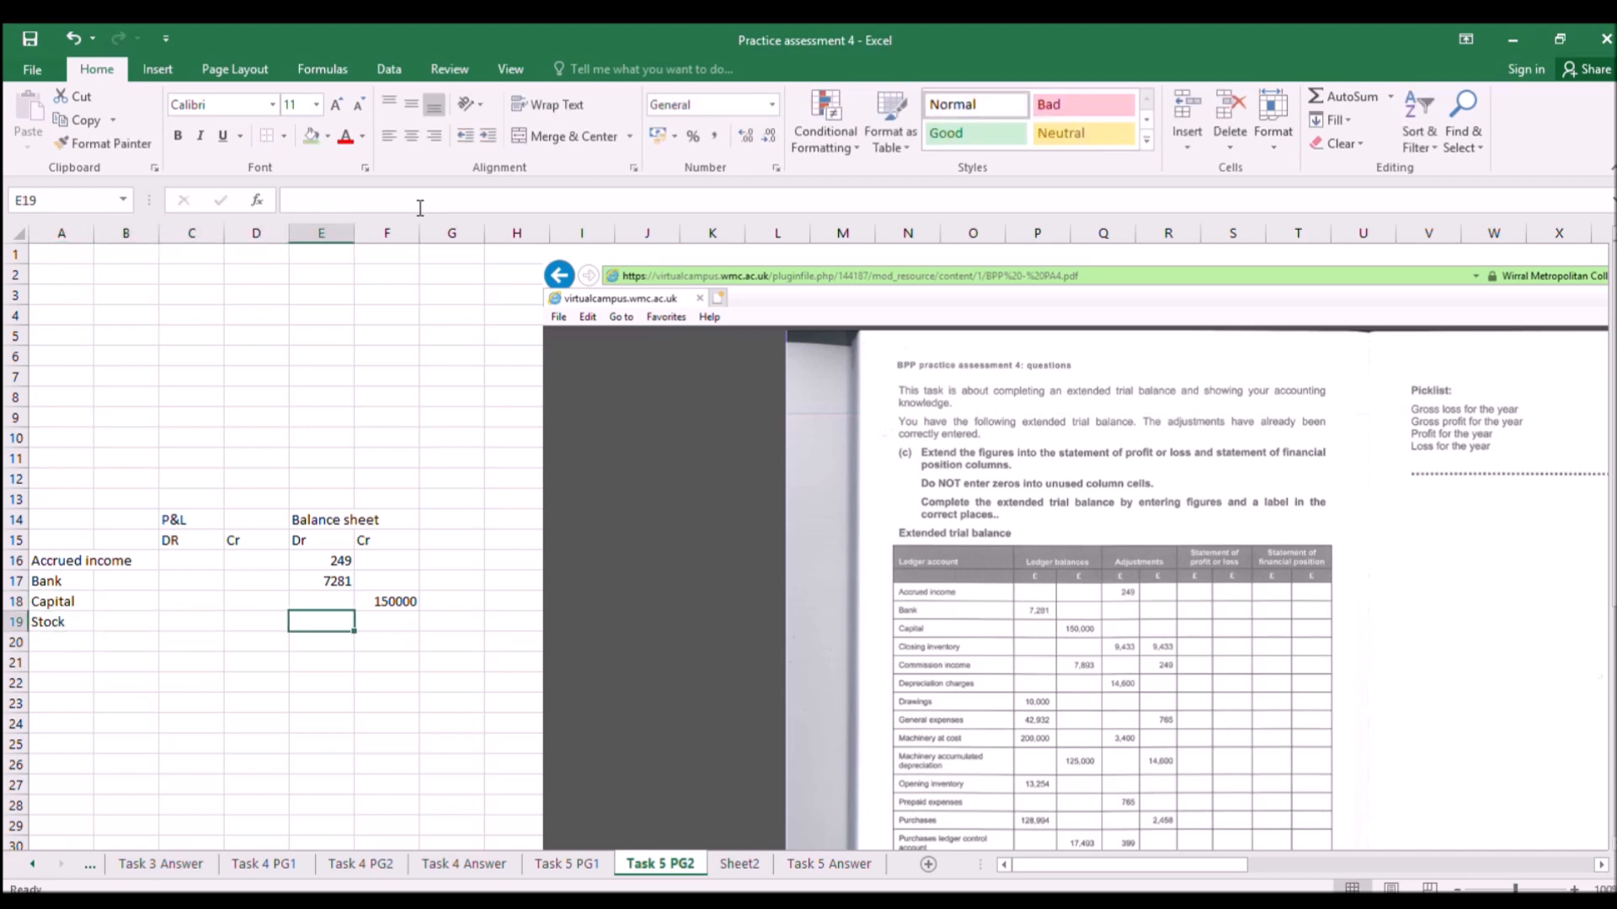
key(Left)
text(9433)
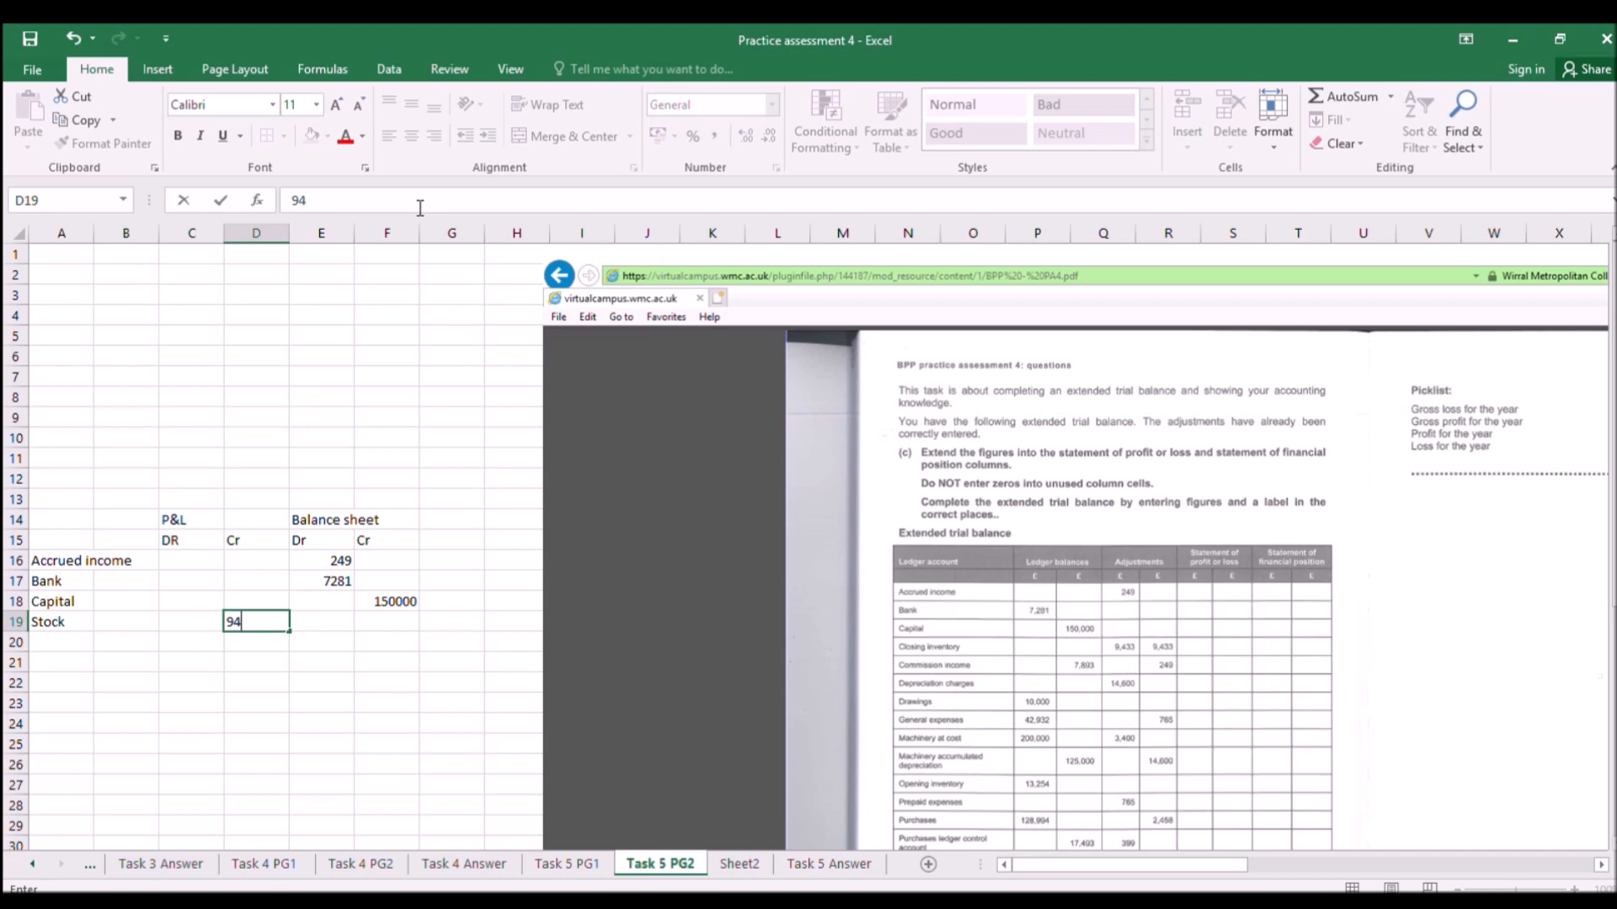
key(ctrl+Return)
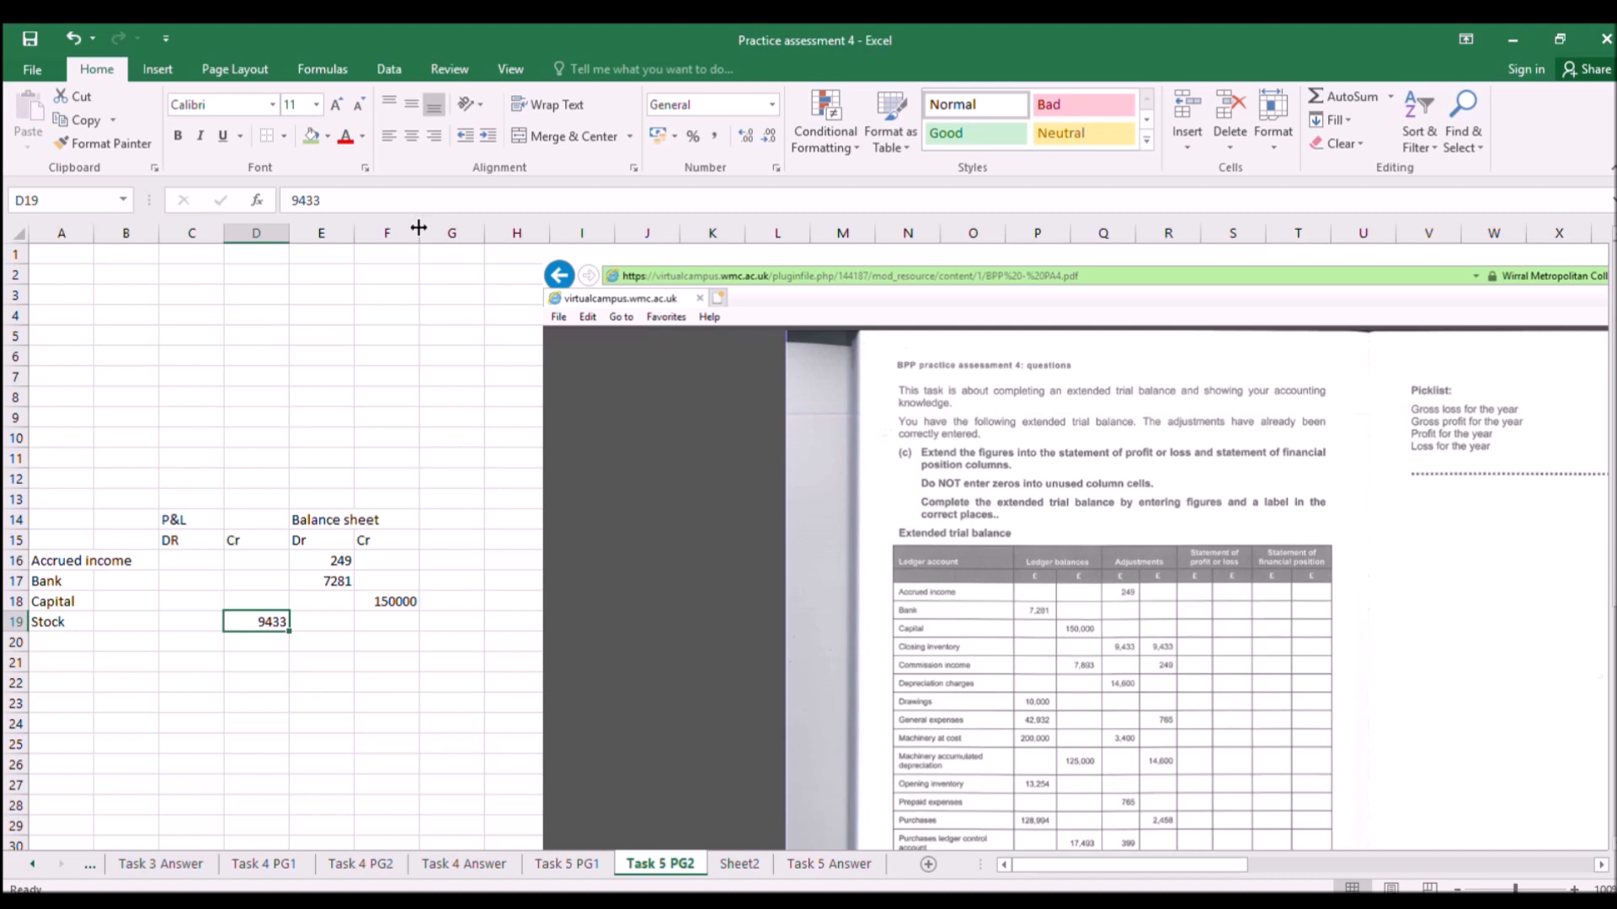
key(Right)
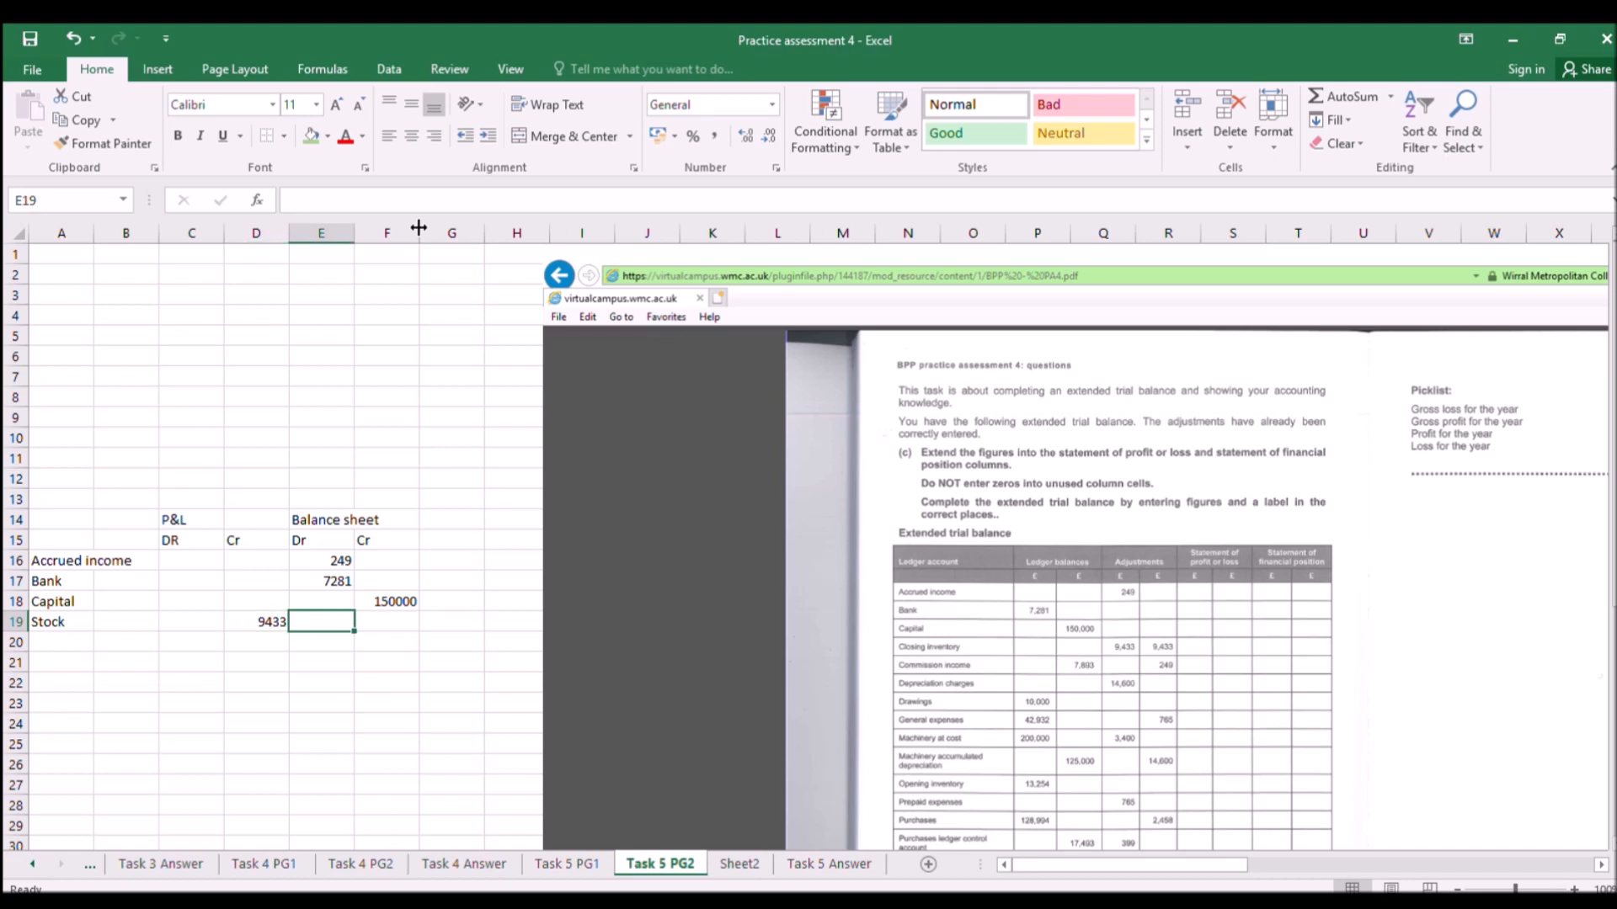
text(9433)
key(Return)
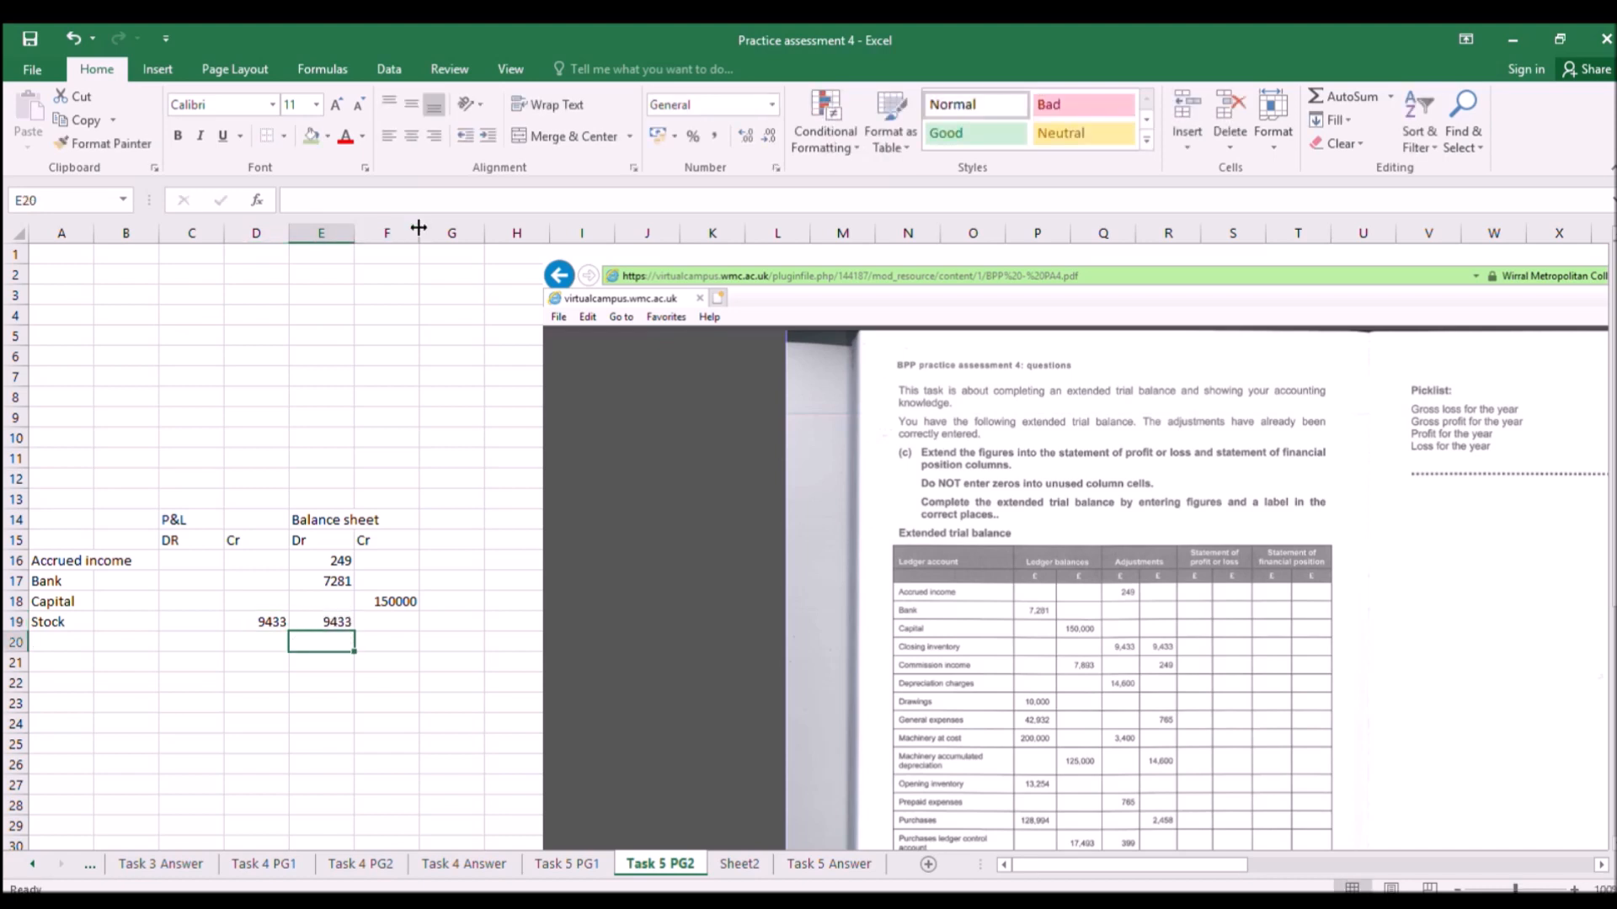
Add the row label "Commission income" in A20 below Stock.
key(Up)
key(Down)
key(Left)
key(Left)
key(Left)
key(Left)
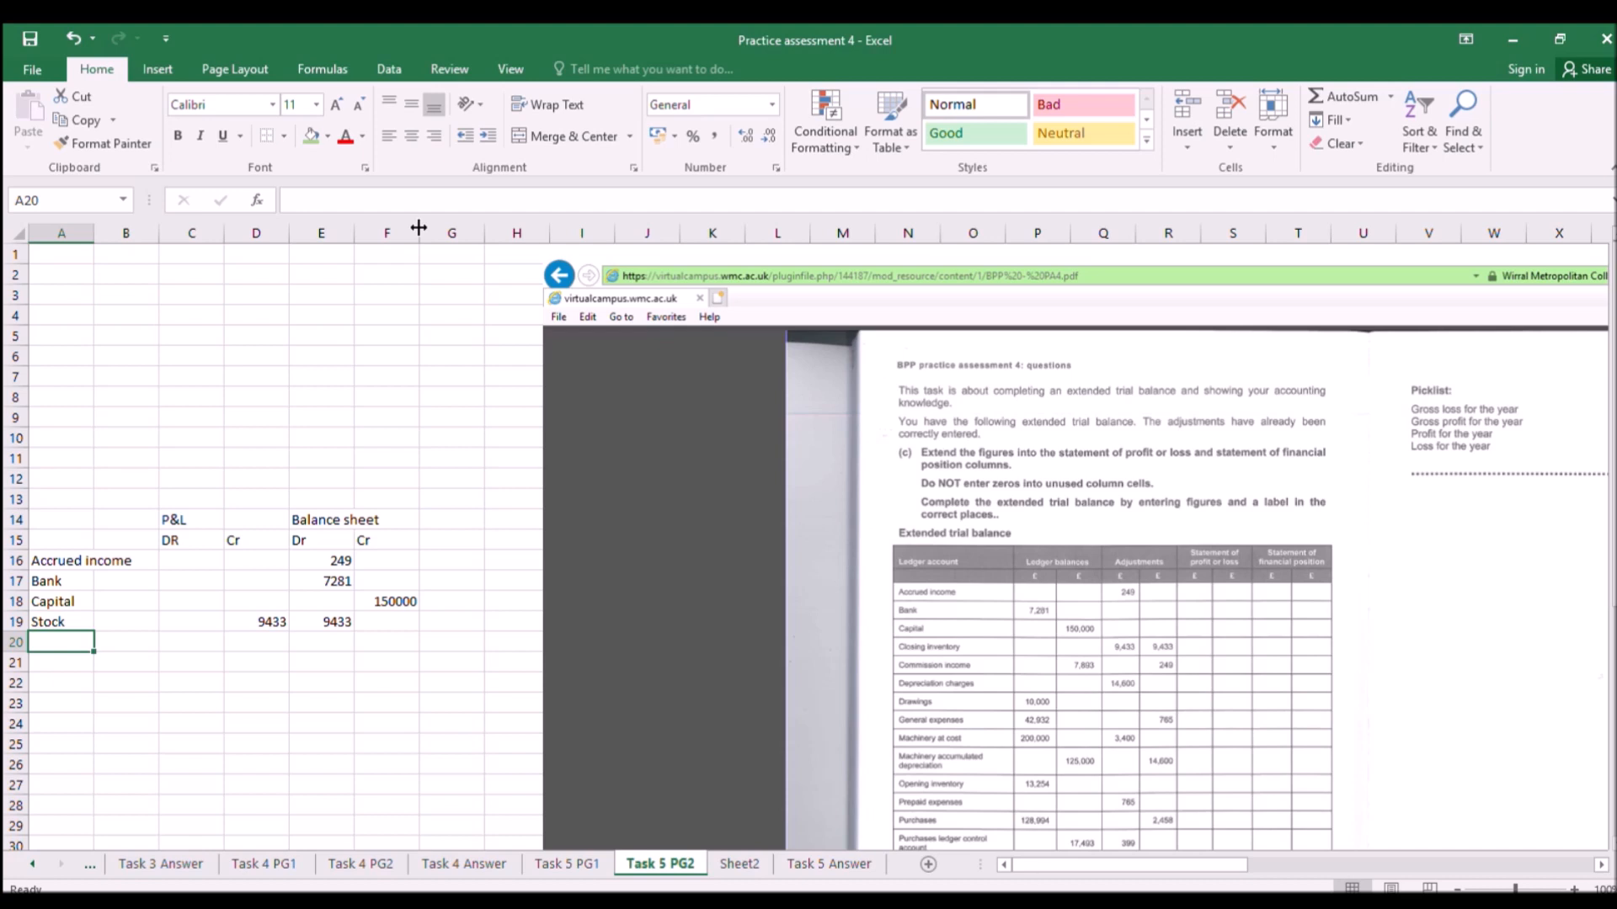
text(Commission)
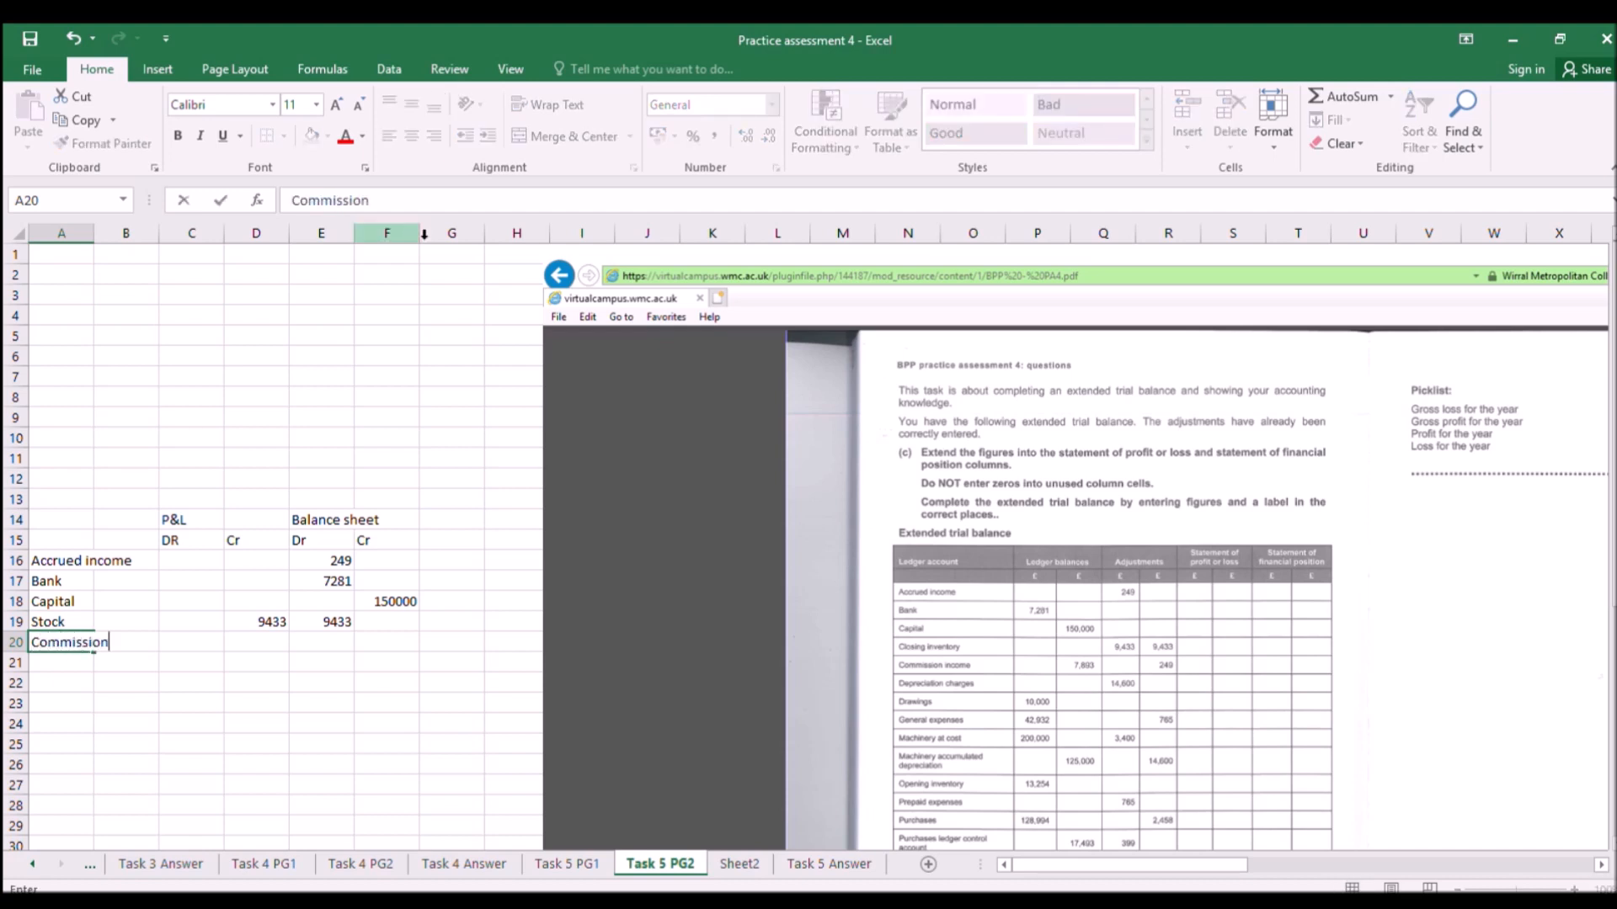
text( income)
Enter the formula =7893+249 for commission income in the P&L credit column at D20.
key(Tab)
key(Tab)
key(Tab)
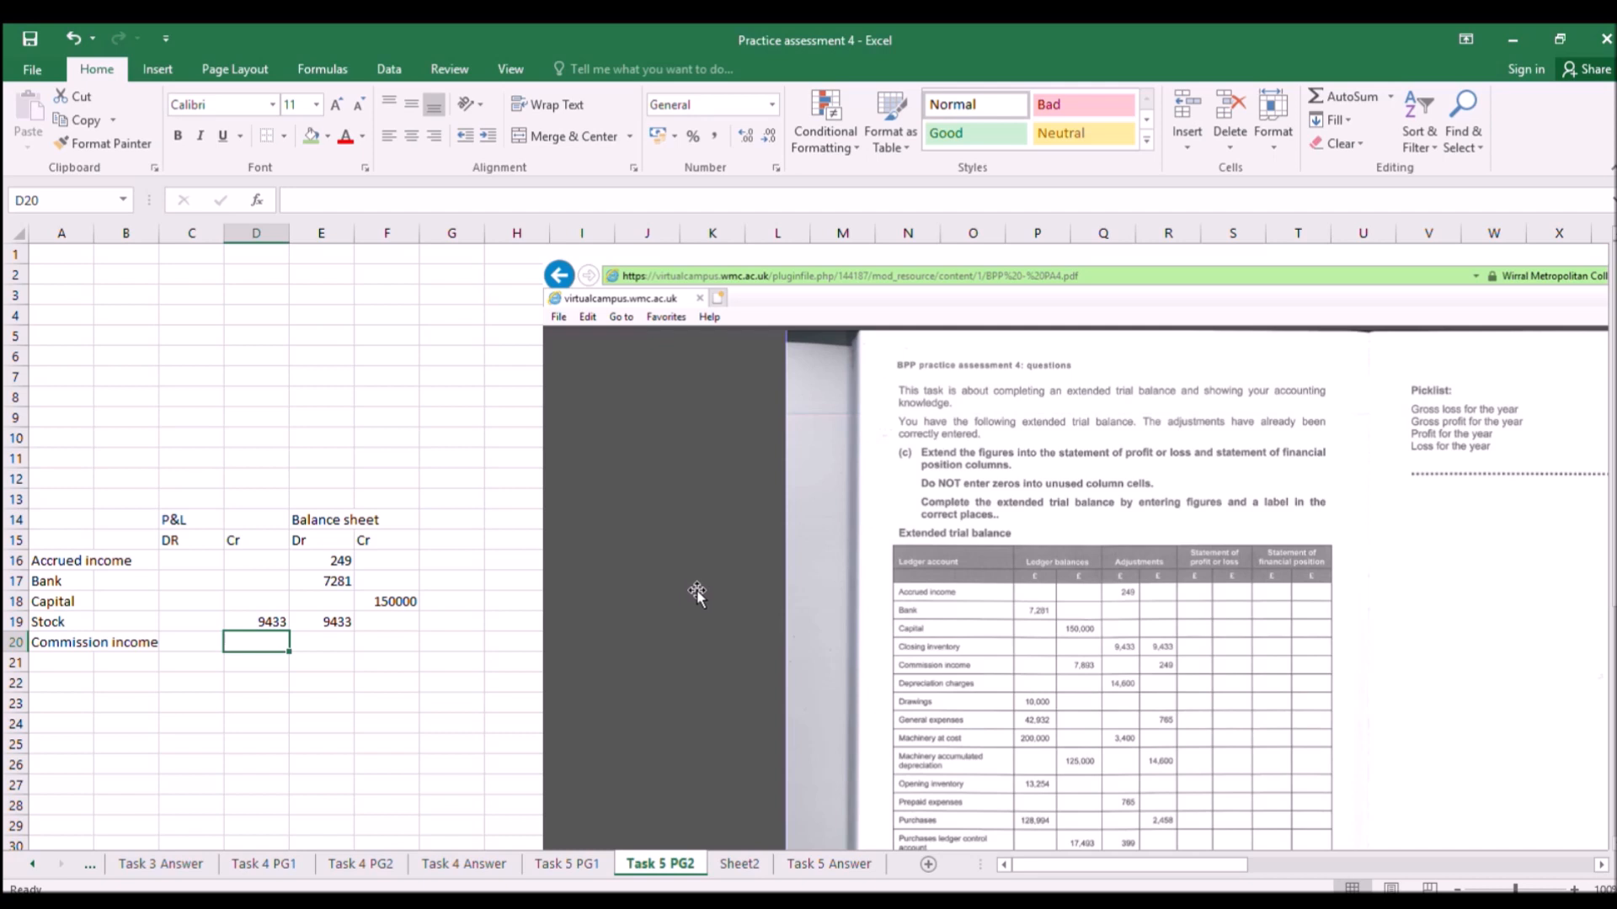
text(=78)
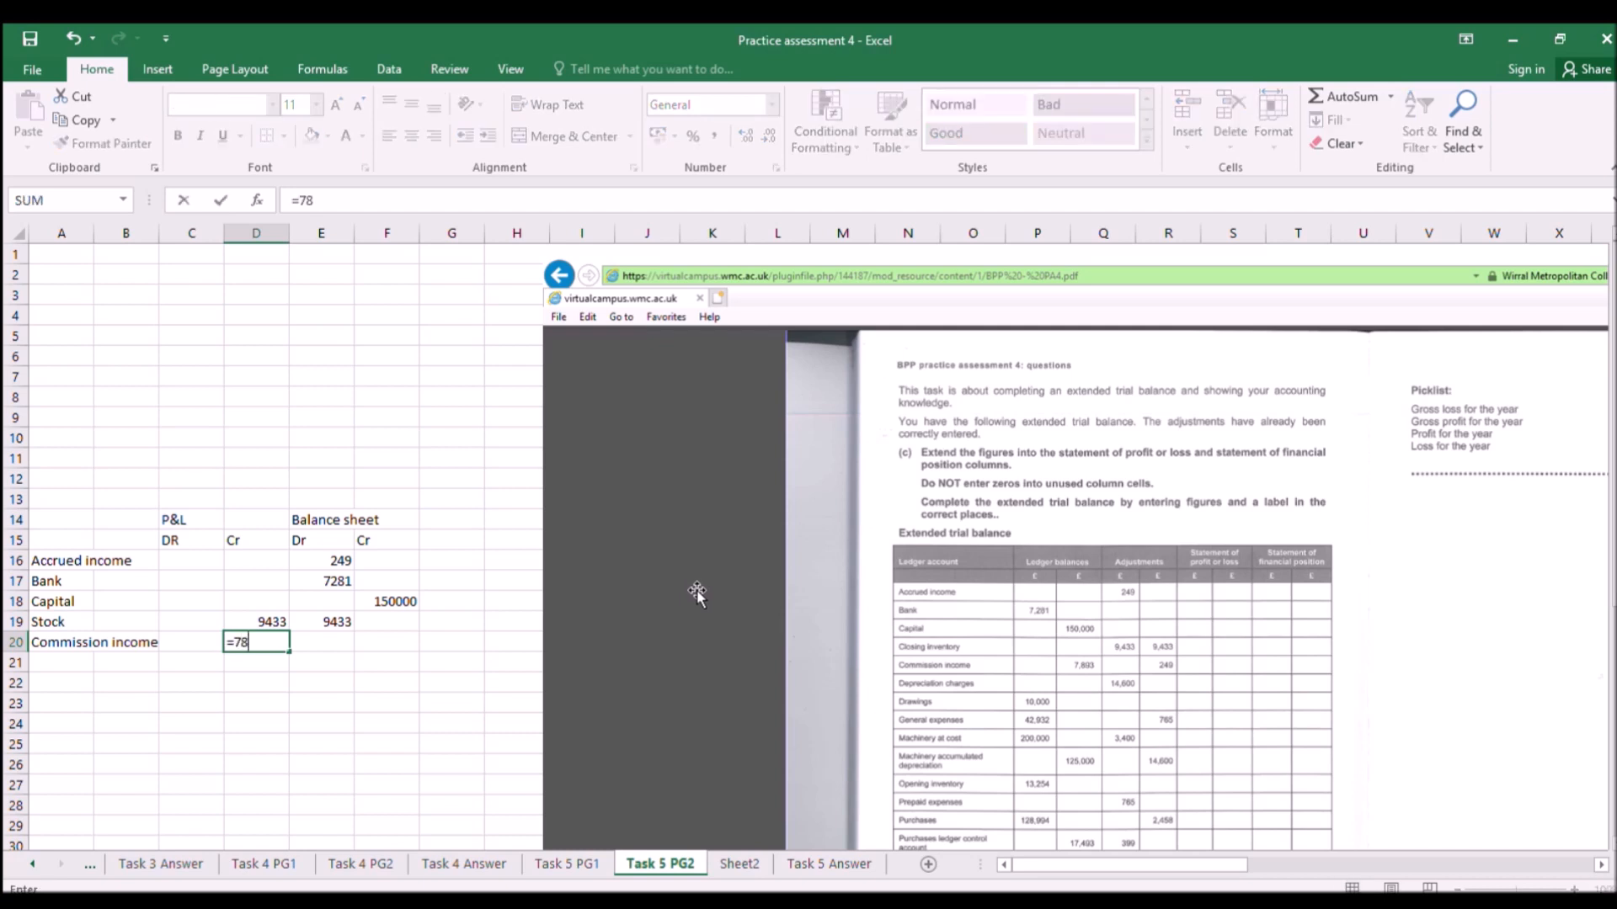
text(93+249)
key(Return)
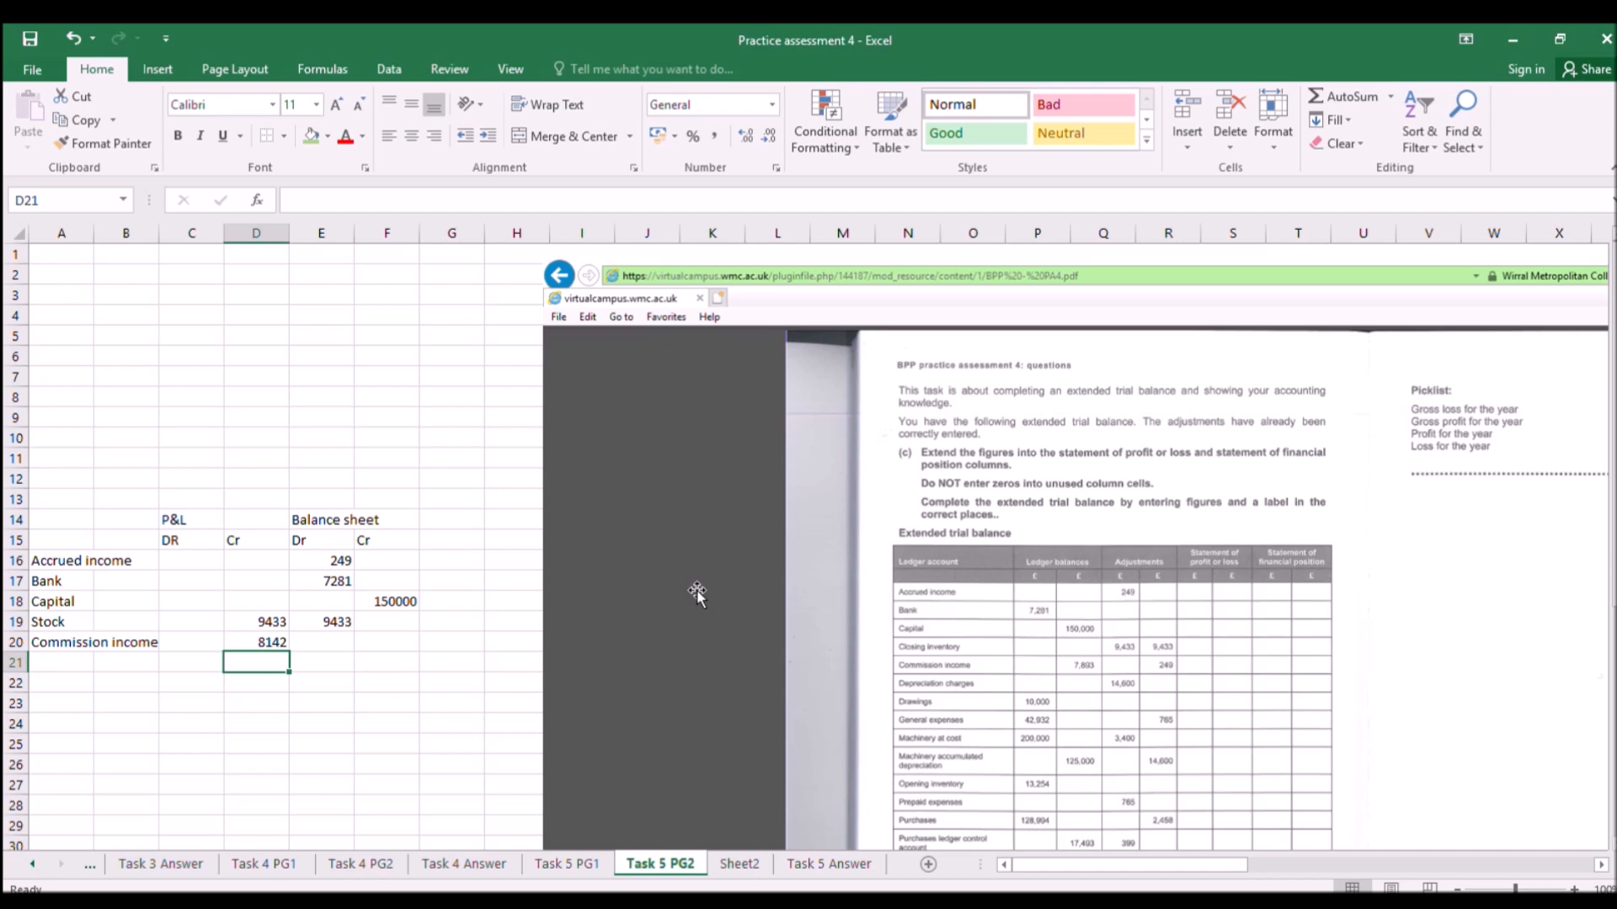
key(Right)
key(Up)
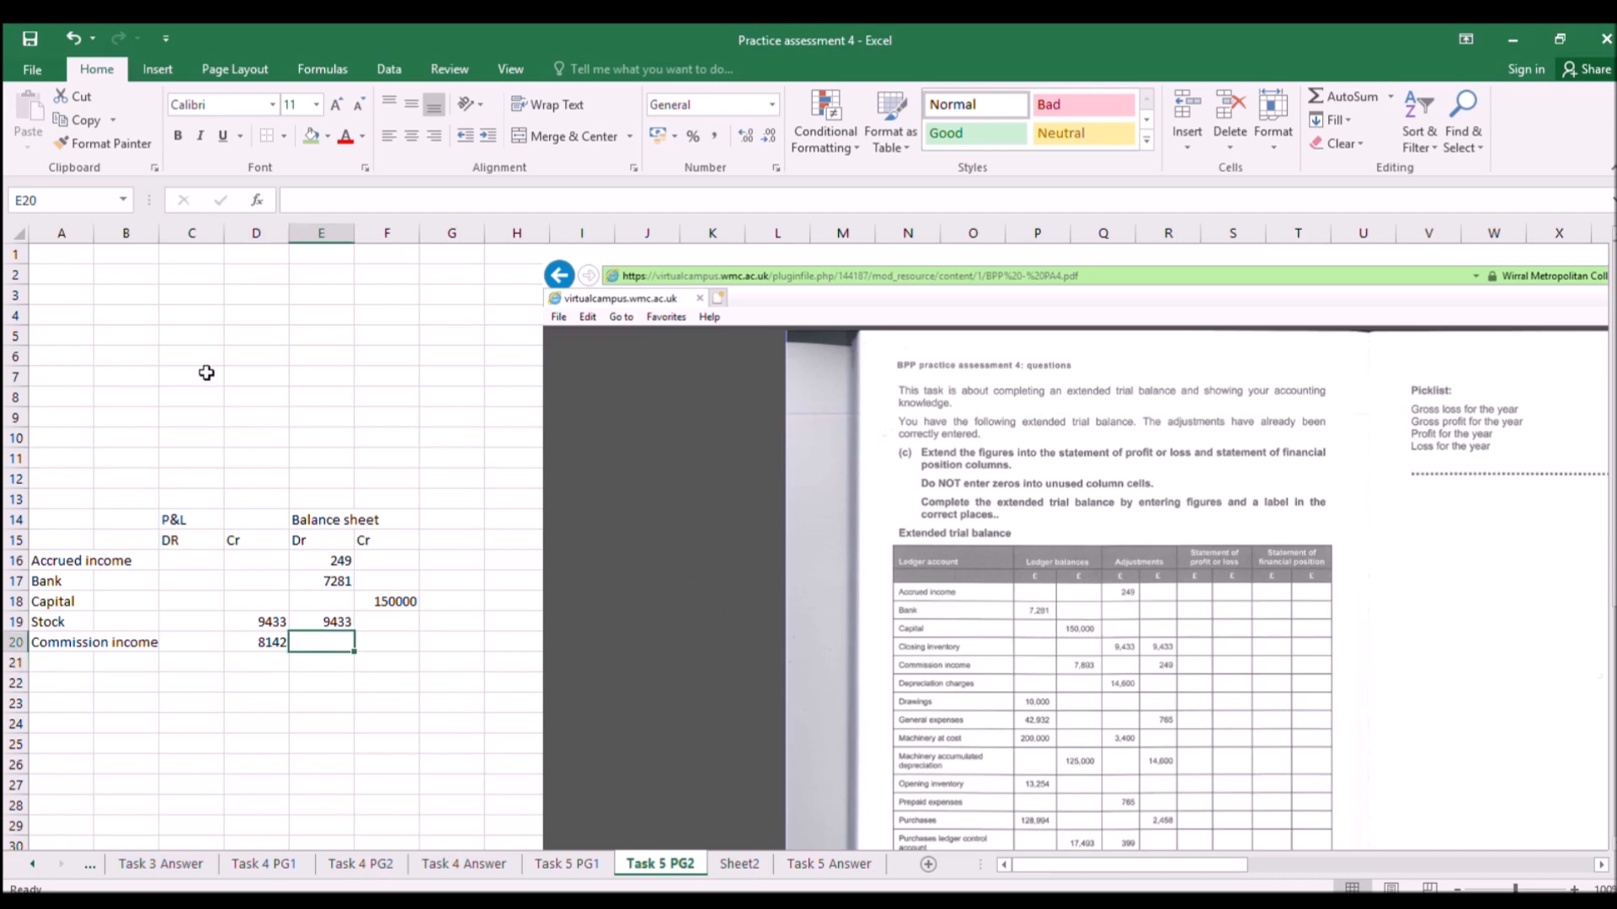
Insert a blank column before column C and draw a top border line across C5:G5.
click(206, 233)
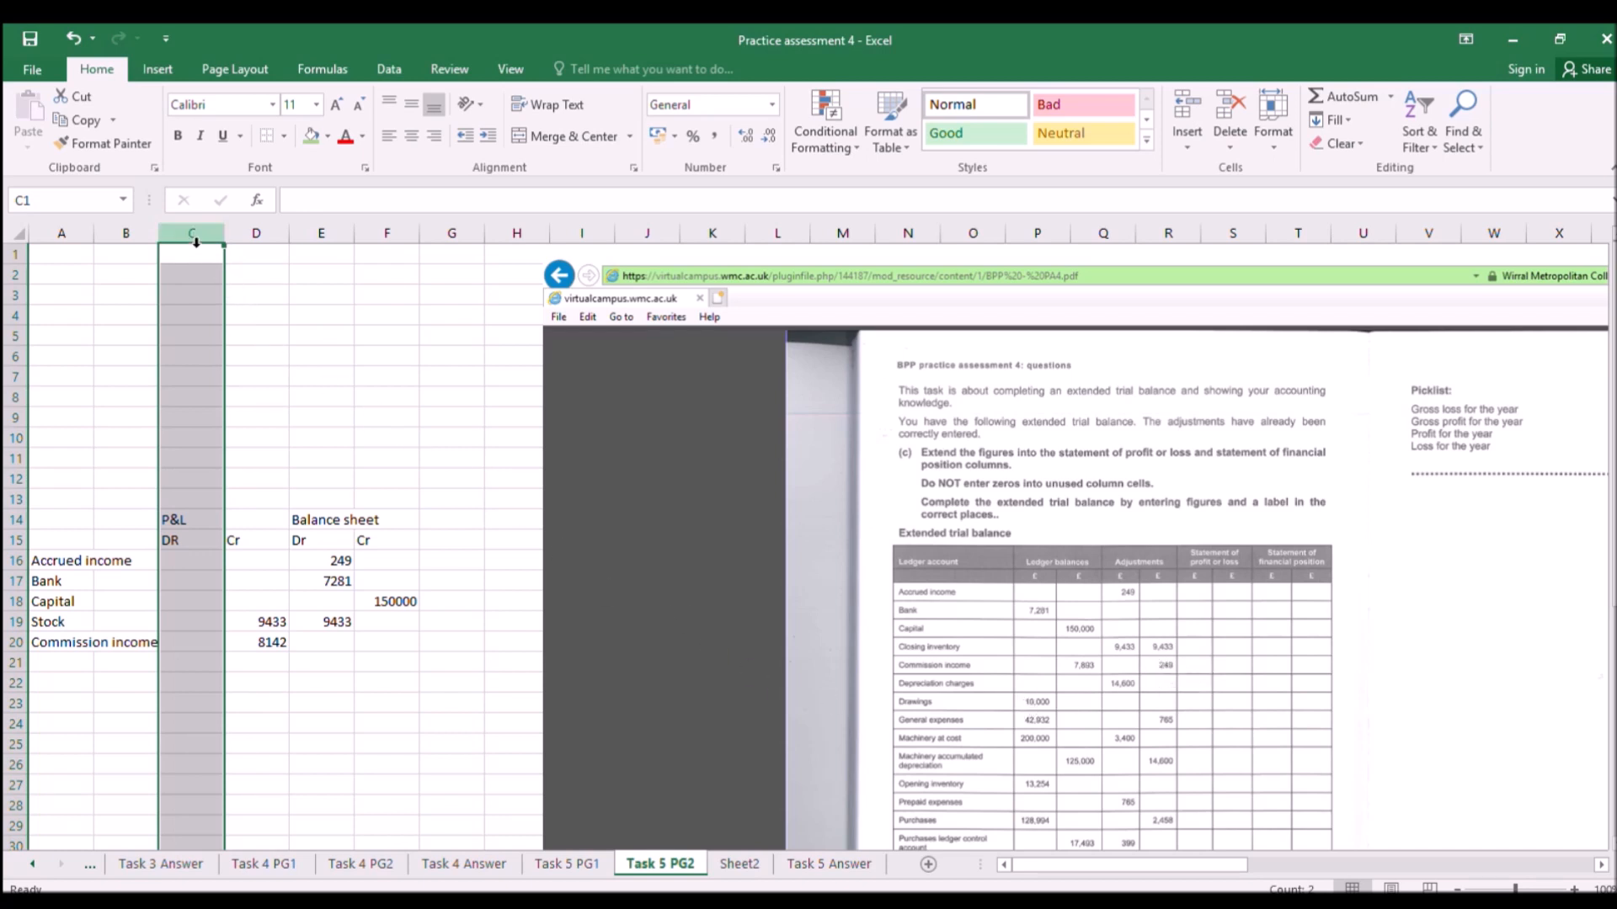
key(ctrl+plus)
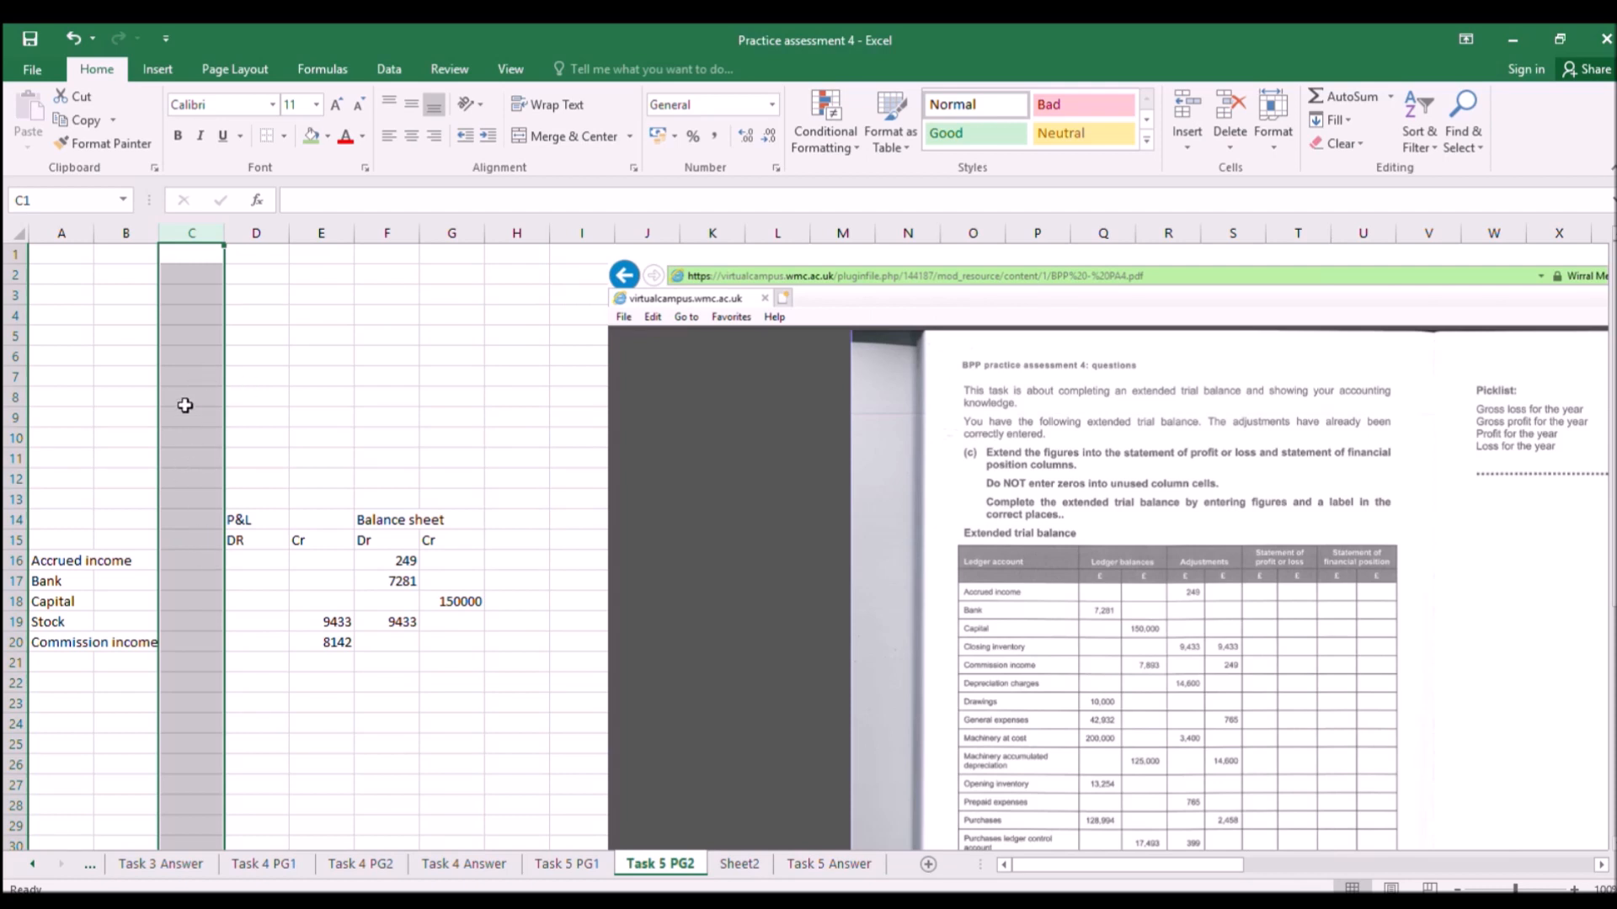
drag(166, 335, 464, 337)
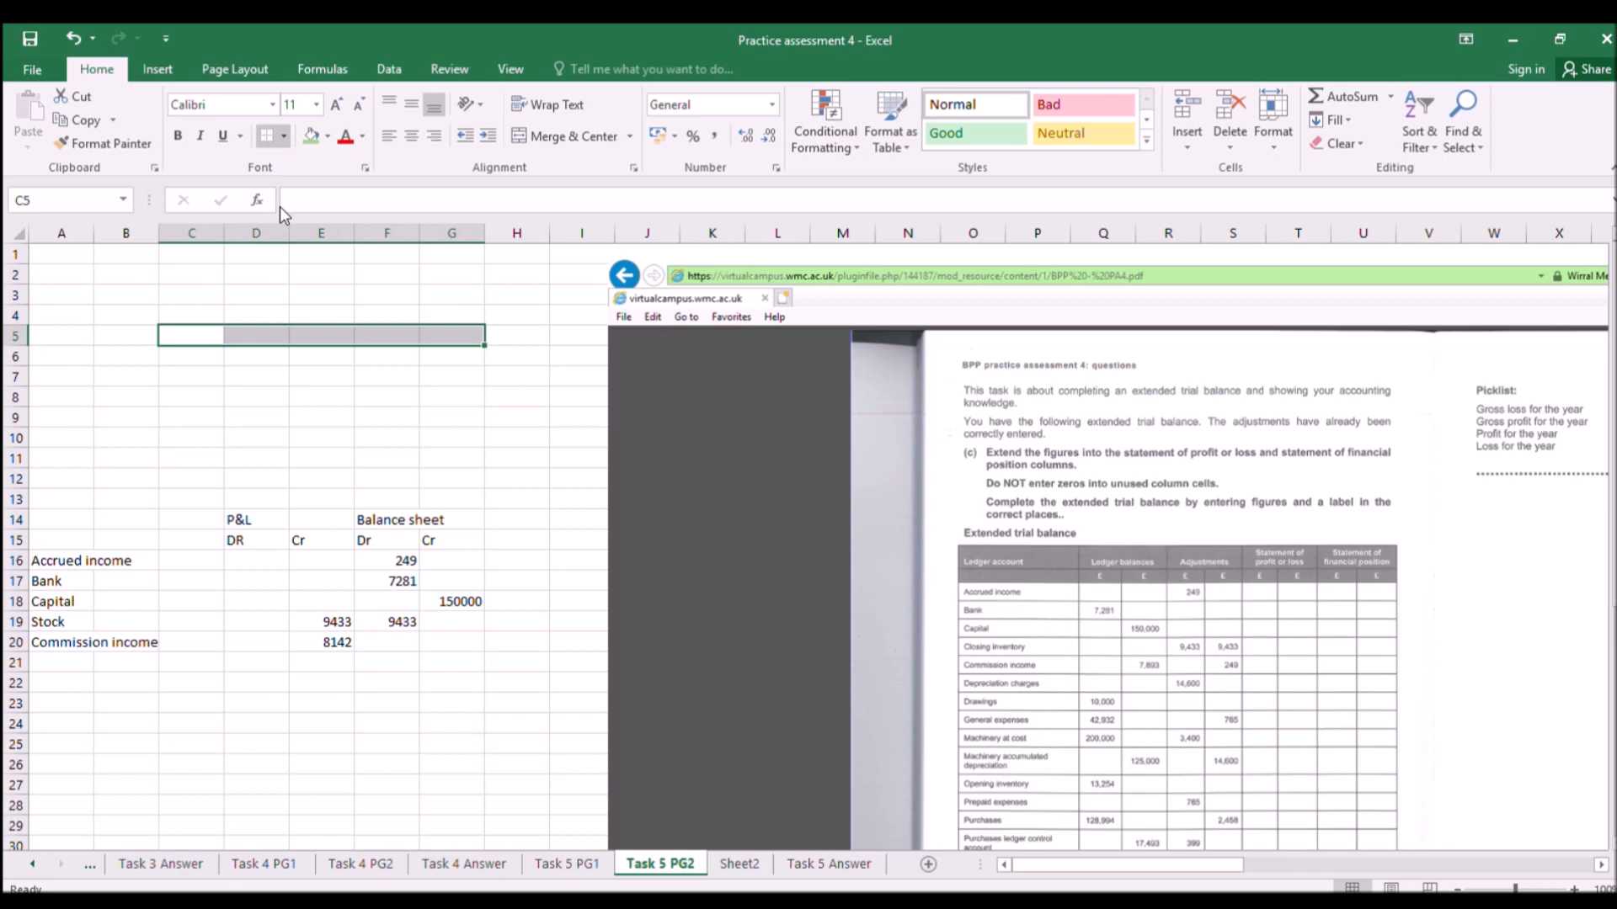
click(249, 314)
Enter the heading "Dr" in C3 above the border line.
click(186, 301)
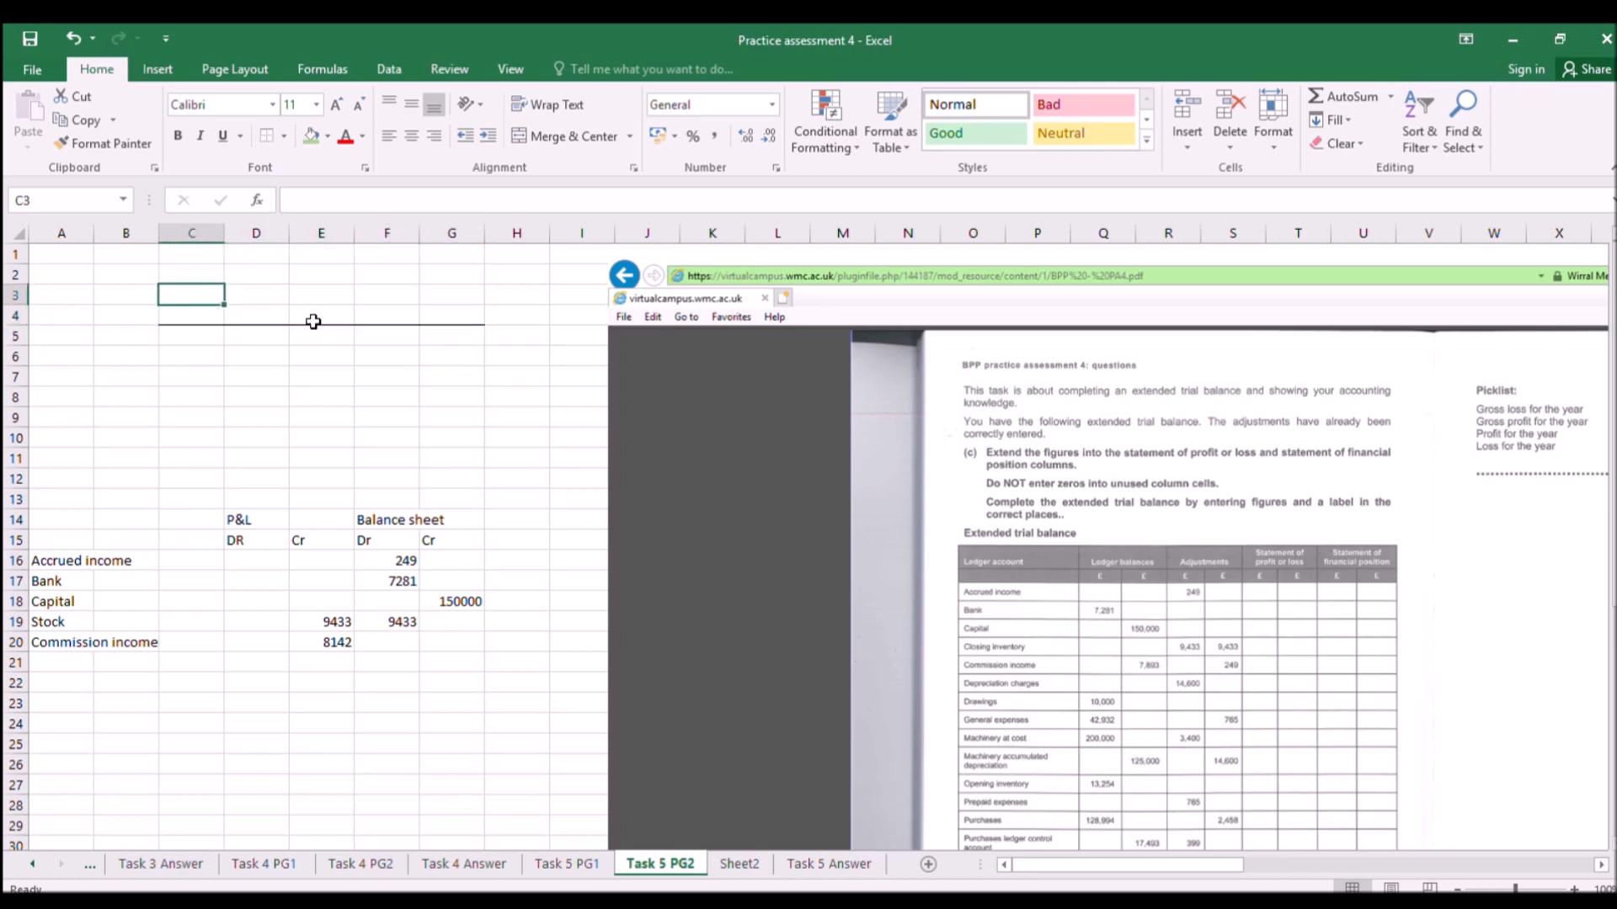
text(Dr)
key(Return)
key(Return)
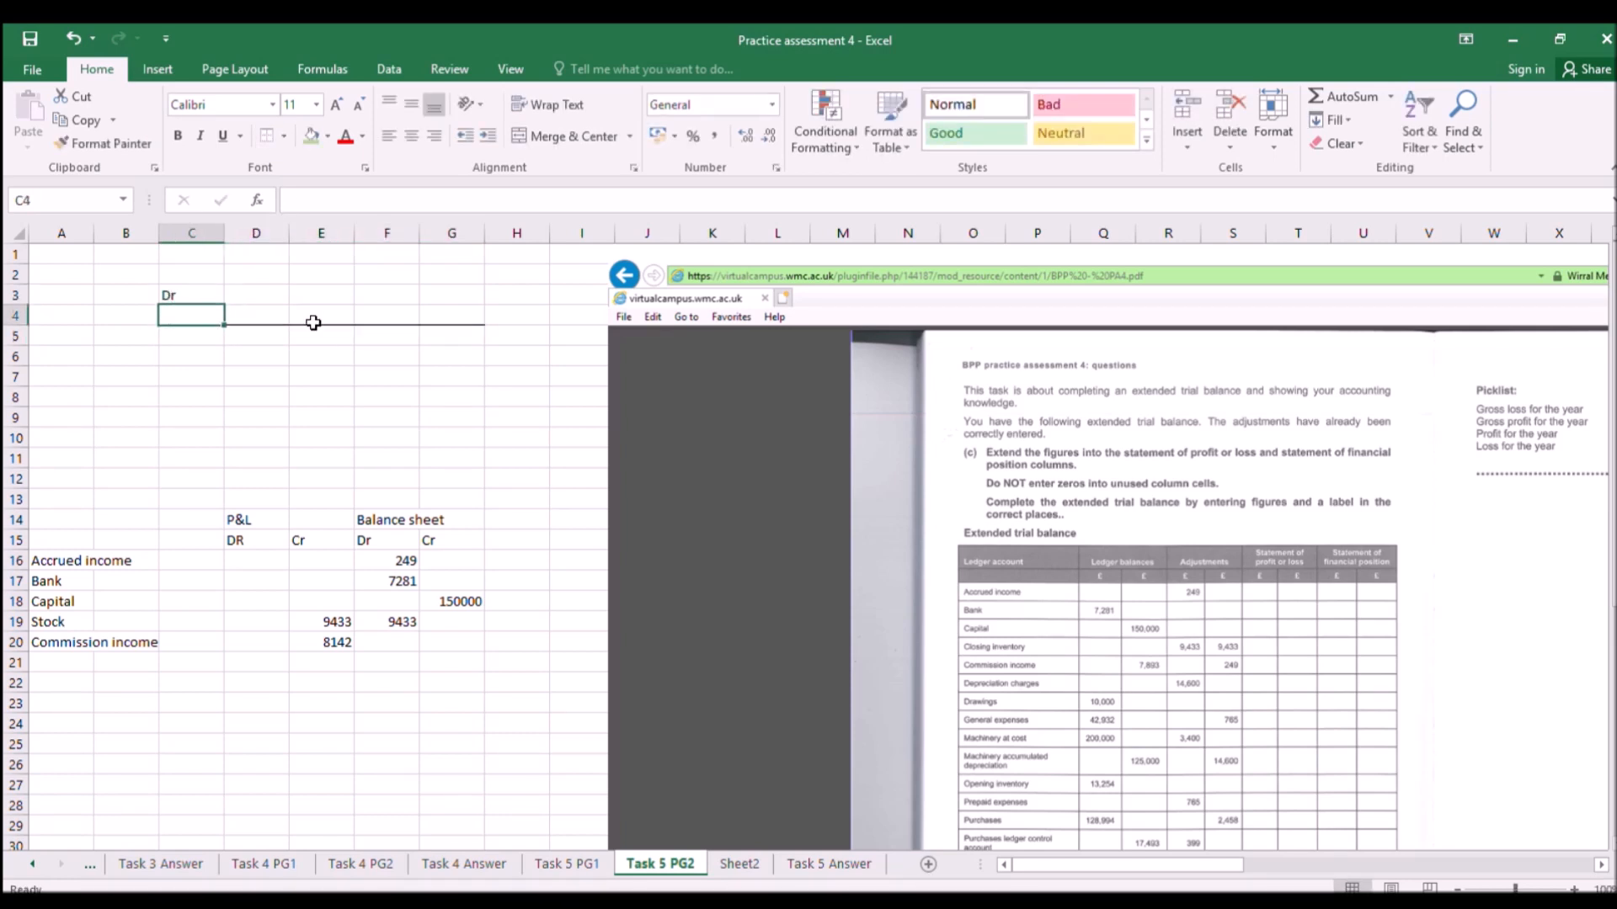
Enter a plus sign in D3 beside the Dr heading, without any cell reference.
key(Up)
key(Right)
key(Up)
key(Up)
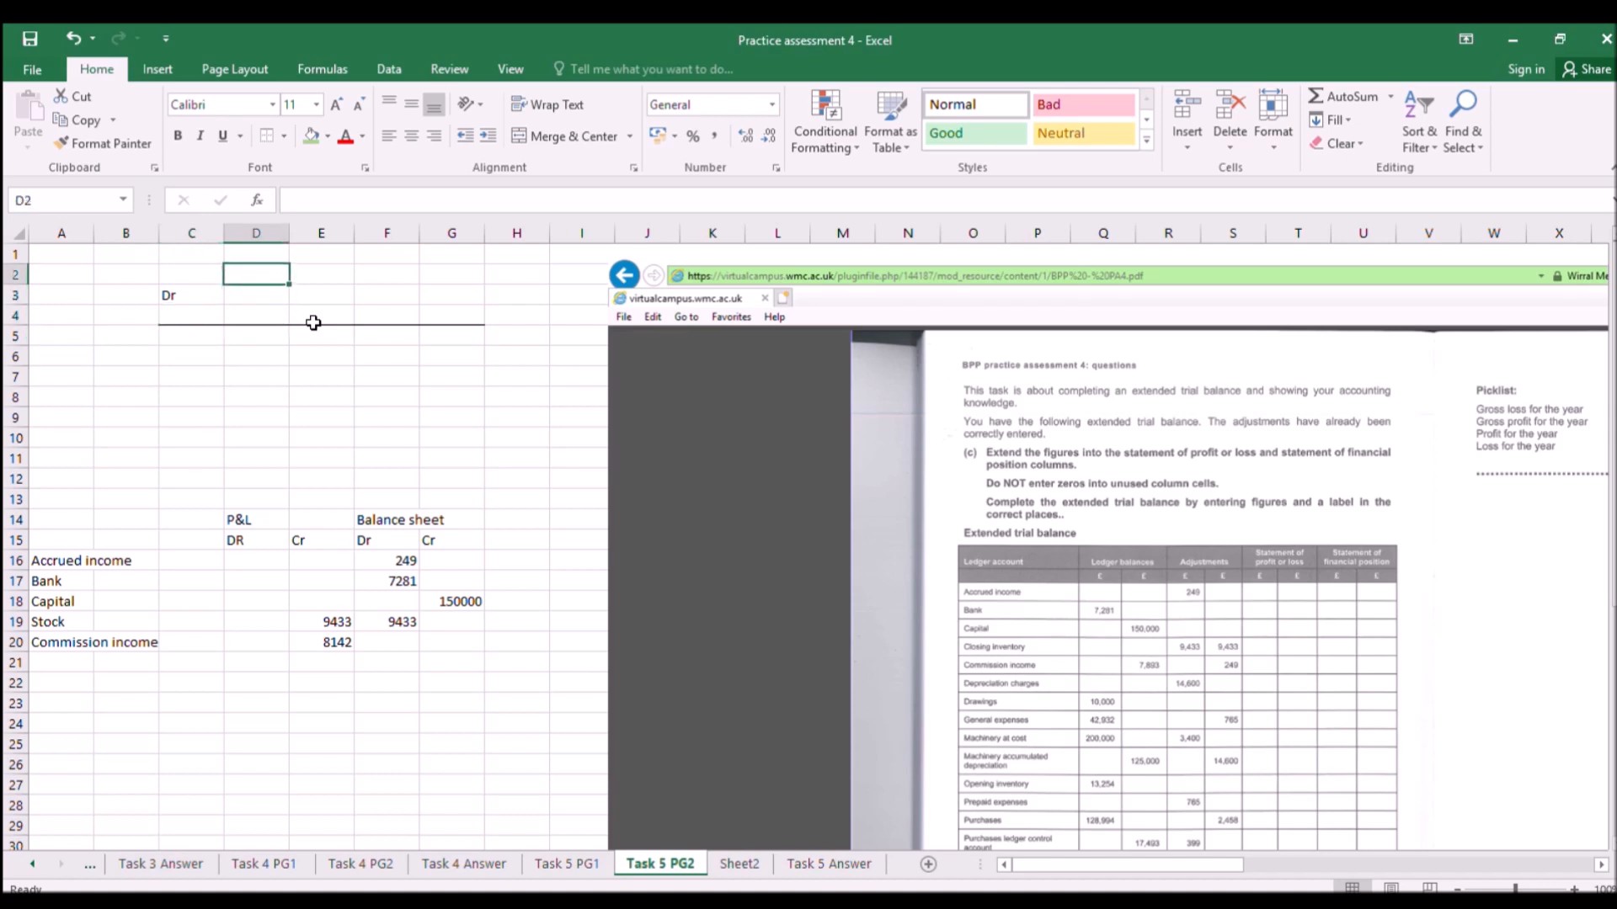
key(Down)
text(+)
key(Right)
key(Right)
key(Right)
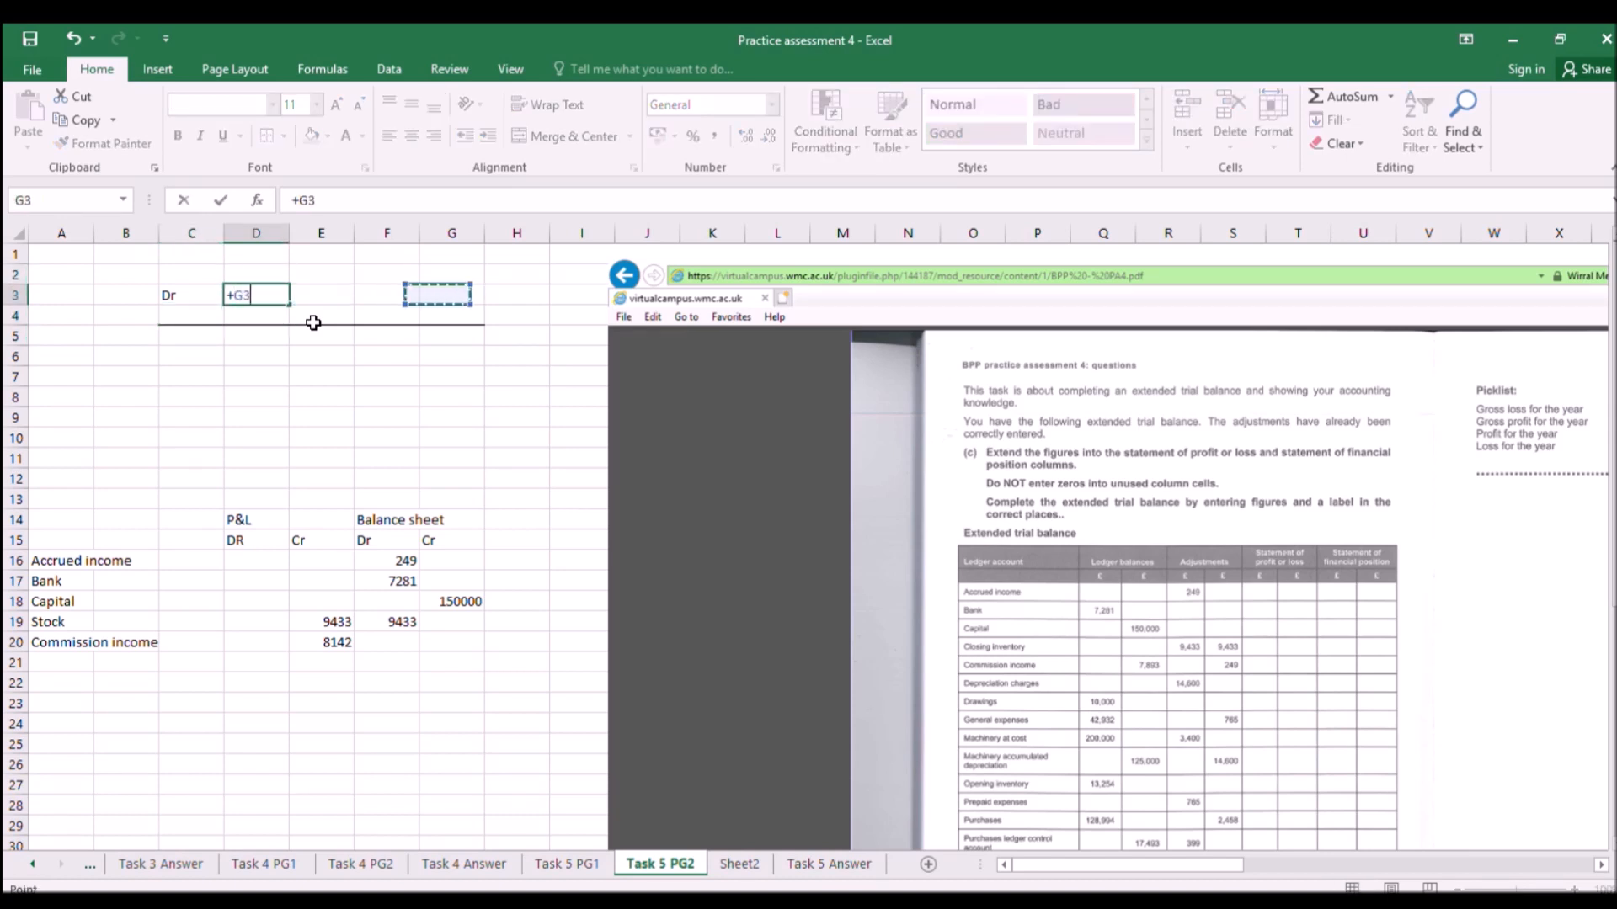
key(BackSpace)
key(BackSpace)
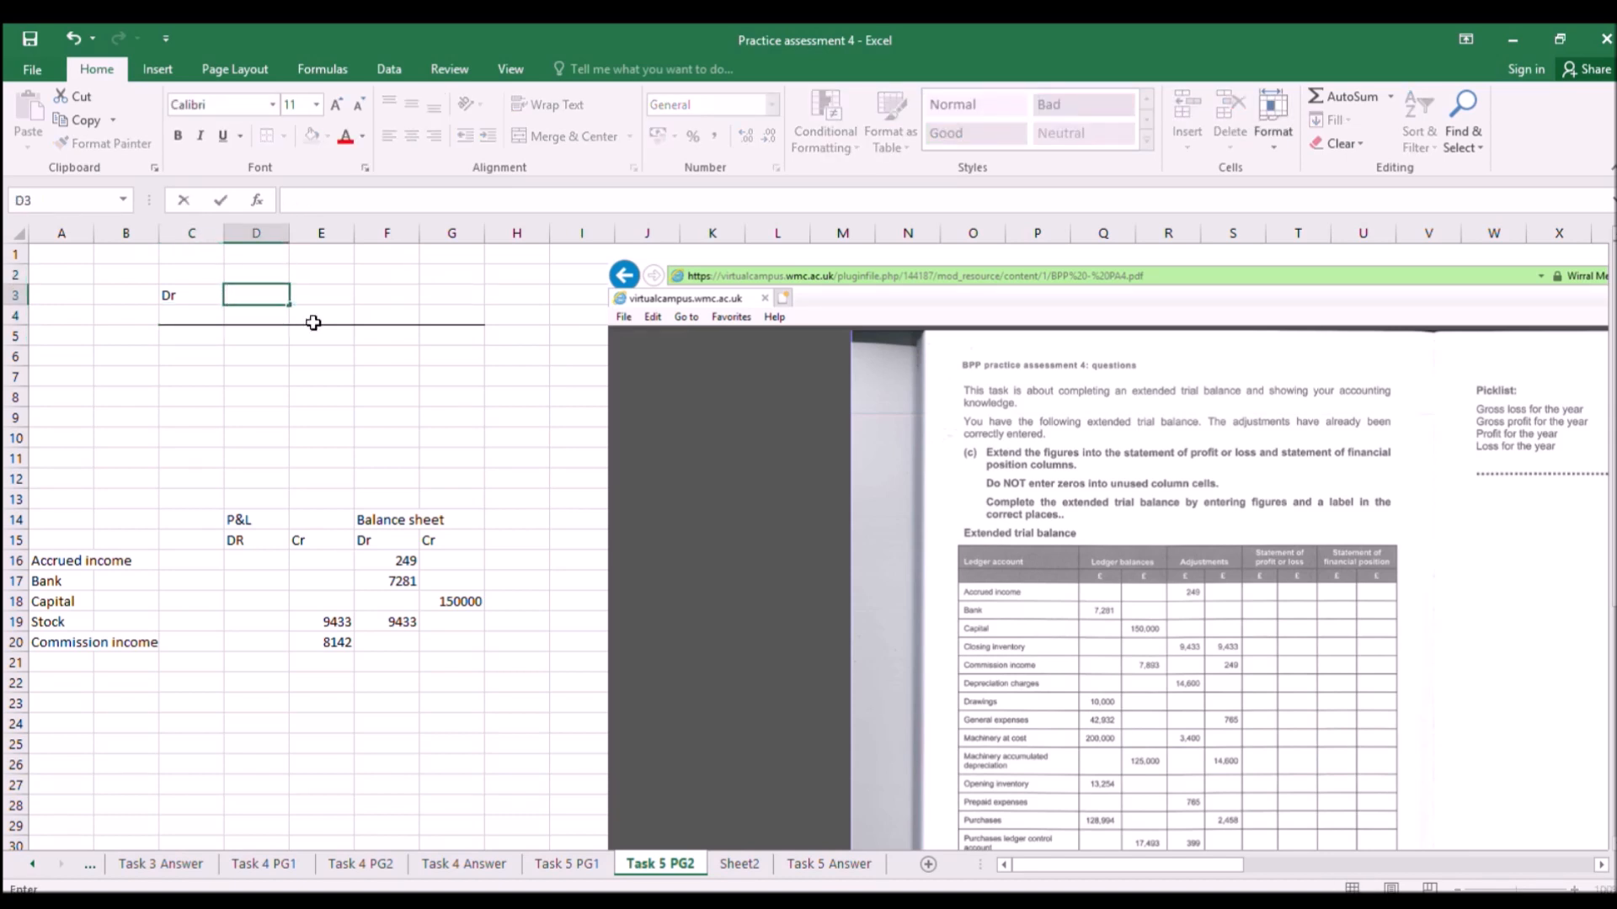
key(Return)
Enter the heading "cr" in F3 with a minus sign beside it in G3.
key(Up)
key(Right)
key(Right)
key(Right)
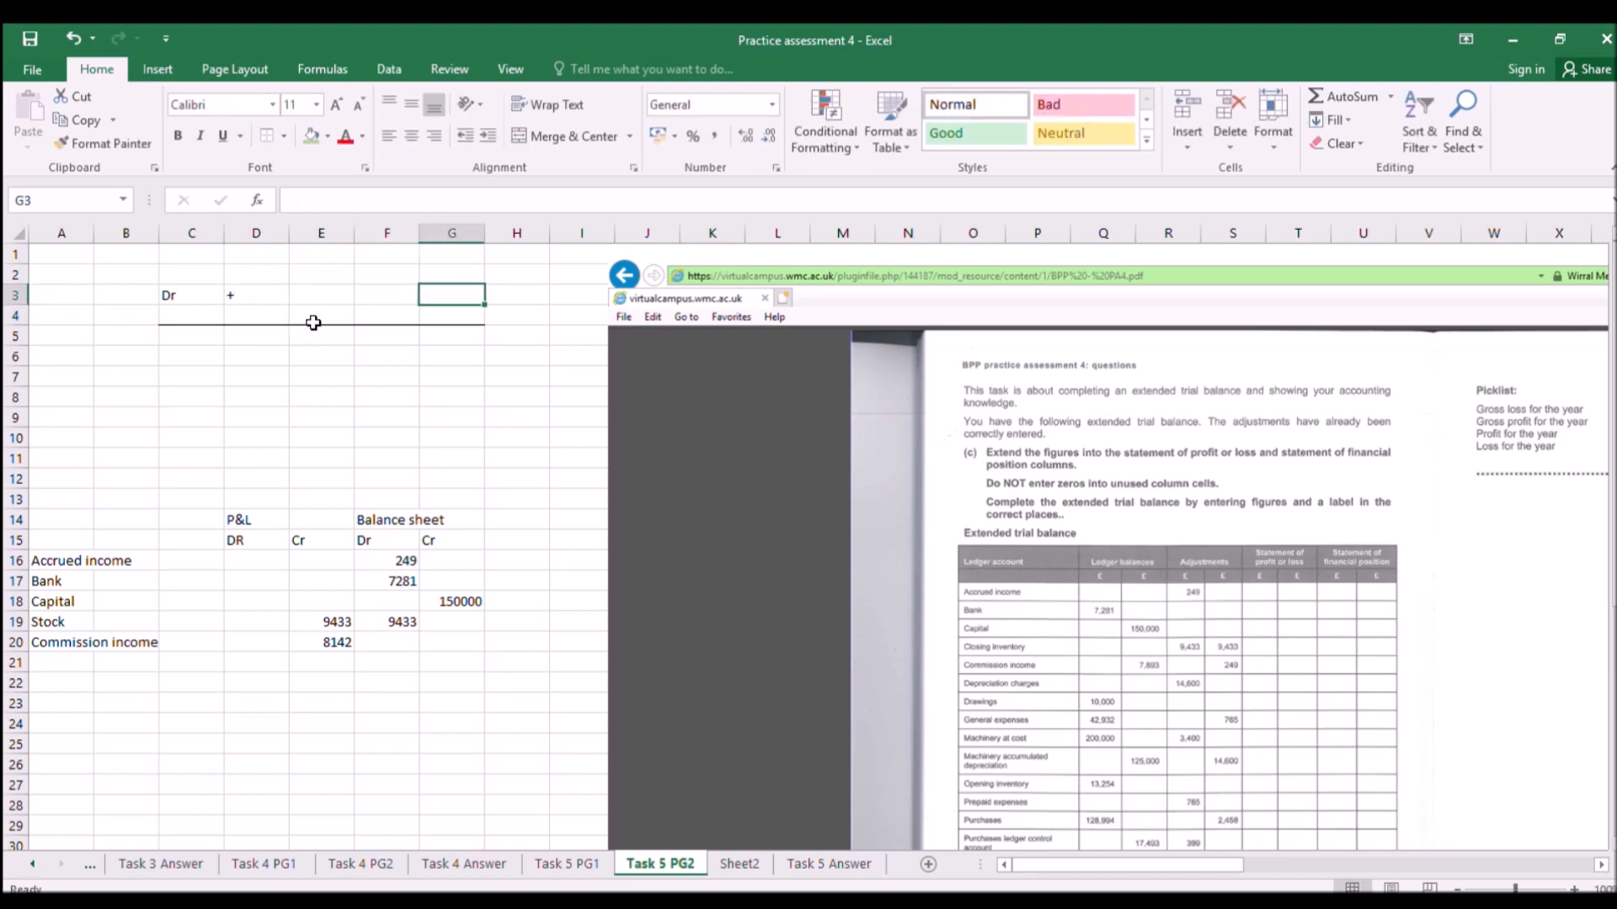
key(Left)
text(cr)
key(Return)
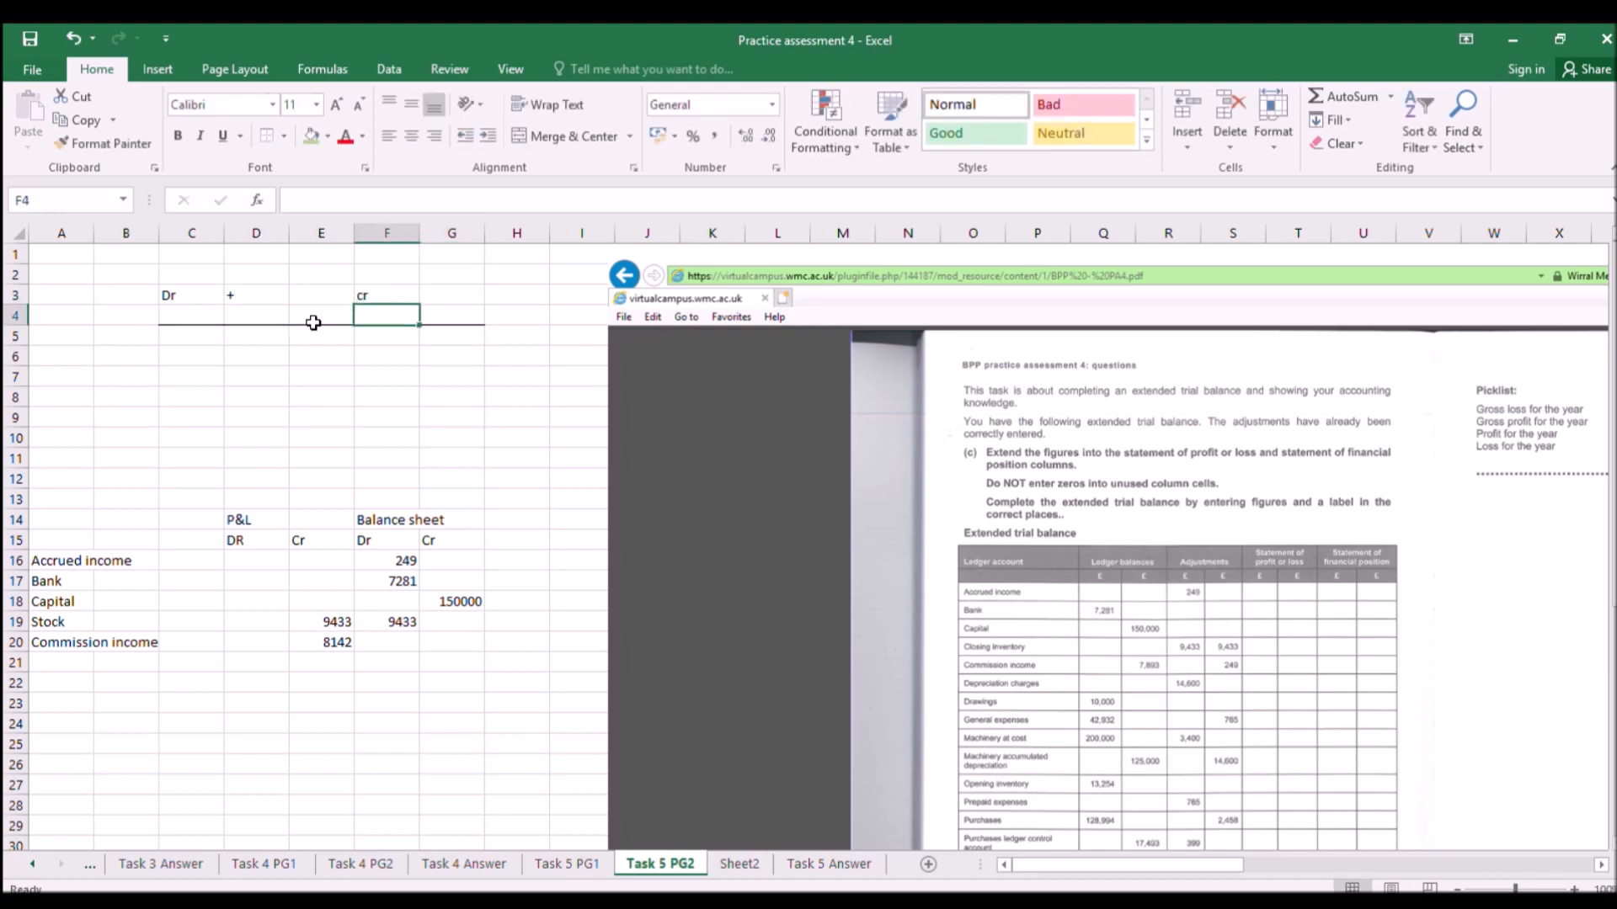
key(Right)
key(Up)
text(-)
key(Return)
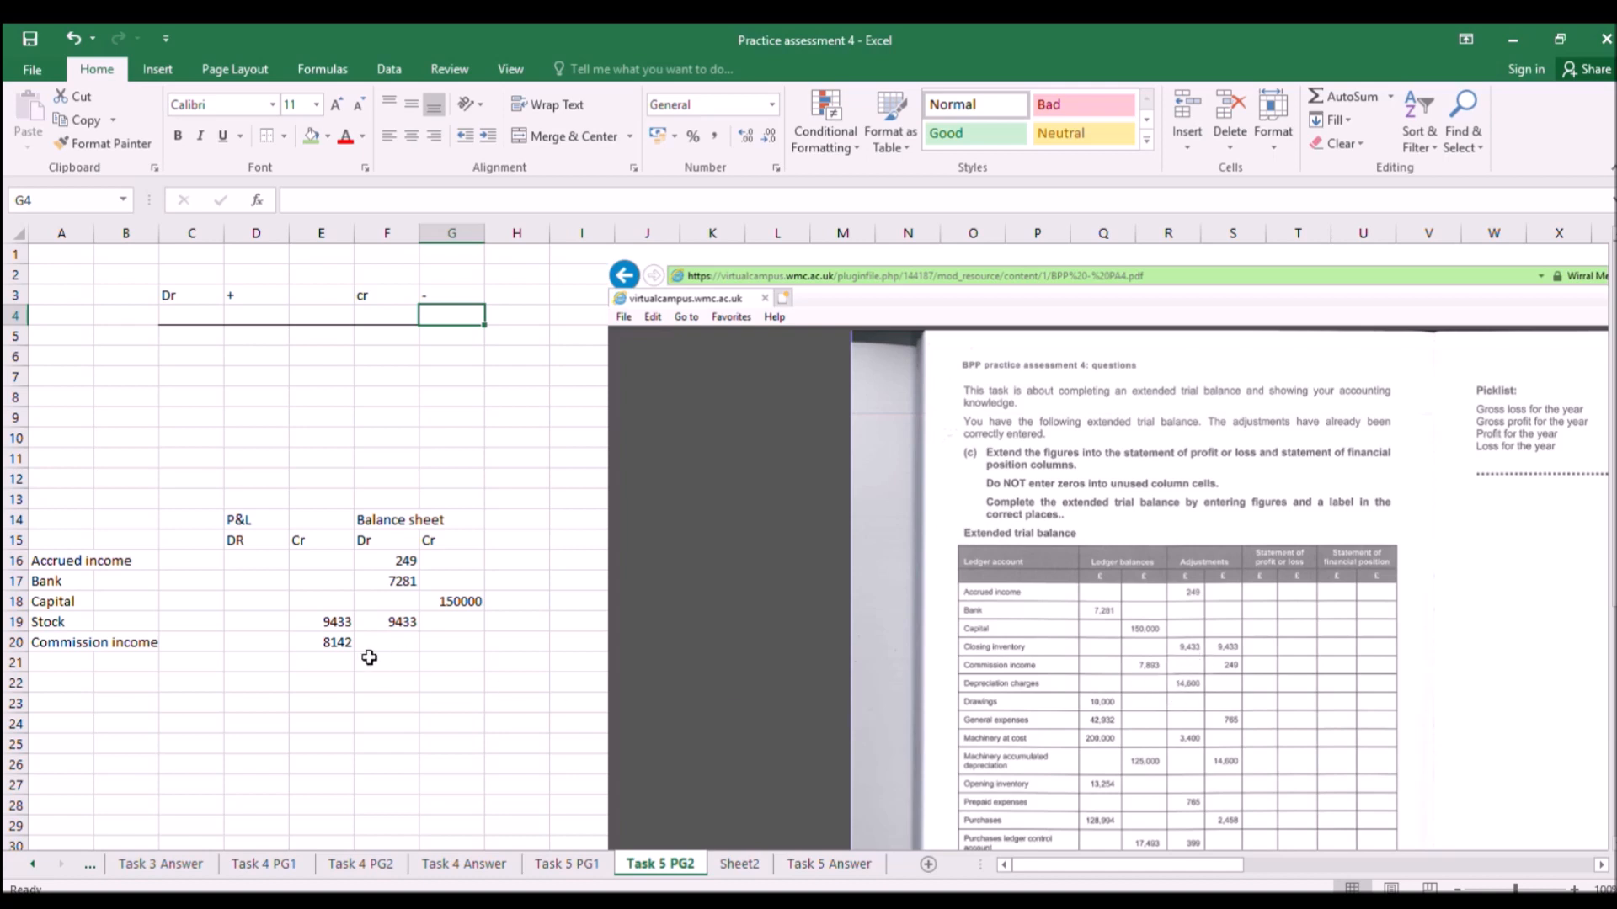
Add the row label "depn charges" in A21 below Commission income.
click(80, 663)
text(epr)
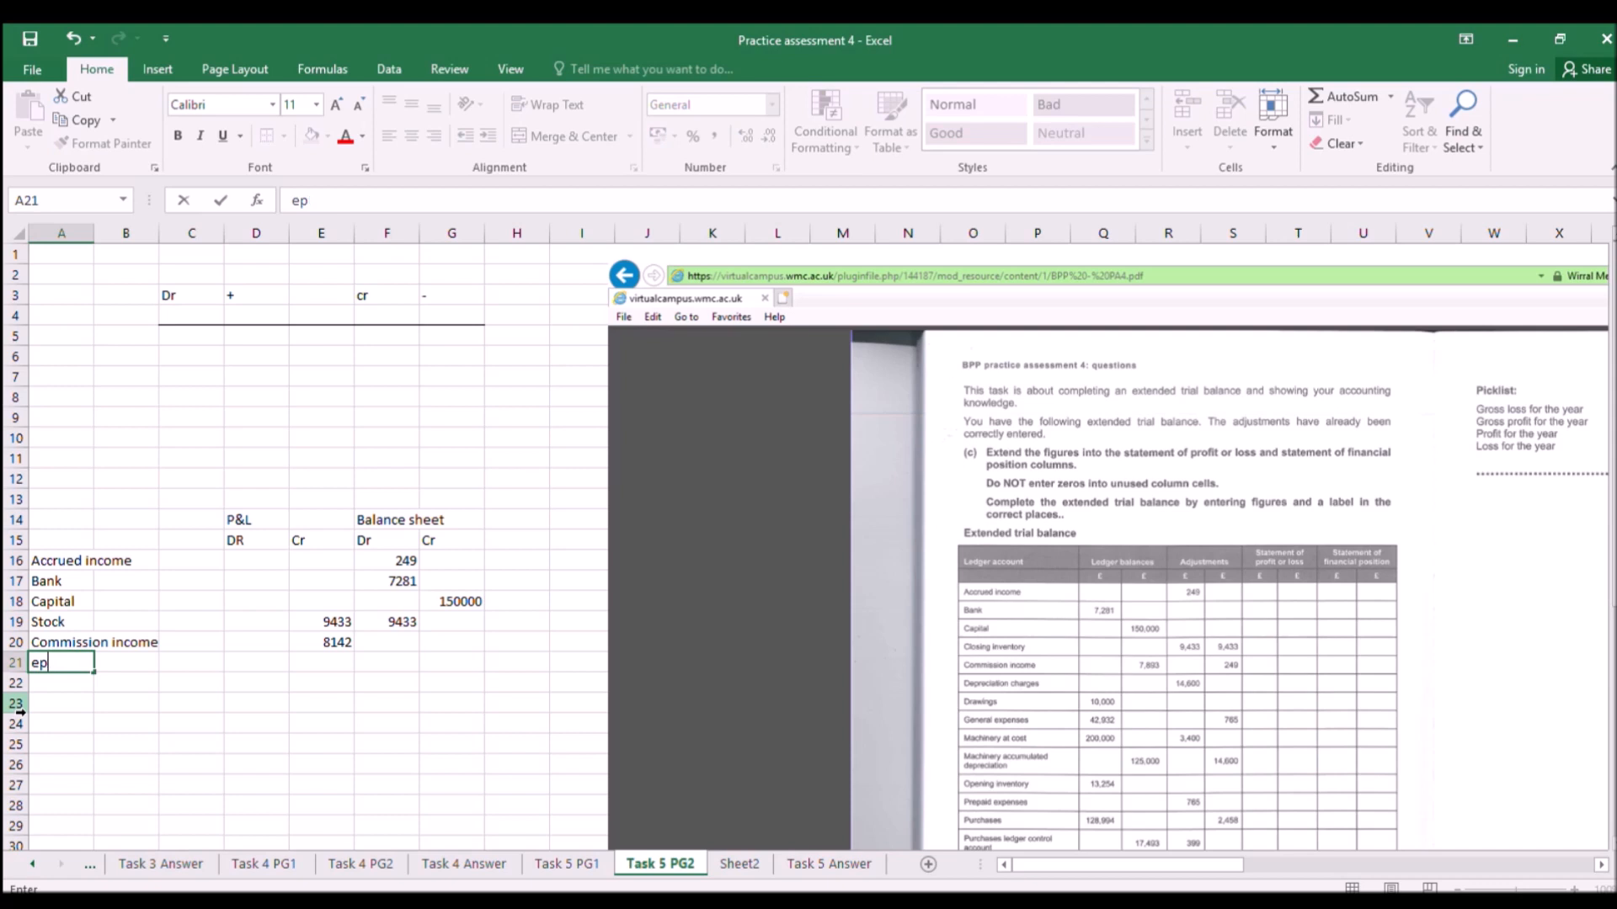
key(BackSpace)
key(BackSpace)
key(BackSpace)
text(depn charges)
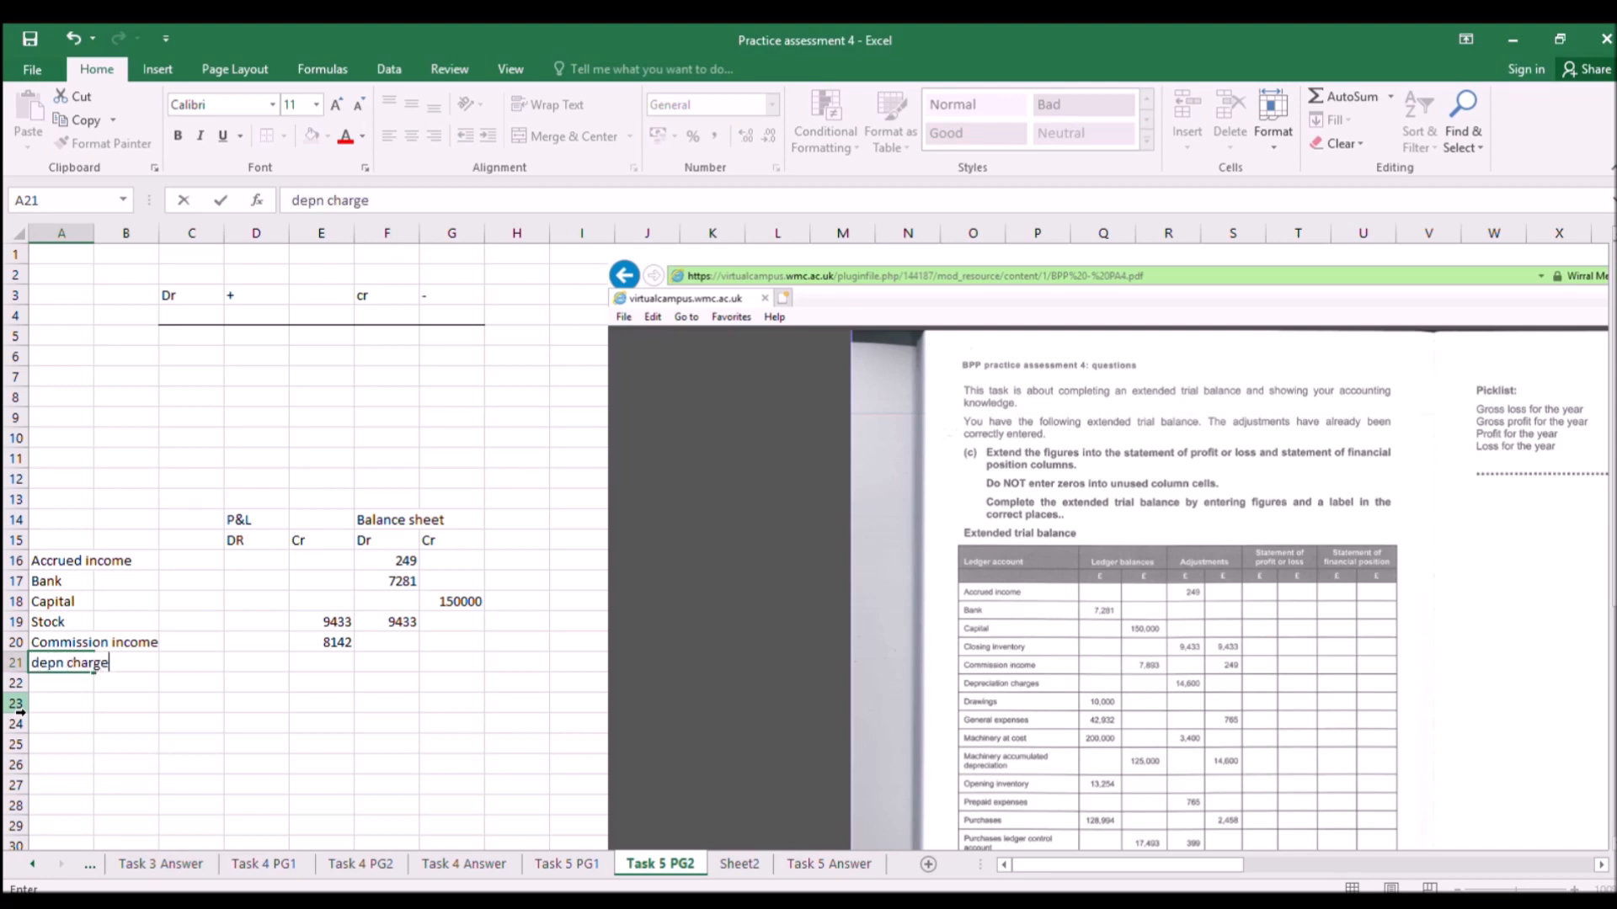
key(Return)
Enter 14600 for the depreciation charges in the P&L debit column at D21.
key(Up)
key(Right)
key(Right)
key(Right)
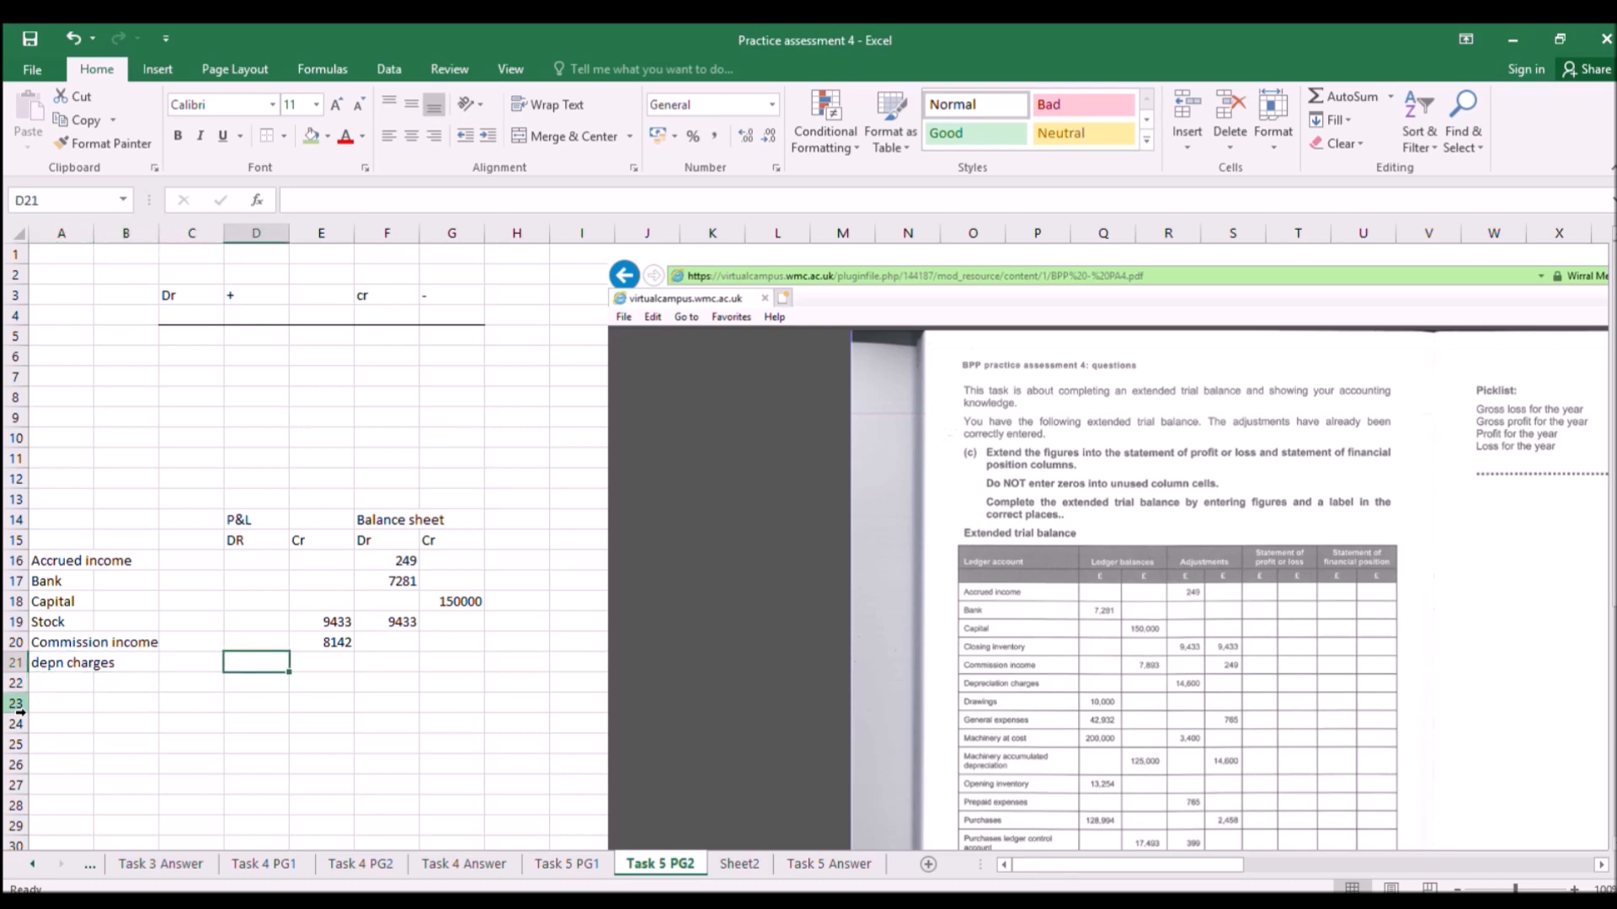
text(14600)
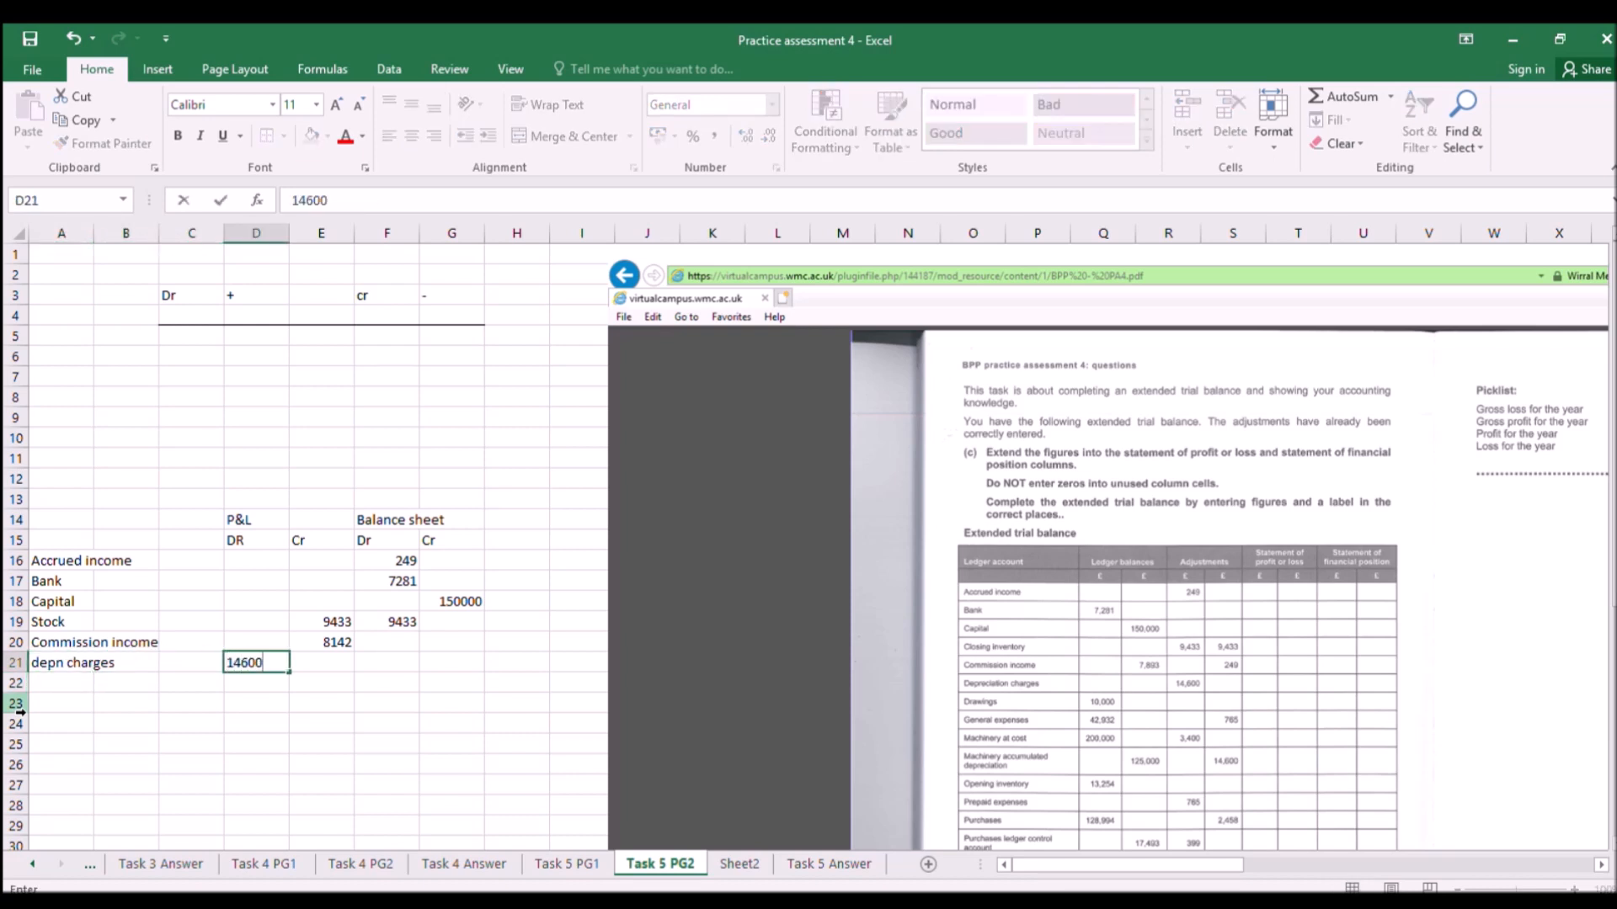
key(Return)
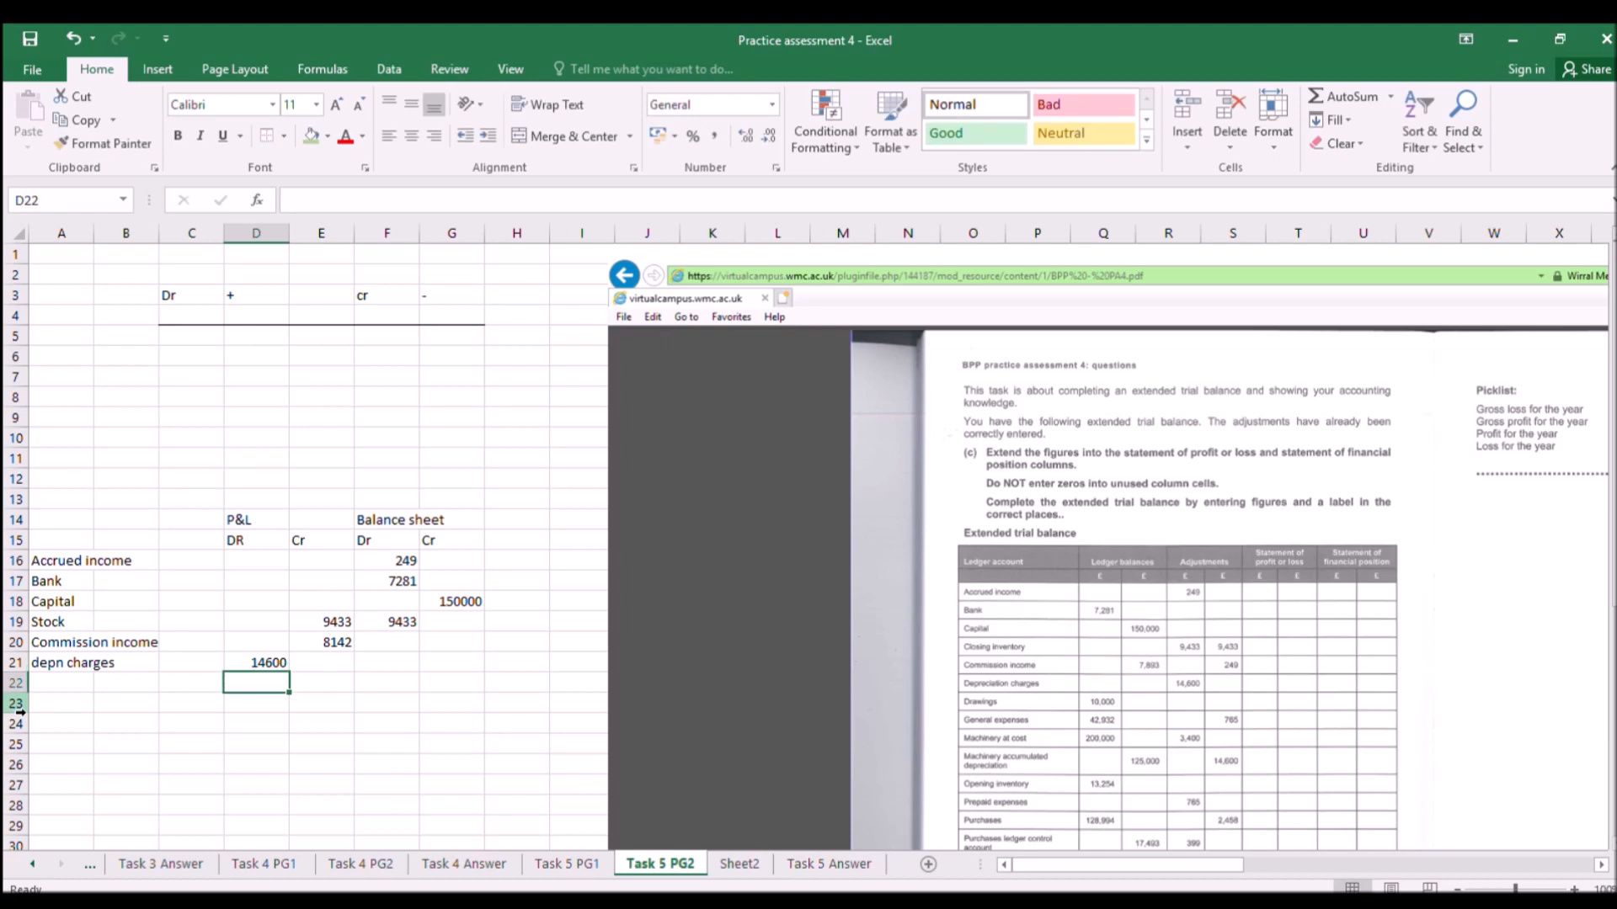
Add the row label "Drawings" in A22 below the depreciation charges.
key(Left)
key(Left)
key(Left)
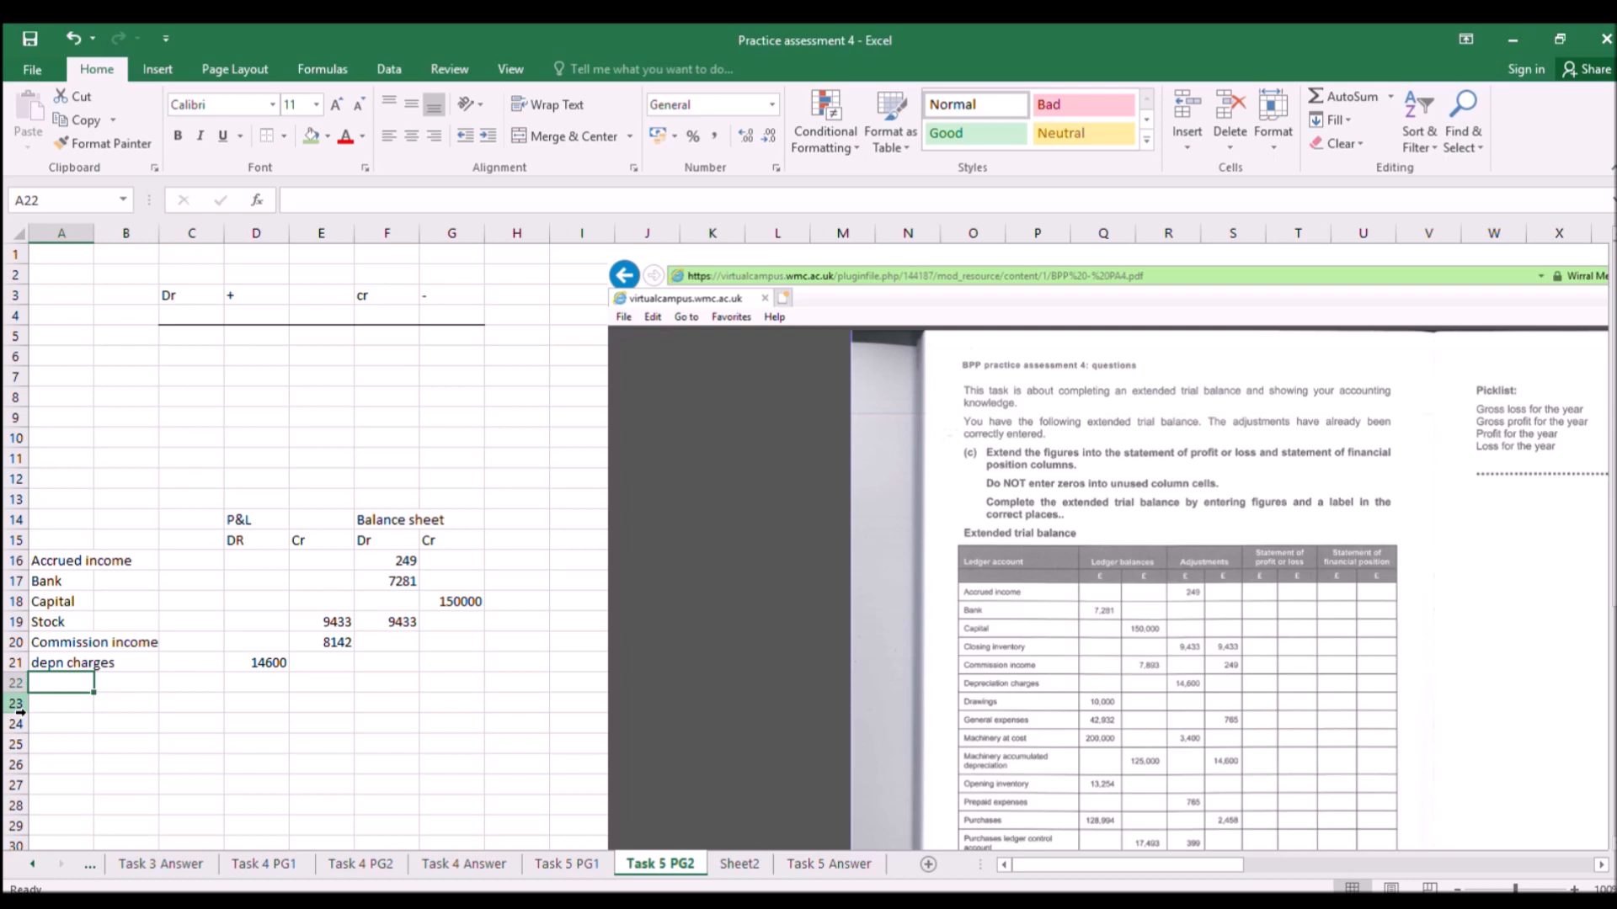
text(Drawins)
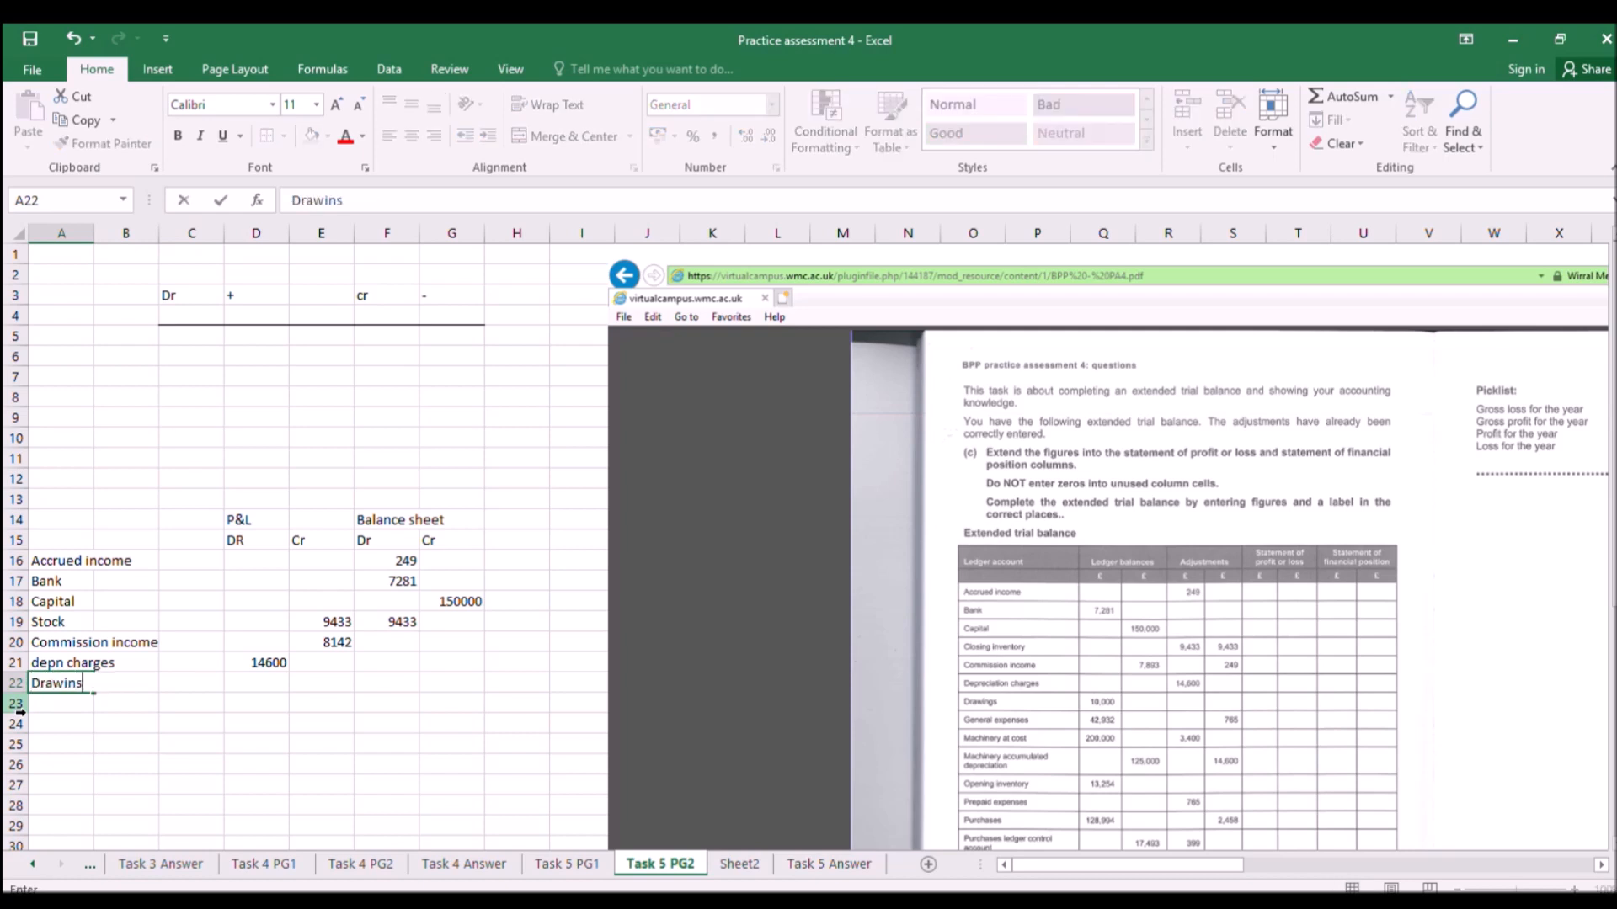
key(BackSpace)
text(gs)
key(Return)
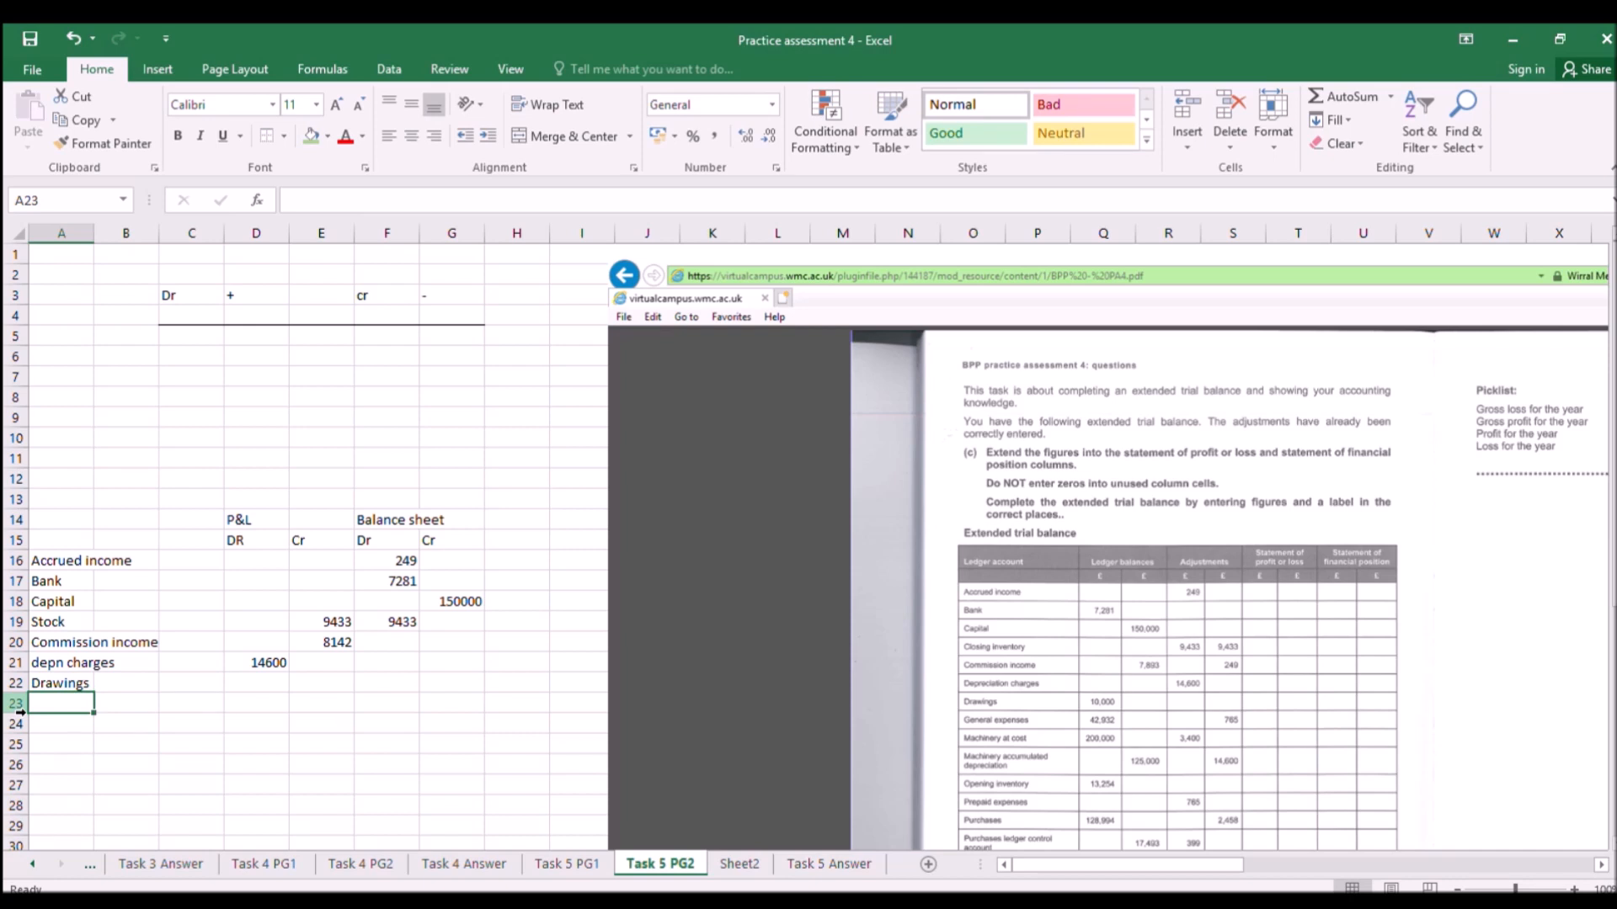
Enter 10000 for Drawings in the balance sheet debit column at F22.
key(Up)
key(Right)
key(Right)
key(Right)
key(Right)
key(Right)
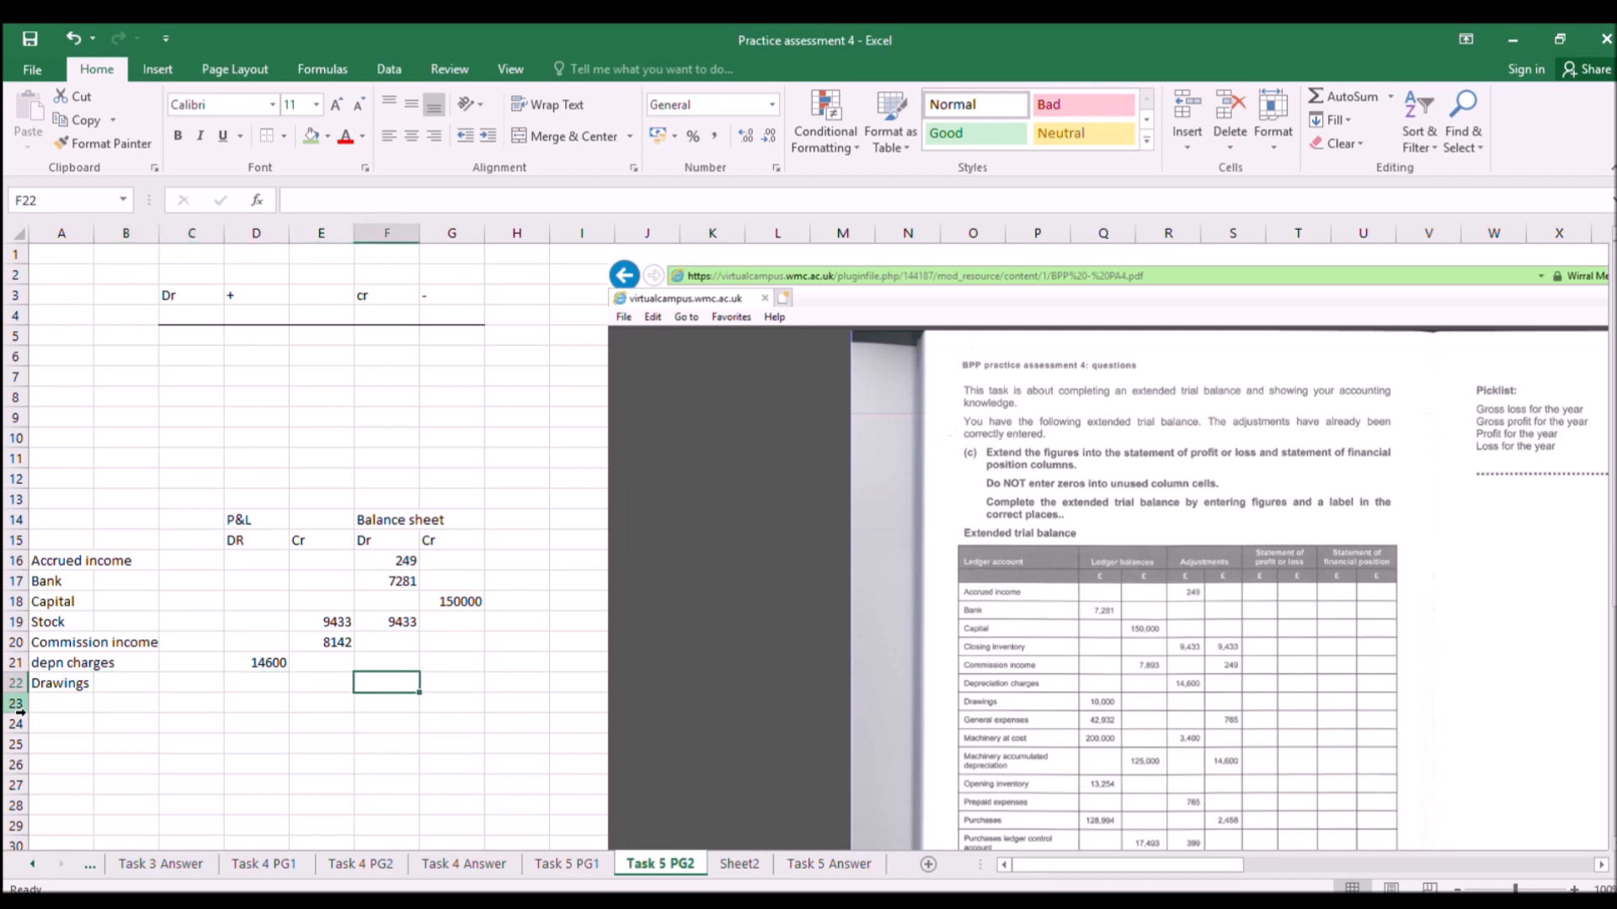
text(10000)
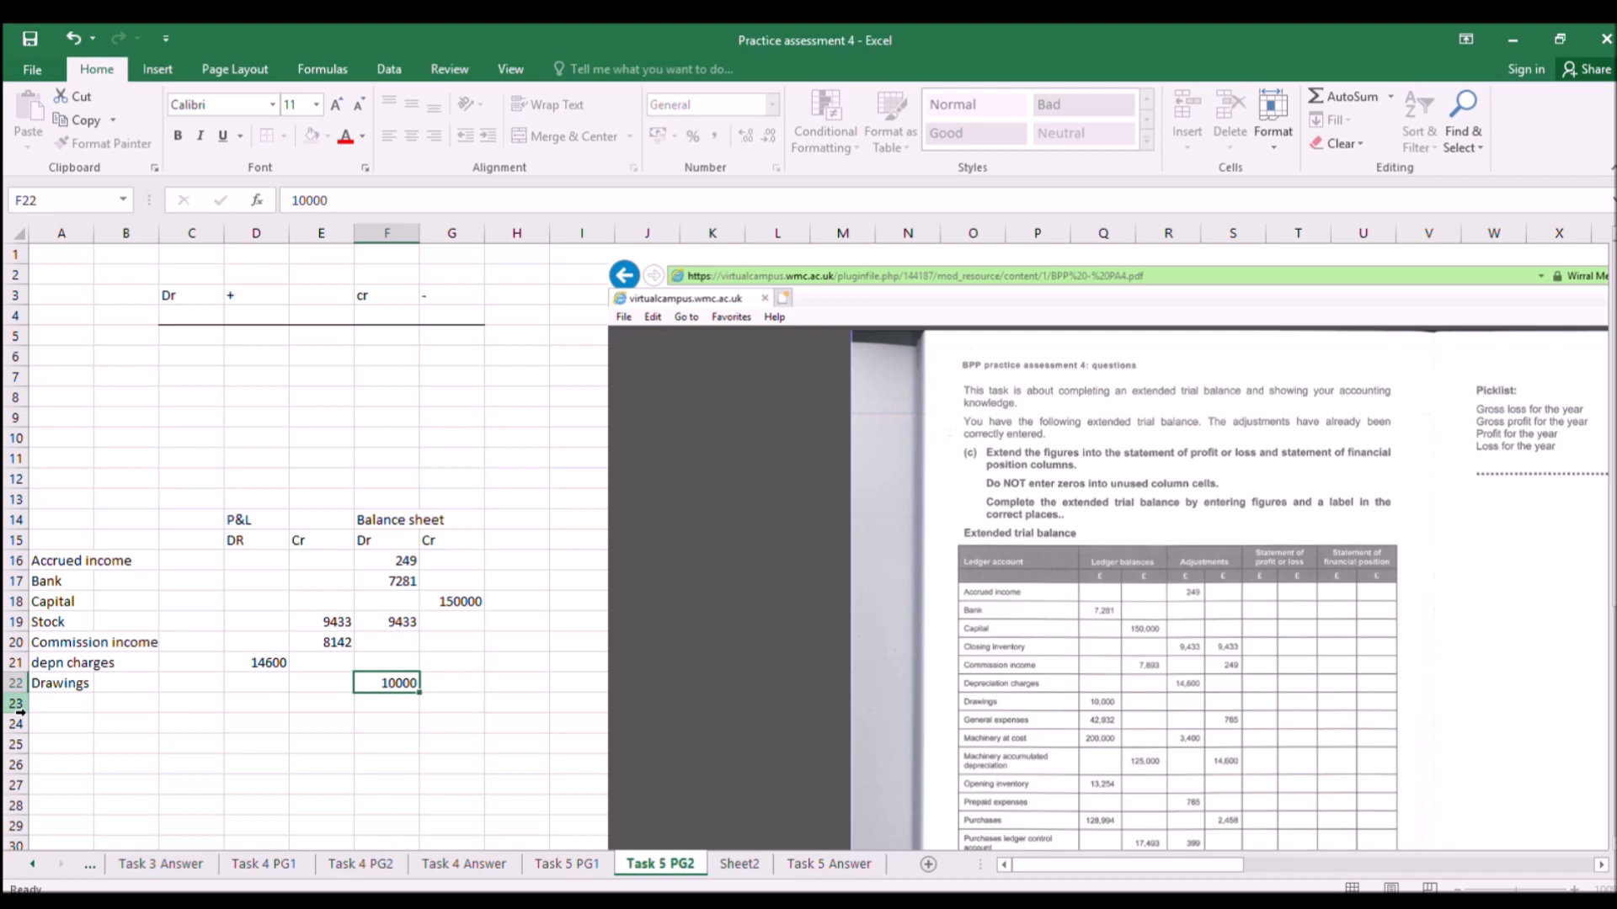
key(Return)
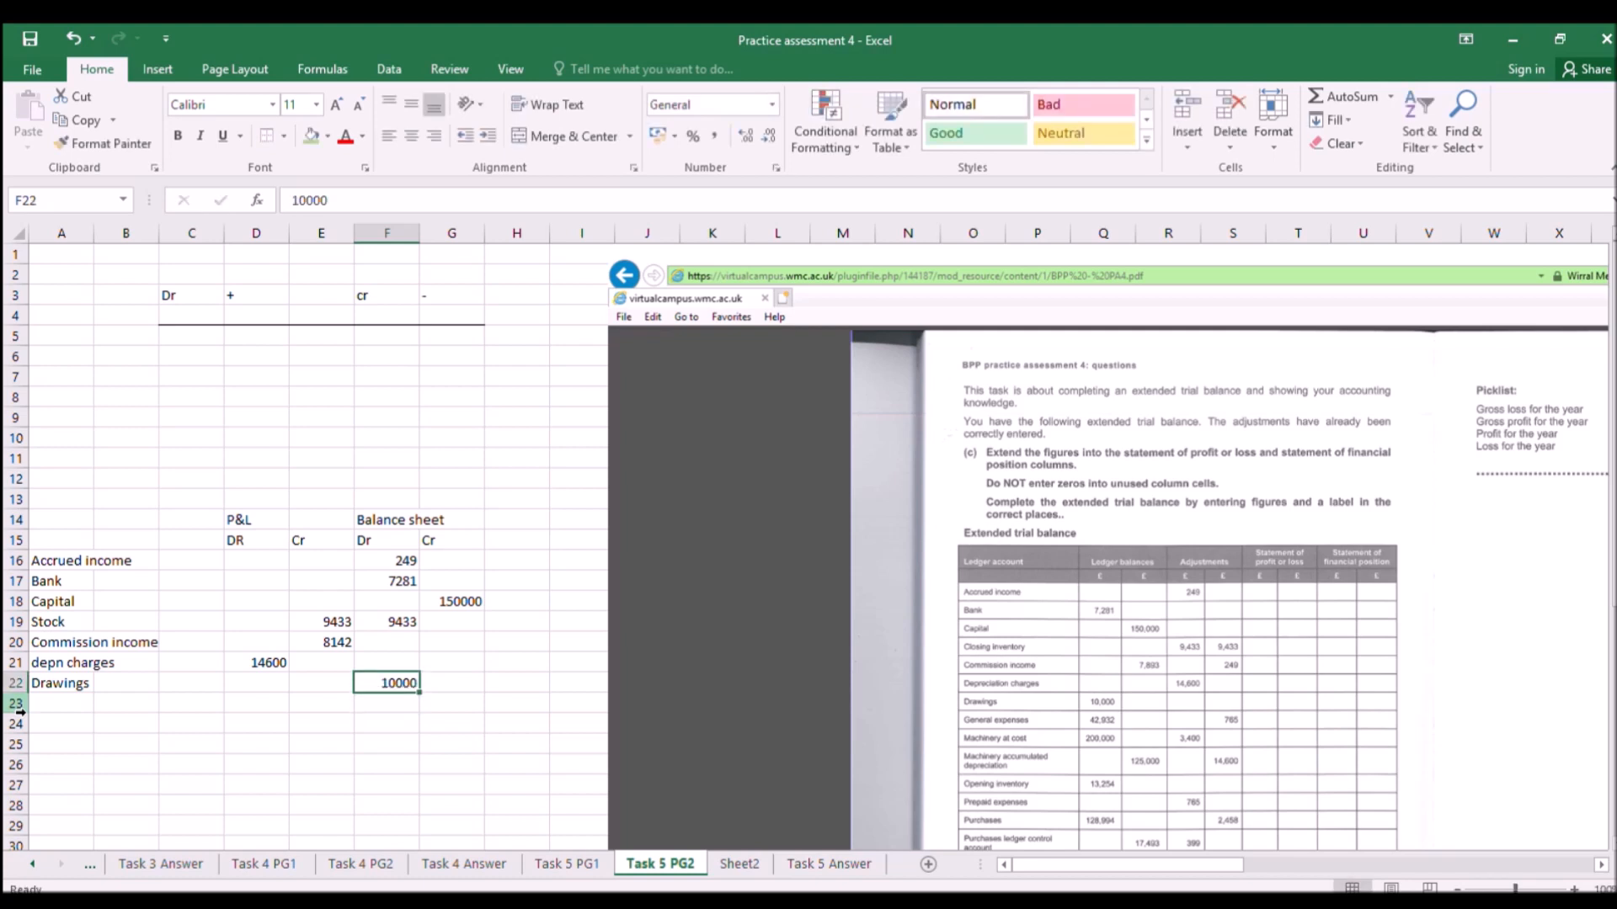
Add the row label "General exps" in A23 below Drawings.
key(Left)
key(Left)
key(Left)
key(Left)
key(Left)
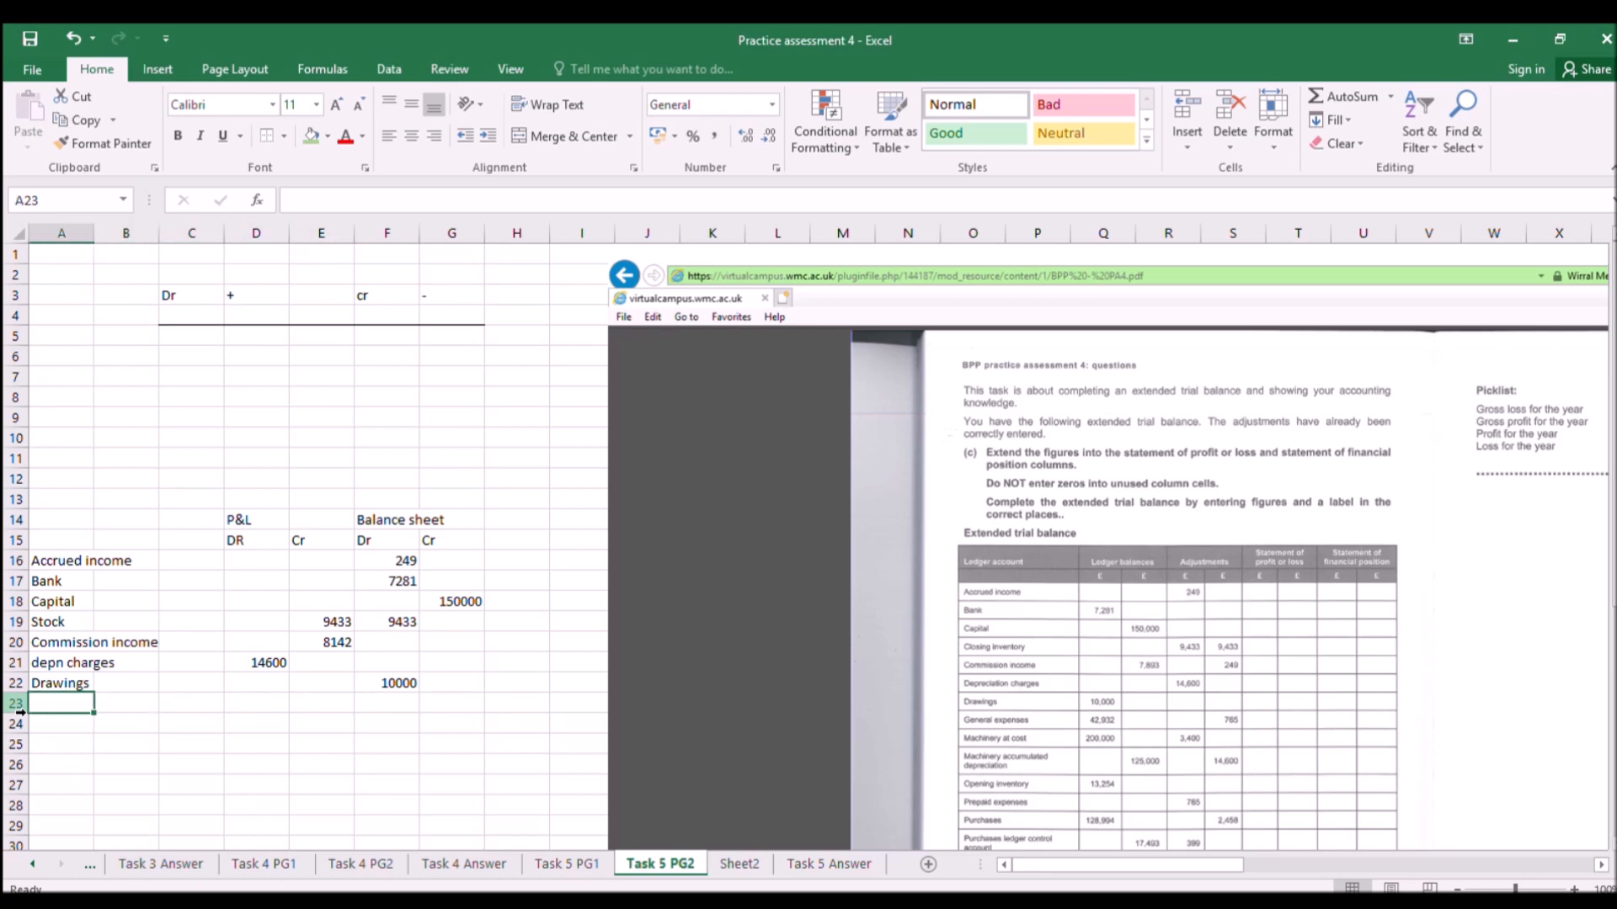
text(General)
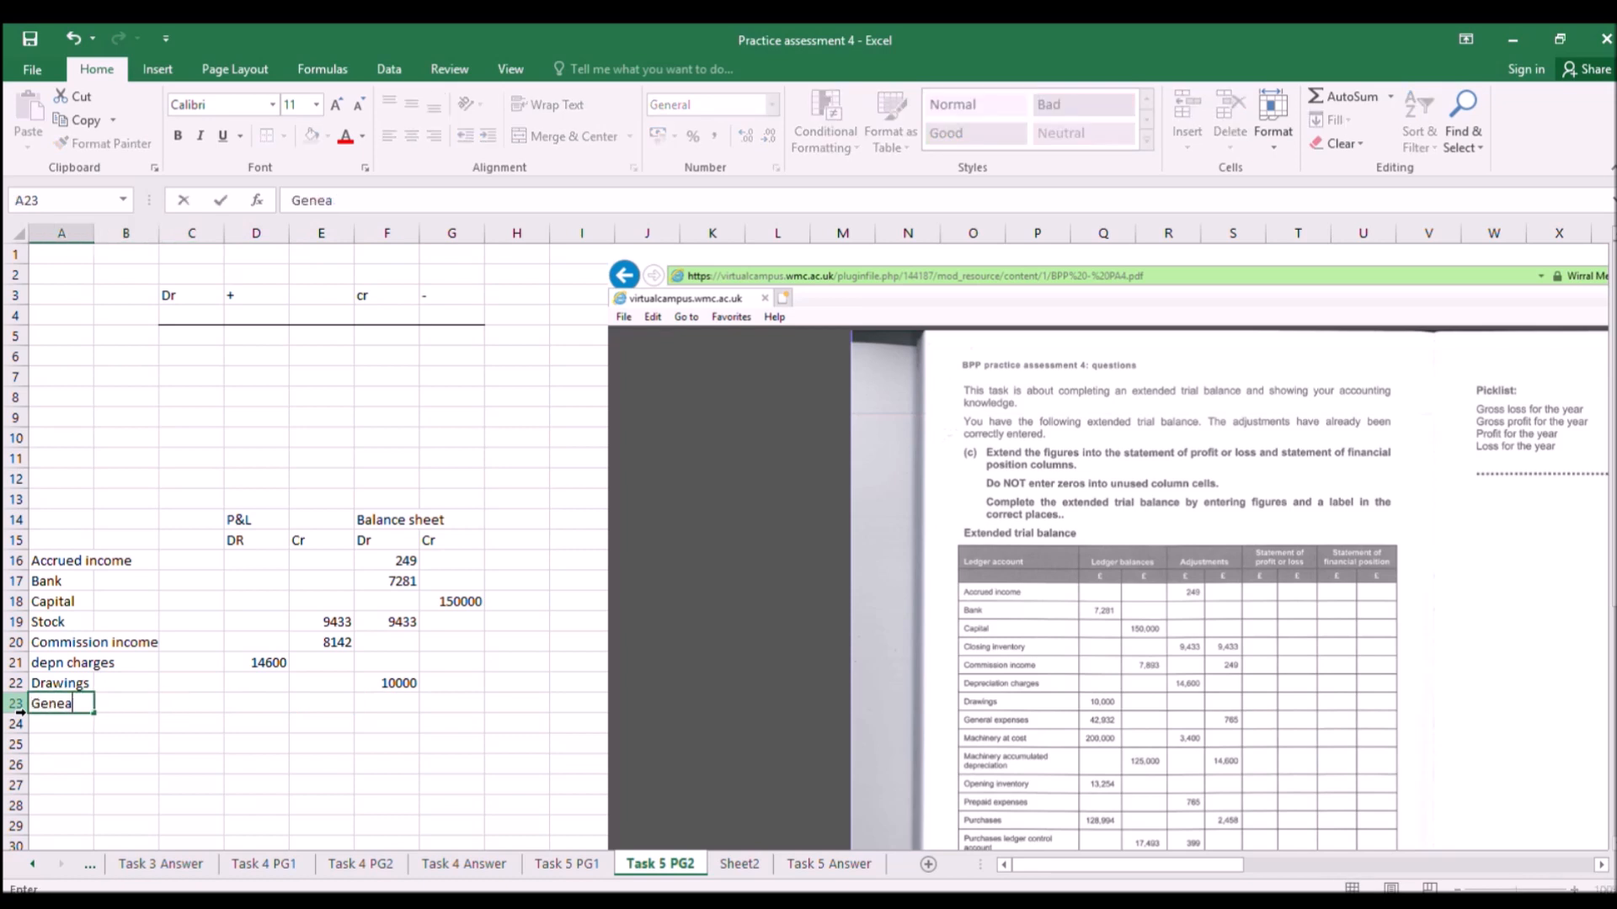
text( exps)
key(ctrl+Return)
Enter 42932 for the general expenses in the P&L debit column at D23.
key(Right)
key(Right)
key(Right)
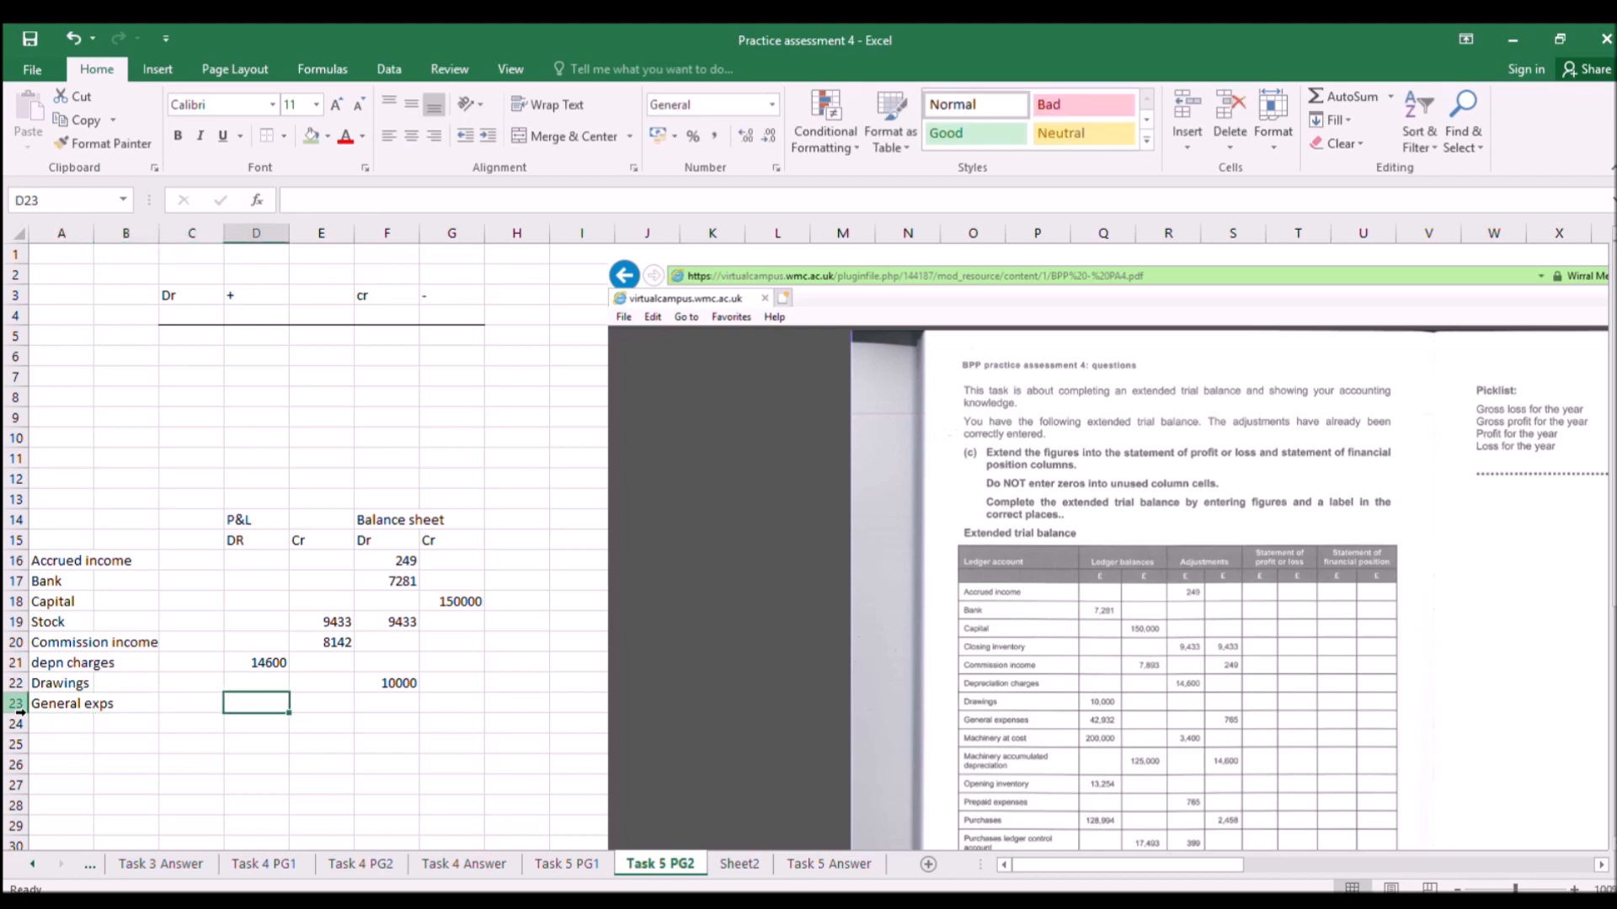
text(42932)
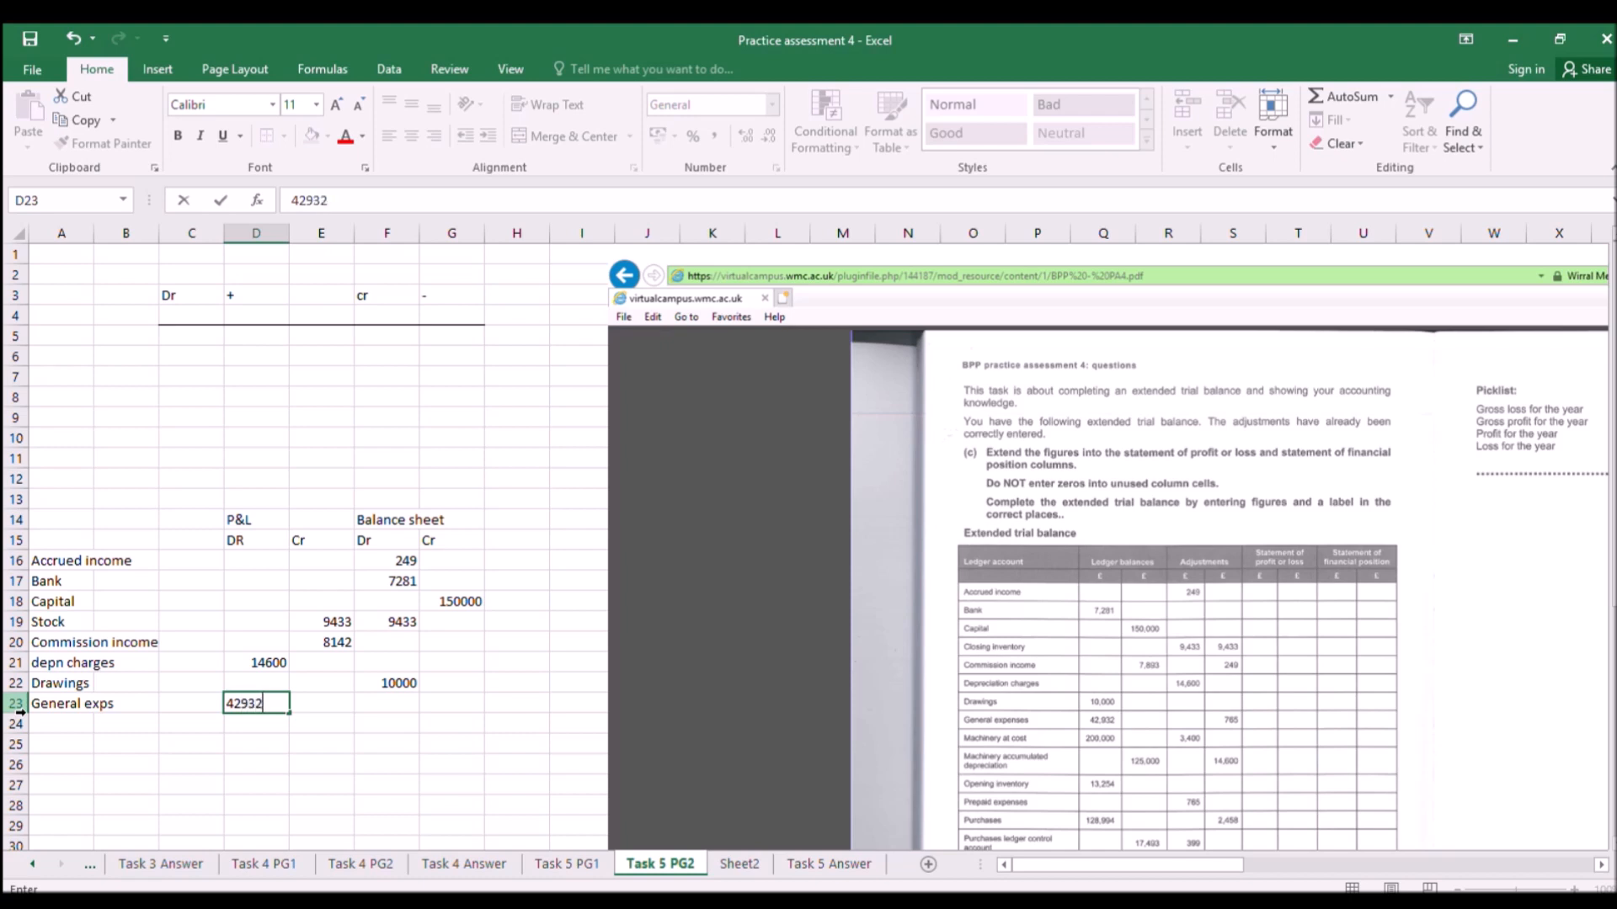
key(Return)
Add the row label "Machinery at cost" in A24 below the general expenses.
key(Left)
key(Left)
key(Left)
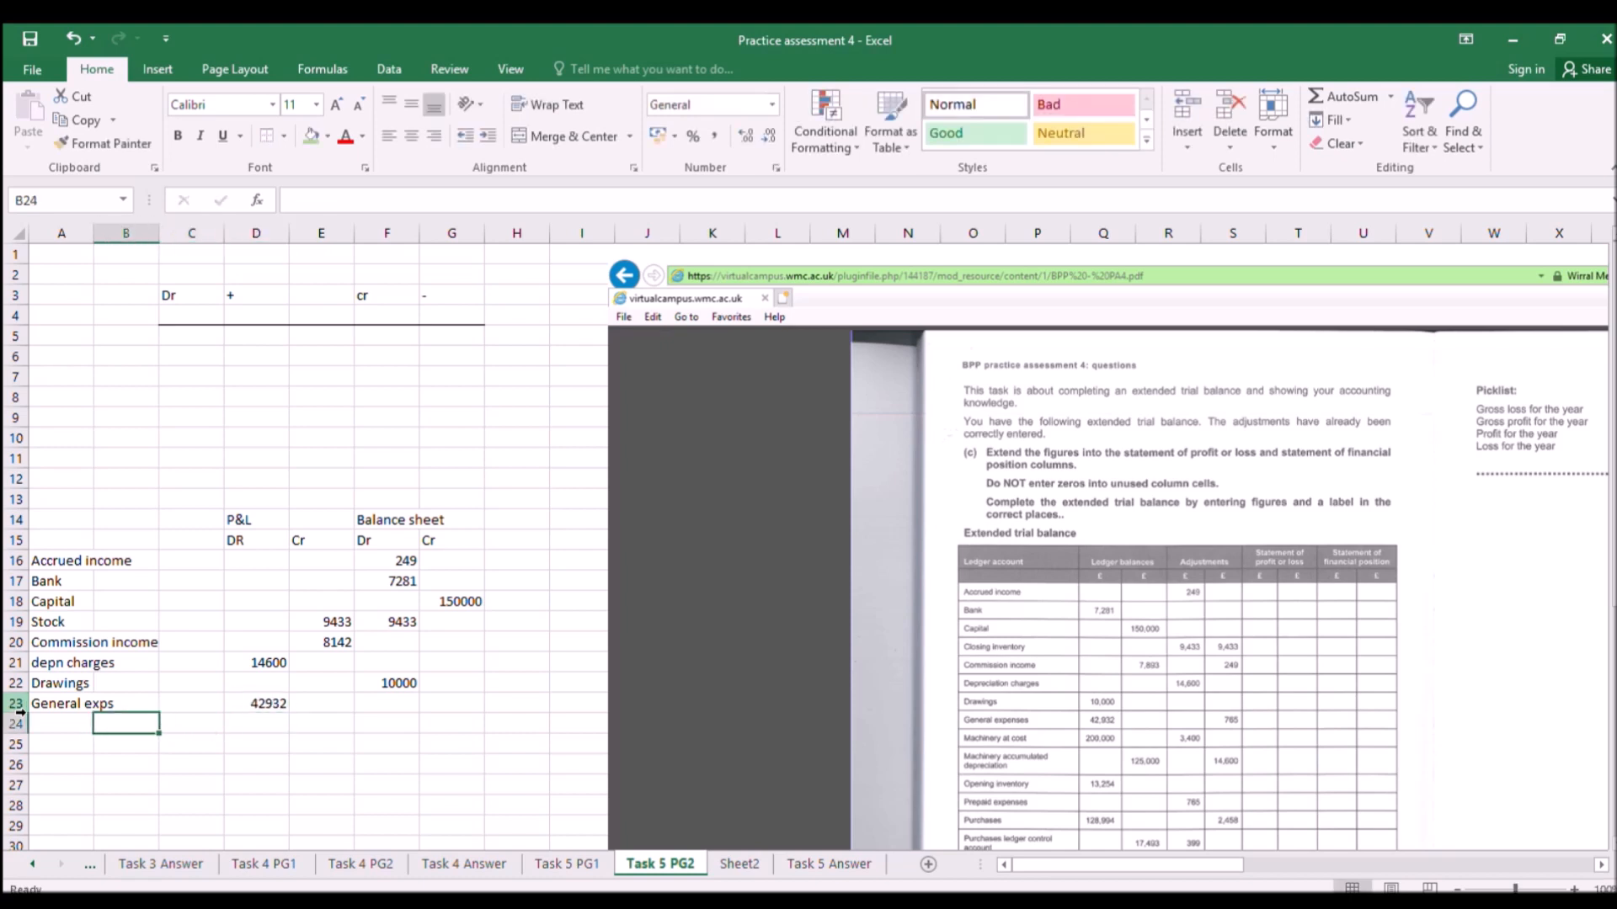
text(Ma)
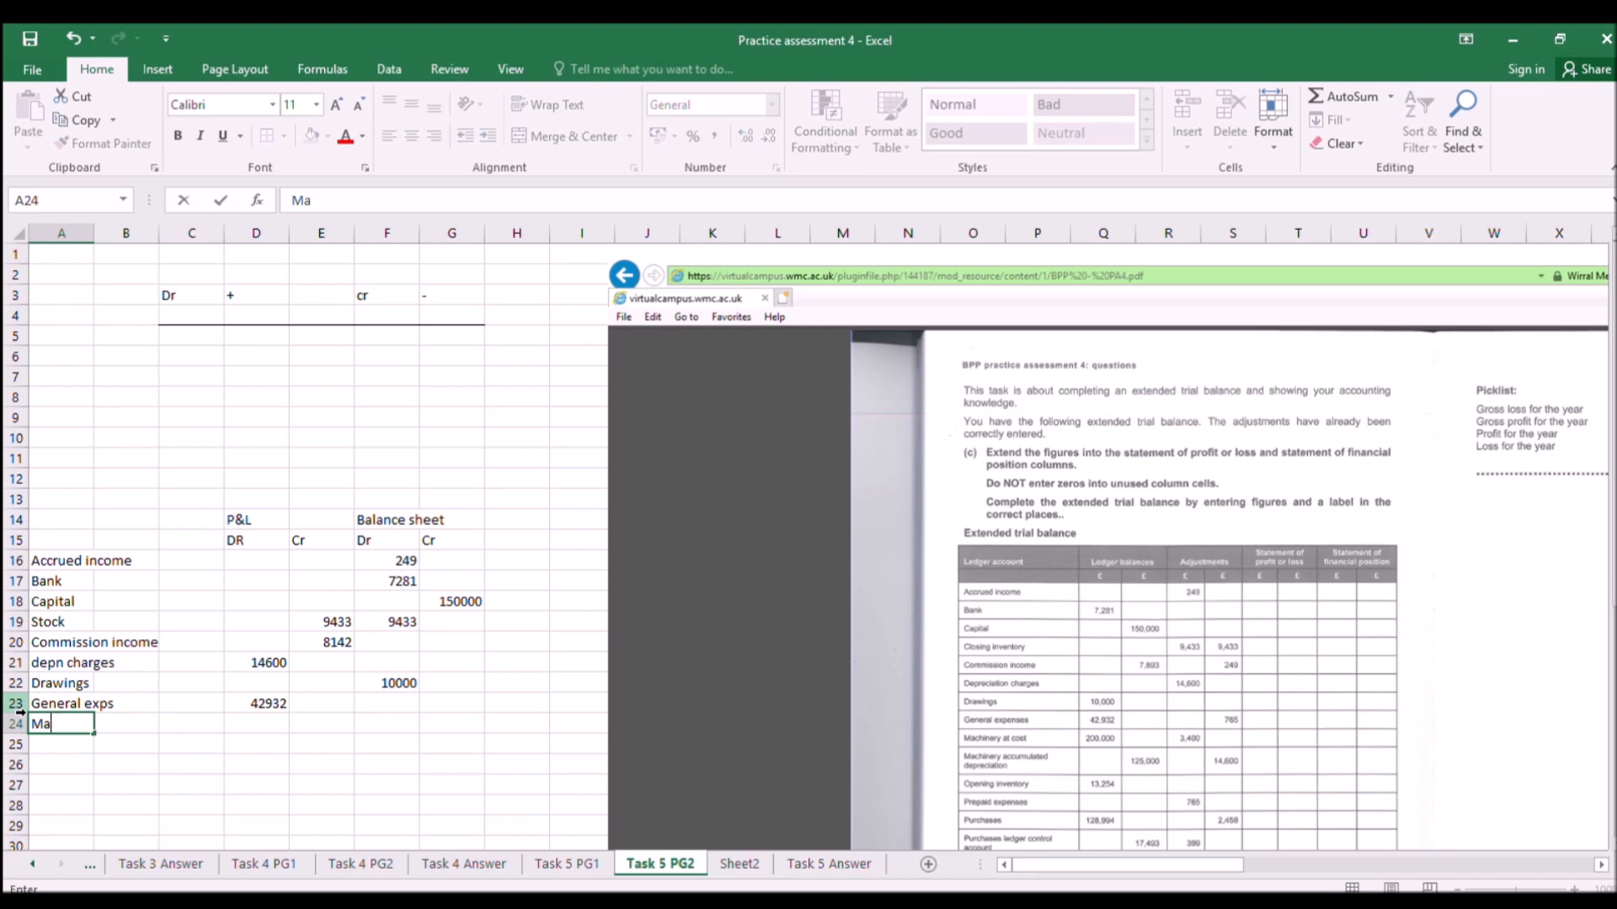
text(chinery at cost)
key(ctrl+Return)
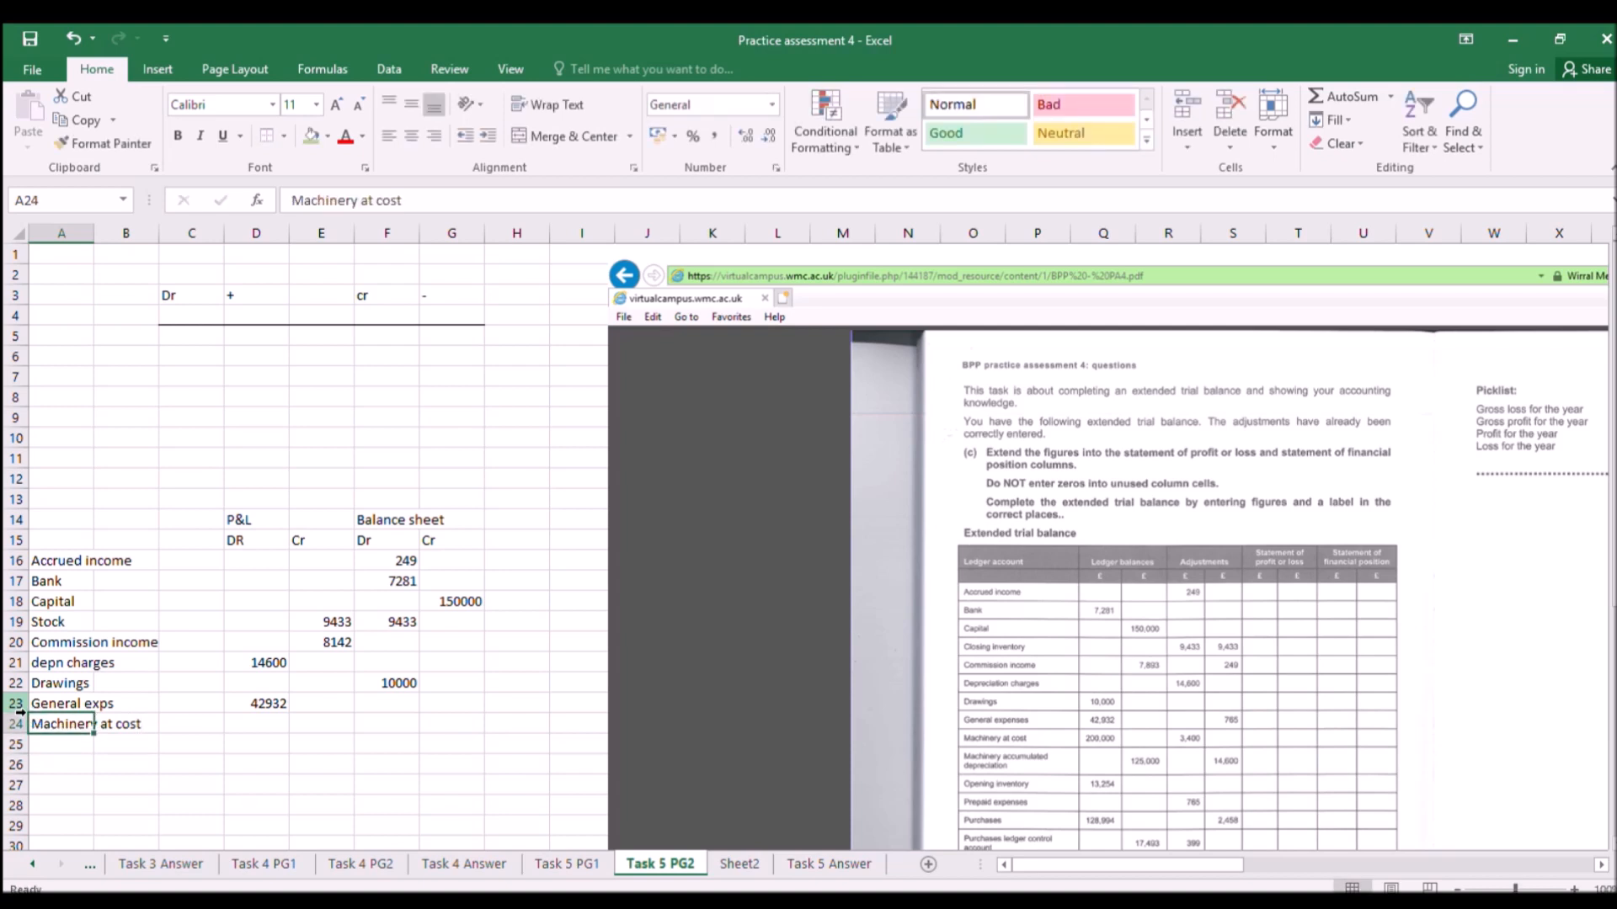
Enter 203400 for Machinery at cost in the balance sheet debit column at F24.
key(Right)
key(Right)
key(Right)
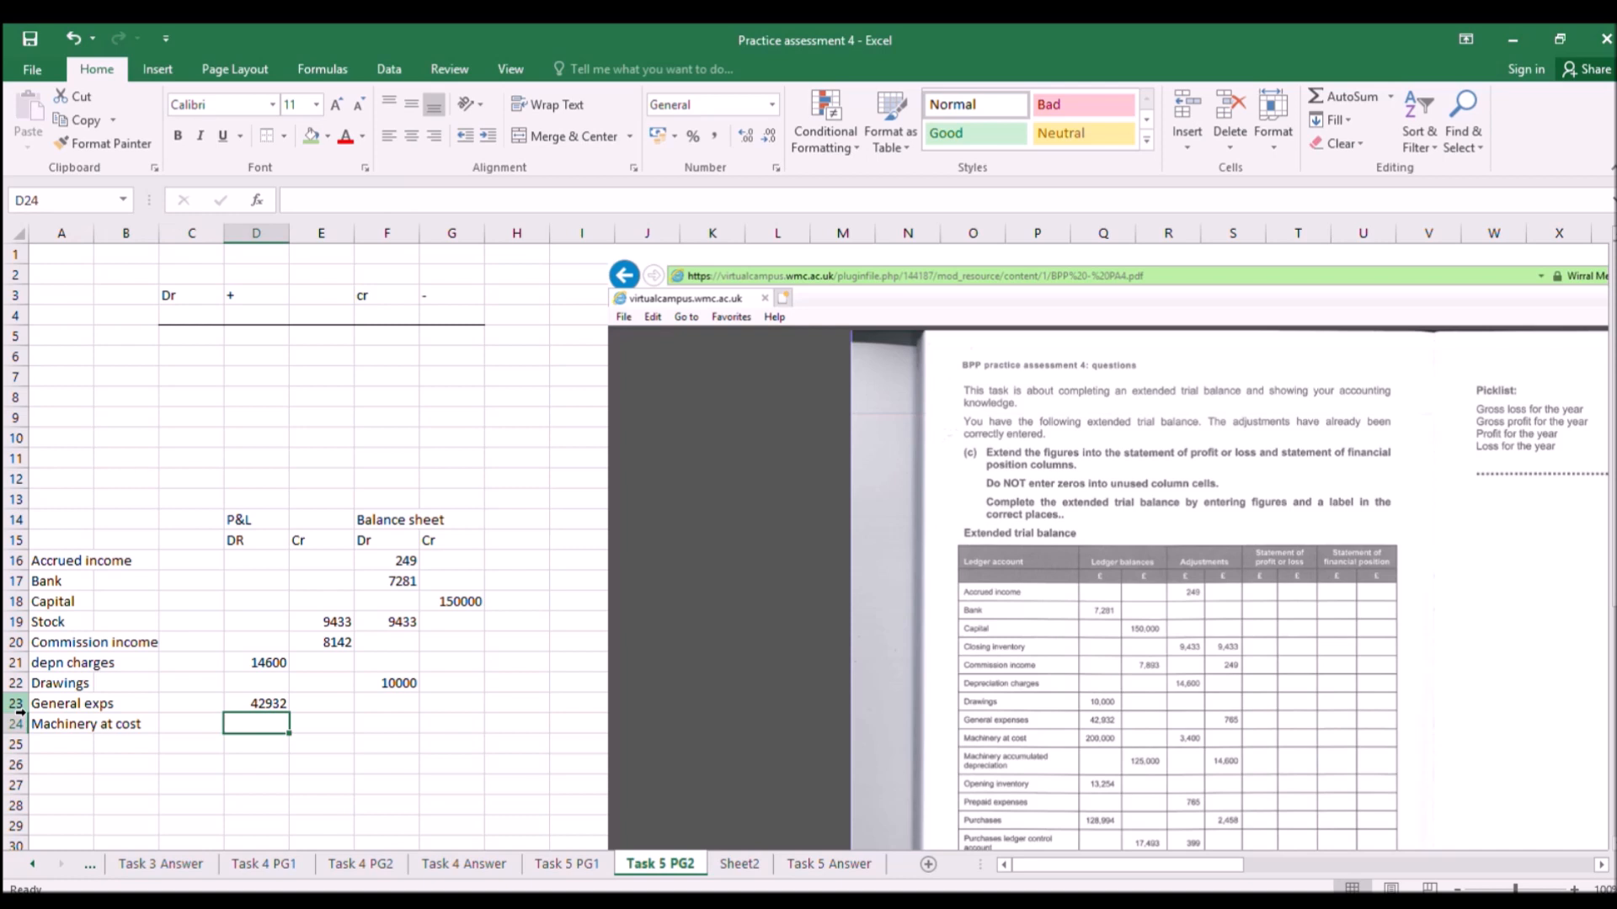
key(Right)
key(Right)
text(2)
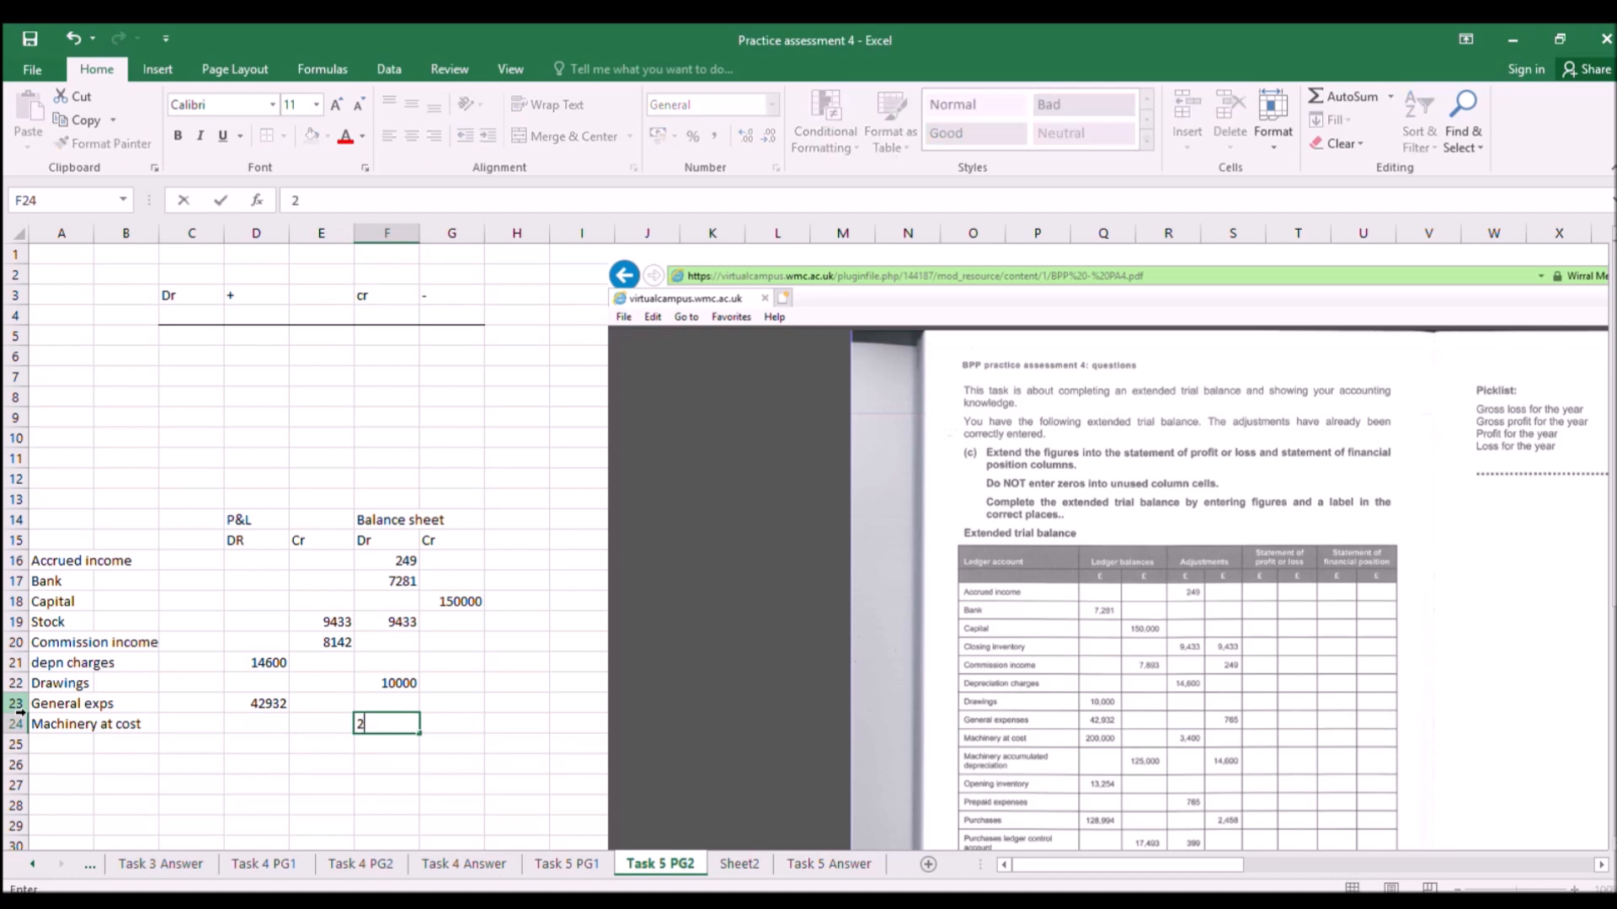
text(00340)
key(BackSpace)
key(BackSpace)
key(BackSpace)
key(BackSpace)
text(3400)
key(Return)
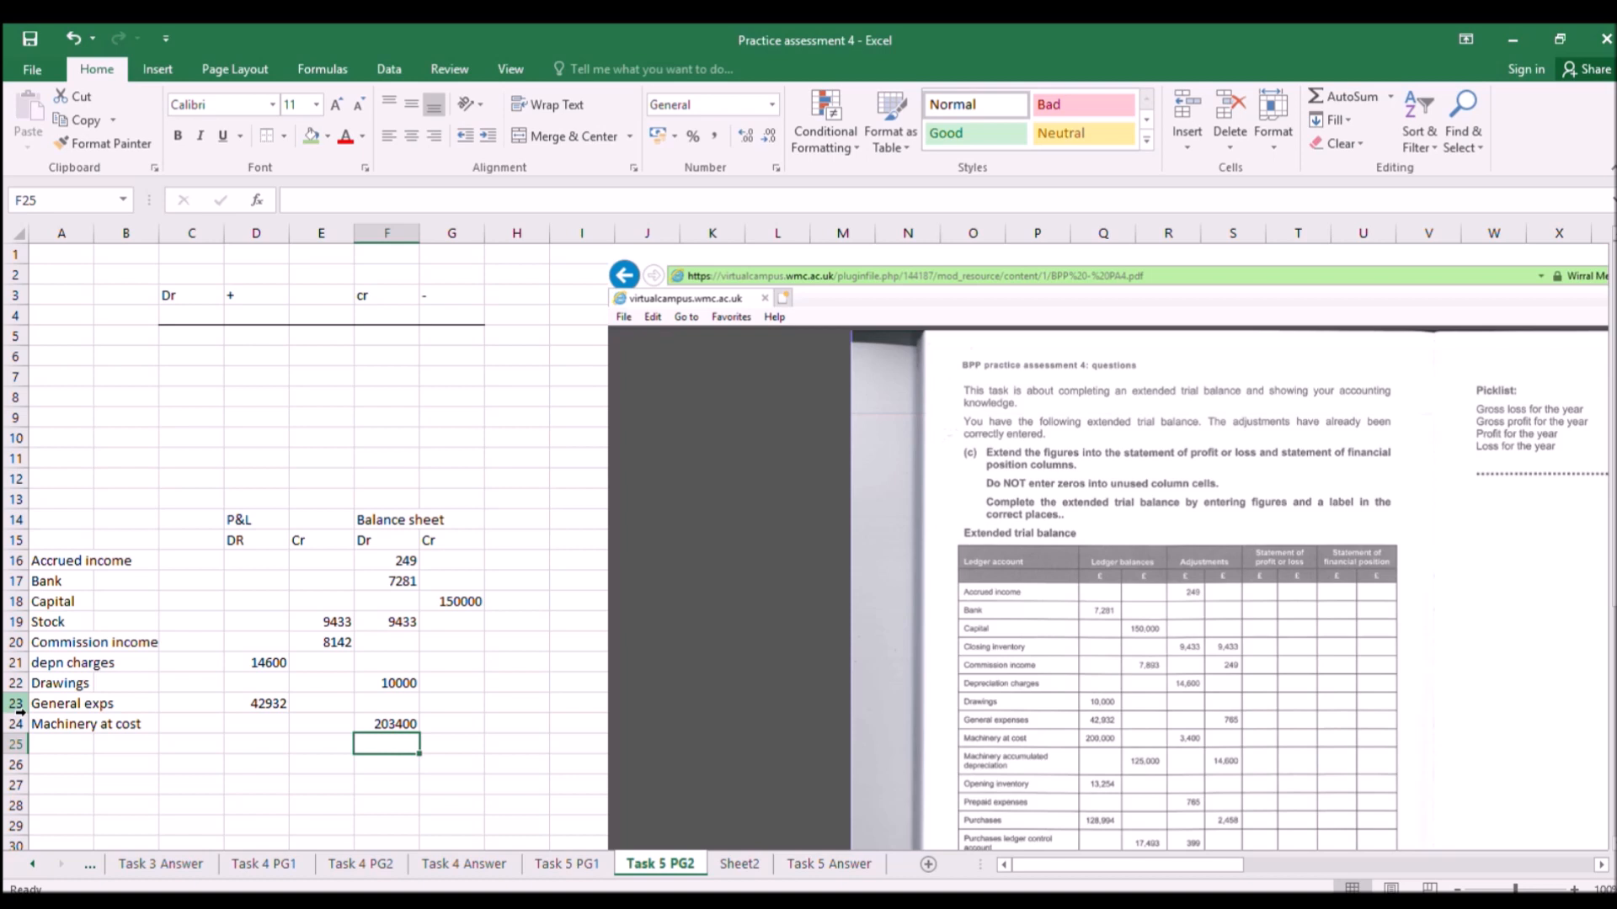
Add the row label "Accul depn" in A25 below Machinery at cost.
key(Left)
key(Left)
key(Left)
key(Left)
key(Left)
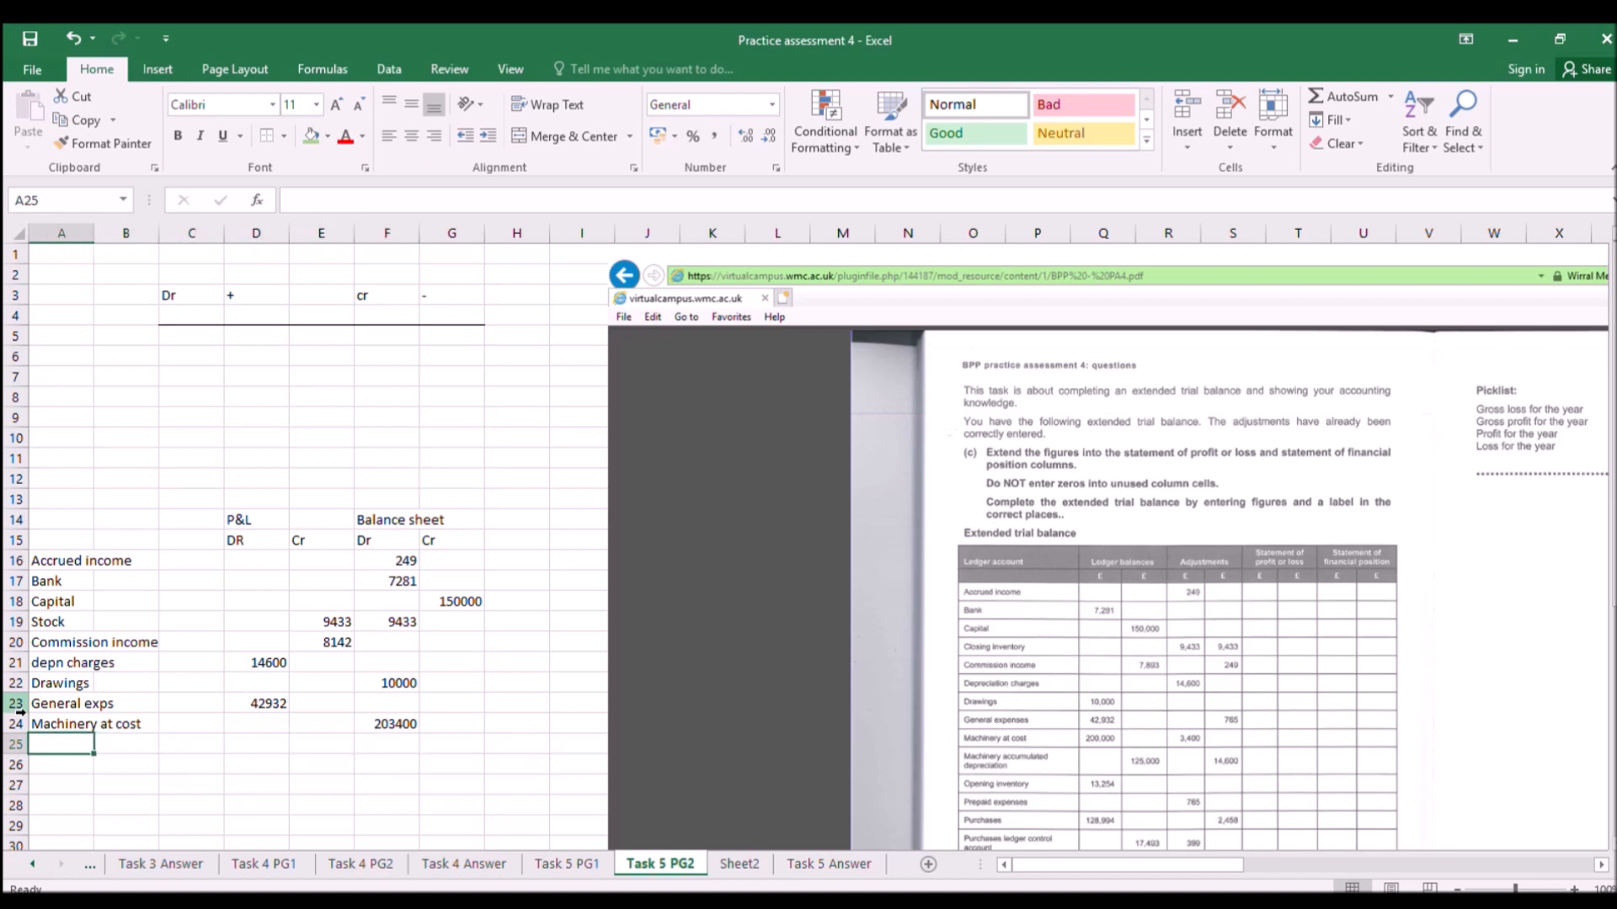
text(Accul)
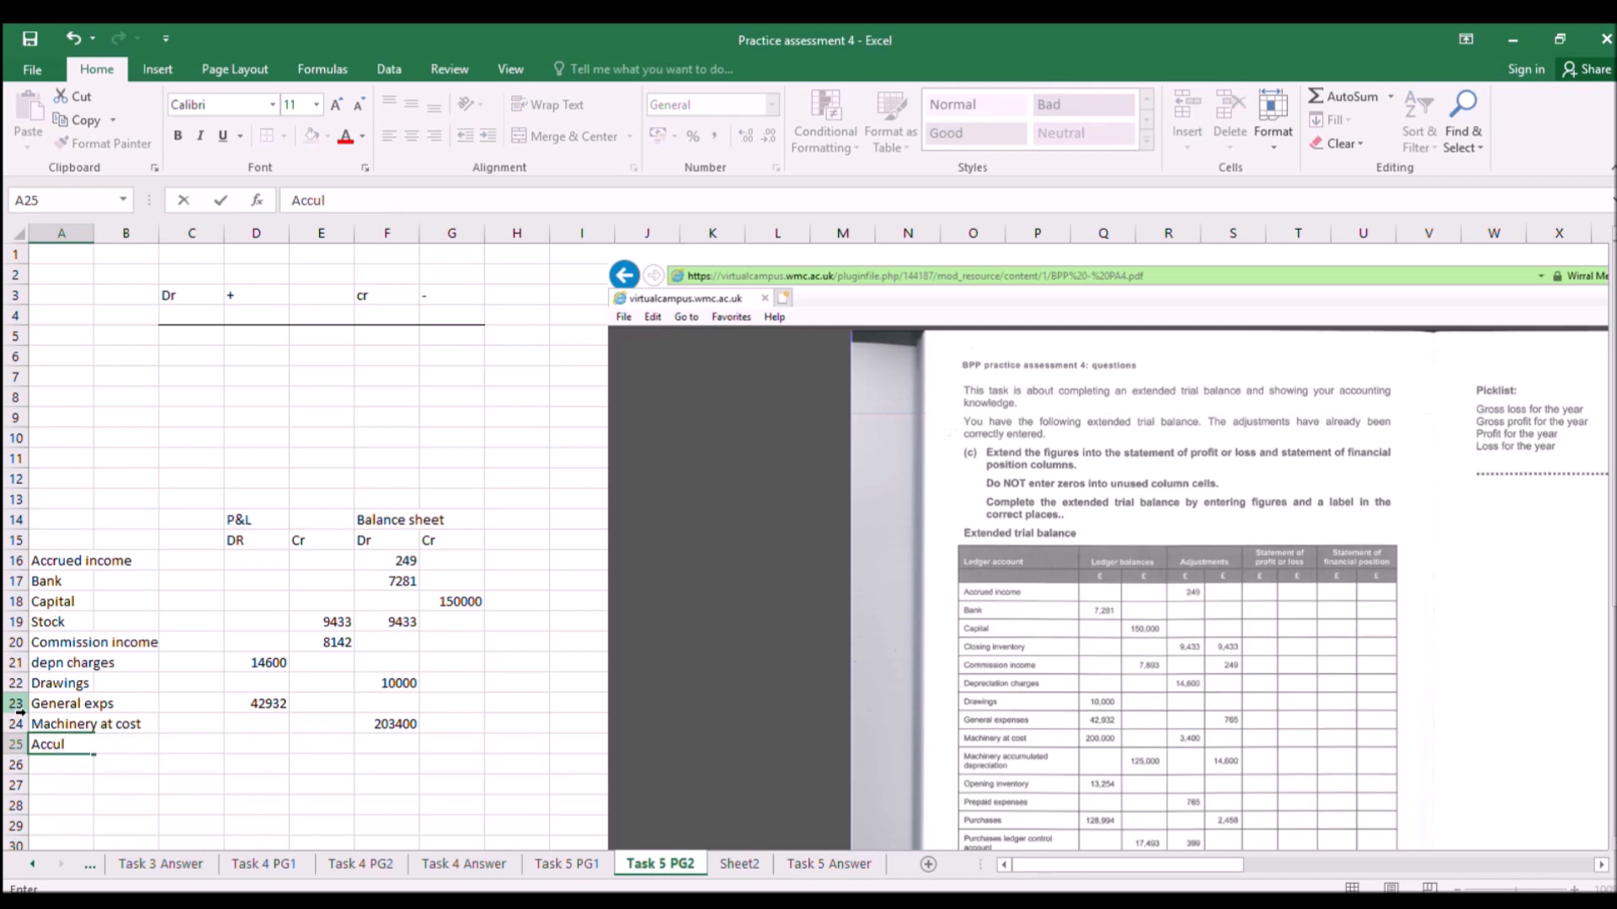
text( depn)
key(Tab)
Enter the formula =125000+14600 for accumulated depreciation in the balance sheet credit column at G25.
key(Tab)
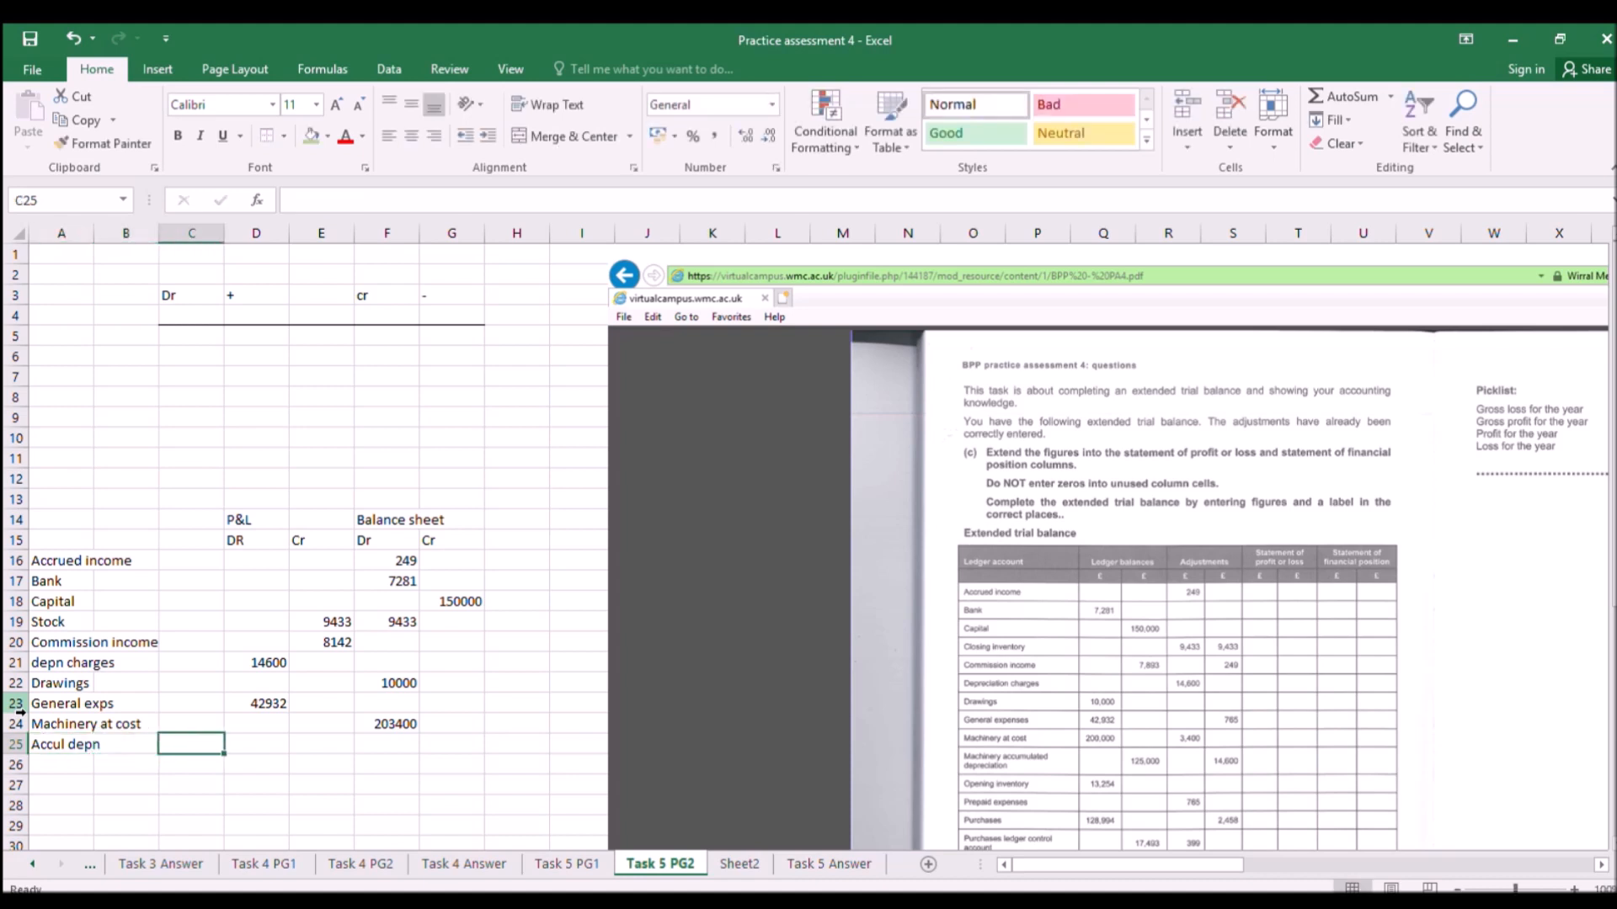
key(Tab)
key(Tab)
key(Tab)
key(Tab)
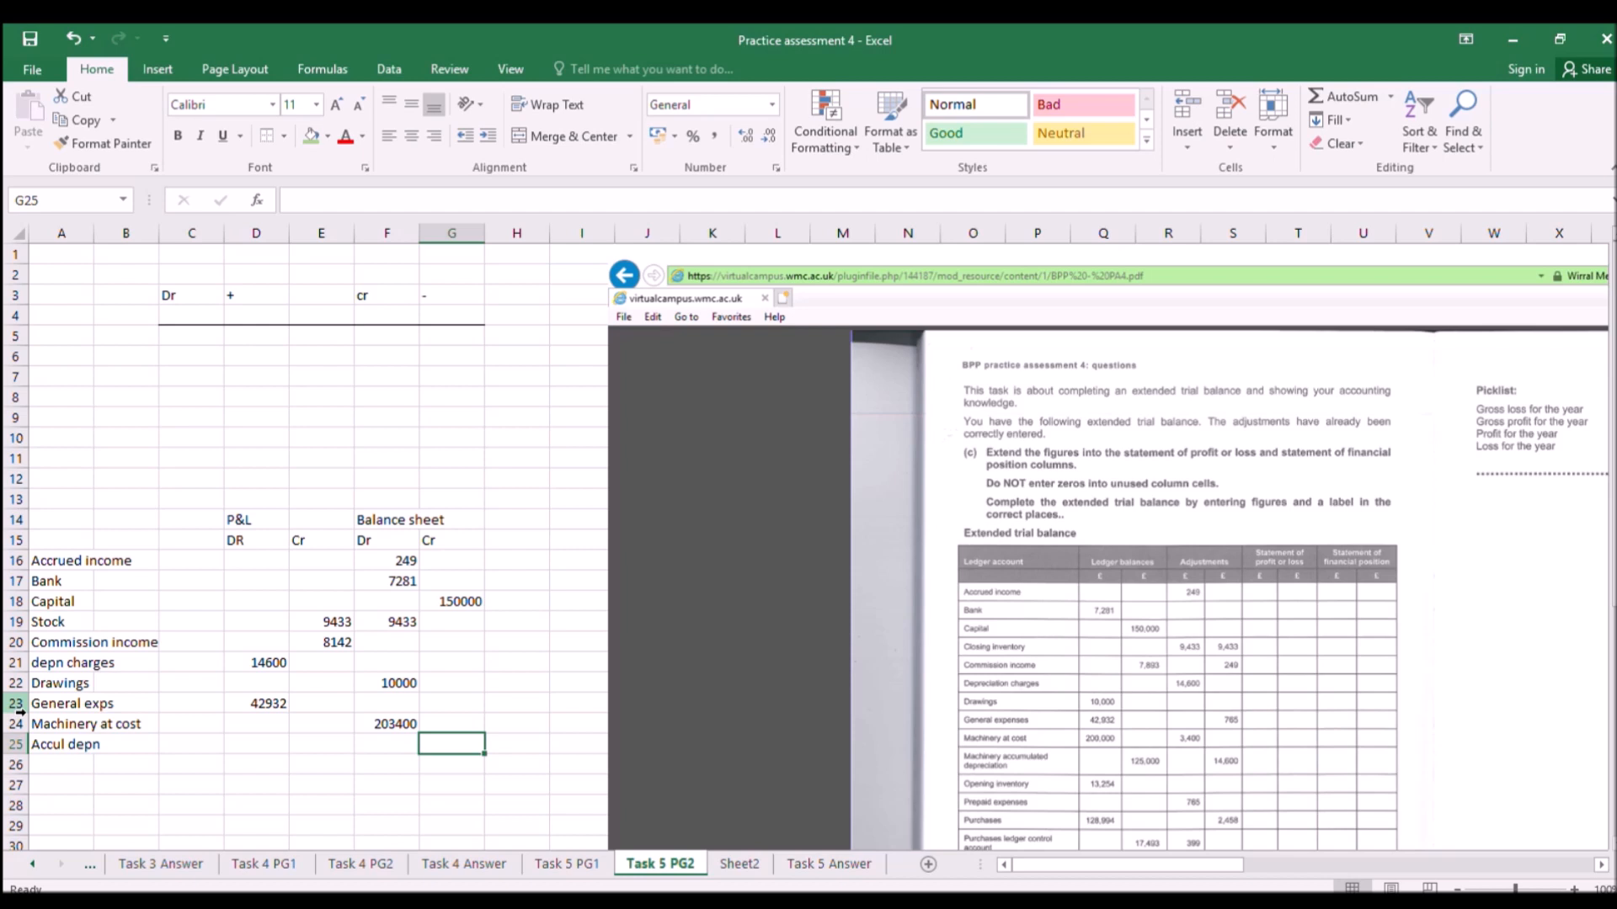
text(=12)
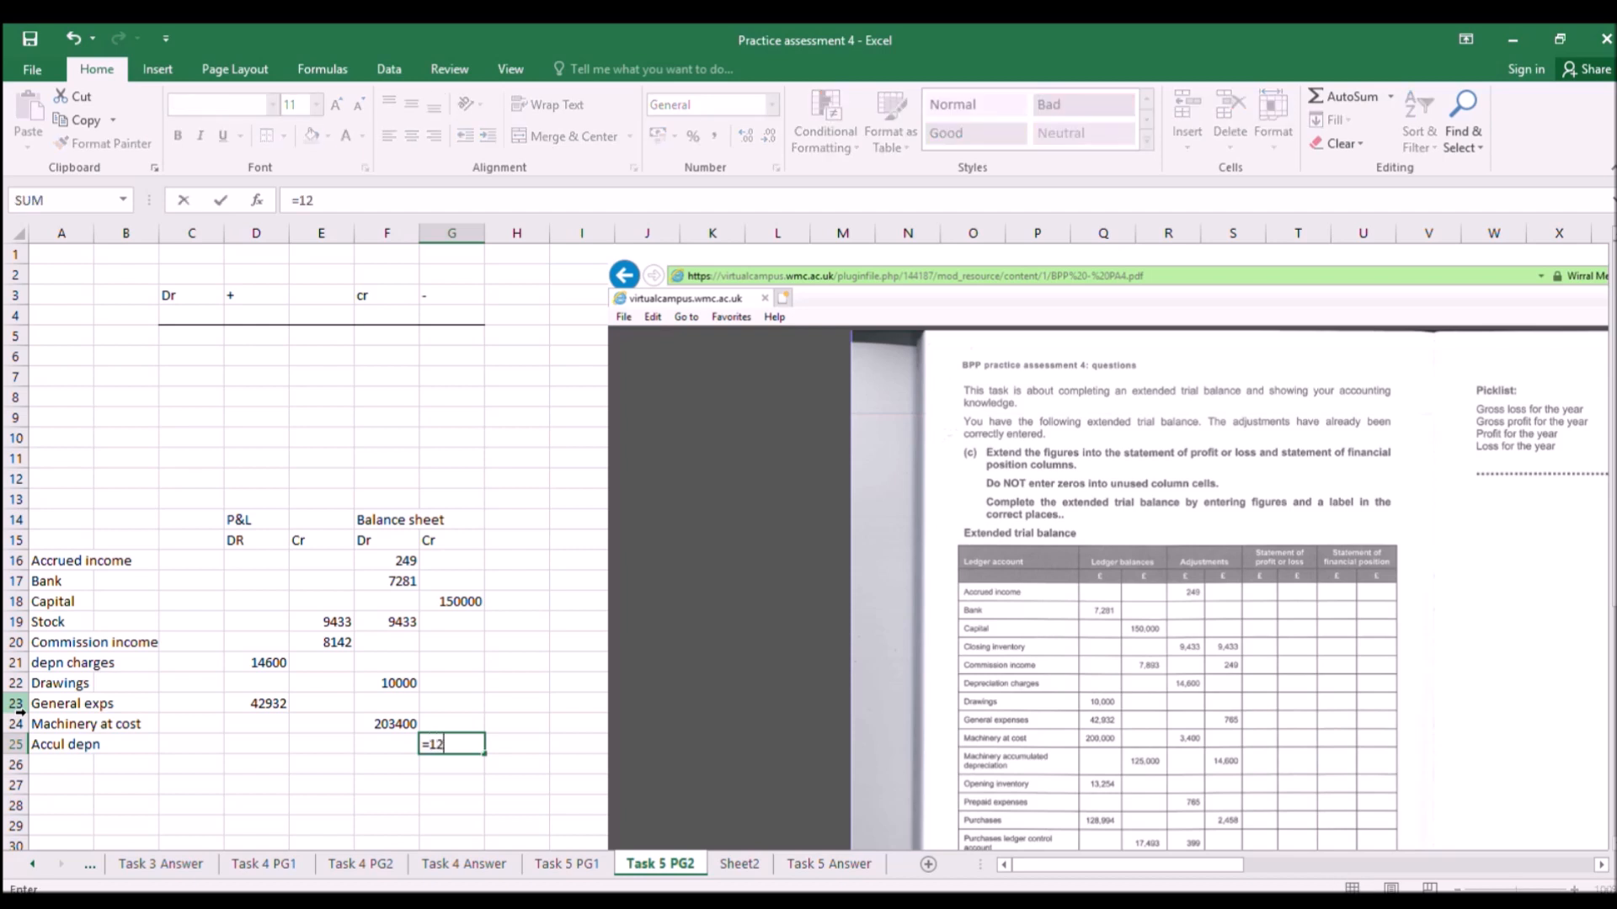
text(5000+14600)
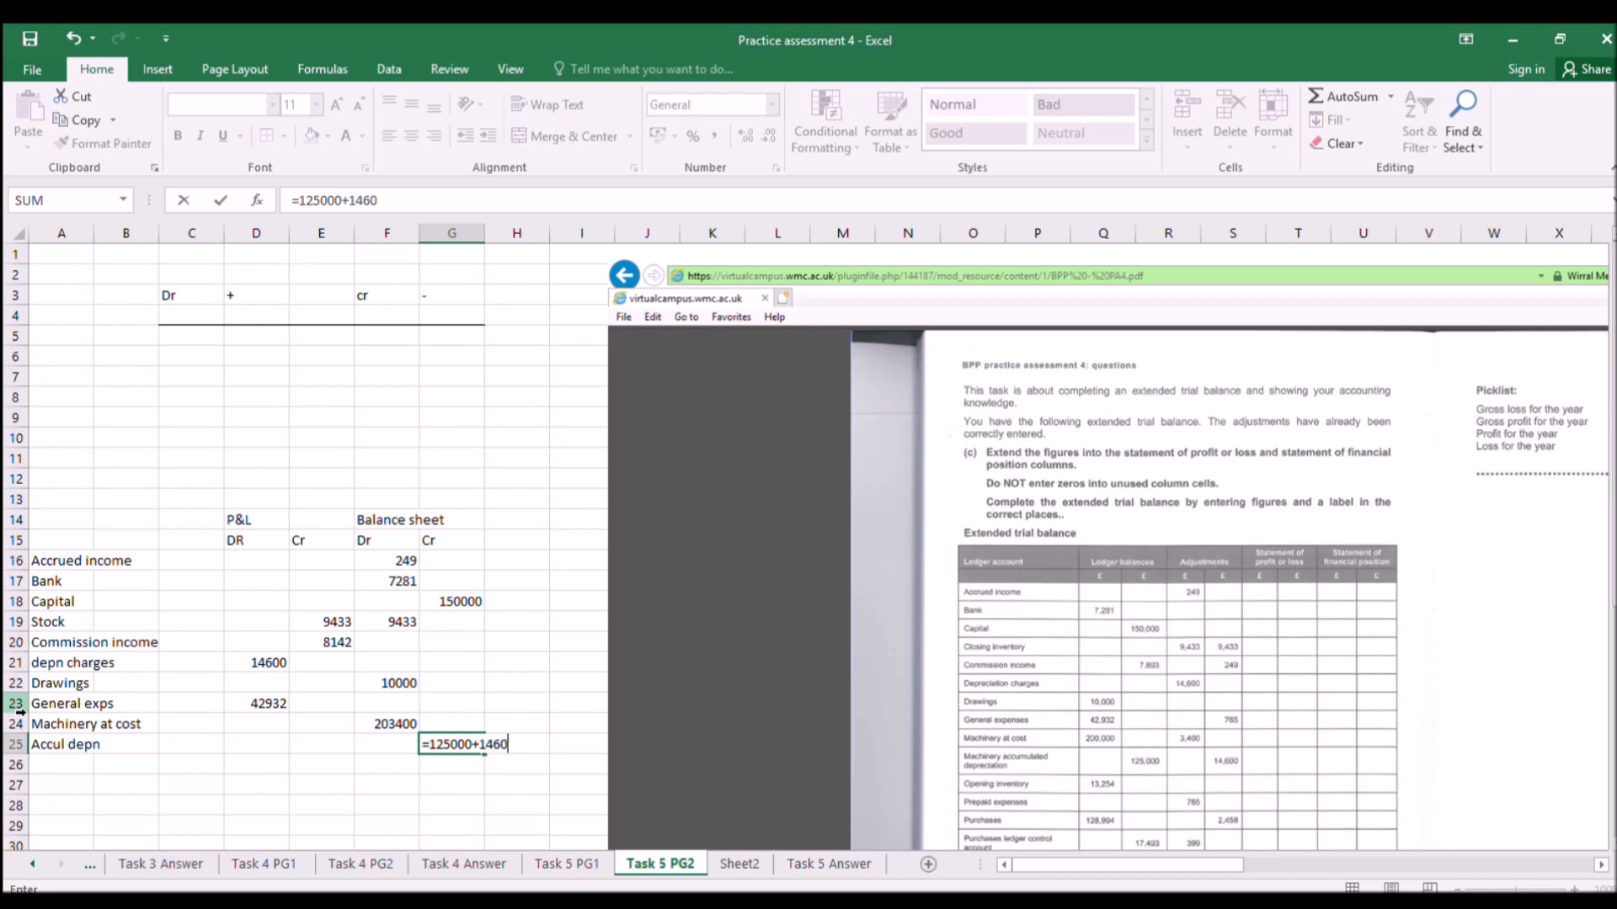
key(Return)
Add the row label "Open inventory" in A26 below the accumulated depreciation.
key(Left)
key(Left)
key(Left)
key(Left)
key(Left)
key(Left)
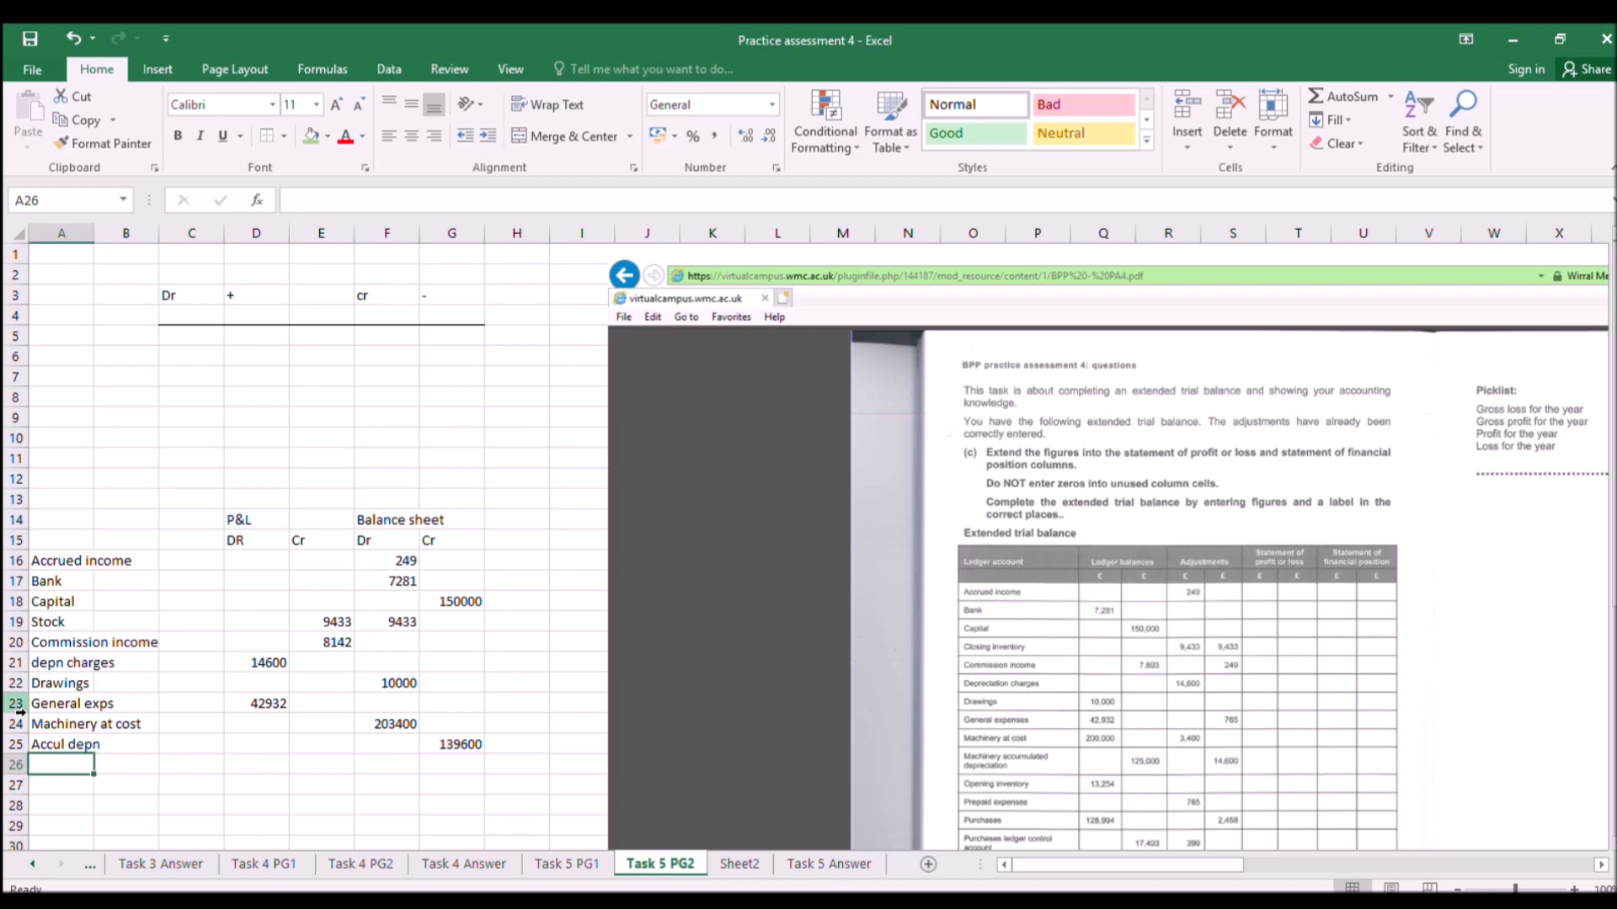
text(Open inventory)
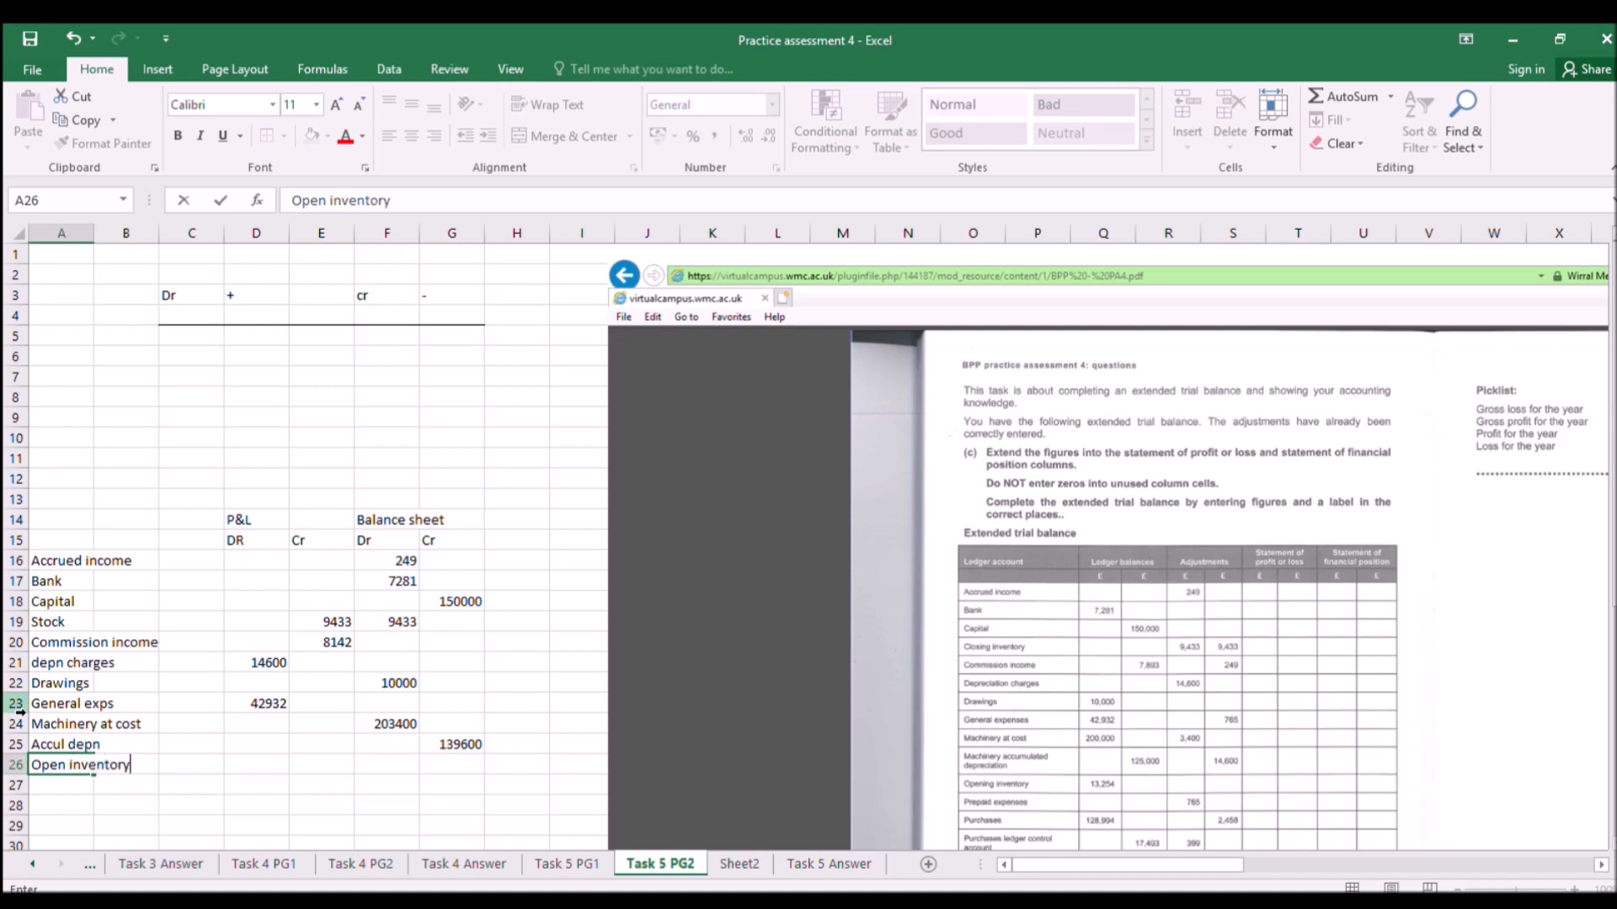
key(Return)
Enter 13254 for the opening inventory in the P&L debit column at D26 and compare it with the closing stock entry.
key(Up)
key(Right)
key(Right)
key(Right)
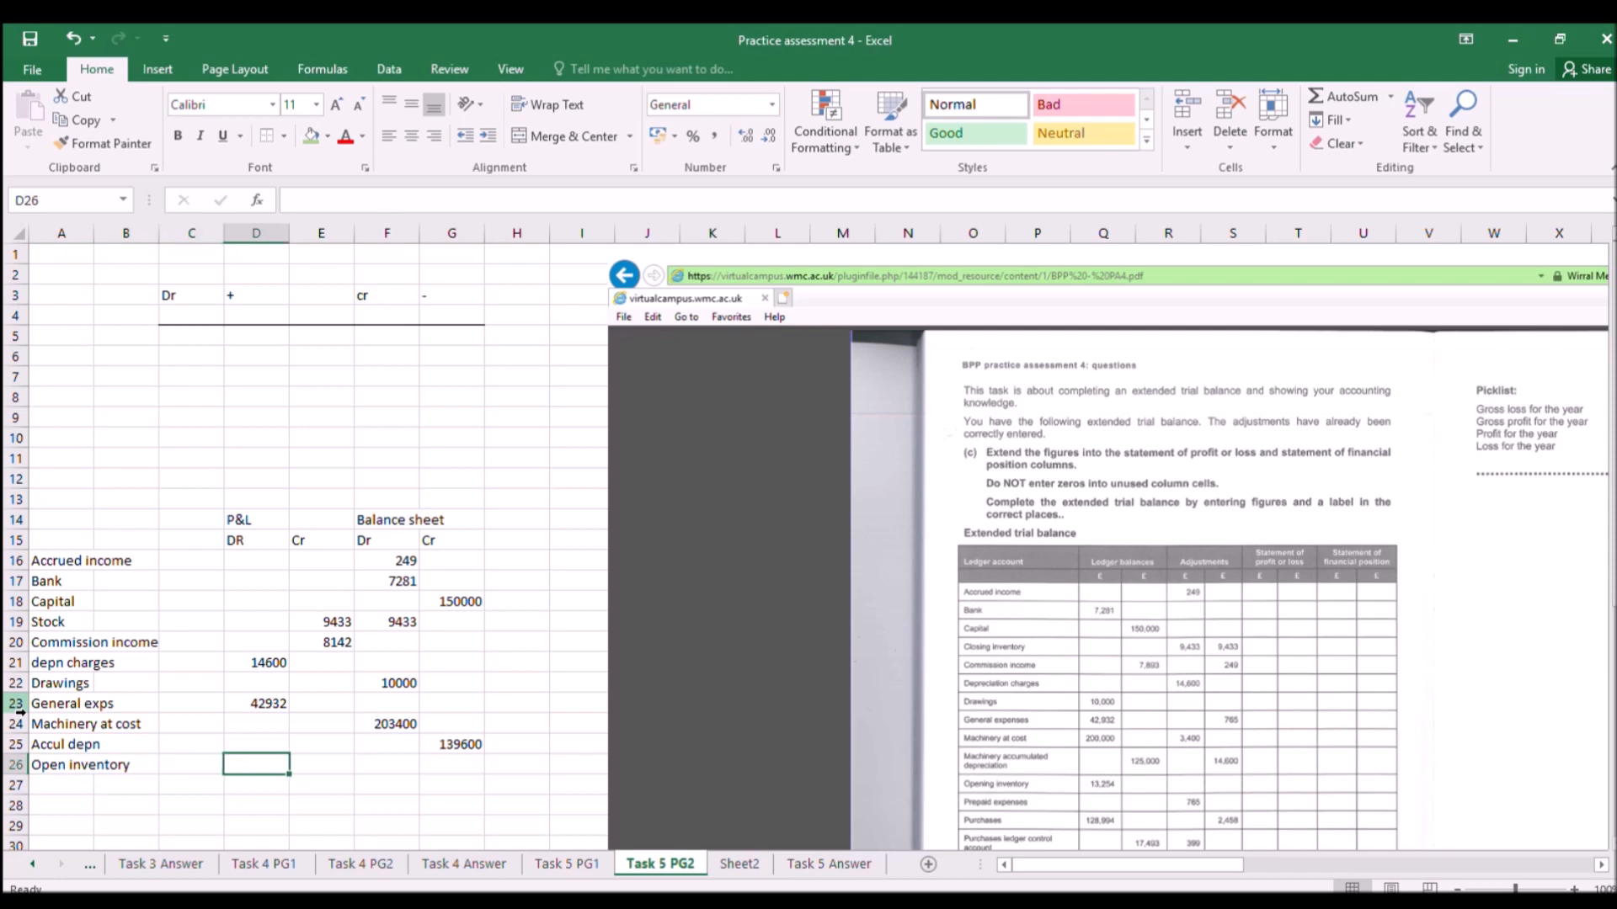
text(132)
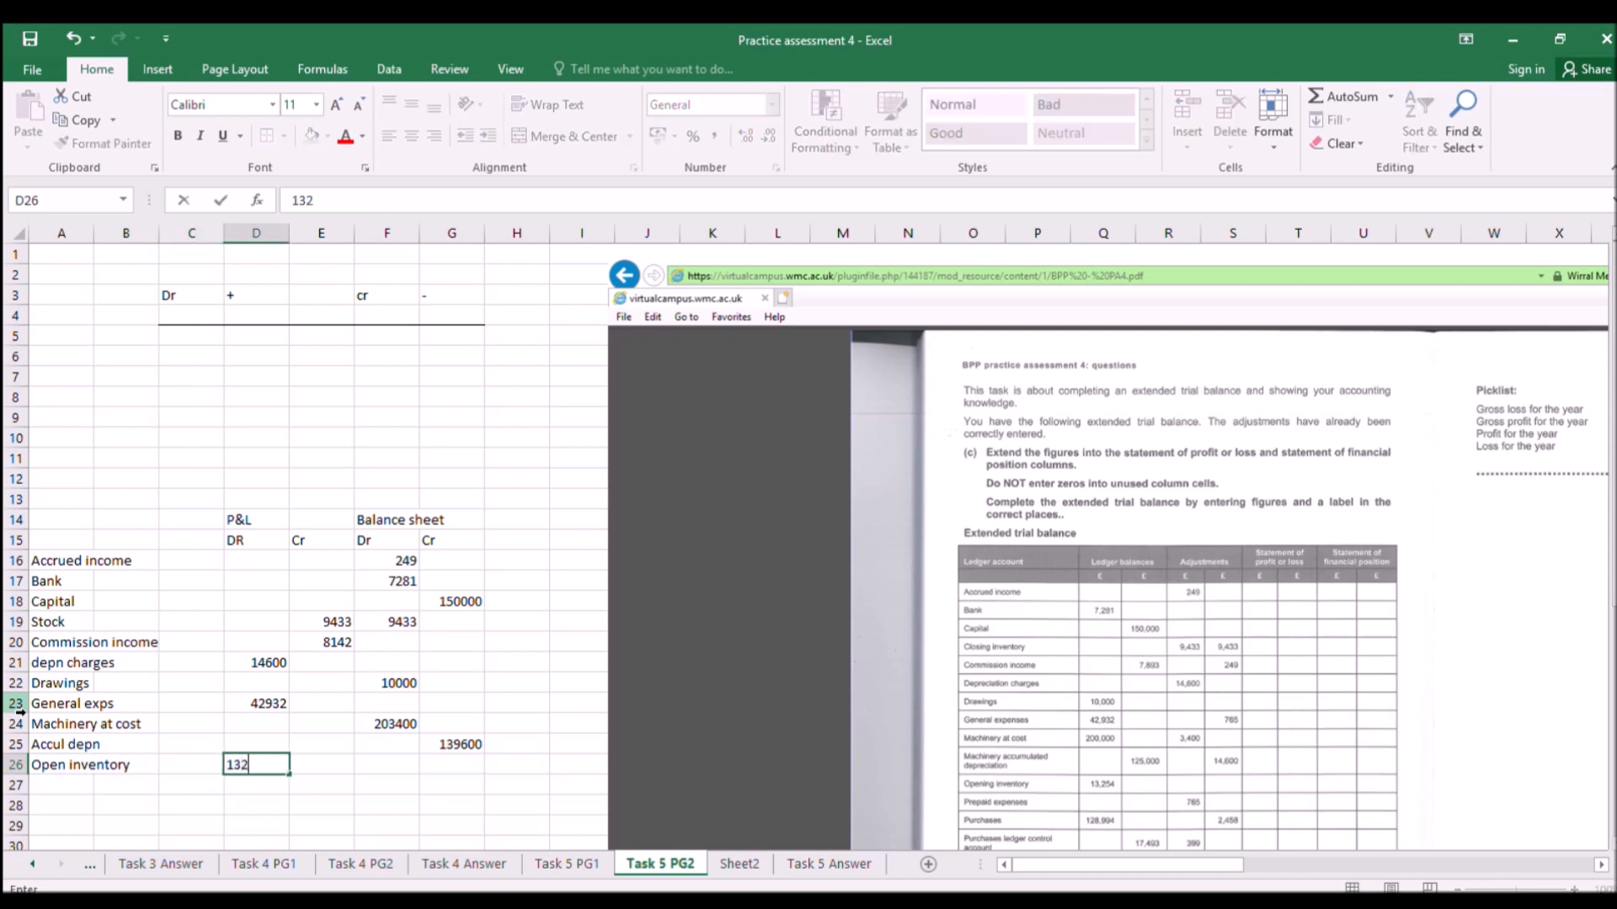
text(54)
key(Return)
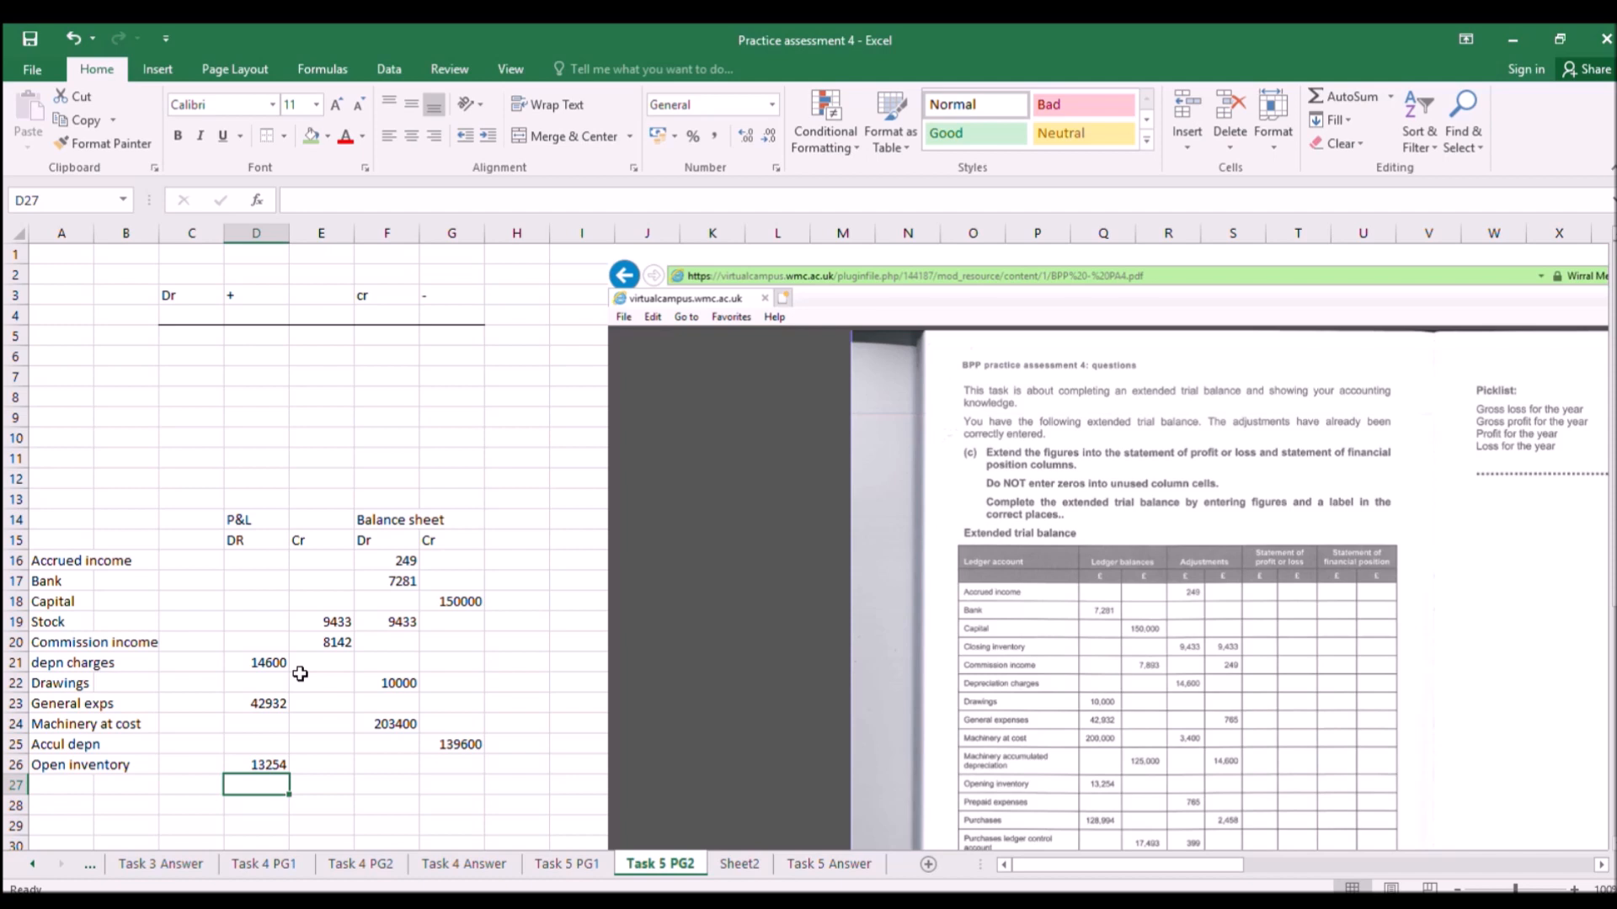
click(317, 621)
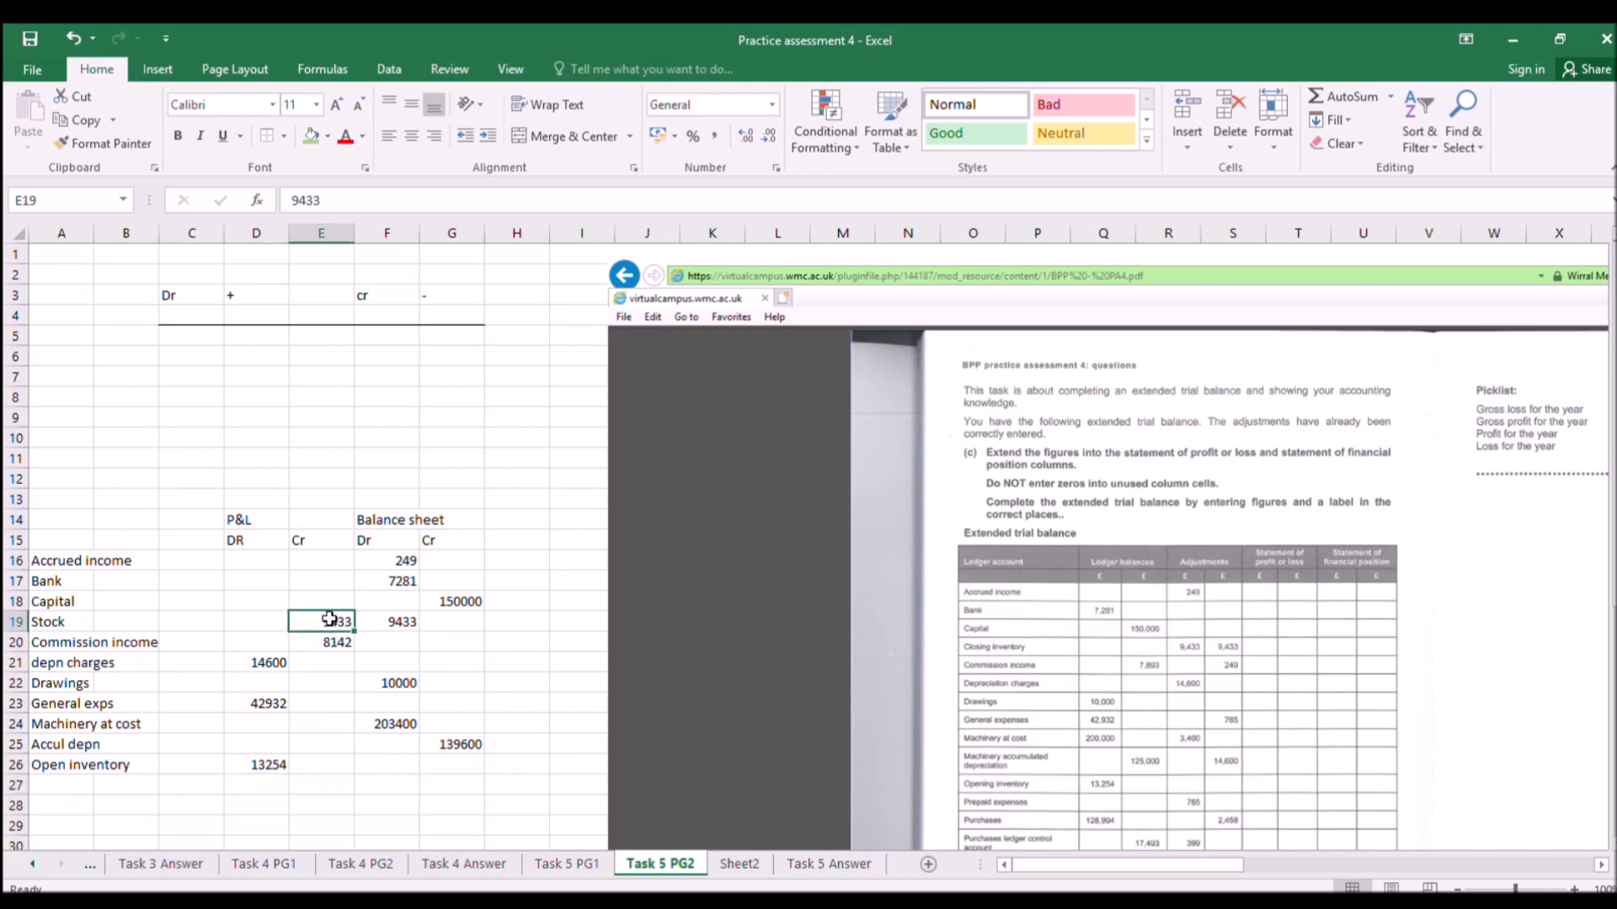
click(267, 768)
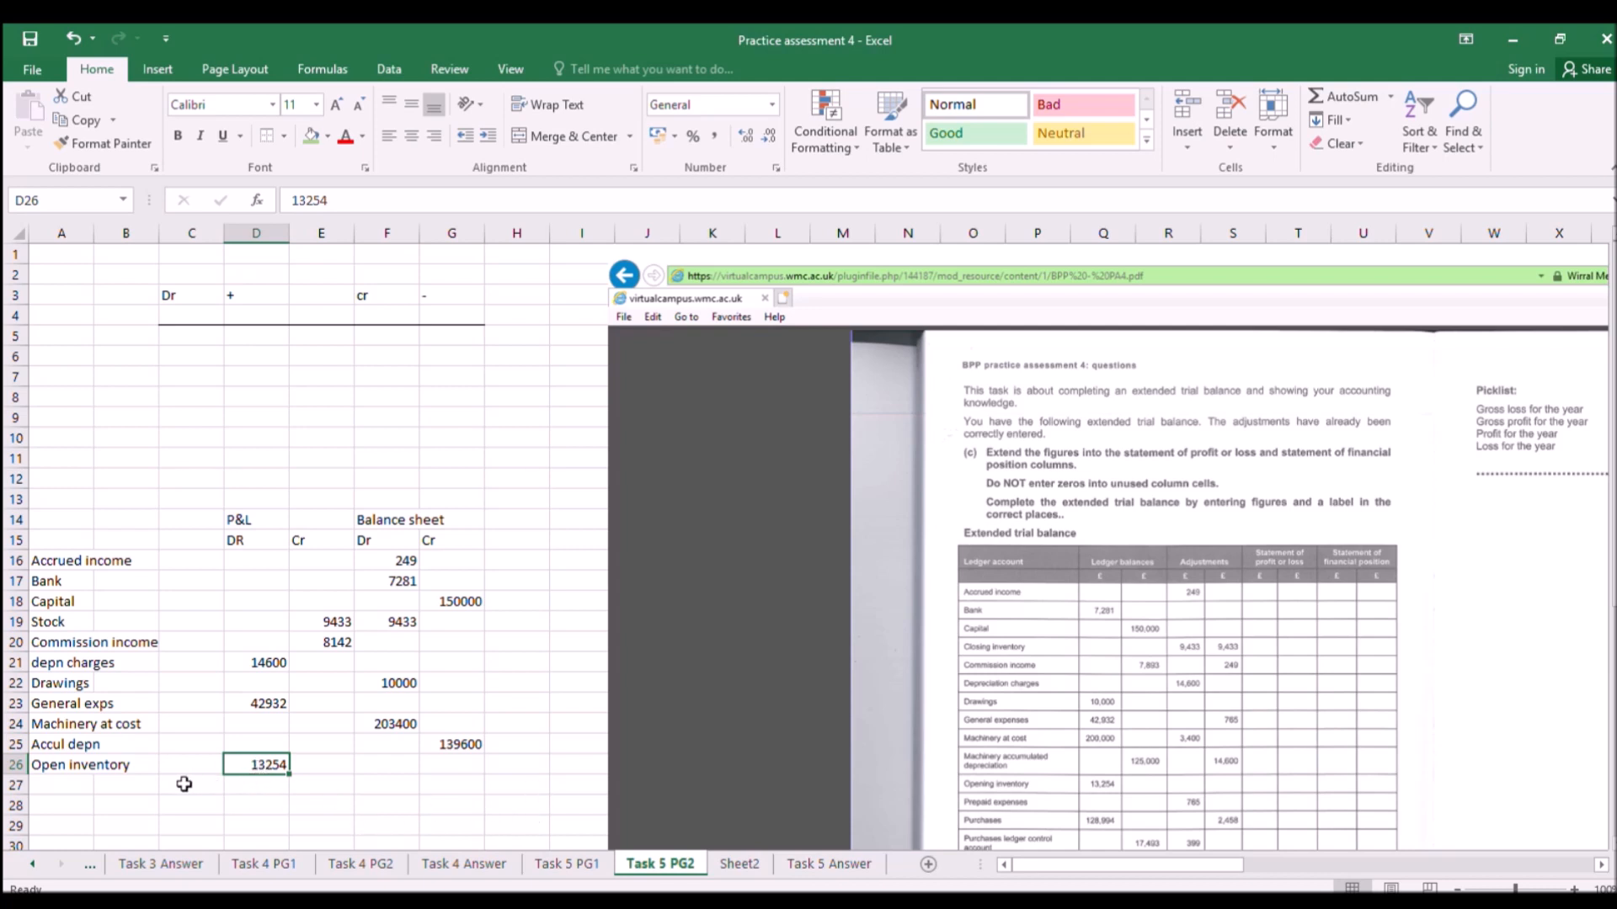
Add the row label "Prepayments" in A27 below the opening inventory.
click(84, 788)
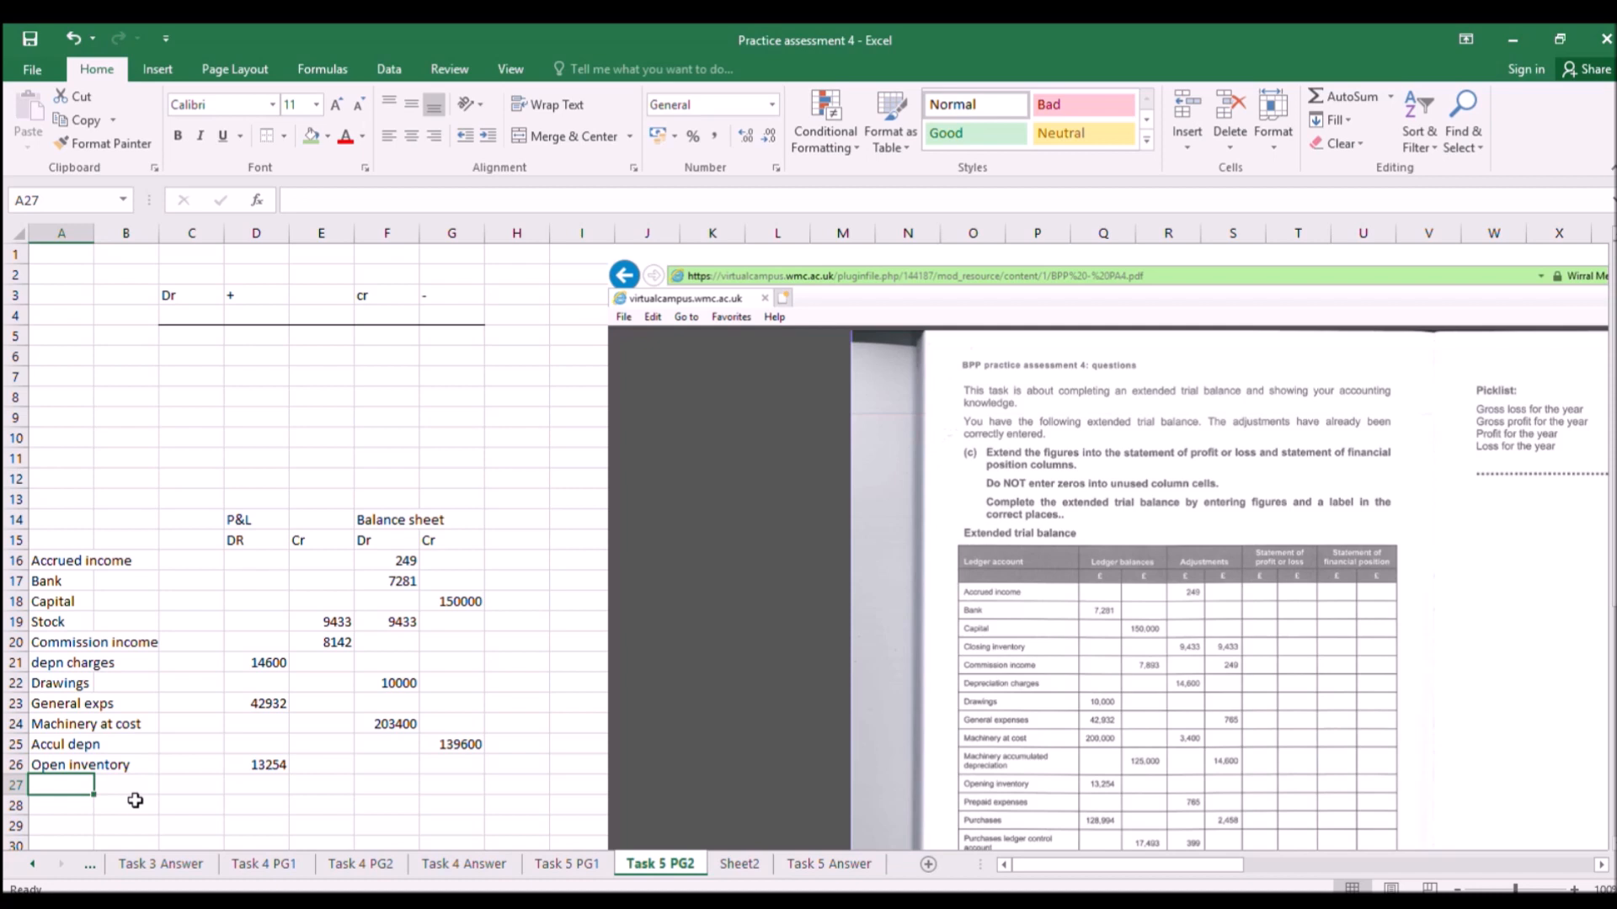
text(Prepayme)
key(BackSpace)
text(ents)
key(Return)
Enter 765 for Prepayments in the balance sheet debit column at F27.
key(Up)
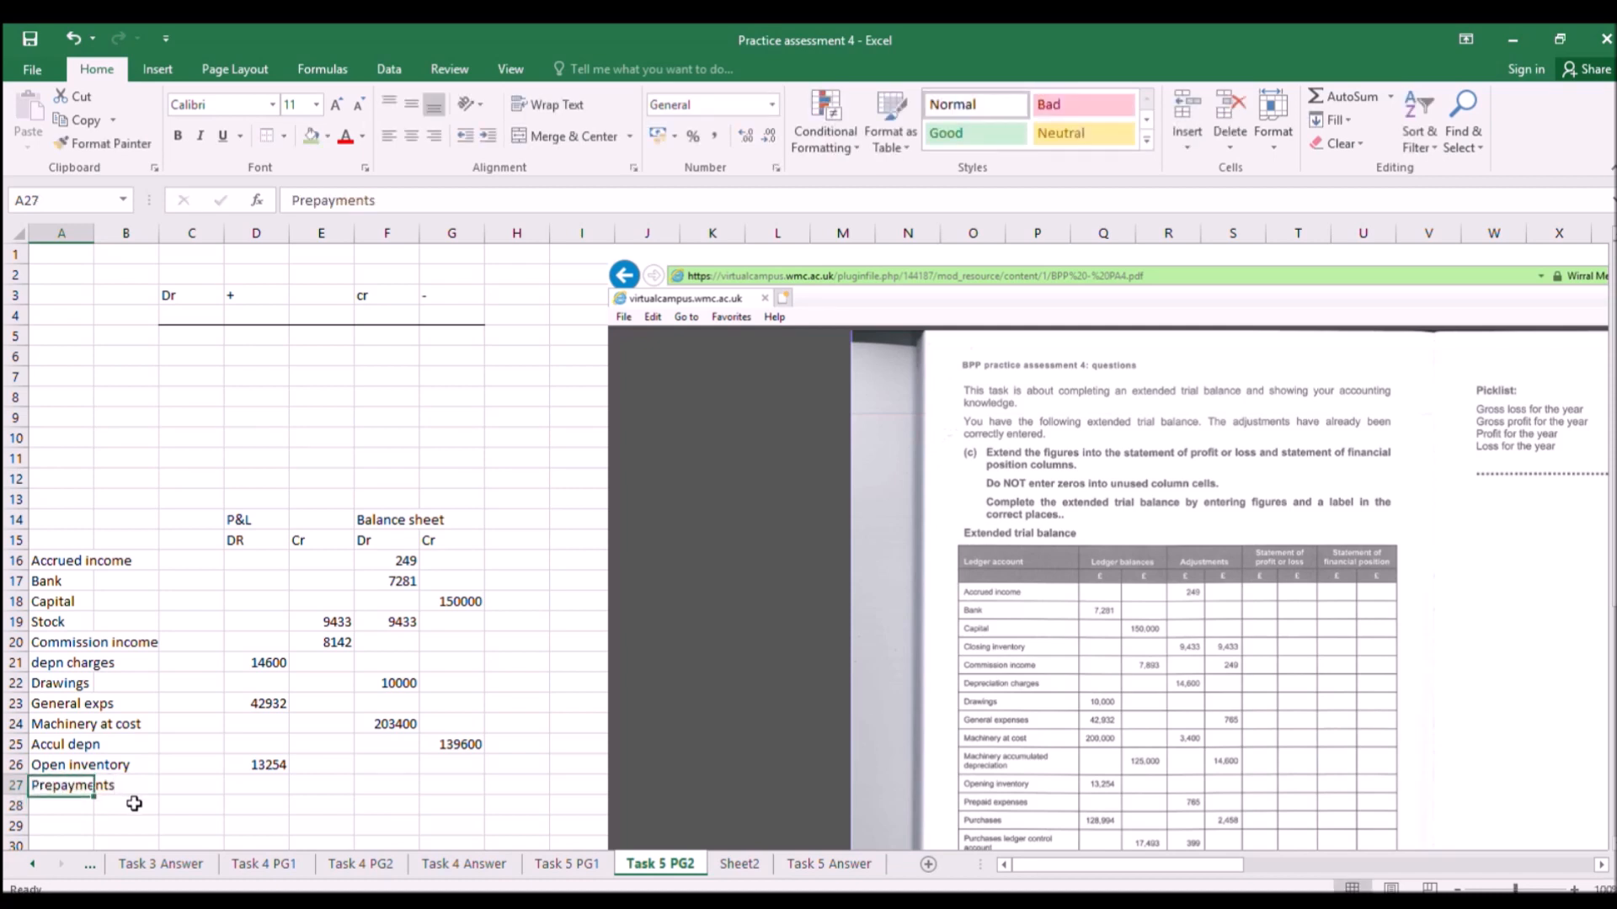
key(Right)
key(Right)
key(Right)
key(Right)
key(Right)
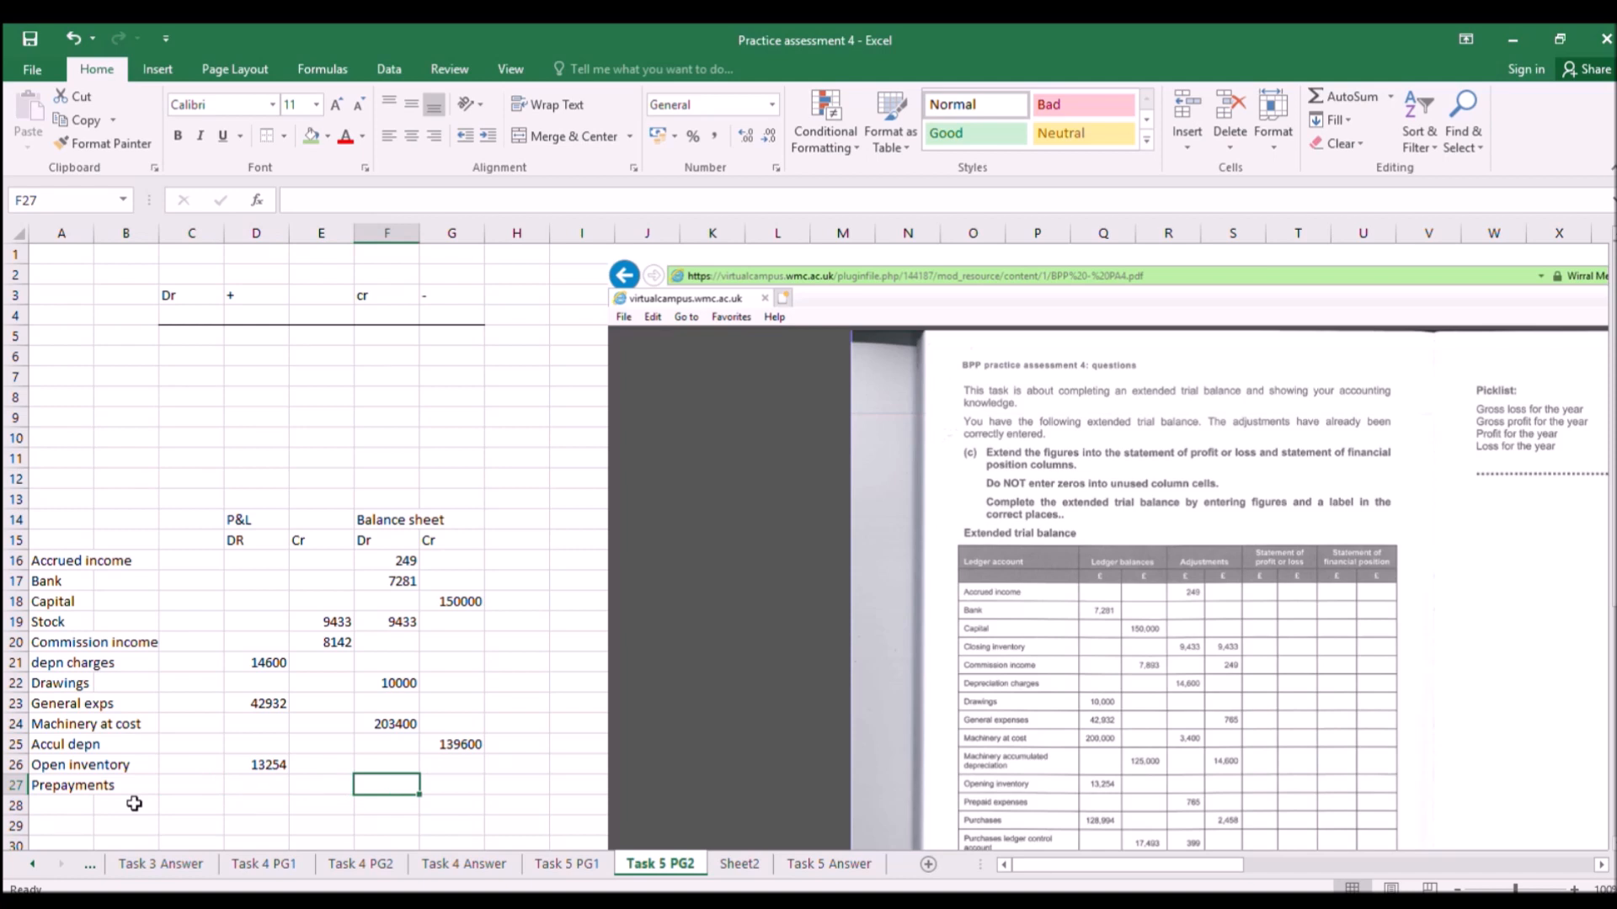
text(765)
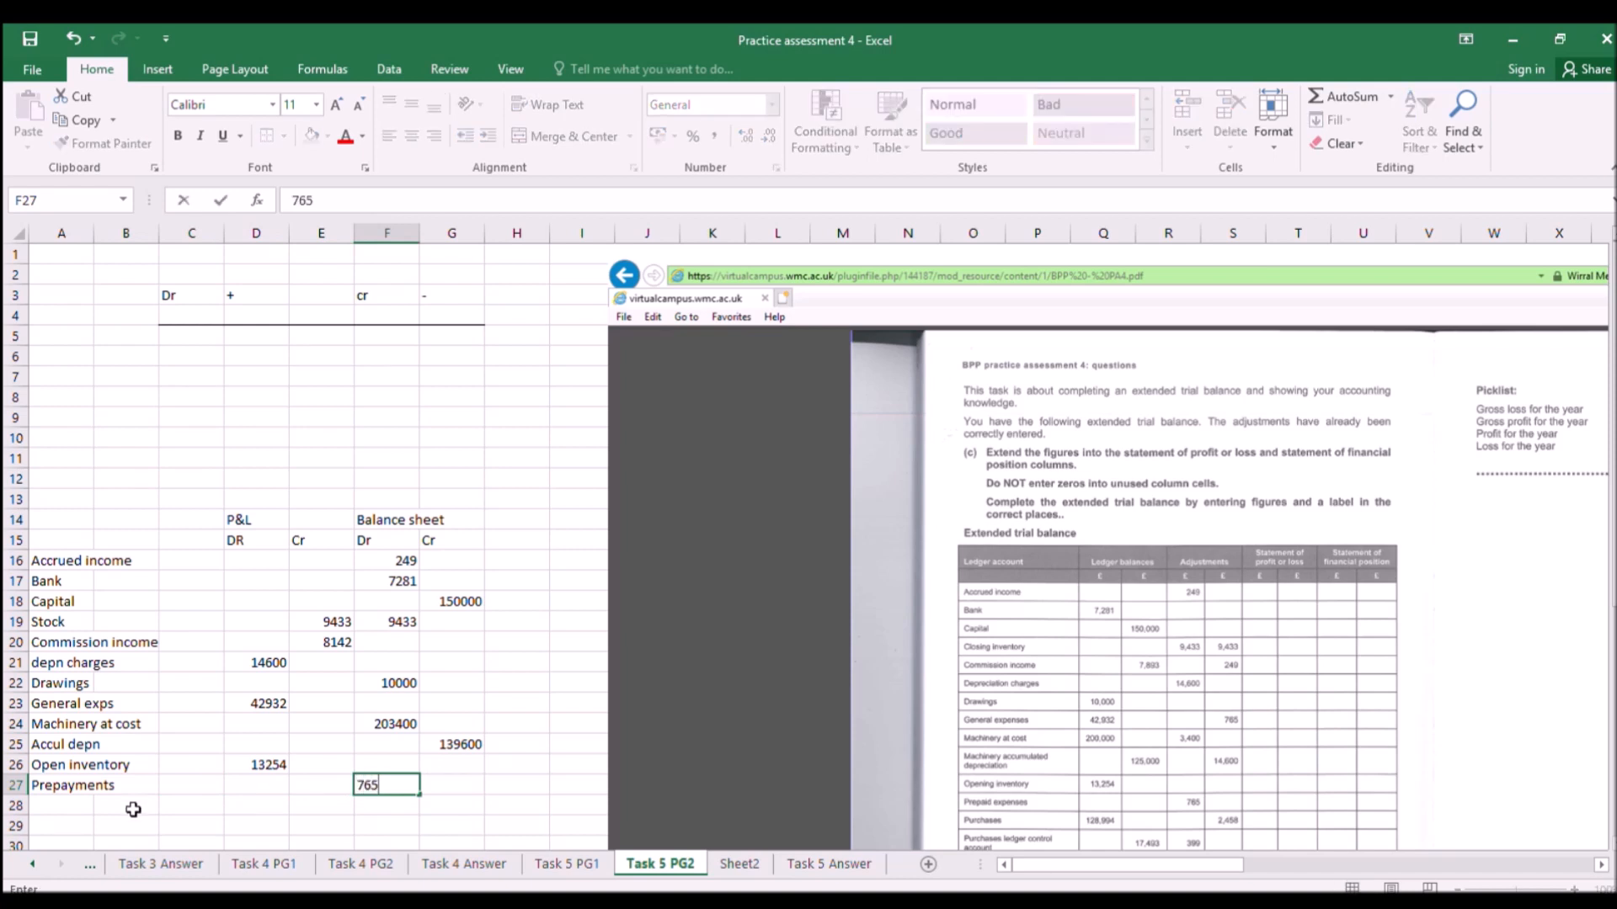
key(Return)
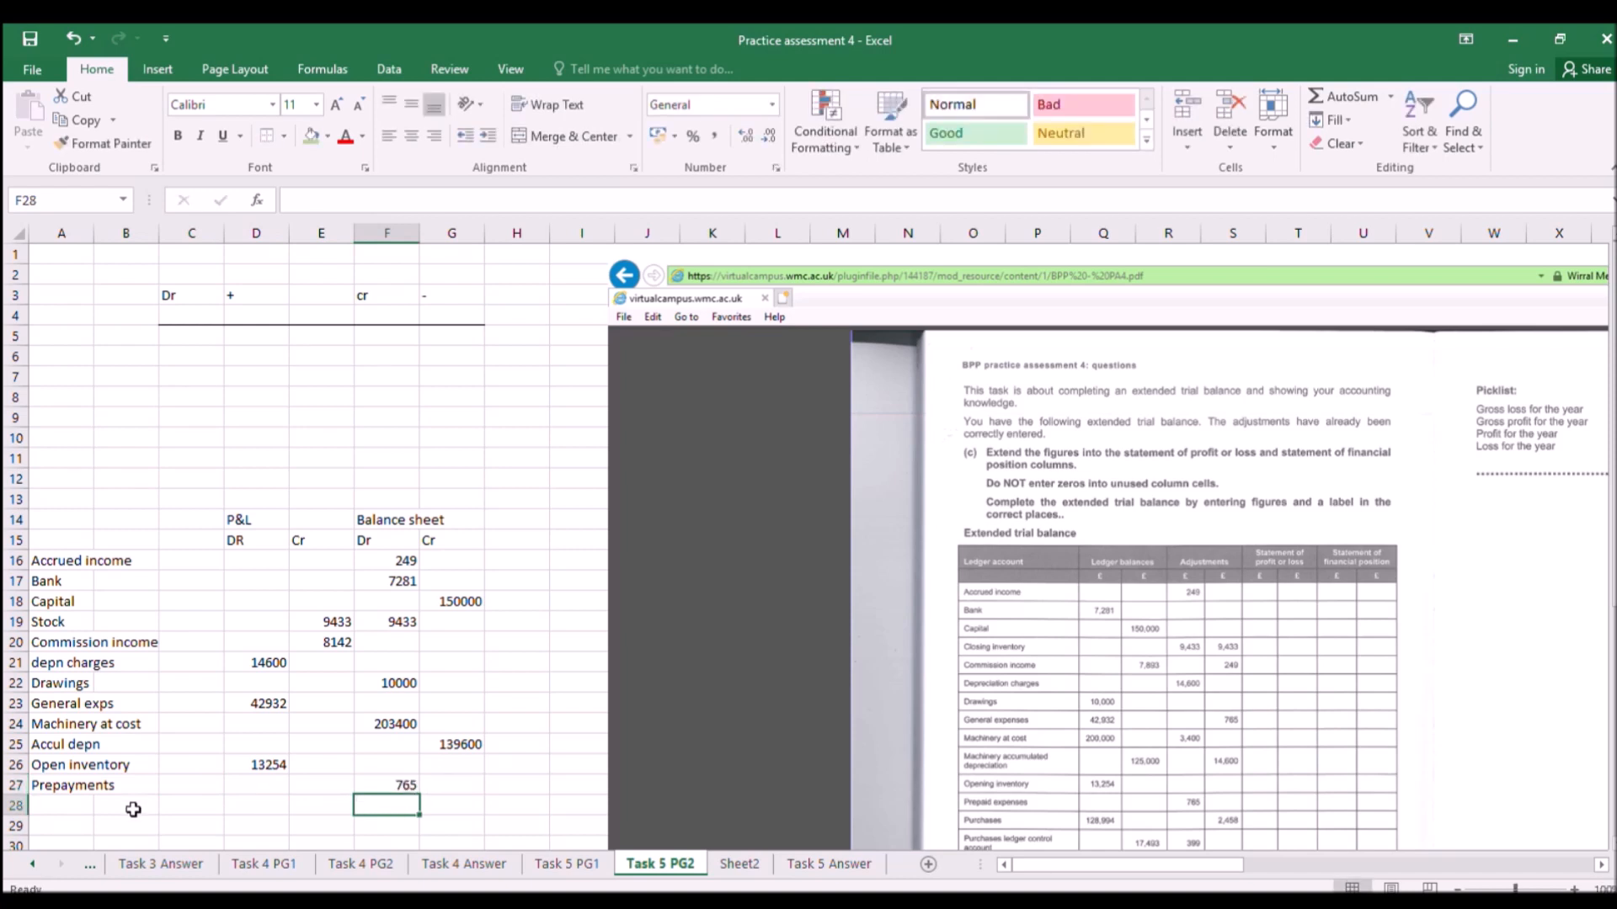
Add the row label "Purchases" in A28 below Prepayments.
key(Left)
key(Left)
key(Left)
key(Left)
key(Left)
text(Purc)
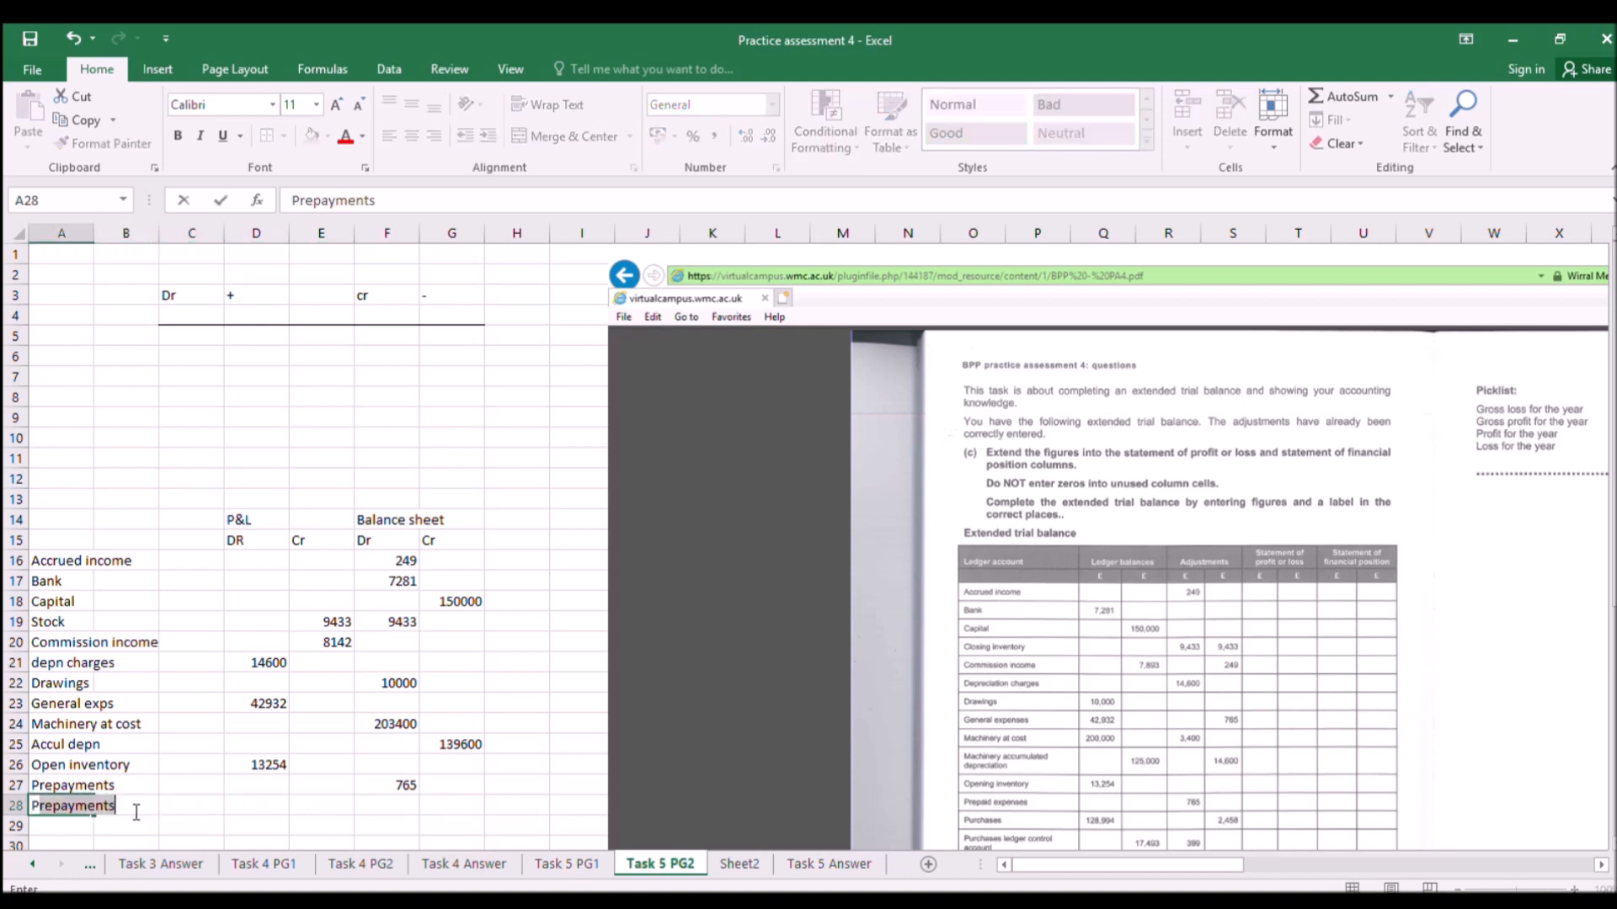
text(hases)
key(Right)
key(Right)
key(Right)
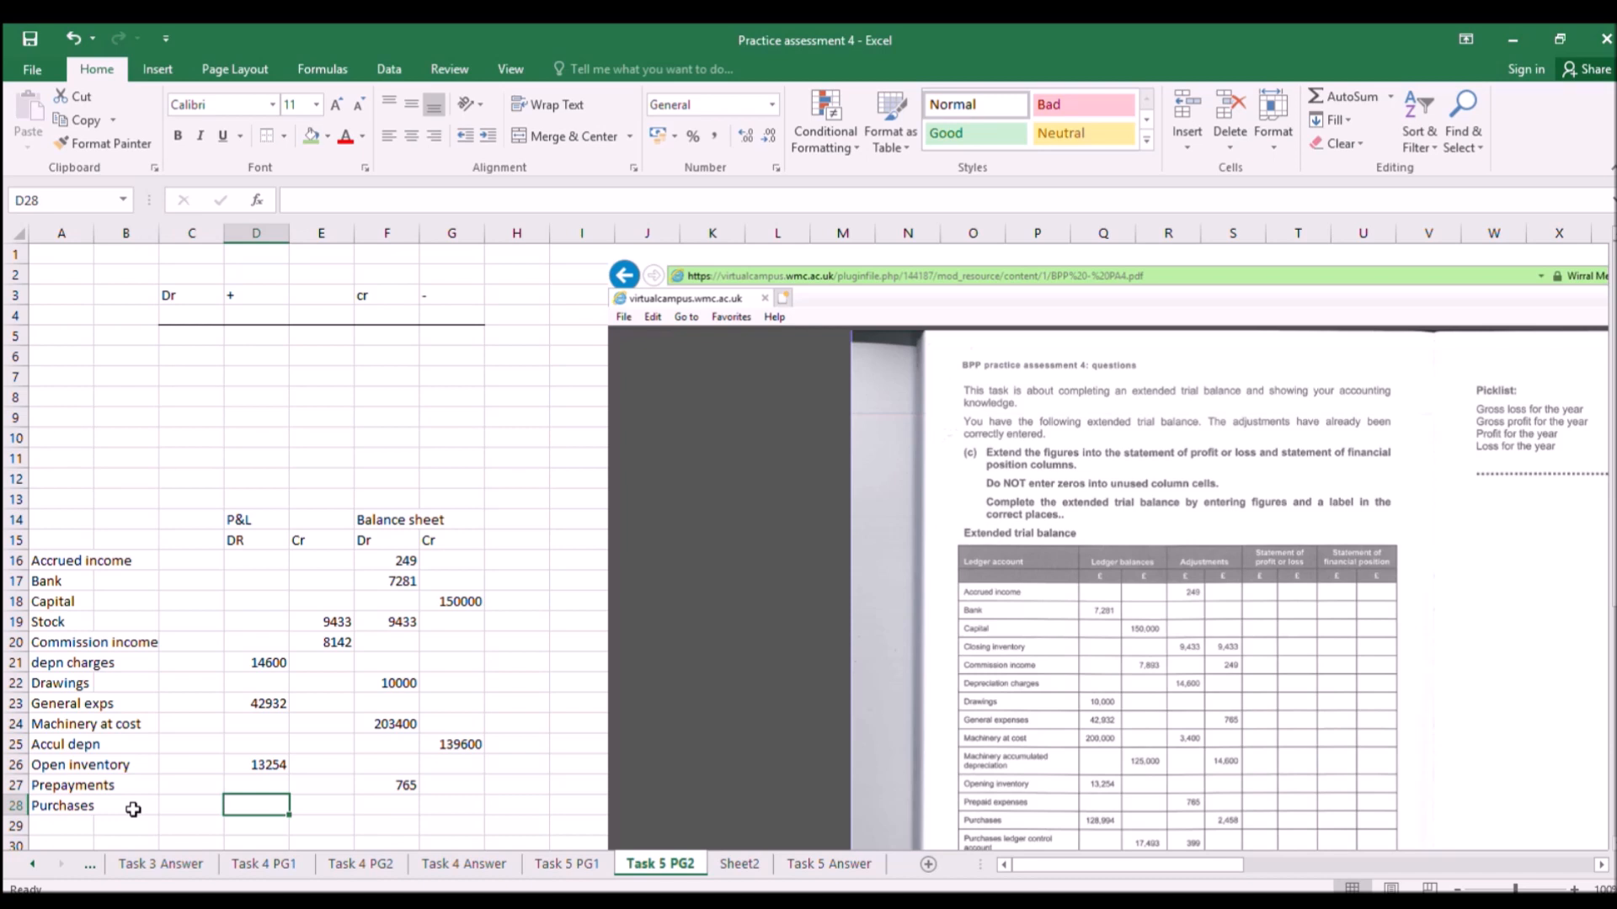
text(=)
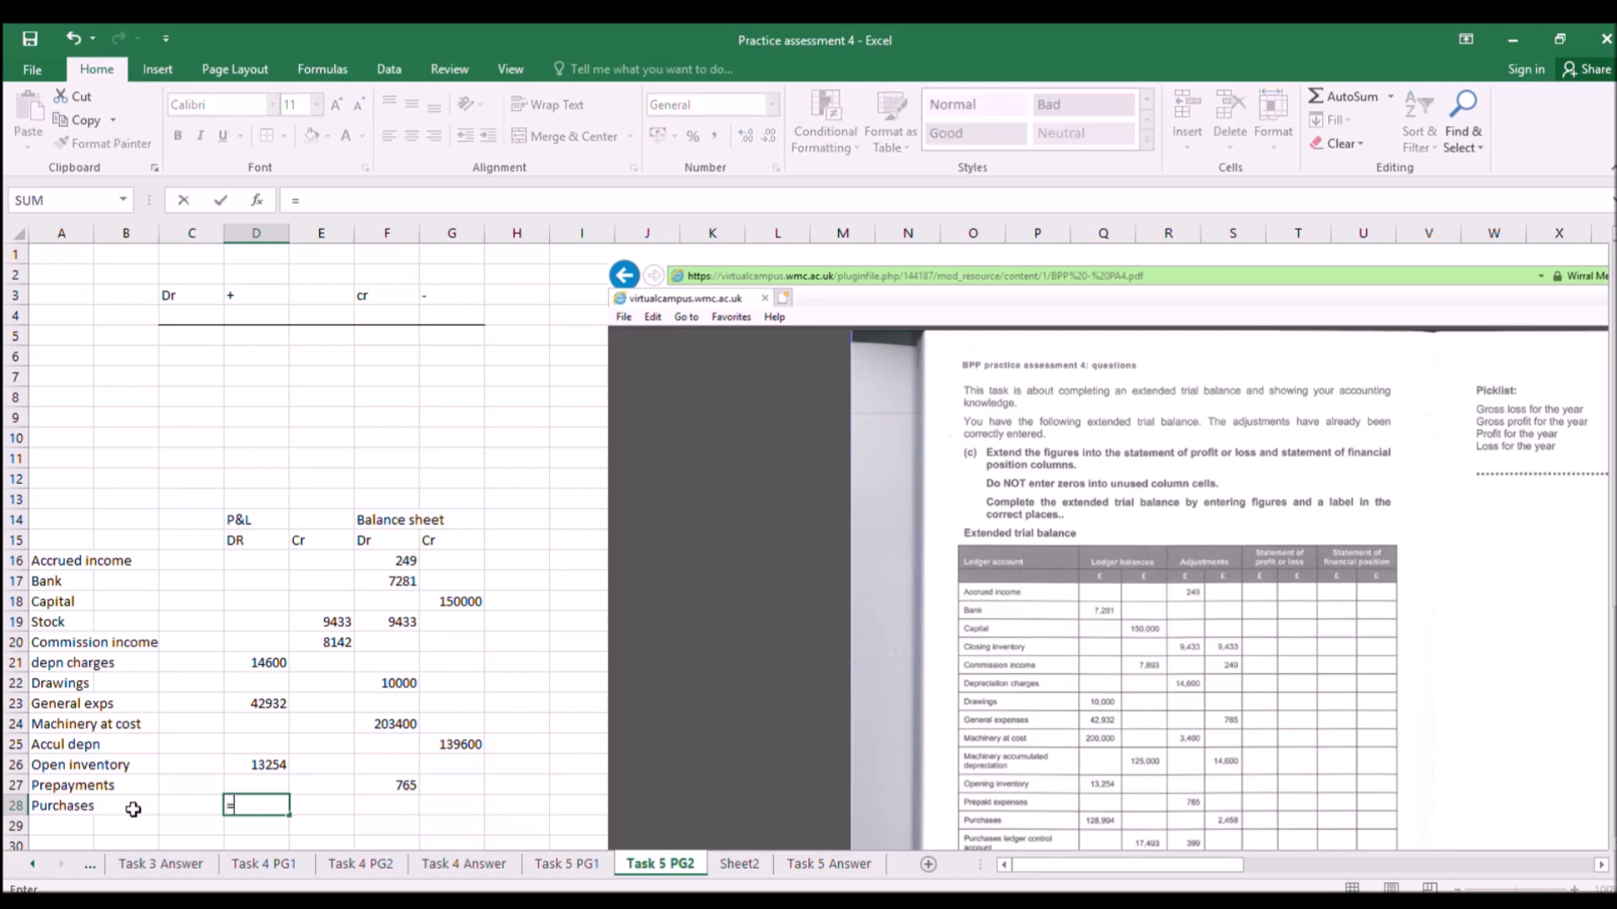
text(128964-245)
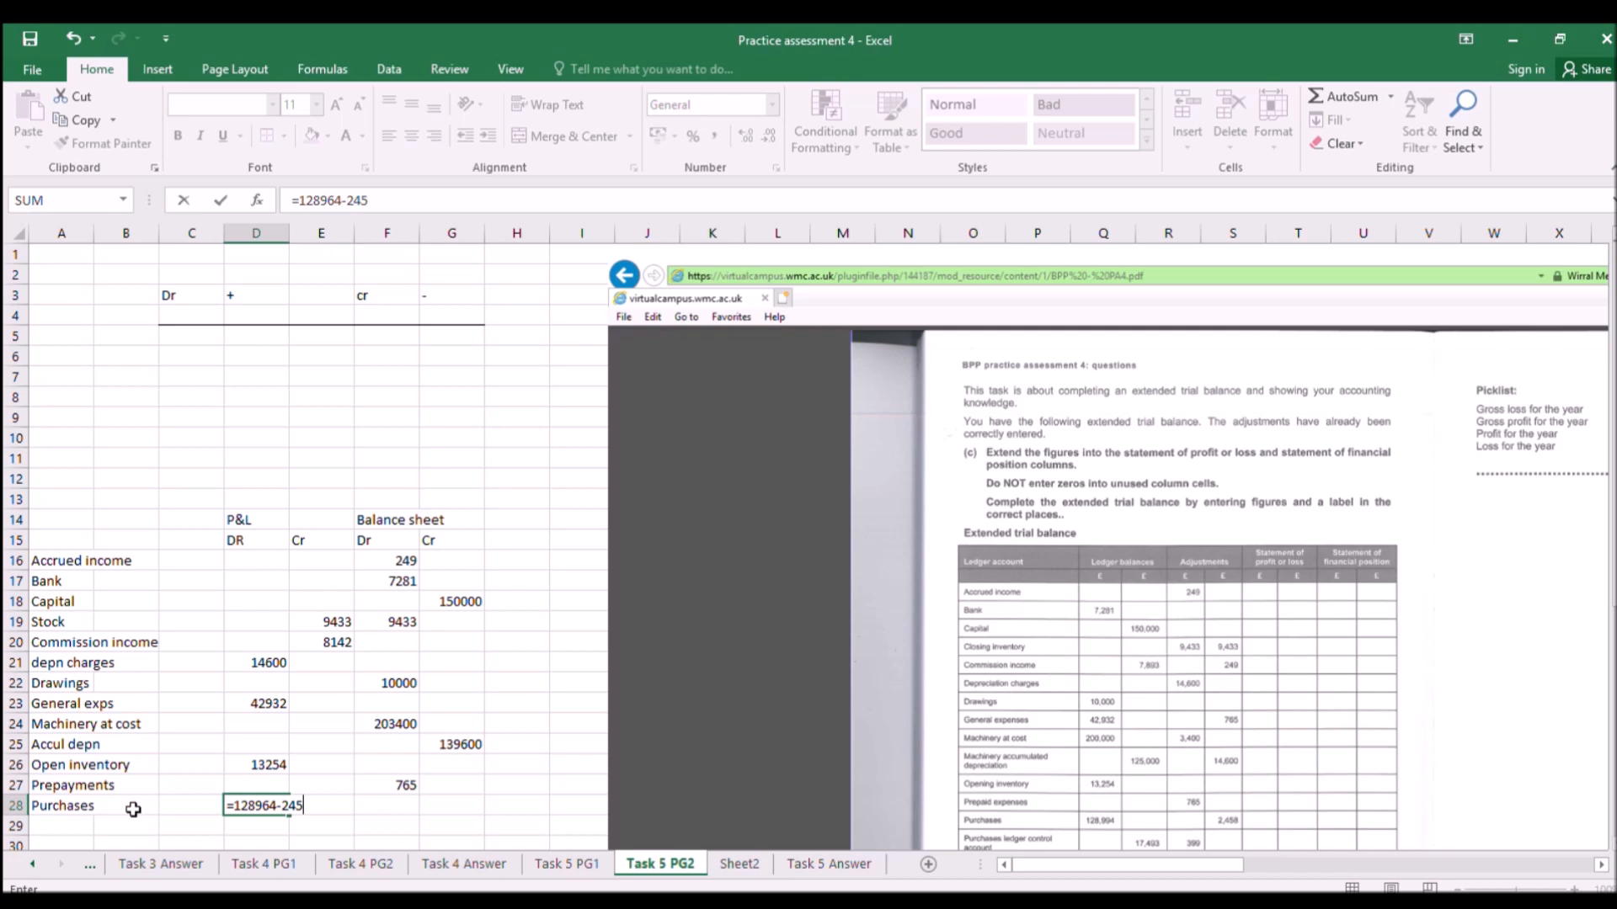
text(8)
key(ctrl+Return)
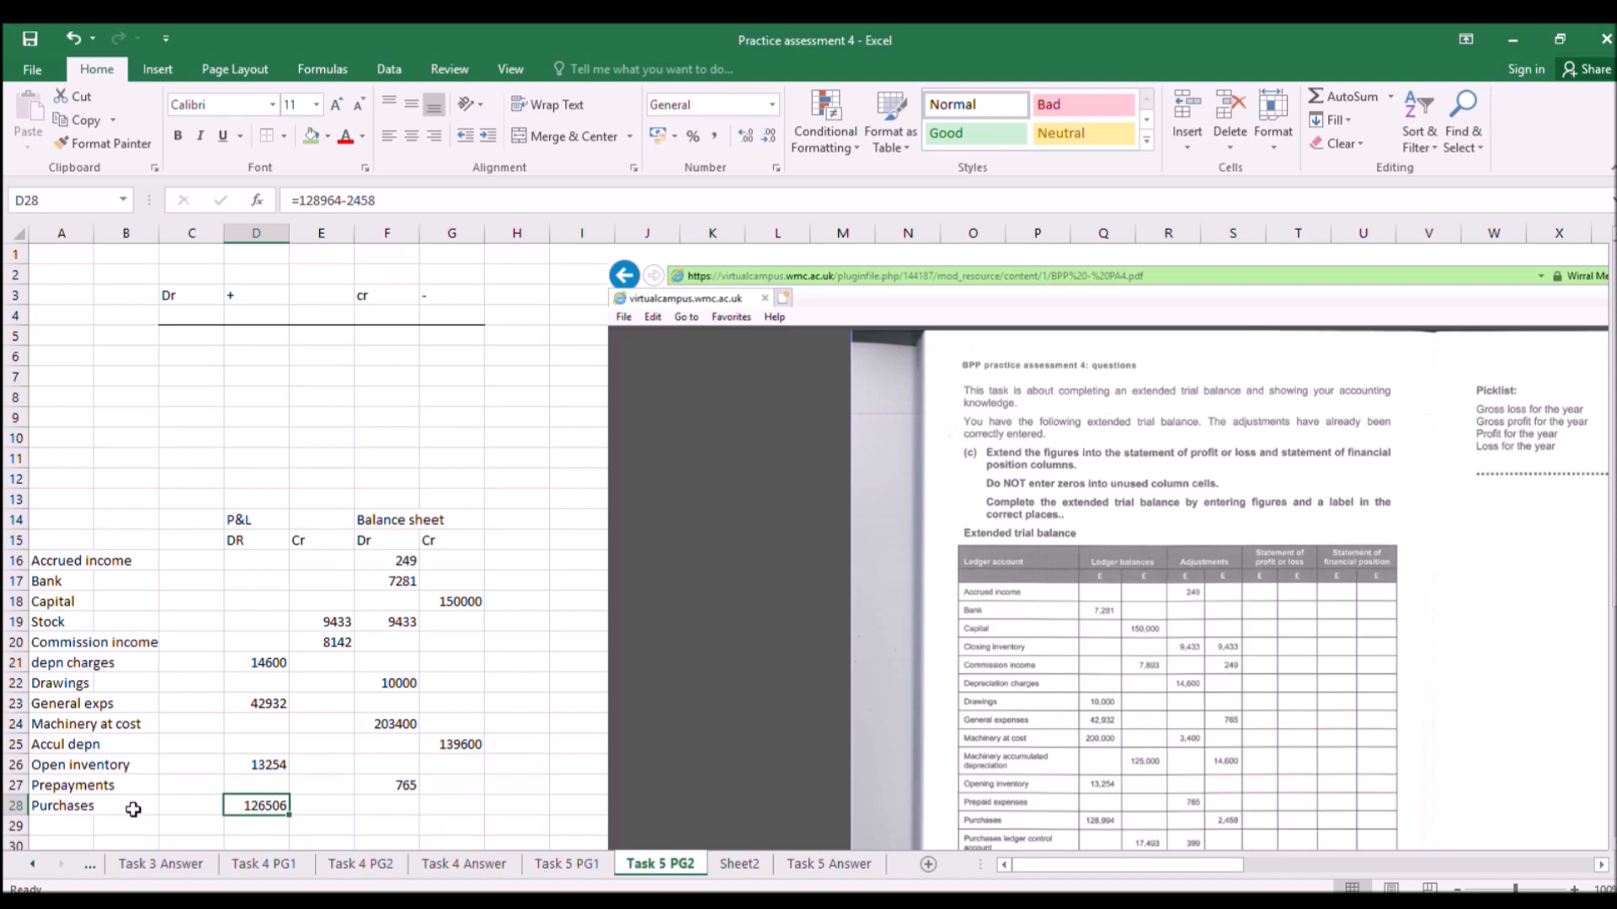
text(=)
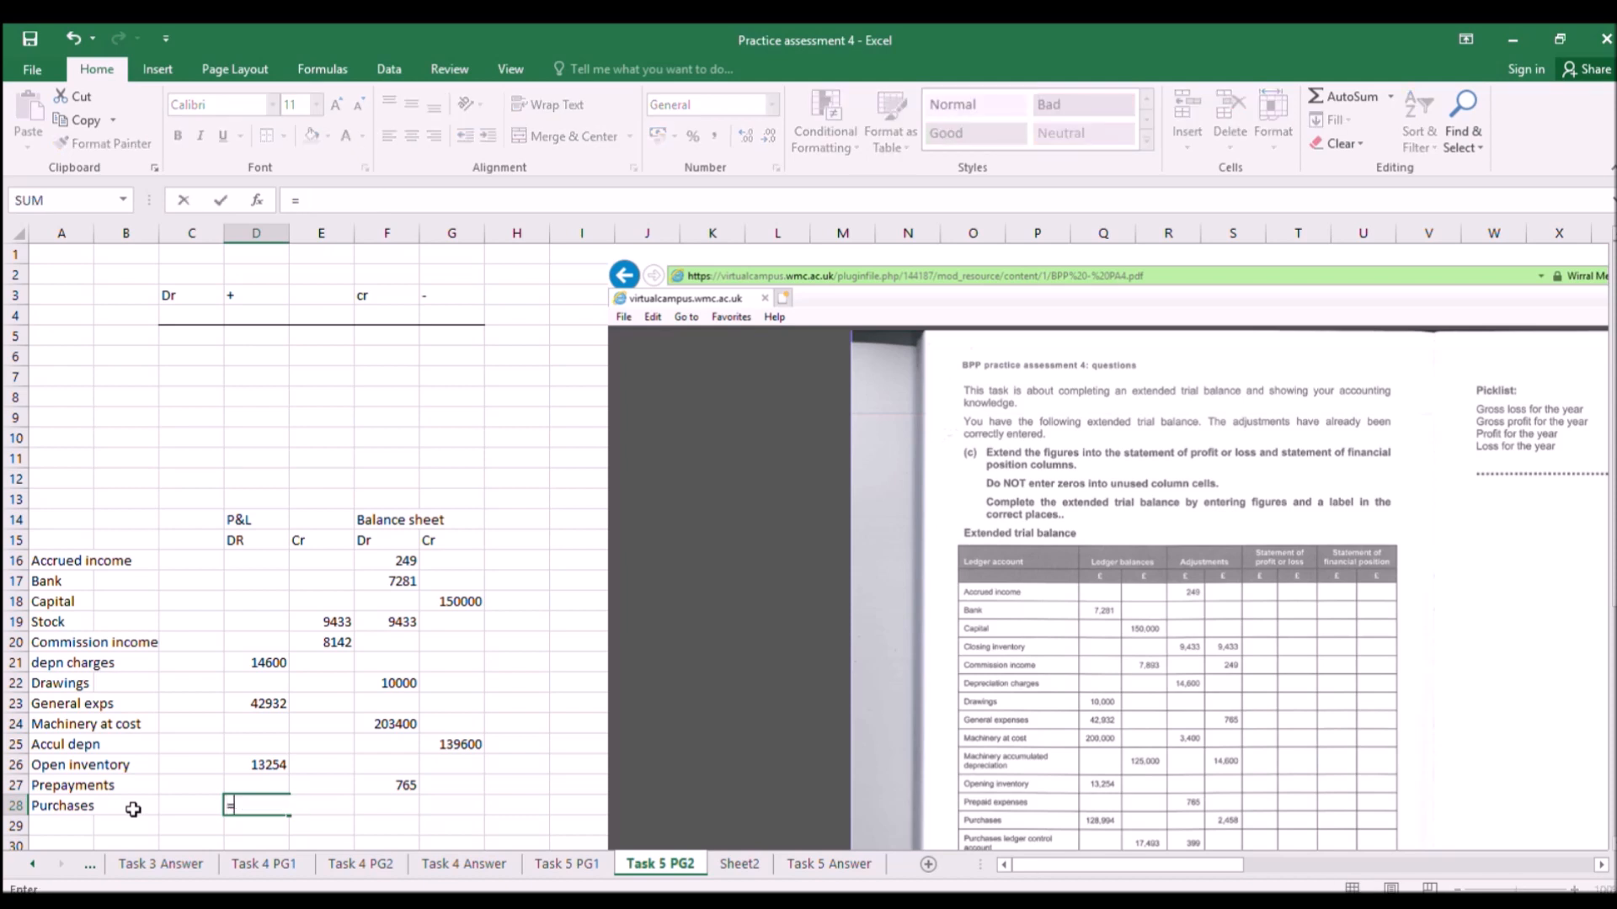
text(1289)
key(BackSpace)
text(8994-2459)
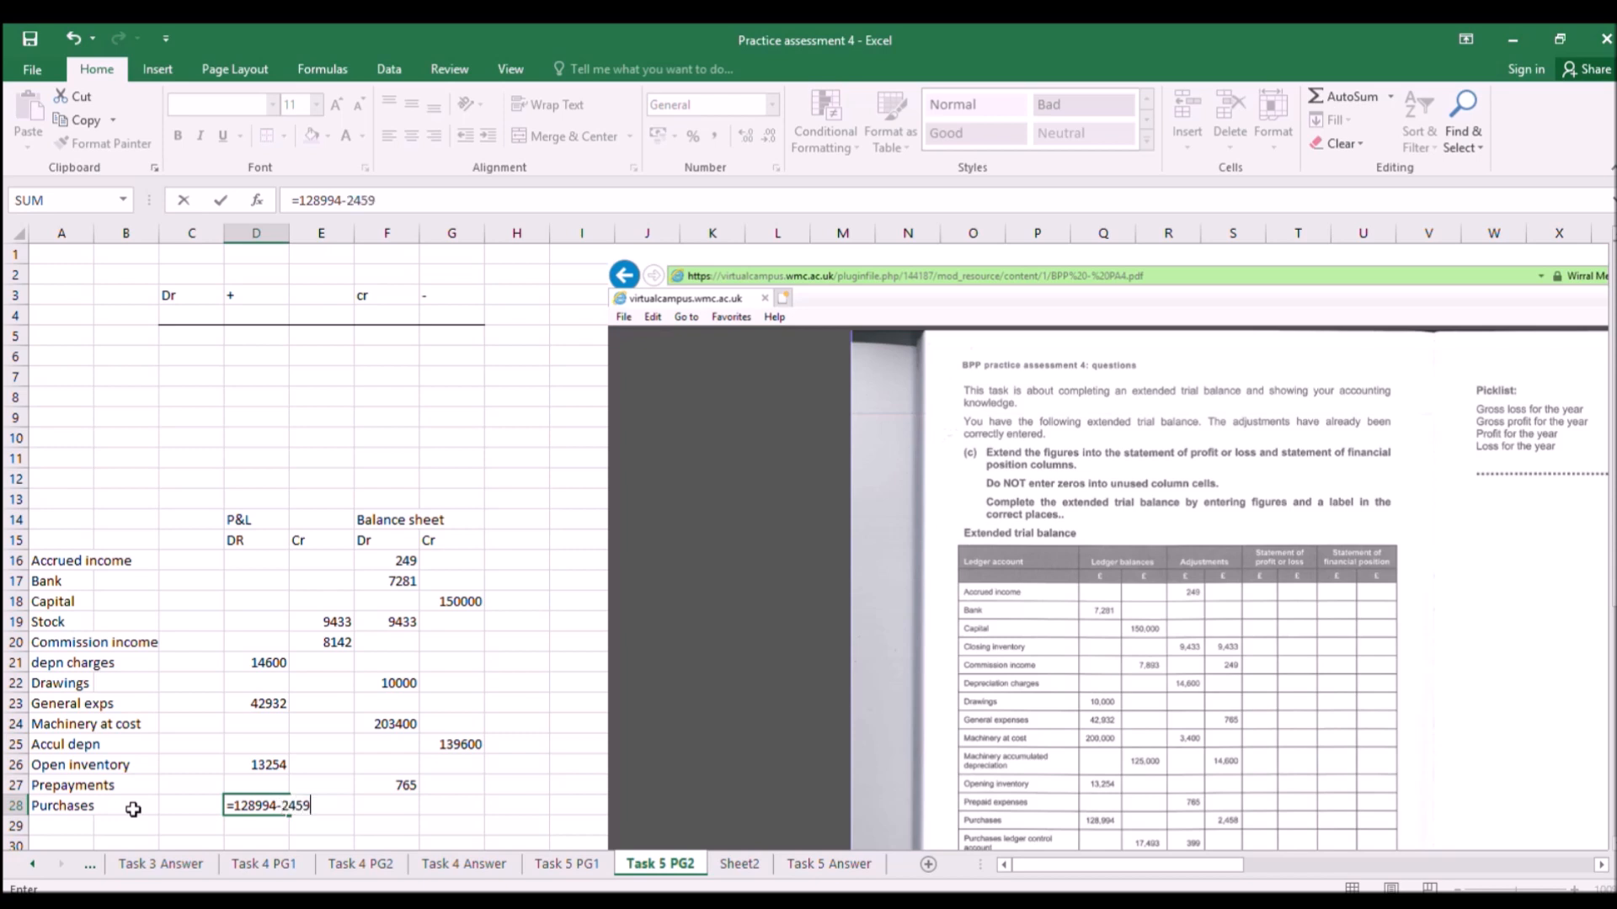
key(Return)
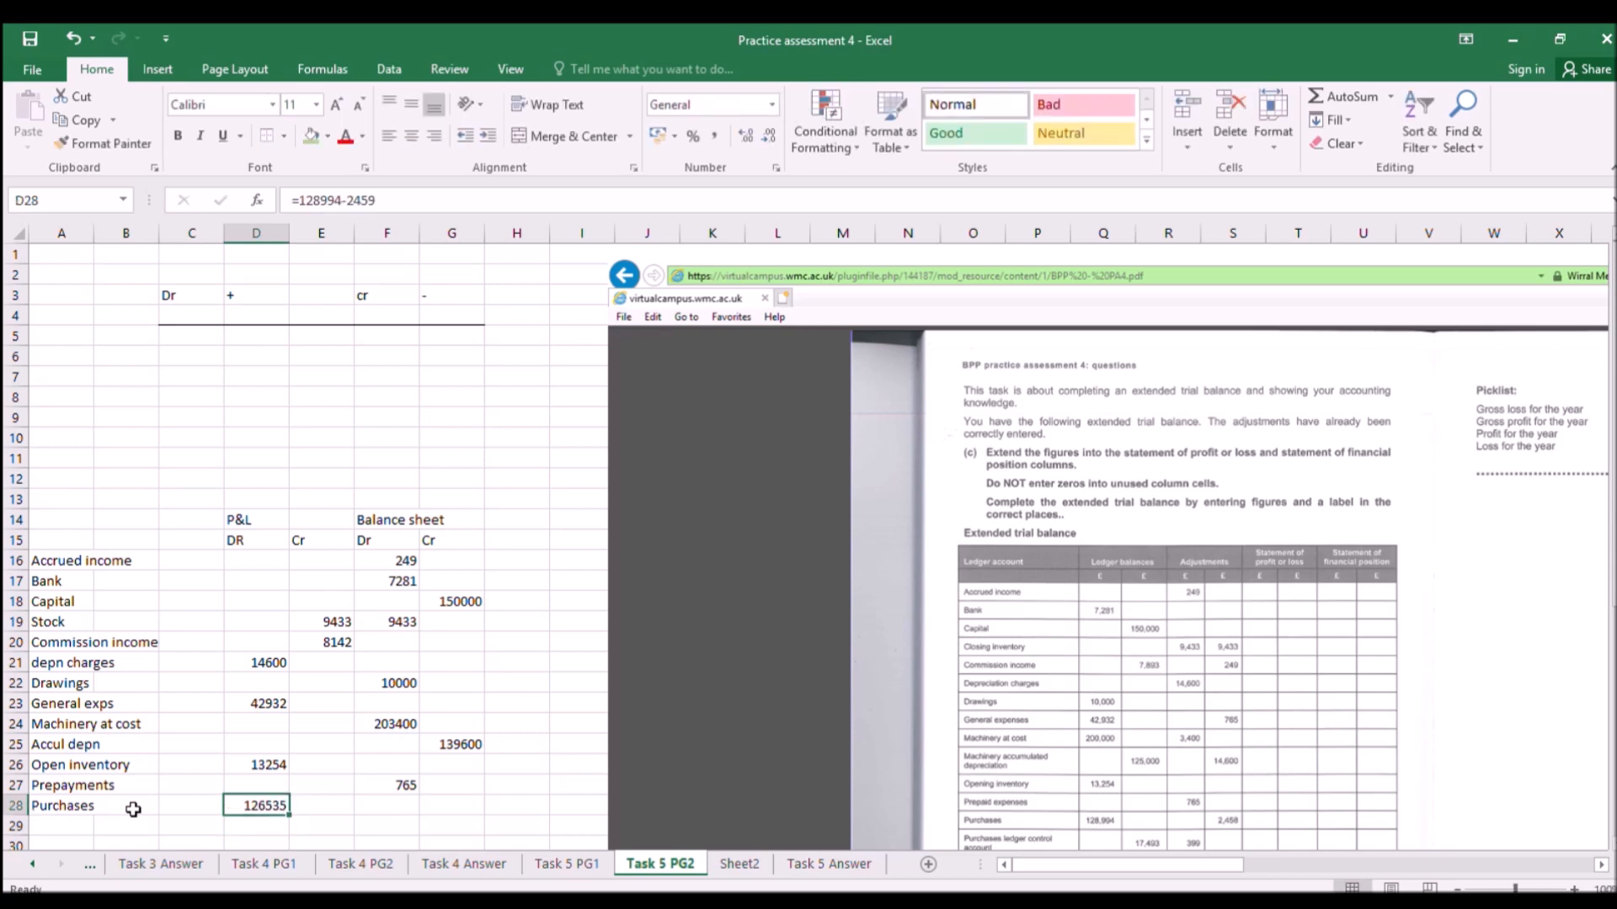
Add the row label "PLCA" in A29 below Purchases.
key(Left)
key(Left)
key(Left)
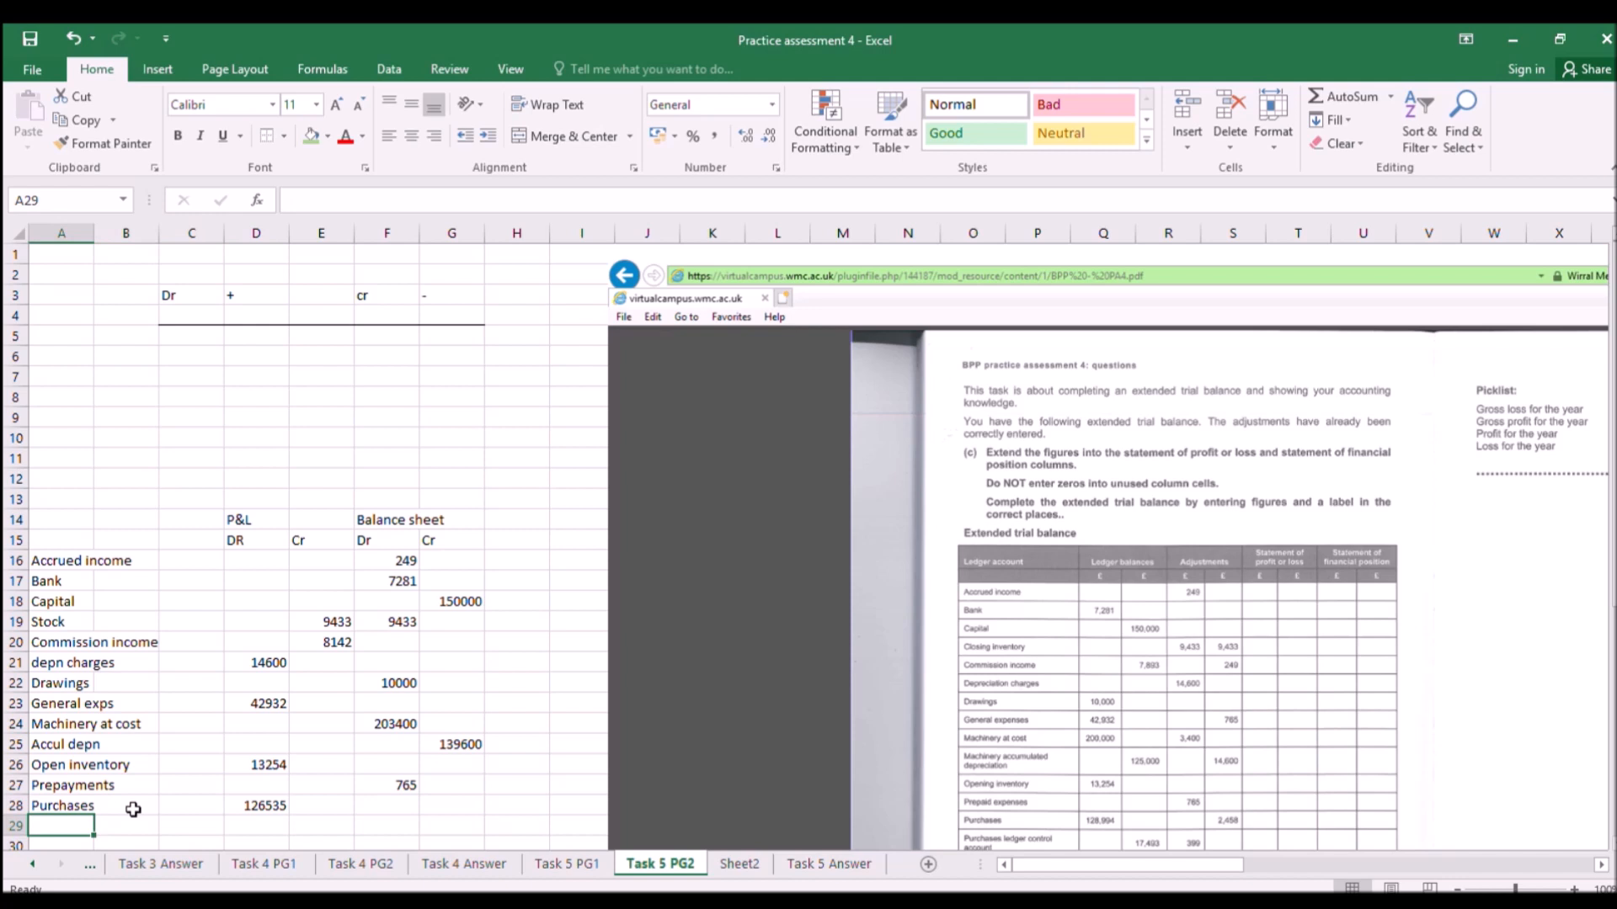
text(PLCA)
Enter the formula =17493-399 for PLCA in the balance sheet credit column at G29.
key(Right)
key(Right)
key(Right)
key(Right)
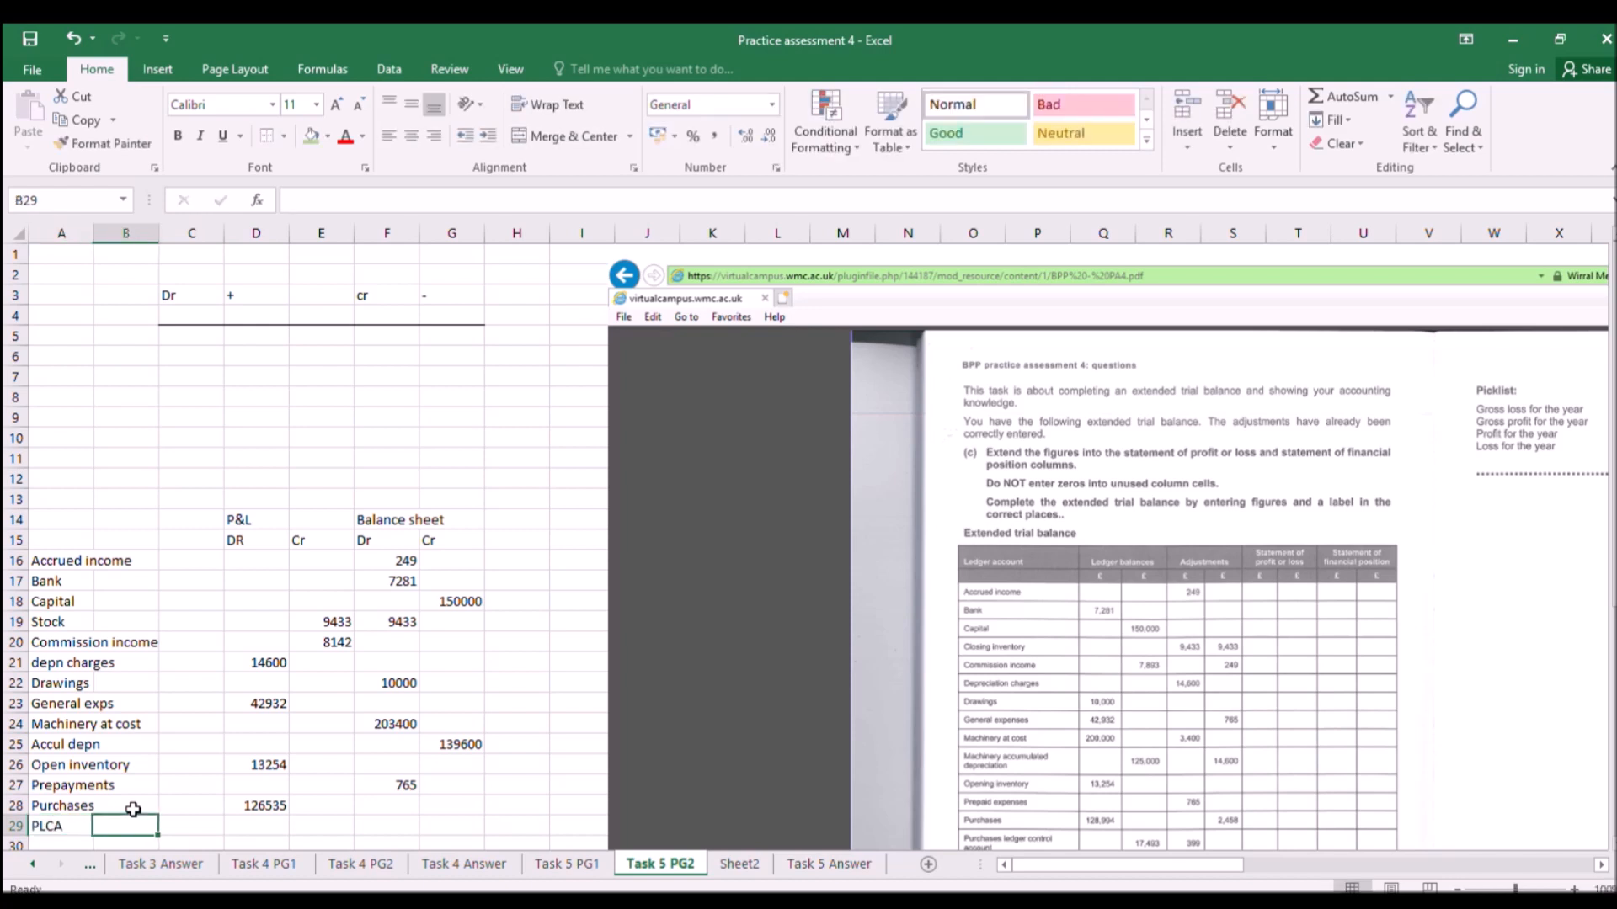
key(Right)
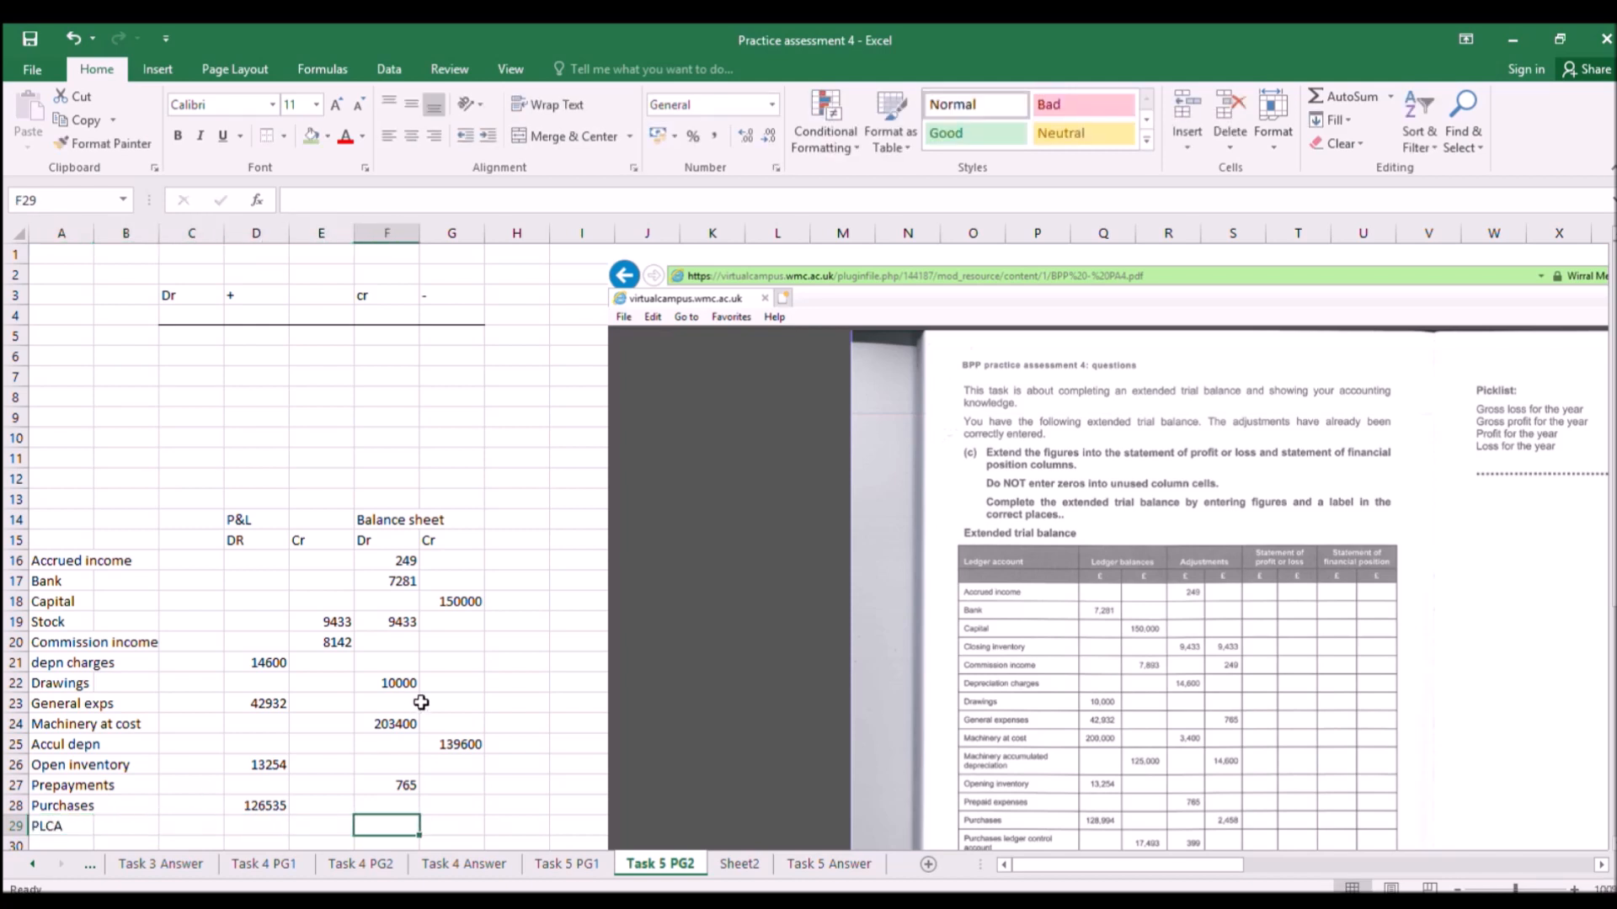
scroll(421, 703, down, 2)
click(452, 704)
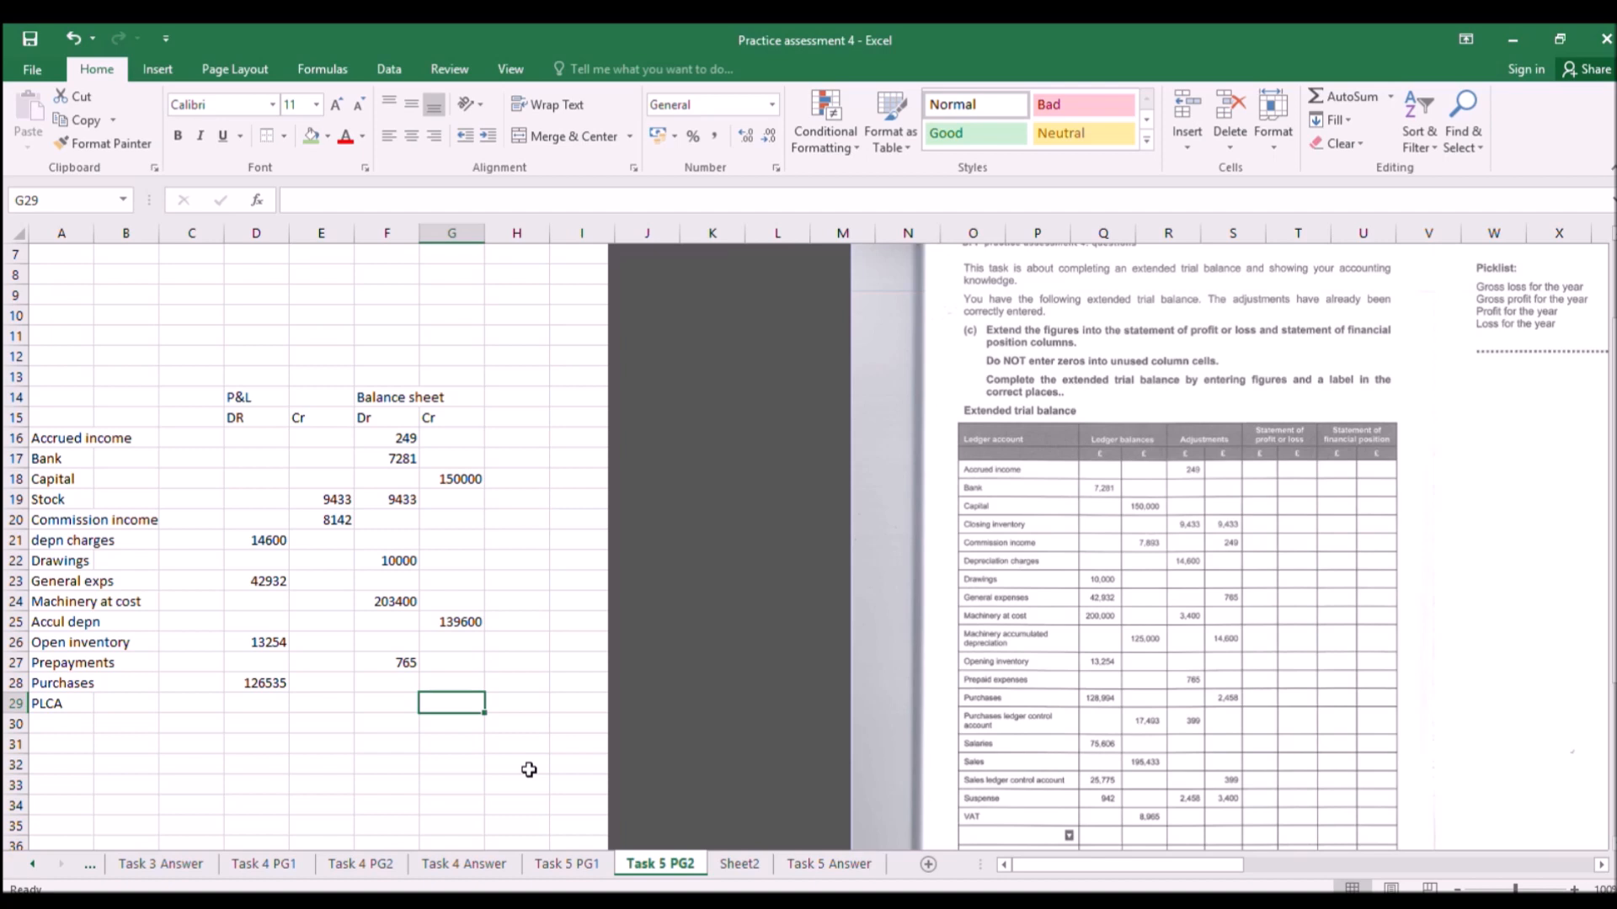
text(=)
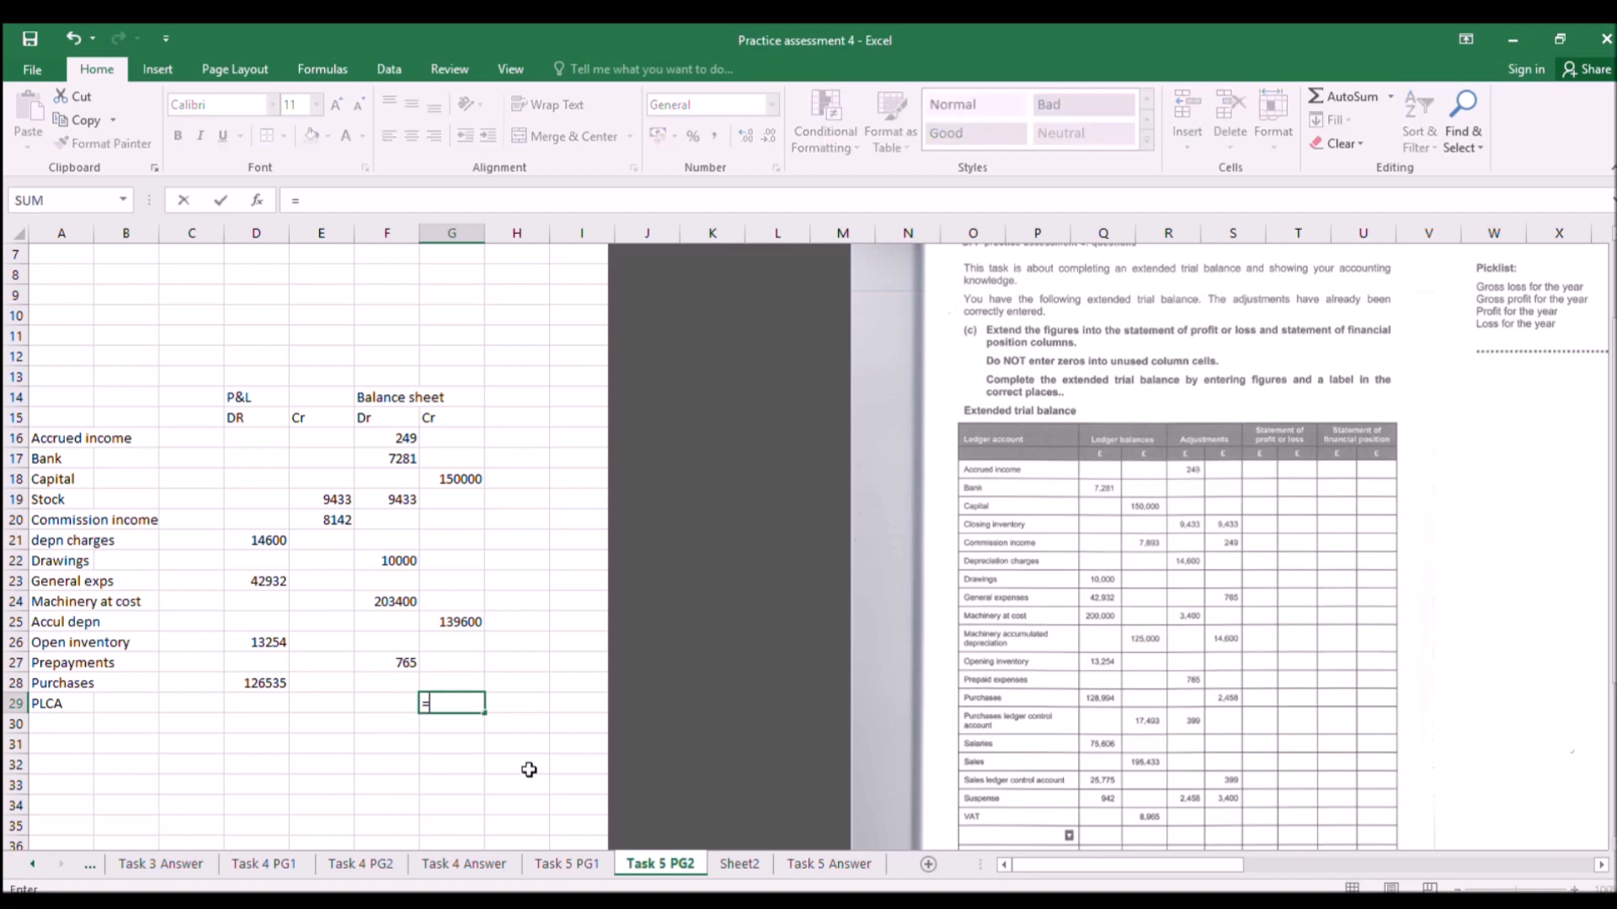
text(17493-399)
key(Return)
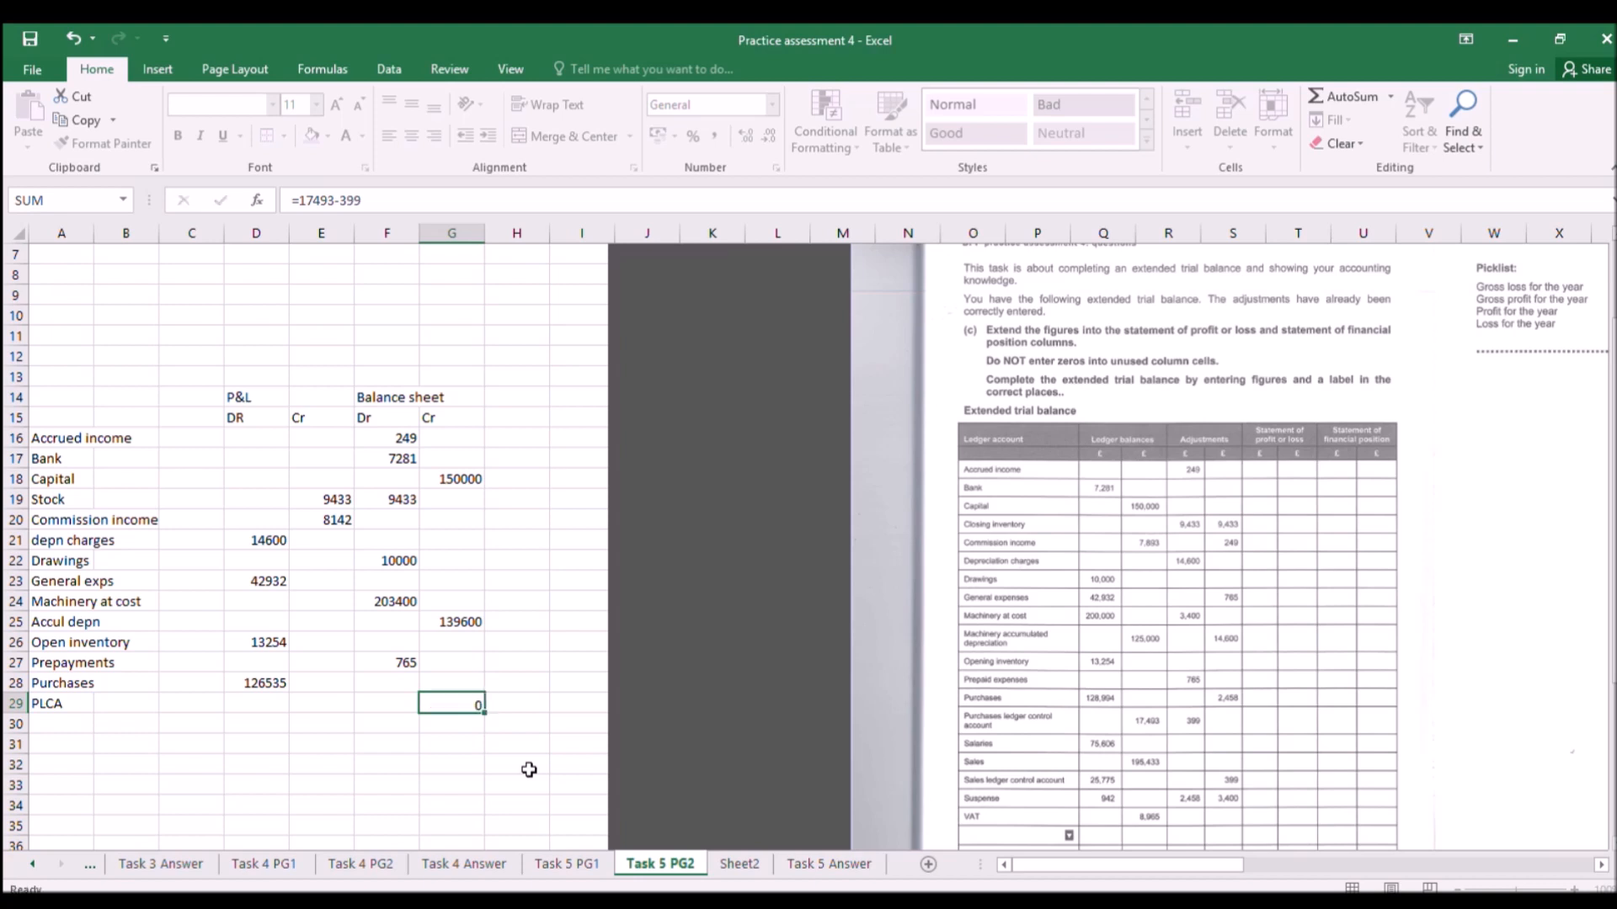
key(Up)
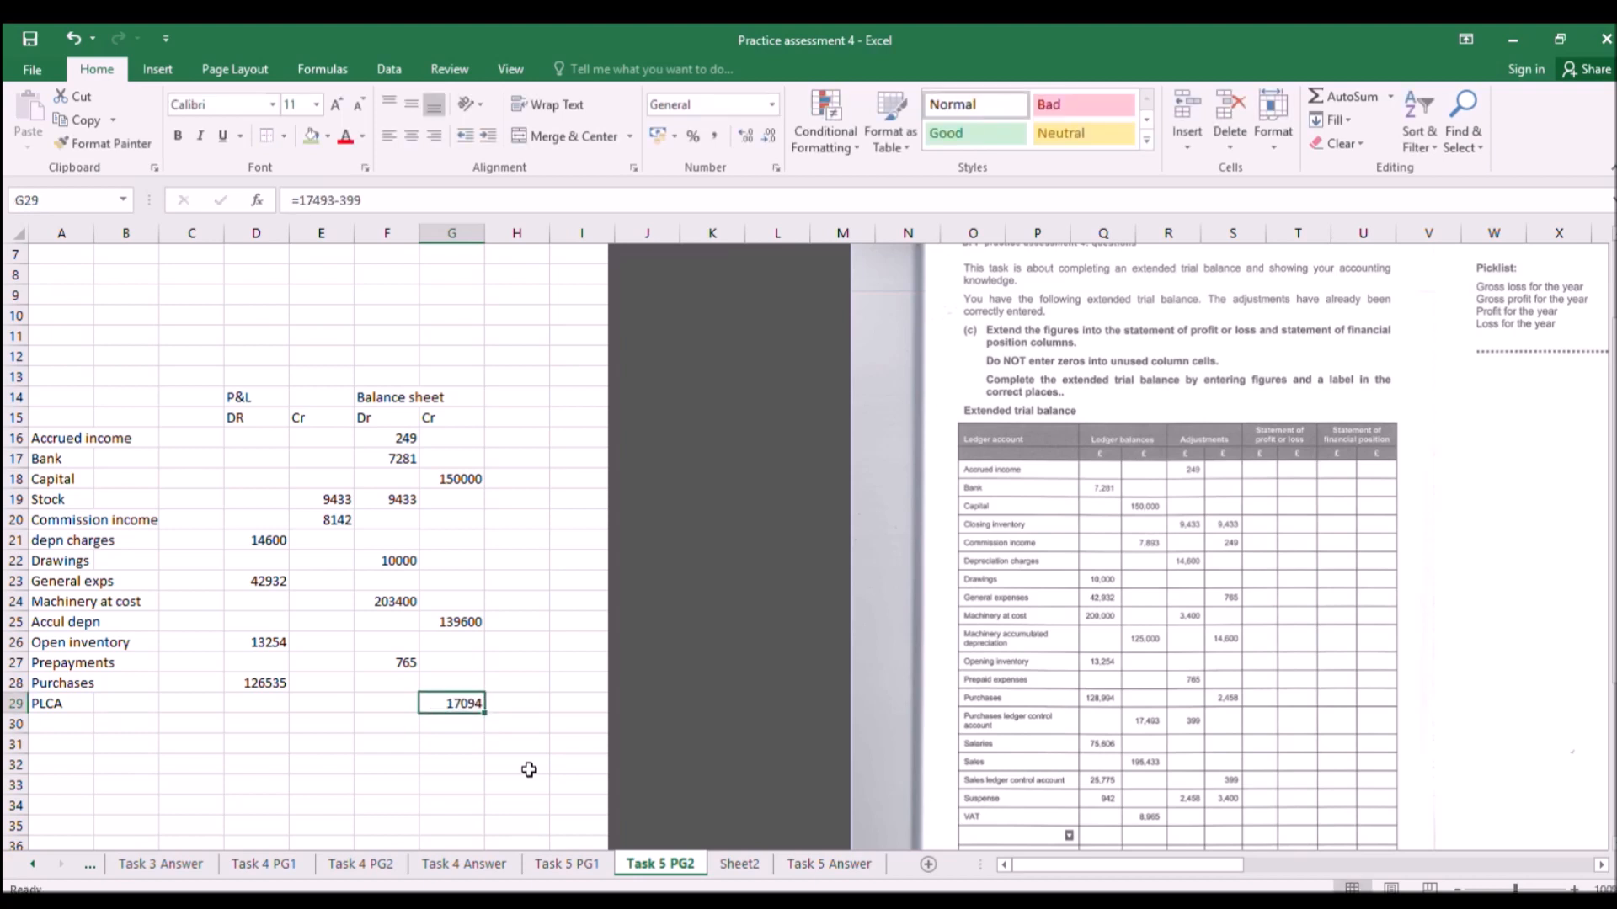
Add the row label "Salaries" in A30 below PLCA.
key(Down)
key(Left)
key(Left)
key(Left)
key(Left)
key(Left)
key(Left)
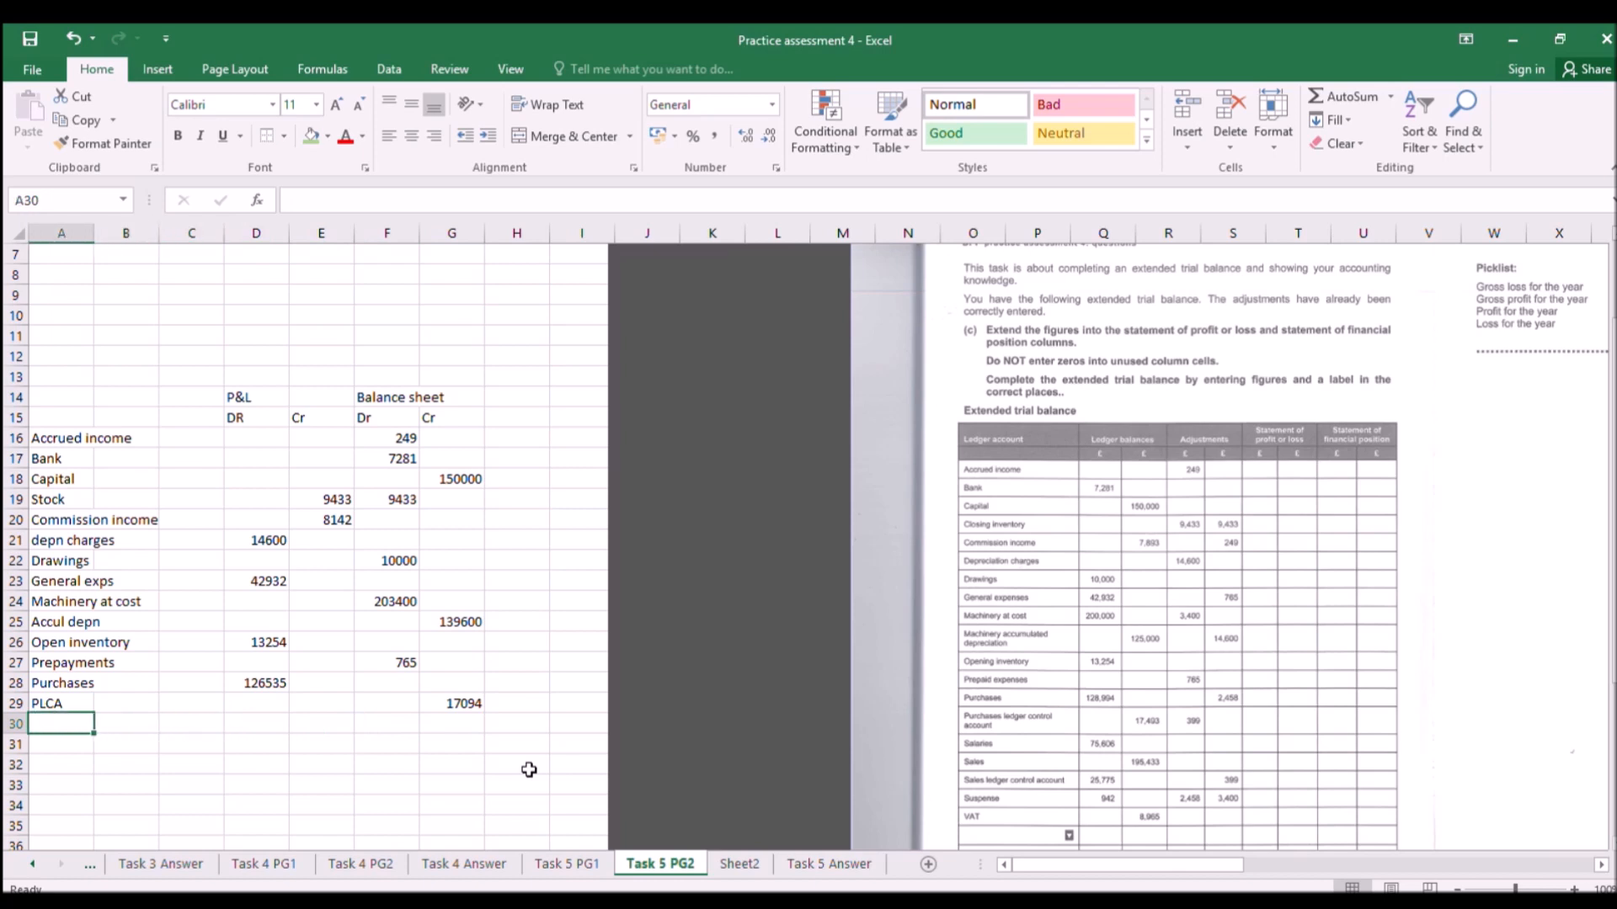
text(Salaries)
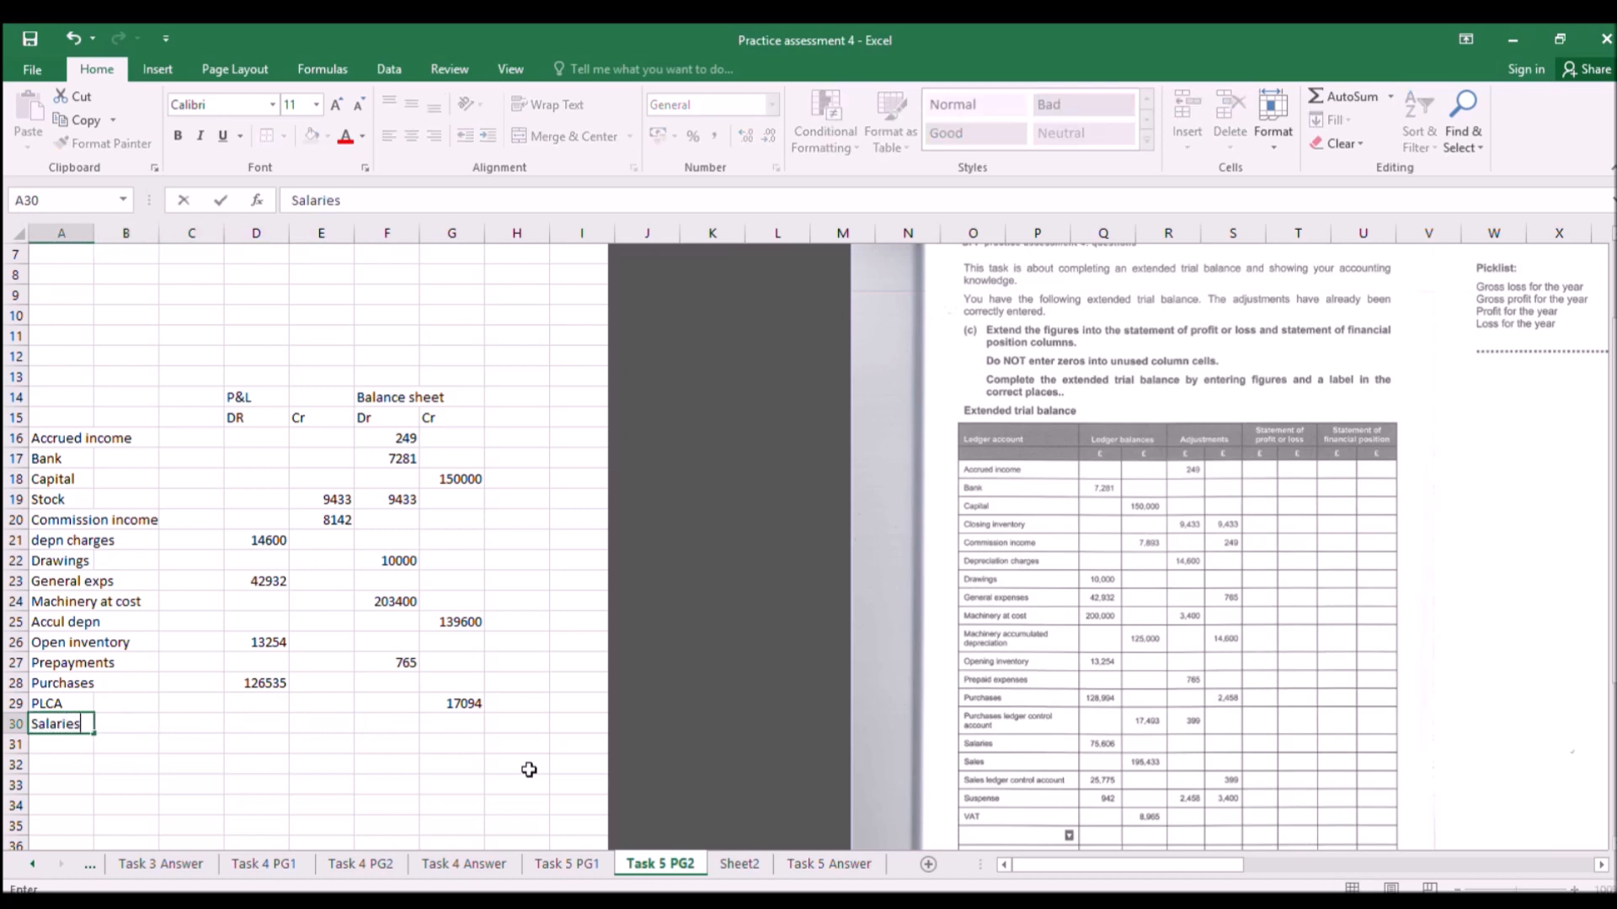
Enter 75606 for Salaries in the P&L debit column at D30.
key(Right)
key(Right)
key(Right)
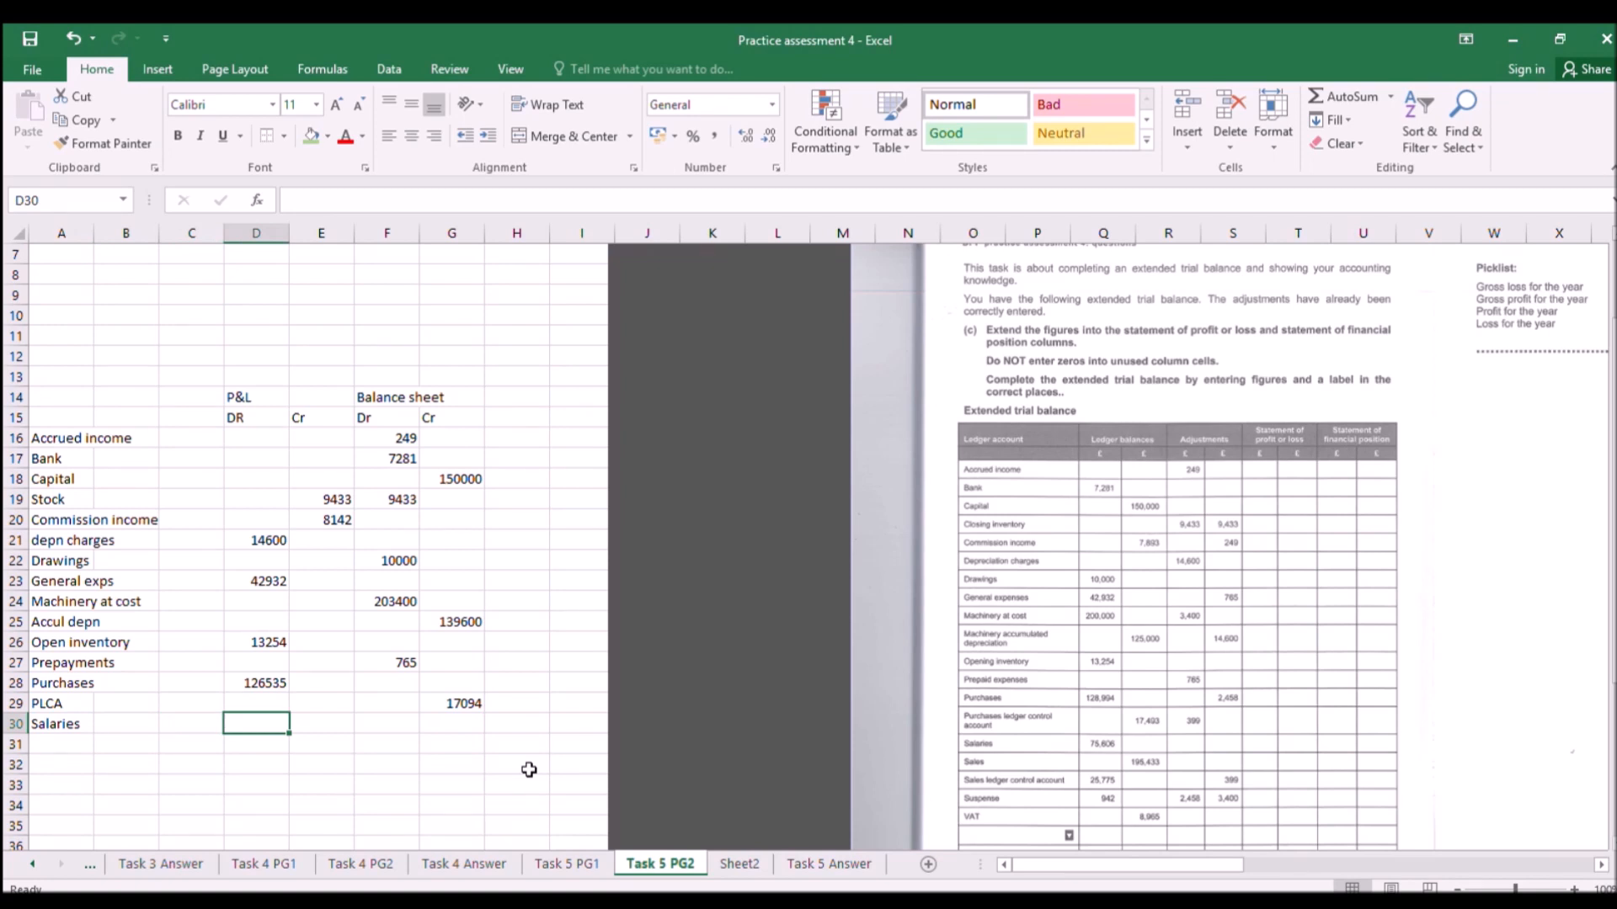
text(75606)
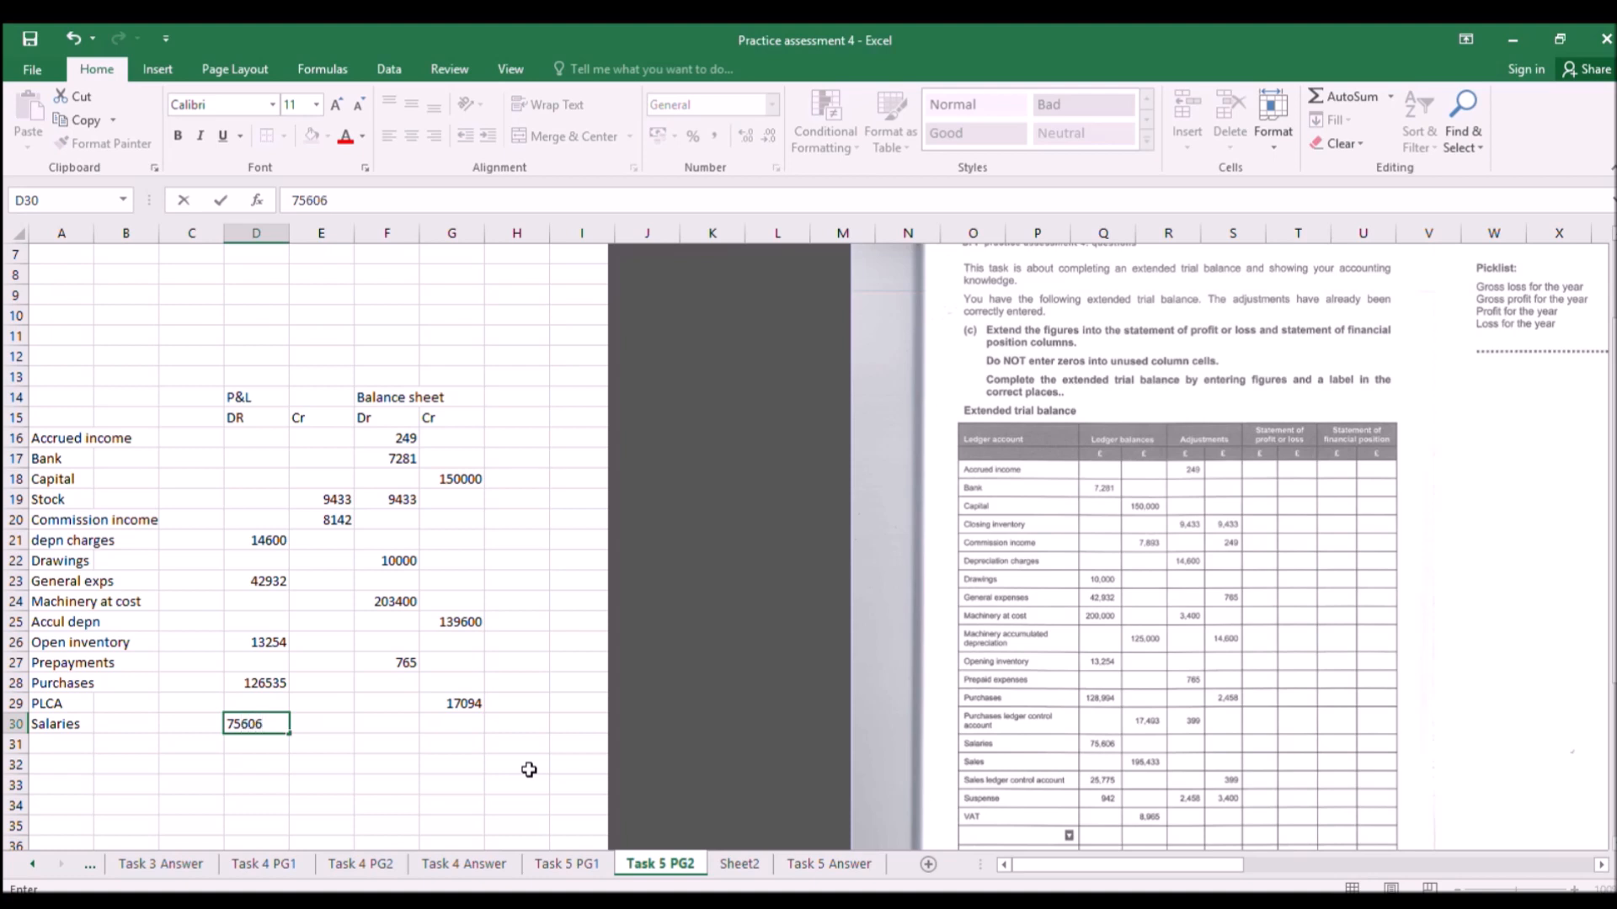
key(Return)
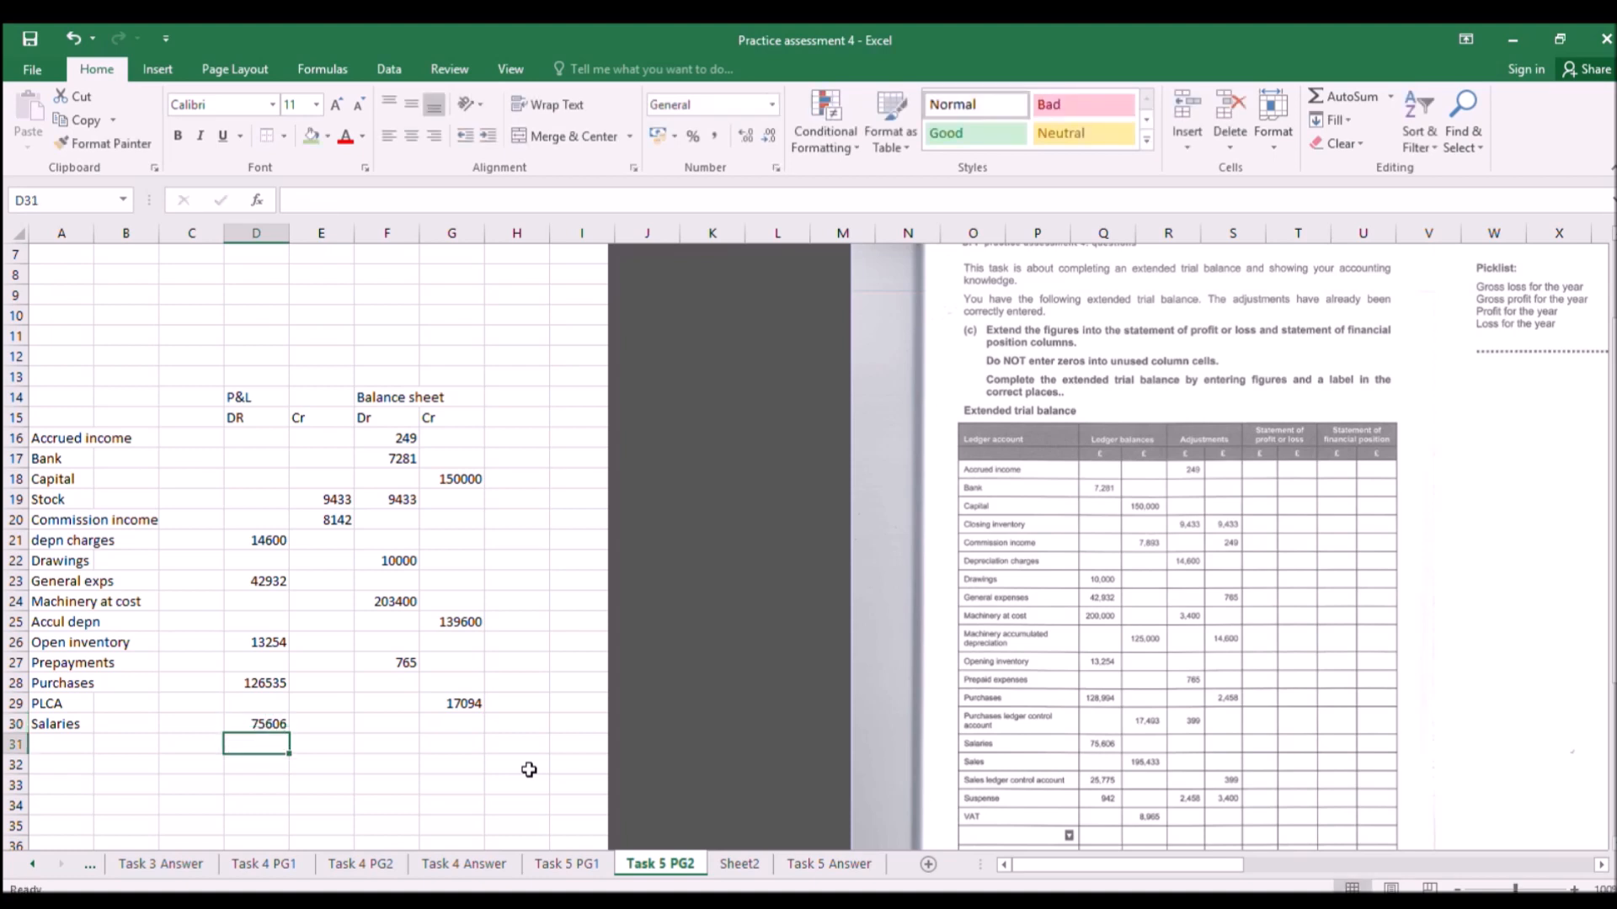
Add the row label "sales" in A31 below Salaries.
key(Left)
key(Left)
key(Left)
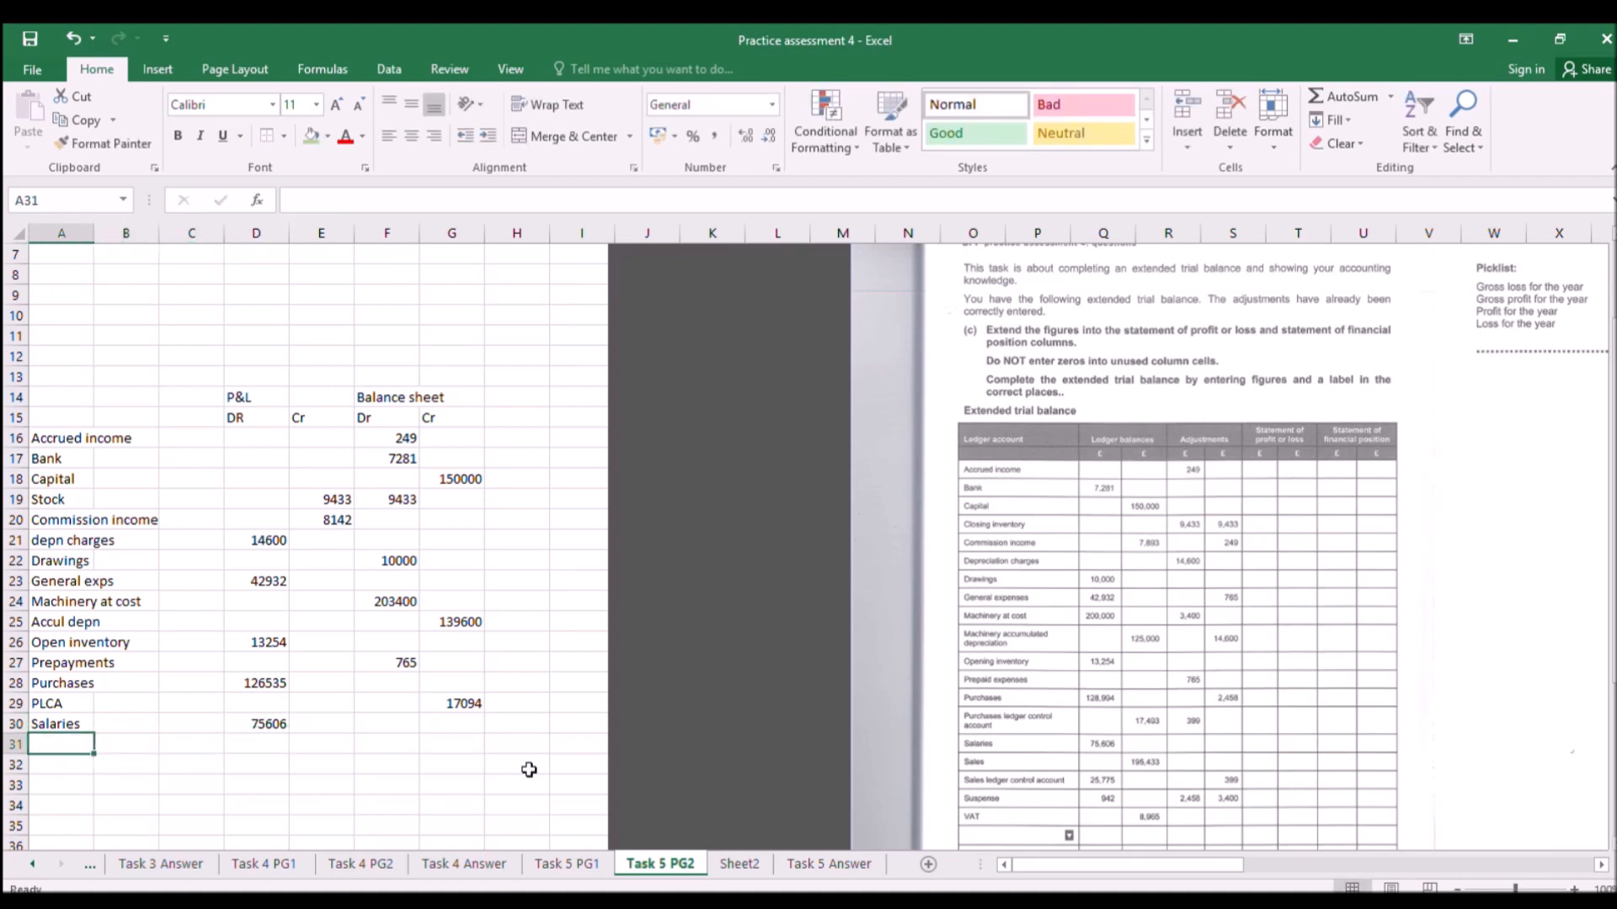
text(SLCA)
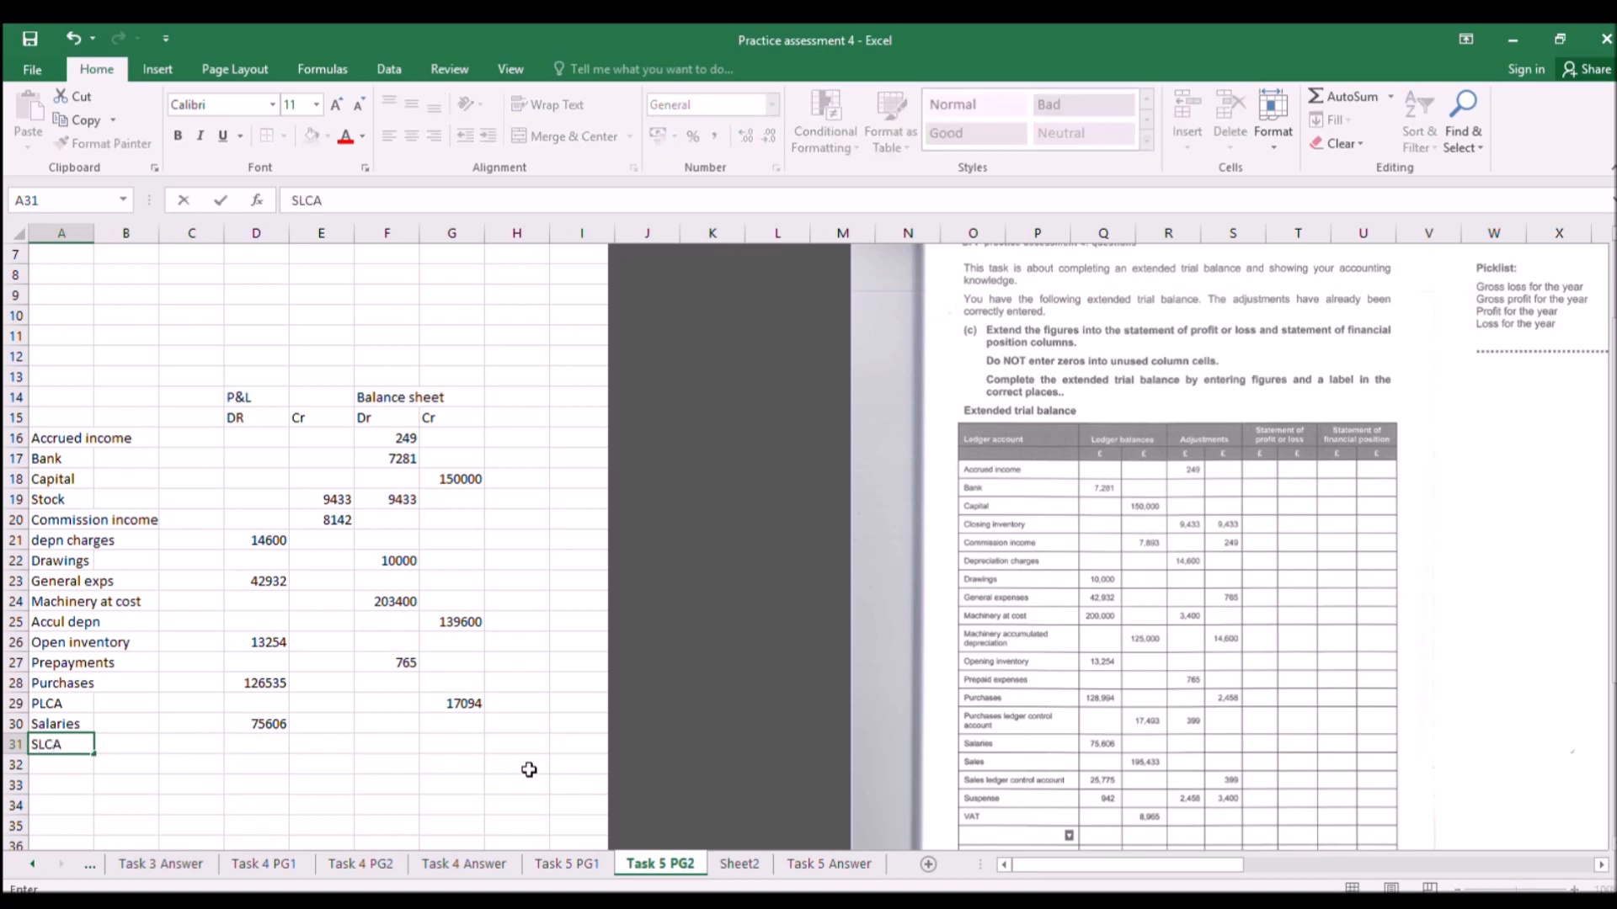
key(BackSpace)
key(BackSpace)
key(BackSpace)
key(BackSpace)
text(ales)
Enter 195433 for sales in the P&L credit column at E31.
key(Tab)
key(Tab)
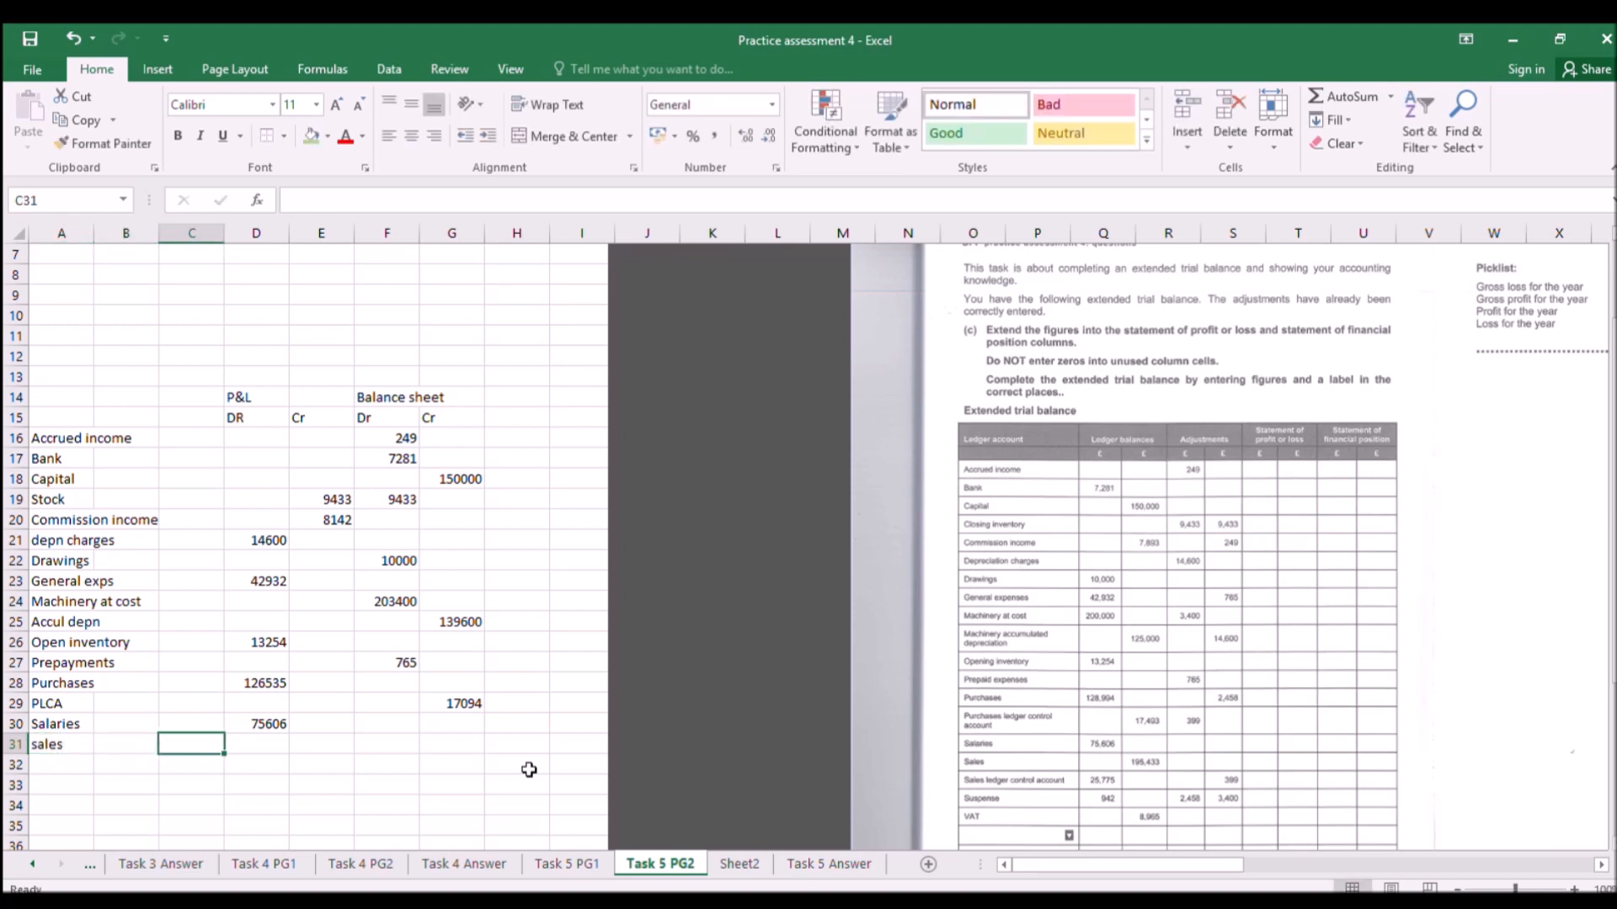
key(Tab)
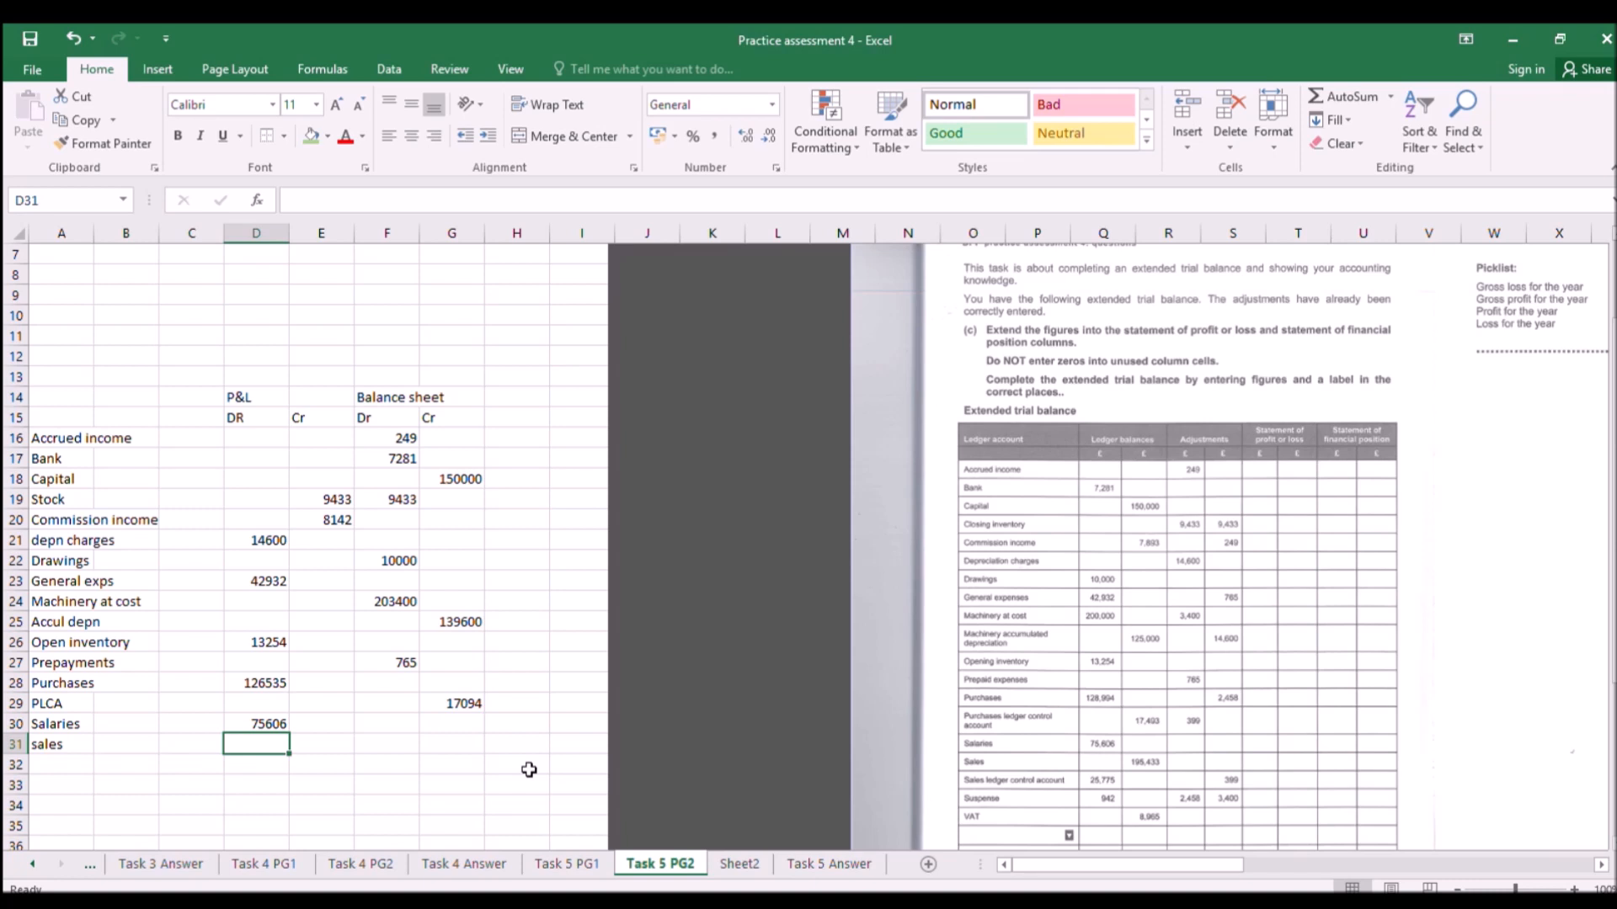
key(Tab)
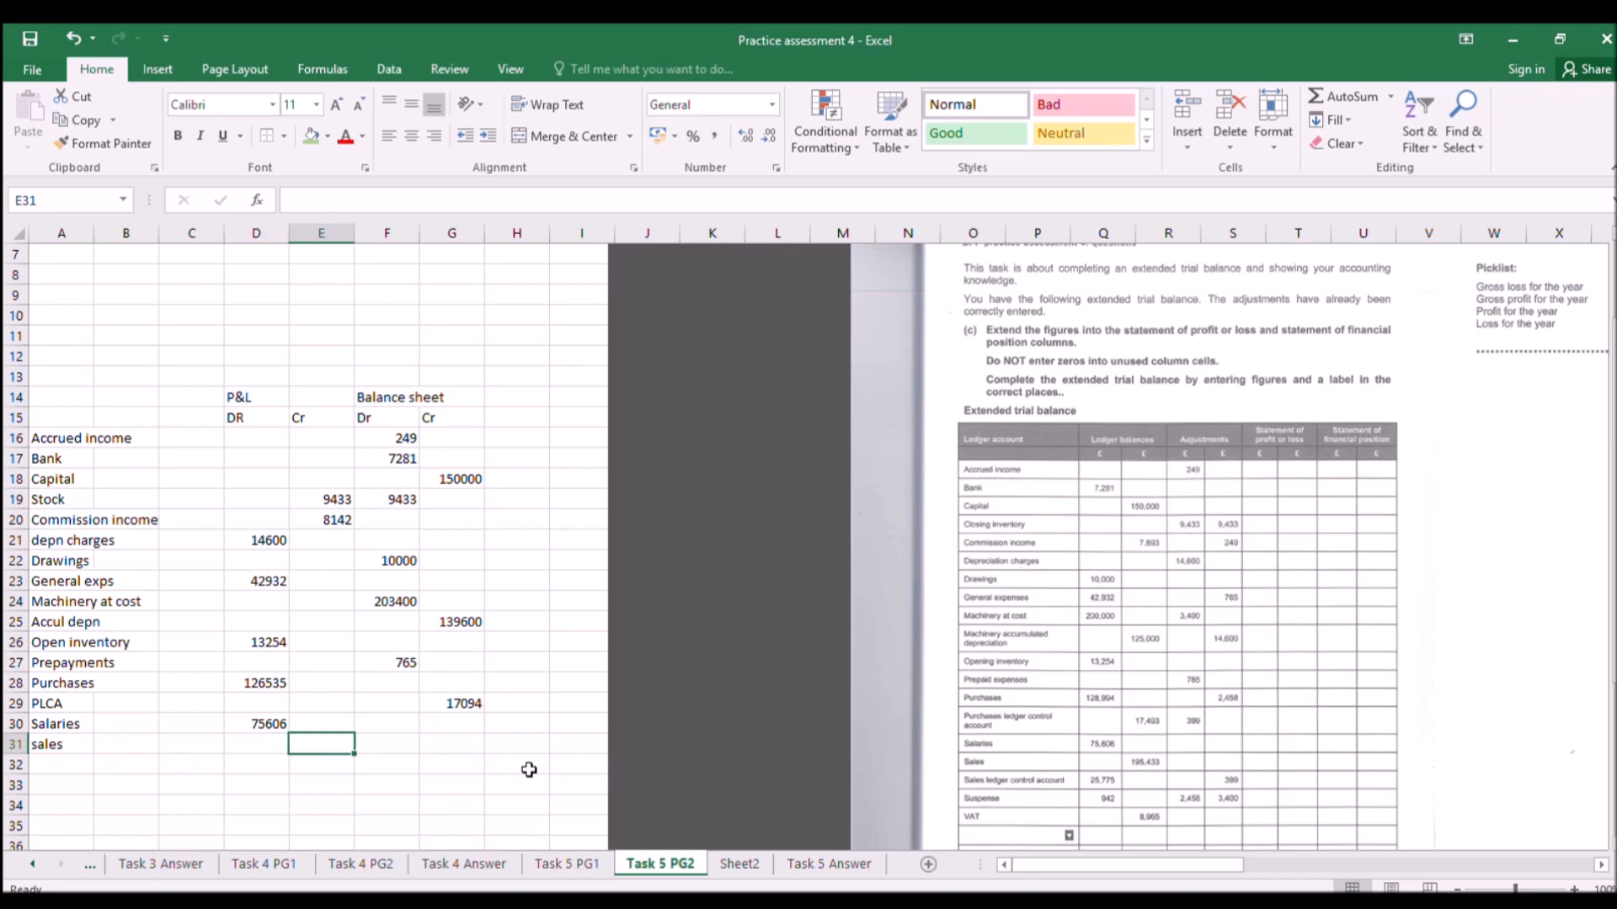
text(1)
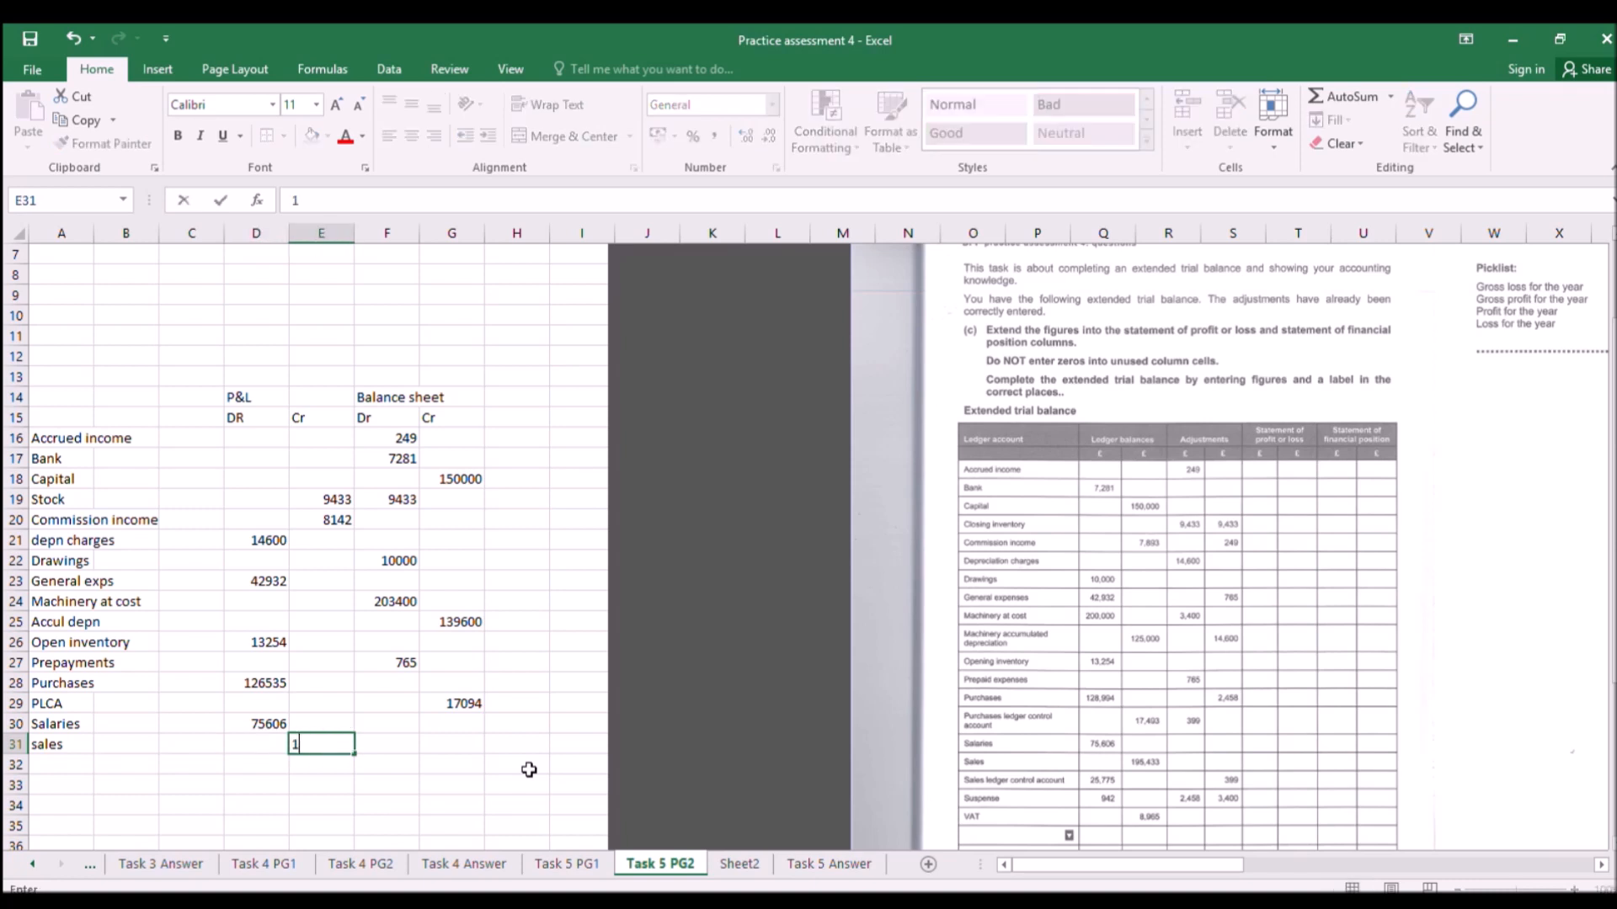
text(95433)
key(Return)
Add the row label "SLCA" in A32 below sales.
key(Left)
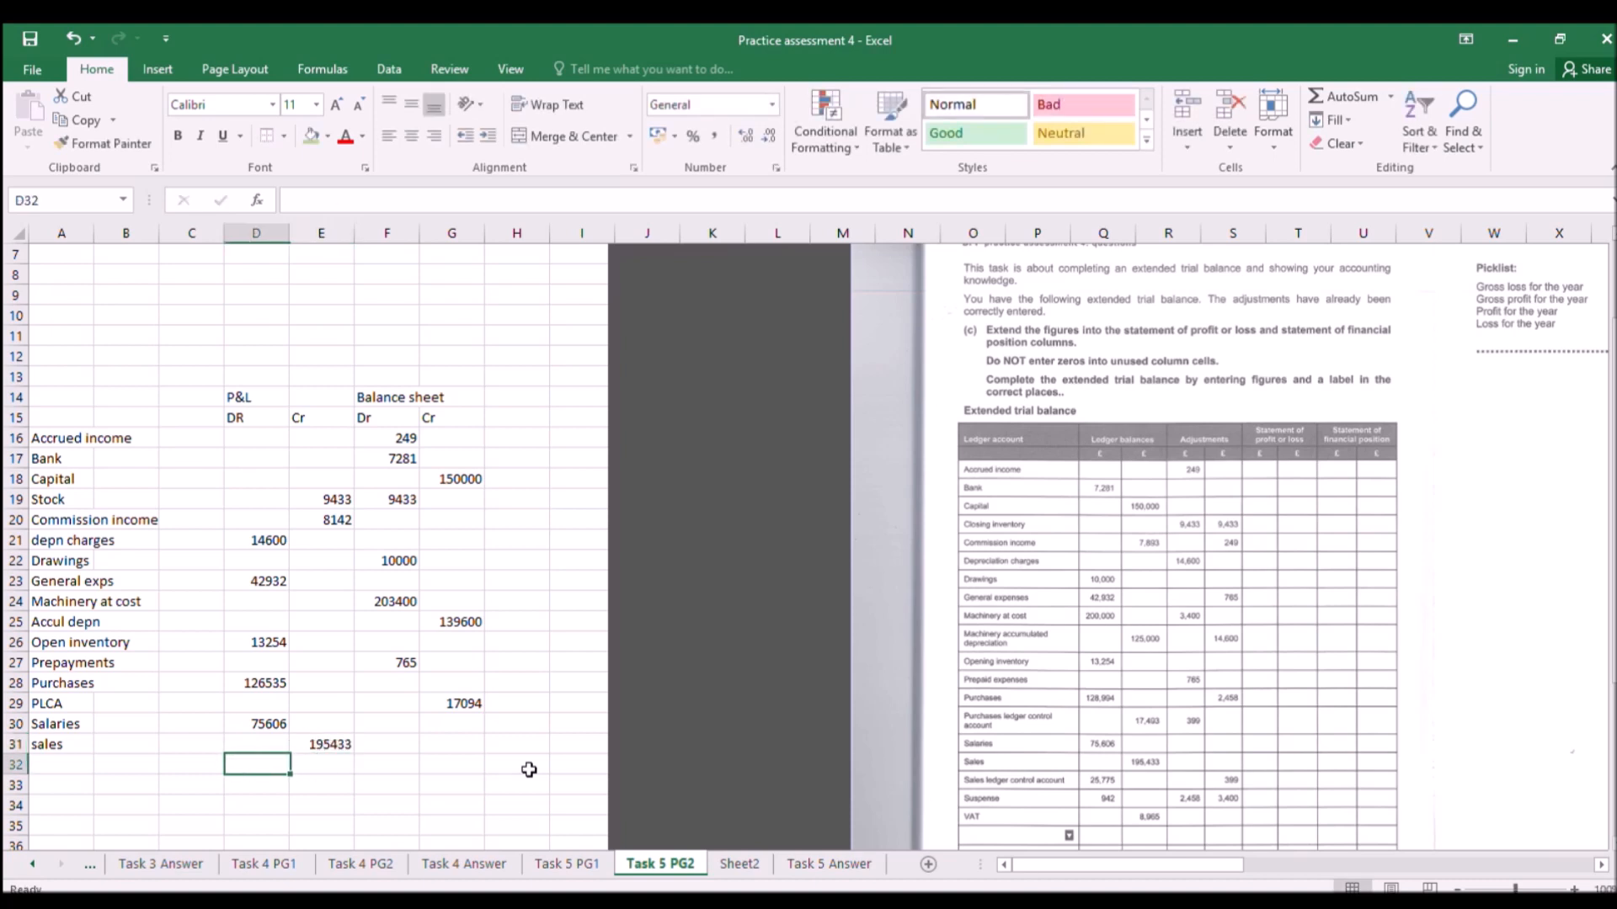
key(Left)
key(Left)
key(Left)
text(SLCA)
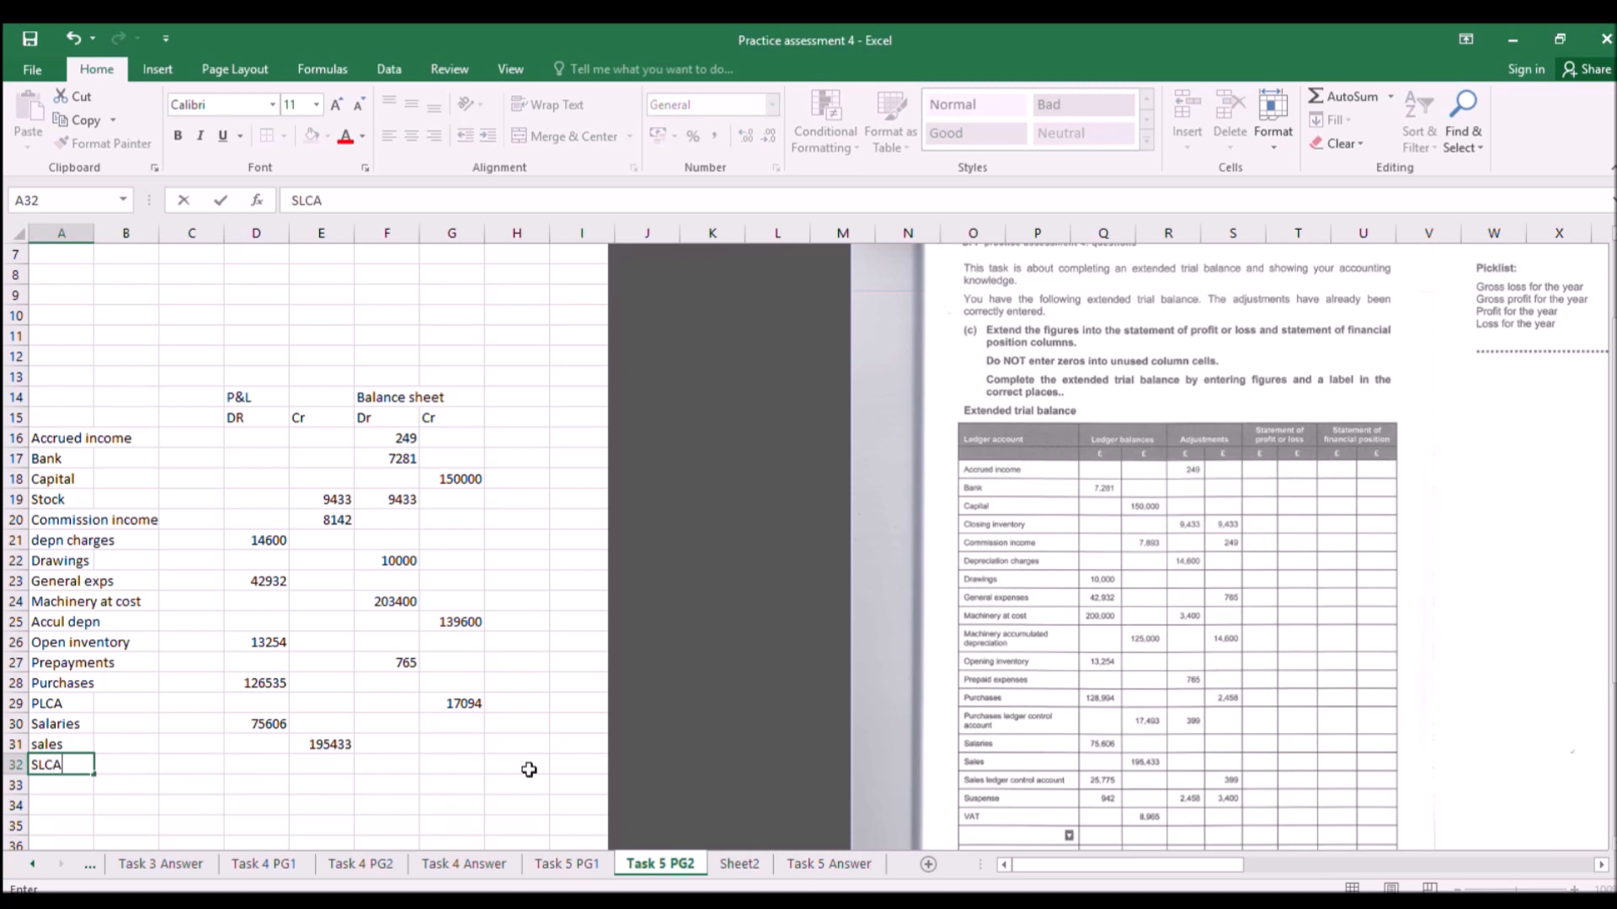
Enter the formula =25775-399 for SLCA in the balance sheet debit column at F32.
key(Right)
key(Right)
key(Right)
key(Right)
key(Right)
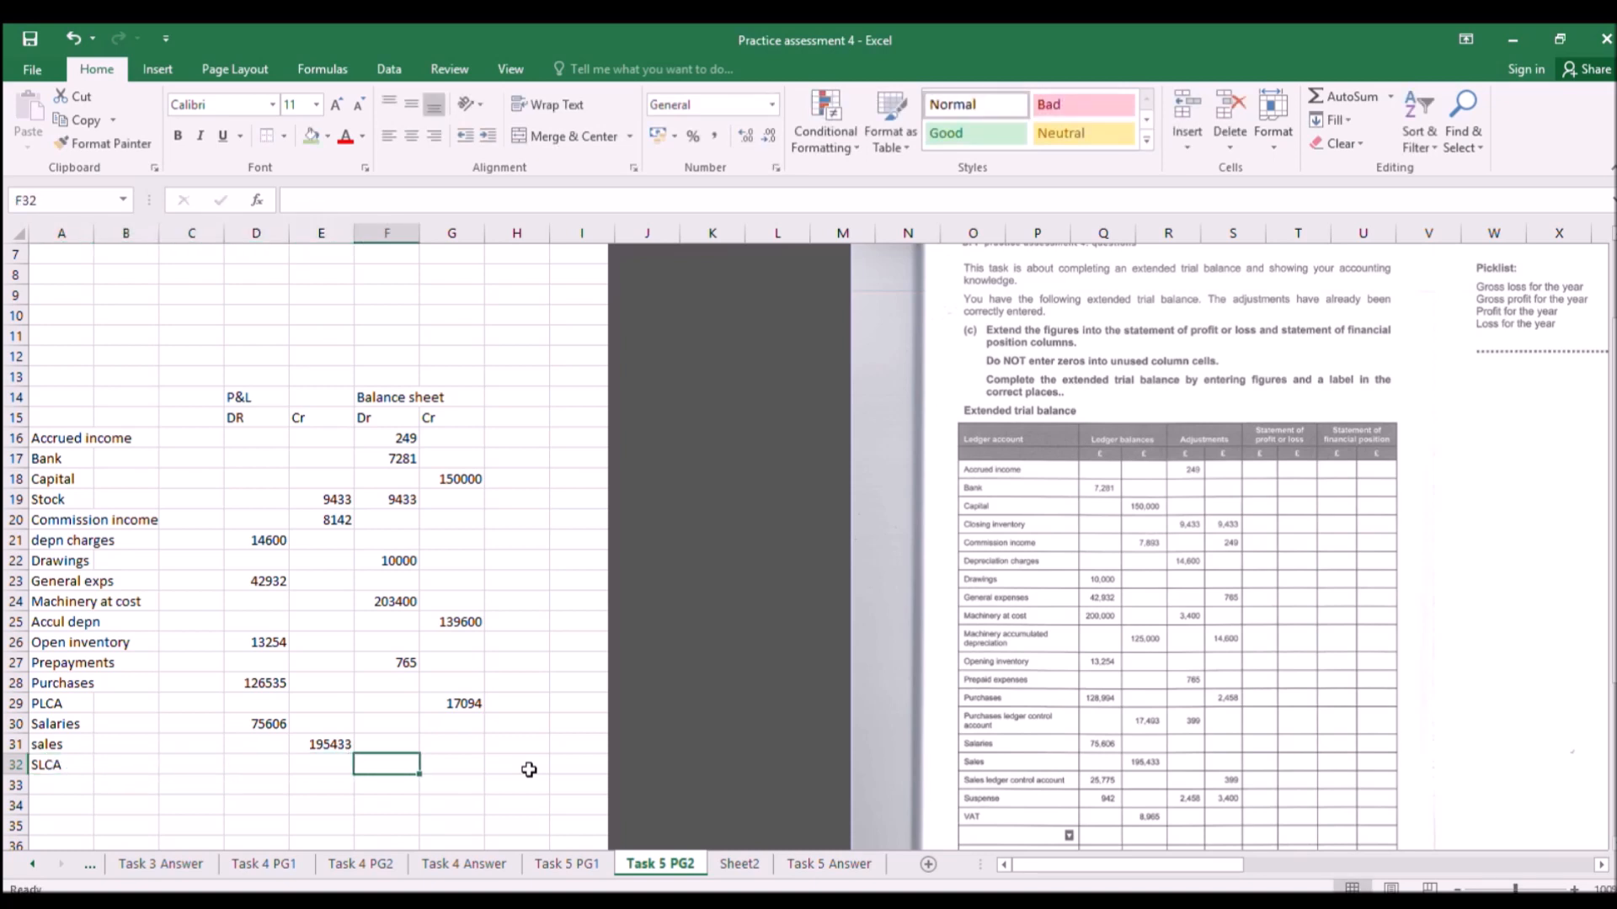
text(=)
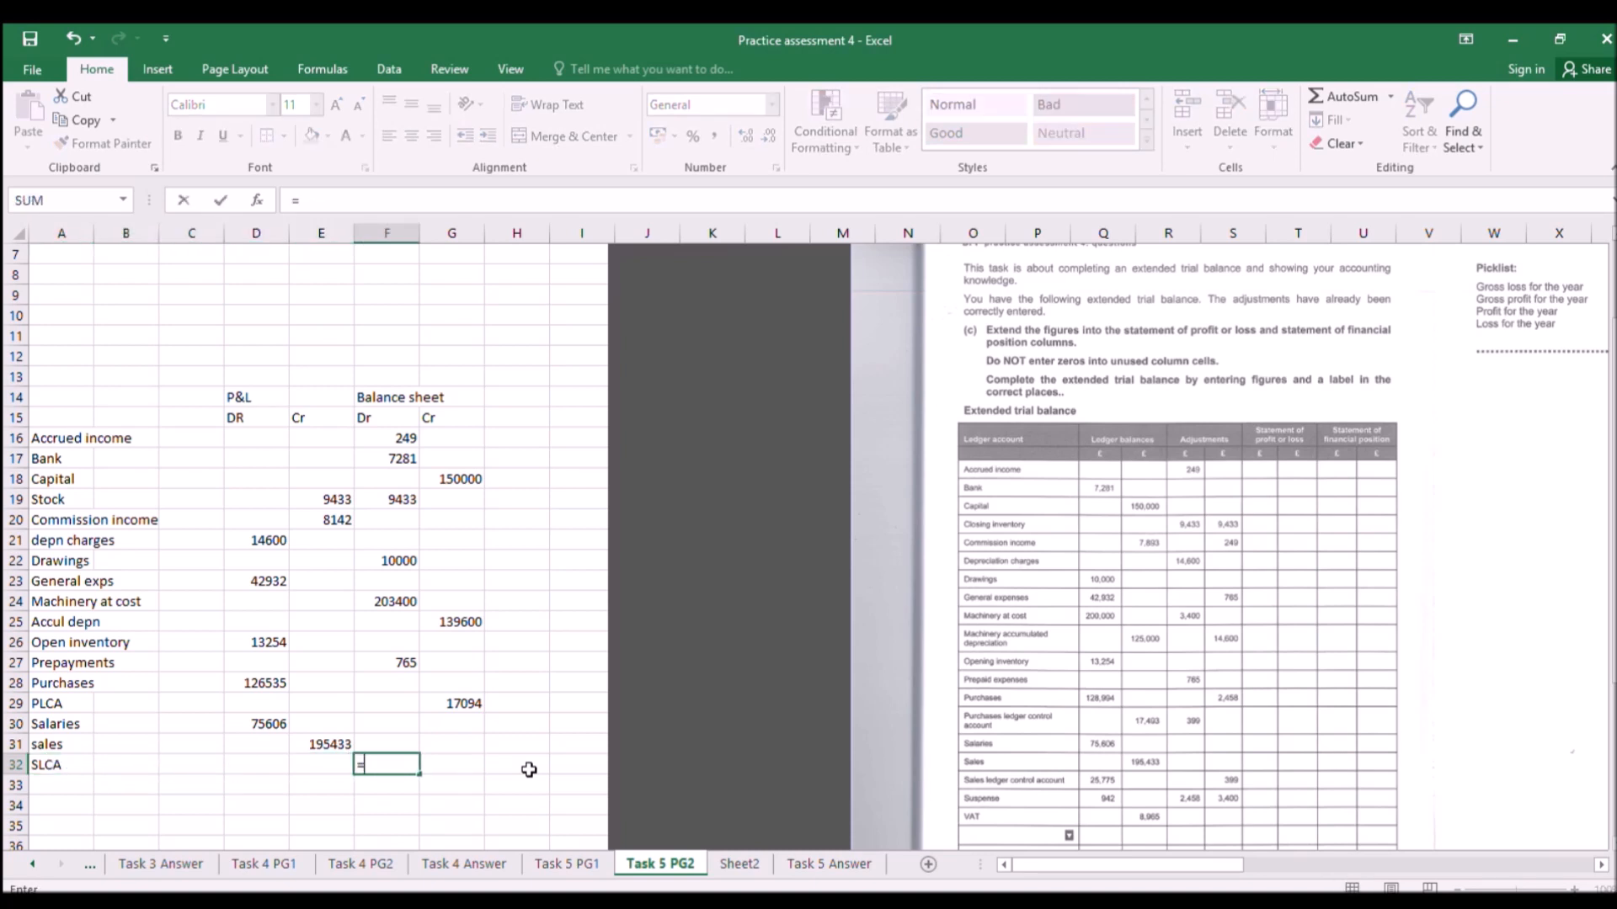
text(25775-3)
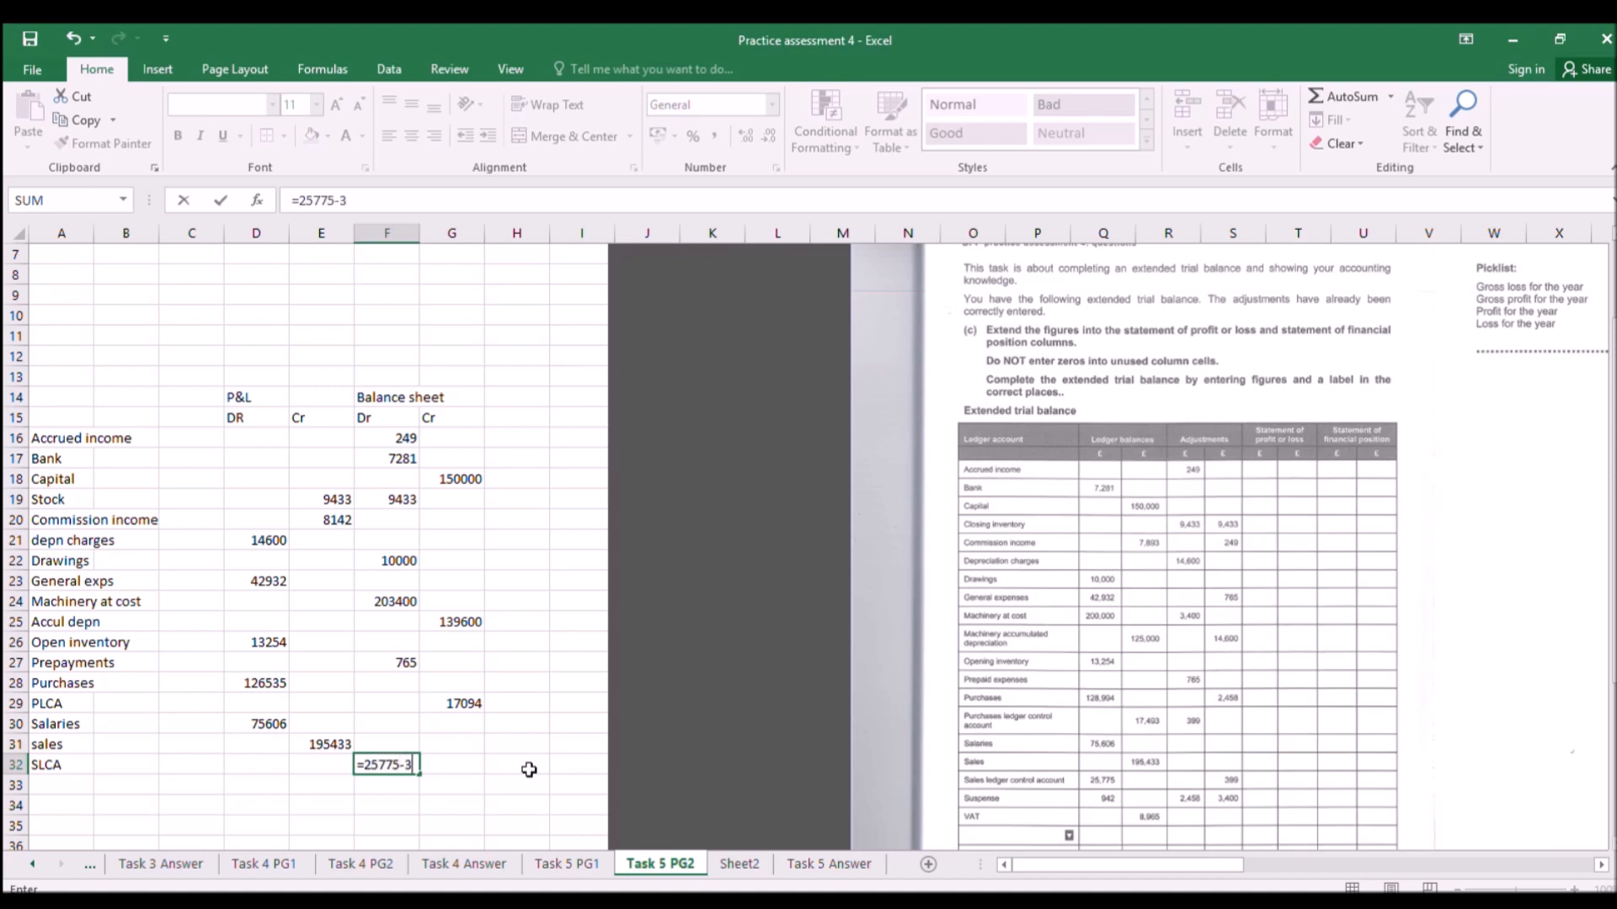
text(99)
key(Return)
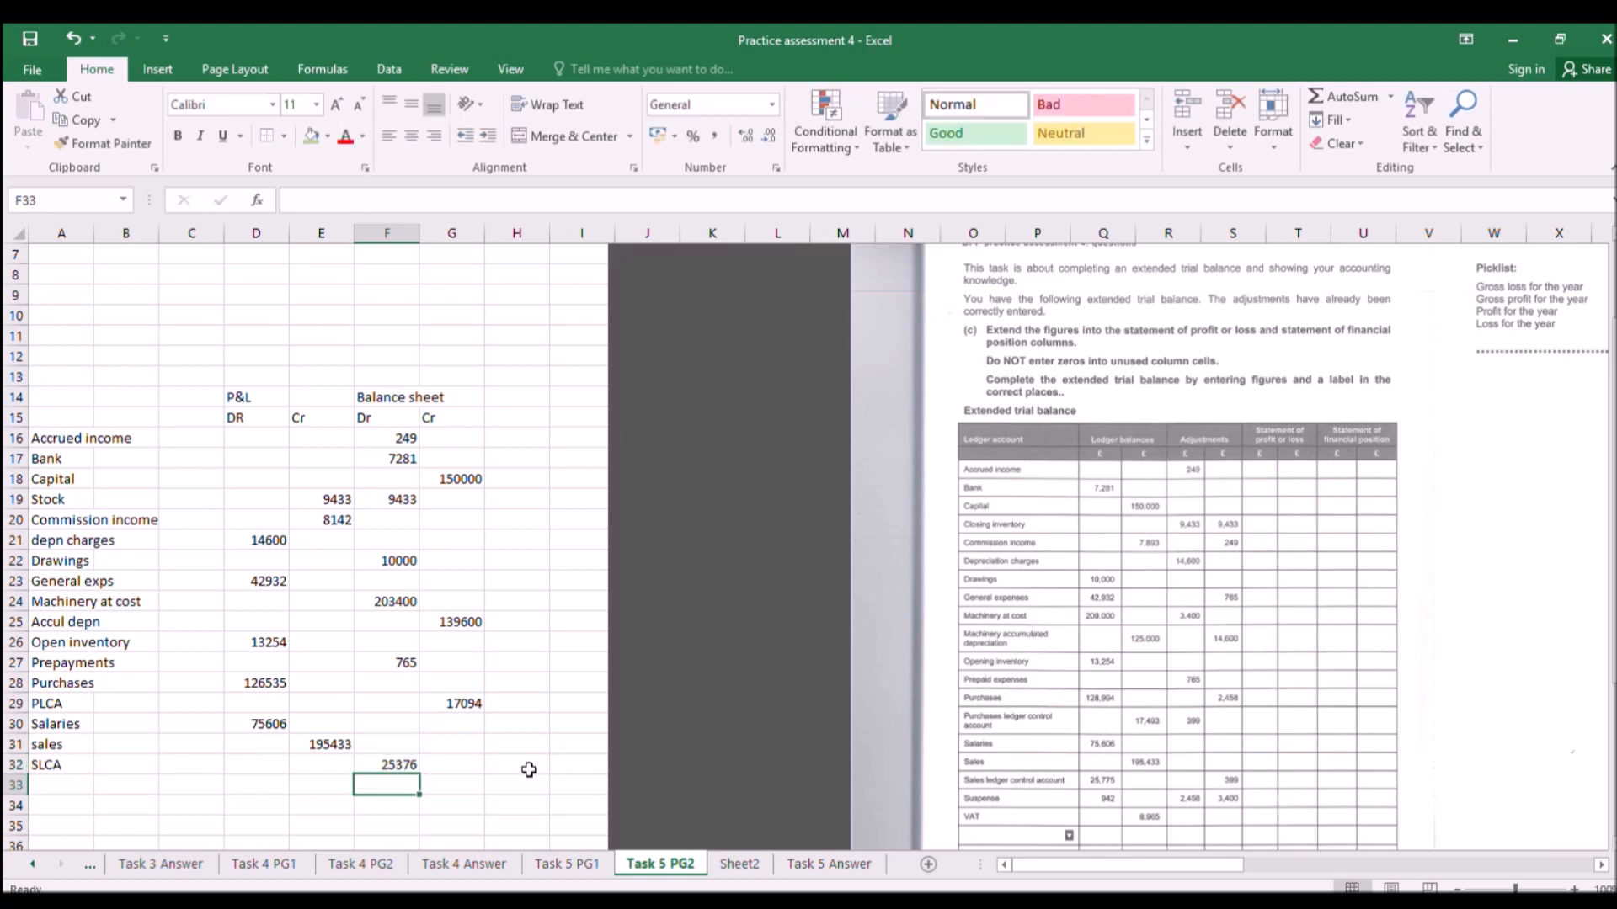
Add the row label "Suspense" in A33 below SLCA.
key(Left)
key(Left)
key(Left)
key(Left)
key(Left)
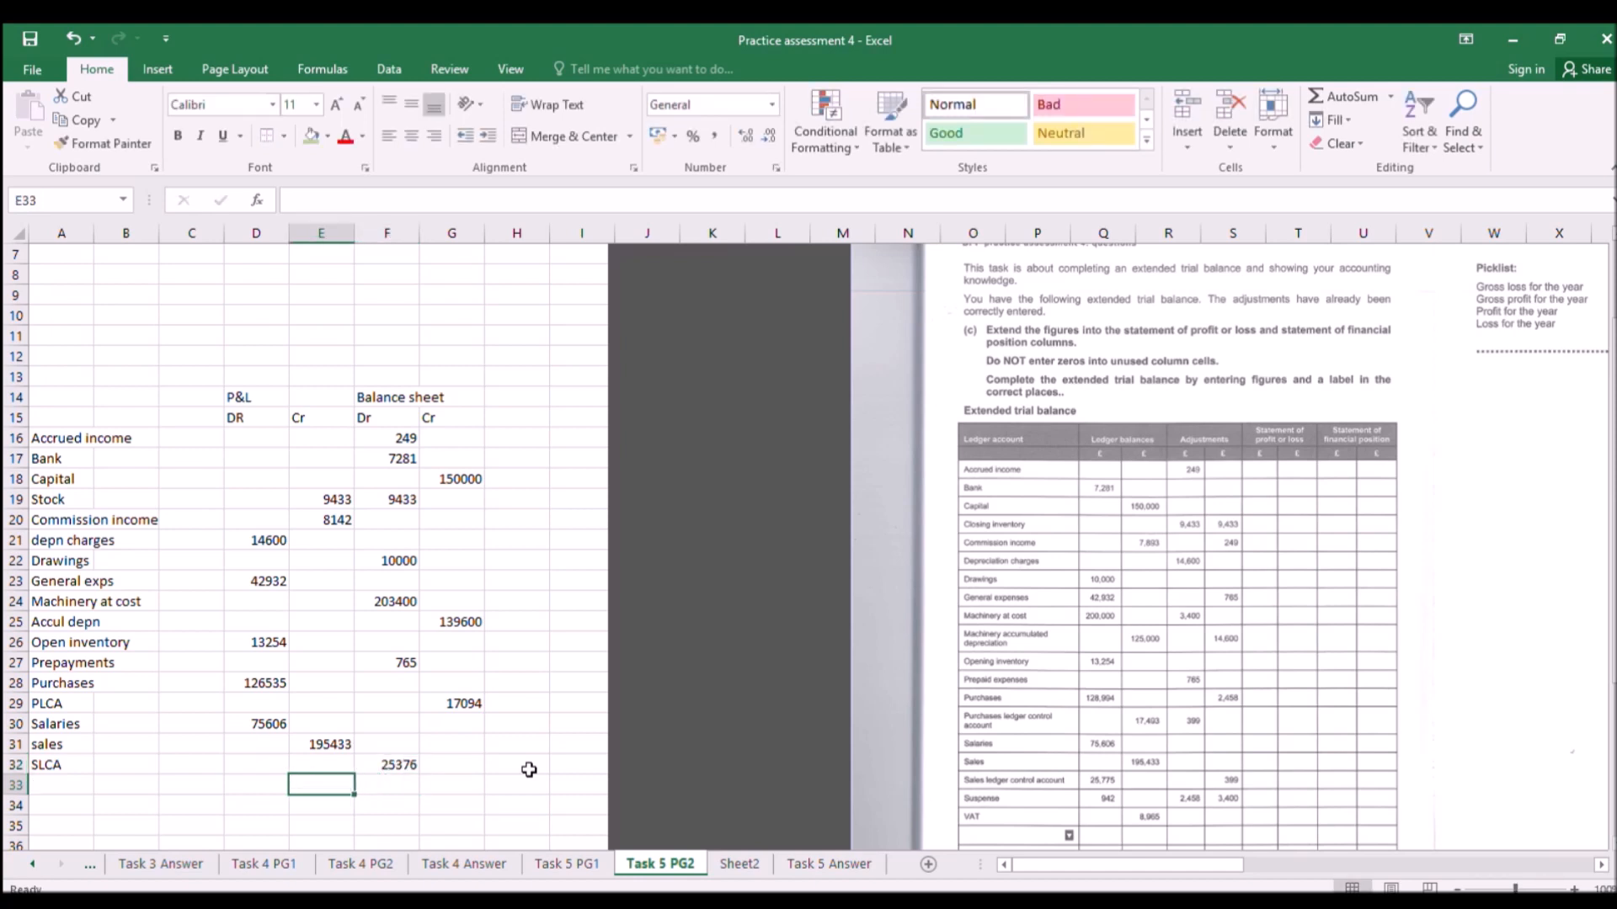
text(Sus)
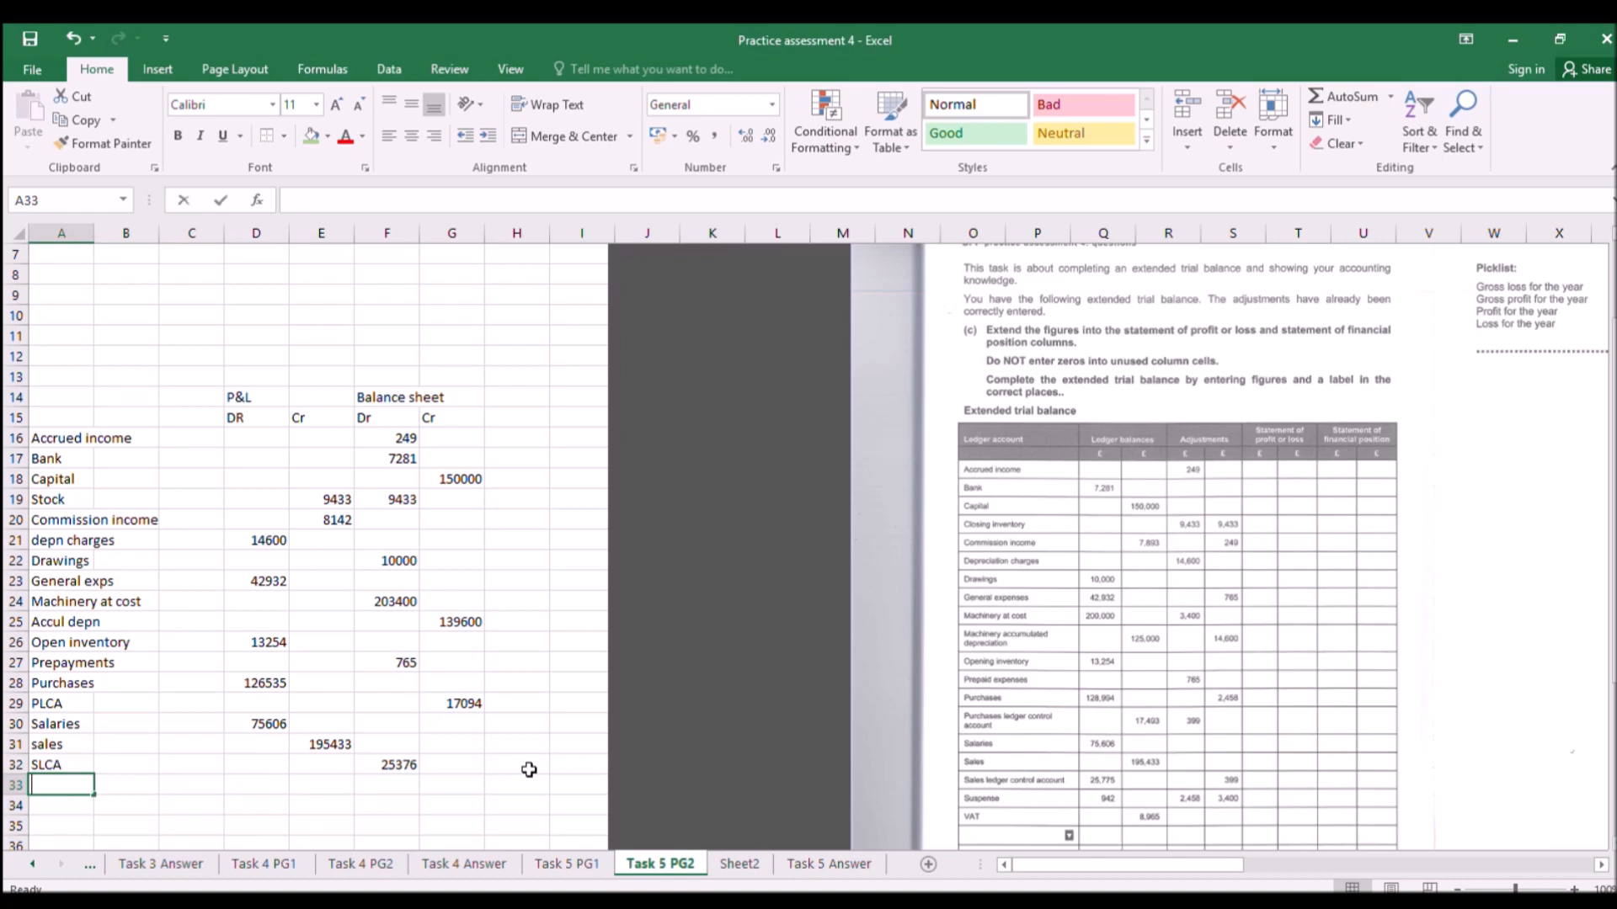
text(pense)
Enter the formula =942+2458-3400 for Suspense in the balance sheet debit column at F33.
key(Right)
key(Right)
key(Right)
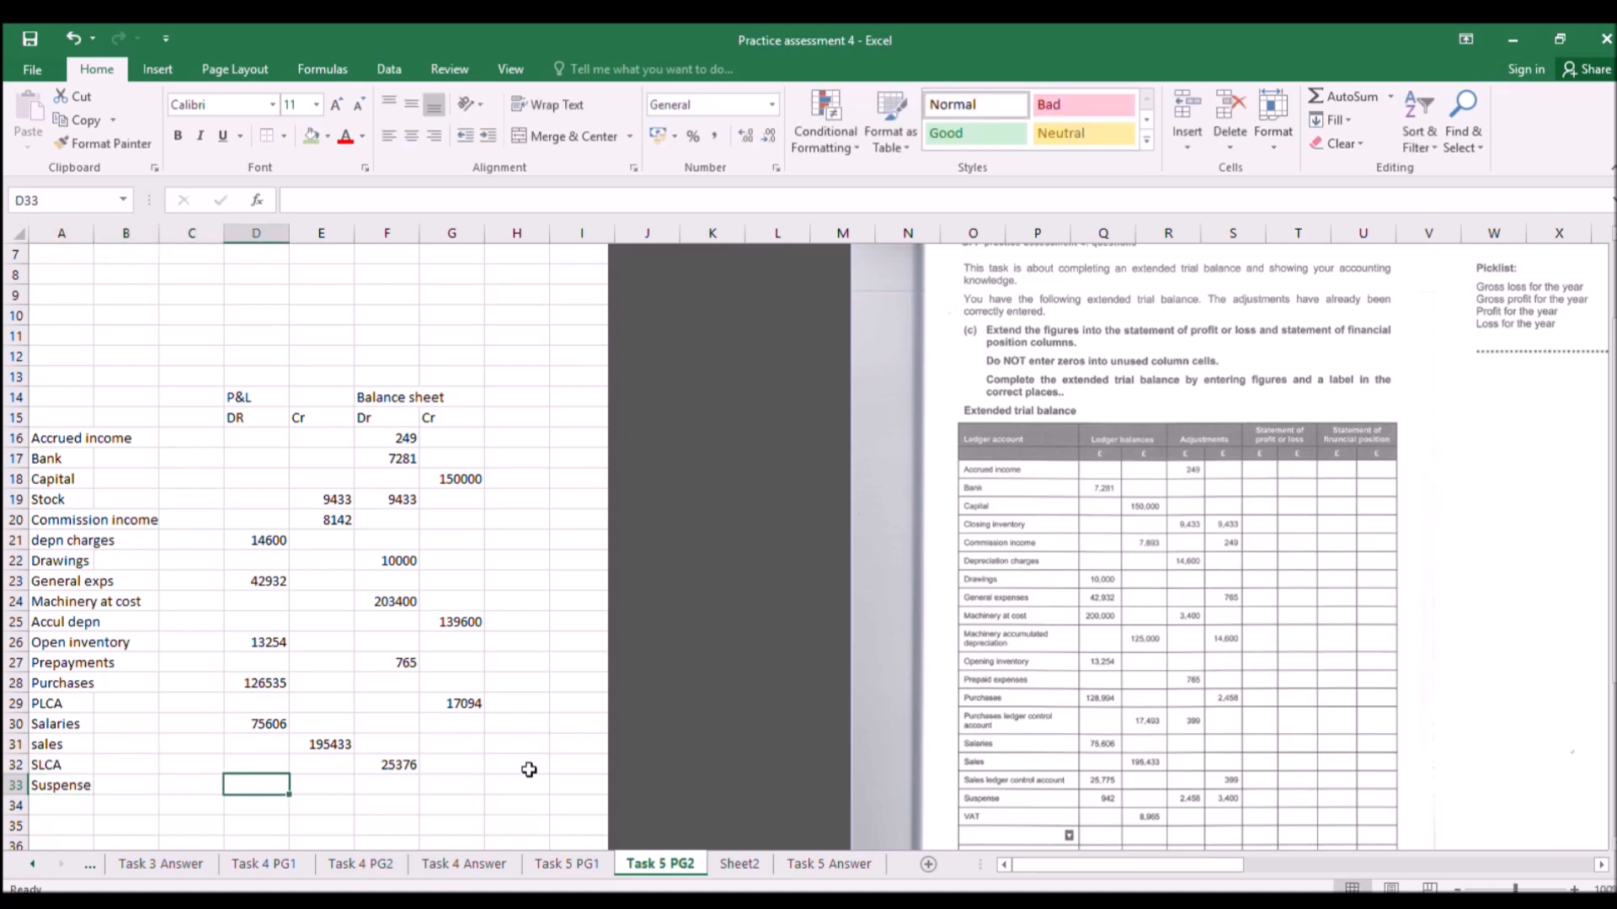
key(Right)
key(Right)
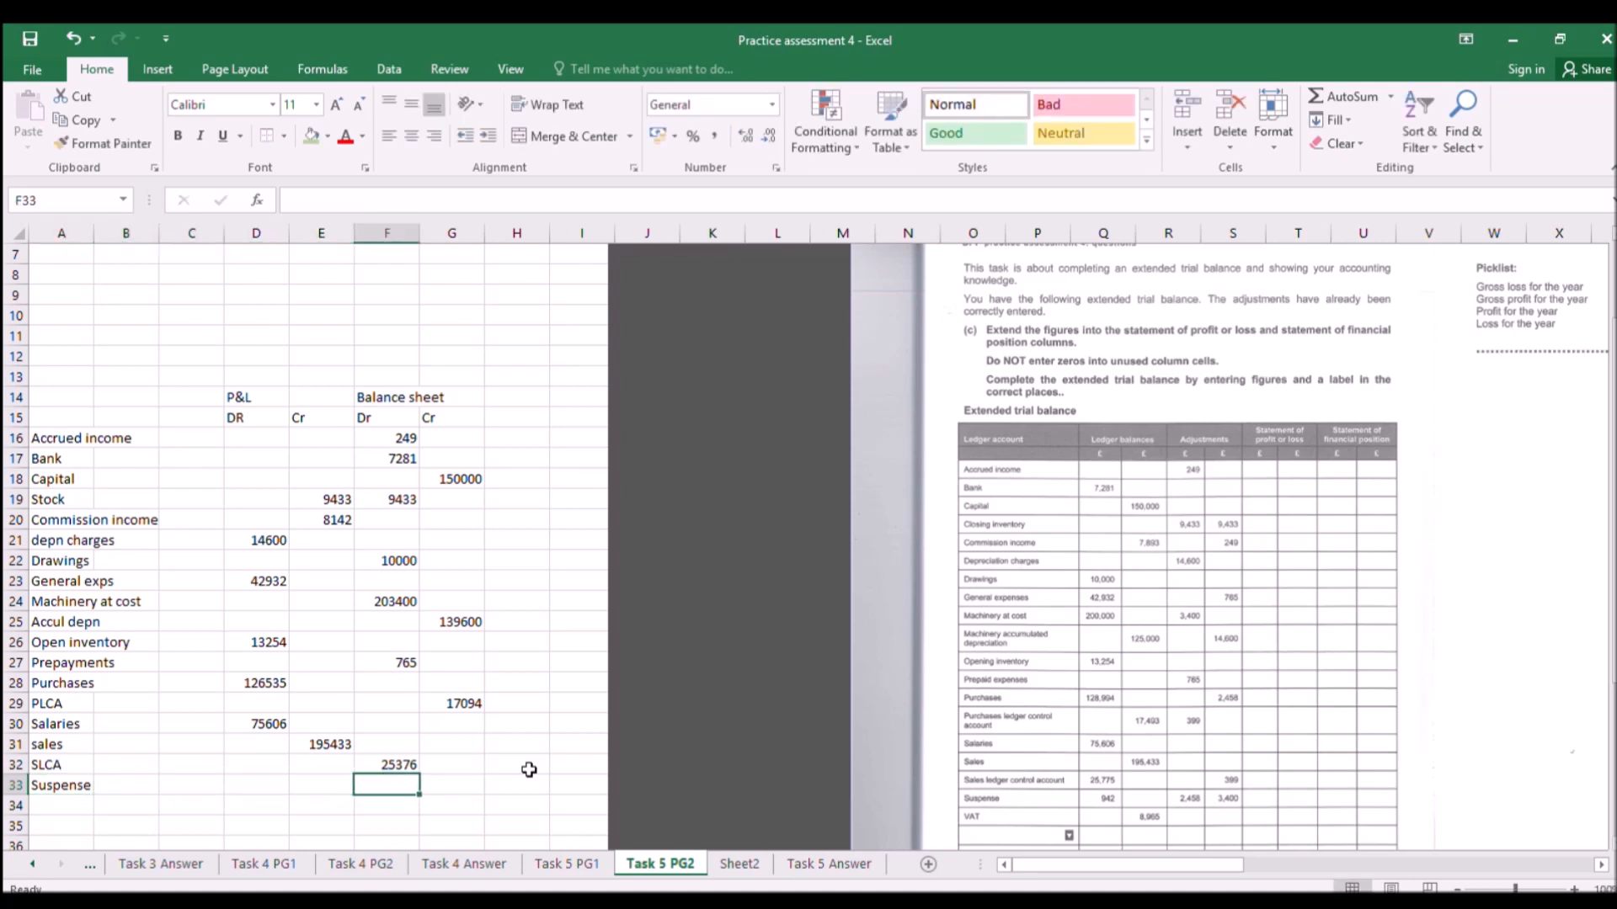
text(=942)
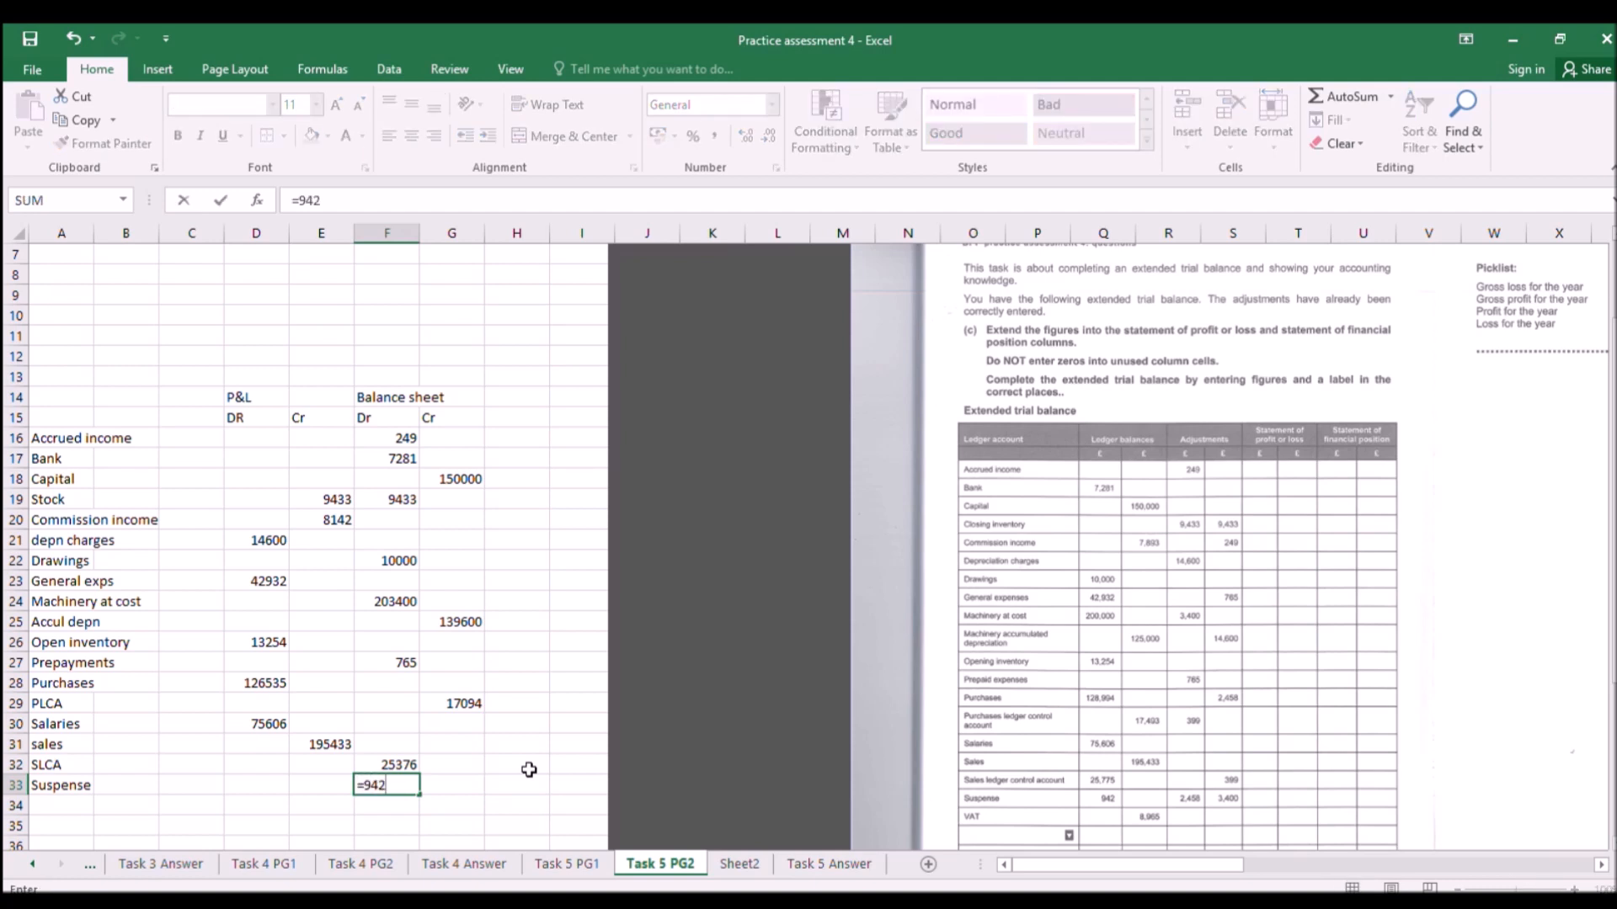
text(+2458-3400)
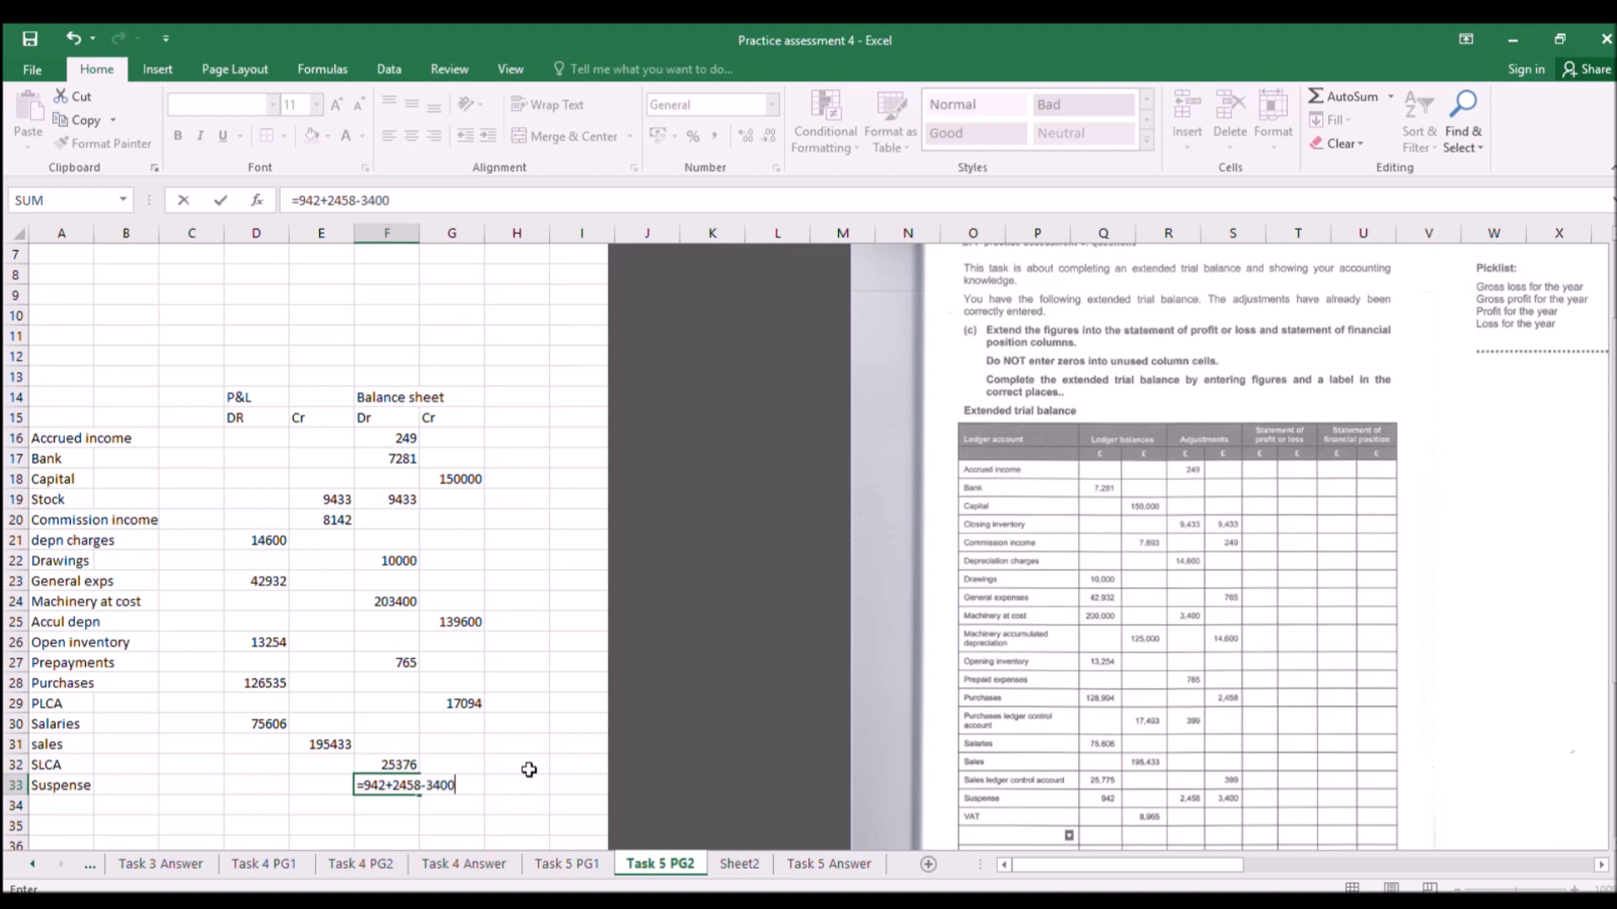
key(Return)
key(Up)
key(Down)
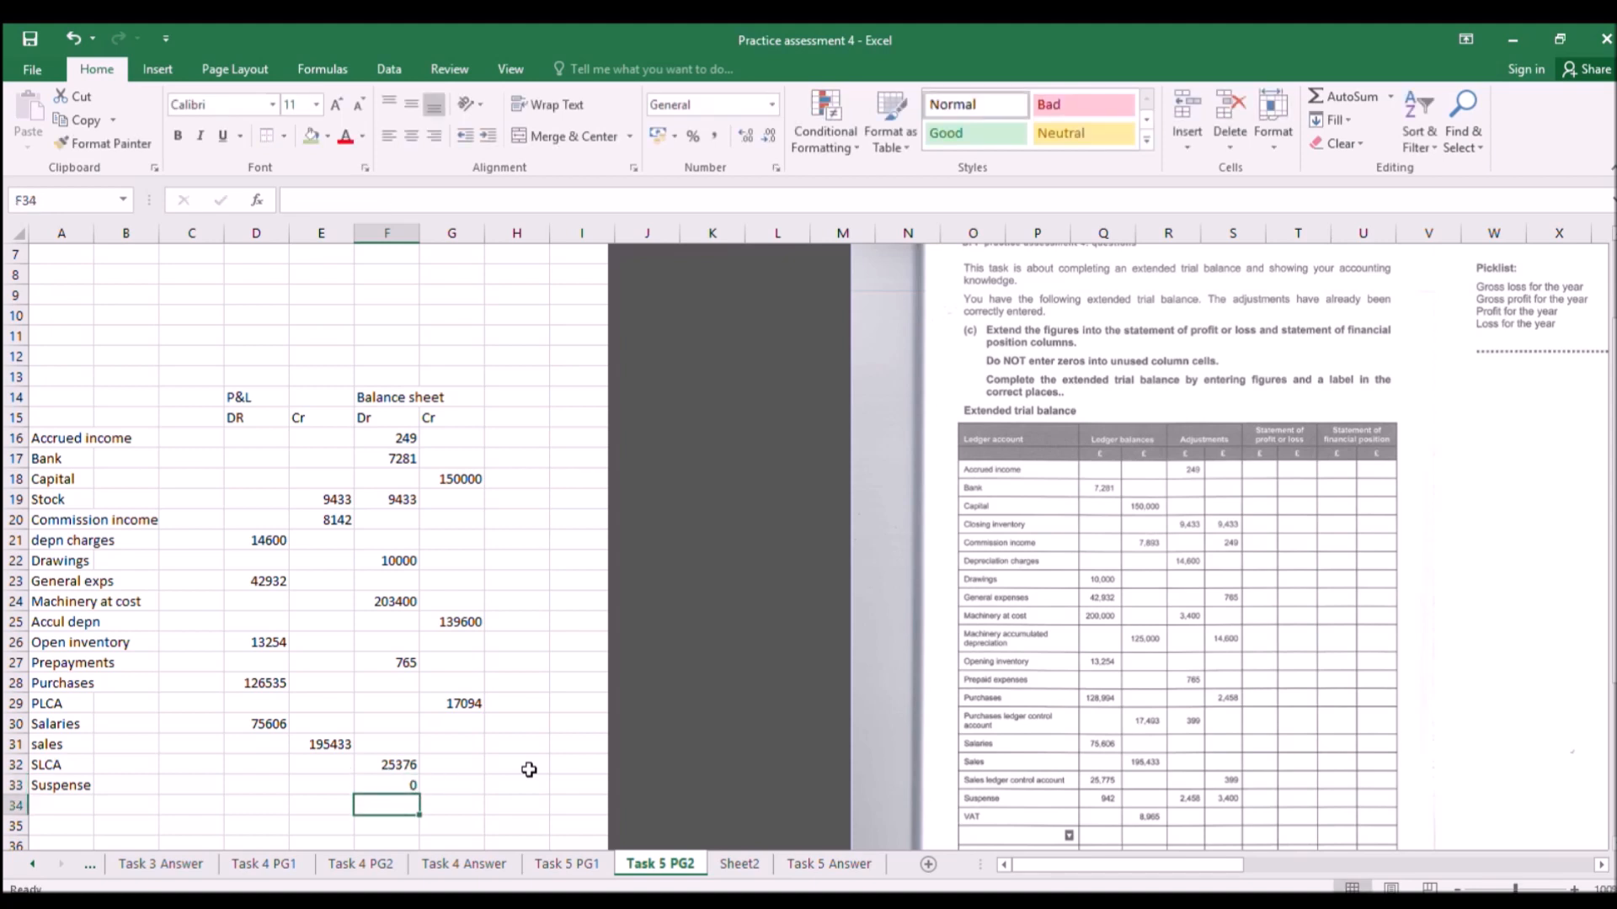
Add the row label "VAT" in A34 below Suspense.
key(Left)
key(Left)
key(Left)
key(Left)
key(Left)
text(VAT)
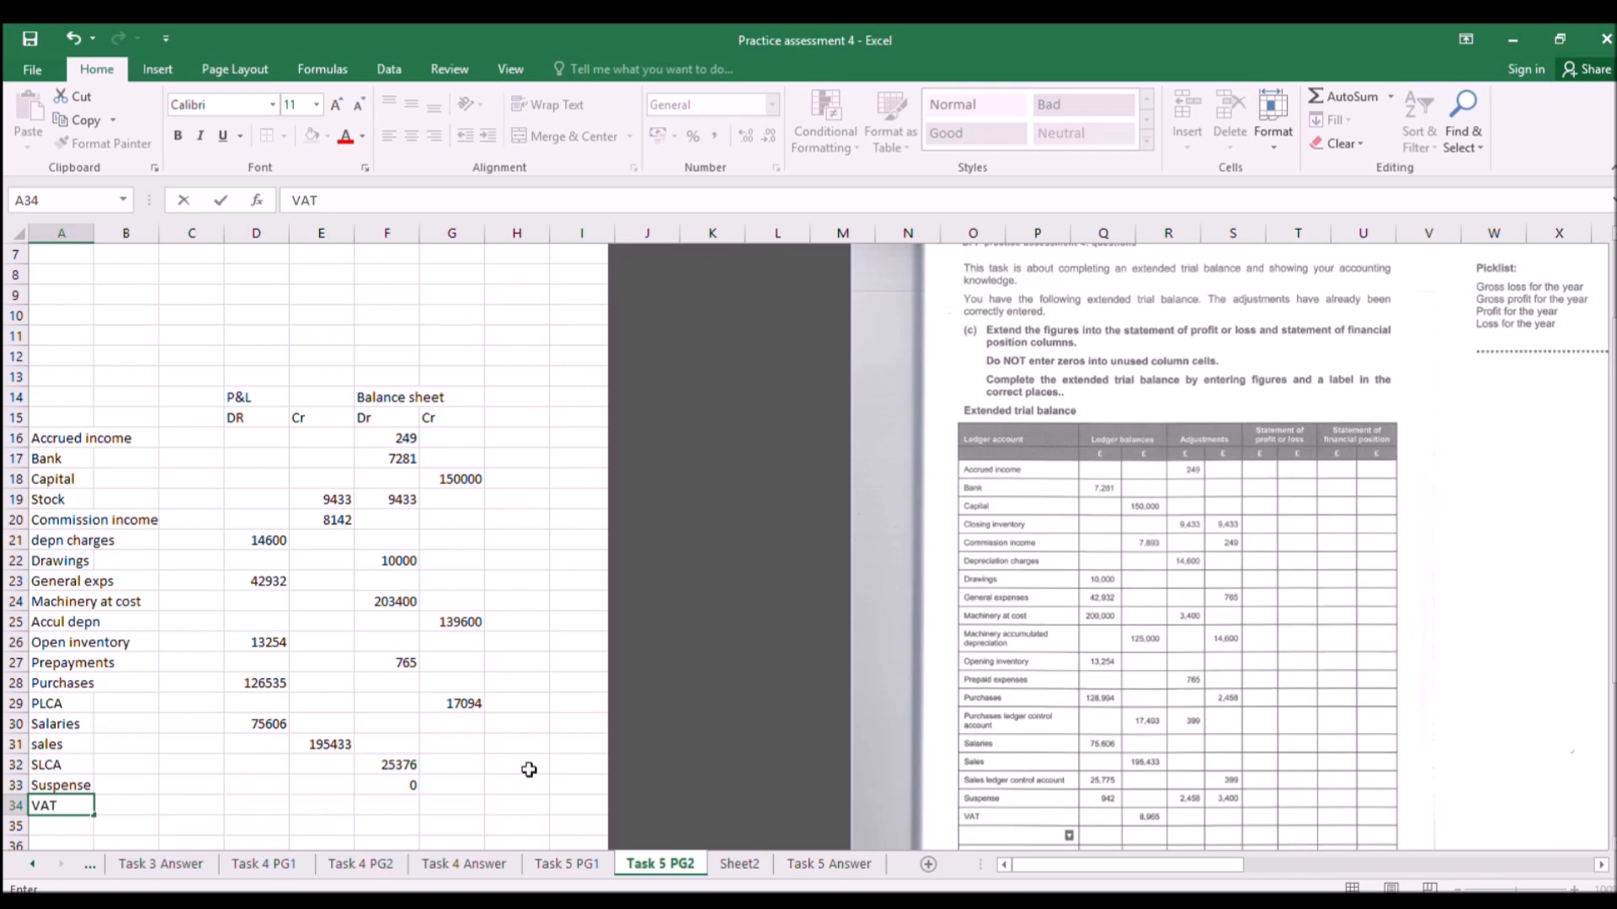
Enter 8965 for VAT in the balance sheet credit column at G34.
key(Right)
key(Right)
key(Right)
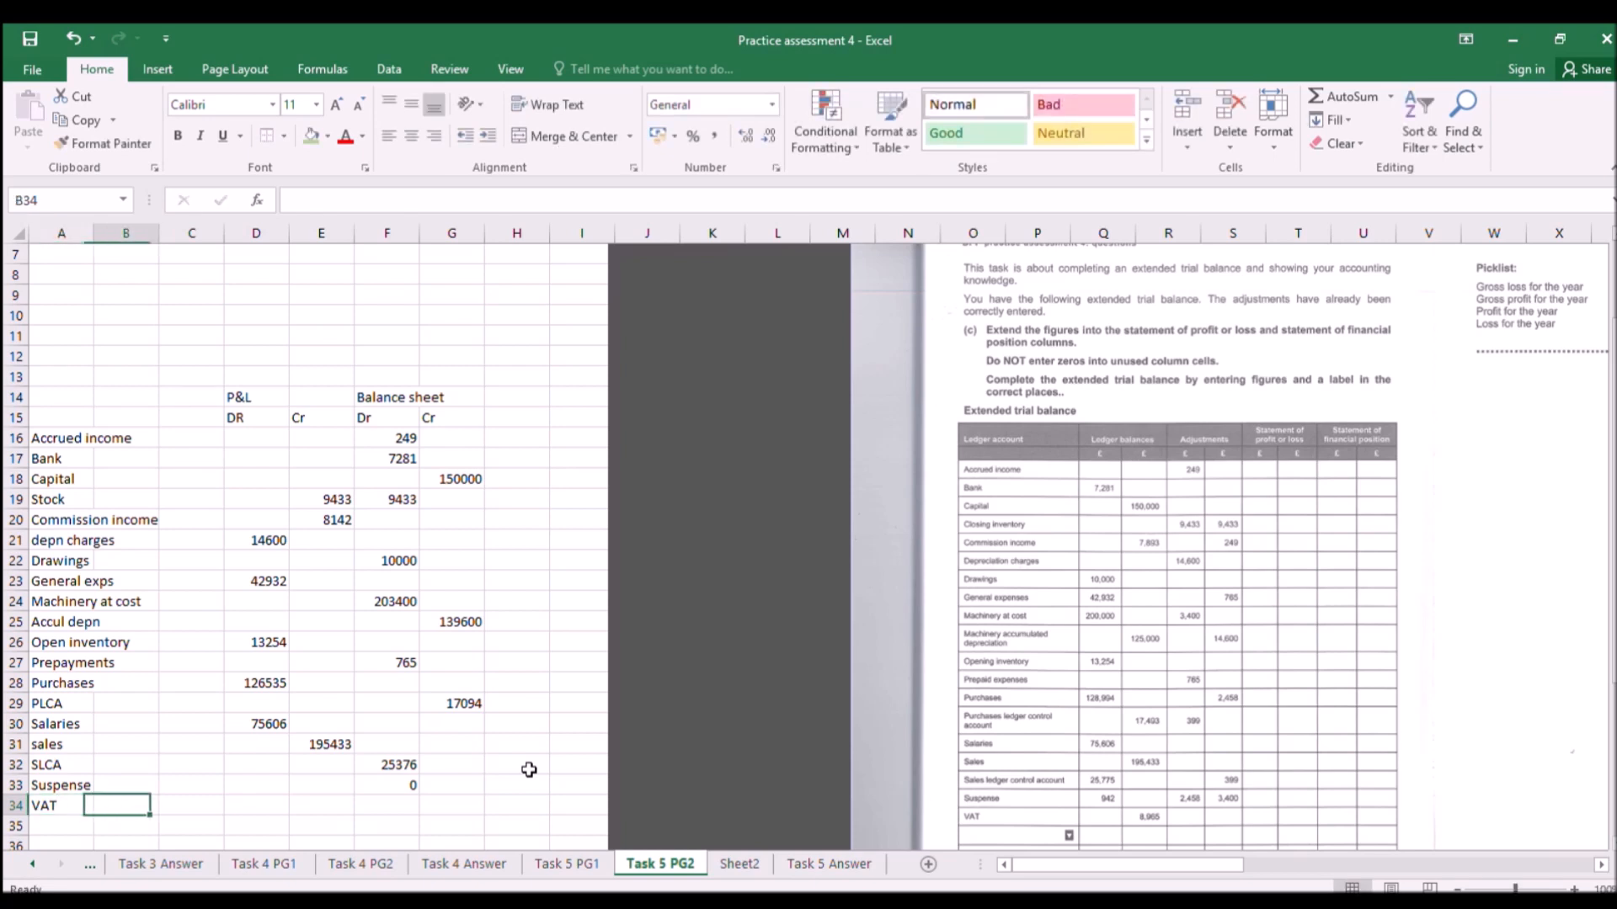
key(Right)
key(Right)
key(Right)
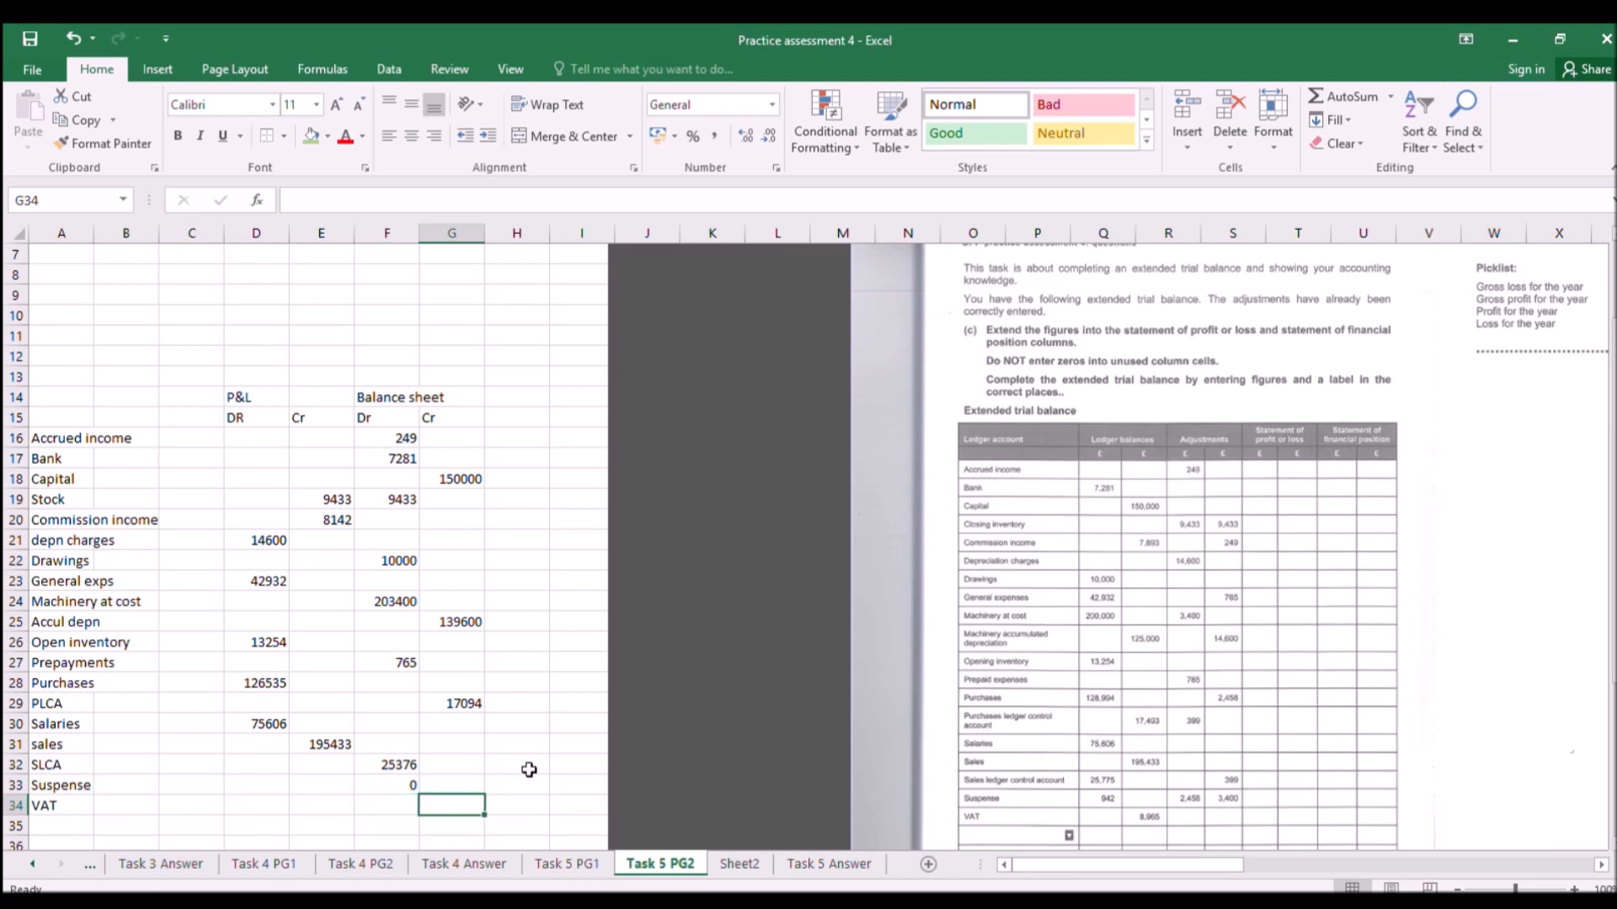
text(8965)
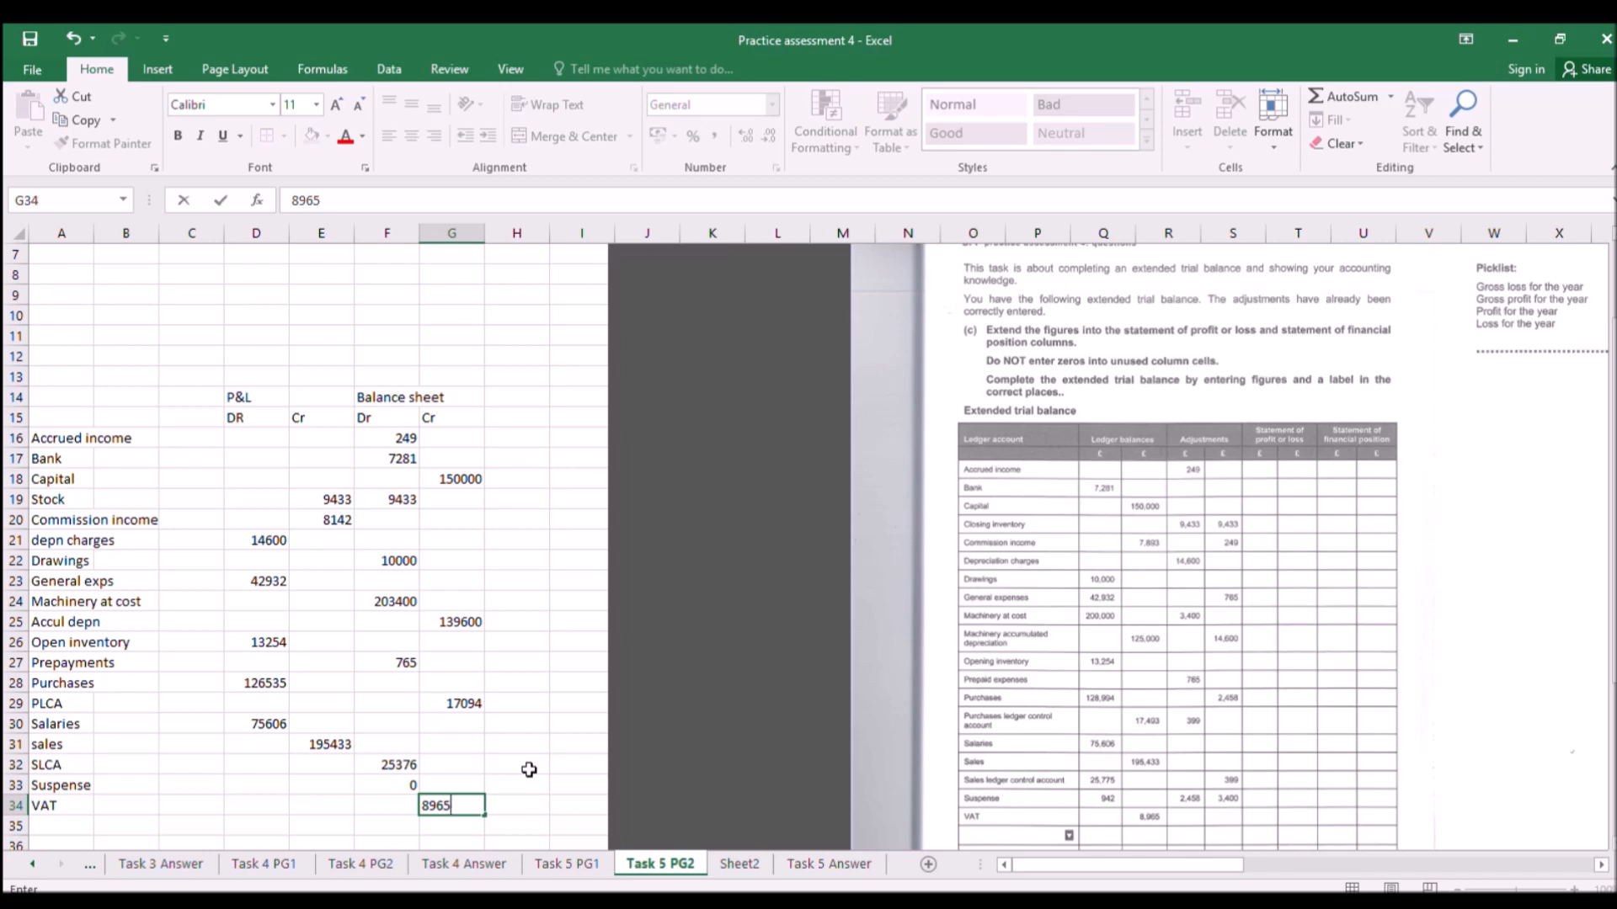
key(Return)
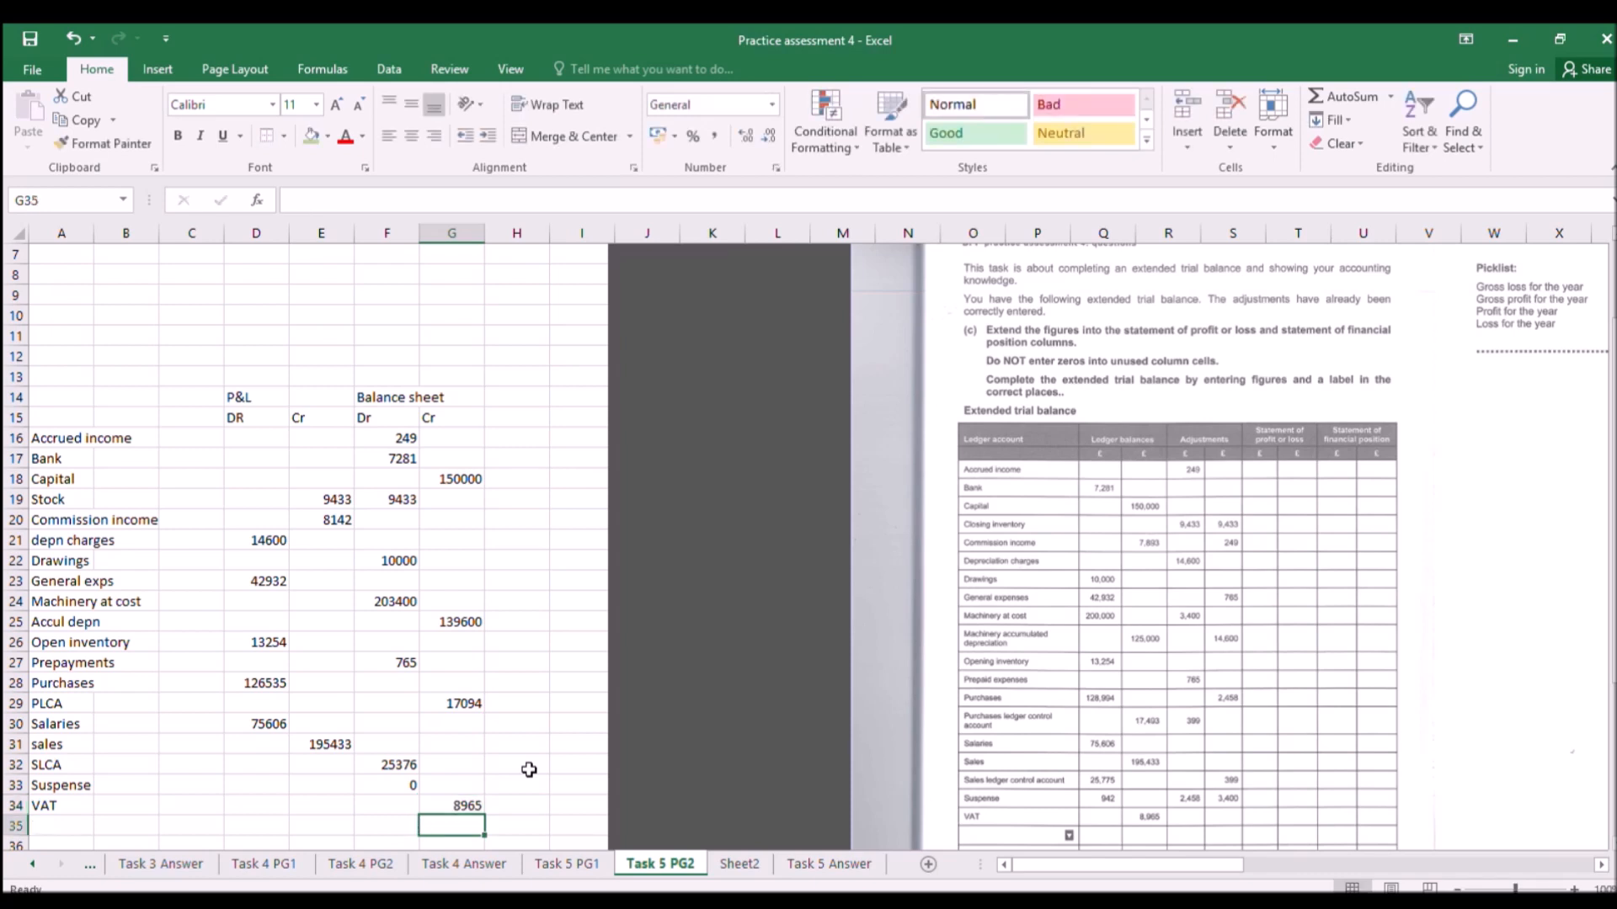
Total the P&L debit column in D35 with the formula =SUM(D16:D34).
key(Left)
key(Left)
key(Left)
key(Left)
key(Left)
key(Left)
key(Right)
key(Right)
key(Right)
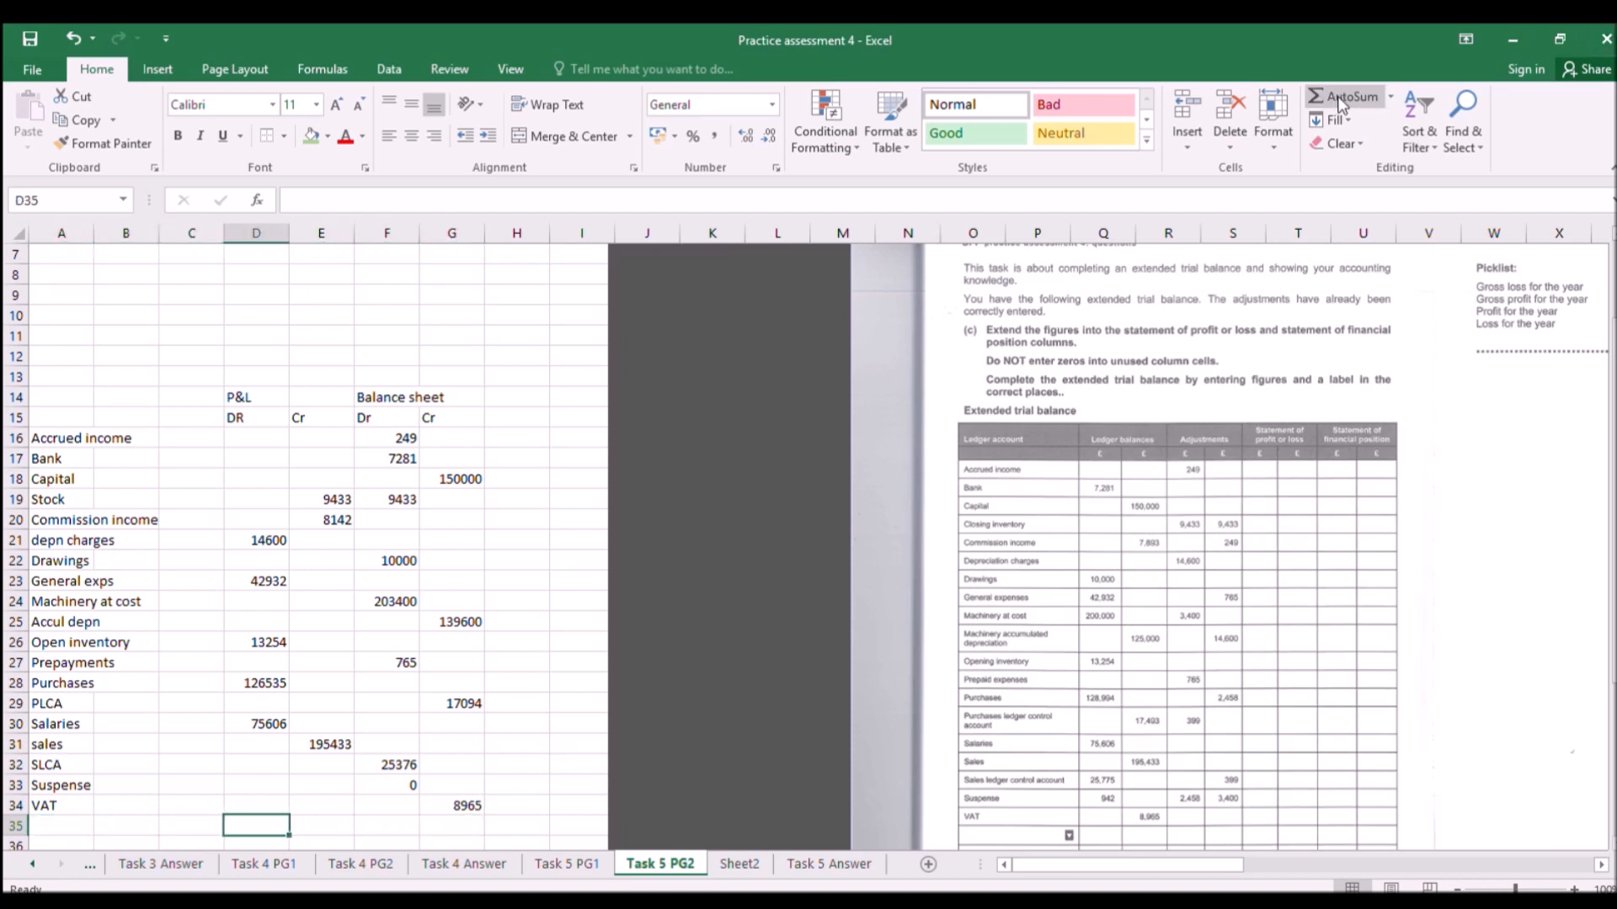
click(1385, 94)
drag(272, 442, 281, 798)
key(Return)
Copy the total formula from D35 across to E35:G35 for the remaining P&L and balance sheet columns.
click(269, 806)
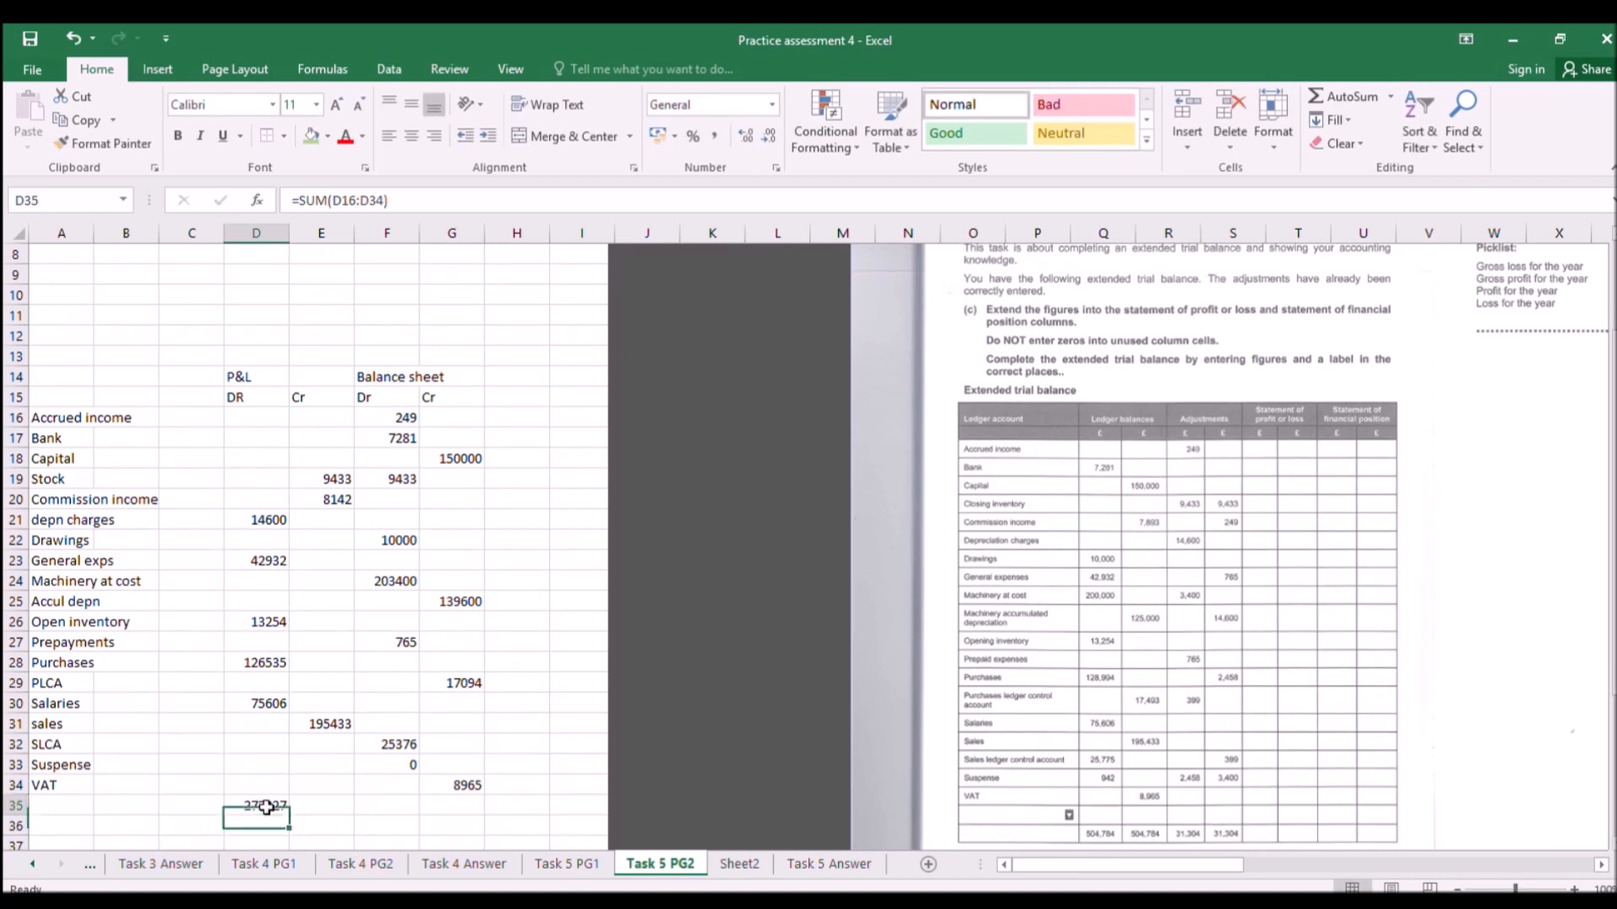
drag(291, 814, 481, 810)
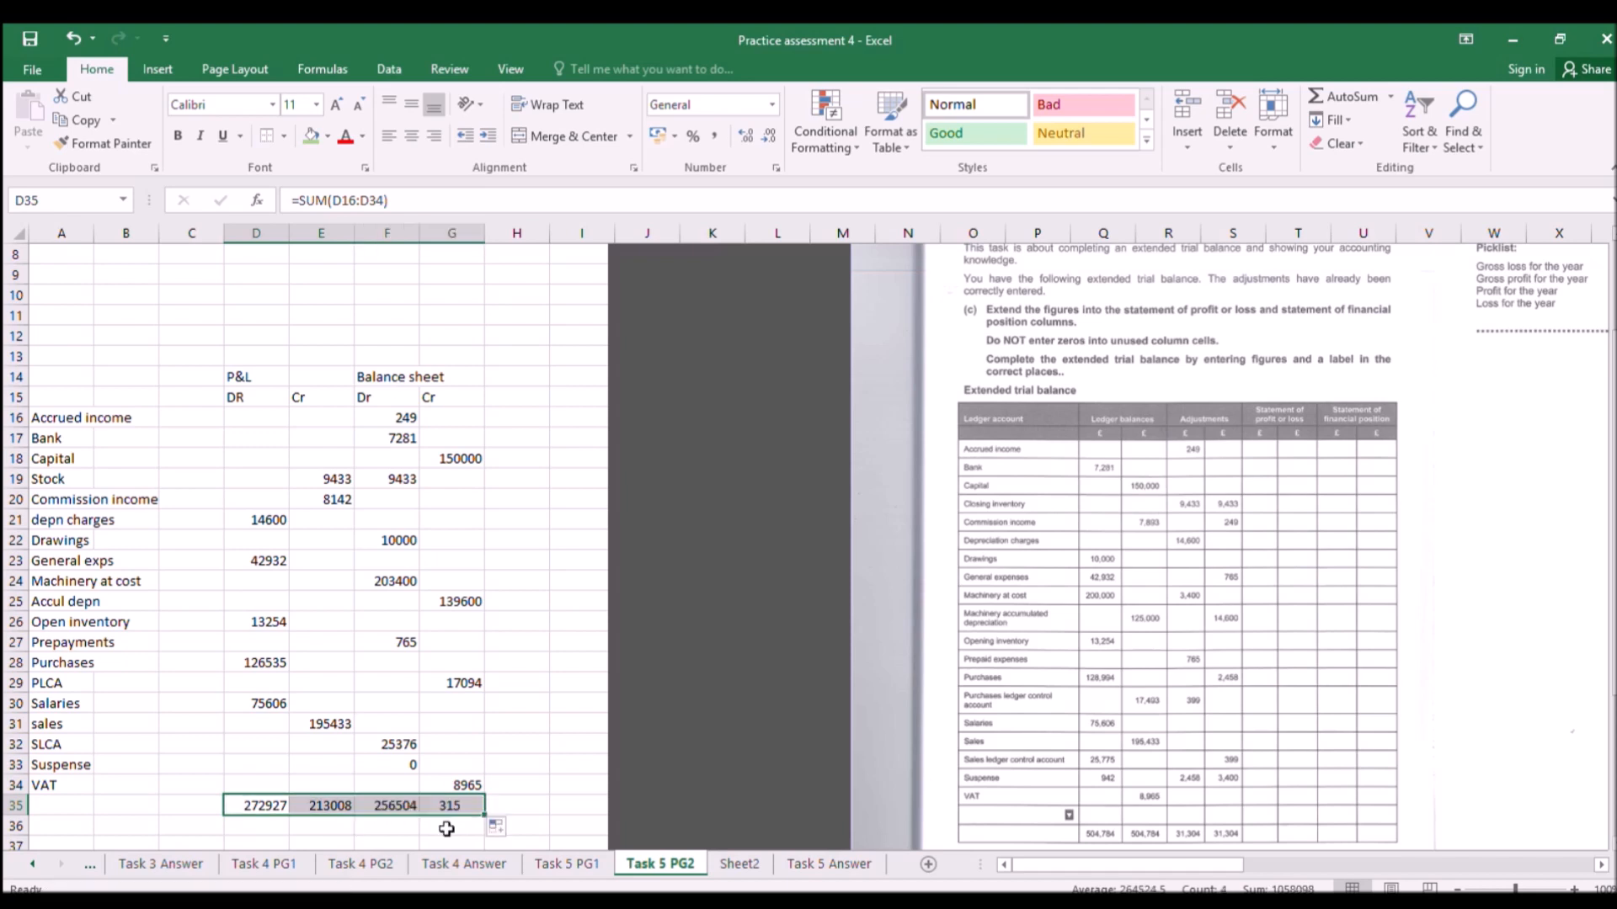
click(238, 827)
scroll(237, 766, down, 1)
Add the row label "Loss of the year" in A36 below the totals row.
click(84, 767)
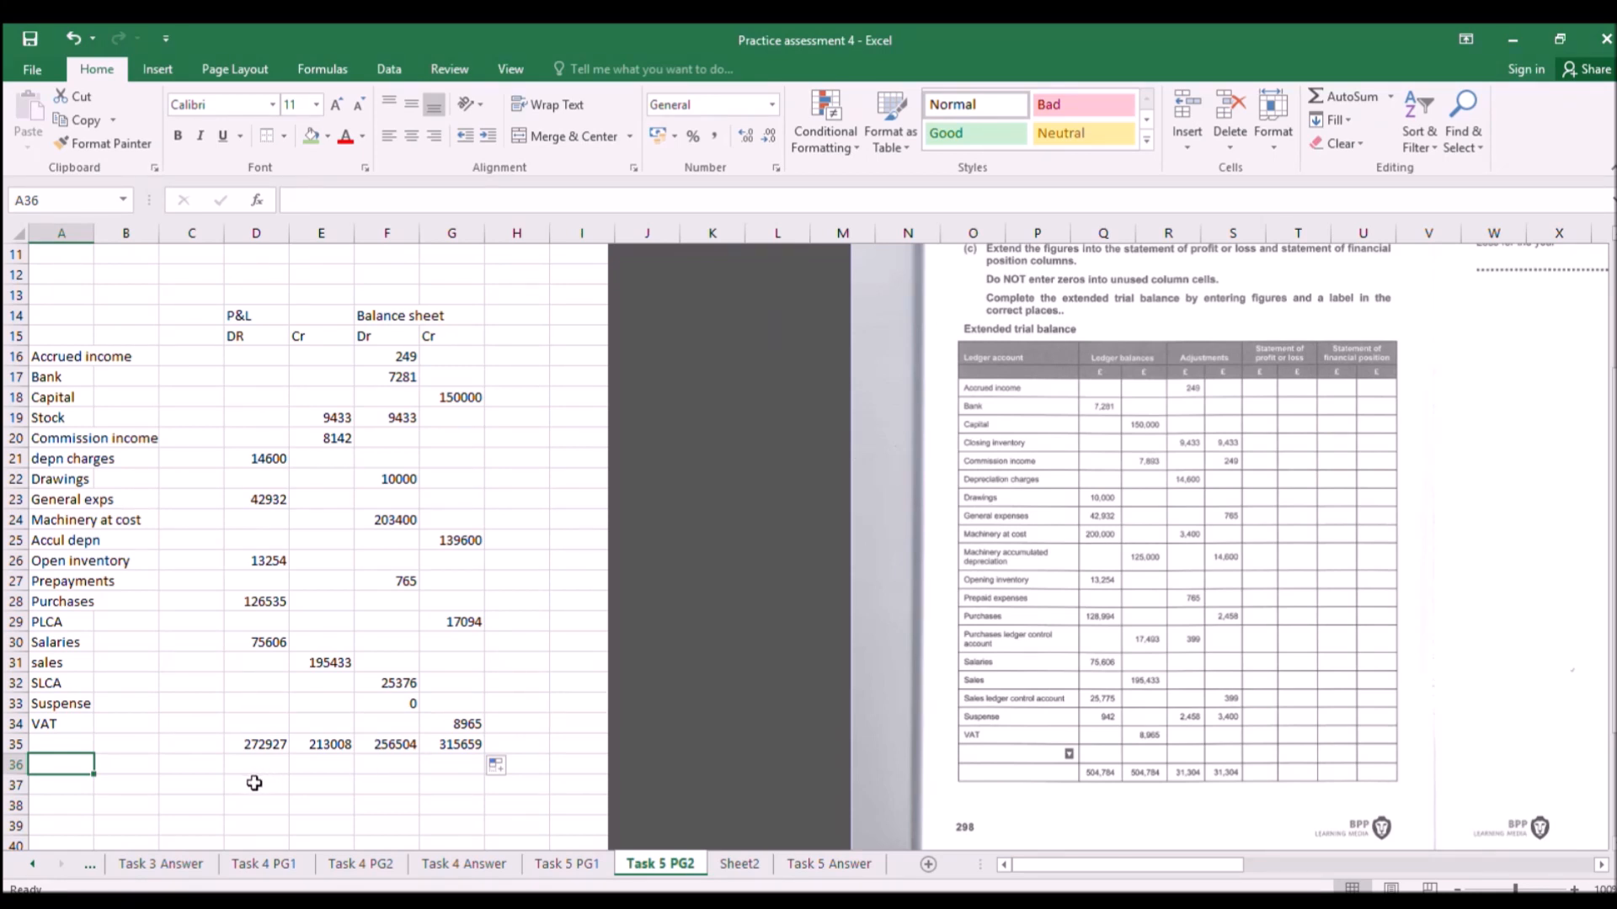
click(394, 747)
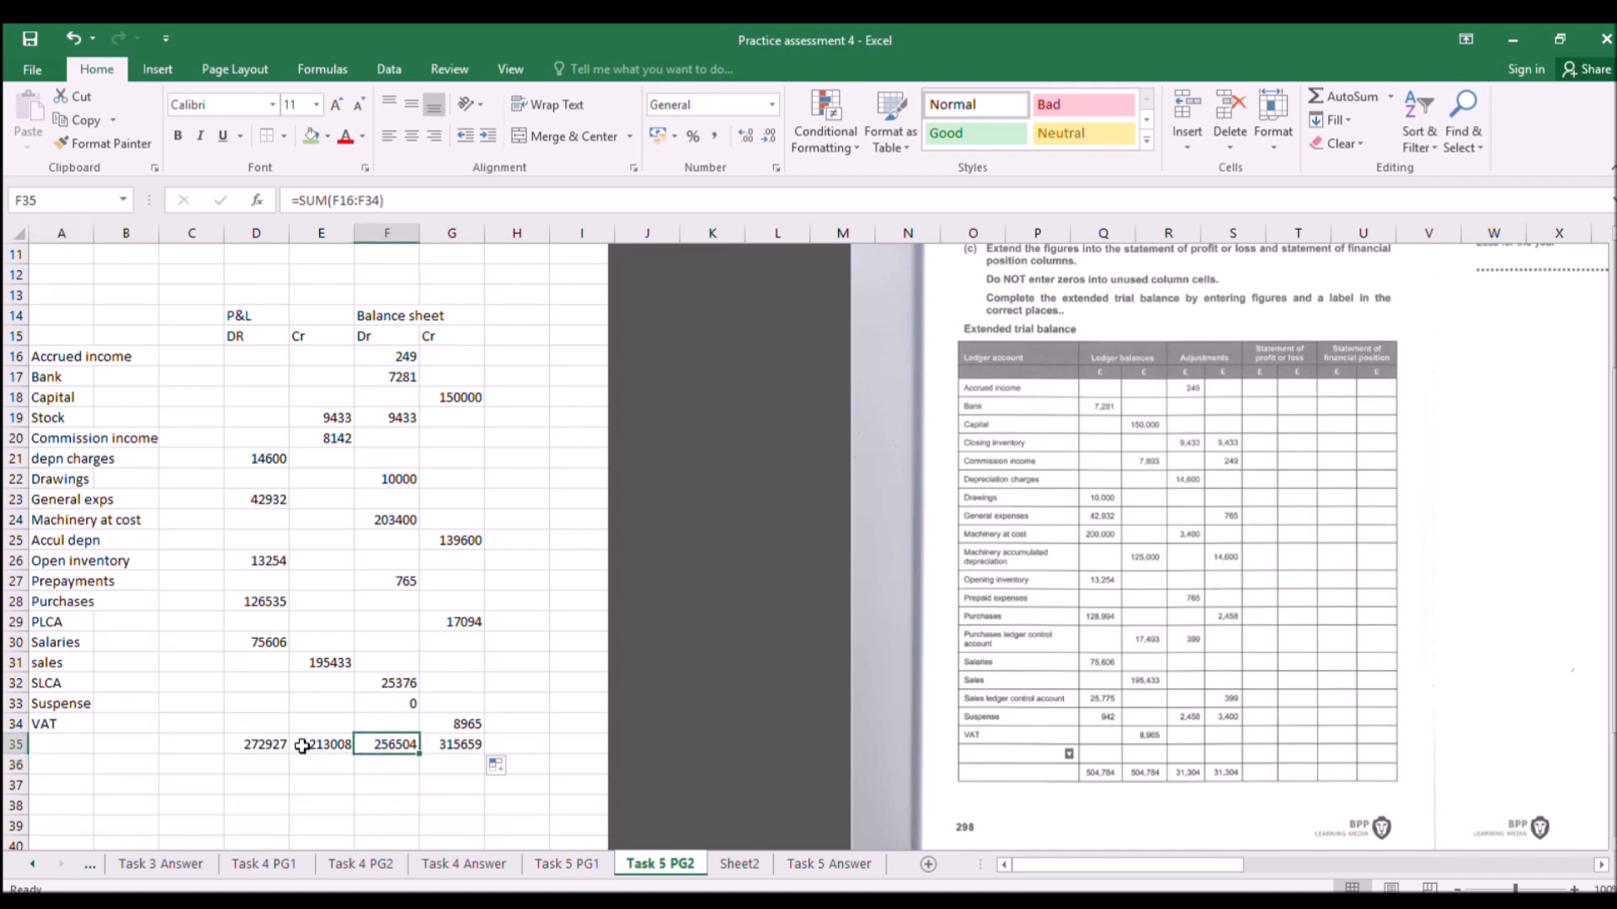
click(54, 773)
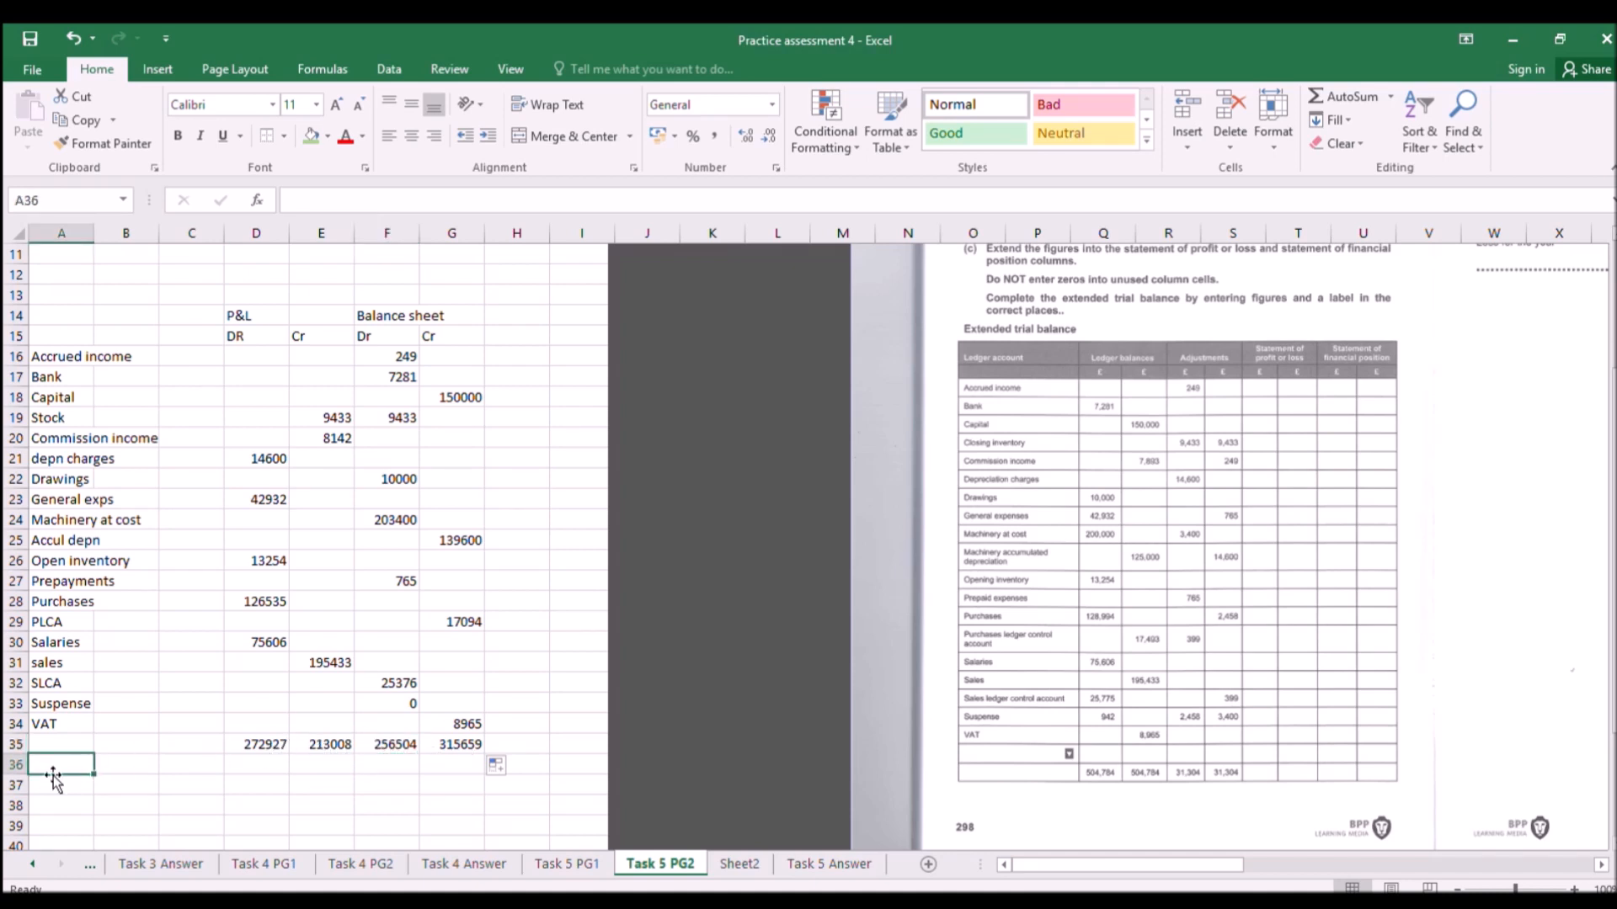
text(Prof)
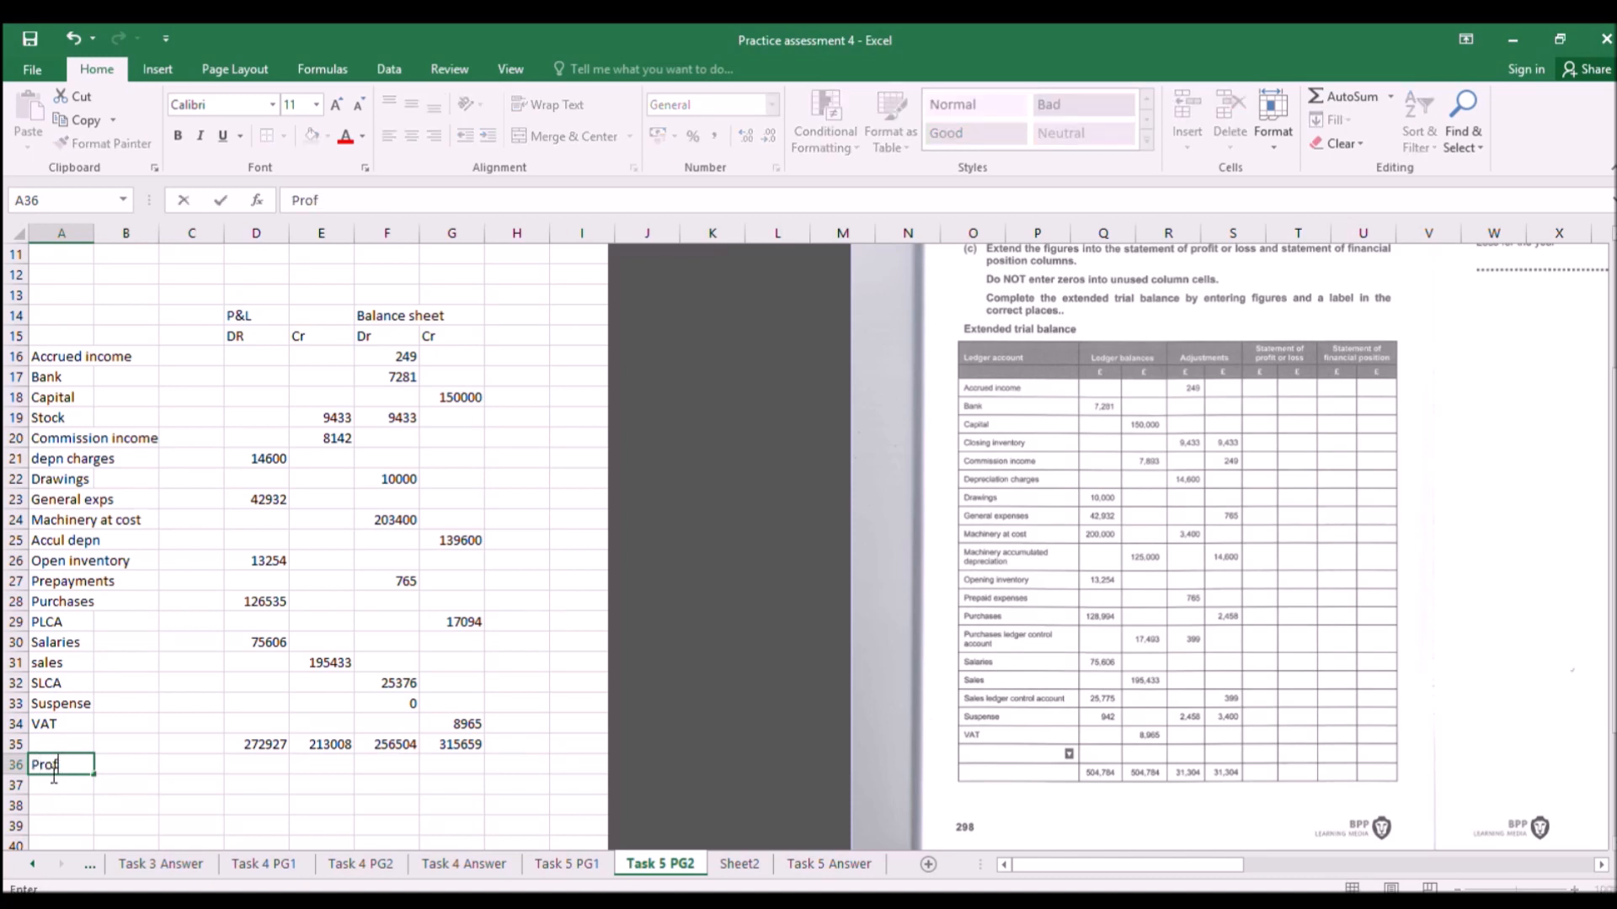
key(BackSpace)
key(BackSpace)
key(BackSpace)
key(BackSpace)
text(Loss of the year)
key(Return)
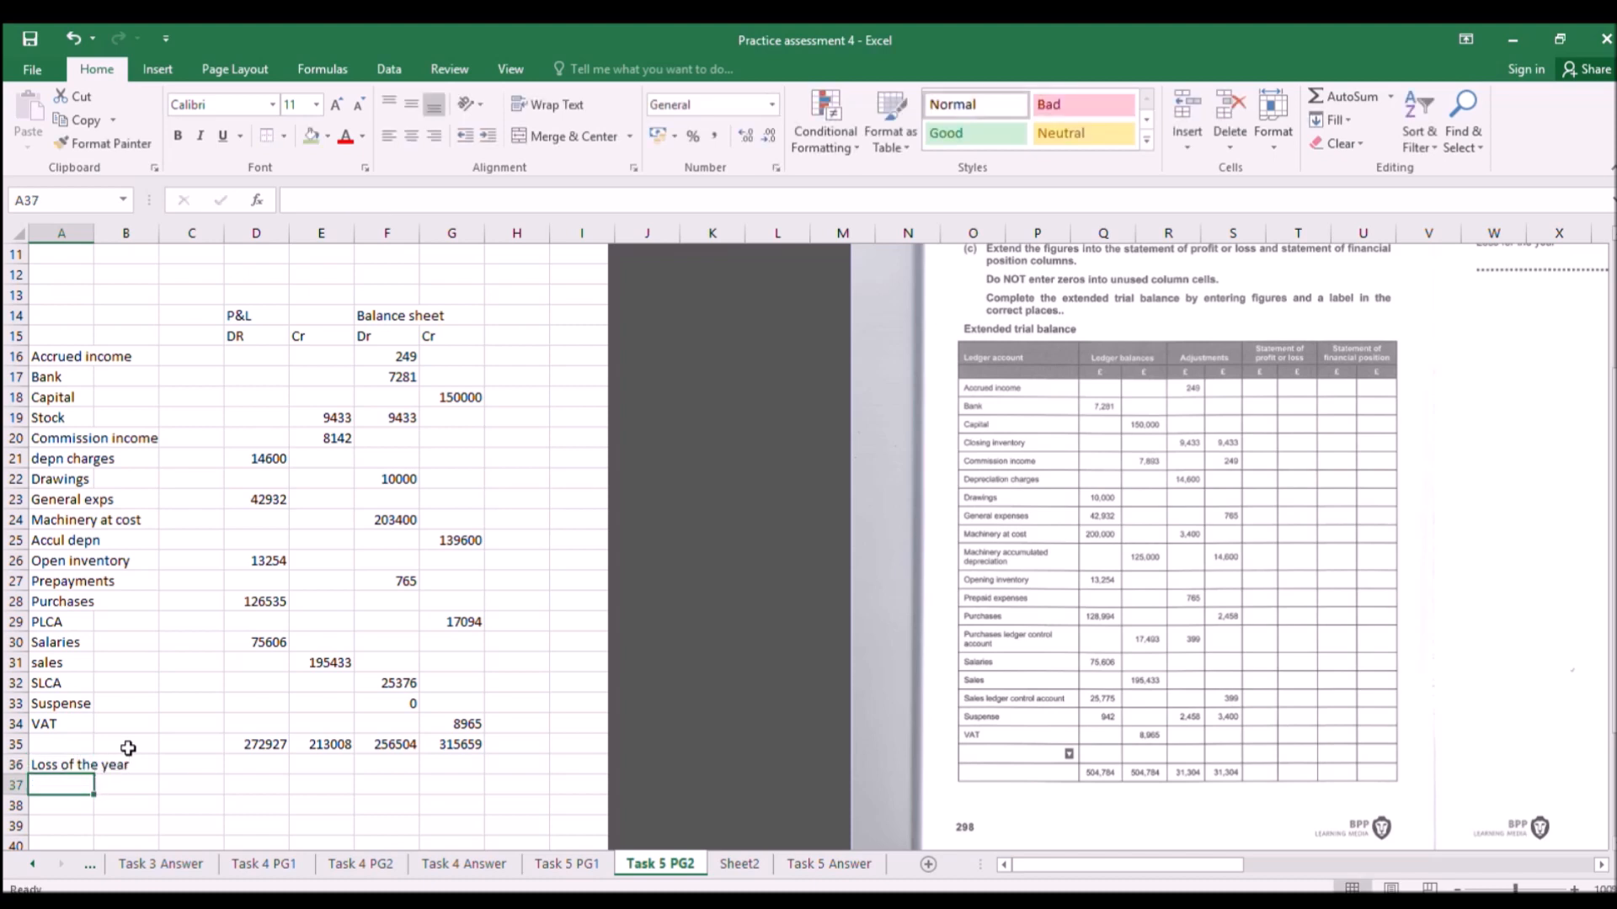
Enter the formula =D35-E35 for the loss in the P&L credit column at E36.
key(Right)
key(Right)
key(Right)
key(Right)
key(Up)
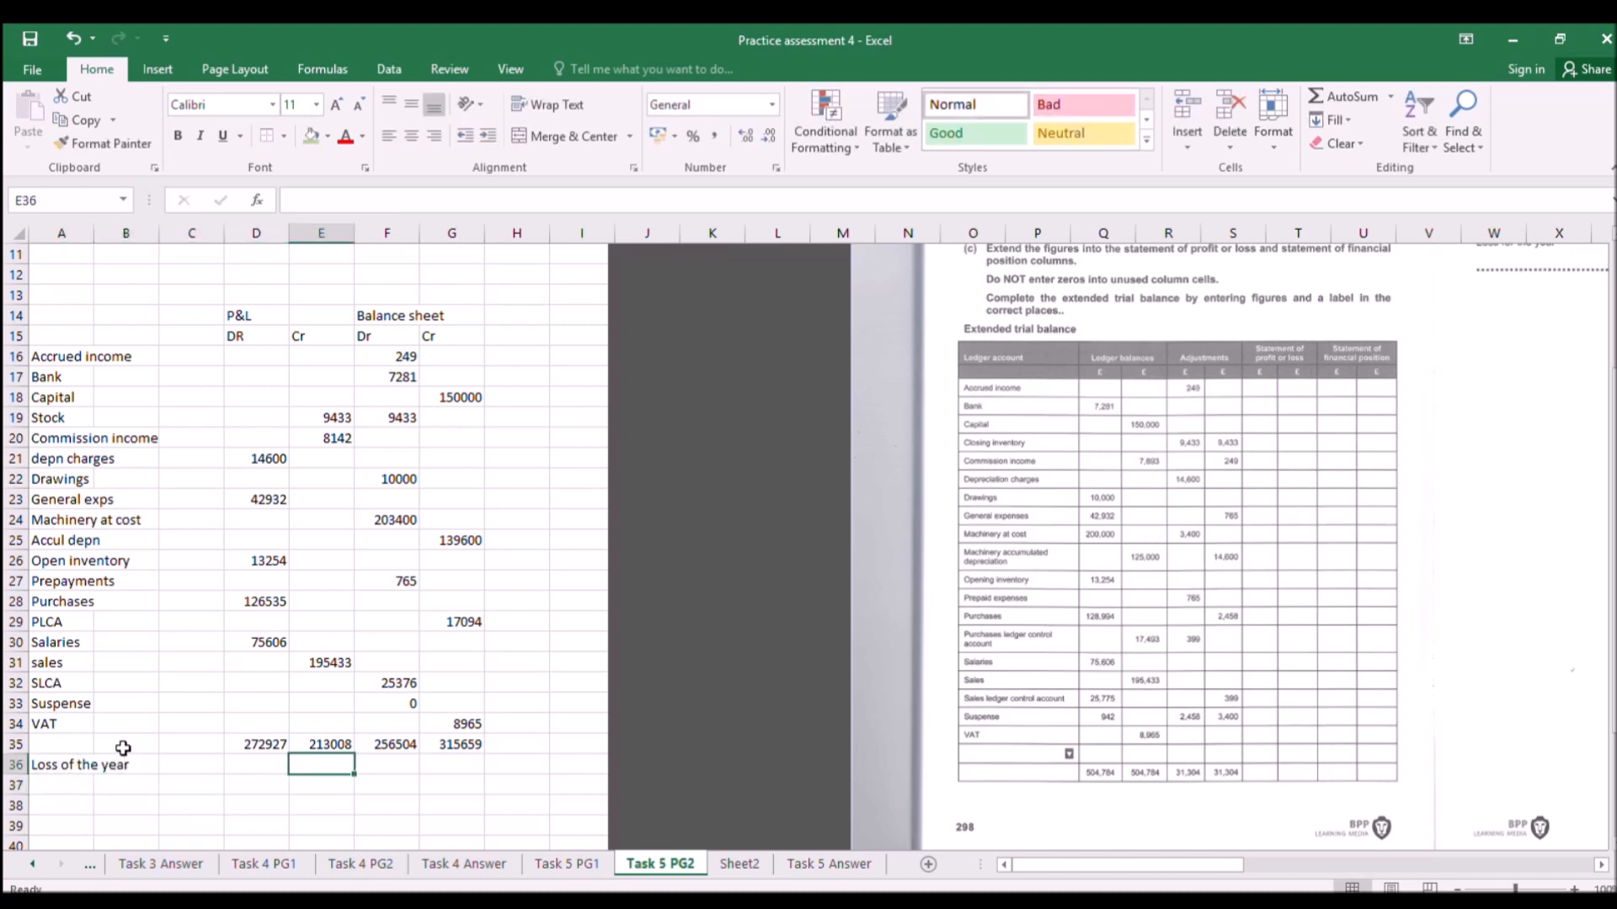
text(=)
click(239, 745)
text(-)
click(302, 744)
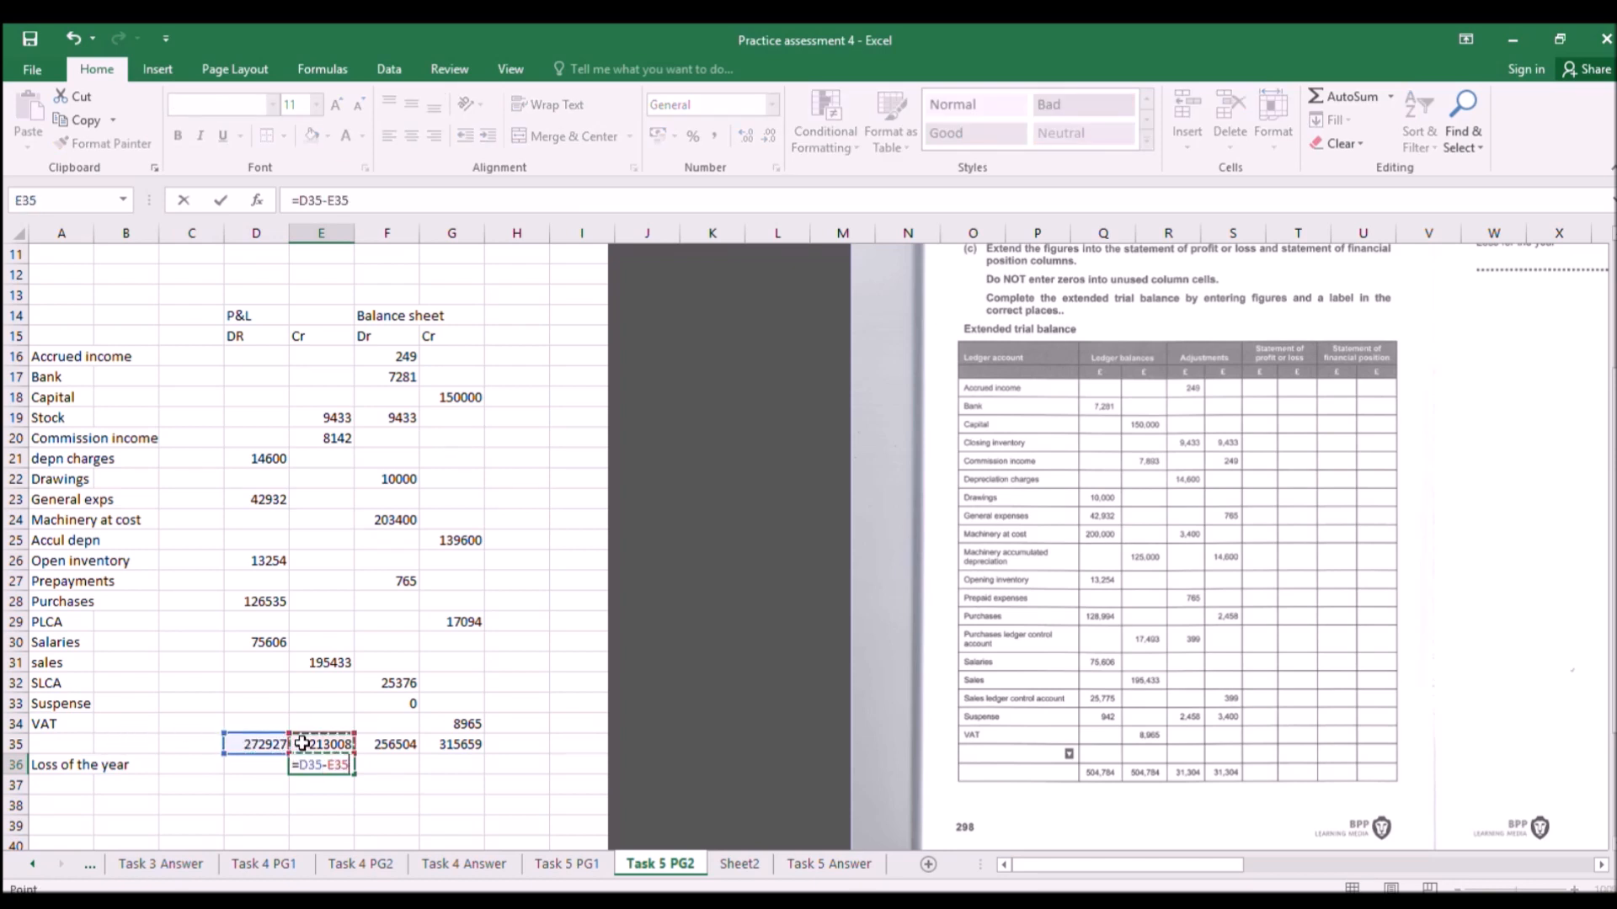
key(Return)
Carry the loss into the balance sheet debit column at F36 with the formula =E36.
click(383, 765)
text(=)
click(339, 764)
key(Return)
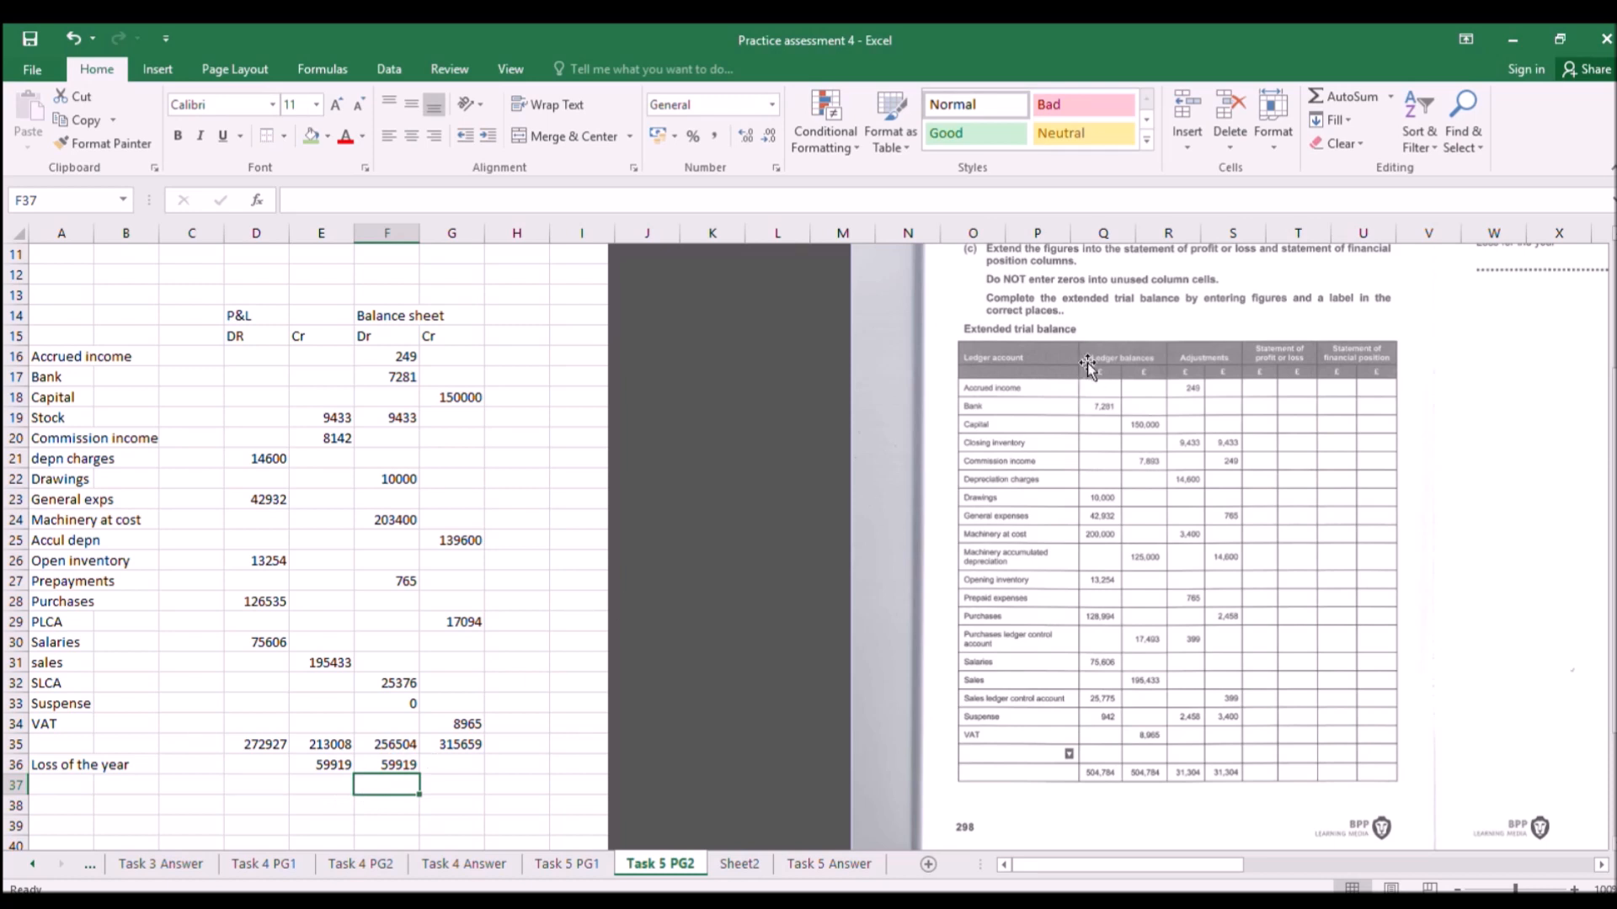
Add the balance sheet debit total and loss in F37 with =SUM(F35:F36), and copy the formula to G37.
click(1339, 96)
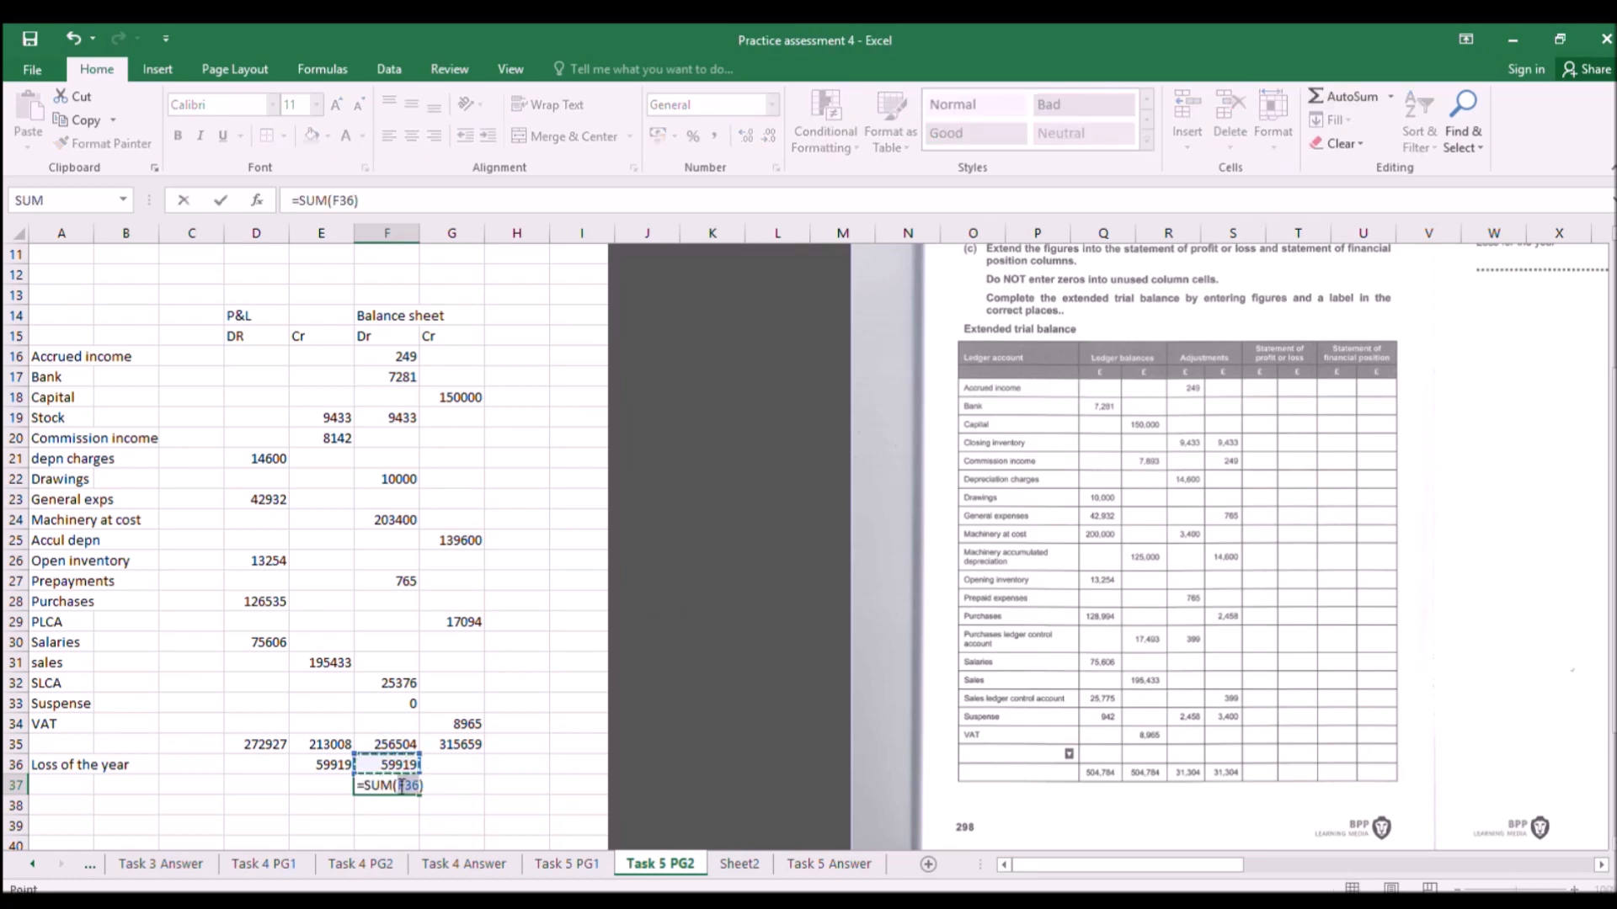
drag(400, 744, 400, 765)
key(Return)
click(406, 786)
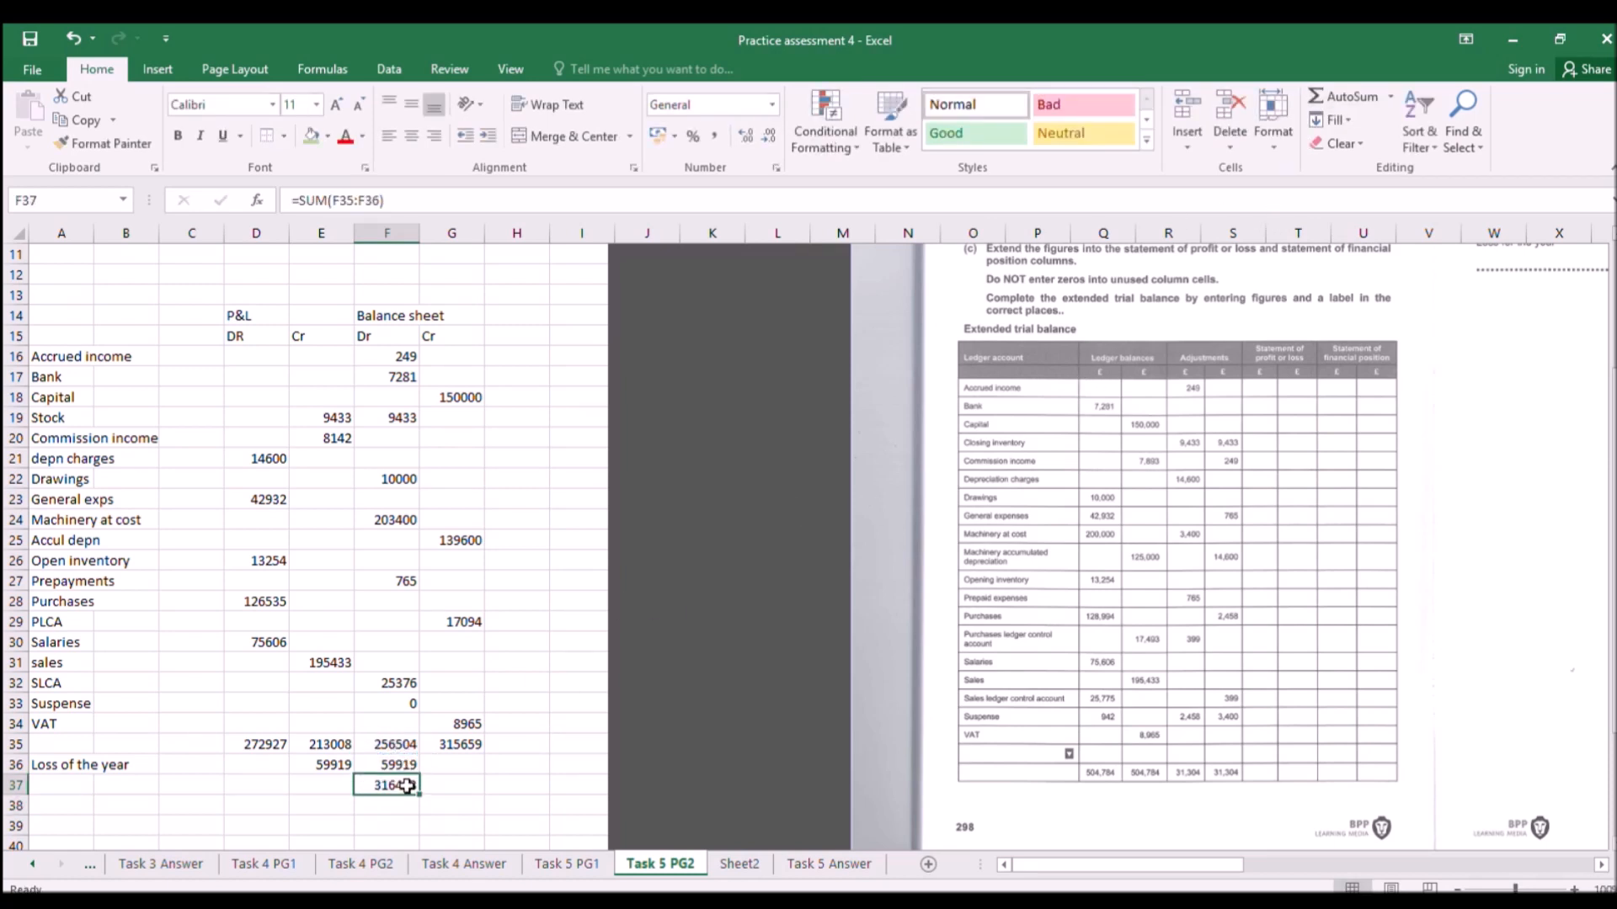
drag(418, 795, 464, 810)
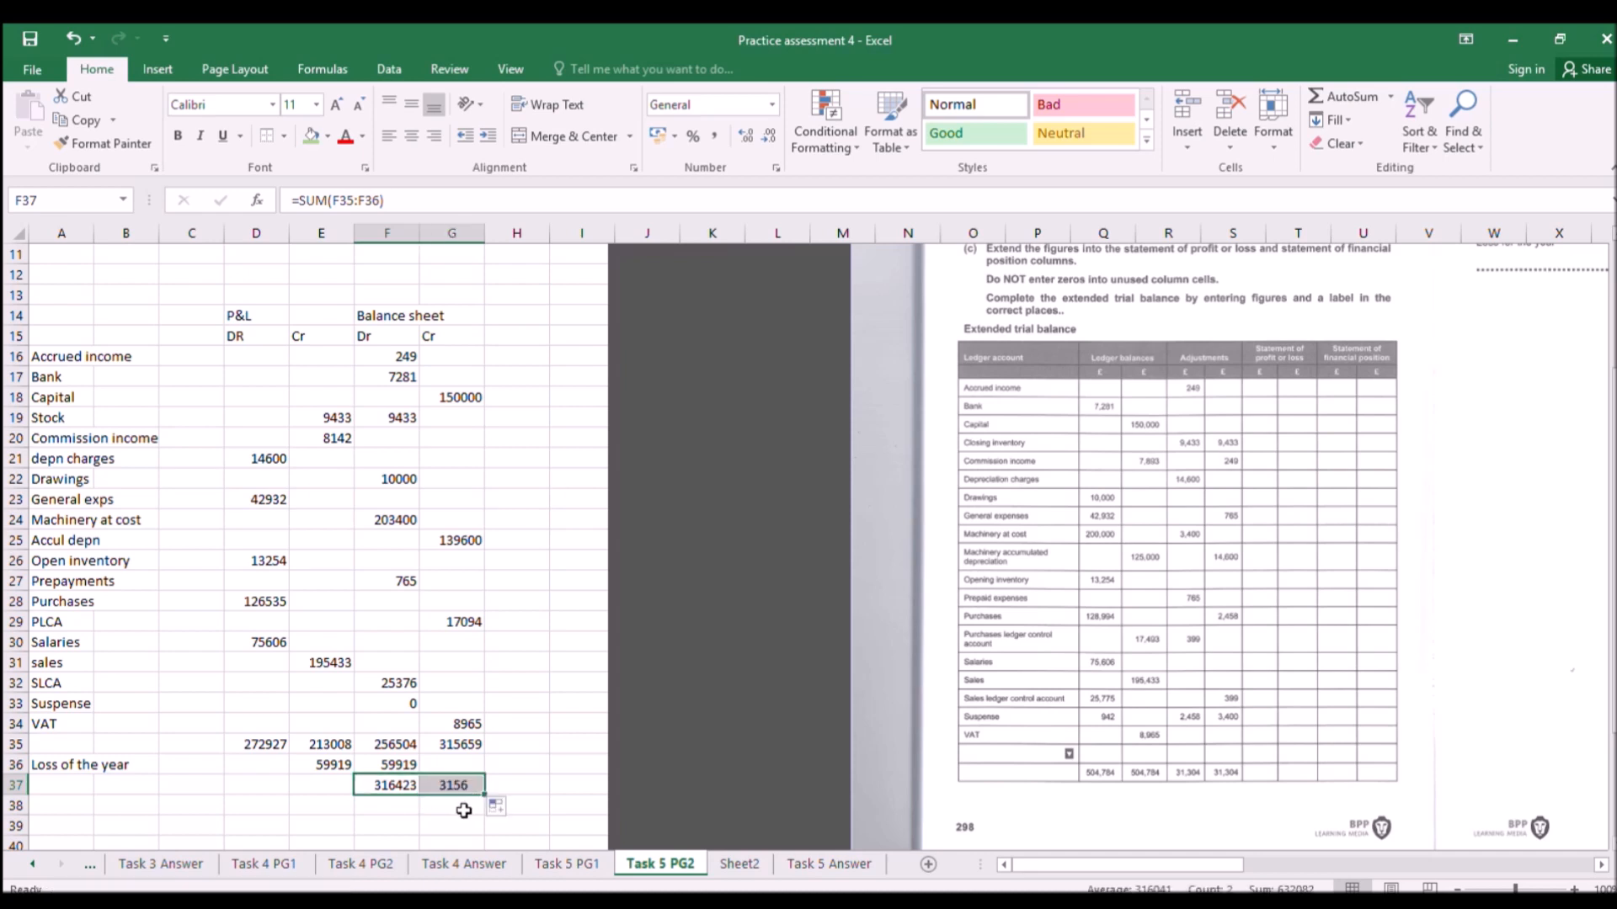
Calculate the difference between the balance sheet column totals in G38 with the formula =F37-G37.
click(442, 810)
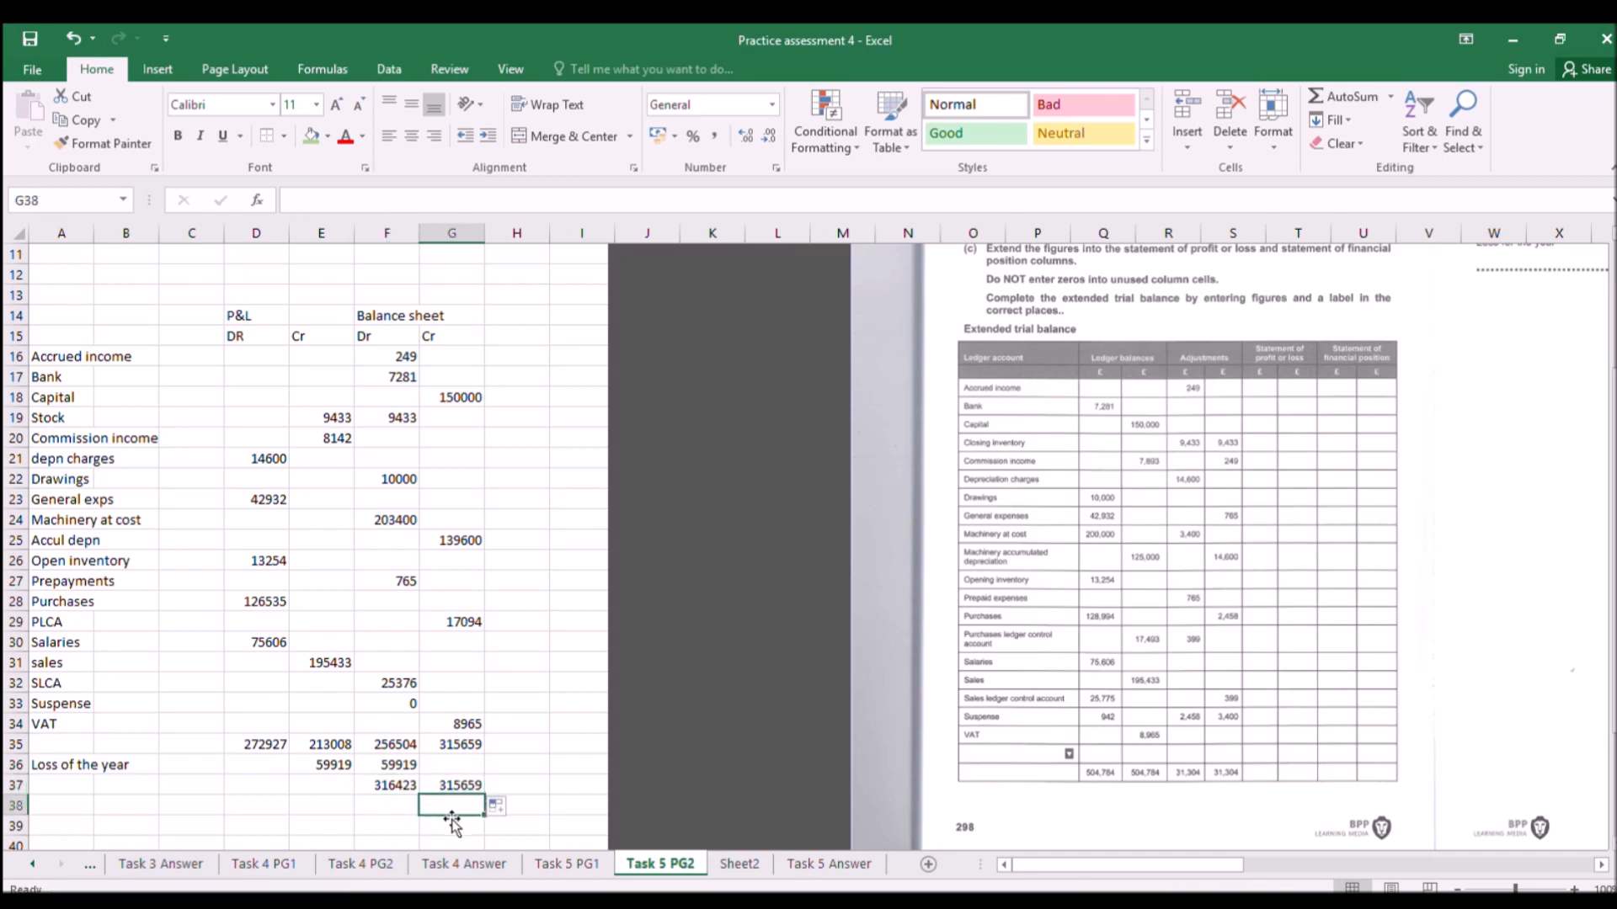
text(=)
click(392, 785)
text(-)
click(438, 788)
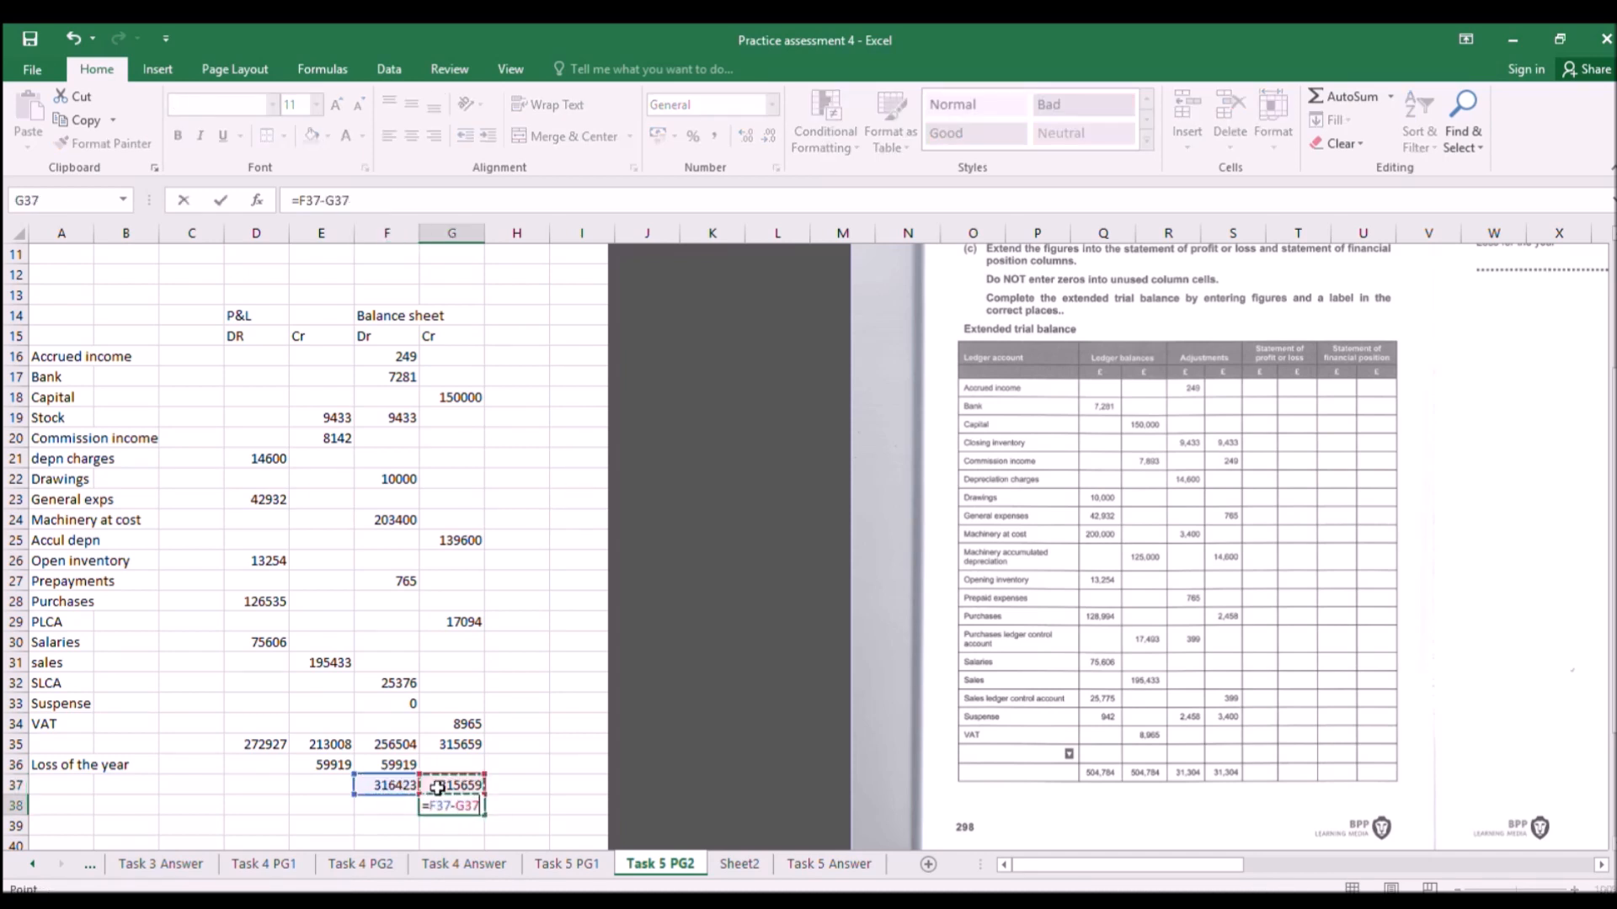
key(Return)
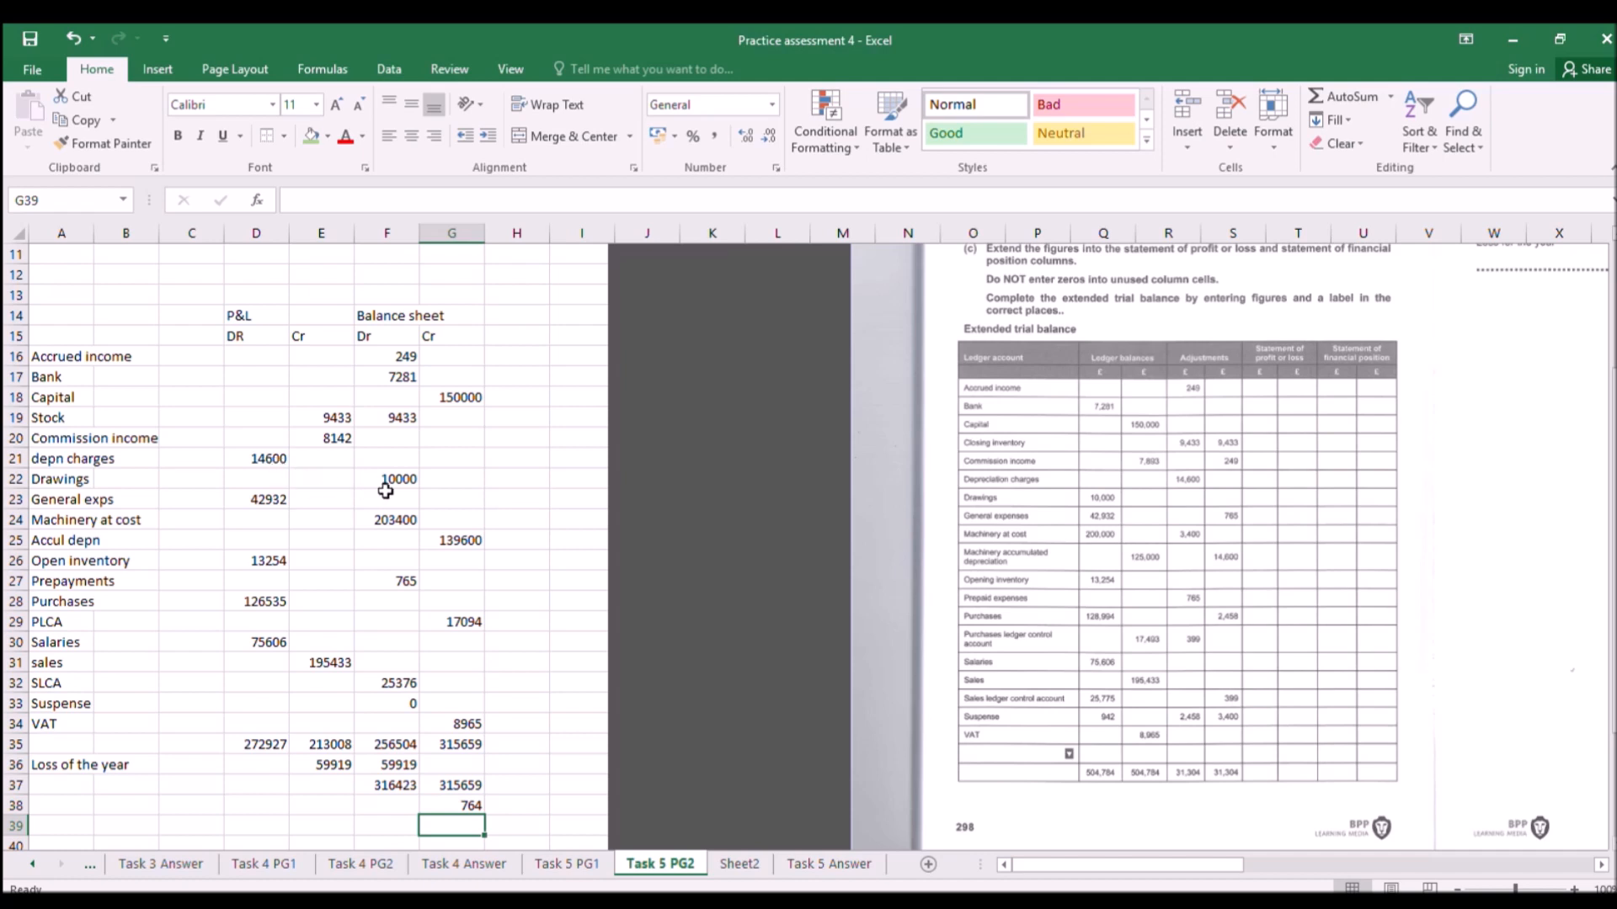
Replace the General exps figure in D23 with the formula =42932-765.
click(285, 500)
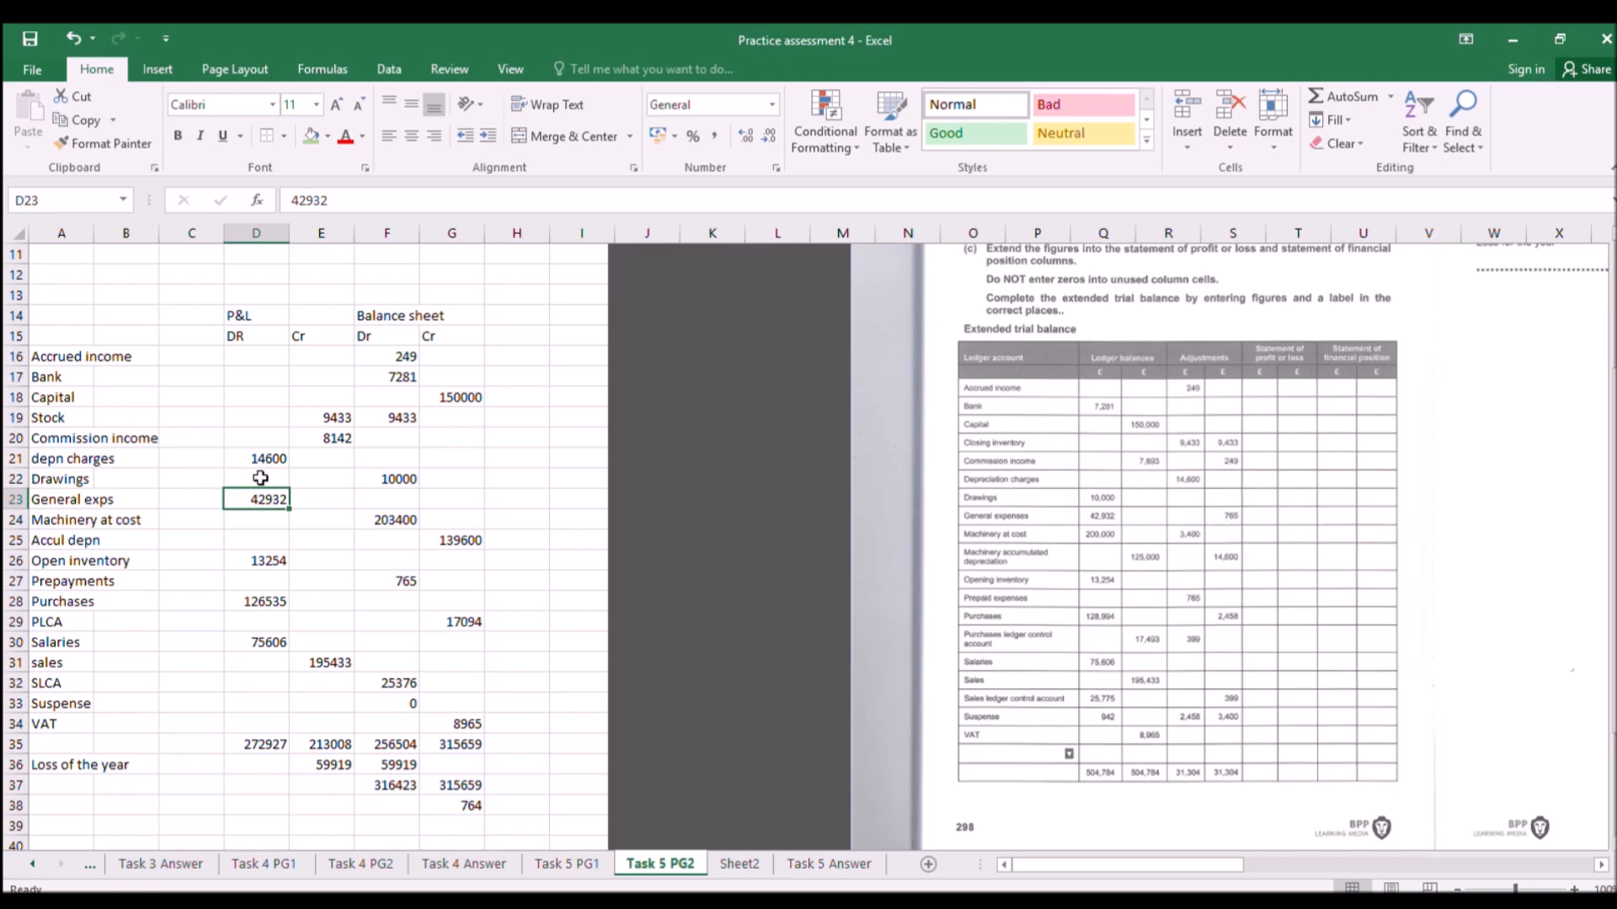
text(=4)
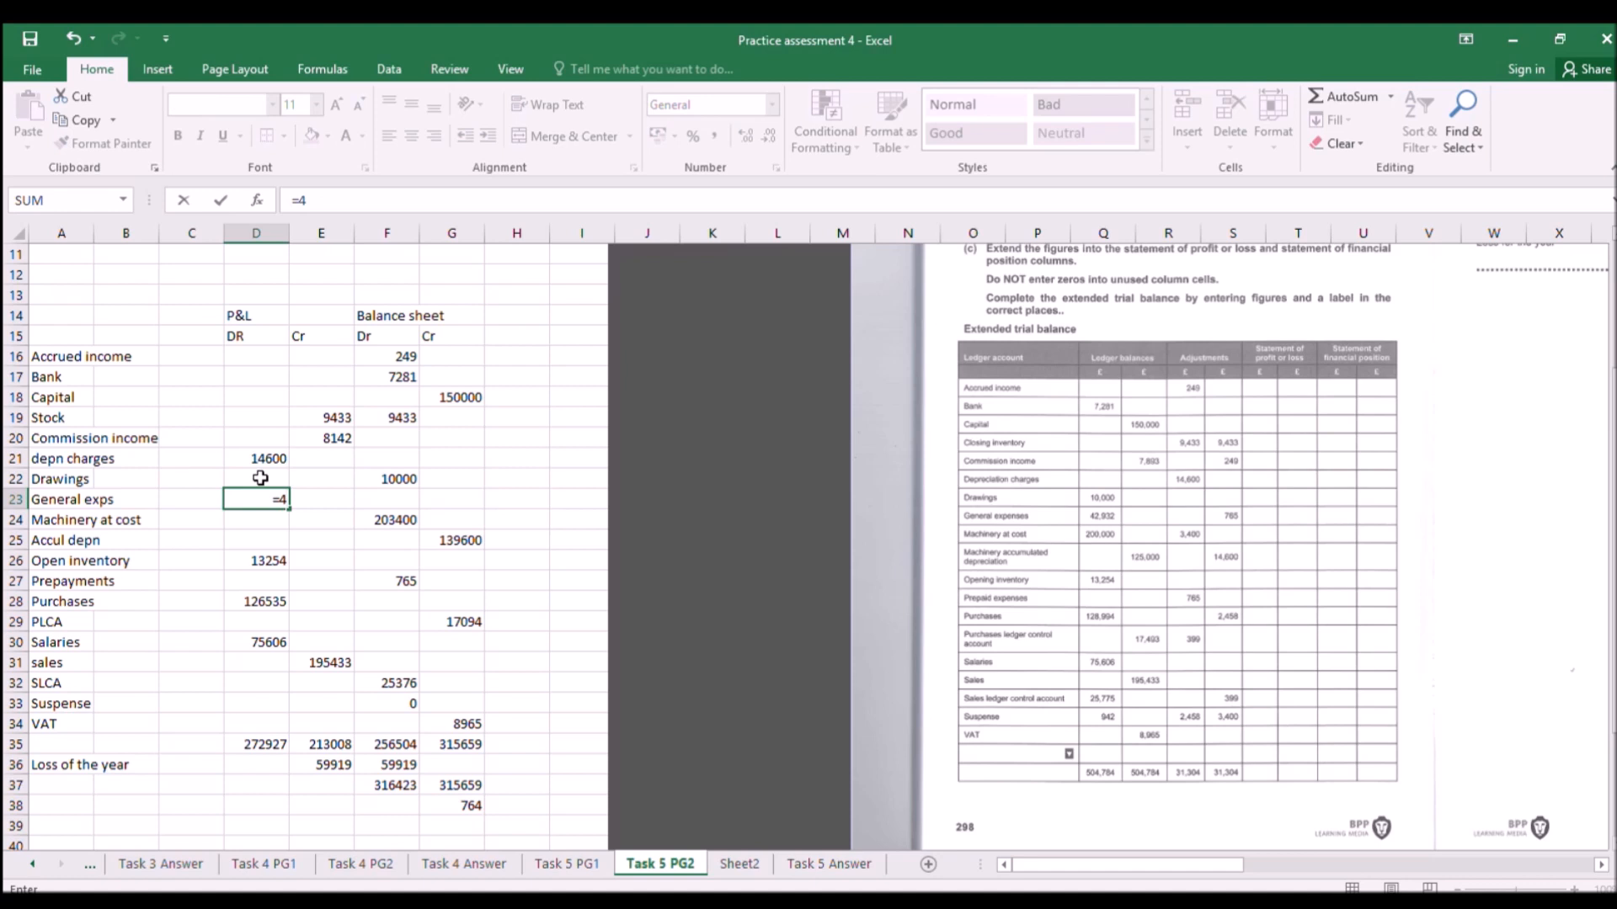
text(2)
text(932-)
text(765)
key(ctrl+Return)
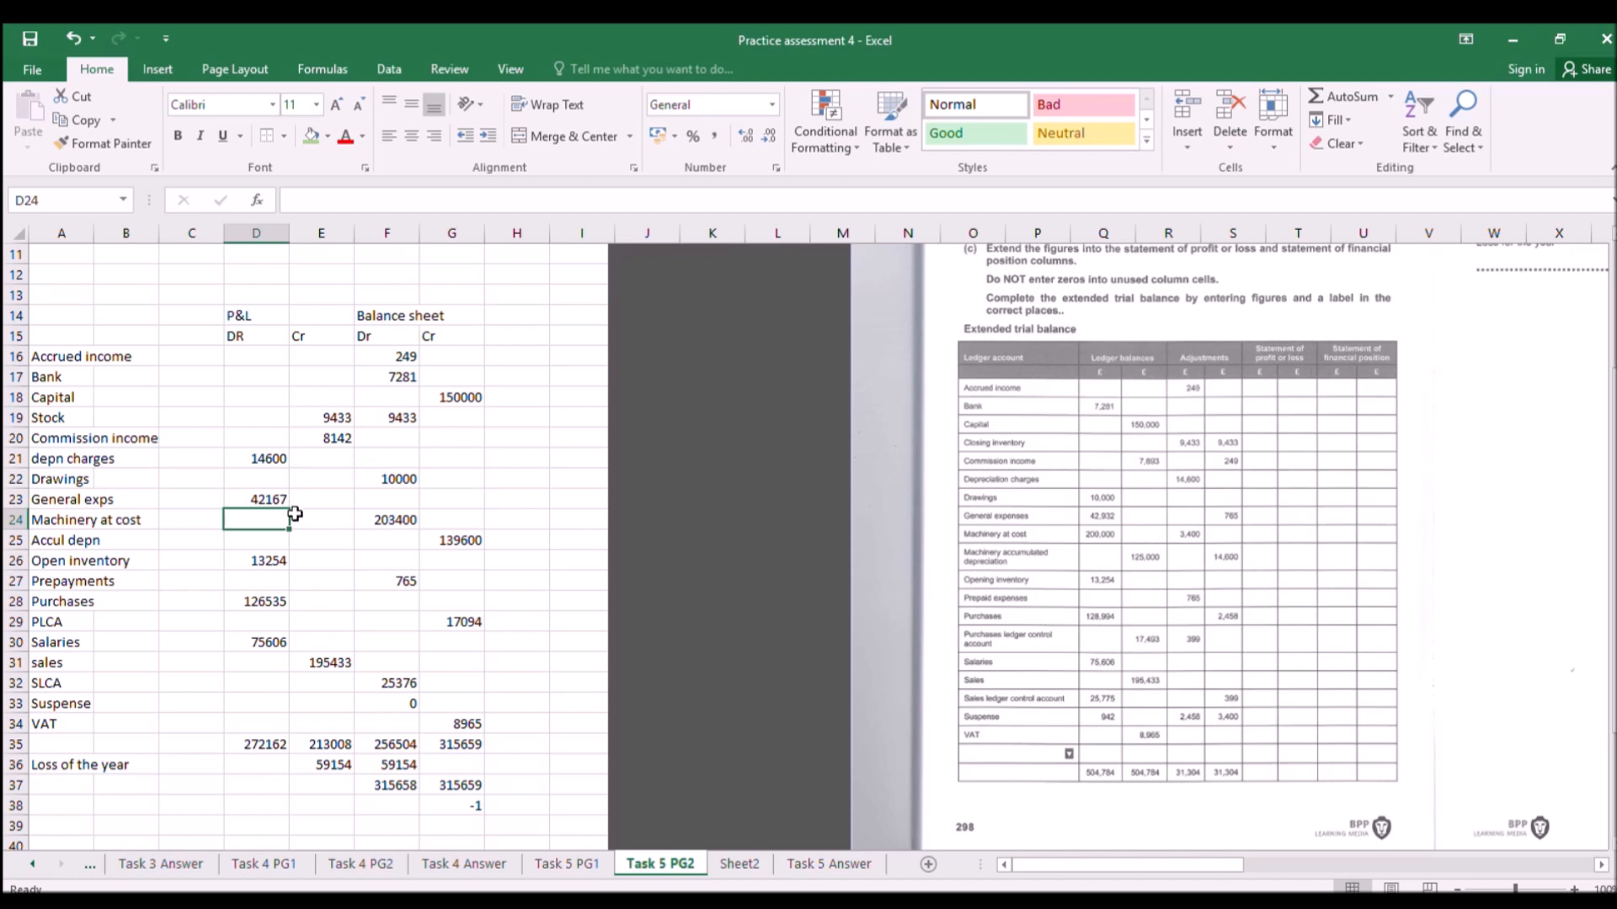
click(292, 601)
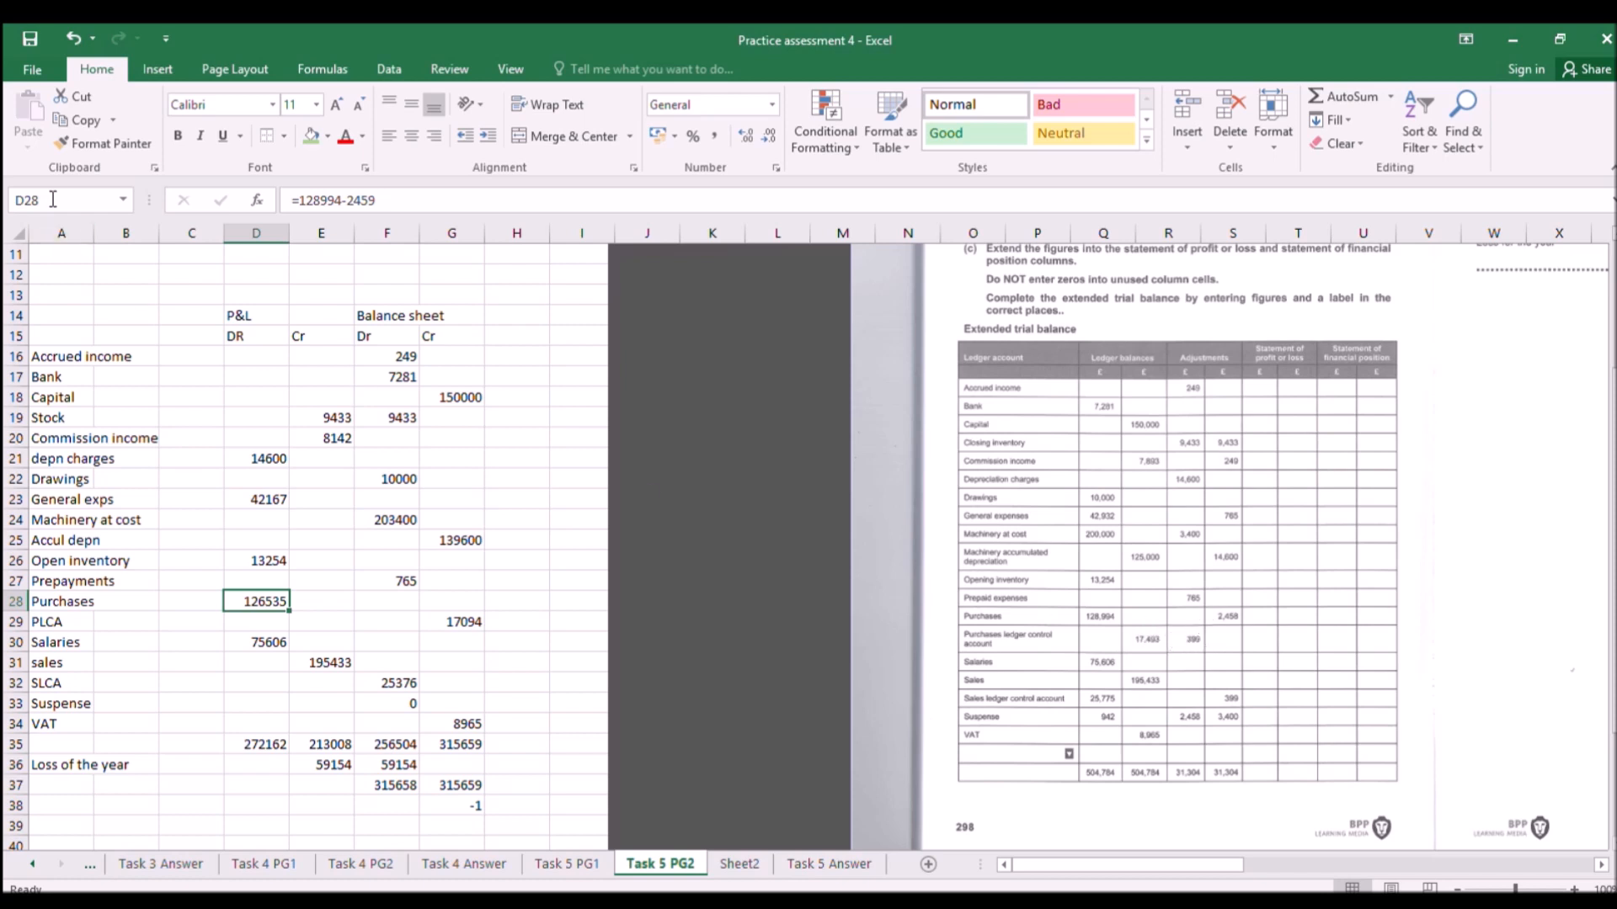
click(413, 204)
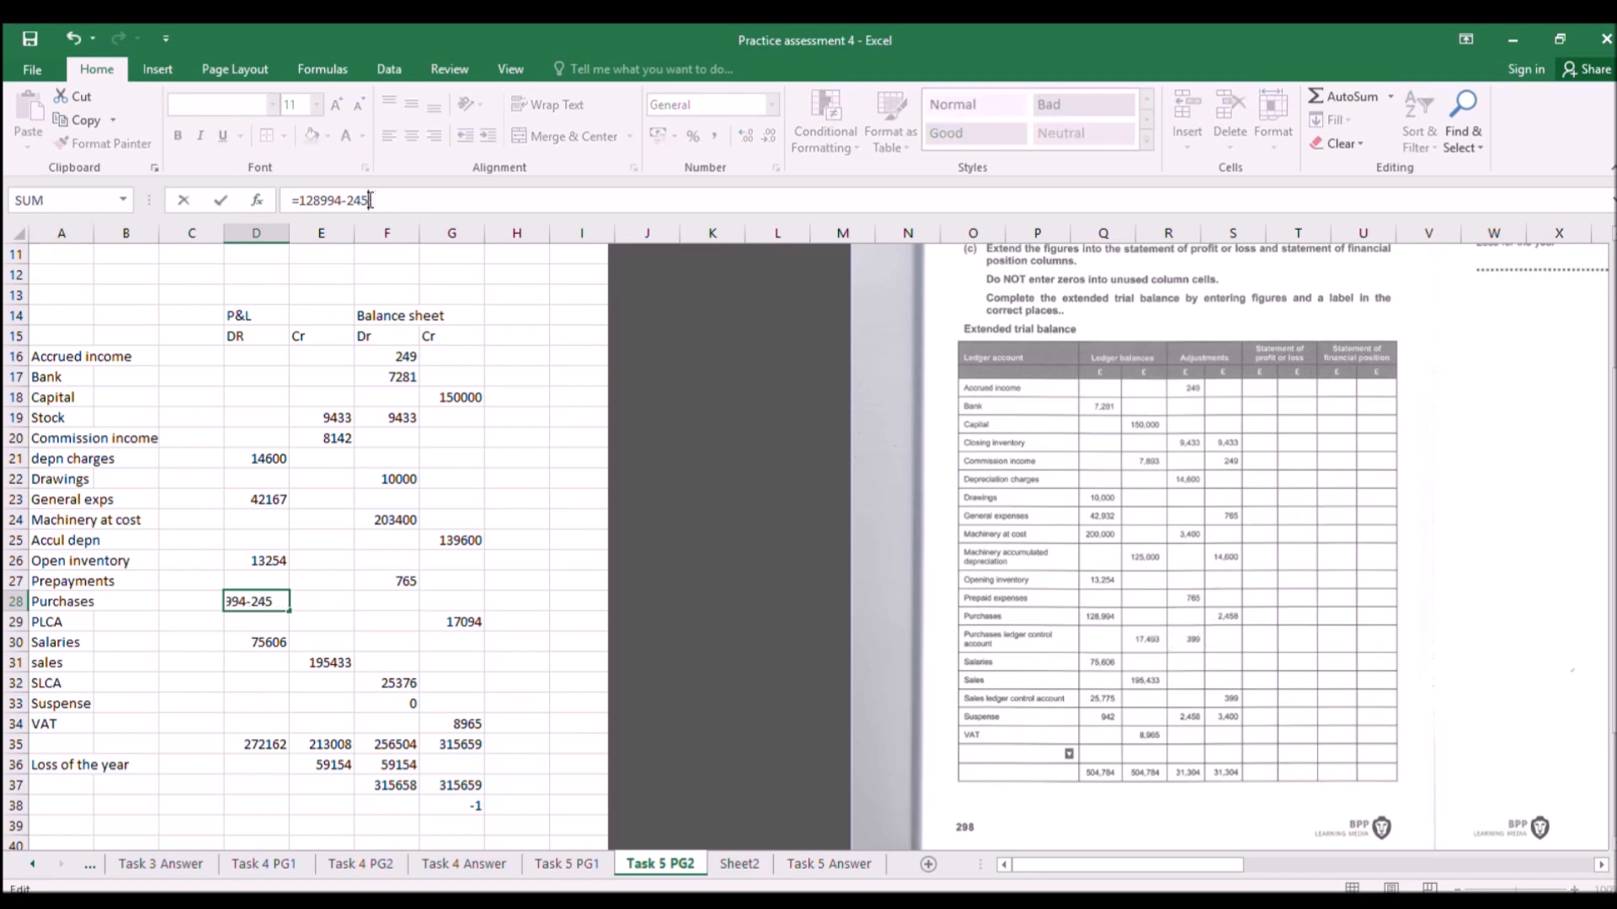
key(Return)
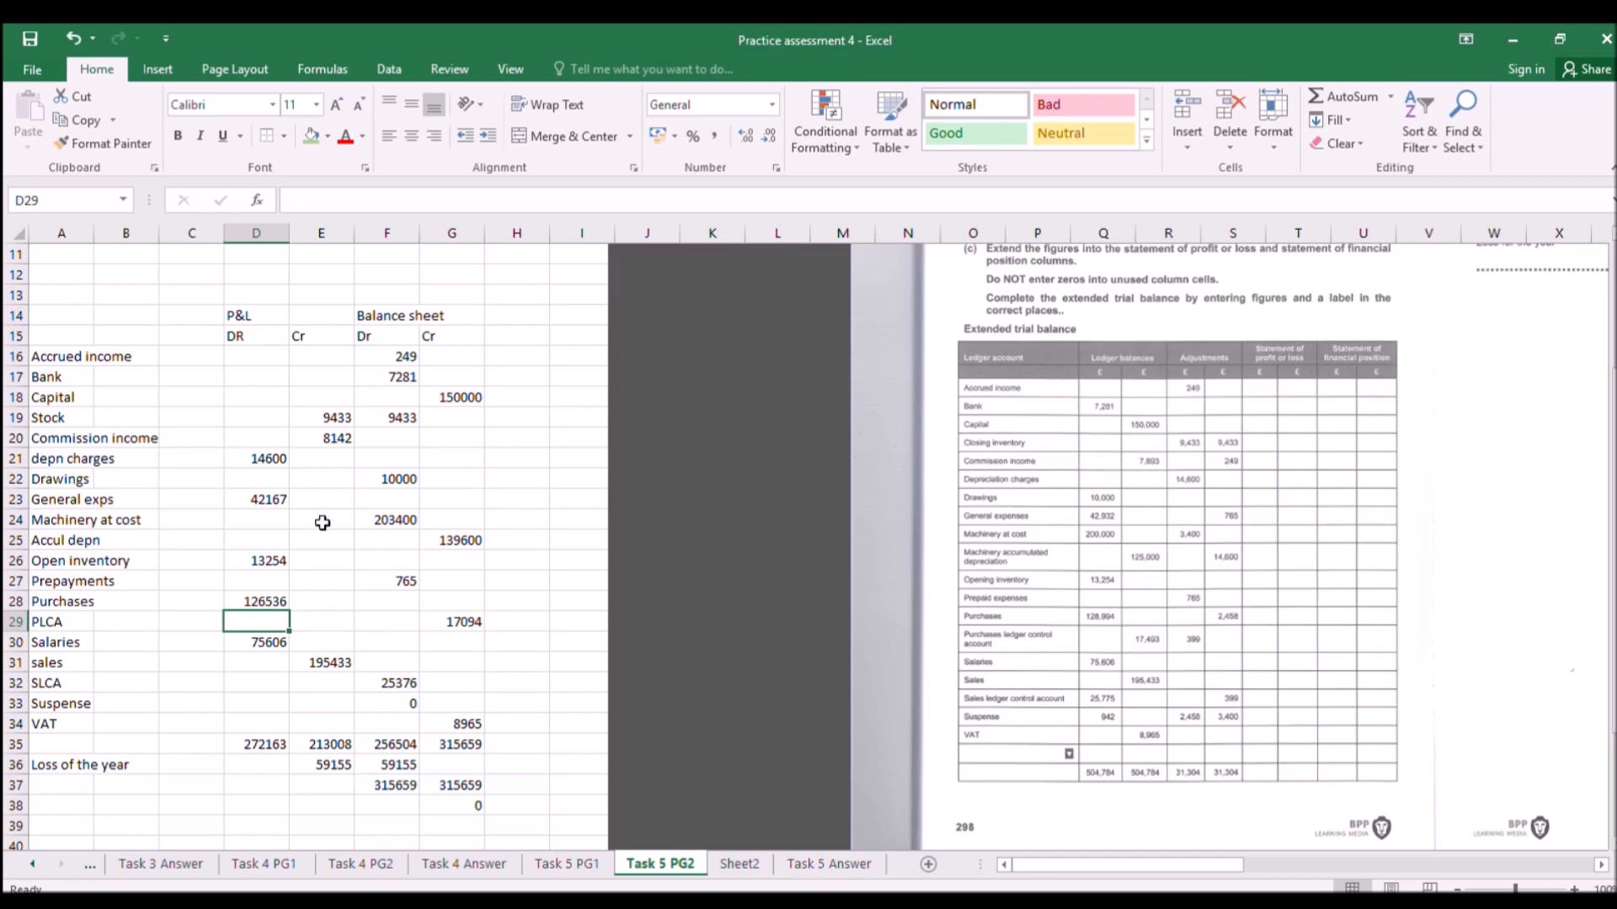
Check the Purchases and General exps formulas and the completed columns against the extended trial balance in the question.
click(283, 599)
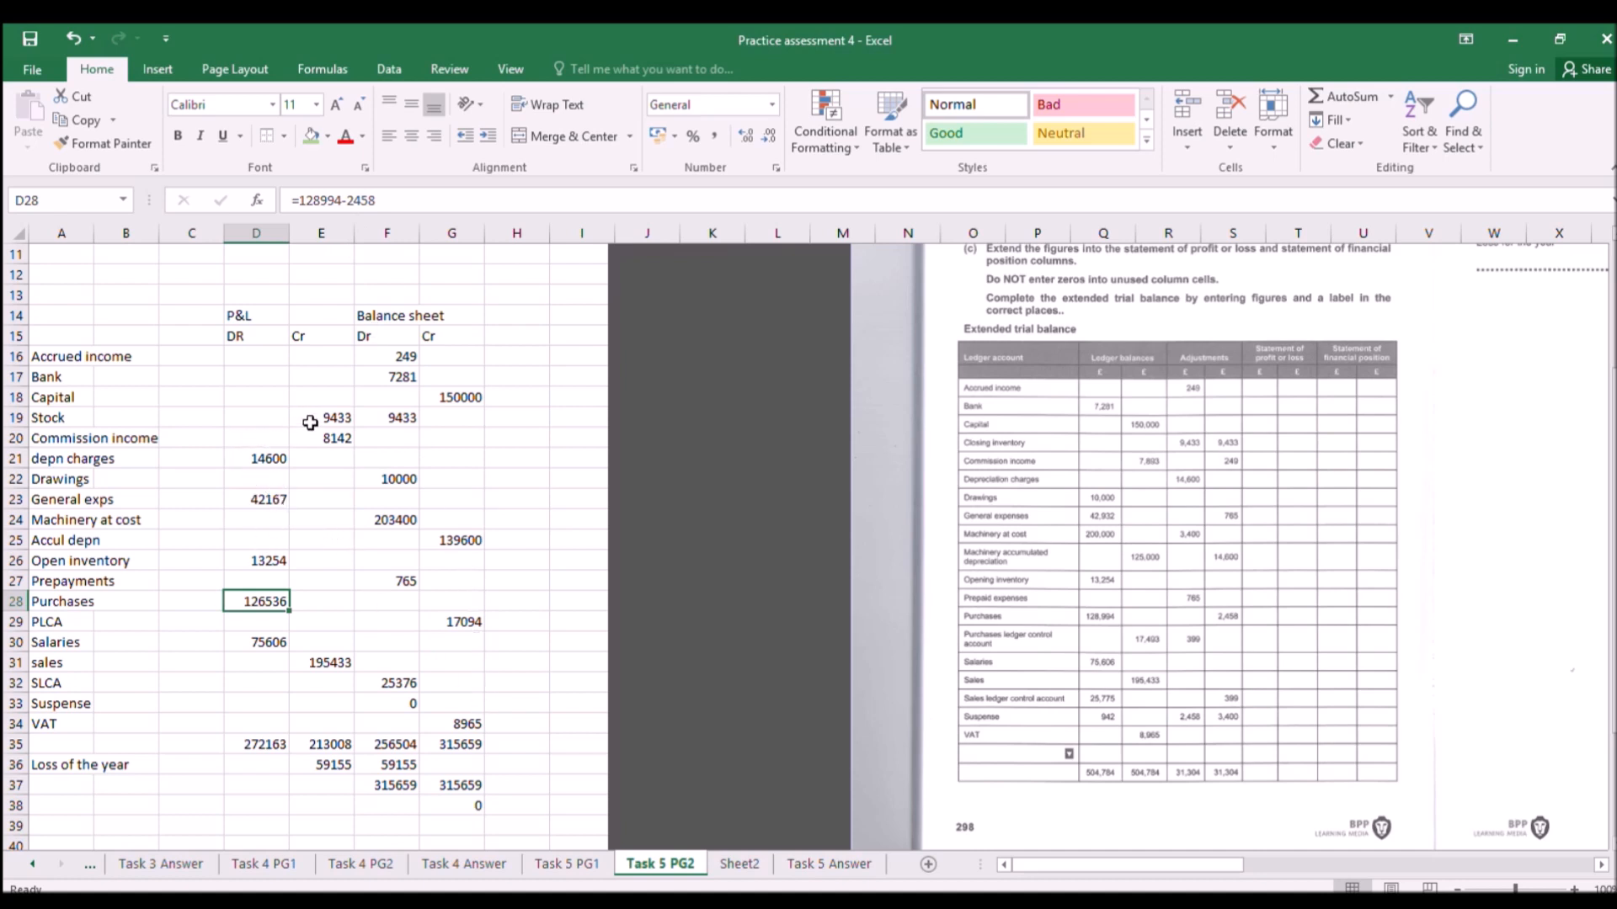
click(276, 499)
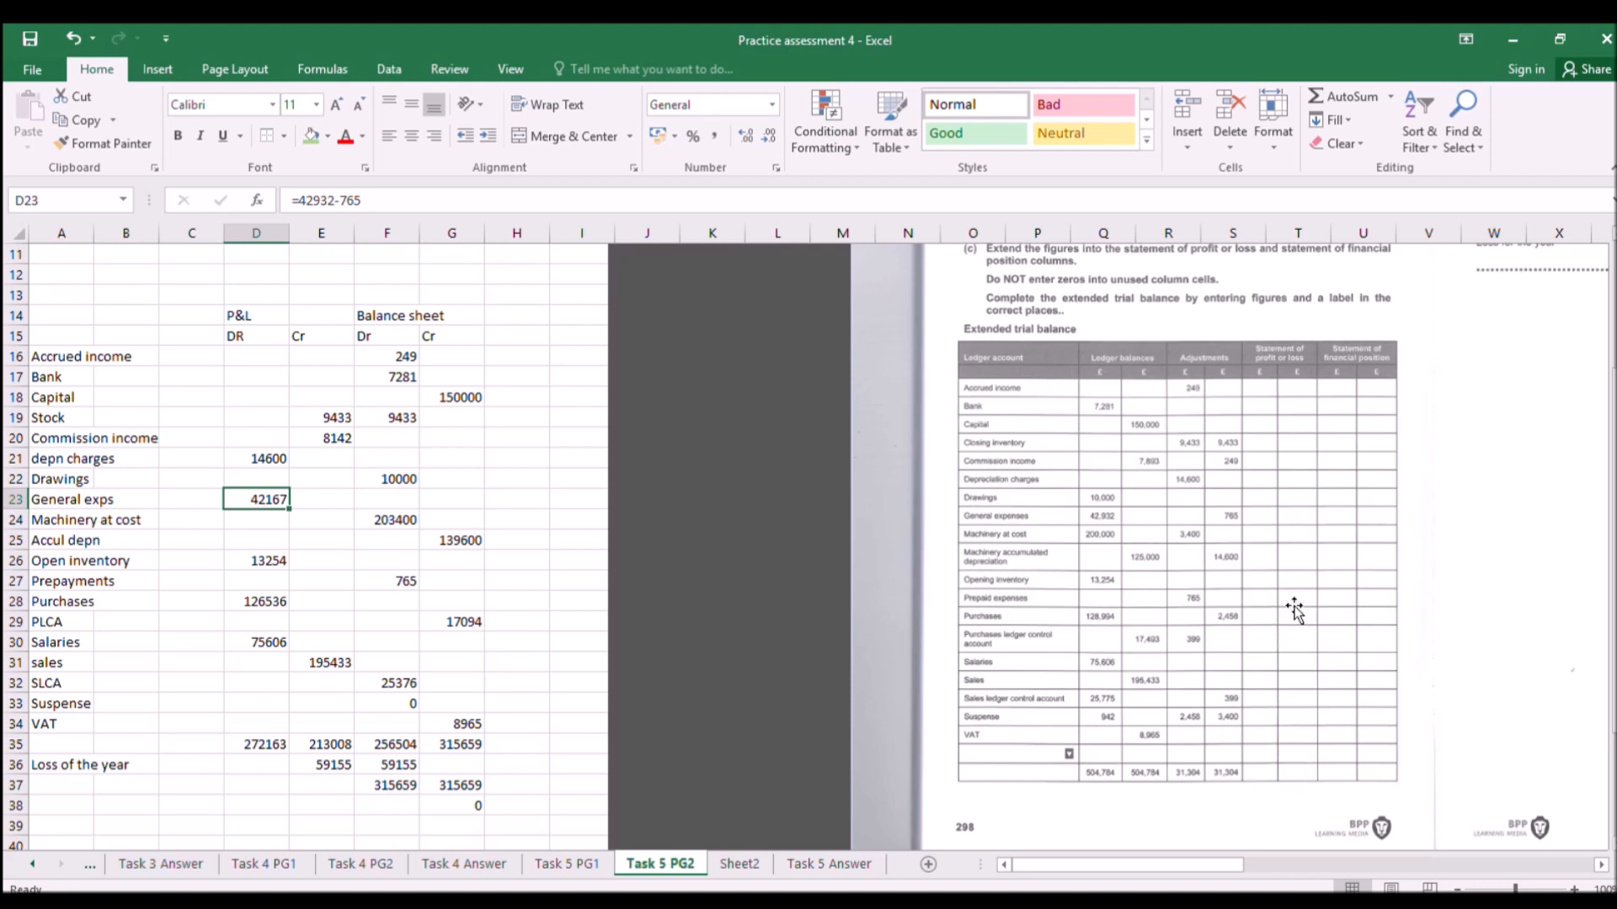
scroll(1018, 639, down, 3)
scroll(1021, 640, up, 4)
scroll(1021, 642, up, 1)
scroll(1021, 642, down, 2)
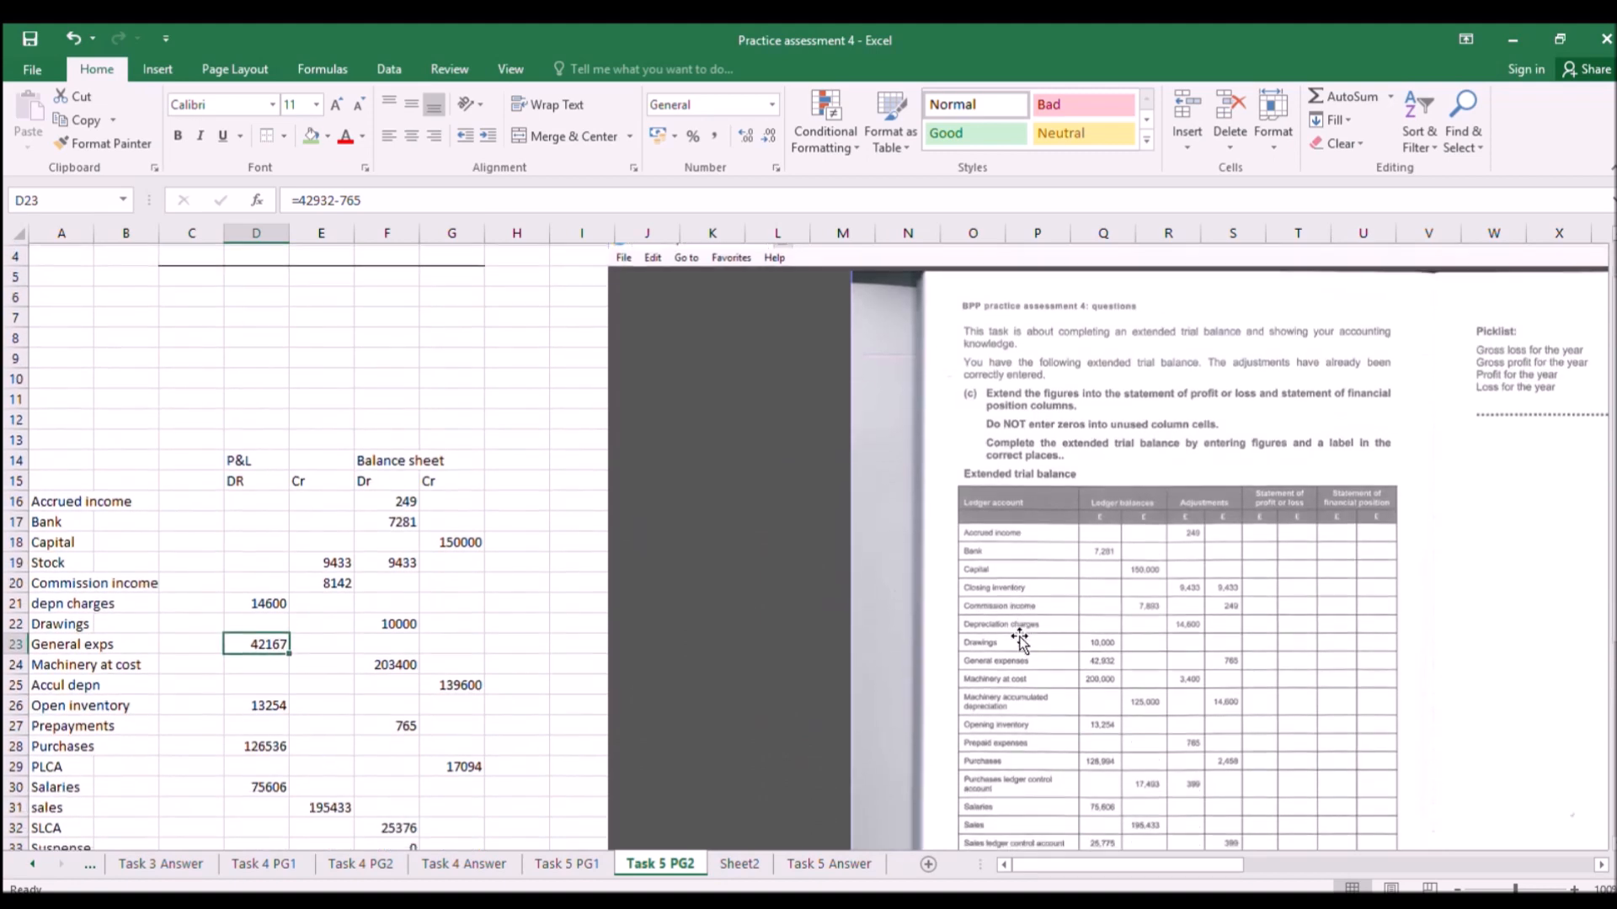
scroll(1021, 642, up, 2)
scroll(1020, 641, down, 2)
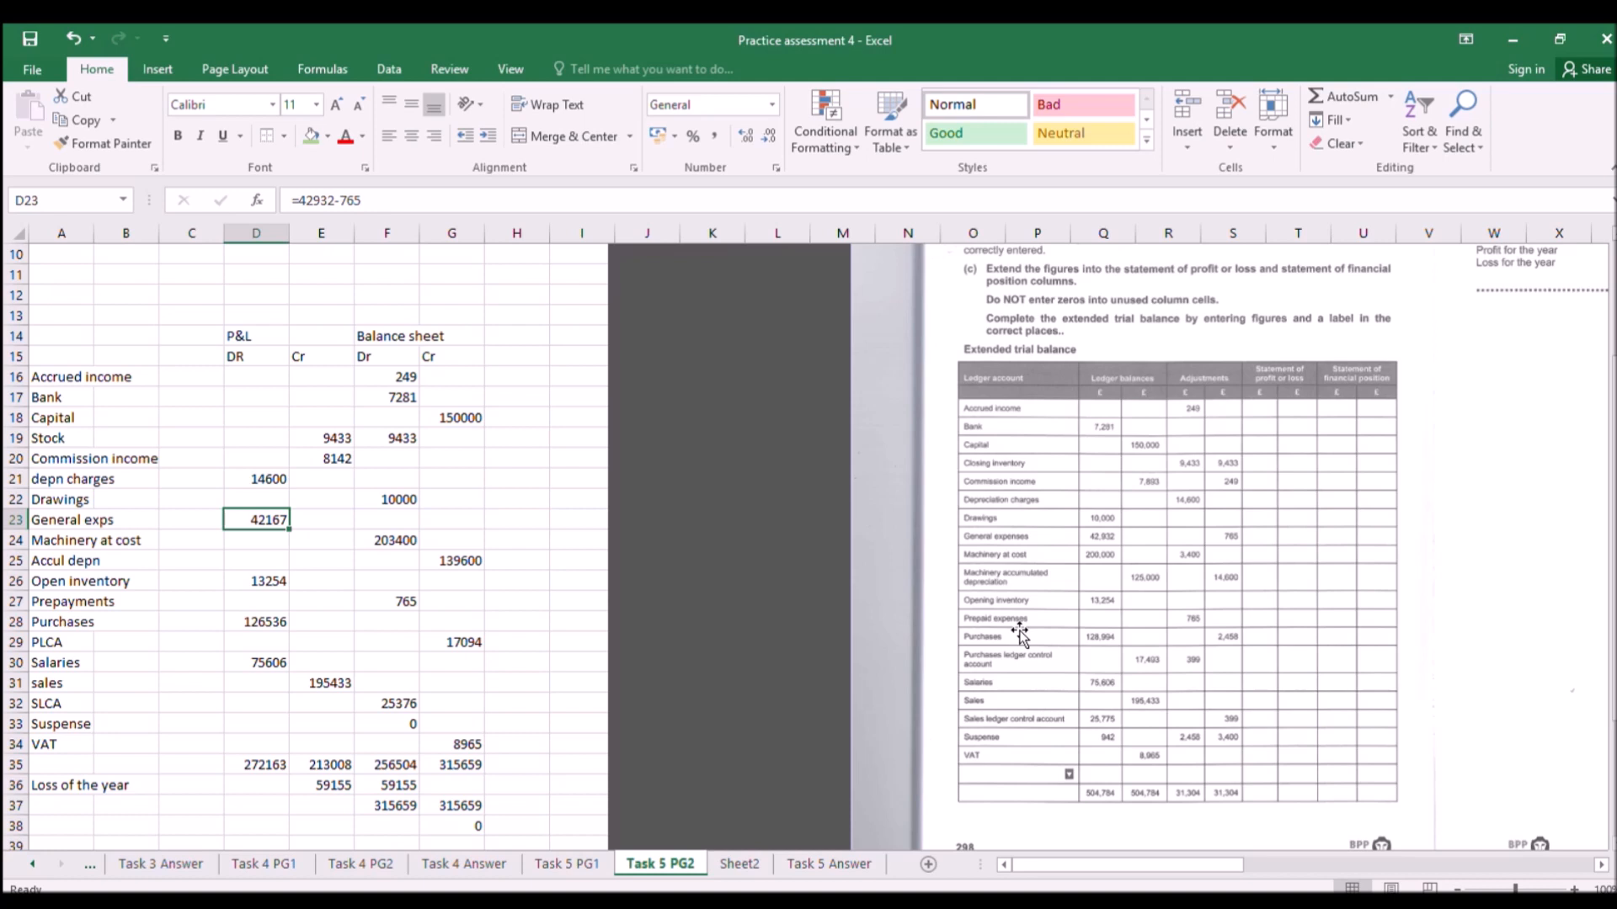
Review the worked answers on the Task 1 Answer and Task 2 Answer sheets.
click(32, 864)
click(32, 864)
click(32, 864)
click(32, 863)
click(32, 864)
click(32, 864)
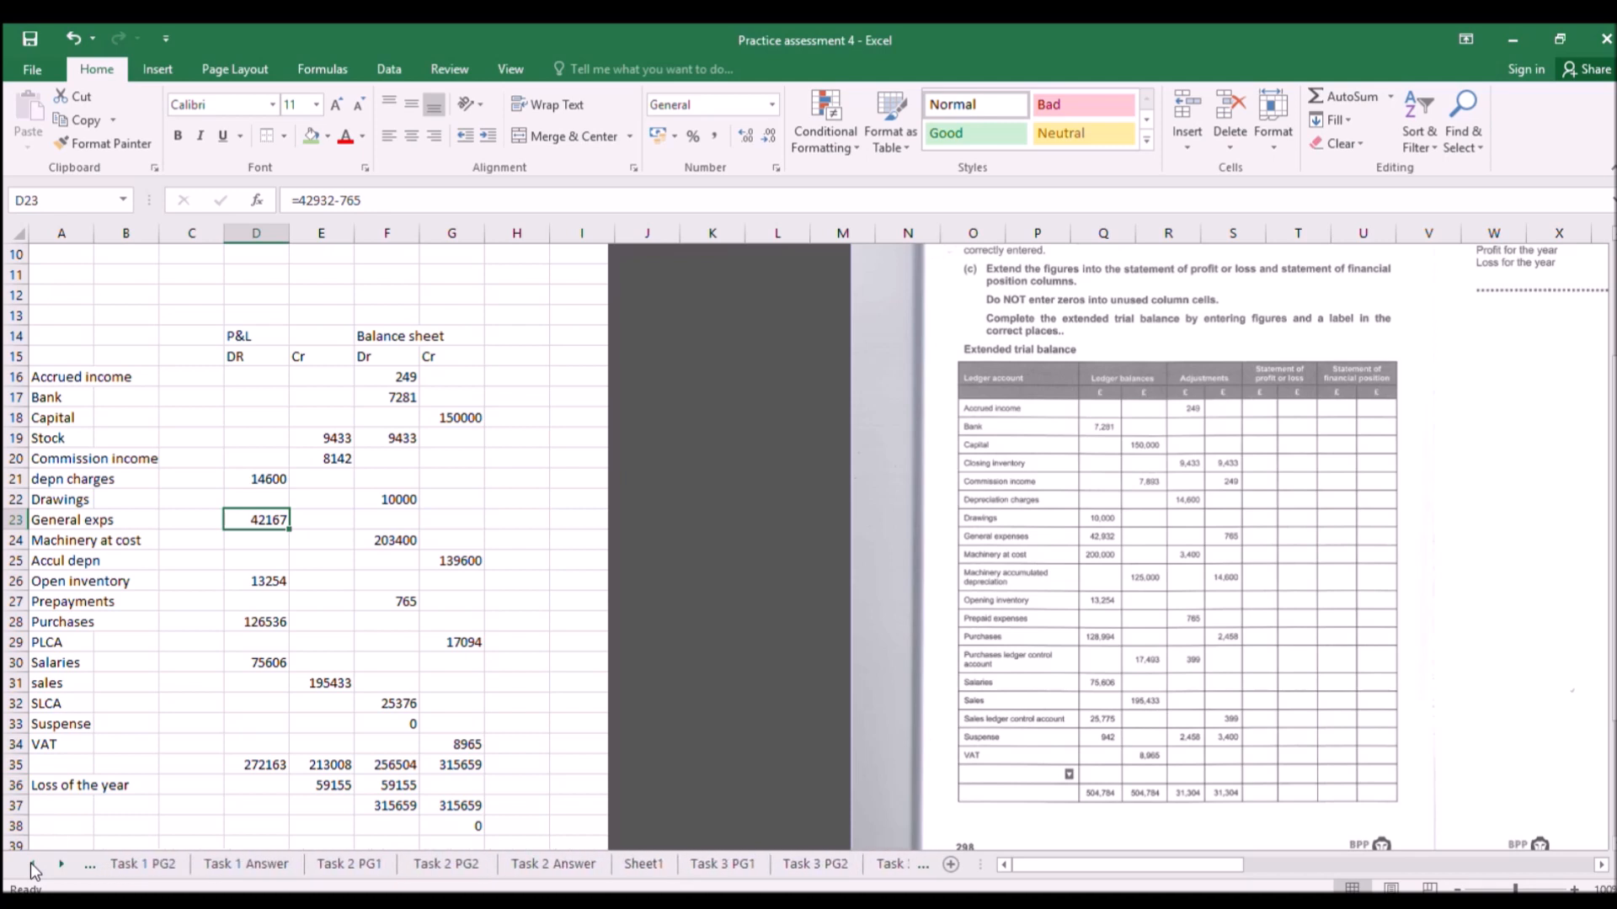
click(32, 864)
click(24, 864)
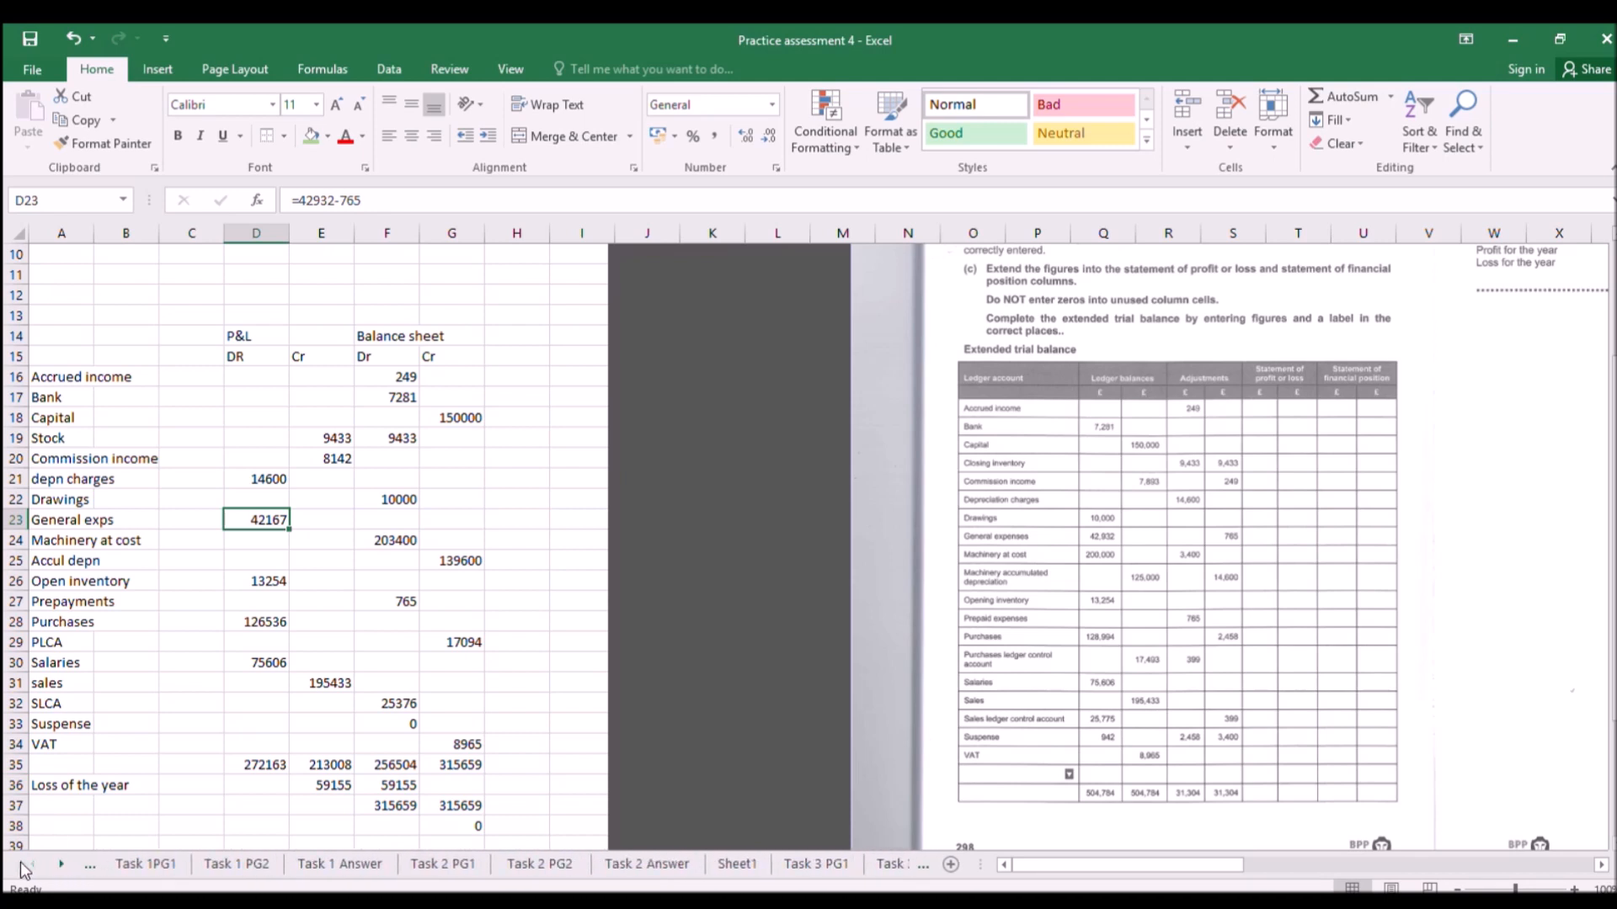
click(341, 864)
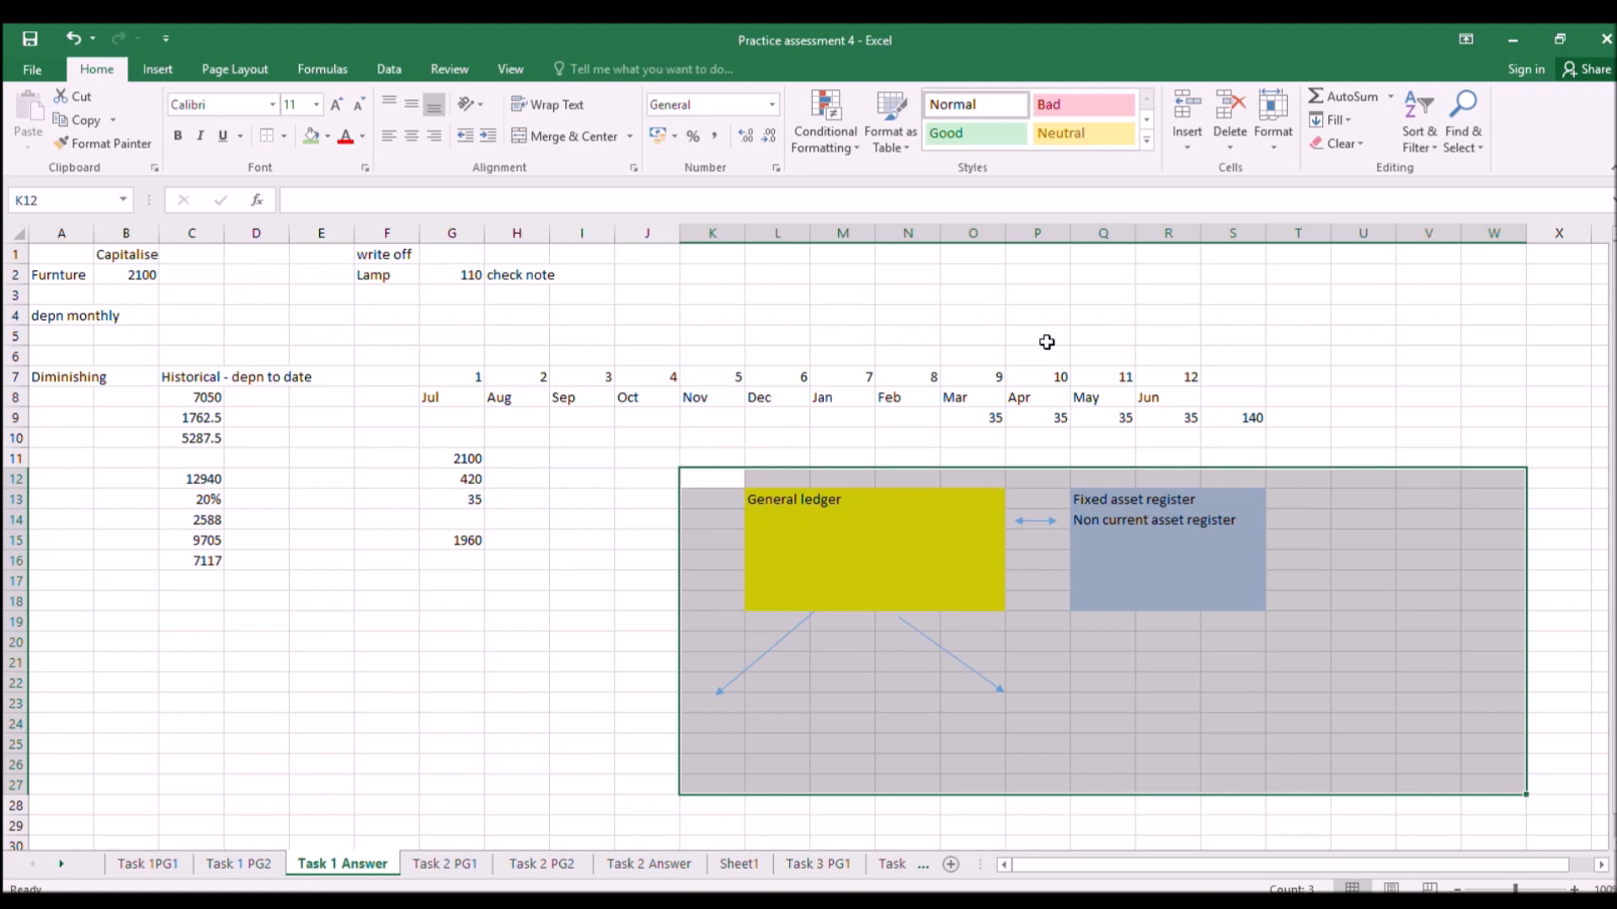
click(627, 865)
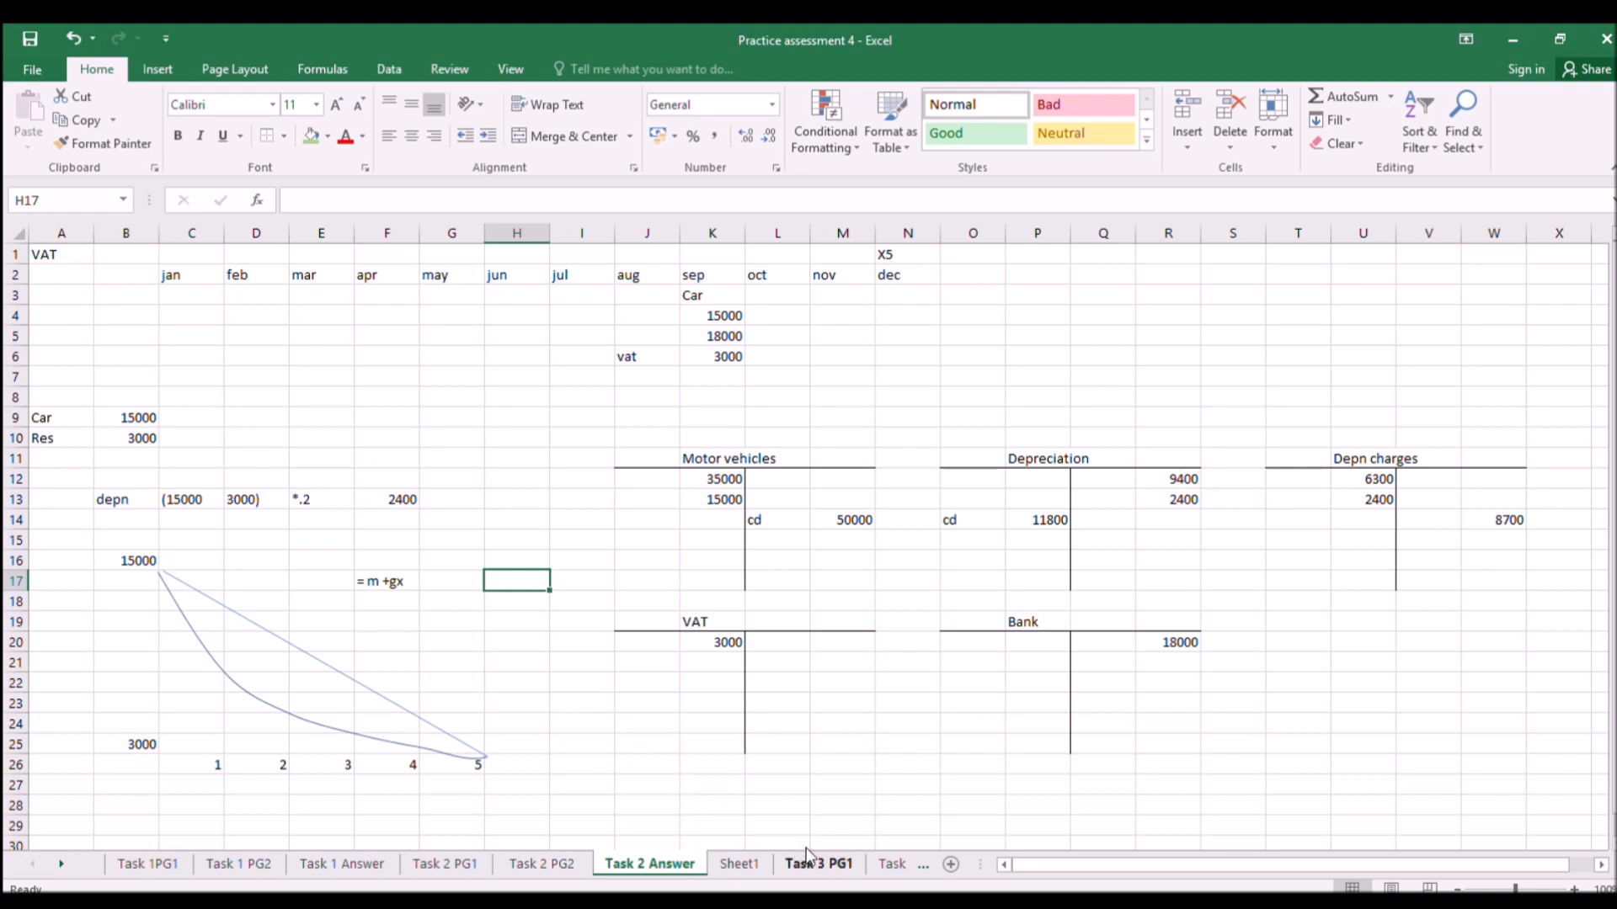
Review the disposal accounts on Sheet1 and the interest income and selling expenses accounts on the Task 3 Answer sheet.
click(740, 865)
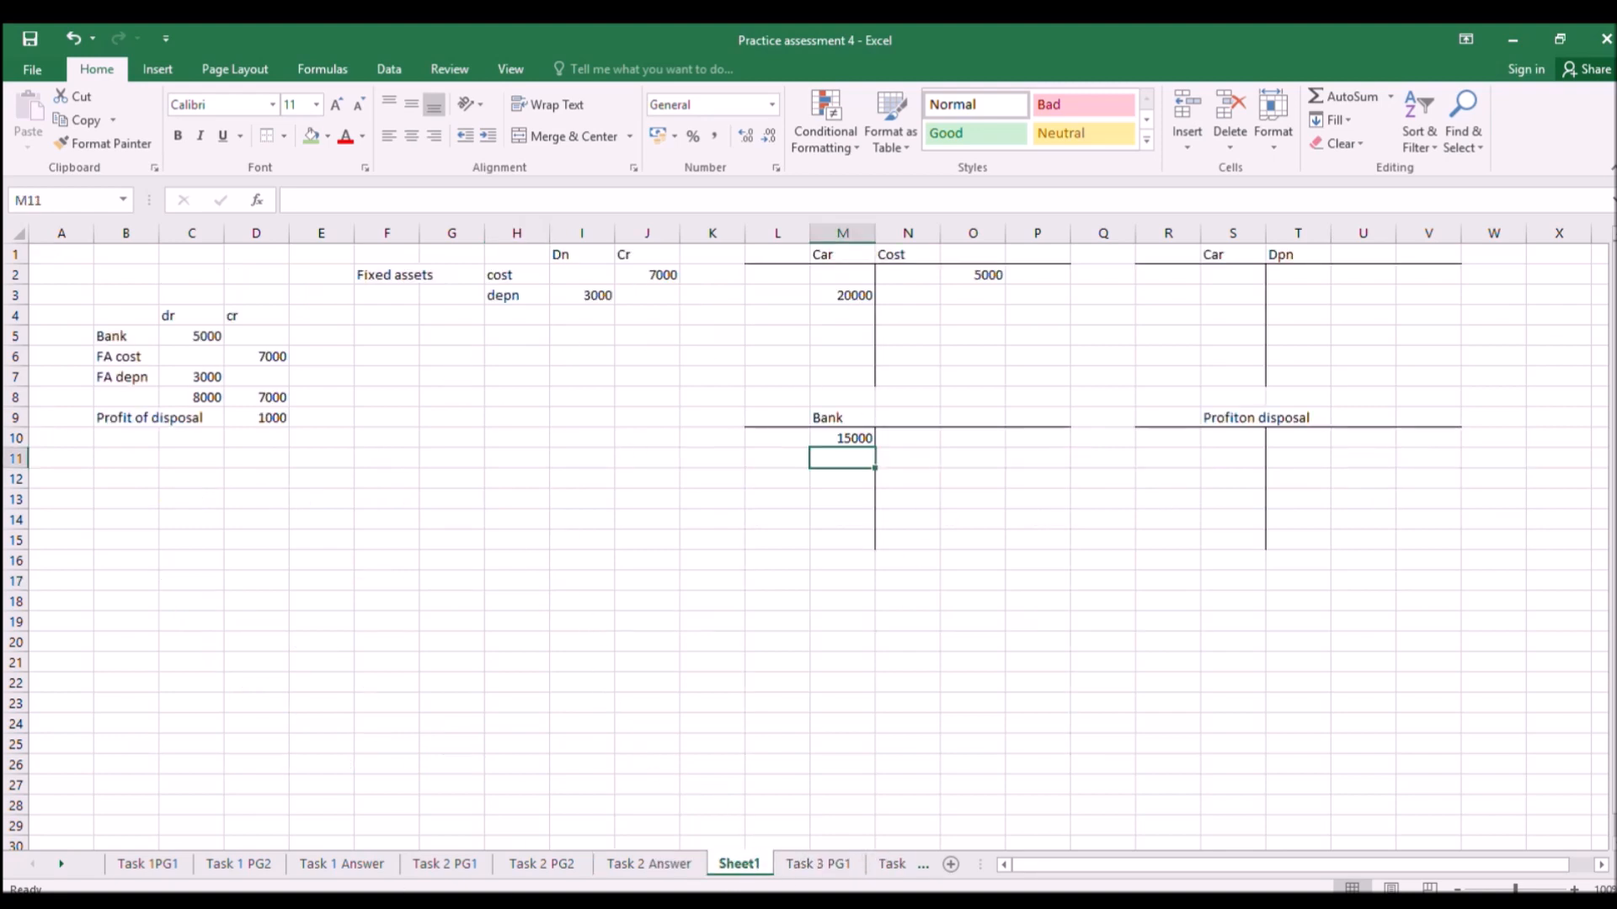
click(50, 863)
click(51, 863)
click(50, 863)
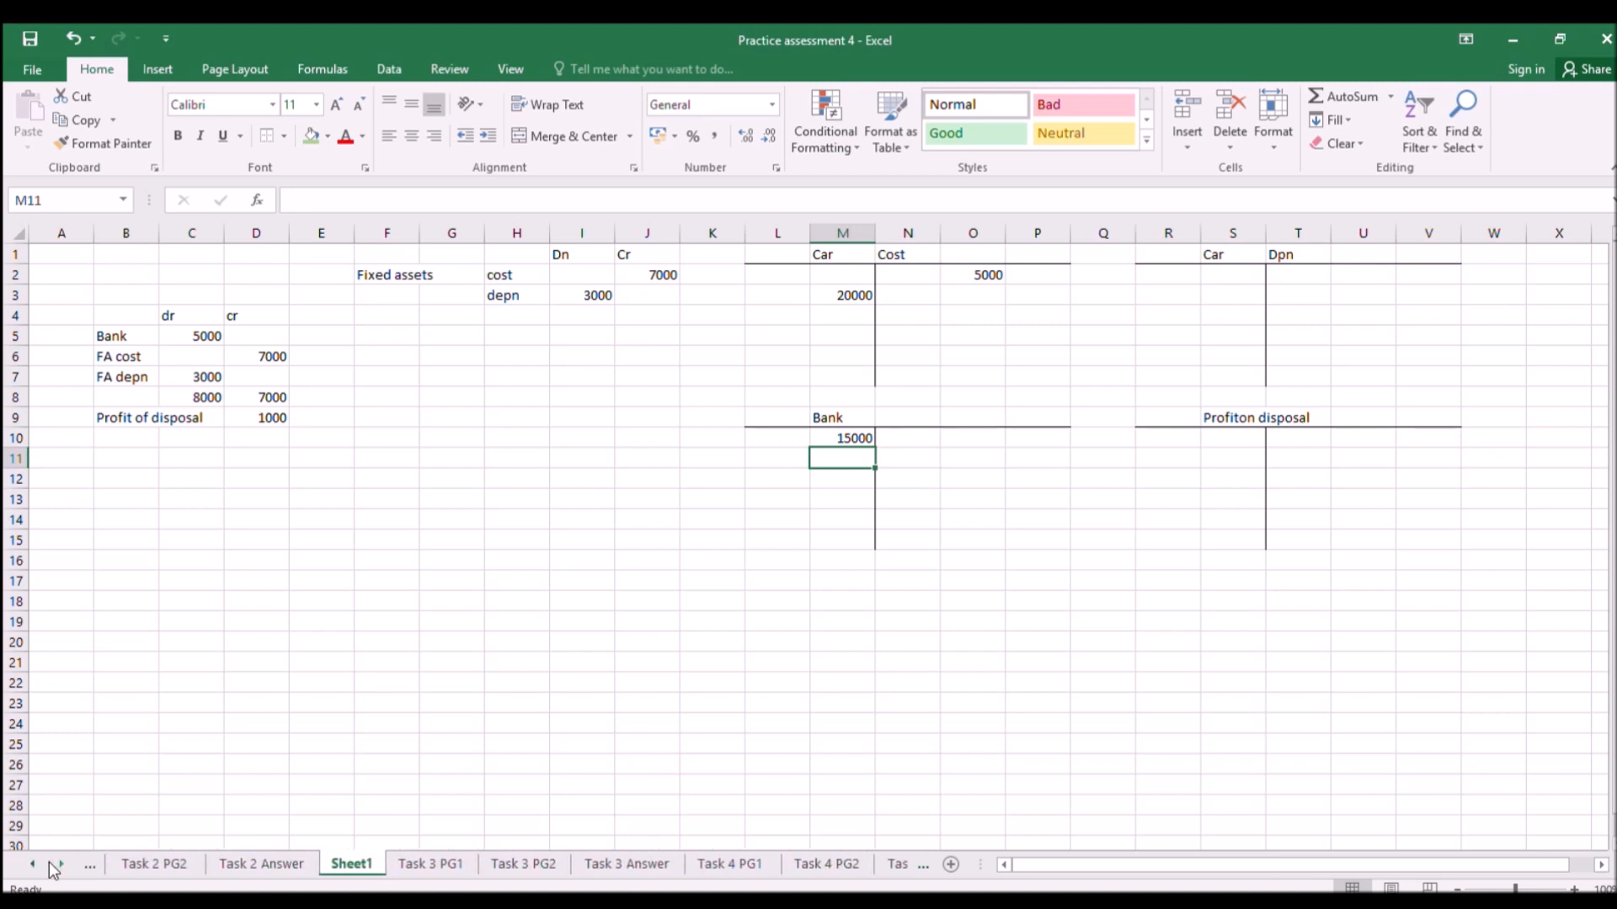
click(608, 865)
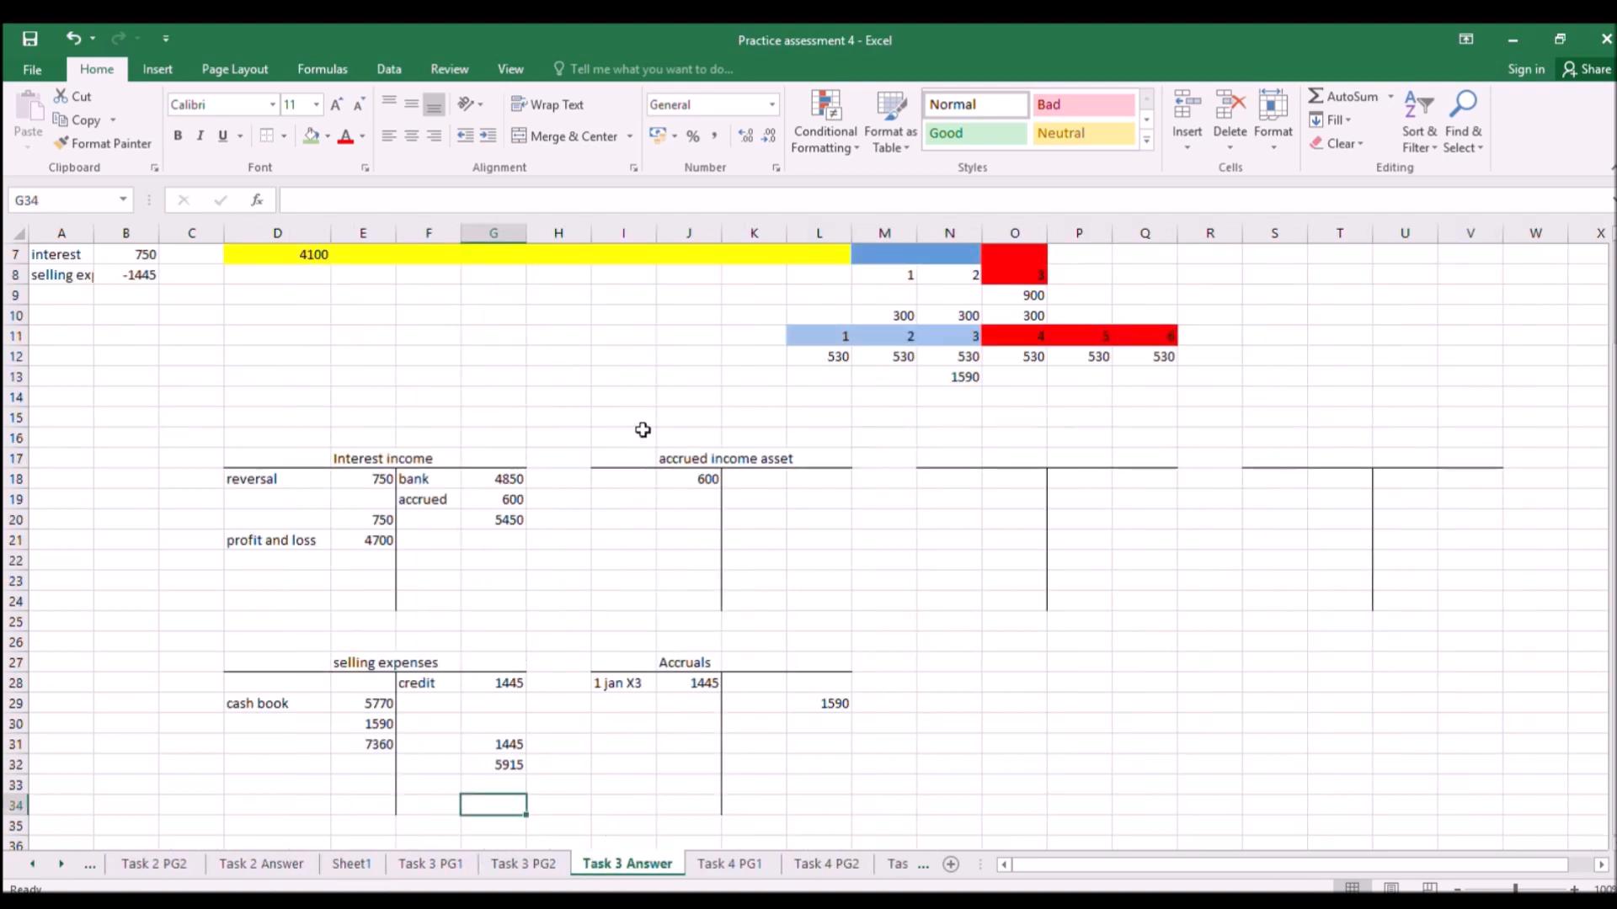
scroll(895, 532, down, 1)
scroll(895, 533, up, 2)
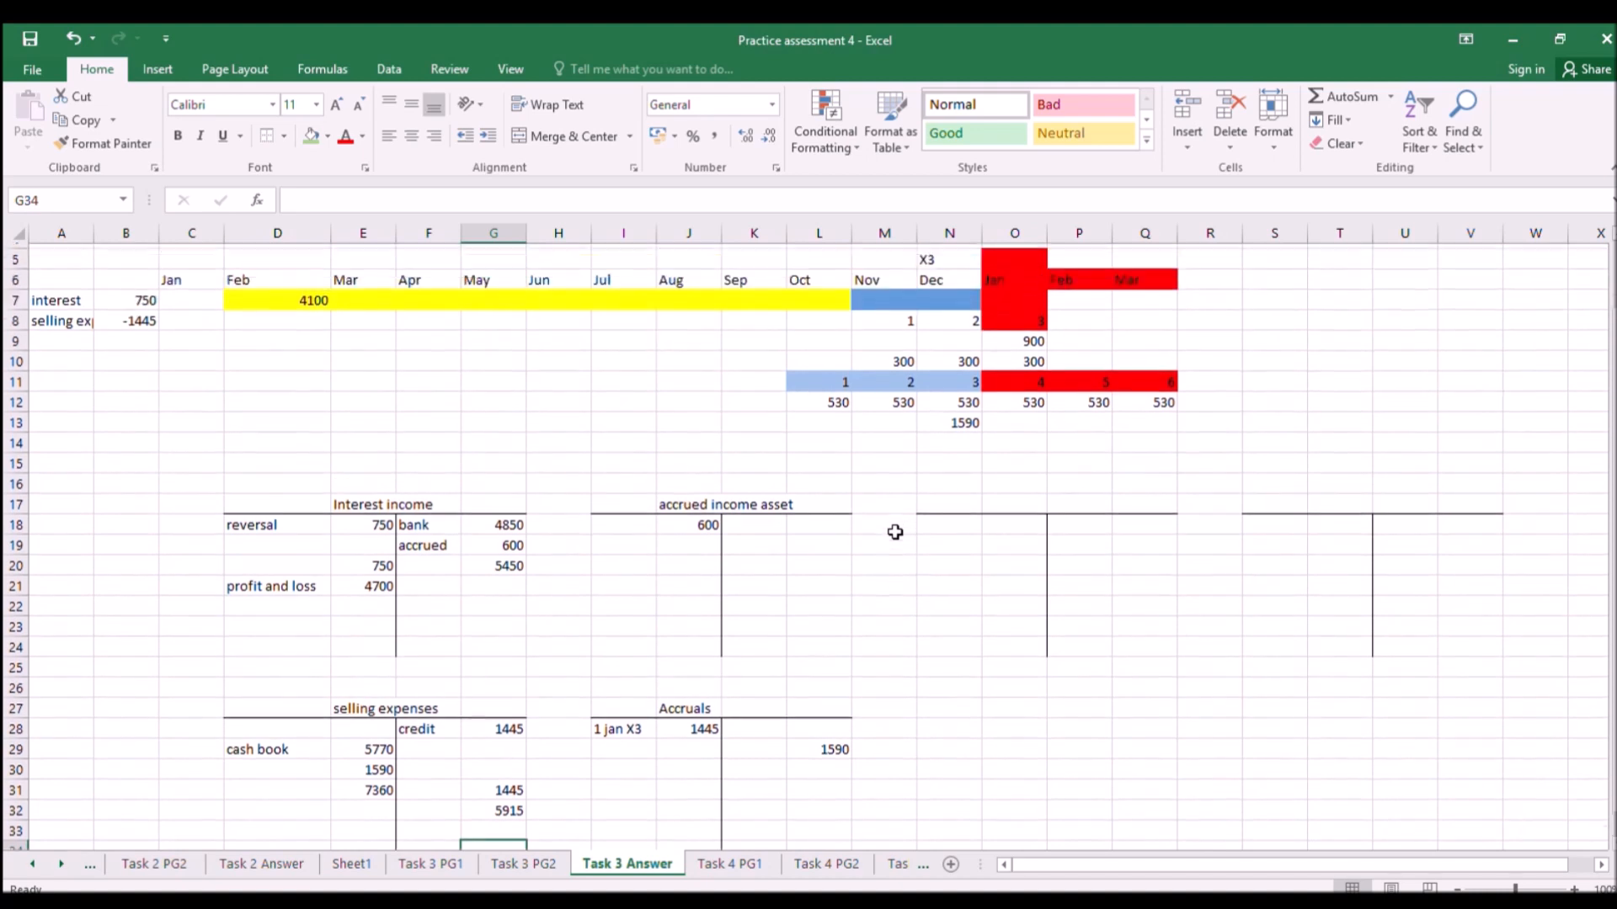
scroll(893, 526, up, 2)
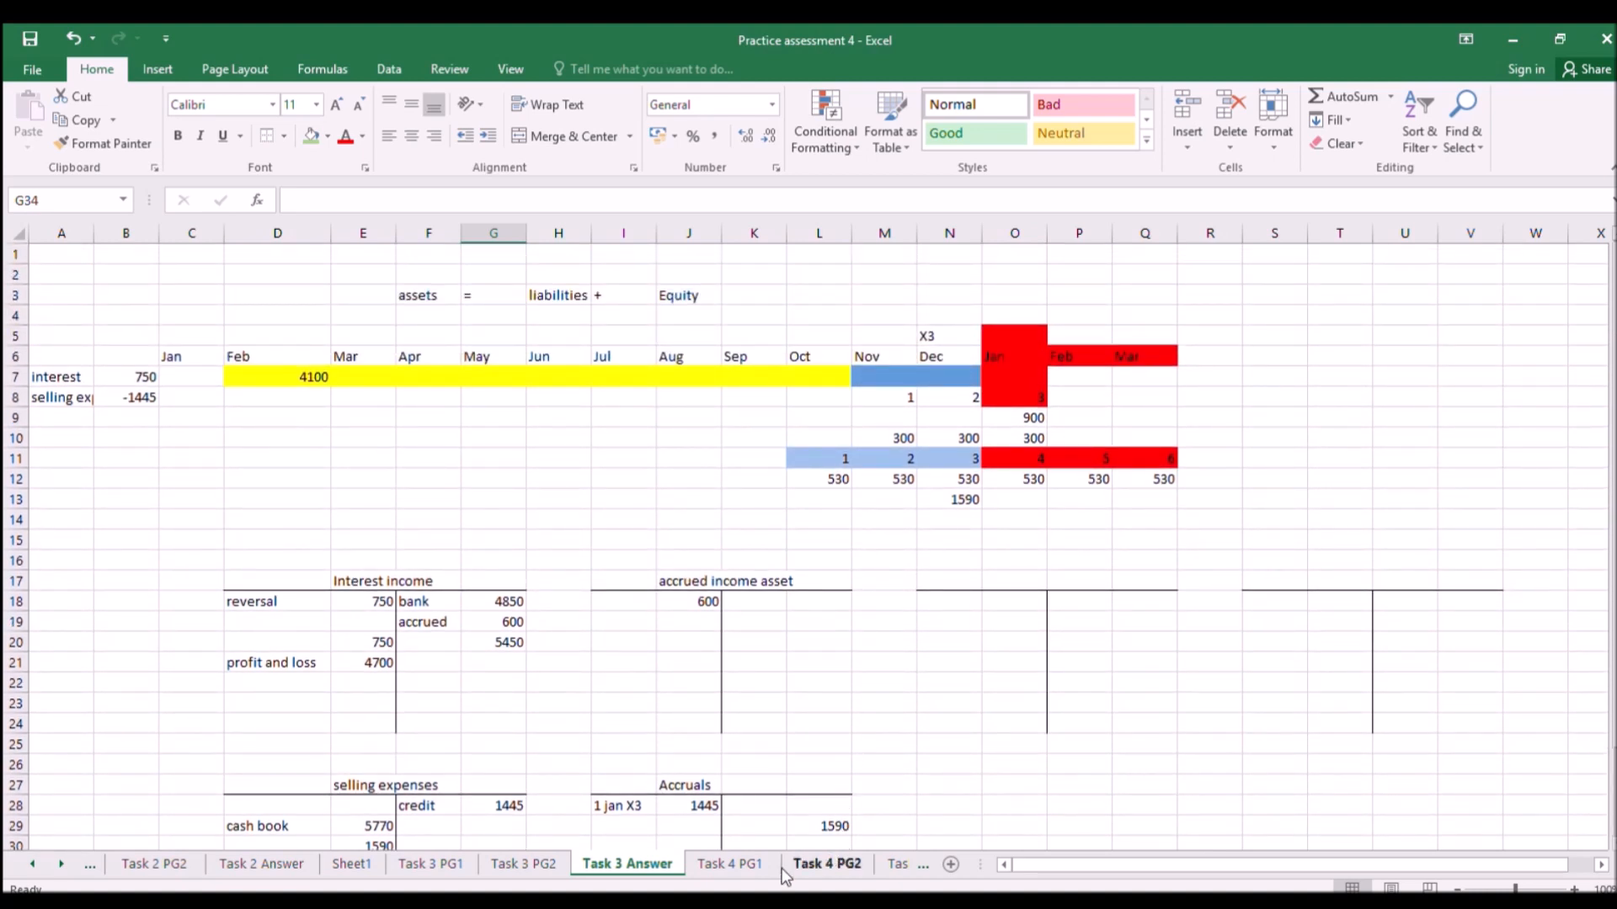
Review the ledger accounts on the Task 4 Answer sheet and the workings on the Task 5 PG2, Sheet2 and Task 5 Answer sheets.
click(897, 864)
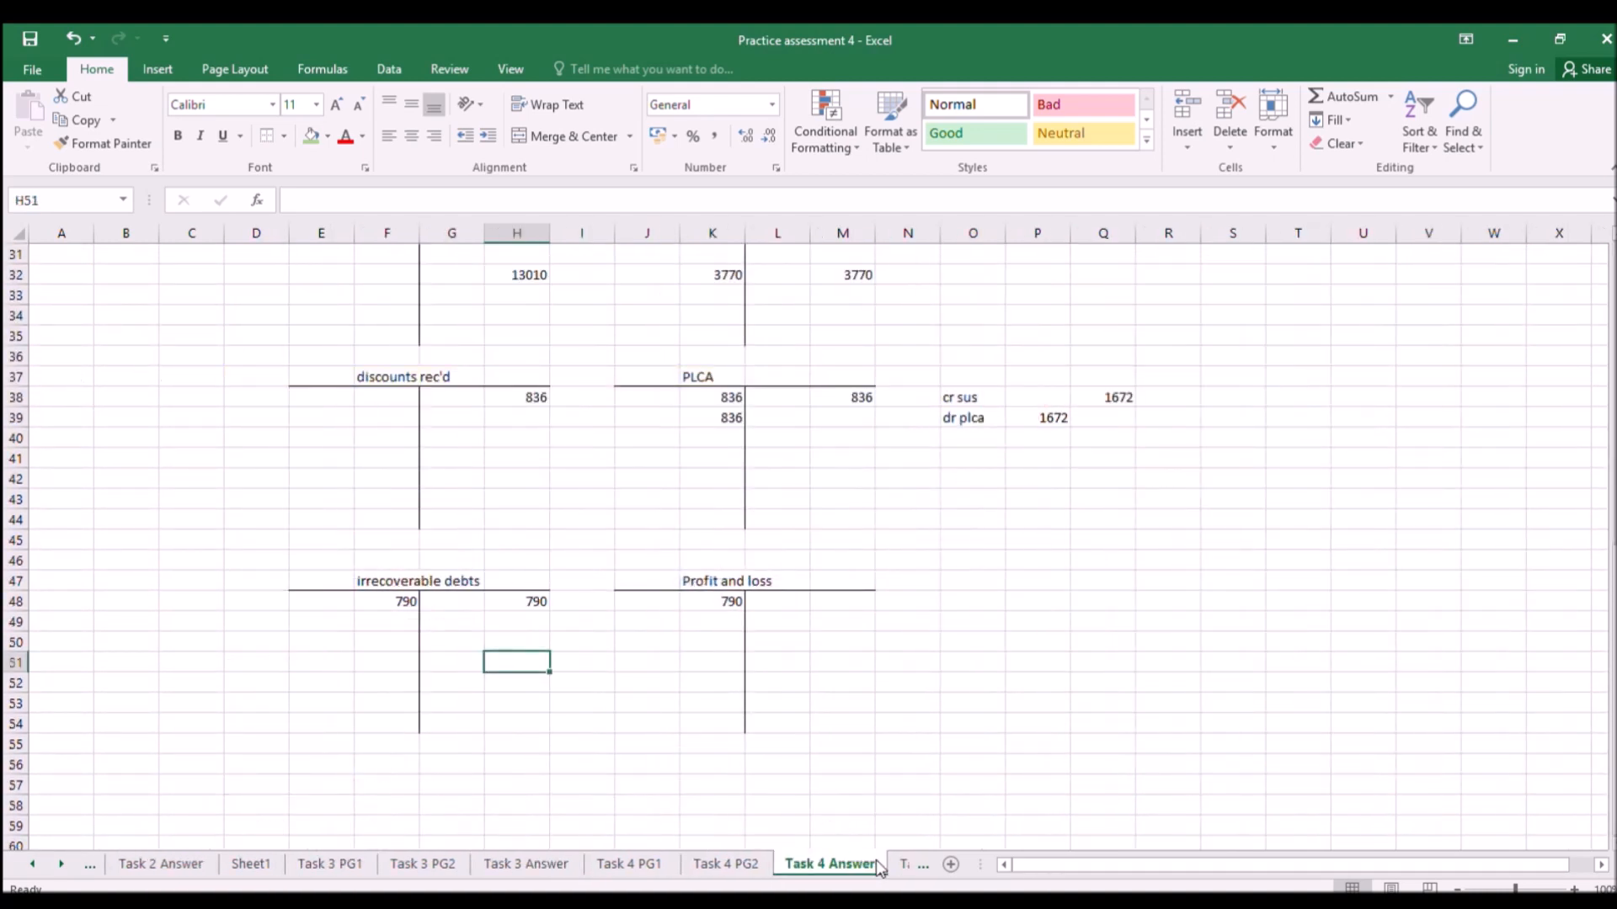
scroll(754, 674, up, 10)
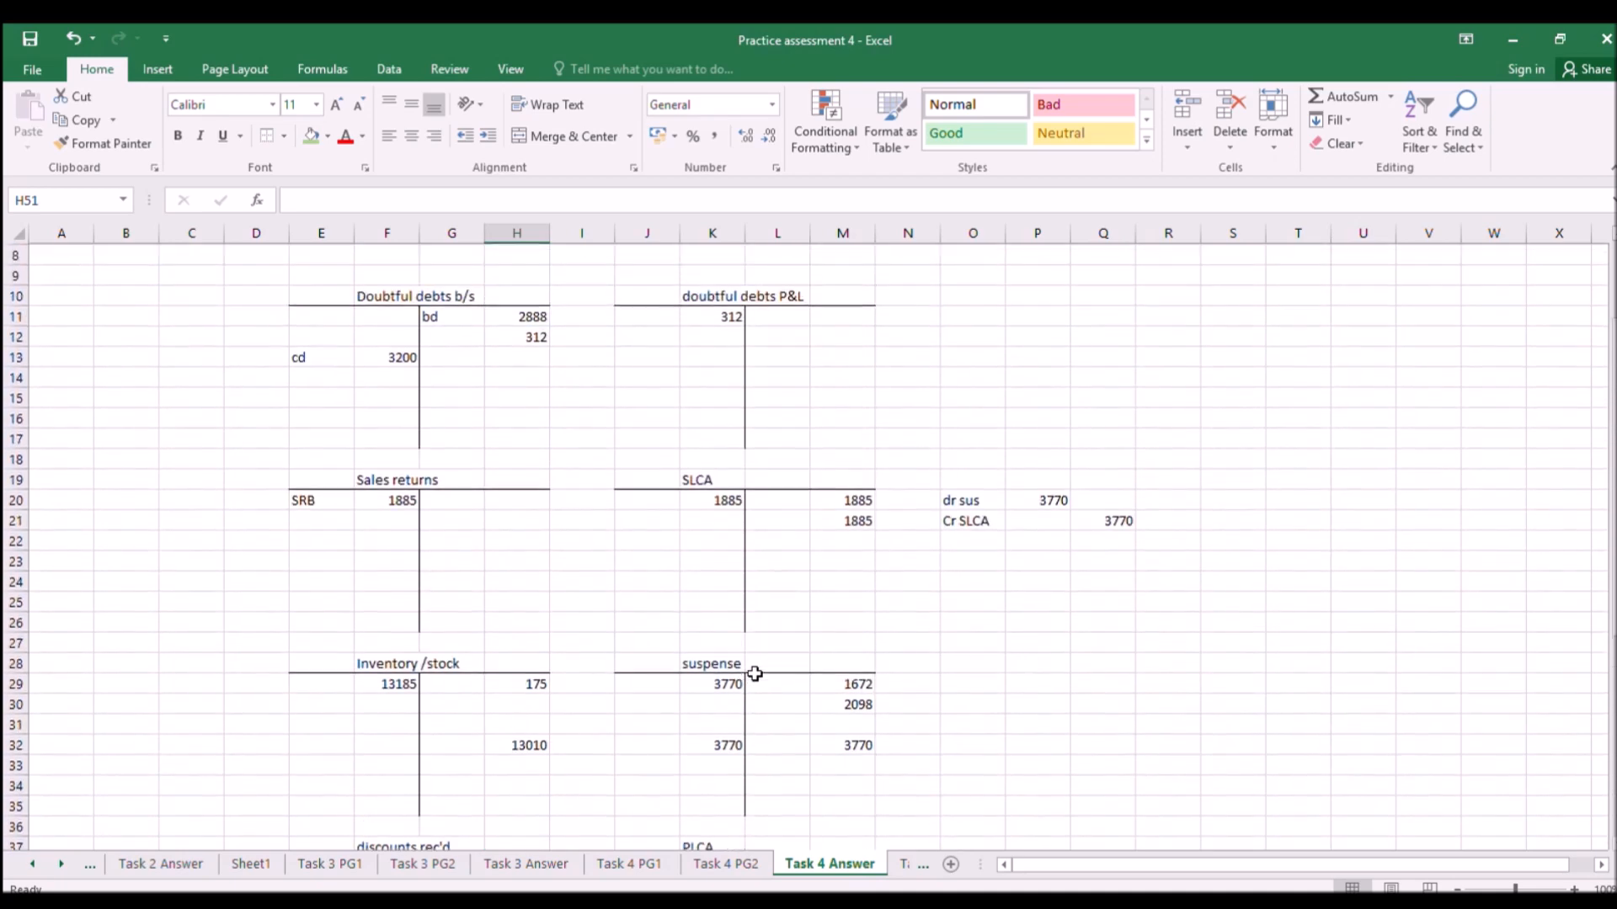
scroll(754, 674, down, 9)
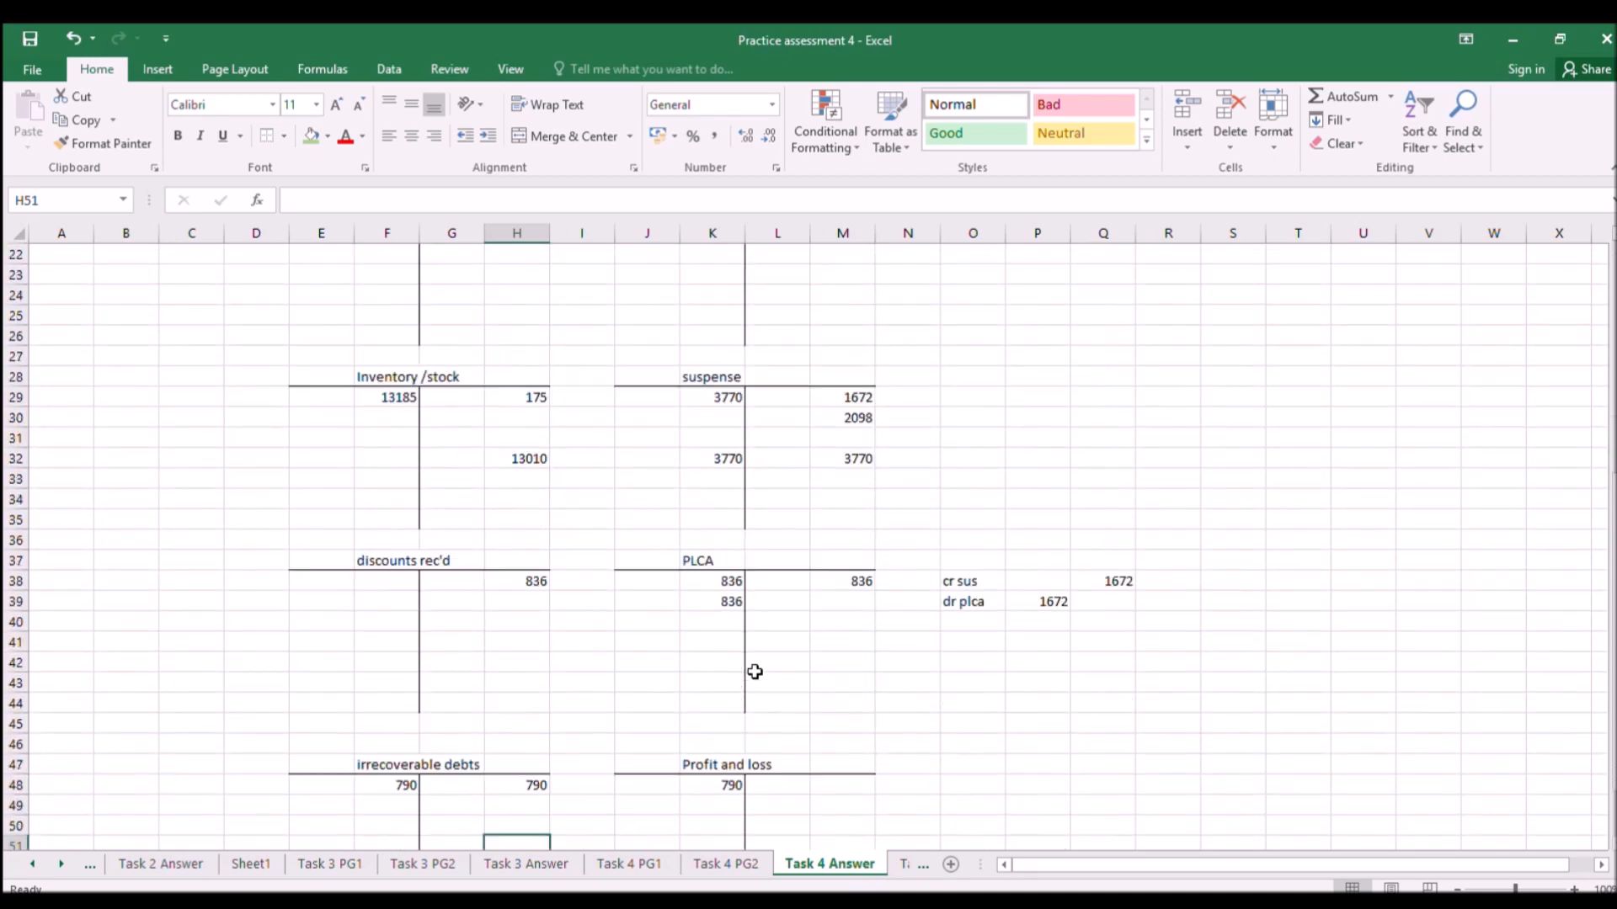
click(897, 864)
click(894, 865)
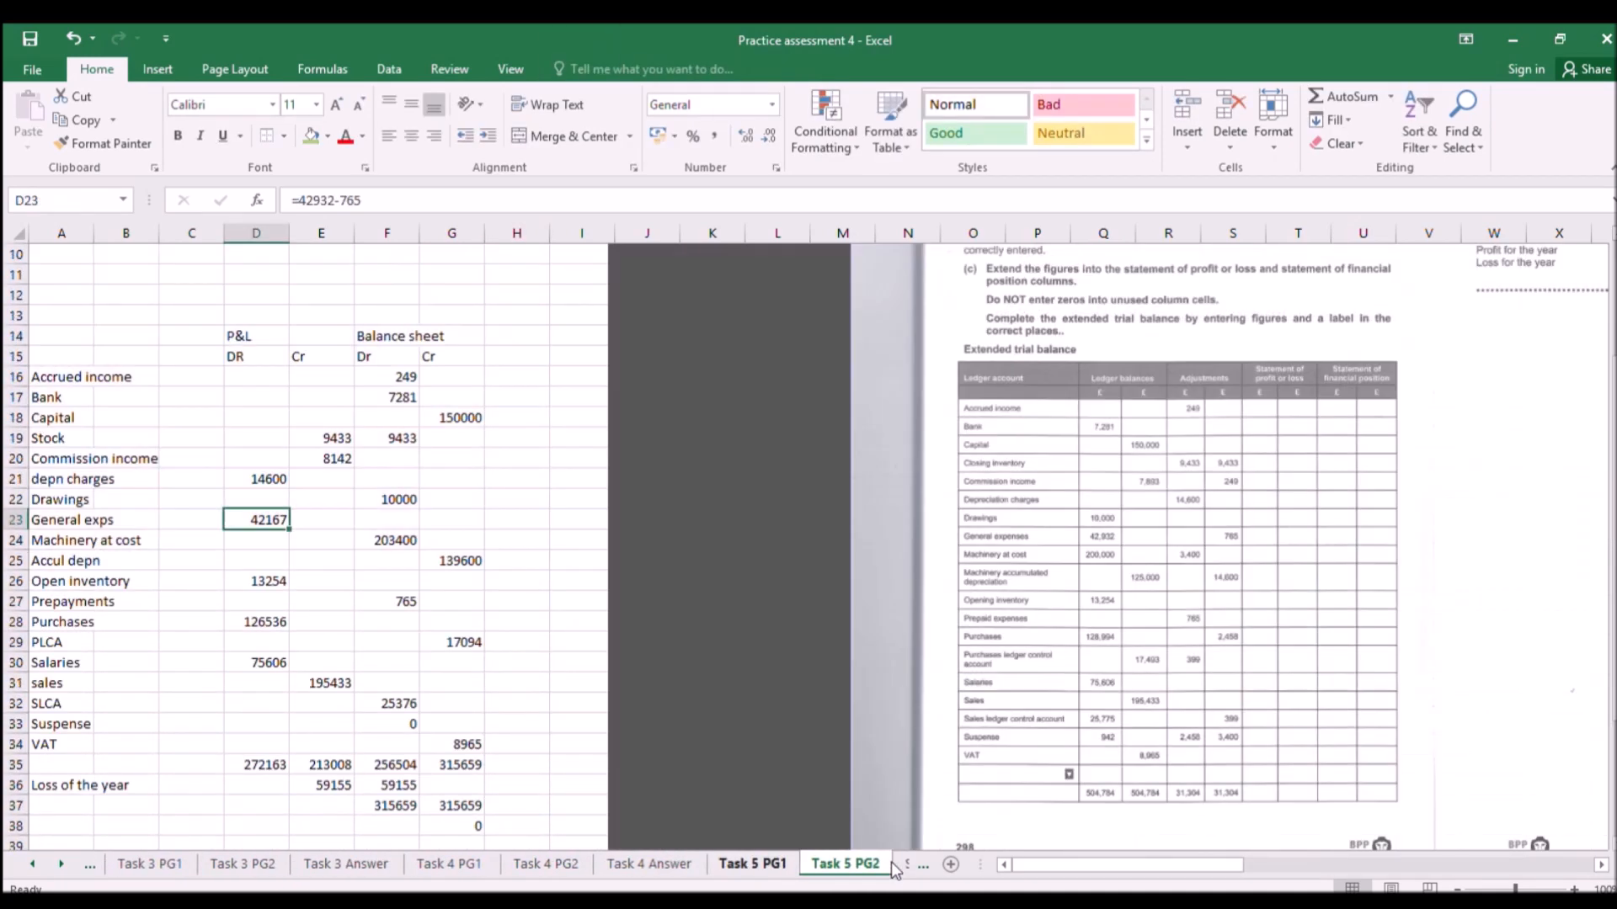
click(892, 867)
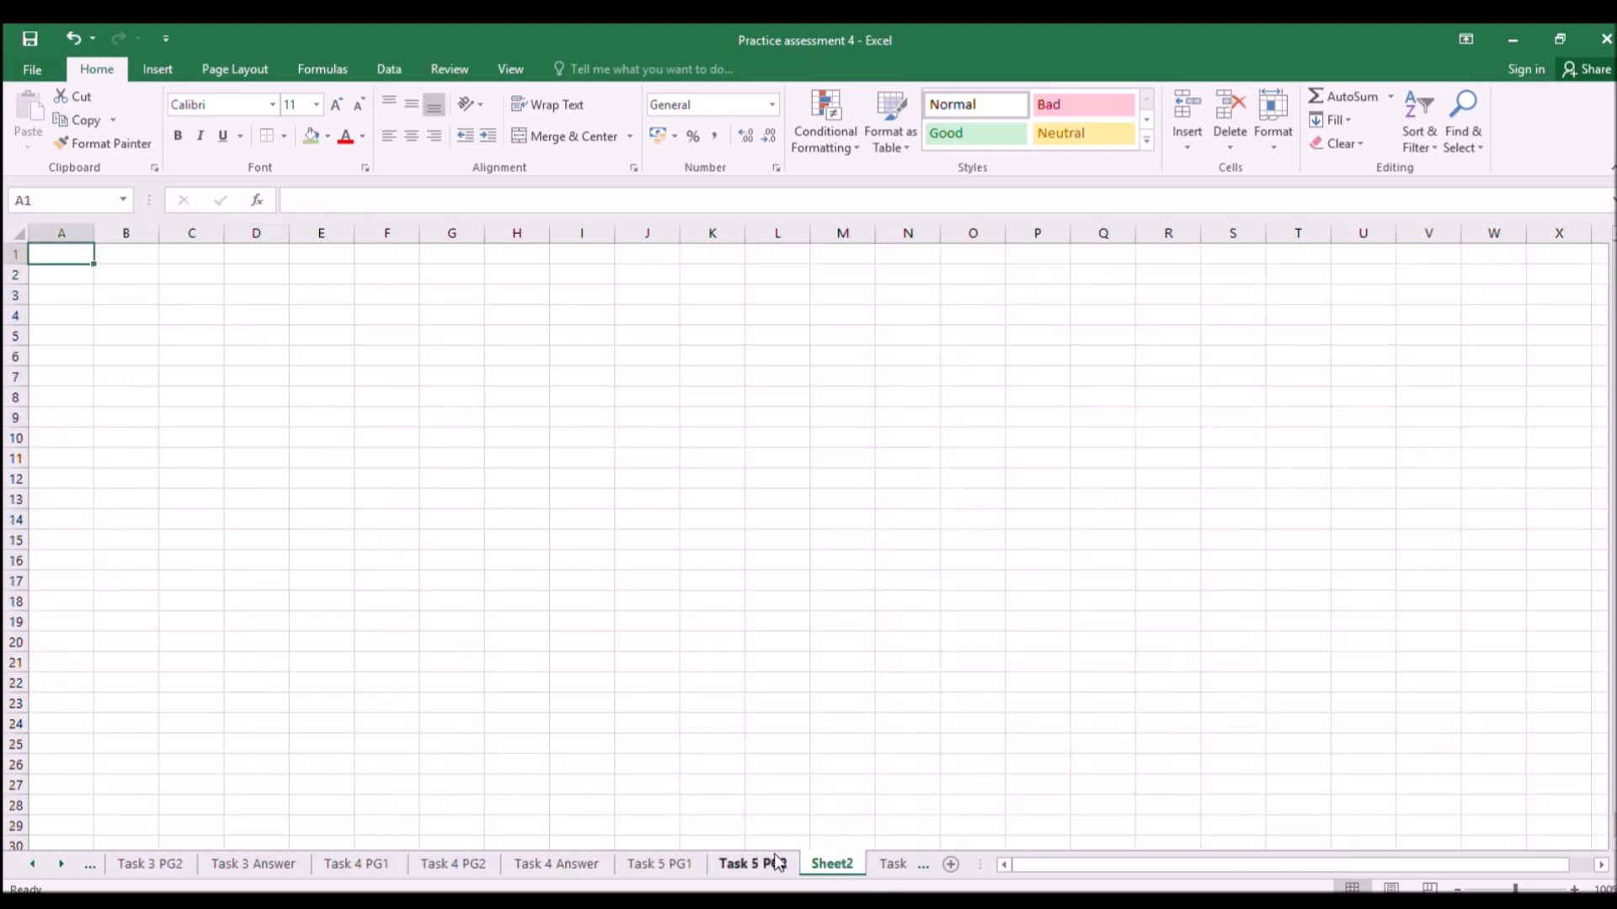
click(753, 865)
click(850, 867)
click(884, 865)
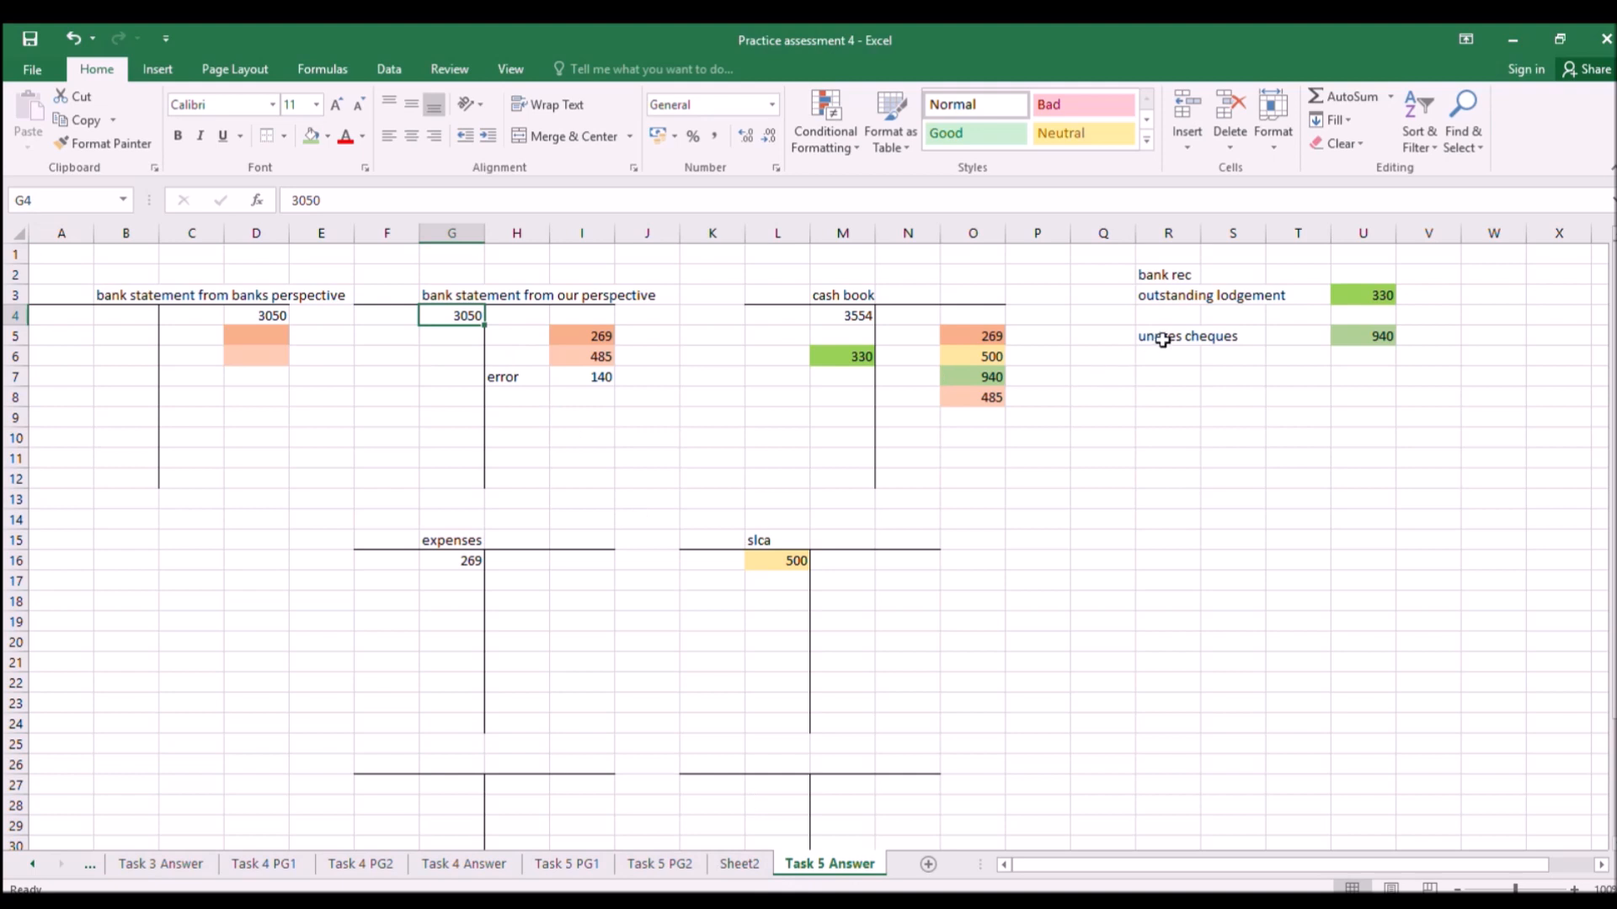
Return to the Task 5 PG2 sheet and open its name for editing.
click(670, 872)
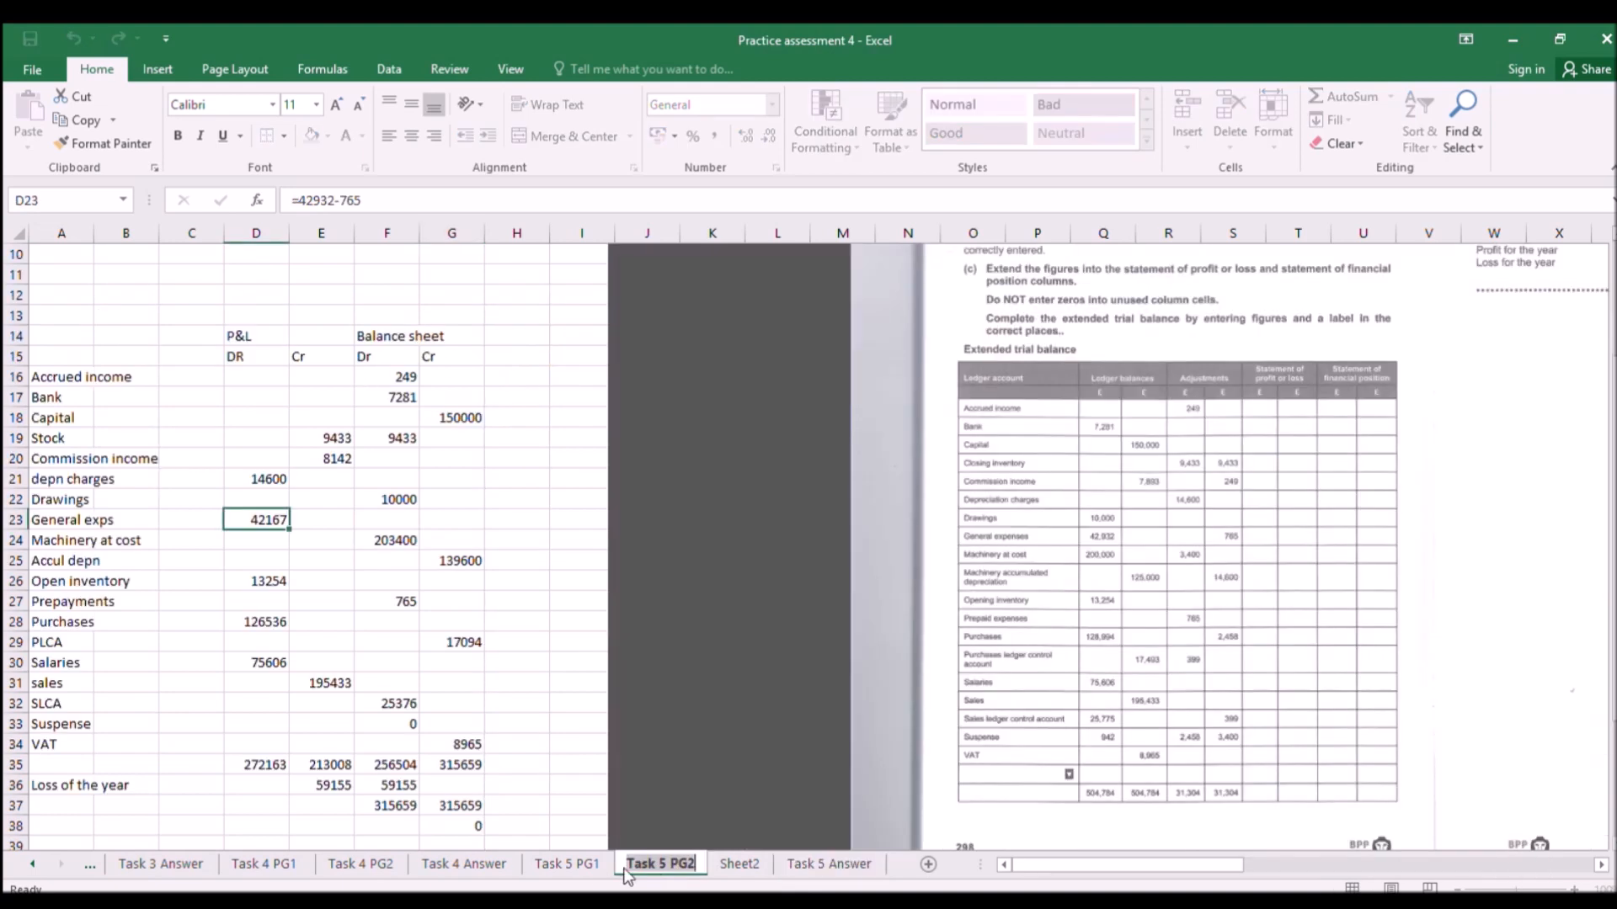